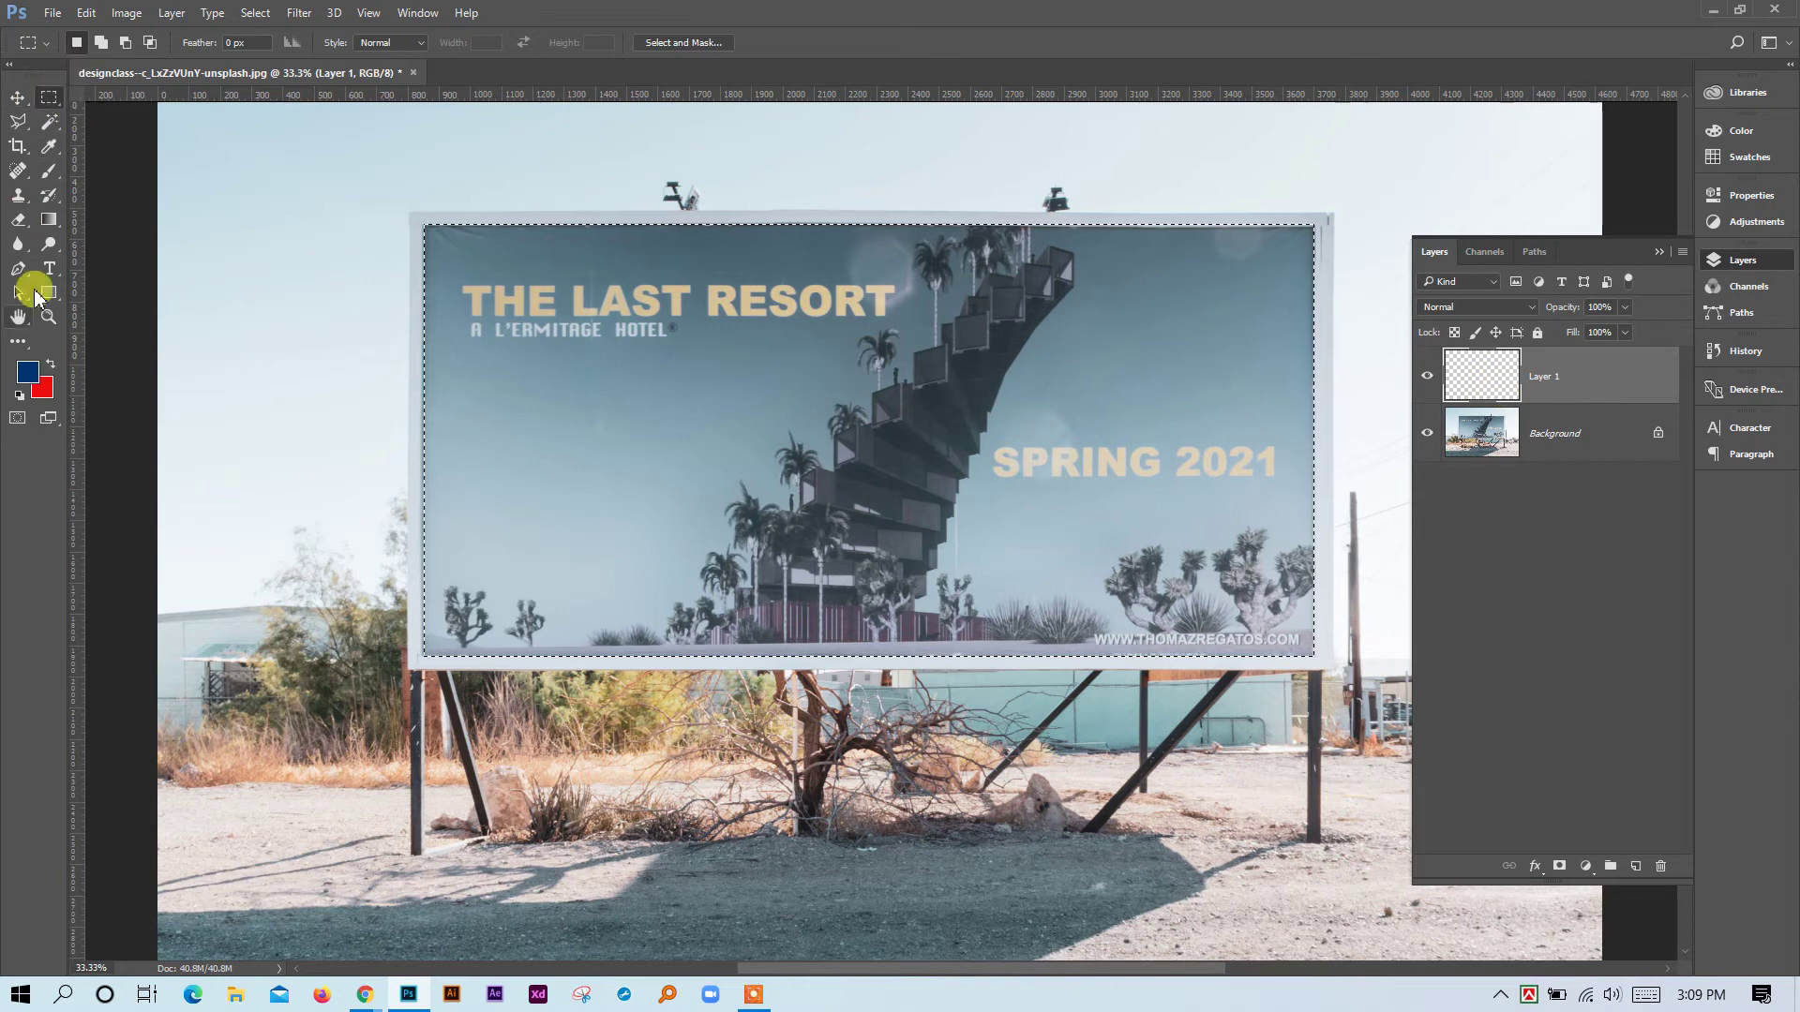
# Start a custom gradient from the Black, White preset and recolour its black stop to grey 8a8a8a.
pyautogui.click(49, 219)
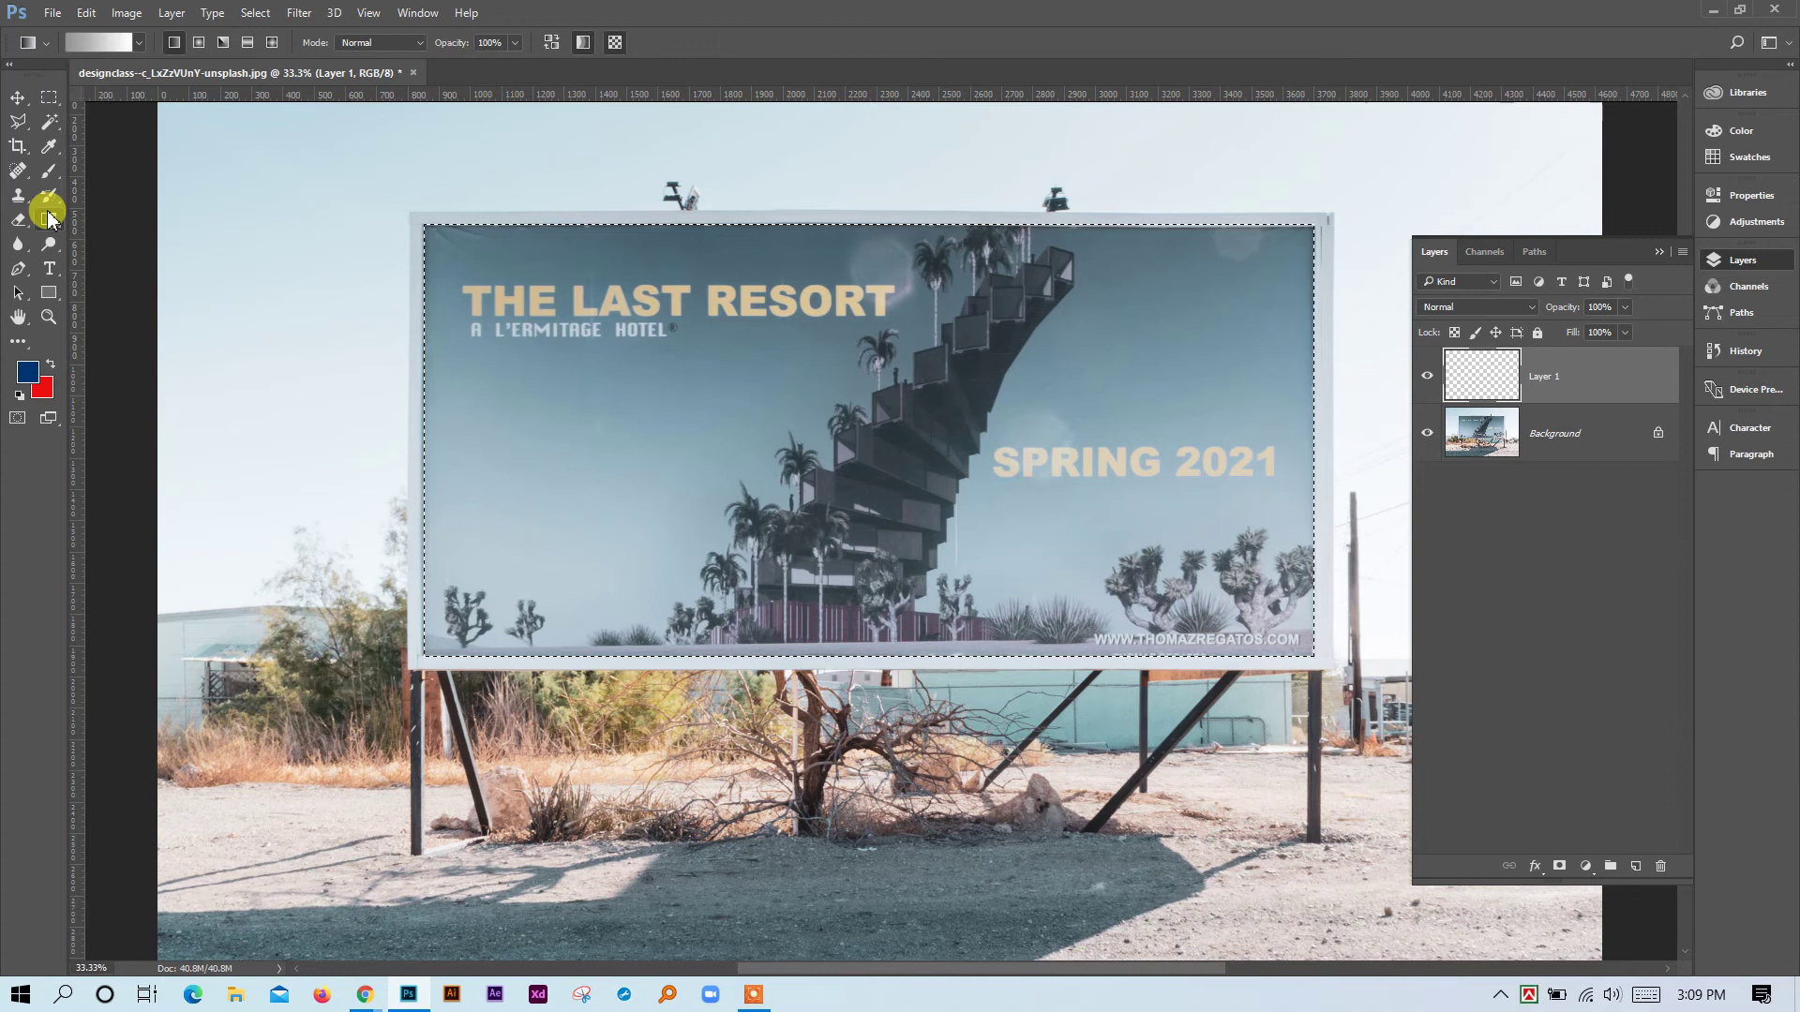
pyautogui.click(117, 43)
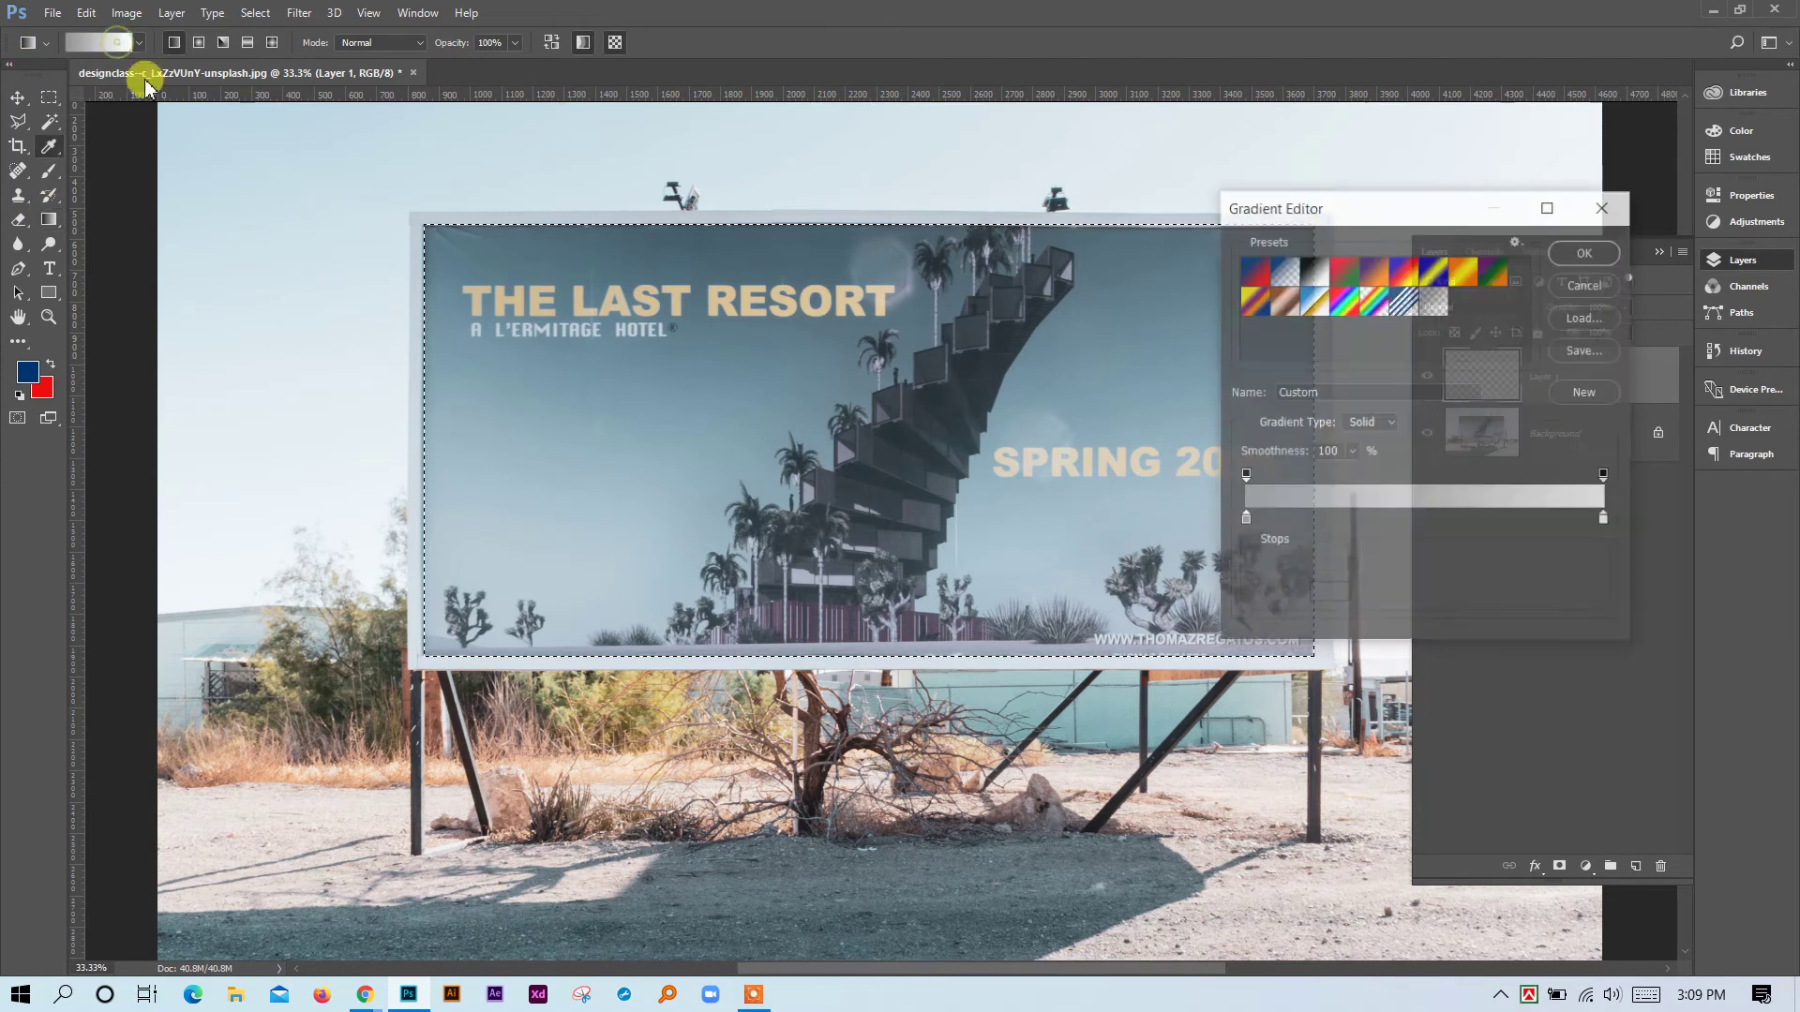
pyautogui.click(1318, 272)
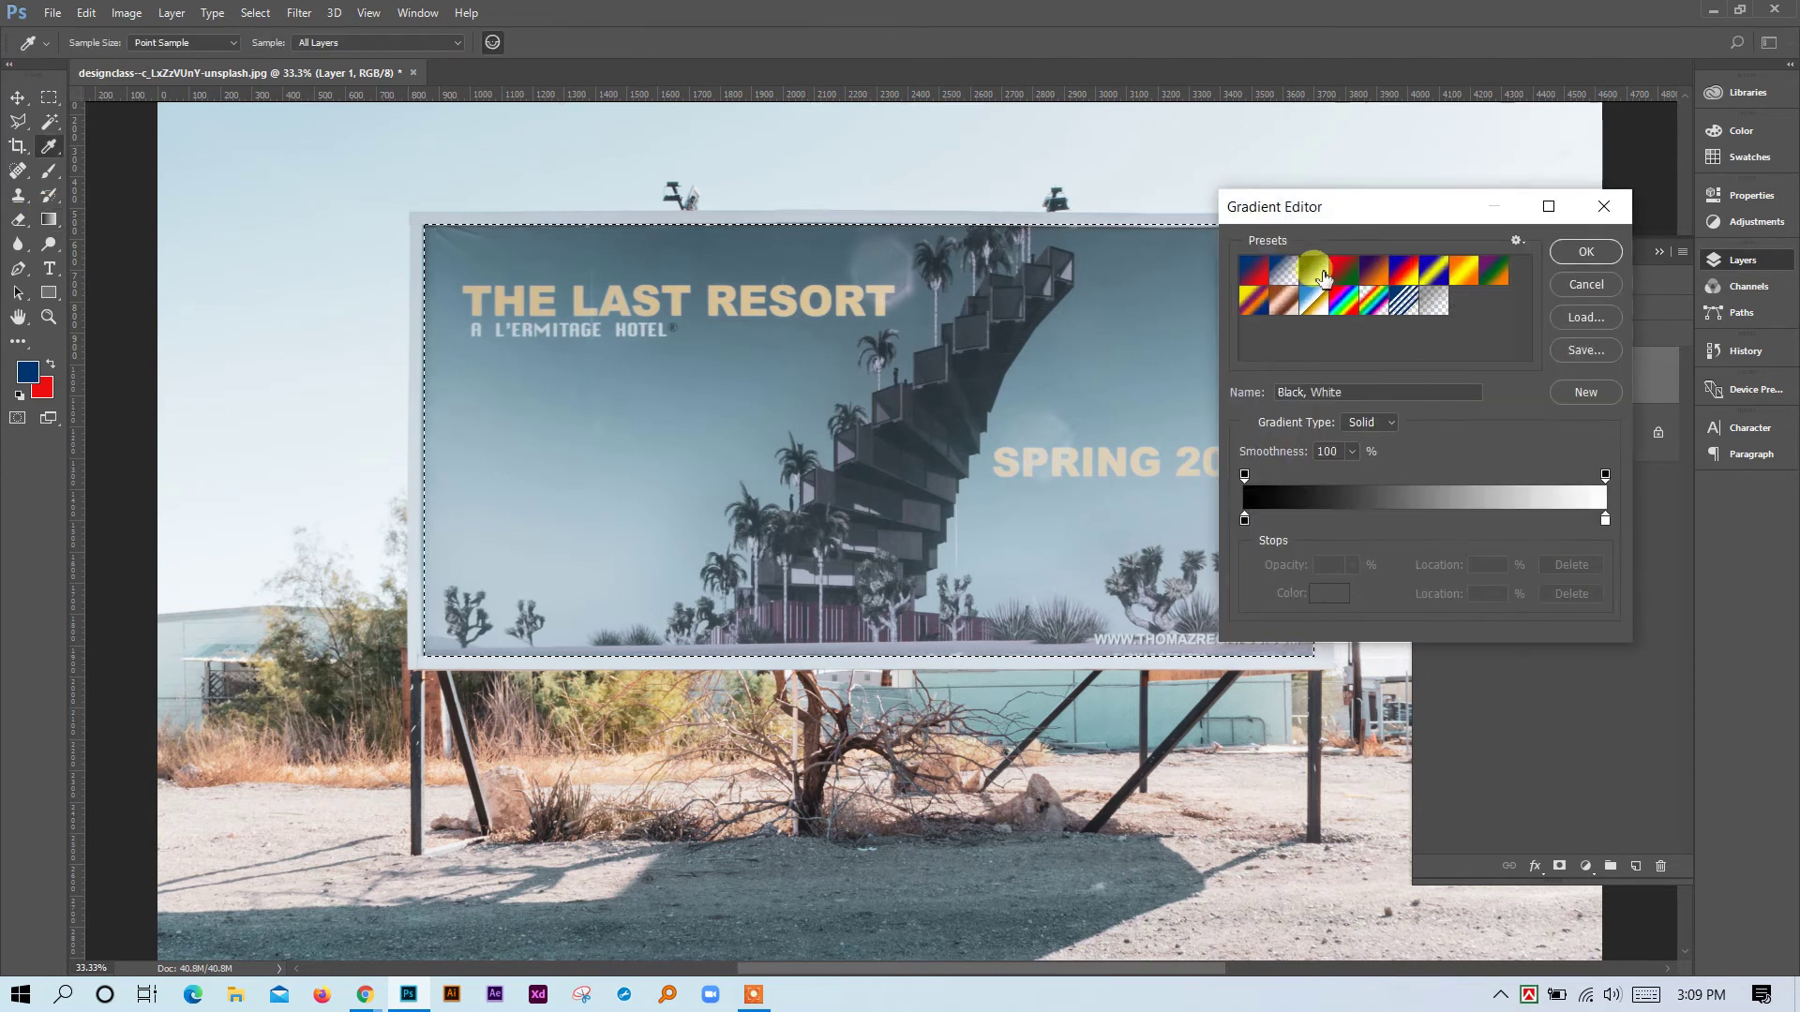
pyautogui.doubleClick(1245, 518)
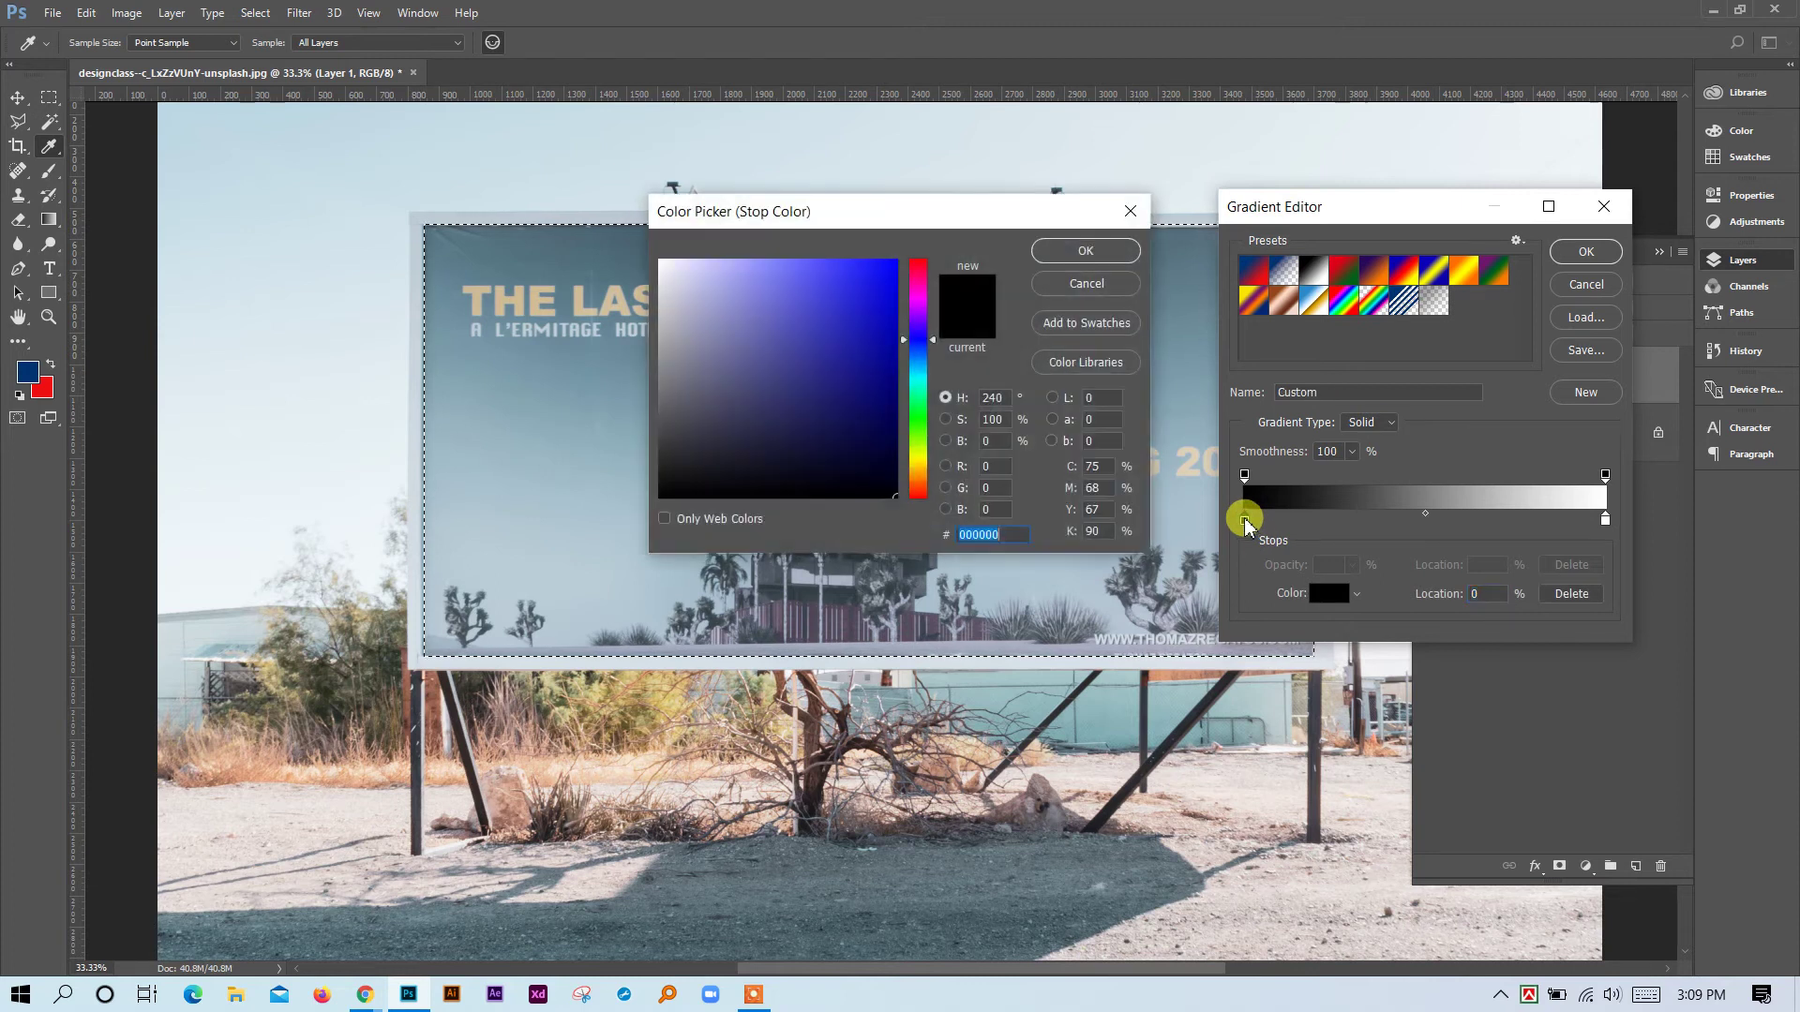
pyautogui.moveTo(679, 321); pyautogui.dragTo(624, 372)
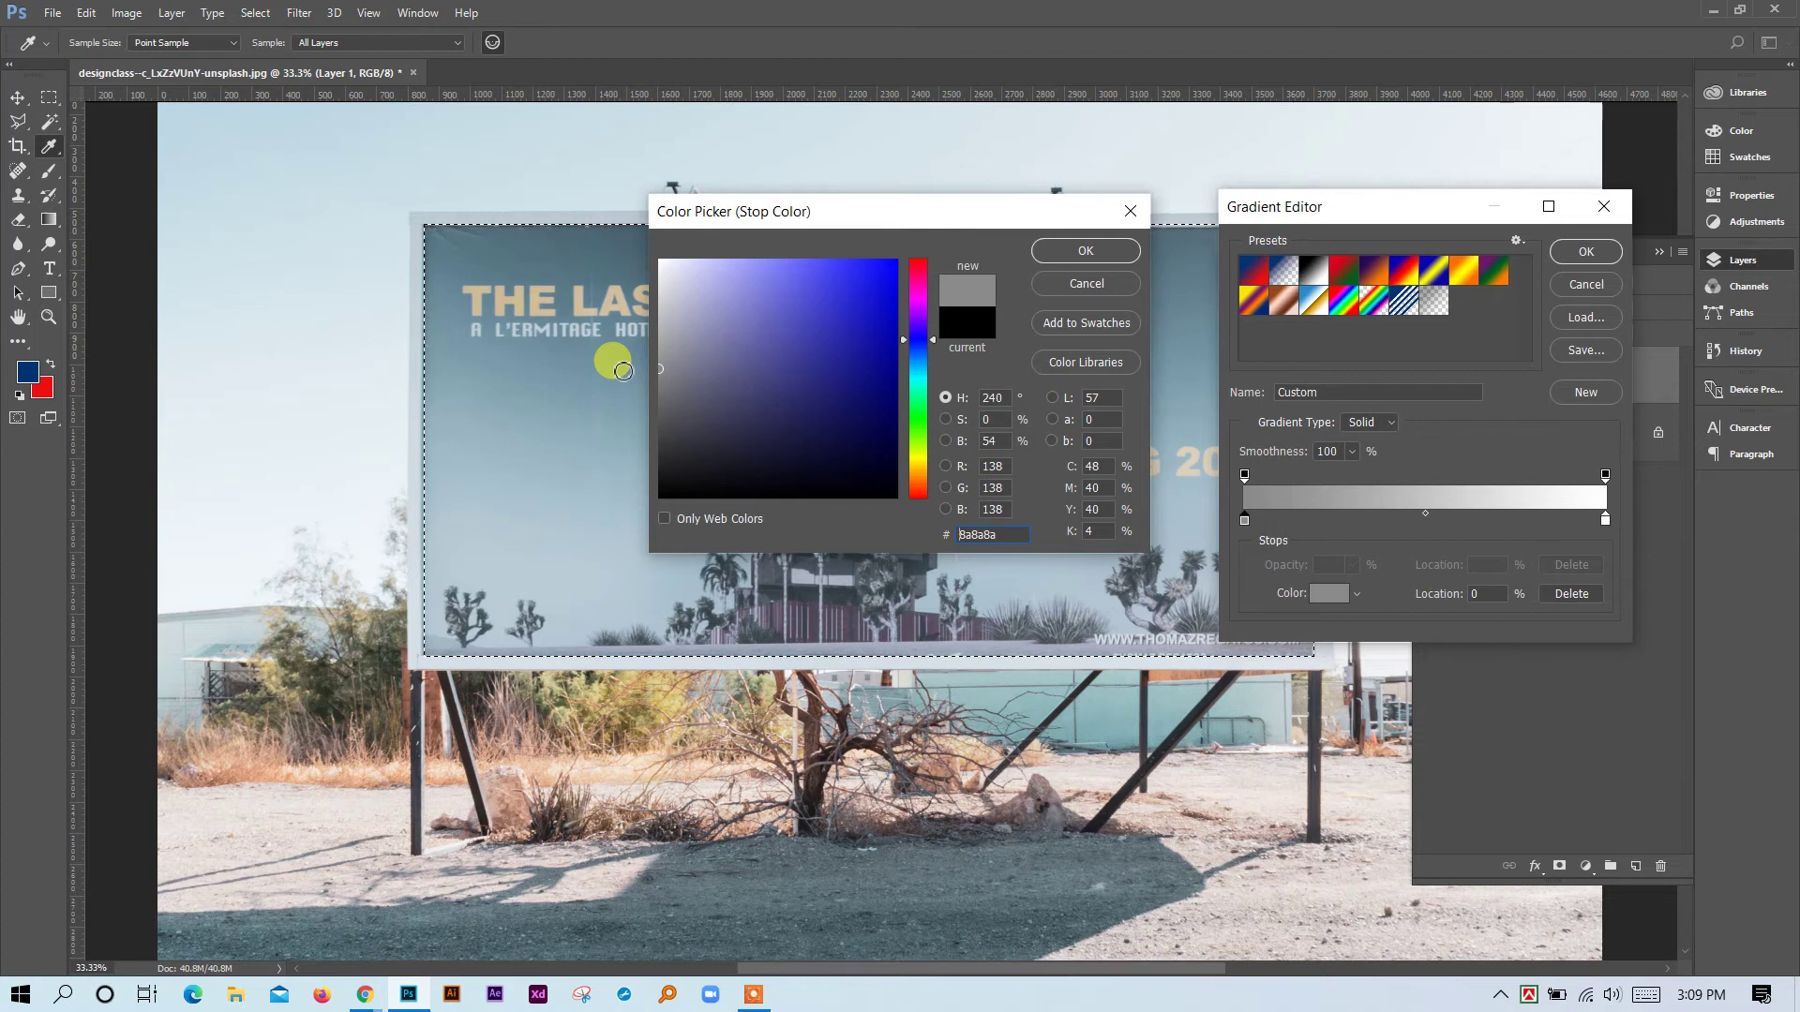
pyautogui.click(1087, 250)
# Lighten the gradient's grey starting stop to b4b4b4 and accept the gradient.
pyautogui.click(1244, 520)
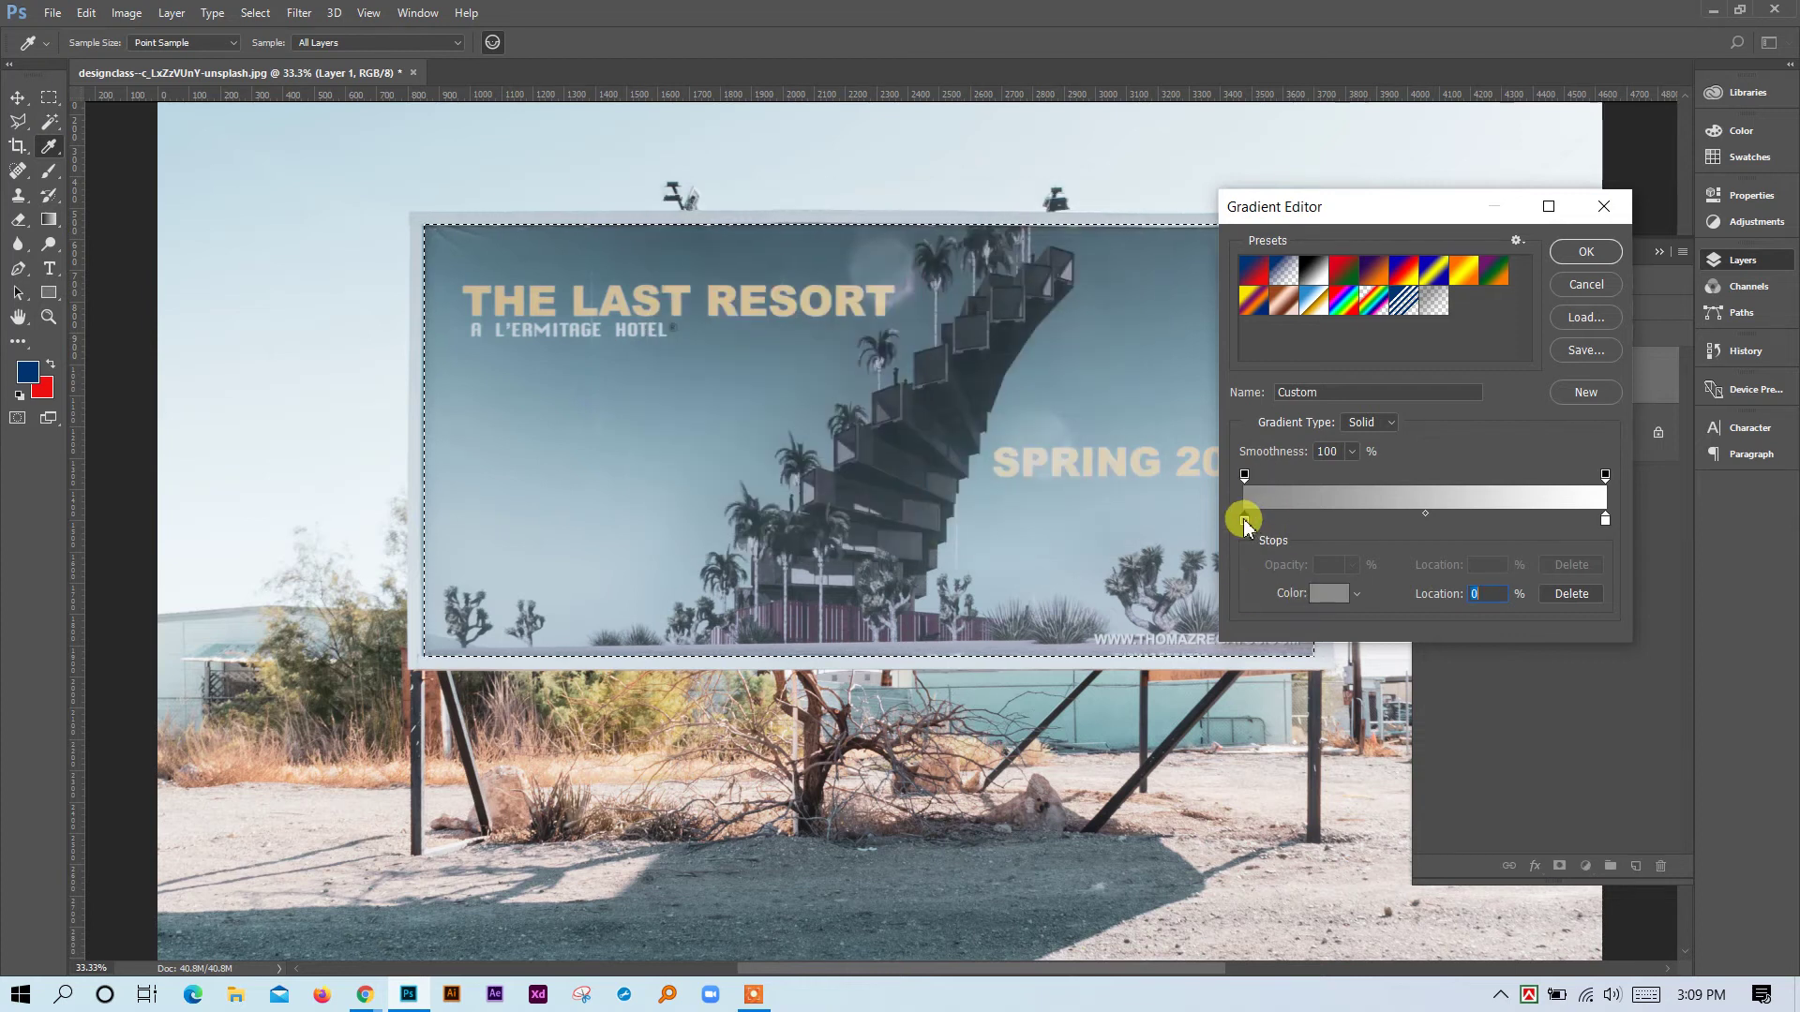
pyautogui.doubleClick(1244, 520)
pyautogui.moveTo(662, 360); pyautogui.dragTo(635, 344)
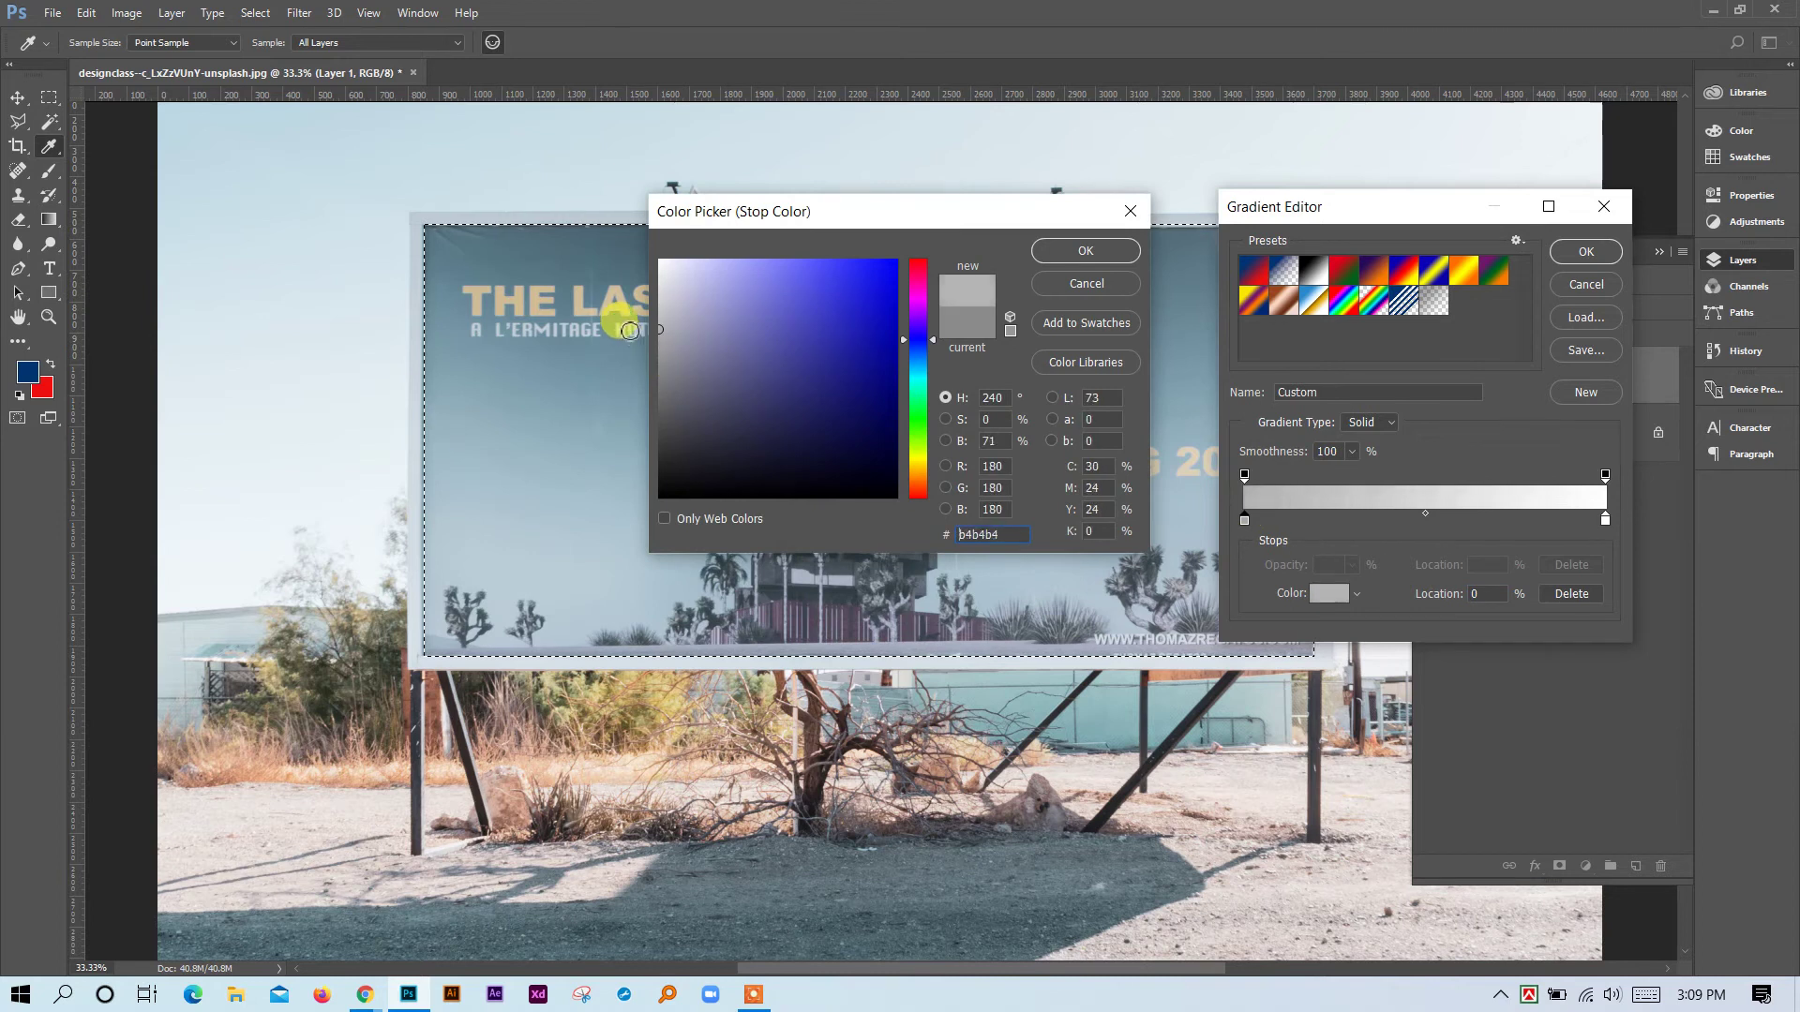
pyautogui.click(1080, 251)
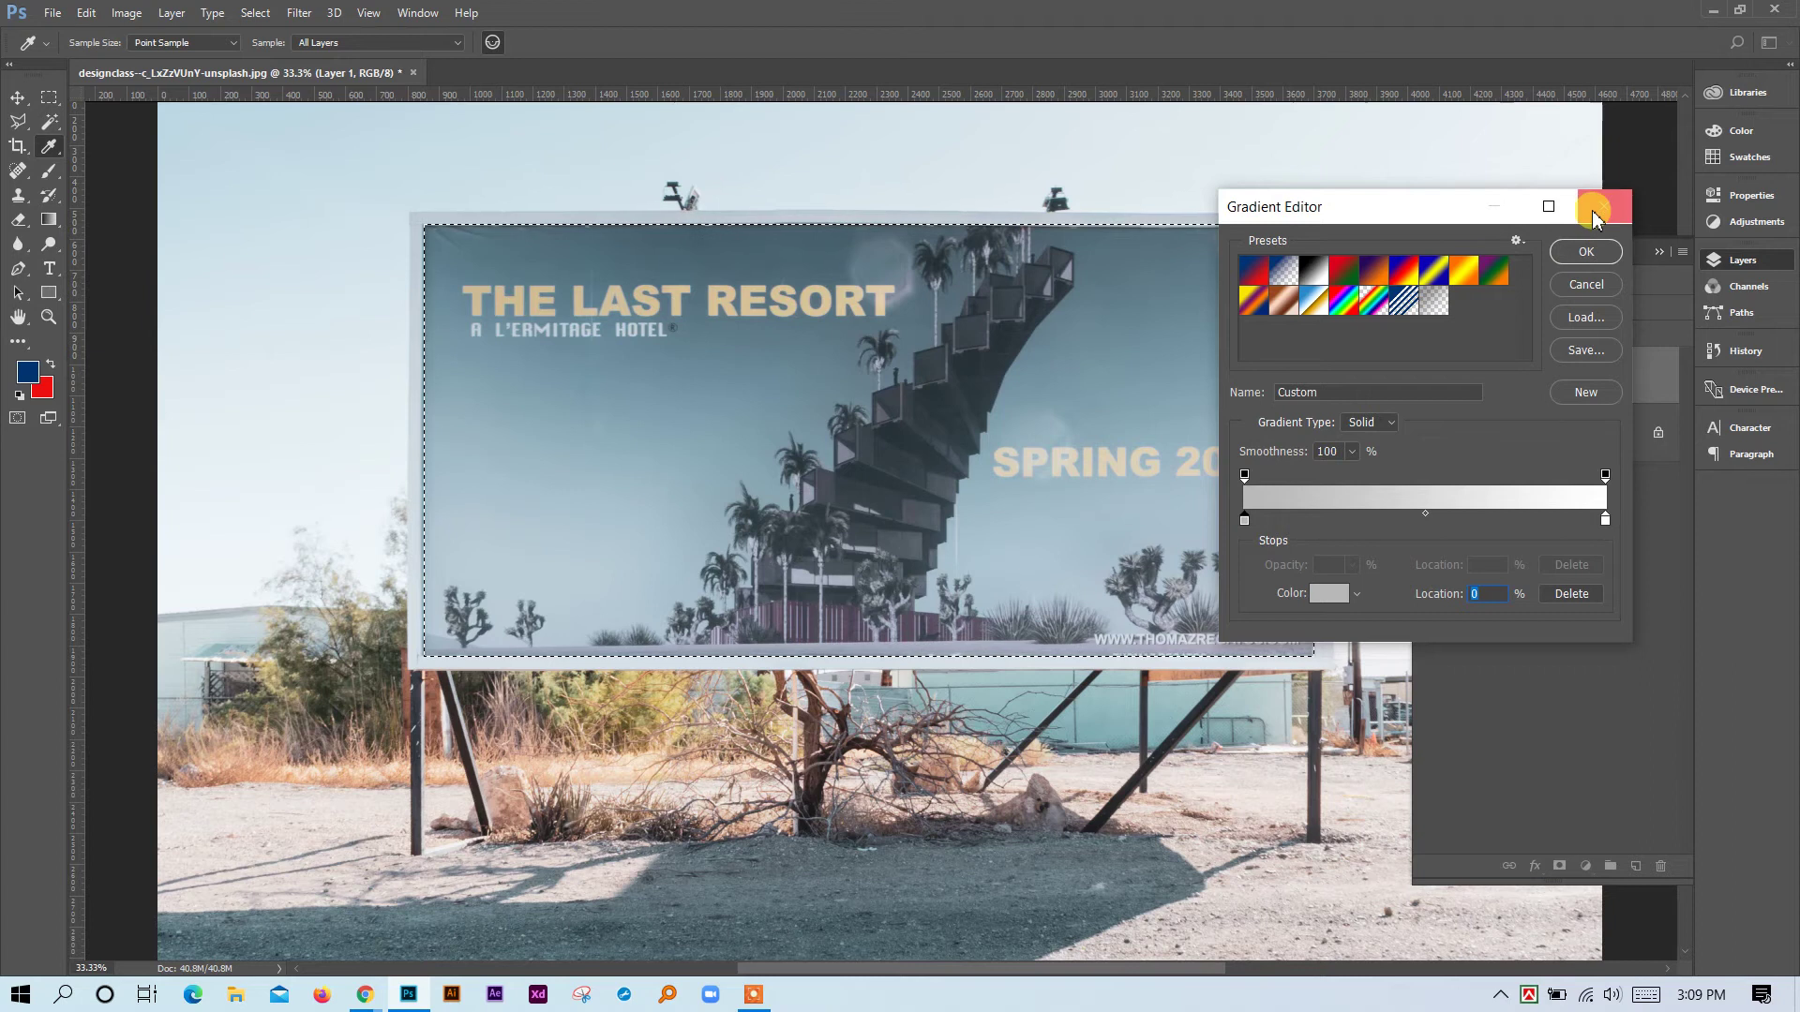
pyautogui.click(1589, 255)
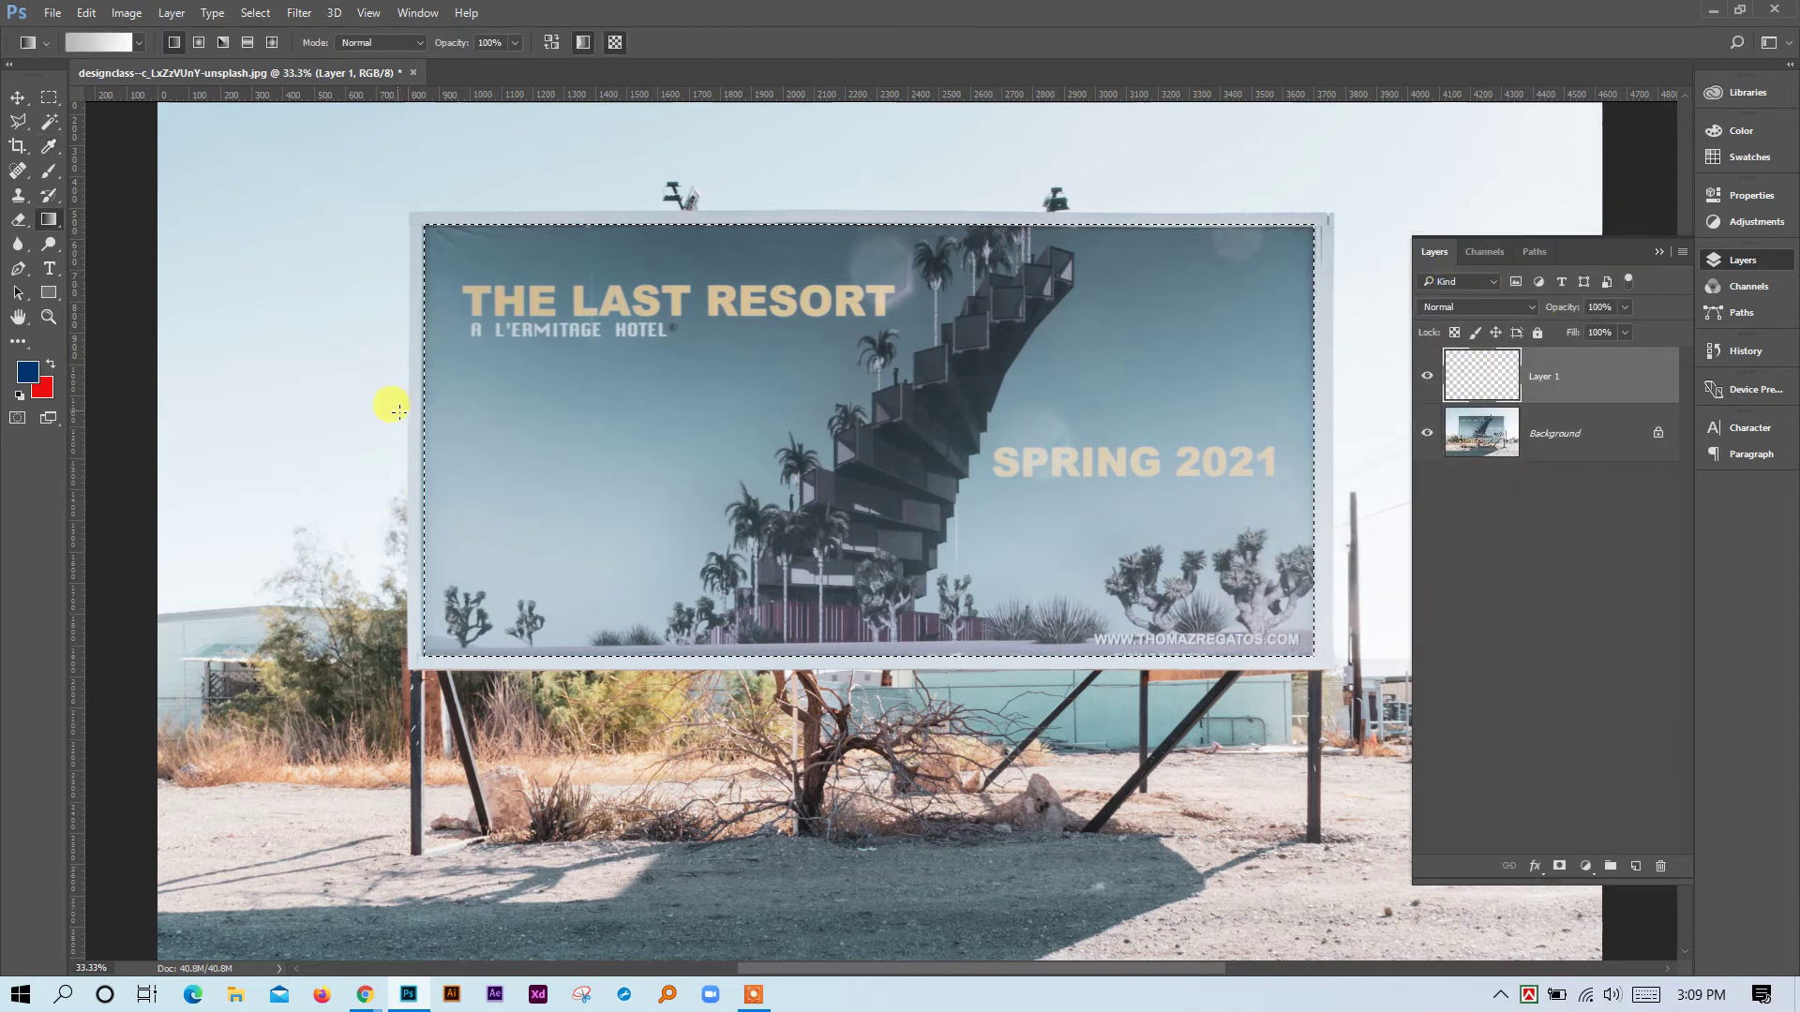
# Swap the gradient's colour stops so white sits at 0% and light grey at 100%.
pyautogui.click(92, 42)
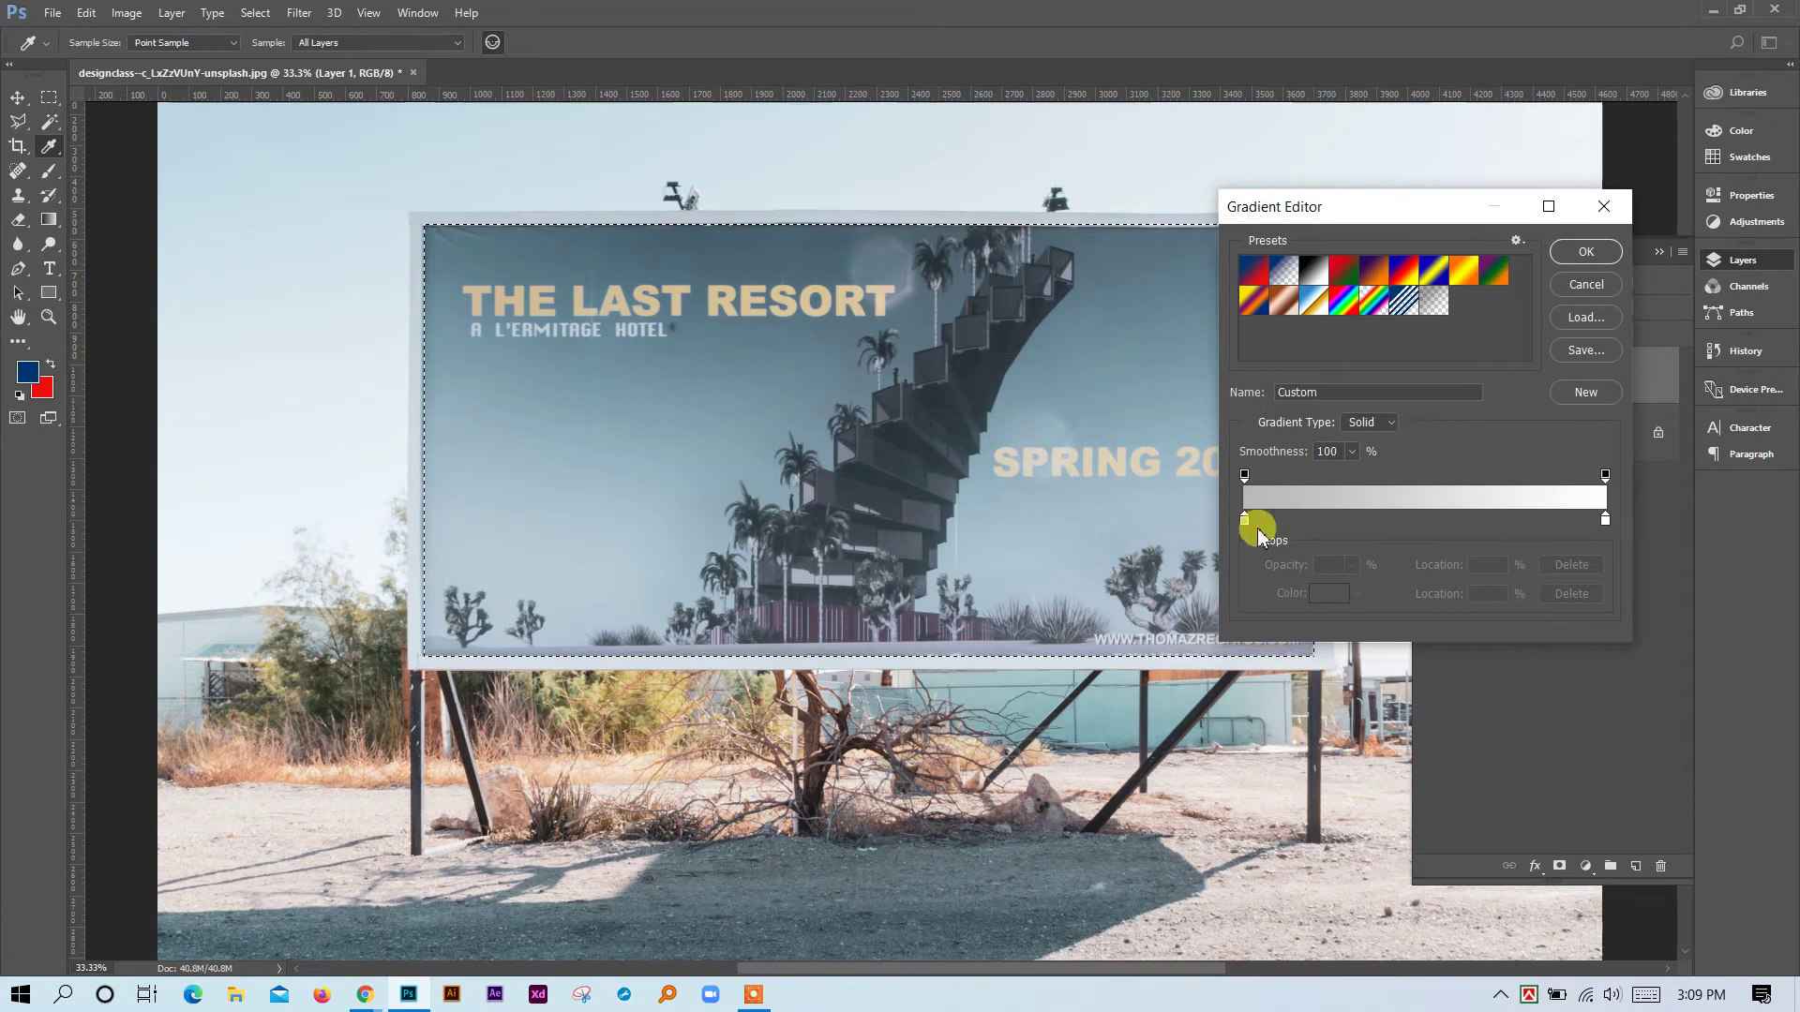
pyautogui.moveTo(1245, 523); pyautogui.dragTo(1480, 525)
pyautogui.moveTo(1605, 521); pyautogui.dragTo(1225, 562)
pyautogui.click(1228, 521)
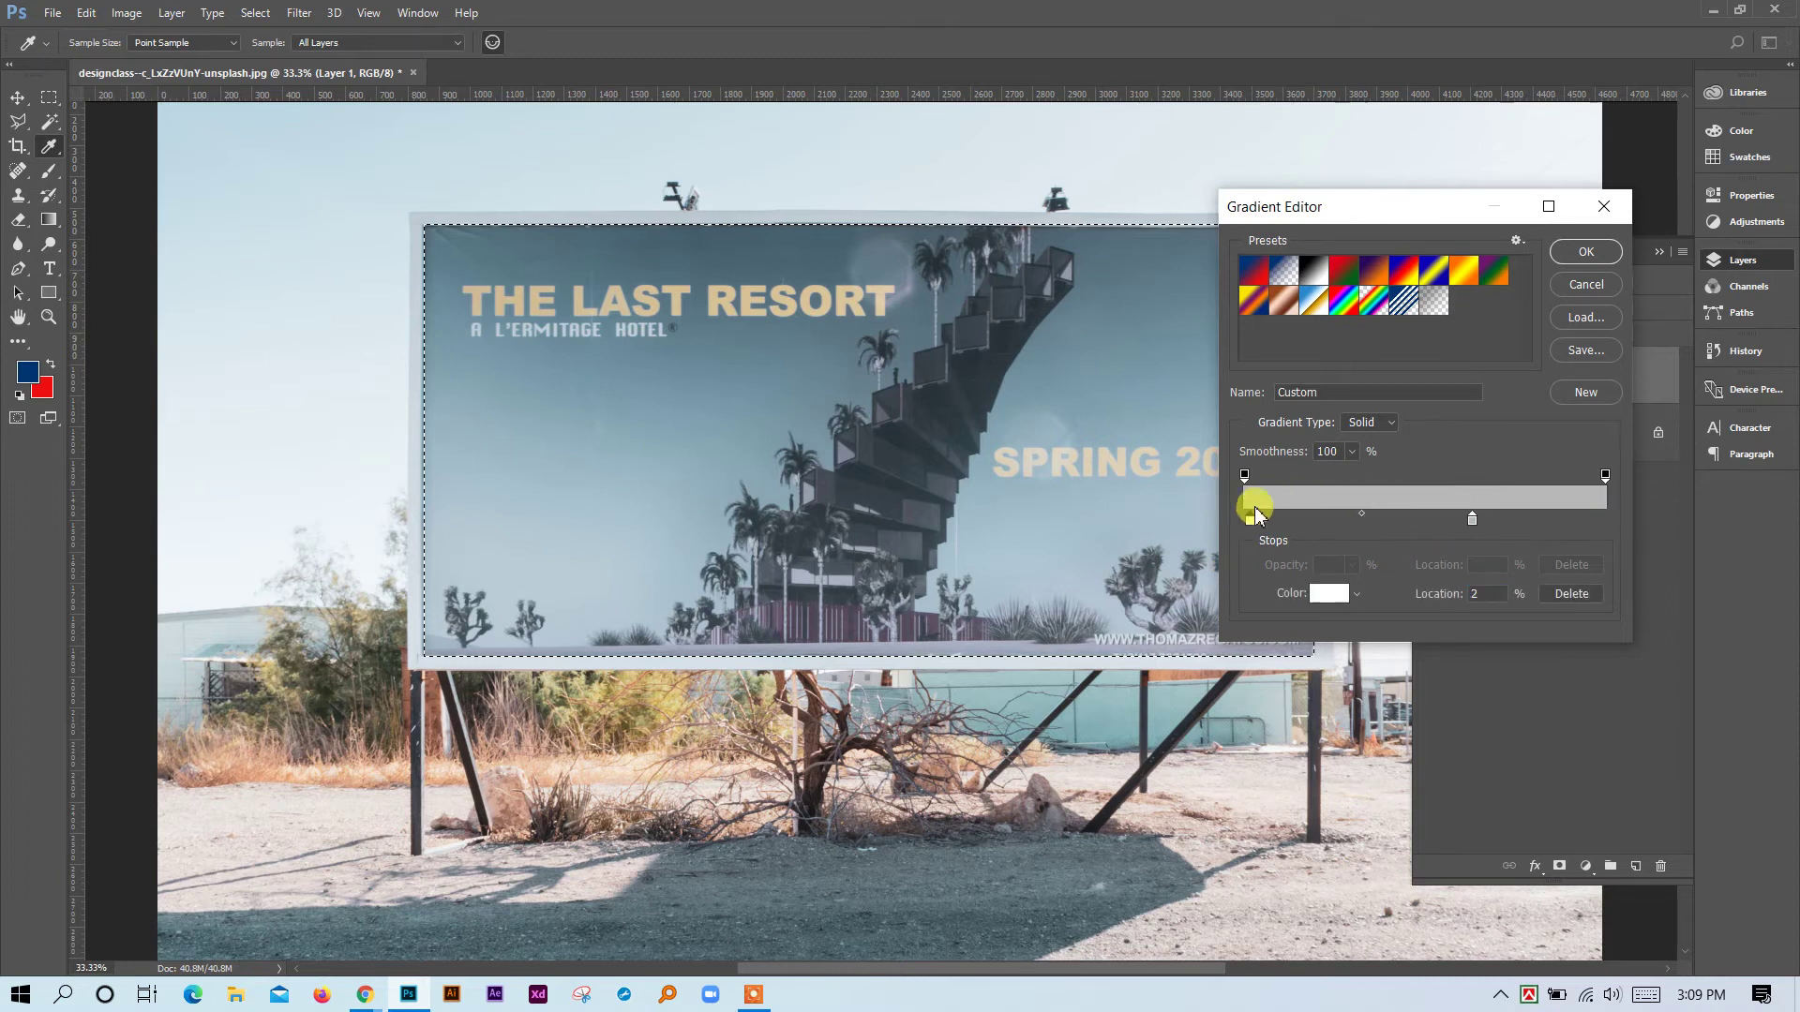
pyautogui.click(1473, 519)
pyautogui.moveTo(1485, 522); pyautogui.dragTo(1572, 528)
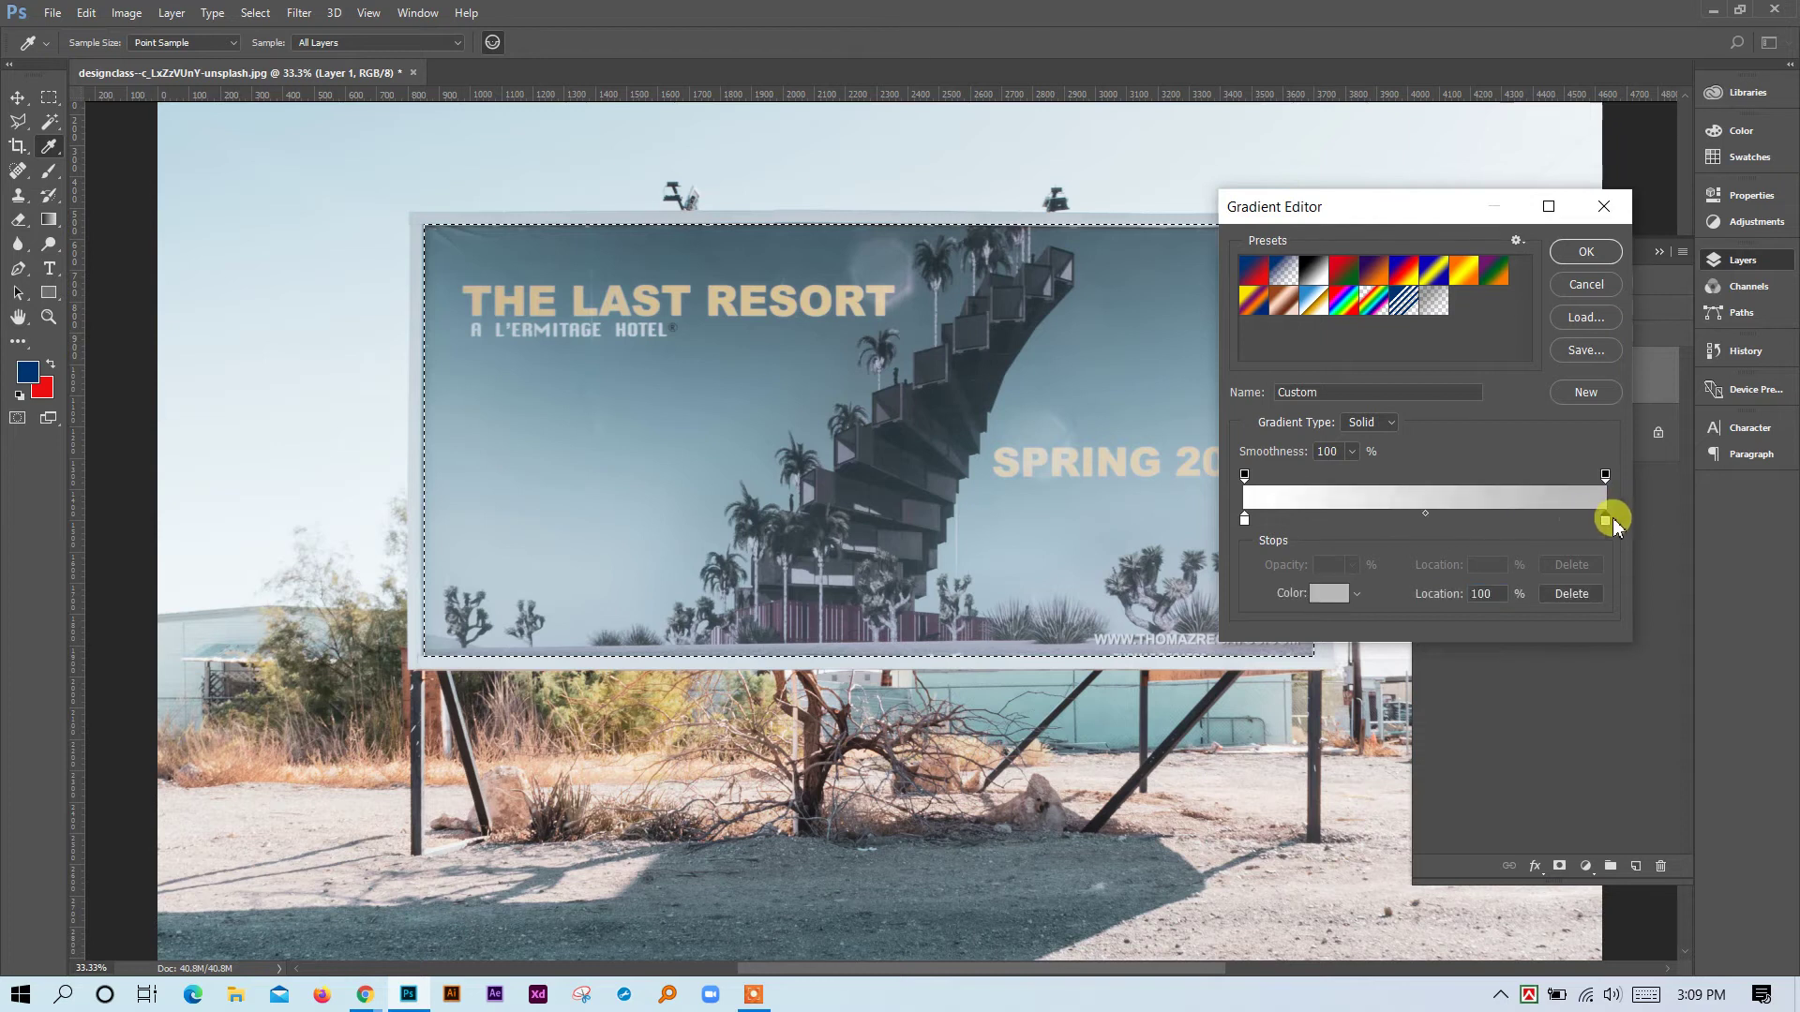
pyautogui.click(1586, 251)
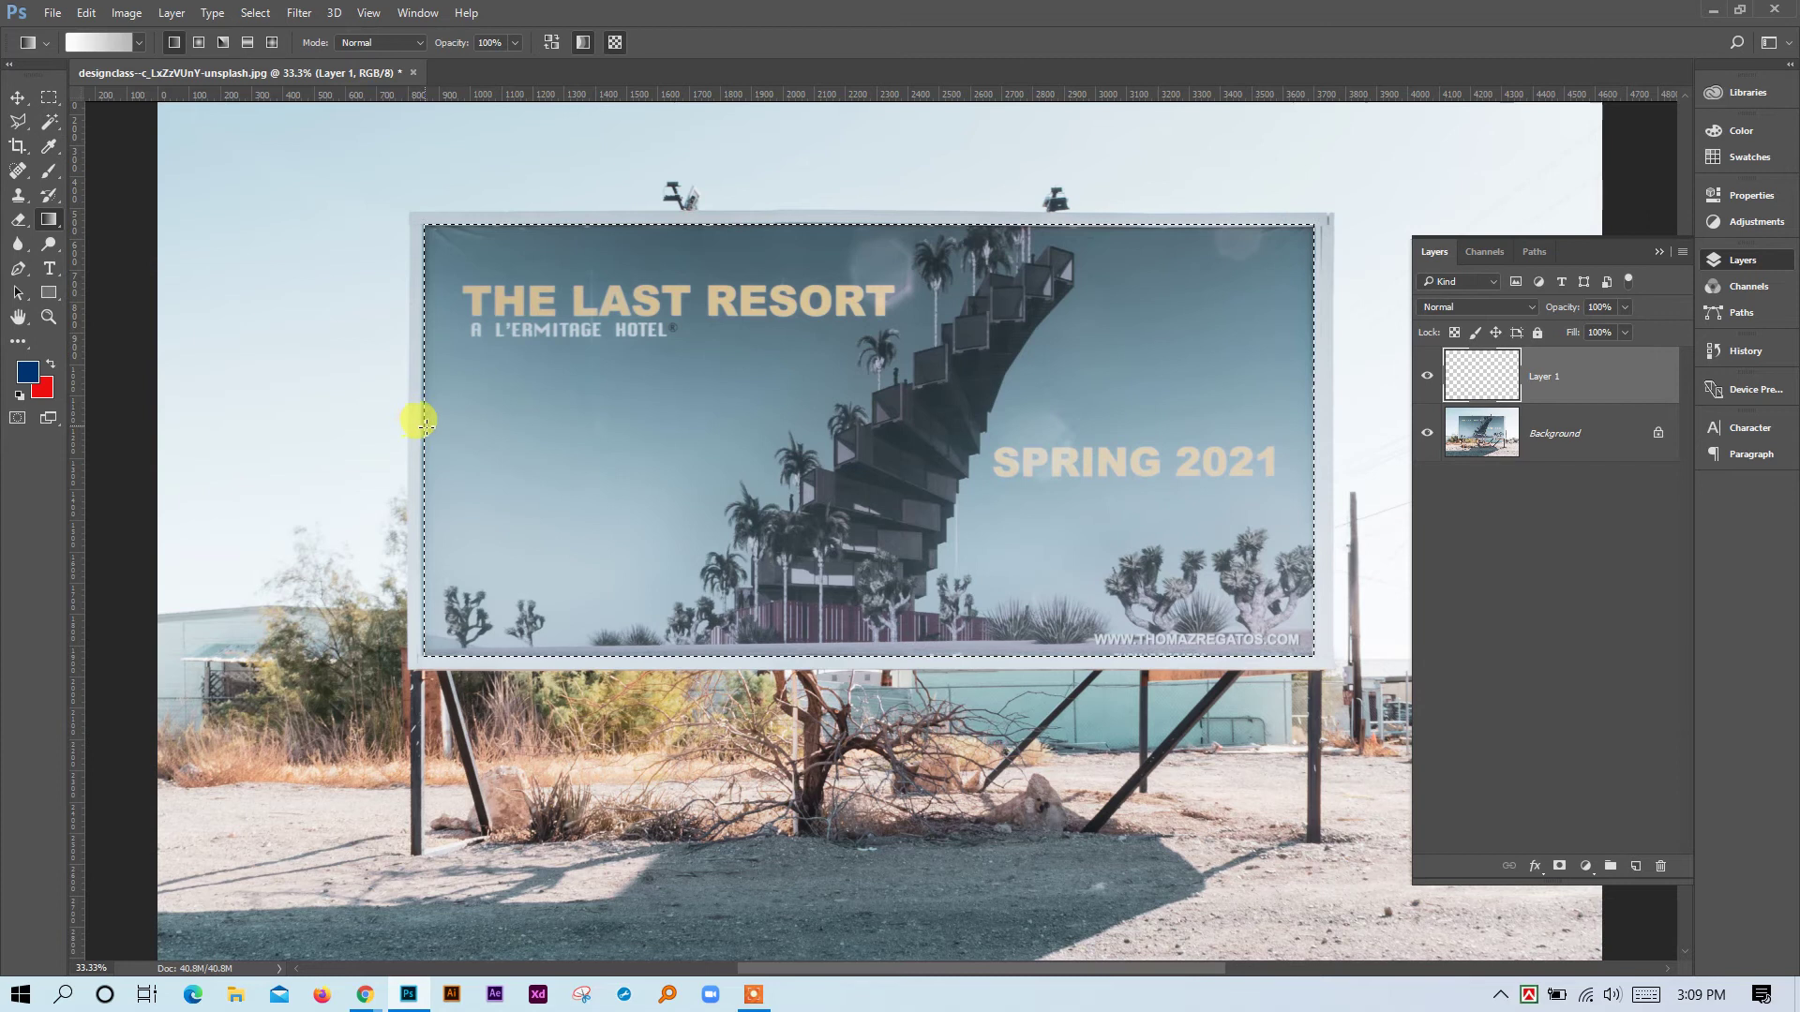
# Fill the billboard selection on Layer 1 with the linear gradient, grey on its left side fading to white on its right, and deselect.
pyautogui.moveTo(425, 425); pyautogui.dragTo(1304, 430)
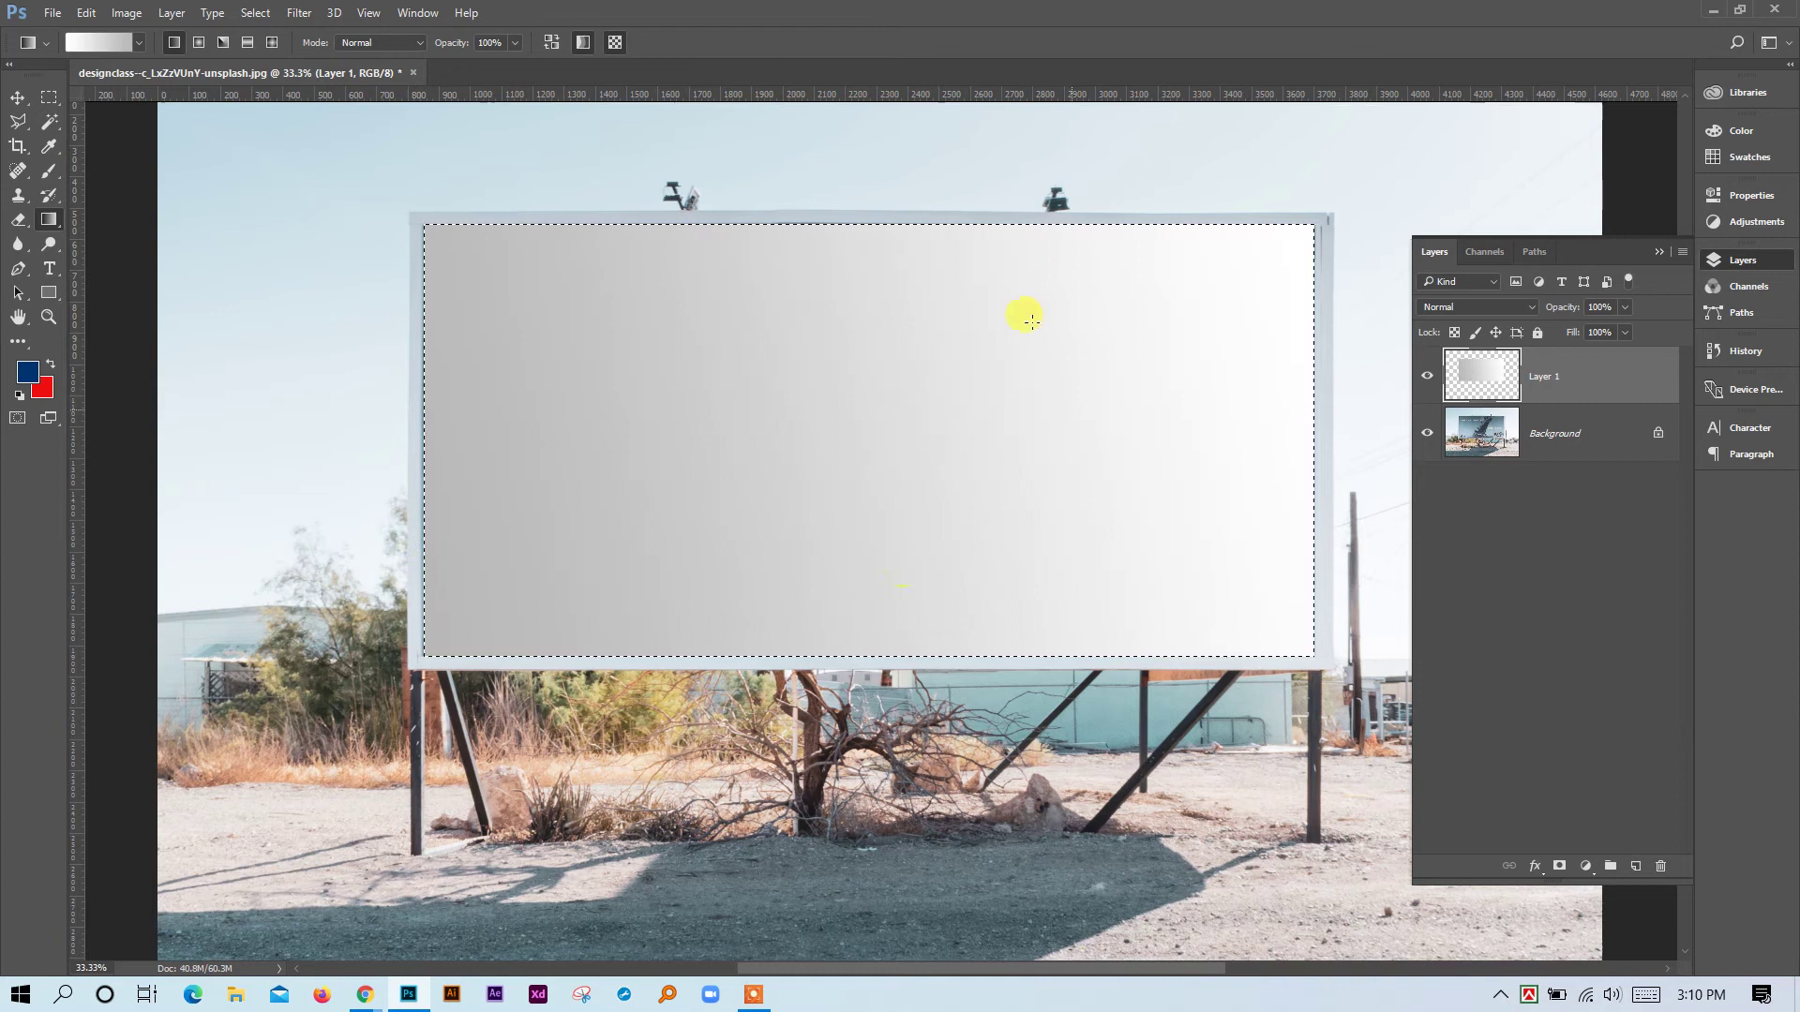
pyautogui.click(50, 97)
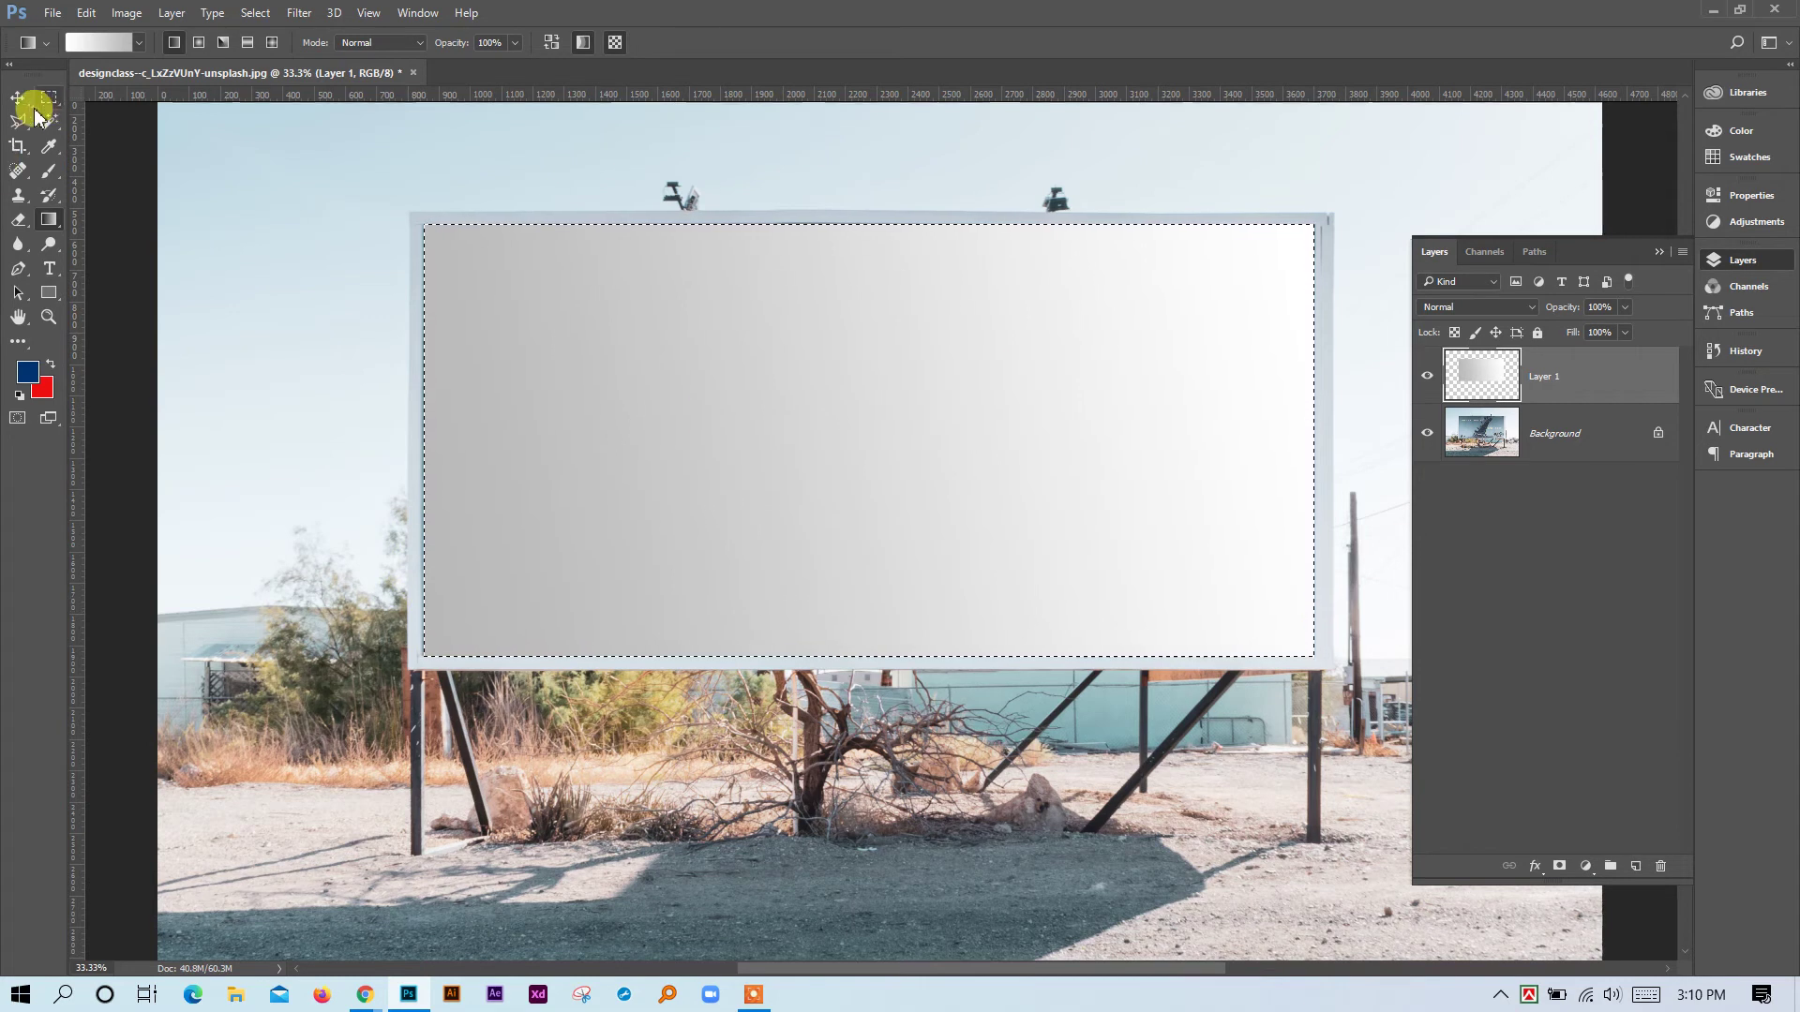
pyautogui.hotkey('ctrl', 'd')
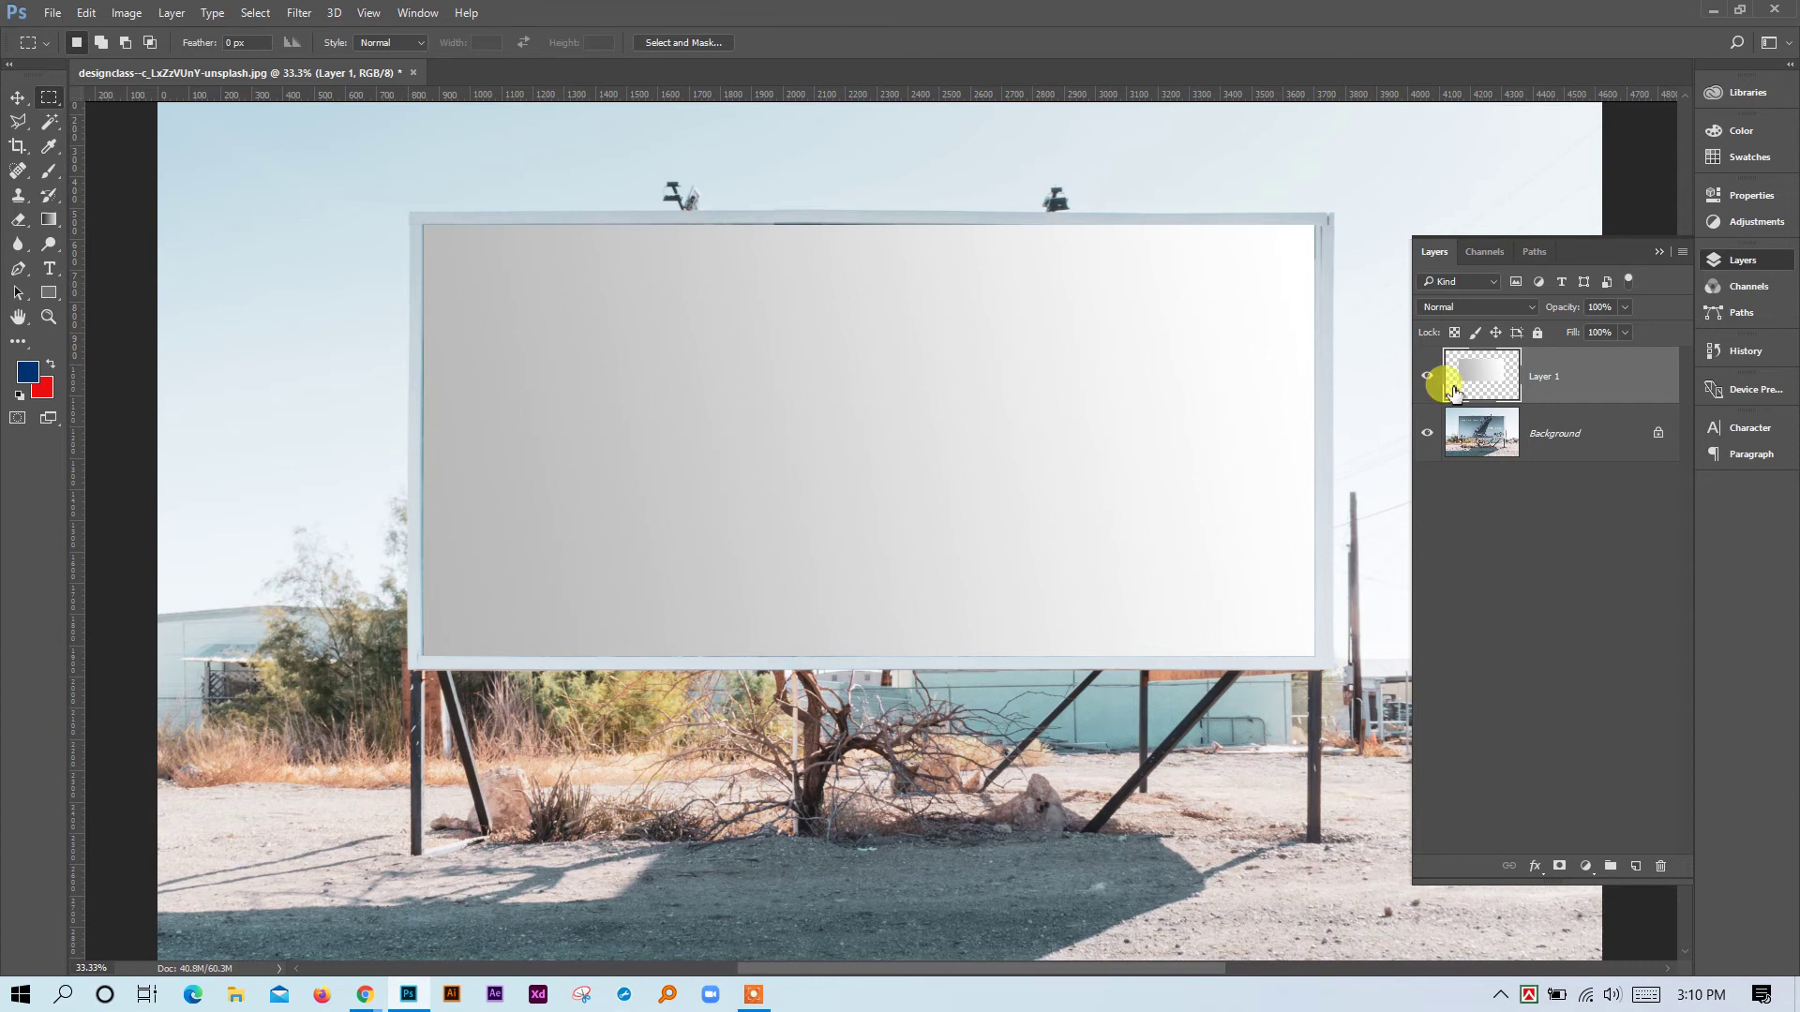
# Brighten the billboard gradient on Layer 1 with Levels by raising the midtone input level.
pyautogui.hotkey('ctrl', '-')
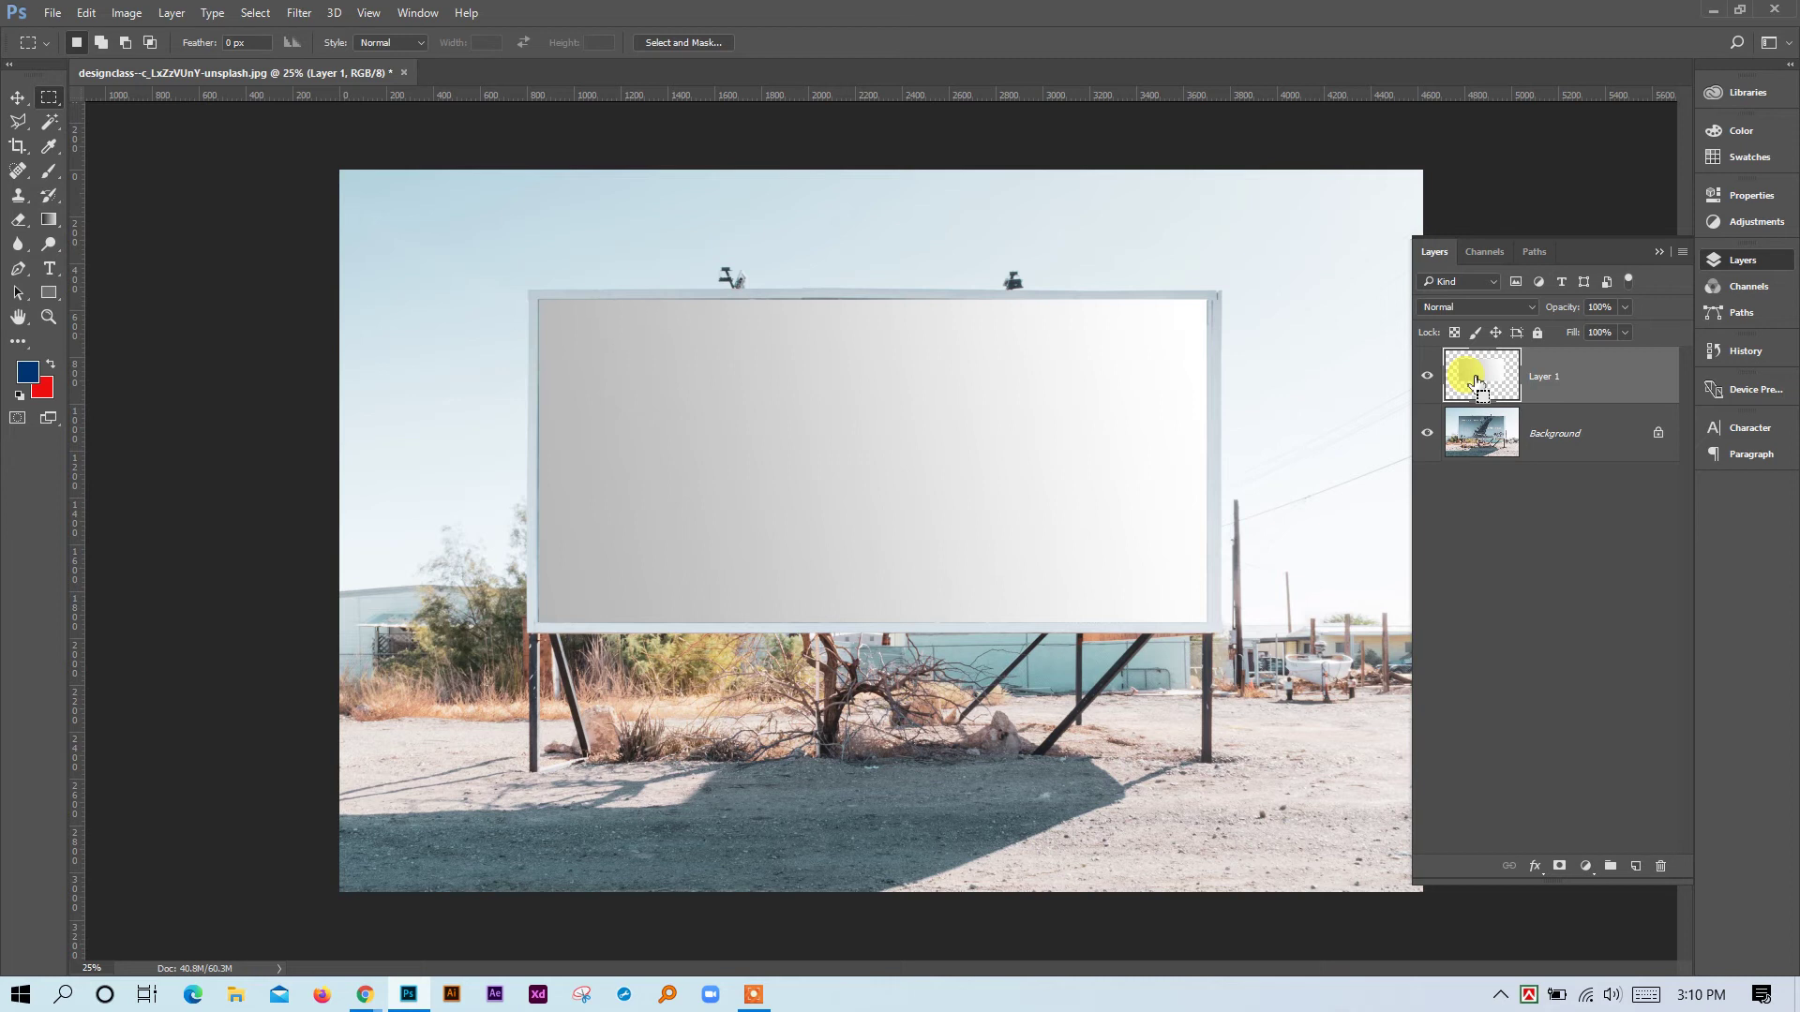
pyautogui.hotkey('ctrl', 'shift', 'l')
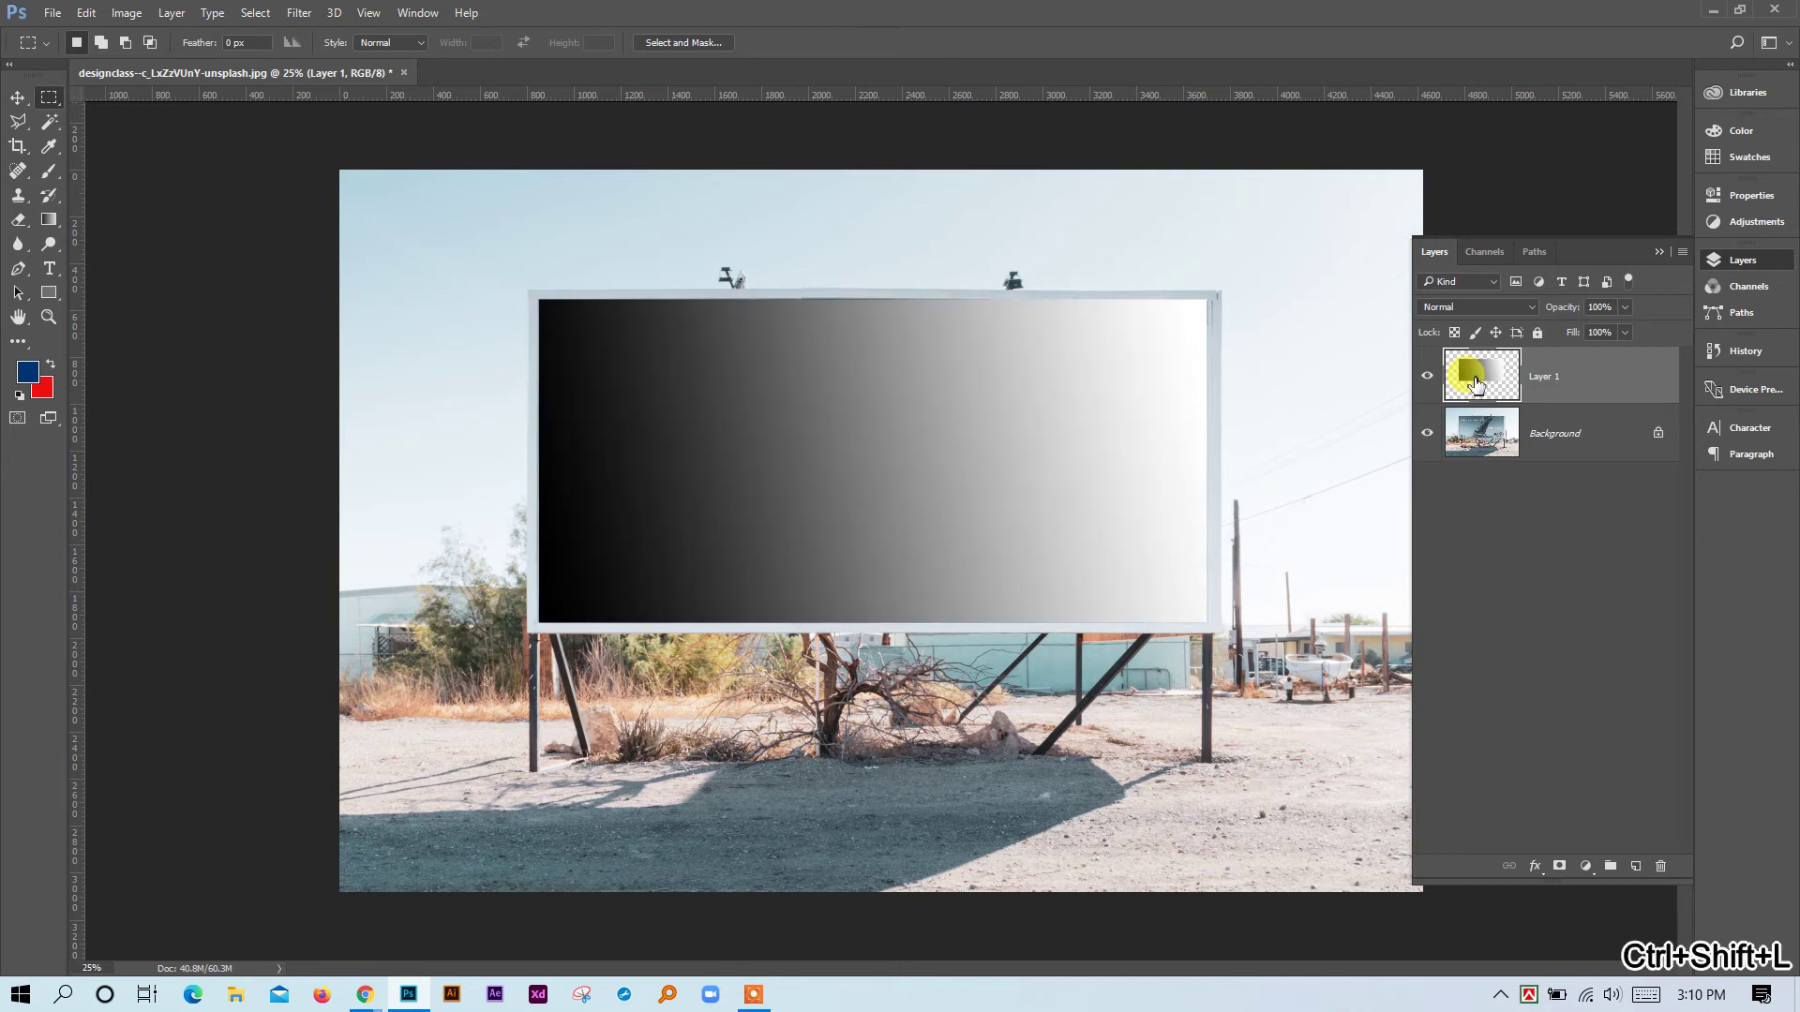
pyautogui.hotkey('ctrl', 'z')
pyautogui.hotkey('ctrl', 'l')
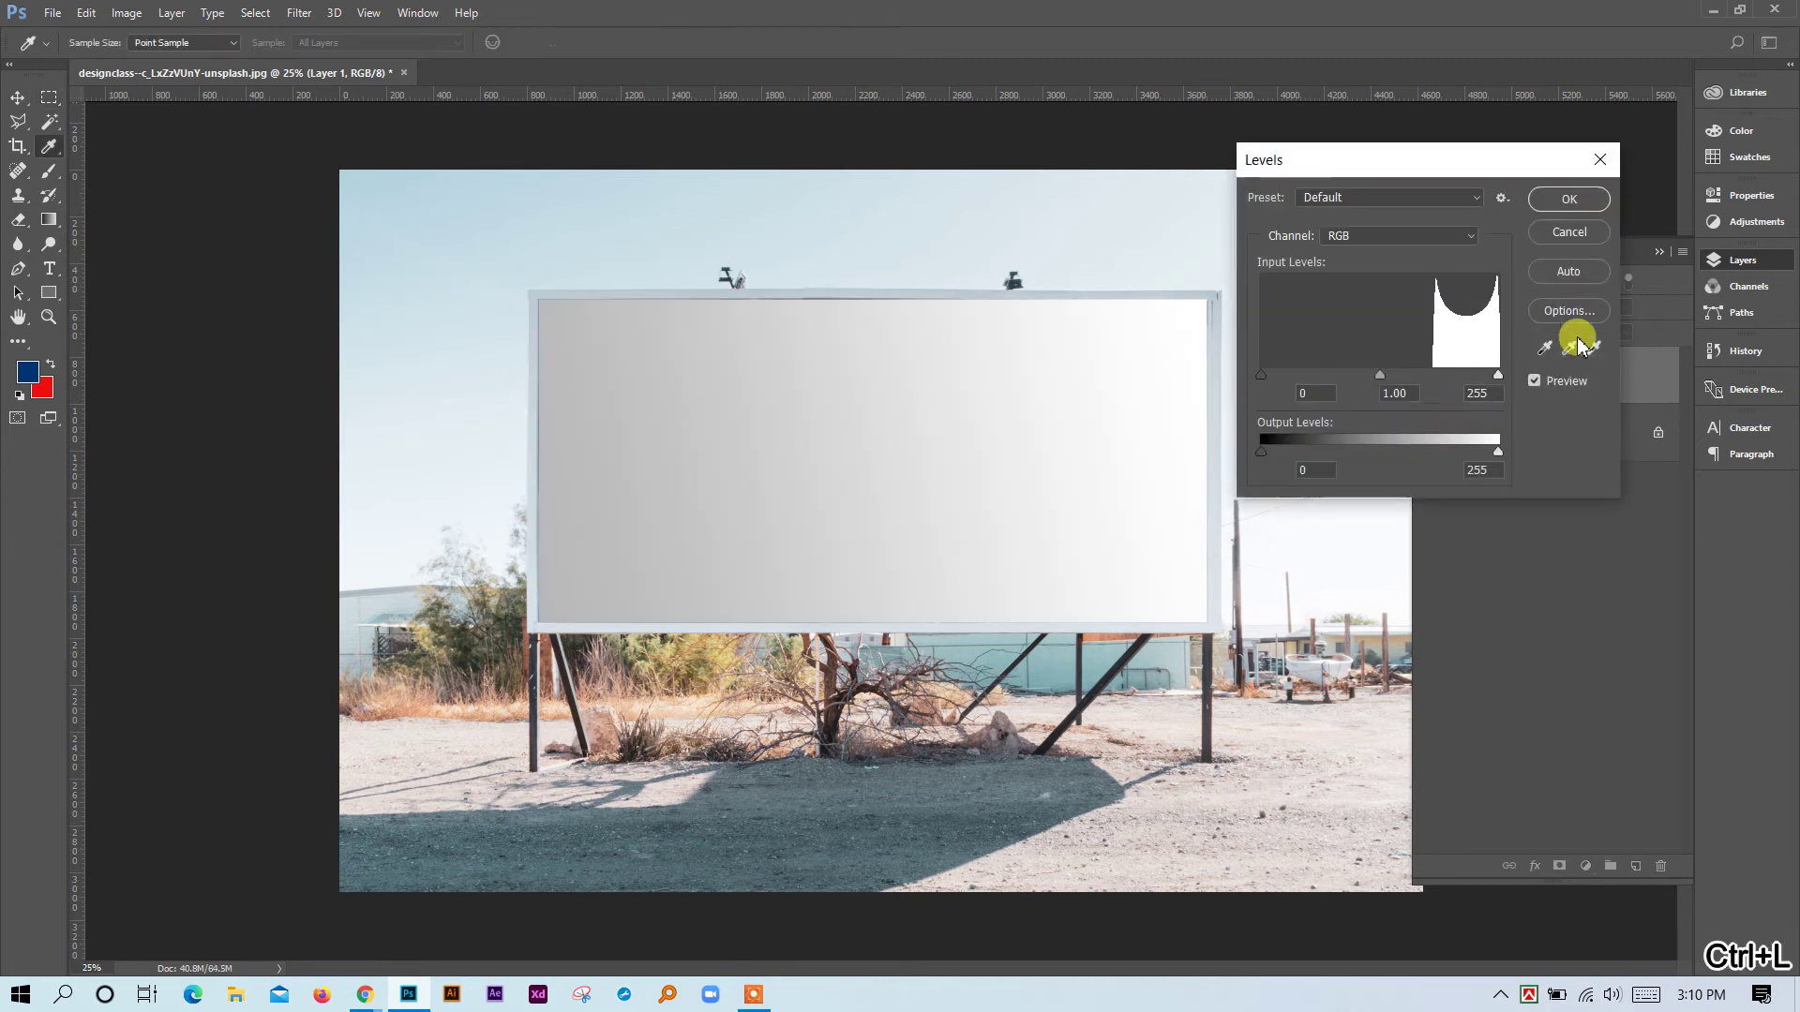
pyautogui.moveTo(1384, 378); pyautogui.dragTo(1369, 382)
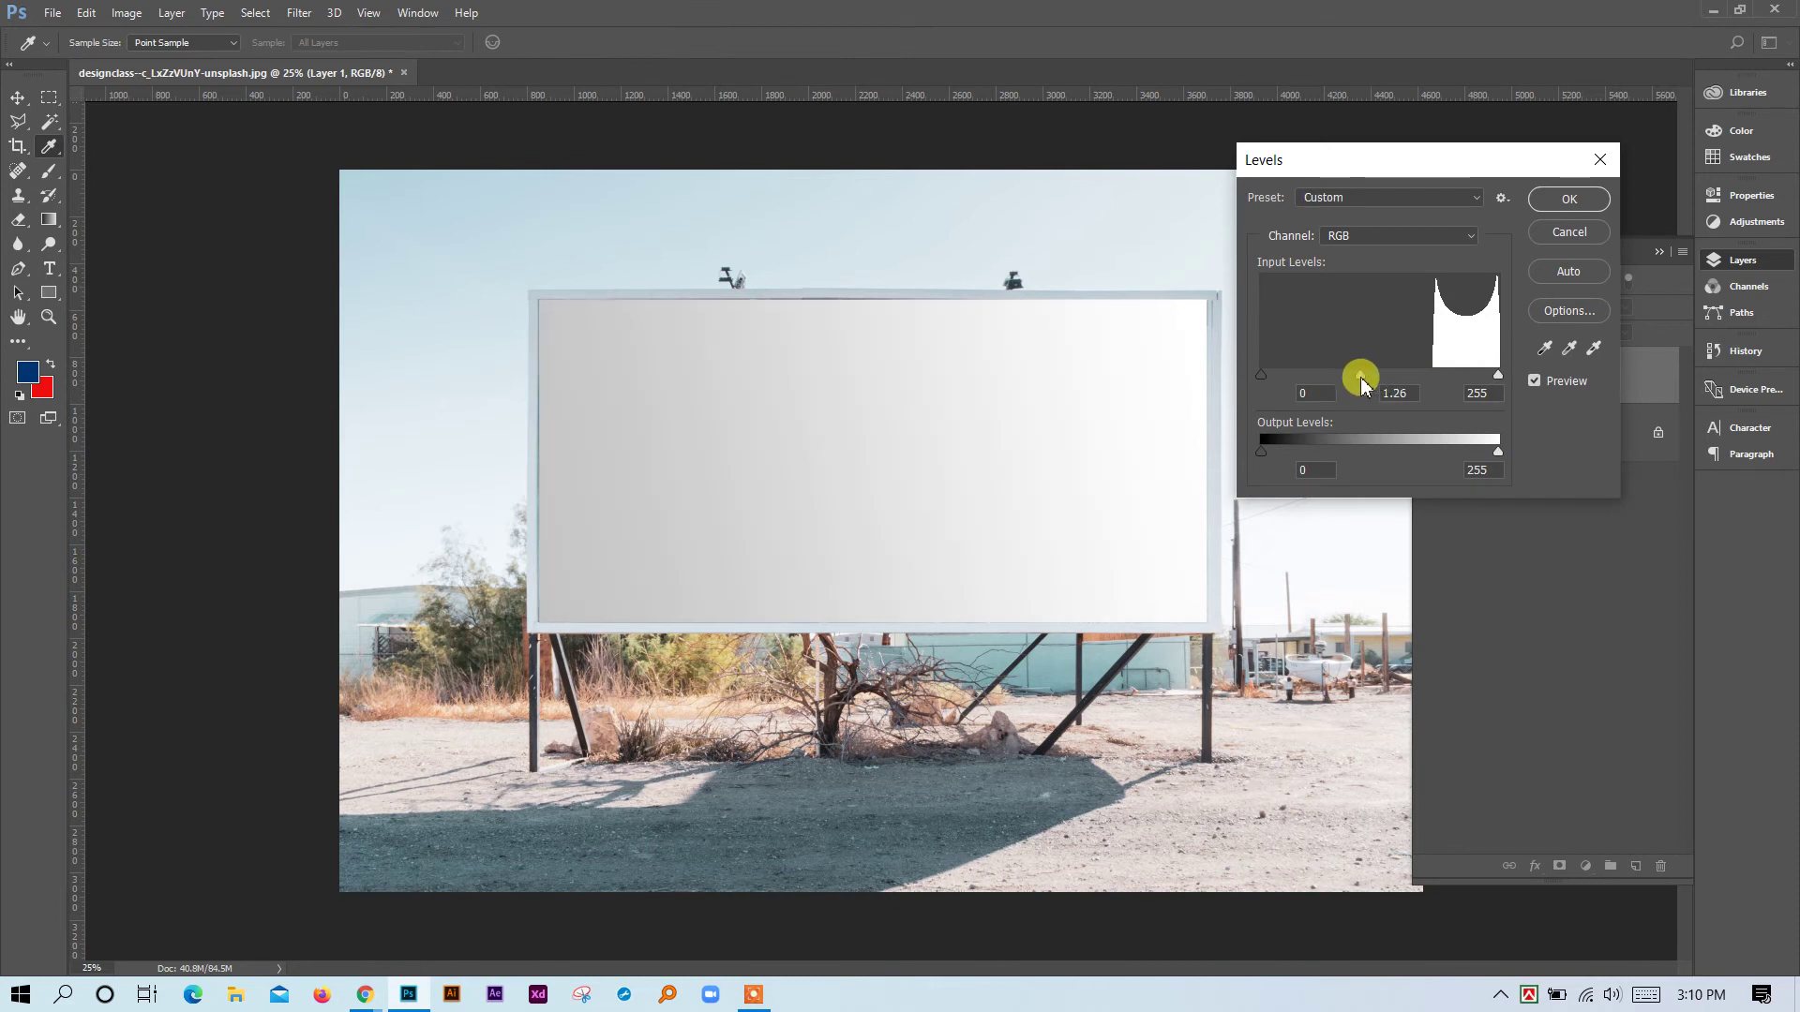
pyautogui.moveTo(1353, 386); pyautogui.dragTo(1351, 385)
pyautogui.click(1569, 200)
pyautogui.press('m')
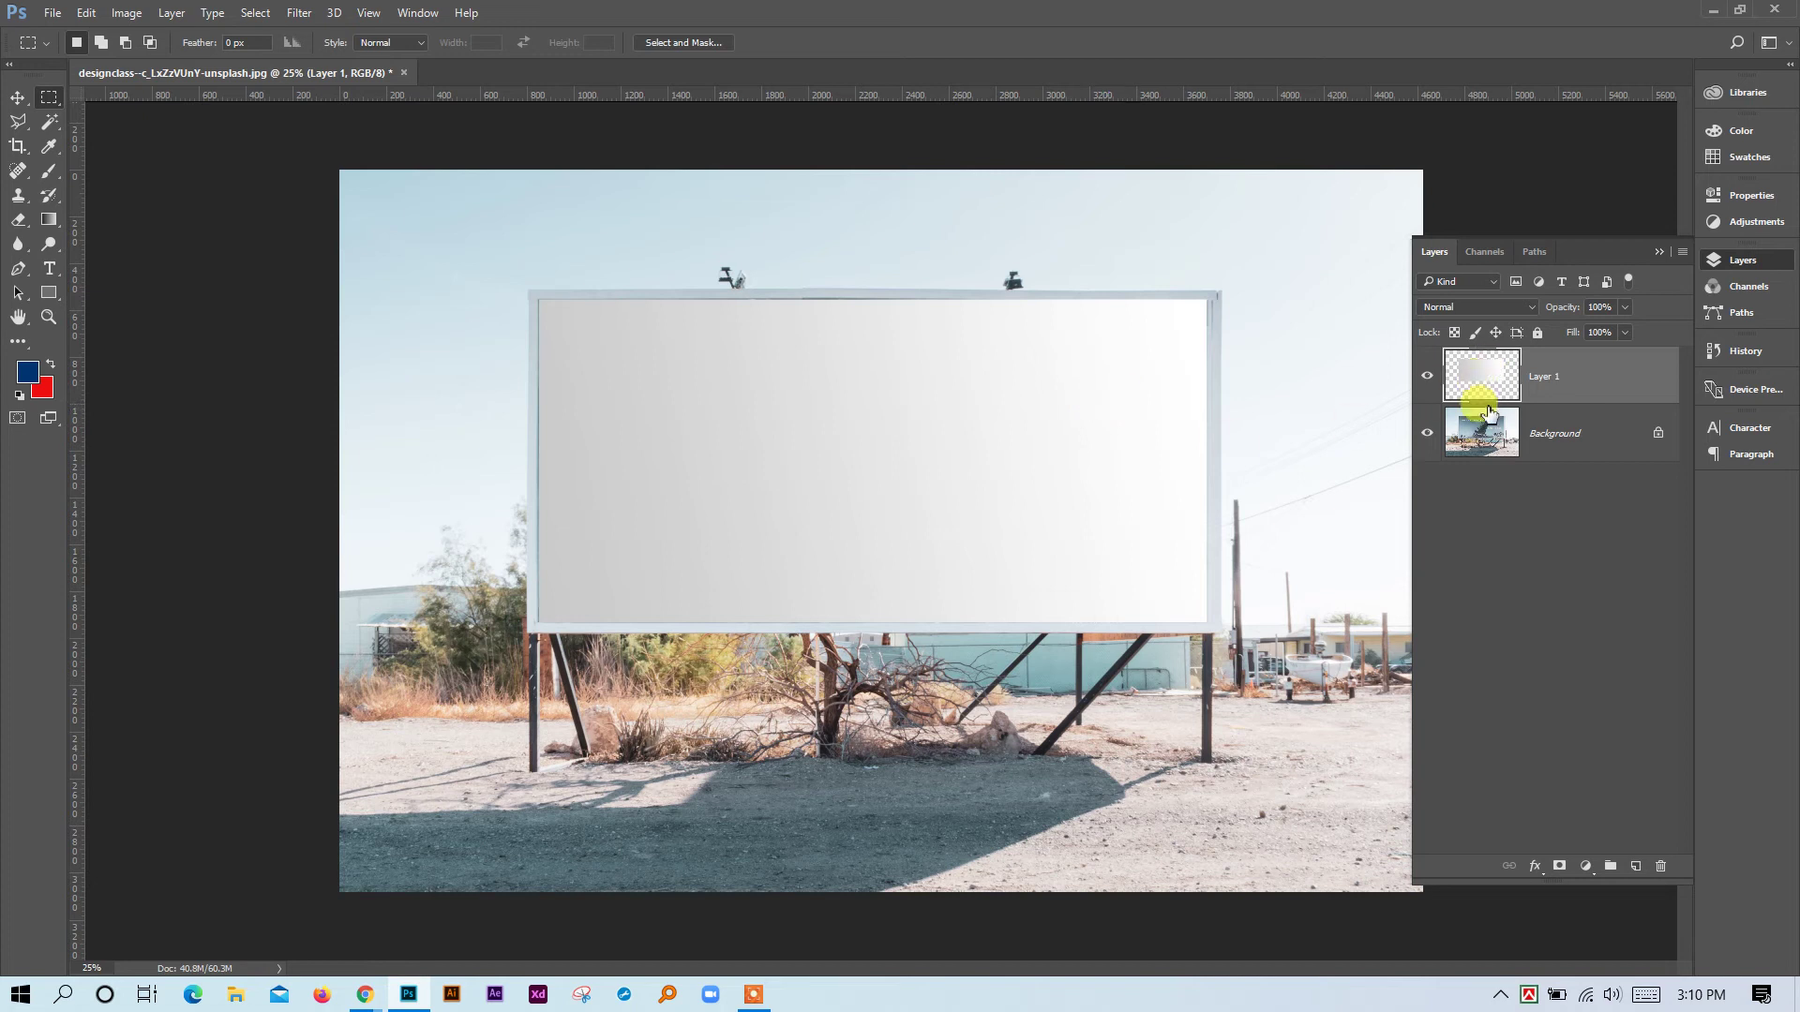
pyautogui.click(1492, 436)
pyautogui.click(1483, 375)
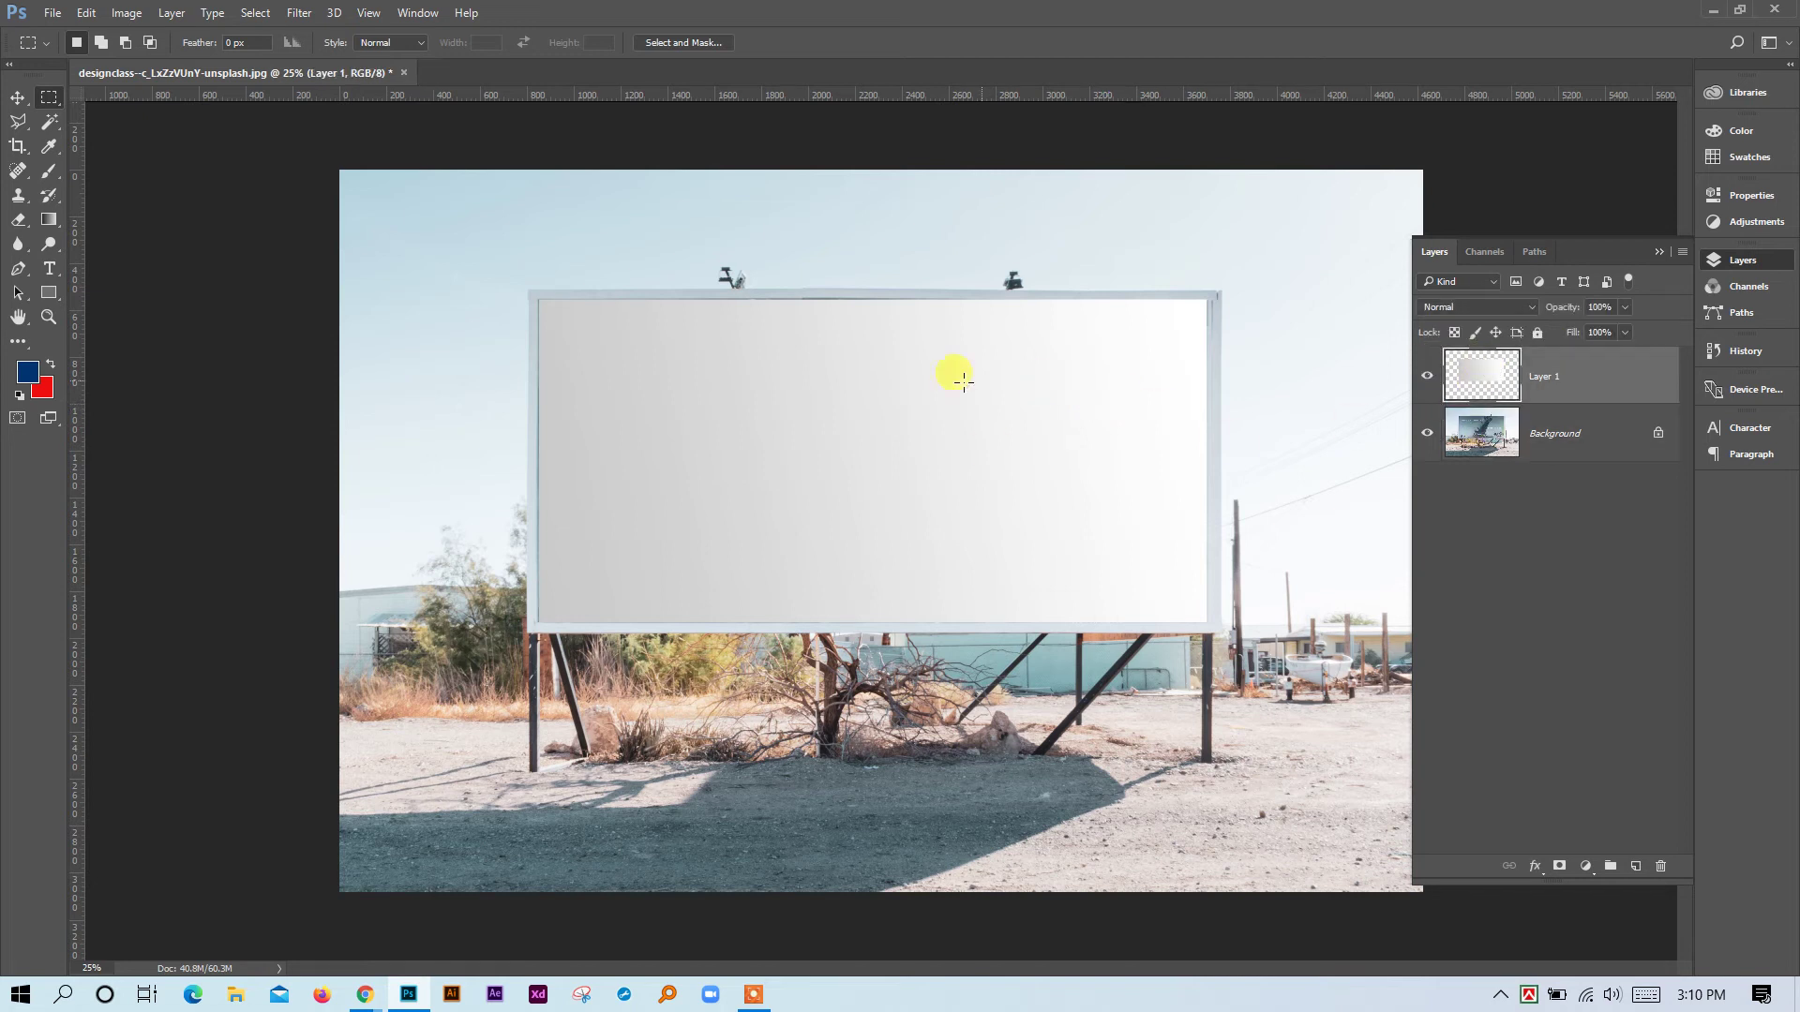
pyautogui.click(54, 13)
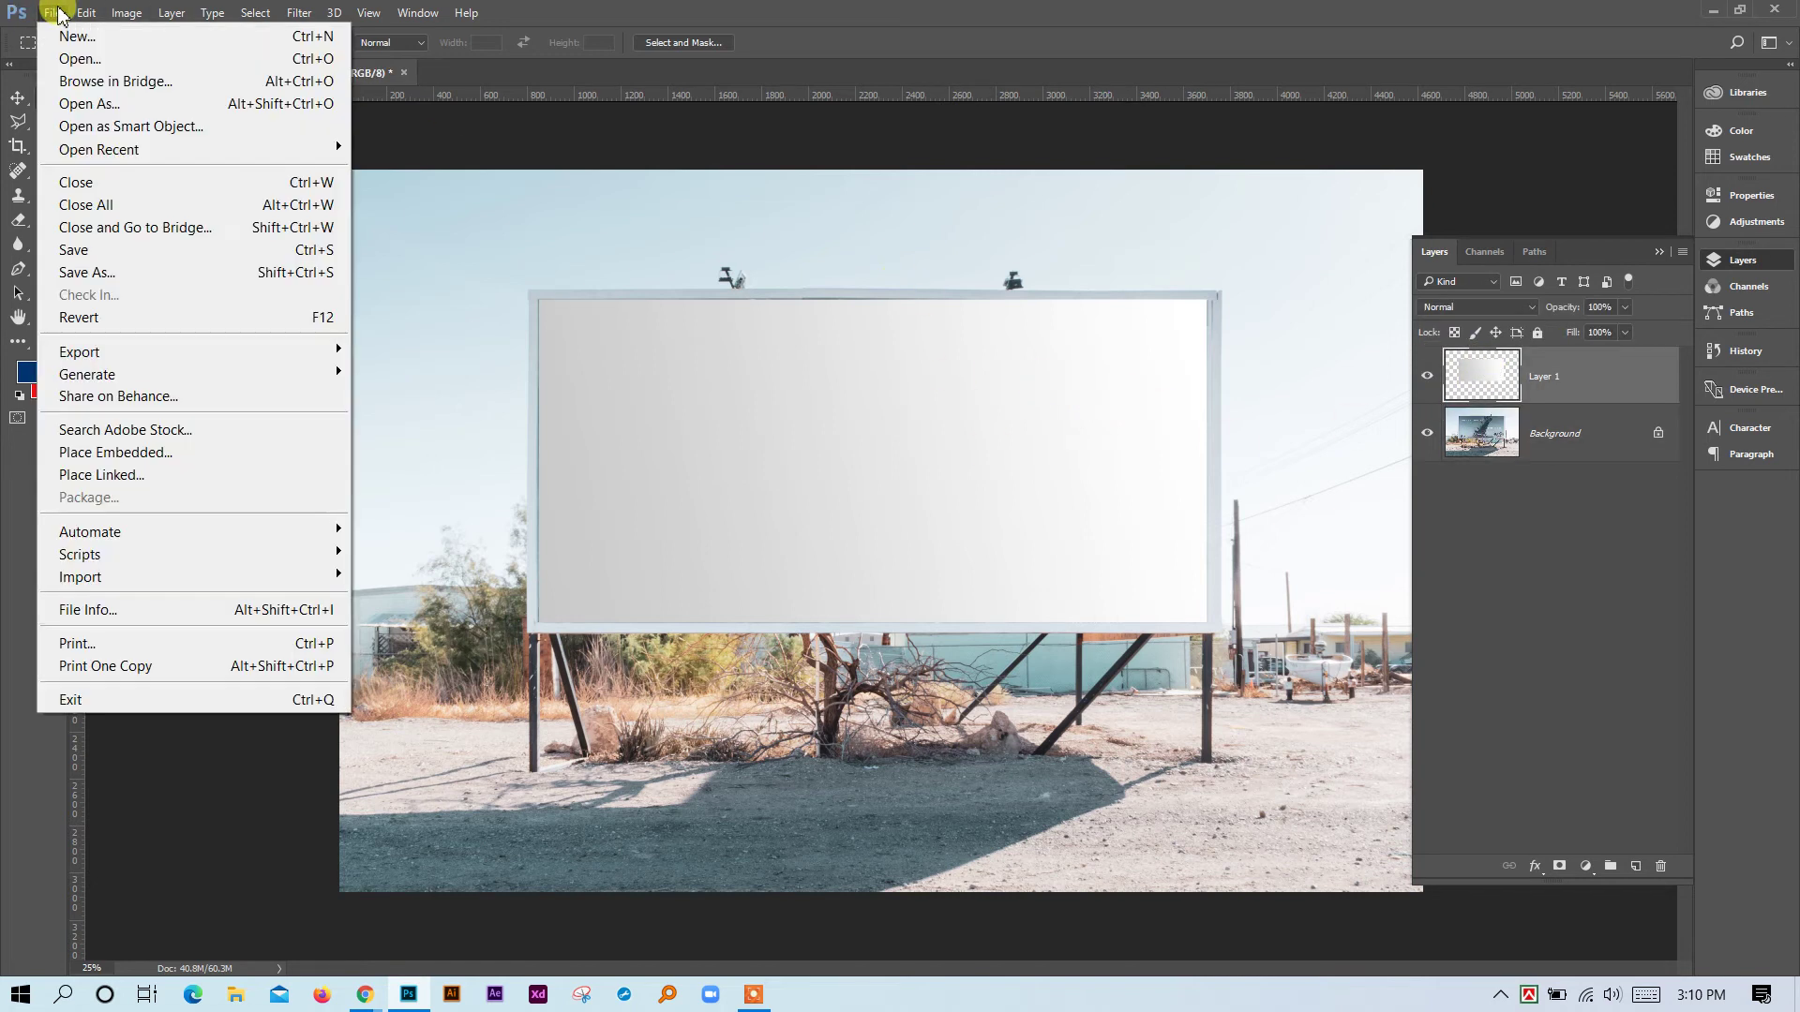
pyautogui.click(732, 228)
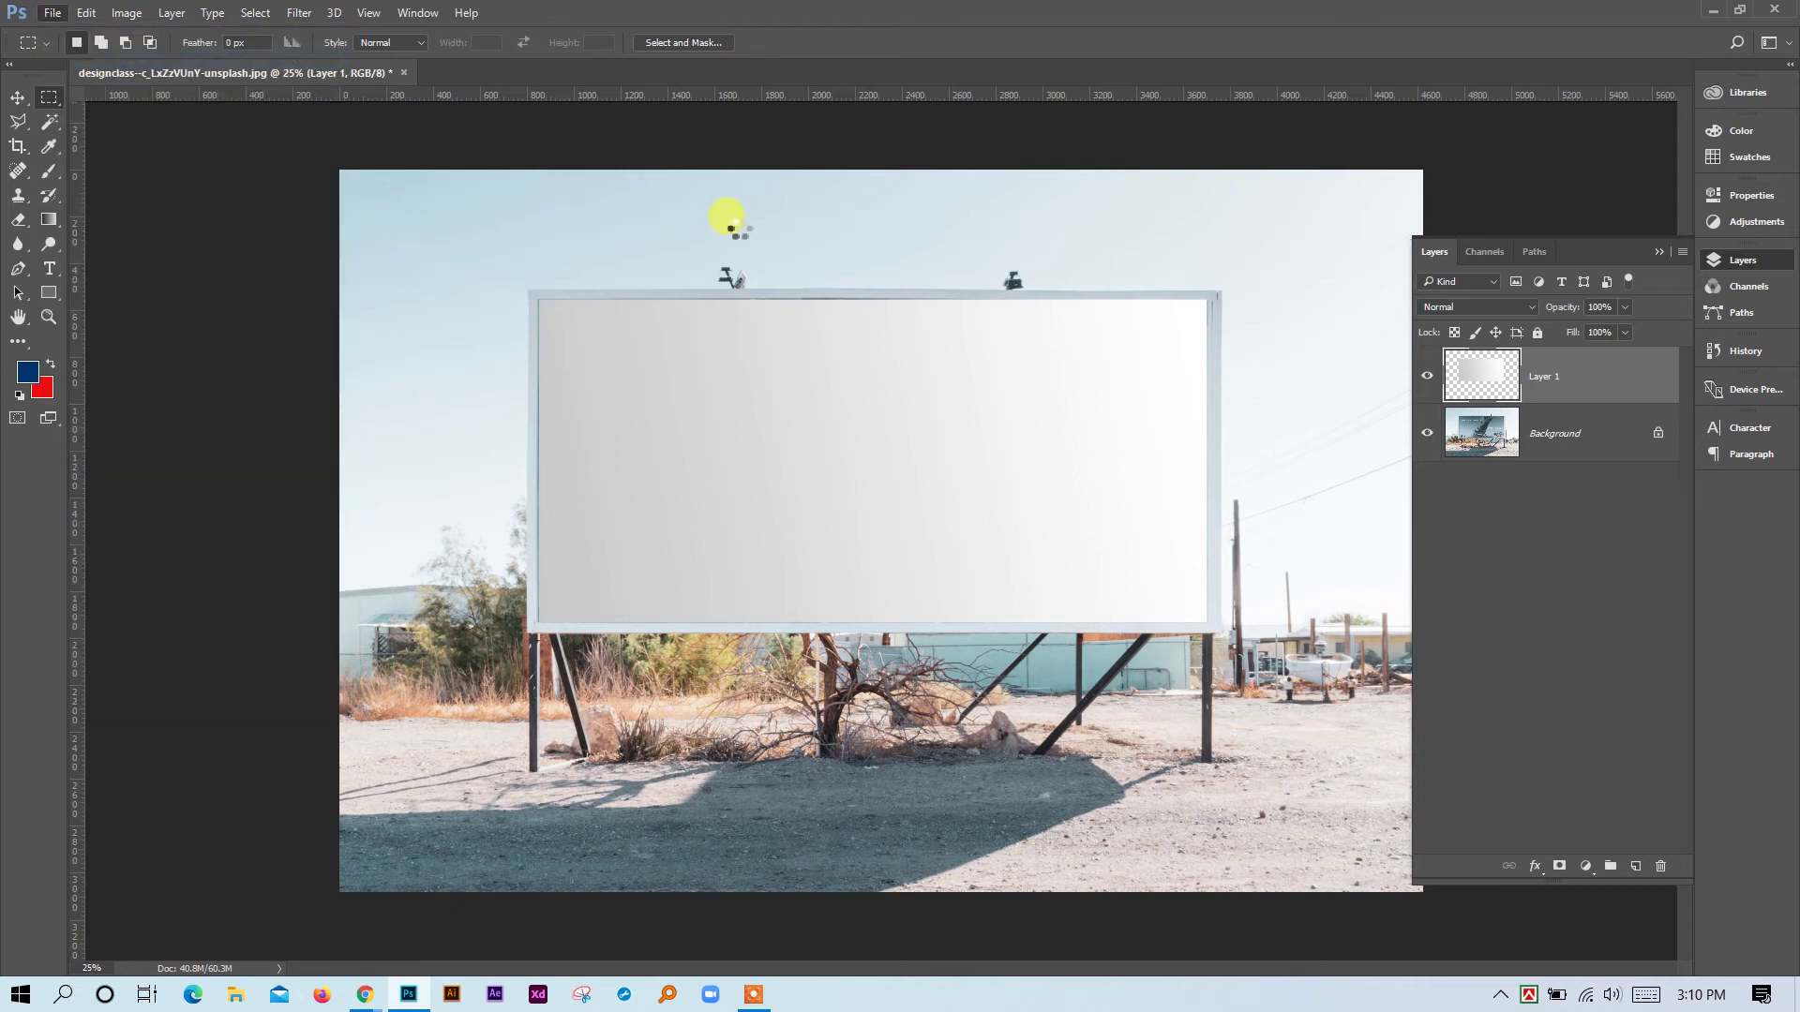
pyautogui.hotkey('ctrl', 'o')
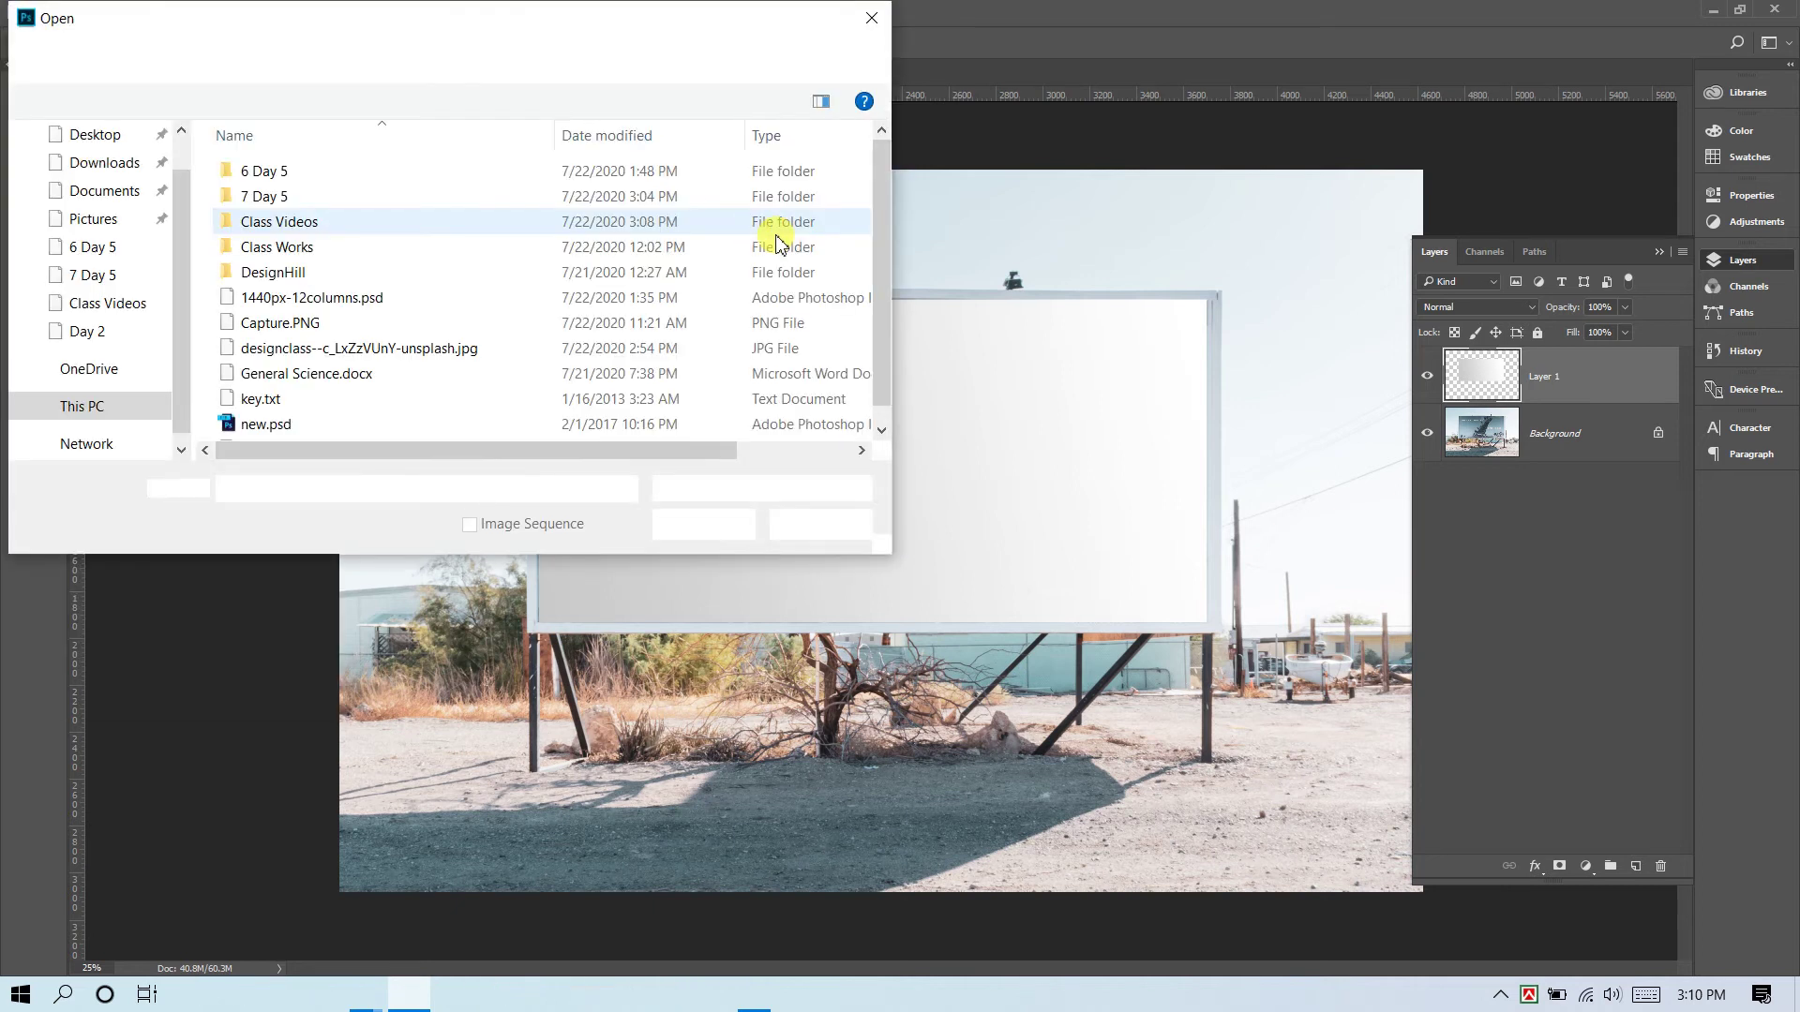
pyautogui.moveTo(884, 298); pyautogui.dragTo(880, 394)
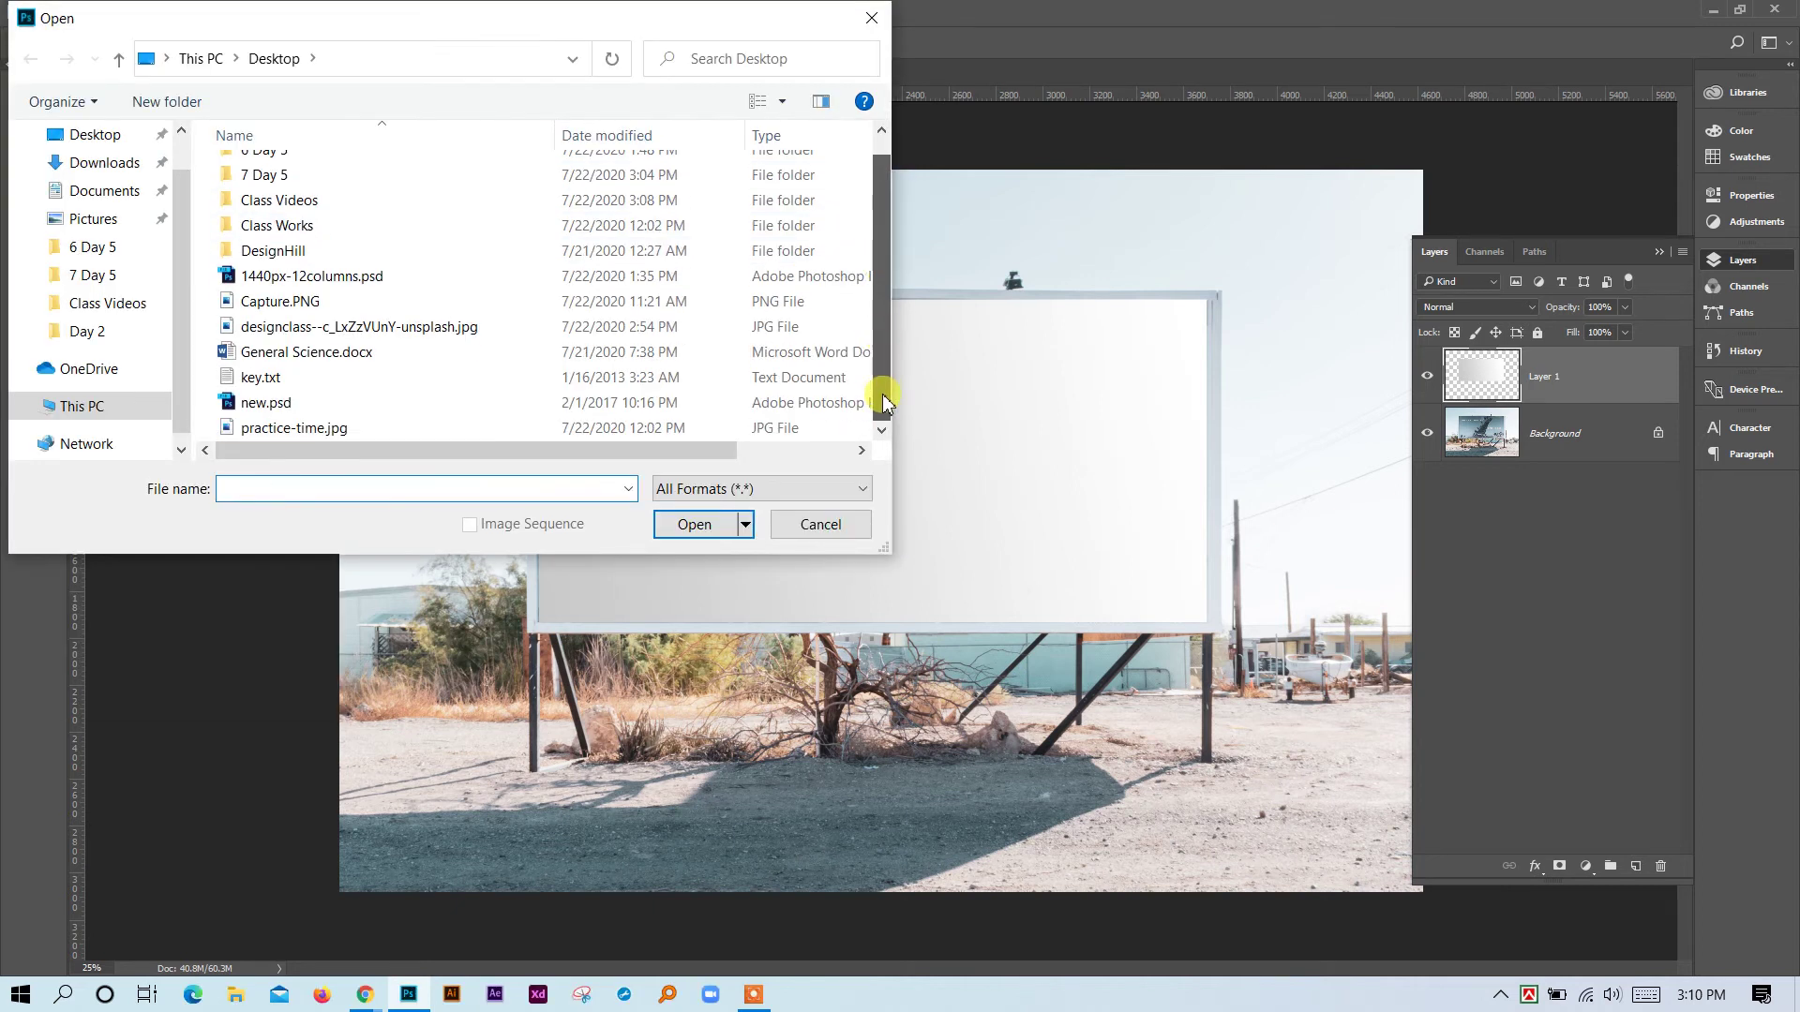
pyautogui.doubleClick(497, 330)
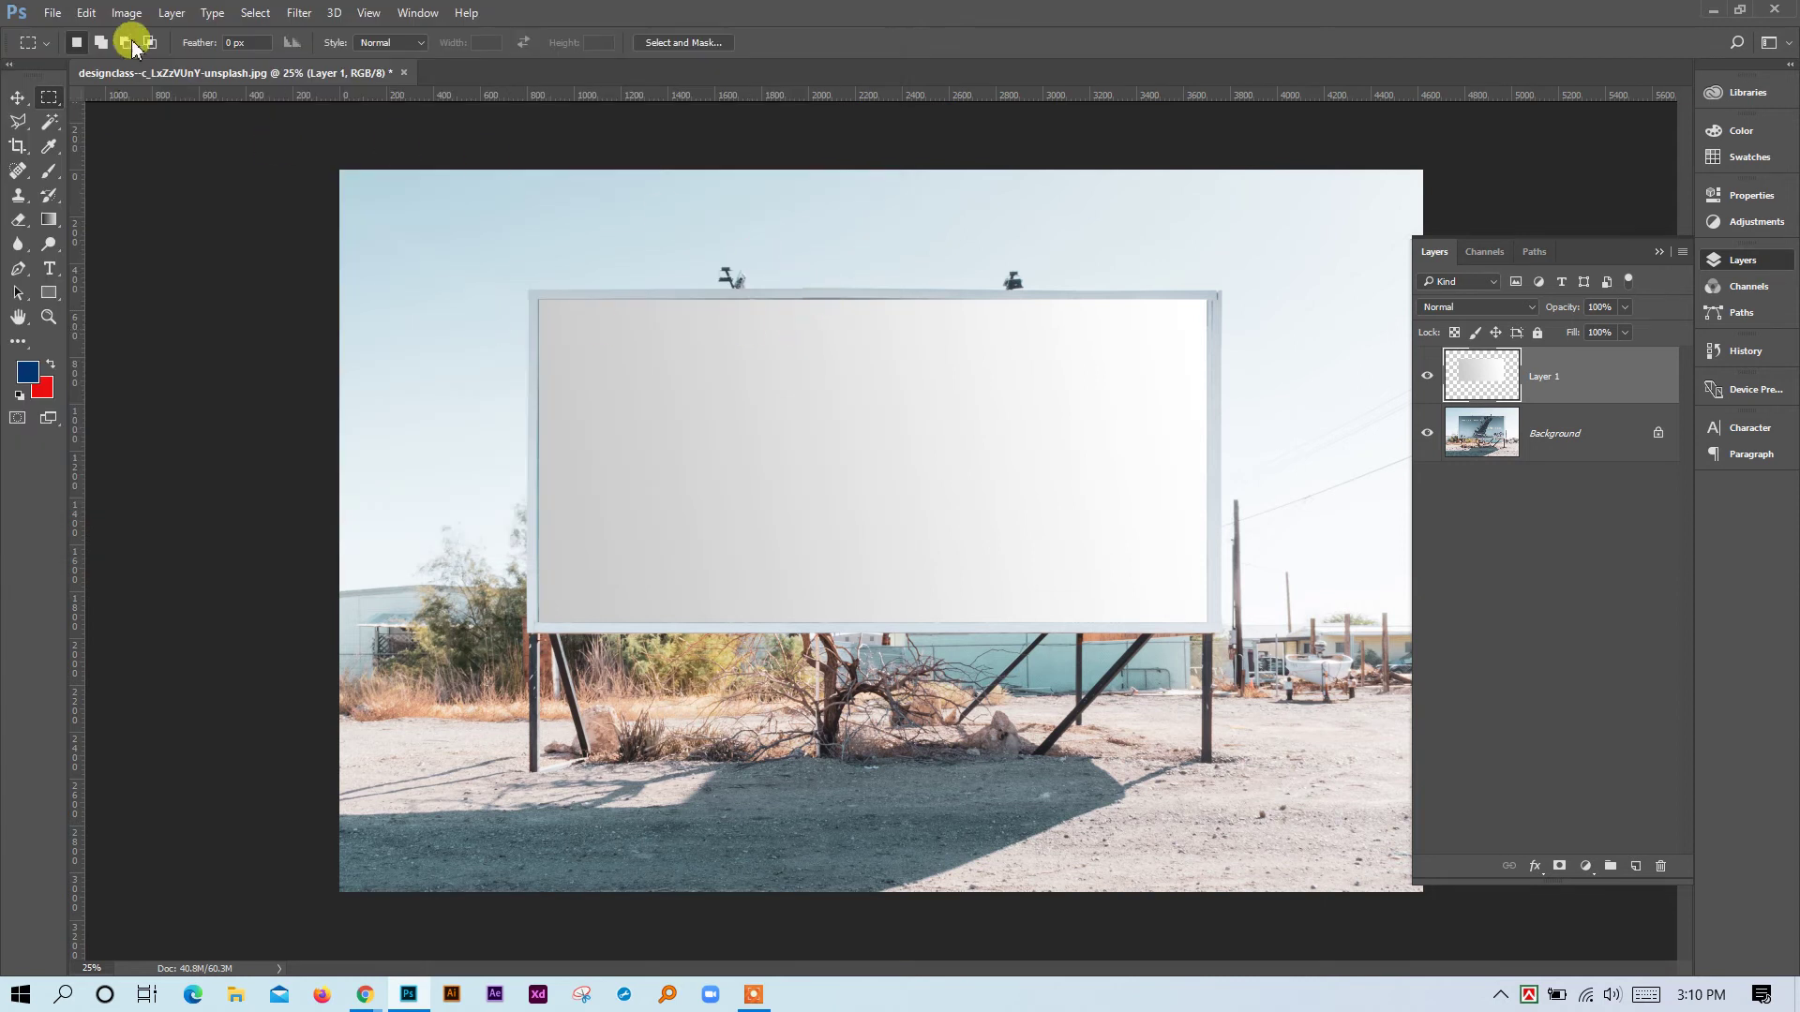
# Open practice-time.jpg from the Desktop and copy its artwork into the billboard document as a new layer above Layer 1.
pyautogui.click(63, 17)
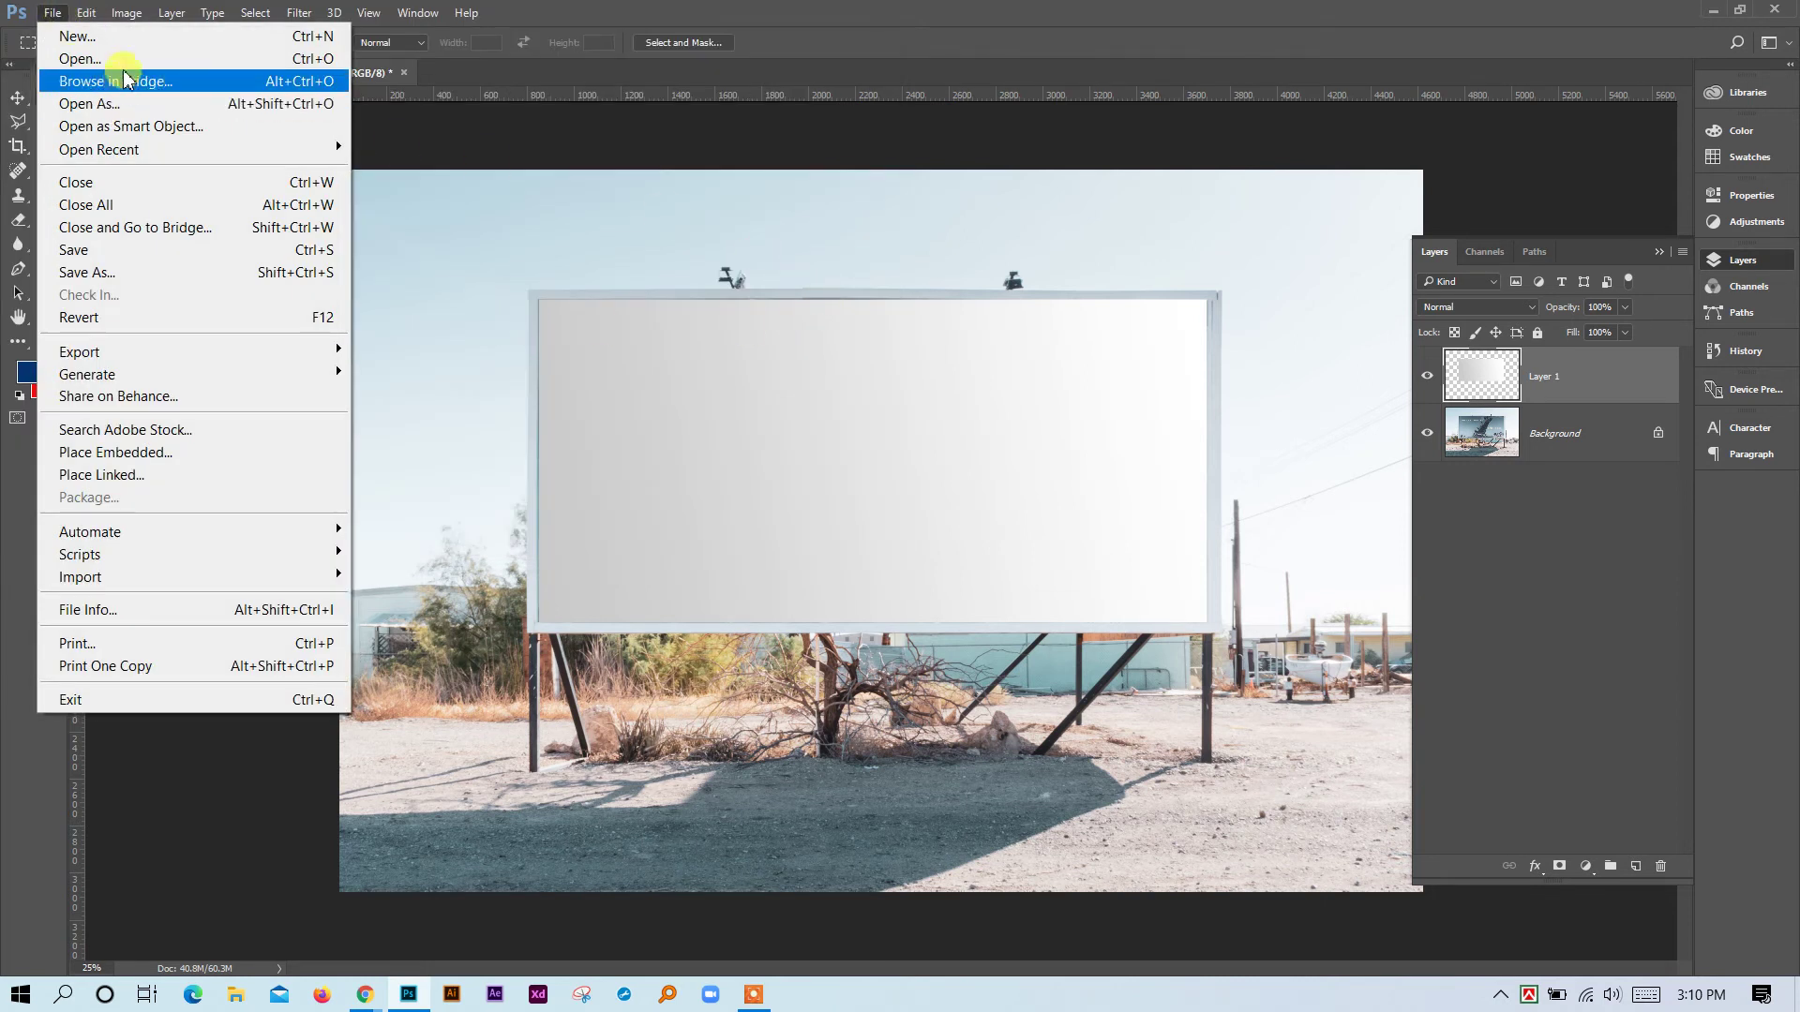
pyautogui.click(56, 13)
pyautogui.hotkey('ctrl', 'o')
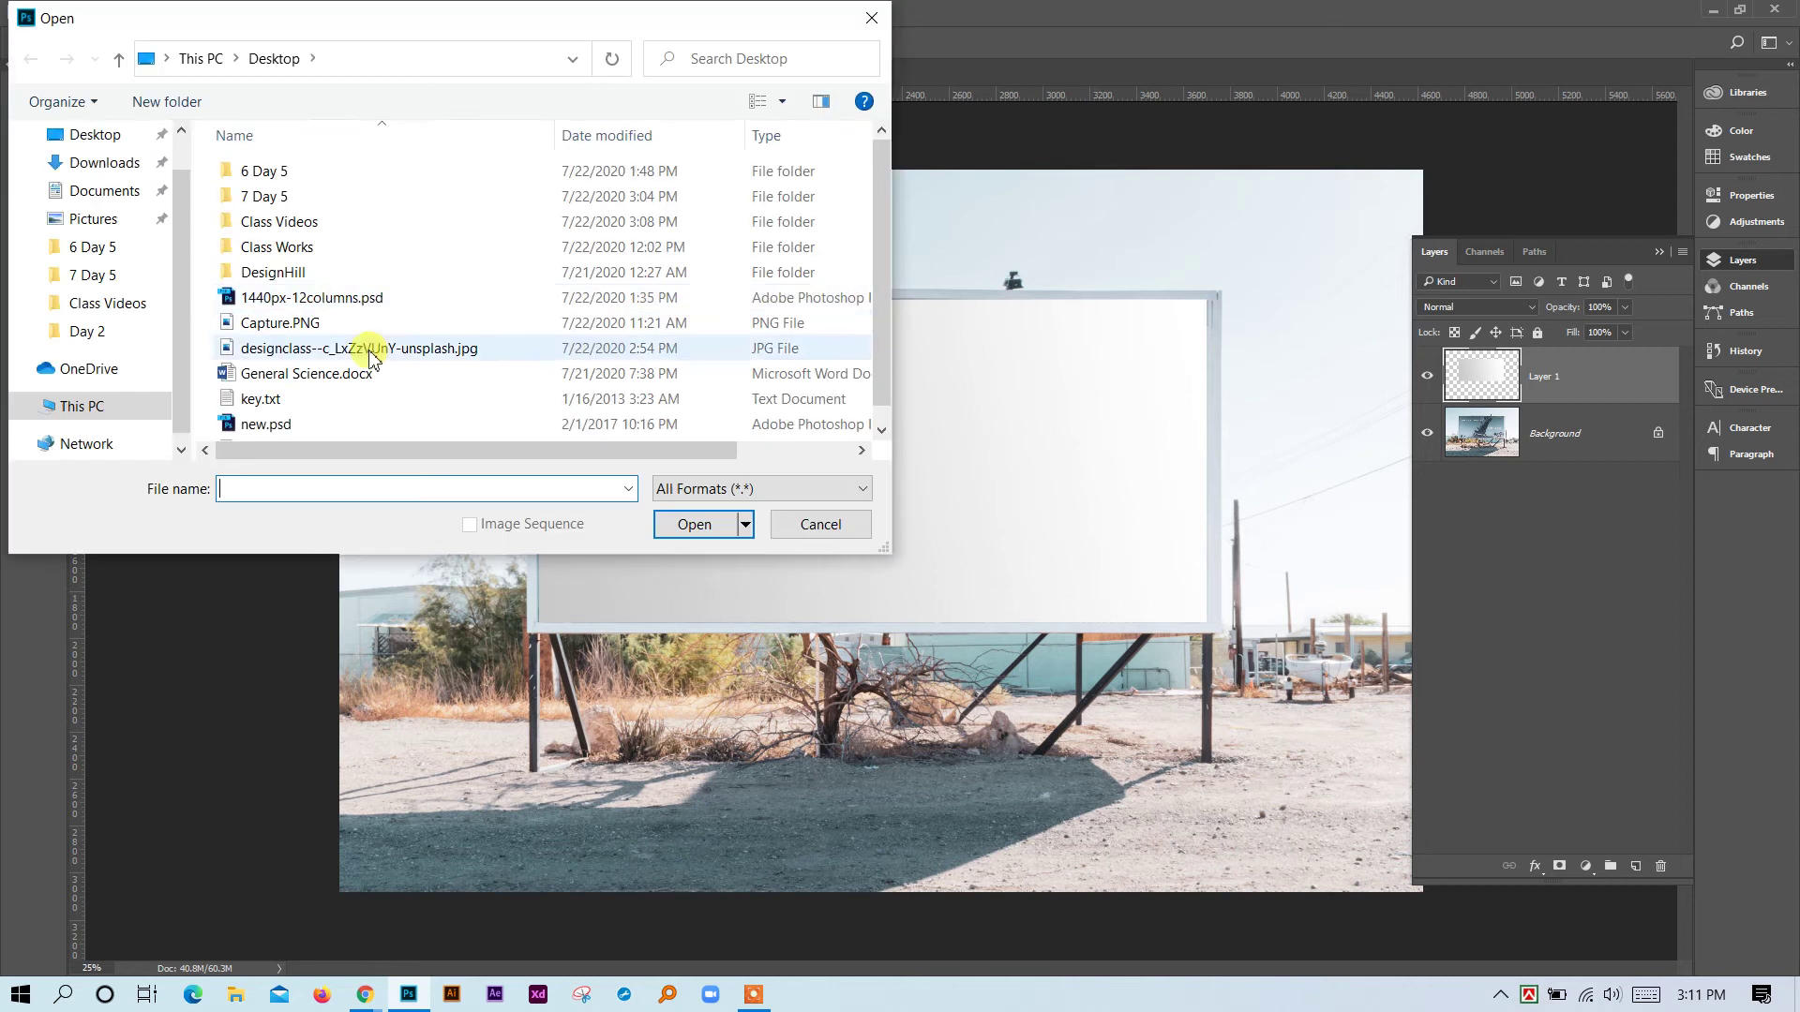
pyautogui.scroll(-1, 412, 347)
pyautogui.click(284, 429)
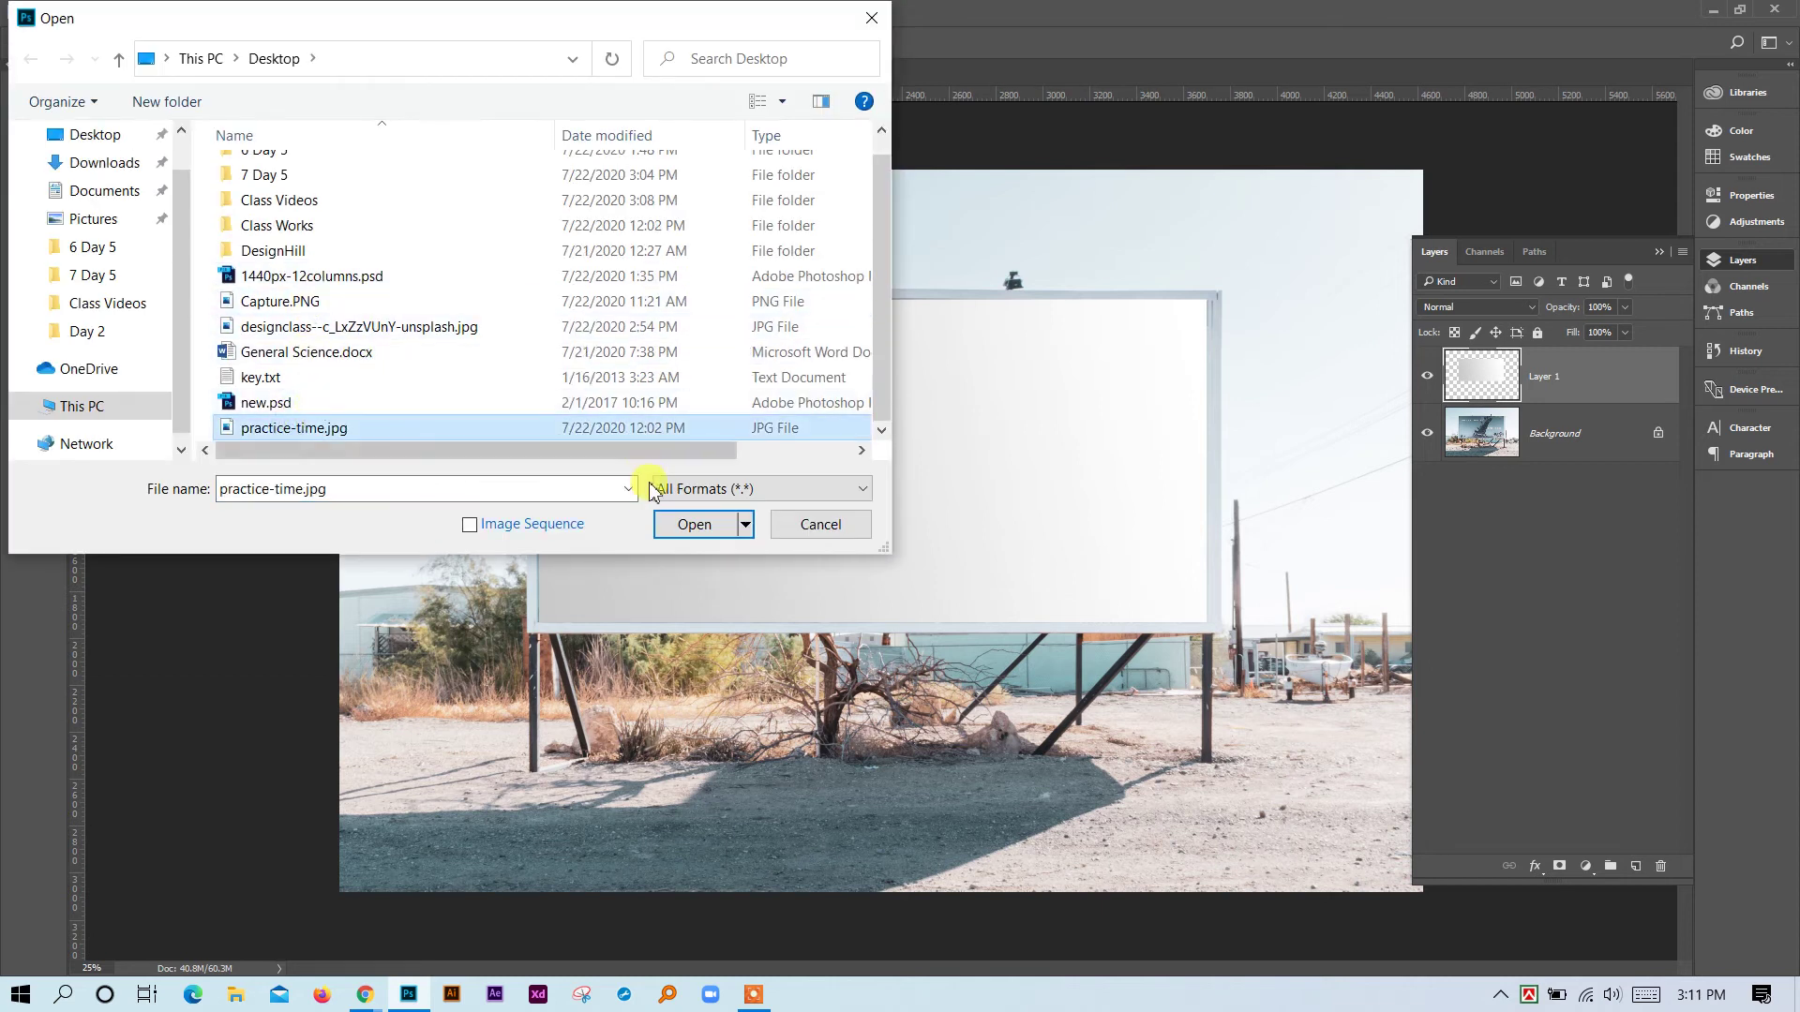
pyautogui.click(697, 523)
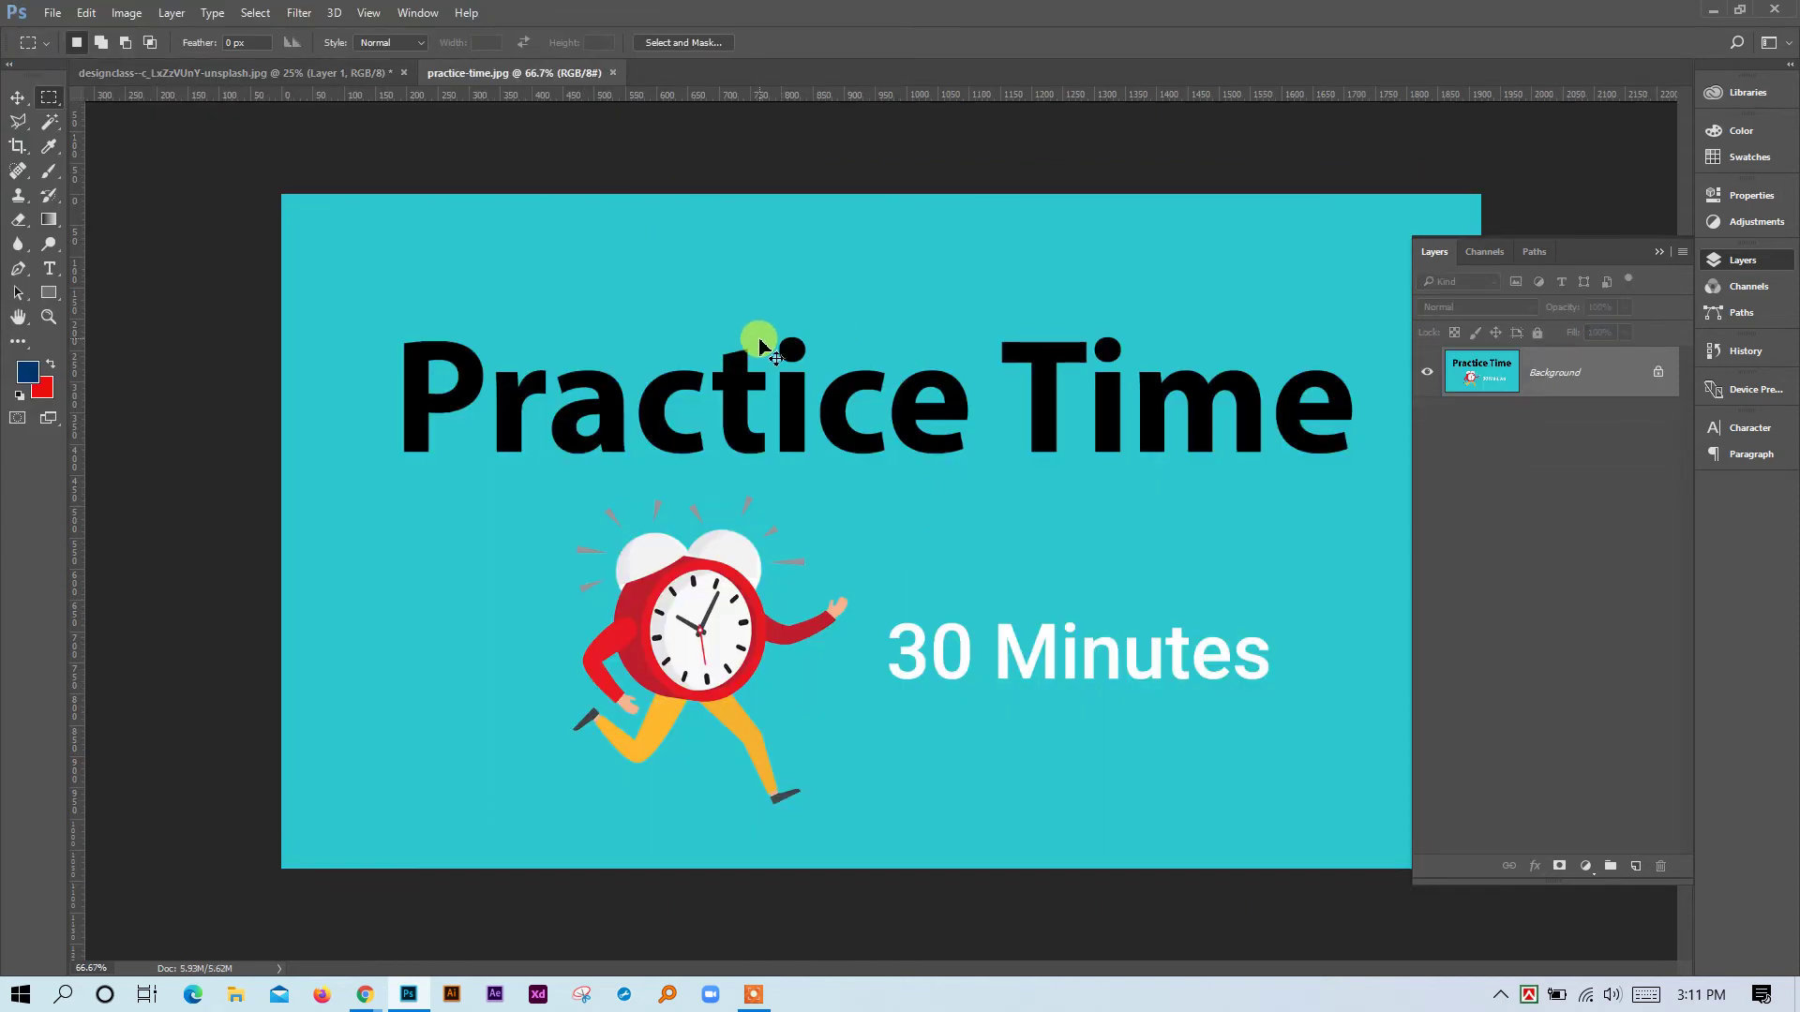
pyautogui.moveTo(264, 72); pyautogui.dragTo(800, 401)
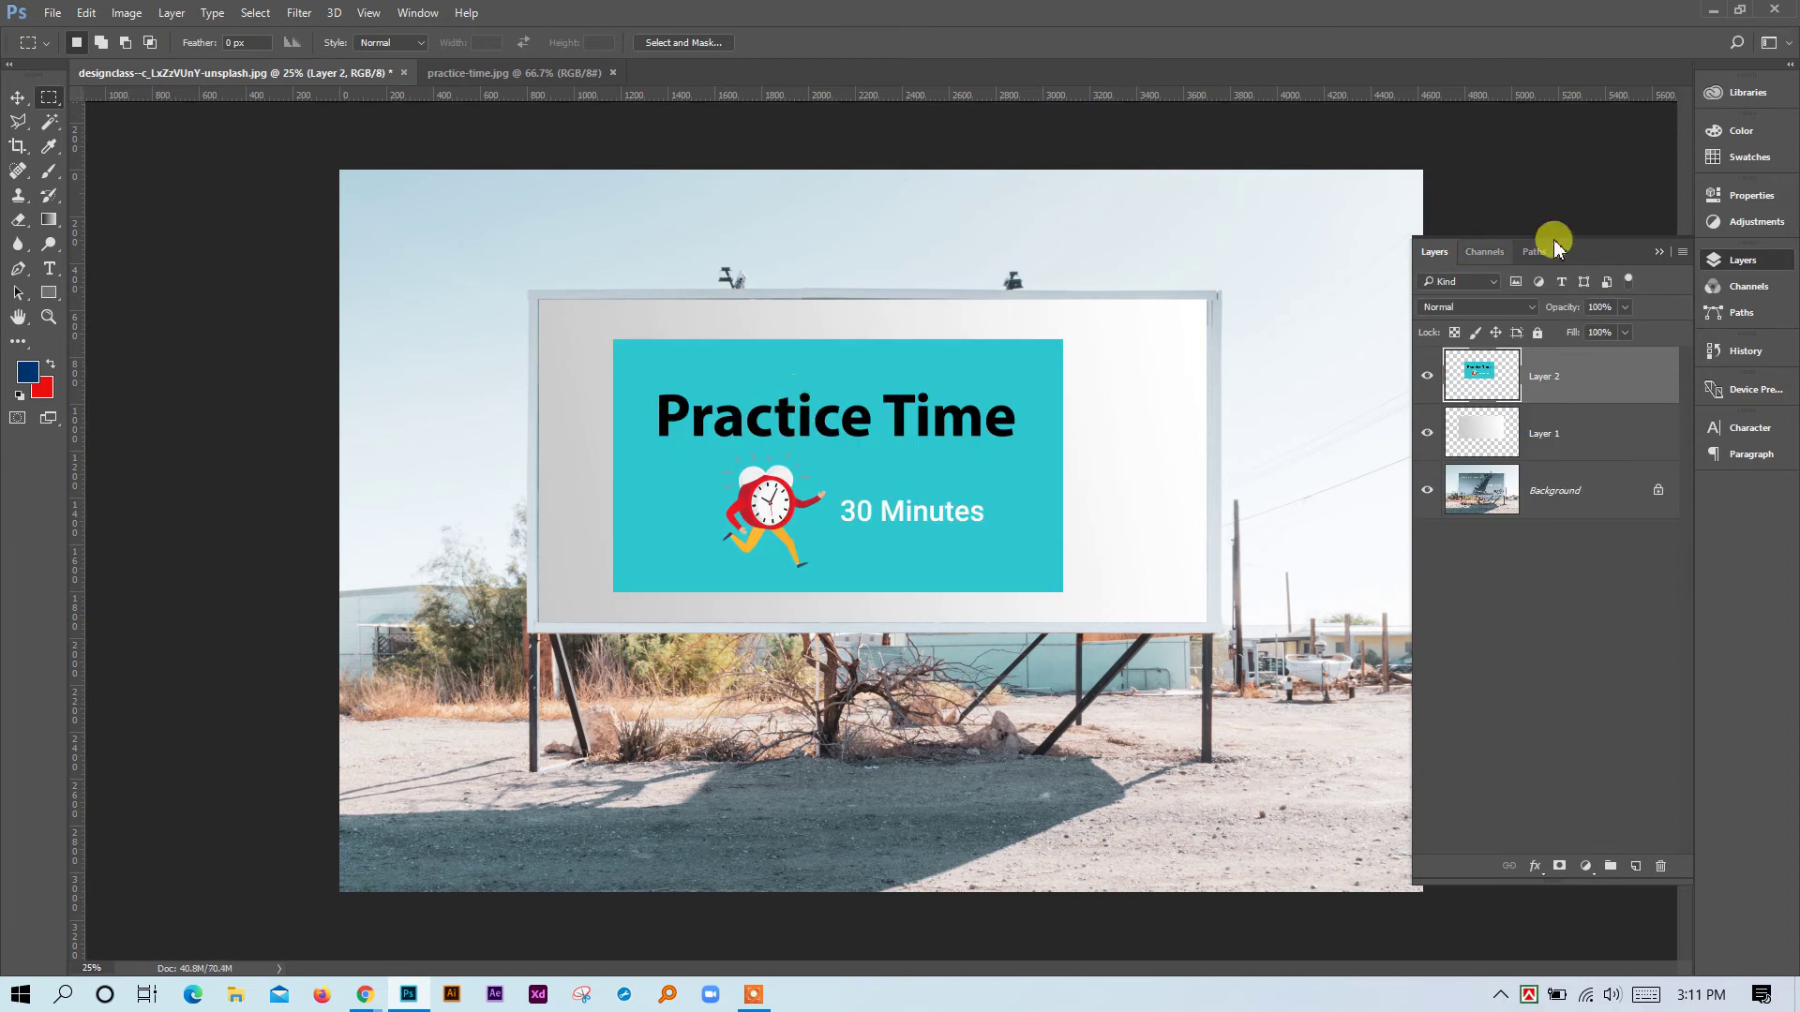
# Move the Practice Time artwork to the billboard panel's upper-left corner and scale it to about 127% so it spans the panel's height.
pyautogui.click(1659, 251)
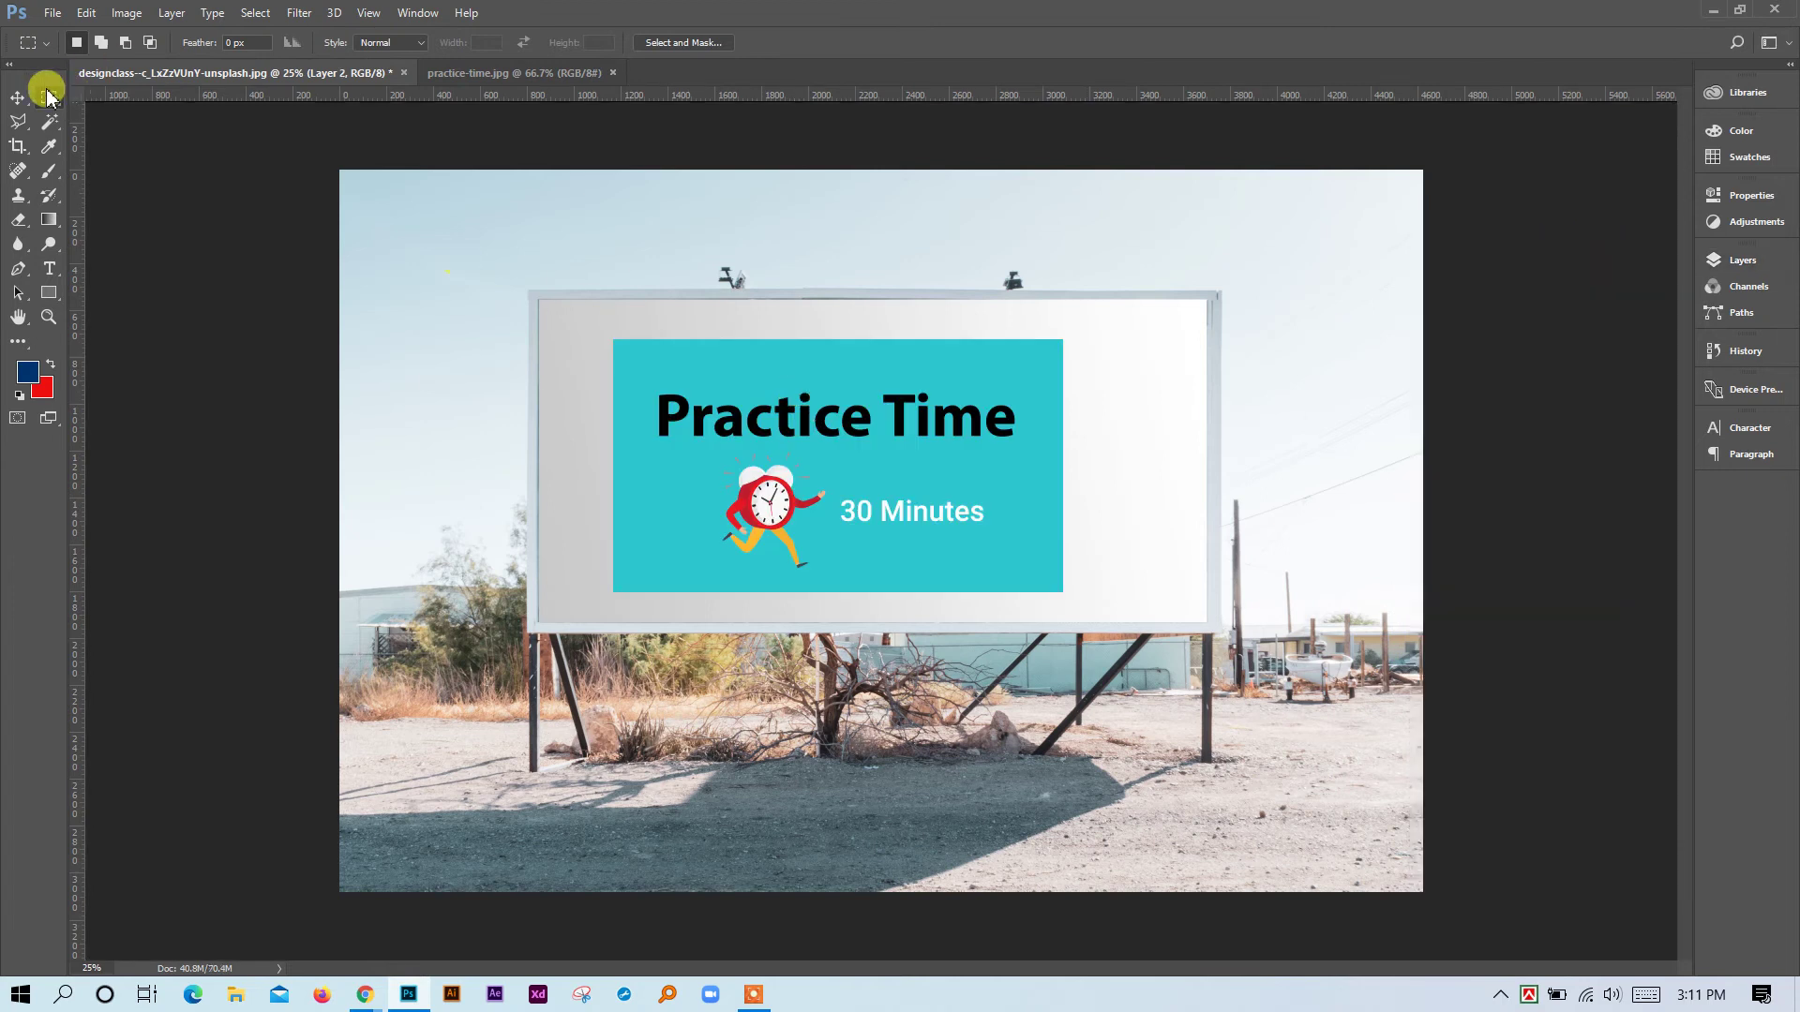
pyautogui.click(17, 98)
pyautogui.hotkey('ctrl', 'space')
pyautogui.click(892, 413)
pyautogui.moveTo(609, 364)
pyautogui.mouseDown()
pyautogui.moveTo(562, 342)
pyautogui.moveTo(615, 370)
pyautogui.mouseUp()
pyautogui.moveTo(1017, 590); pyautogui.dragTo(1174, 699)
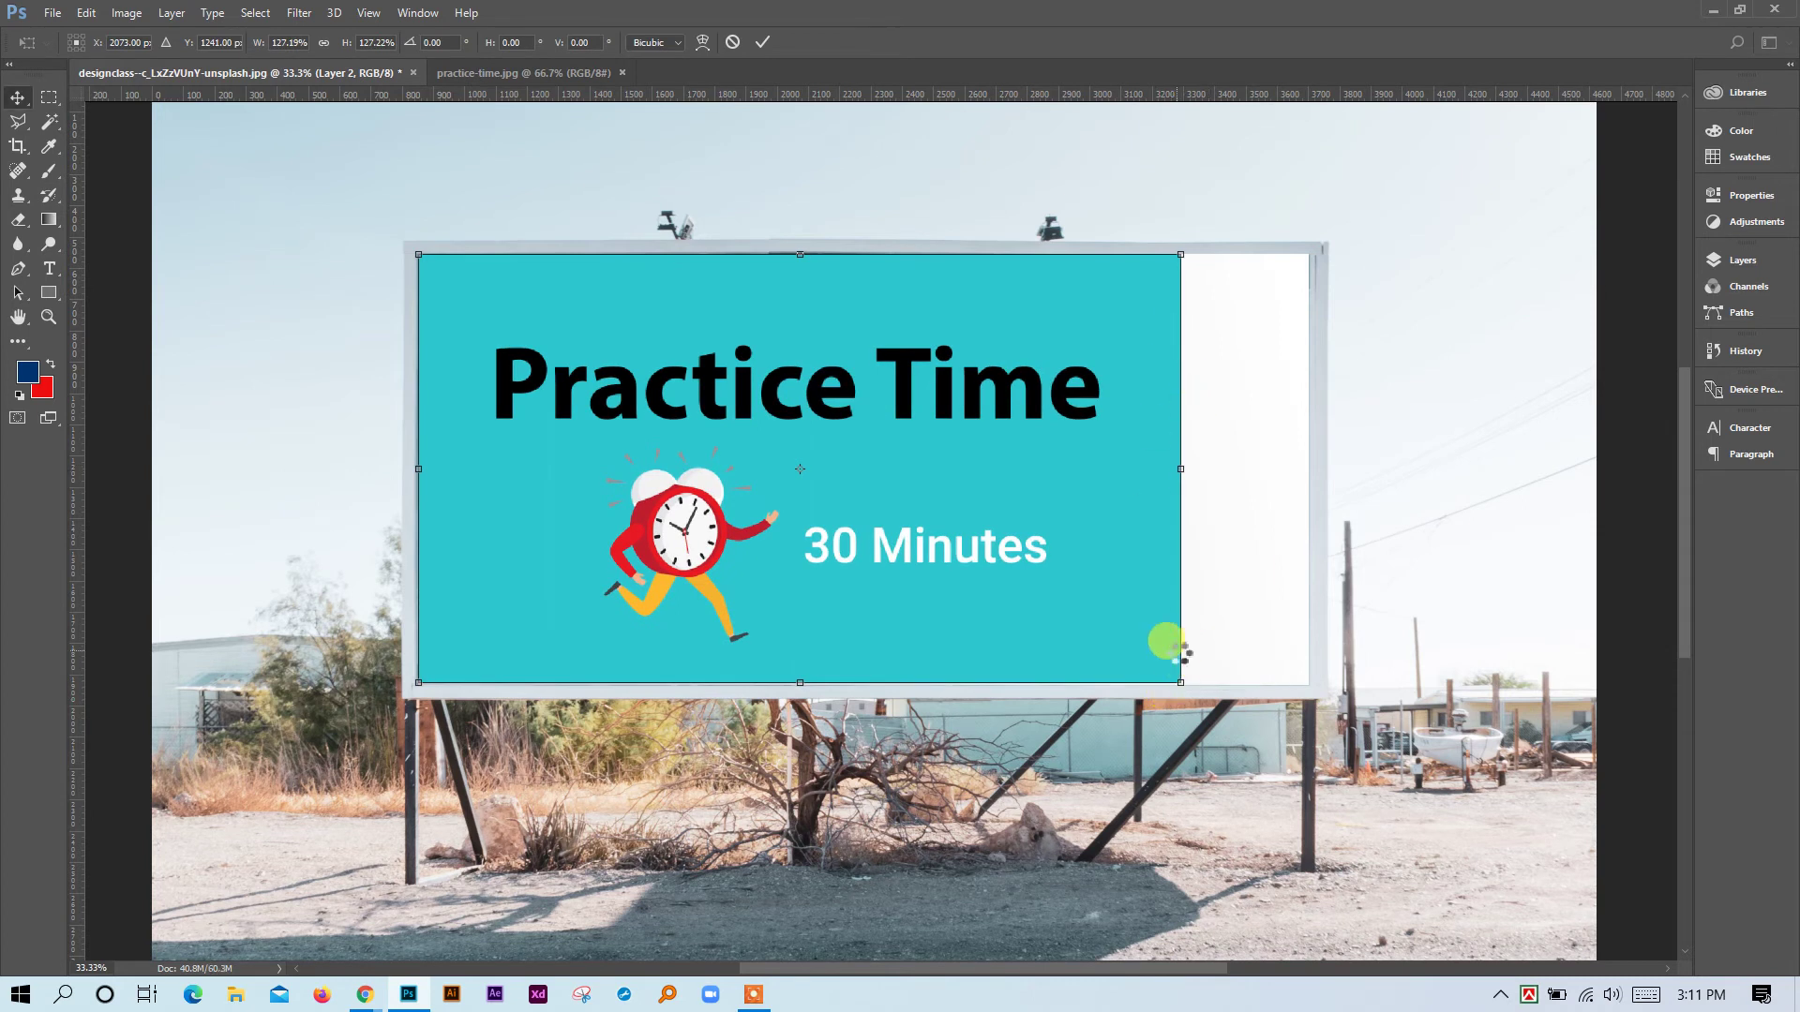
pyautogui.press('Return')
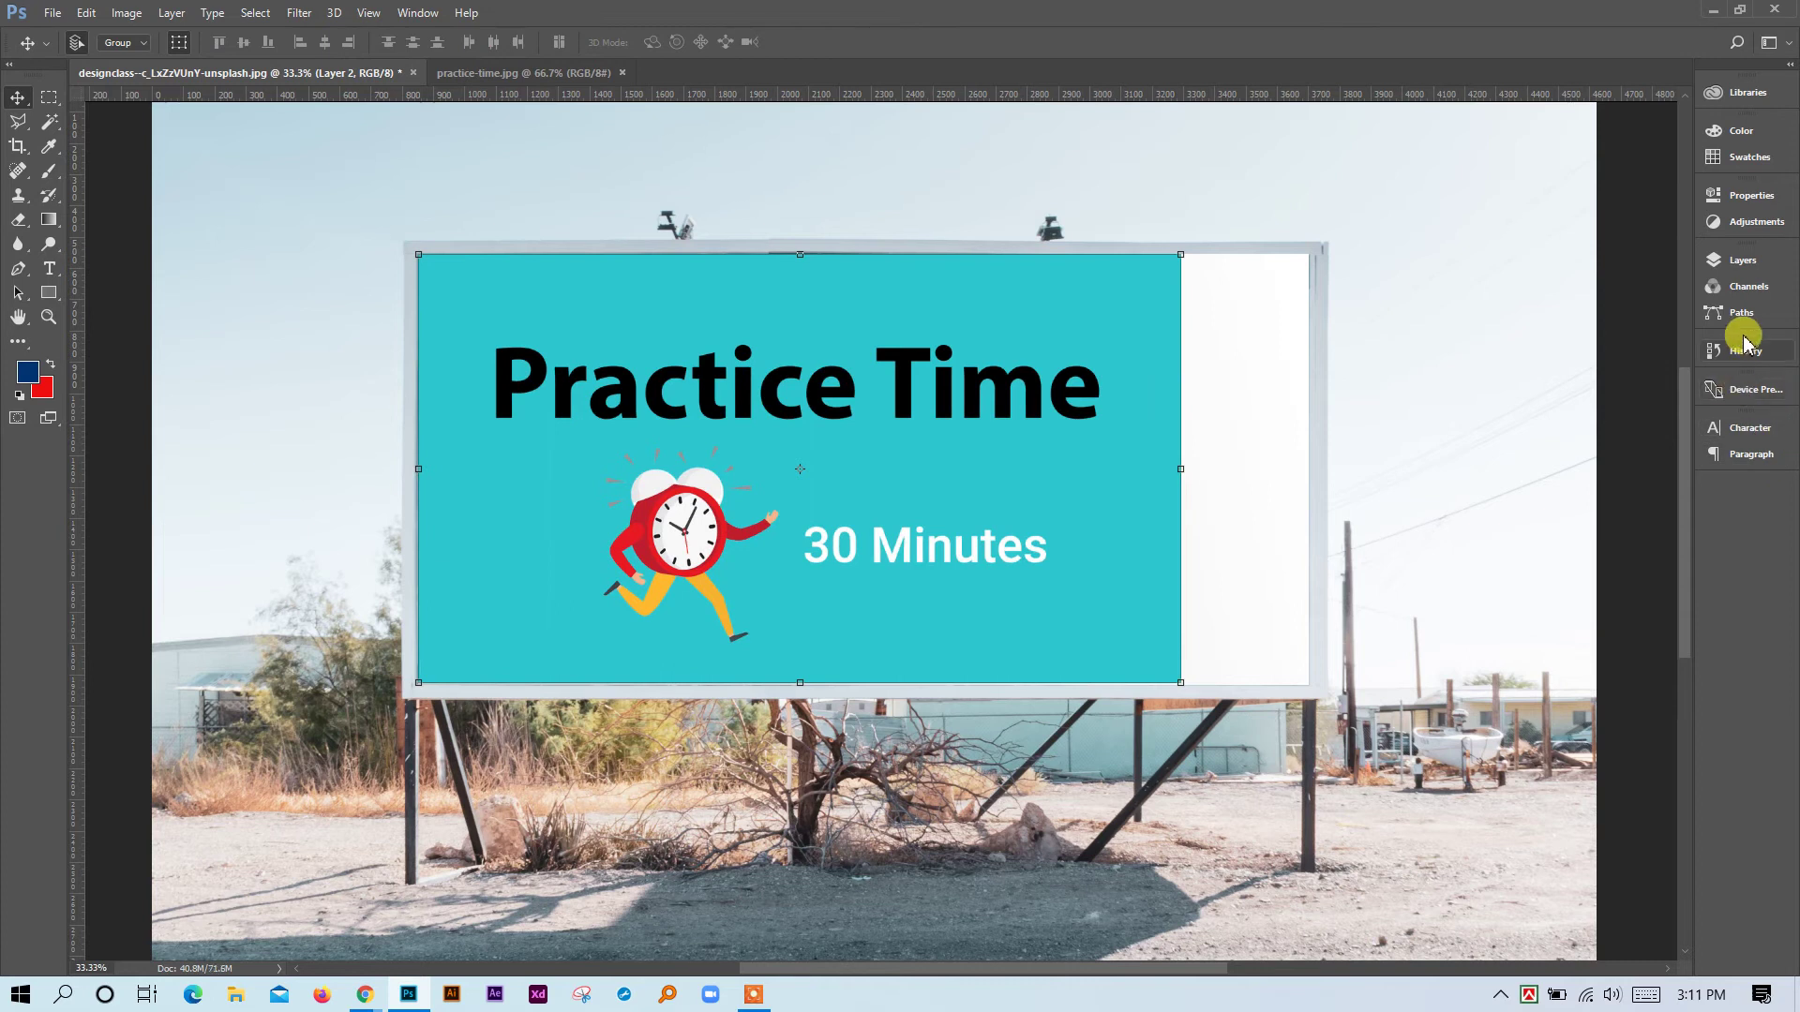
# Convert the Practice Time artwork on Layer 2 into a smart object.
pyautogui.click(1743, 260)
pyautogui.rightClick(1577, 388)
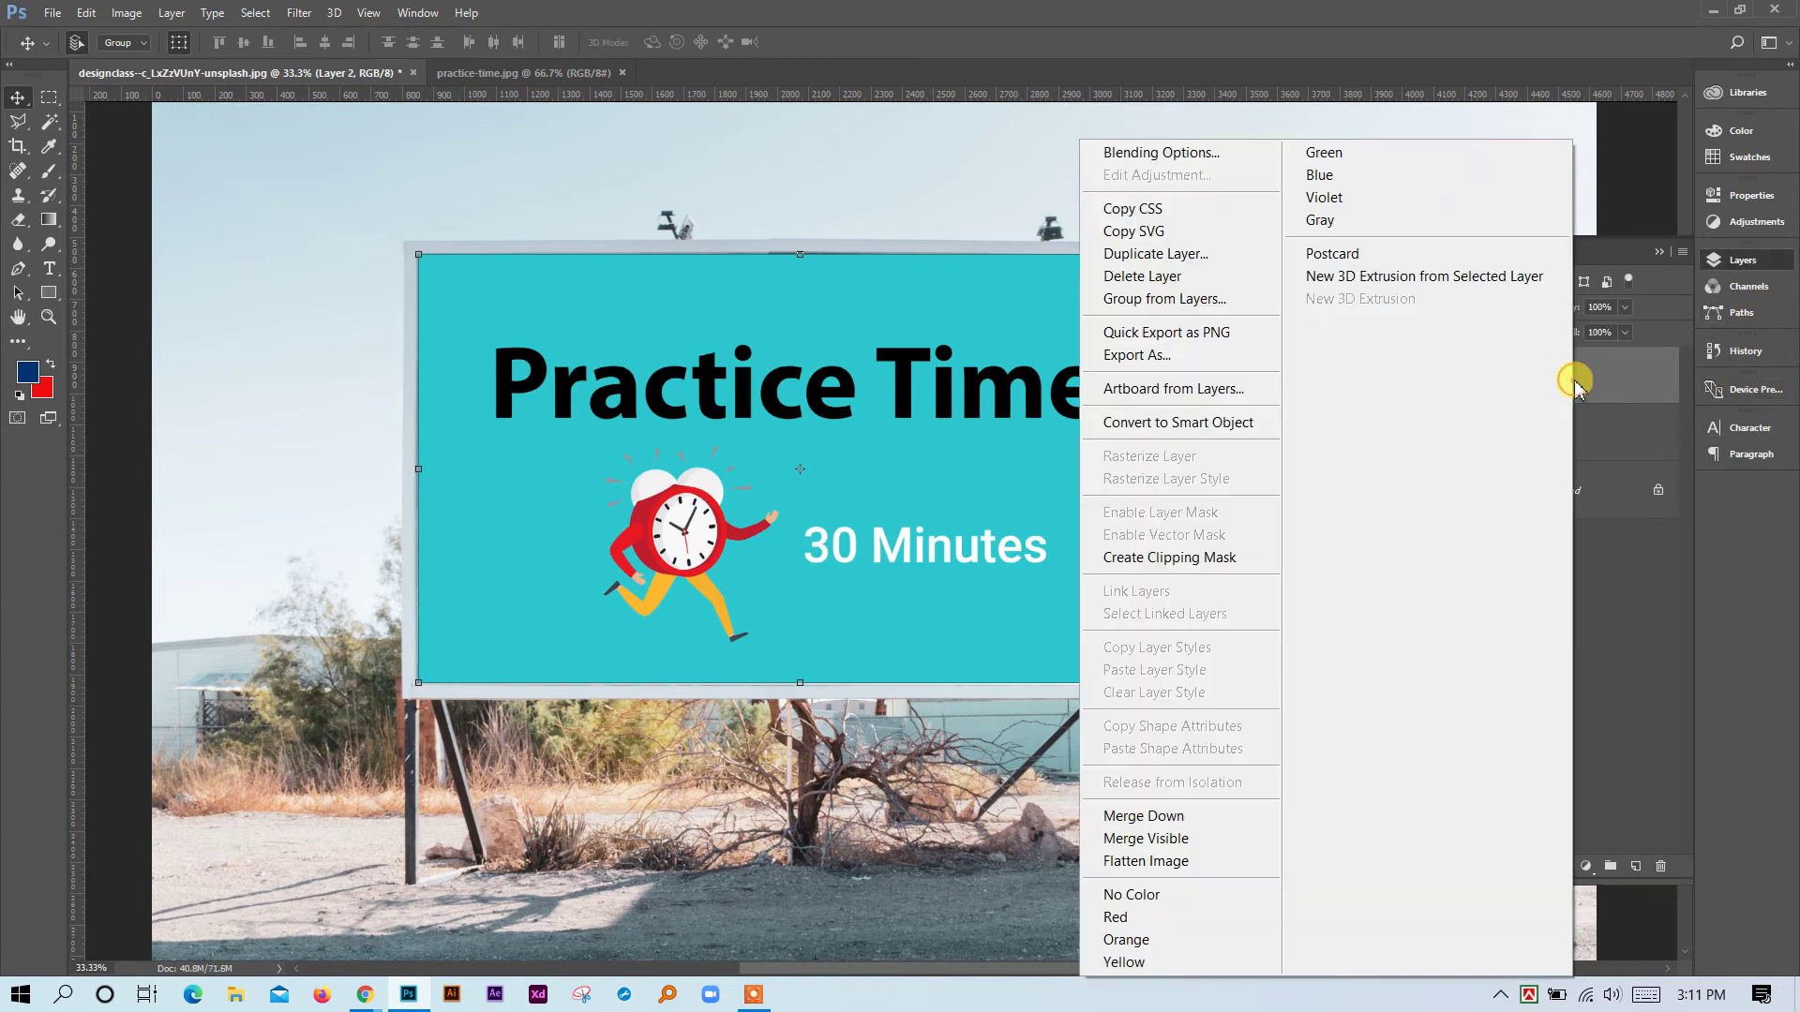
pyautogui.click(1183, 422)
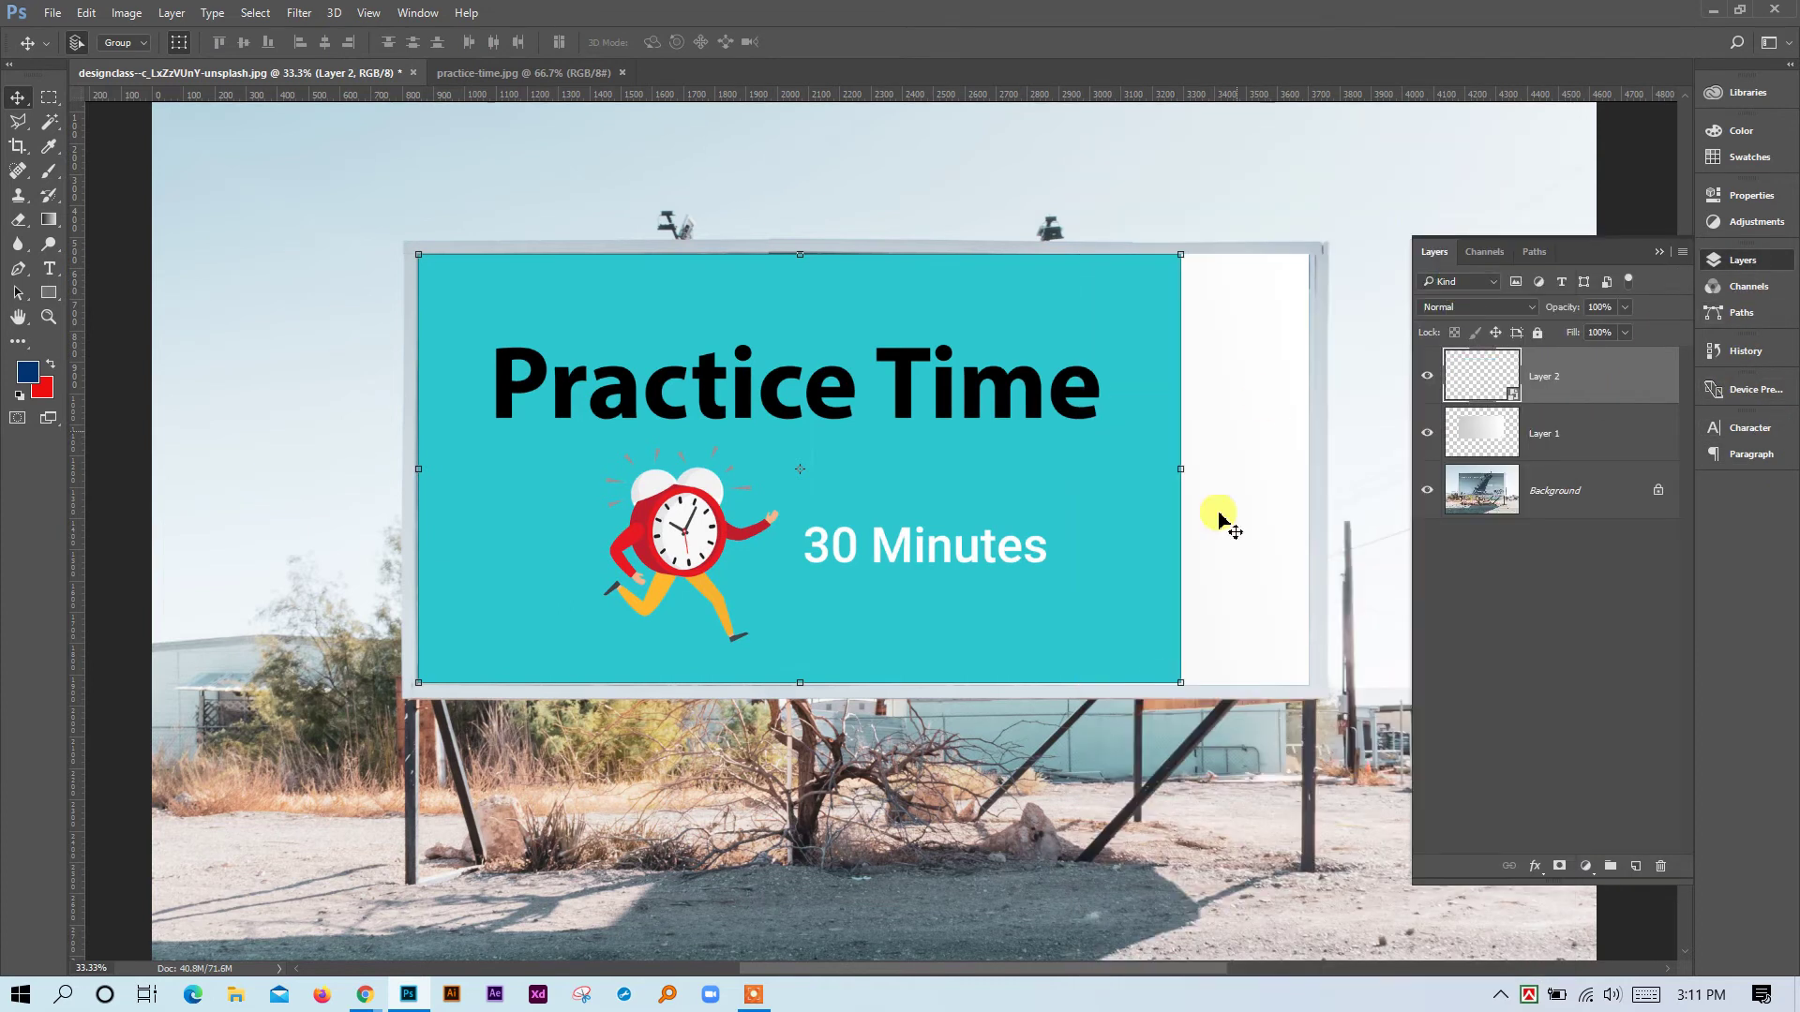
# Stretch the Practice Time artwork horizontally to the billboard's right inner edge so it covers the whole panel, keeping its height.
pyautogui.moveTo(1183, 685); pyautogui.dragTo(1296, 678)
pyautogui.hotkey('ctrl', 'z')
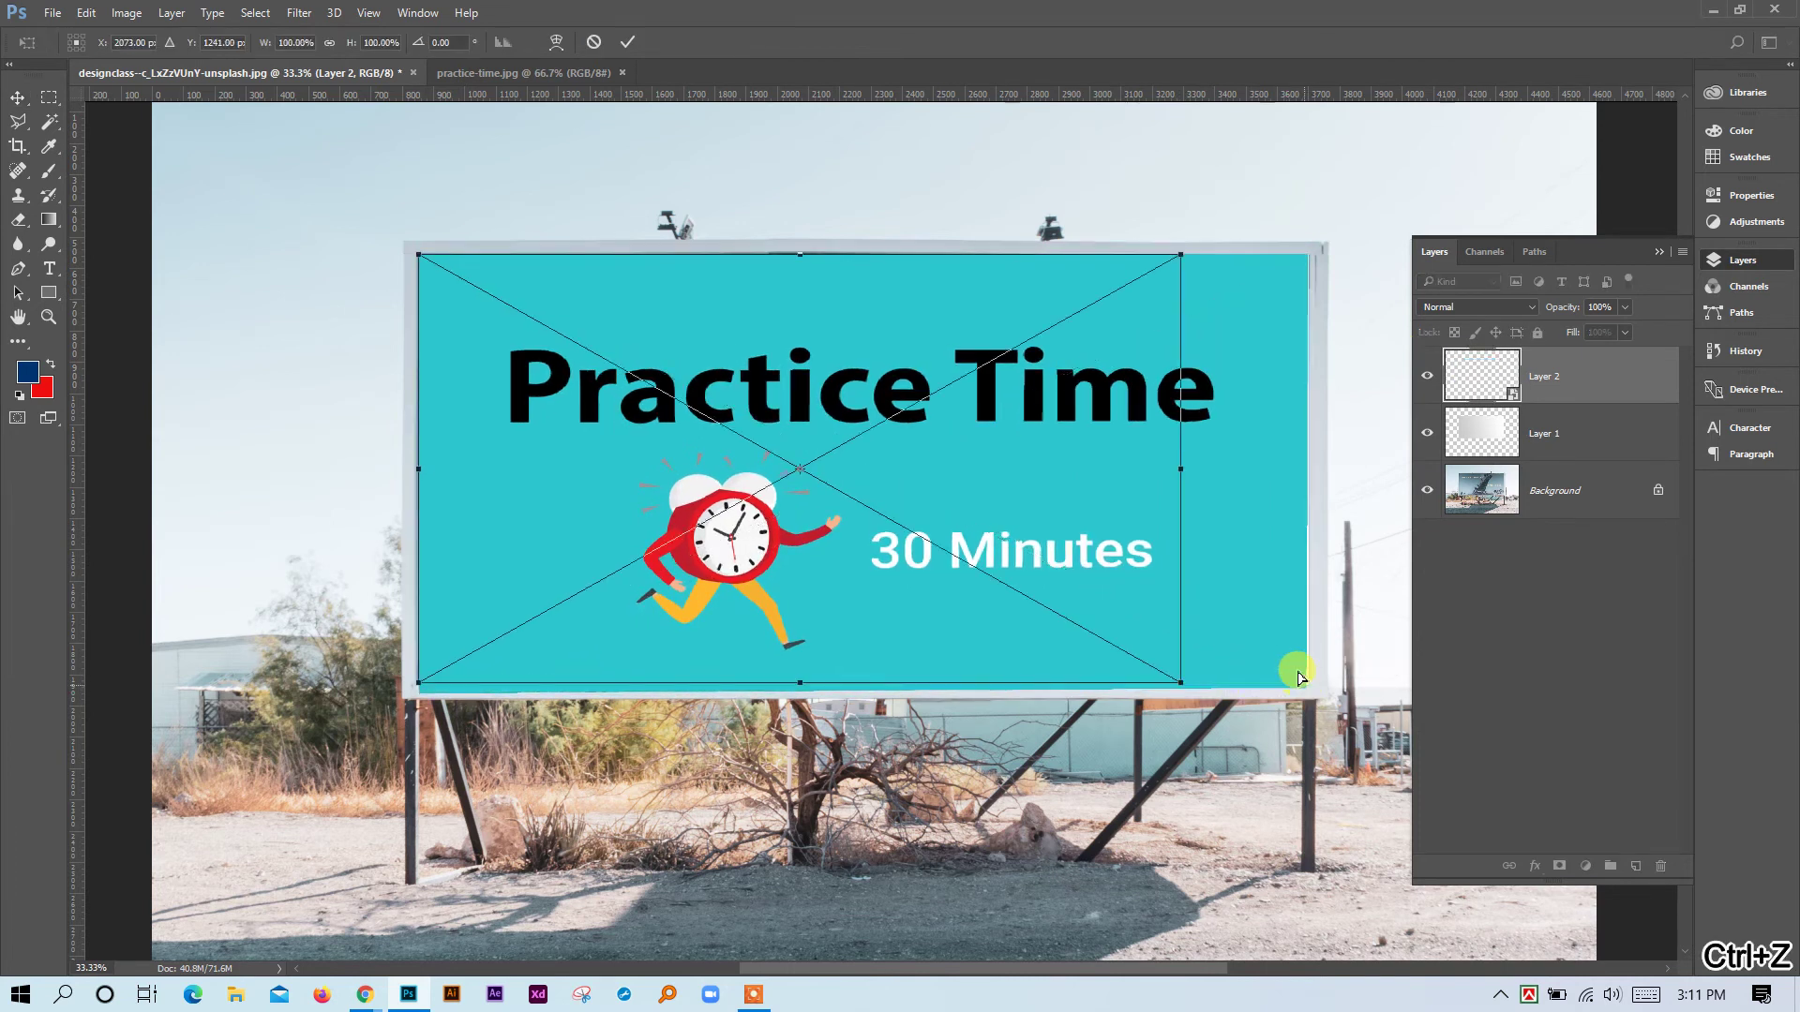
pyautogui.moveTo(1183, 468); pyautogui.dragTo(1307, 472)
pyautogui.press('Return')
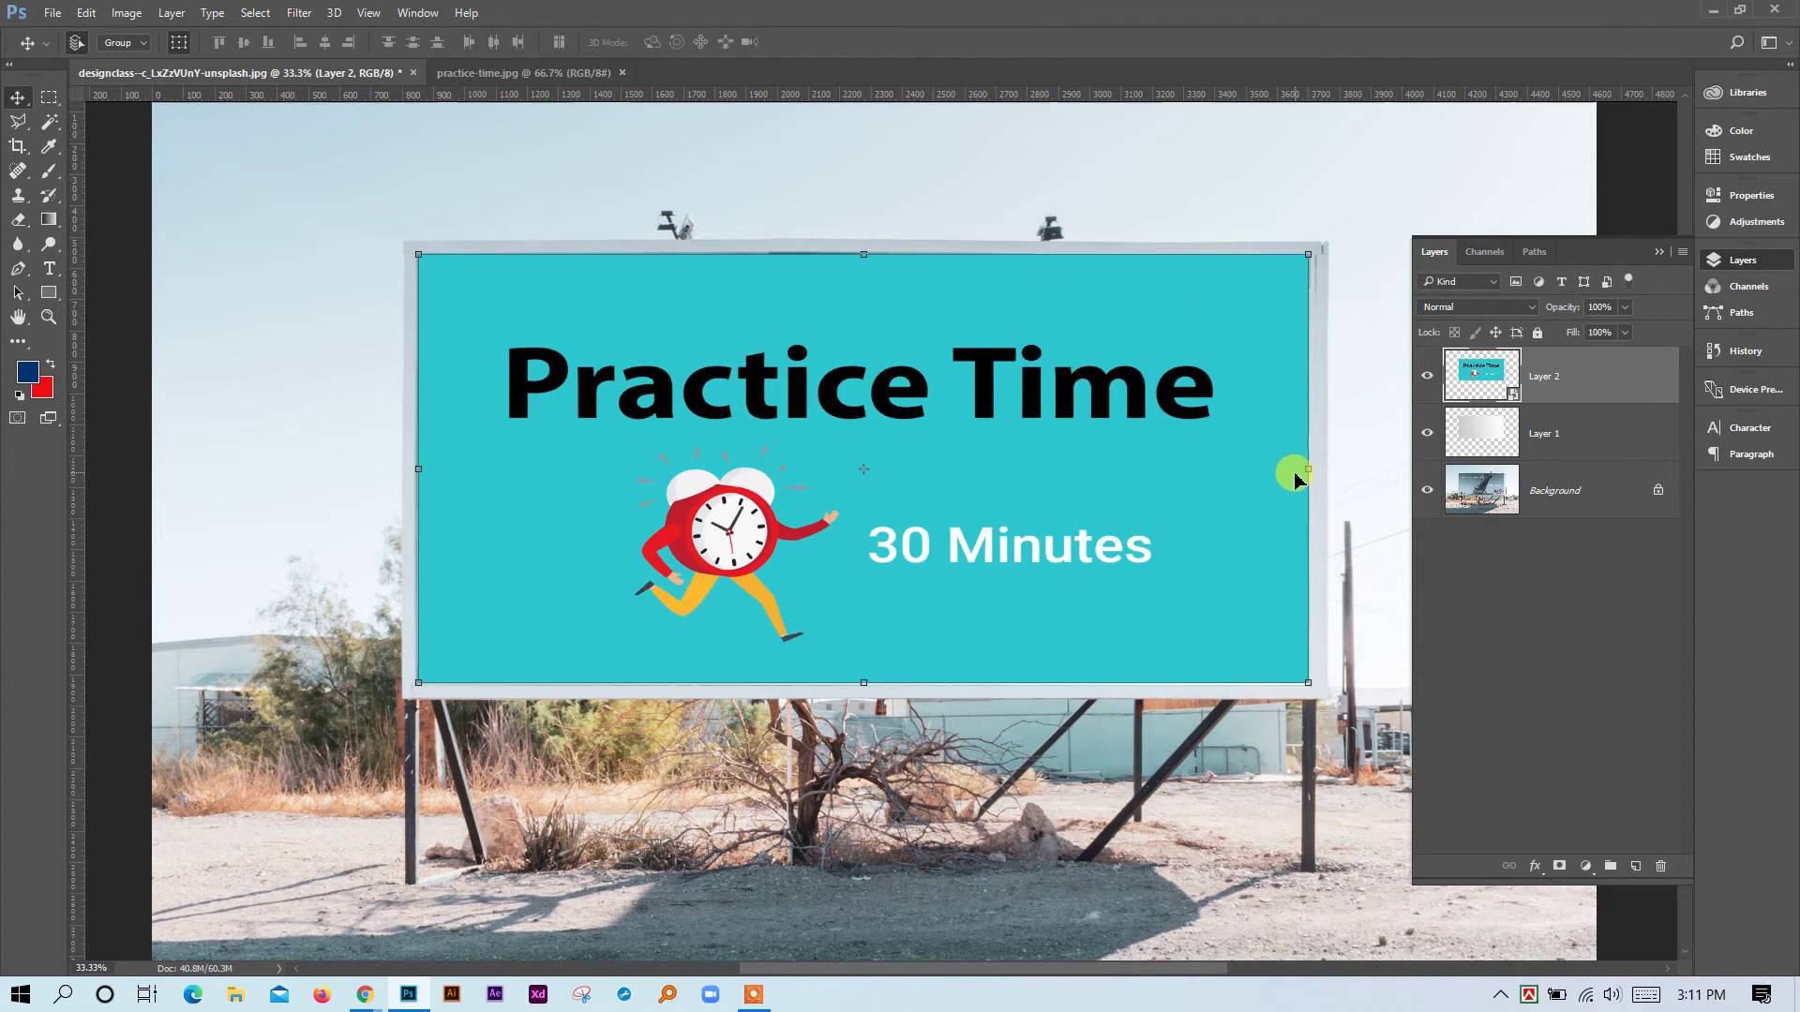
# Compare blend modes on Layer 2, including Darken, Multiply, Color Burn, Screen, Overlay and Pin Light, and set it to Linear Burn.
pyautogui.click(1529, 307)
pyautogui.click(1495, 309)
pyautogui.click(1494, 309)
pyautogui.click(1502, 318)
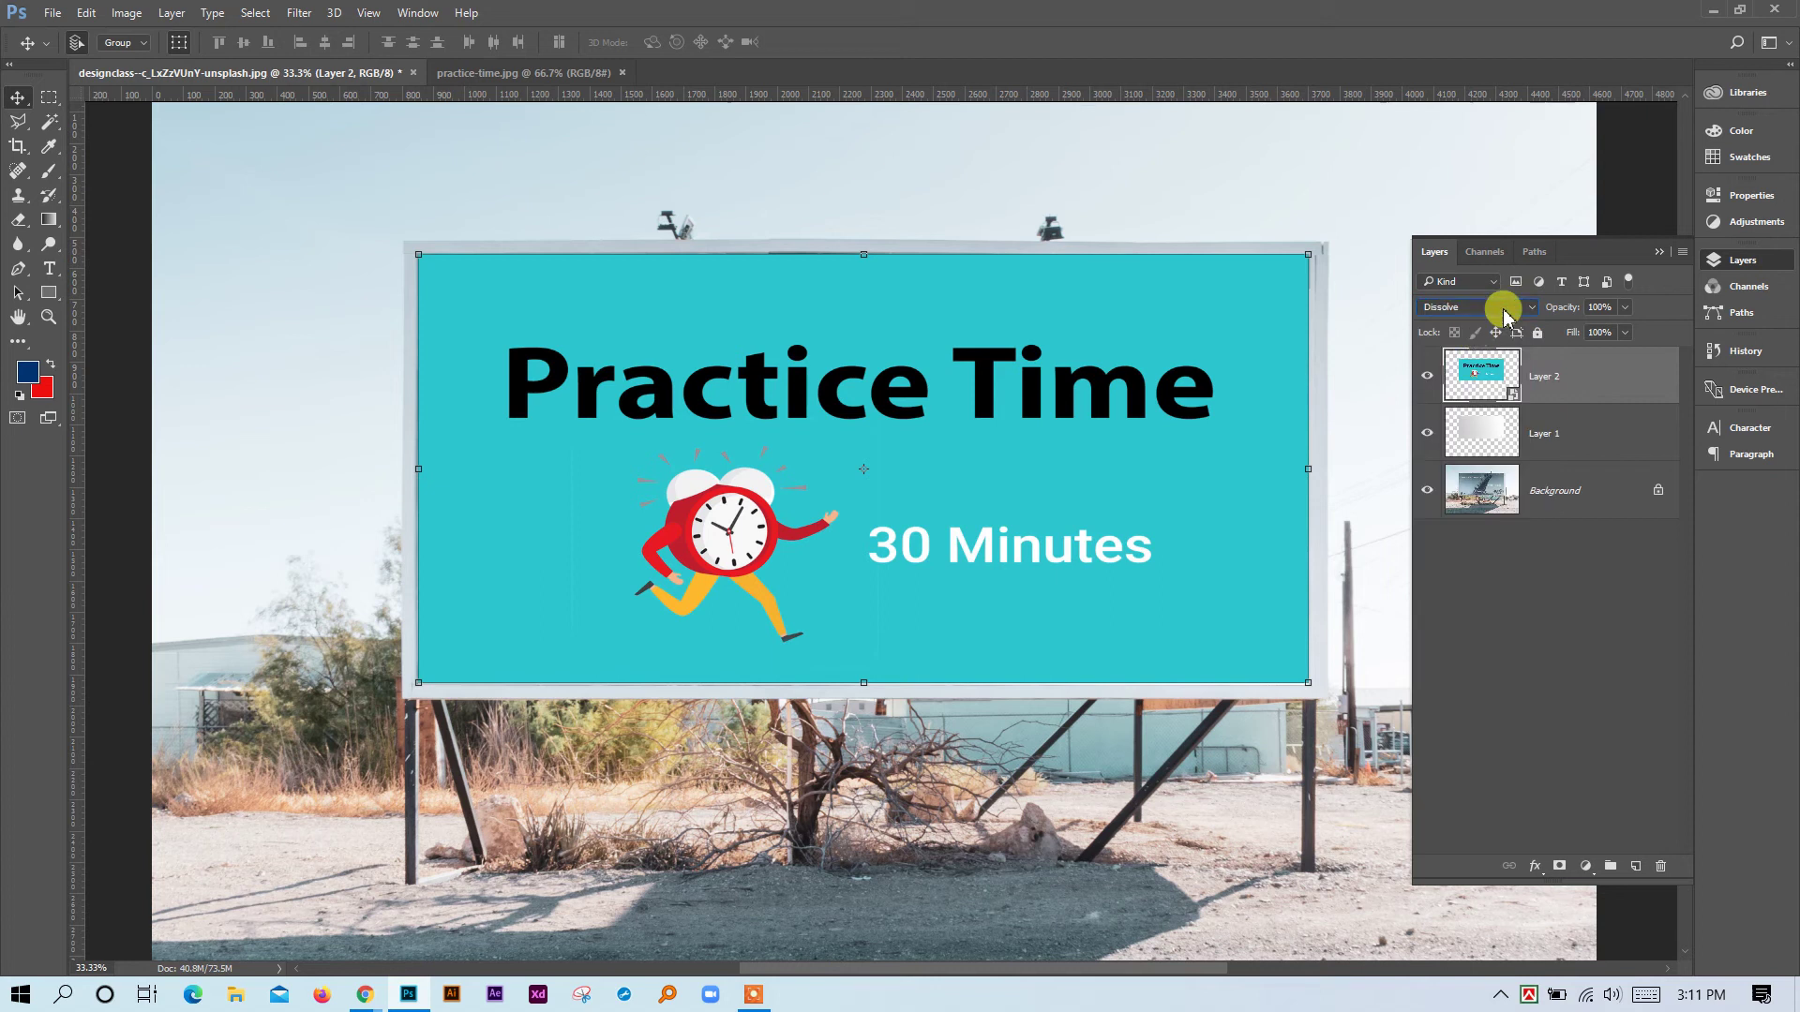
pyautogui.click(1503, 312)
pyautogui.click(1504, 314)
pyautogui.press('Down')
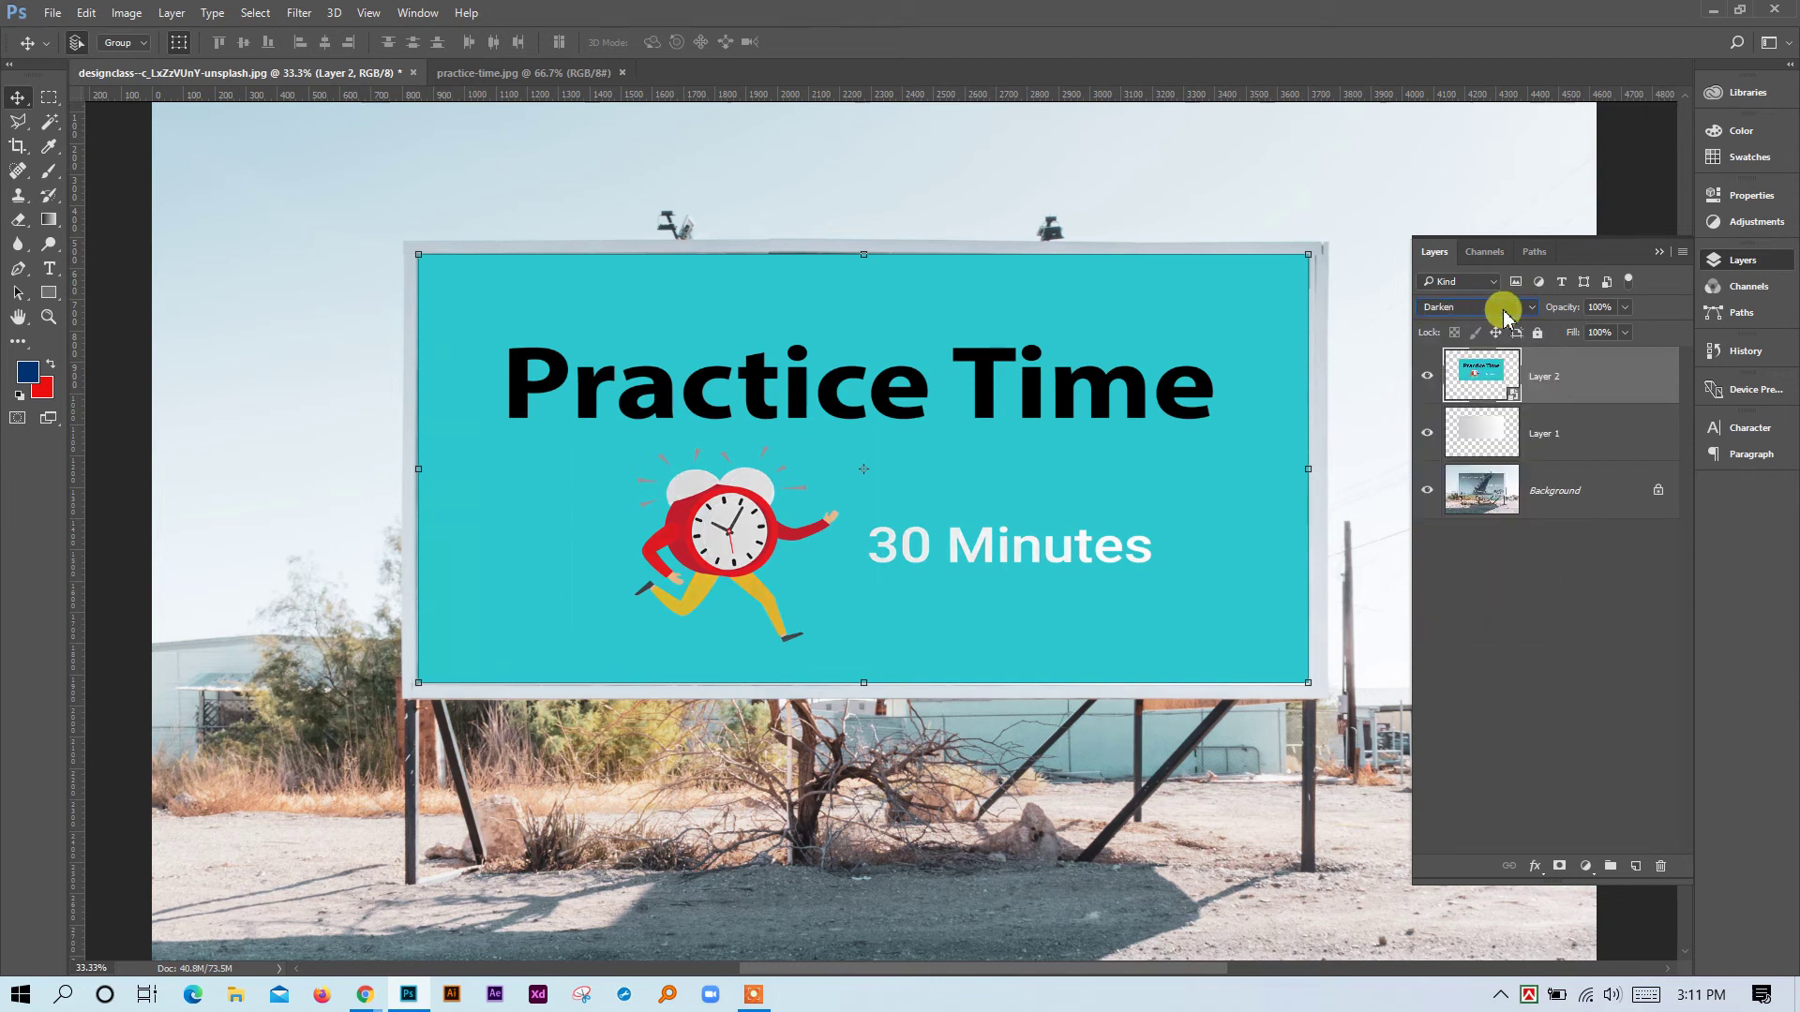
pyautogui.press('Down')
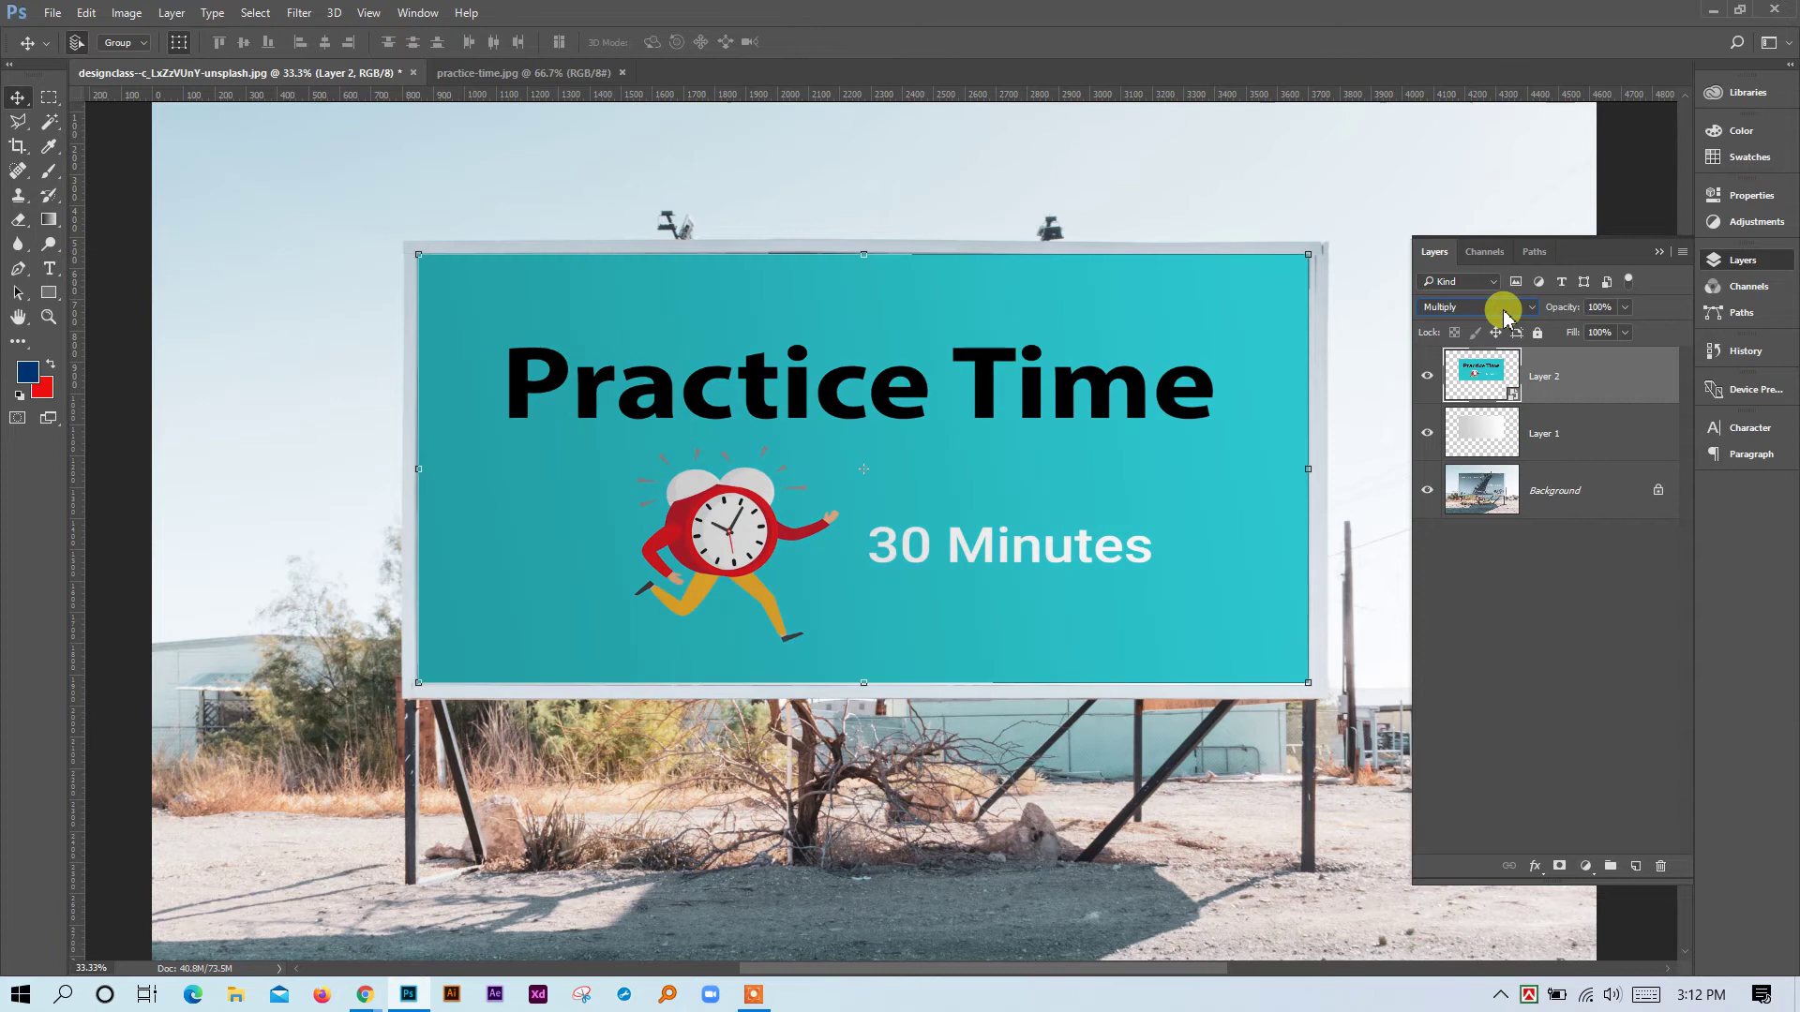
pyautogui.press('Up')
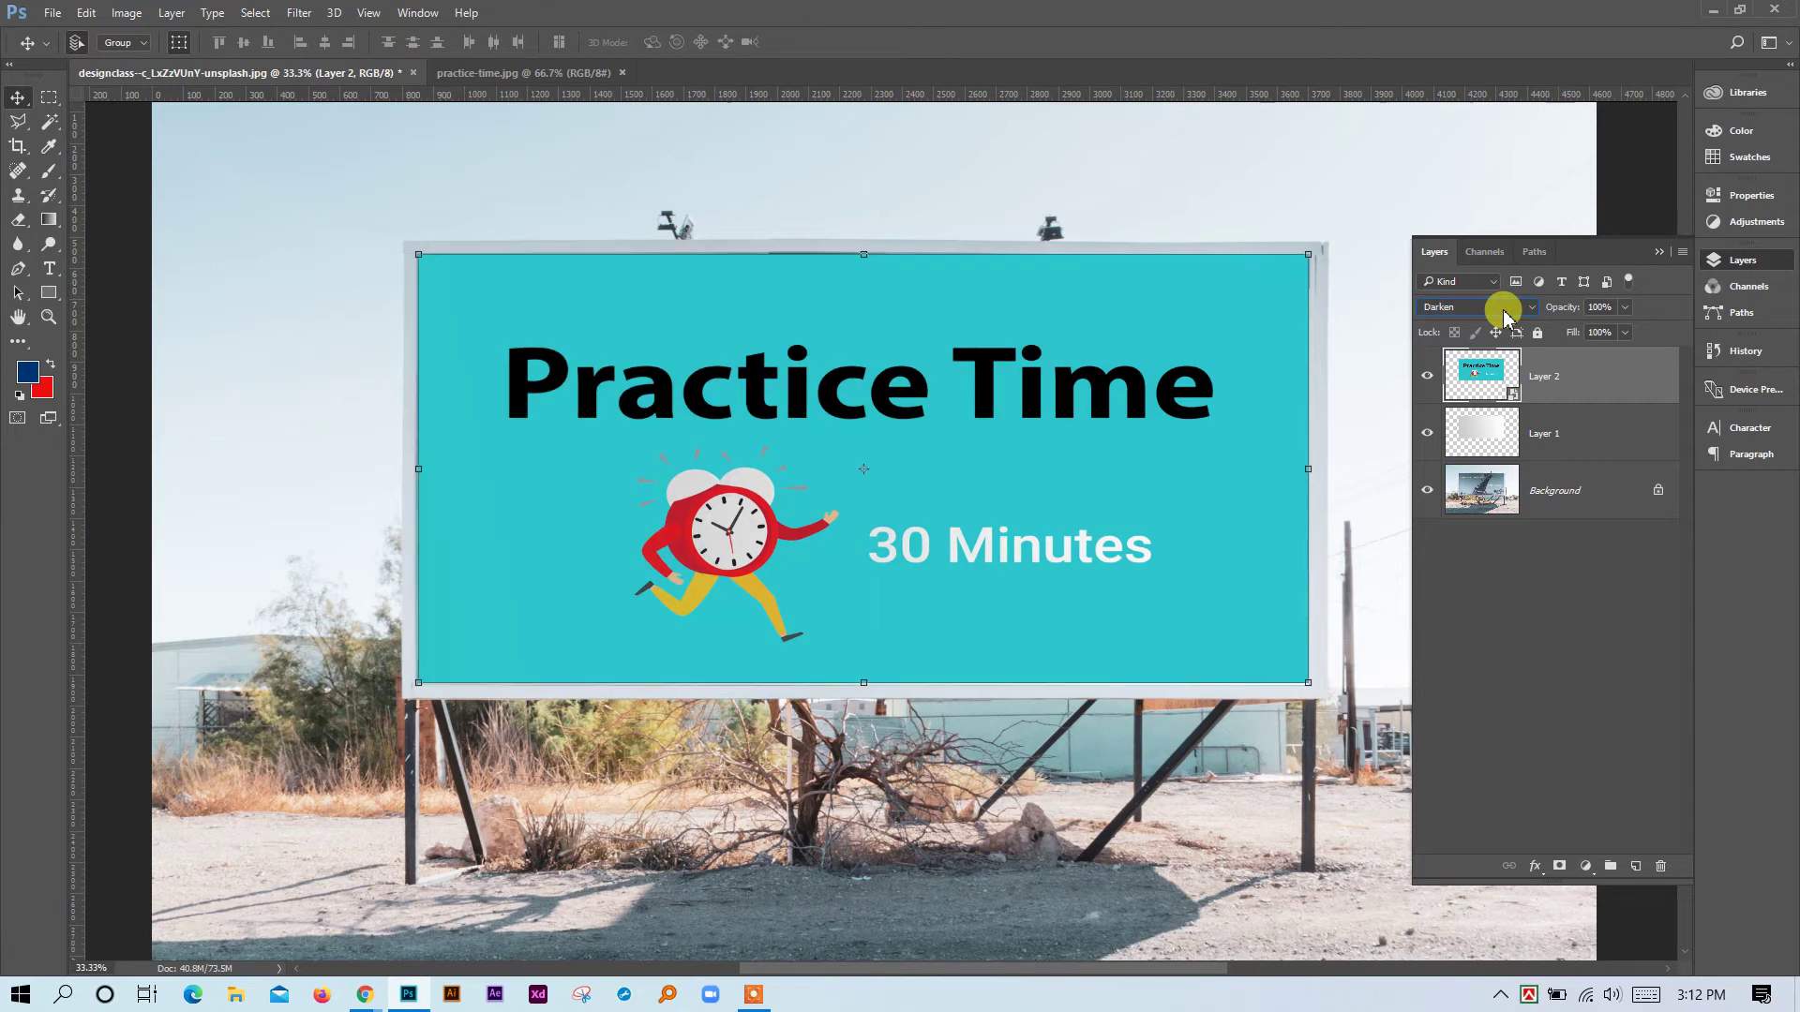
pyautogui.press('Down')
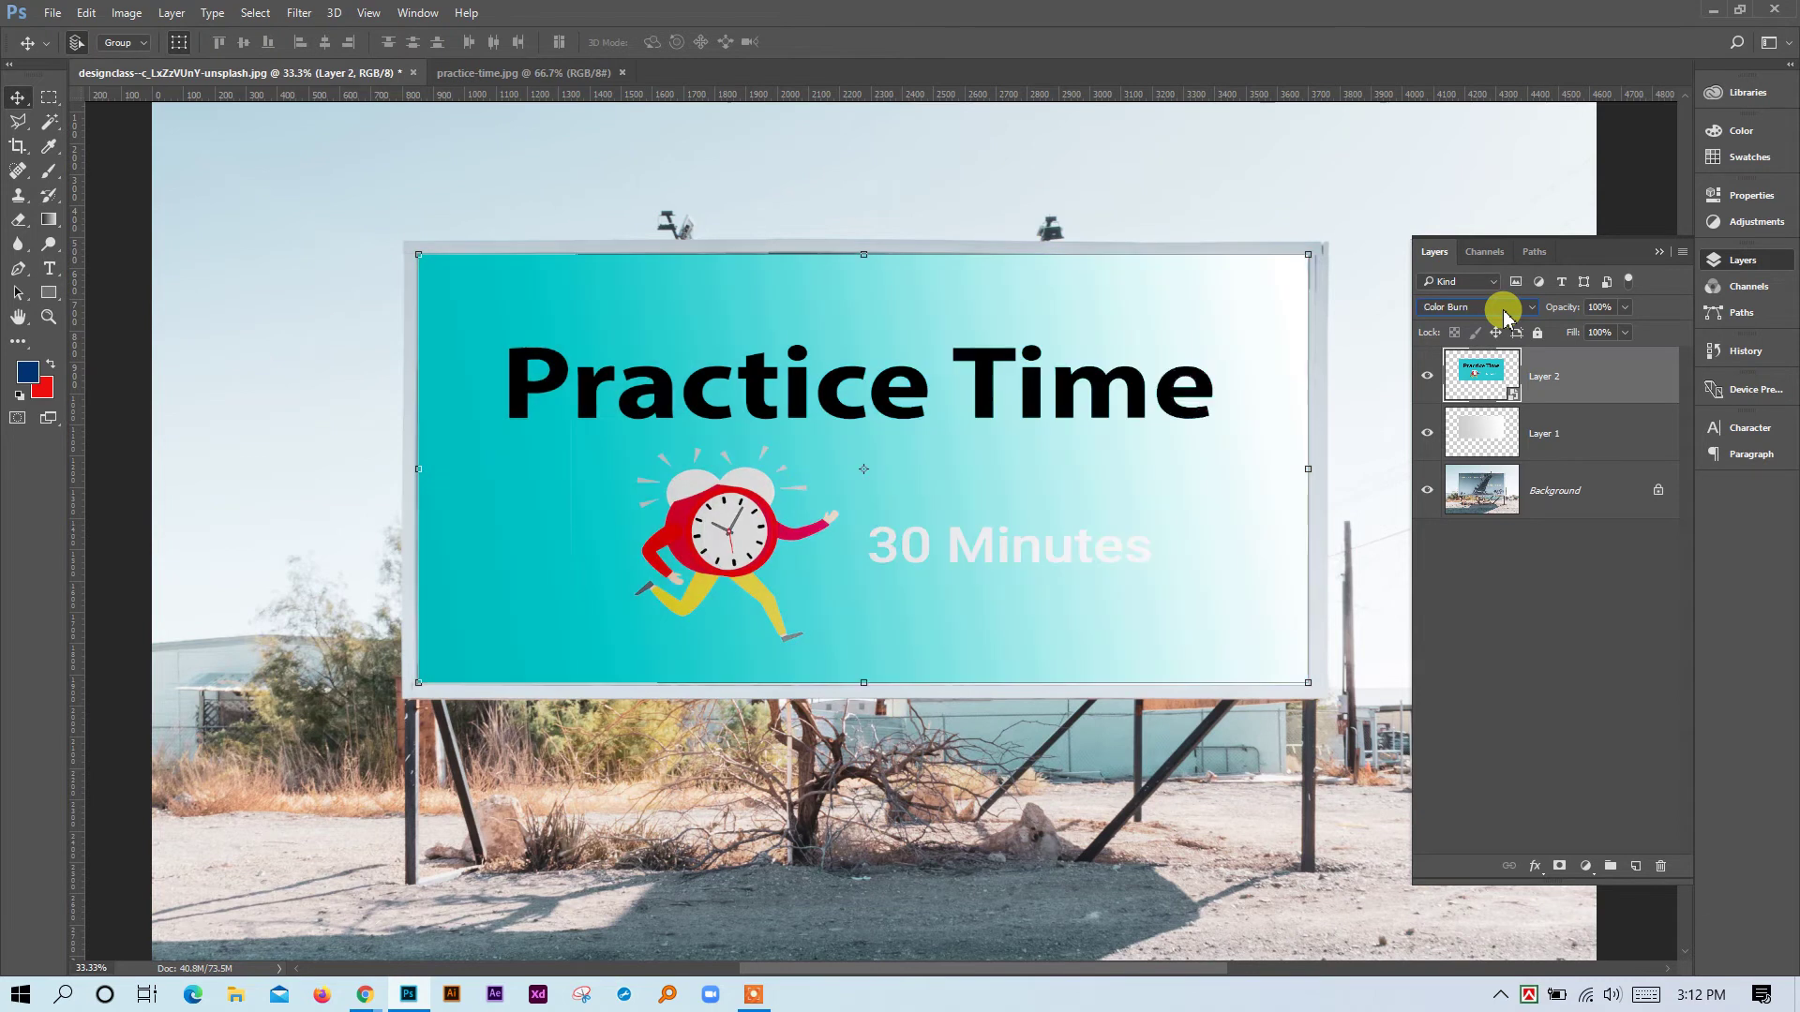
pyautogui.press('Down')
pyautogui.press('Down')
pyautogui.press('Down')
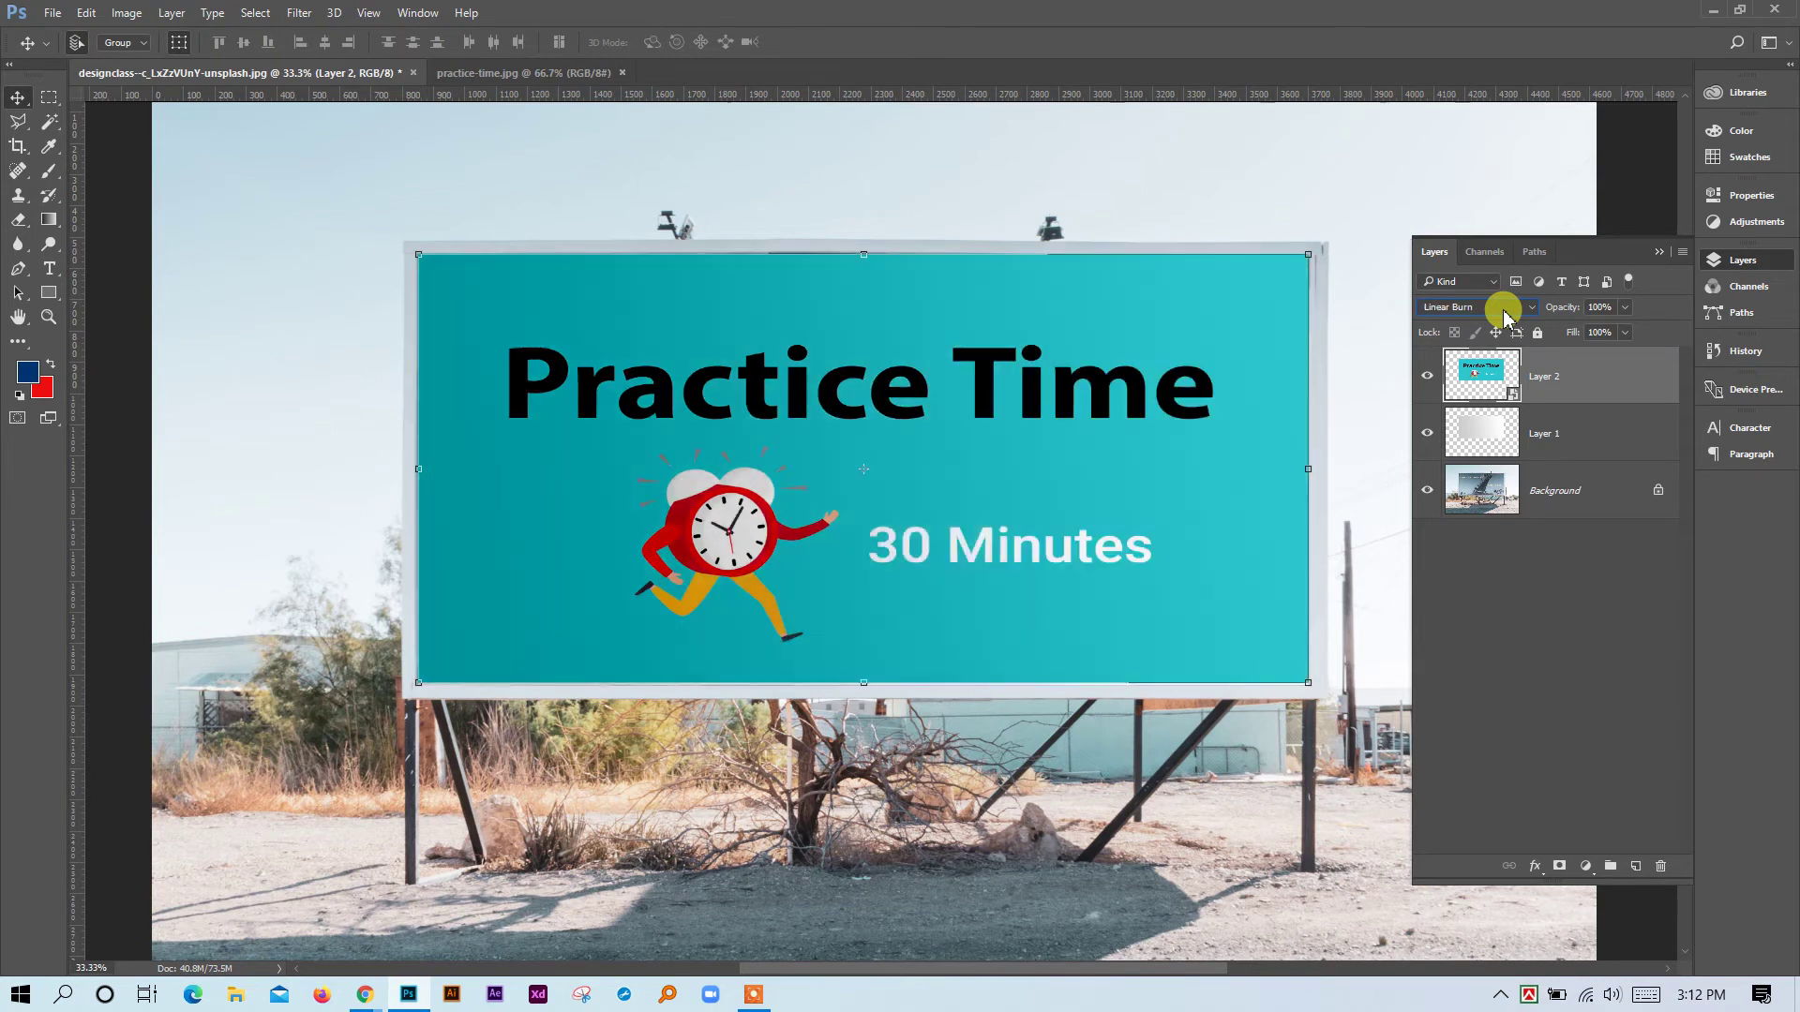
pyautogui.press('Down')
pyautogui.press('Down')
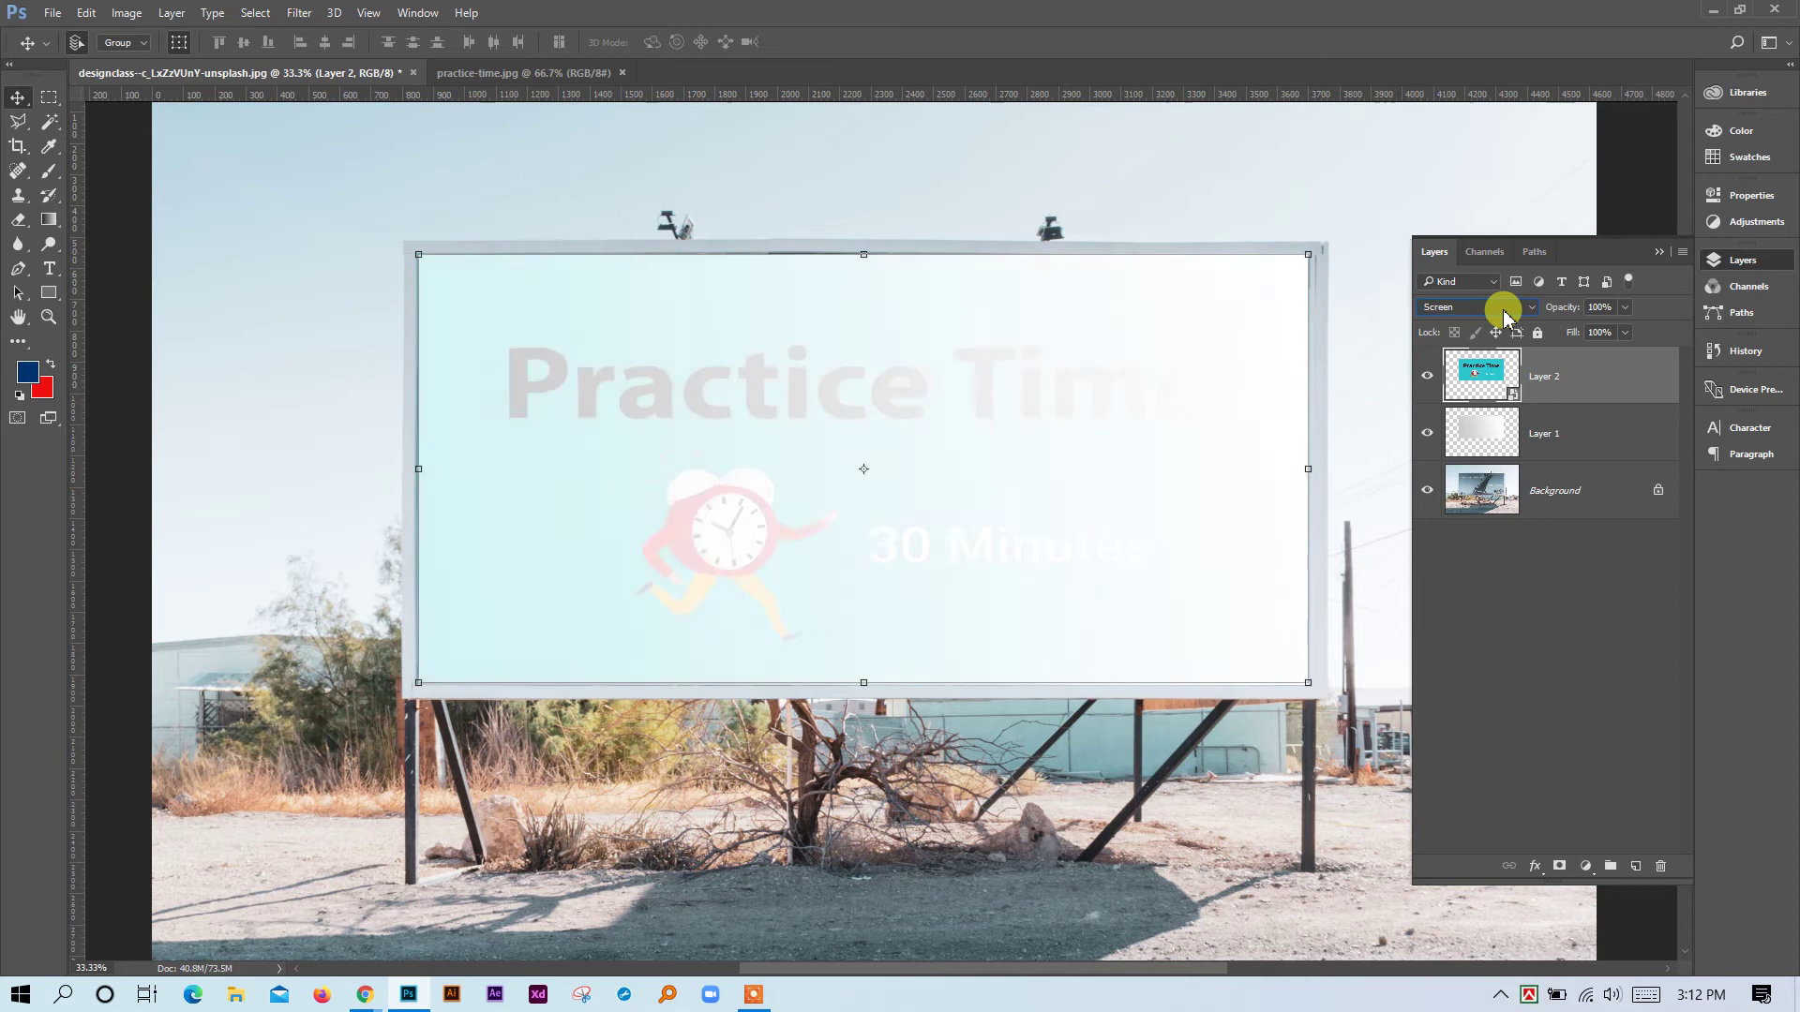
pyautogui.press('Down')
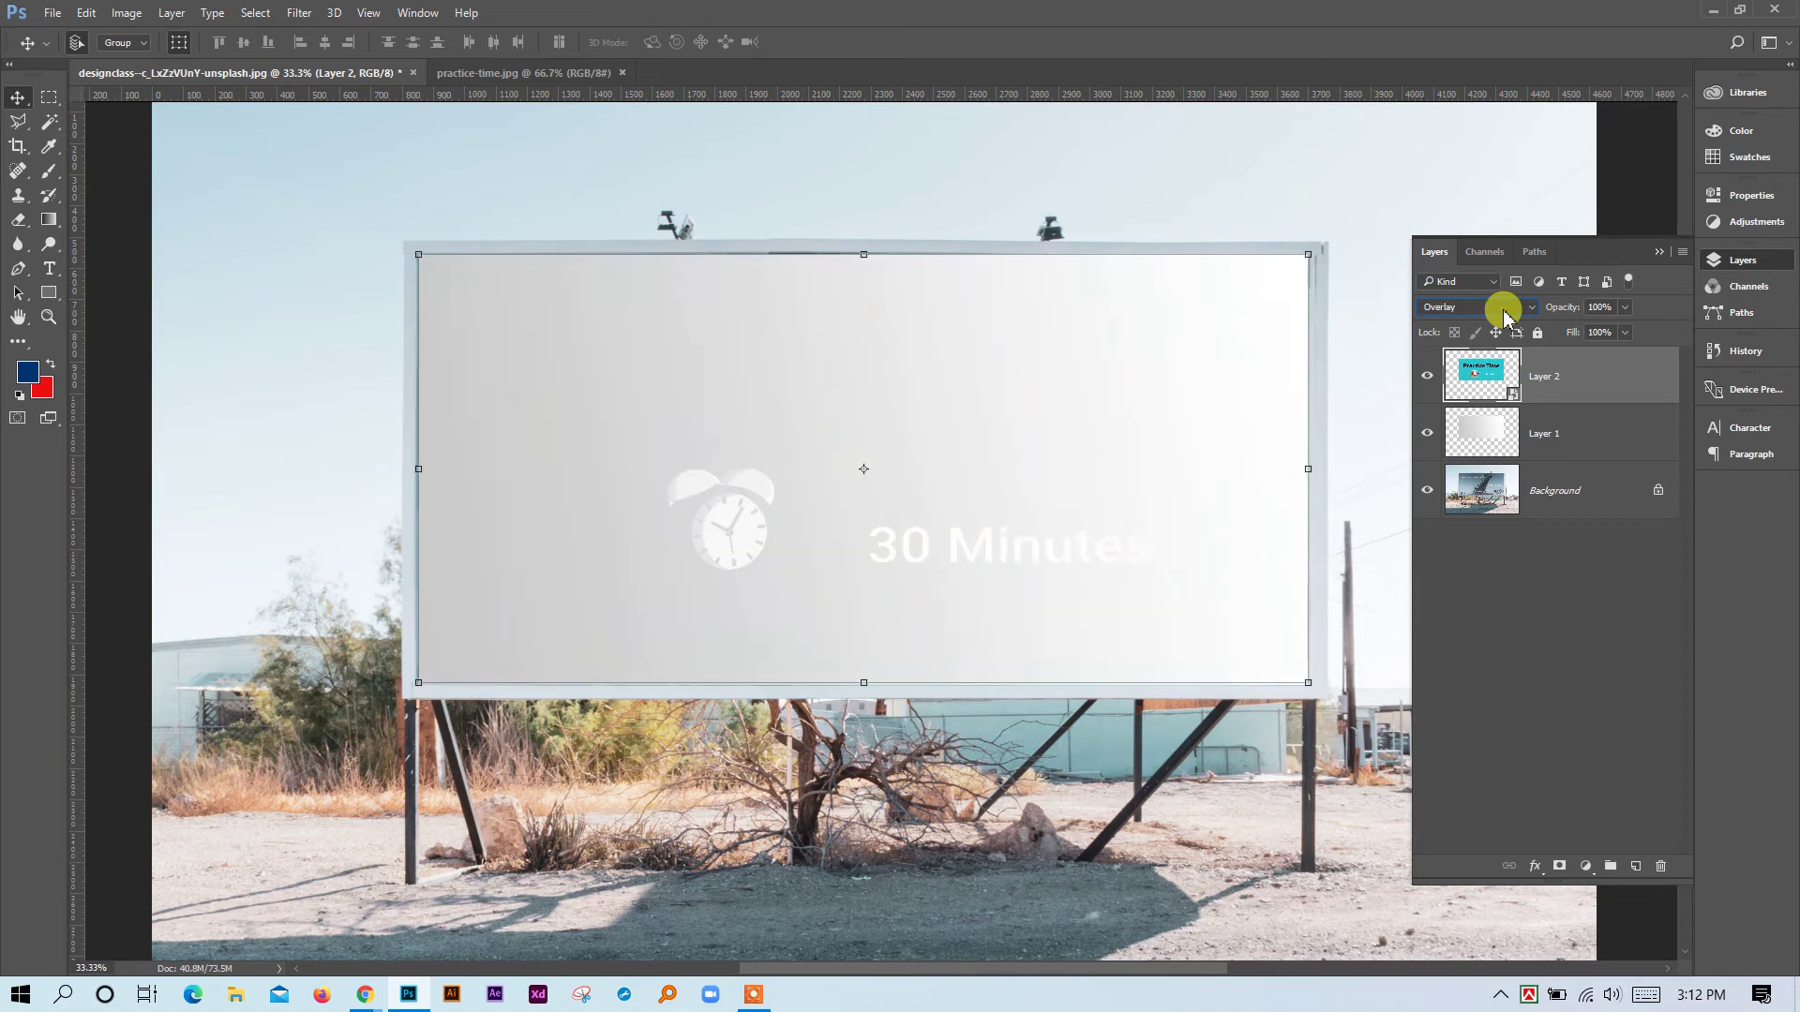
pyautogui.press('Down')
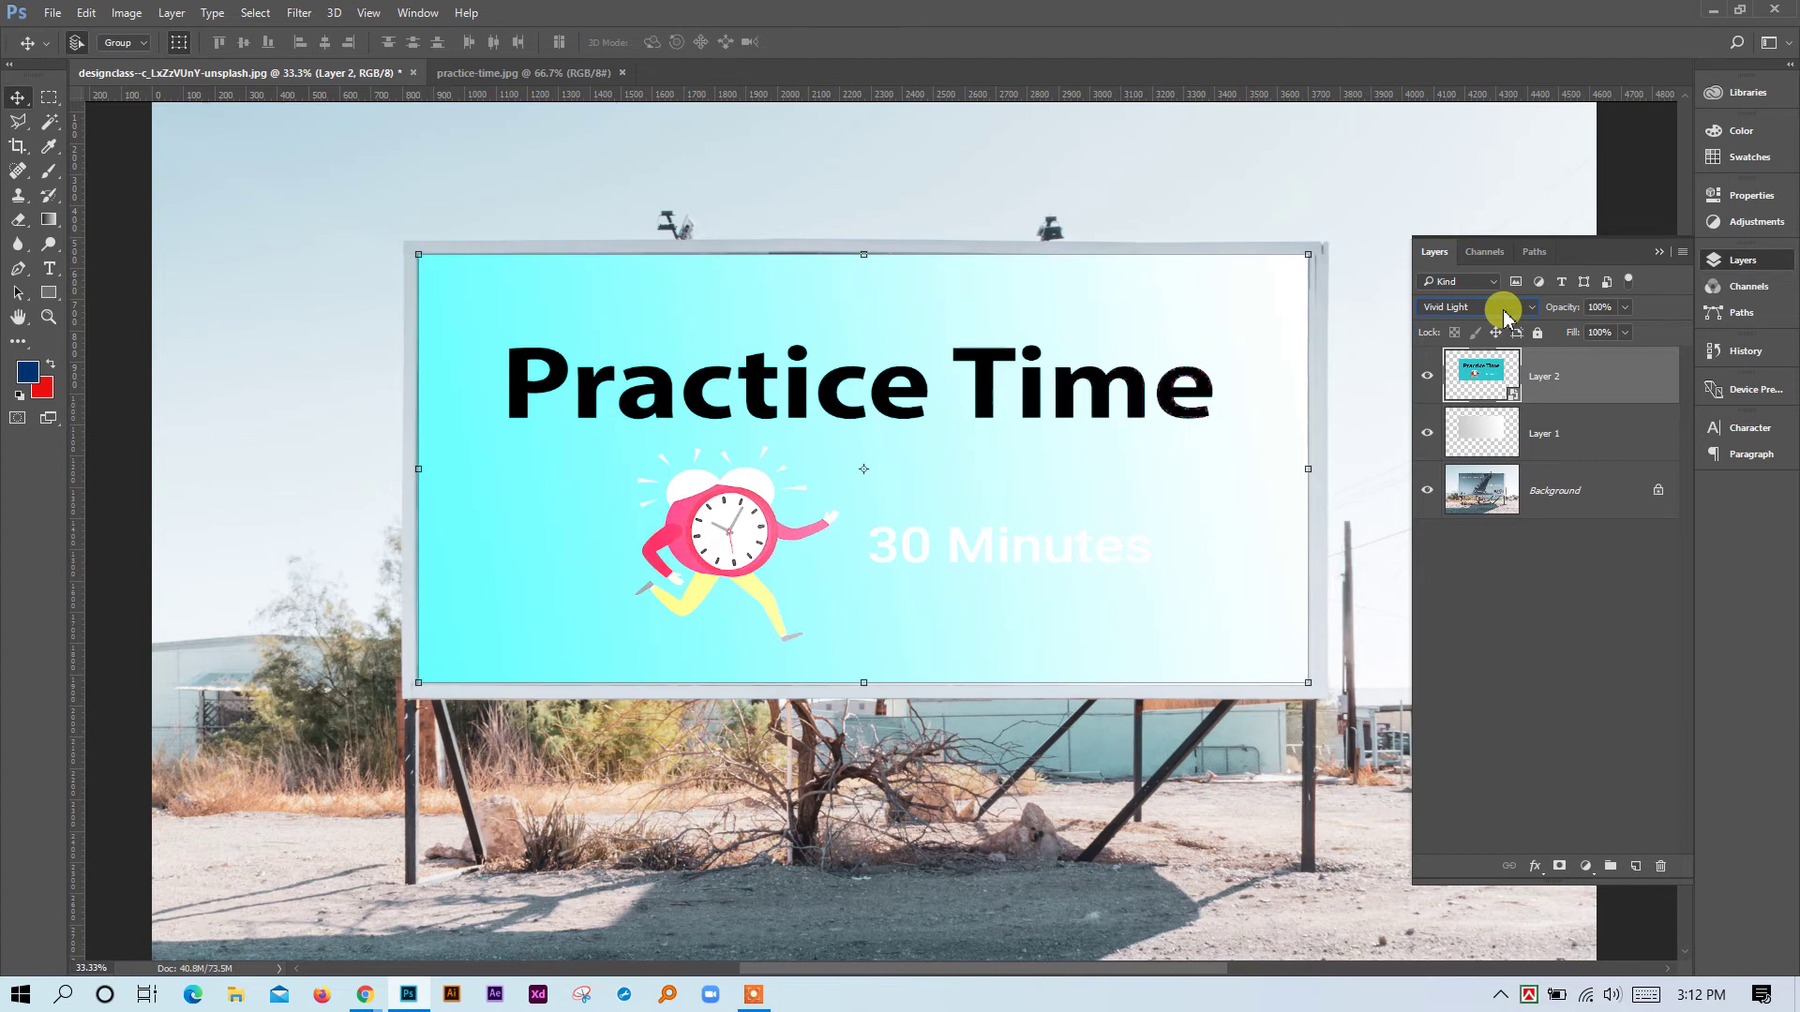
pyautogui.scroll(-1, 1504, 316)
pyautogui.scroll(-1, 1504, 316)
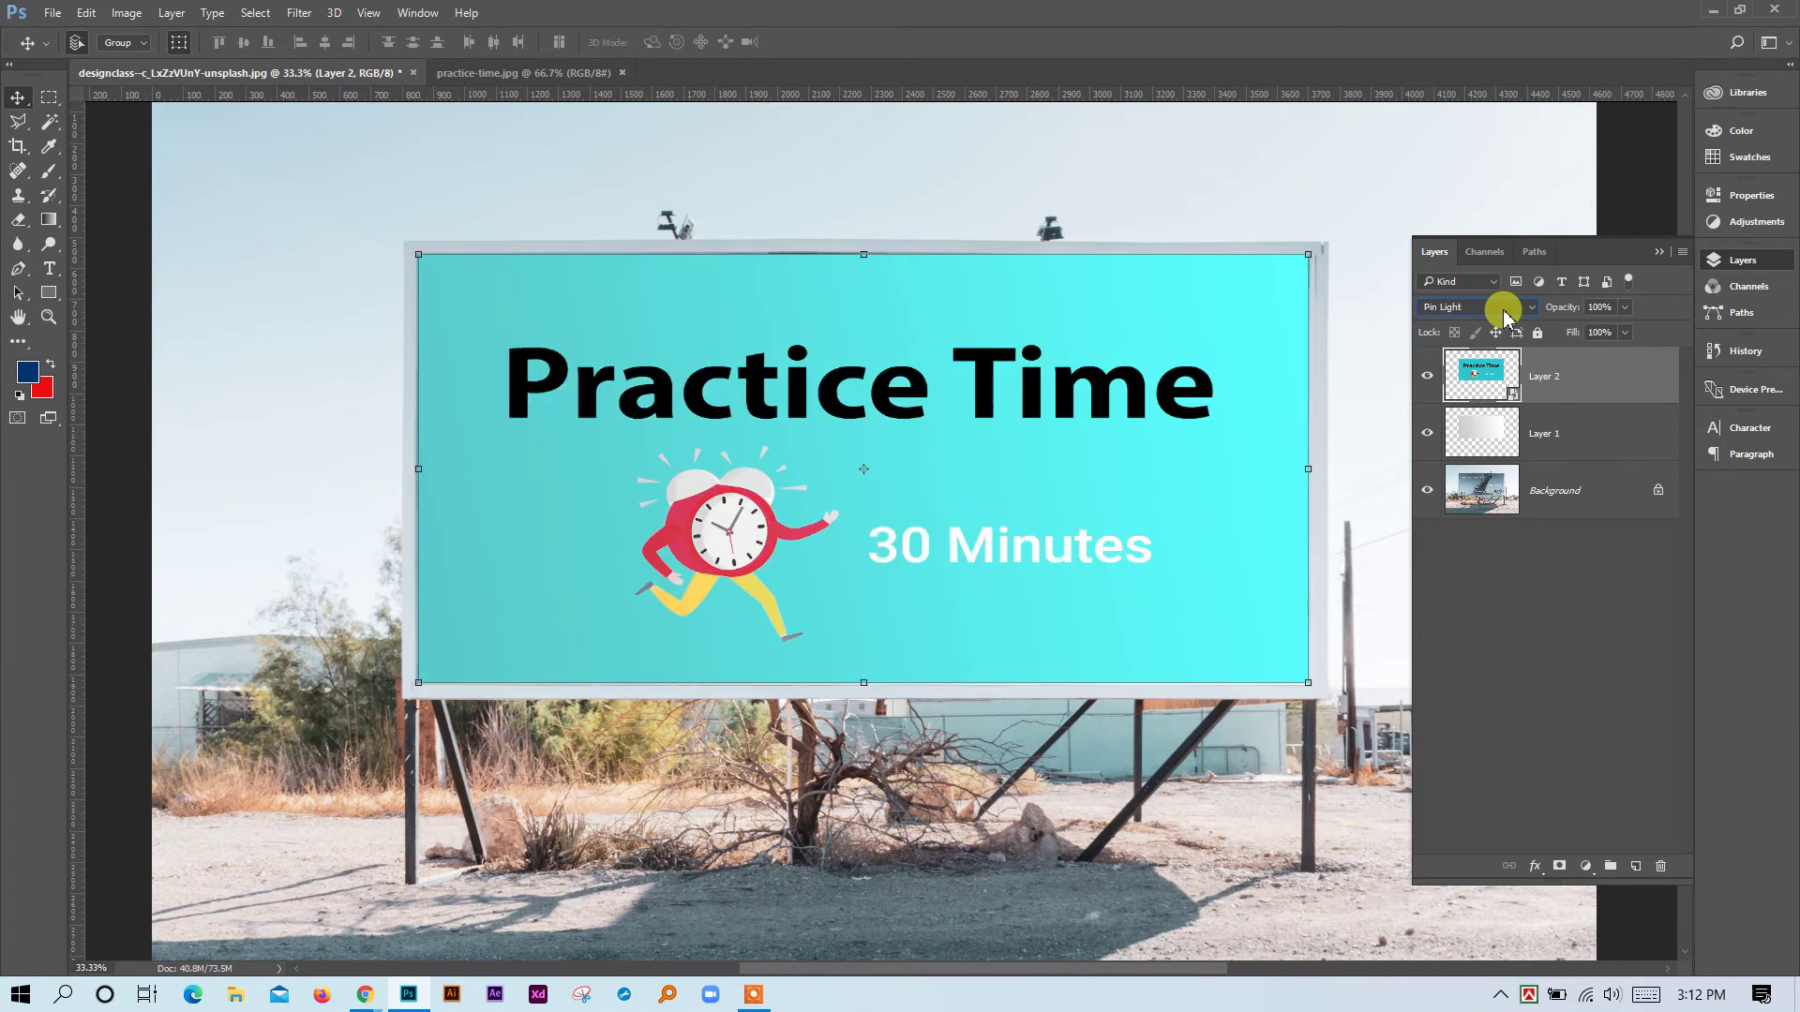
pyautogui.scroll(8, 1504, 316)
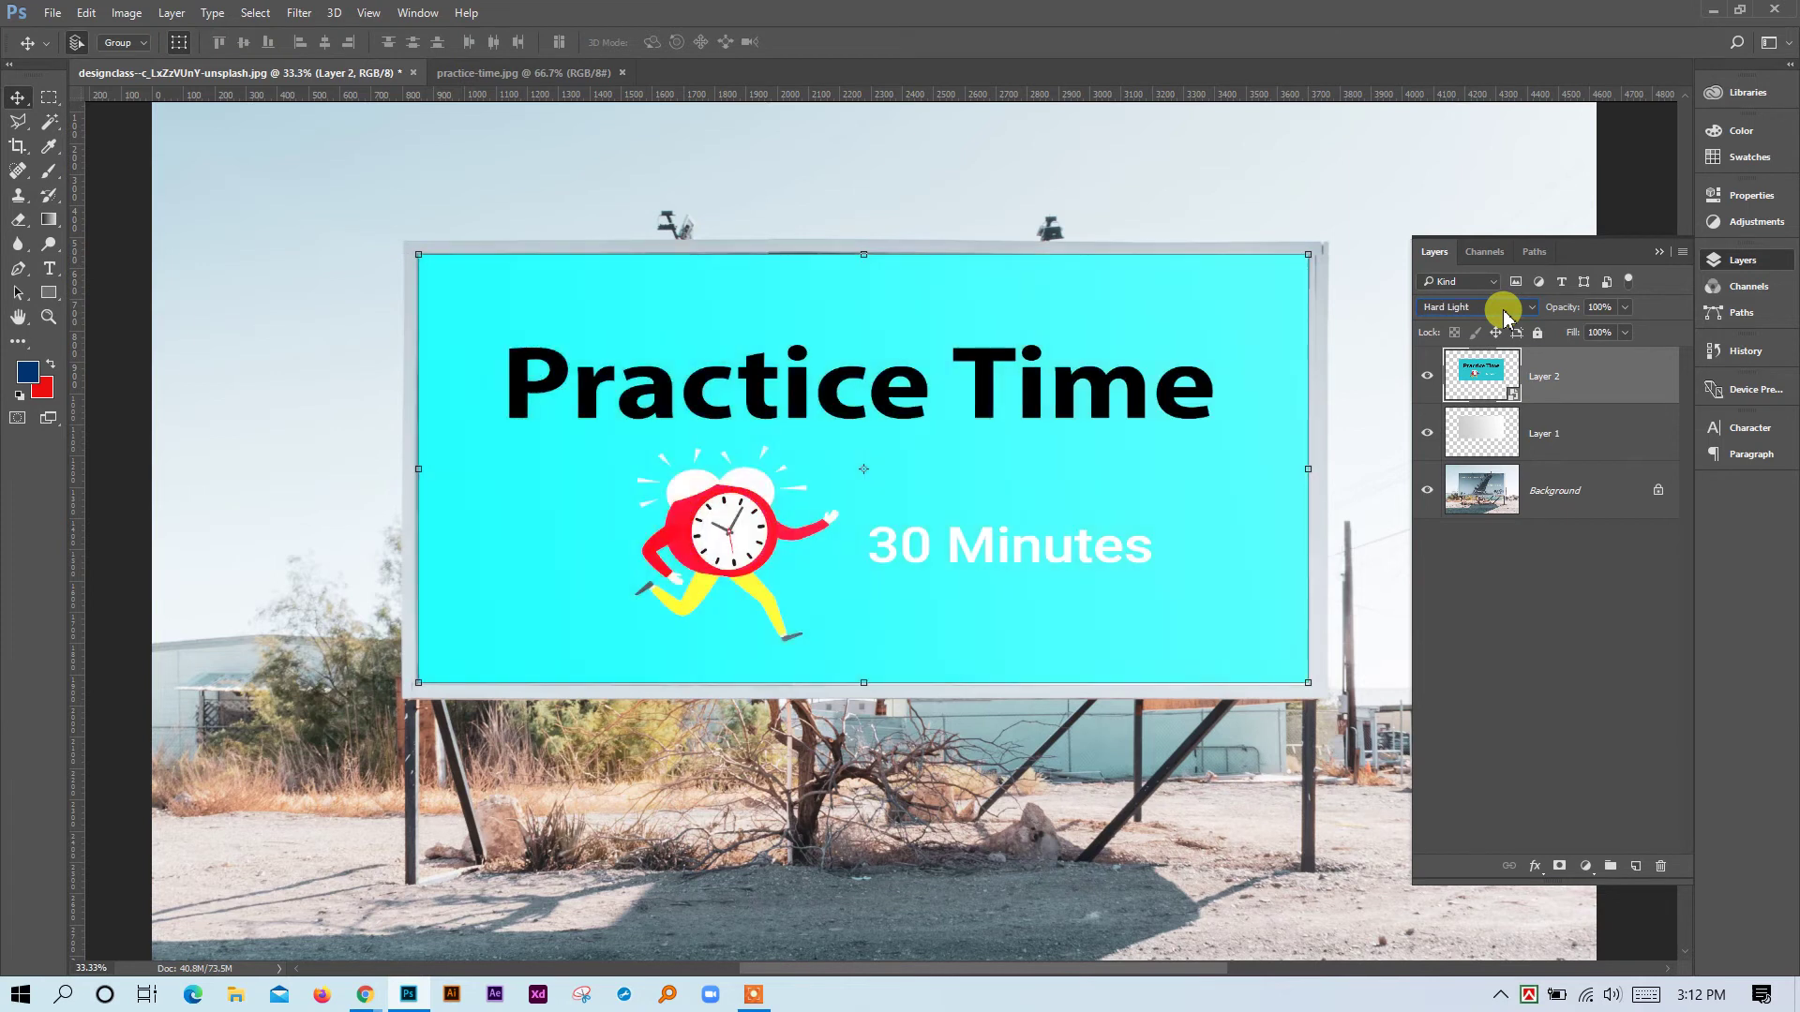
pyautogui.scroll(4, 1505, 316)
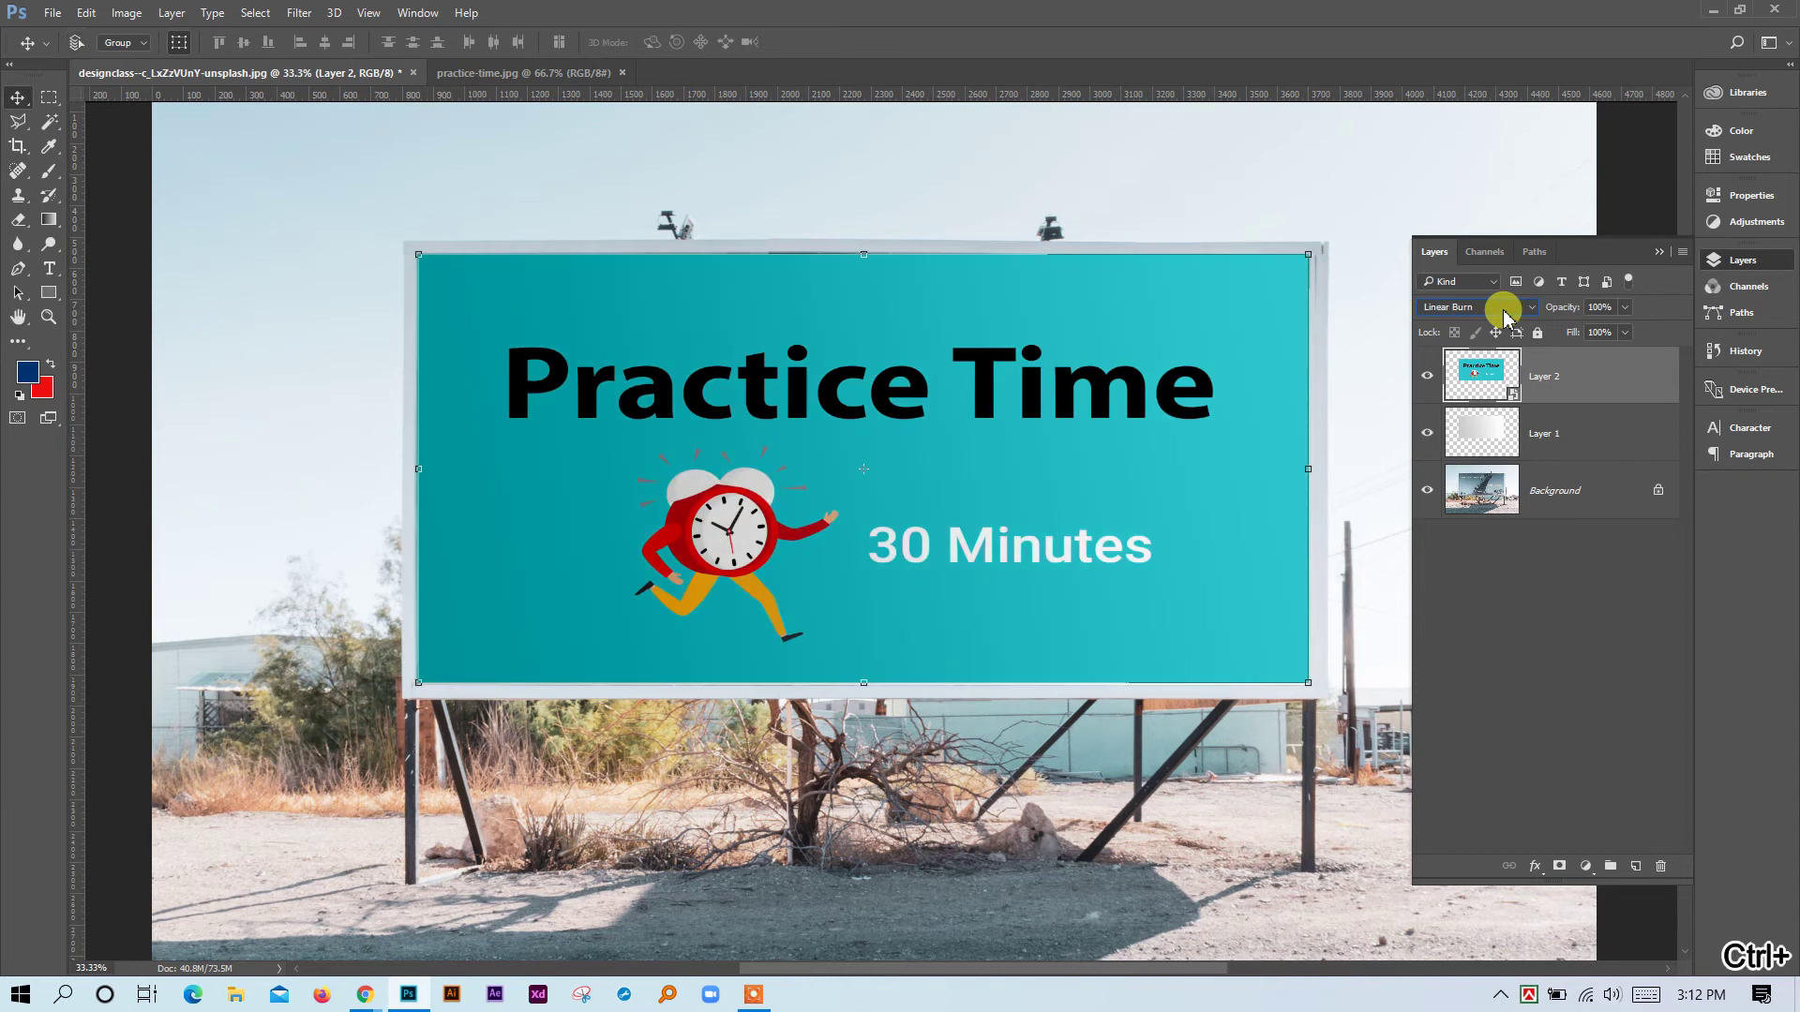
# Examine the whole billboard mockup at 12.5% zoom with the artwork deselected, and reselect Layer 2.
pyautogui.hotkey('ctrl', '-')
pyautogui.hotkey('ctrl', '-')
pyautogui.hotkey('ctrl', '-')
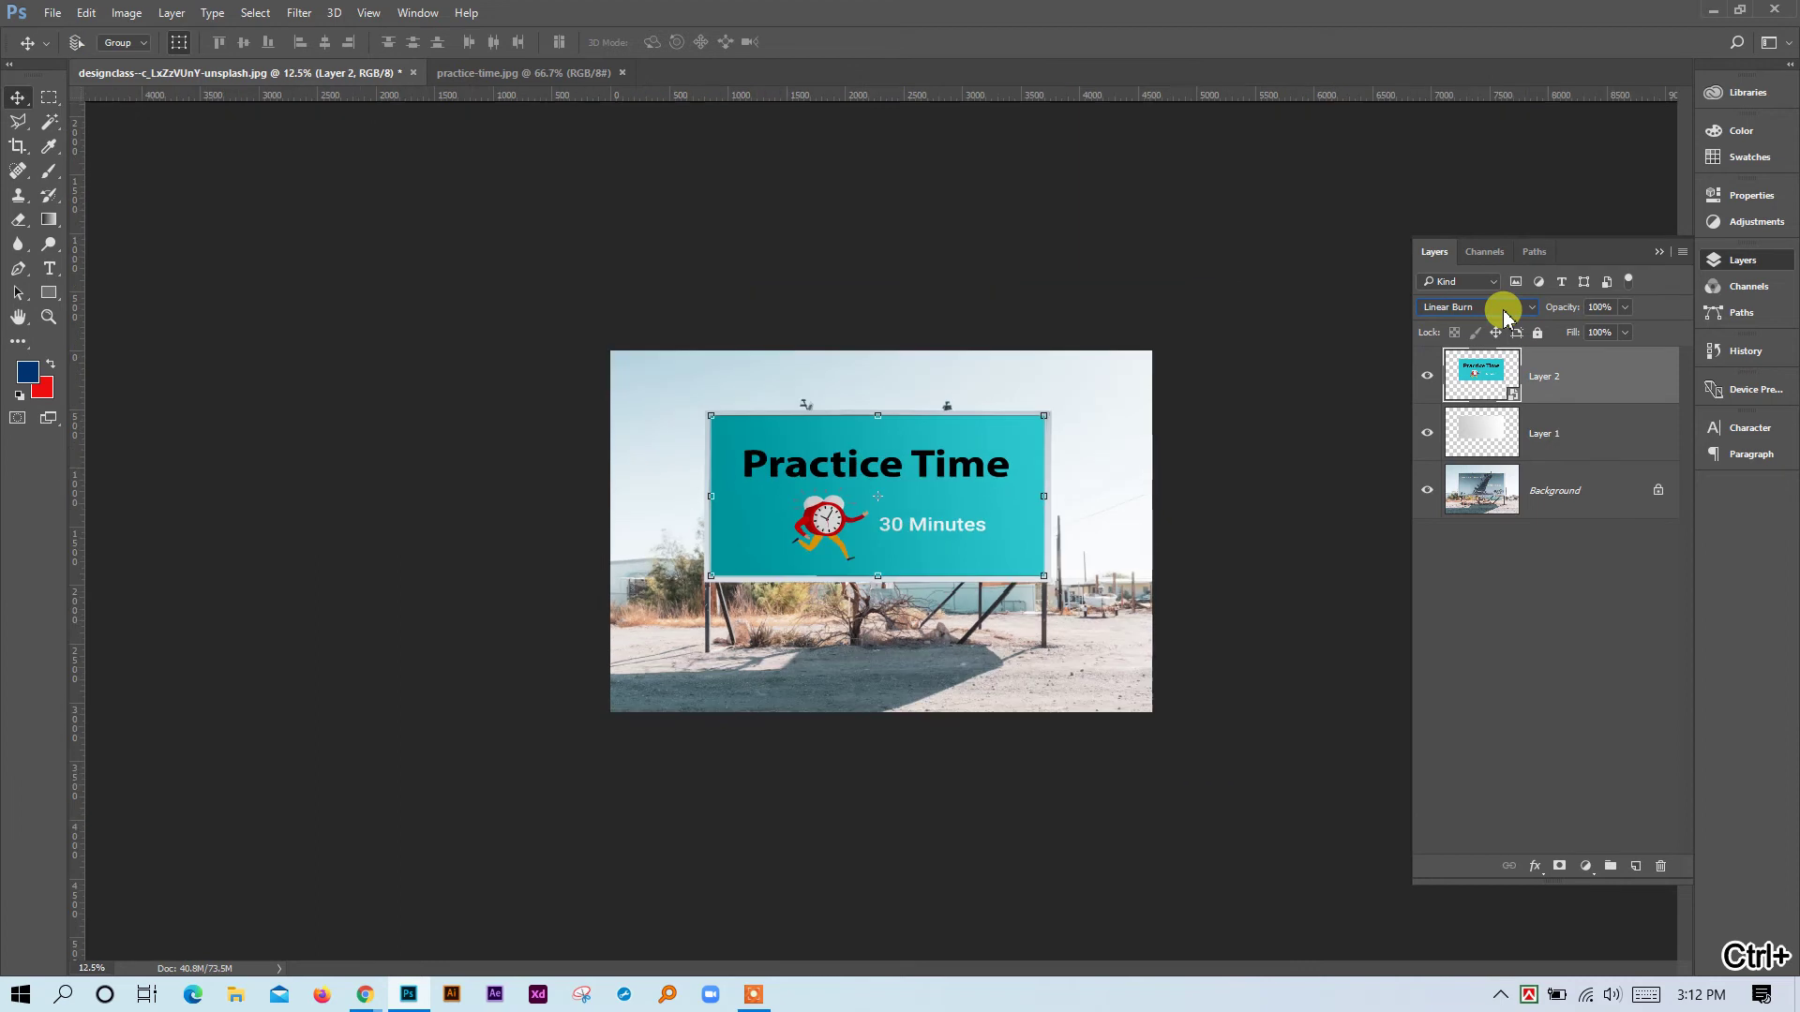
pyautogui.click(1659, 252)
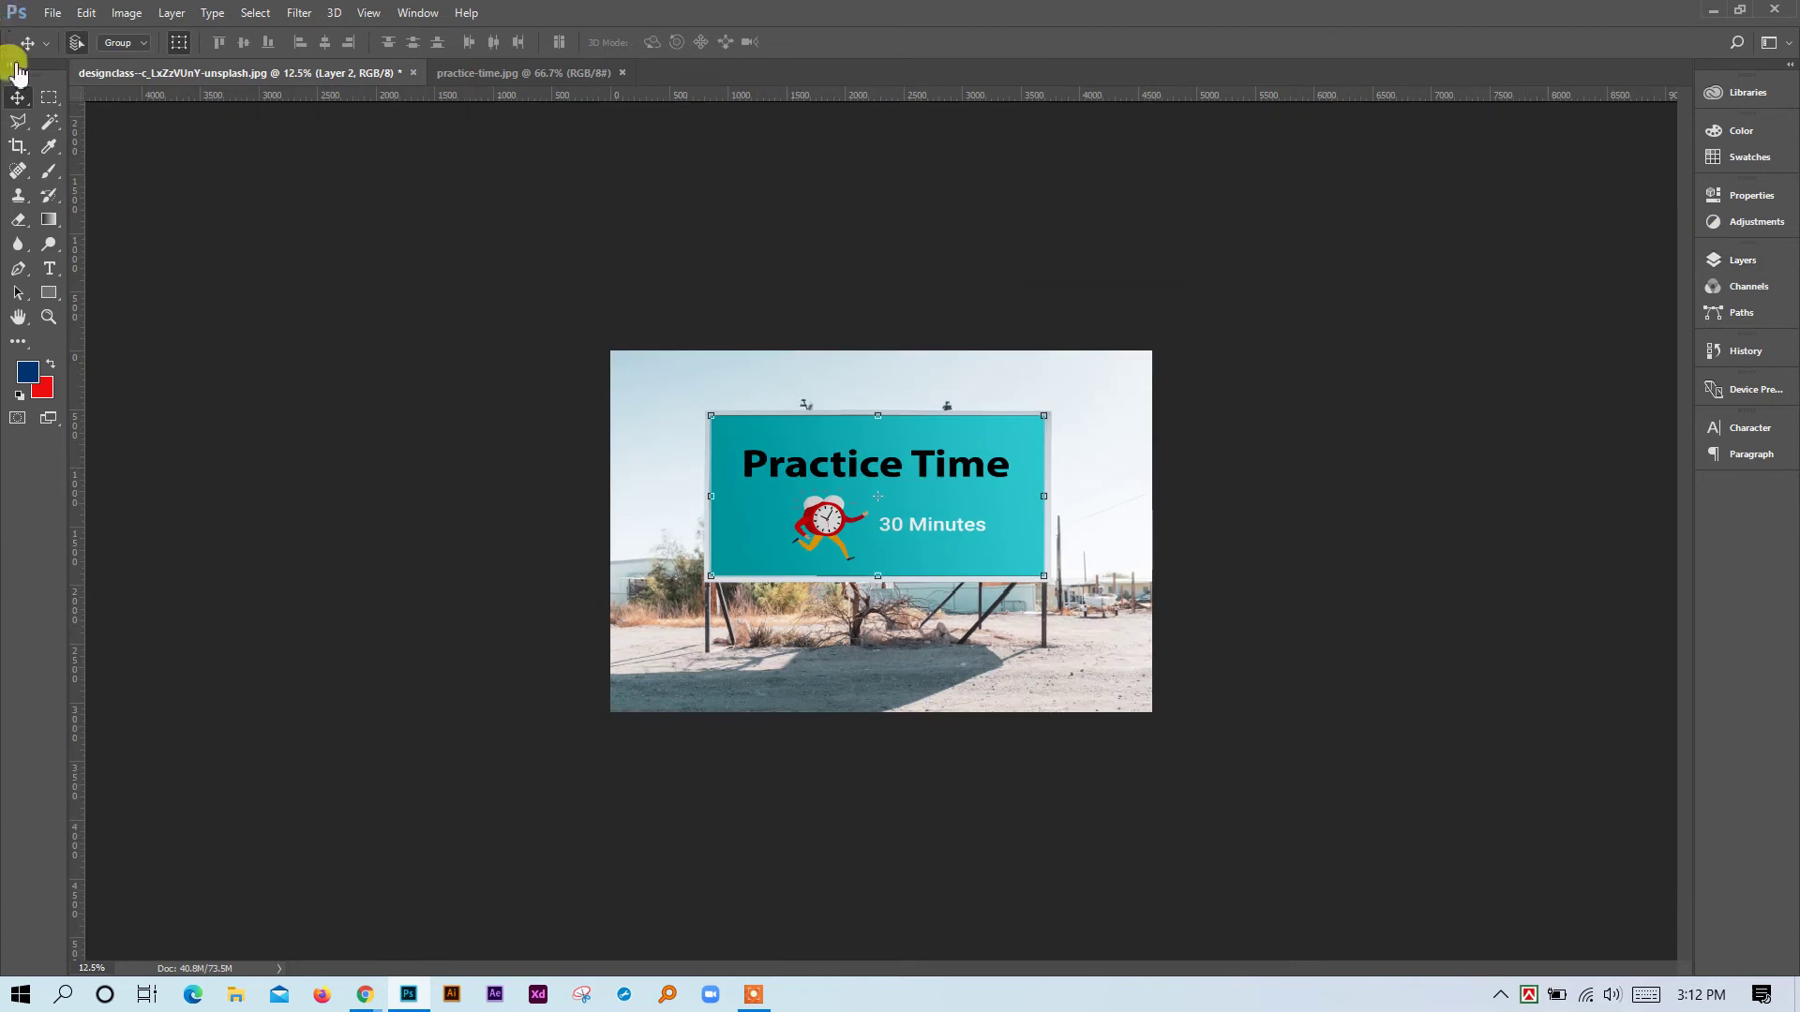
pyautogui.click(1258, 486)
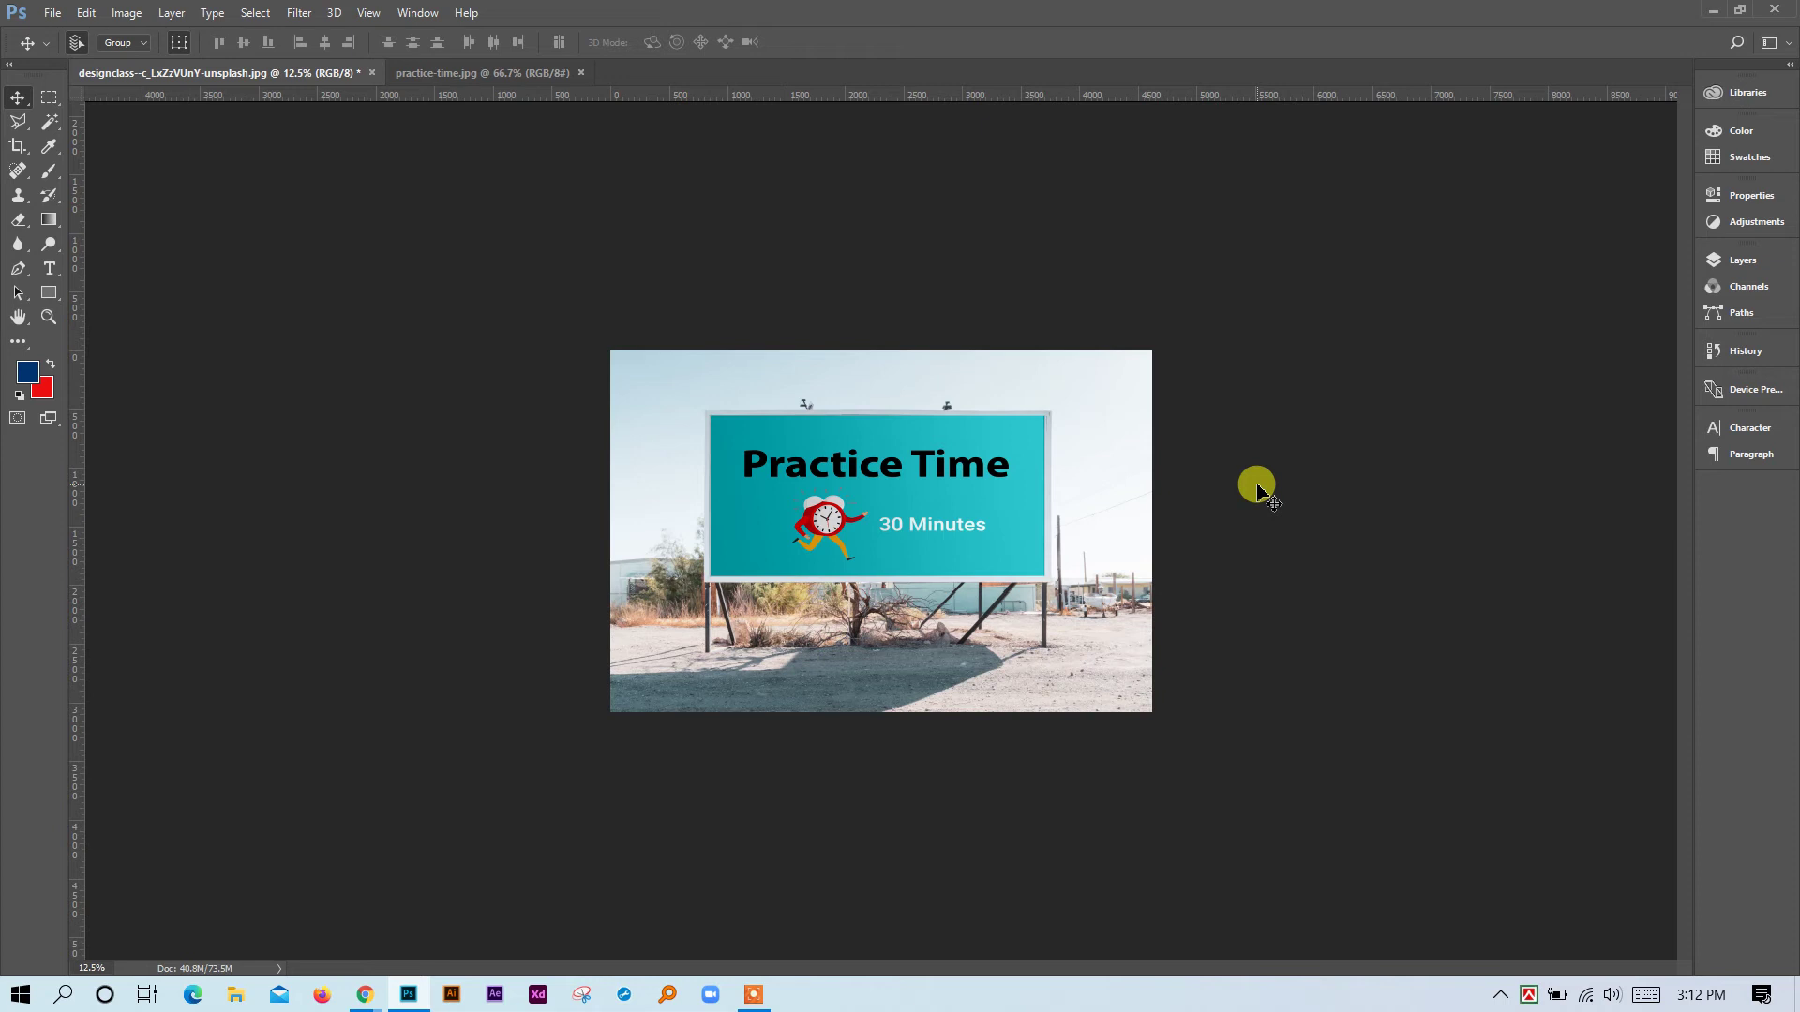
pyautogui.click(844, 504)
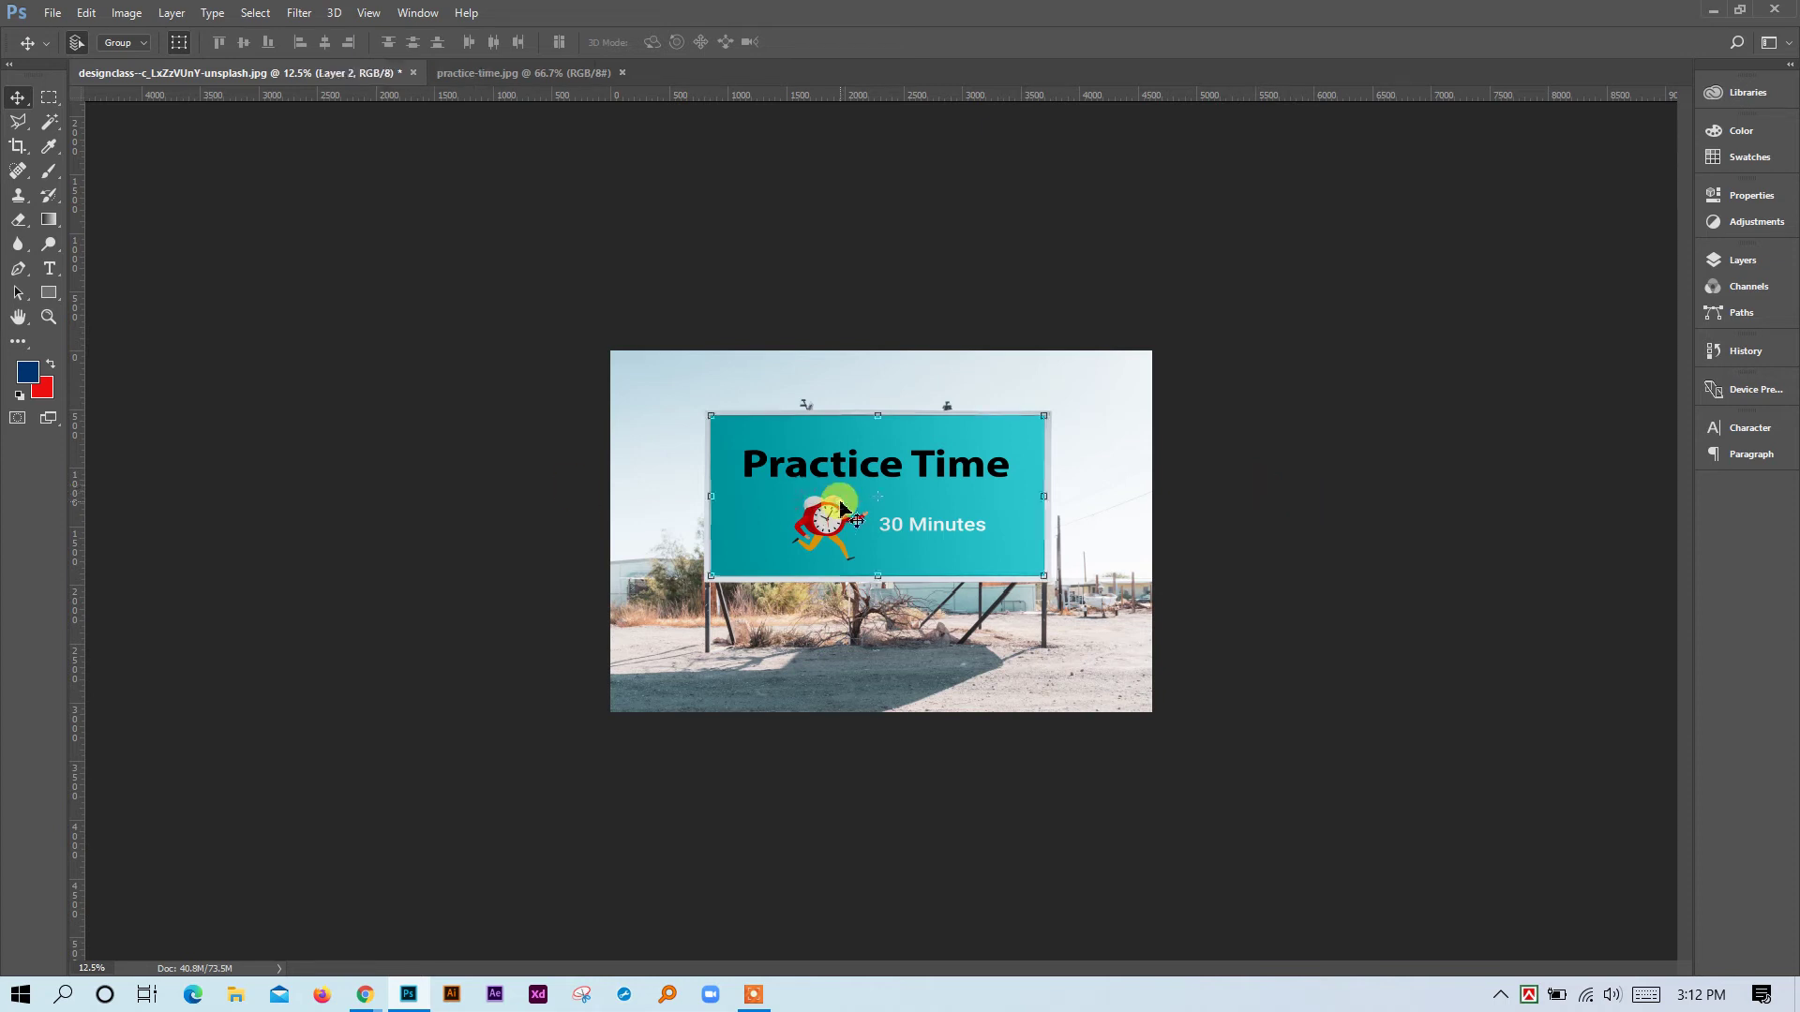
# Open the contents of Layer 2's smart object to inspect the original artwork and close them again without changes.
pyautogui.click(1748, 259)
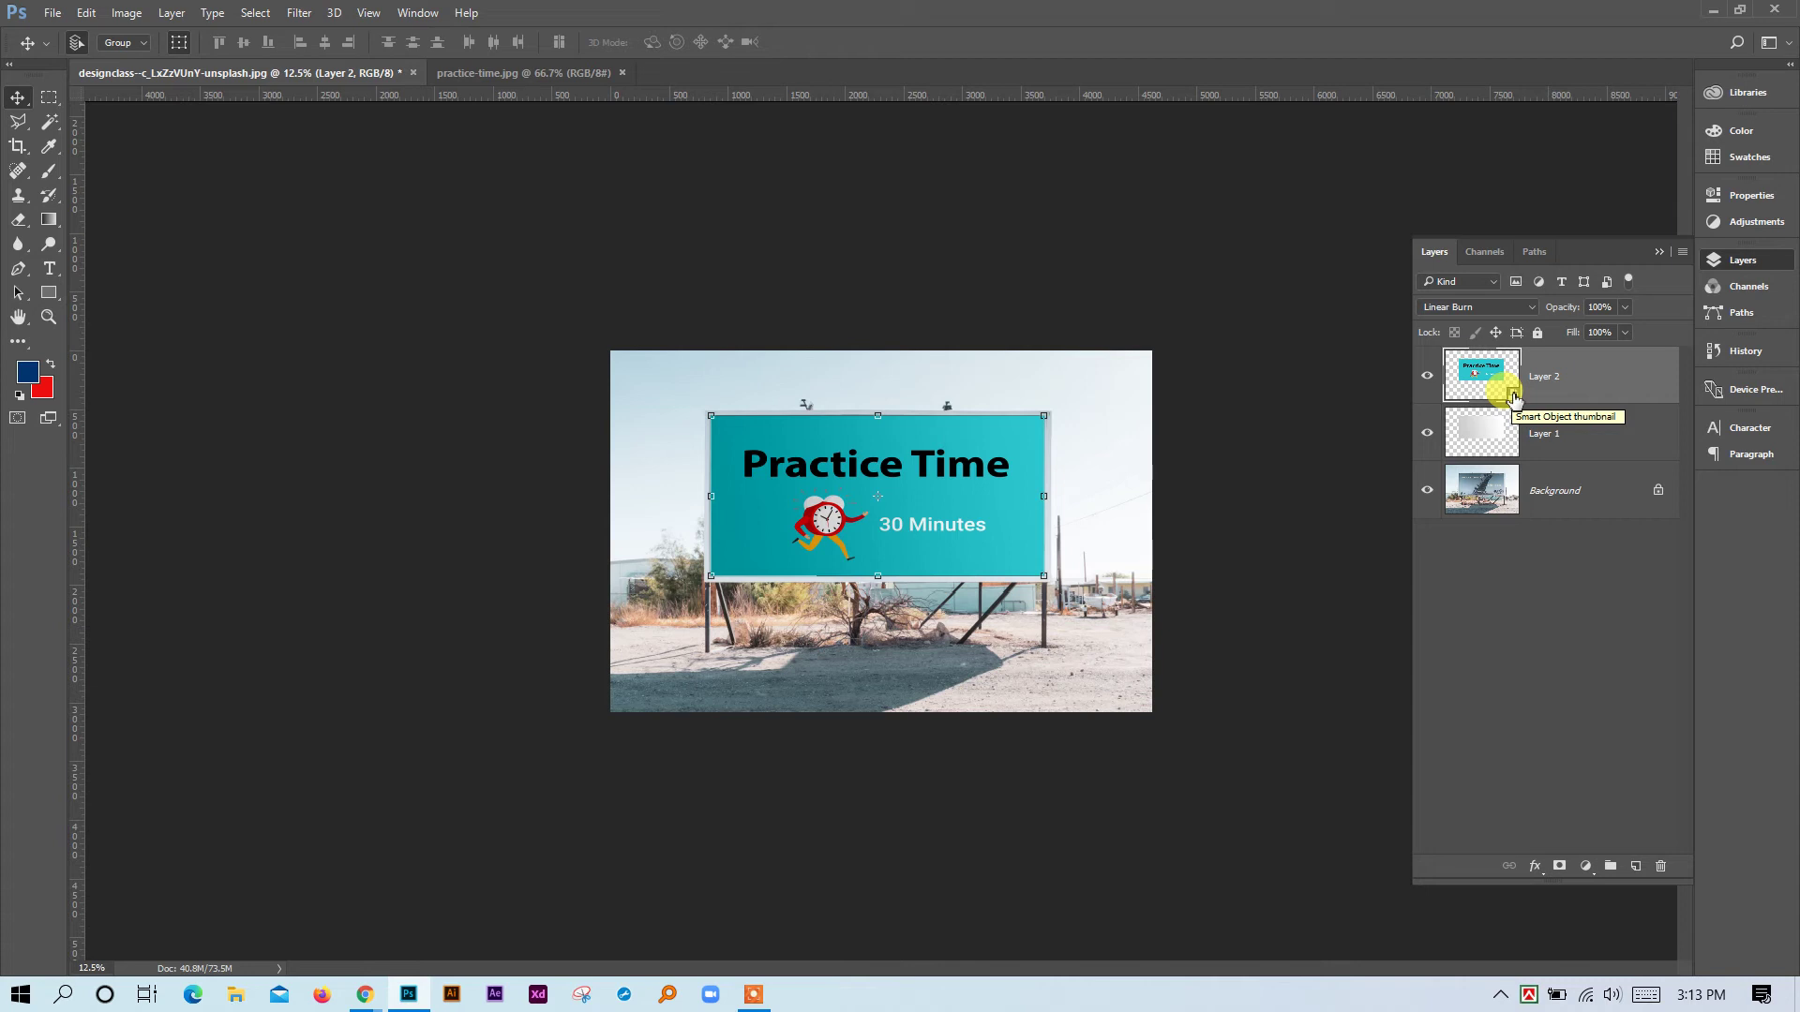
pyautogui.keyDown('ctrl'); pyautogui.click(964, 510); pyautogui.keyUp('ctrl')
pyautogui.keyDown('ctrl'); pyautogui.click(972, 521); pyautogui.keyUp('ctrl')
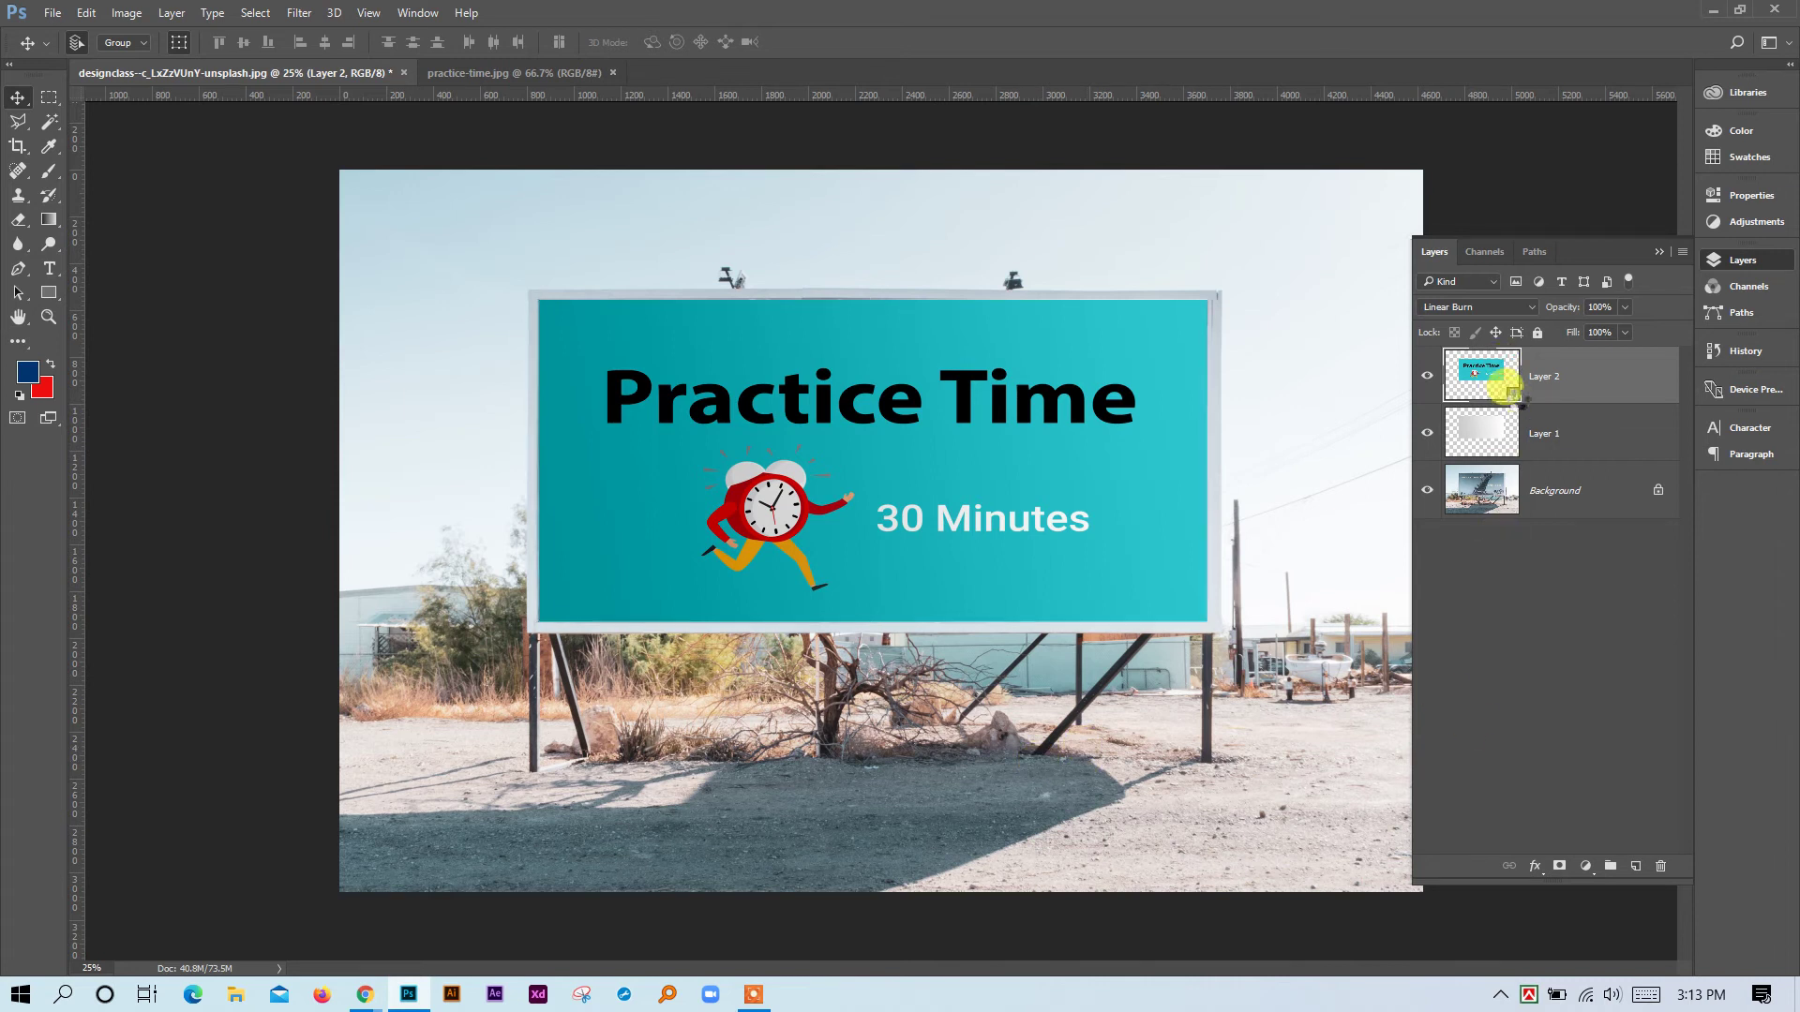
pyautogui.doubleClick(1516, 402)
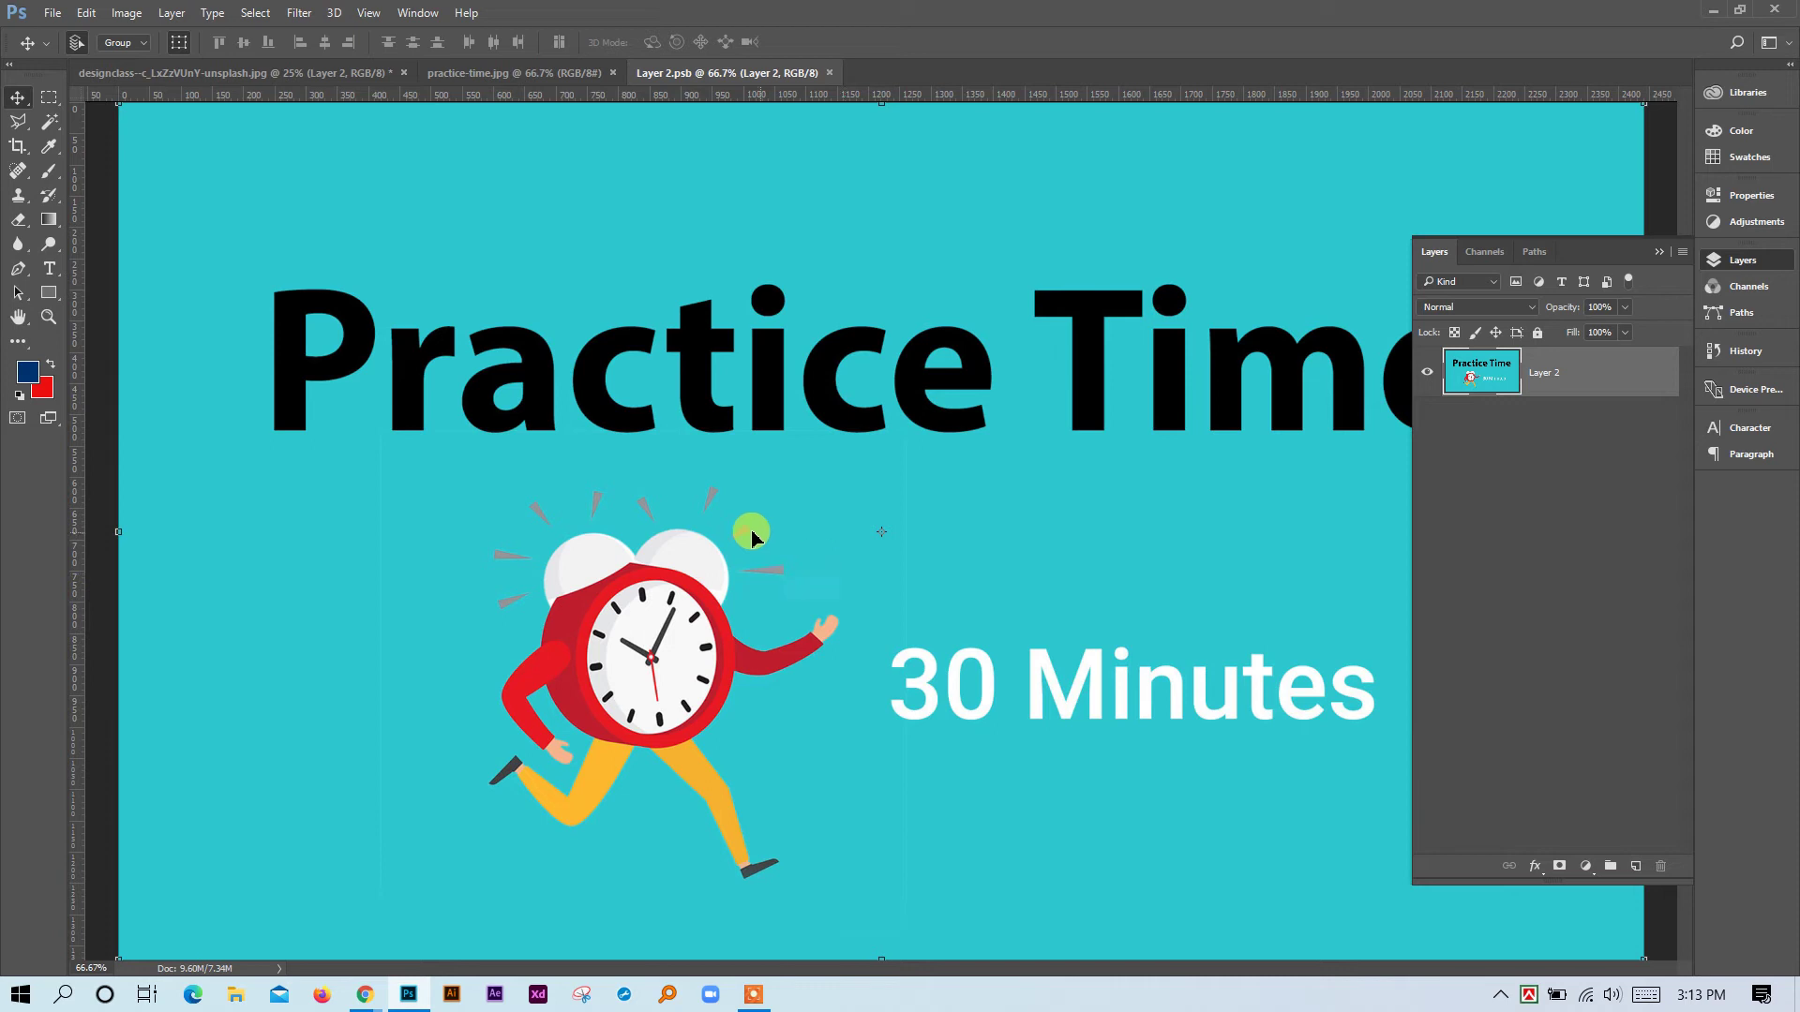
pyautogui.click(829, 72)
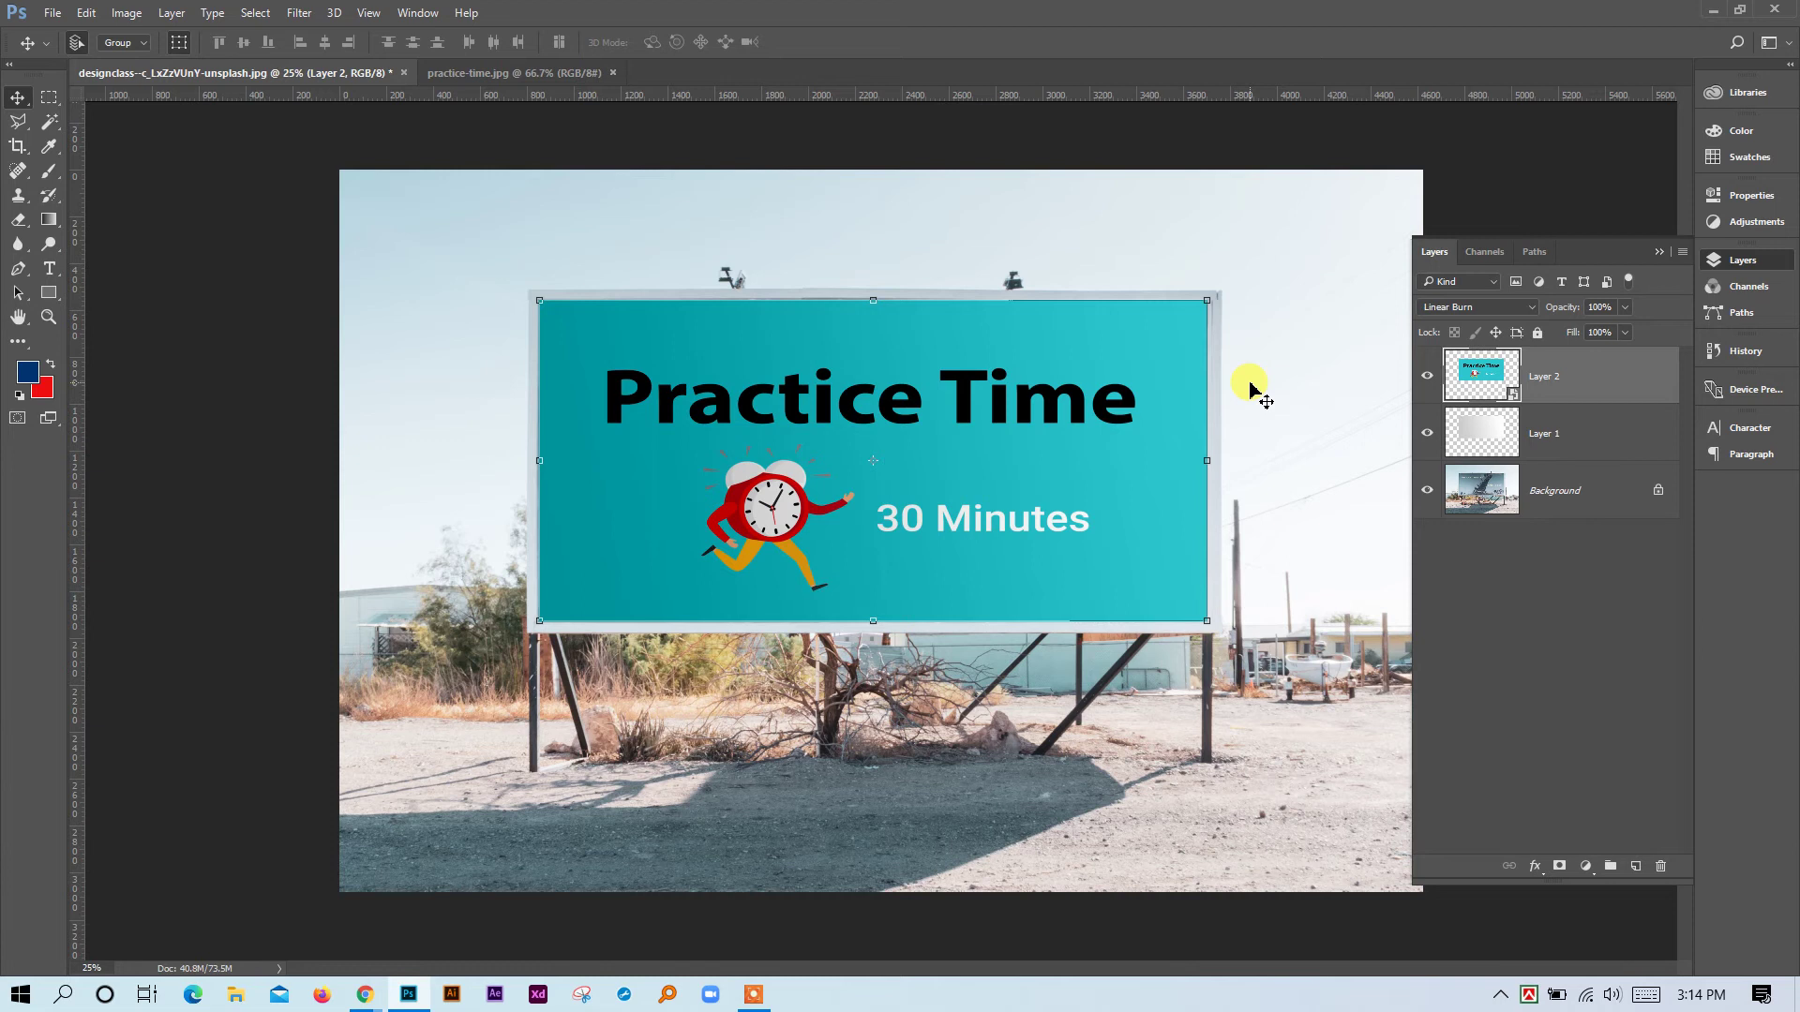
pyautogui.click(1659, 252)
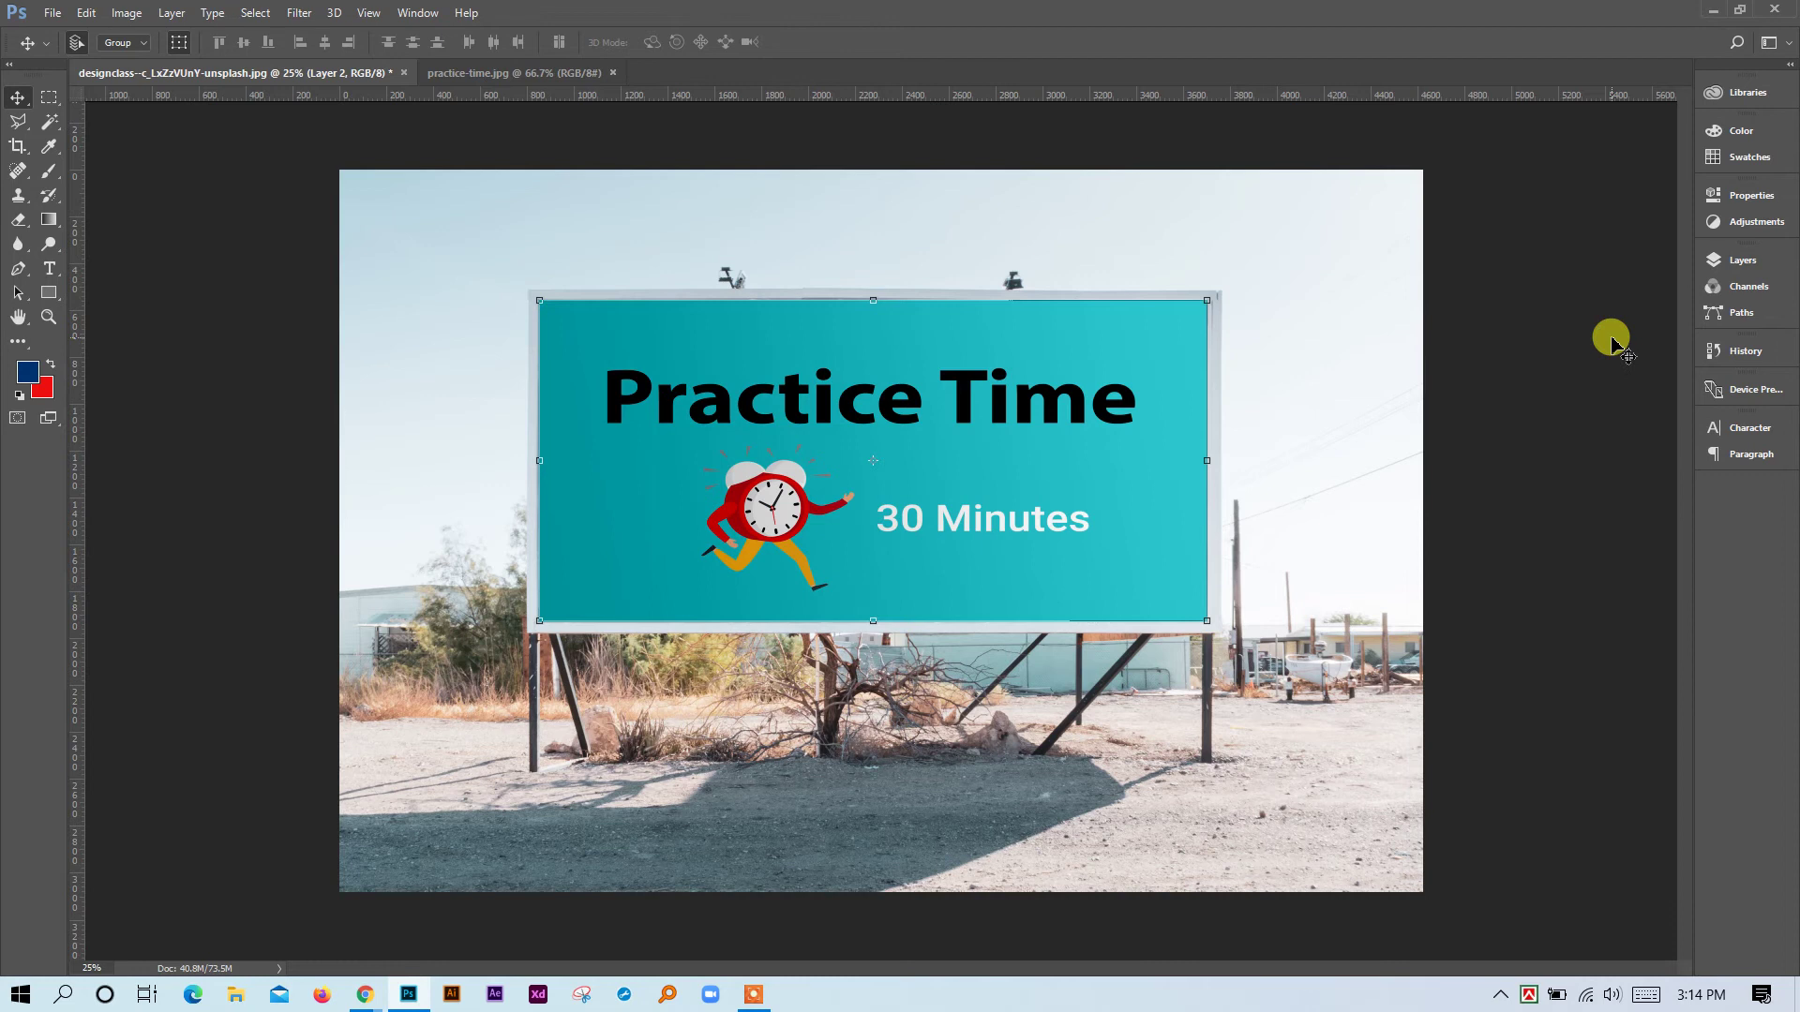
pyautogui.click(49, 221)
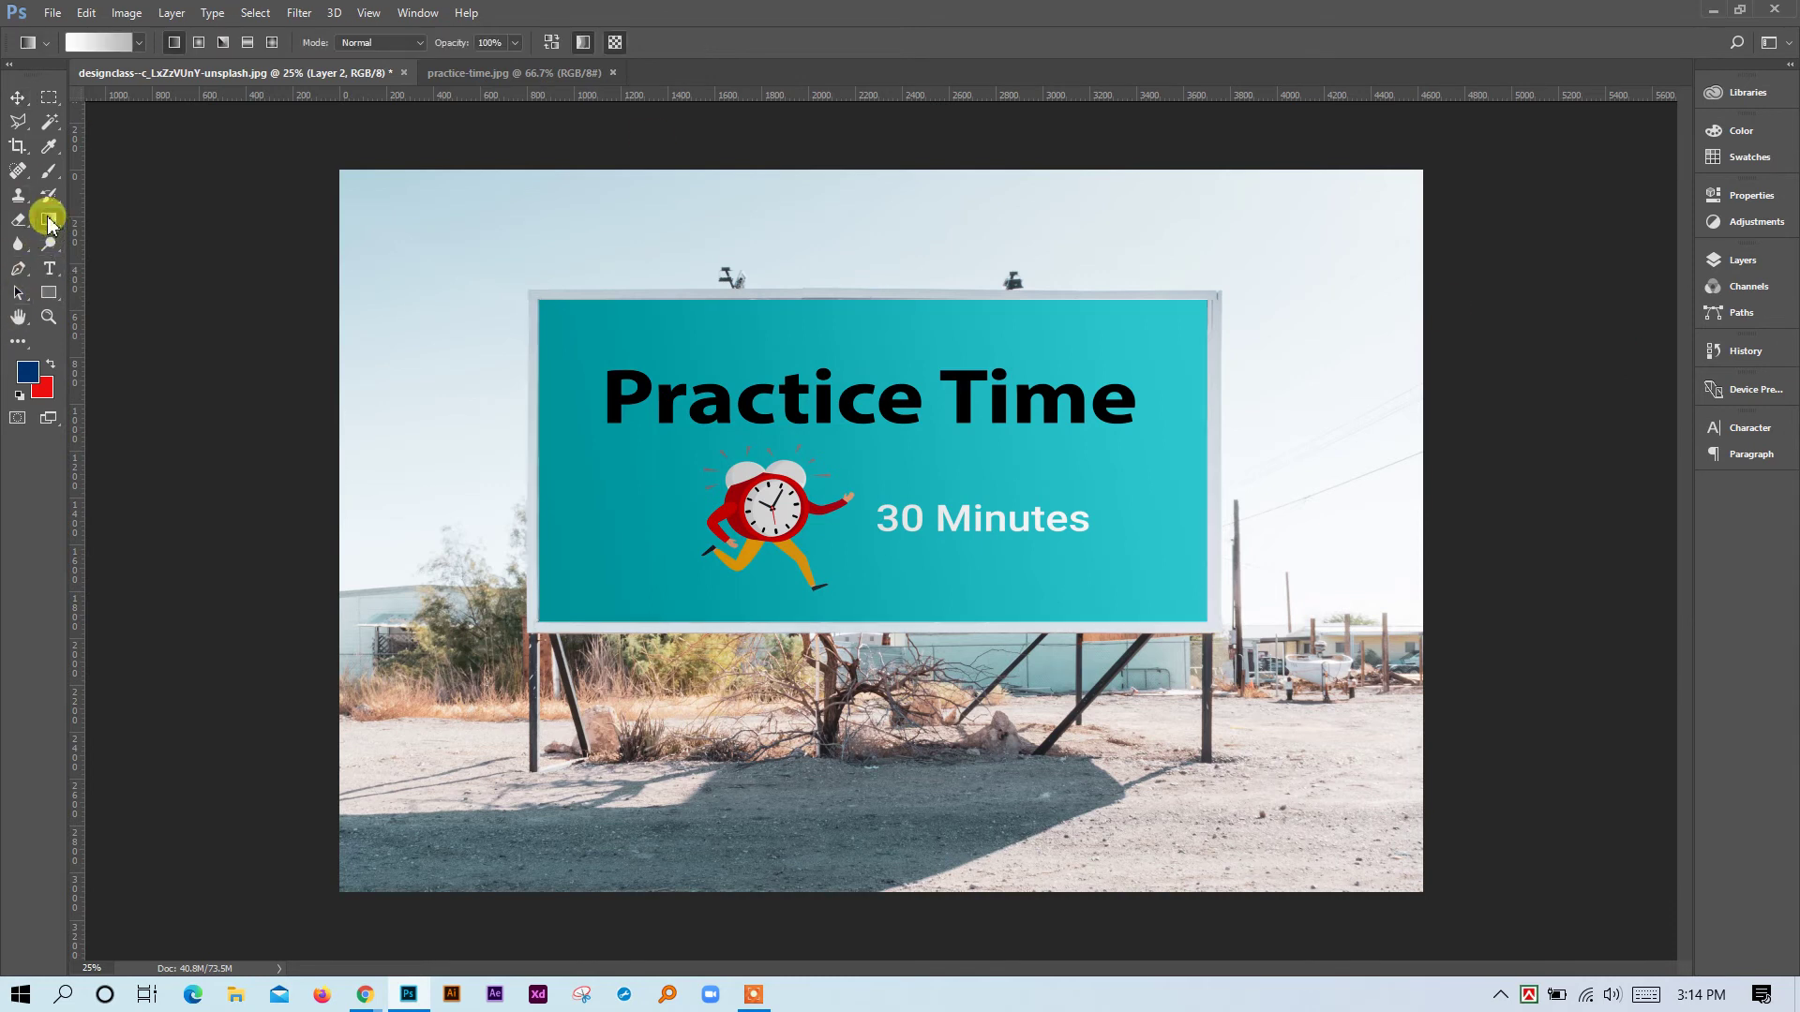
pyautogui.click(111, 49)
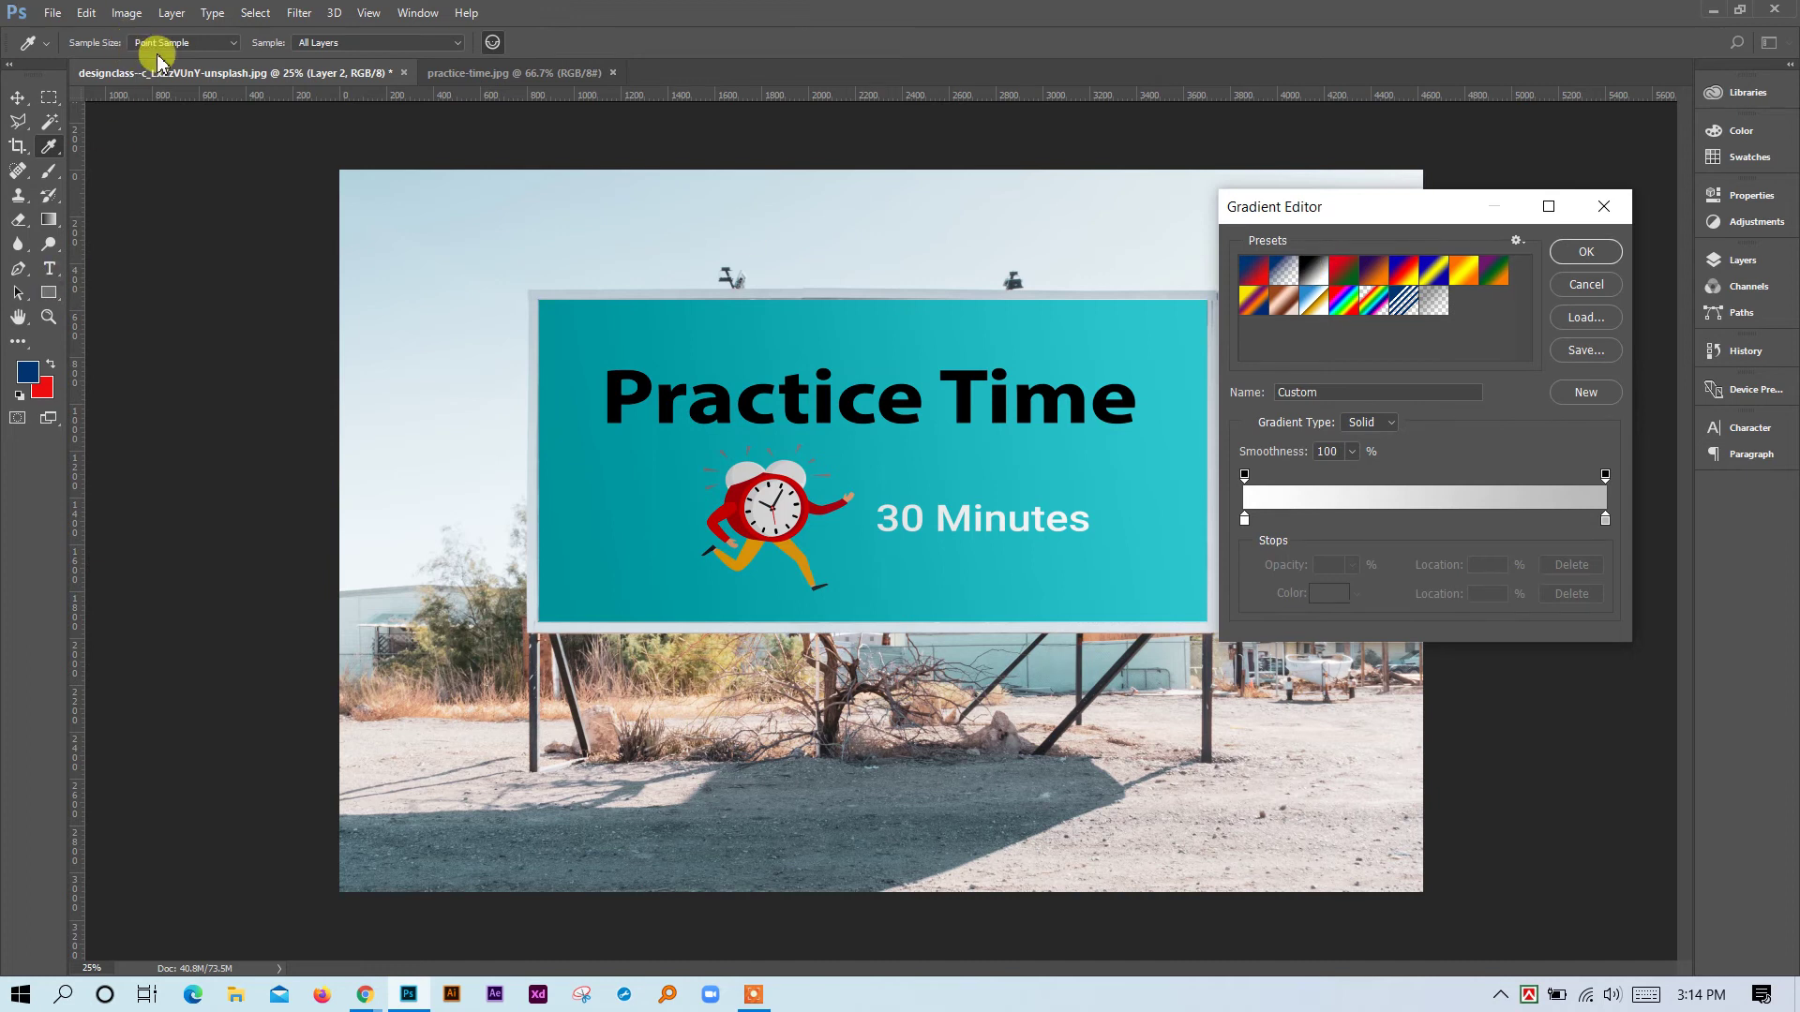
pyautogui.click(1315, 277)
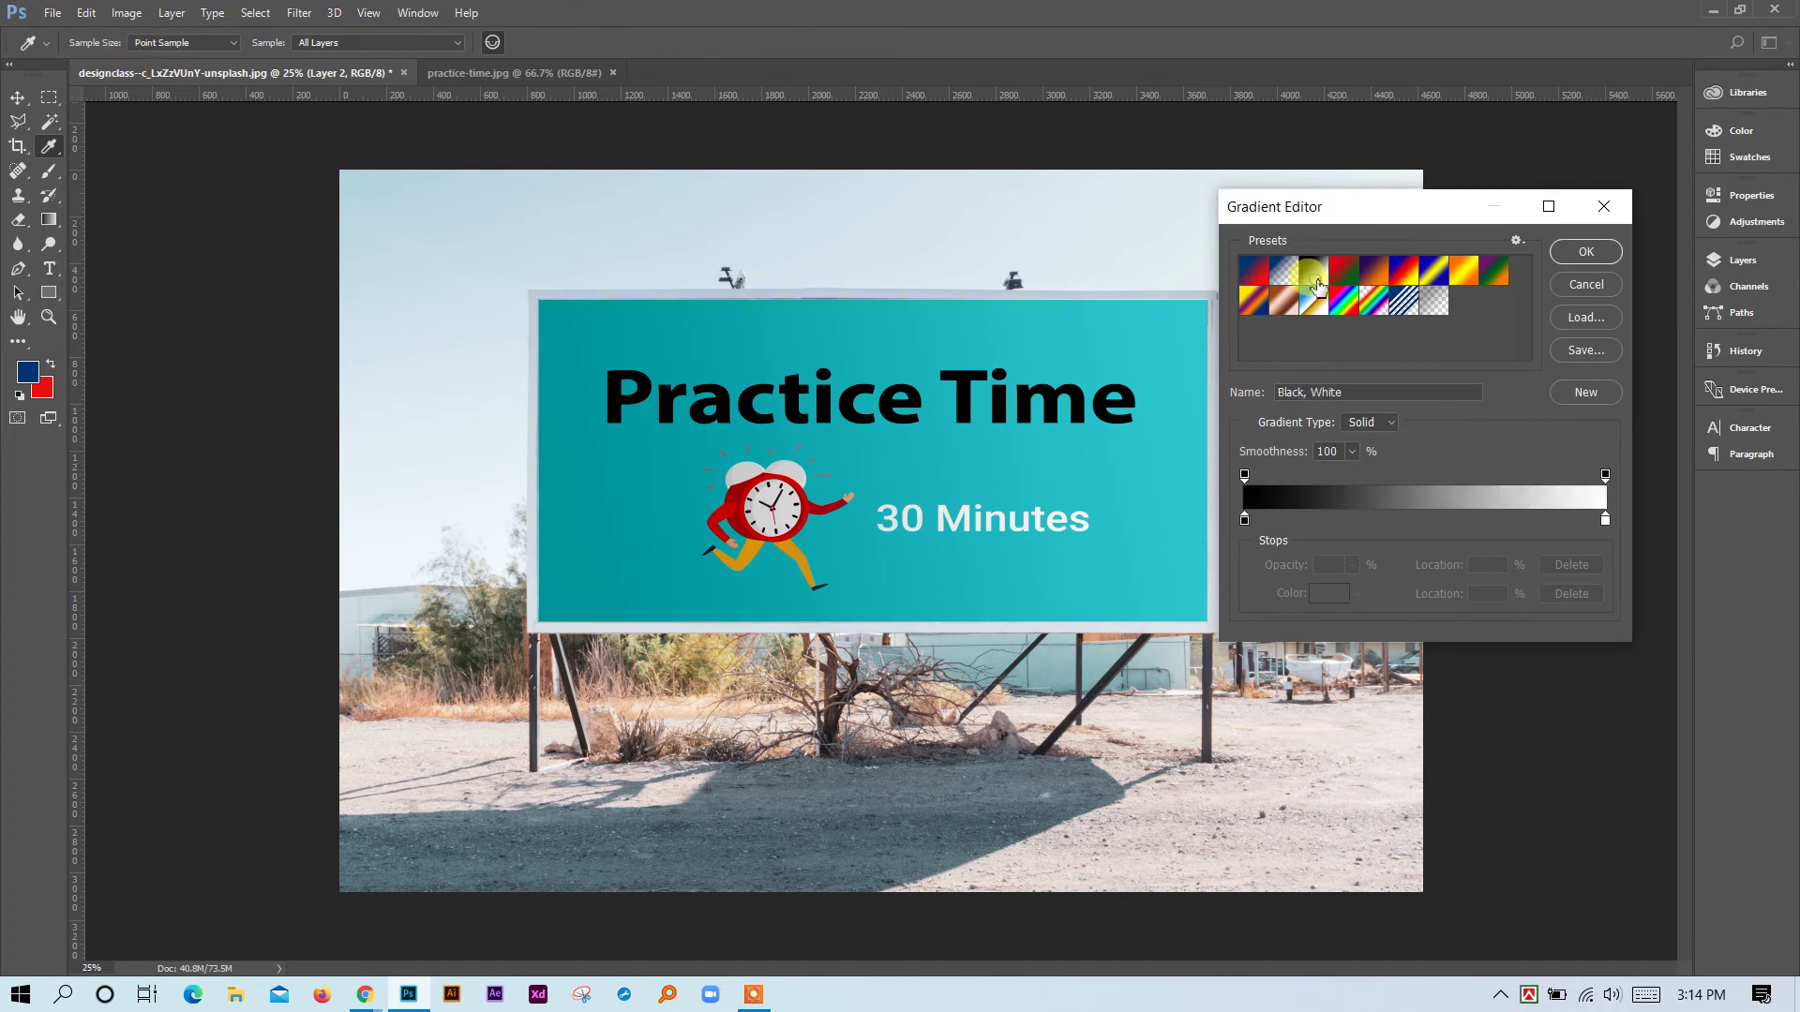
pyautogui.click(1244, 519)
pyautogui.doubleClick(1245, 521)
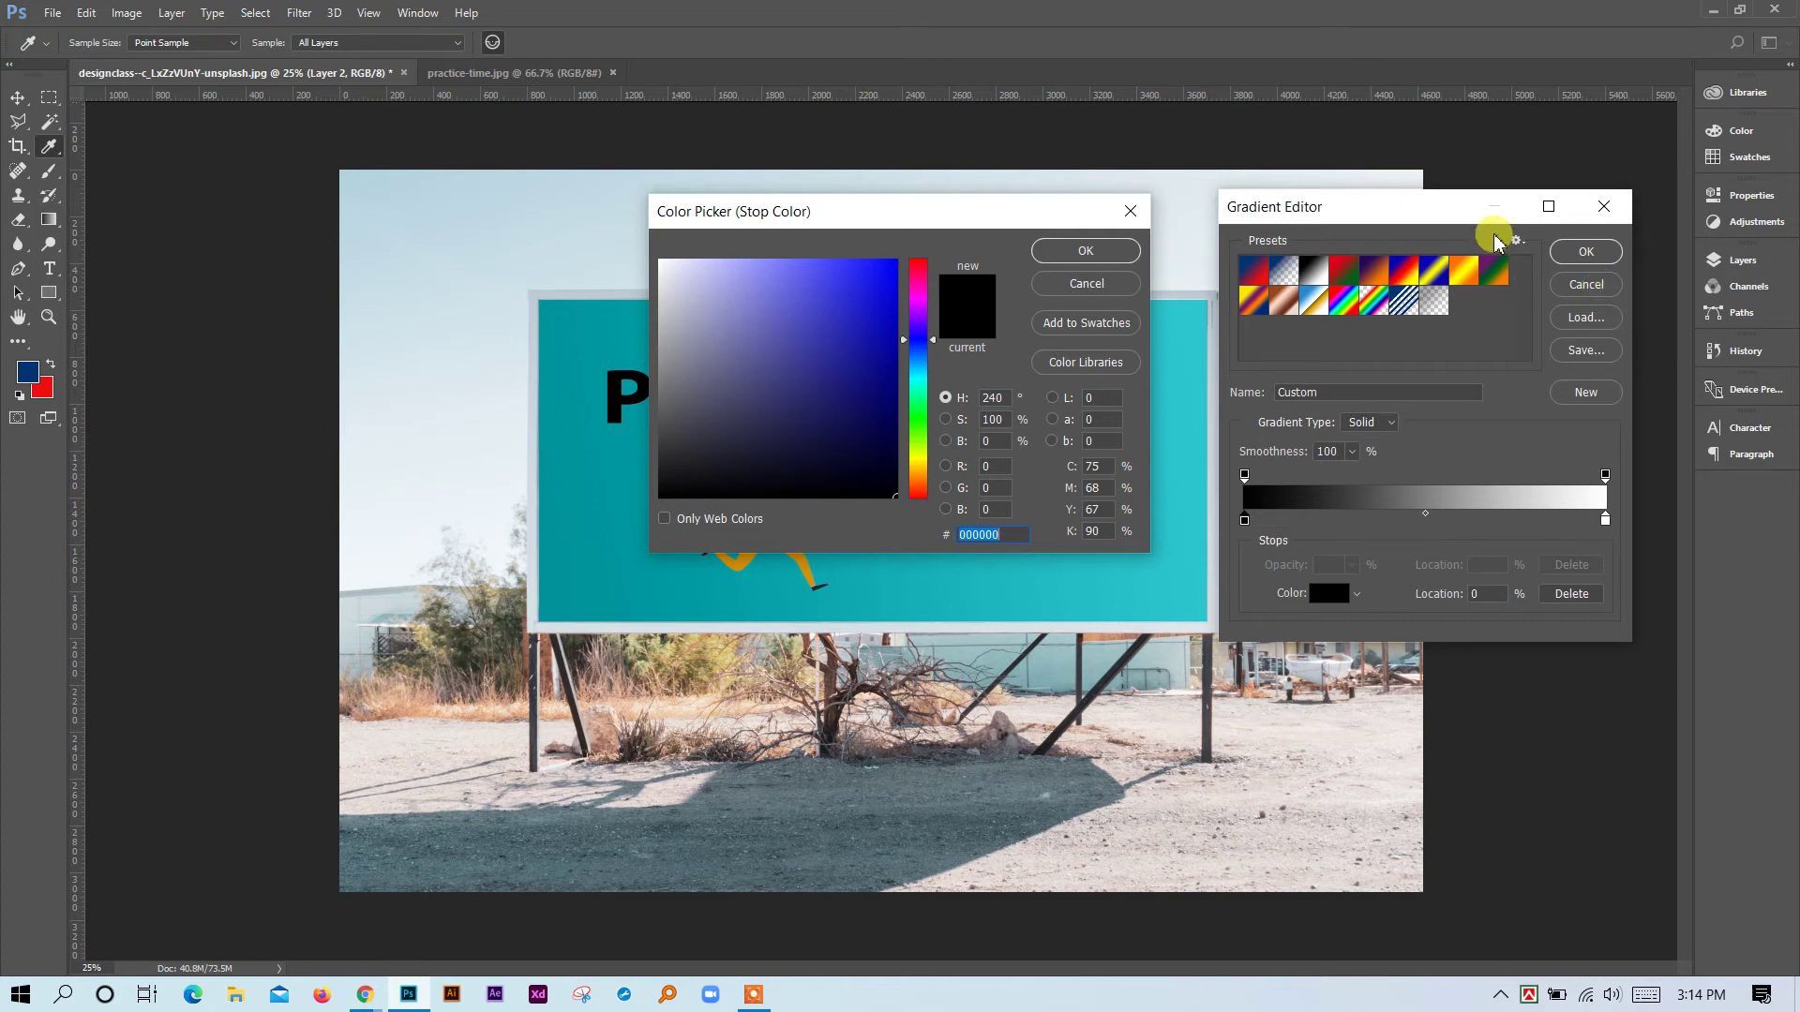
pyautogui.click(1094, 294)
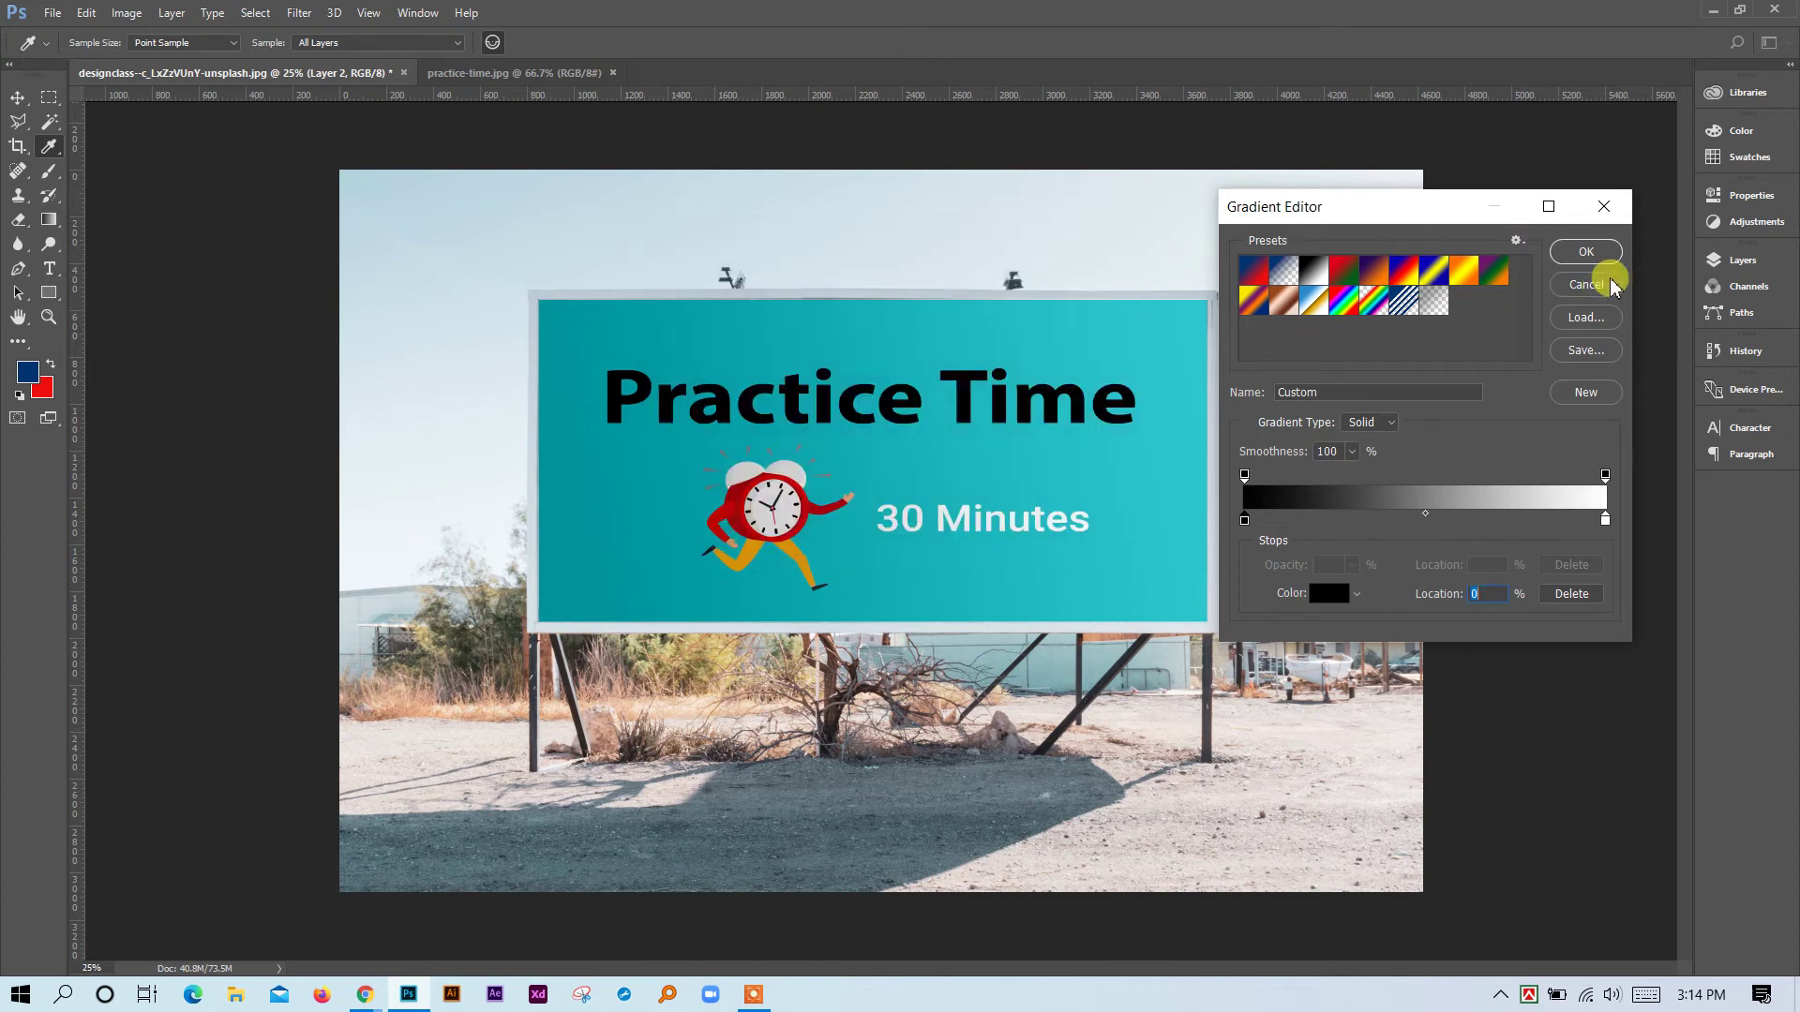
pyautogui.click(1584, 251)
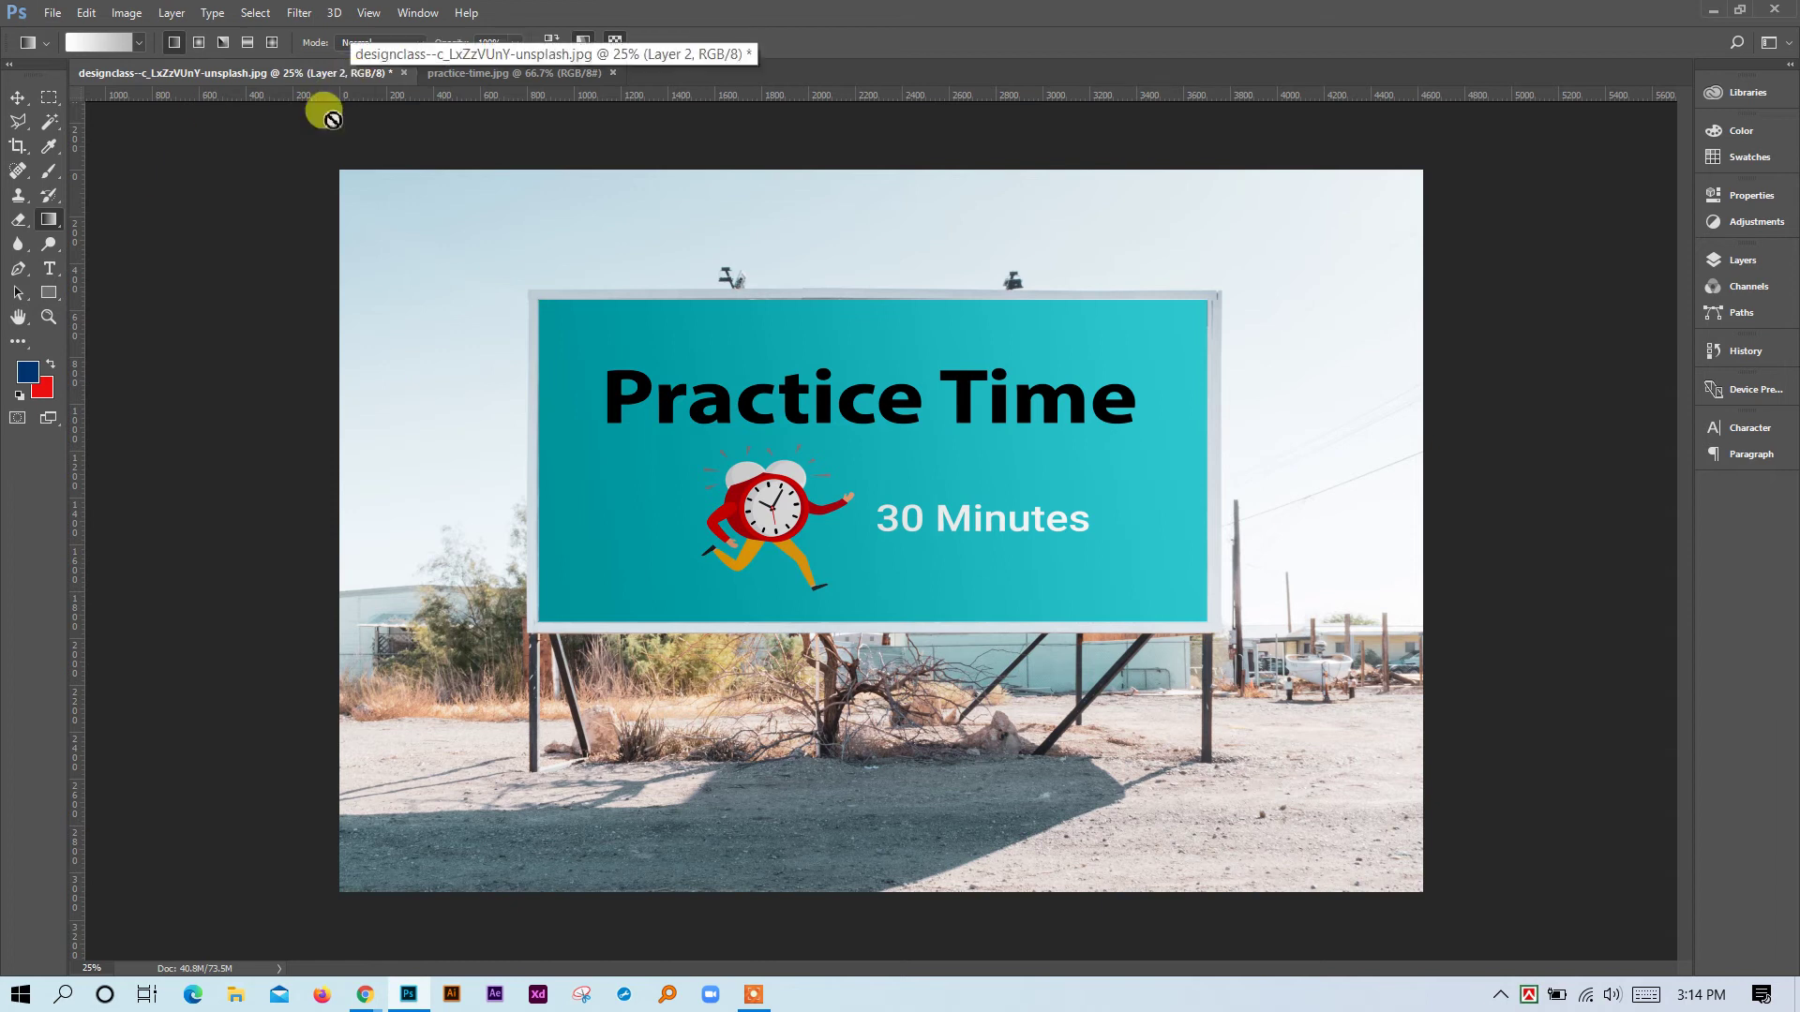
# Close practice-time.jpg and the billboard document, discarding the unsaved changes.
pyautogui.click(532, 70)
pyautogui.click(615, 72)
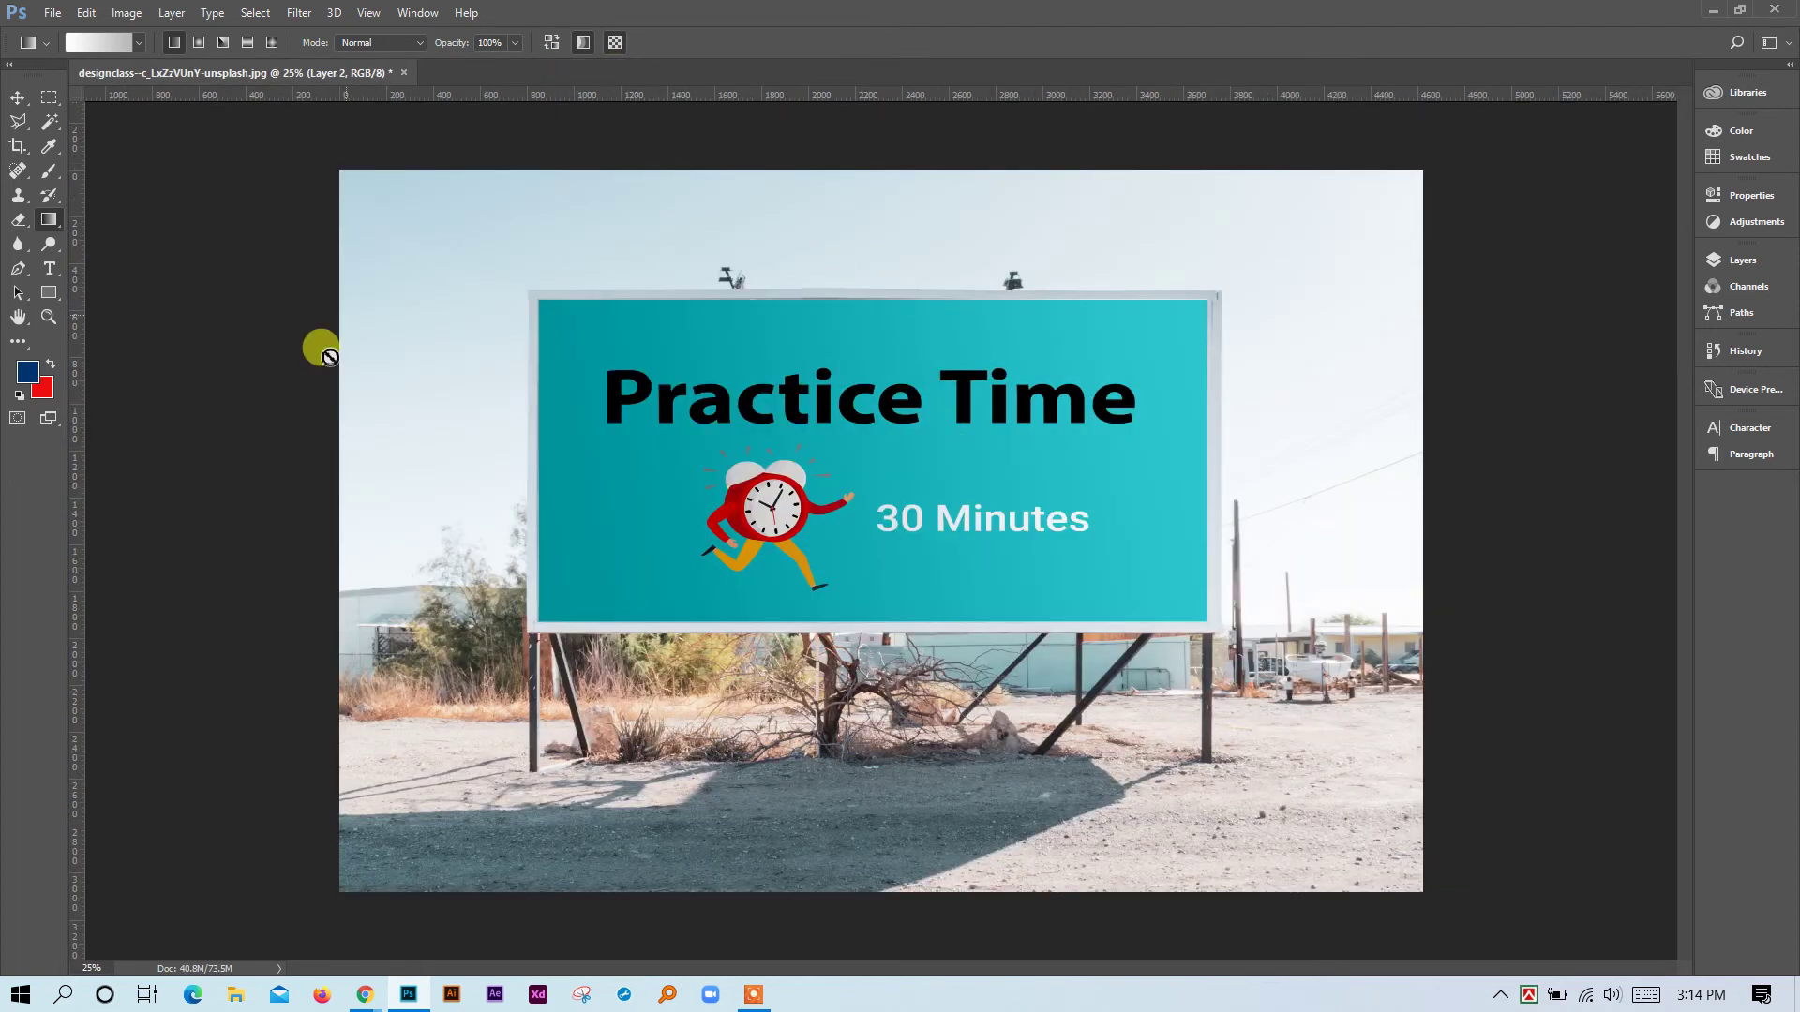
pyautogui.click(305, 72)
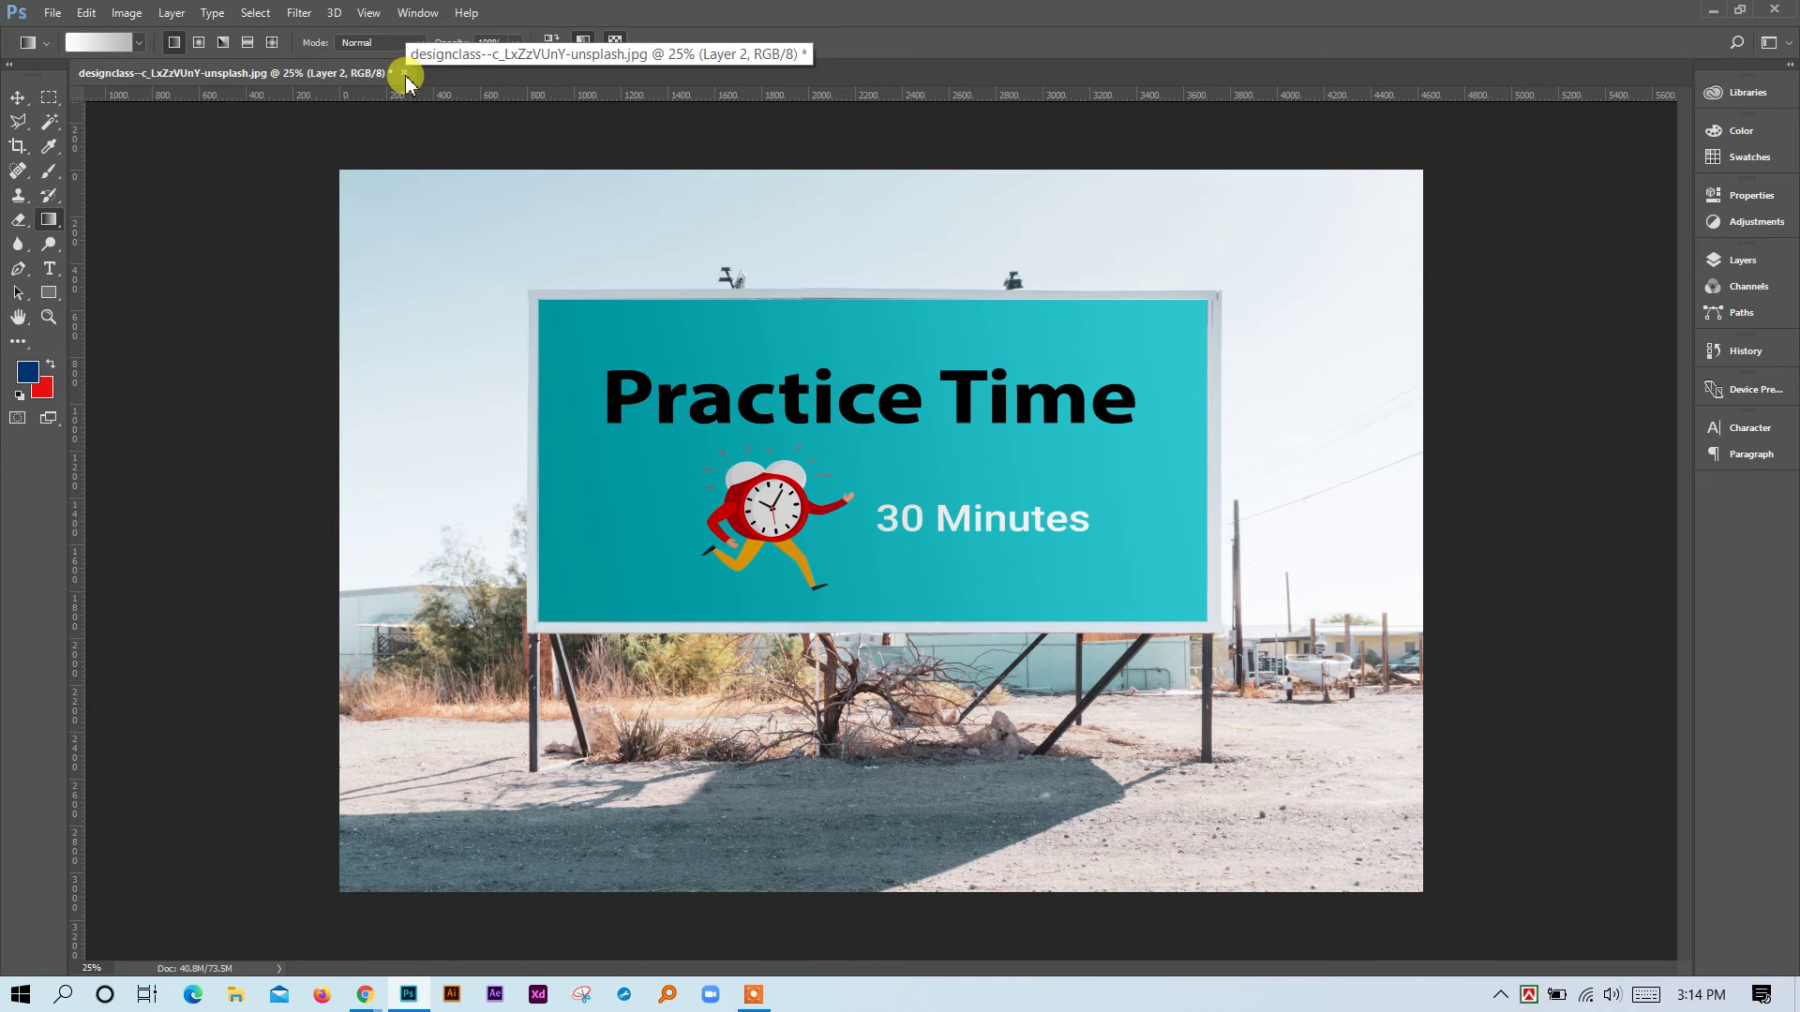
pyautogui.click(404, 74)
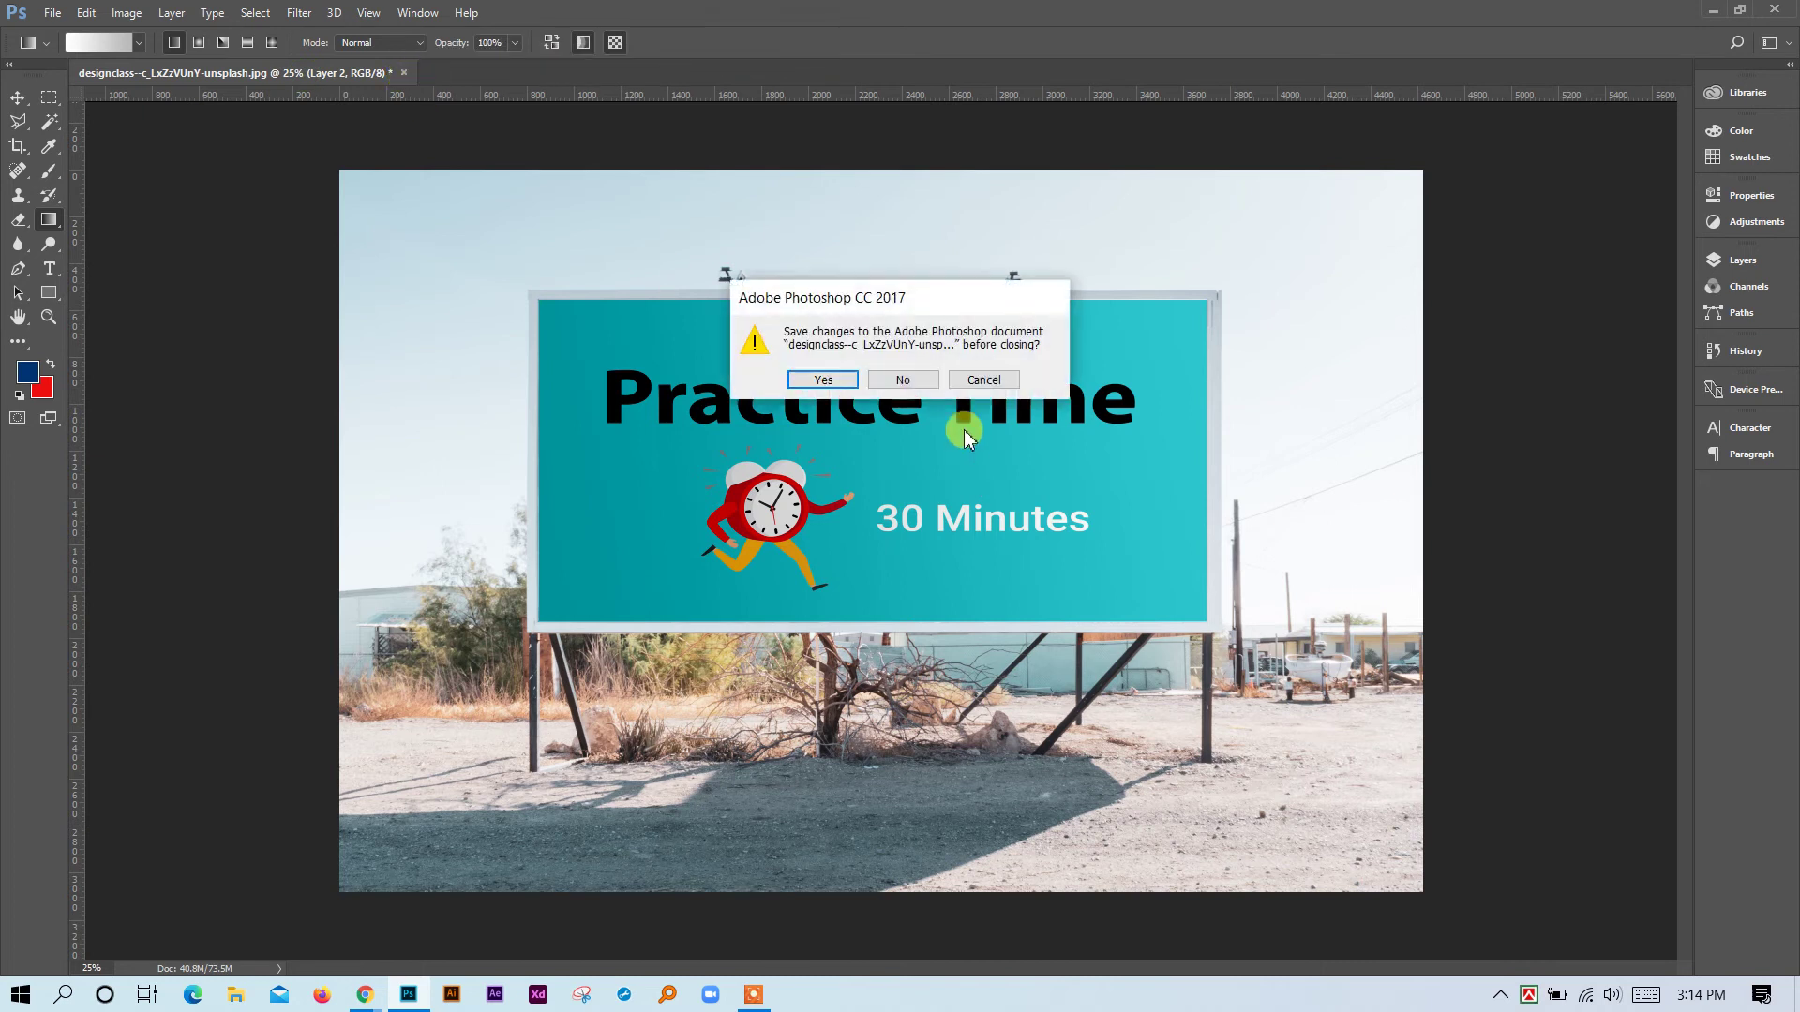
pyautogui.click(924, 384)
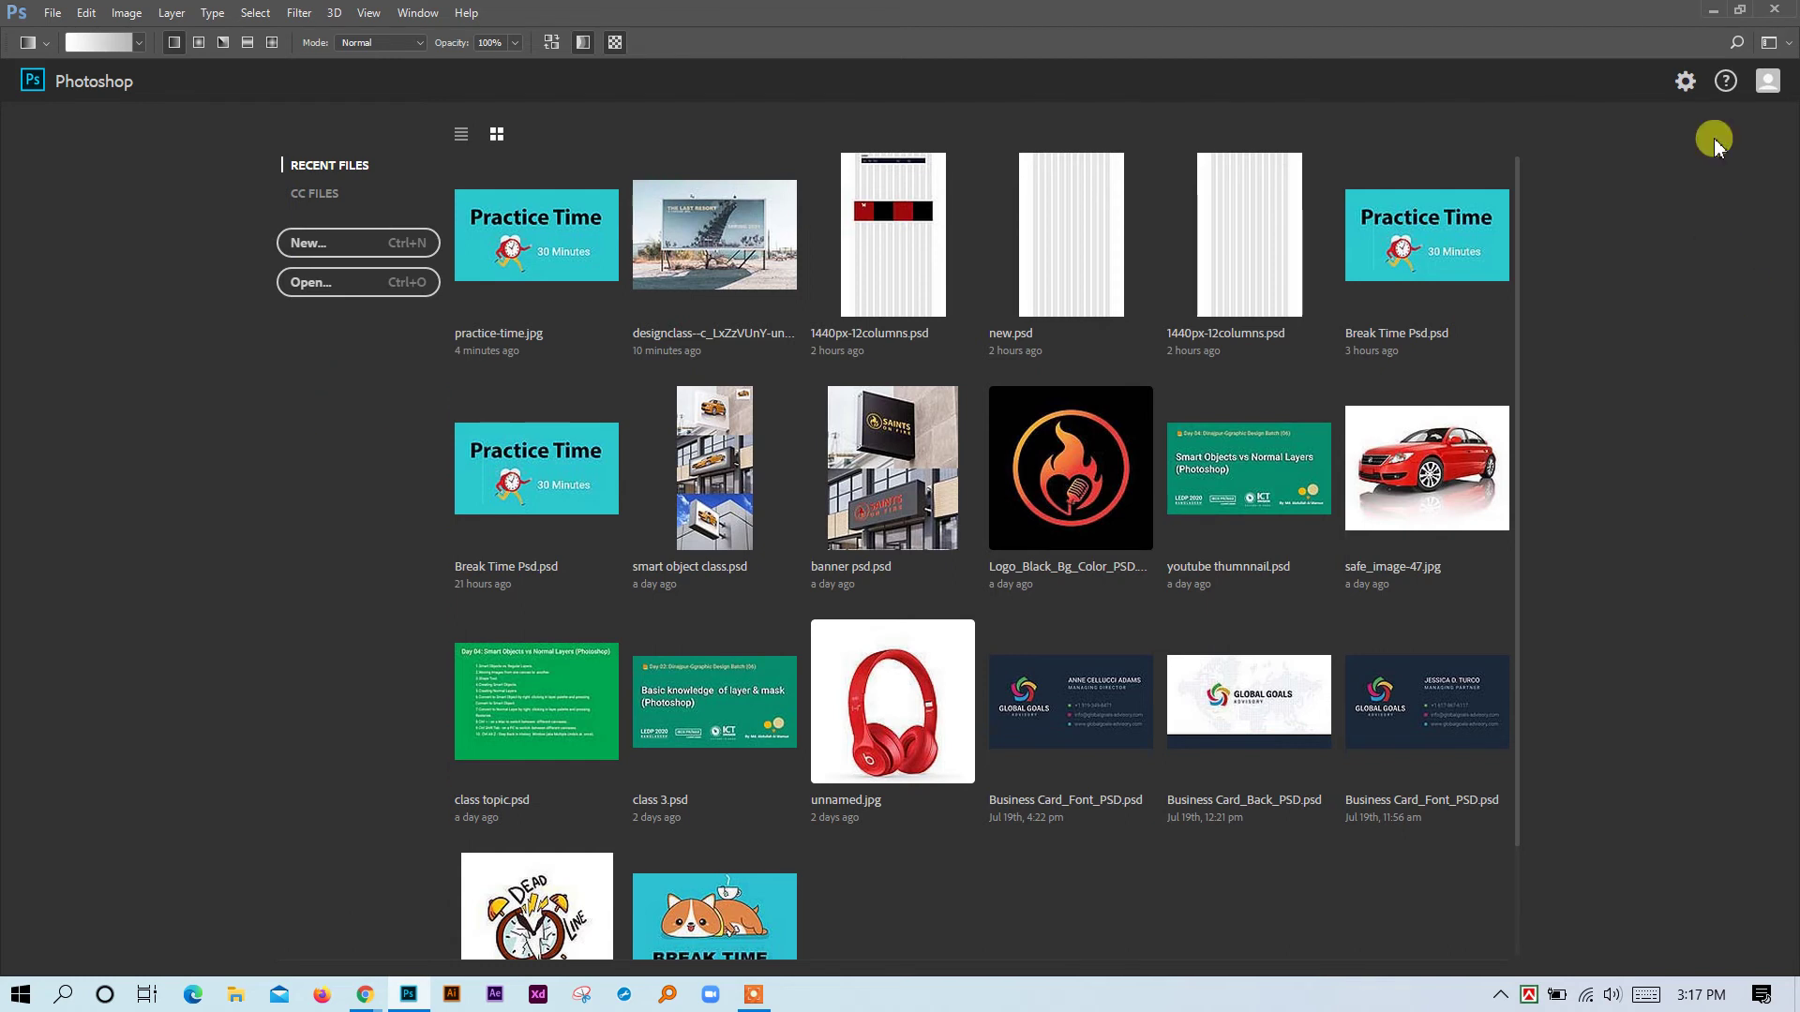
# Minimize Photoshop, refresh the desktop and switch to the Chrome window.
pyautogui.click(1713, 22)
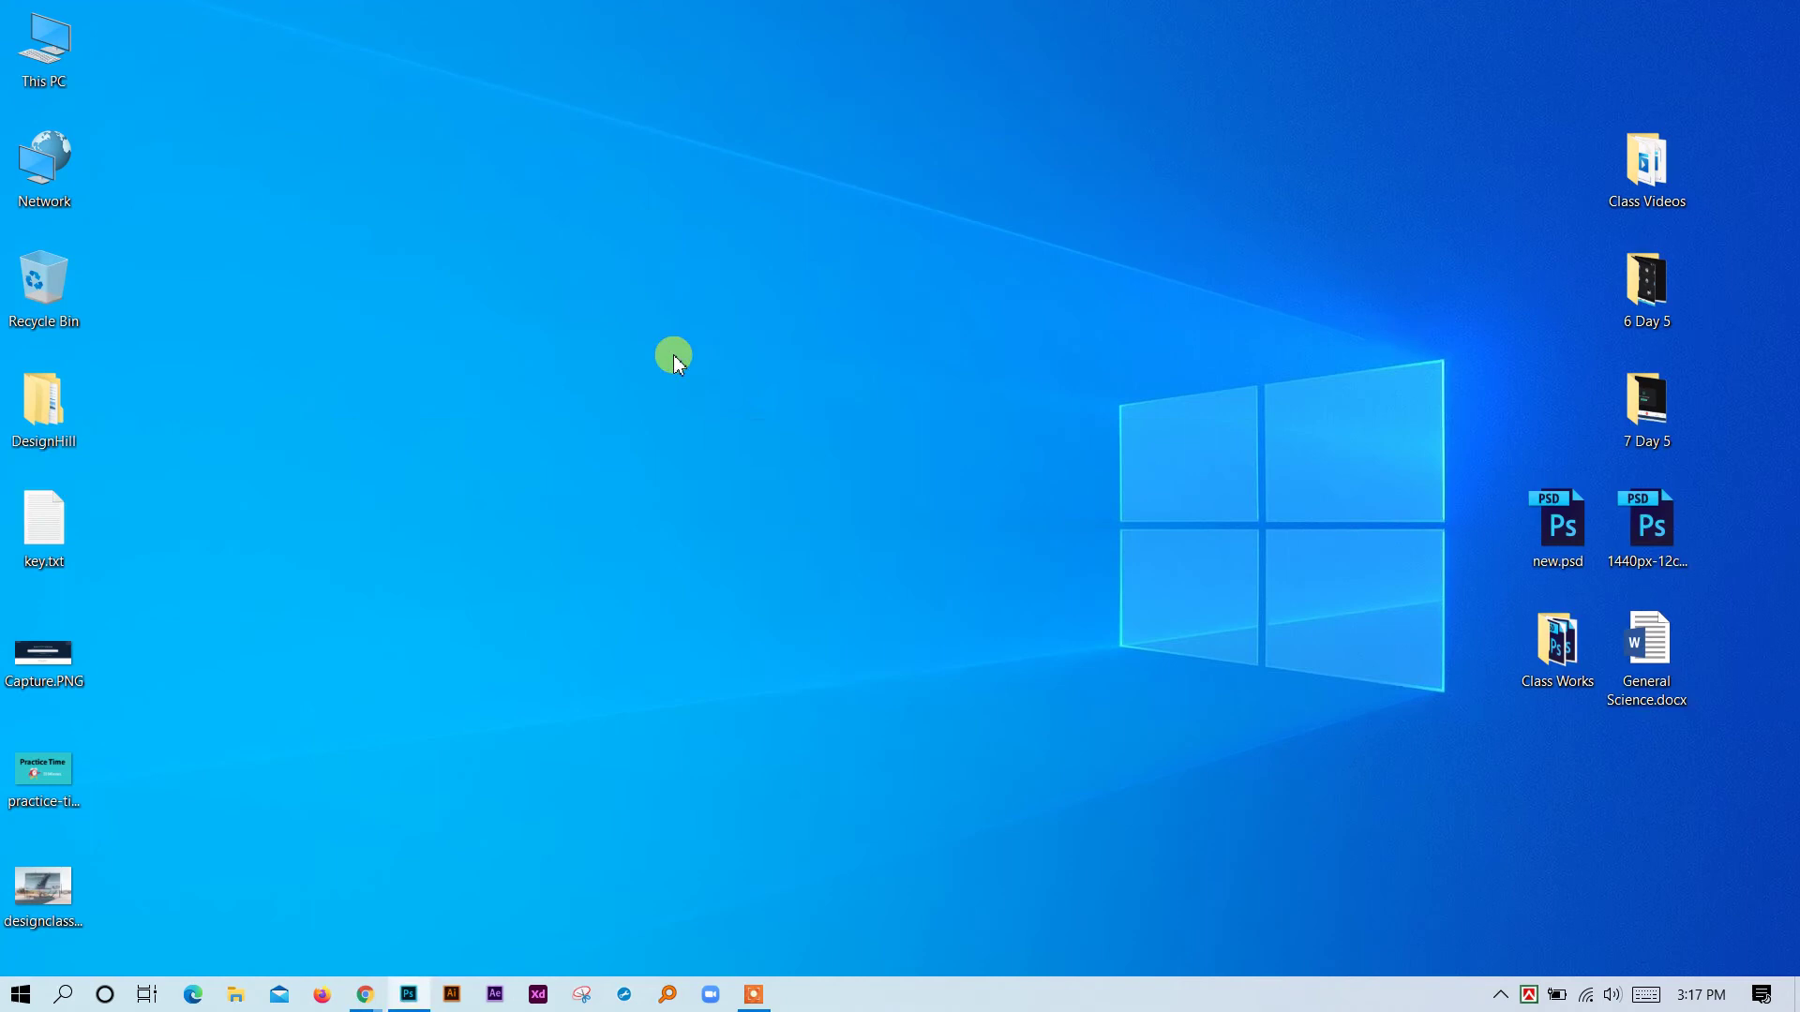
pyautogui.rightClick(673, 354)
pyautogui.click(753, 434)
pyautogui.moveTo(363, 989)
pyautogui.click(314, 896)
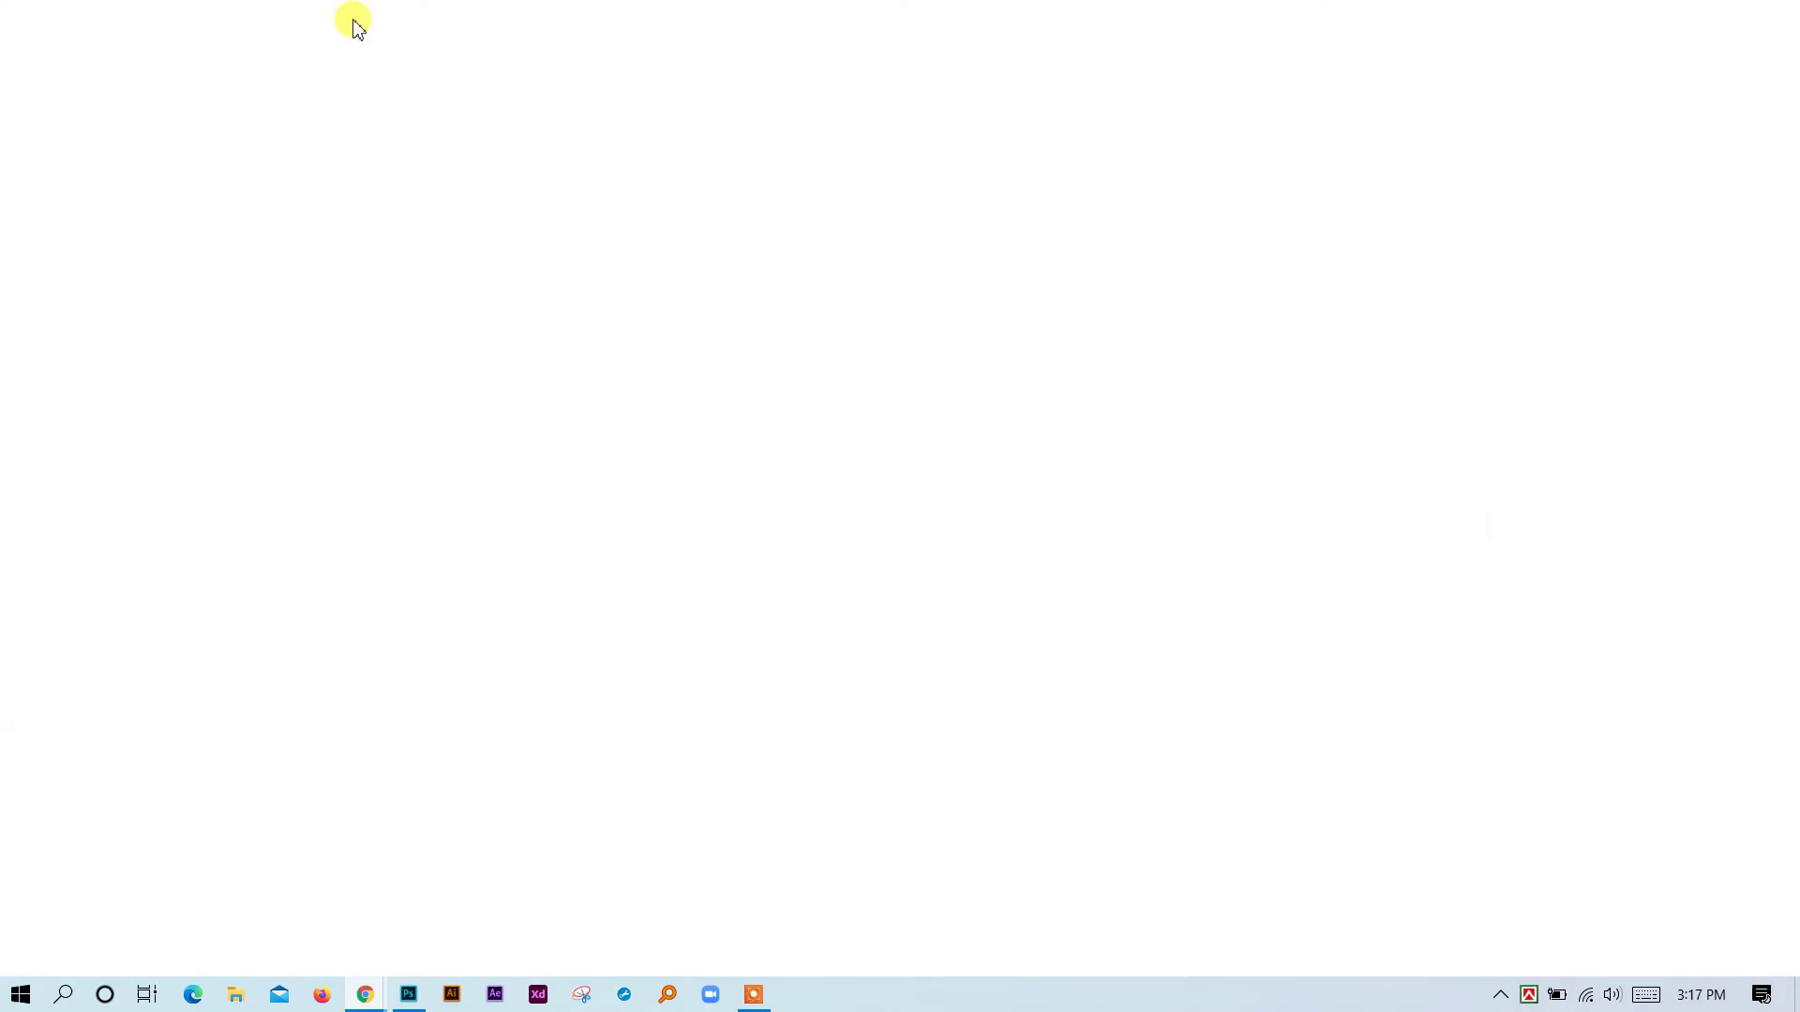
pyautogui.click(355, 23)
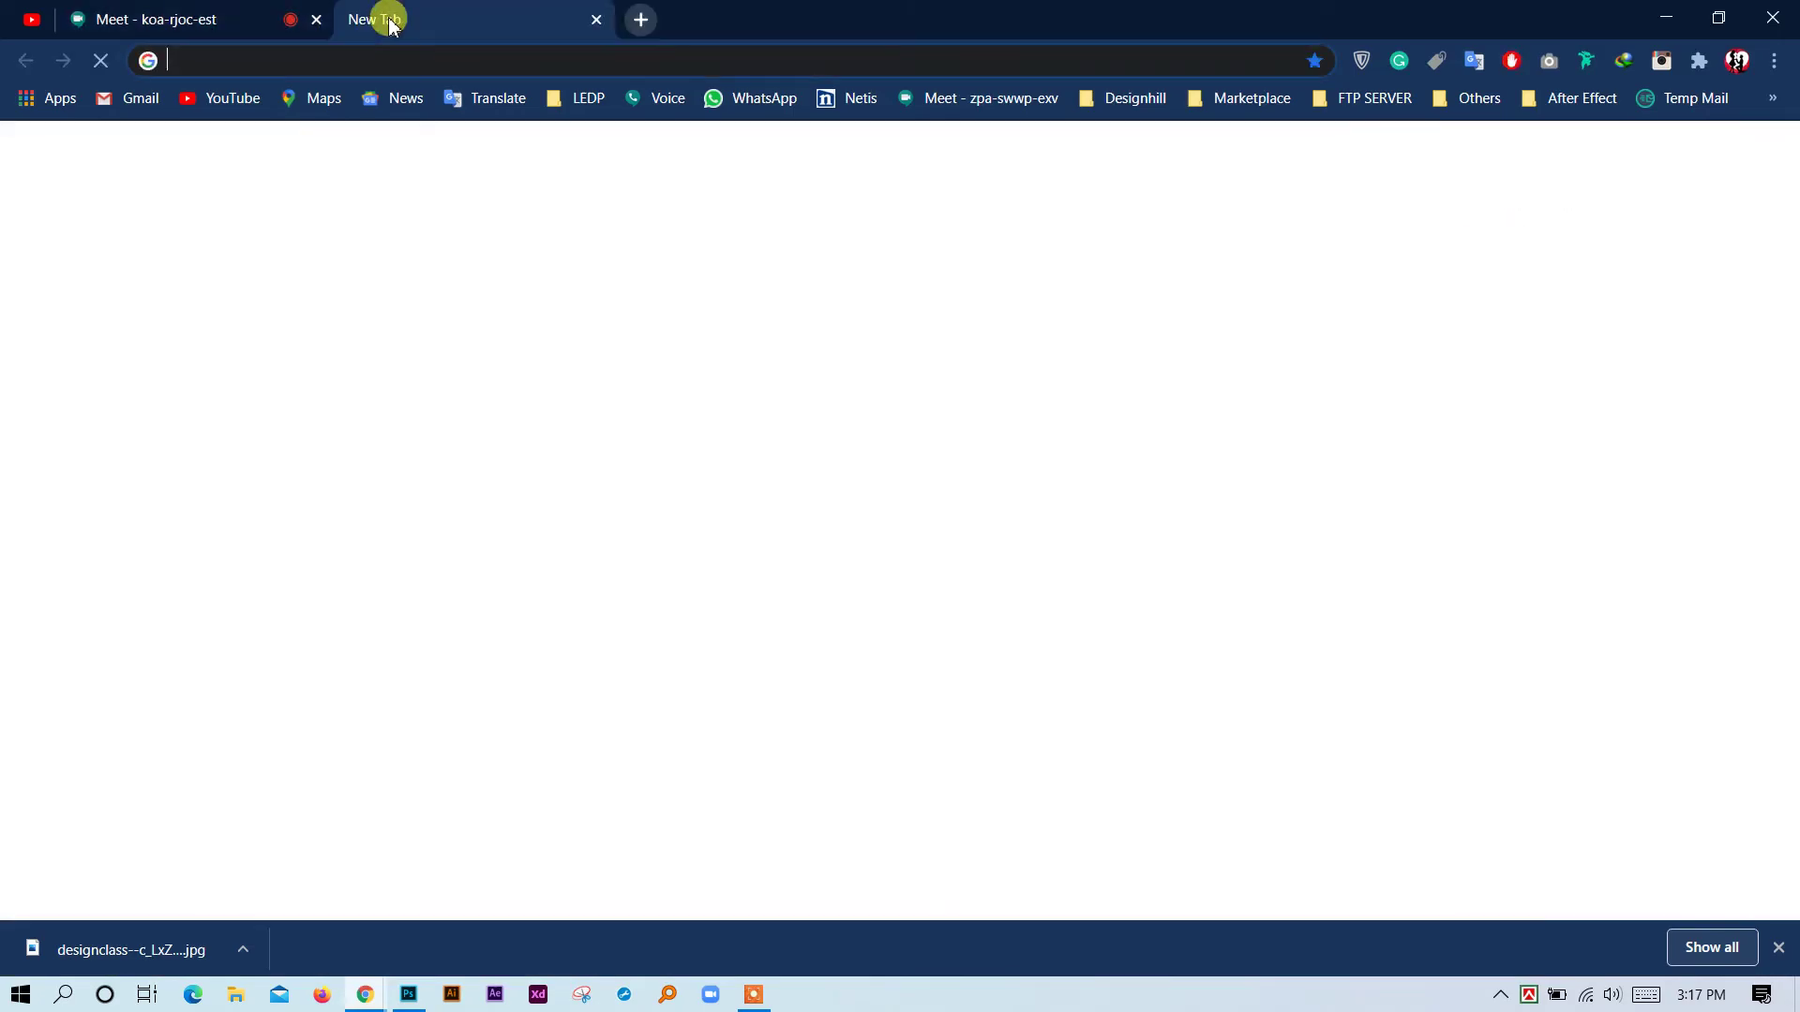
pyautogui.click(597, 19)
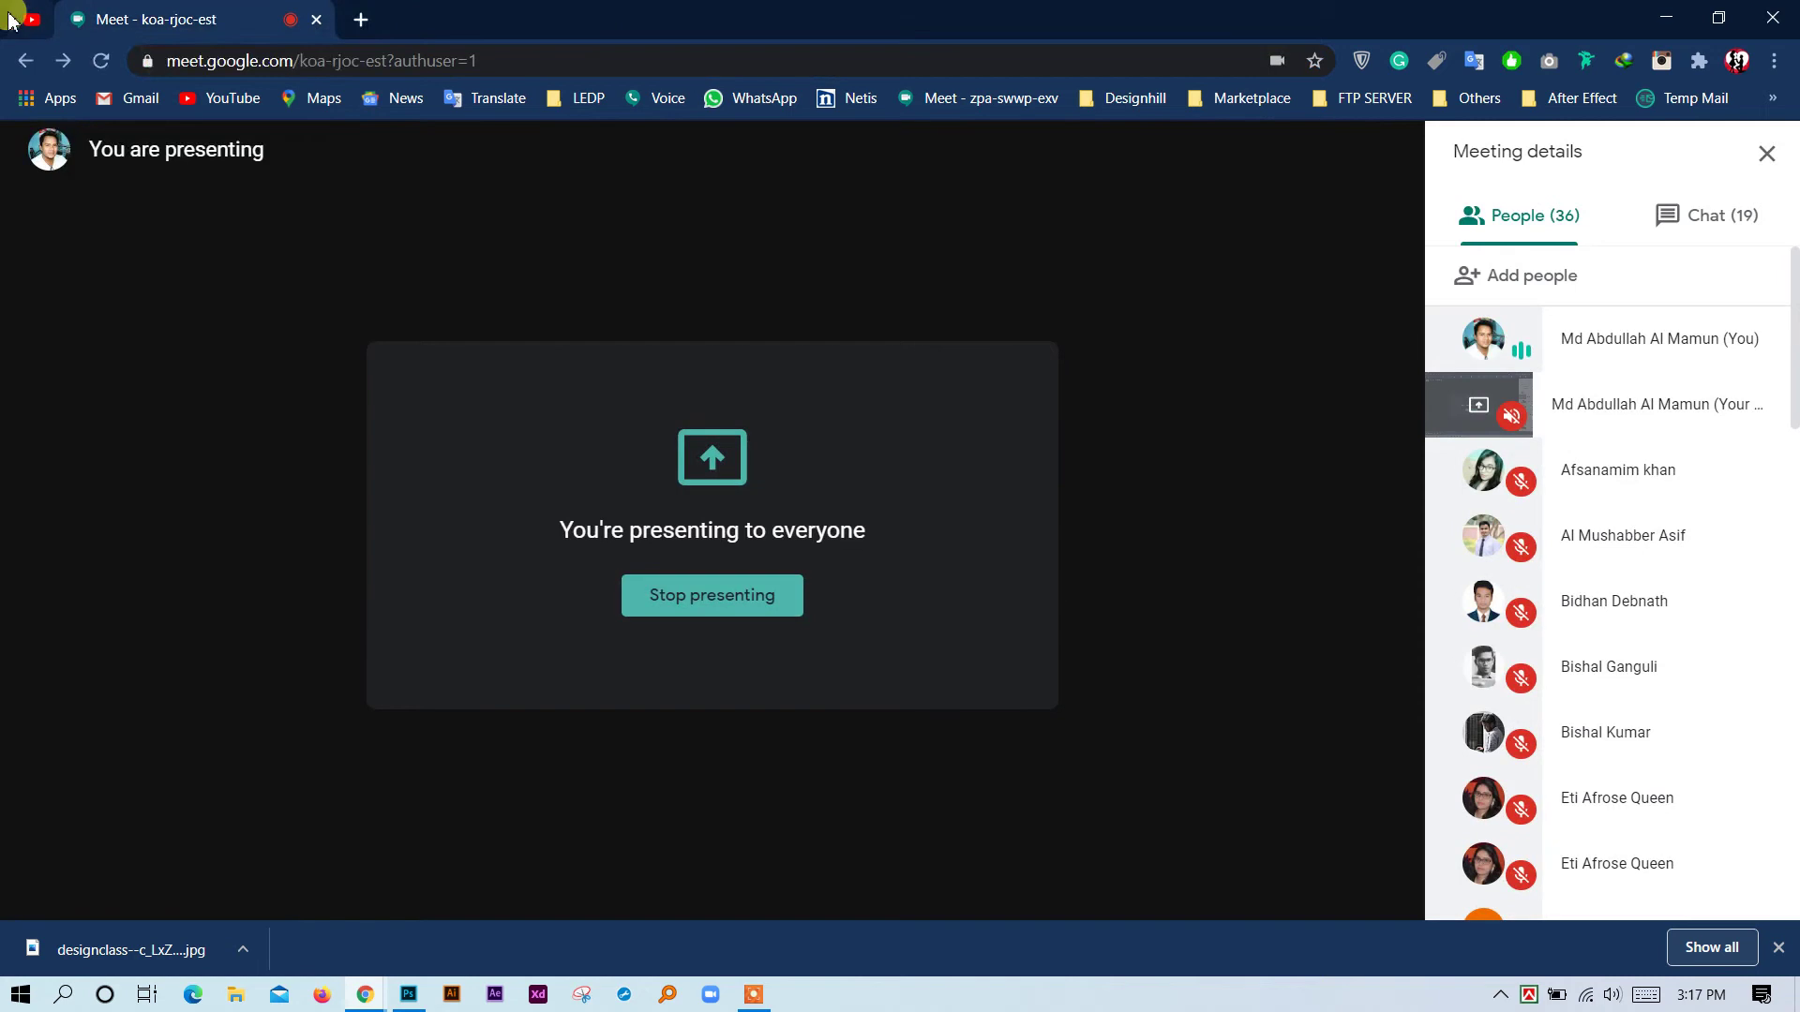
pyautogui.click(364, 19)
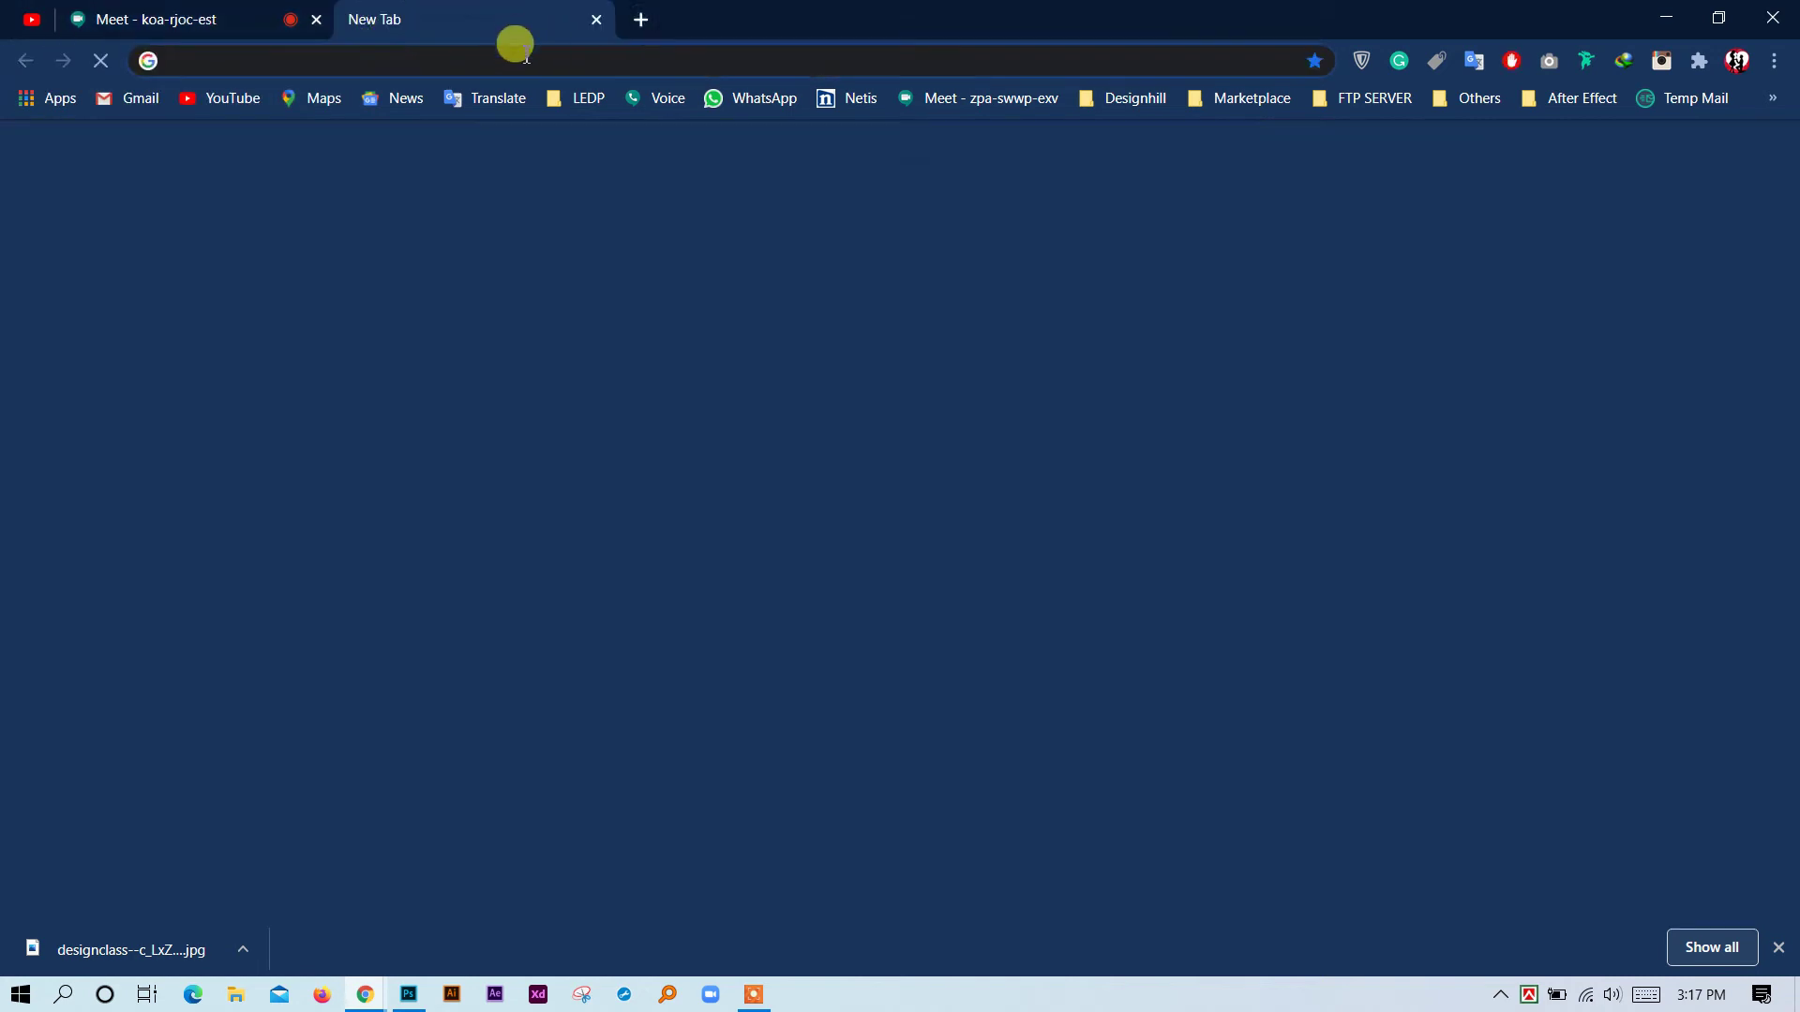
pyautogui.click(595, 103)
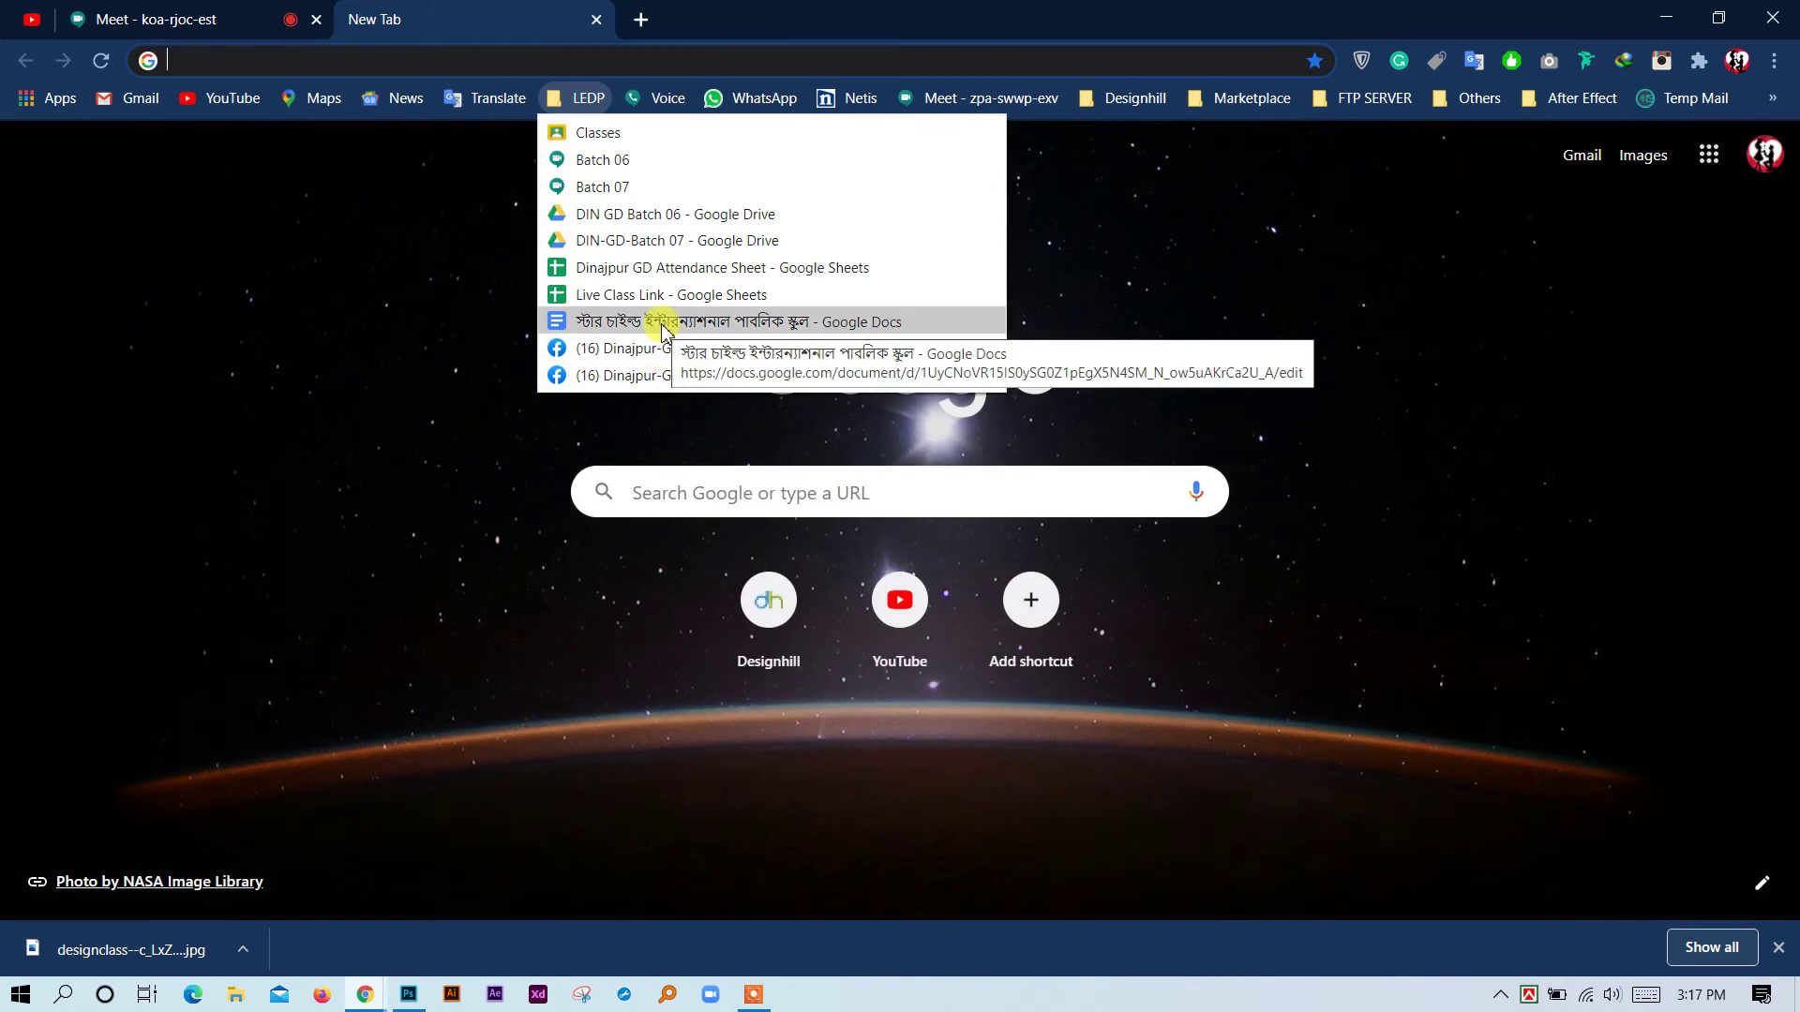
pyautogui.click(1336, 965)
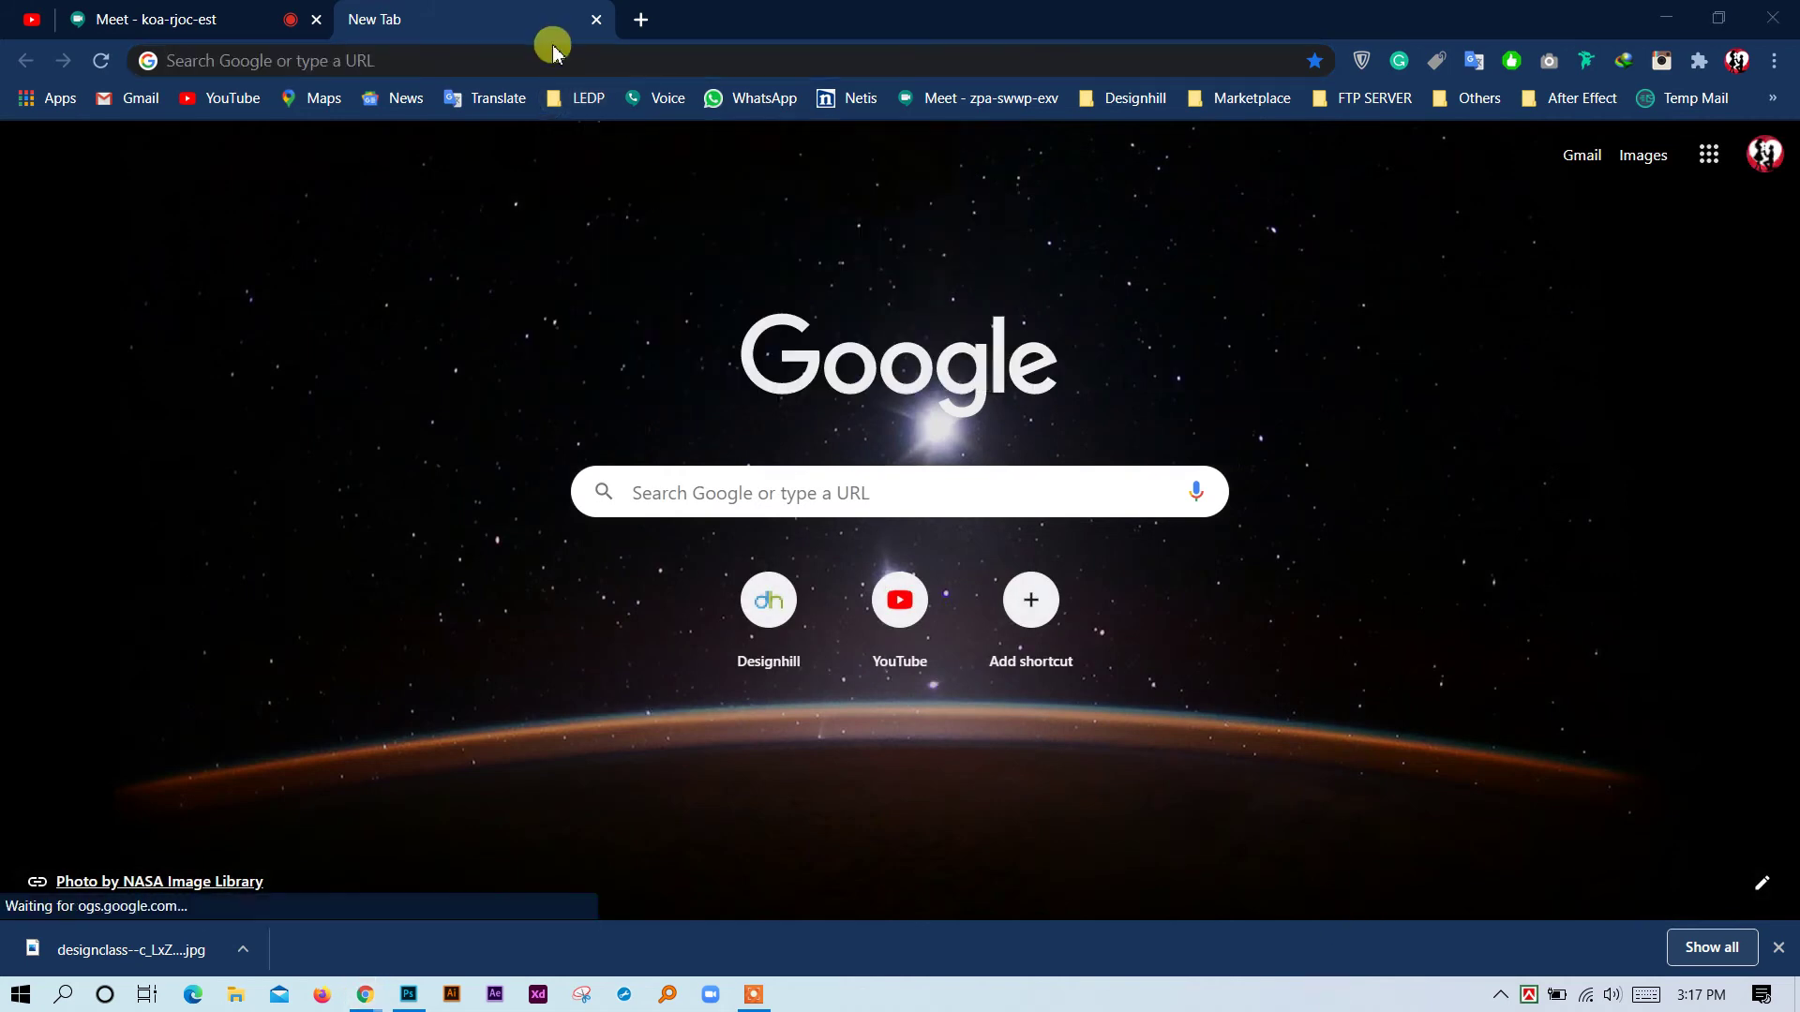
pyautogui.click(598, 20)
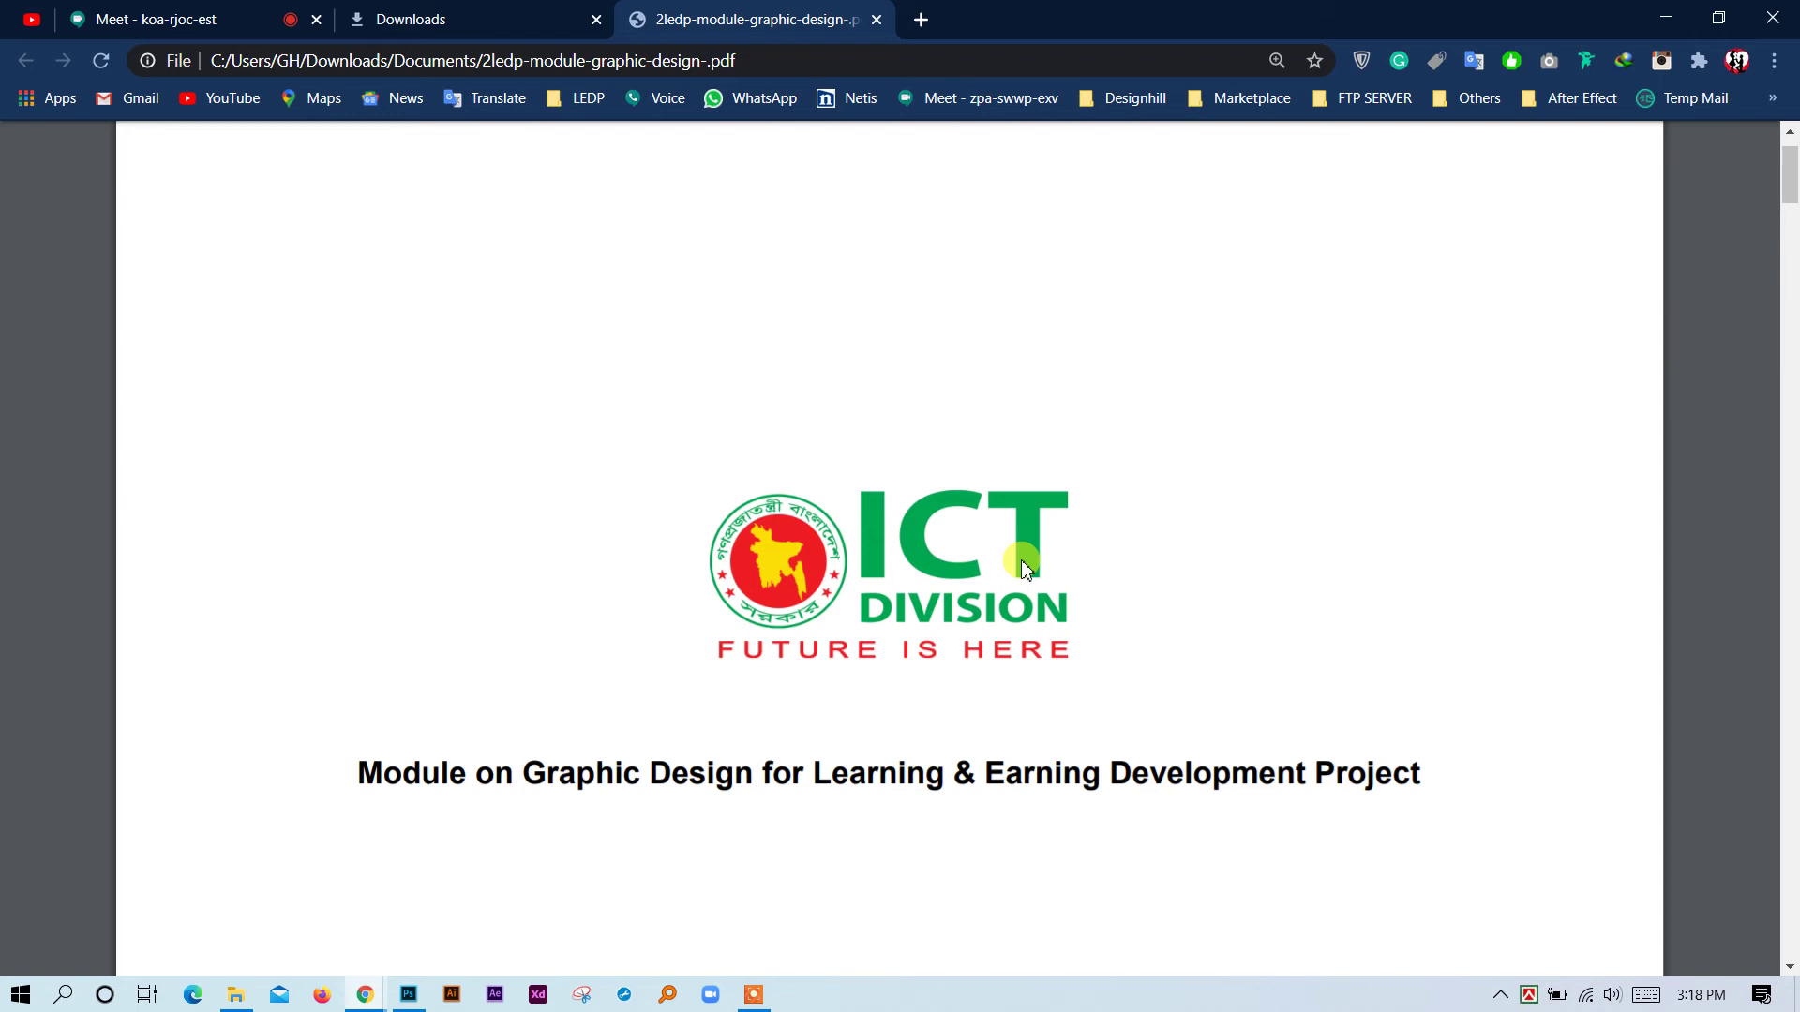
# Open ledp.ictd.gov.bd in a new browser tab and go to its Course Module - 2020 page.
pyautogui.click(921, 18)
pyautogui.click(934, 61)
pyautogui.write('l')
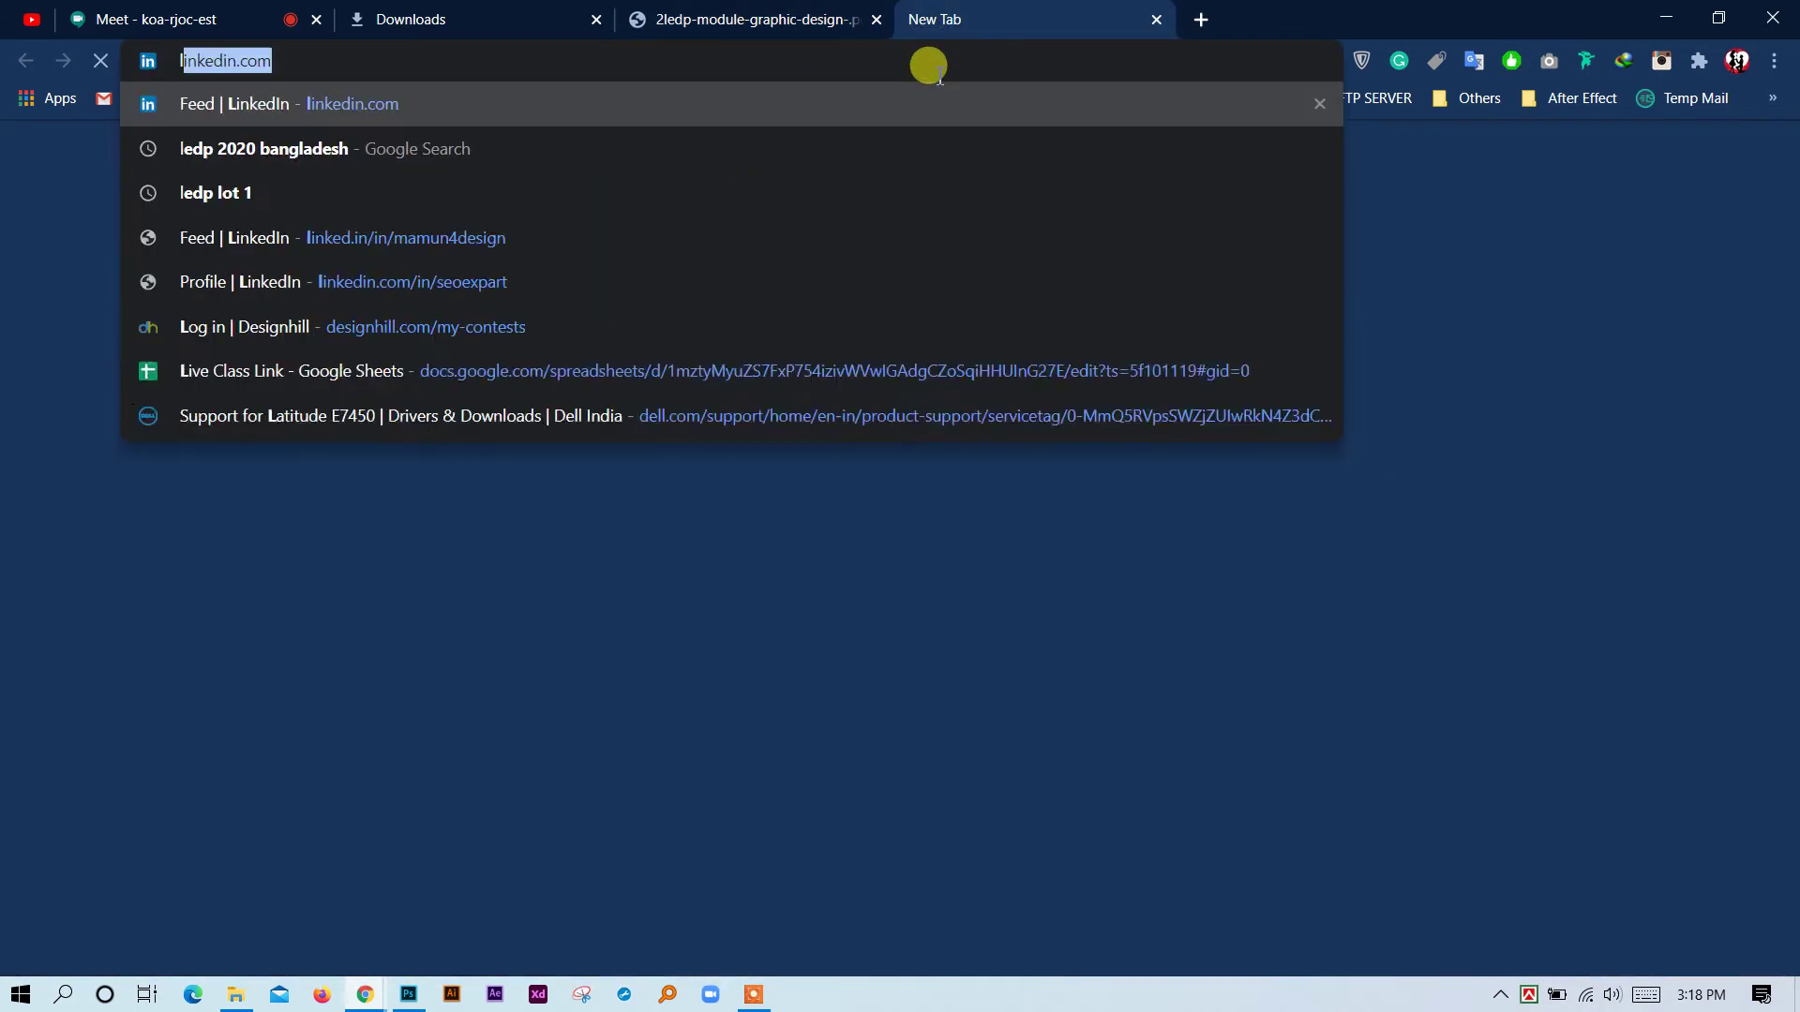
pyautogui.write('edp')
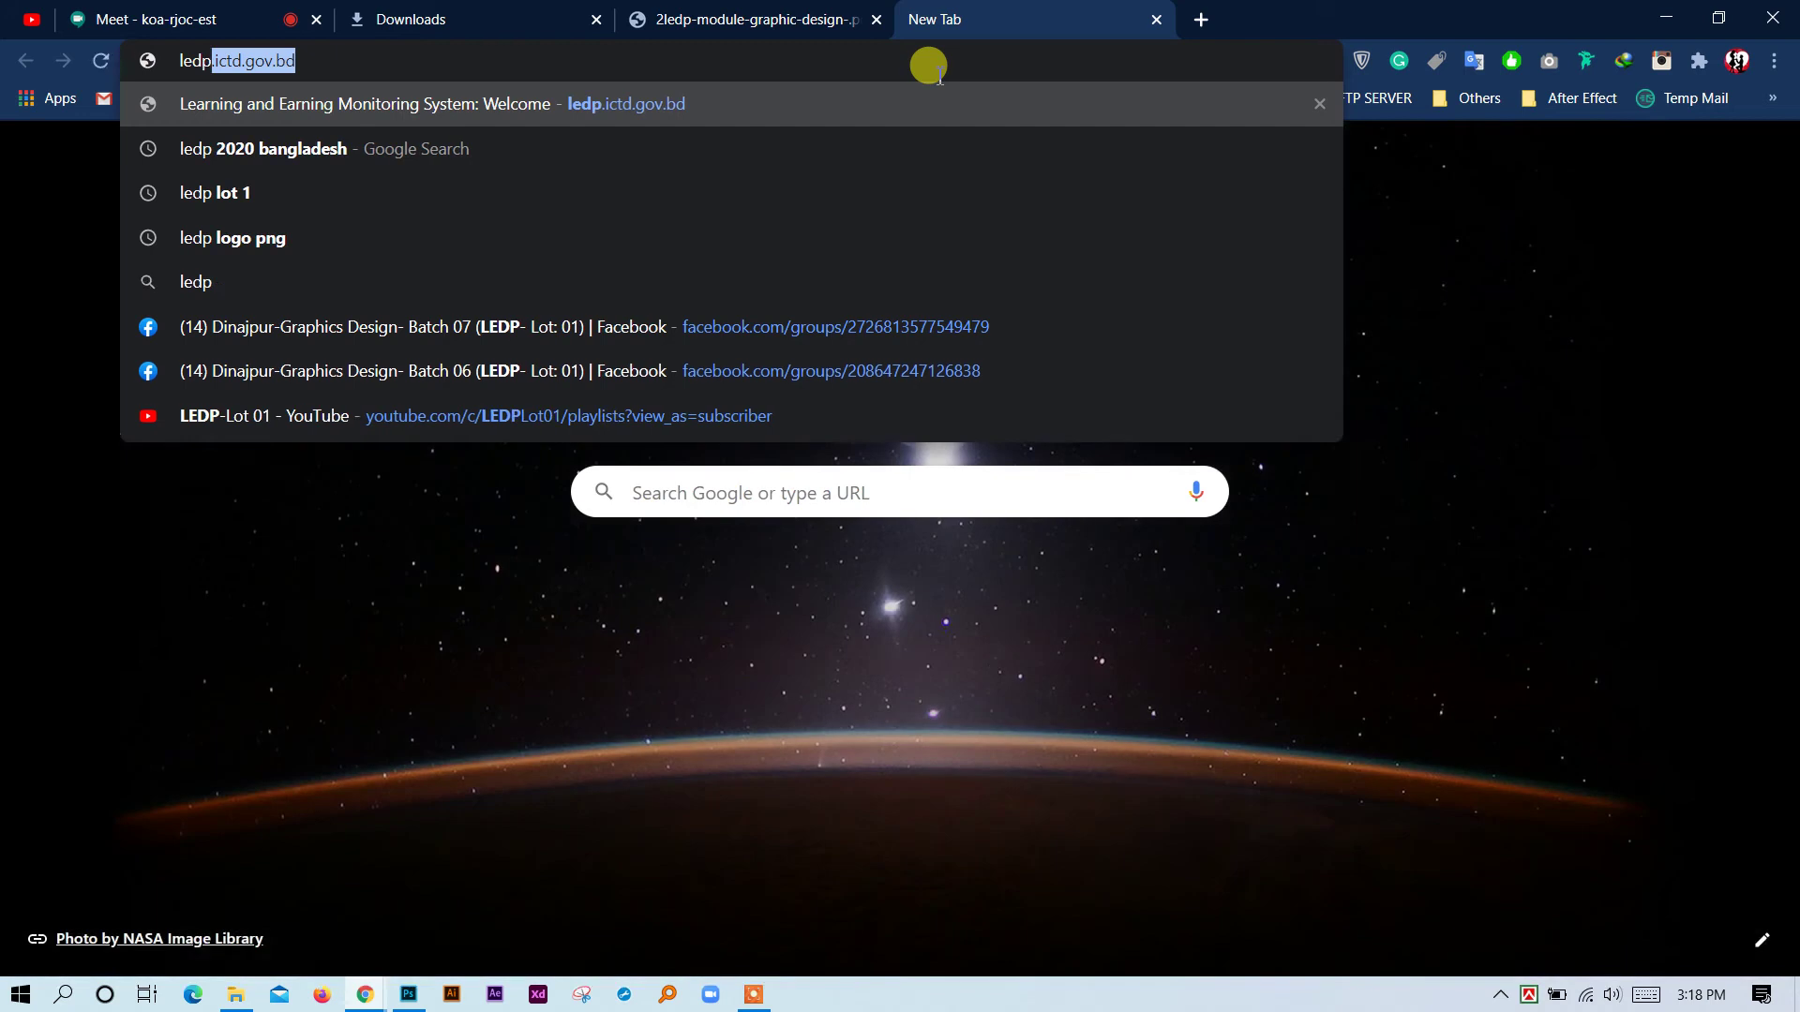
pyautogui.press('Return')
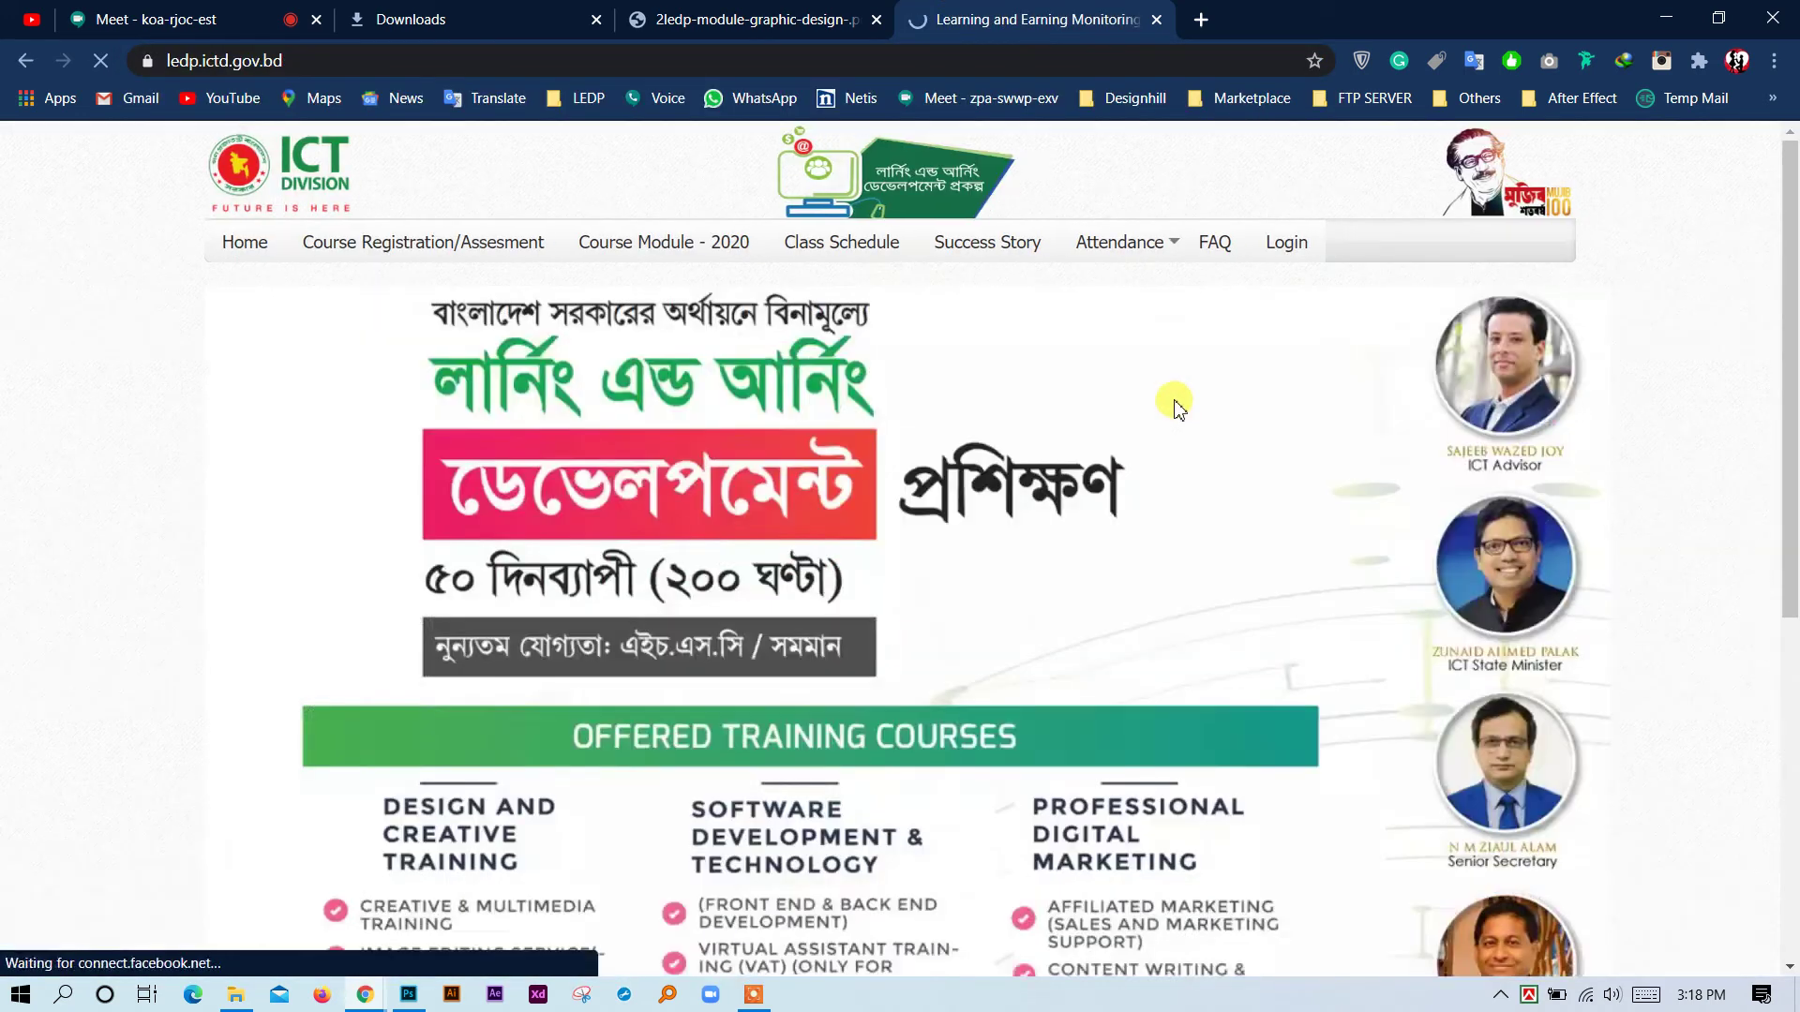
pyautogui.scroll(-5, 1125, 600)
pyautogui.scroll(5, 1247, 631)
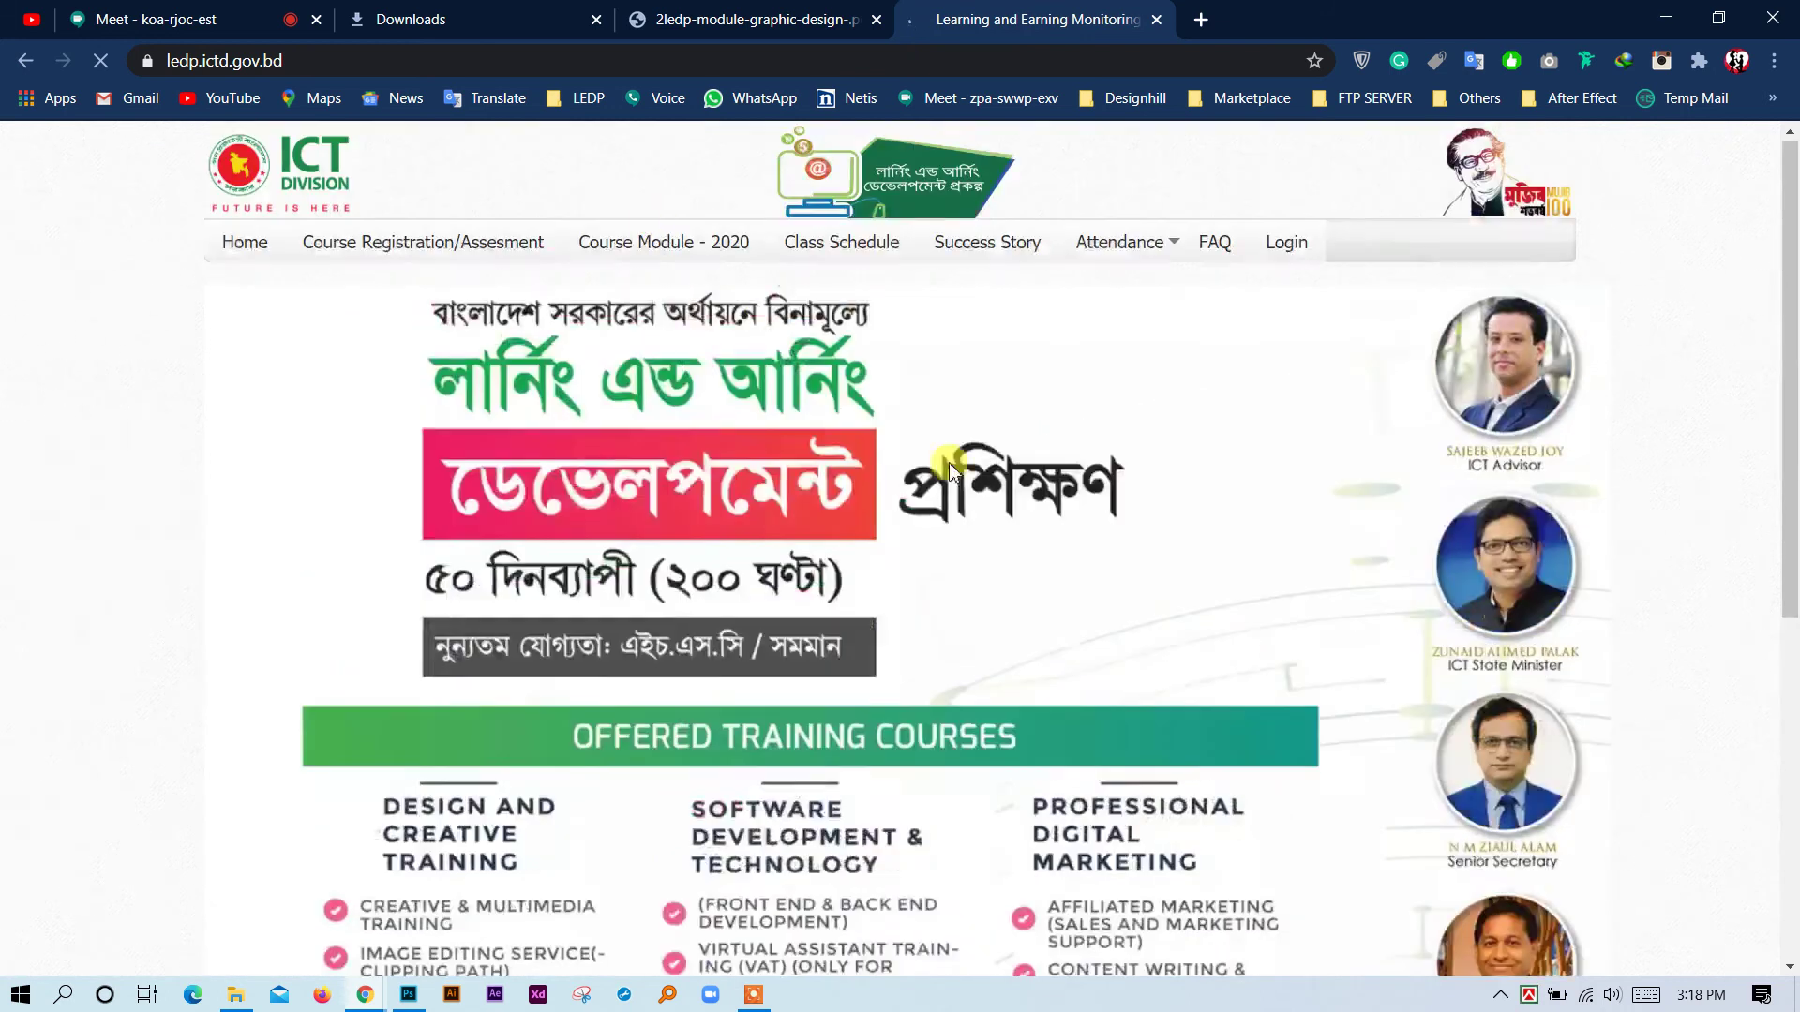
pyautogui.click(658, 246)
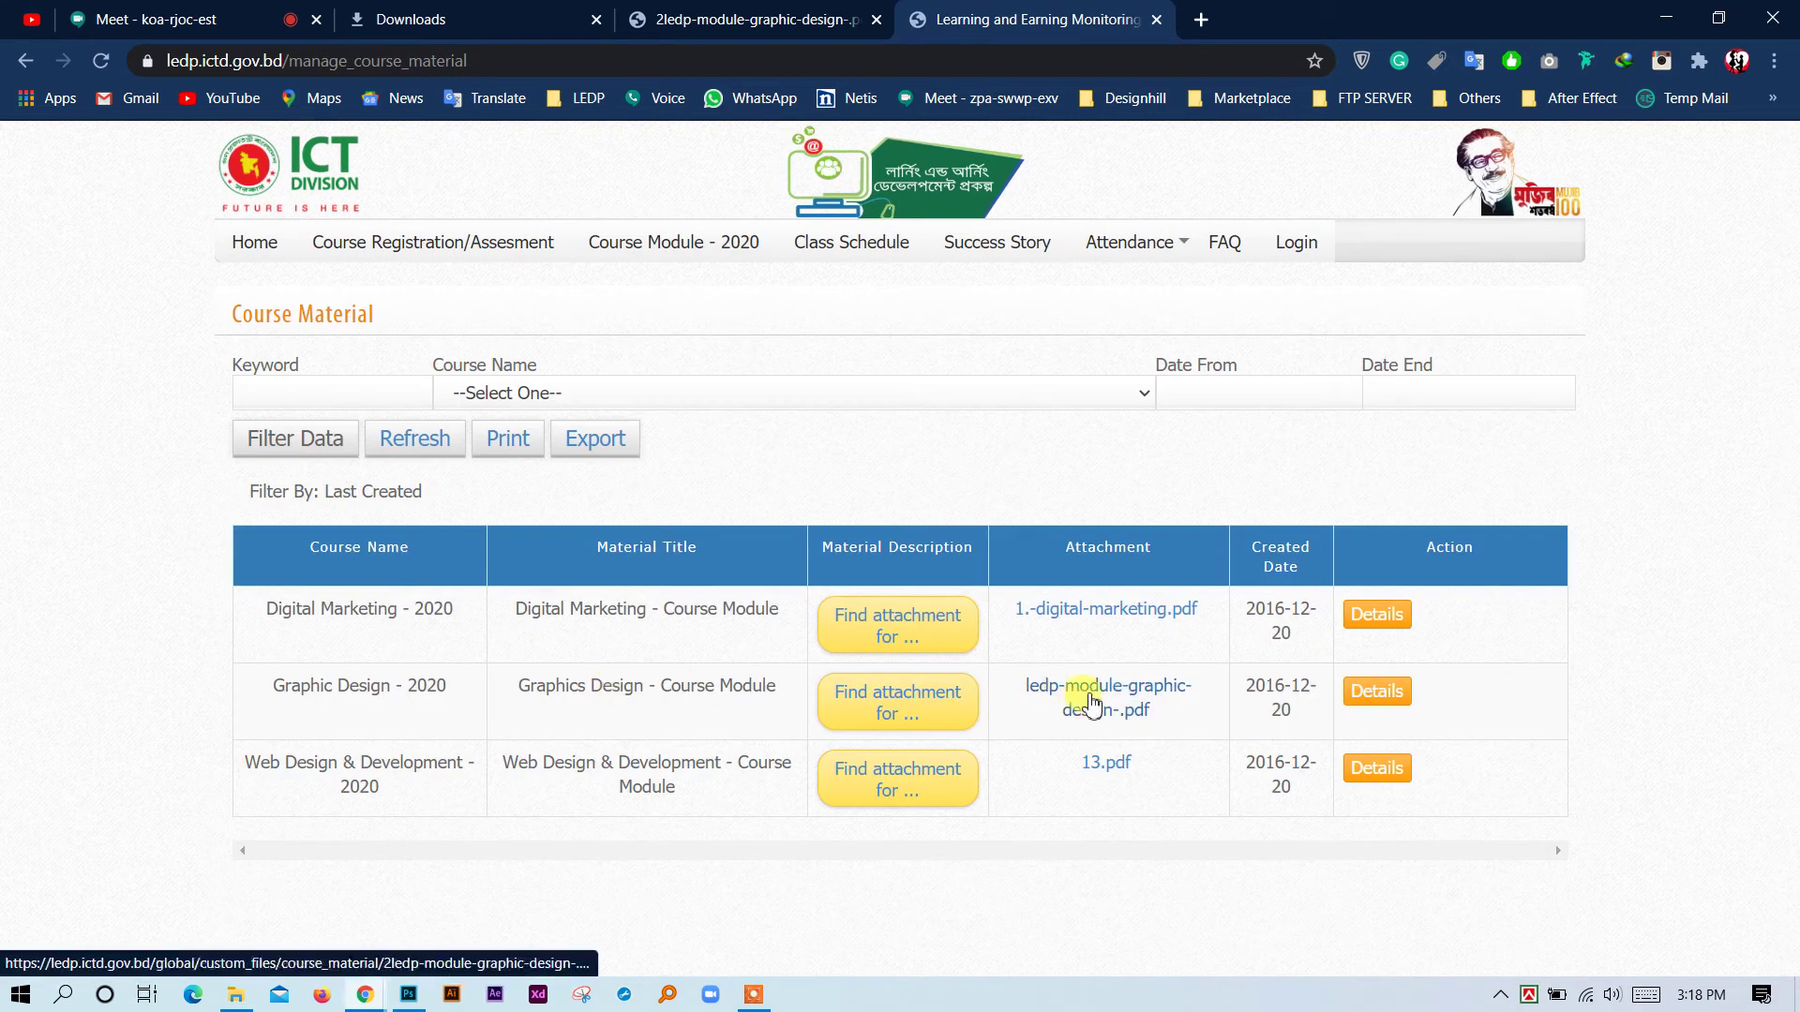
# Copy the link address of the Graphic Design - 2020 module PDF and cancel the file's duplicate download.
pyautogui.rightClick(1098, 694)
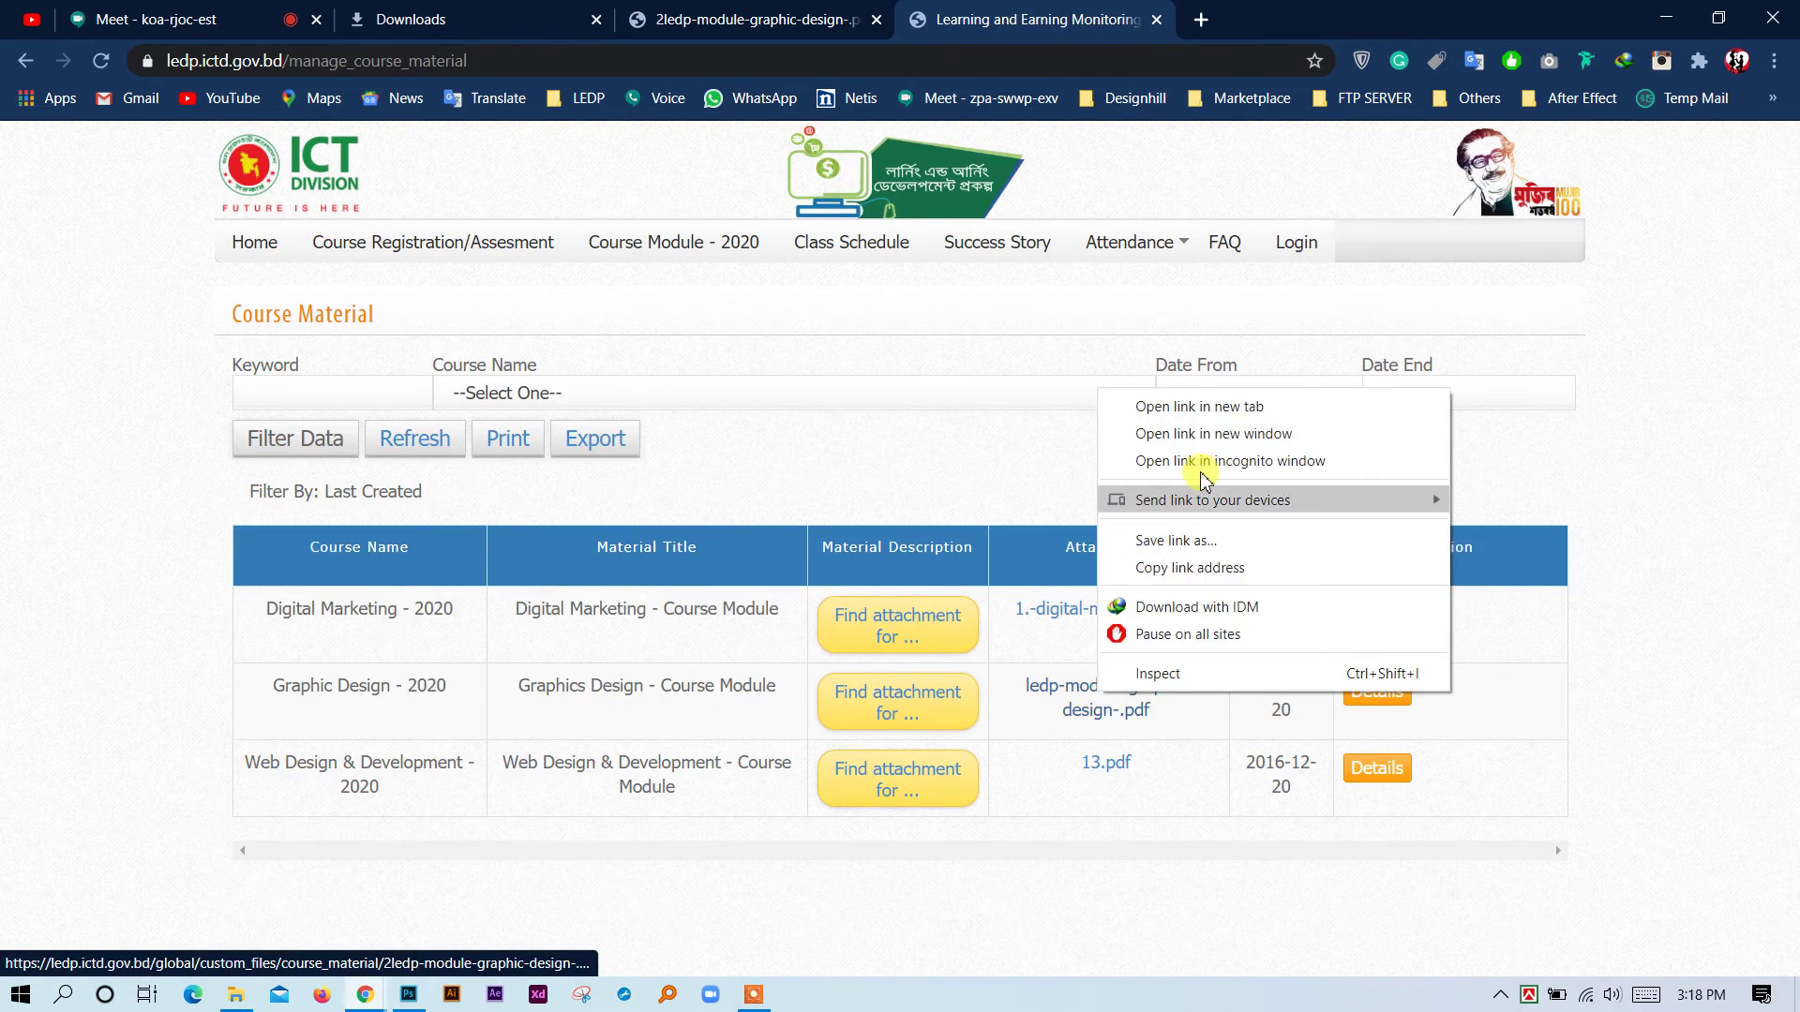
pyautogui.click(1245, 567)
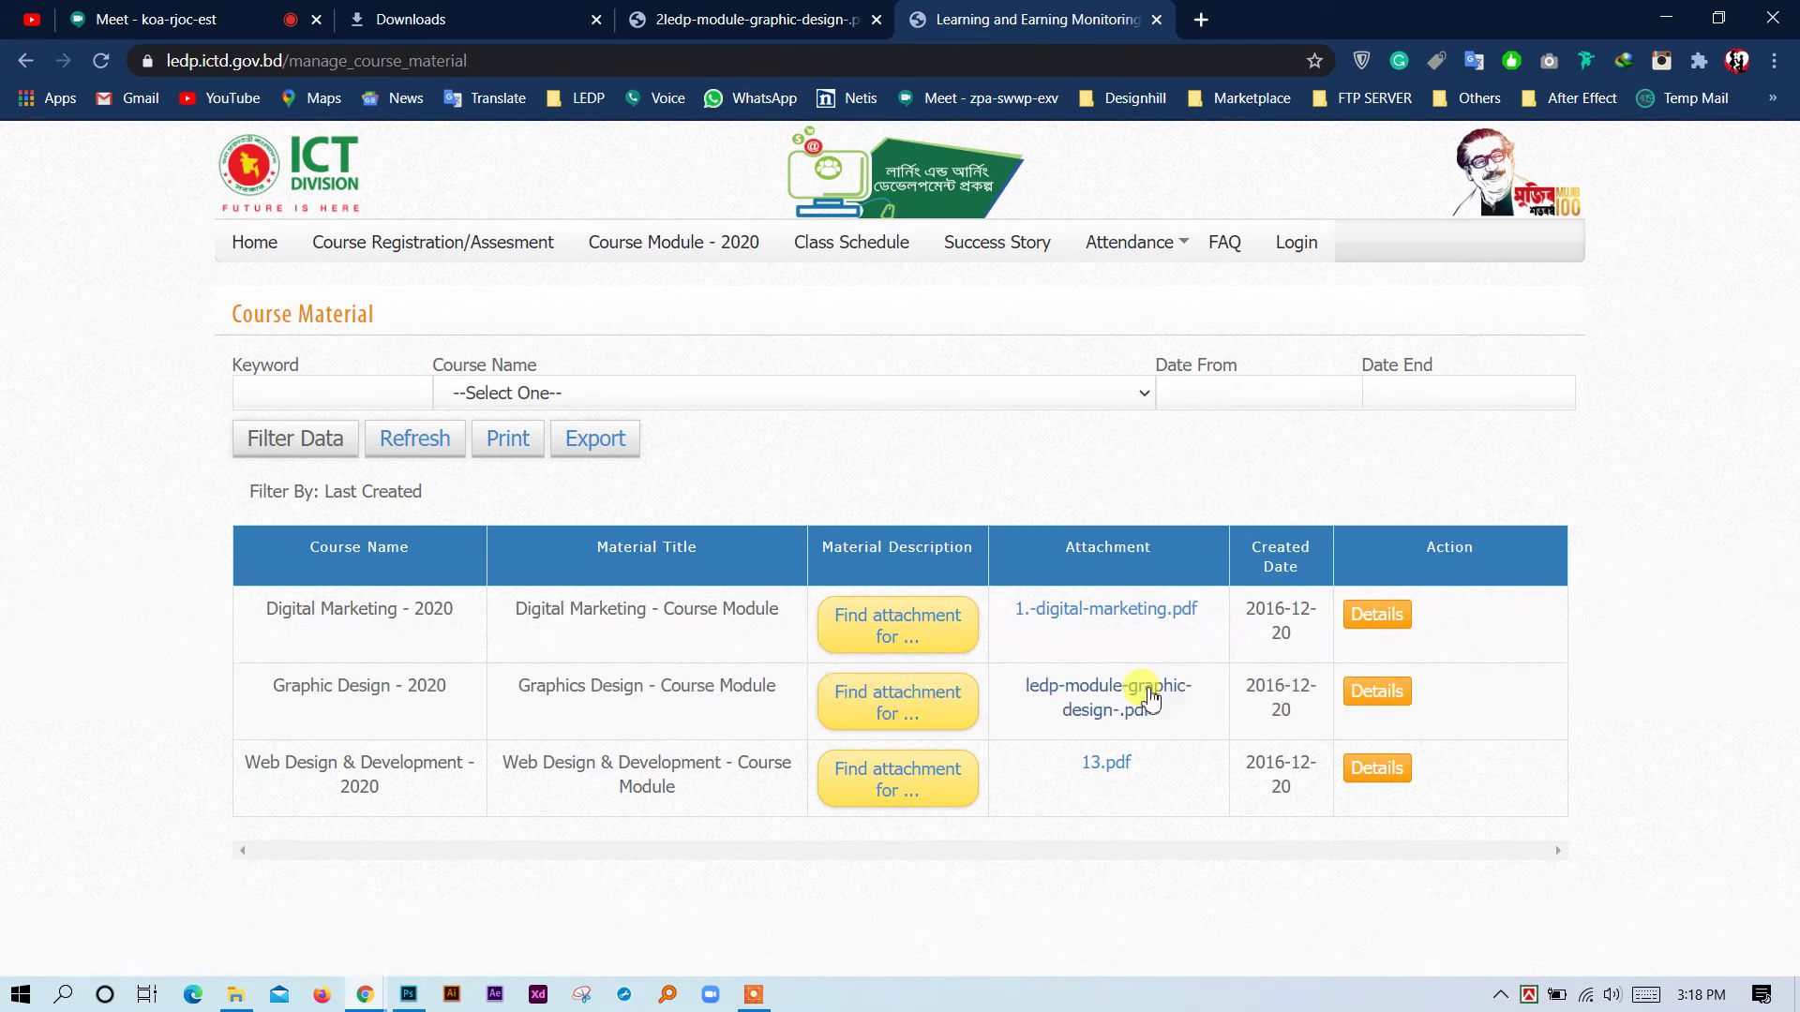
pyautogui.click(1152, 699)
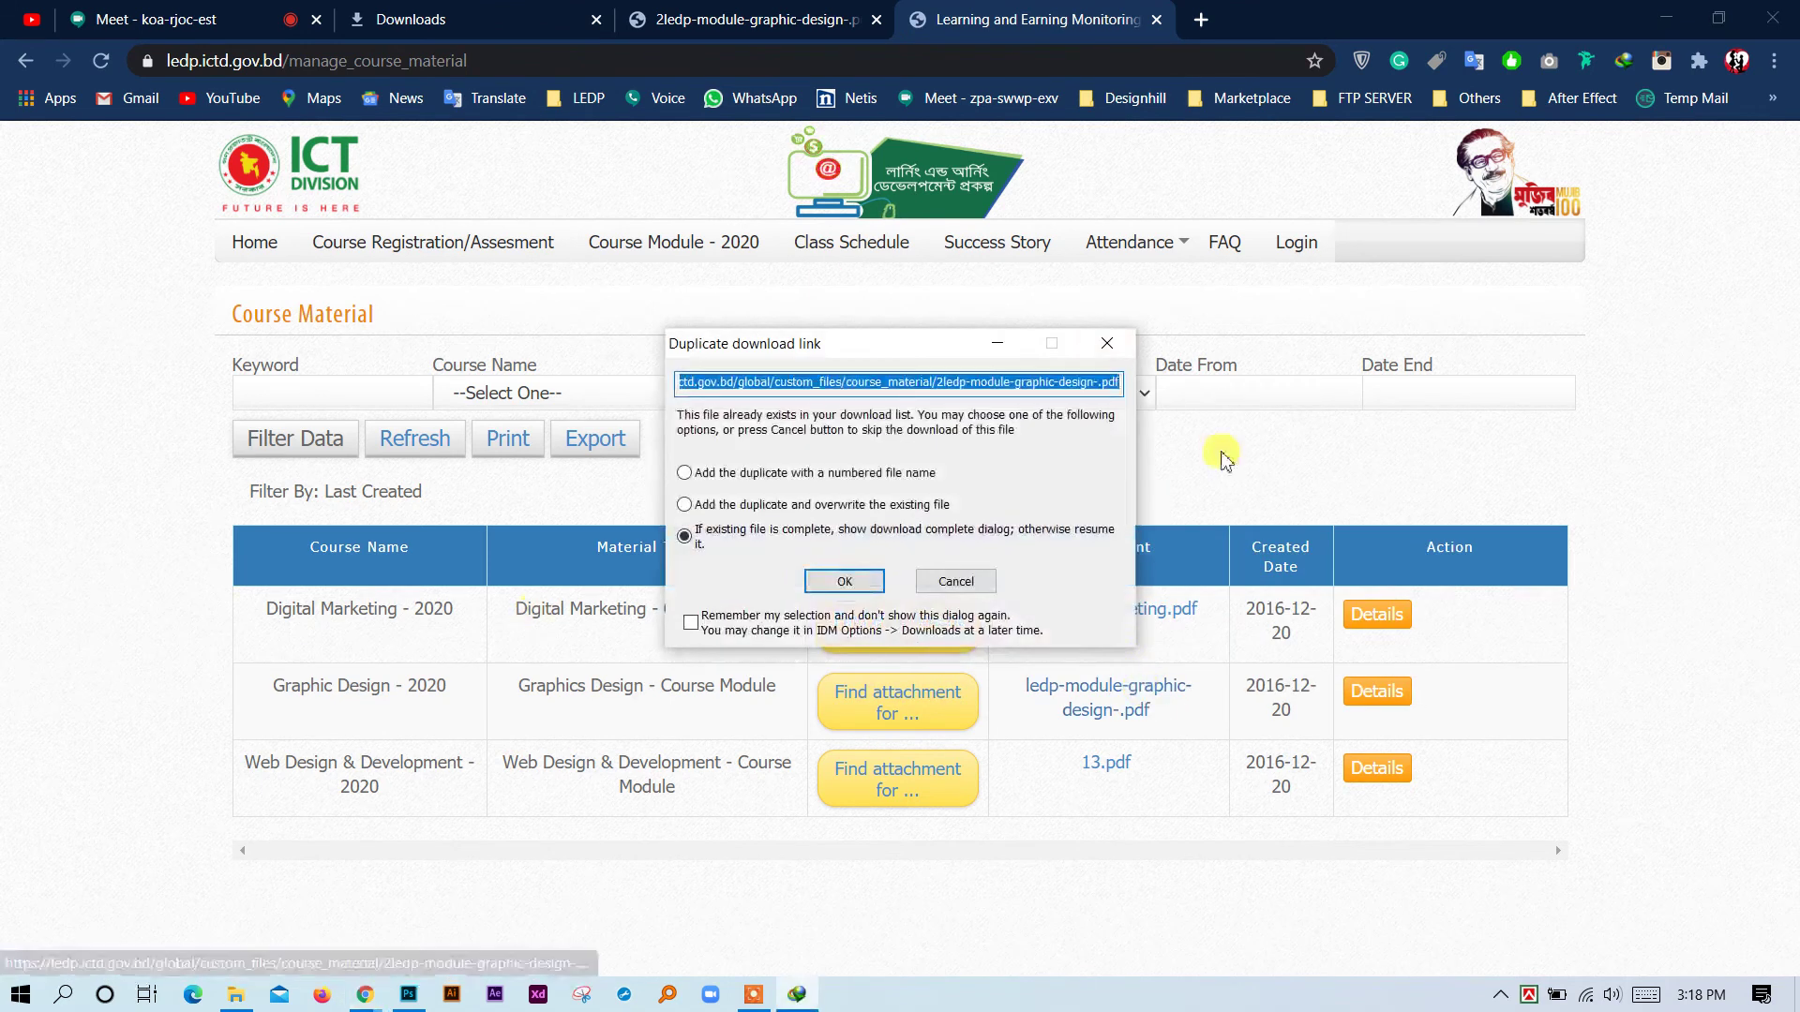
pyautogui.click(951, 582)
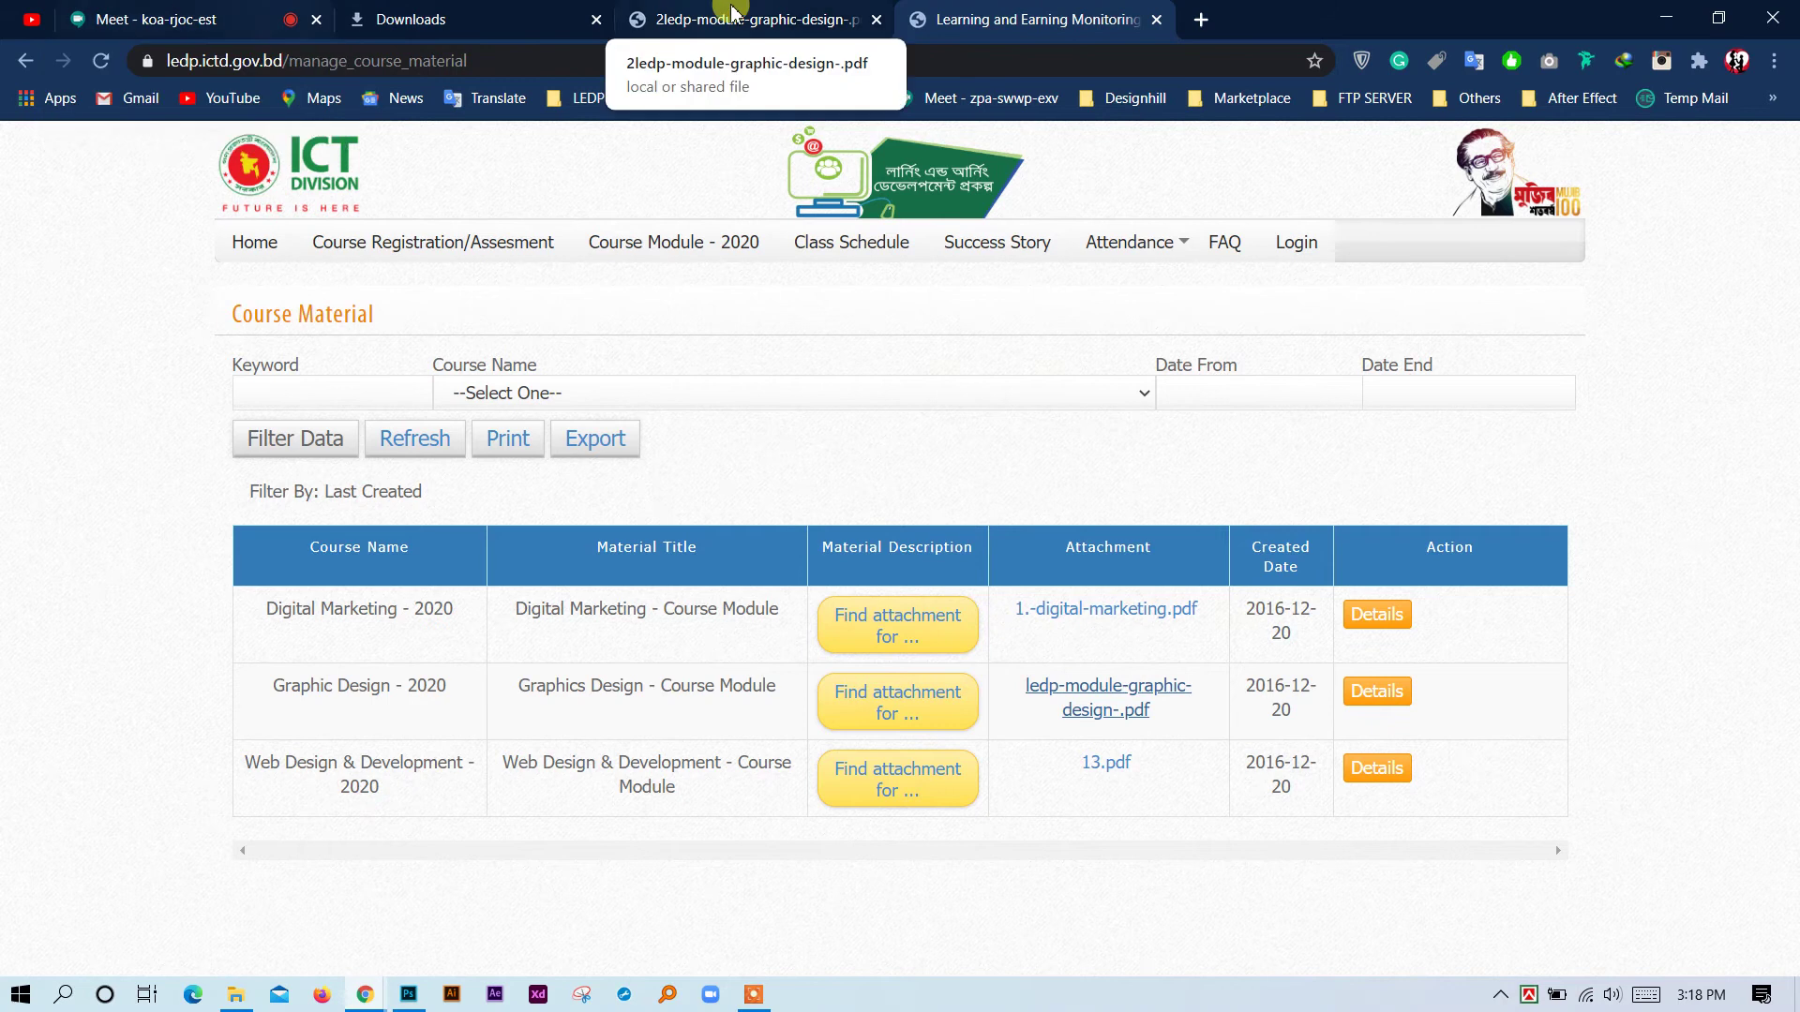
# Close the course website tab, post the copied PDF link in the Google Meet chat and return to the participant list.
pyautogui.click(698, 20)
pyautogui.click(1156, 19)
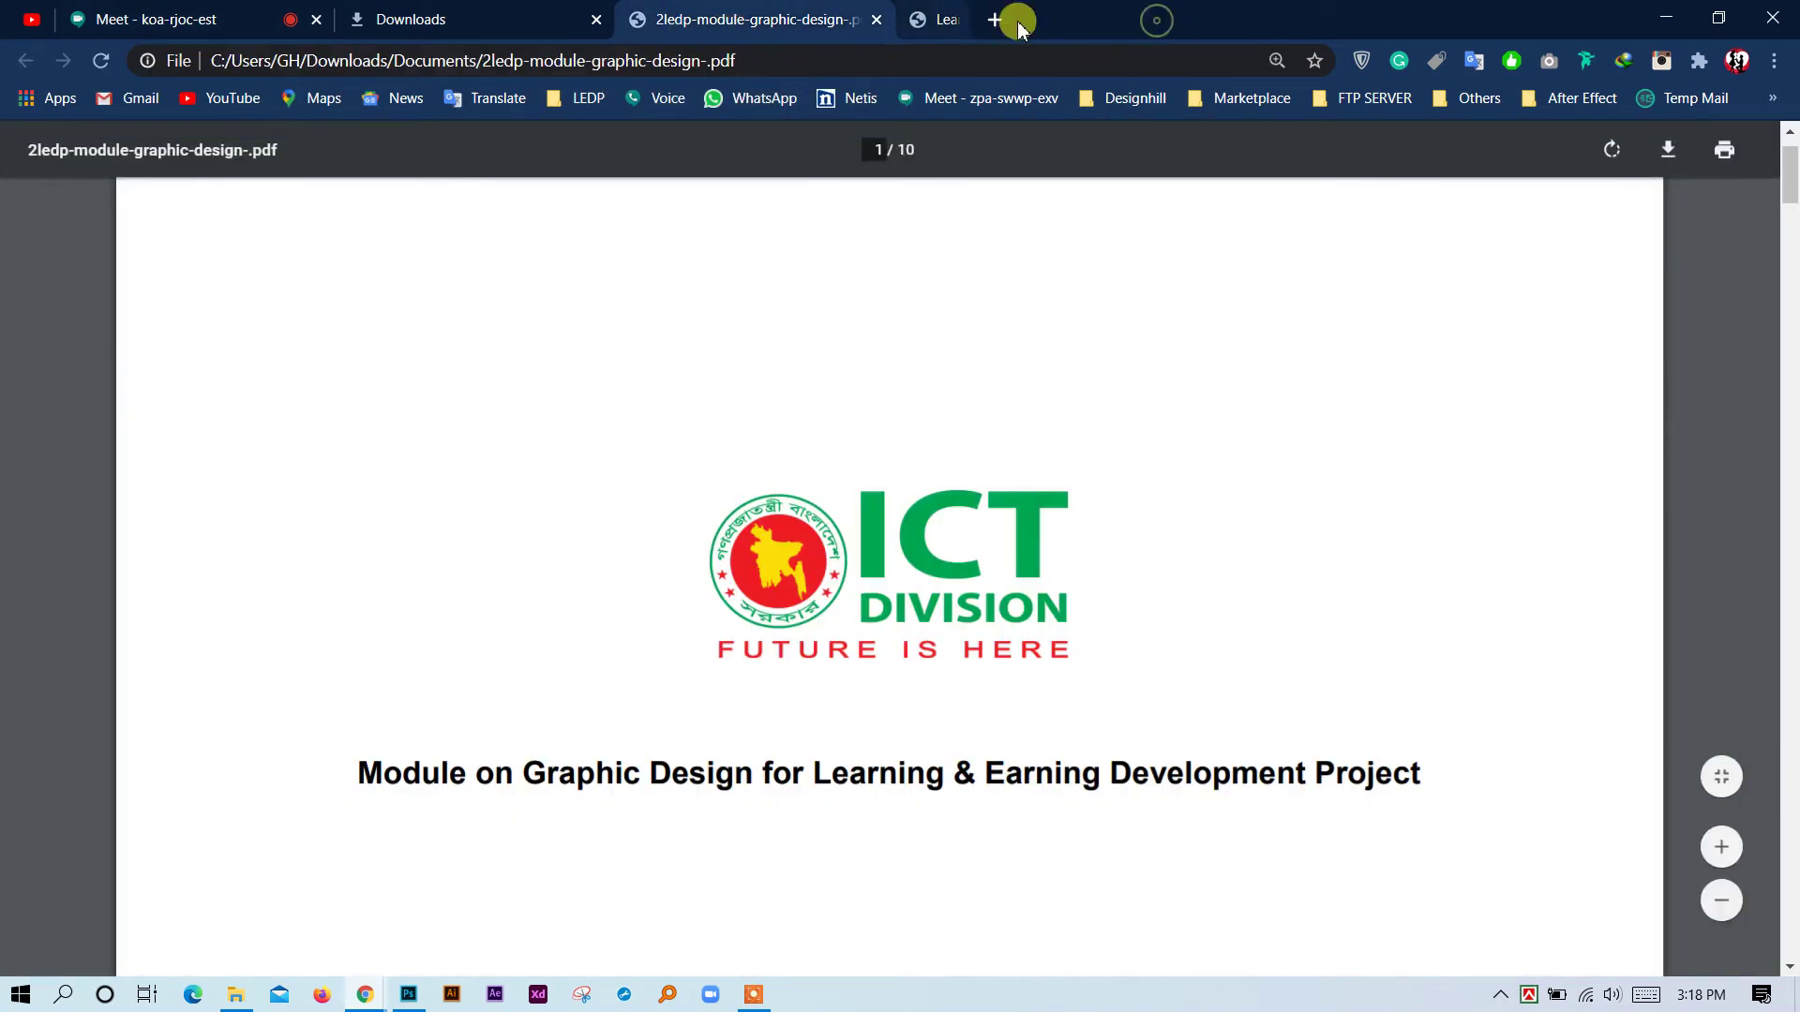
pyautogui.click(177, 20)
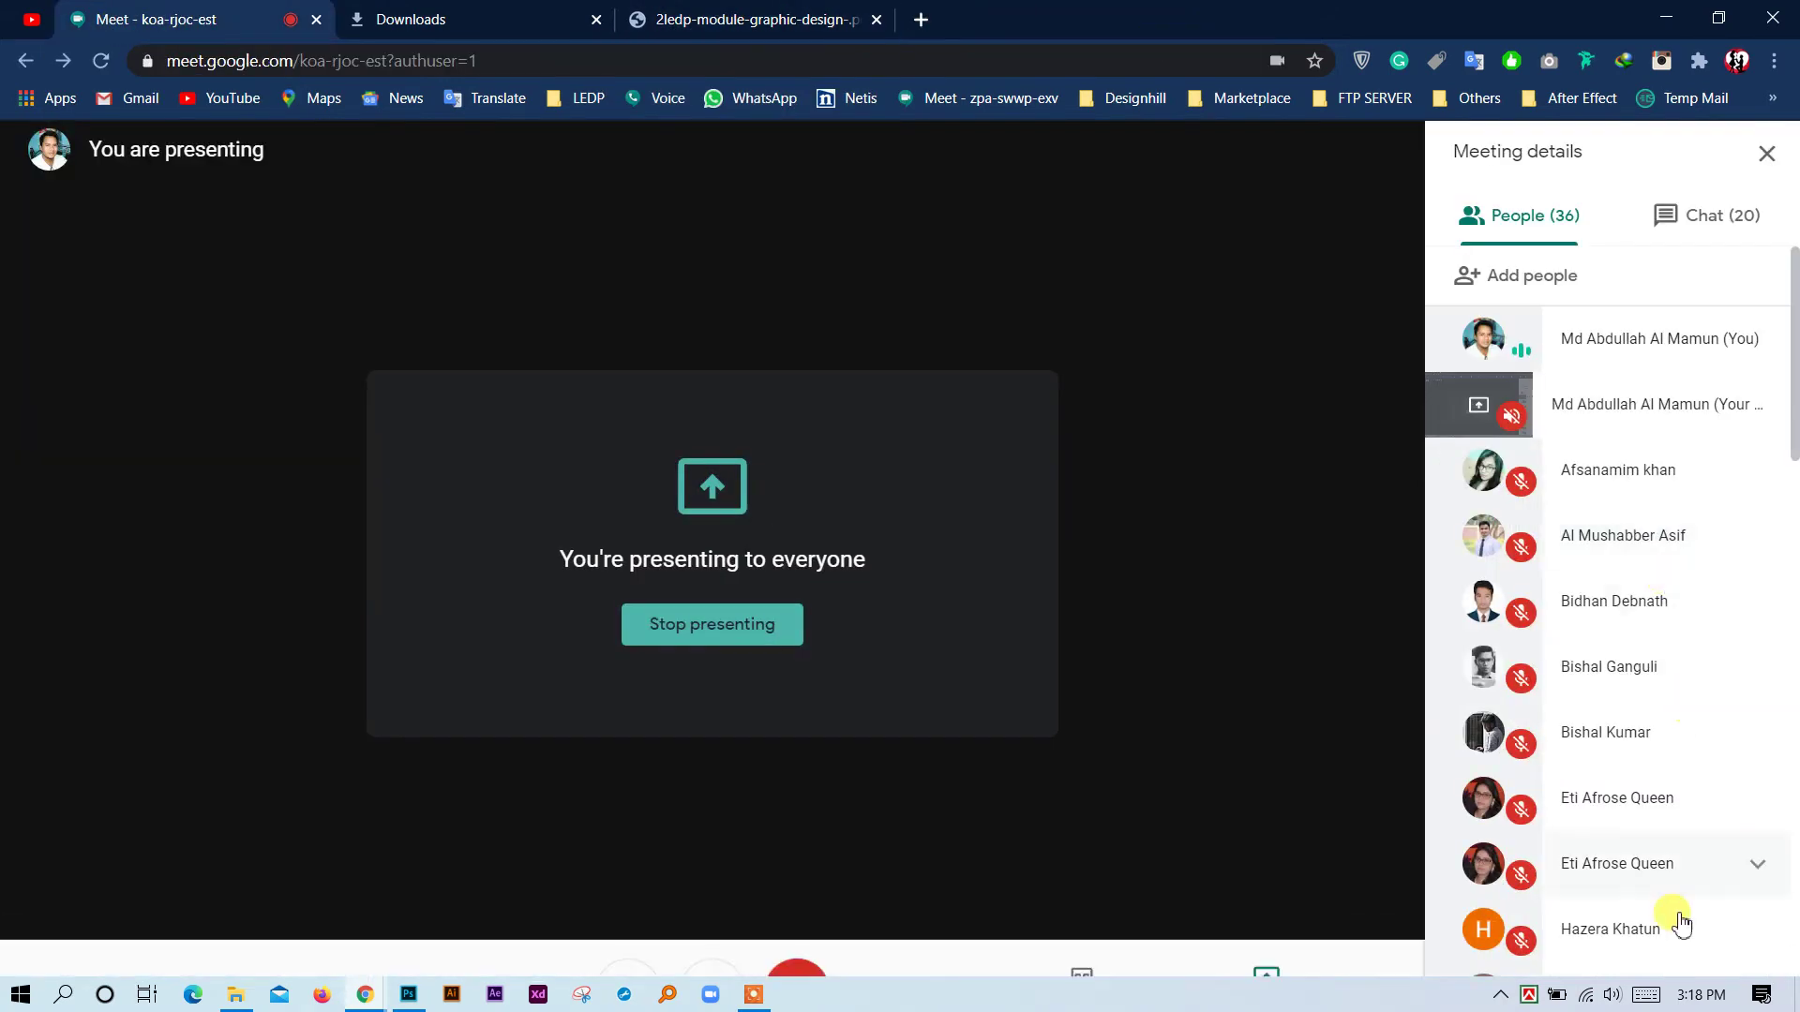
pyautogui.click(1692, 218)
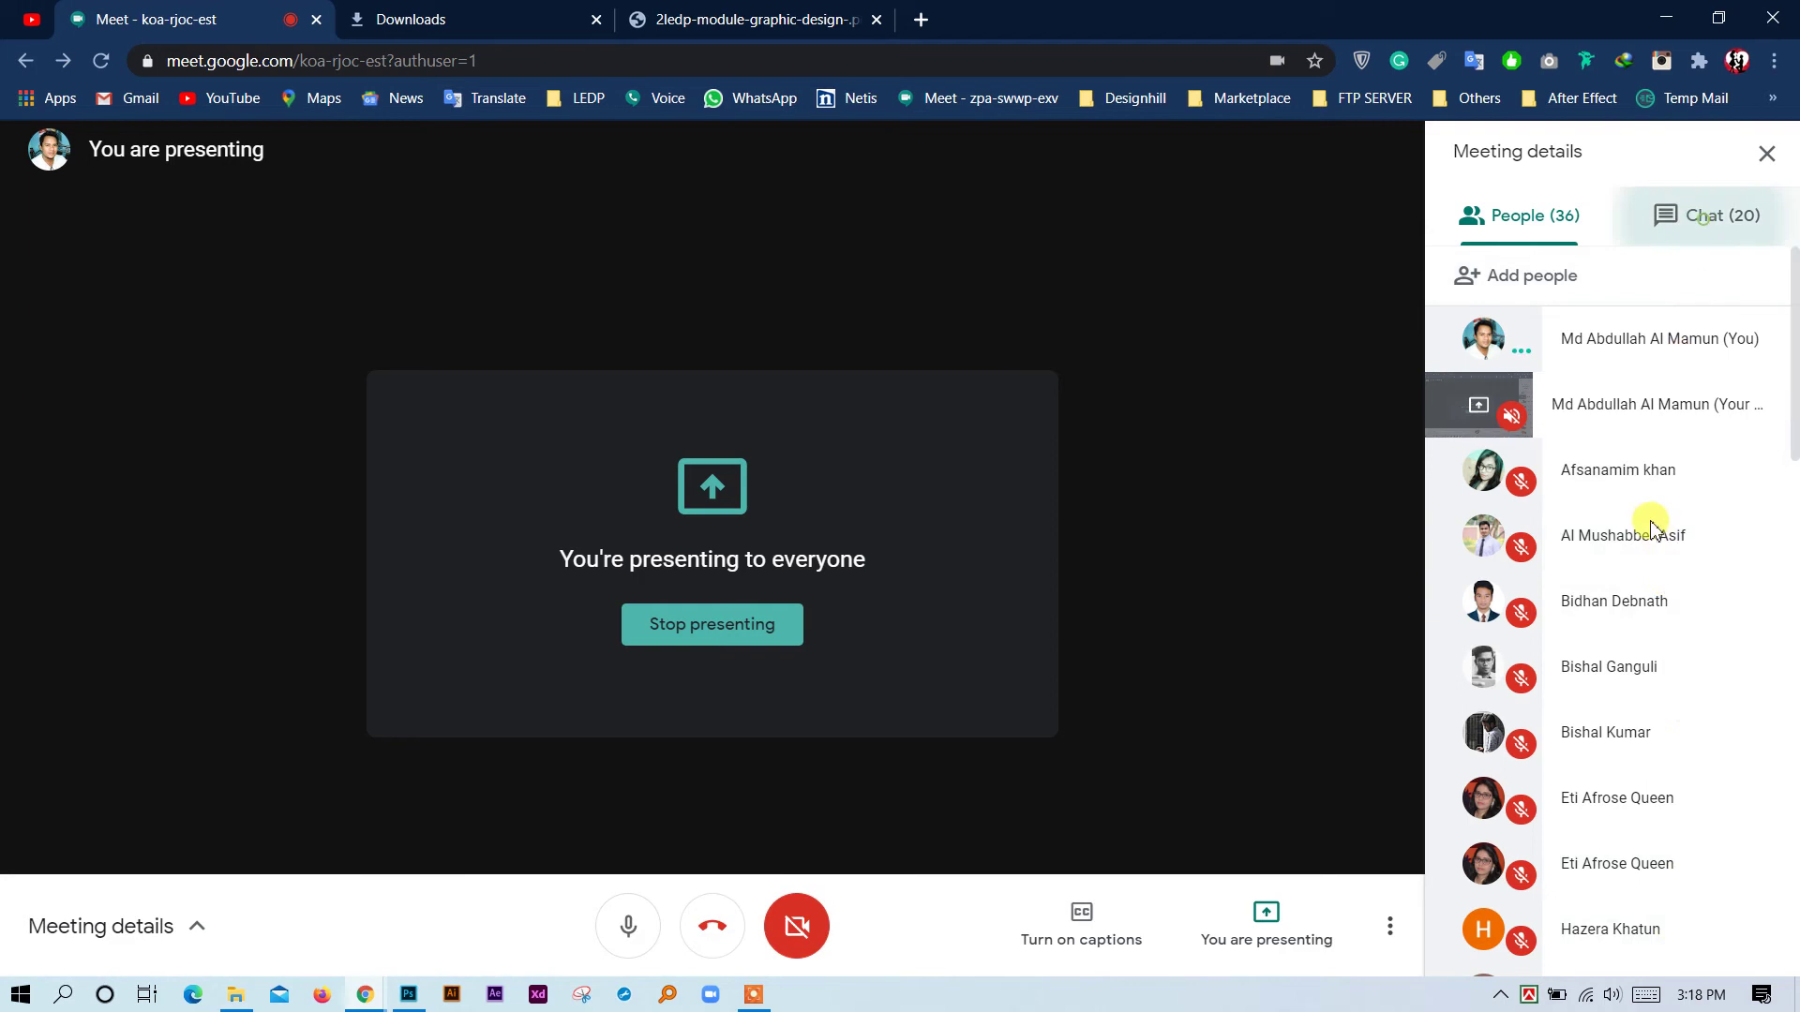
pyautogui.click(1603, 926)
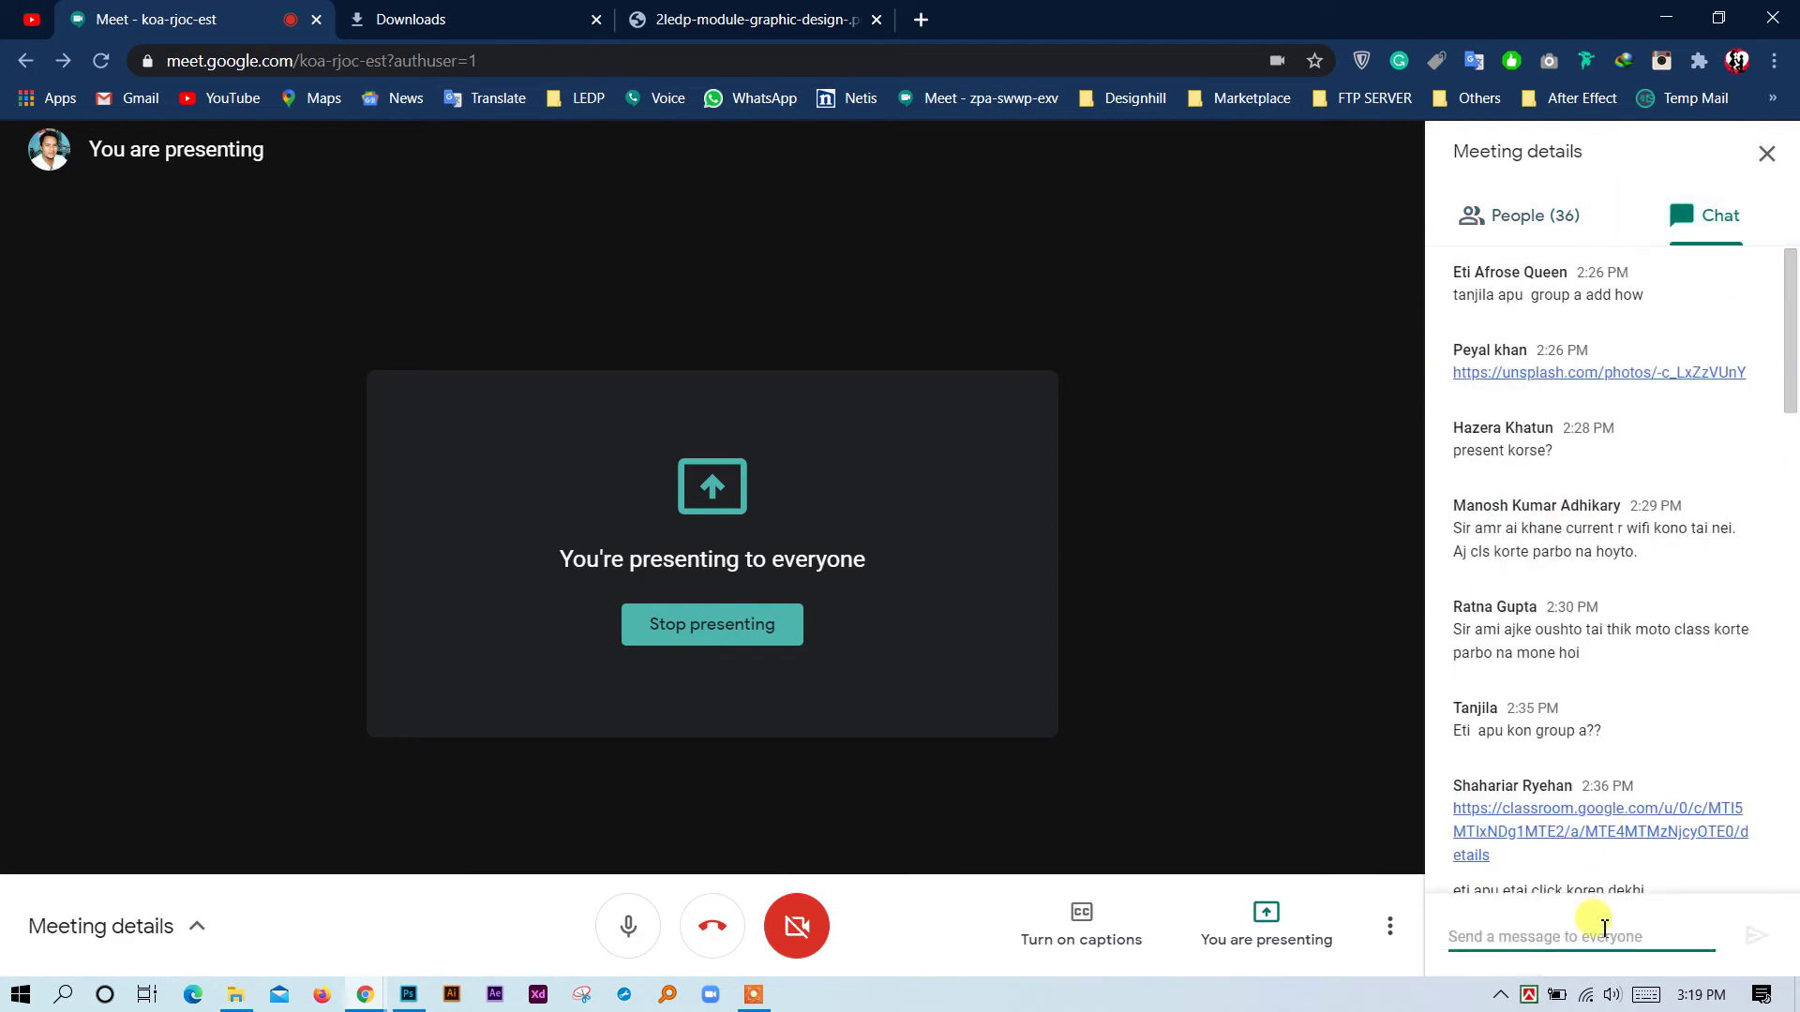
pyautogui.hotkey('ctrl', 'v')
pyautogui.press('Return')
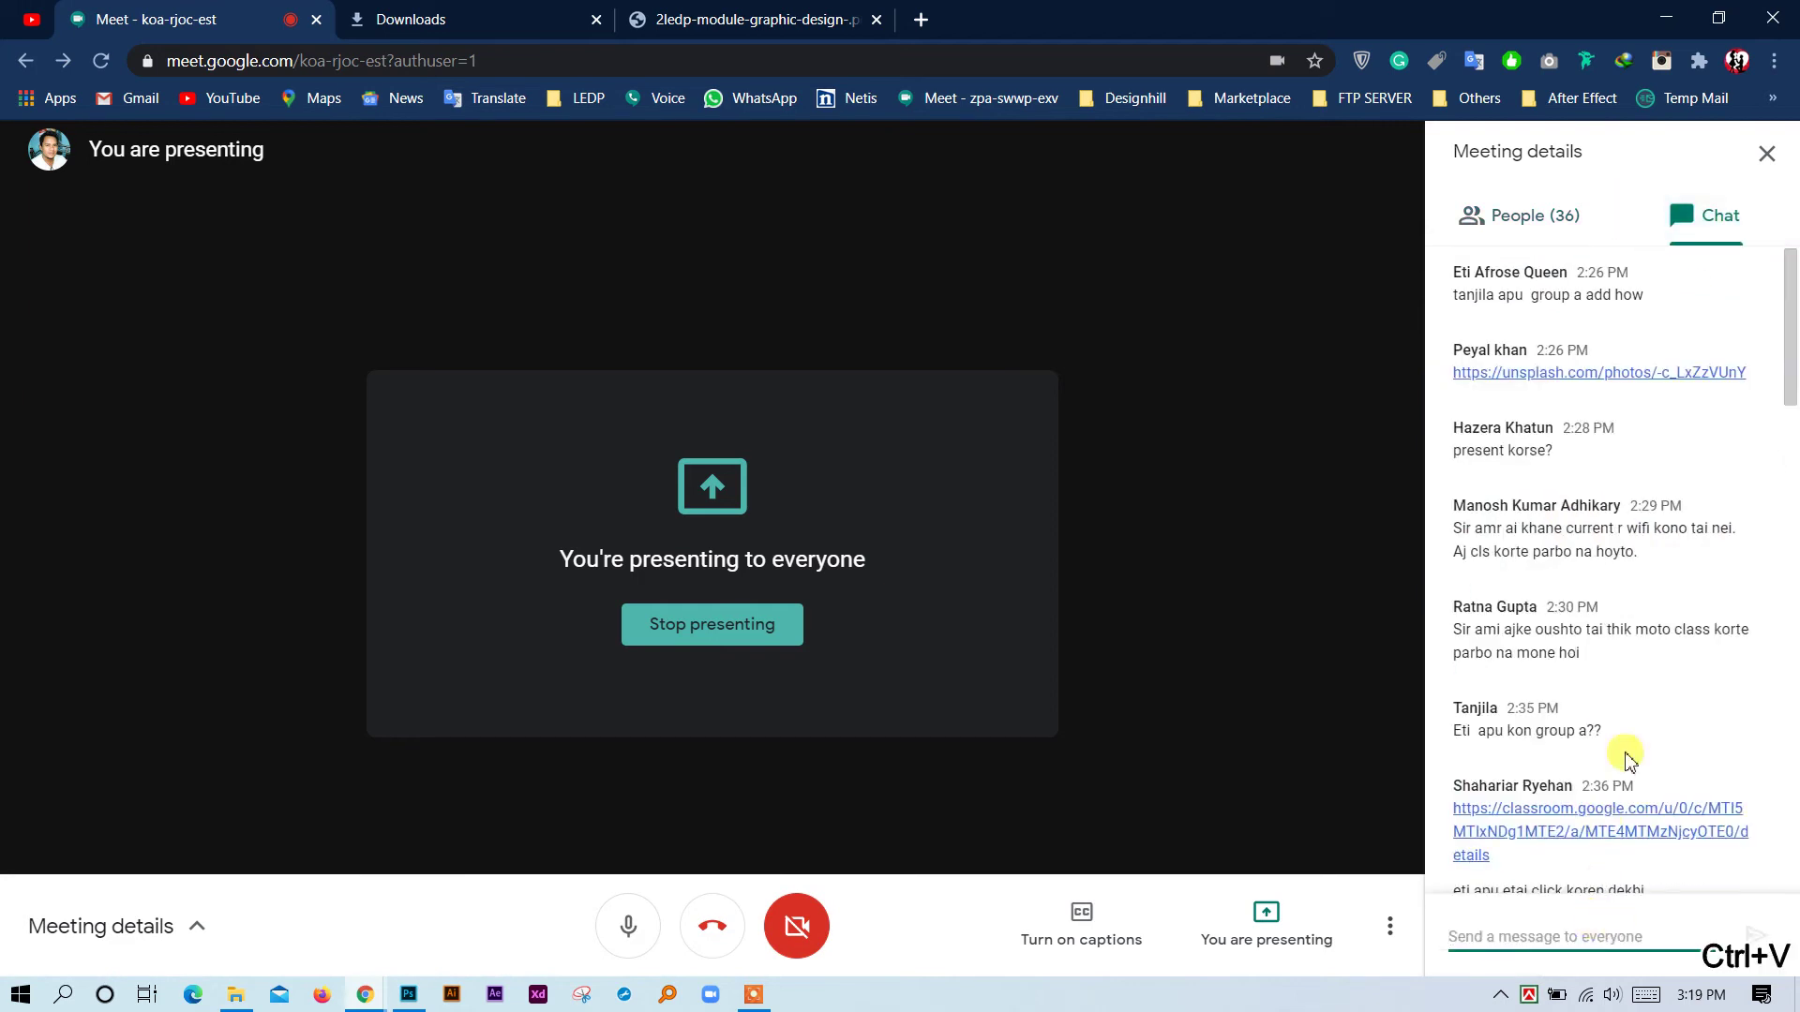
pyautogui.scroll(-10, 1640, 788)
pyautogui.scroll(-7, 1660, 830)
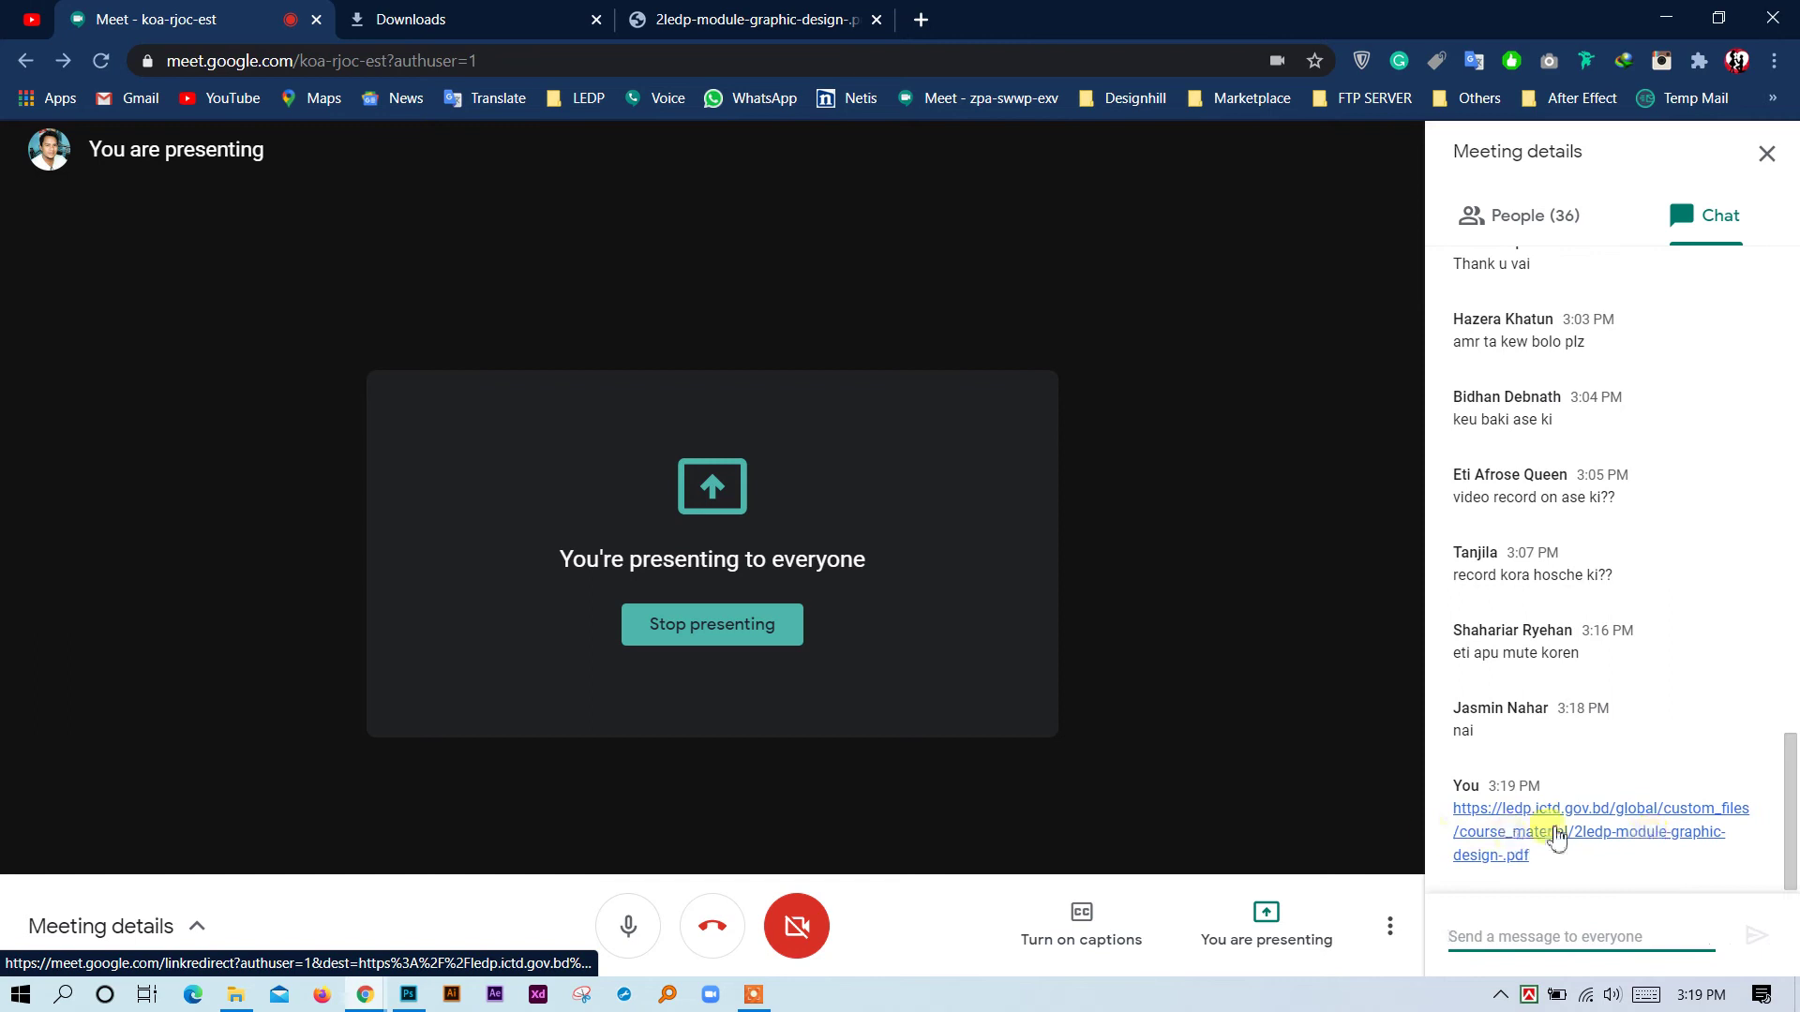
pyautogui.click(1557, 221)
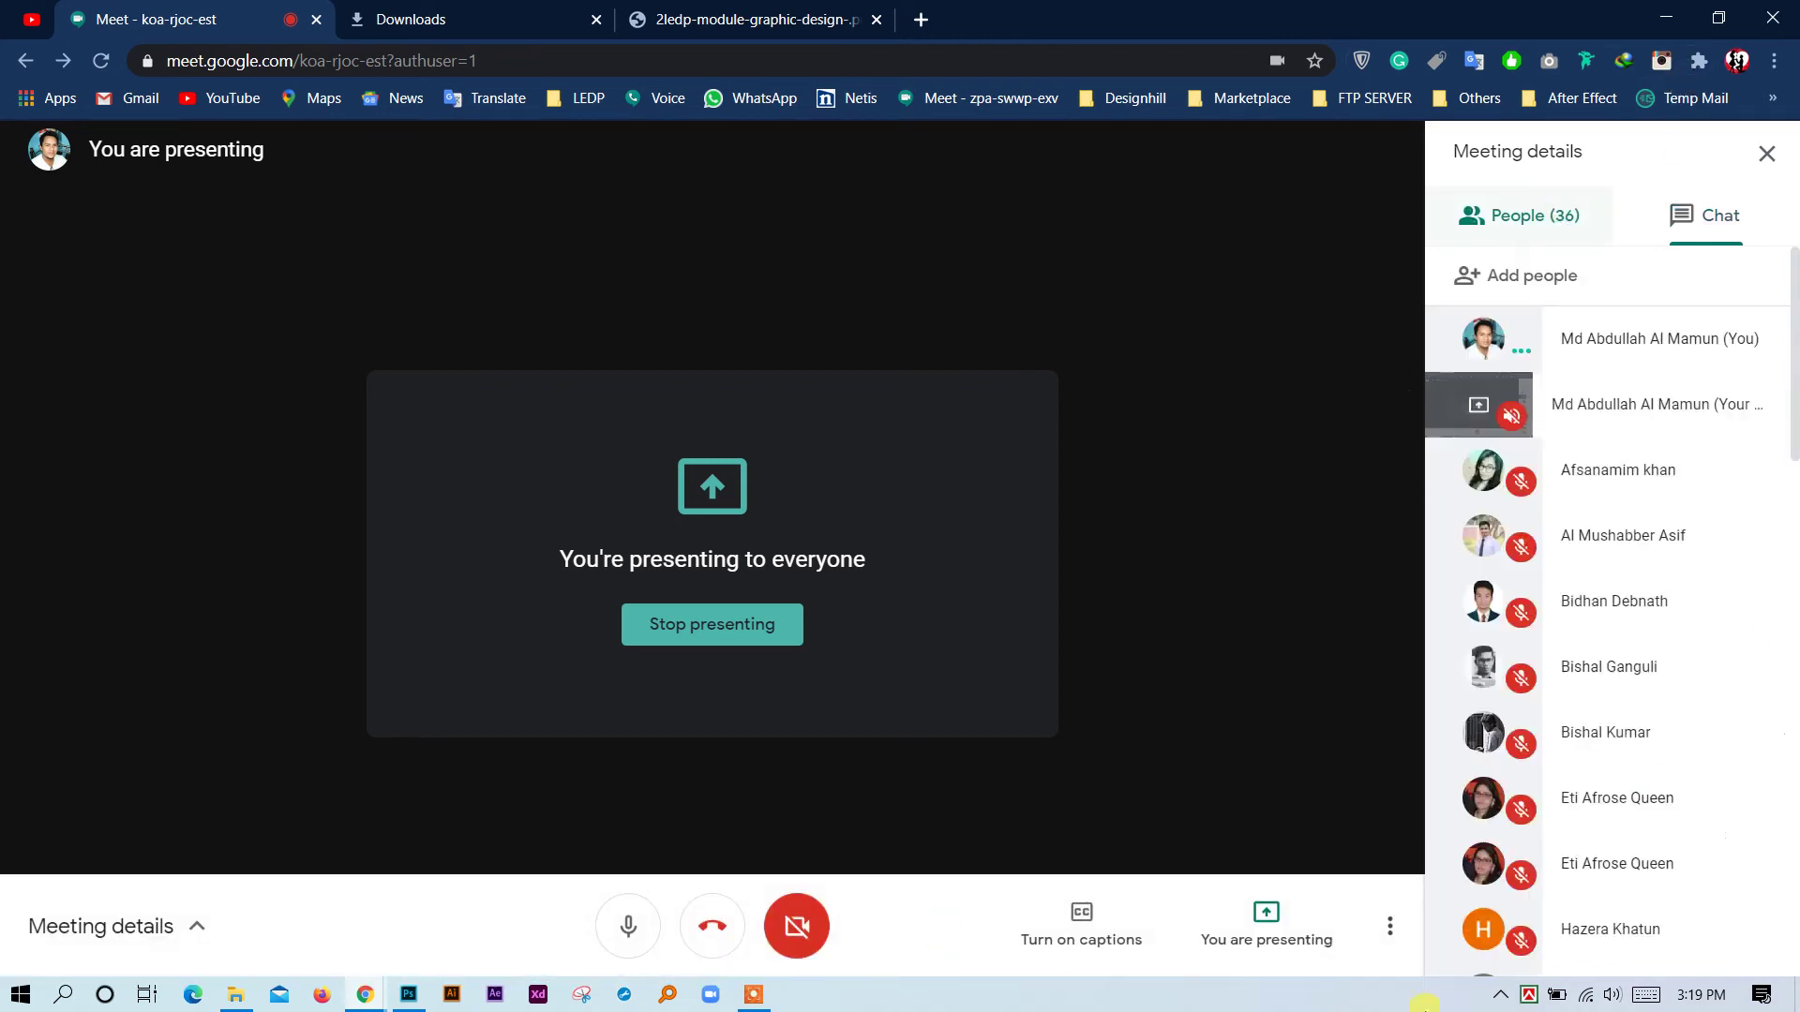
pyautogui.click(1501, 995)
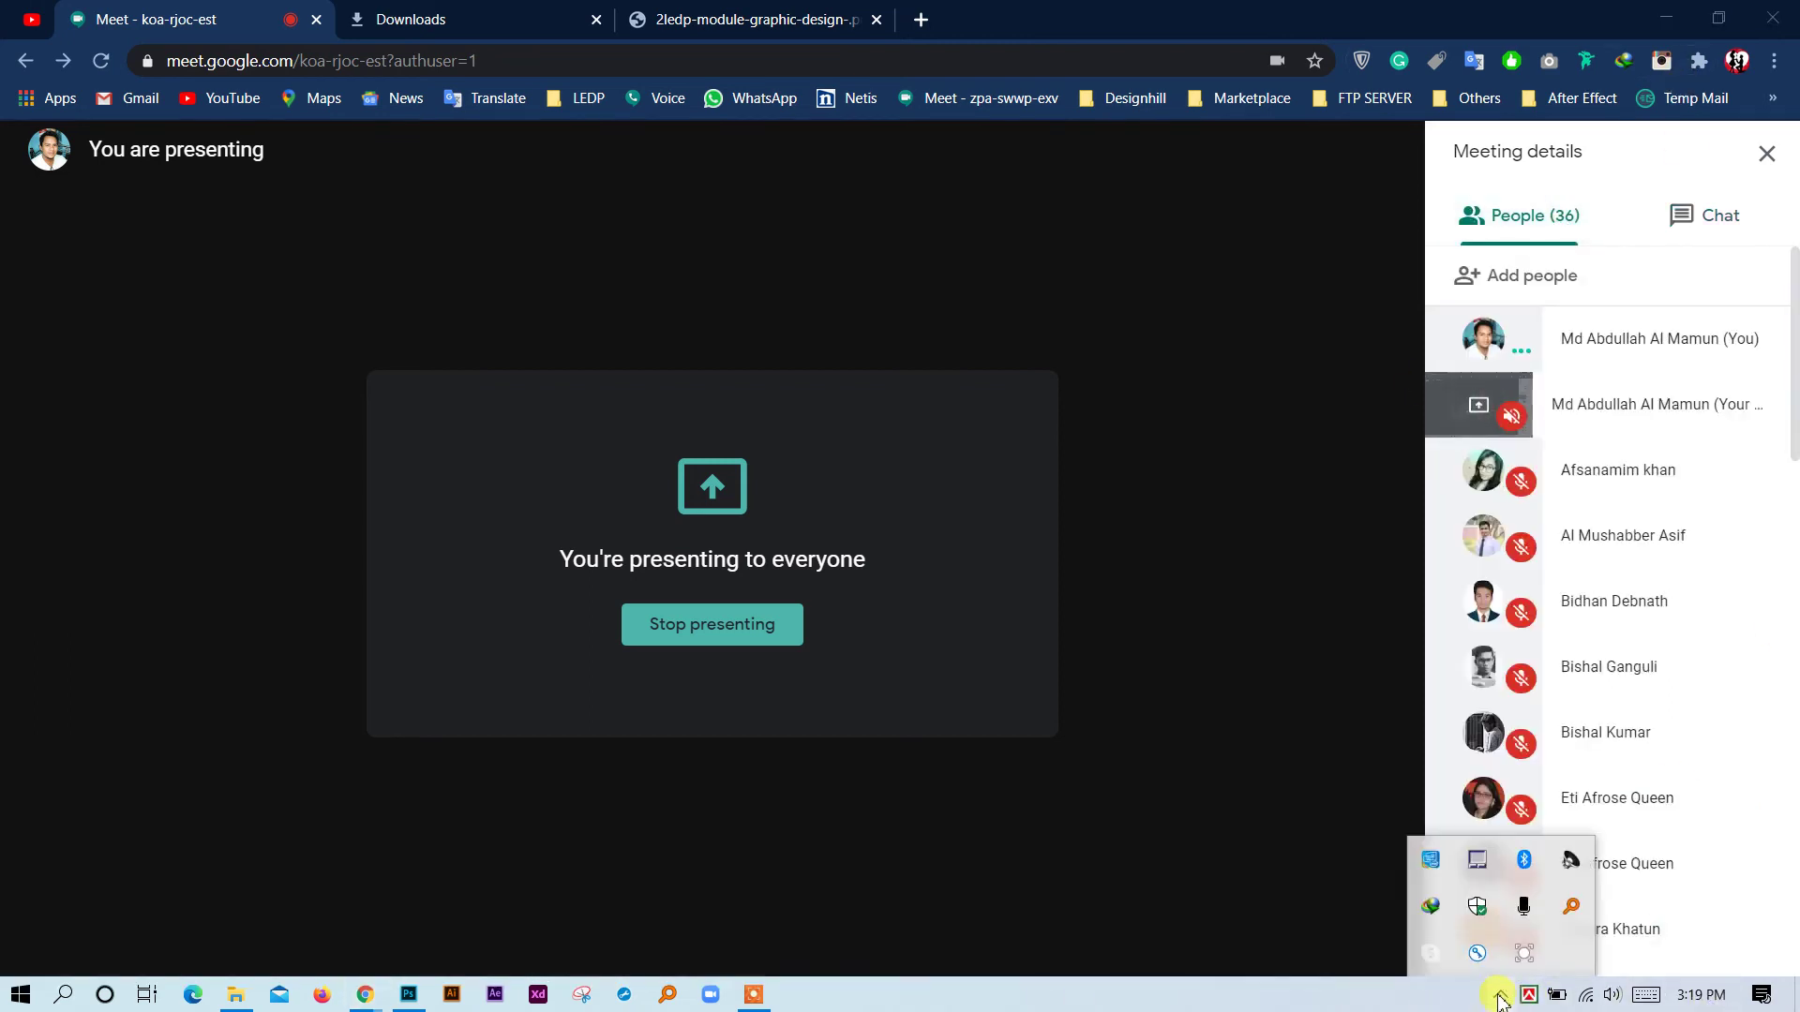
pyautogui.click(1502, 998)
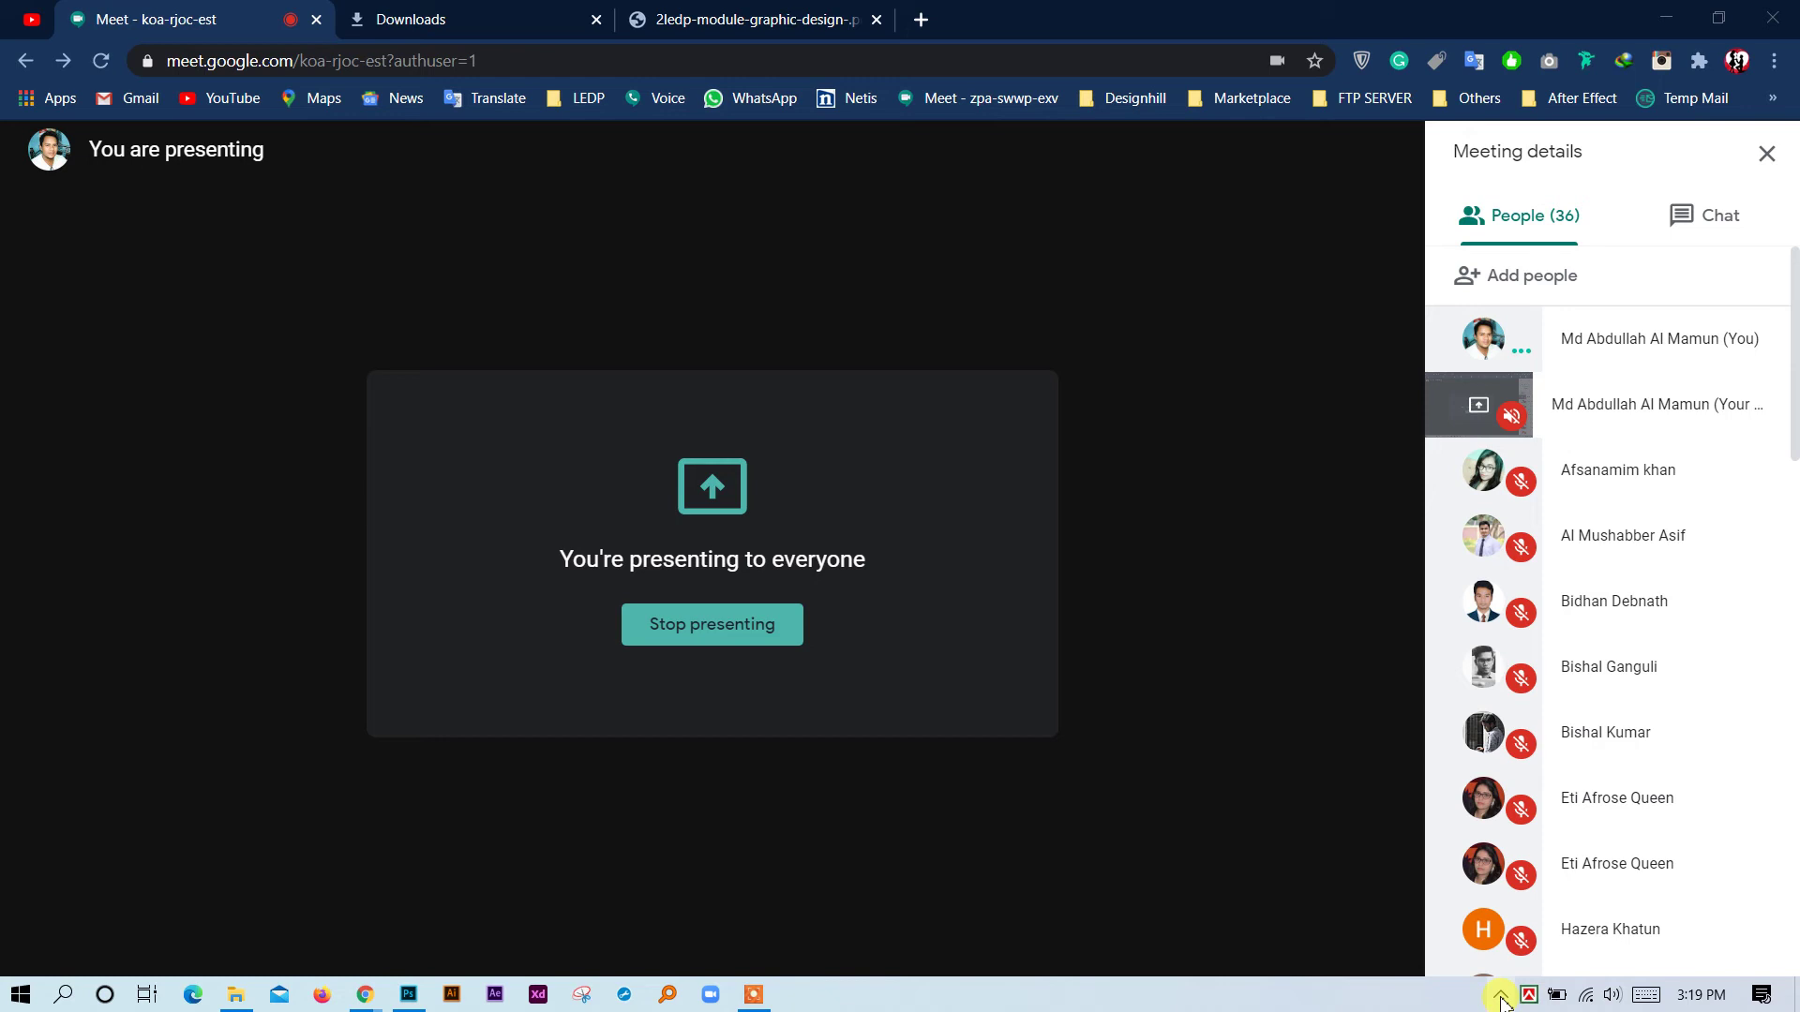
# Switch to the downloaded graphic design module PDF and examine its Learning Outcomes section enlarged.
pyautogui.hotkey('ctrl', 'Tab')
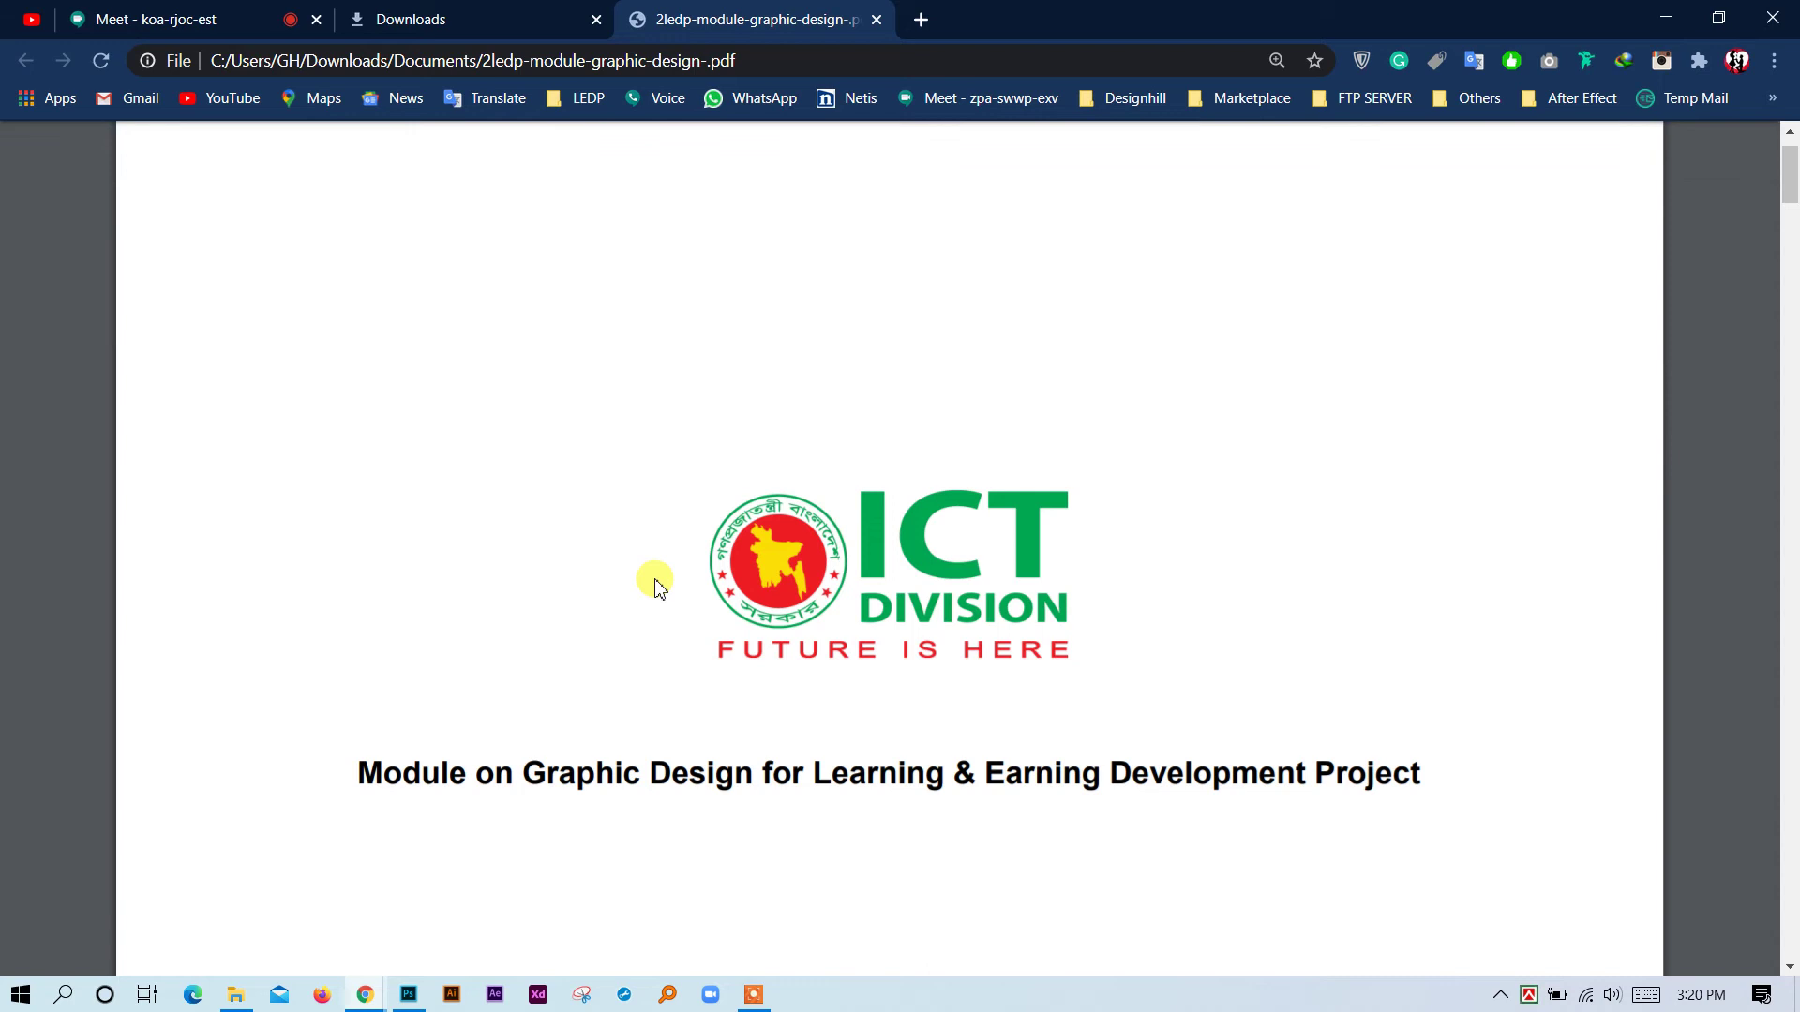
pyautogui.scroll(-1, 937, 609)
pyautogui.scroll(-10, 952, 683)
pyautogui.scroll(-2, 953, 682)
pyautogui.keyDown('ctrl'); pyautogui.scroll(5, 1030, 623); pyautogui.keyUp('ctrl')
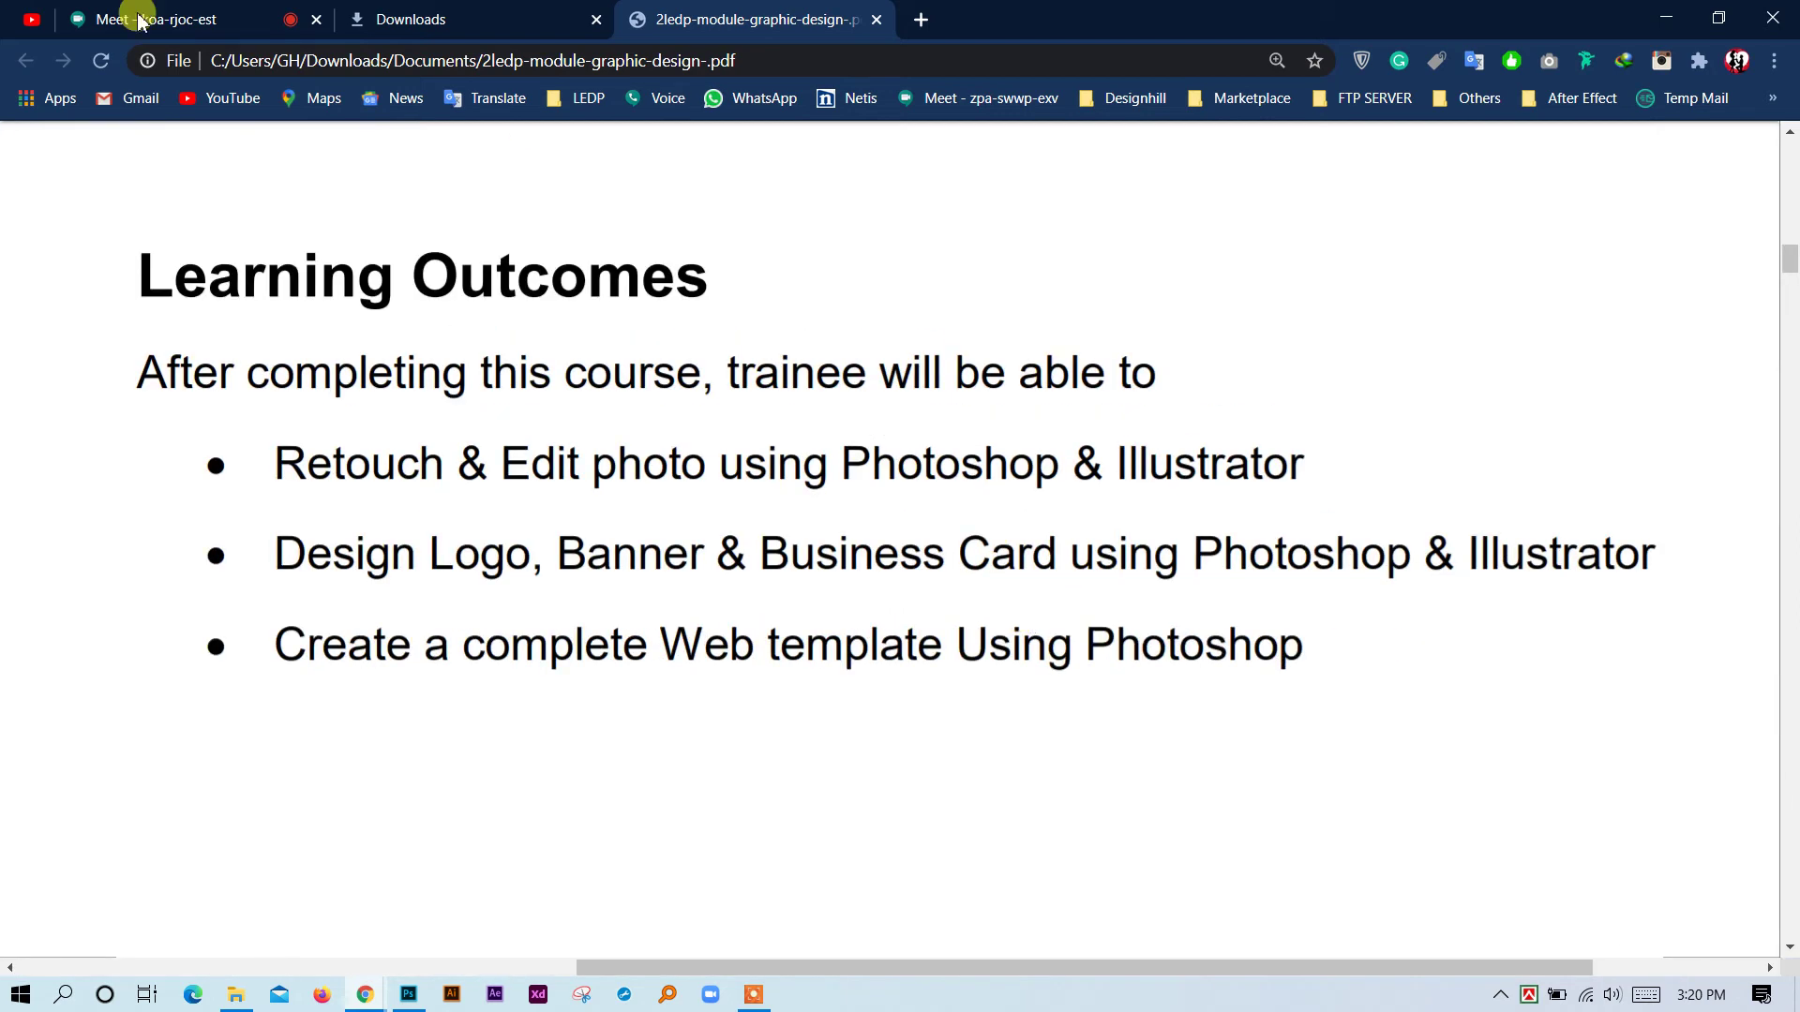
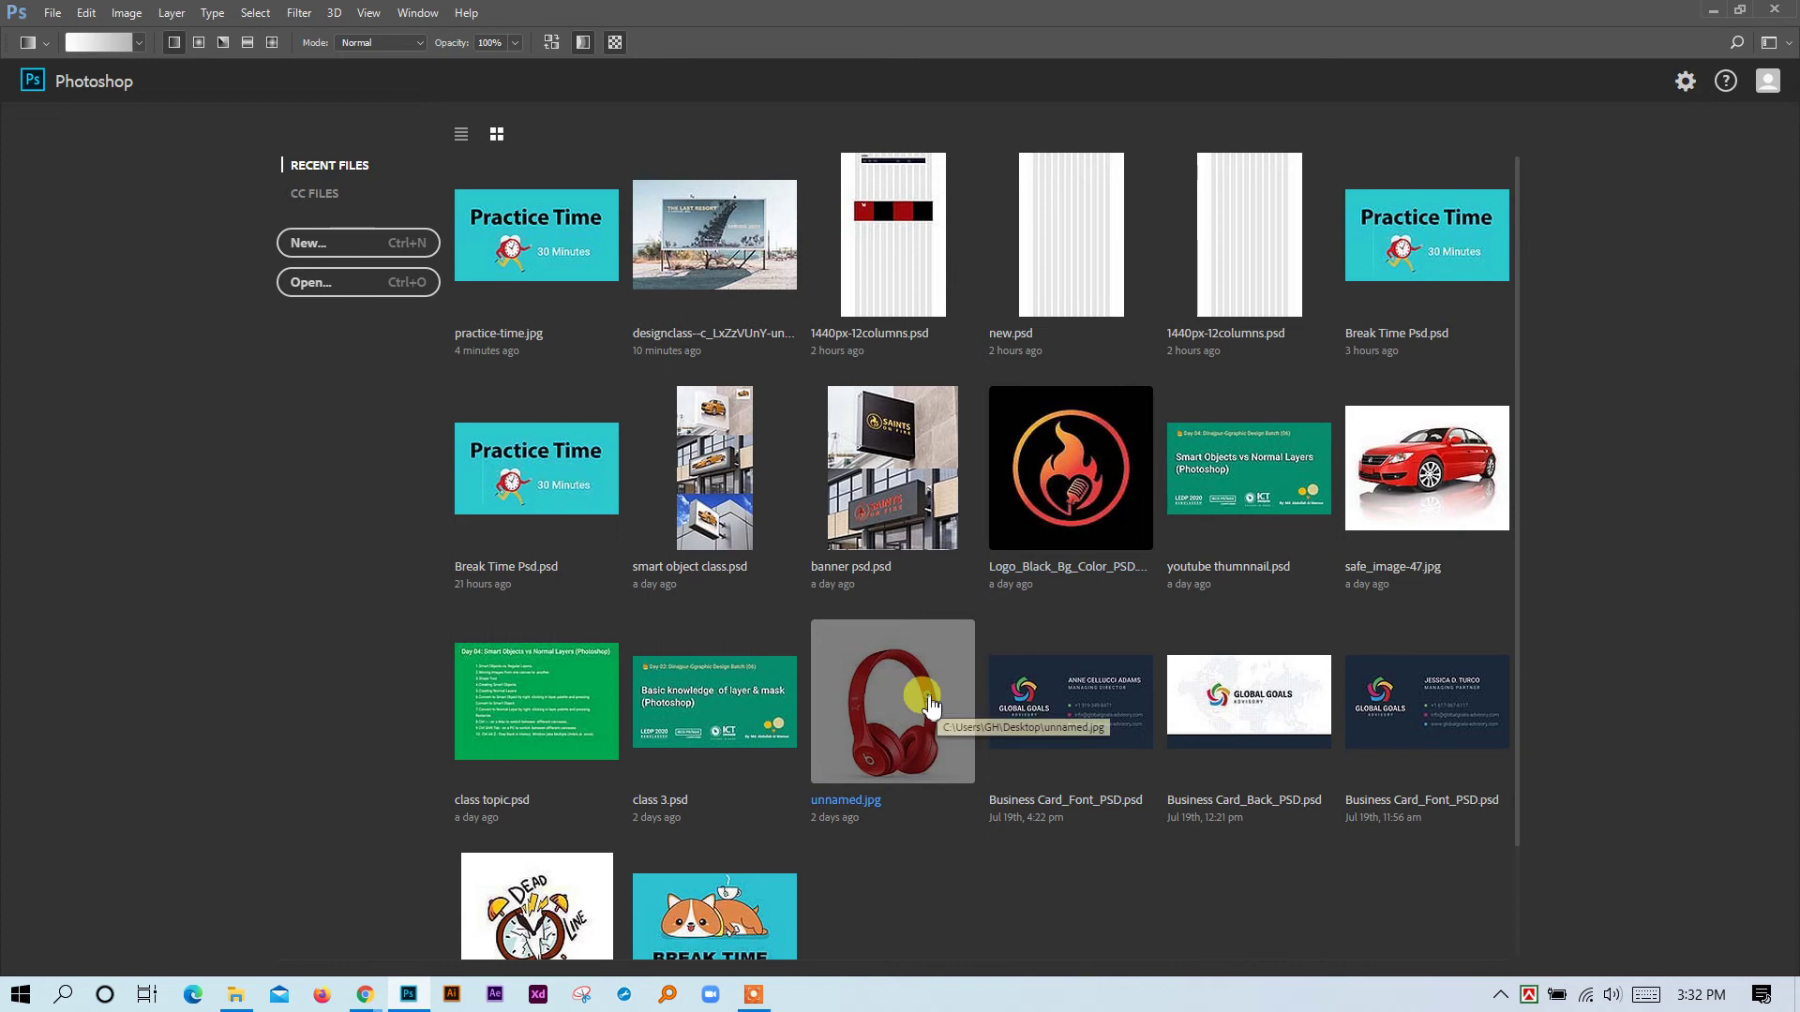
# Dismiss the missing-file alert in Photoshop and open the designclass--c_LxZzVUnY-unsplash.jpg billboard photo from the recent files.
pyautogui.click(1090, 587)
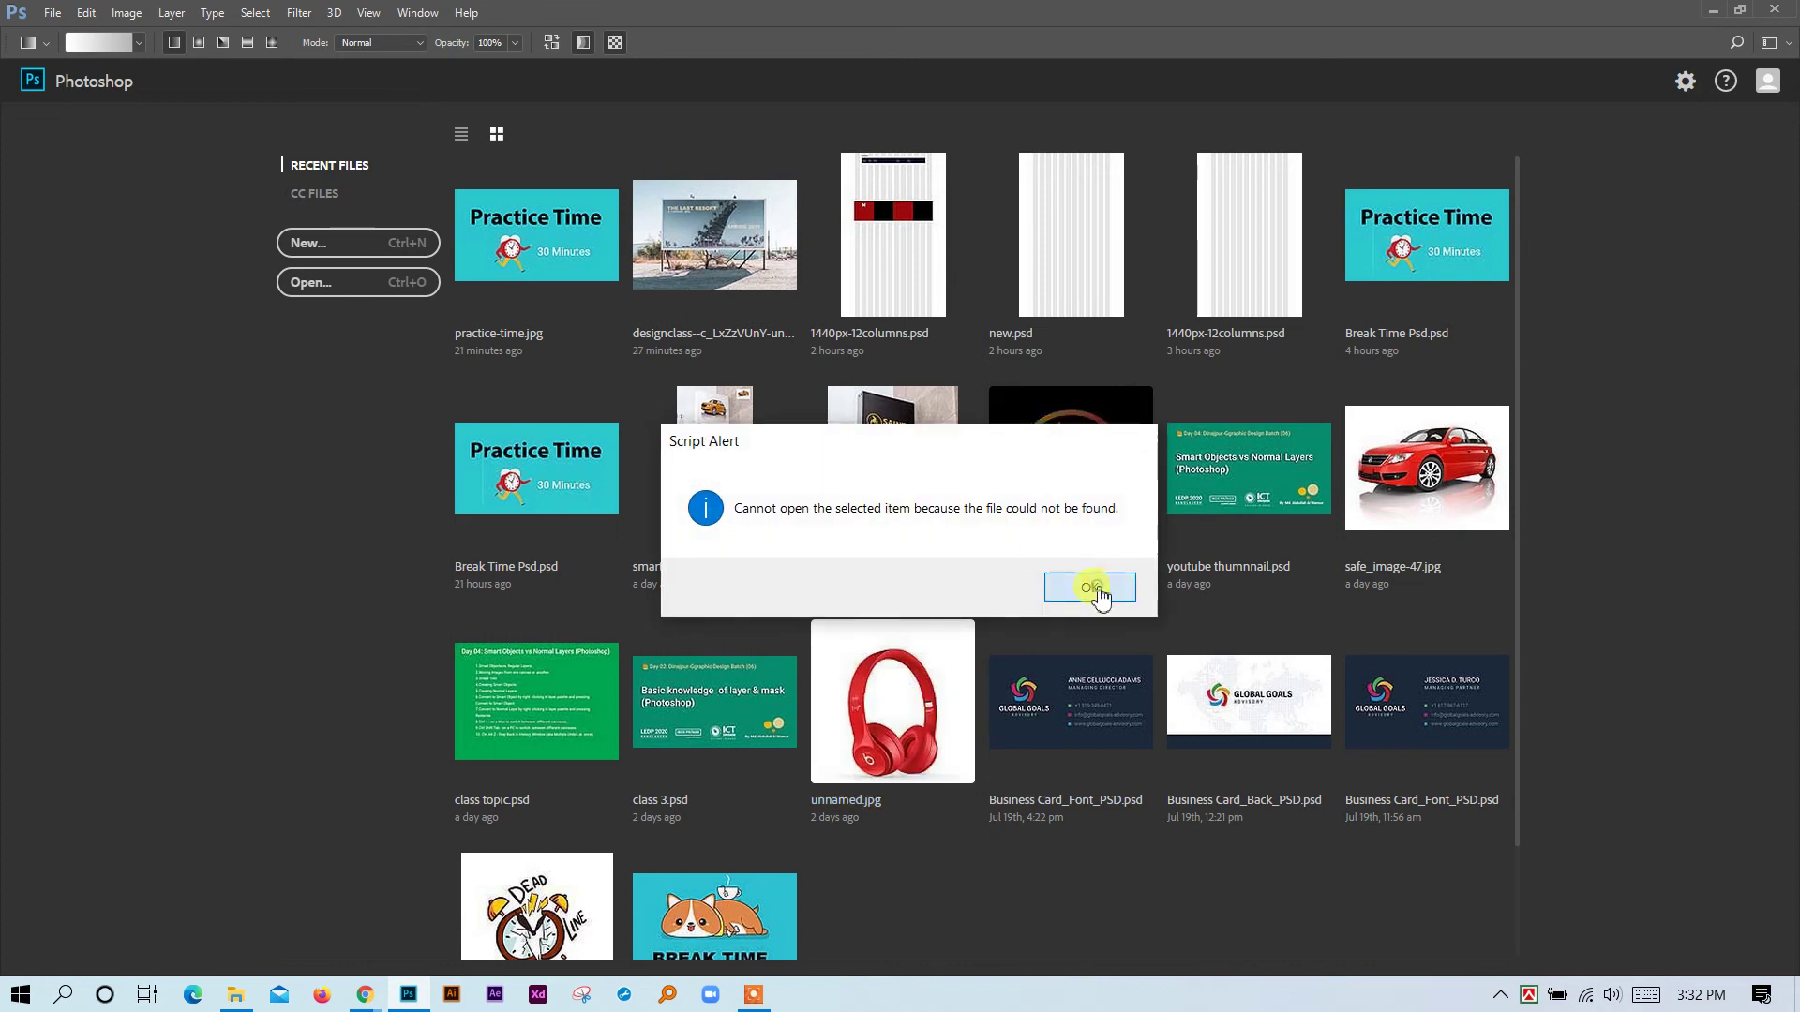
pyautogui.click(759, 244)
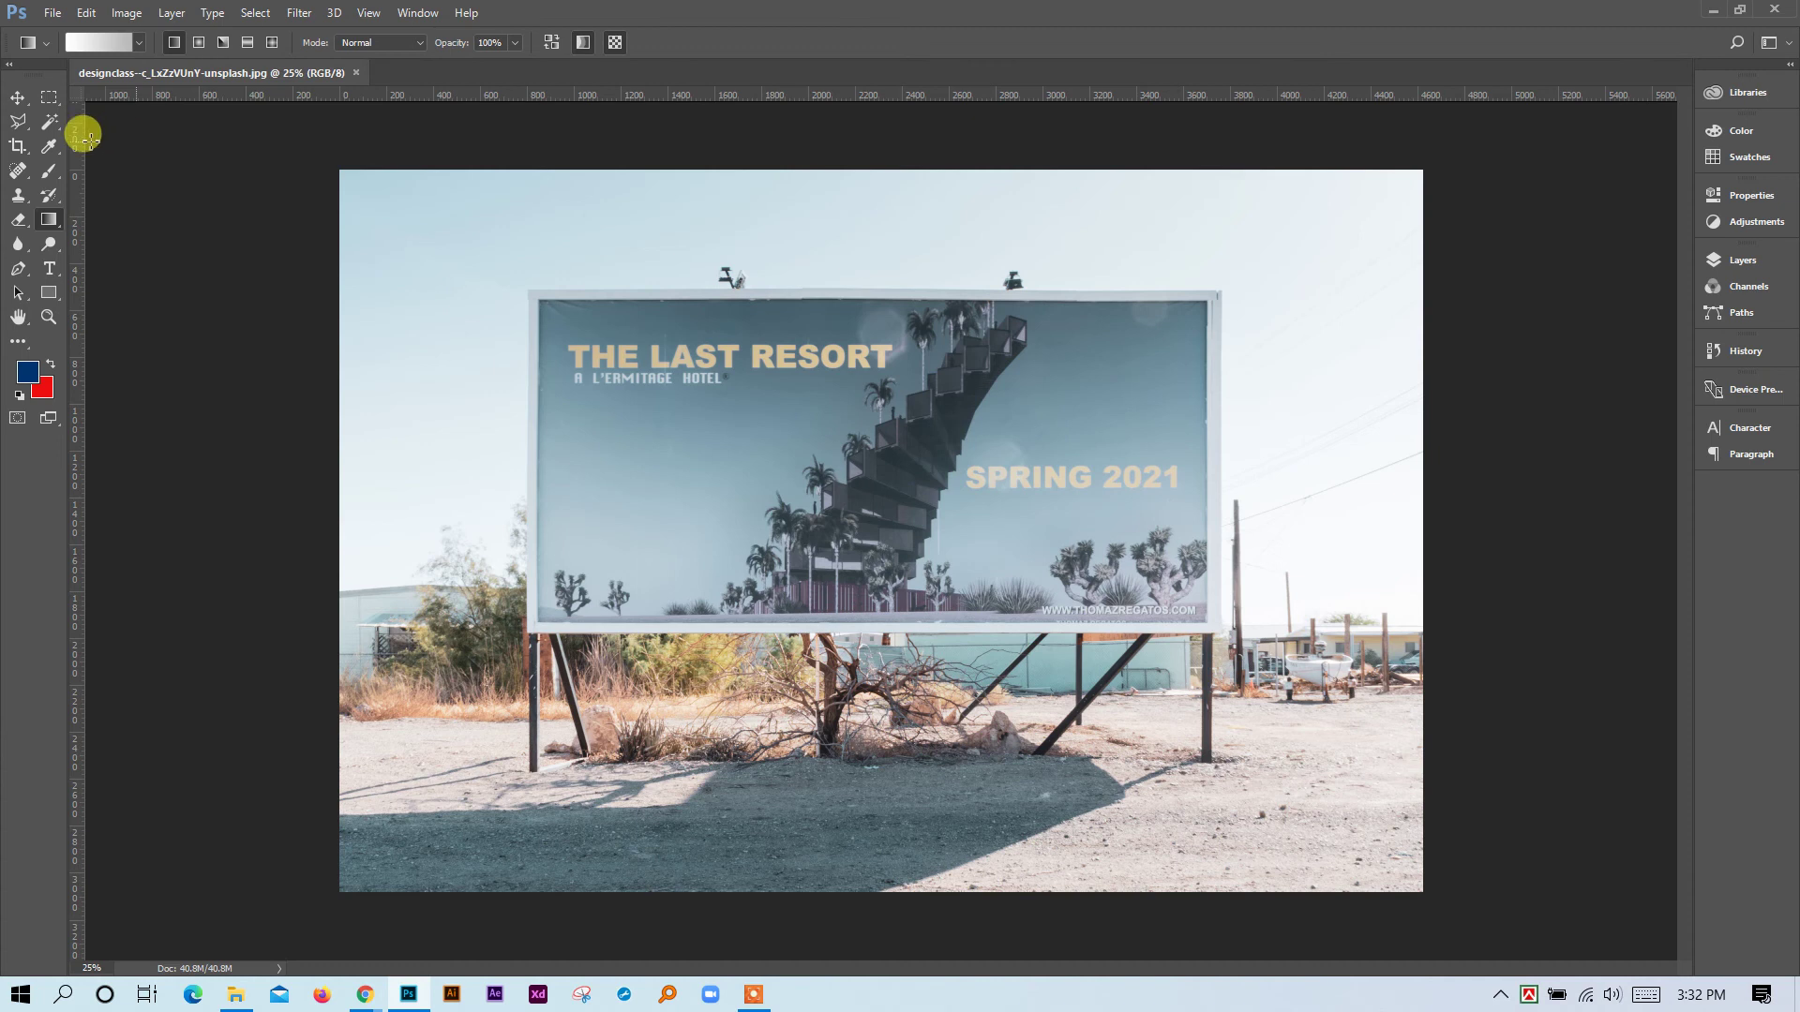
# Select the billboard's darker blue background tones with the Magic Wand, sampling within the THE LAST RESORT title.
pyautogui.click(52, 125)
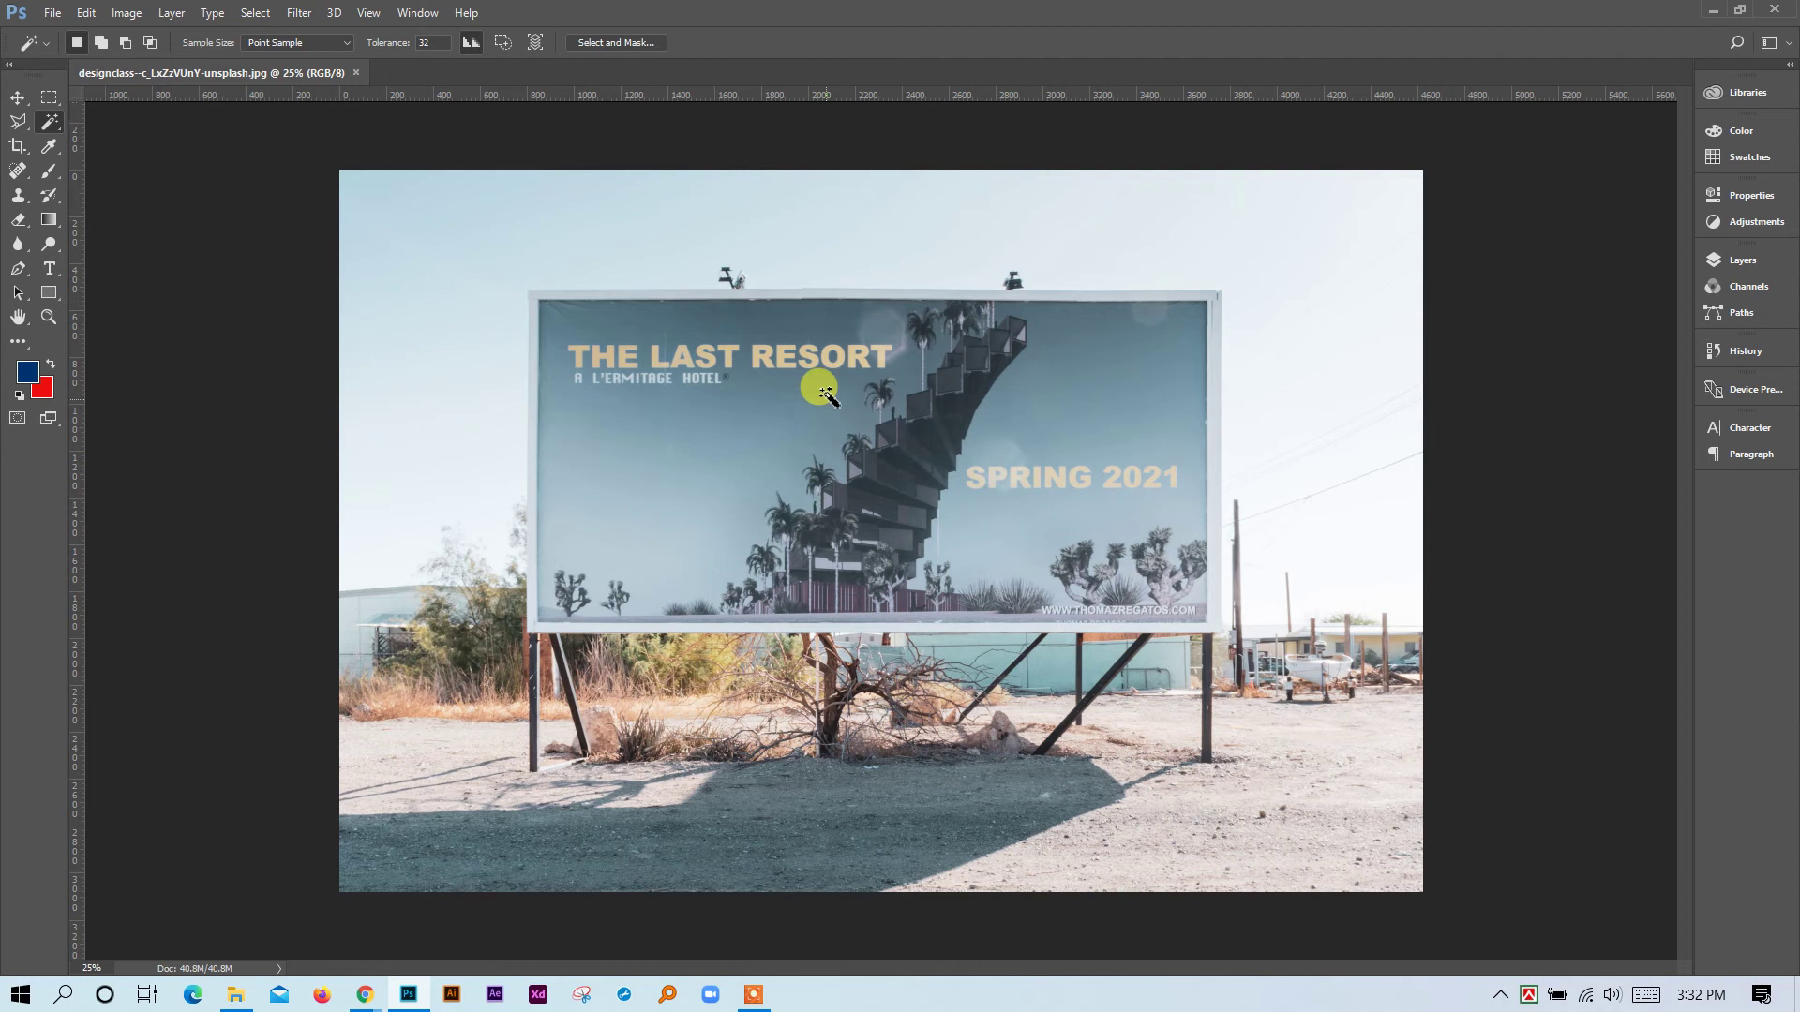
pyautogui.hotkey('ctrl', 'space')
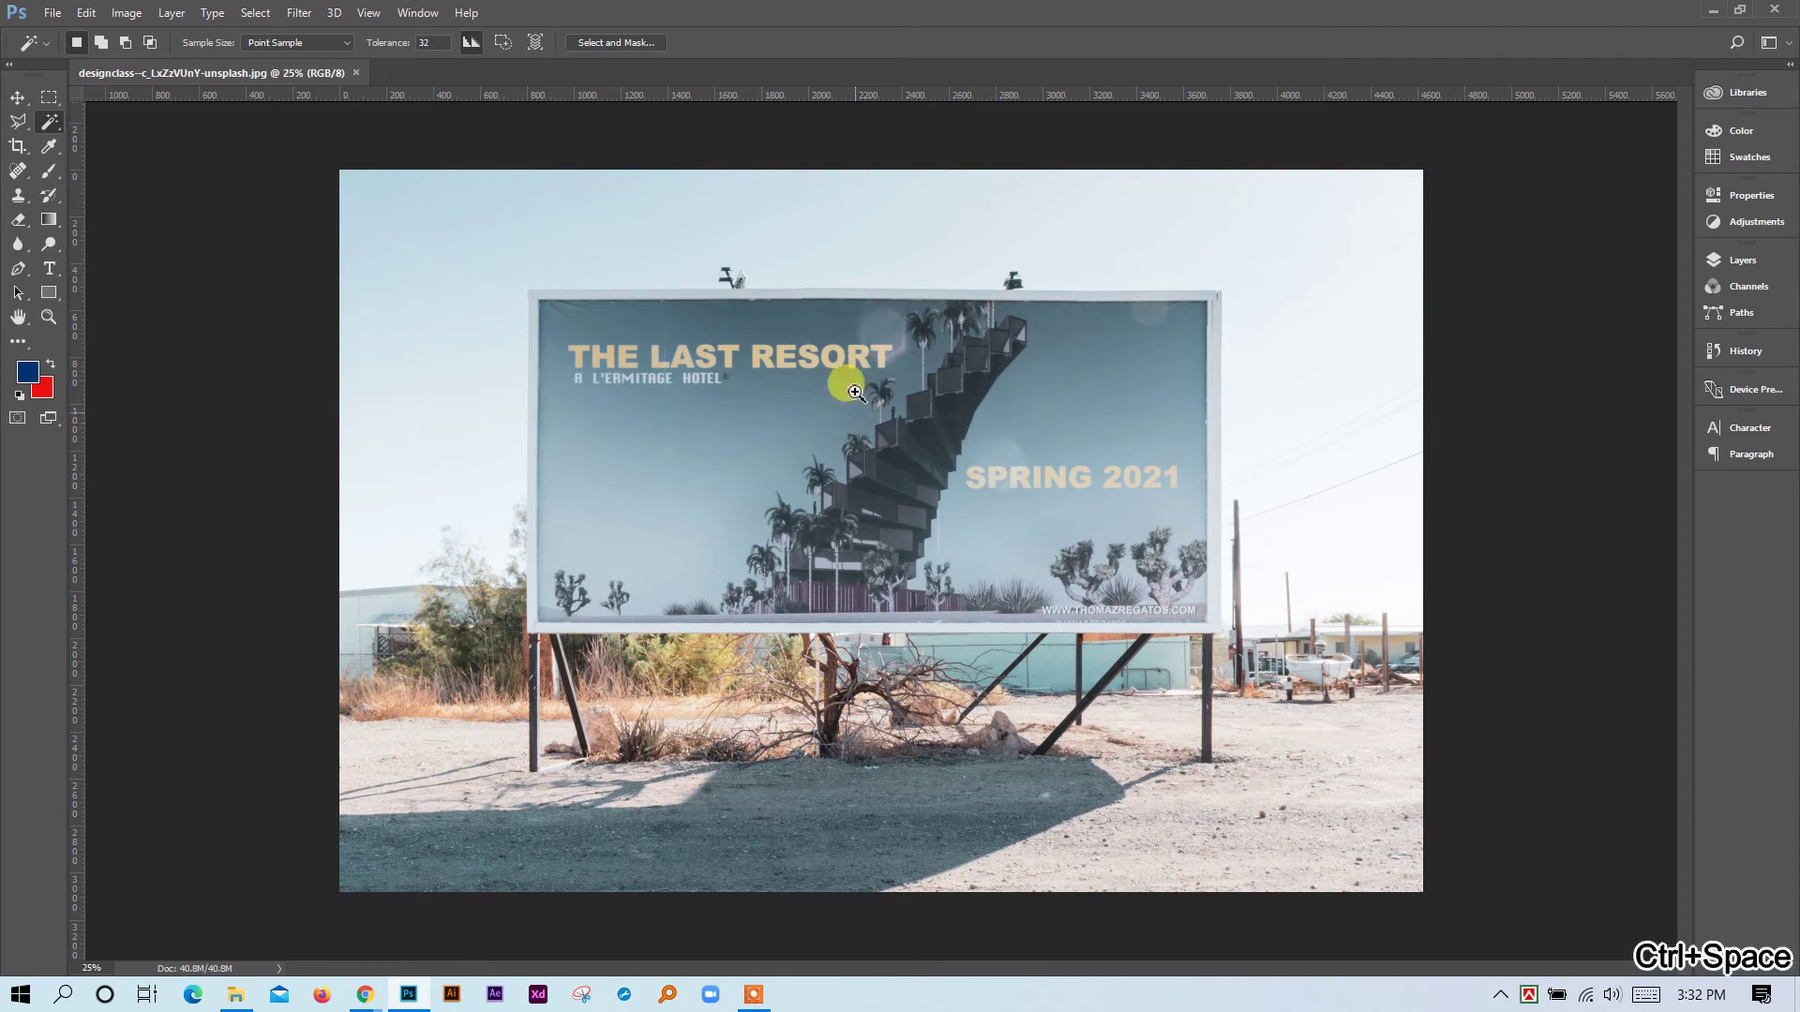
pyautogui.keyDown('ctrl'); pyautogui.click(834, 358); pyautogui.keyUp('ctrl')
pyautogui.keyDown('ctrl'); pyautogui.click(848, 362); pyautogui.keyUp('ctrl')
pyautogui.keyDown('ctrl'); pyautogui.click(848, 362); pyautogui.keyUp('ctrl')
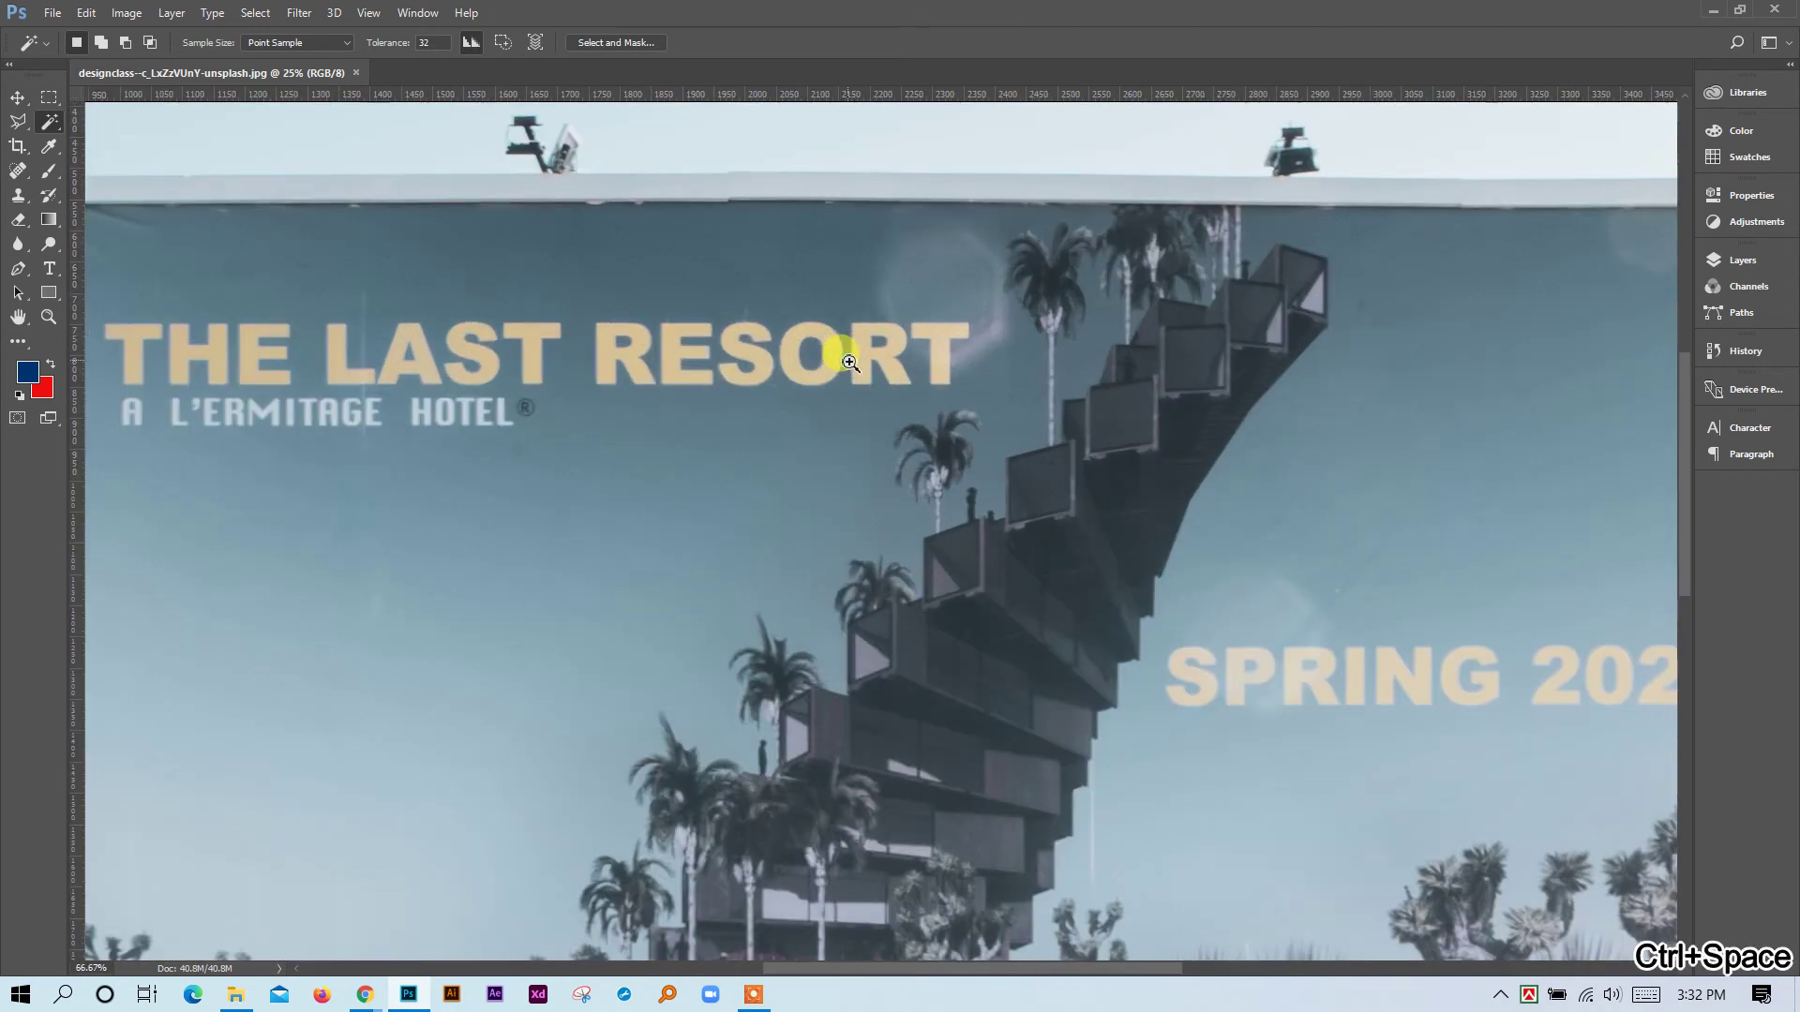
pyautogui.click(835, 354)
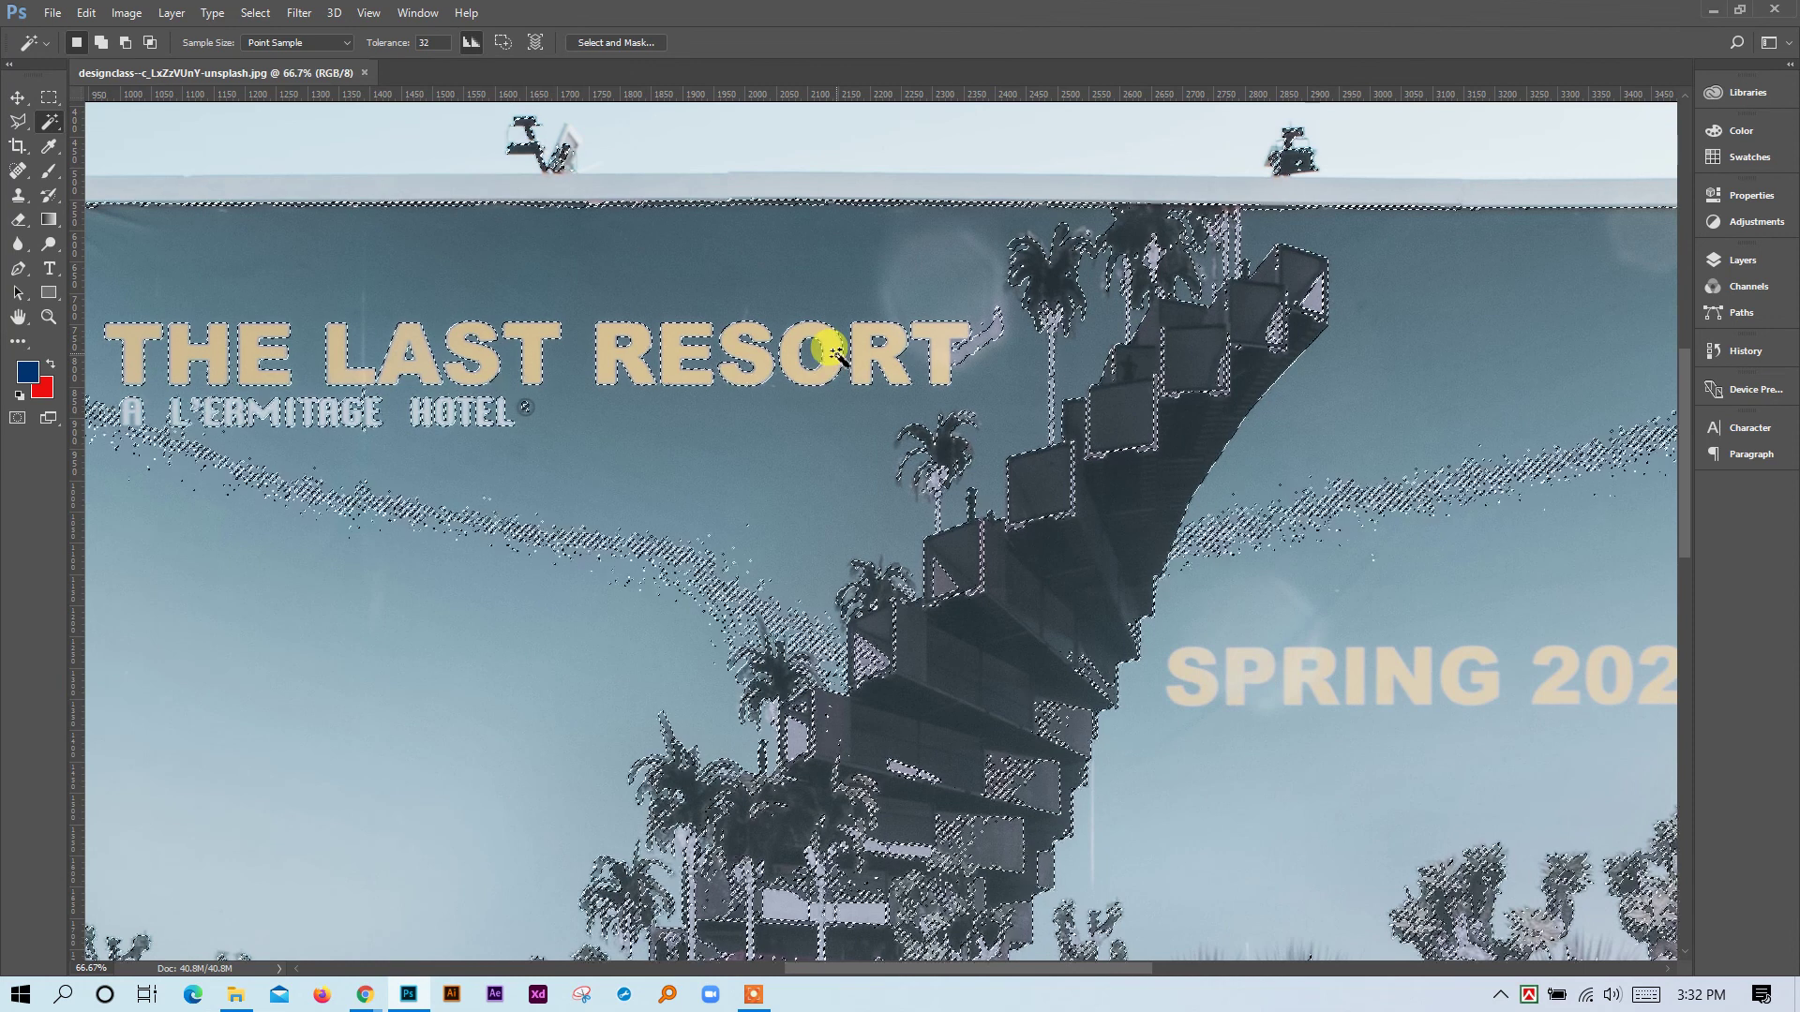
# Sample the yellow title lettering and the billboard's blue background with the Magic Wand, and clear the selection.
pyautogui.scroll(1, 819, 326)
pyautogui.scroll(3, 818, 326)
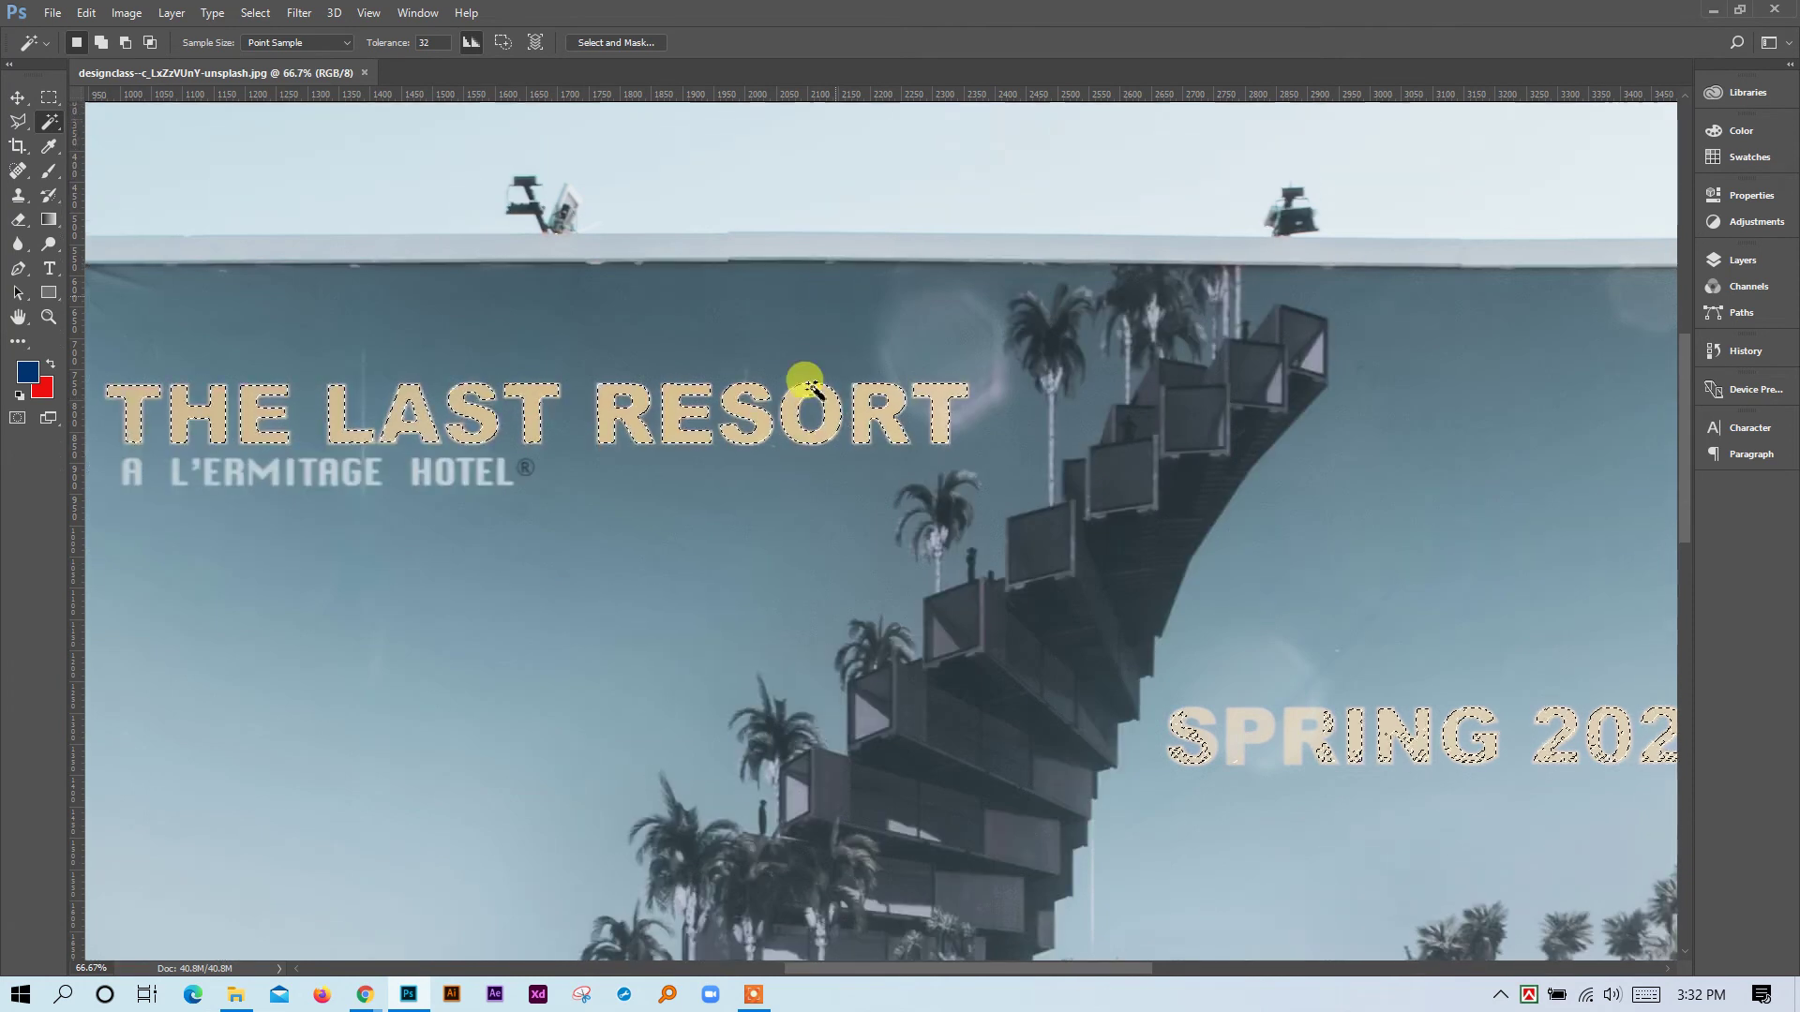
pyautogui.hscroll(-3, 575, 466)
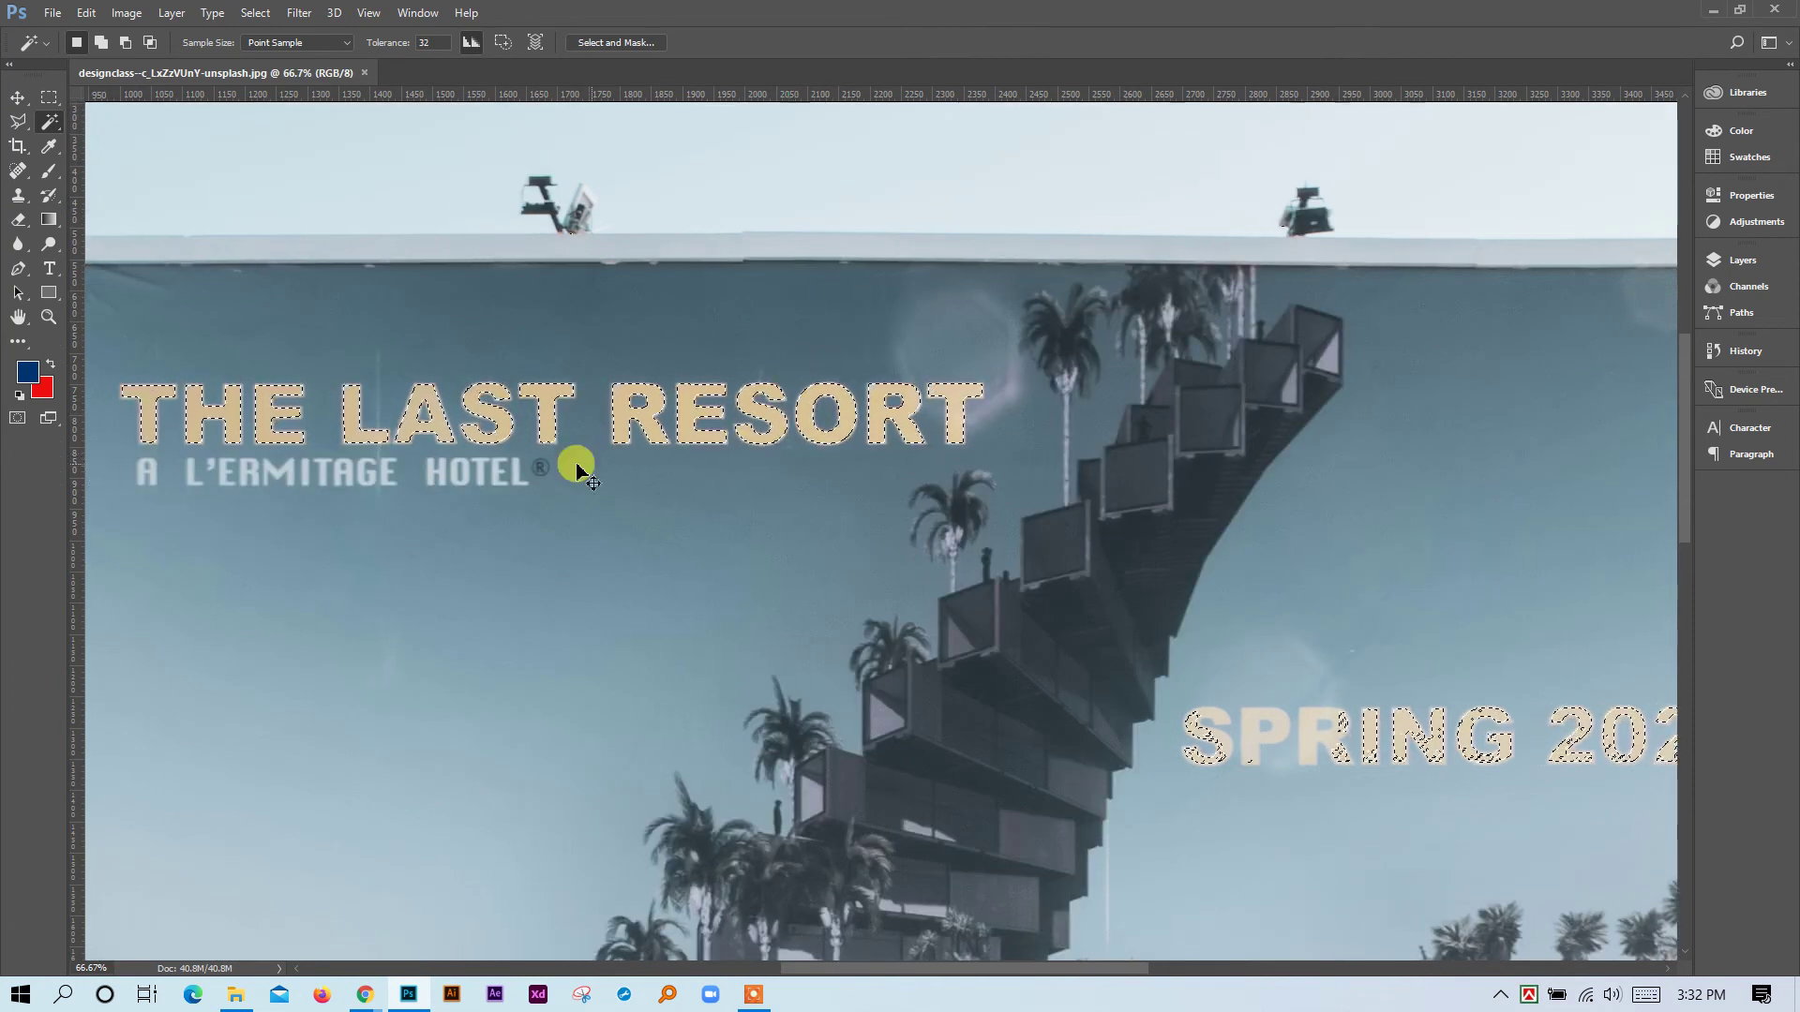
pyautogui.hscroll(5, 1541, 811)
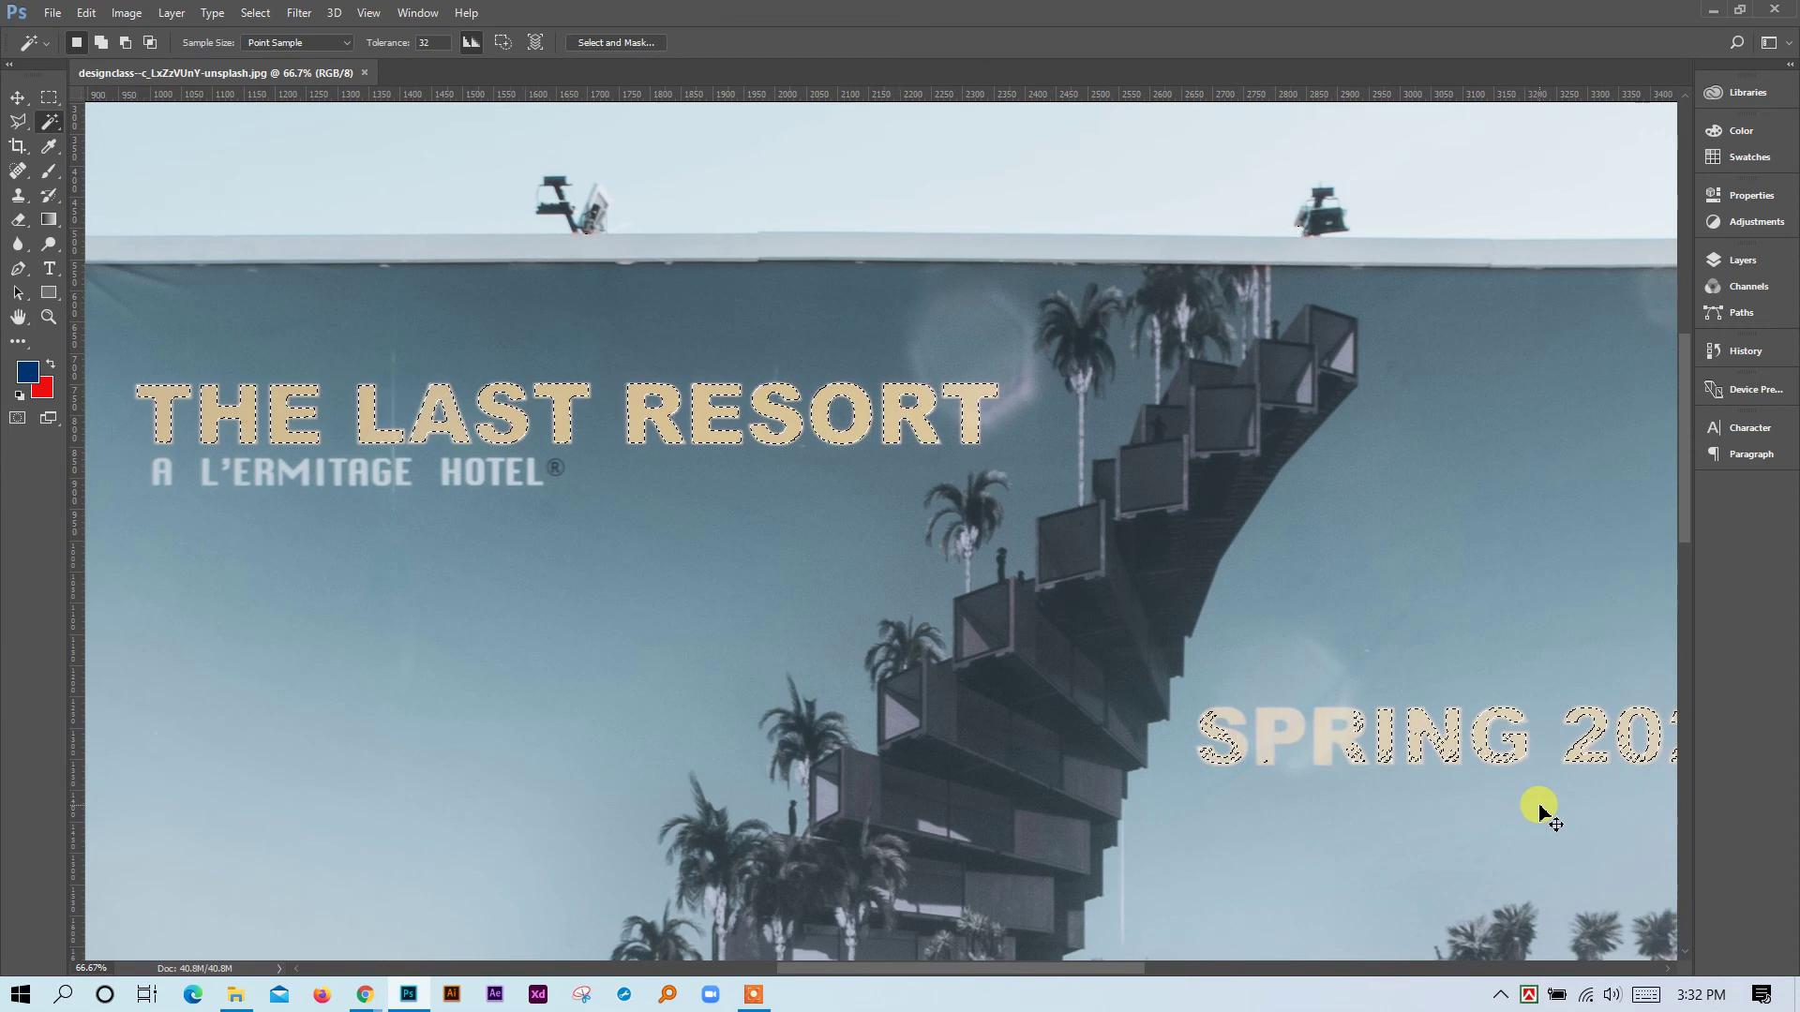
pyautogui.hotkey('ctrl', '0')
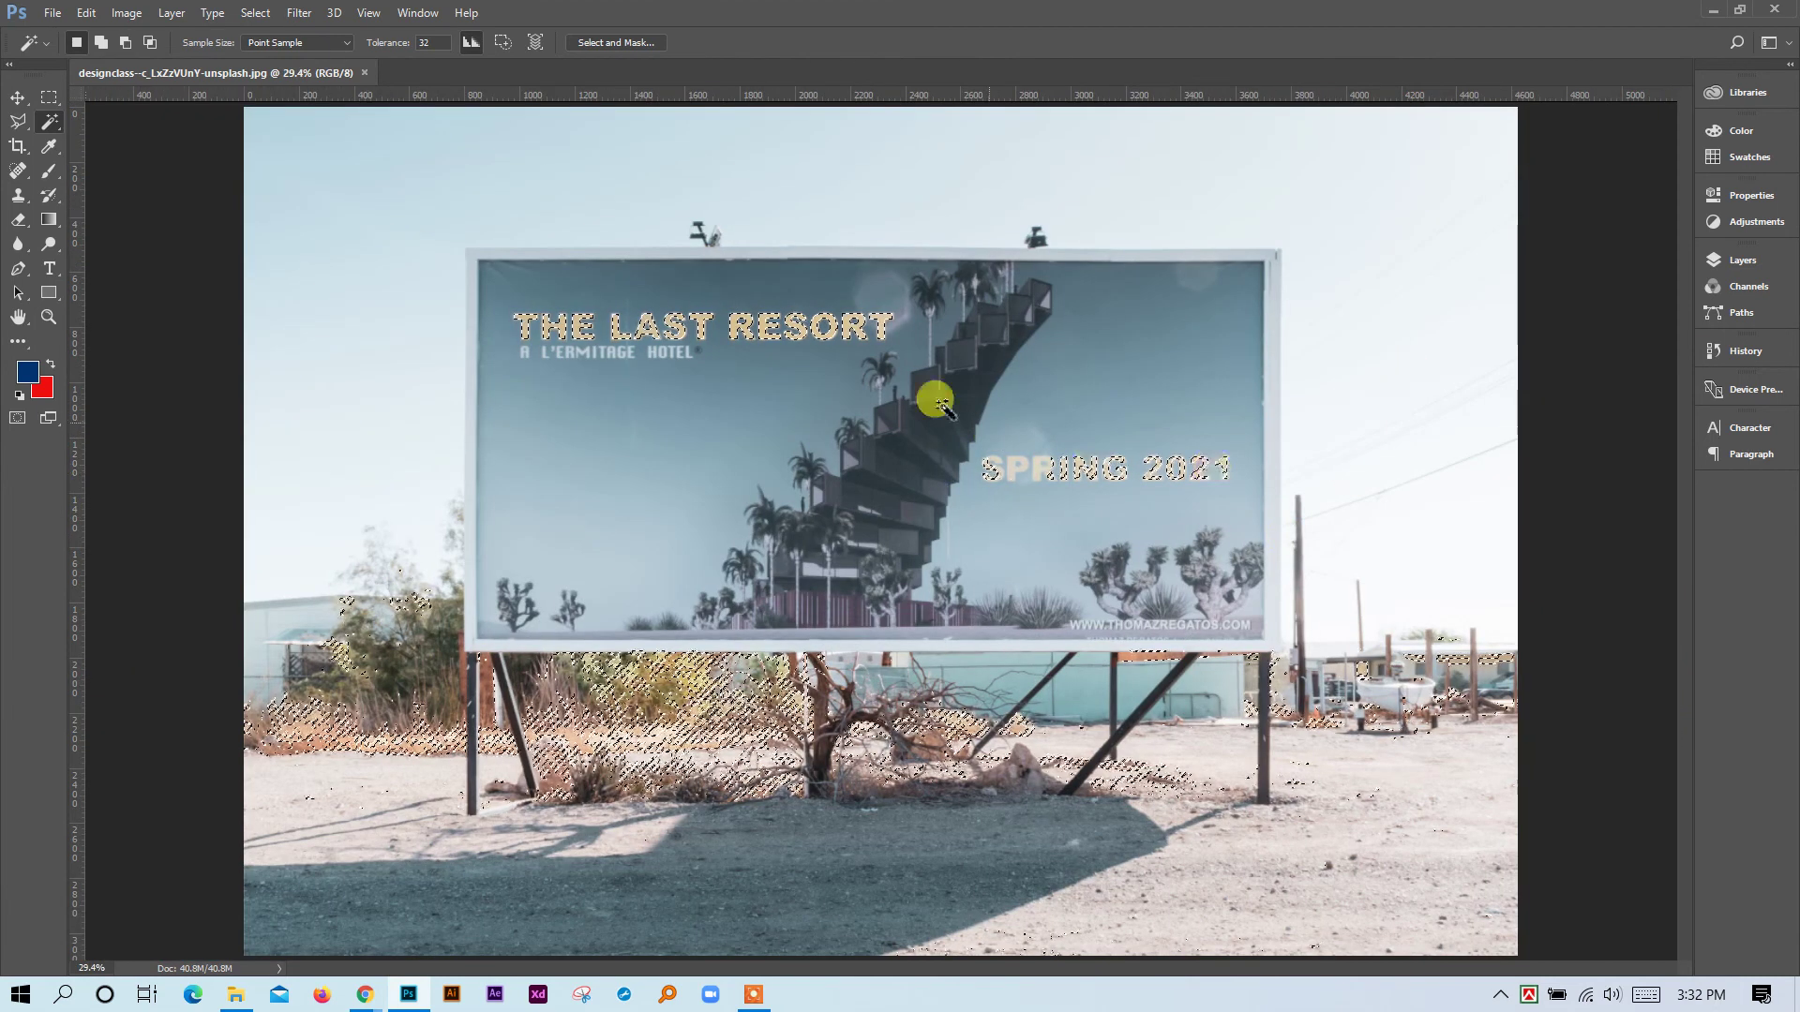
pyautogui.click(718, 393)
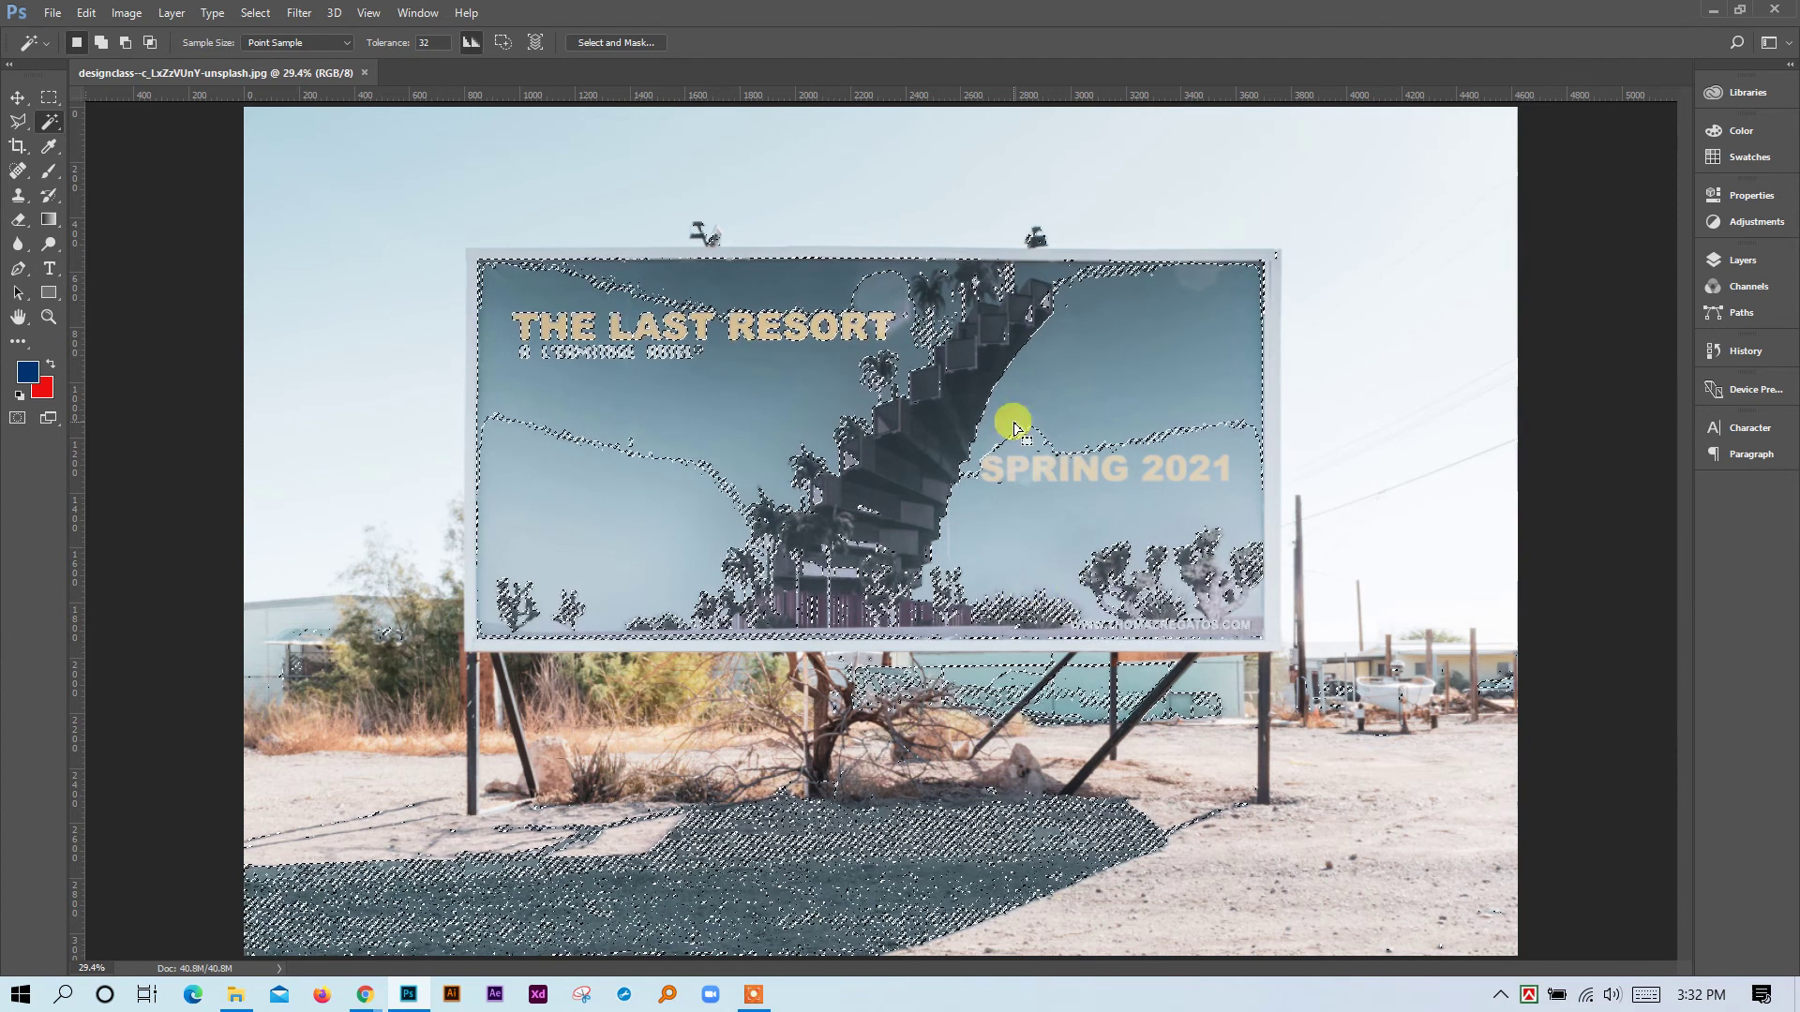
pyautogui.hotkey('ctrl', 'd')
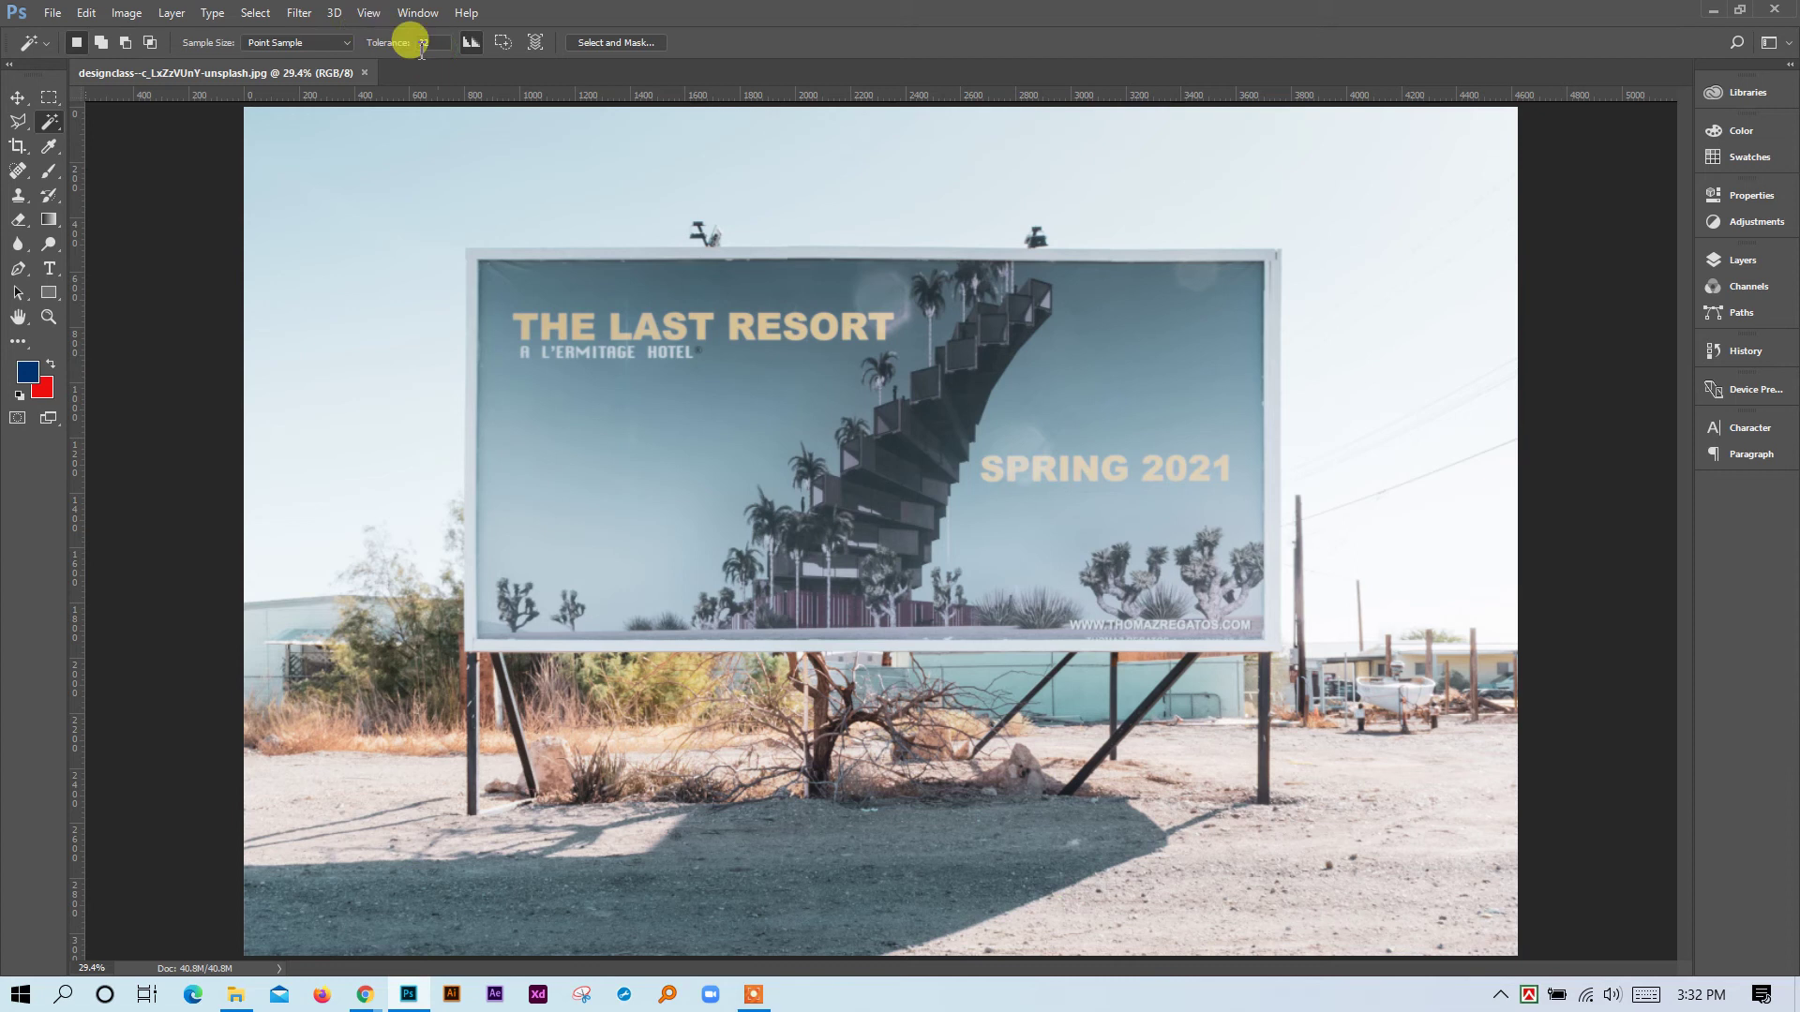
# Sample the billboard's blue background and the yellow title lettering with the Magic Wand at tolerance 18, and clear the selection.
pyautogui.doubleClick(431, 42)
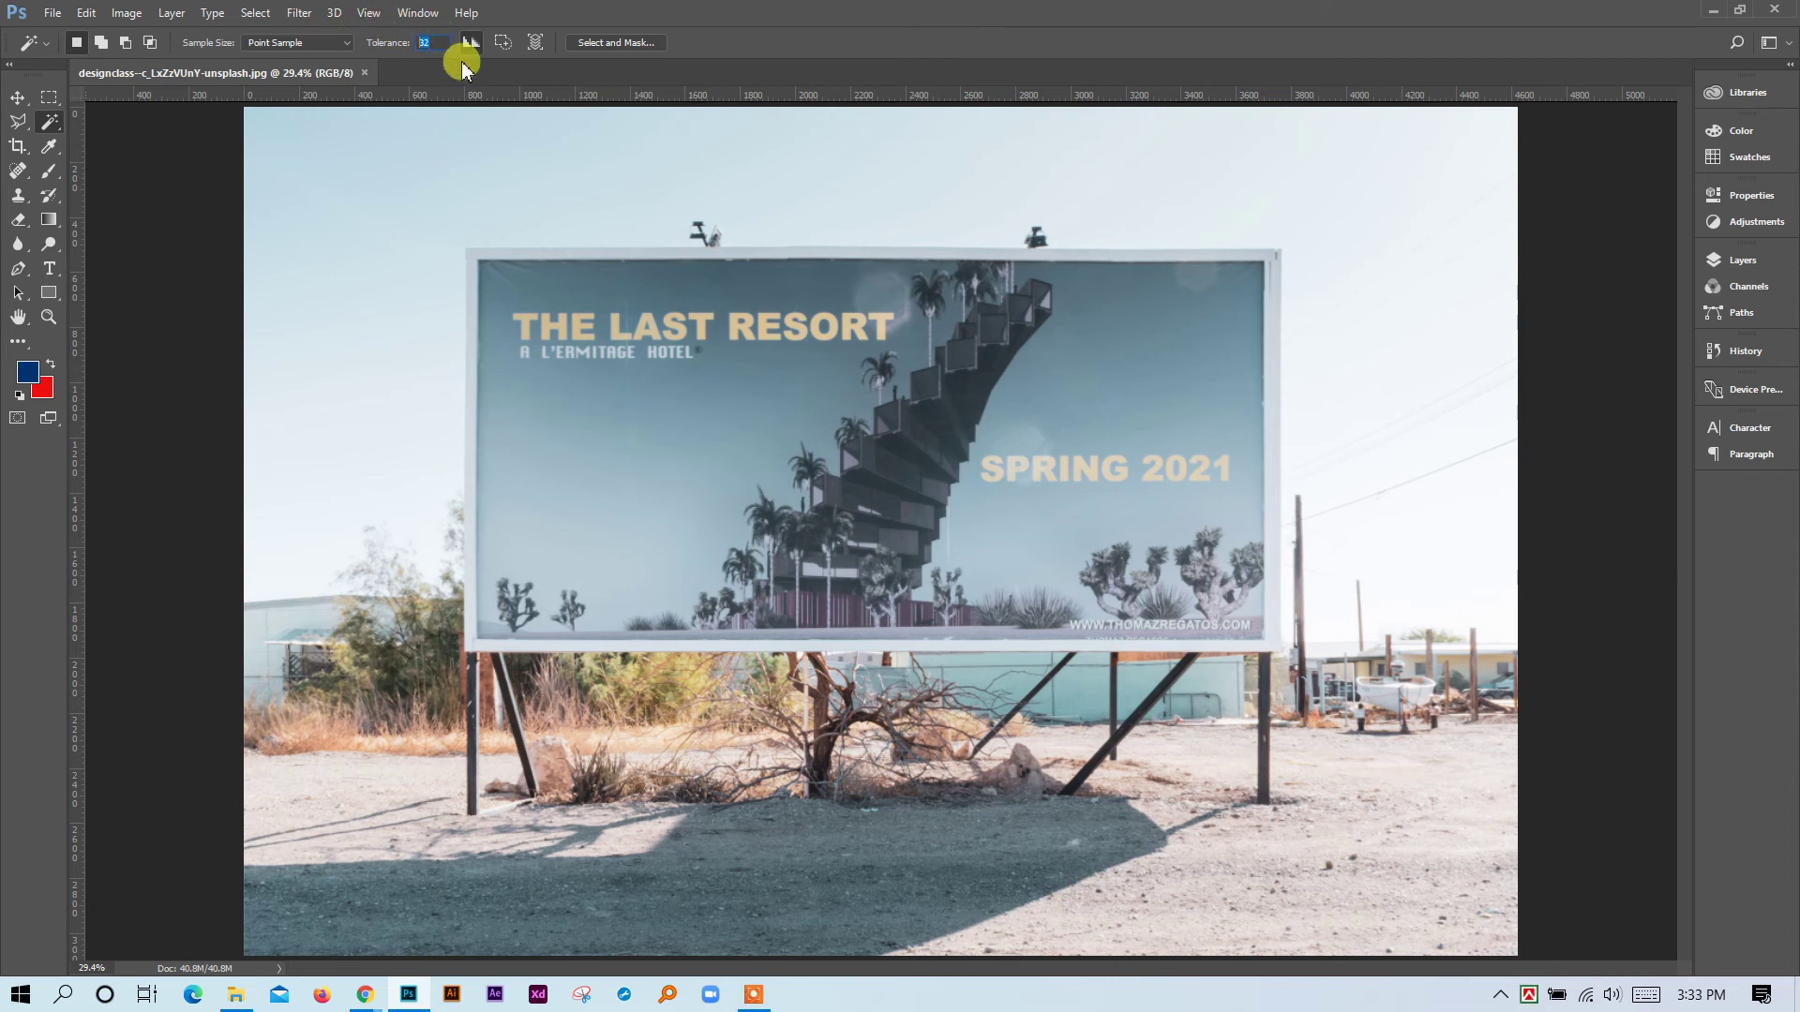
pyautogui.write('18')
pyautogui.hotkey('ctrl', 'space')
pyautogui.moveTo(860, 334); pyautogui.dragTo(867, 333)
pyautogui.click(867, 333)
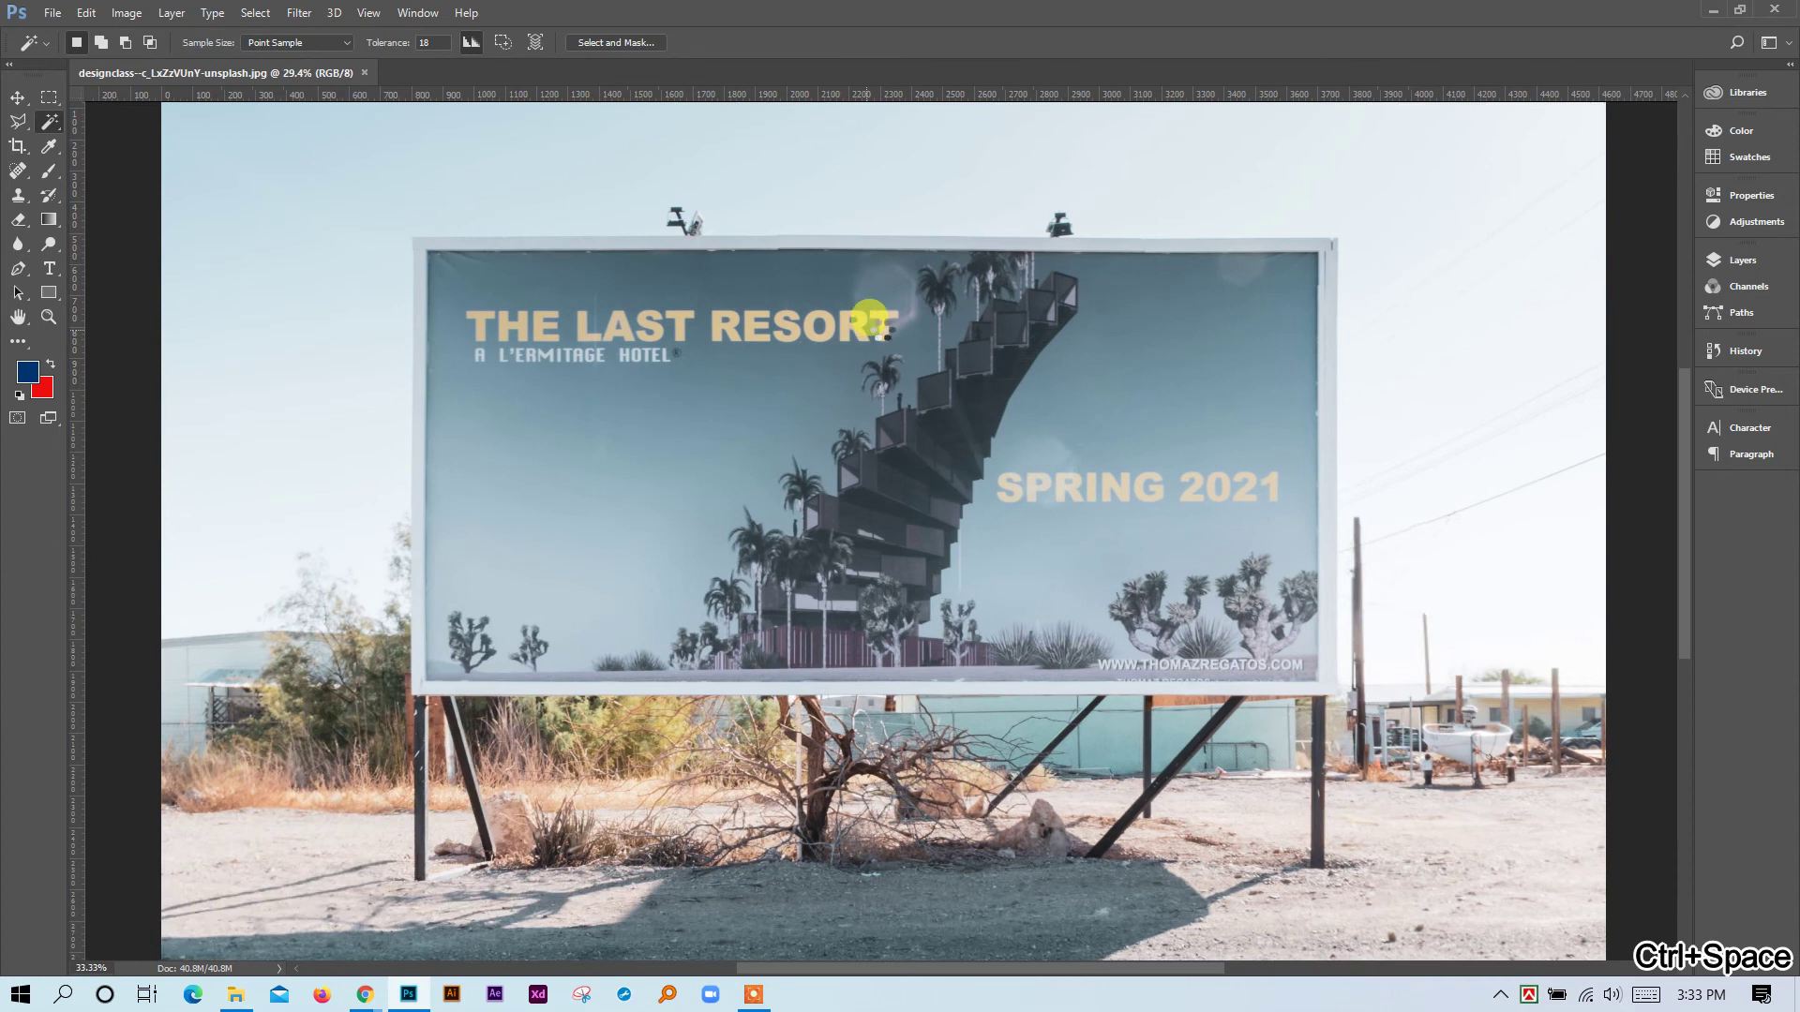
pyautogui.click(886, 322)
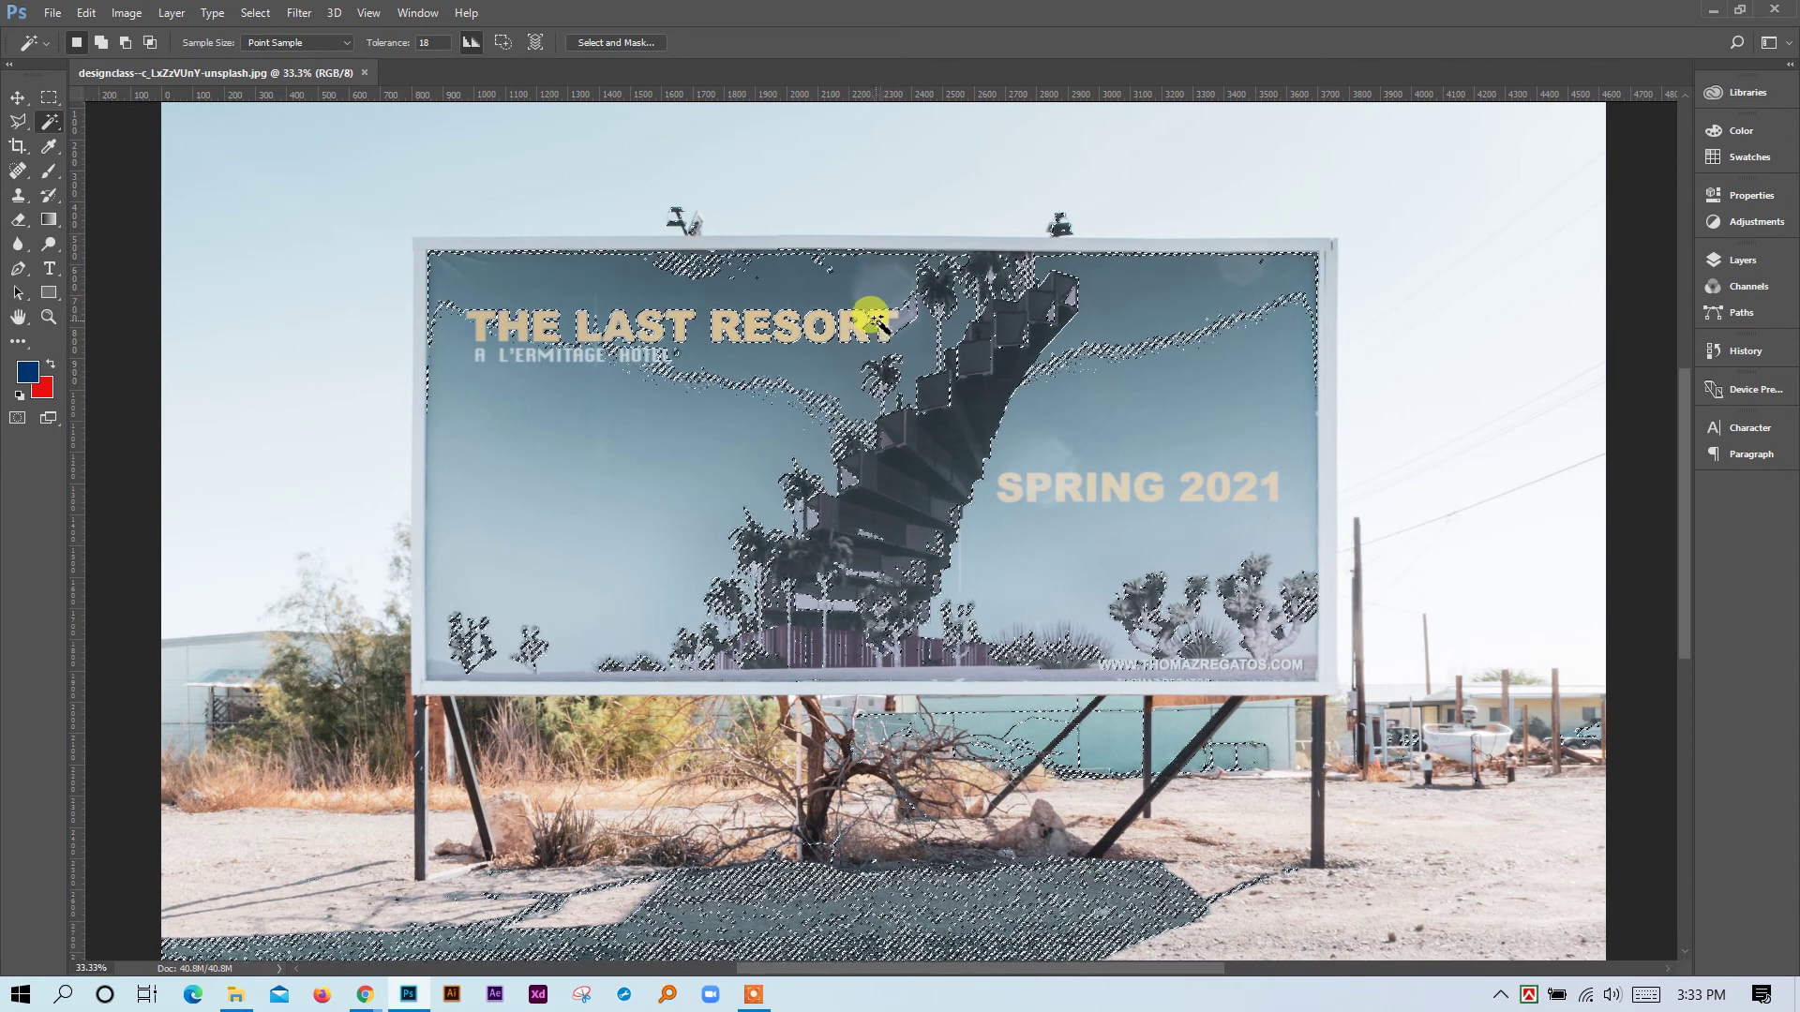
pyautogui.click(871, 310)
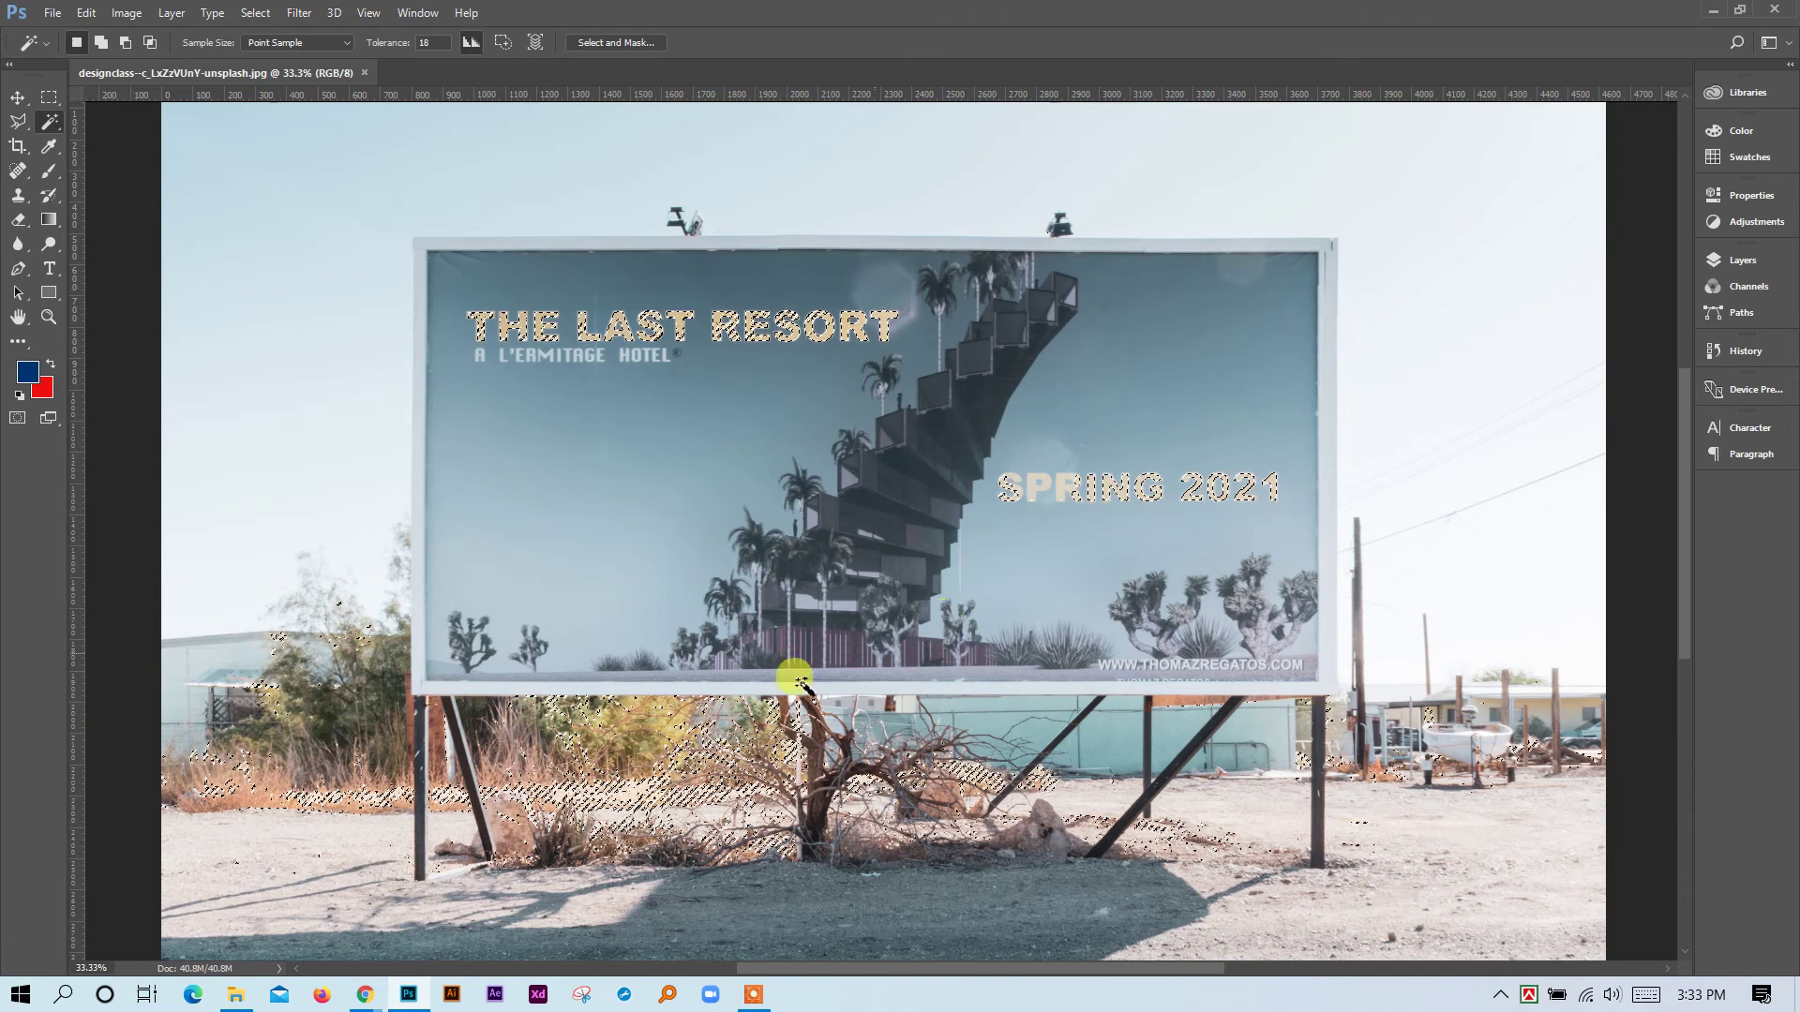
pyautogui.hotkey('ctrl', 'd')
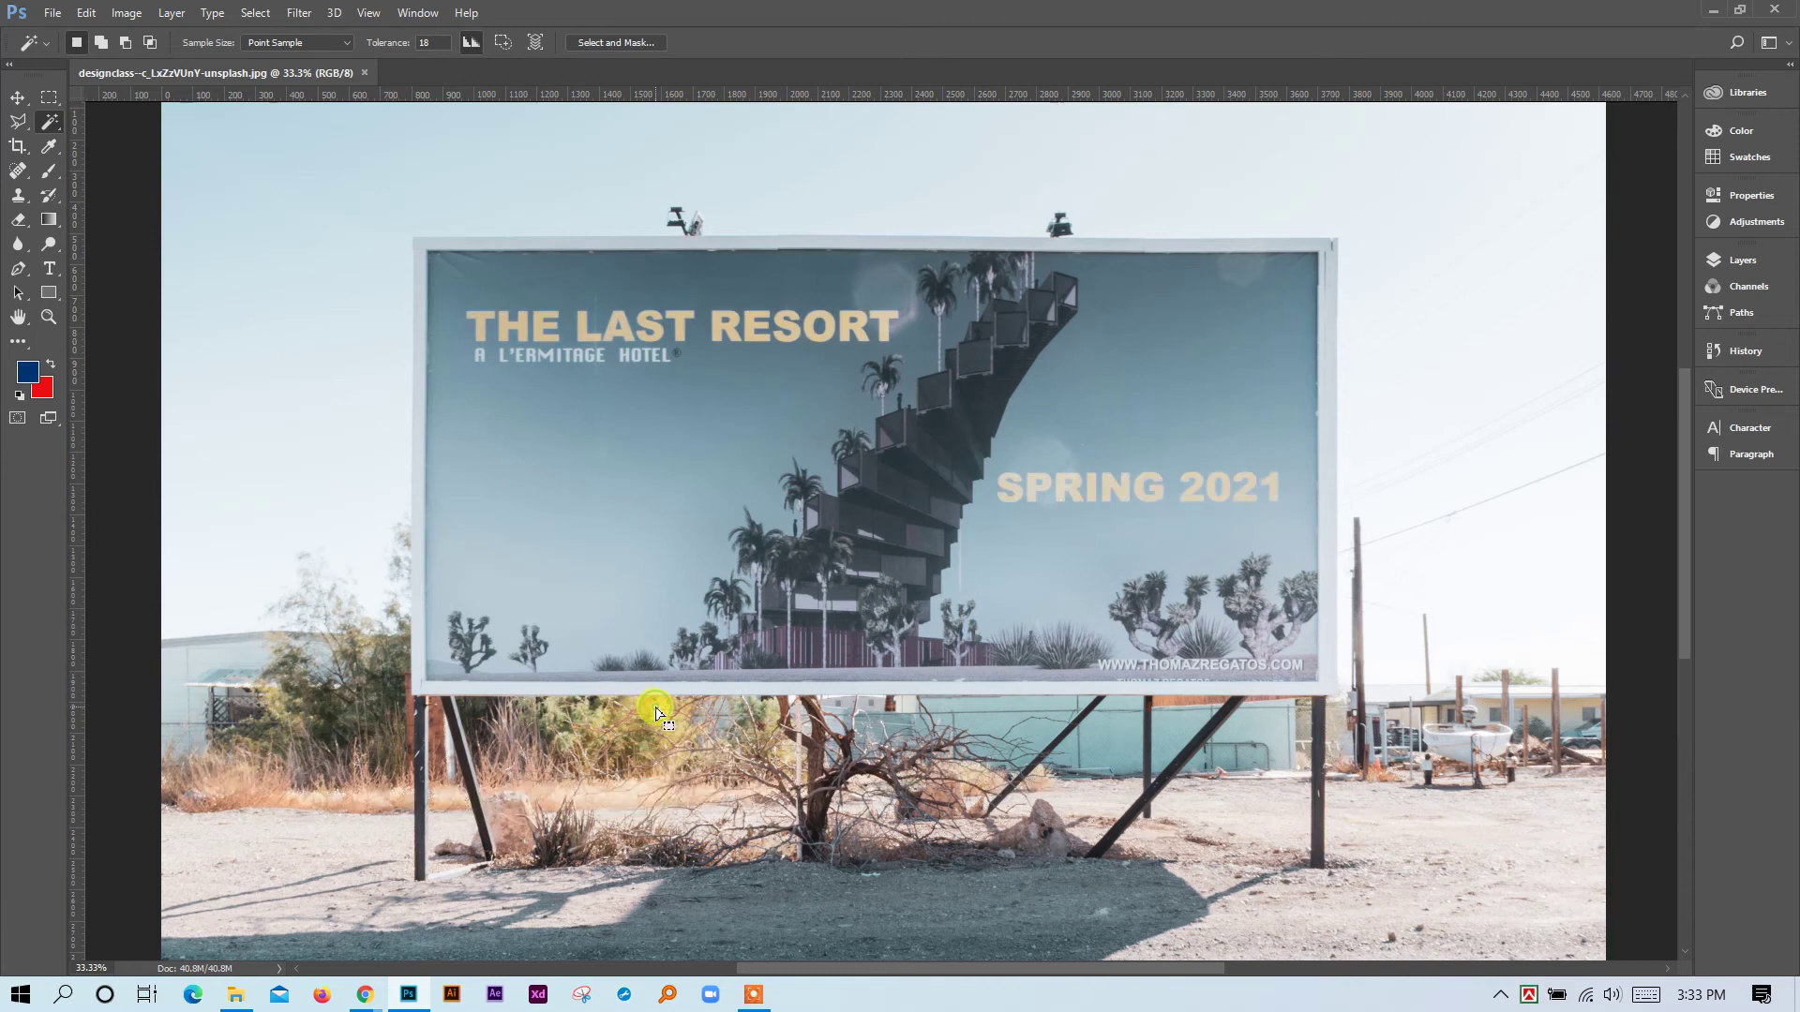
# Sample the green foliage below the billboard, and with Contiguous turned on select only the letter R near the end of RESORT.
pyautogui.click(656, 712)
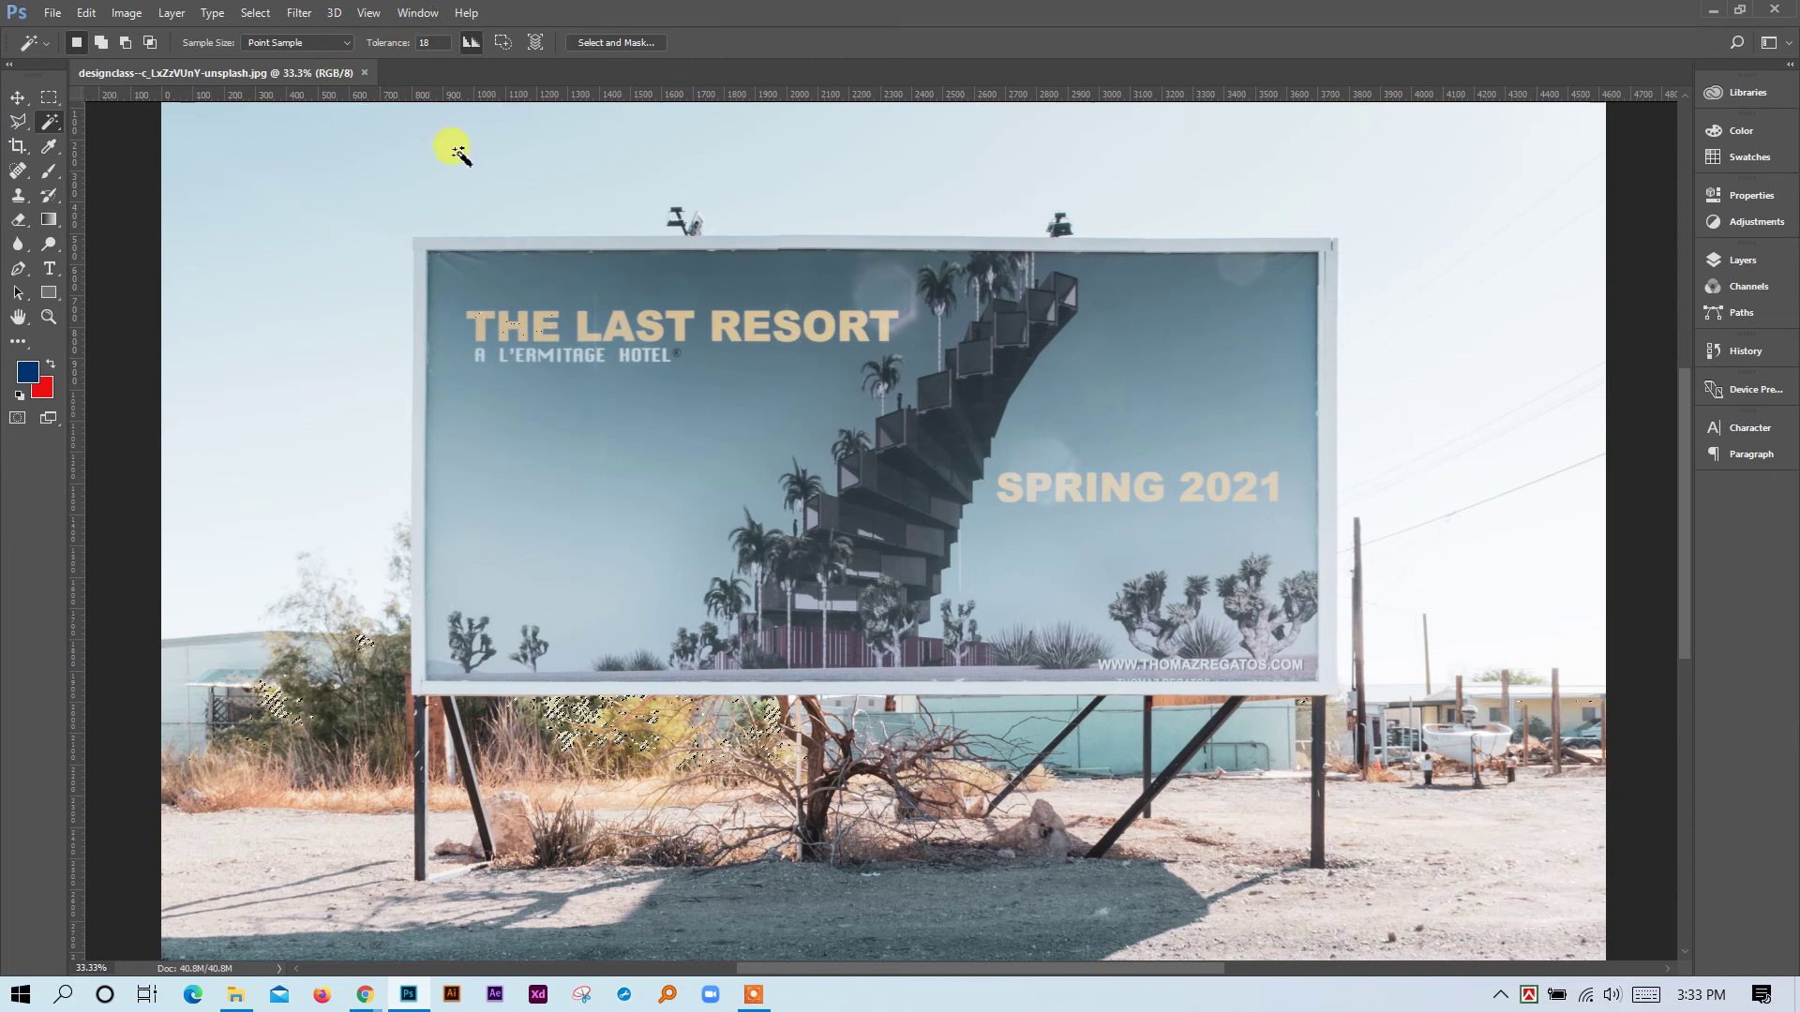
pyautogui.click(427, 42)
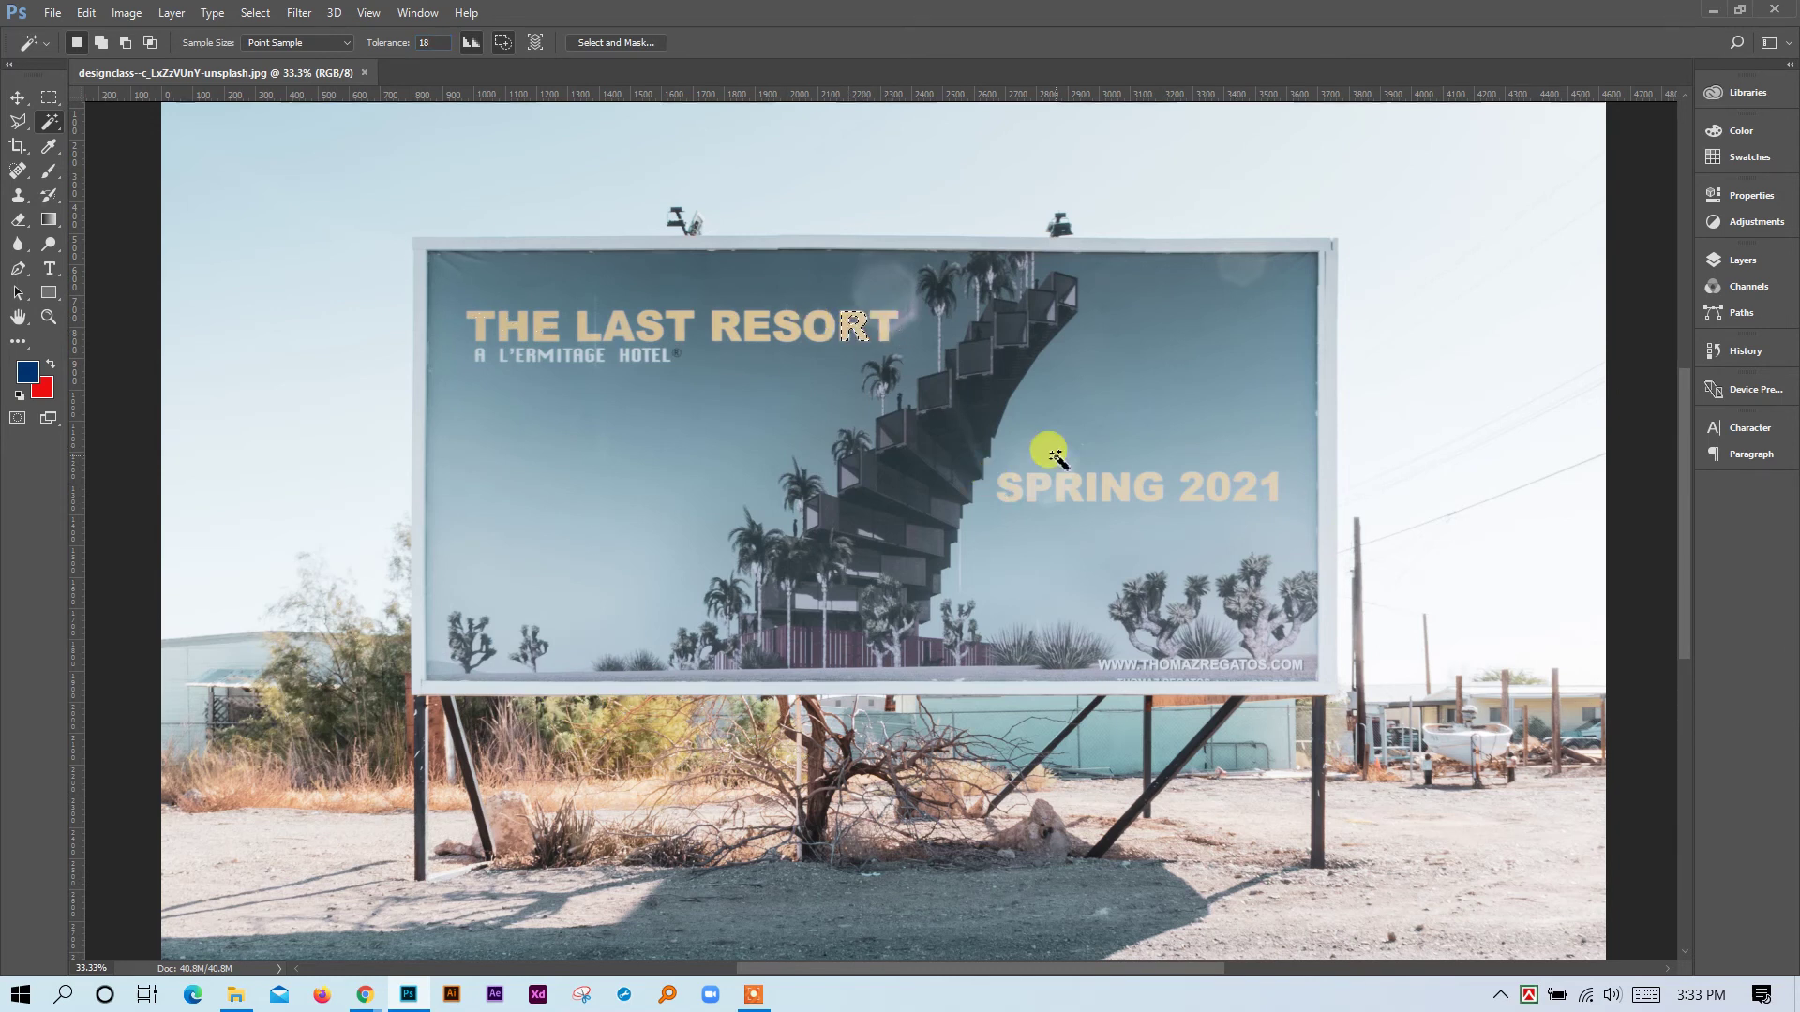
pyautogui.keyDown('ctrl'); pyautogui.keyDown('space'); pyautogui.click(873, 329); pyautogui.keyUp('space'); pyautogui.keyUp('ctrl')
pyautogui.keyDown('ctrl'); pyautogui.keyDown('space'); pyautogui.click(873, 329); pyautogui.keyUp('space'); pyautogui.keyUp('ctrl')
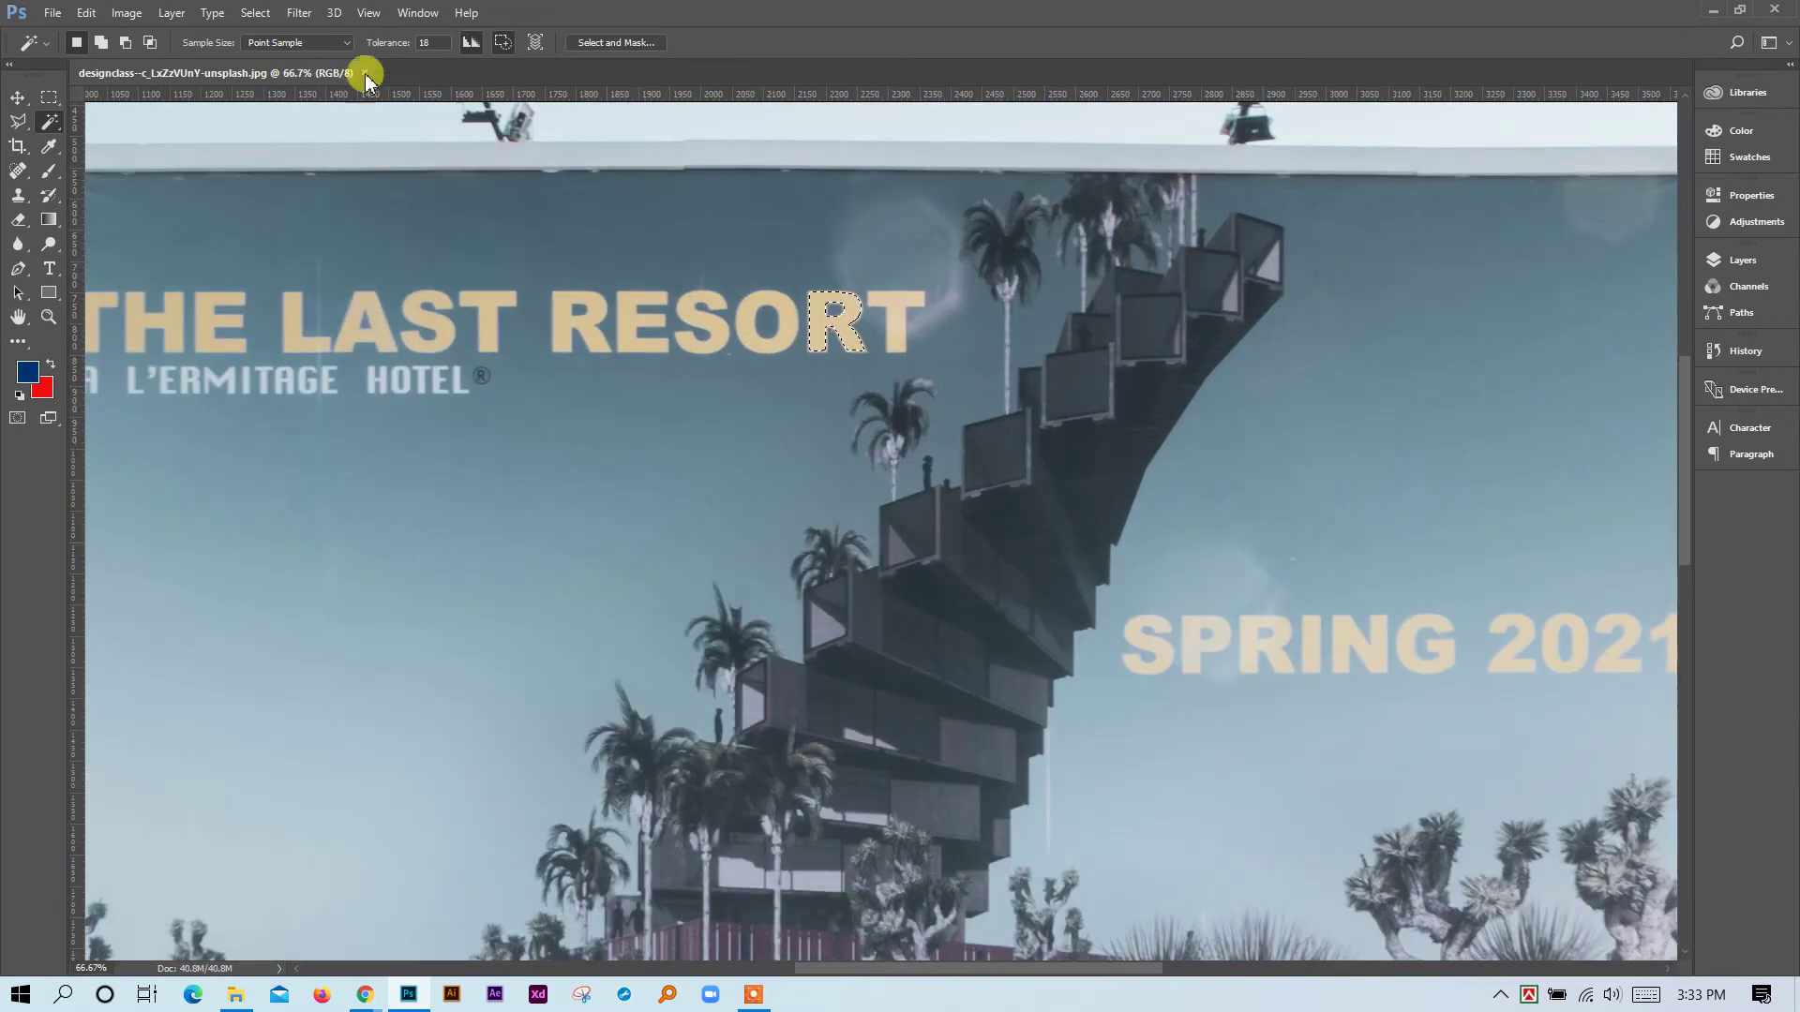
# Set the Magic Wand tolerance to 28 and reselect the second R of RESORT with cleaner coverage of the letter.
pyautogui.click(433, 42)
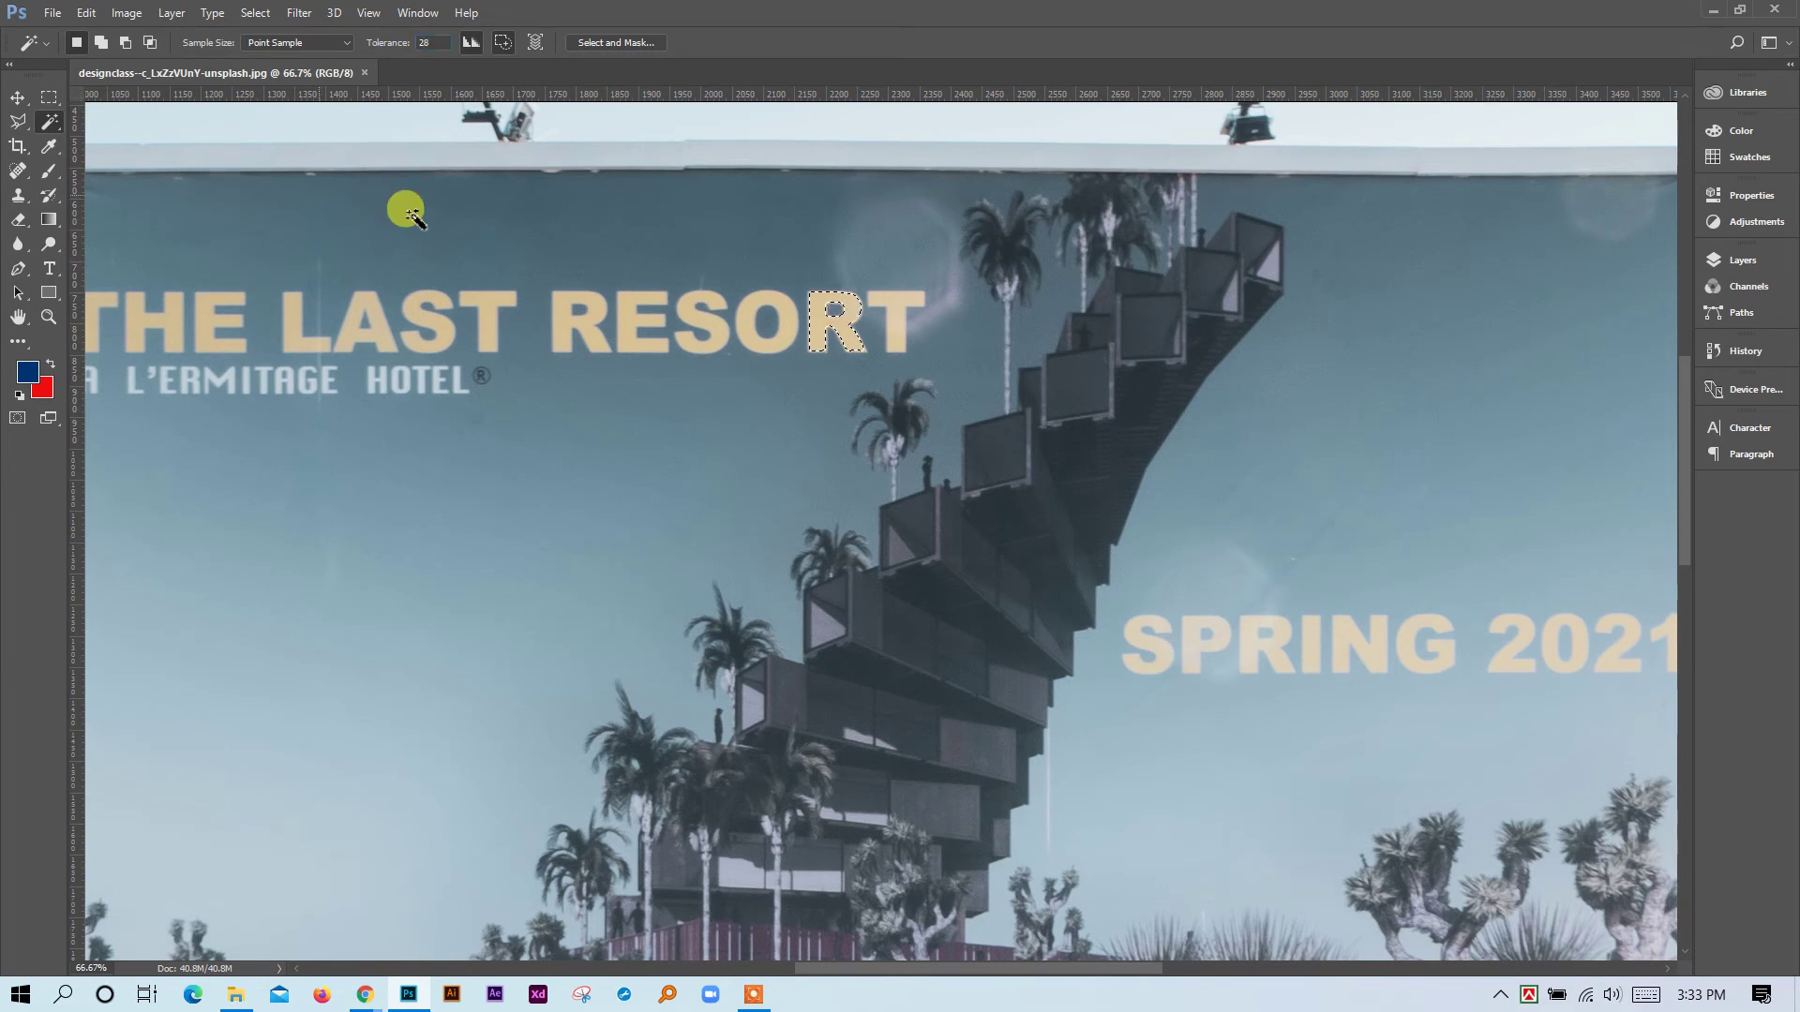
pyautogui.hotkey('ctrl', 'space')
pyautogui.click(809, 307)
pyautogui.click(806, 298)
pyautogui.click(805, 300)
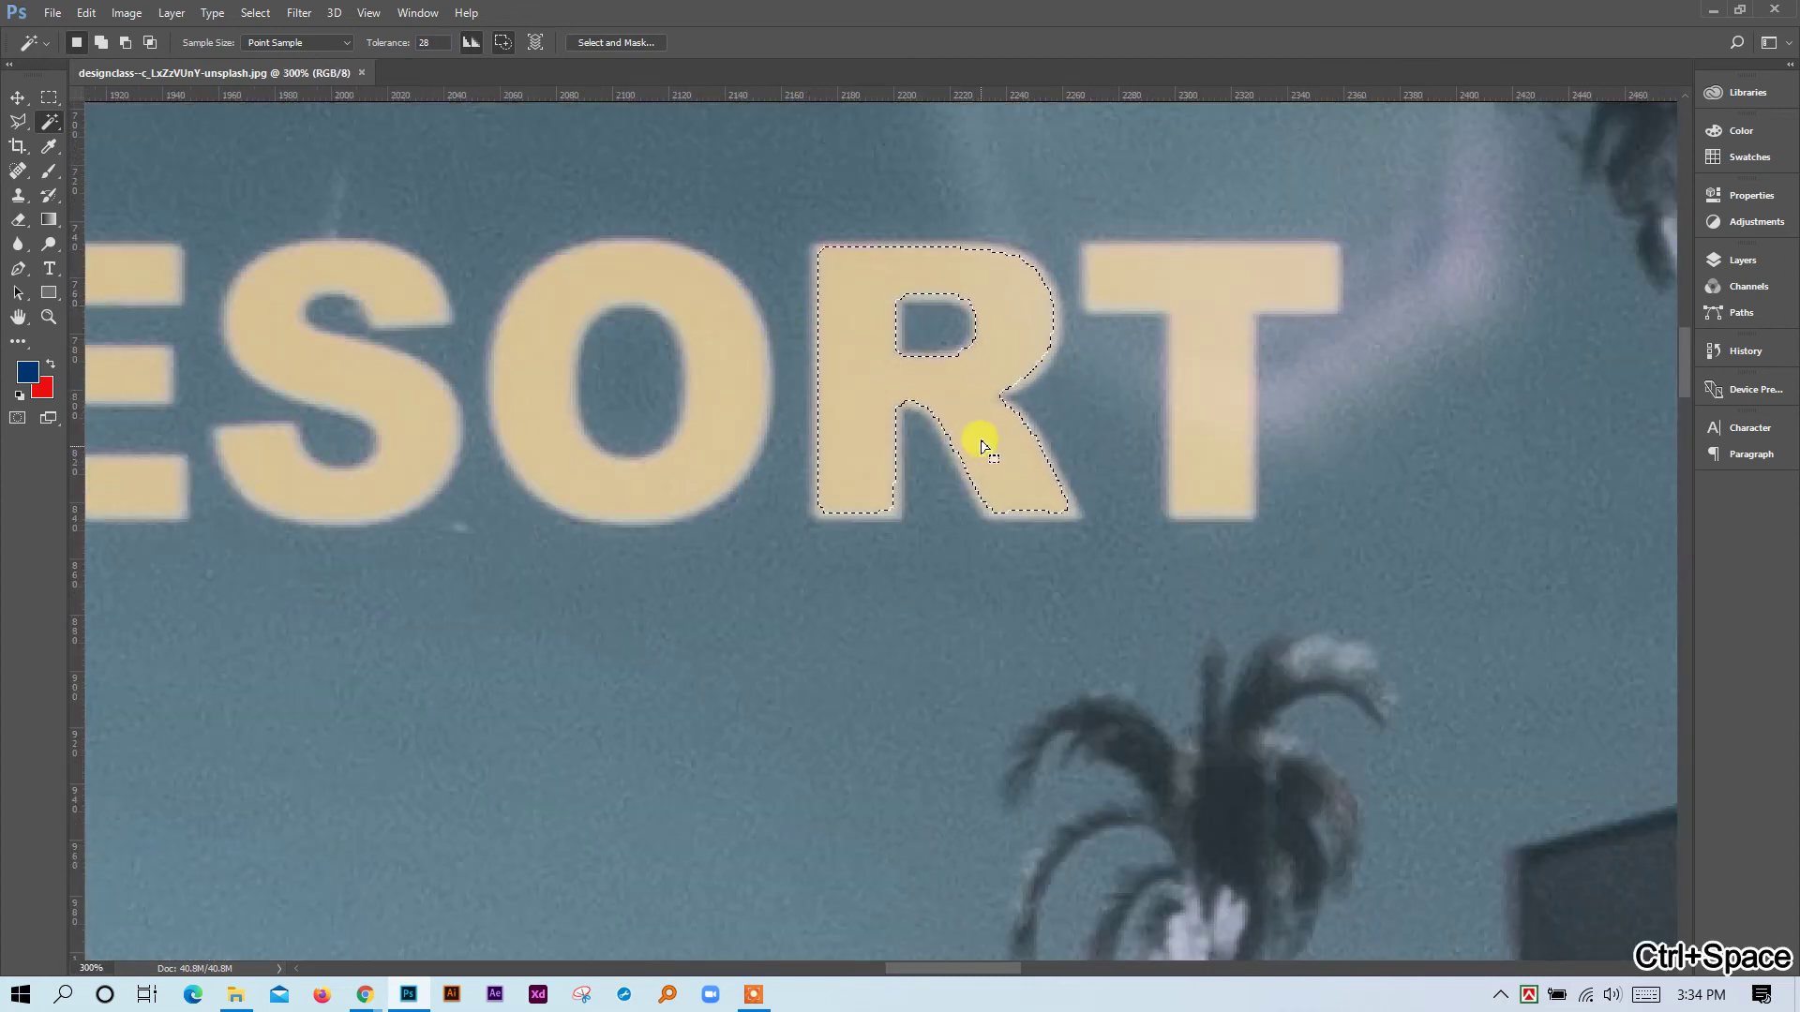
pyautogui.click(1194, 382)
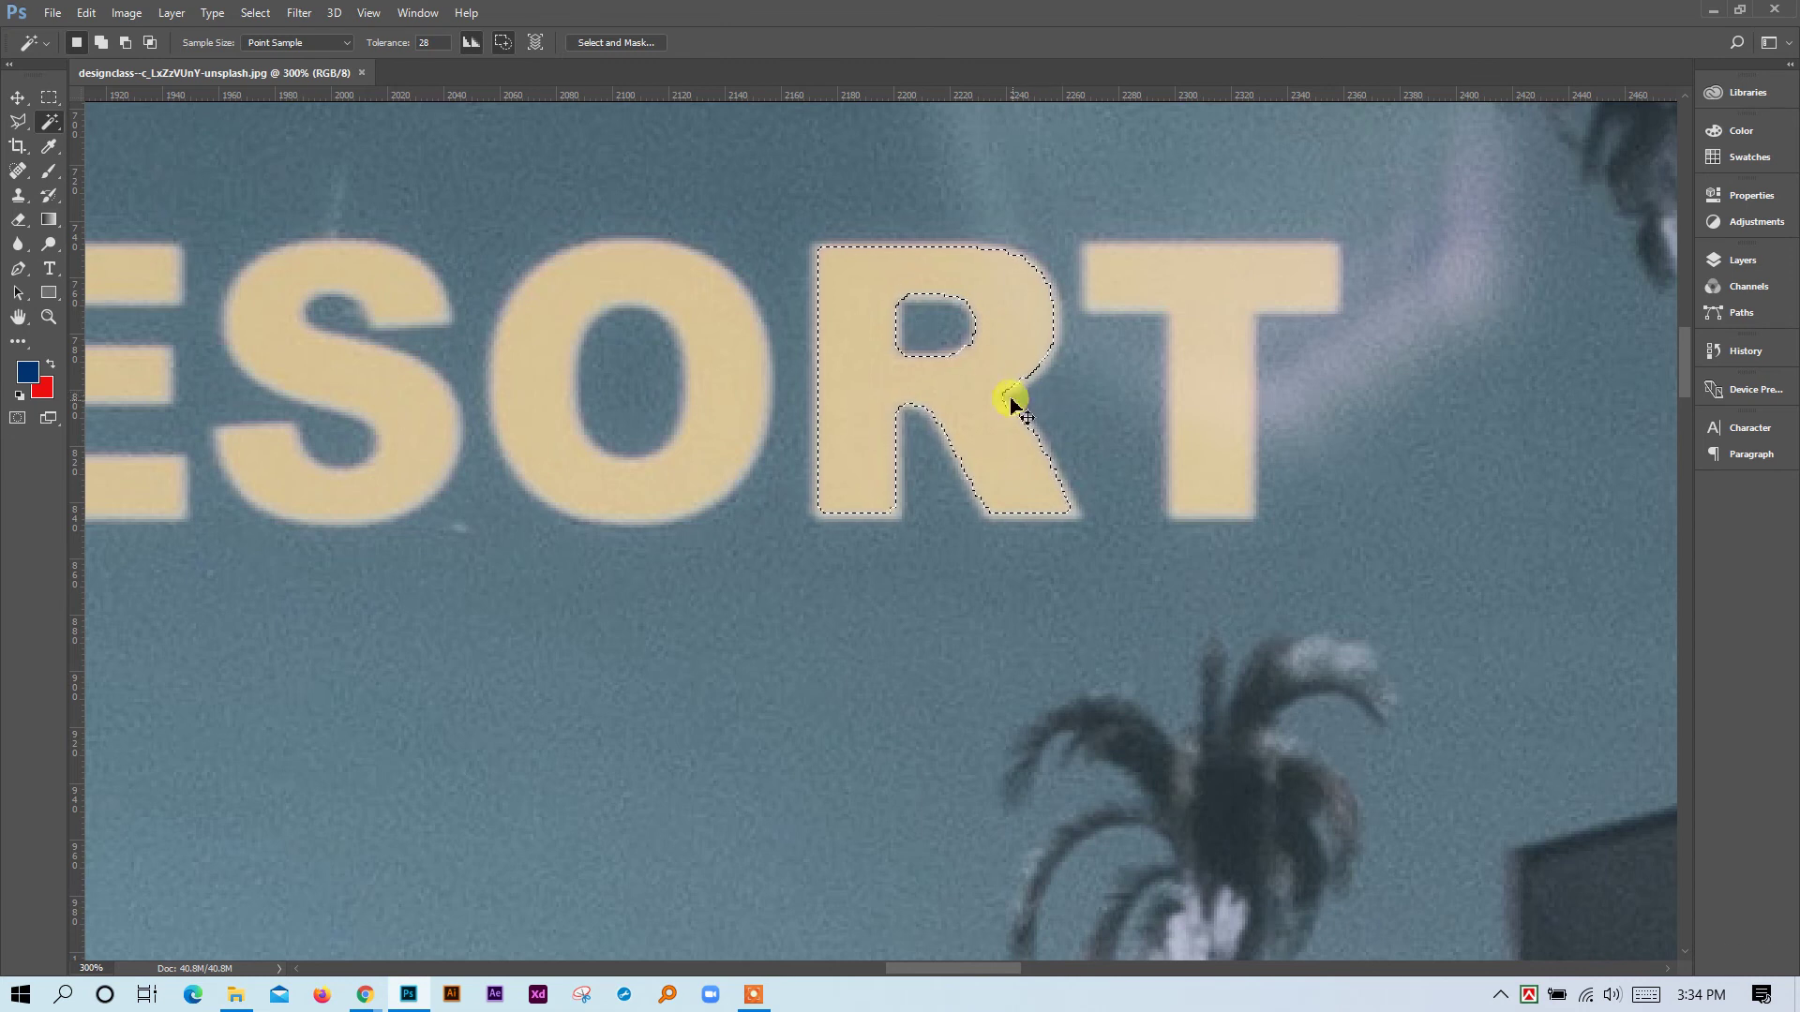
pyautogui.keyDown('ctrl'); pyautogui.click(977, 382); pyautogui.keyUp('ctrl')
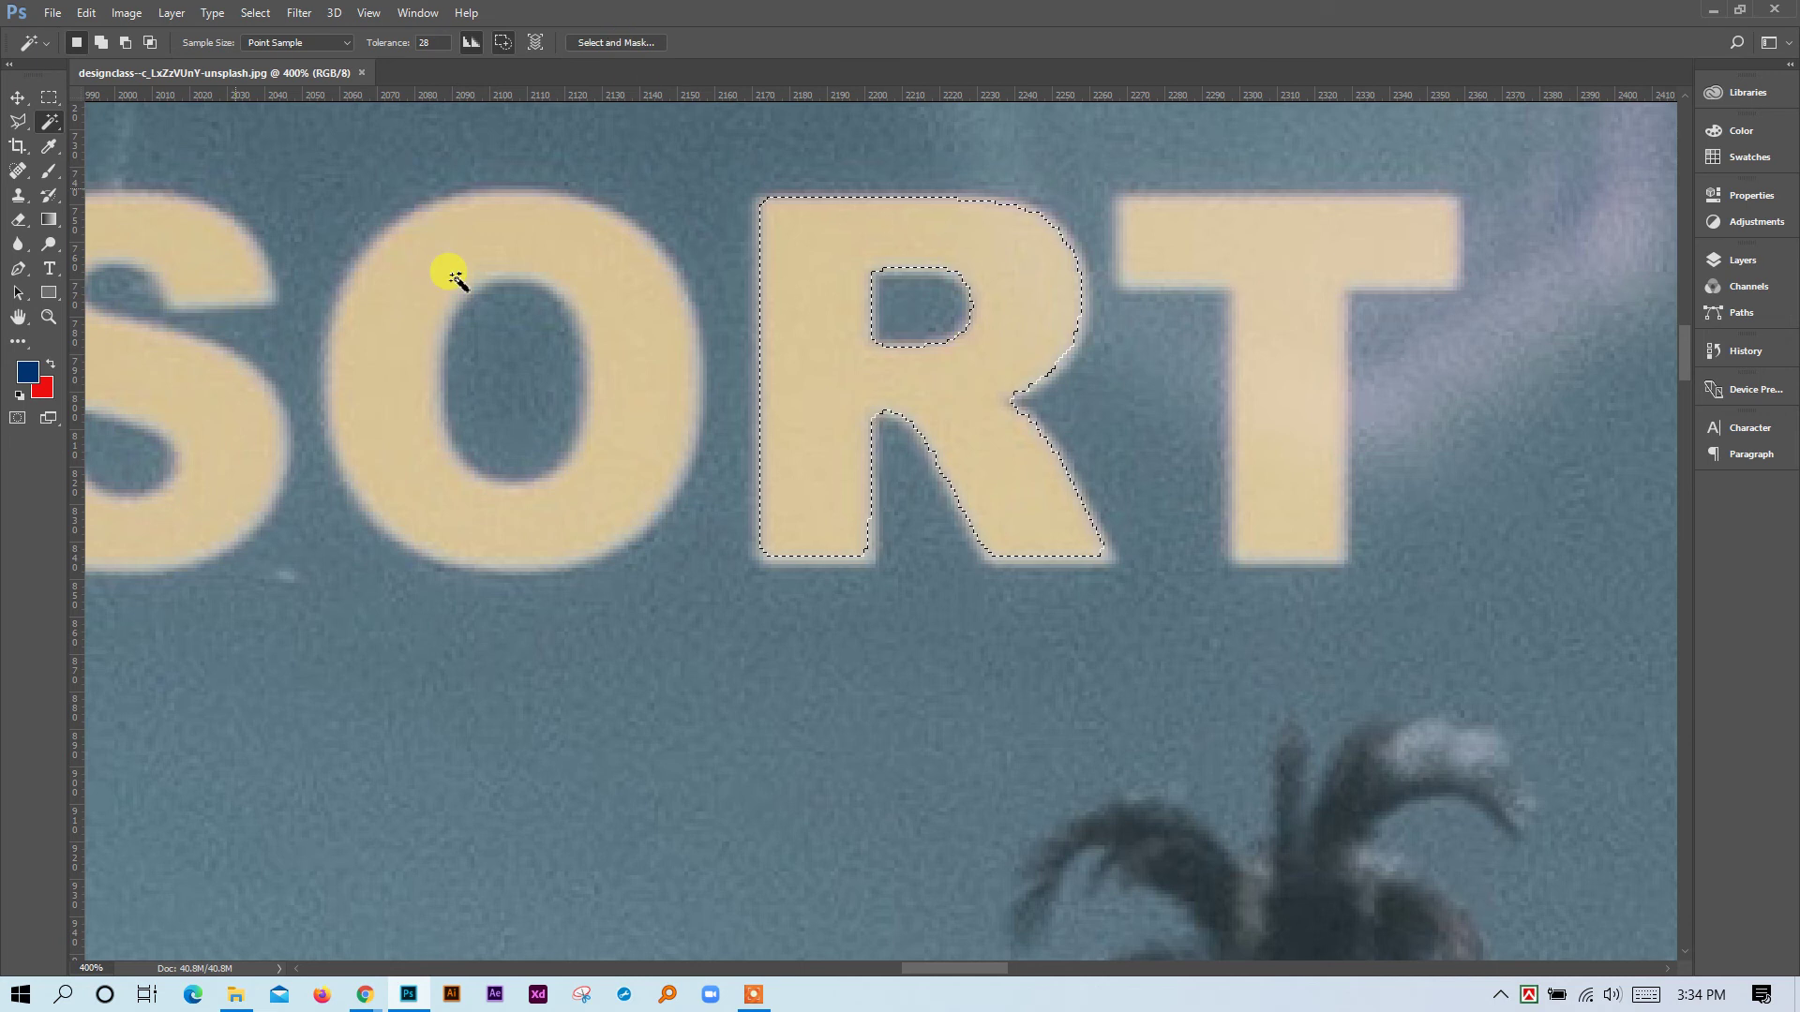
# Expand the letter R selection with Grow and extend it to the other title letters with Similar.
pyautogui.rightClick(806, 246)
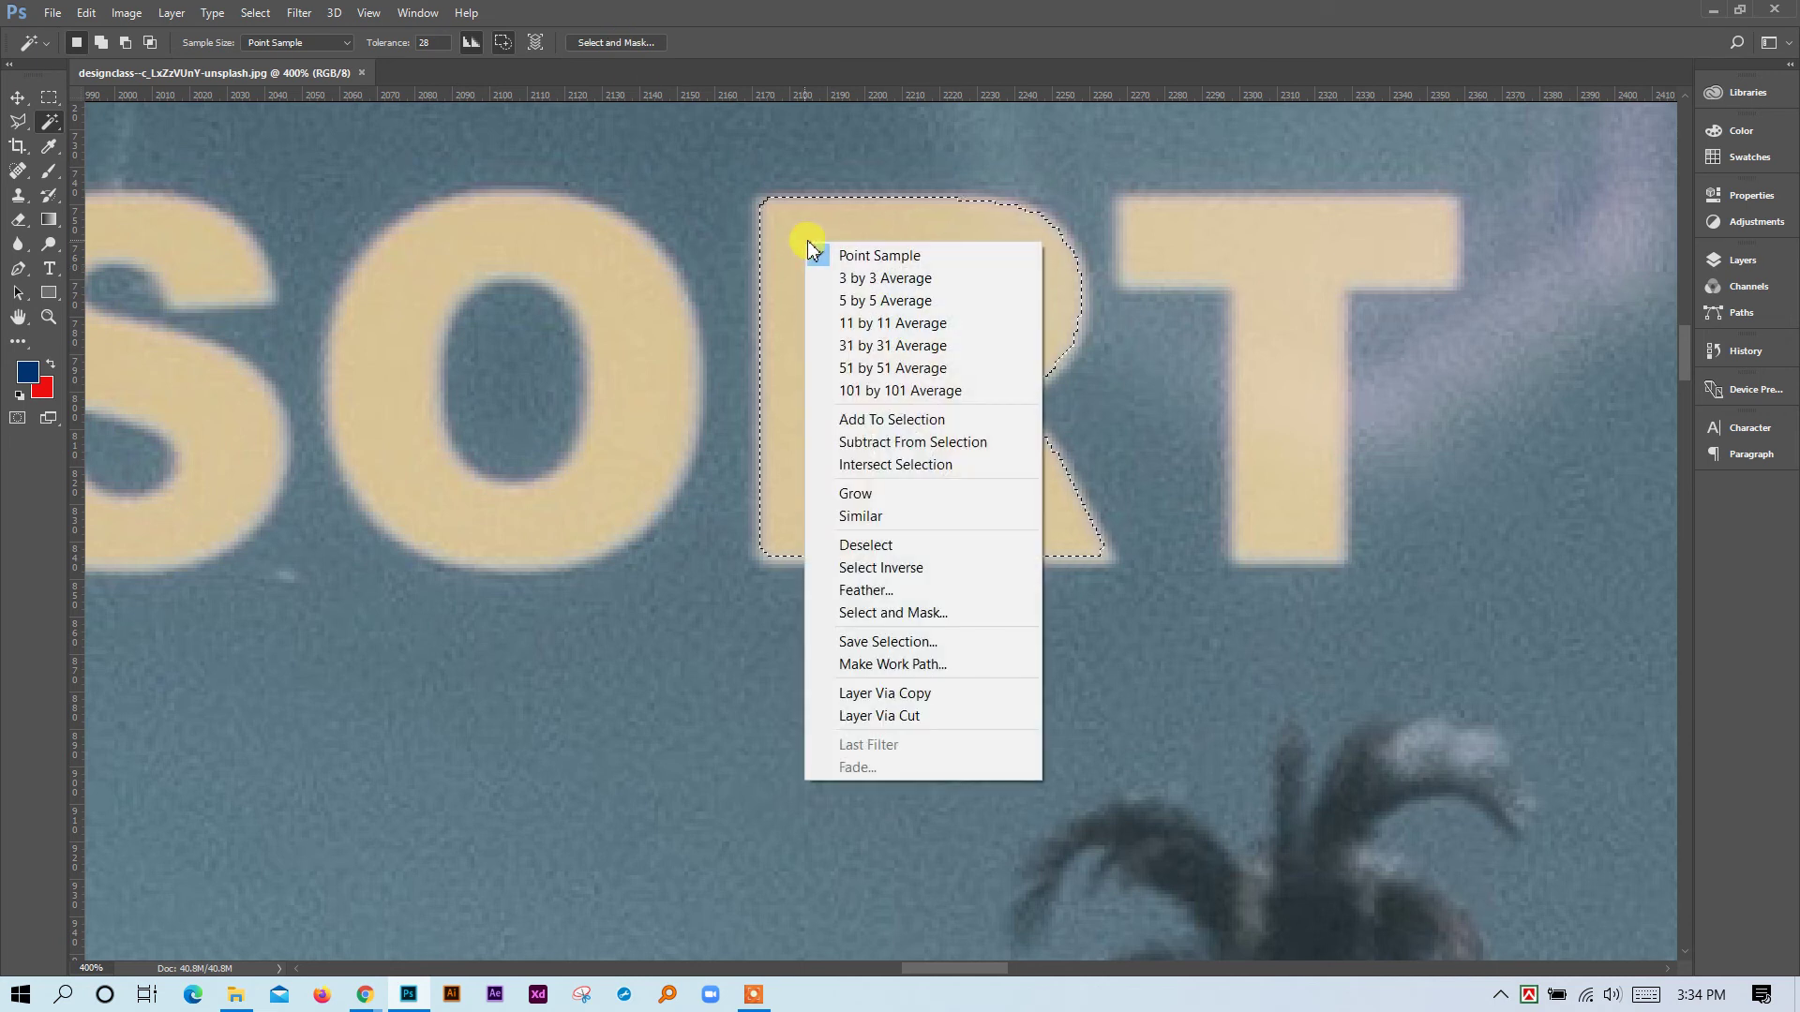
pyautogui.click(922, 493)
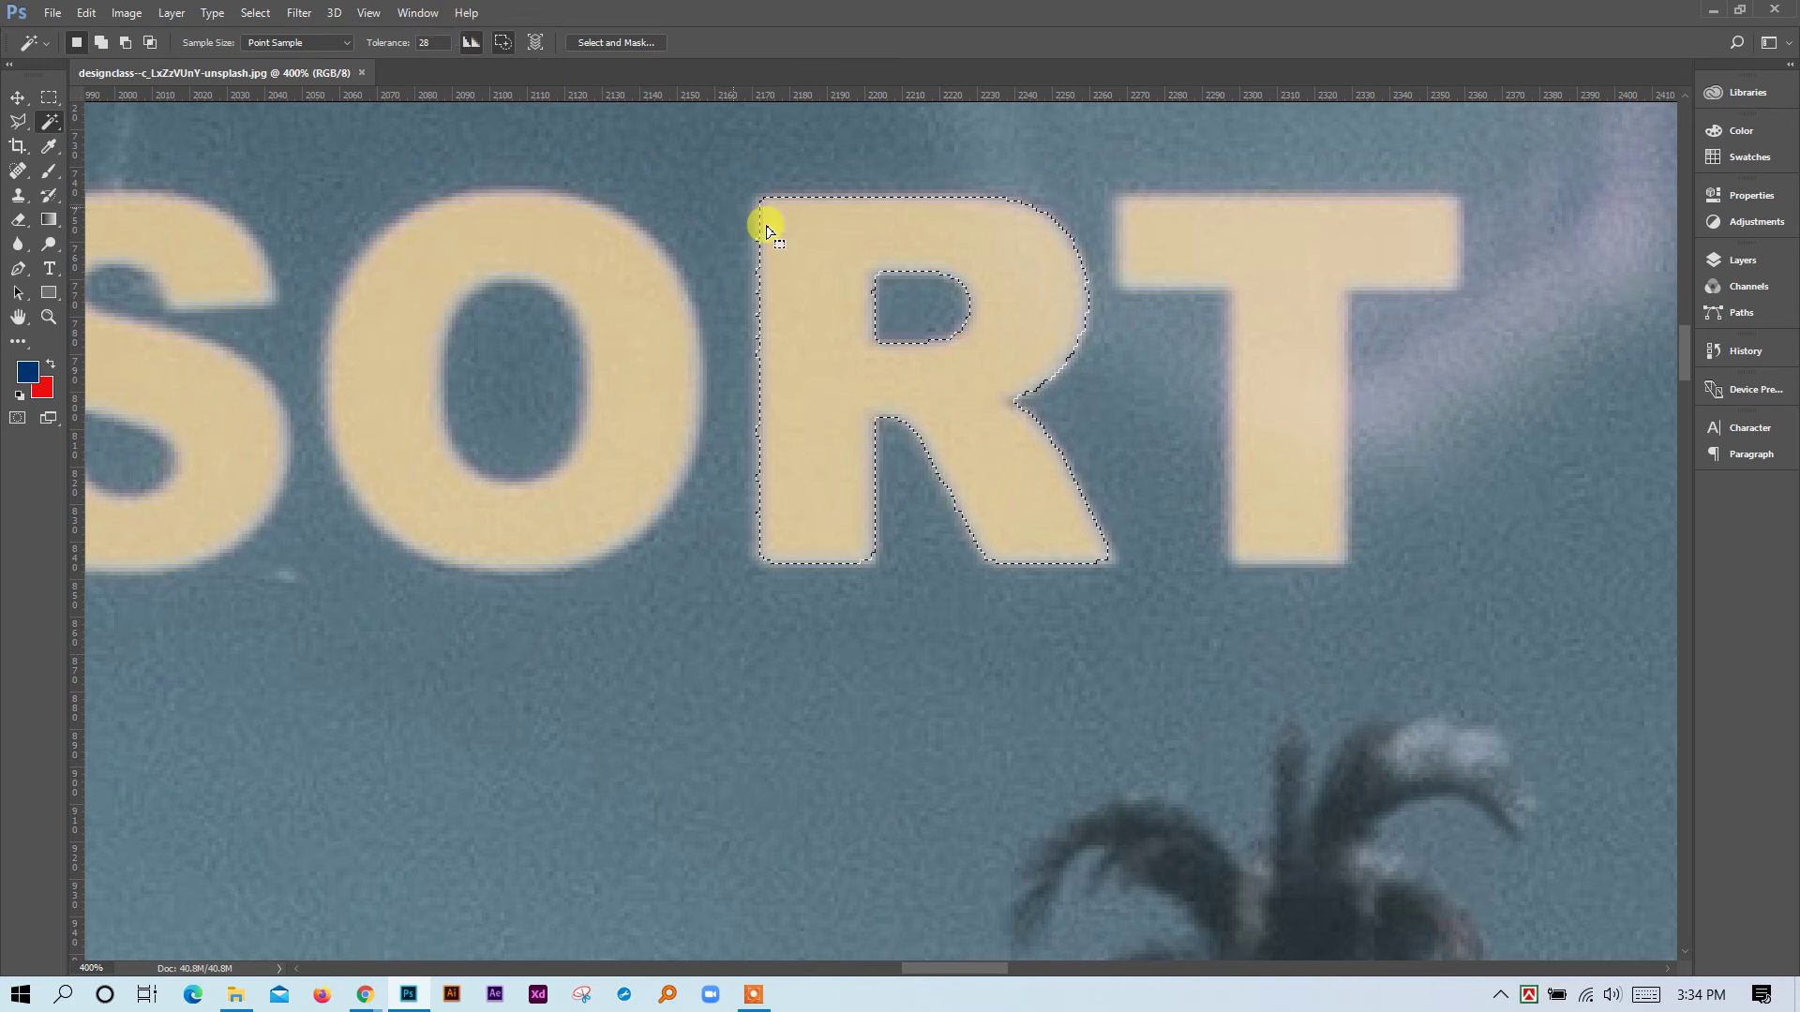
pyautogui.rightClick(816, 290)
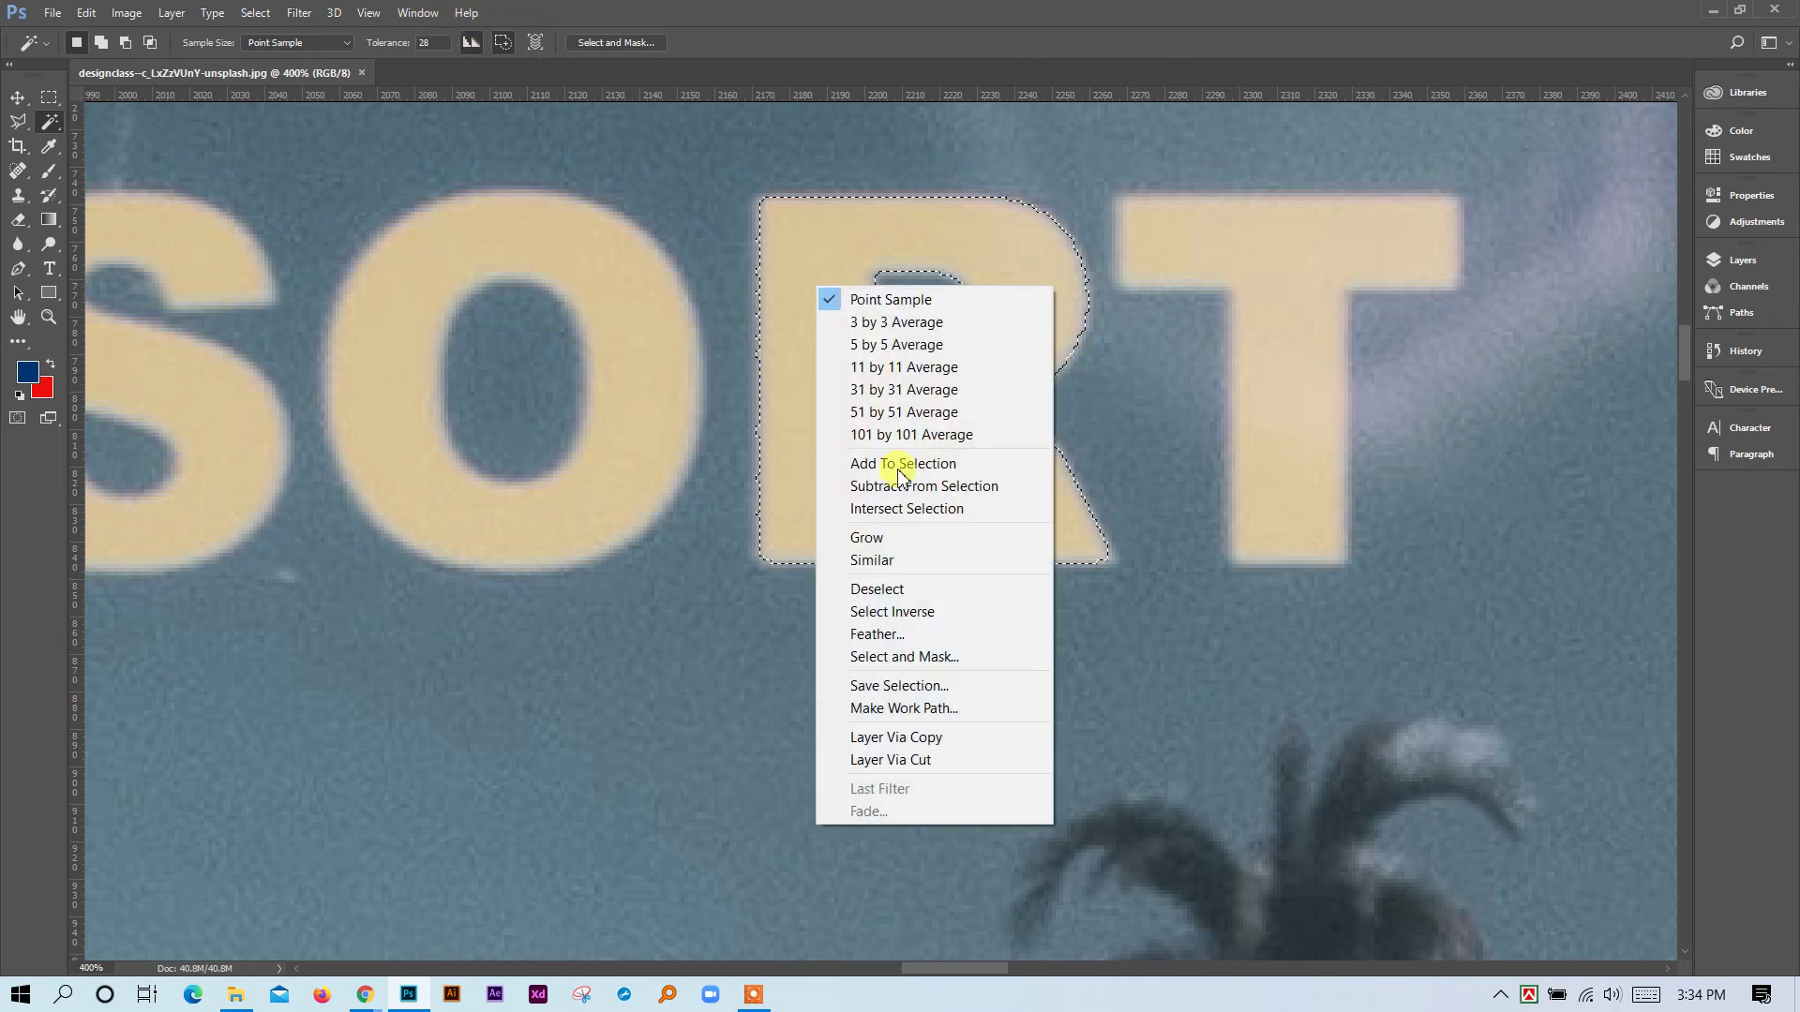
pyautogui.click(942, 562)
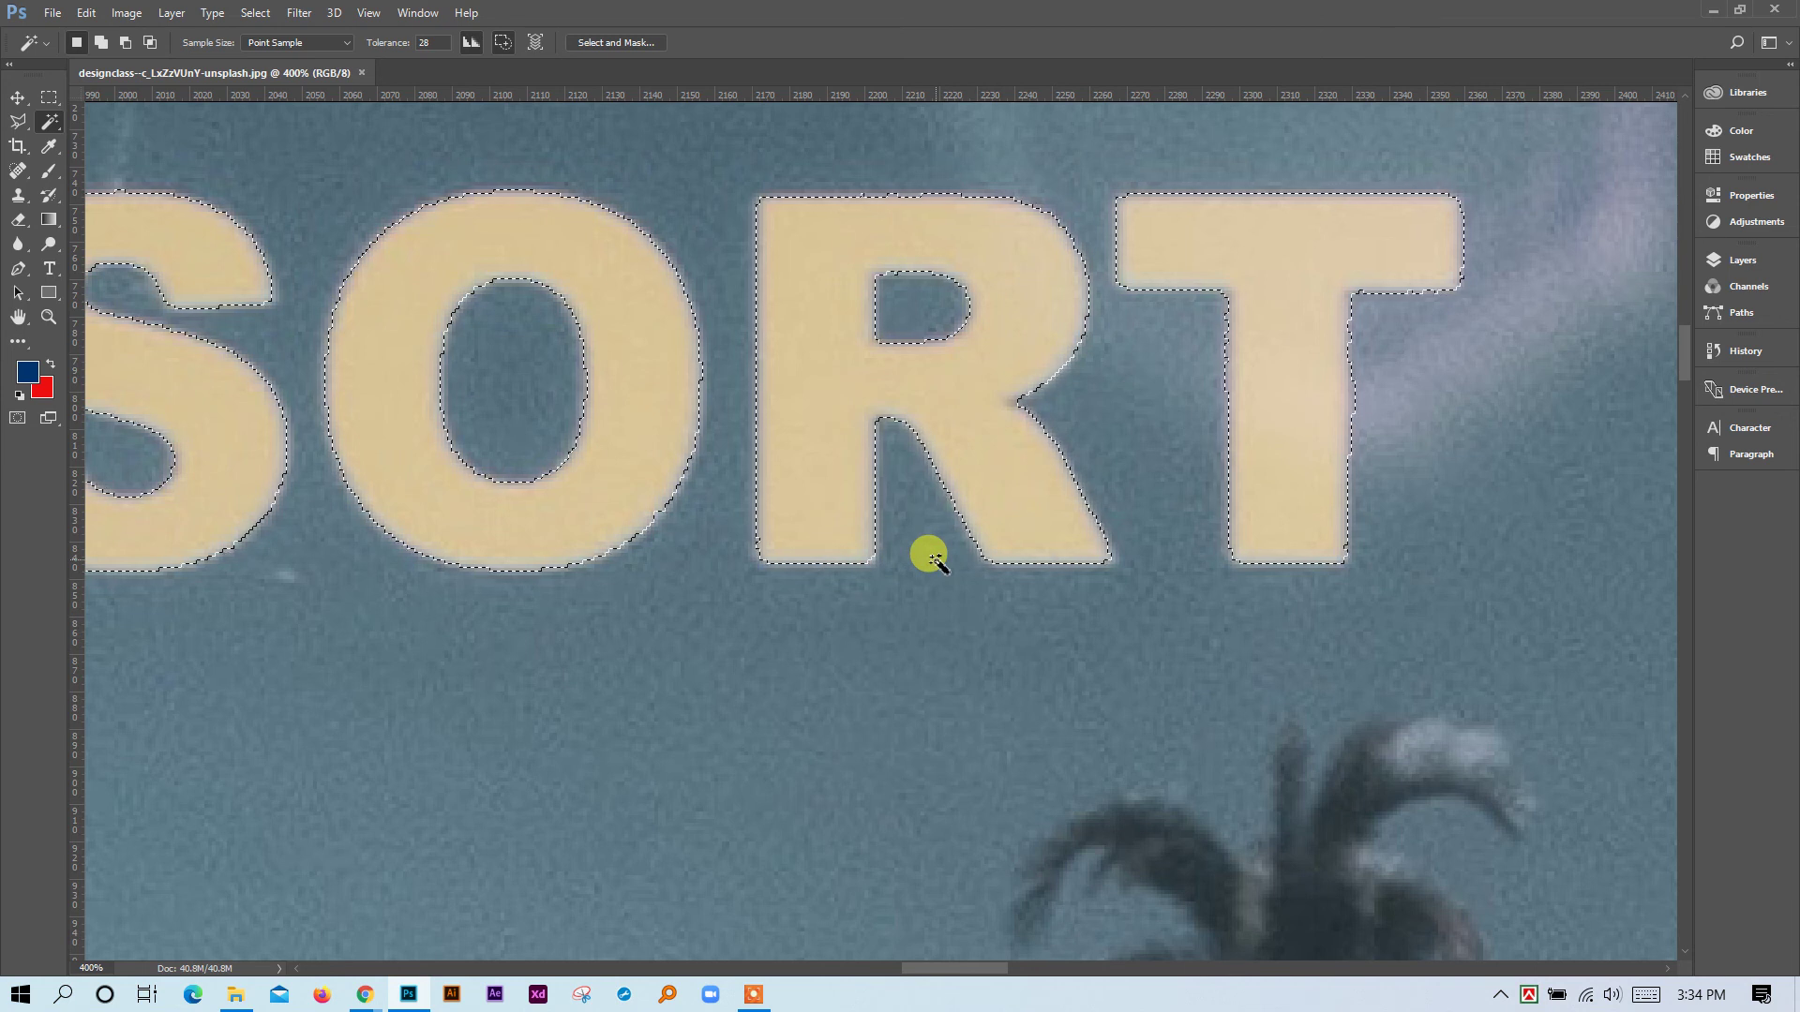
# Select the blue background surrounding the RESORT letters with the Magic Wand.
pyautogui.rightClick(841, 343)
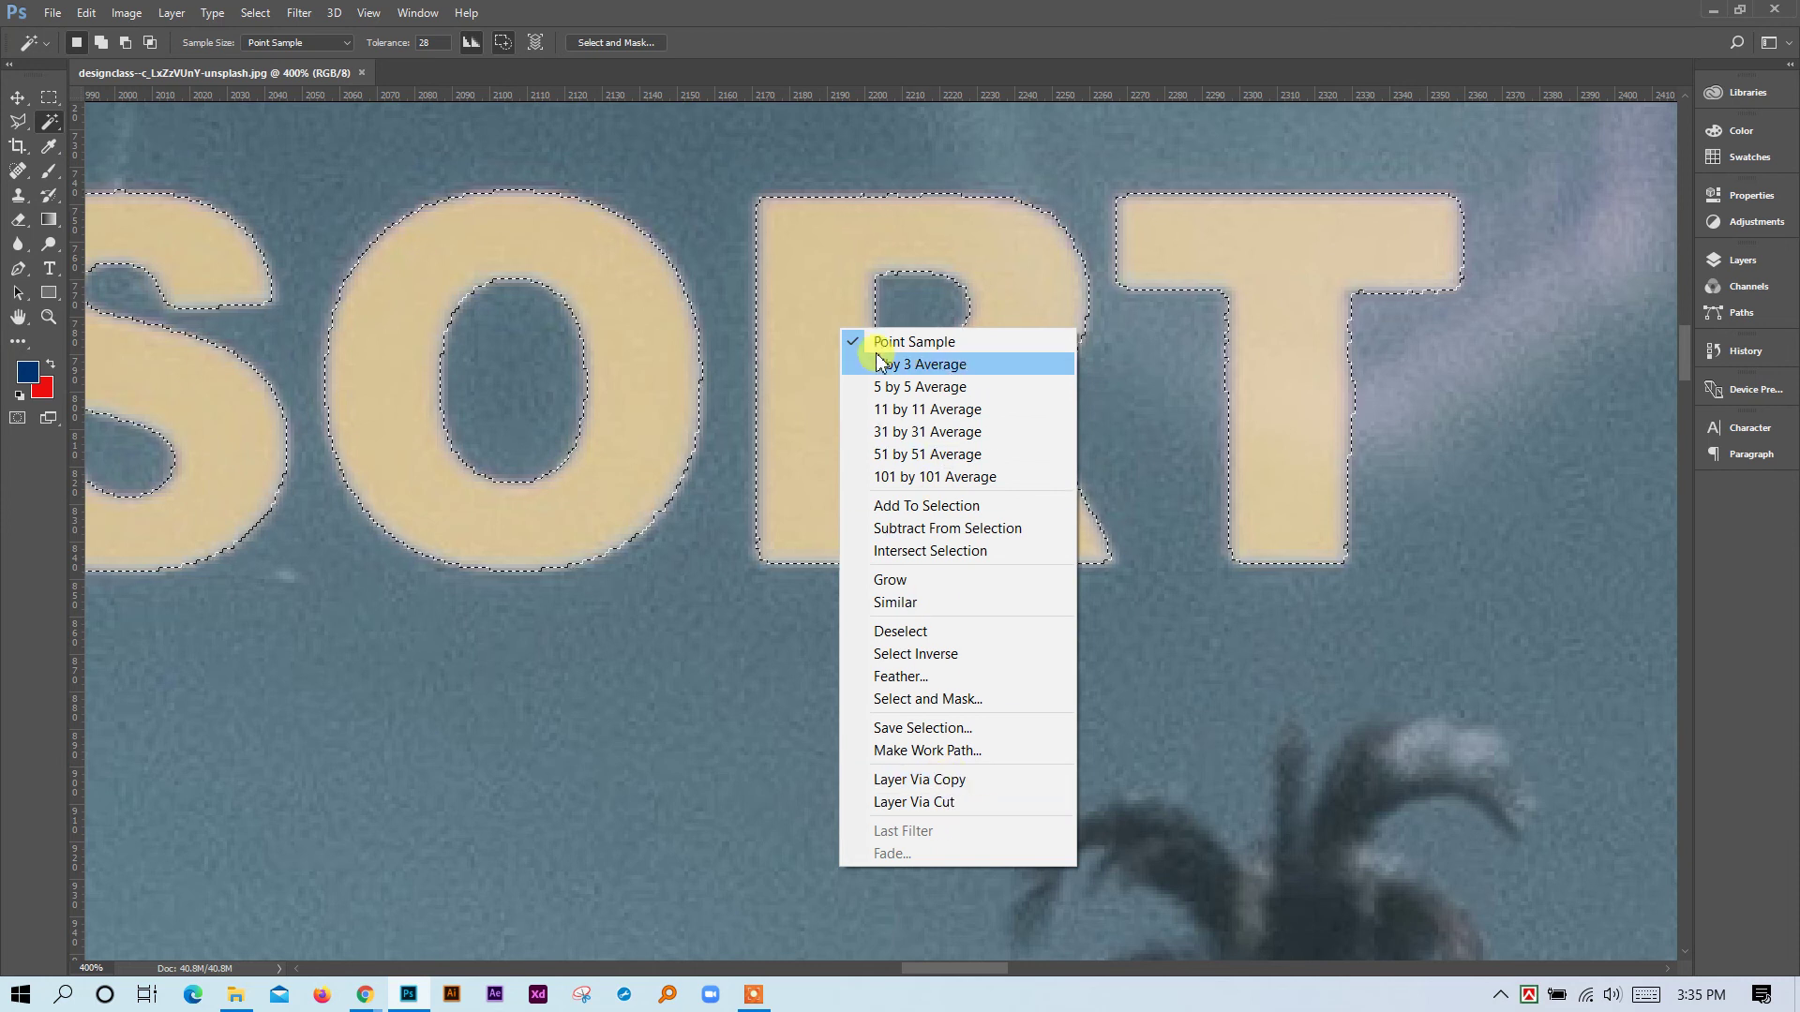
pyautogui.click(56, 120)
pyautogui.keyDown('shift'); pyautogui.click(723, 362); pyautogui.keyUp('shift')
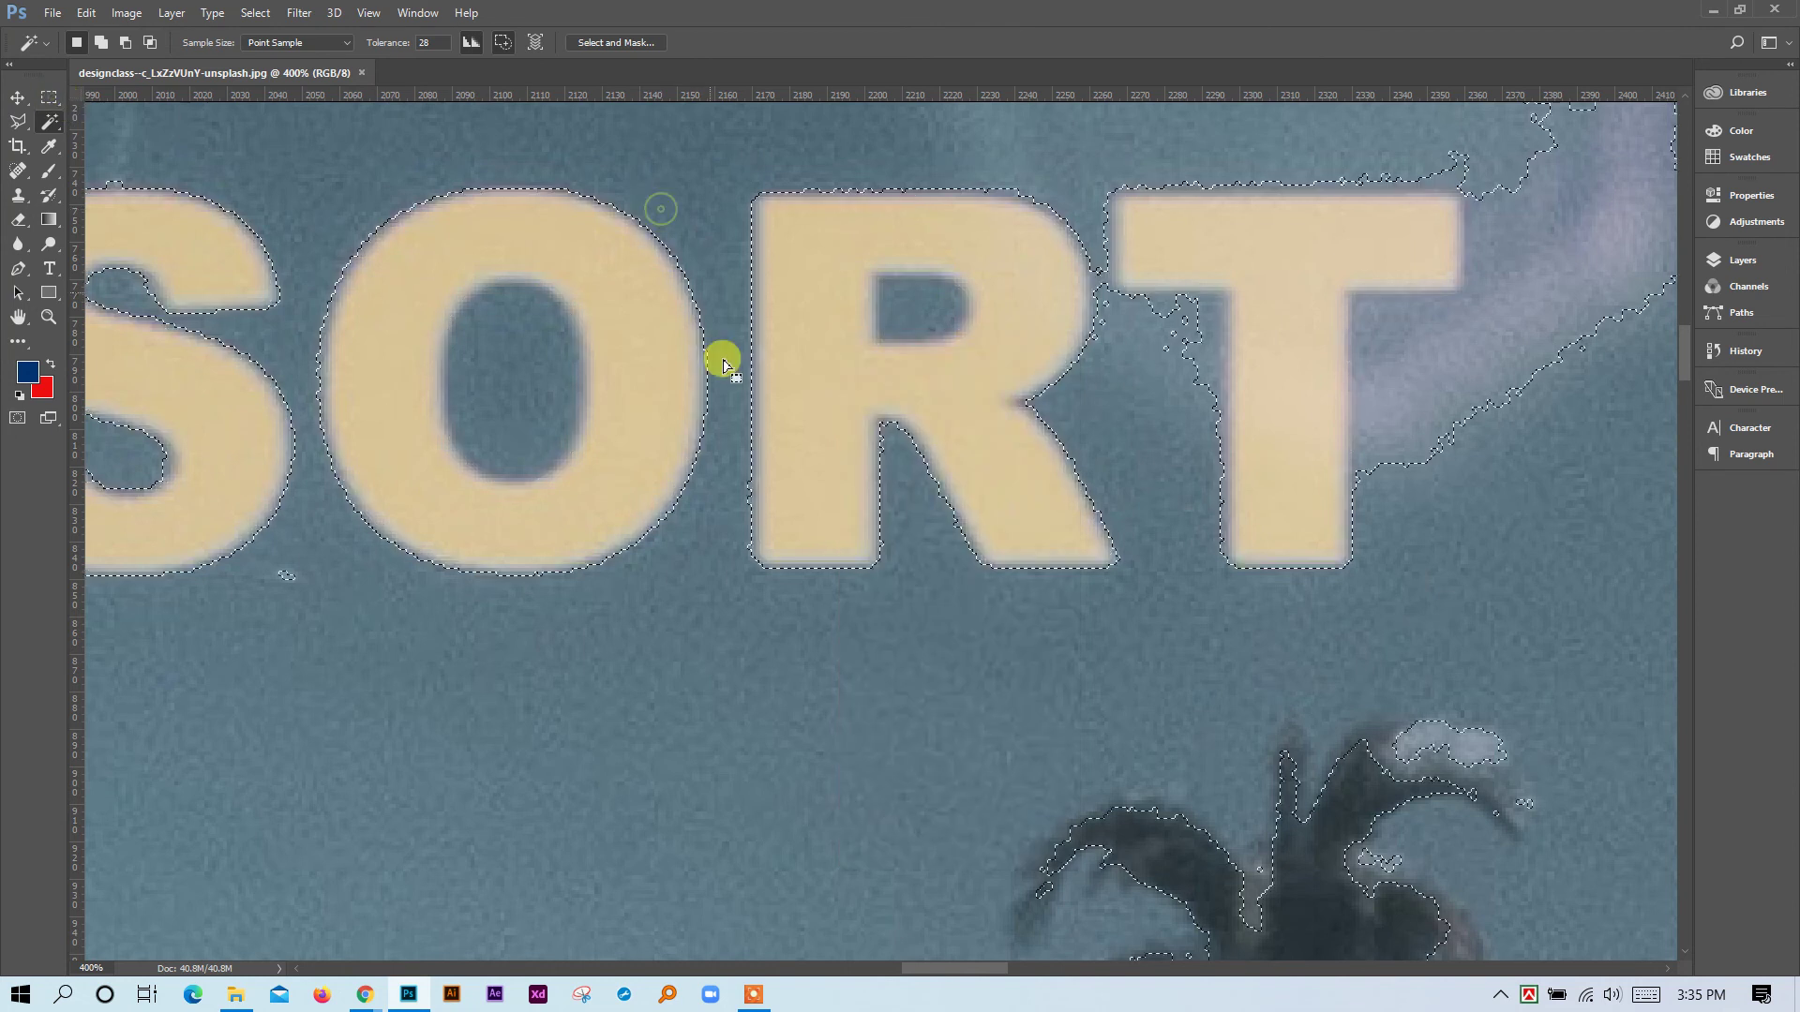
# Clear the selection and draw a rectangular marquee around the letters SORT in the title.
pyautogui.click(50, 98)
pyautogui.click(913, 673)
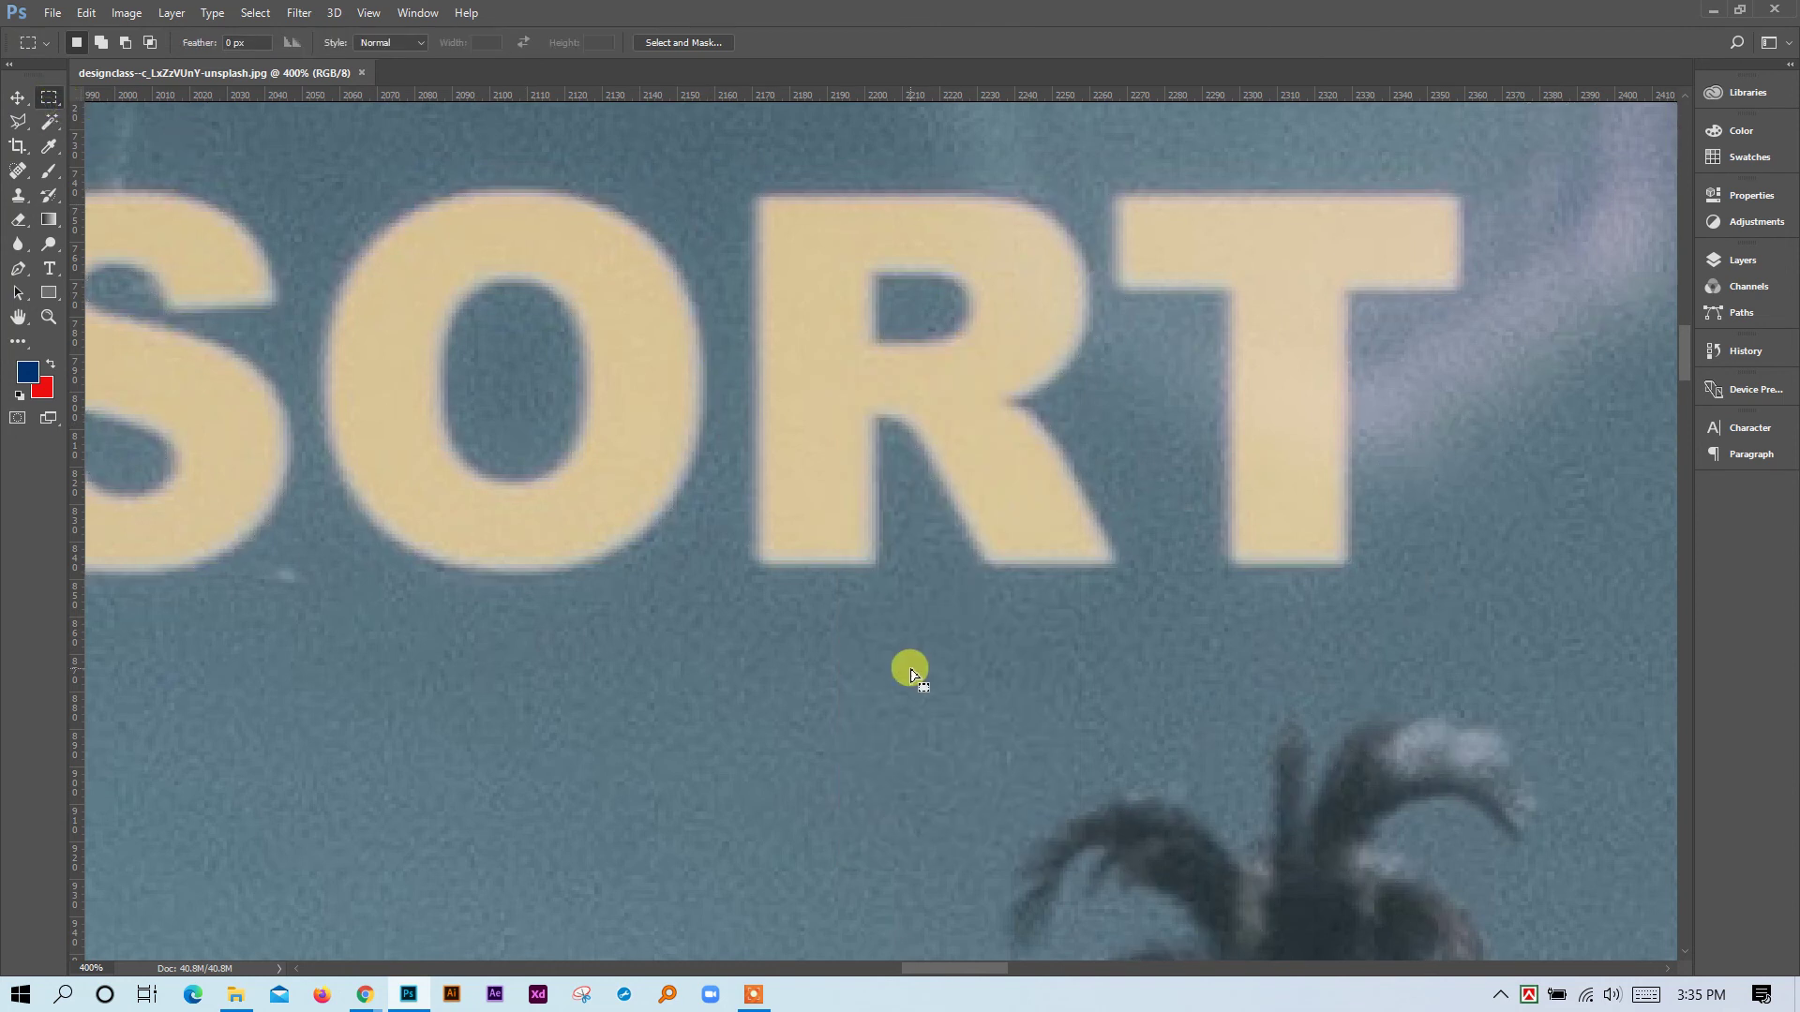
pyautogui.hotkey('ctrl', '-')
pyautogui.hotkey('ctrl', '-')
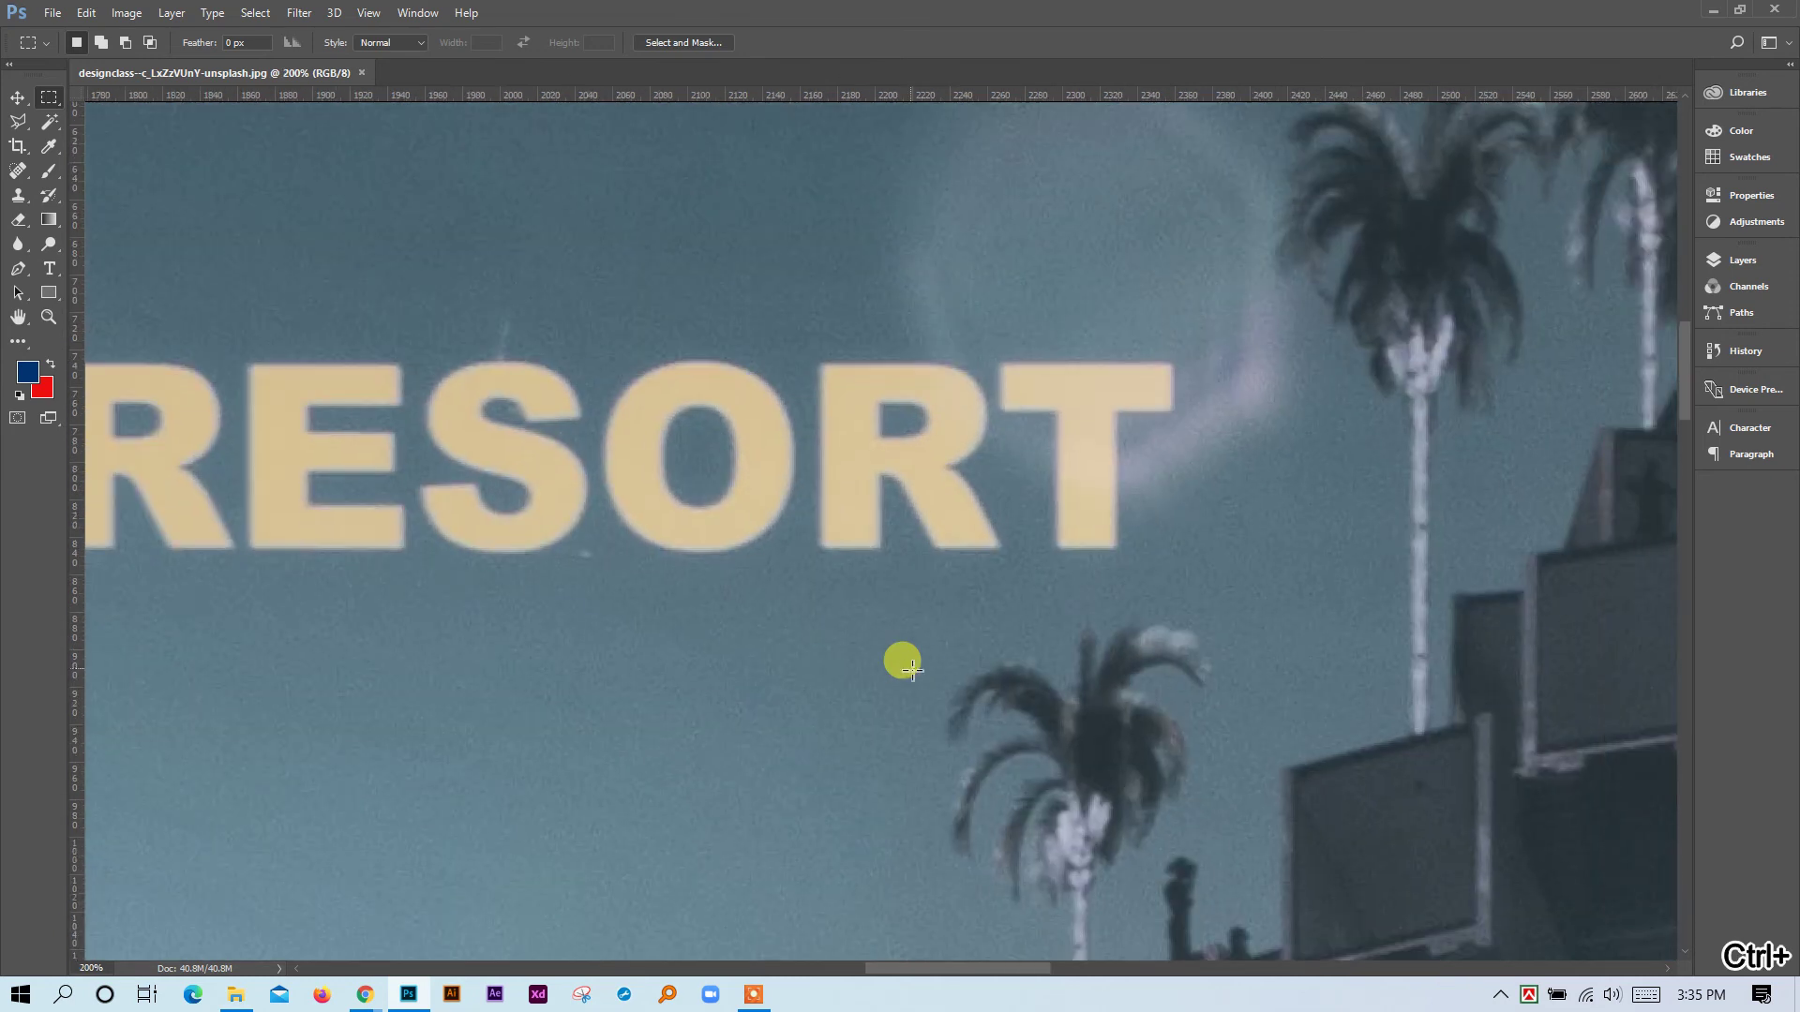
pyautogui.moveTo(1118, 401); pyautogui.dragTo(417, 605)
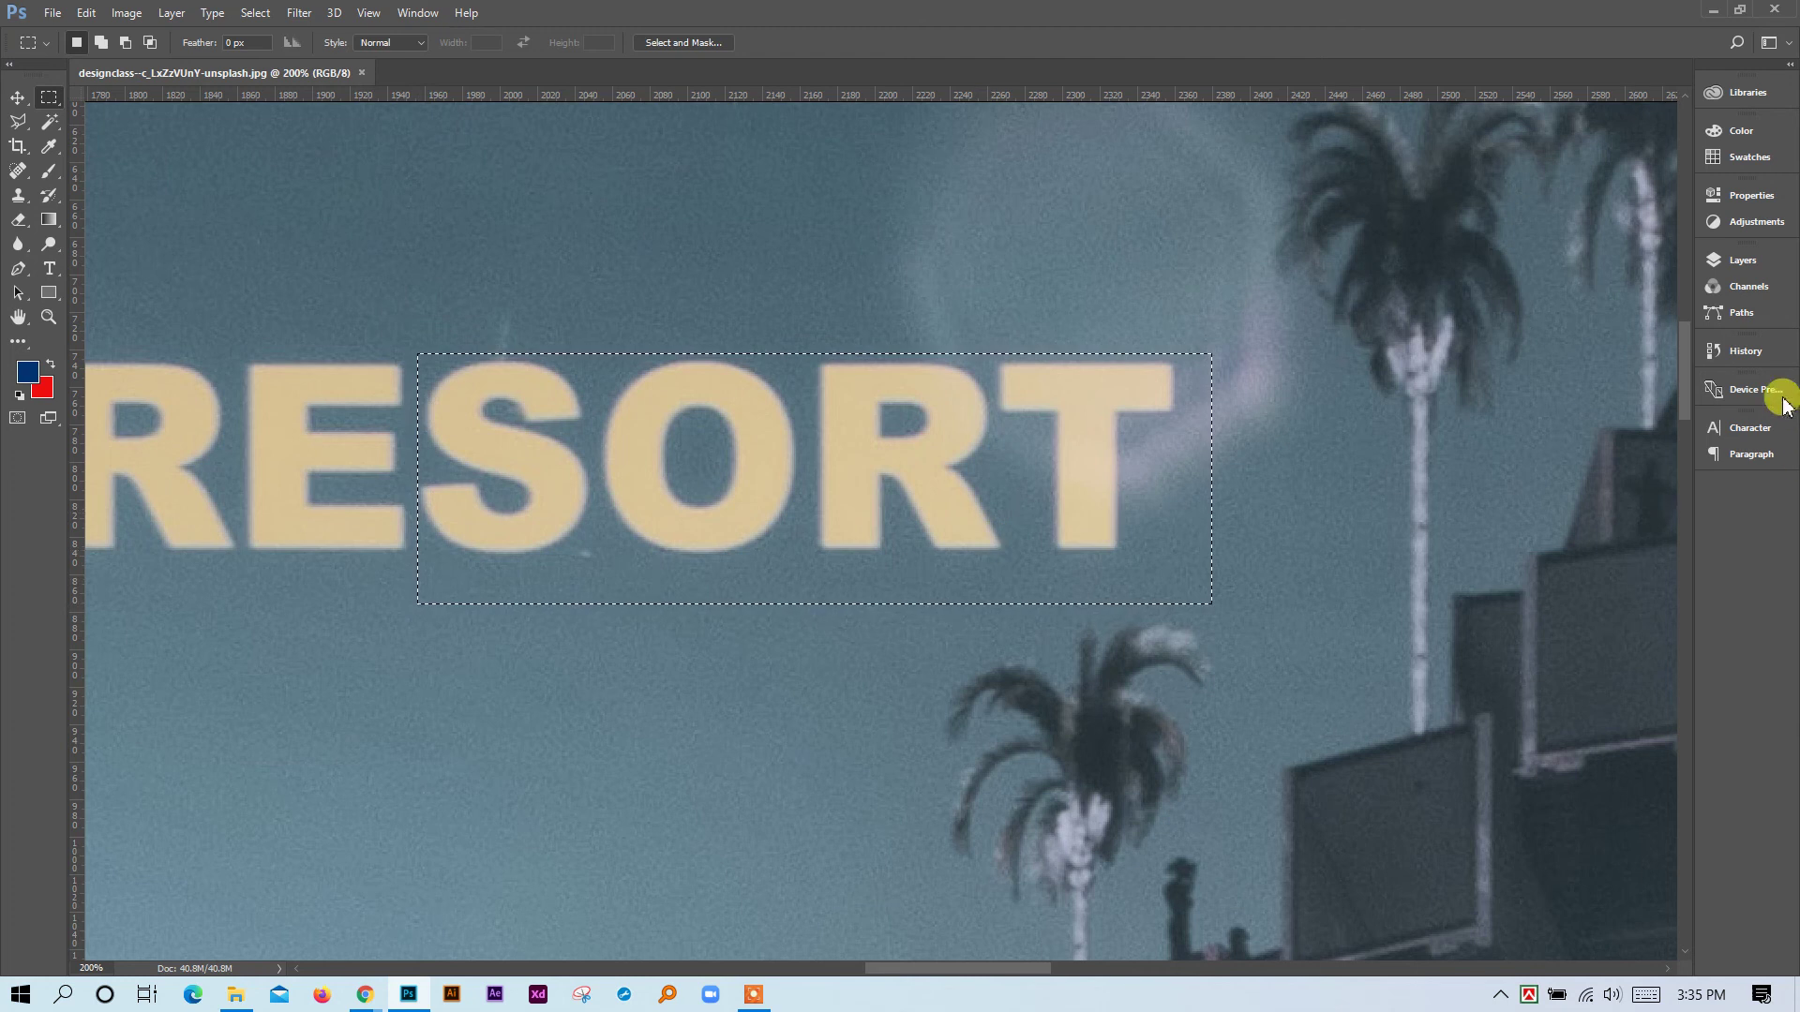
# Cut the marquee-selected SORT area out of the Background onto its own layer with Layer Via Cut.
pyautogui.click(1745, 261)
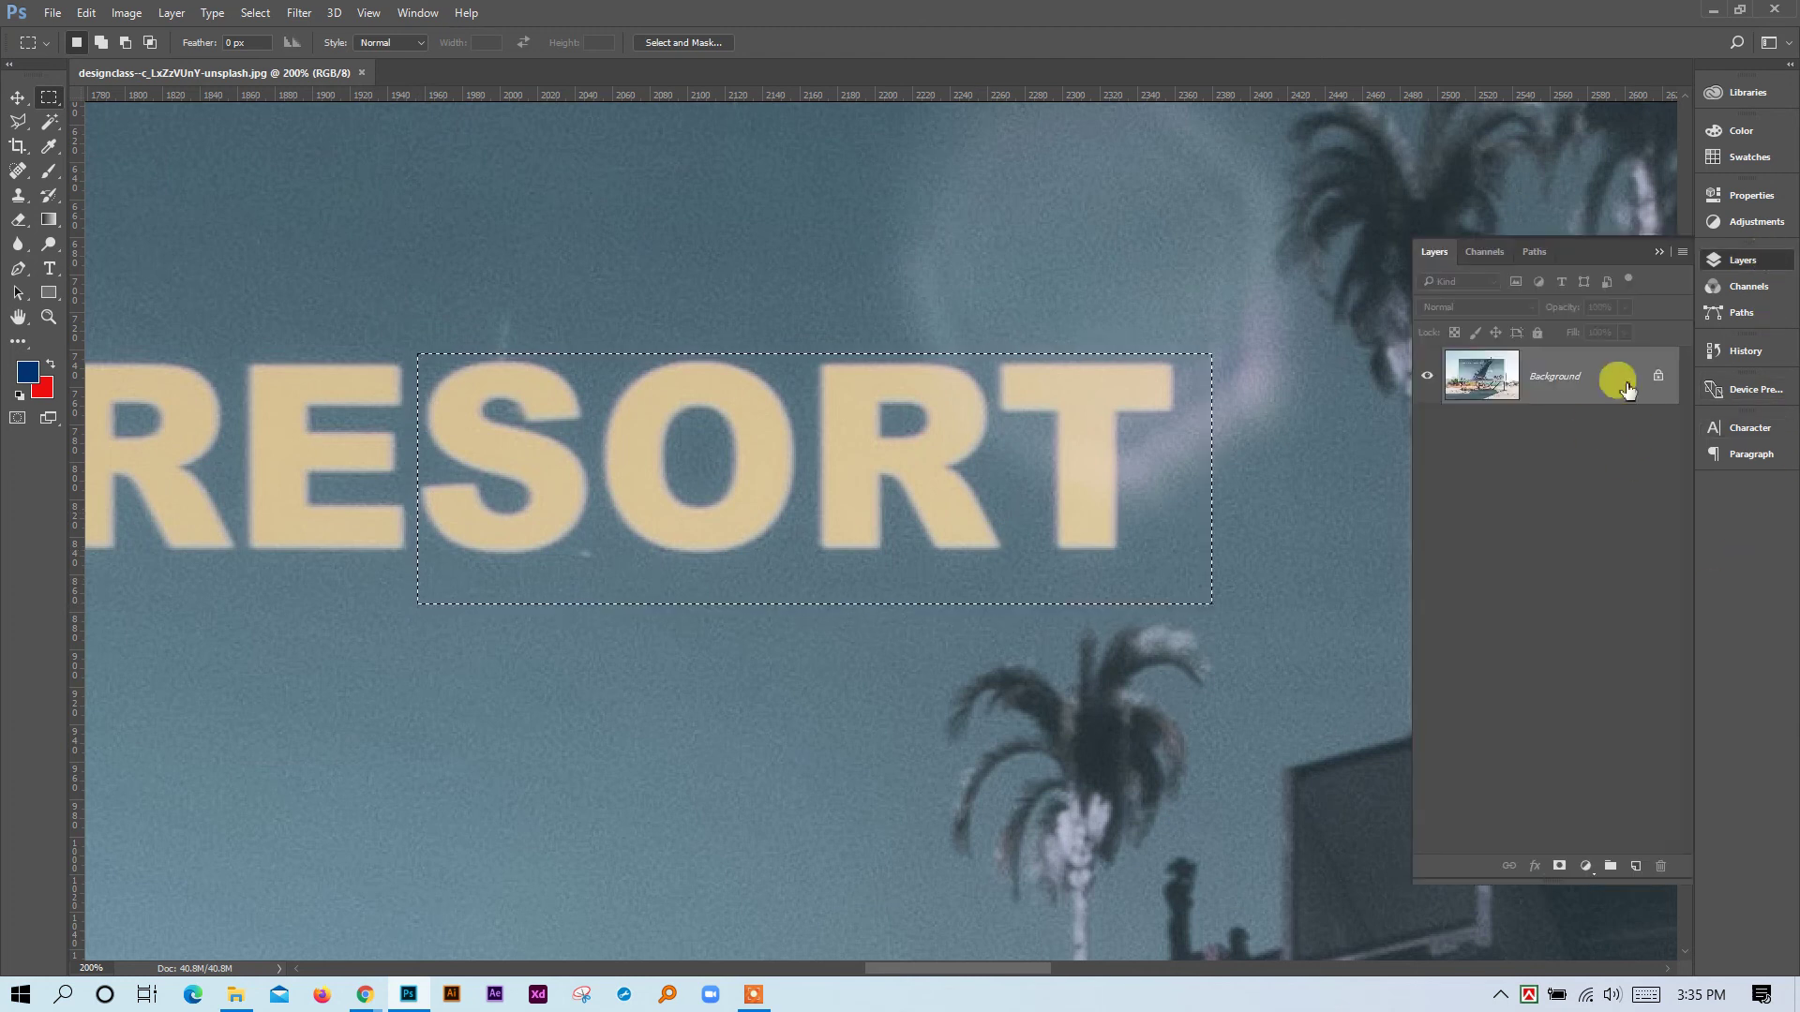
pyautogui.rightClick(864, 414)
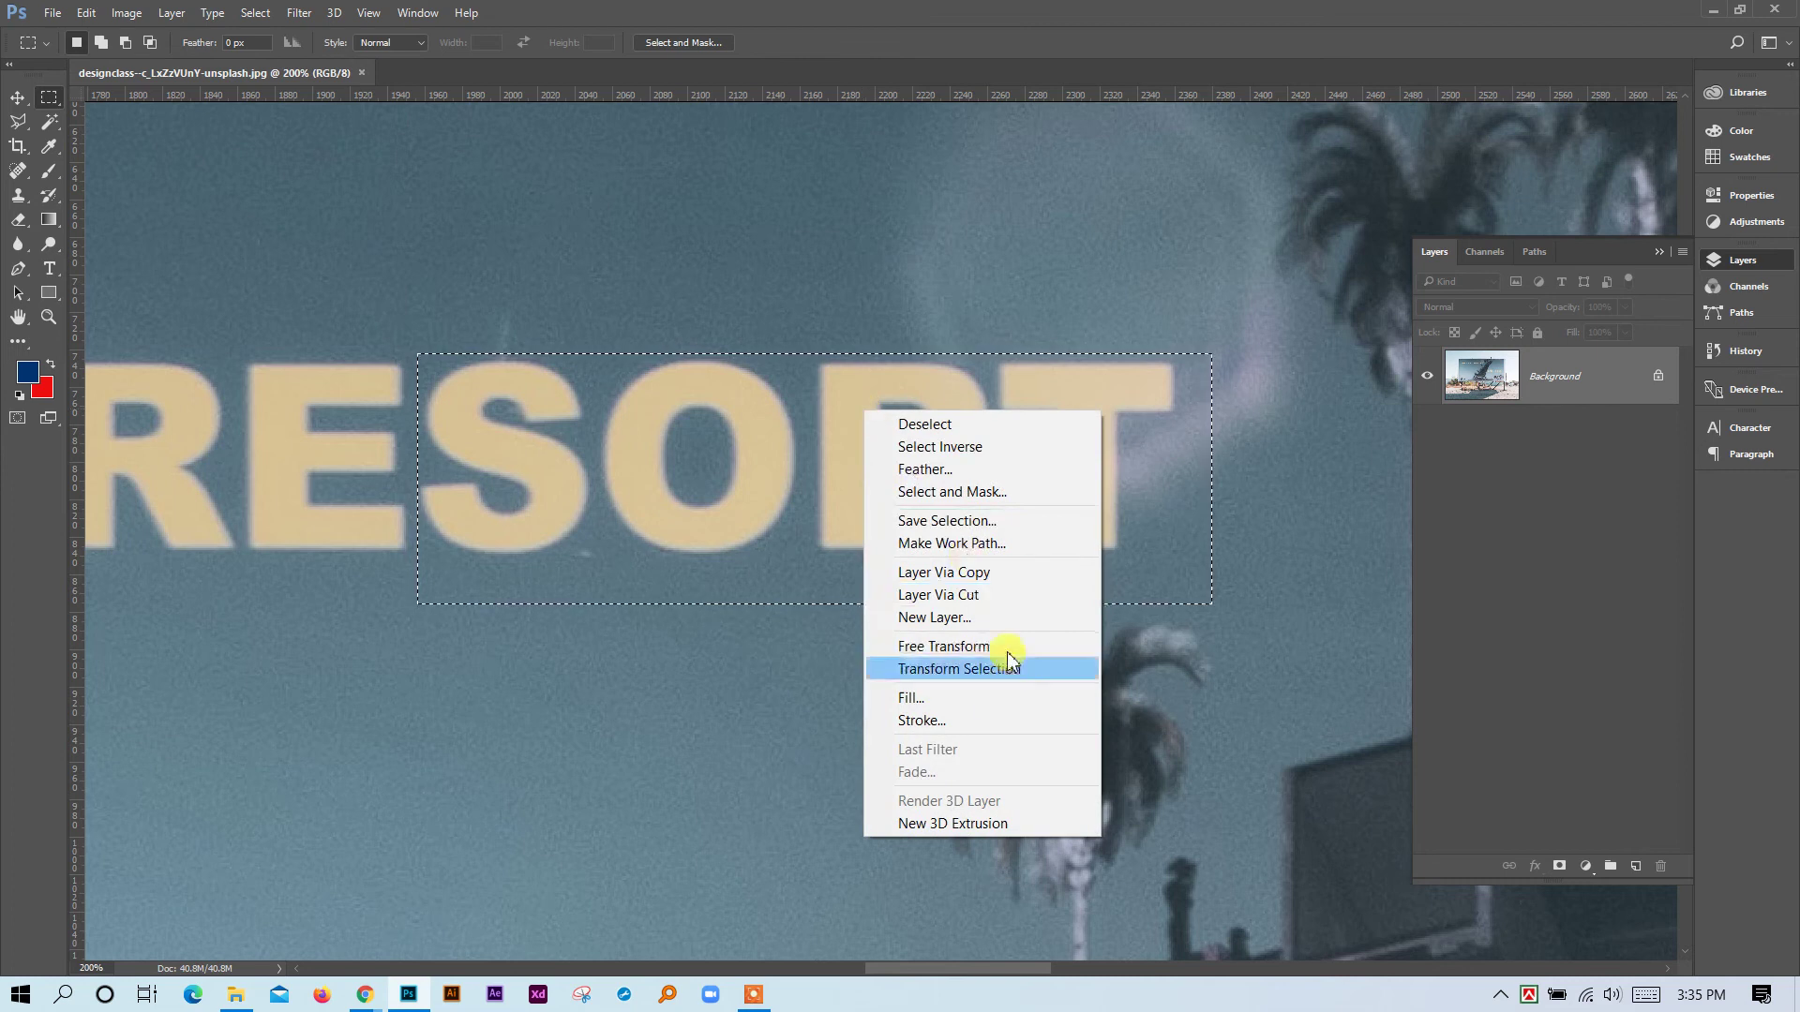
pyautogui.click(956, 597)
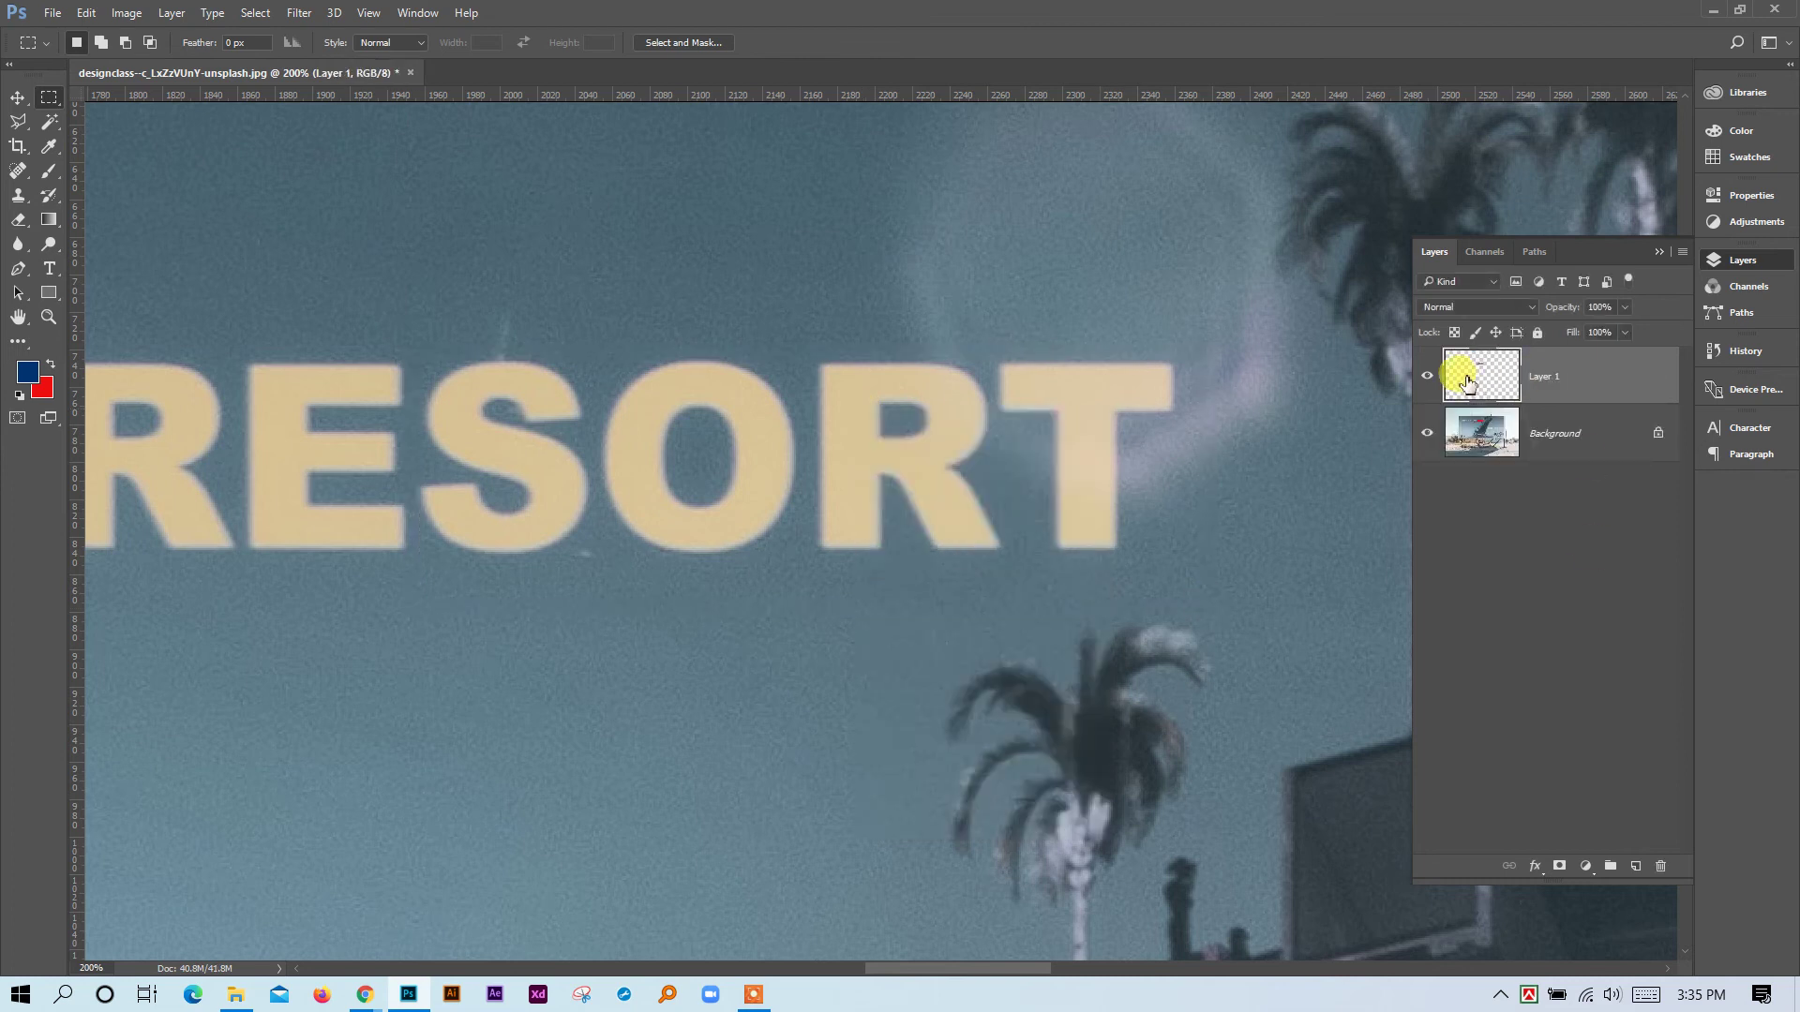
# Toggle the visibility of the cut-out SORT layer to examine the area it leaves in the Background.
pyautogui.click(1427, 376)
pyautogui.click(1427, 377)
pyautogui.click(1427, 377)
pyautogui.click(1427, 377)
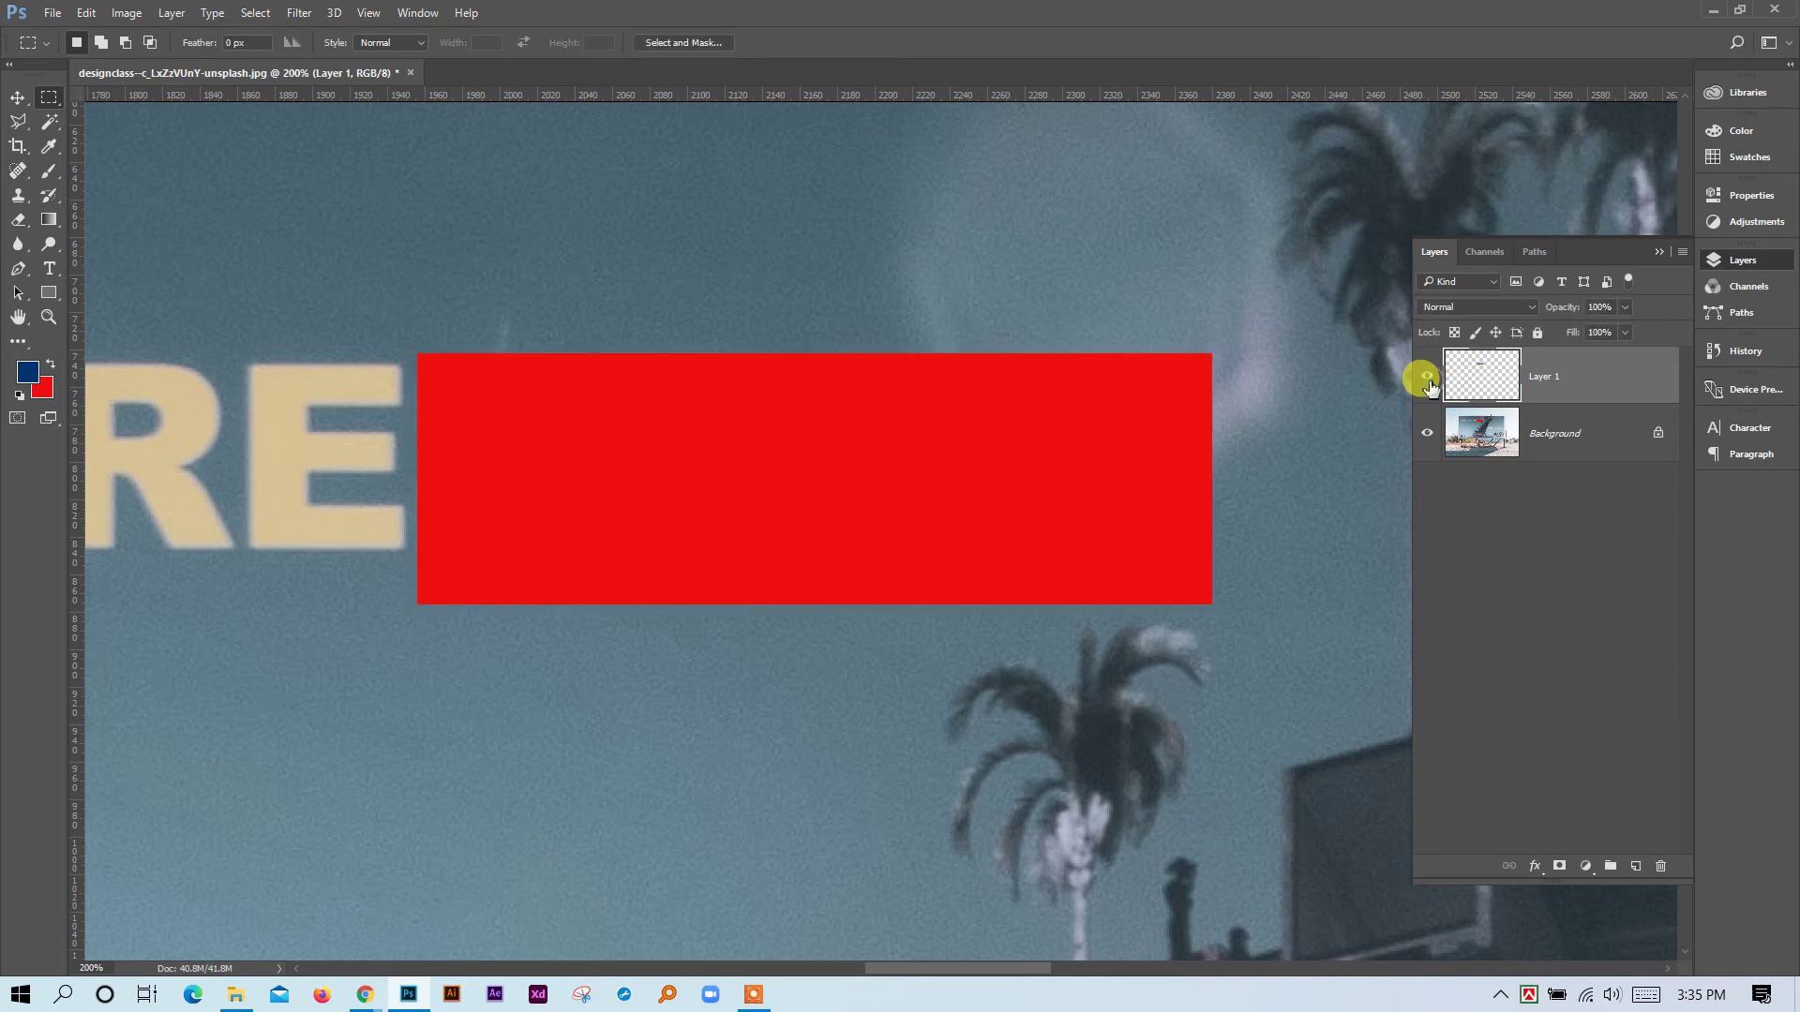
pyautogui.click(1426, 377)
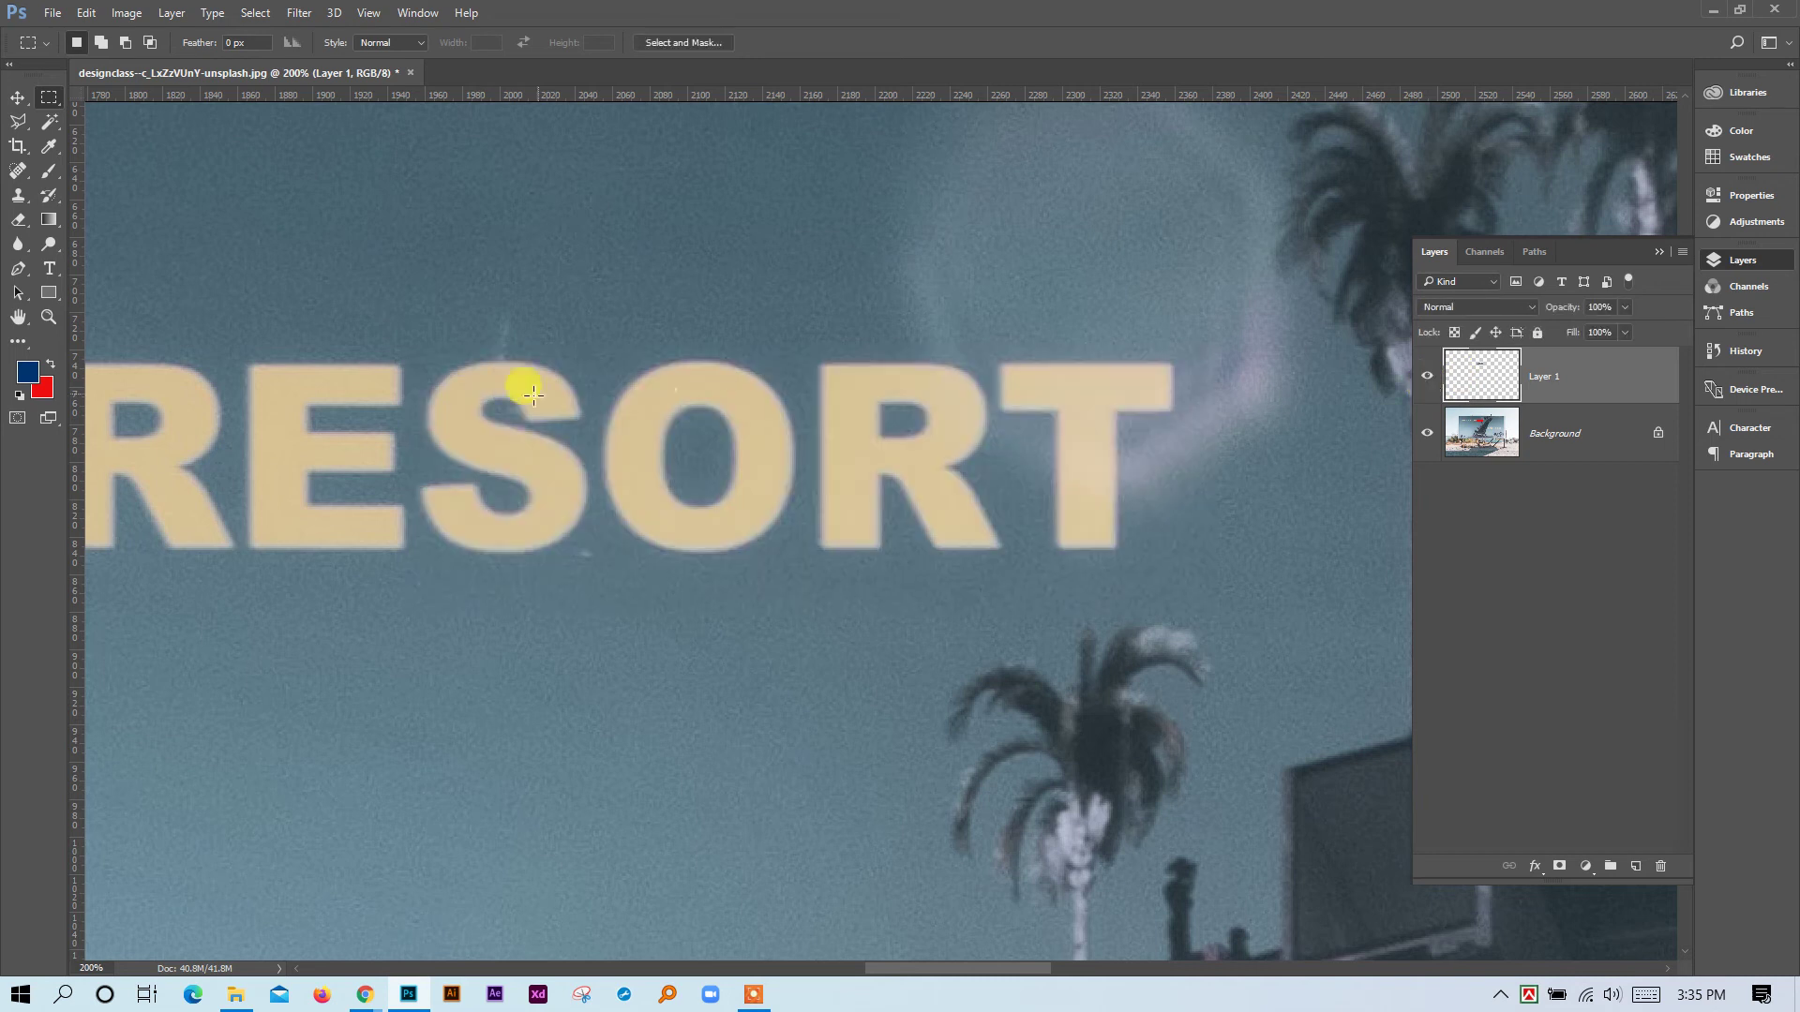
# Reset the foreground and background colors to default black and white and merge the cut-out layer down into the Background.
pyautogui.click(20, 394)
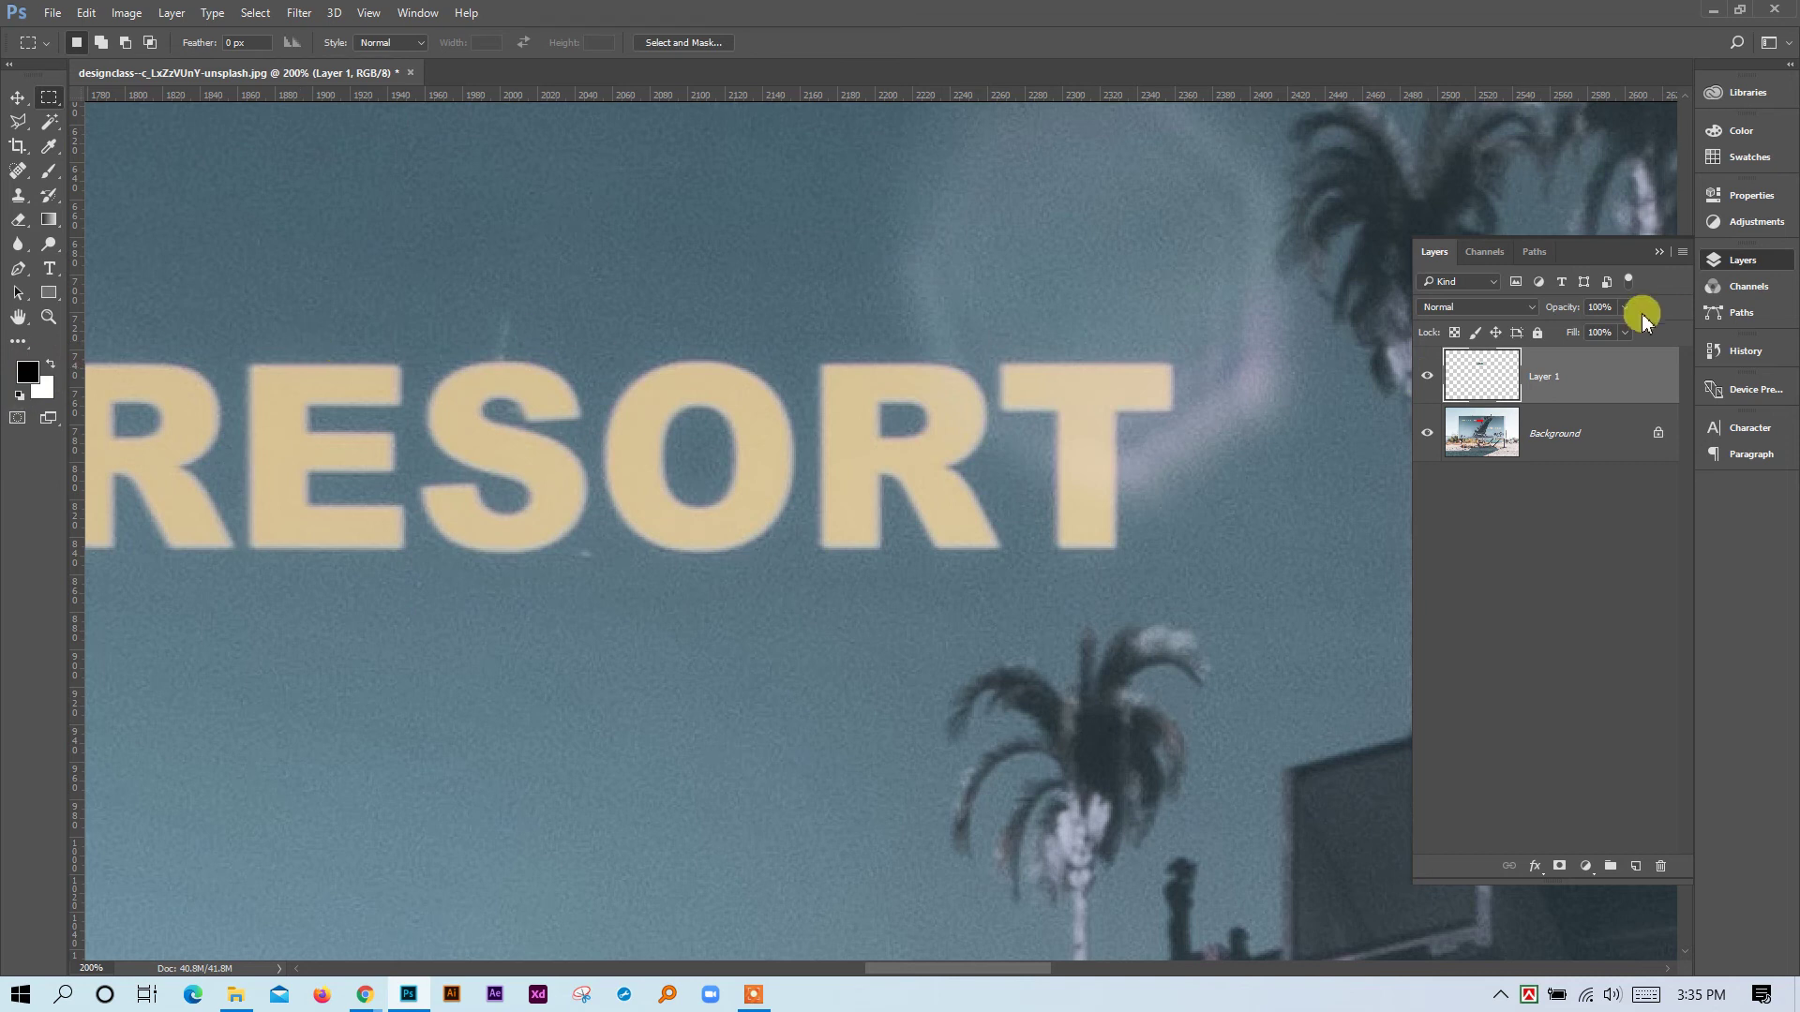
pyautogui.hotkey('ctrl', 'e')
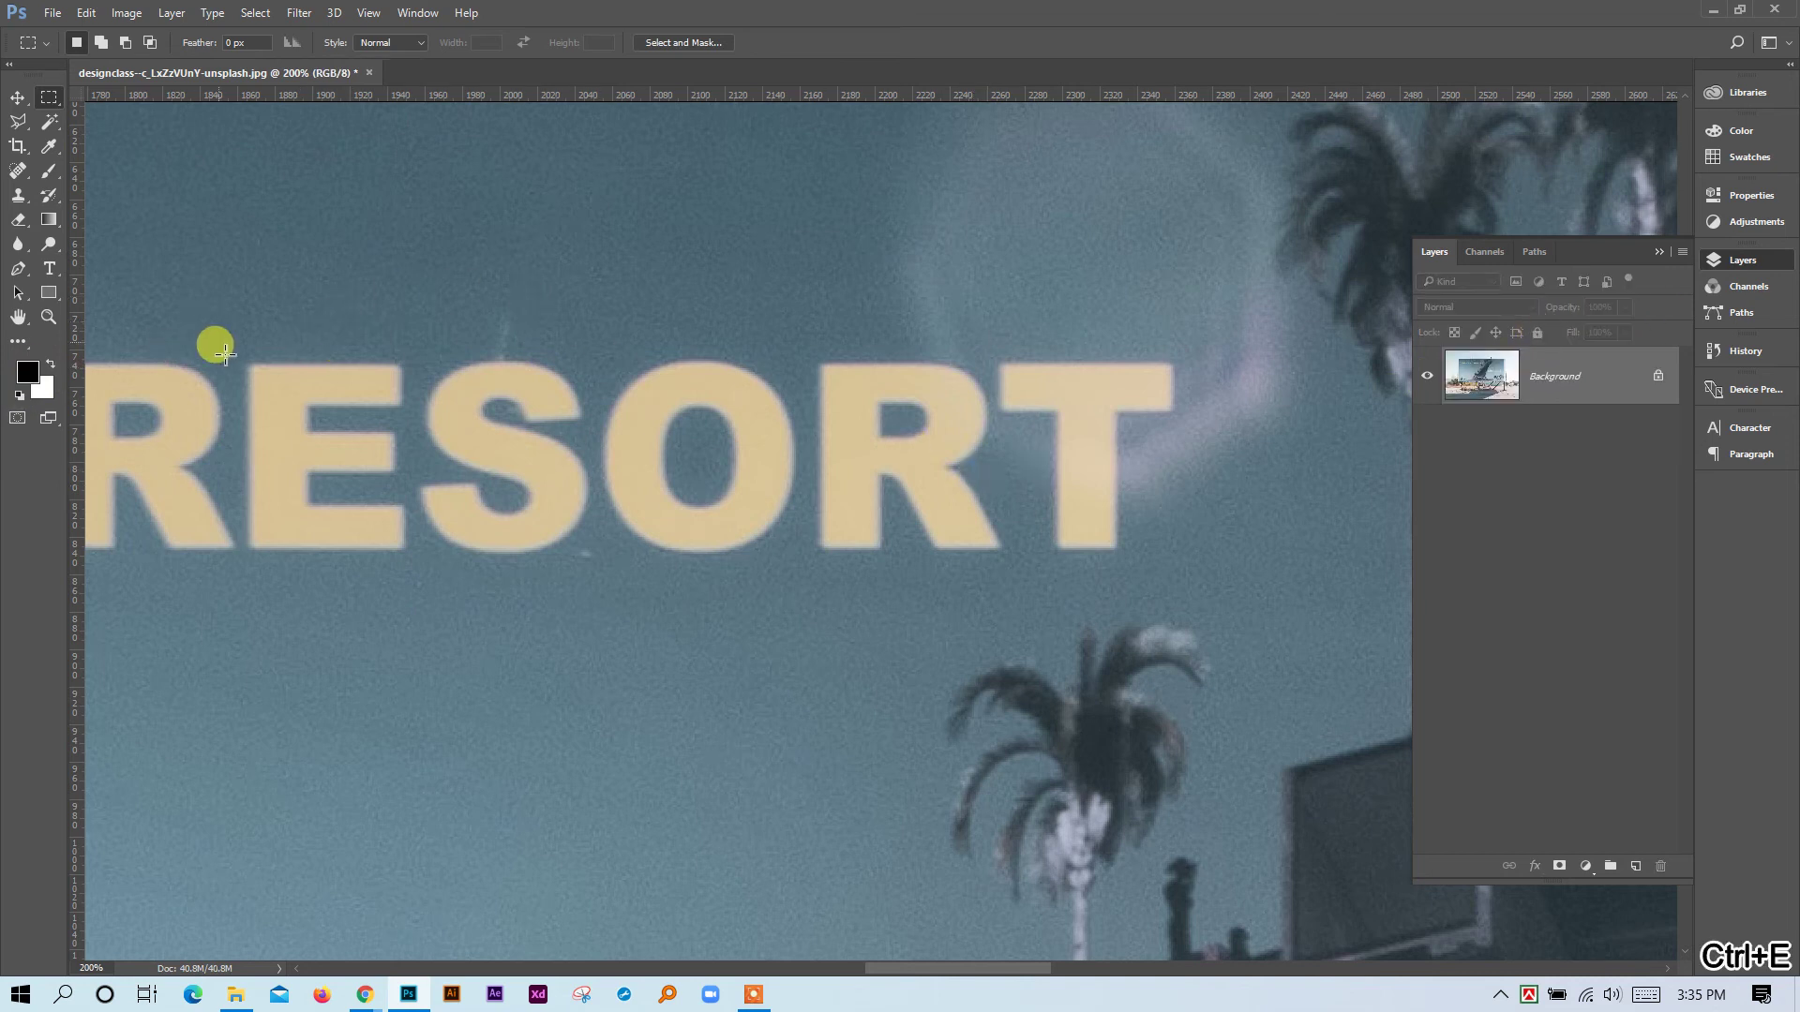
# Draw a rectangular marquee around the letters ESORT in the title and move that area to its own layer with Layer Via Cut.
pyautogui.moveTo(237, 343); pyautogui.dragTo(1194, 586)
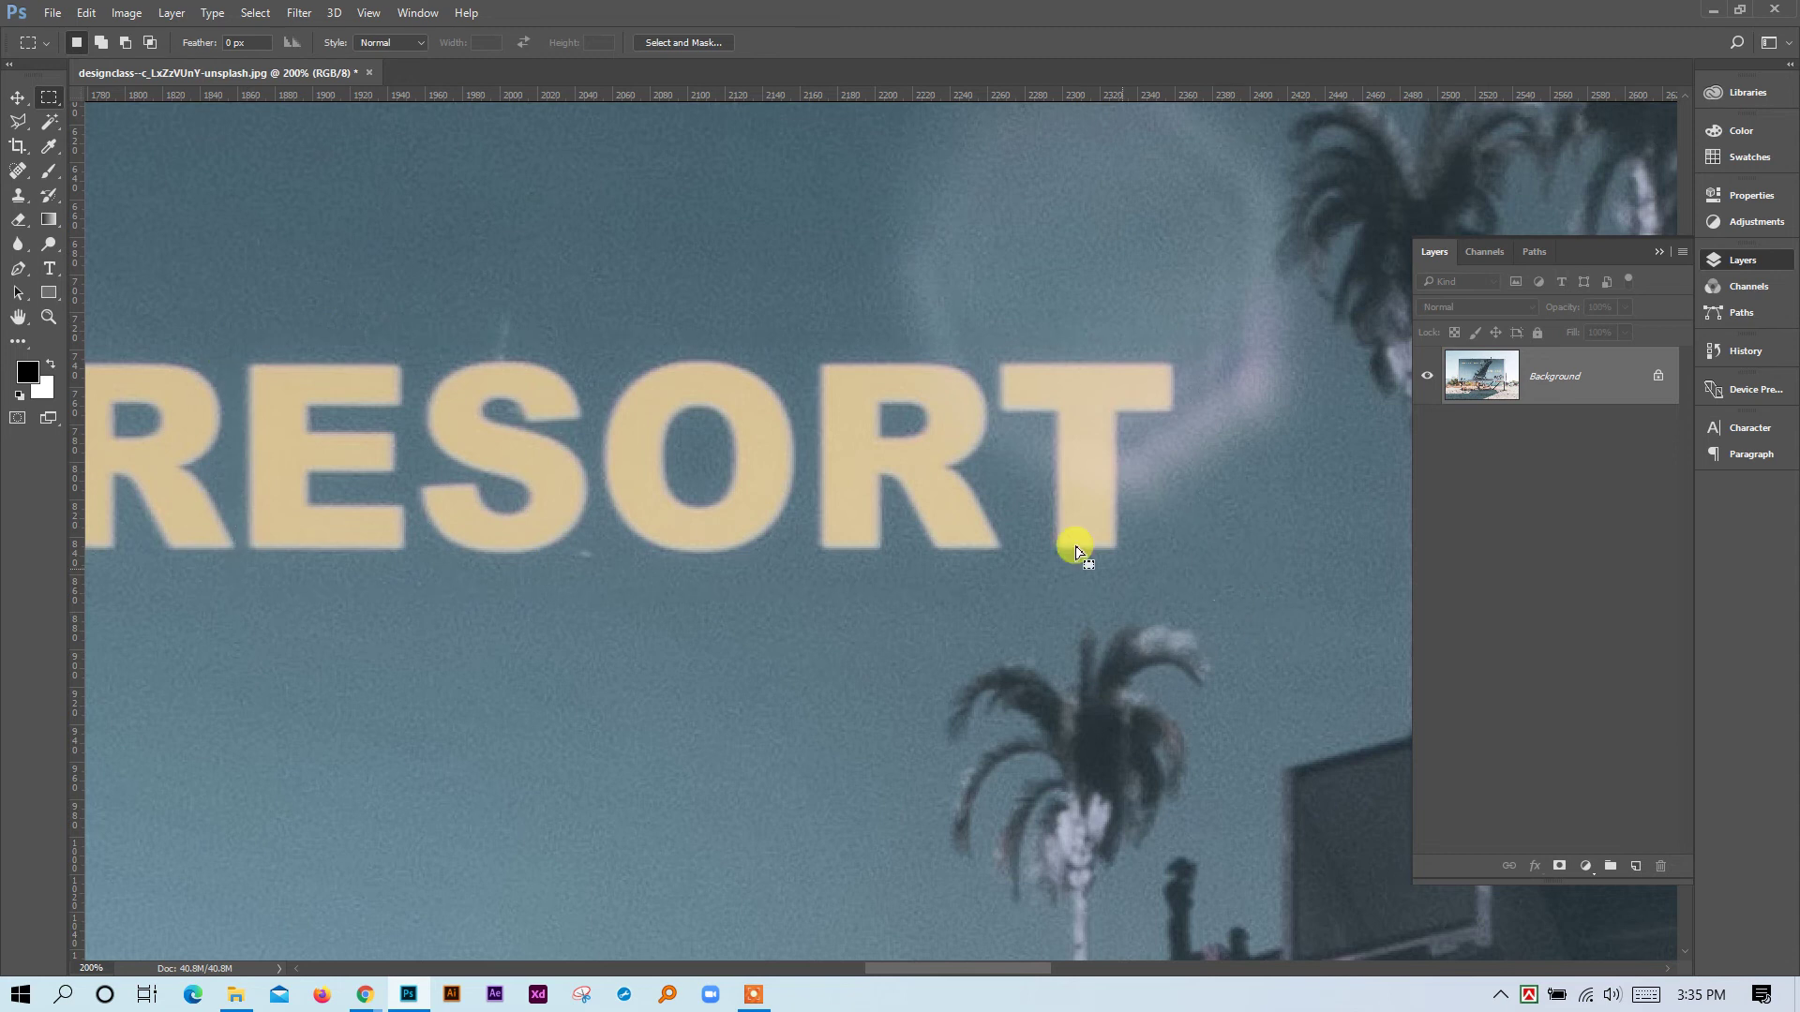
pyautogui.rightClick(837, 480)
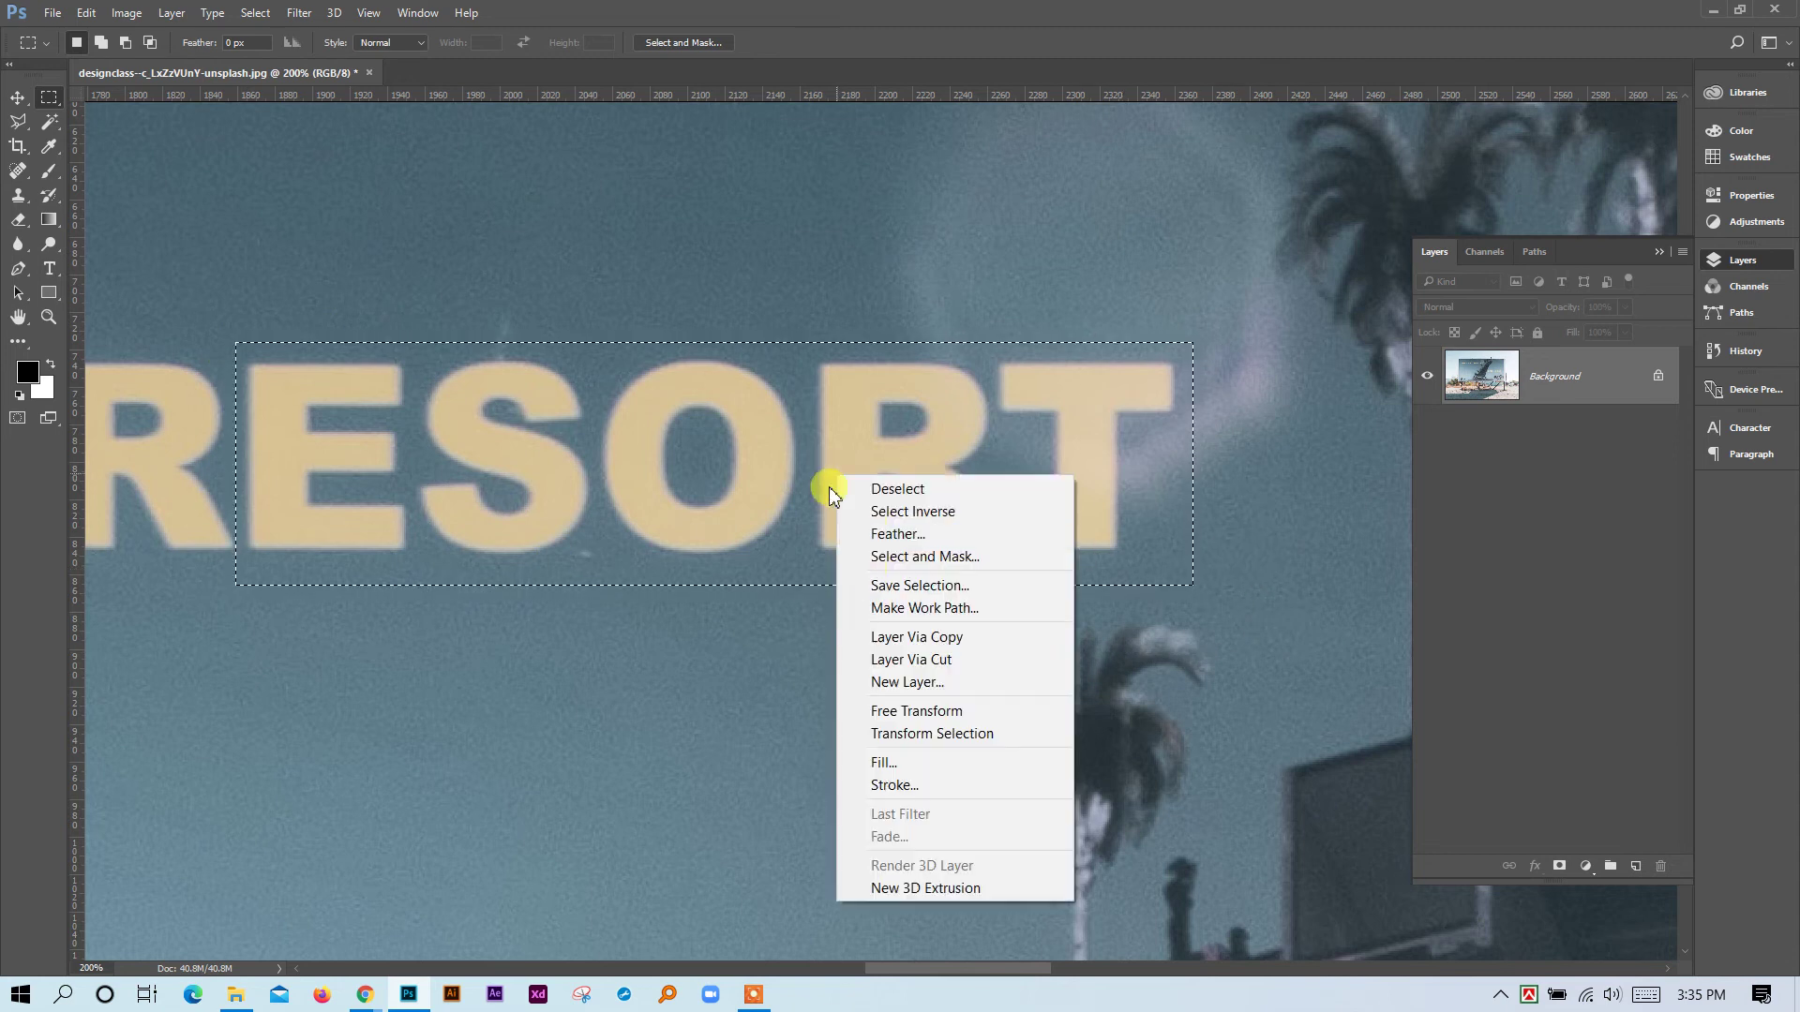
pyautogui.click(947, 659)
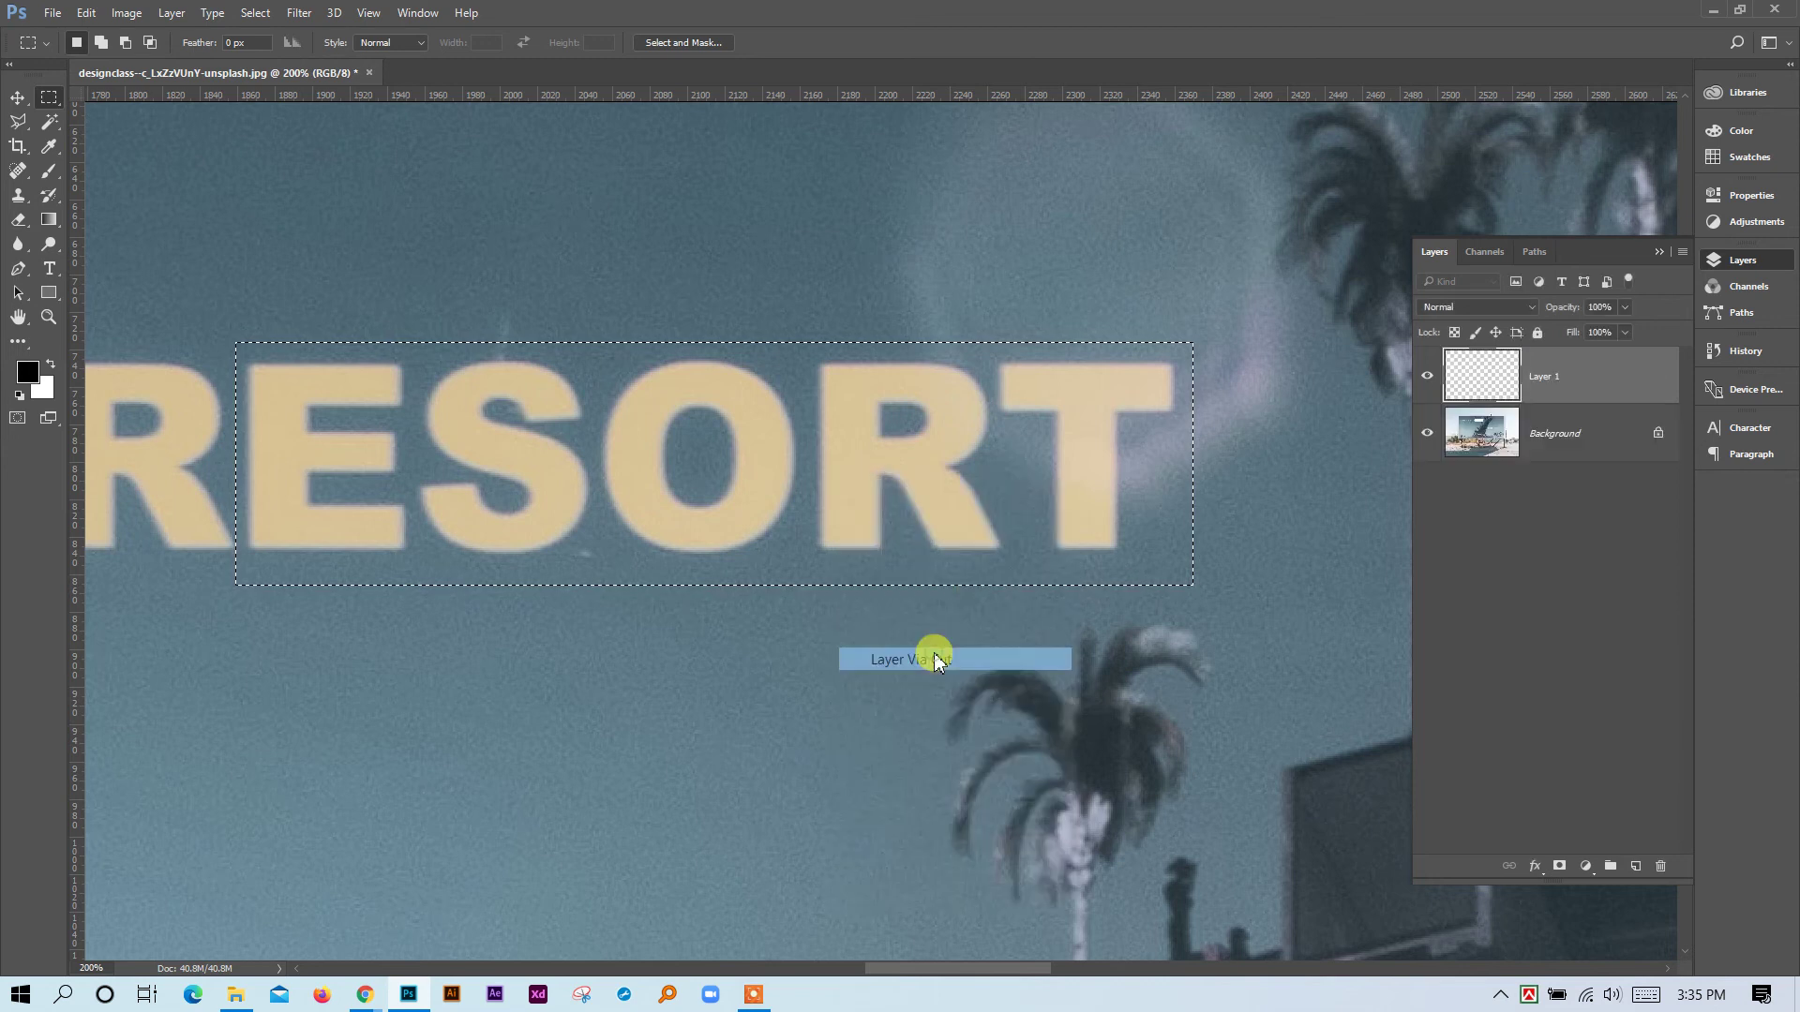
# Toggle the visibility of the cut-out ESORT layer to examine the gap, and merge it down into the Background.
pyautogui.click(1426, 378)
pyautogui.click(1426, 378)
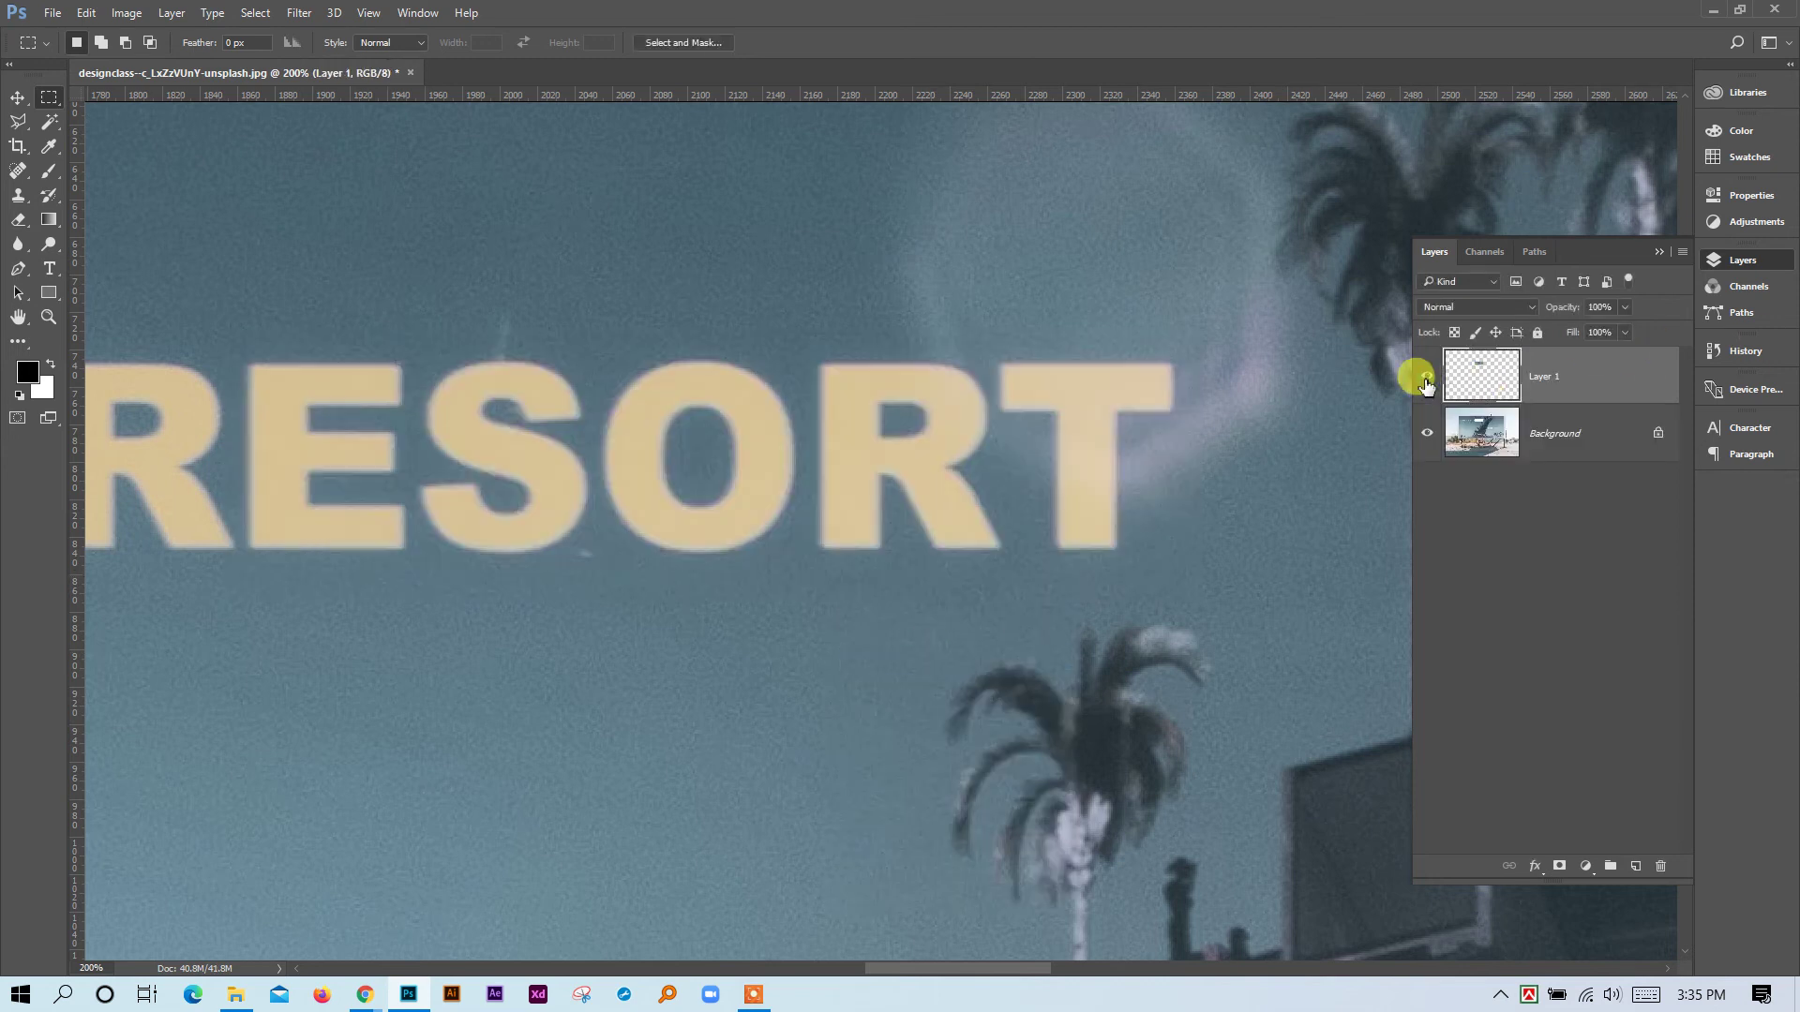
pyautogui.click(1426, 379)
pyautogui.click(1425, 379)
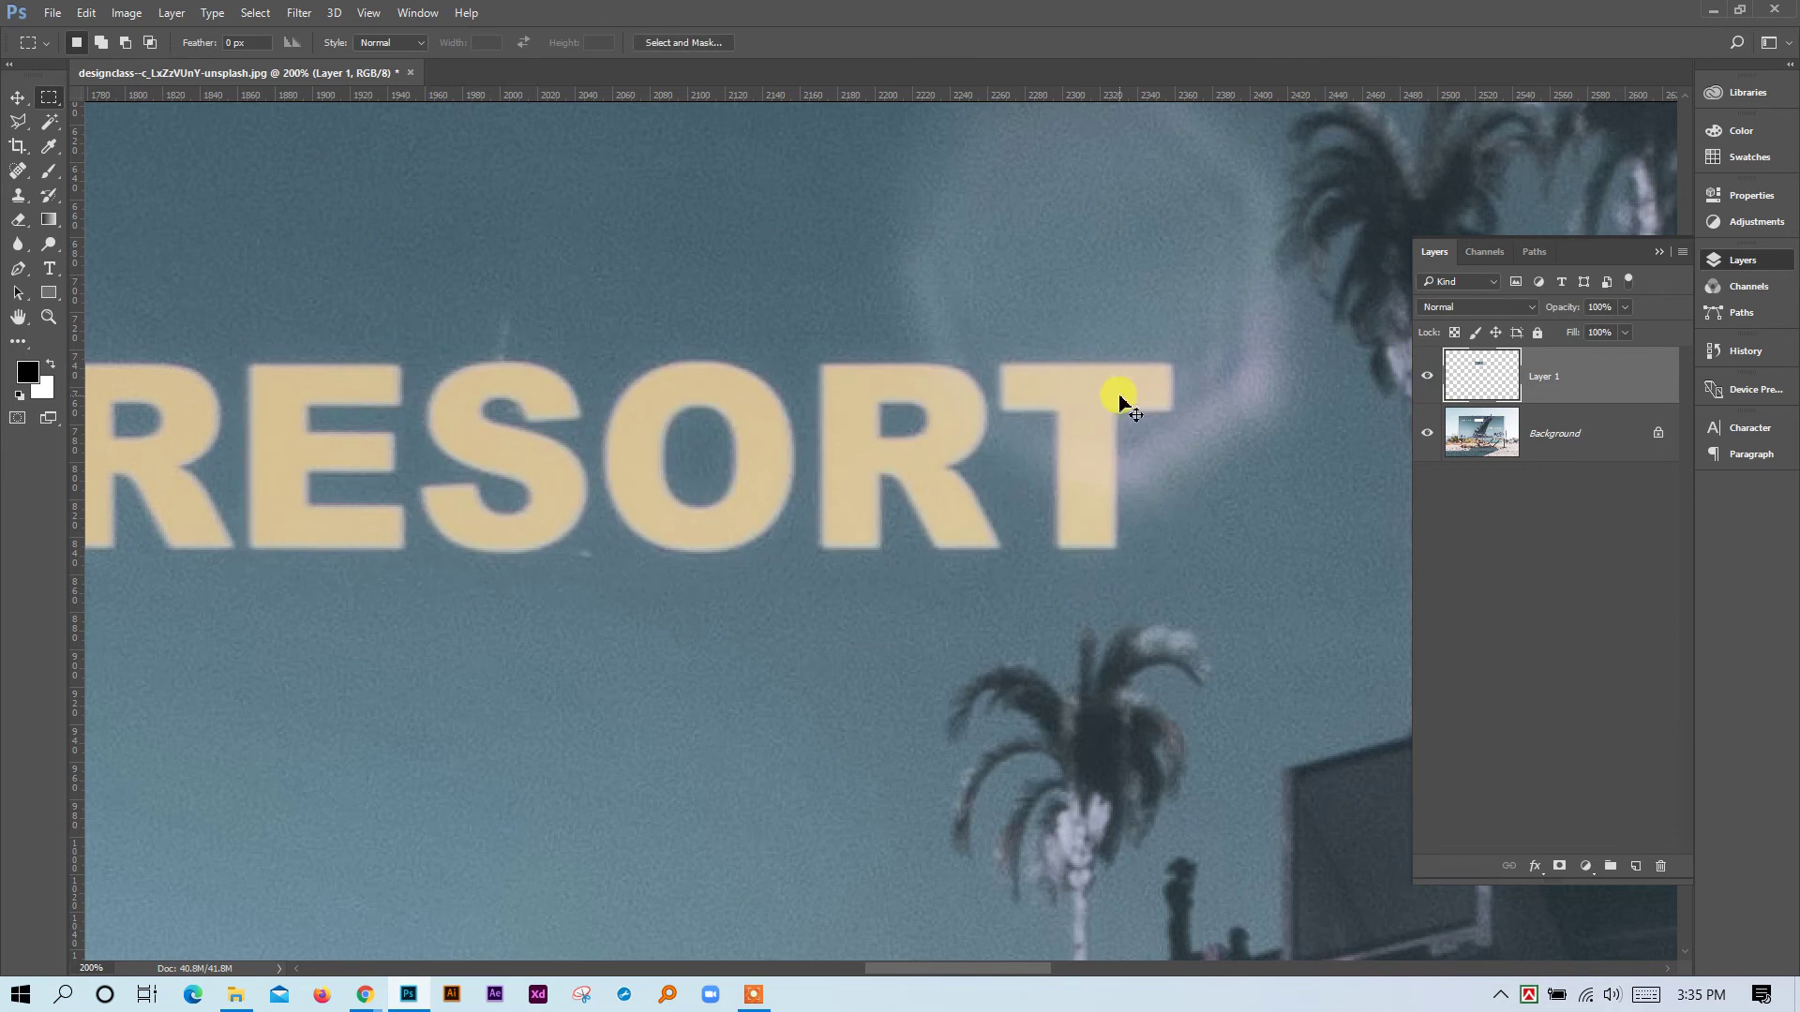
pyautogui.hotkey('ctrl', 'e')
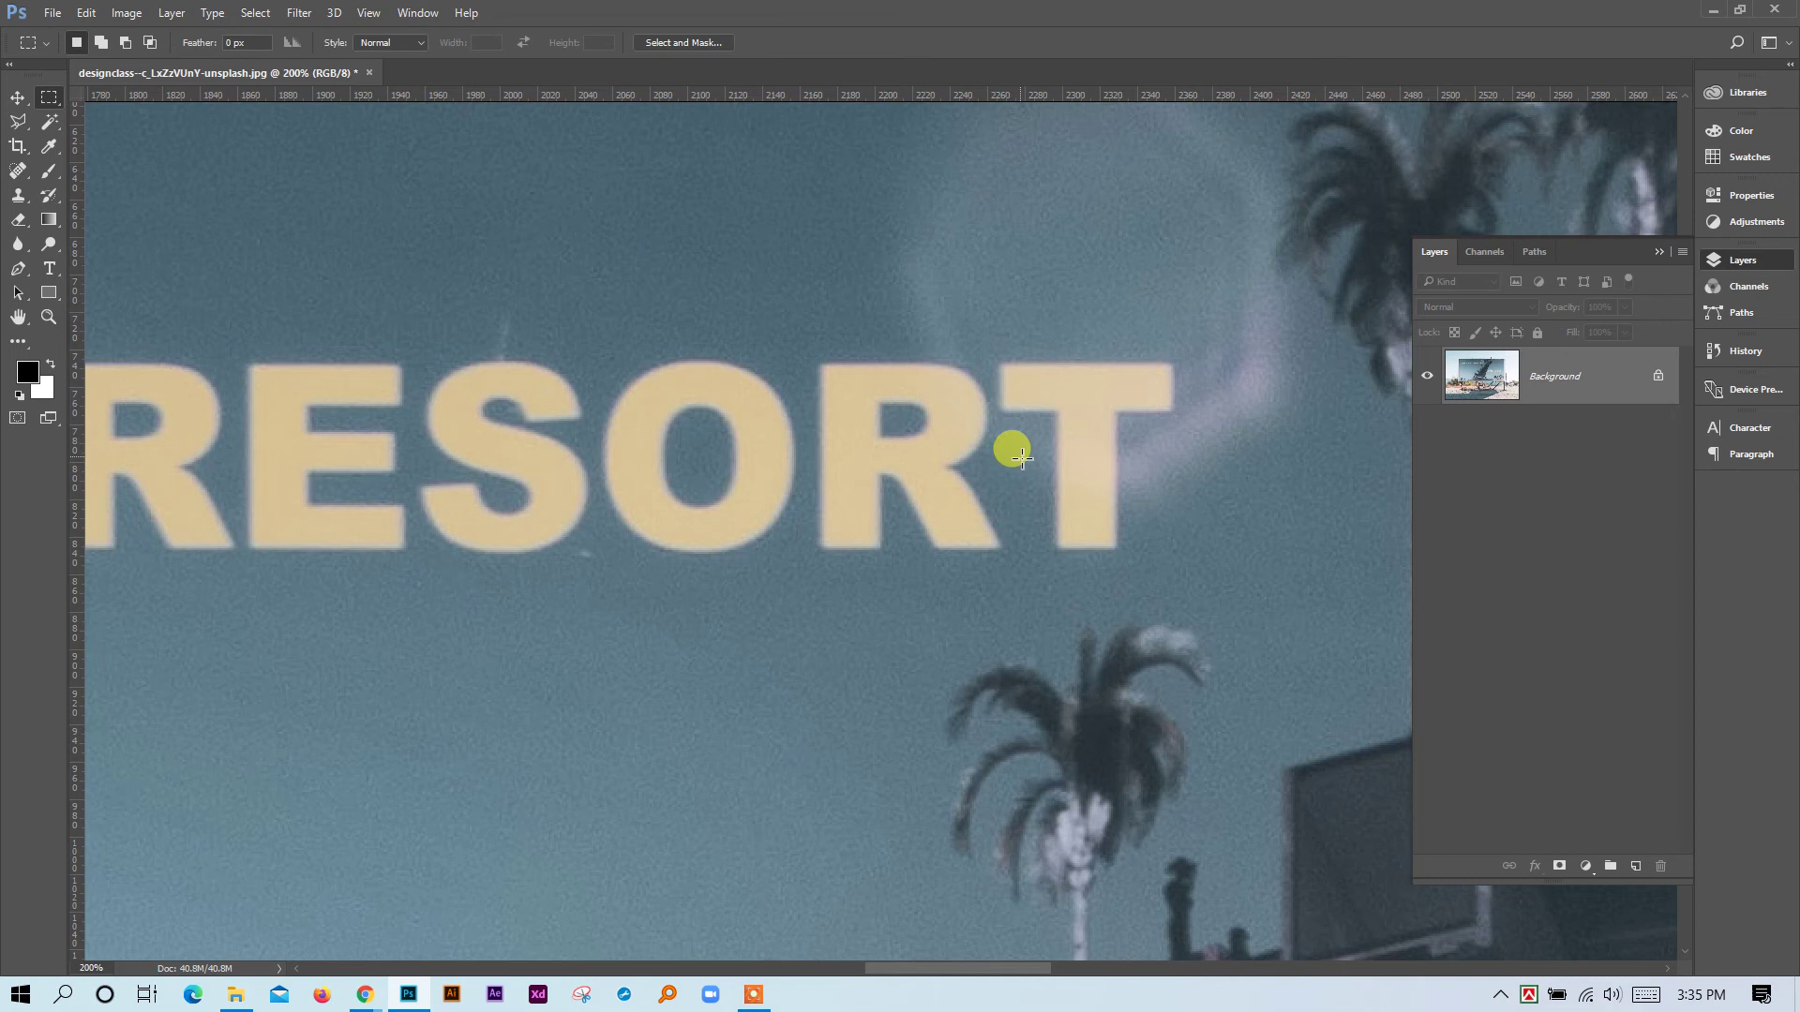
# Switch to the graphic design module PDF in Chrome to review the lesson 3 topics, and return to Photoshop.
pyautogui.hotkey('ctrl', '0')
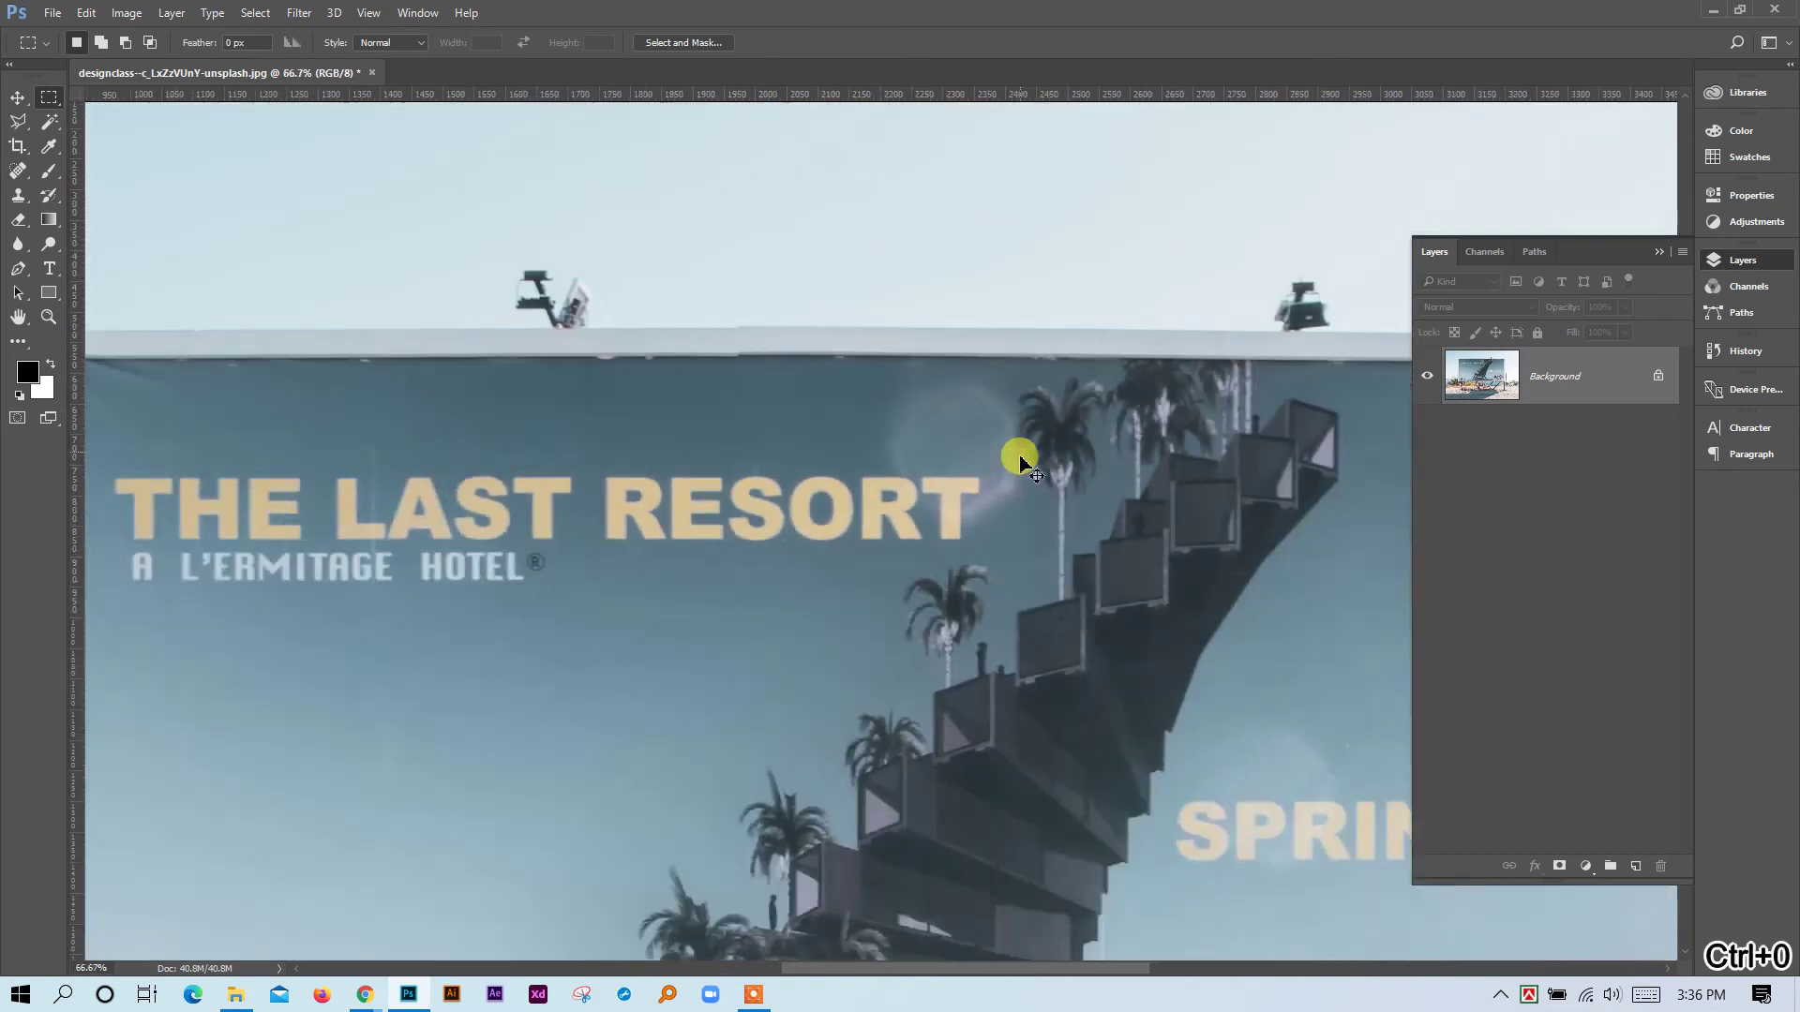
pyautogui.hotkey('alt', 'Tab')
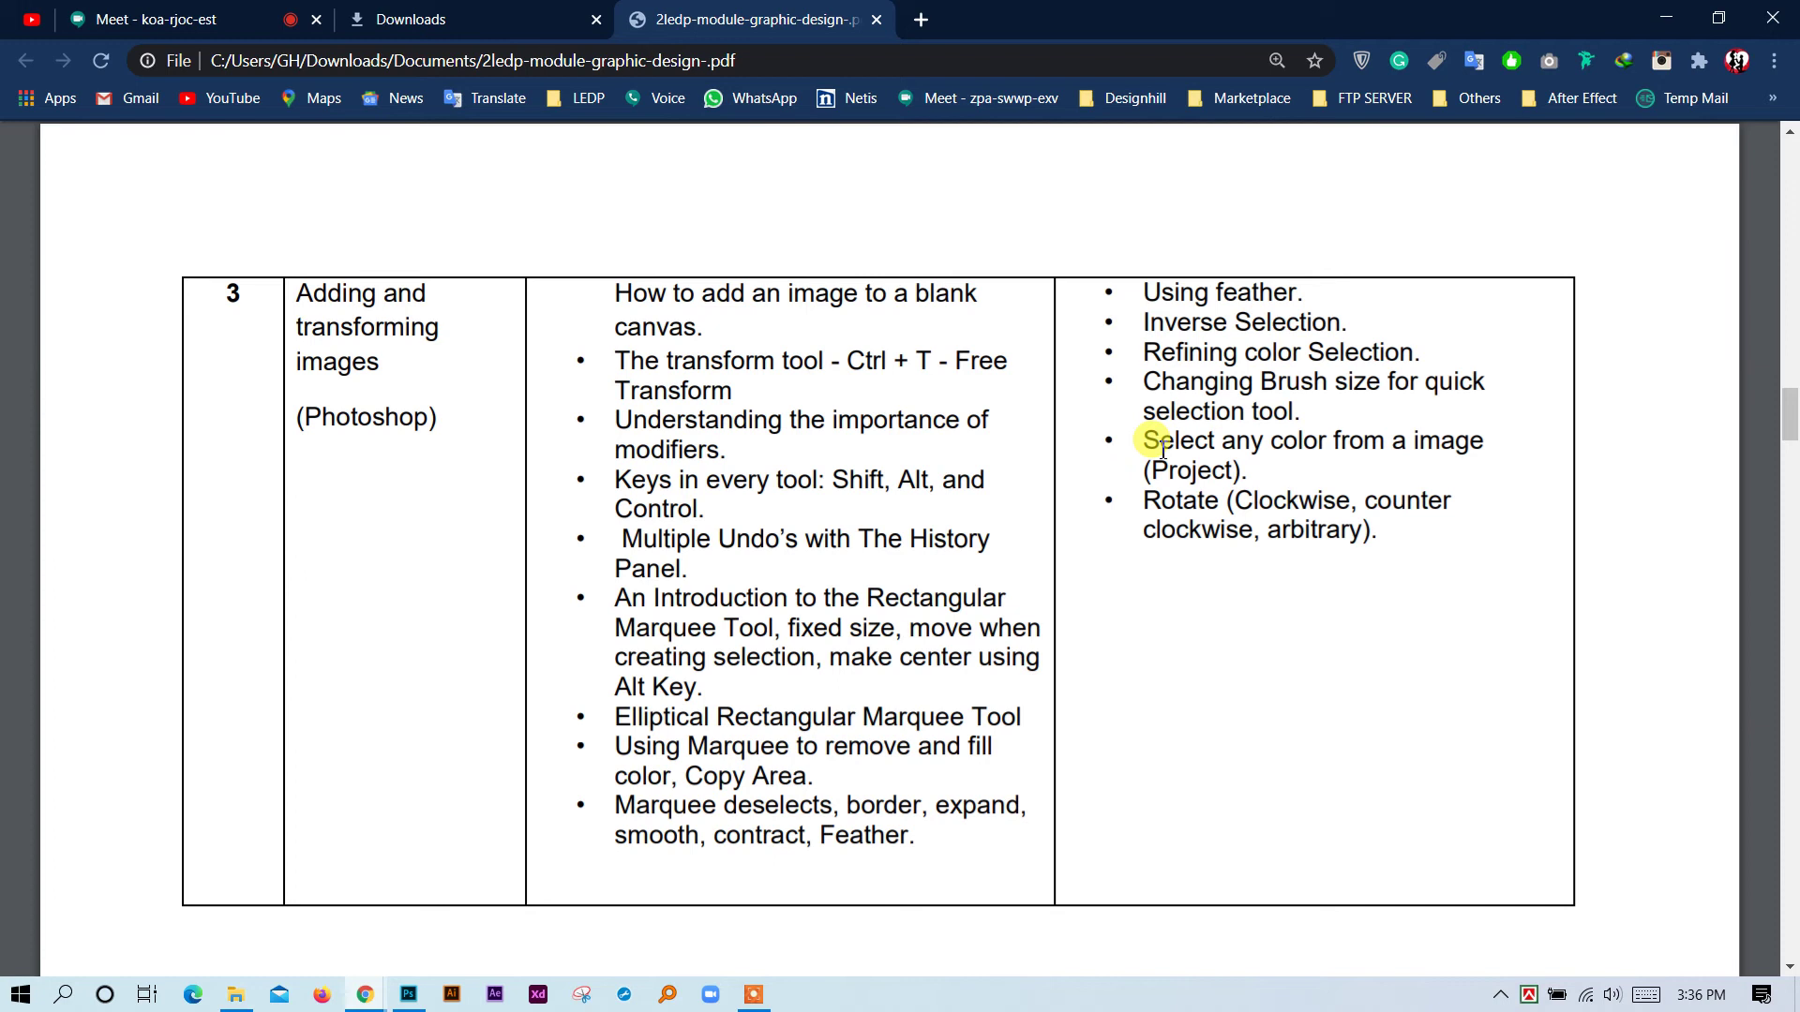
pyautogui.hotkey('alt', 'Tab')
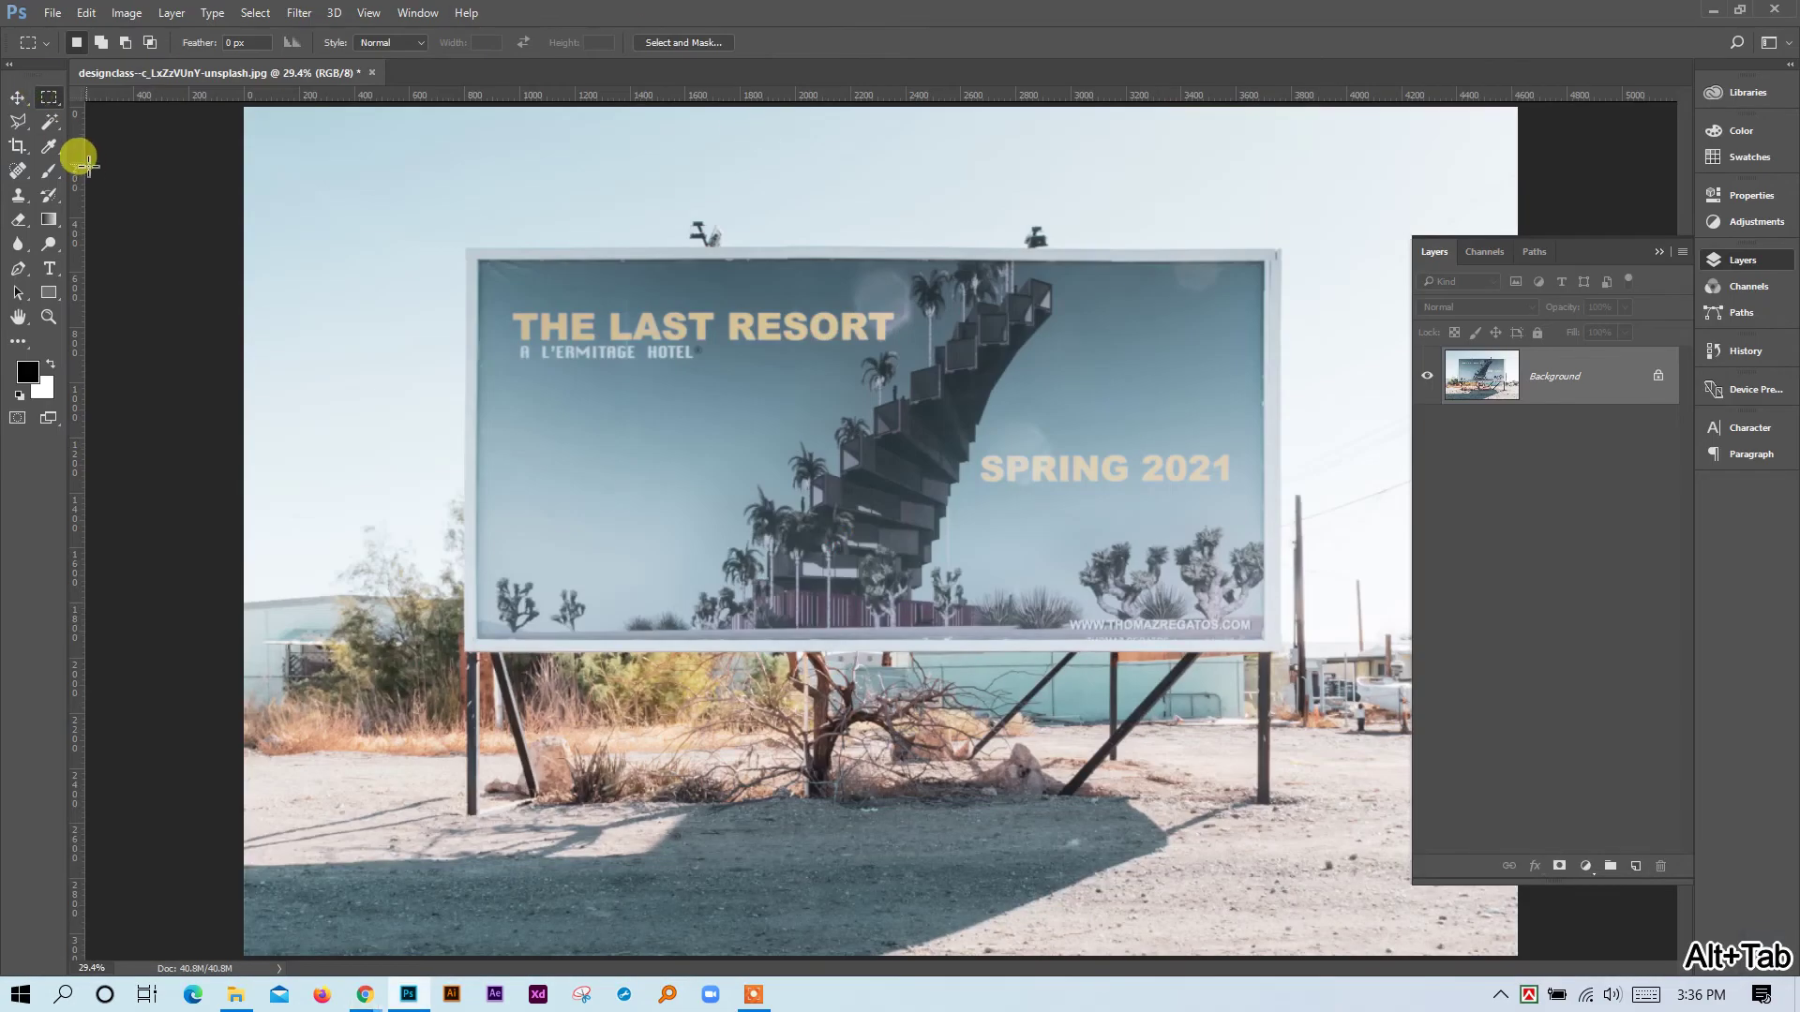
# Sample the beige dfd1b6 from the SPRING 2021 lettering with the Eyedropper as the foreground color and copy its hex code.
pyautogui.click(50, 145)
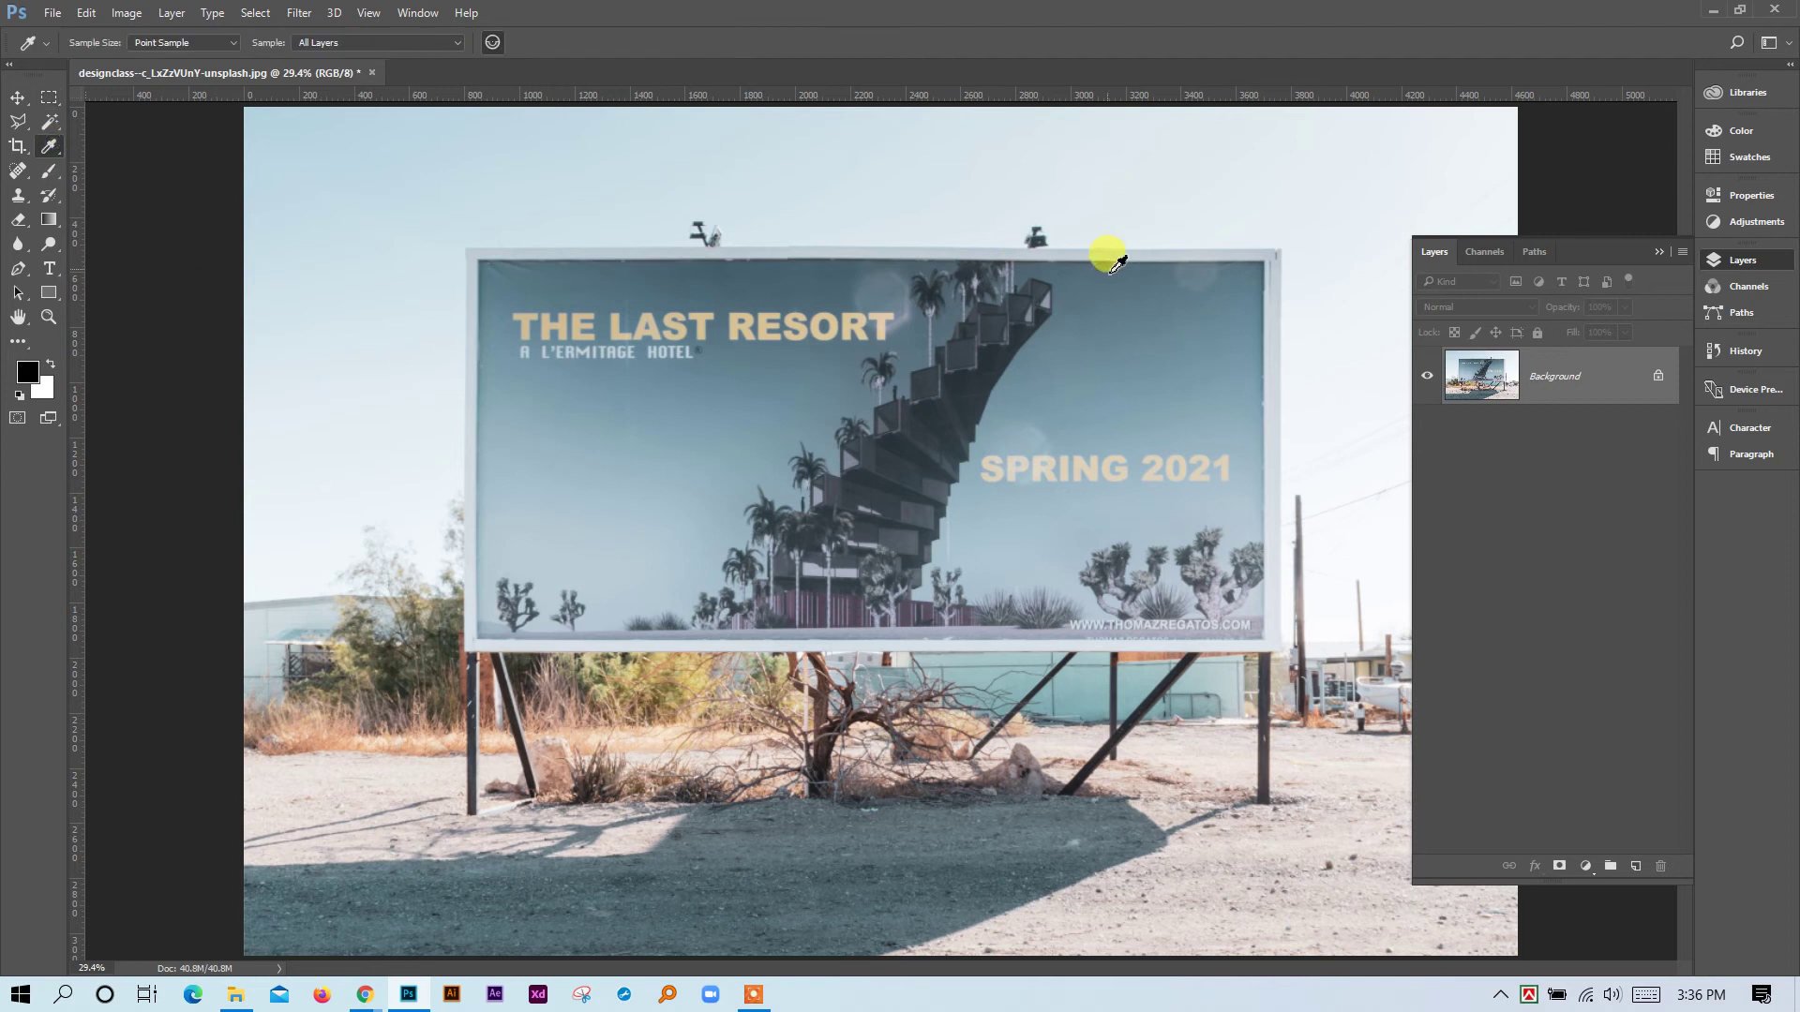
pyautogui.click(1202, 463)
pyautogui.click(26, 372)
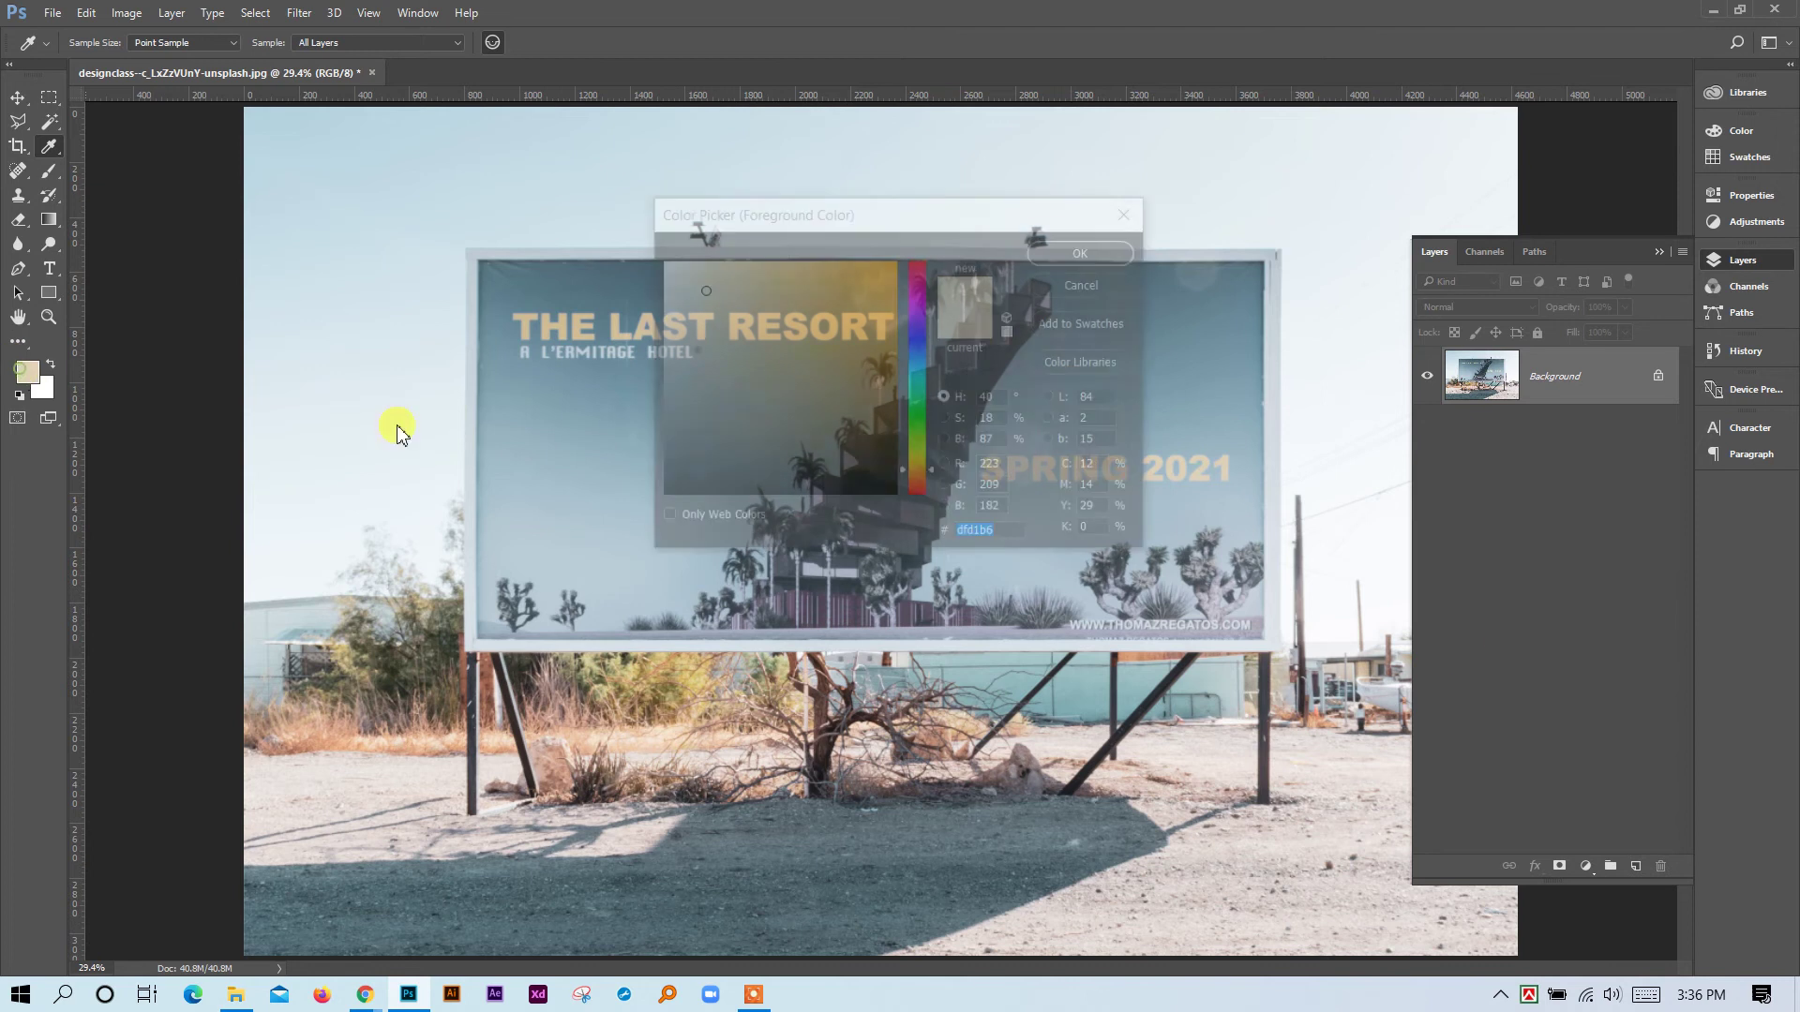
pyautogui.doubleClick(993, 534)
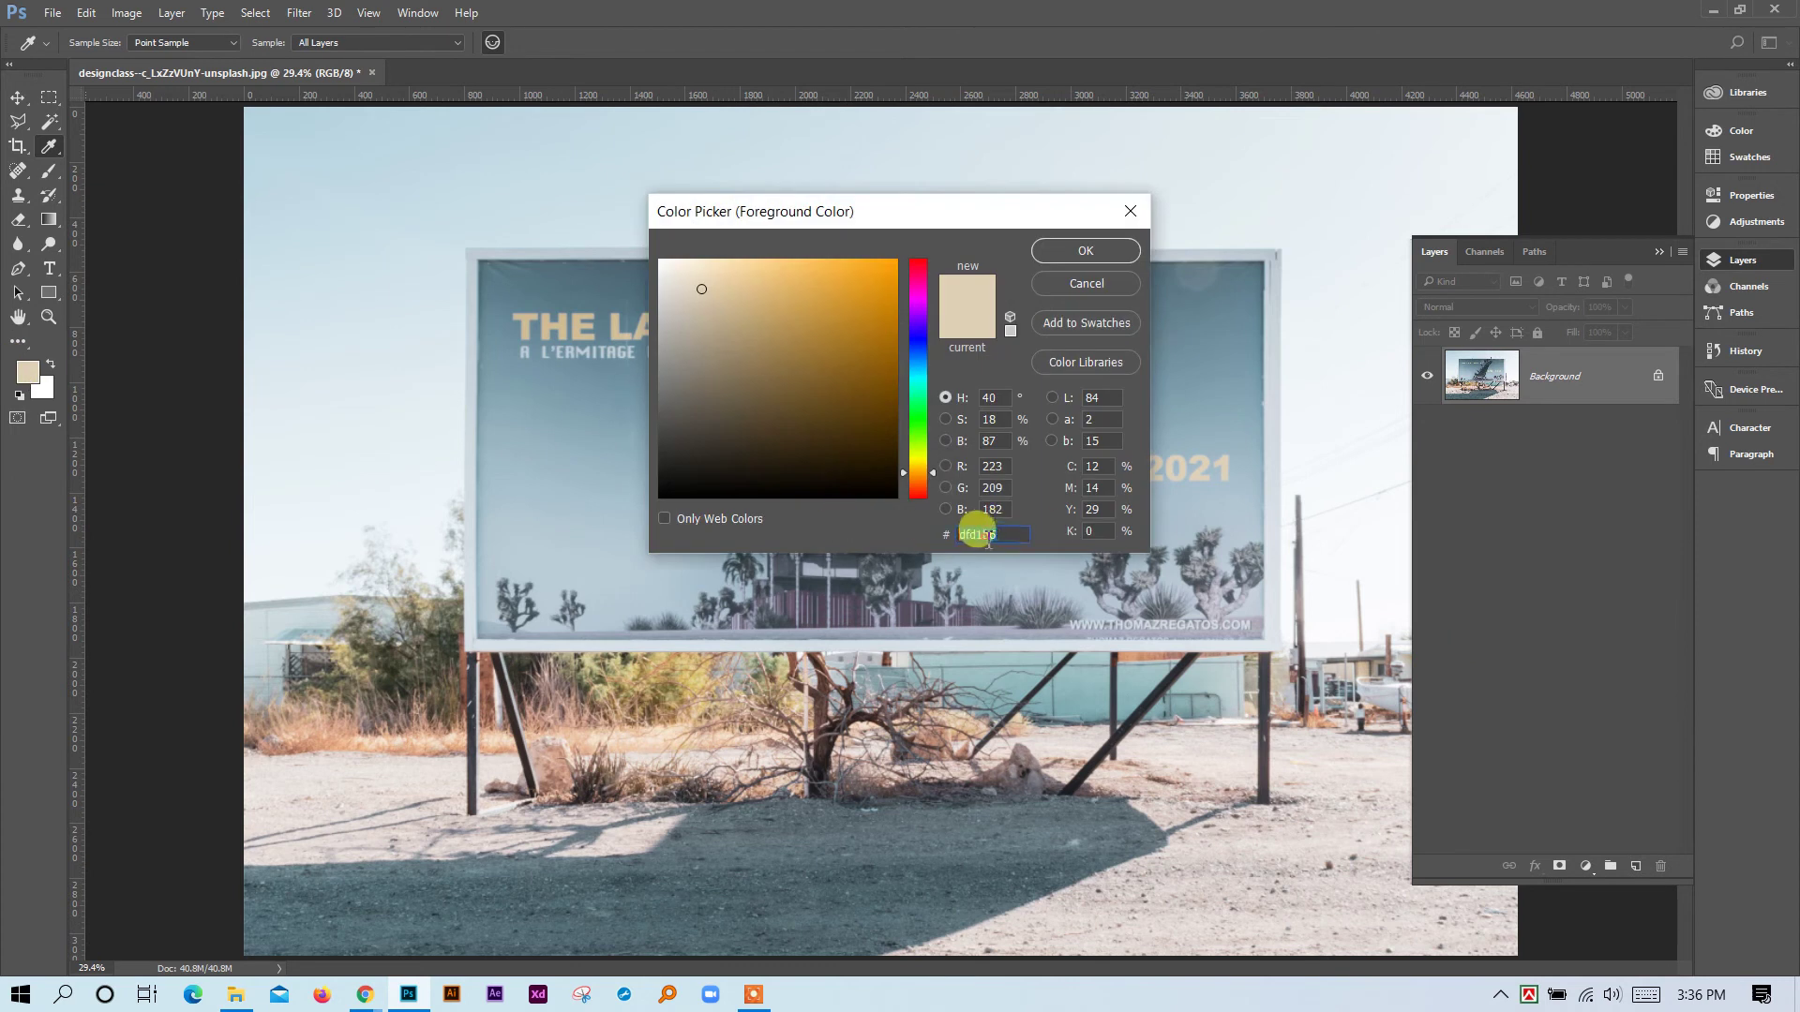
pyautogui.rightClick(980, 532)
pyautogui.click(1027, 602)
pyautogui.click(1086, 254)
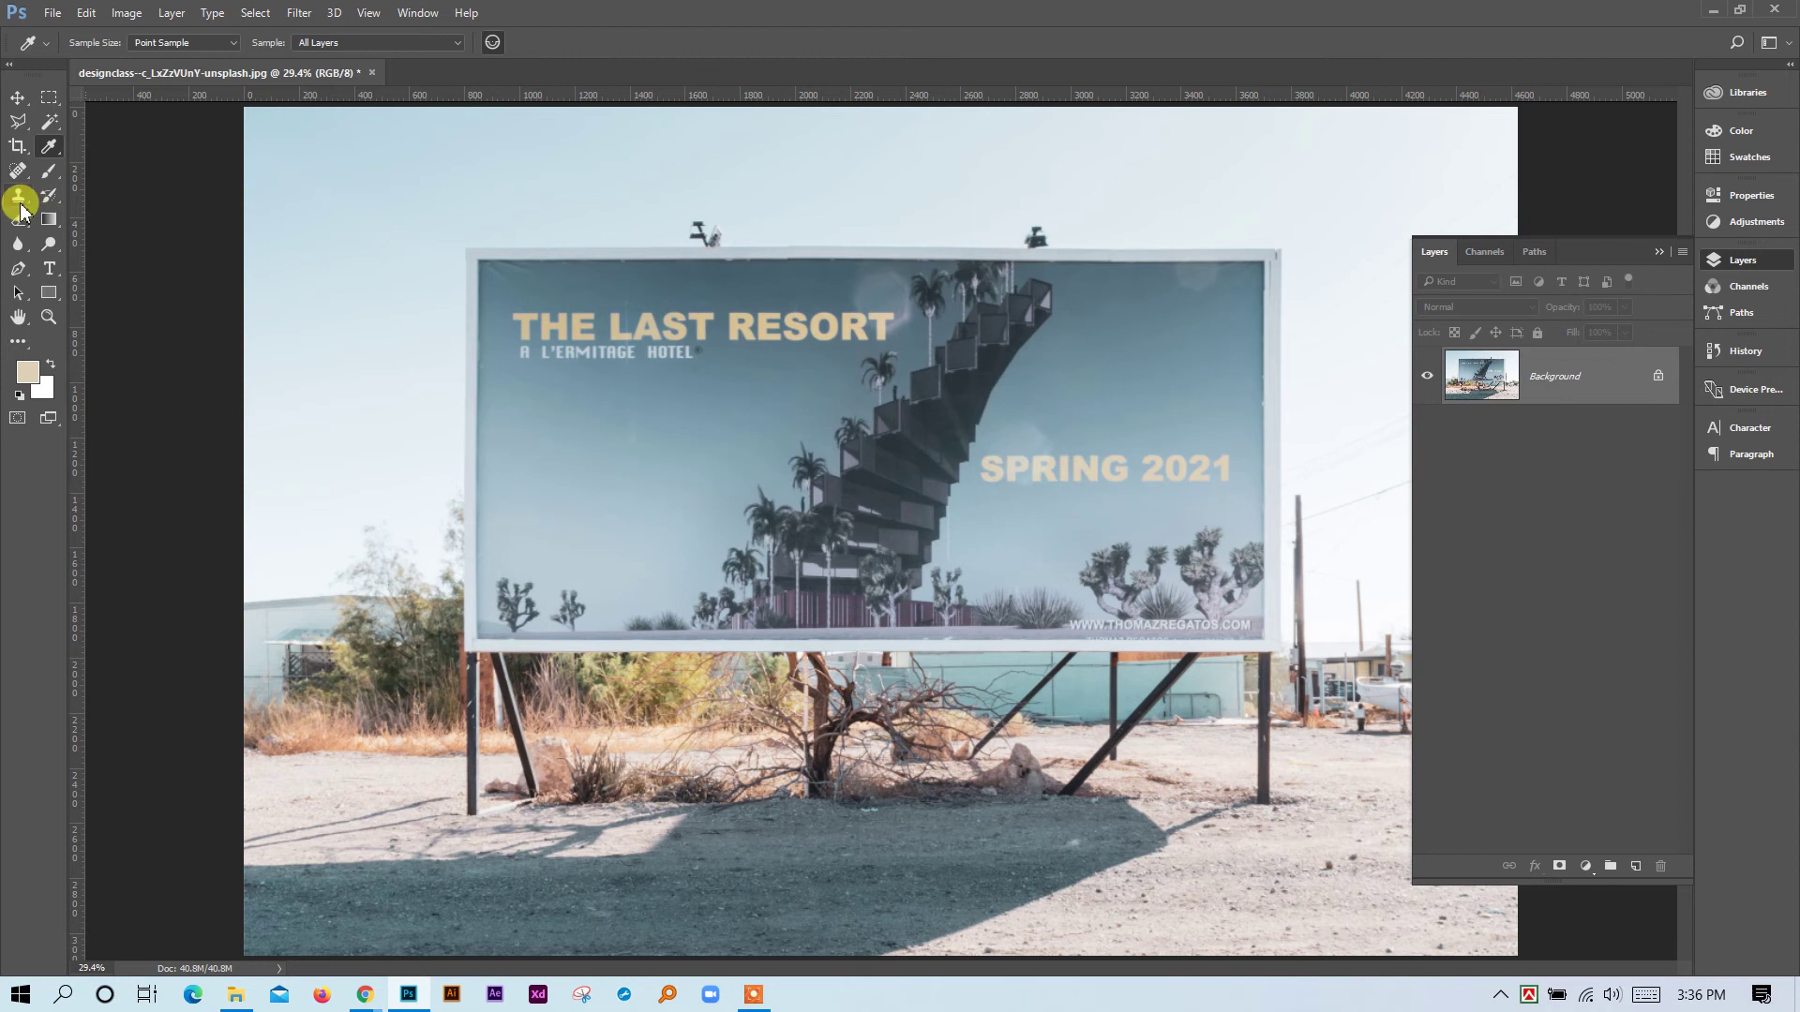
# Draw a beige-filled rectangle about 736 × 671 px over the photo's left edge, beside the billboard.
pyautogui.click(49, 96)
pyautogui.click(49, 292)
pyautogui.moveTo(236, 267); pyautogui.dragTo(437, 450)
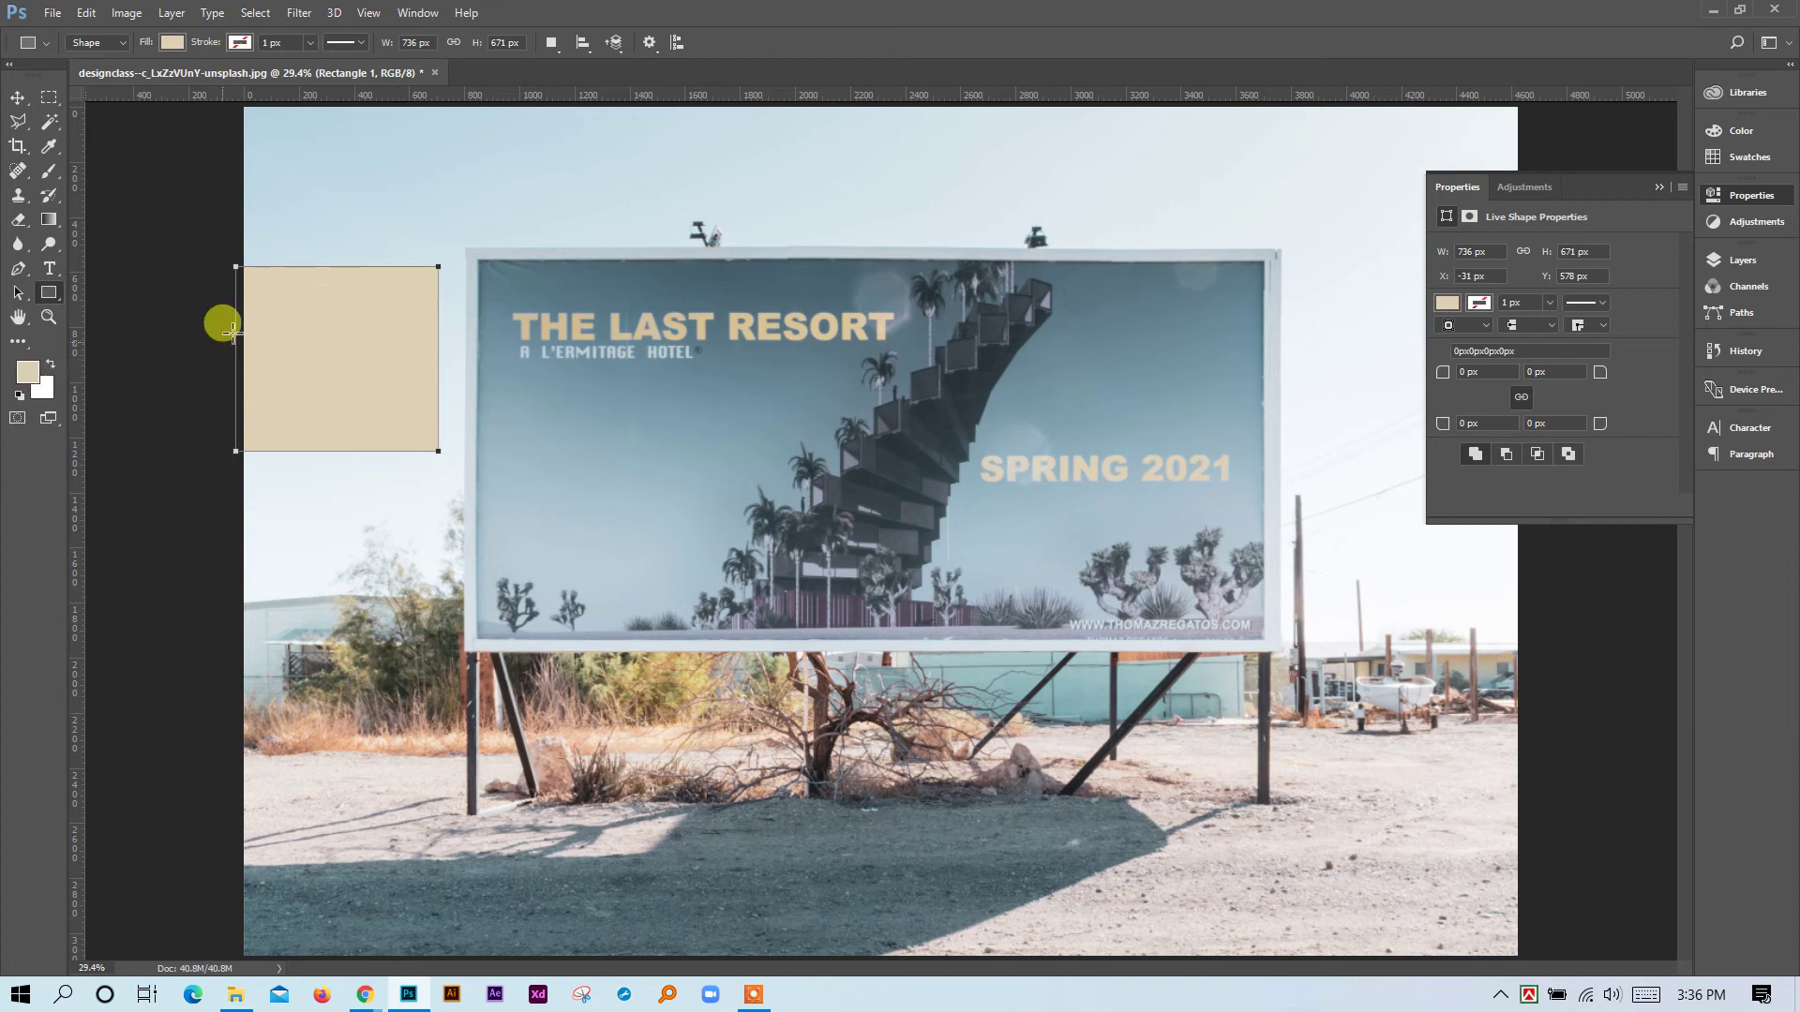
# Set the foreground color to orange d99209 and delete the beige rectangle.
pyautogui.click(33, 387)
pyautogui.click(888, 294)
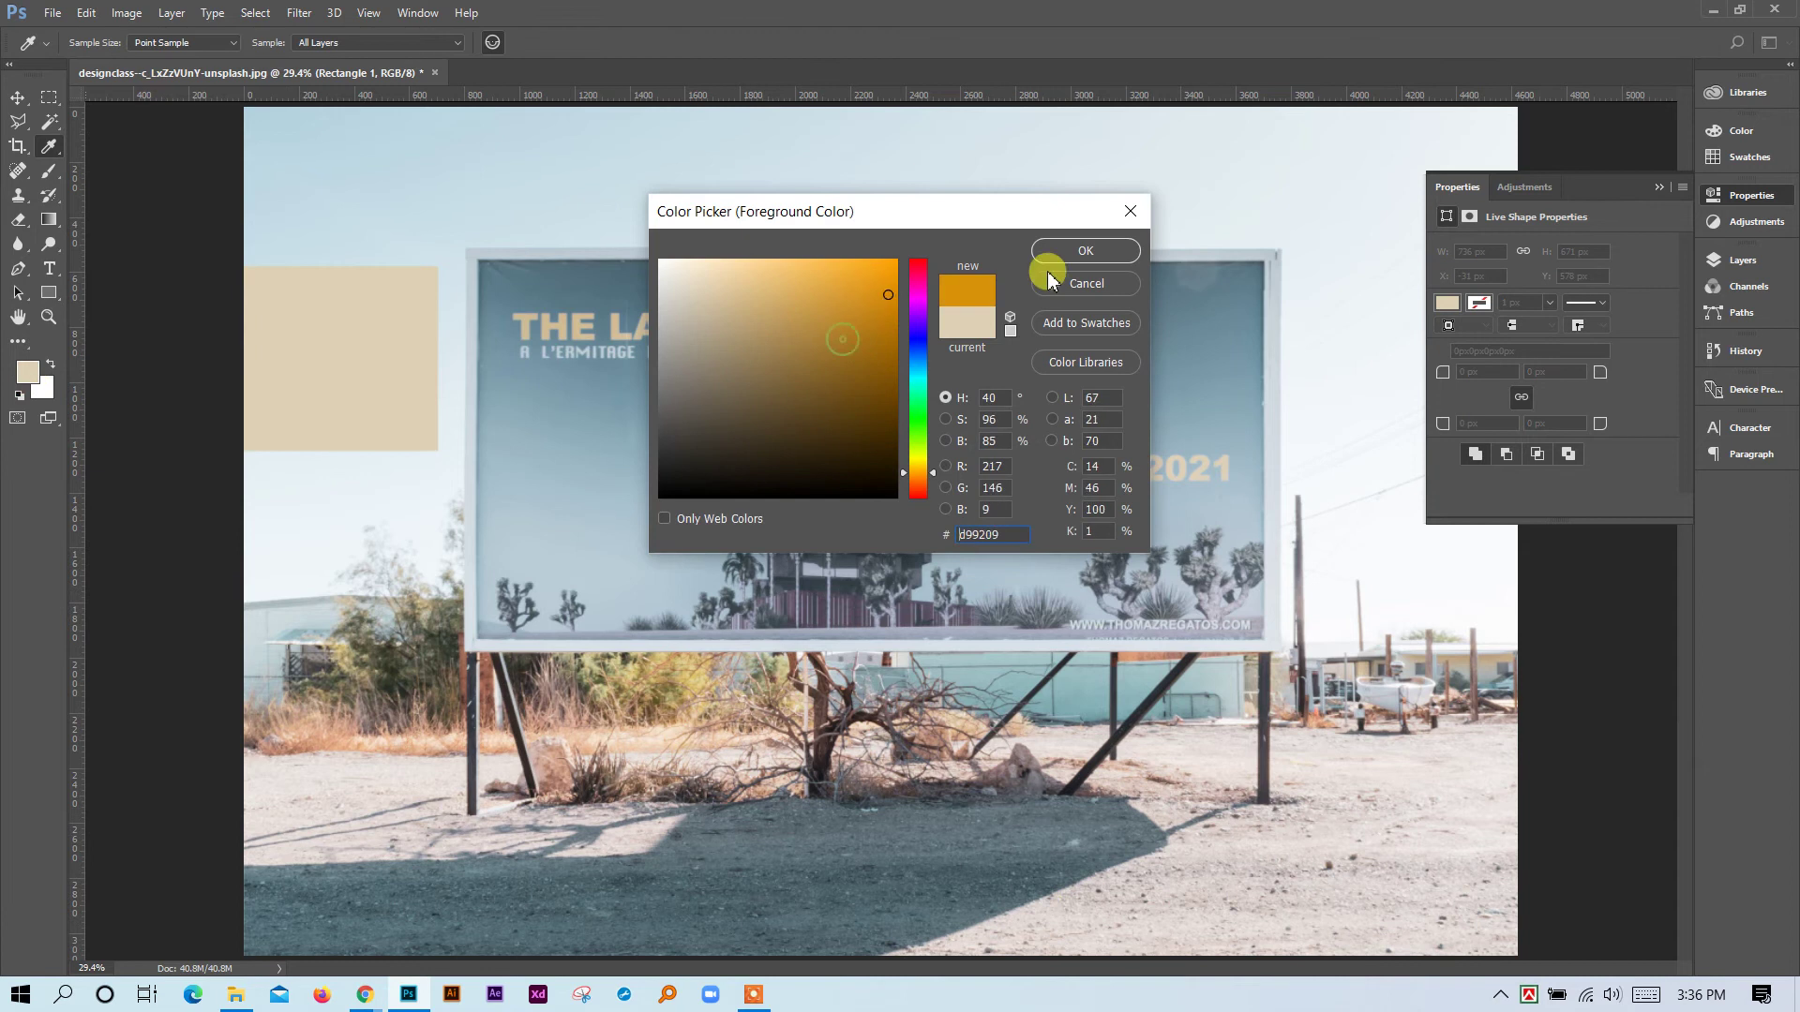
pyautogui.click(1137, 251)
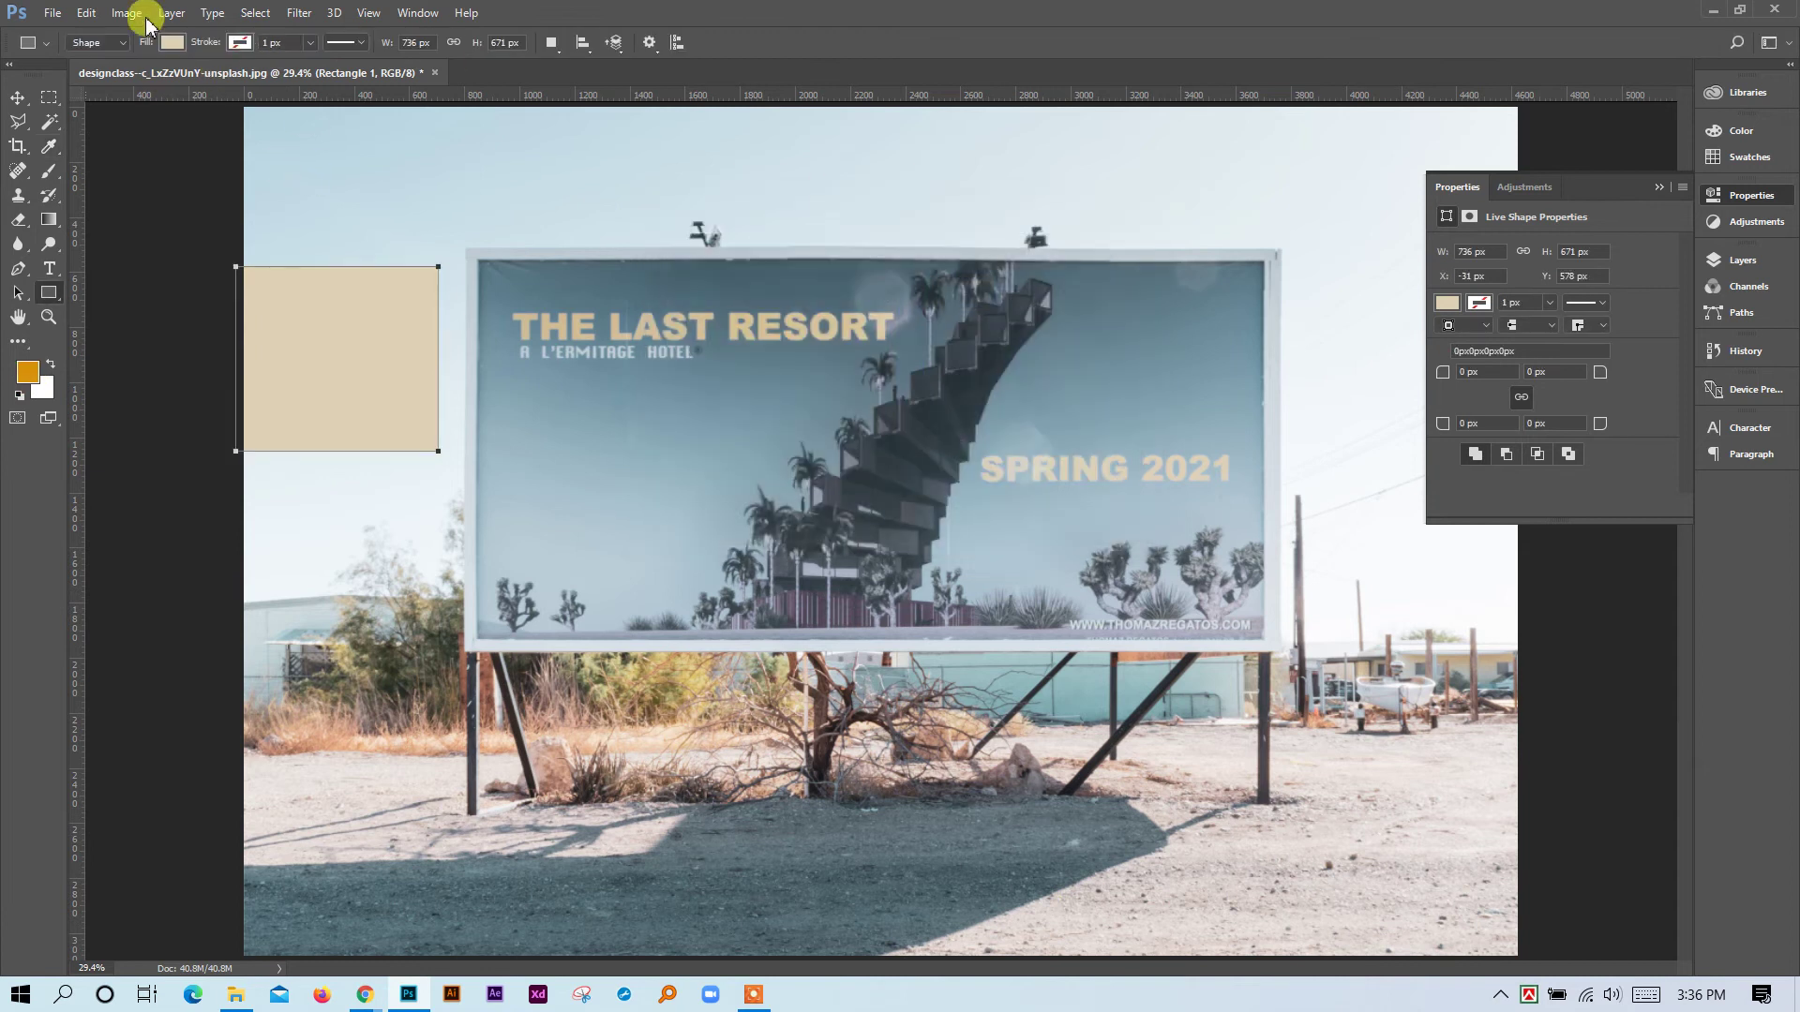
pyautogui.click(18, 98)
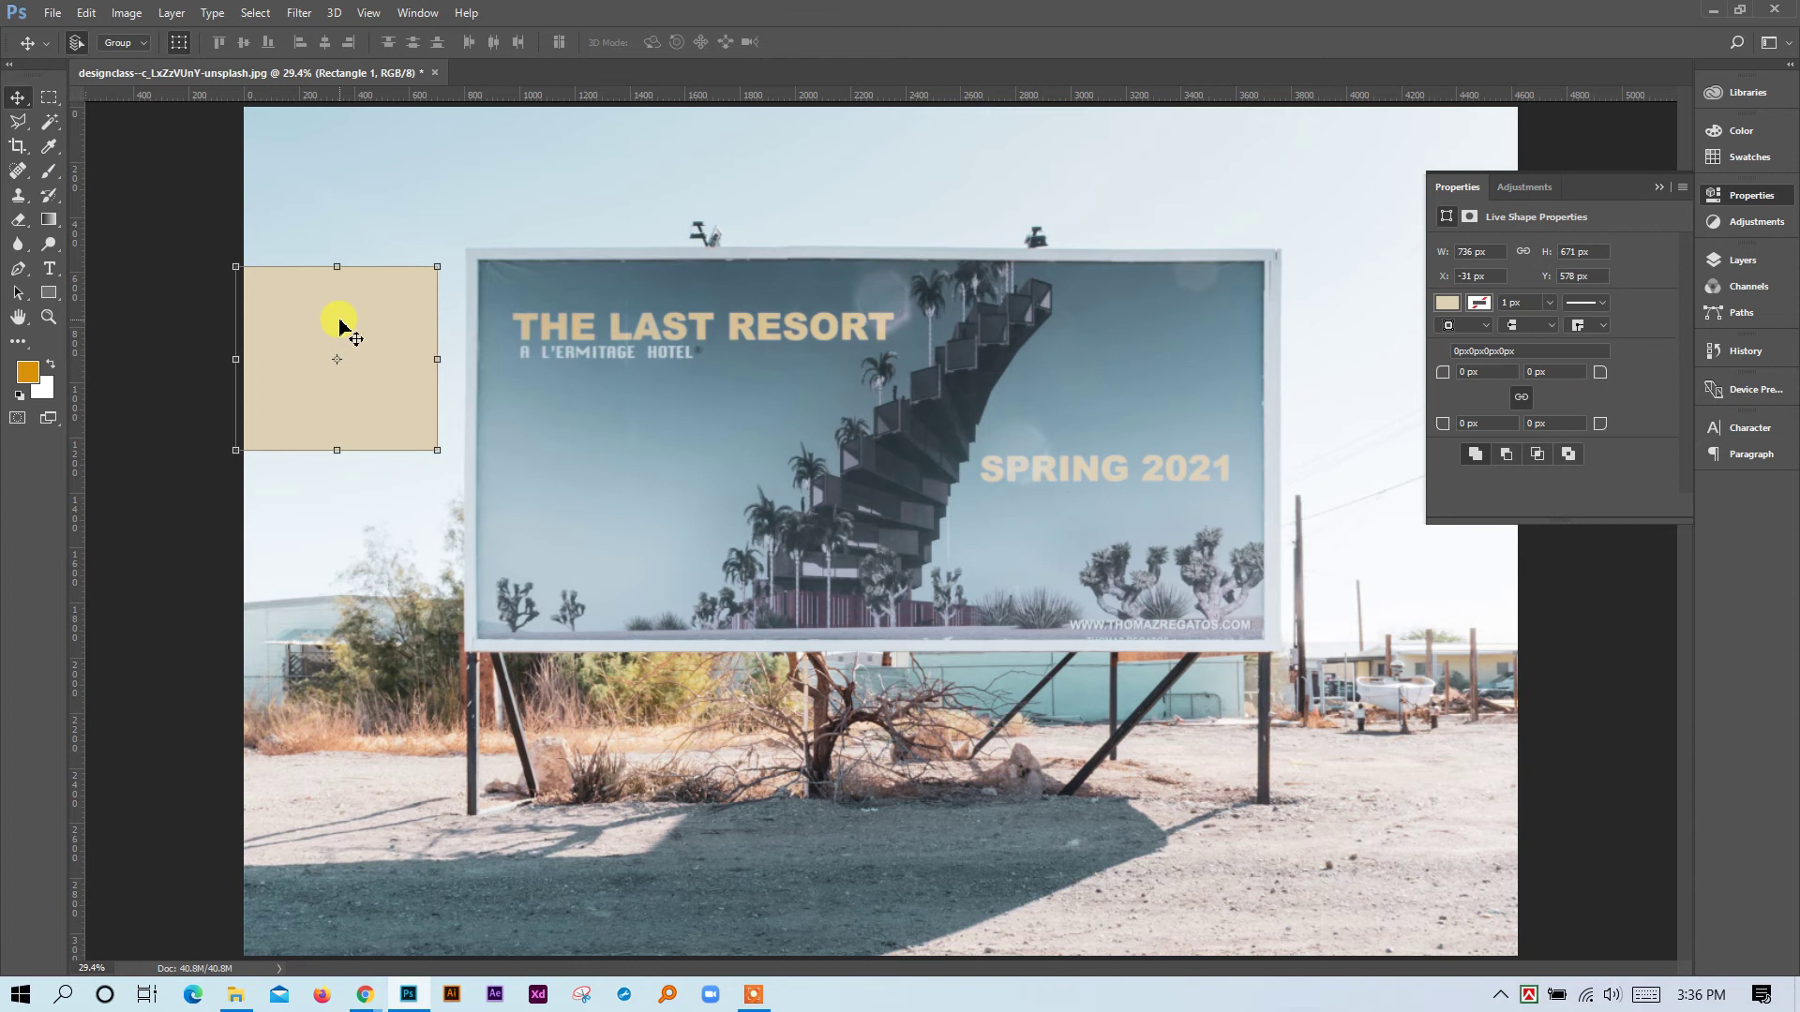
pyautogui.press('Delete')
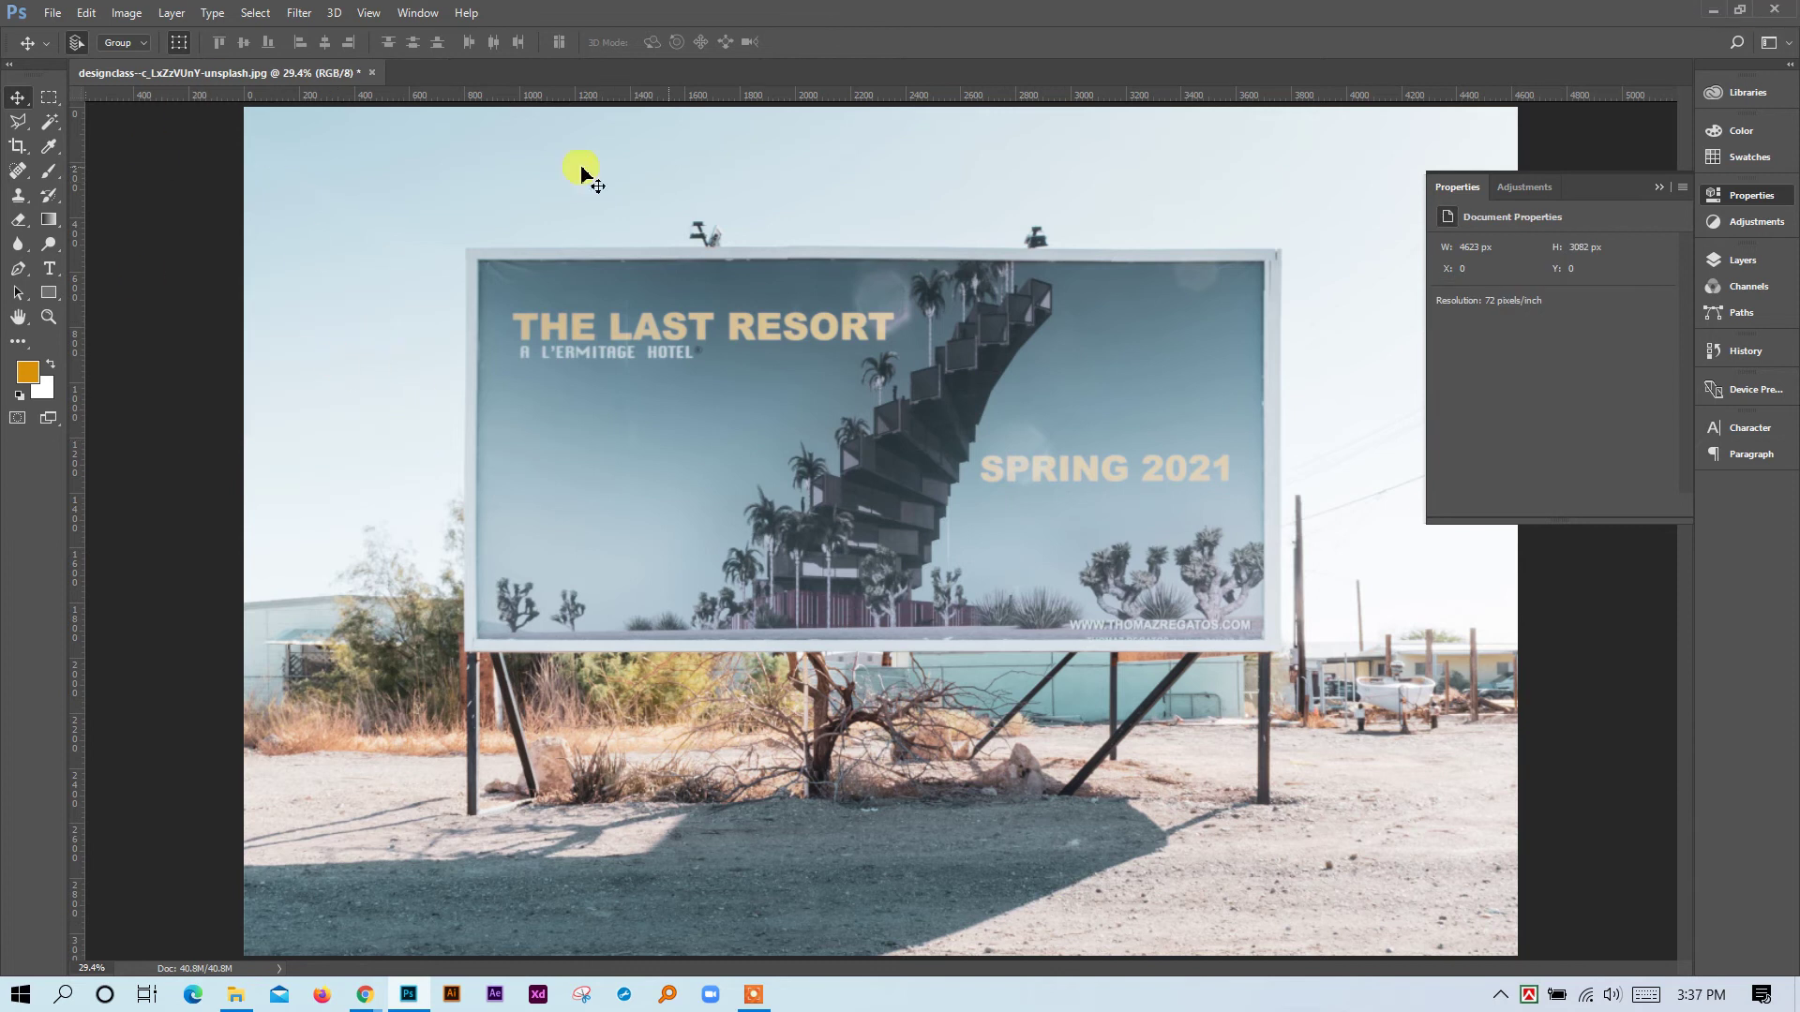
# Switch to the graphic design module PDF in Chrome and review the Rotate topic and the outlines of lessons 4 and 5.
pyautogui.moveTo(362, 1003)
pyautogui.click(290, 914)
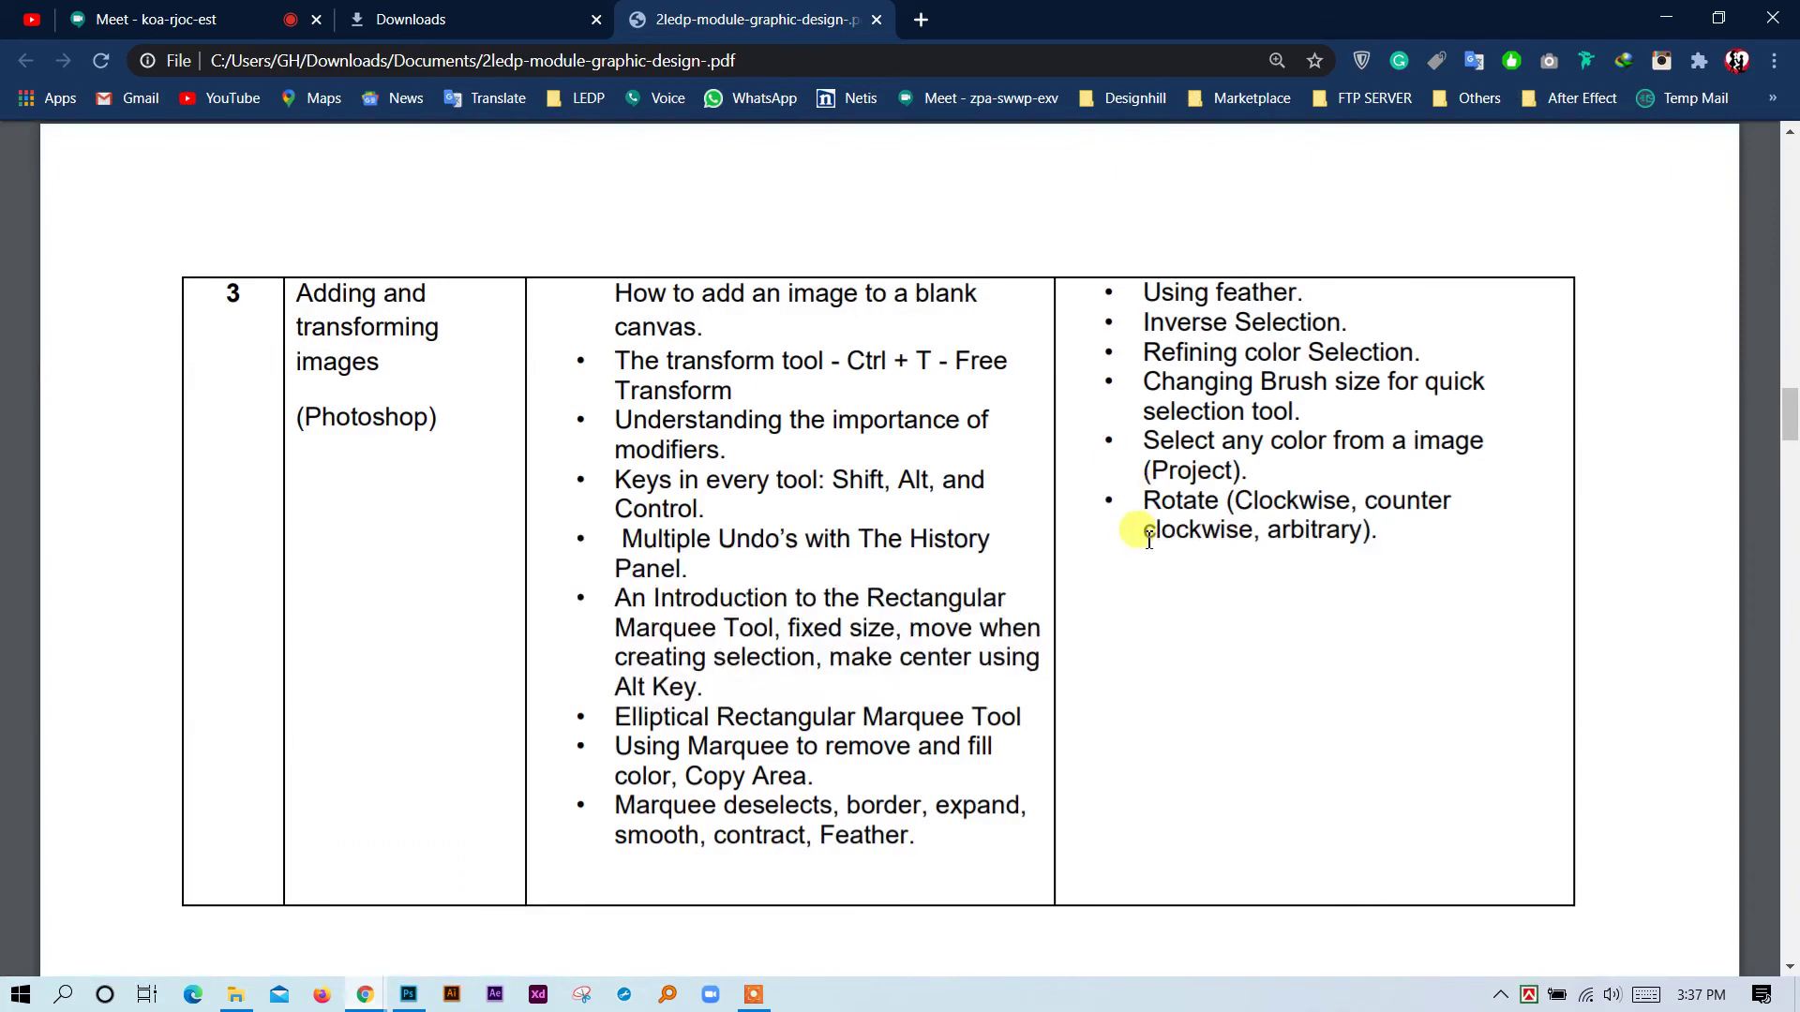
pyautogui.moveTo(1143, 499); pyautogui.dragTo(1386, 552)
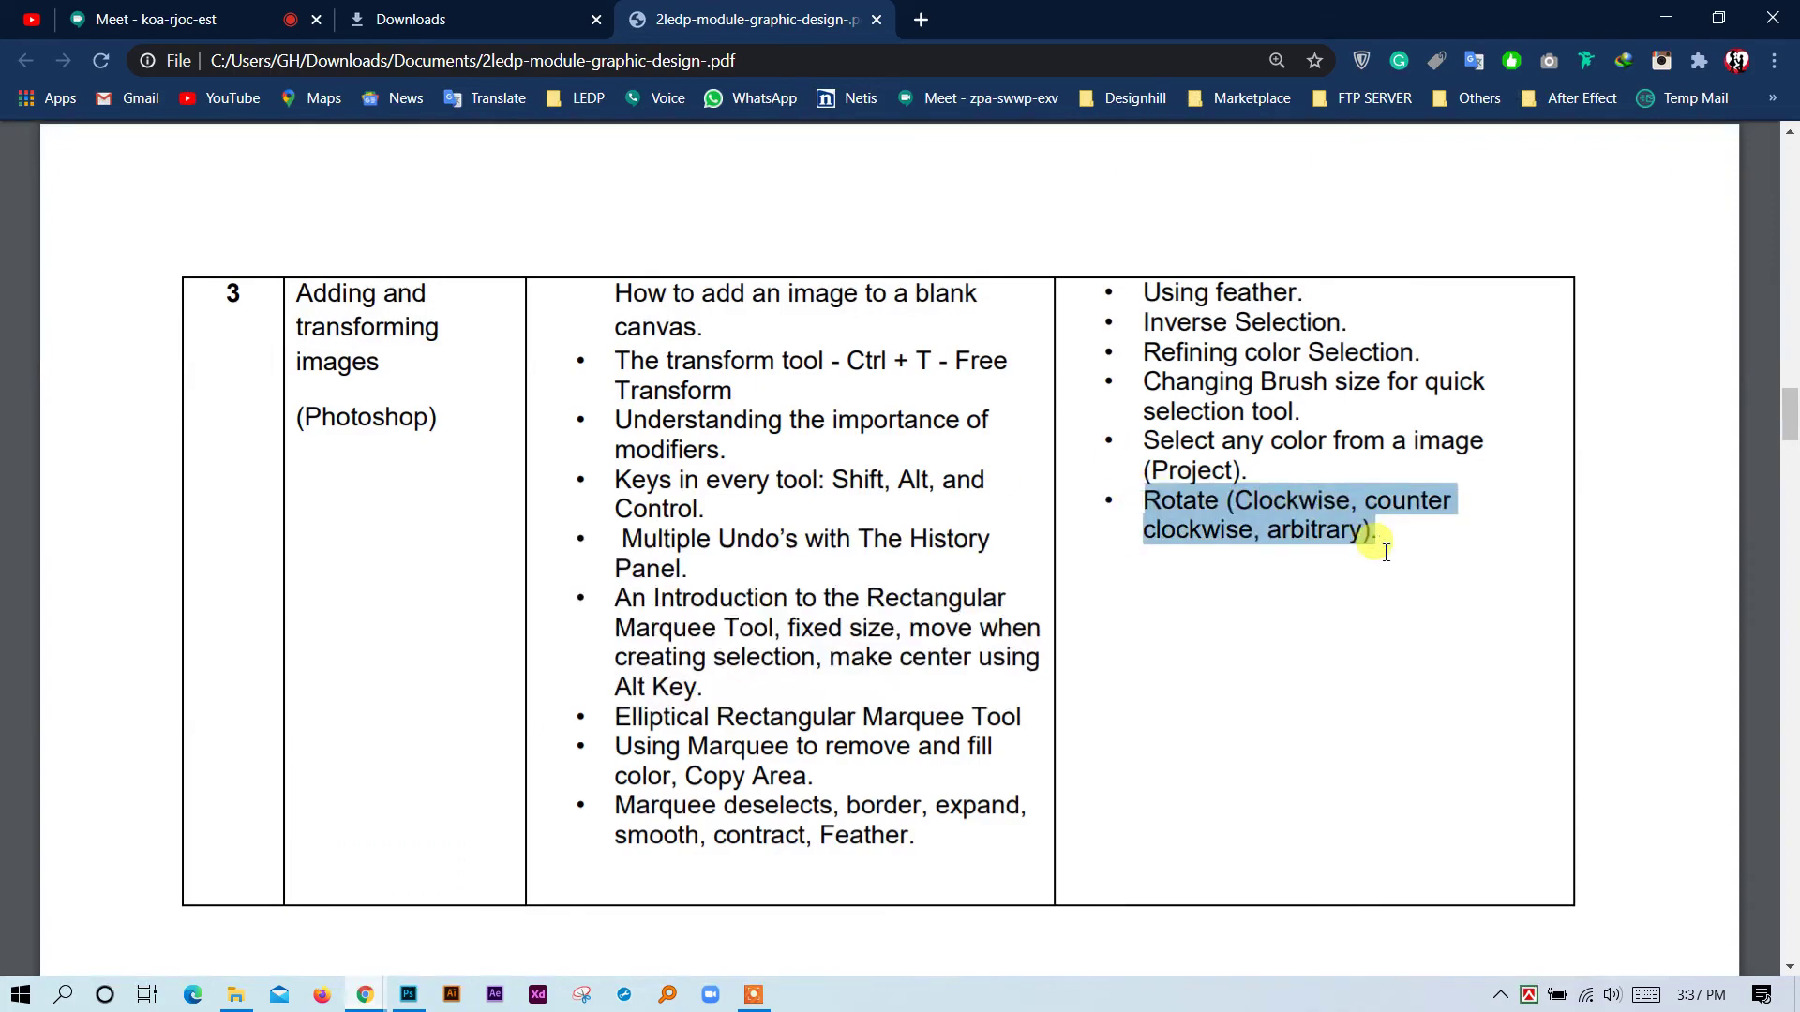
pyautogui.click(1247, 548)
pyautogui.scroll(-7, 1251, 581)
pyautogui.scroll(-8, 1253, 597)
pyautogui.scroll(1, 1251, 600)
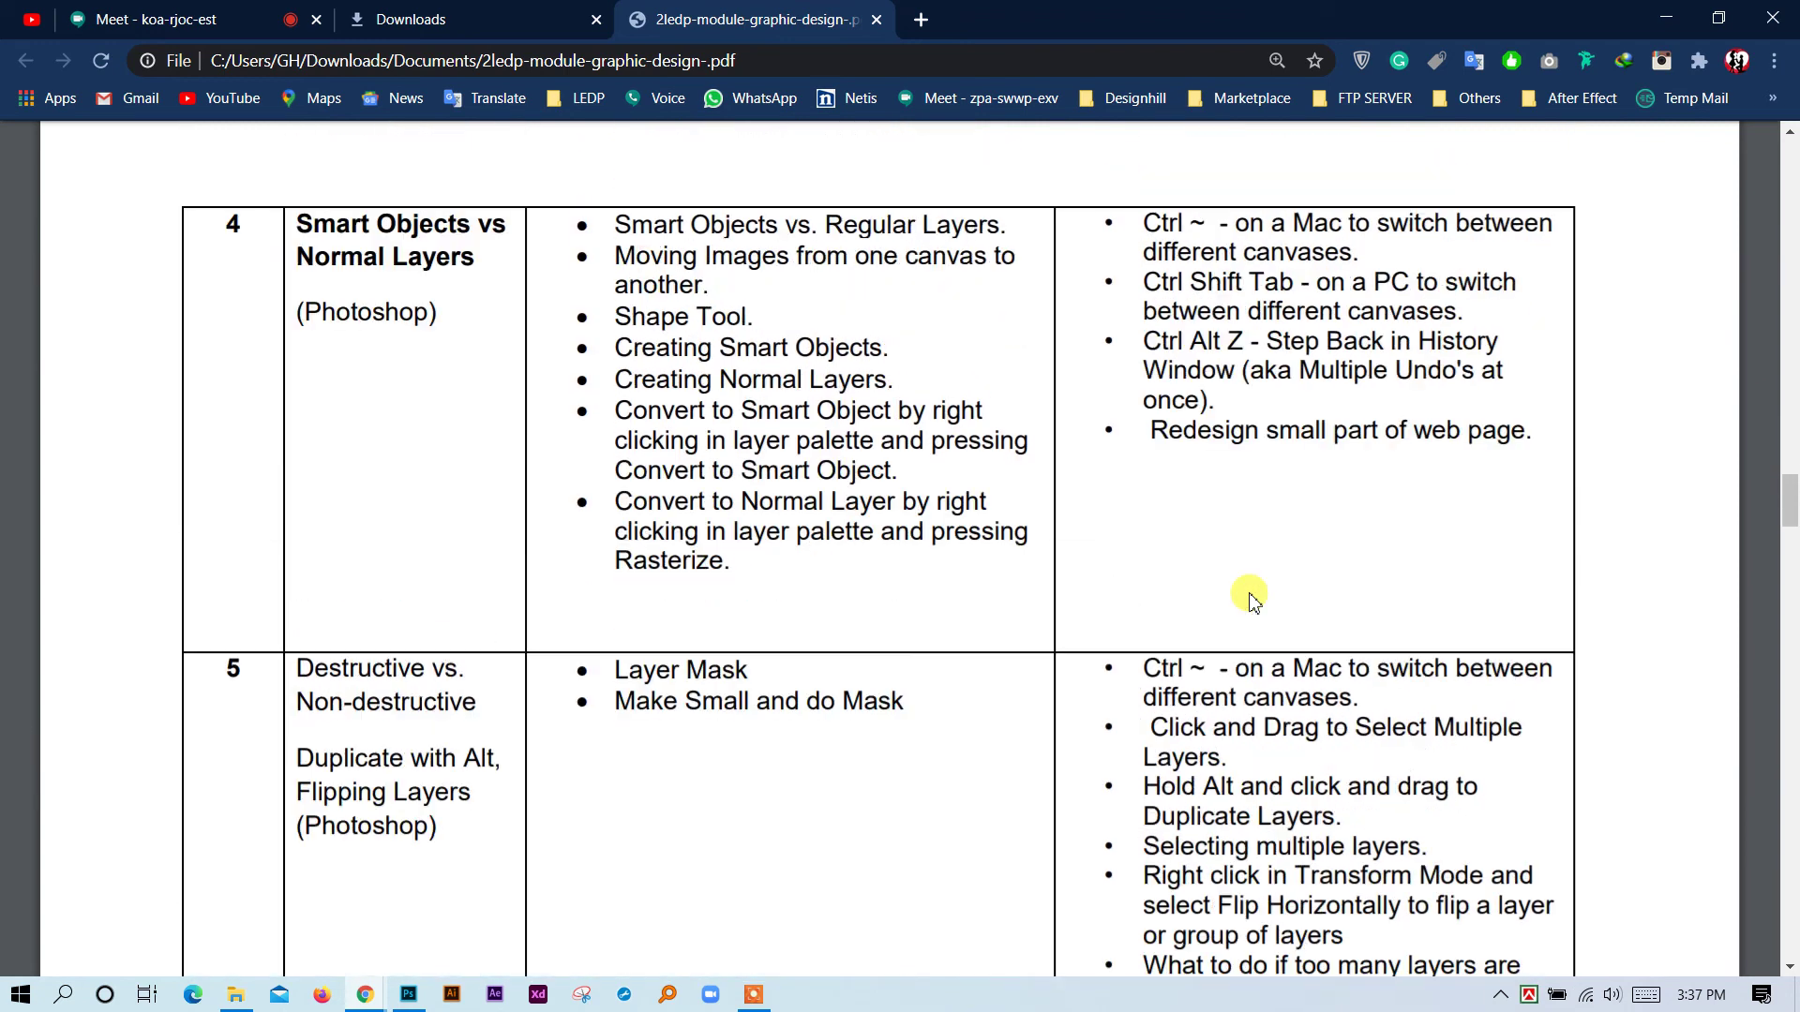
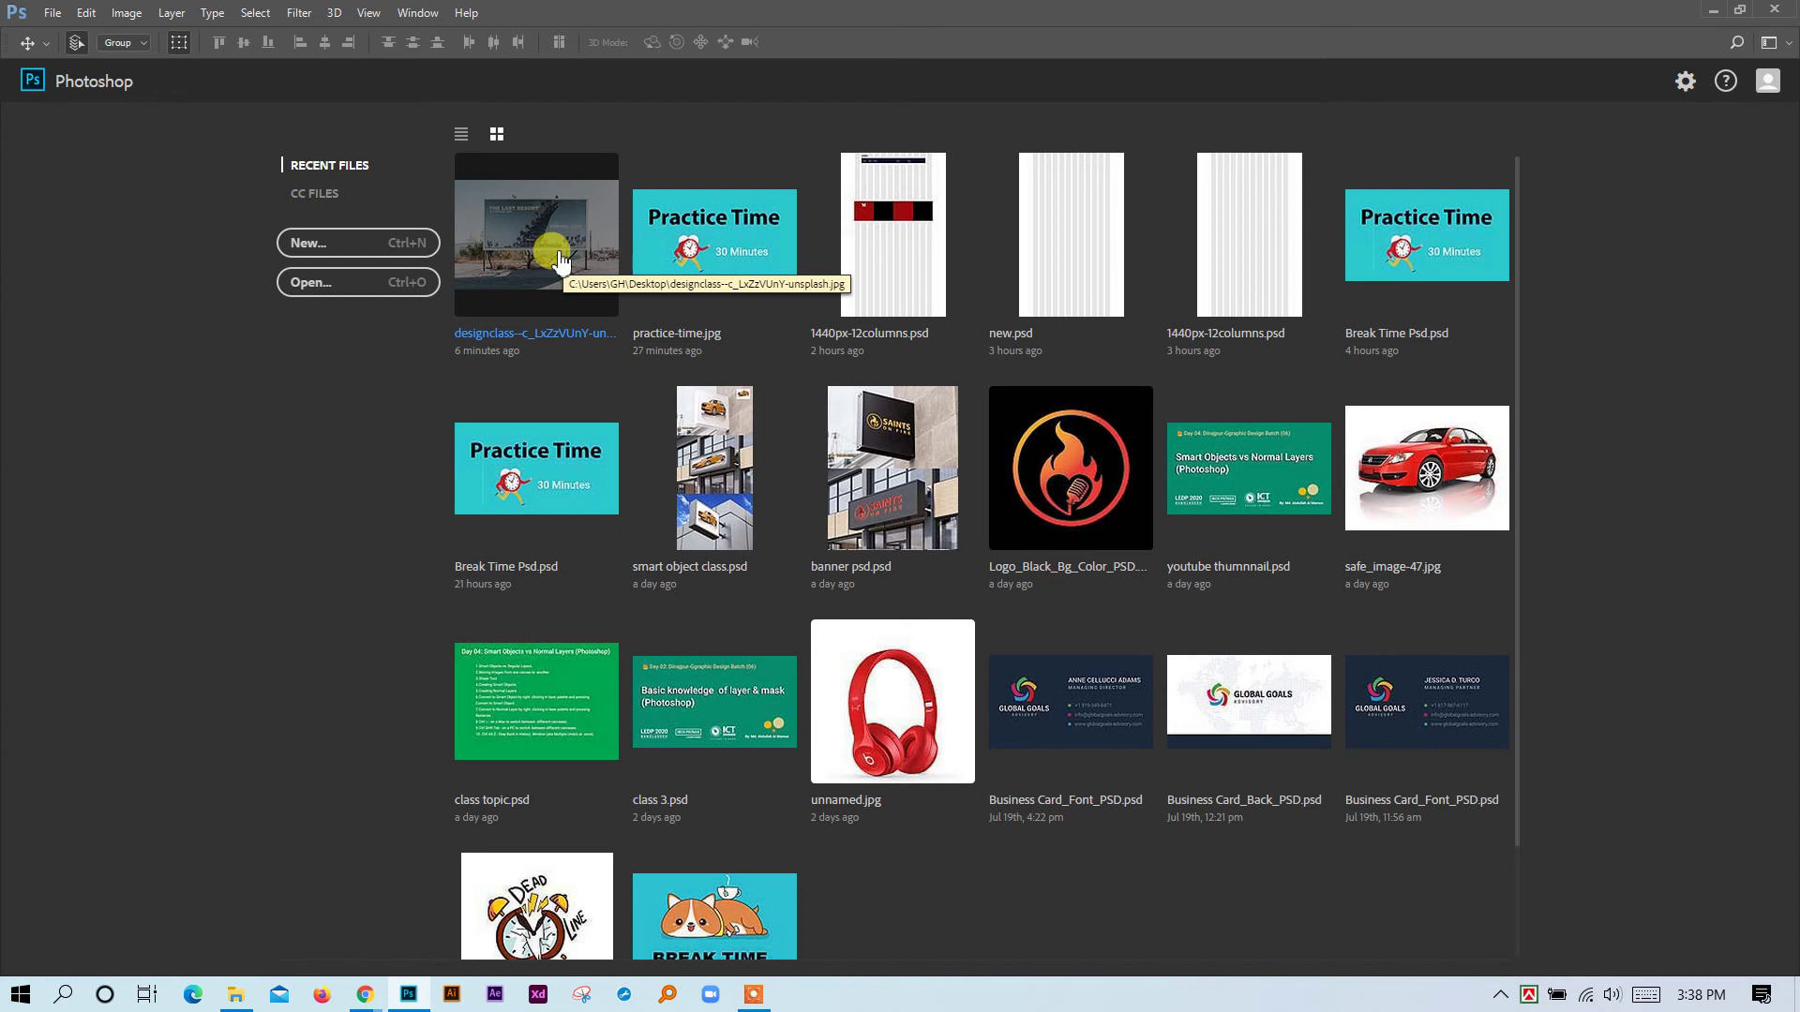
# Reopen the recent billboard photo in Photoshop, draw a rectangular marquee around the billboard panel, and clear the selection.
pyautogui.click(560, 261)
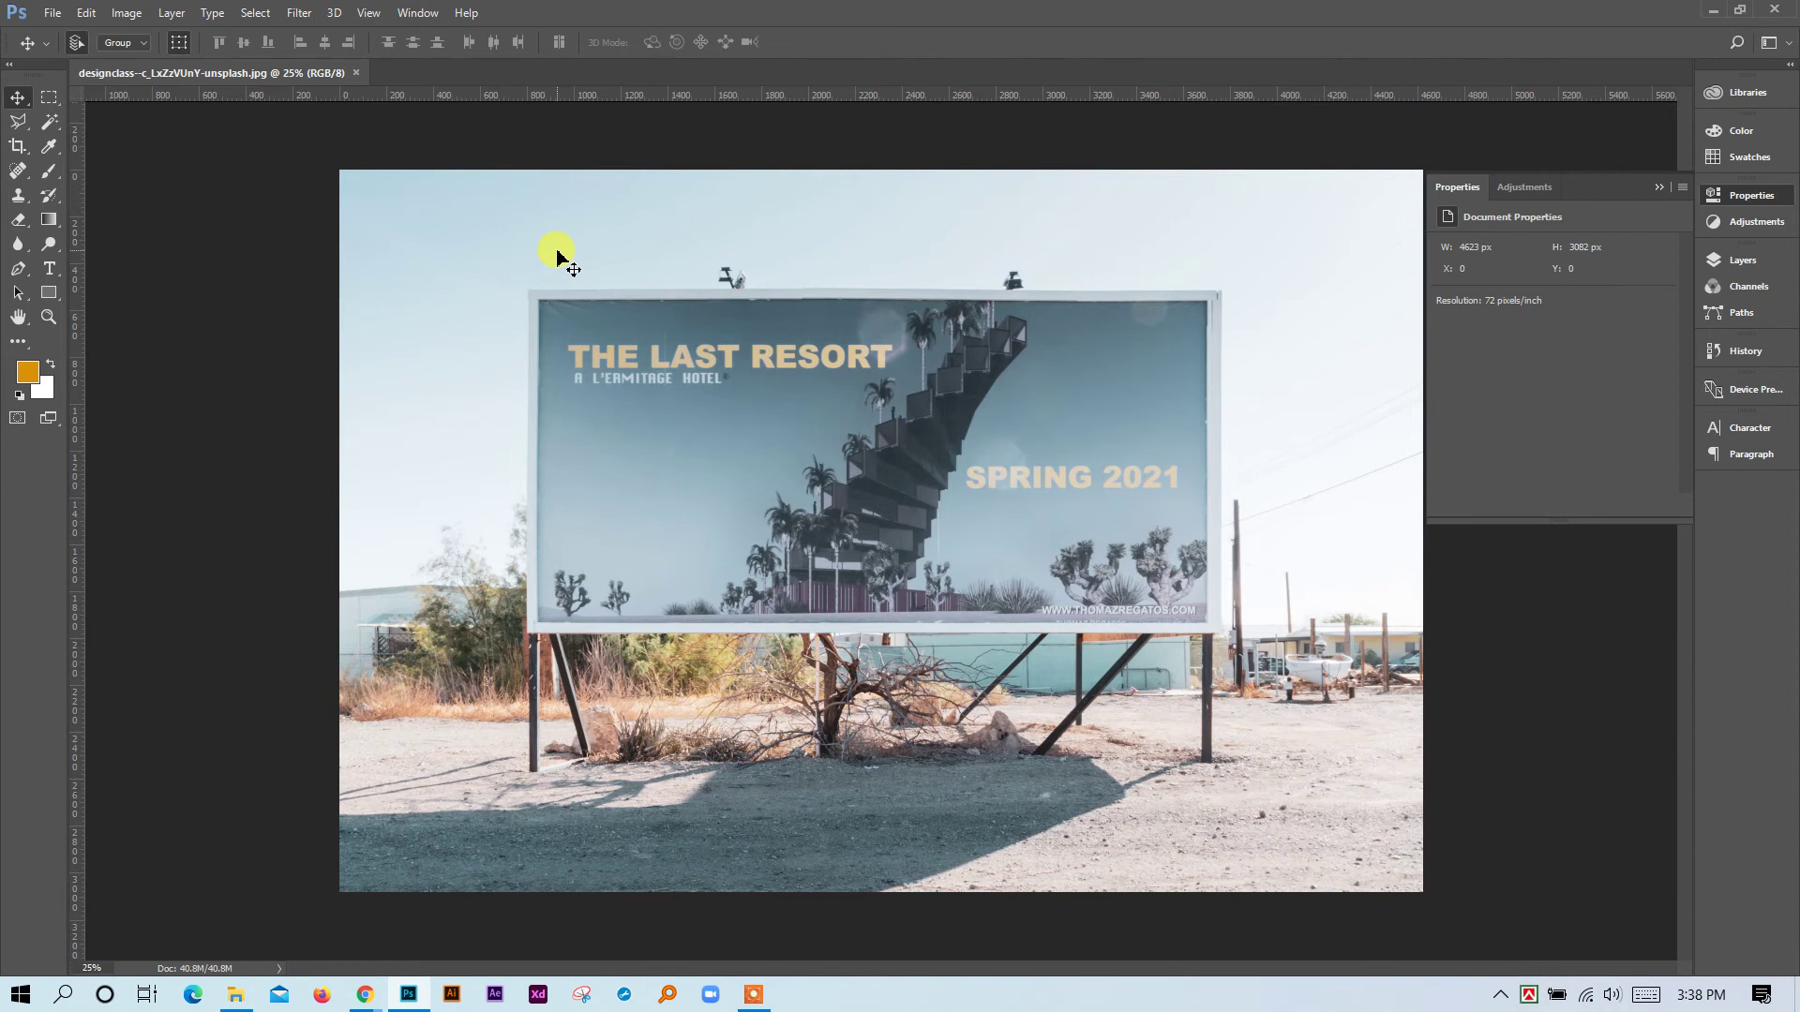
pyautogui.click(49, 97)
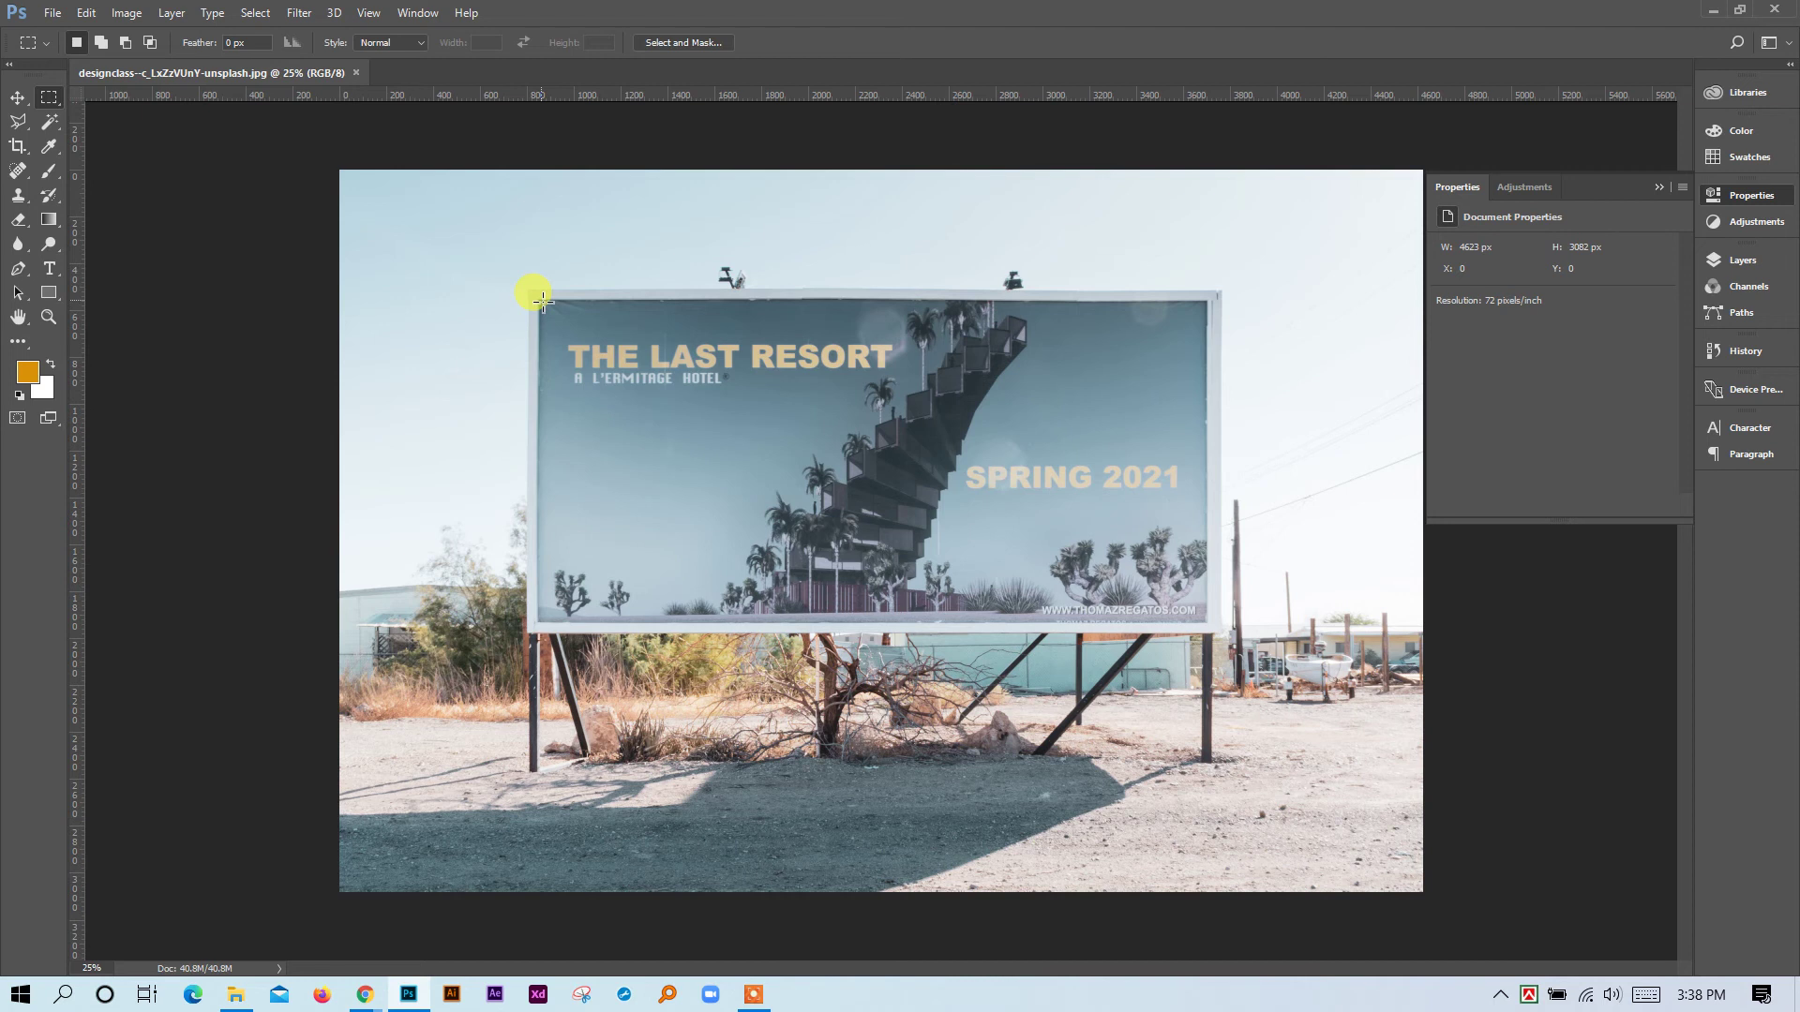
pyautogui.moveTo(542, 300); pyautogui.dragTo(1210, 628)
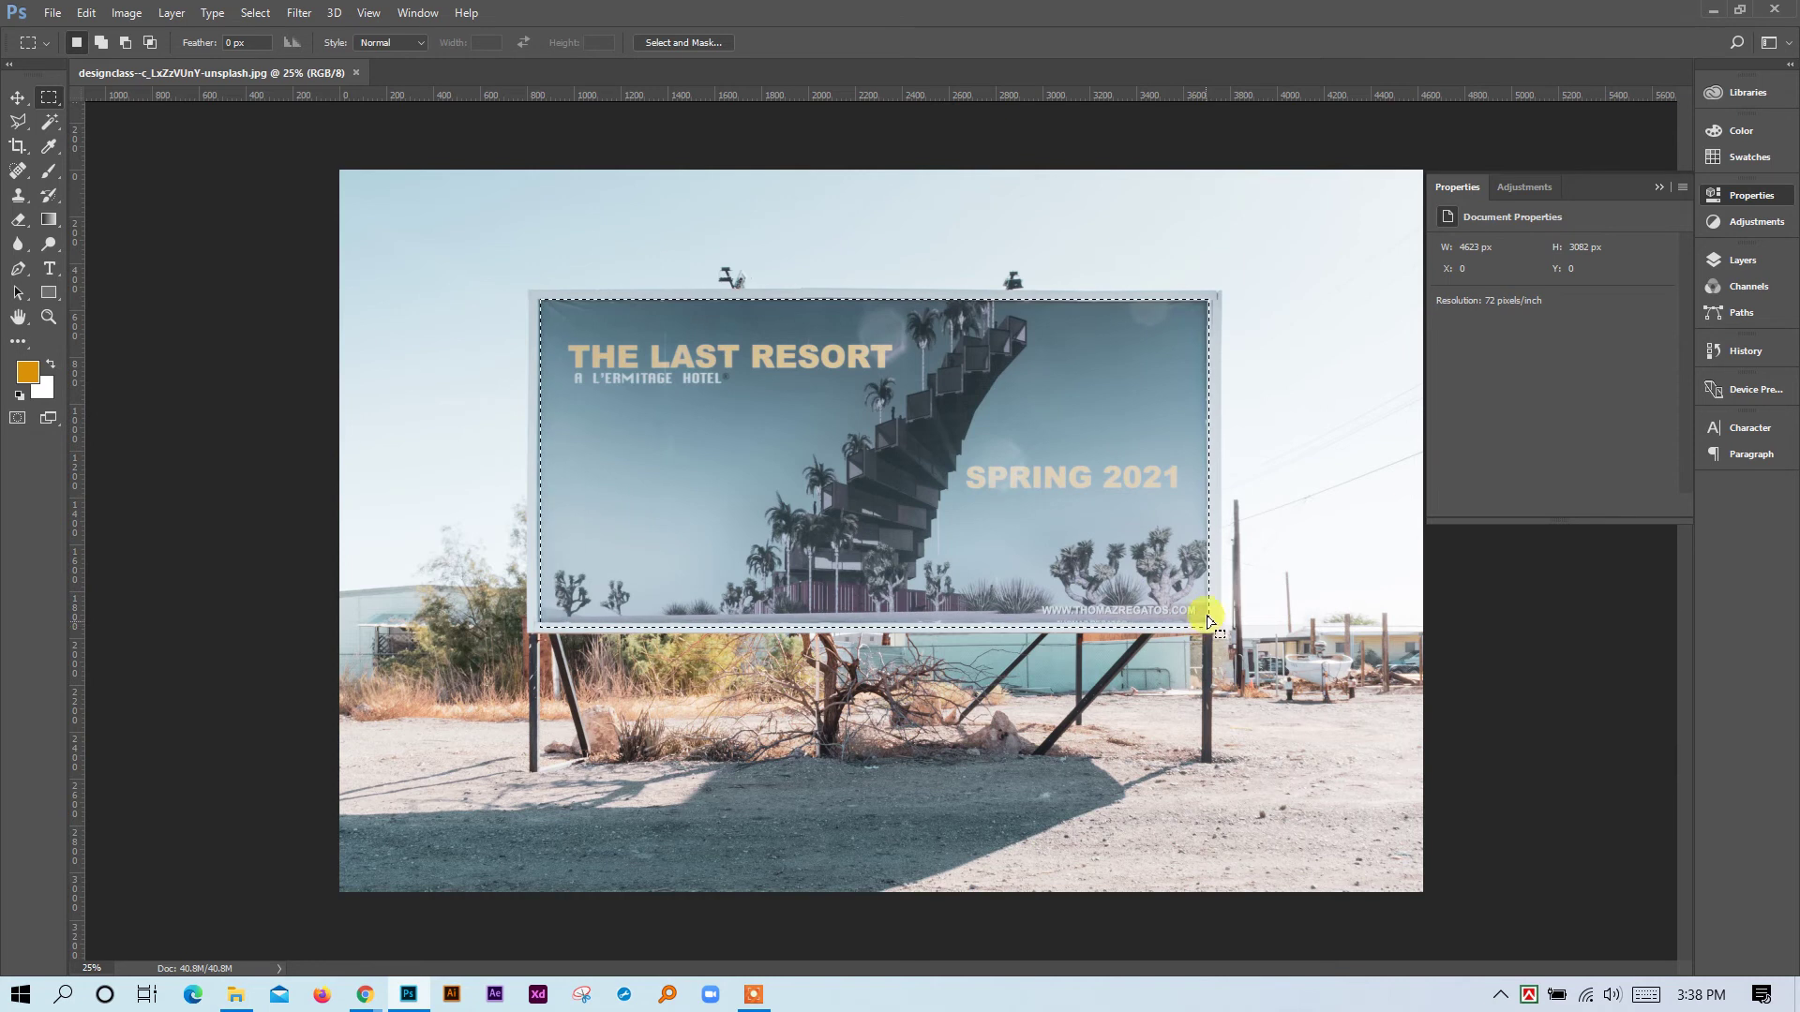
pyautogui.click(1169, 254)
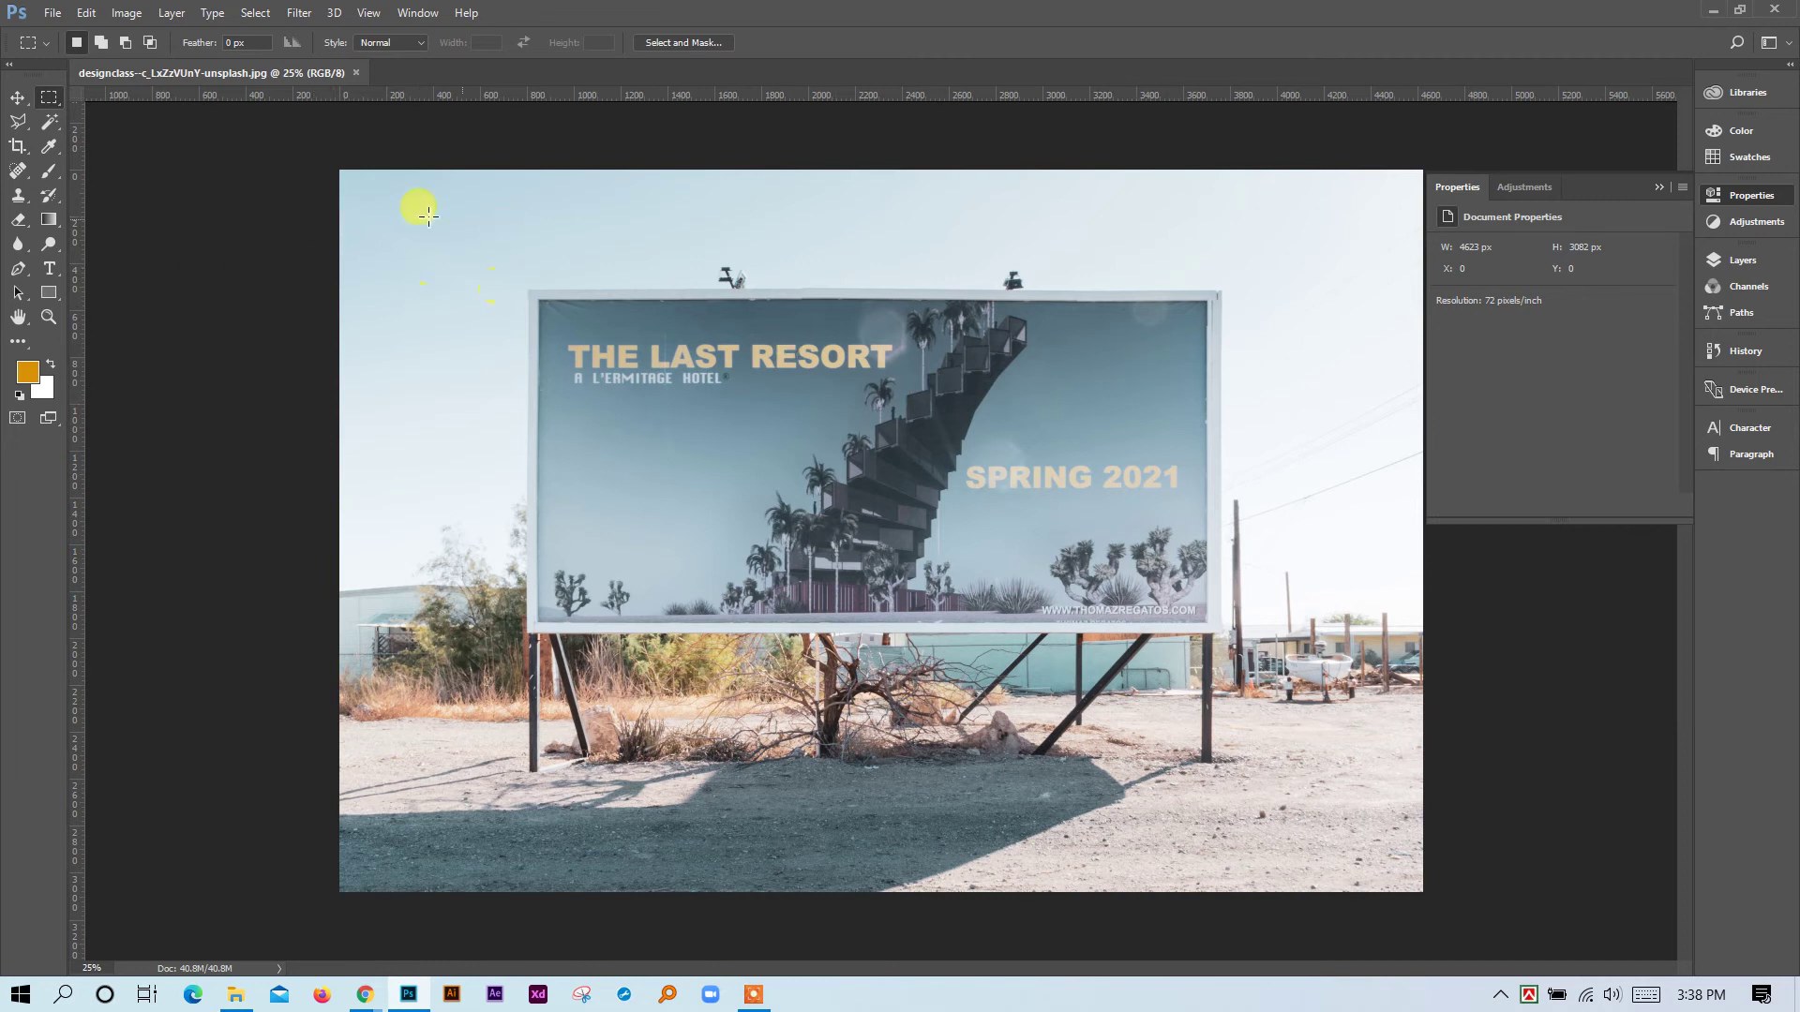
# Close the billboard photo and create a new document from the Letter print preset, 8.5 × 11 inches at 300 ppi.
pyautogui.click(356, 72)
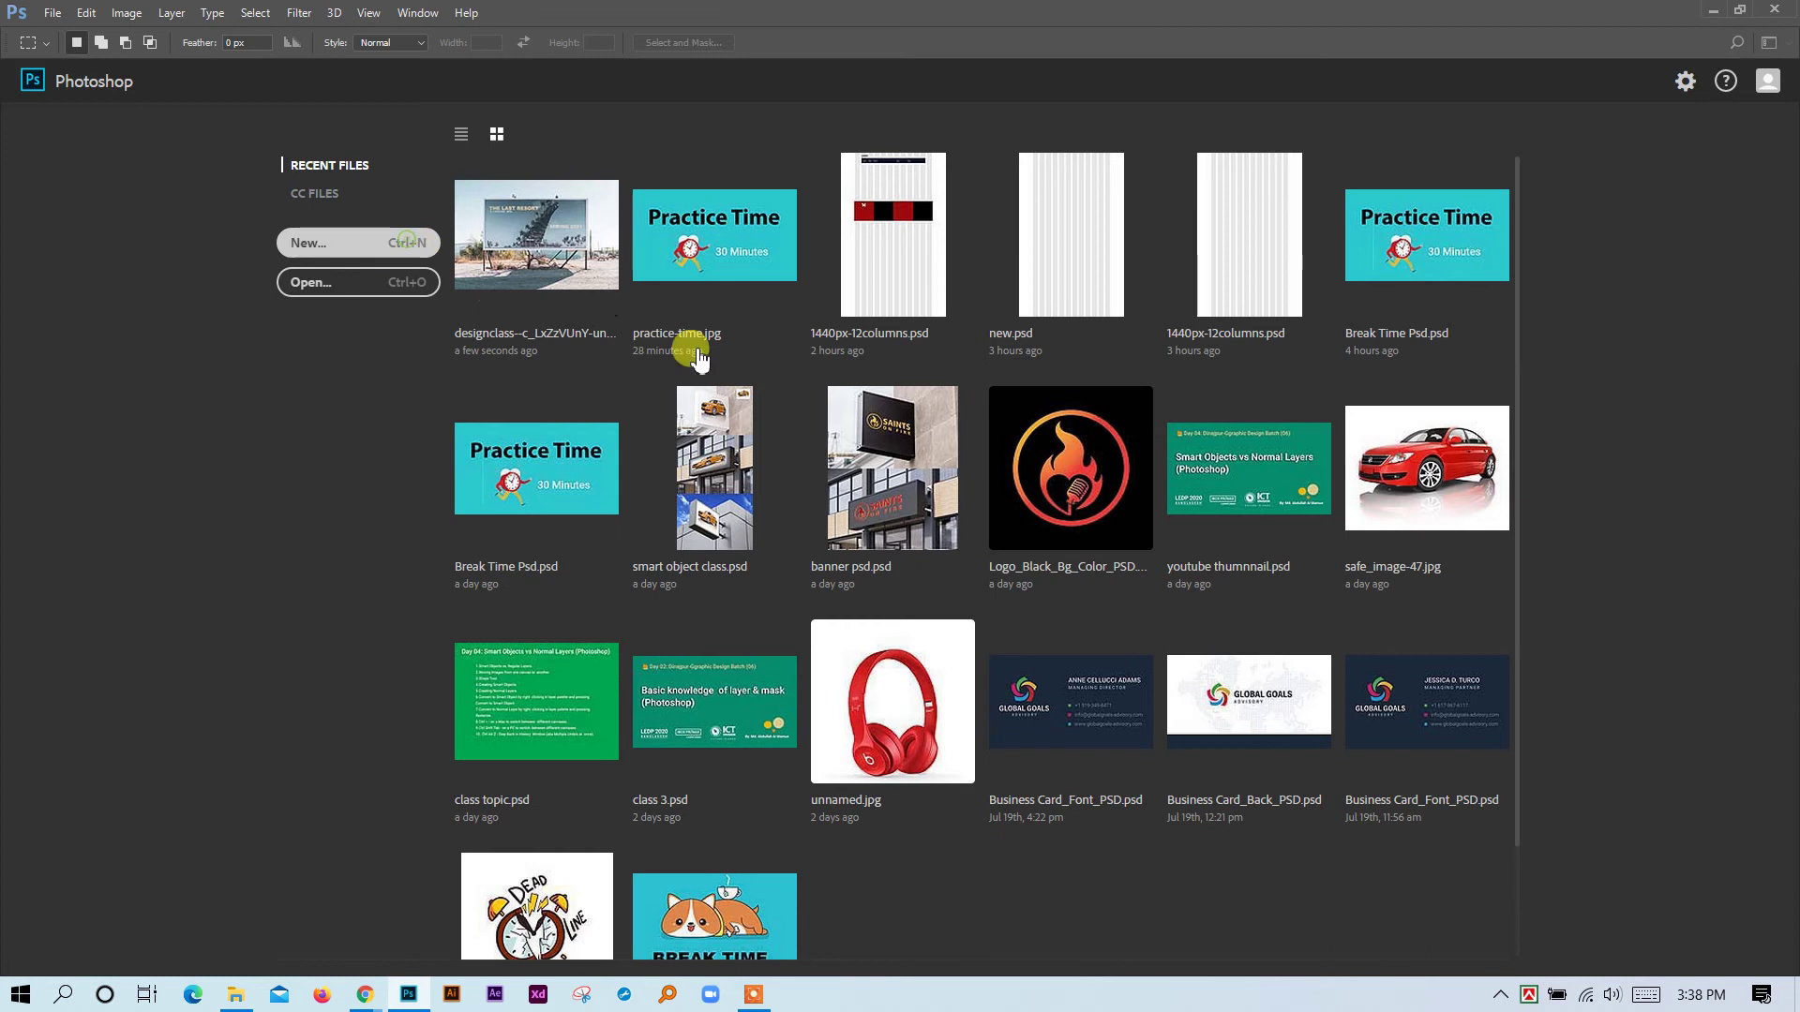
pyautogui.hotkey('ctrl', 'n')
pyautogui.click(1501, 998)
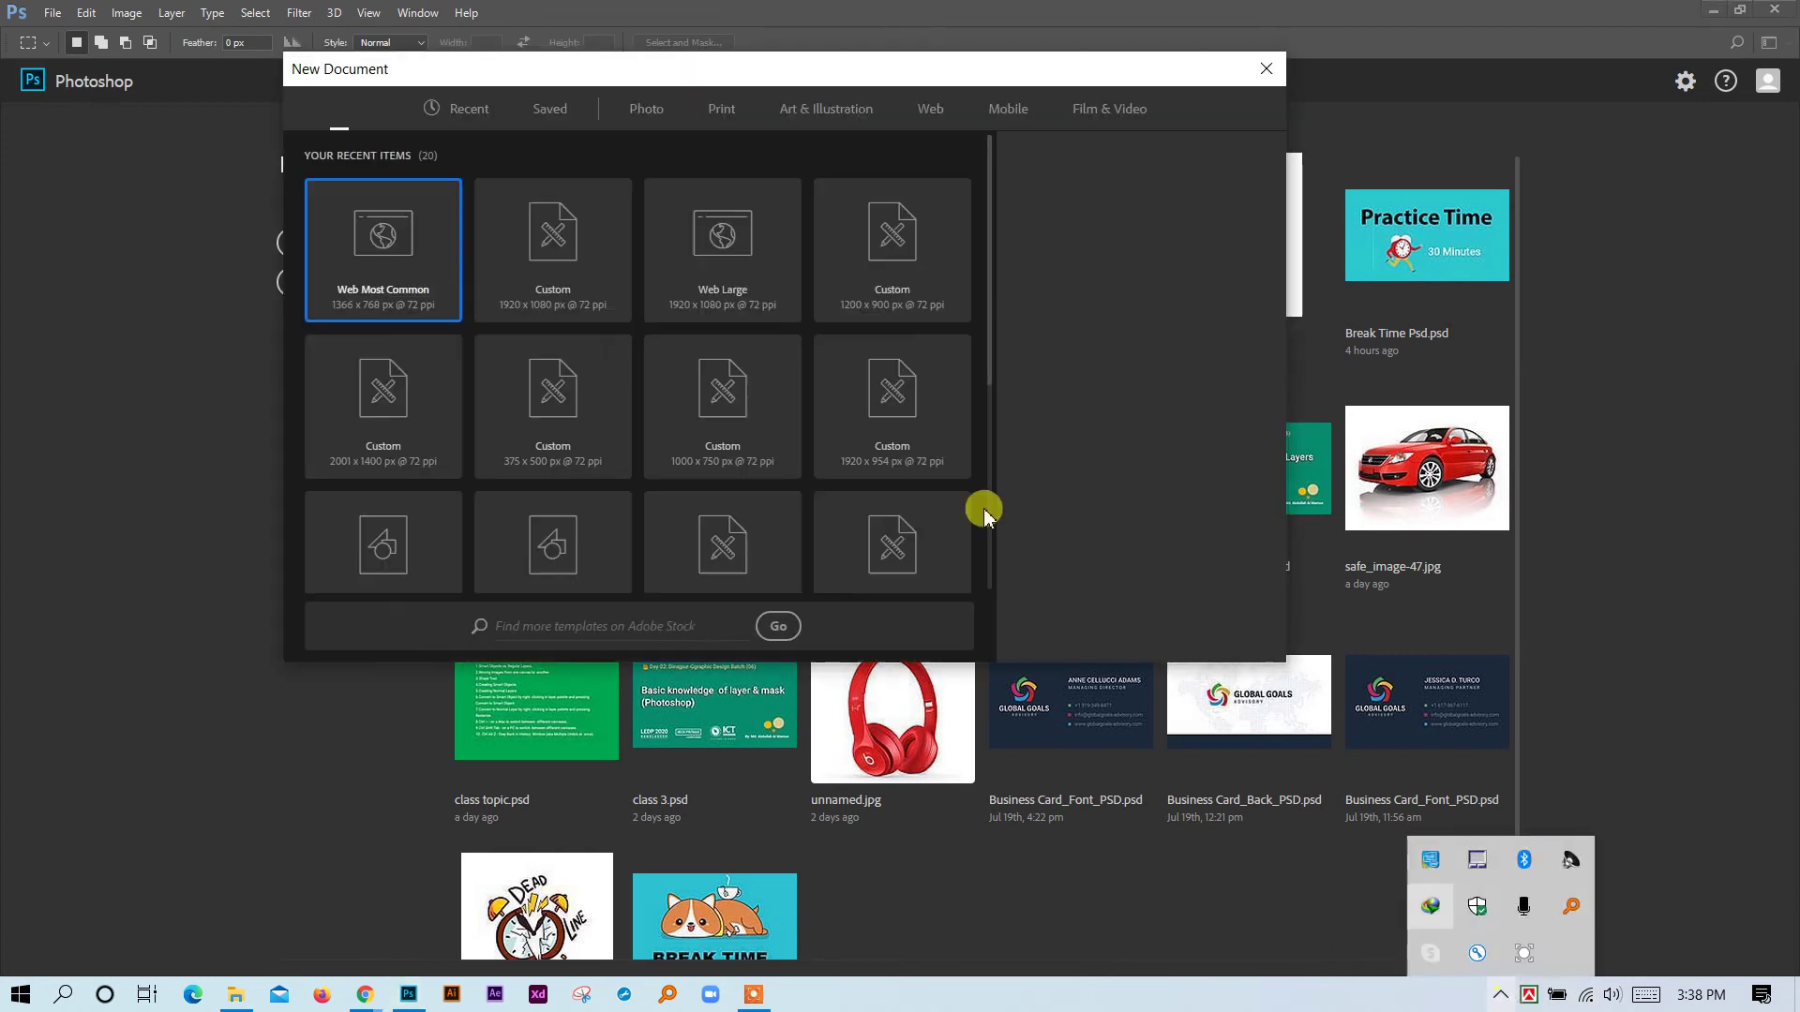
pyautogui.click(721, 109)
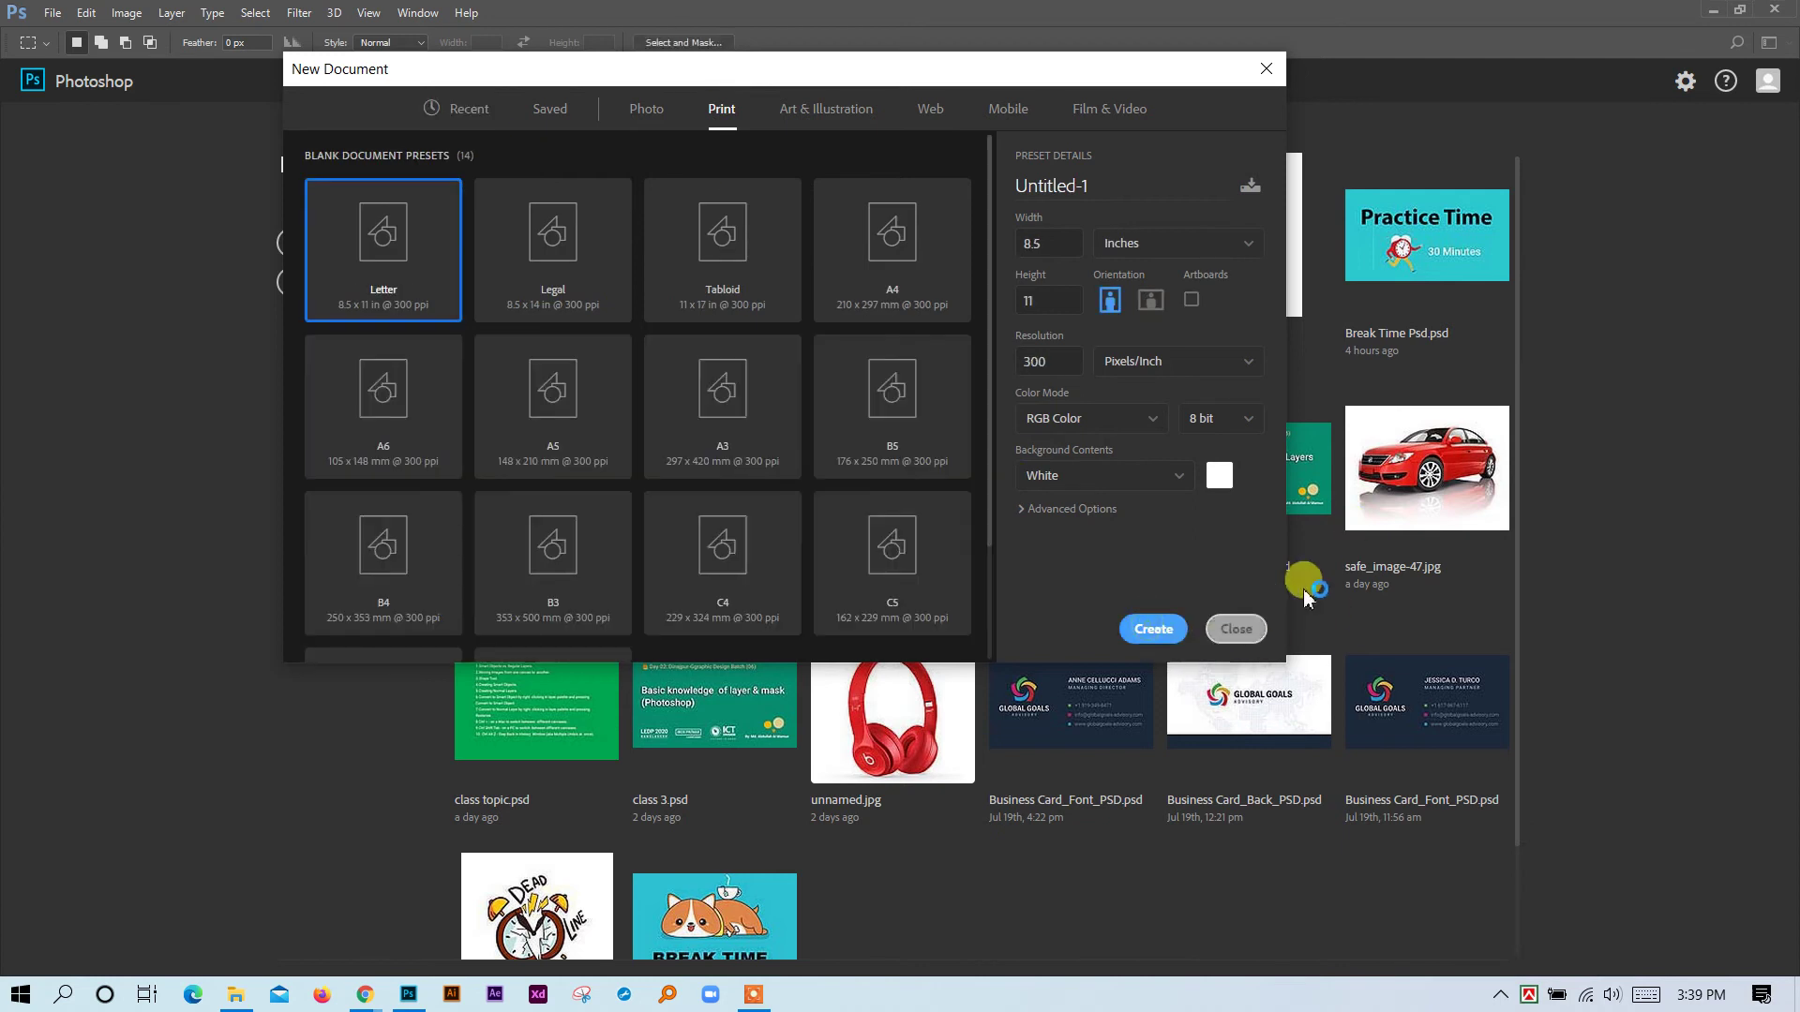
pyautogui.press('Return')
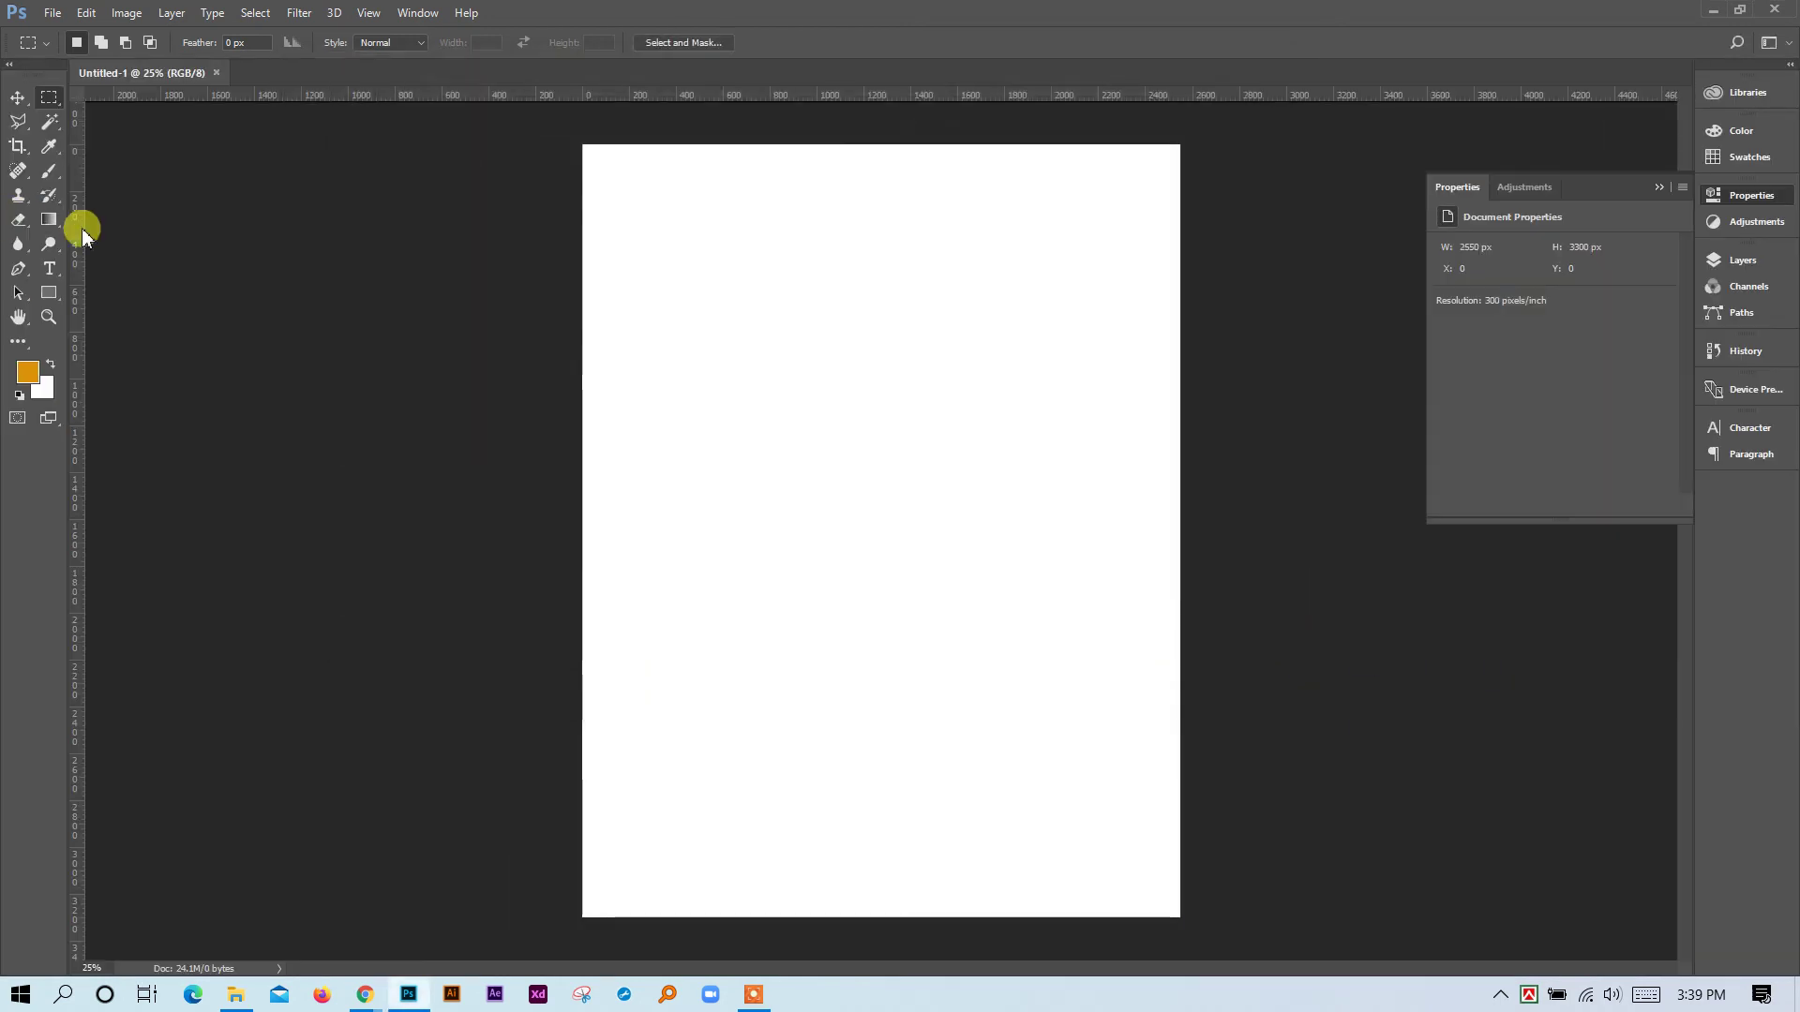
# Crop the blank canvas vertically to about 2550 × 2364 px.
pyautogui.click(18, 146)
pyautogui.moveTo(872, 914)
pyautogui.mouseDown()
pyautogui.moveTo(874, 668)
pyautogui.moveTo(900, 808)
pyautogui.mouseUp()
pyautogui.press('Return')
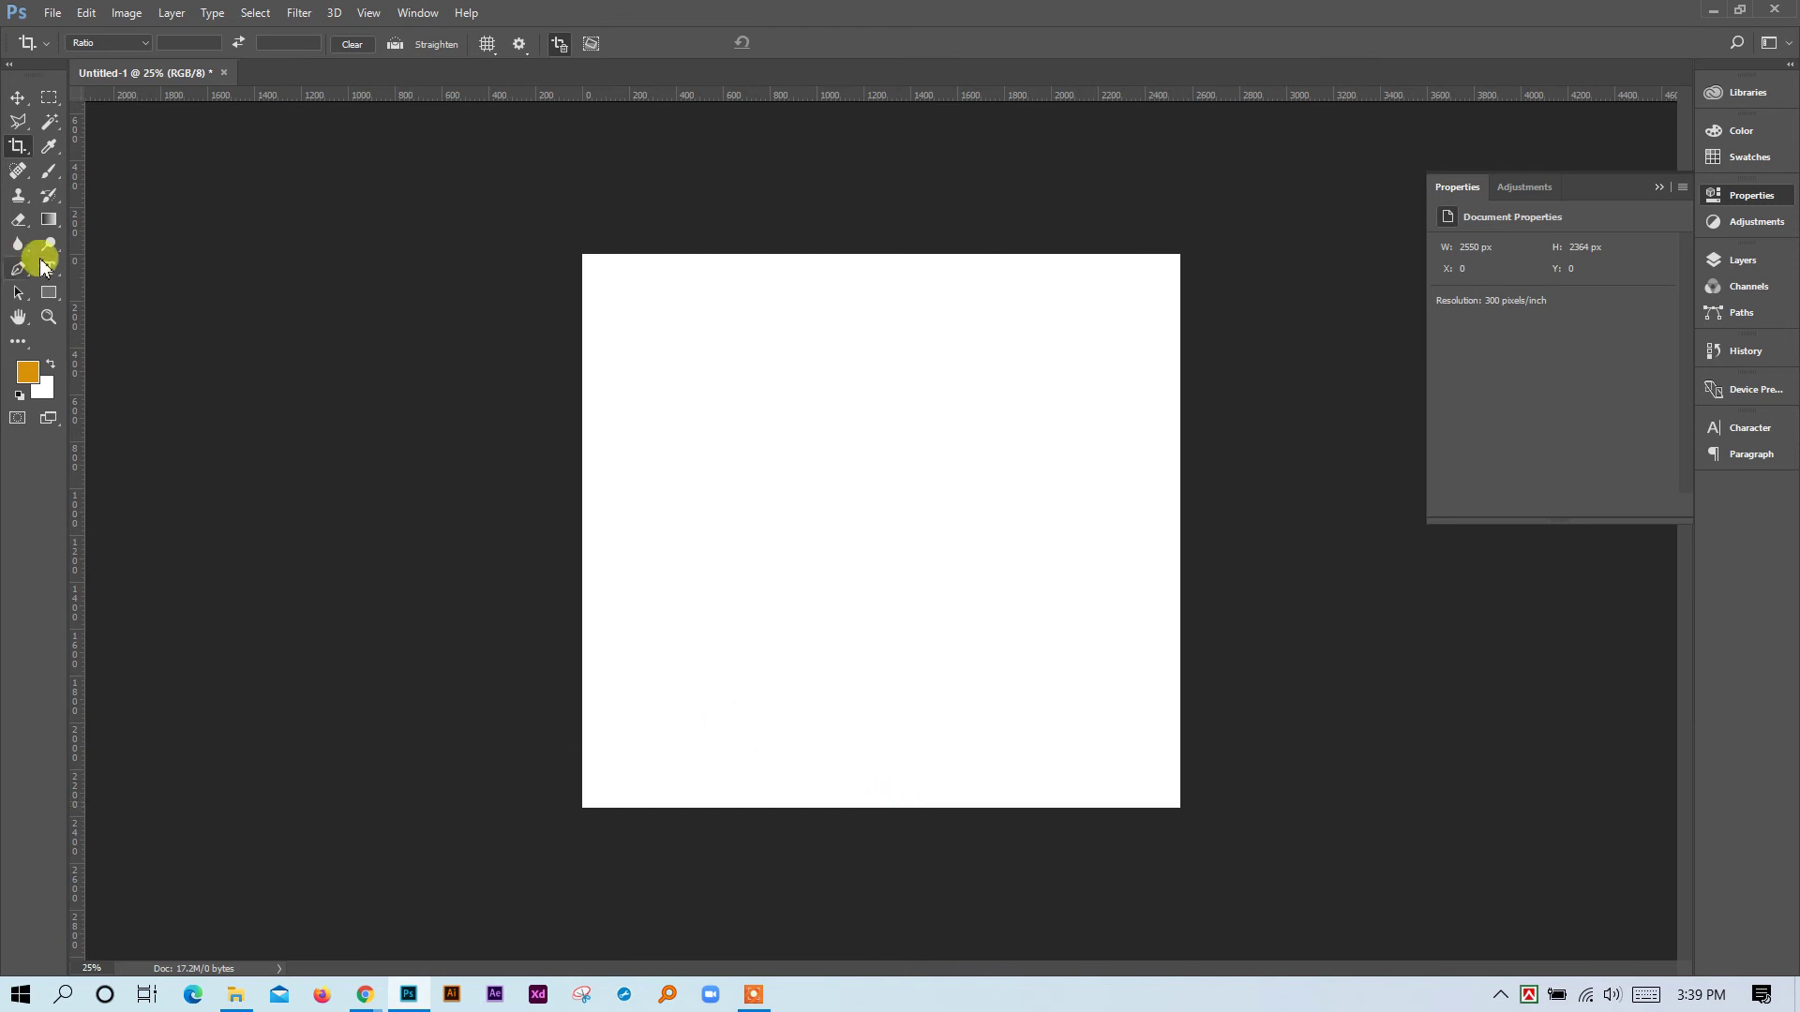
# Collapse the document properties and add the text "Word" in the upper-left area of the blank canvas.
pyautogui.click(50, 97)
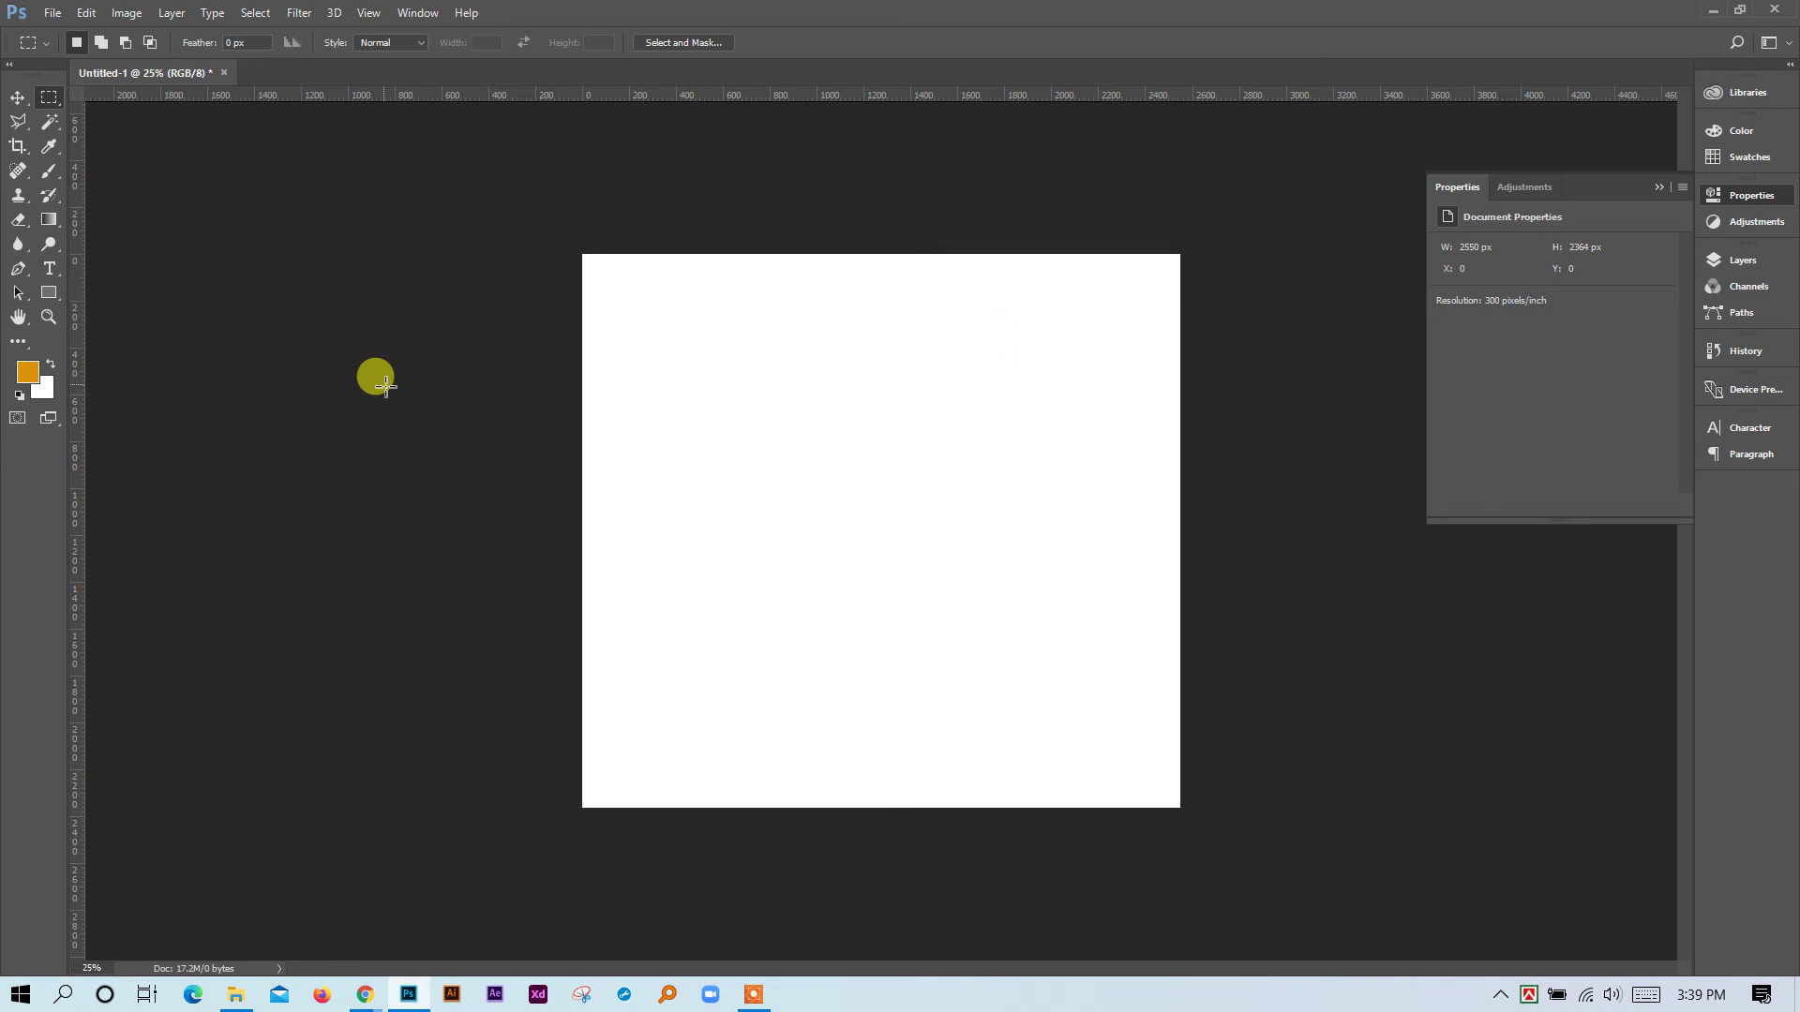
pyautogui.click(1658, 188)
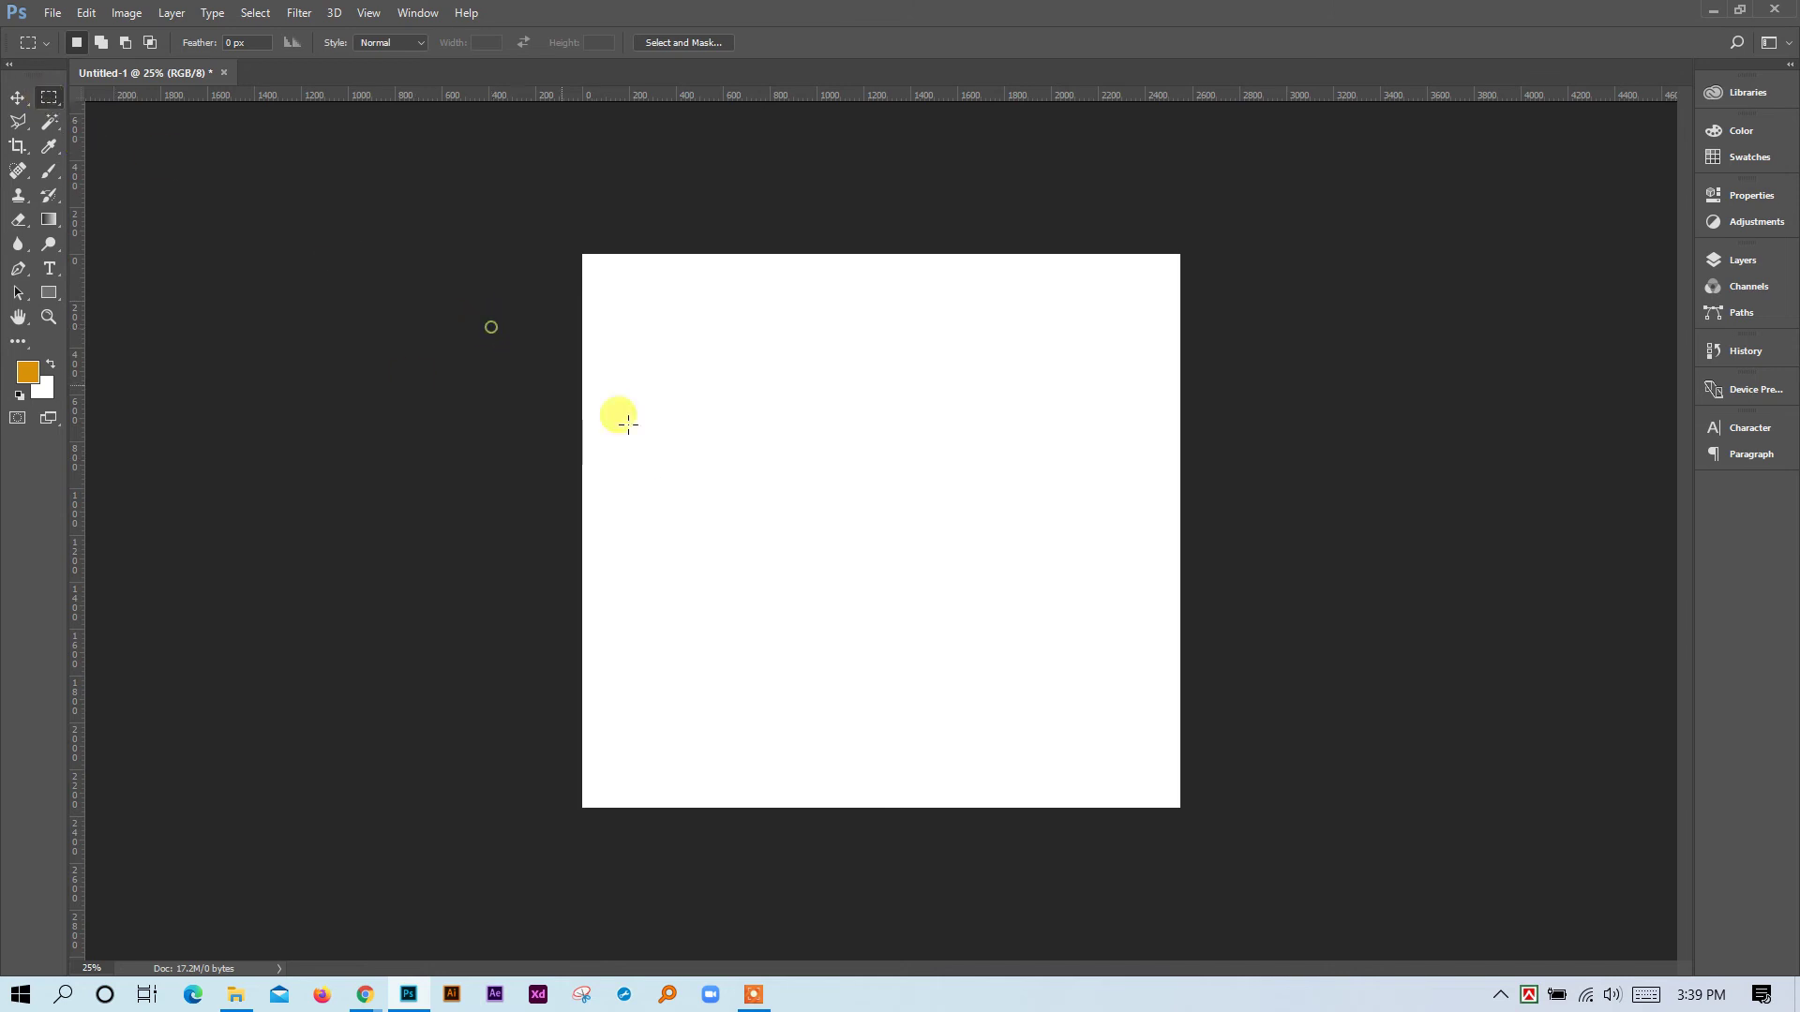
pyautogui.click(872, 541)
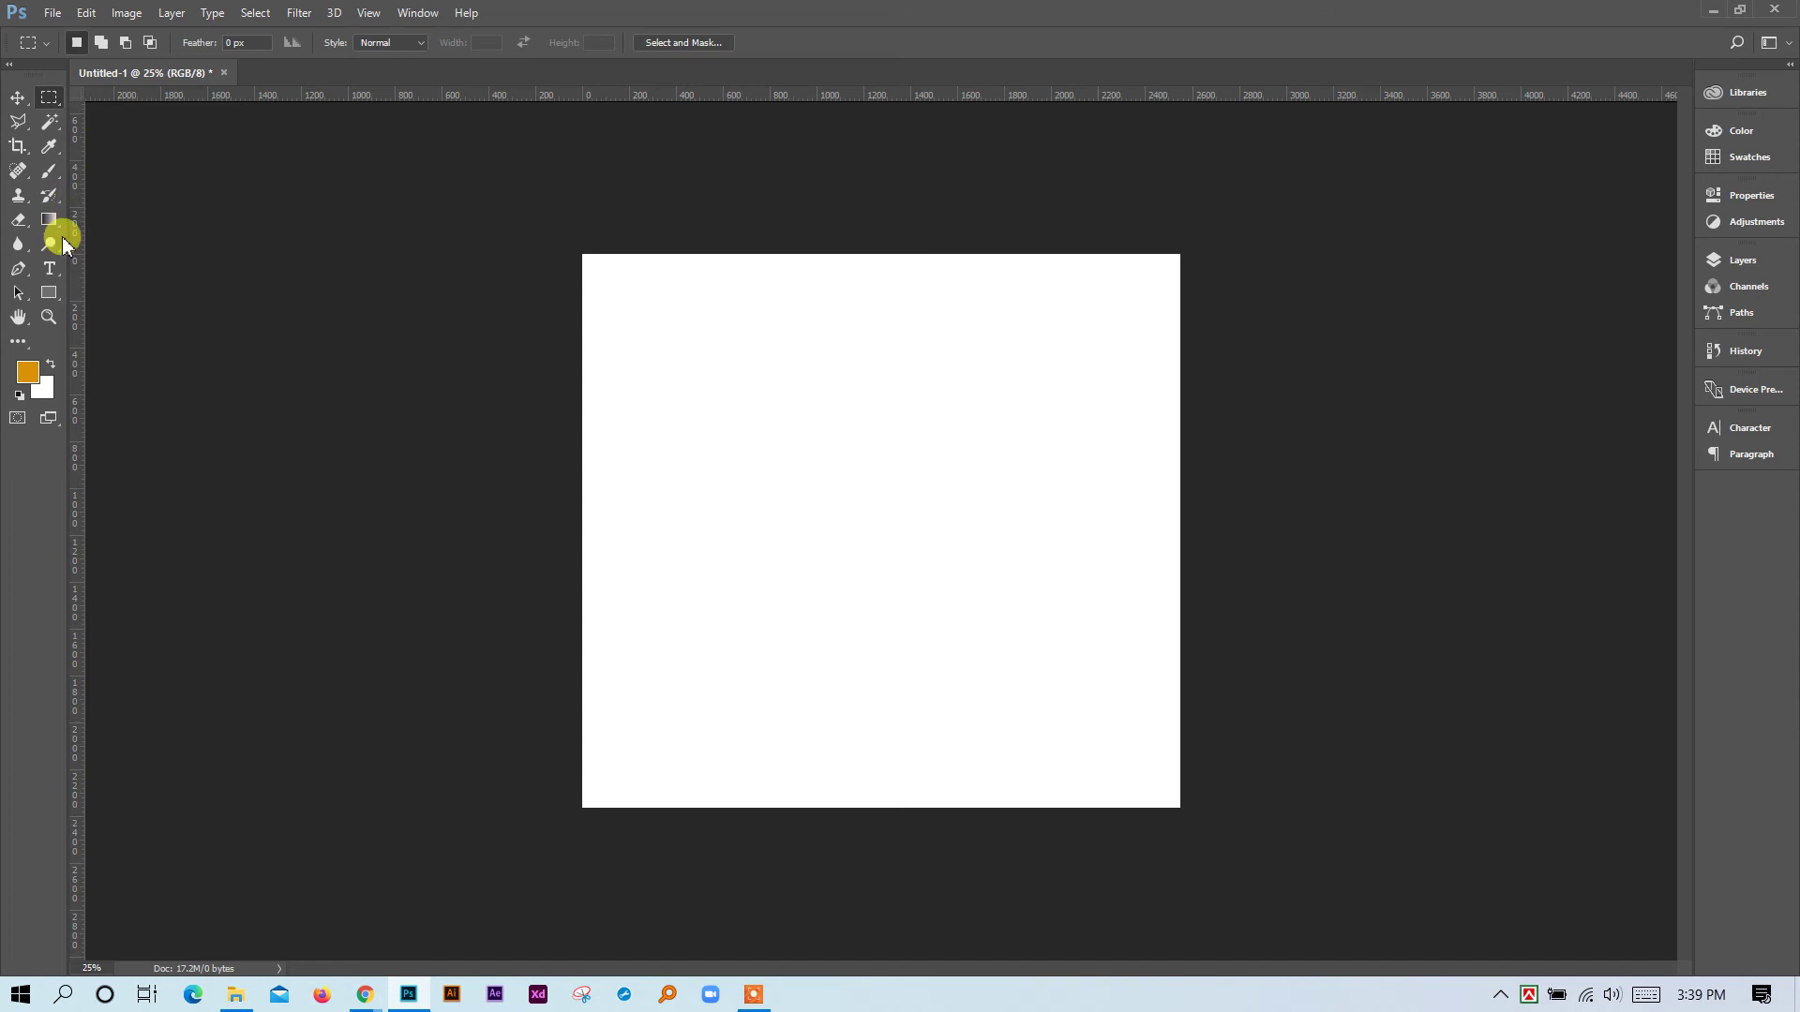
pyautogui.click(47, 271)
pyautogui.click(688, 401)
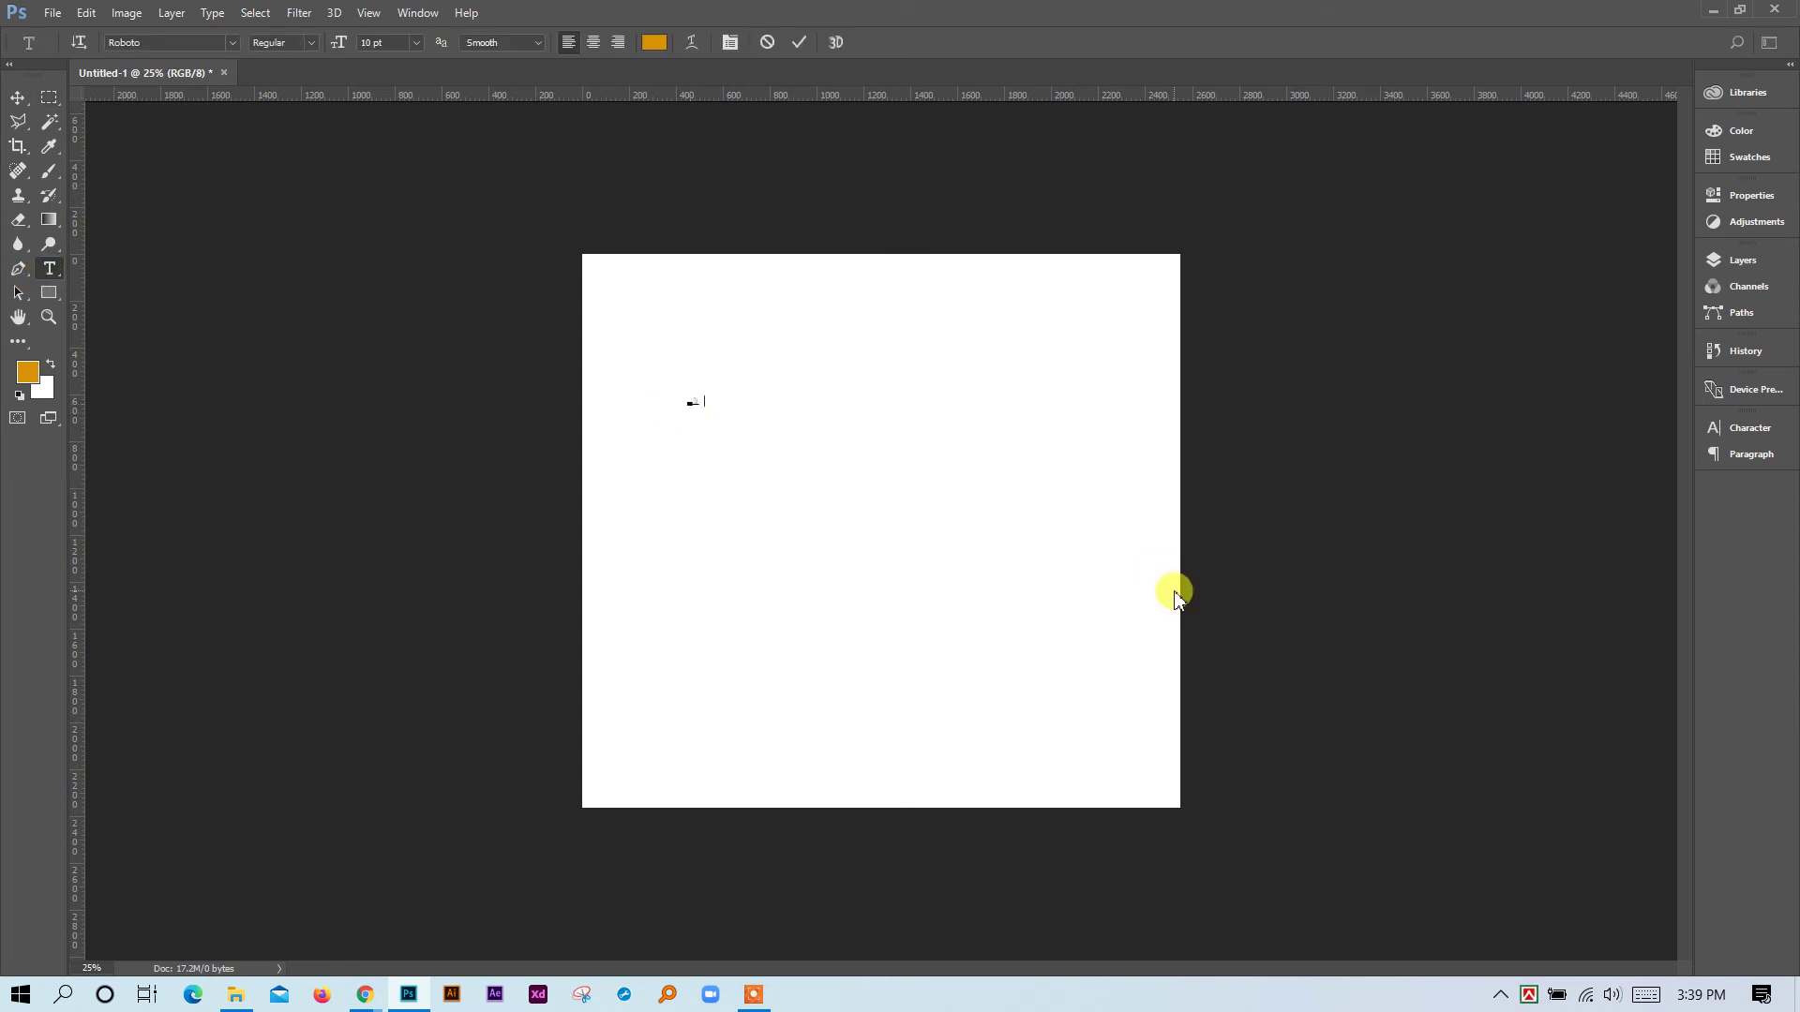
pyautogui.click(17, 98)
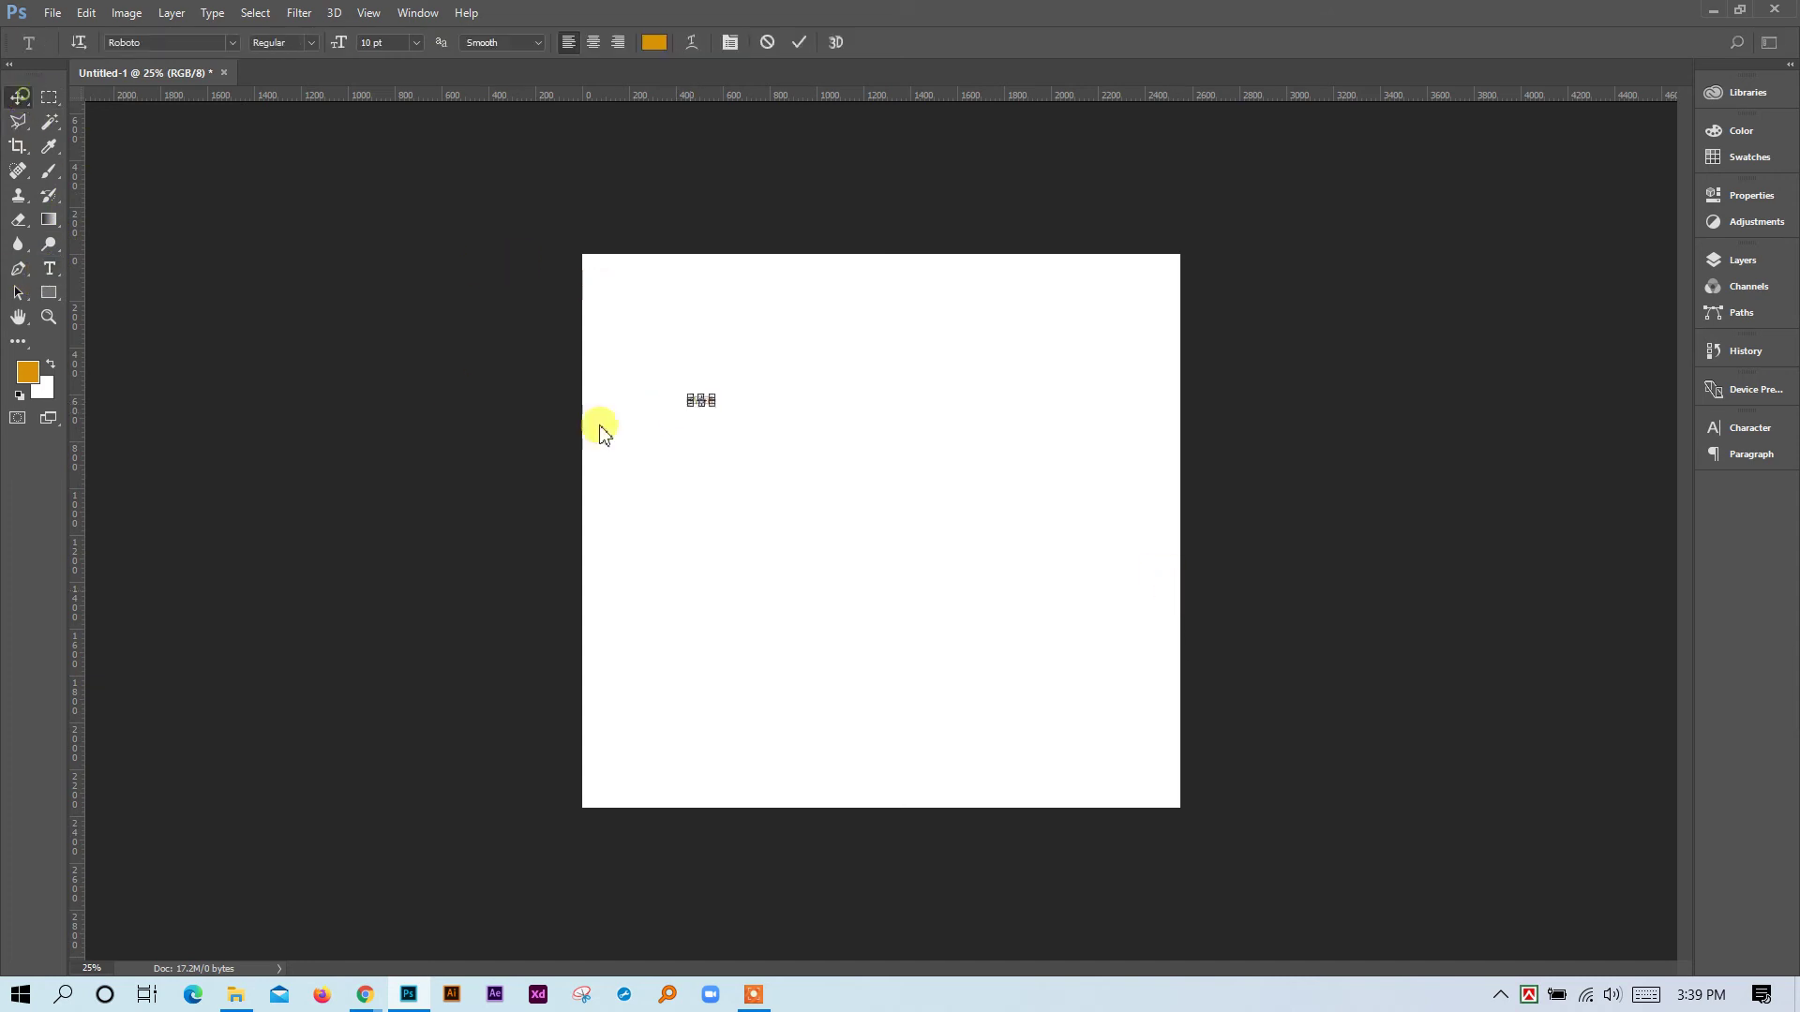
# Scale the text "Word" up proportionally to about 1568% and place it in the upper half of the canvas.
pyautogui.moveTo(722, 416); pyautogui.dragTo(1050, 586)
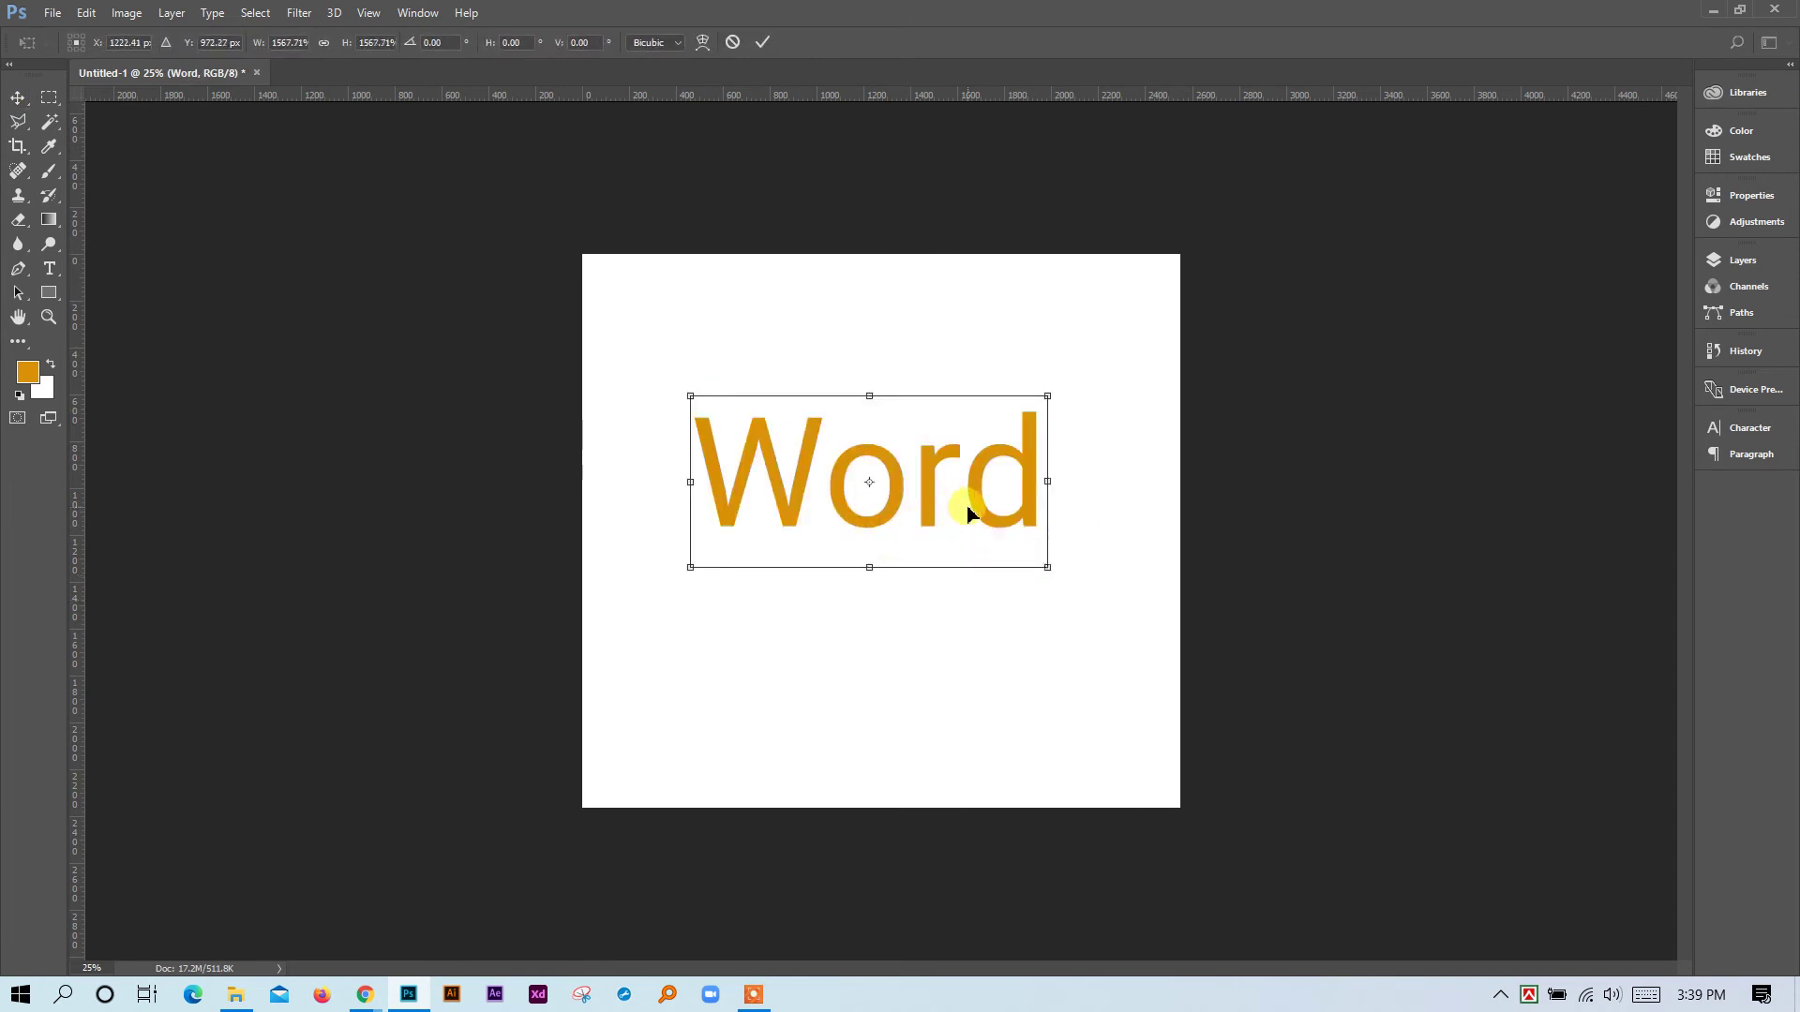
pyautogui.moveTo(984, 511); pyautogui.dragTo(966, 596)
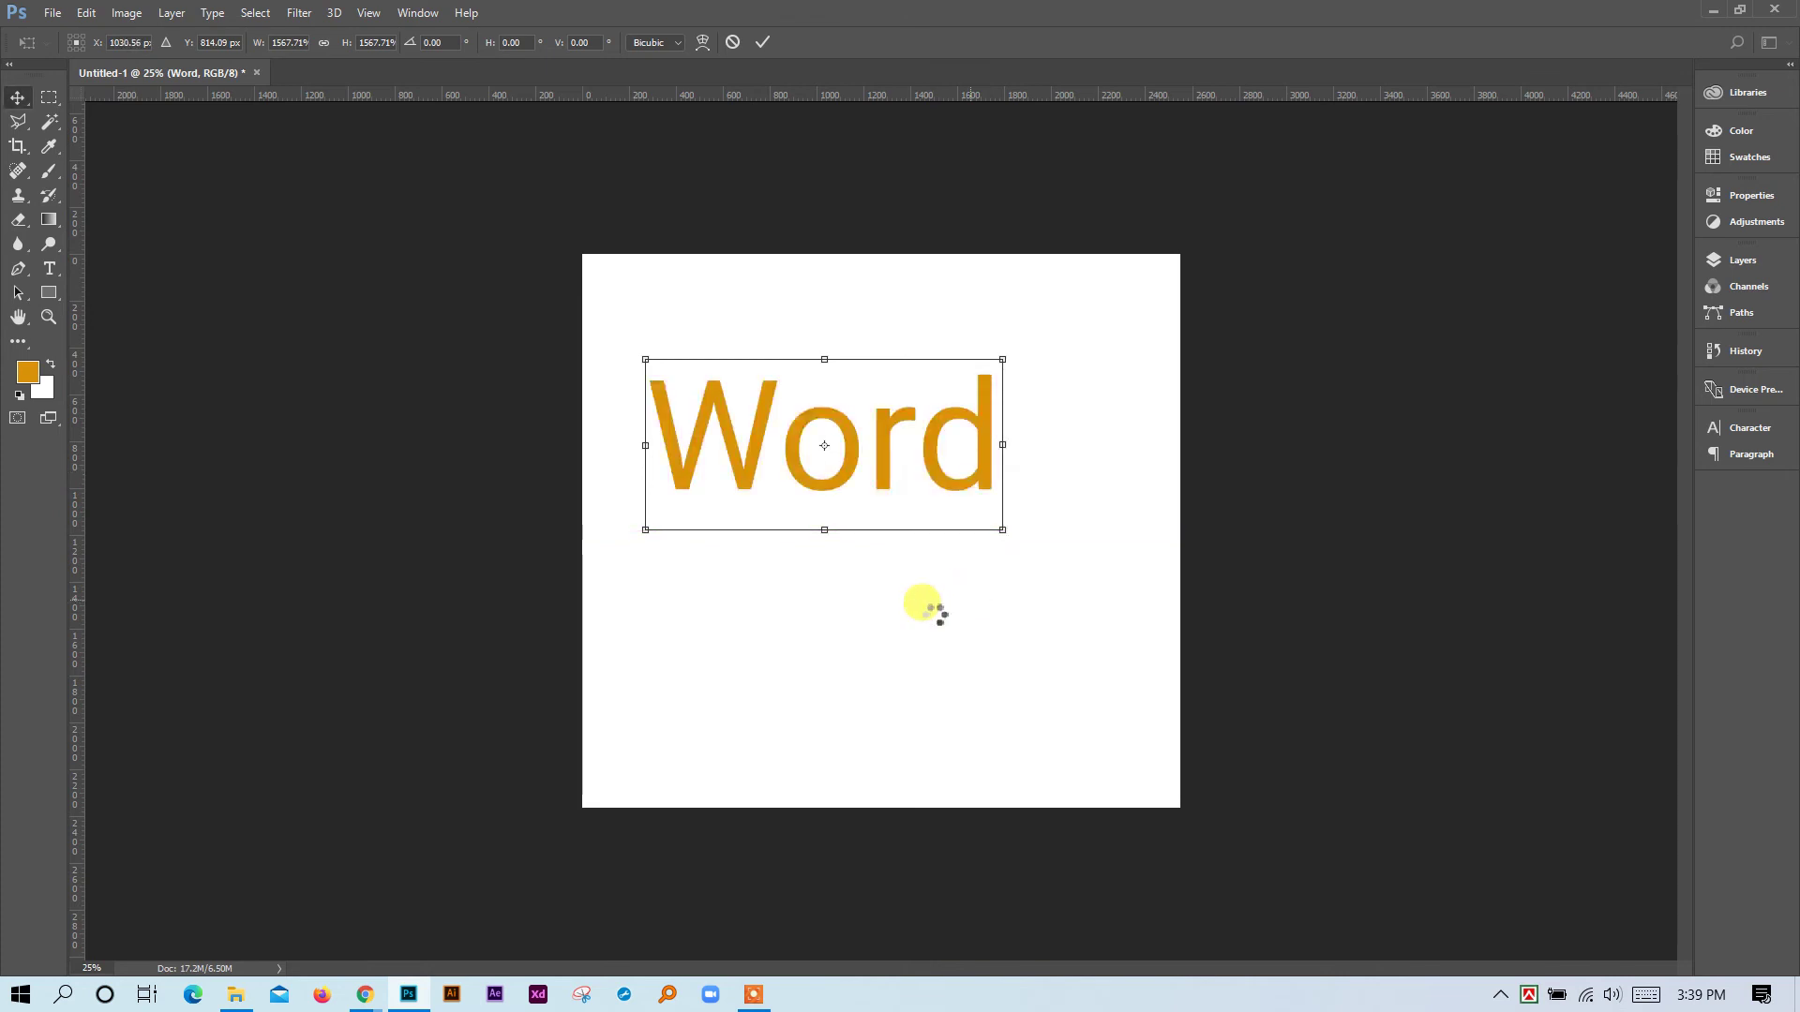
pyautogui.press('Return')
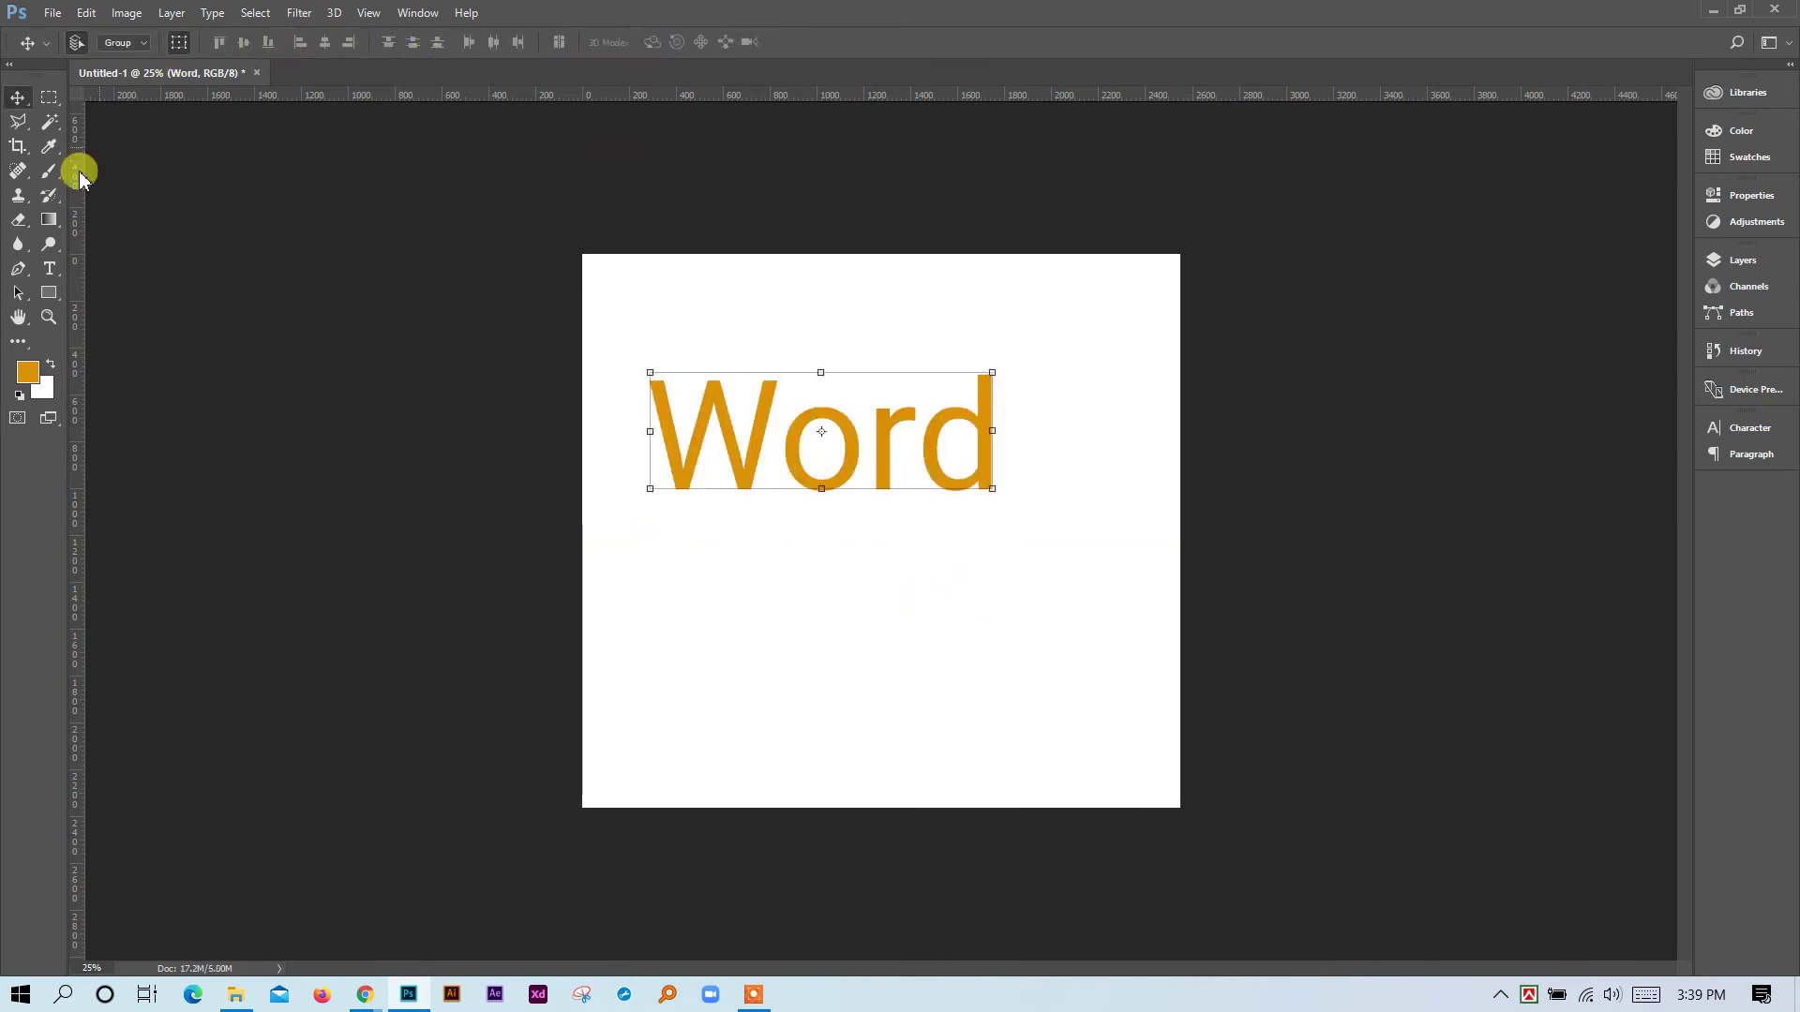
# Set the text's font style to Black Italic and move the word down towards the canvas centre.
pyautogui.click(50, 271)
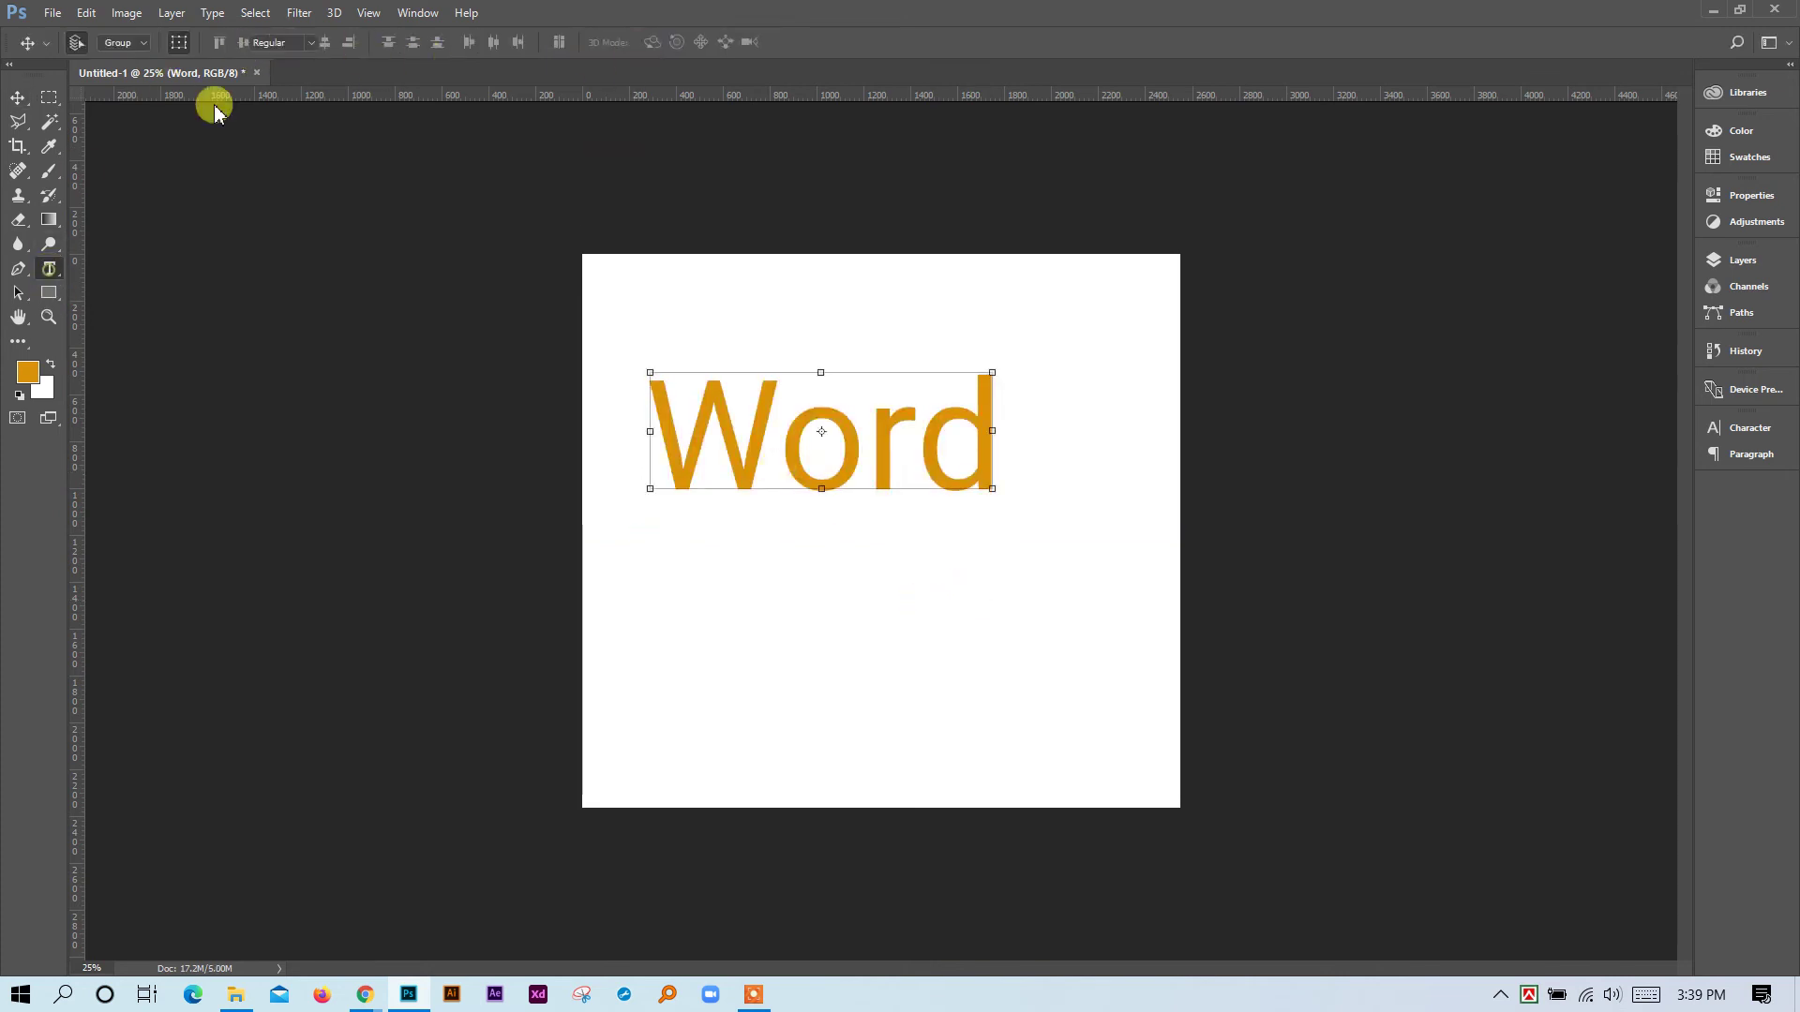
pyautogui.click(302, 43)
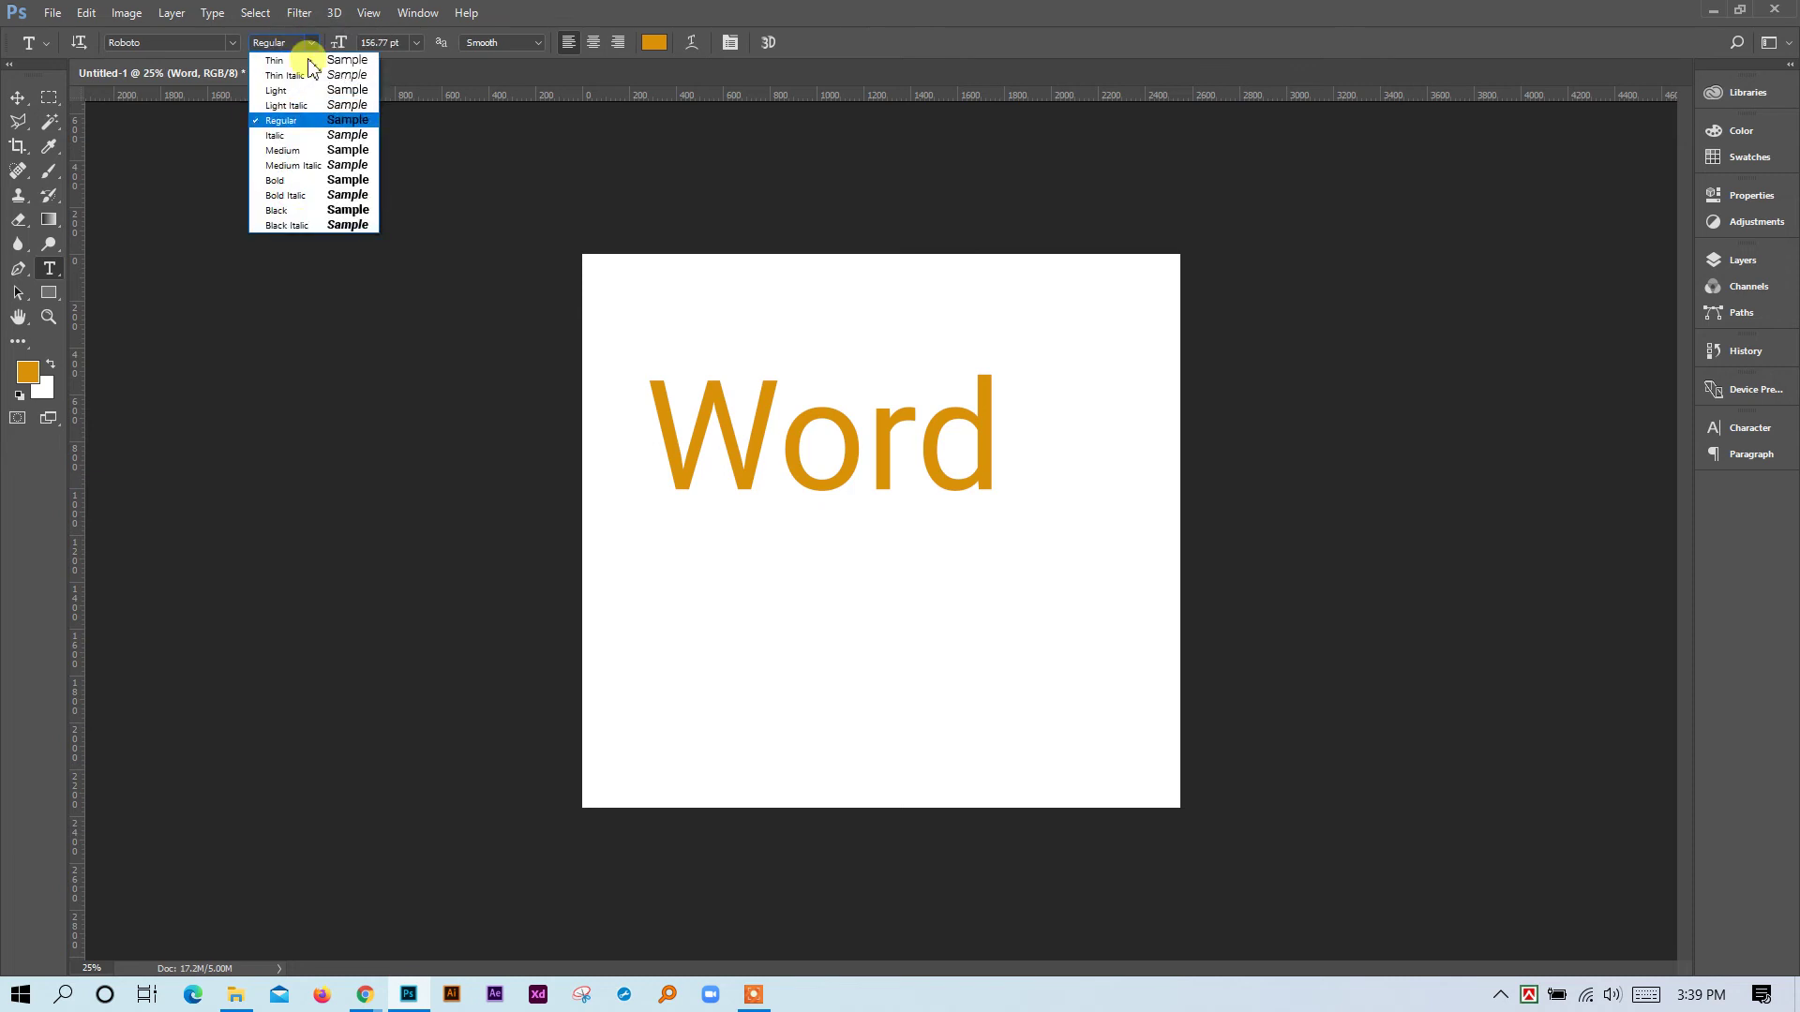
pyautogui.click(302, 227)
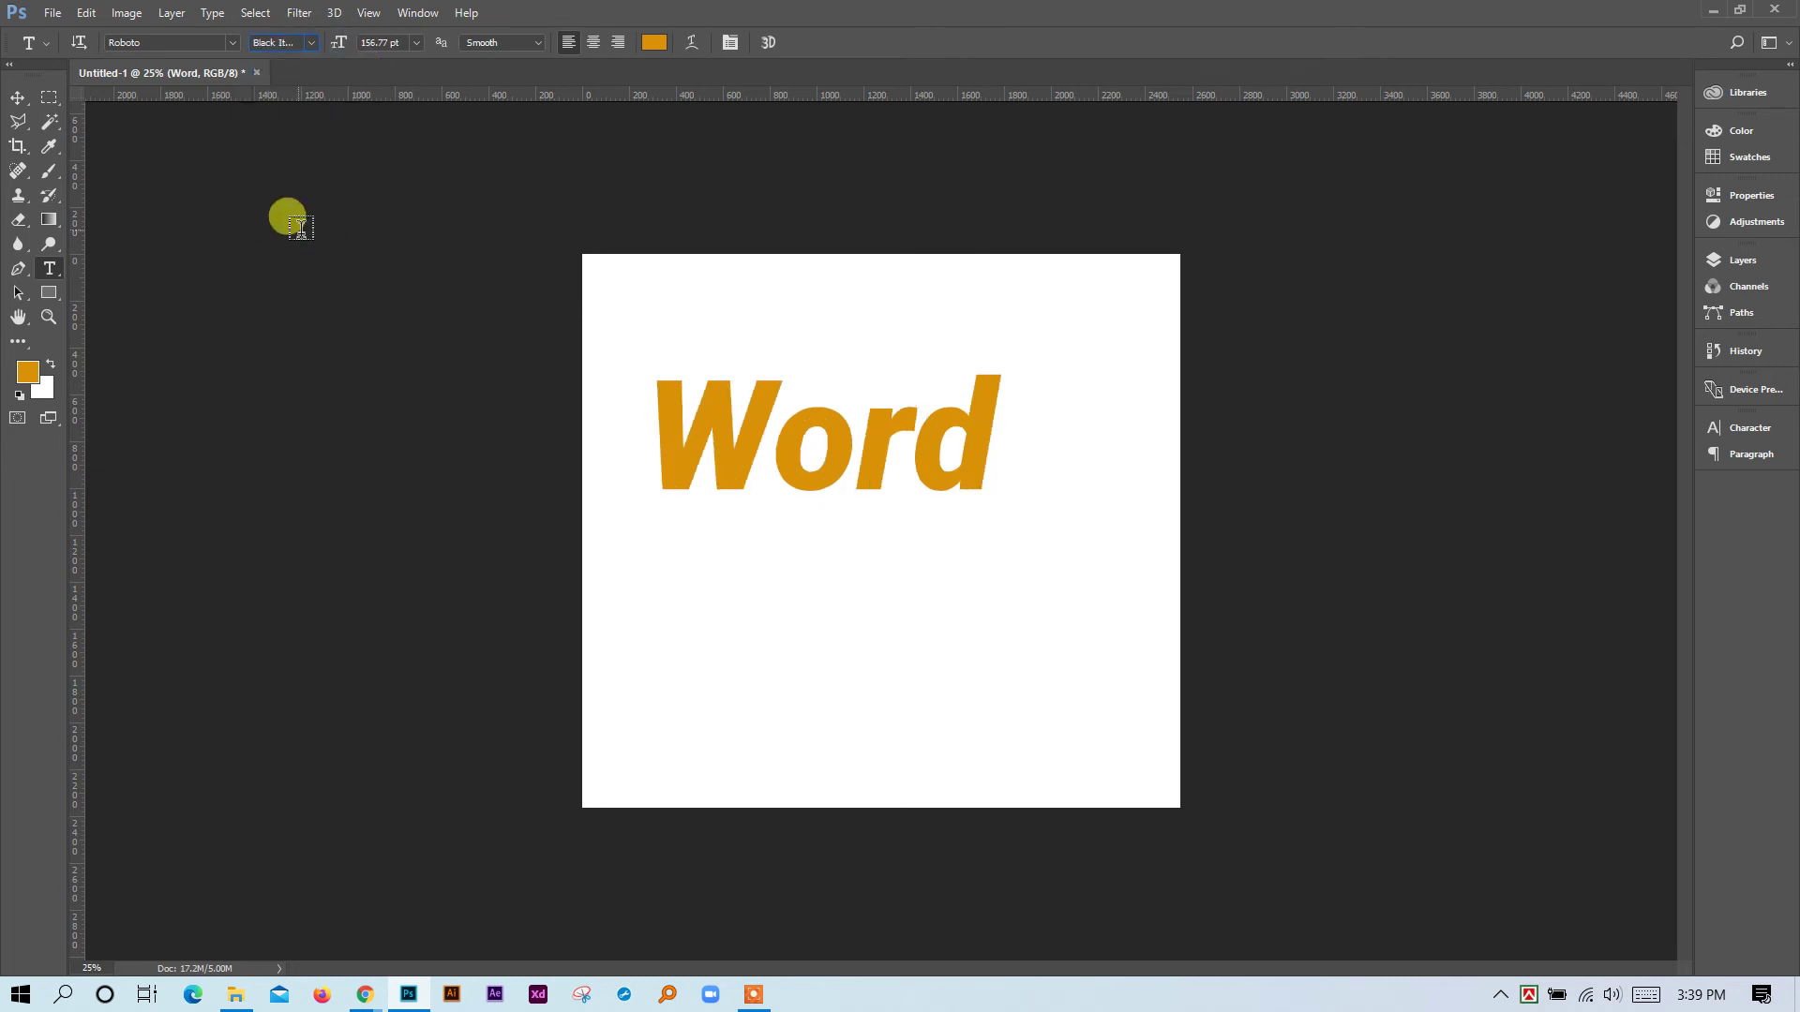
pyautogui.click(18, 98)
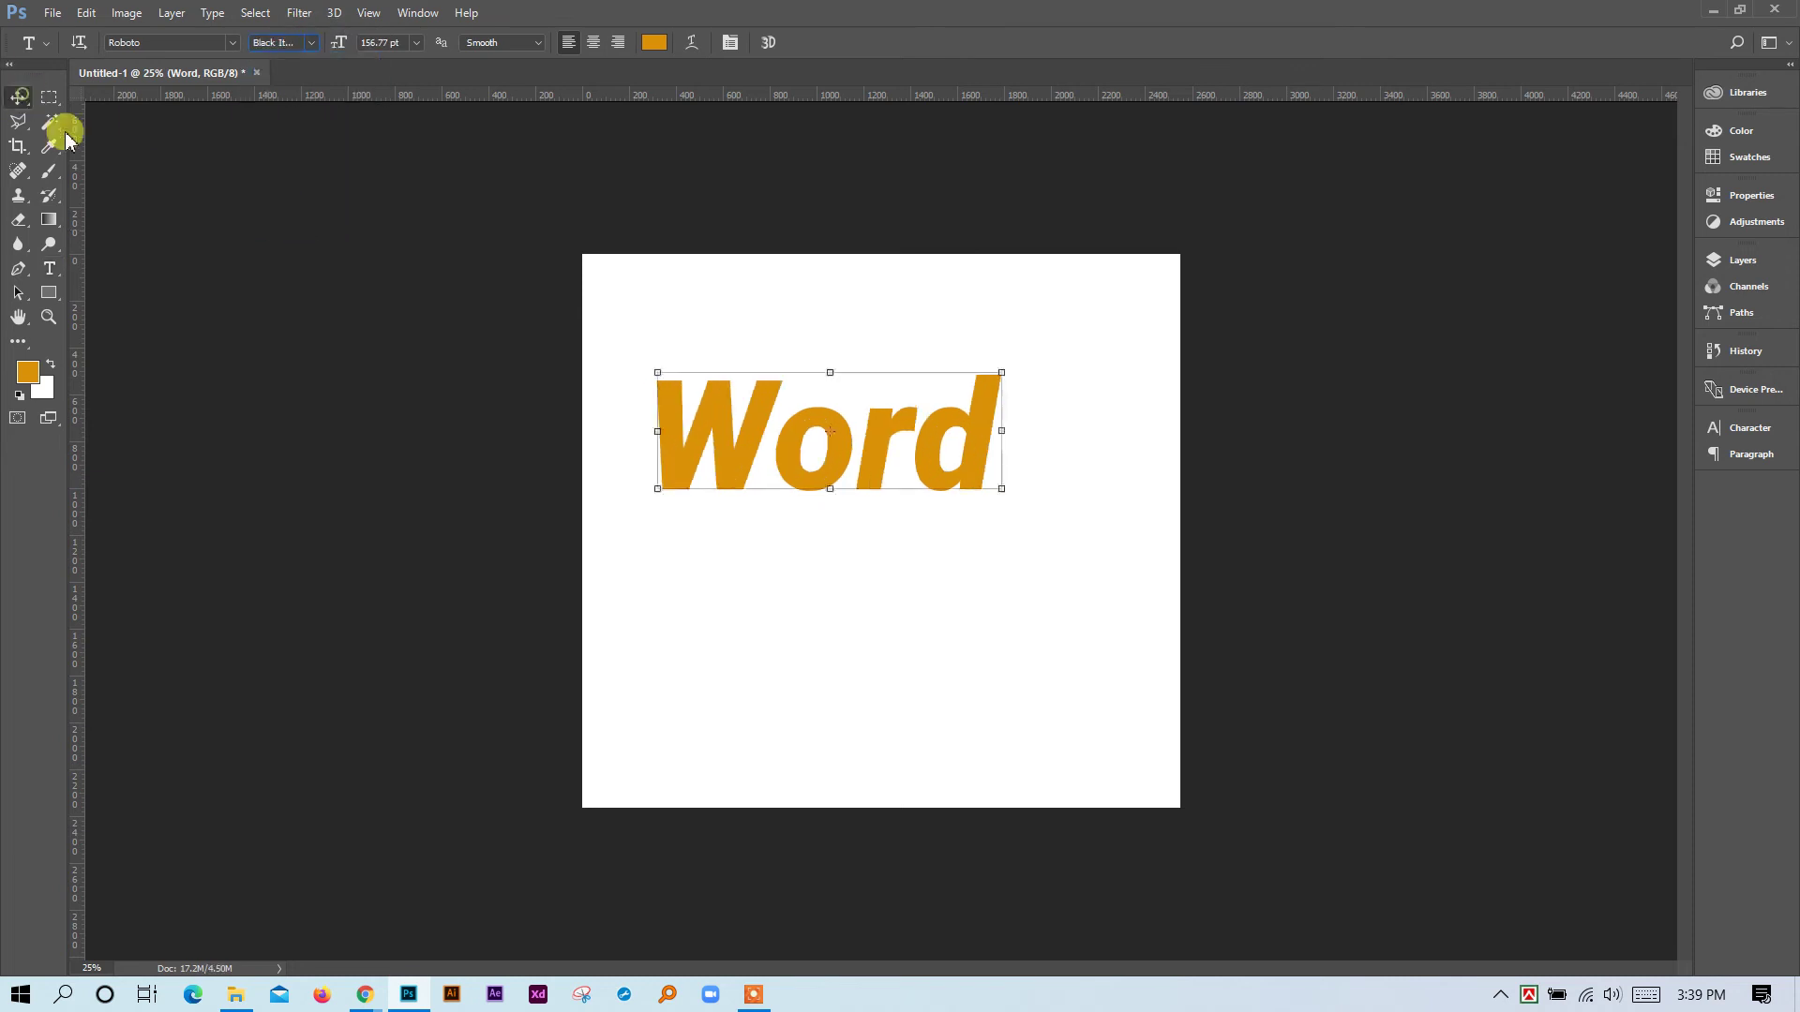
pyautogui.click(884, 458)
pyautogui.moveTo(886, 459); pyautogui.dragTo(906, 543)
# Select the whole word "Word" and change its font to SutonnyMJ Bold.
pyautogui.click(47, 270)
pyautogui.click(800, 575)
pyautogui.hotkey('ctrl', 'a')
pyautogui.click(202, 42)
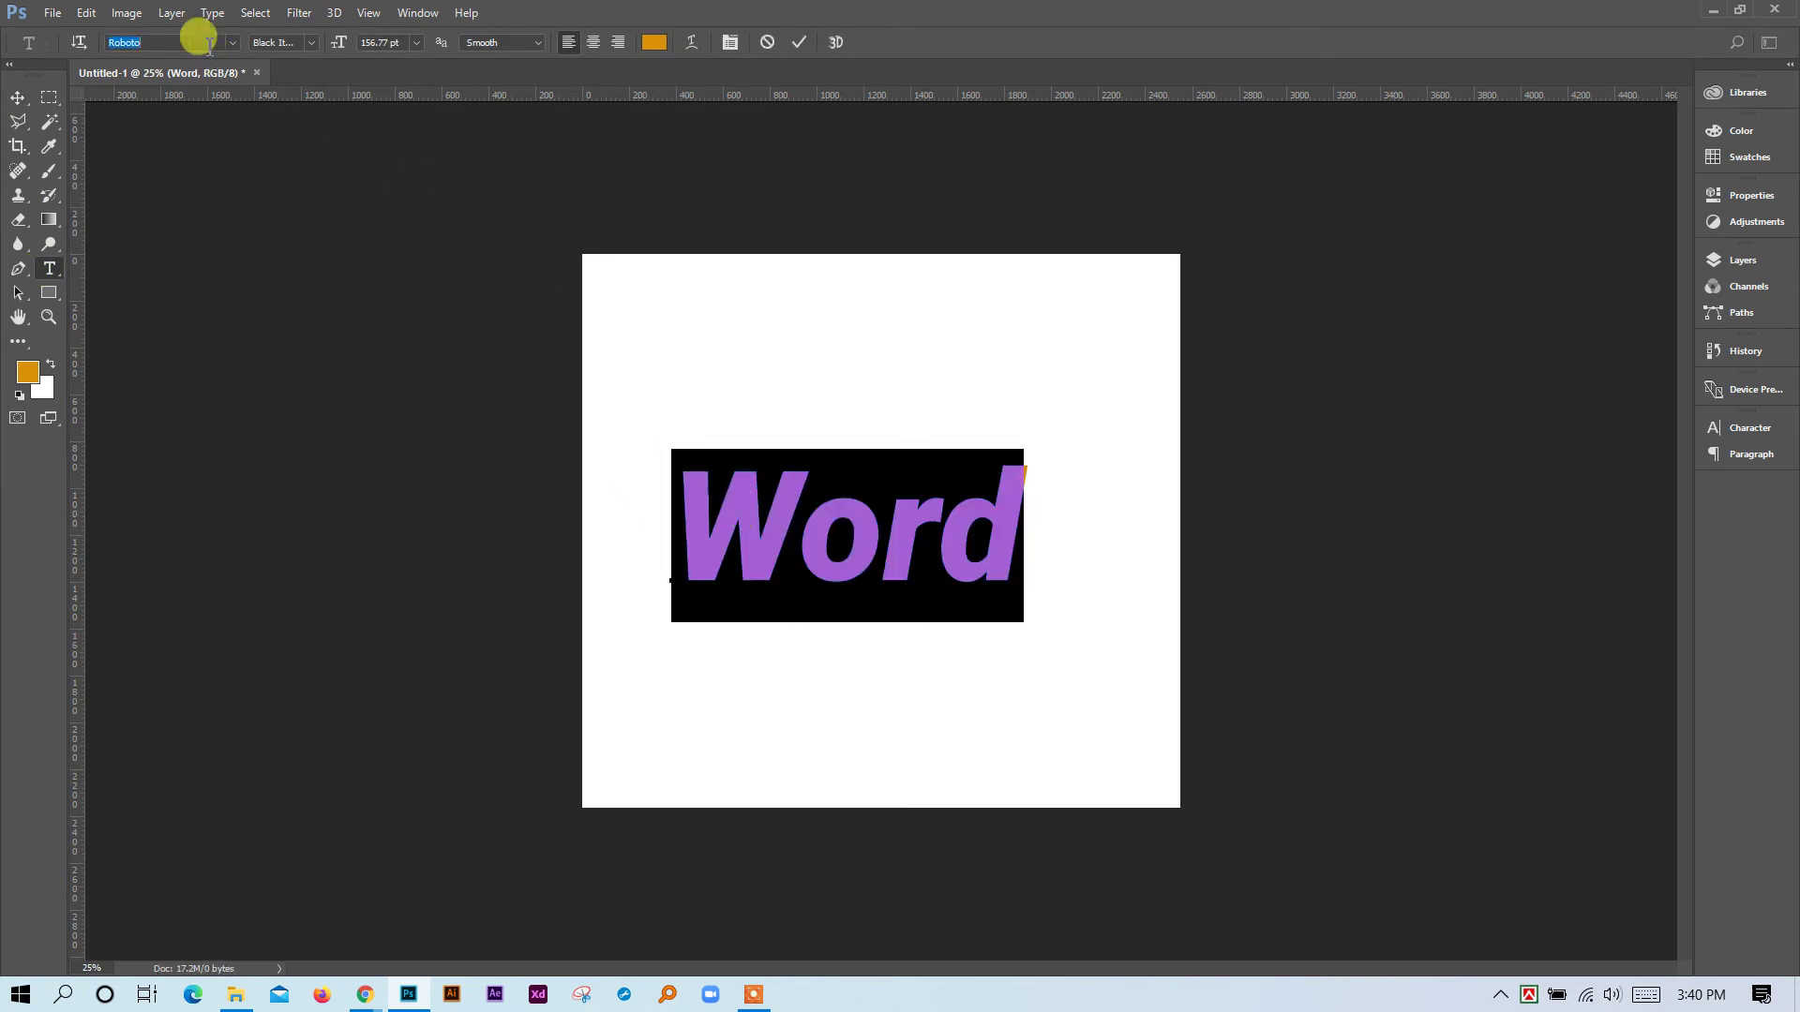
pyautogui.write('Suo')
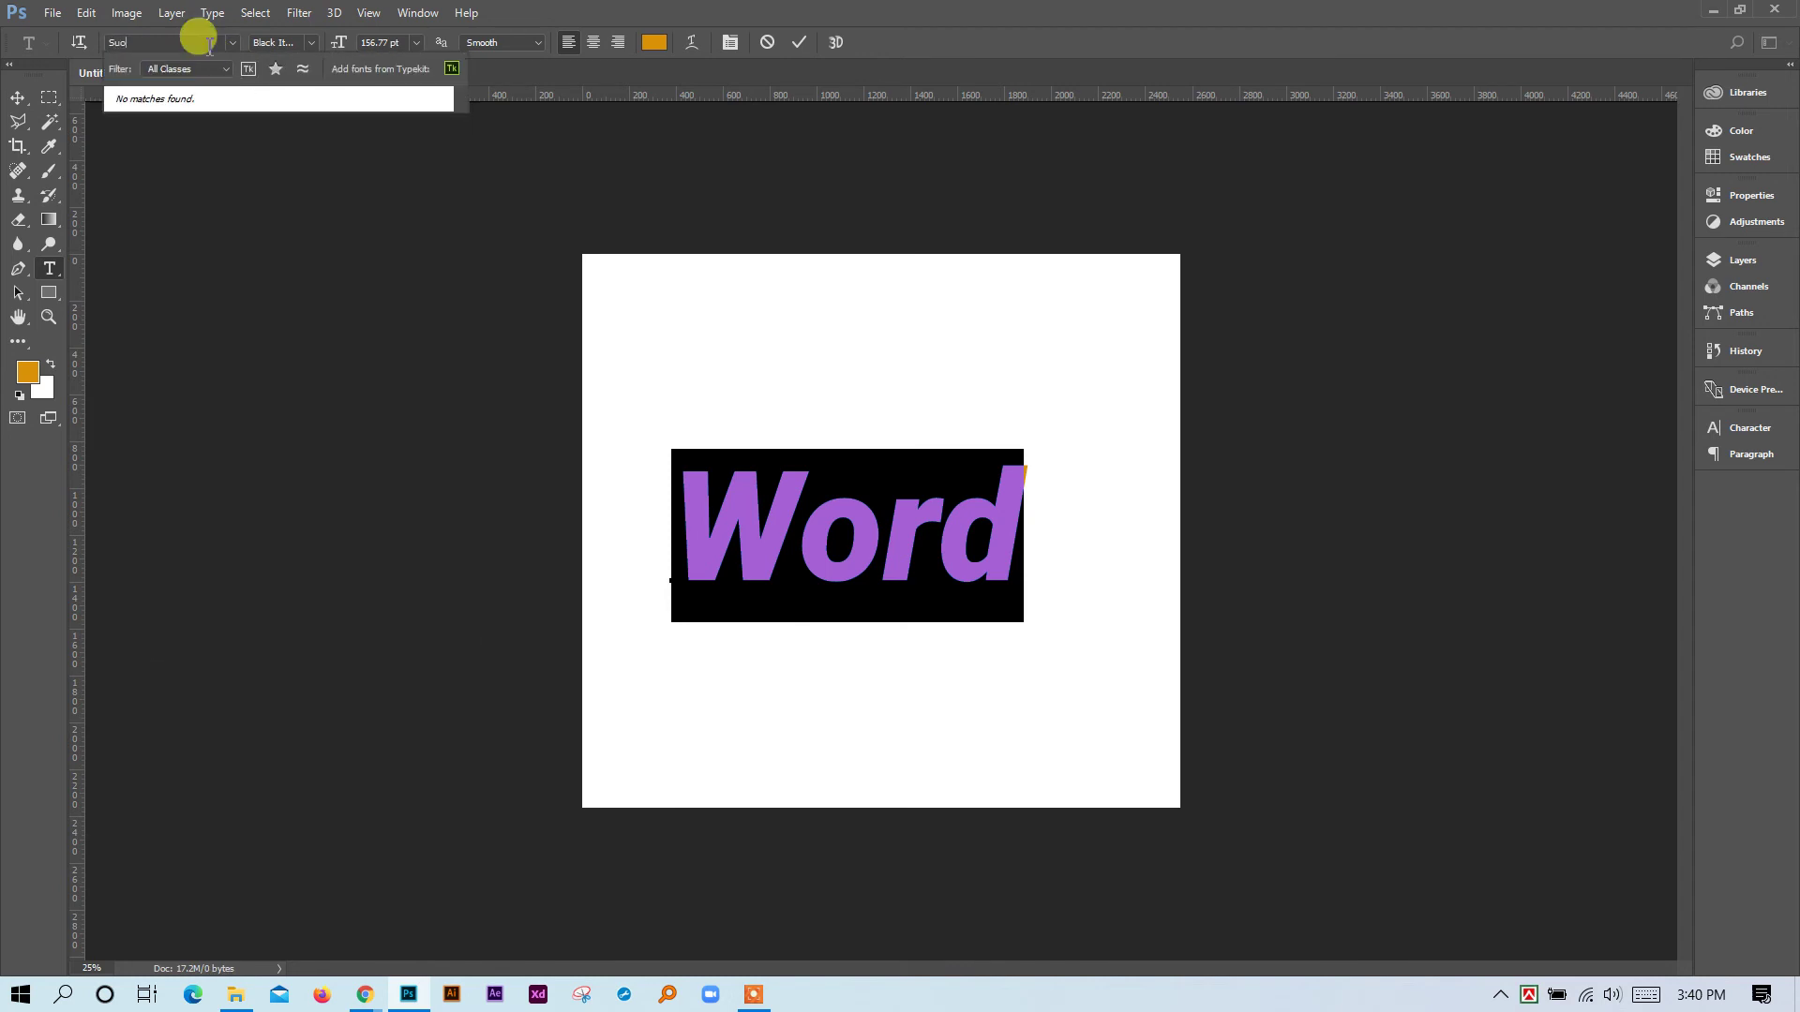
pyautogui.press('BackSpace')
pyautogui.write('tonny')
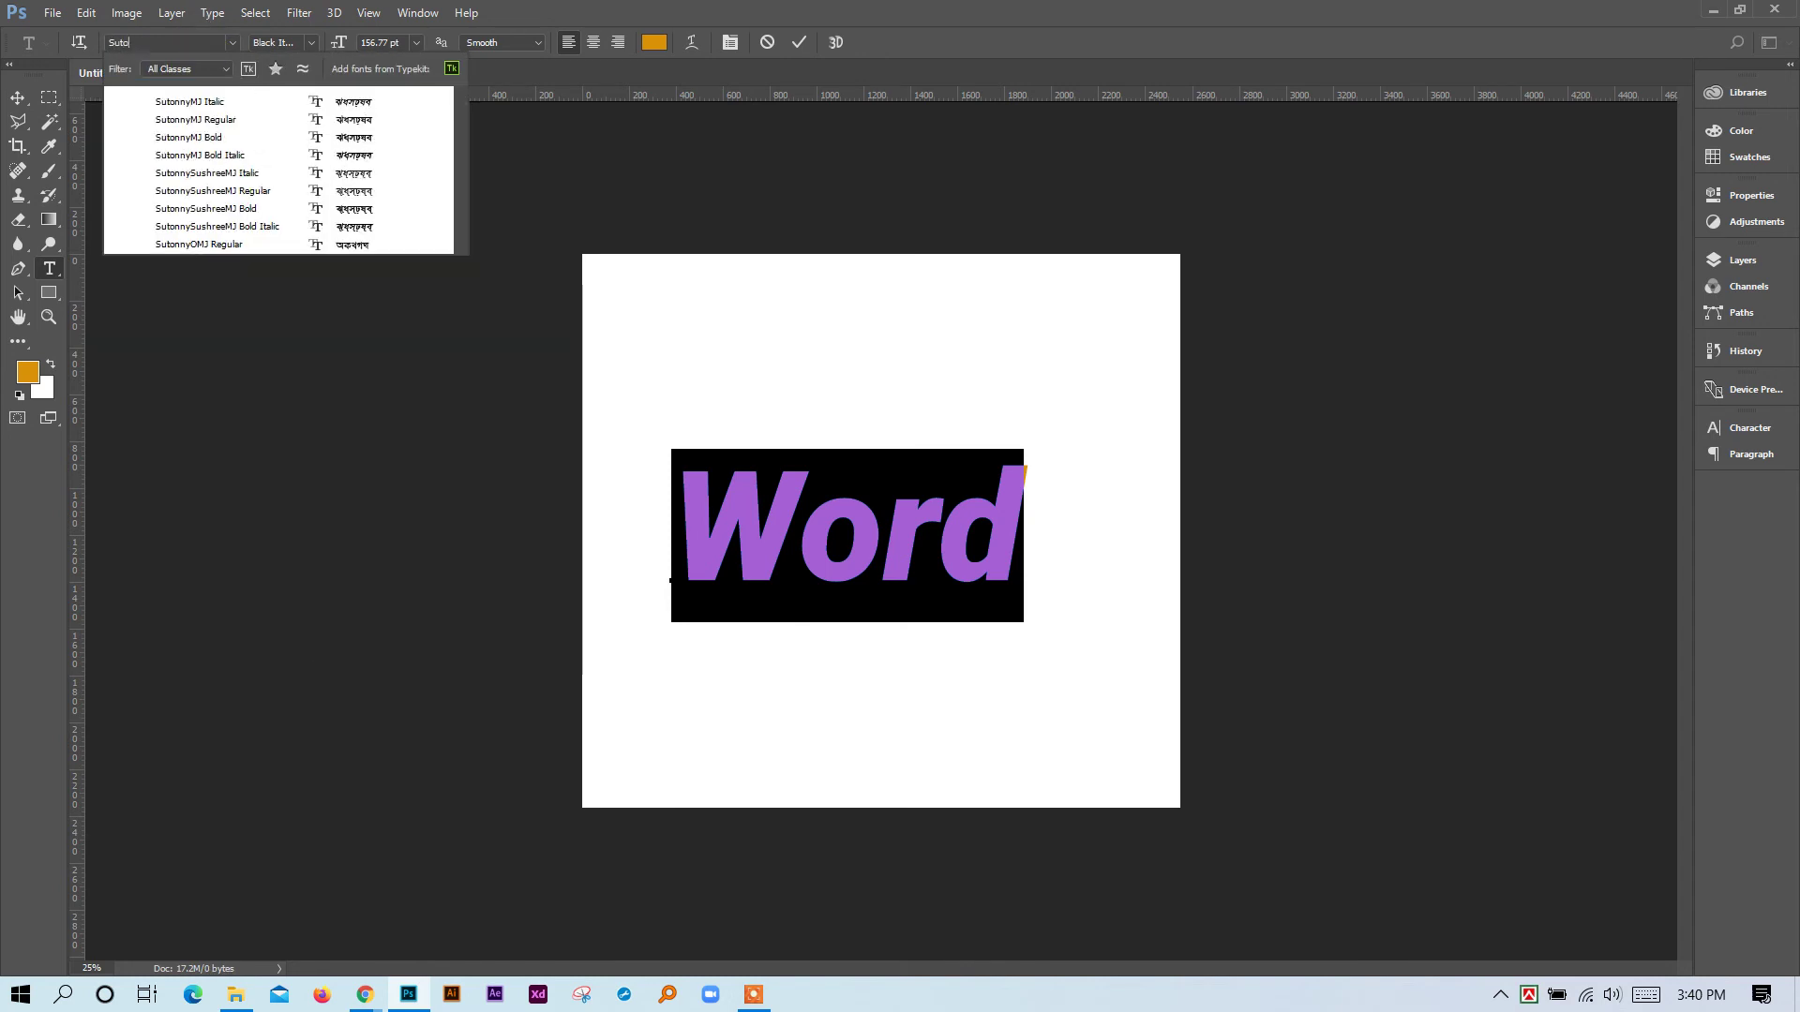
pyautogui.click(207, 142)
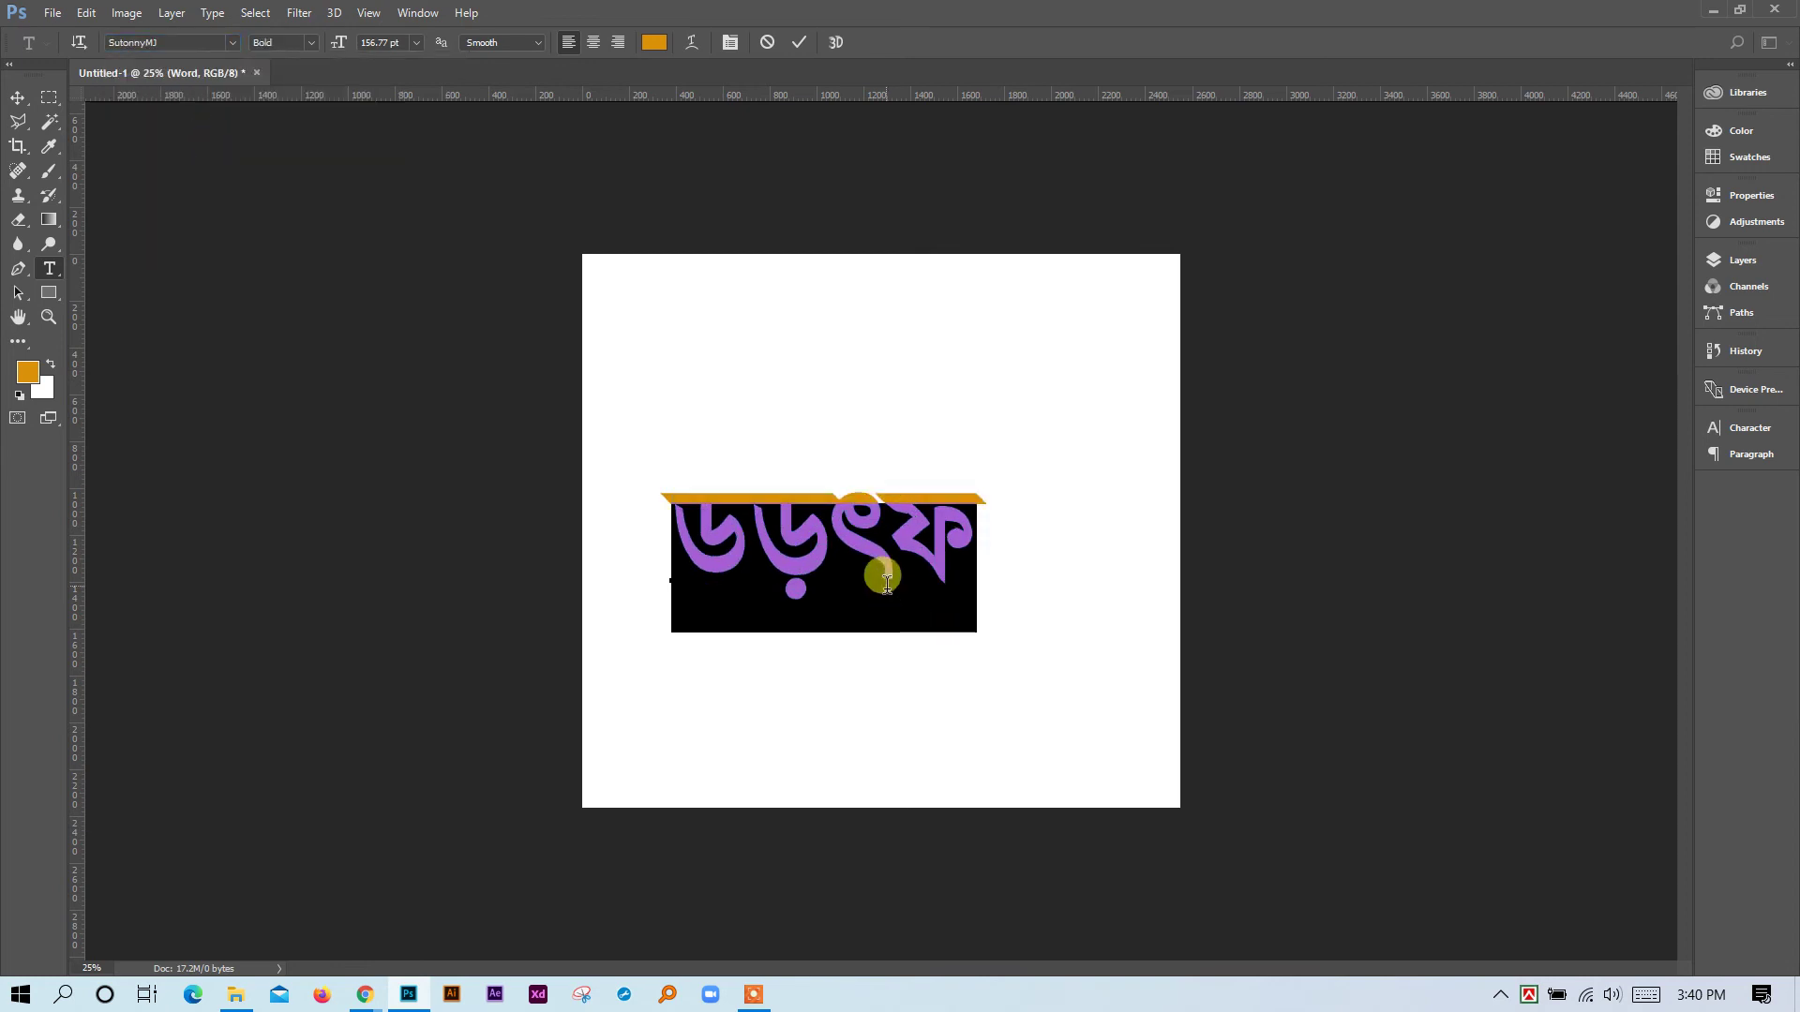
# Switch to Bengali typing, replace the selected text with লিখনী, and move the word near the canvas centre.
pyautogui.press('ctrl')
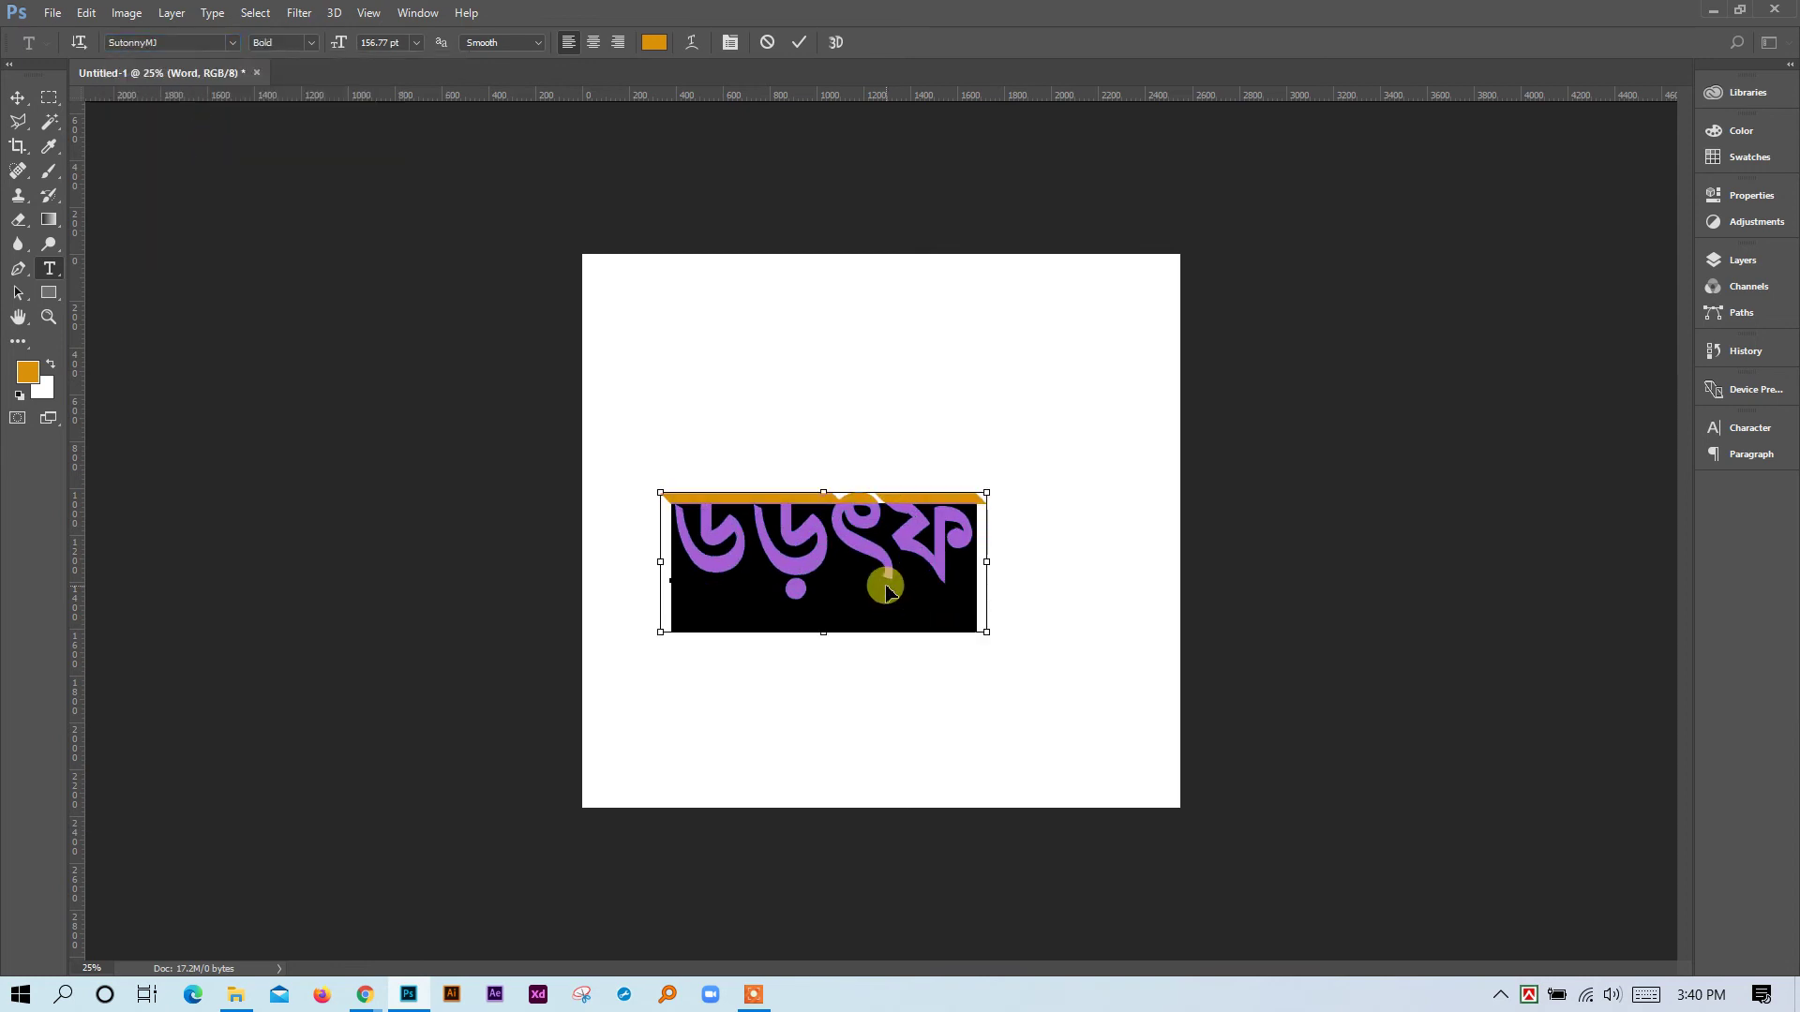
pyautogui.hotkey('ctrl', 'alt', 'b')
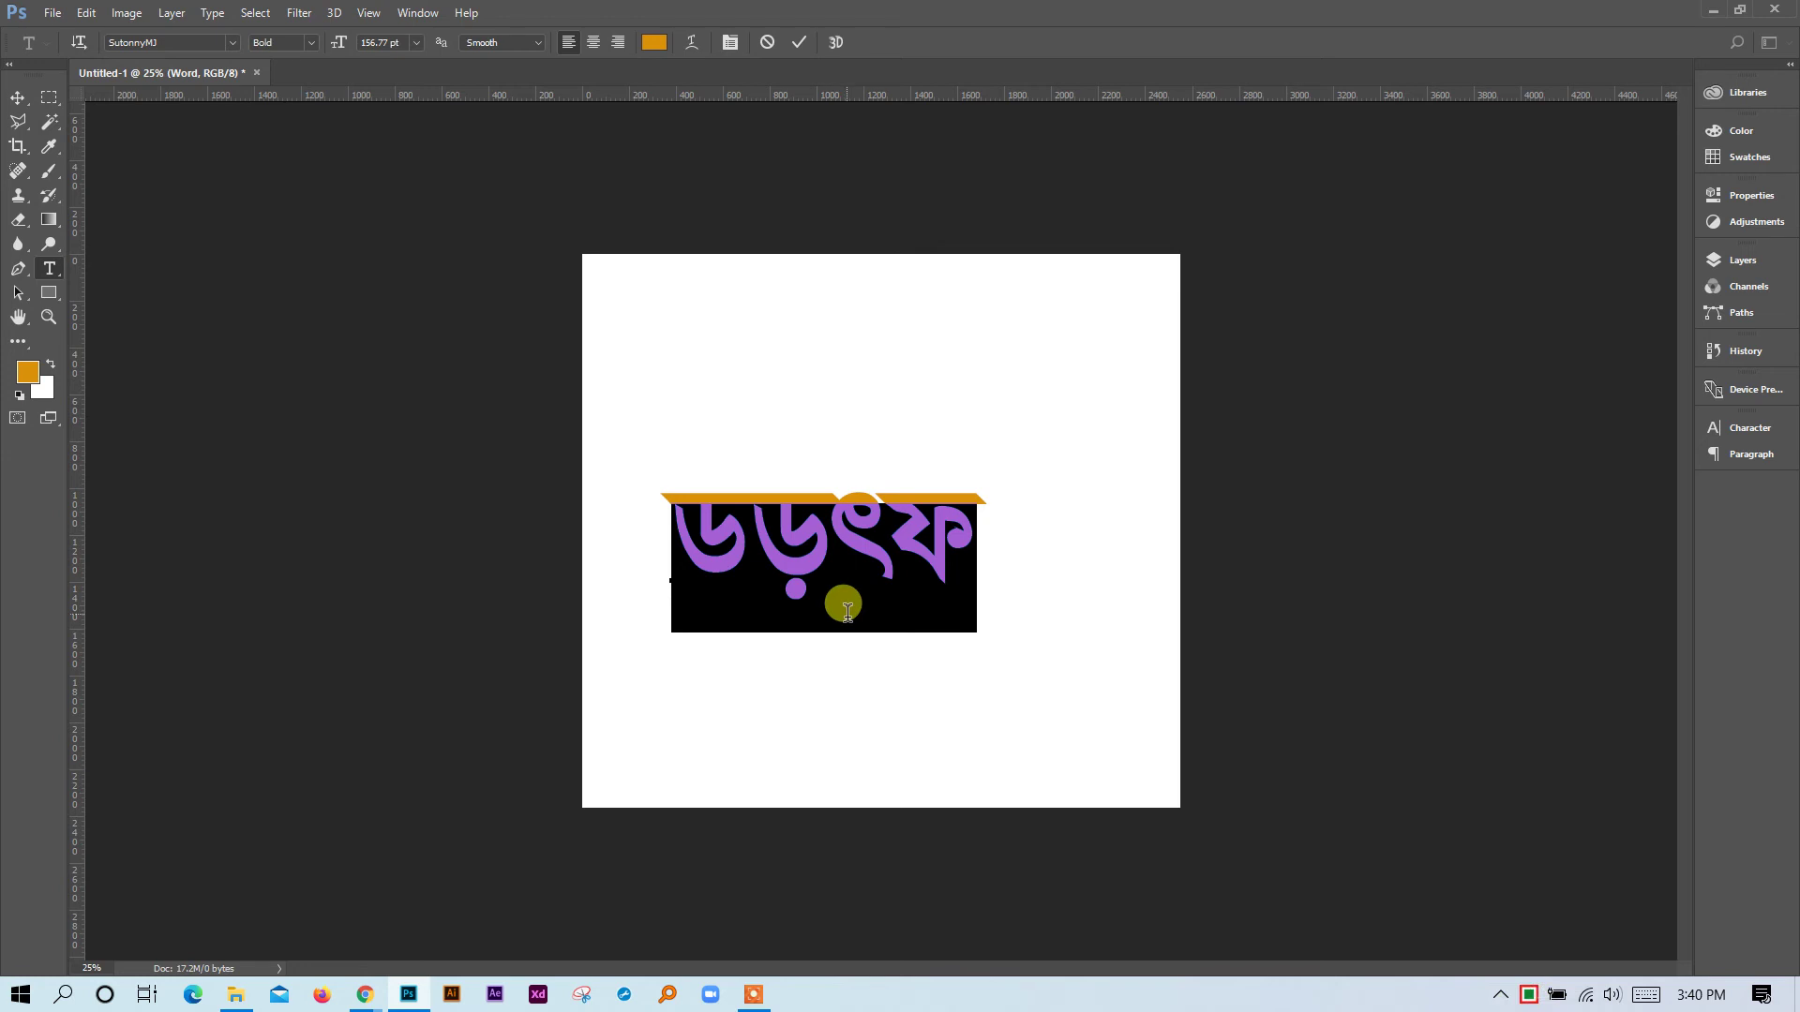
pyautogui.write('লিখনী')
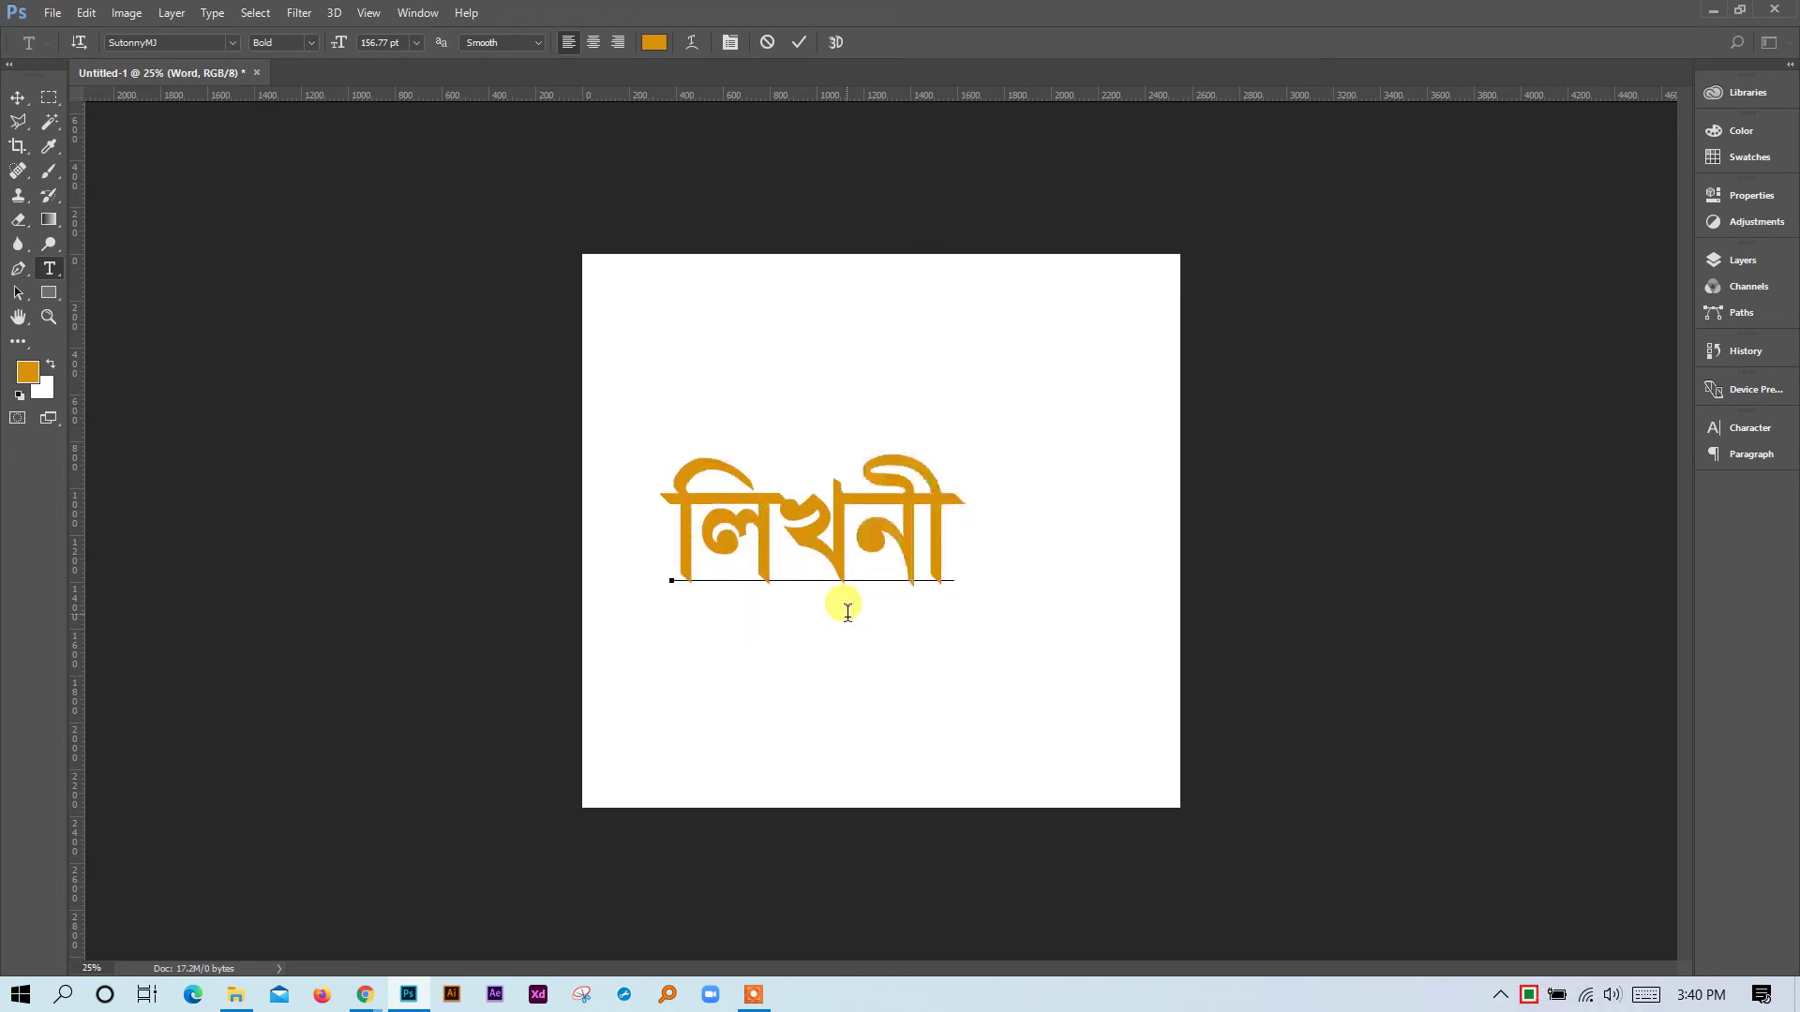
pyautogui.click(19, 97)
pyautogui.moveTo(900, 543); pyautogui.dragTo(958, 531)
pyautogui.click(1029, 675)
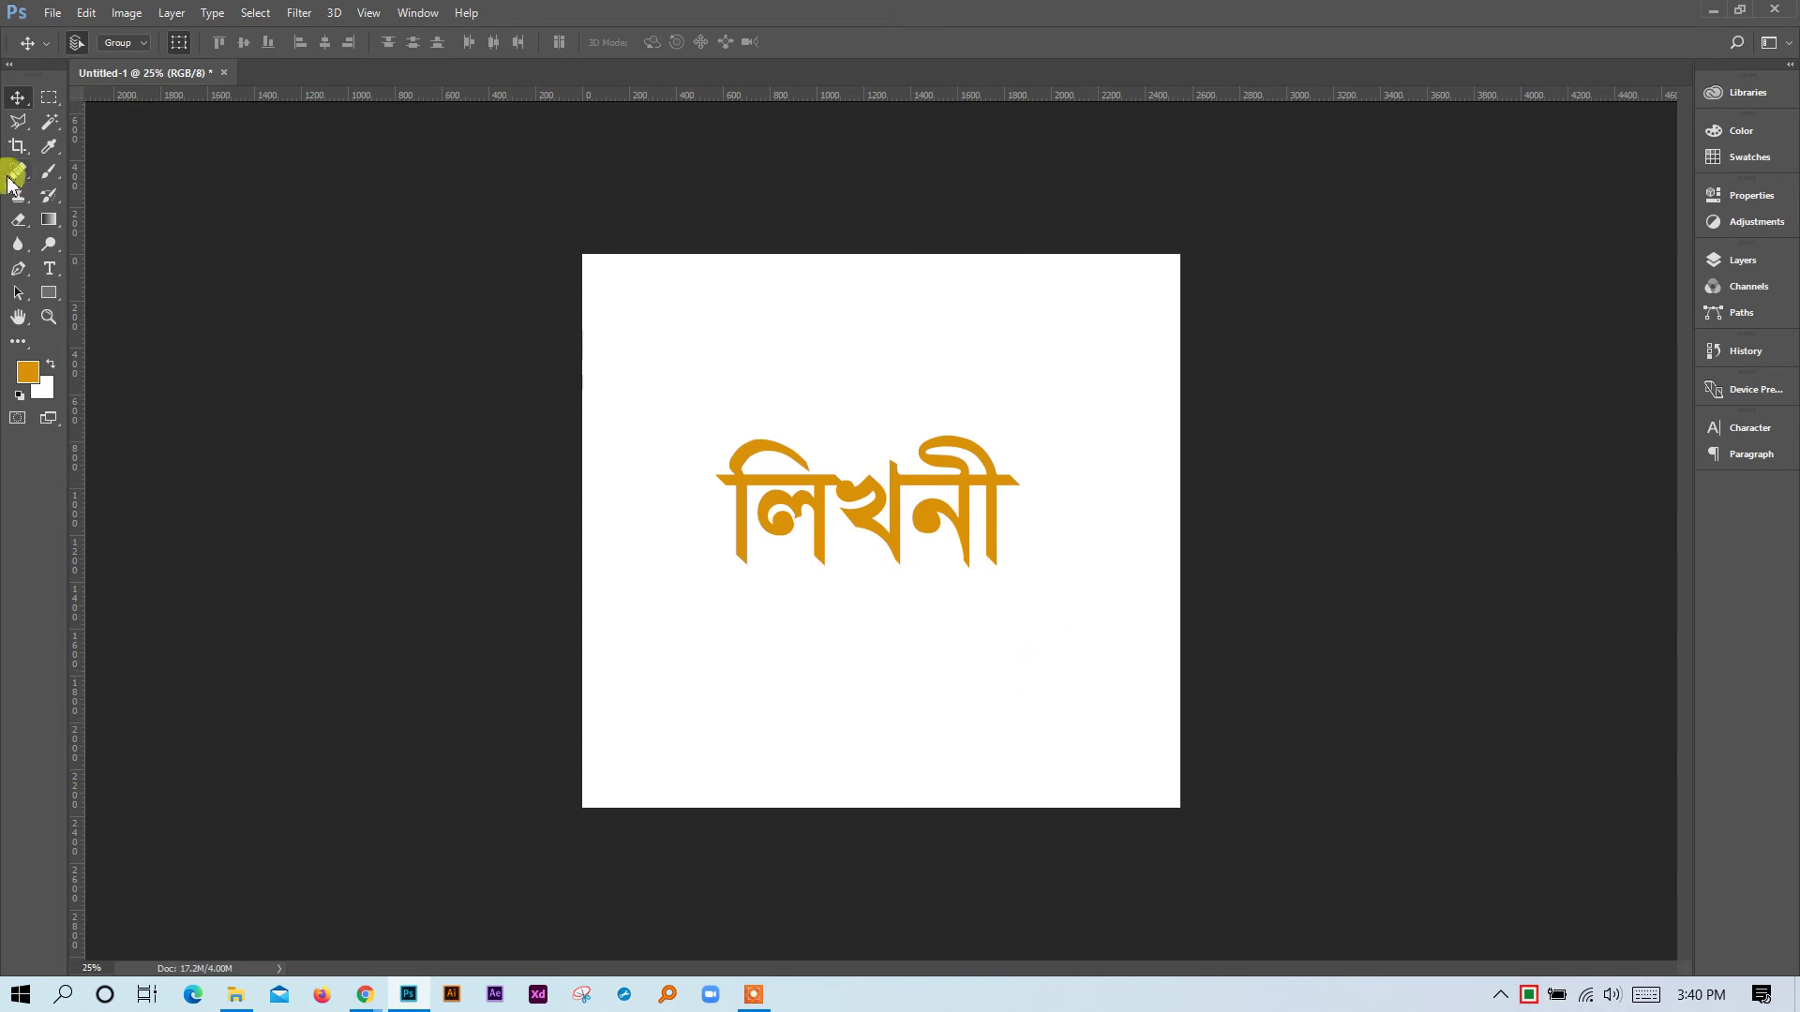
# Select the whole Bengali word and change its font to SolaimanLipi.
pyautogui.click(52, 269)
pyautogui.click(905, 553)
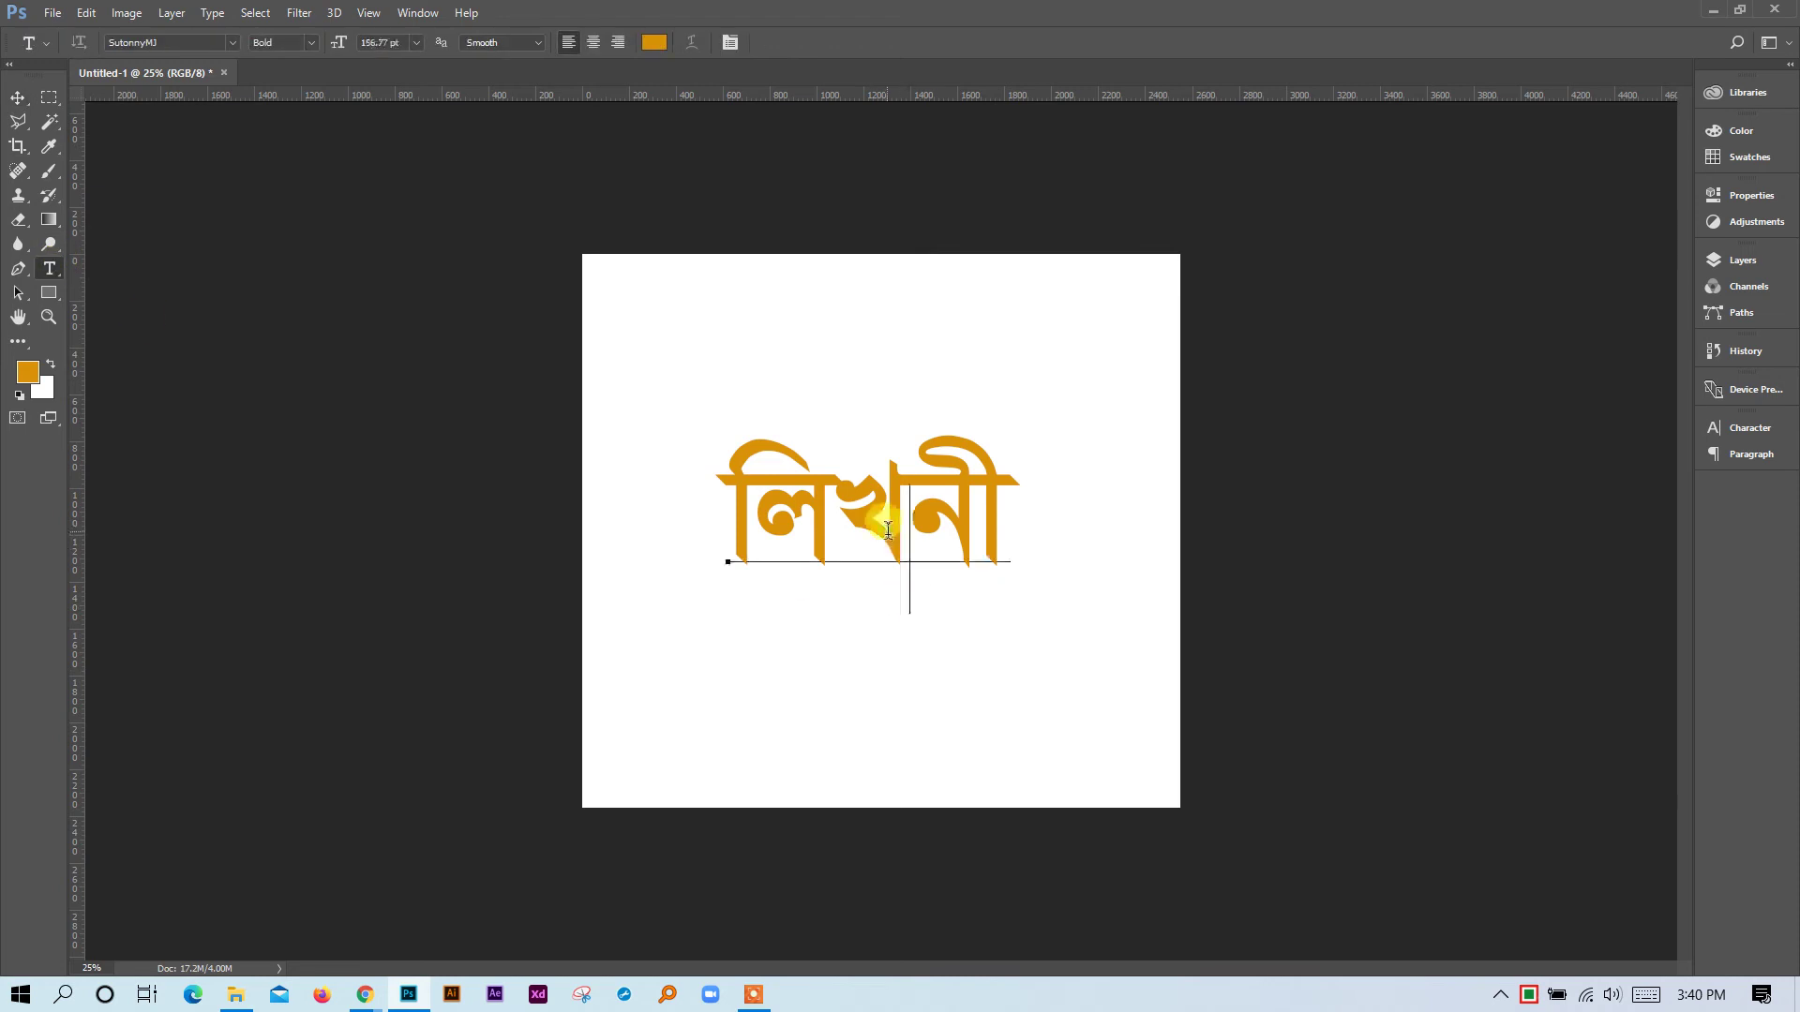
pyautogui.hotkey('ctrl', 'a')
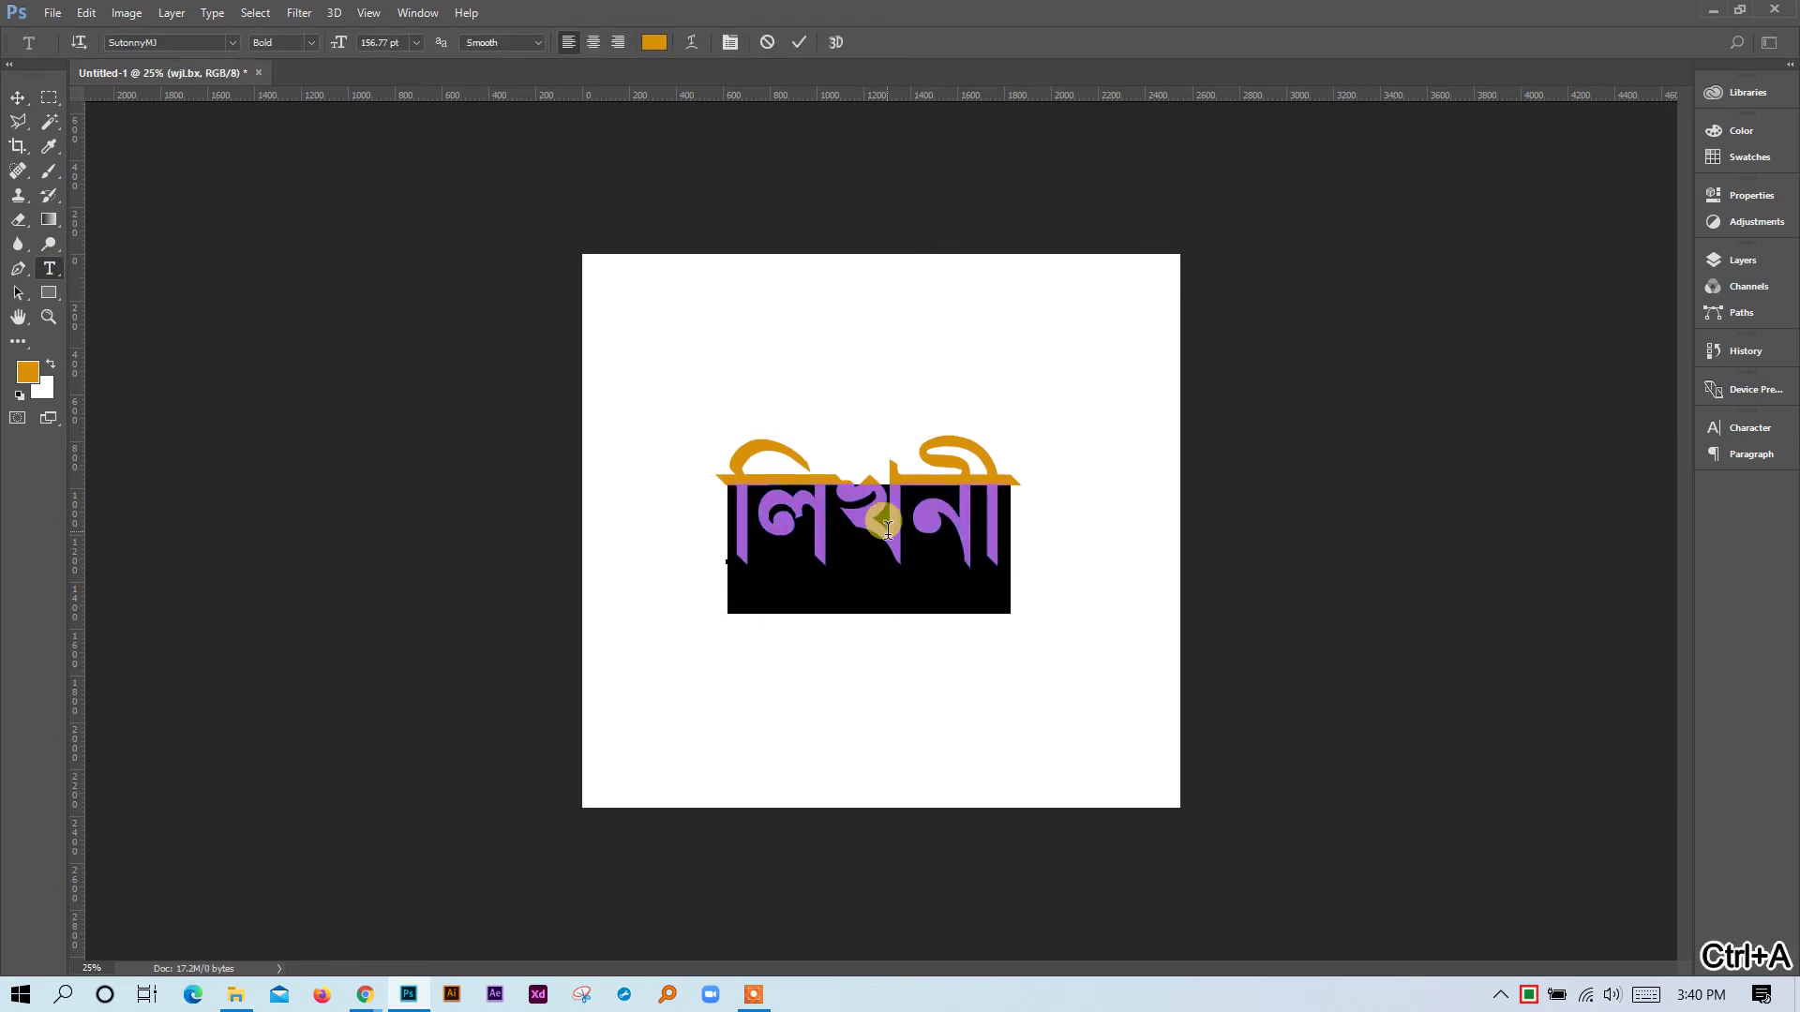
pyautogui.press('ctrl')
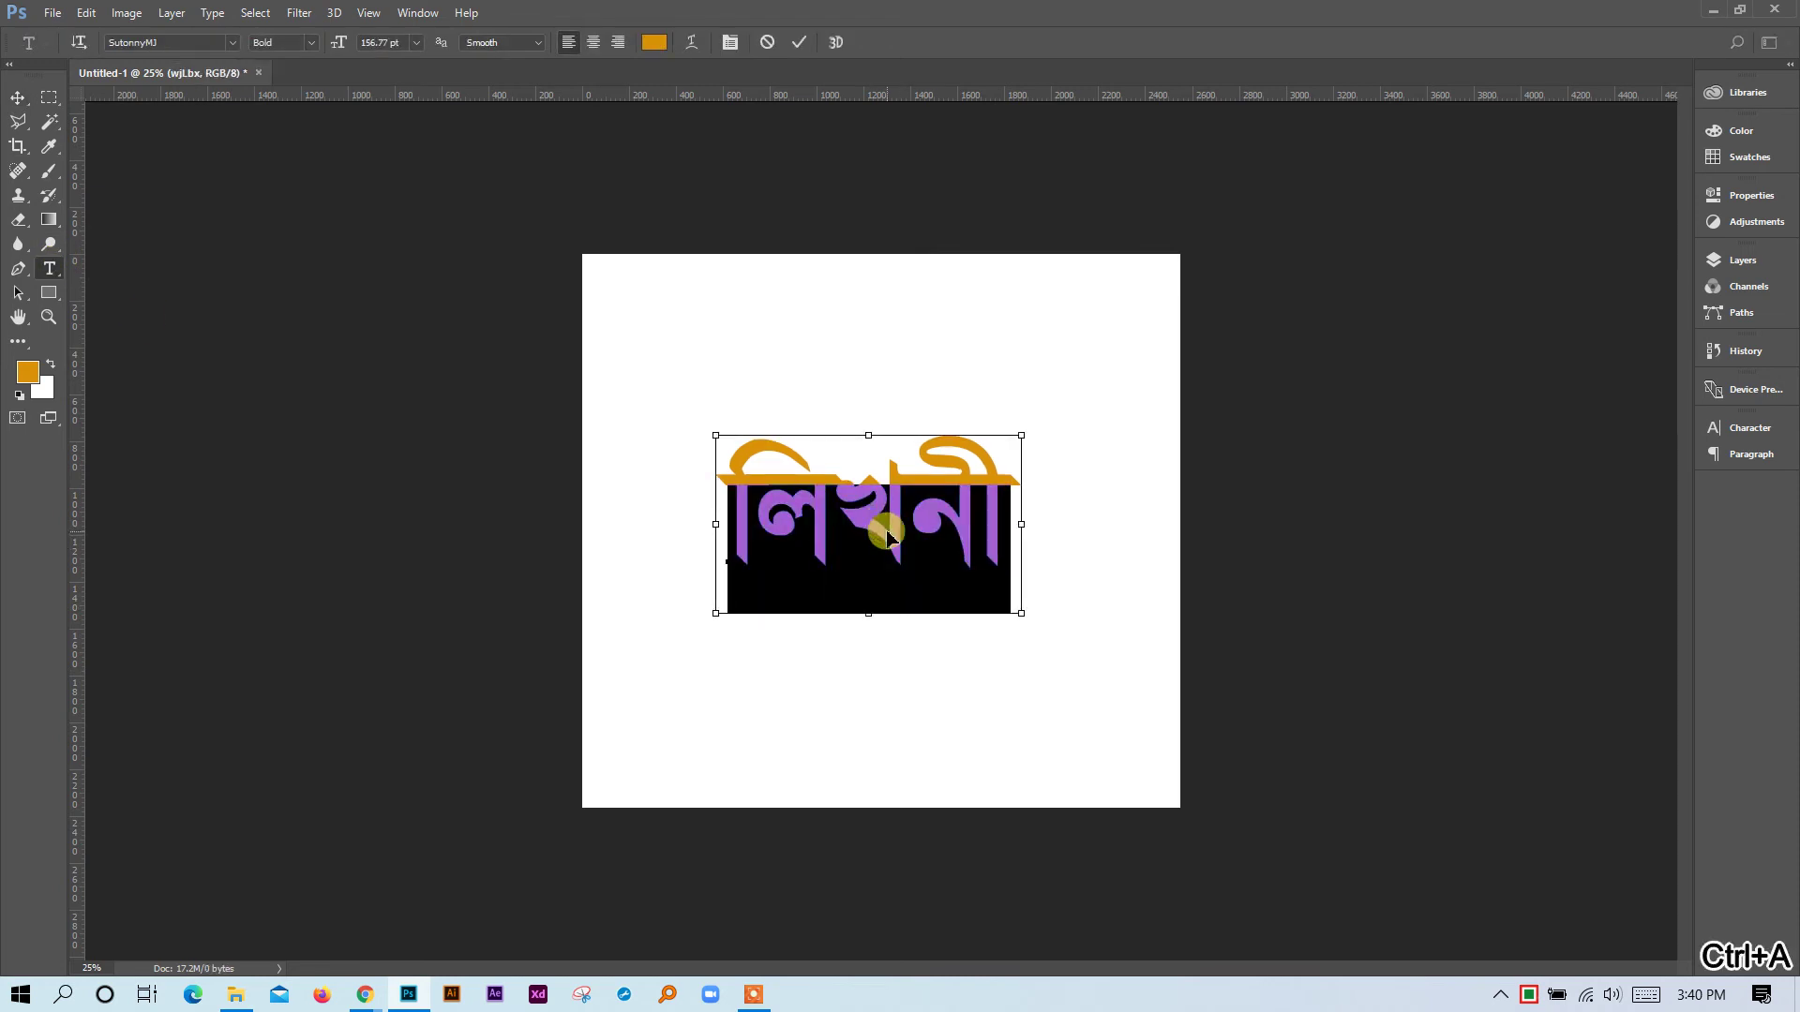
pyautogui.hotkey('ctrl', 'alt', 'v')
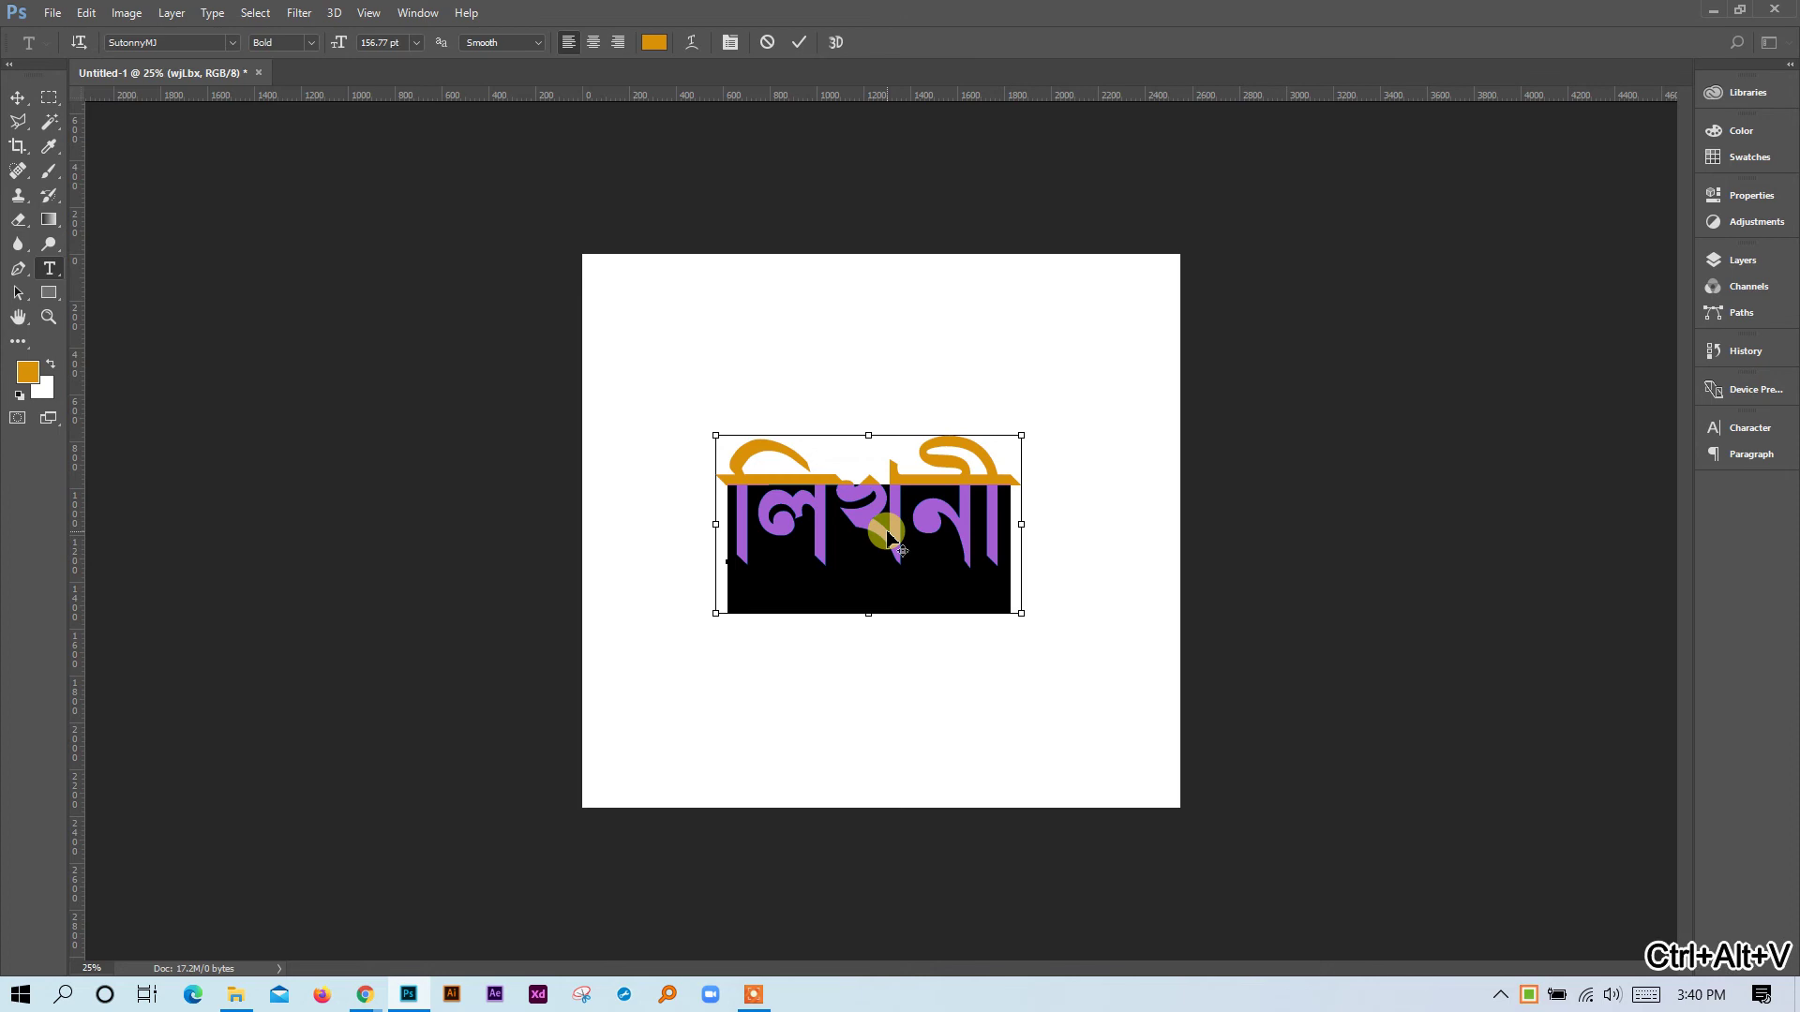
pyautogui.click(180, 43)
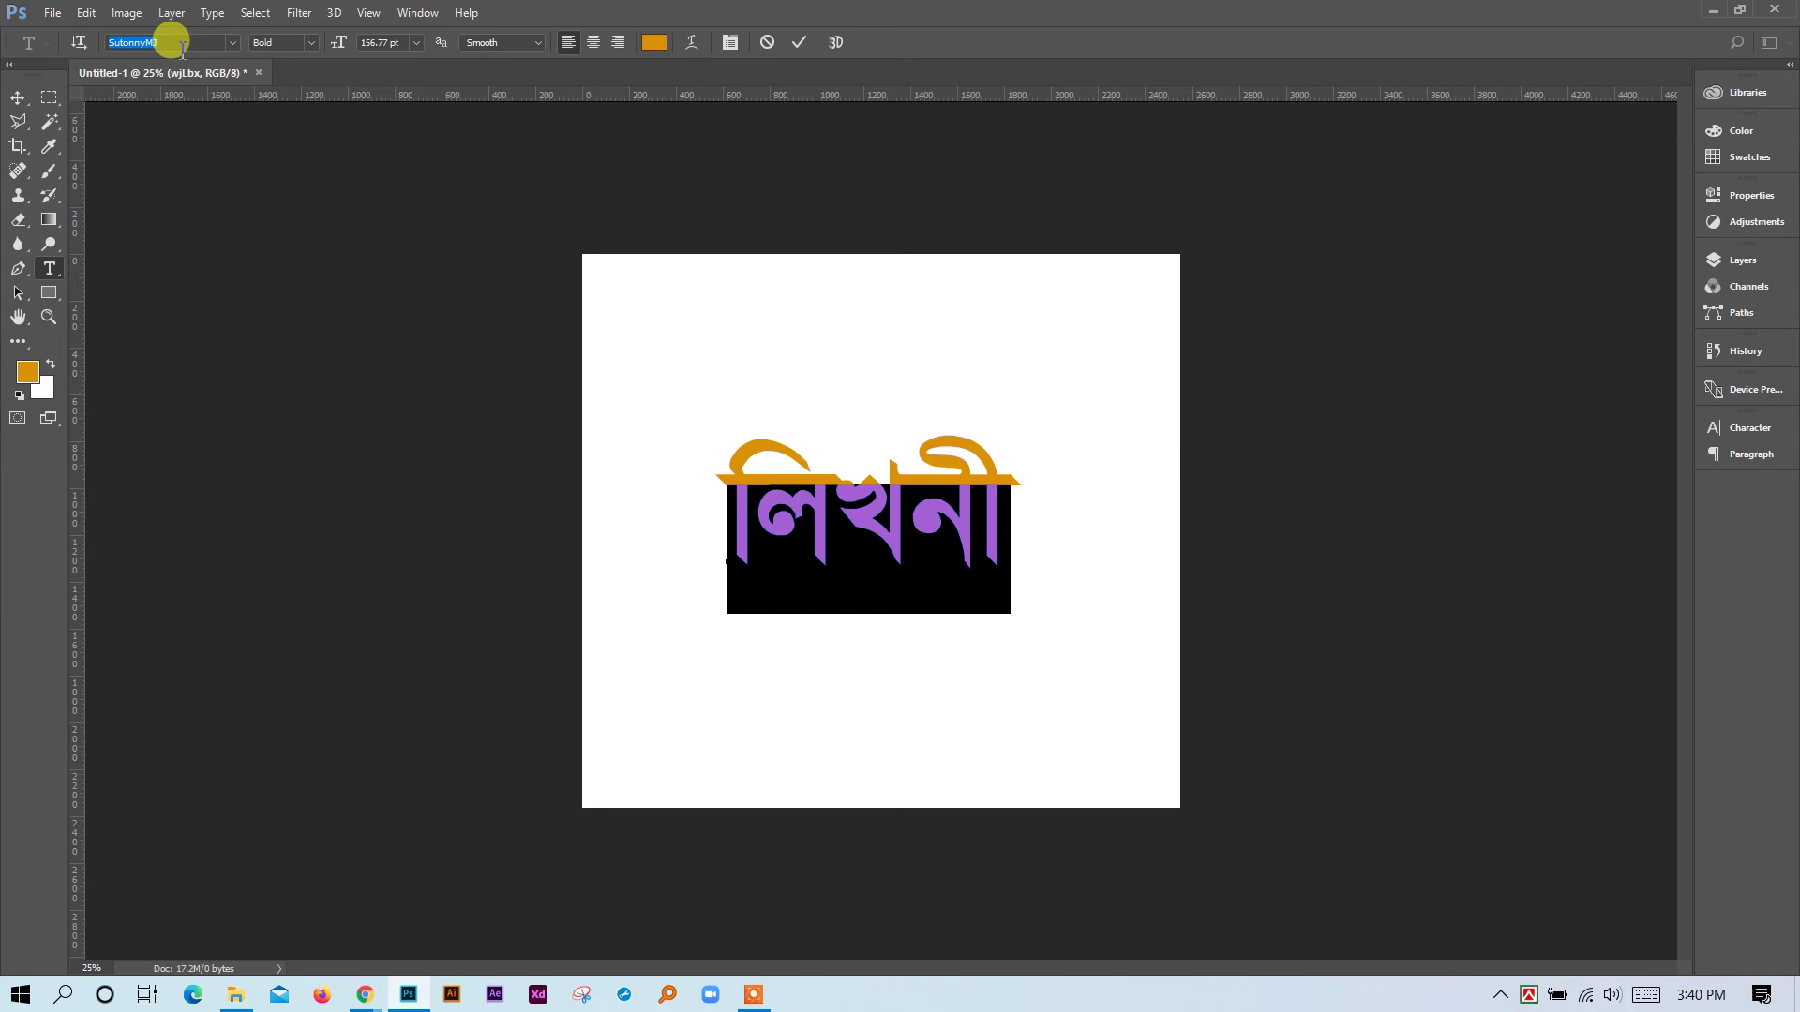
pyautogui.press('BackSpace')
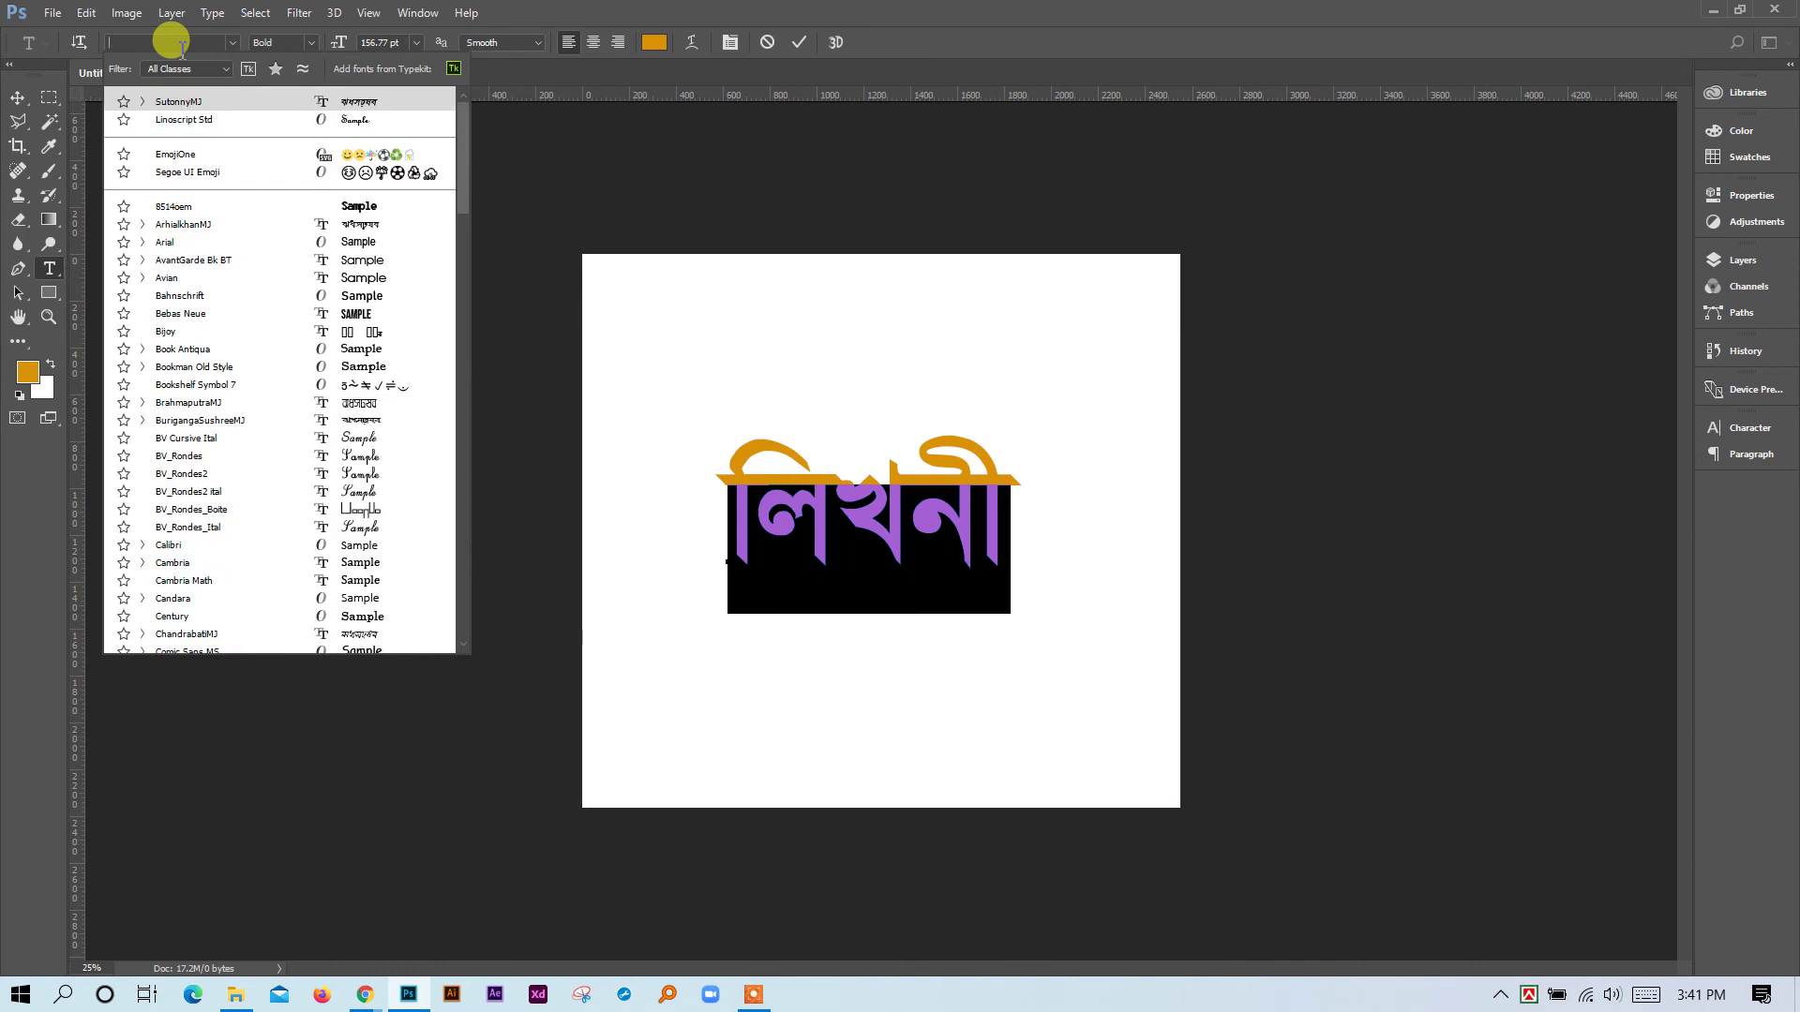
pyautogui.write('solaimani')
pyautogui.press('BackSpace')
pyautogui.press('BackSpace')
pyautogui.press('BackSpace')
pyautogui.press('BackSpace')
pyautogui.press('BackSpace')
pyautogui.press('BackSpace')
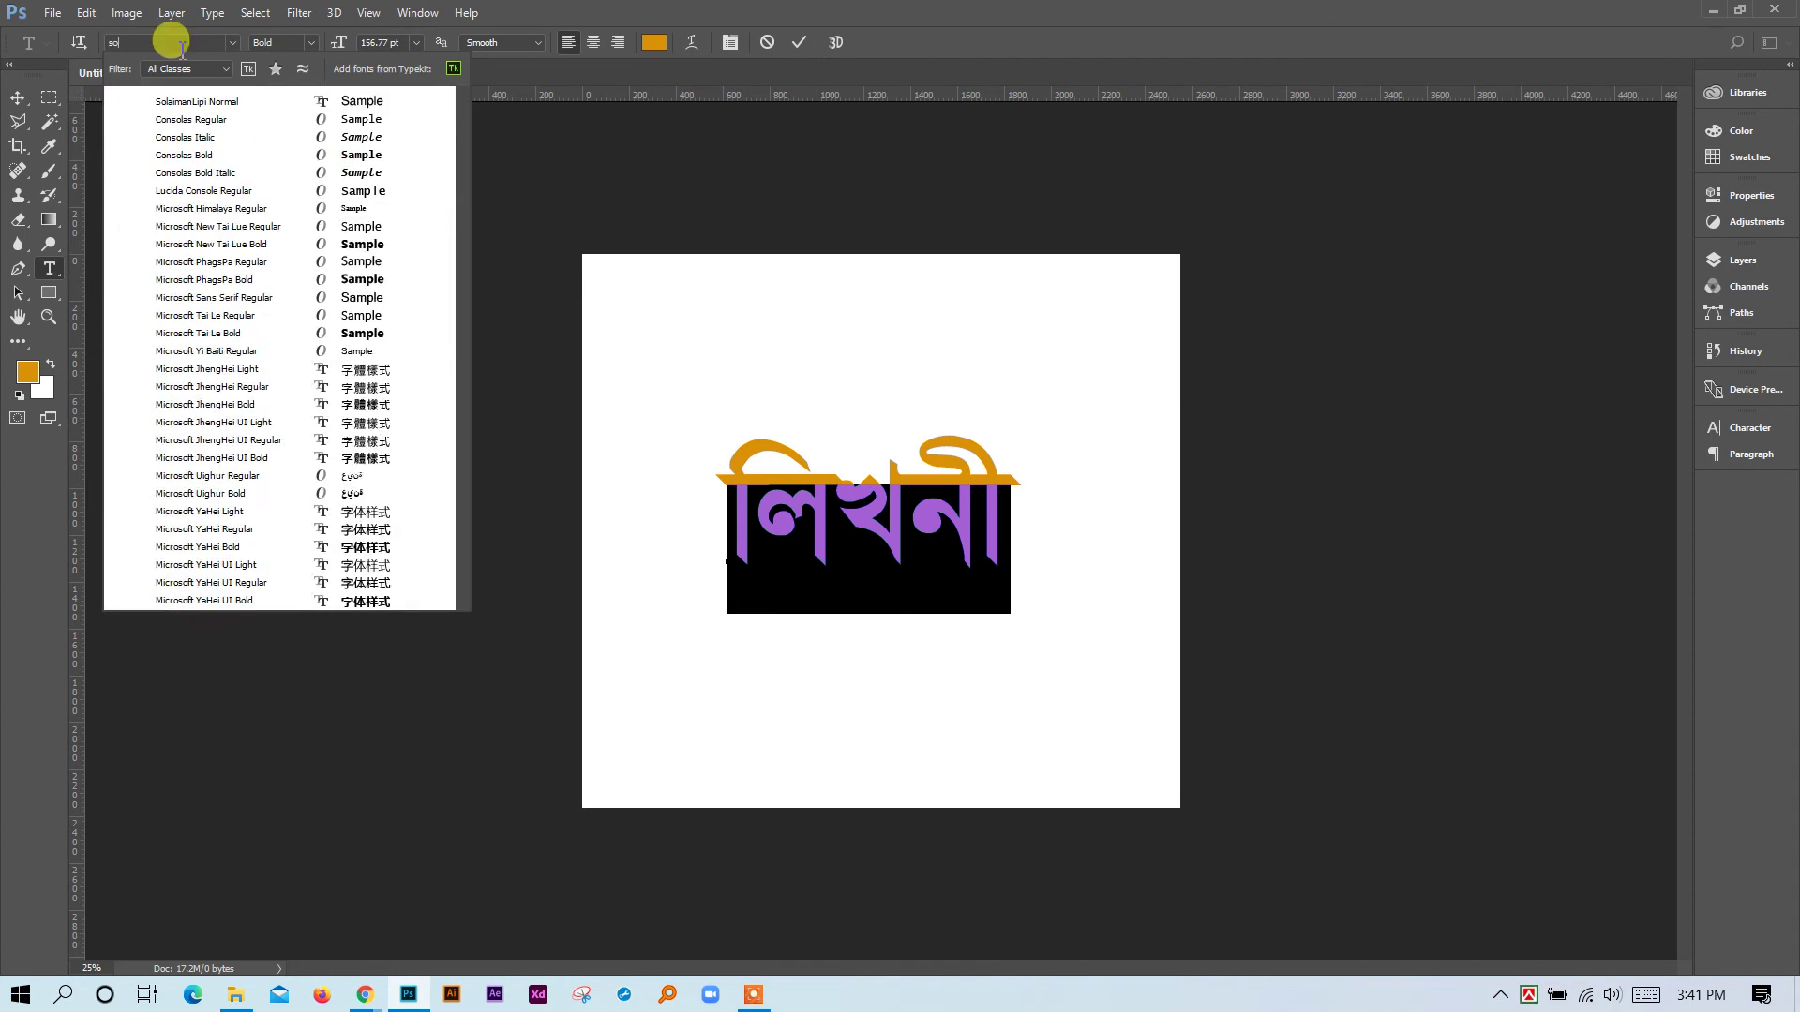
pyautogui.click(231, 103)
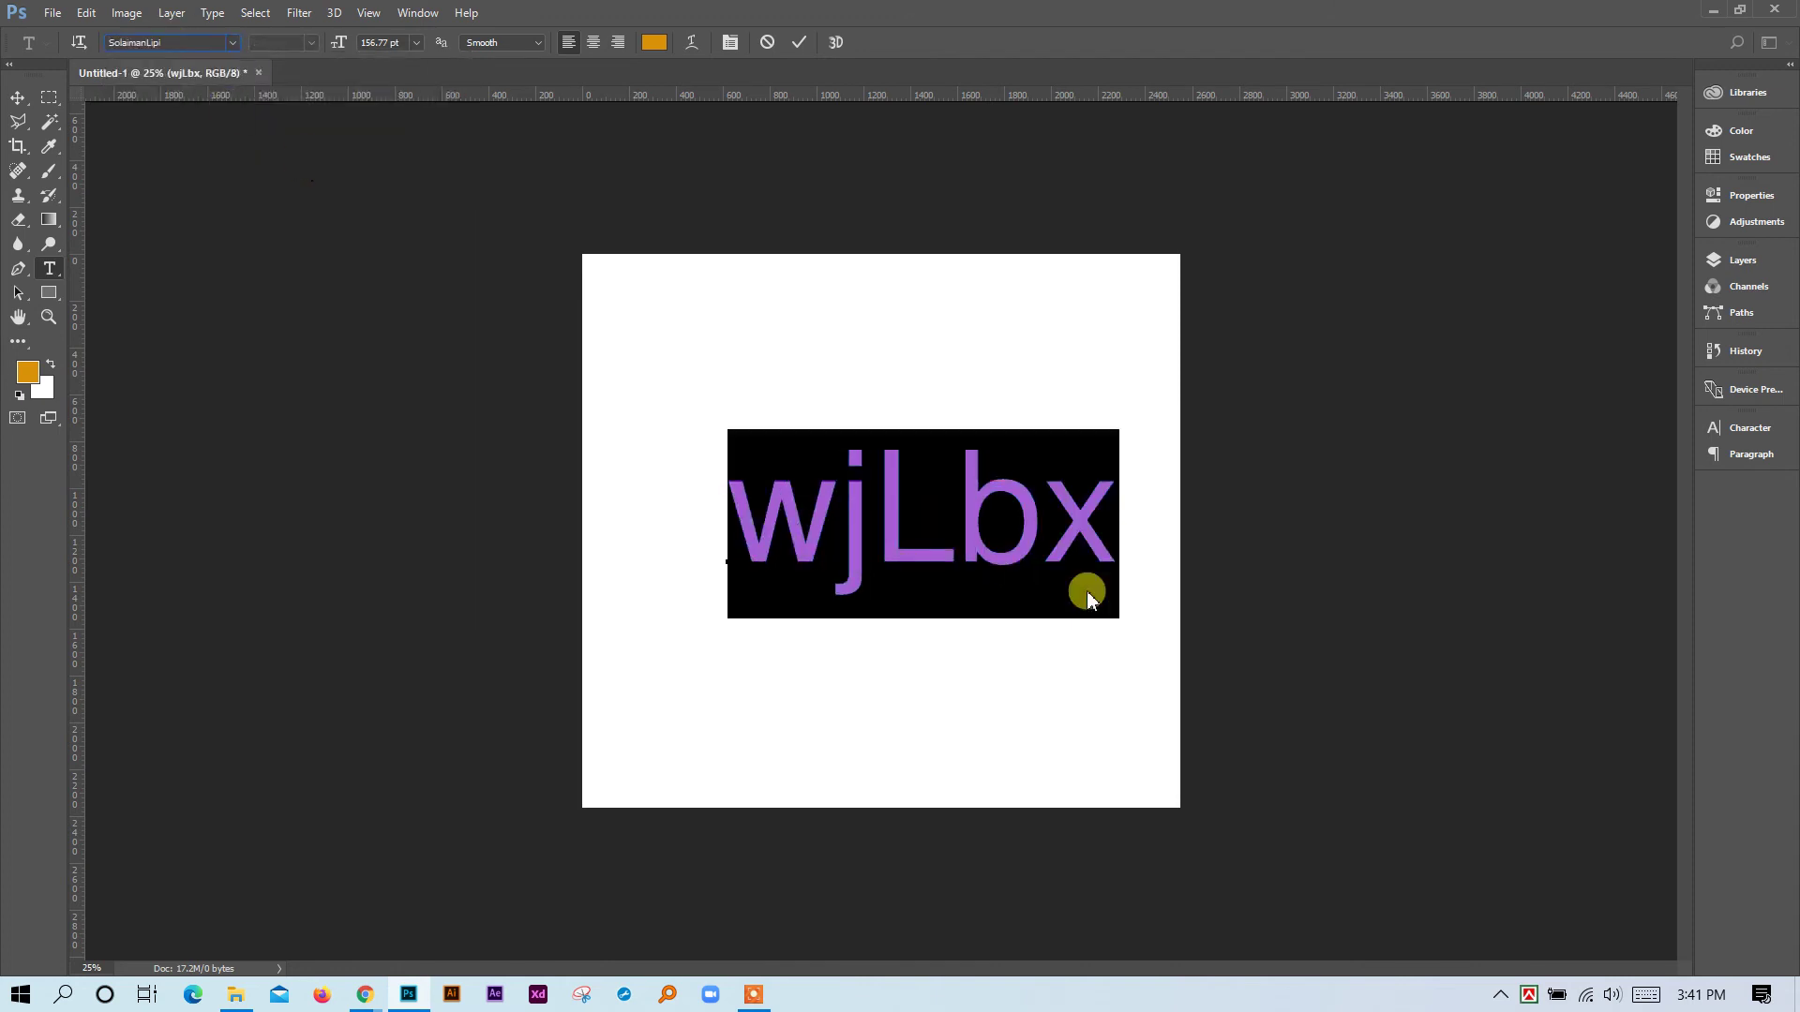
# Switch to Unicode Bengali typing and replace the selected text with the word লিখনী.
pyautogui.press('ctrl')
pyautogui.hotkey('ctrl', 'alt', 'v')
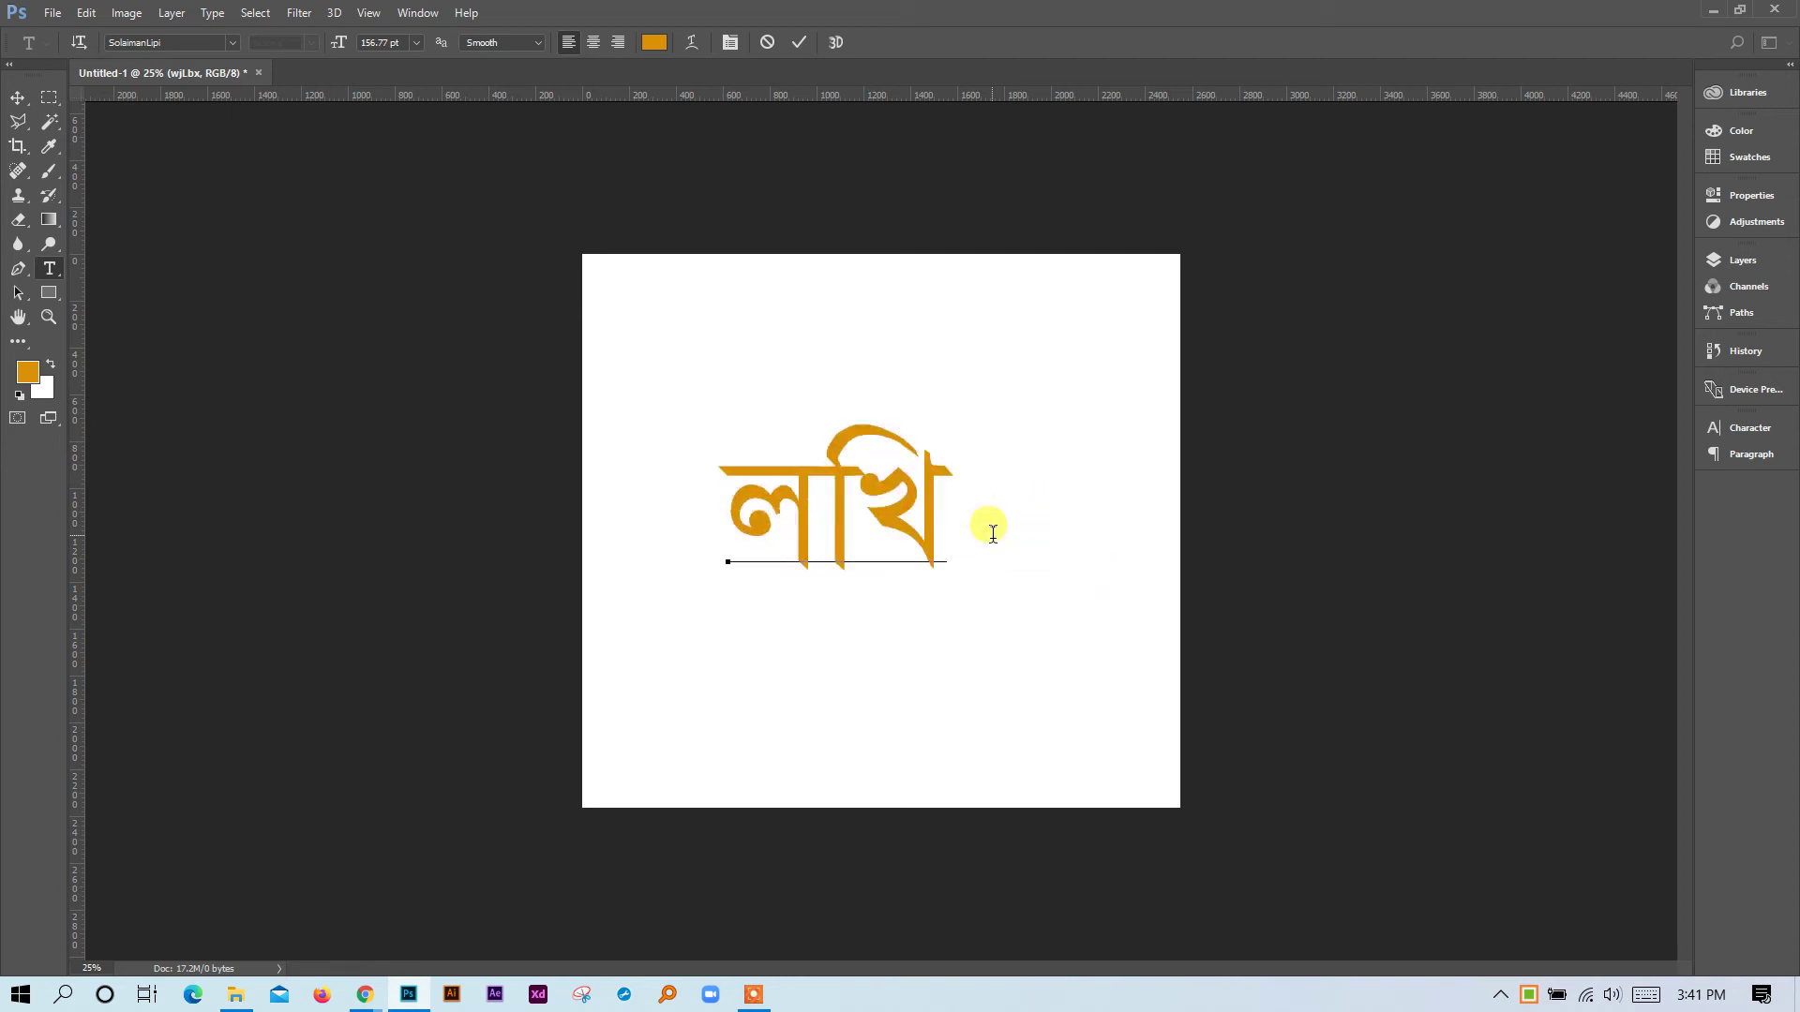
pyautogui.press('BackSpace')
pyautogui.press('BackSpace')
pyautogui.press('BackSpace')
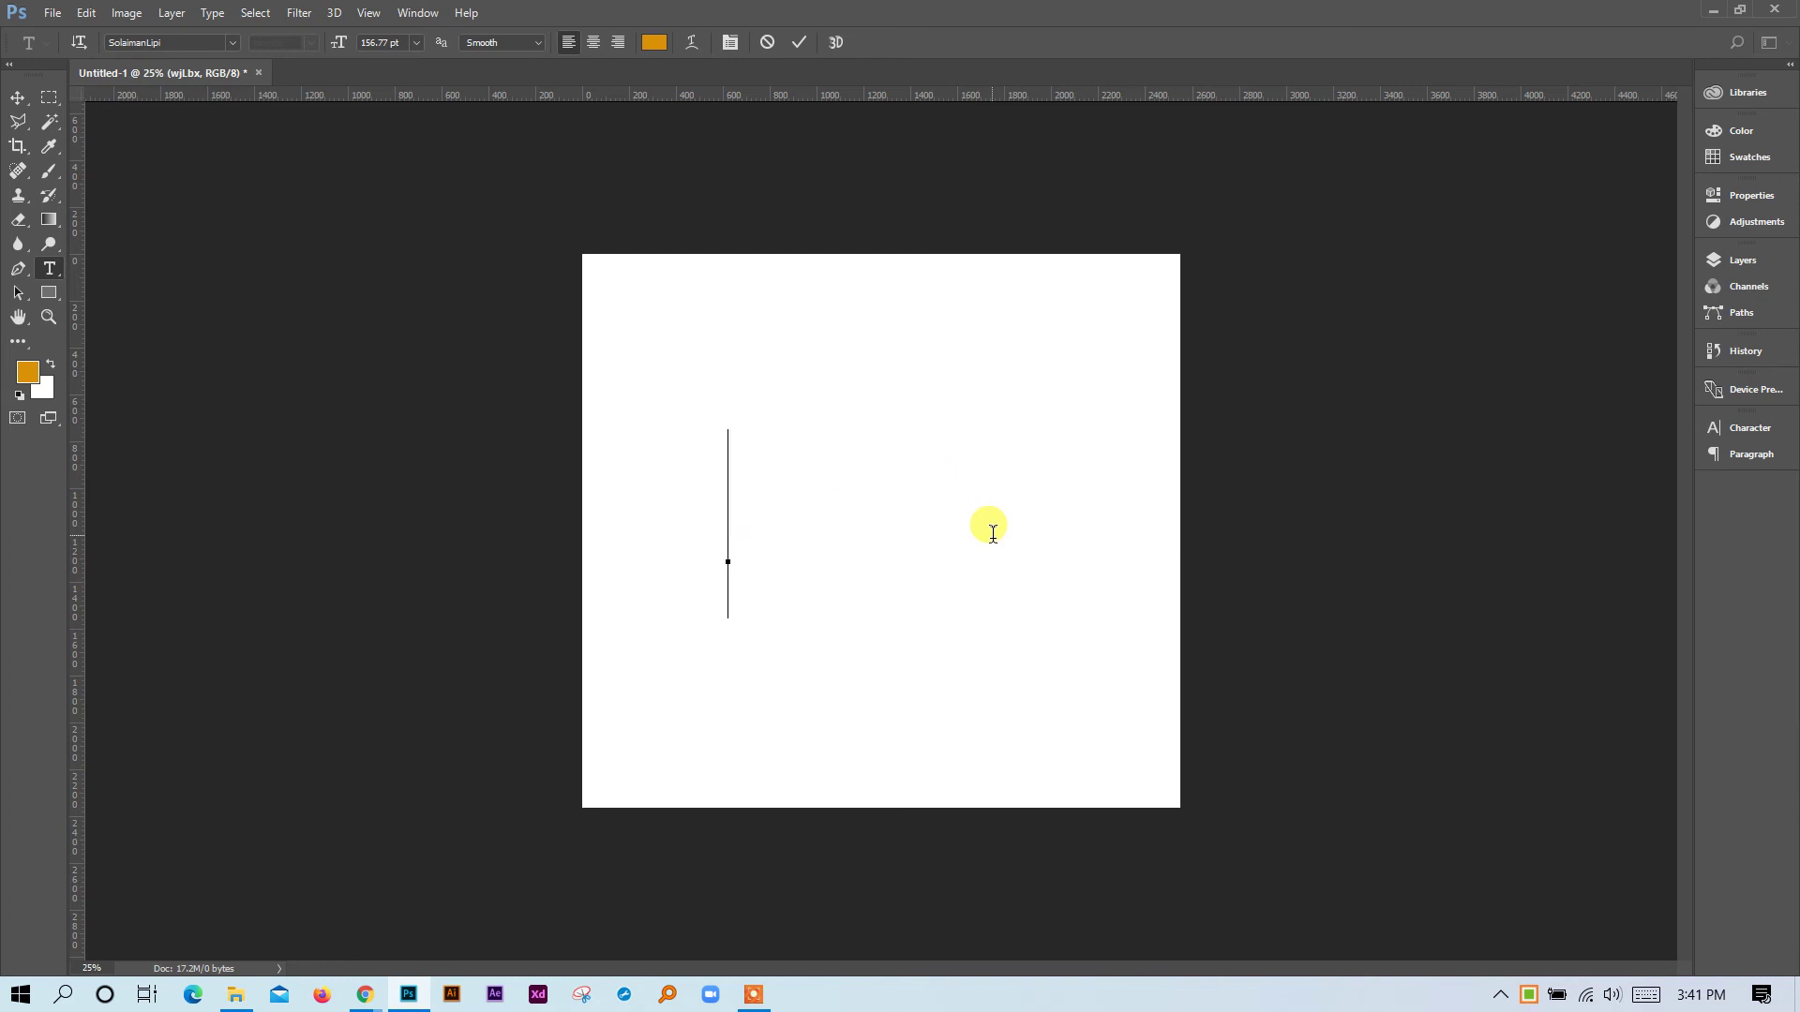
pyautogui.write('লখি')
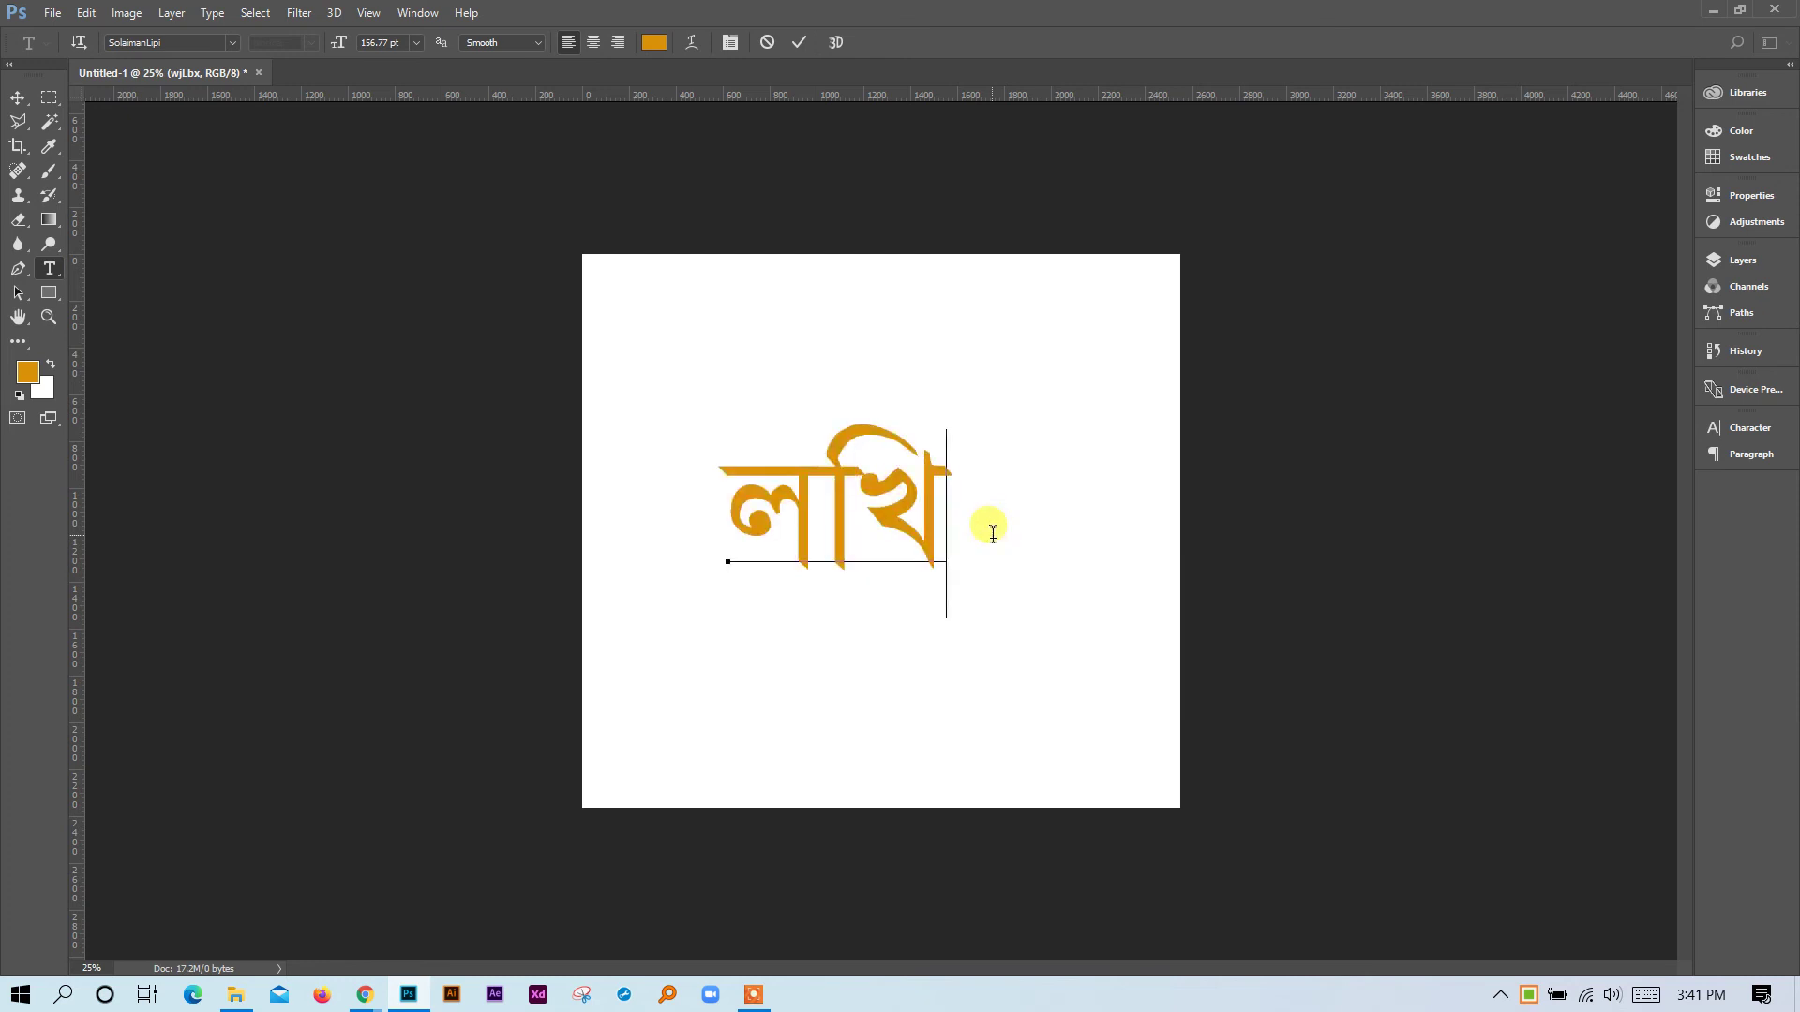
pyautogui.write('নী')
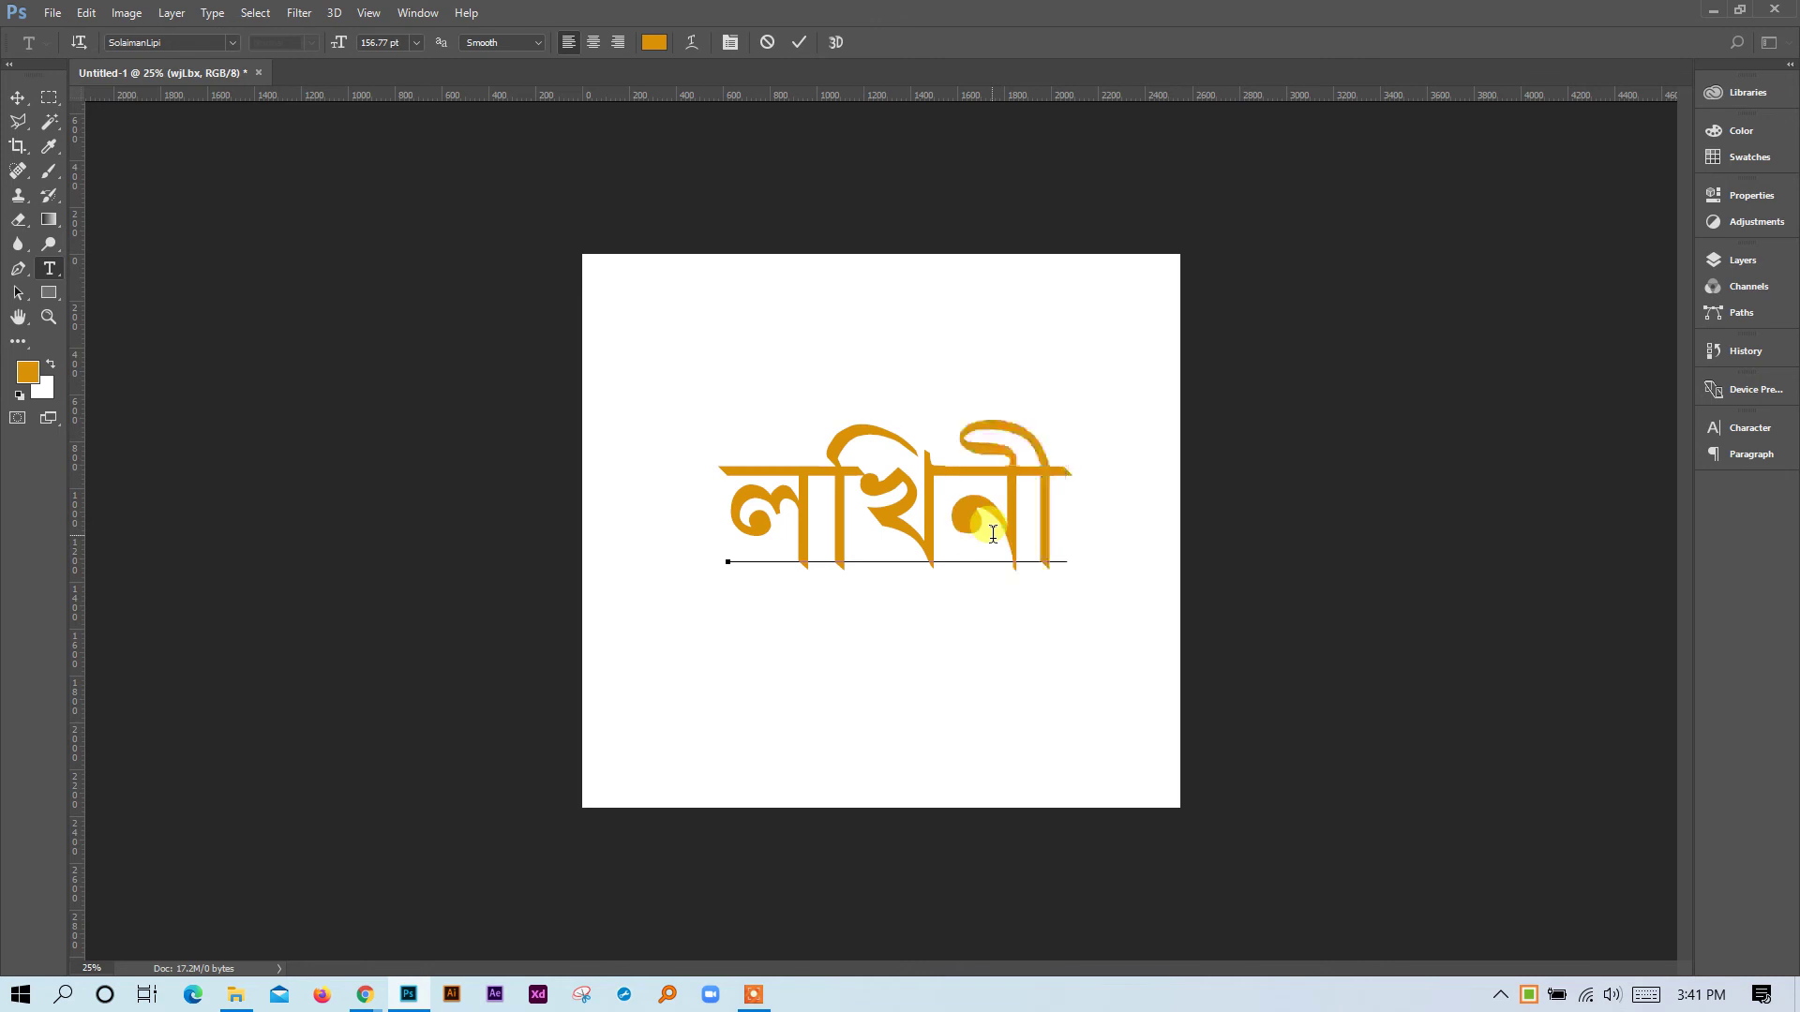
# Clear the Bengali word and try retyping its beginning as লখি.
pyautogui.press('BackSpace')
pyautogui.press('BackSpace')
pyautogui.press('BackSpace')
pyautogui.press('BackSpace')
pyautogui.press('BackSpace')
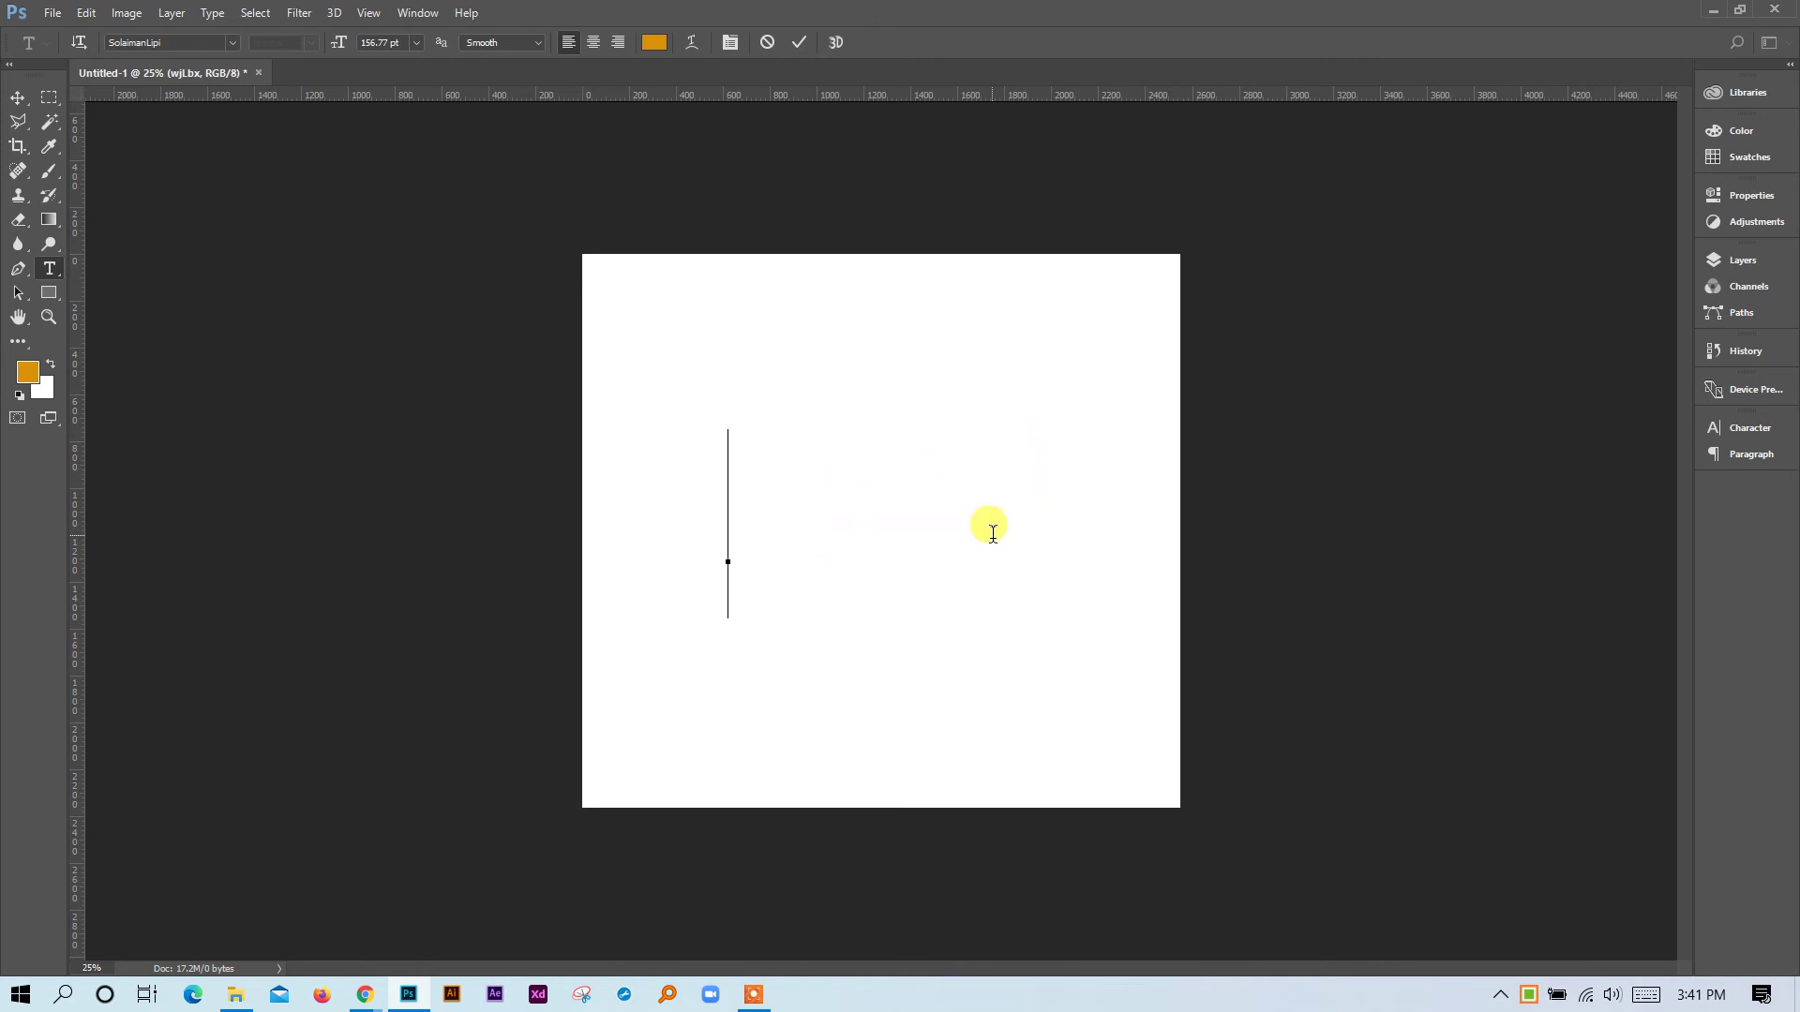
pyautogui.write('ল')
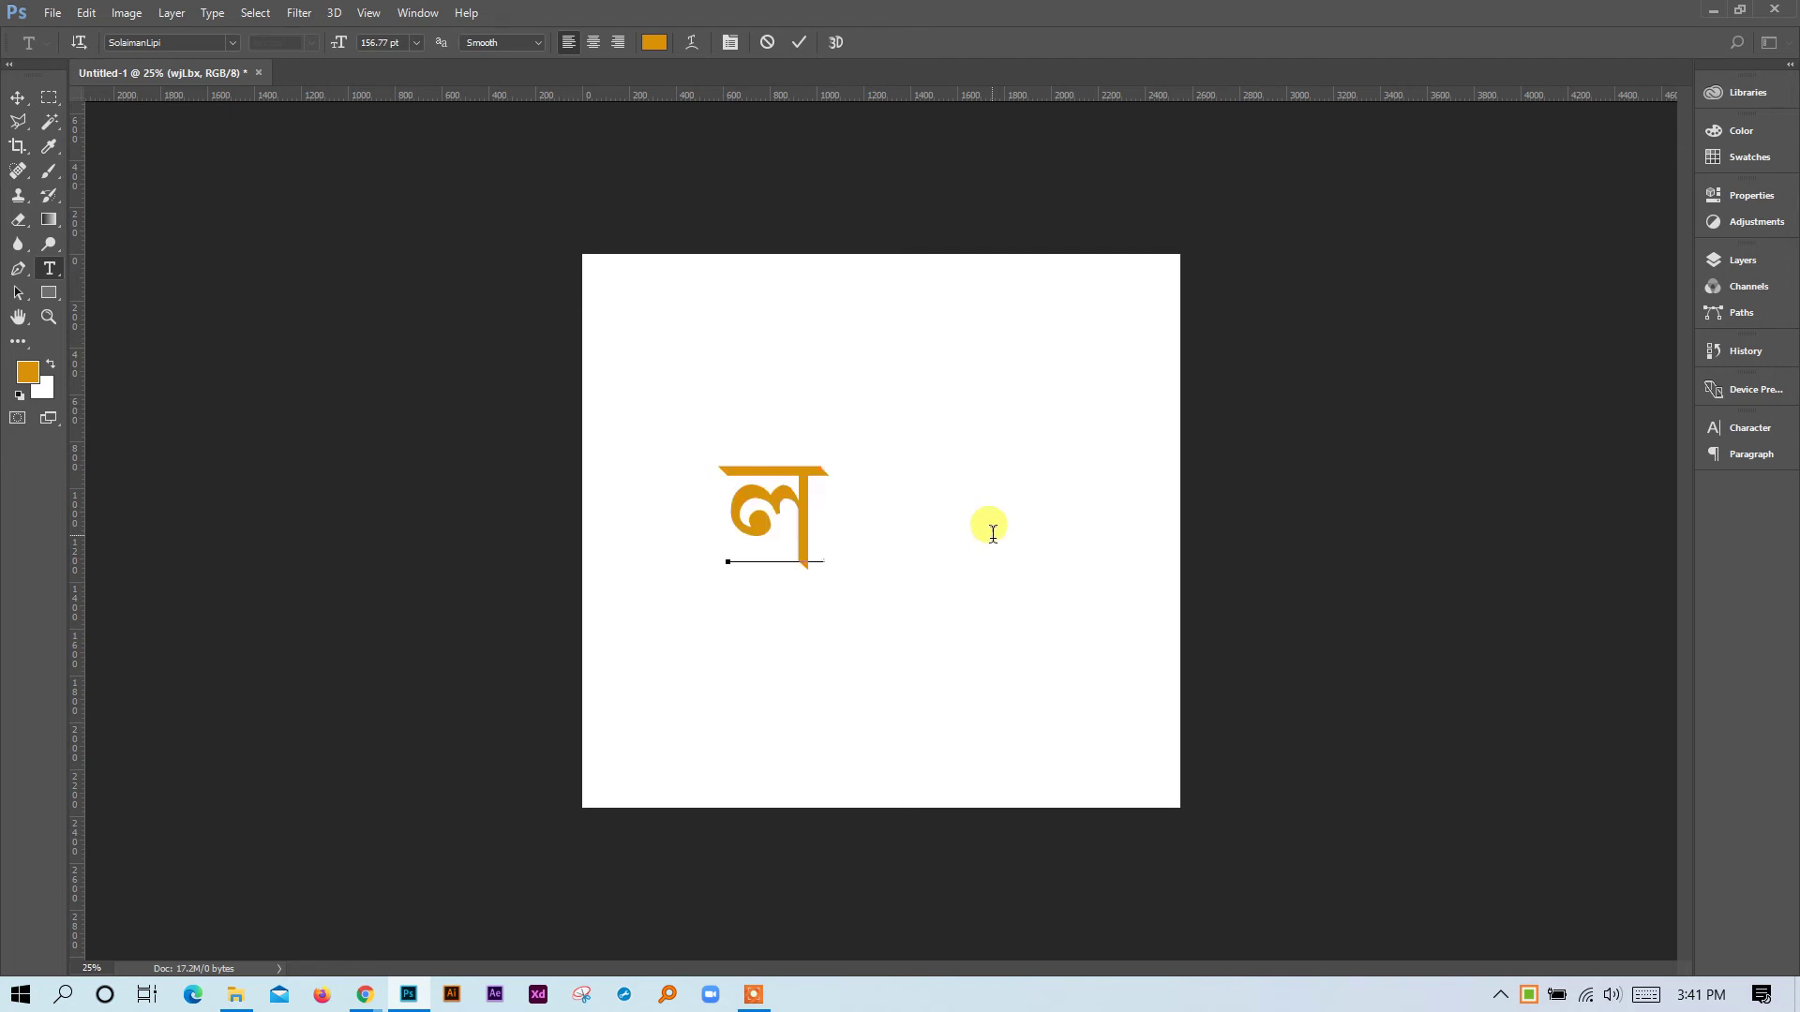
pyautogui.write('ী')
pyautogui.press('BackSpace')
pyautogui.write('খী')
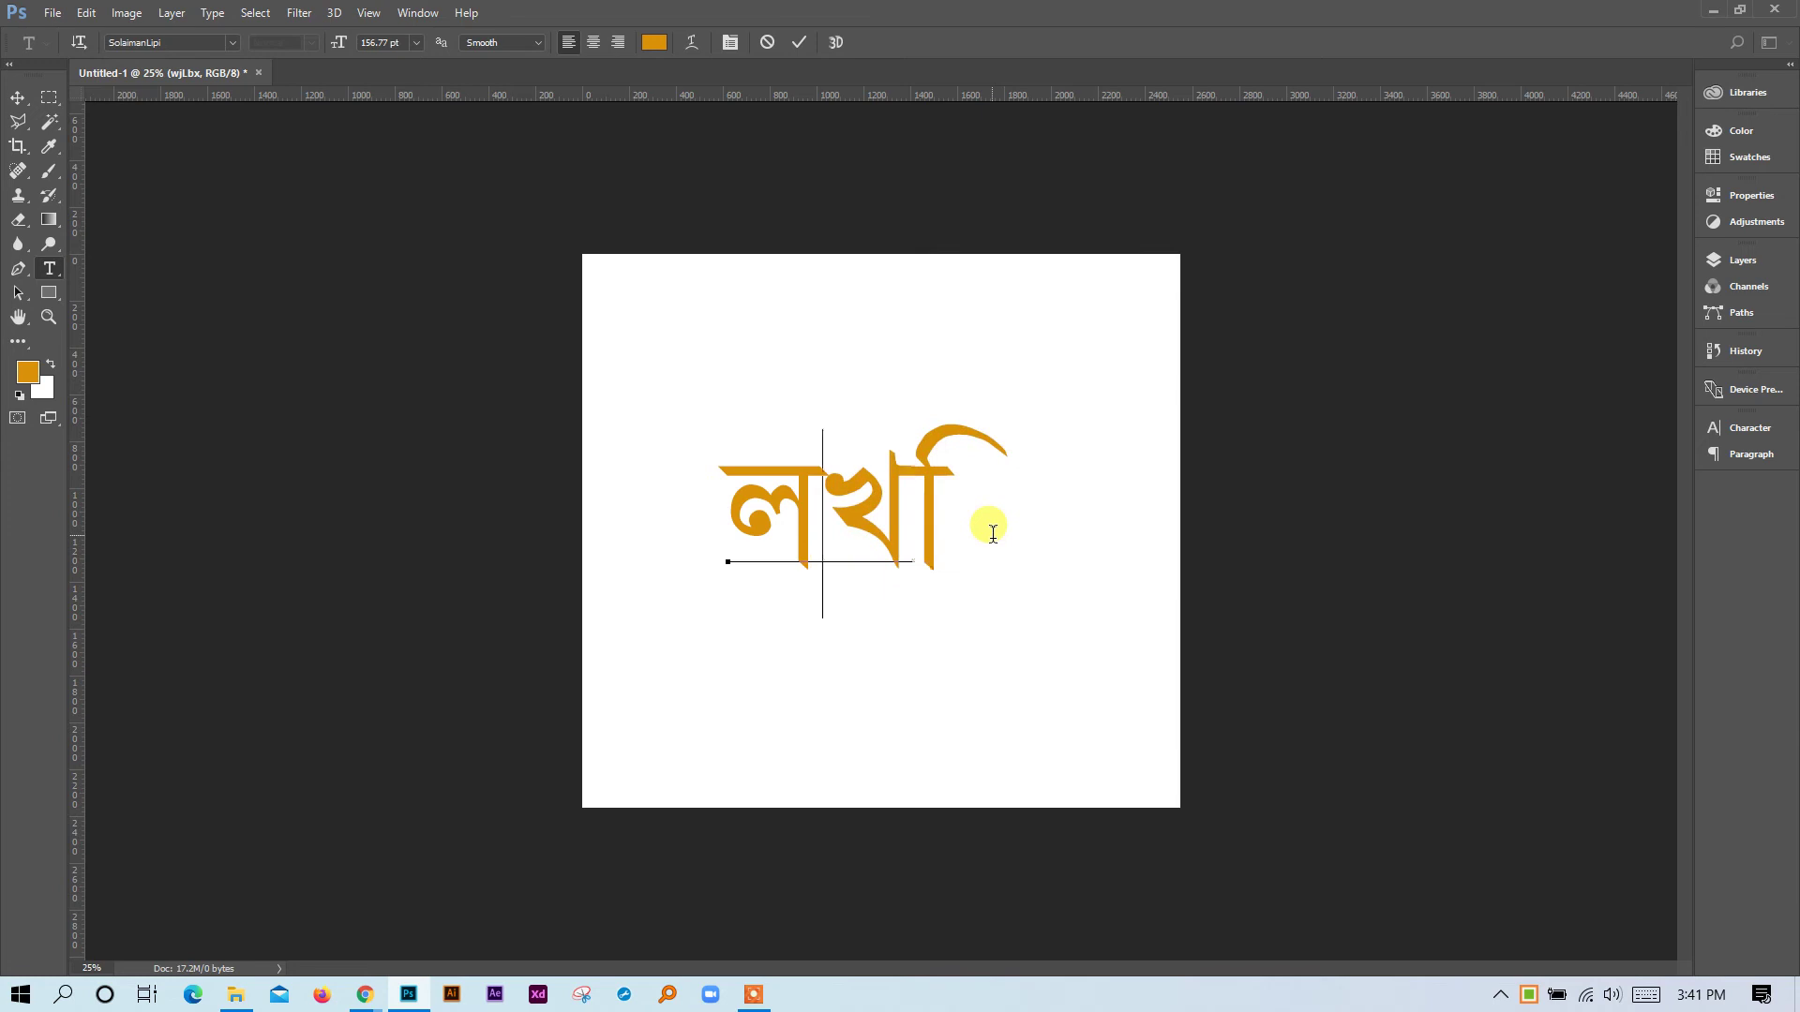
# Clear the typed letters and try entering the word again as লখিনি.
pyautogui.press('BackSpace')
pyautogui.press('BackSpace')
pyautogui.press('BackSpace')
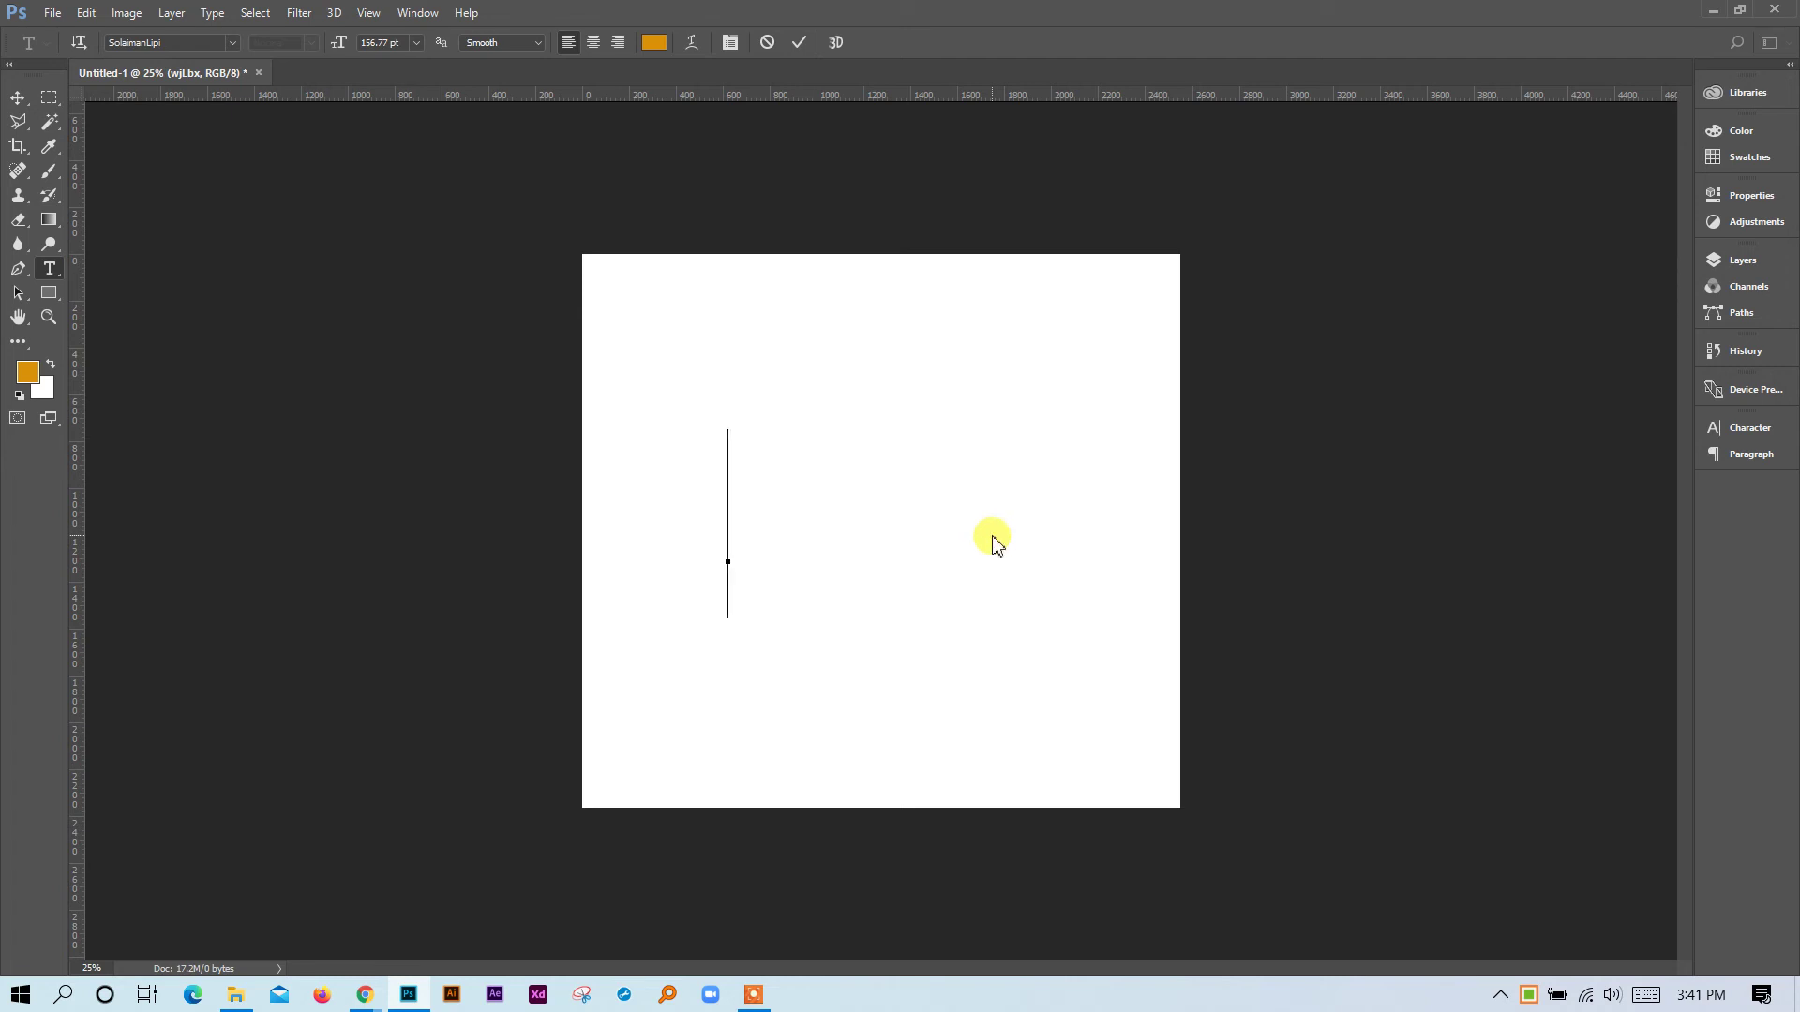
pyautogui.write('ল')
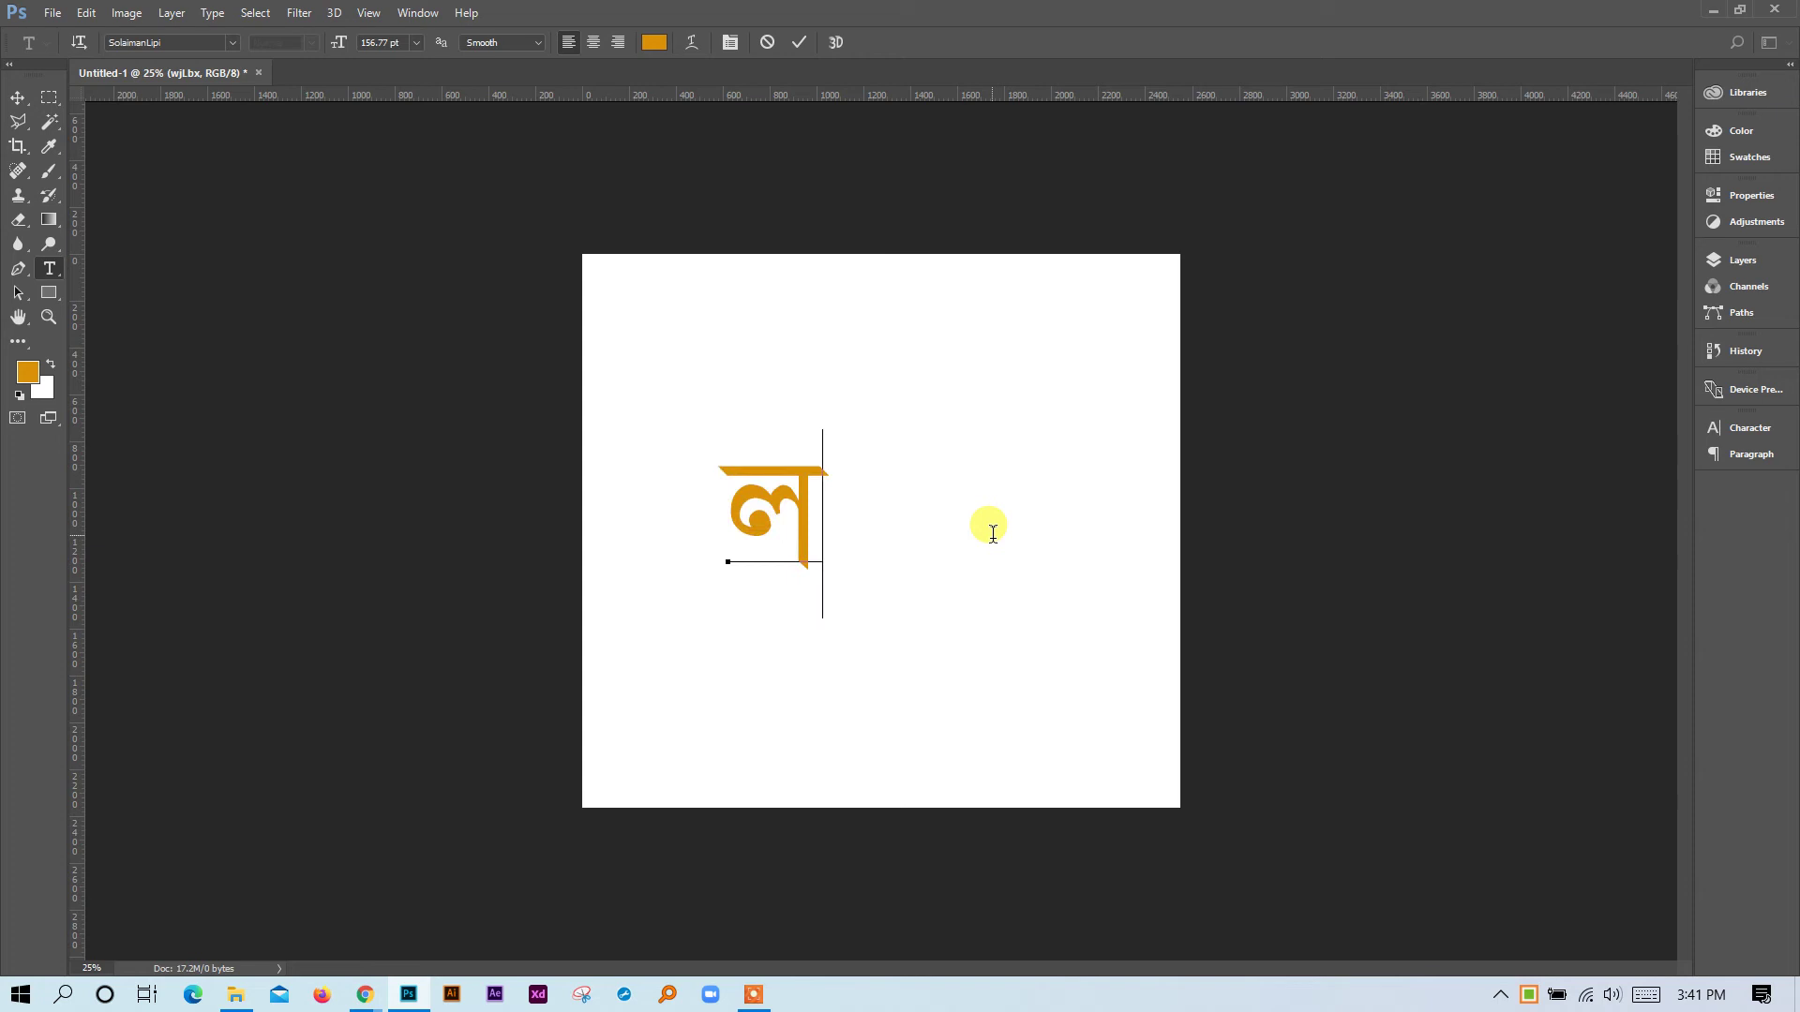
pyautogui.write('খি')
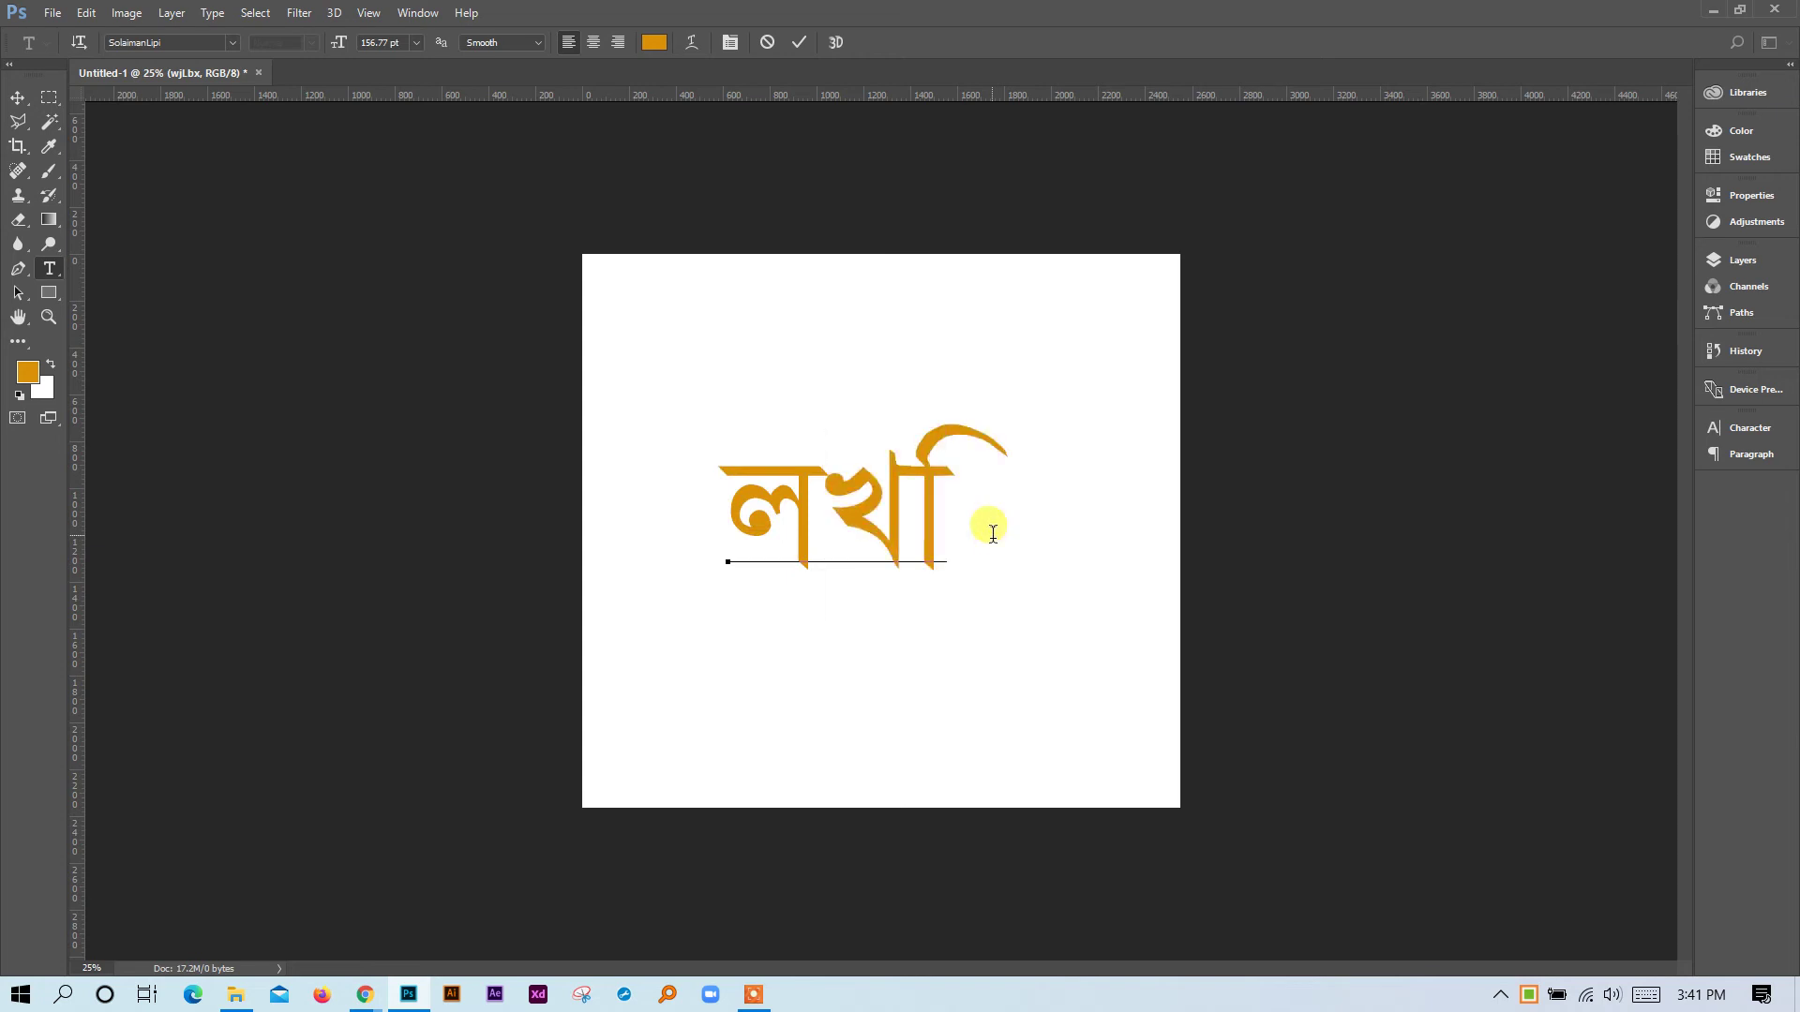
pyautogui.write('নি')
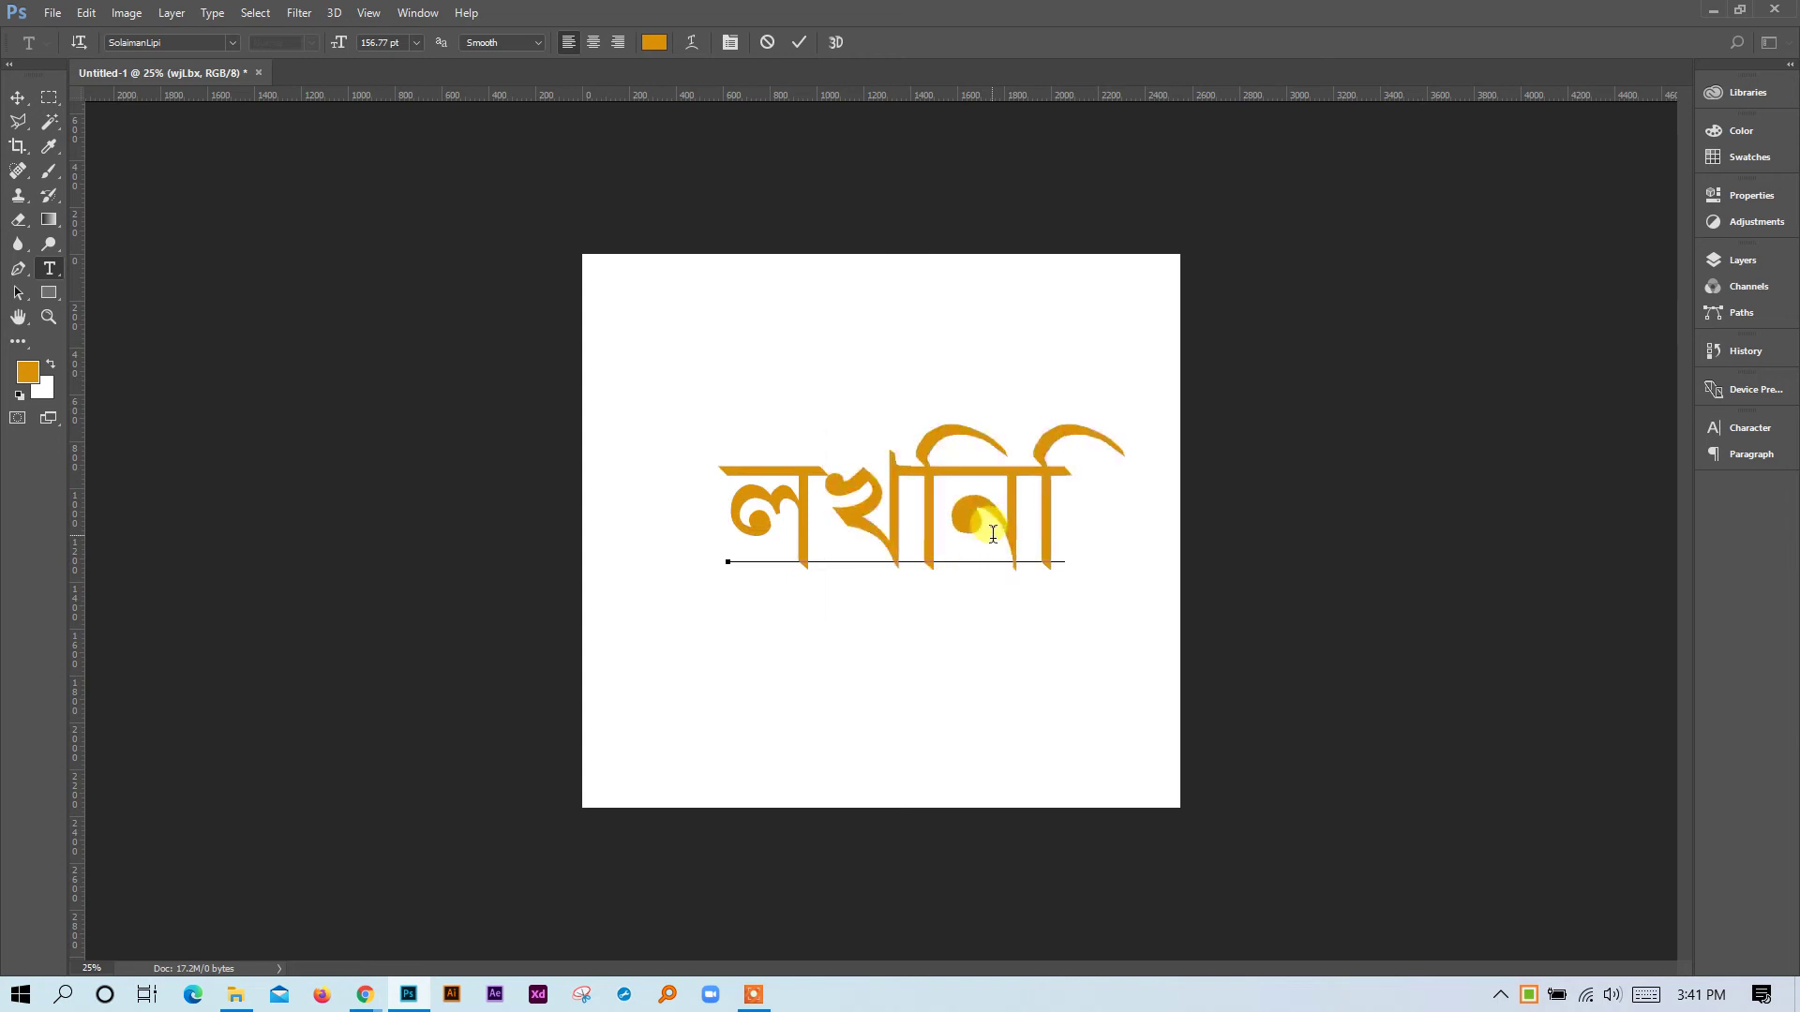
# Clear the text and retype the word as লিখনী, entering the first vowel sign before the letter ল.
pyautogui.press('BackSpace')
pyautogui.press('BackSpace')
pyautogui.press('BackSpace')
pyautogui.press('BackSpace')
pyautogui.write('f')
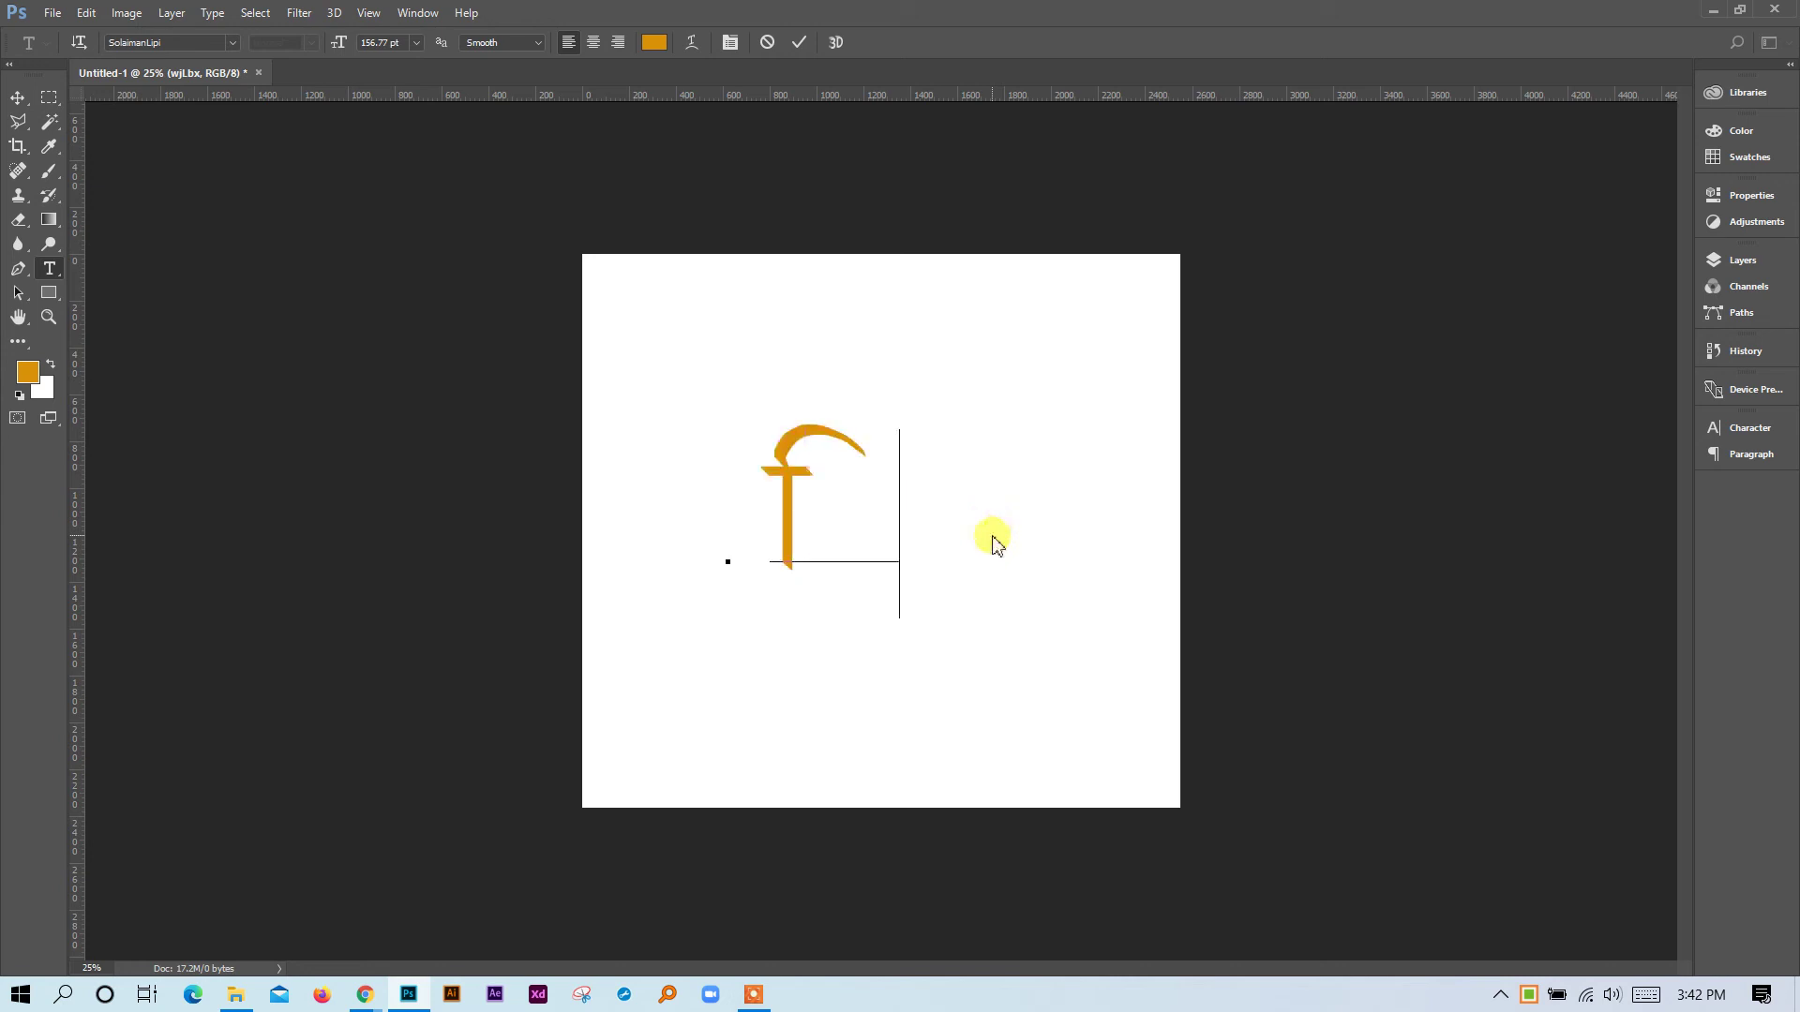
pyautogui.write('ল')
pyautogui.write('খনী')
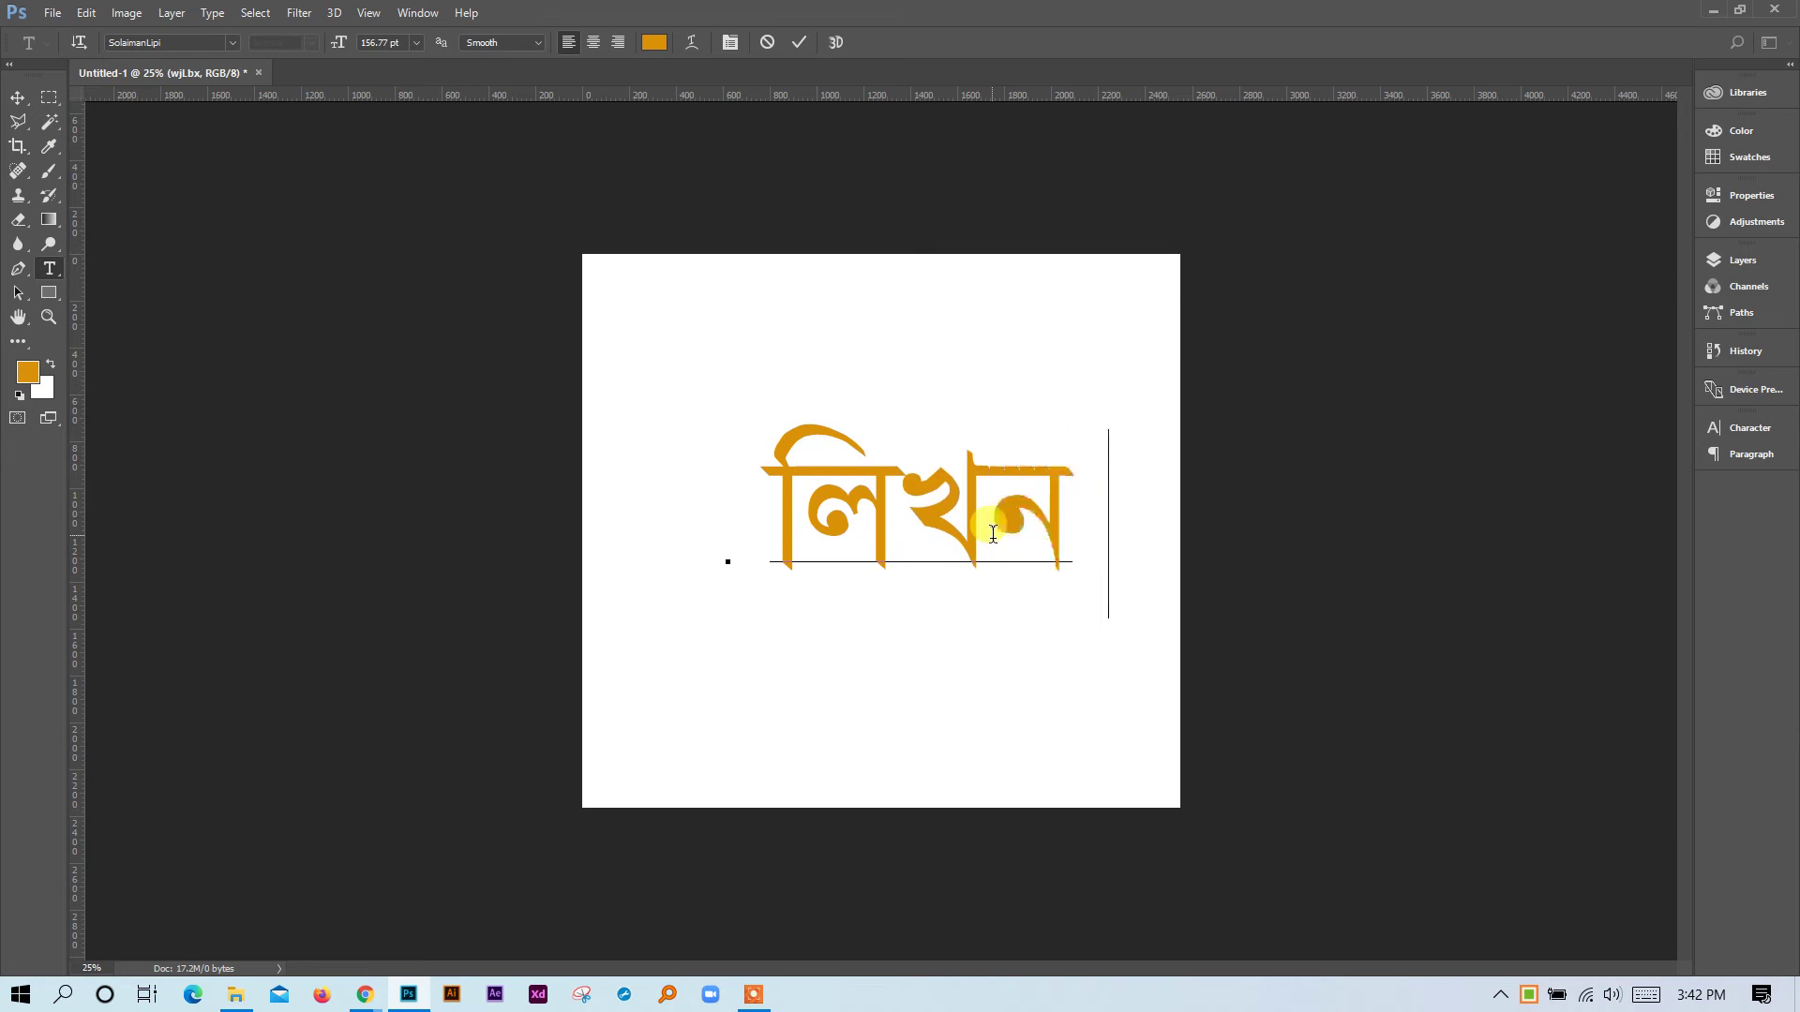
# Commit the text and move the word লিখনী to slightly left of the canvas centre.
pyautogui.click(18, 97)
pyautogui.moveTo(964, 542); pyautogui.dragTo(885, 550)
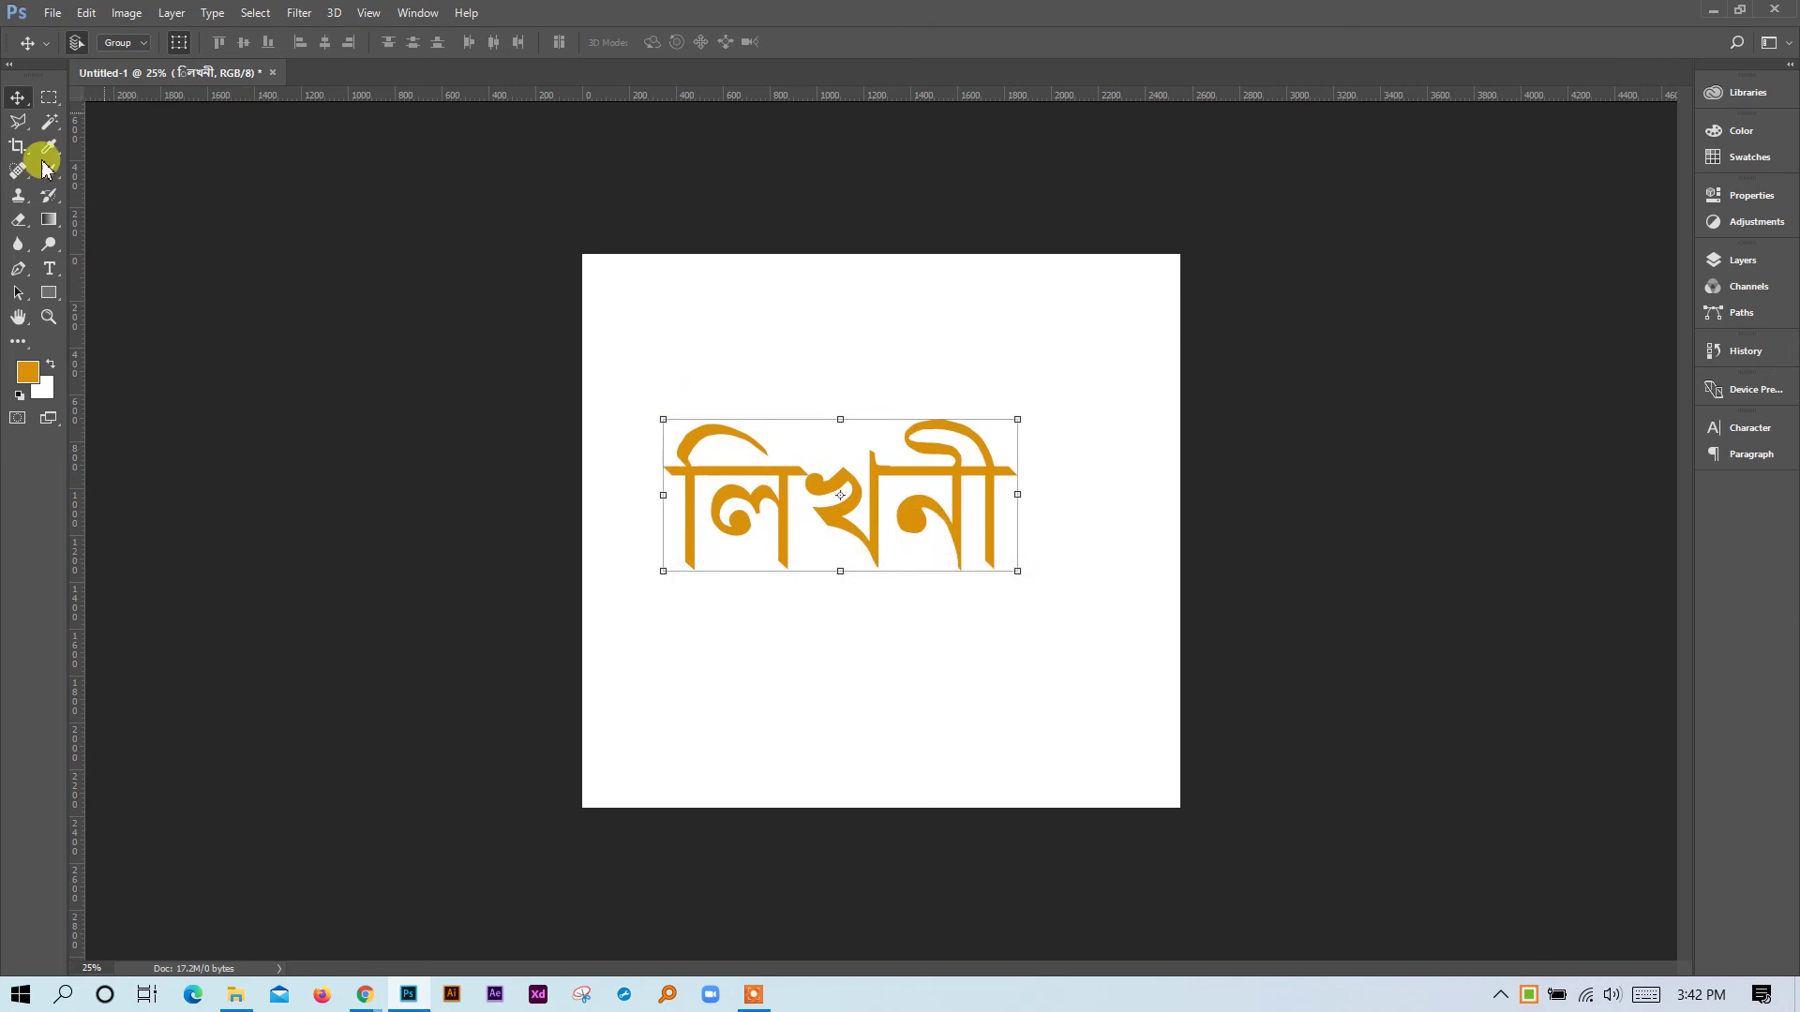
pyautogui.click(62, 264)
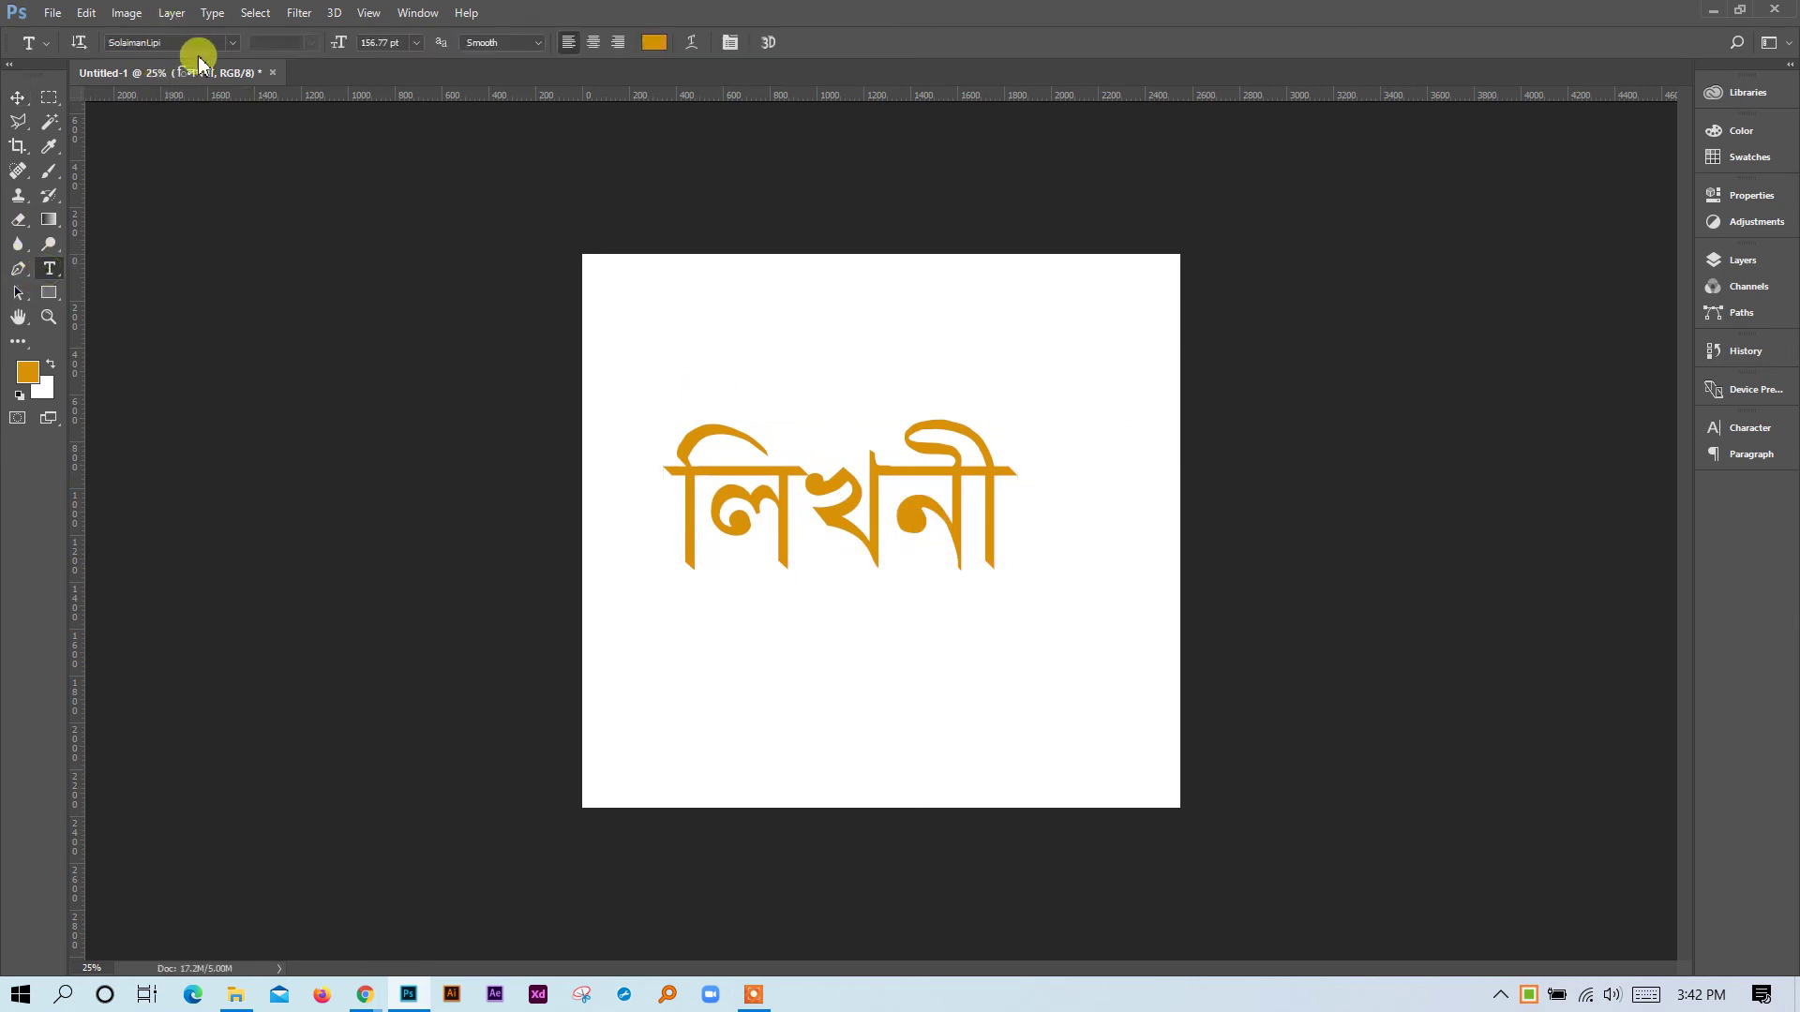
pyautogui.click(17, 98)
pyautogui.moveTo(875, 544)
pyautogui.mouseDown()
pyautogui.moveTo(914, 559)
pyautogui.moveTo(895, 564)
pyautogui.mouseUp()
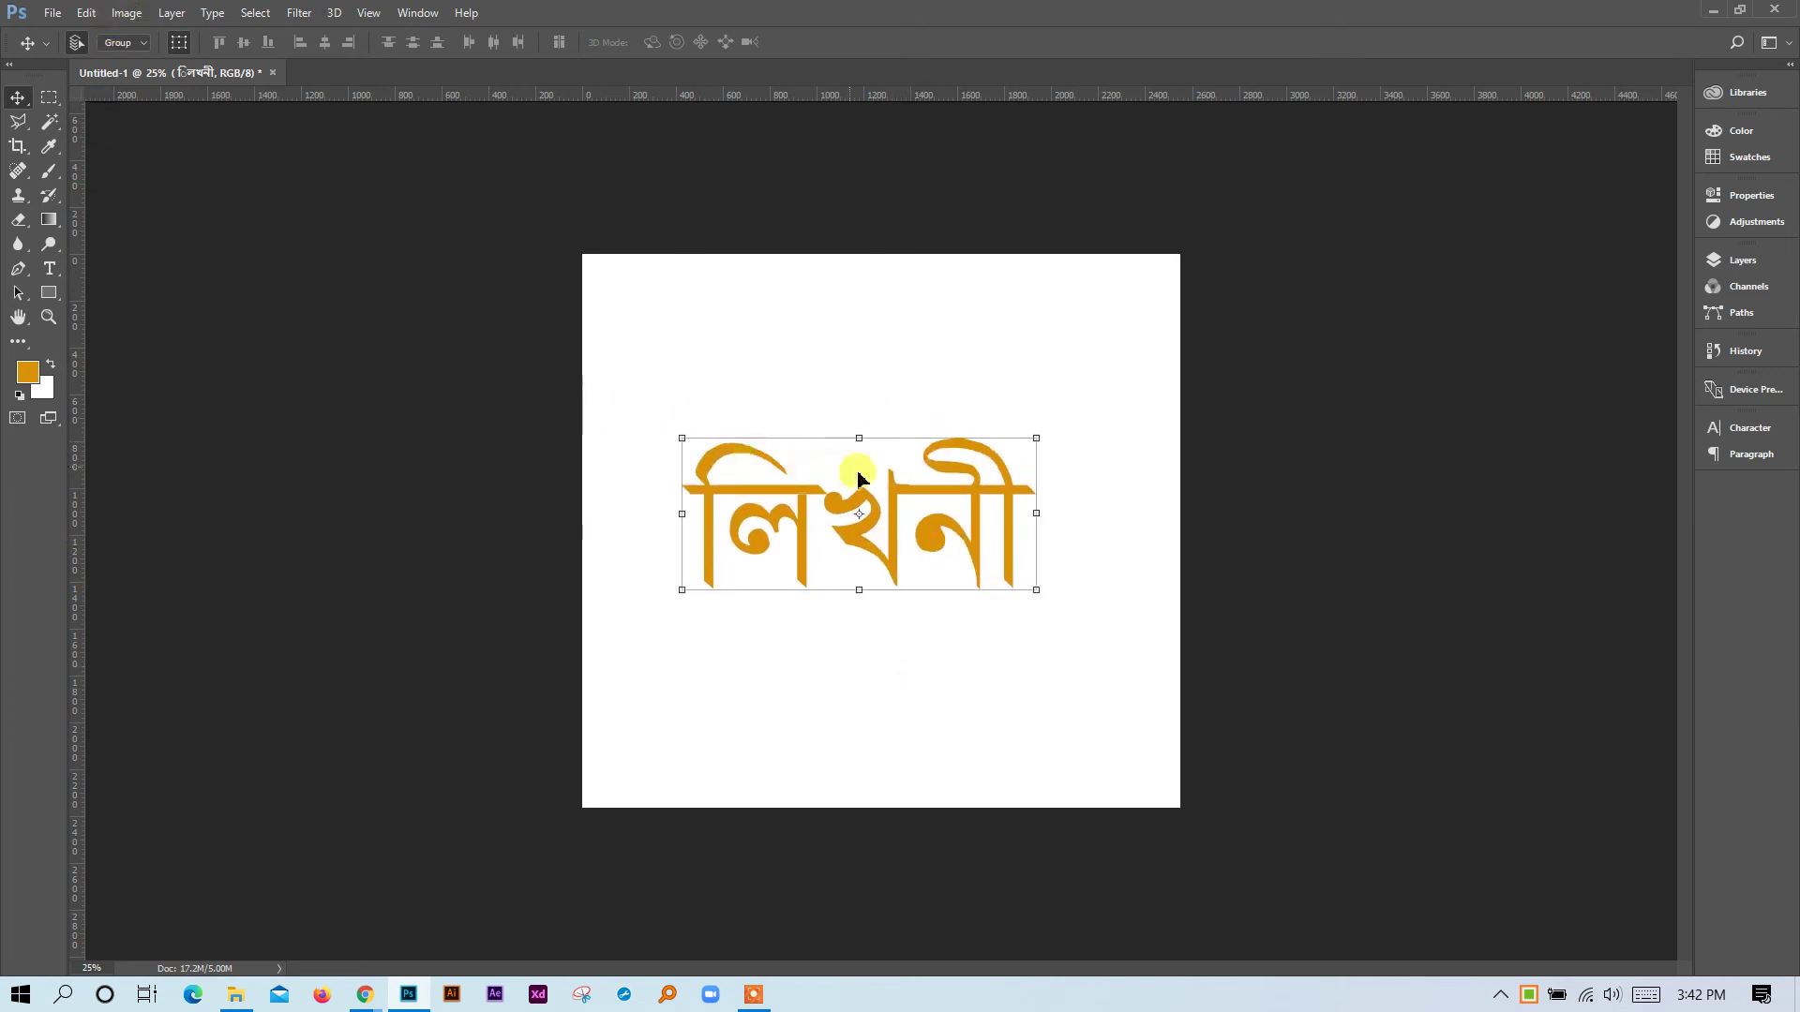
# Convert the লিখনী text layer to a shape.
pyautogui.hotkey('ctrl', 'space')
pyautogui.click(890, 489)
pyautogui.click(898, 494)
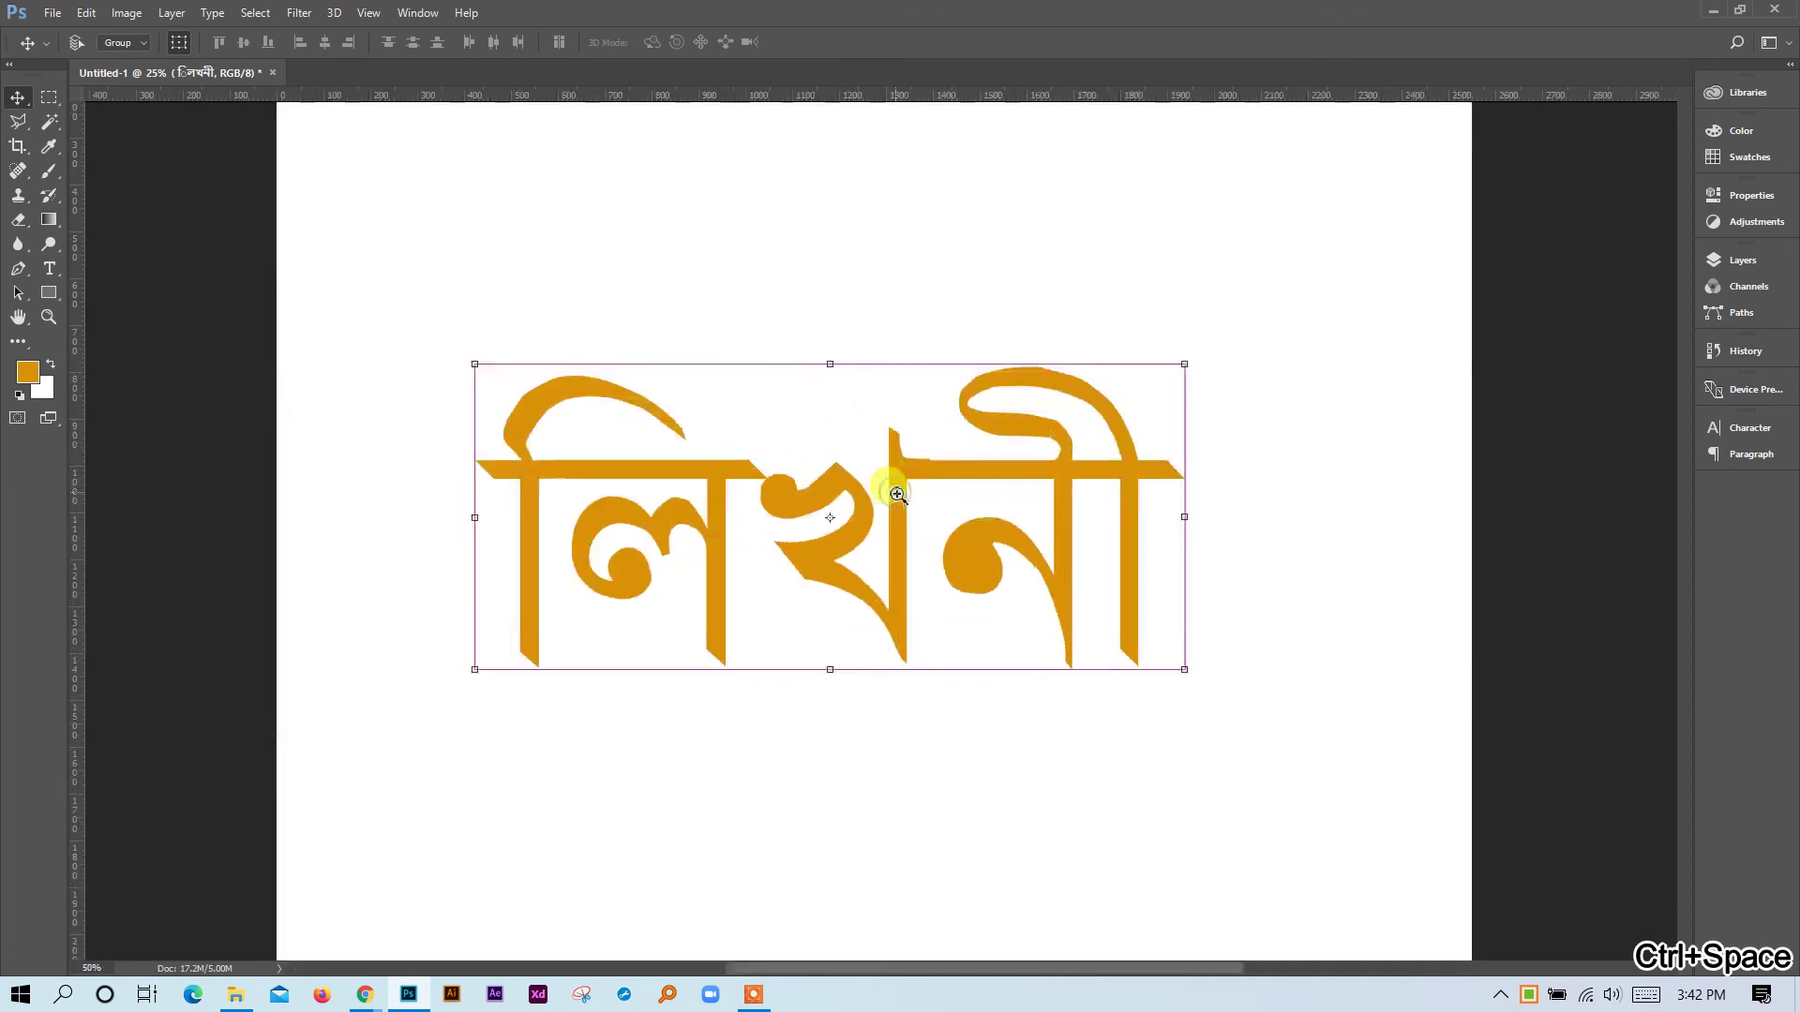
pyautogui.click(938, 502)
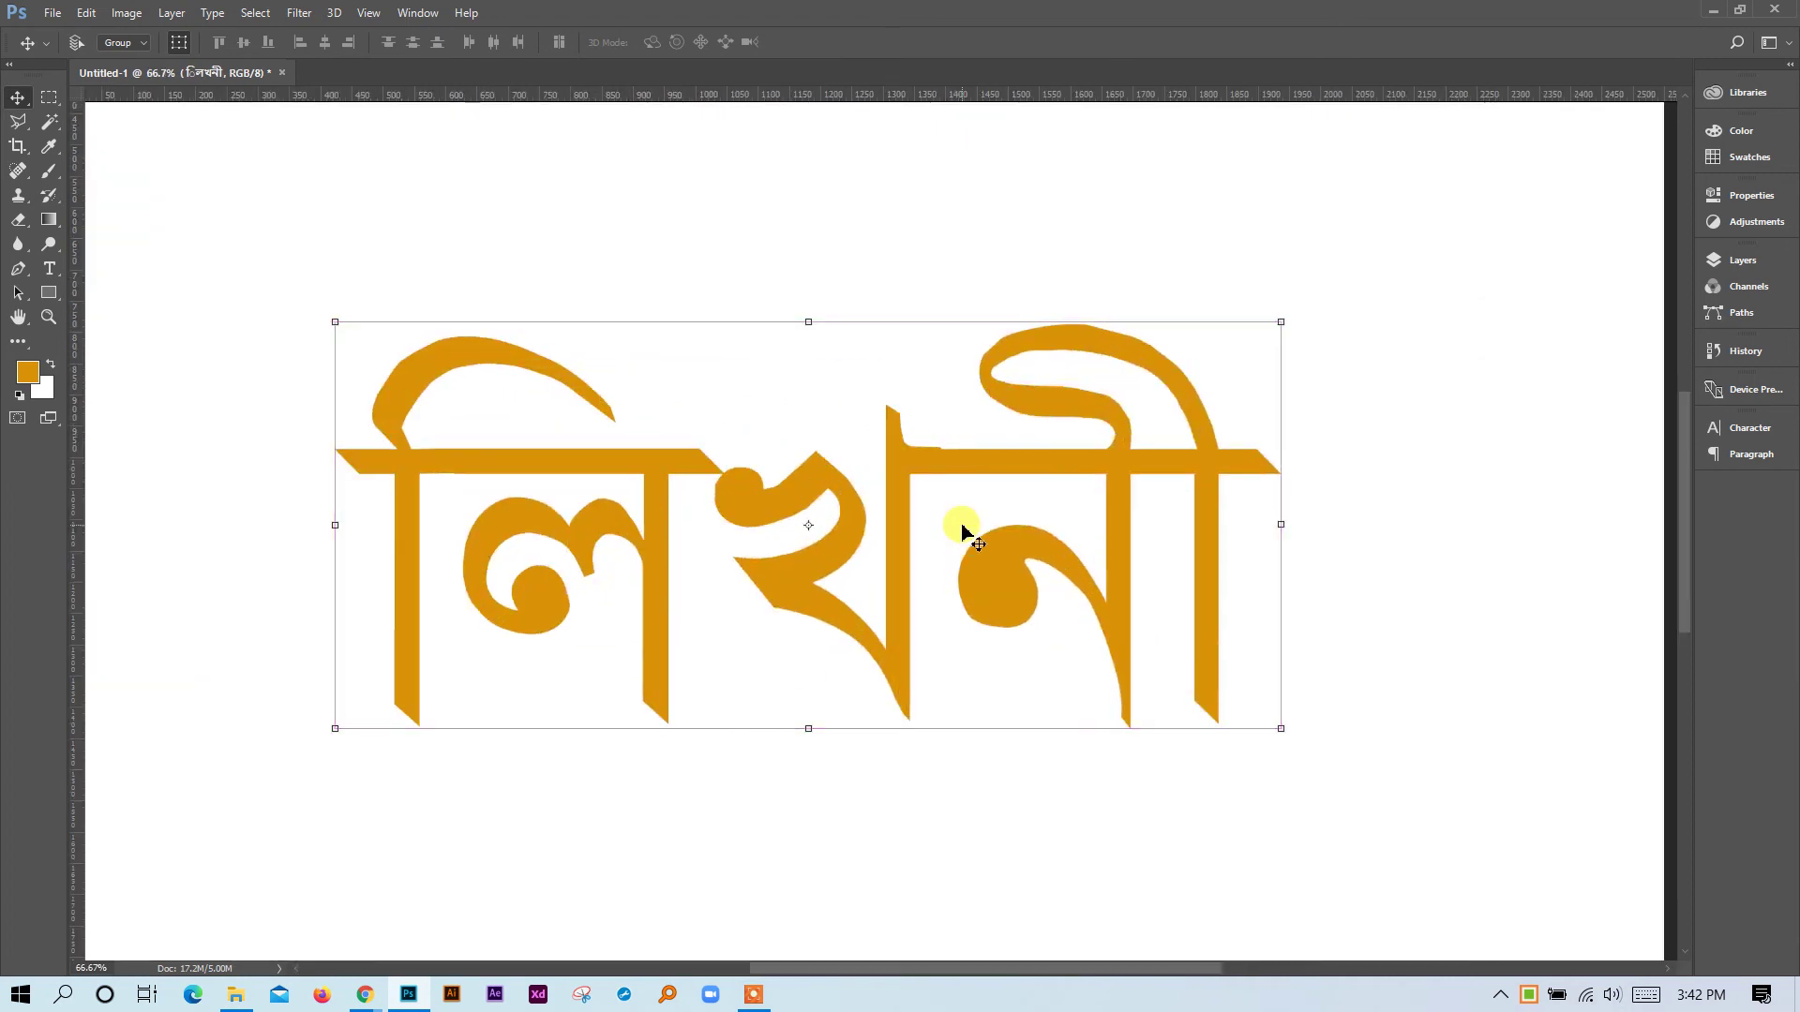
pyautogui.click(1744, 260)
pyautogui.rightClick(1559, 383)
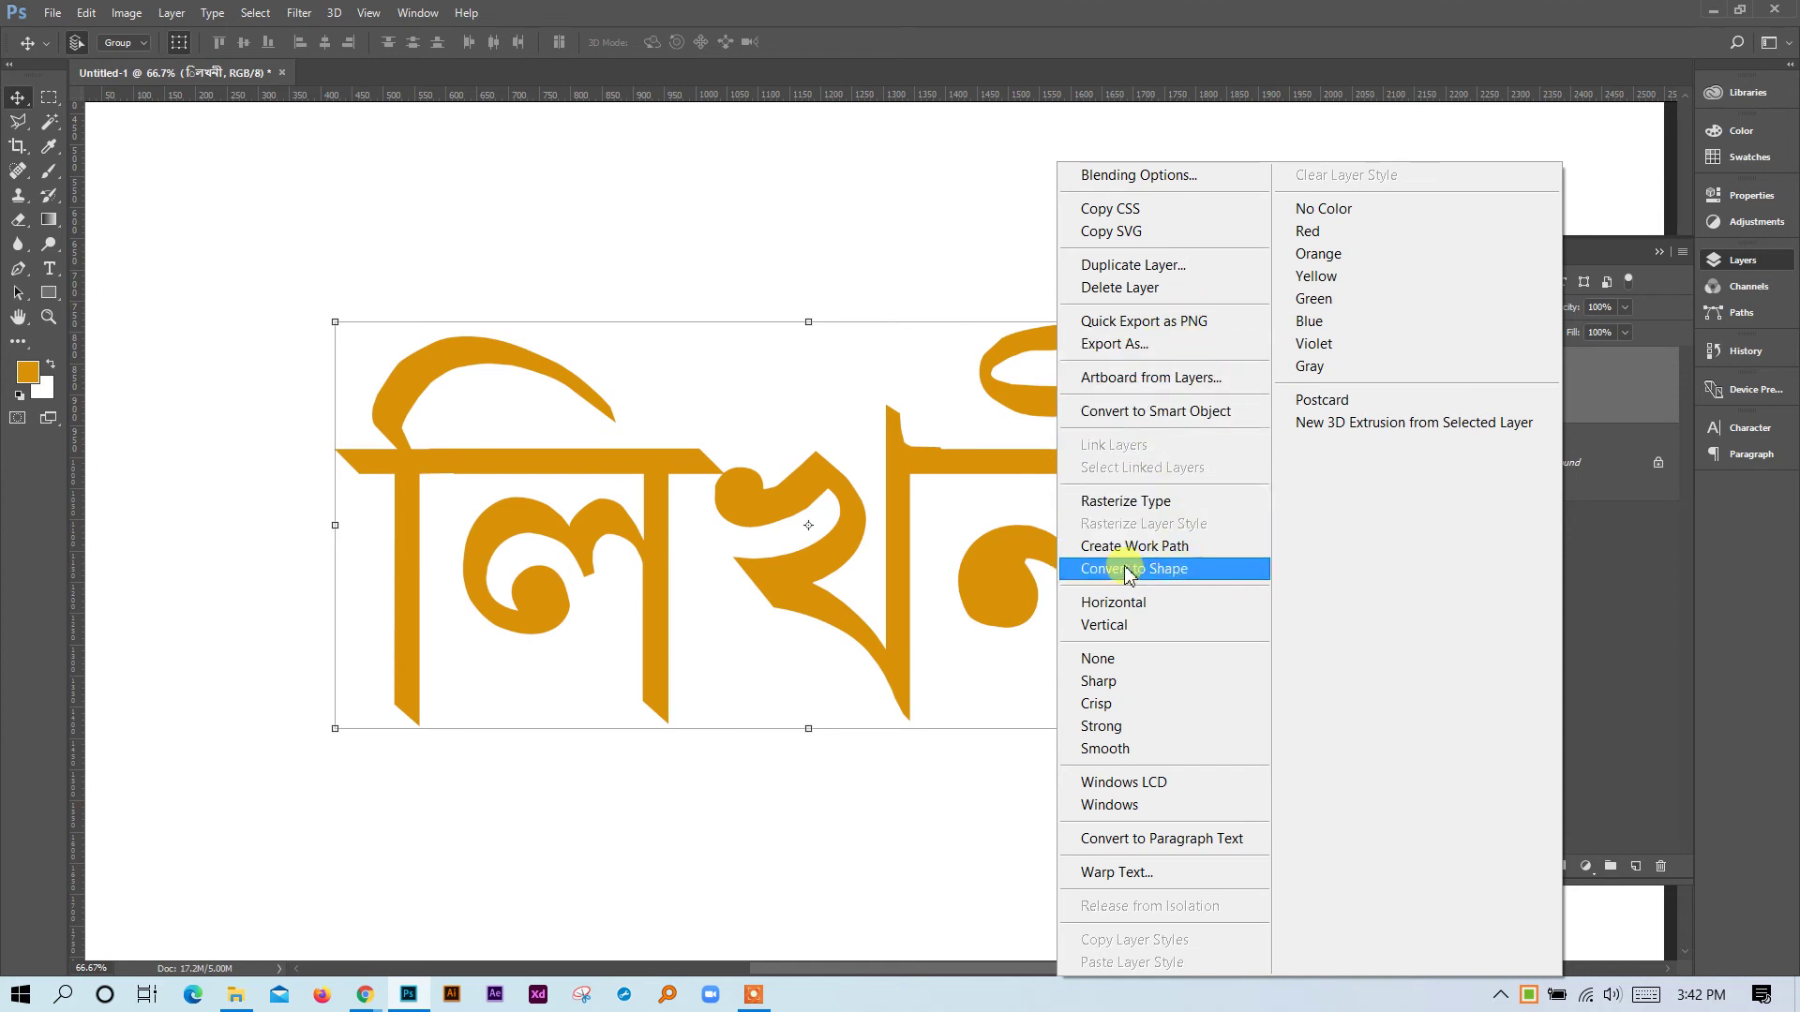
pyautogui.click(1186, 569)
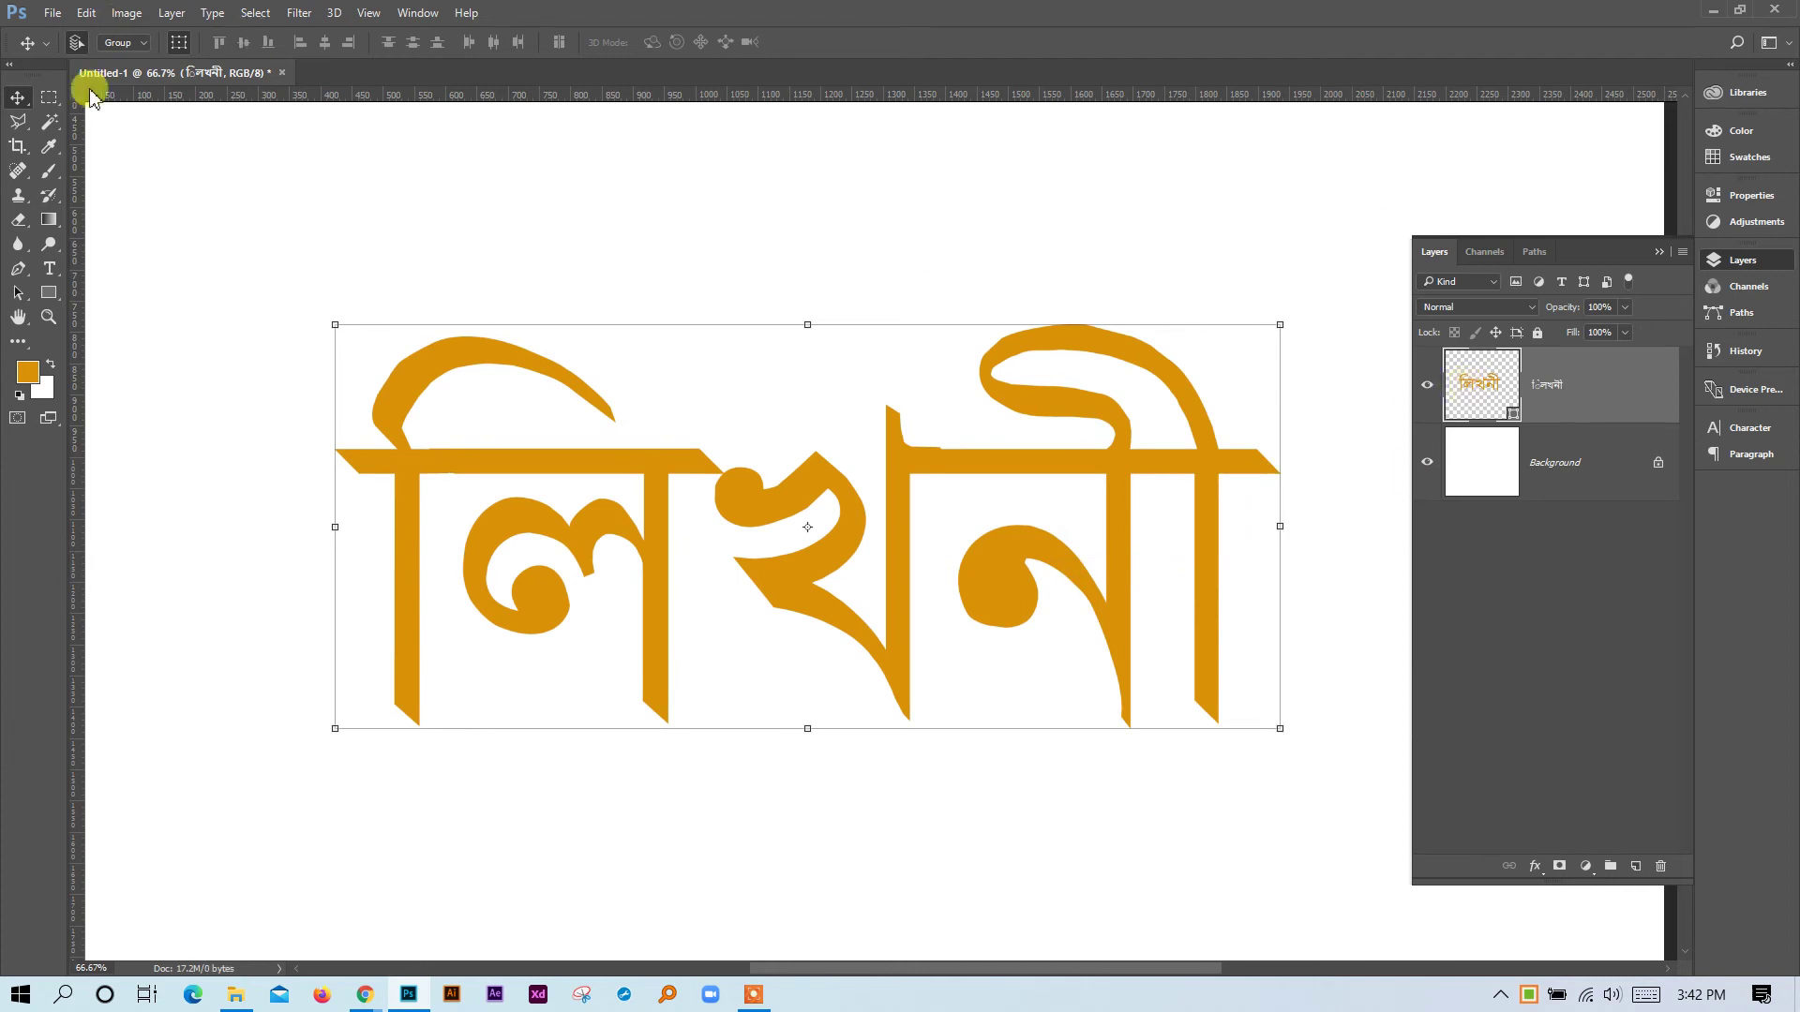
# Display the anchor points of the whole লিখনী shape using the Direct Selection Tool.
pyautogui.click(49, 97)
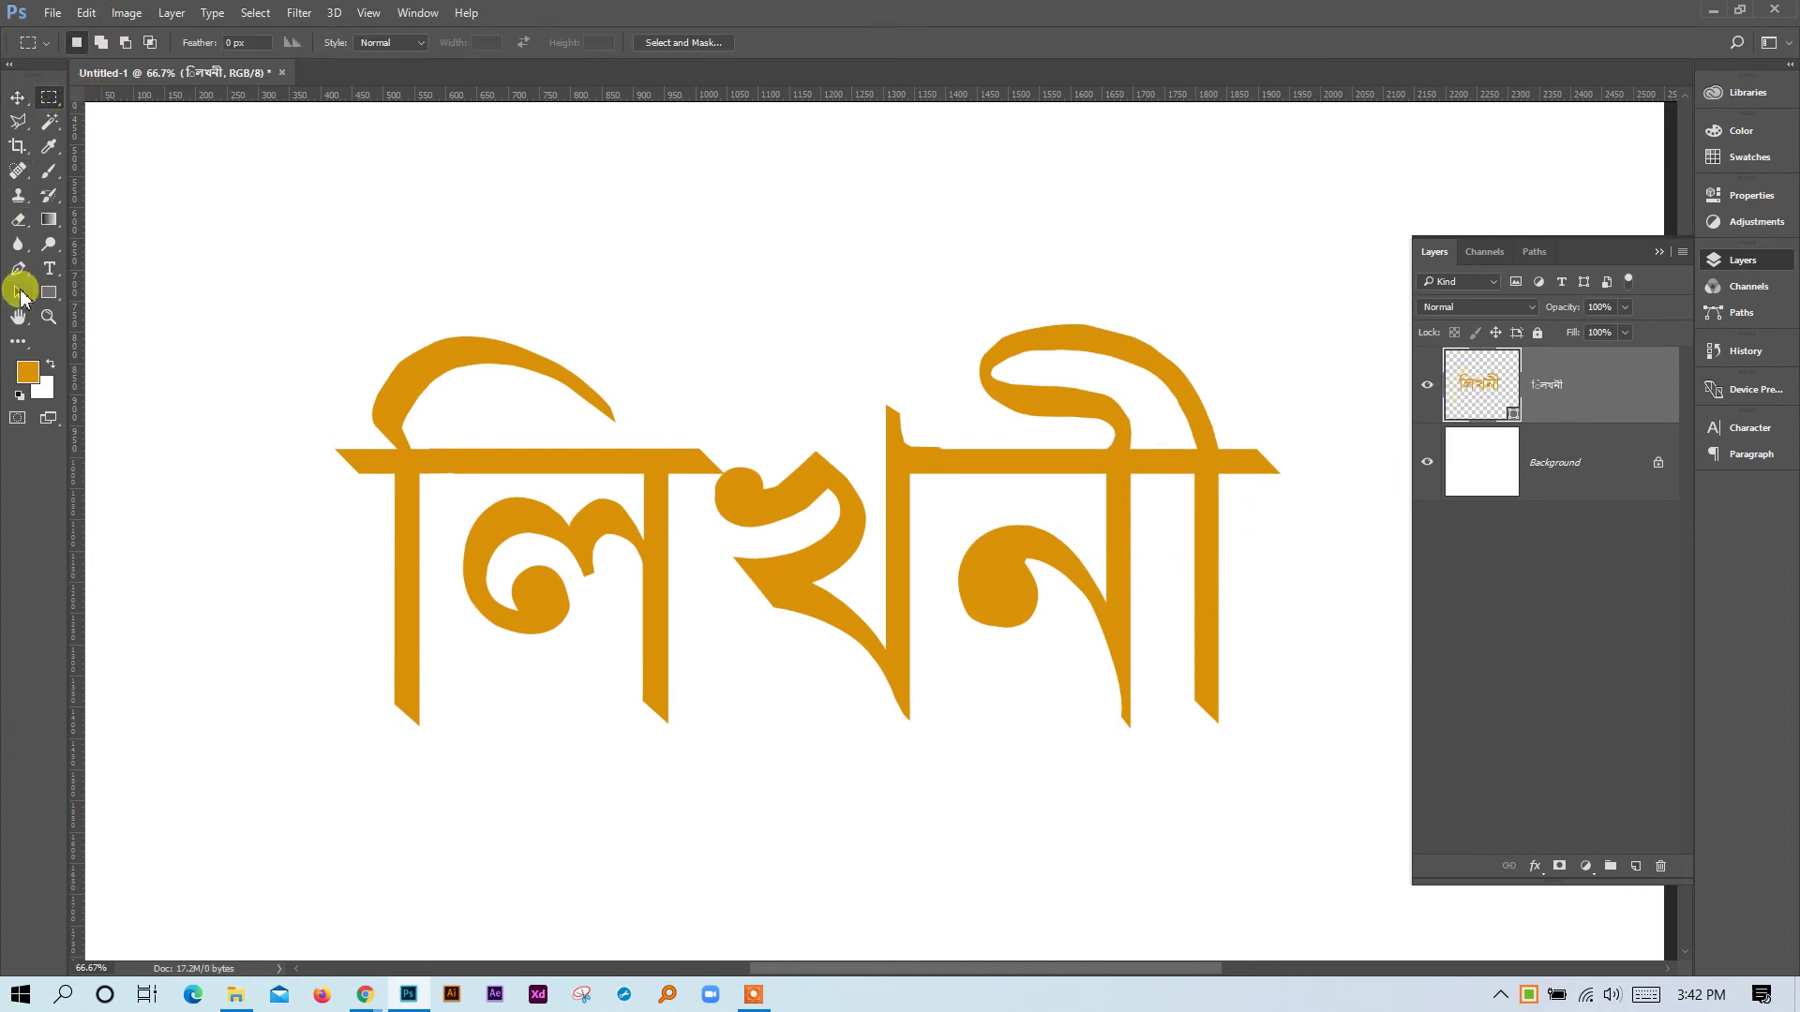
pyautogui.click(19, 293)
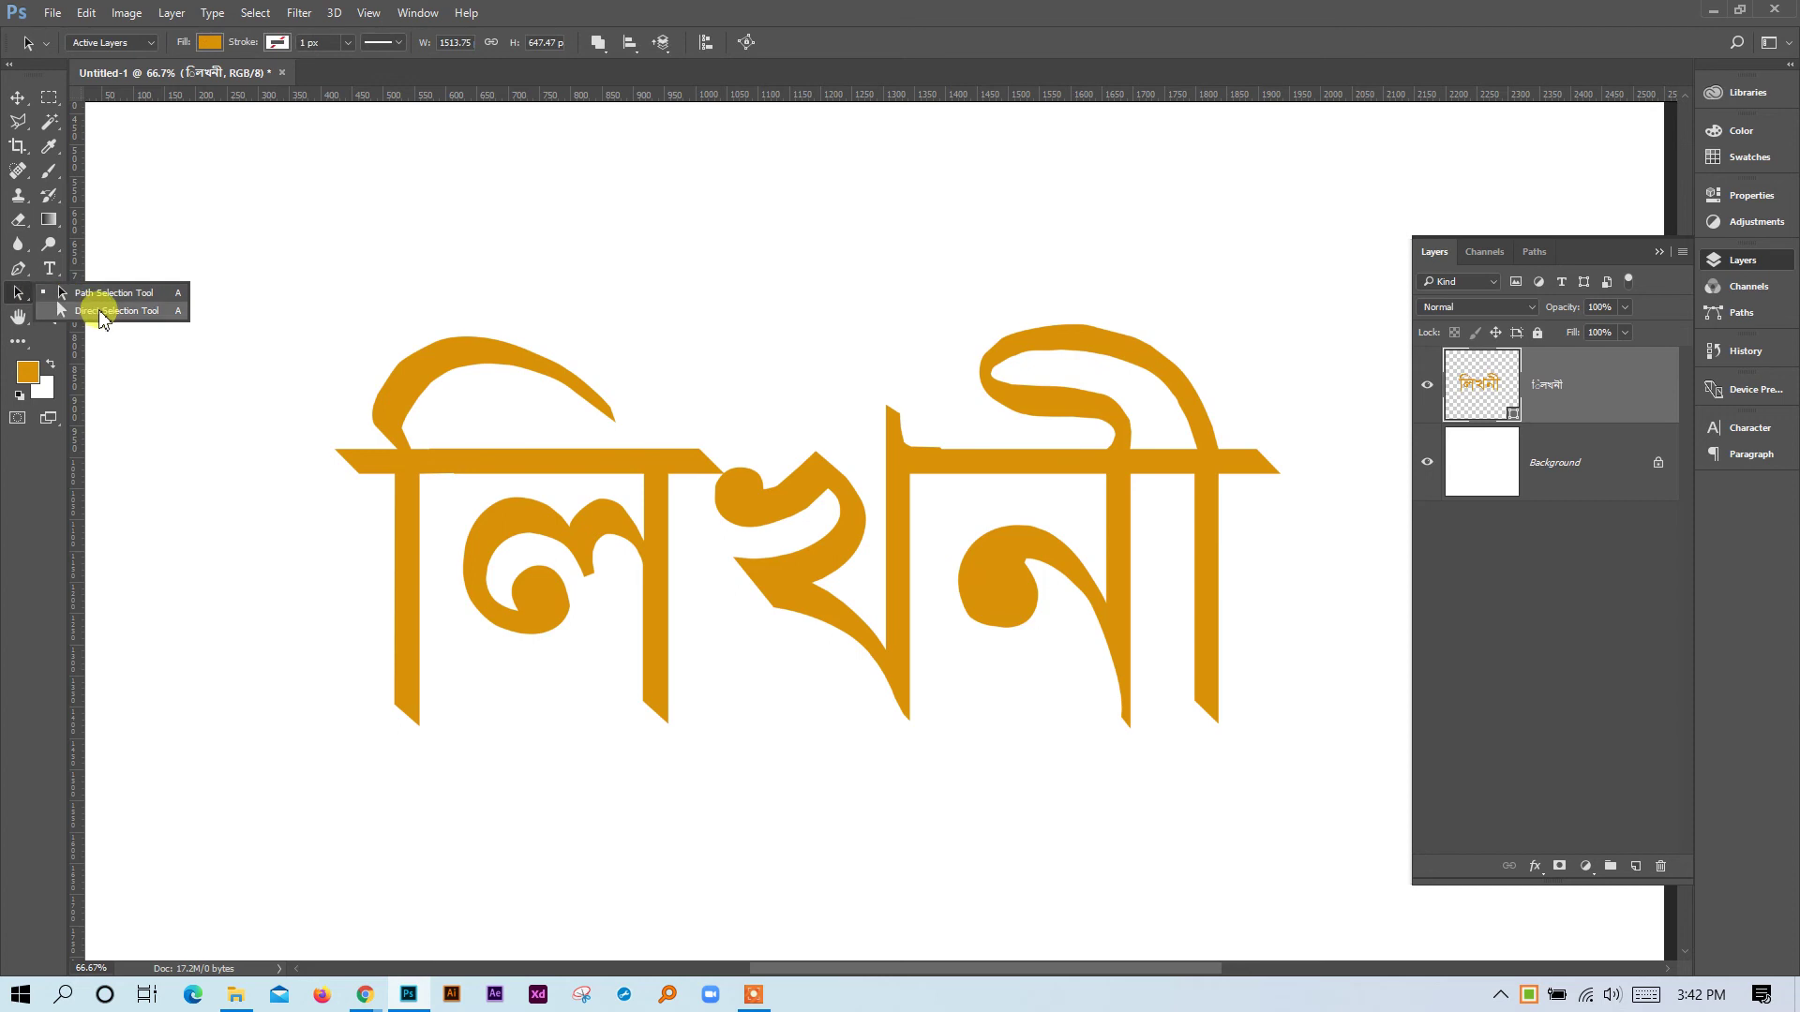
pyautogui.click(84, 289)
pyautogui.moveTo(832, 820); pyautogui.dragTo(776, 671)
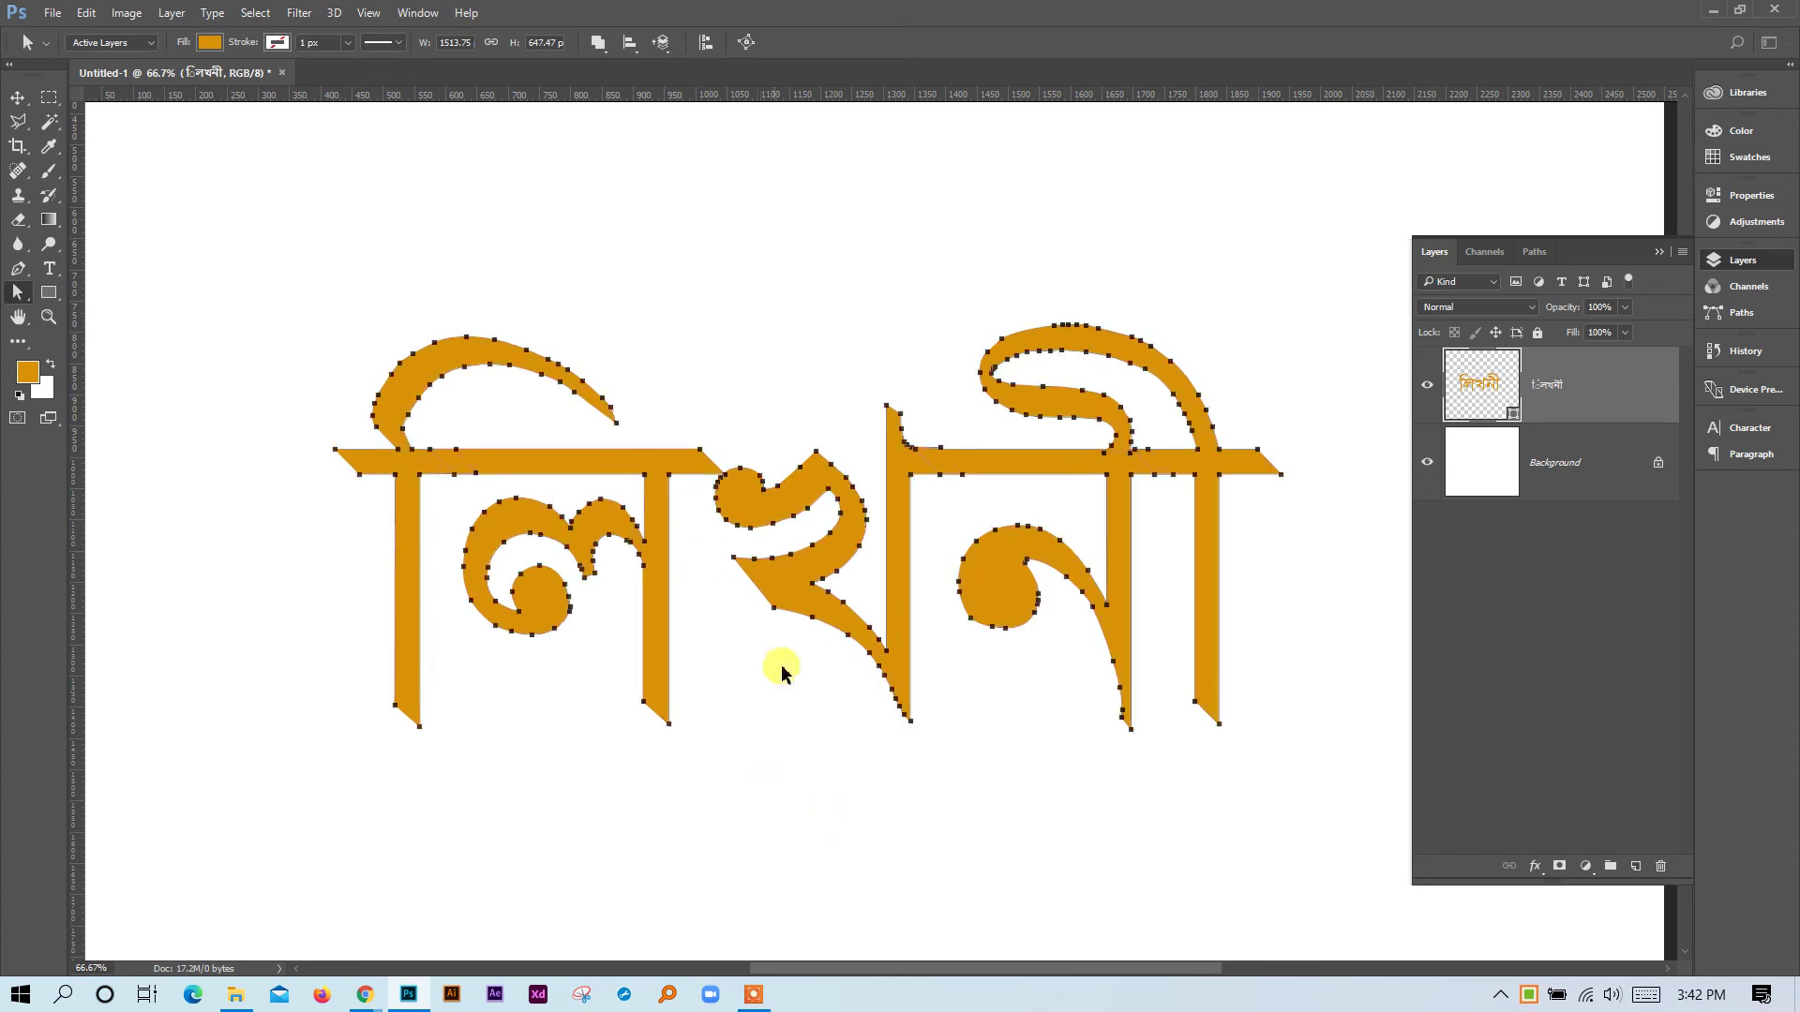
pyautogui.keyDown('ctrl'); pyautogui.click(797, 595); pyautogui.keyUp('ctrl')
pyautogui.keyDown('ctrl'); pyautogui.click(683, 667); pyautogui.keyUp('ctrl')
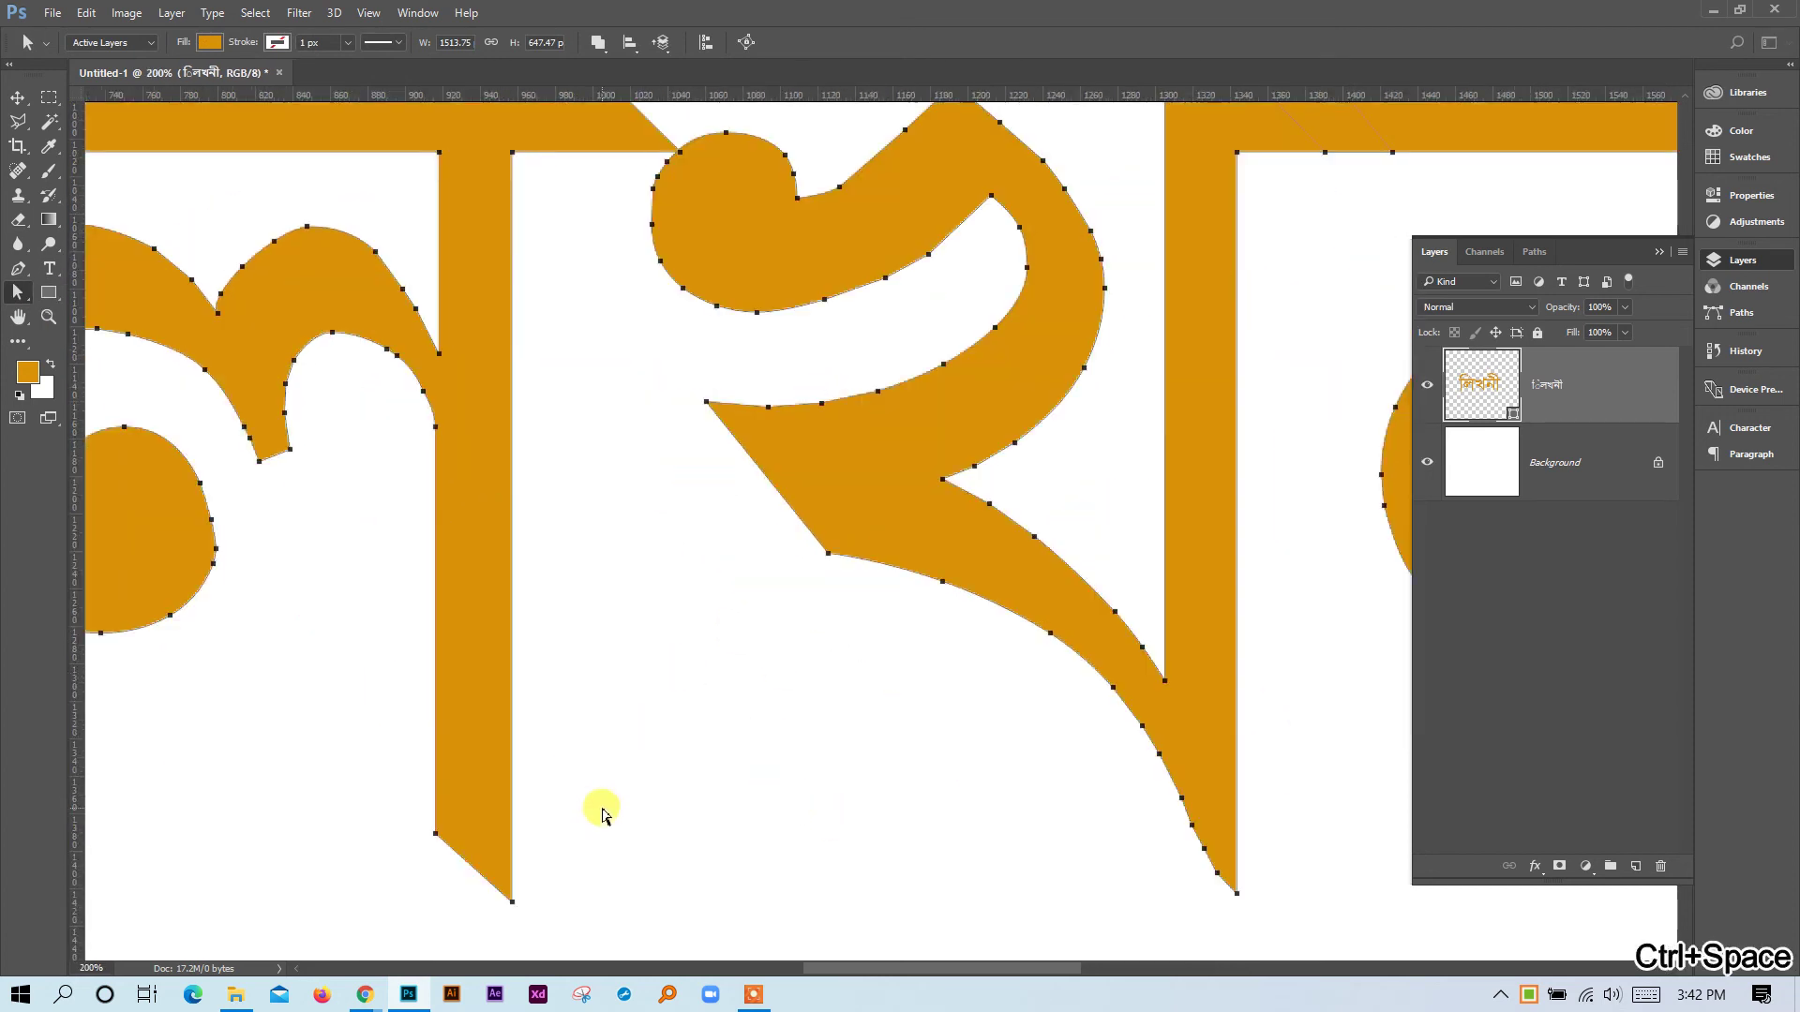
# Move the two lowest anchor points of the letter ল's stem straight down until the shape is about 1071 px tall.
pyautogui.moveTo(522, 932); pyautogui.dragTo(403, 757)
pyautogui.hotkey('ctrl', '-')
pyautogui.hotkey('ctrl', '-')
pyautogui.hotkey('ctrl', '-')
pyautogui.hotkey('ctrl', '-')
pyautogui.hotkey('ctrl', '-')
pyautogui.hotkey('ctrl', '-')
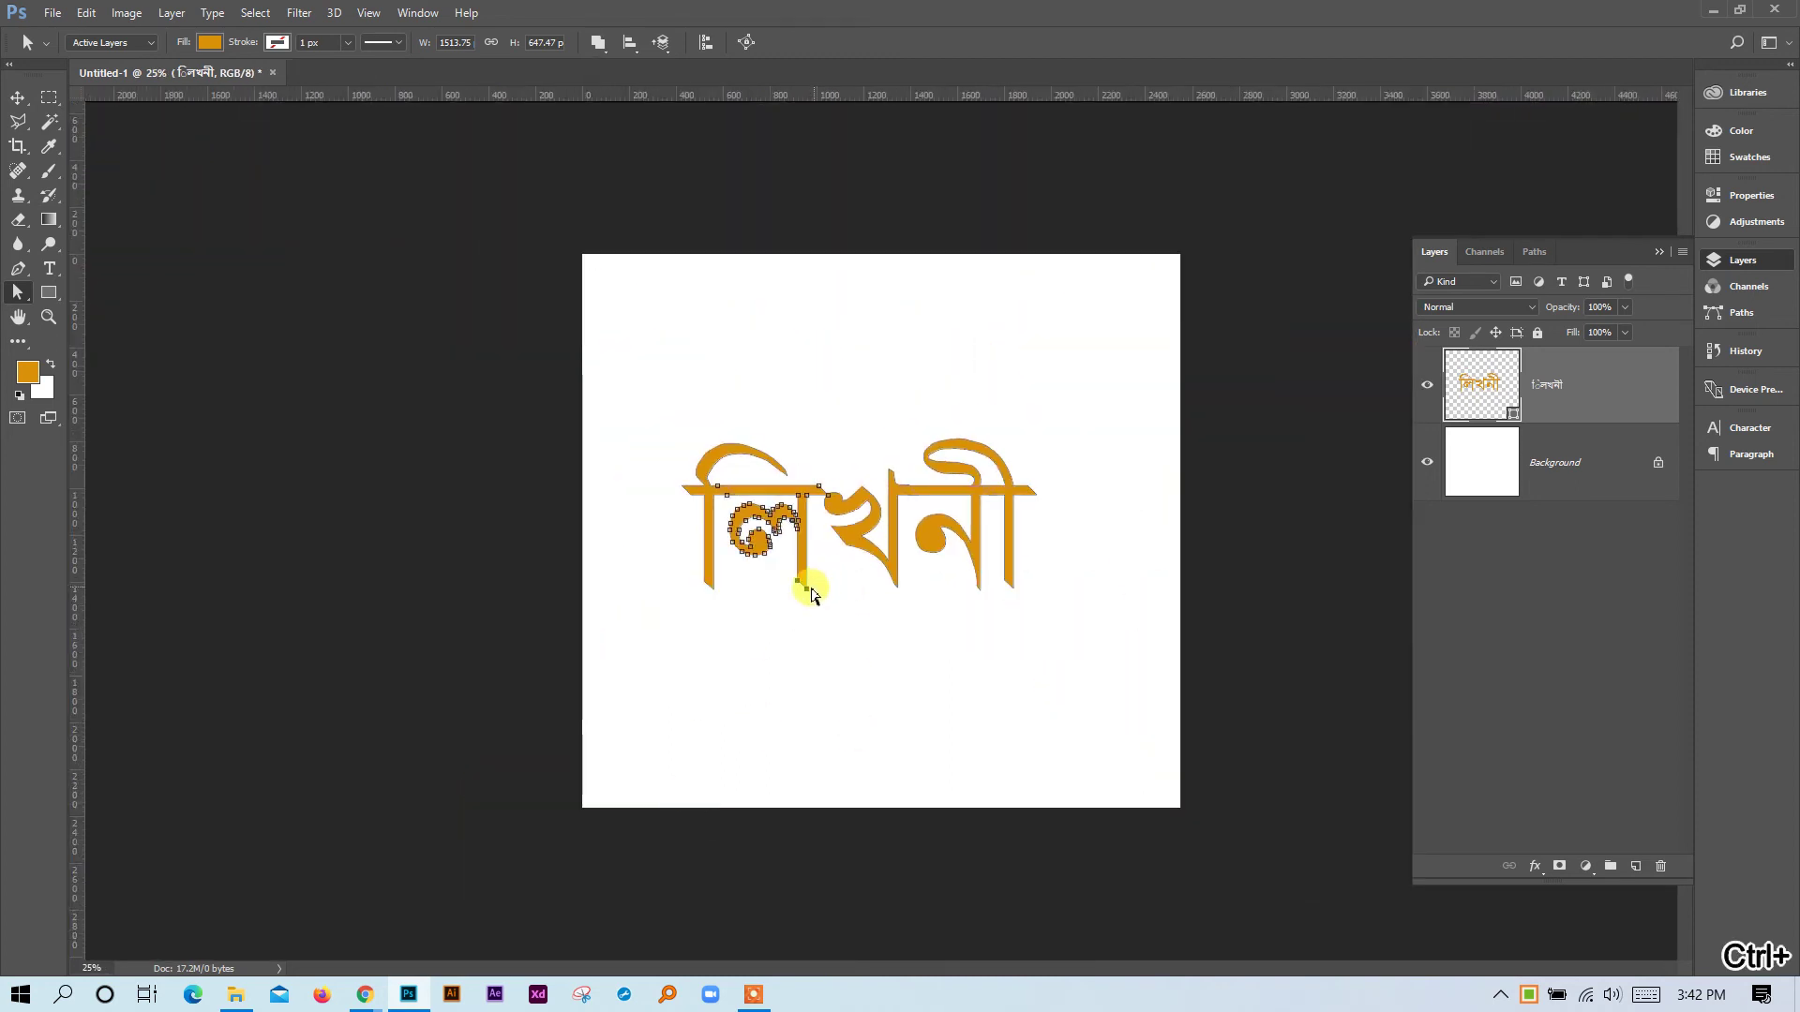
pyautogui.moveTo(810, 596); pyautogui.dragTo(817, 692)
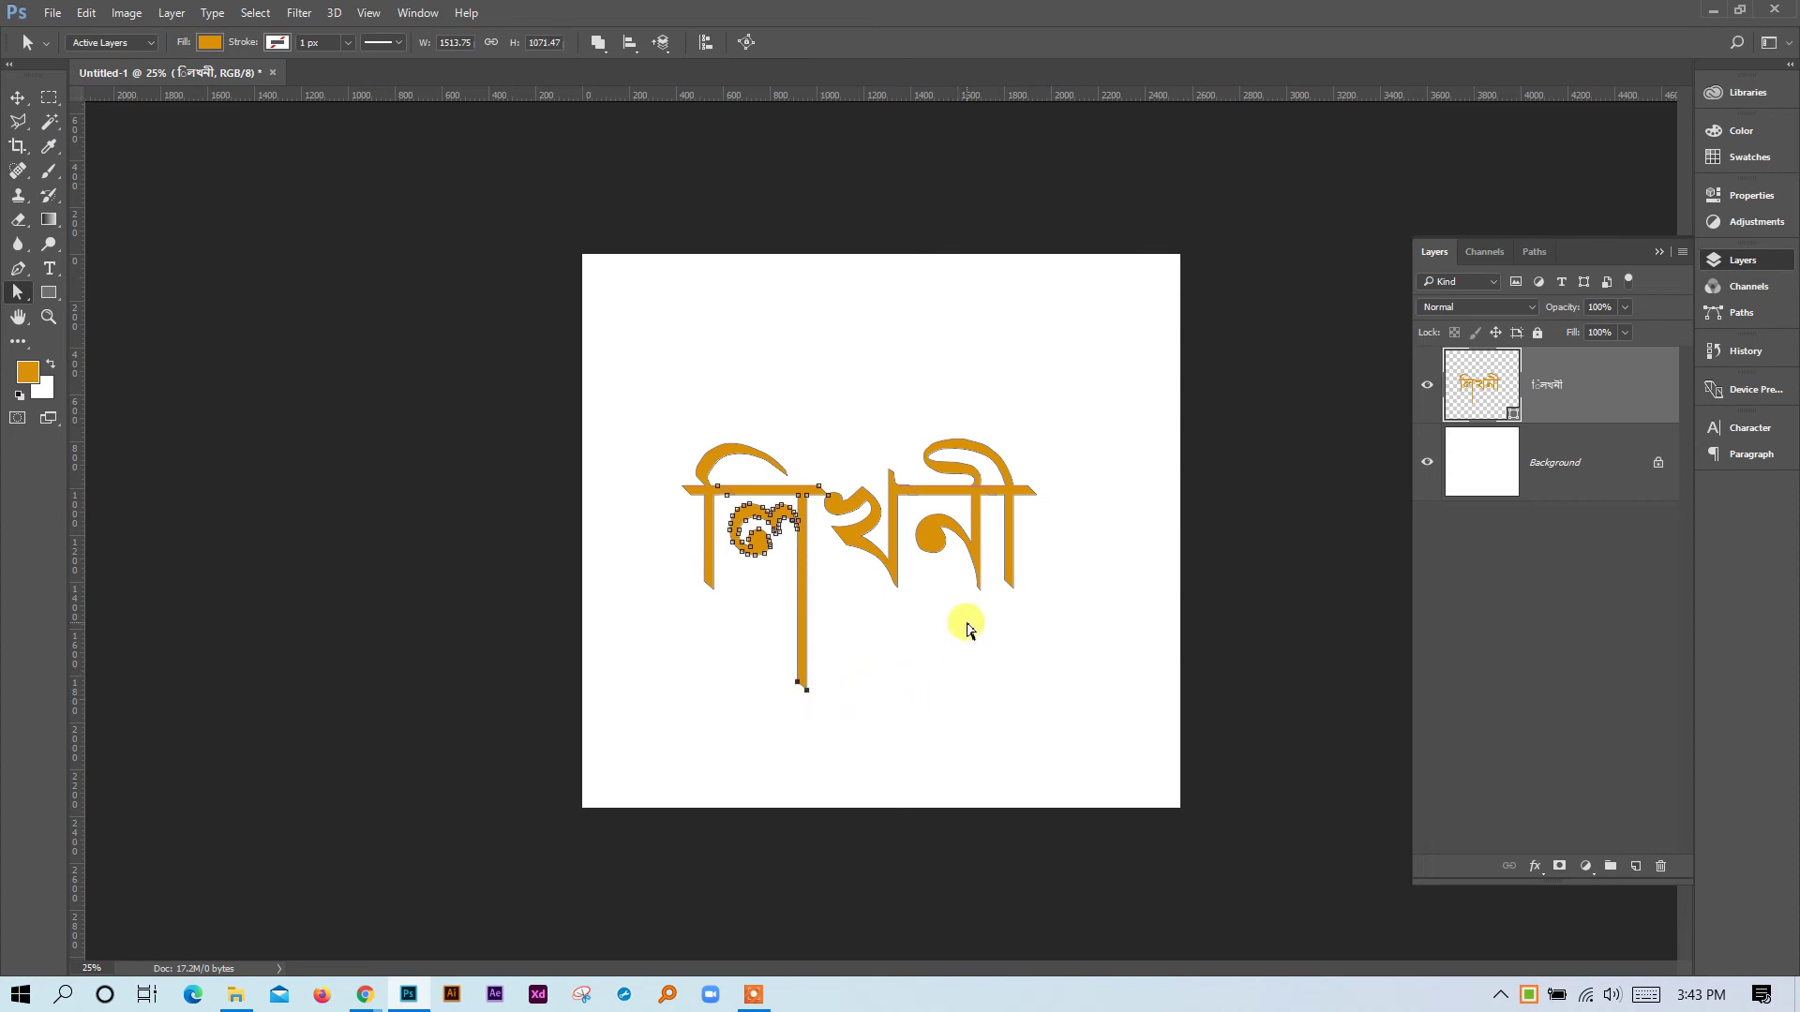
# Try moving the end points of ল's stem up above the word, and undo that move.
pyautogui.moveTo(810, 701); pyautogui.dragTo(786, 330)
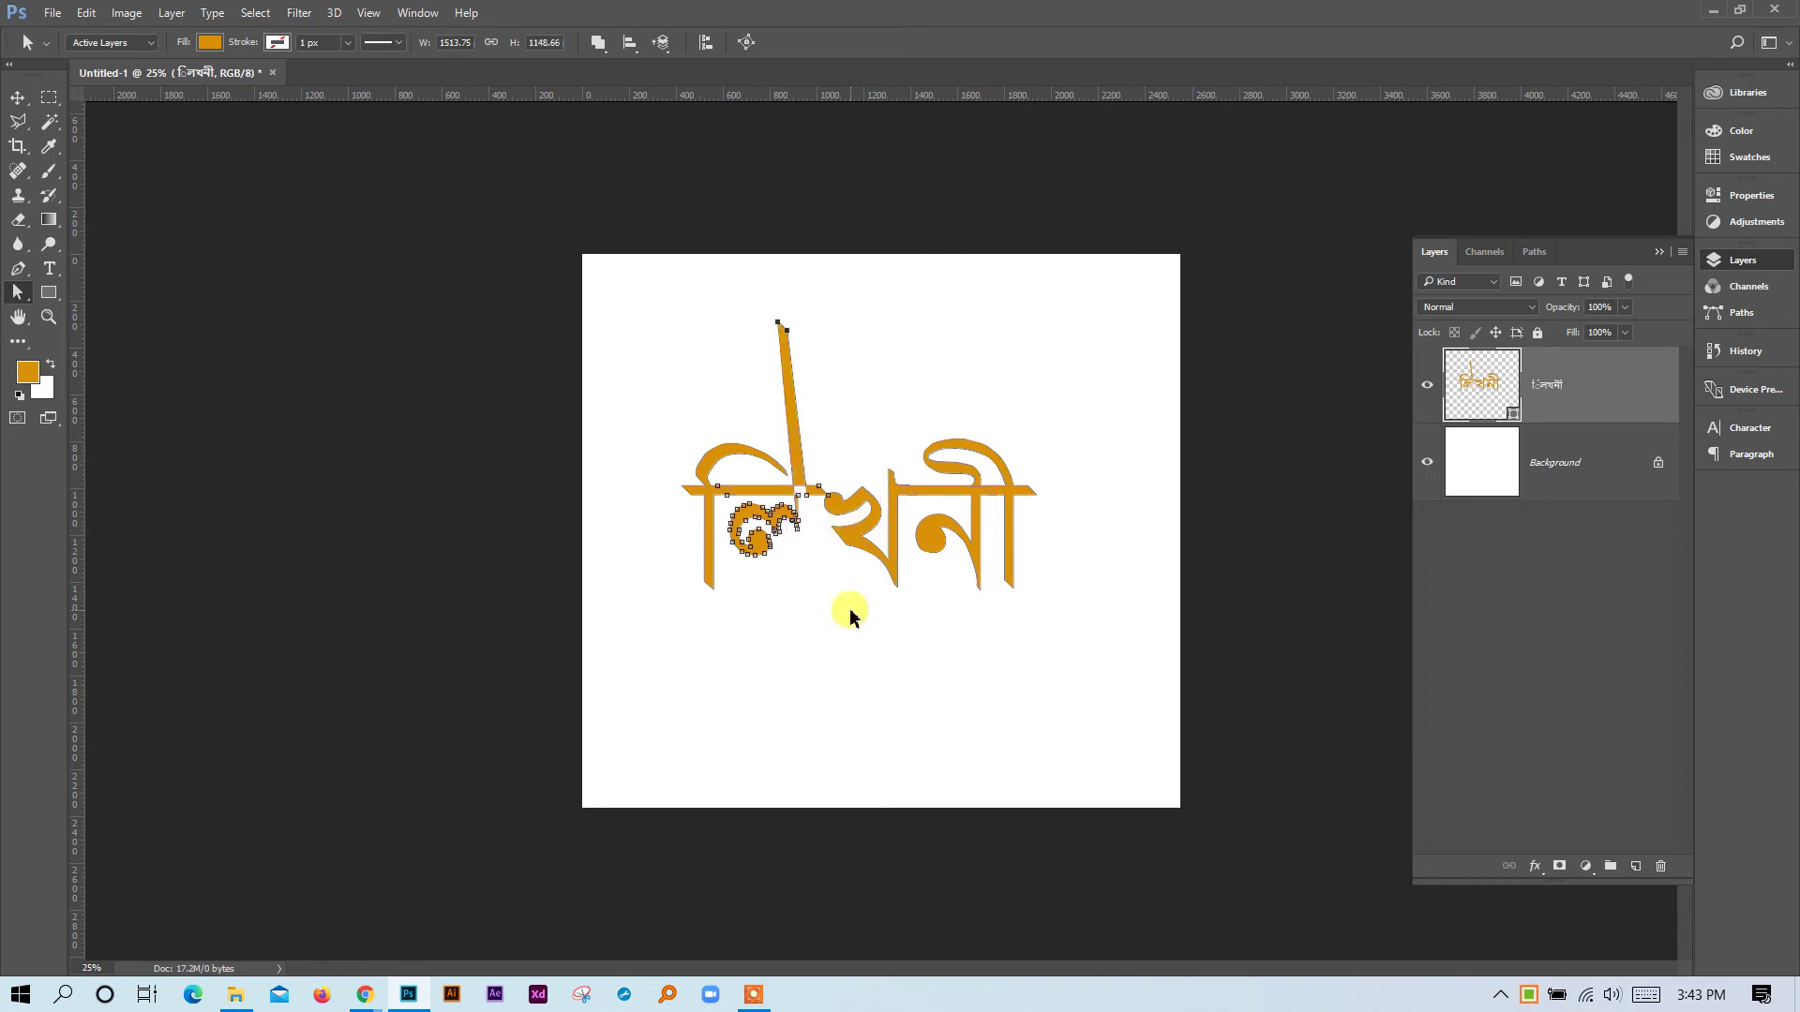
pyautogui.hotkey('ctrl', 'z')
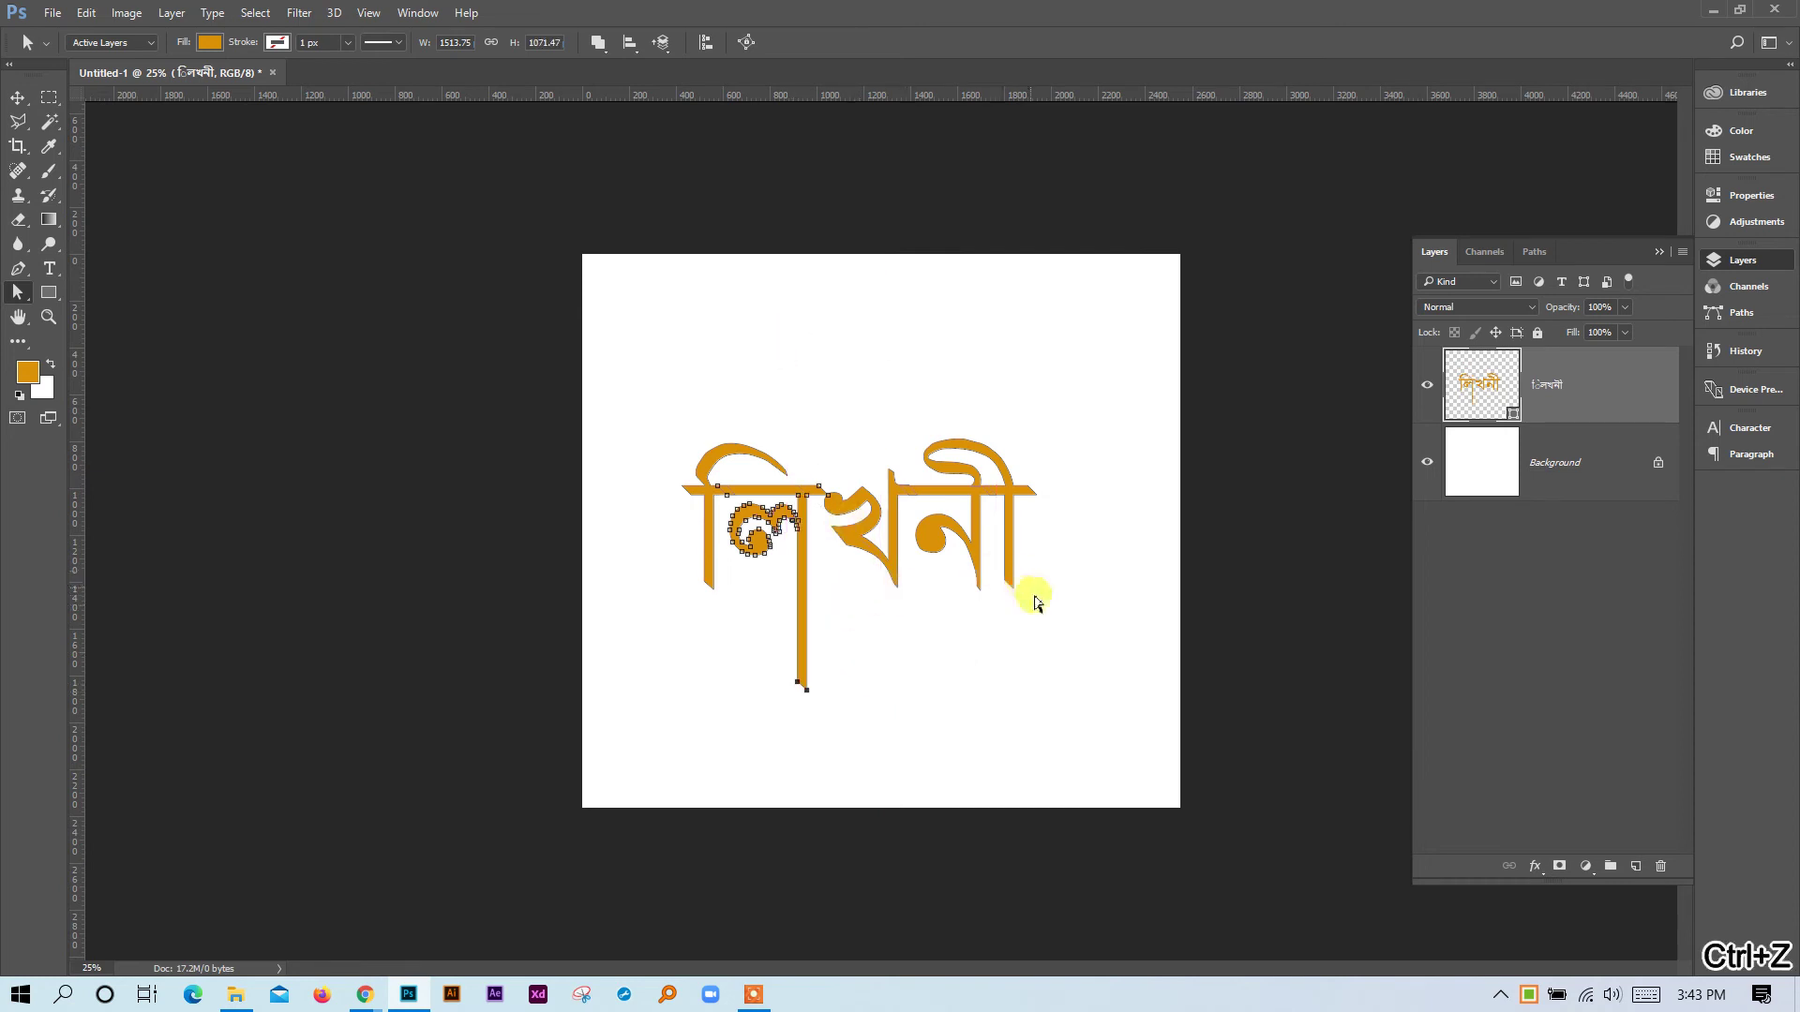
# Stretch the final vowel's stem down level with ল's stem and the top of খ's stem upward, making the shape about 1559 px tall.
pyautogui.moveTo(1036, 616); pyautogui.dragTo(999, 568)
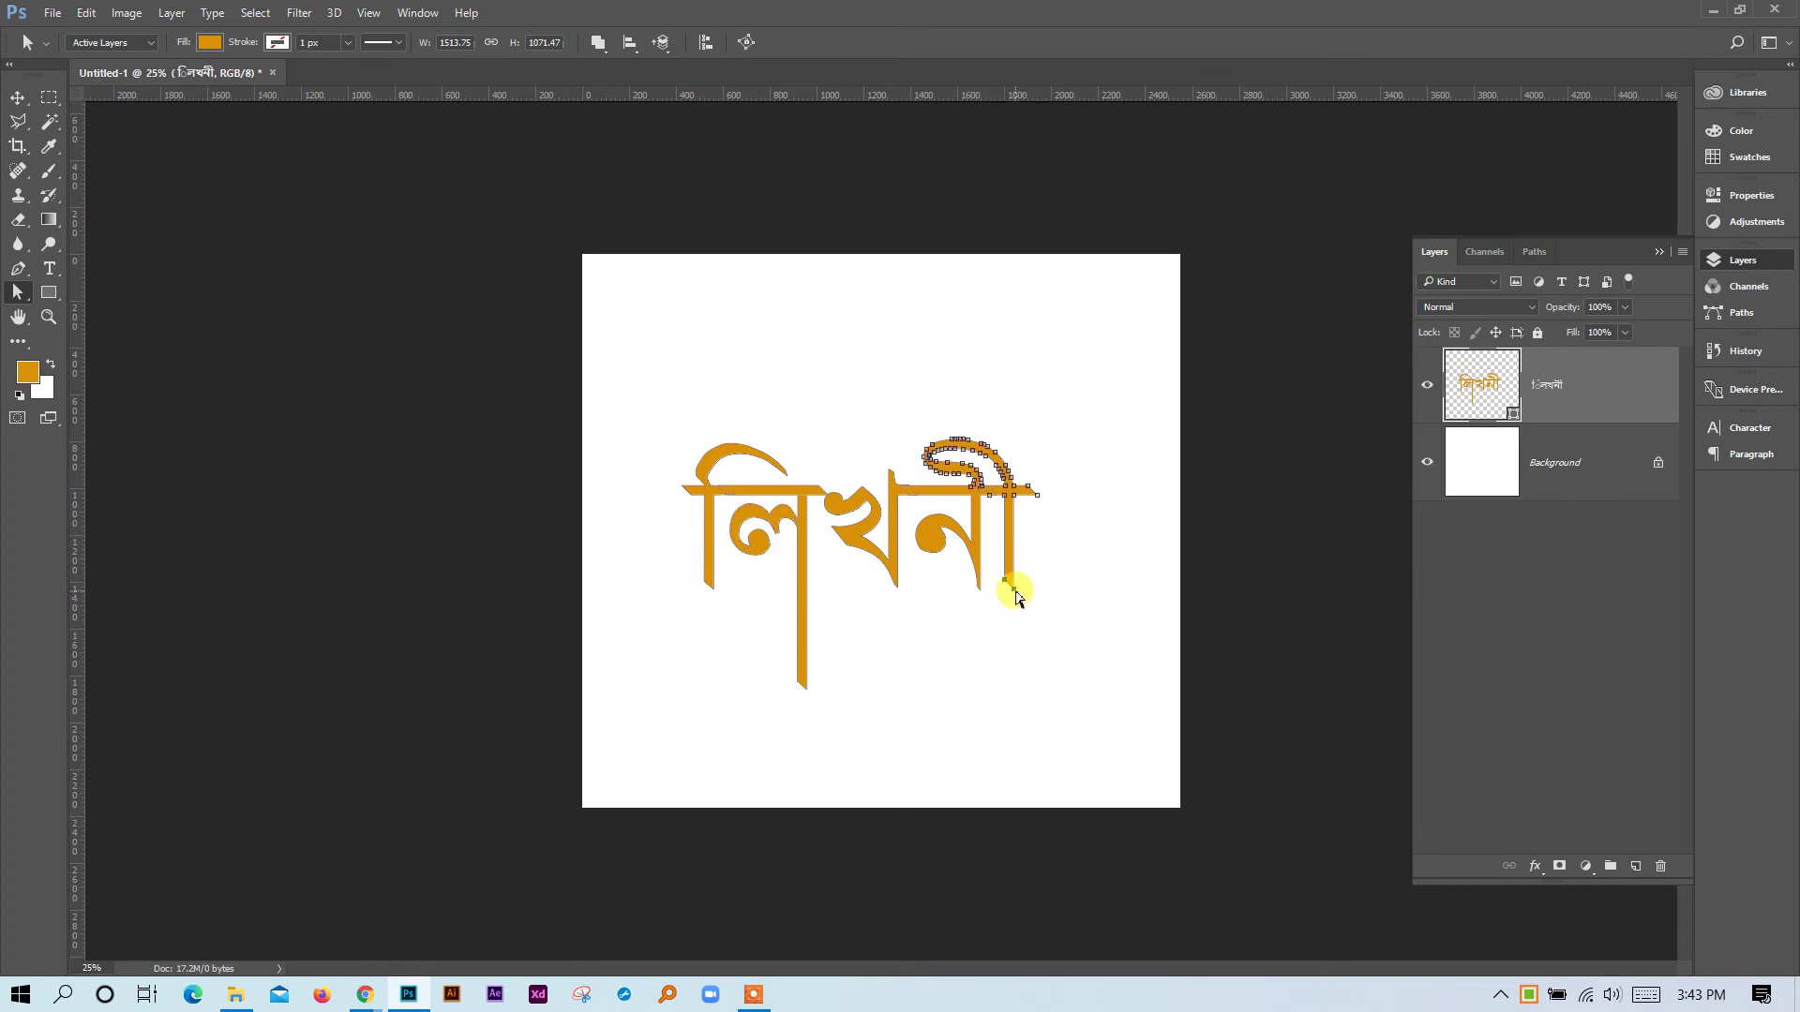
pyautogui.moveTo(1017, 597); pyautogui.dragTo(1008, 686)
pyautogui.click(1085, 623)
pyautogui.moveTo(866, 462); pyautogui.dragTo(890, 330)
pyautogui.click(1091, 500)
pyautogui.click(893, 703)
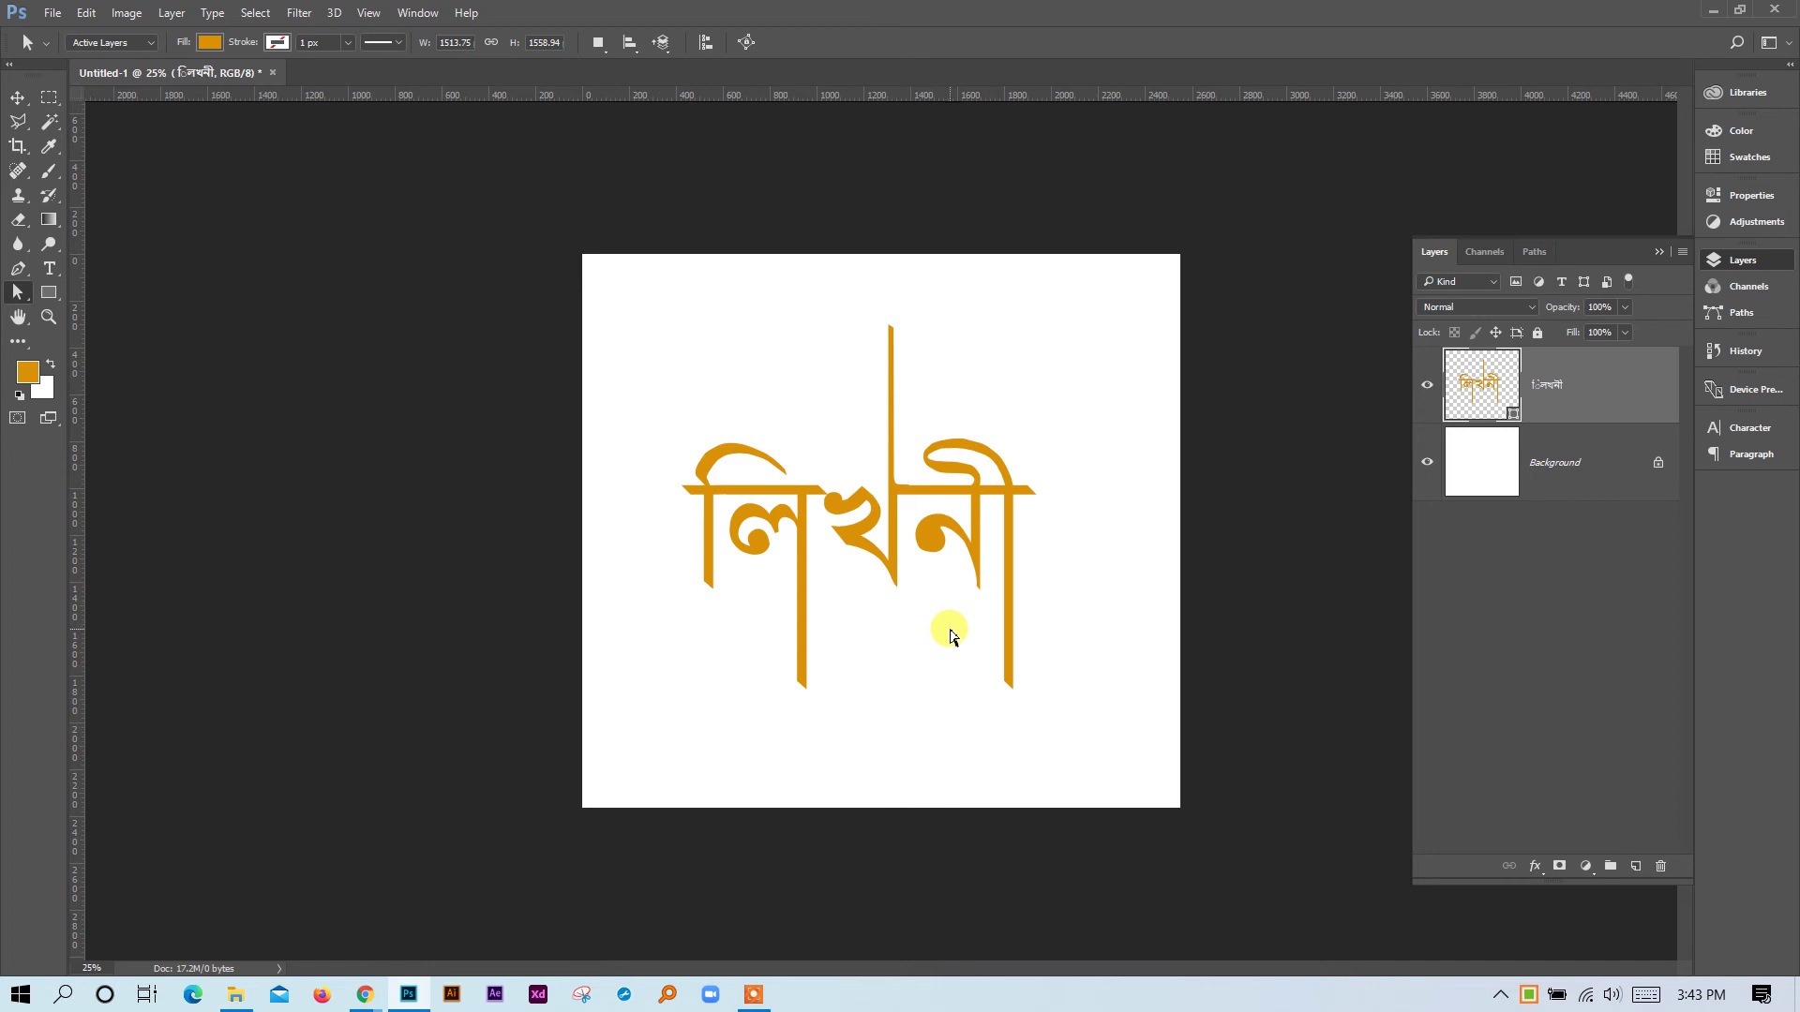
# Select all anchor points of the লিখনী shape, delete the shape, and collapse the layer list.
pyautogui.moveTo(677, 306); pyautogui.dragTo(1077, 755)
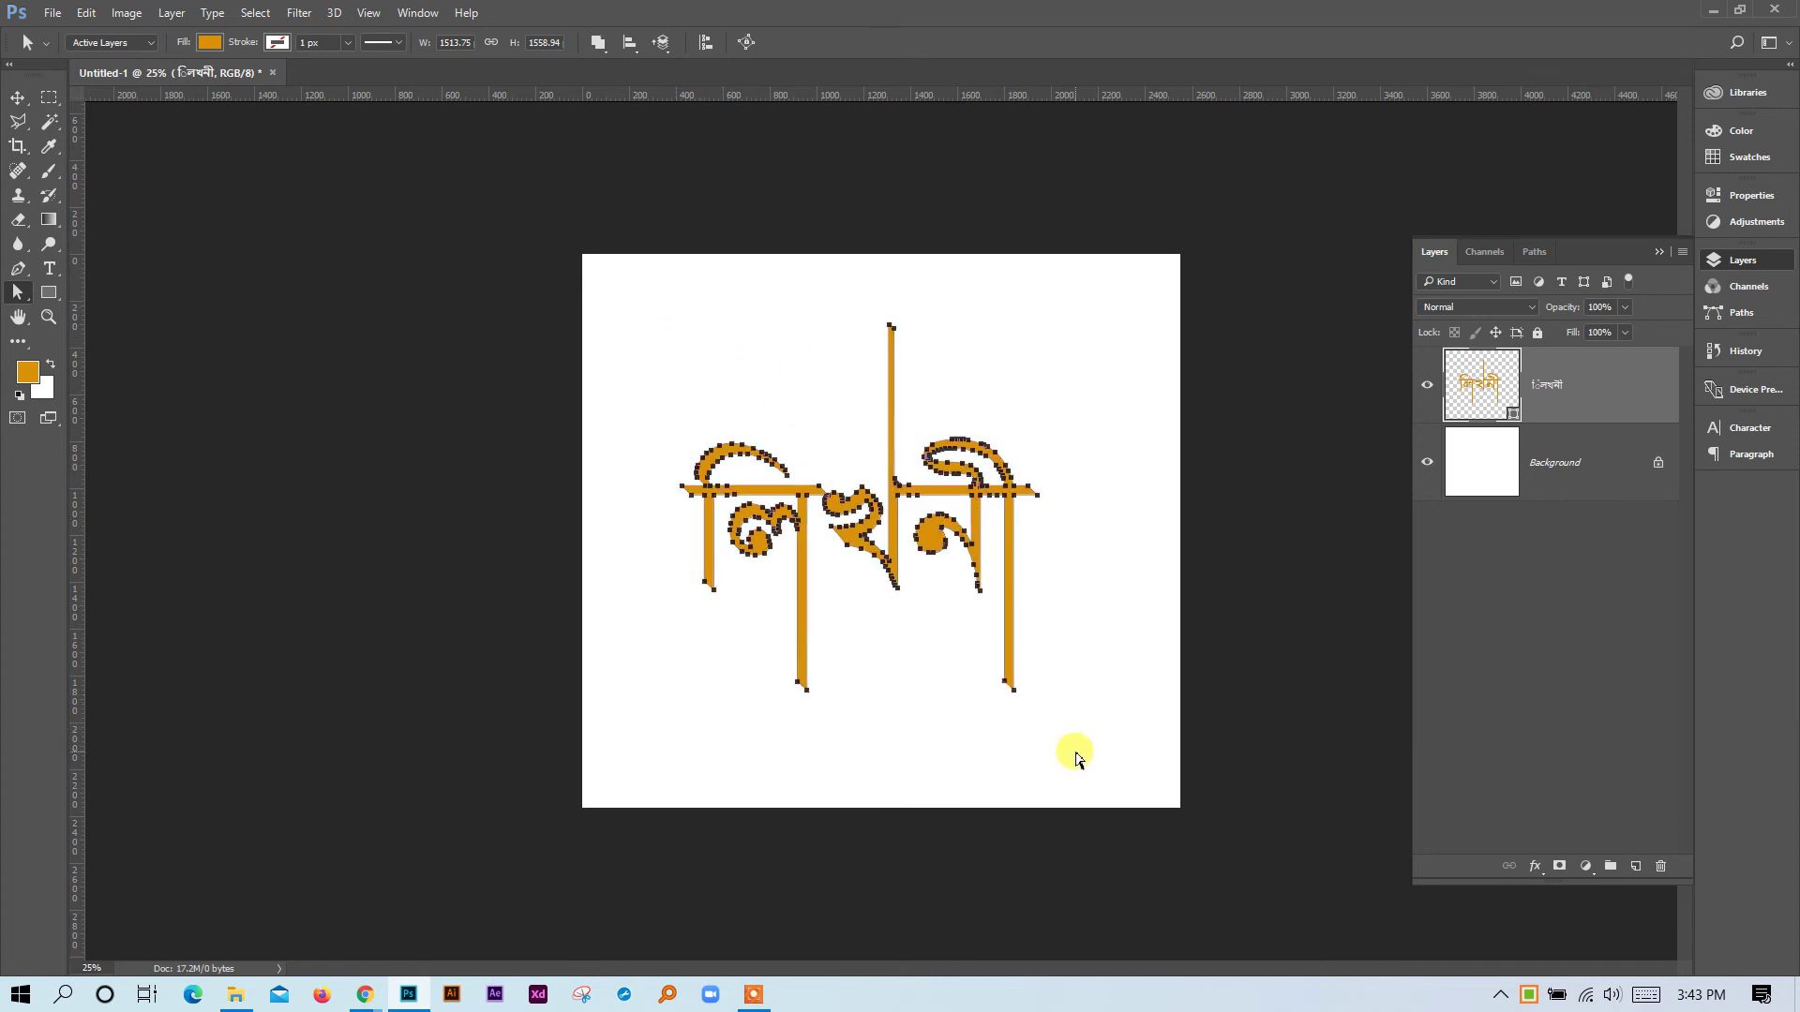
pyautogui.press('Delete')
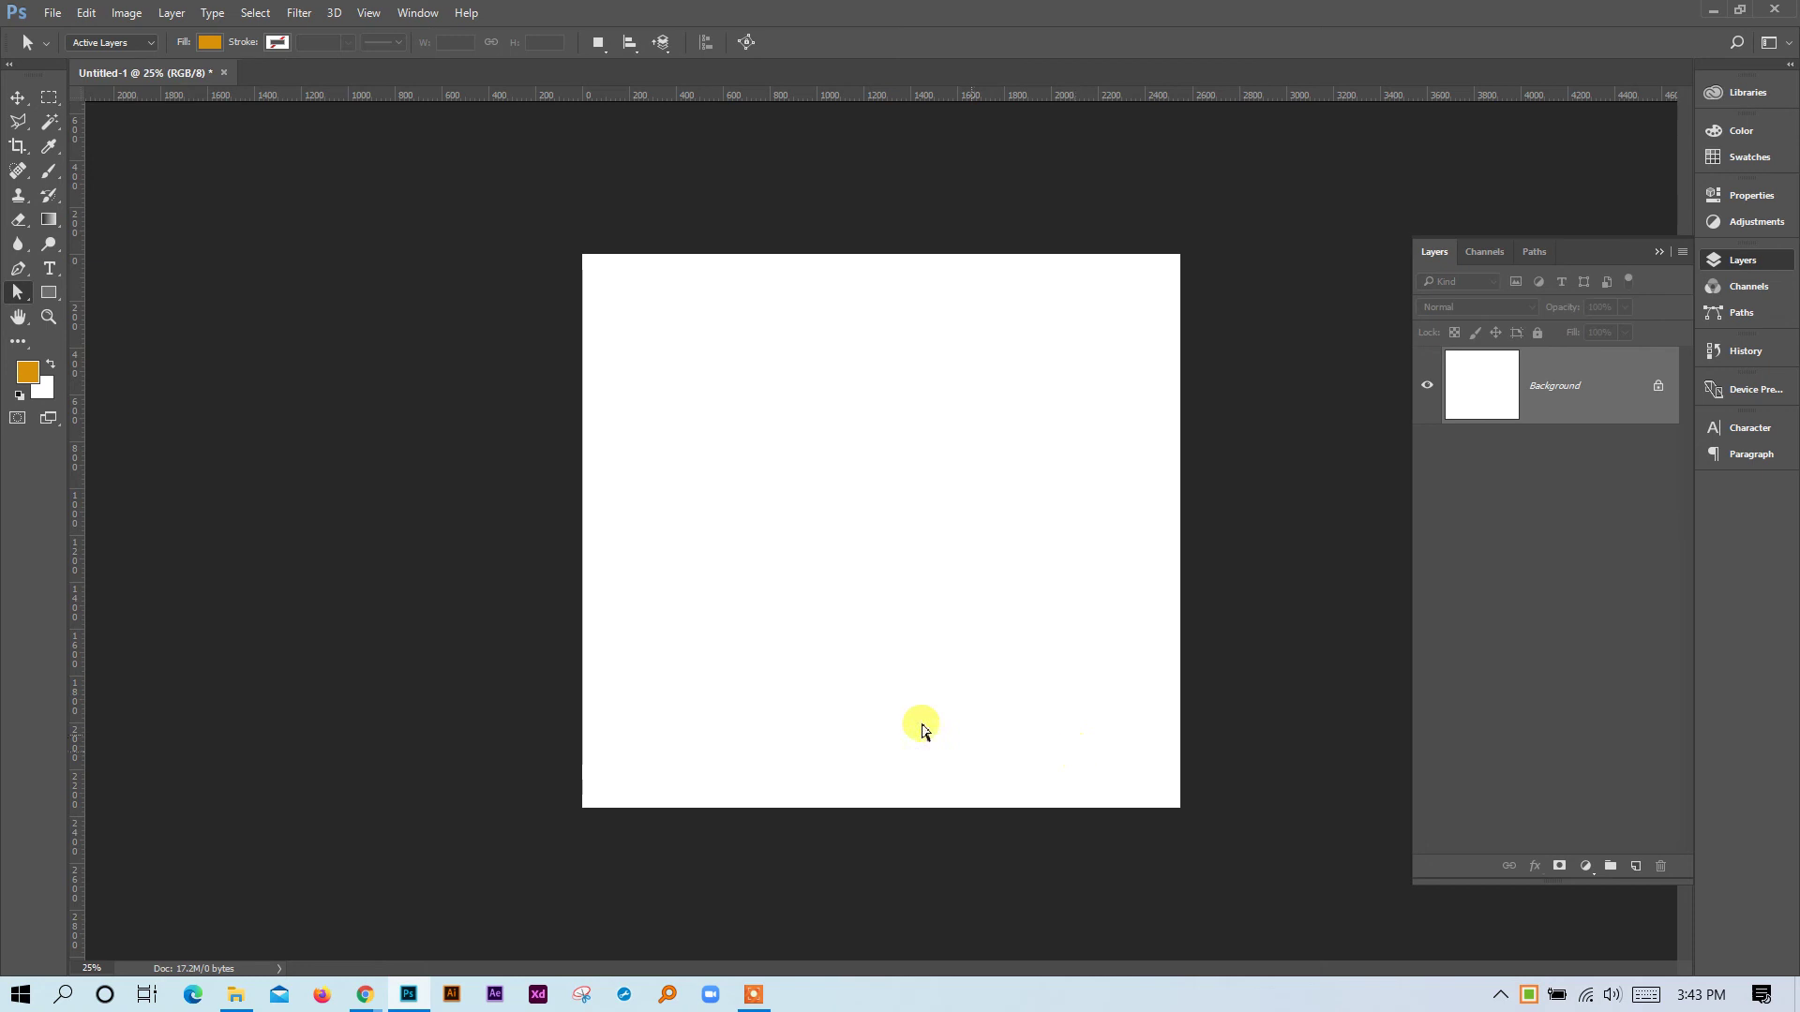
pyautogui.click(1664, 253)
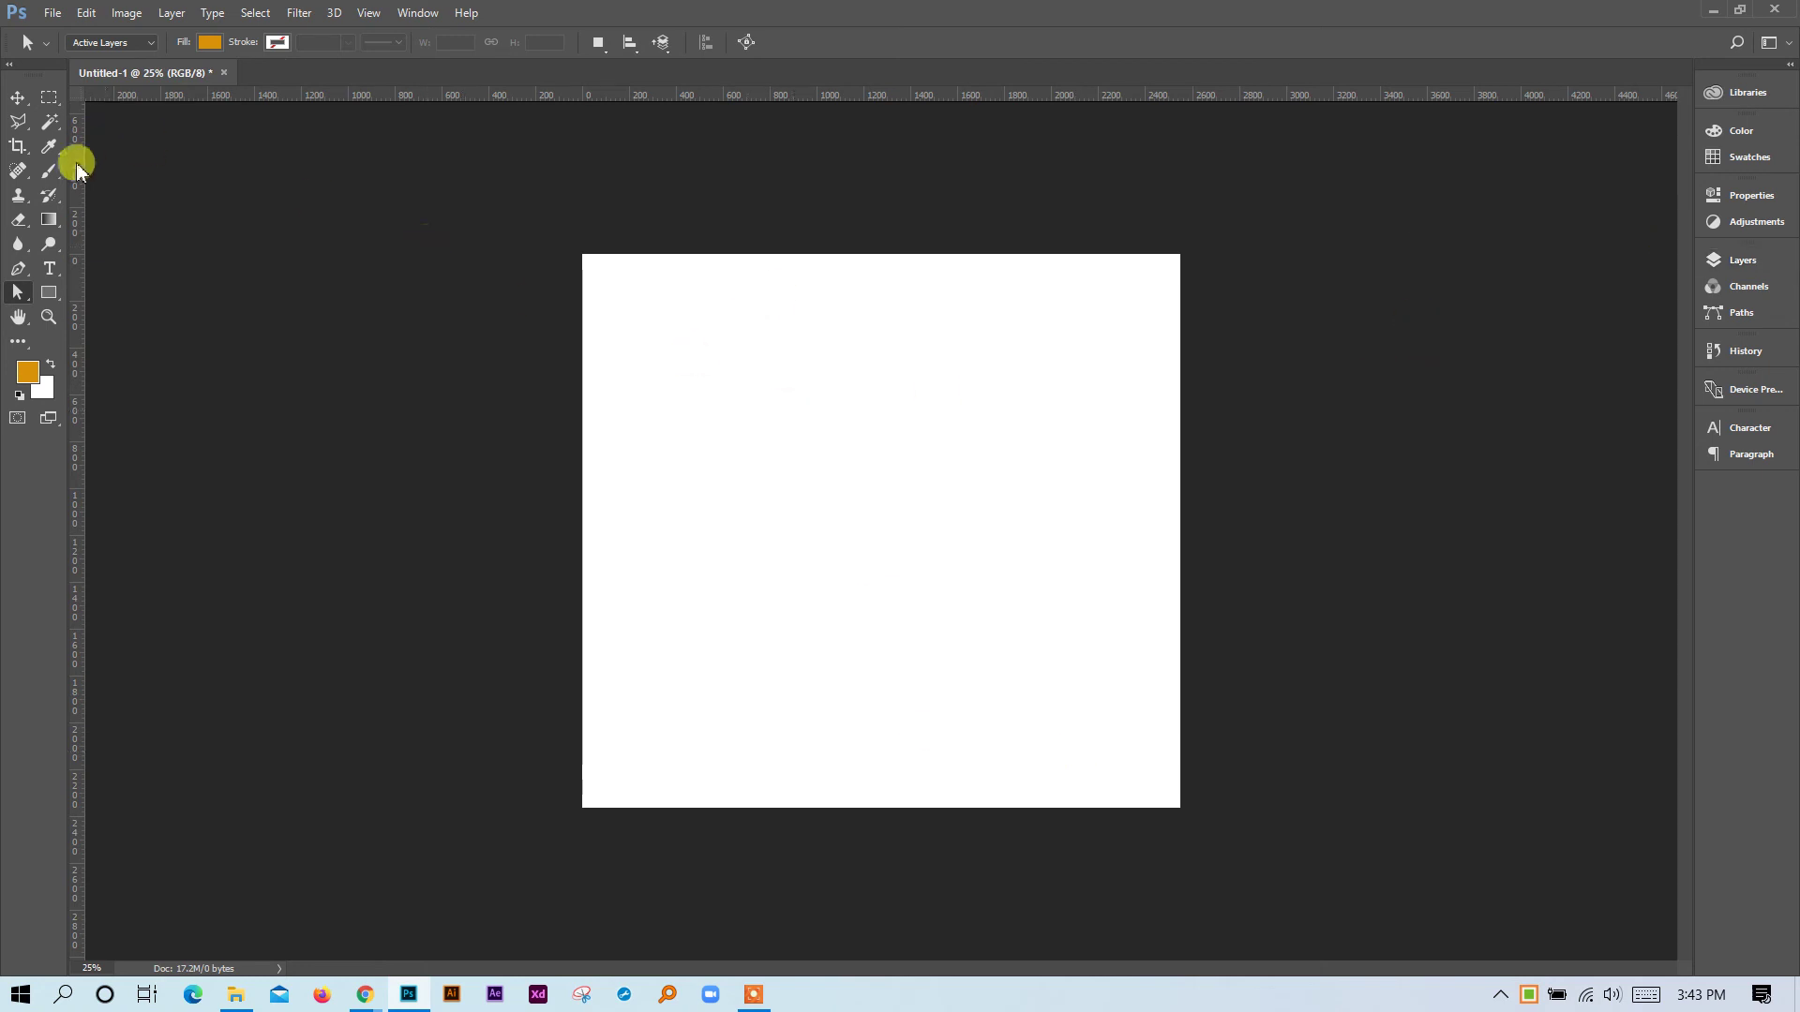
pyautogui.click(50, 268)
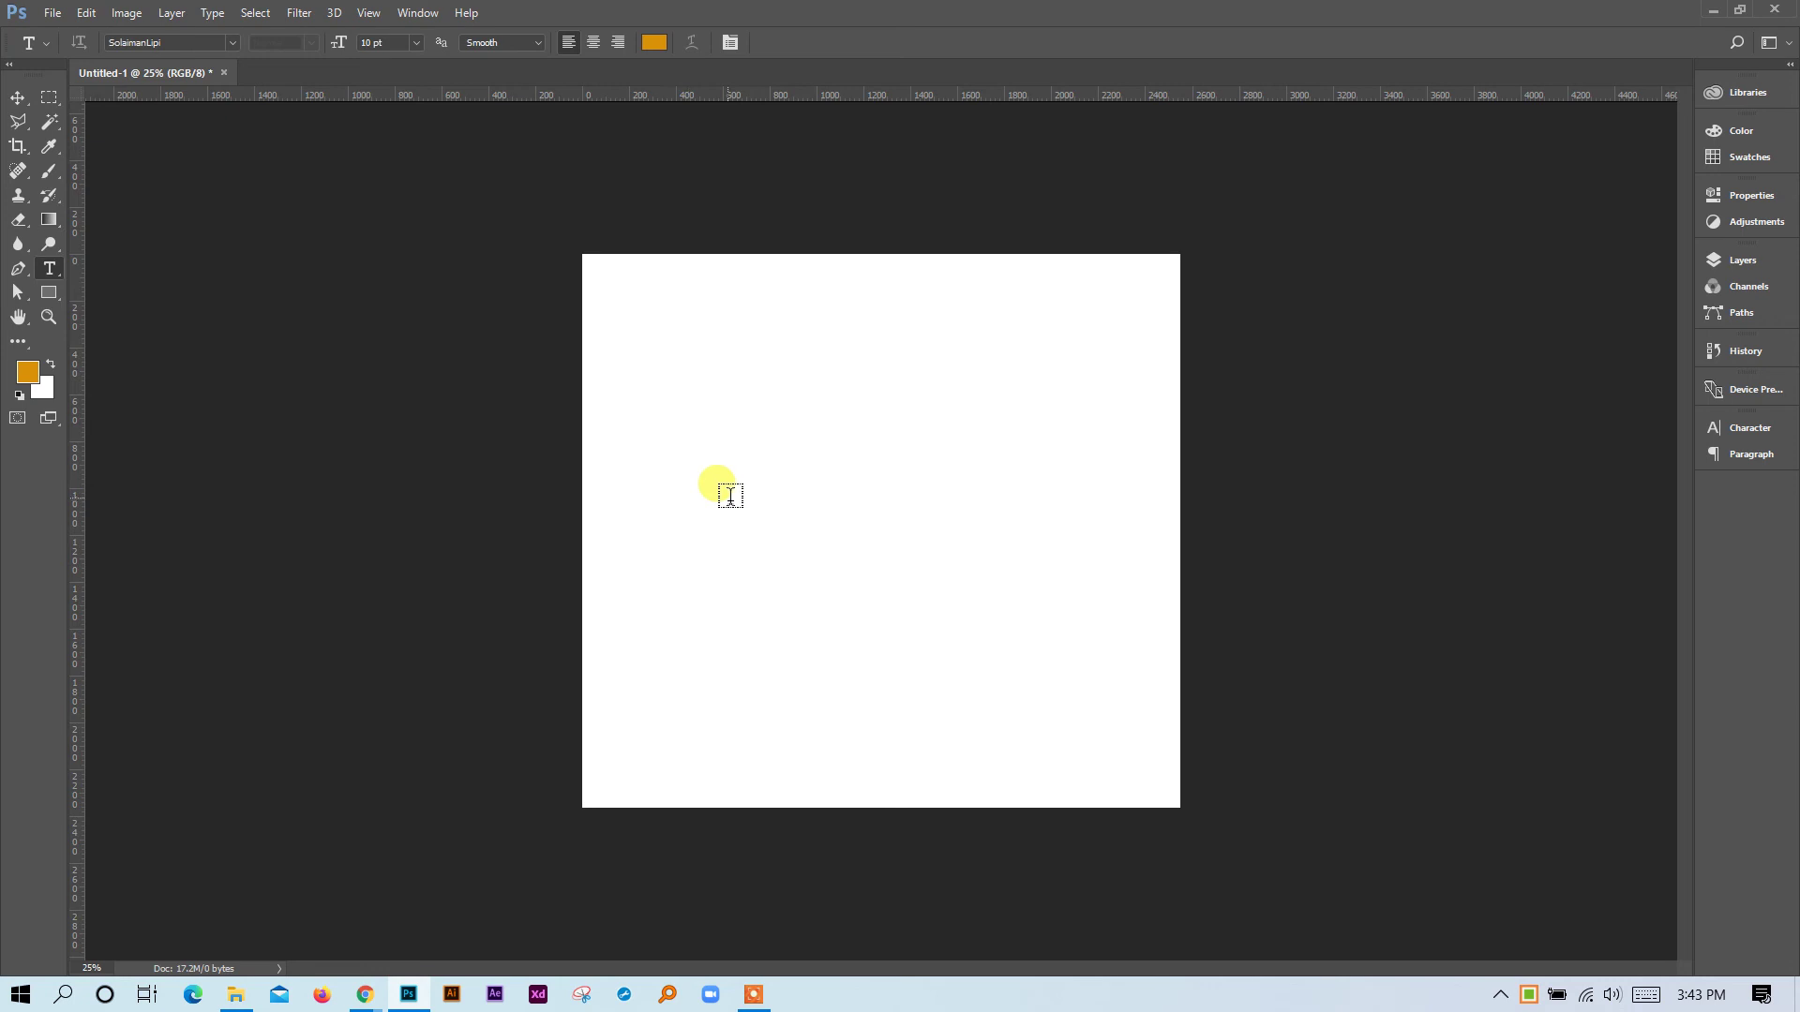
pyautogui.moveTo(682, 341); pyautogui.dragTo(1024, 692)
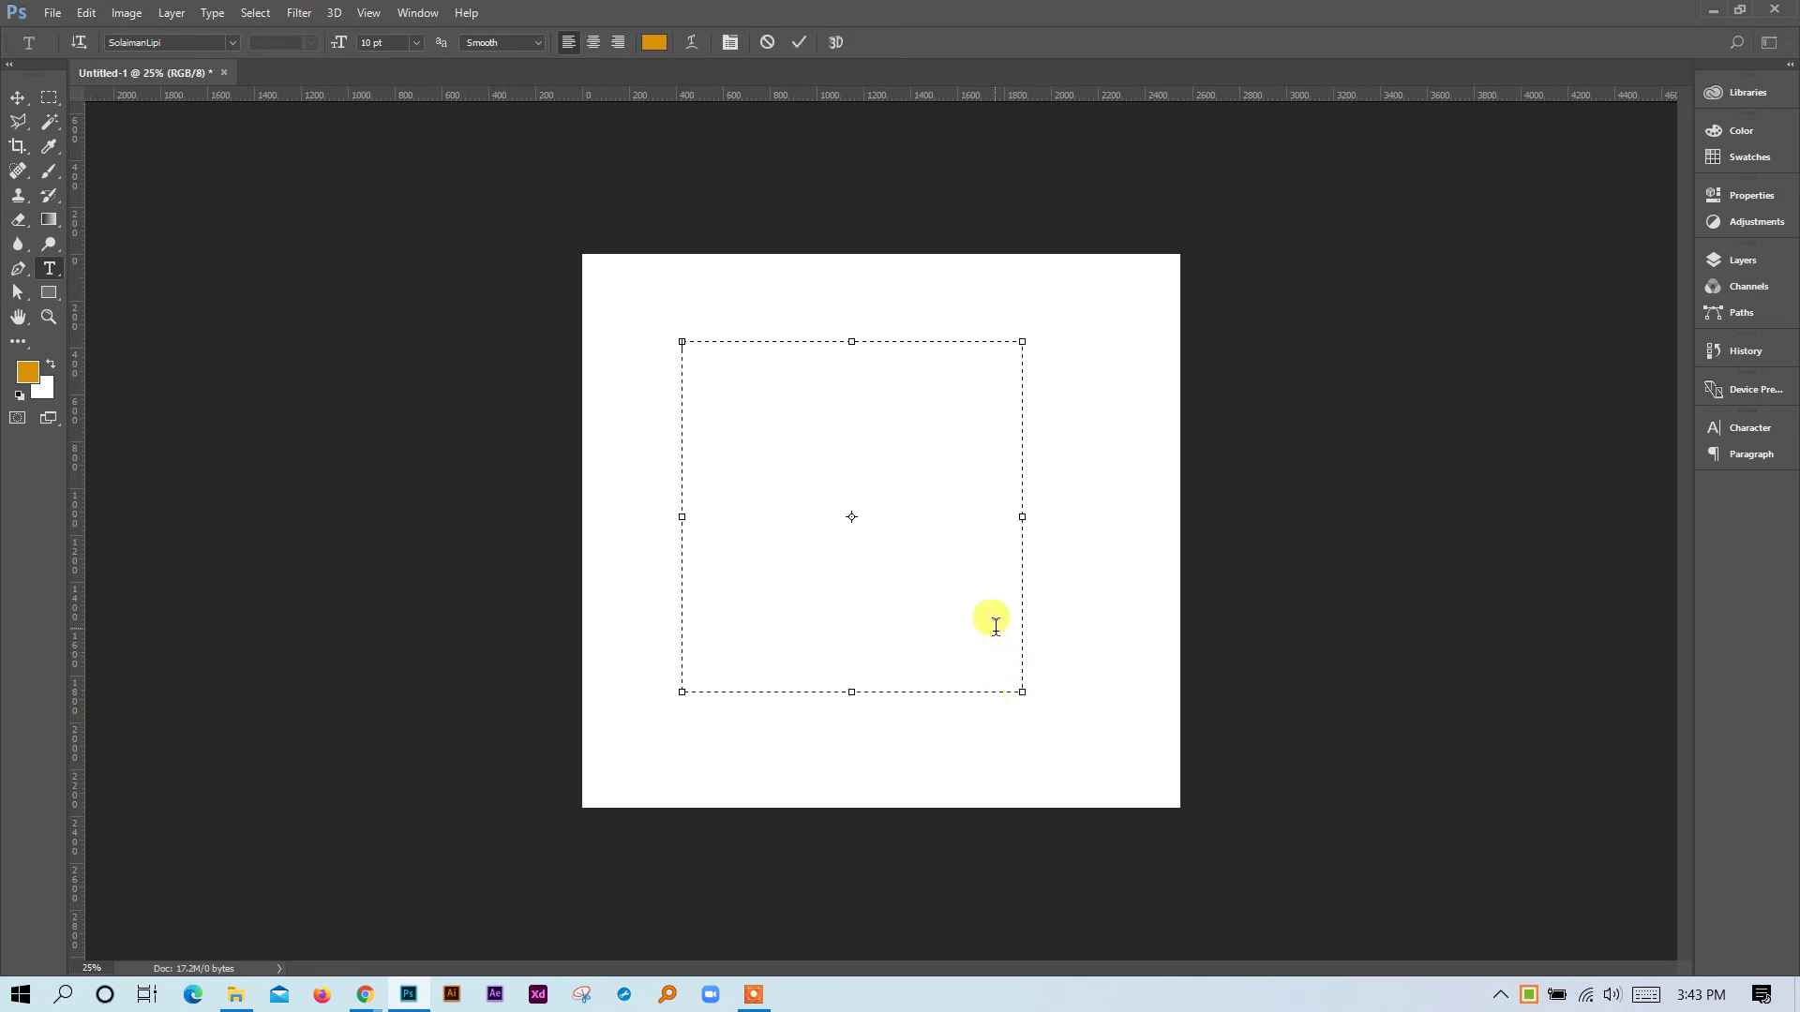
pyautogui.hotkey('ctrl', 'Return')
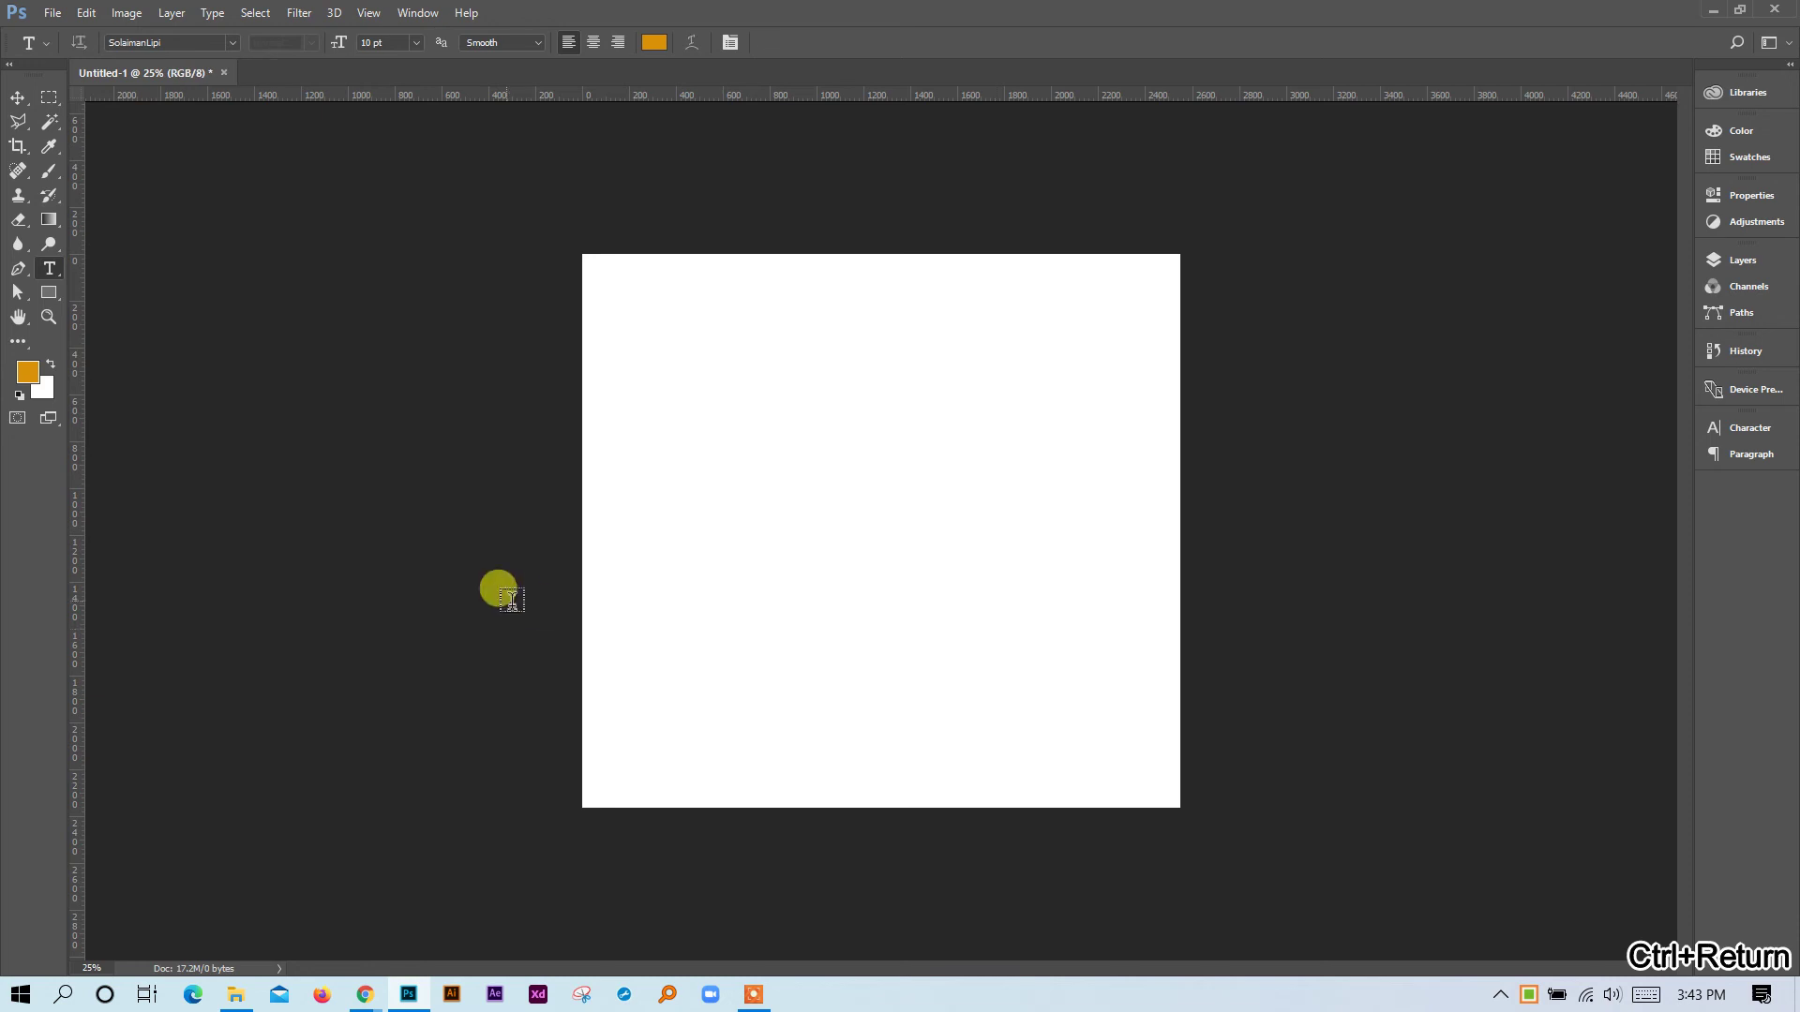
# Draw an empty paragraph text box in the middle of the canvas, view the anti-aliasing options, and discard the box.
pyautogui.click(685, 389)
pyautogui.moveTo(812, 487); pyautogui.dragTo(1031, 684)
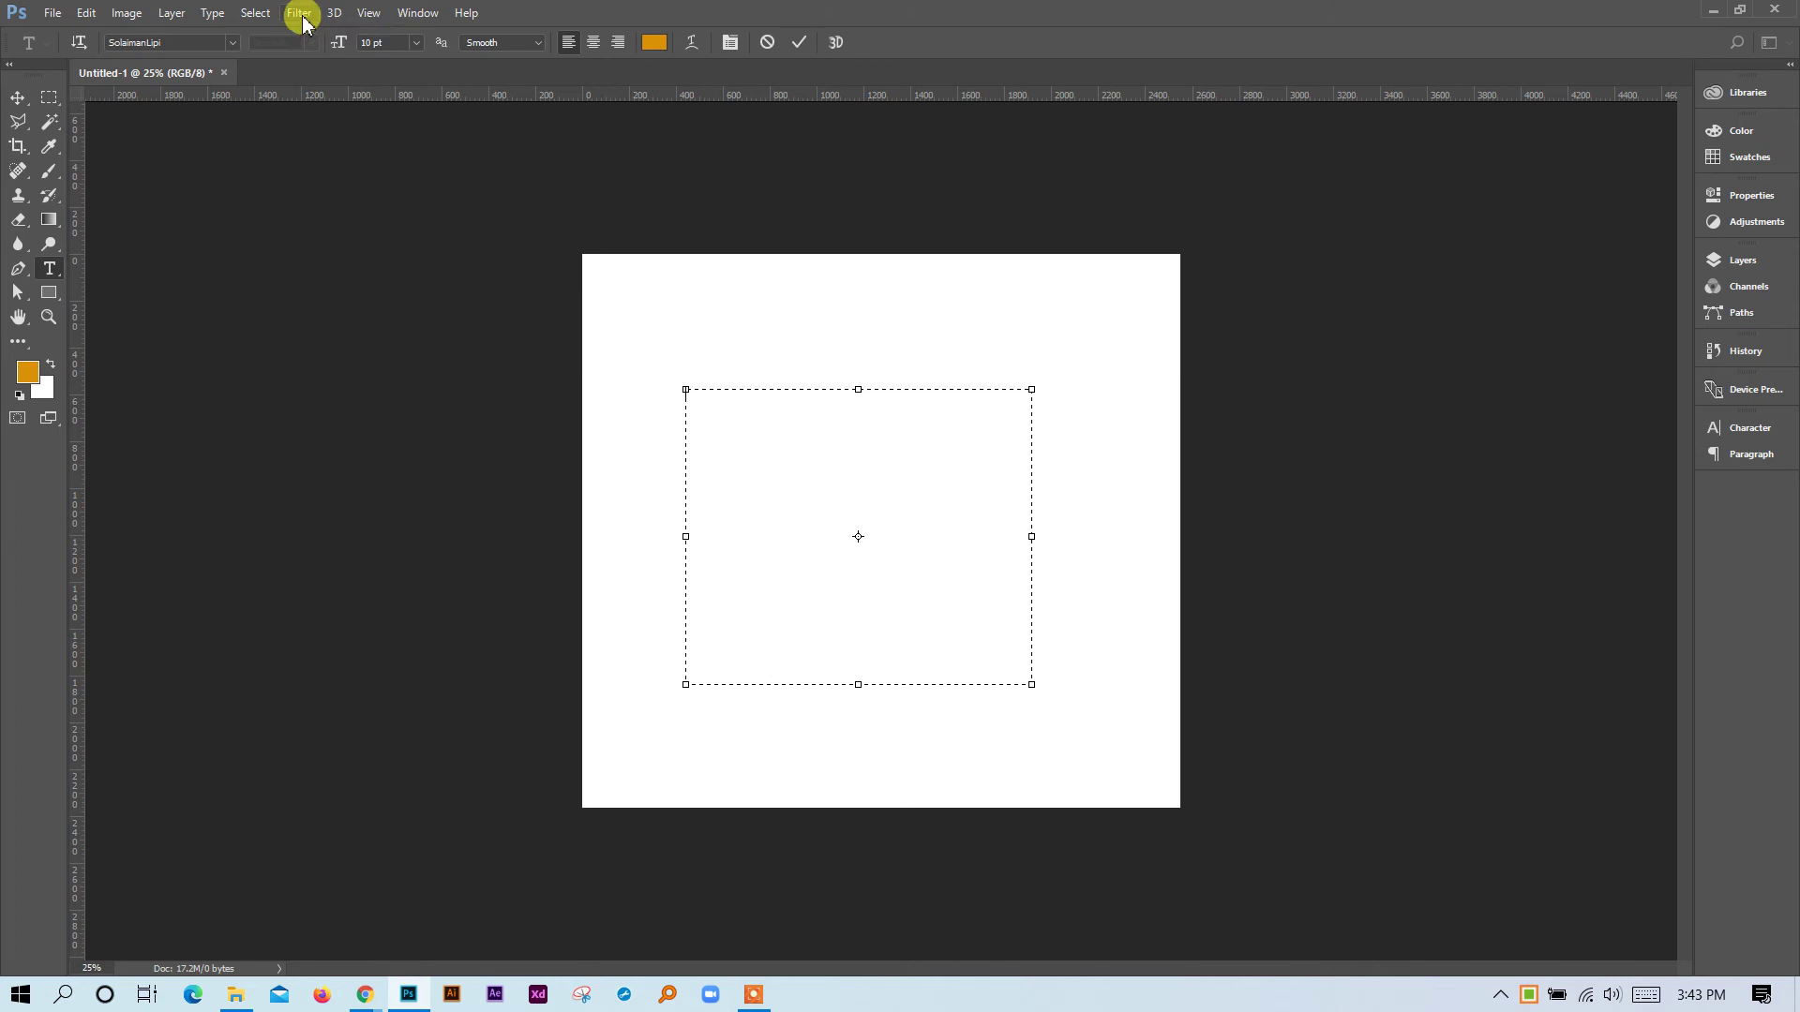
pyautogui.click(225, 15)
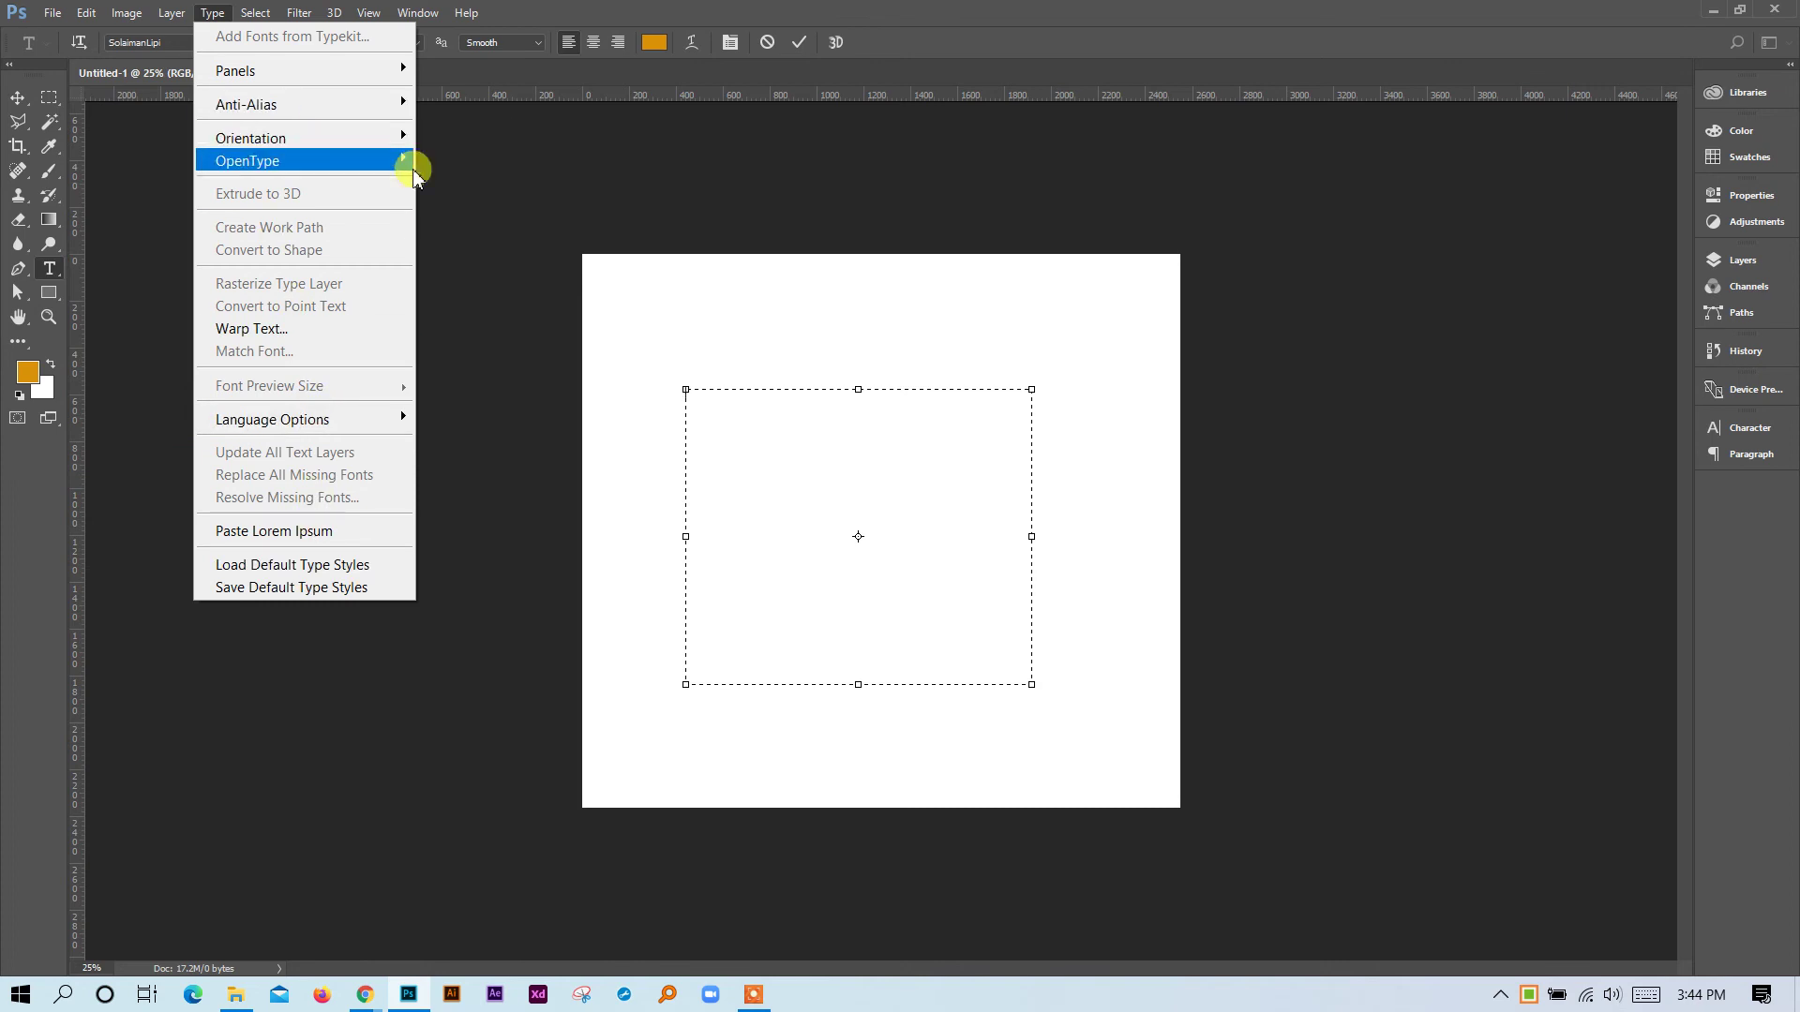
pyautogui.moveTo(410, 174)
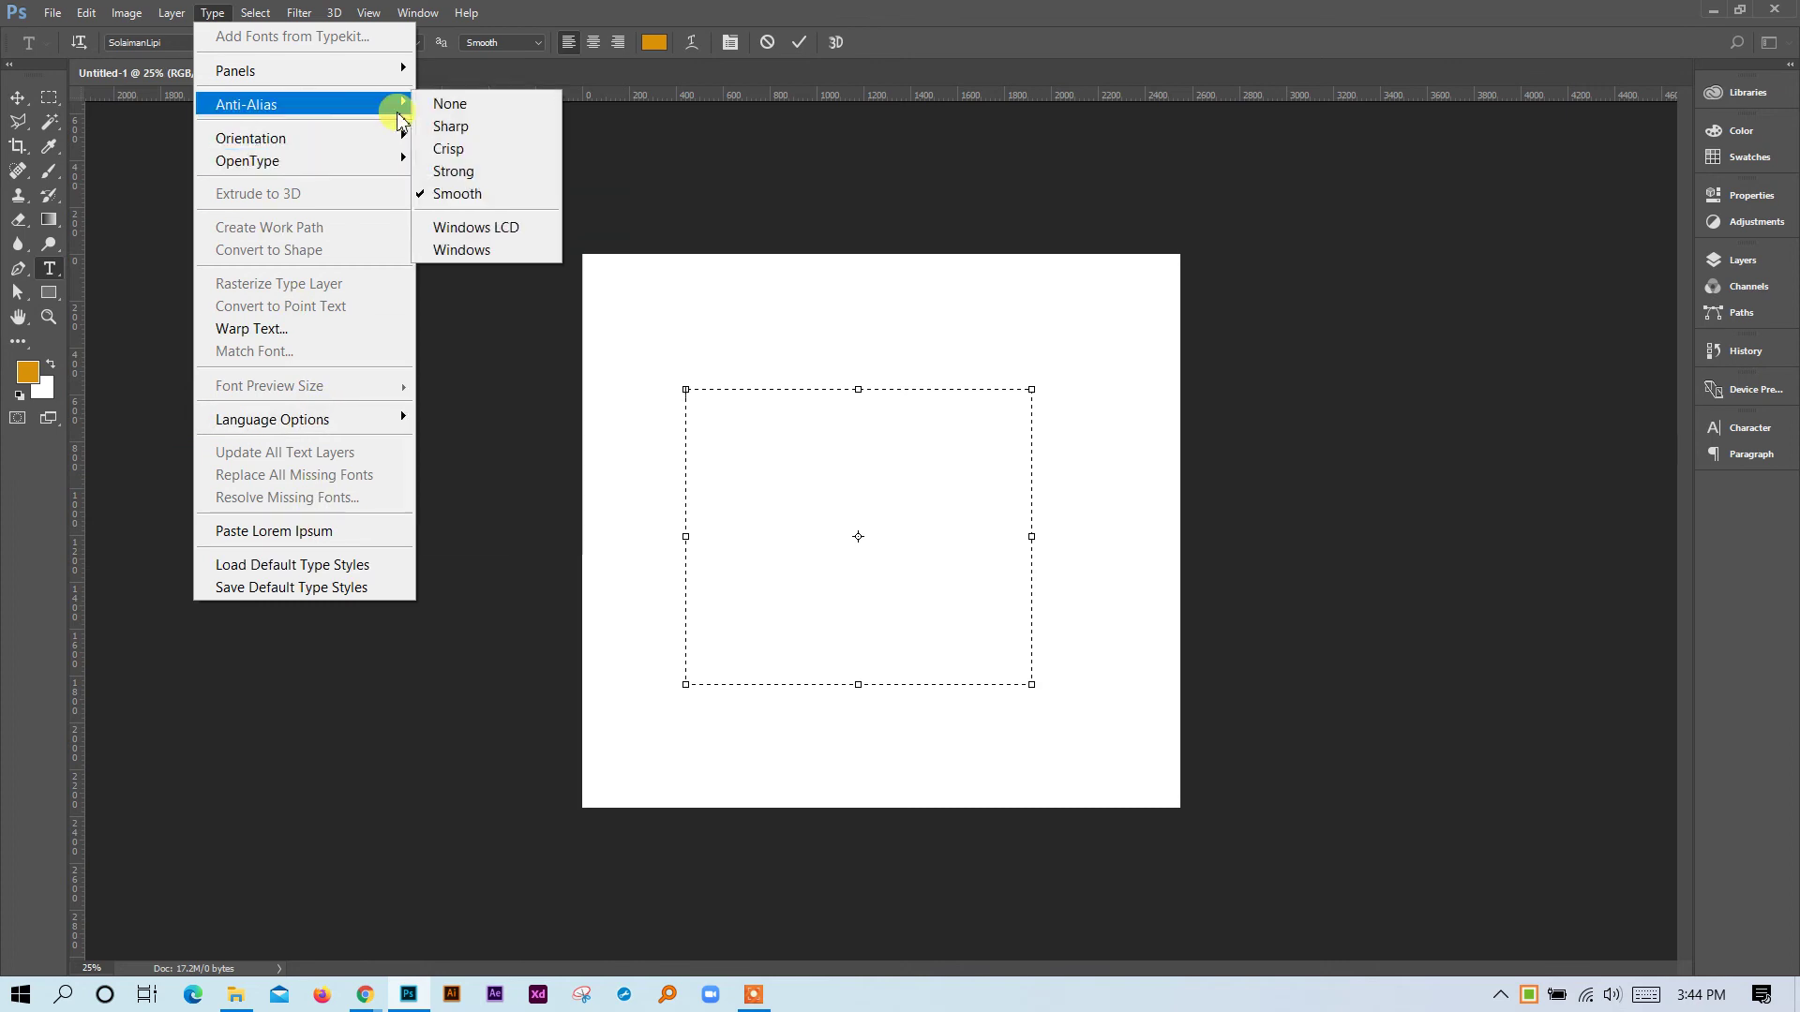
pyautogui.click(1075, 58)
pyautogui.click(18, 97)
pyautogui.press('Delete')
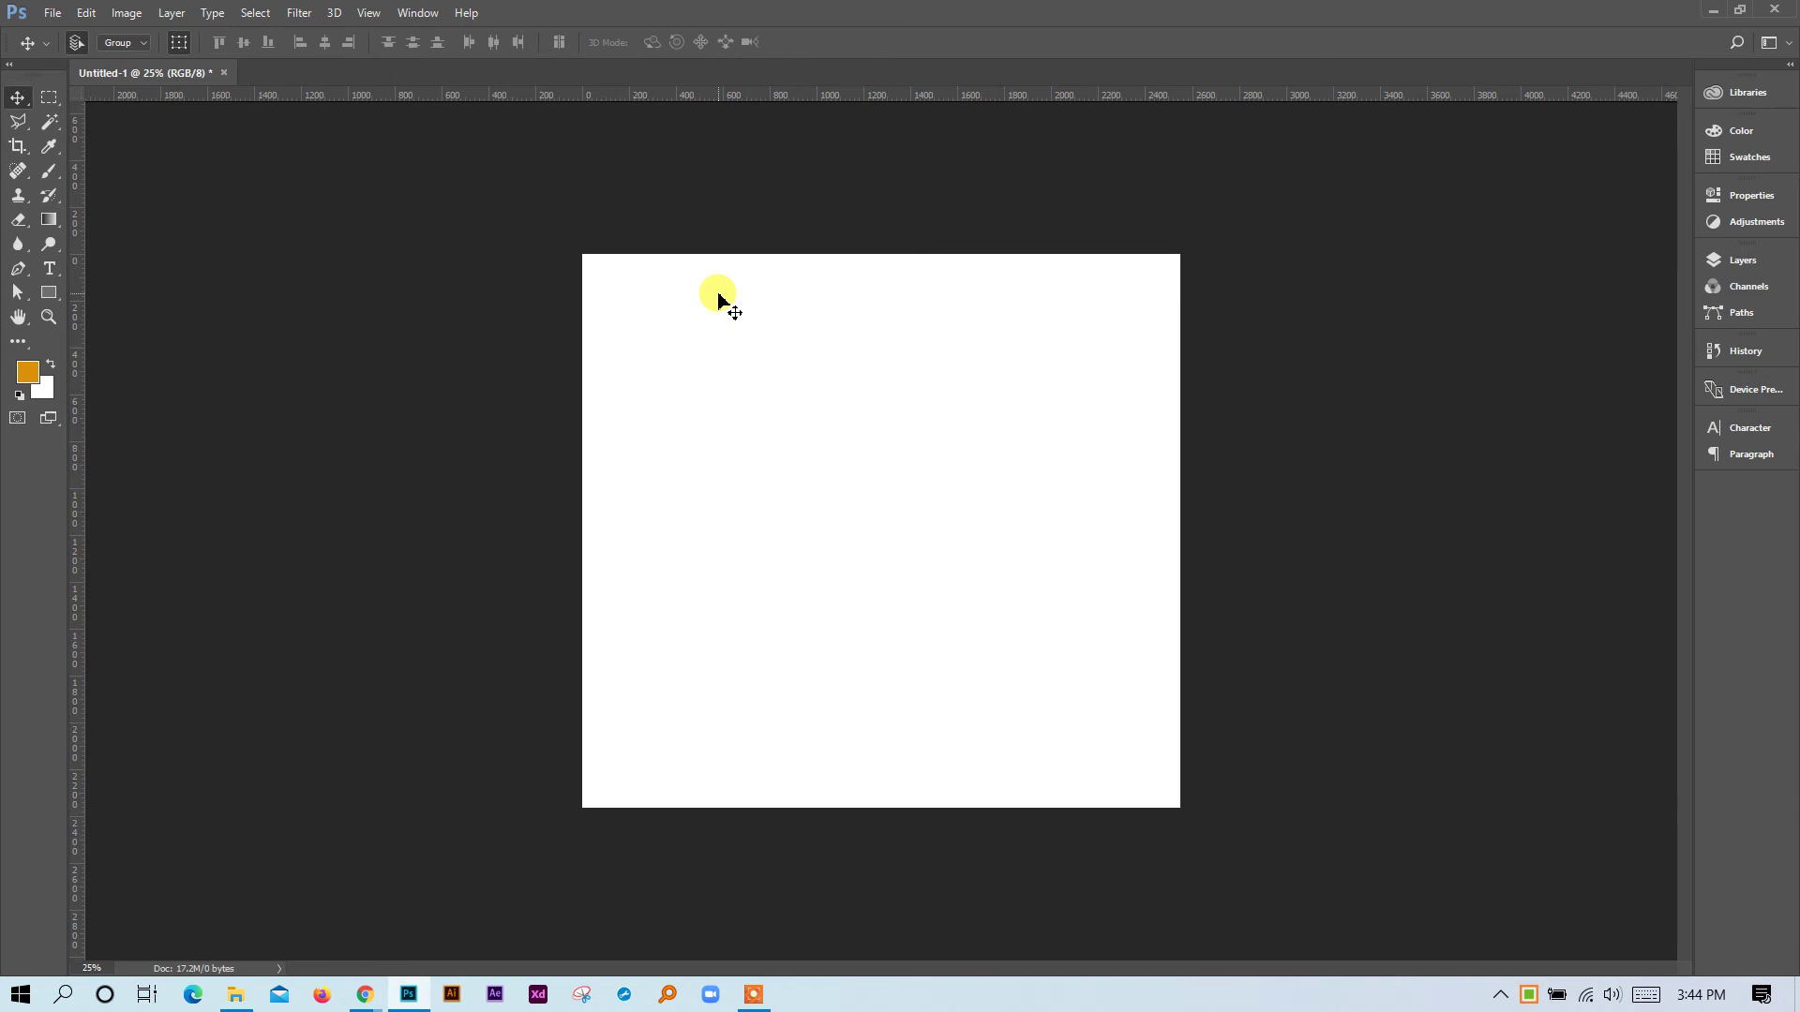
pyautogui.click(756, 999)
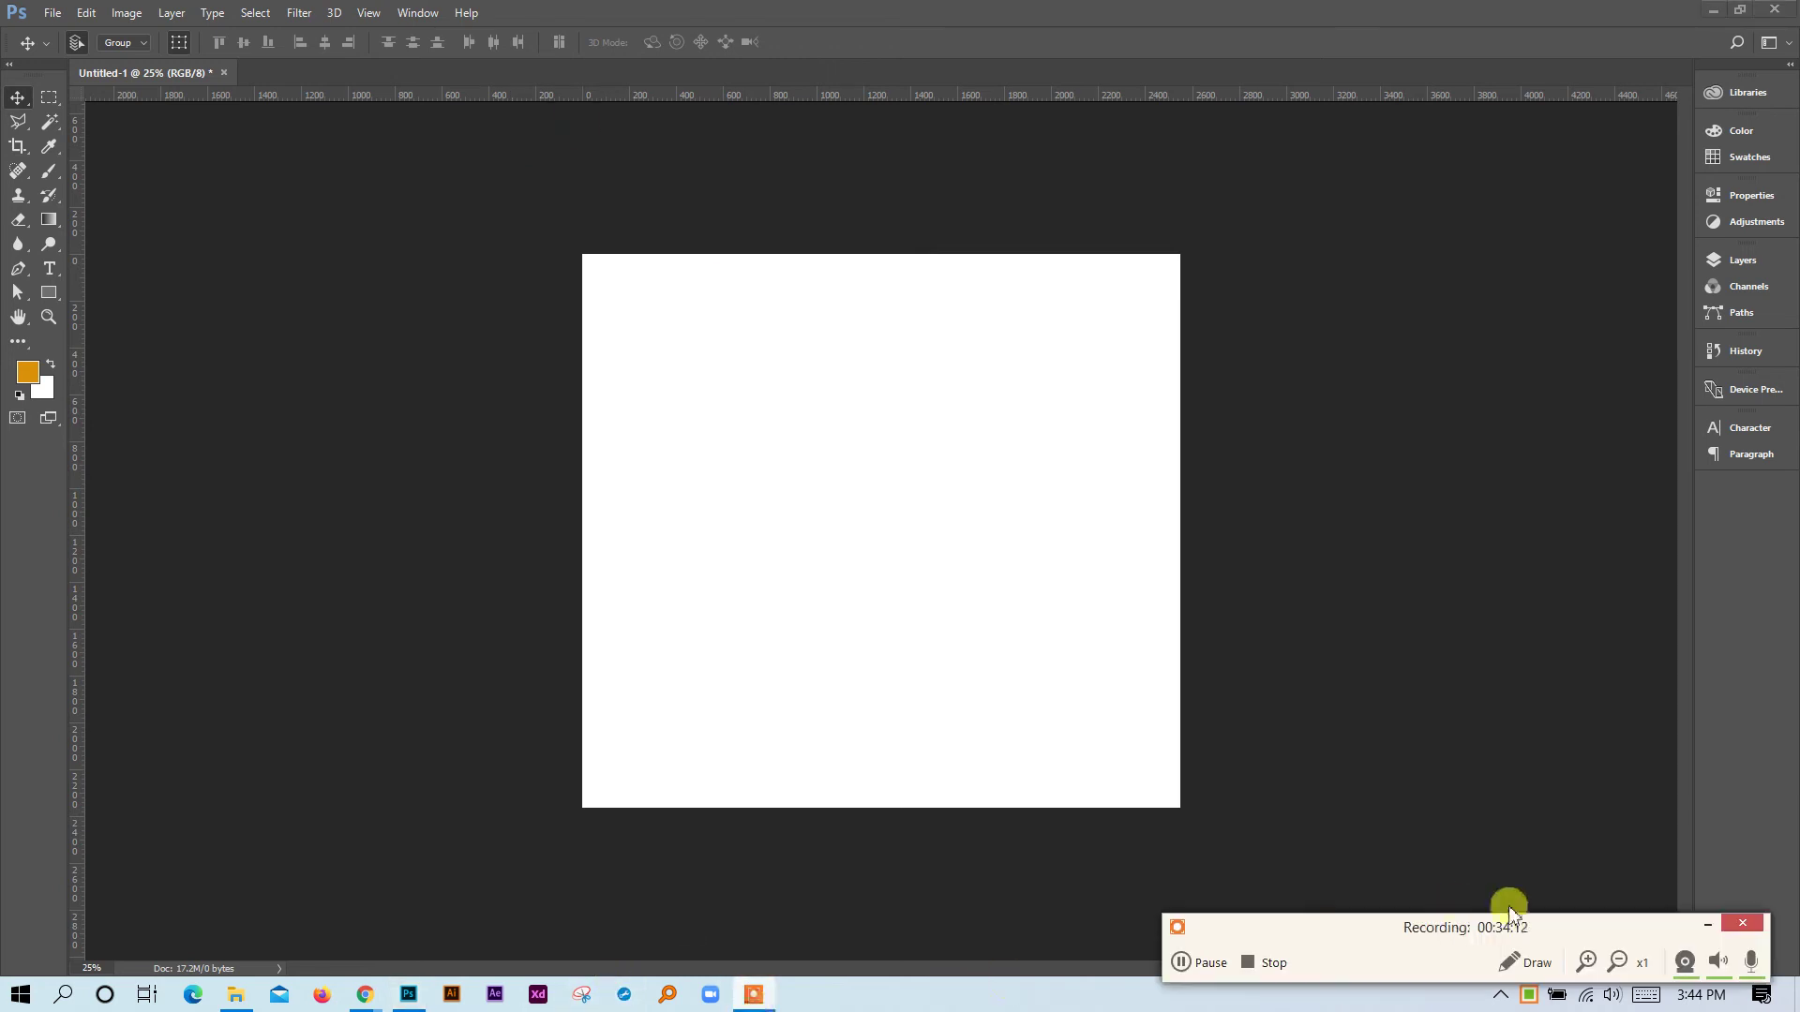
pyautogui.click(1708, 925)
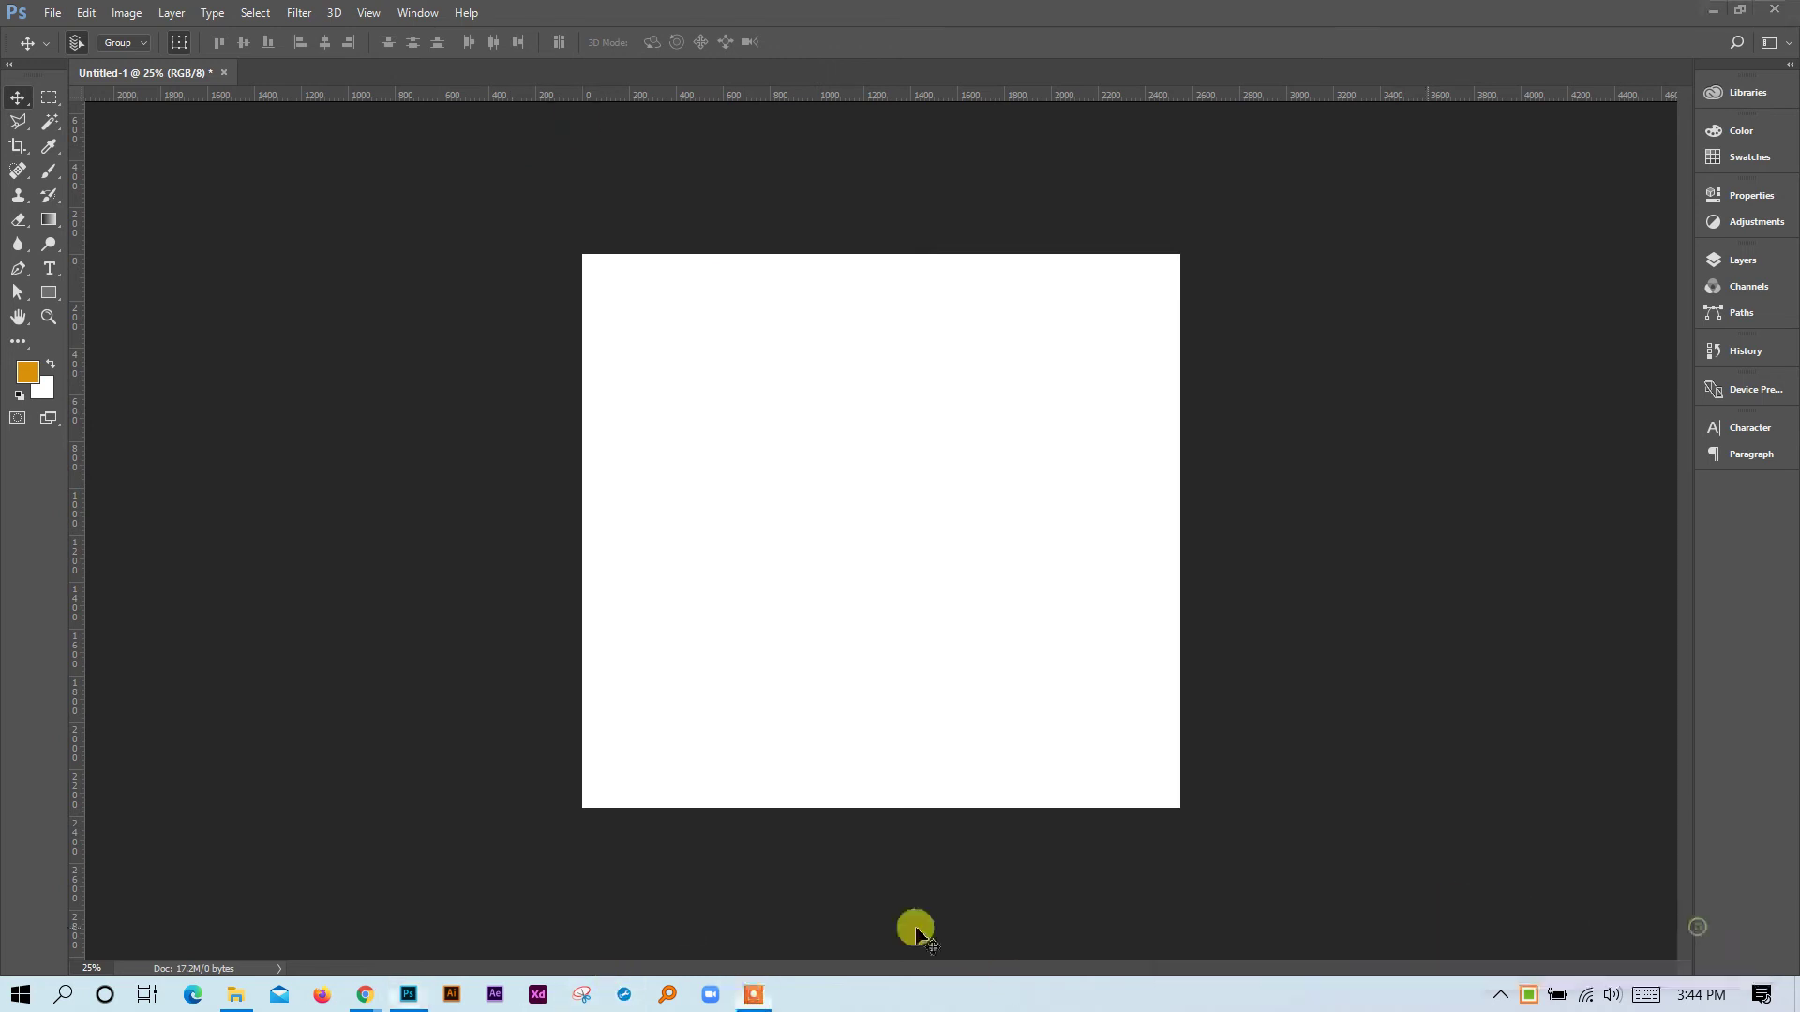
# Switch to Chrome and examine session 5's layer mask topics in the graphic design module PDF.
pyautogui.click(406, 996)
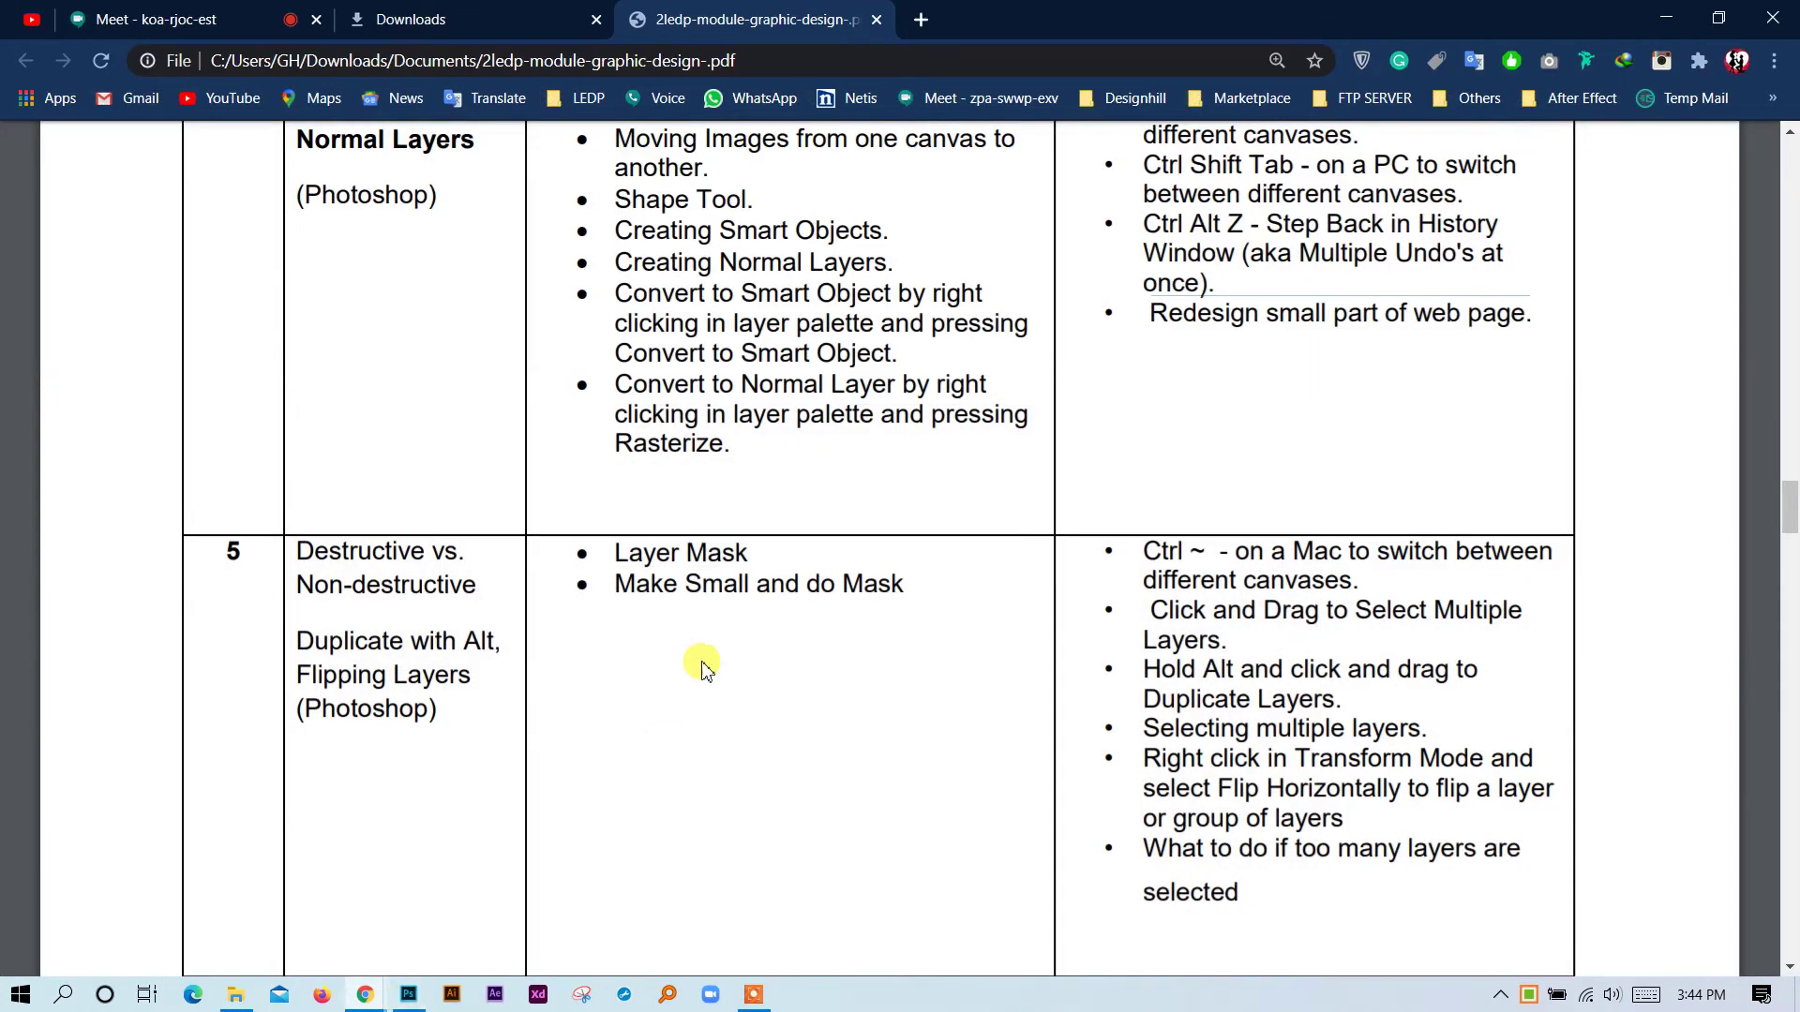
pyautogui.scroll(-1, 628, 572)
pyautogui.scroll(-1, 628, 571)
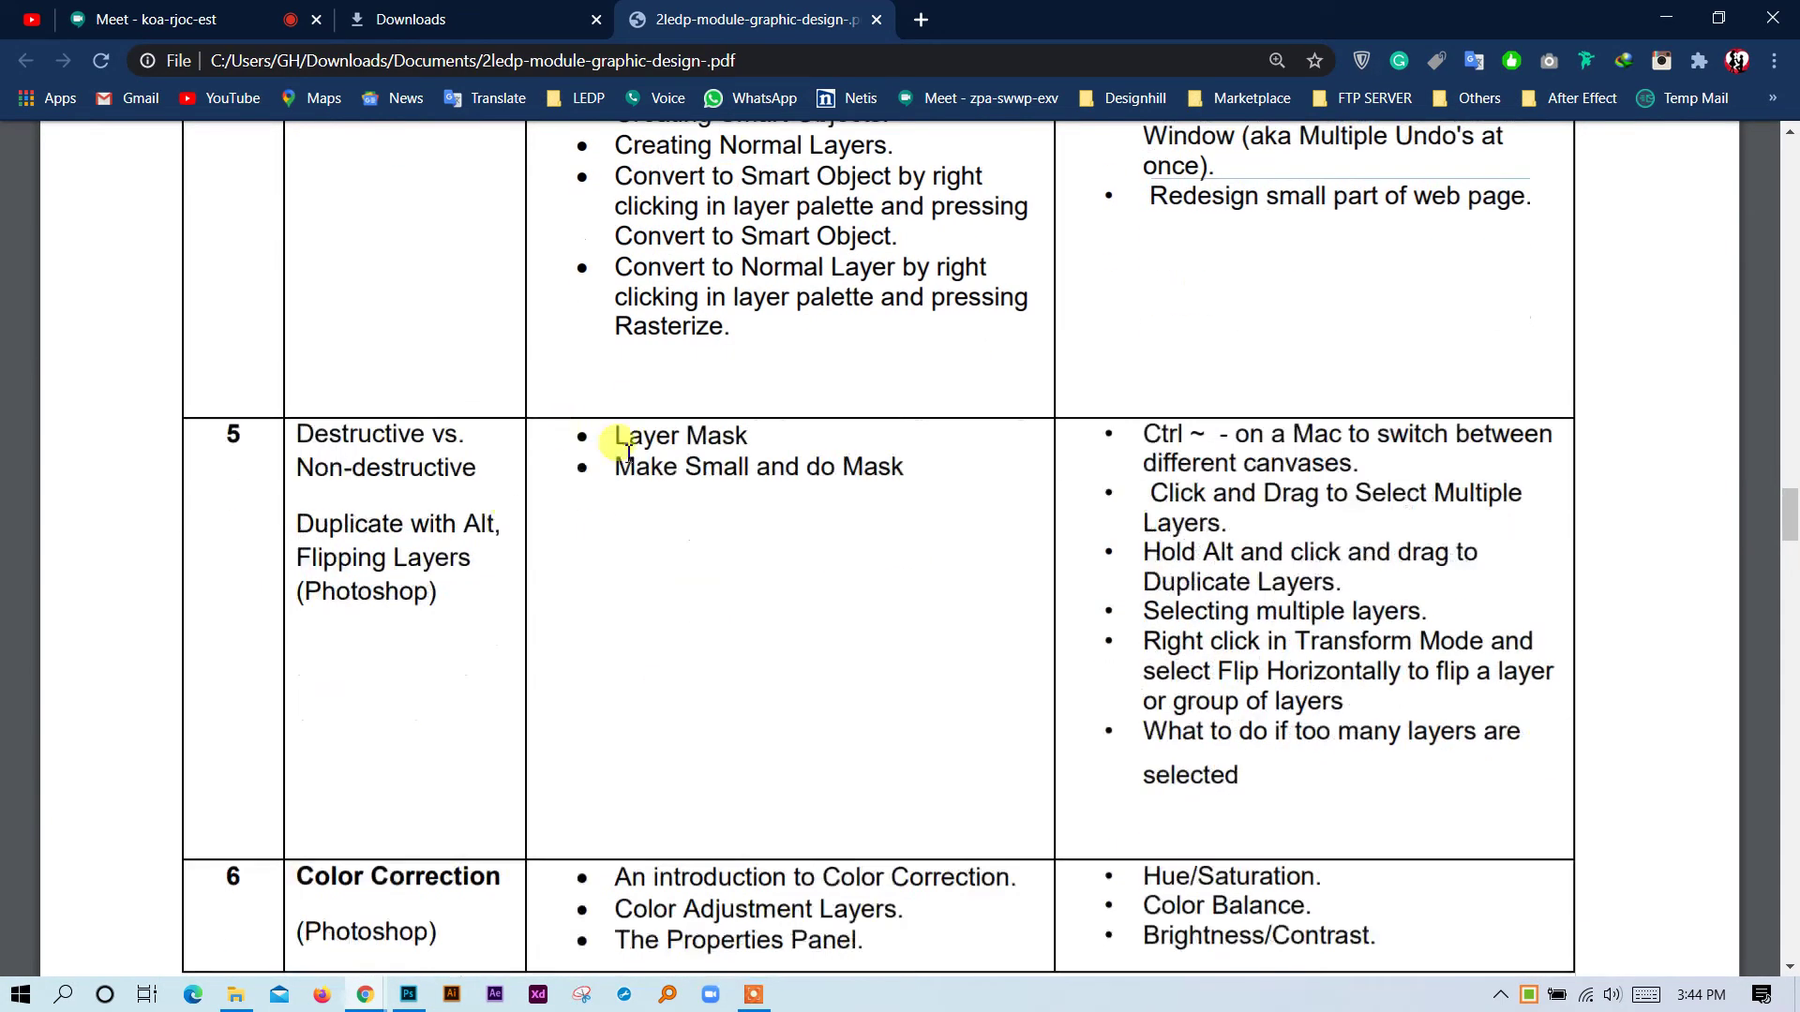
pyautogui.moveTo(626, 437); pyautogui.dragTo(939, 468)
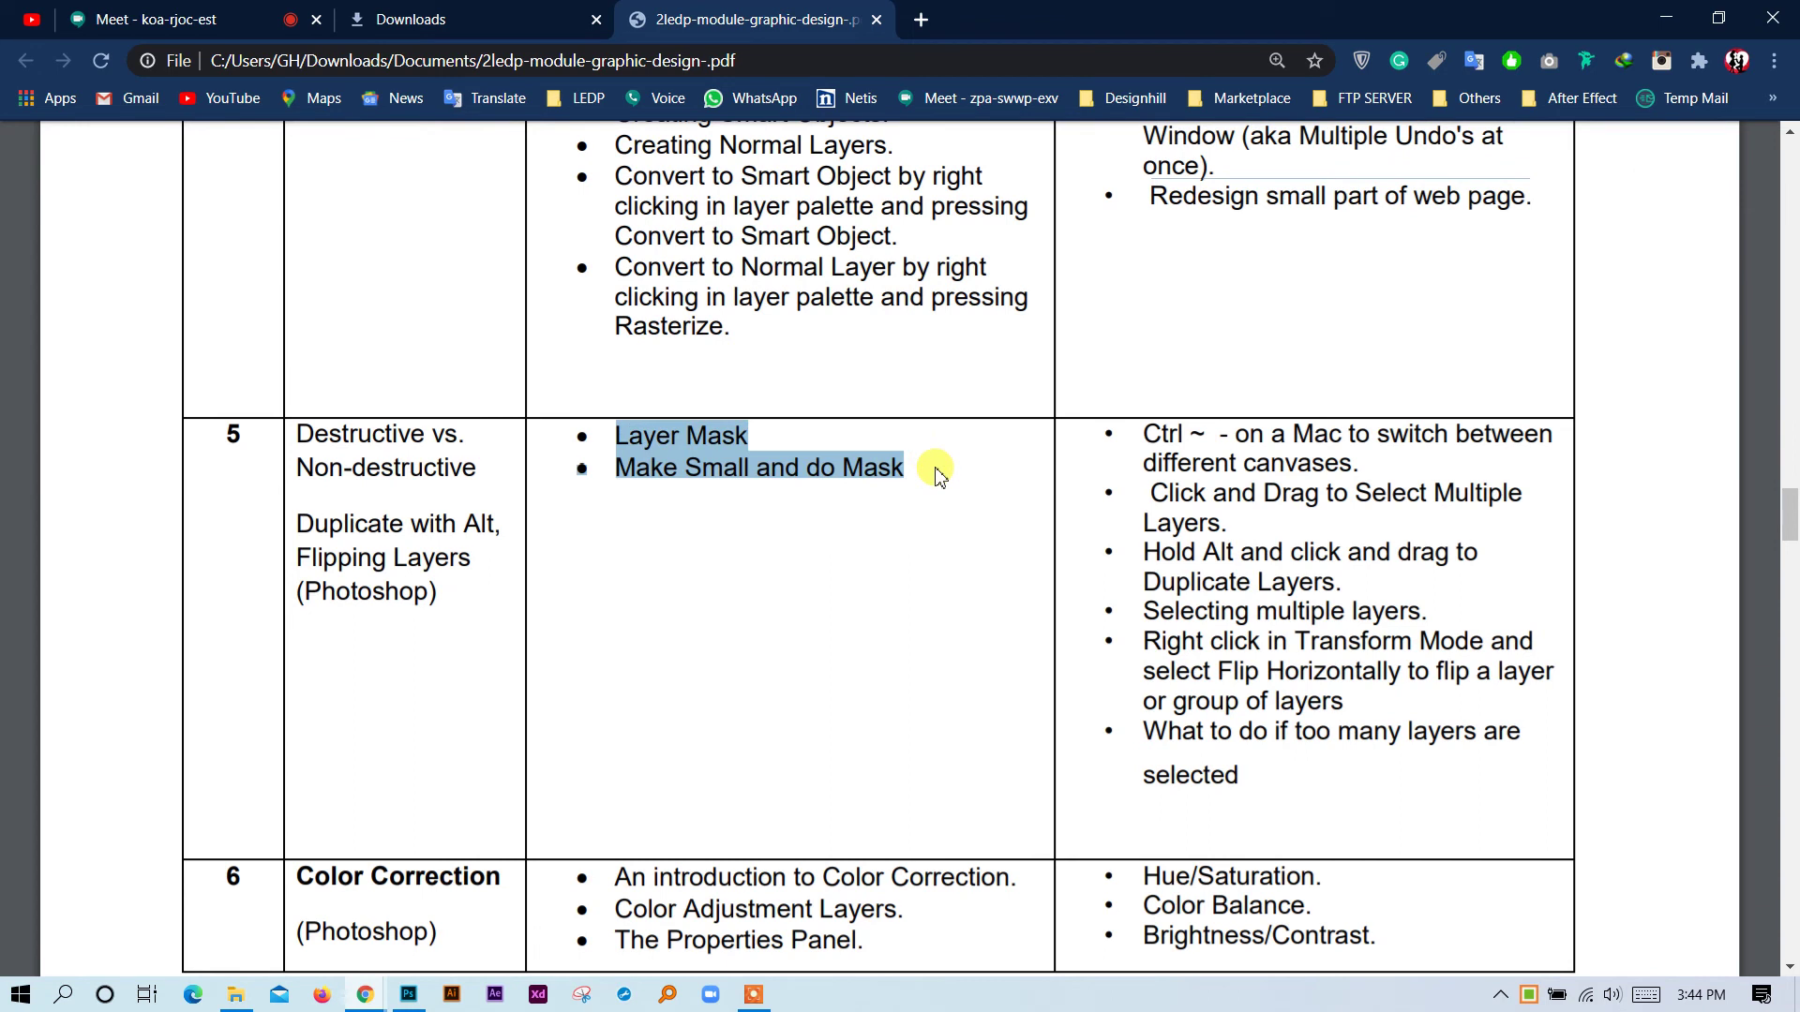
pyautogui.click(1217, 565)
pyautogui.scroll(-2, 886, 379)
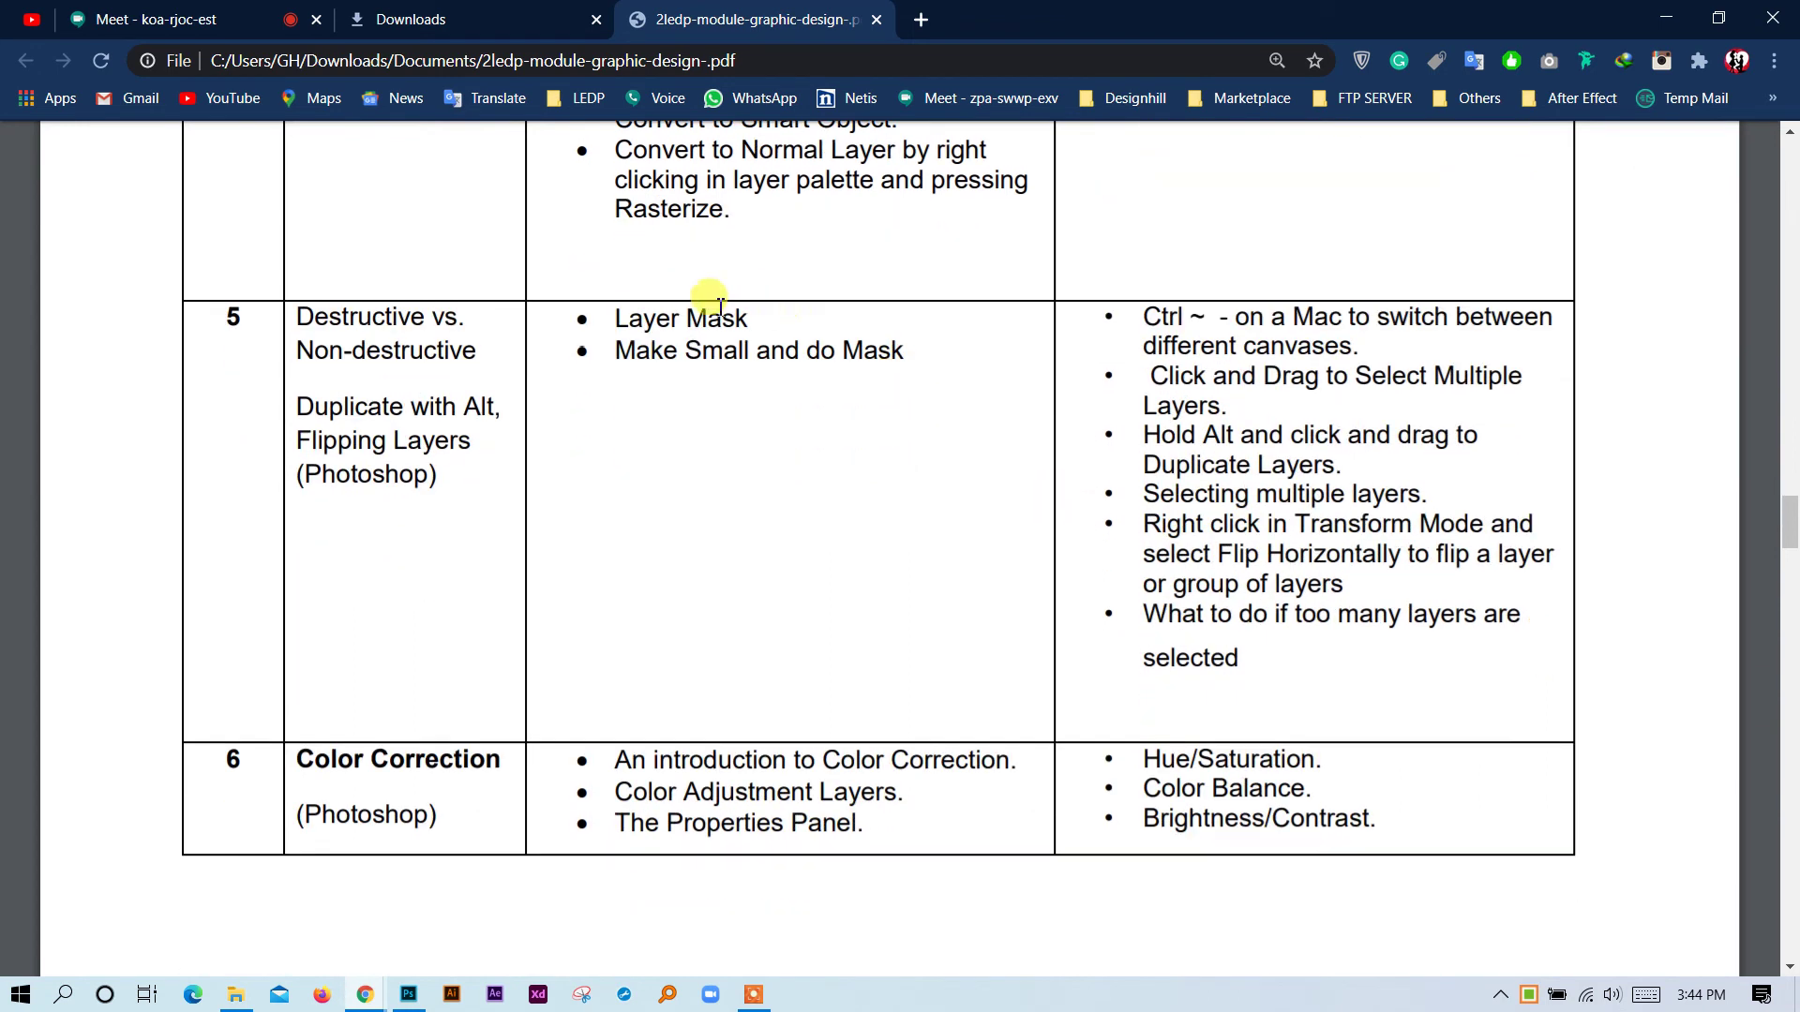
pyautogui.scroll(-4, 558, 333)
pyautogui.scroll(2, 587, 305)
pyautogui.moveTo(617, 237); pyautogui.dragTo(895, 244)
pyautogui.click(836, 230)
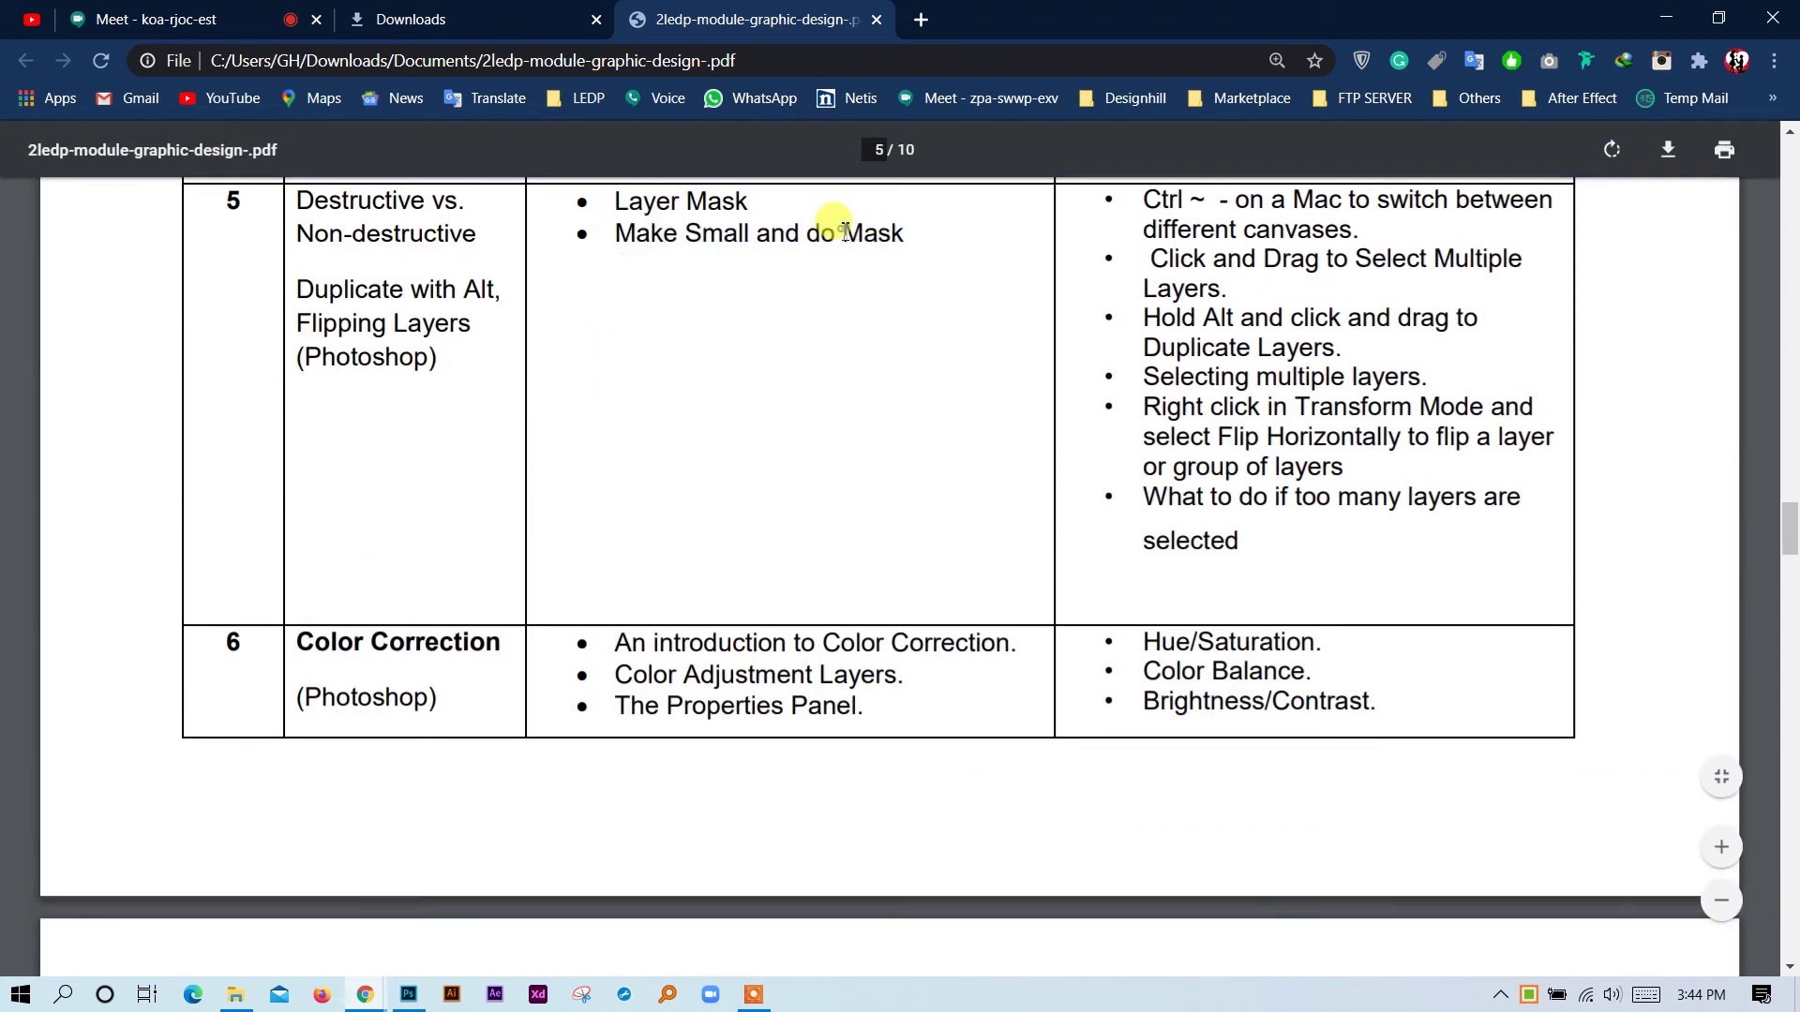
# Examine session 5's "Make Small and do Mask" topic and its tips on switching canvases and selecting multiple layers.
pyautogui.scroll(2, 856, 309)
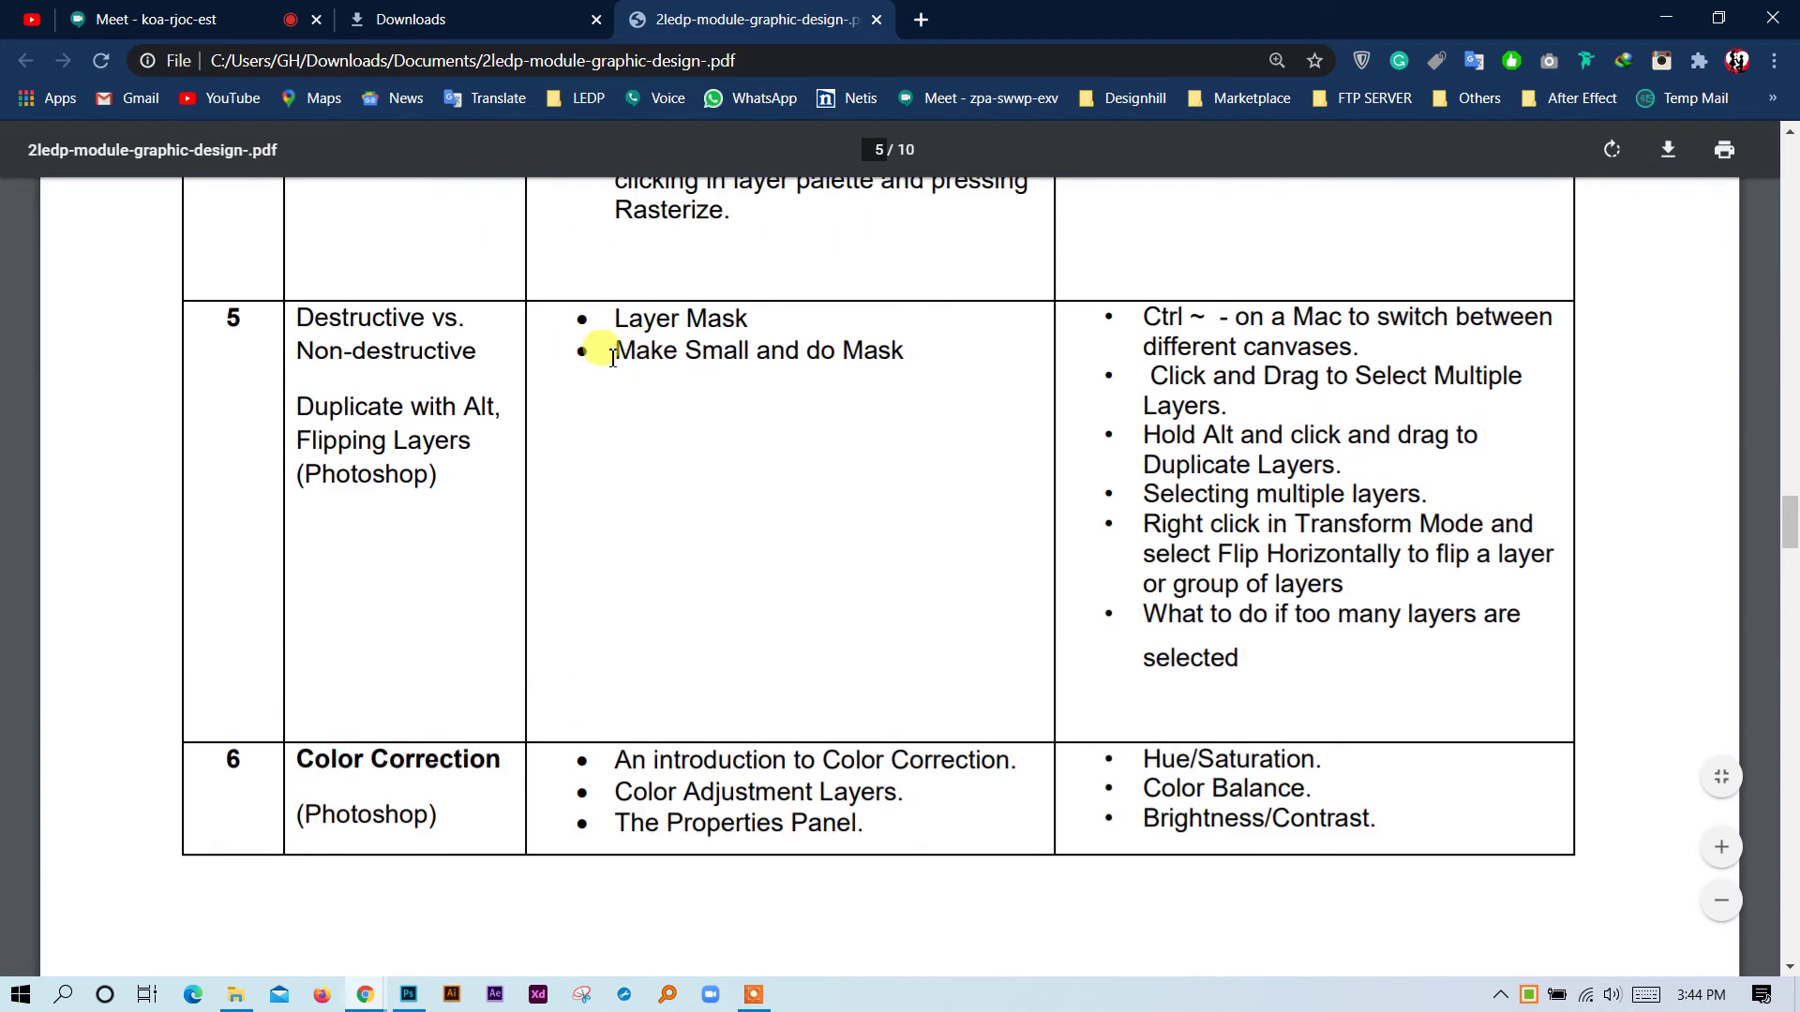
pyautogui.moveTo(619, 354); pyautogui.dragTo(916, 353)
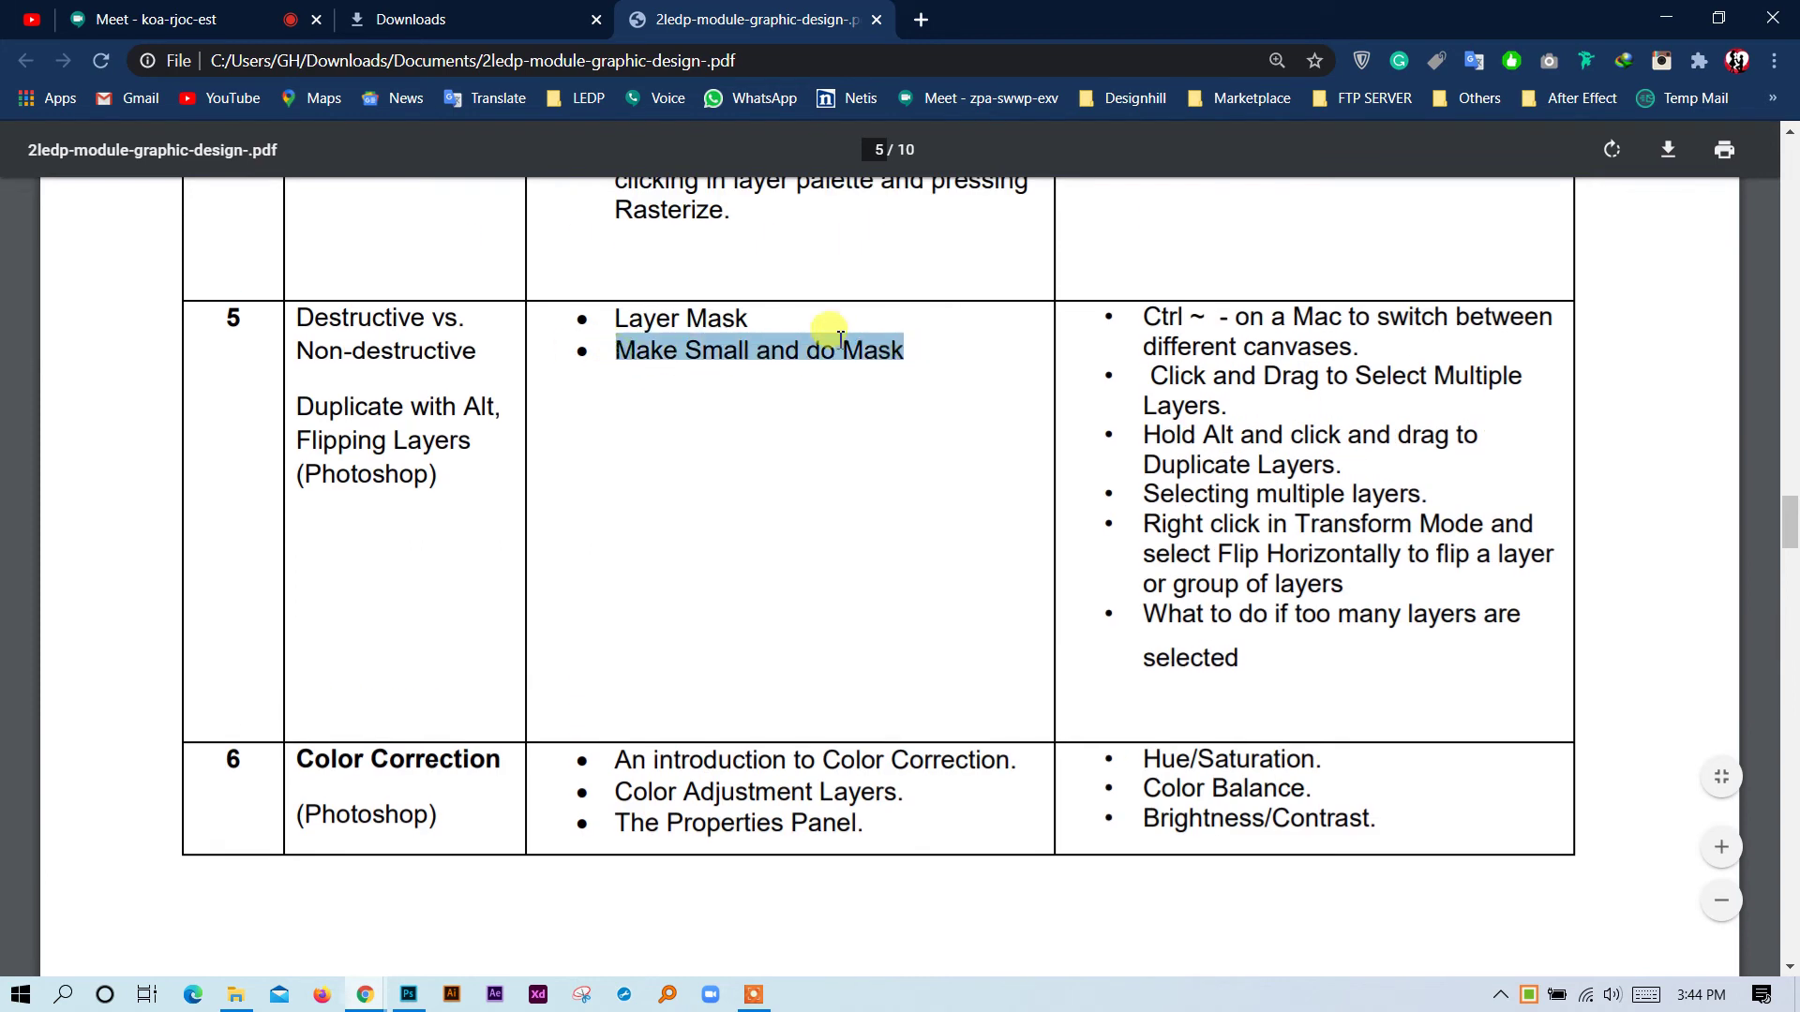
pyautogui.click(812, 332)
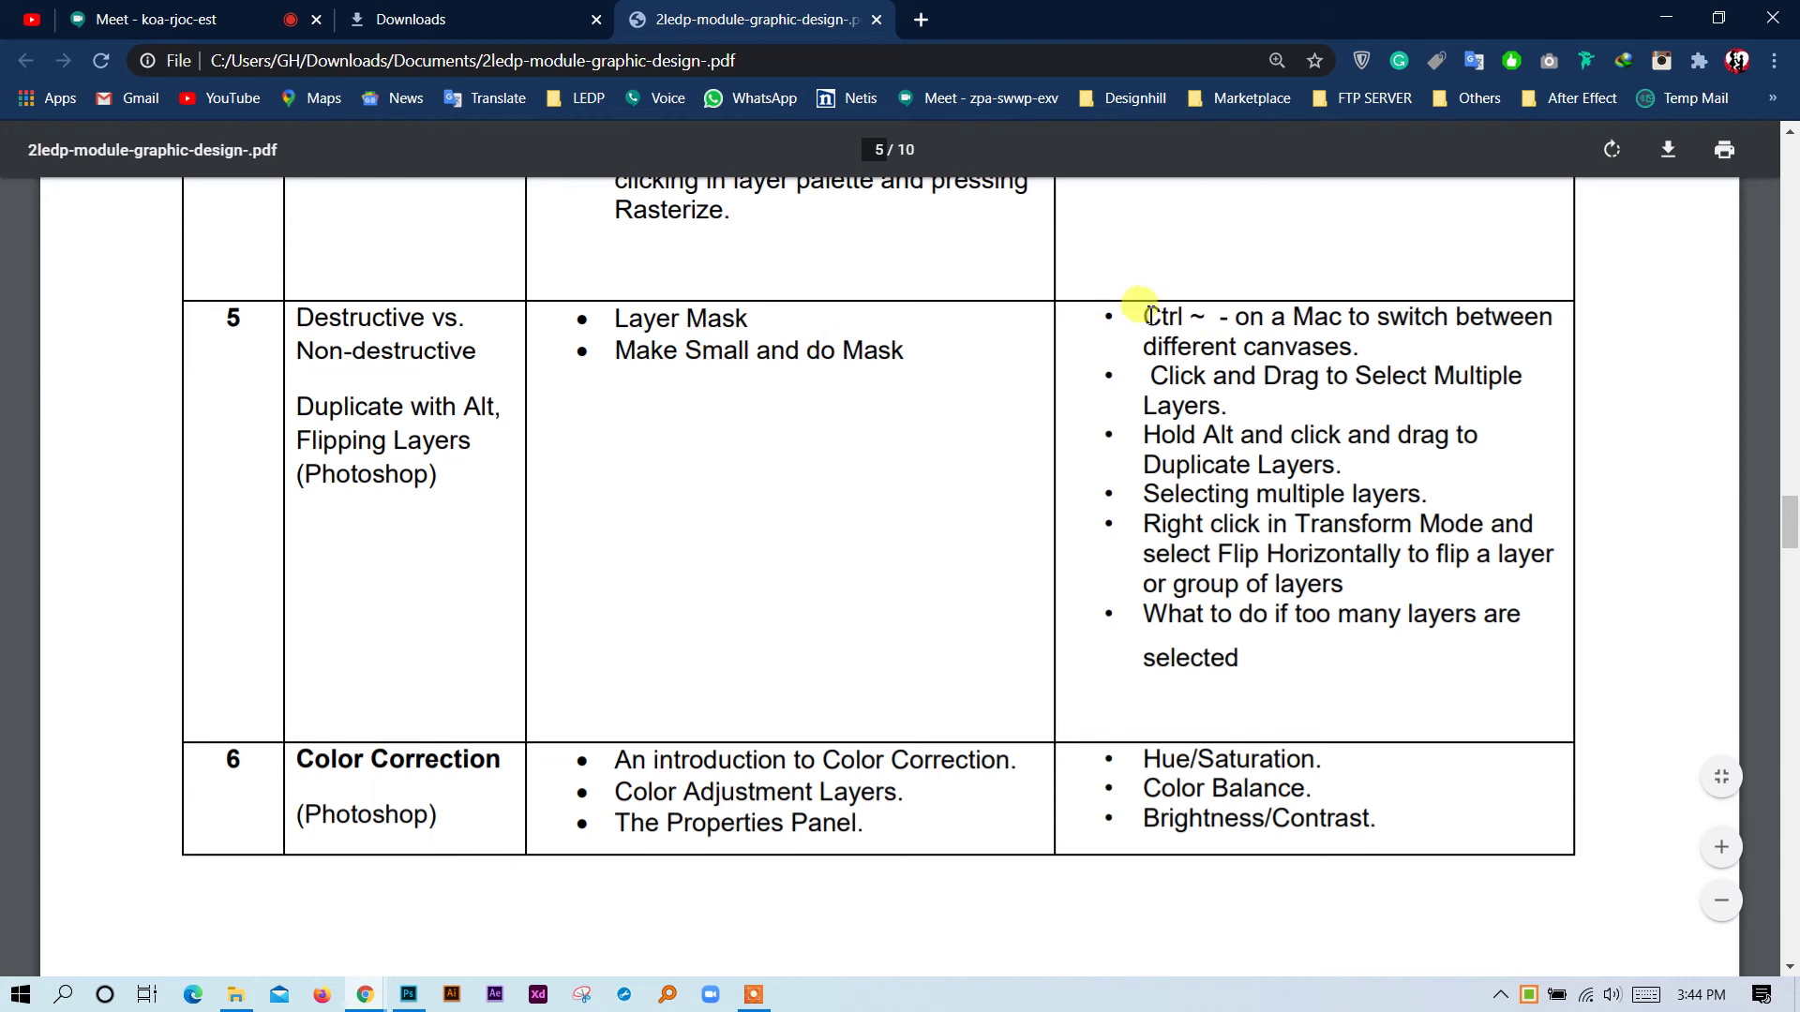
pyautogui.moveTo(1146, 317); pyautogui.dragTo(1239, 410)
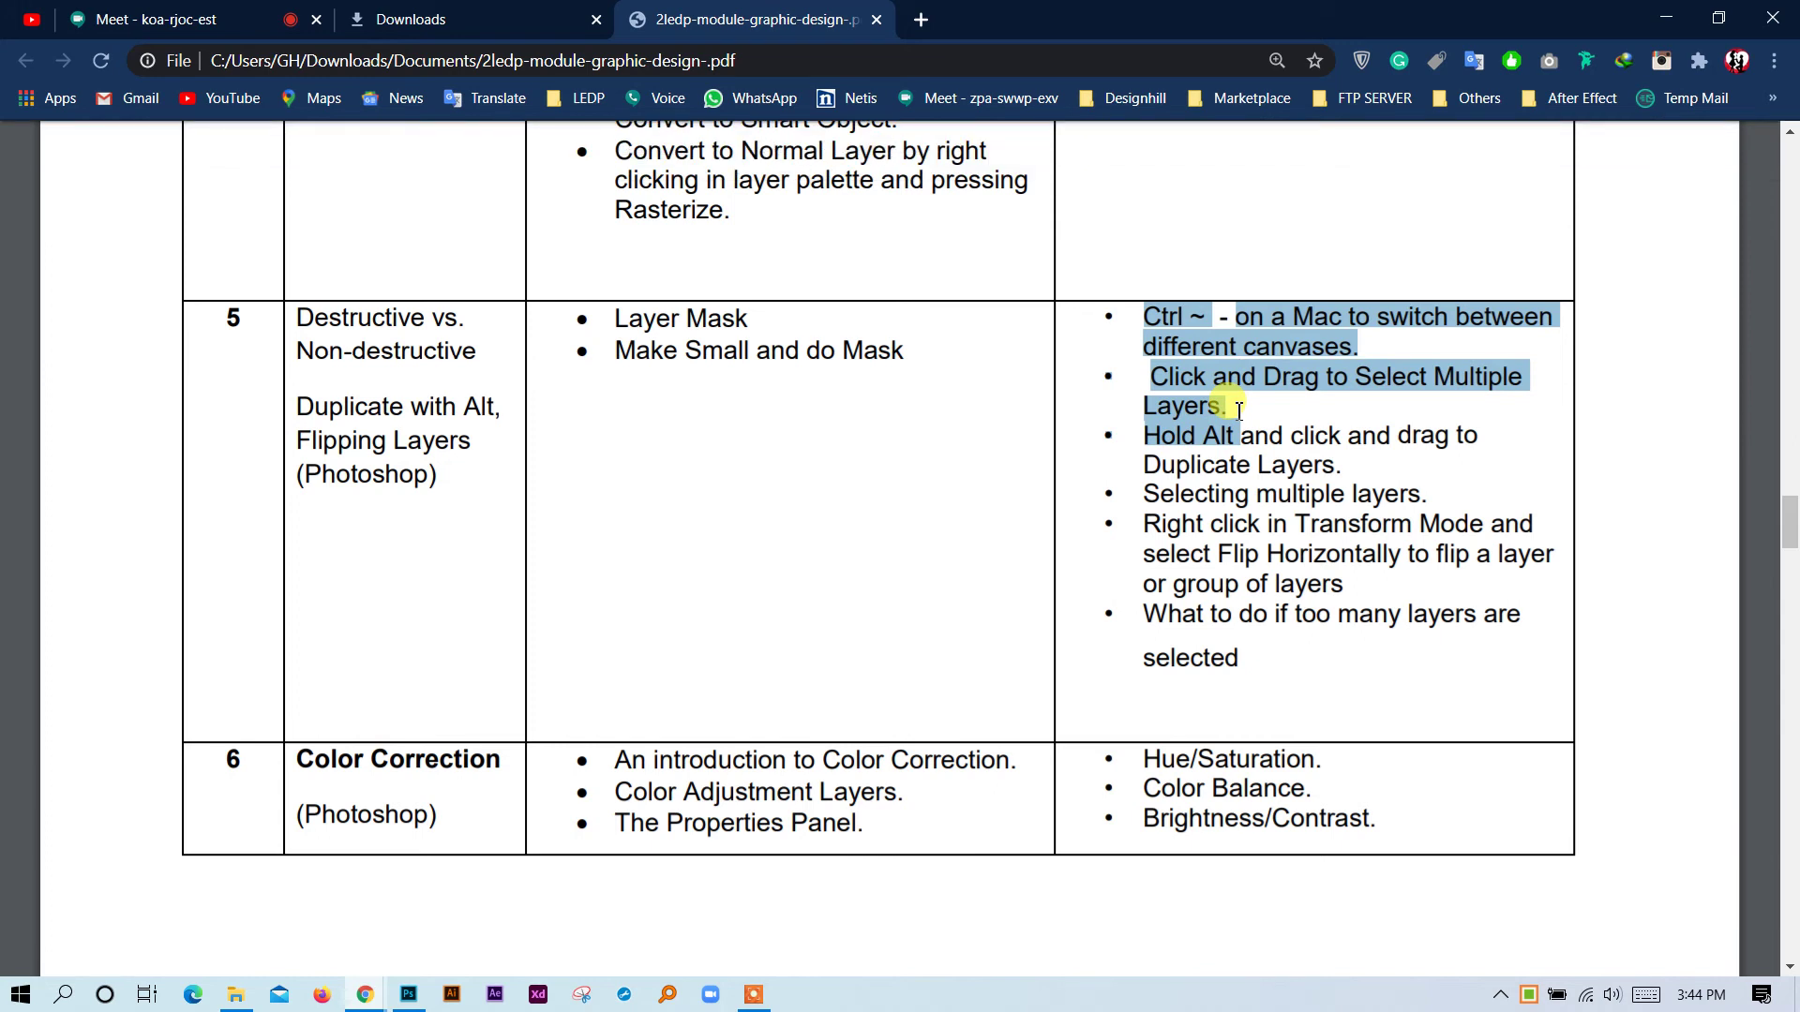
pyautogui.click(1311, 368)
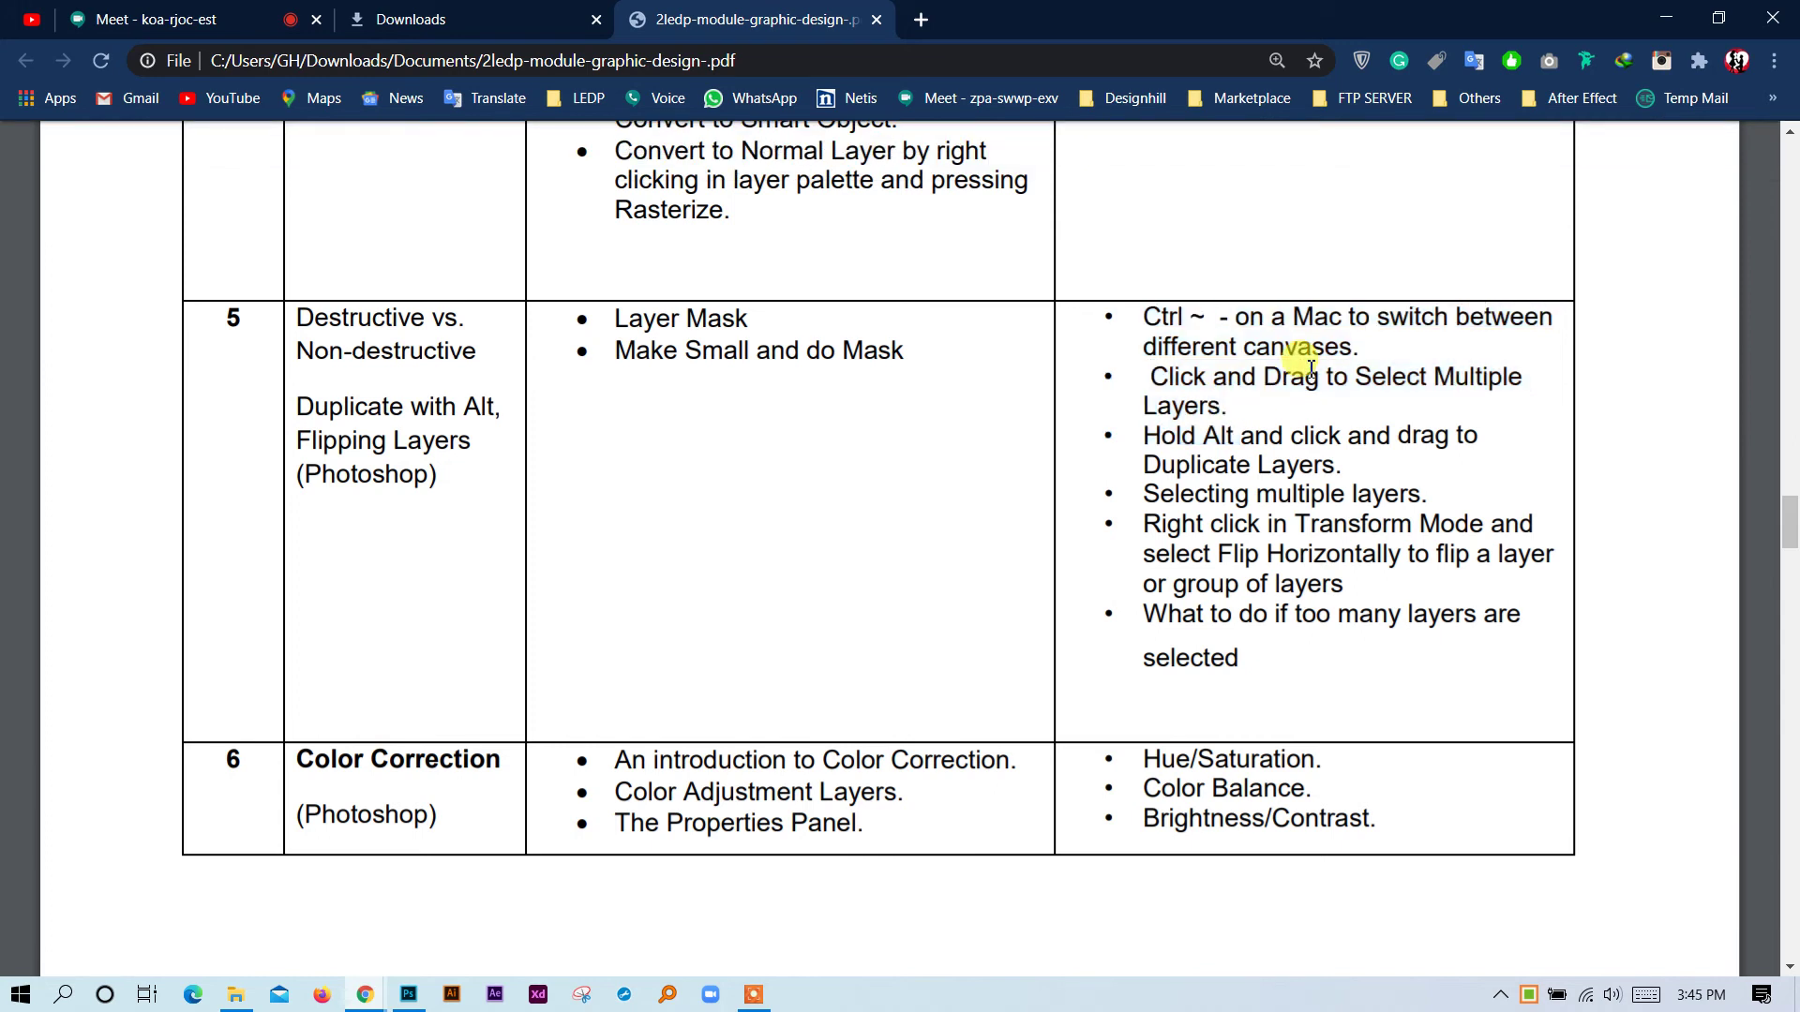
# Switch to Photoshop, draw an orange square about 416 px wide, and place four copies of it scattered across the canvas.
pyautogui.click(409, 996)
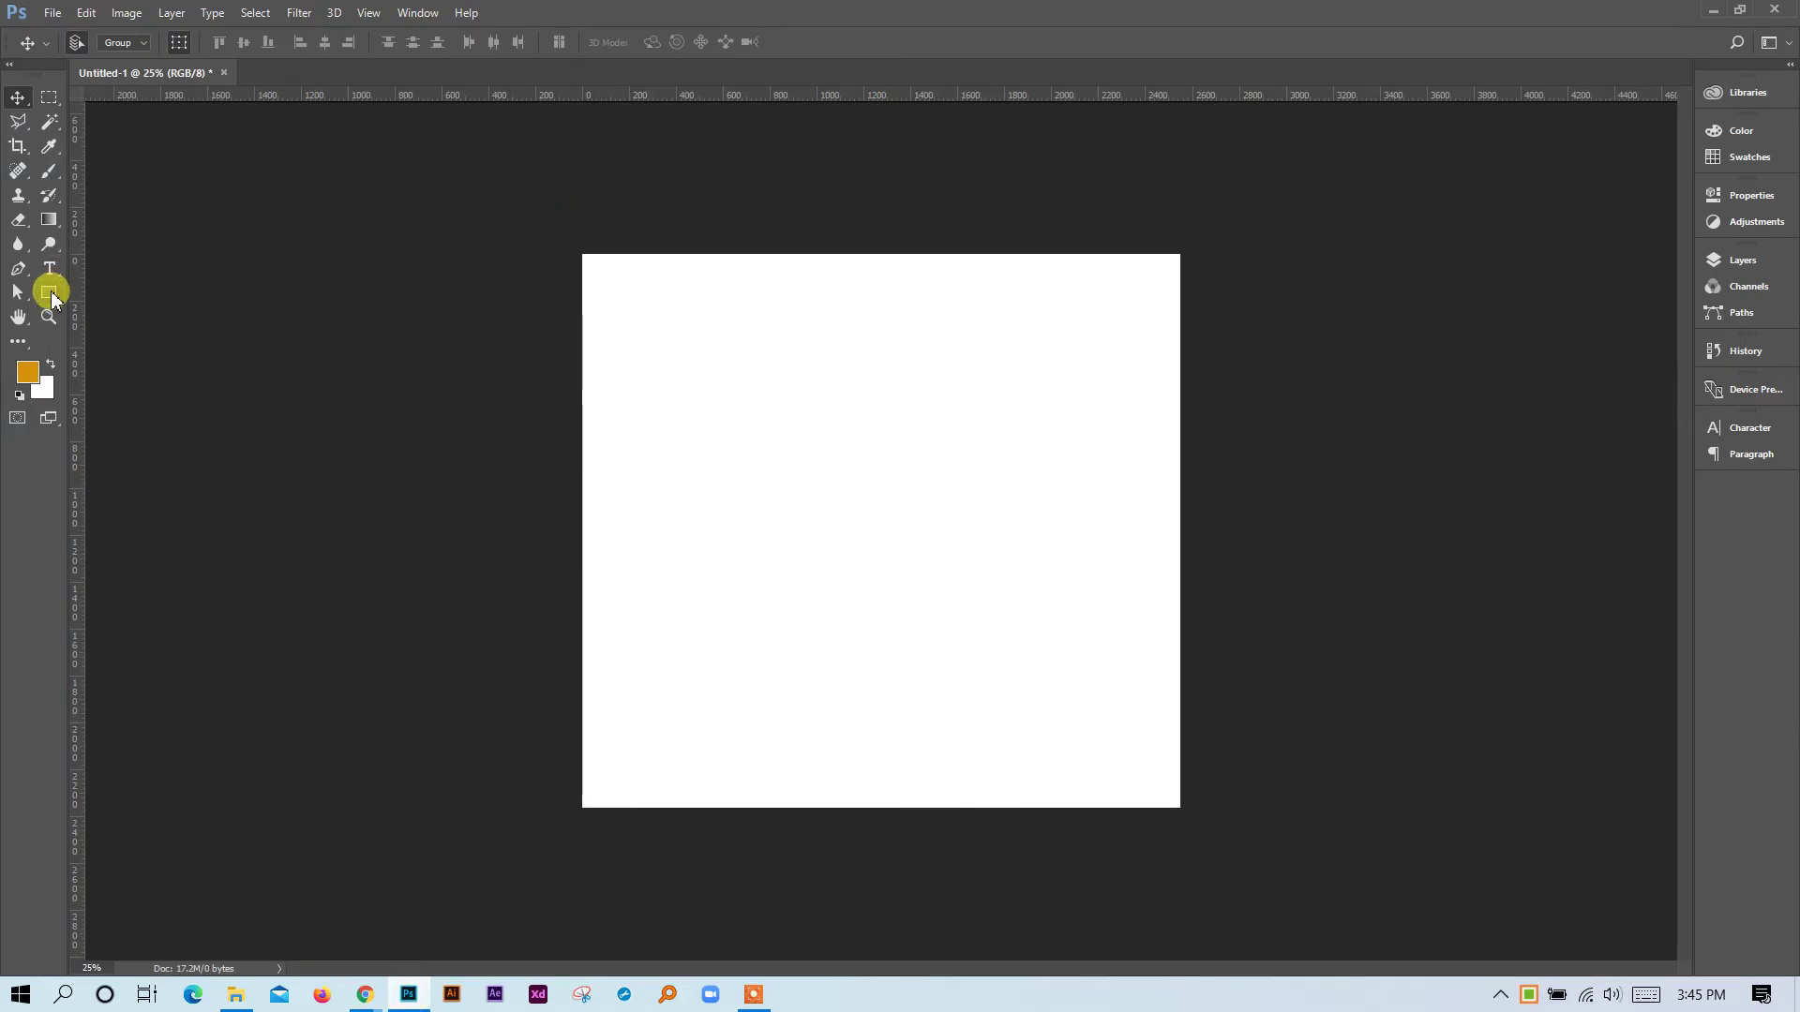
pyautogui.click(49, 292)
pyautogui.moveTo(660, 350)
pyautogui.mouseDown()
pyautogui.moveTo(748, 459)
pyautogui.moveTo(756, 447)
pyautogui.mouseUp()
pyautogui.click(20, 95)
pyautogui.click(724, 405)
pyautogui.moveTo(730, 386); pyautogui.dragTo(1117, 471)
pyautogui.click(796, 229)
pyautogui.click(731, 431)
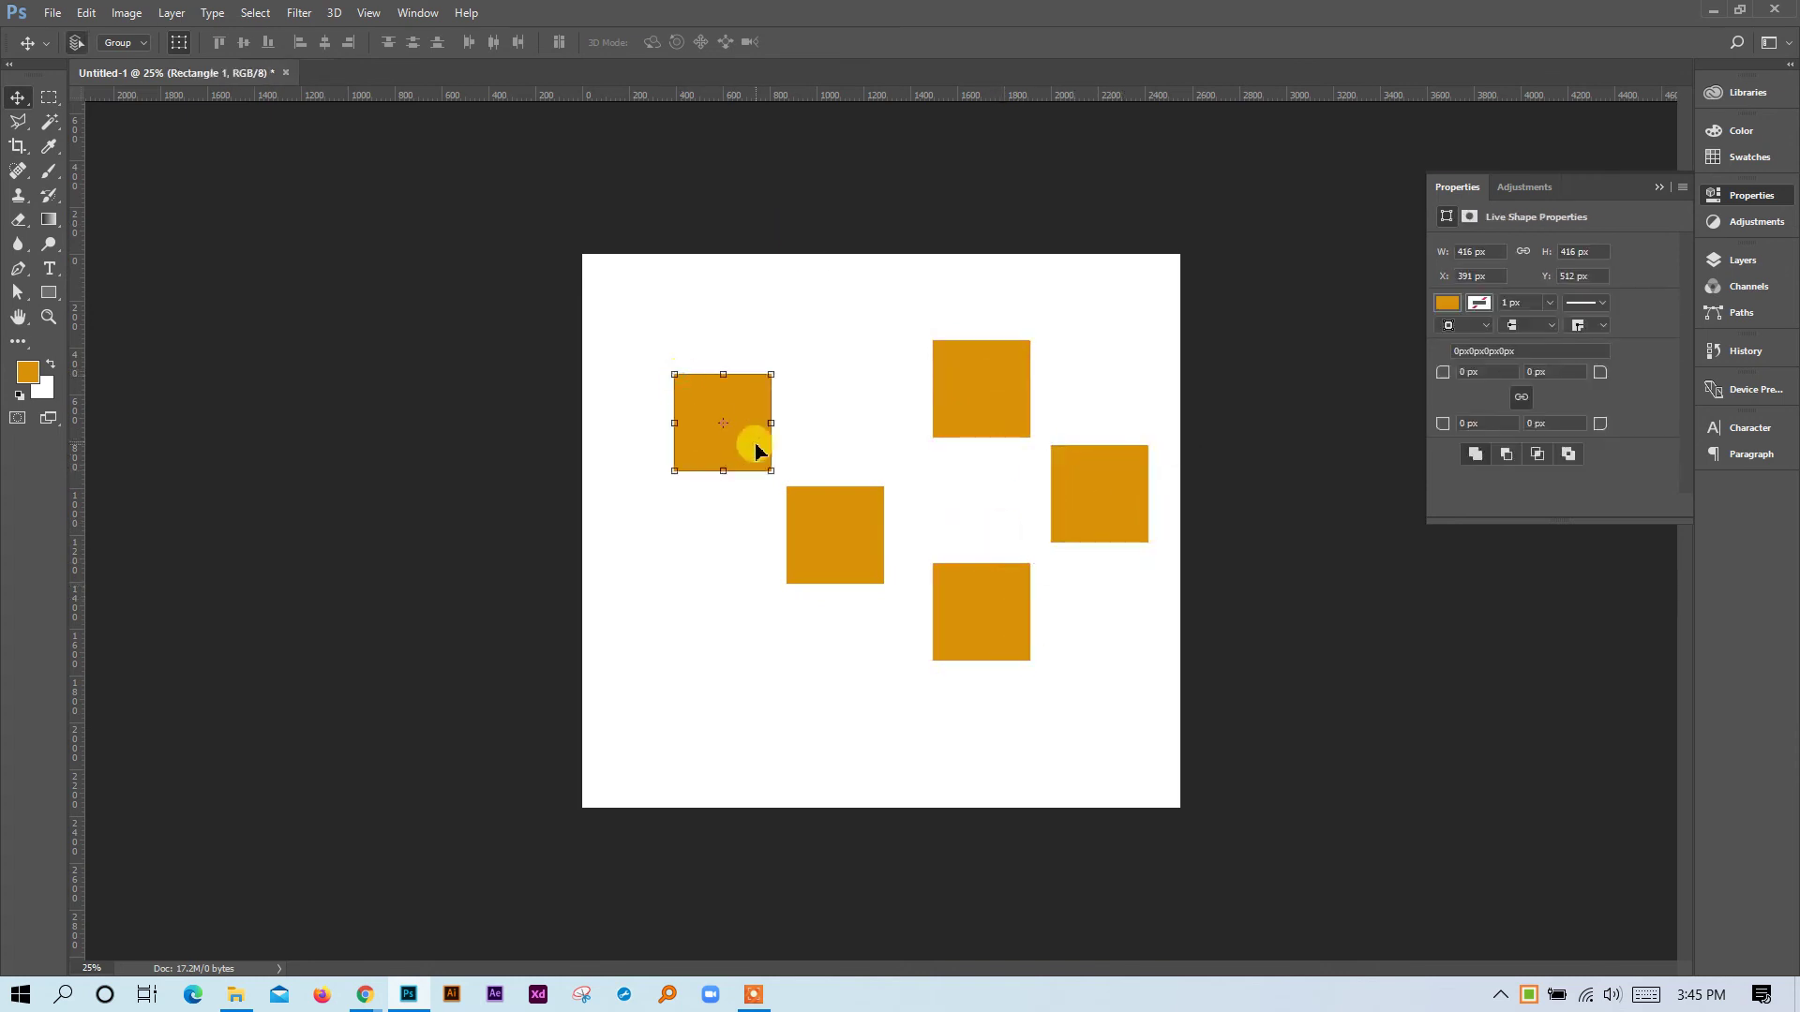
# Change the fill of the rightmost square, Rectangle 1 copy 4, to red fc0202 from the layer list.
pyautogui.click(1656, 192)
pyautogui.click(1723, 260)
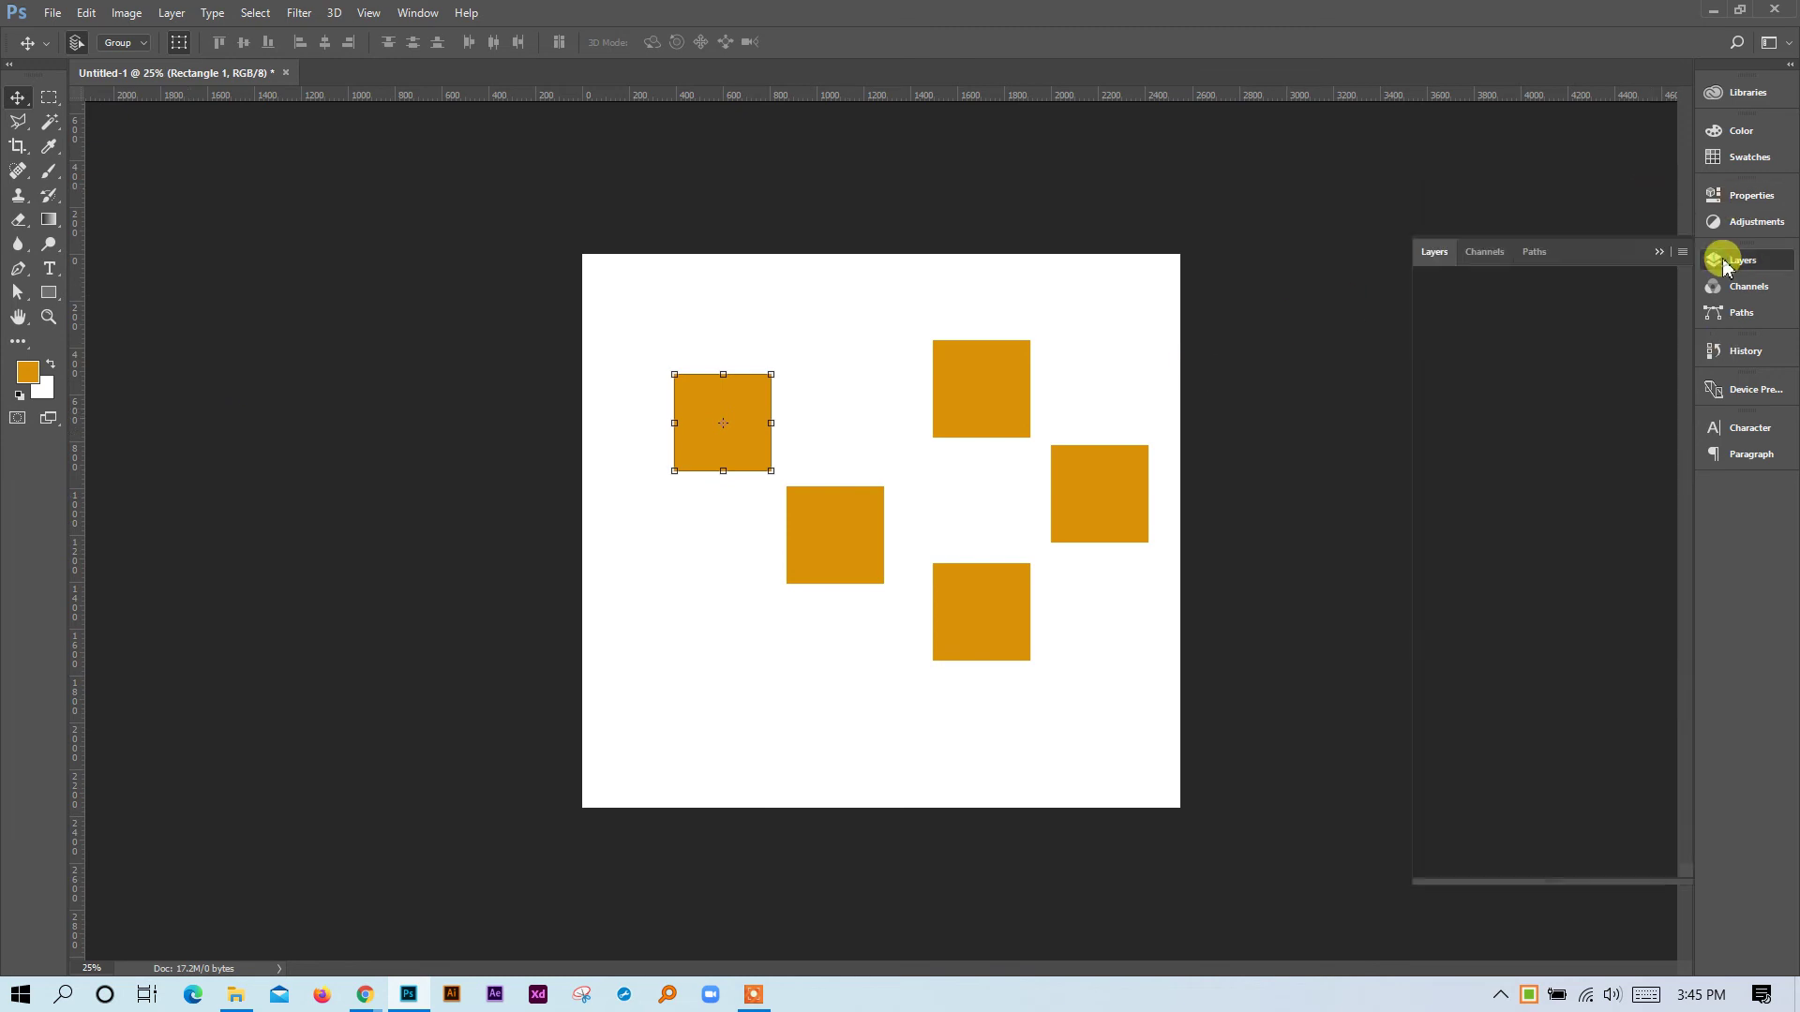
pyautogui.doubleClick(1509, 389)
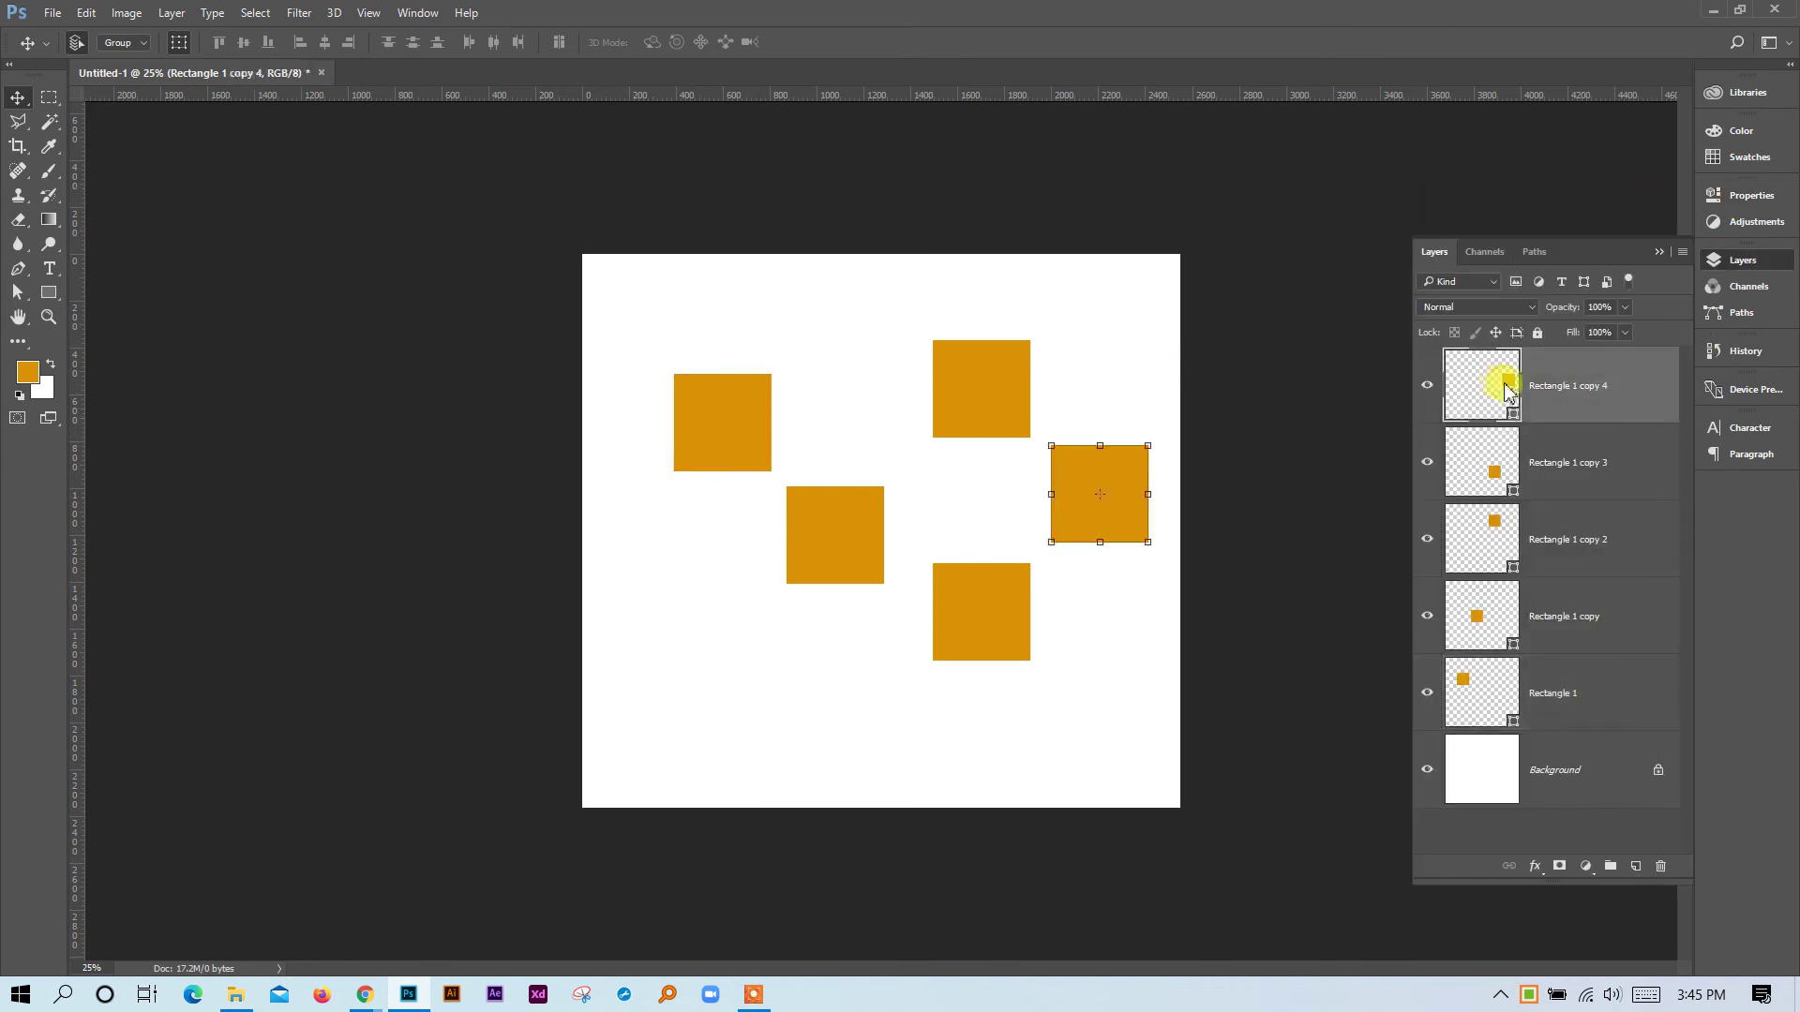
pyautogui.moveTo(905, 272); pyautogui.dragTo(906, 255)
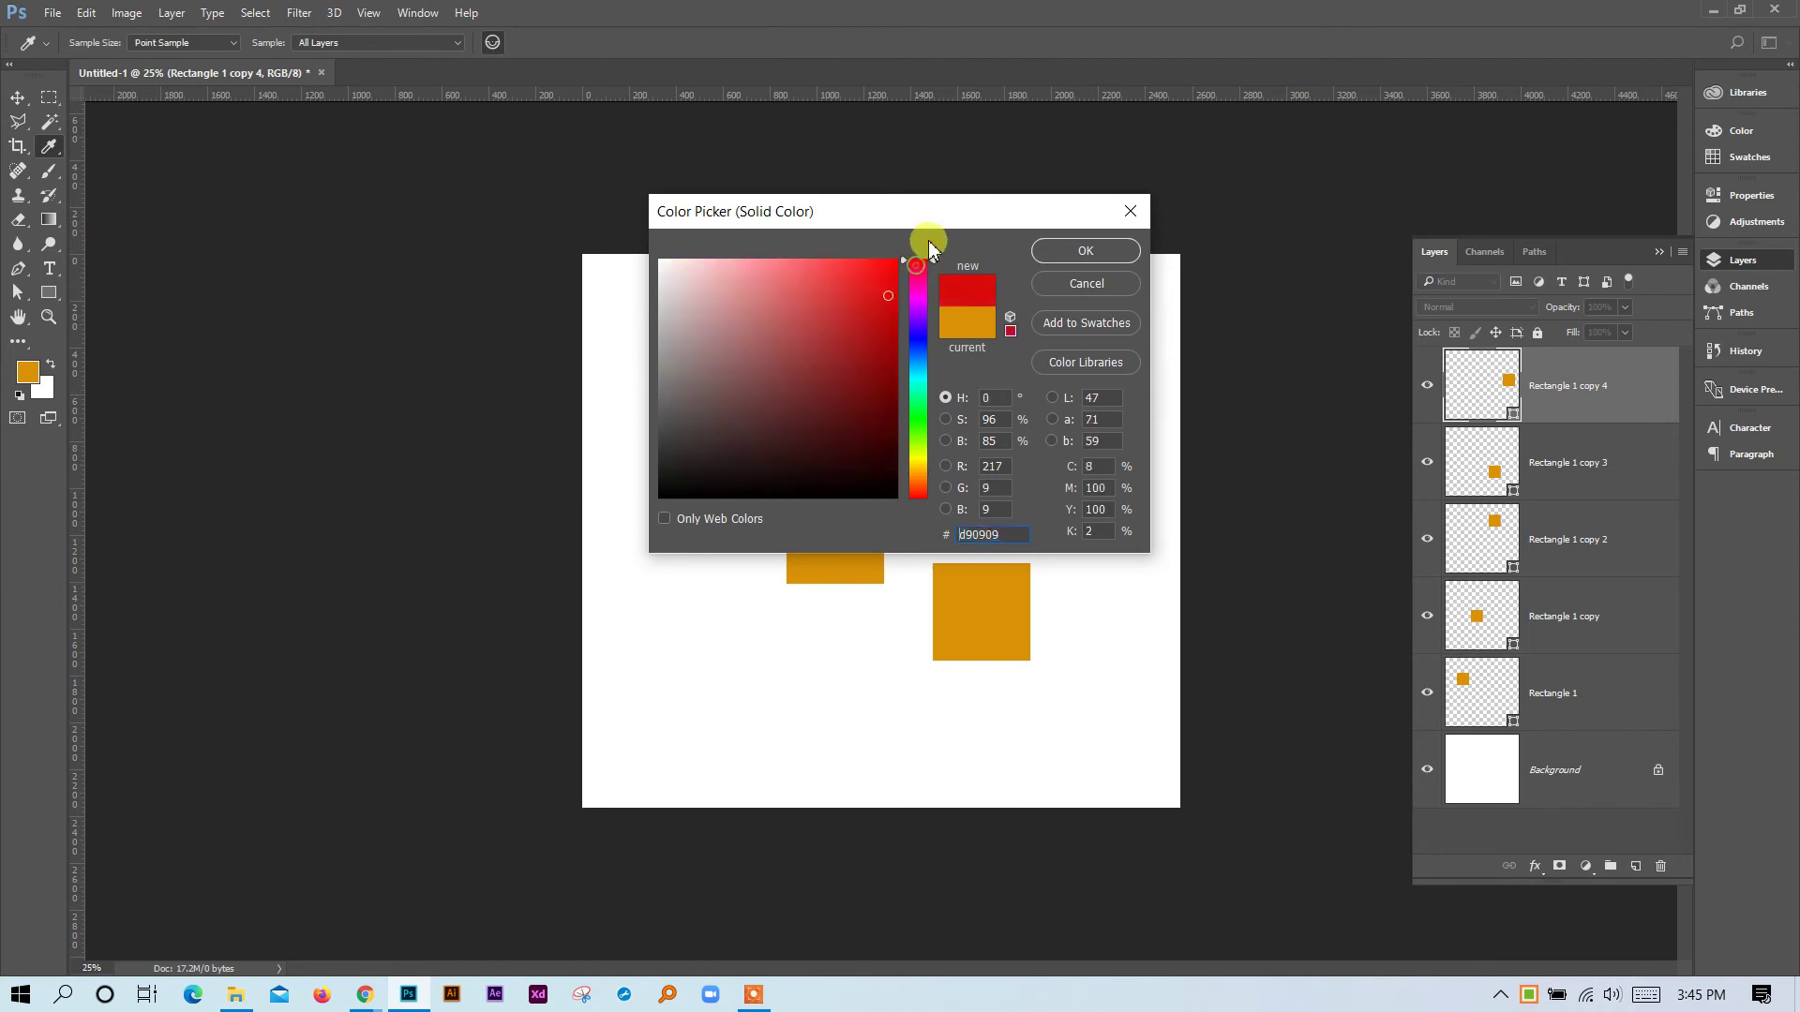
pyautogui.click(894, 257)
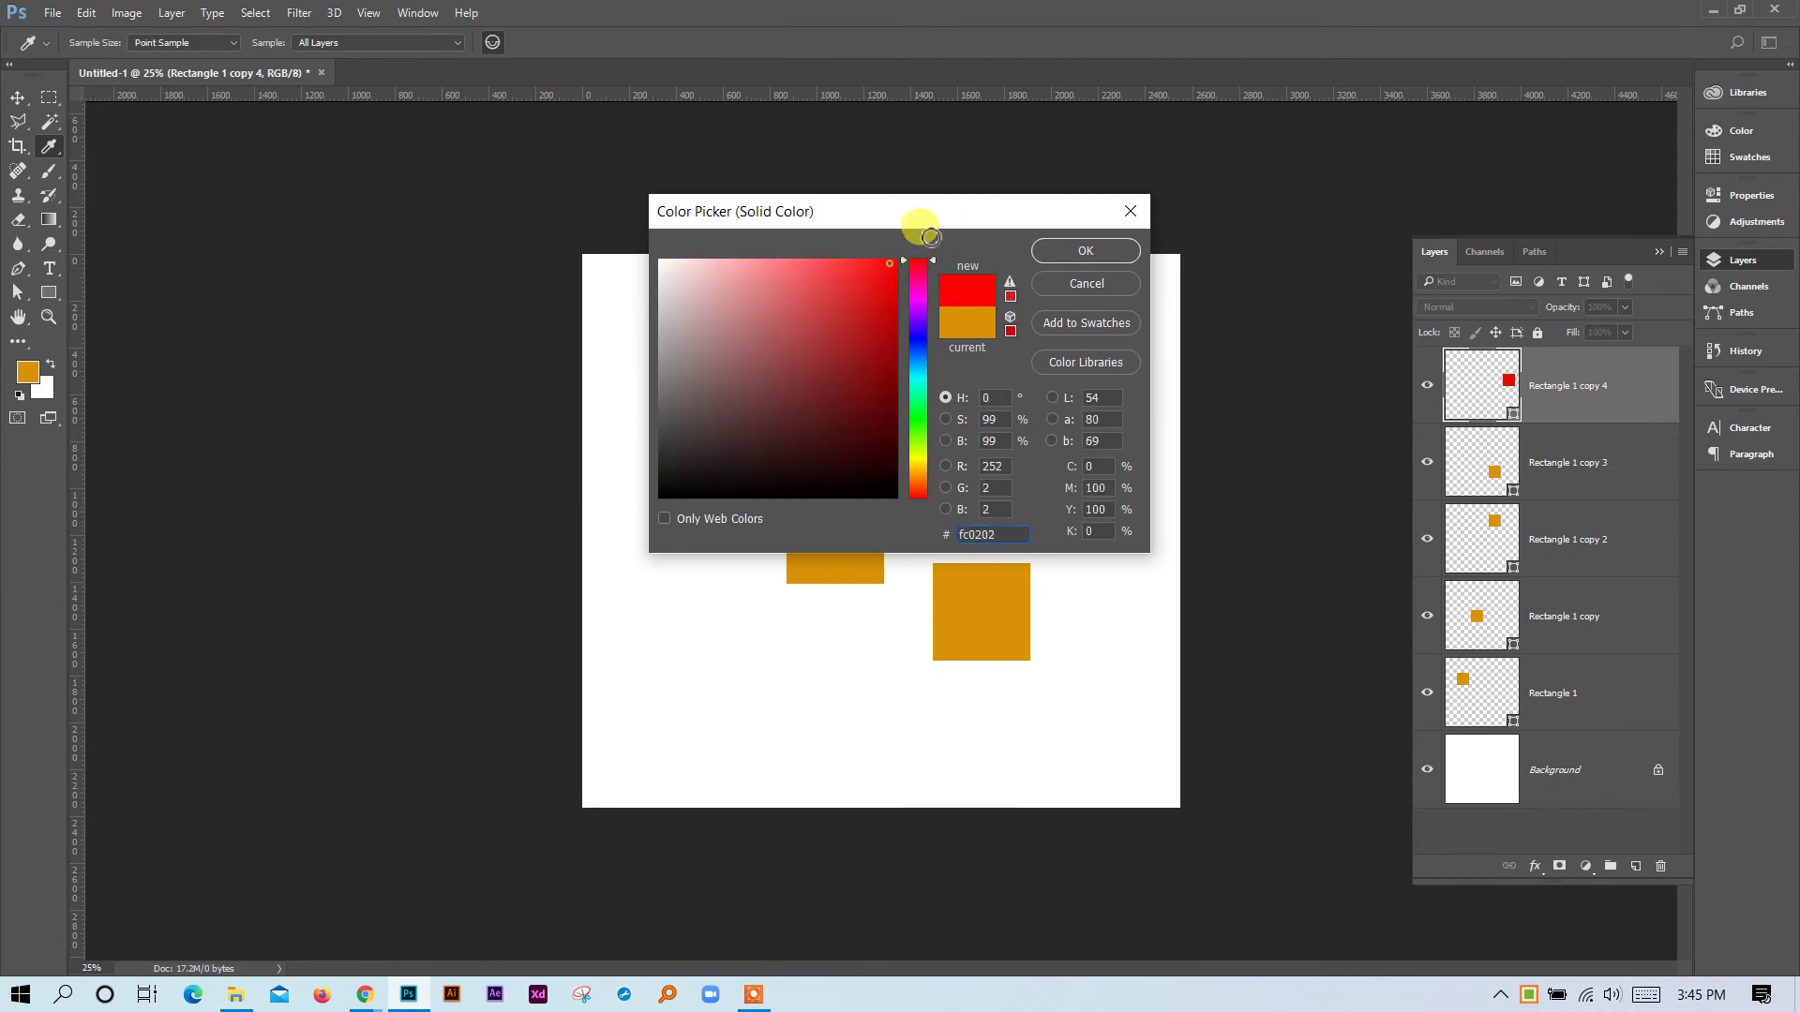
pyautogui.click(1108, 249)
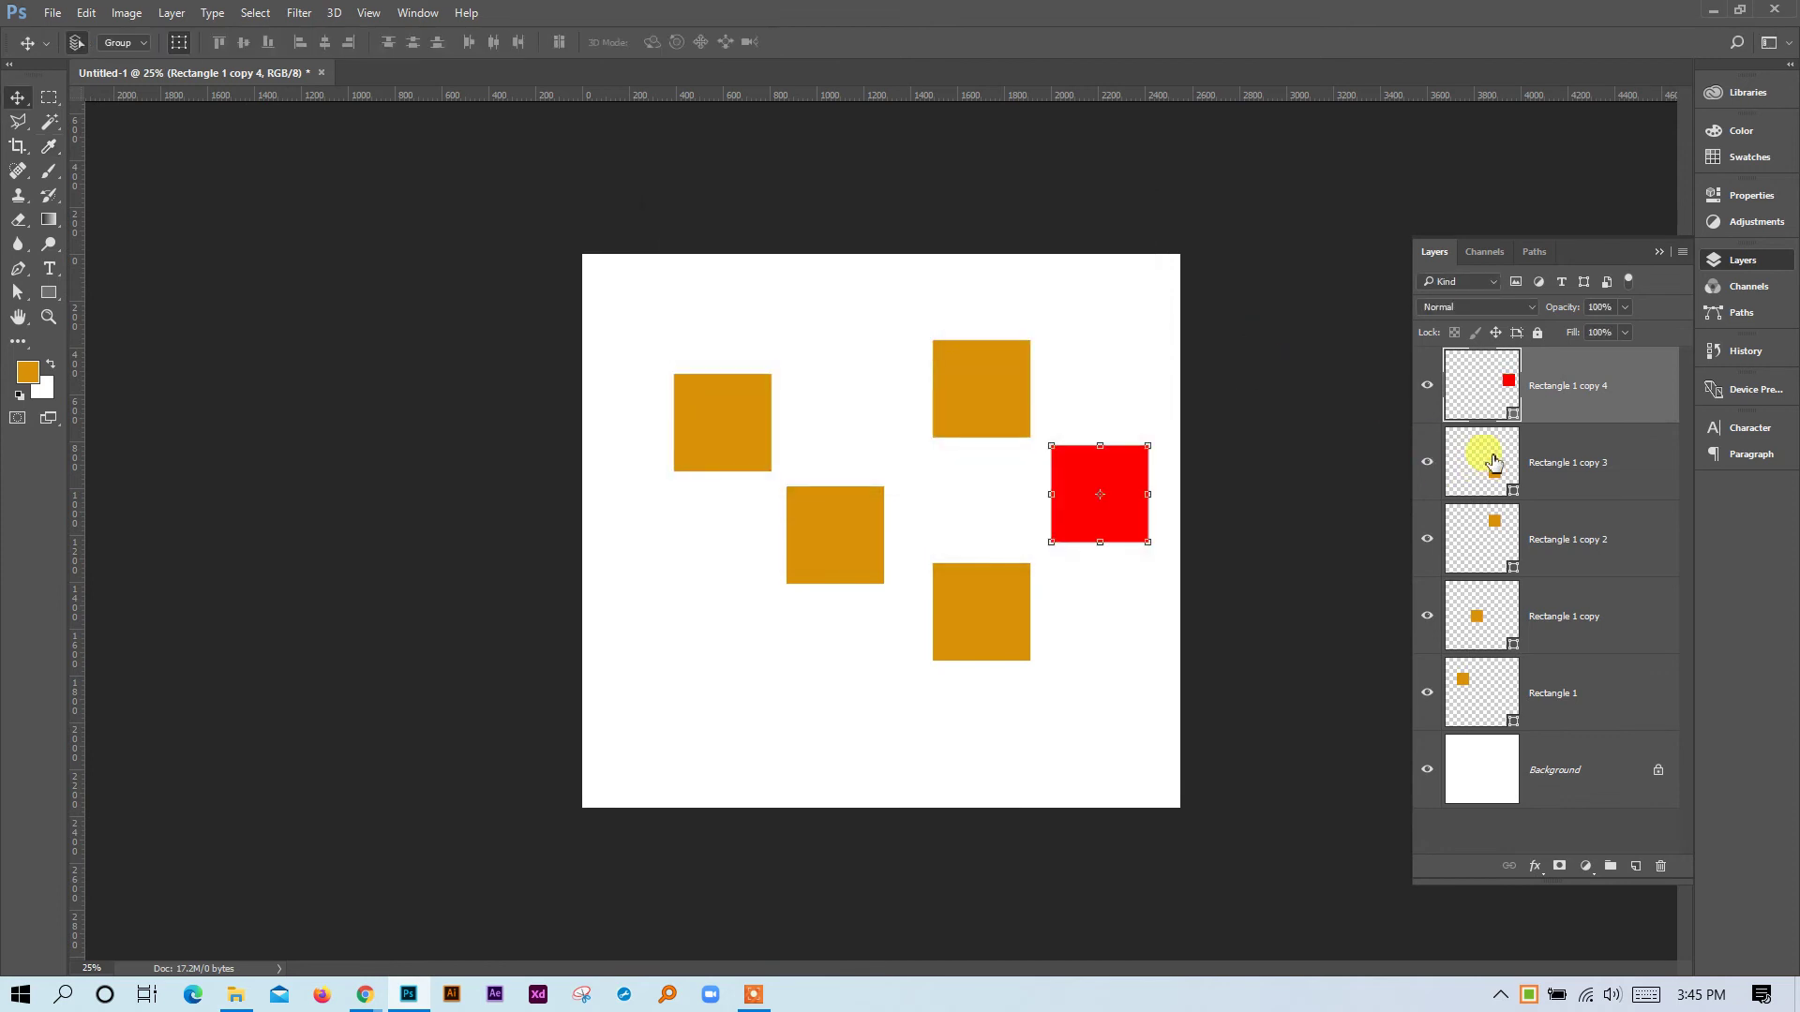
# Change the fill of the lowest square, Rectangle 1 copy 3, to green 09d98d.
pyautogui.click(1015, 383)
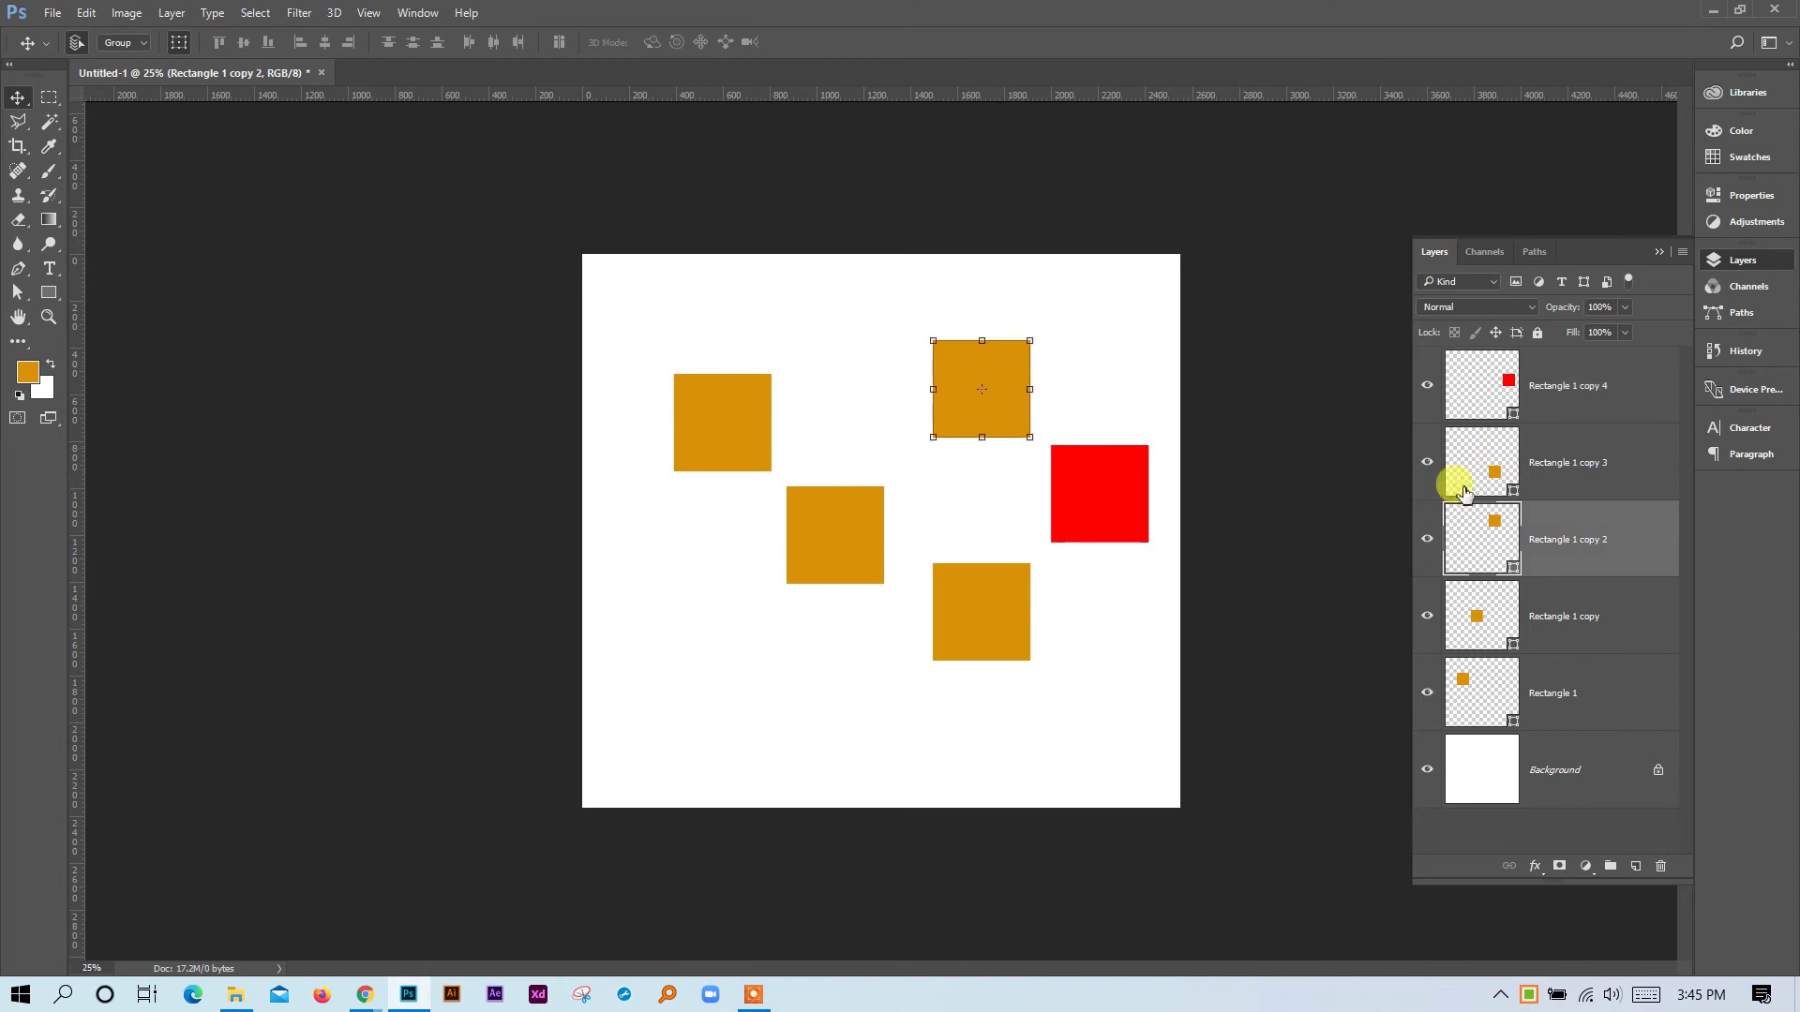
pyautogui.doubleClick(1497, 480)
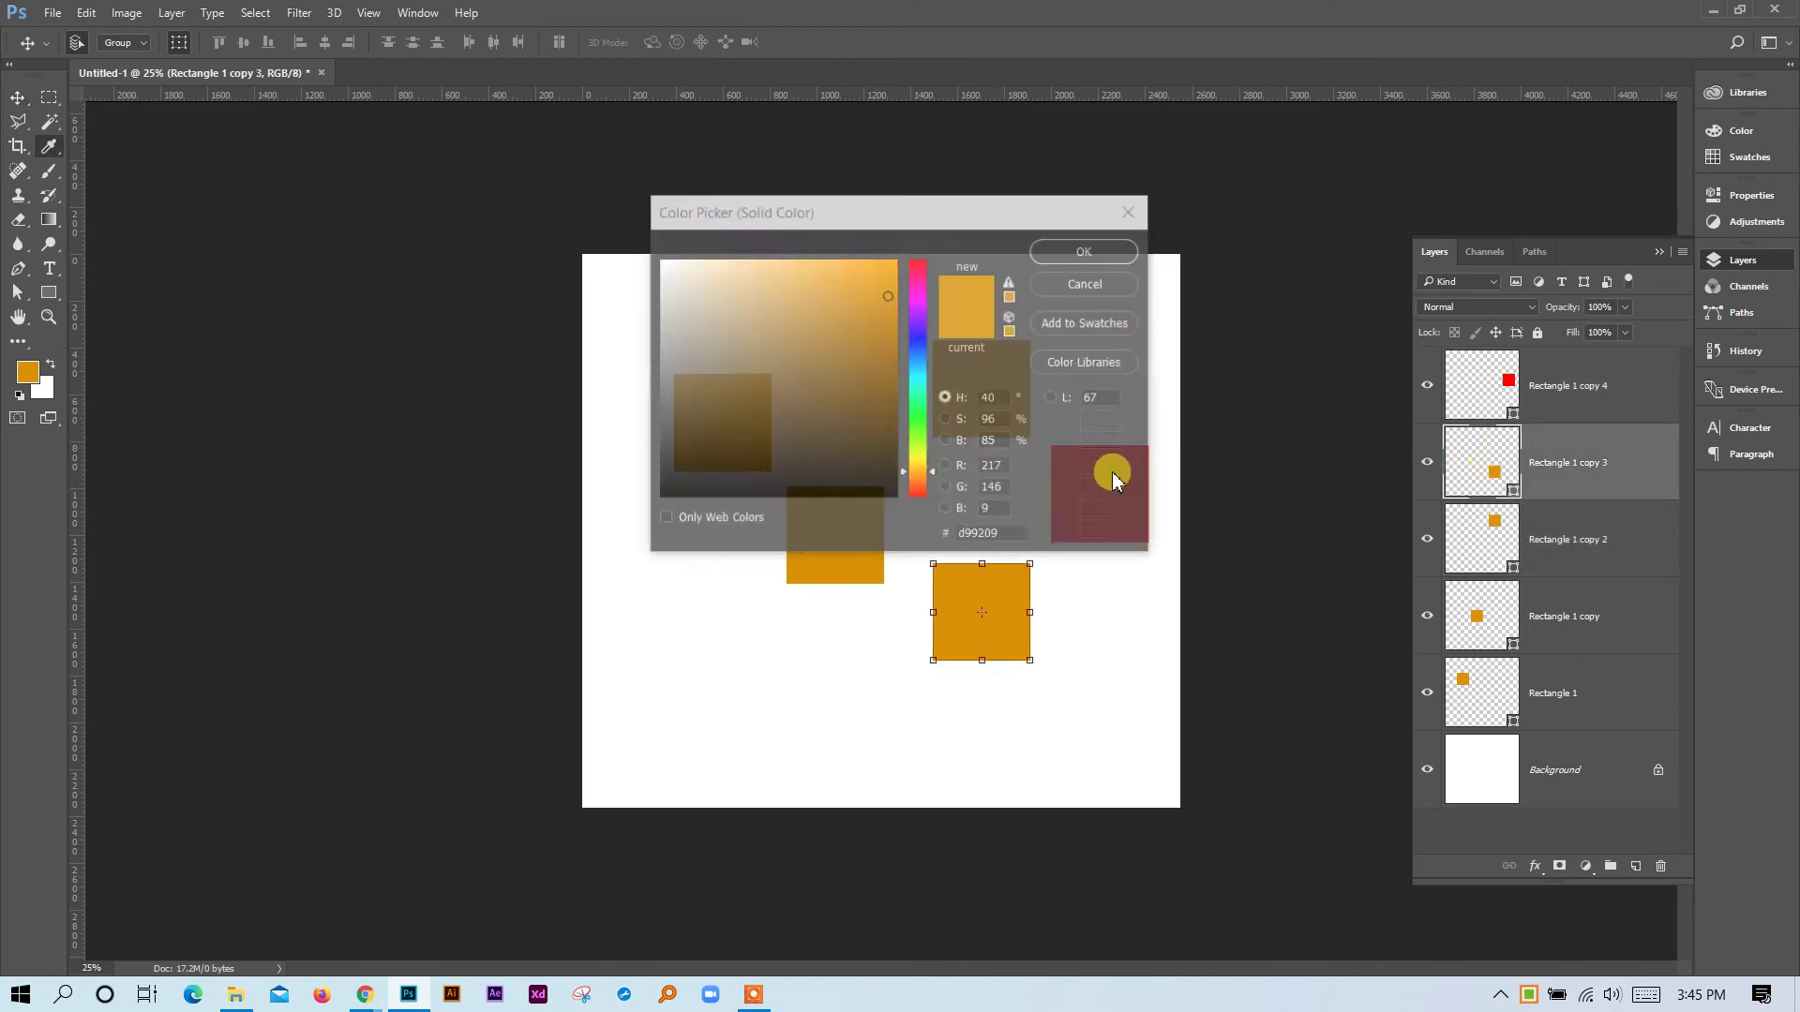
pyautogui.moveTo(924, 419)
pyautogui.mouseDown()
pyautogui.moveTo(921, 394)
pyautogui.moveTo(933, 409)
pyautogui.mouseUp()
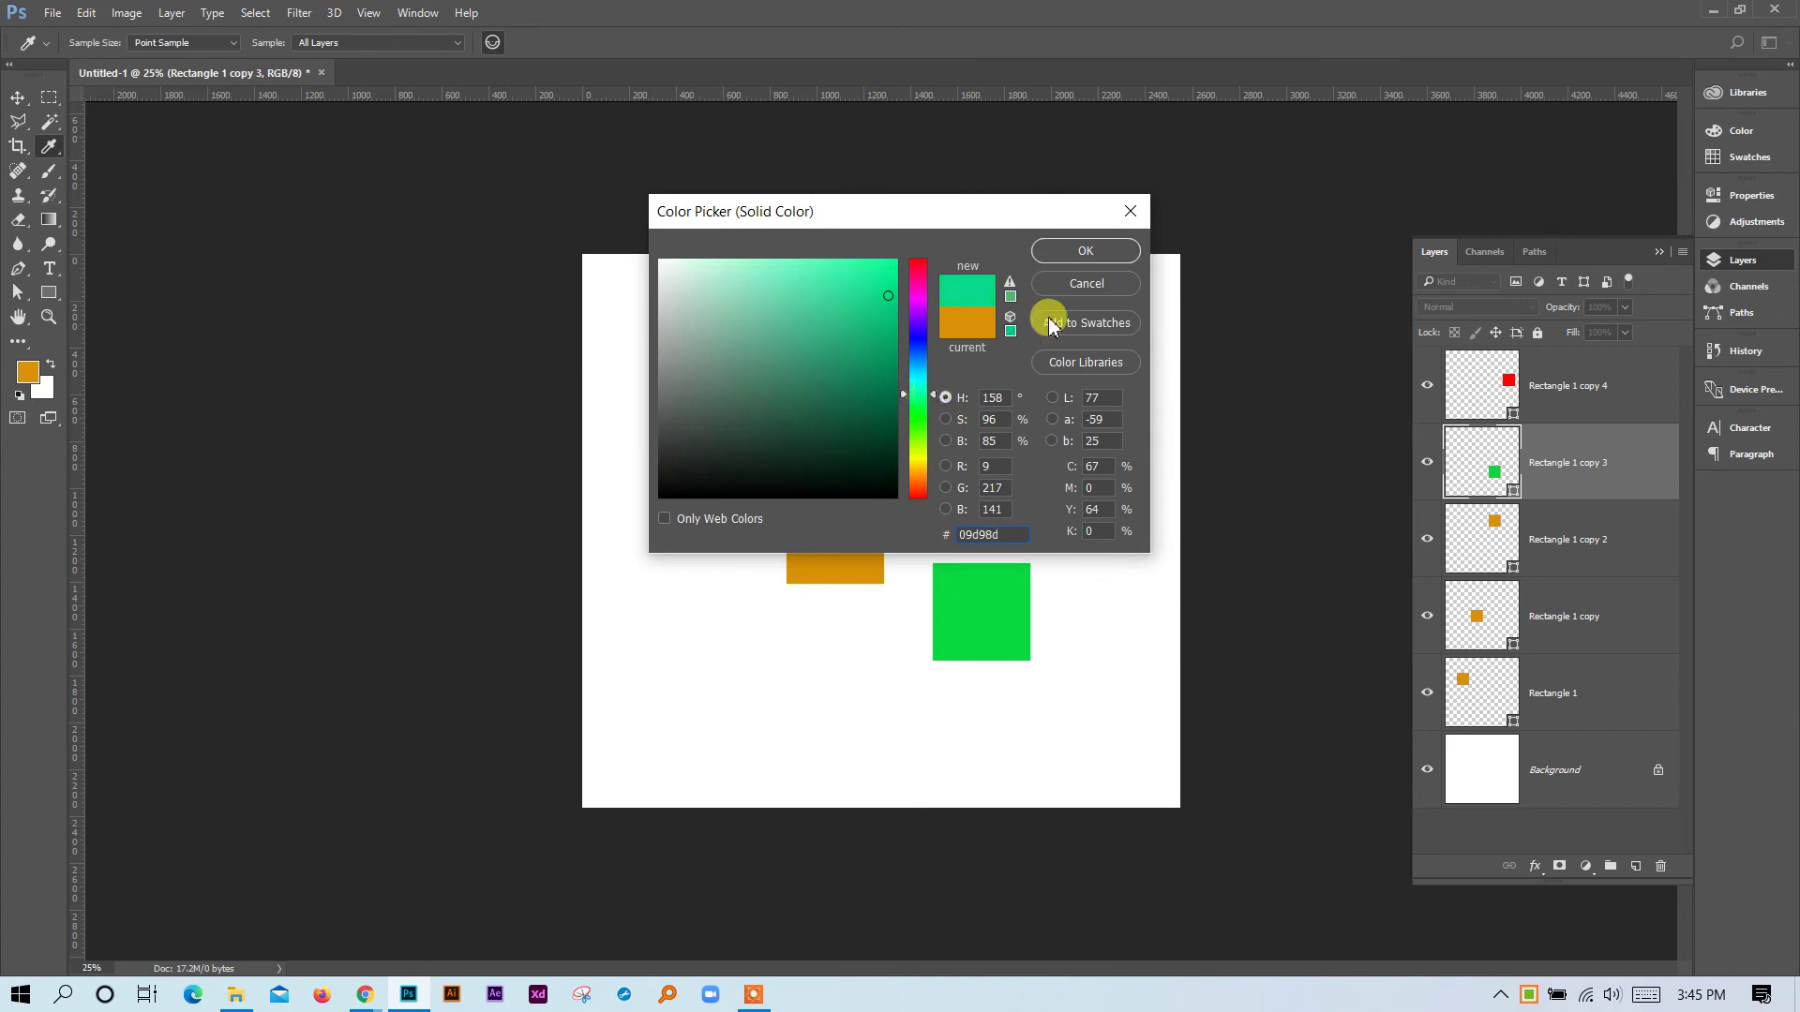
pyautogui.click(1092, 252)
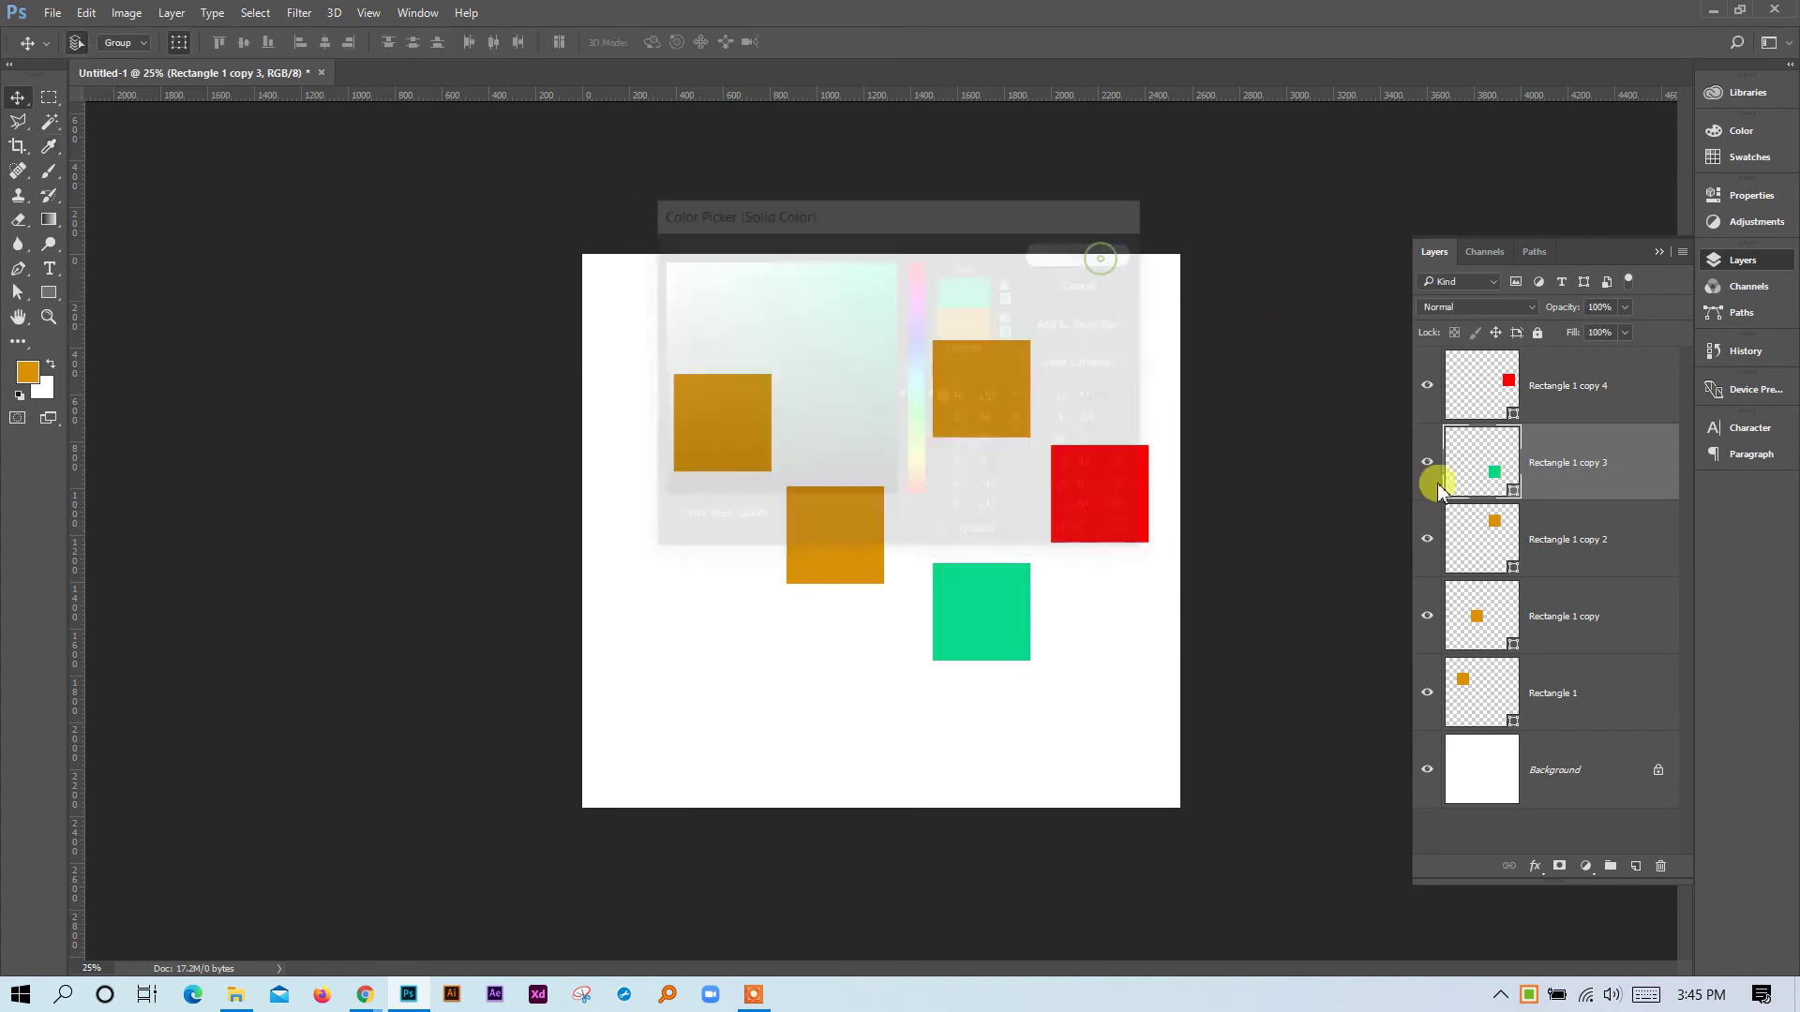
# Change the fill of the leftmost square, Rectangle 1, to blue 0935d9.
pyautogui.doubleClick(1467, 694)
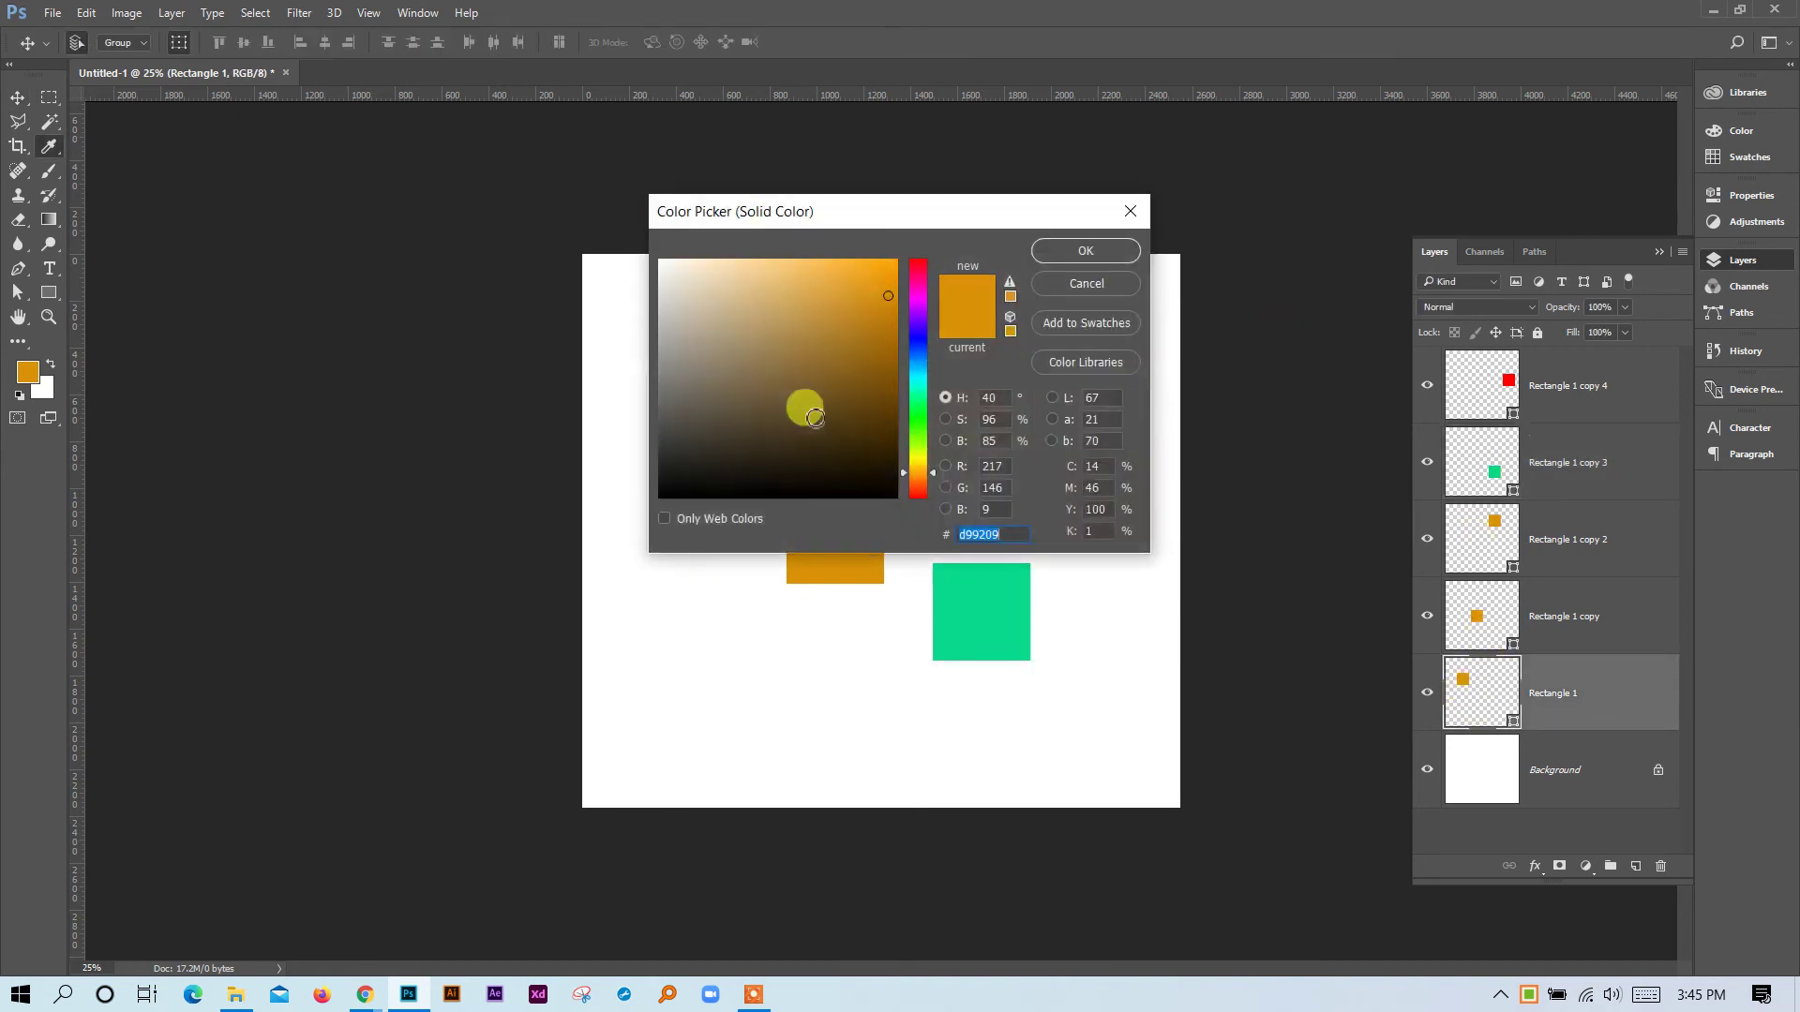
pyautogui.moveTo(915, 431); pyautogui.dragTo(916, 354)
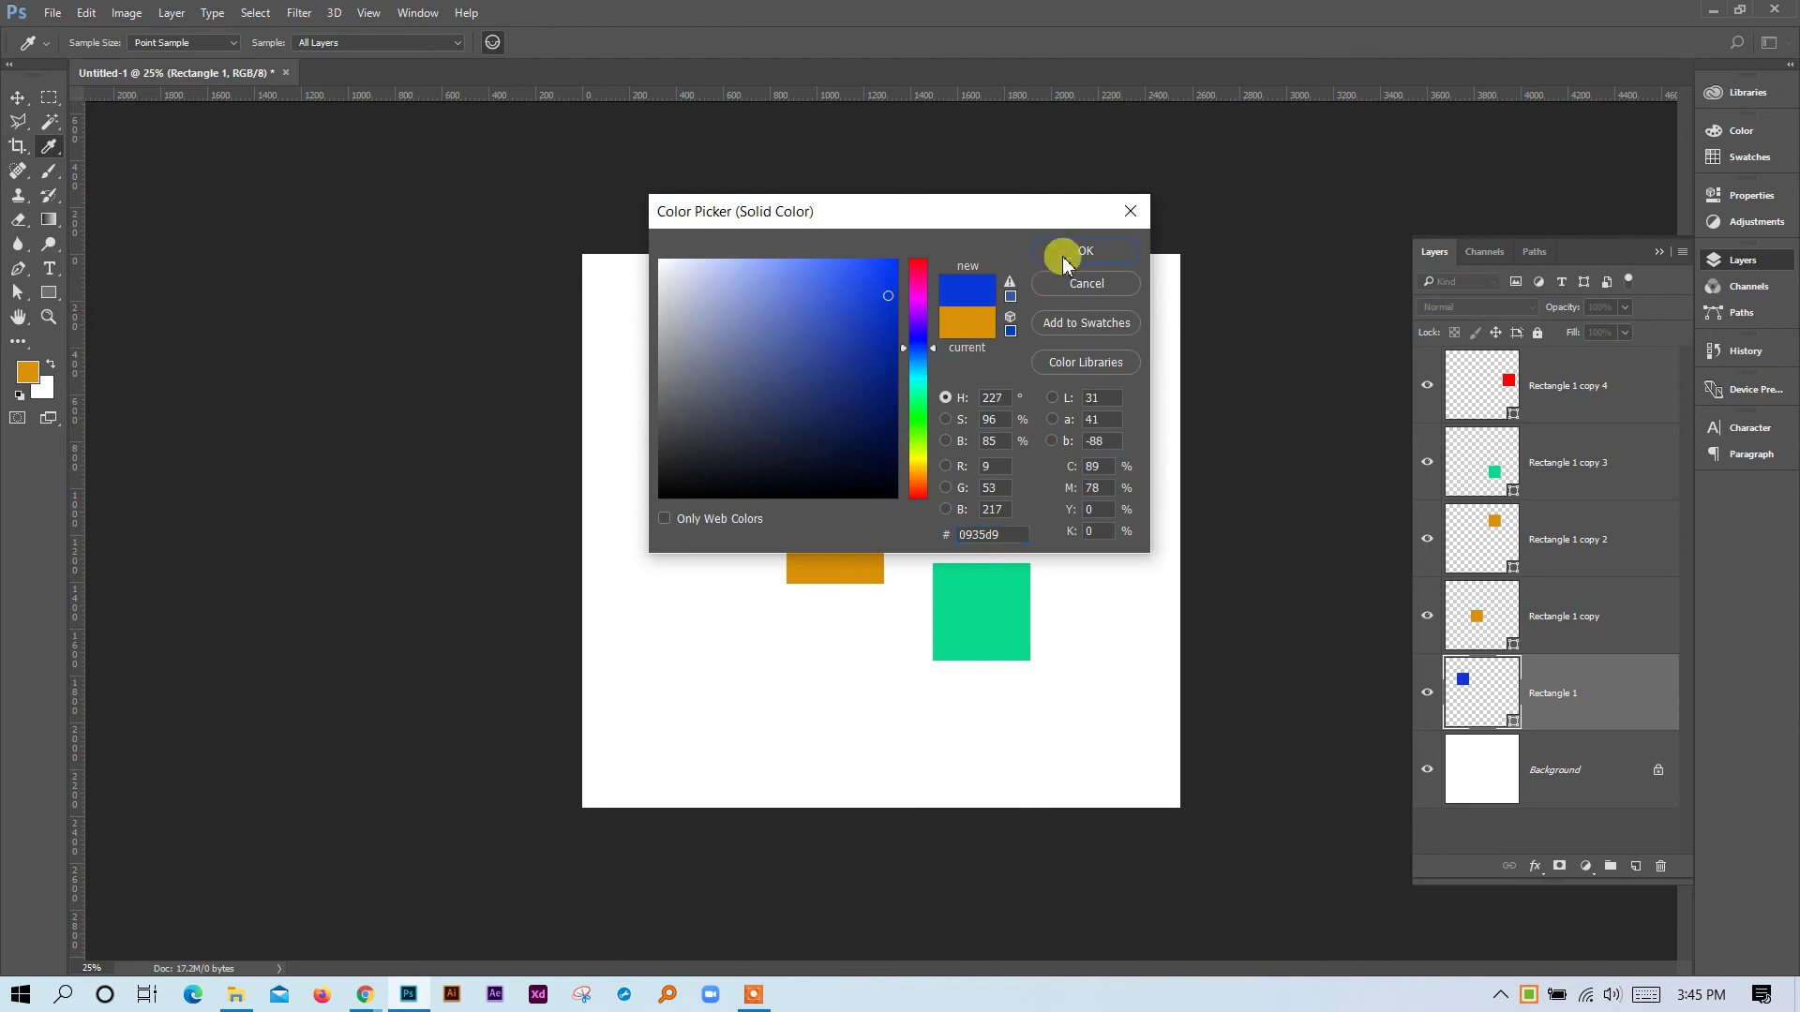
pyautogui.click(1057, 250)
pyautogui.click(836, 523)
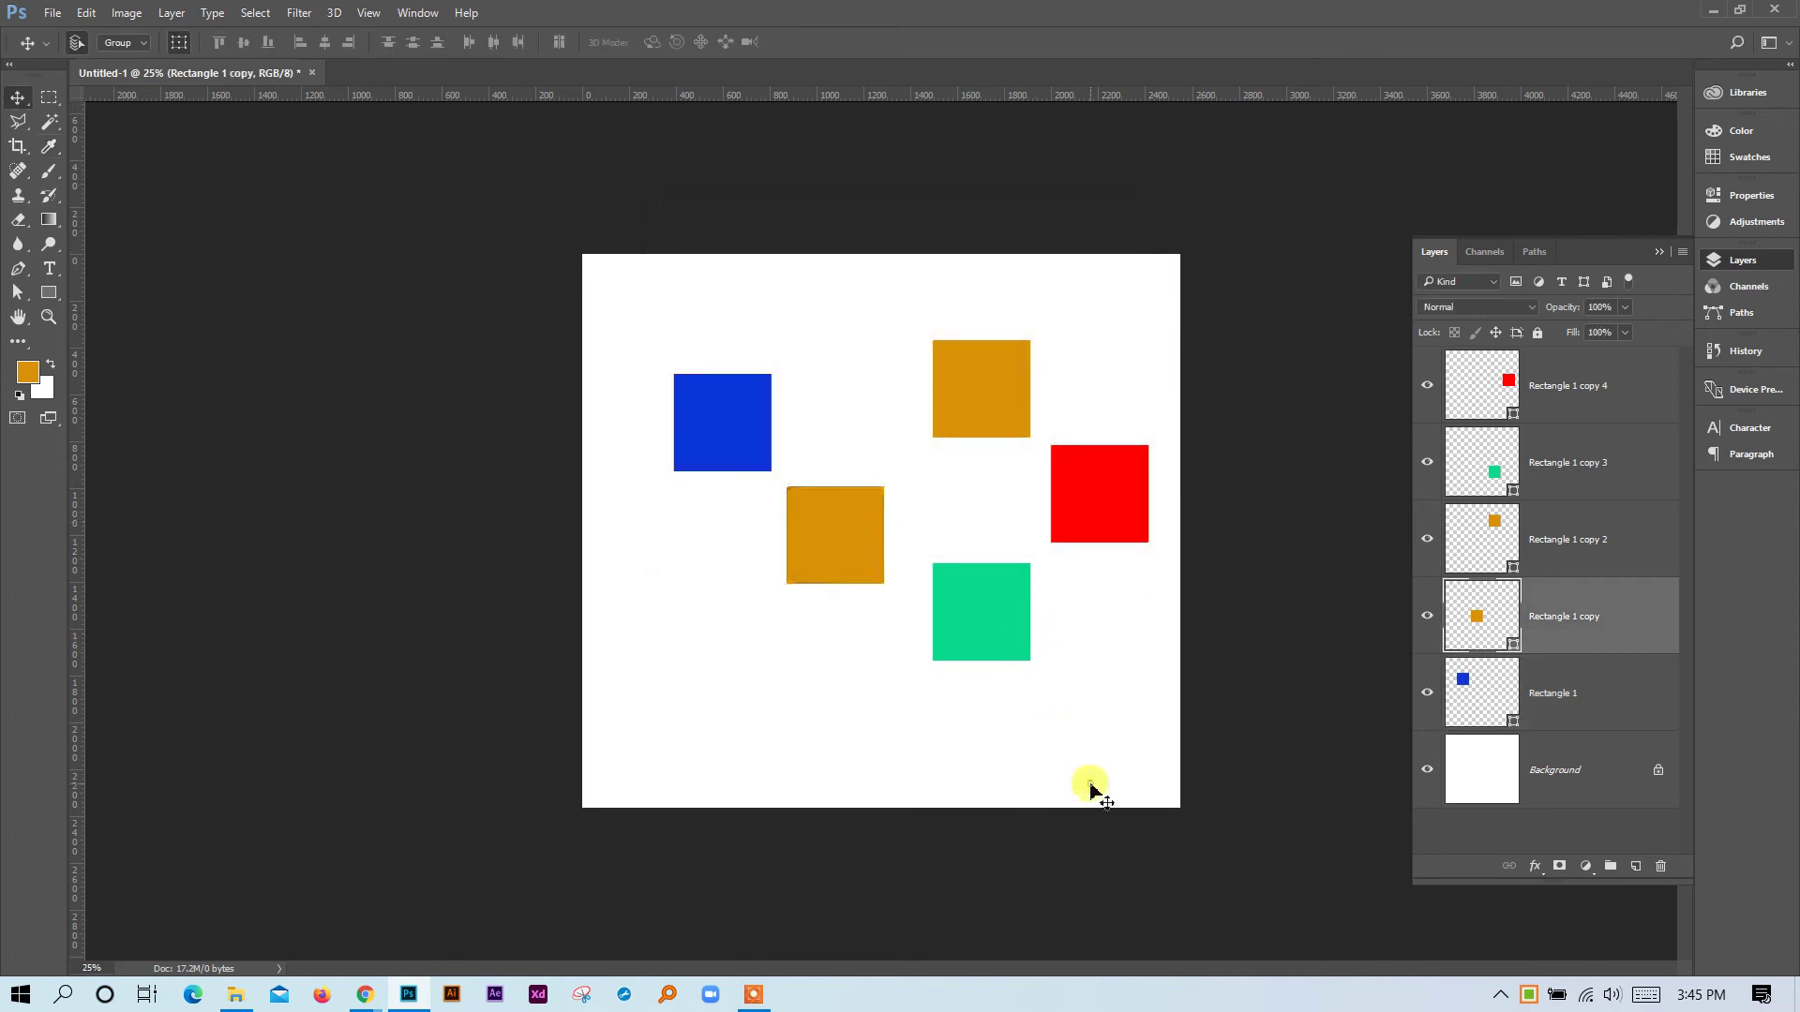
# Align all five squares by vertical centers with evenly distributed horizontal centers, and move the row to the upper left of the canvas.
pyautogui.click(1090, 782)
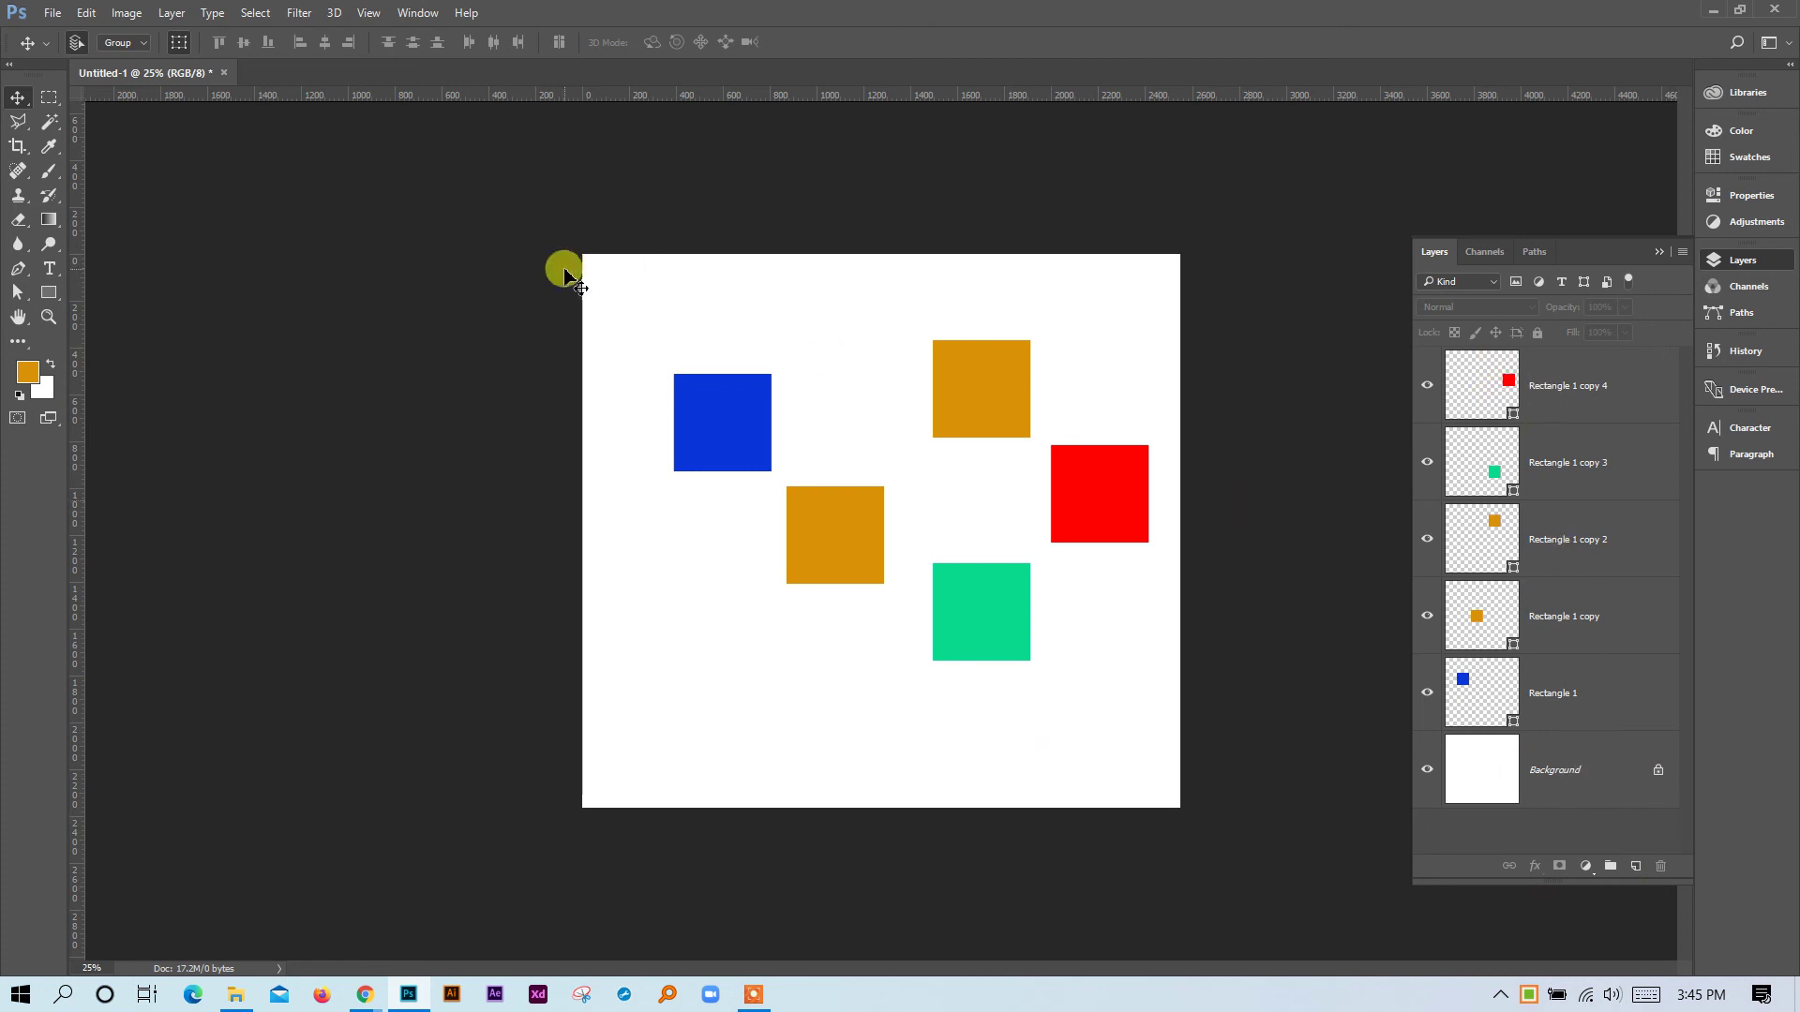
pyautogui.moveTo(597, 307); pyautogui.dragTo(1209, 707)
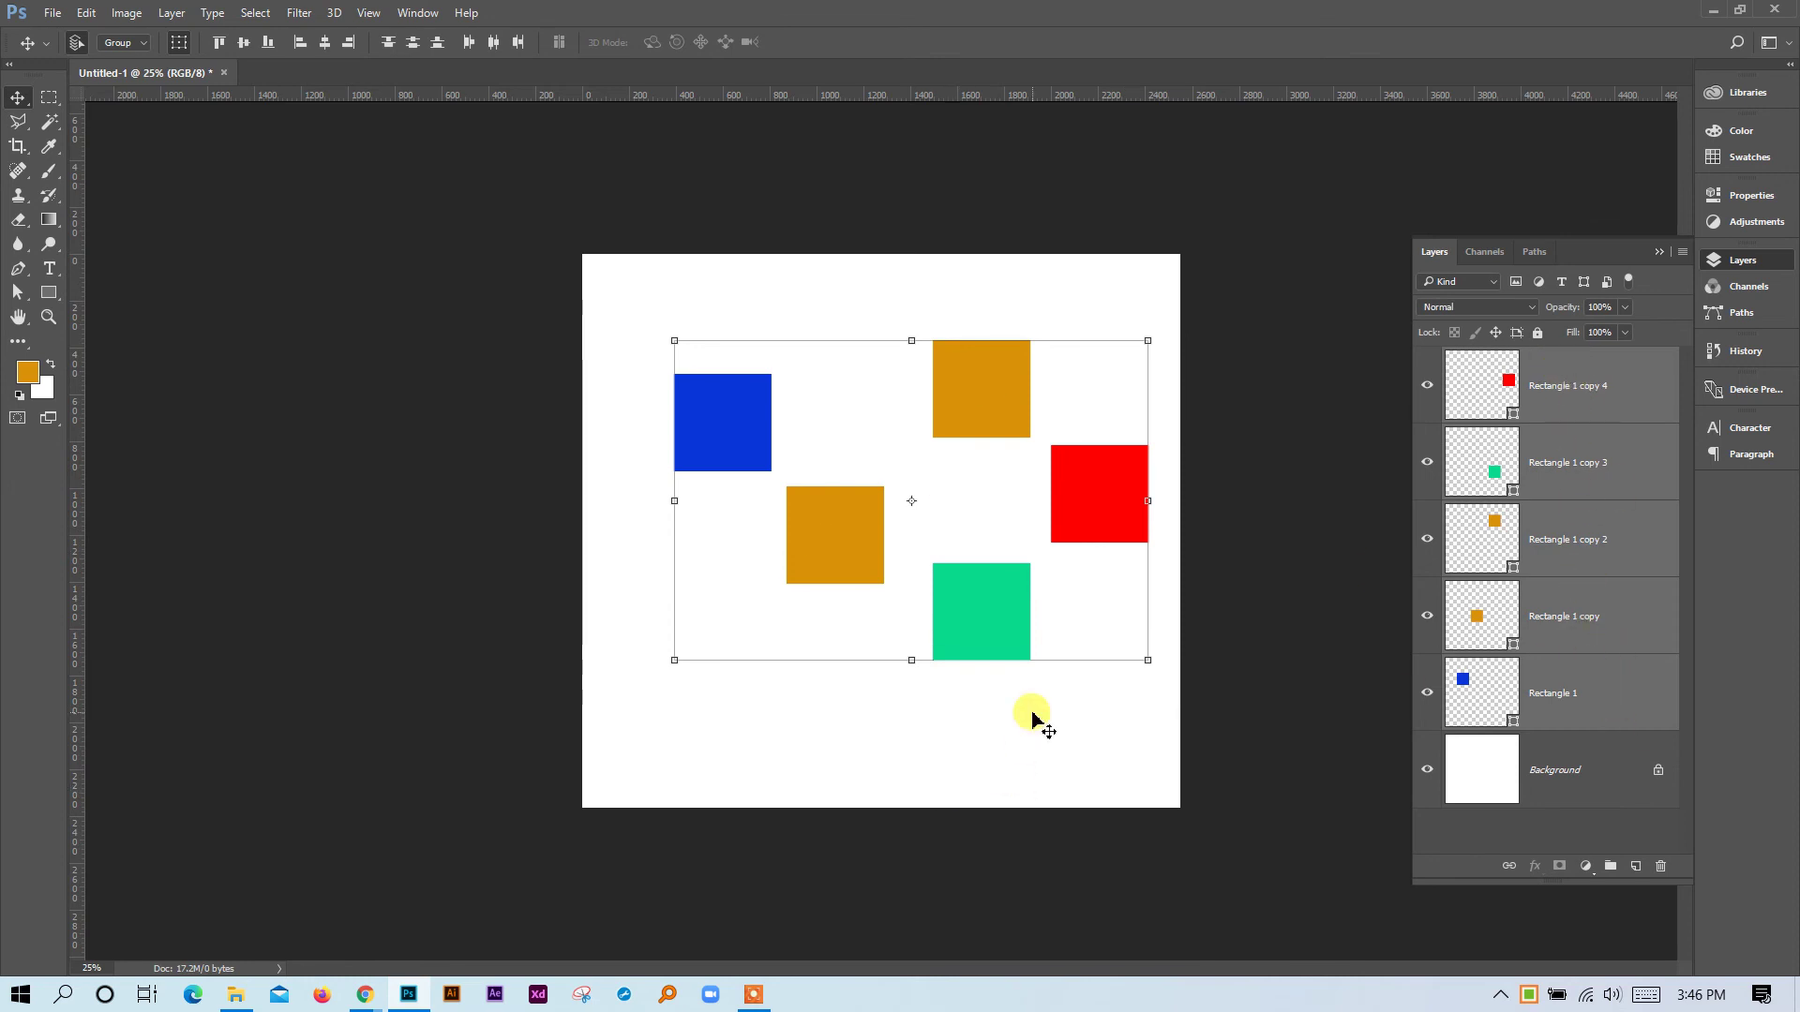
pyautogui.moveTo(1144, 657); pyautogui.dragTo(601, 306)
pyautogui.click(242, 43)
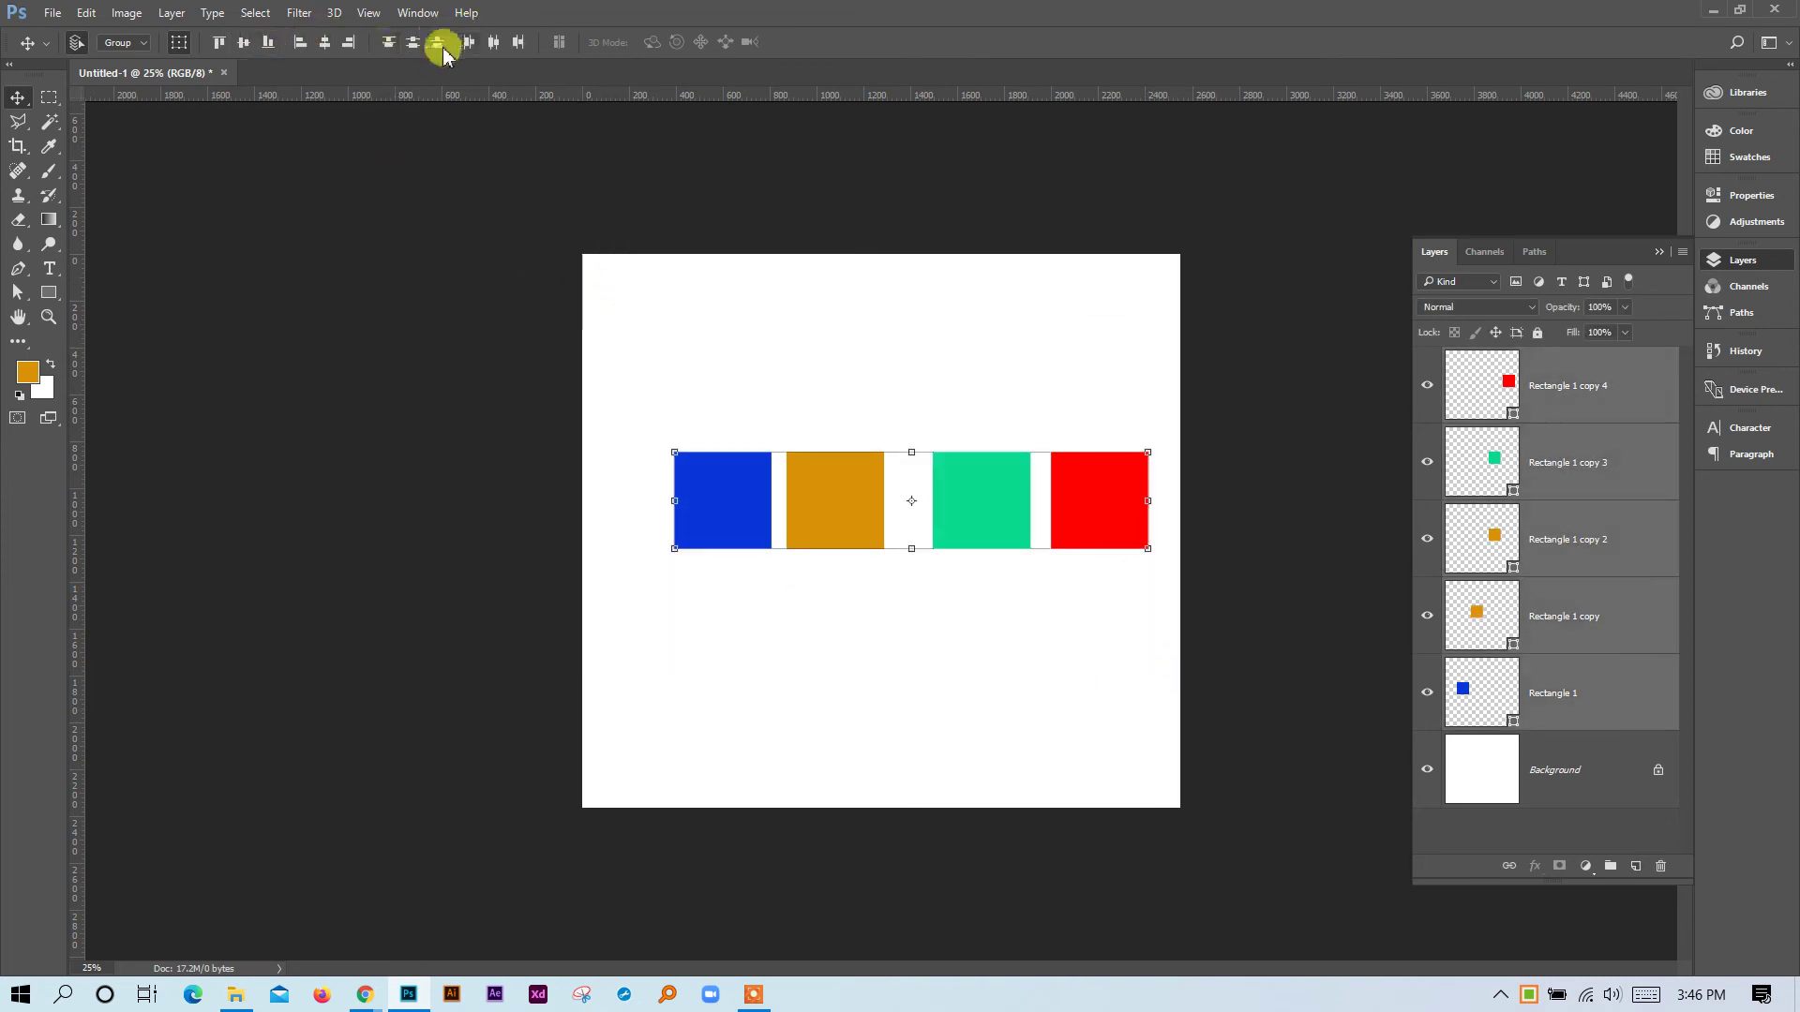
pyautogui.click(490, 45)
pyautogui.moveTo(856, 503); pyautogui.dragTo(807, 455)
# Change the fill of the middle square, Rectangle 1 copy 2, to dark orange d96609.
pyautogui.click(818, 388)
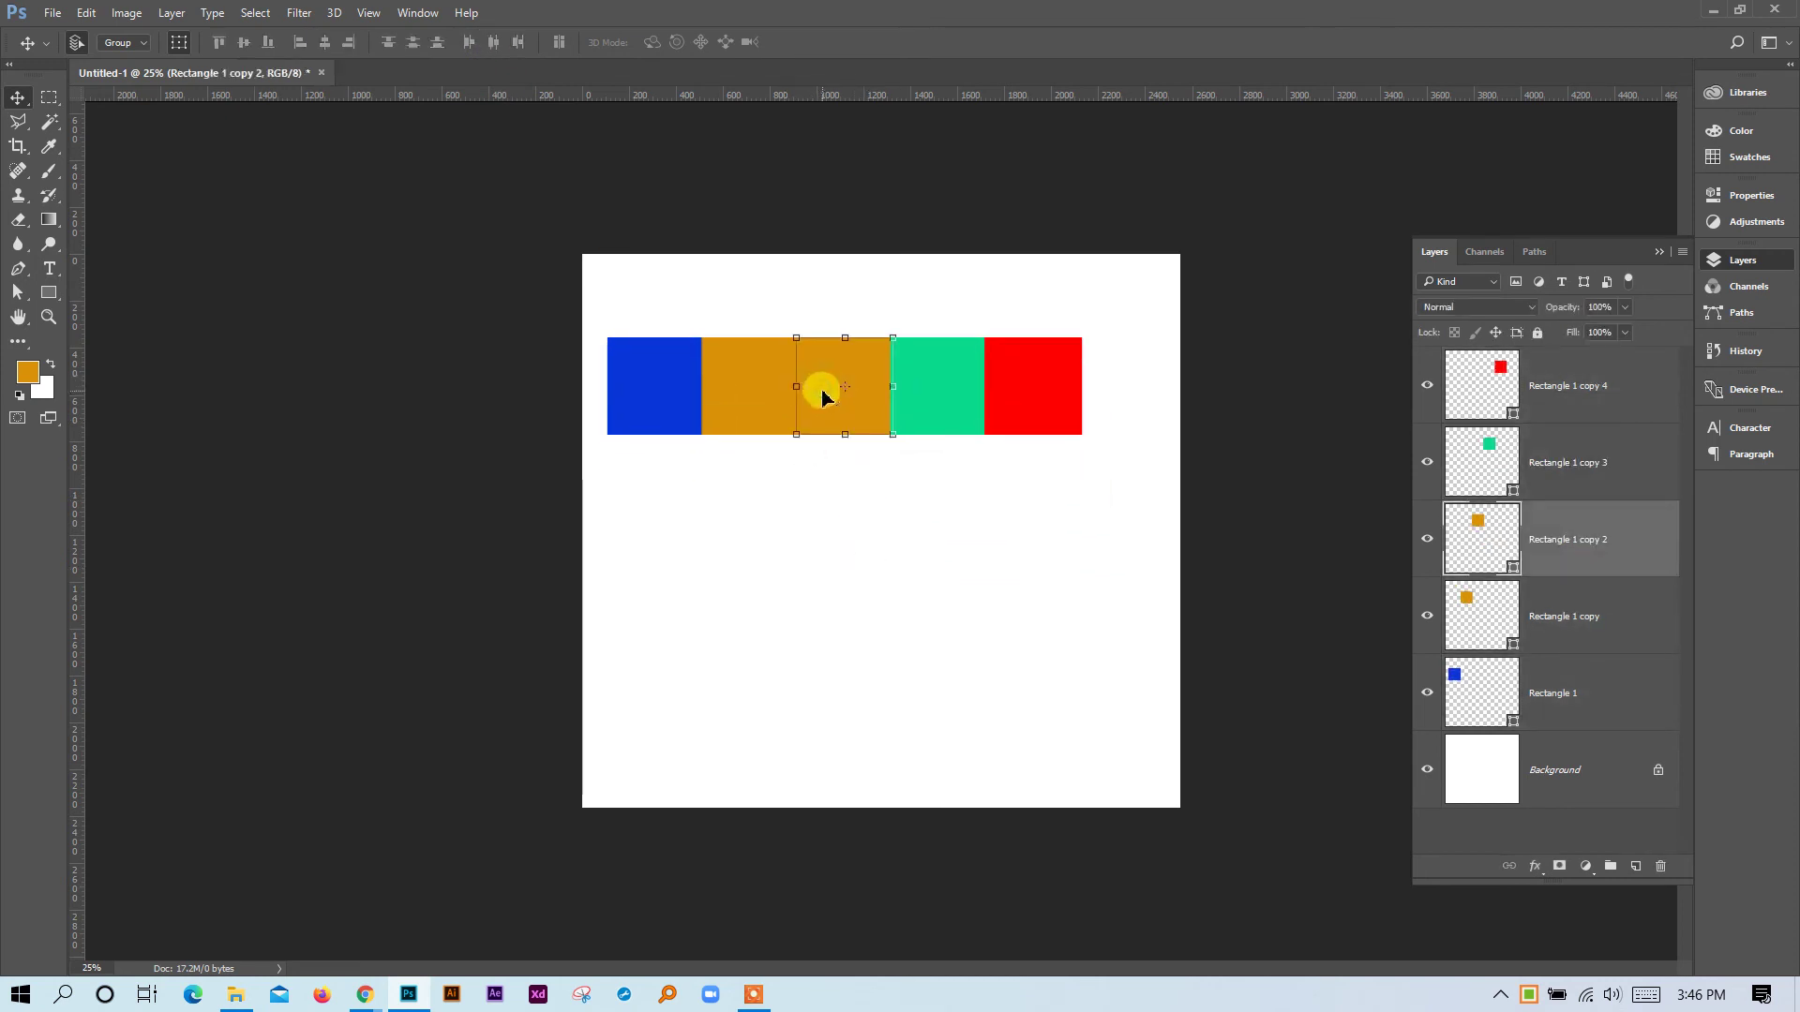
pyautogui.doubleClick(1479, 531)
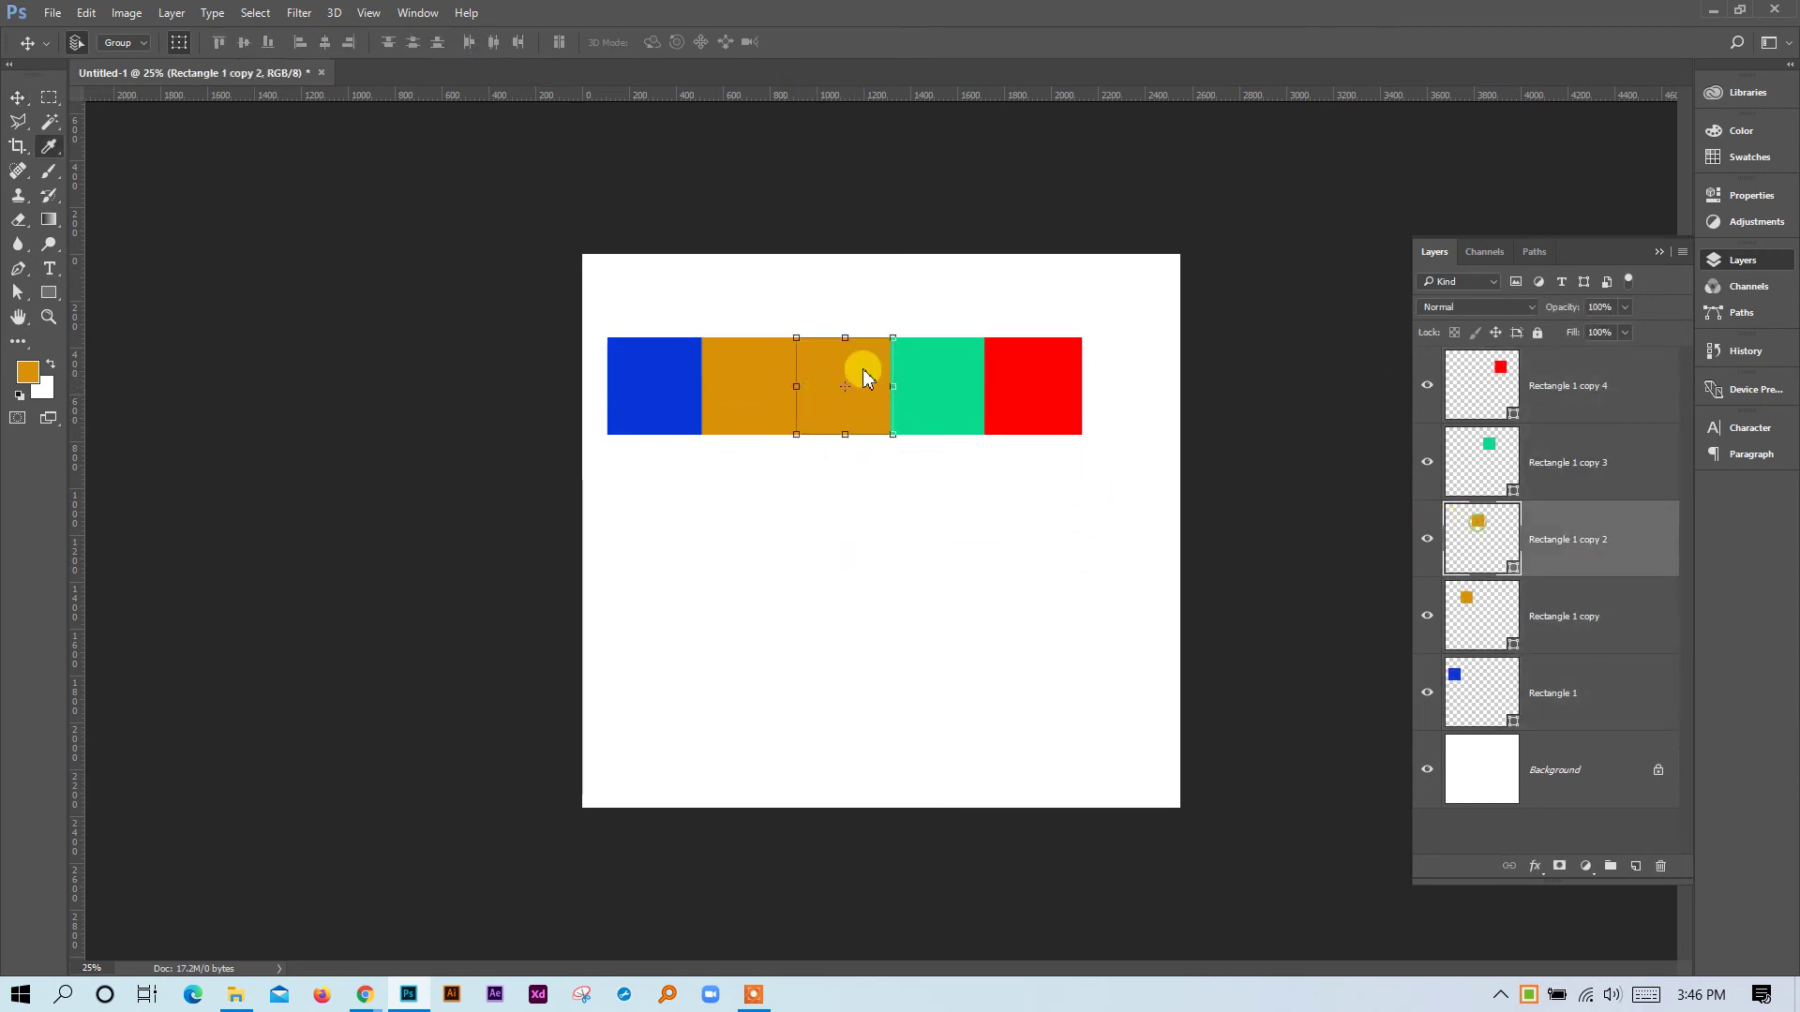
pyautogui.click(923, 388)
pyautogui.moveTo(925, 407); pyautogui.dragTo(933, 488)
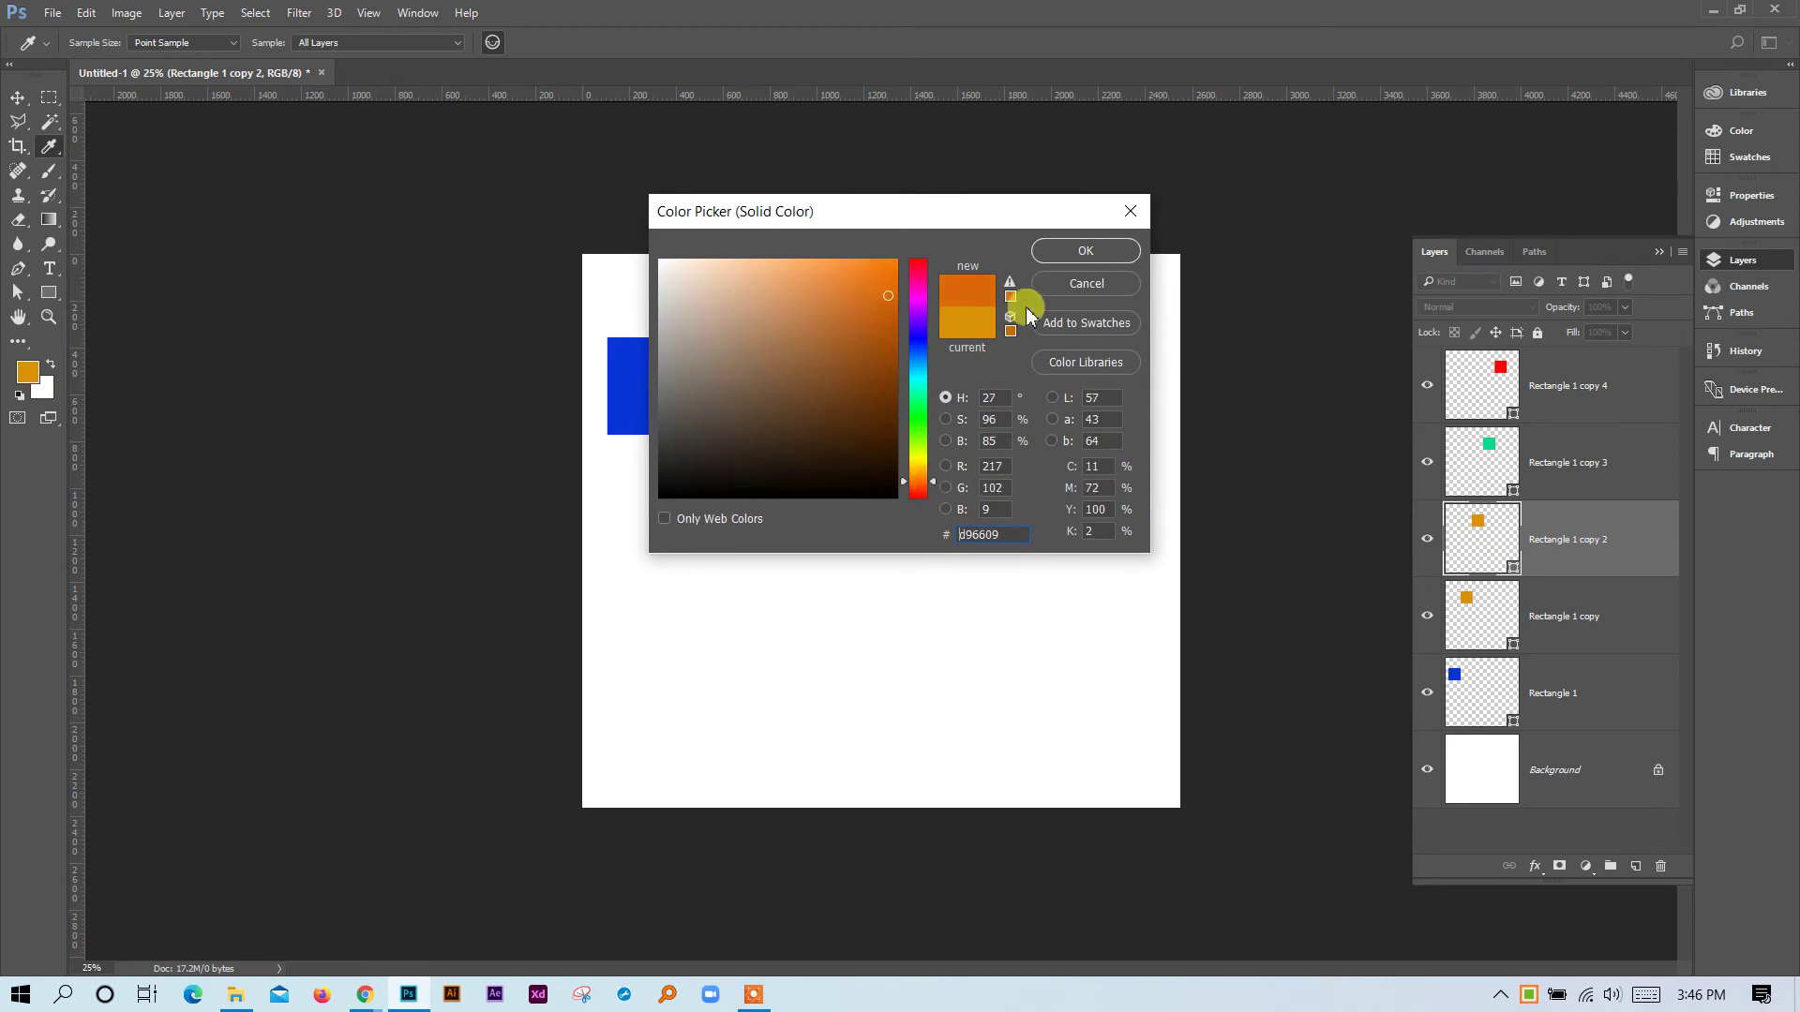
pyautogui.click(1078, 251)
pyautogui.click(925, 557)
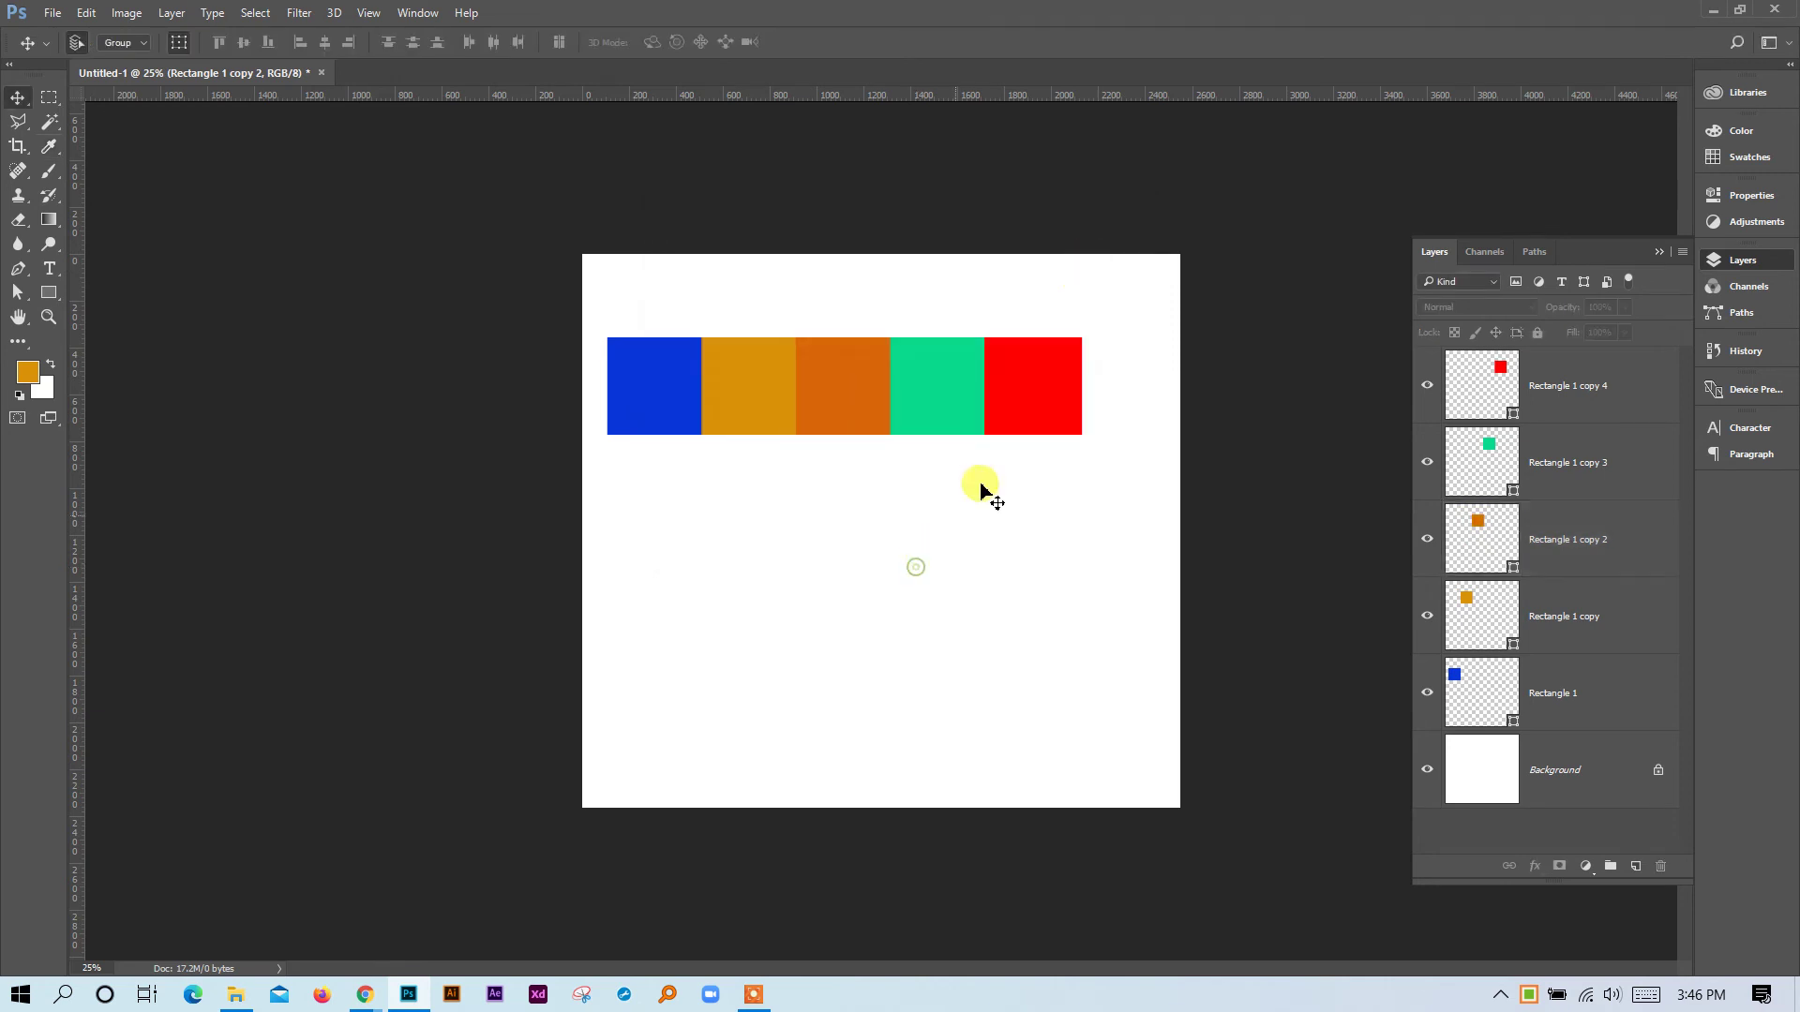
# Scale all five squares down together to about 54.6%, keeping the row's upper-left corner in place.
pyautogui.moveTo(1093, 458); pyautogui.dragTo(593, 296)
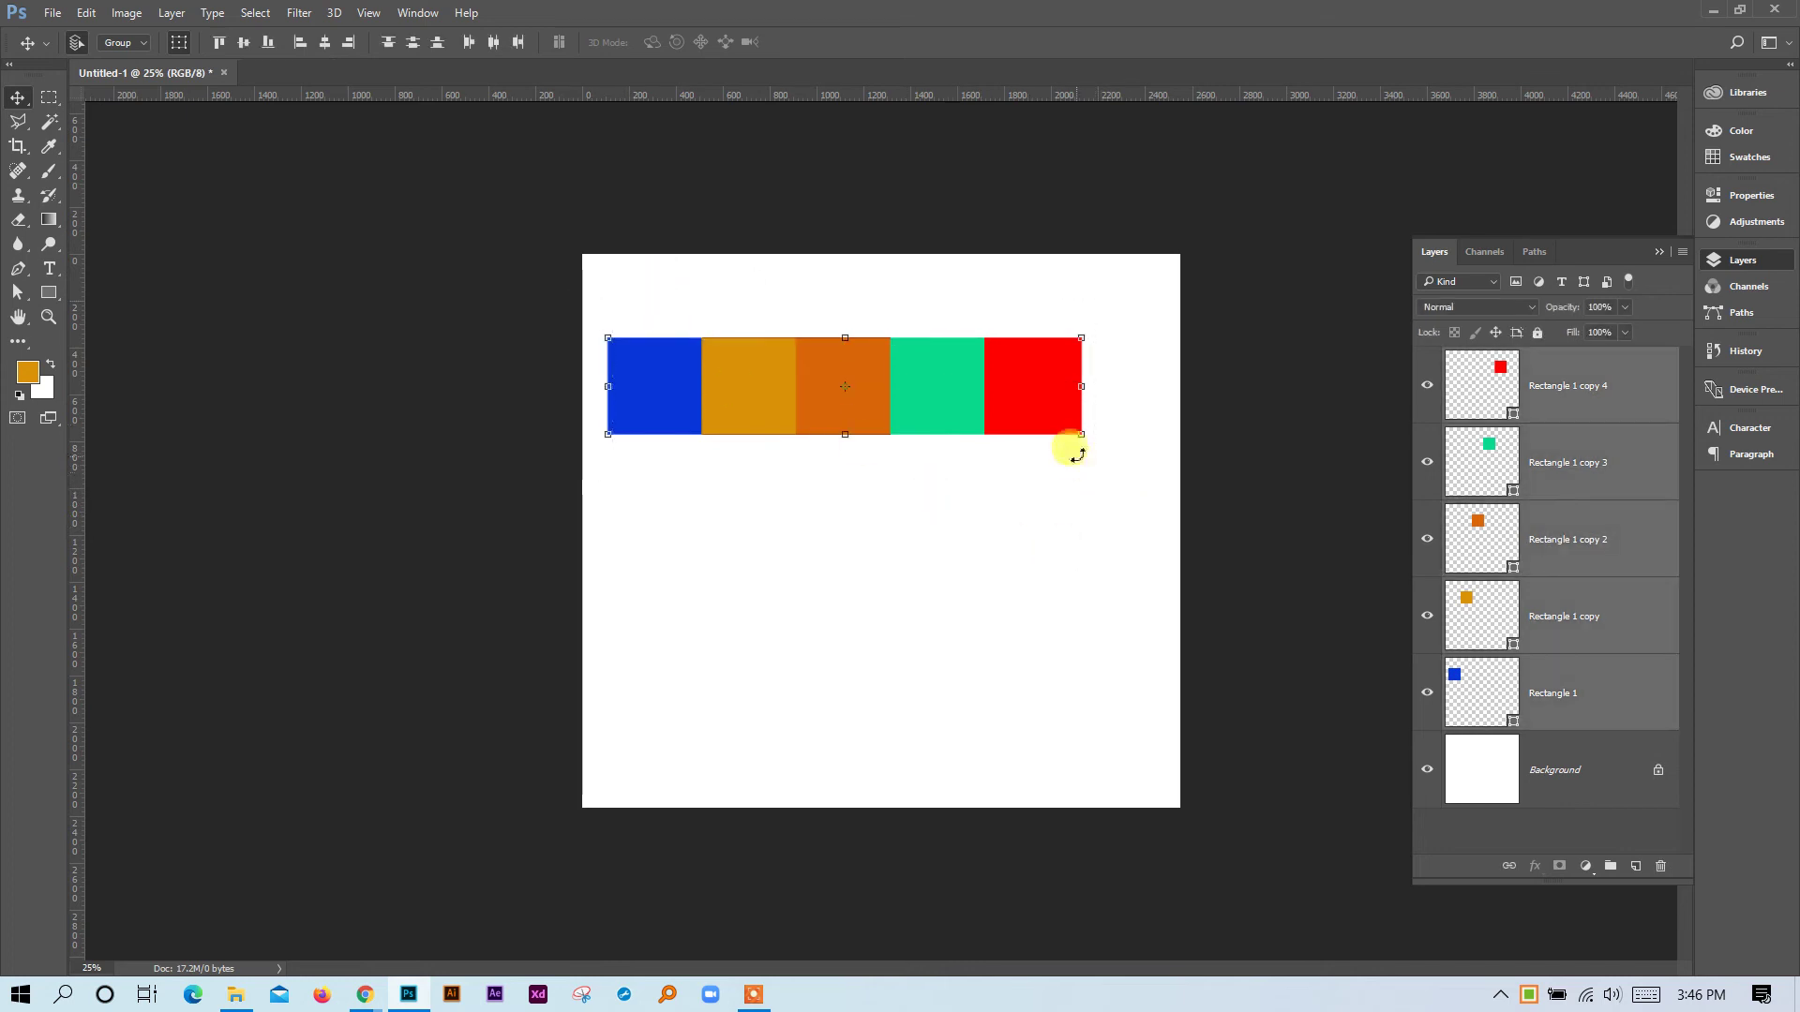
pyautogui.moveTo(1079, 438); pyautogui.dragTo(866, 404)
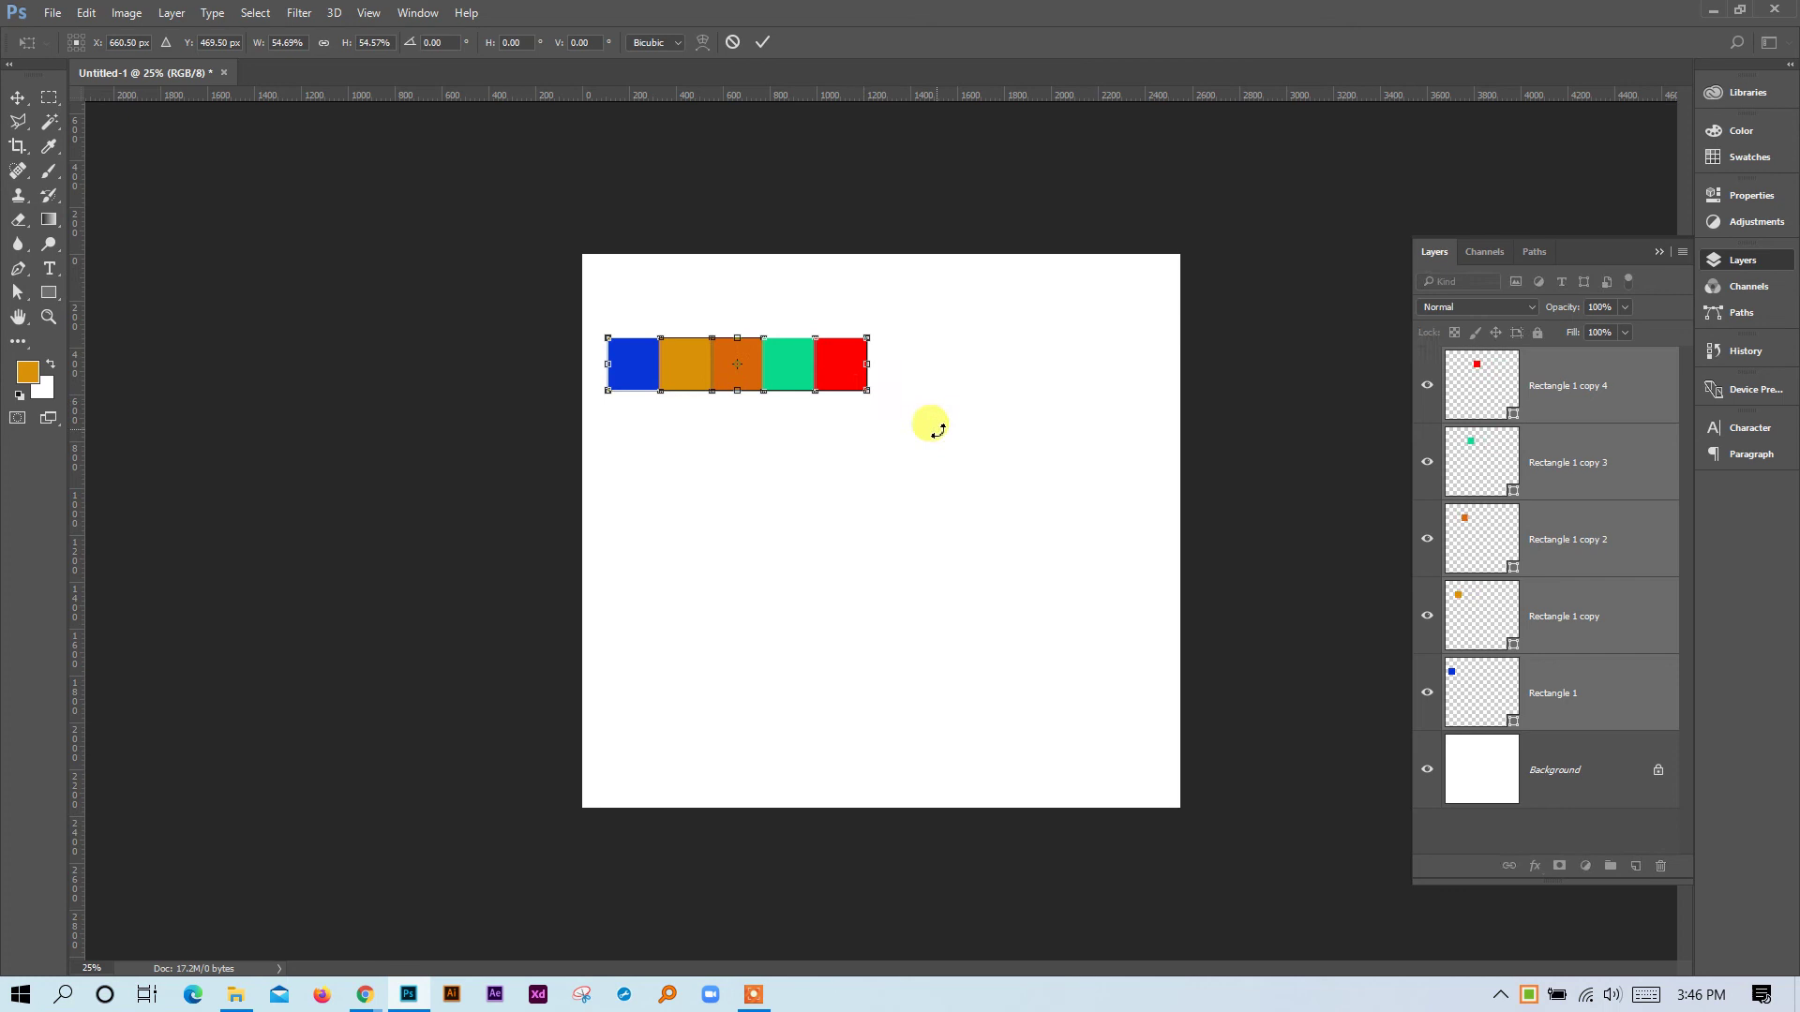
pyautogui.press('Return')
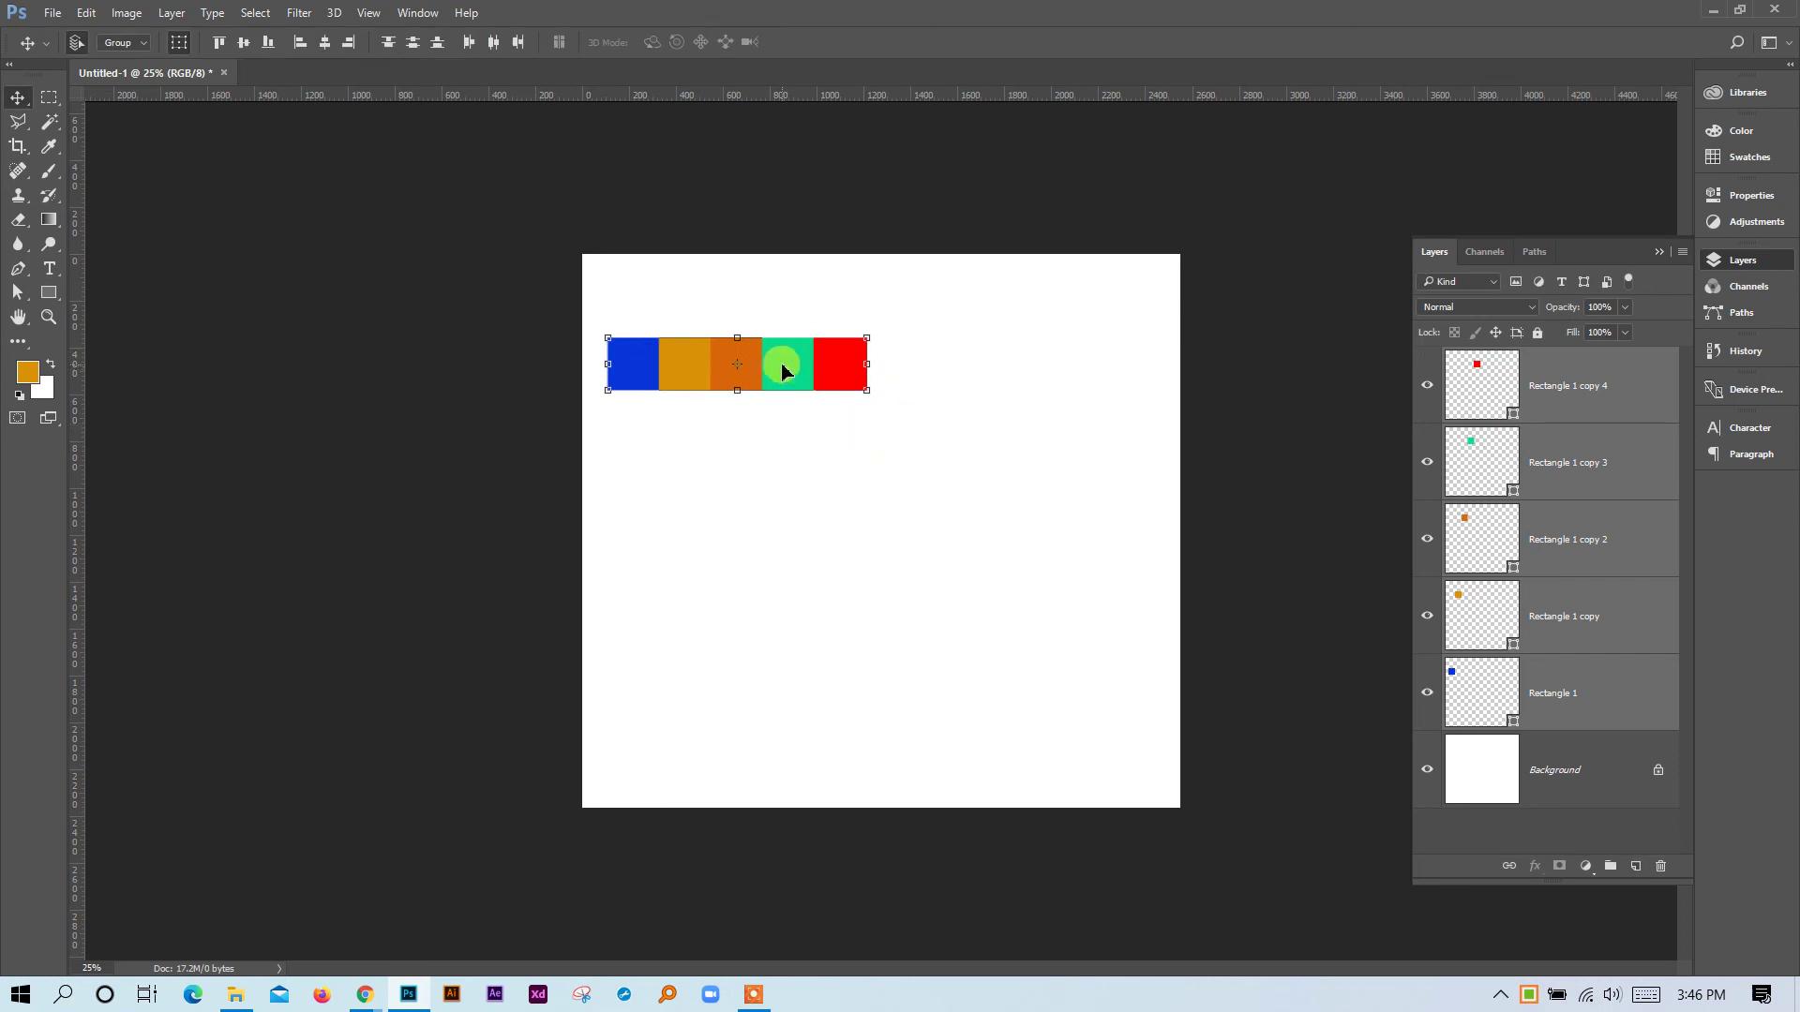
# Try a light purple fill on all five selected squares at once, and undo it.
pyautogui.click(49, 294)
pyautogui.click(168, 42)
pyautogui.click(202, 213)
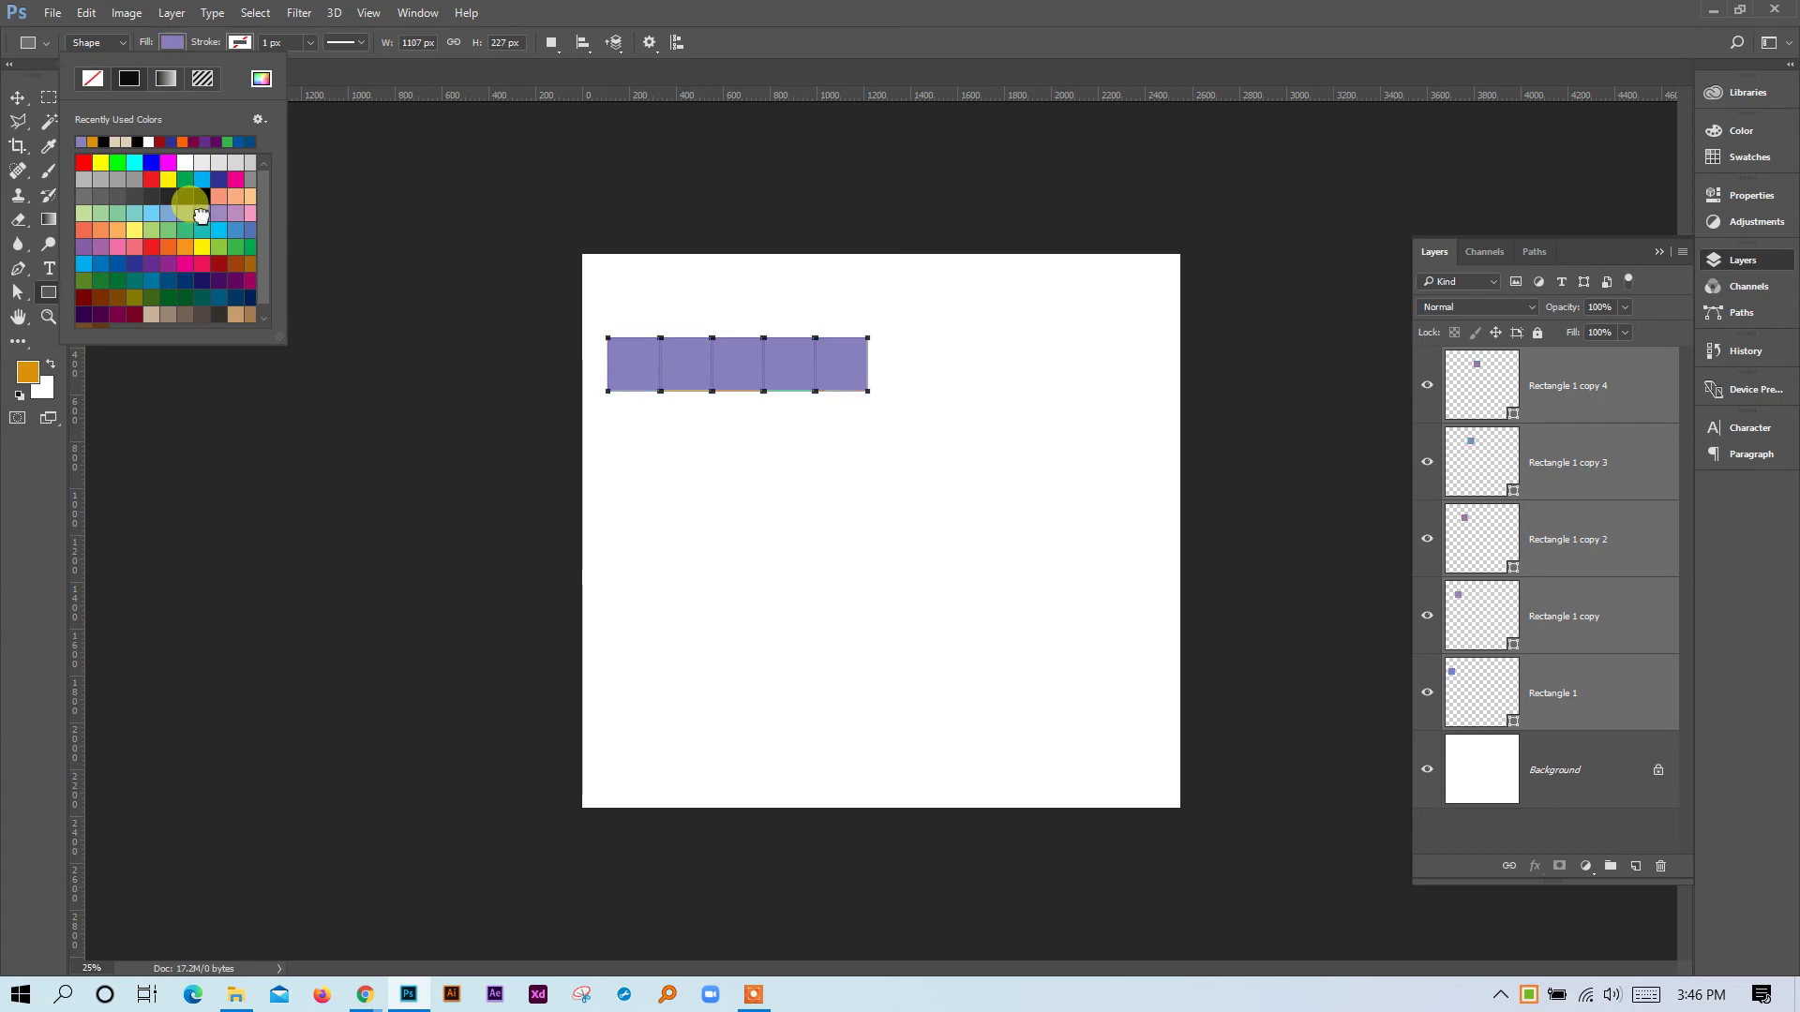
pyautogui.click(732, 75)
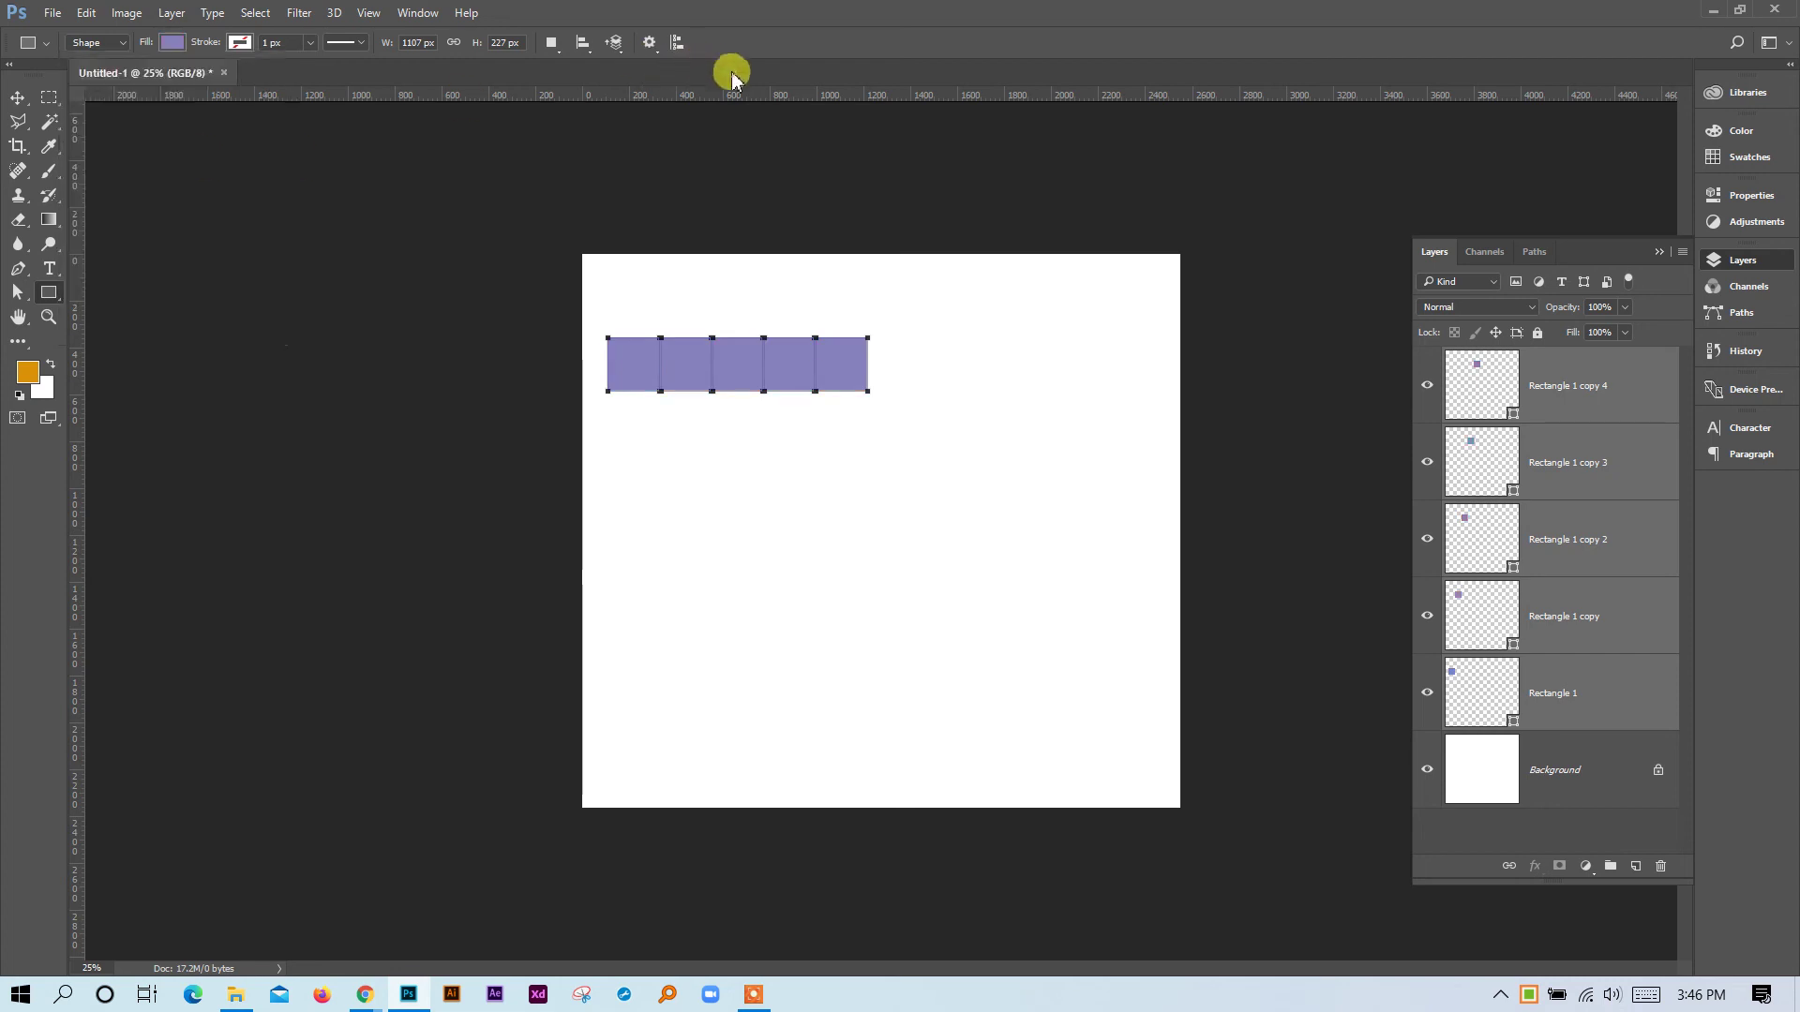
pyautogui.hotkey('ctrl', 'z')
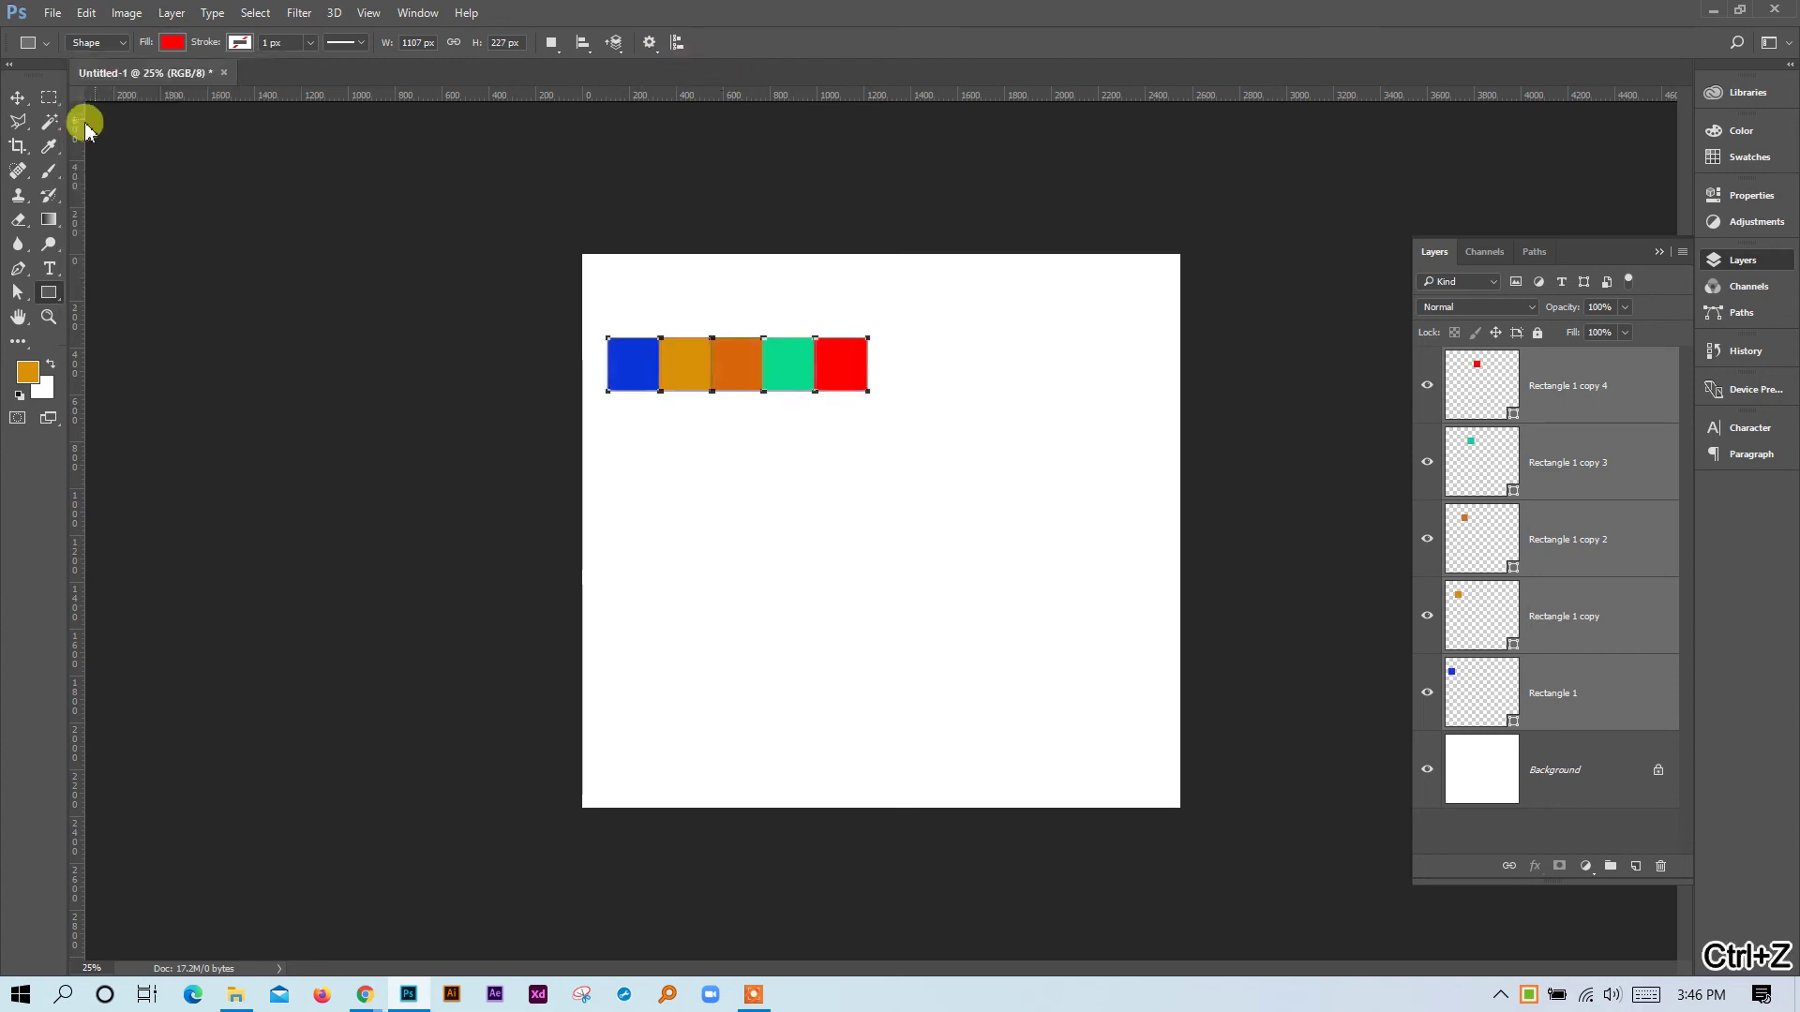
# Spread the squares evenly by moving the red one further right and distributing horizontal centers, and move the whole row slightly down and right.
pyautogui.click(28, 99)
pyautogui.click(863, 412)
pyautogui.moveTo(900, 418); pyautogui.dragTo(722, 366)
pyautogui.click(863, 460)
pyautogui.moveTo(863, 363); pyautogui.dragTo(1020, 371)
pyautogui.moveTo(1040, 454); pyautogui.dragTo(600, 286)
pyautogui.click(500, 47)
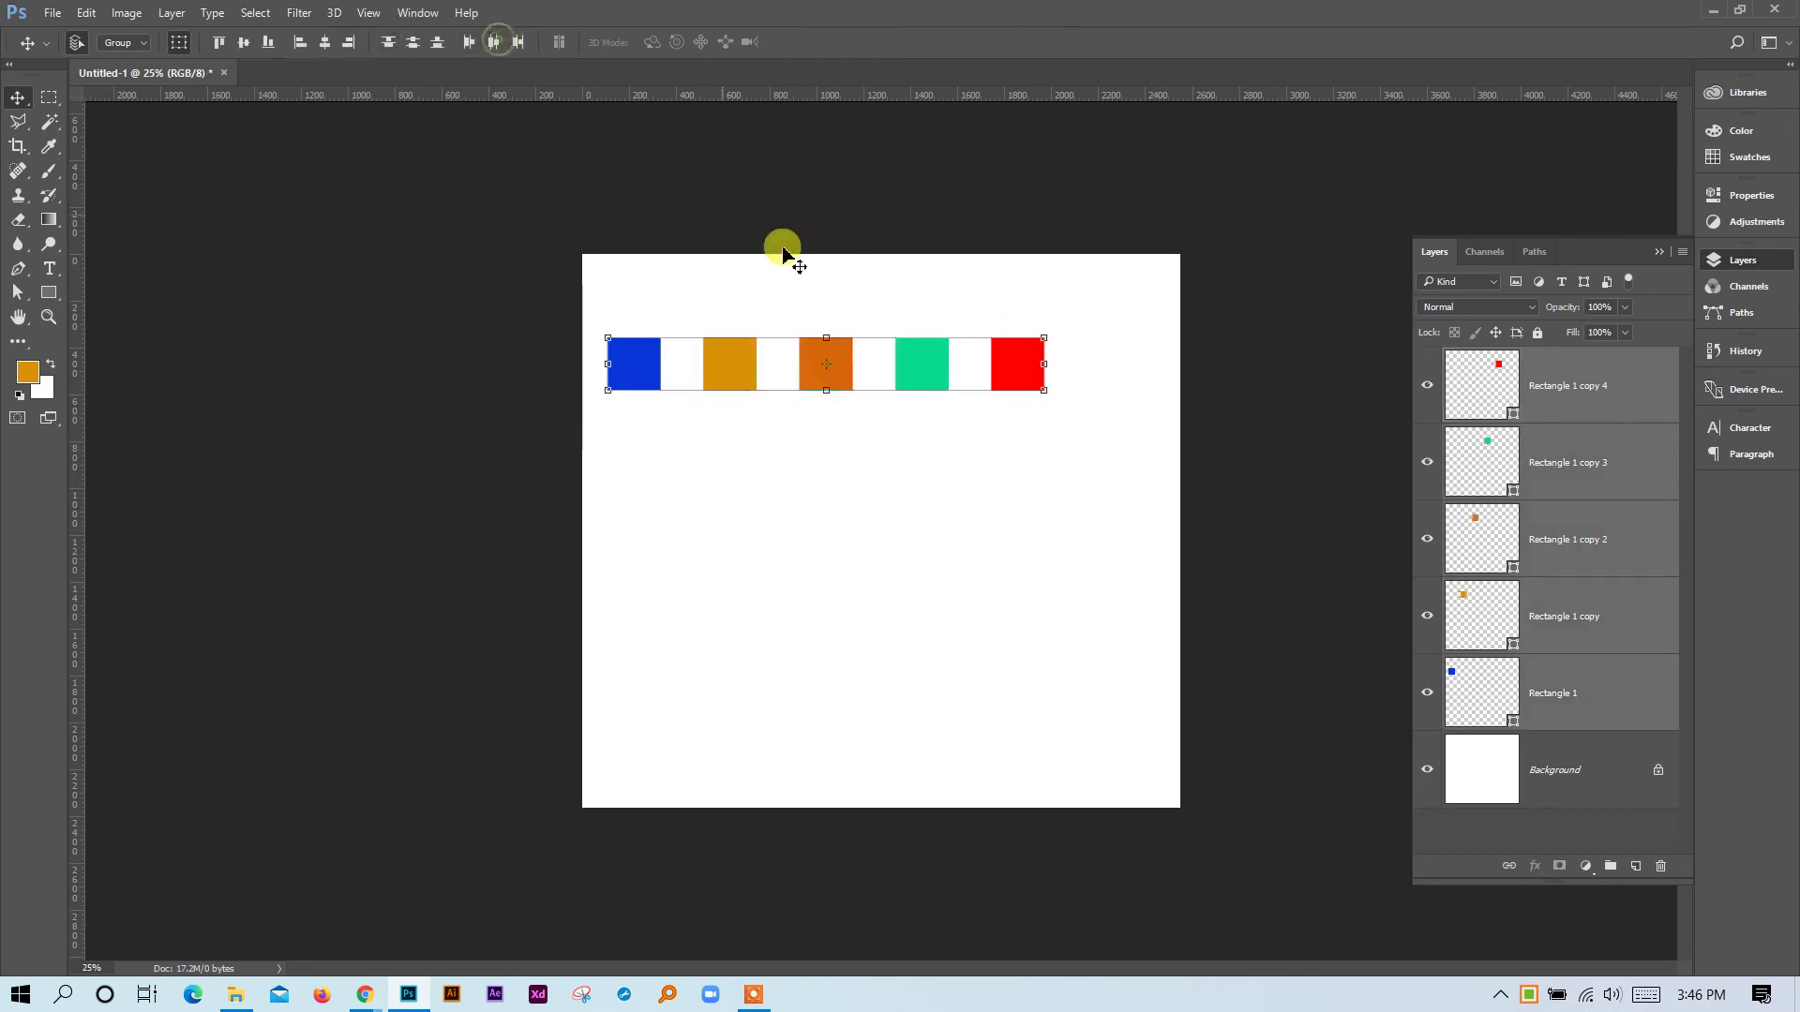
pyautogui.moveTo(1044, 431); pyautogui.dragTo(598, 272)
pyautogui.moveTo(631, 354); pyautogui.dragTo(711, 394)
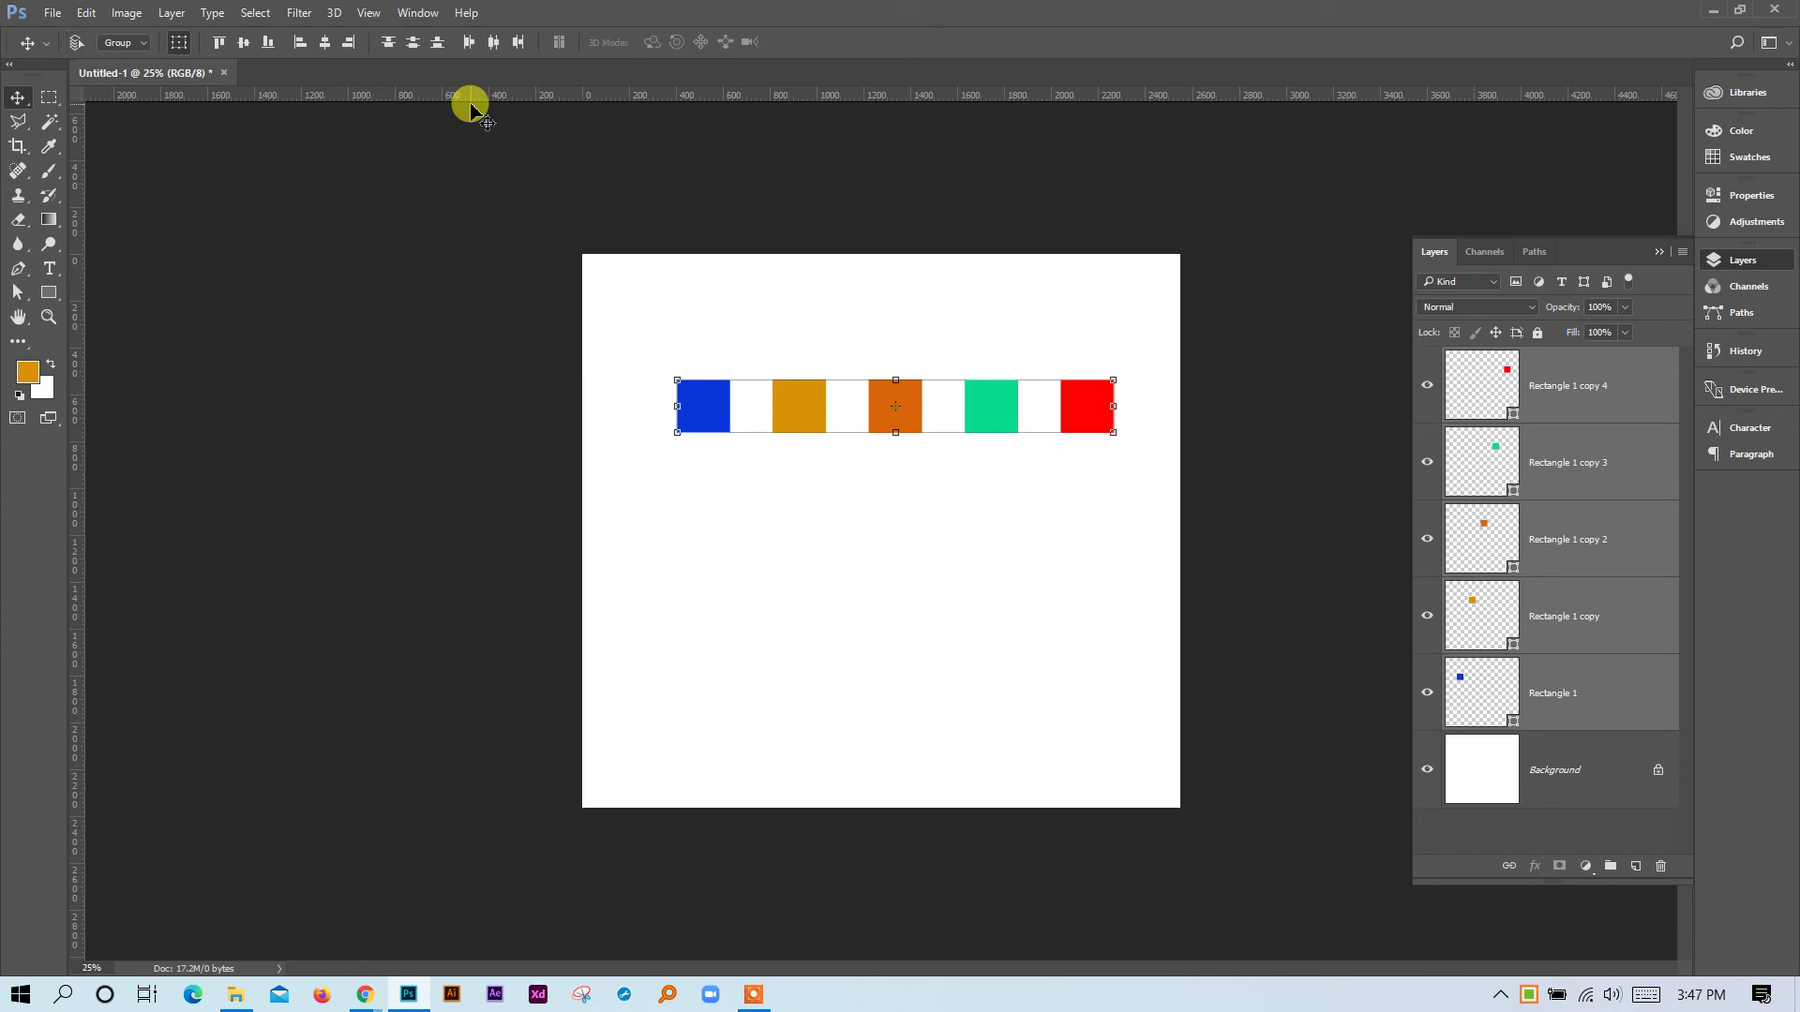
# Create a new Letter document, 8.5 x 11 inches at 300 pixels/inch, in RGB Color with a white background.
pyautogui.hotkey('ctrl', 'n')
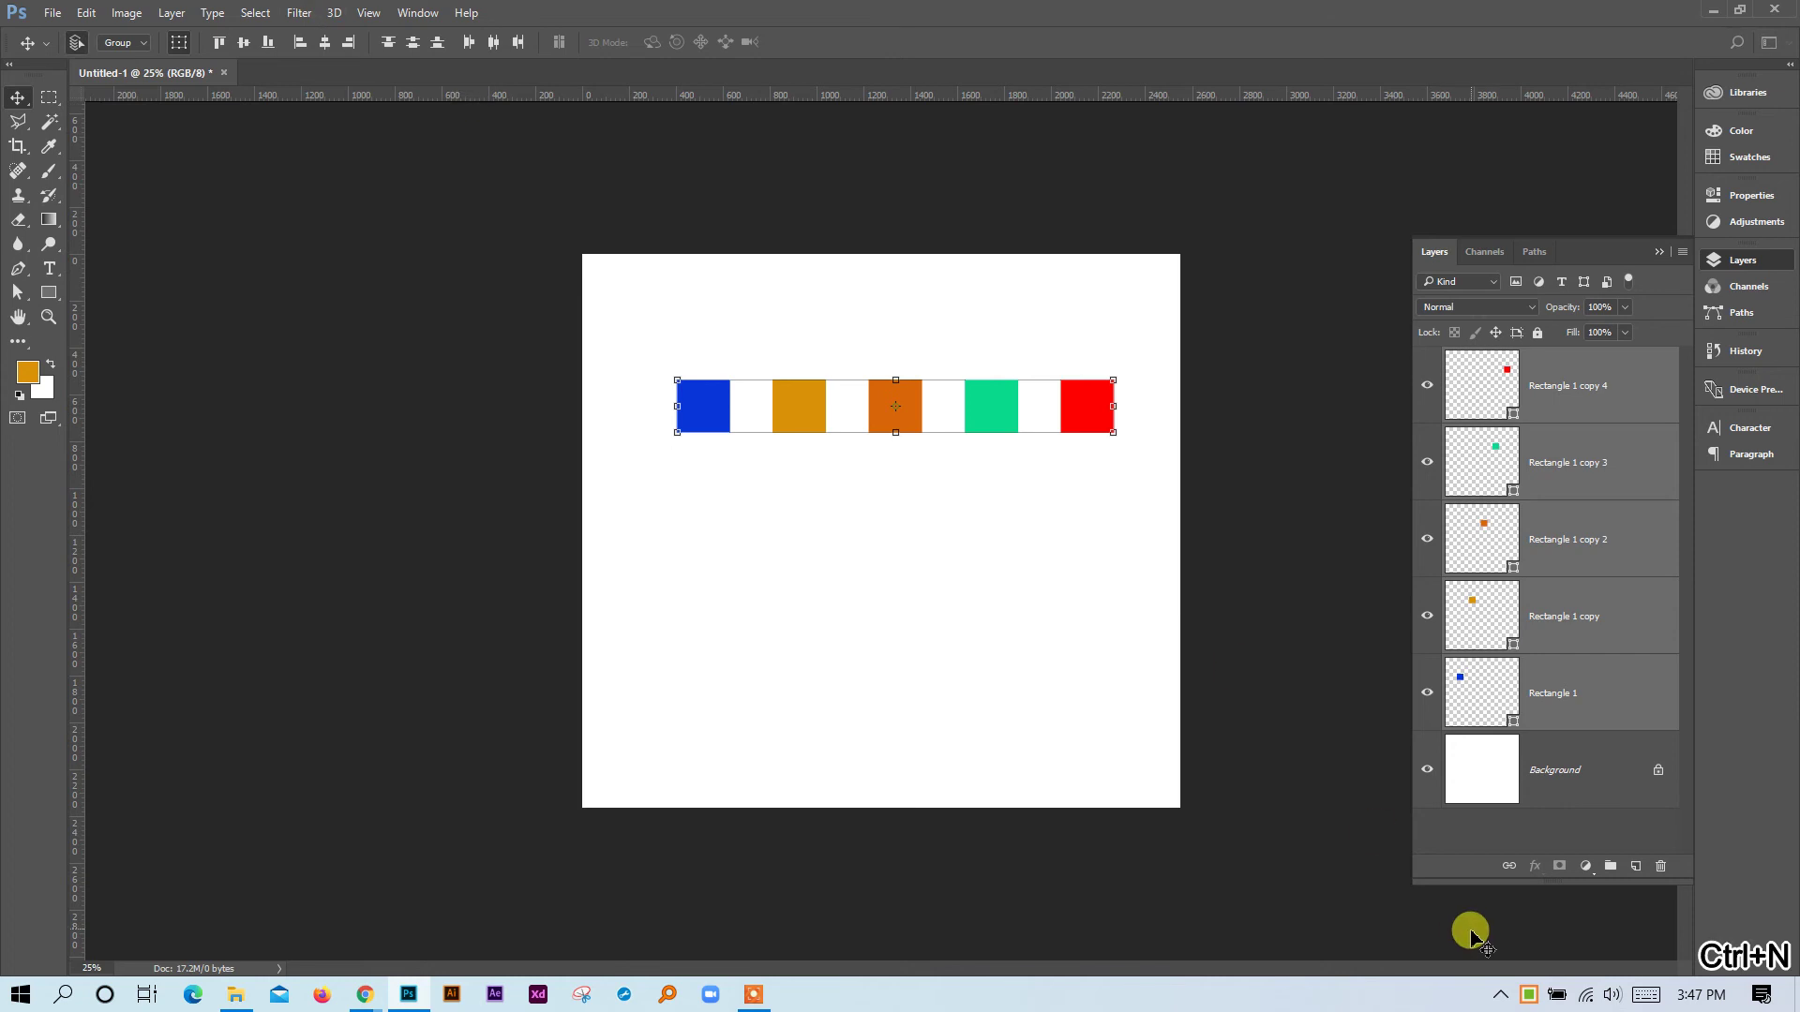
pyautogui.click(1500, 996)
pyautogui.click(1500, 995)
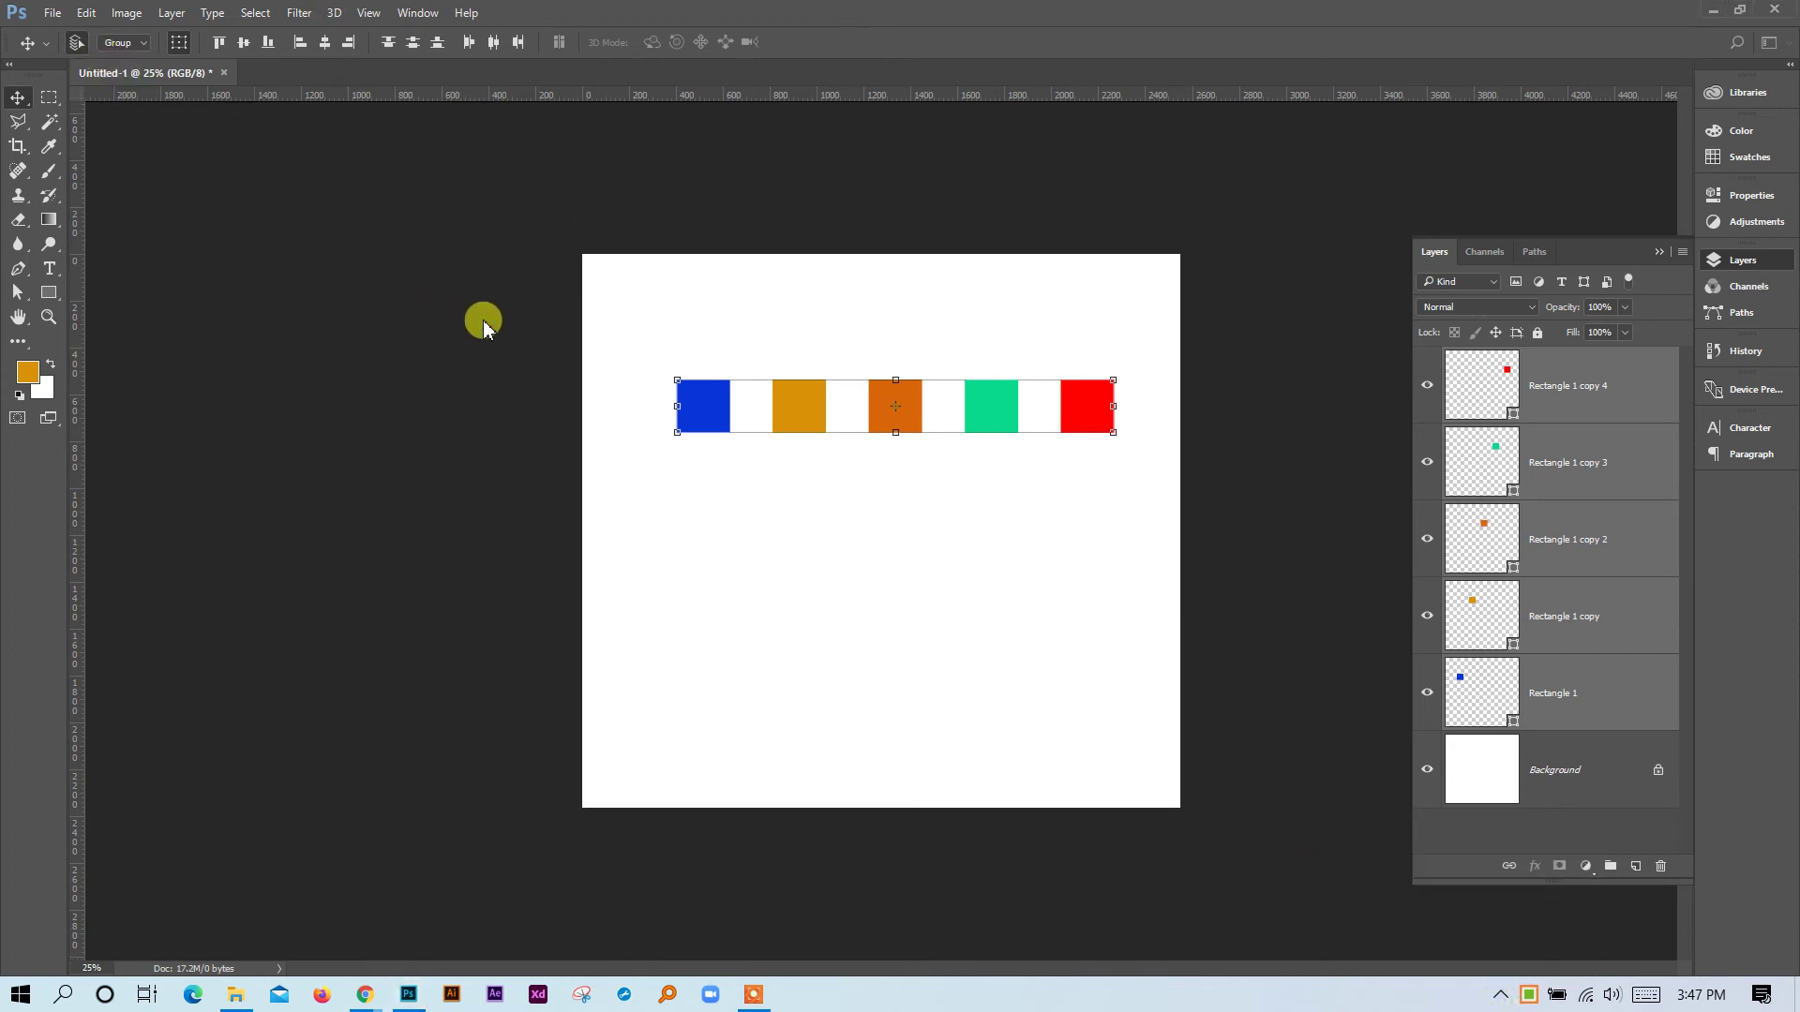
pyautogui.hotkey('ctrl', 'n')
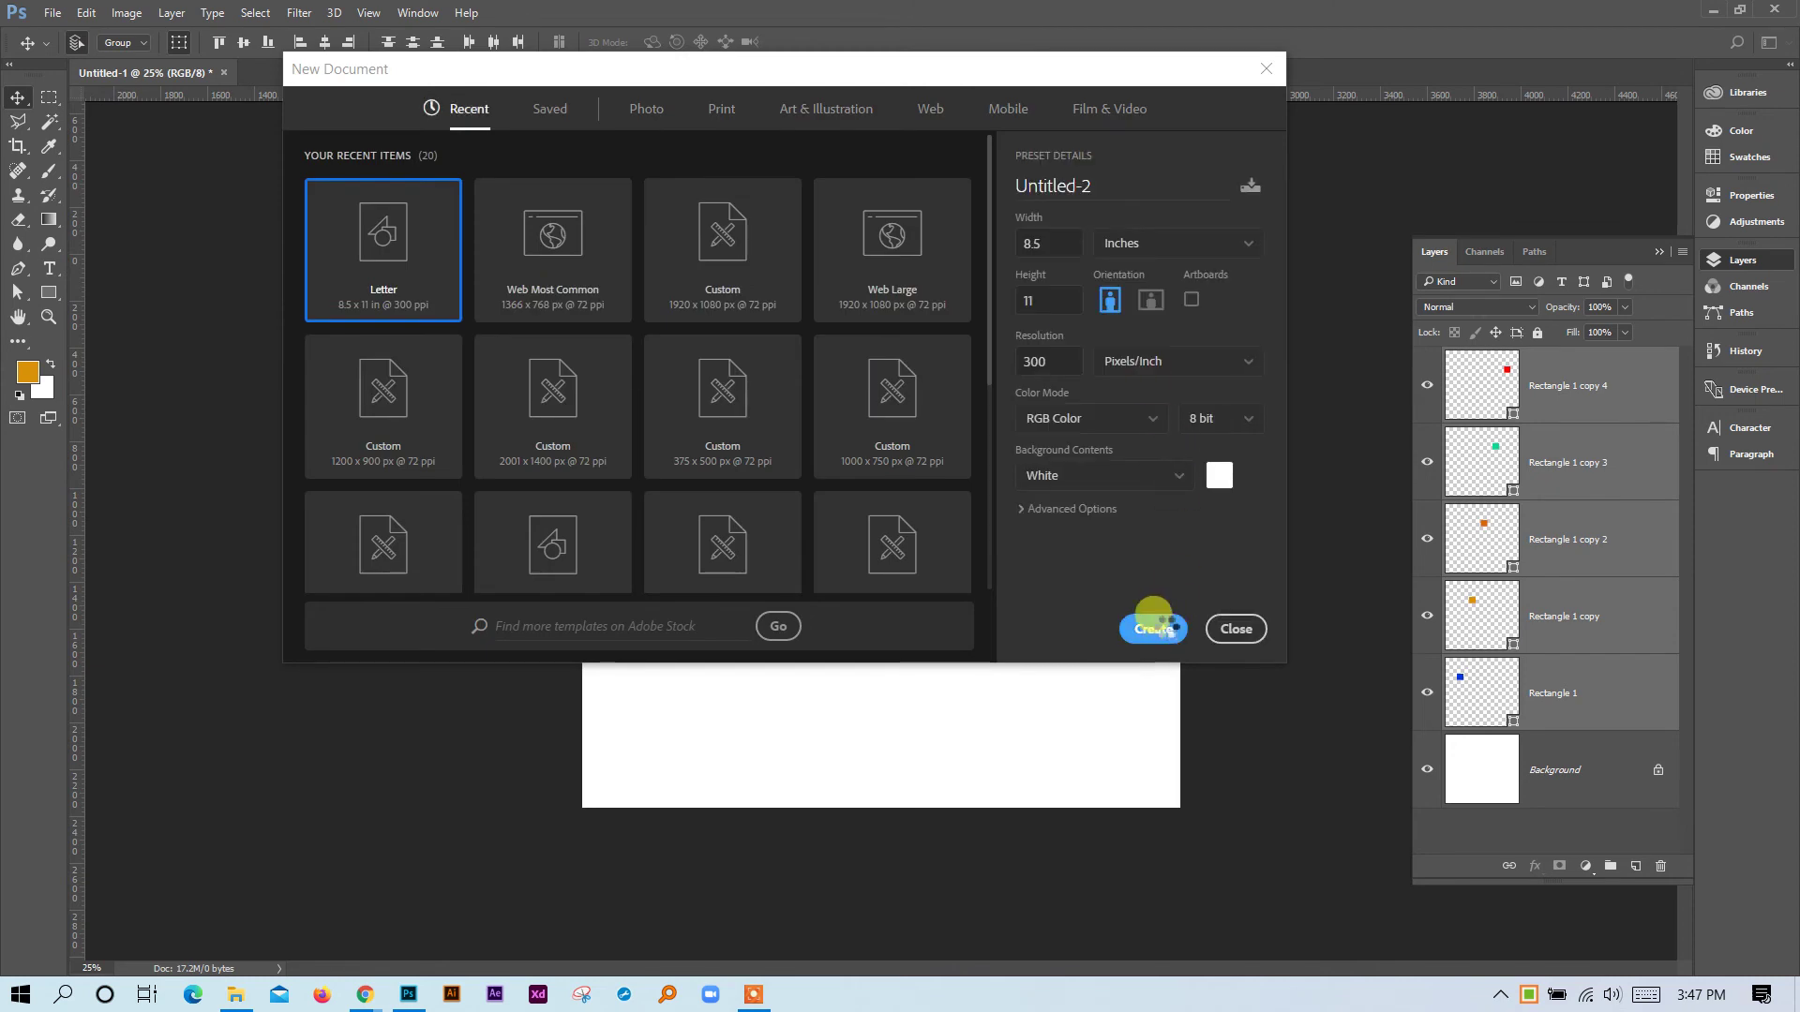
pyautogui.click(1158, 626)
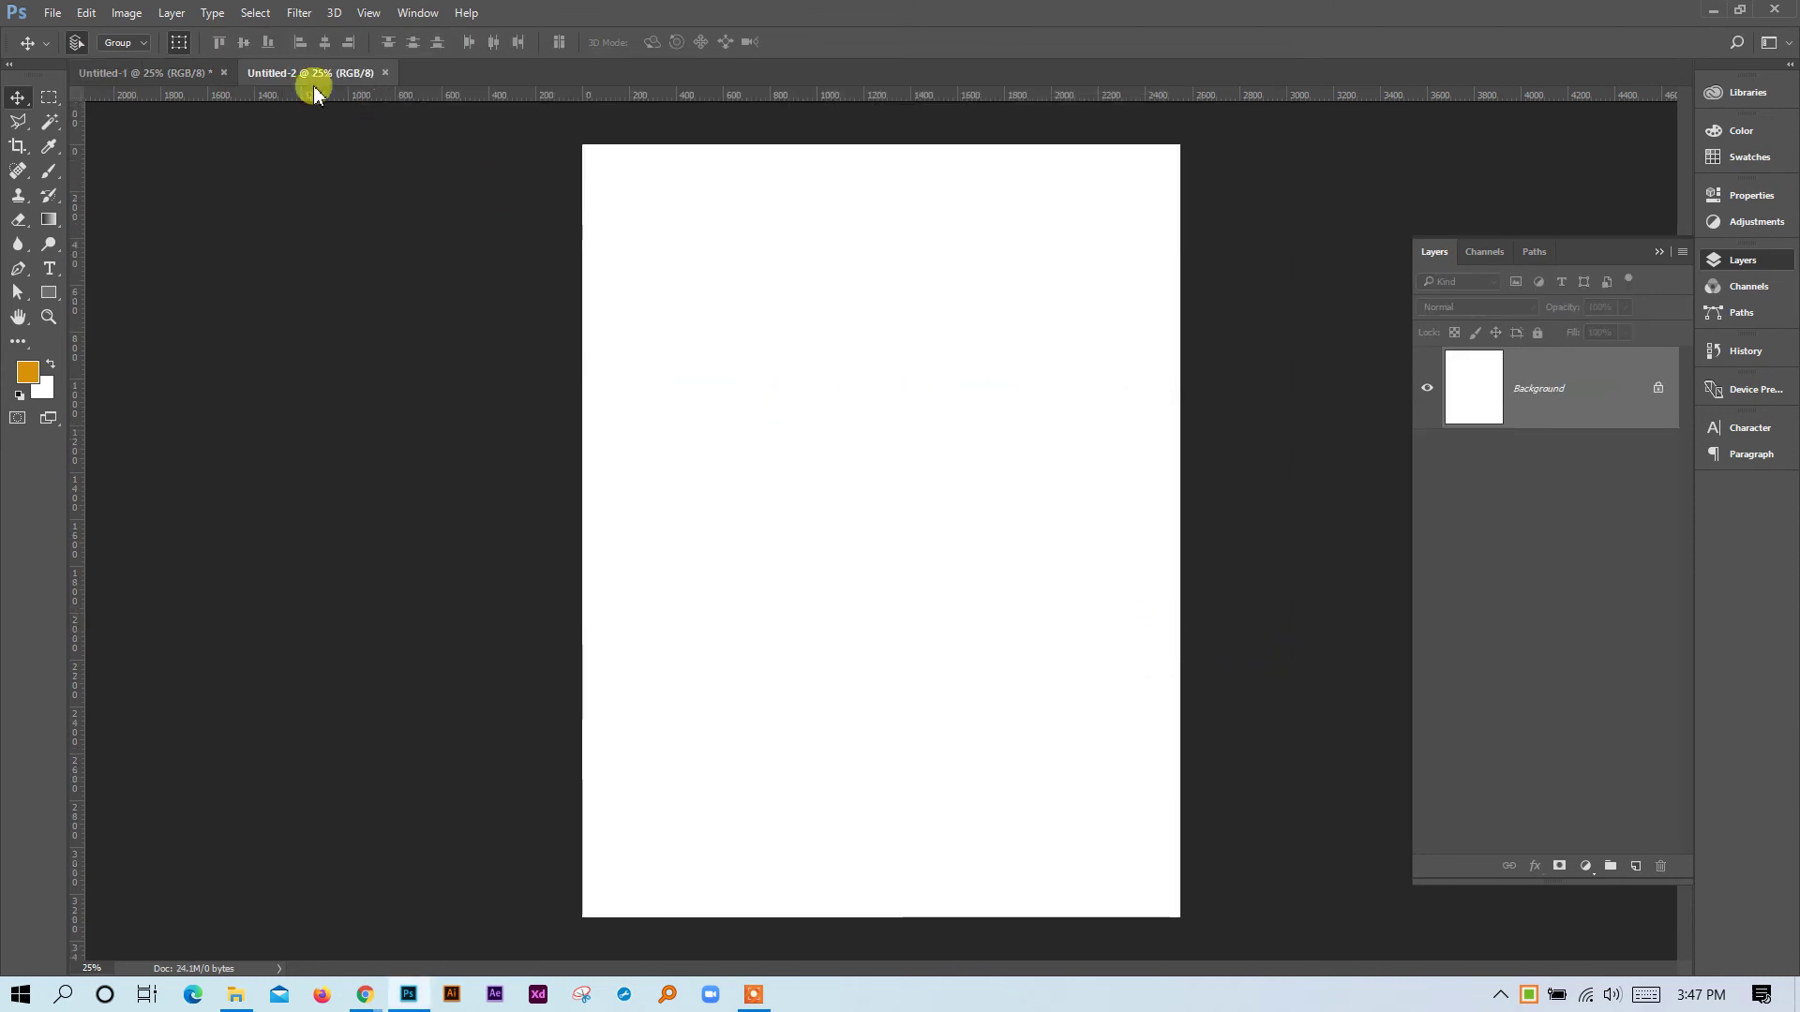
# Copy the row of five squares from Untitled-1 into the Untitled-2 document.
pyautogui.click(163, 68)
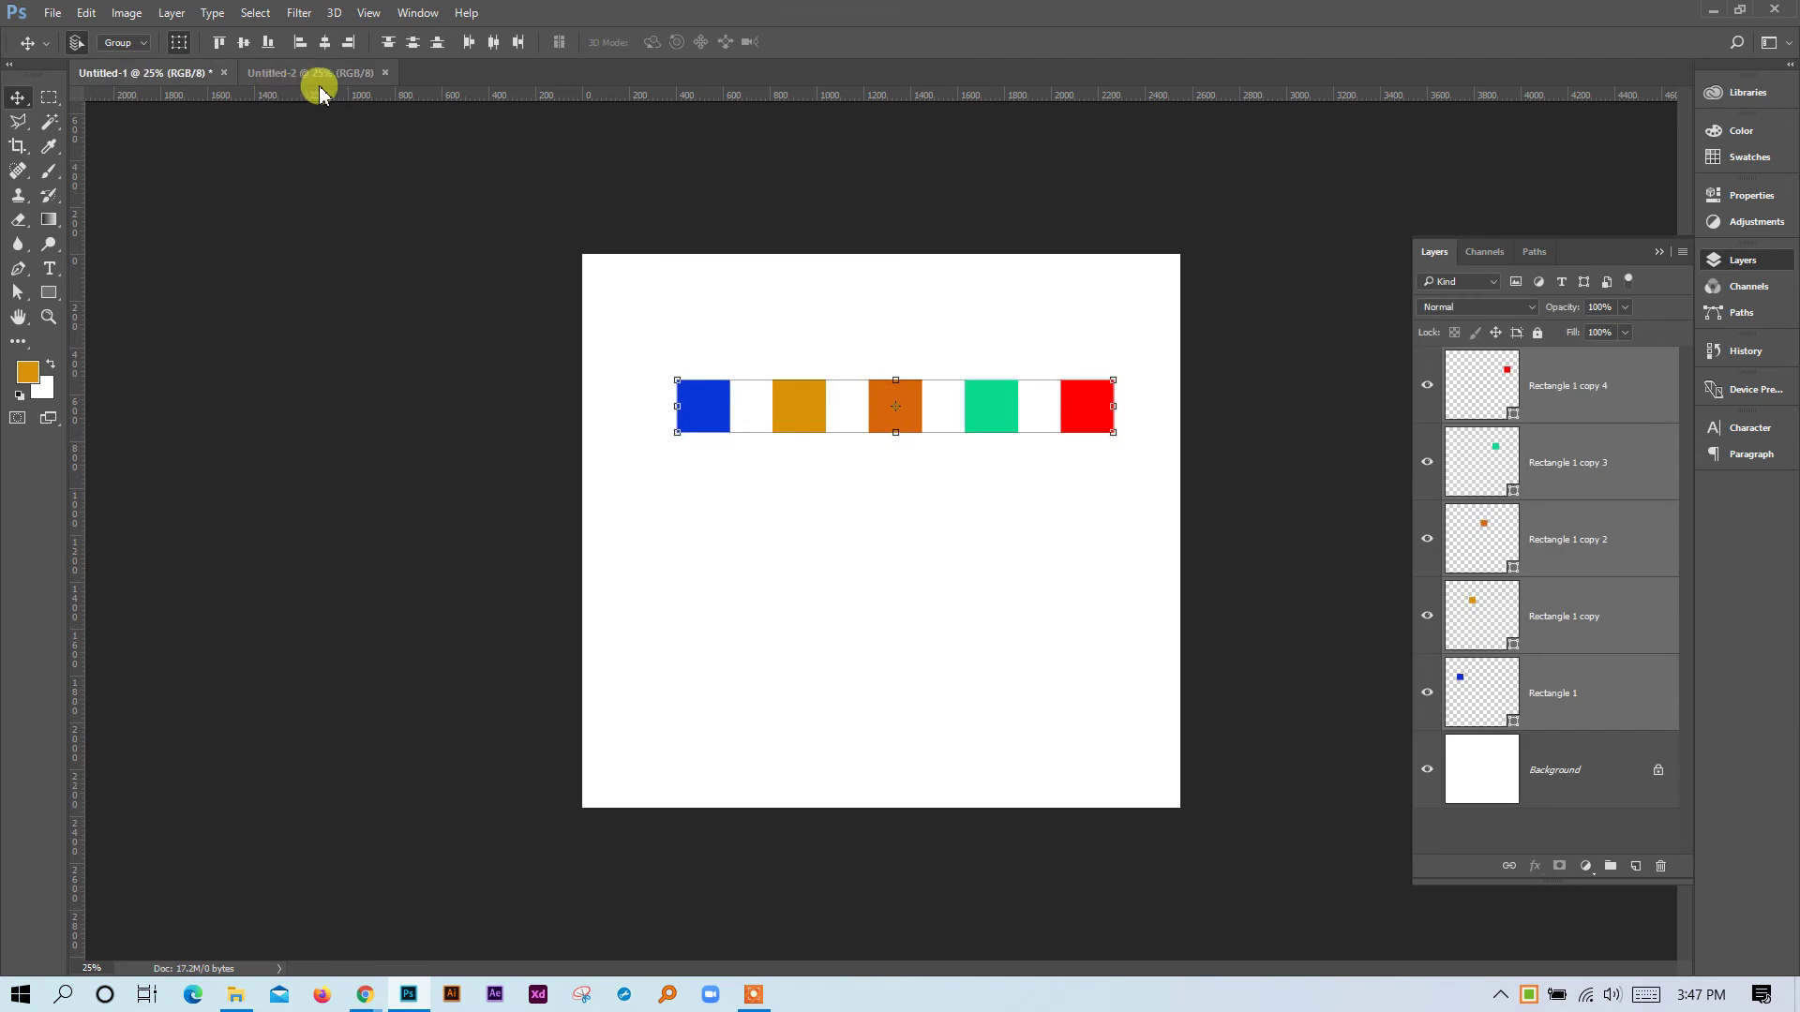
pyautogui.click(1089, 506)
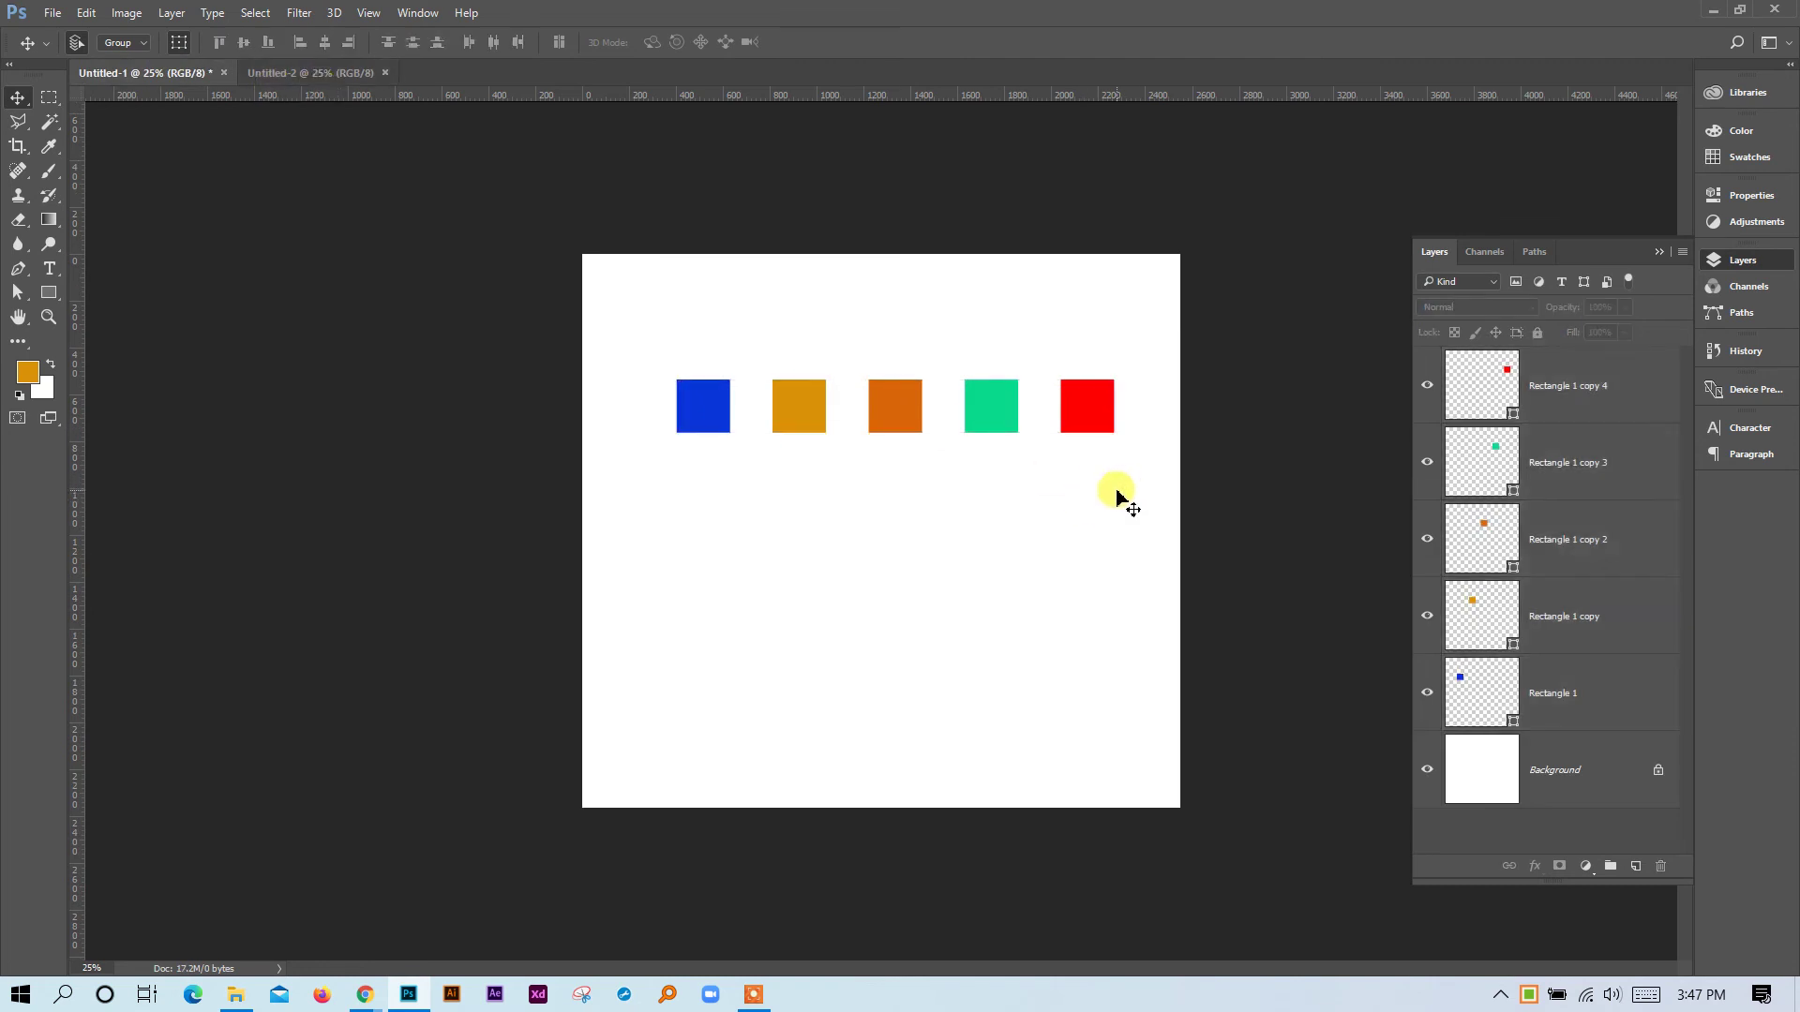
pyautogui.moveTo(877, 383); pyautogui.dragTo(675, 318)
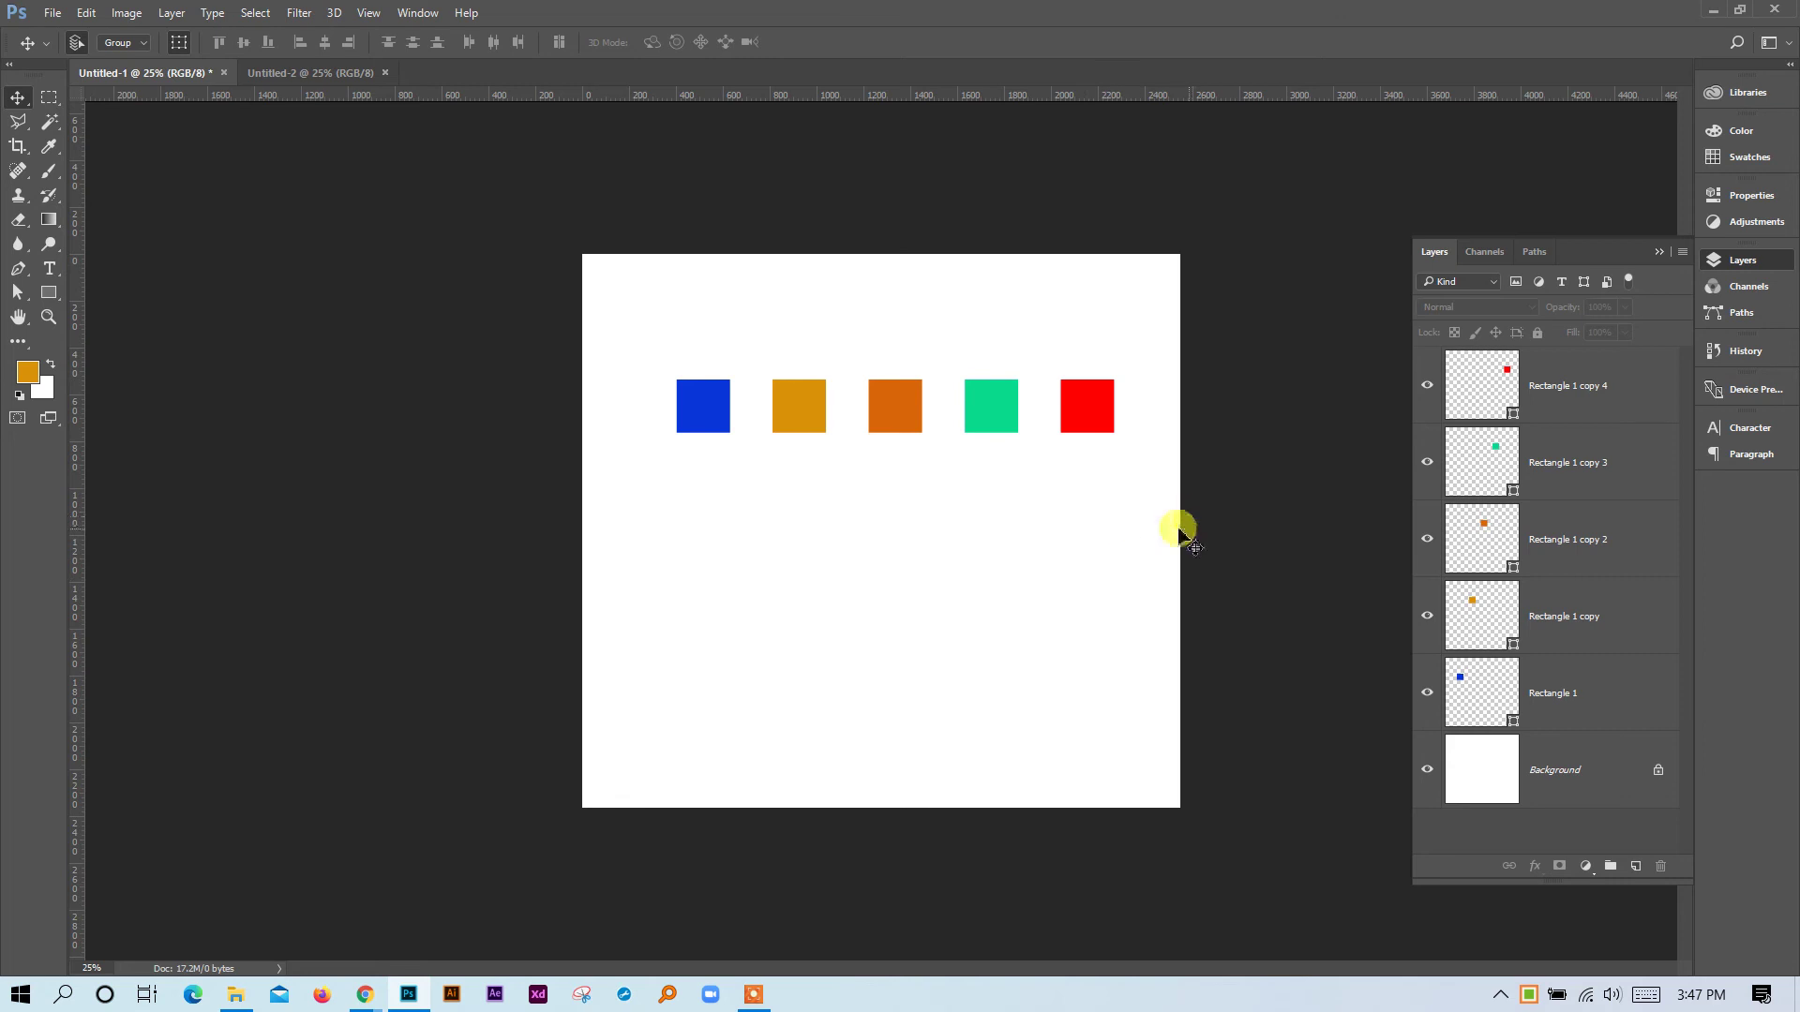
pyautogui.moveTo(1155, 514); pyautogui.dragTo(658, 355)
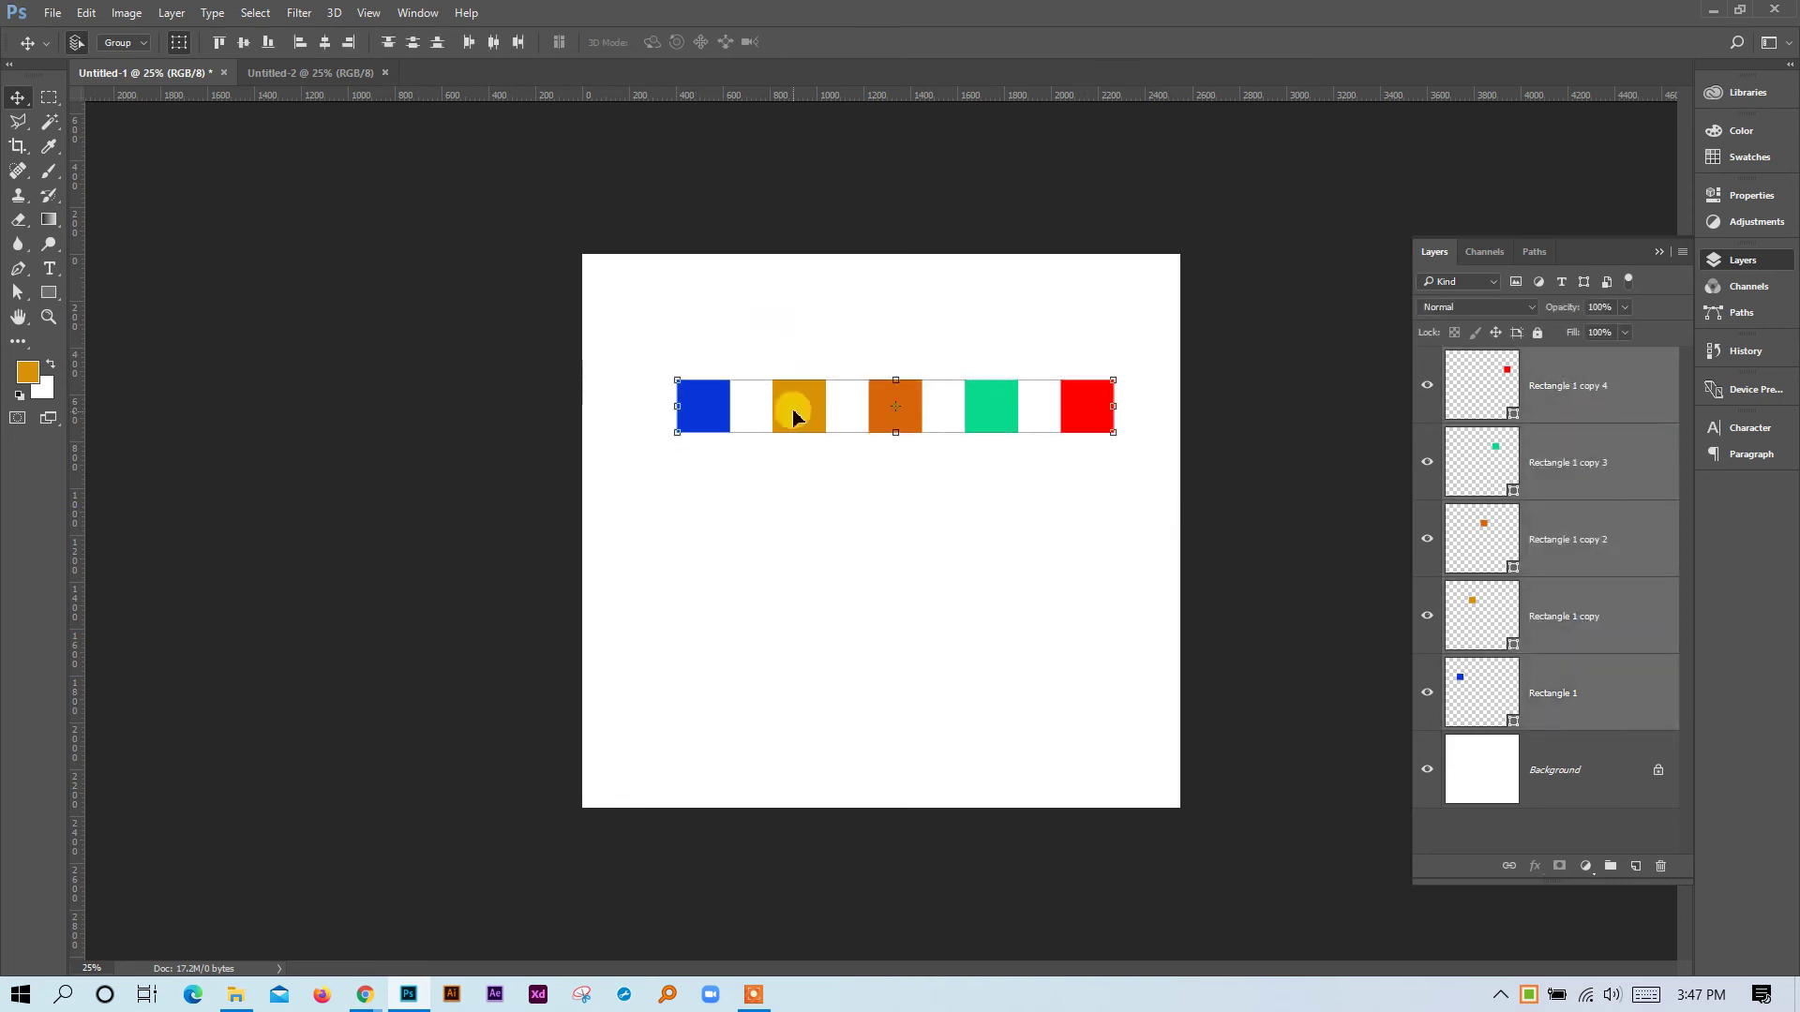
pyautogui.moveTo(793, 417); pyautogui.dragTo(882, 436)
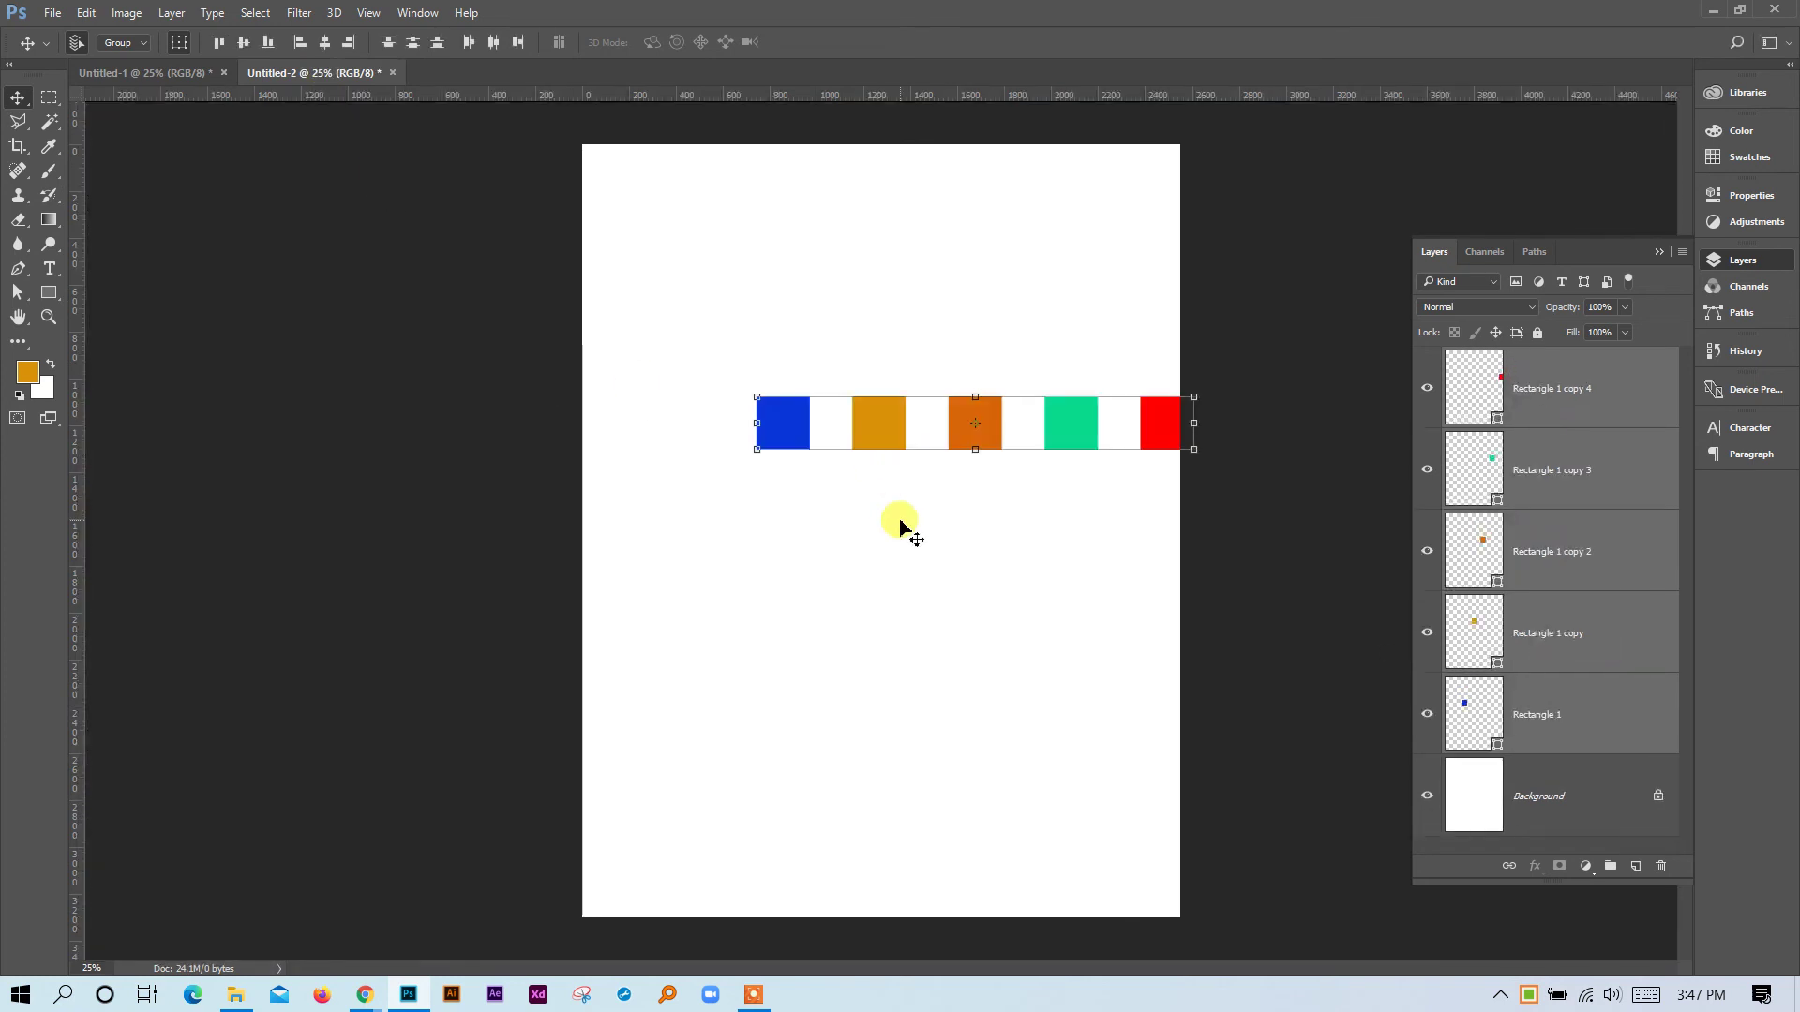
# Copy the row of squares from Untitled-2 into Untitled-1 below the original row, and delete that copy.
pyautogui.moveTo(1085, 436); pyautogui.dragTo(198, 77)
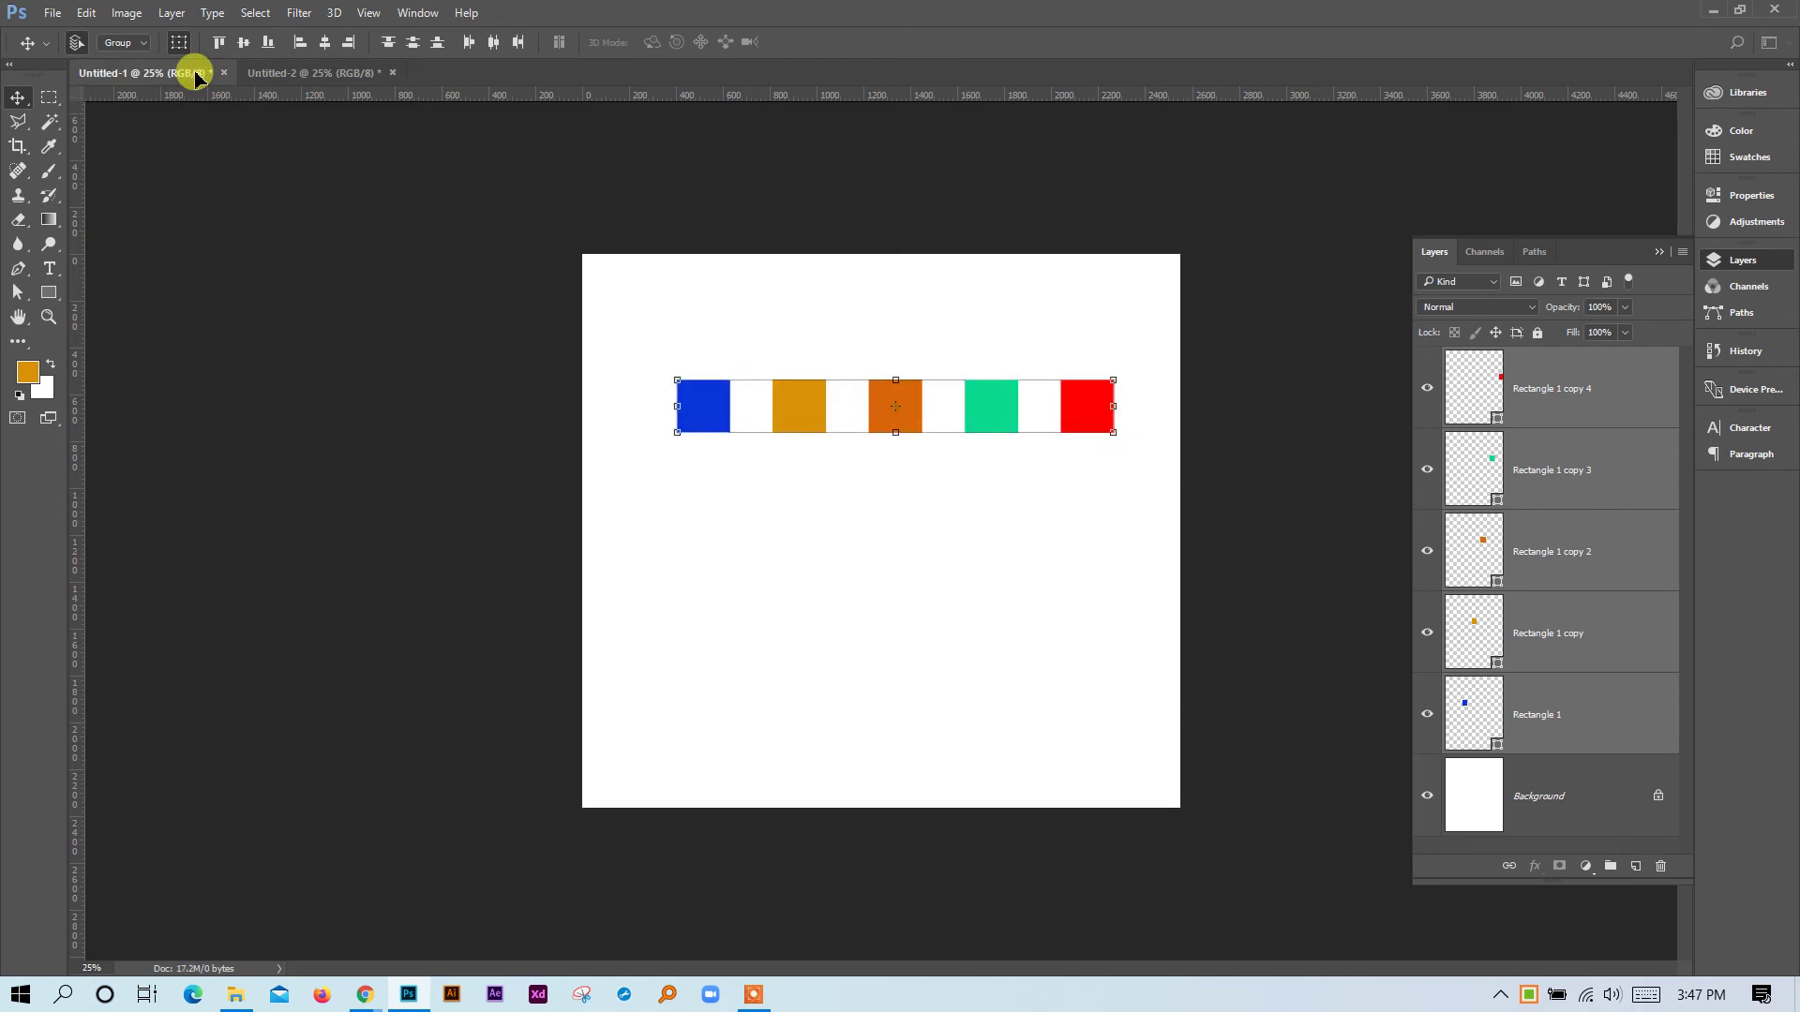
pyautogui.moveTo(197, 77); pyautogui.dragTo(995, 560)
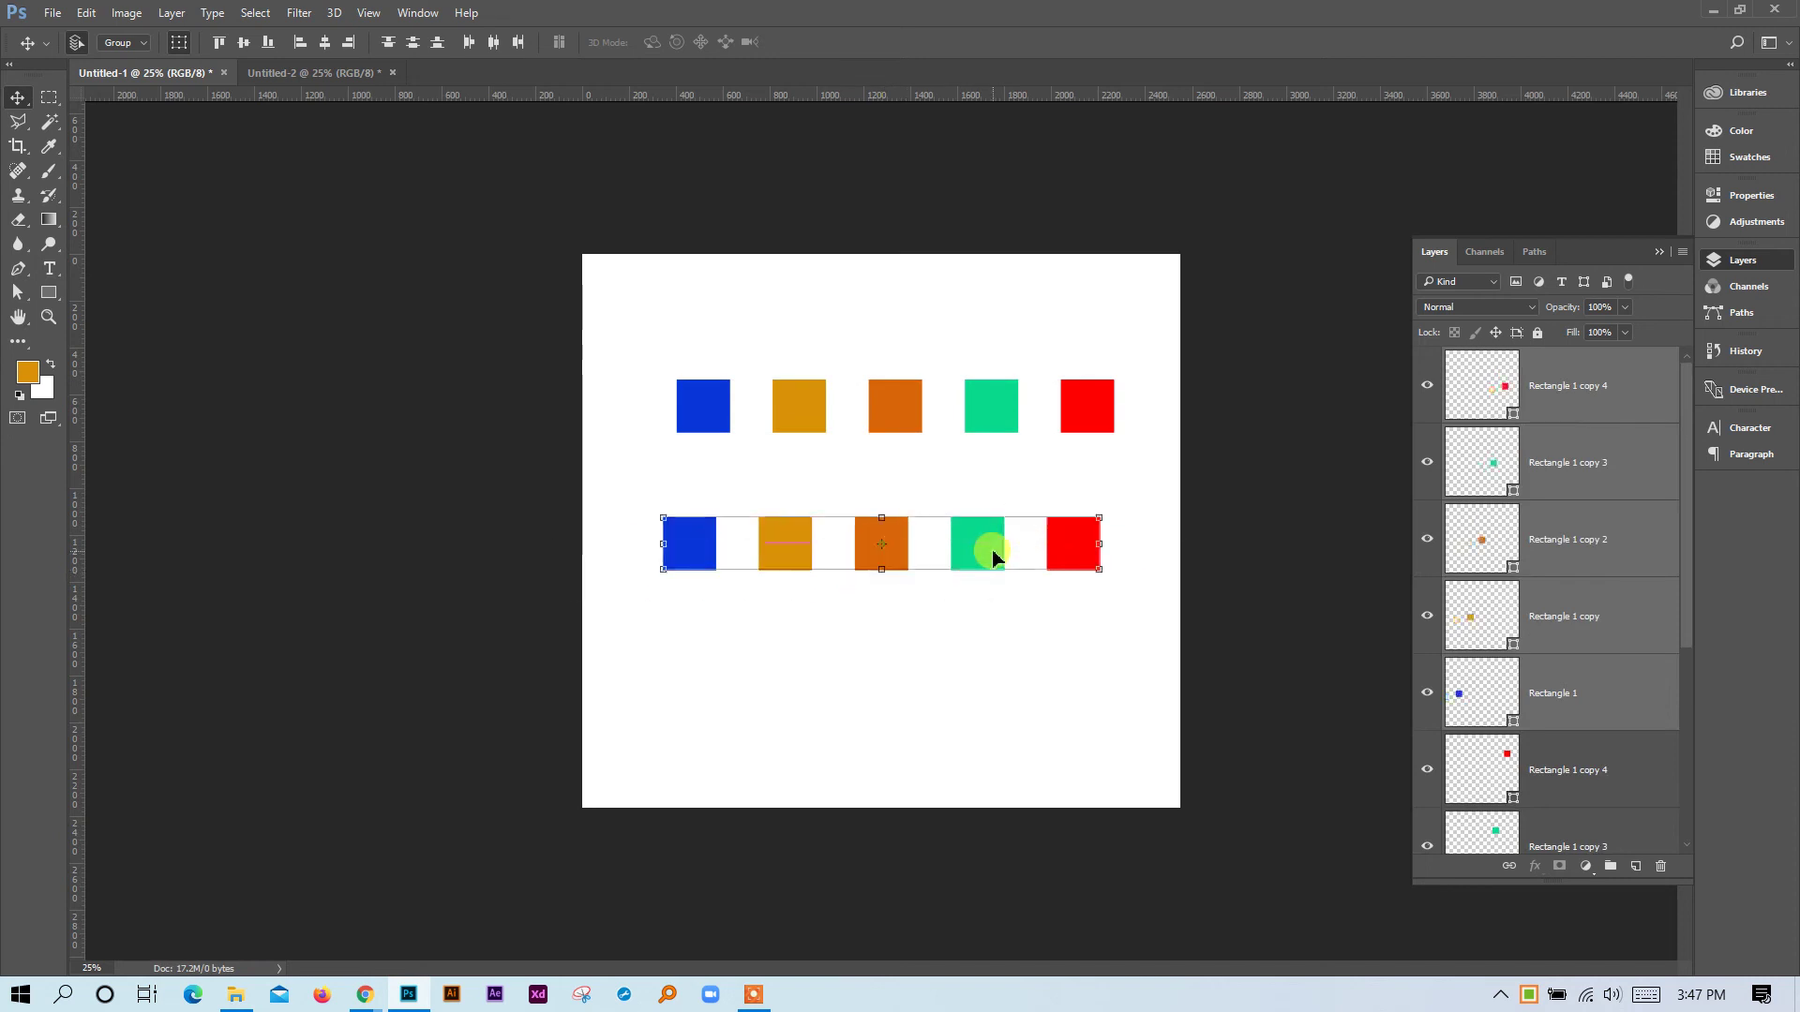
pyautogui.press('Delete')
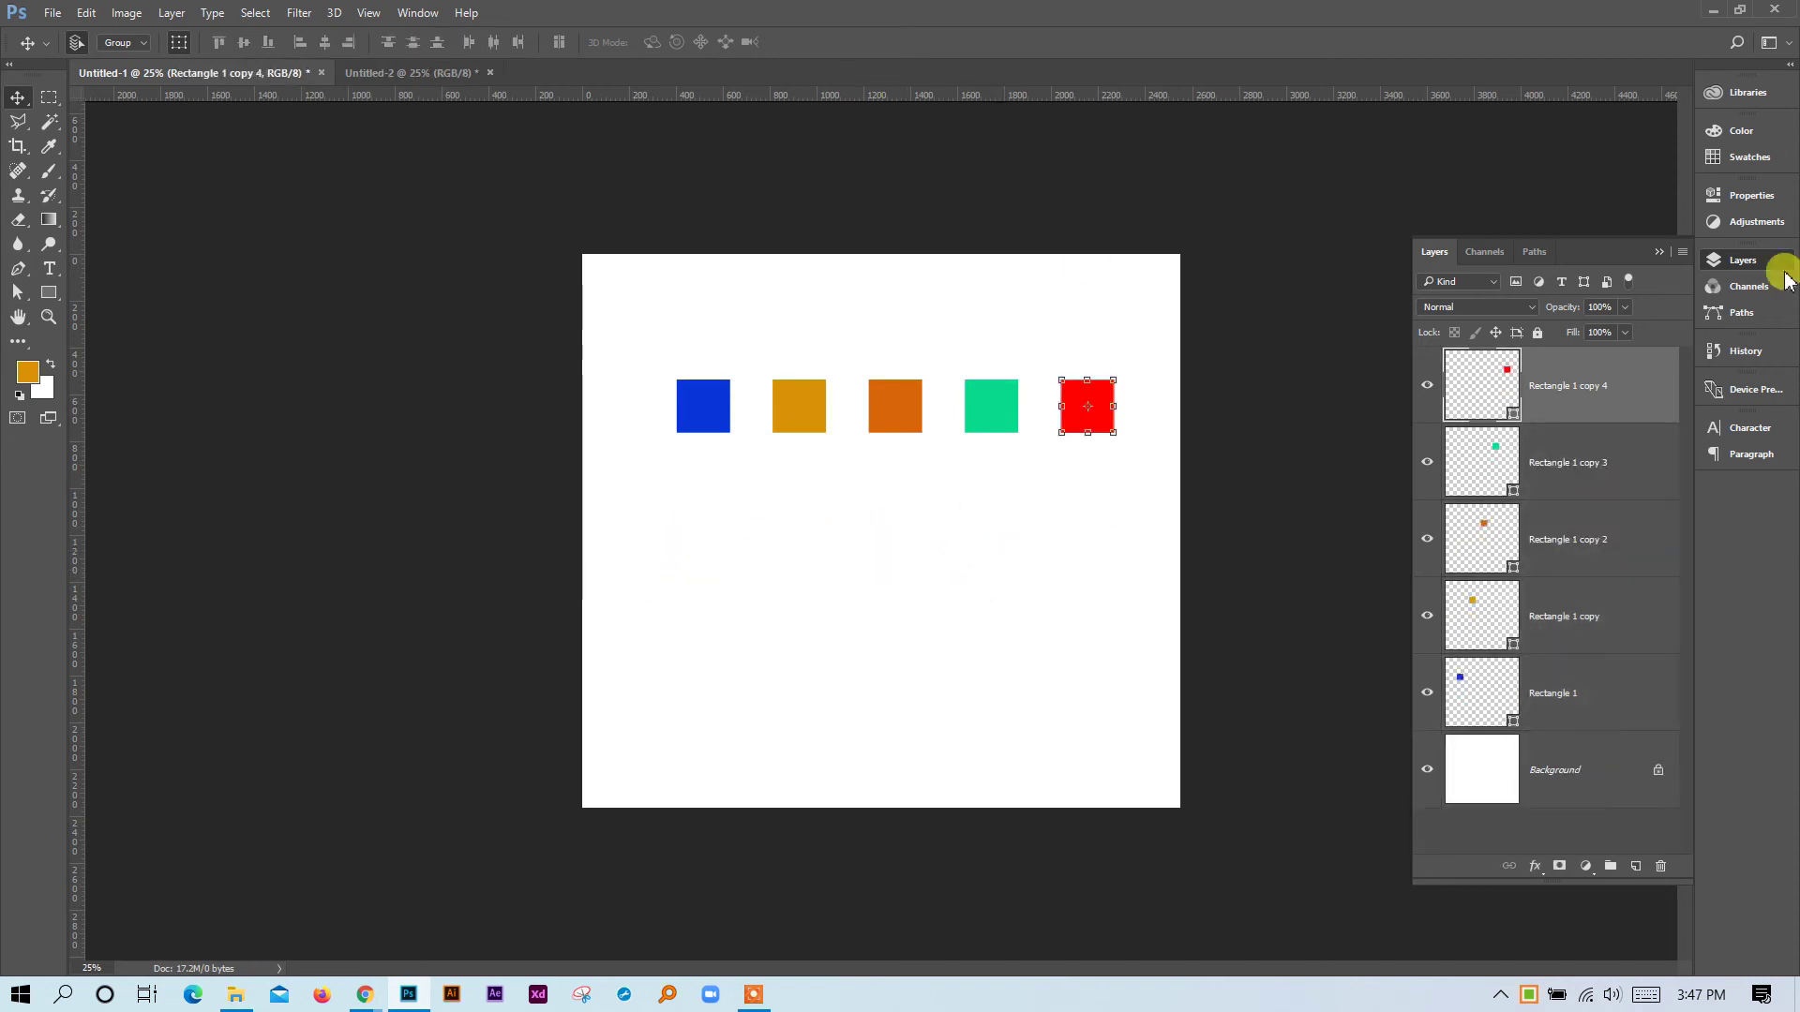
# Collapse the layer list and place Untitled-2 side by side with Untitled-1.
pyautogui.click(1657, 253)
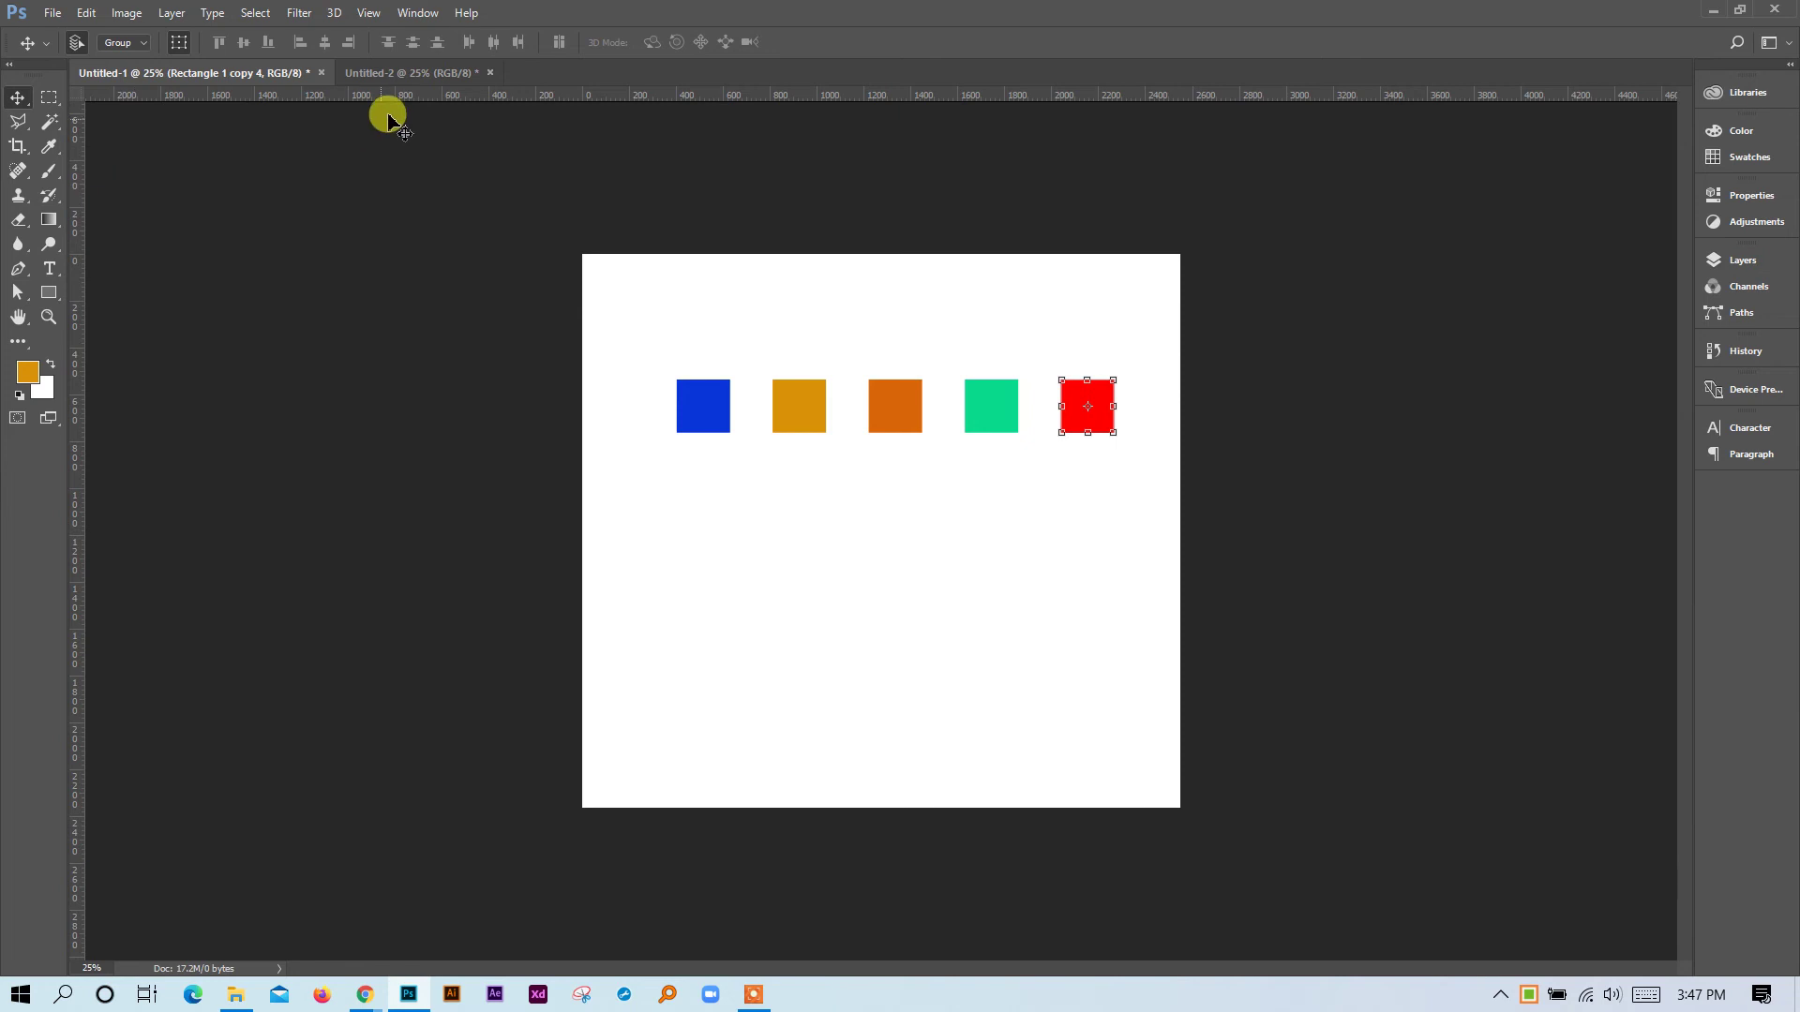
pyautogui.click(362, 79)
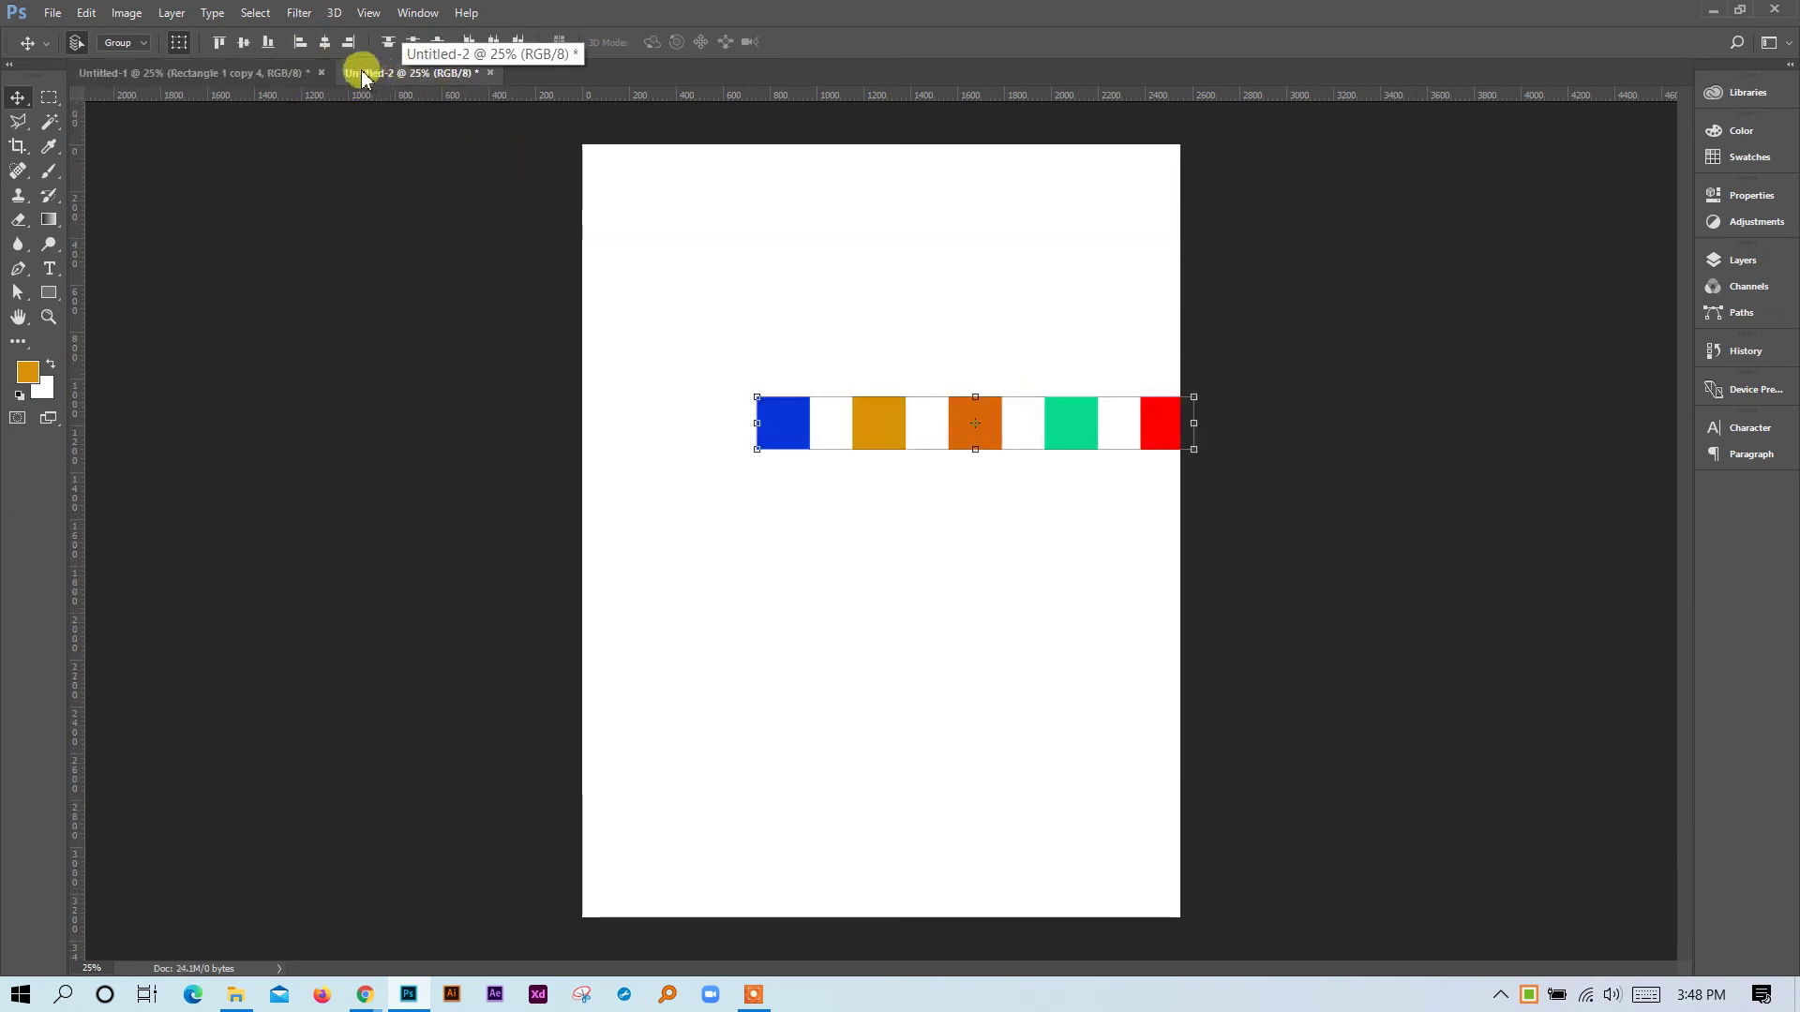
pyautogui.moveTo(355, 78); pyautogui.dragTo(1694, 450)
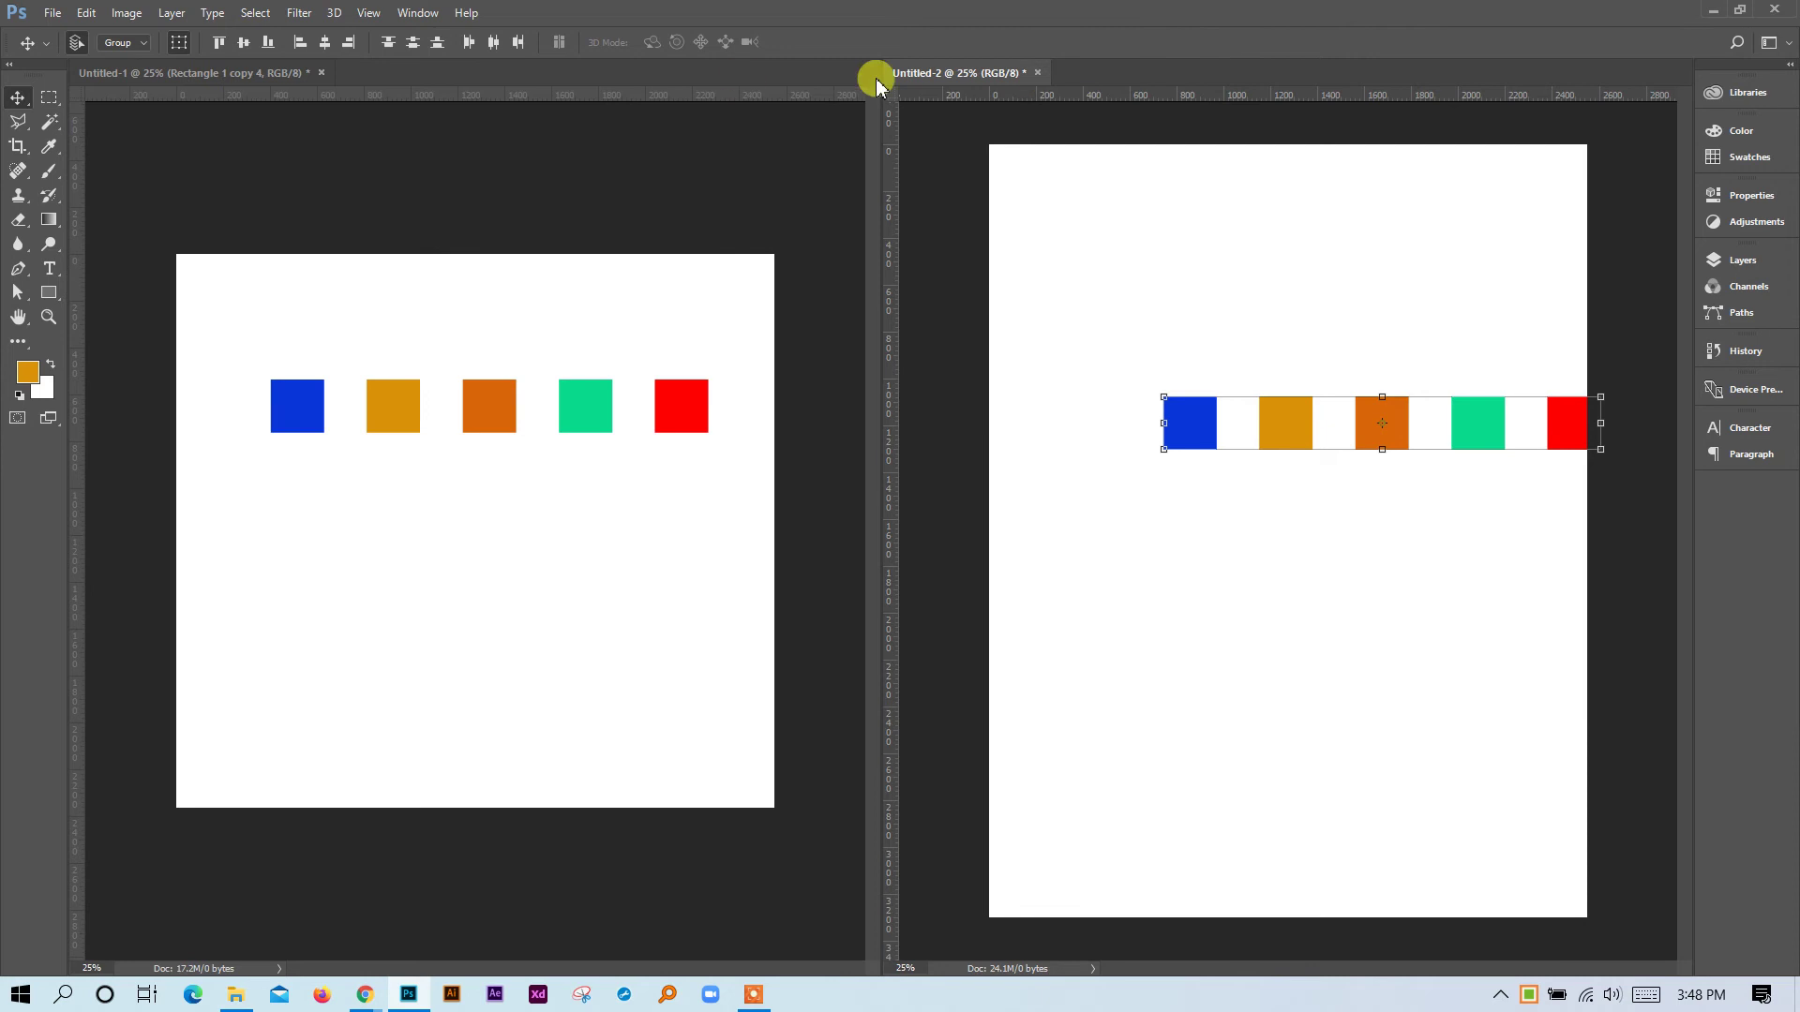
# Return Untitled-2 to the shared document tabs and move its row of squares up and left, fully onto the canvas.
pyautogui.moveTo(915, 75); pyautogui.dragTo(939, 310)
pyautogui.moveTo(328, 111); pyautogui.dragTo(362, 68)
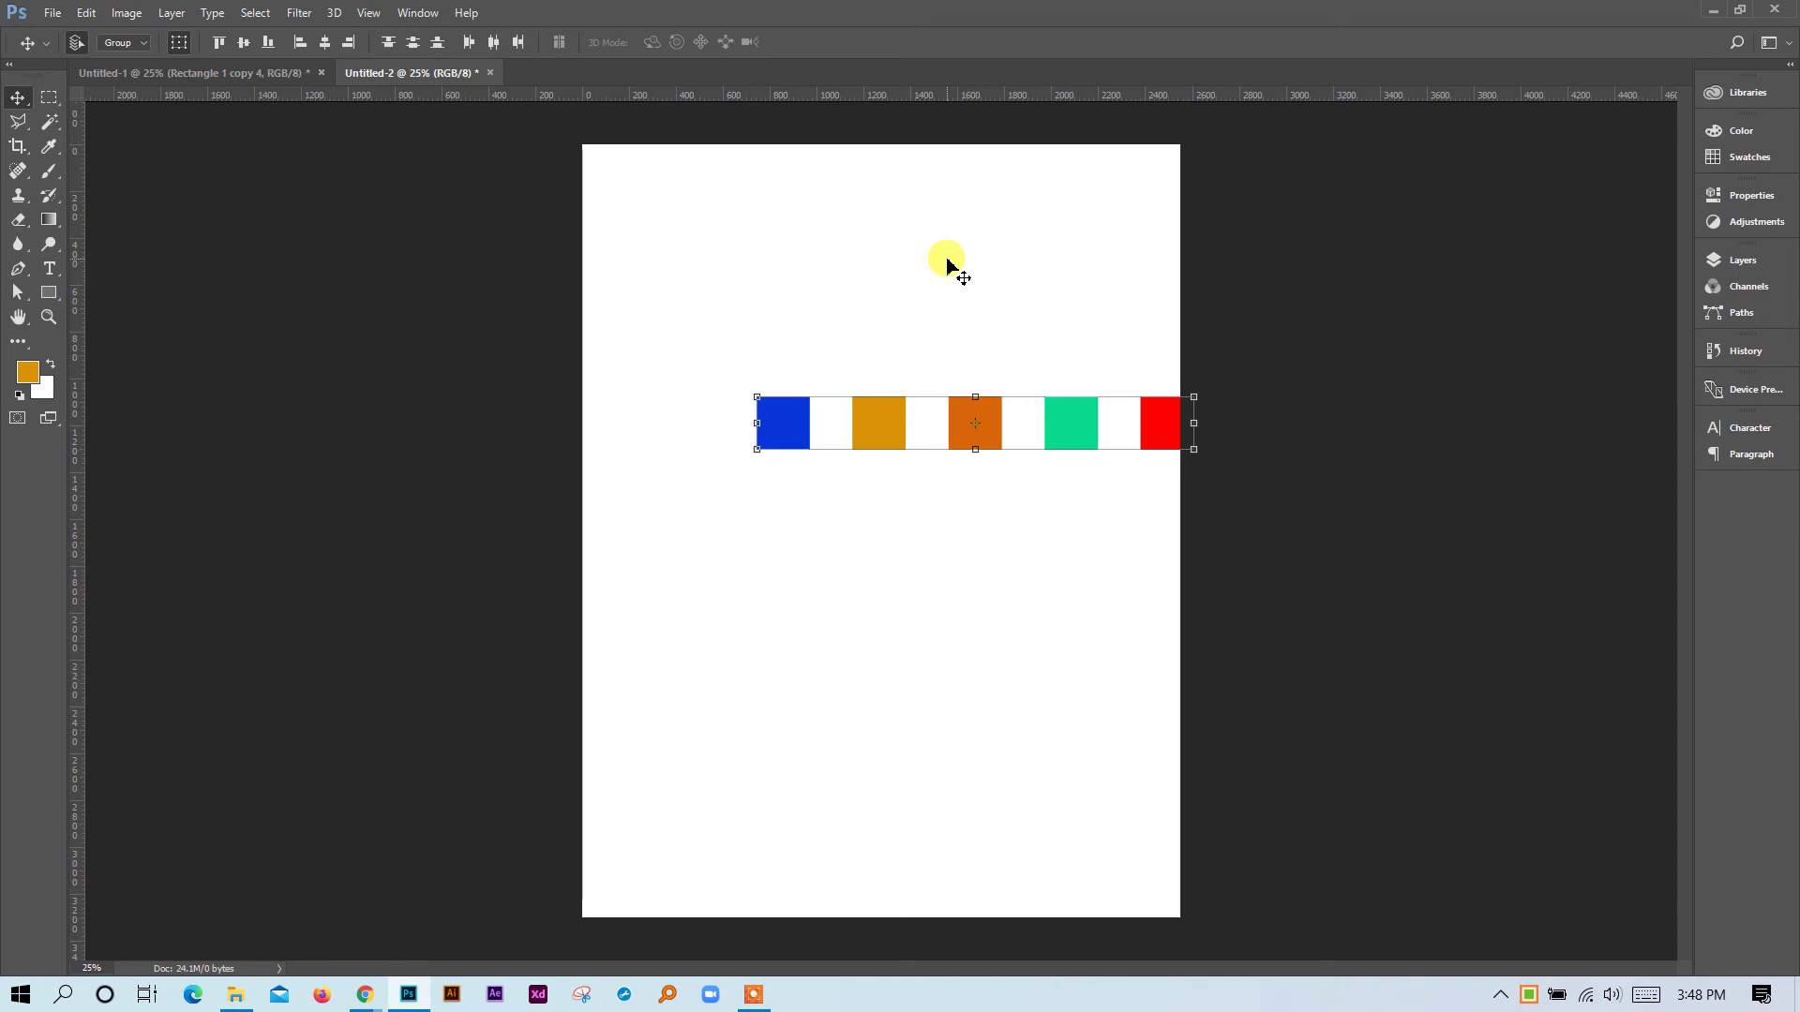
pyautogui.moveTo(1155, 416); pyautogui.dragTo(1054, 349)
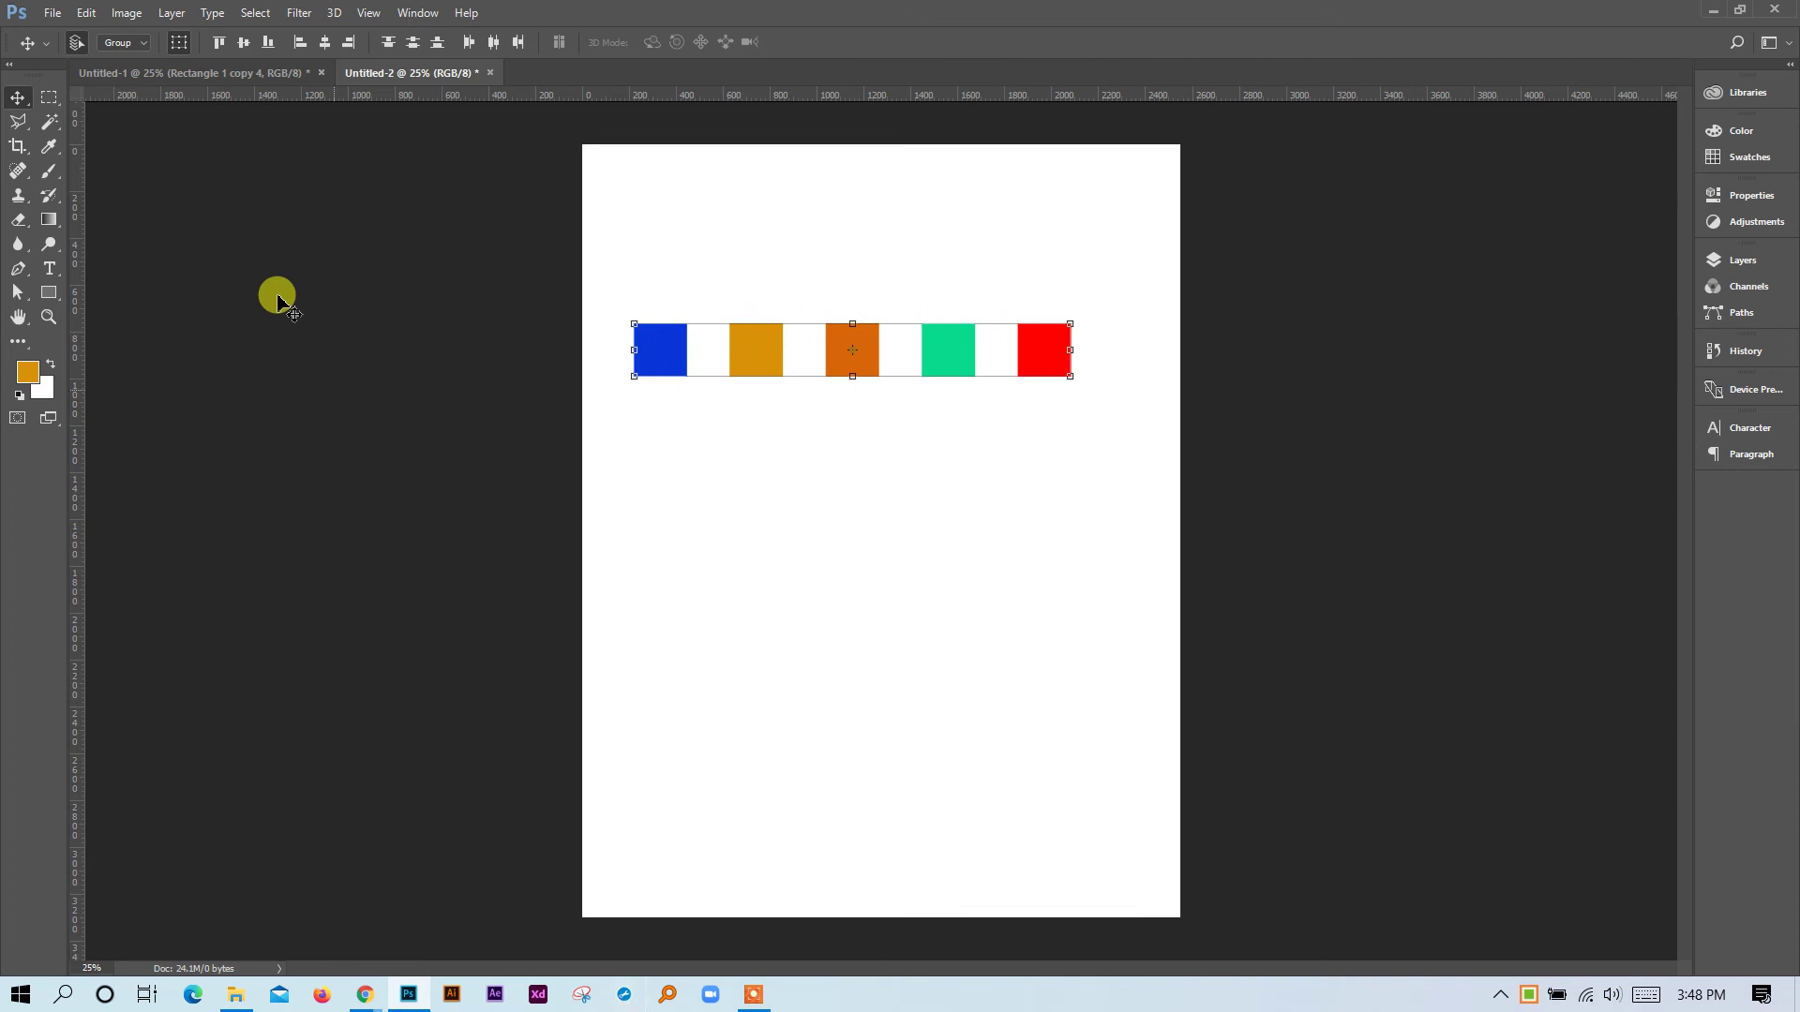
# Switch to the course module PDF in Chrome and review the session 5 points on selecting multiple layers and duplicating layers, and return to Photoshop.
pyautogui.hotkey('alt', 'Tab')
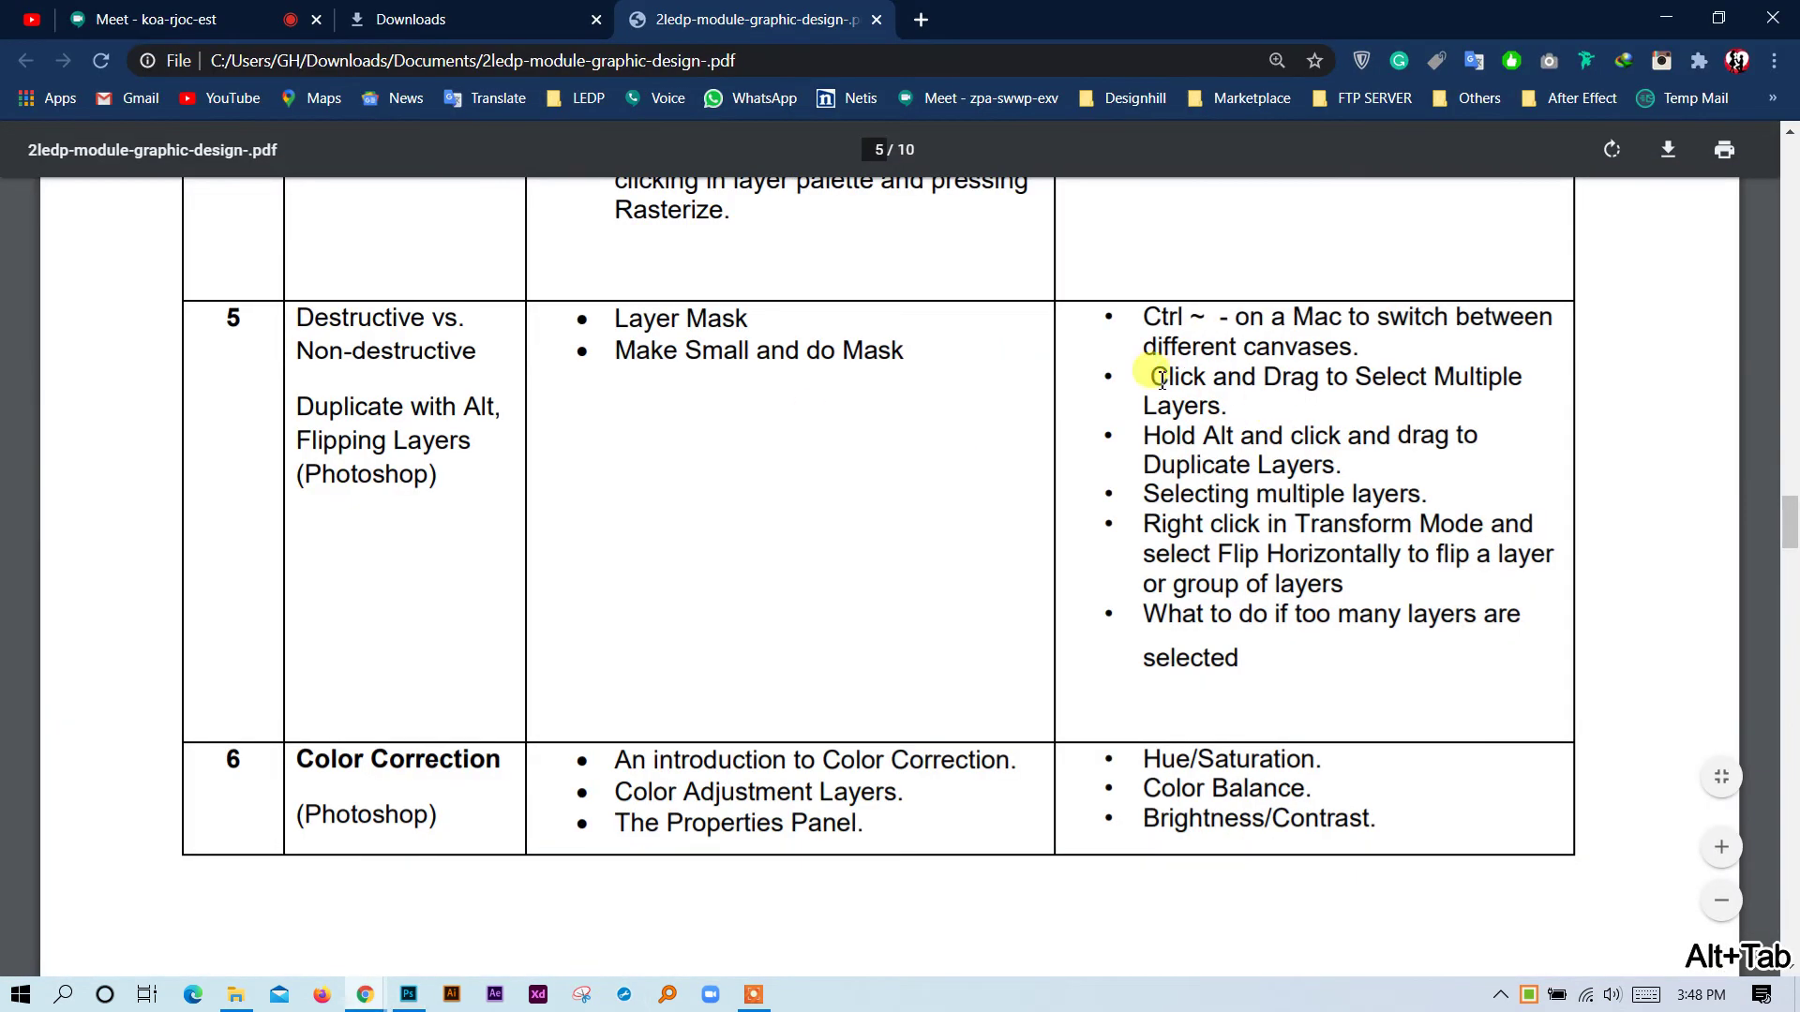
pyautogui.moveTo(1149, 376); pyautogui.dragTo(1285, 403)
pyautogui.click(1268, 409)
pyautogui.click(1312, 410)
pyautogui.moveTo(1145, 437); pyautogui.dragTo(1350, 464)
pyautogui.click(1294, 469)
pyautogui.hotkey('alt', 'Tab')
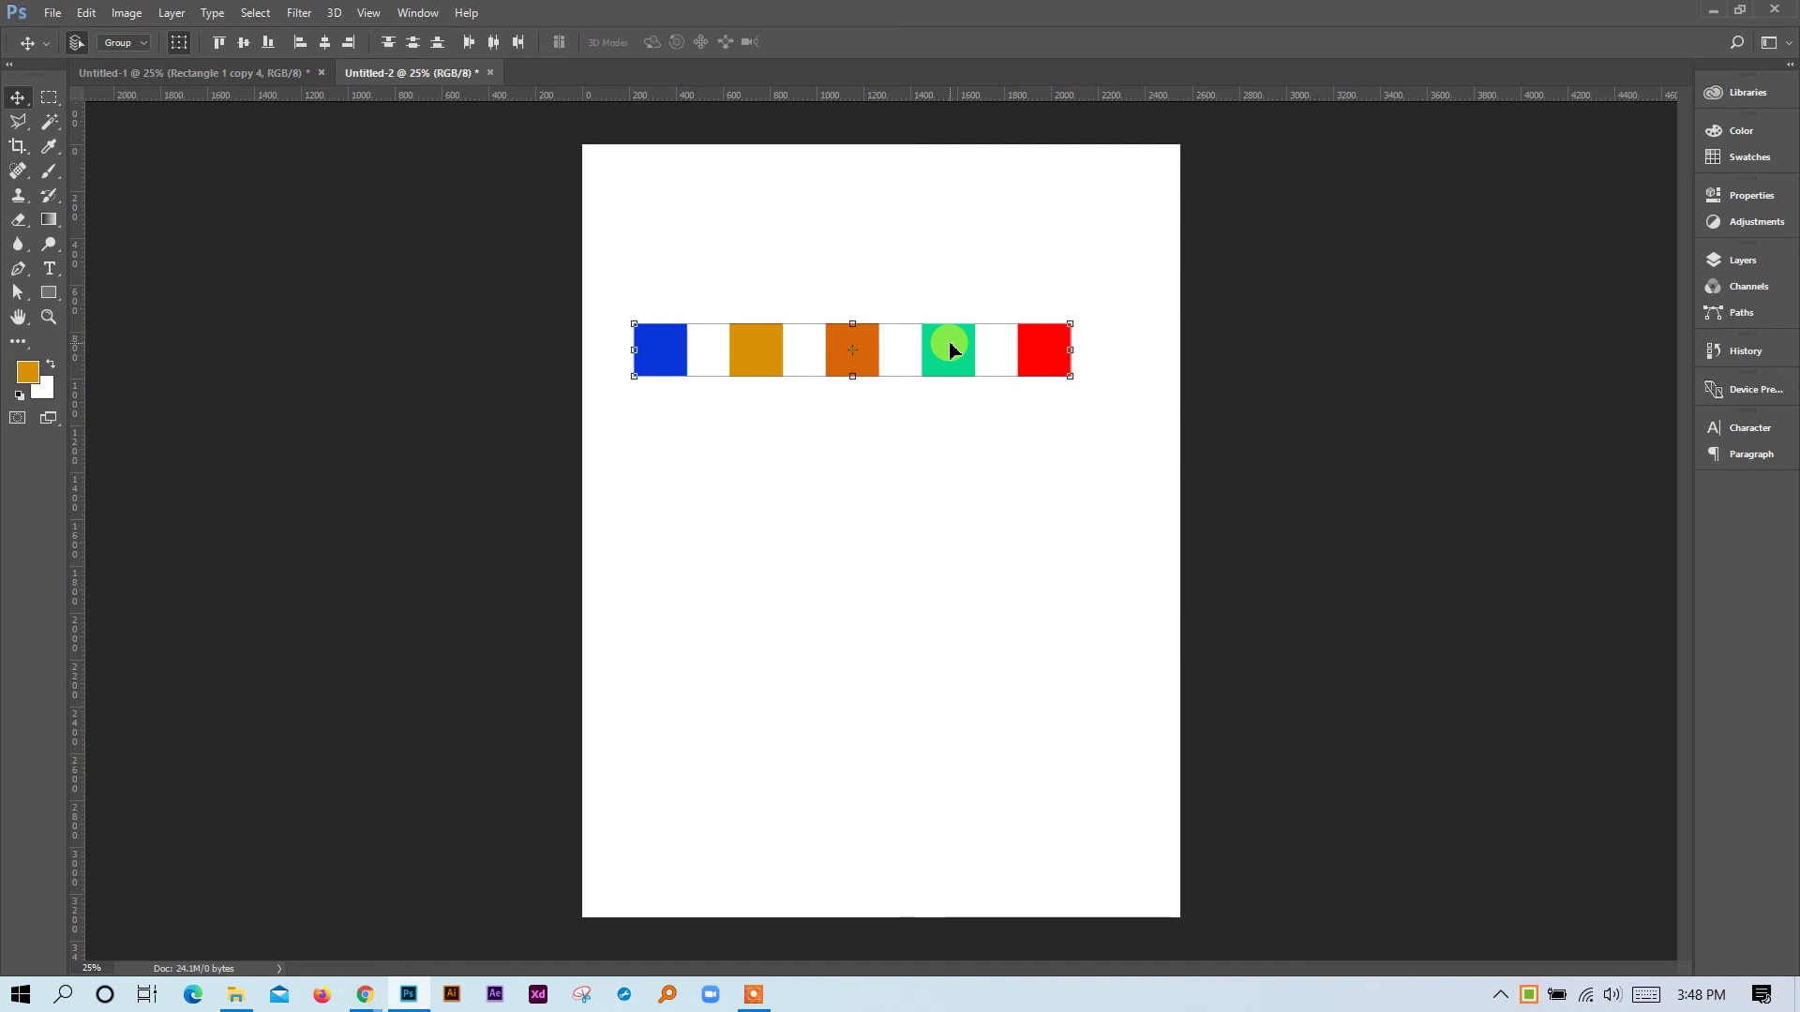
# Duplicate the row of five squares just below it, and place copies of the green square and the green-and-red pair further down.
pyautogui.moveTo(936, 354); pyautogui.dragTo(940, 446)
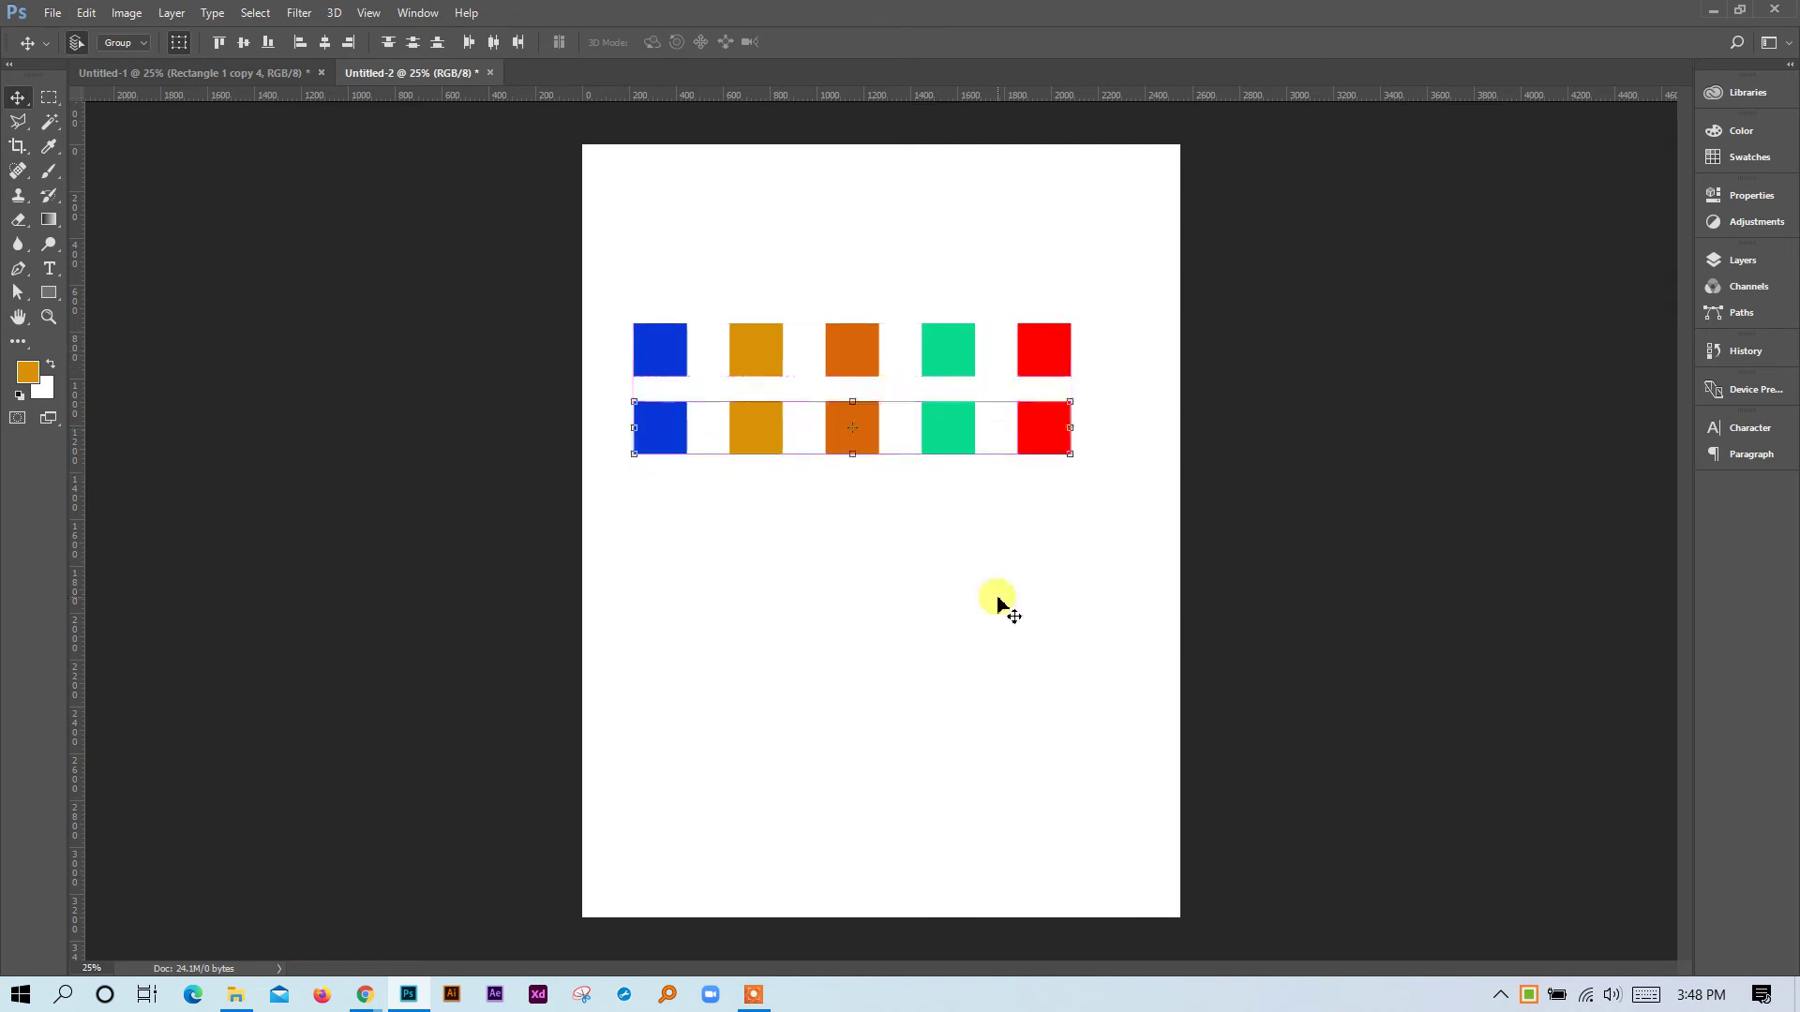
pyautogui.click(998, 600)
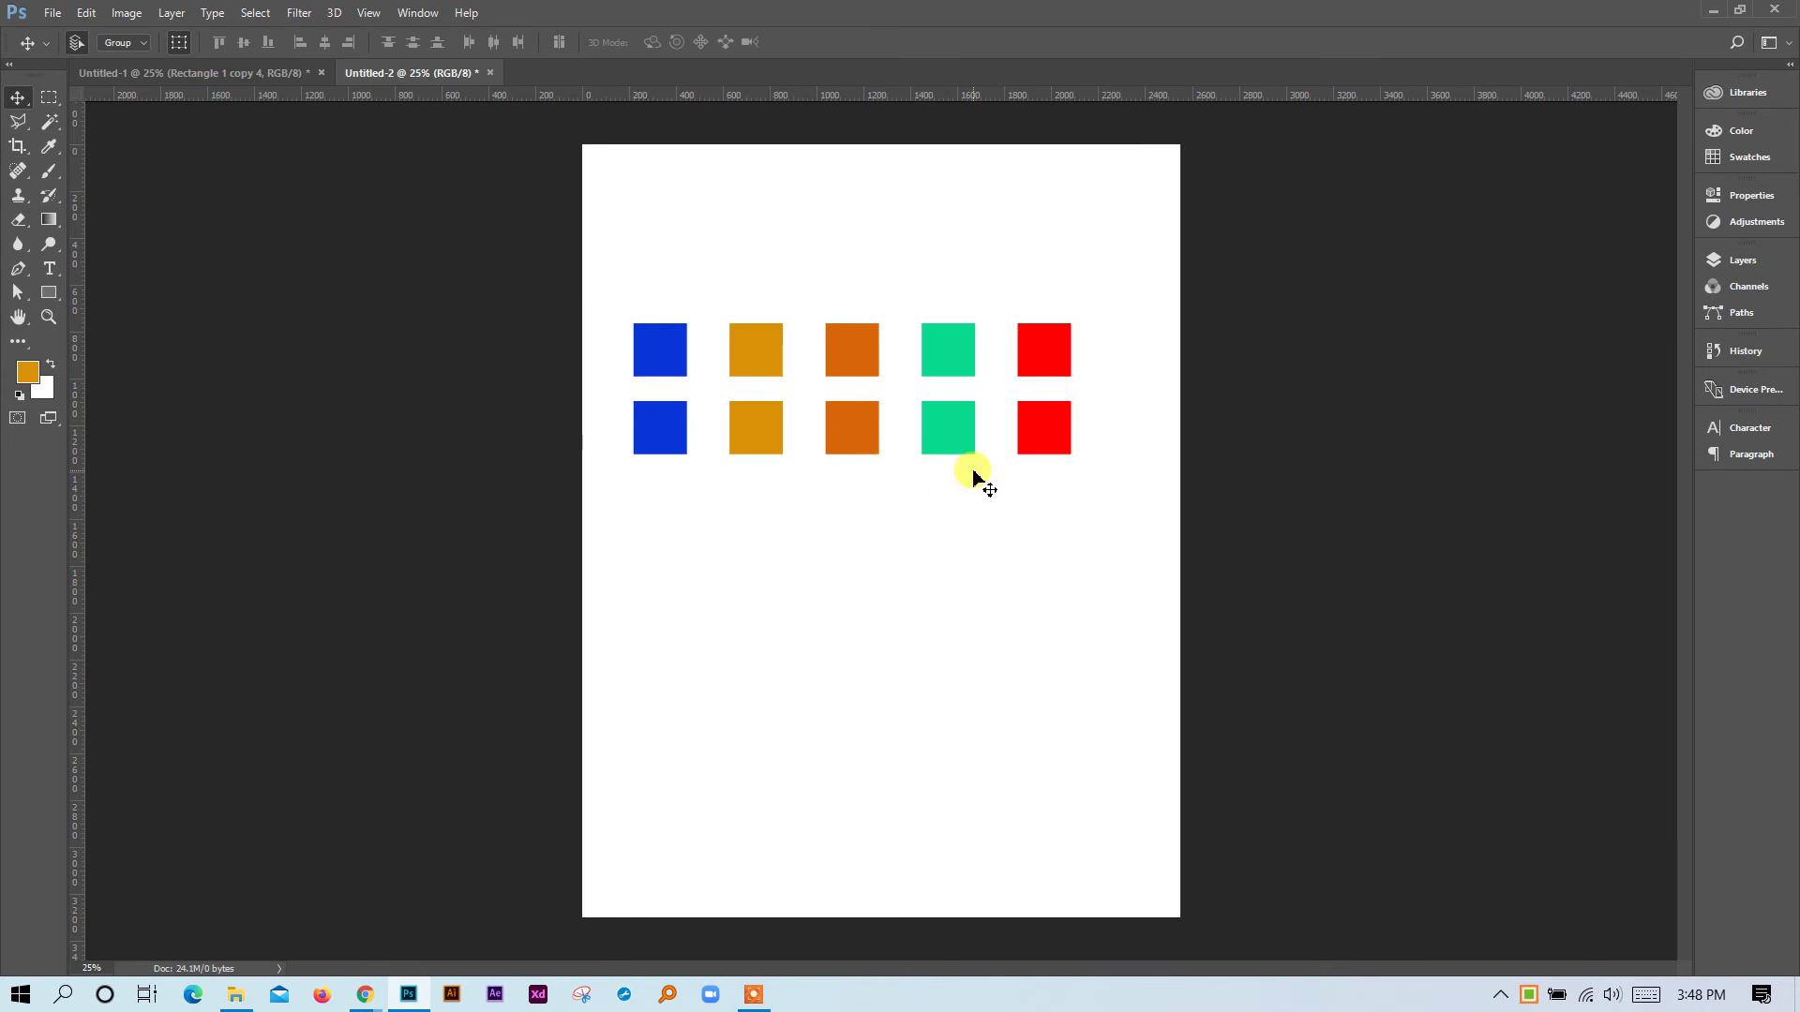
pyautogui.moveTo(953, 430); pyautogui.dragTo(967, 545)
pyautogui.moveTo(1105, 490); pyautogui.dragTo(934, 436)
pyautogui.moveTo(1052, 436); pyautogui.dragTo(1078, 662)
# Select all the squares on the canvas and duplicate them together toward the lower left.
pyautogui.moveTo(1161, 778); pyautogui.dragTo(651, 306)
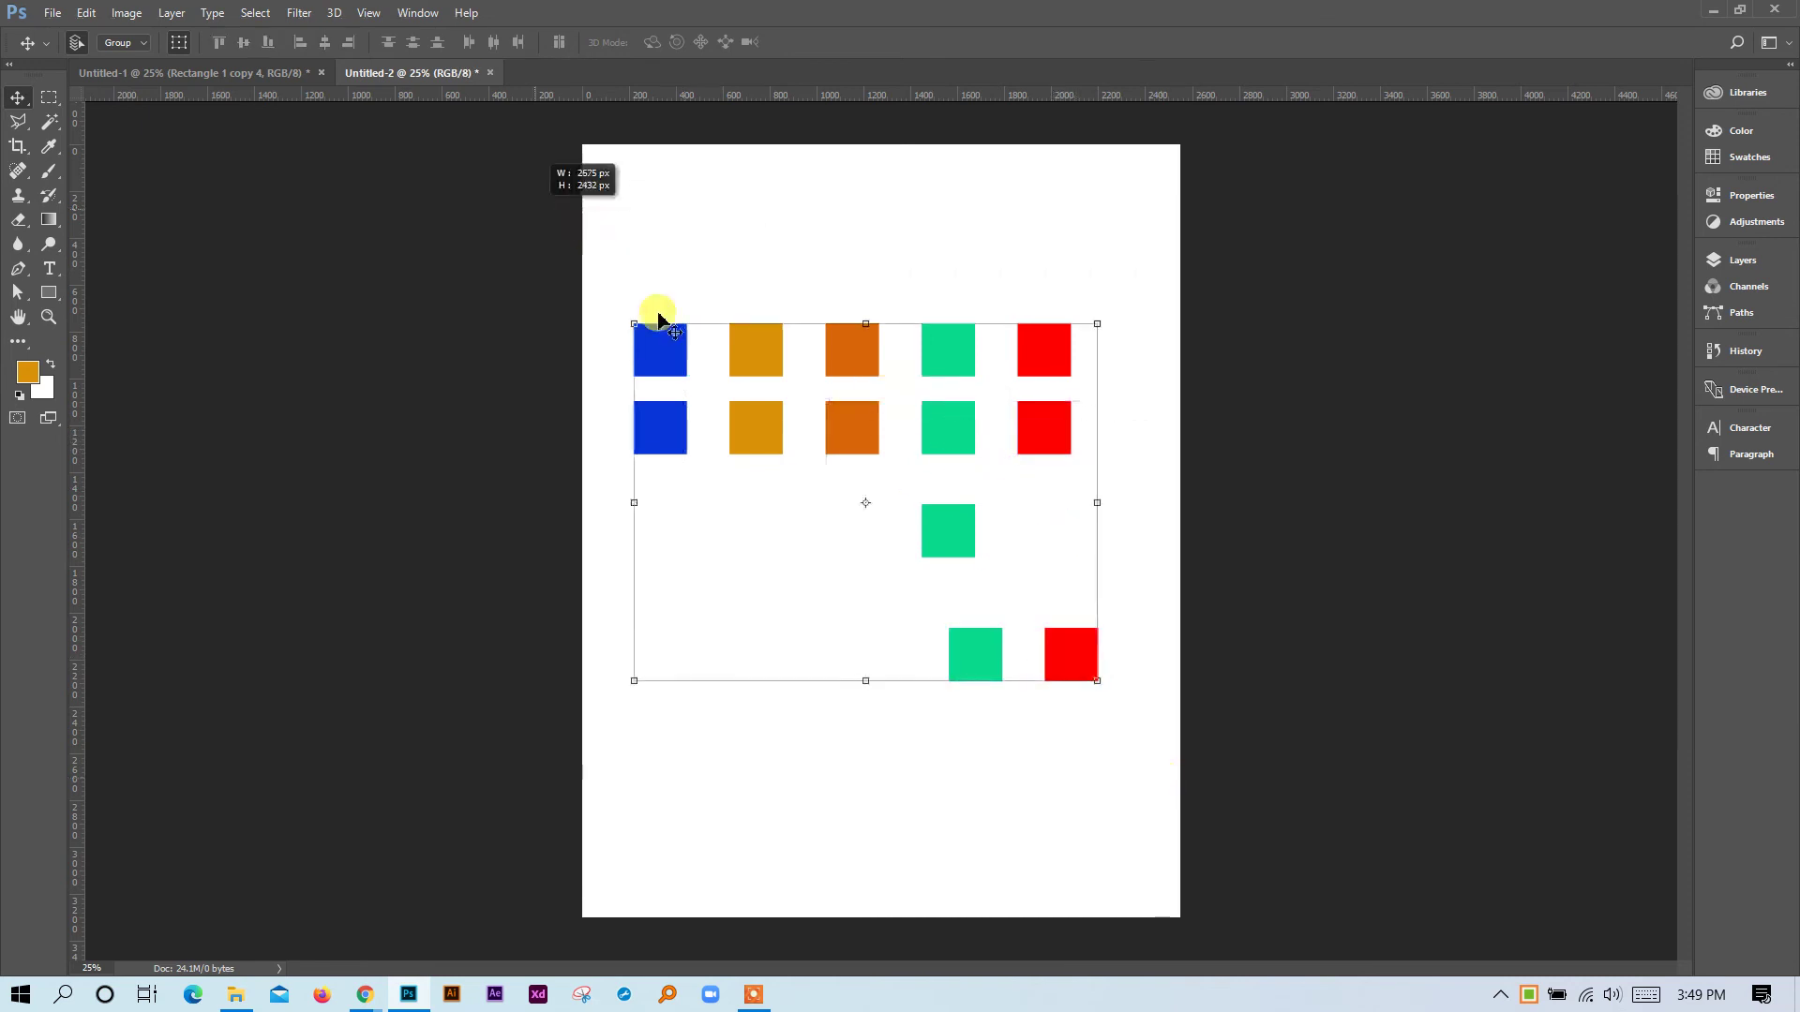
pyautogui.moveTo(966, 527); pyautogui.dragTo(843, 763)
pyautogui.click(1154, 536)
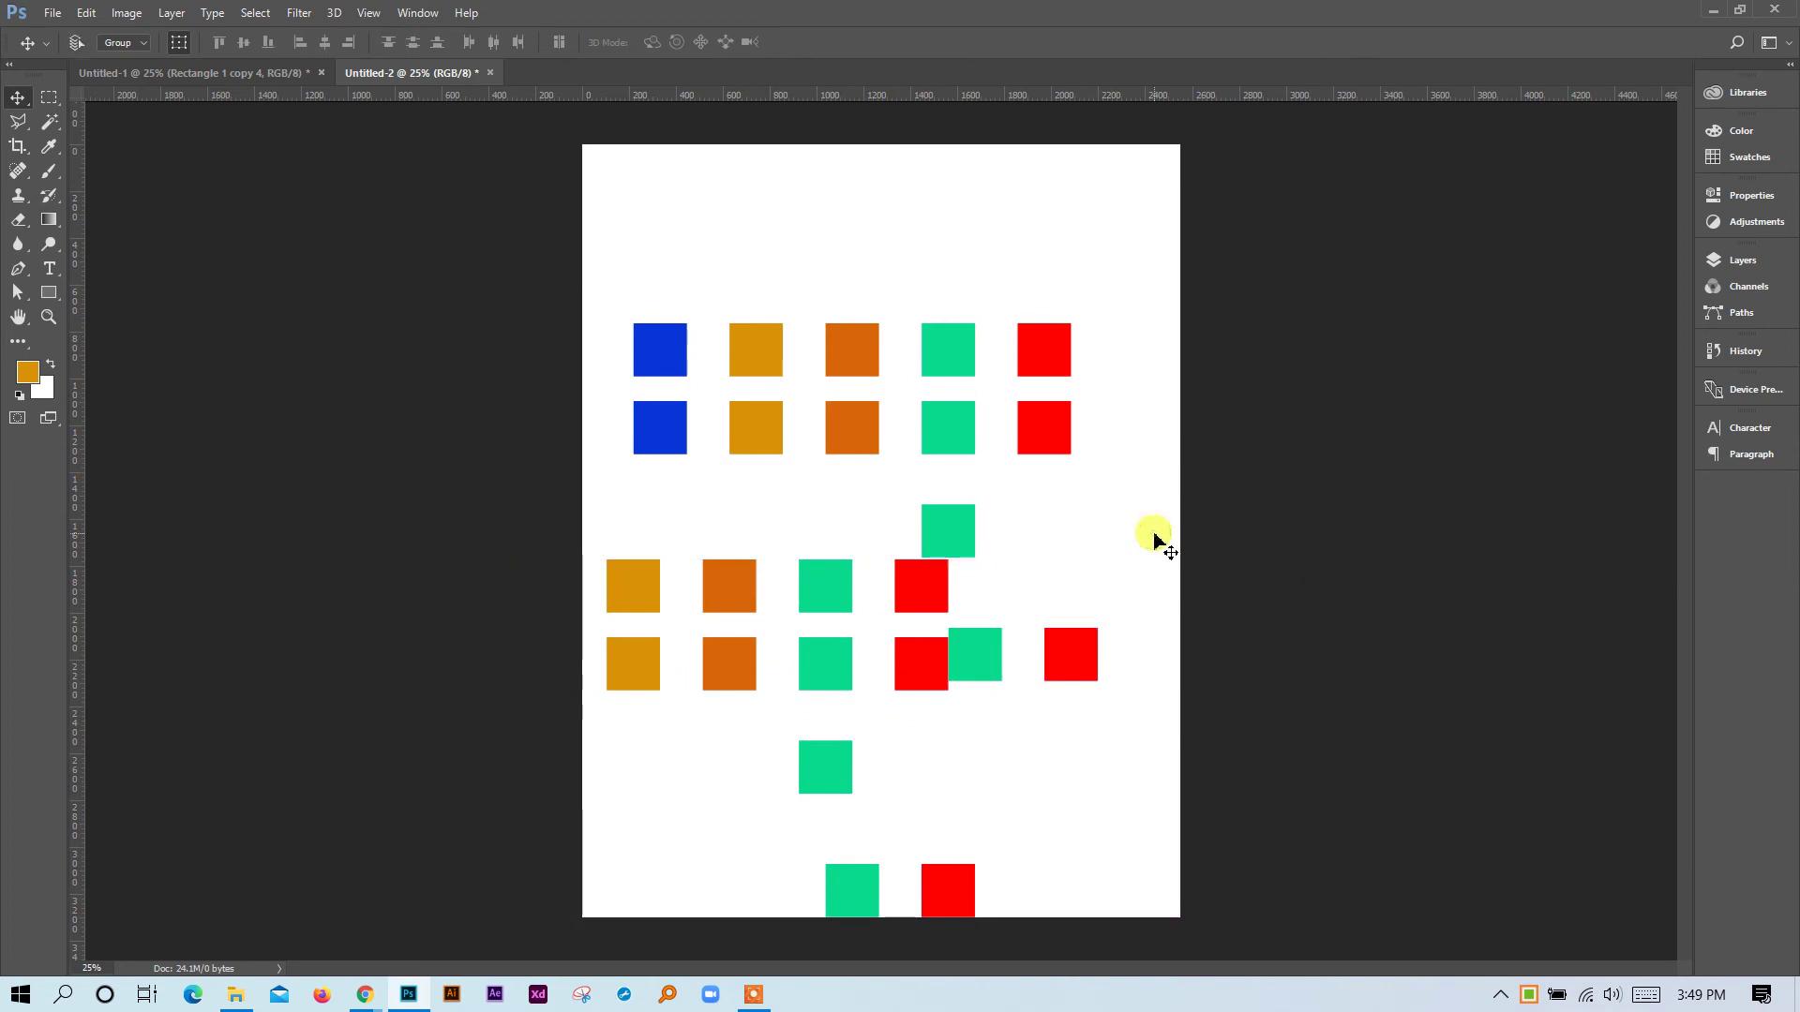
# Undo the duplications back to the single original row of five squares and clear the selection.
pyautogui.hotkey('ctrl', 'z')
pyautogui.hotkey('ctrl', 'z')
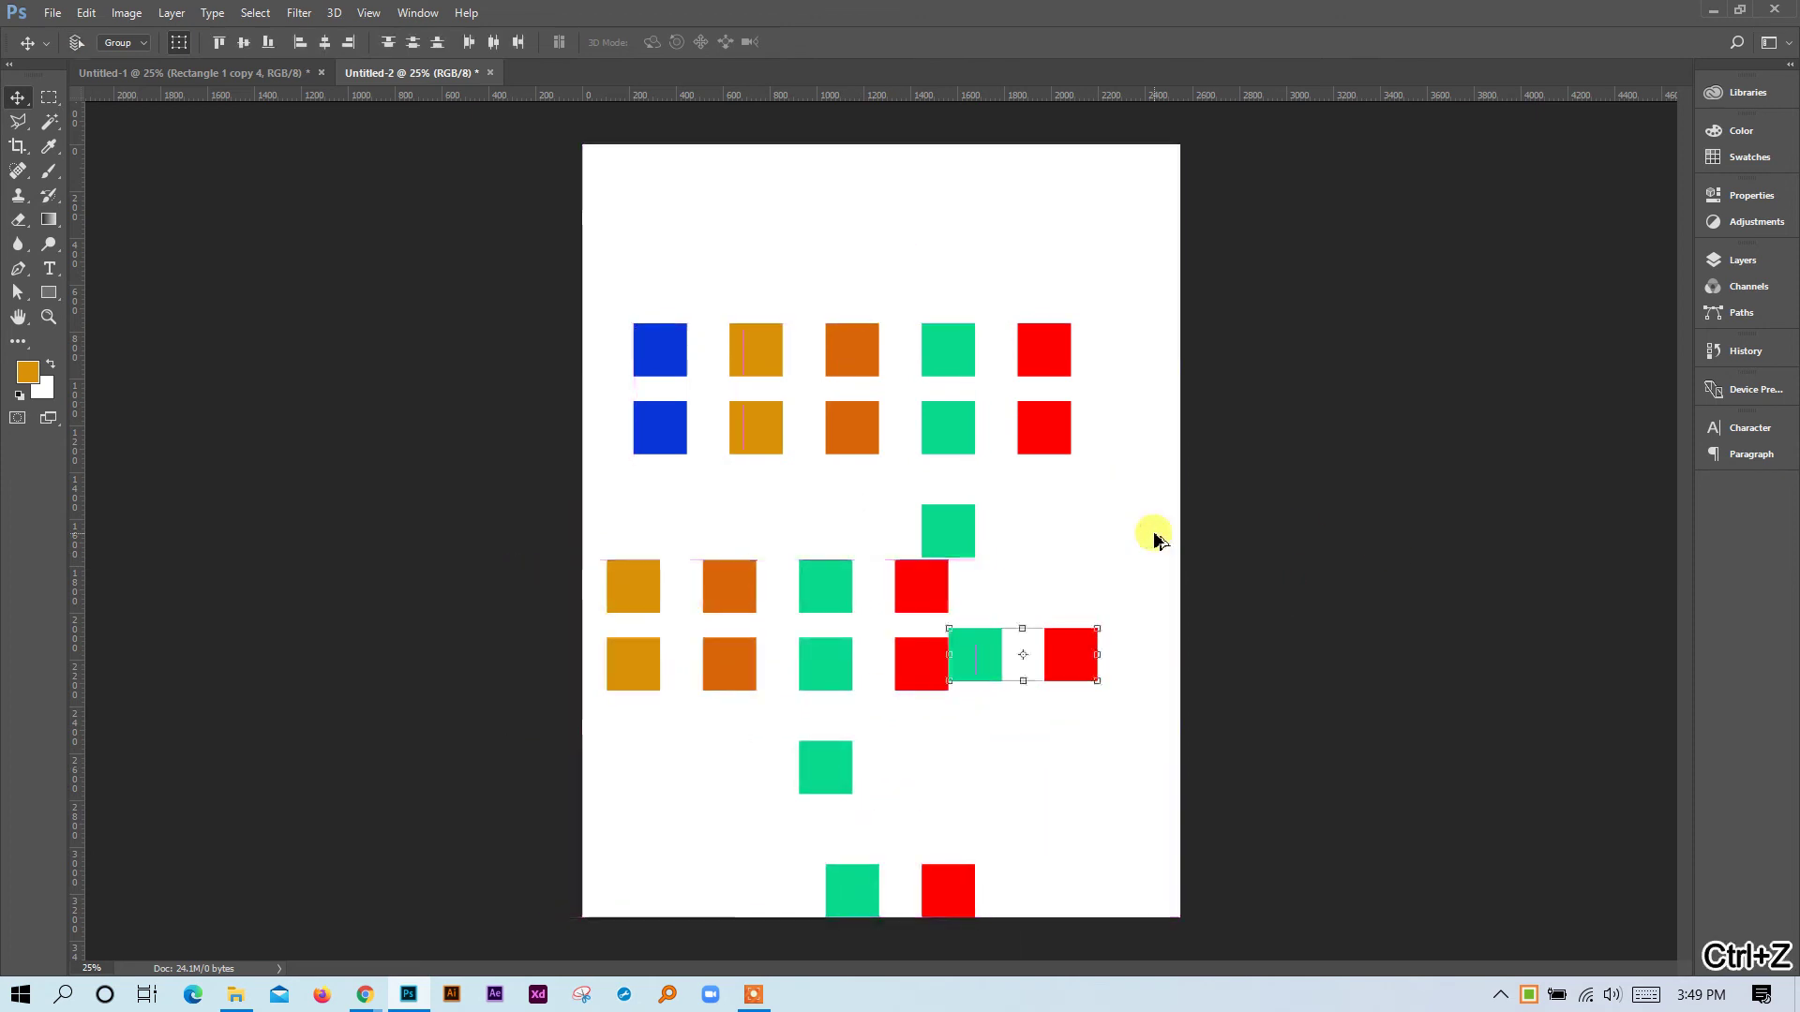
pyautogui.hotkey('ctrl', 'alt', 'z')
pyautogui.hotkey('ctrl', 'alt', 'z')
pyautogui.hotkey('ctrl', 'alt', 'z')
pyautogui.hotkey('ctrl', 'alt', 'z')
pyautogui.hotkey('ctrl', 'alt', 'z')
pyautogui.click(1075, 535)
# Switch to the course module PDF in Chrome, highlight the session 5 point on selecting multiple layers, and return to Photoshop.
pyautogui.hotkey('alt', 'Tab')
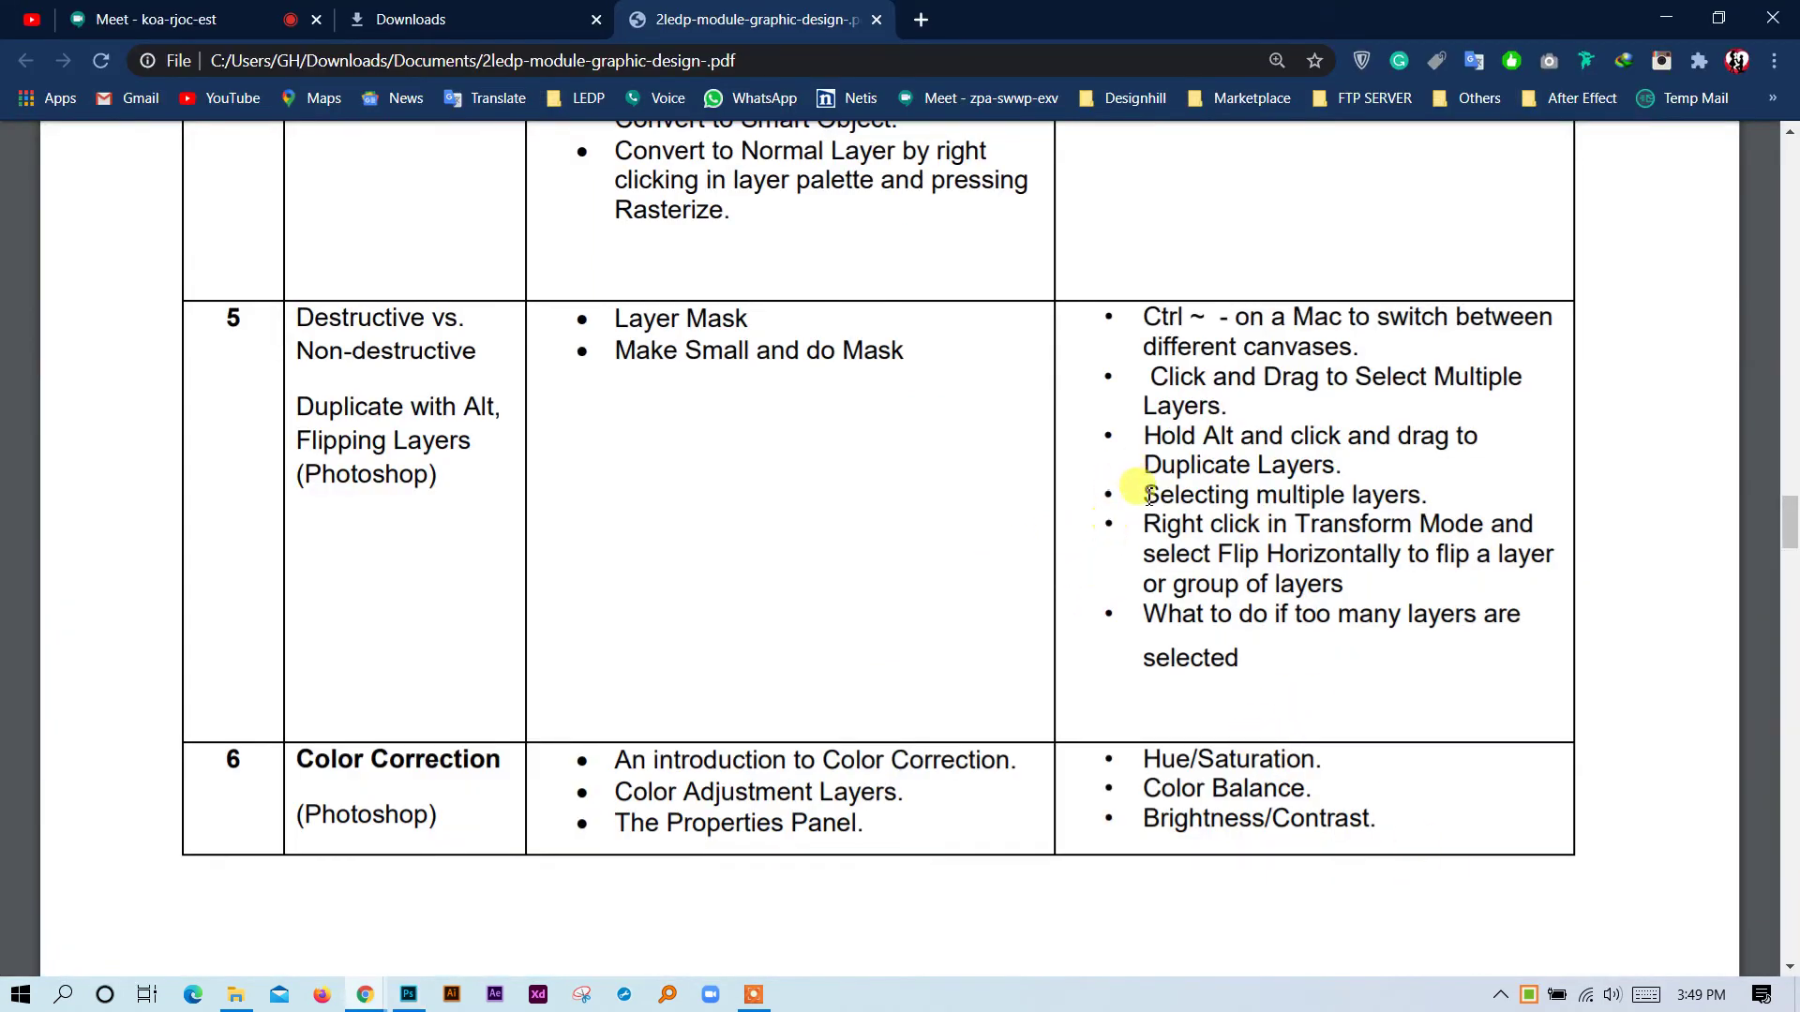
pyautogui.moveTo(1145, 499); pyautogui.dragTo(1421, 489)
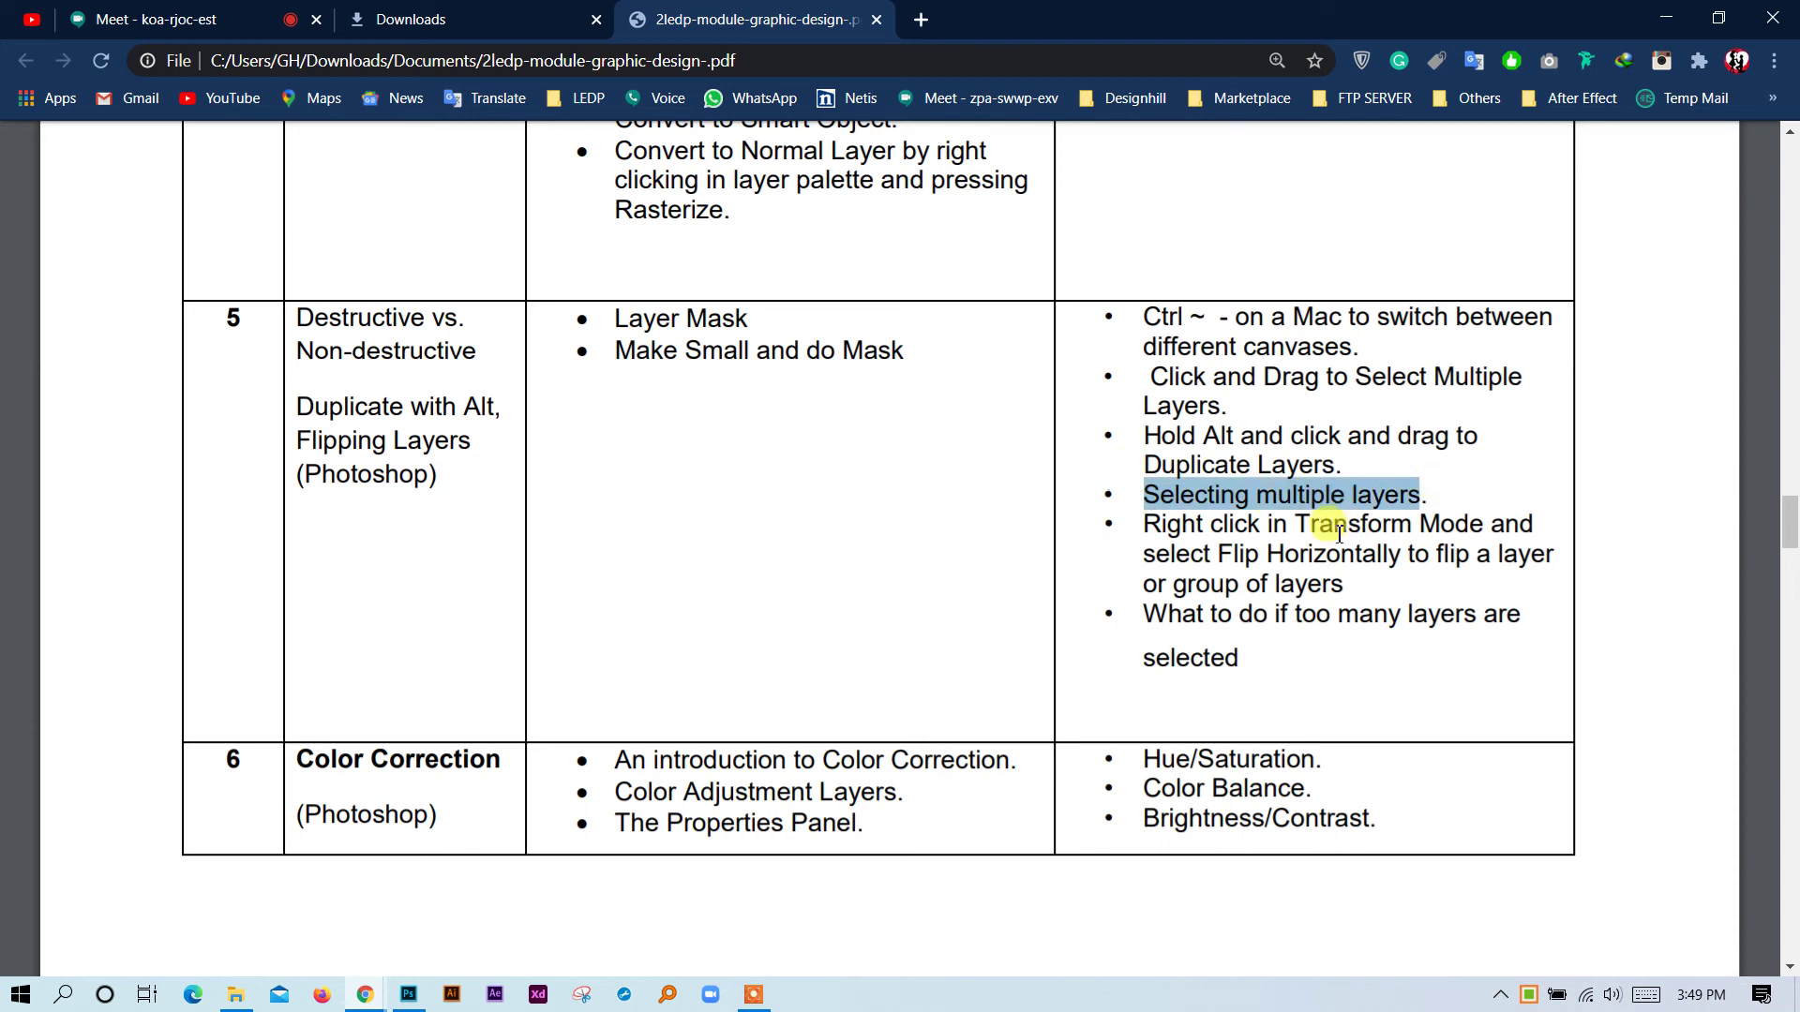
pyautogui.click(1310, 525)
pyautogui.hotkey('alt', 'Tab')
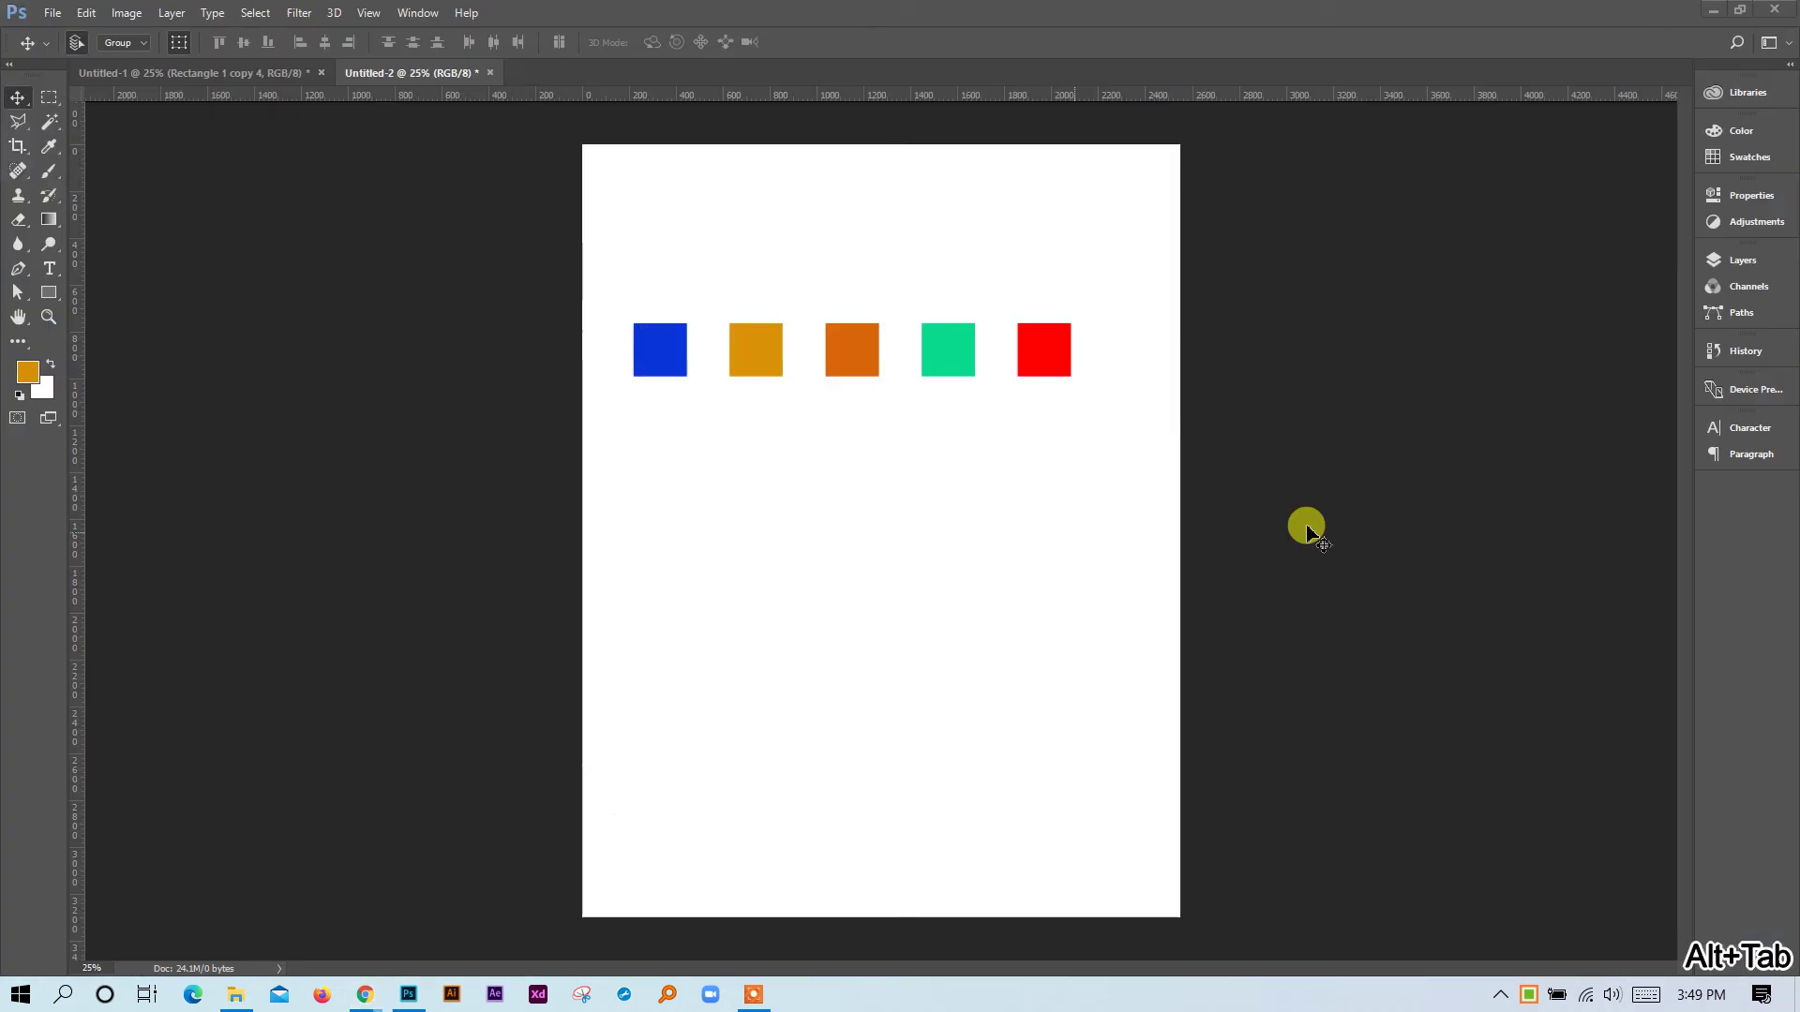
# Select individual squares on the canvas with the transform controls shown and hidden to compare how the selection displays.
pyautogui.click(1037, 363)
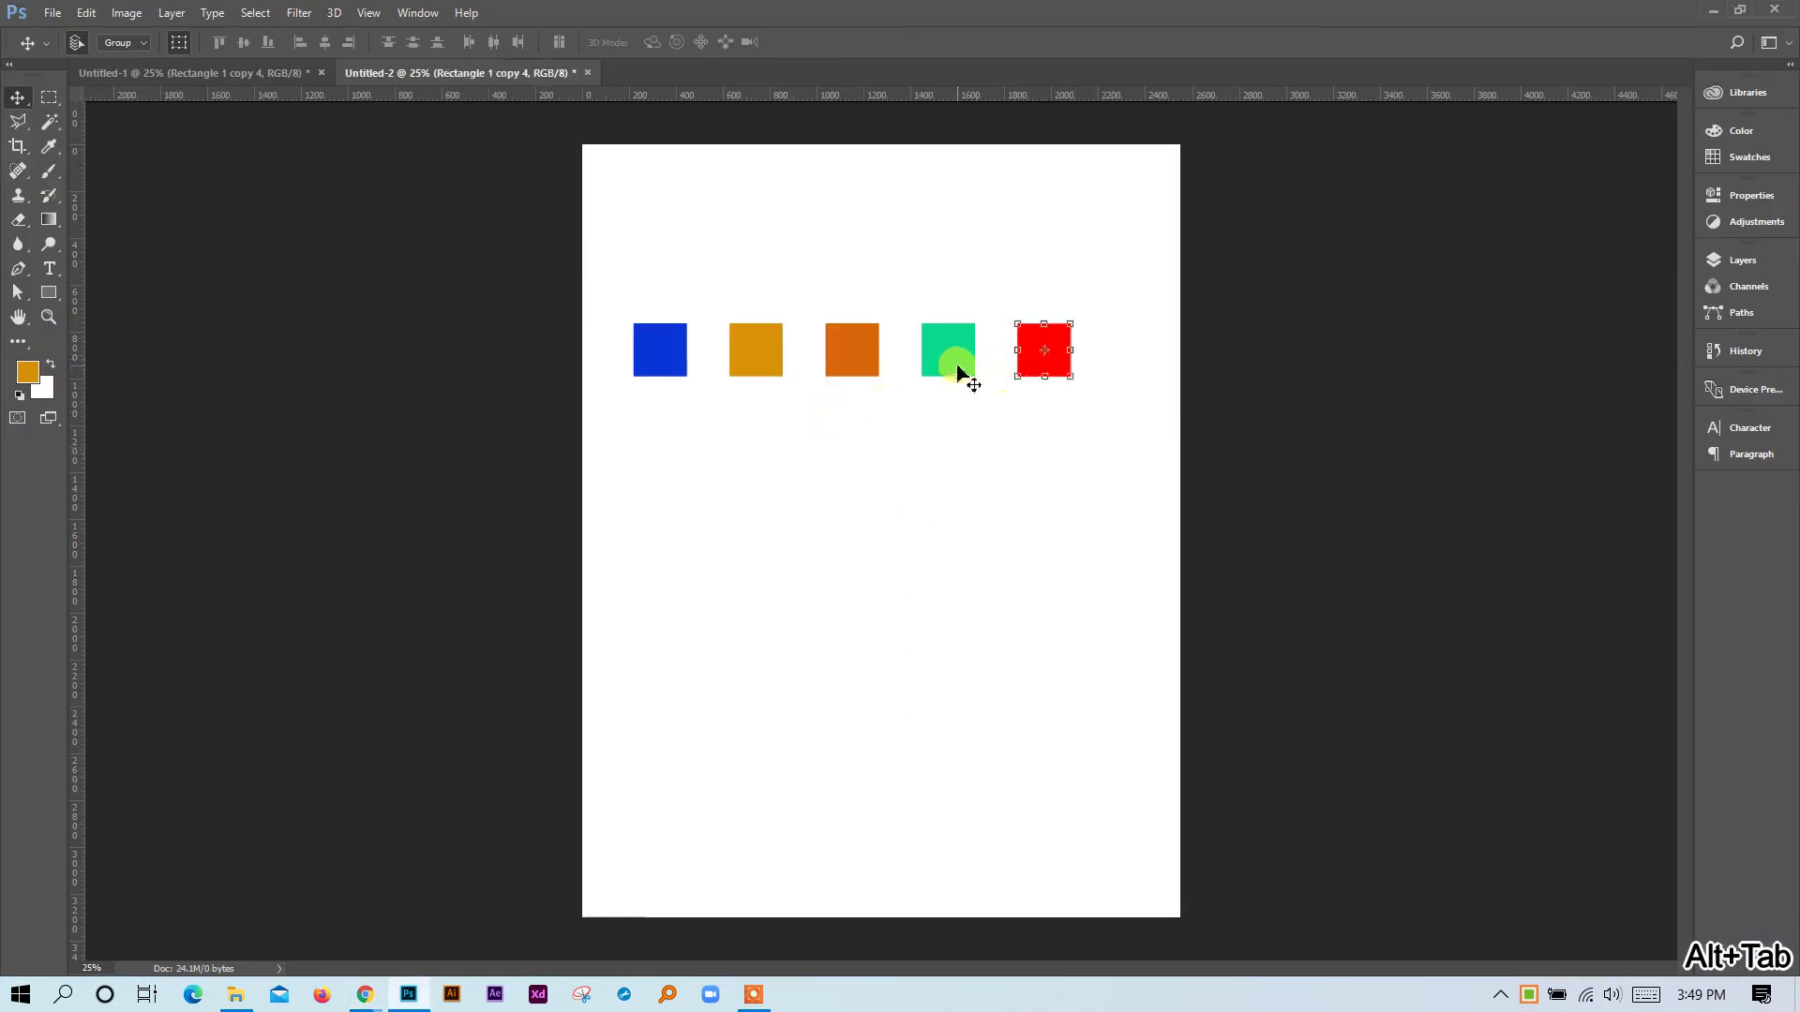
pyautogui.click(663, 358)
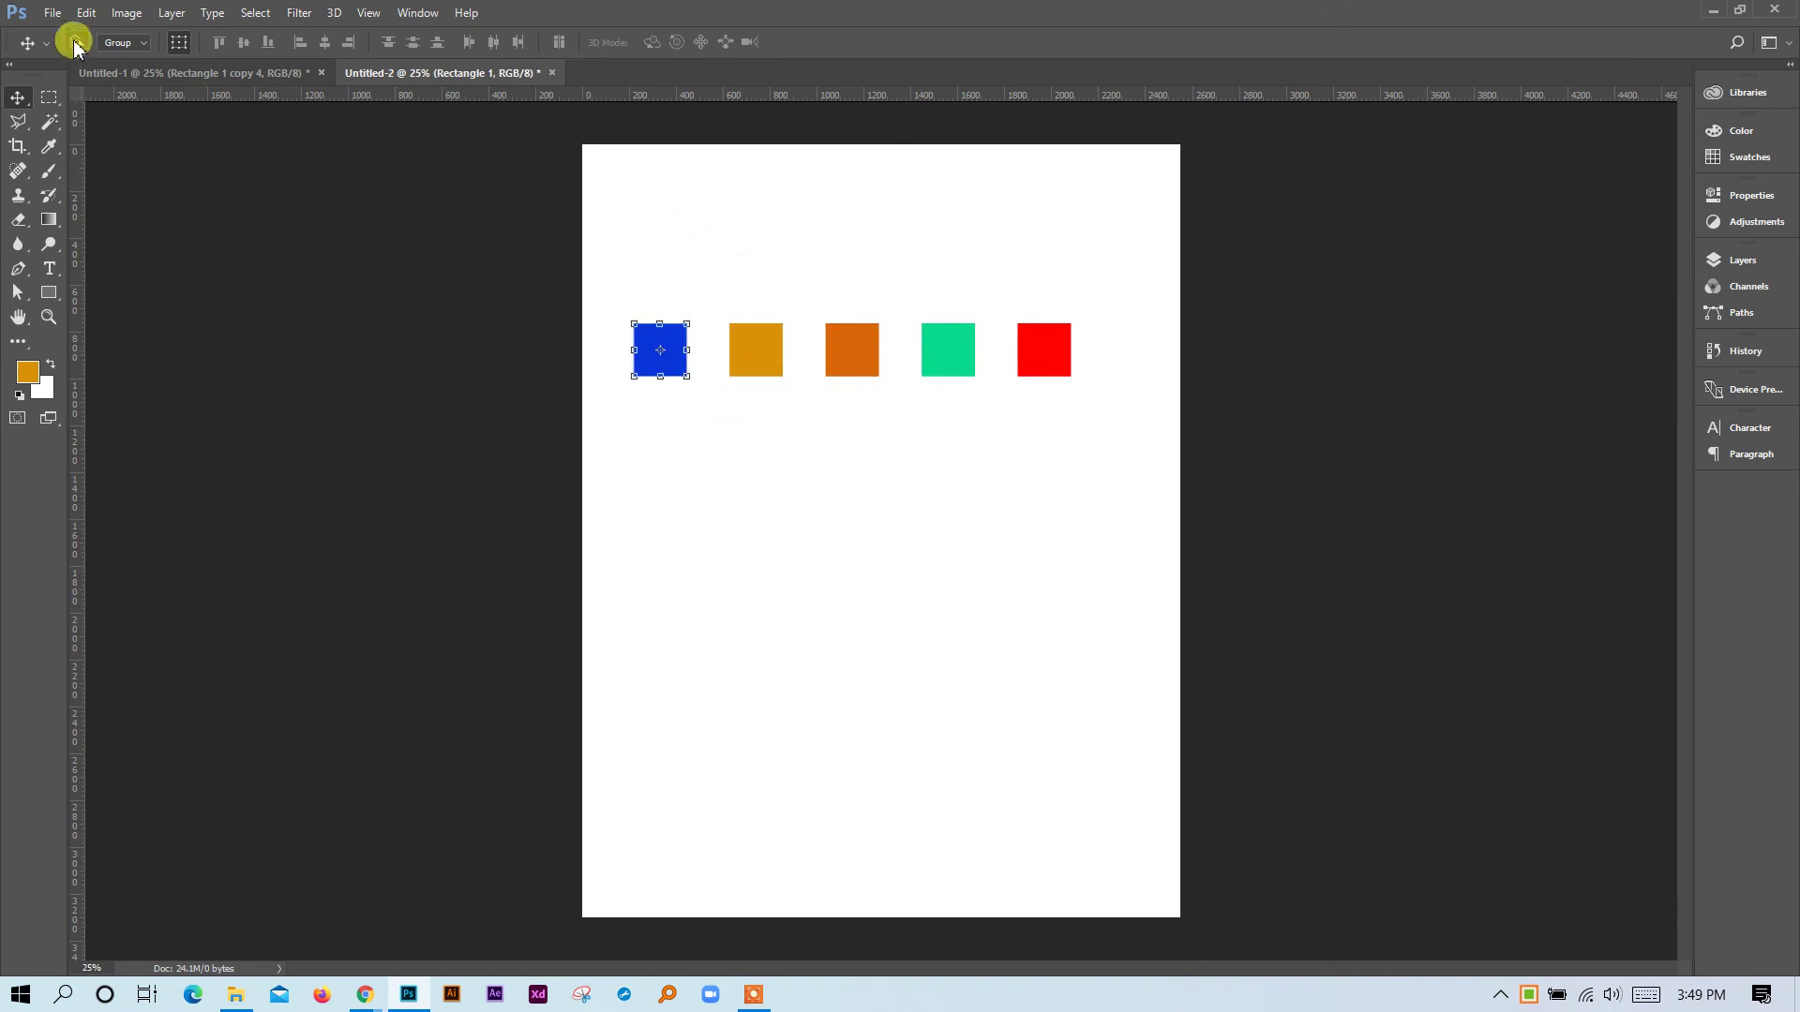
pyautogui.click(178, 42)
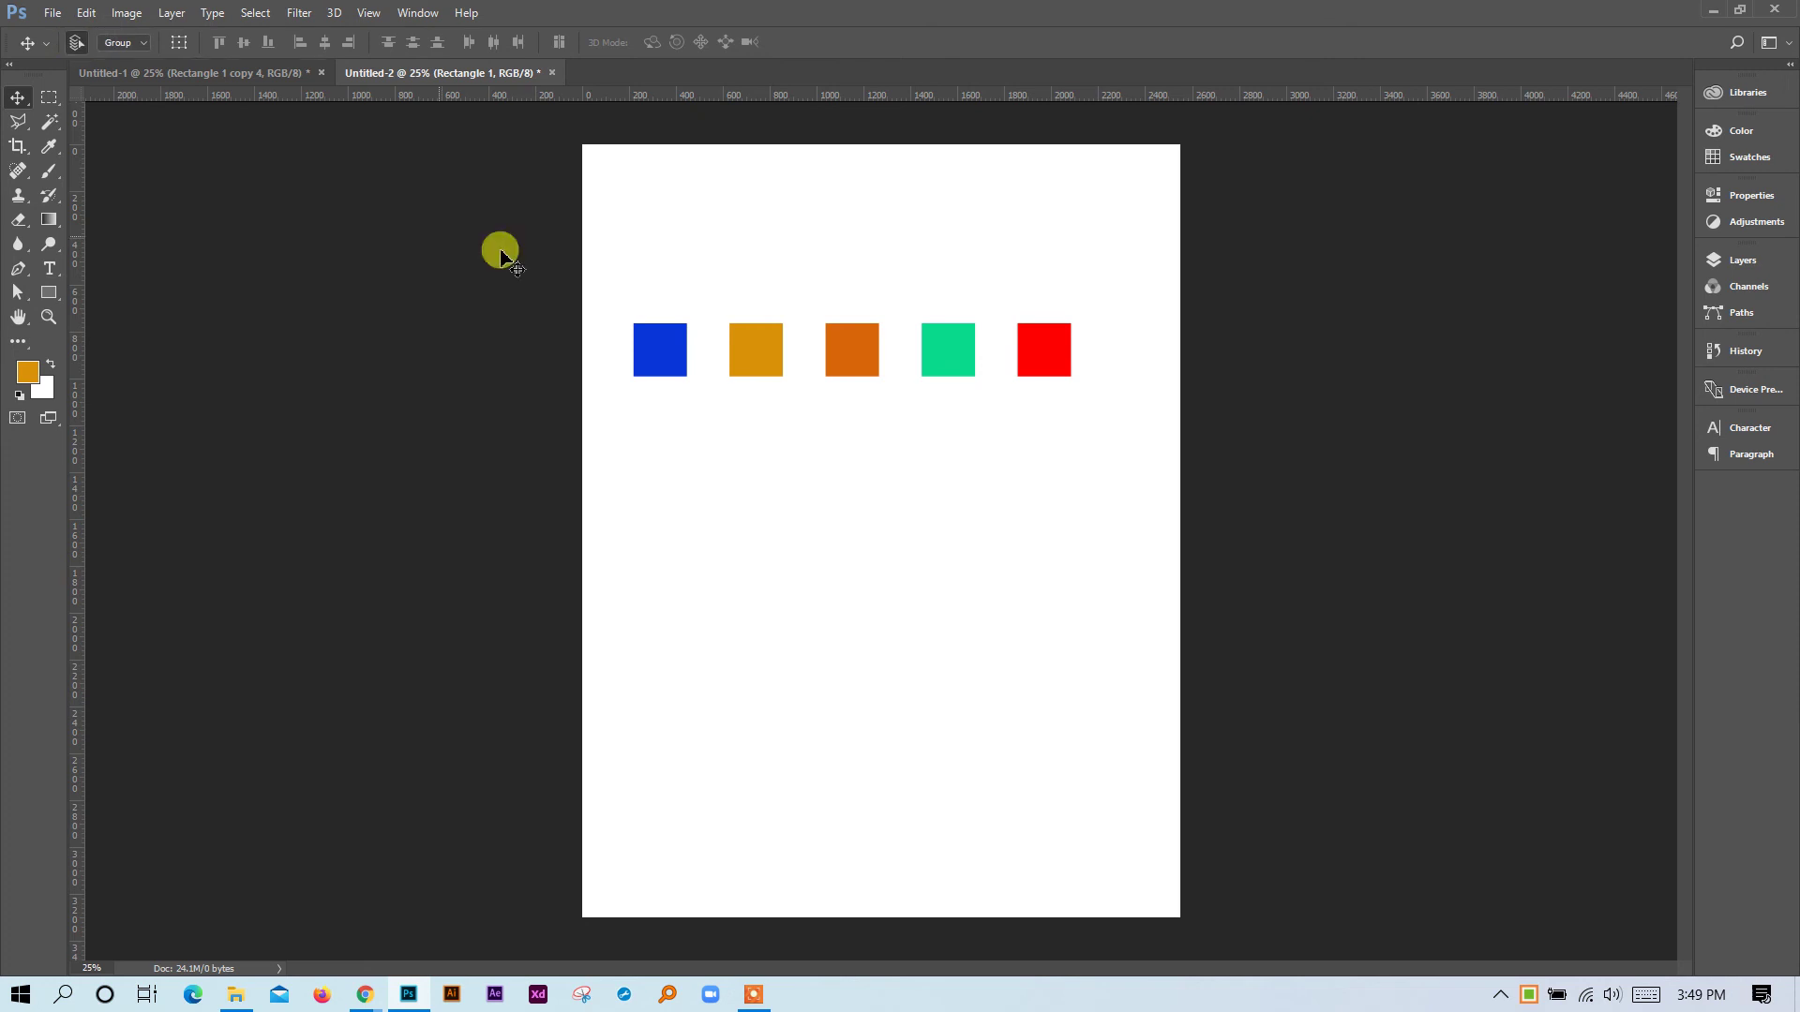
pyautogui.click(856, 364)
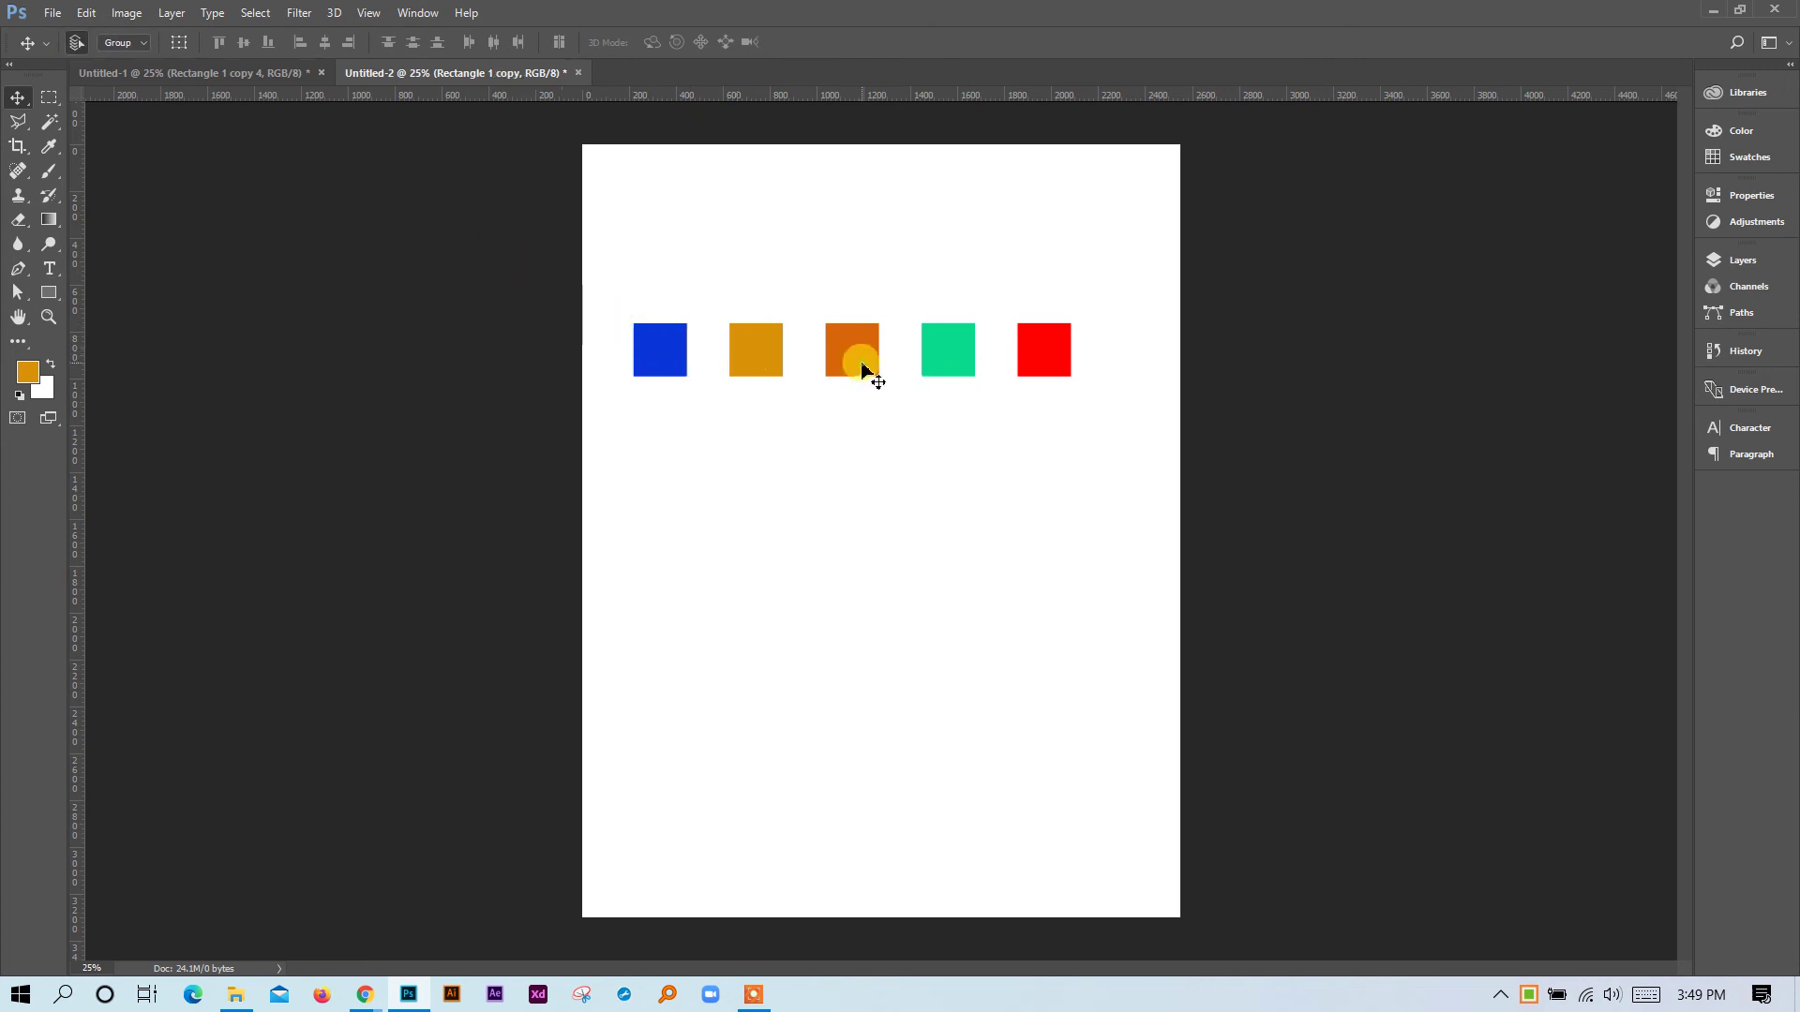
pyautogui.click(655, 346)
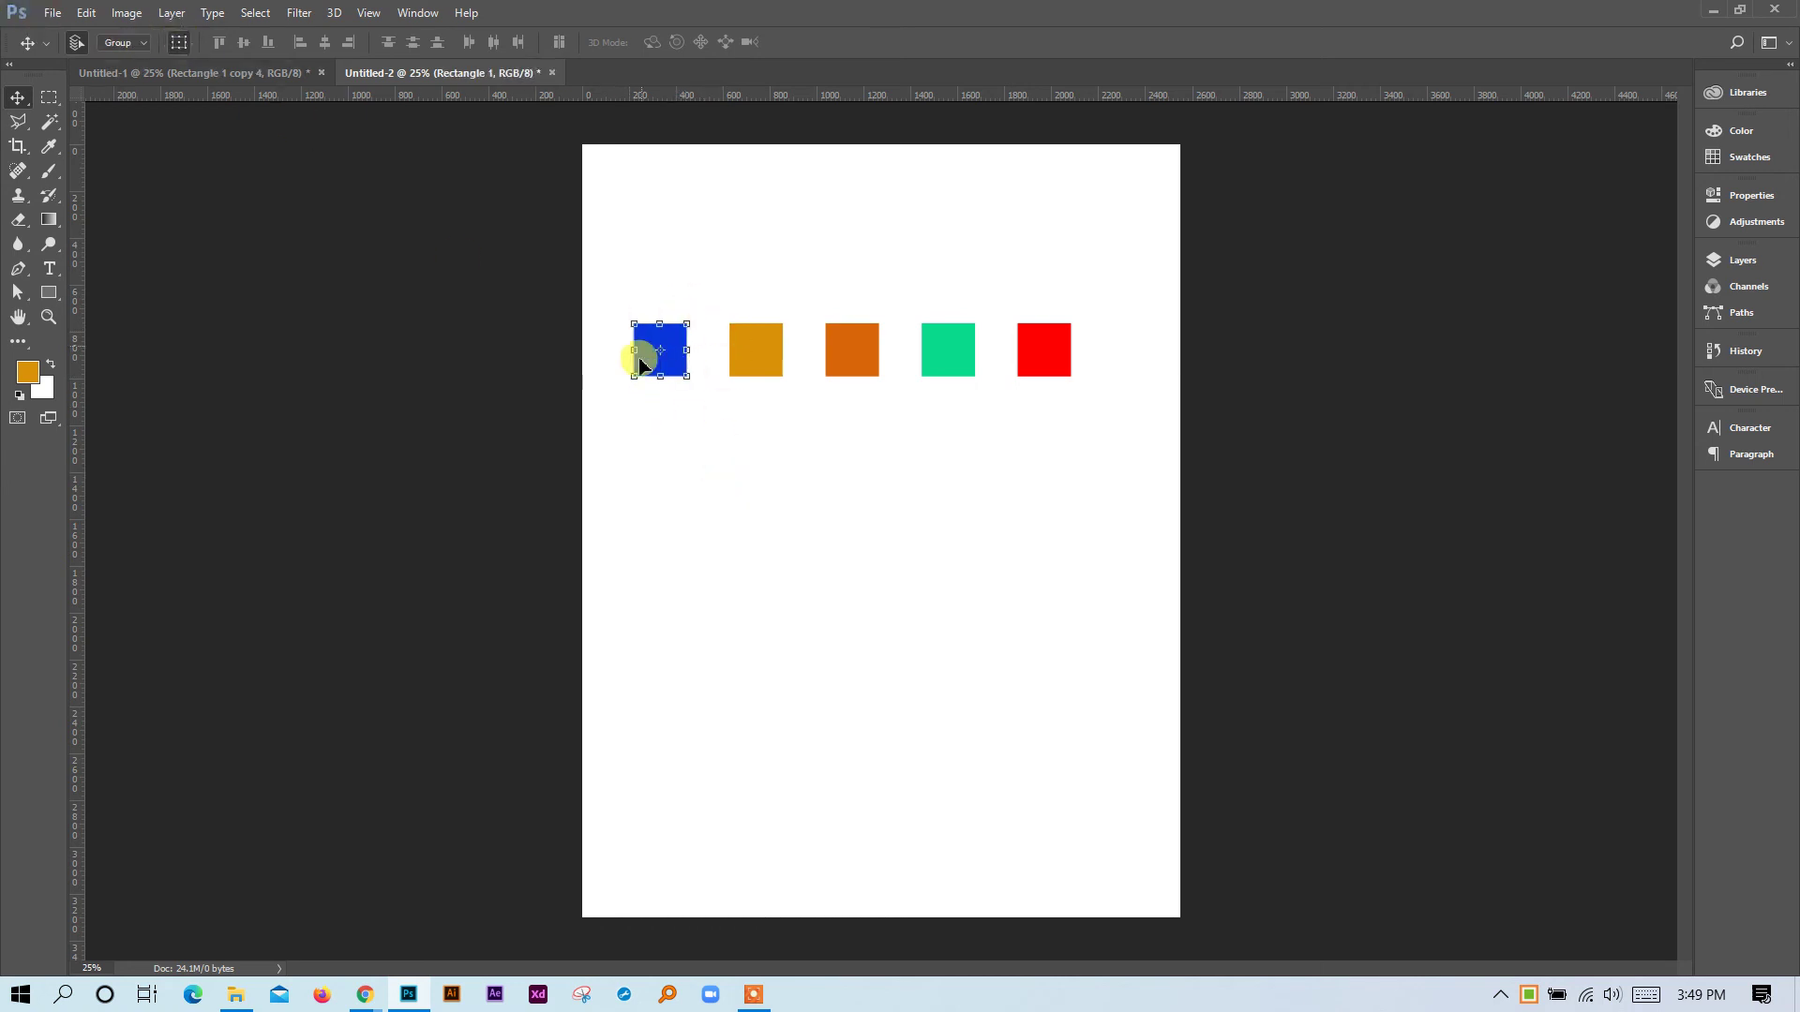
# Hide the transform controls, nudge the dark orange square slightly to the right, and select the red square.
pyautogui.click(180, 43)
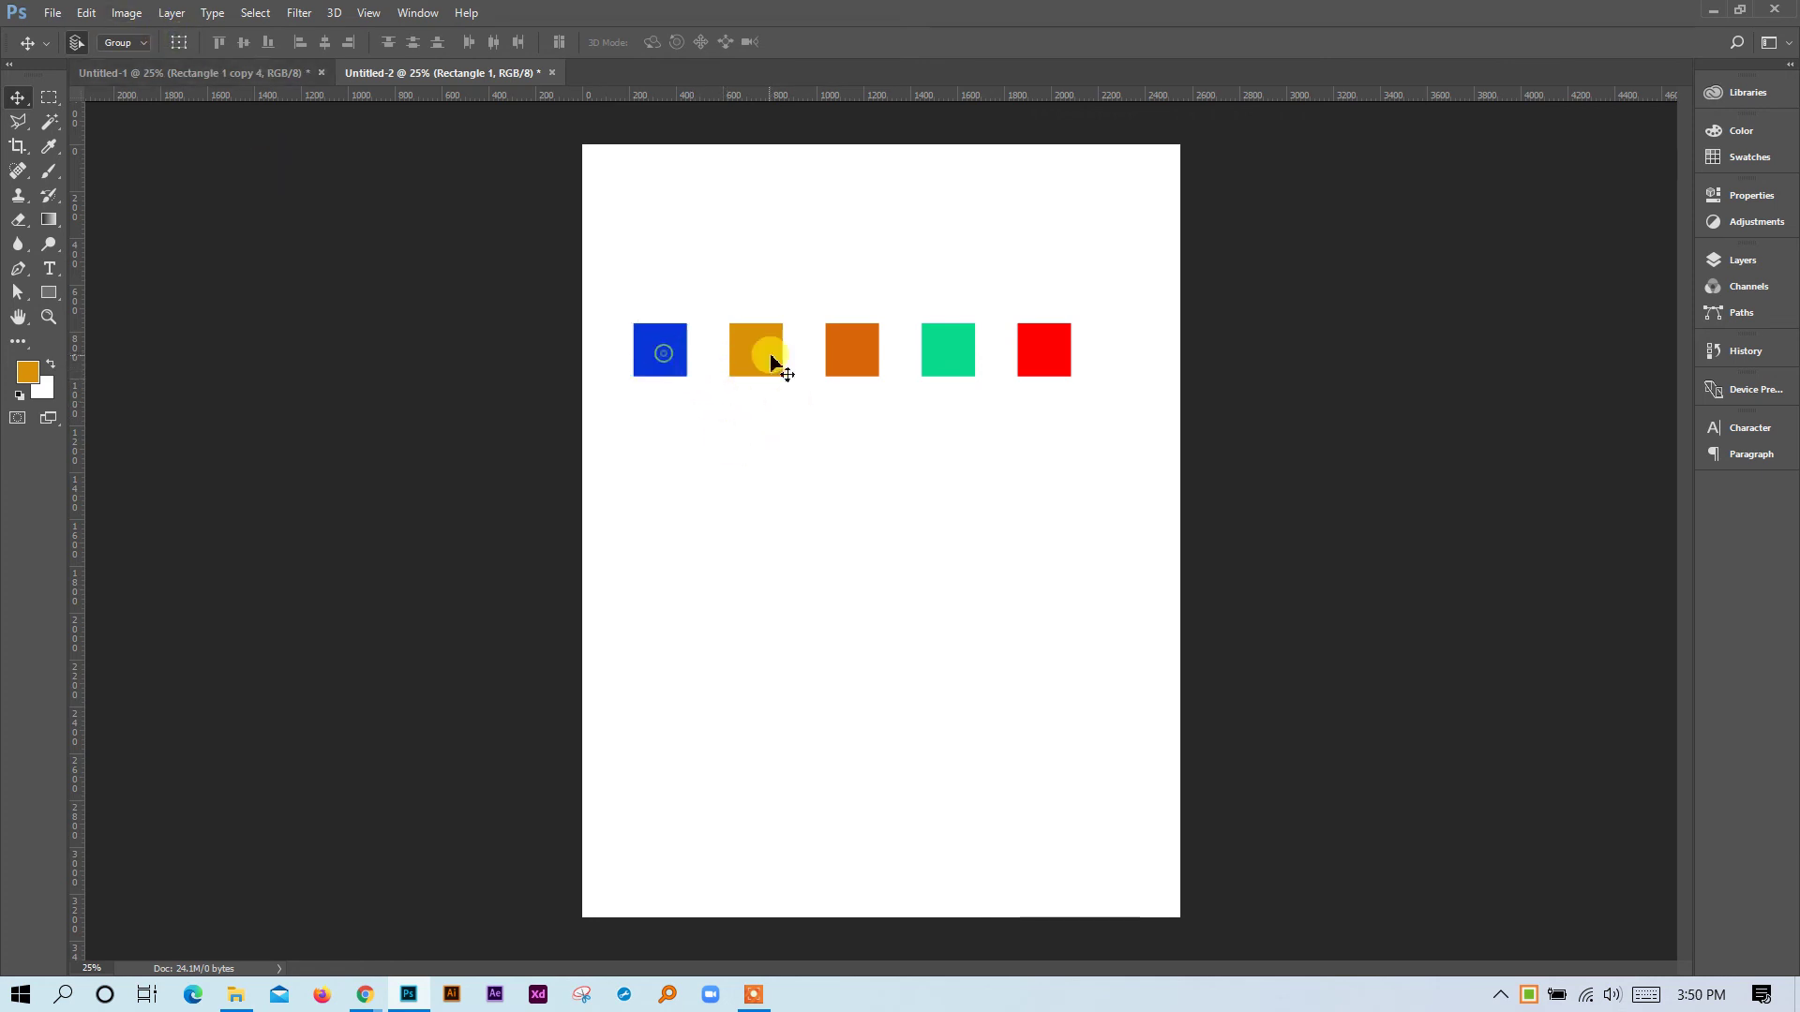
pyautogui.moveTo(835, 345); pyautogui.dragTo(838, 346)
pyautogui.click(1058, 358)
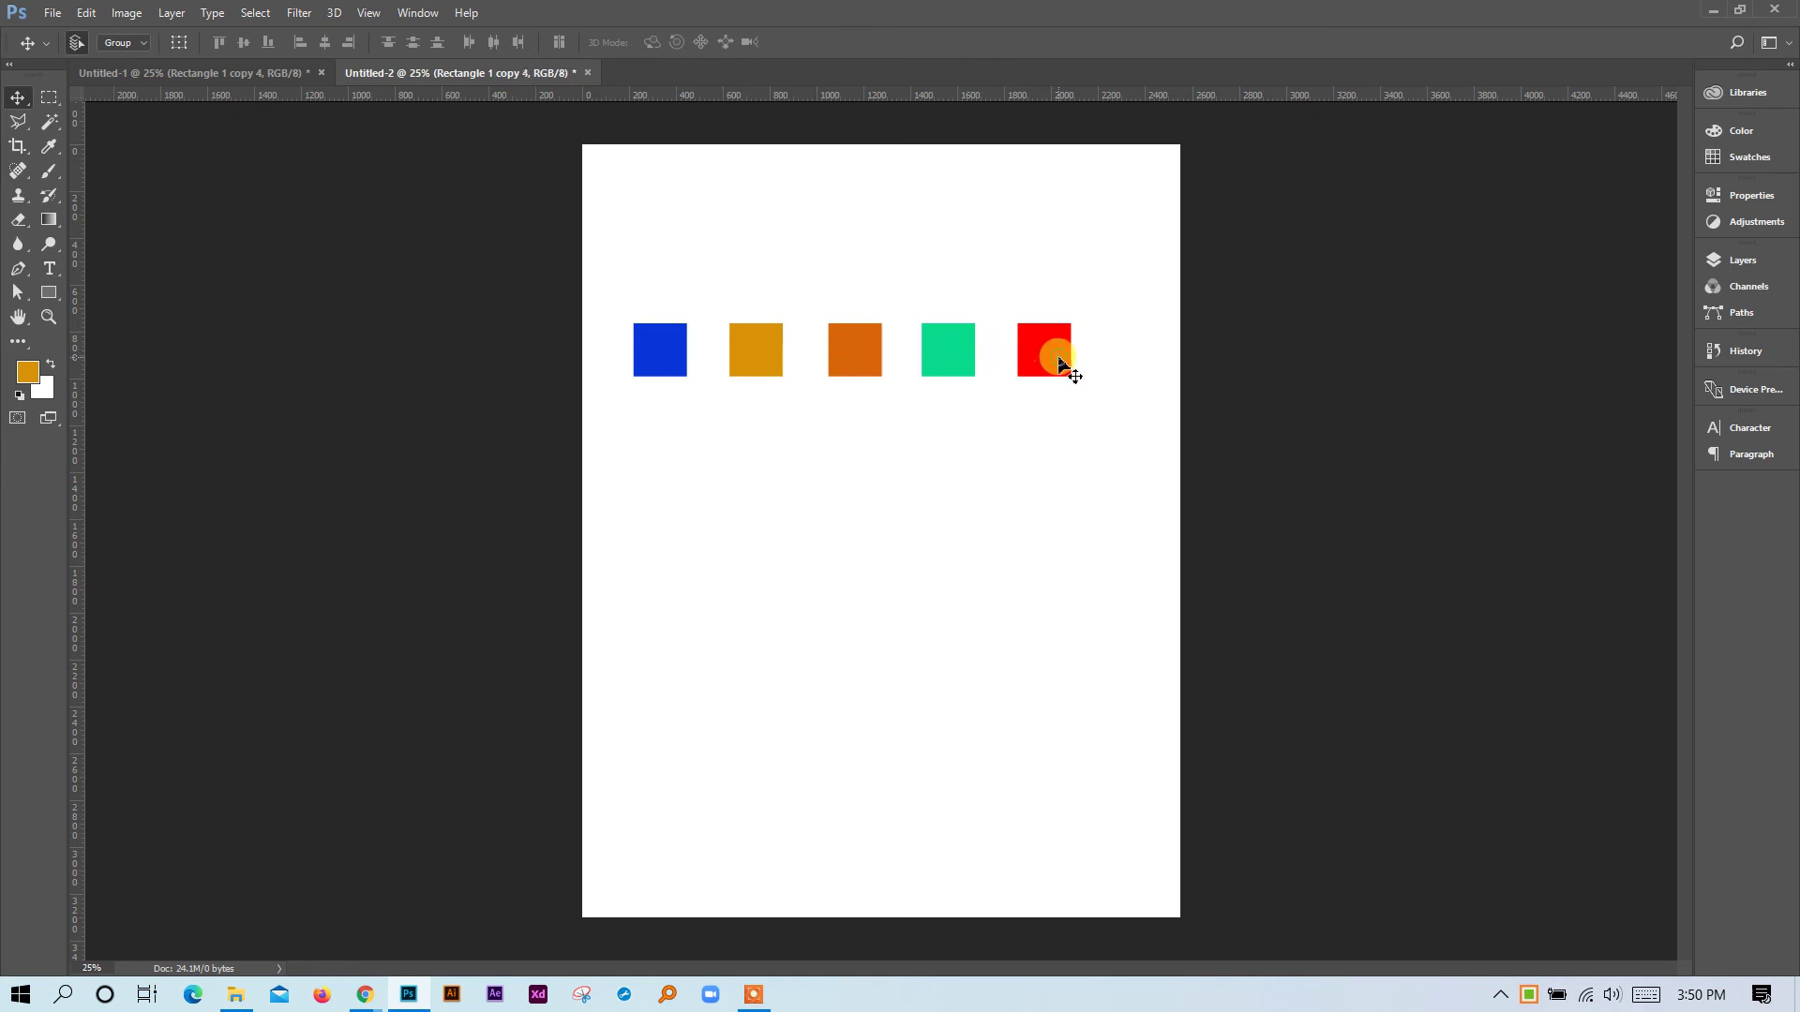
# Show the transform controls again and select the blue, amber, green and red squares one after another.
pyautogui.click(179, 42)
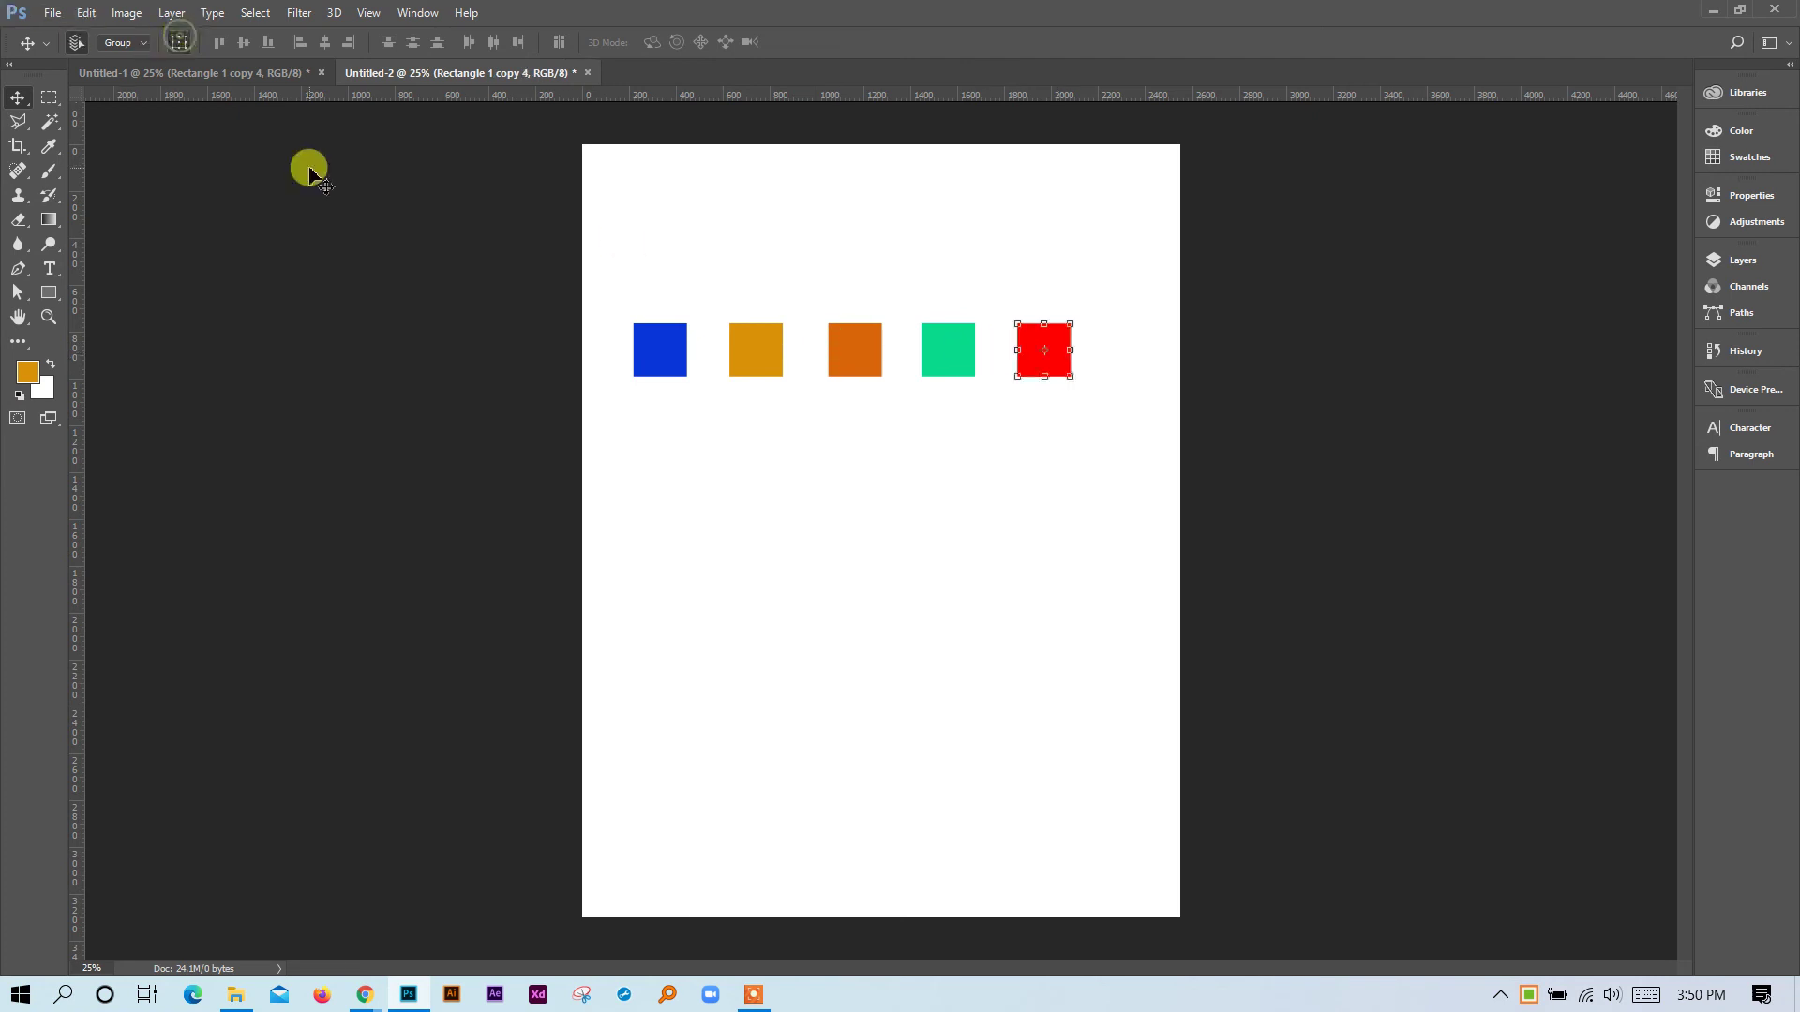
pyautogui.click(646, 349)
pyautogui.click(755, 356)
pyautogui.click(937, 356)
pyautogui.click(1043, 352)
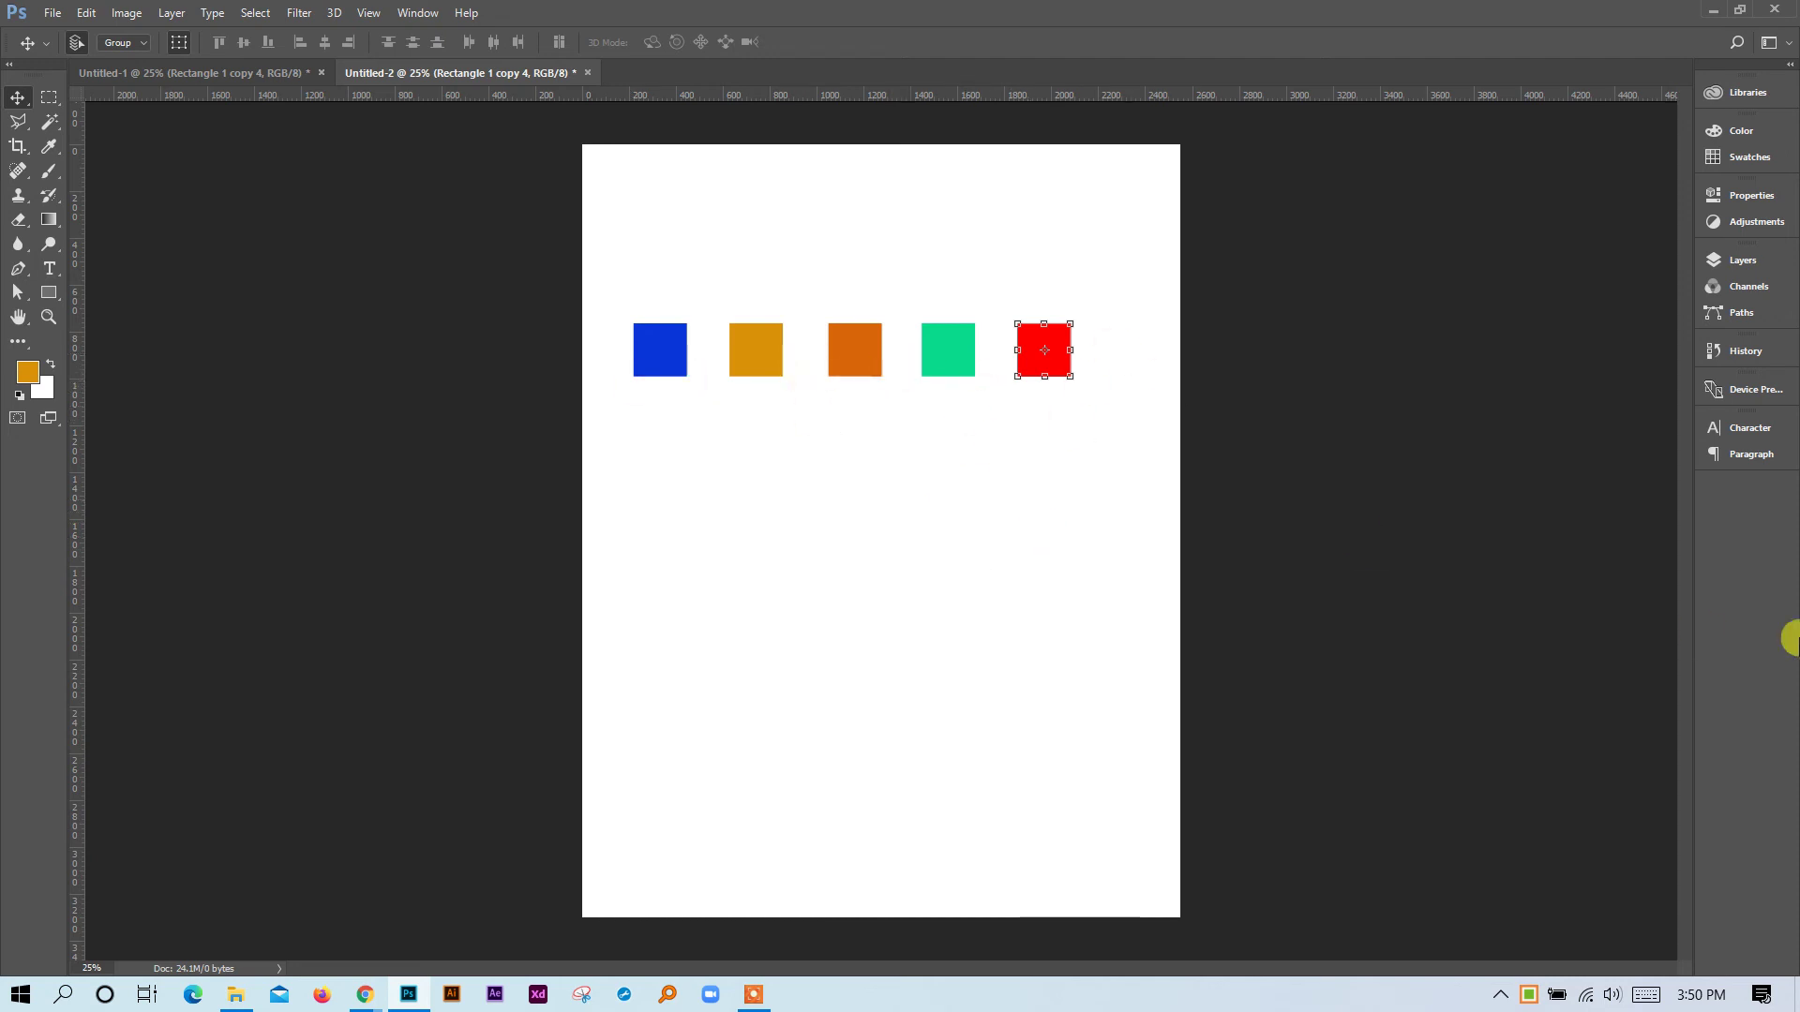
# Show the layer list and select the continuous range of layers from Rectangle 1 copy 4 to Rectangle 1.
pyautogui.click(1742, 262)
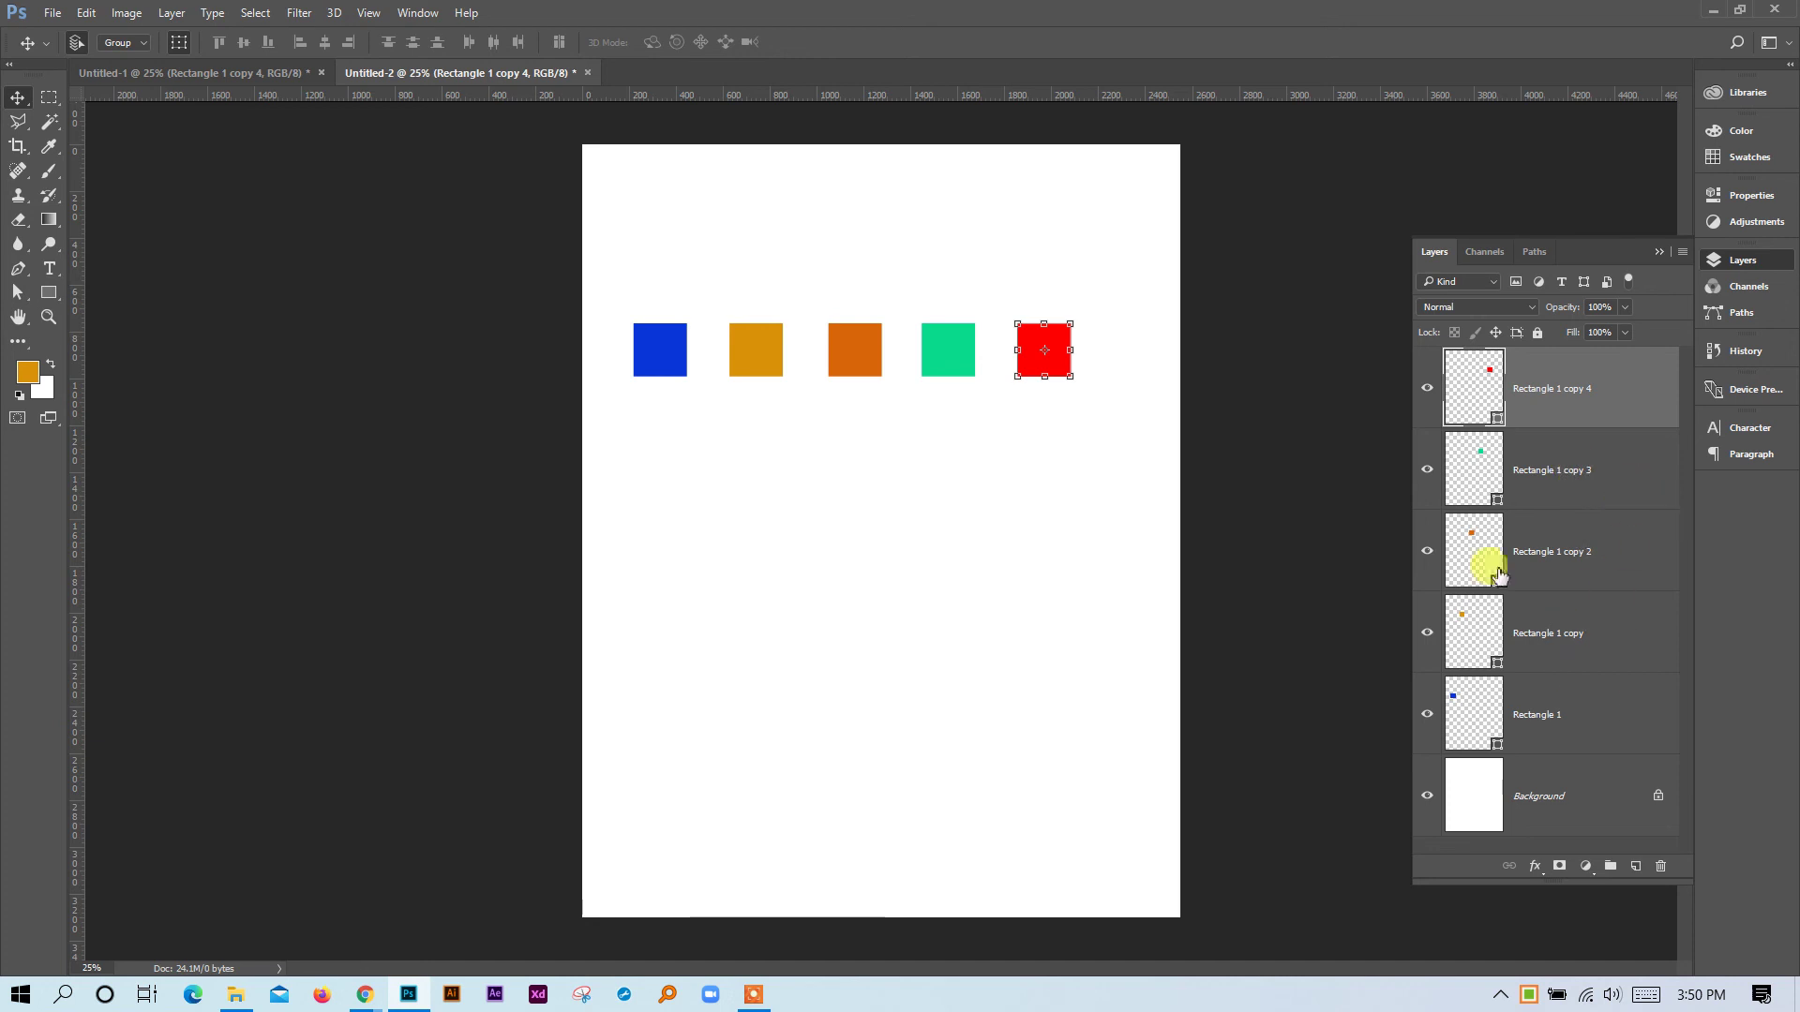
pyautogui.click(1012, 434)
pyautogui.click(1044, 355)
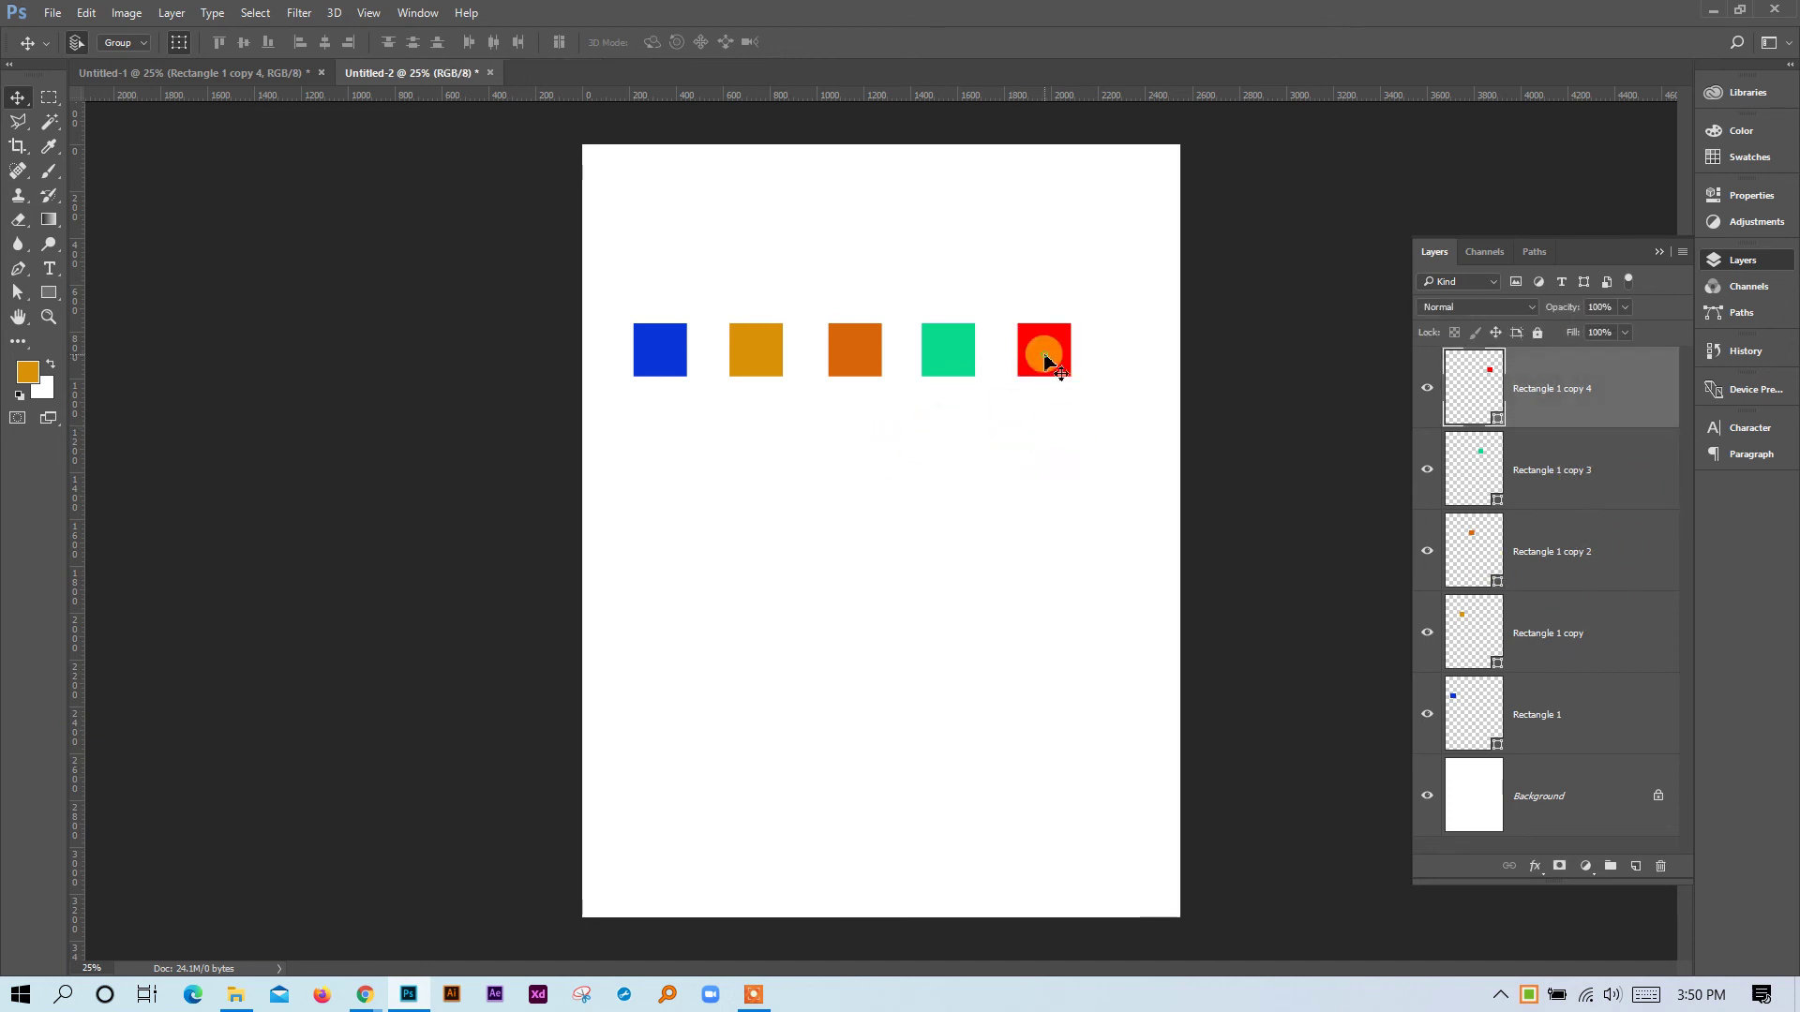
pyautogui.click(1125, 554)
pyautogui.click(1614, 406)
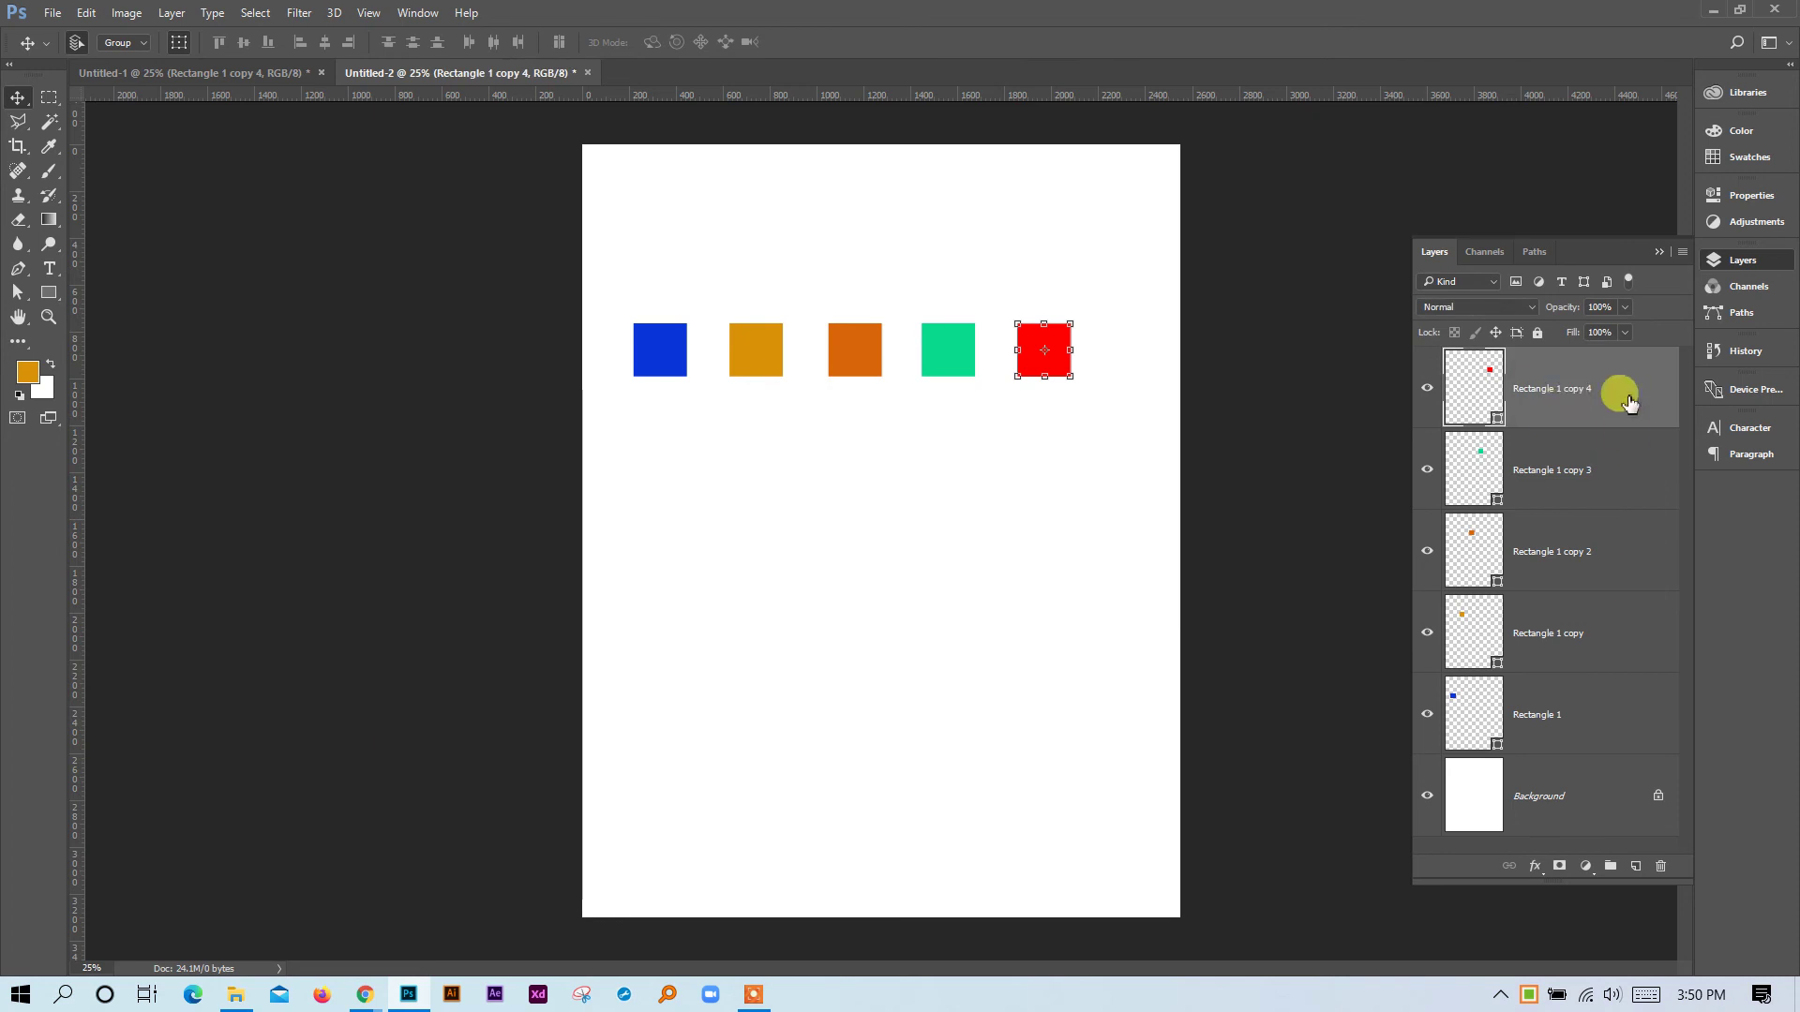
pyautogui.keyDown('shift'); pyautogui.click(1567, 723); pyautogui.keyUp('shift')
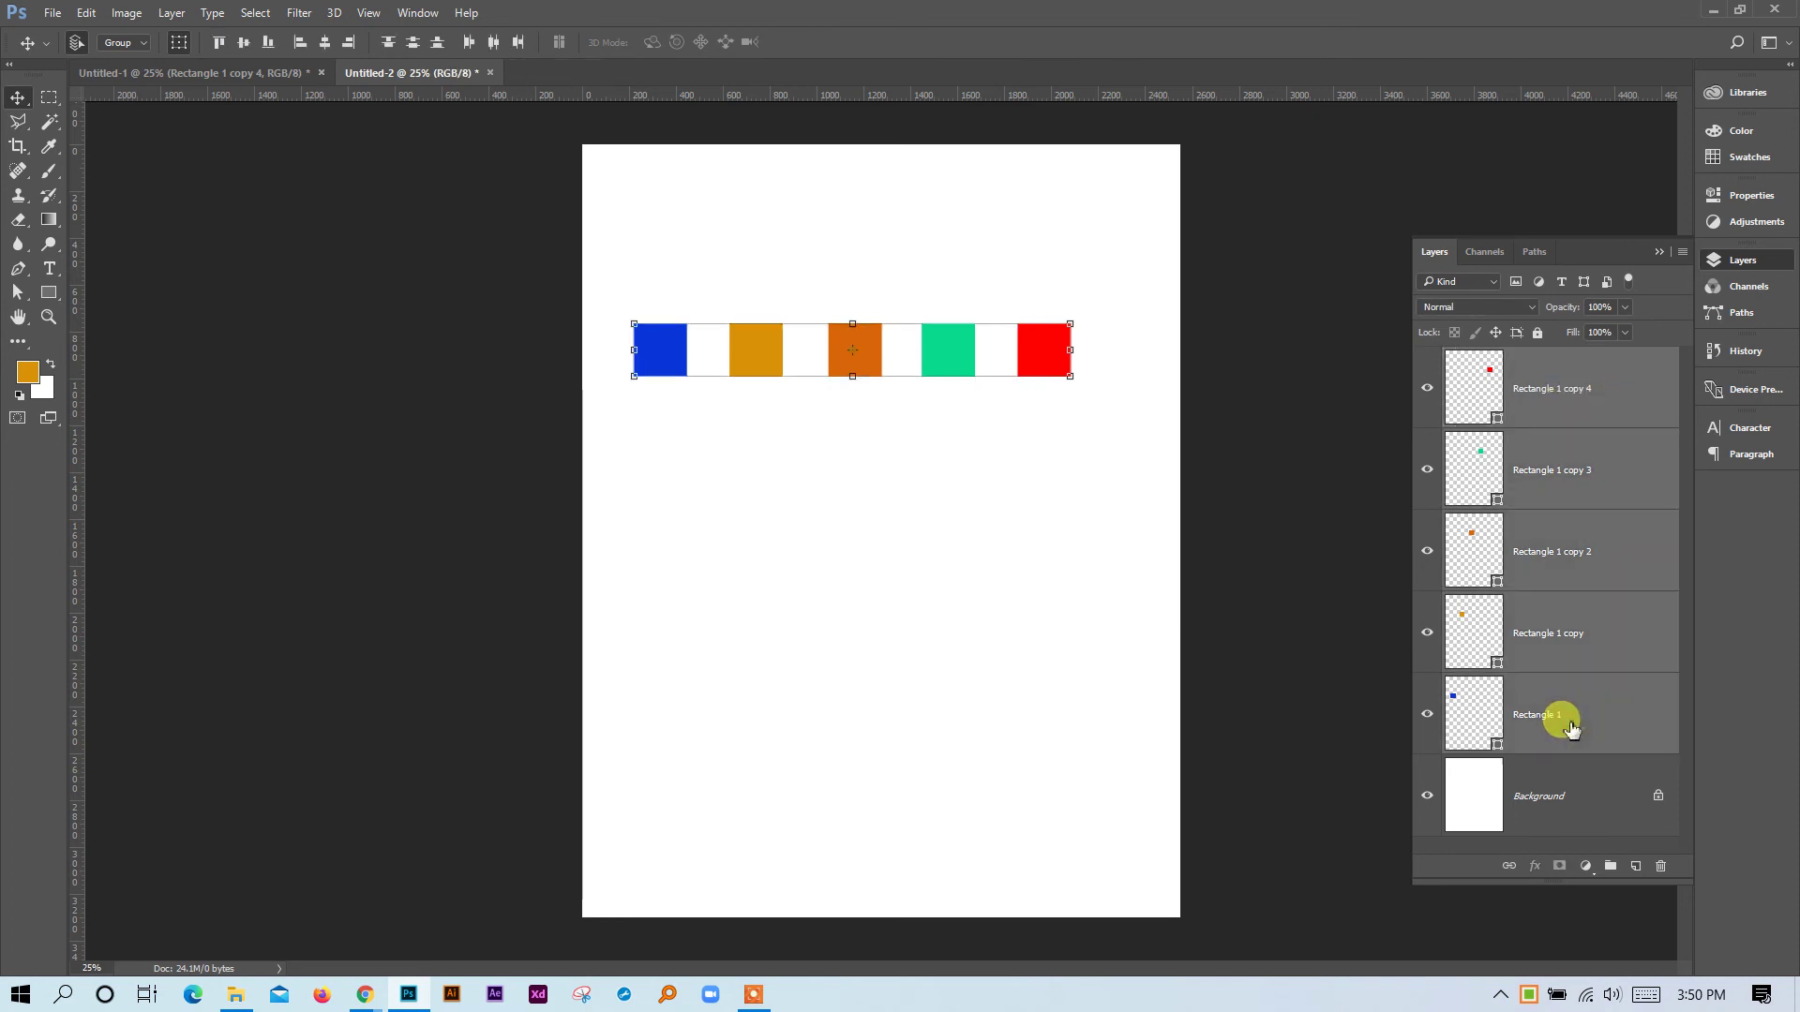
# Start from Rectangle 1 copy 4 and add Rectangle 1 copy 2, Rectangle 1, Rectangle 1 copy and Rectangle 1 copy 3 individually to the layer selection.
pyautogui.click(1565, 559)
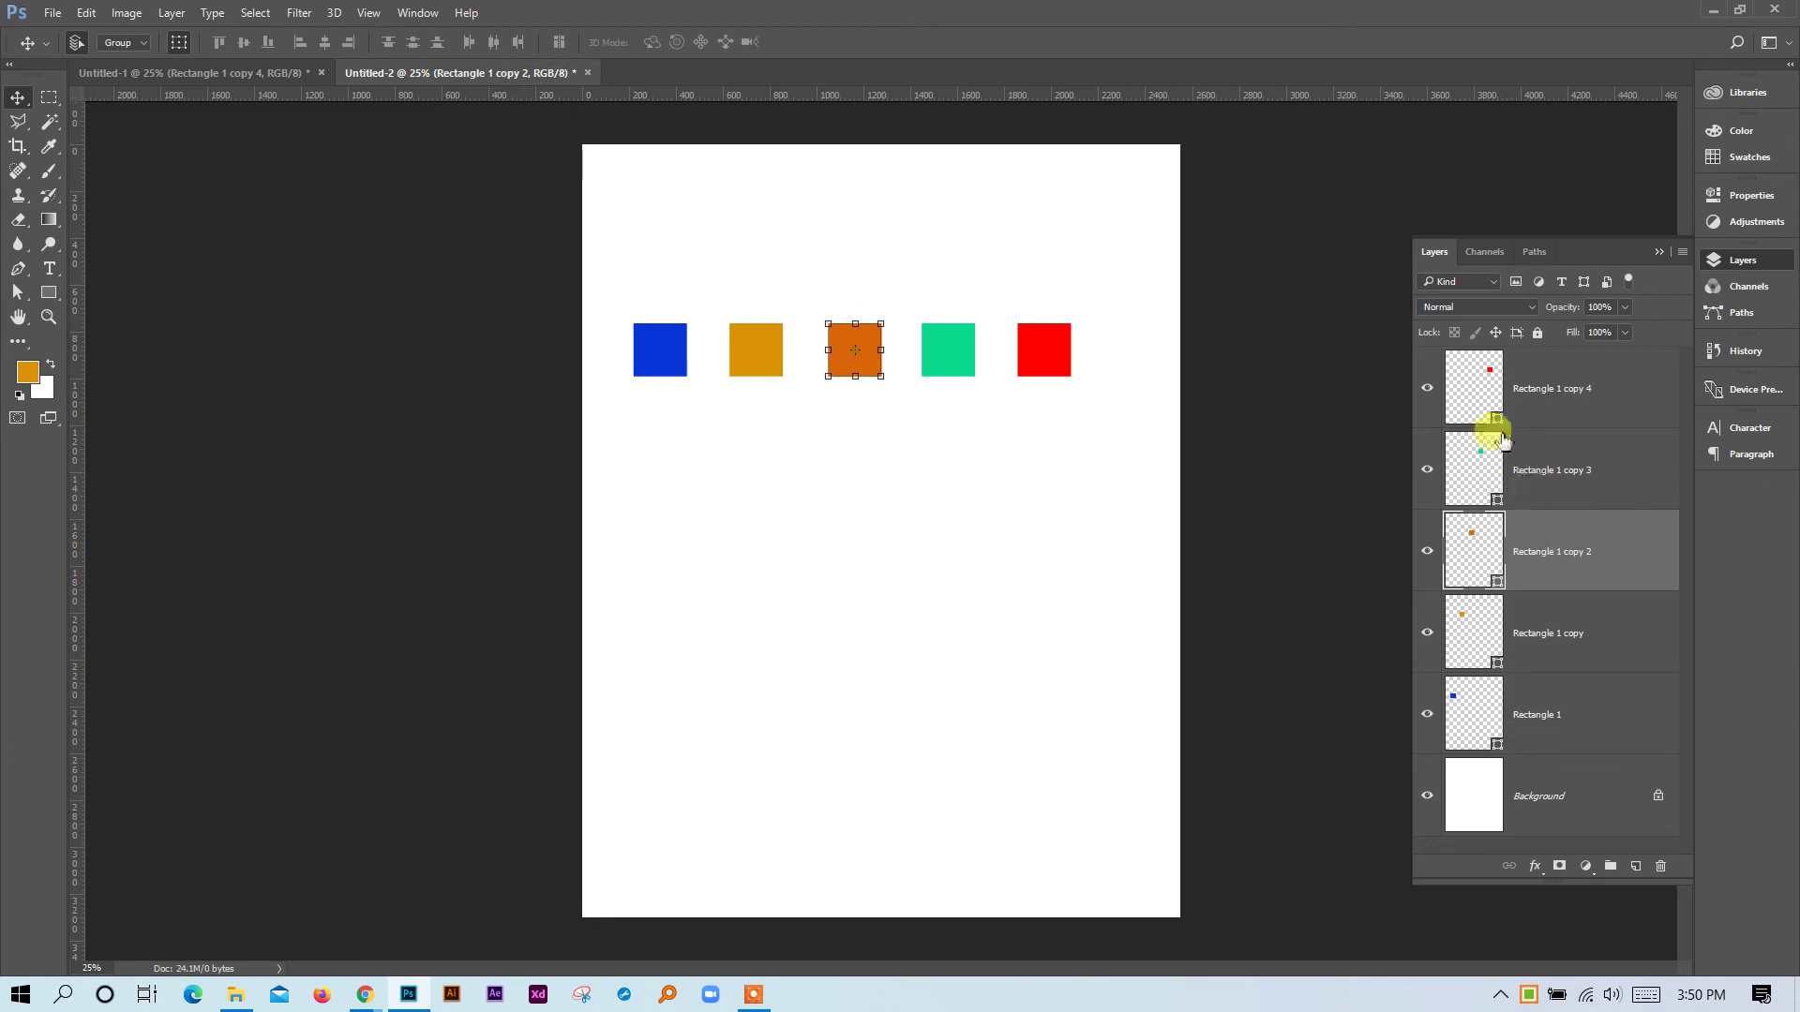
pyautogui.click(1582, 398)
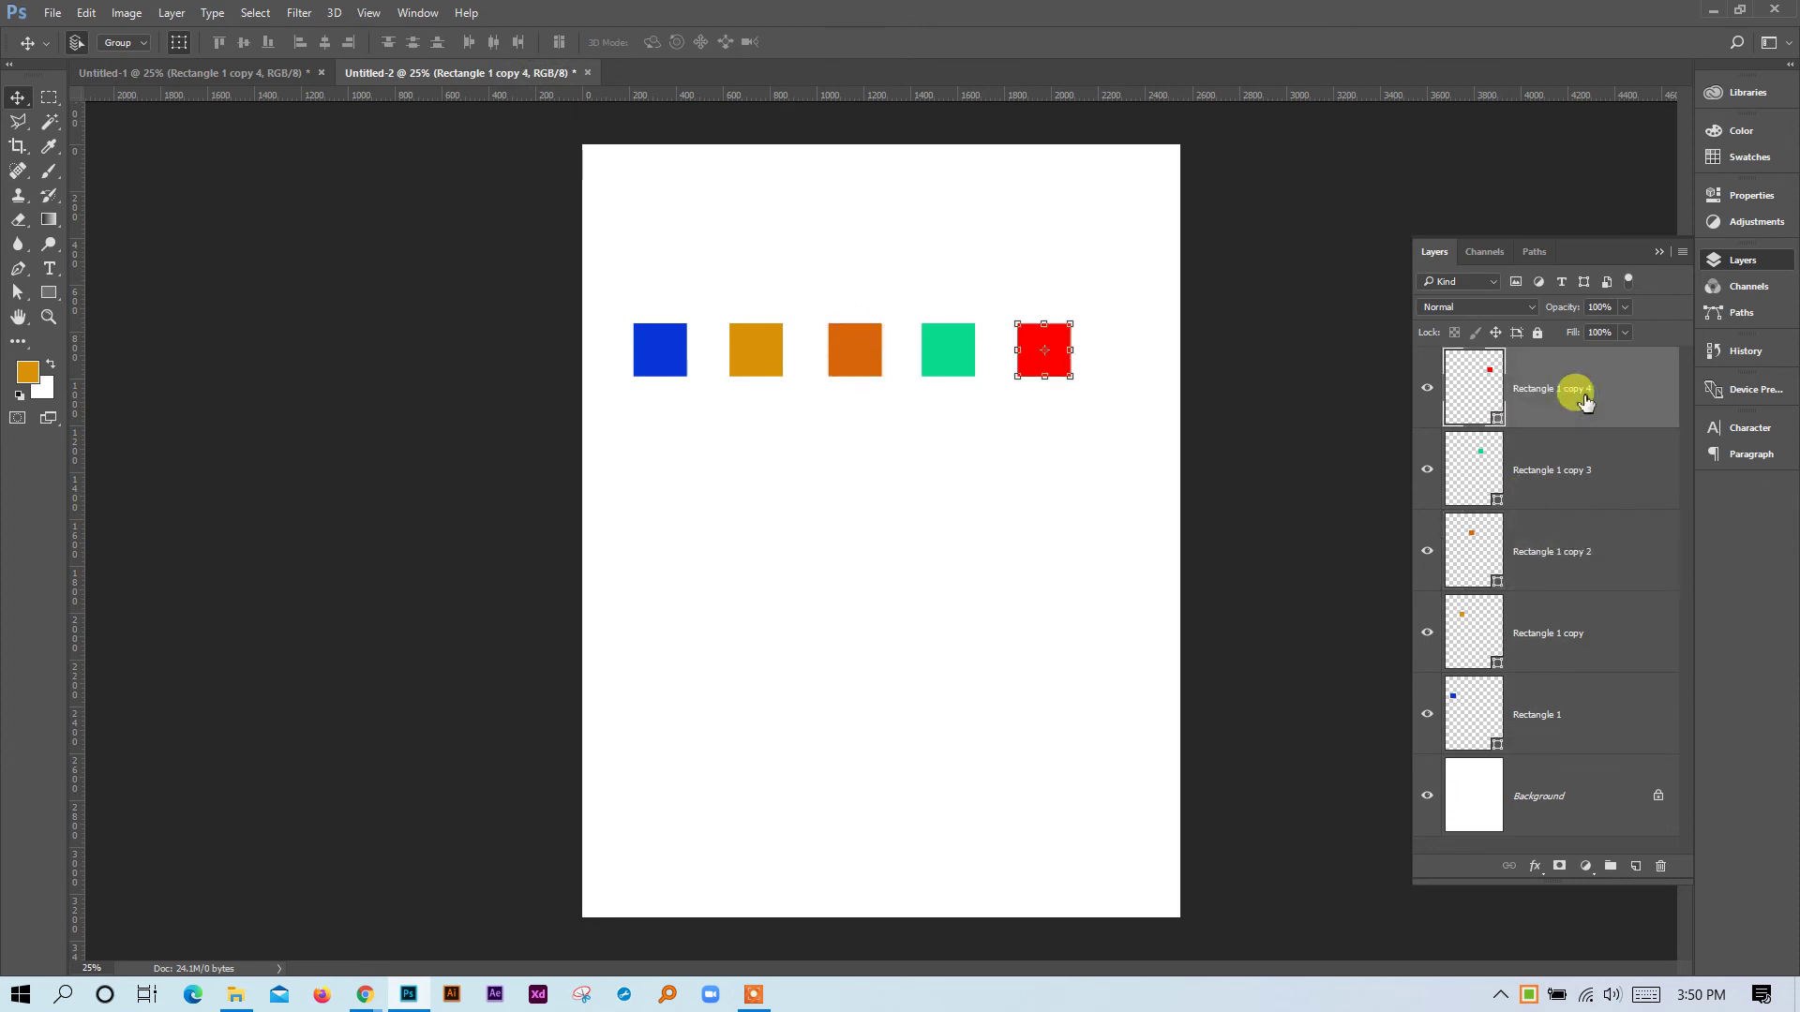
pyautogui.keyDown('ctrl'); pyautogui.click(1604, 550); pyautogui.keyUp('ctrl')
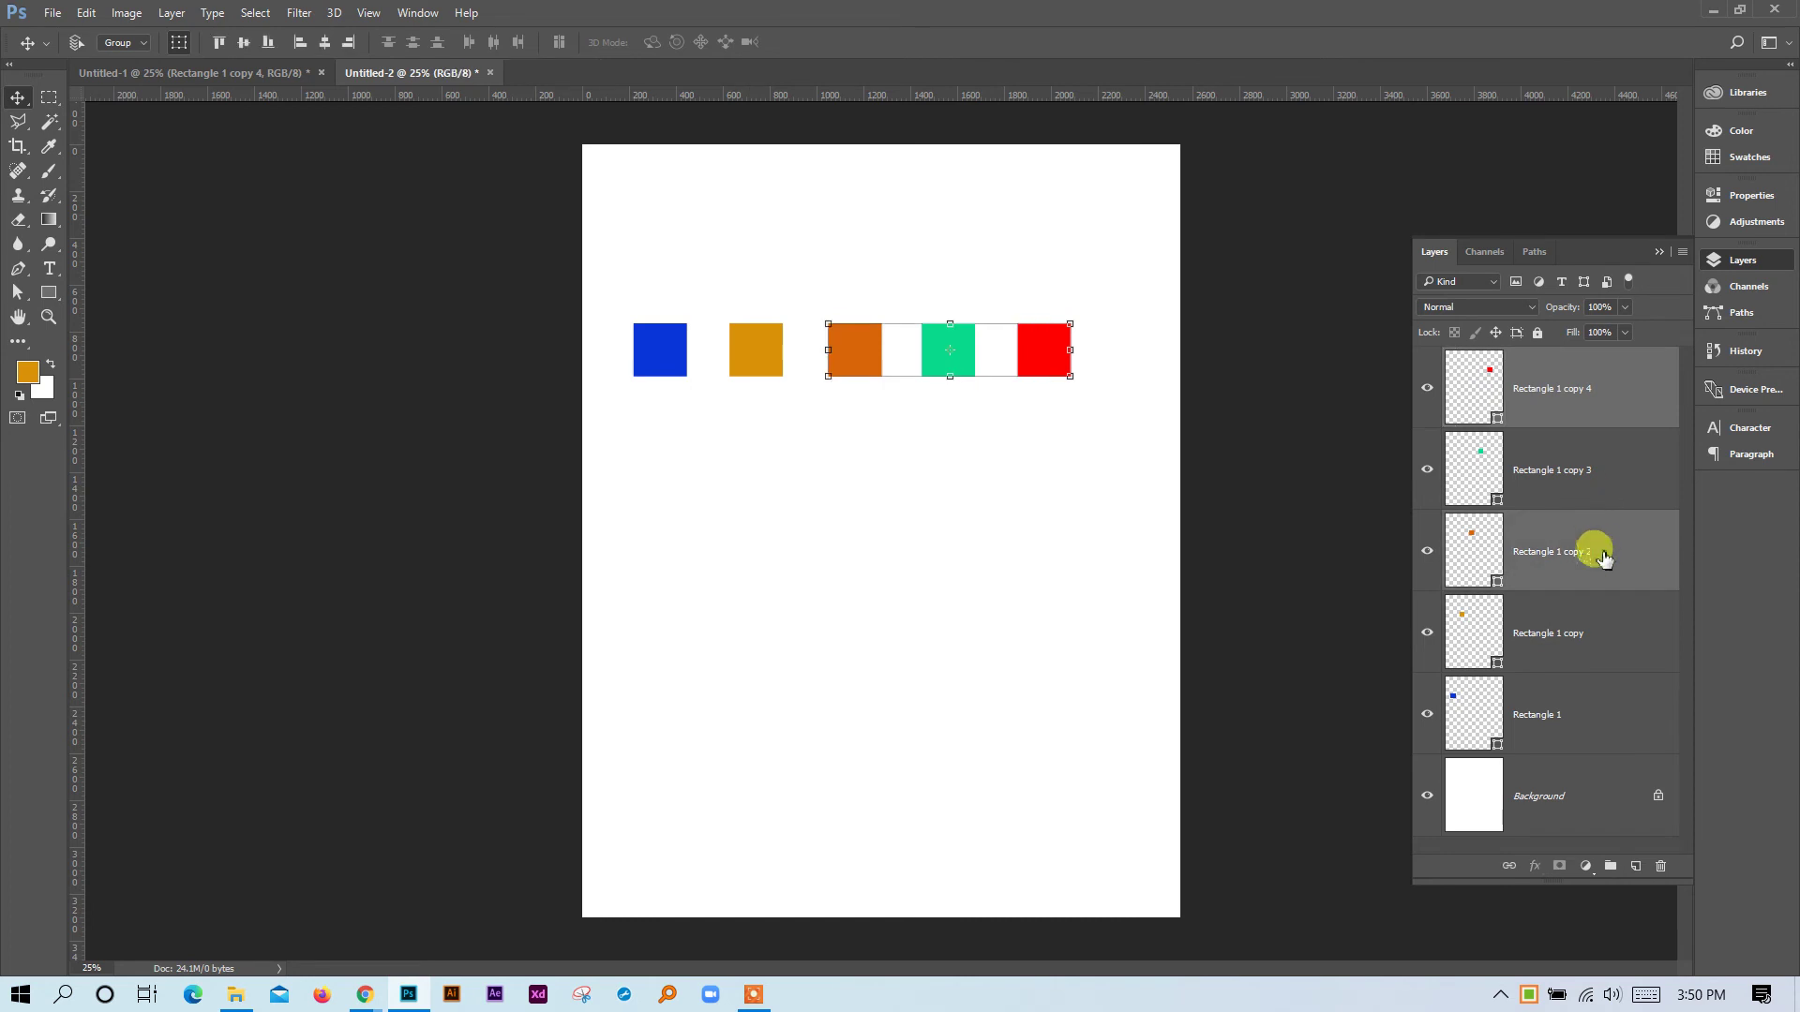
pyautogui.keyDown('ctrl'); pyautogui.click(1619, 715); pyautogui.keyUp('ctrl')
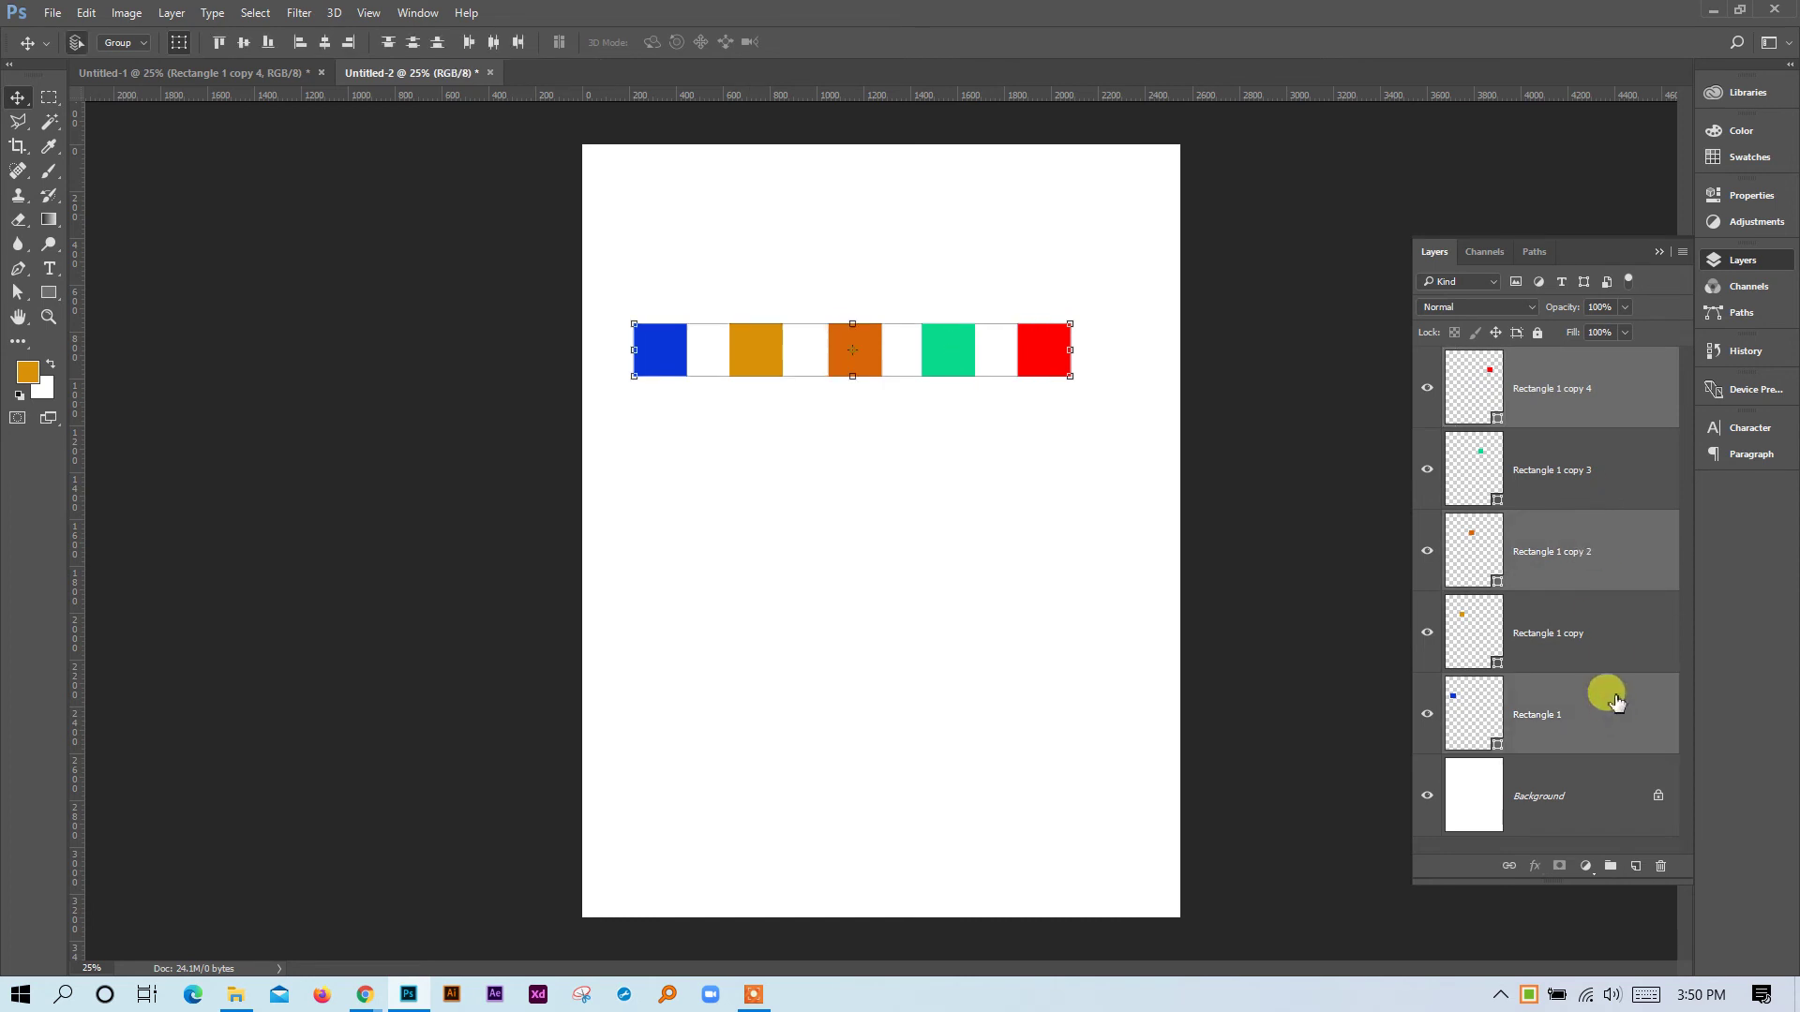
pyautogui.keyDown('ctrl'); pyautogui.click(1579, 633); pyautogui.keyUp('ctrl')
pyautogui.keyDown('ctrl'); pyautogui.click(1581, 480); pyautogui.keyUp('ctrl')
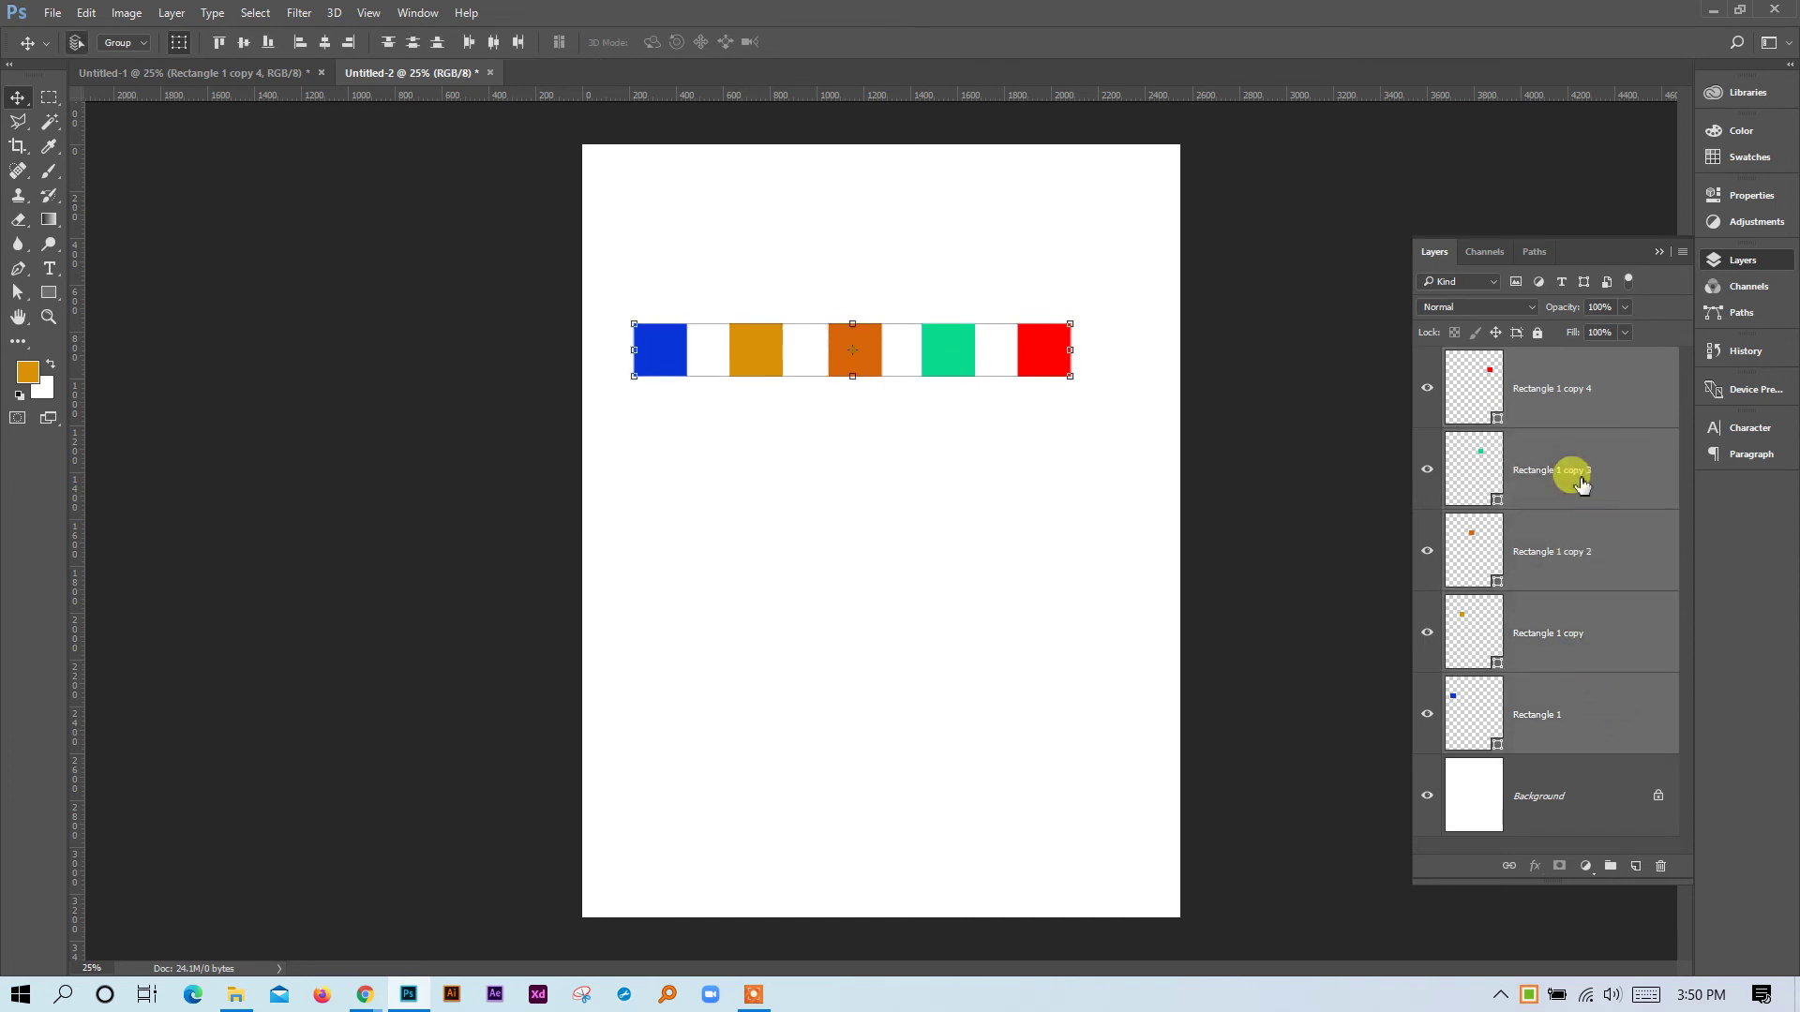
# Select only the Rectangle 1 copy 4 and Rectangle 1 copy 2 layers and try moving their squares down together.
pyautogui.click(1103, 607)
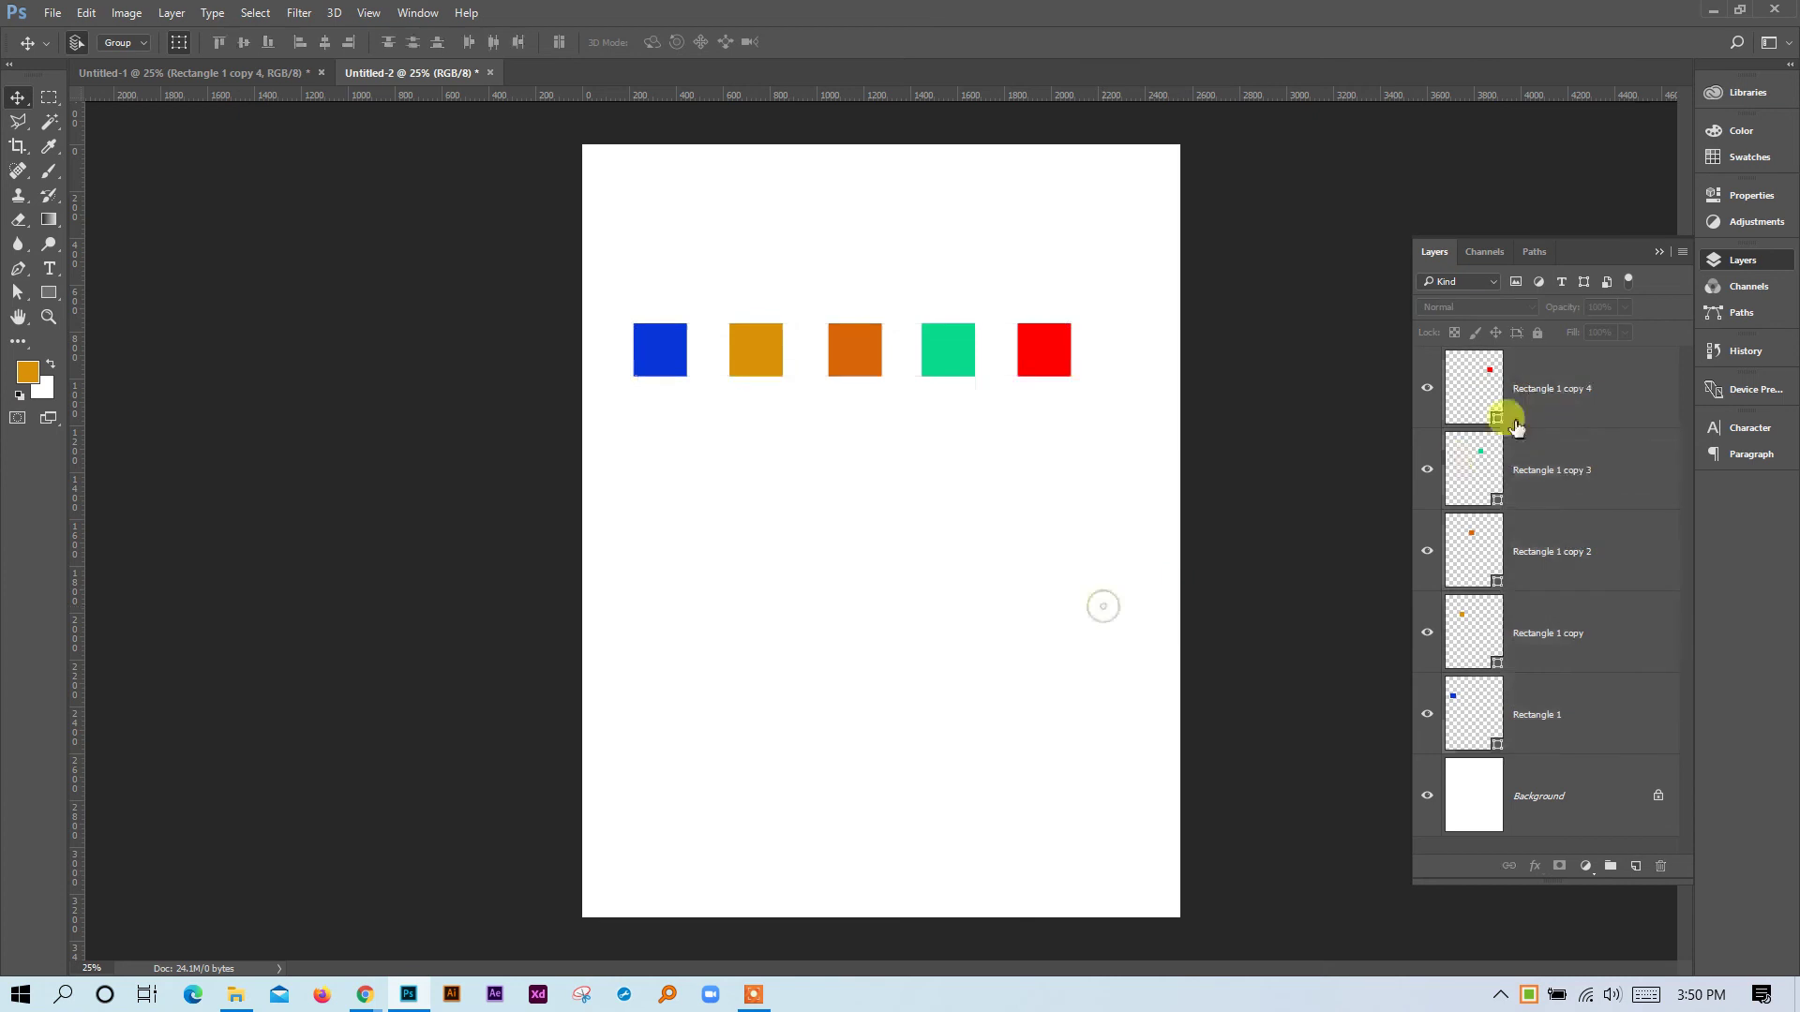
pyautogui.click(1560, 401)
pyautogui.keyDown('ctrl'); pyautogui.click(1592, 561); pyautogui.keyUp('ctrl')
pyautogui.moveTo(1025, 374); pyautogui.dragTo(1075, 875)
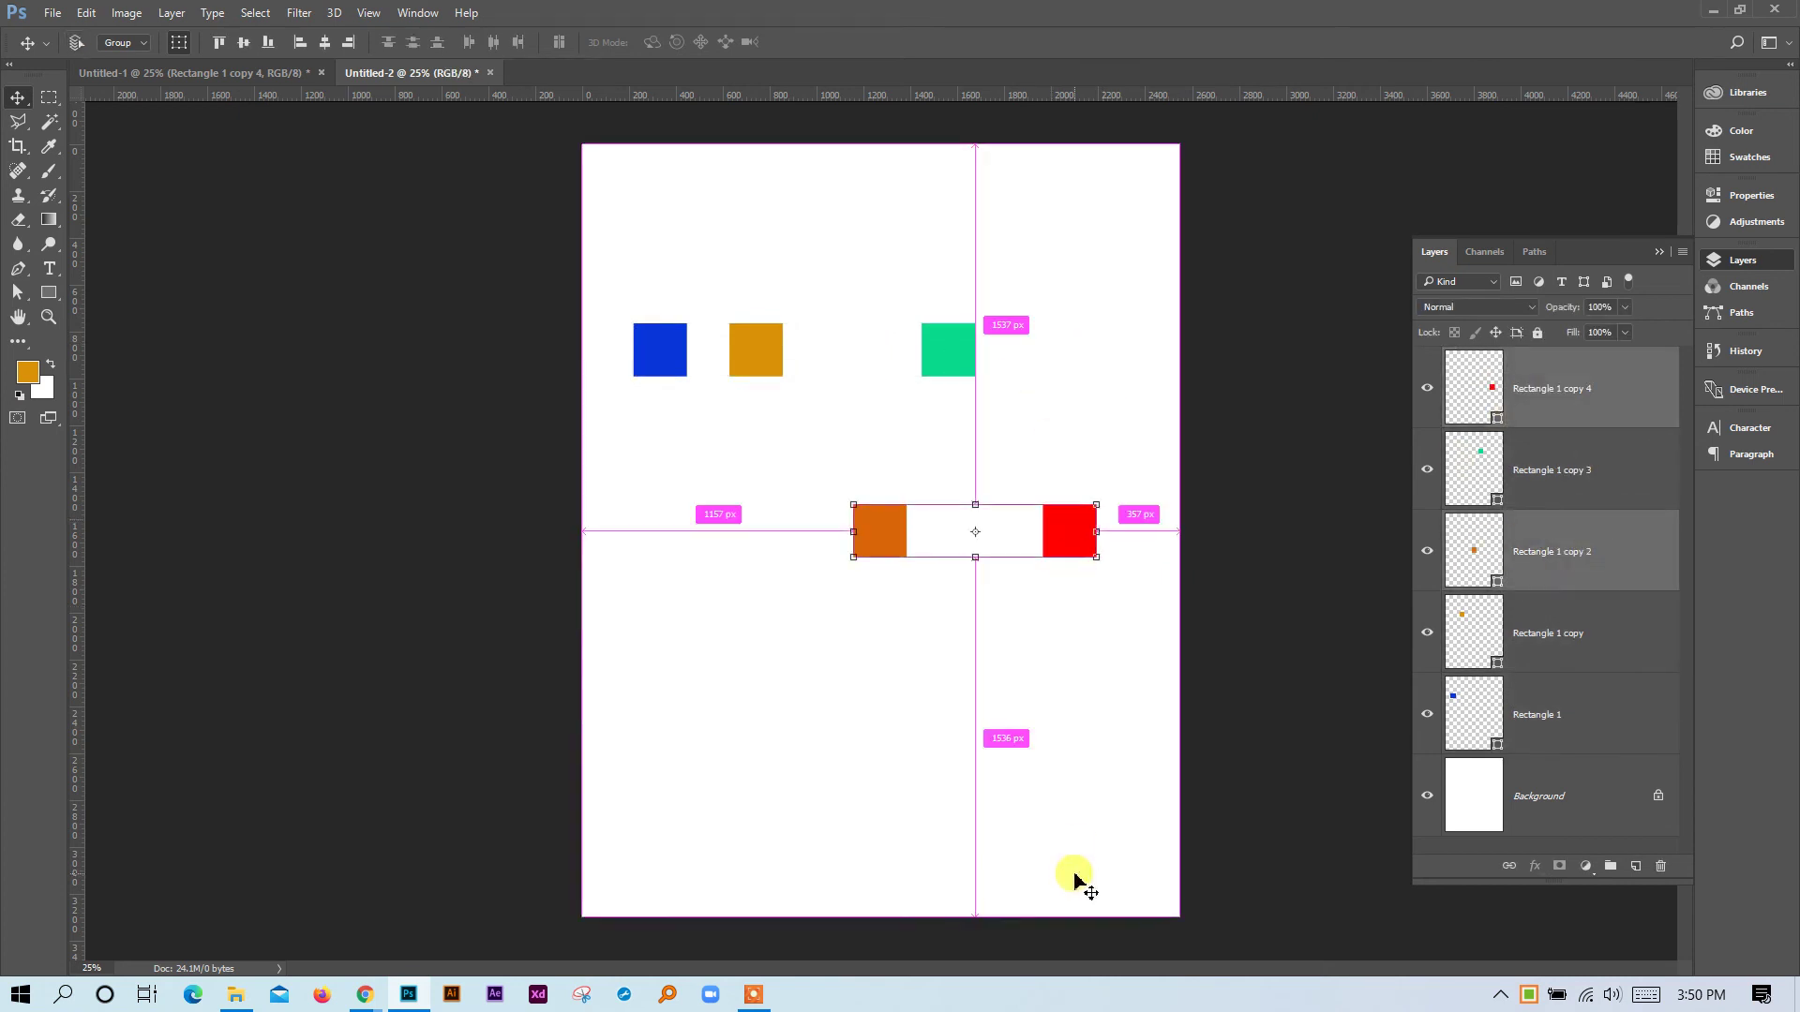
pyautogui.hotkey('ctrl', 'z')
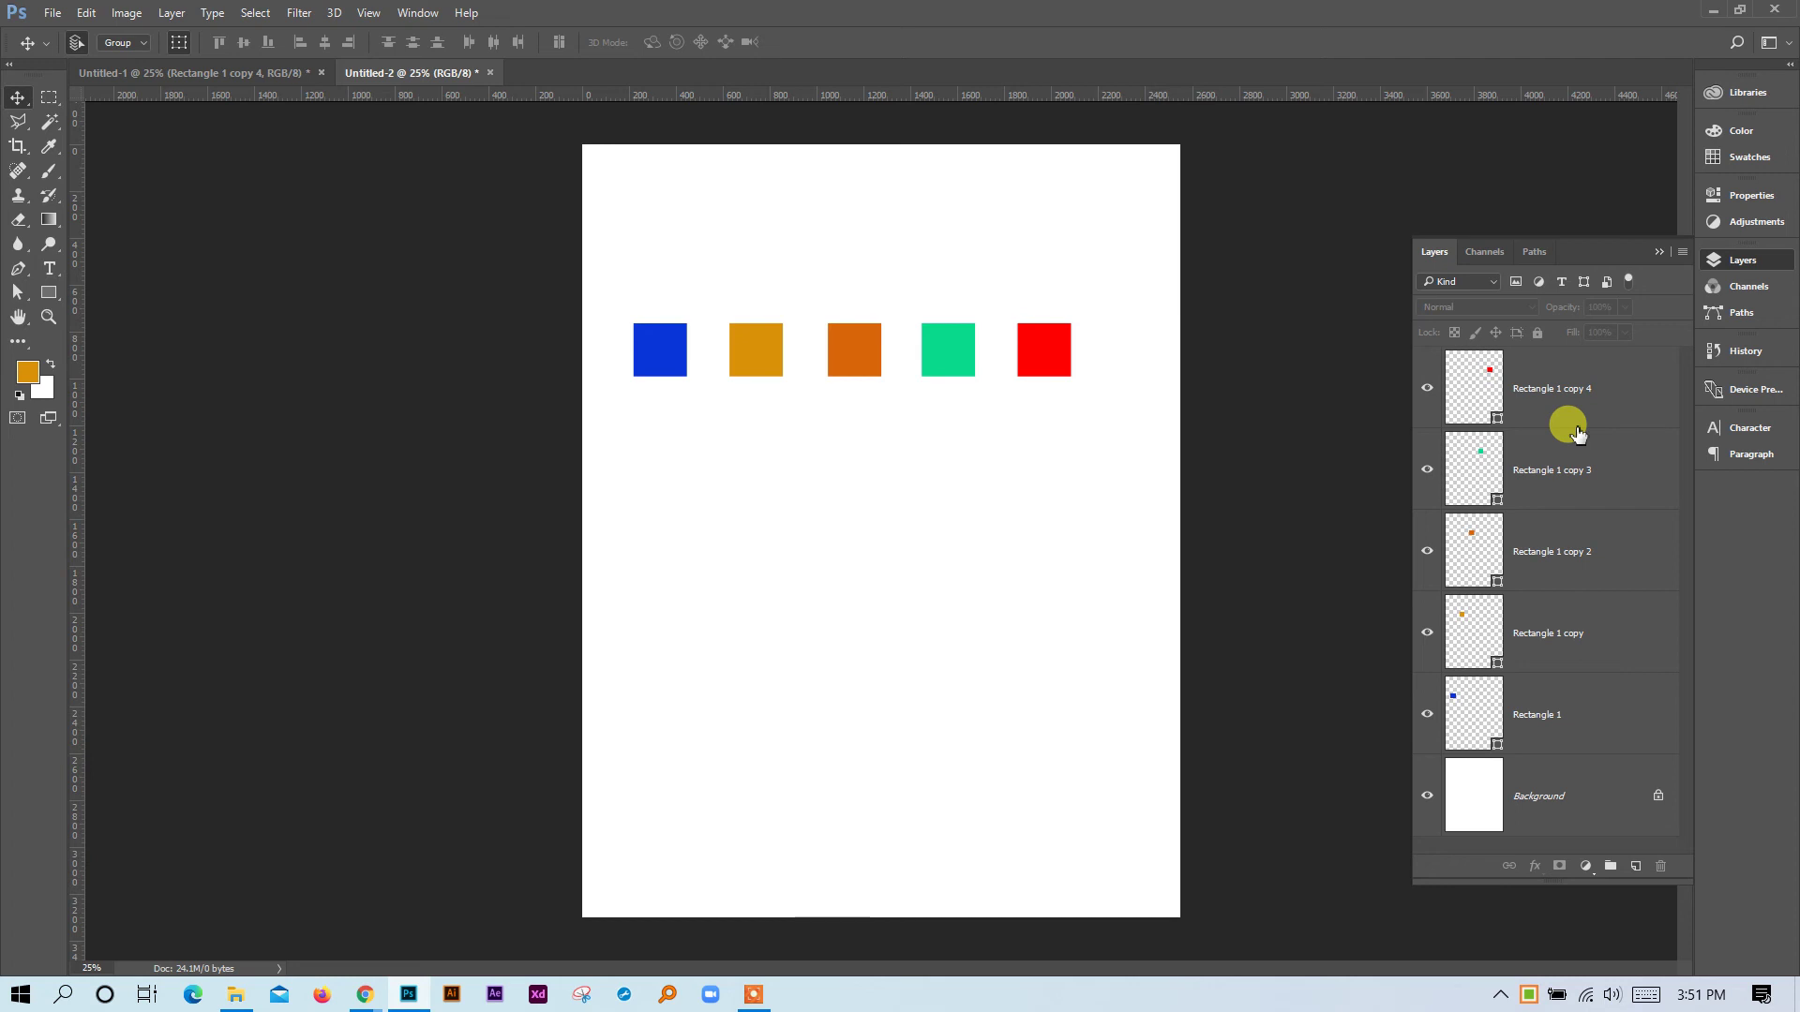
# Select the red, dark orange, amber and blue squares together directly on the canvas, leaving out the green one, and clear the selection.
pyautogui.click(1054, 354)
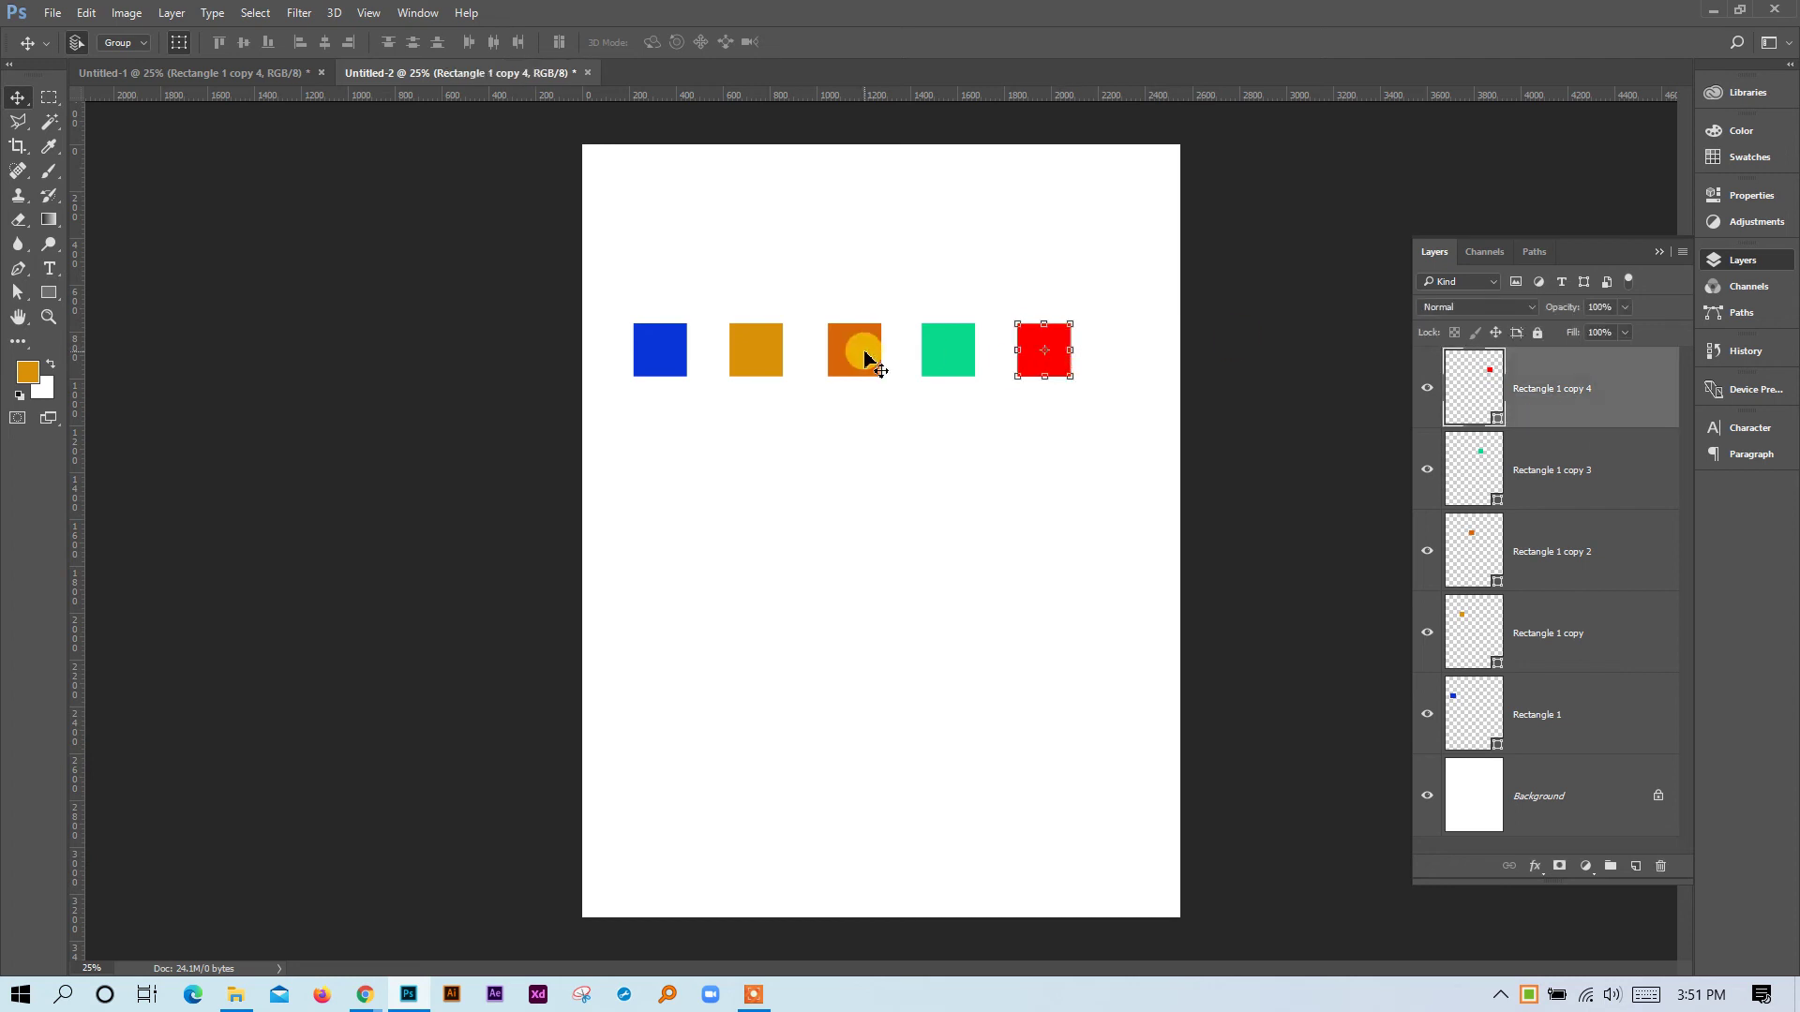
pyautogui.keyDown('shift'); pyautogui.click(864, 358); pyautogui.keyUp('shift')
pyautogui.keyDown('shift'); pyautogui.click(761, 358); pyautogui.keyUp('shift')
pyautogui.keyDown('shift'); pyautogui.click(680, 377); pyautogui.keyUp('shift')
pyautogui.click(806, 424)
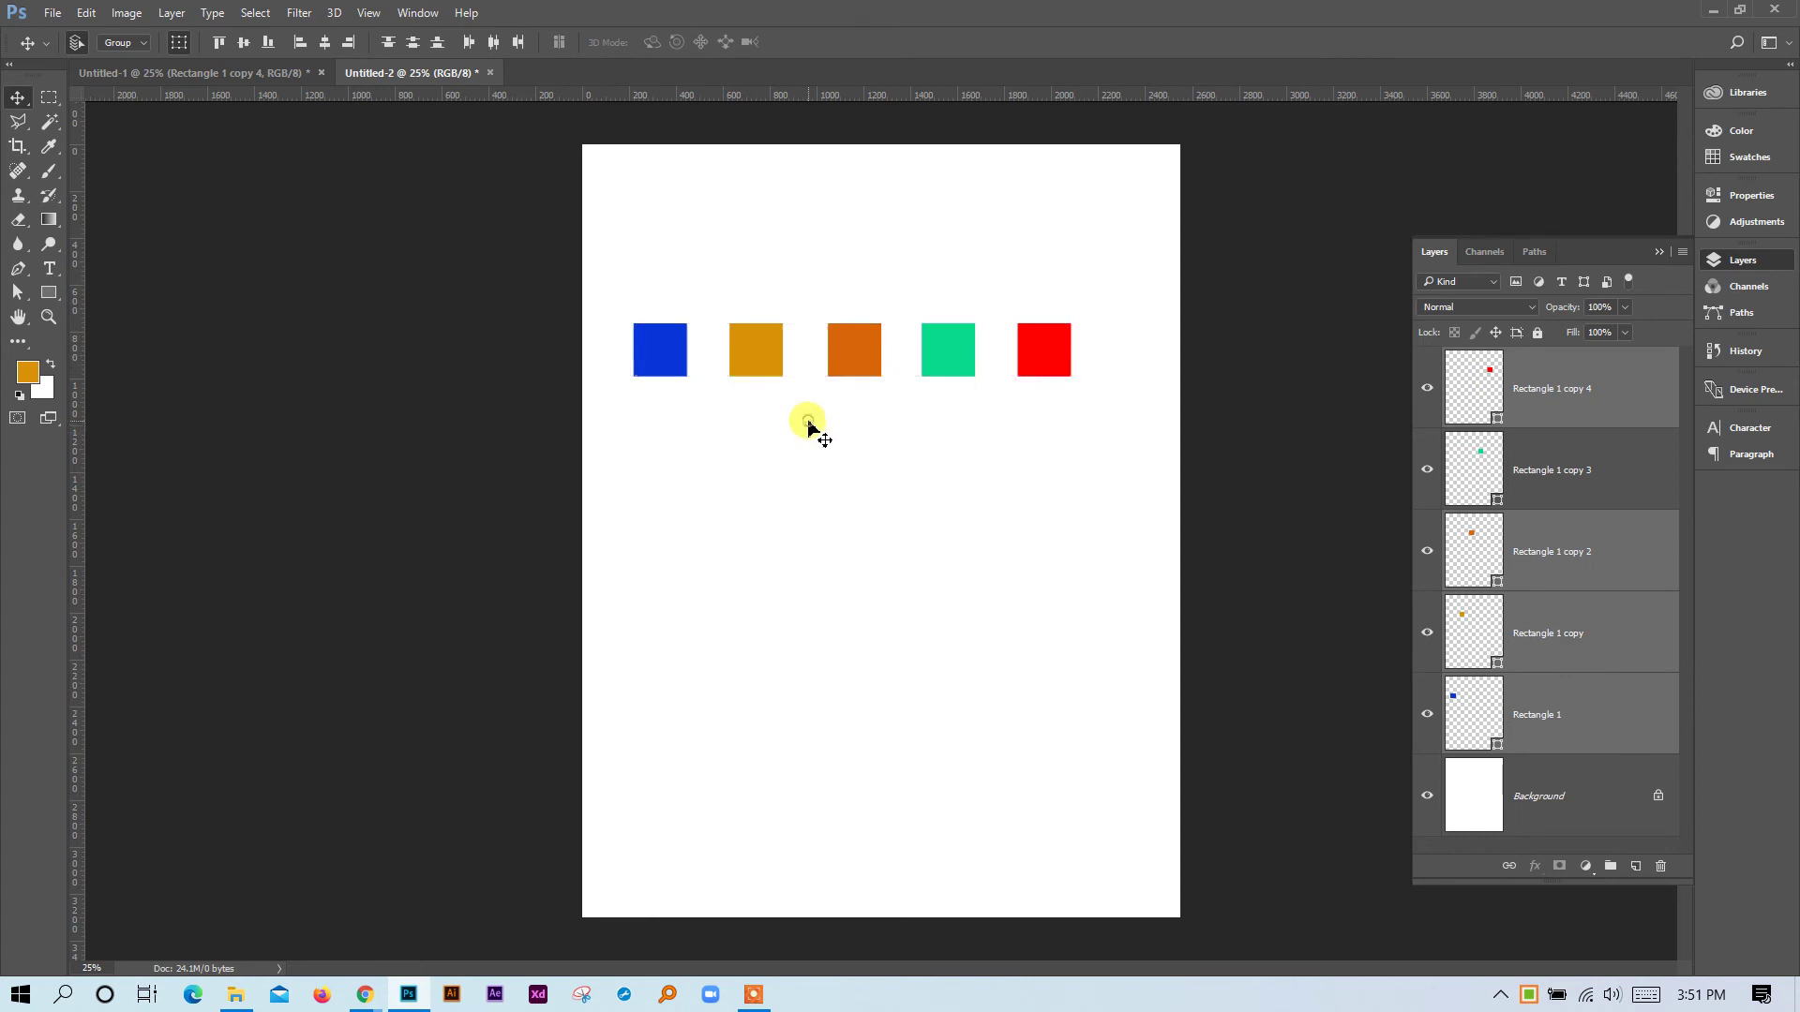
# Select the whole row of five squares with one selection box around it and clear the selection.
pyautogui.click(1053, 352)
pyautogui.moveTo(1109, 412); pyautogui.dragTo(622, 283)
pyautogui.click(709, 448)
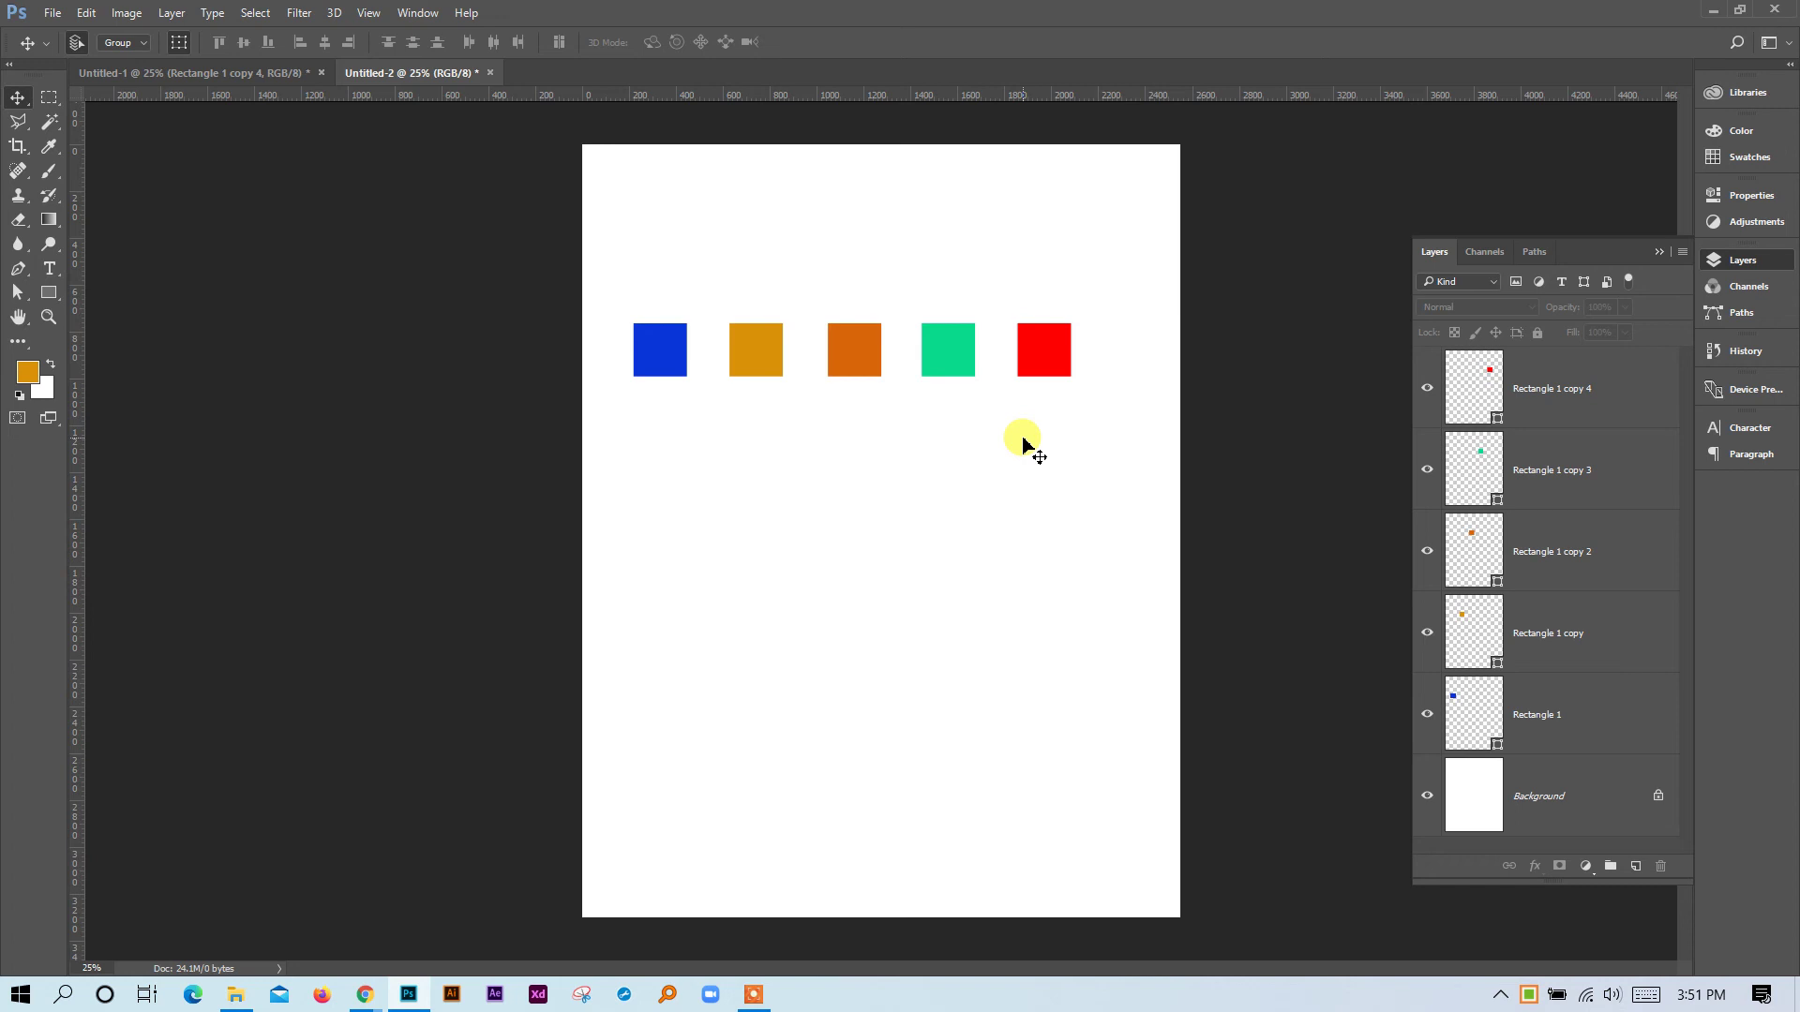
# Select the range of layers from Rectangle 1 copy 4 to Rectangle 1 copy and clear the selection.
pyautogui.click(1582, 398)
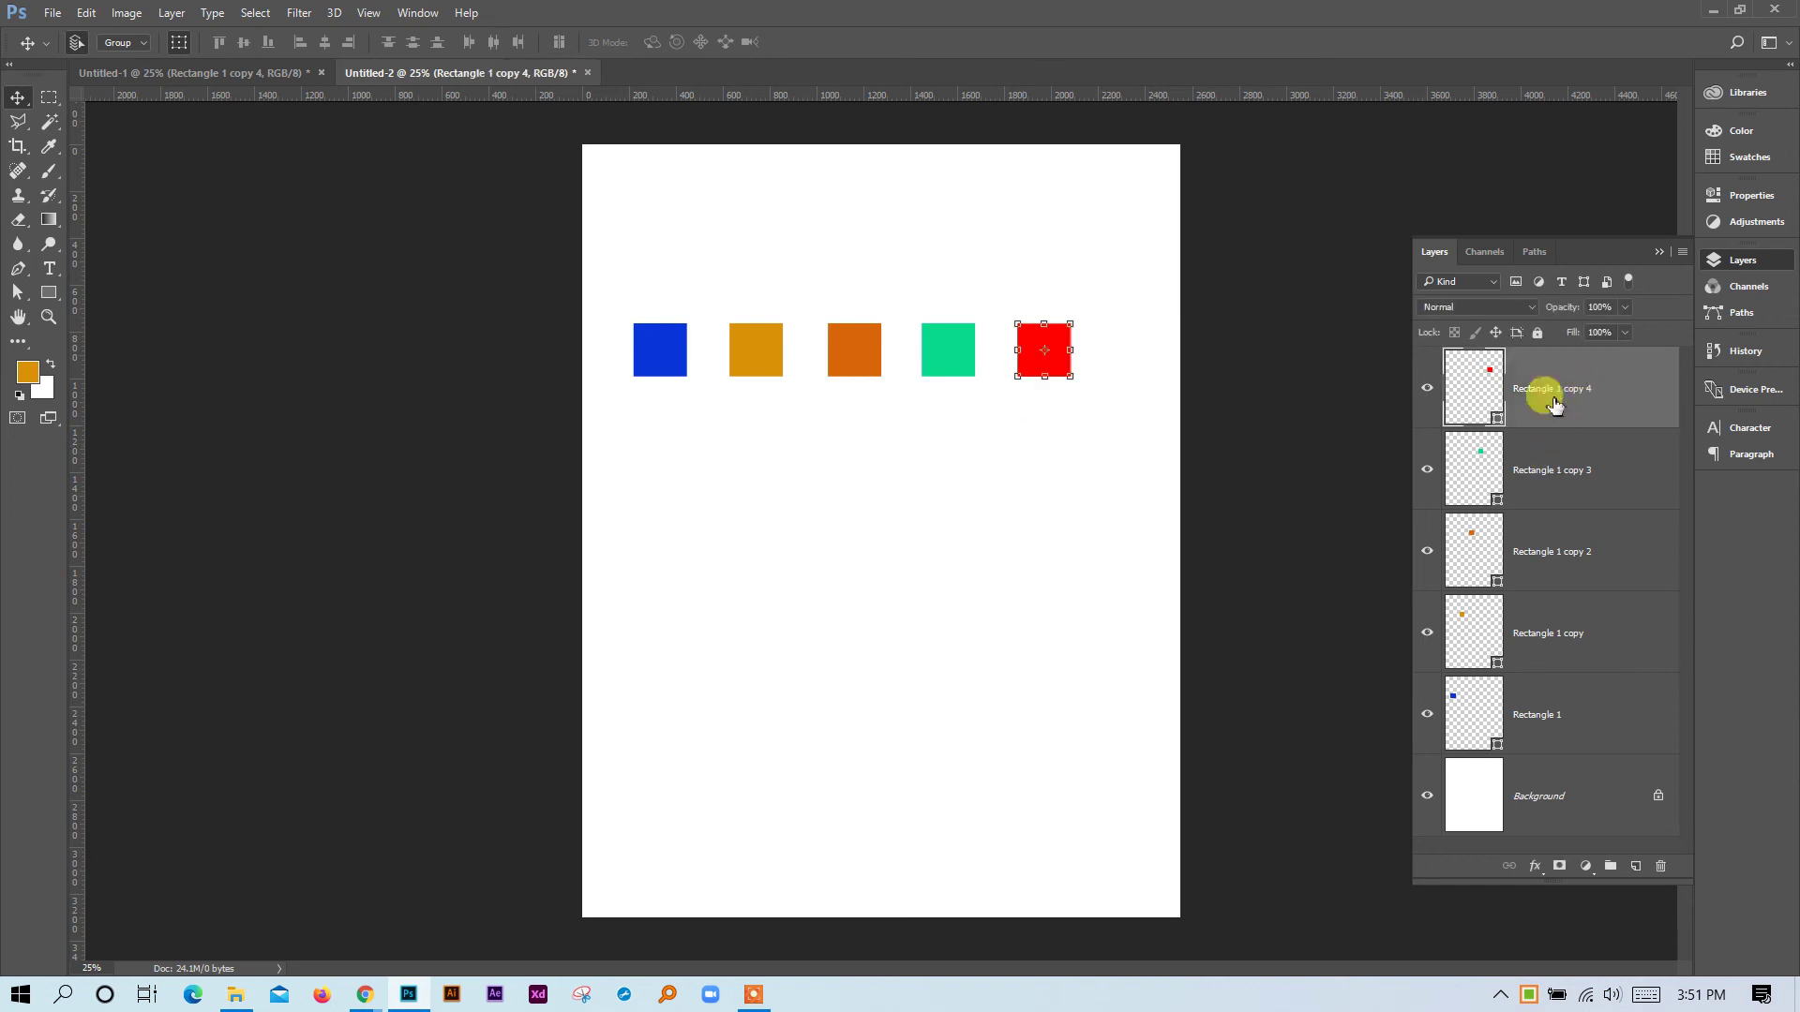
pyautogui.keyDown('shift'); pyautogui.click(1605, 634); pyautogui.keyUp('shift')
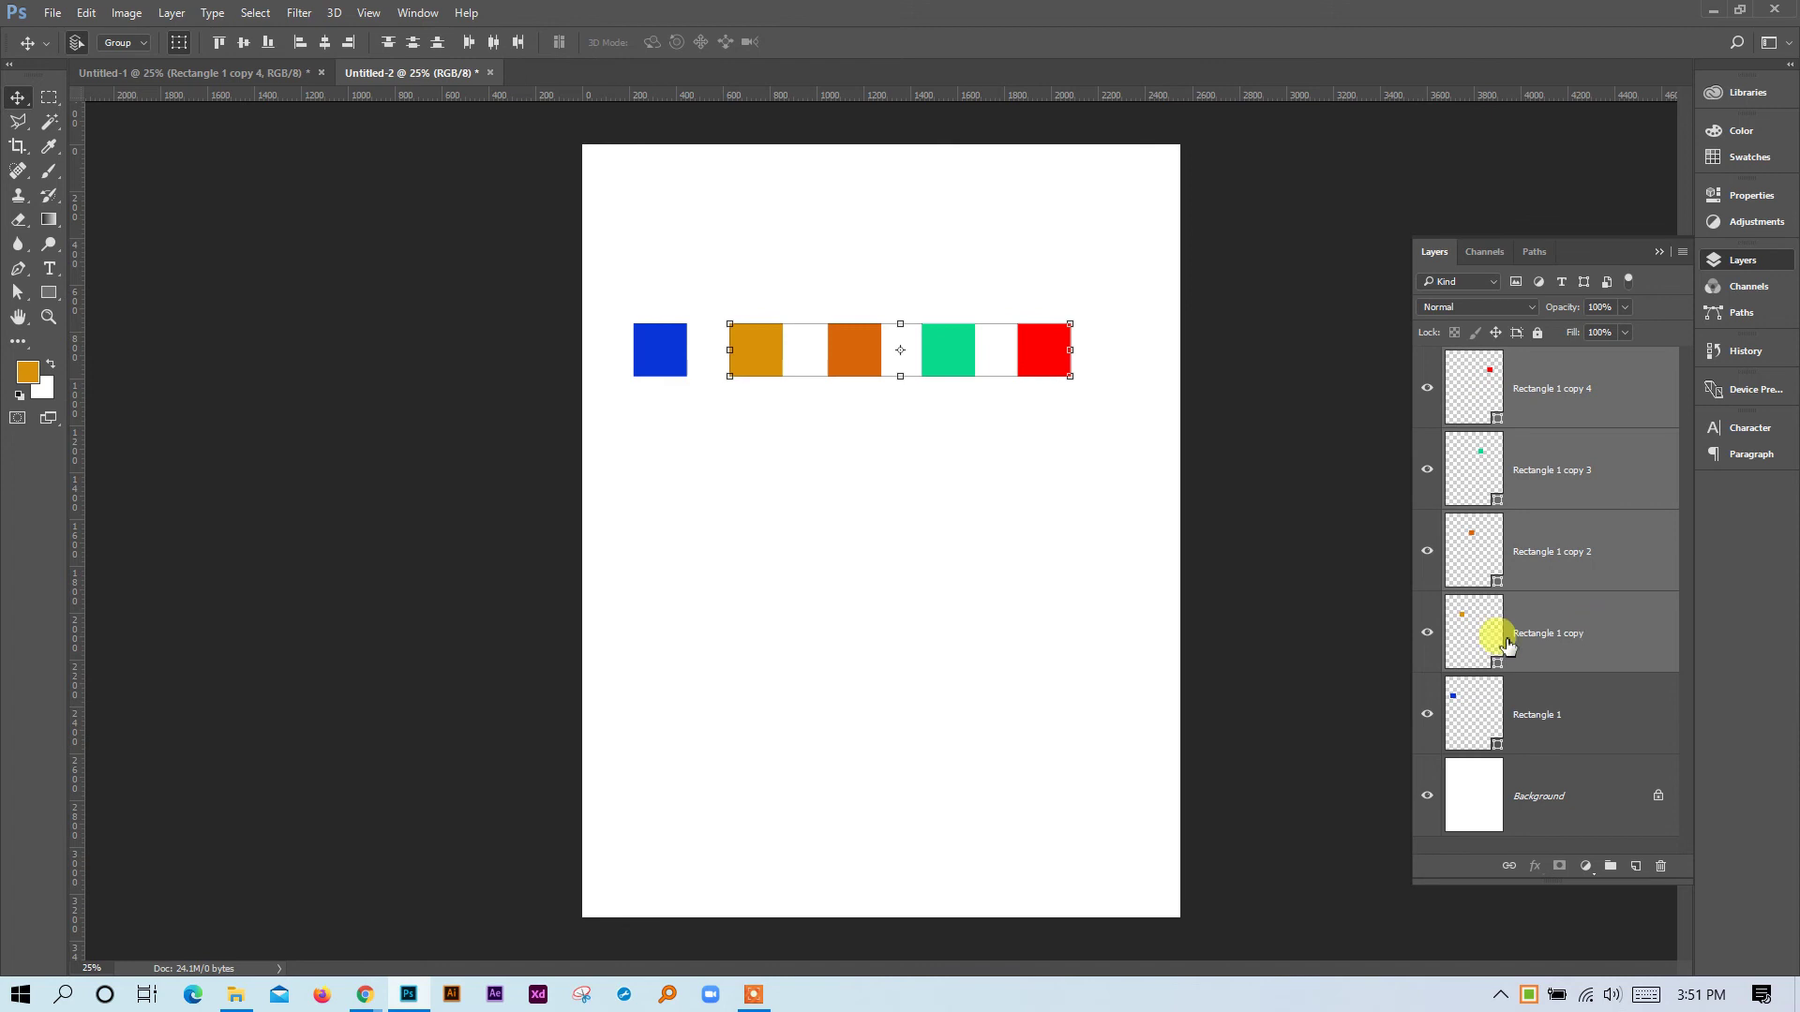
pyautogui.click(1016, 566)
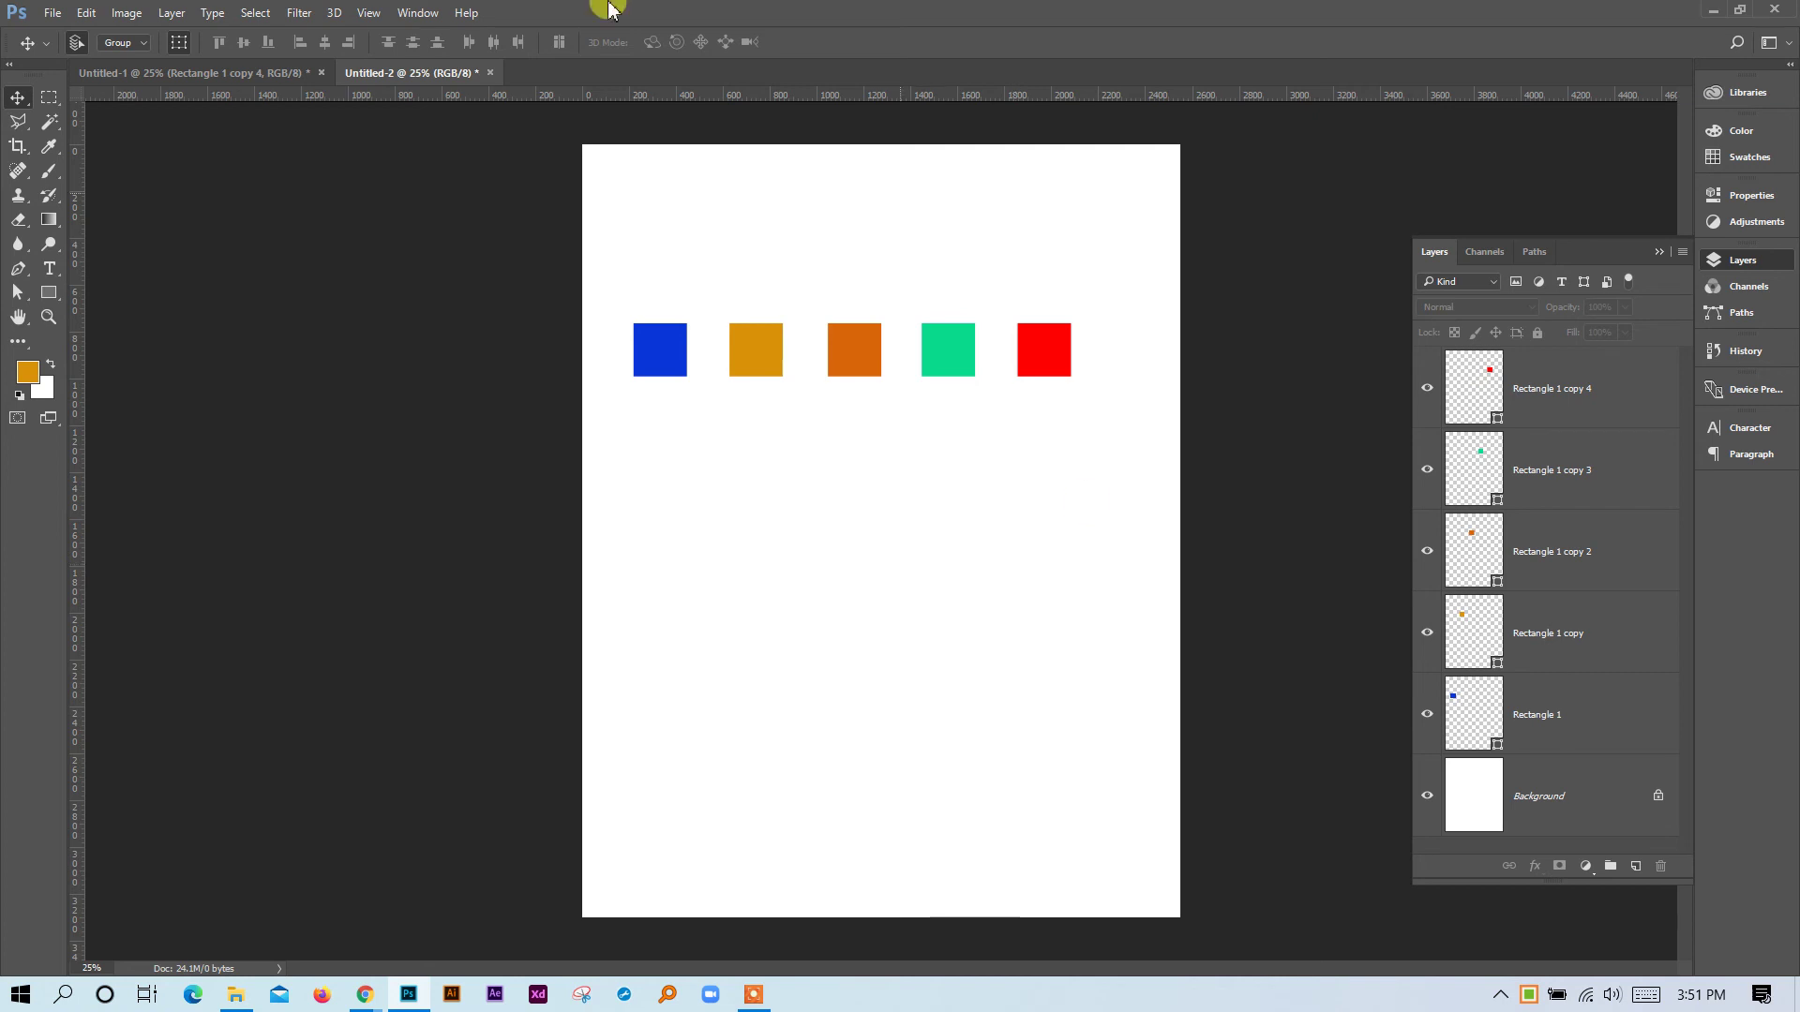
# On a new layer, brush a straight horizontal amber line across the canvas below the squares and a dot between them and the line.
pyautogui.click(49, 171)
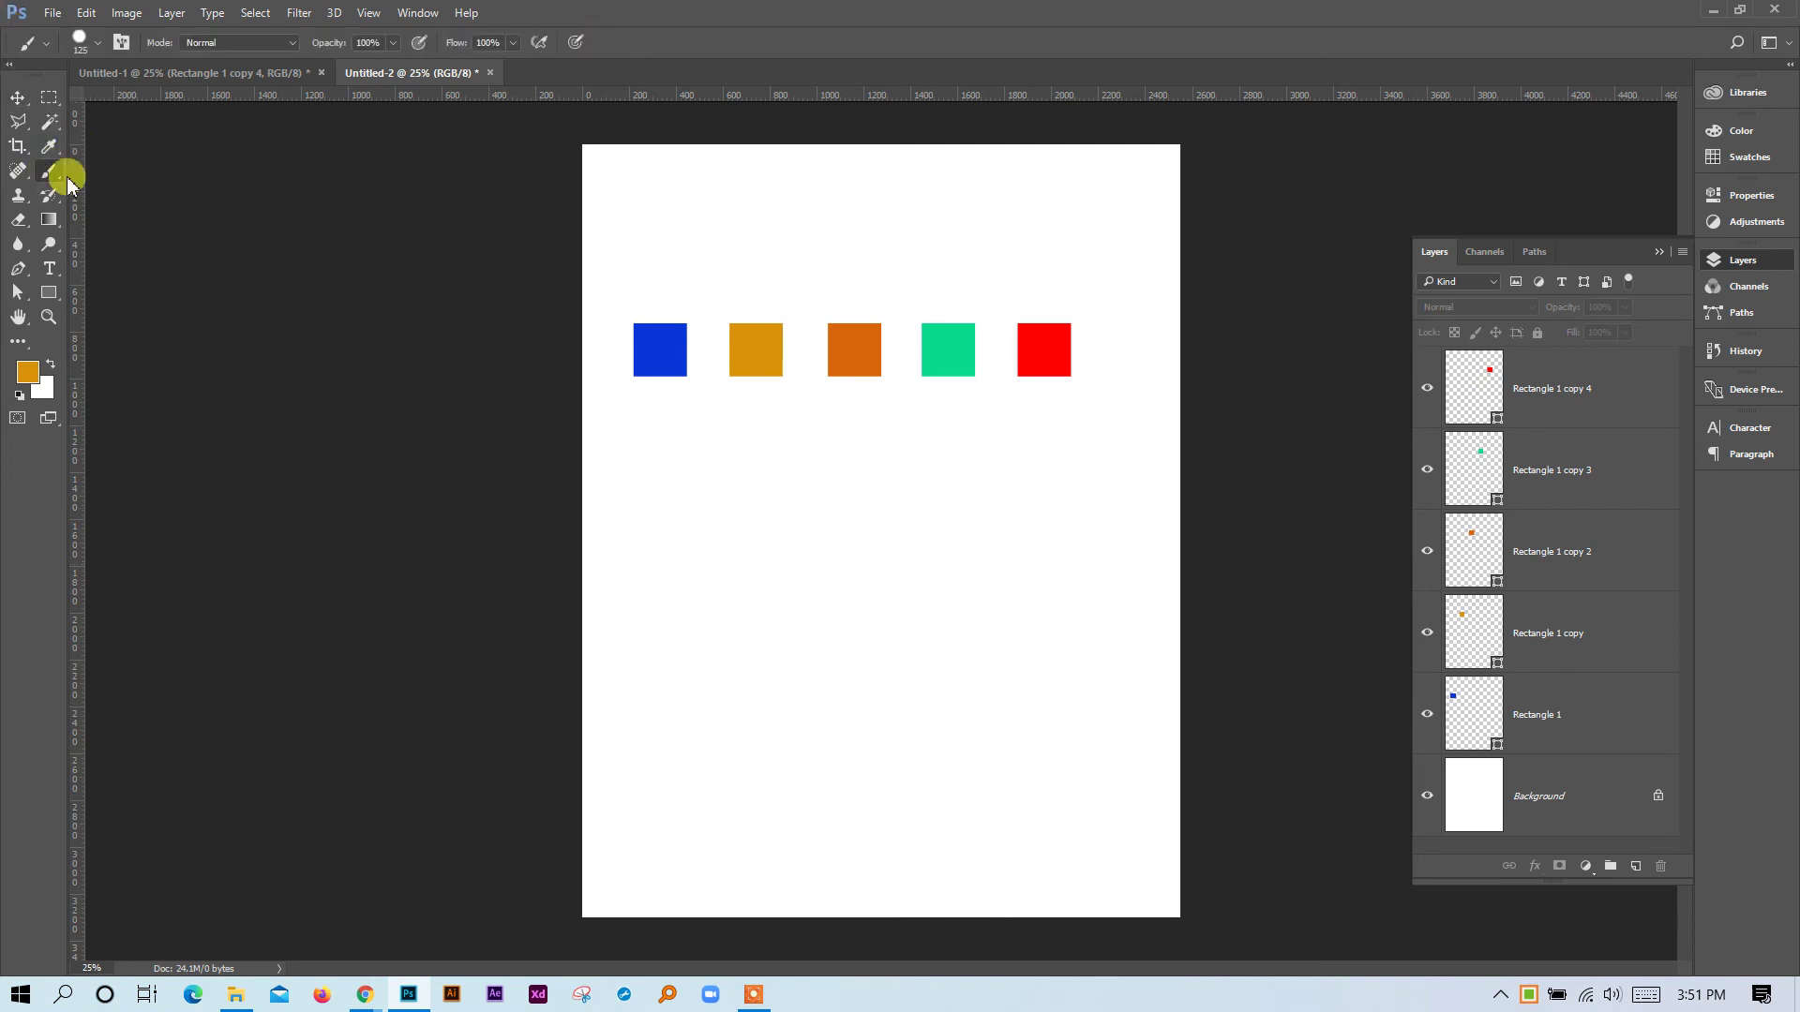
pyautogui.click(1630, 866)
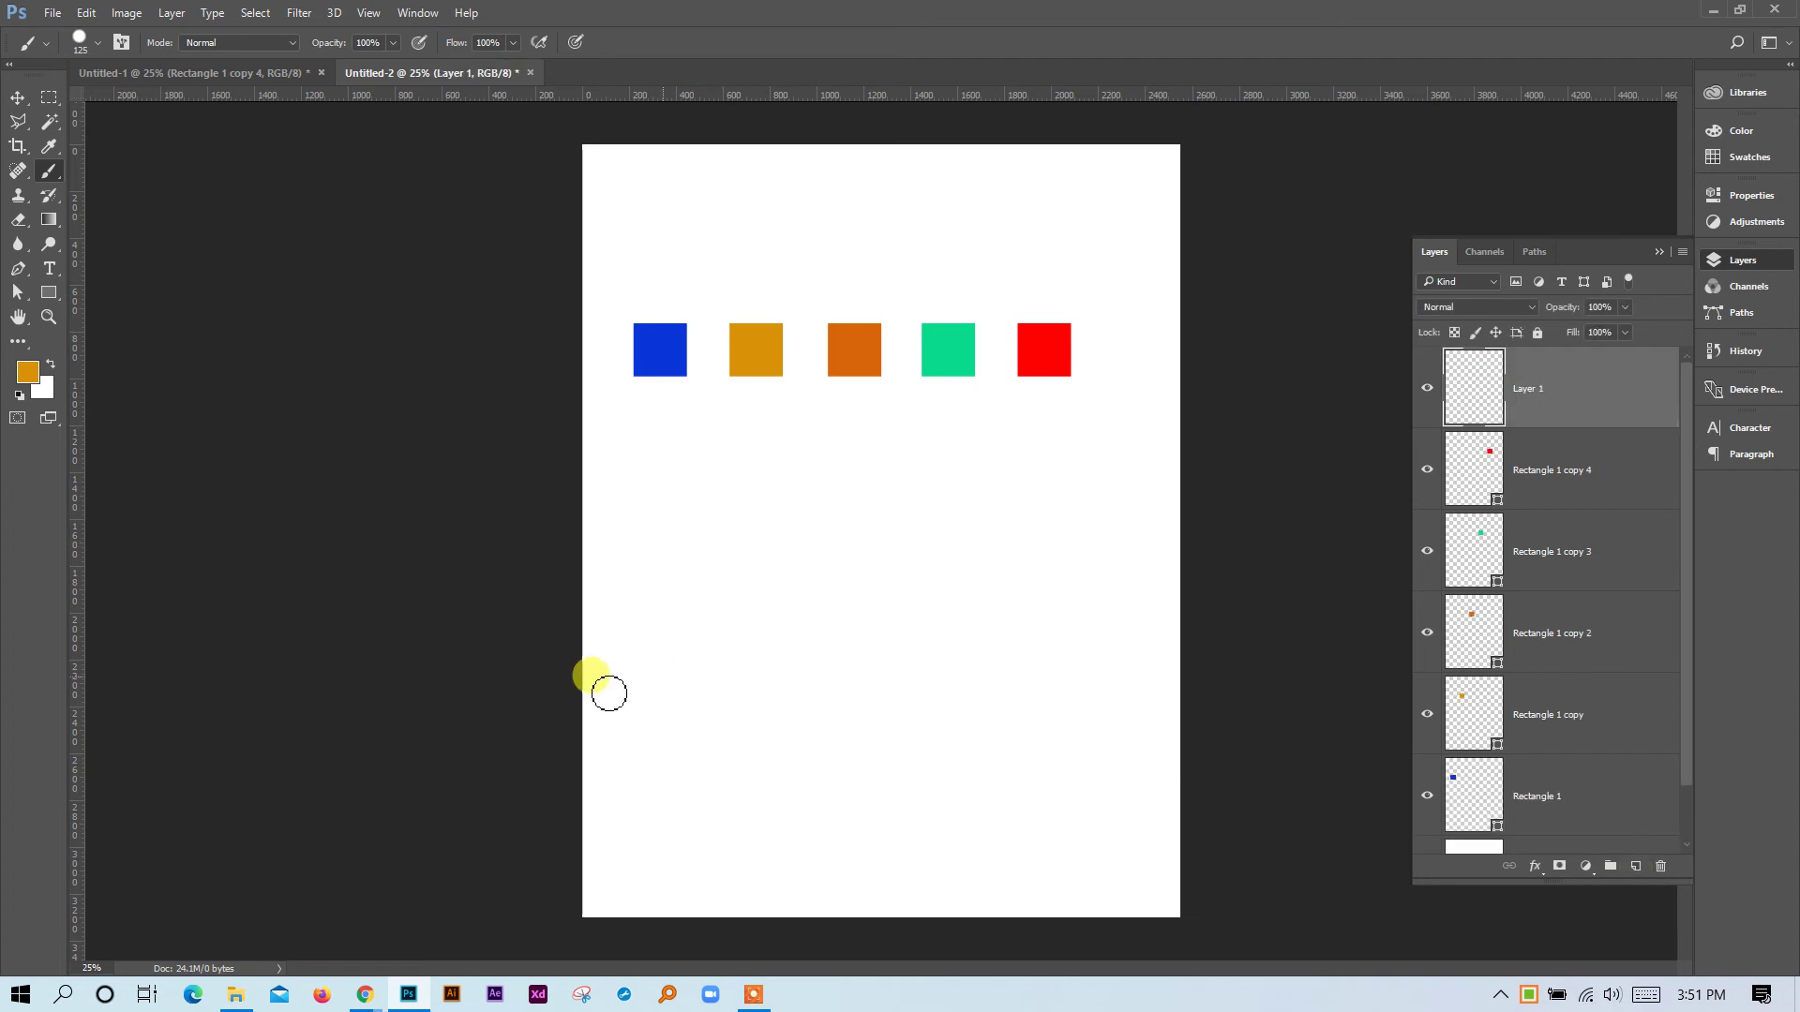
pyautogui.click(616, 585)
pyautogui.keyDown('shift'); pyautogui.click(1115, 583); pyautogui.keyUp('shift')
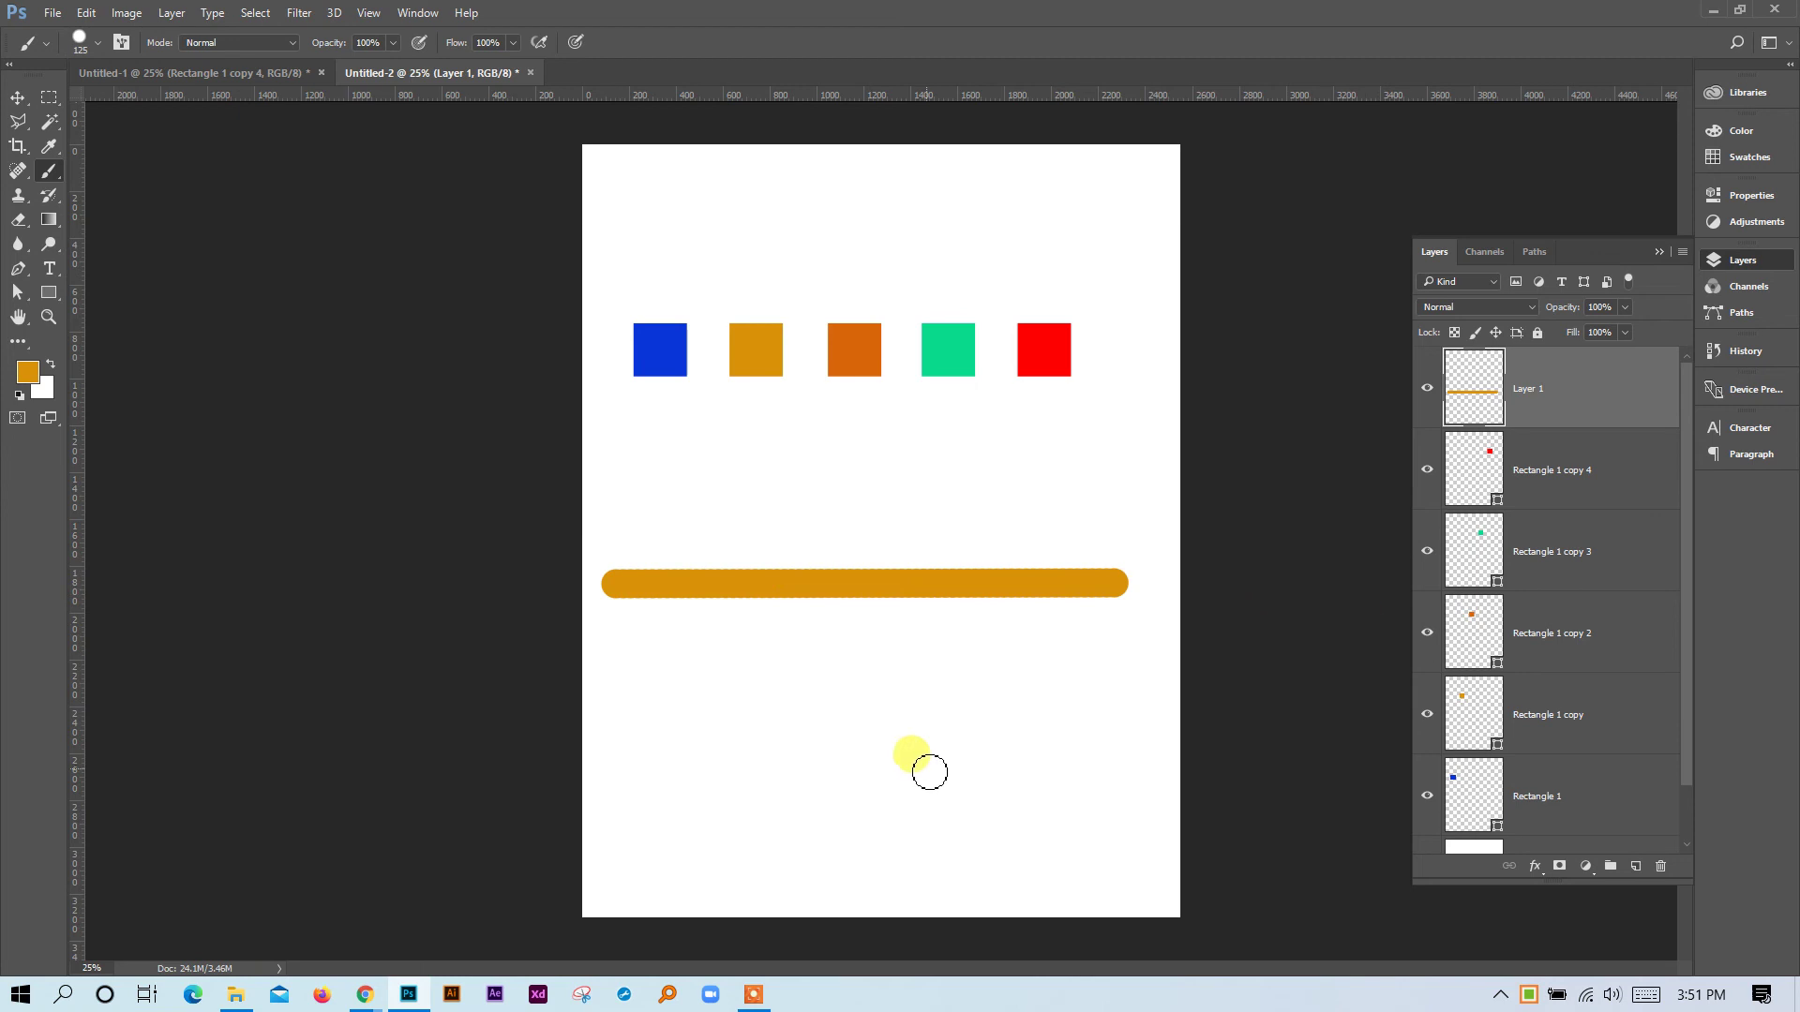
pyautogui.click(846, 454)
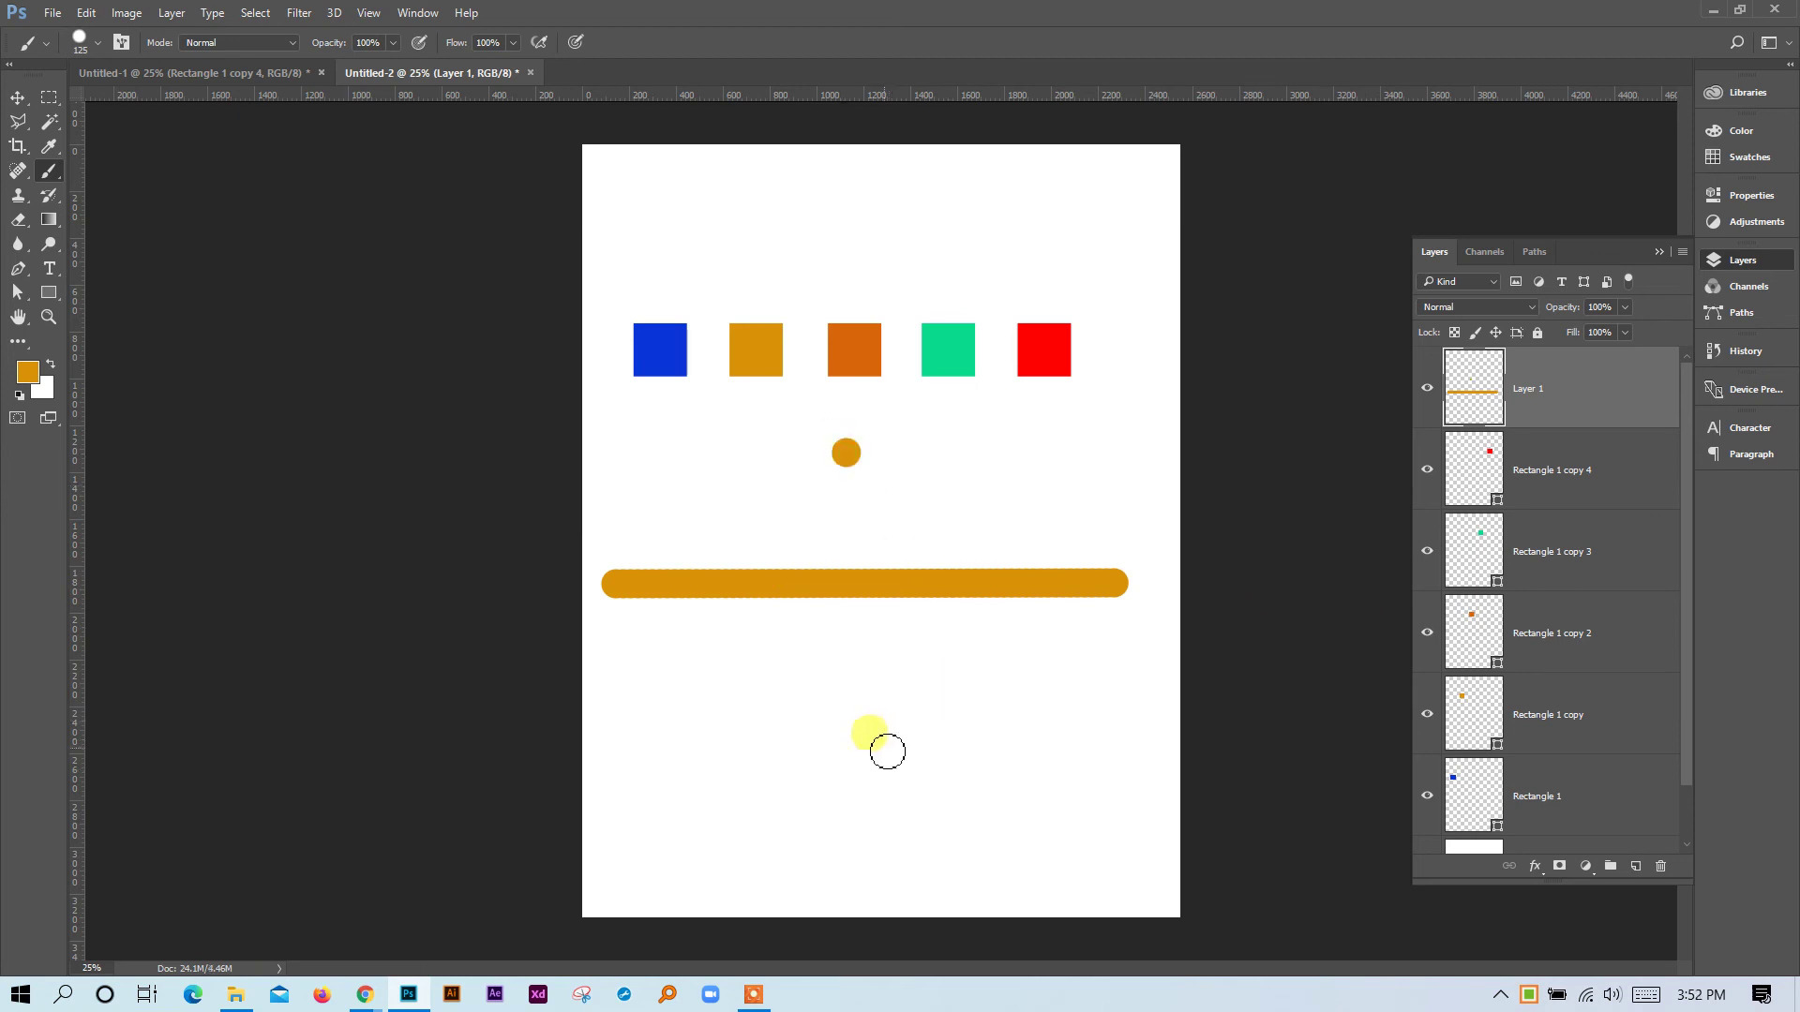
# Brush a straight amber line from the dot down across the horizontal line, and delete the painted layer.
pyautogui.keyDown('shift'); pyautogui.click(871, 810); pyautogui.keyUp('shift')
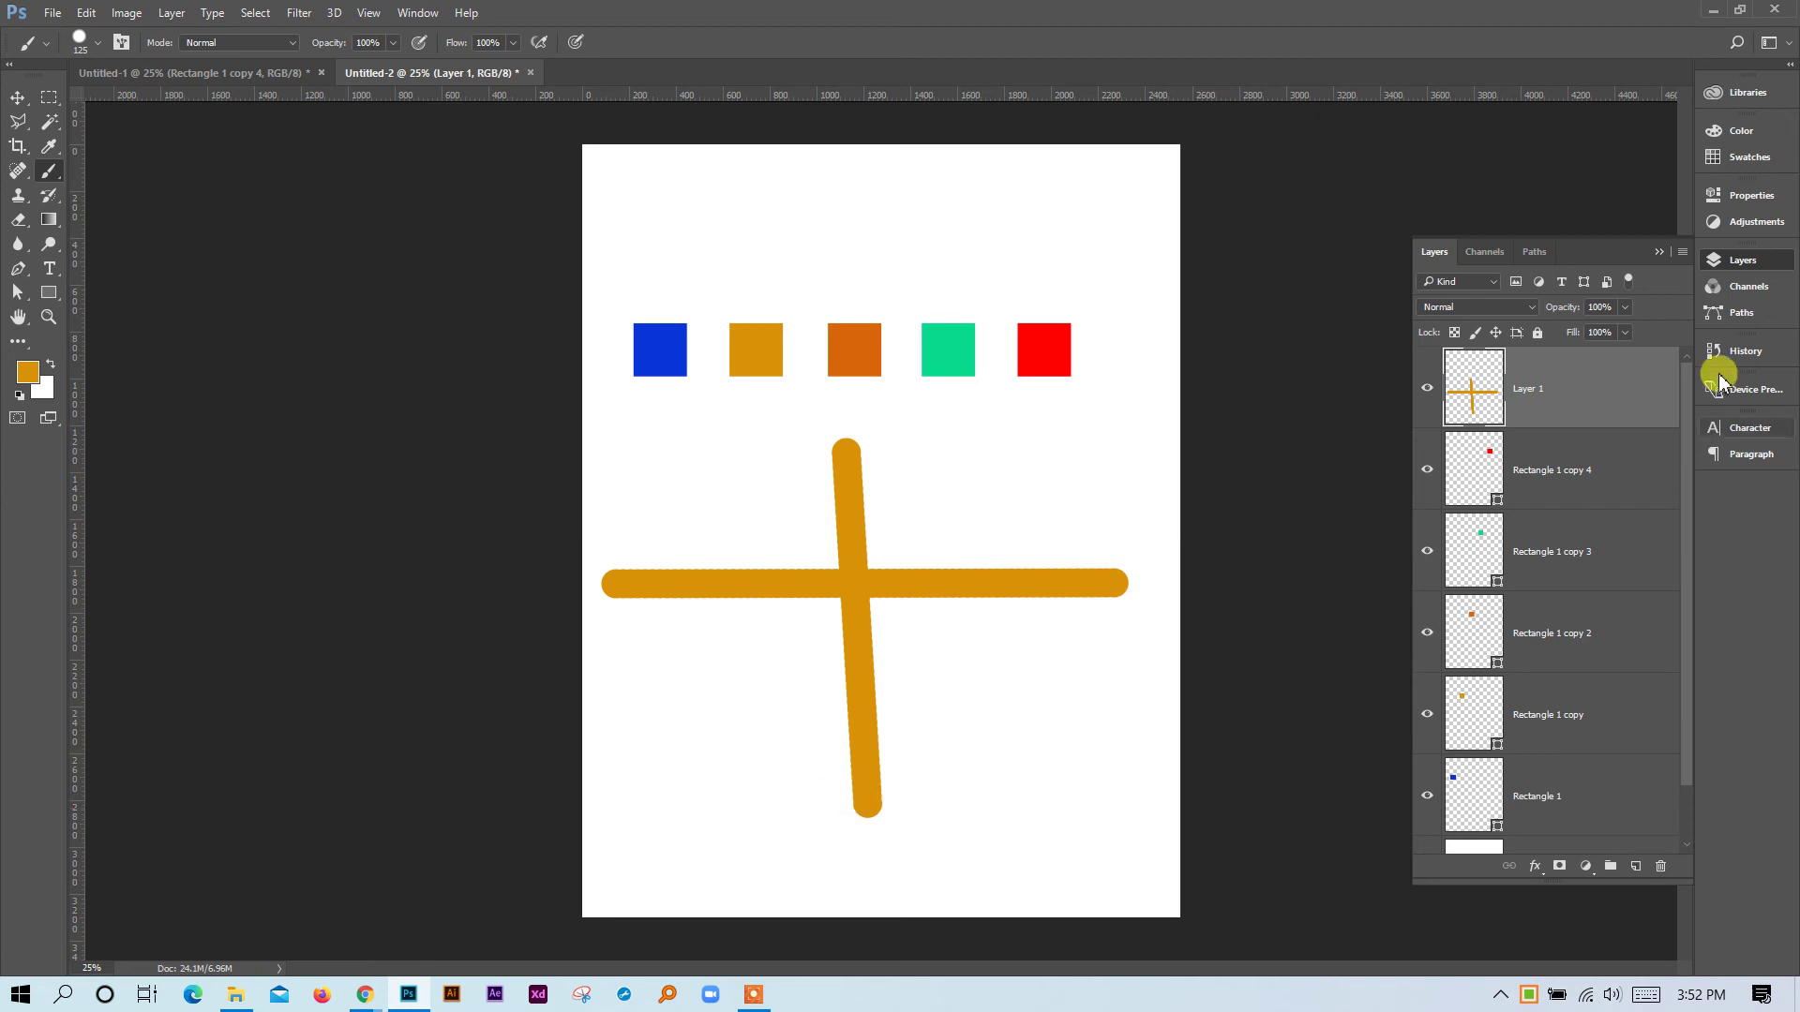
pyautogui.click(17, 98)
pyautogui.press('Delete')
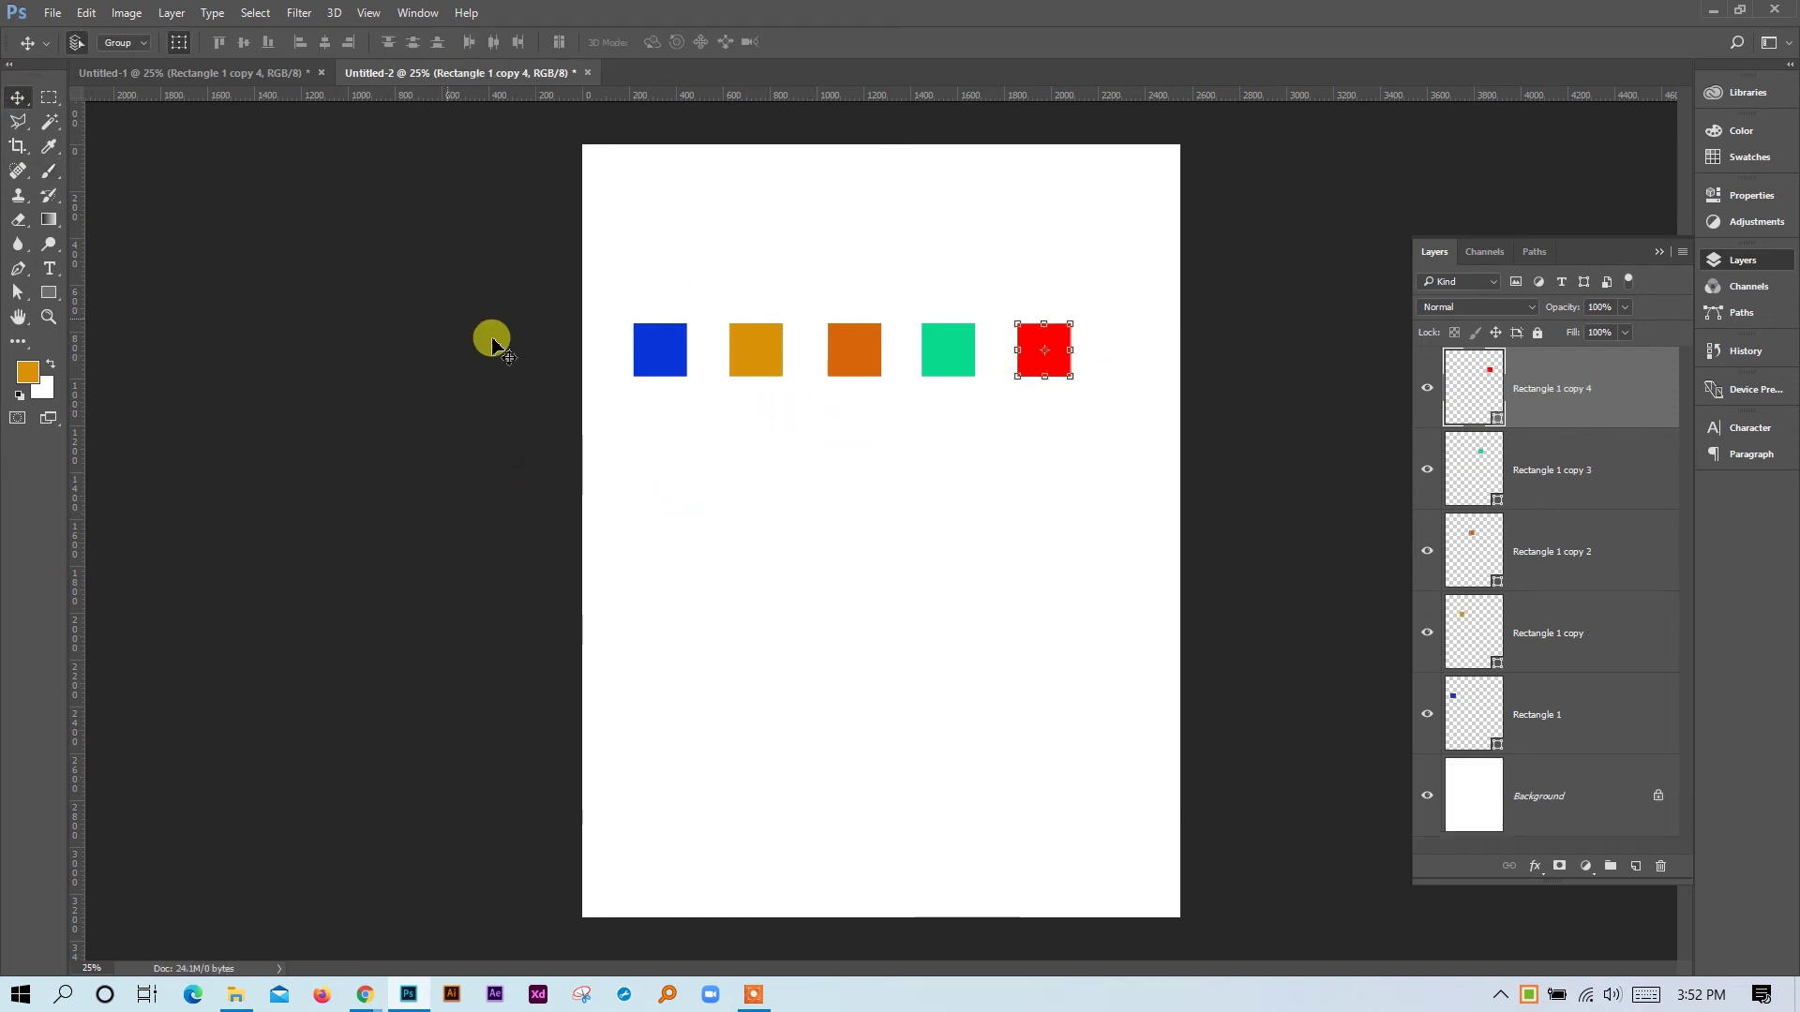
# Select the blue, amber and dark orange squares one at a time on the canvas and clear the selection.
pyautogui.click(677, 349)
pyautogui.click(755, 349)
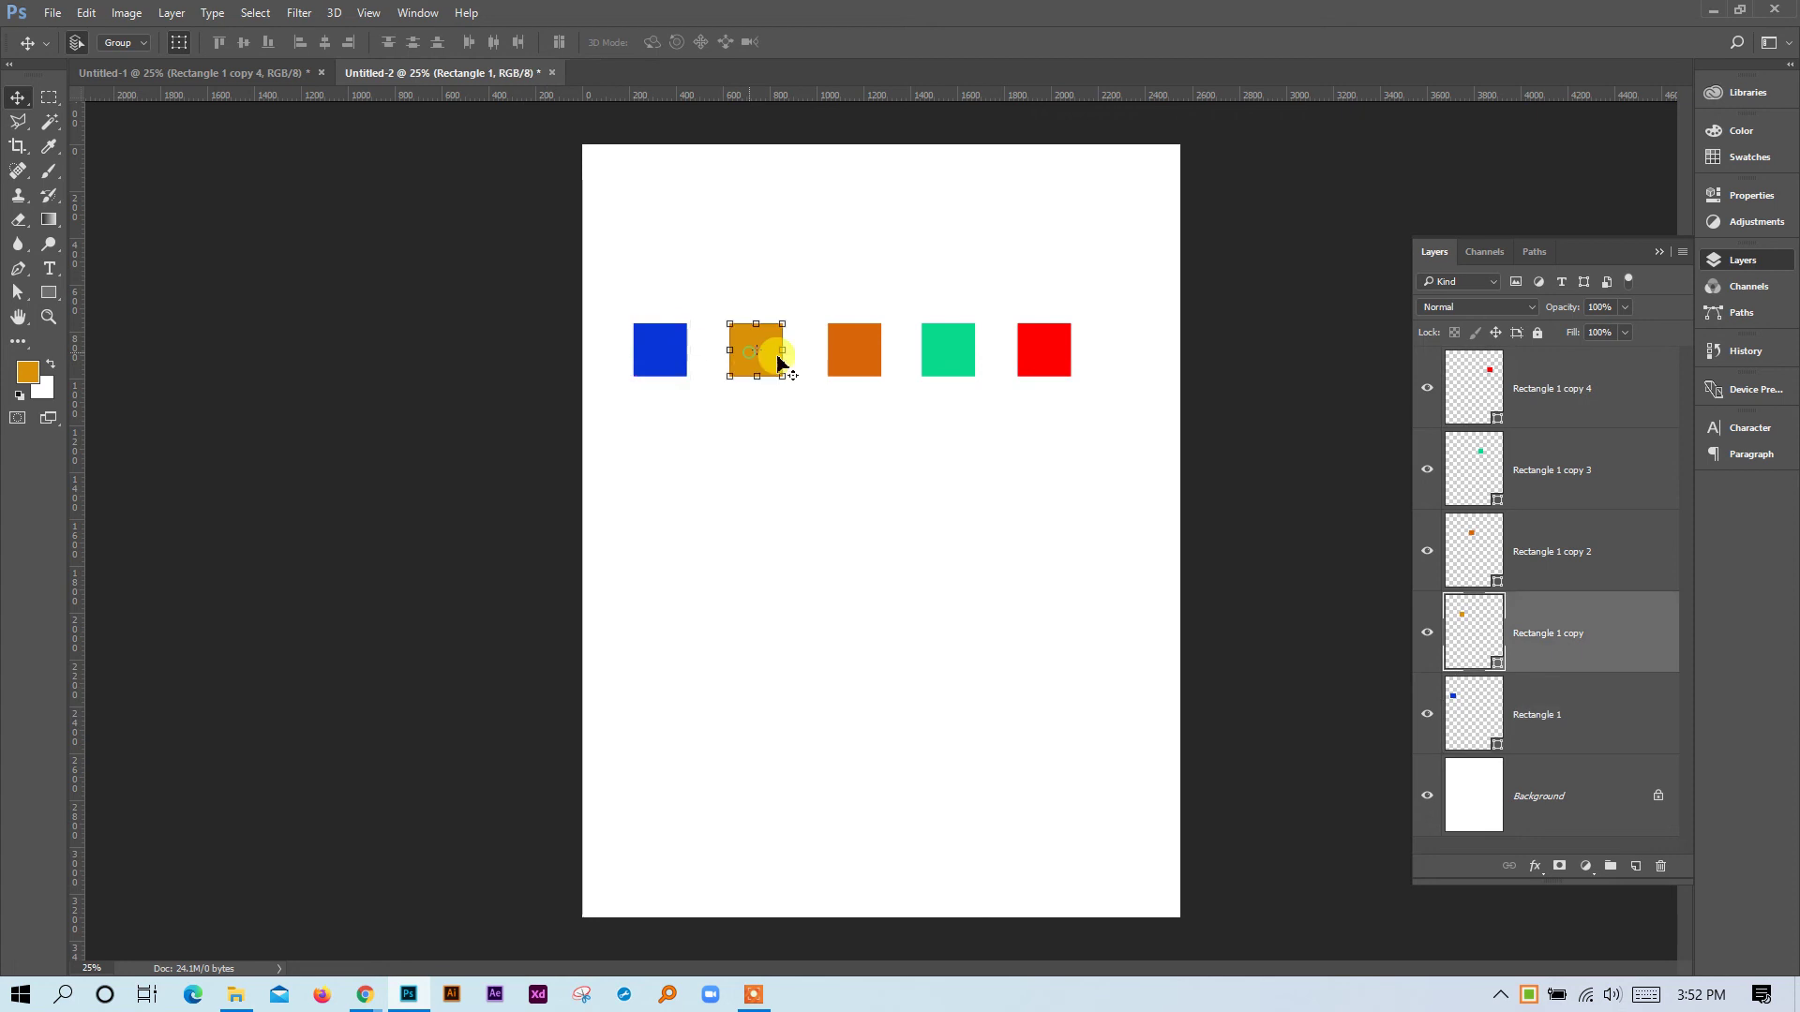
pyautogui.click(854, 351)
pyautogui.click(1134, 413)
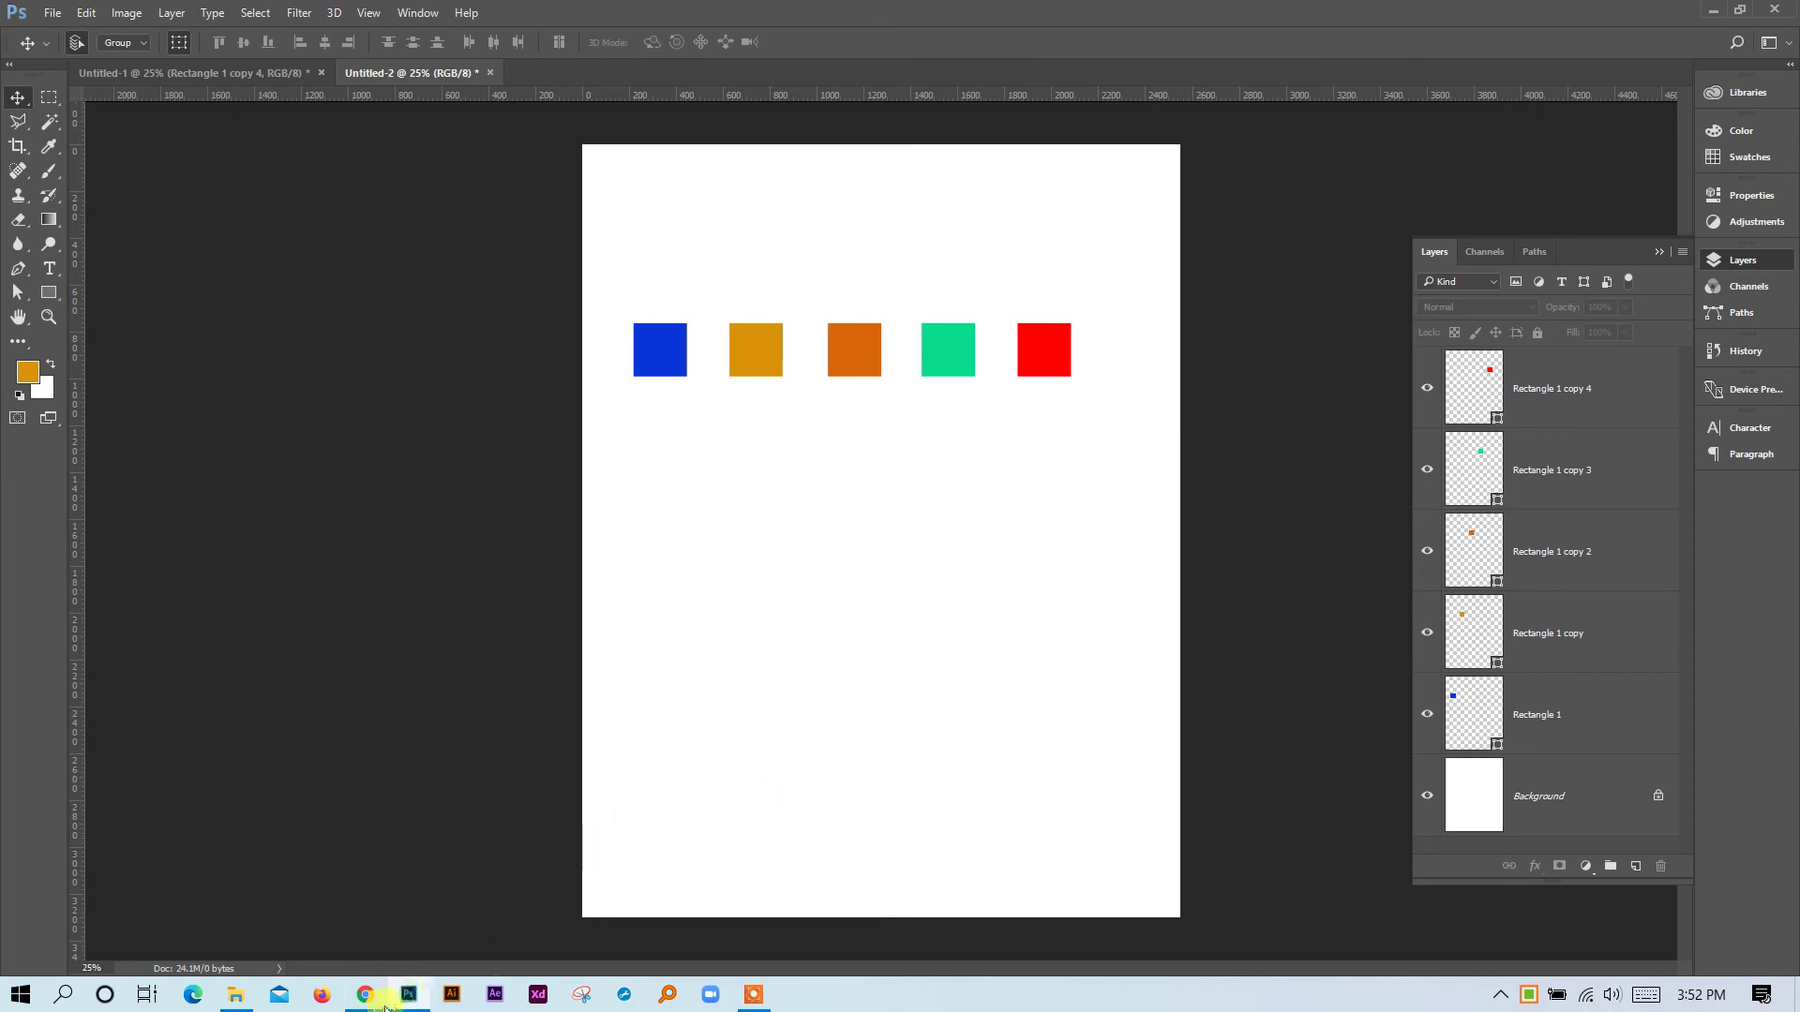
# Switch to the course module PDF in Chrome and examine the remaining session 5 topics on flipping layers and too many selected layers.
pyautogui.moveTo(366, 996)
pyautogui.click(321, 942)
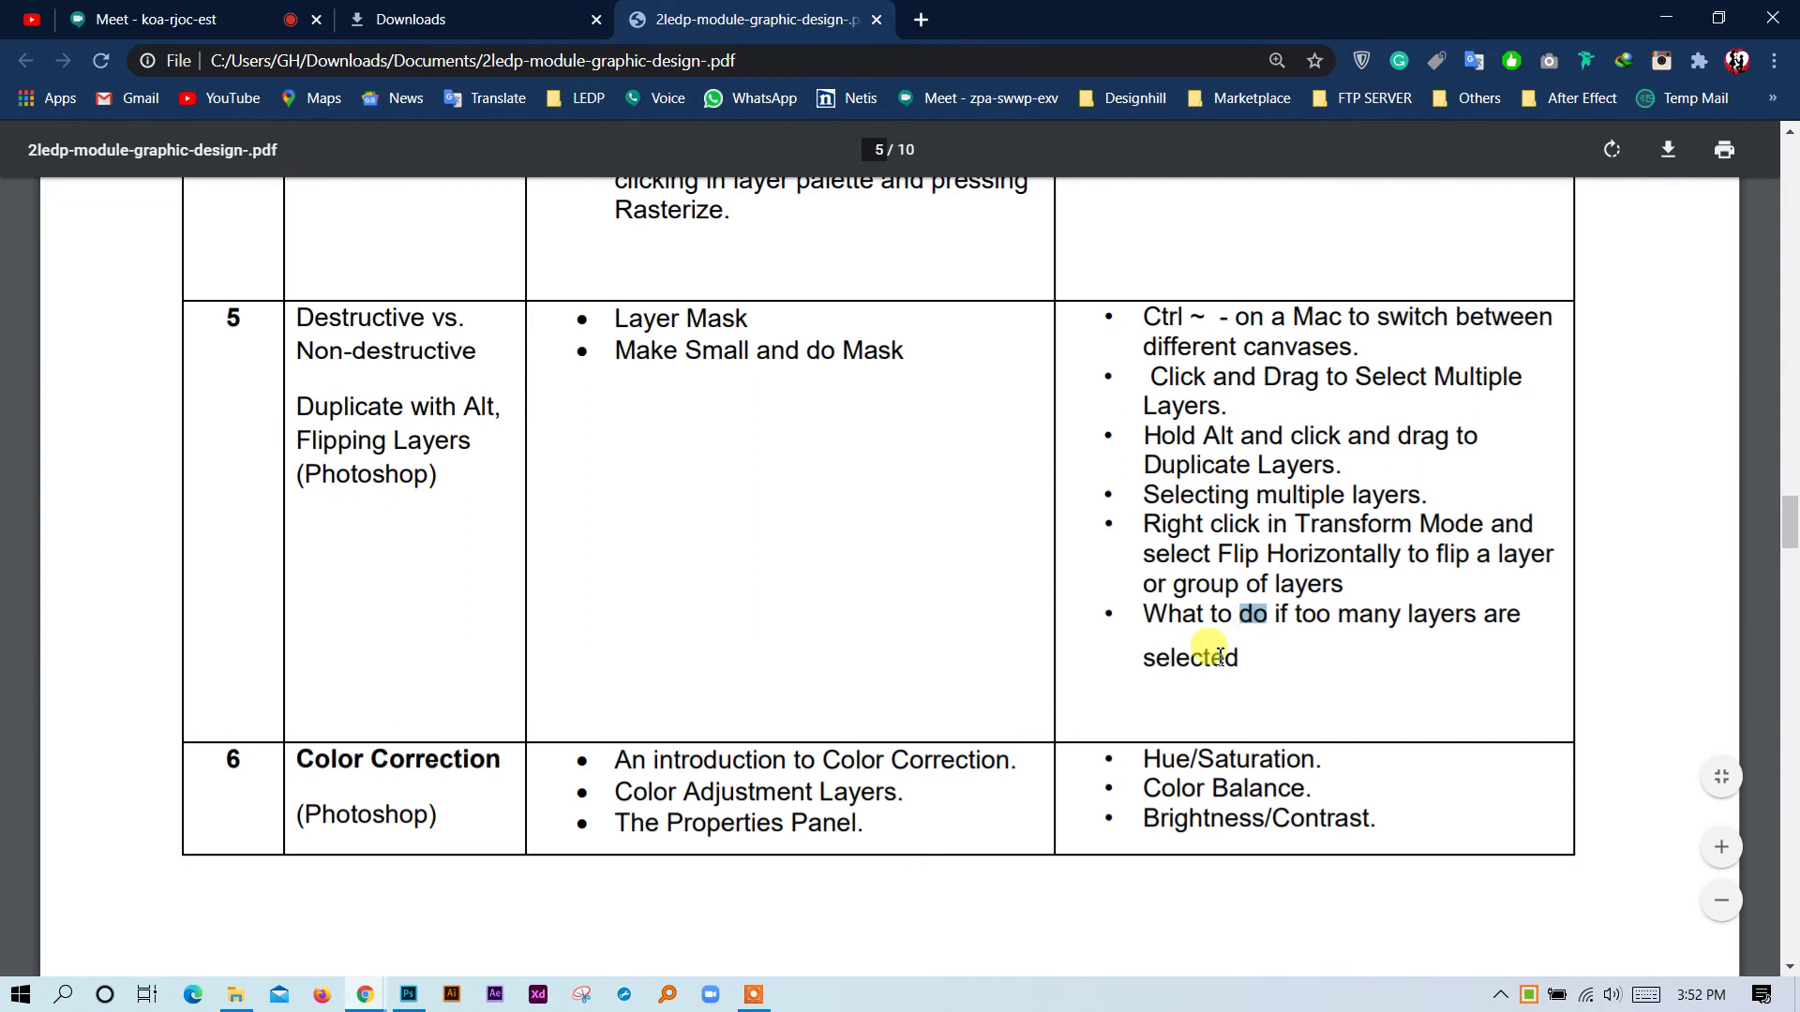
pyautogui.scroll(-1, 1202, 675)
pyautogui.scroll(-2, 1200, 673)
pyautogui.scroll(1, 1228, 647)
pyautogui.moveTo(1139, 492); pyautogui.dragTo(1245, 556)
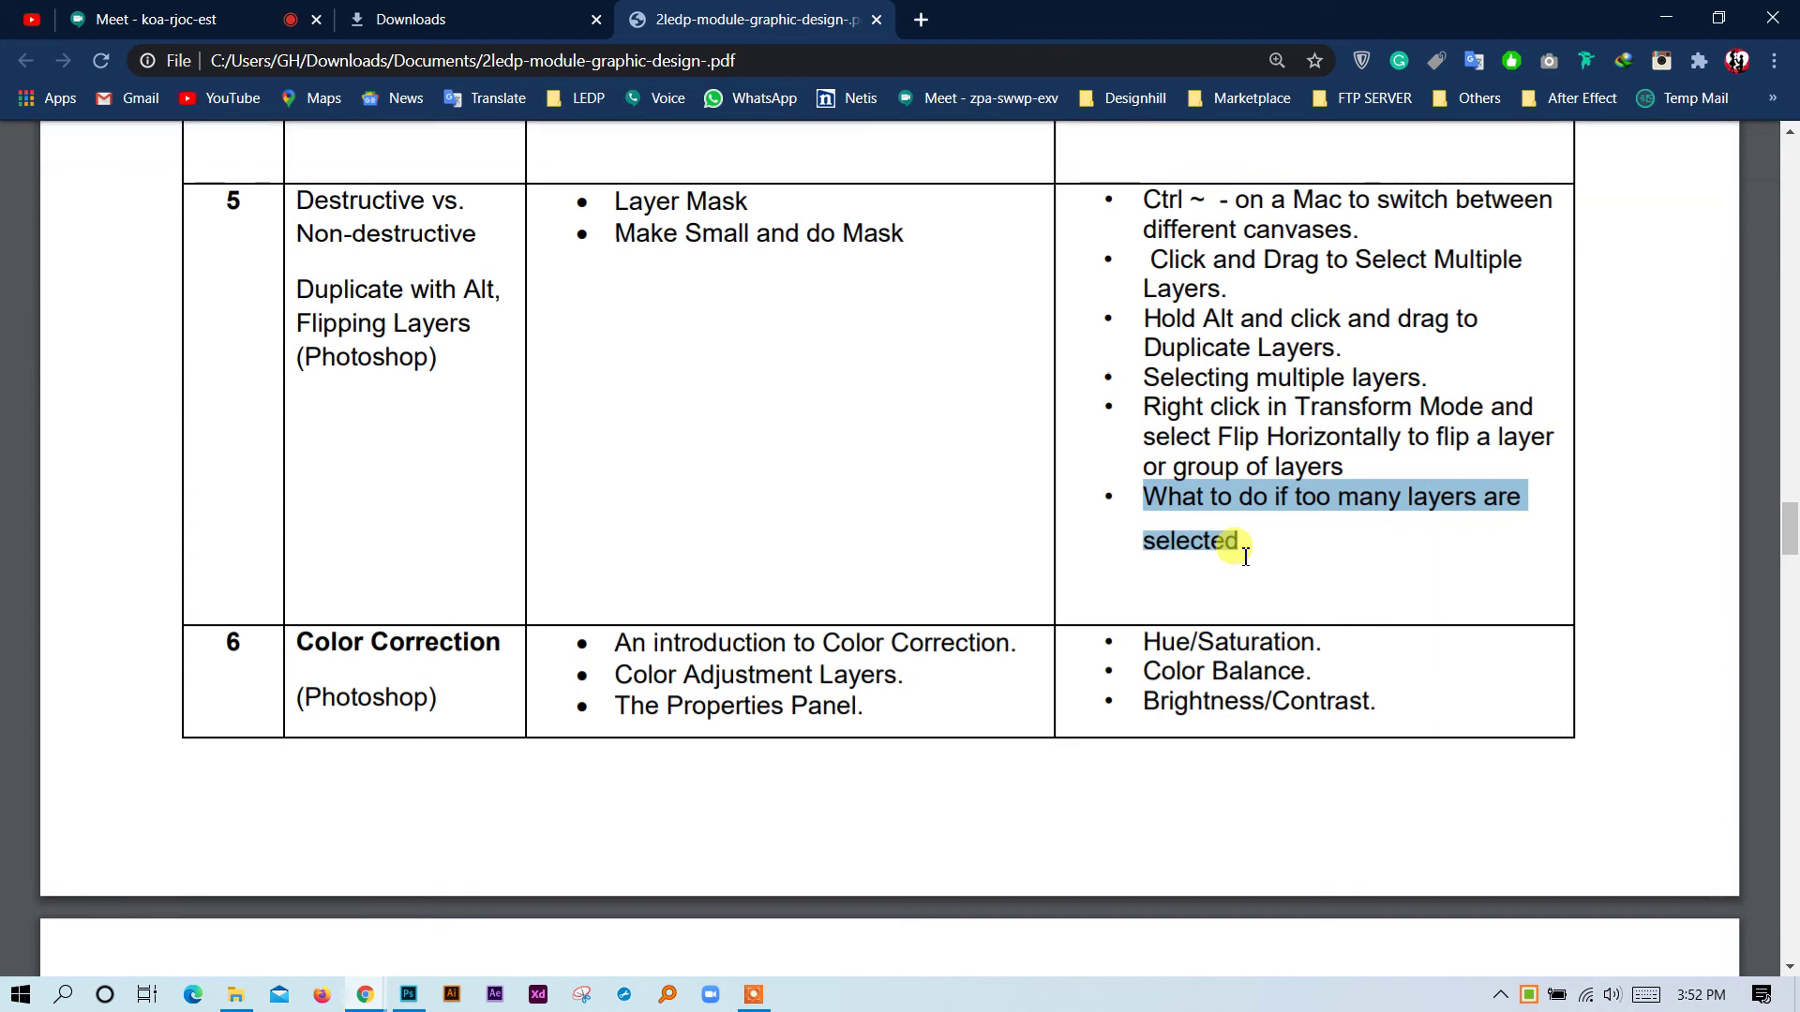
pyautogui.click(1163, 409)
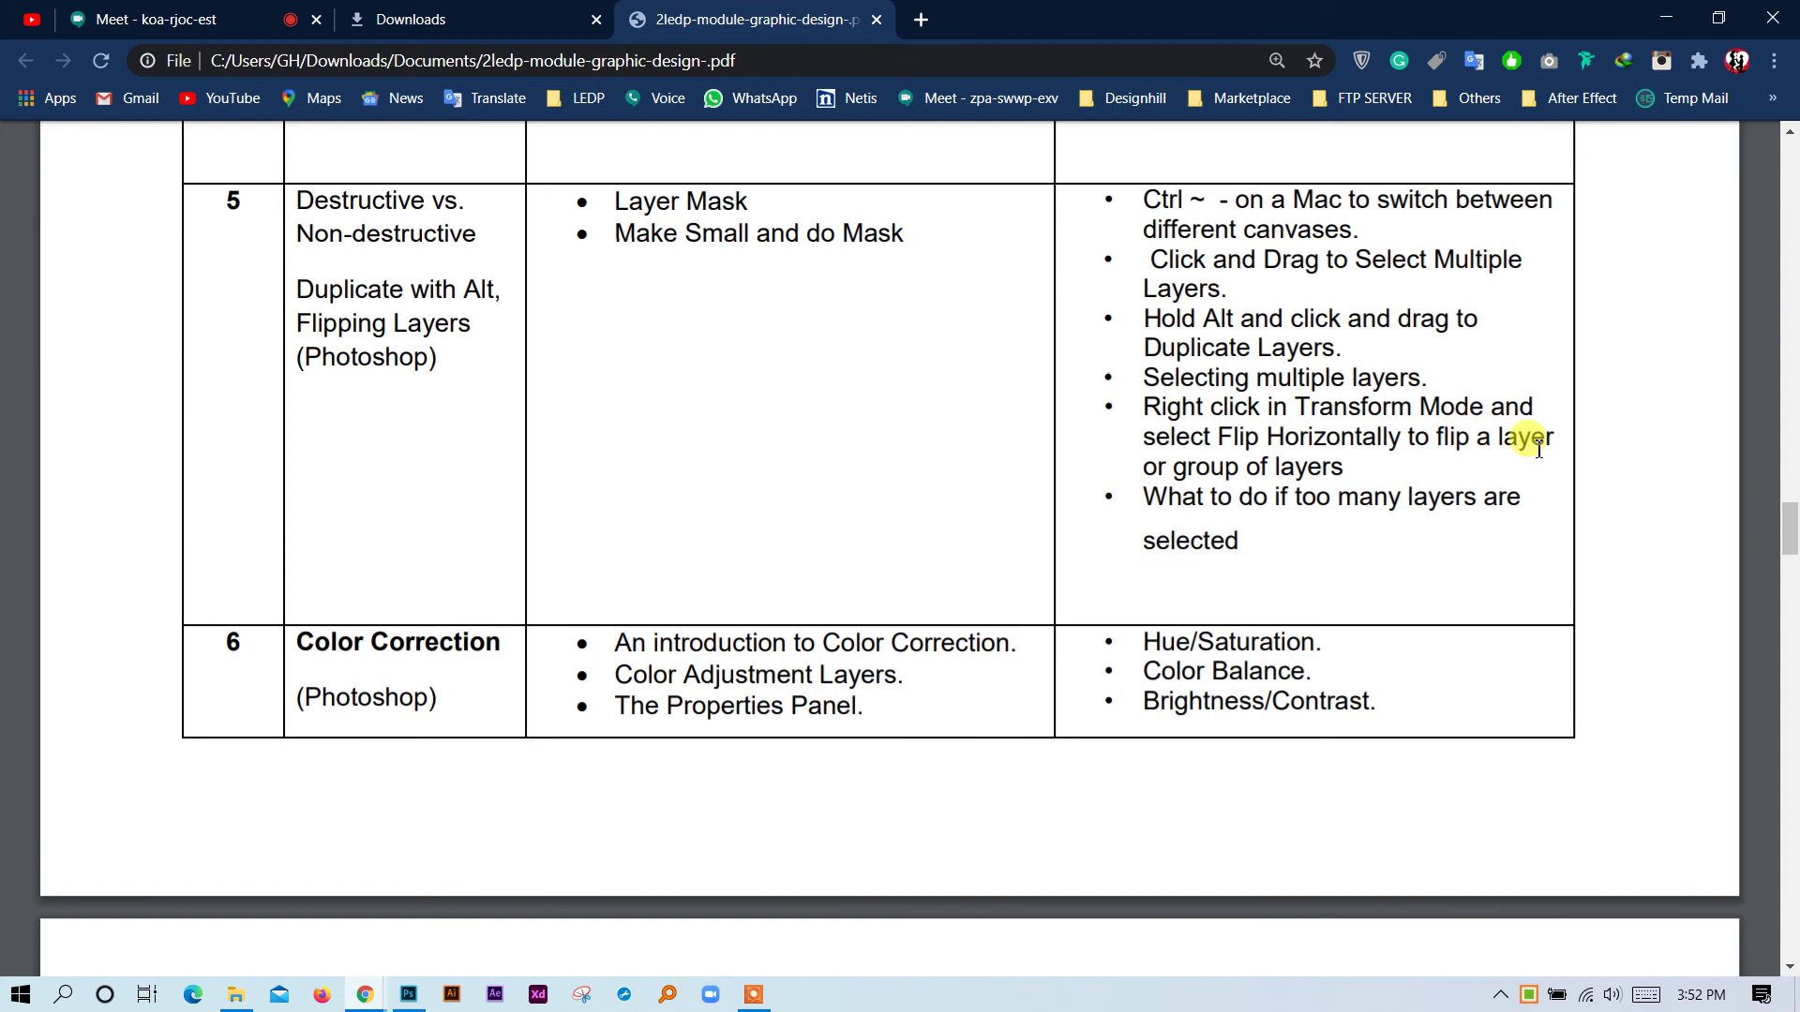
# Back in Photoshop, move the green and red squares into a second row below the others, then select all five and shift them toward the canvas centre.
pyautogui.click(1666, 17)
pyautogui.moveTo(1106, 450); pyautogui.dragTo(701, 442)
pyautogui.moveTo(654, 267); pyautogui.dragTo(1026, 576)
pyautogui.moveTo(744, 342); pyautogui.dragTo(875, 353)
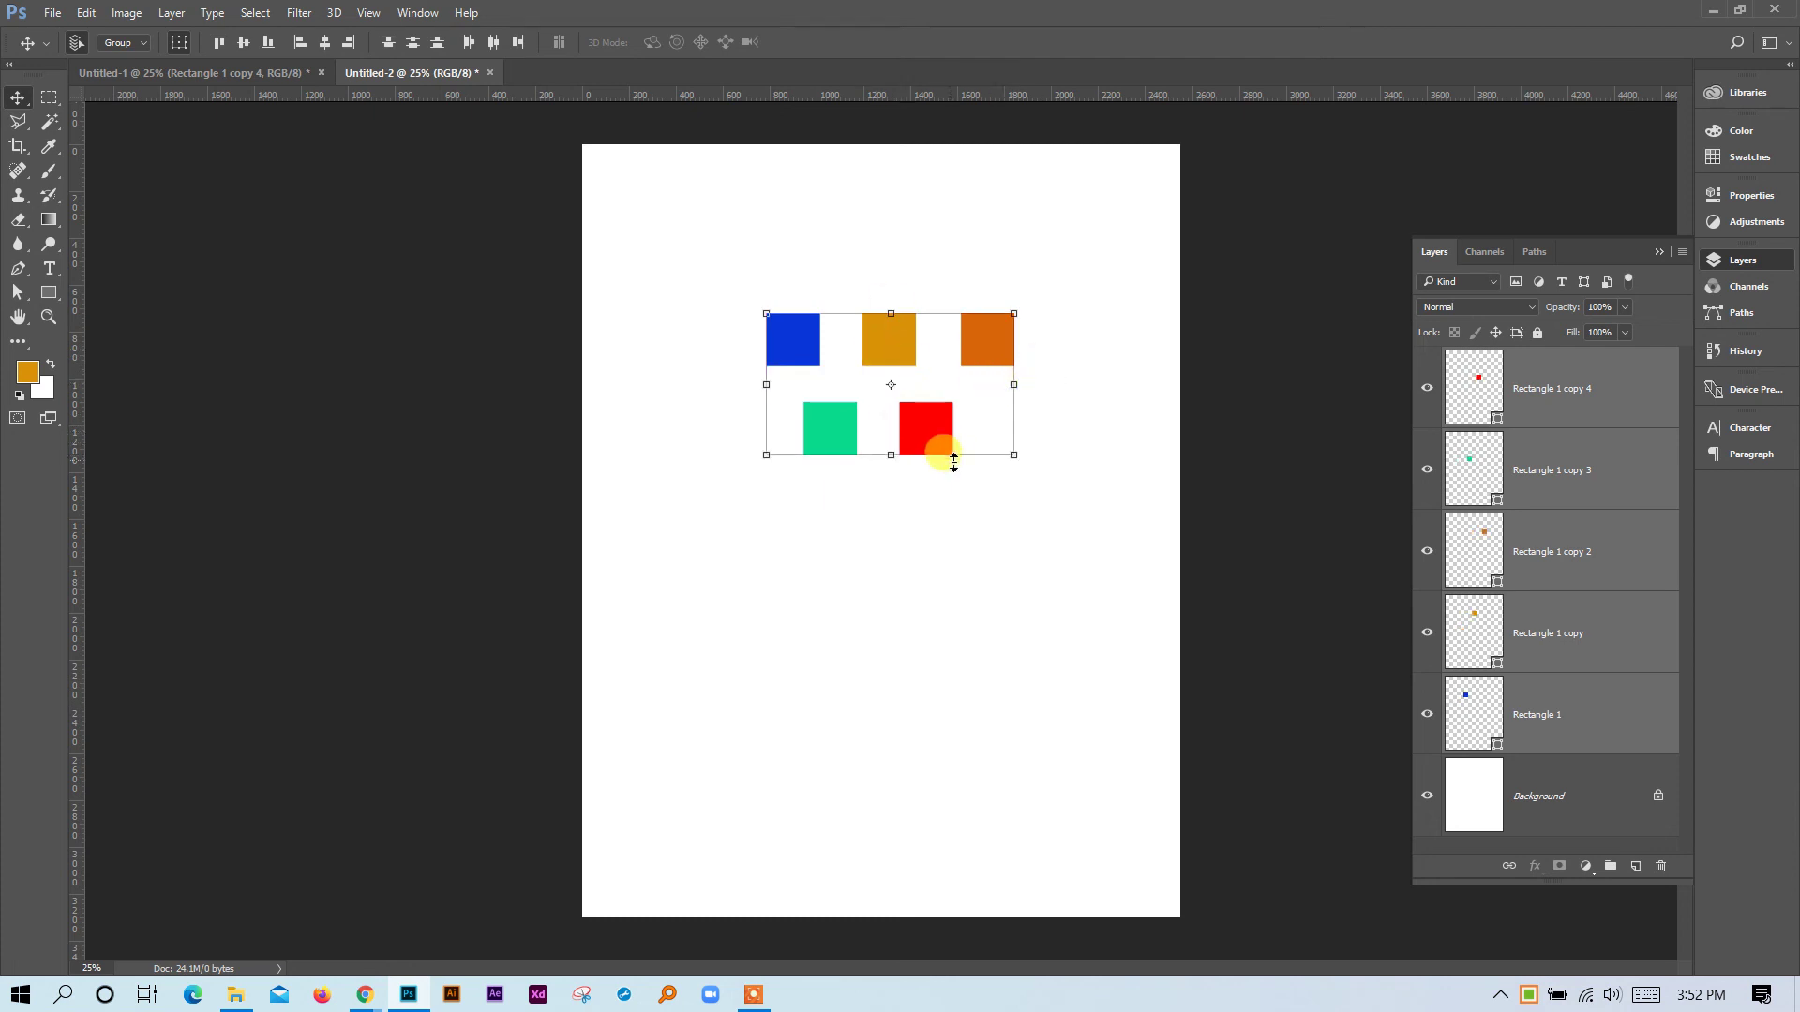
pyautogui.click(1011, 456)
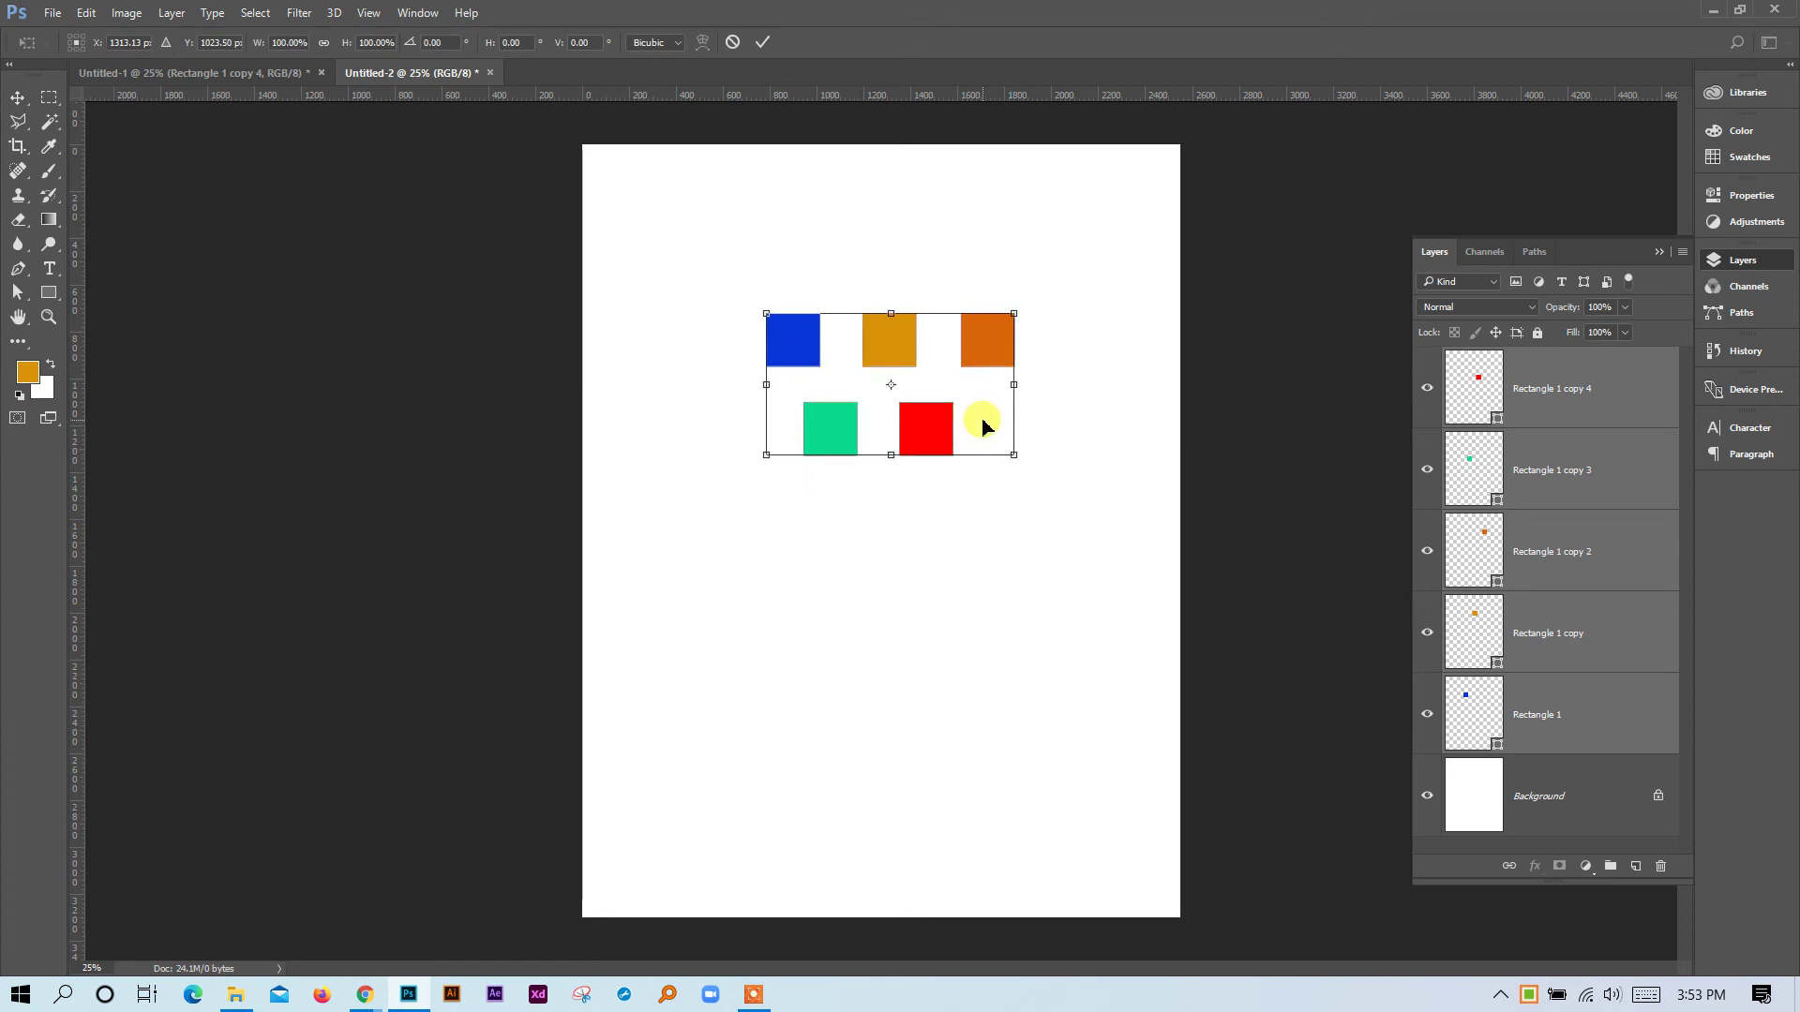
pyautogui.press('Return')
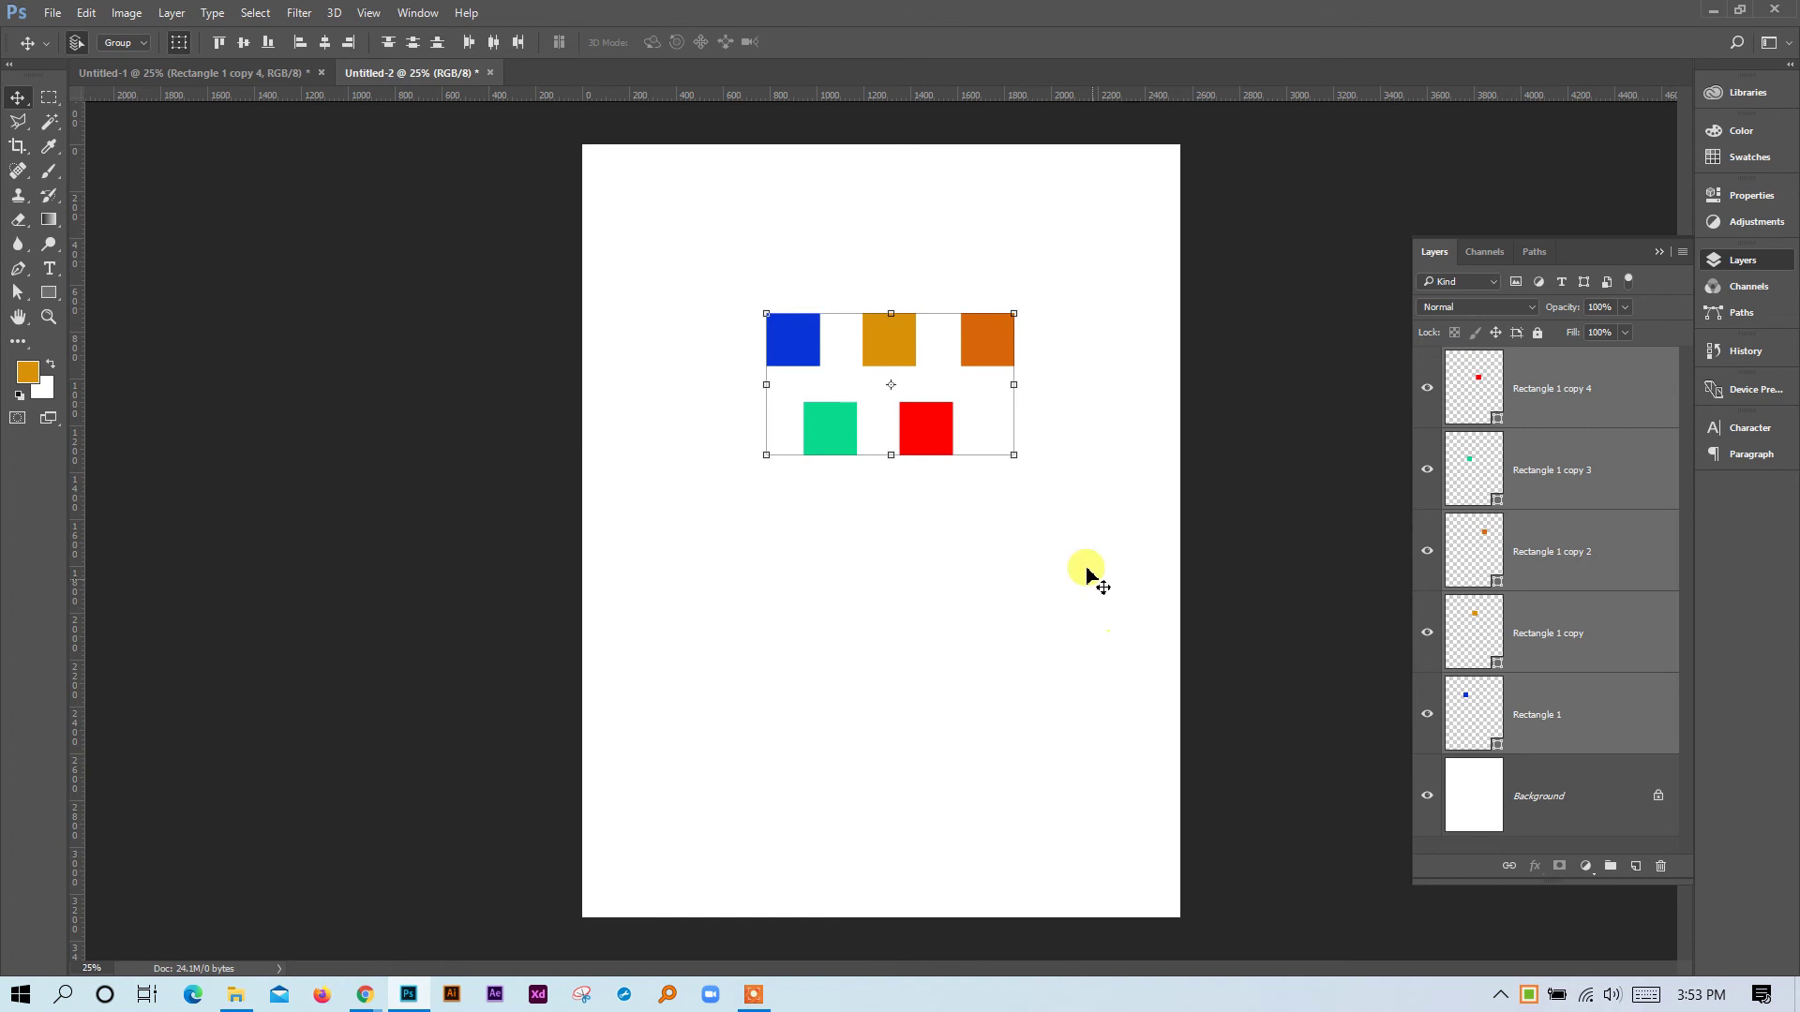
pyautogui.click(1016, 315)
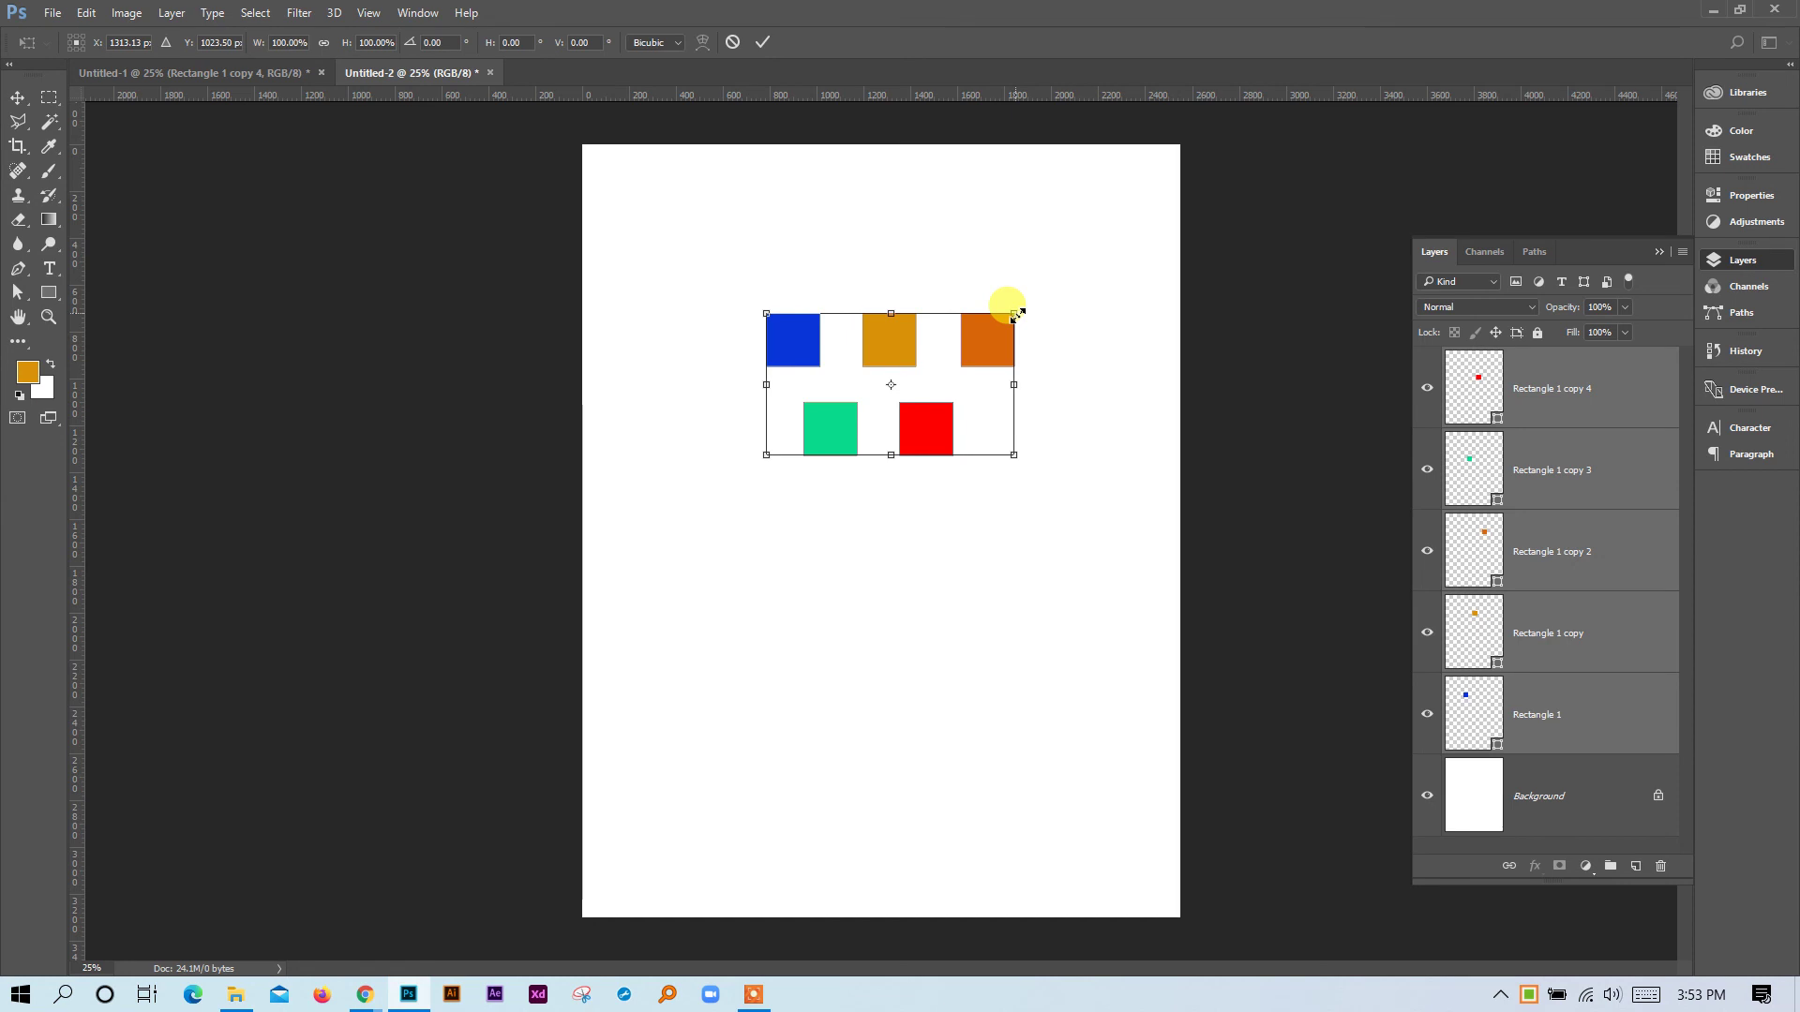
pyautogui.press('Return')
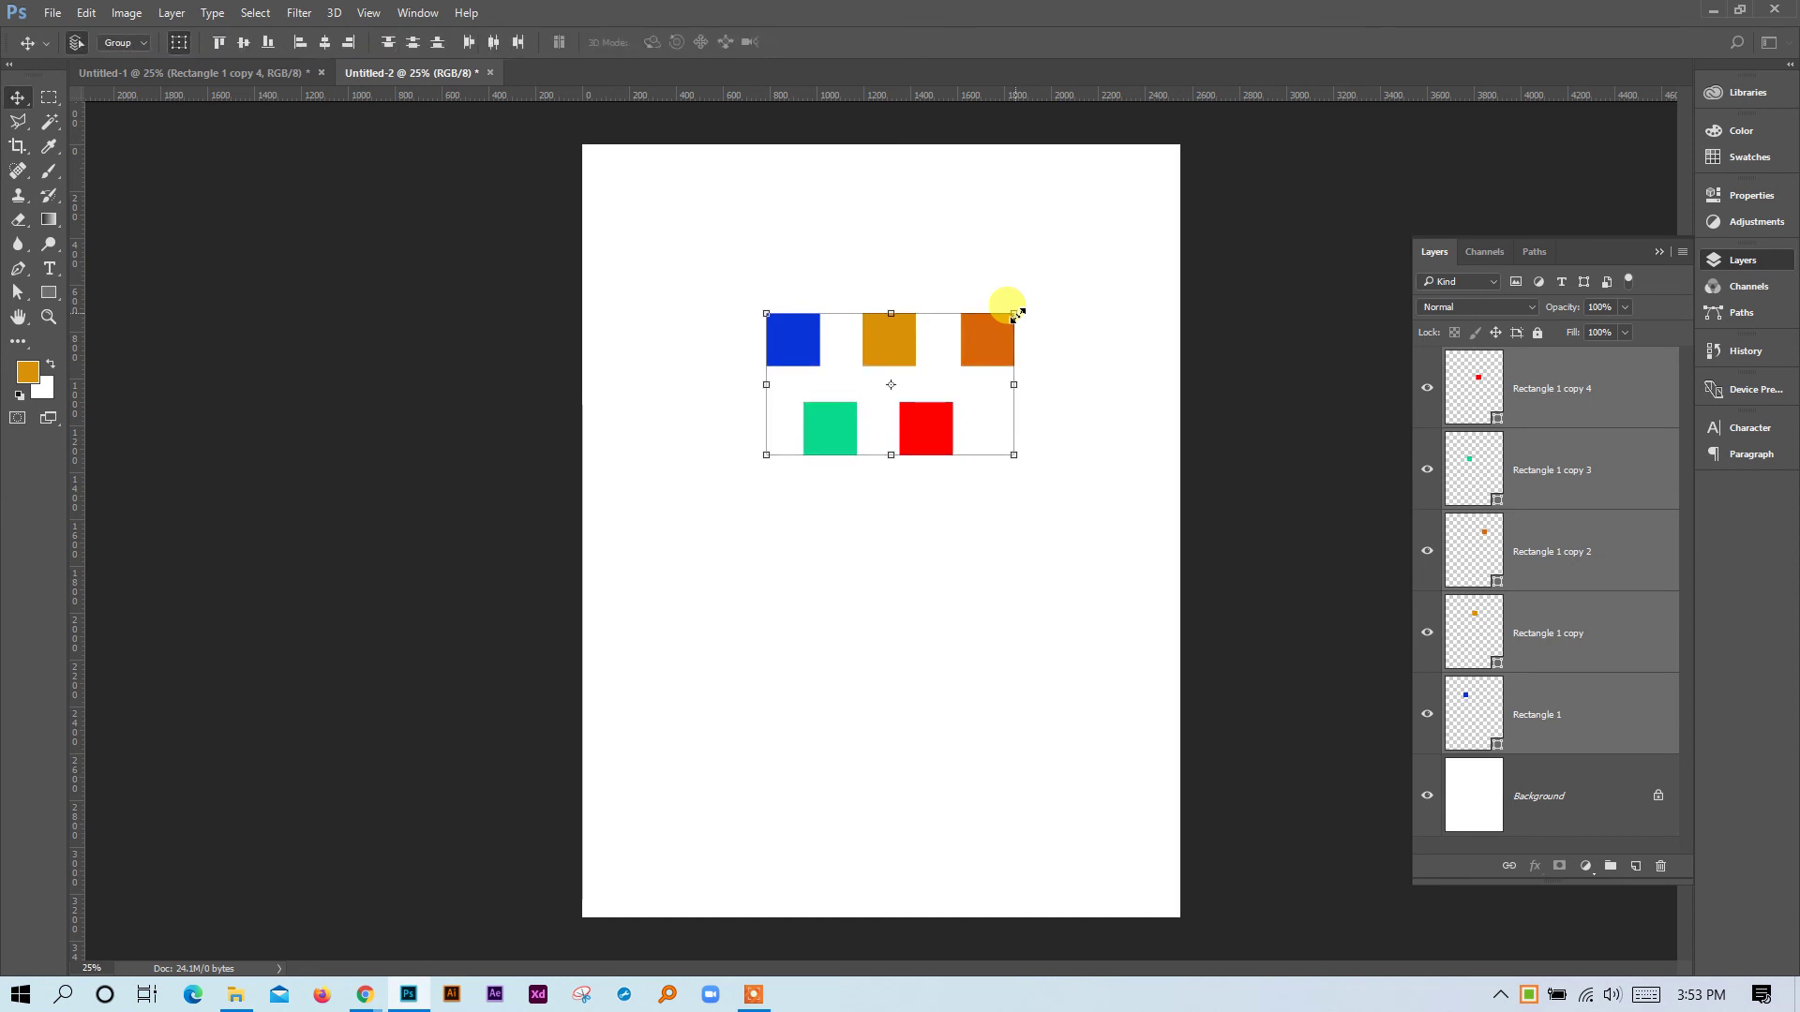
# Flip the five selected squares horizontally and vertically as one group with Free Transform, and apply the transformation.
pyautogui.click(1016, 315)
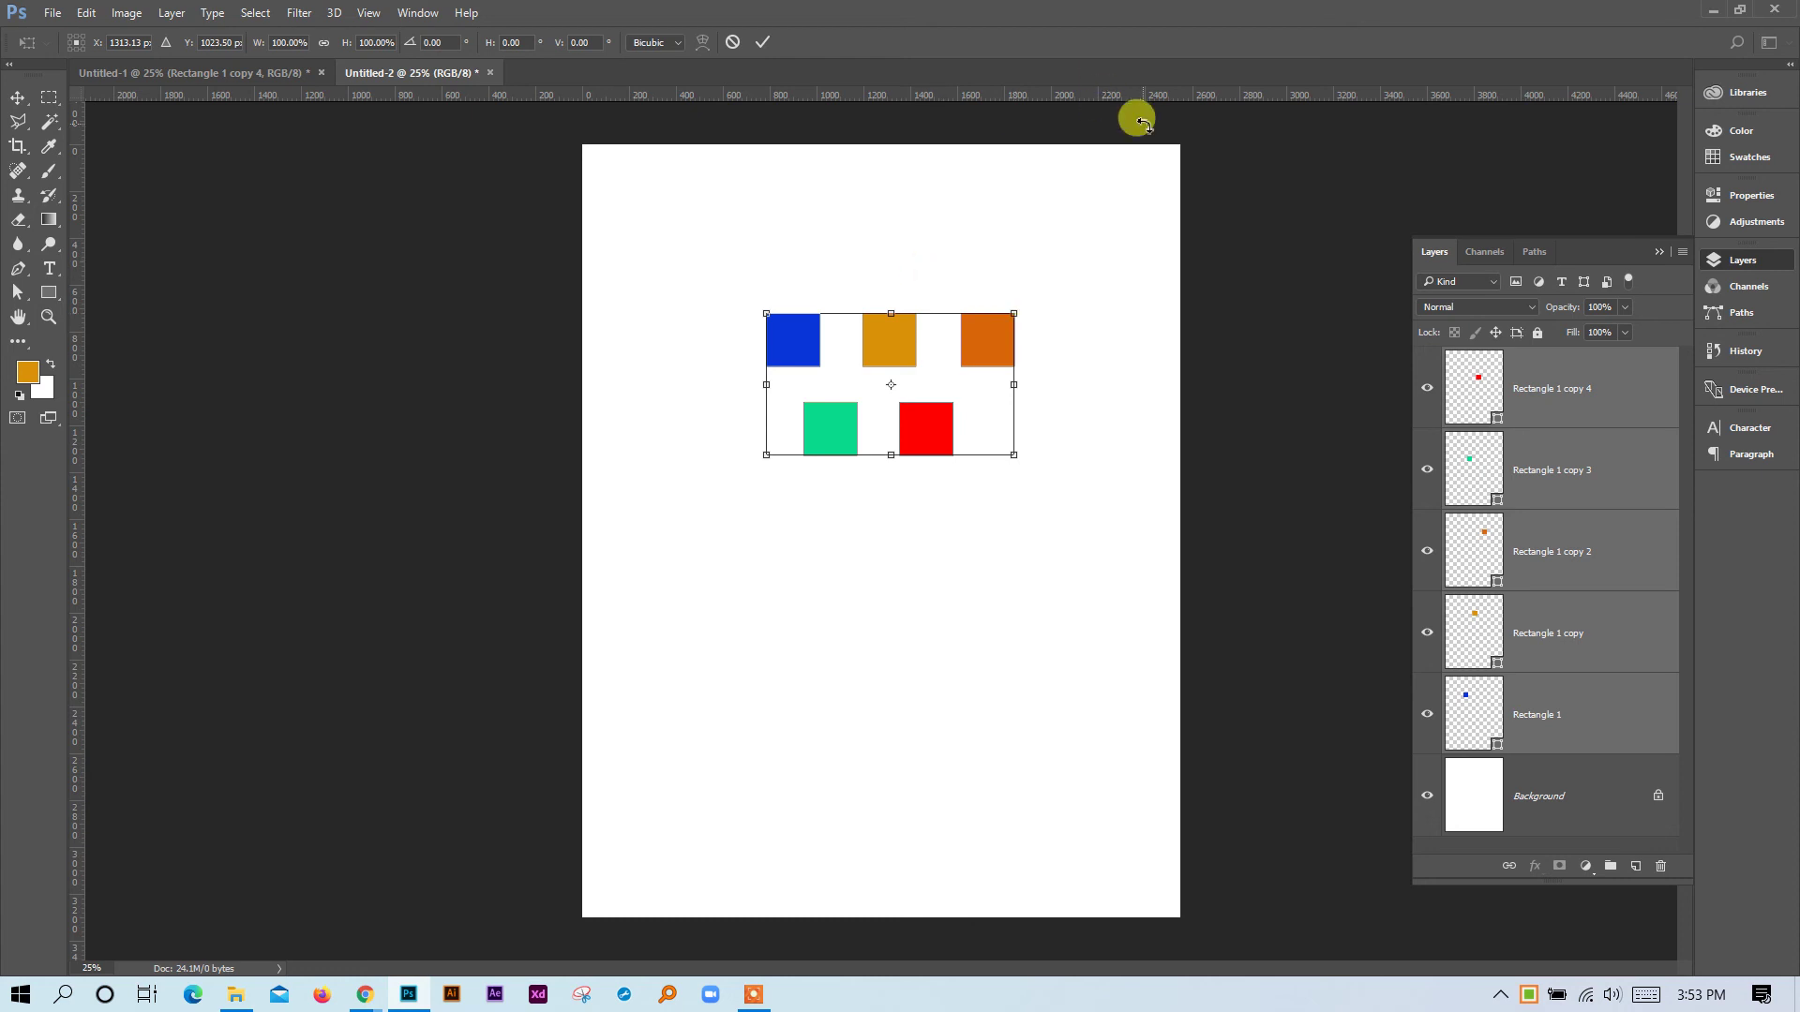
pyautogui.rightClick(919, 422)
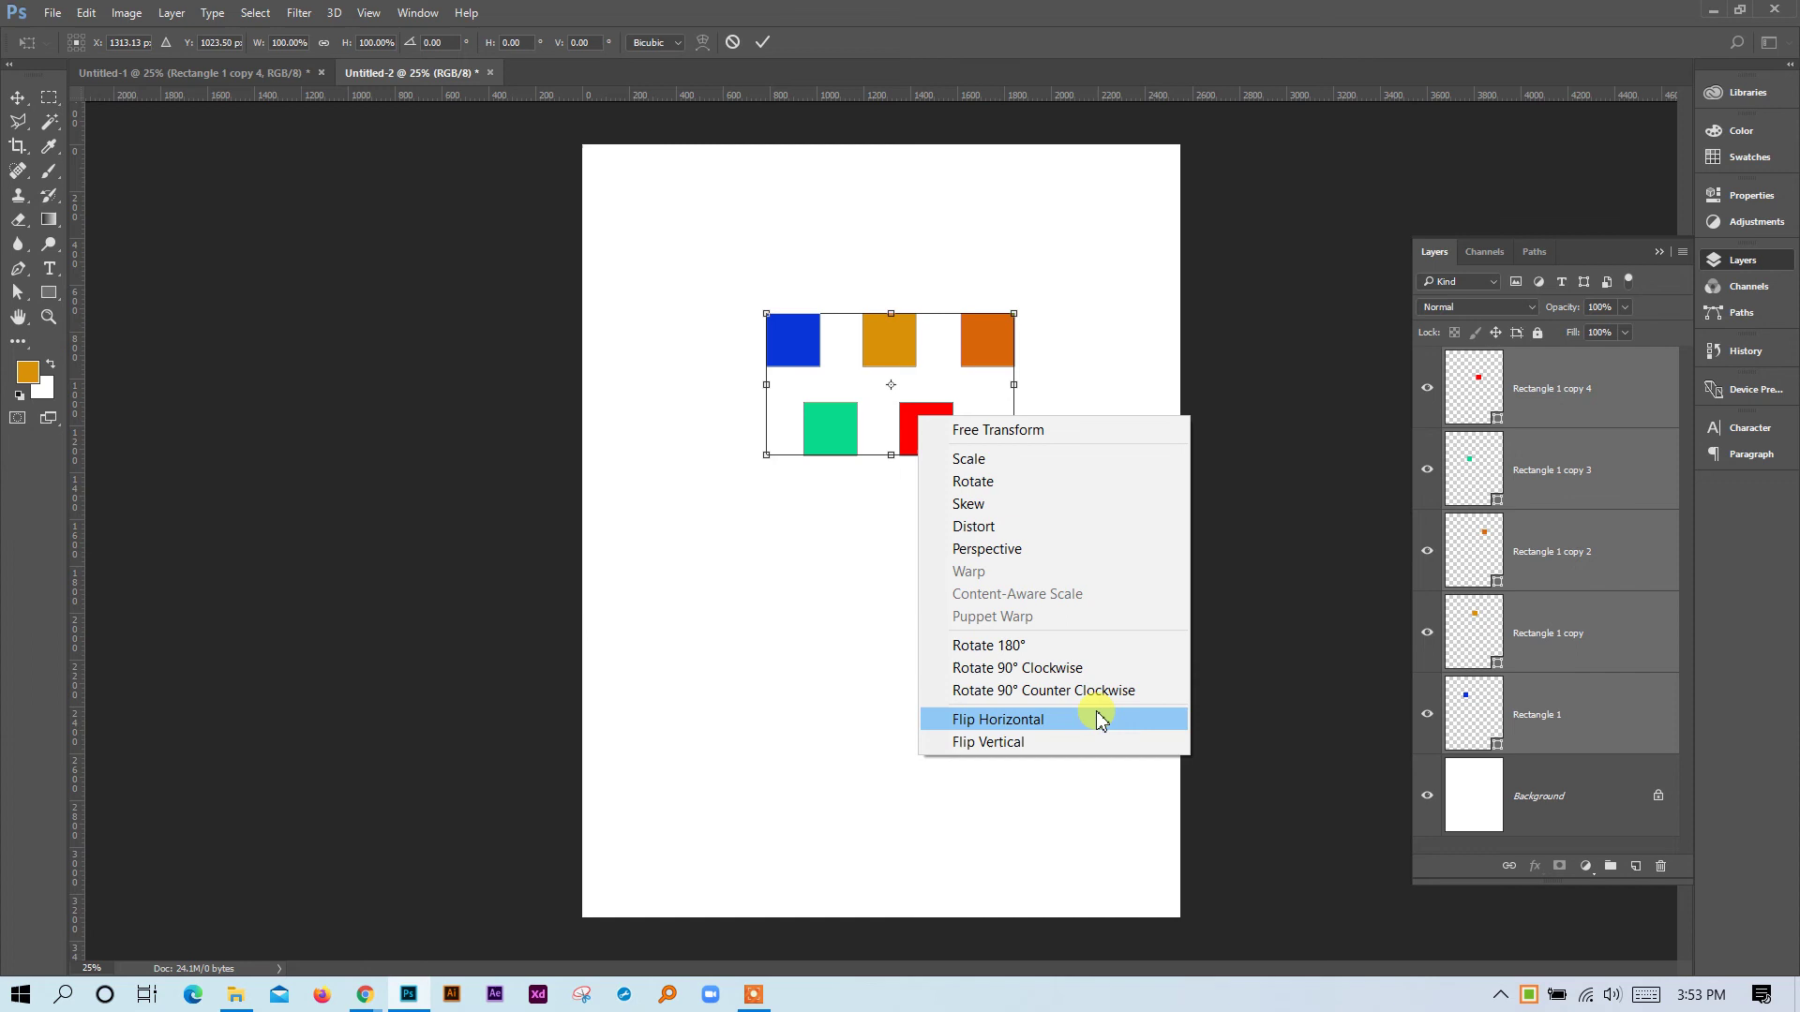
pyautogui.click(998, 719)
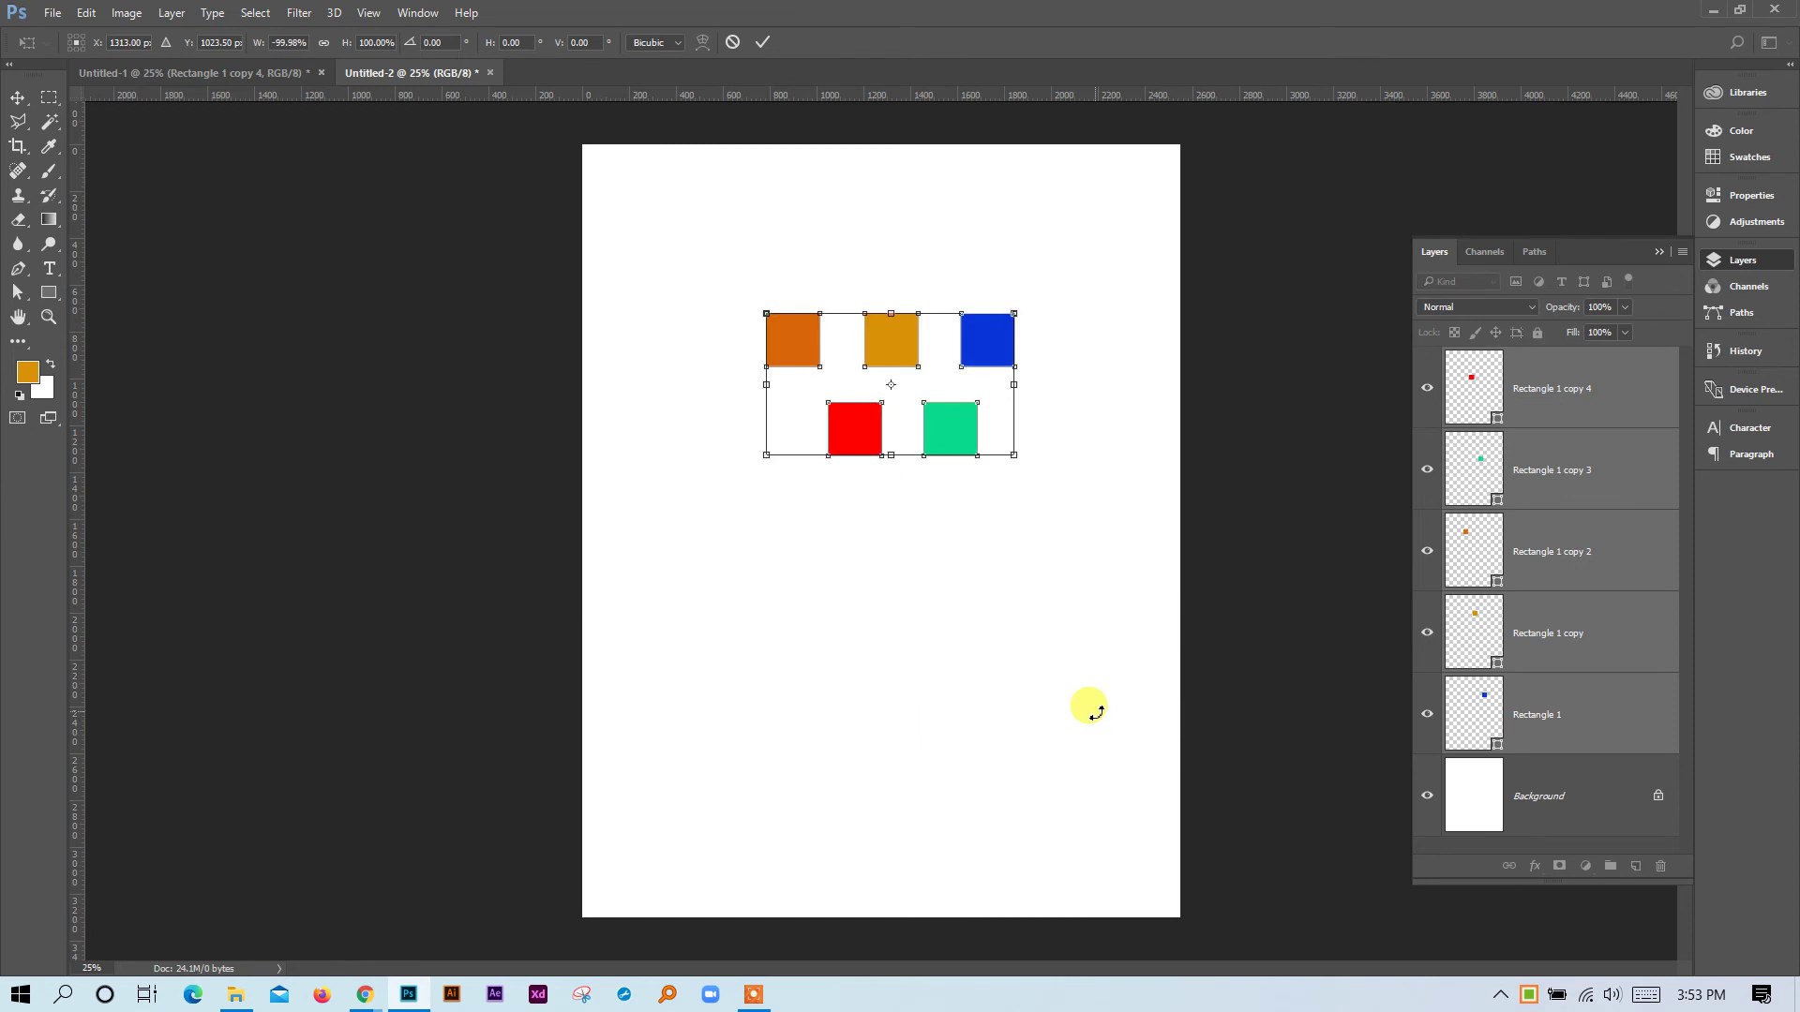
pyautogui.rightClick(968, 428)
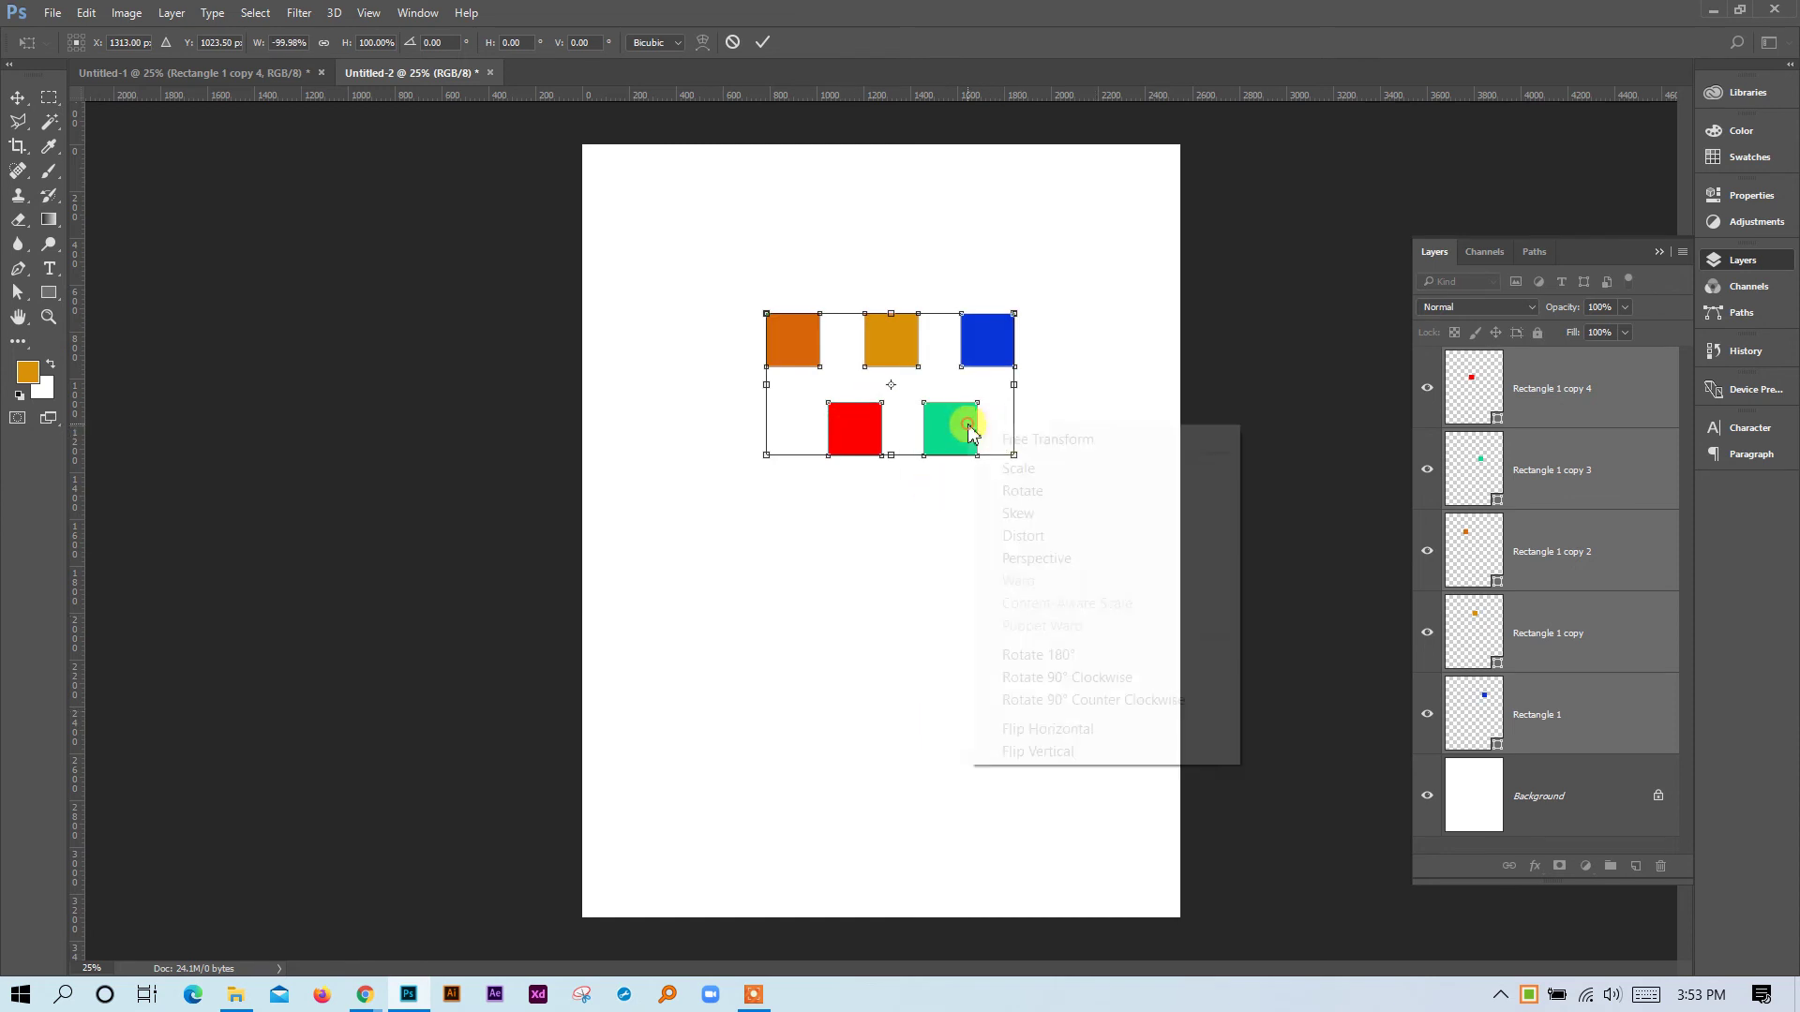
pyautogui.click(1083, 752)
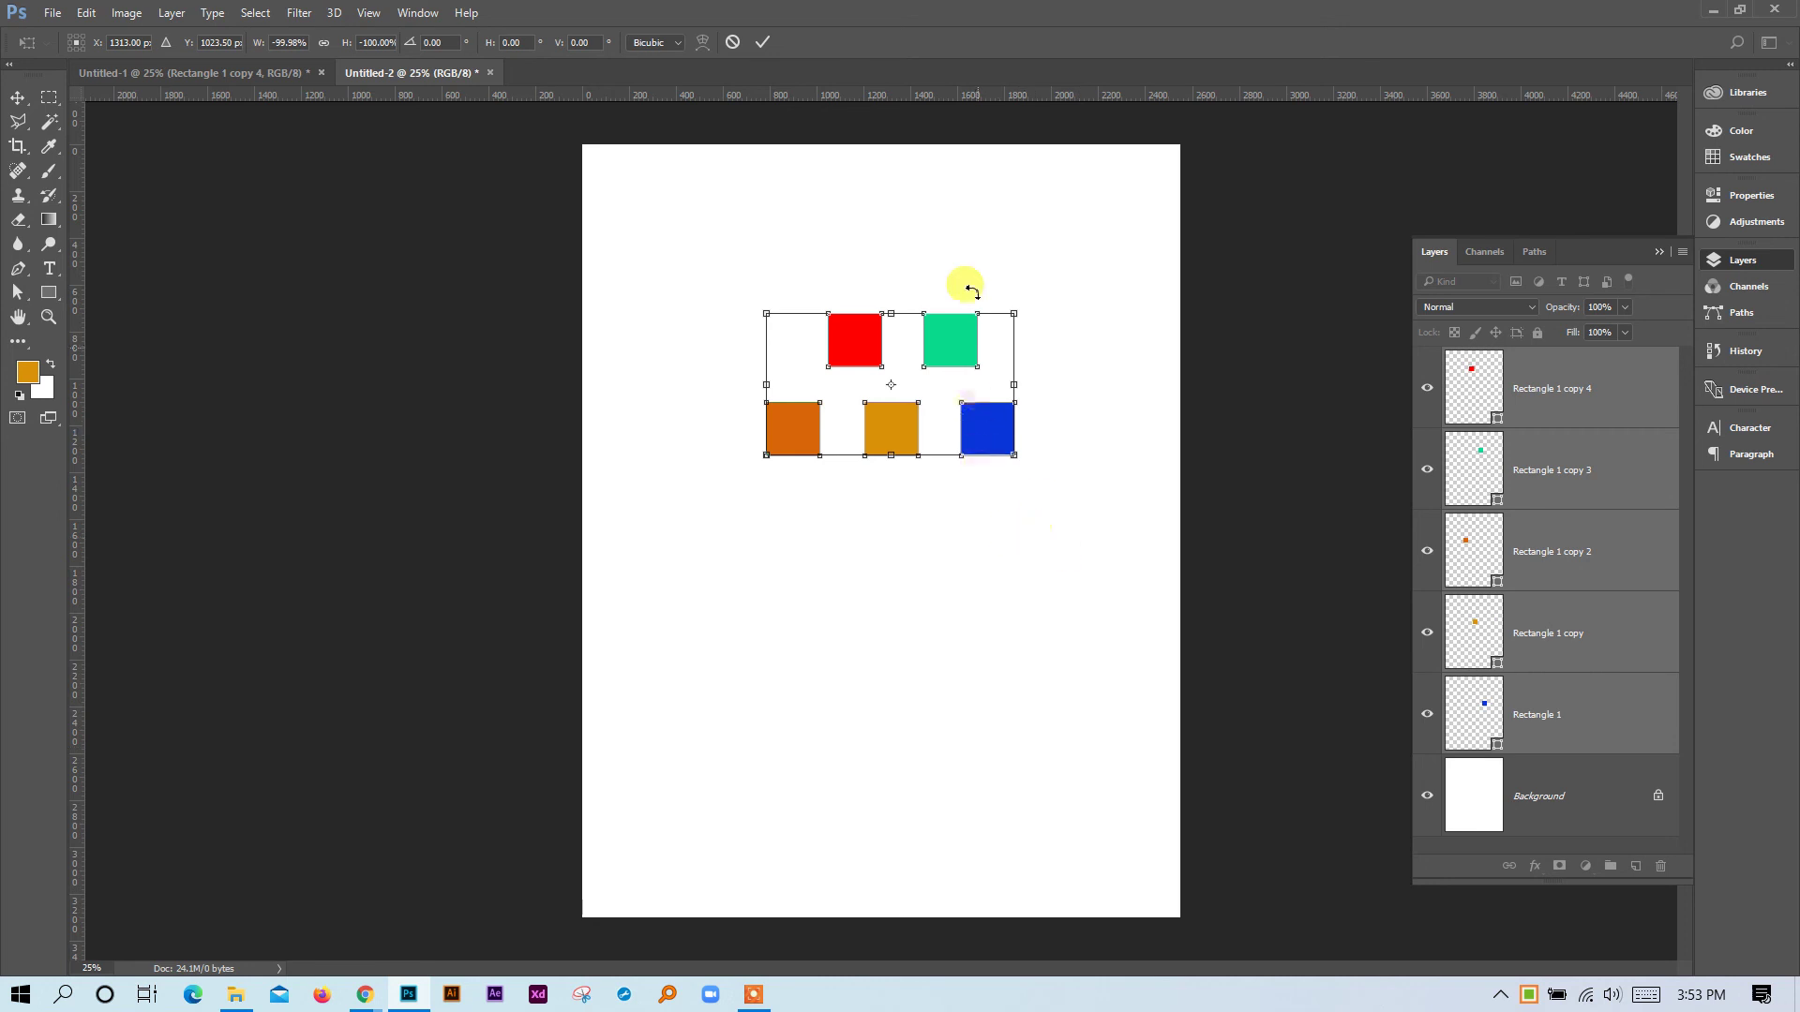
pyautogui.rightClick(955, 351)
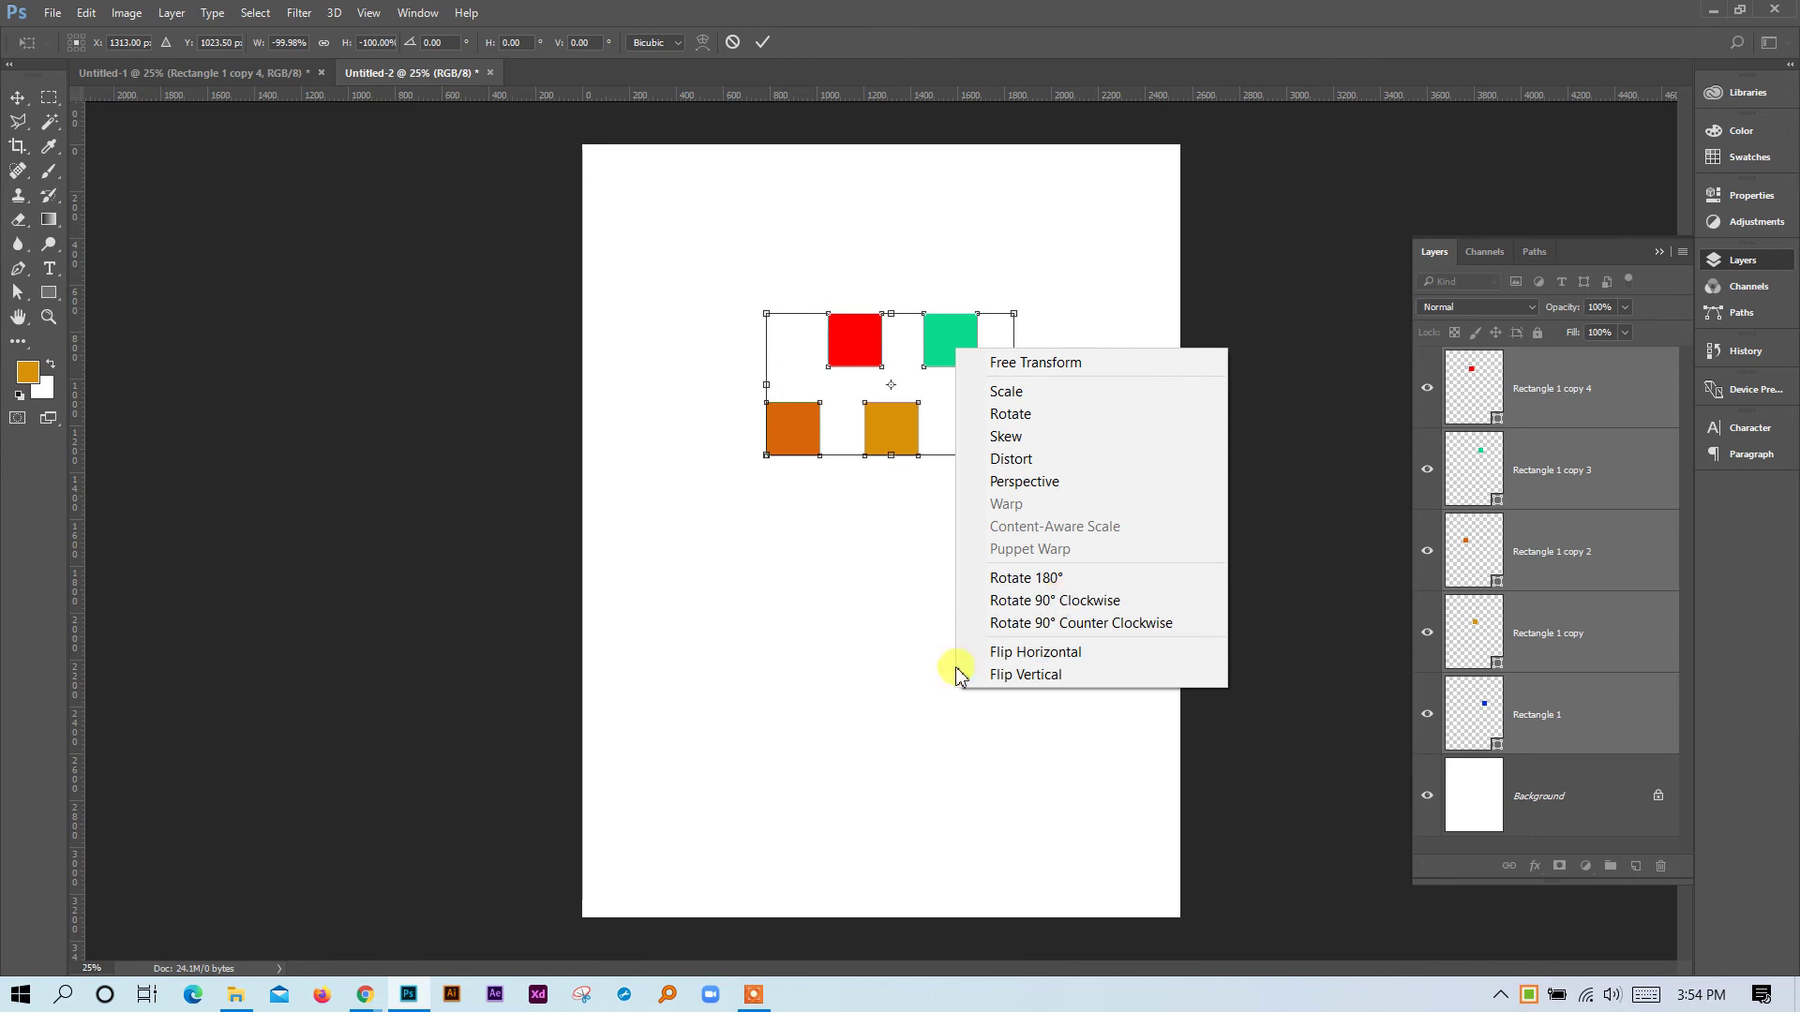
pyautogui.click(713, 577)
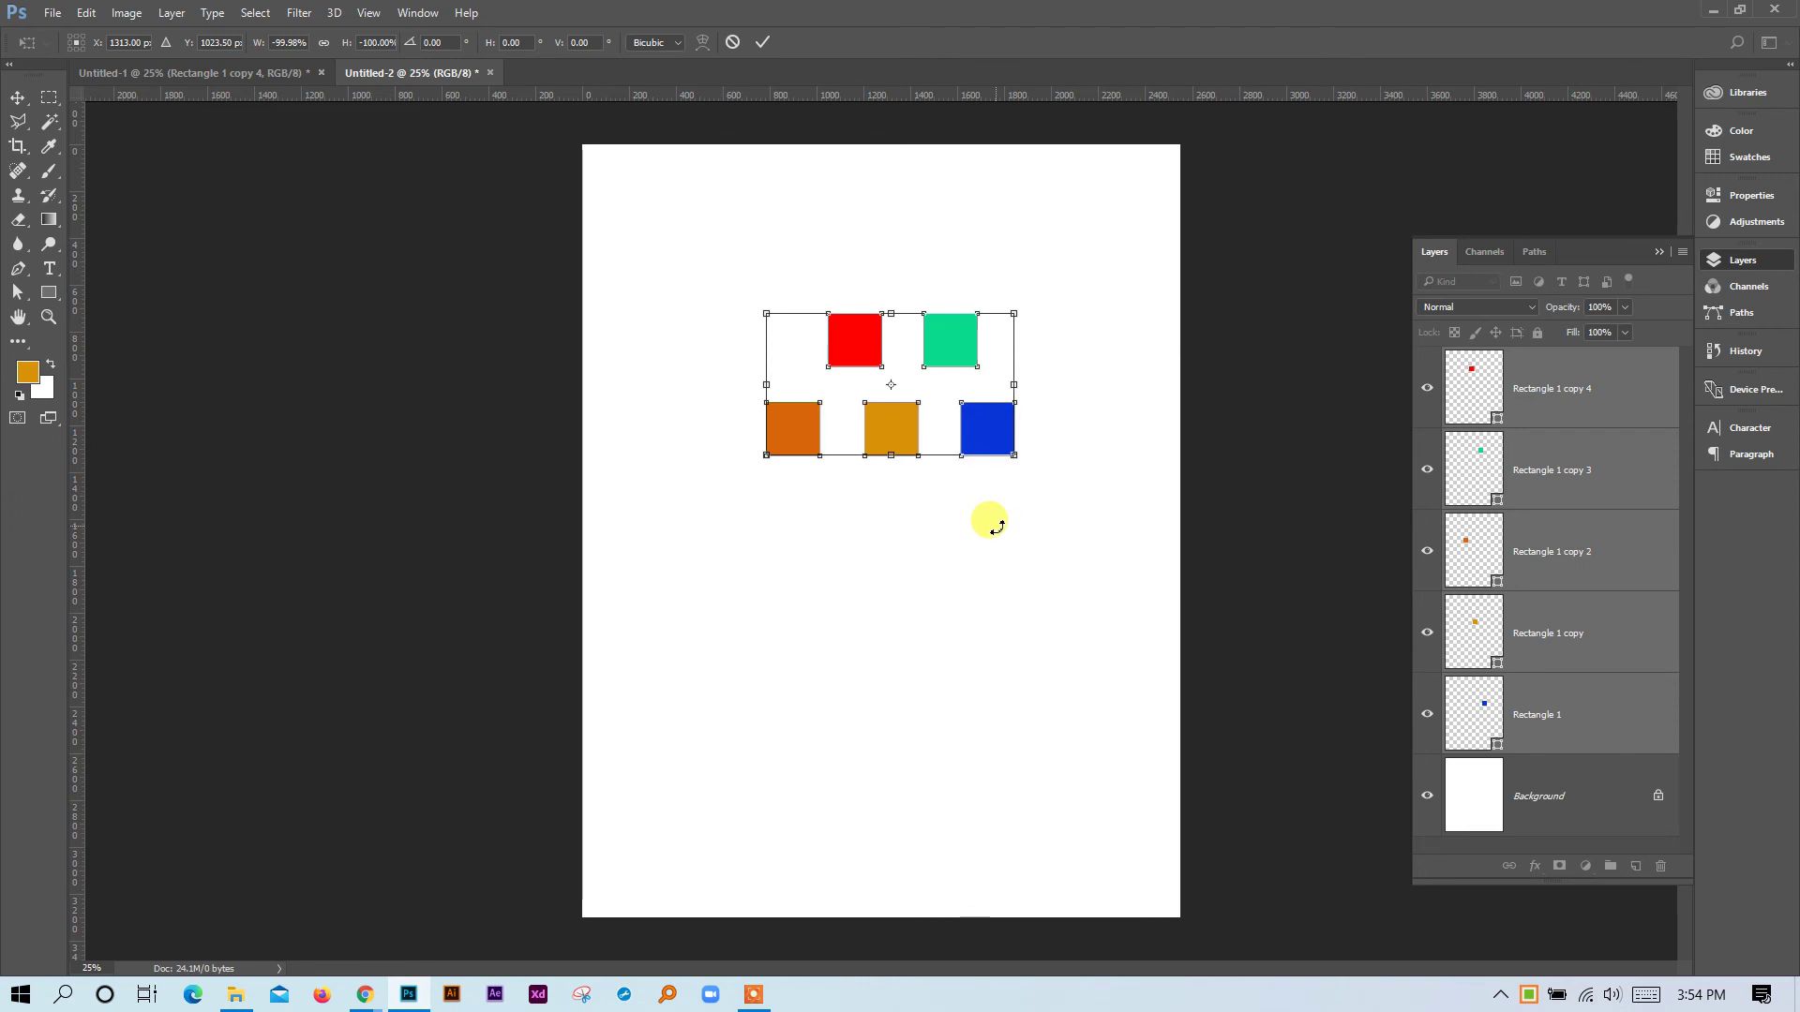
pyautogui.press('Return')
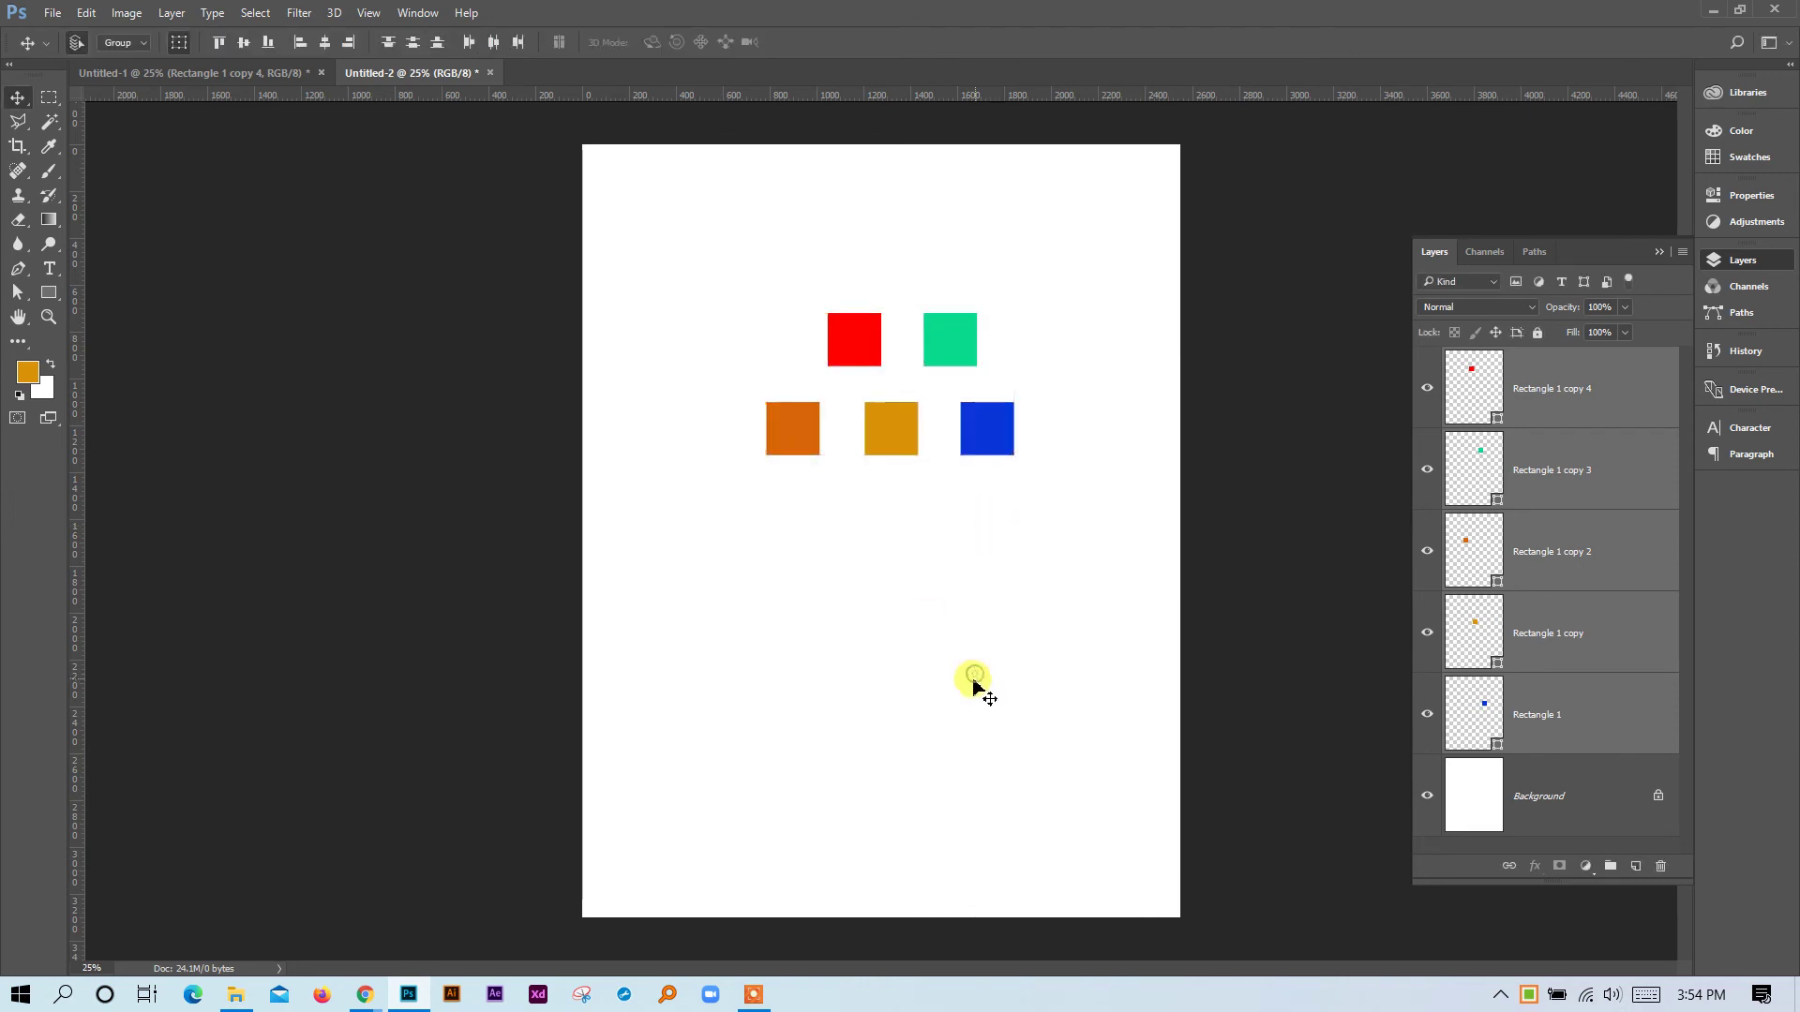
# Switch to the course PDF in Chrome and examine session 5's item on too many selected layers and the session 6 color correction topics.
pyautogui.moveTo(364, 993)
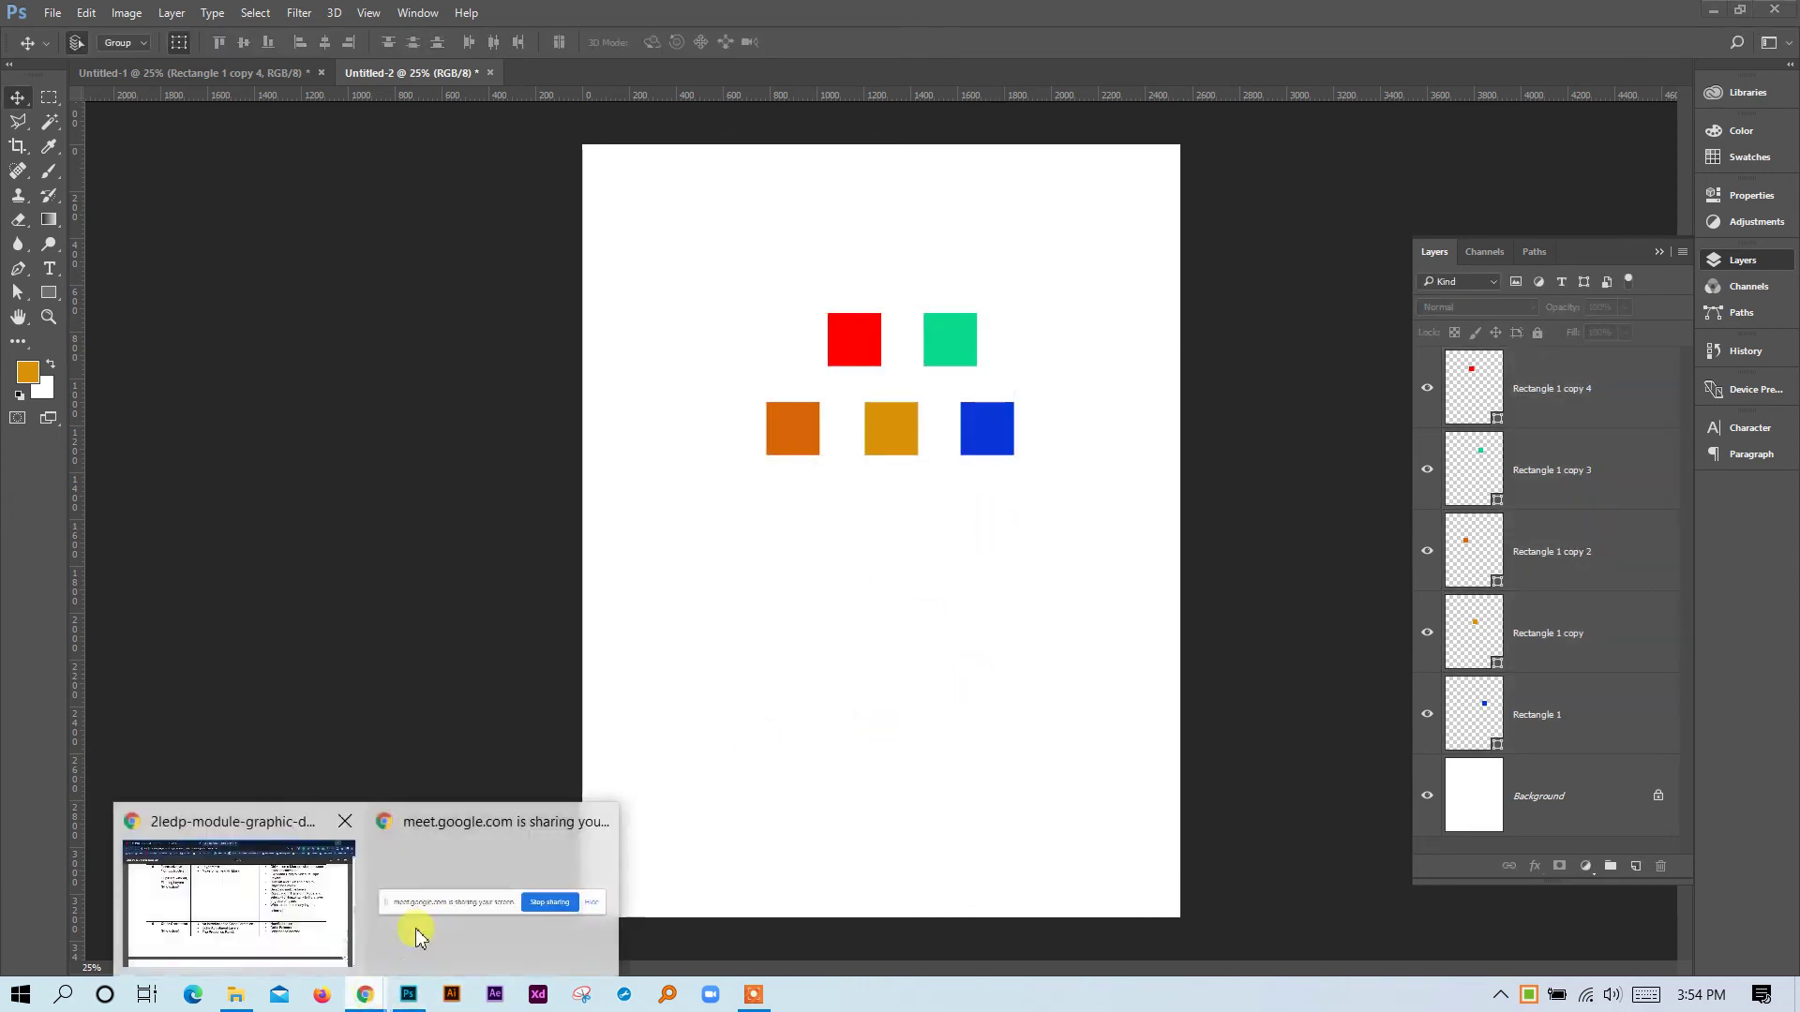
pyautogui.click(288, 914)
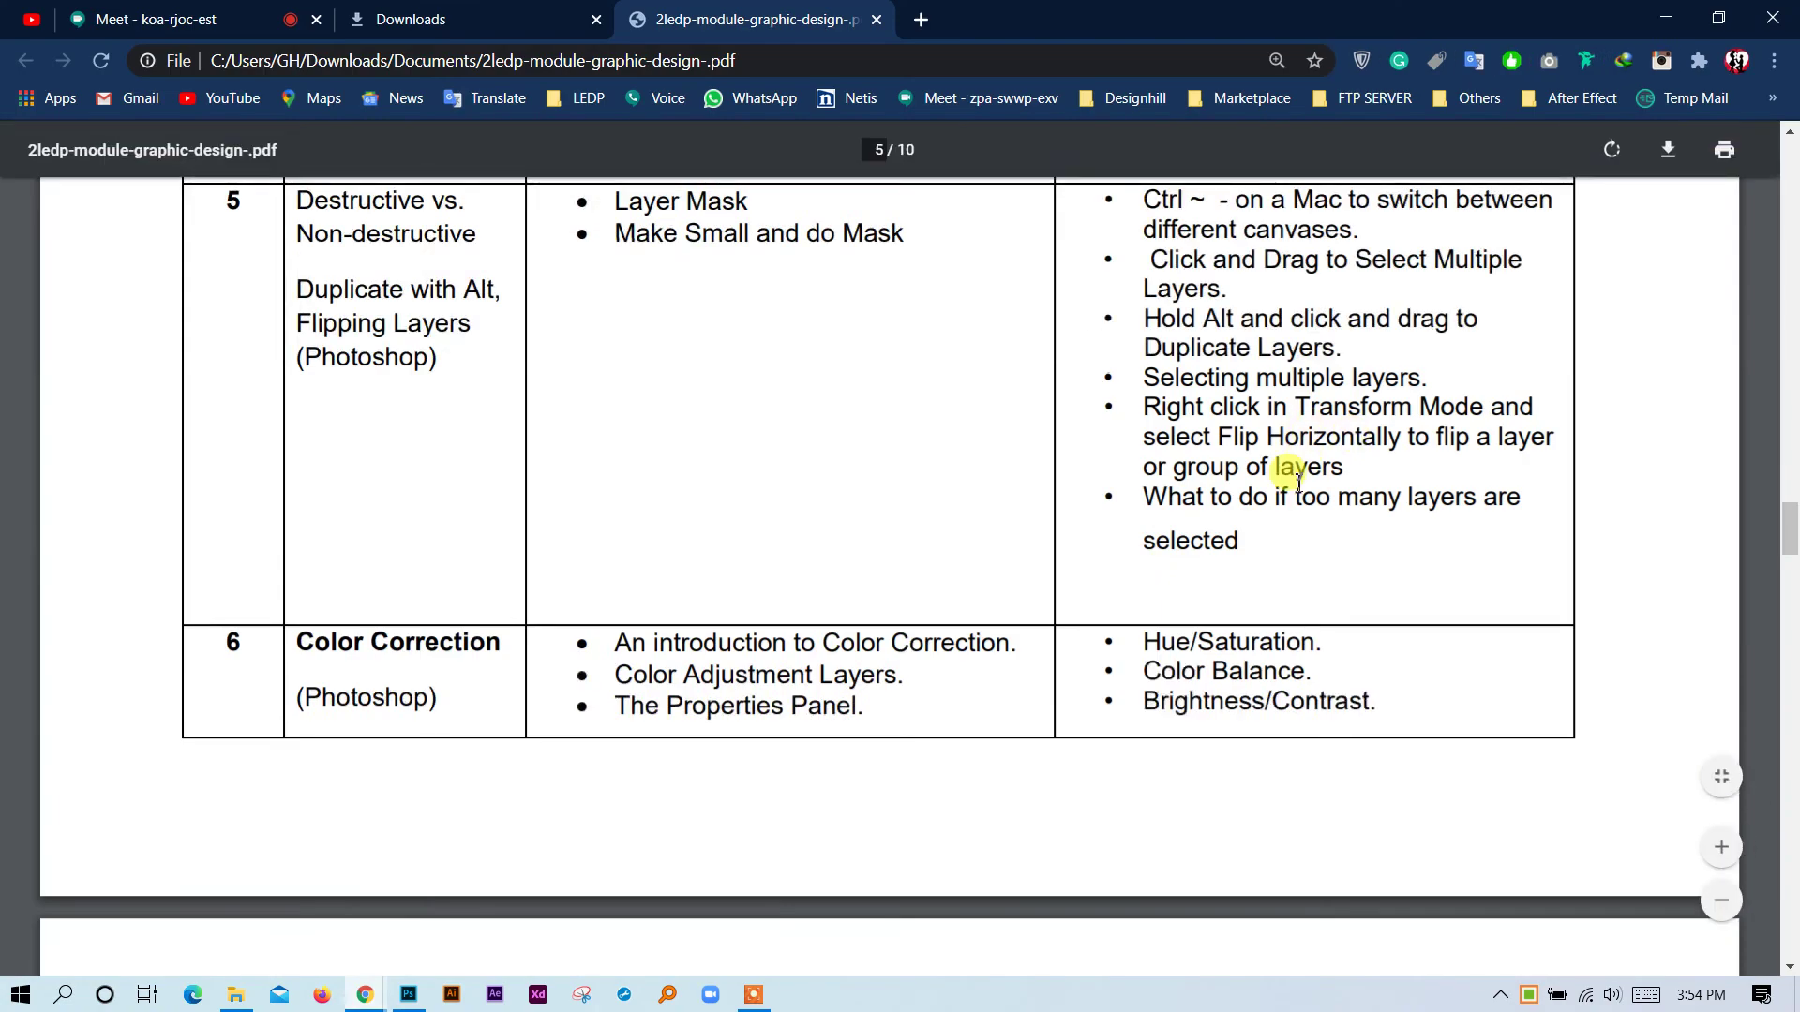
pyautogui.scroll(3, 1298, 479)
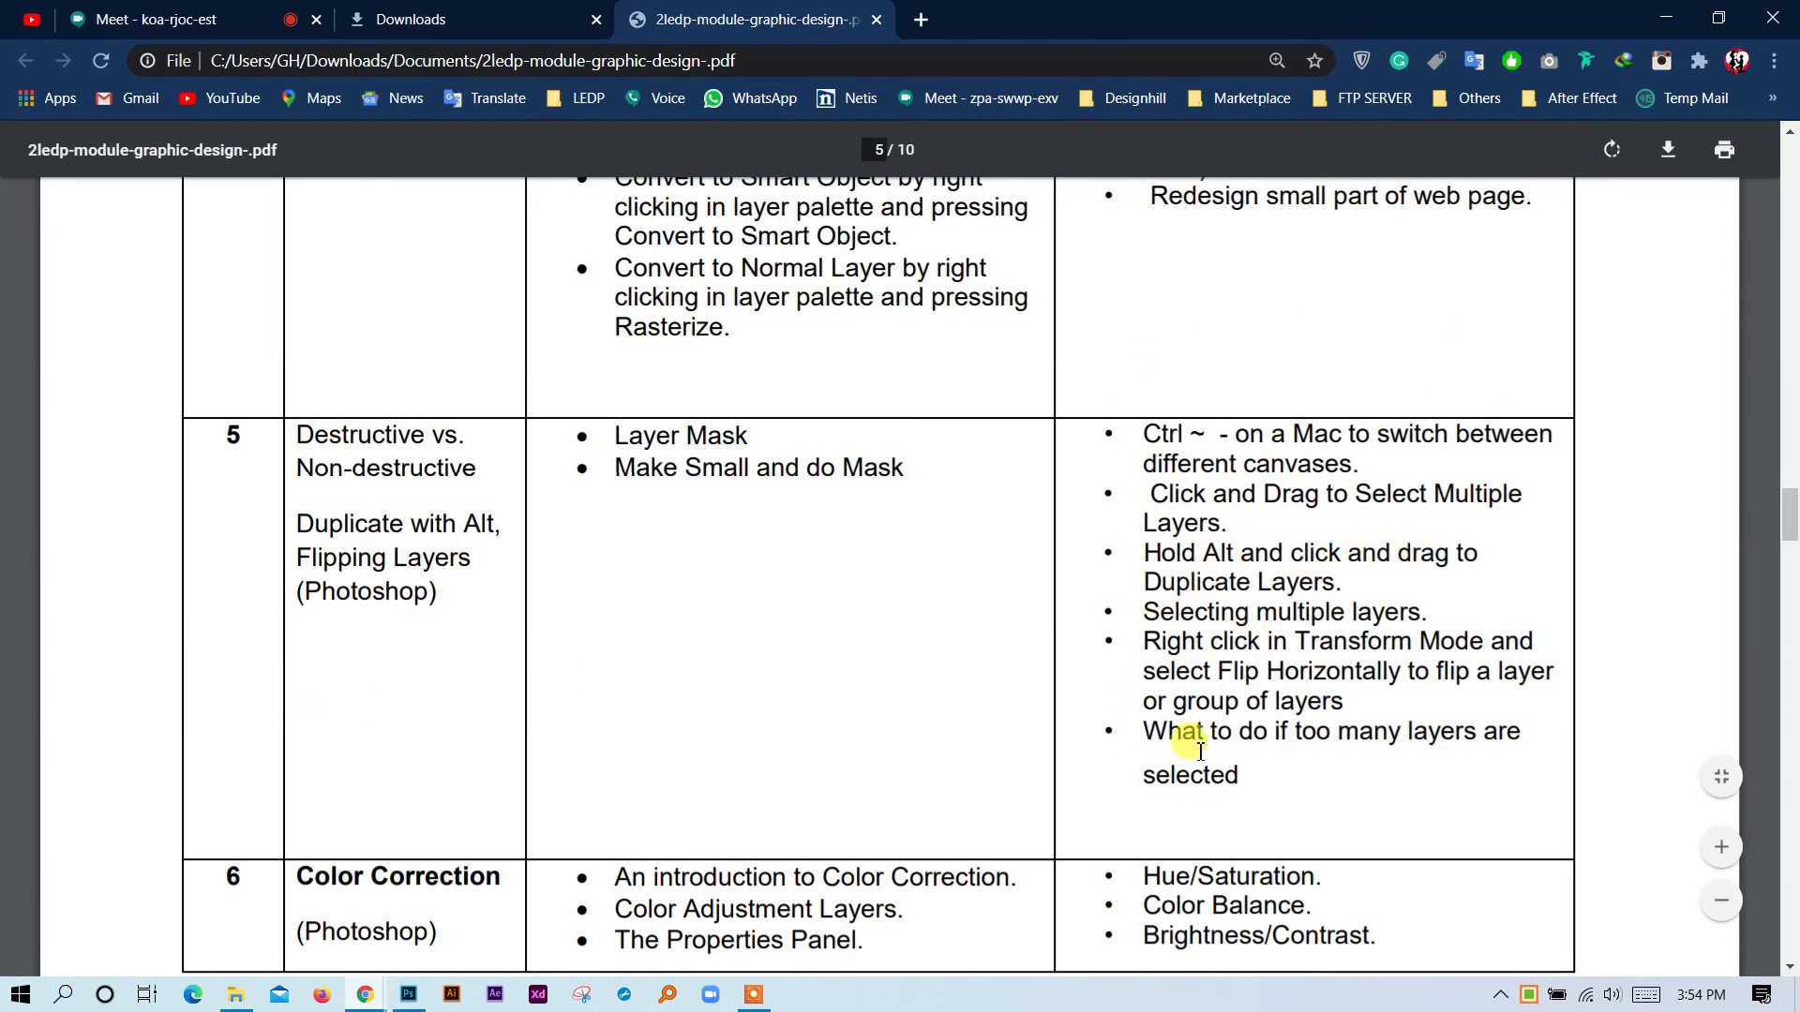
pyautogui.moveTo(1131, 730); pyautogui.dragTo(1280, 774)
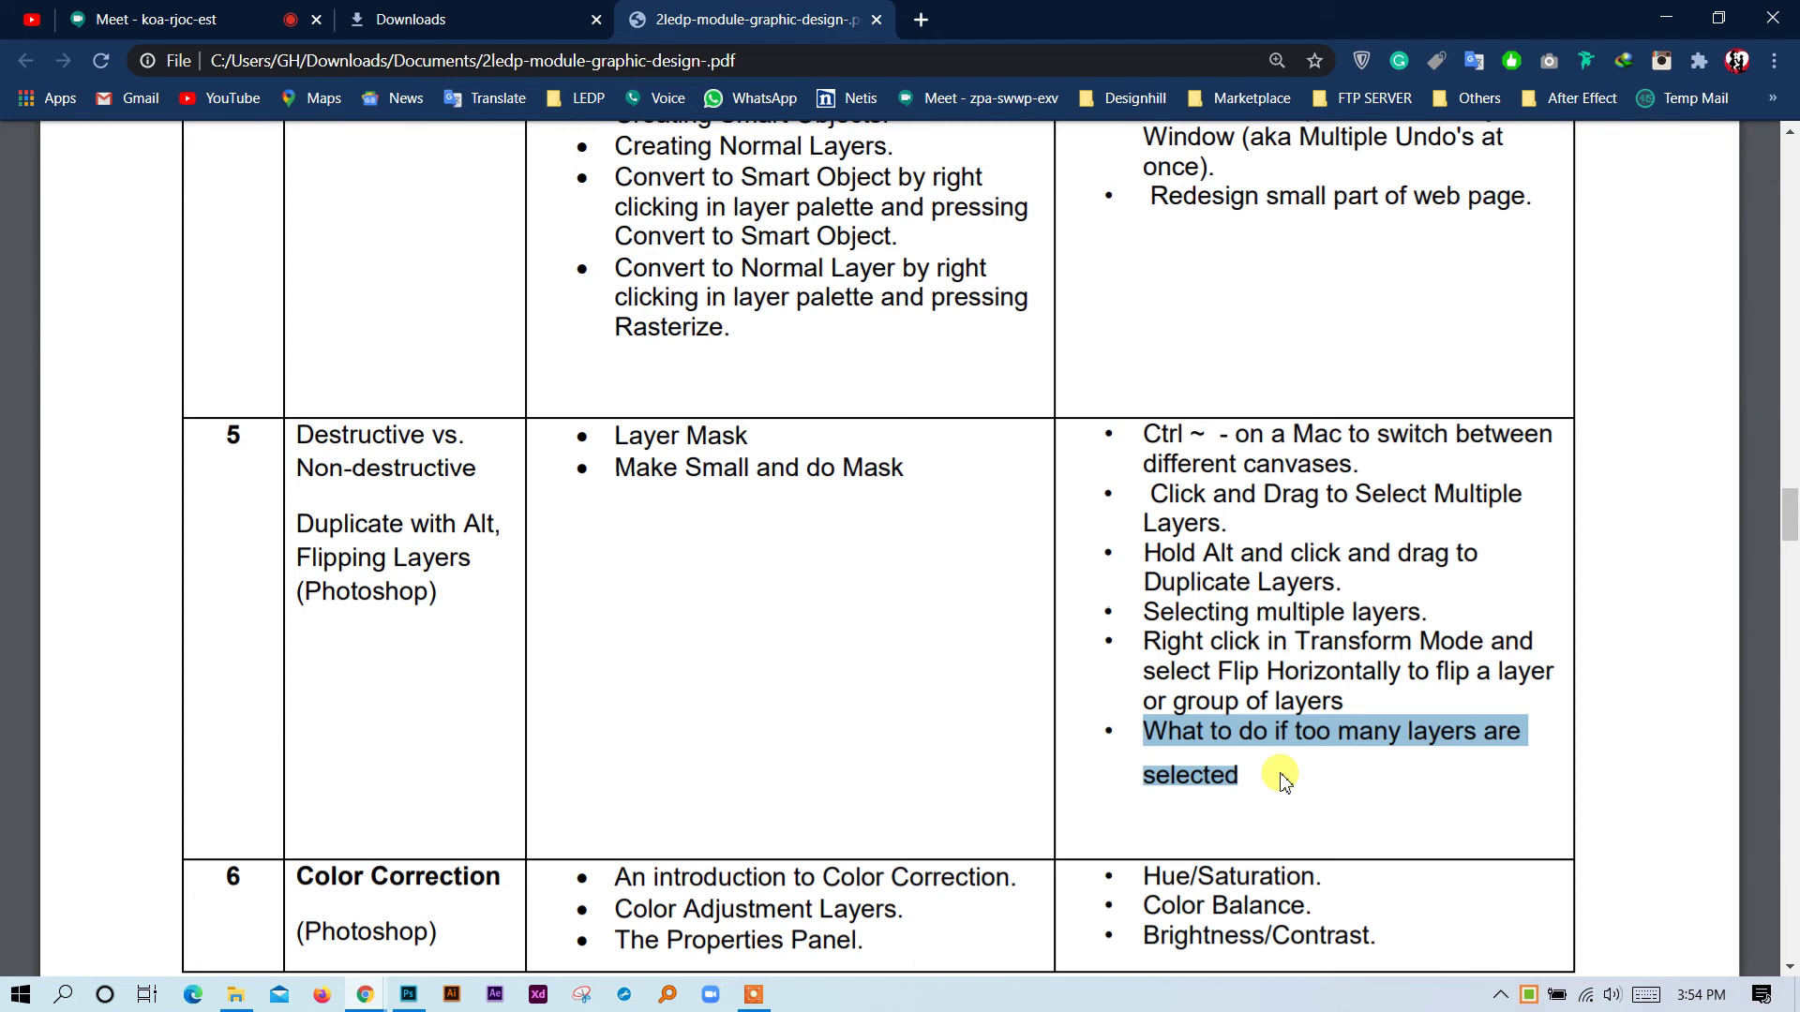
pyautogui.click(649, 448)
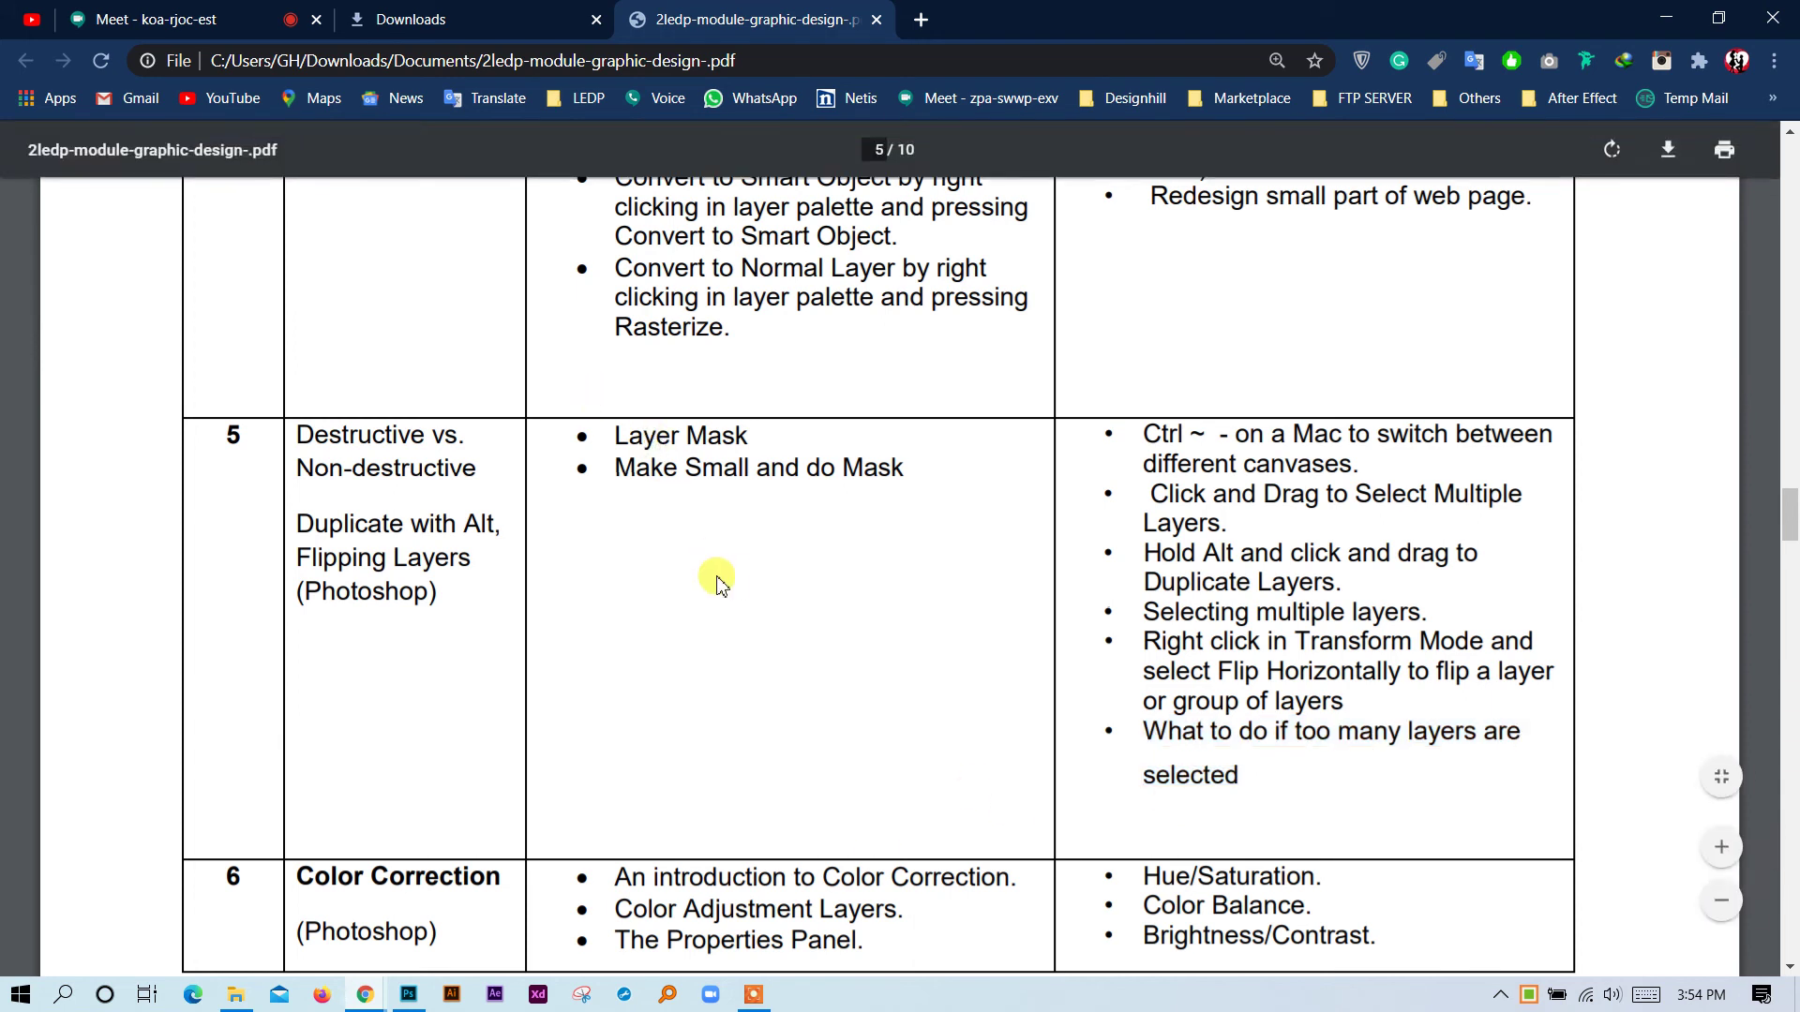
pyautogui.scroll(-2, 717, 582)
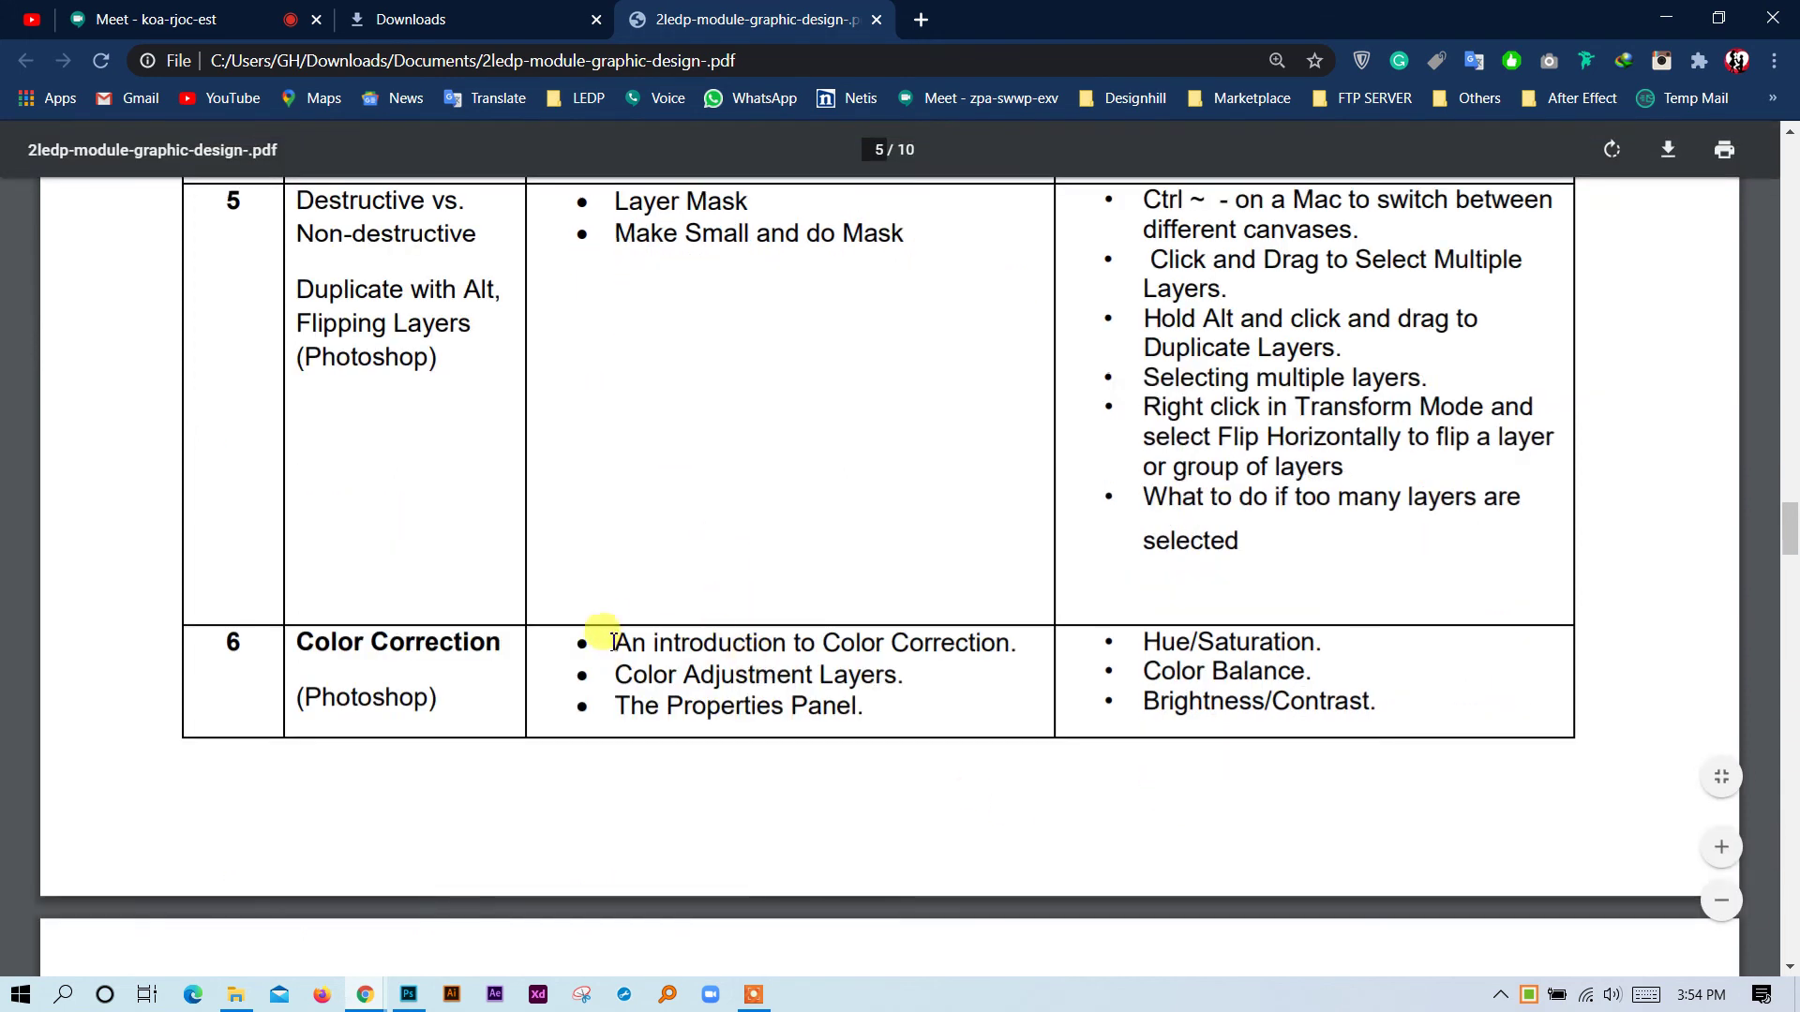
pyautogui.moveTo(612, 642); pyautogui.dragTo(865, 720)
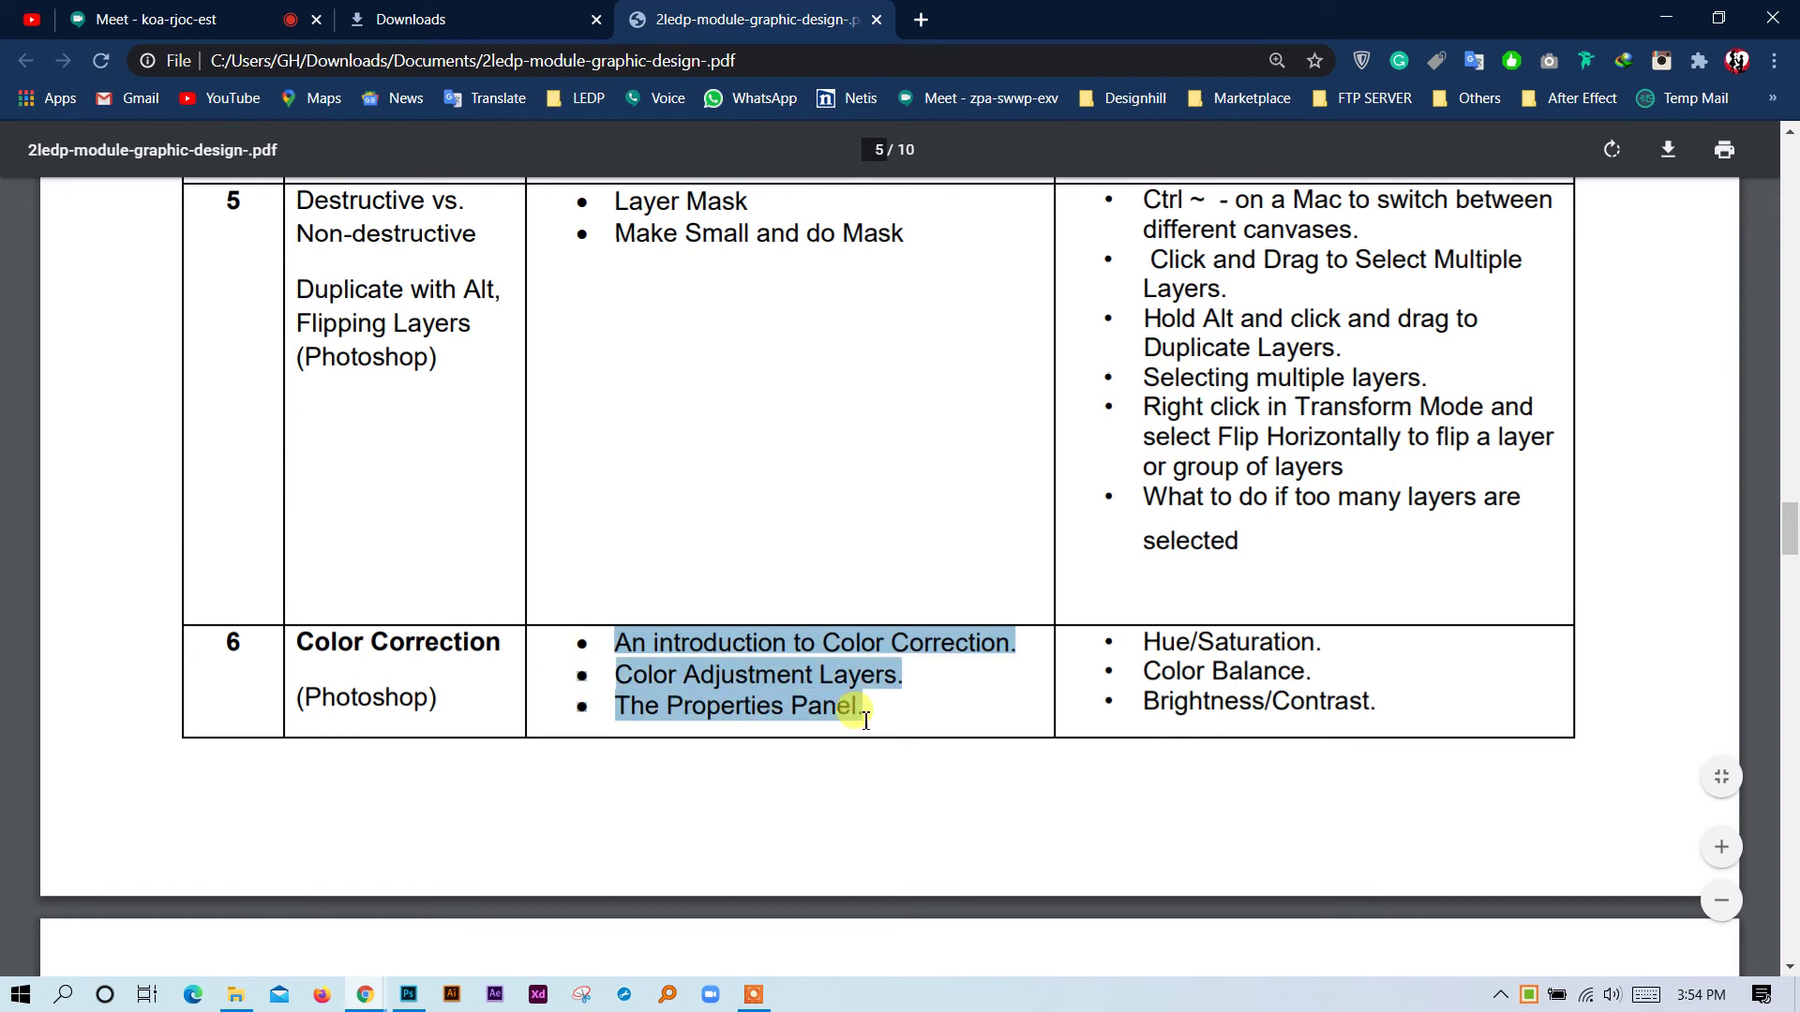
pyautogui.click(753, 686)
# Review the Layer Mask topics of session 5 and the session 4 row on smart objects in the course PDF.
pyautogui.scroll(1, 910, 525)
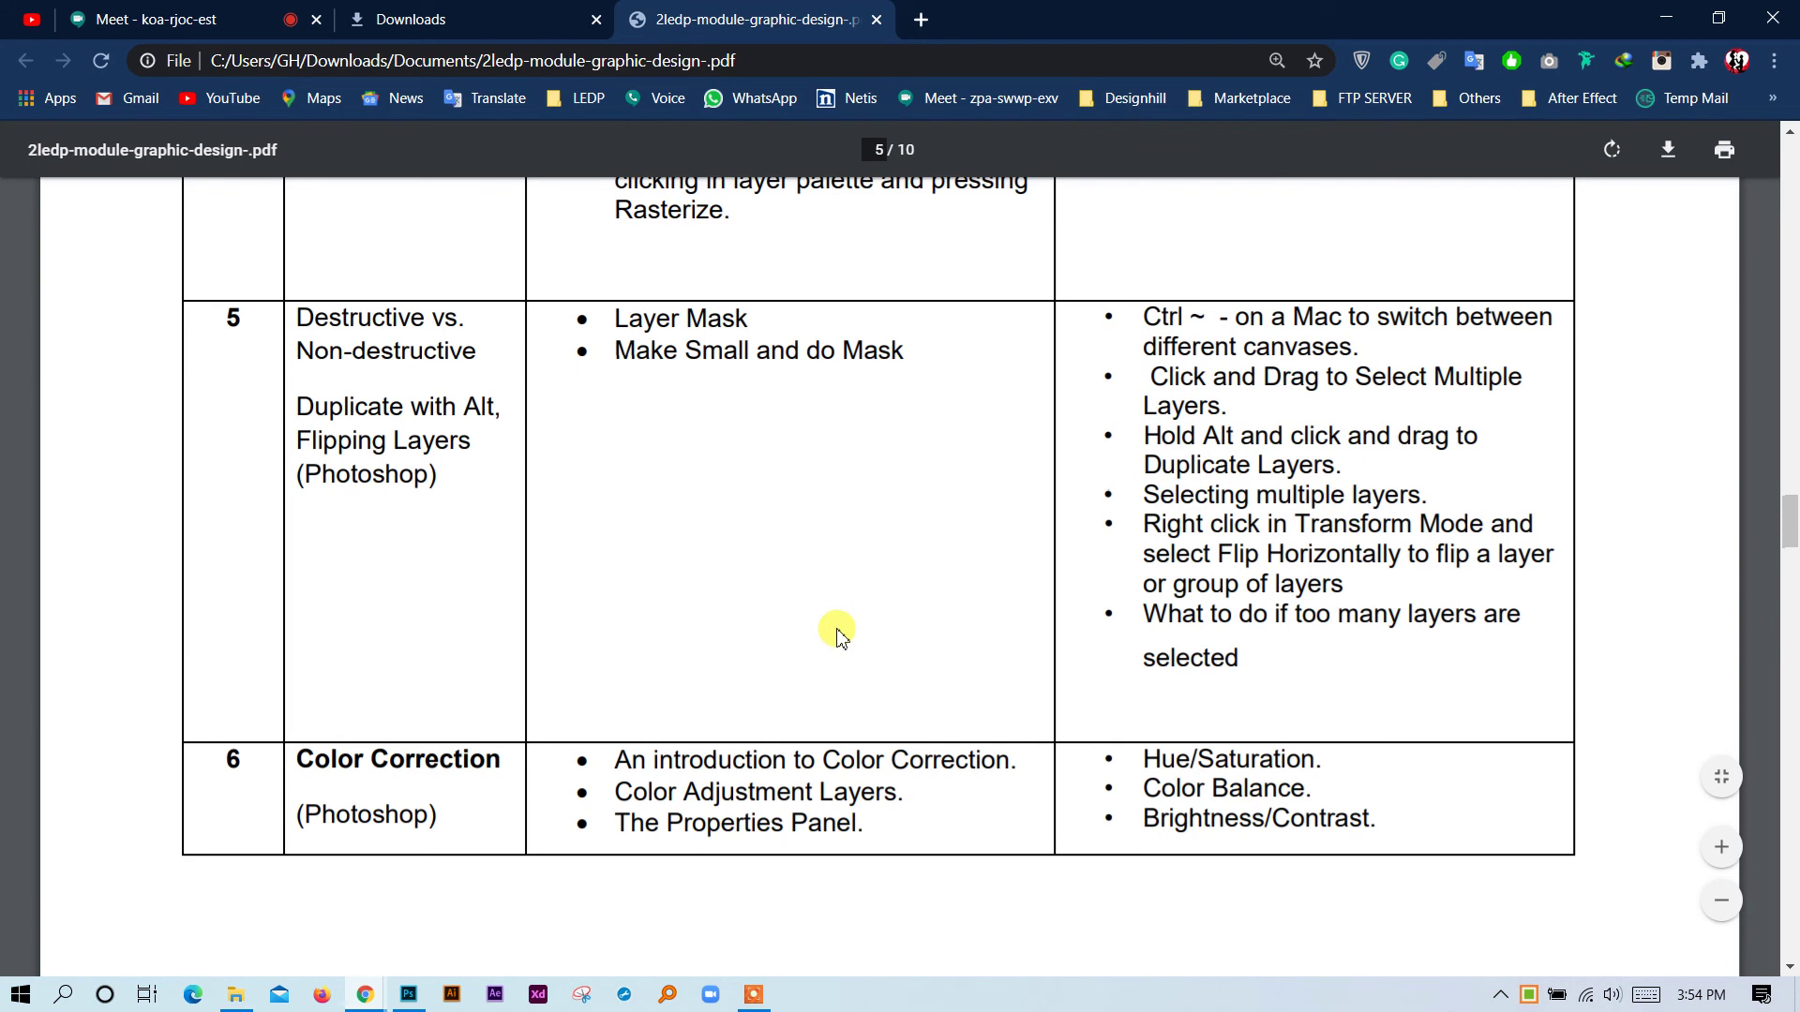
pyautogui.scroll(1, 837, 634)
pyautogui.moveTo(614, 437); pyautogui.dragTo(924, 486)
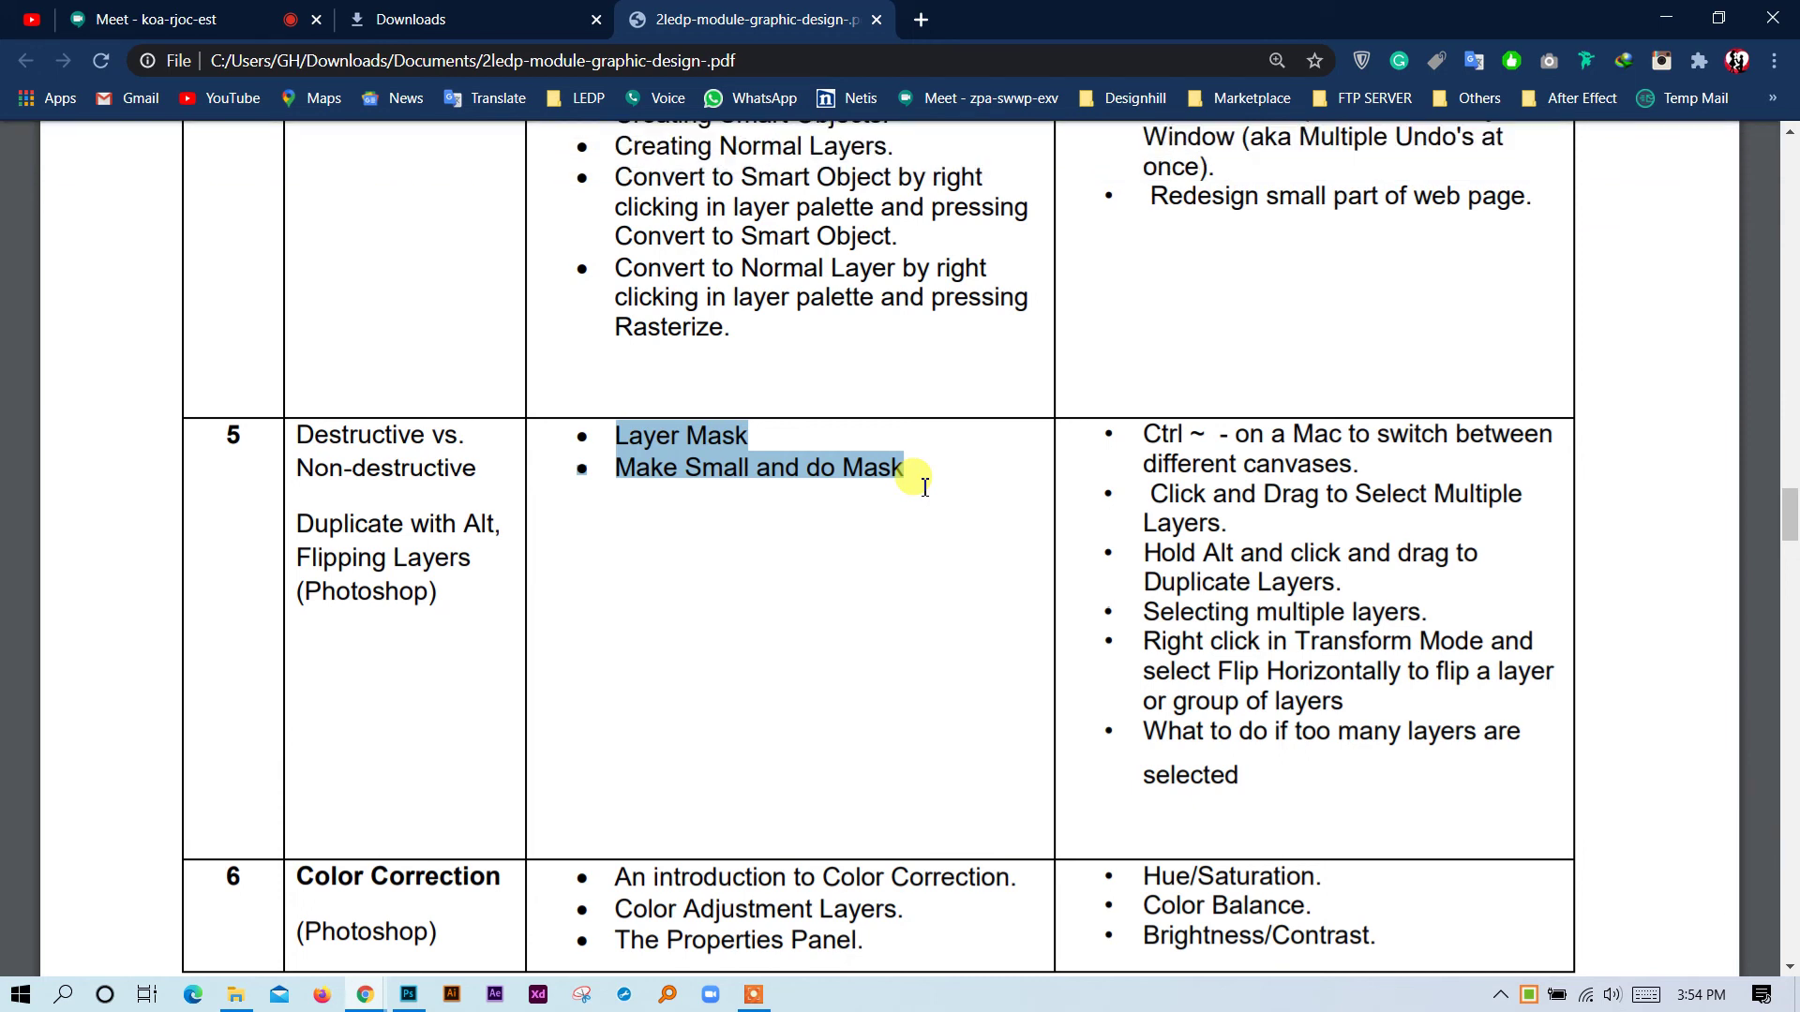
pyautogui.click(964, 582)
pyautogui.scroll(3, 964, 586)
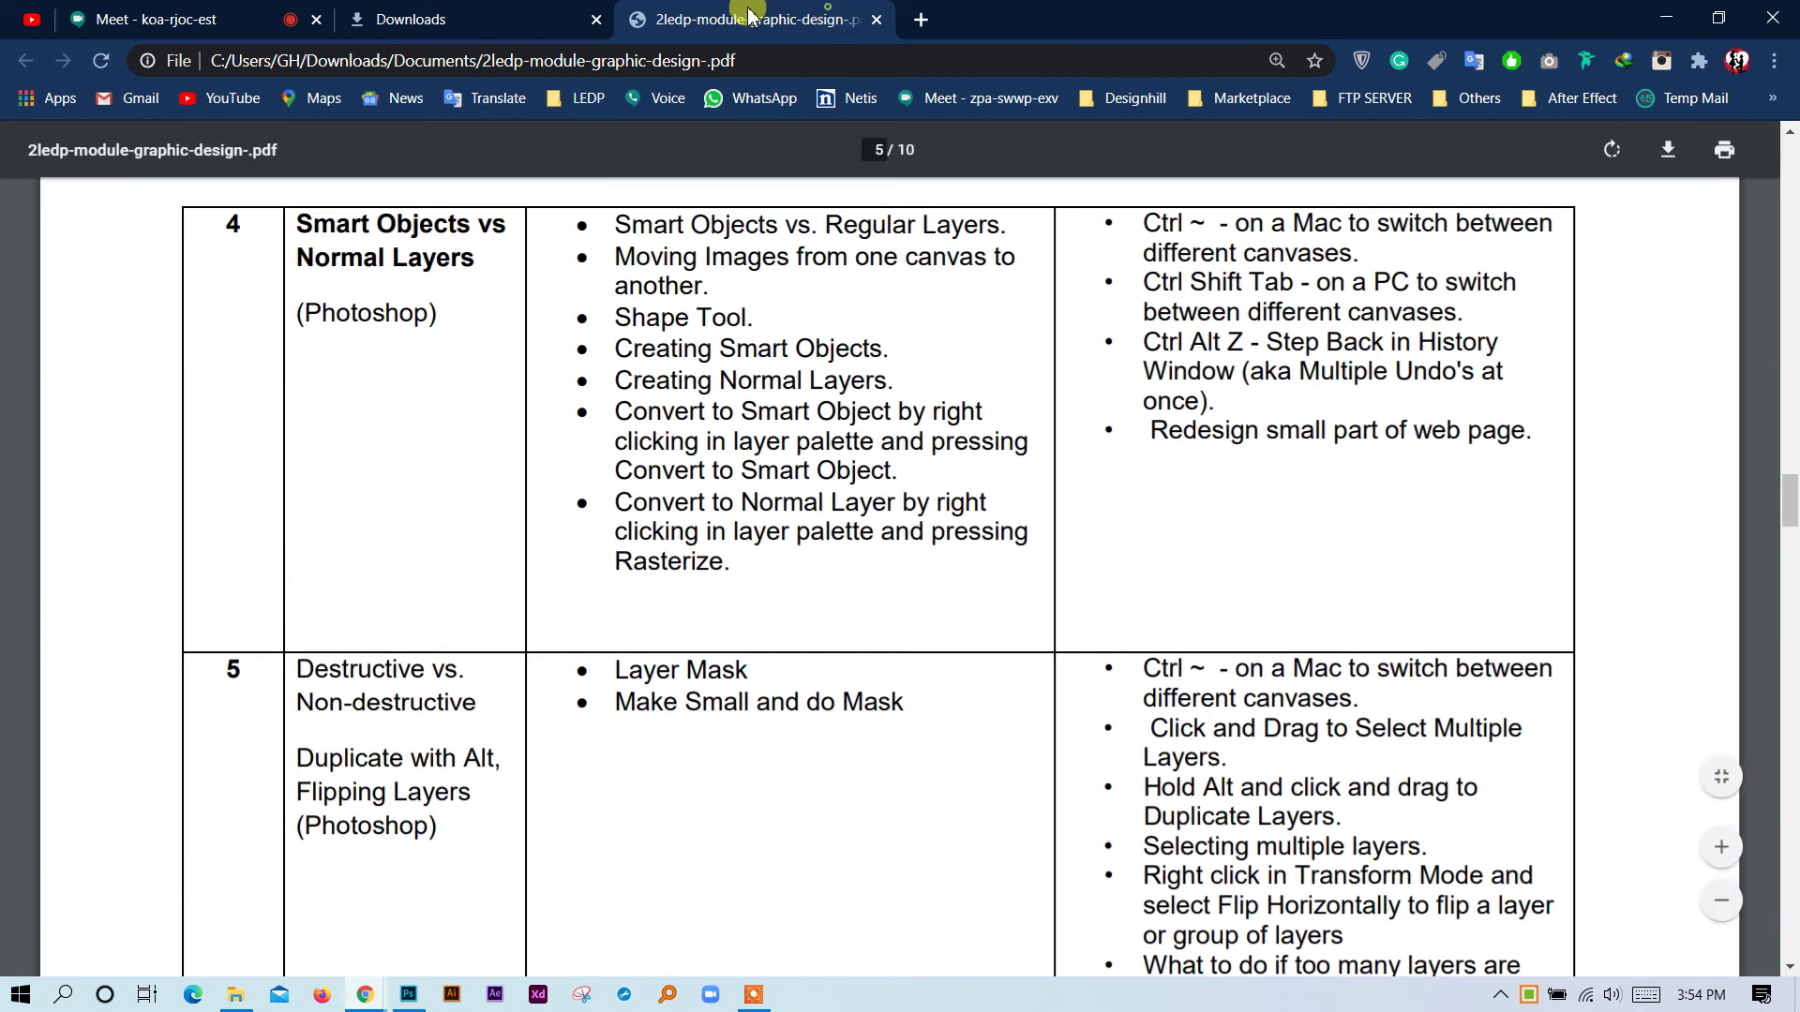
pyautogui.click(462, 16)
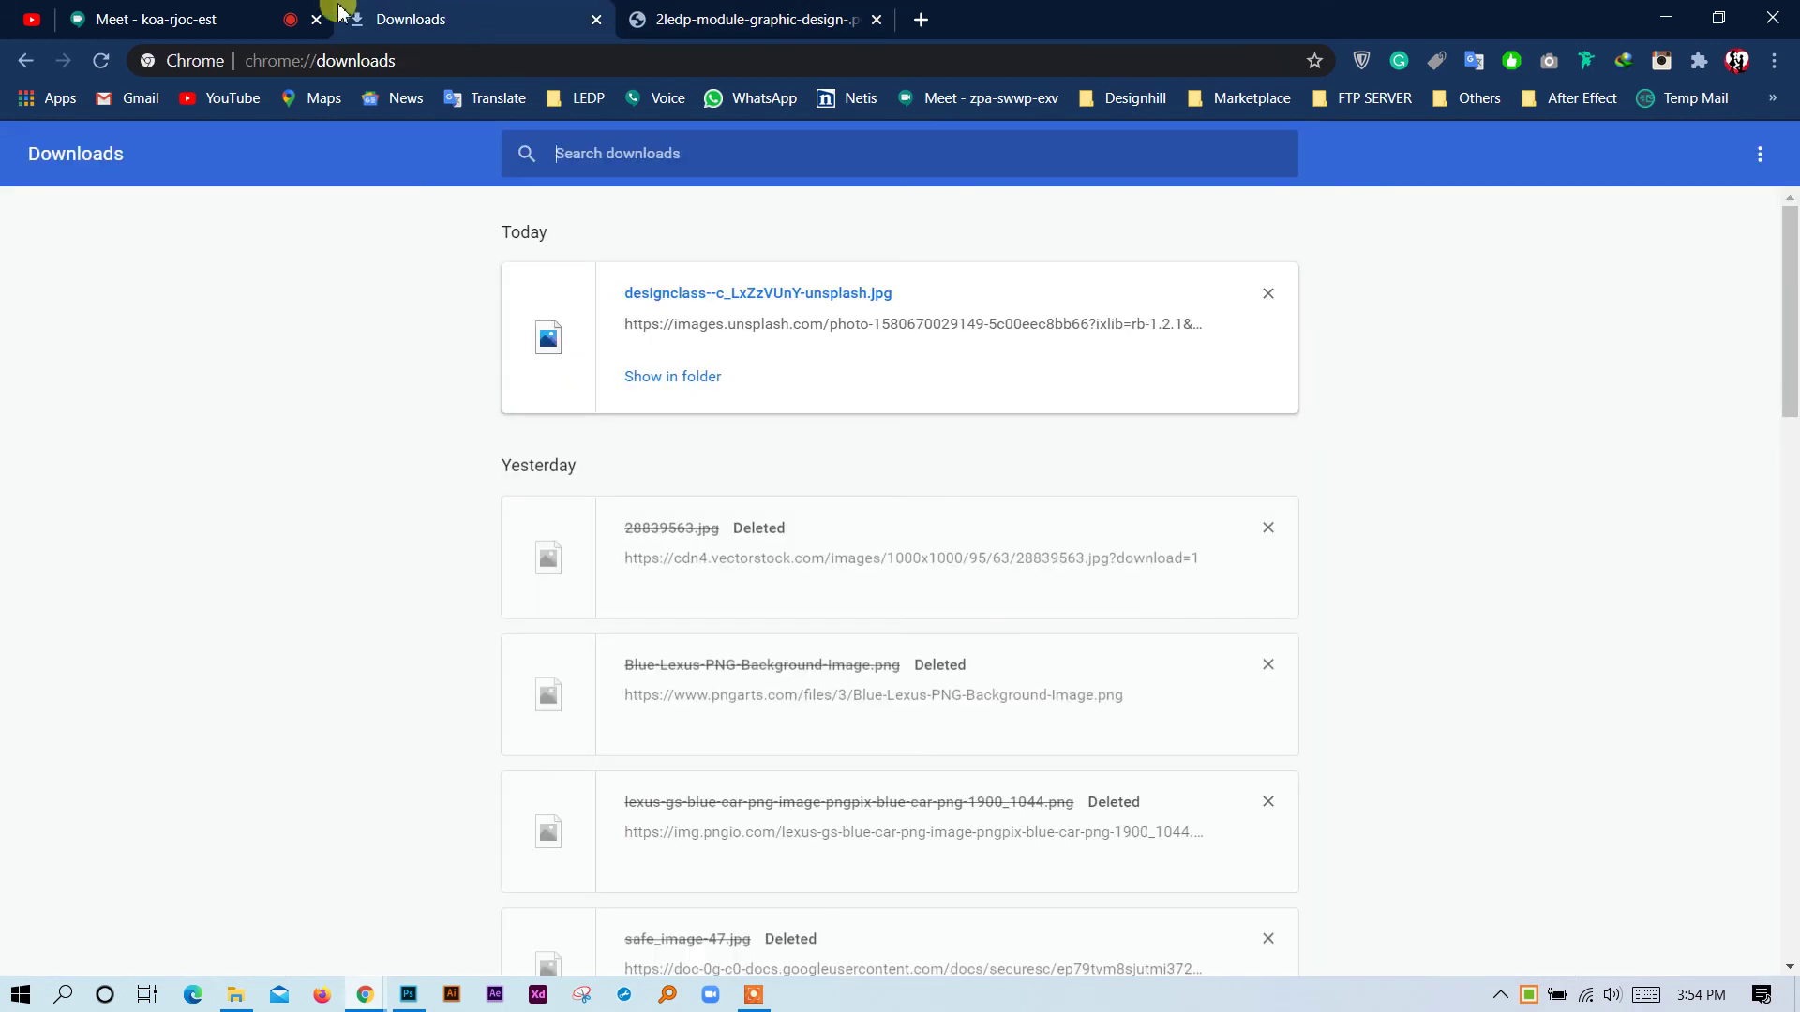
pyautogui.click(229, 17)
pyautogui.click(712, 19)
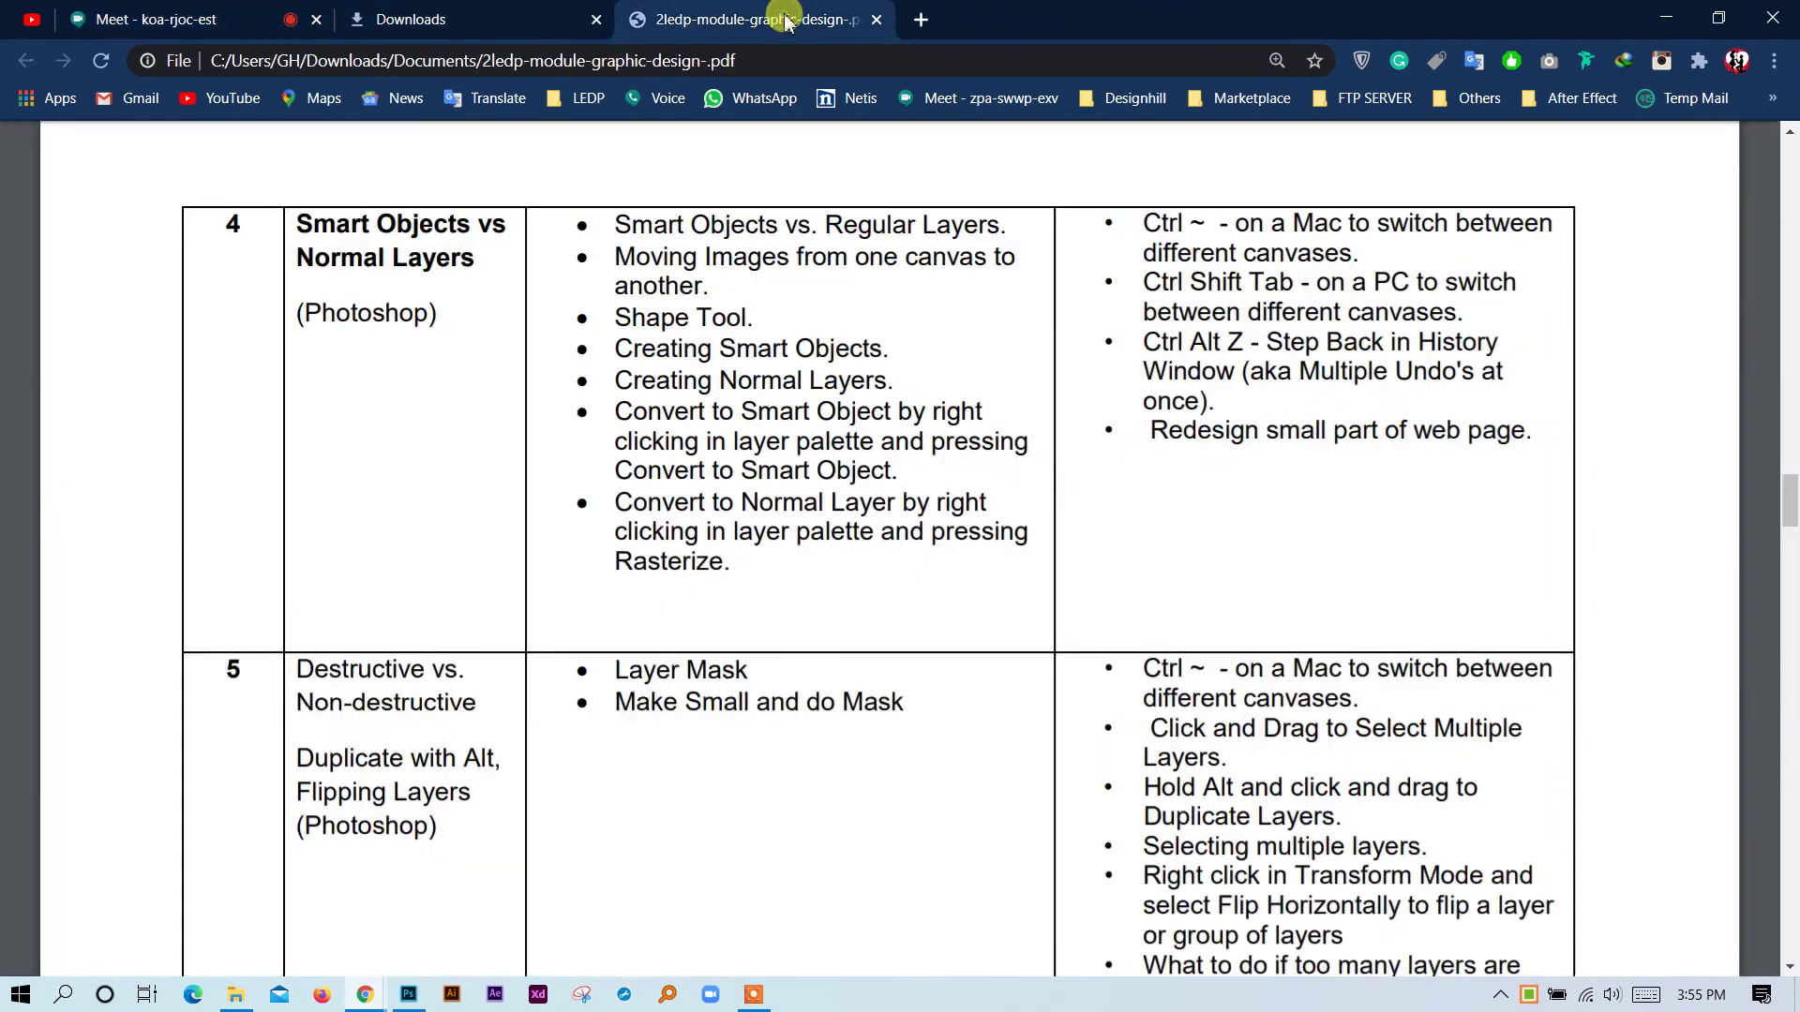
pyautogui.scroll(4, 1256, 375)
pyautogui.scroll(-4, 1256, 375)
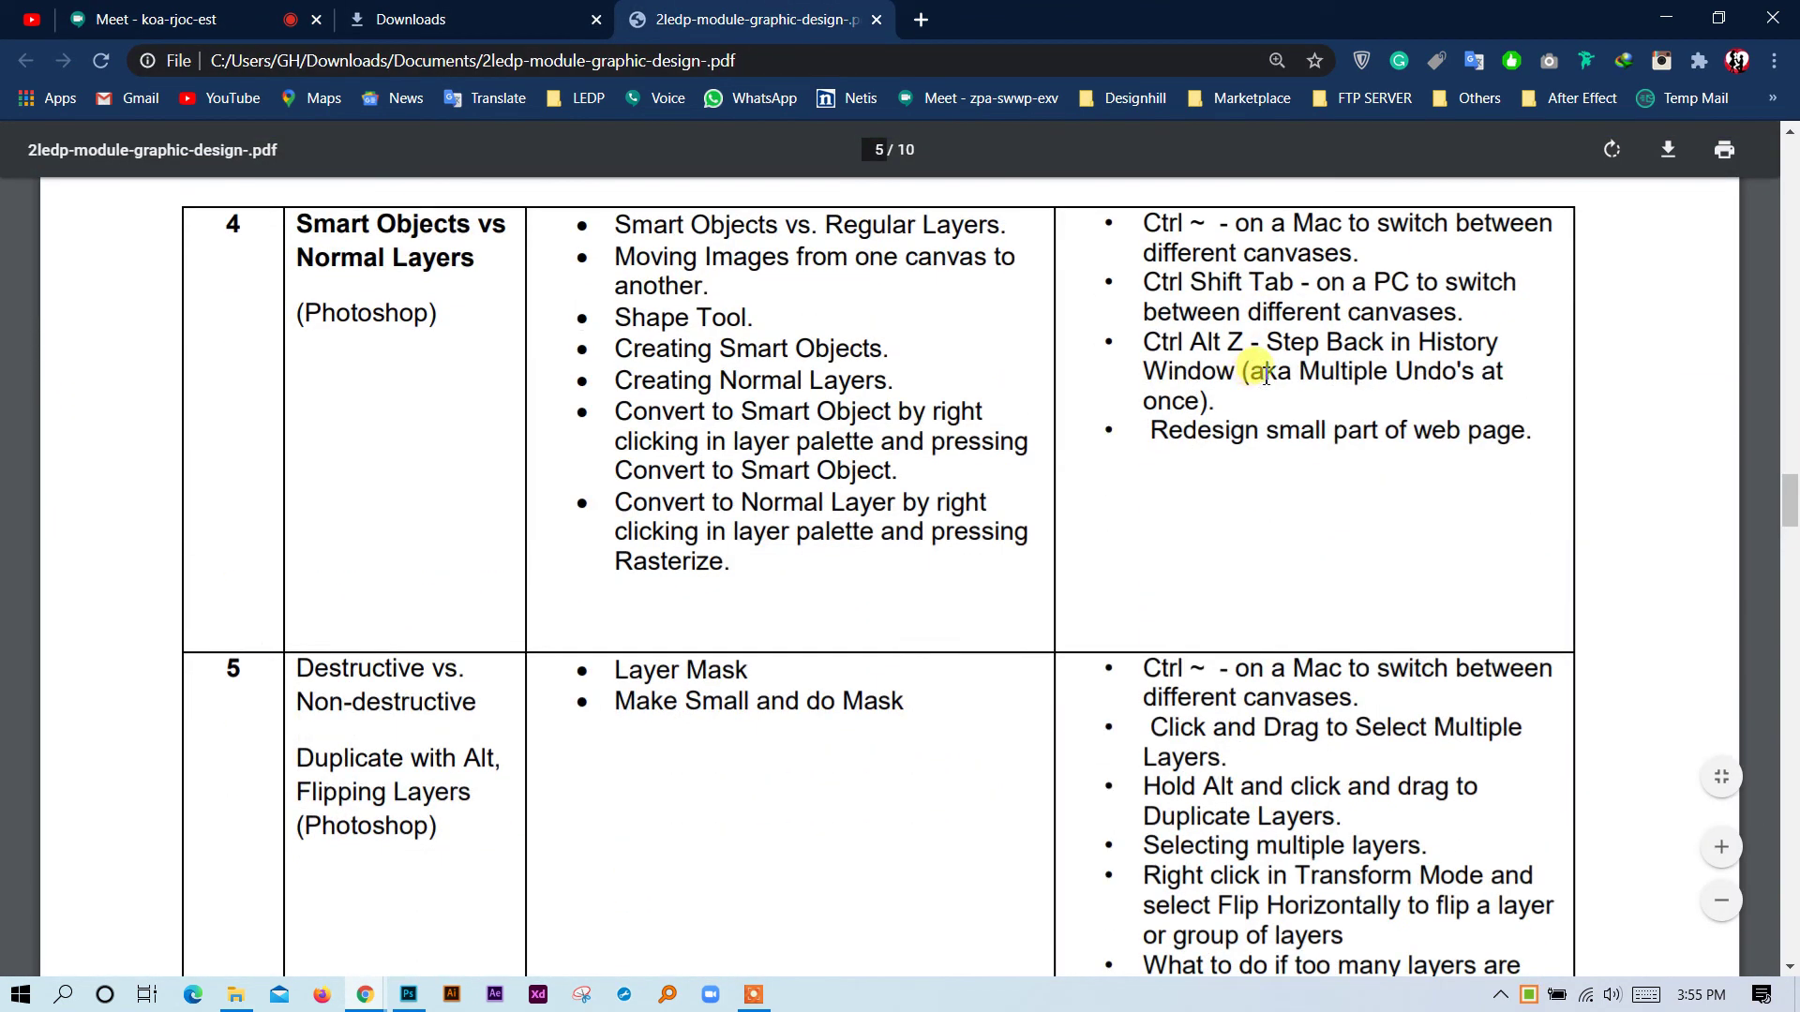
pyautogui.scroll(-1, 1256, 379)
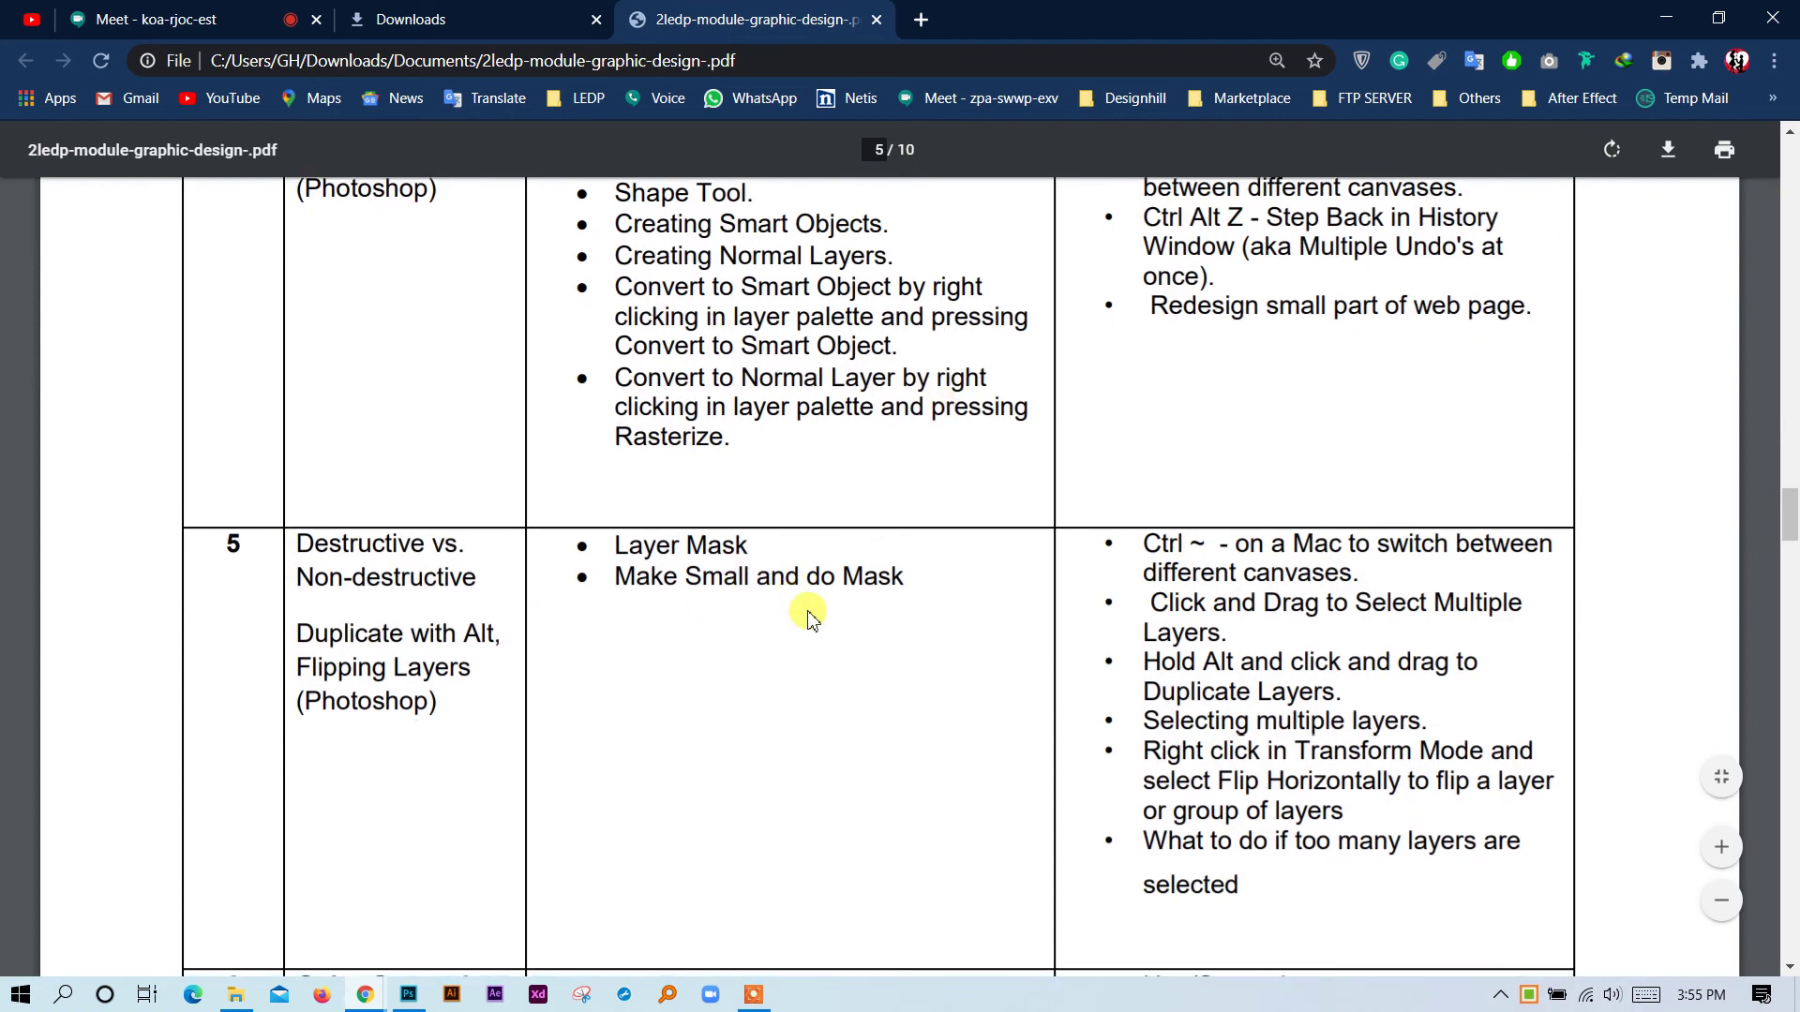
pyautogui.scroll(-1, 813, 611)
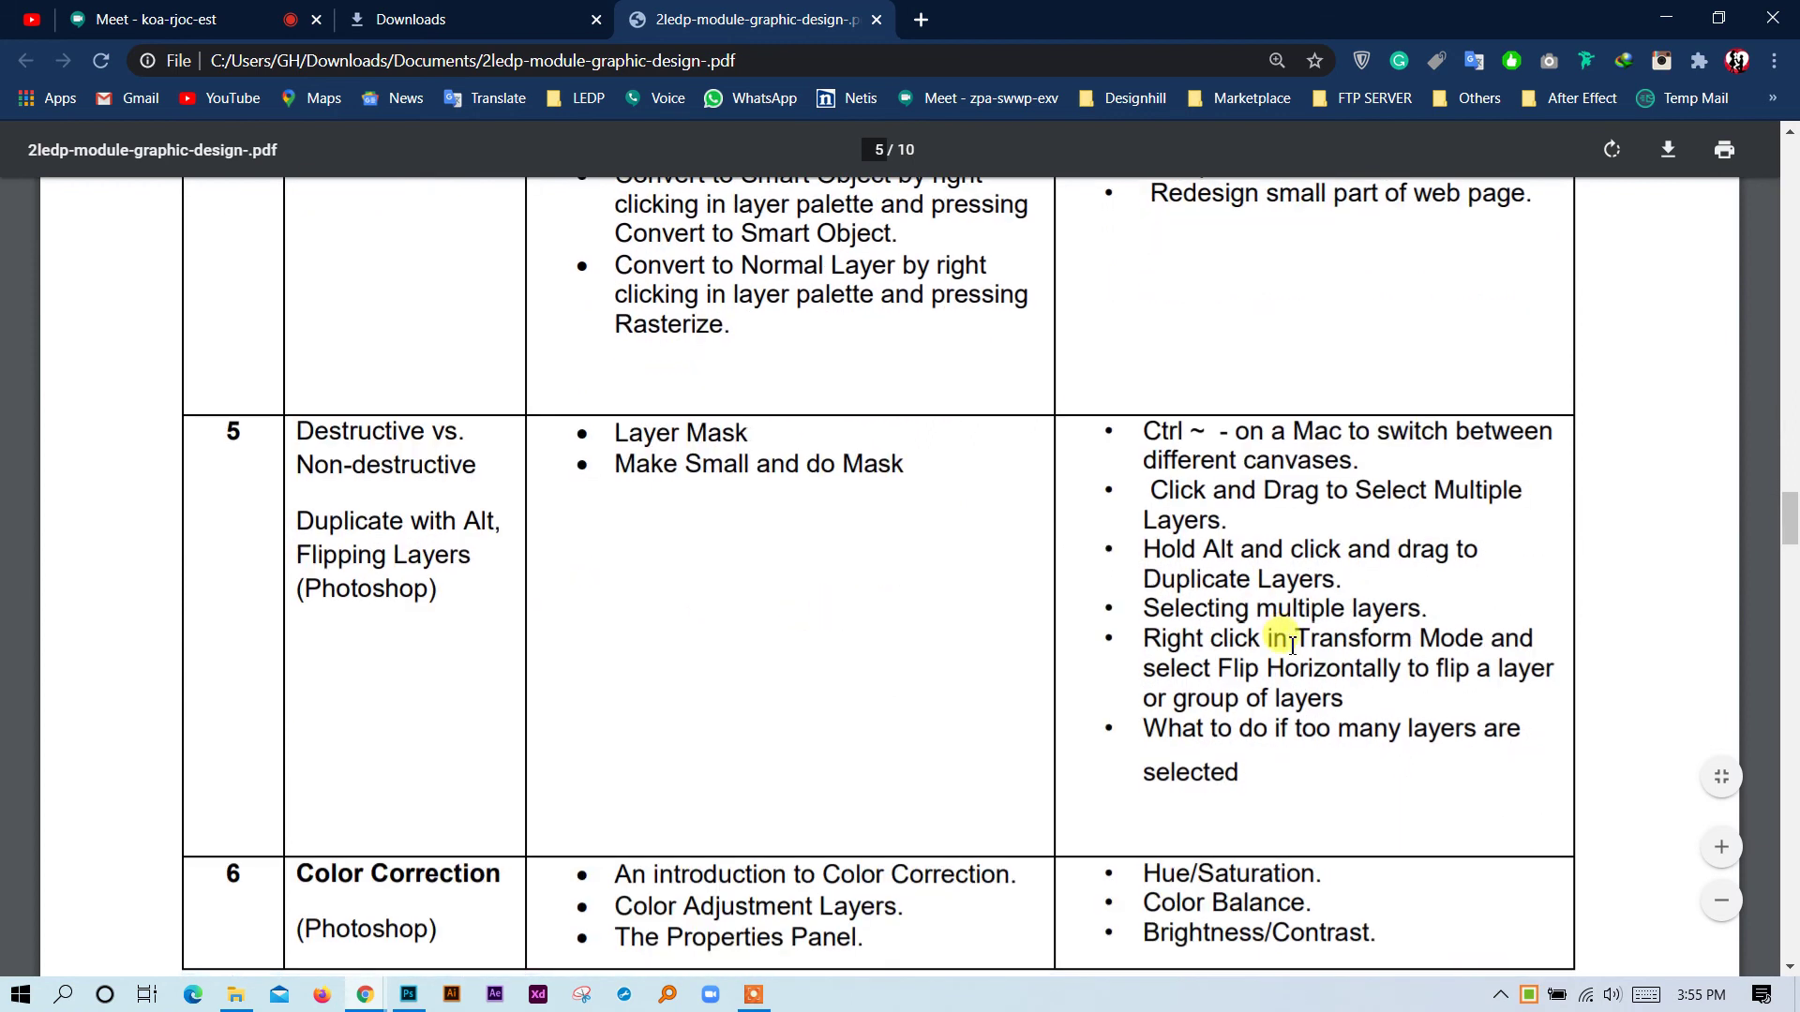
# Go over session 5's topics on selecting, duplicating and flipping layers in the course PDF.
pyautogui.scroll(-1, 1278, 638)
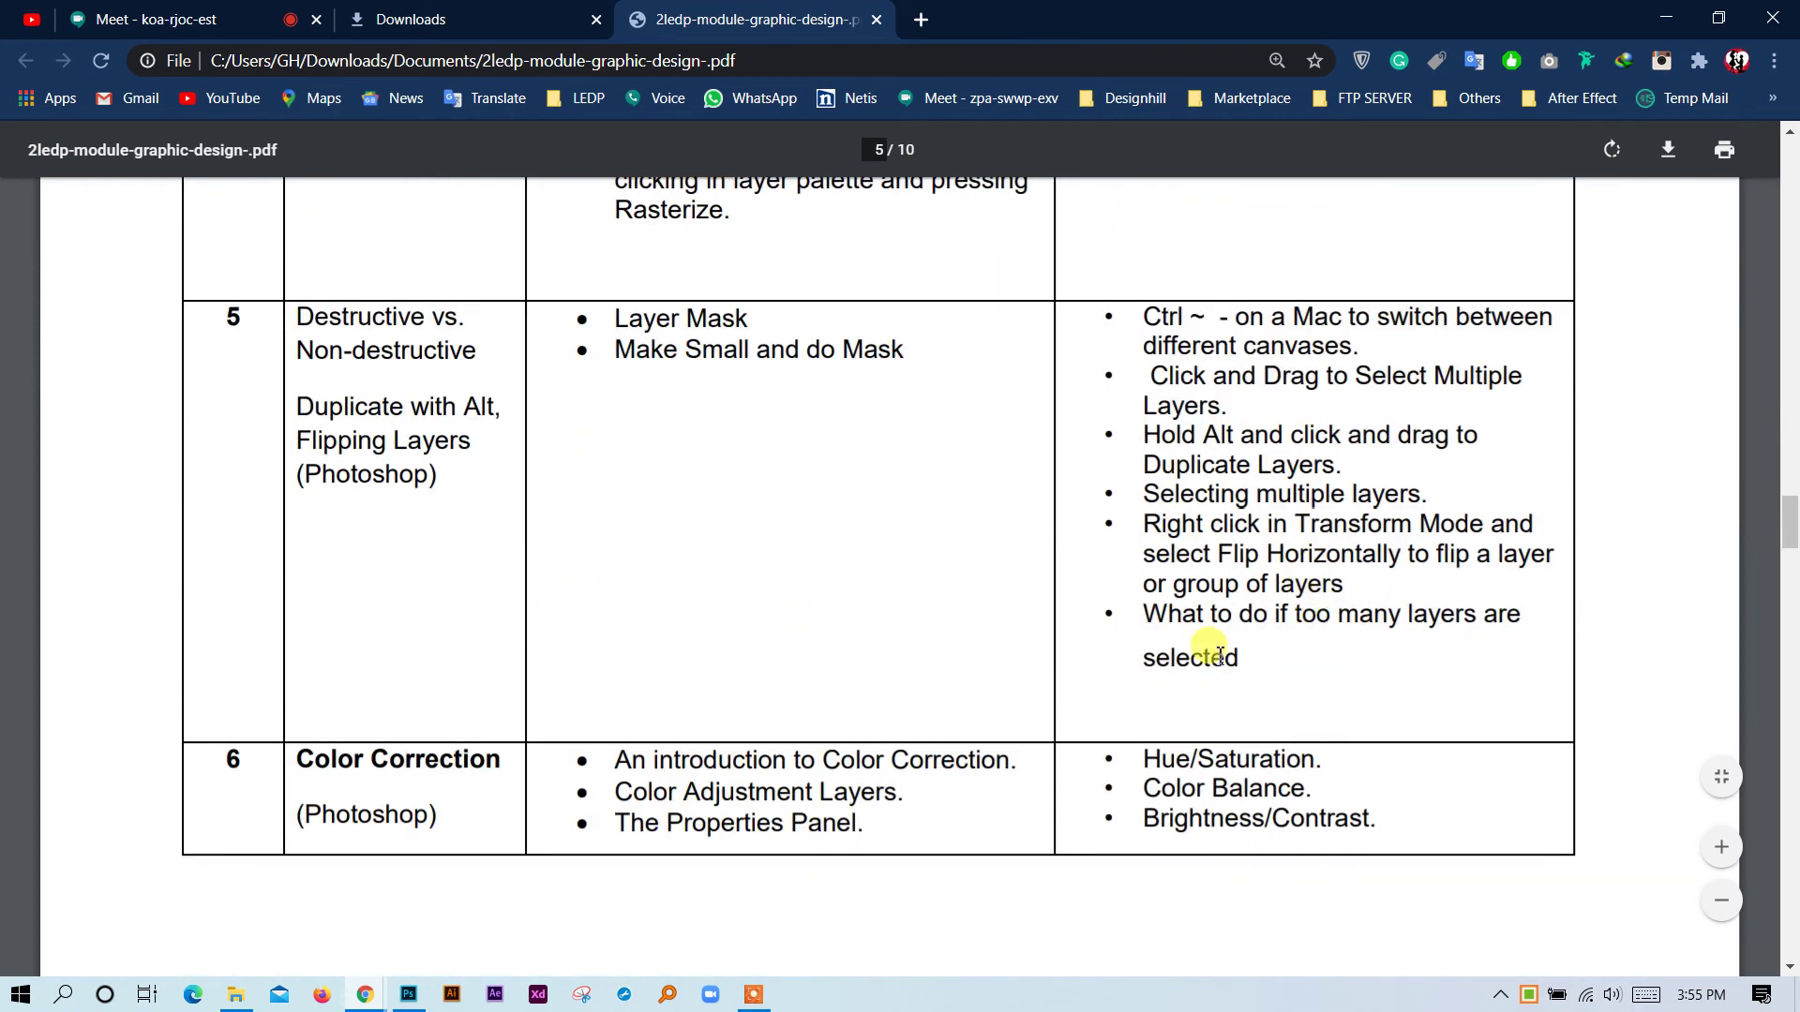
pyautogui.scroll(2, 1324, 520)
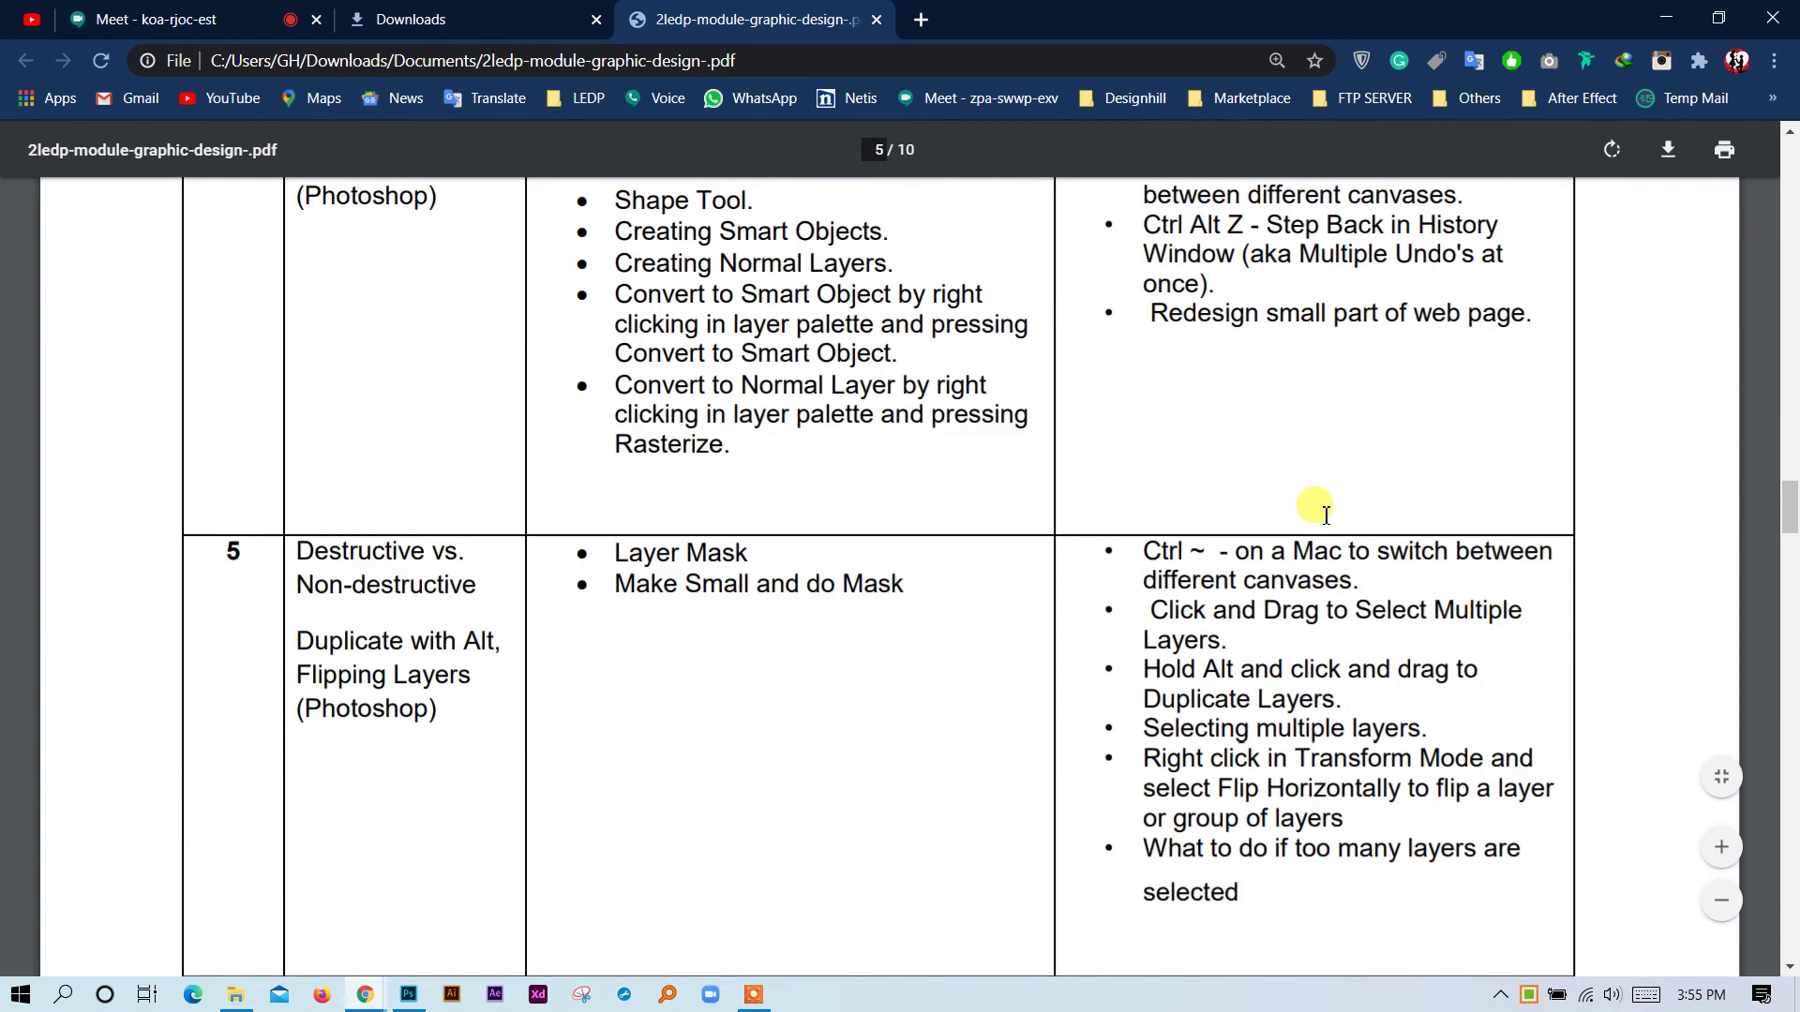
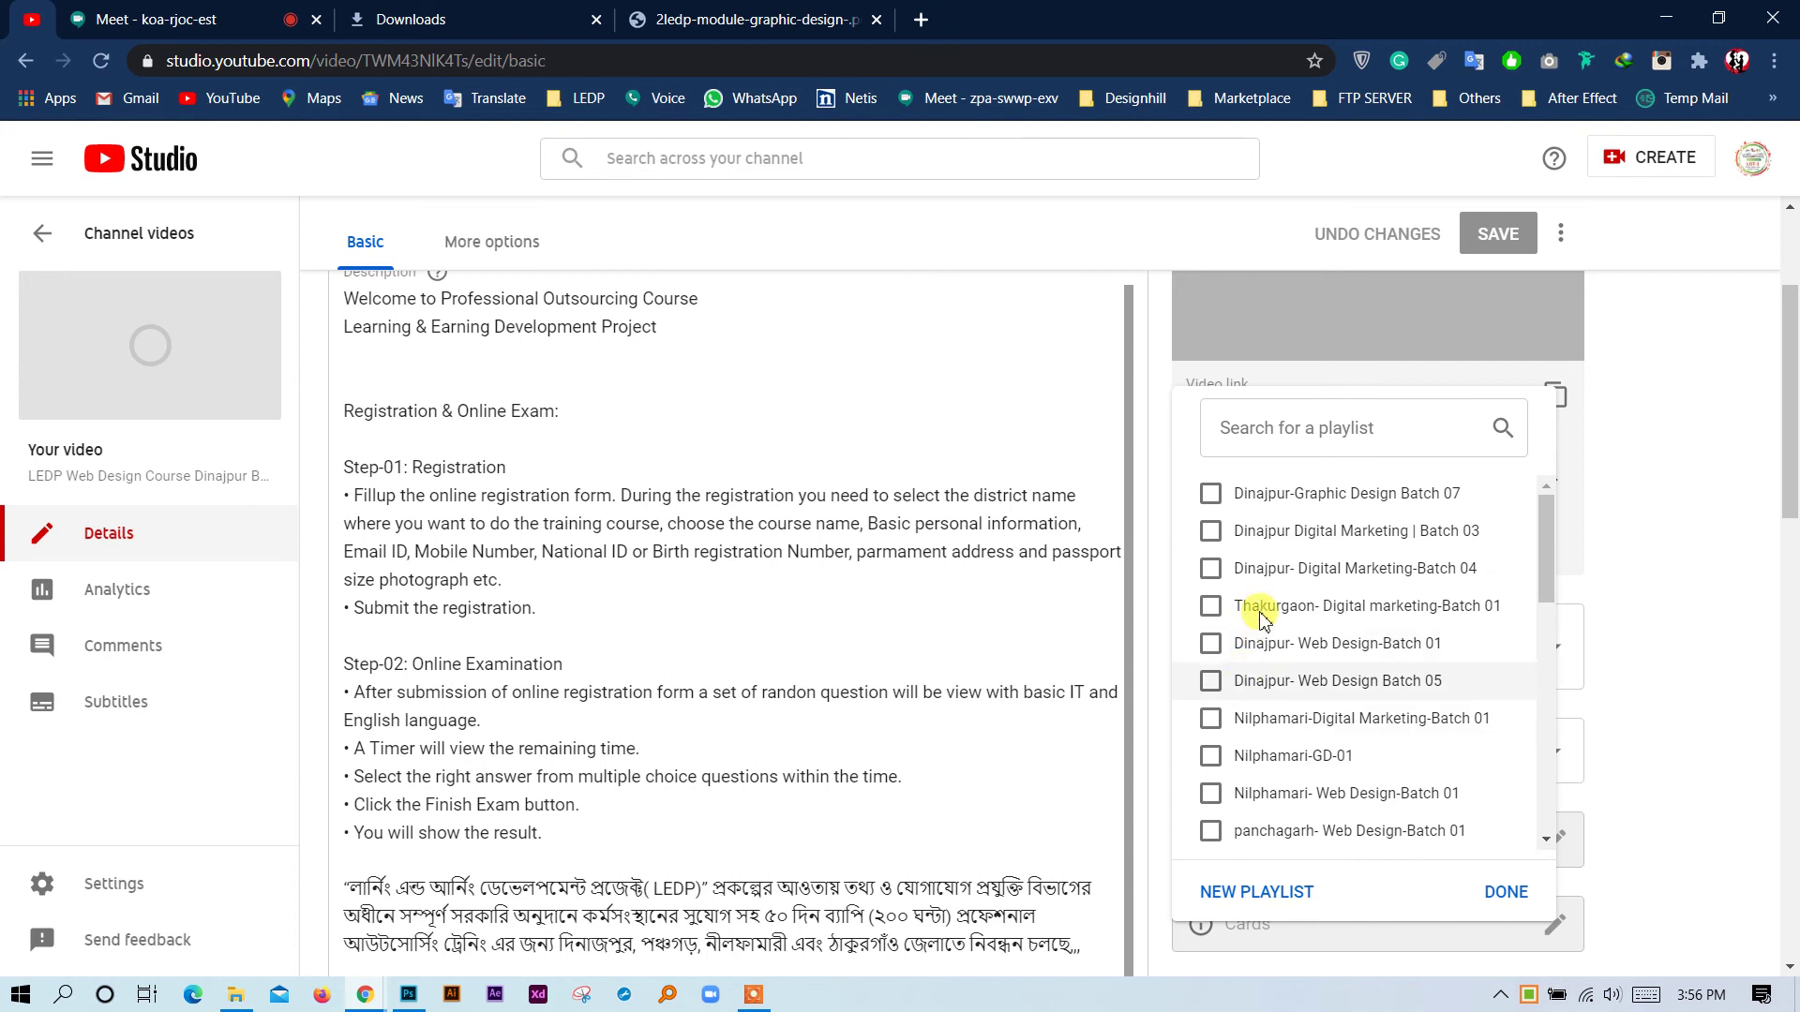
# In YouTube Studio, assign the uploaded video to the Dinajpur-Graphics Design Batch 06 playlist and save the video details.
pyautogui.scroll(-1, 1246, 713)
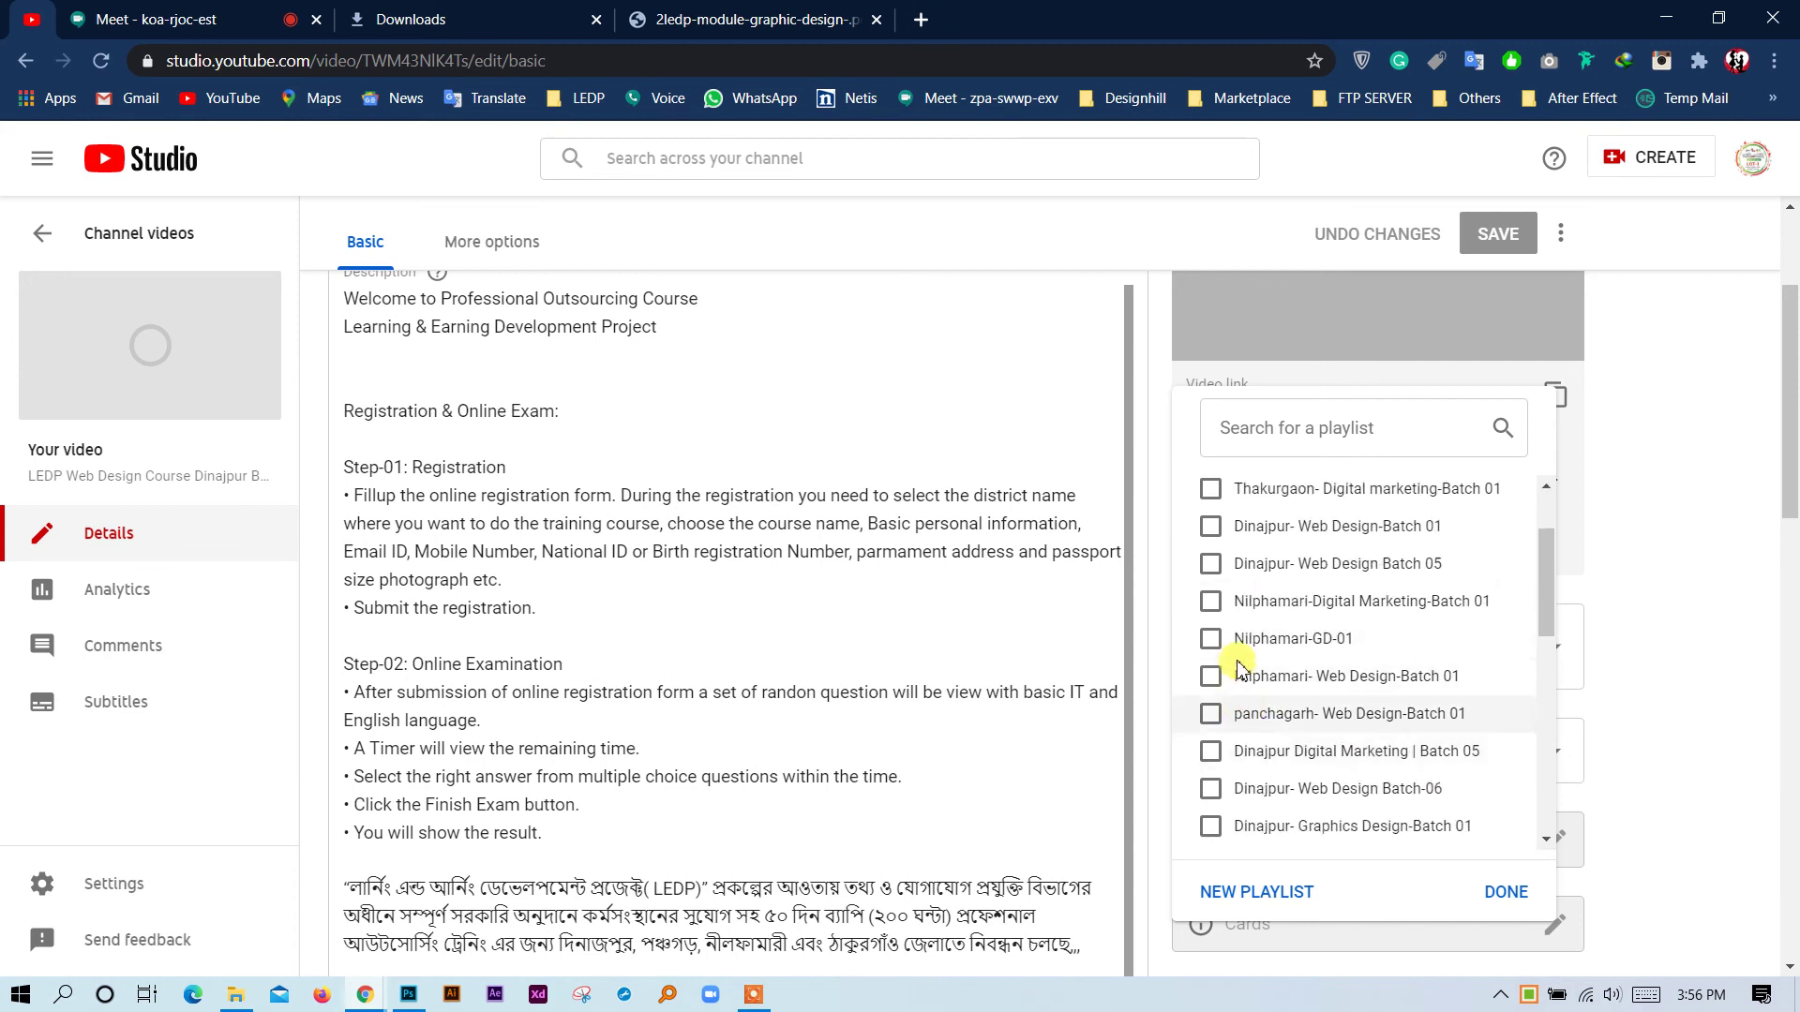
pyautogui.scroll(-1, 1234, 684)
pyautogui.scroll(-3, 1234, 701)
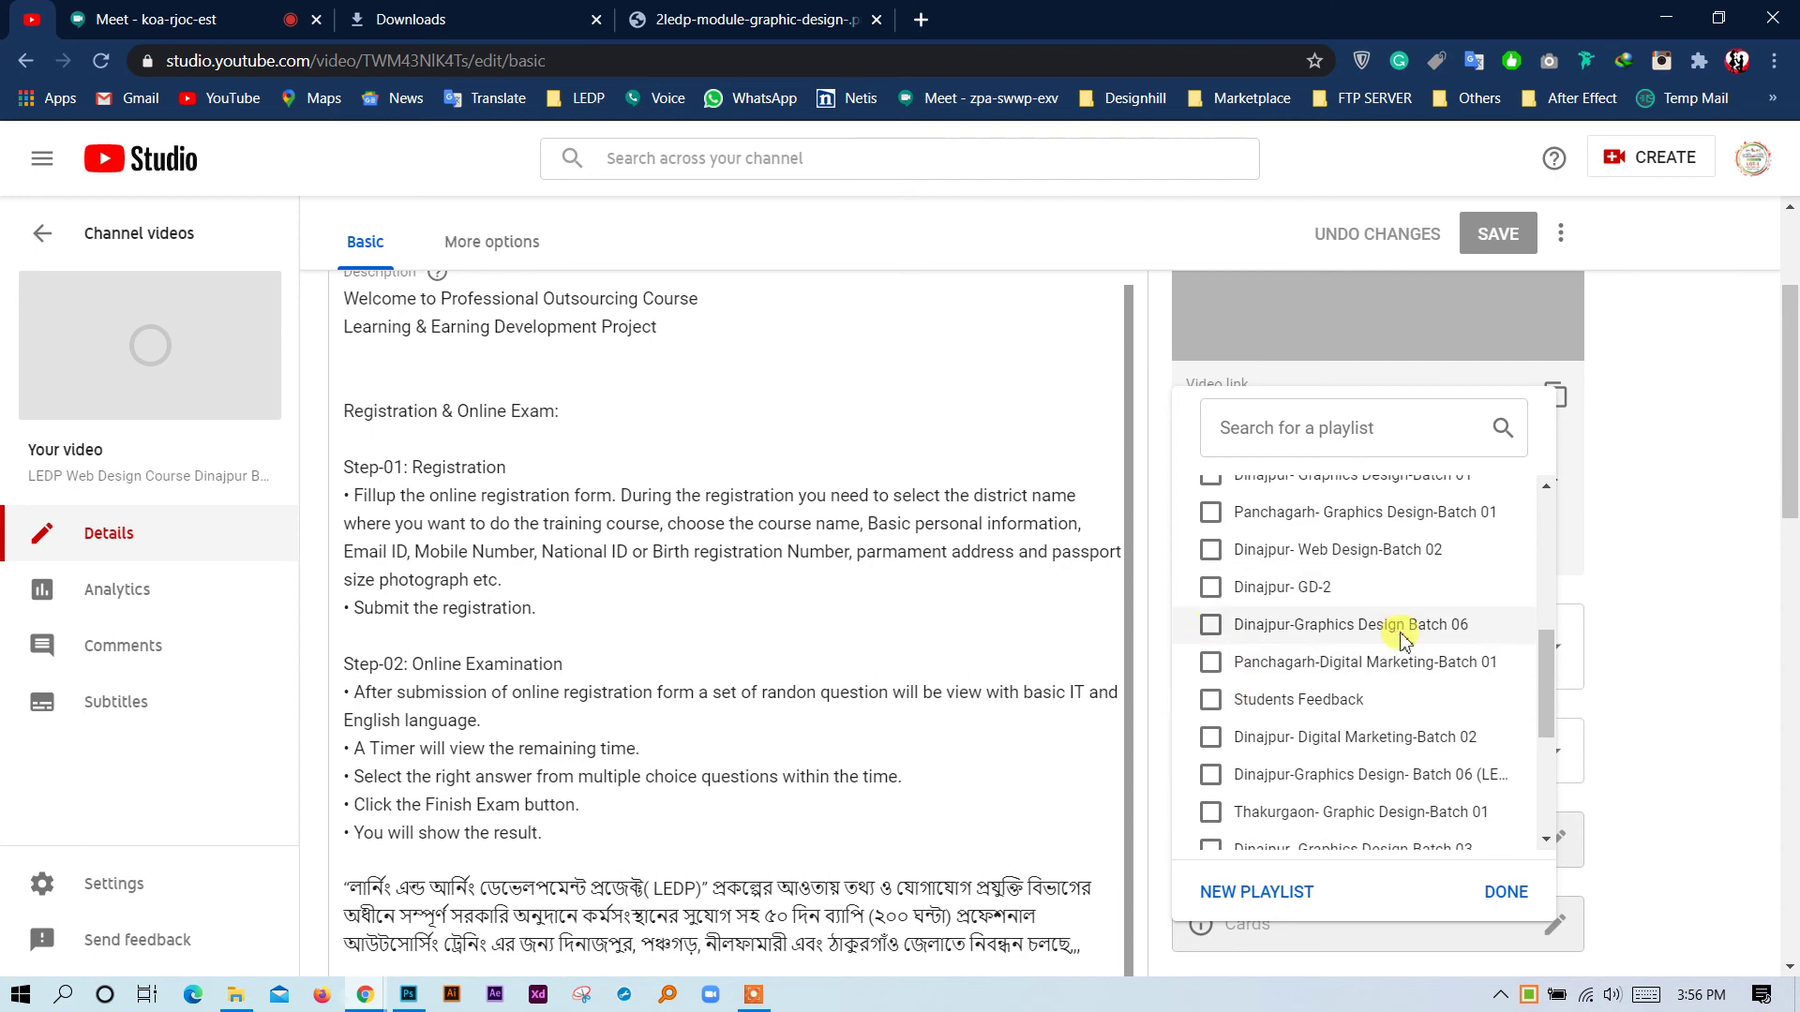
pyautogui.click(1210, 625)
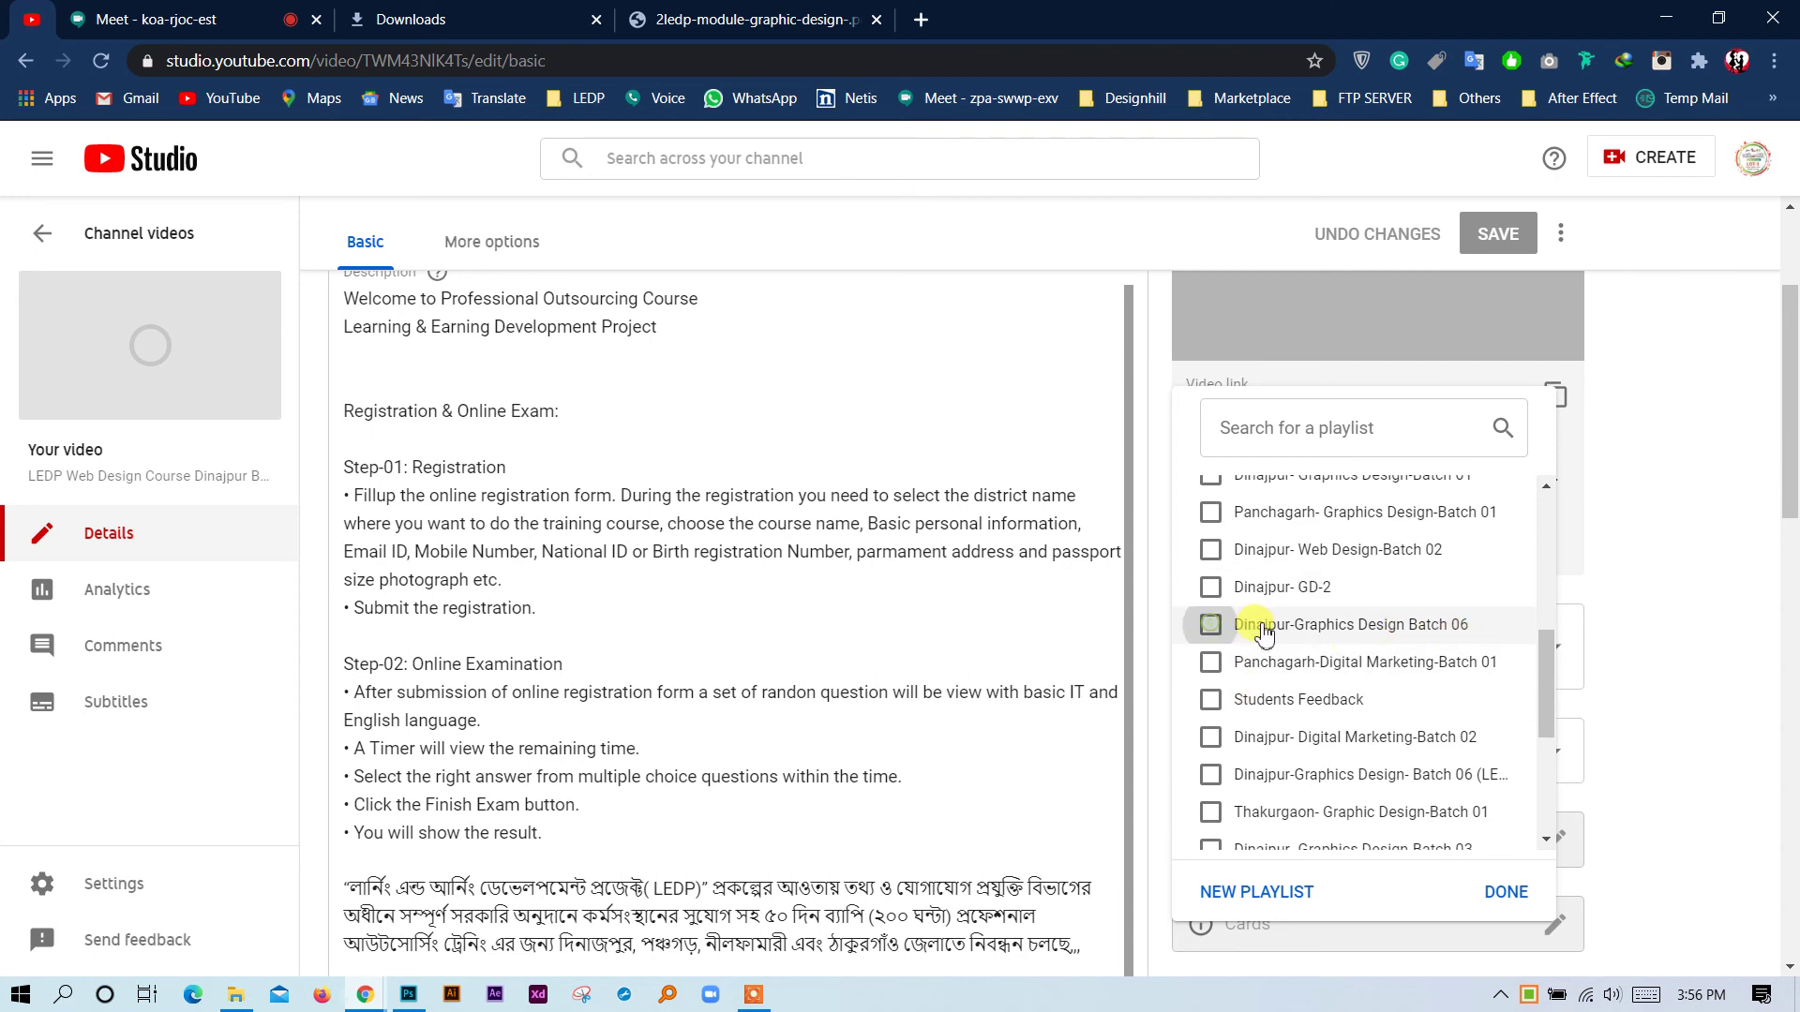
pyautogui.click(1507, 892)
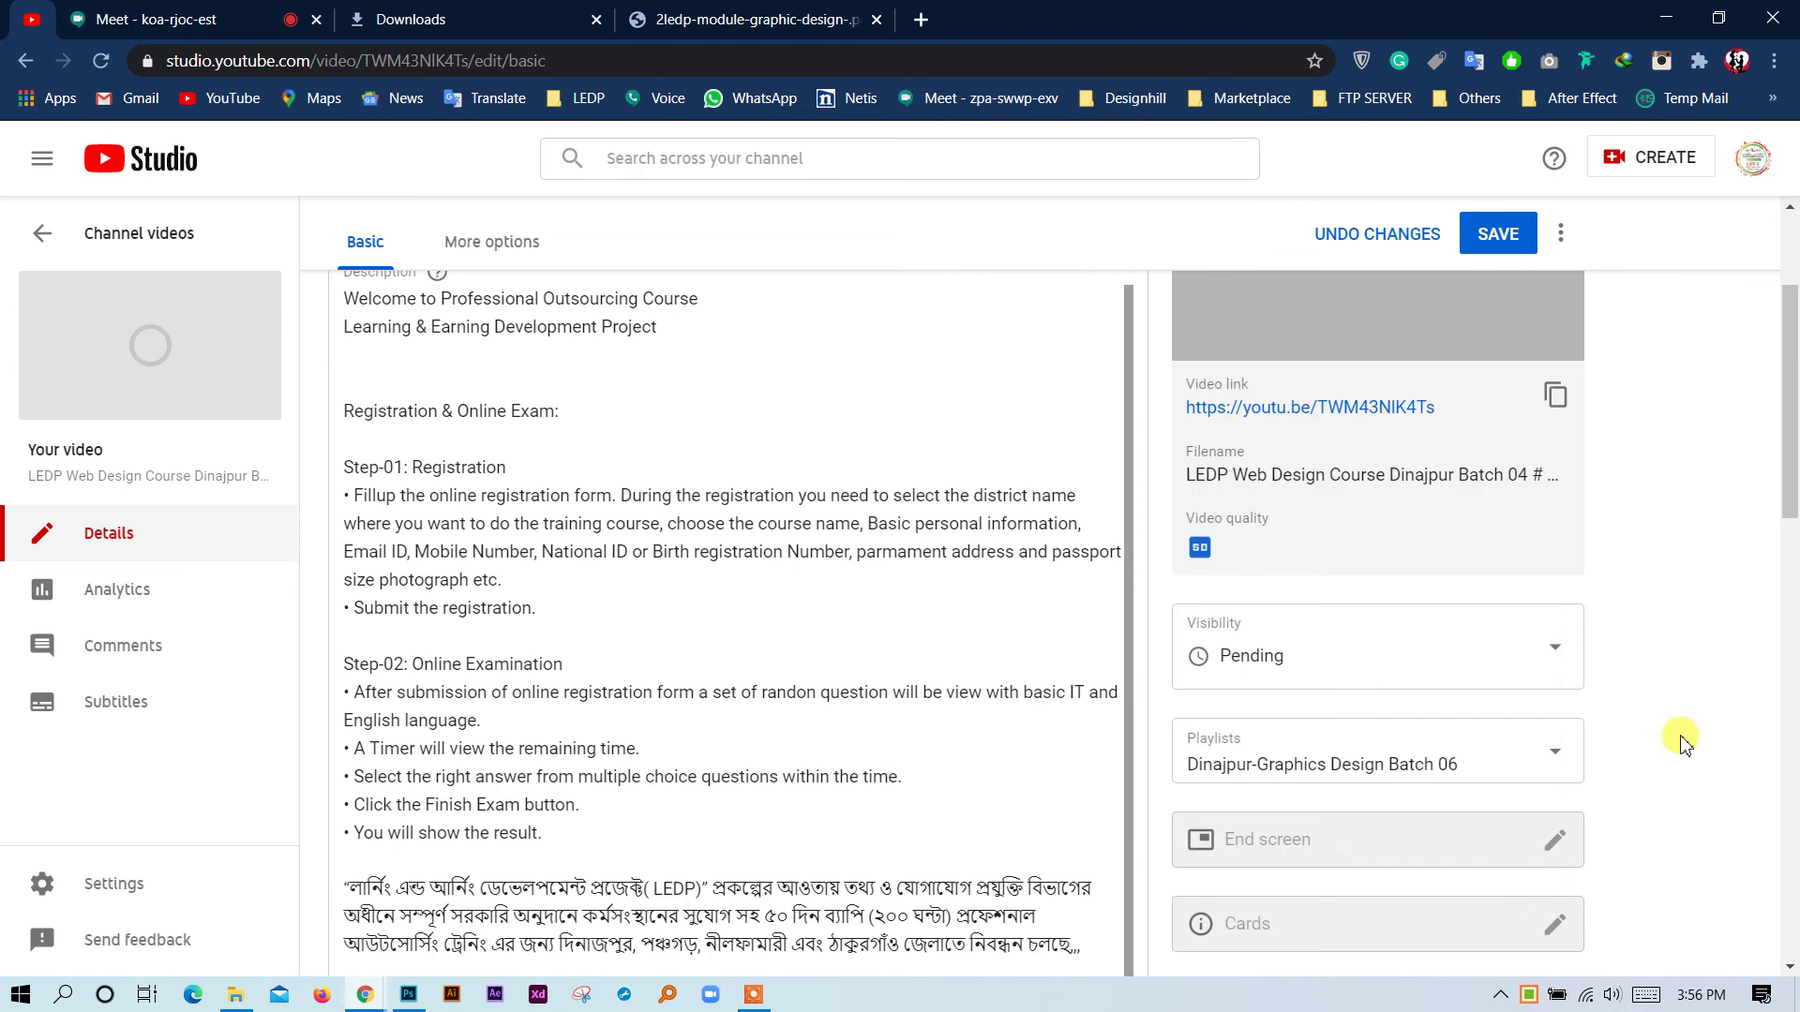
pyautogui.scroll(-3, 1678, 755)
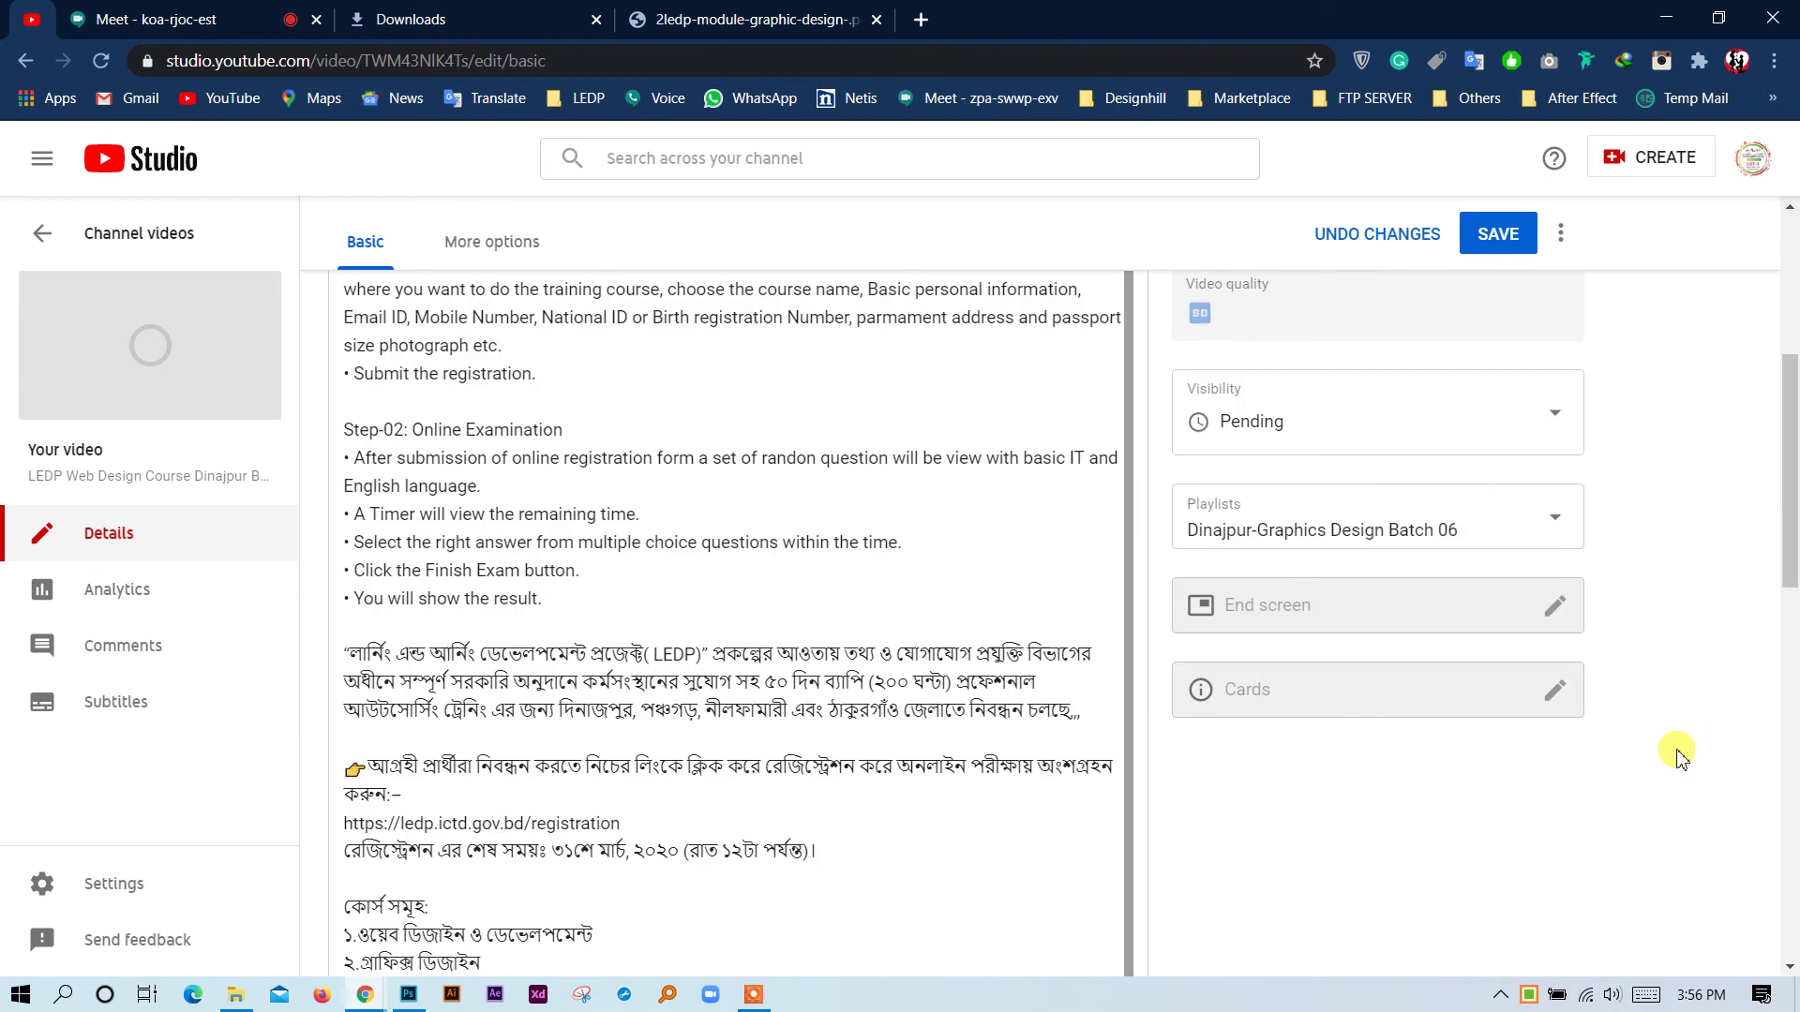
pyautogui.scroll(3, 1678, 755)
pyautogui.scroll(1, 1676, 741)
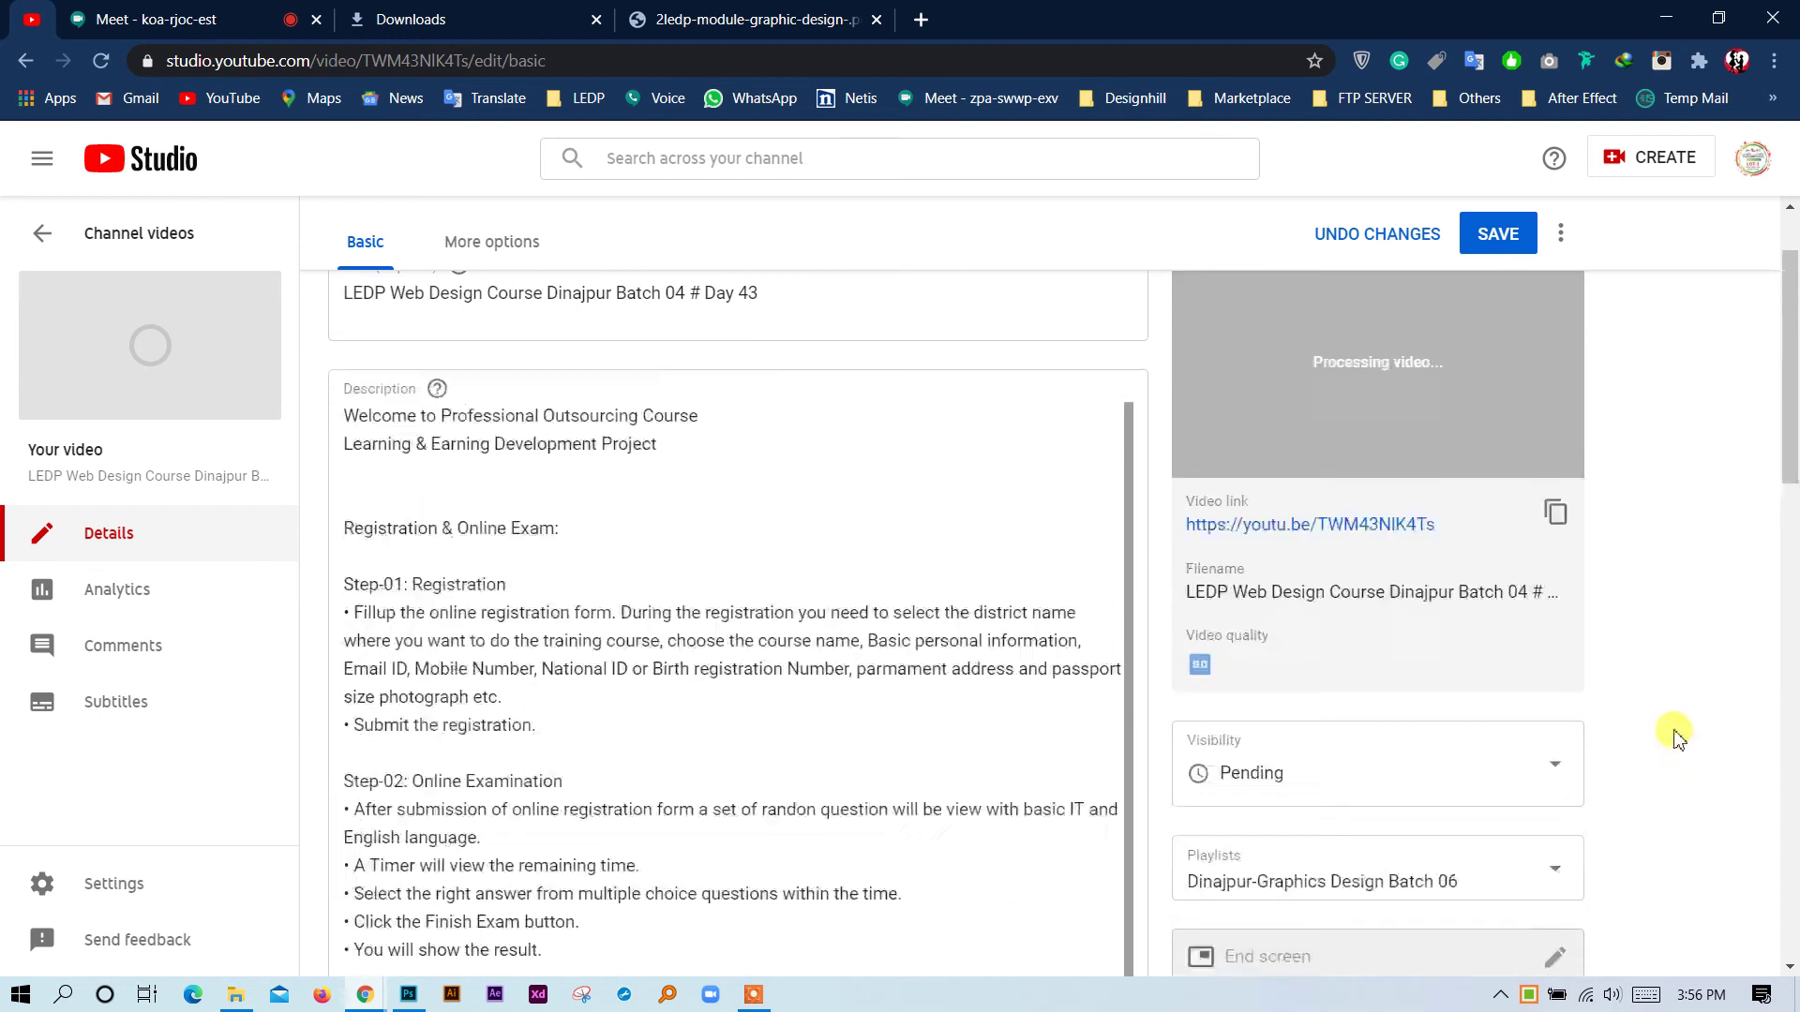
pyautogui.scroll(1, 1624, 401)
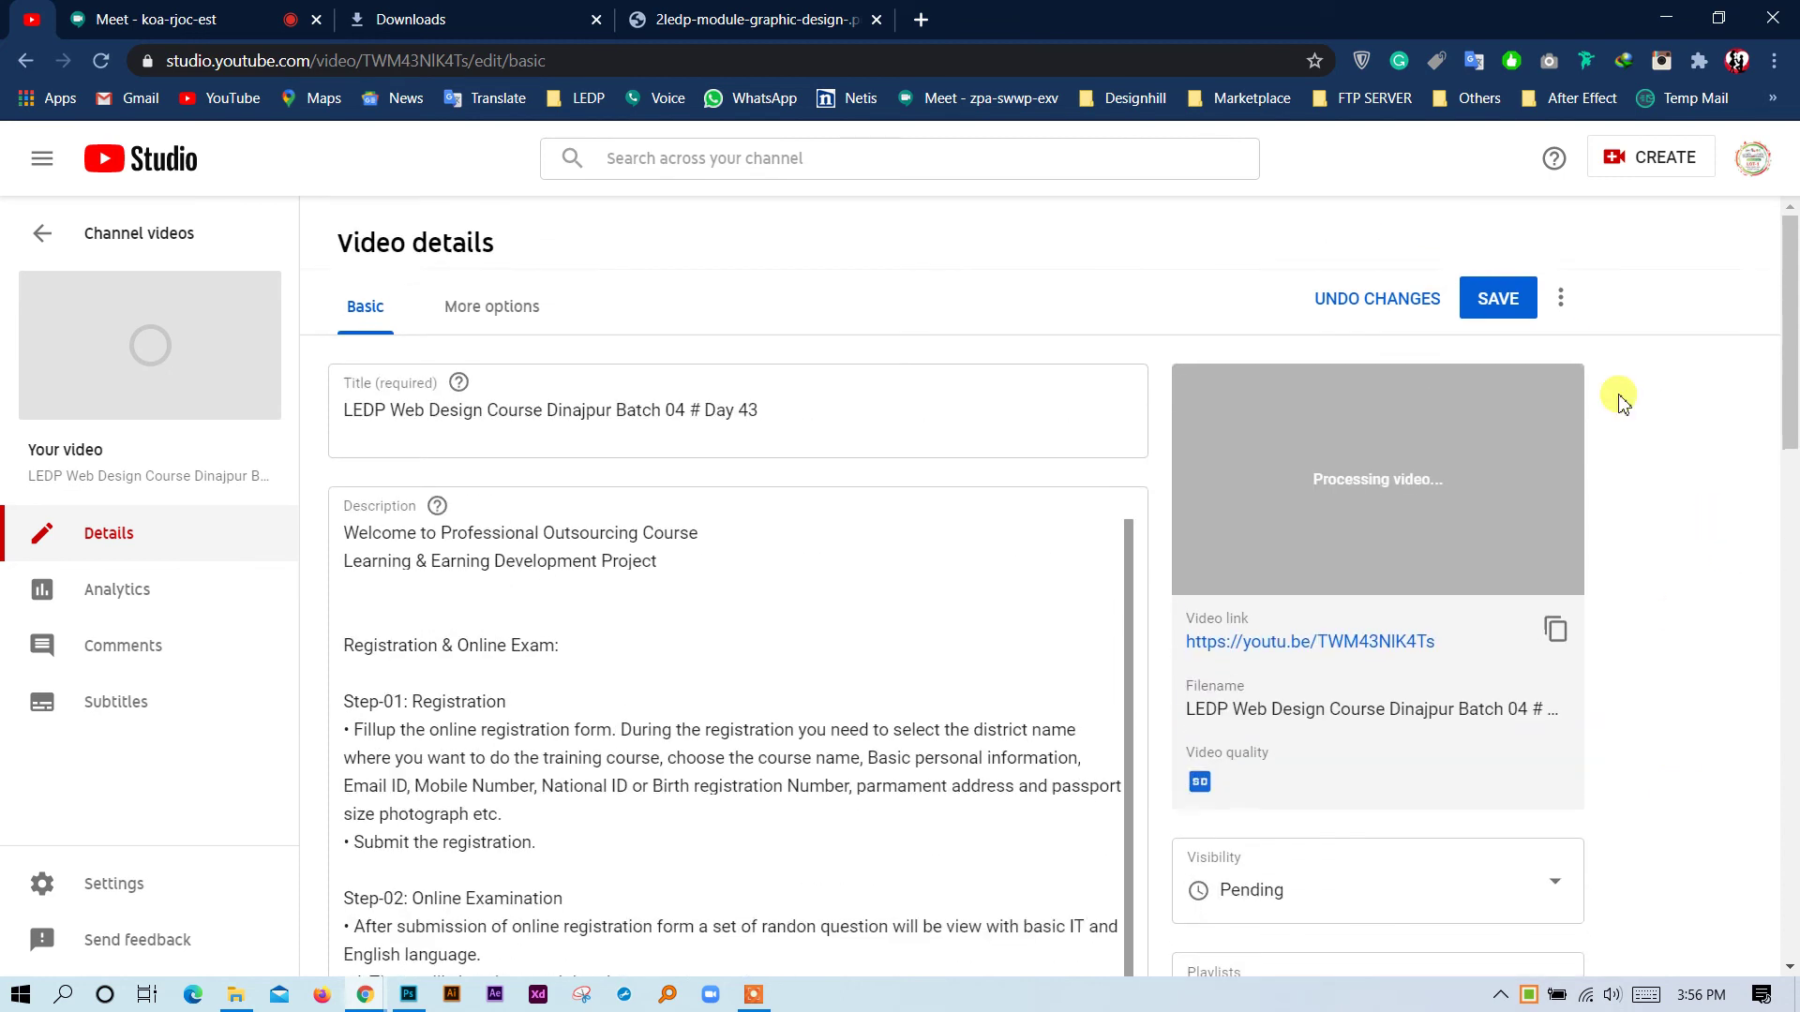
pyautogui.click(1511, 301)
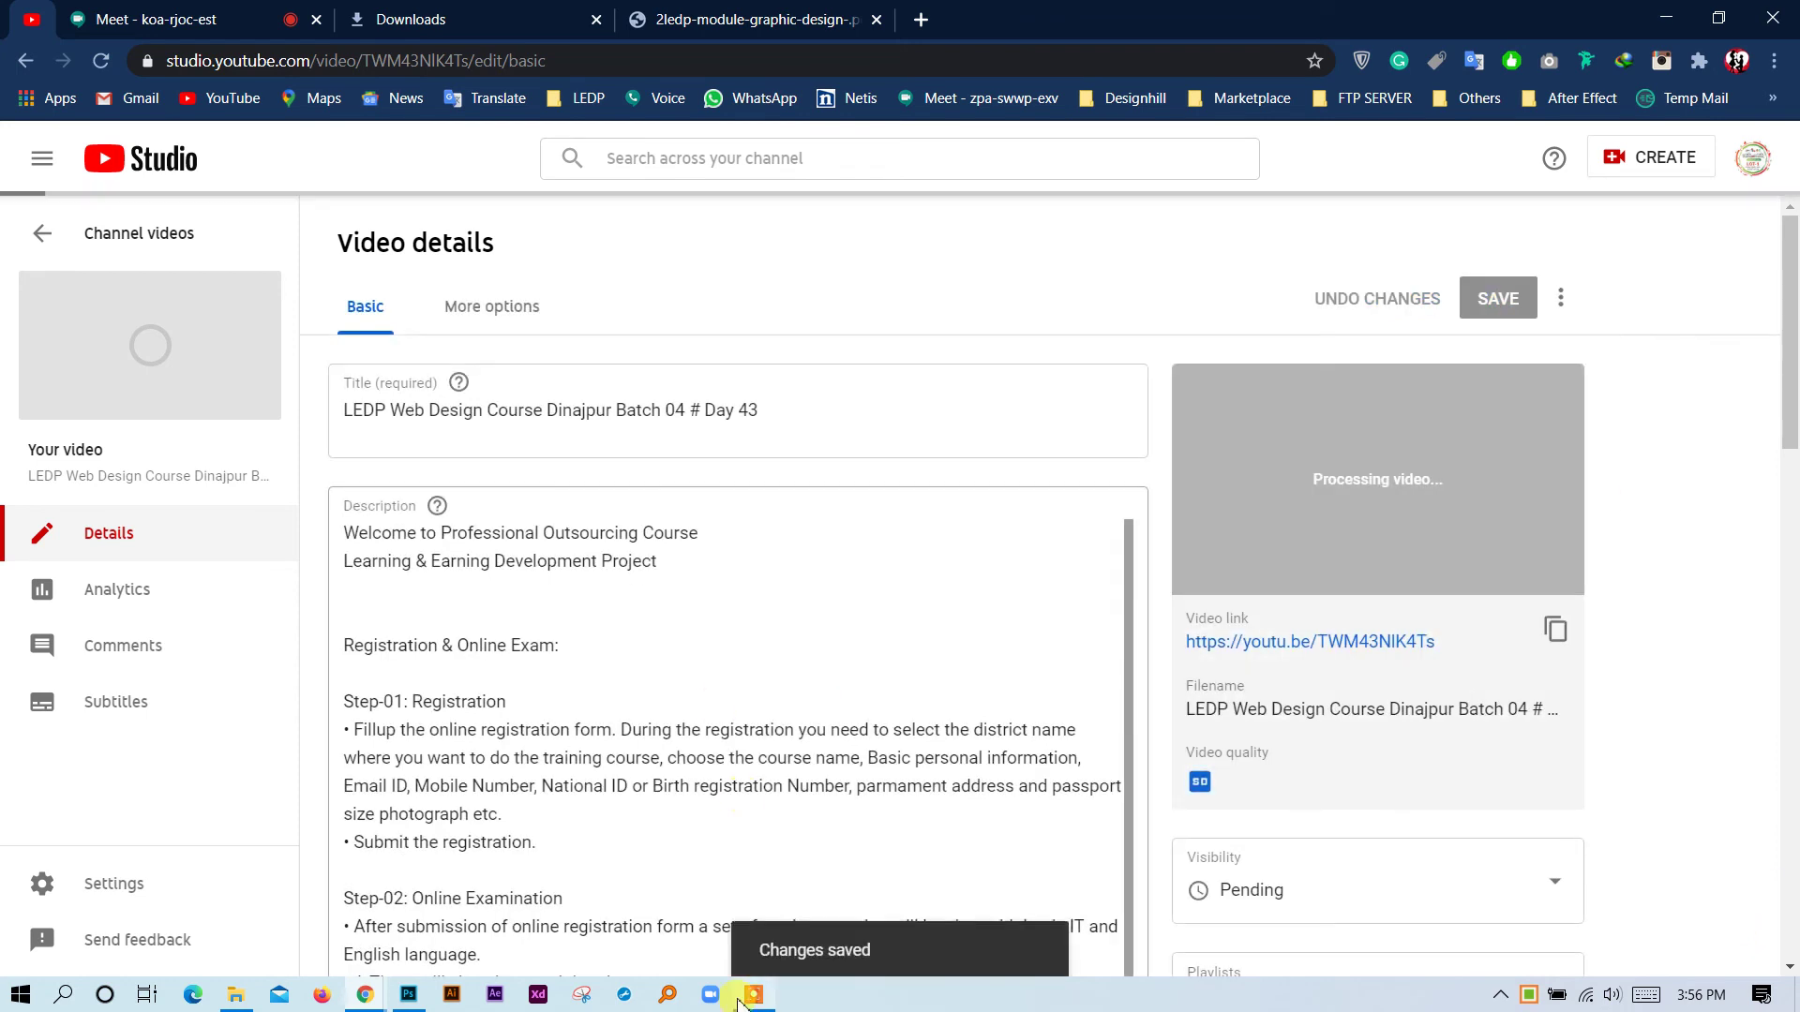
# Switch to Photoshop, delete all five coloured squares from the Untitled-2 canvas, and collapse the layer list.
pyautogui.click(409, 996)
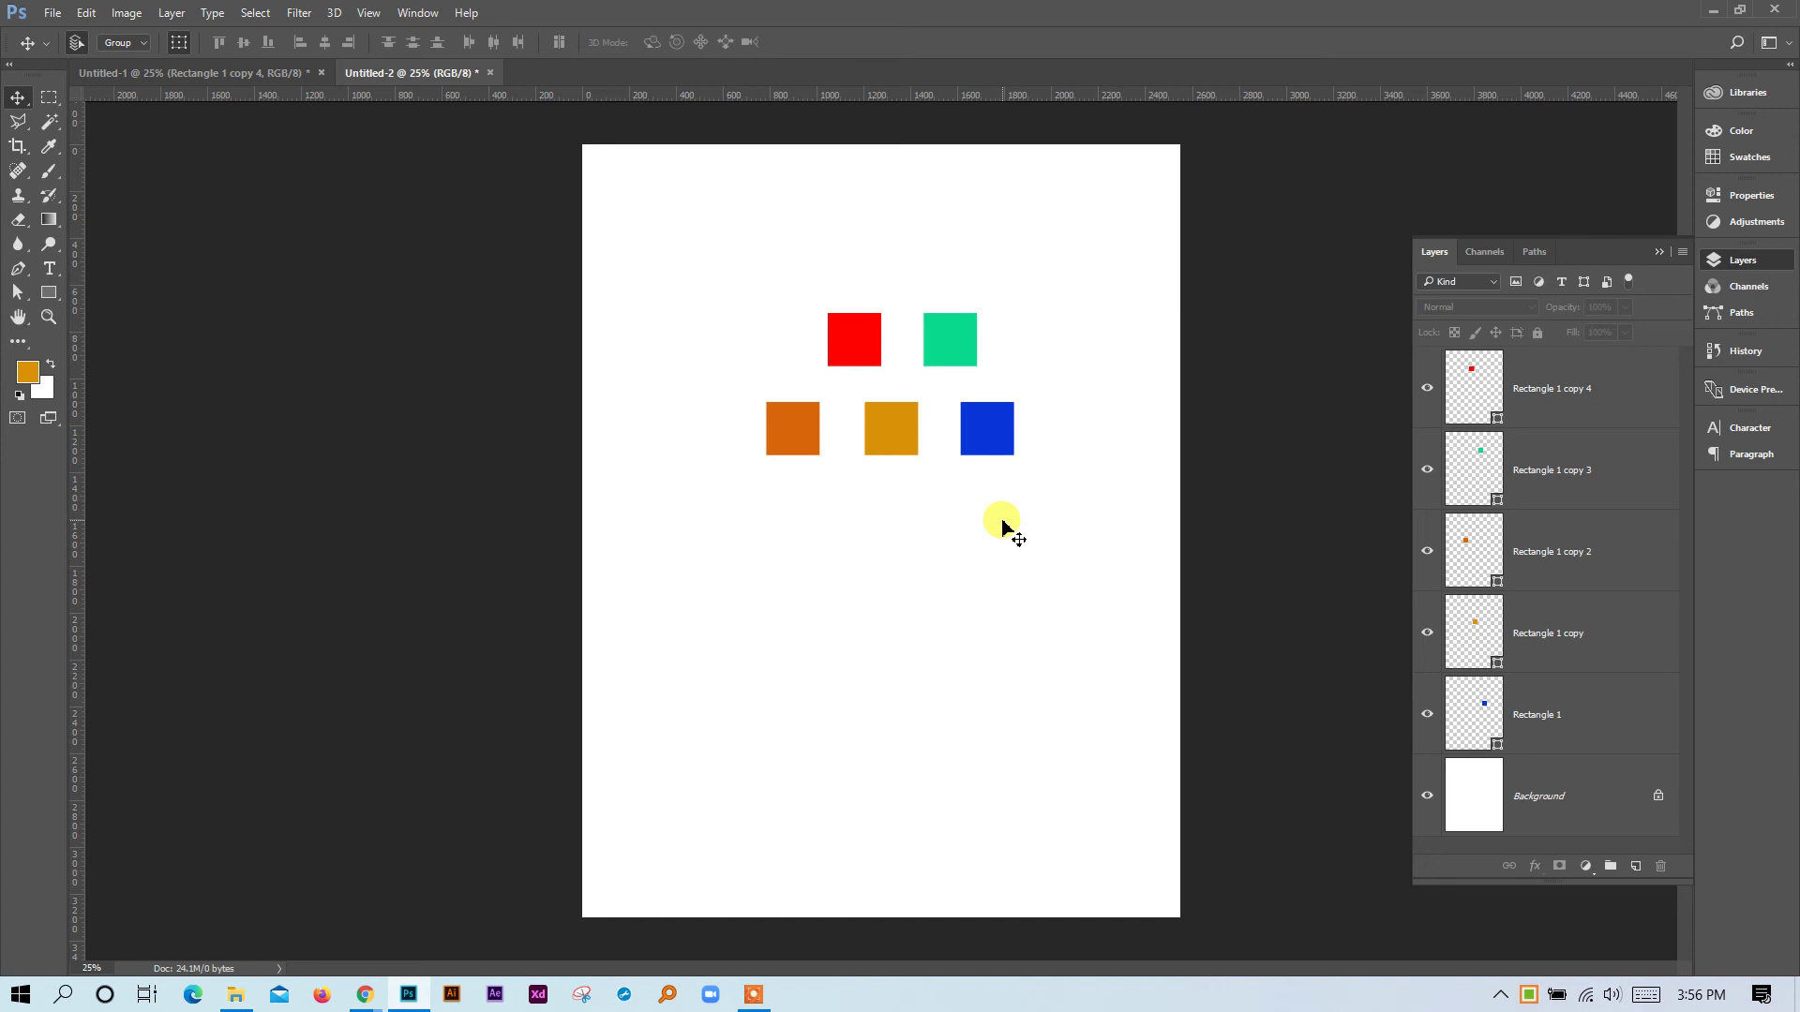
pyautogui.moveTo(1078, 526); pyautogui.dragTo(788, 263)
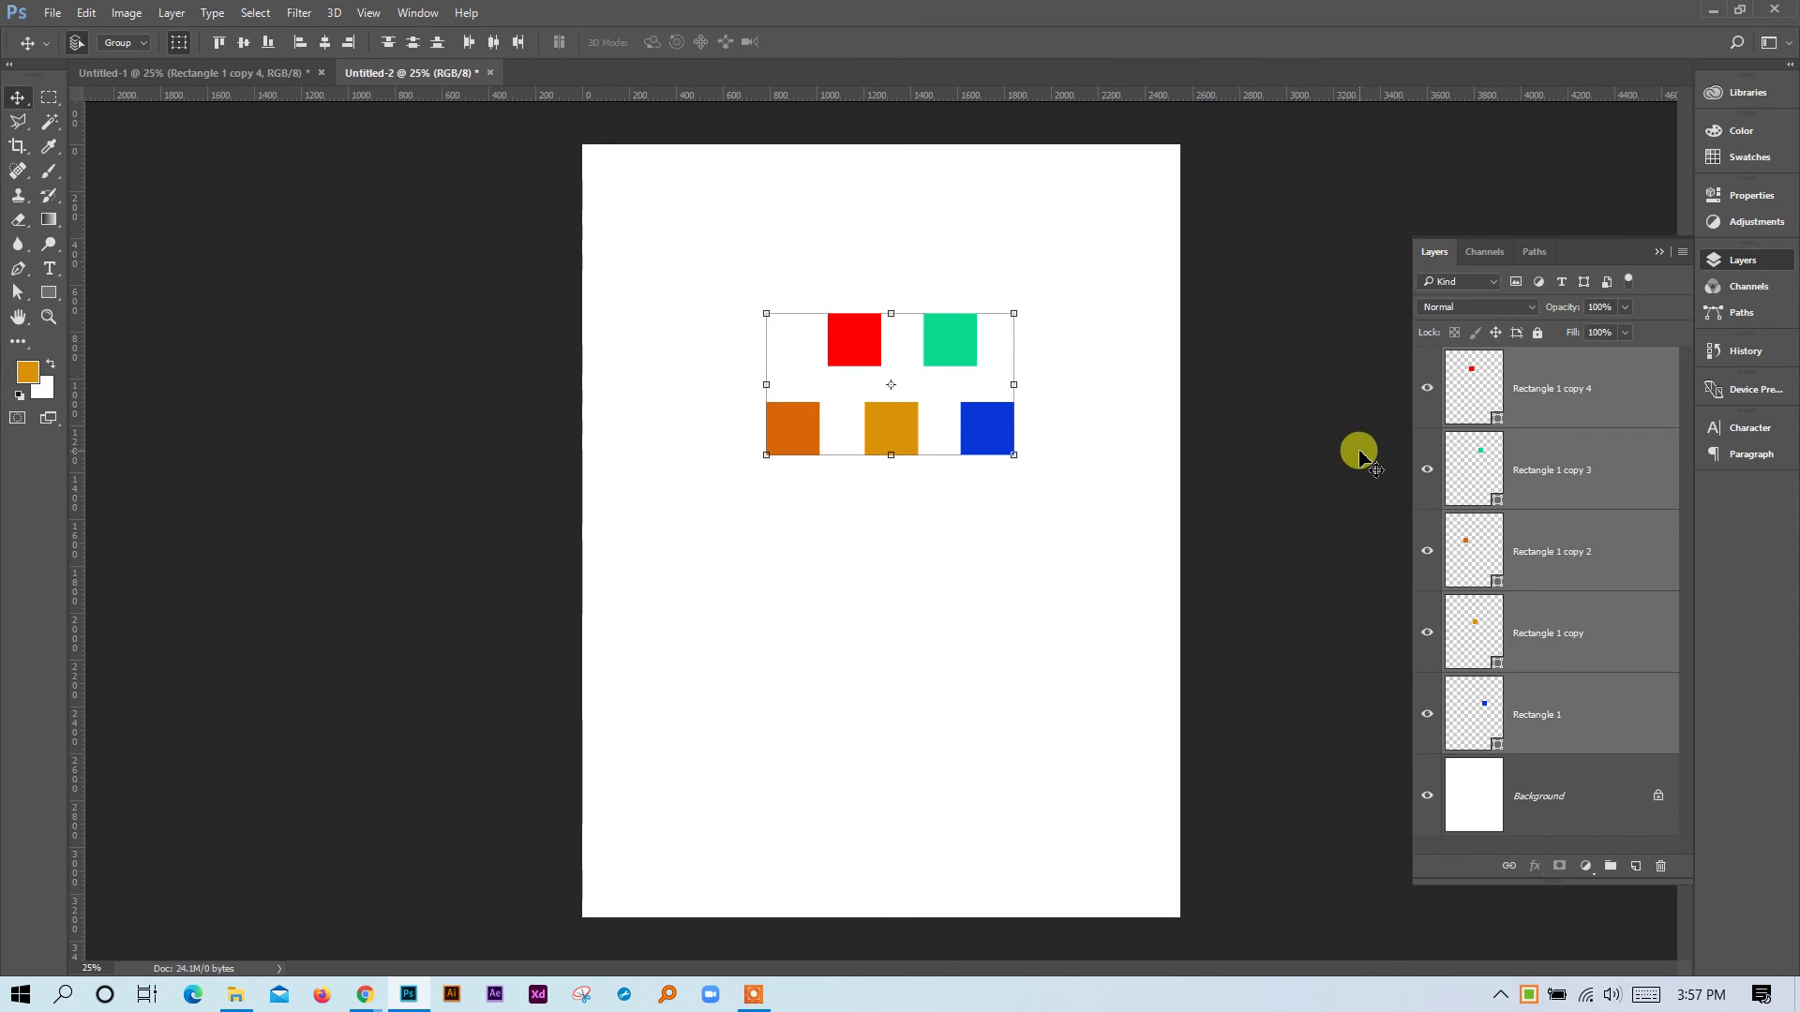
pyautogui.press('Delete')
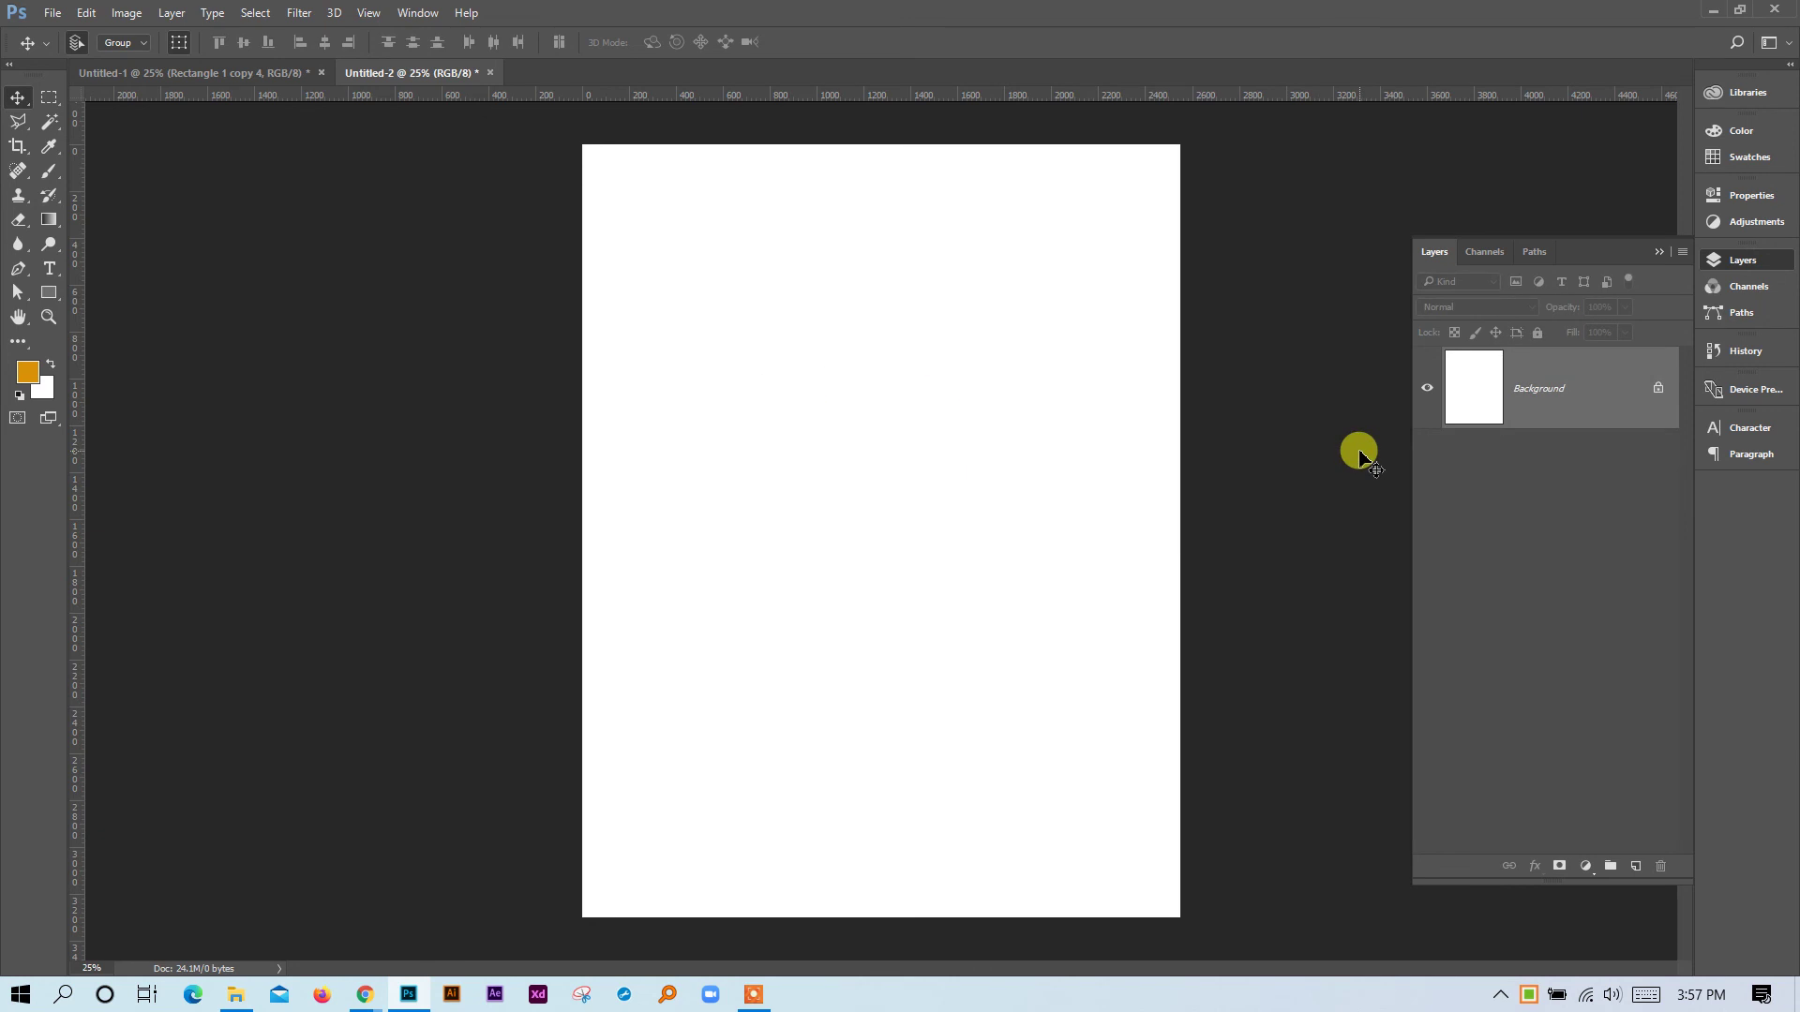
pyautogui.click(1657, 252)
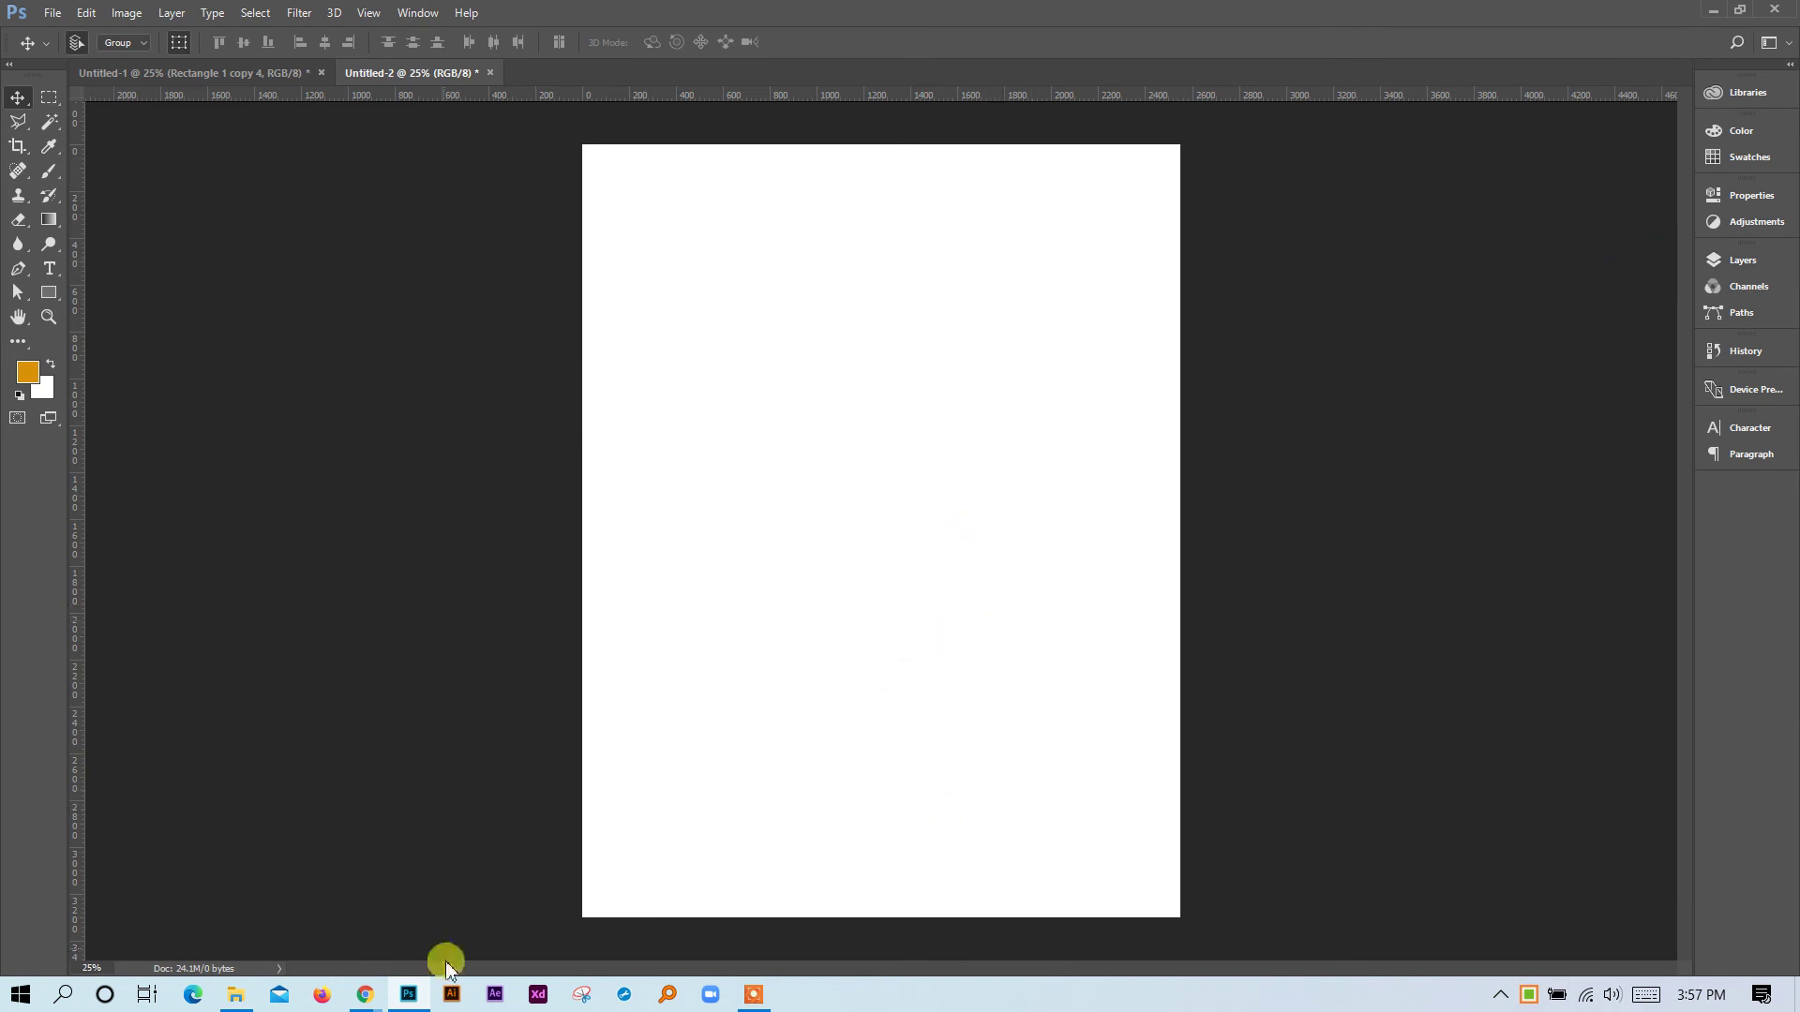
# Return to Chrome and pin the course PDF's browser tab.
pyautogui.moveTo(365, 996)
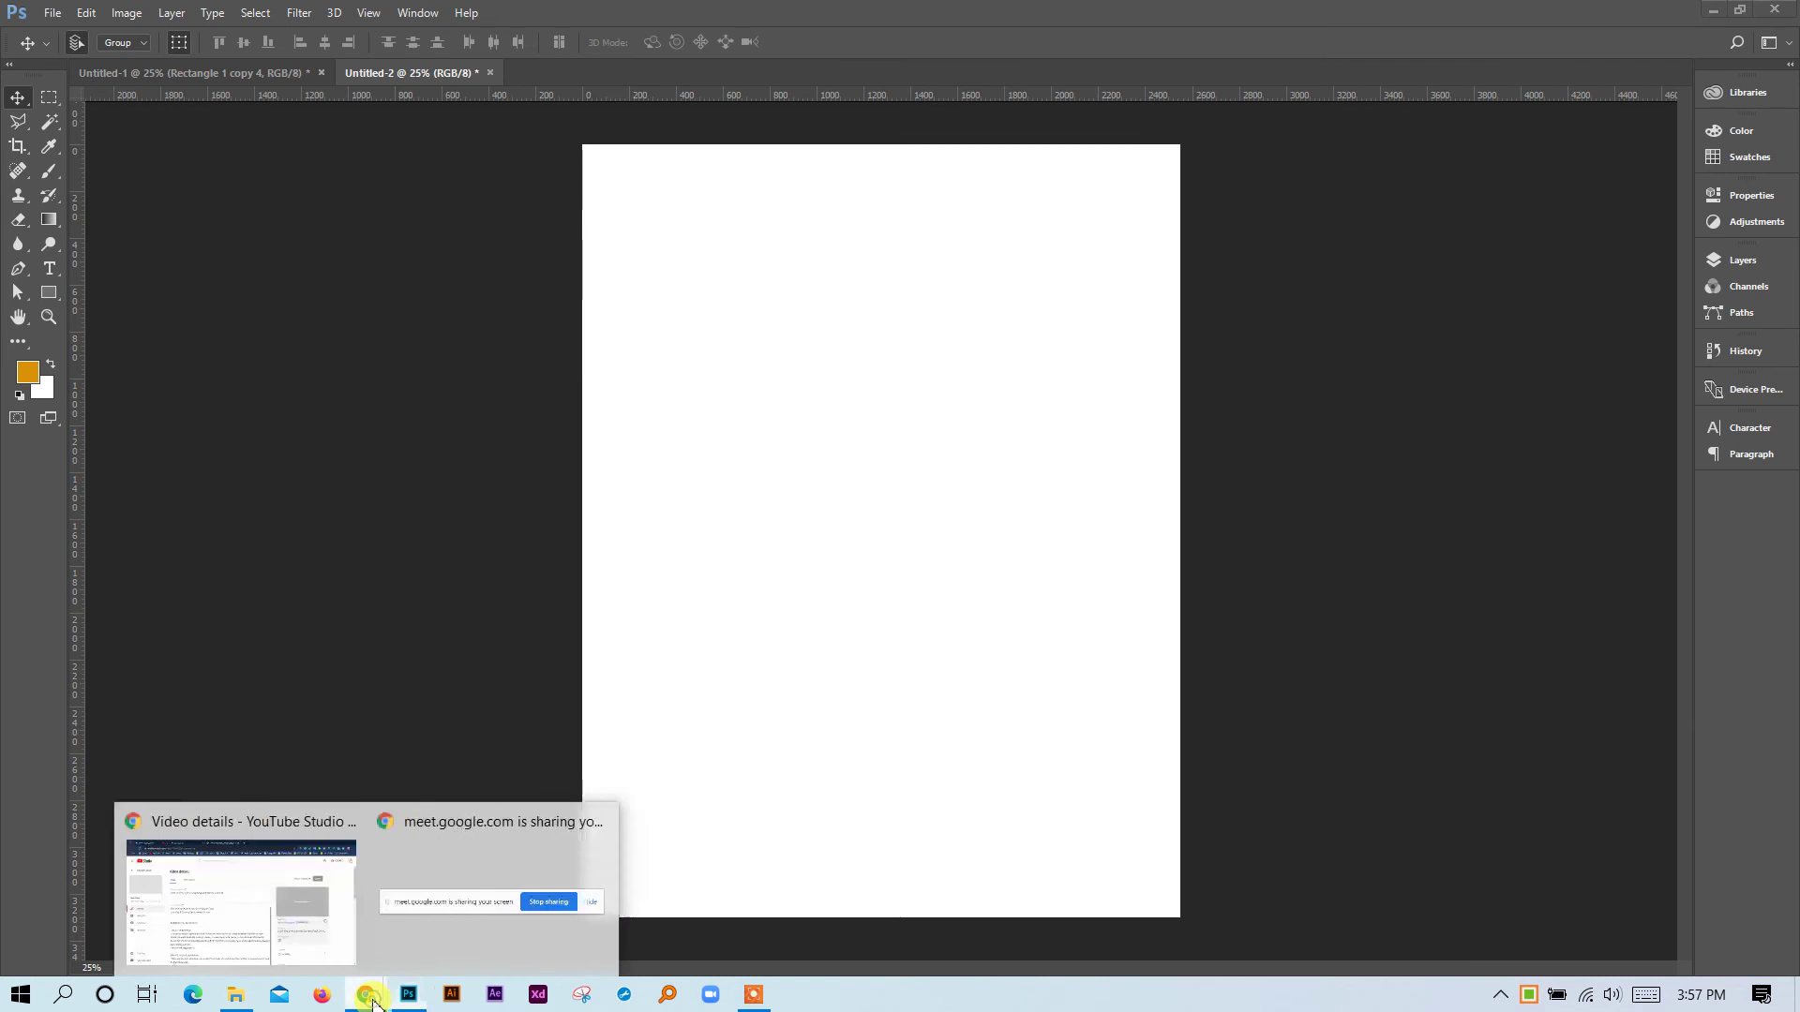
pyautogui.click(324, 926)
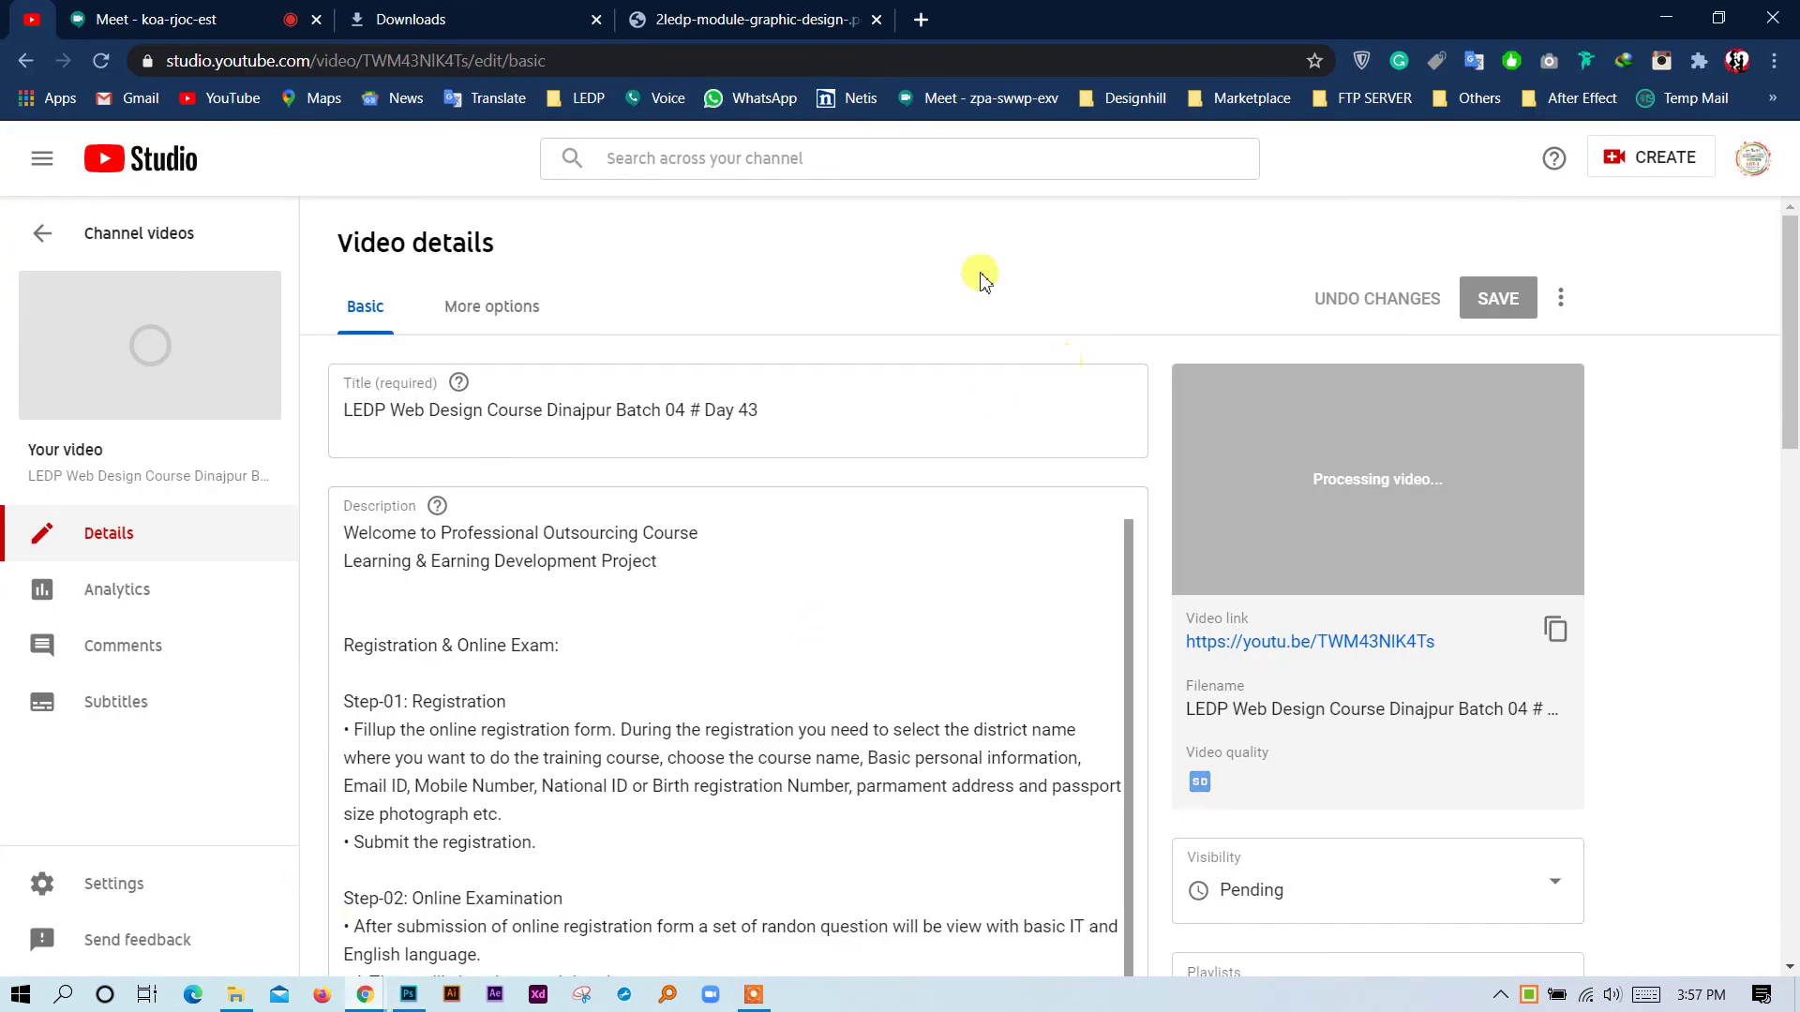
pyautogui.click(777, 10)
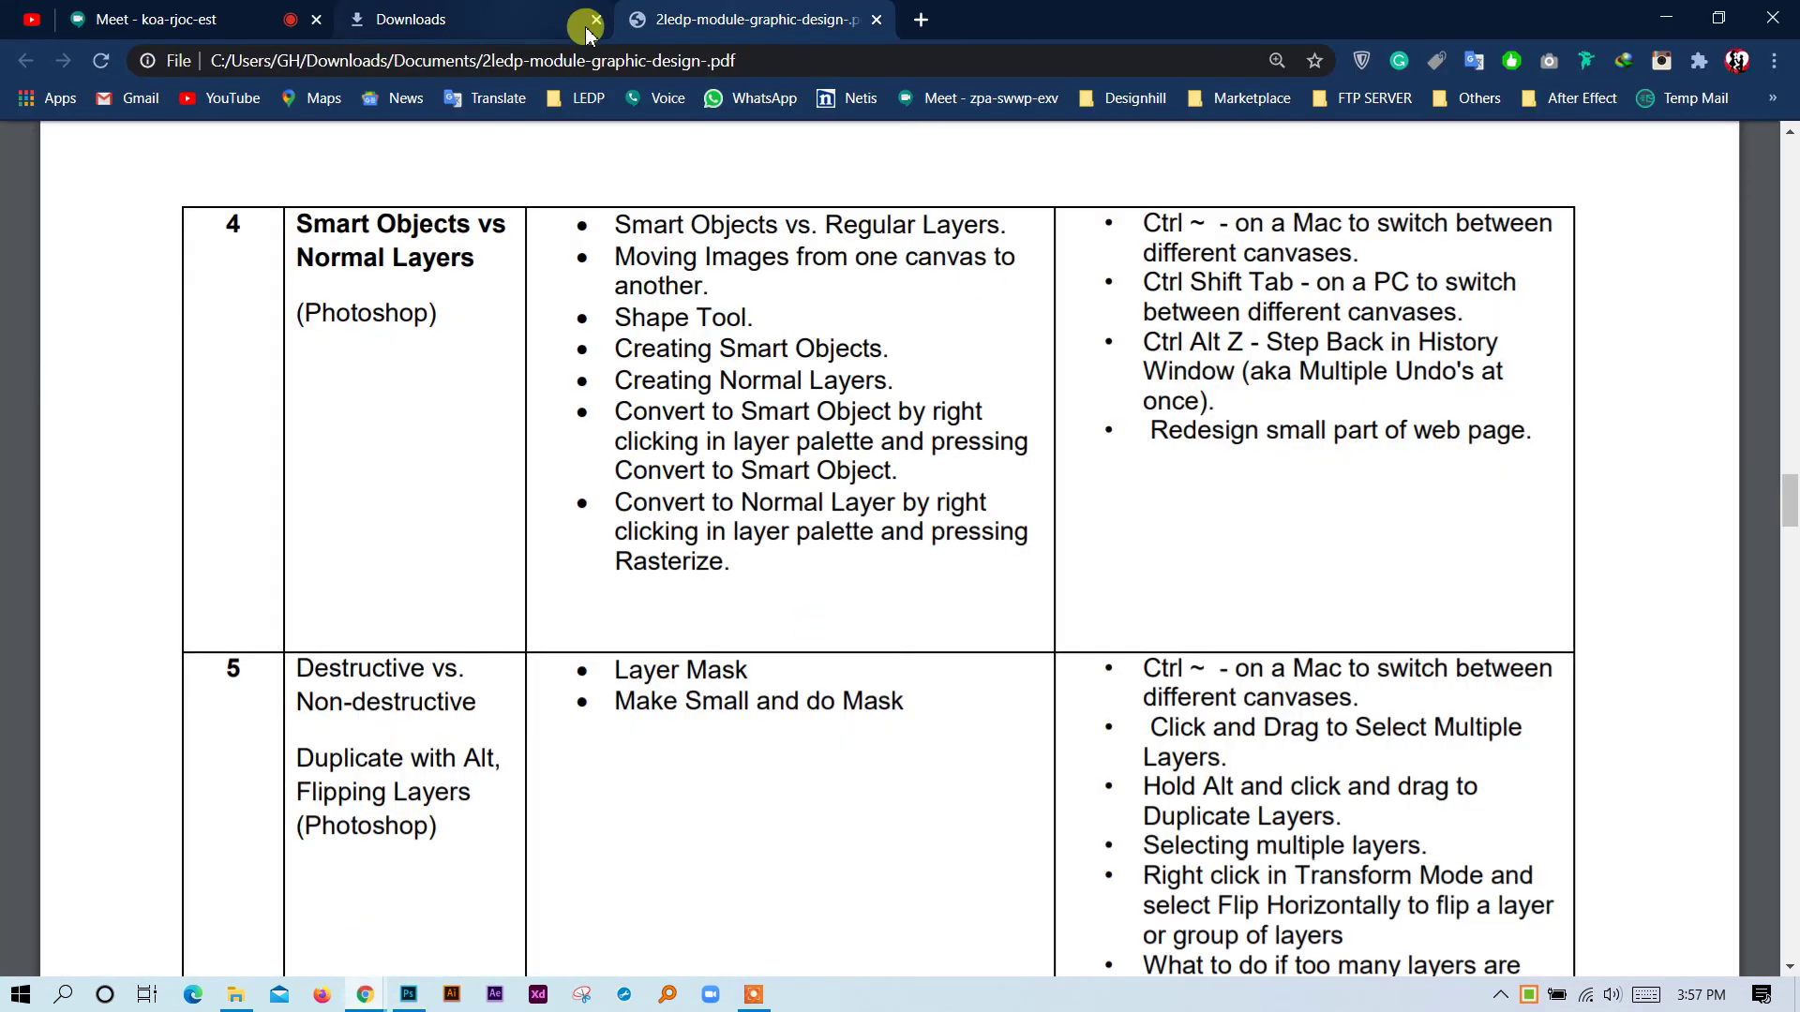
pyautogui.click(765, 60)
pyautogui.rightClick(776, 19)
pyautogui.click(830, 152)
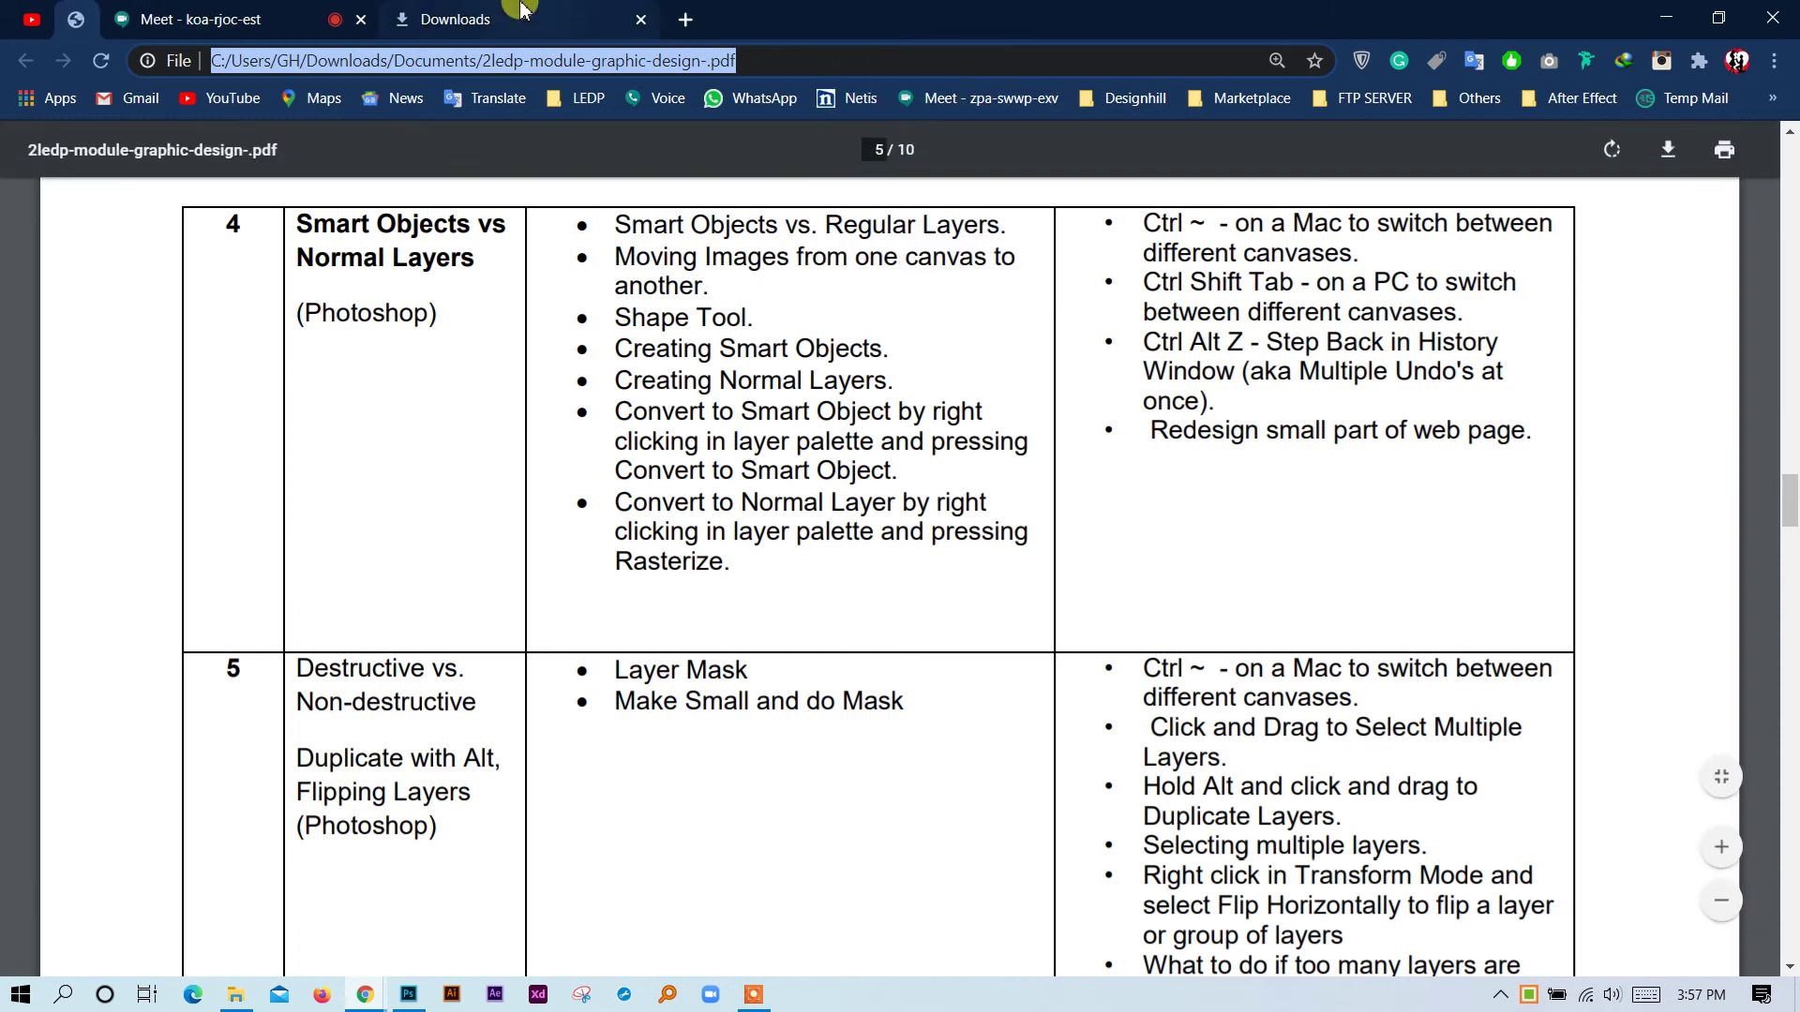
# Go to the Google Meet call and change its layout to show participant tiles below the presentation.
pyautogui.click(522, 11)
pyautogui.click(221, 17)
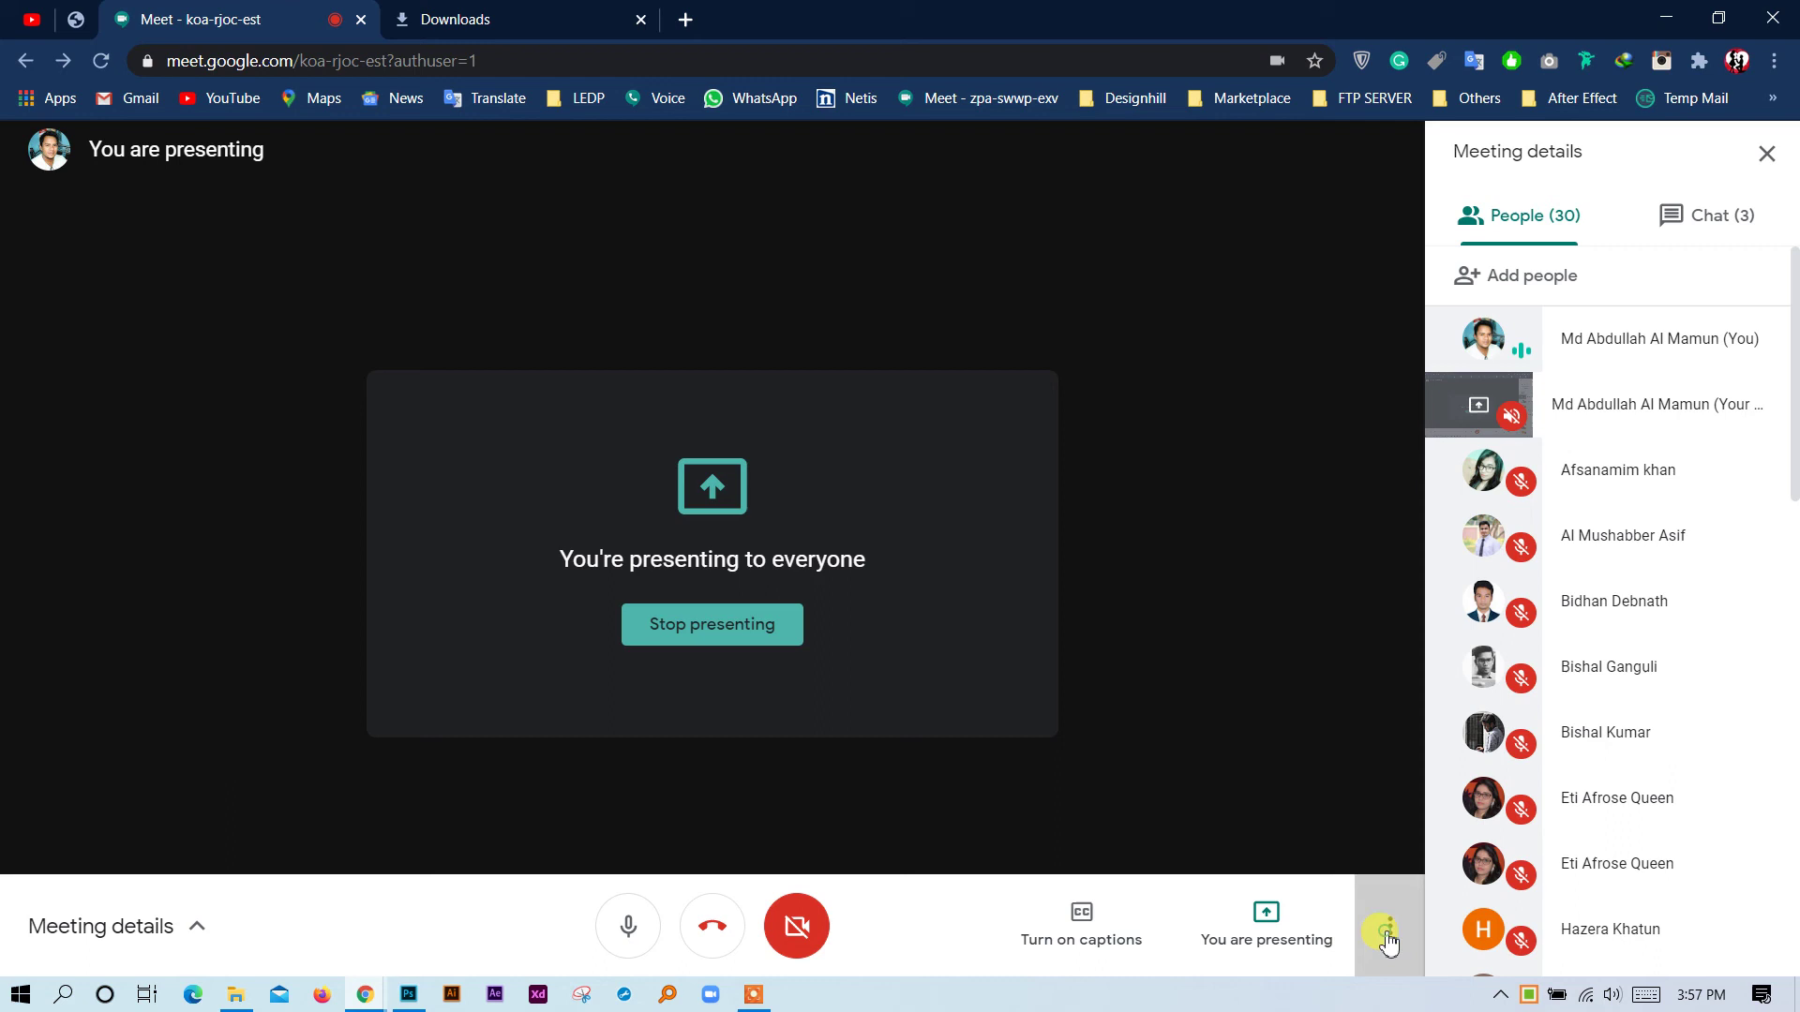
pyautogui.click(1389, 928)
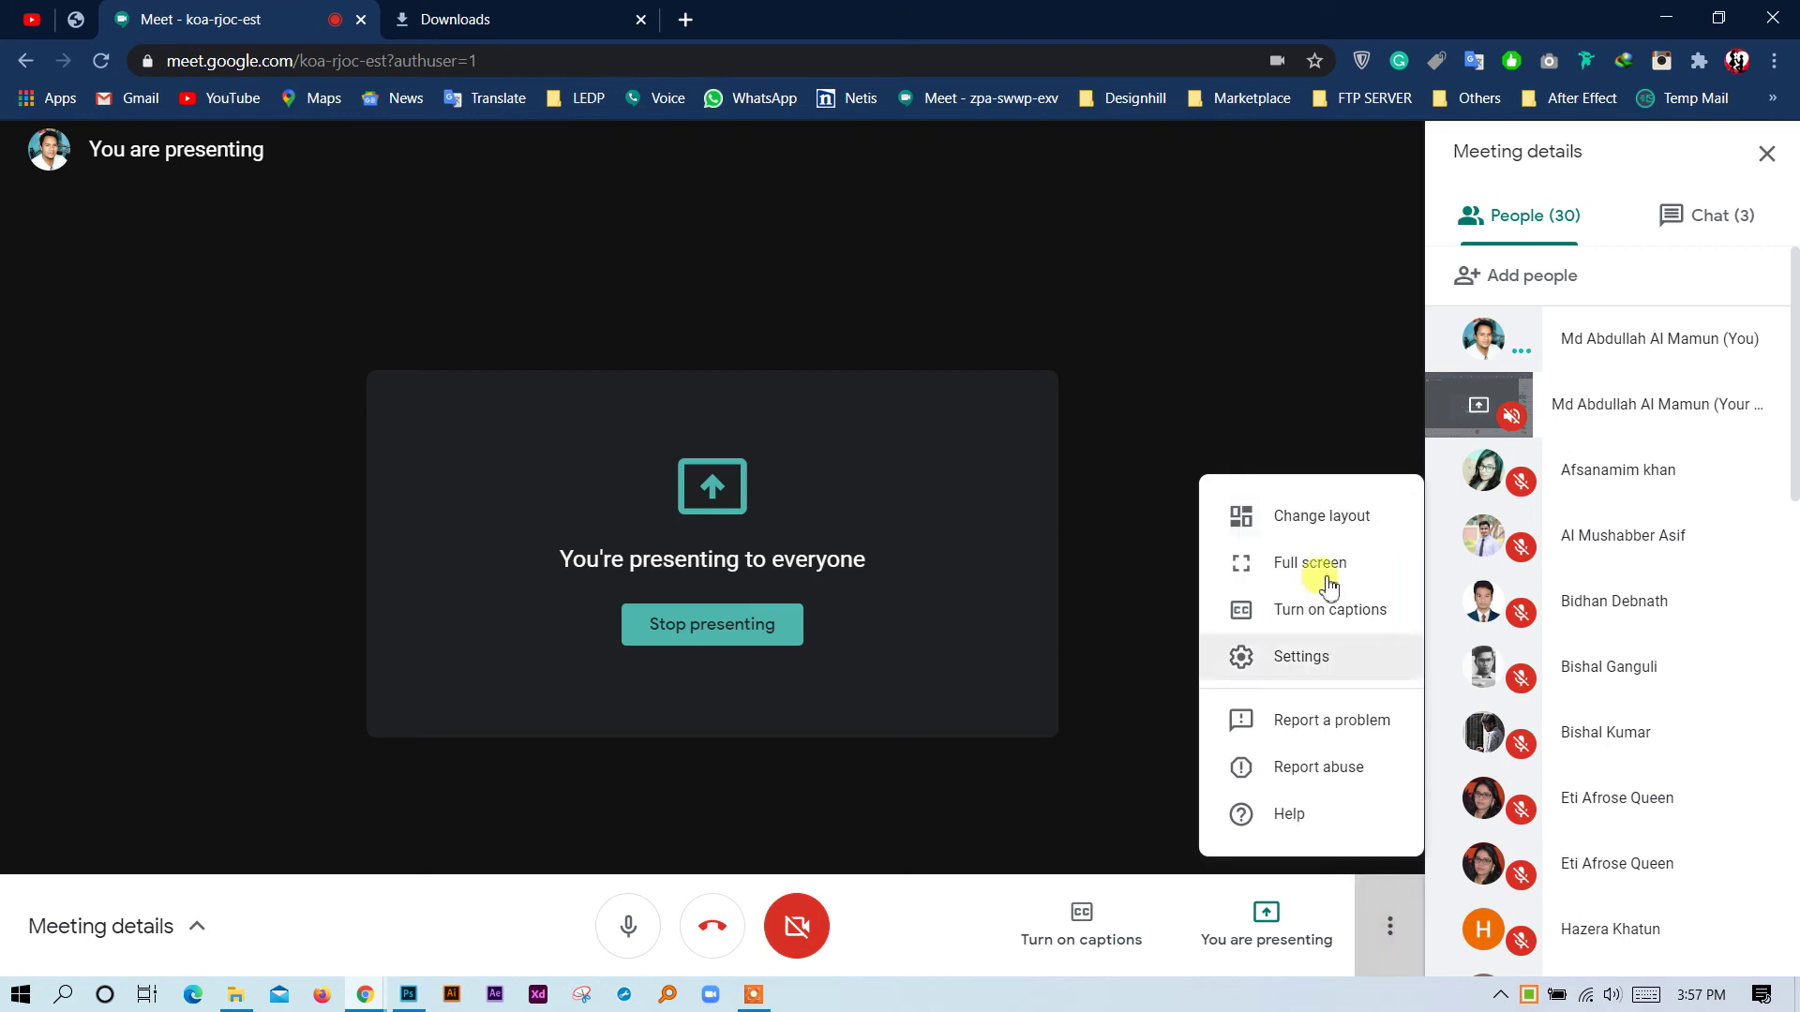
pyautogui.click(1316, 519)
pyautogui.click(736, 722)
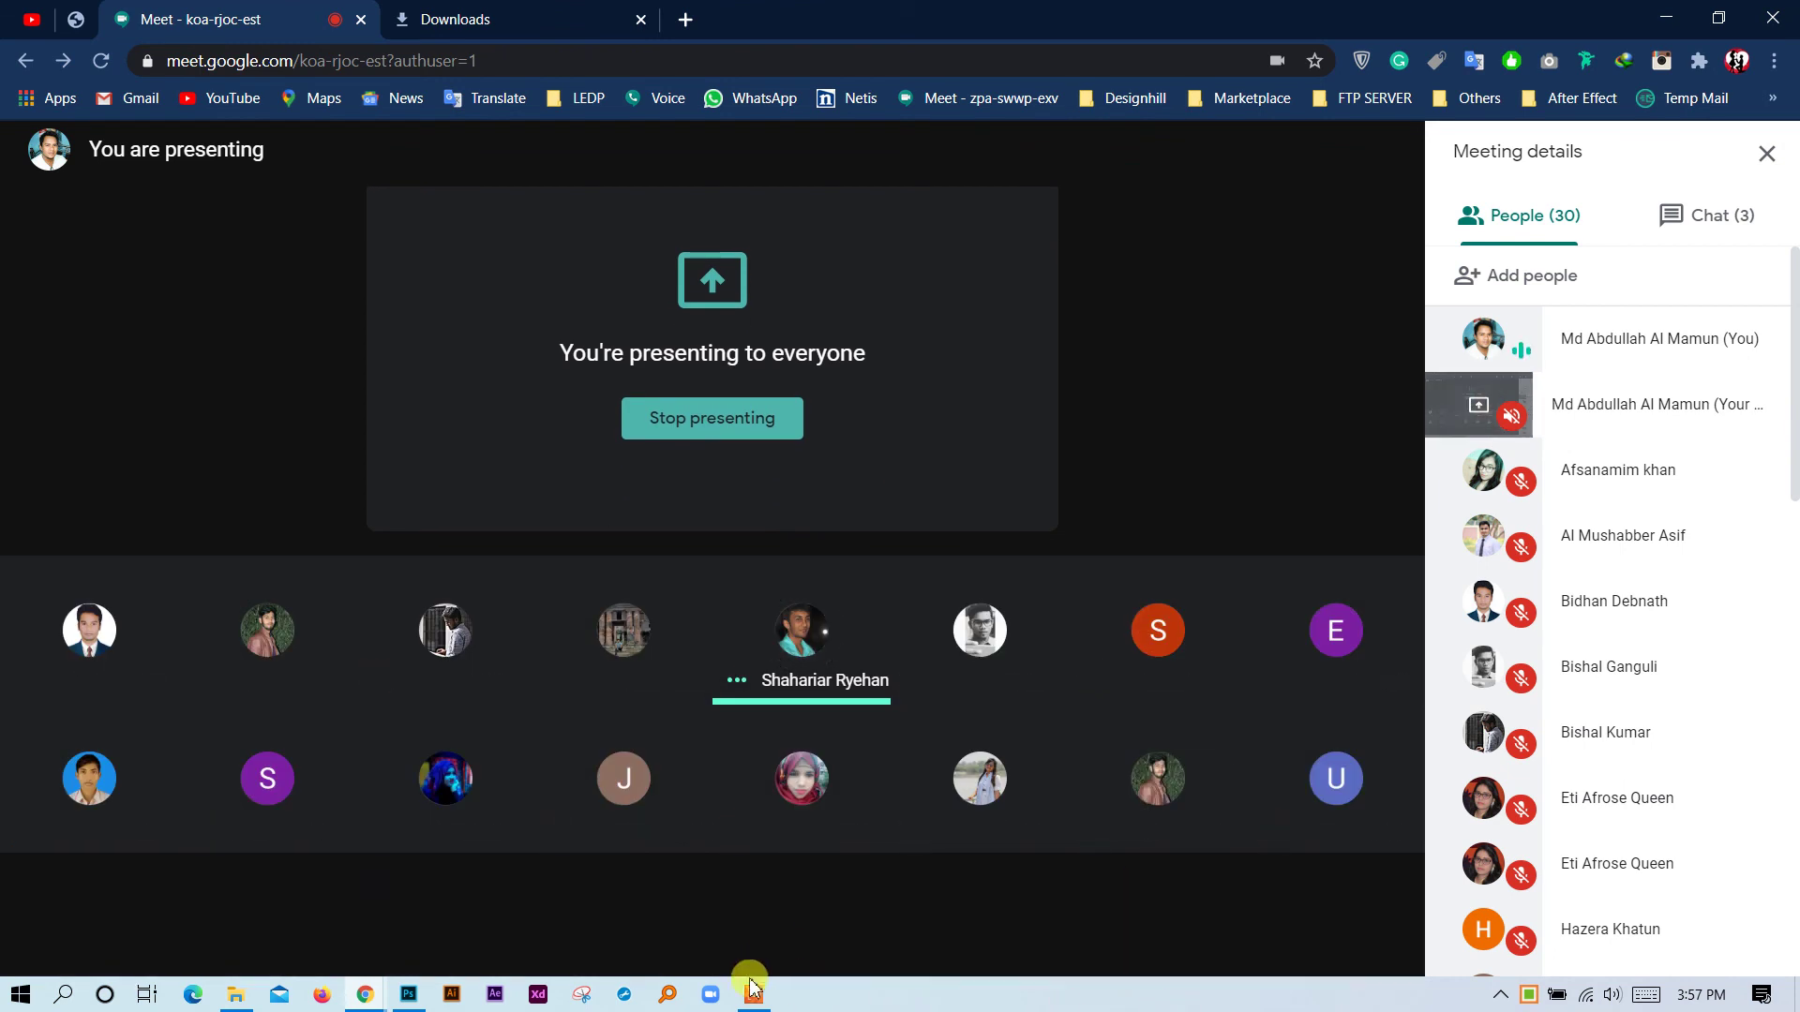
# Start the Snipping Tool and capture a new snip of the whole Meet page, including the participant tiles and people list.
pyautogui.click(587, 997)
pyautogui.click(1430, 283)
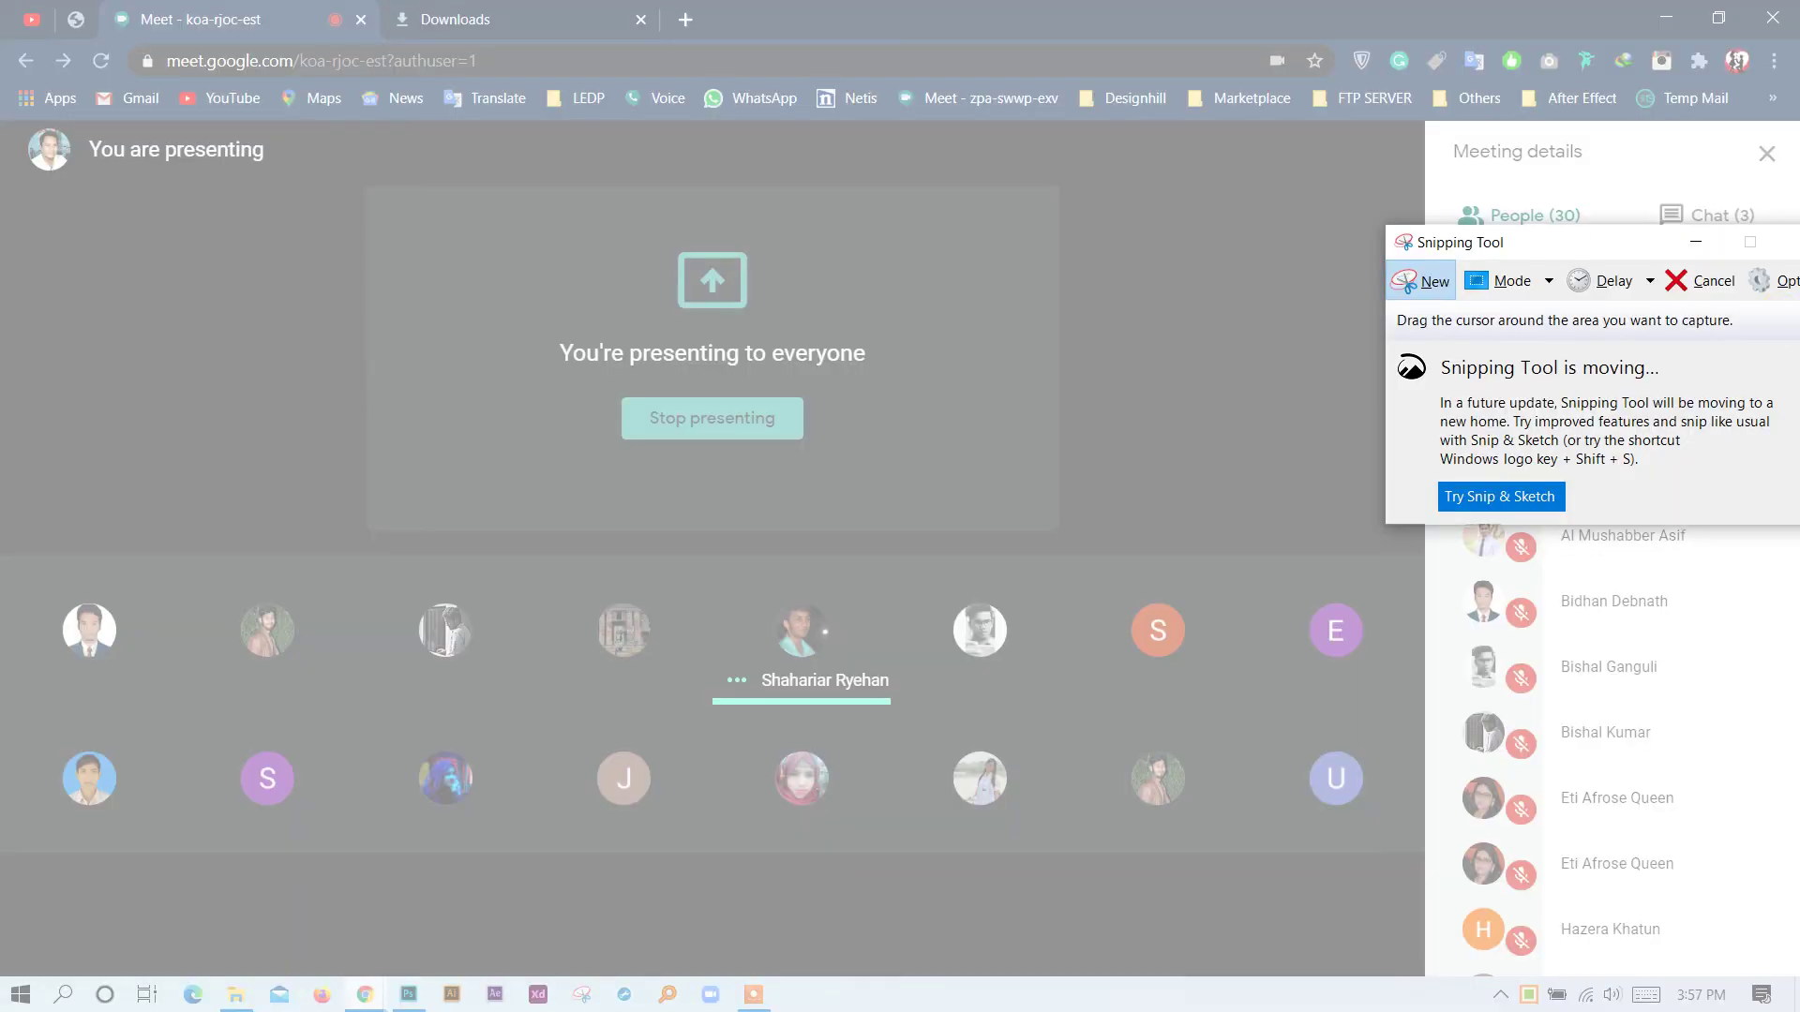
pyautogui.moveTo(1, 123); pyautogui.dragTo(1789, 998)
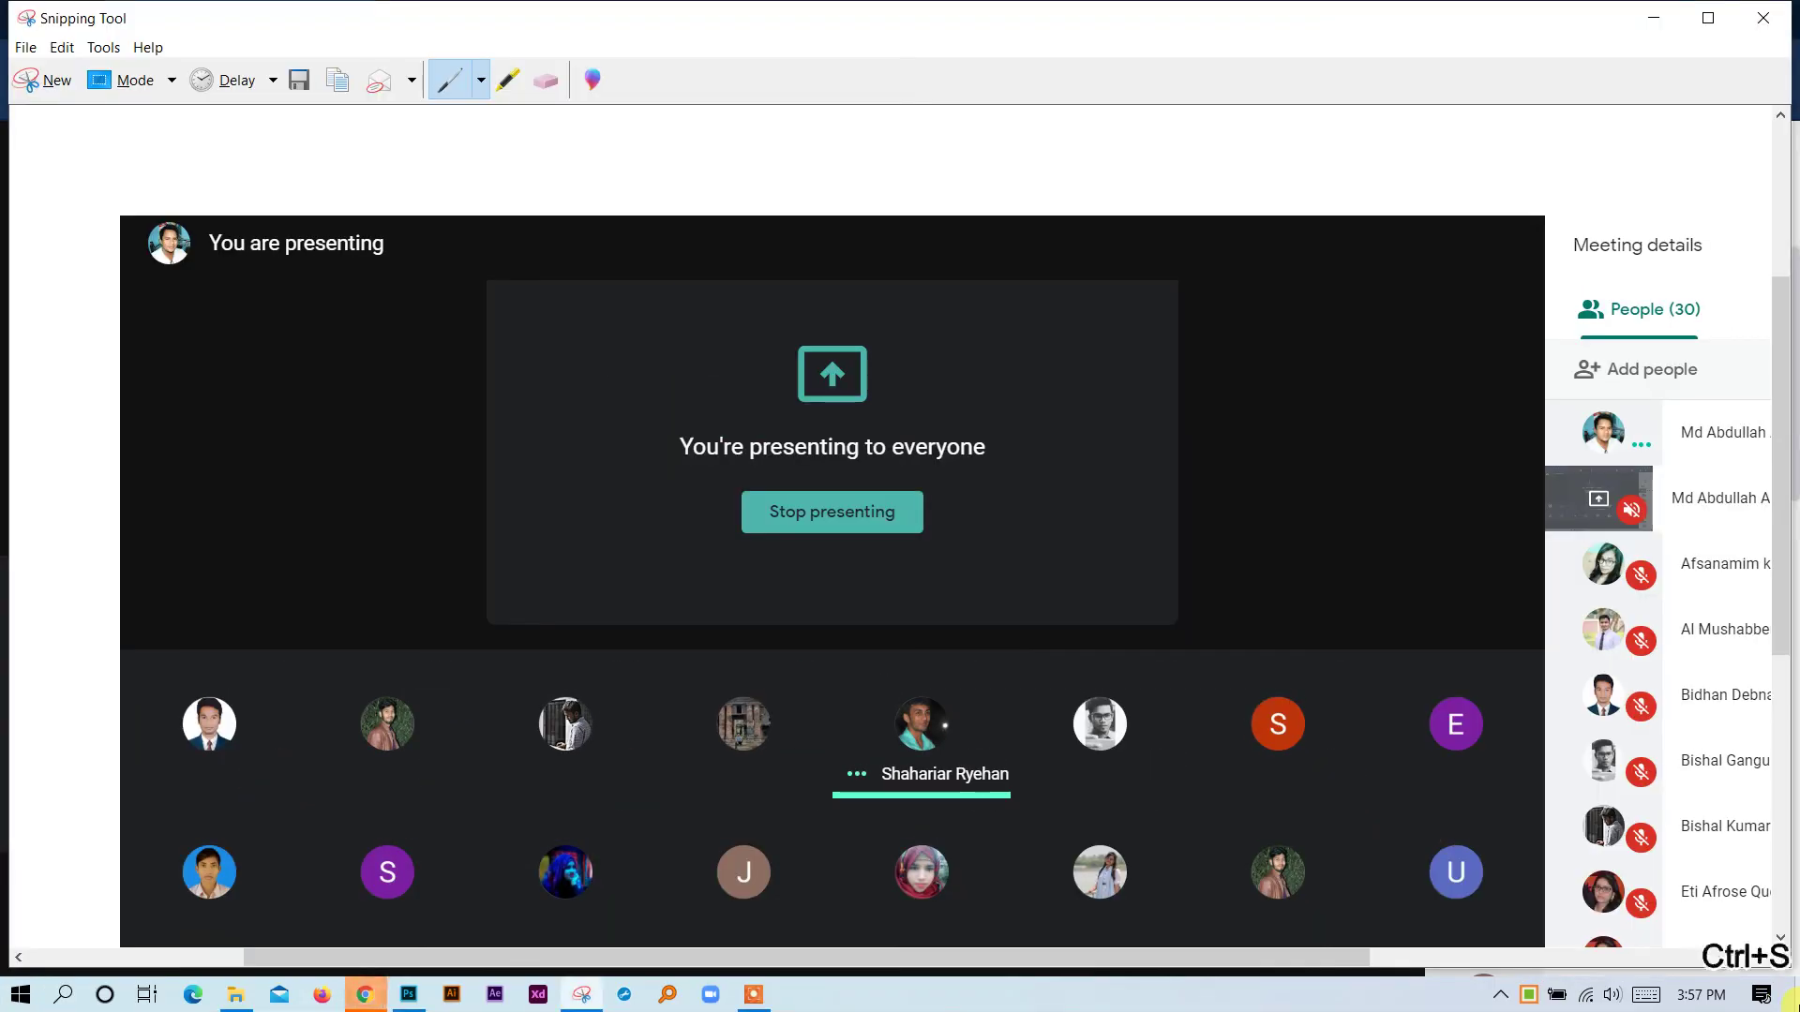
# Save the meeting screenshot as a PNG named 3 in the 7 Day 5 folder and close the Snipping Tool.
pyautogui.write('s')
pyautogui.click(385, 245)
pyautogui.doubleClick(228, 453)
pyautogui.write('৩')
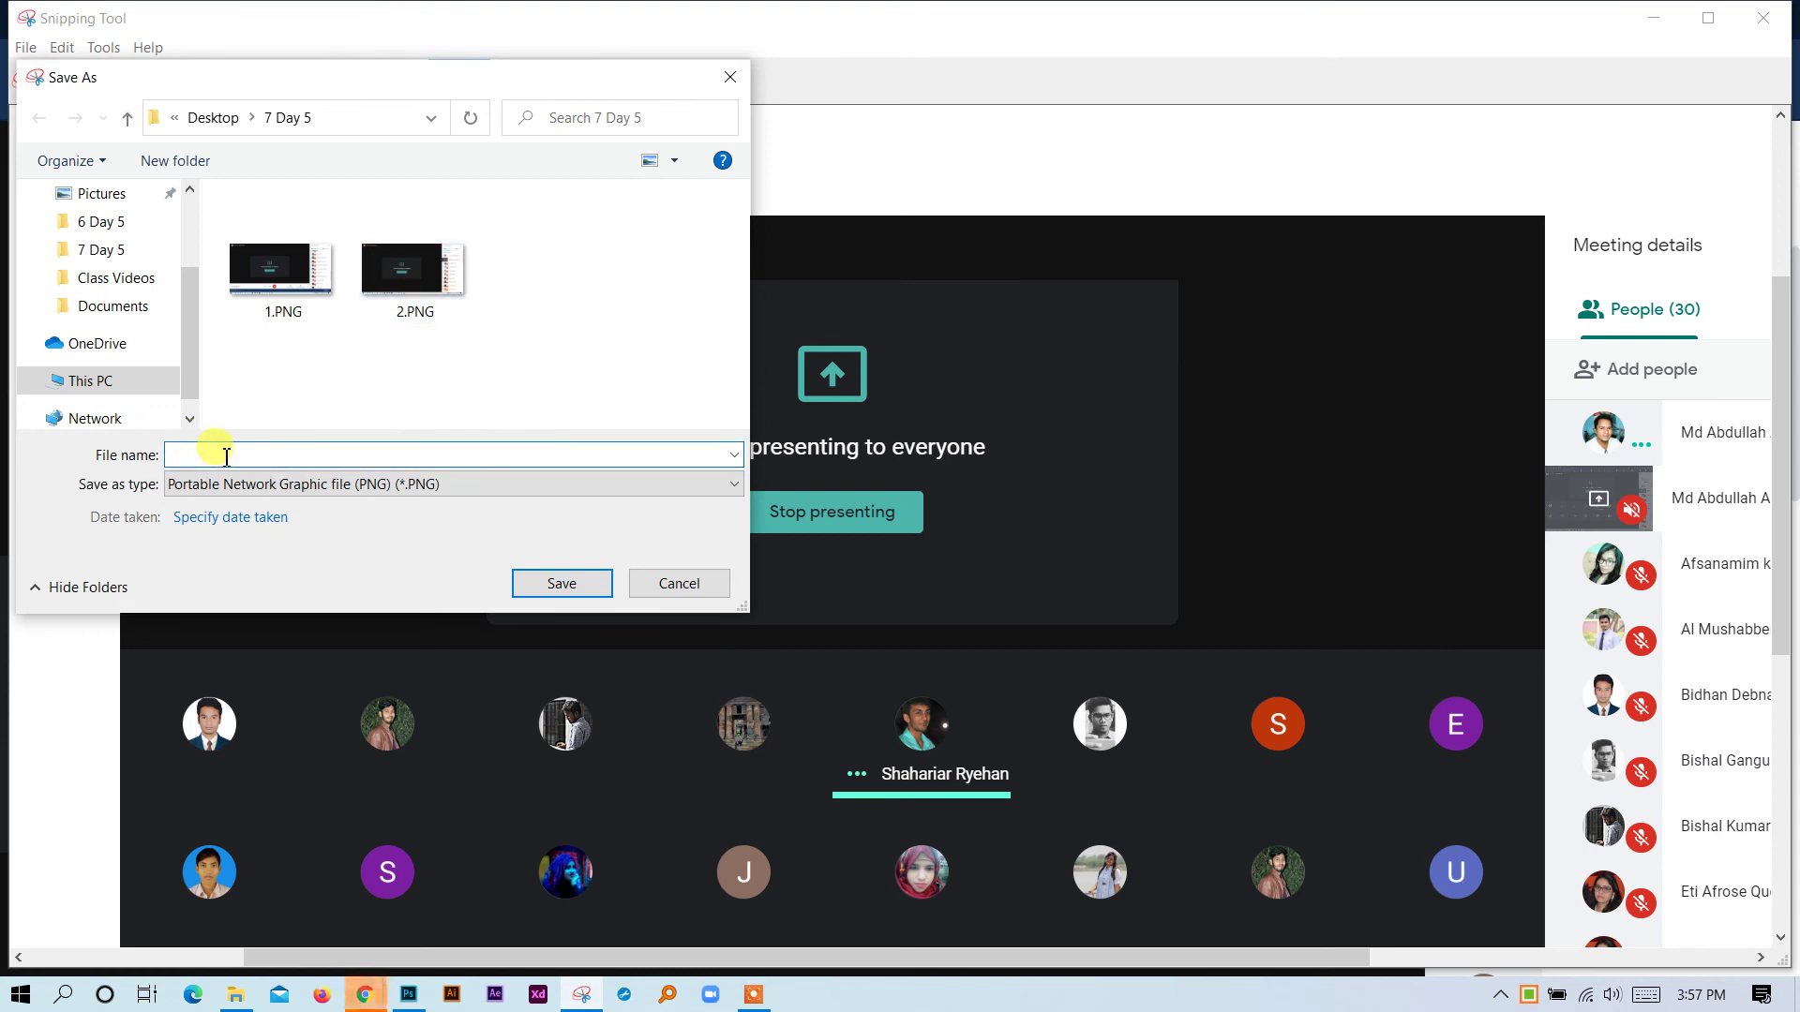
pyautogui.hotkey('ctrl', 'alt', 'v')
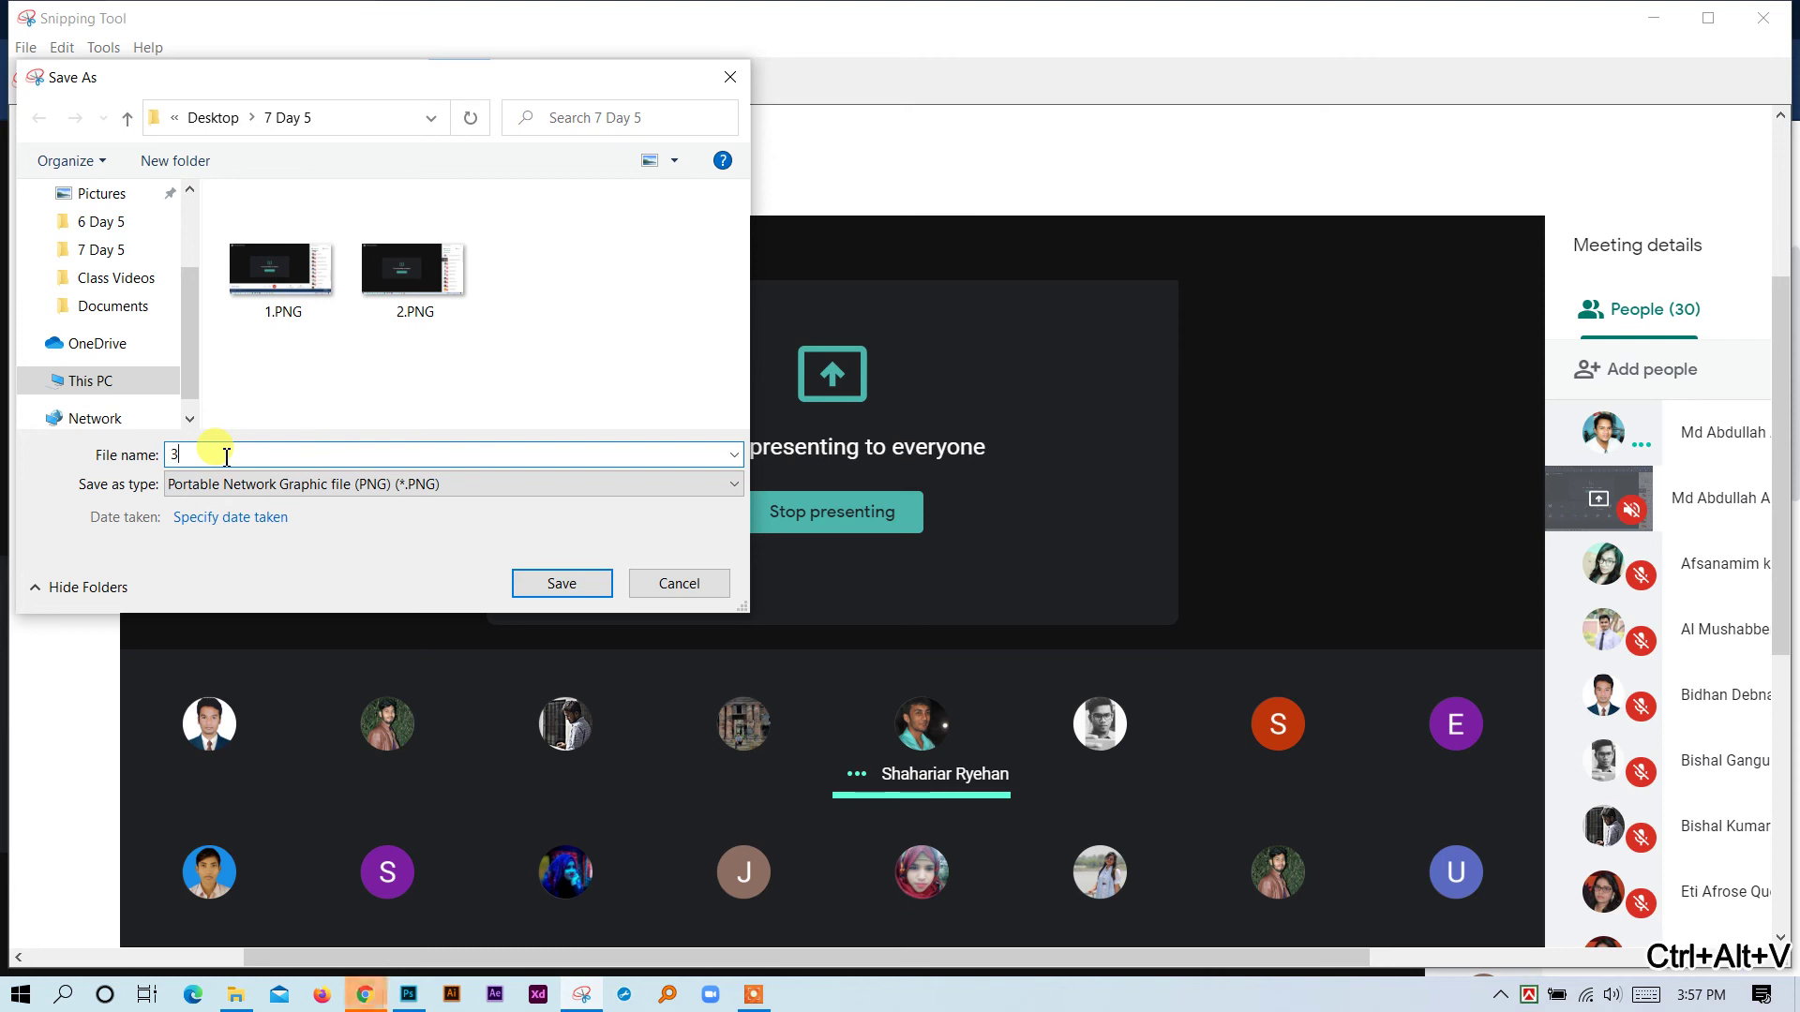
pyautogui.click(577, 586)
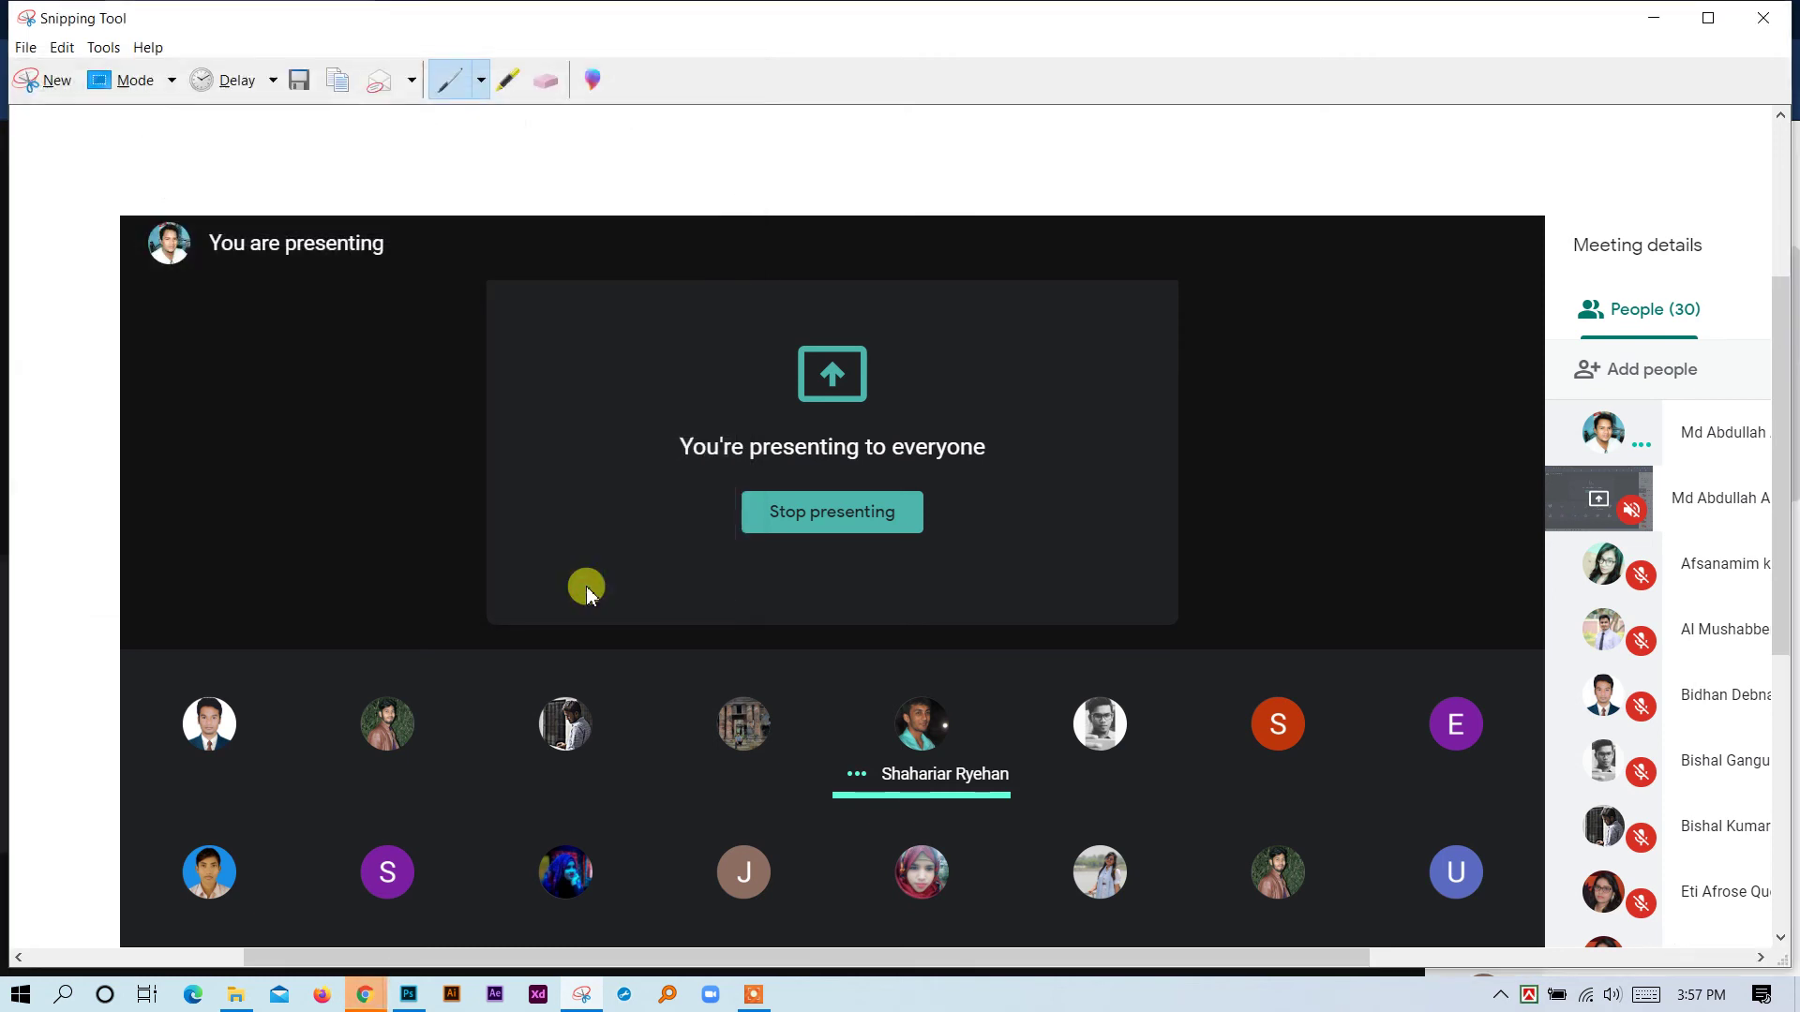
pyautogui.click(1764, 21)
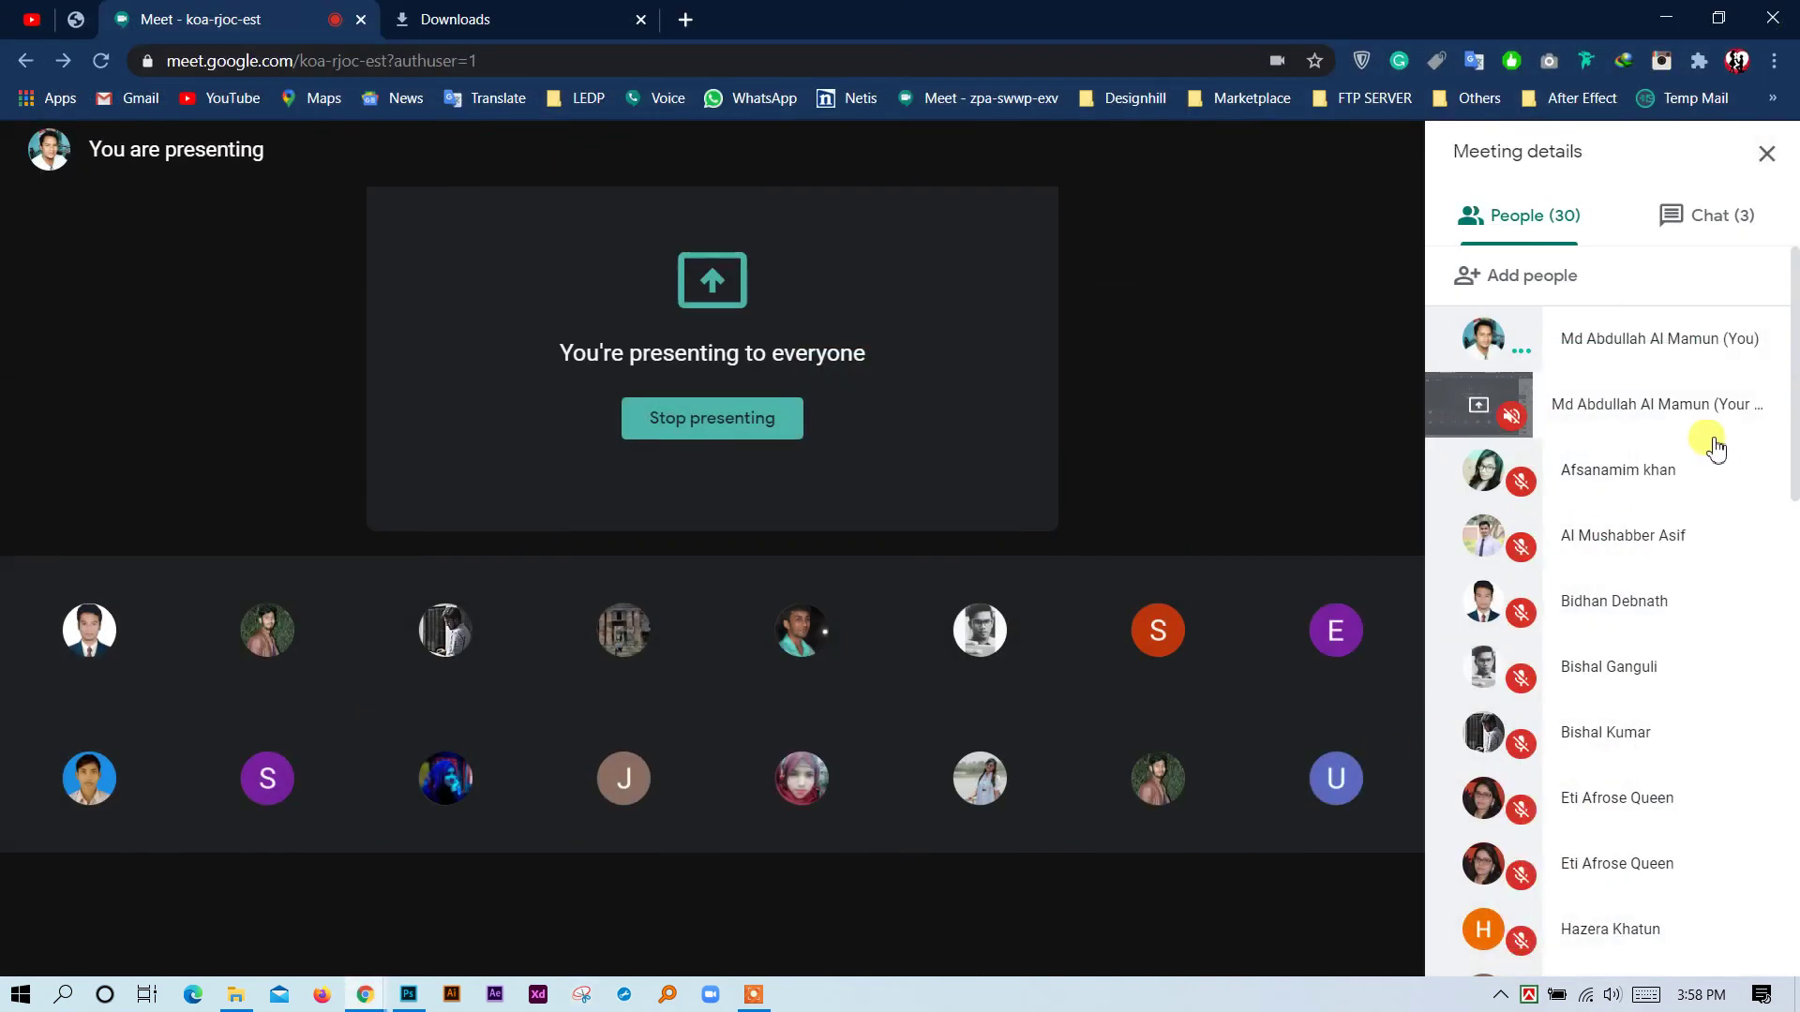
# Look through the meeting's participant list and read the latest chat messages.
pyautogui.scroll(-3, 1707, 474)
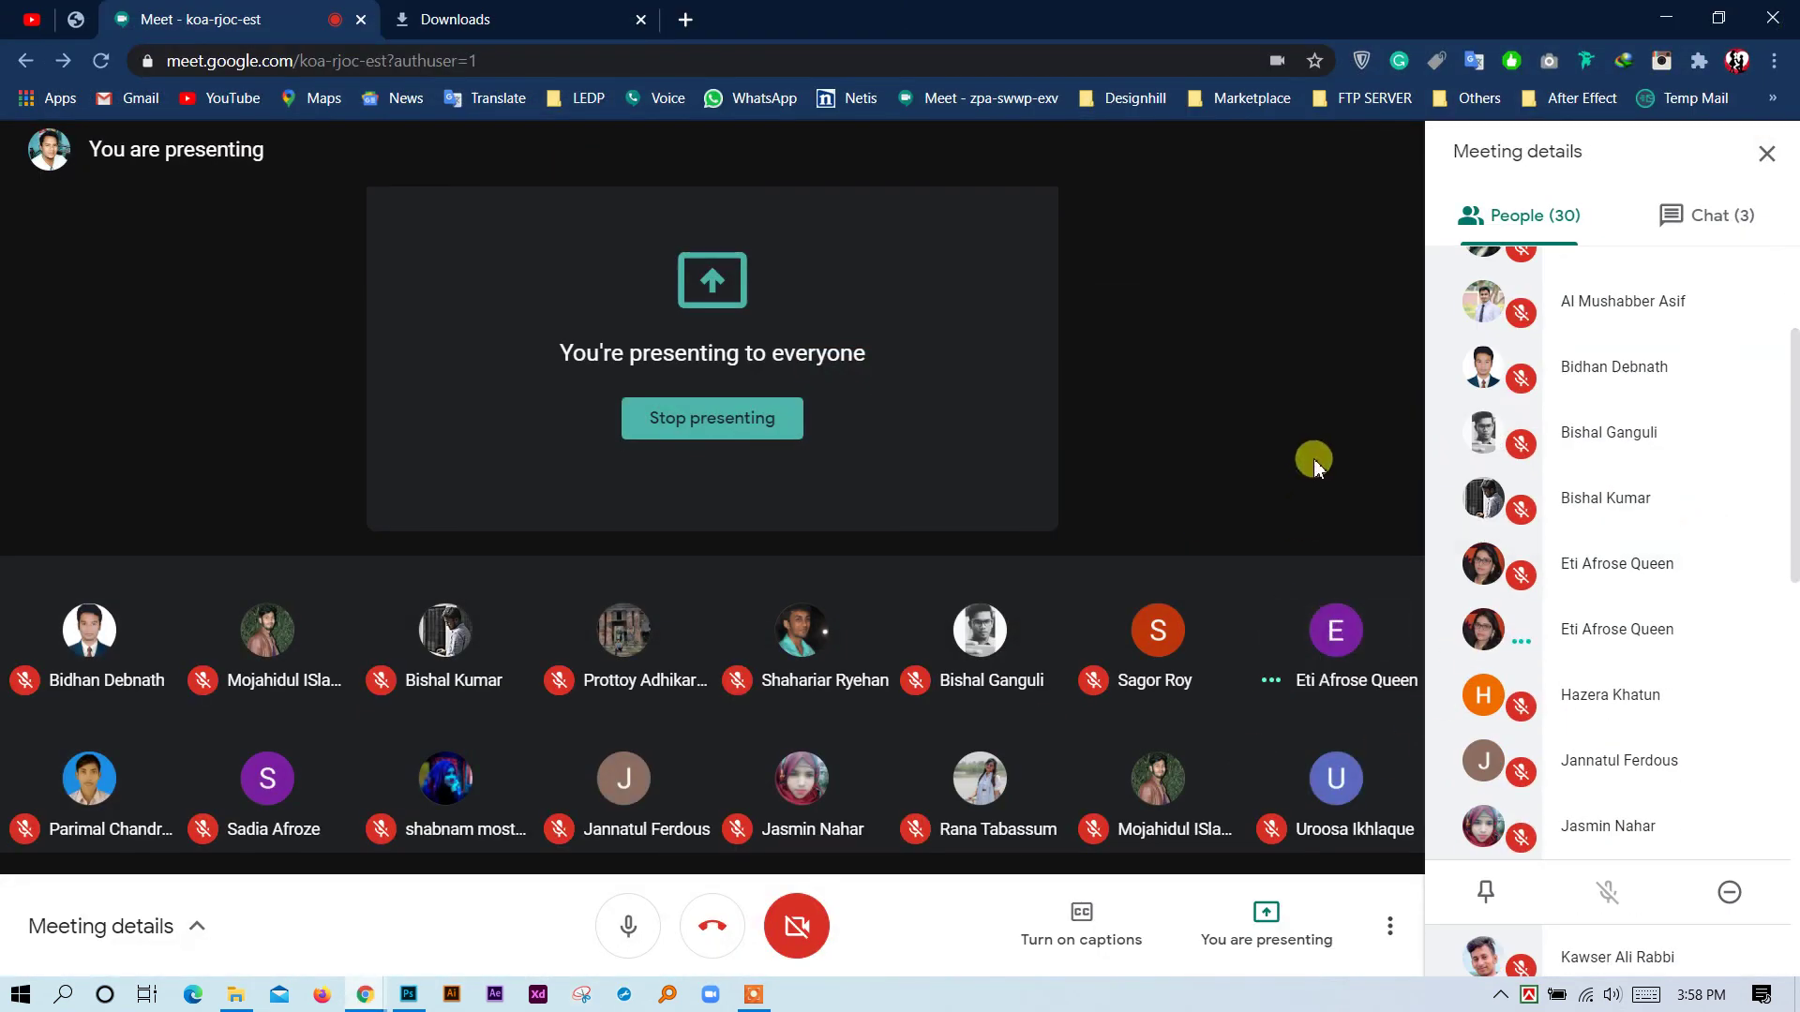
pyautogui.click(1736, 223)
pyautogui.scroll(-2, 1660, 610)
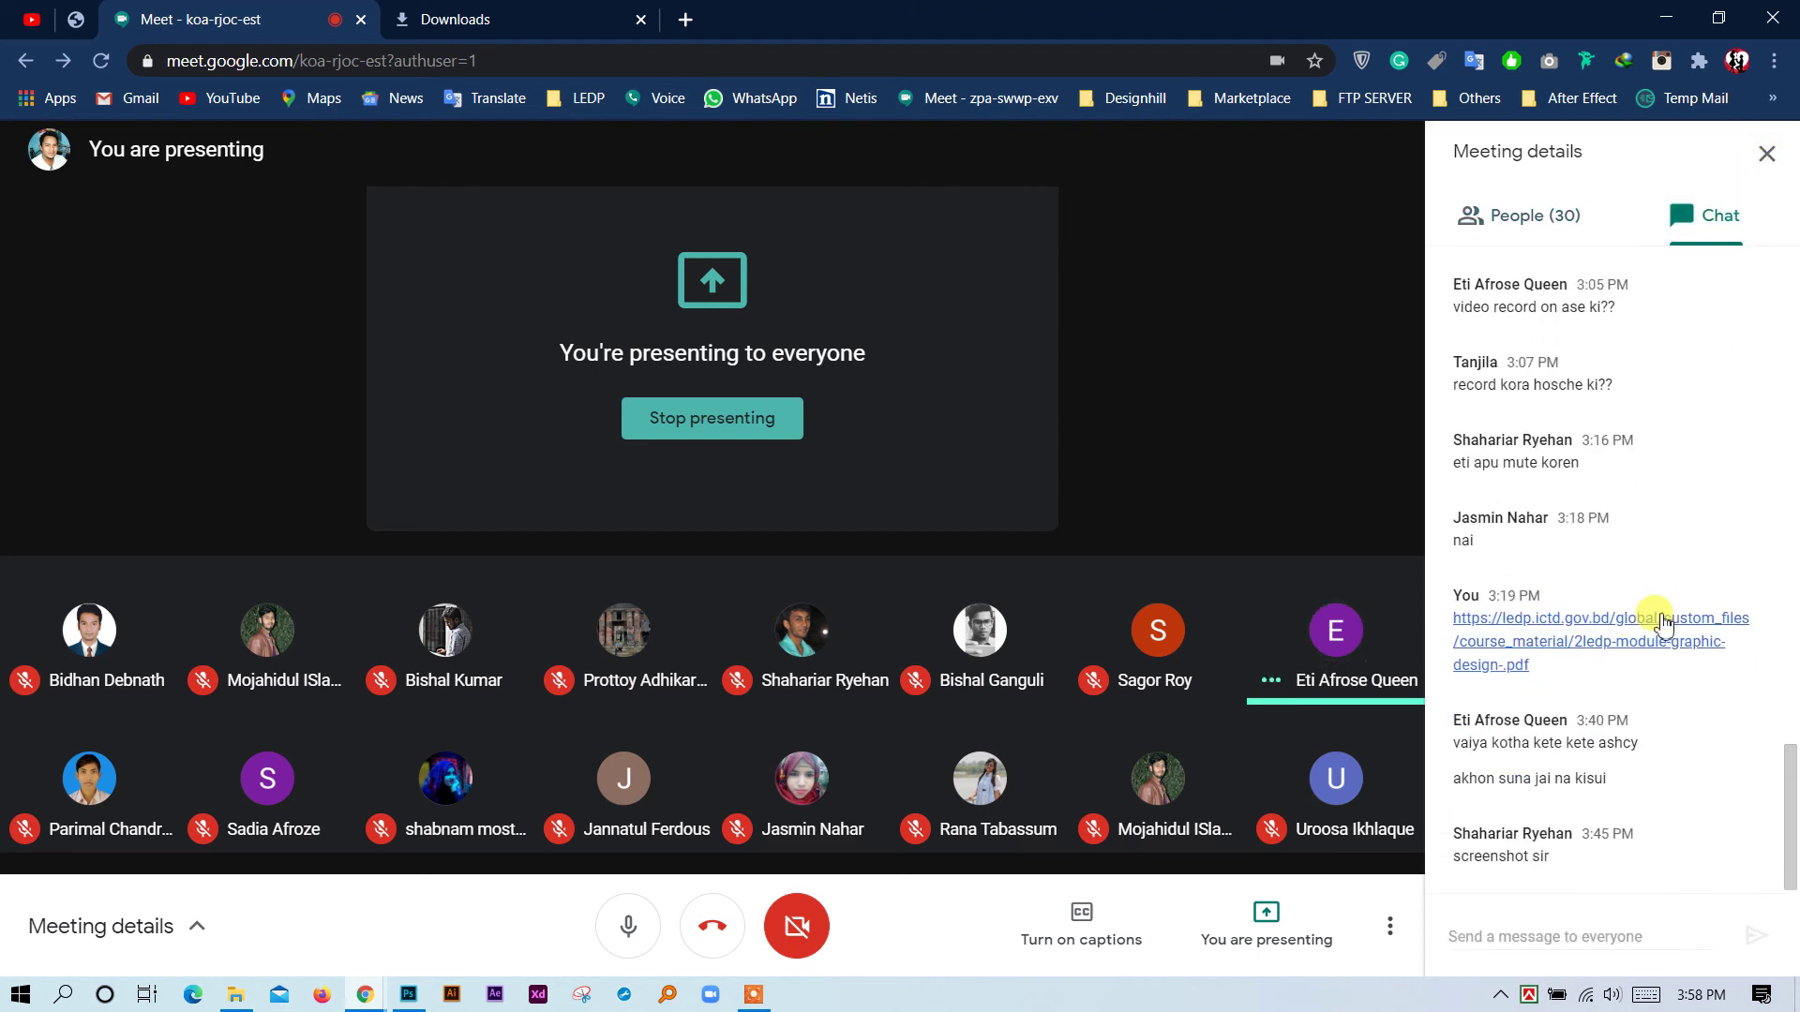
# Remove every entry from Chrome's download history, starting with designclass--c_LxZzVUnY-unsplash.jpg.
pyautogui.click(540, 15)
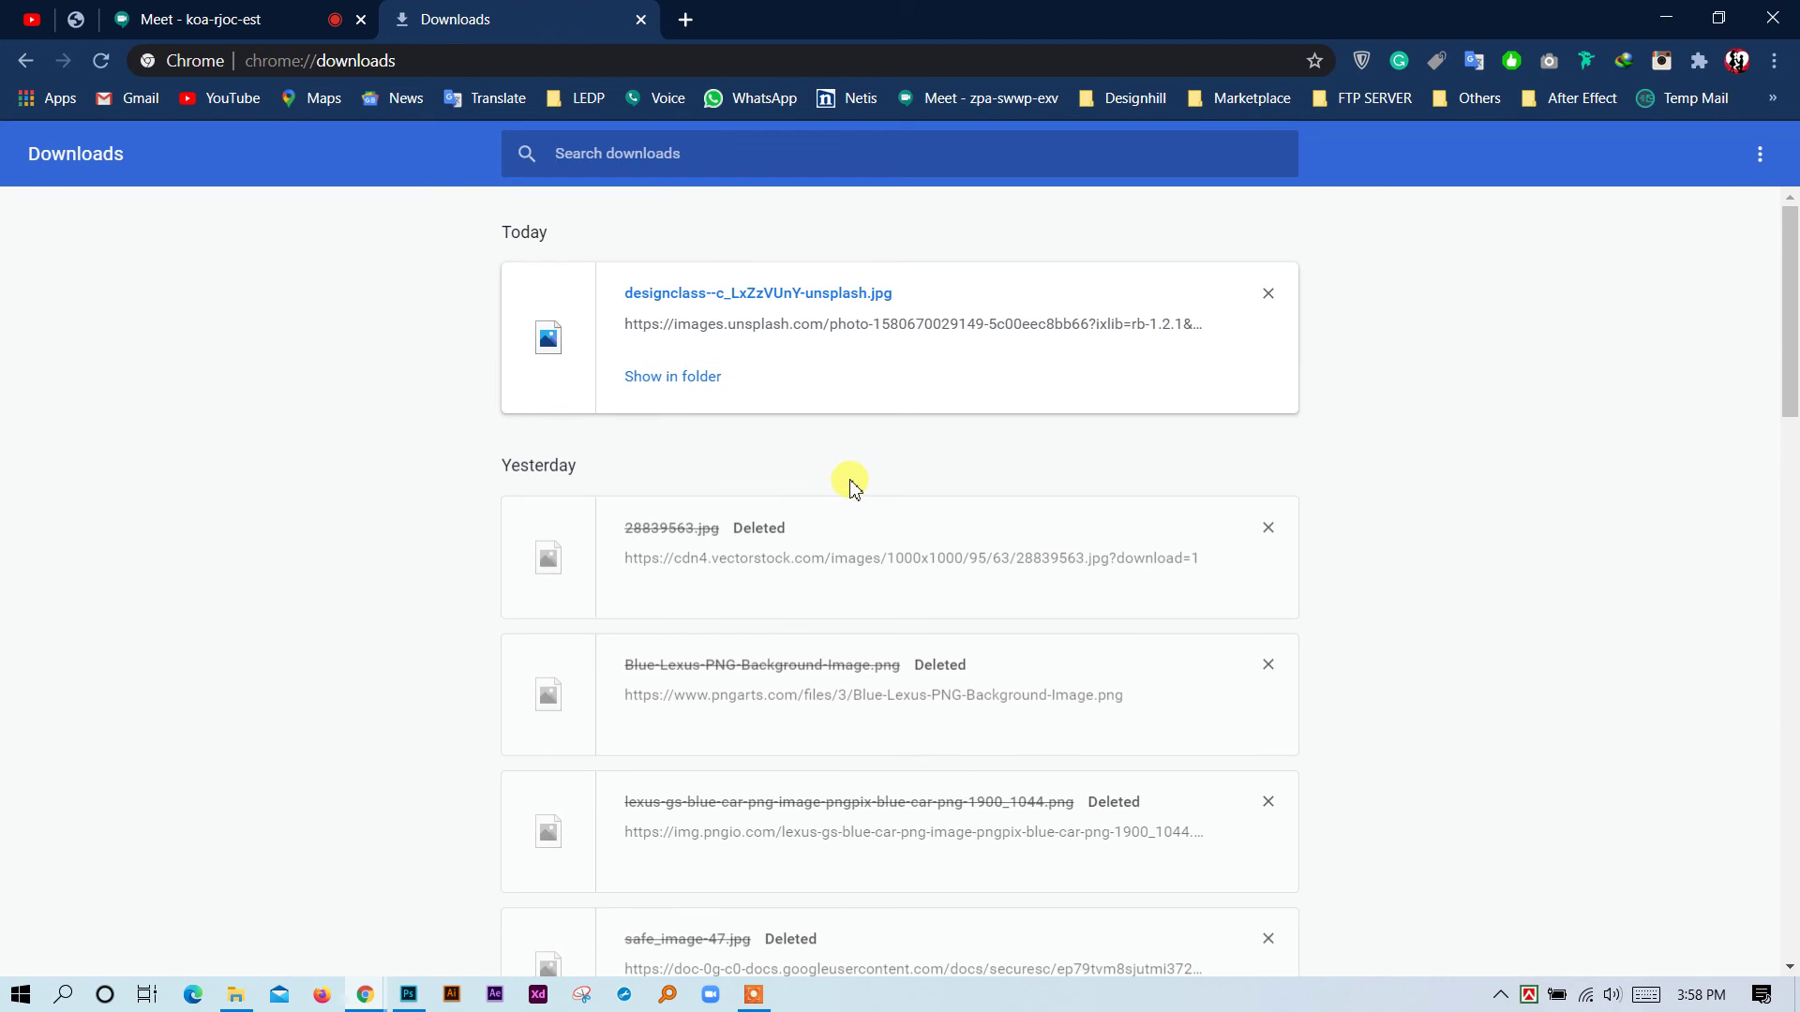
pyautogui.click(1269, 295)
pyautogui.click(1268, 295)
pyautogui.click(1269, 296)
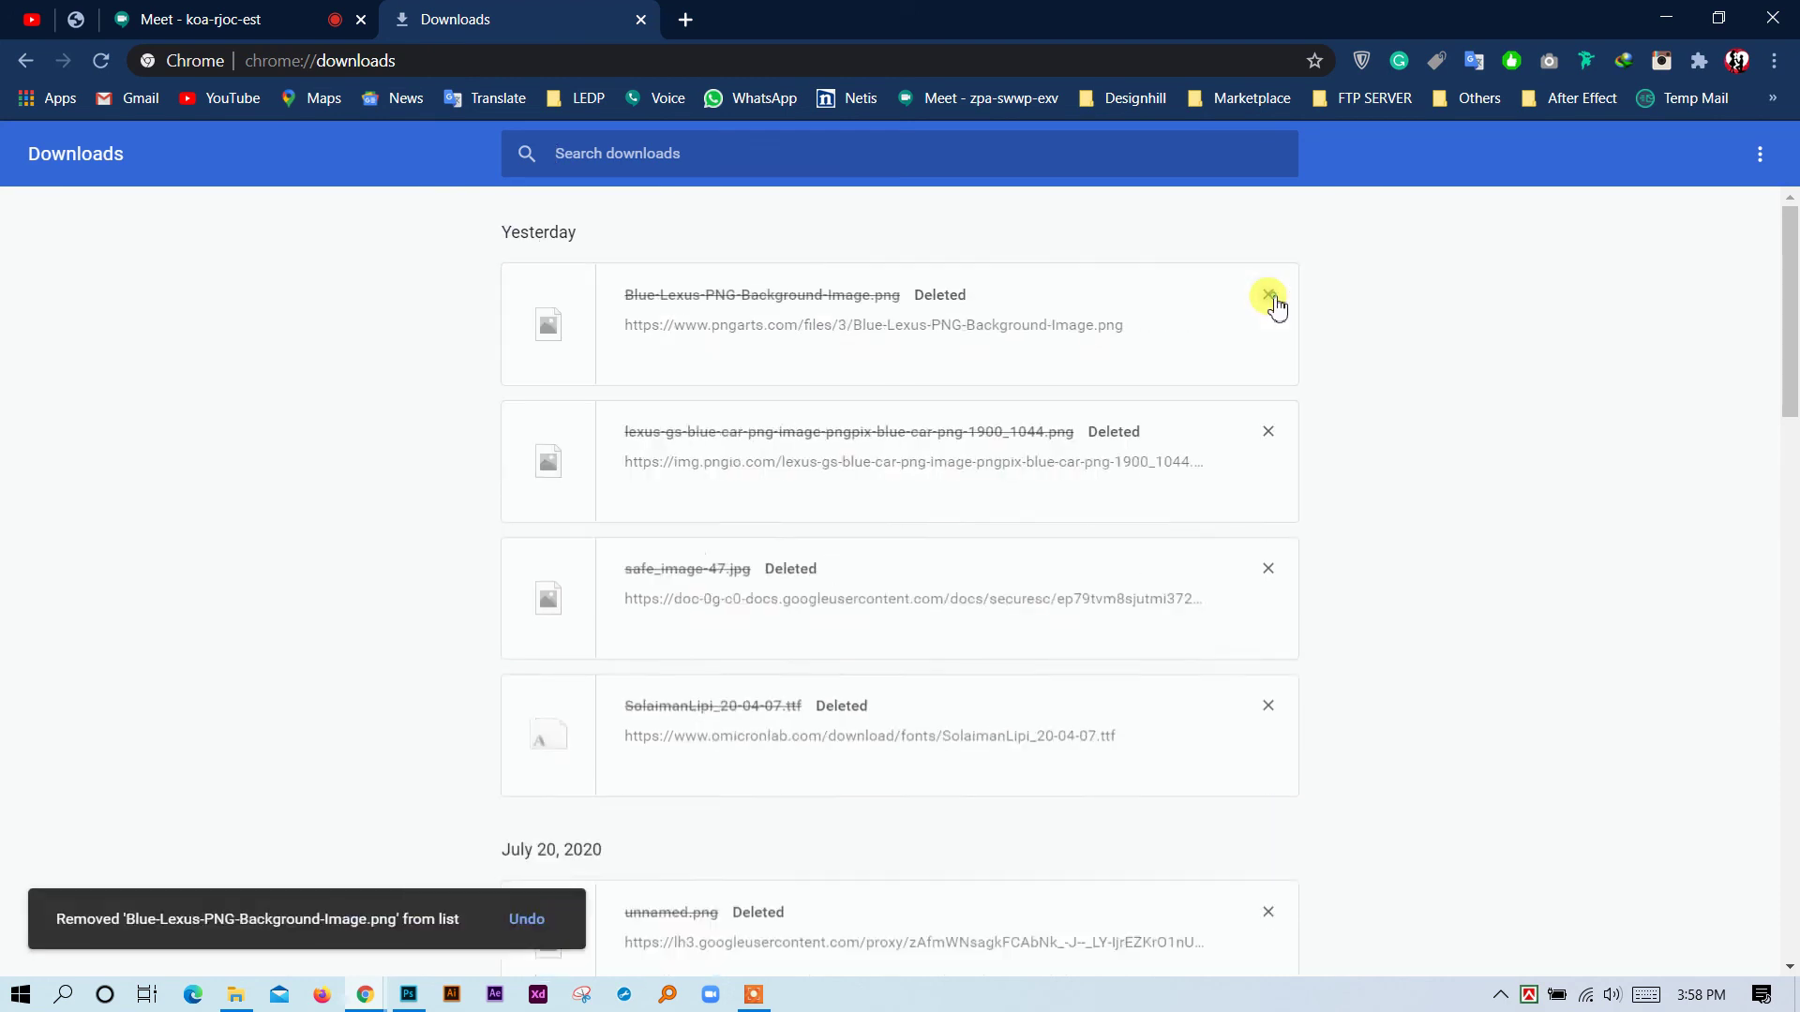
pyautogui.click(1268, 296)
pyautogui.click(1268, 296)
pyautogui.click(1268, 296)
pyautogui.click(1269, 295)
pyautogui.click(1268, 296)
pyautogui.click(1269, 295)
pyautogui.click(1268, 295)
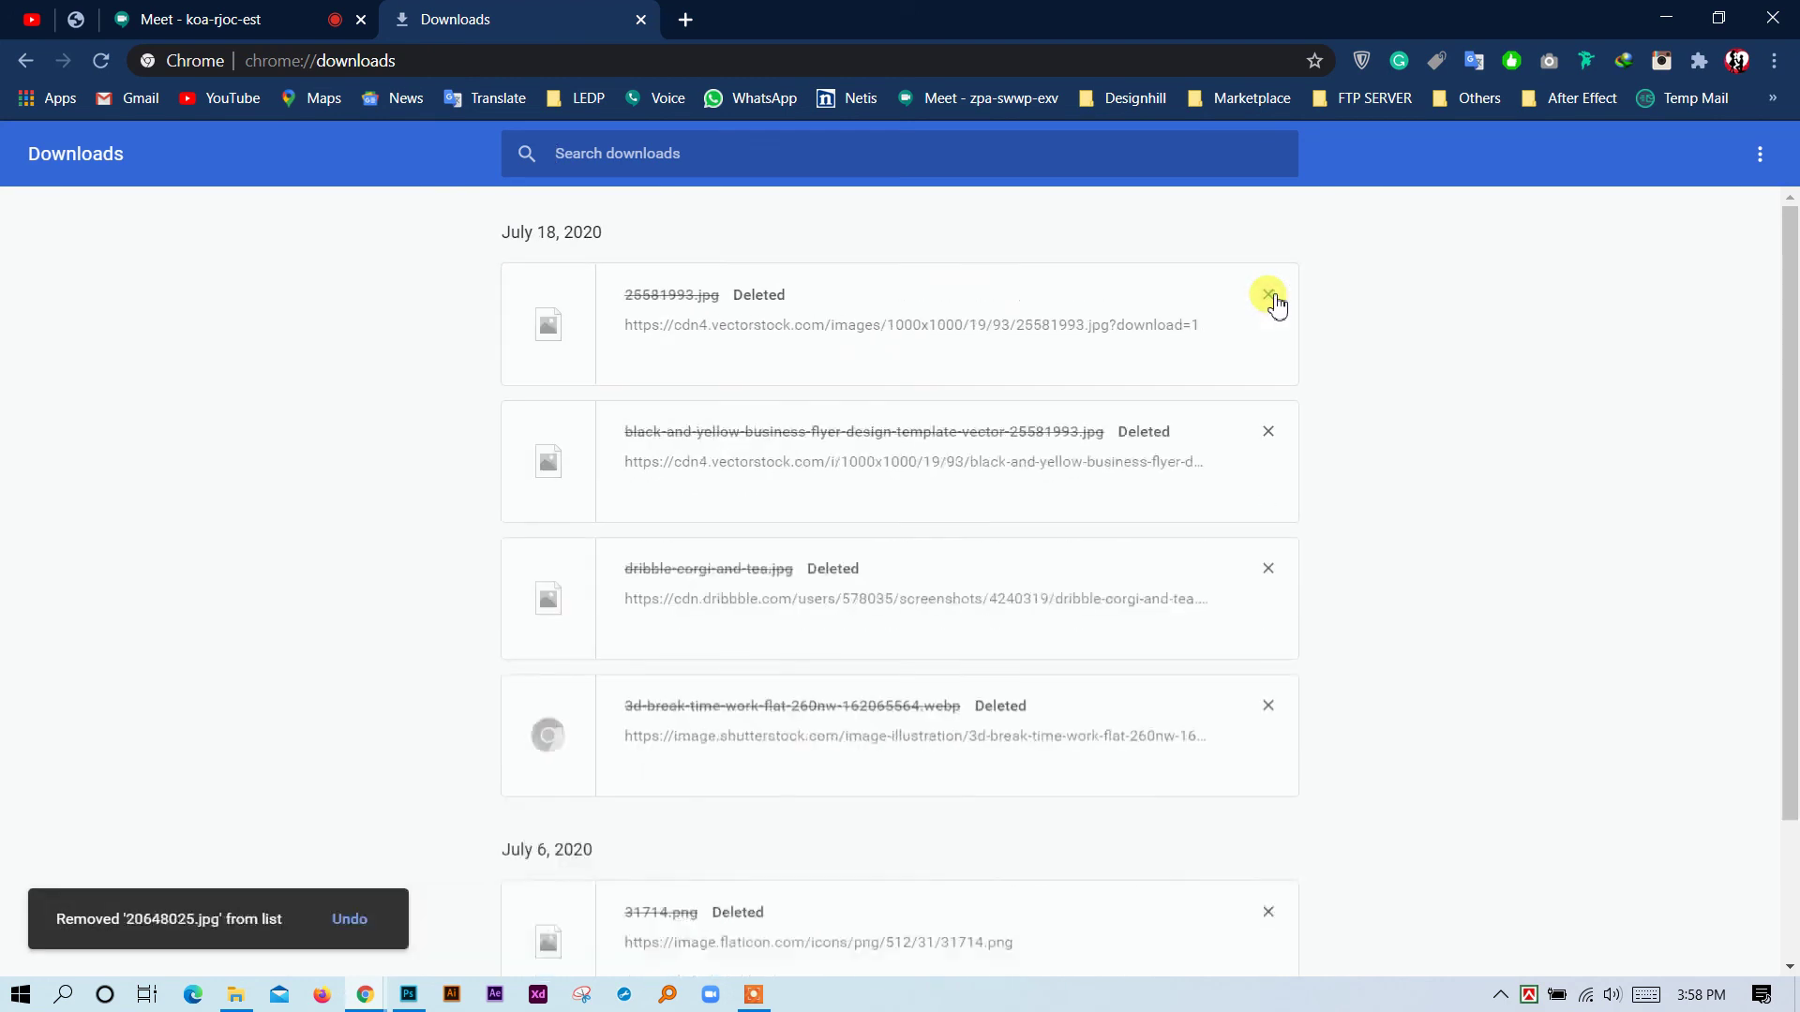
pyautogui.click(1269, 295)
pyautogui.click(1269, 296)
pyautogui.click(1268, 296)
pyautogui.click(1268, 295)
pyautogui.click(1269, 295)
pyautogui.click(1268, 295)
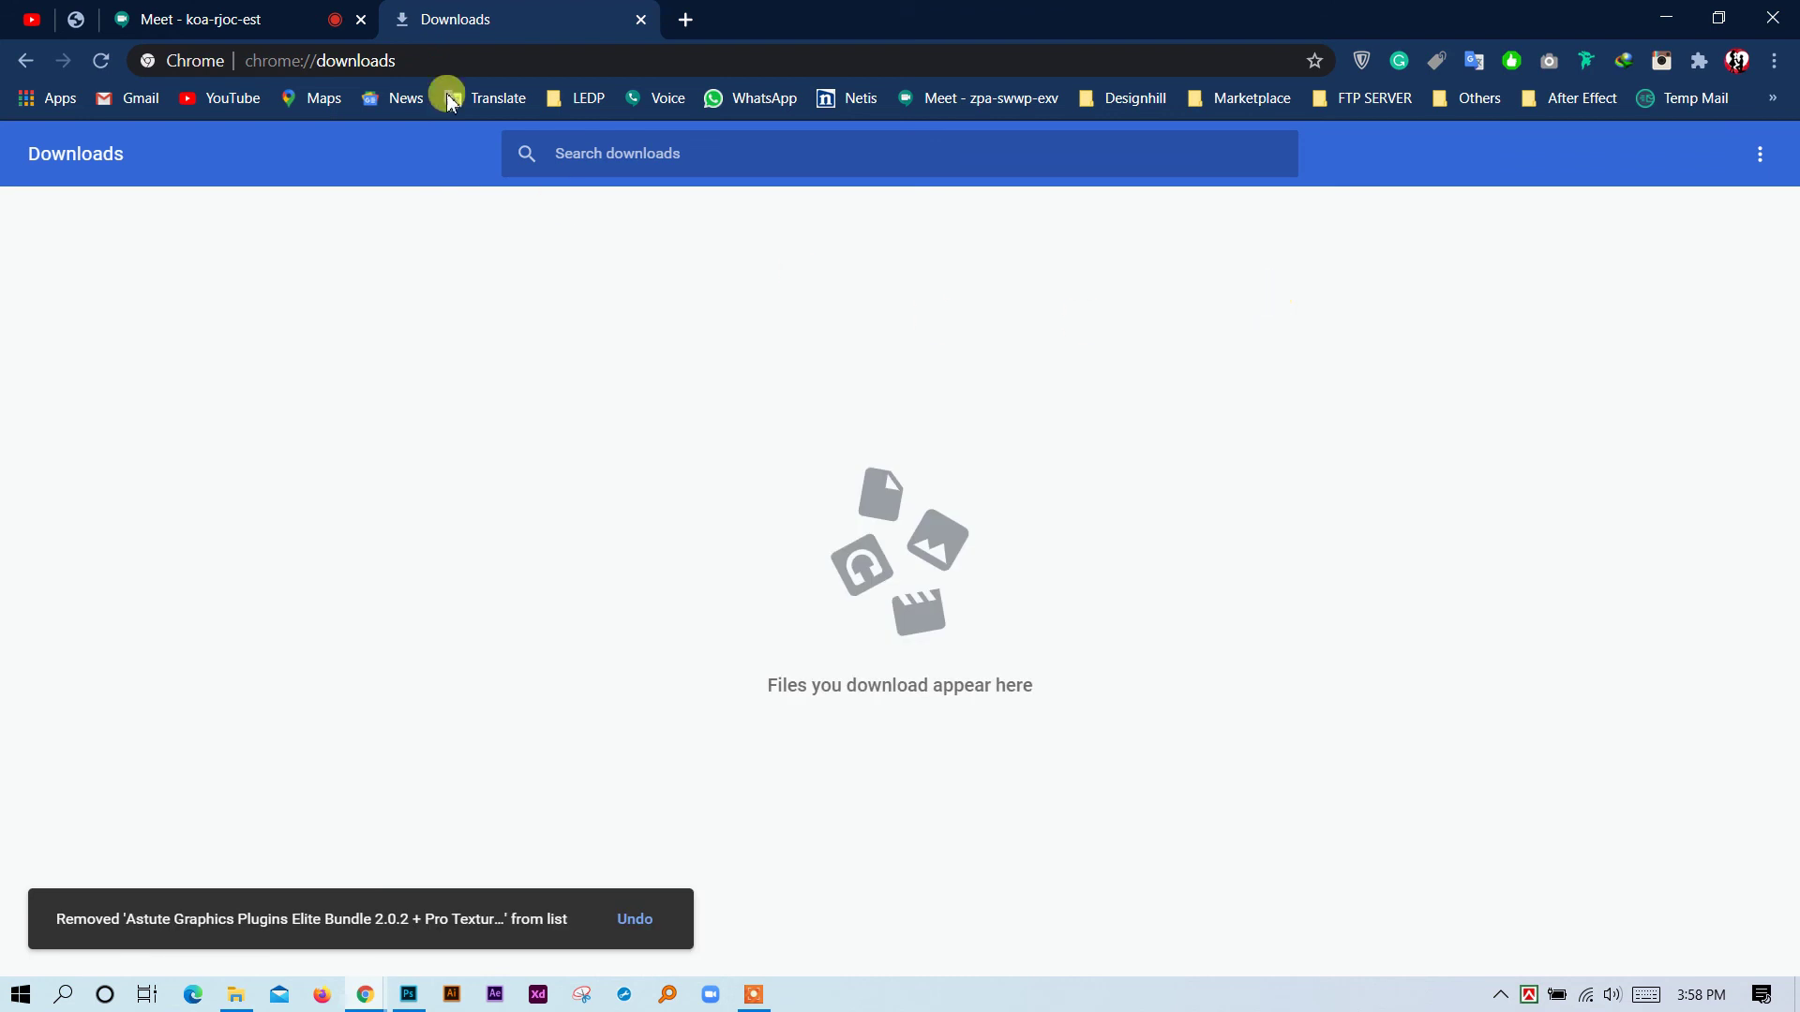
# Search Google for "simple web template" and show the image results.
pyautogui.click(502, 60)
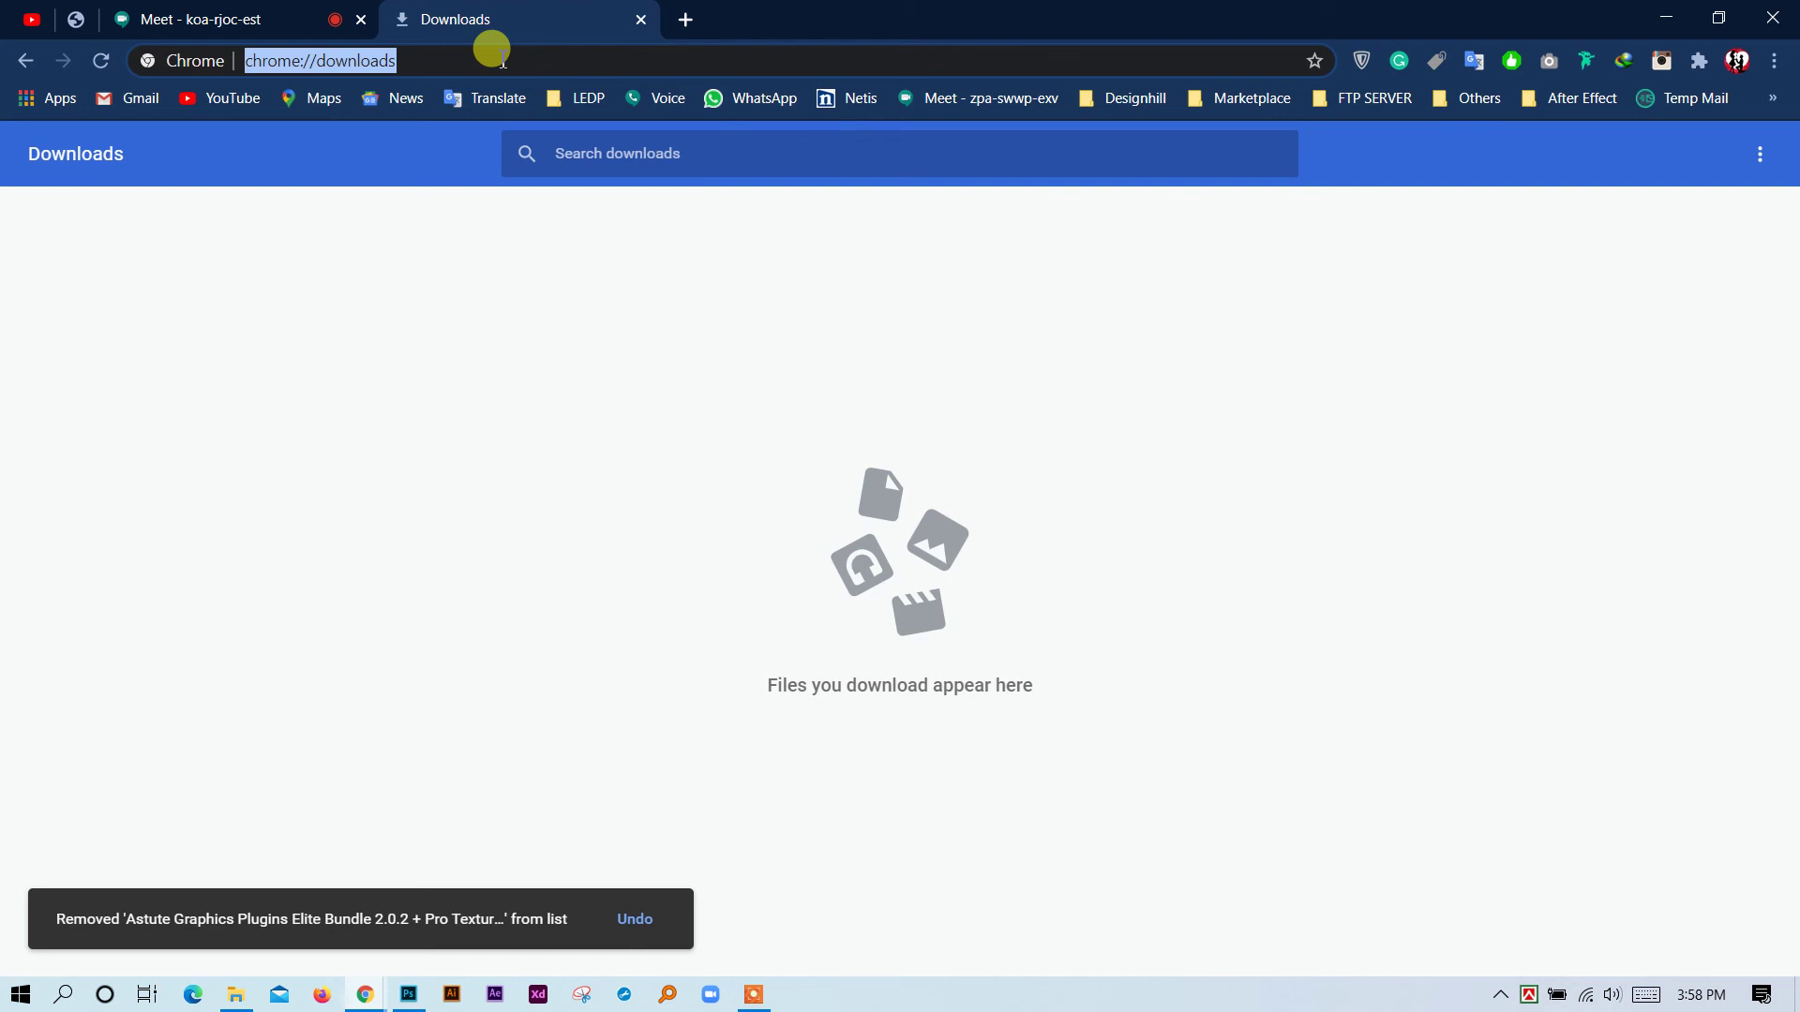
pyautogui.write('simple')
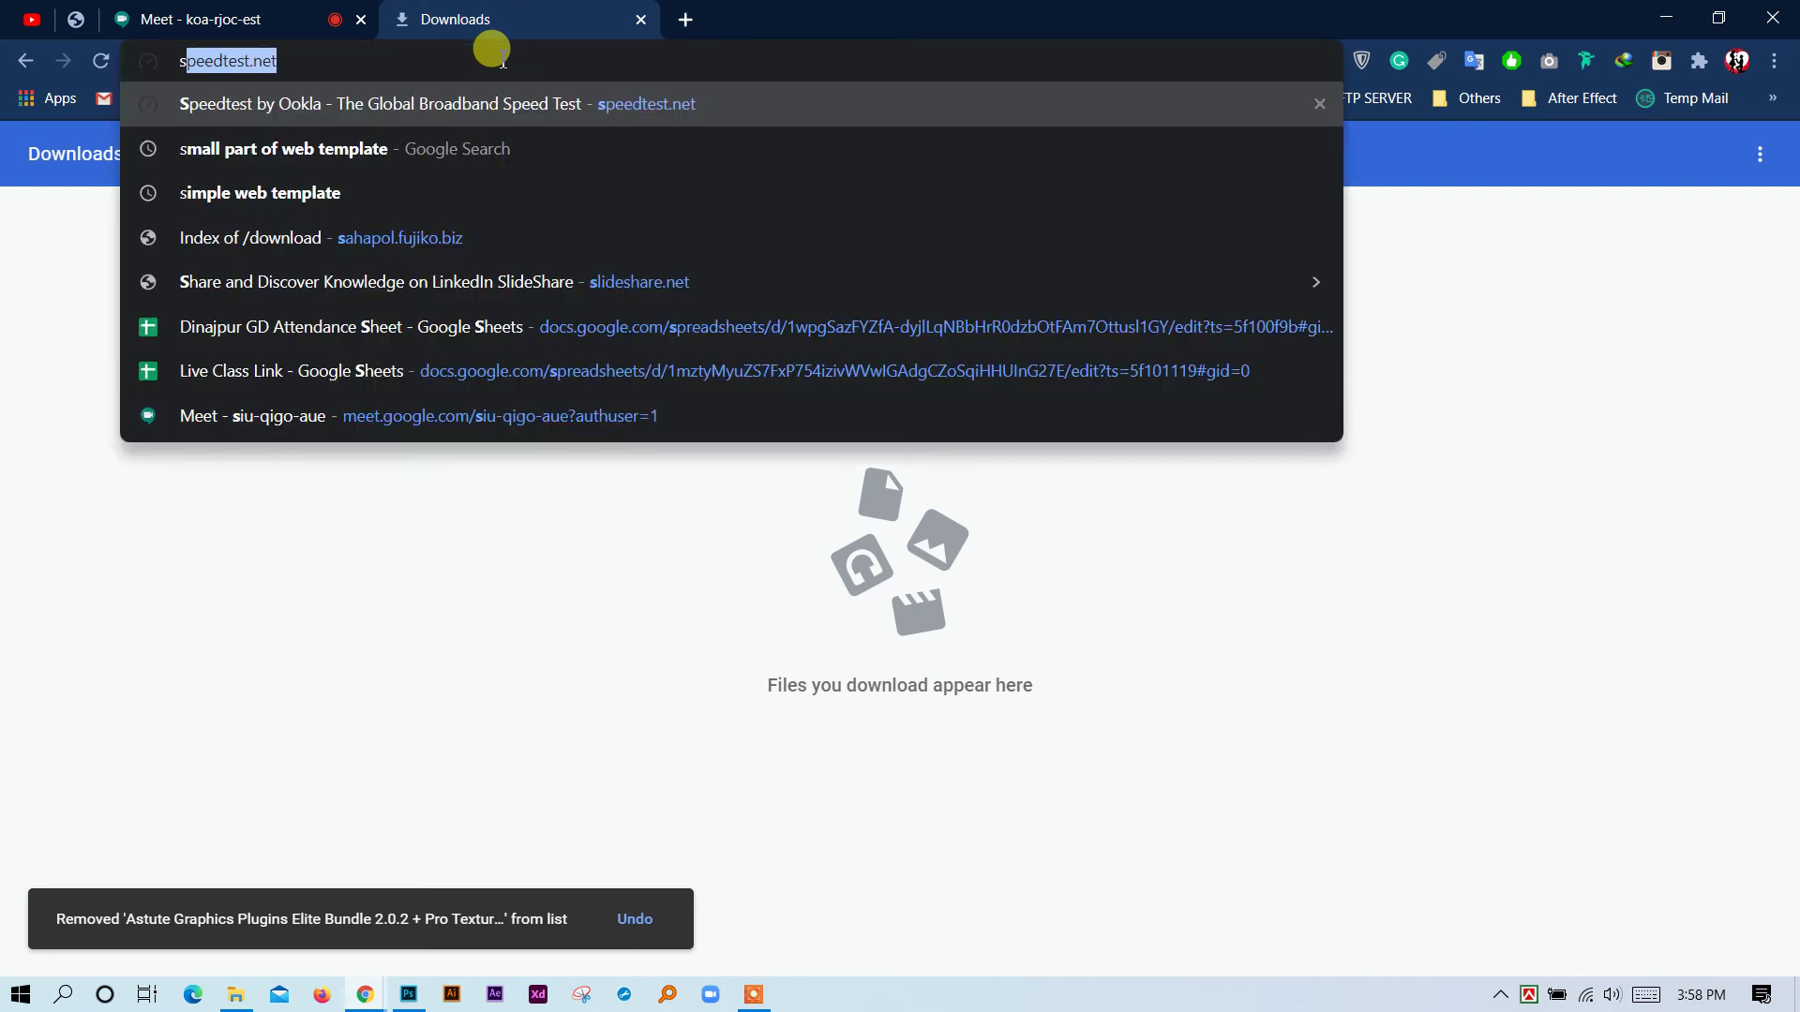
pyautogui.write(' we')
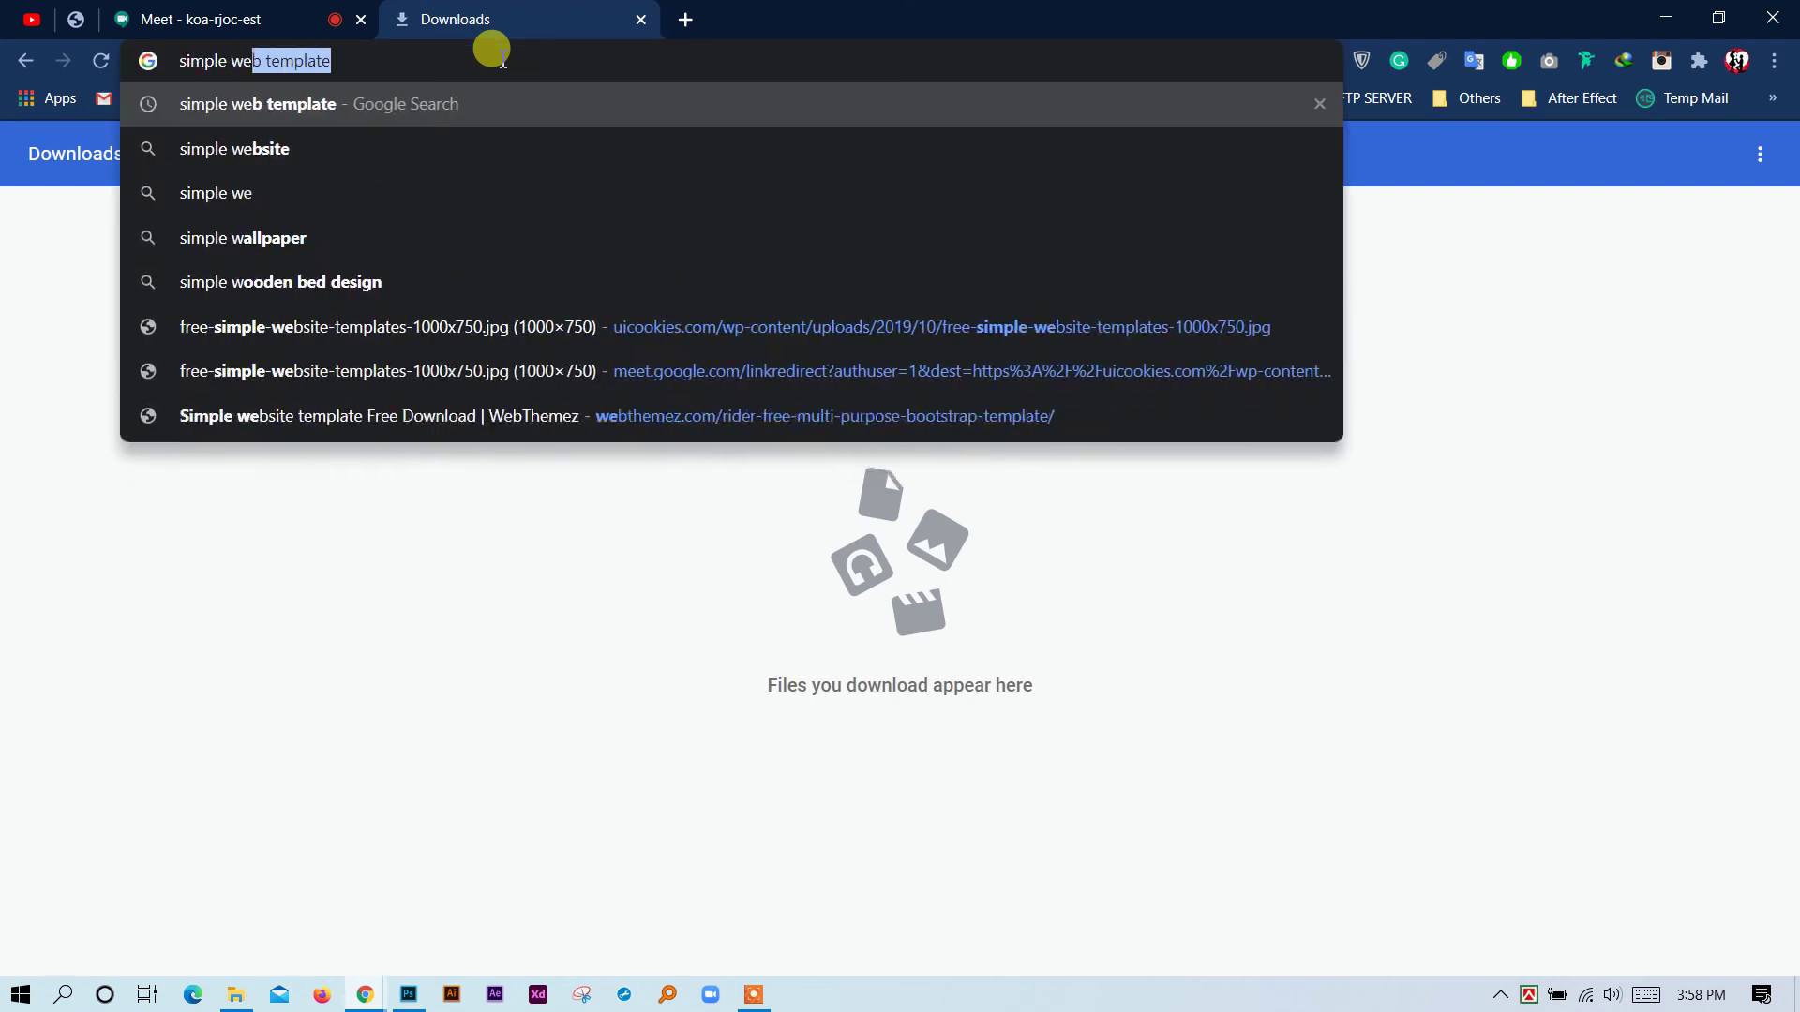
pyautogui.write('b template')
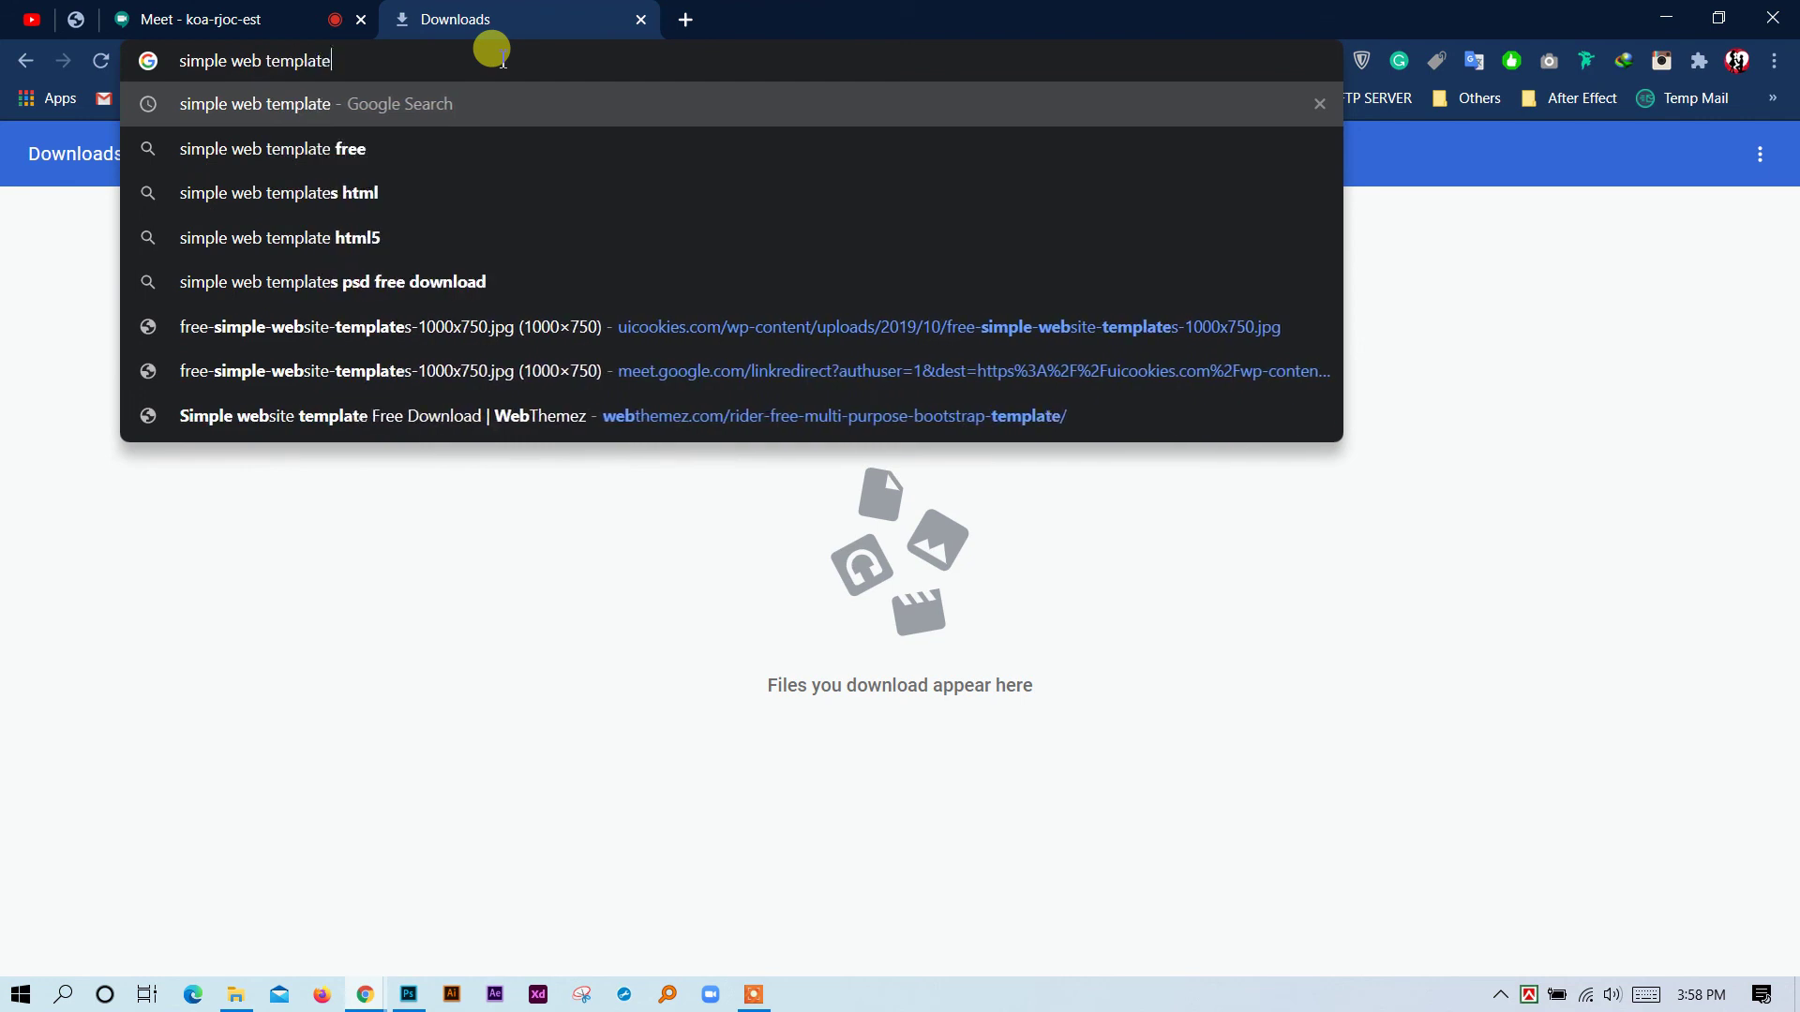
pyautogui.press('Return')
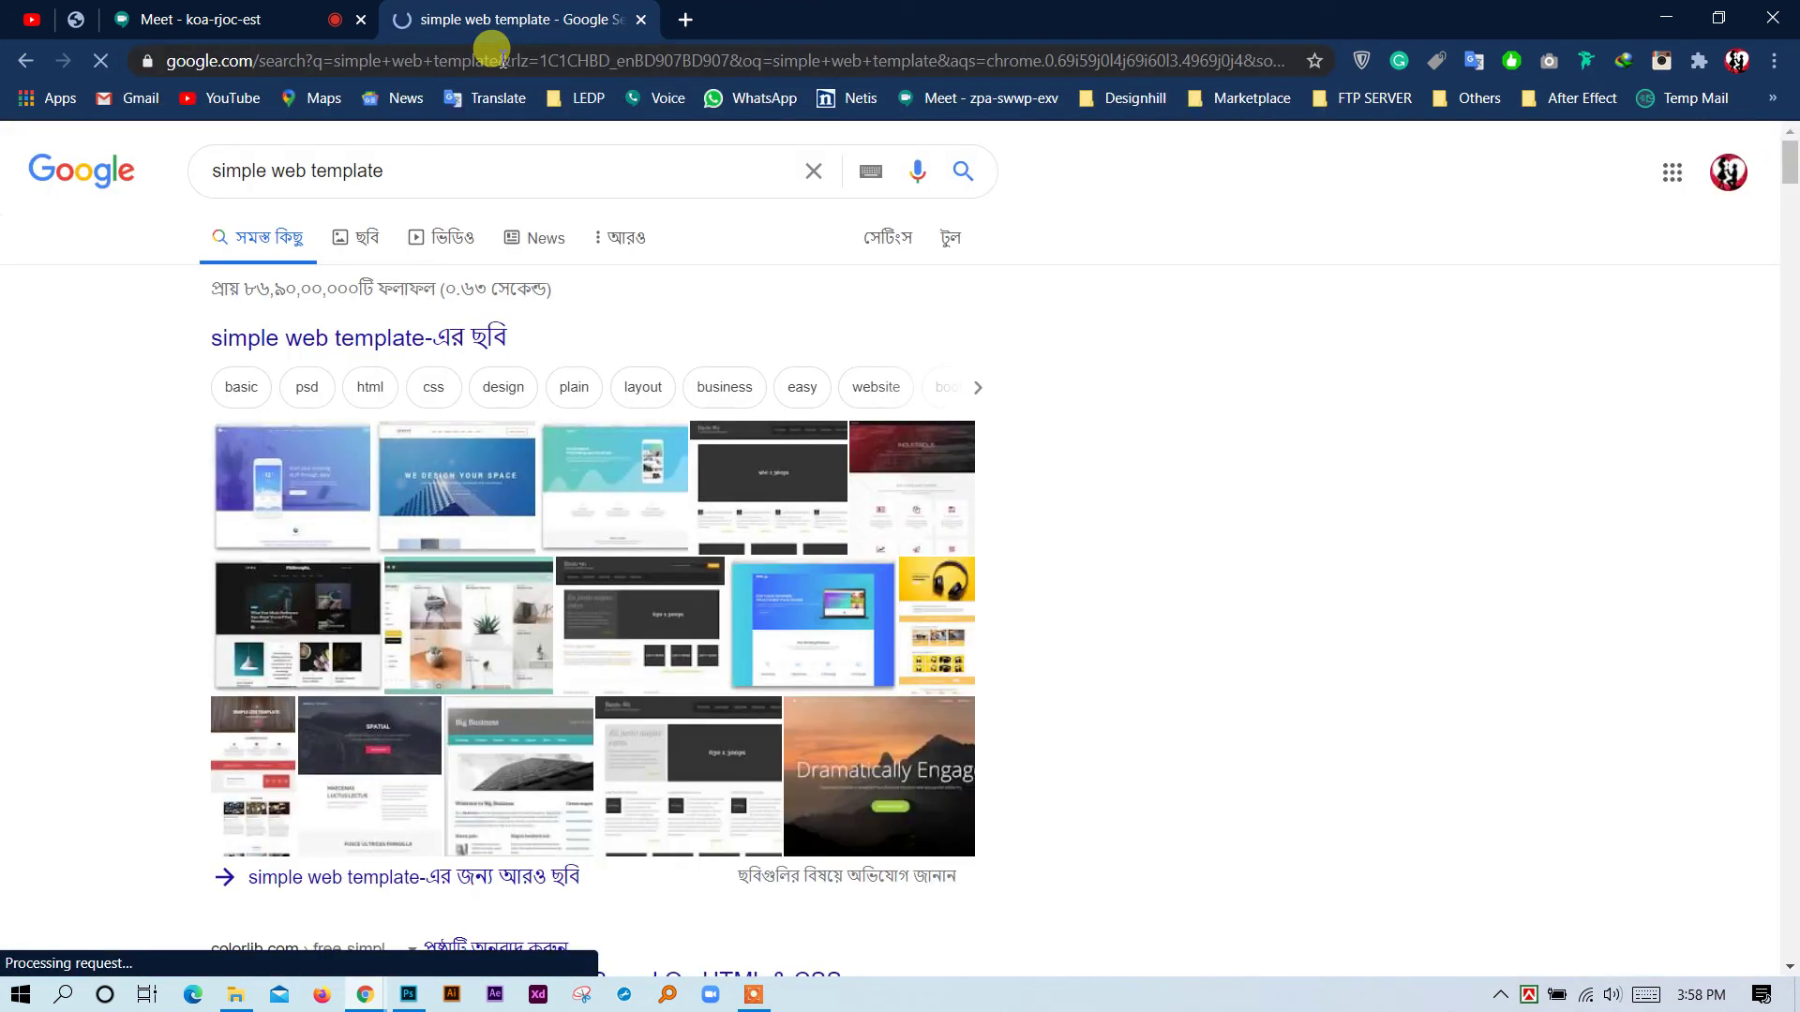
pyautogui.click(356, 343)
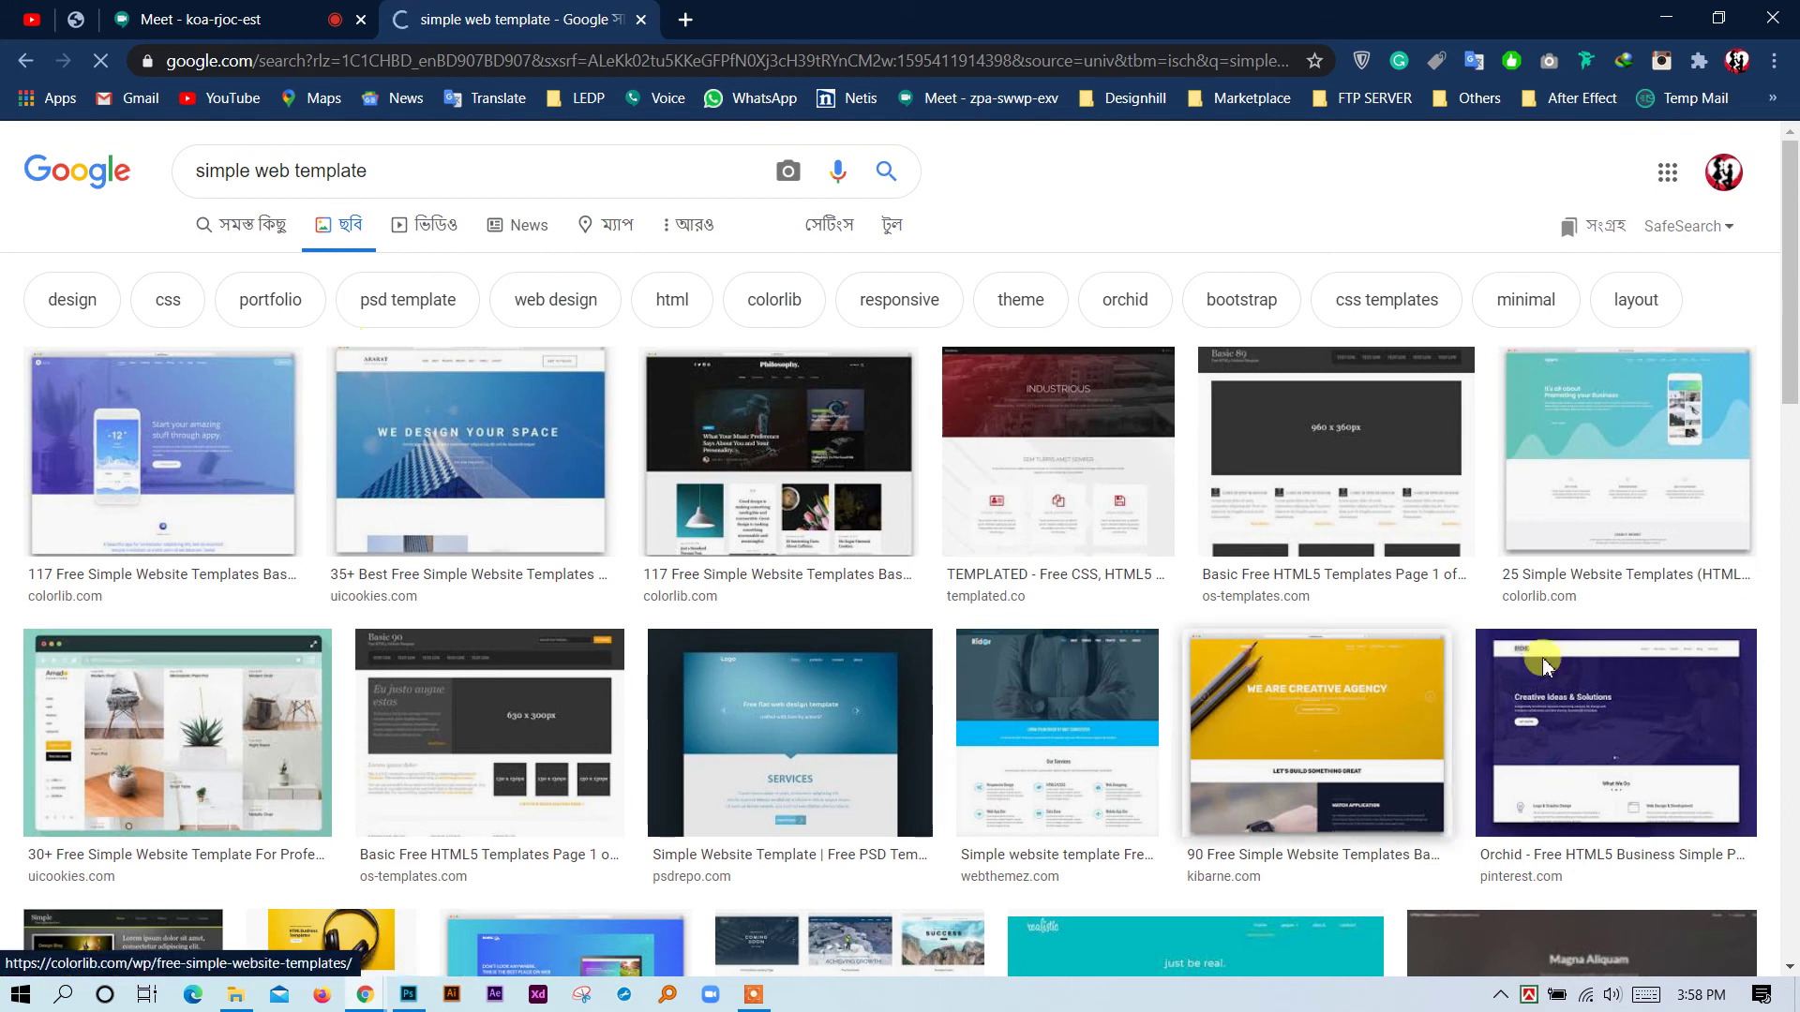
# Browse the template images and preview the red Zeta website template from Kibarne along with its related images.
pyautogui.scroll(-3, 1647, 657)
pyautogui.scroll(-5, 1650, 664)
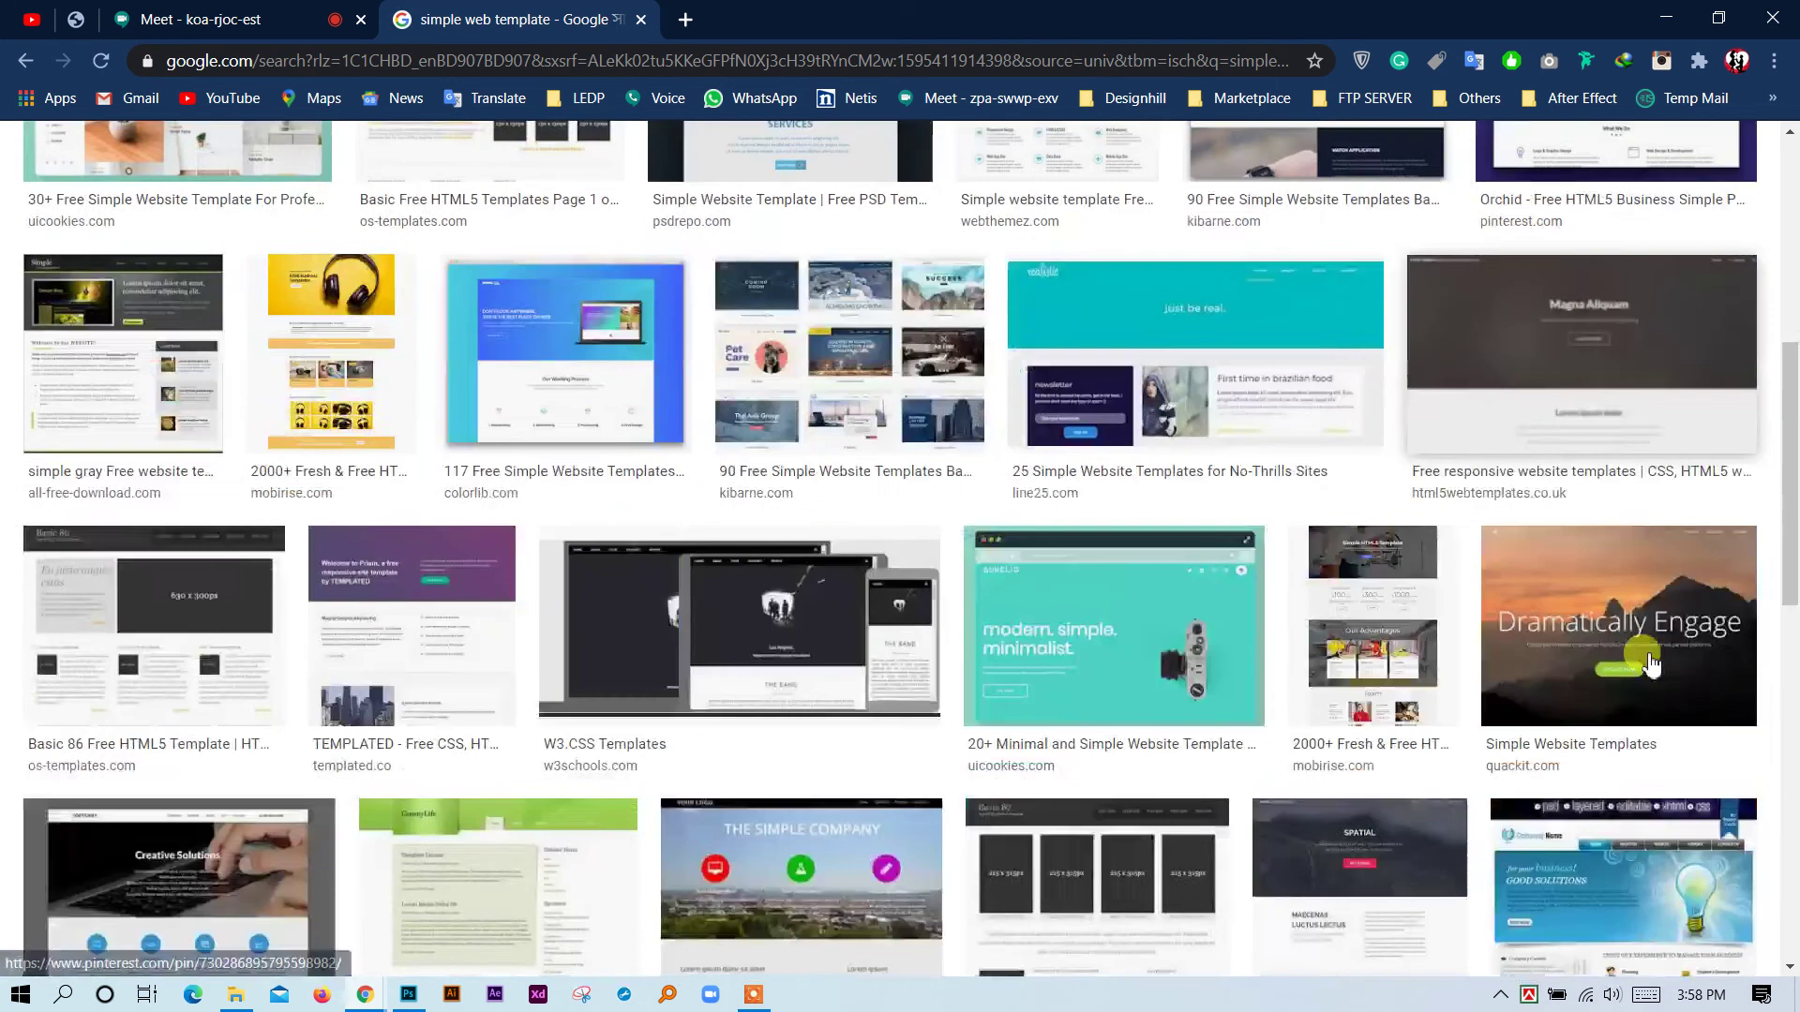
pyautogui.scroll(-8, 1578, 673)
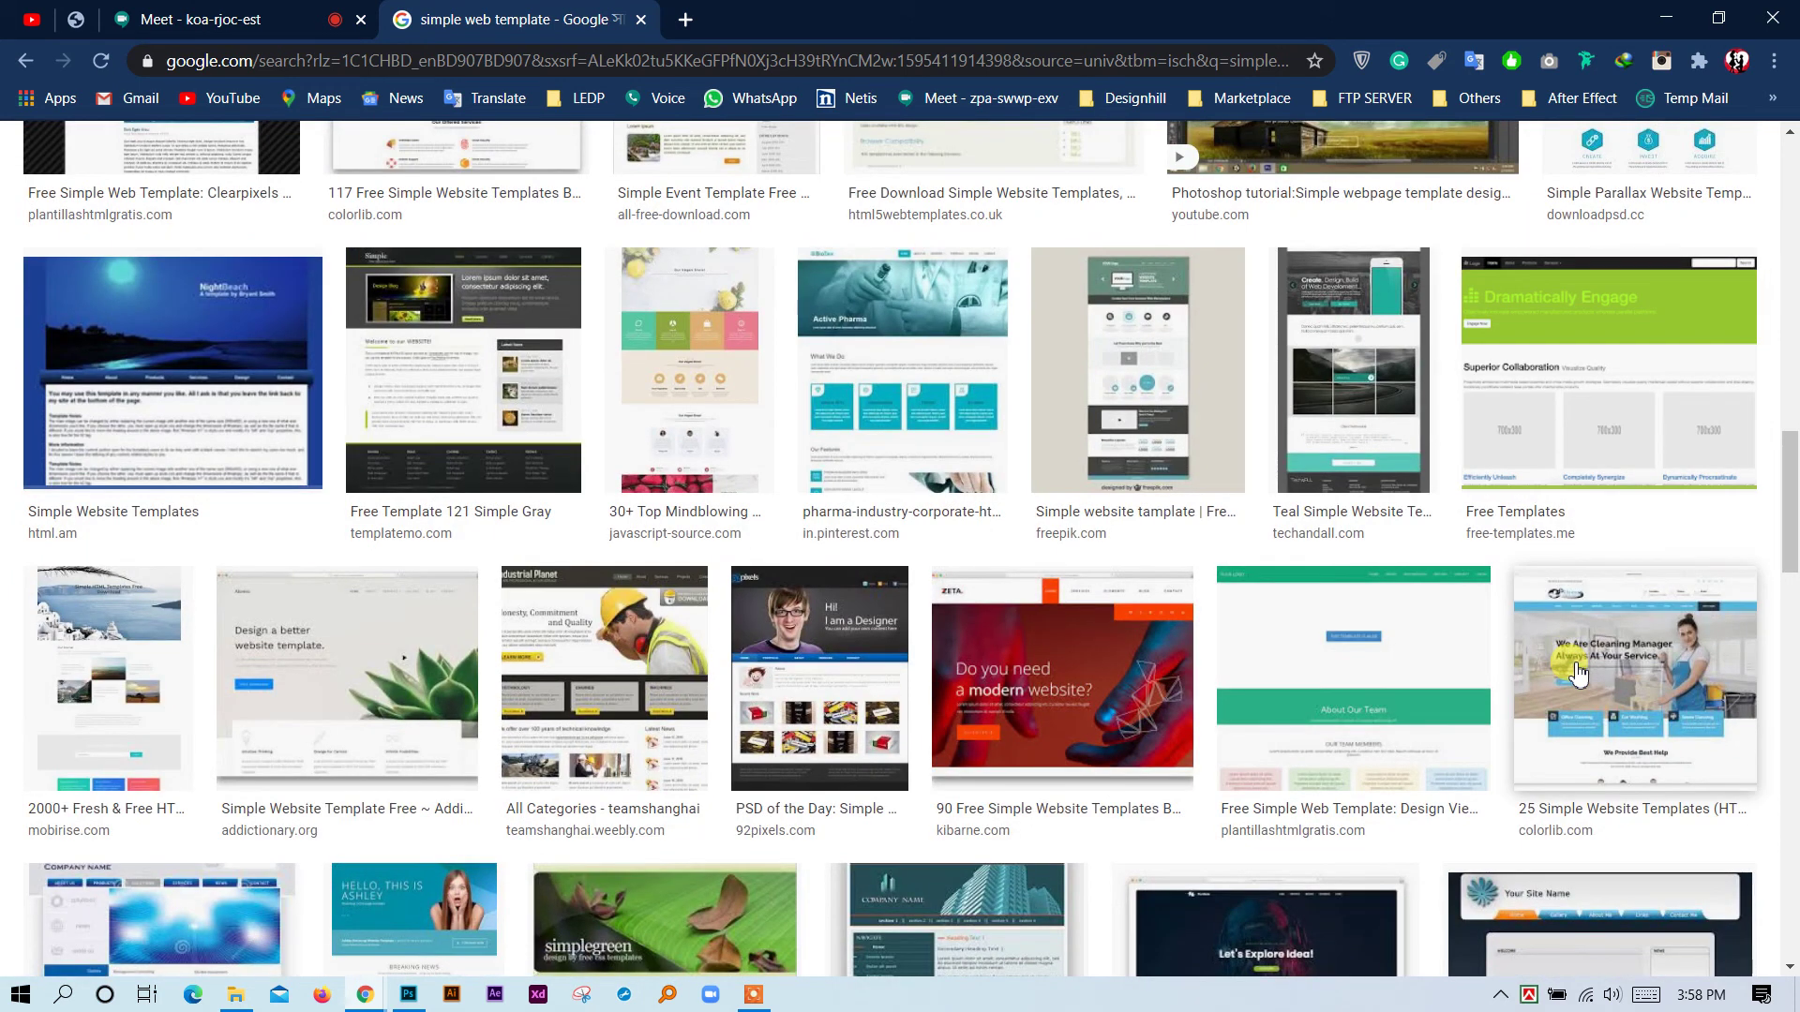
pyautogui.click(1060, 699)
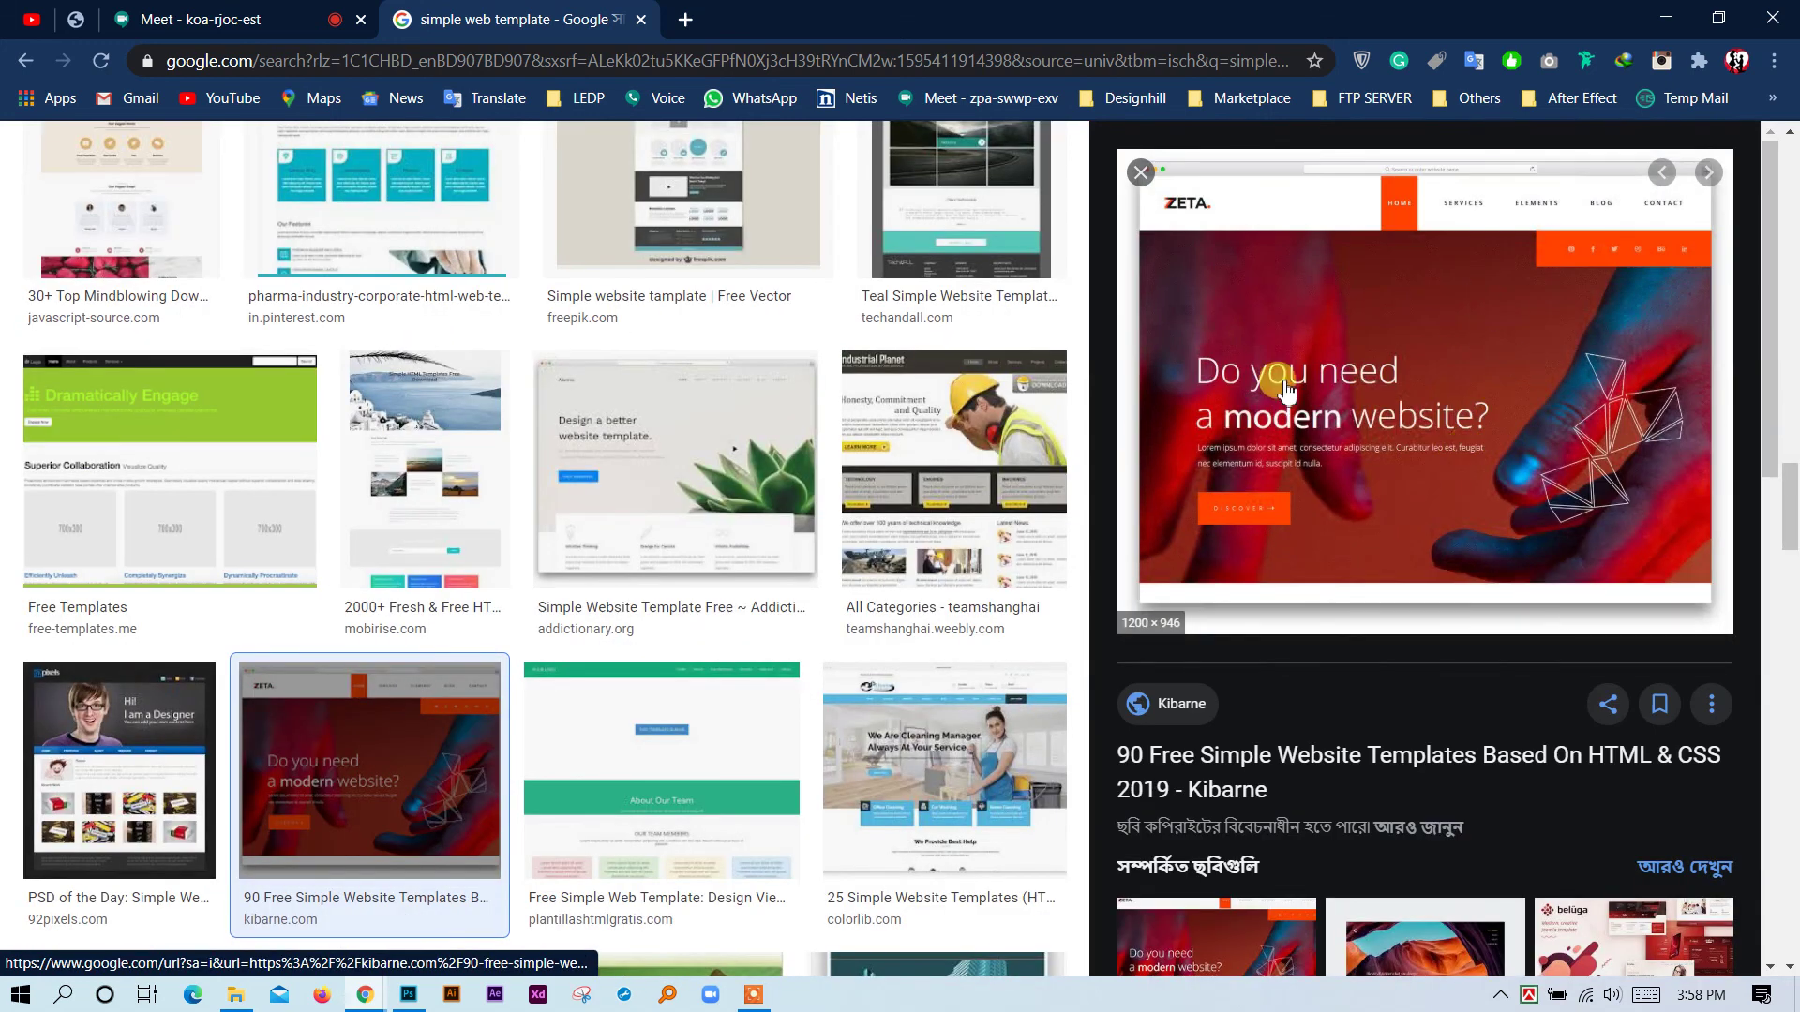
pyautogui.scroll(-2, 1486, 412)
pyautogui.scroll(-1, 1486, 451)
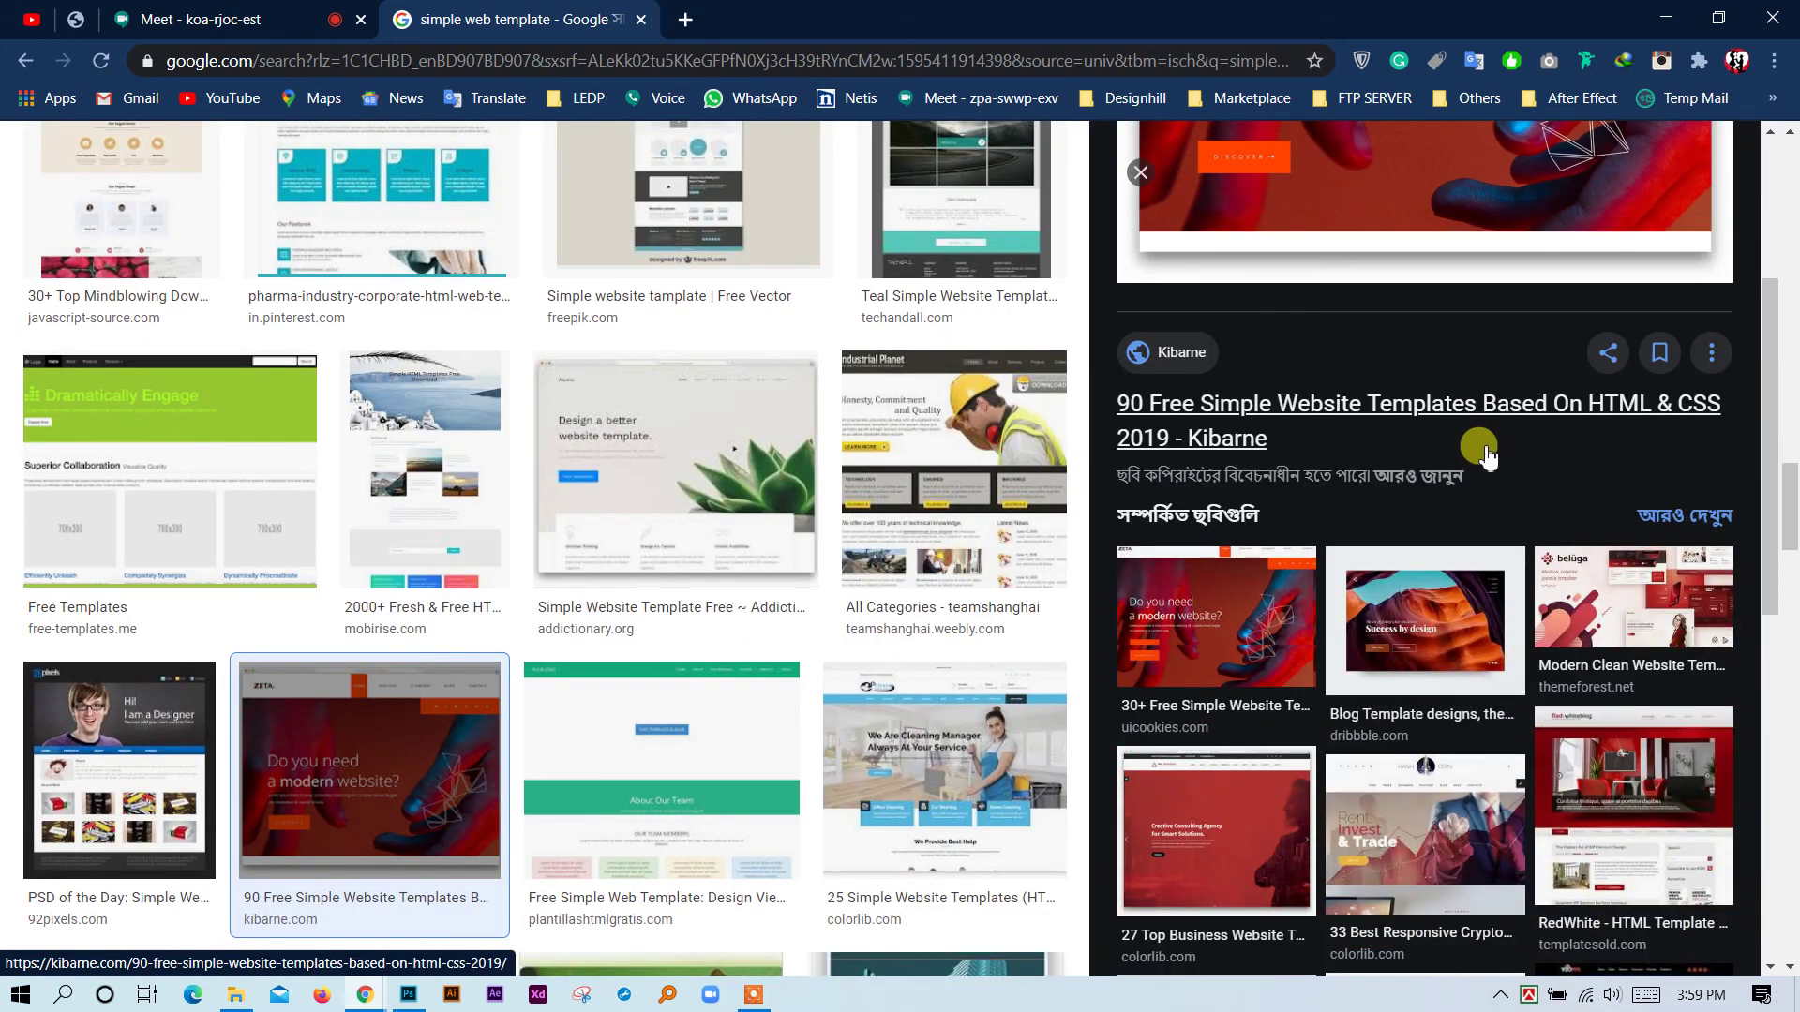
pyautogui.scroll(3, 1486, 455)
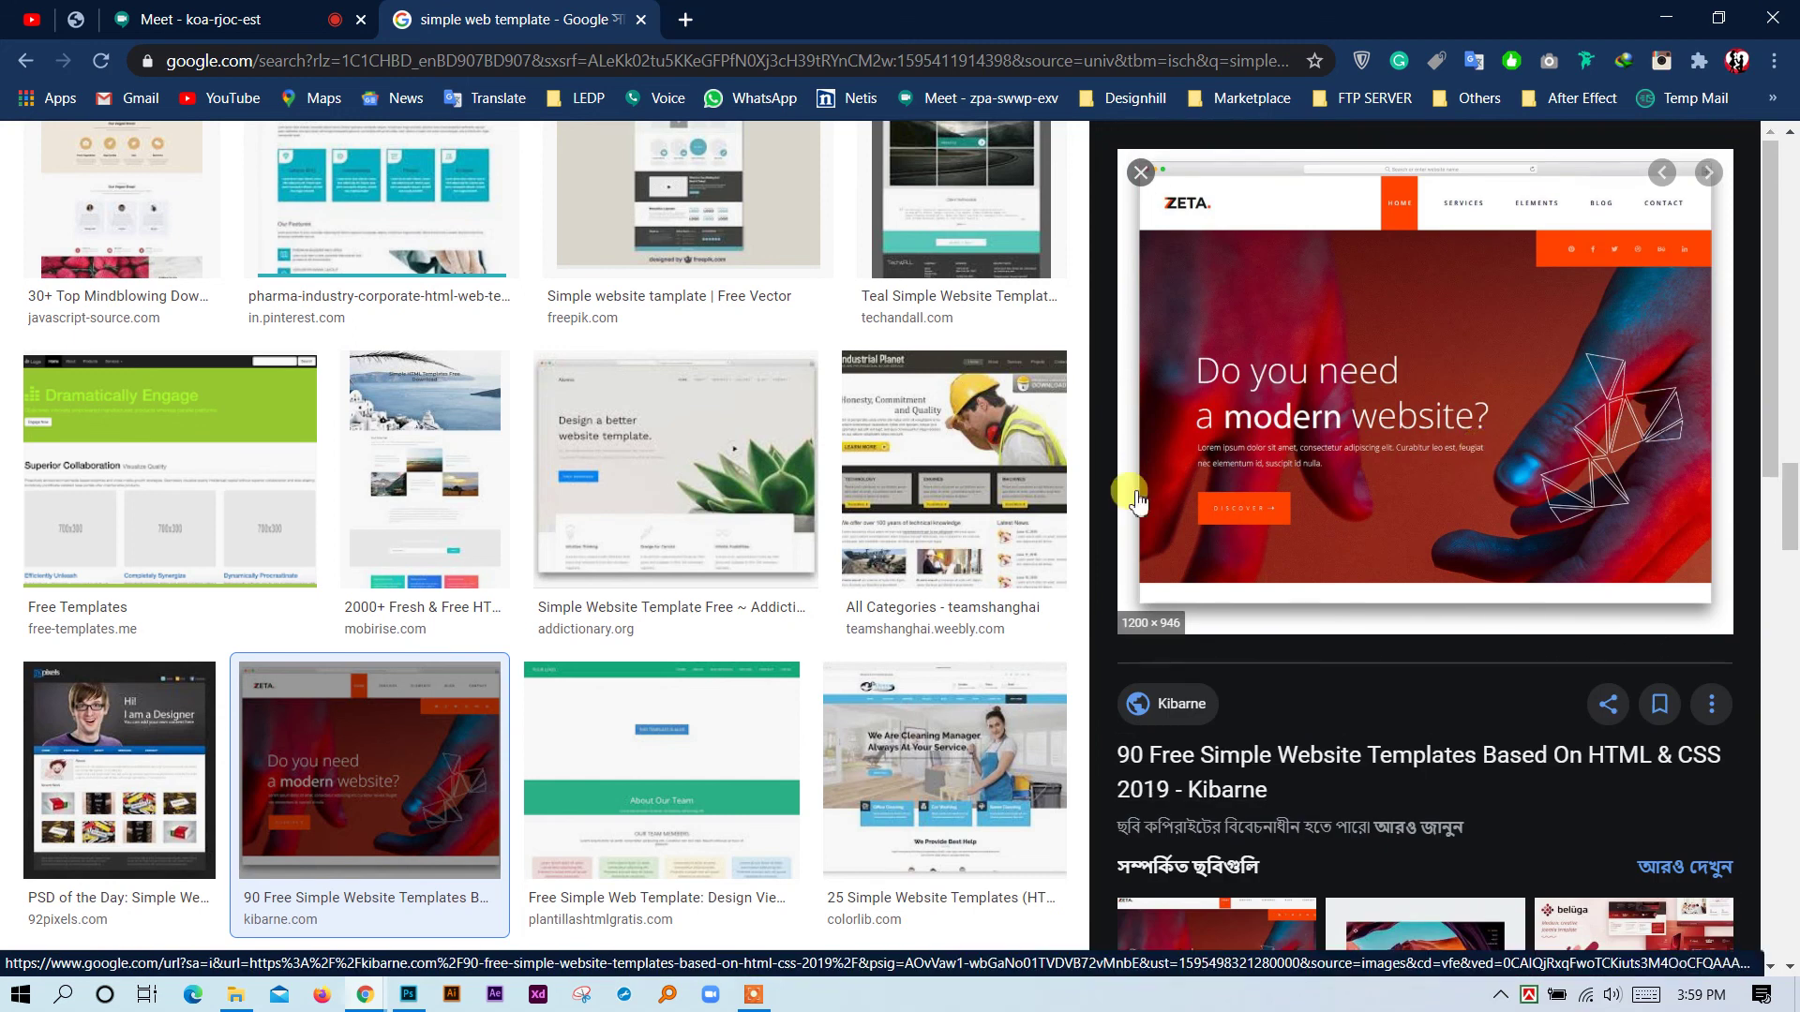
# Preview the purple Orchid business portfolio template from the image results and open its Pinterest page.
pyautogui.scroll(2, 981, 572)
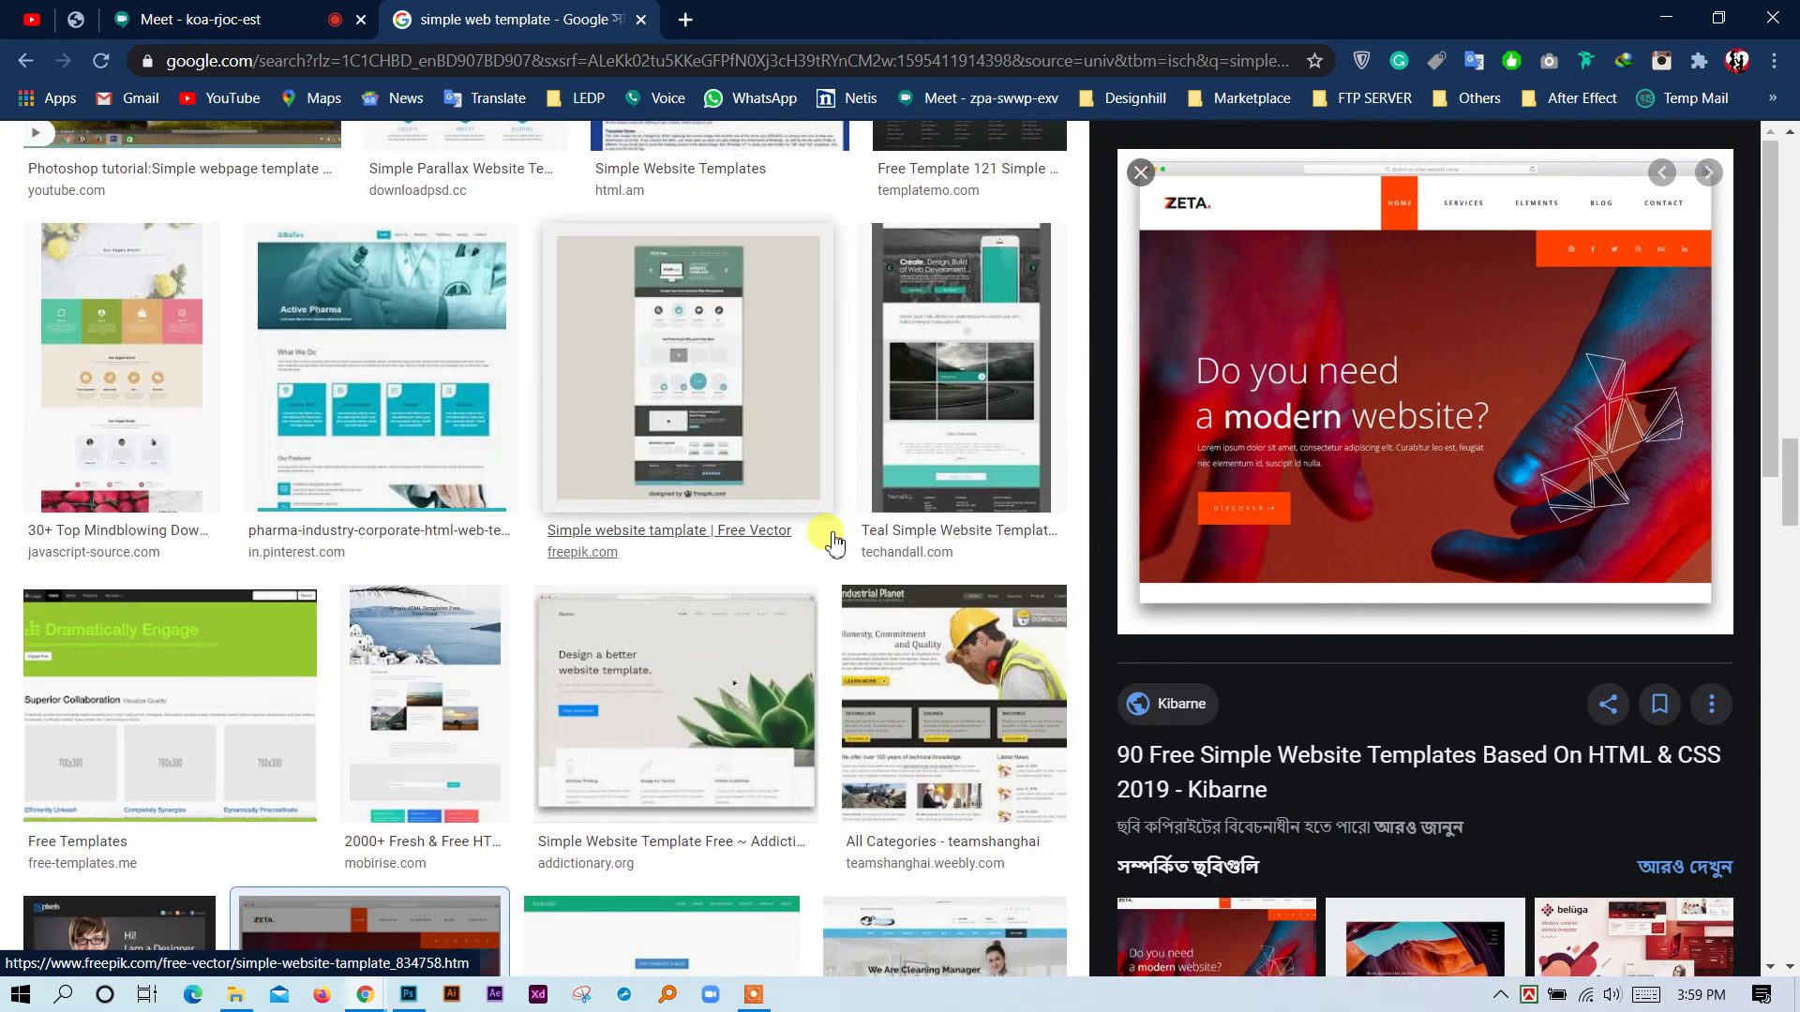
pyautogui.scroll(6, 890, 507)
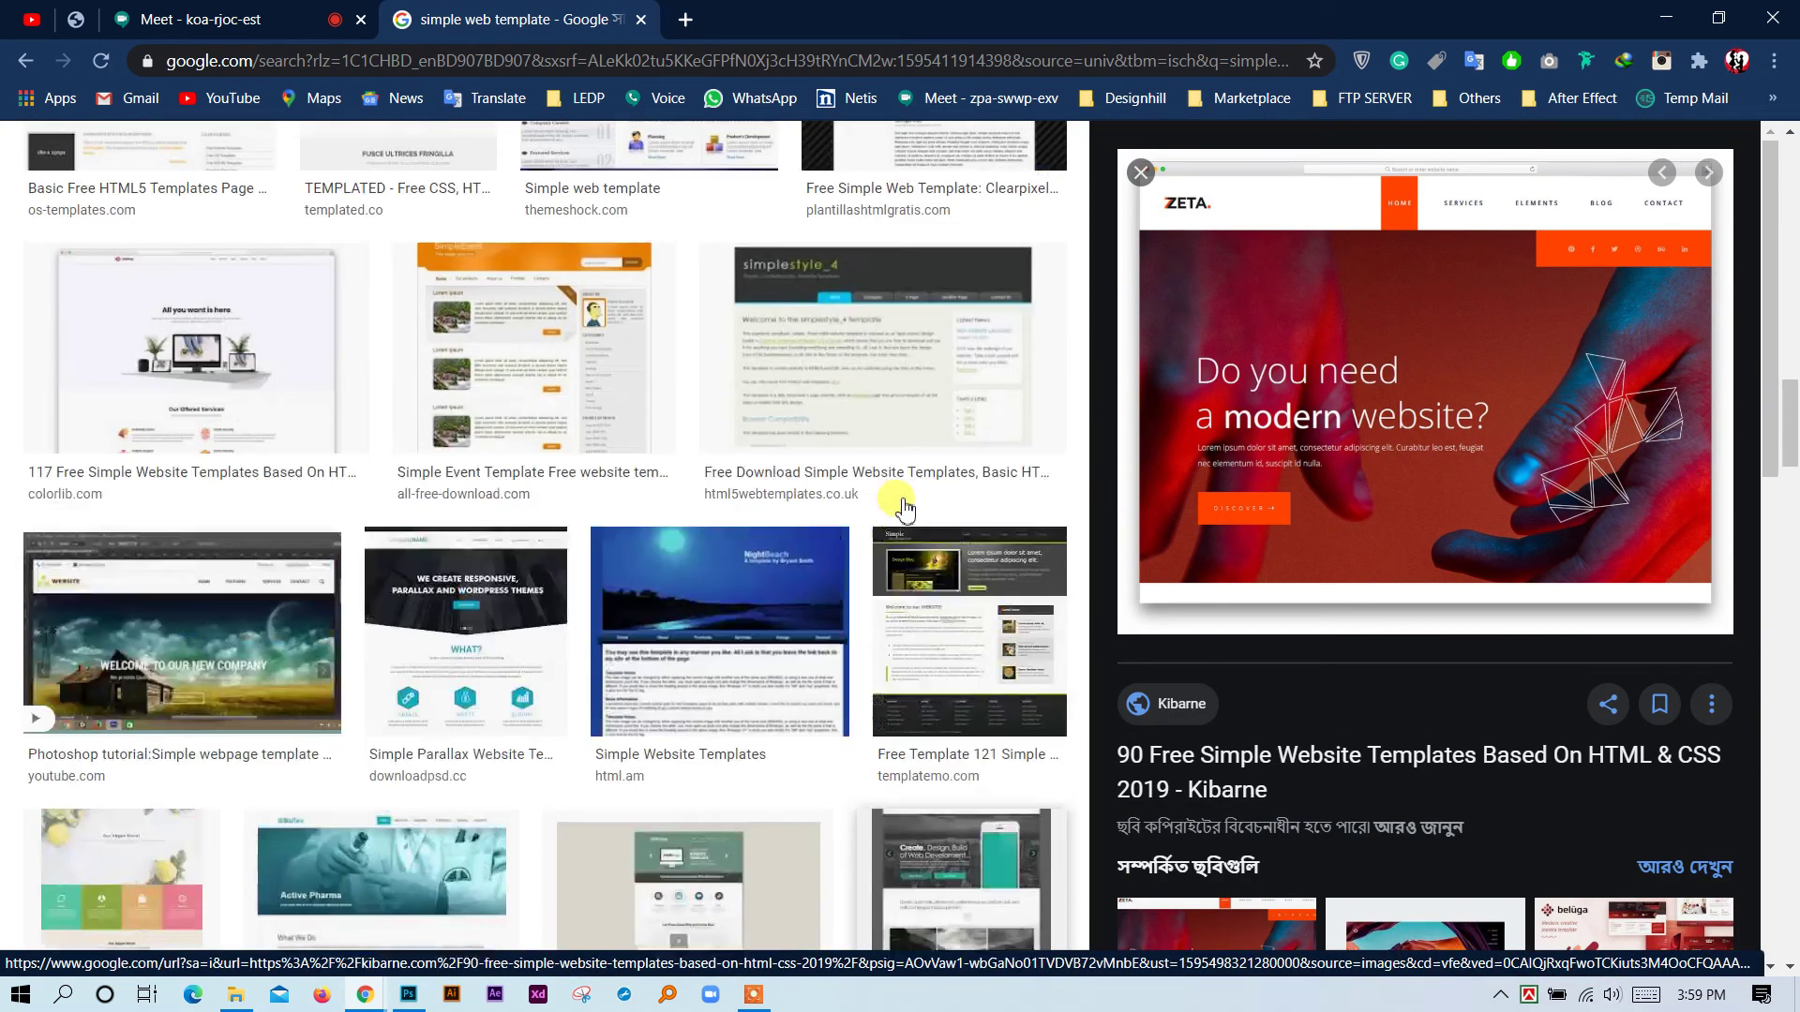
pyautogui.scroll(10, 905, 507)
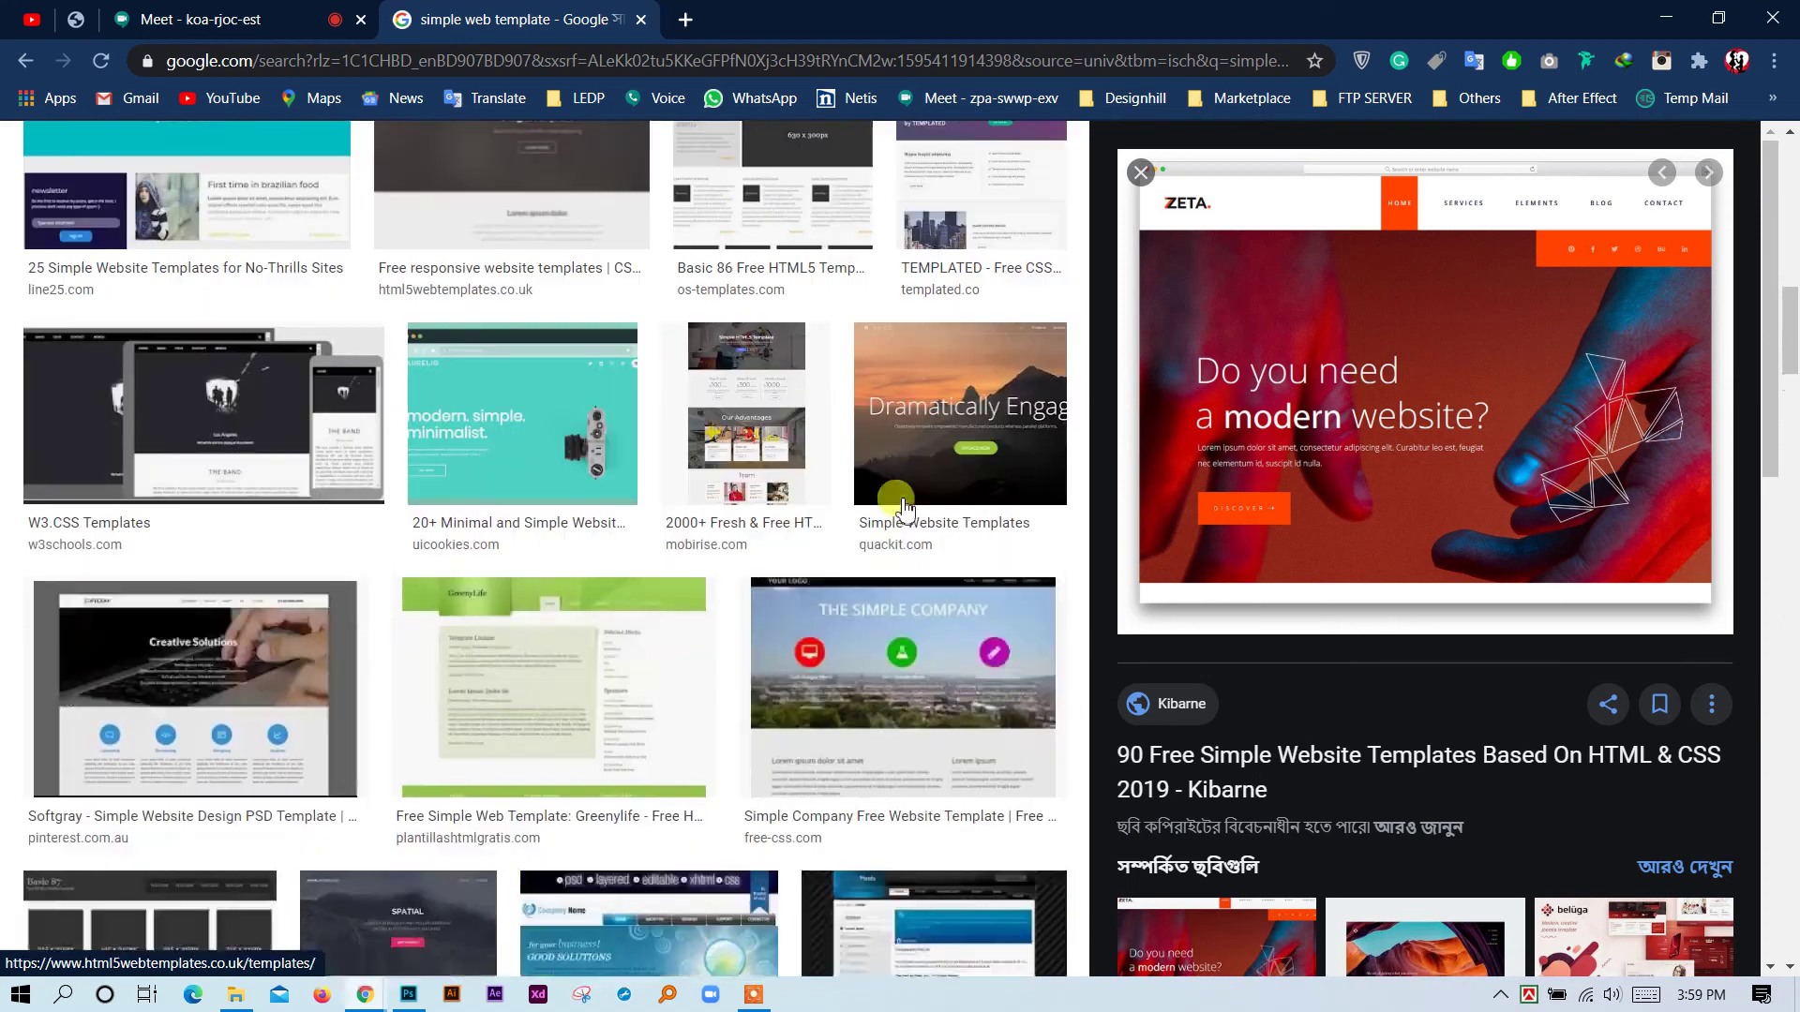
pyautogui.scroll(10, 904, 507)
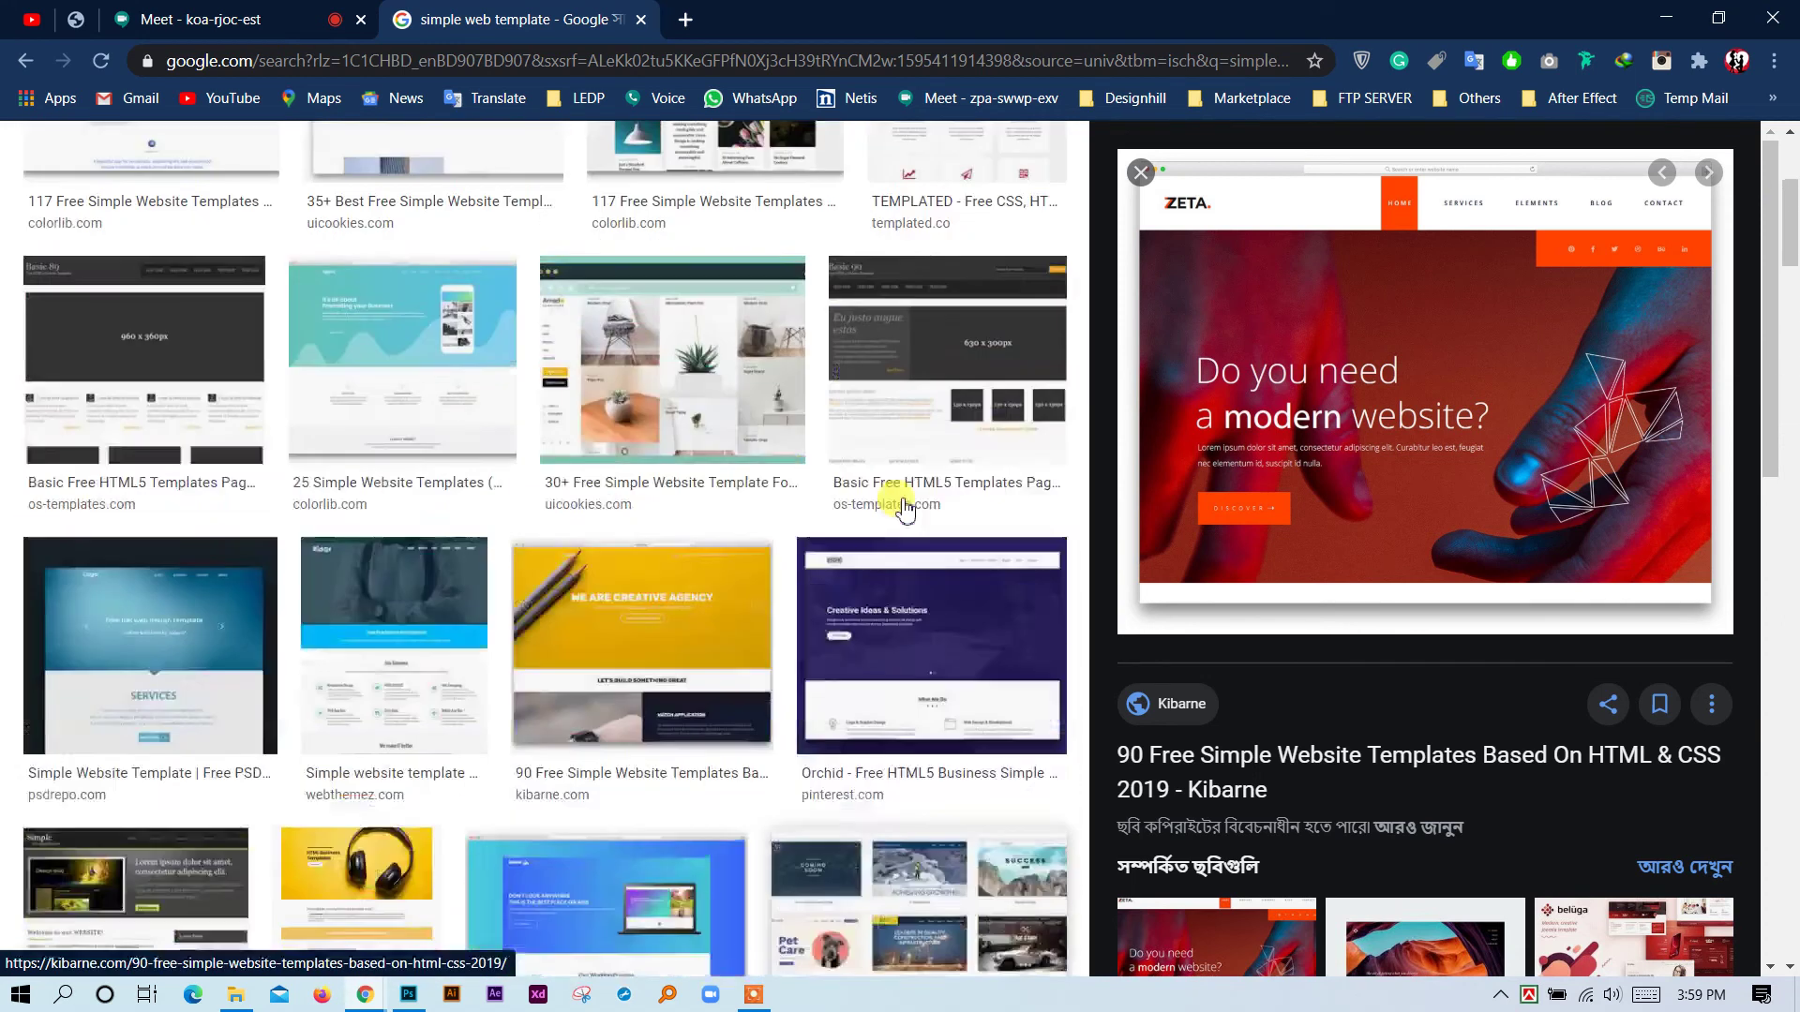
pyautogui.scroll(-2, 905, 507)
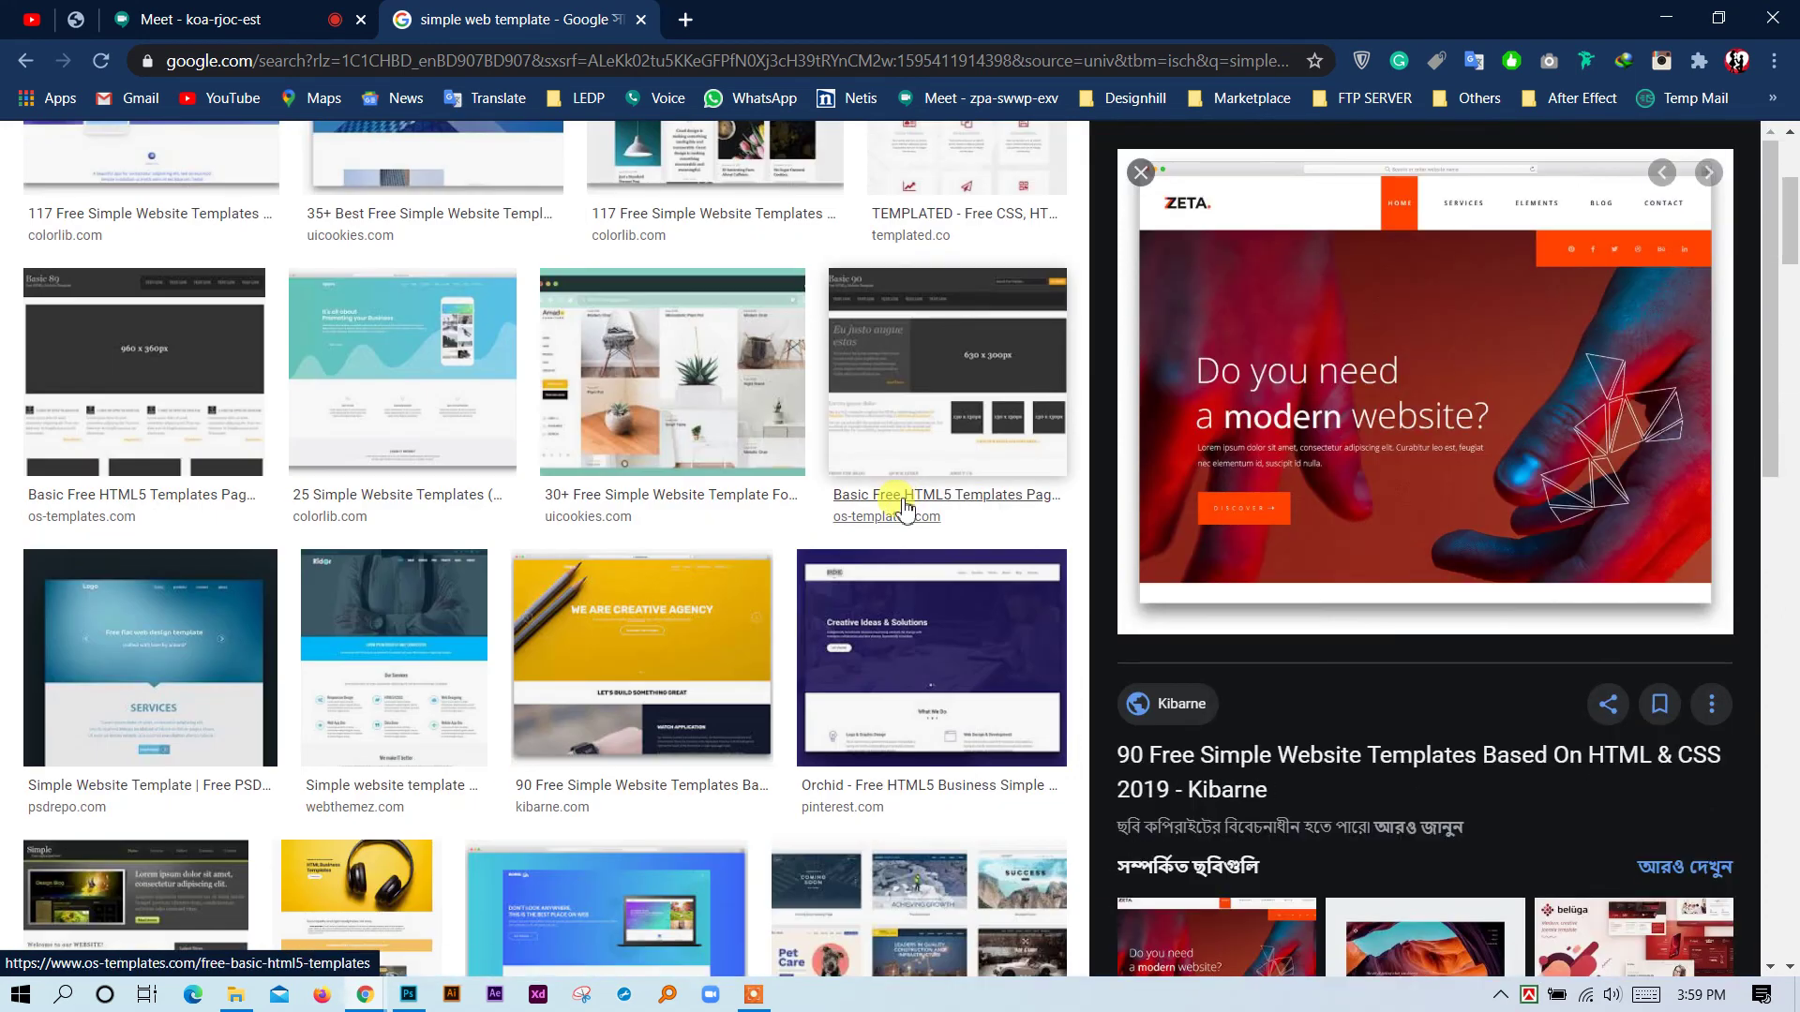
pyautogui.click(931, 617)
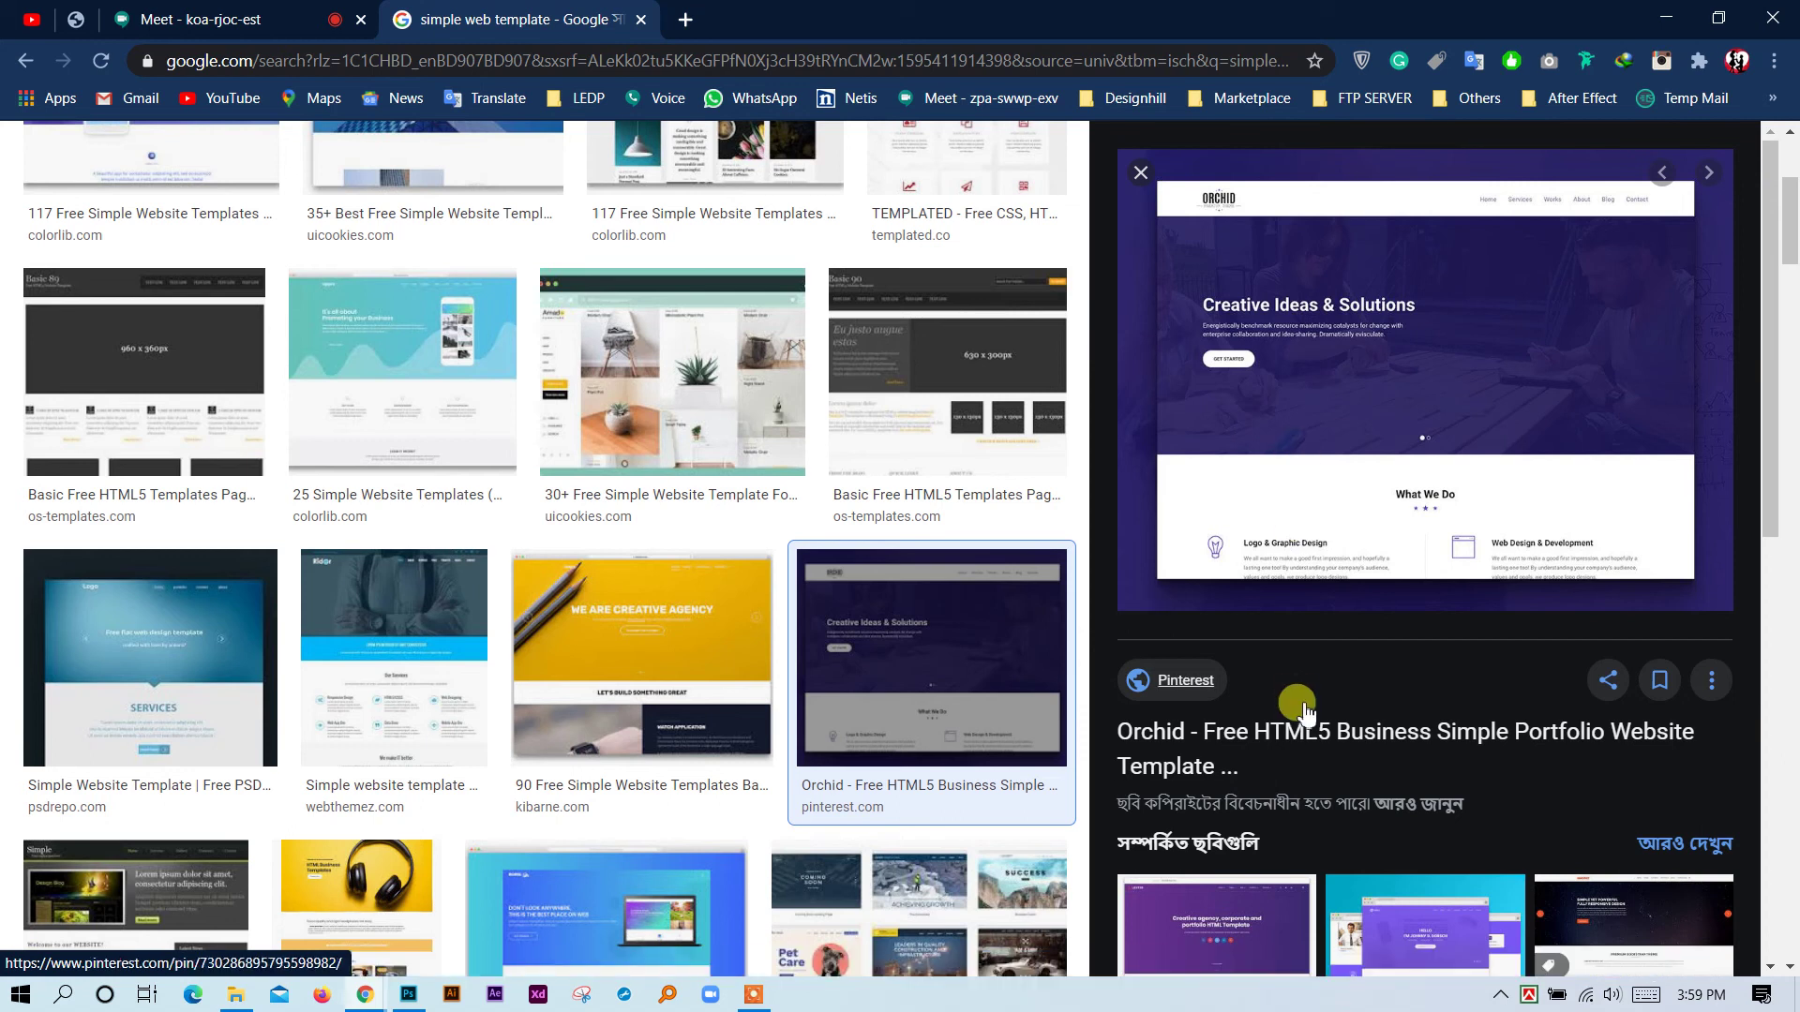
pyautogui.click(1308, 743)
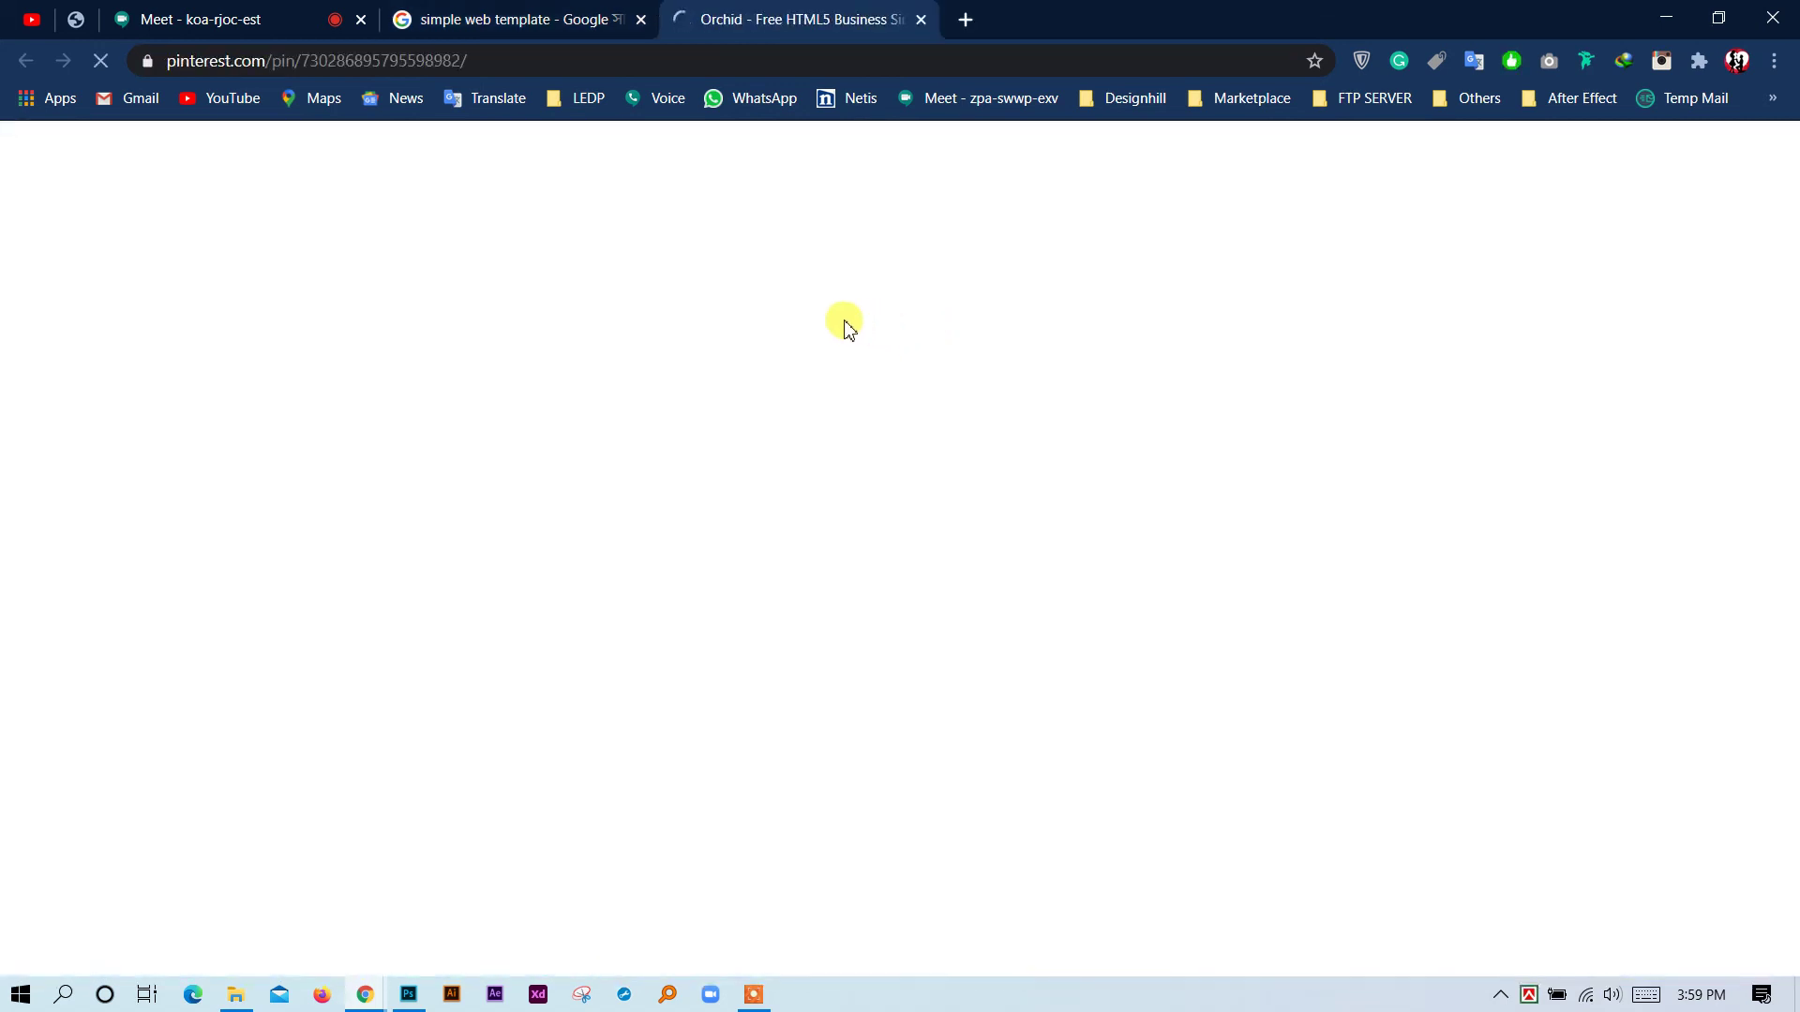
# Return to the web template image results and check the wording of the web page redesign exercise in the course module PDF.
pyautogui.click(492, 18)
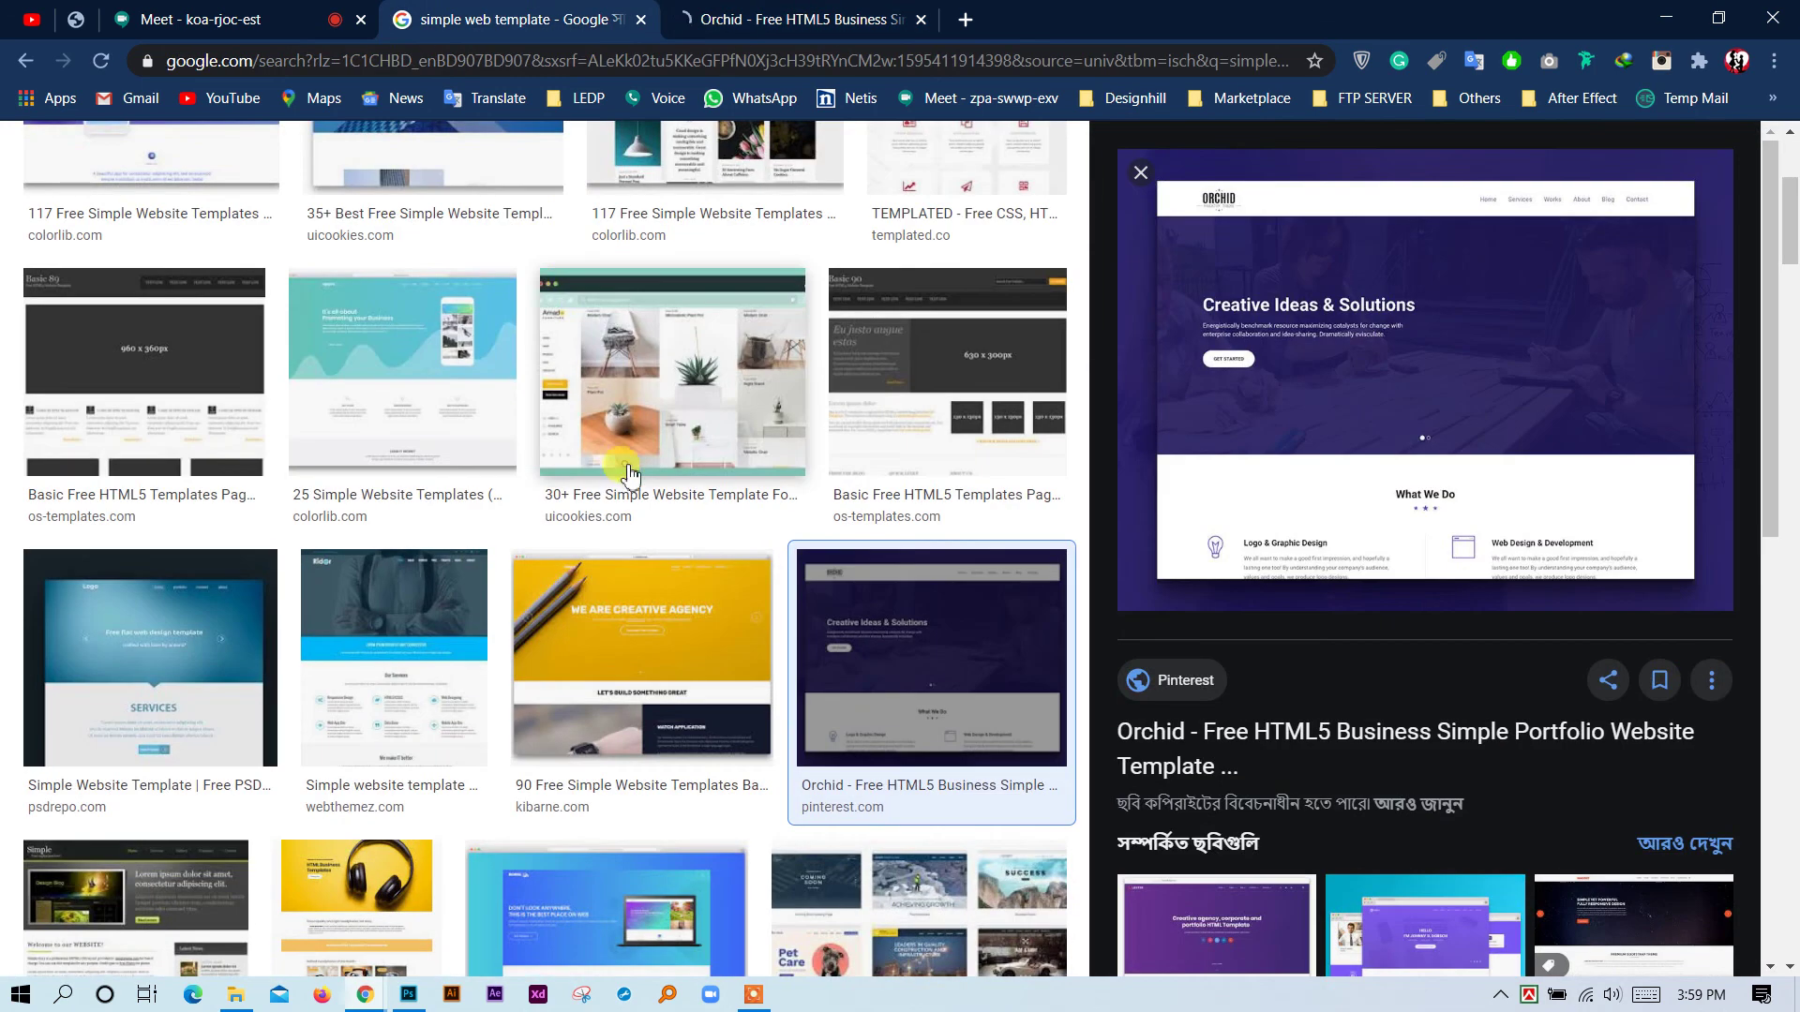
pyautogui.scroll(4, 691, 433)
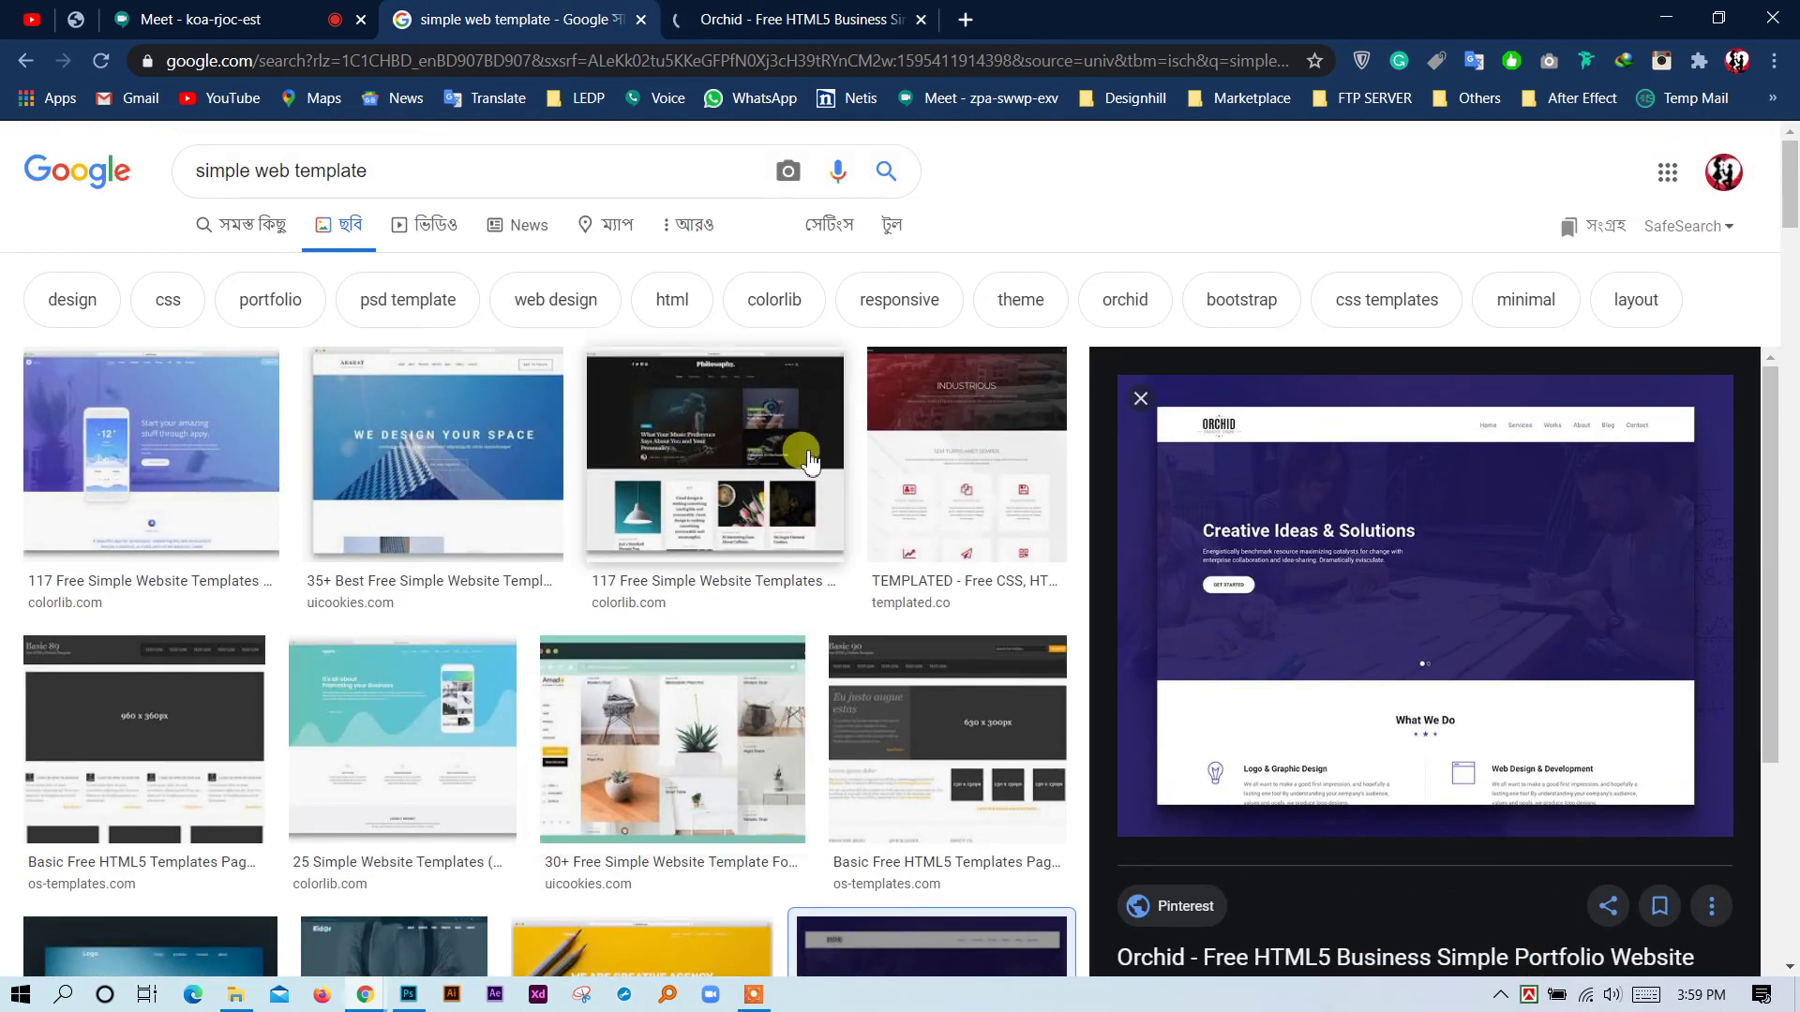
pyautogui.moveTo(433, 171); pyautogui.dragTo(157, 152)
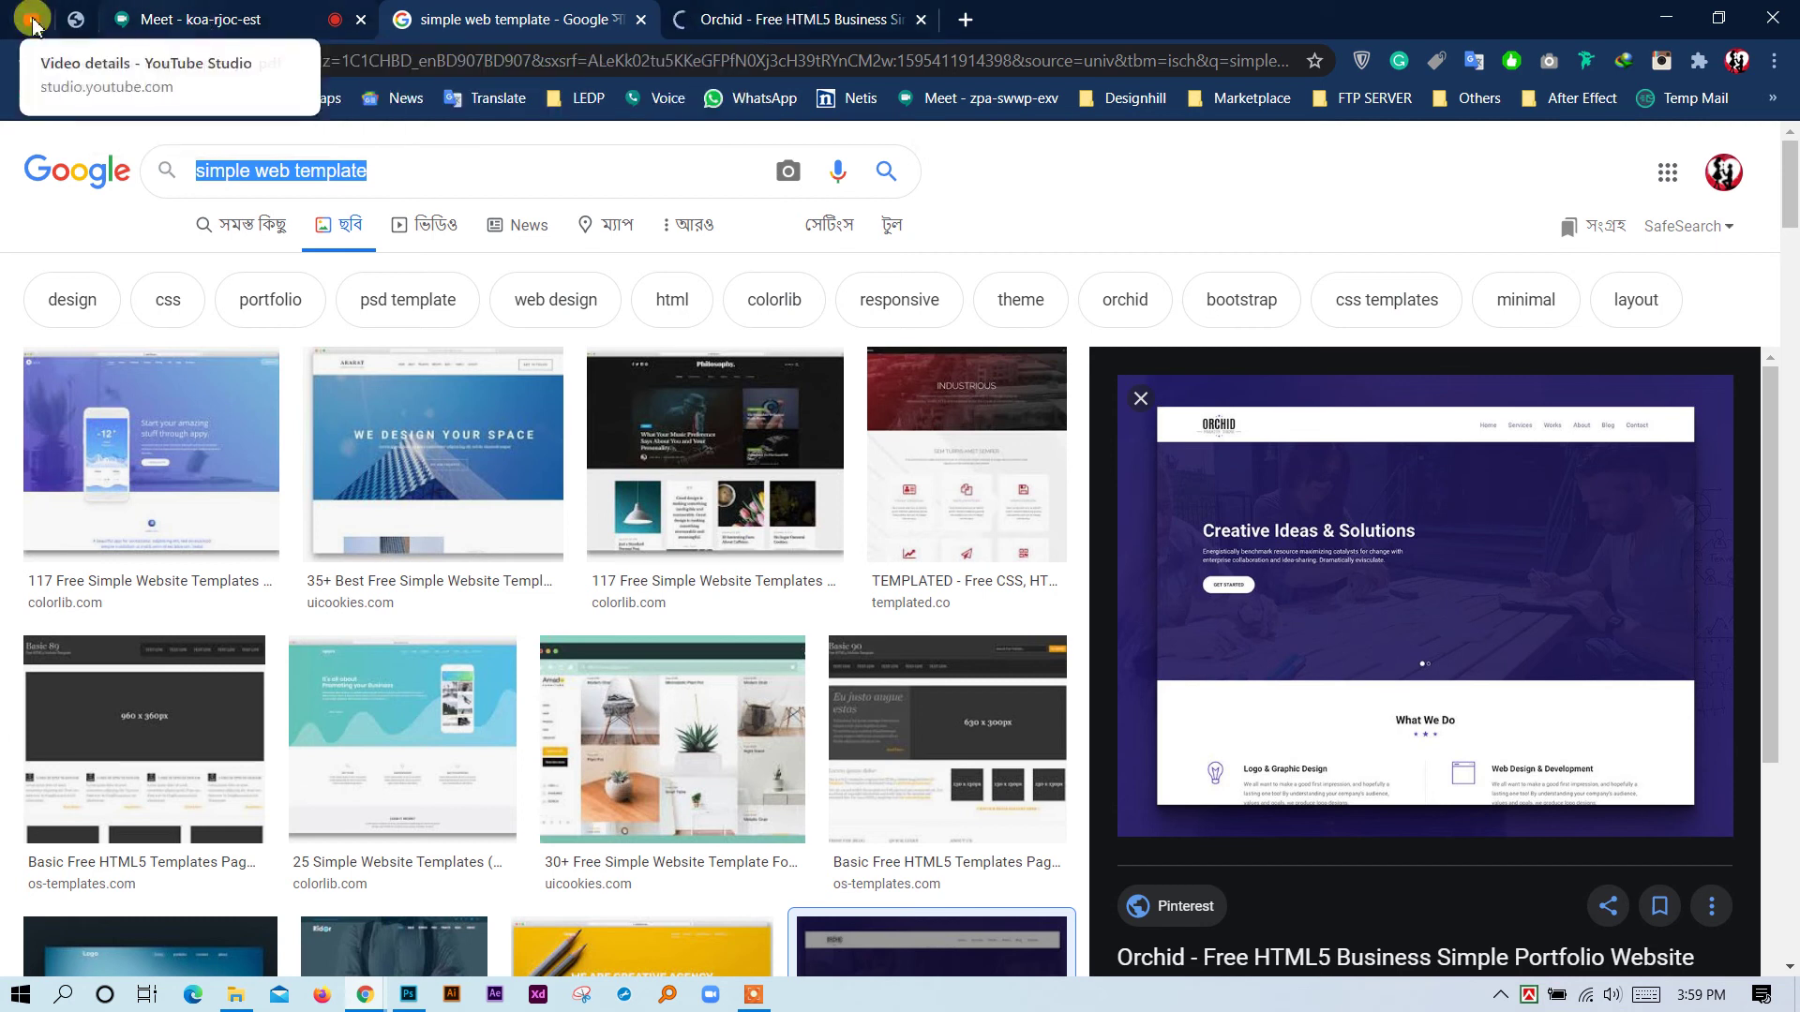
pyautogui.click(76, 19)
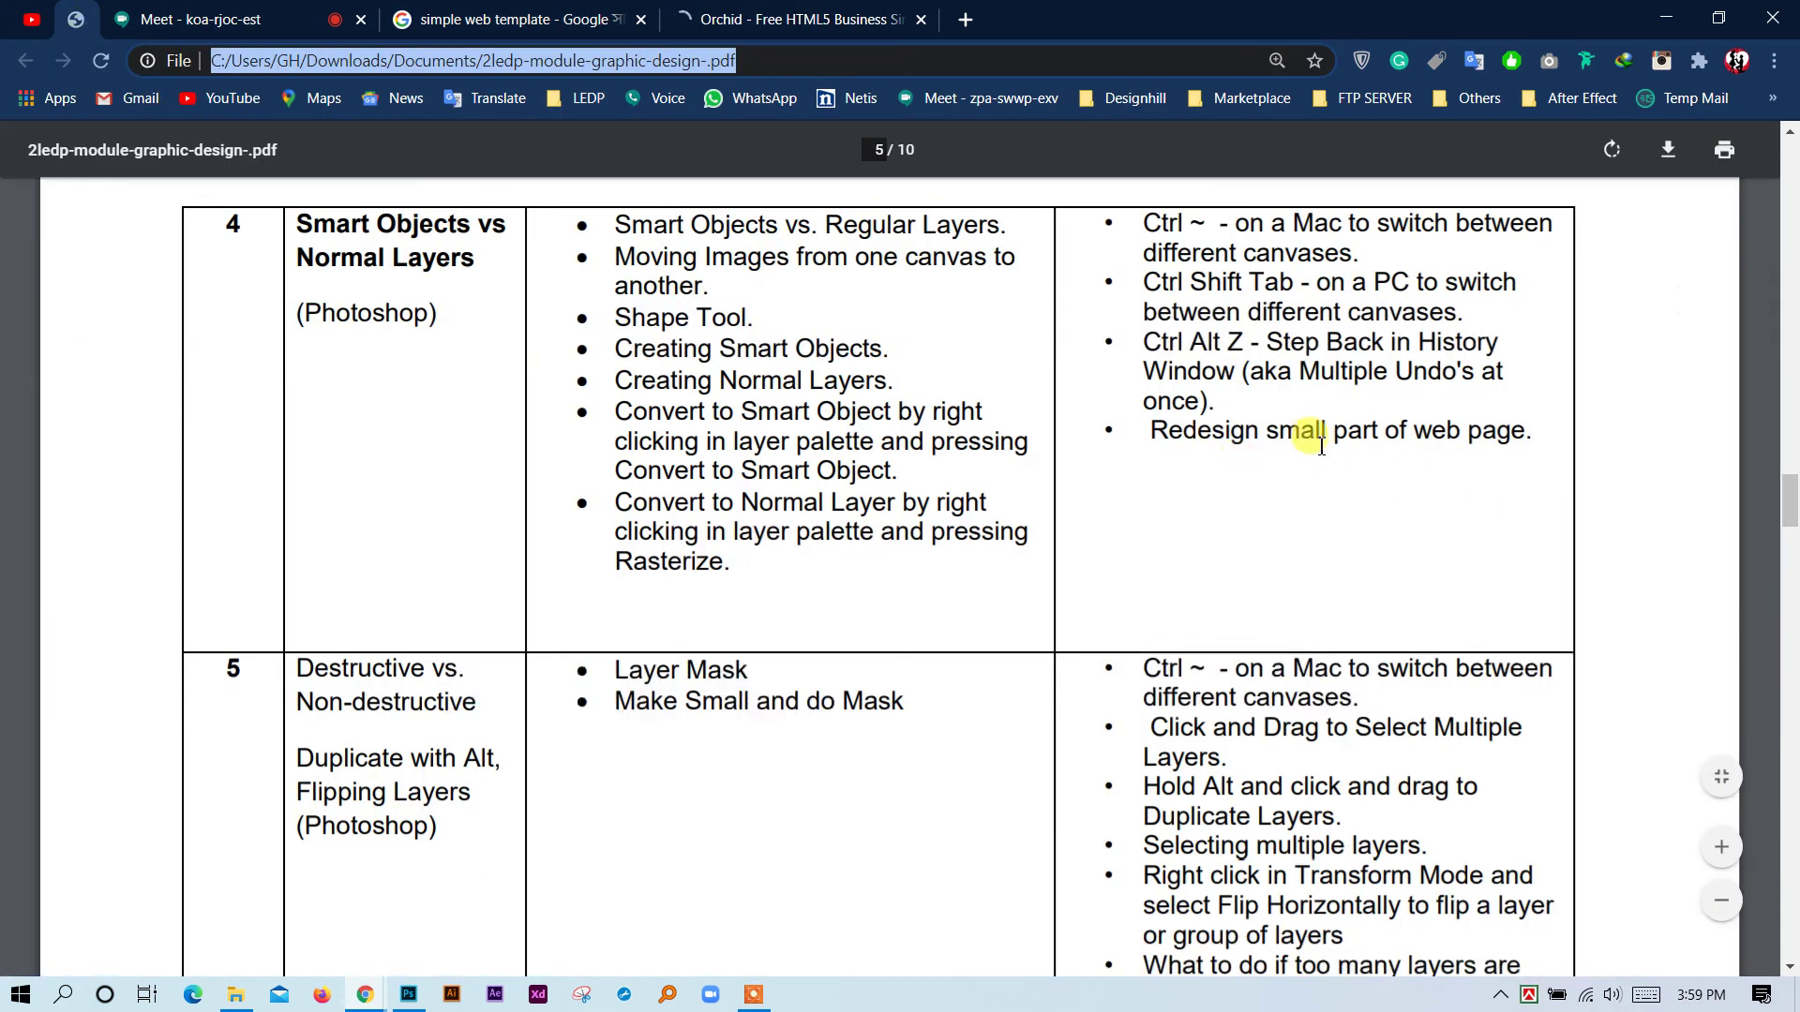
pyautogui.click(739, 19)
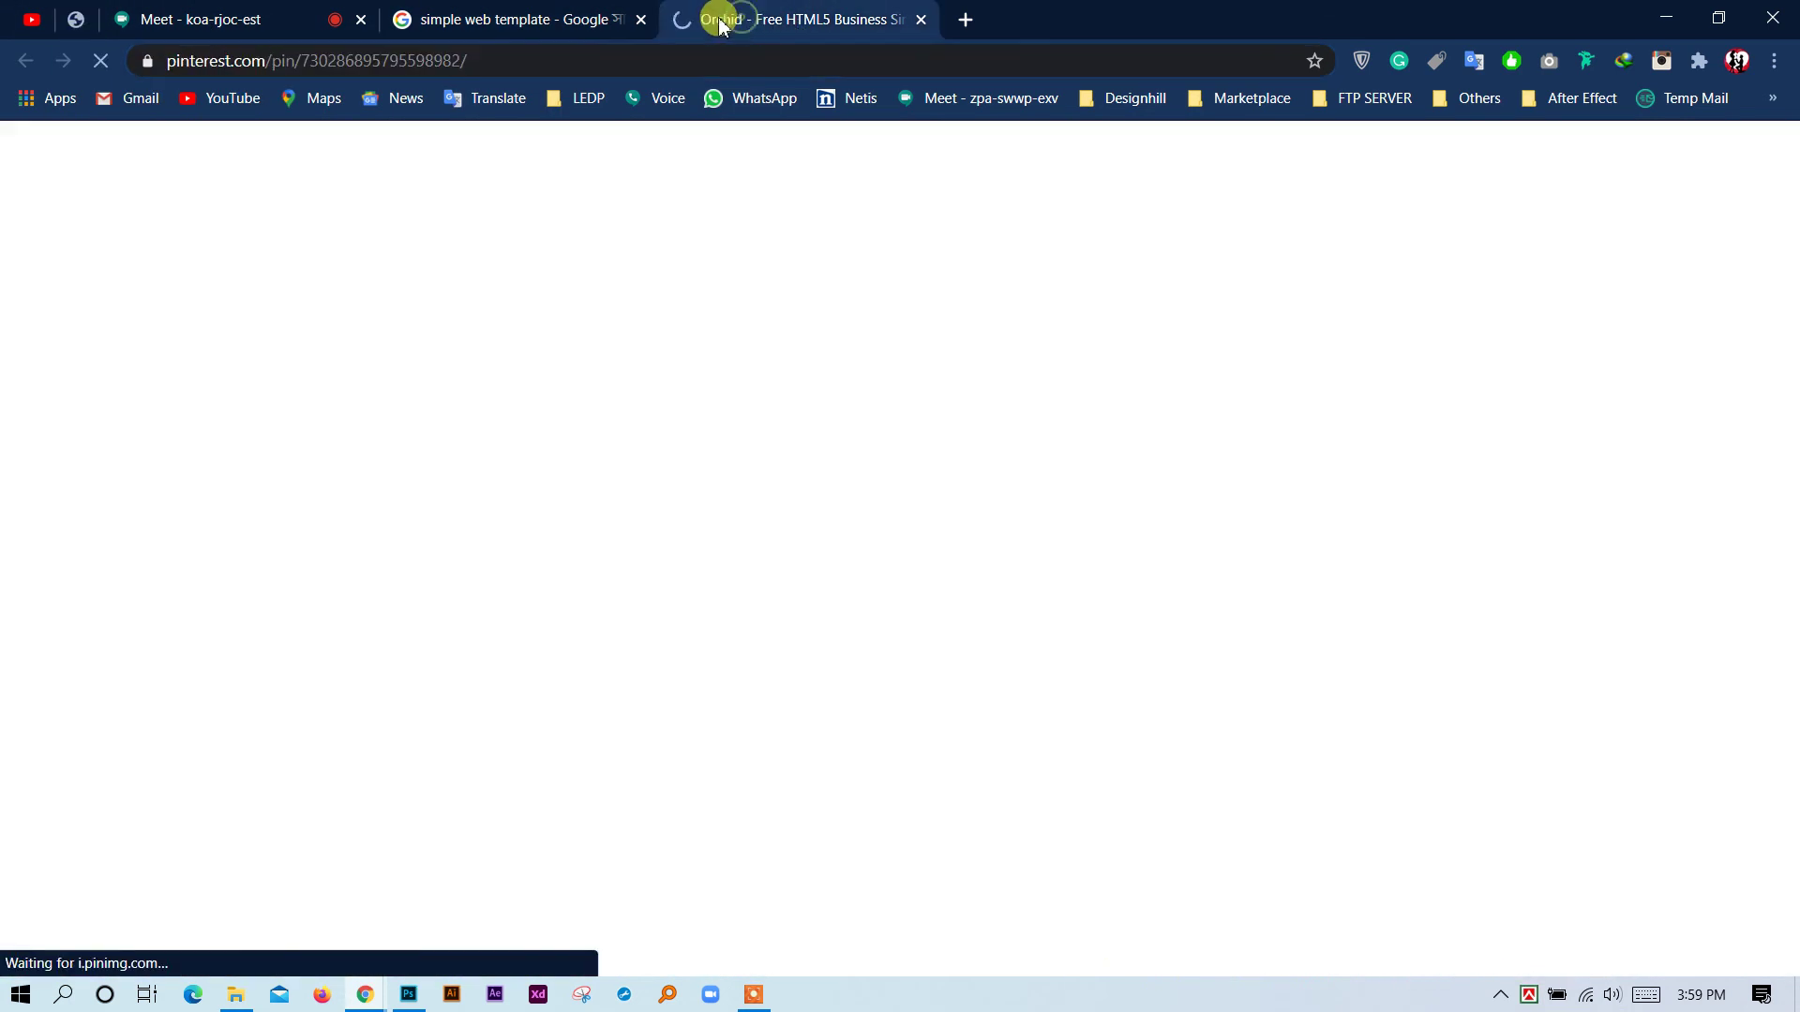
# Search Google Images for "small part of web template".
pyautogui.click(551, 19)
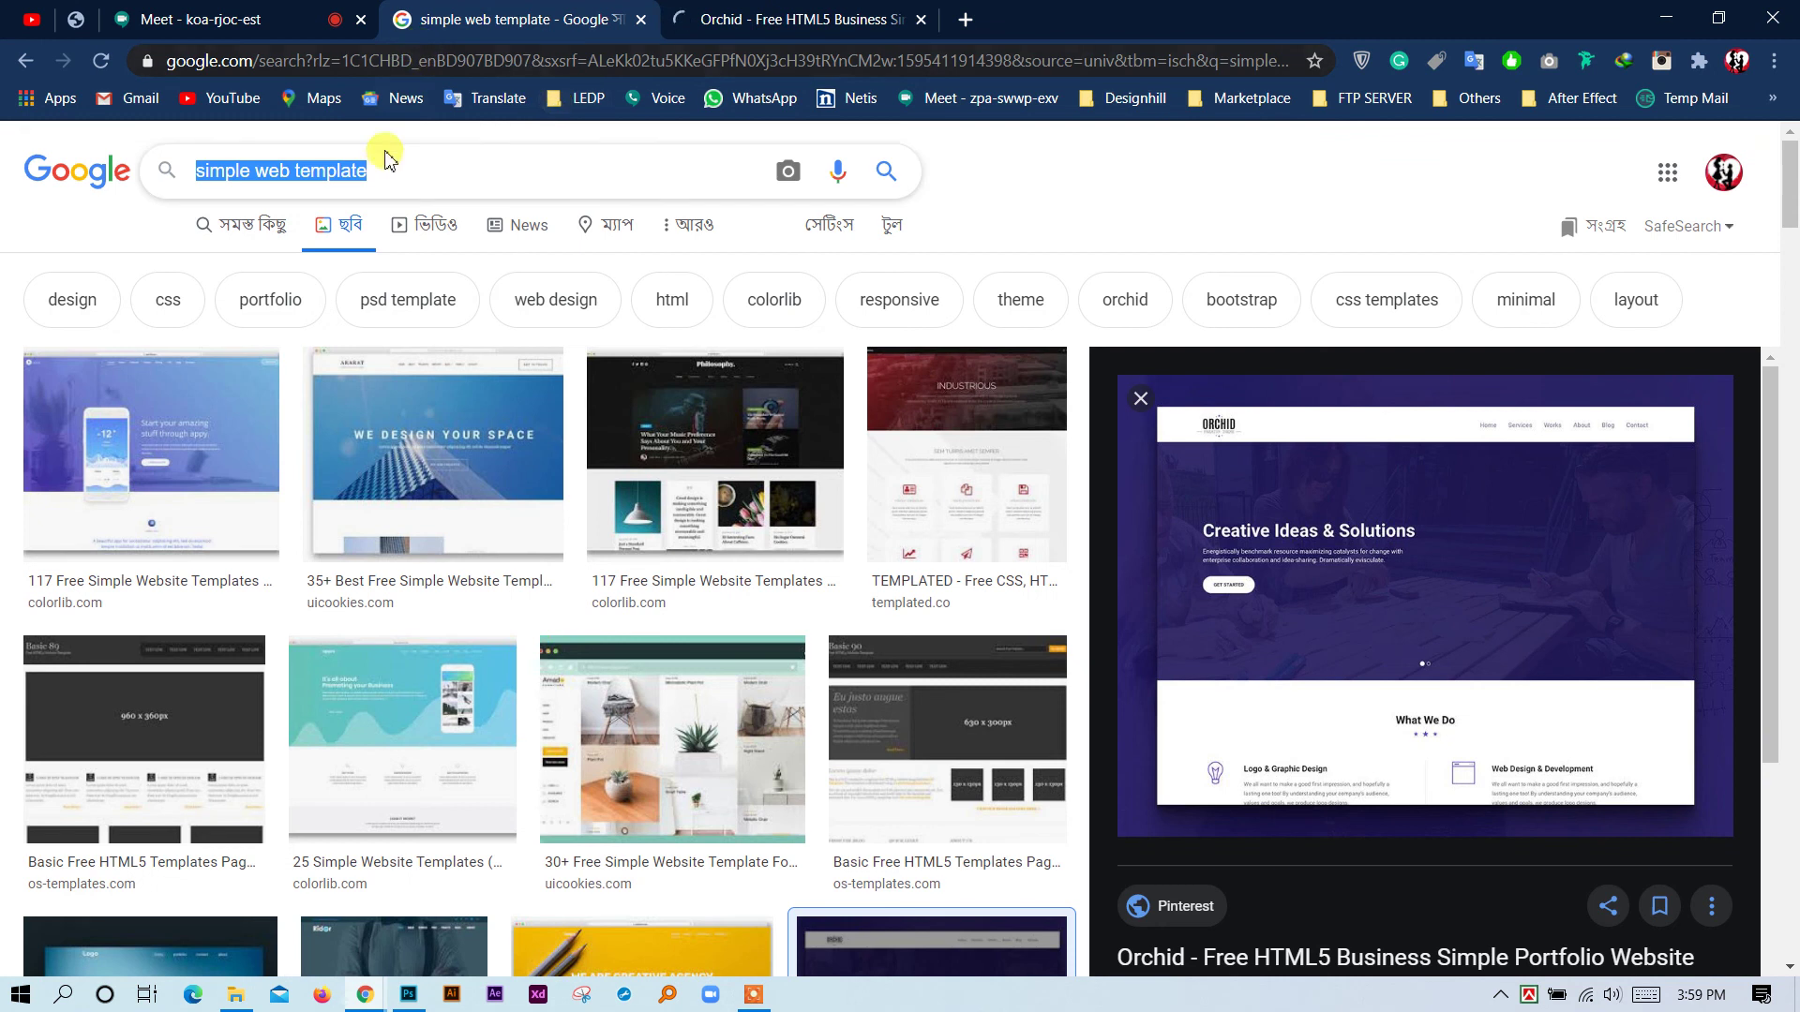
pyautogui.write('small')
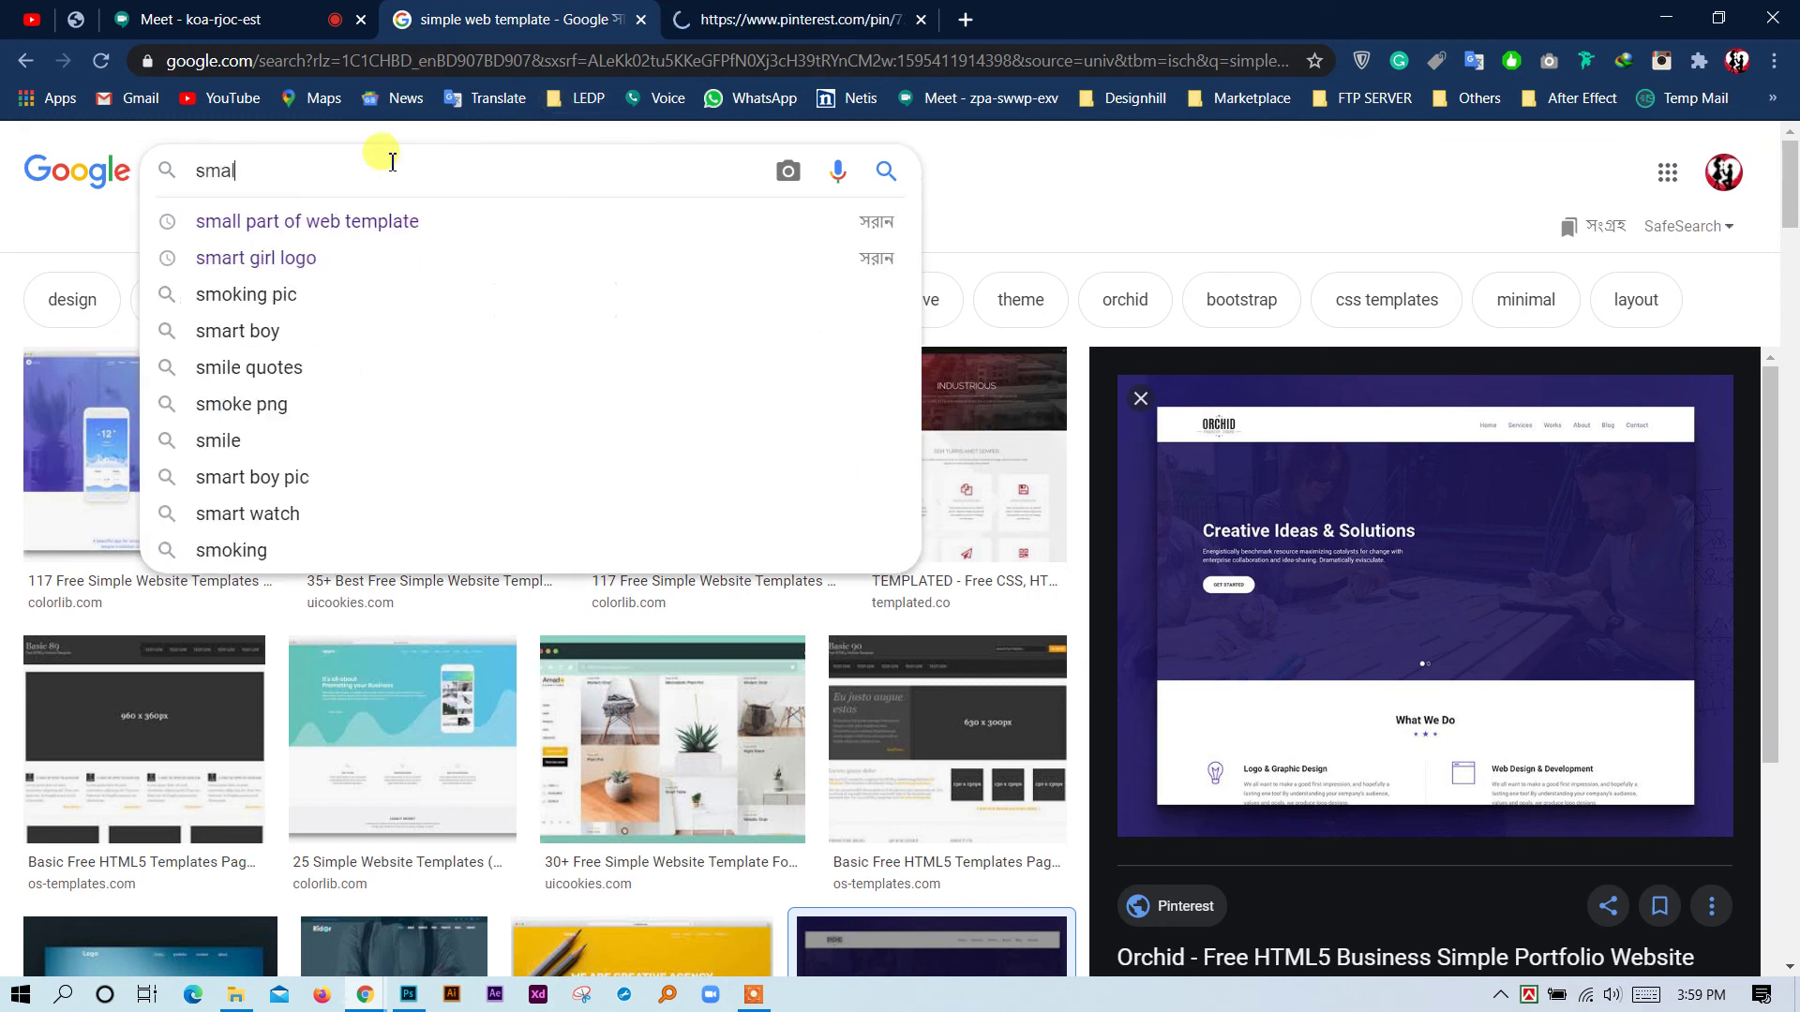
pyautogui.click(405, 223)
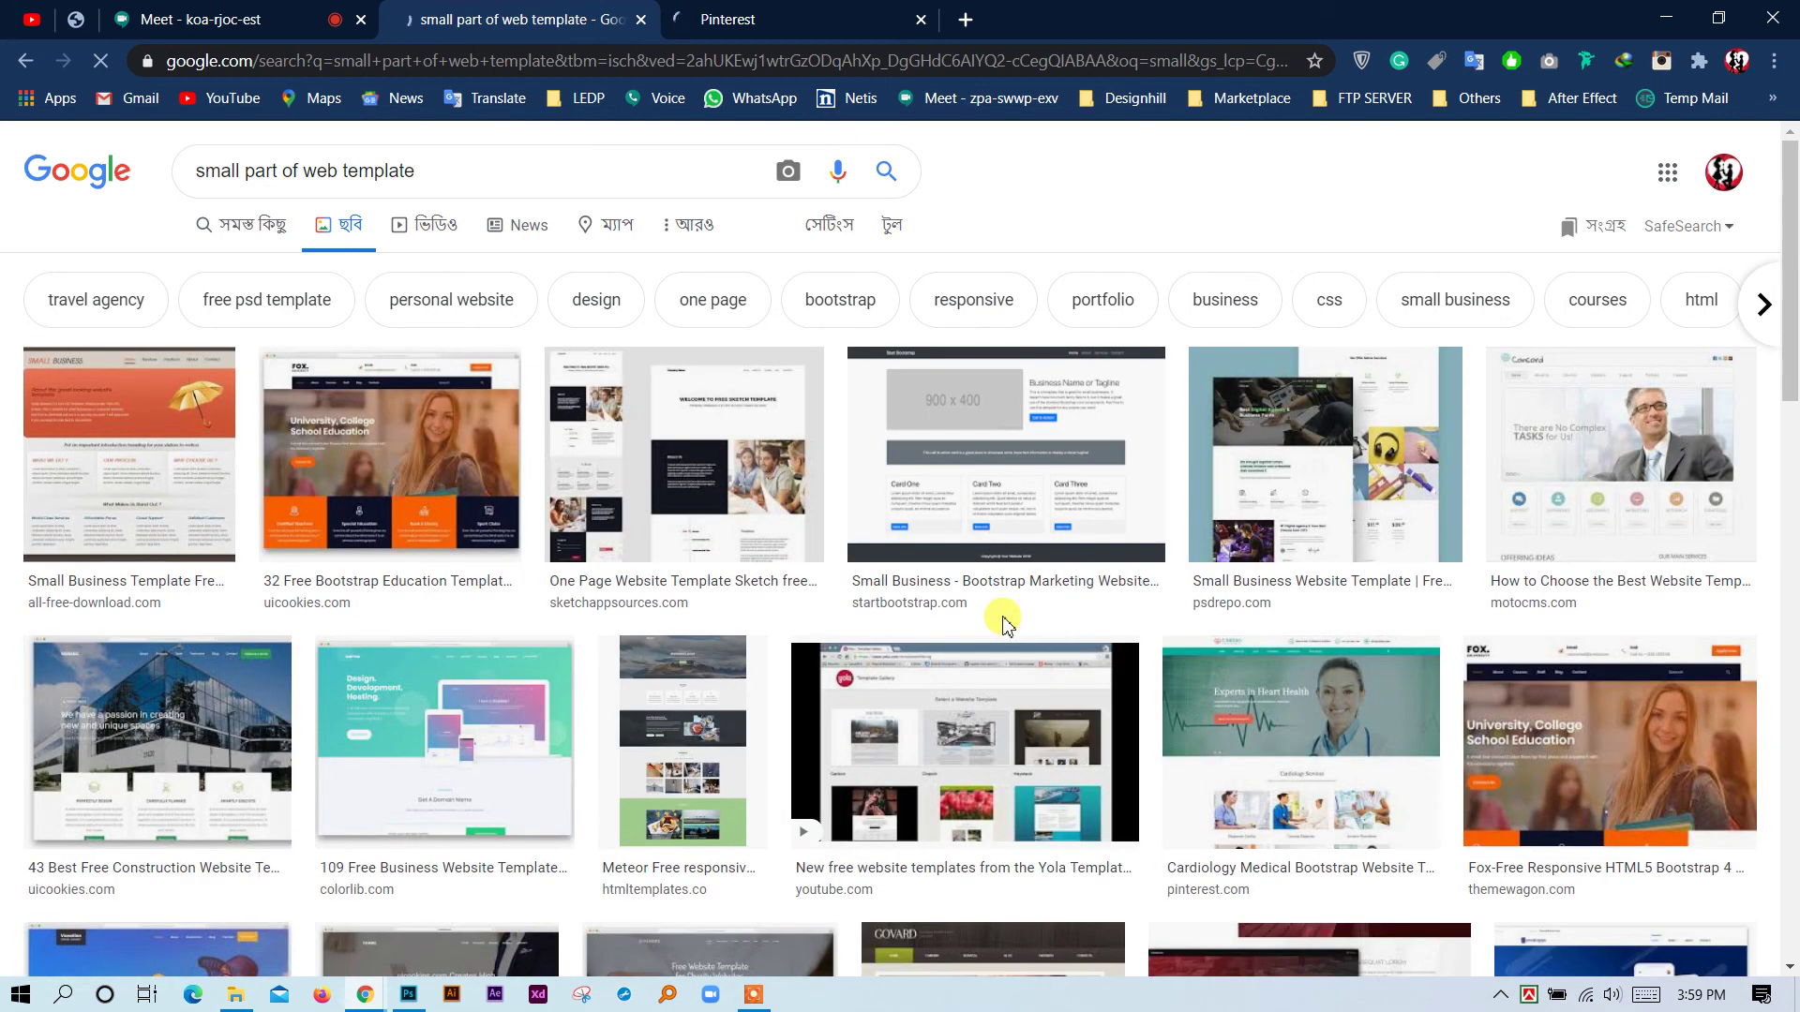
# Preview the orange Fox University education template from uiCookies and copy its image to the clipboard.
pyautogui.click(397, 506)
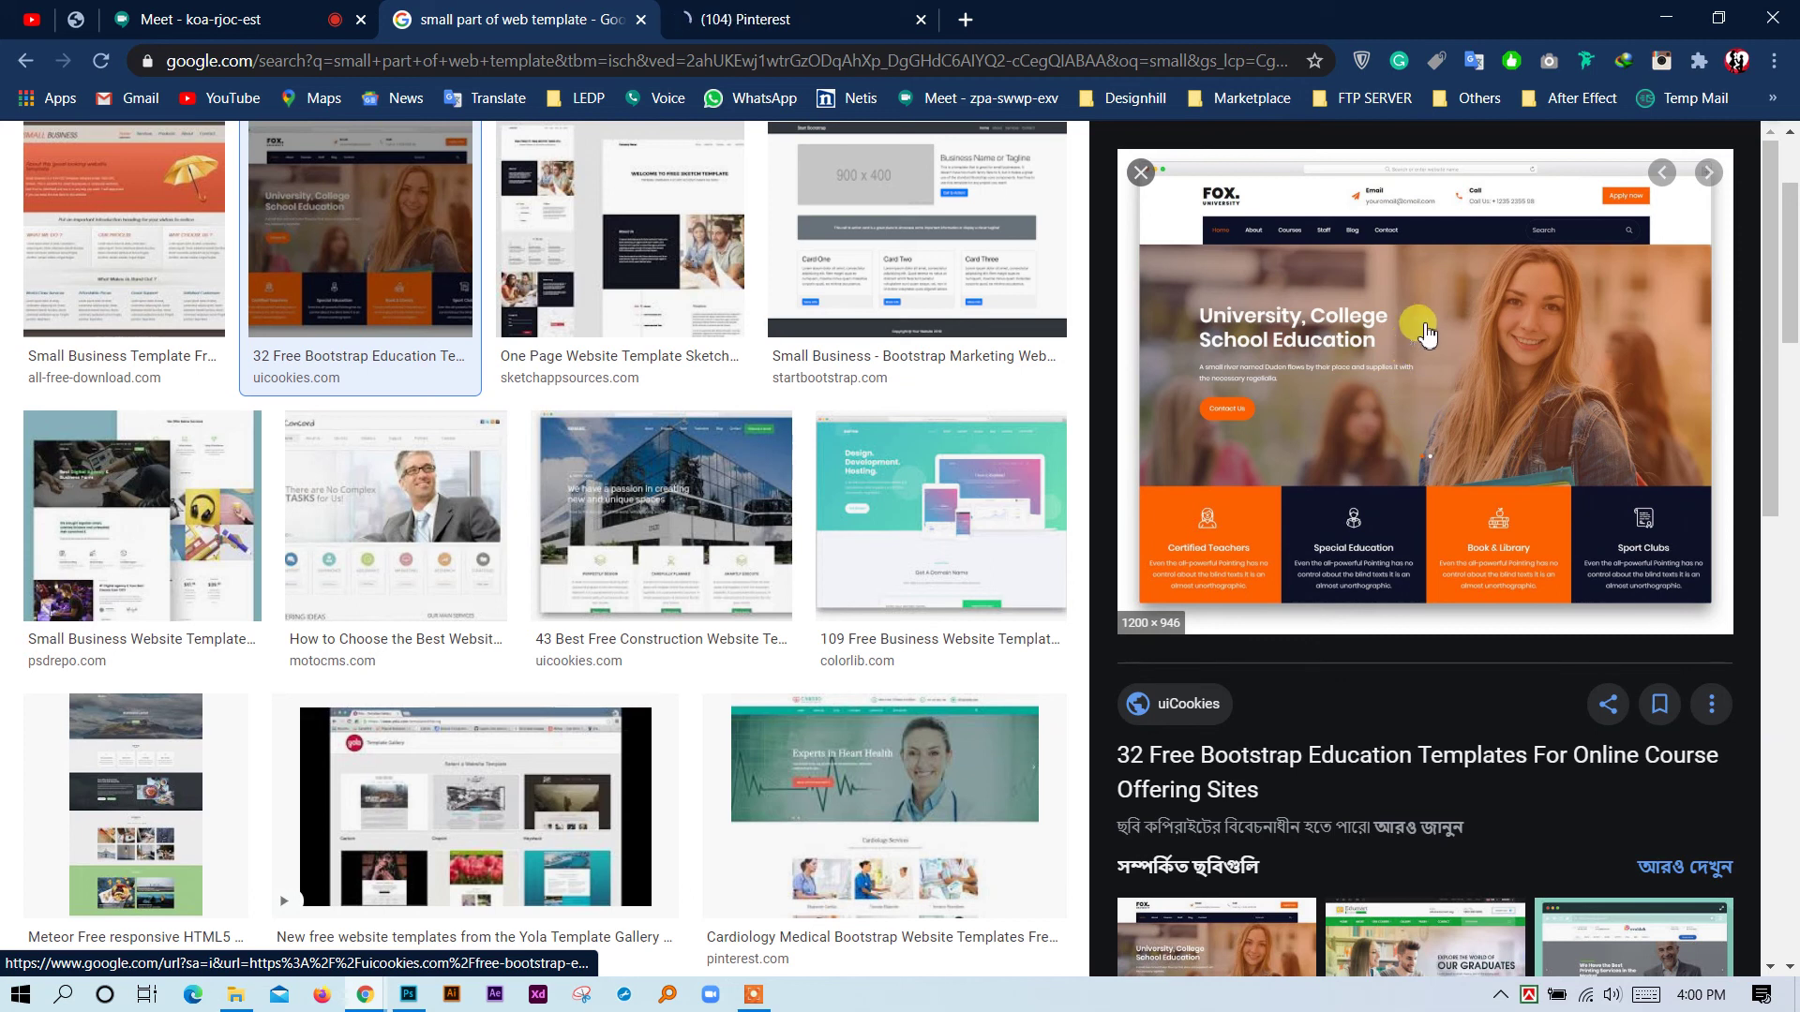
pyautogui.rightClick(1425, 332)
pyautogui.click(1526, 600)
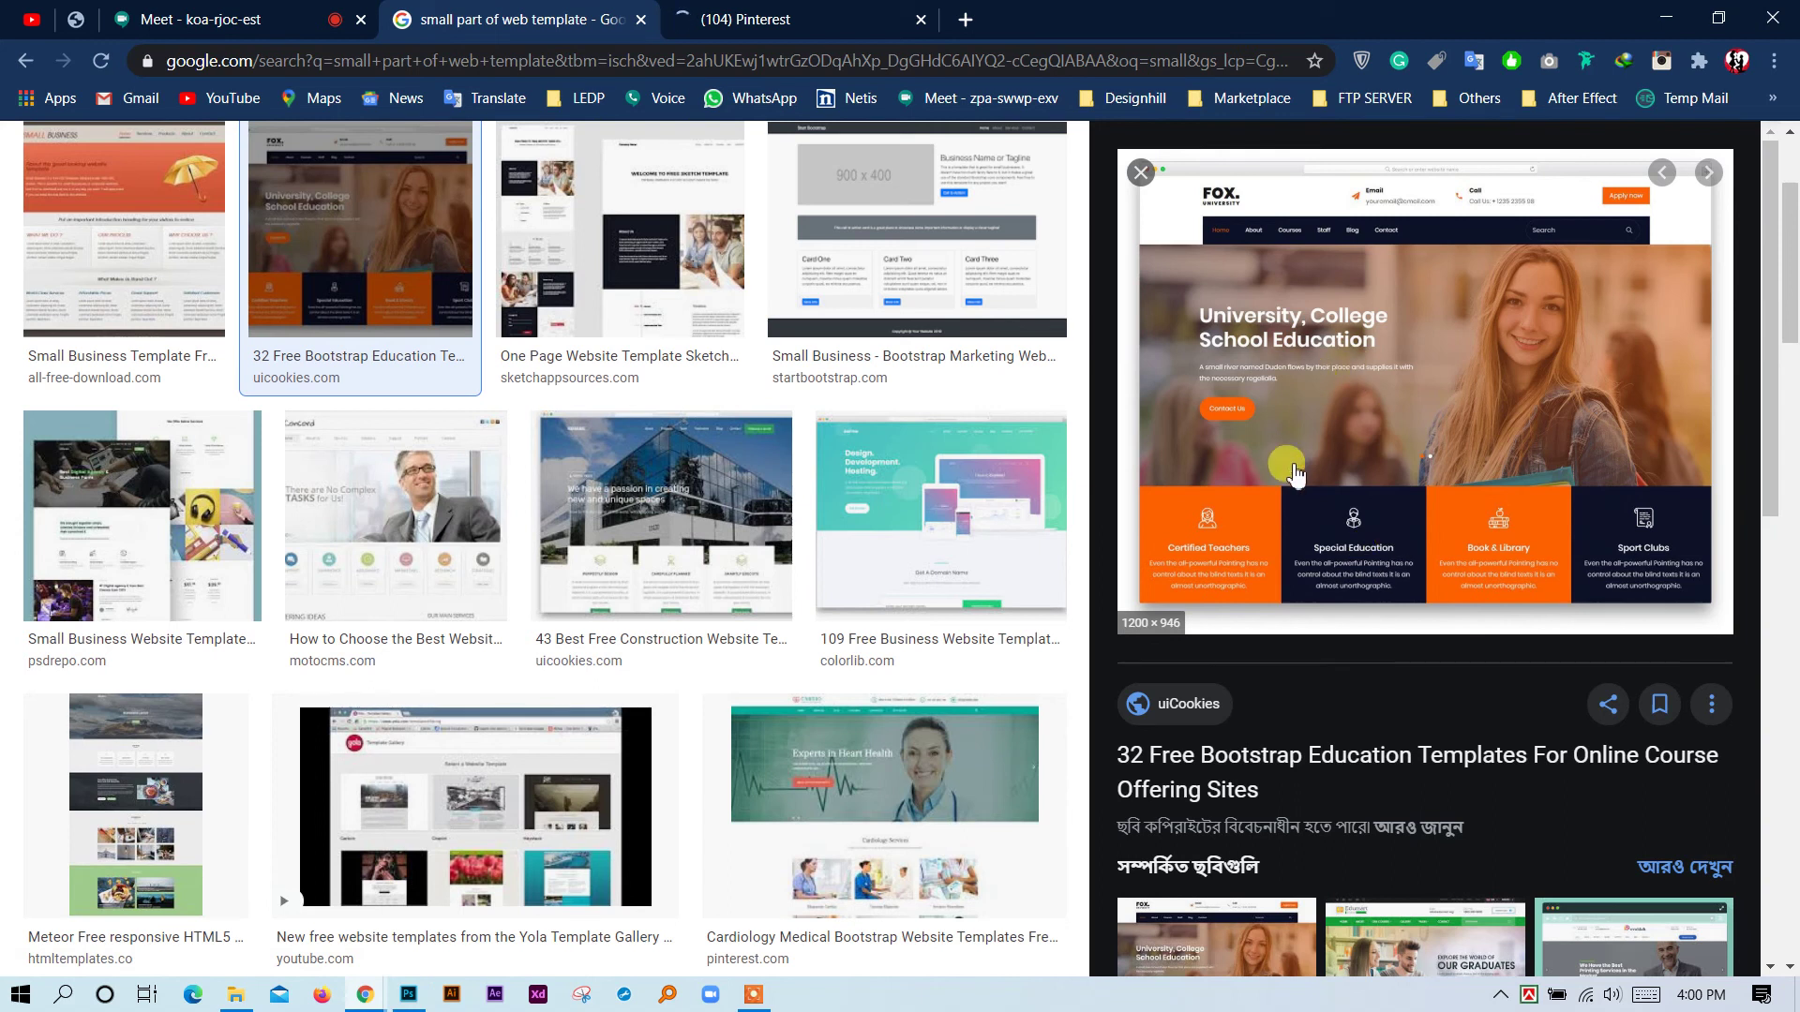
# Switch to Photoshop, activate the Custom Shape tool and replace the current shape library with the default shapes.
pyautogui.click(409, 994)
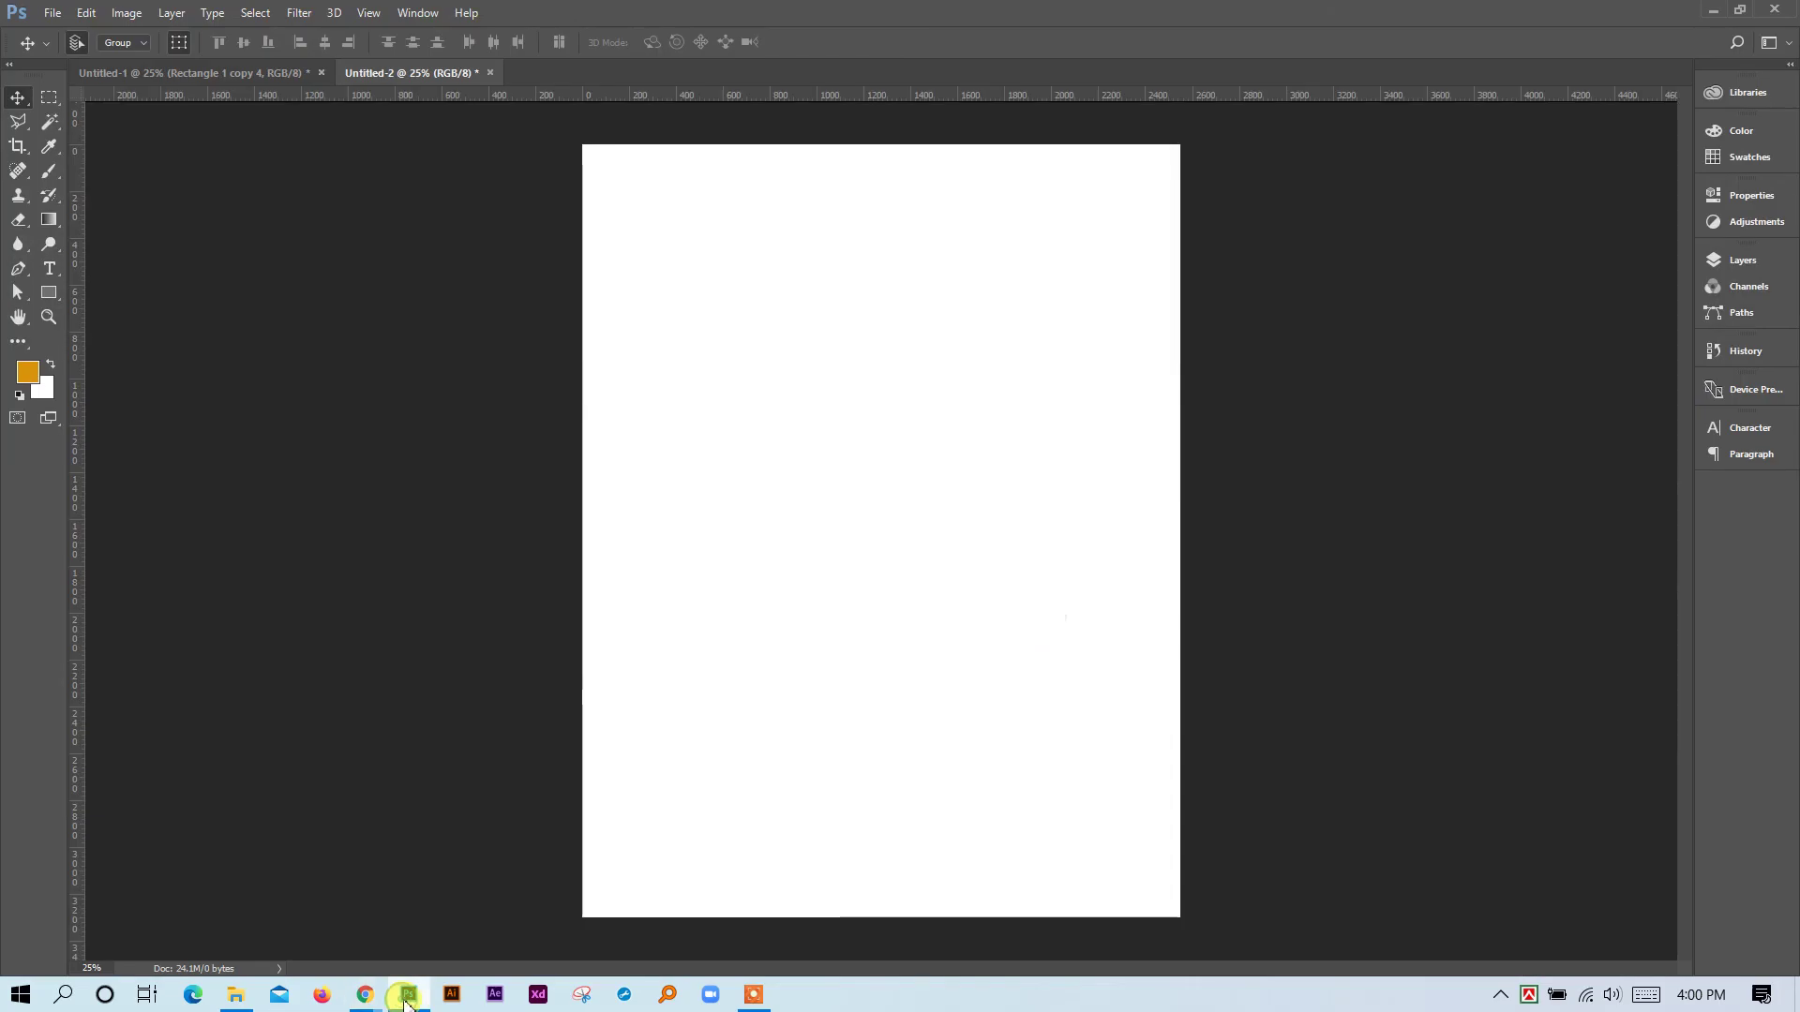
pyautogui.click(49, 298)
pyautogui.click(187, 384)
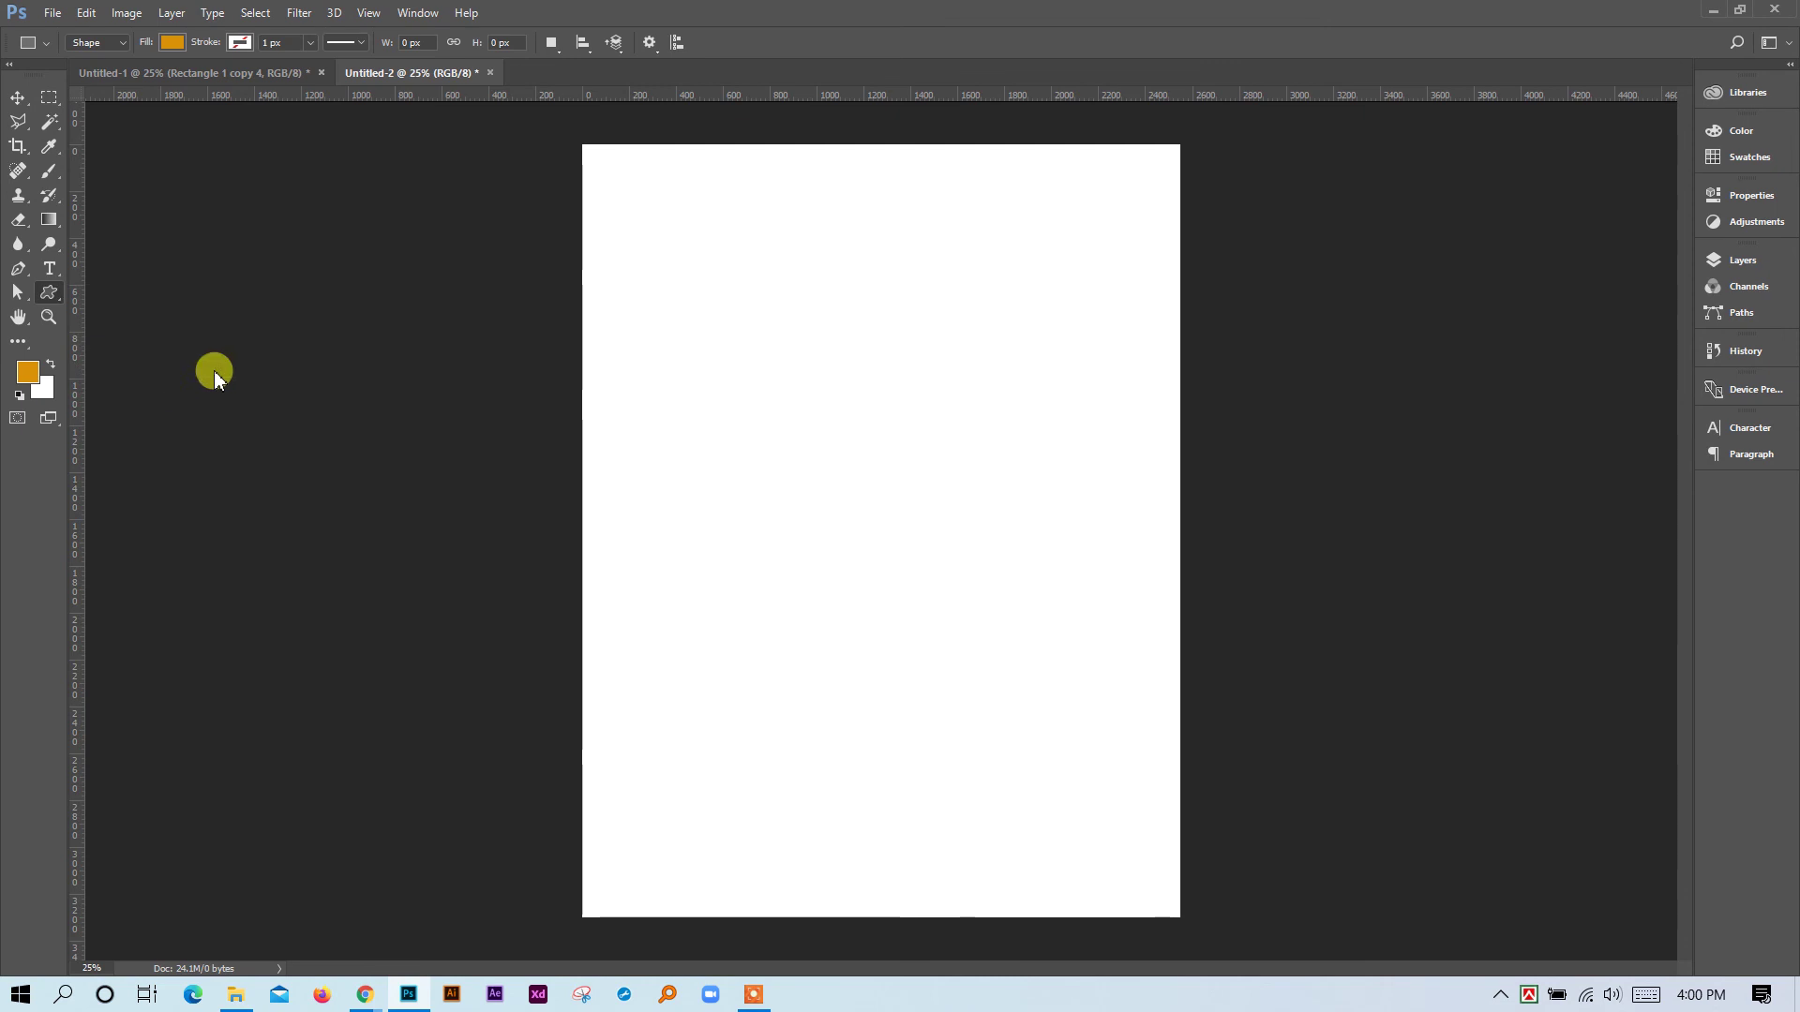
pyautogui.click(730, 47)
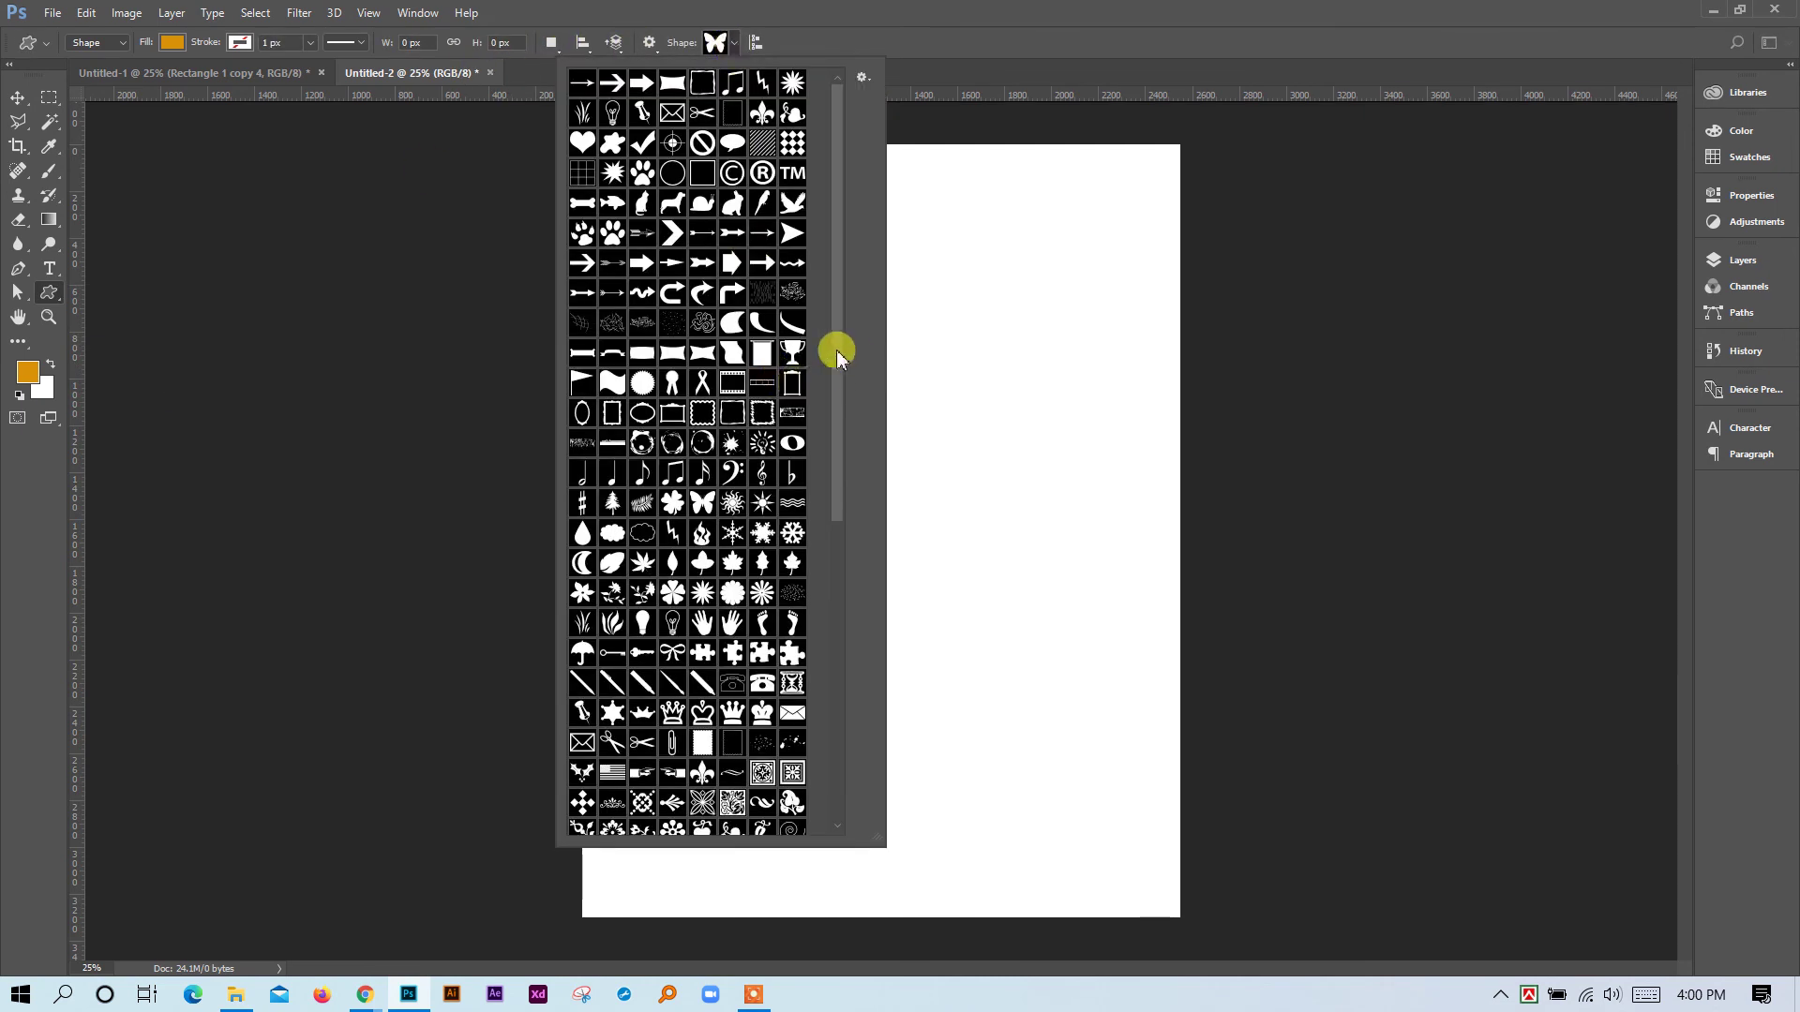
pyautogui.moveTo(840, 352); pyautogui.dragTo(835, 181)
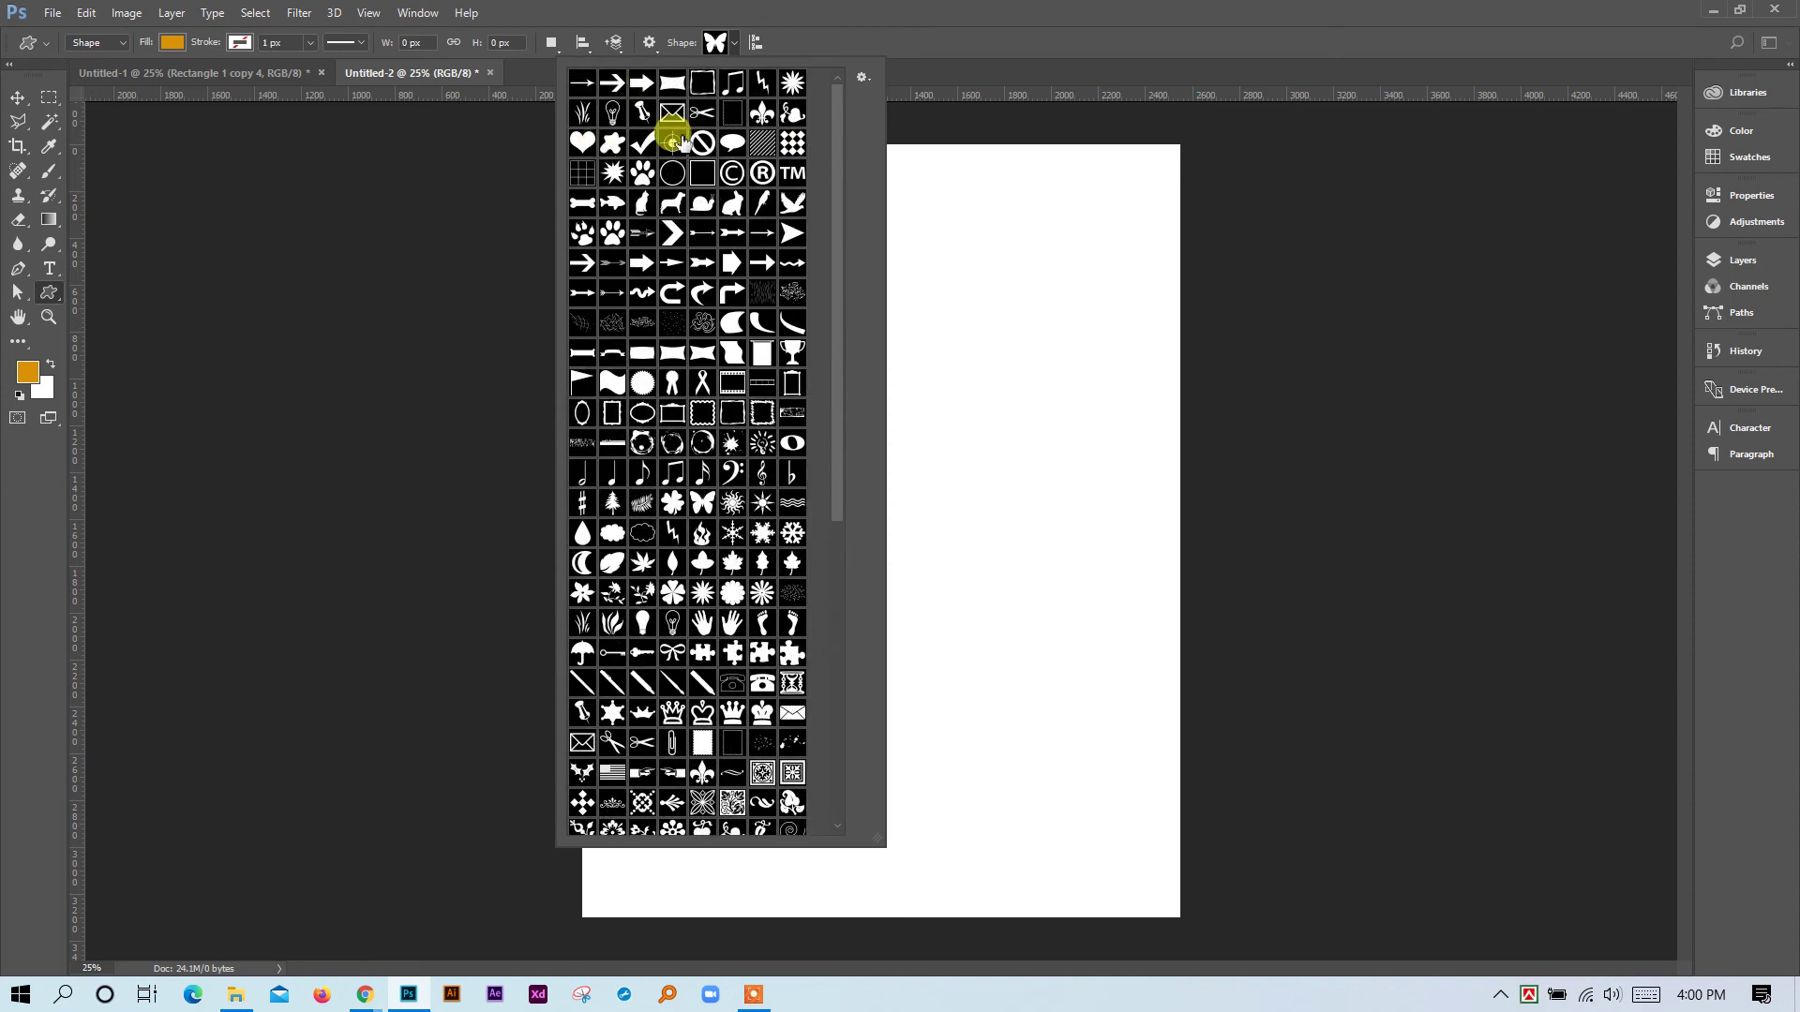
pyautogui.click(864, 79)
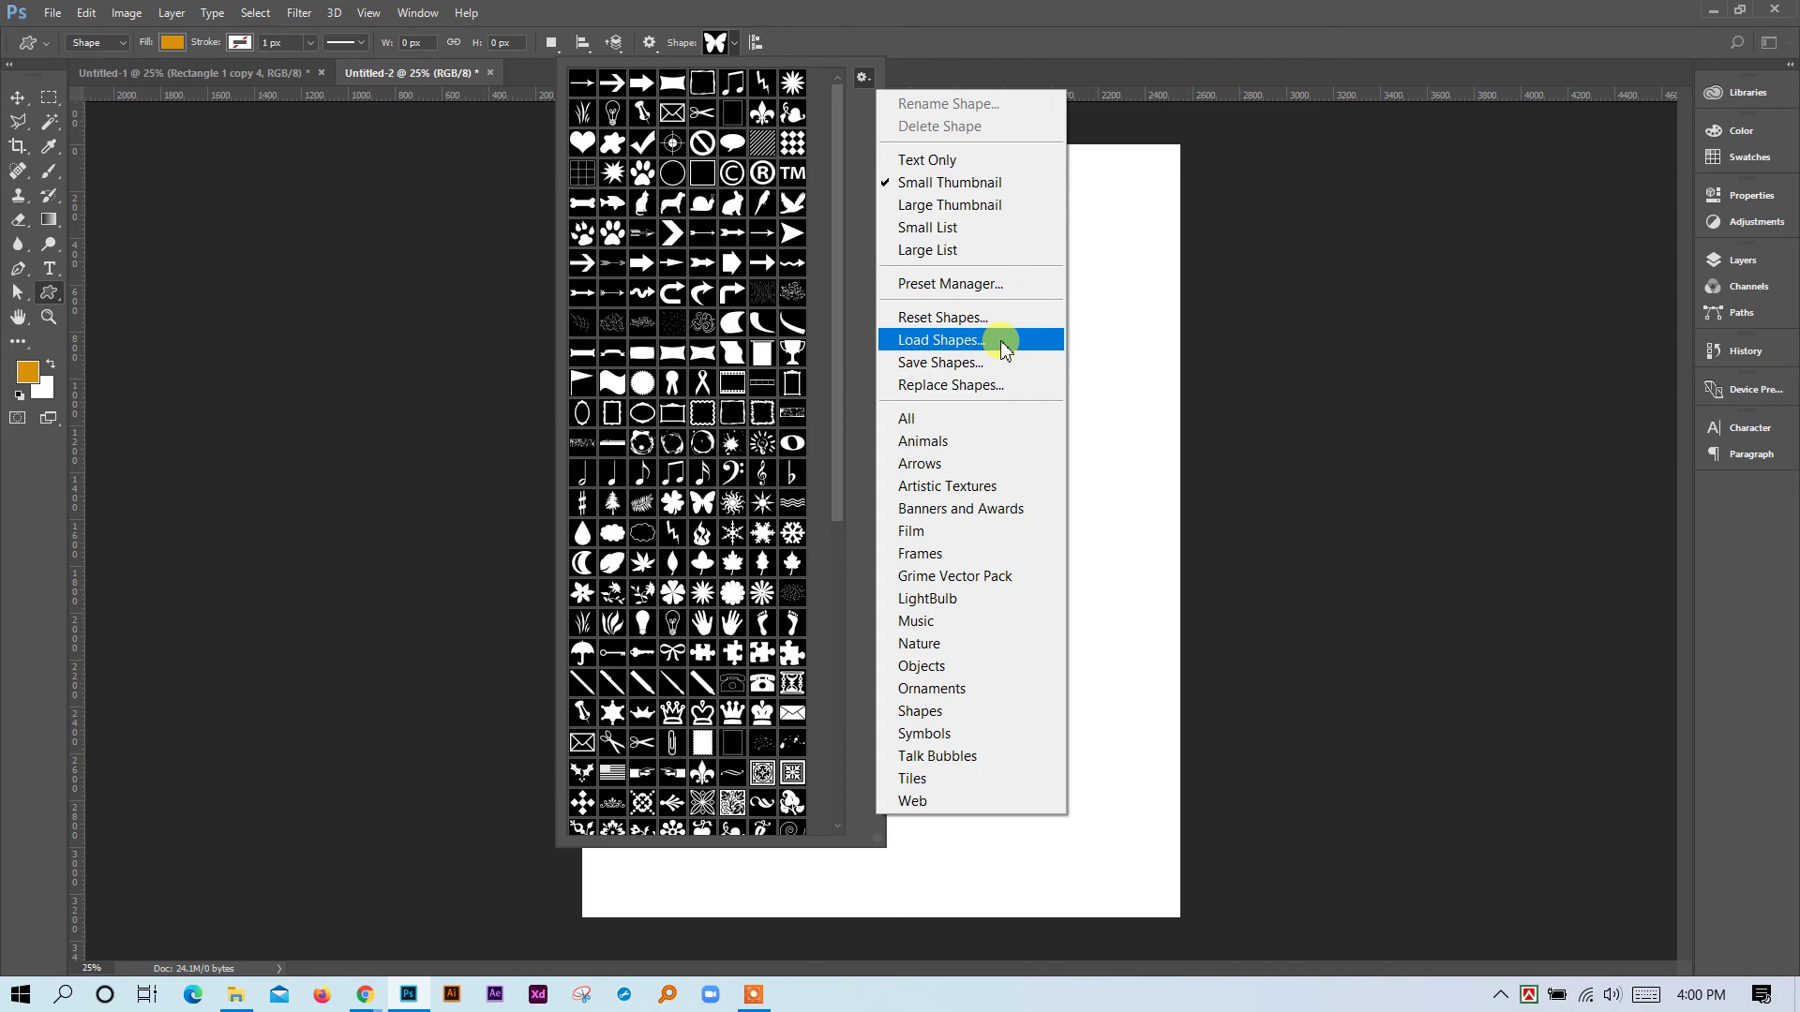
pyautogui.click(952, 318)
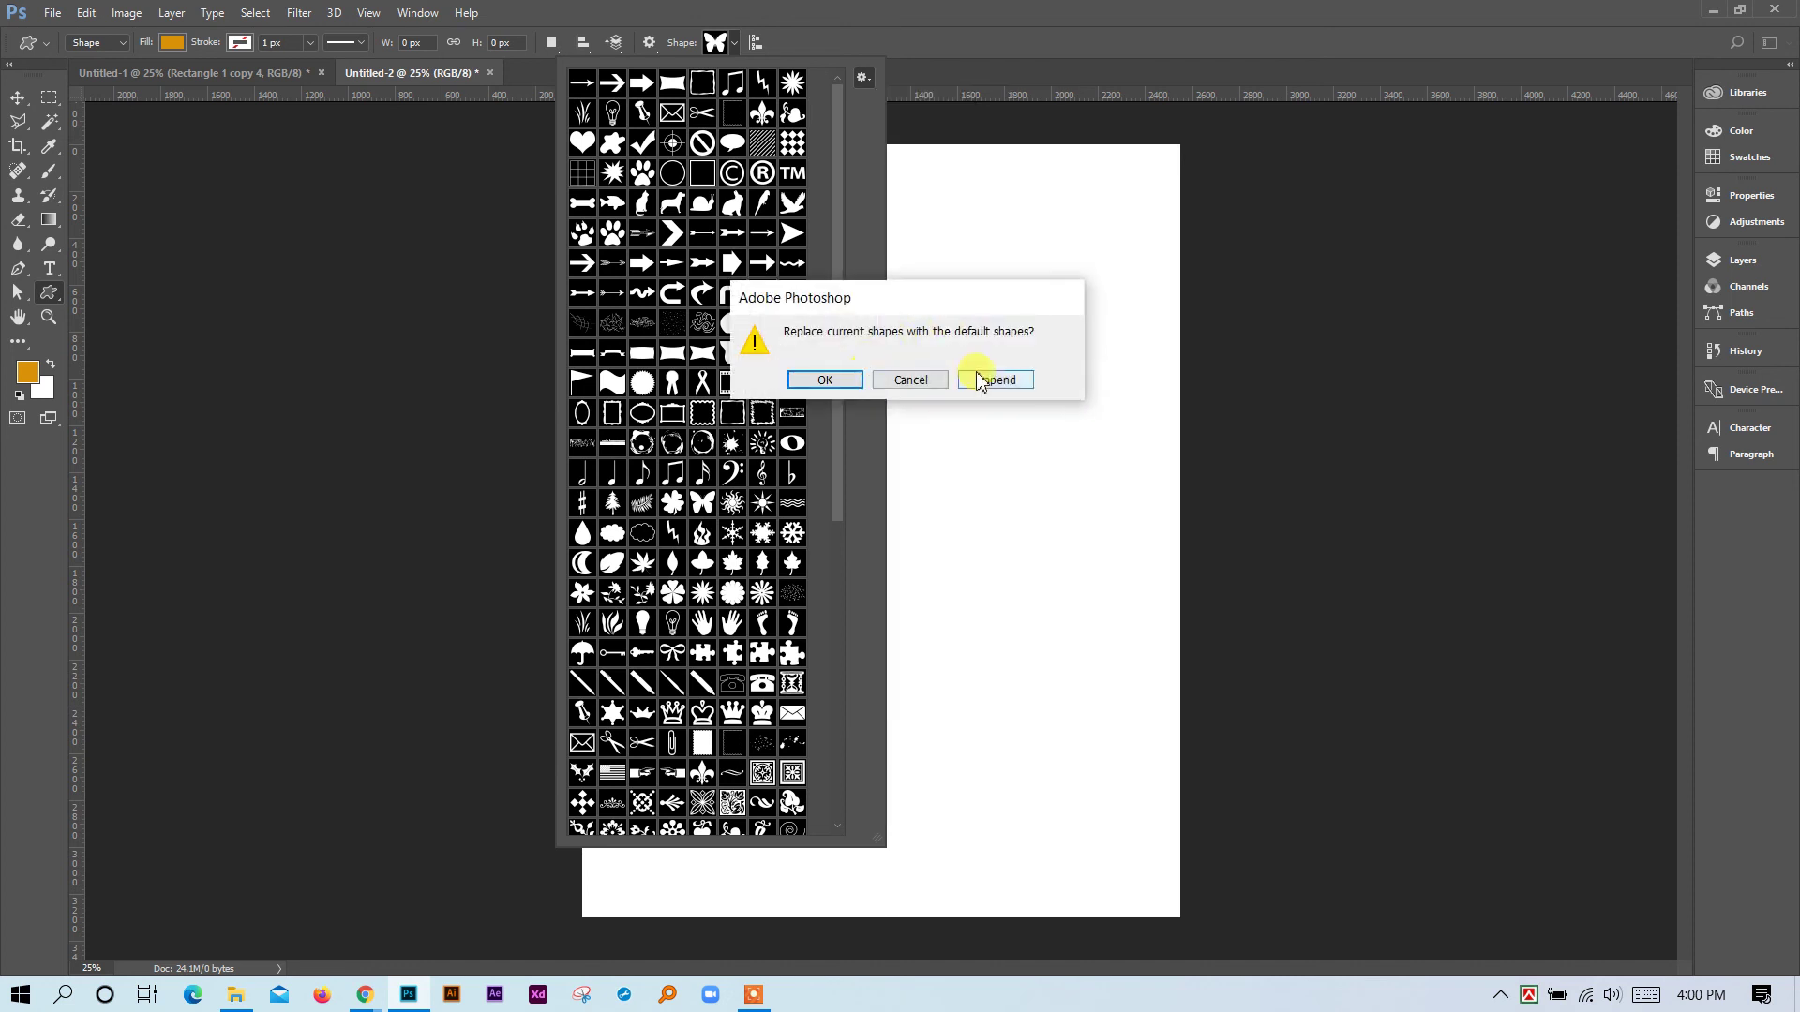
pyautogui.click(827, 380)
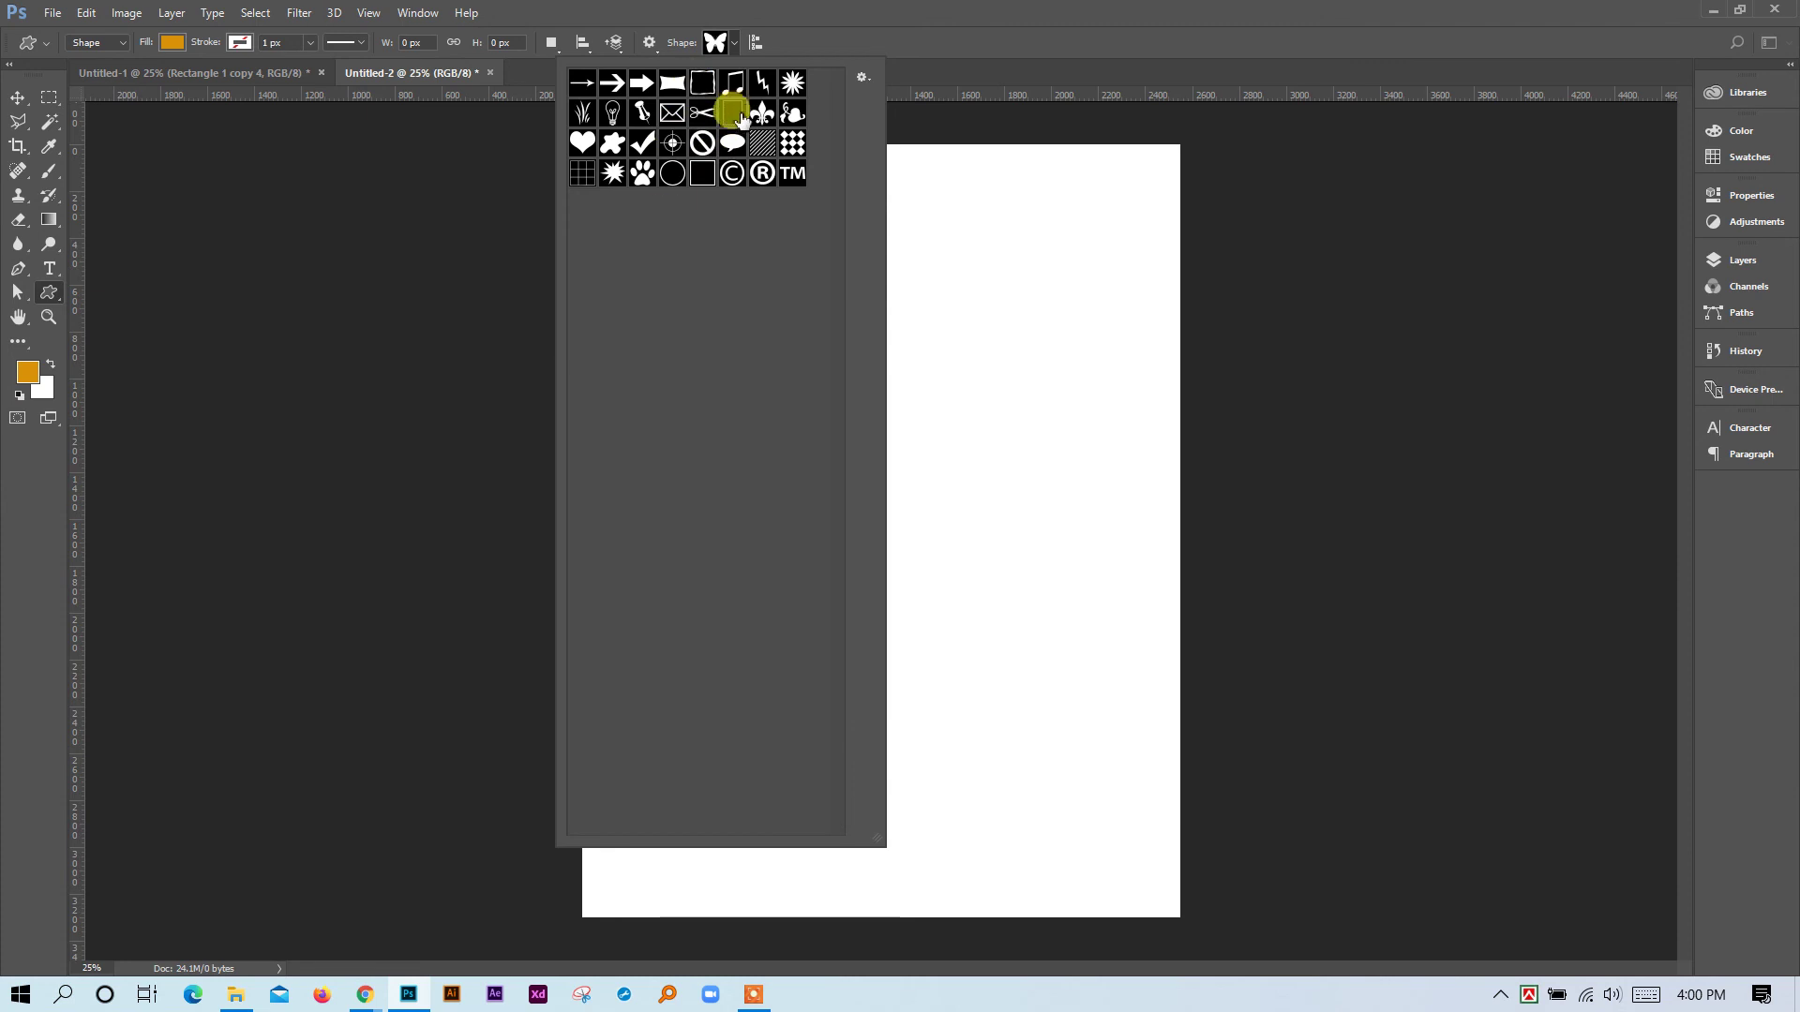
# Append the All shapes set to the custom shape library and look through the expanded collection.
pyautogui.click(875, 81)
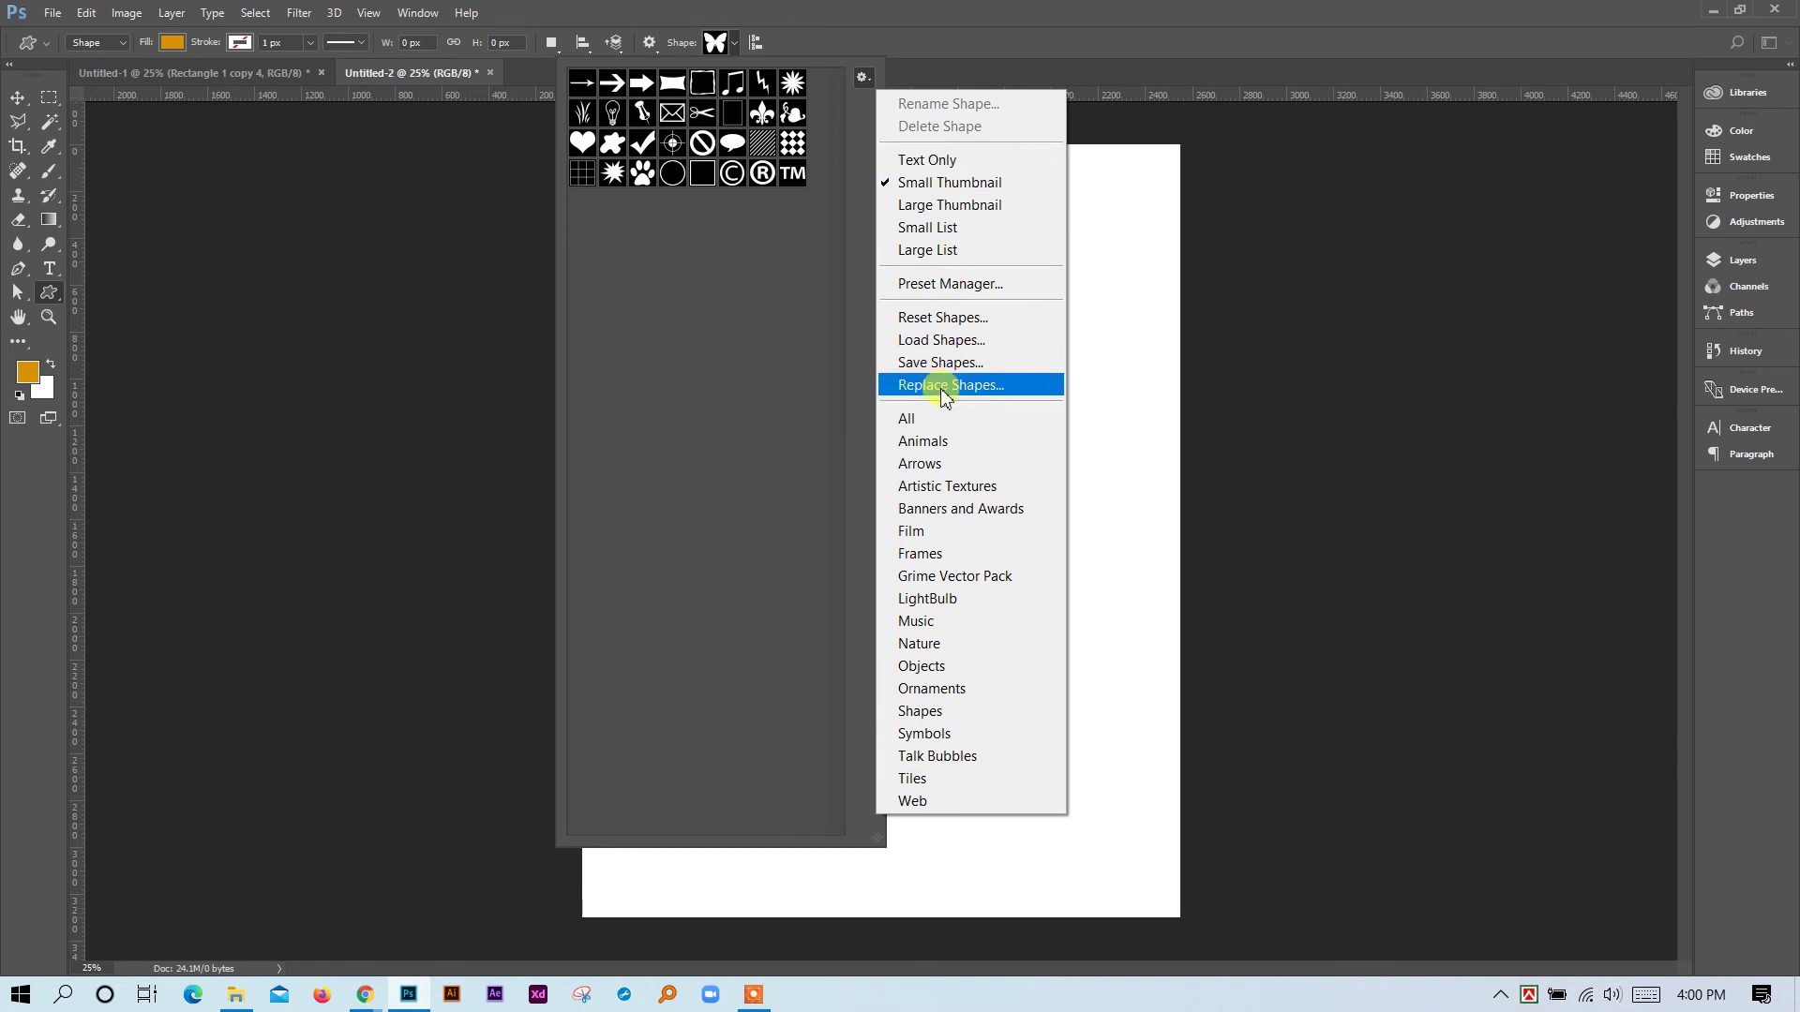
pyautogui.click(943, 432)
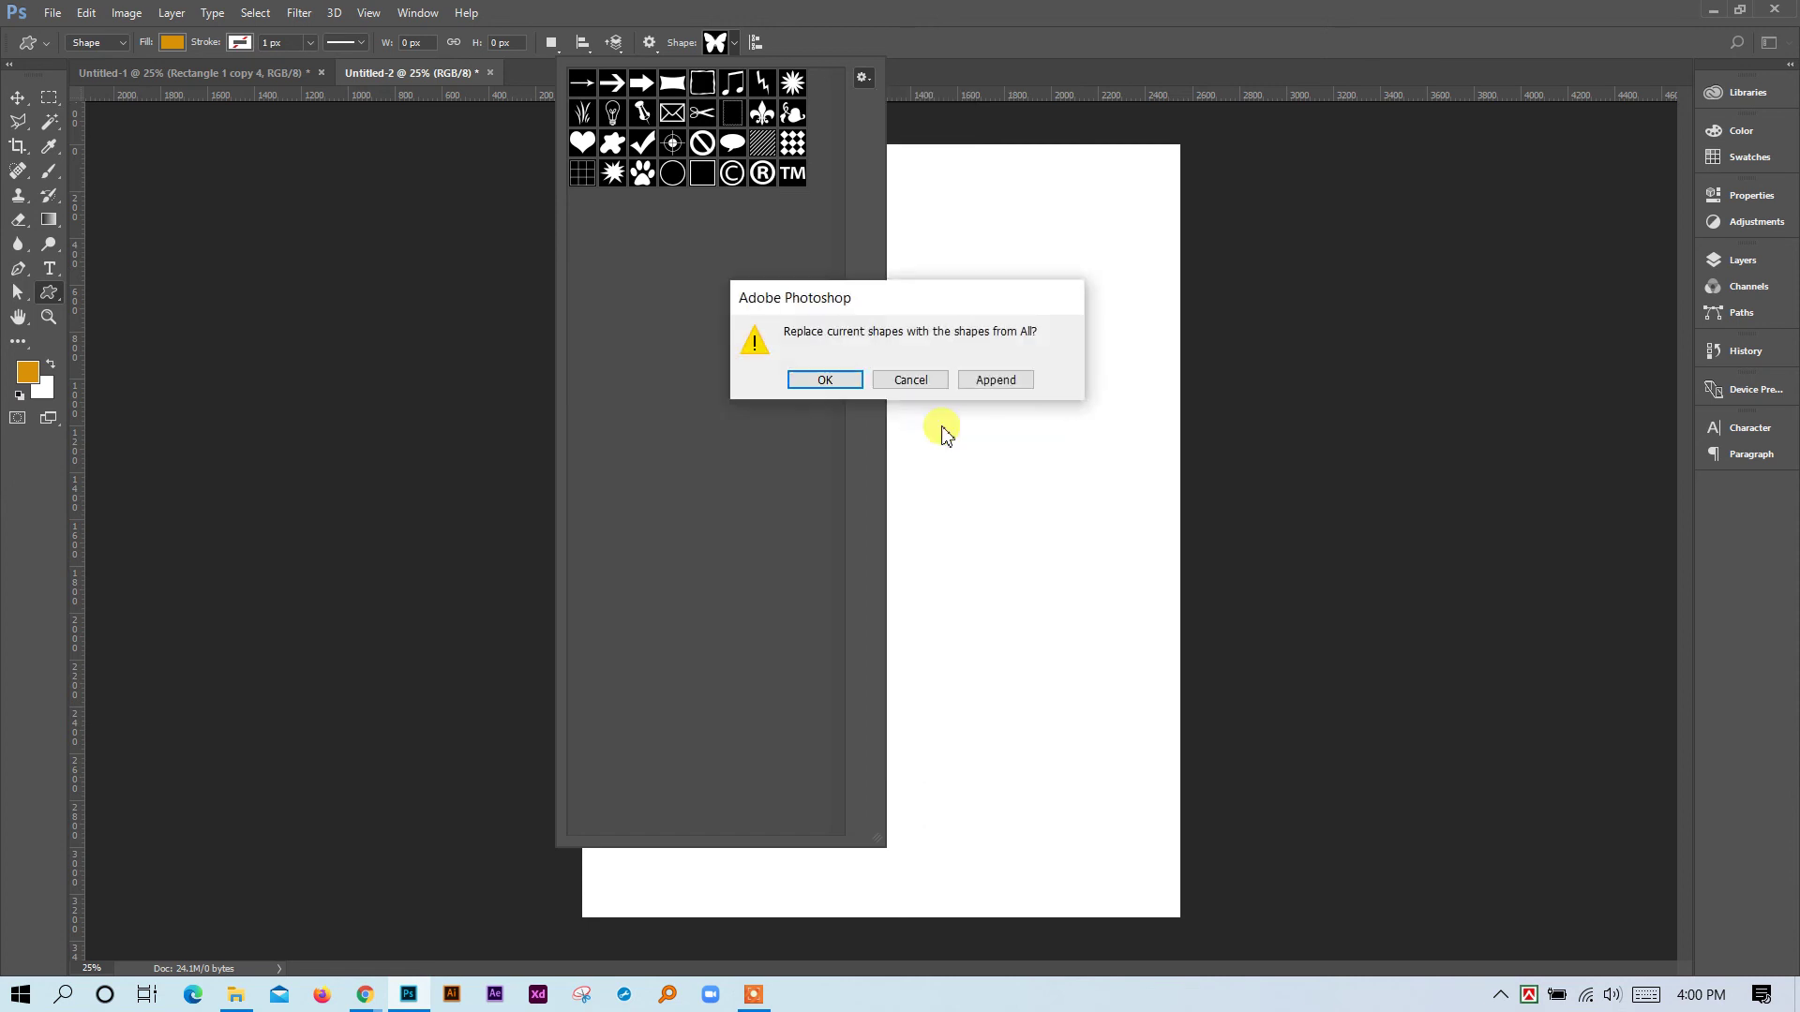
pyautogui.click(993, 381)
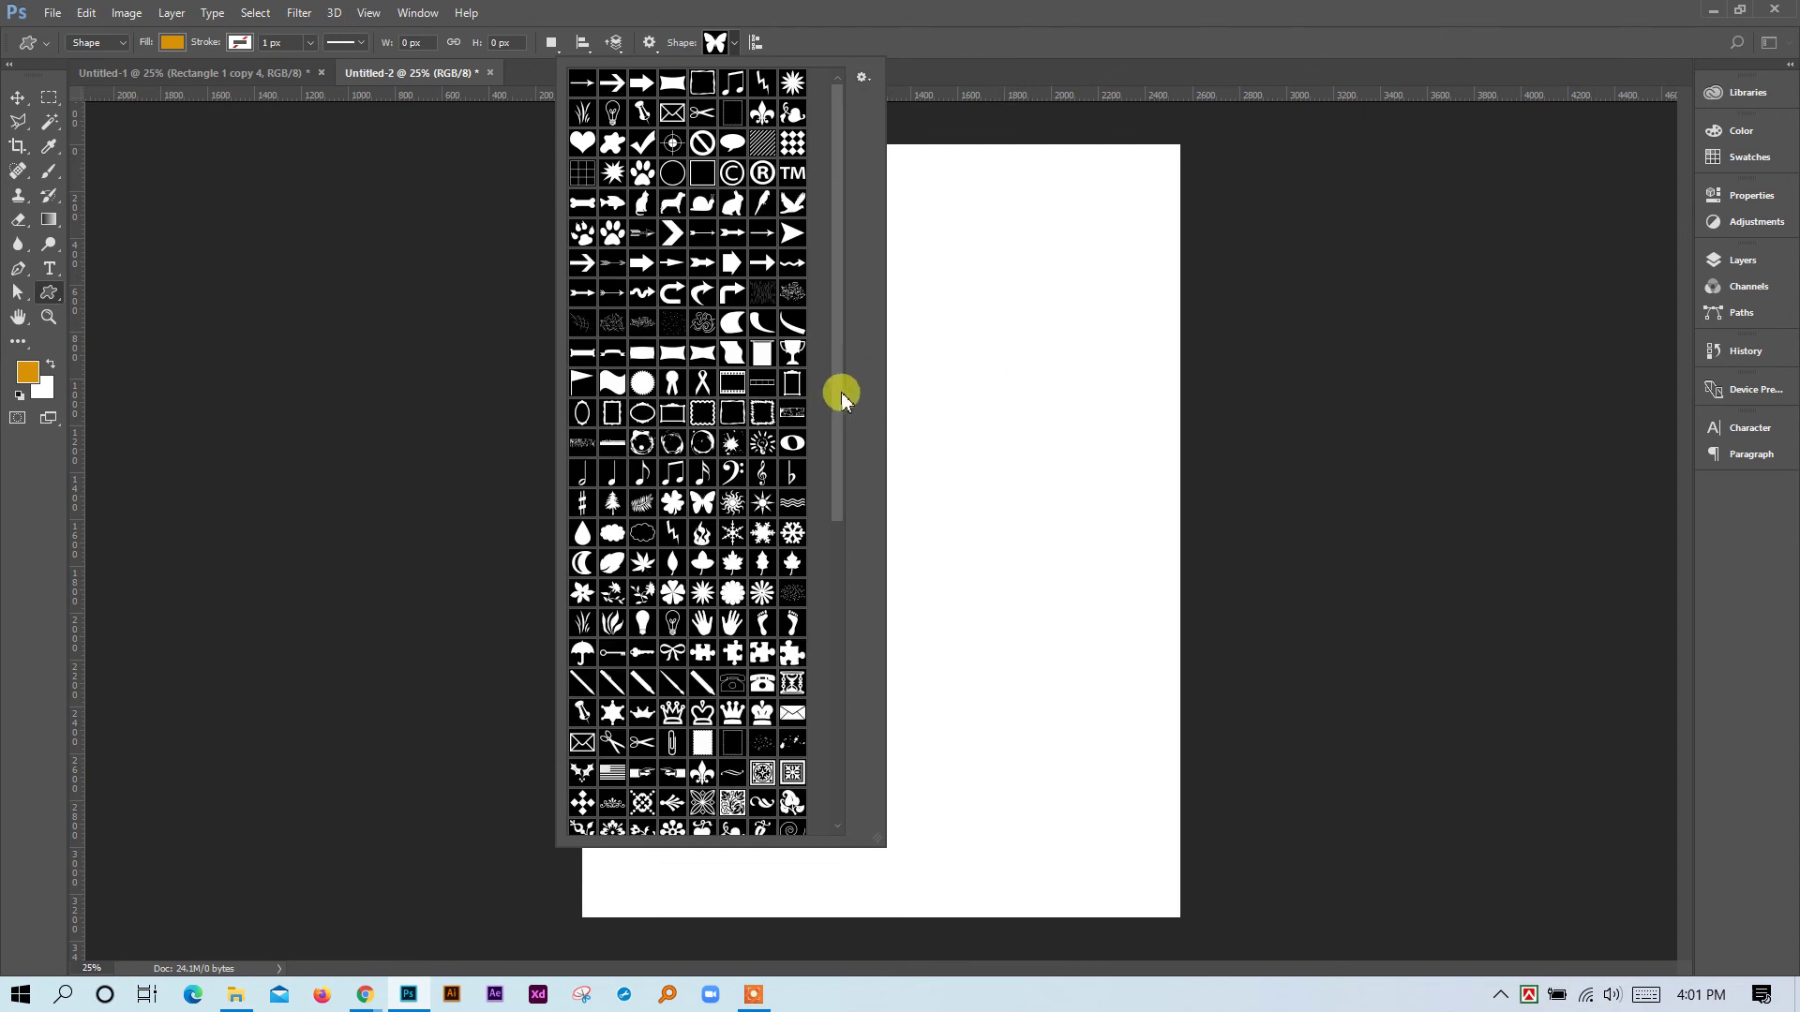
pyautogui.moveTo(856, 362); pyautogui.dragTo(839, 790)
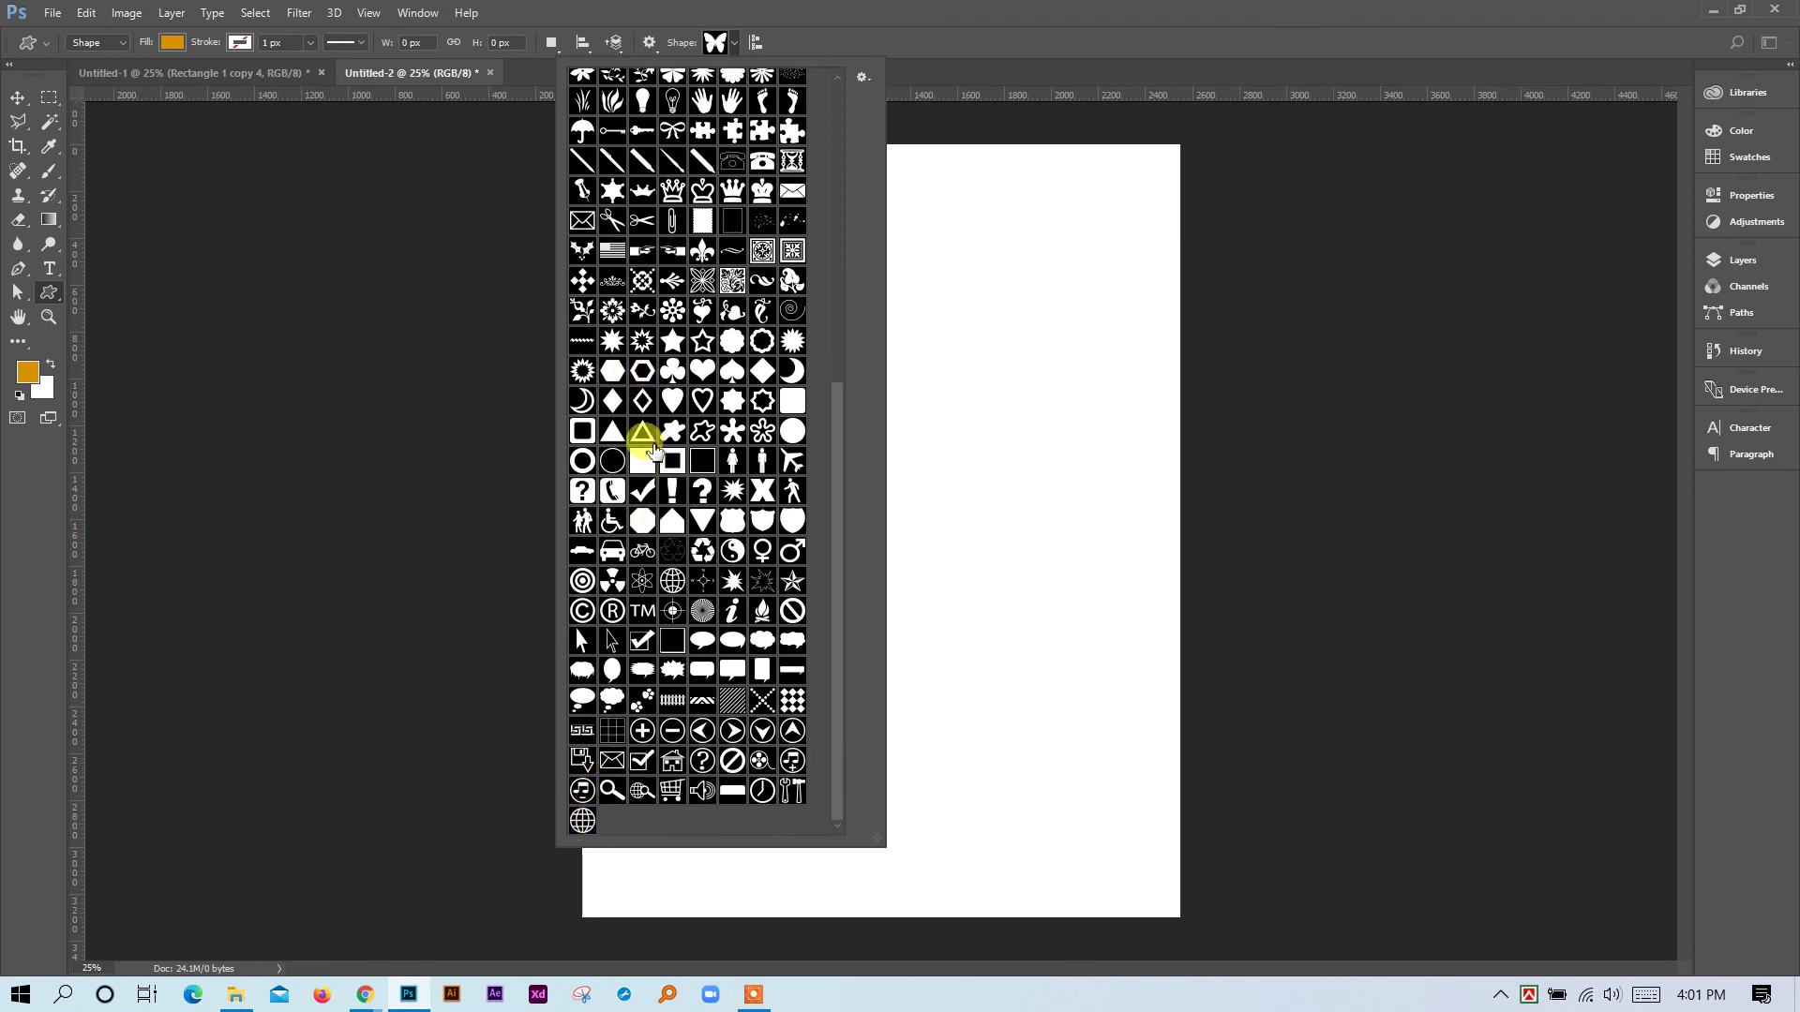
pyautogui.click(1078, 20)
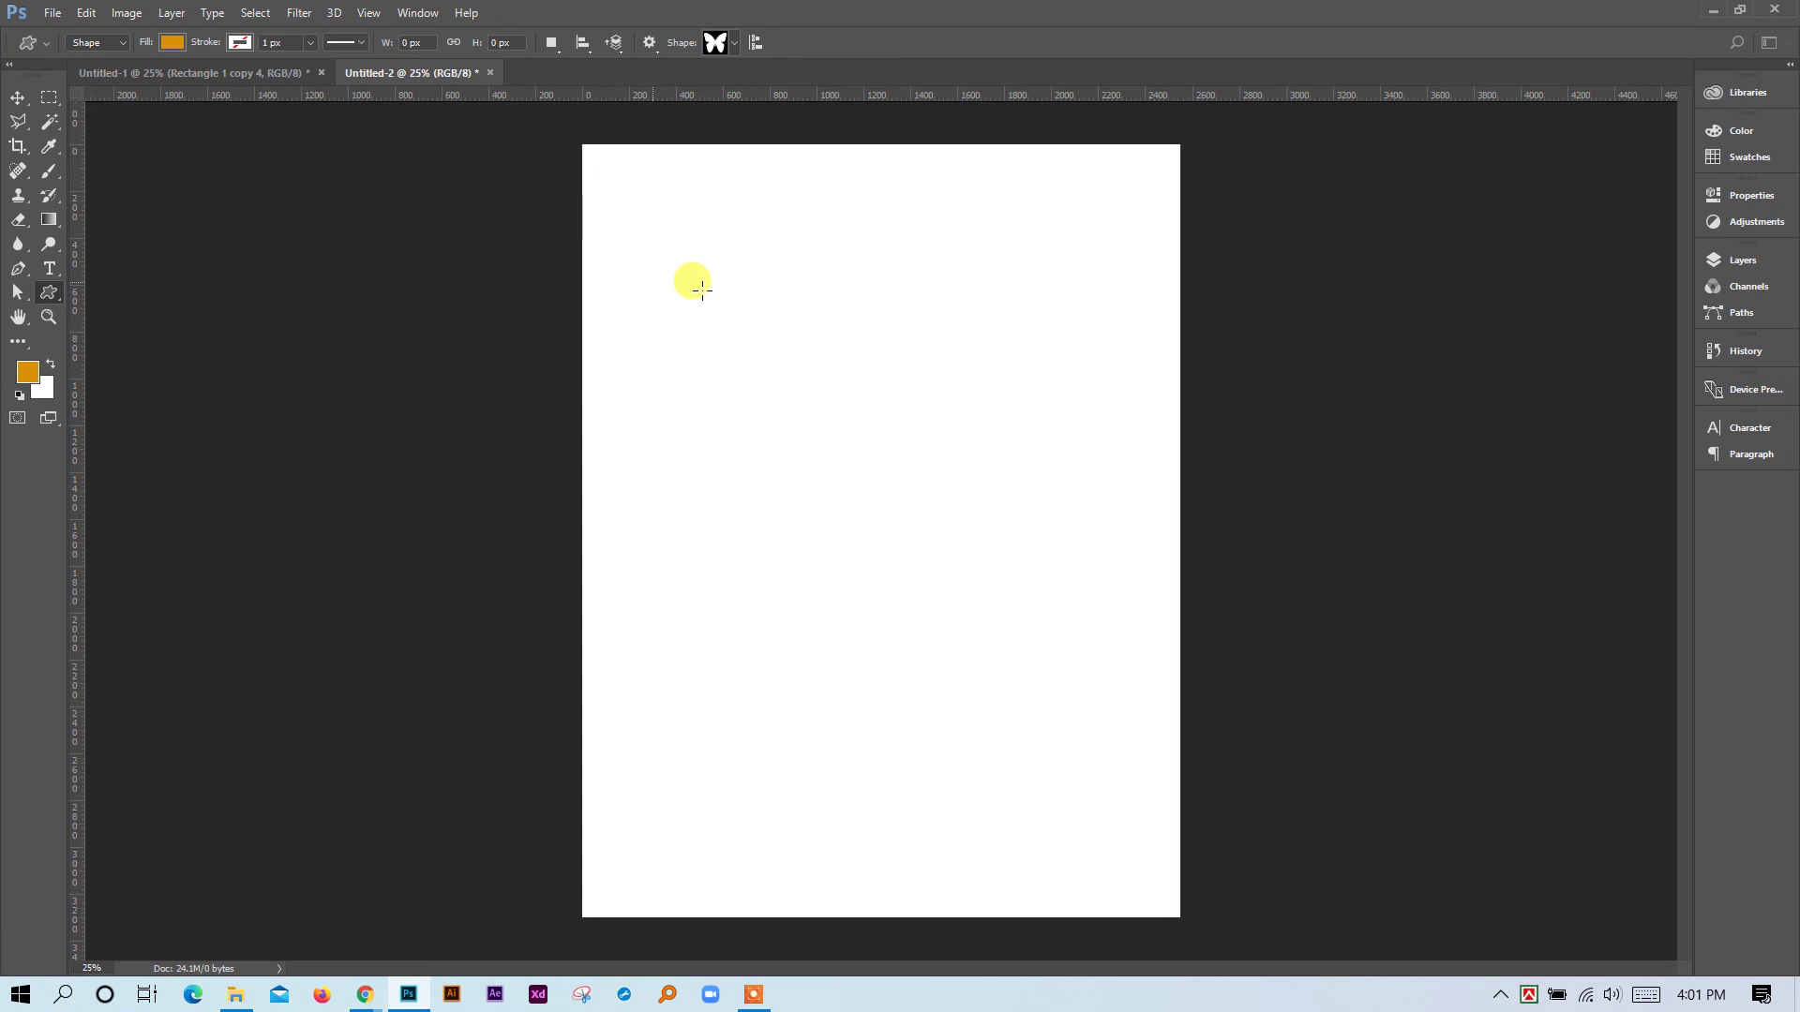
# Close the blank Untitled-2 document and create a new 1440 x 900 px, 72 ppi document with an artboard from the Web Medium preset.
pyautogui.click(489, 72)
pyautogui.click(905, 378)
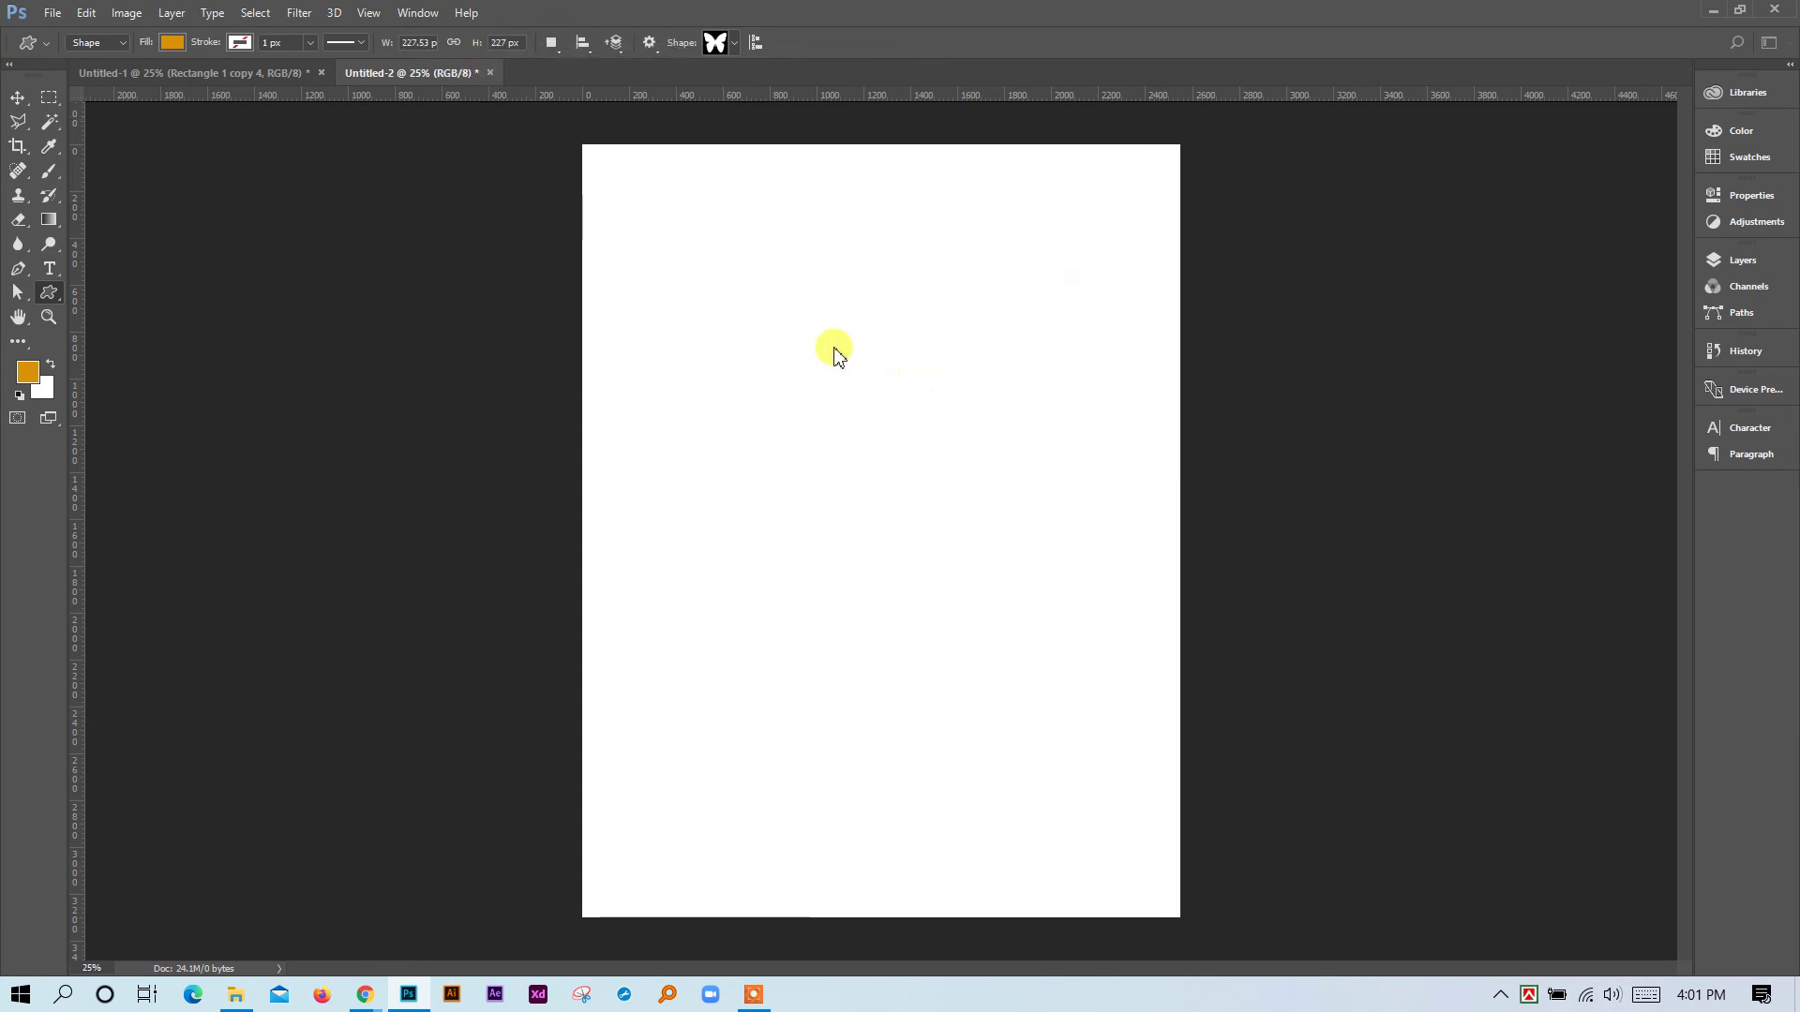
pyautogui.click(54, 12)
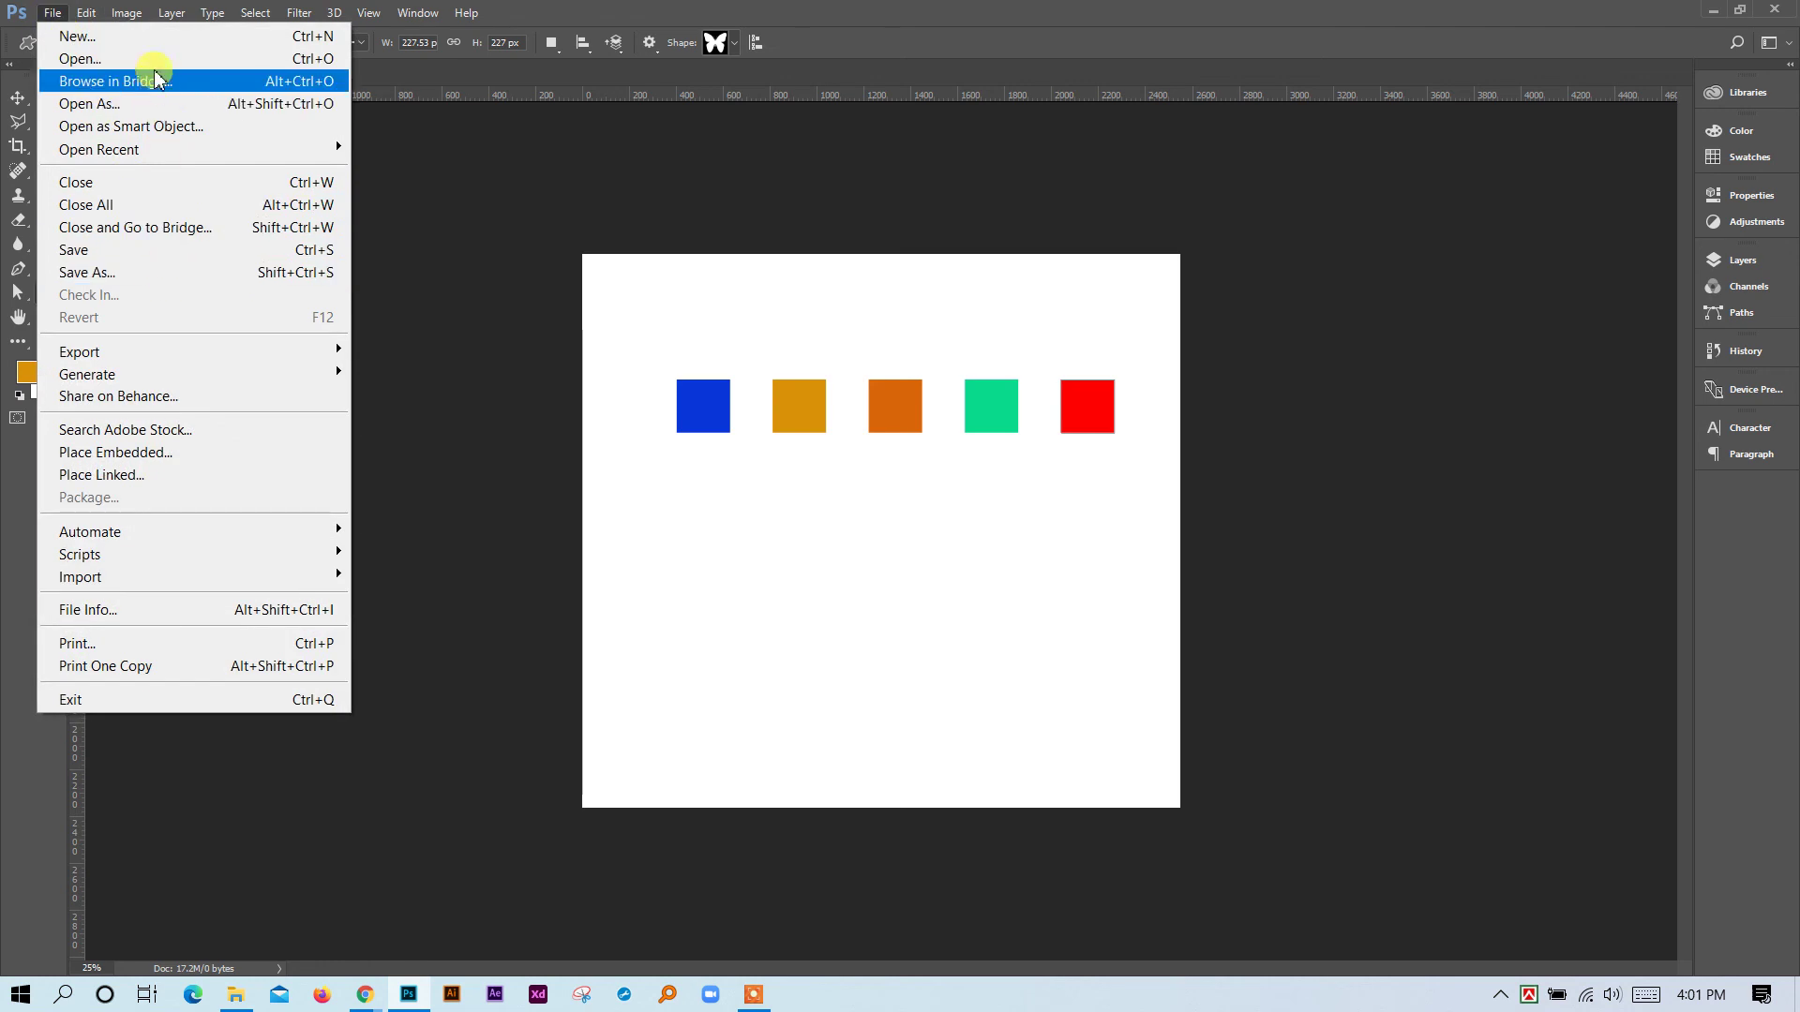
pyautogui.click(158, 39)
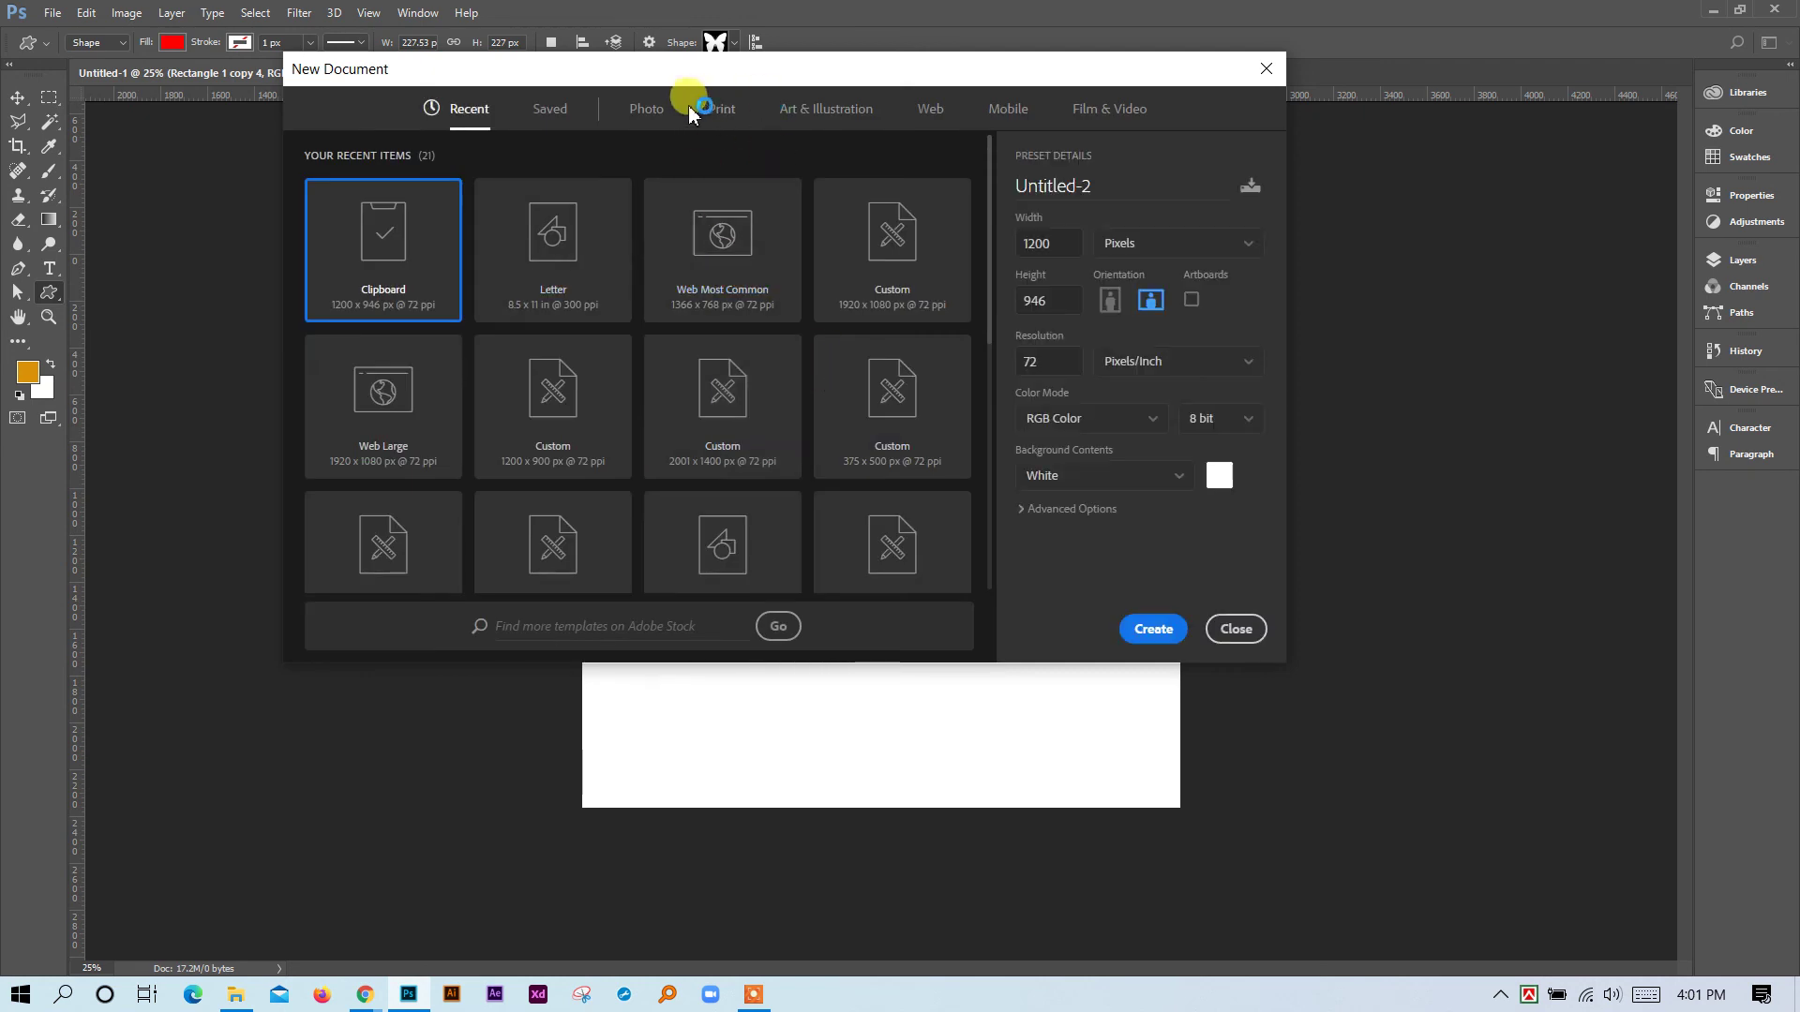
pyautogui.click(646, 109)
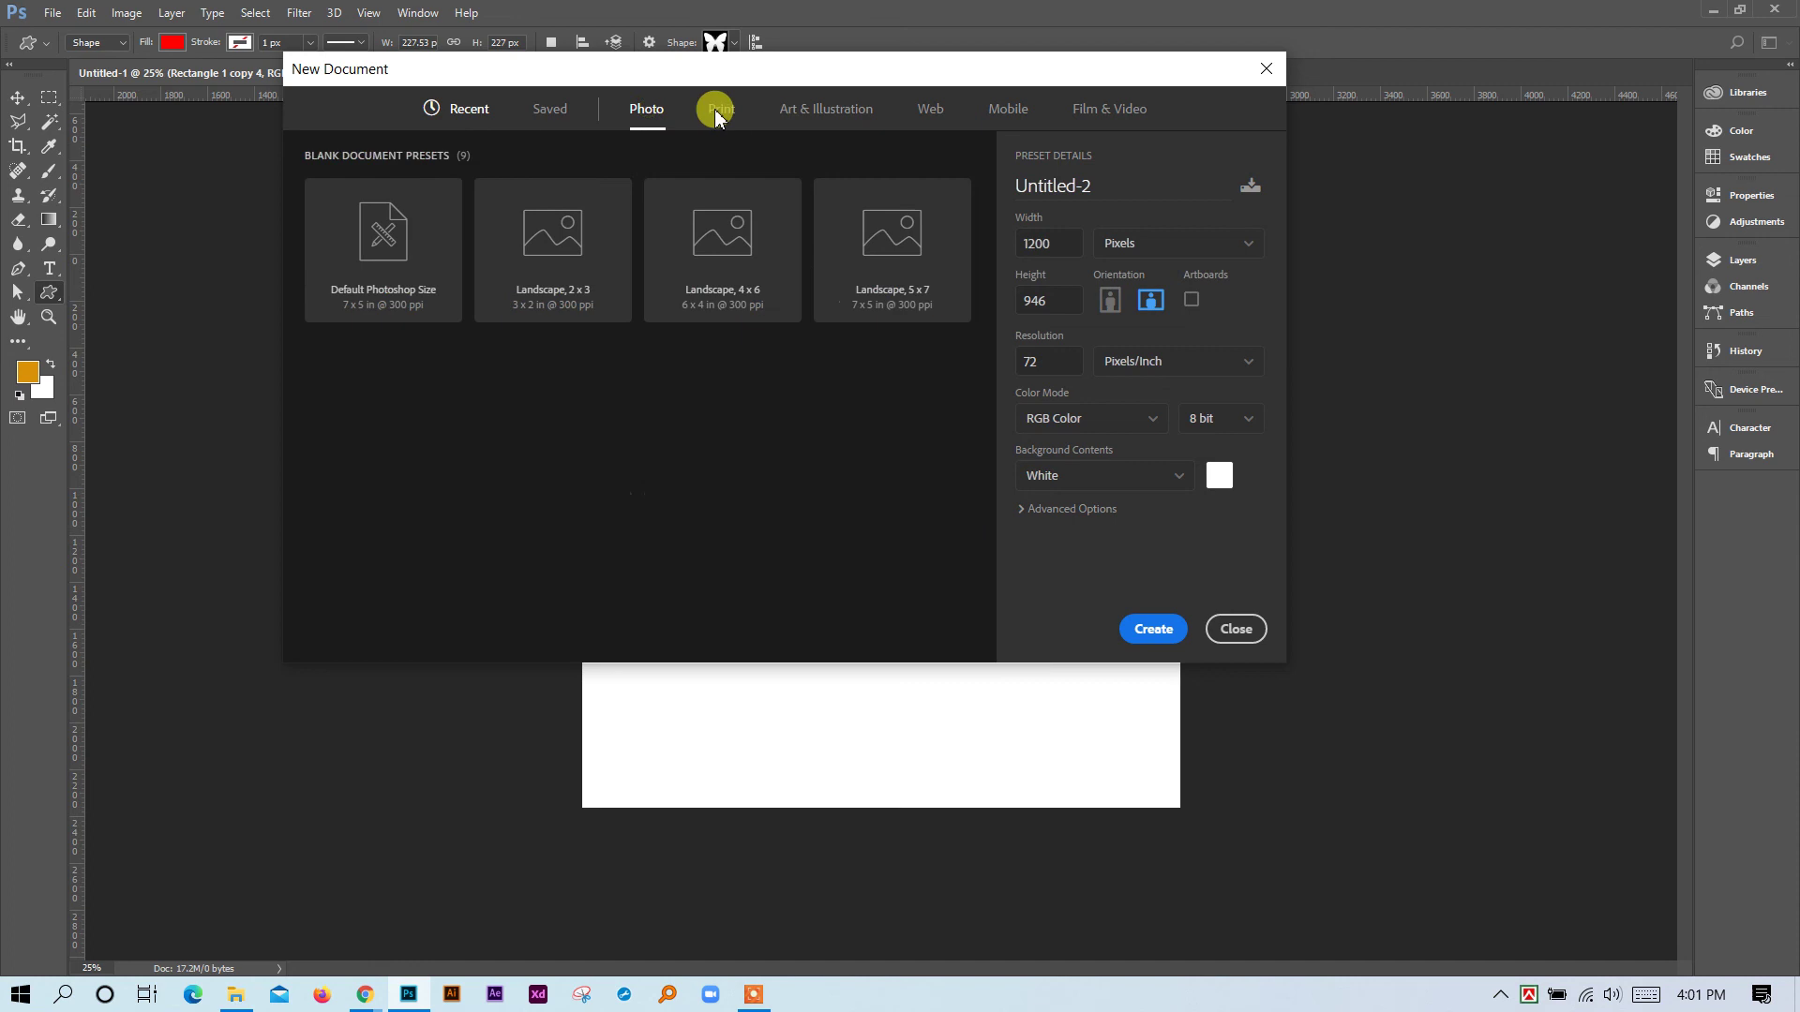
pyautogui.click(788, 110)
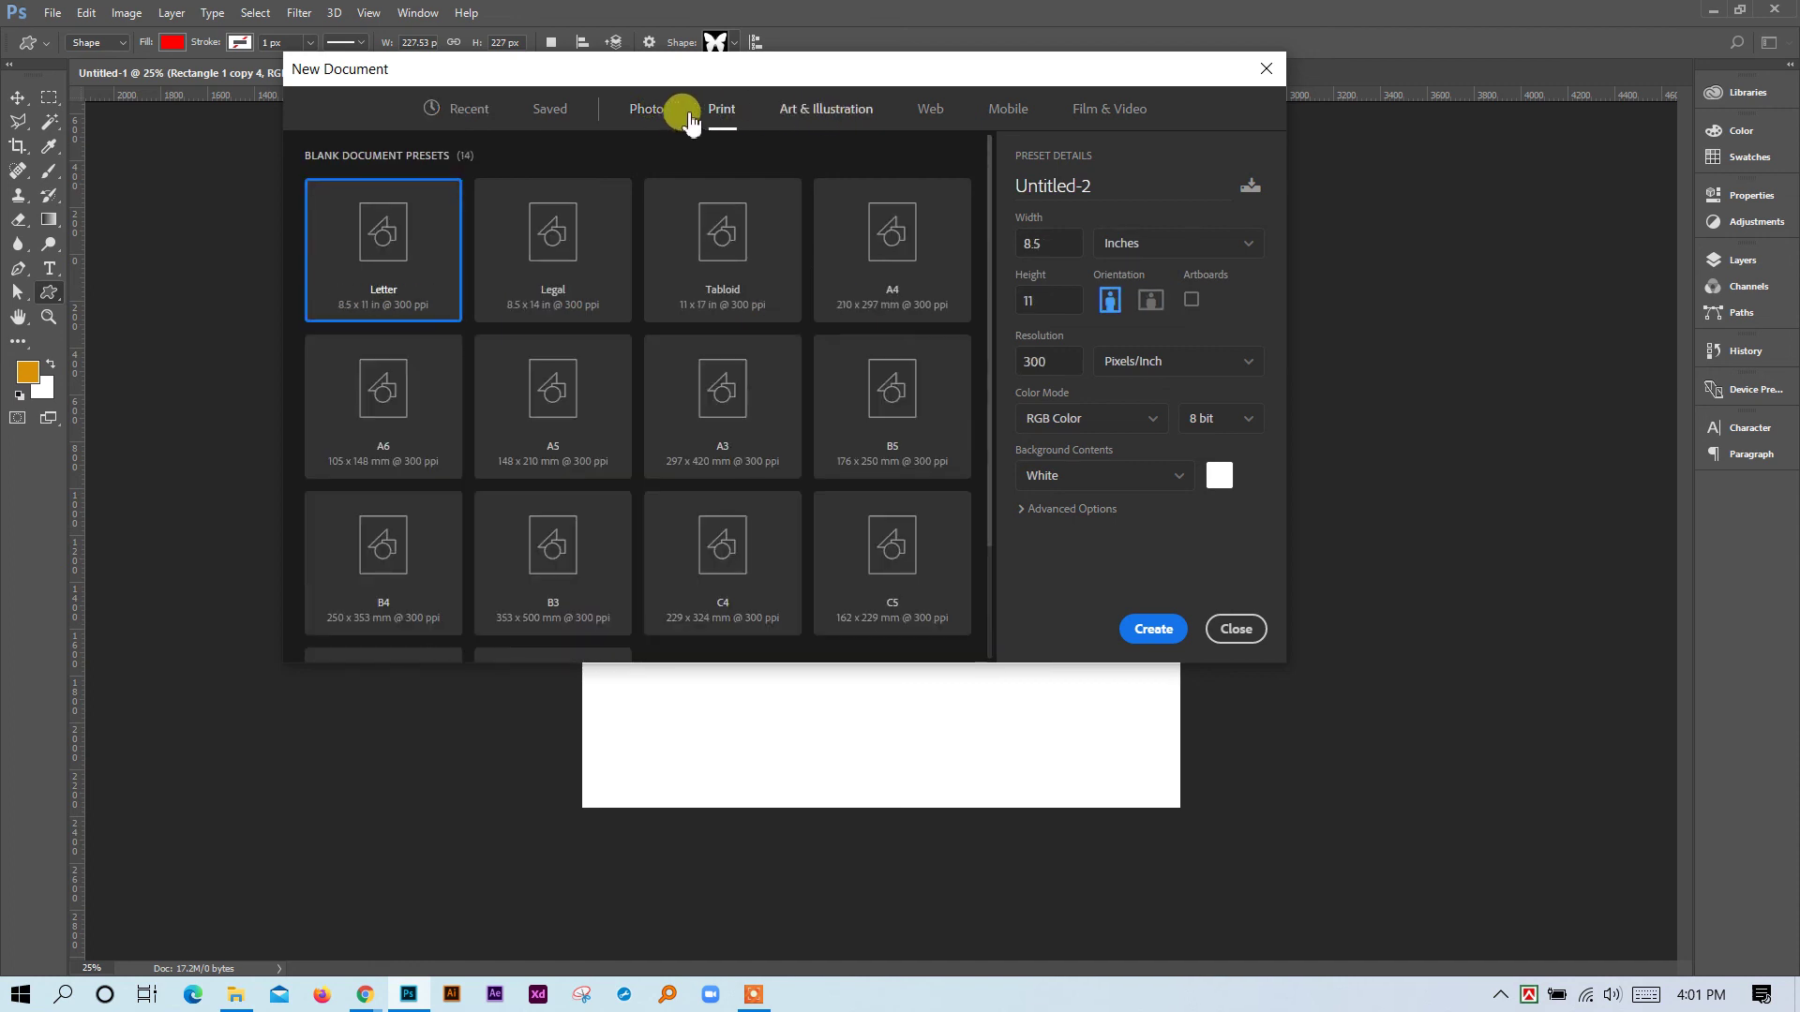
pyautogui.click(923, 110)
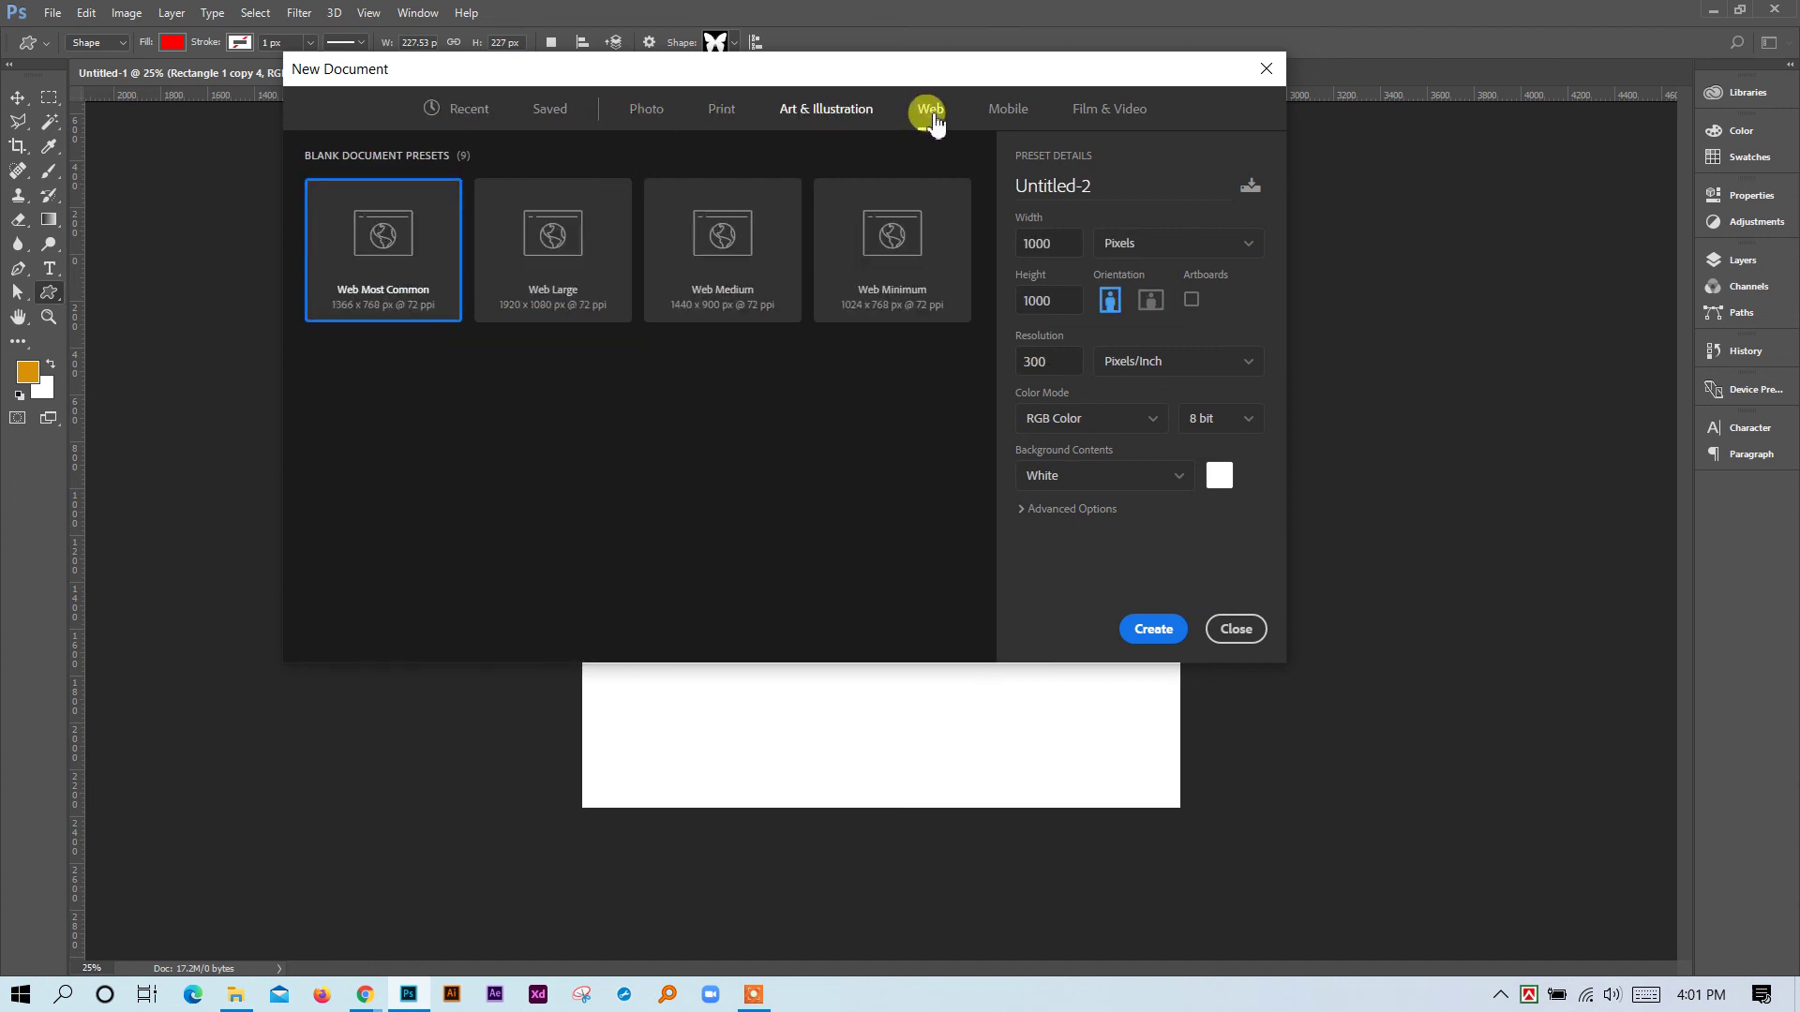
pyautogui.click(569, 249)
pyautogui.click(390, 272)
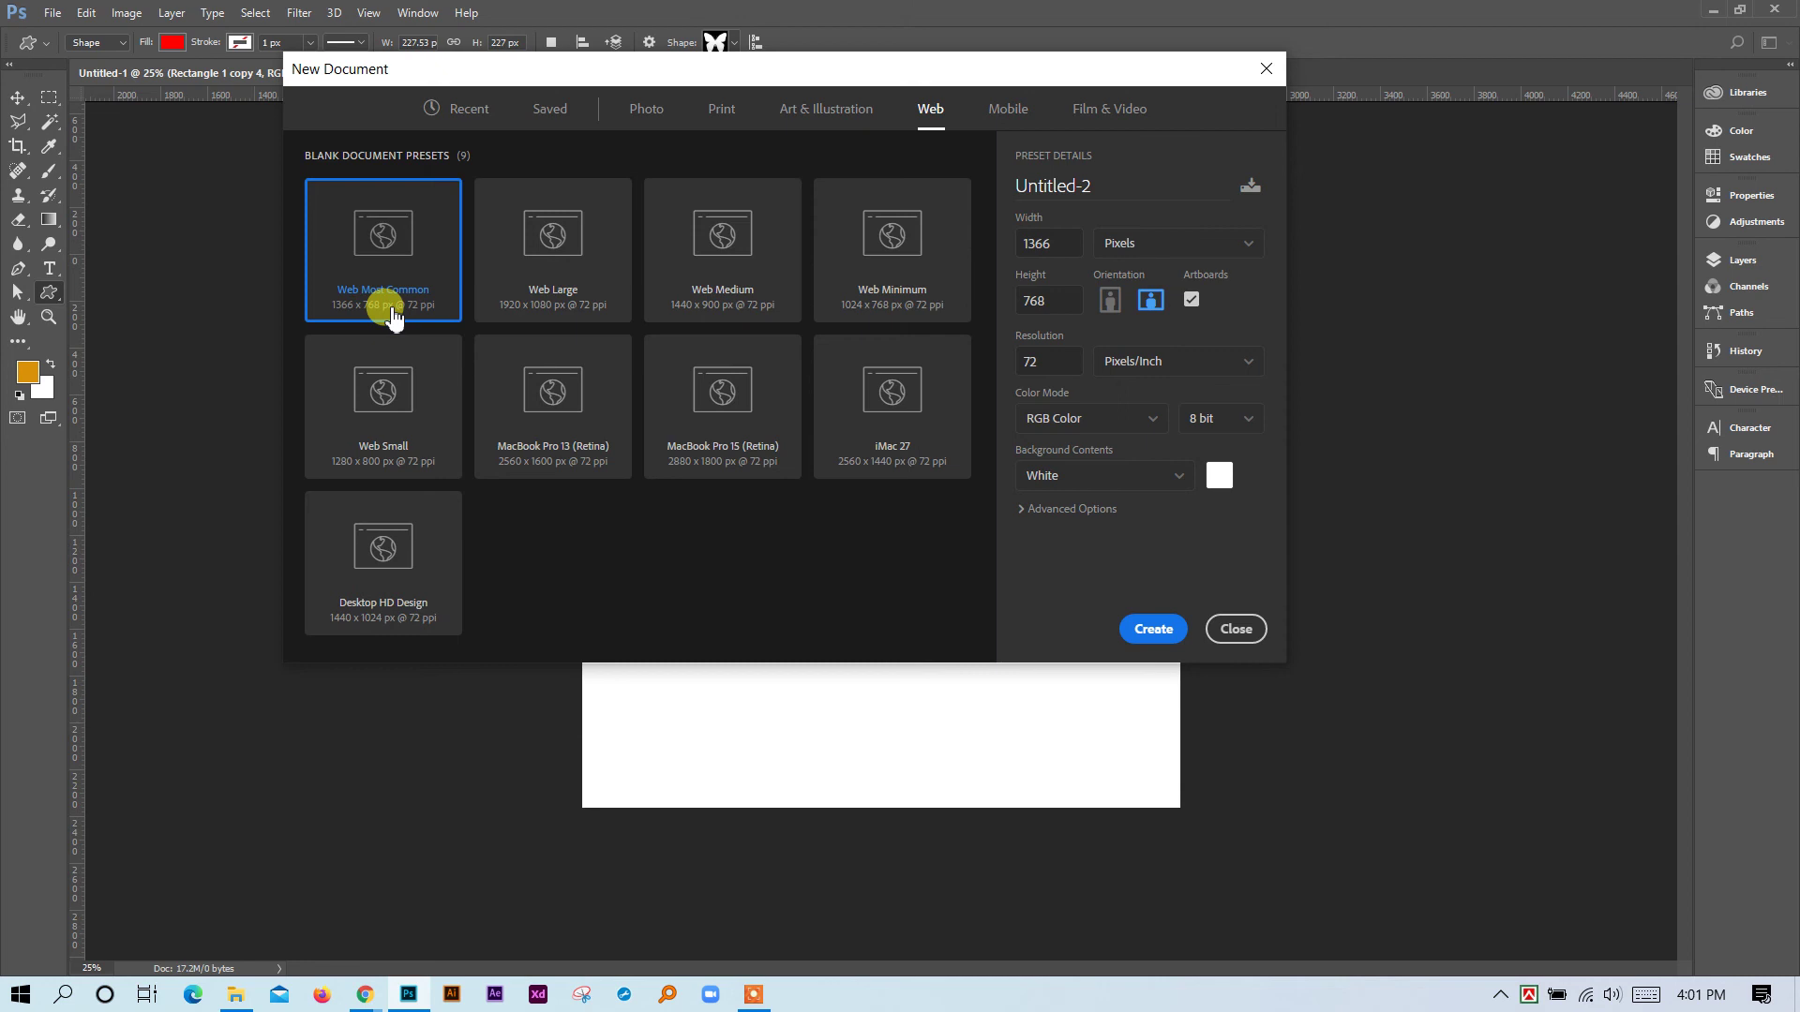
pyautogui.click(753, 279)
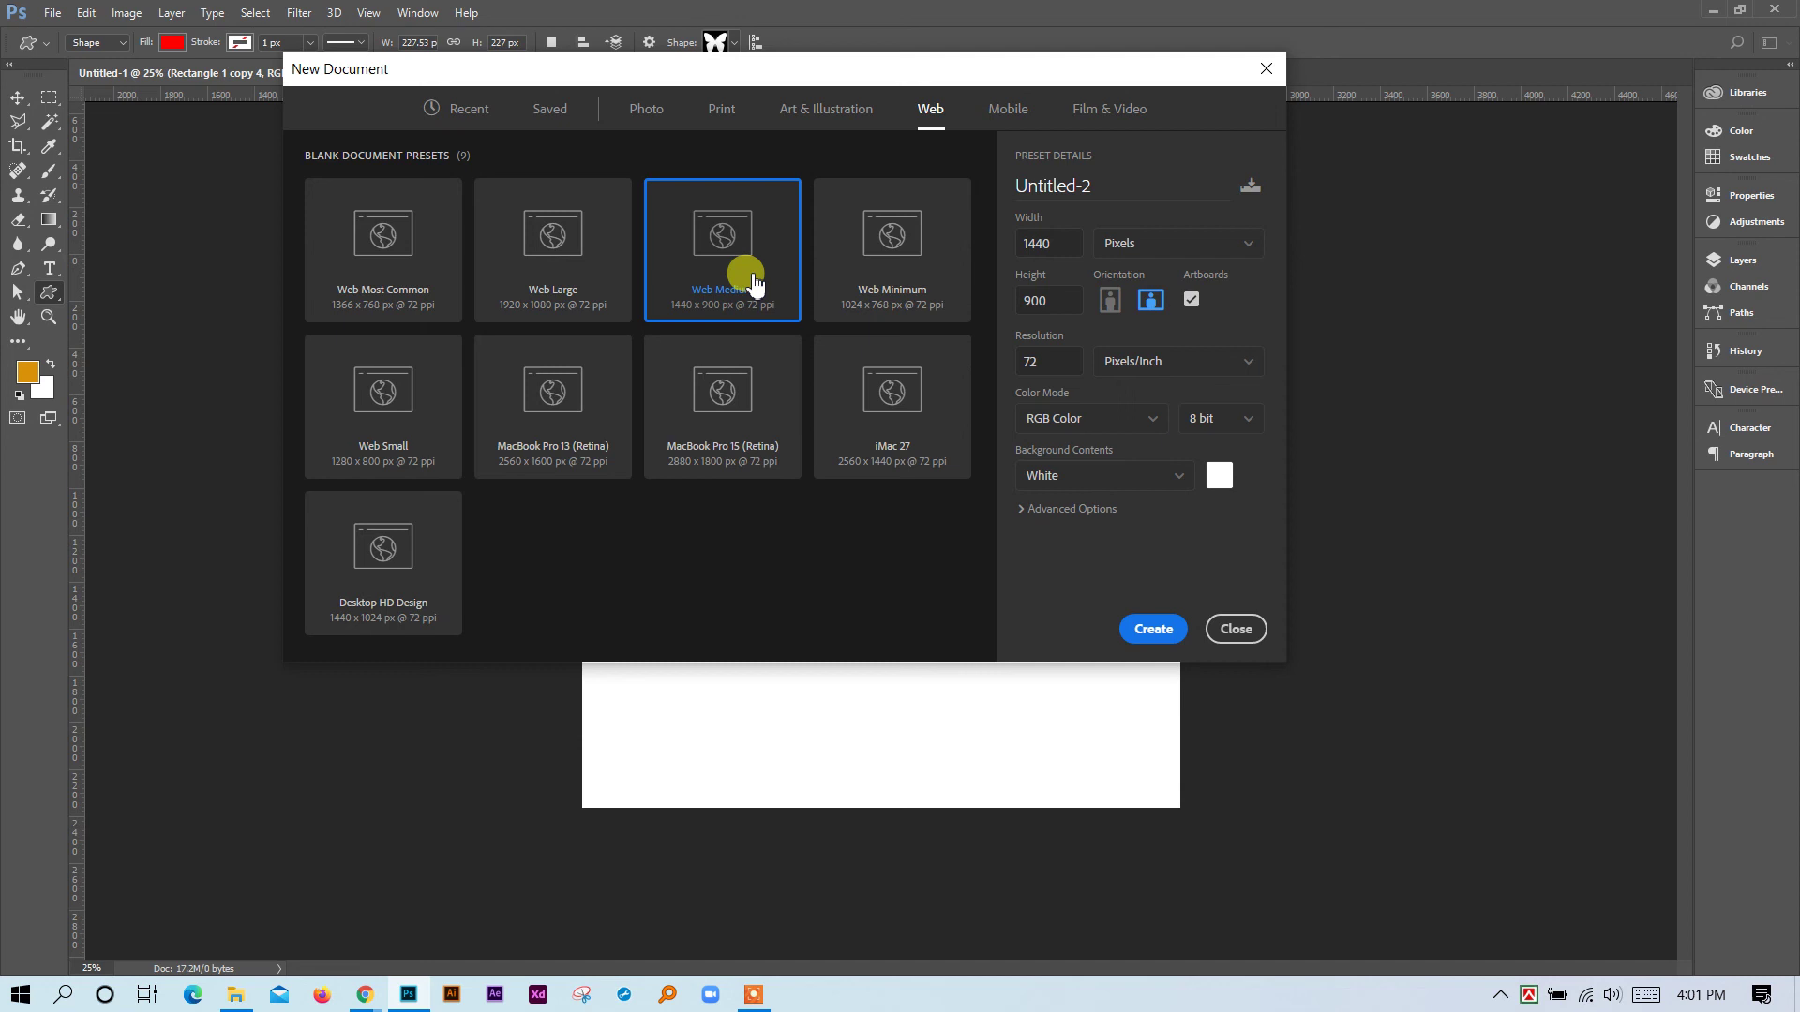
pyautogui.click(1154, 630)
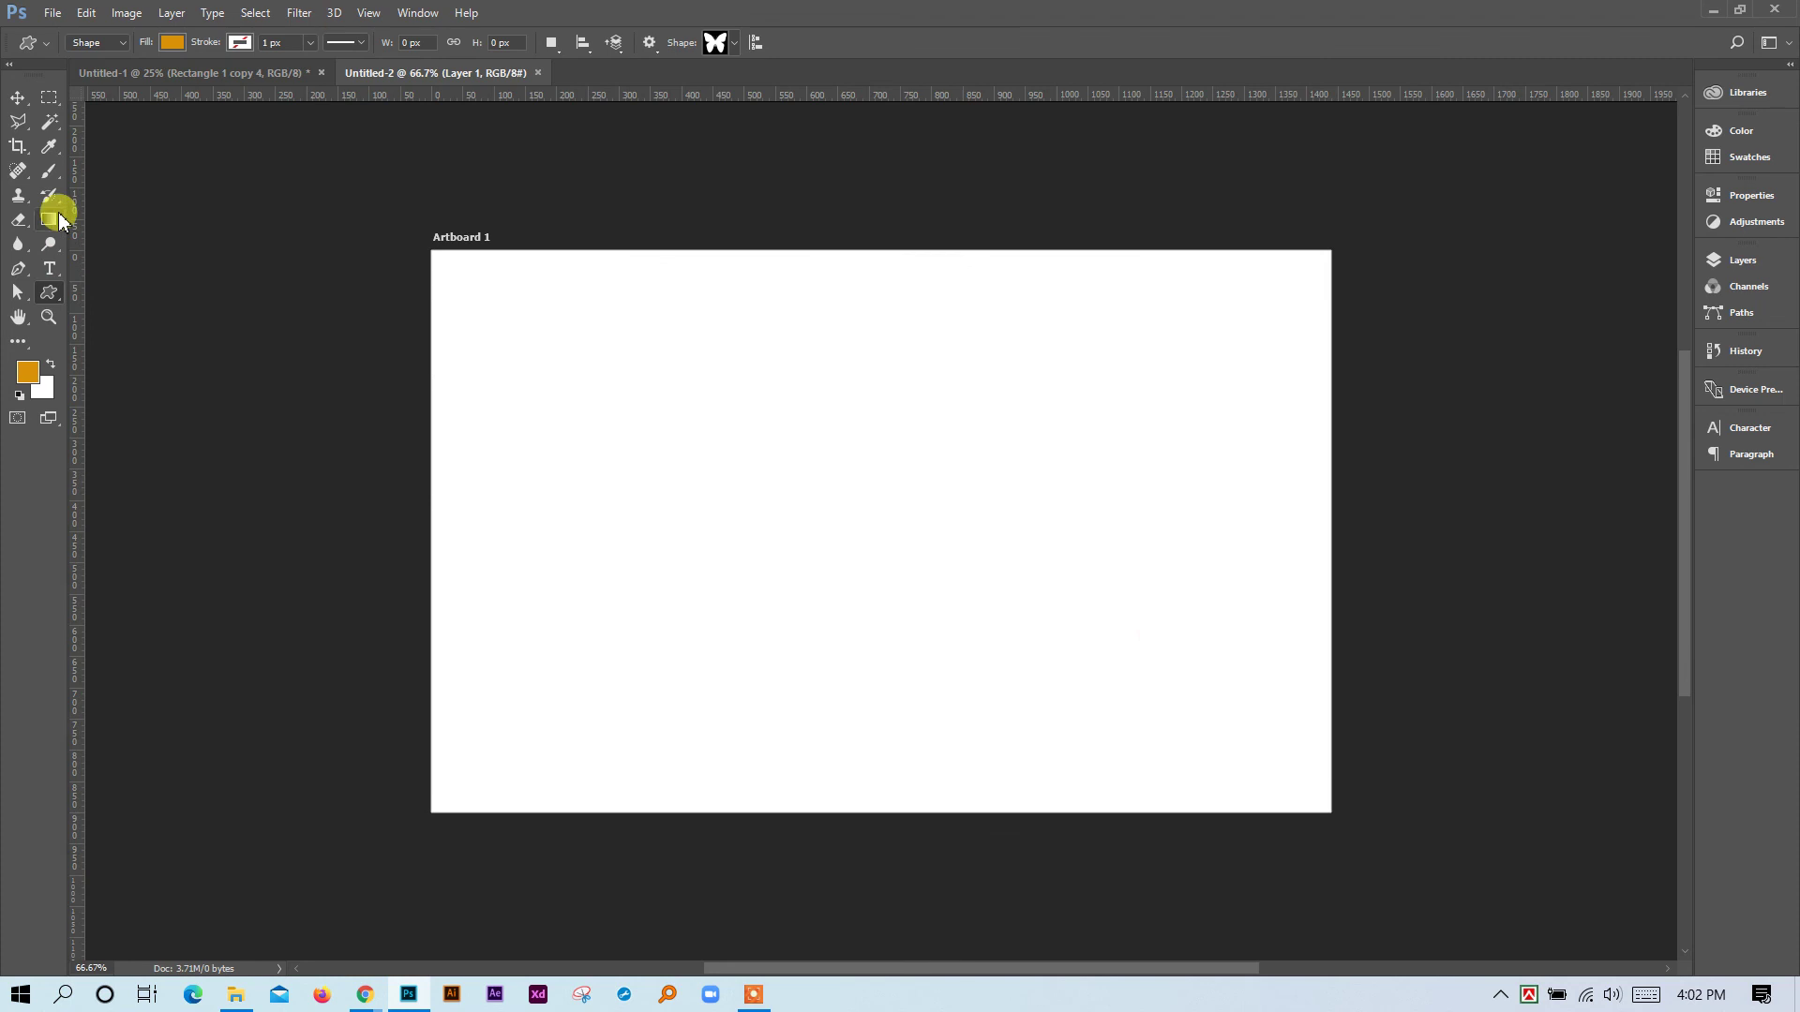
# Extend Artboard 1 downward with the Crop tool to about 1040 px high, then return to the Move tool.
pyautogui.click(38, 145)
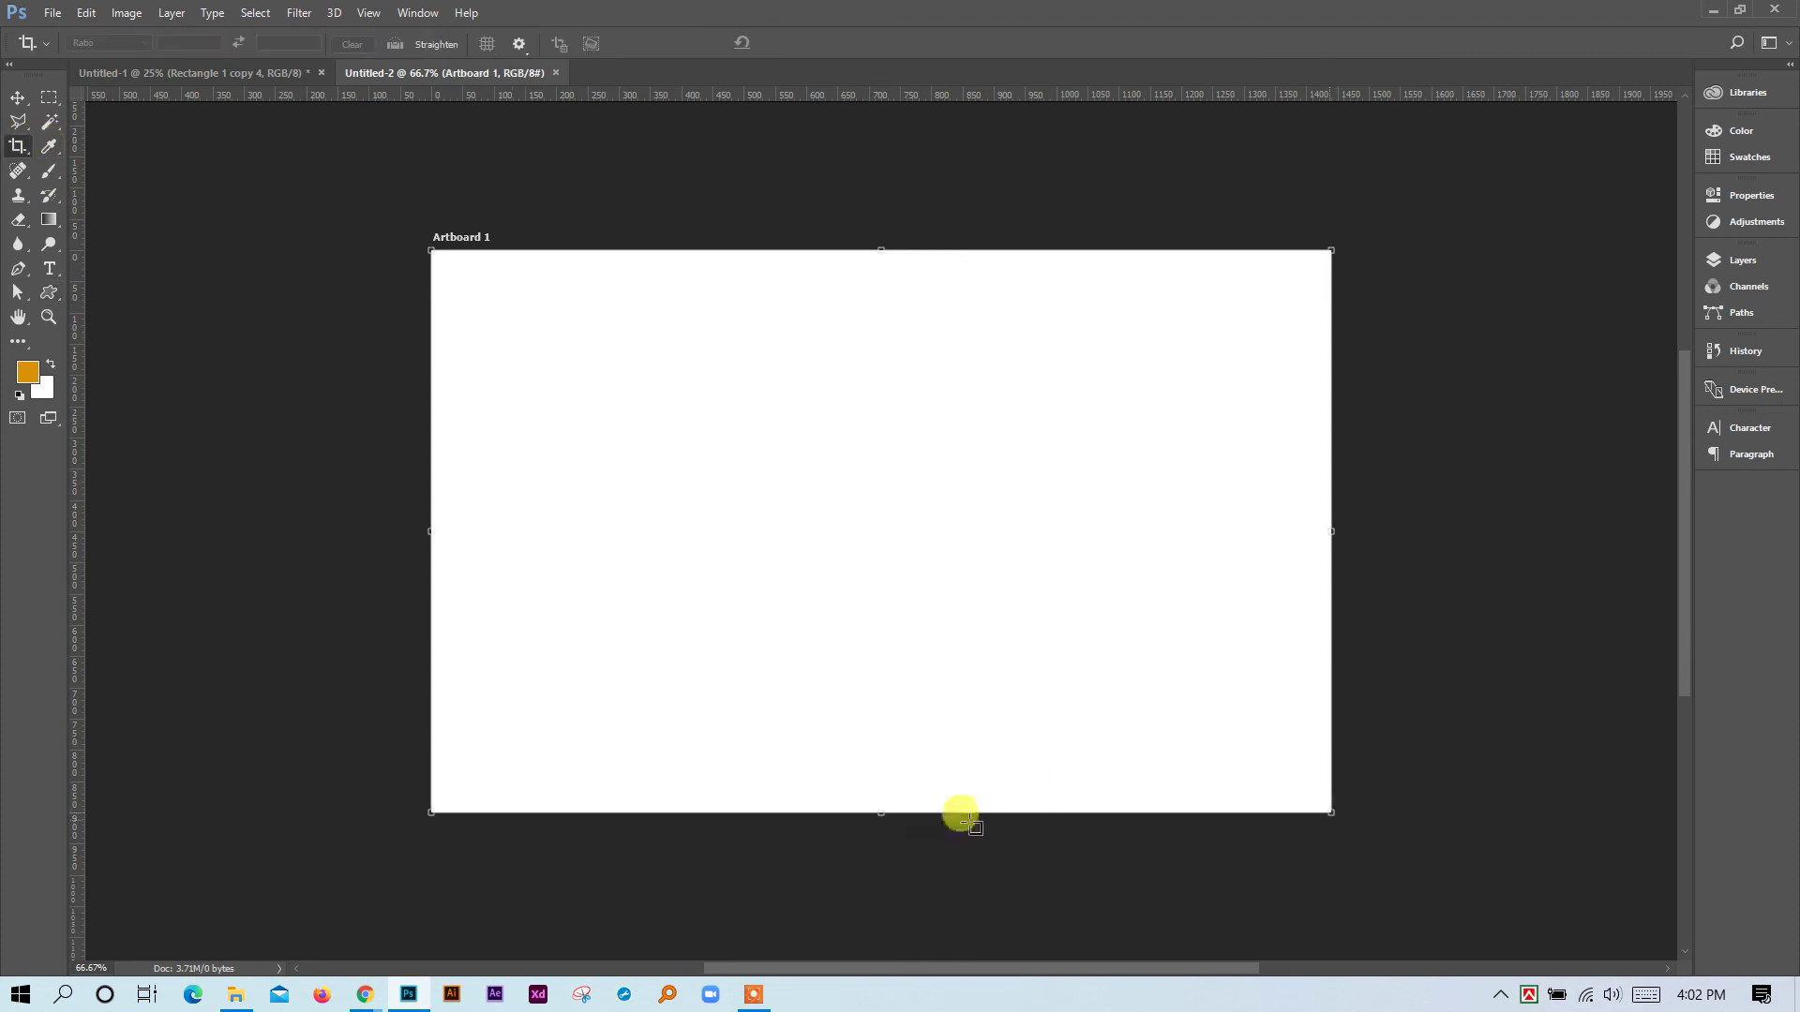
pyautogui.moveTo(889, 831); pyautogui.dragTo(877, 895)
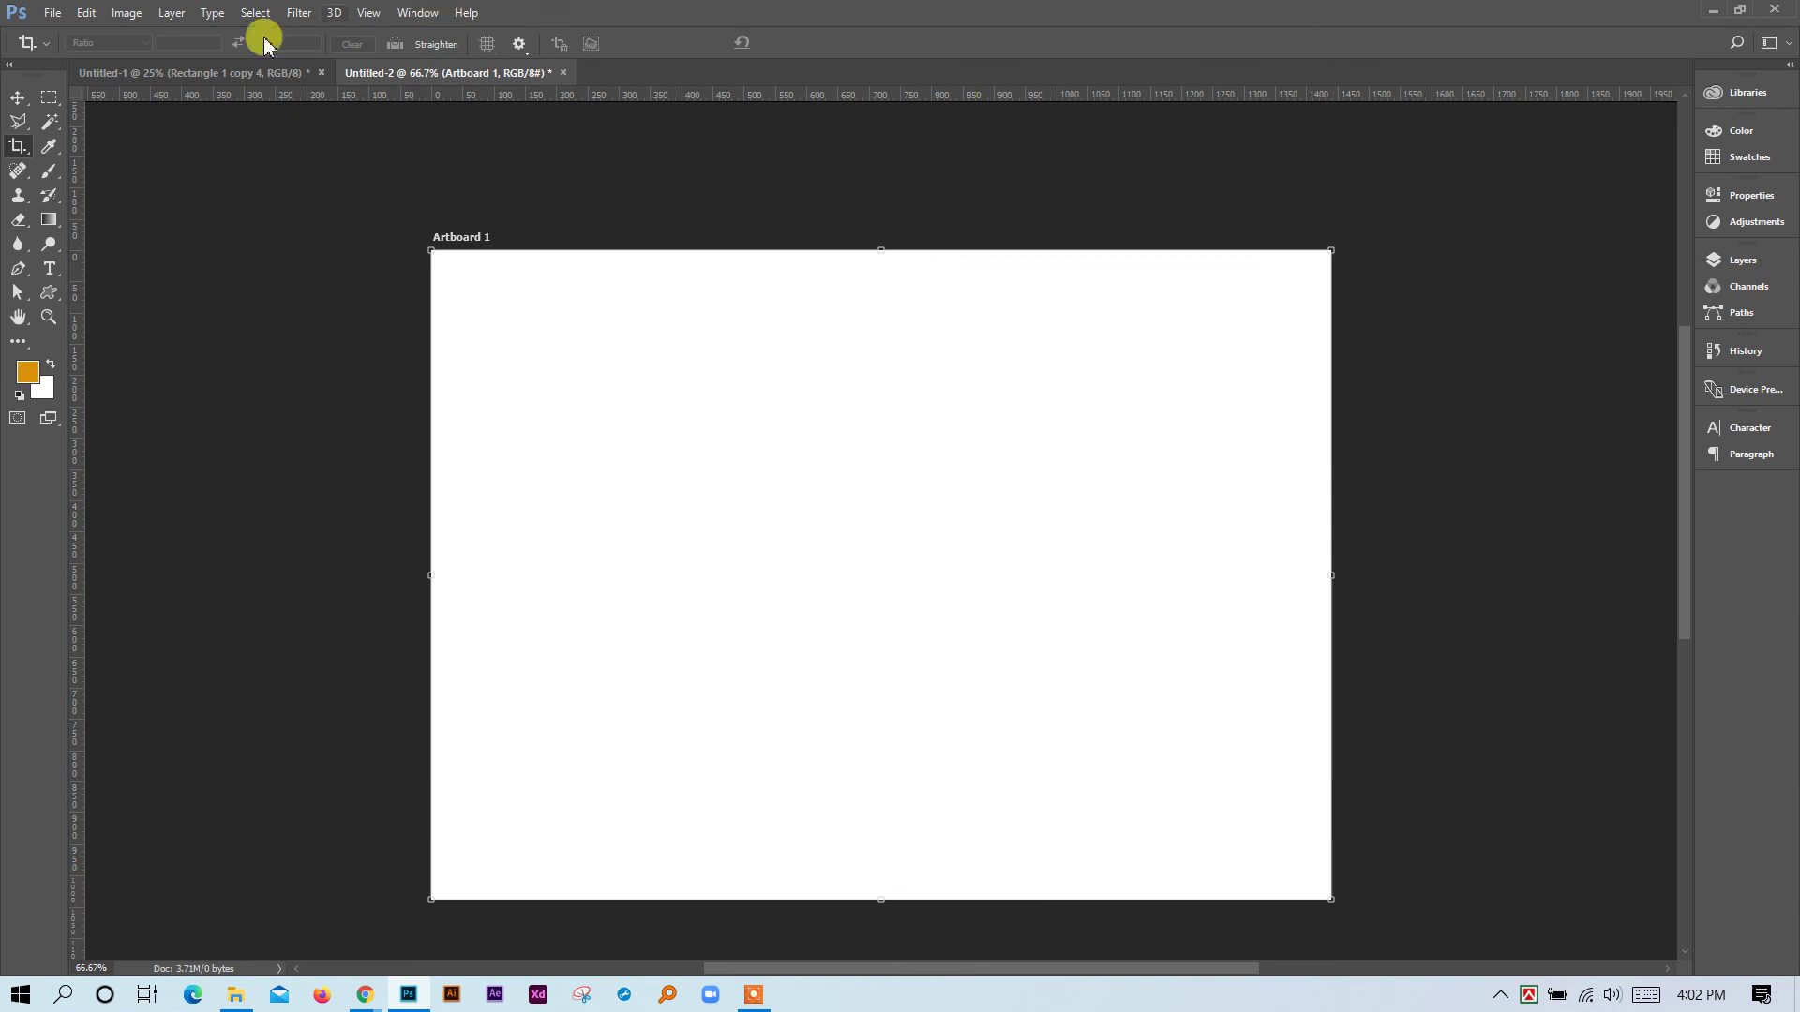
pyautogui.click(16, 99)
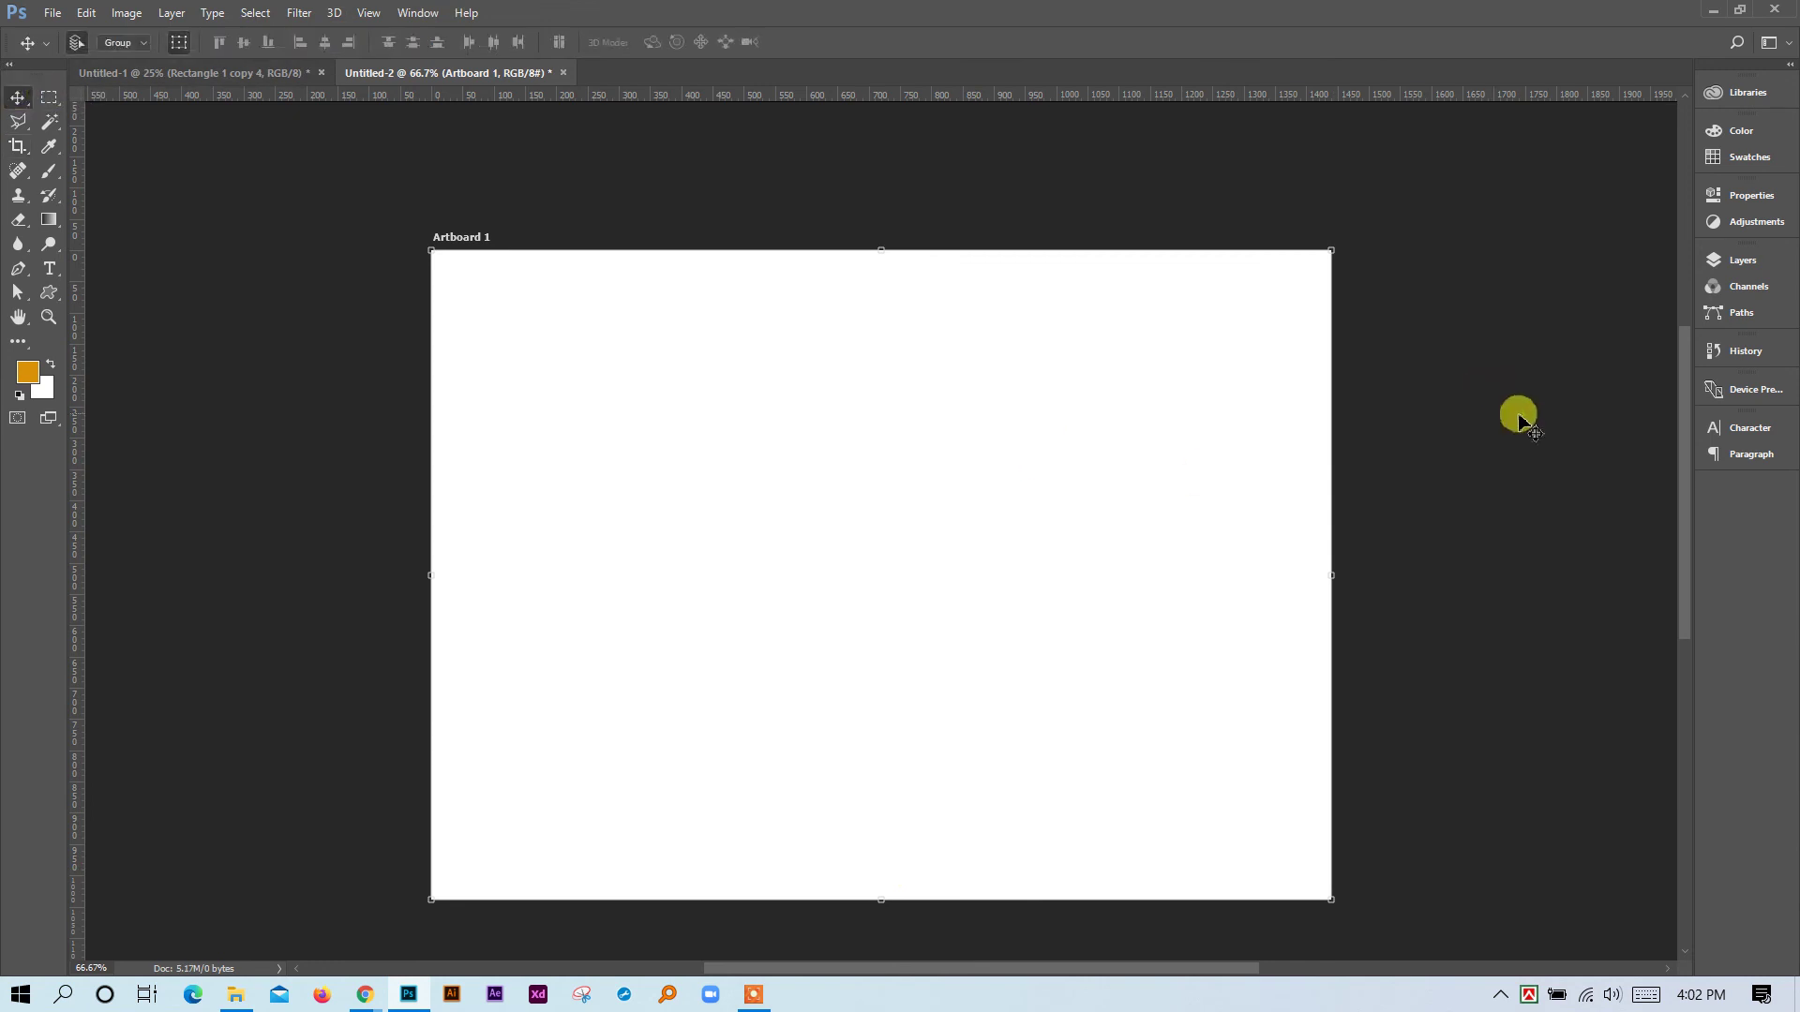
pyautogui.click(1422, 468)
# Switch from Photoshop to the browser and look over the Fox University template preview and its related images.
pyautogui.click(178, 73)
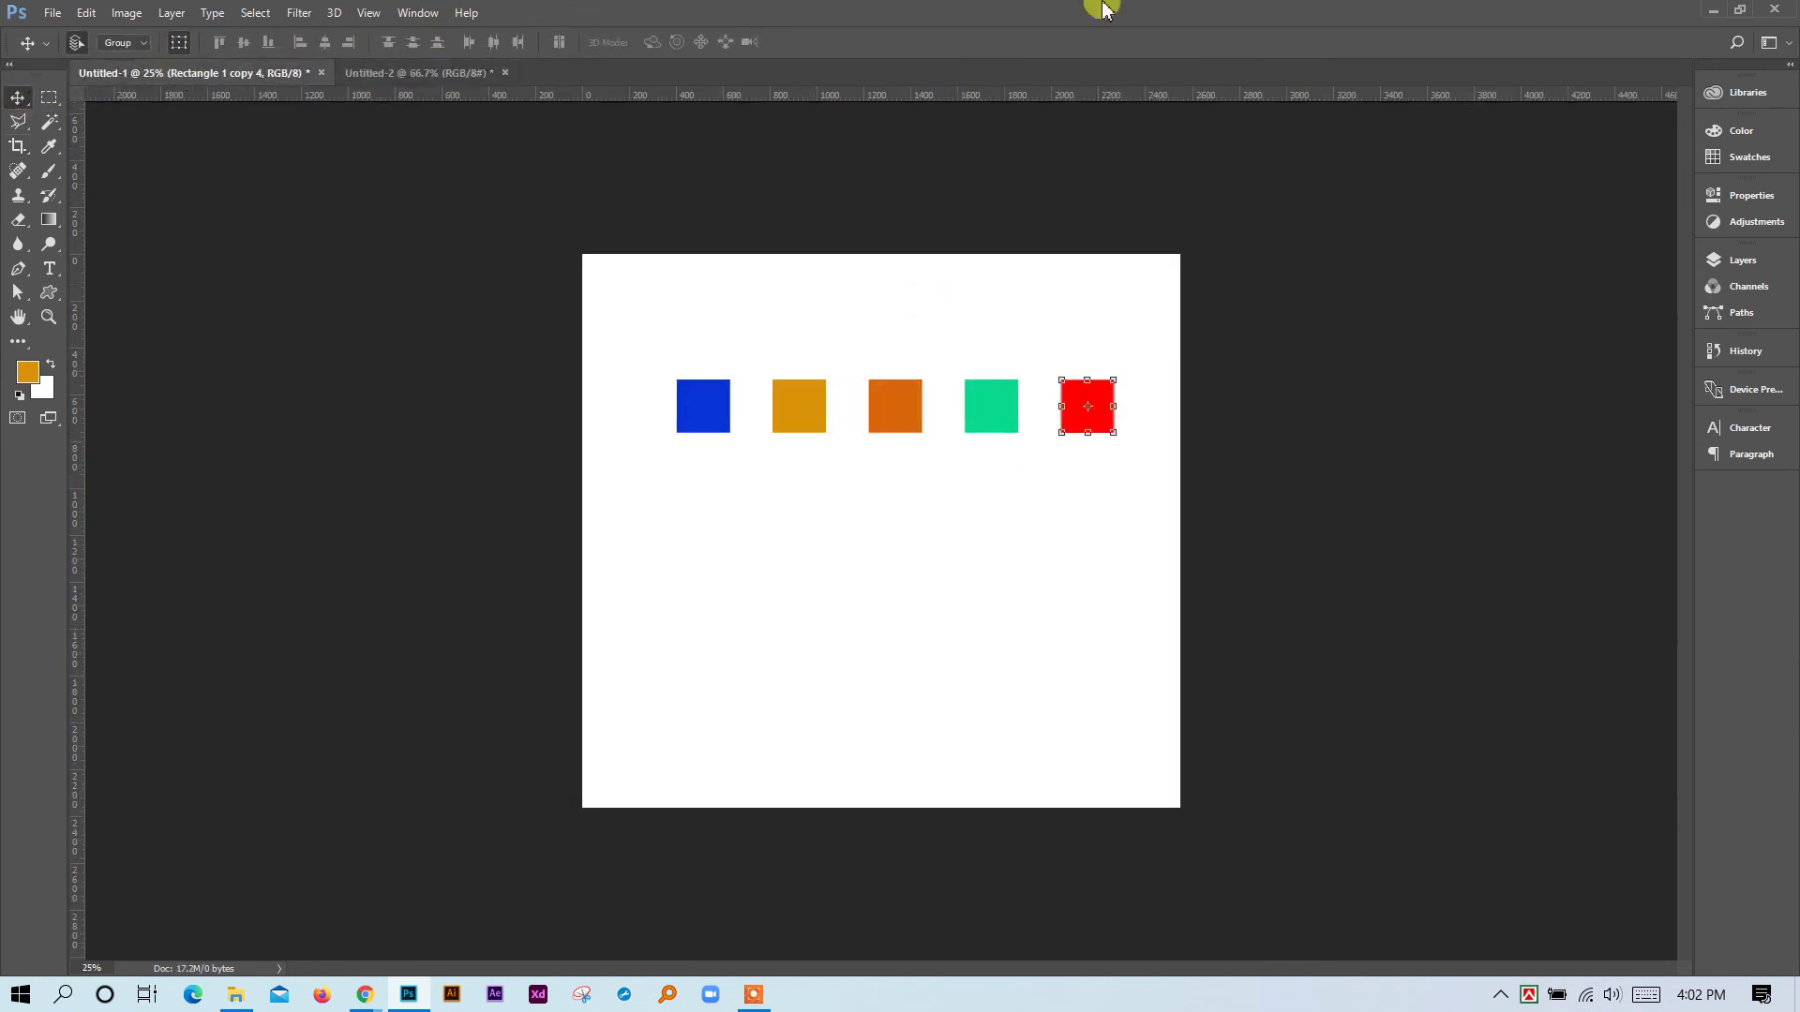
pyautogui.click(1714, 12)
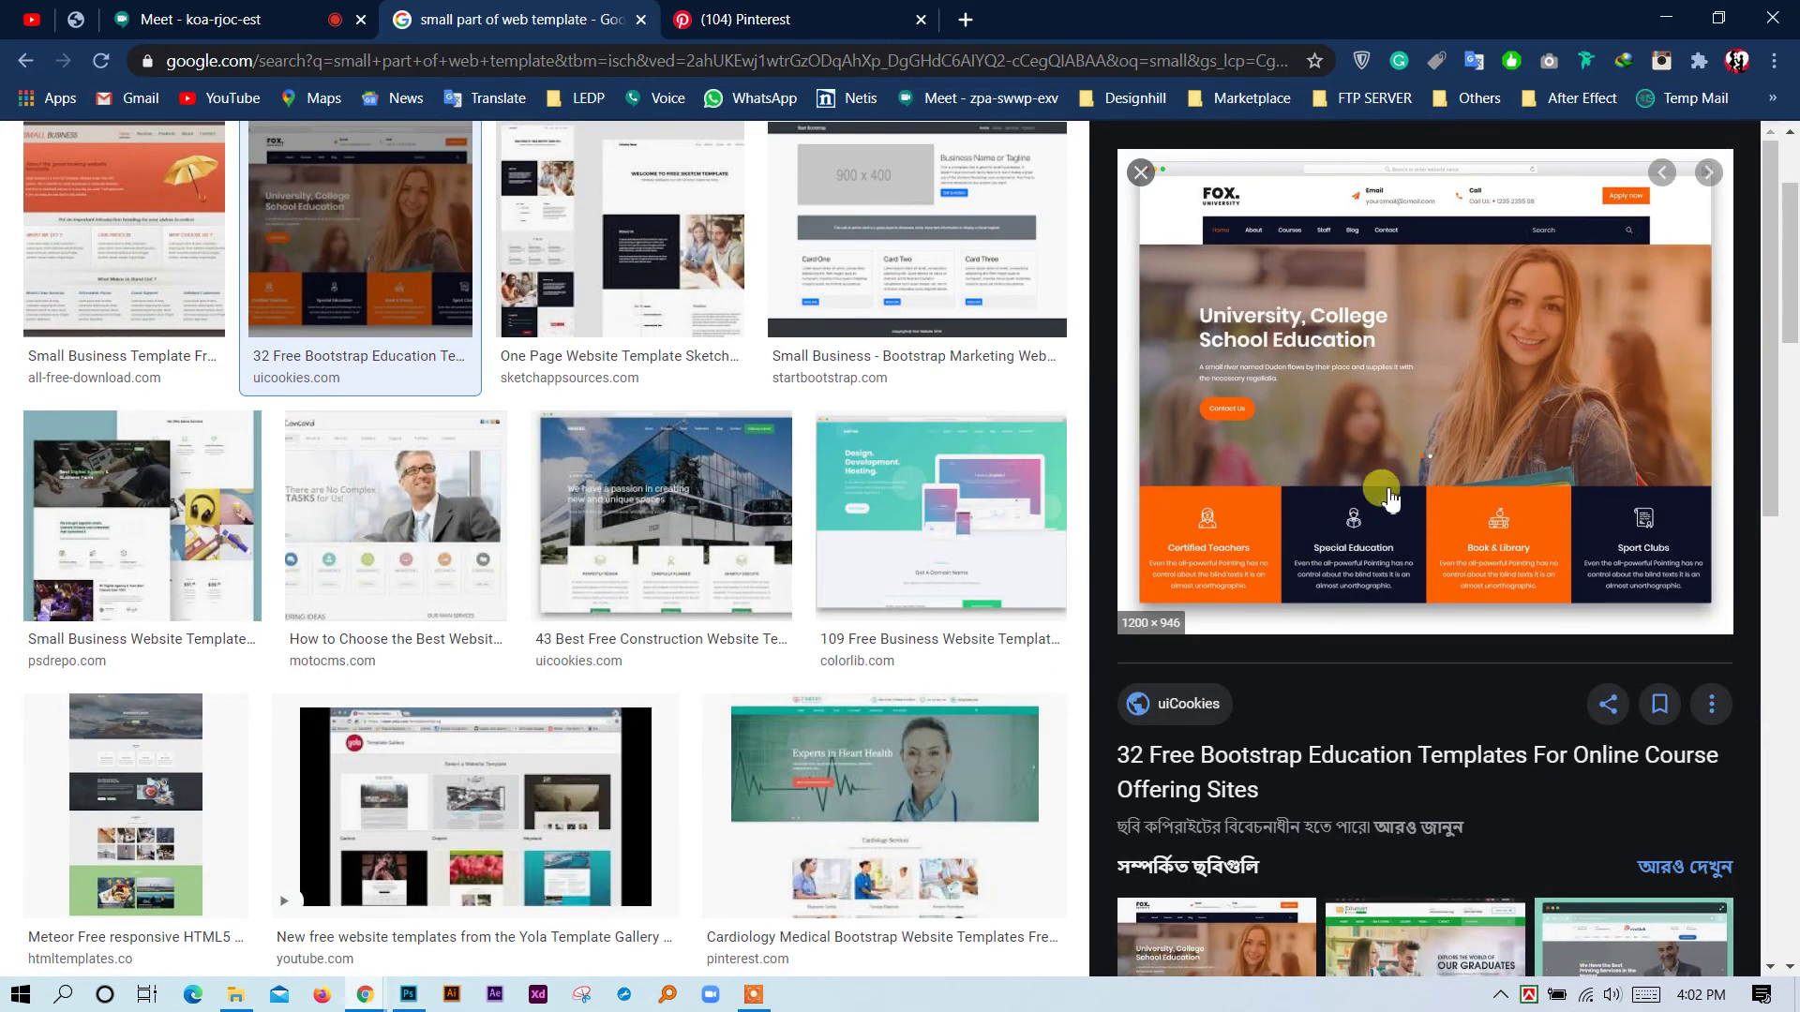
pyautogui.scroll(-3, 1387, 703)
pyautogui.scroll(3, 1406, 715)
pyautogui.scroll(-3, 1407, 713)
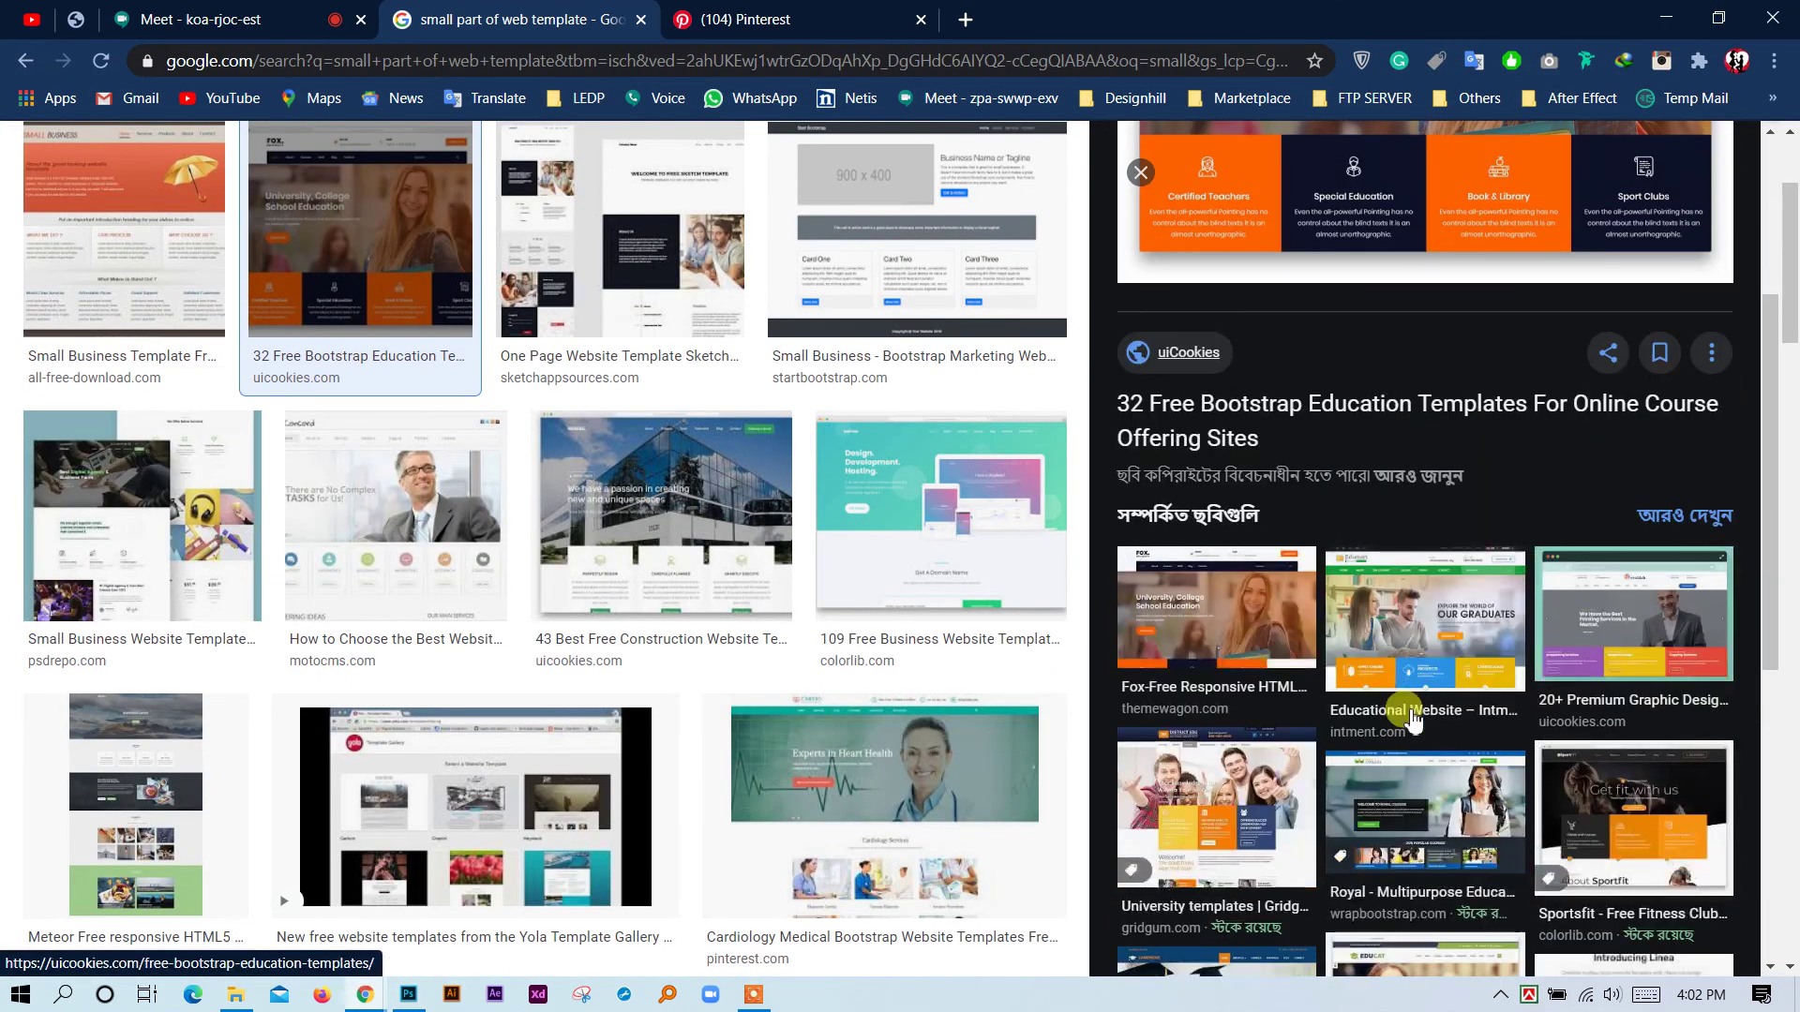
pyautogui.scroll(3, 1402, 703)
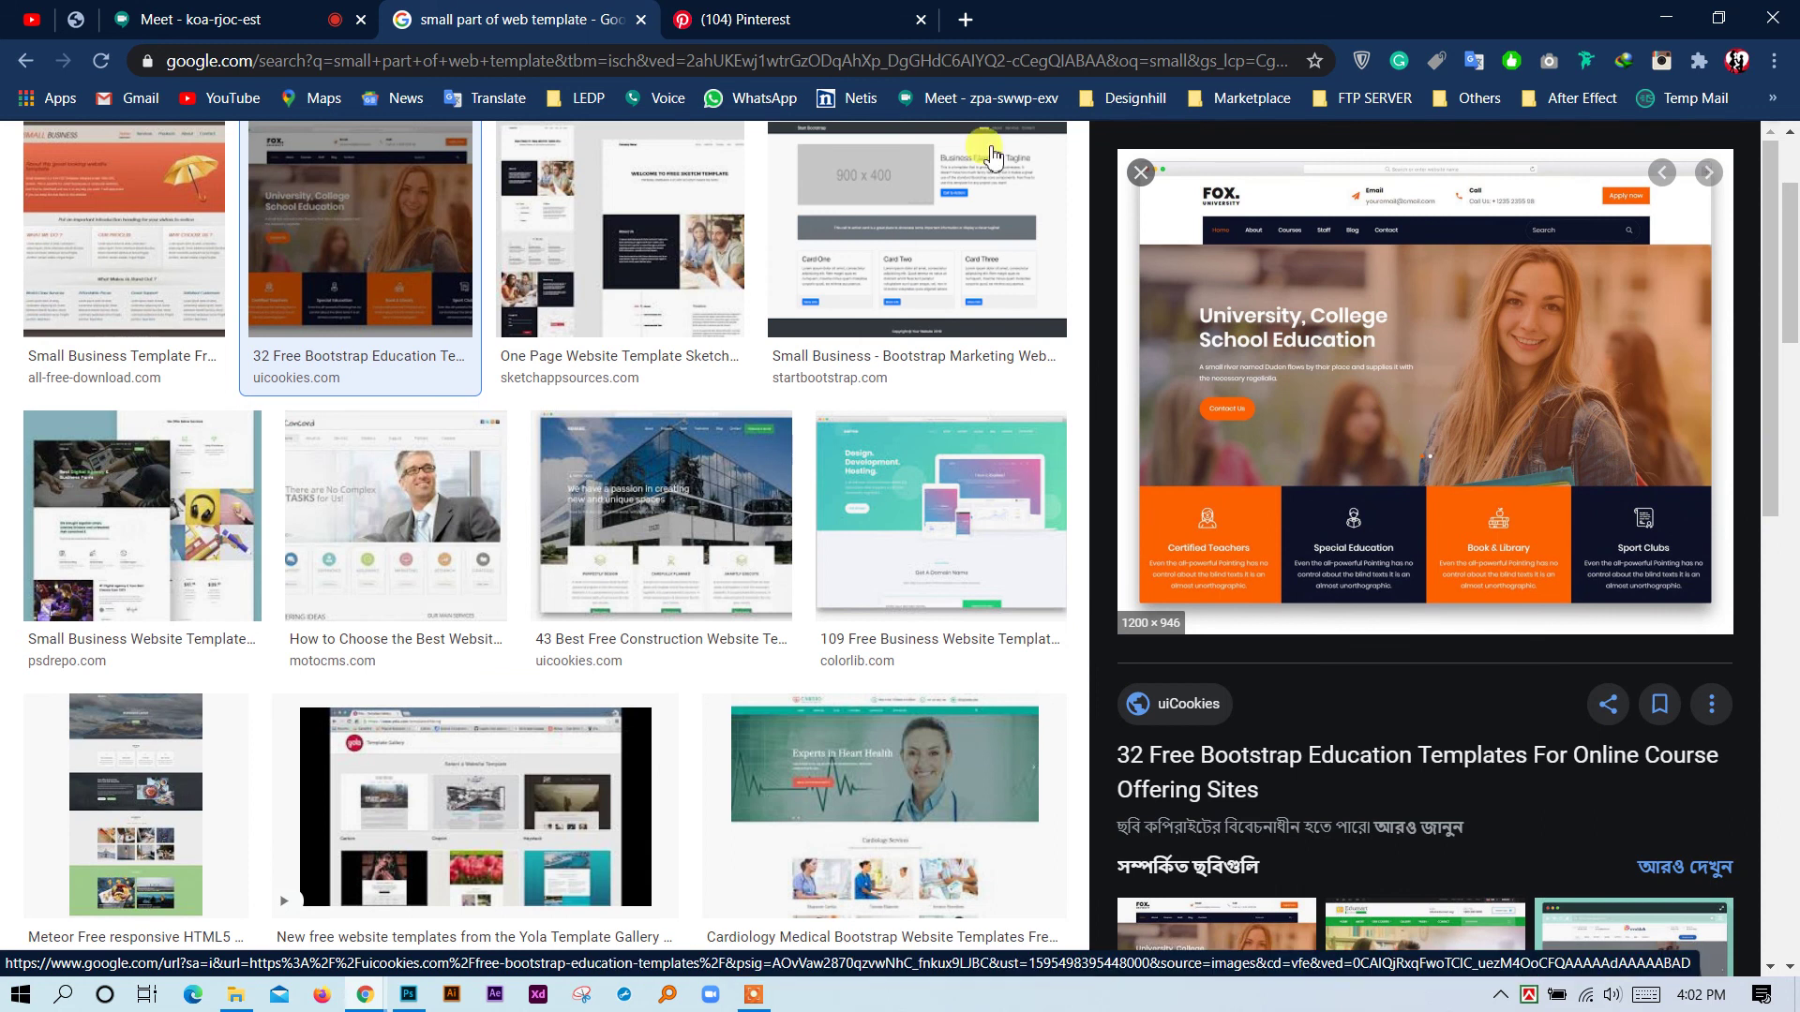
# Open the Orchid template's uiCookies page from its Pinterest pin, keeping only one copy of the page open.
pyautogui.click(755, 17)
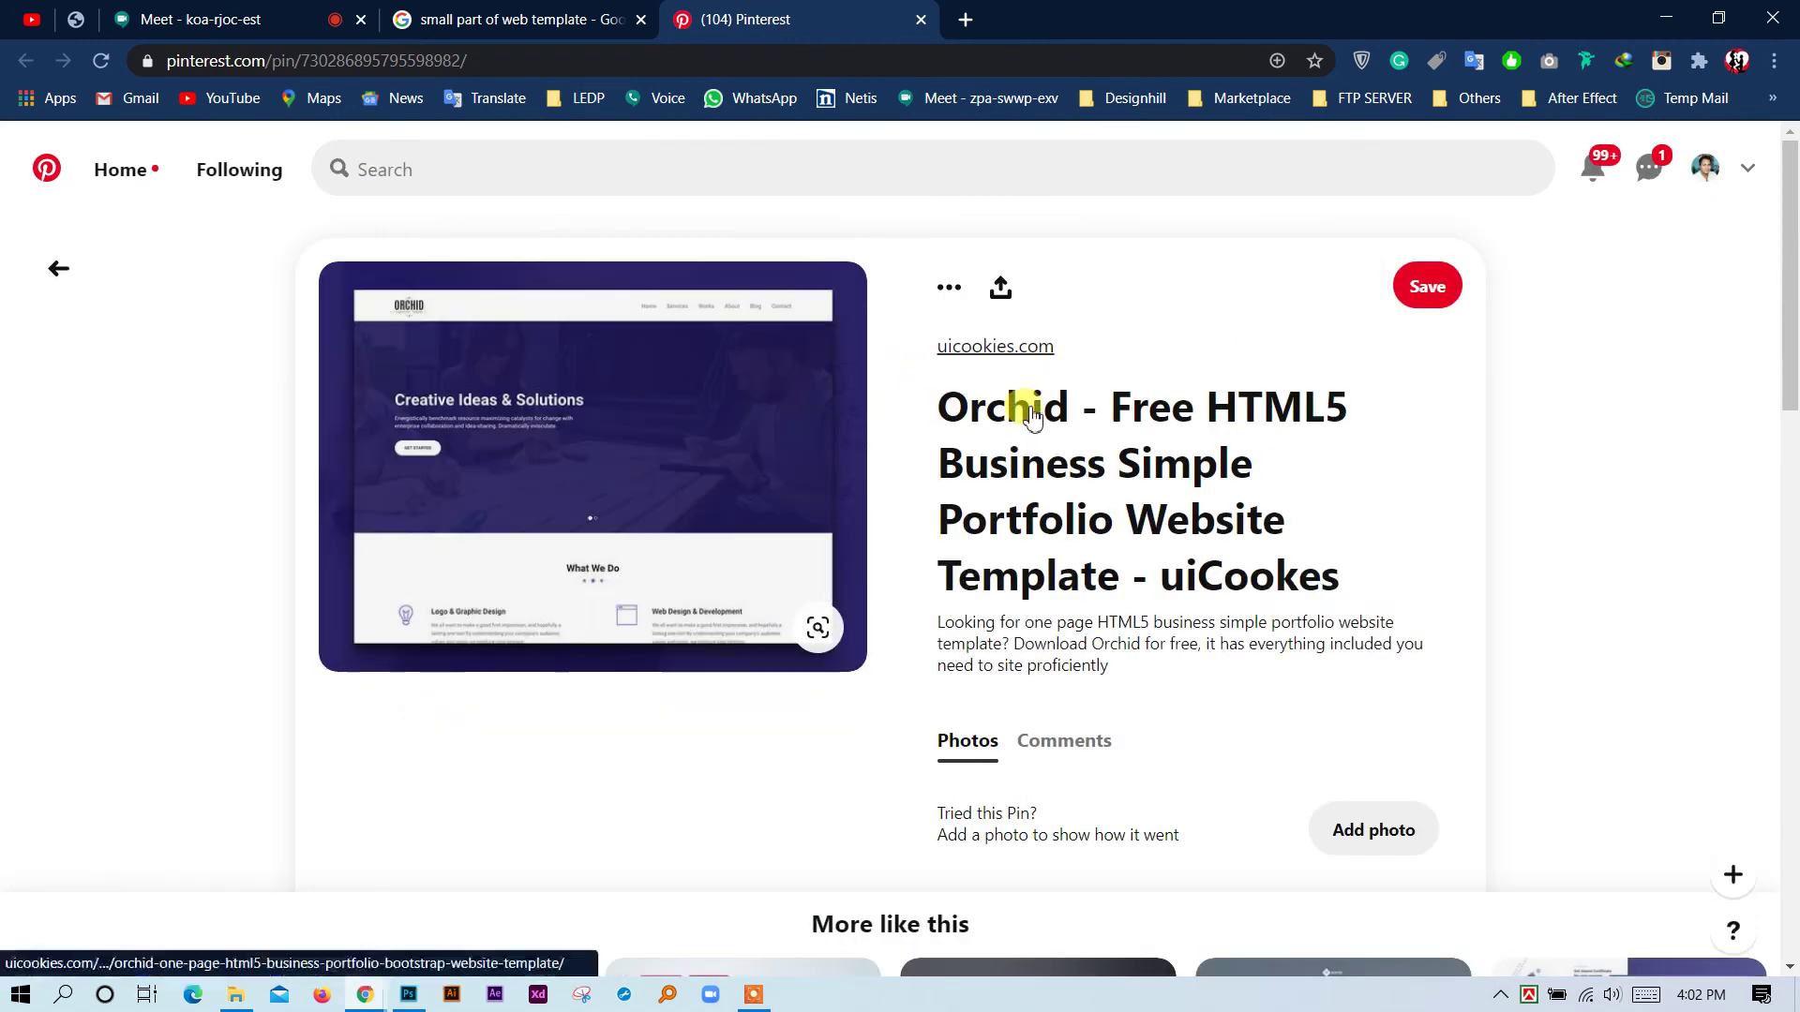
pyautogui.click(1031, 412)
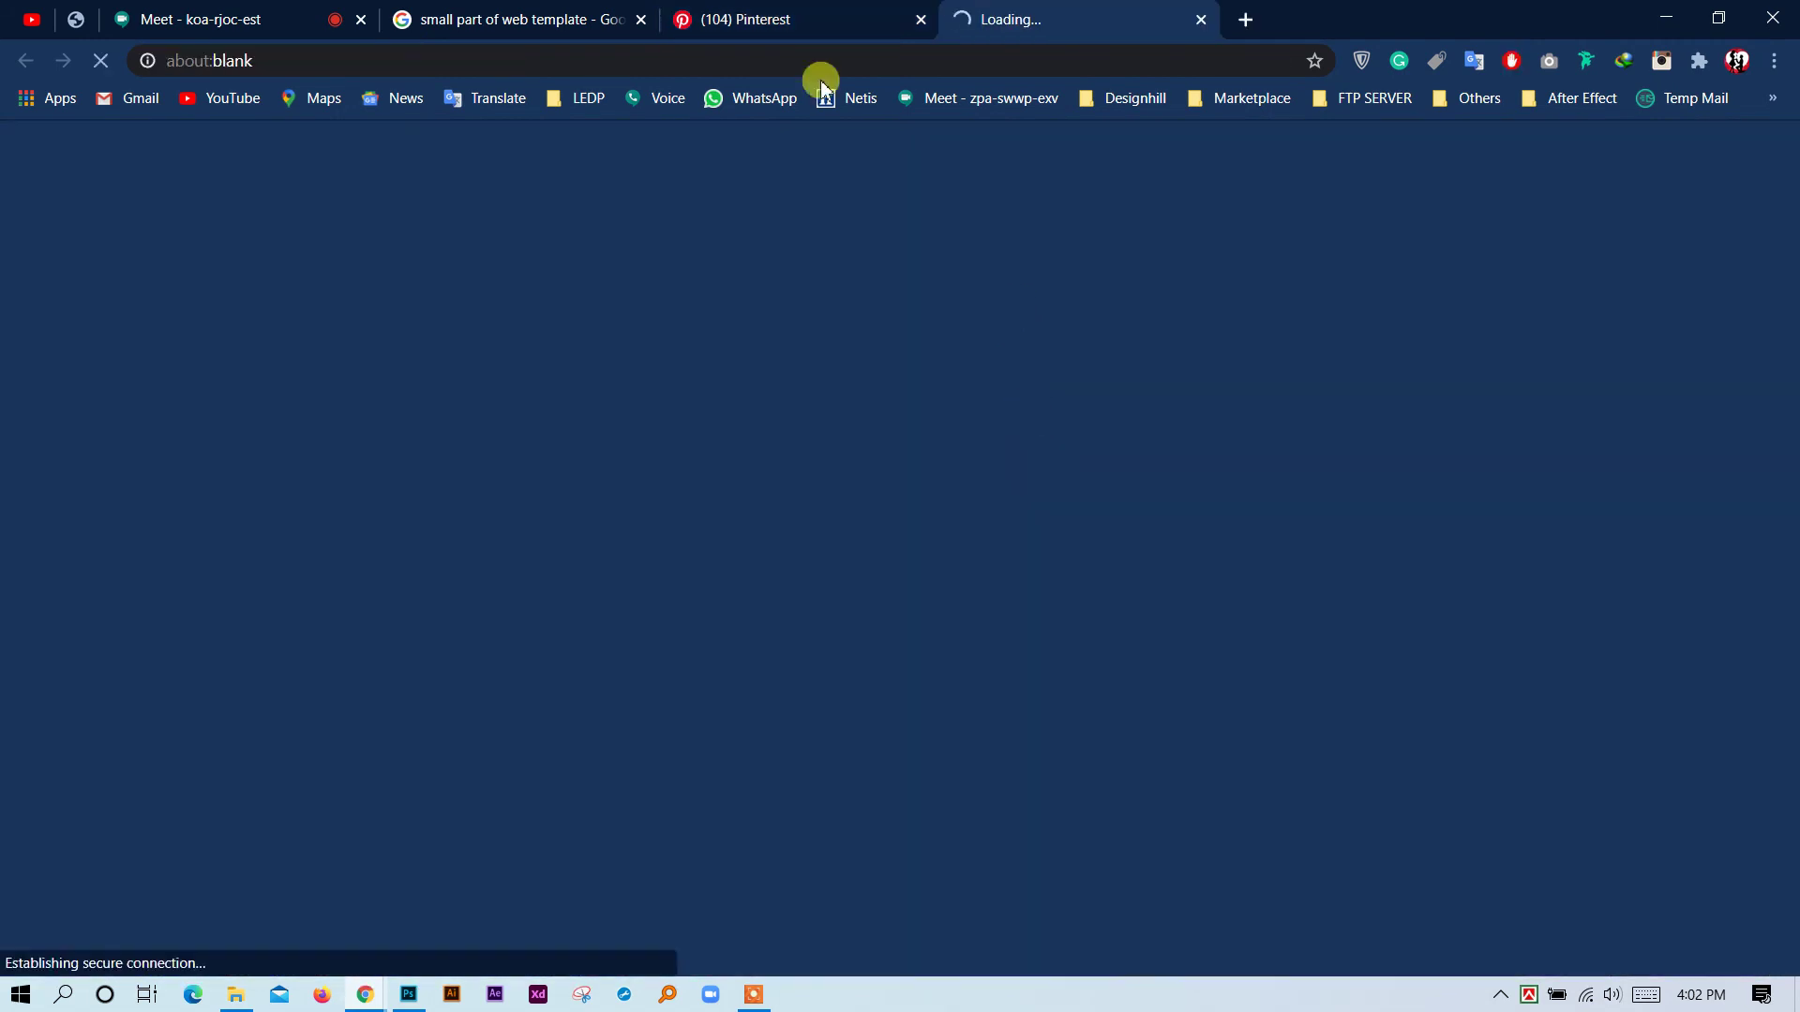
pyautogui.click(825, 20)
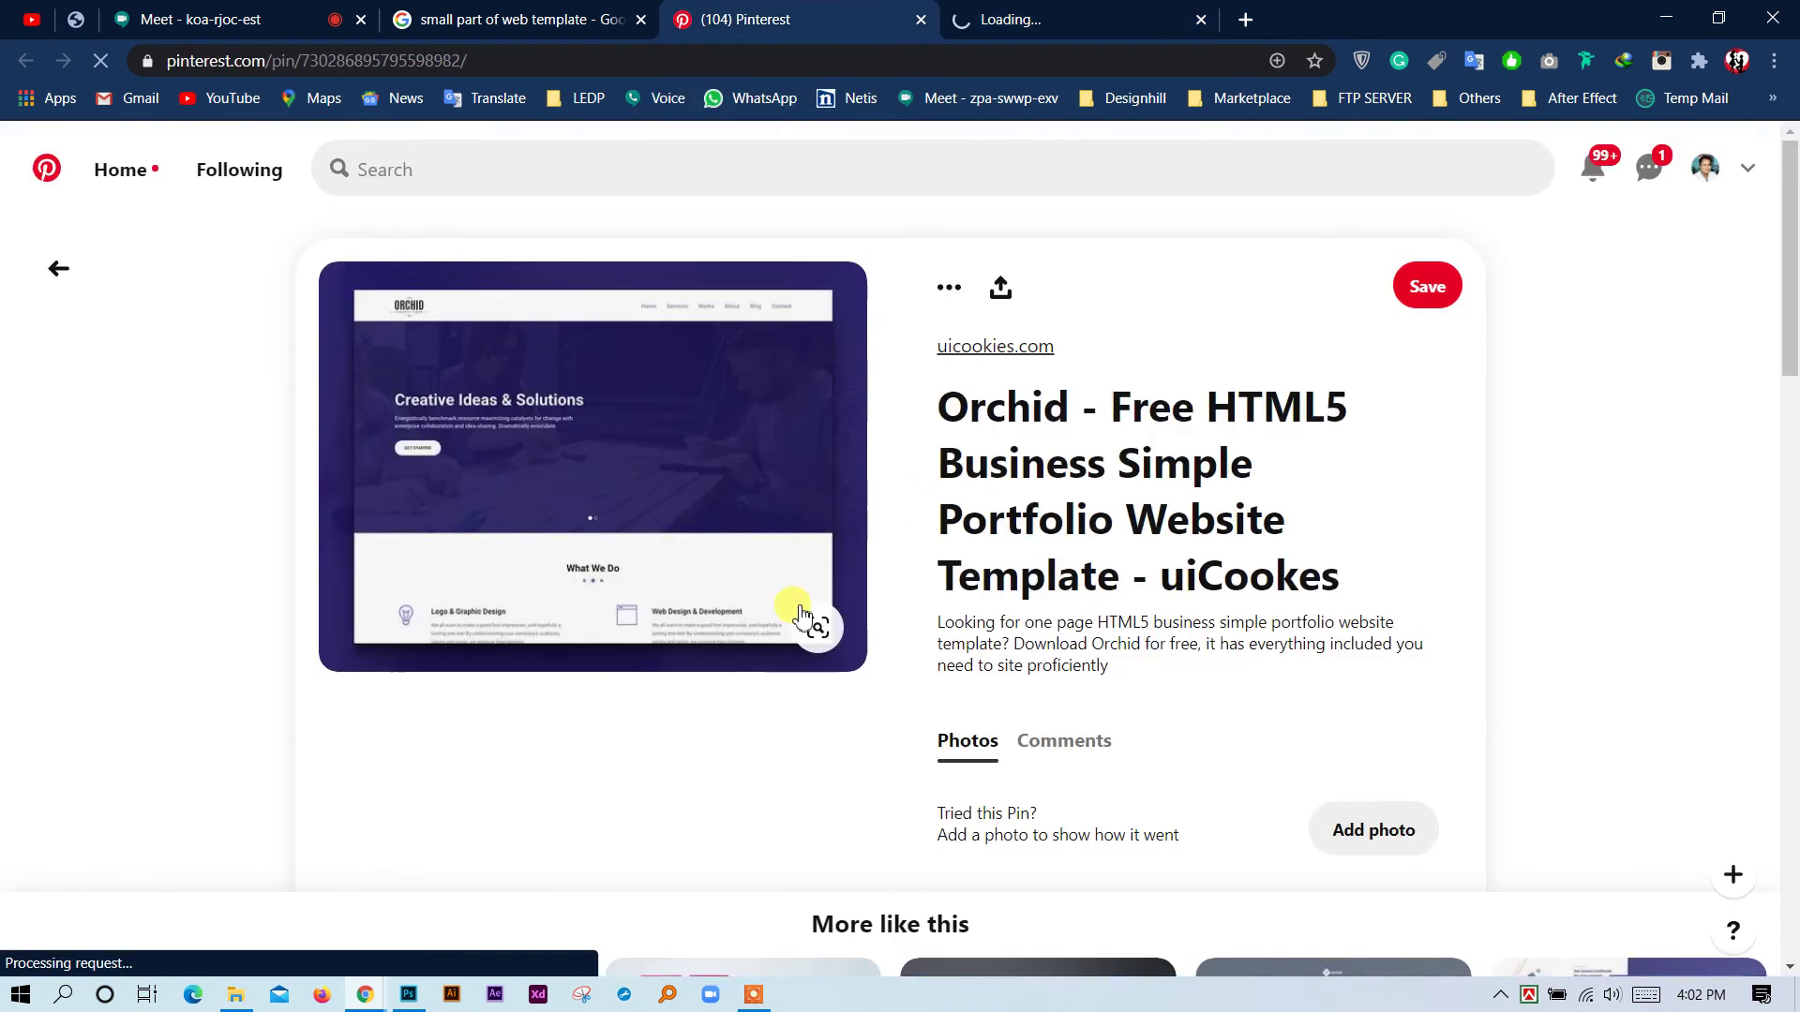
pyautogui.click(668, 570)
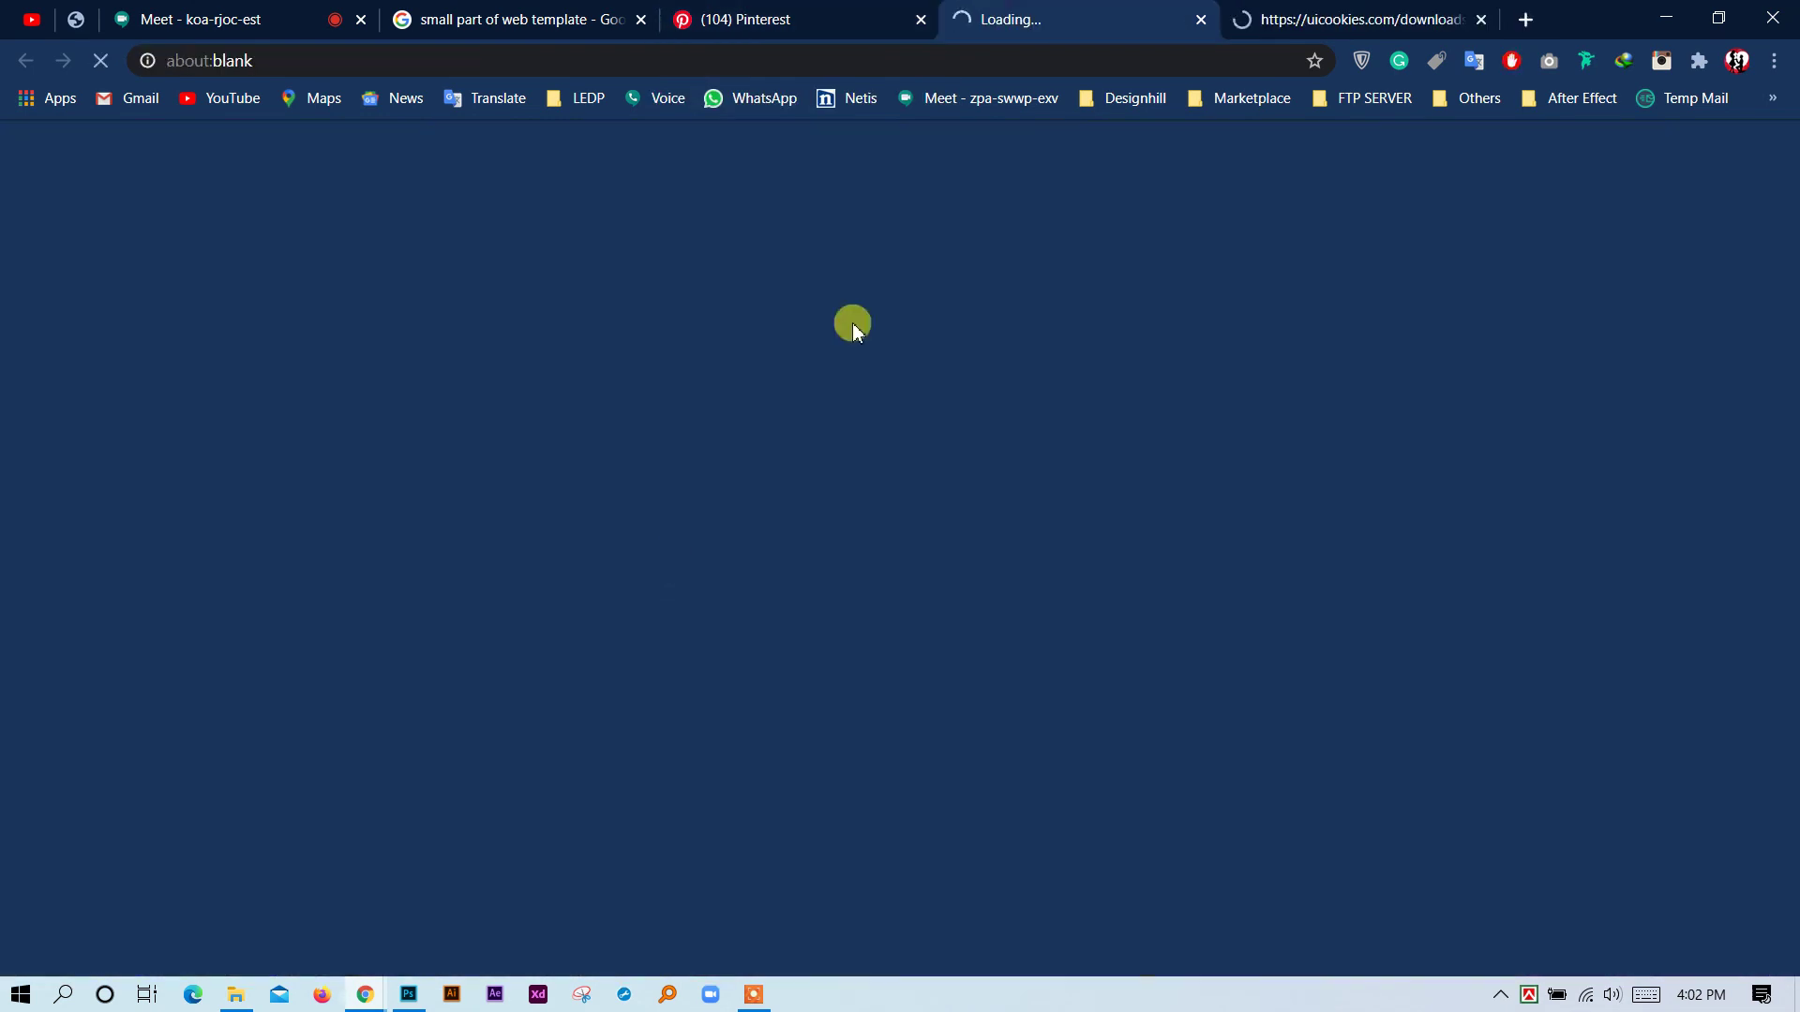
pyautogui.click(1481, 22)
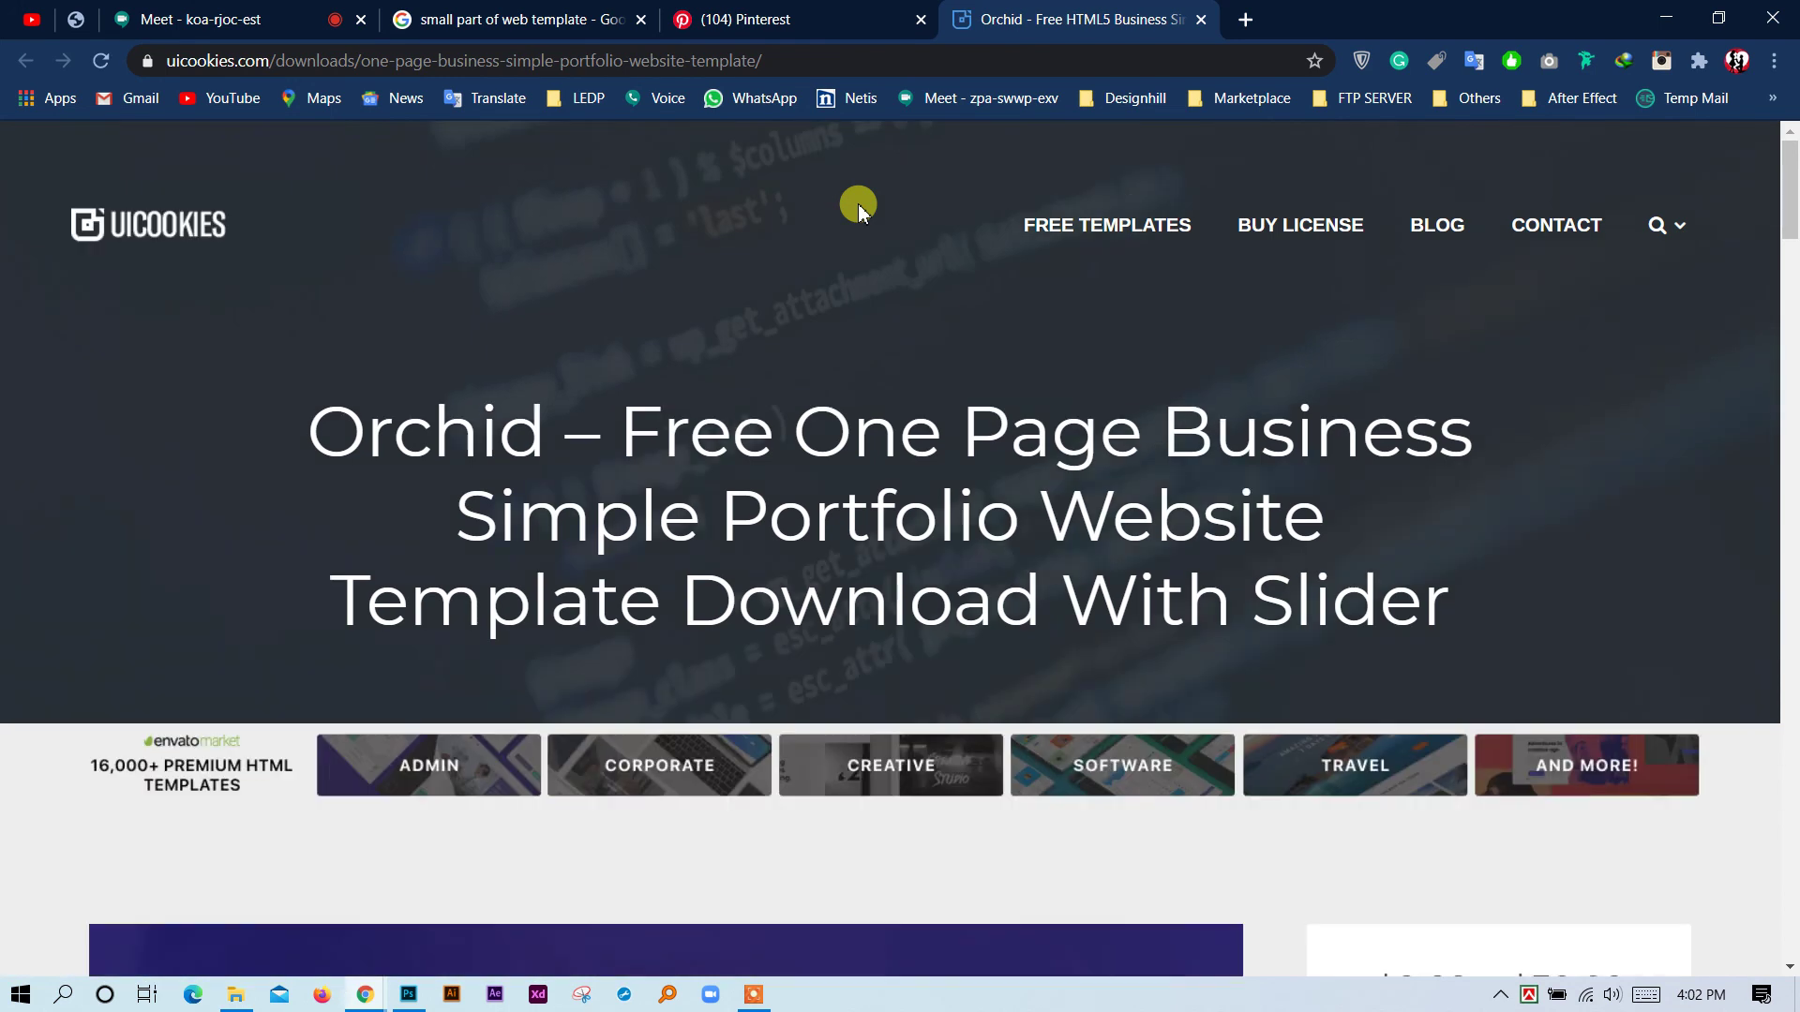
# Zoom the Orchid template page out and examine the full template preview image.
pyautogui.hotkey('ctrl', '-')
pyautogui.hotkey('ctrl', '-')
pyautogui.hotkey('ctrl', '-')
pyautogui.hotkey('ctrl', '-')
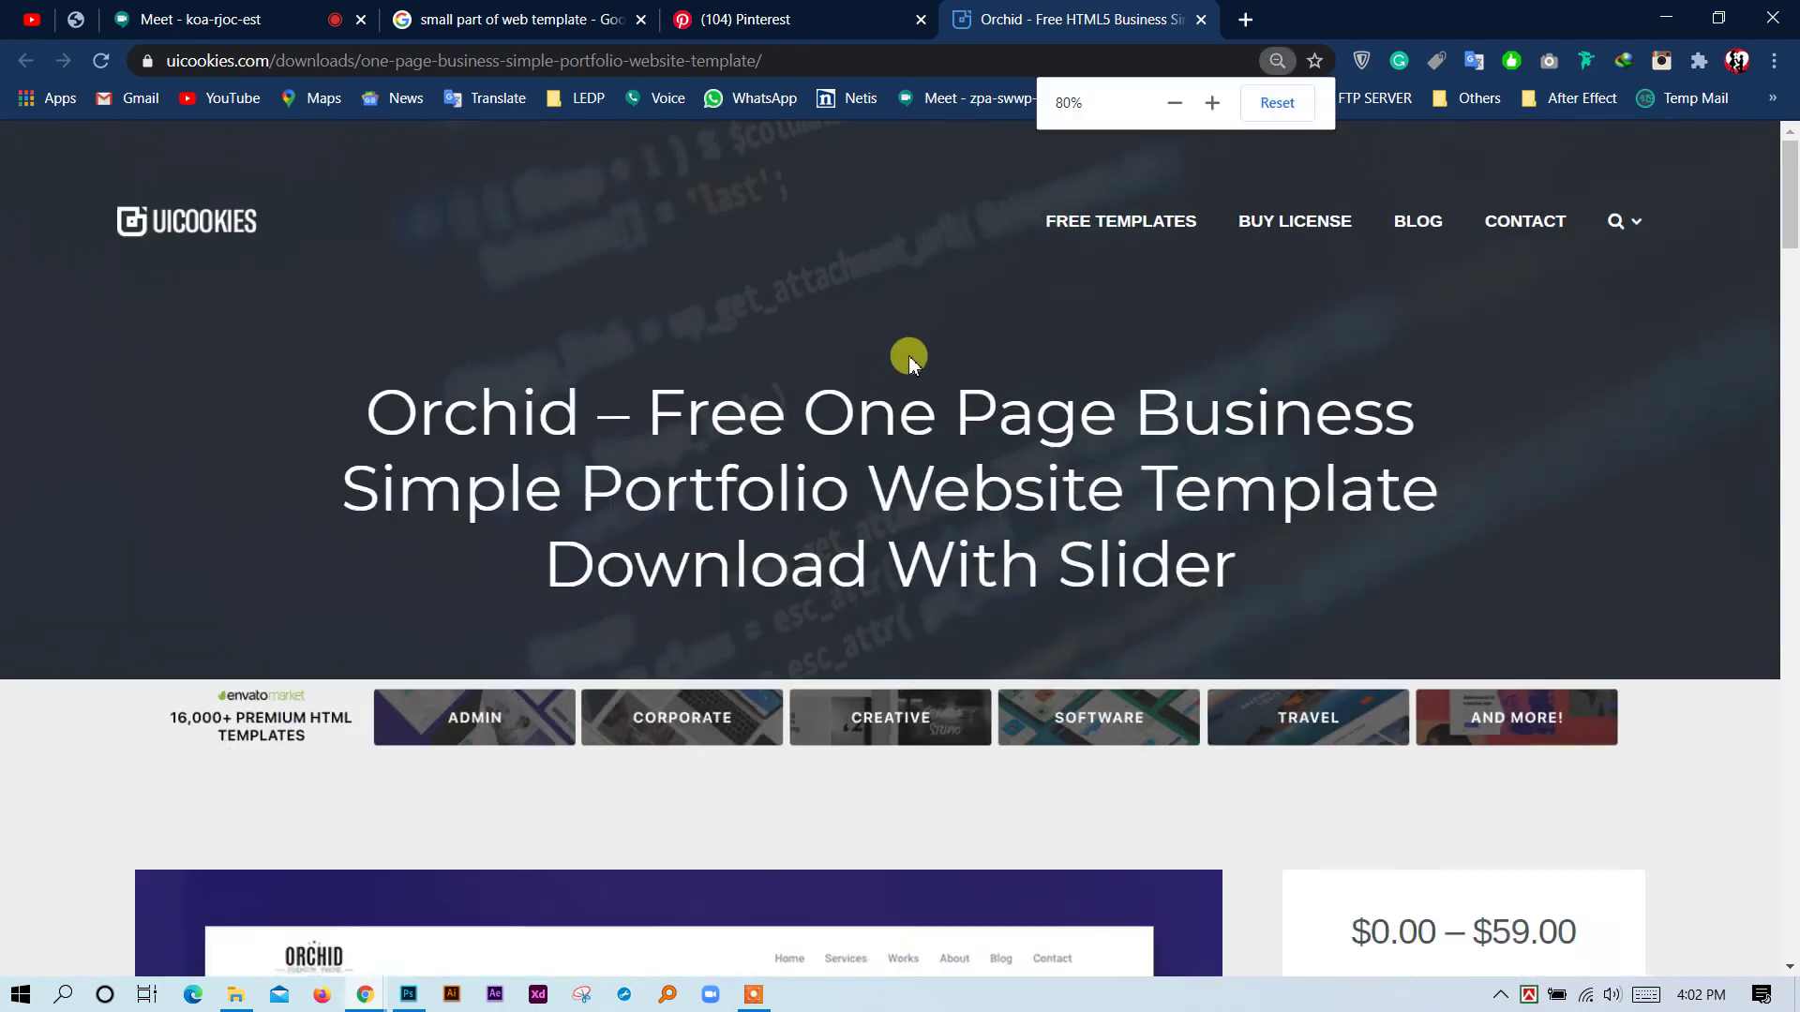
pyautogui.scroll(-10, 955, 613)
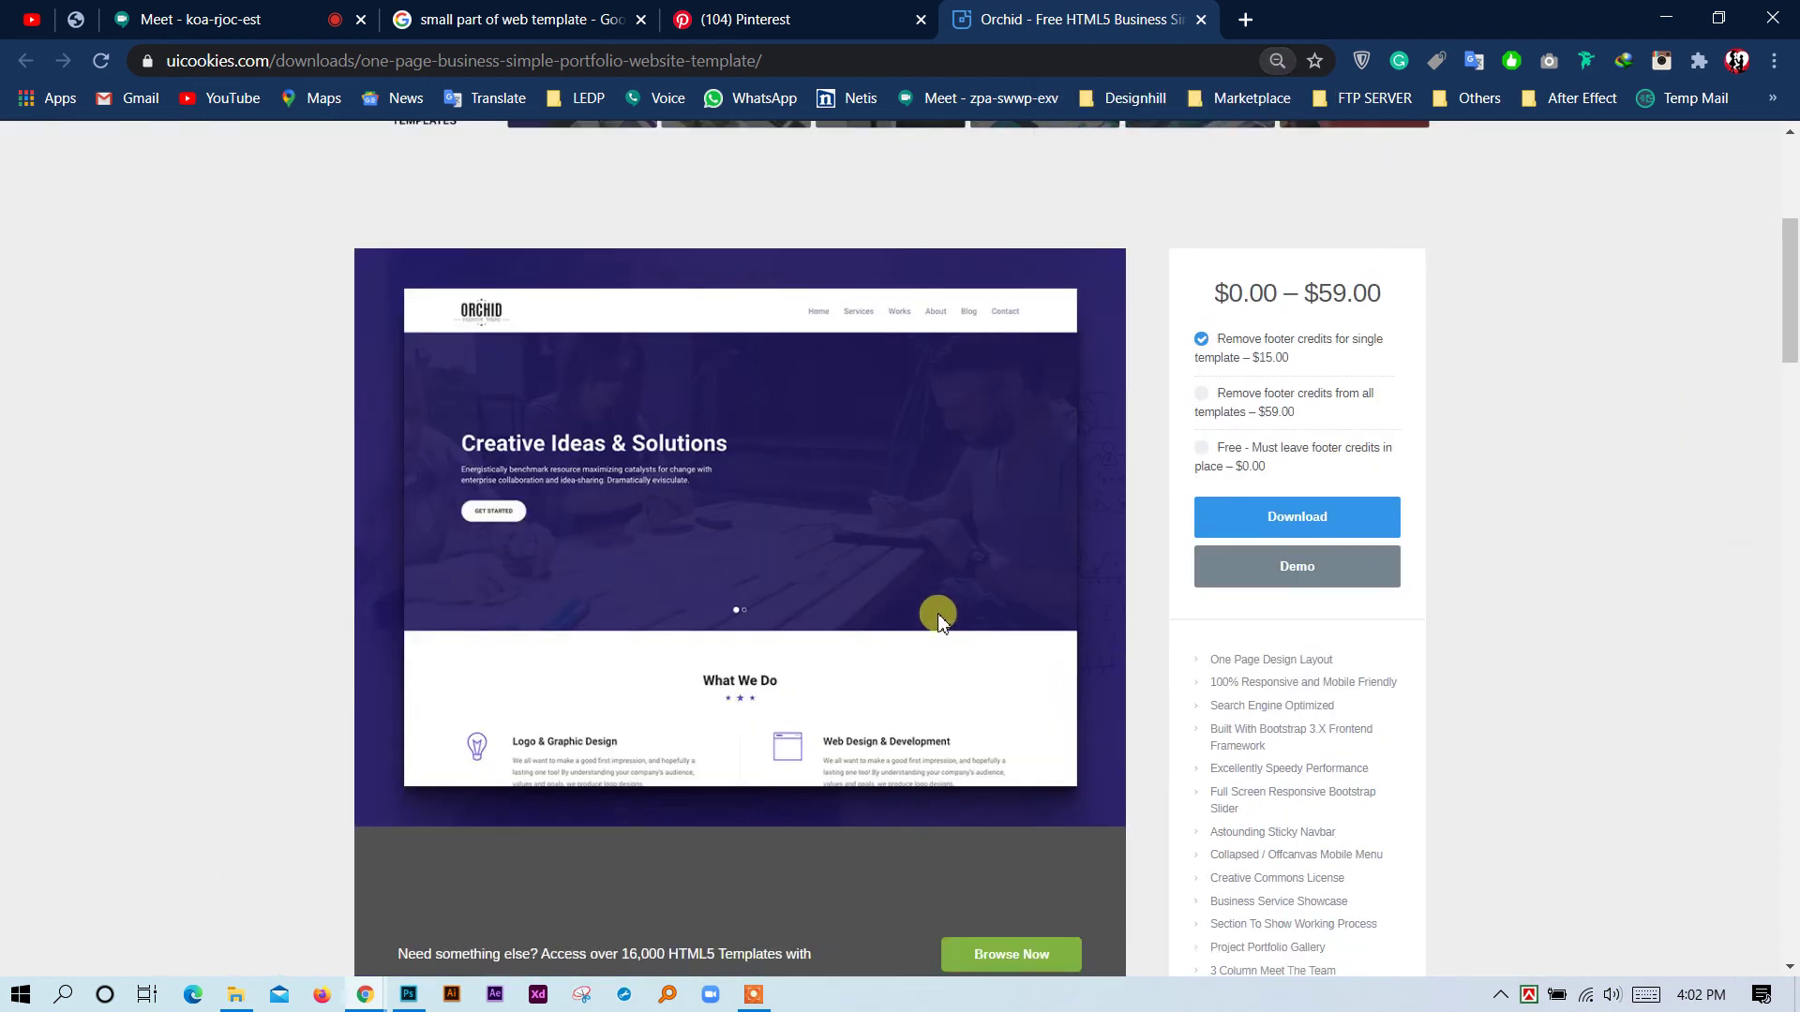
pyautogui.scroll(4, 914, 670)
pyautogui.scroll(-4, 881, 634)
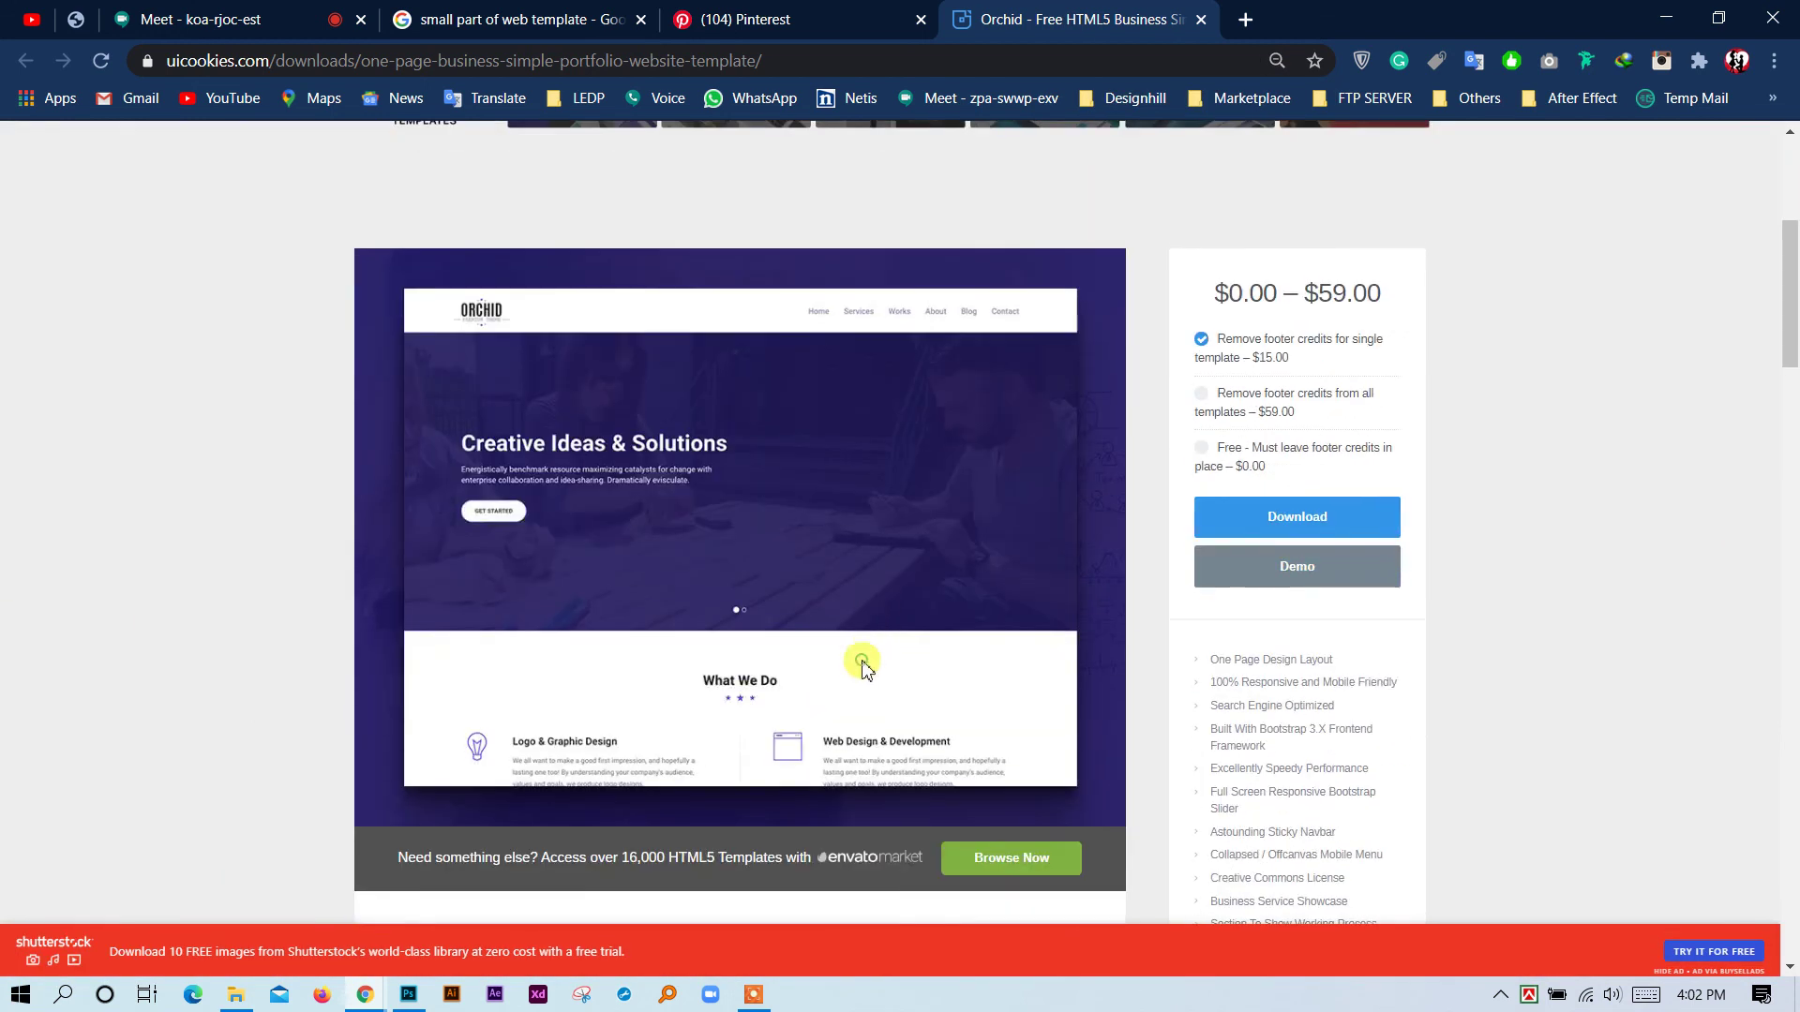
# Open the Orchid preview image orchid-thumb.jpg in its own tab, close the template page and enlarge the image.
pyautogui.rightClick(778, 478)
pyautogui.click(894, 503)
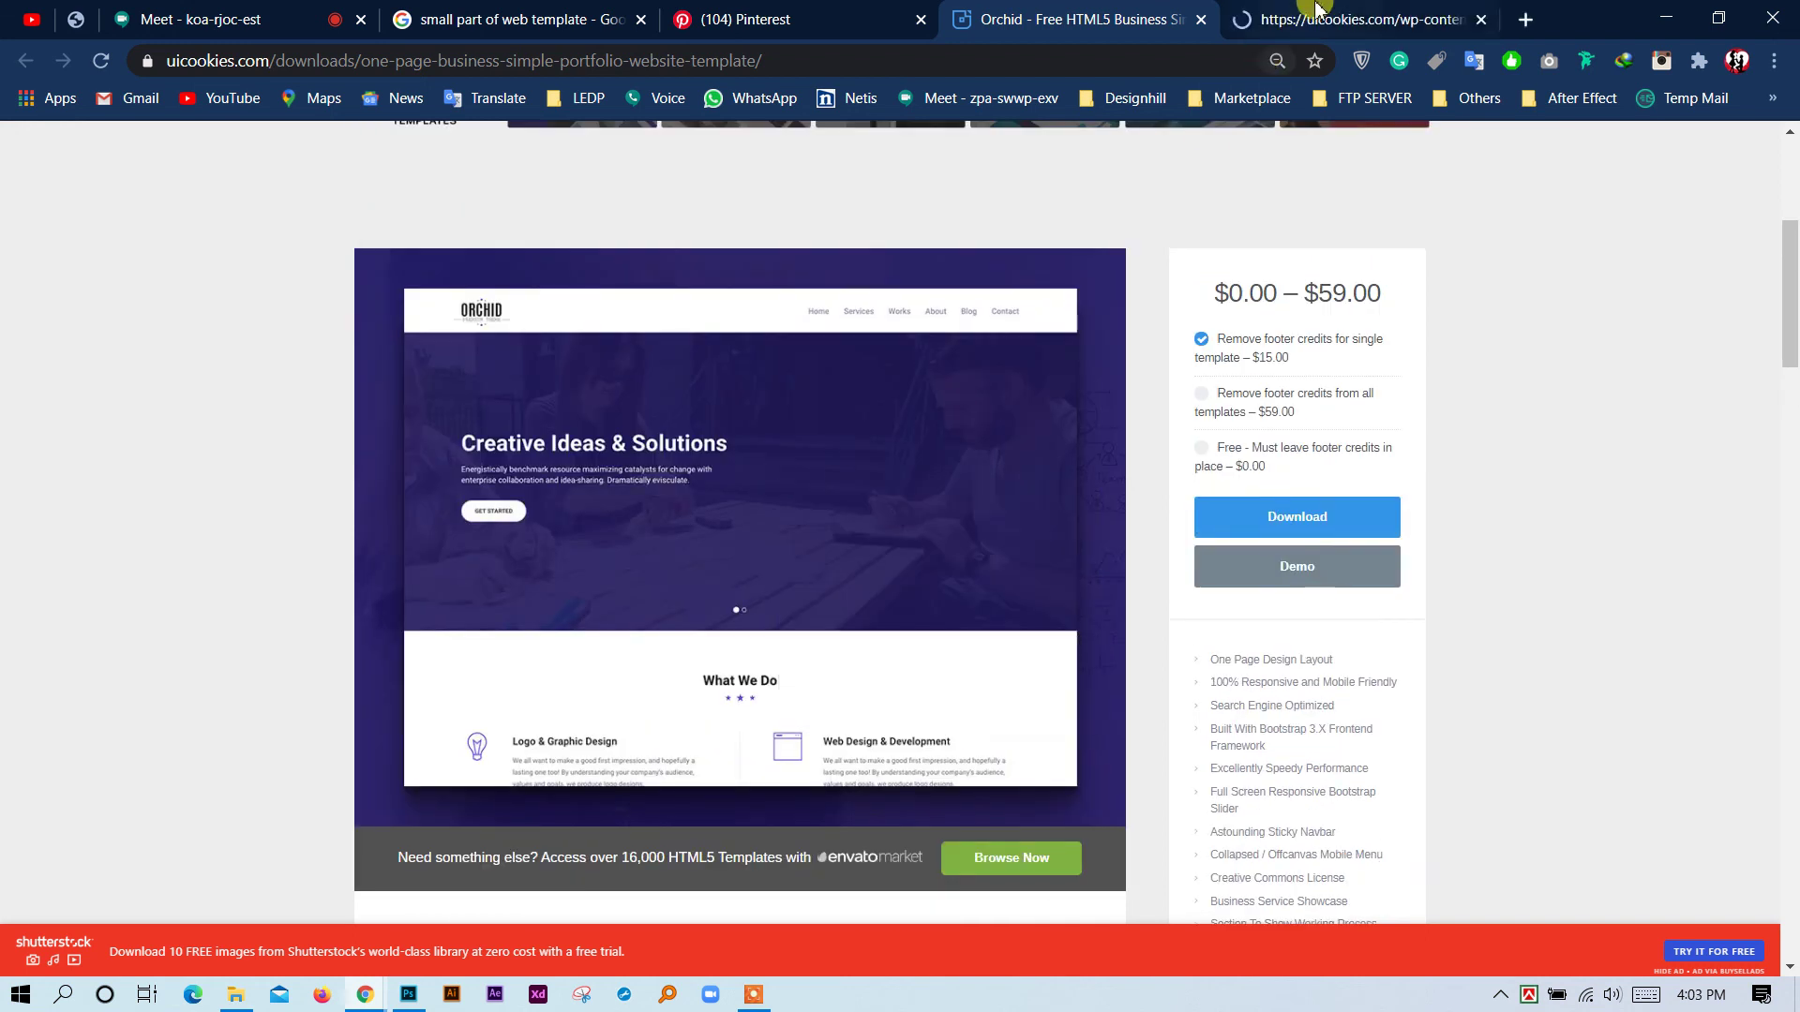
pyautogui.click(1305, 17)
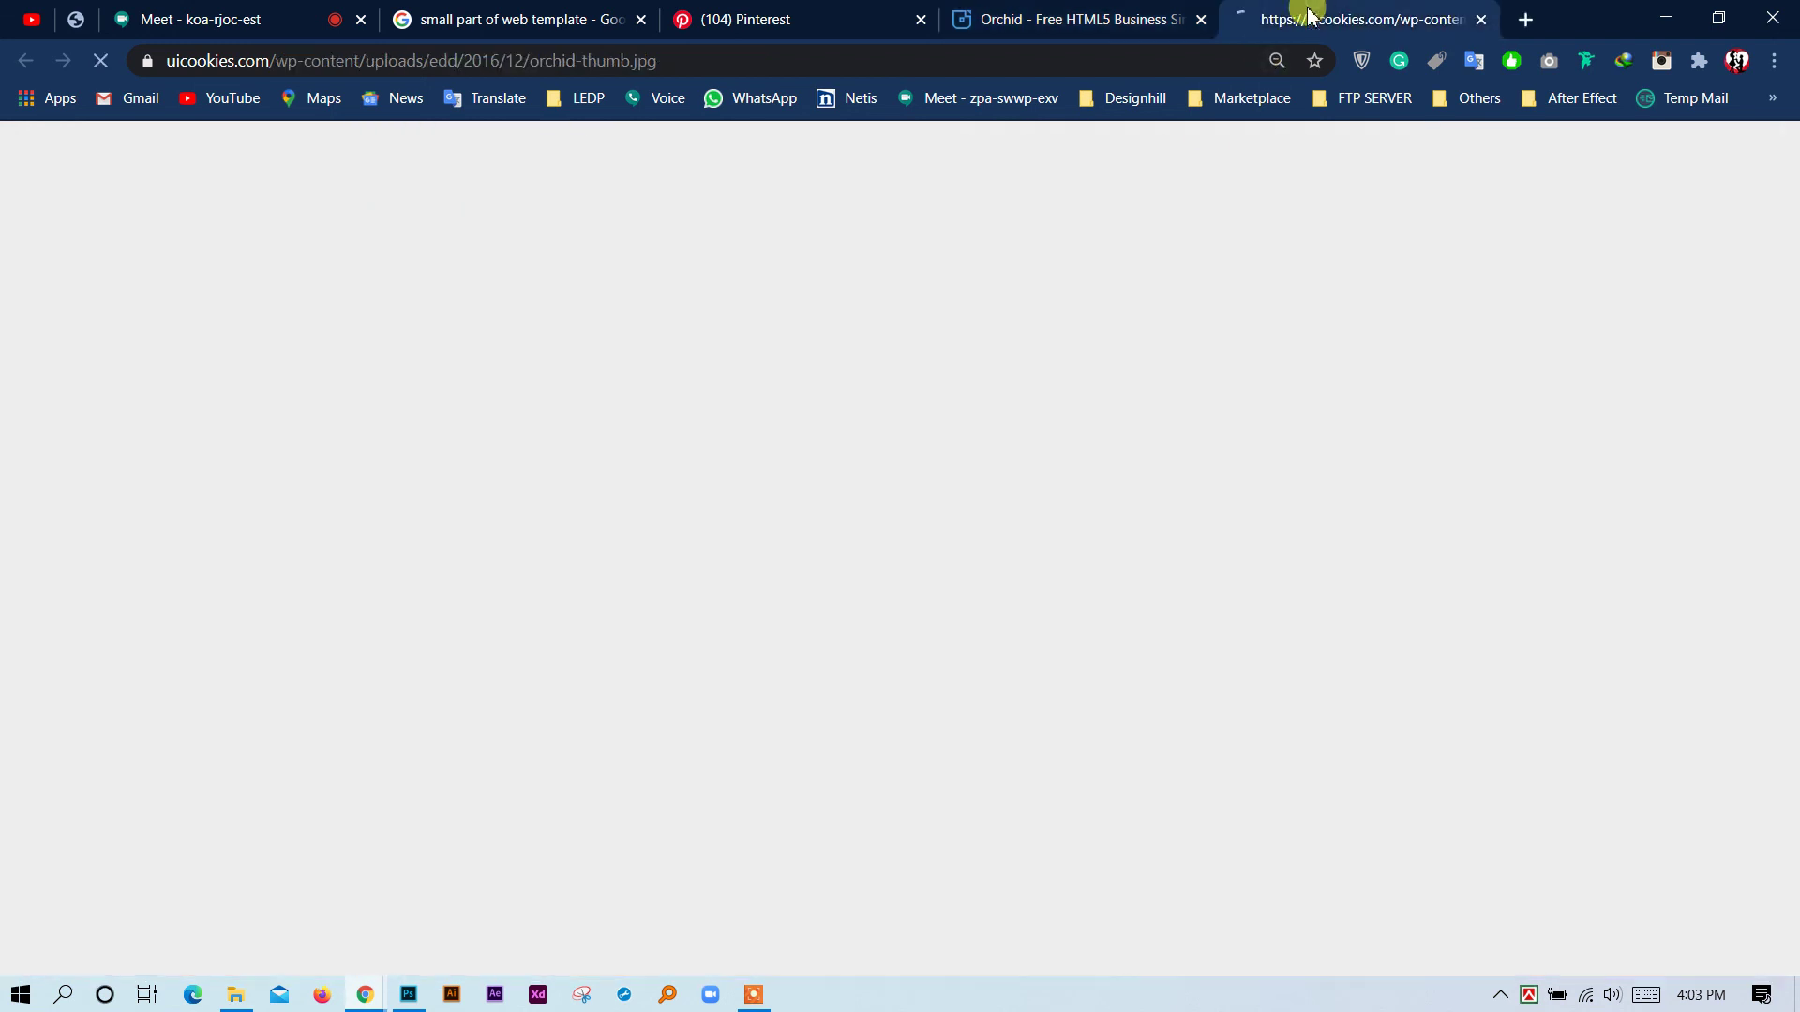
pyautogui.click(1200, 19)
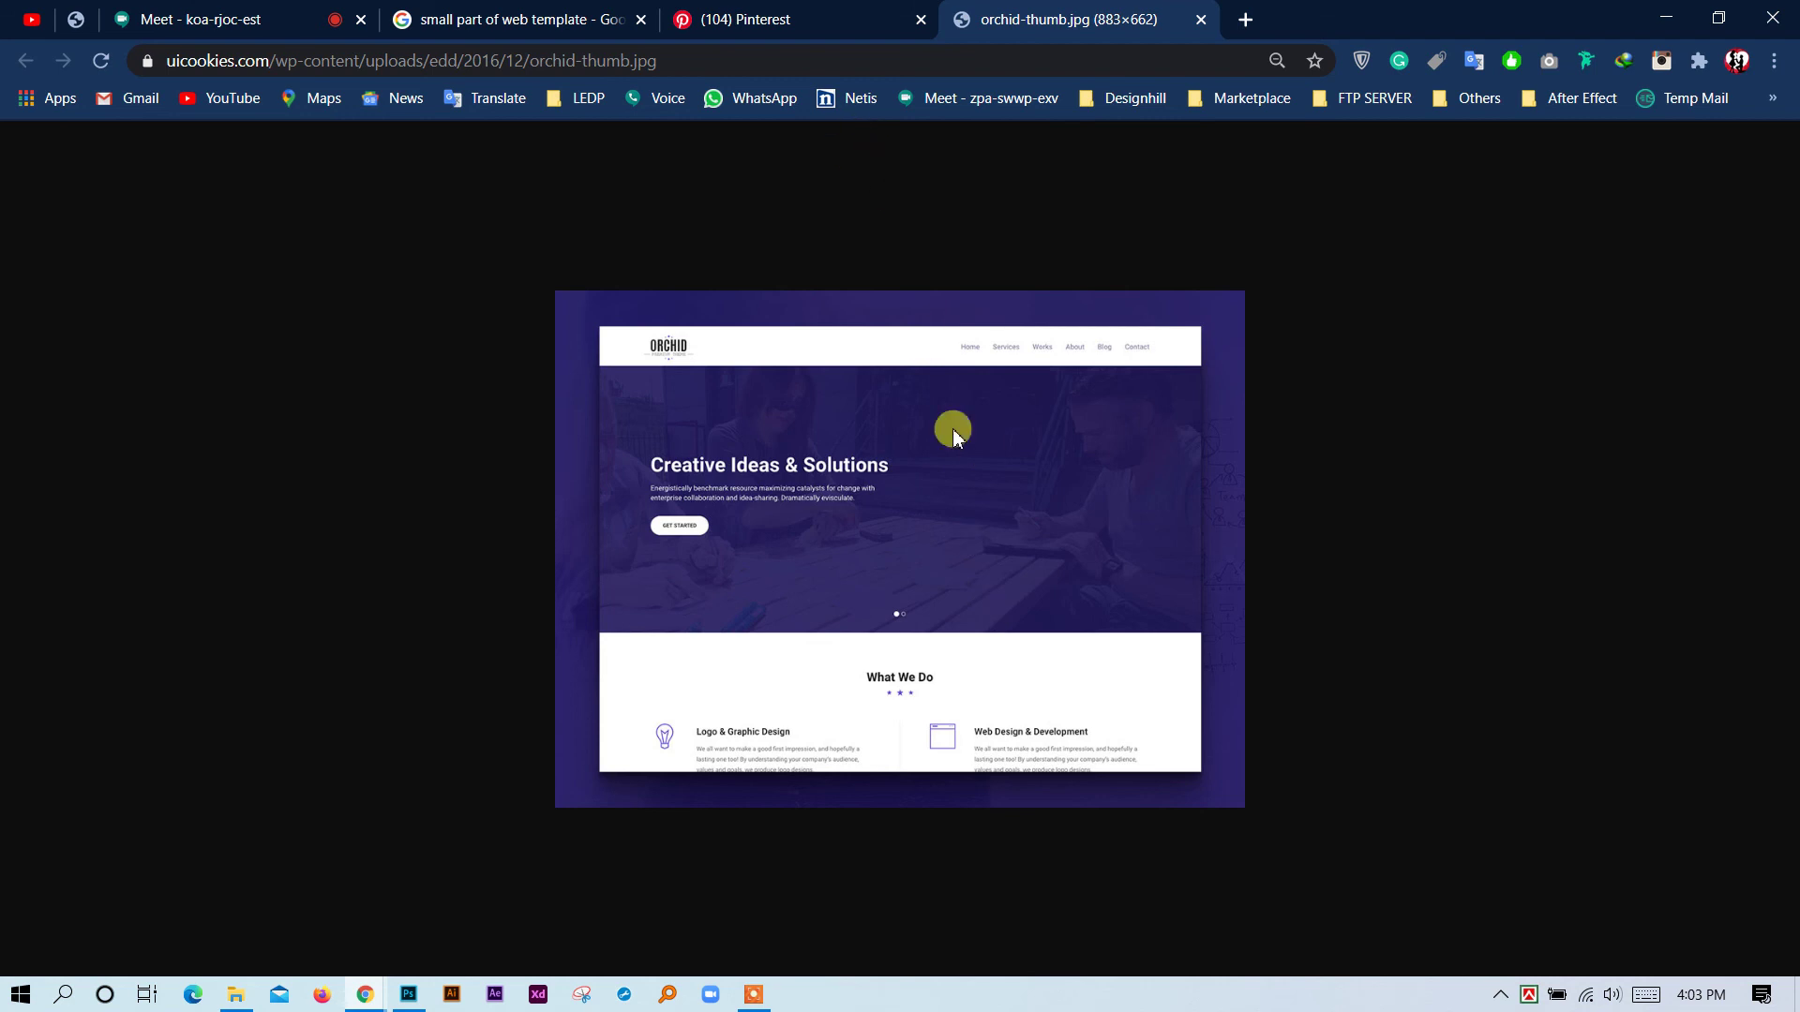
pyautogui.scroll(3, 1212, 501)
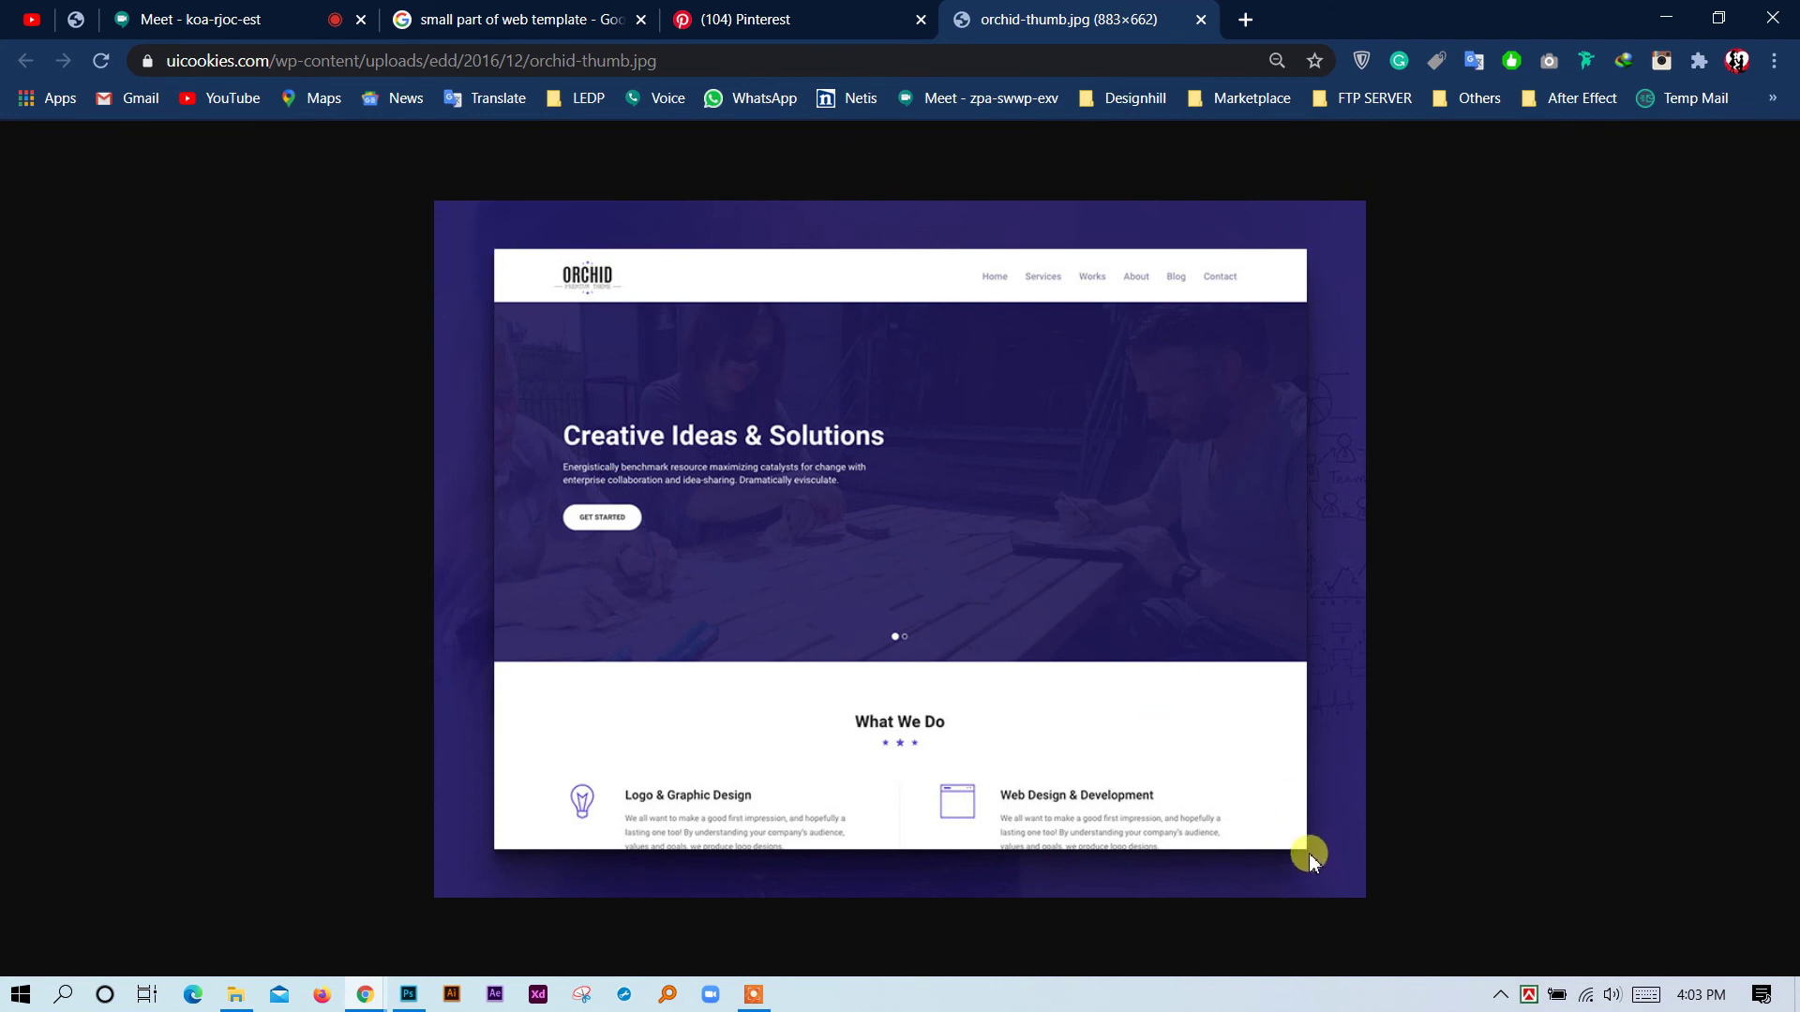
# Copy the web address of orchid-thumb.jpg and close the Pinterest tab.
pyautogui.click(809, 61)
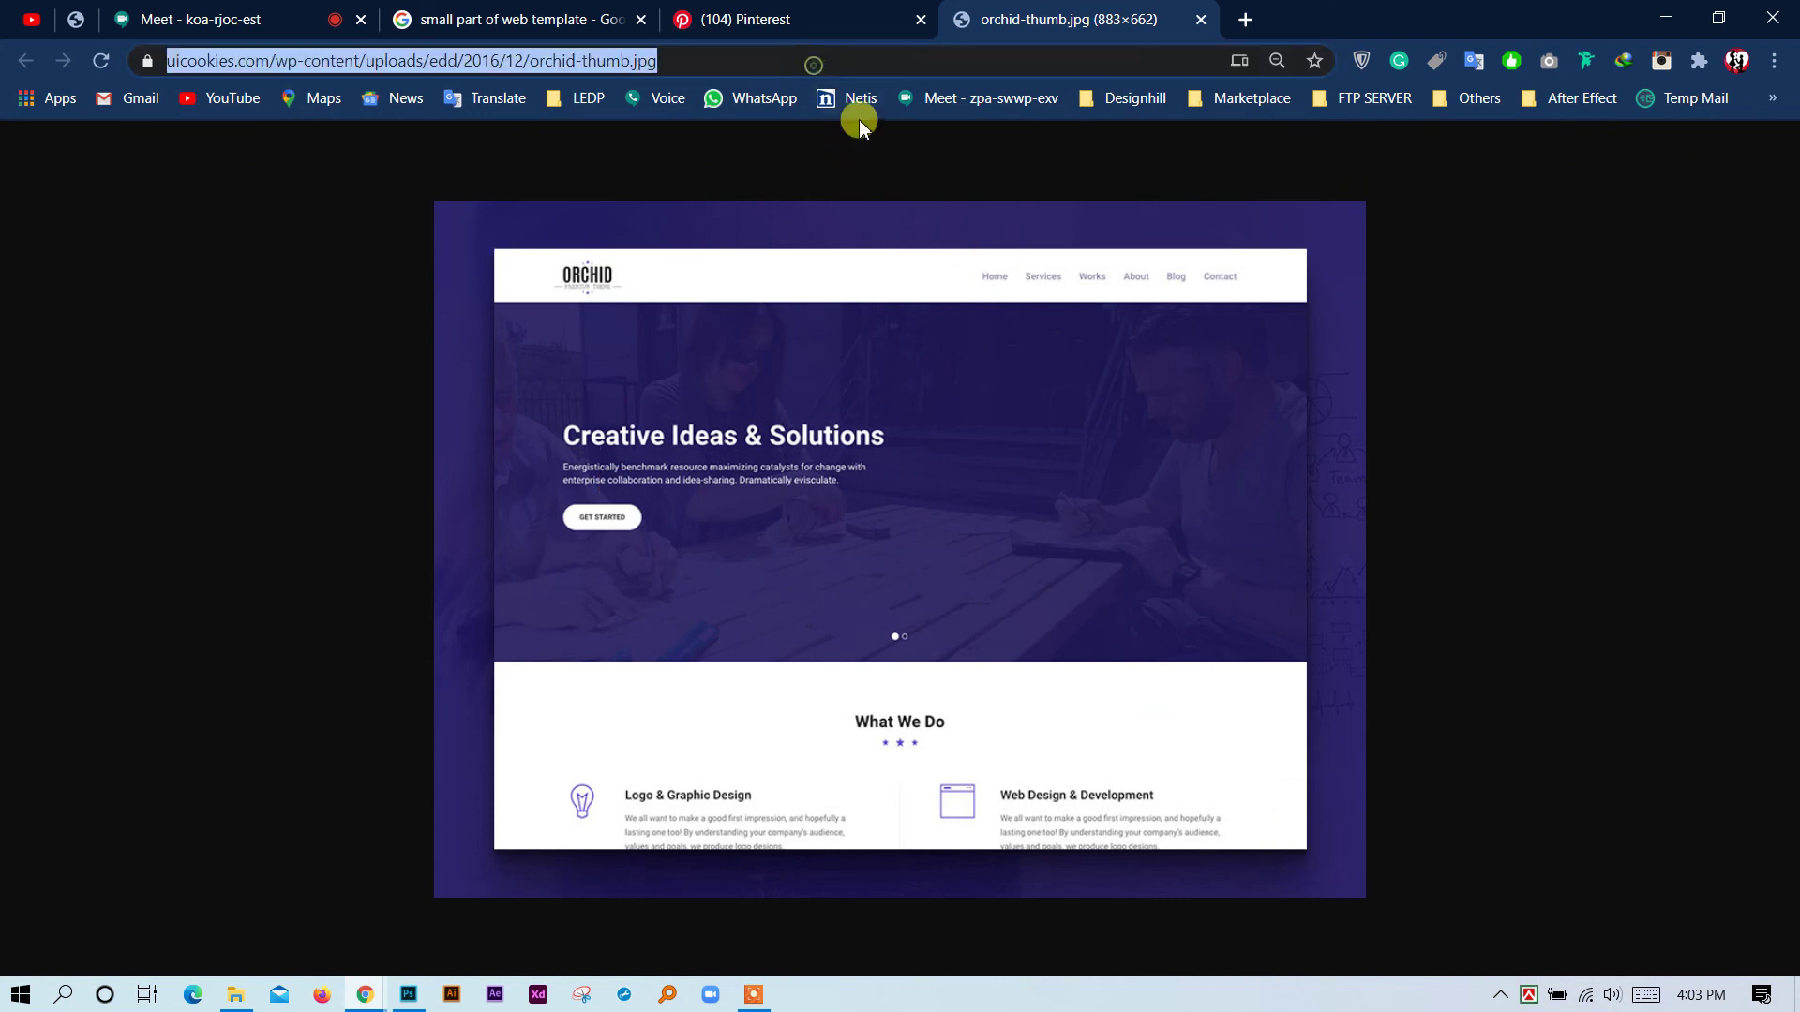
pyautogui.rightClick(825, 58)
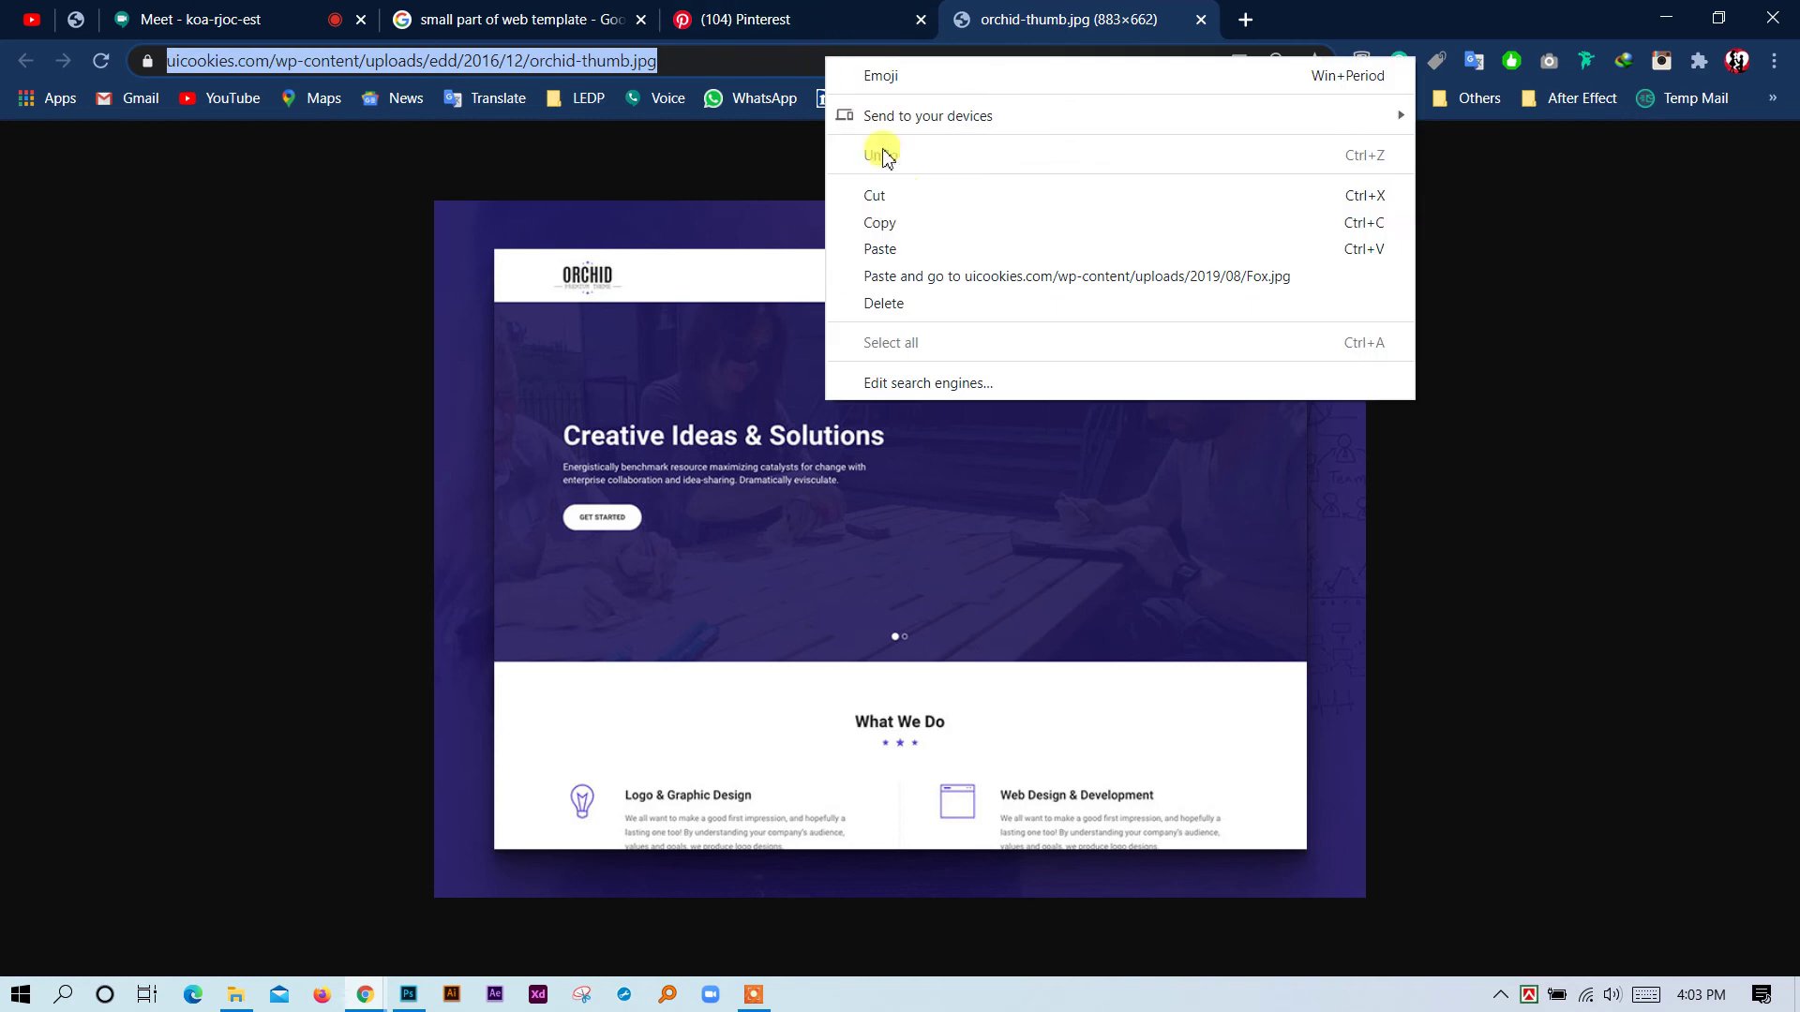
pyautogui.click(916, 225)
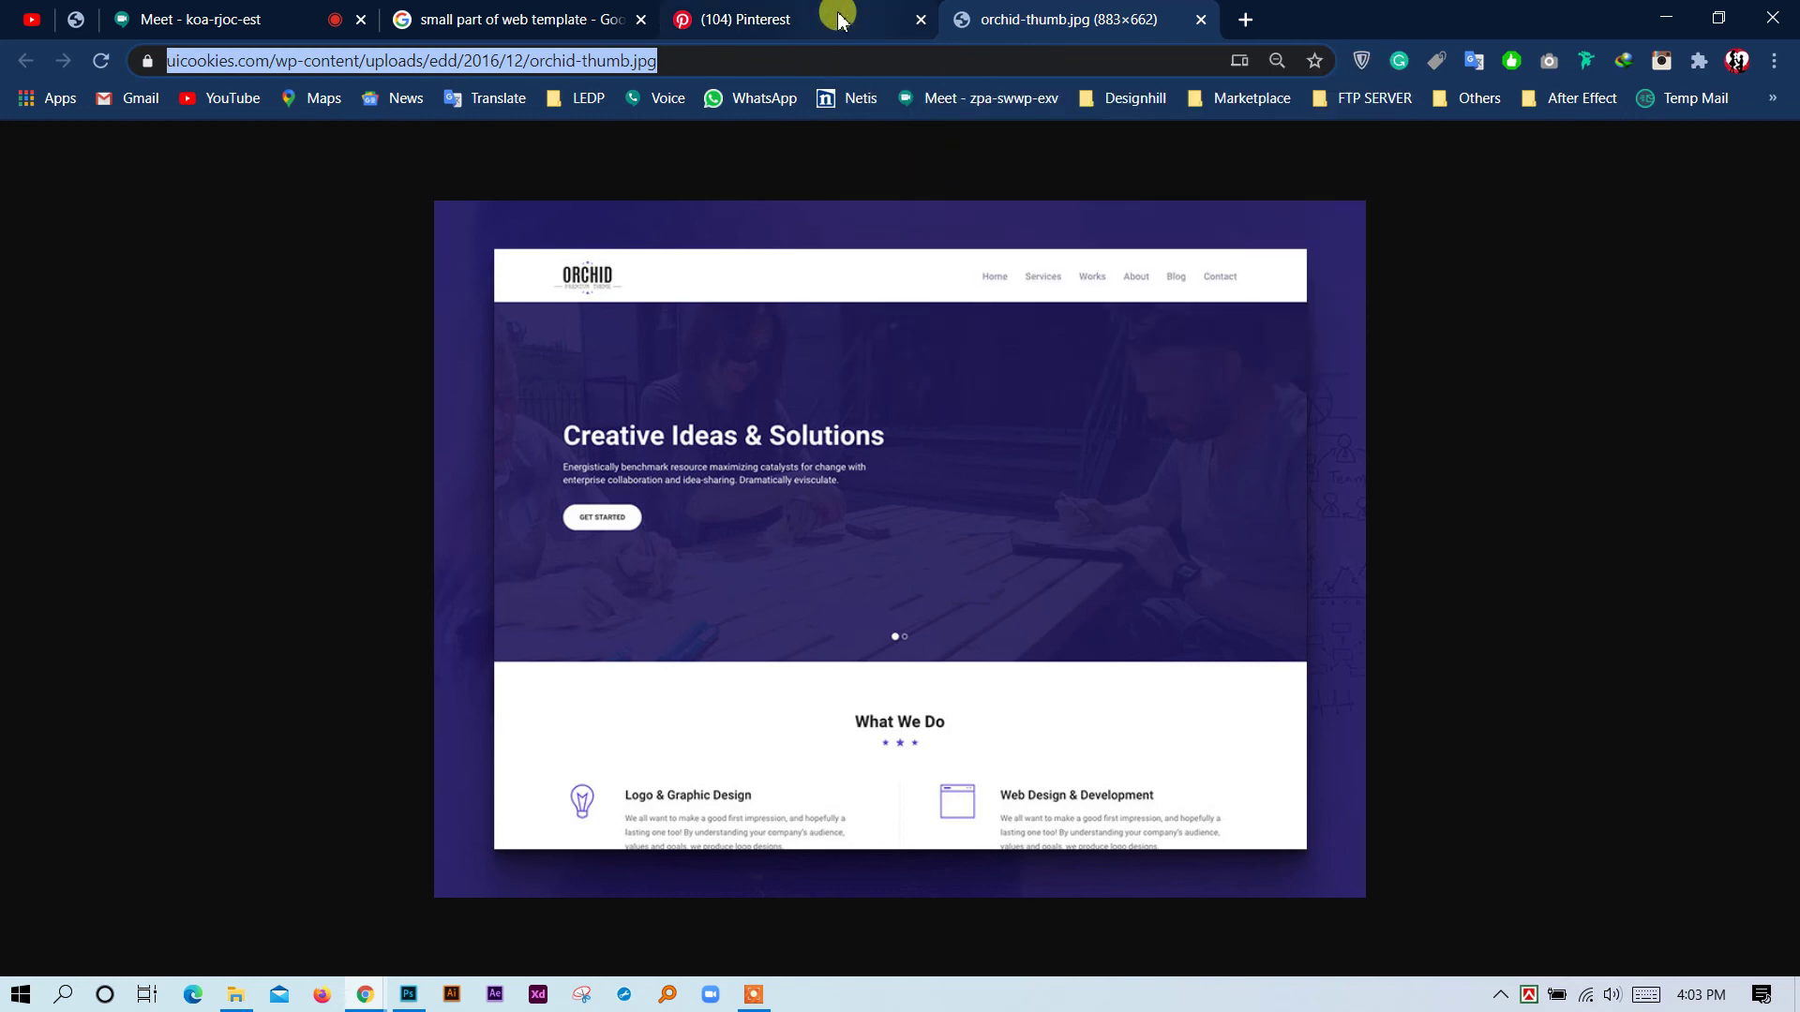
pyautogui.click(920, 18)
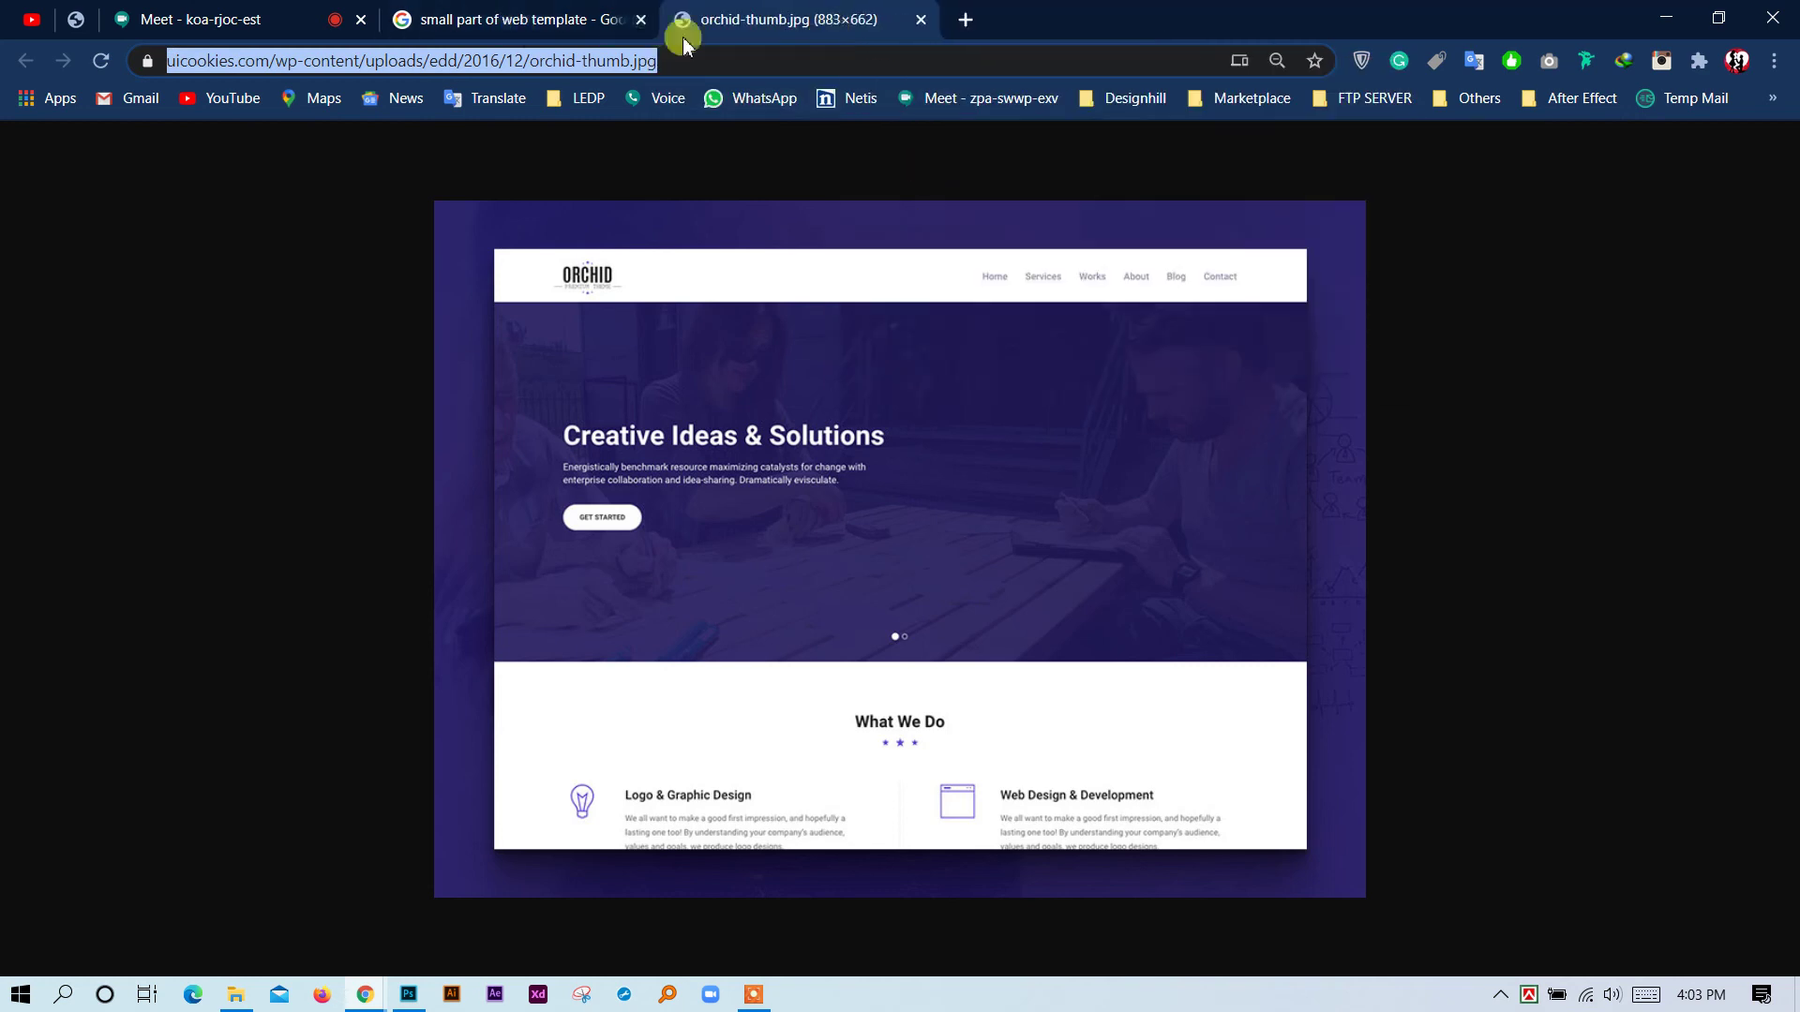
# Open the Fox University image Fox.jpg in its own tab, close the Google image results and view it at full size.
pyautogui.click(510, 22)
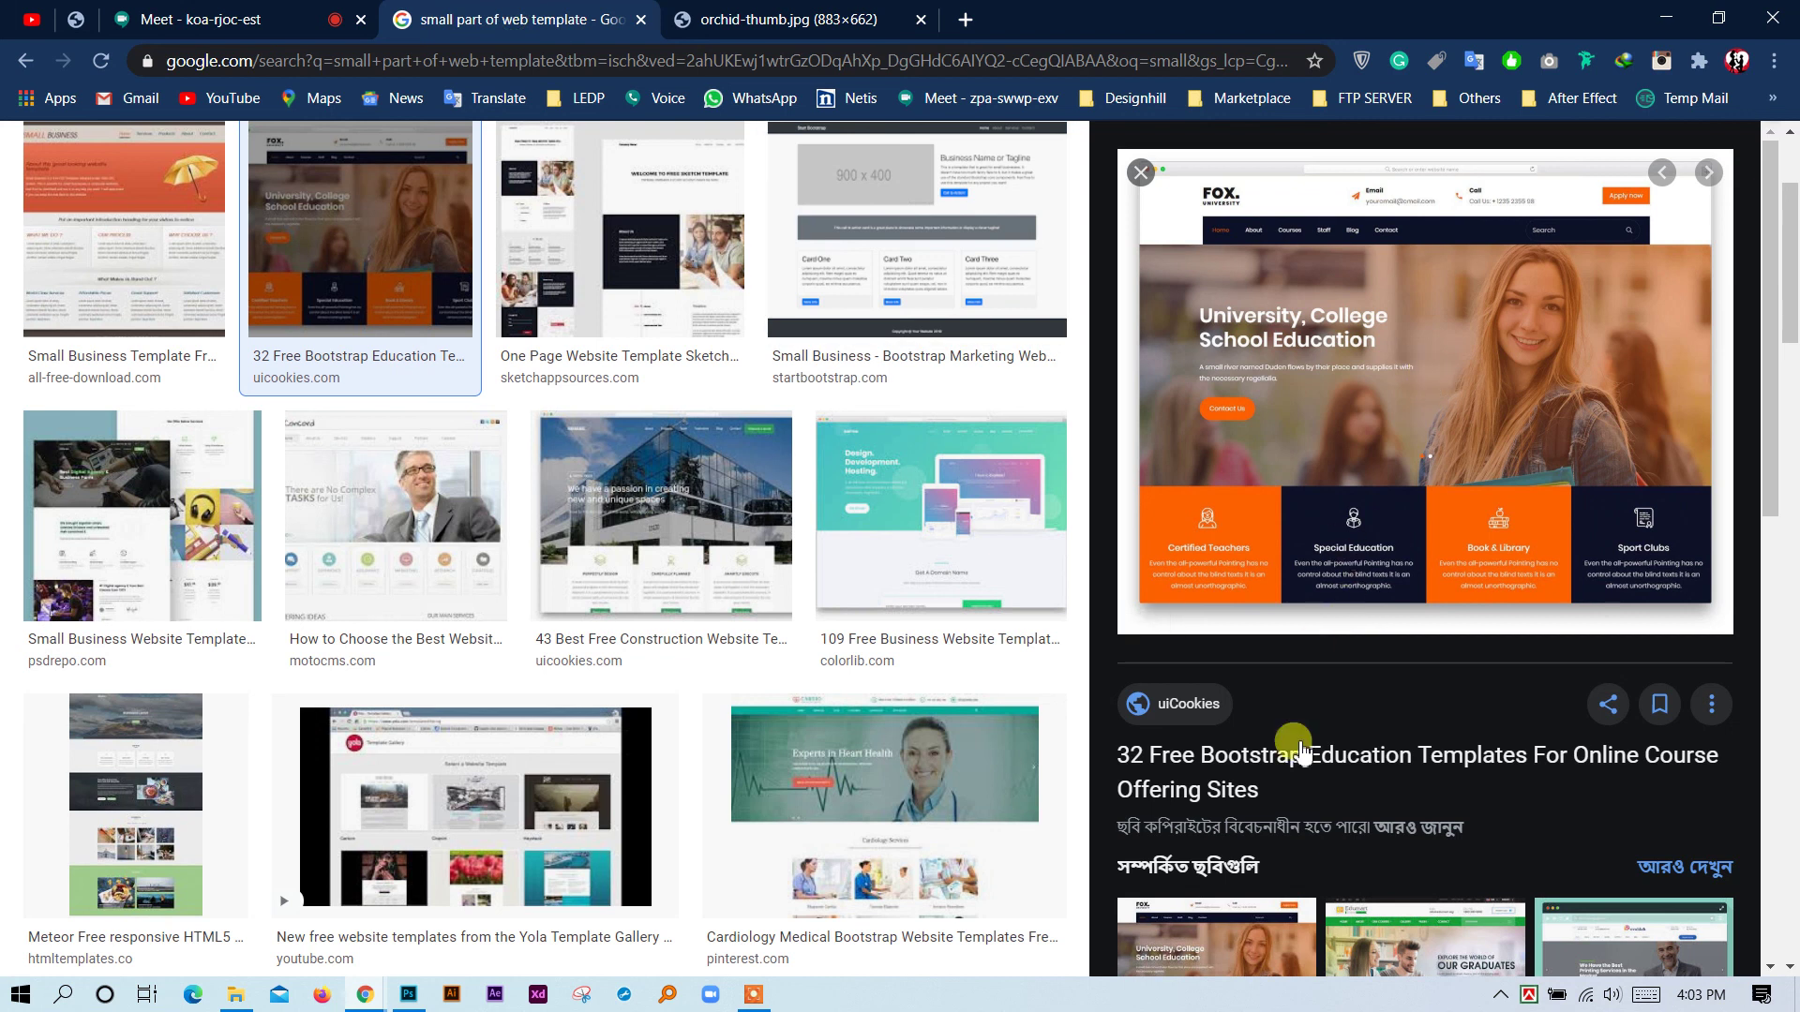
pyautogui.rightClick(1283, 447)
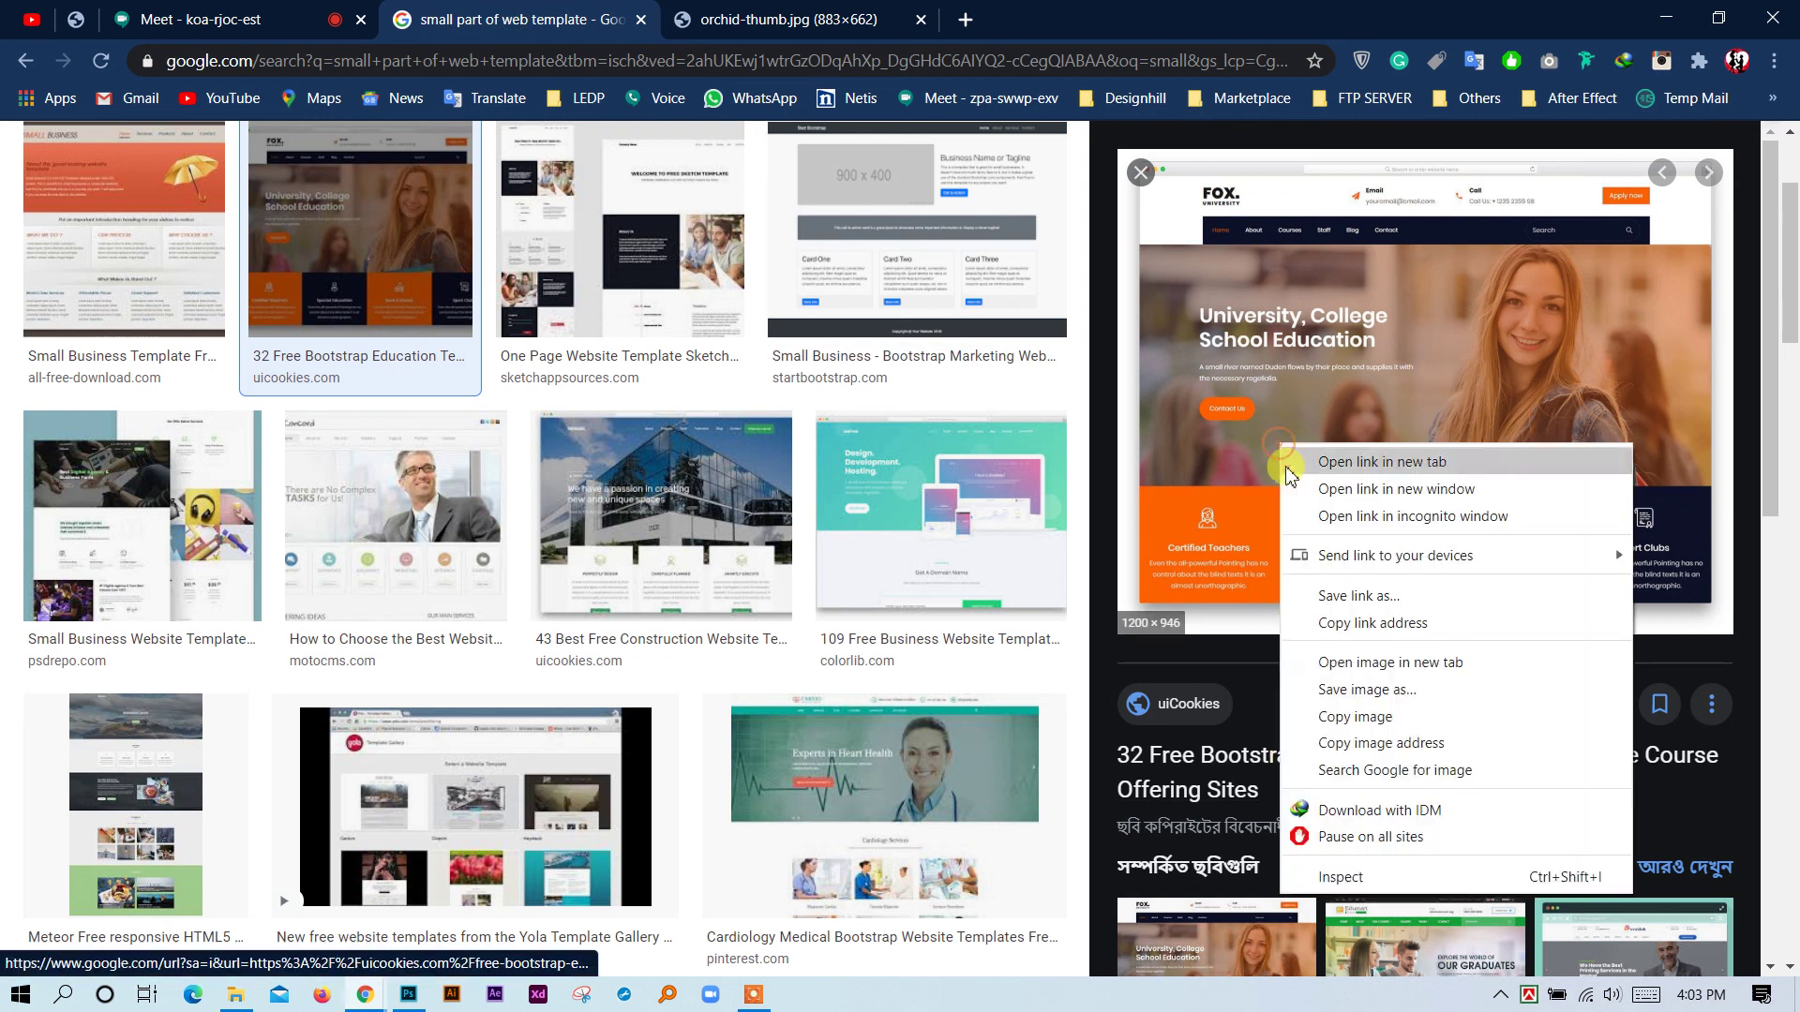
pyautogui.click(1380, 664)
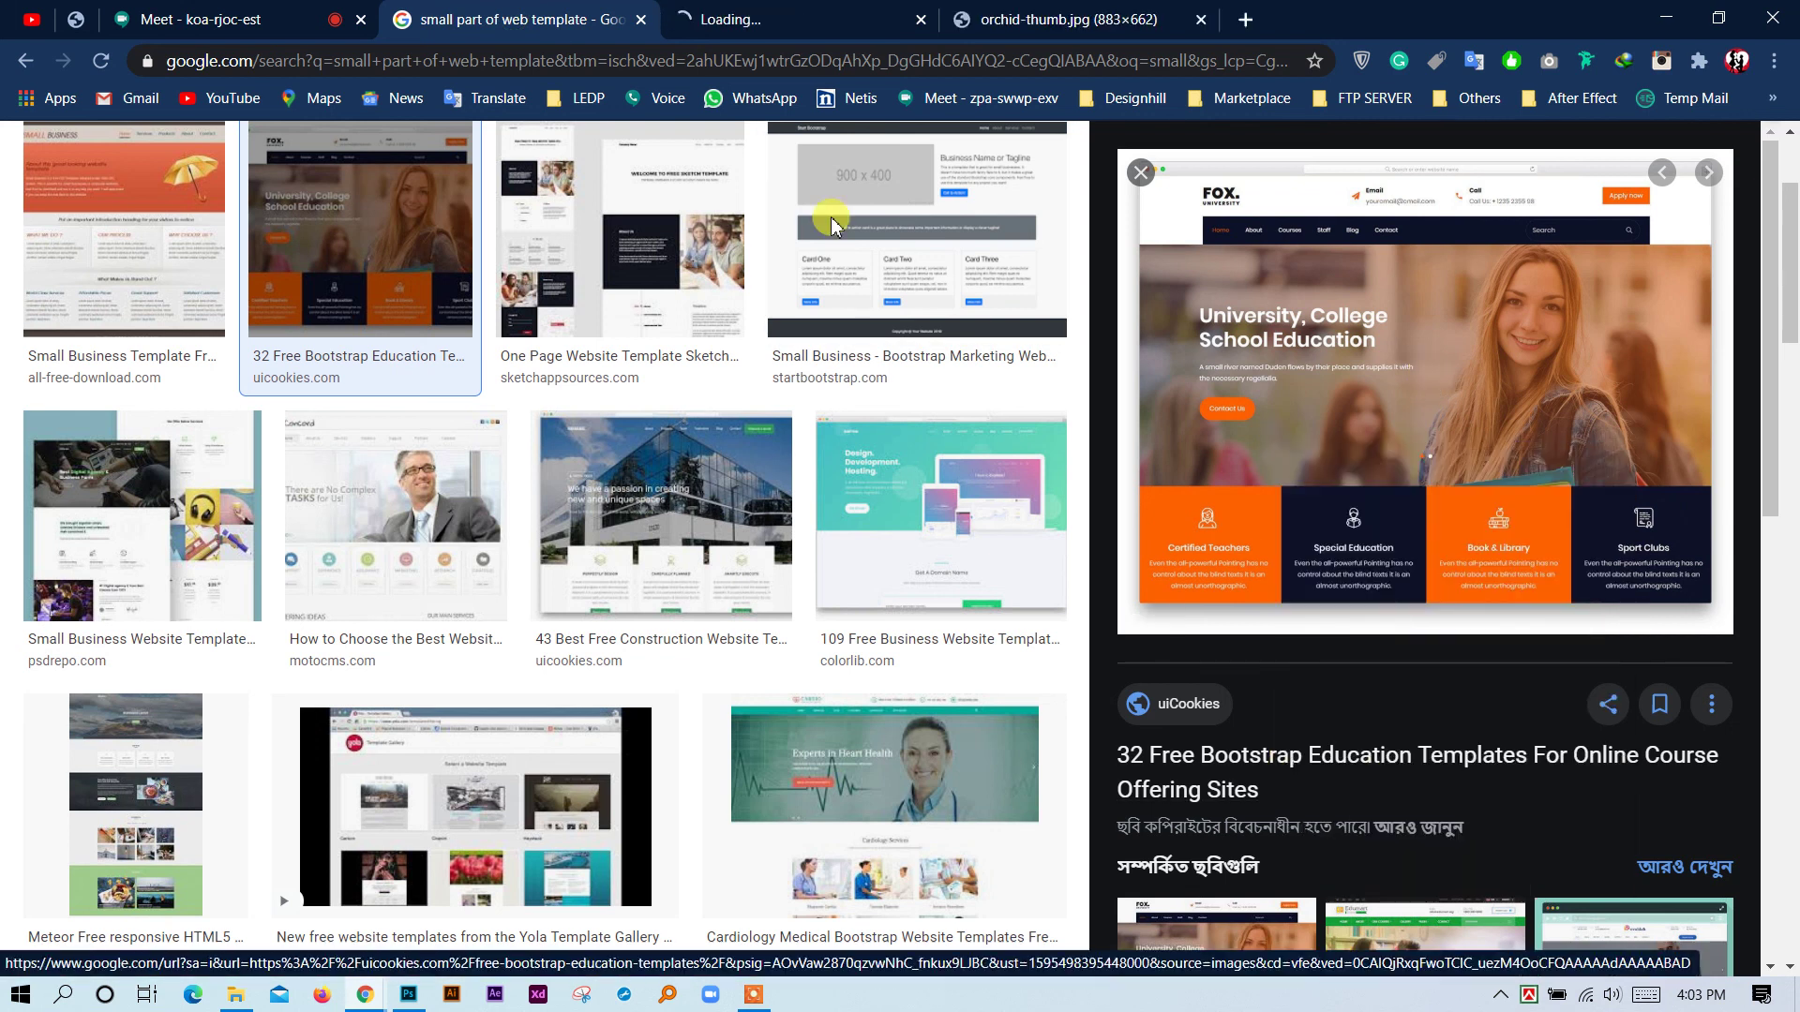
pyautogui.click(641, 21)
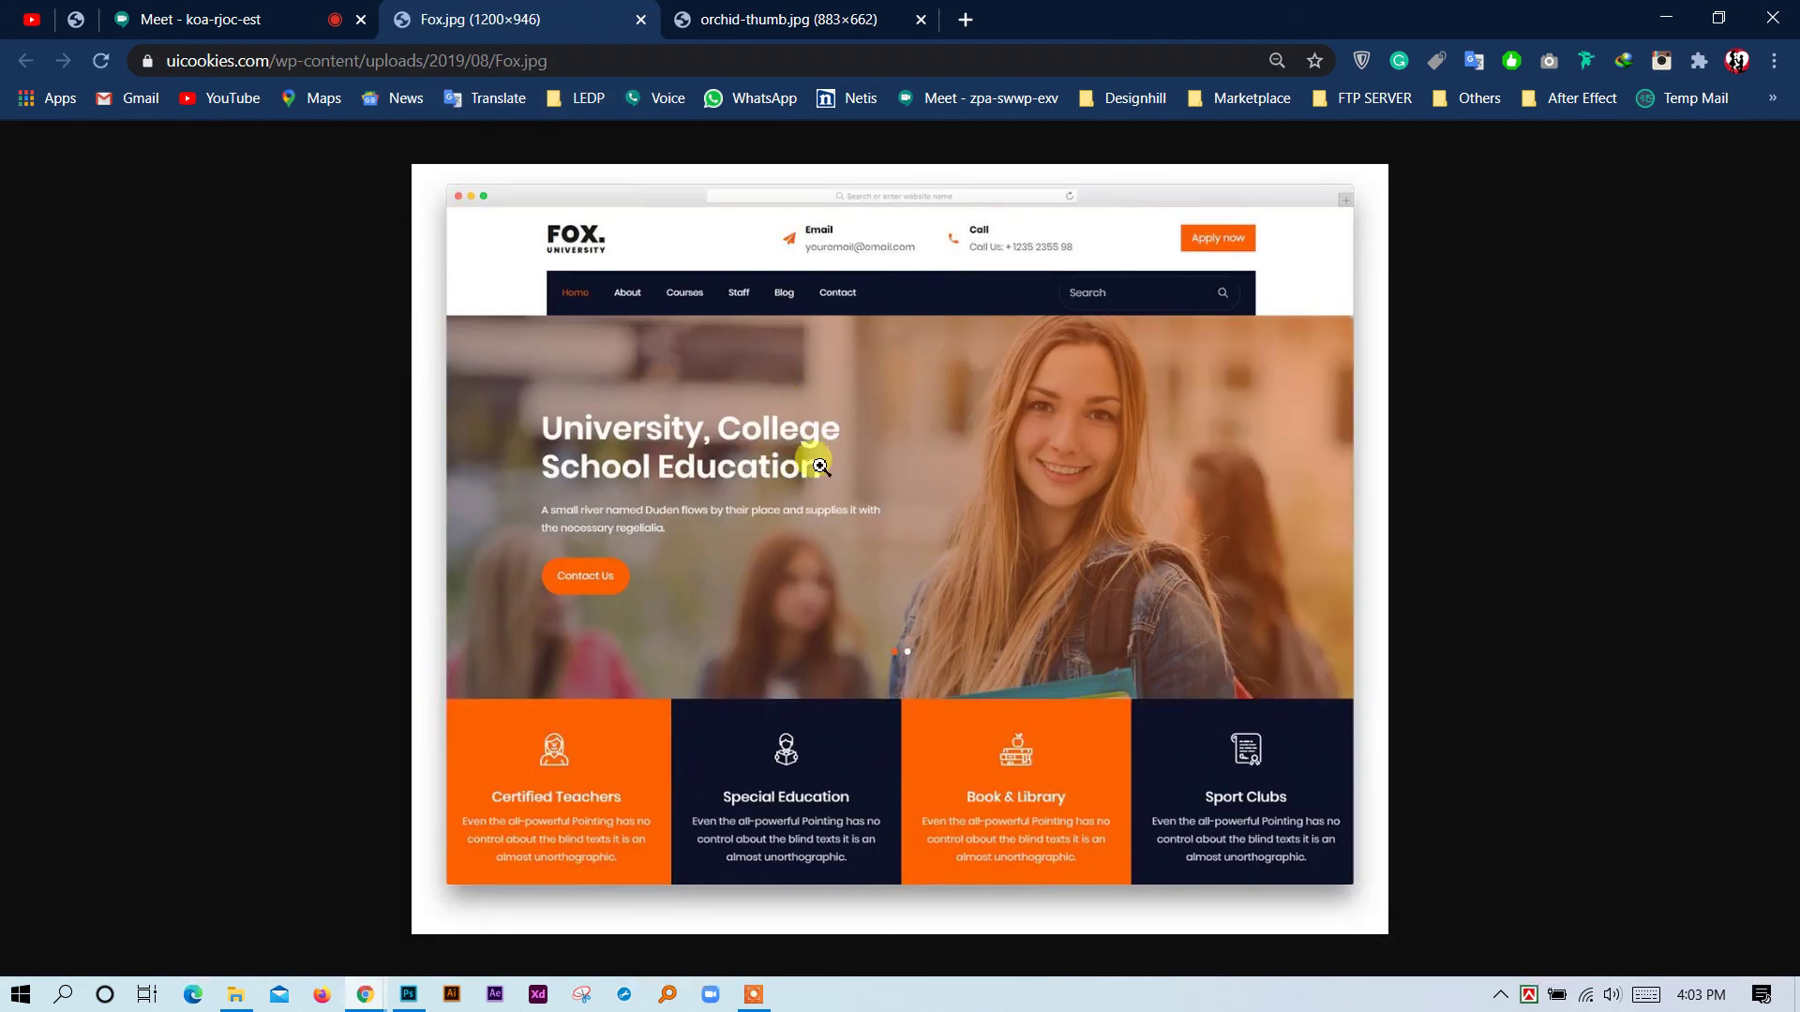
pyautogui.click(900, 585)
pyautogui.scroll(2, 904, 588)
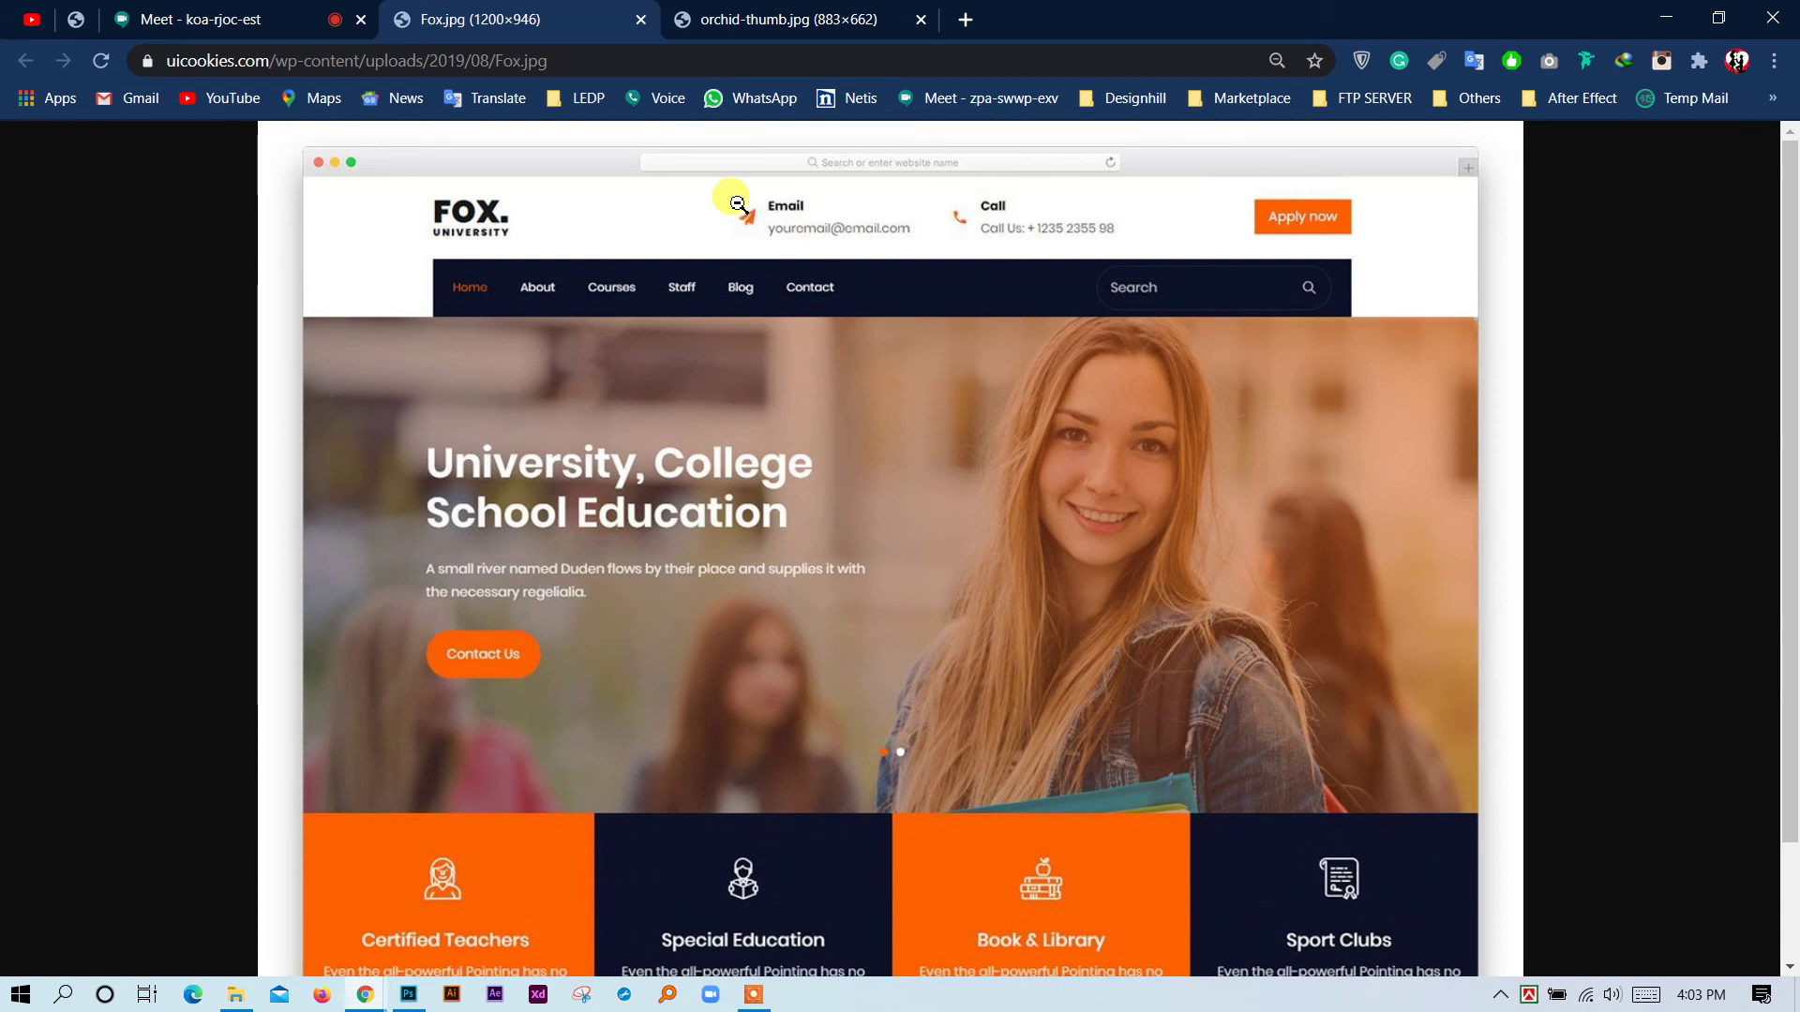
# Send the copied orchid-thumb.jpg link to everyone in the Google Meet chat.
pyautogui.click(724, 19)
pyautogui.click(583, 19)
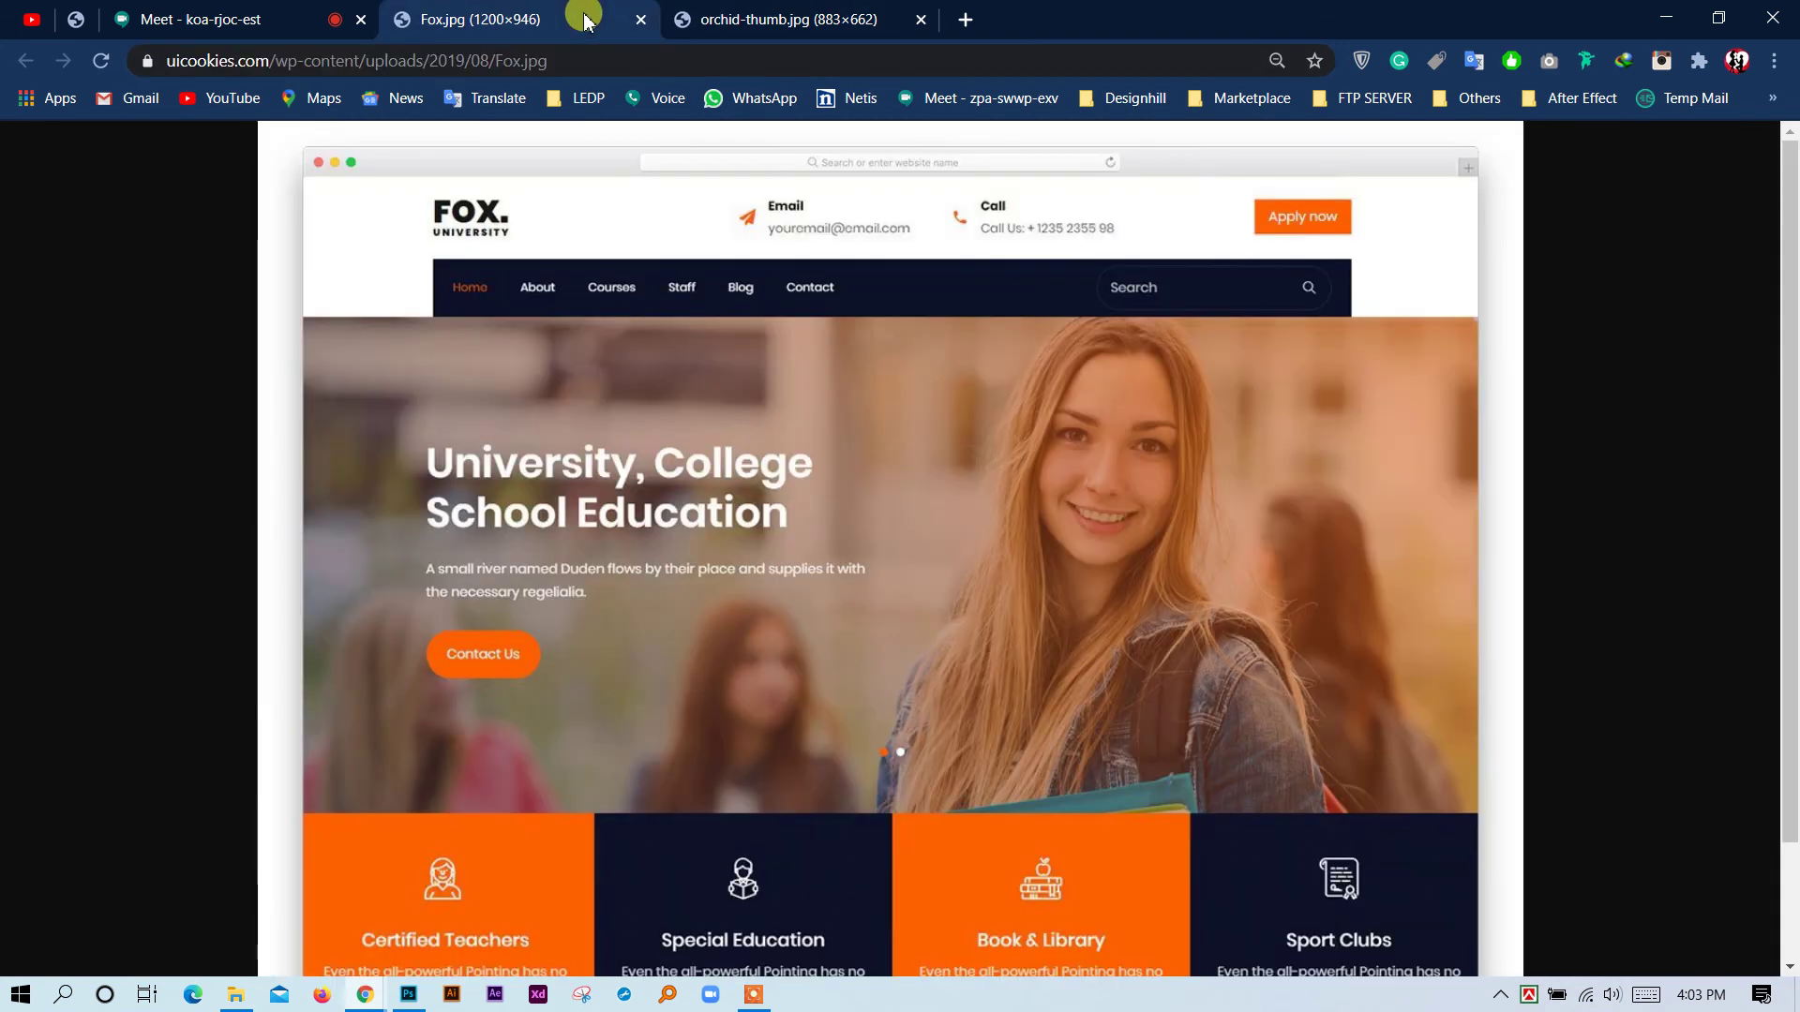
pyautogui.click(231, 19)
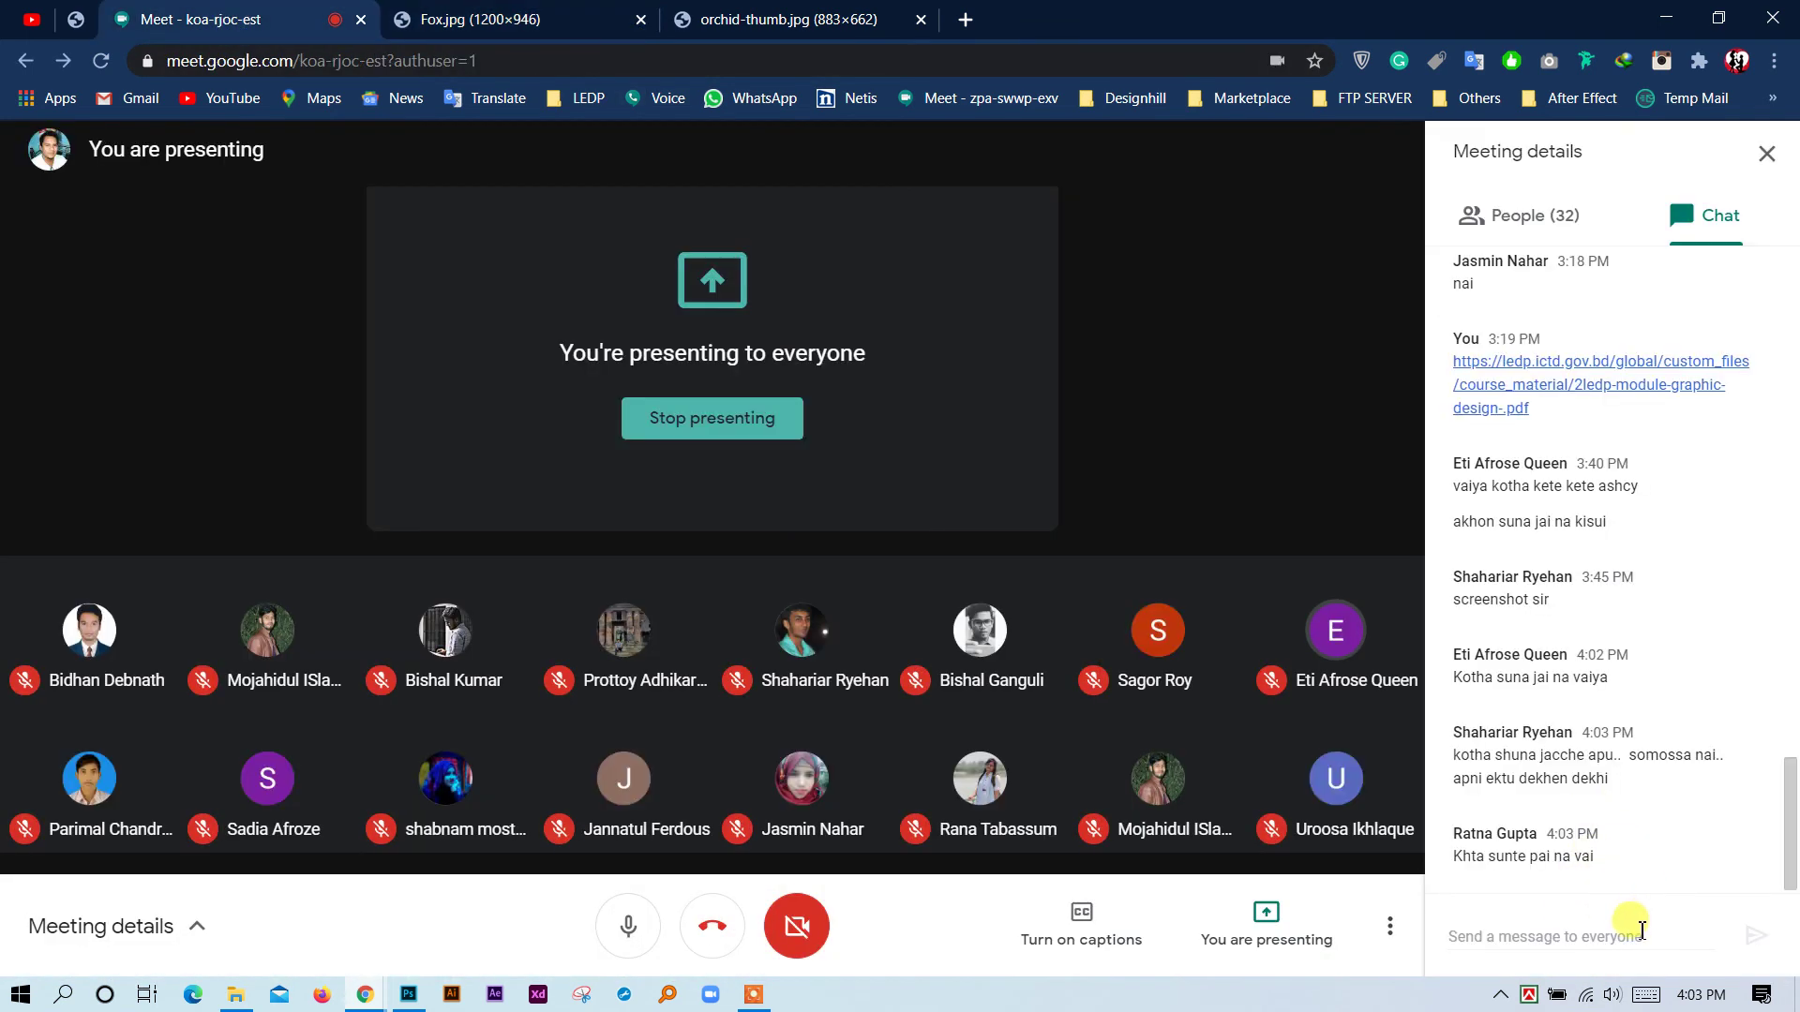
pyautogui.write('https://uicookies.com/wp-content/uploads/edd/2016/12/orchid-thumb.jpg')
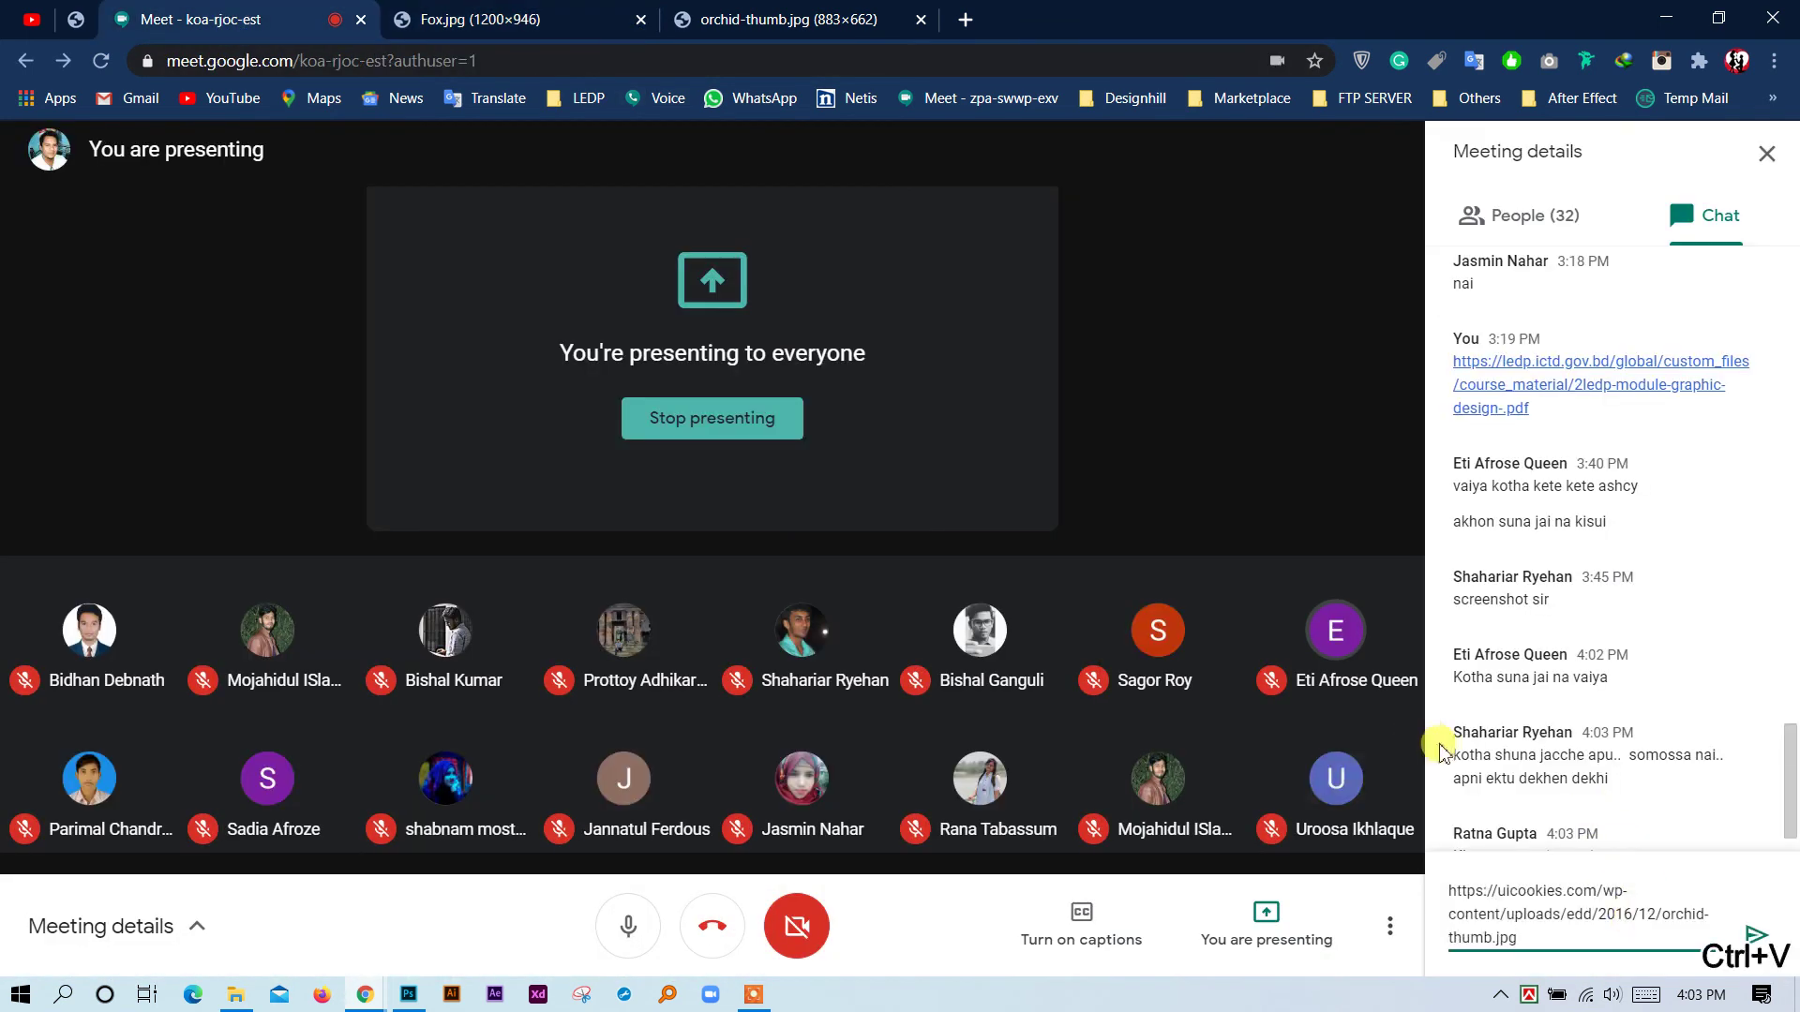
pyautogui.press('Return')
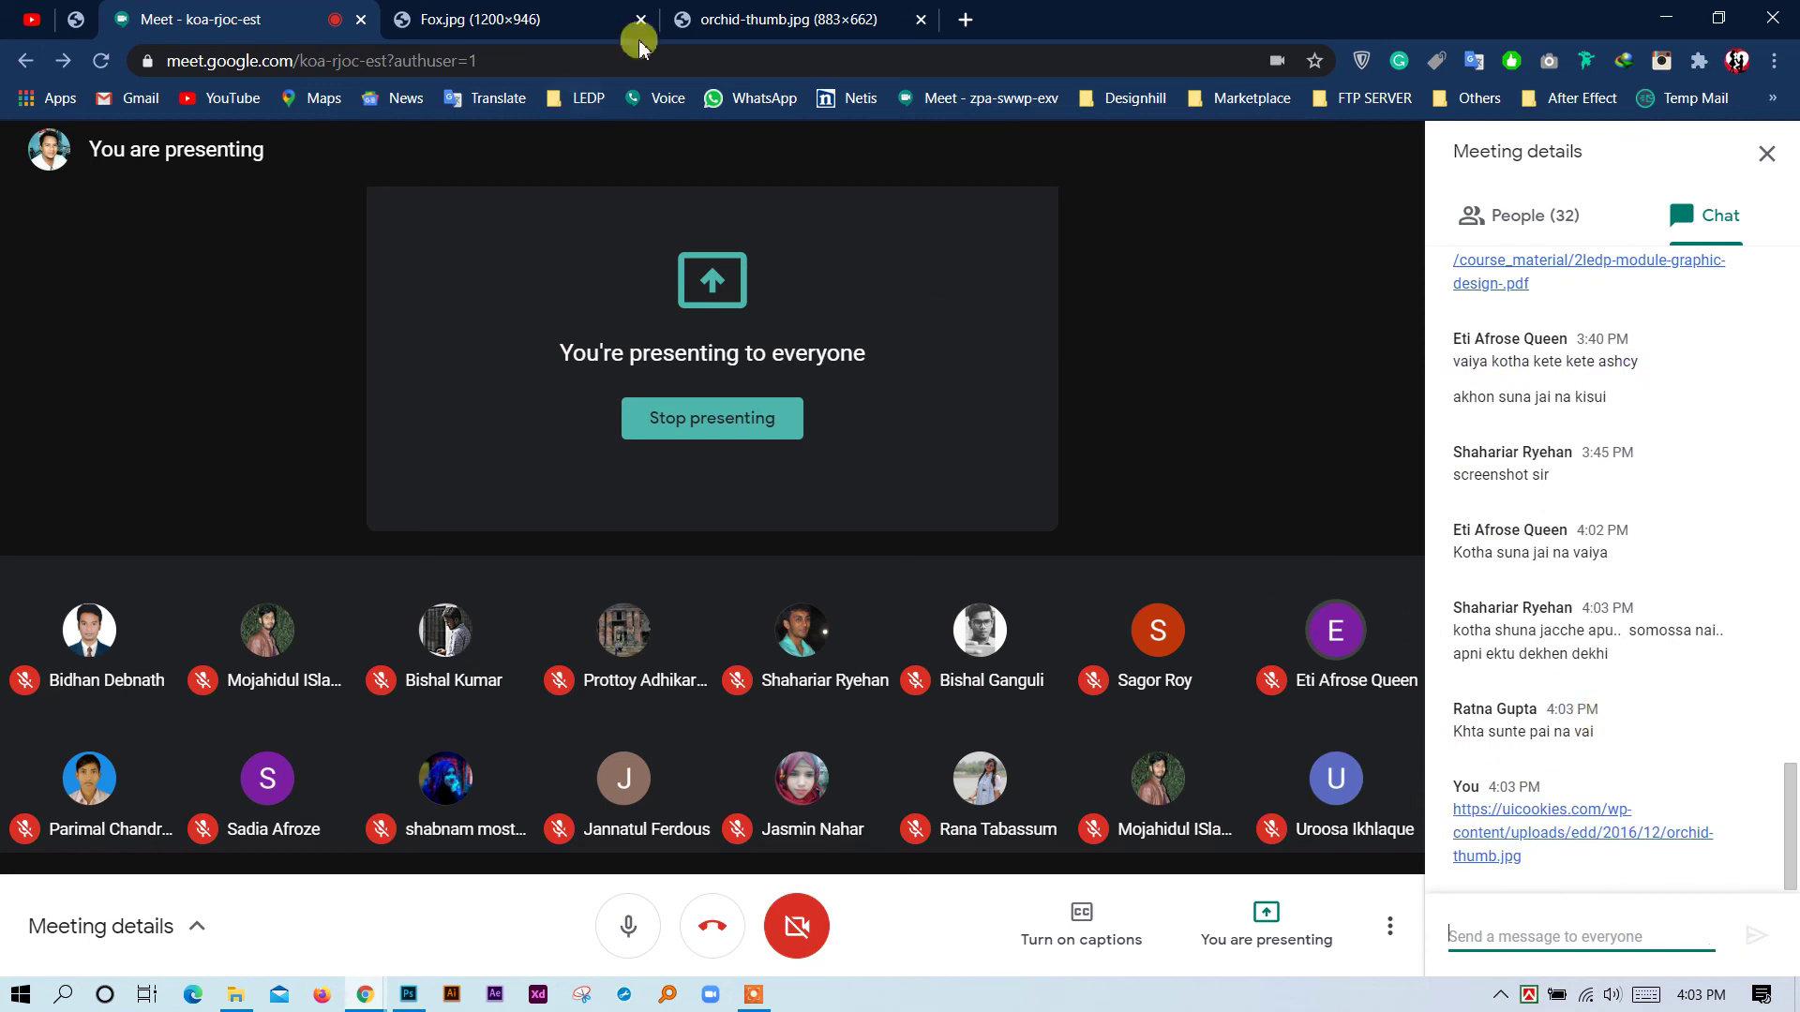
# Copy the orchid-thumb.jpg address again and post it as a second link in the Google Meet chat.
pyautogui.click(750, 13)
pyautogui.rightClick(675, 58)
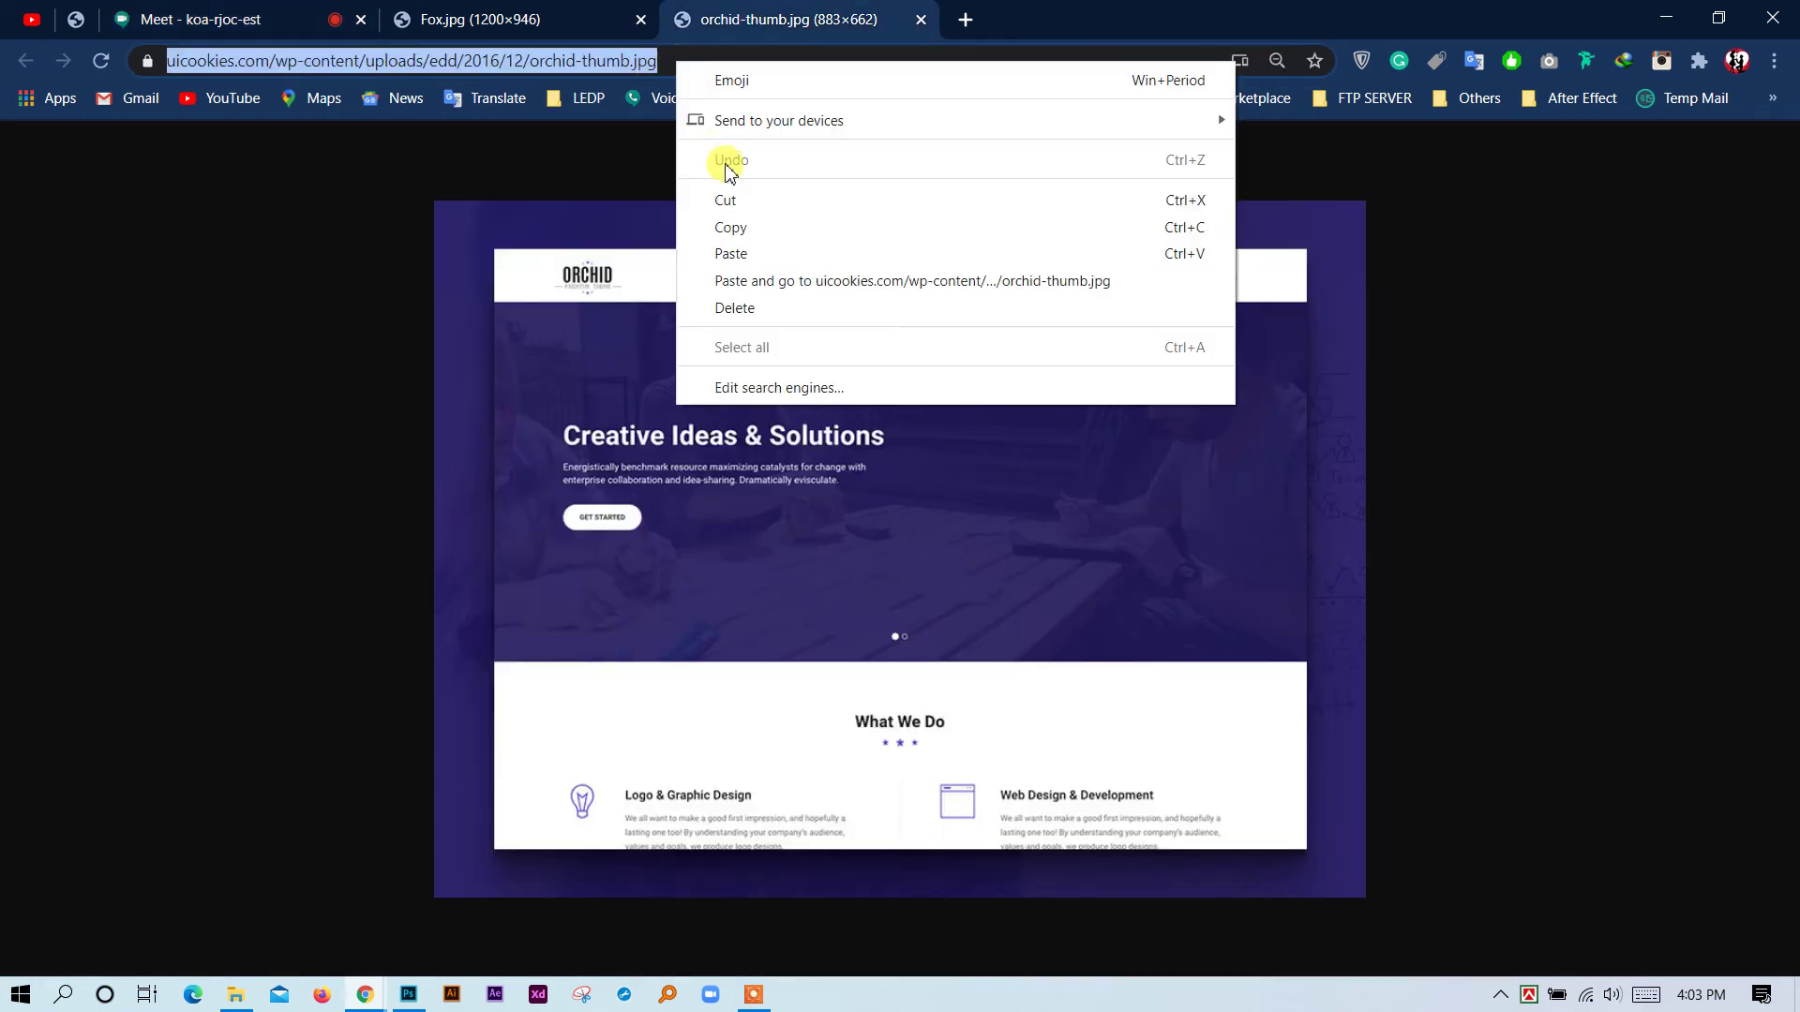
pyautogui.click(756, 228)
pyautogui.click(480, 14)
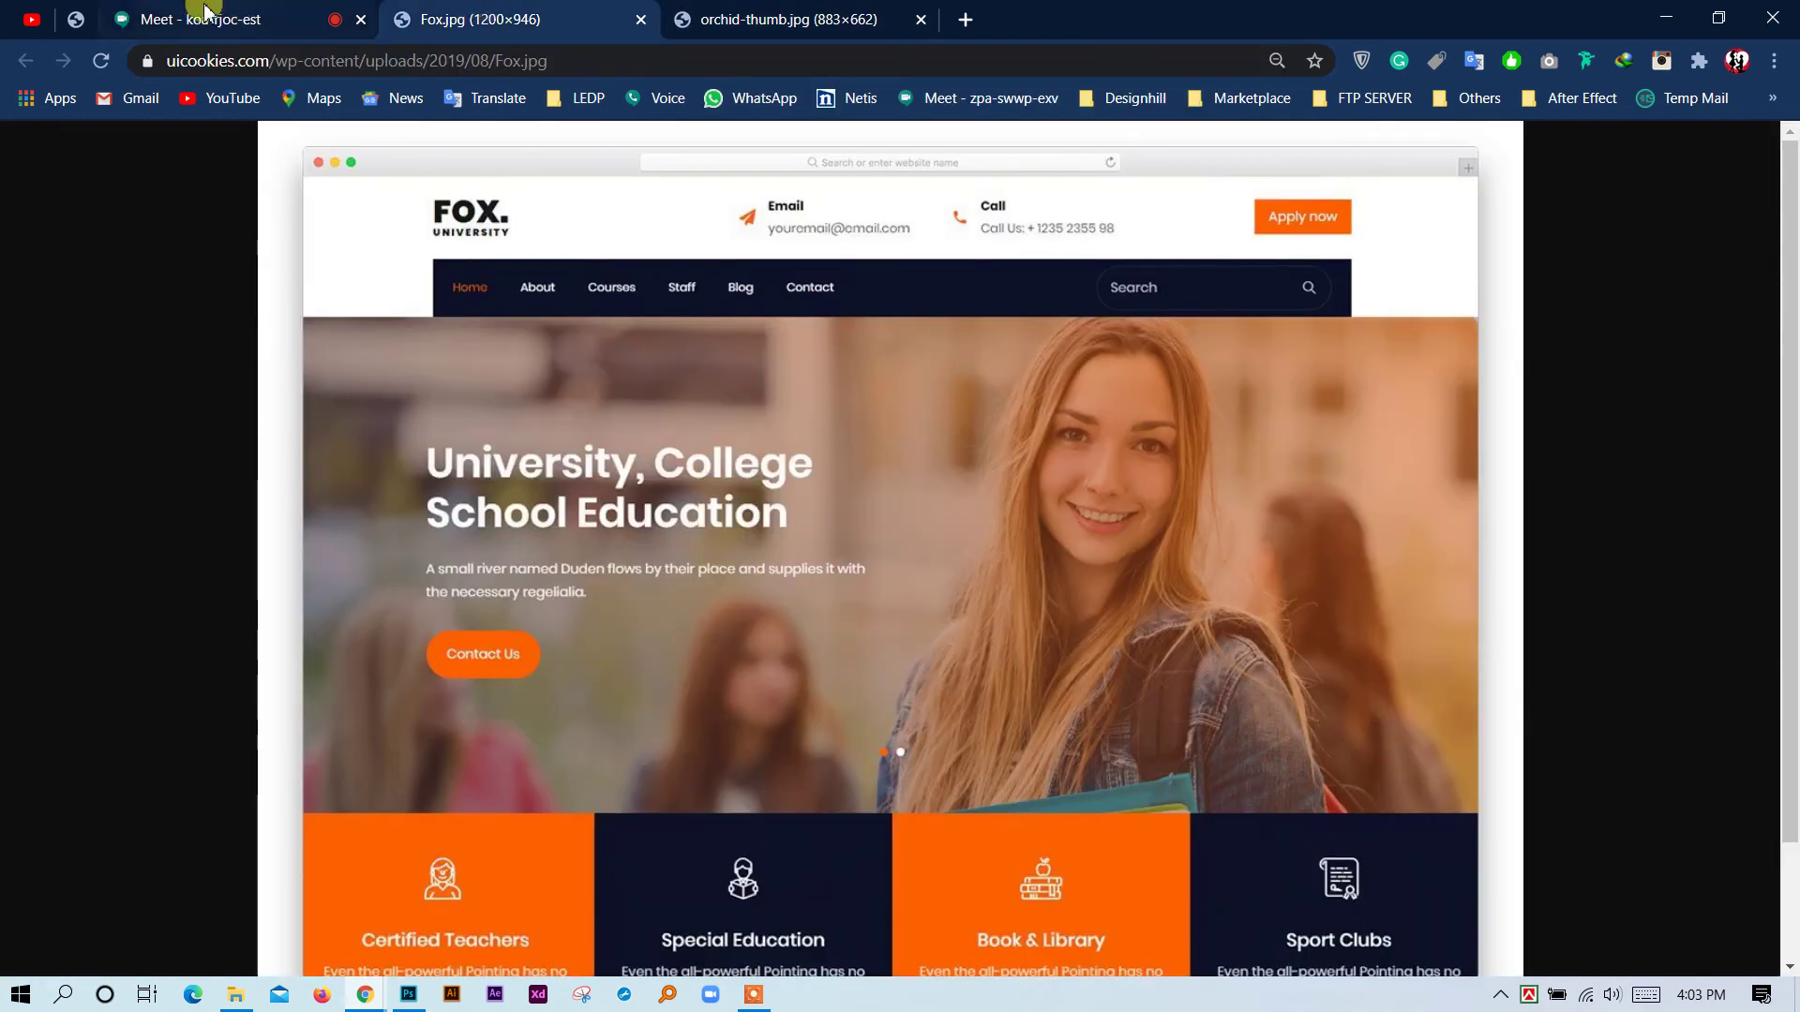
pyautogui.click(201, 14)
pyautogui.click(1527, 928)
pyautogui.hotkey('ctrl', 'v')
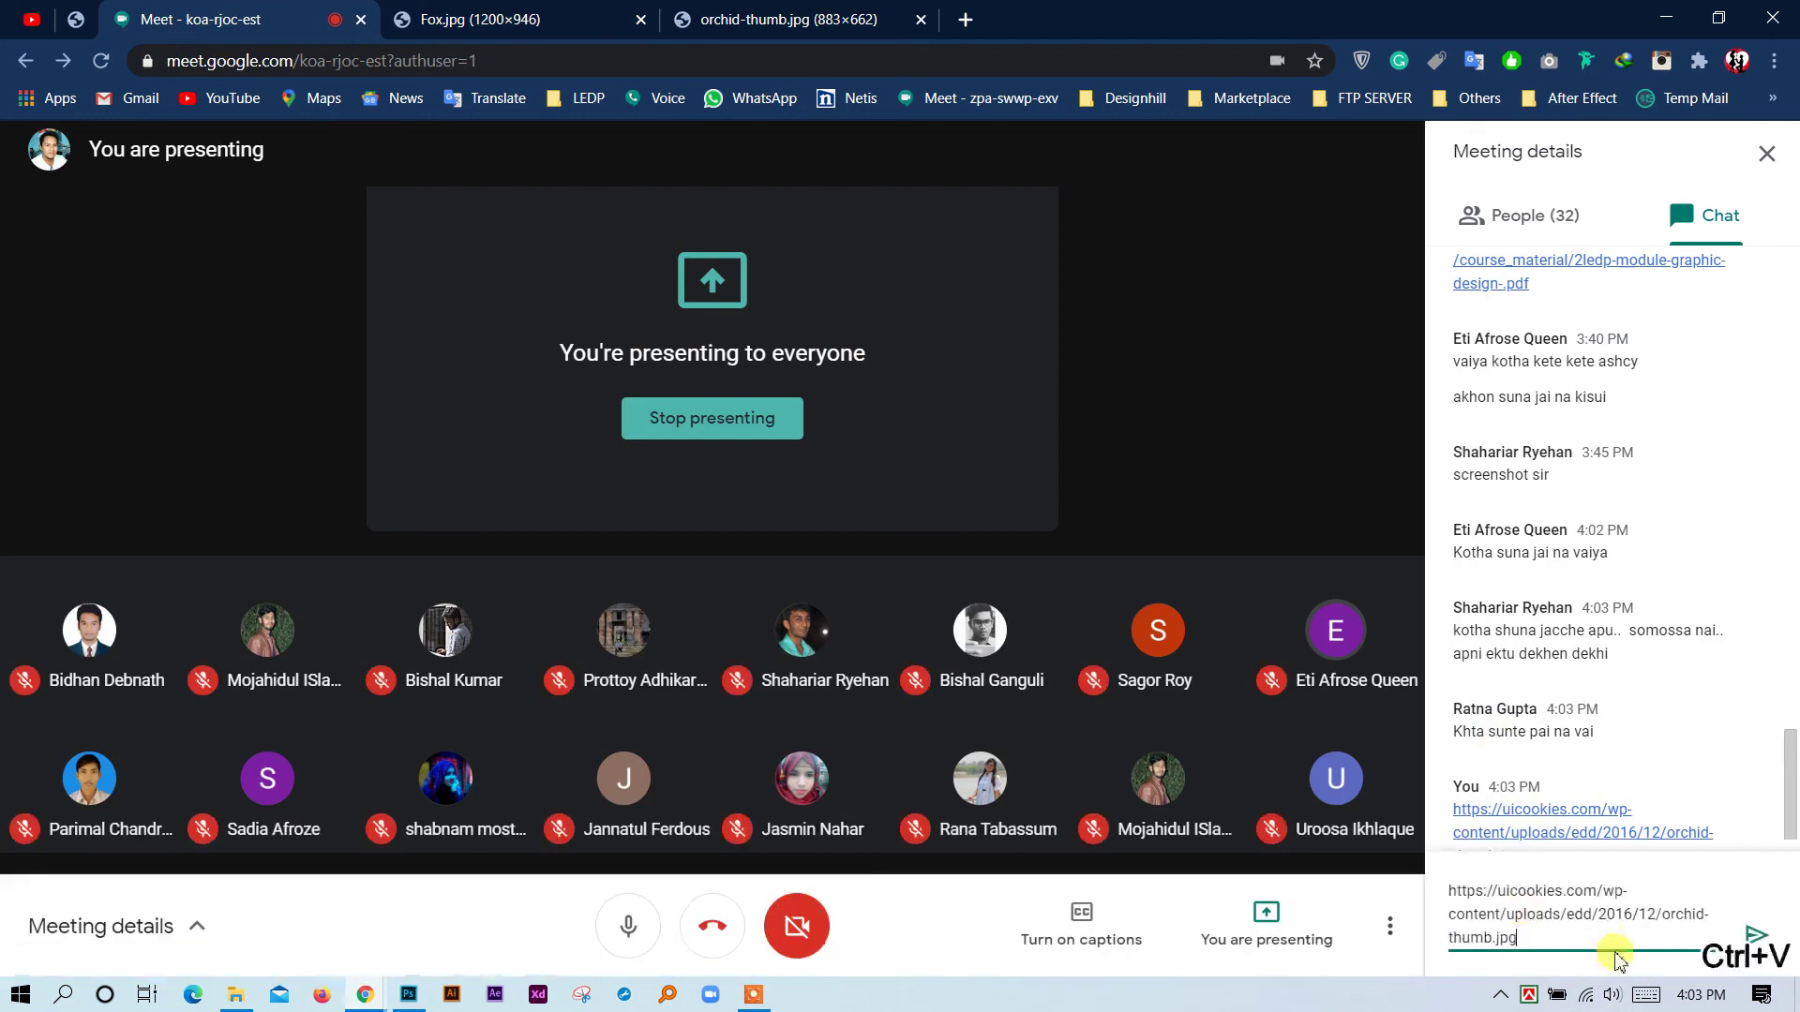
pyautogui.press('Return')
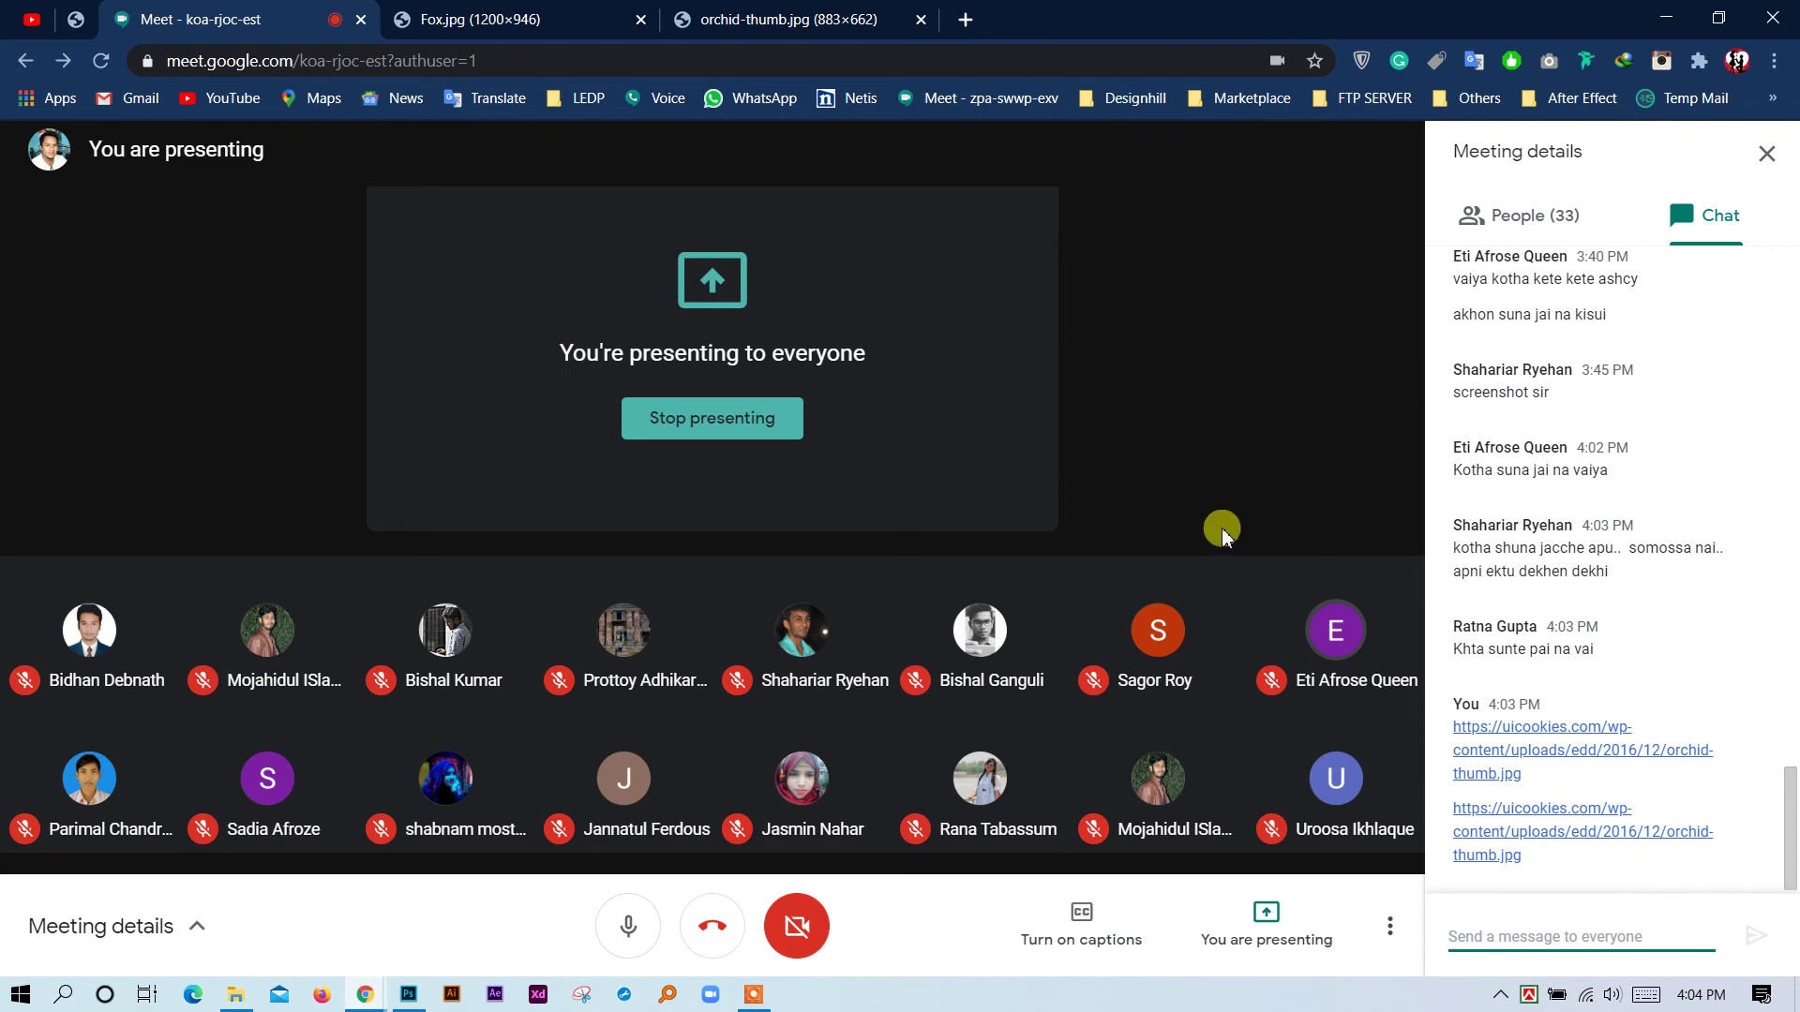
# View the Orchid template image and the Fox University template image in turn.
pyautogui.click(736, 19)
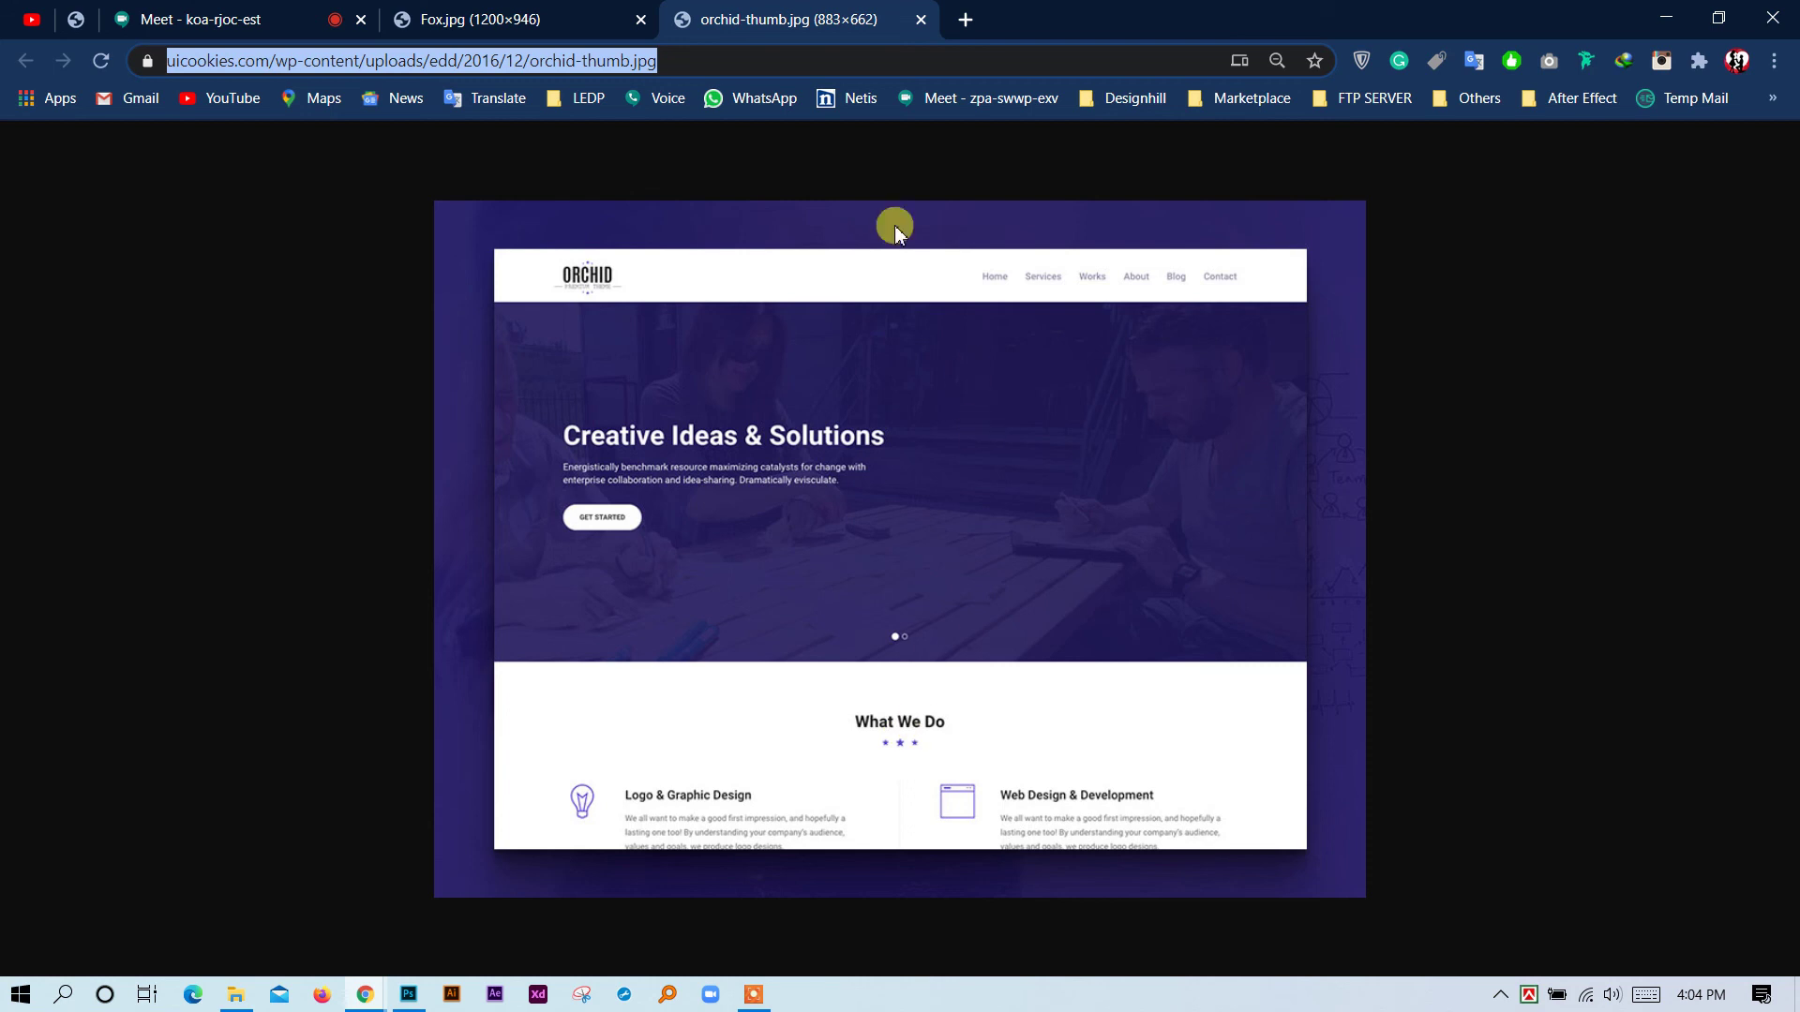
pyautogui.click(487, 24)
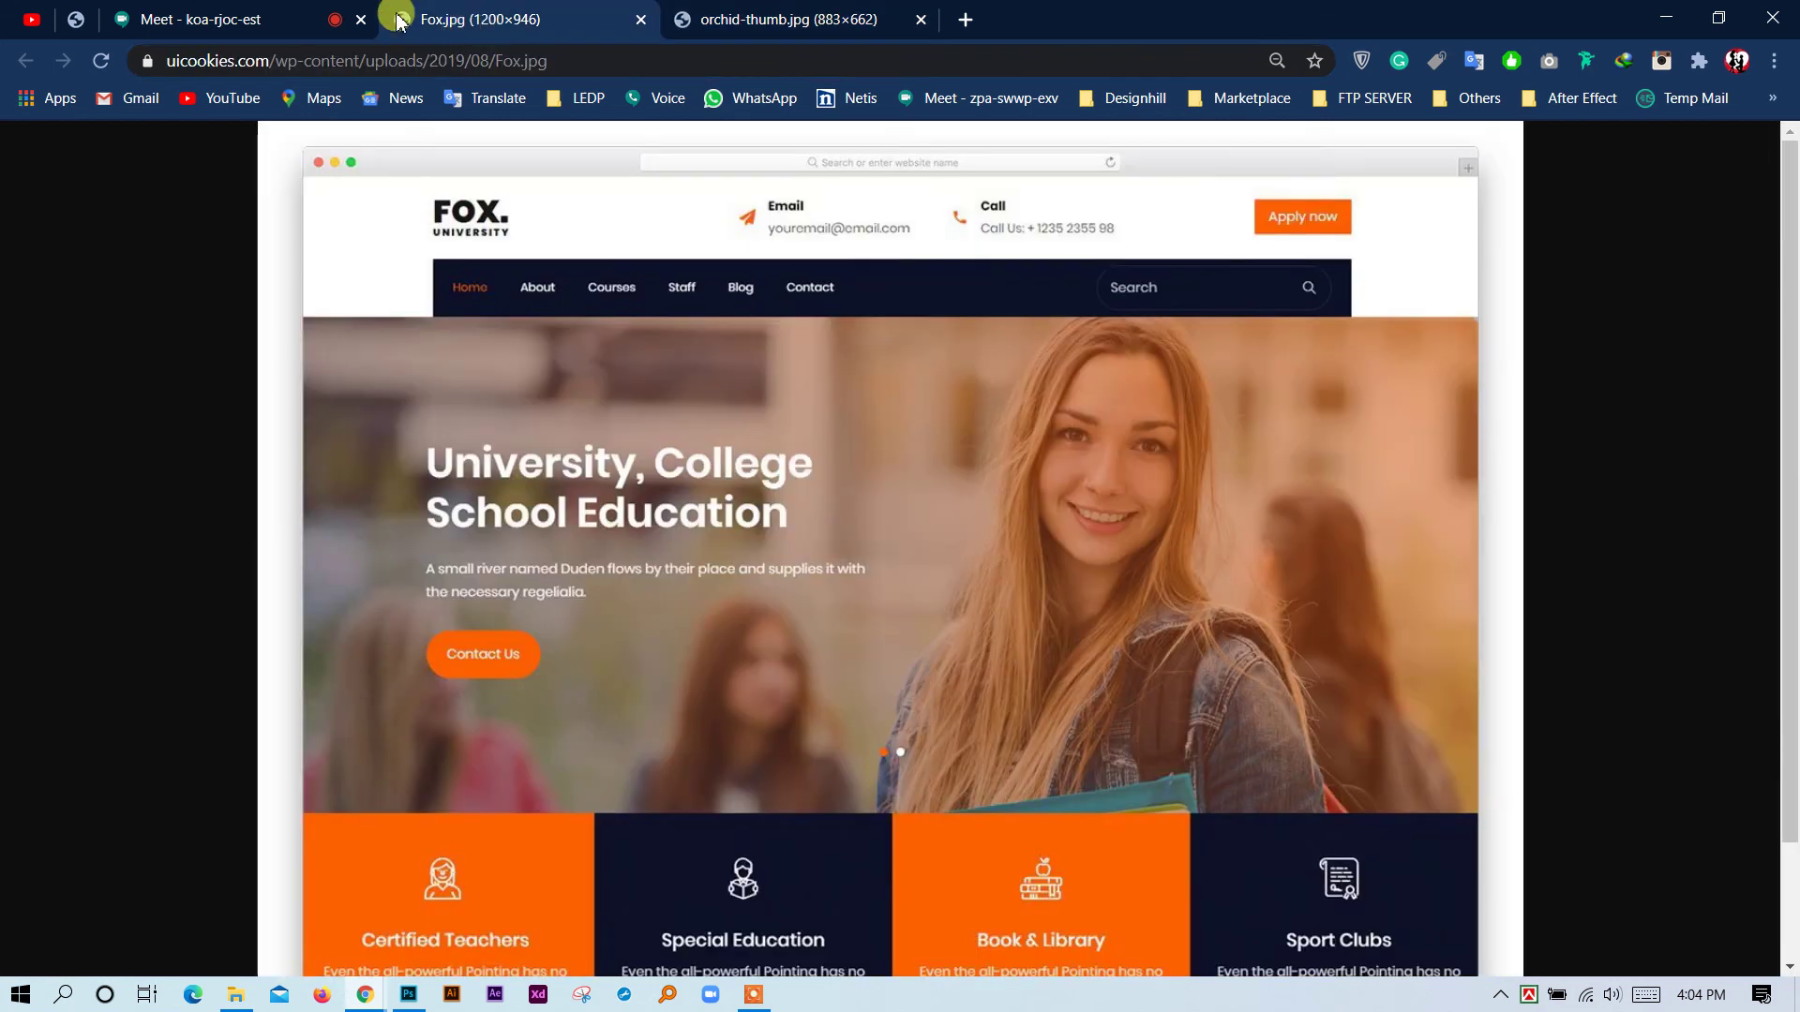
# Check the links in the Google Meet chat against the Fox.jpg and orchid-thumb.jpg template images.
pyautogui.click(239, 14)
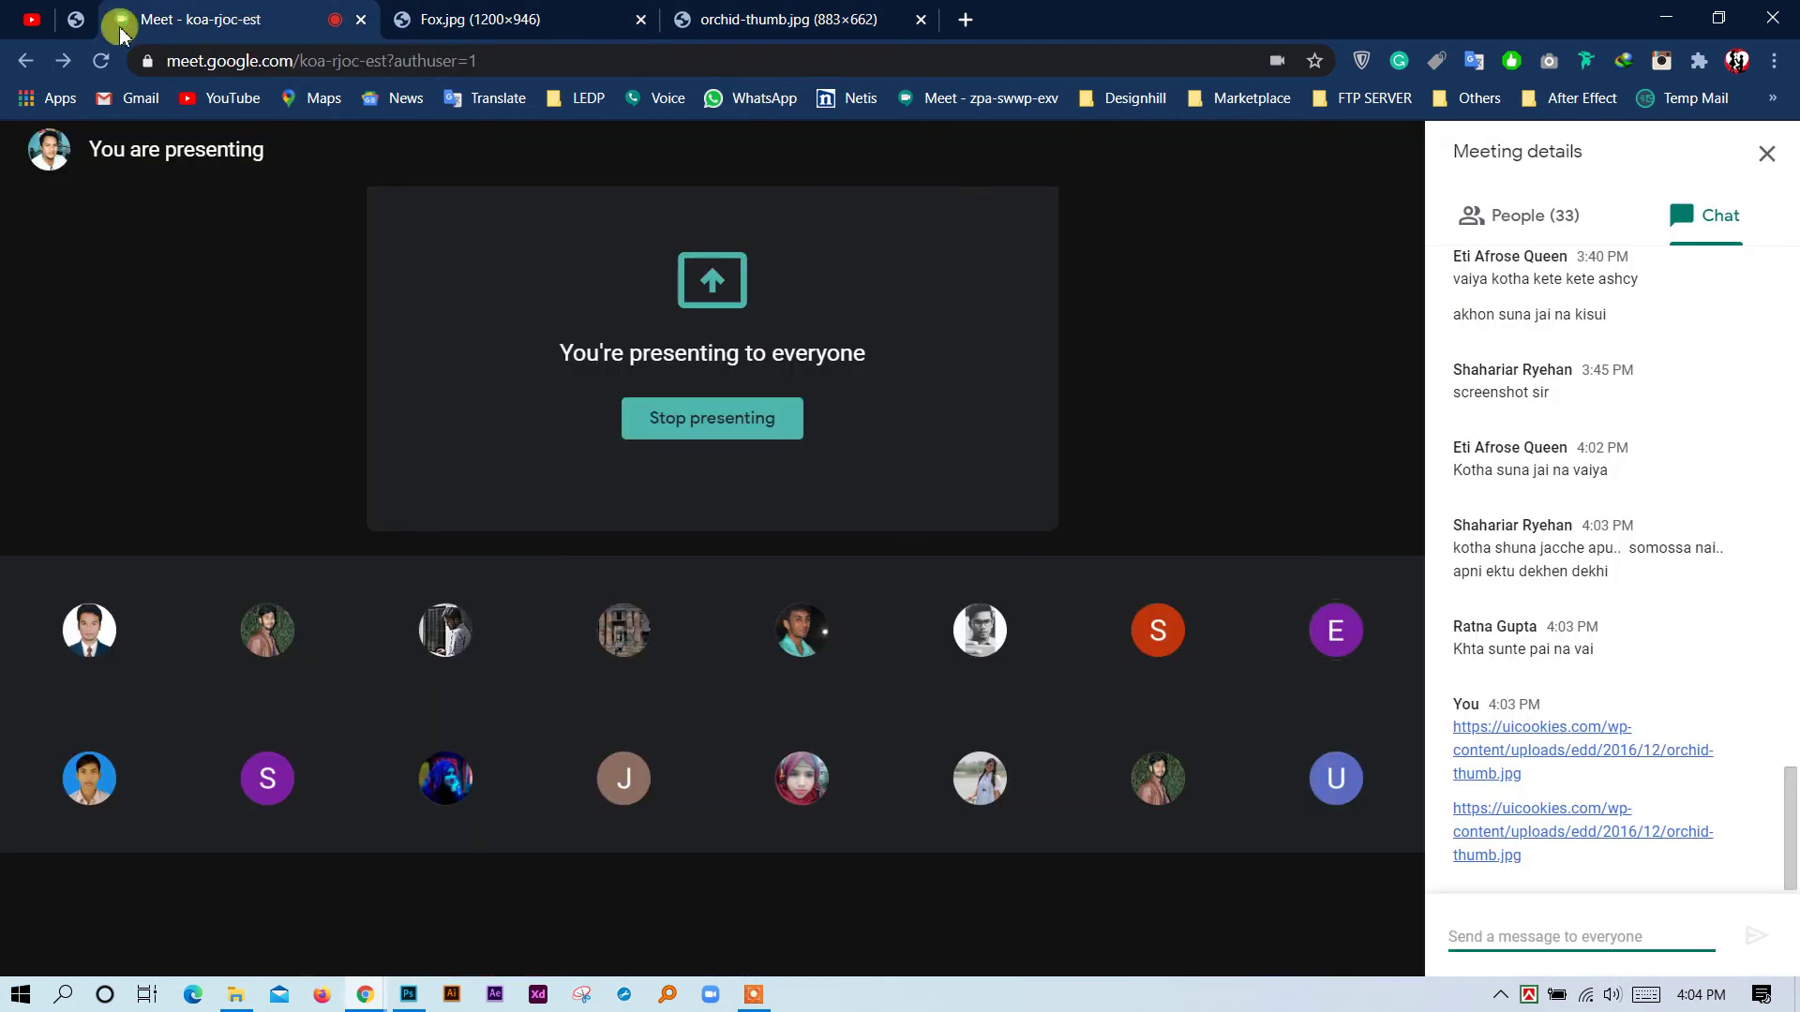
pyautogui.click(741, 19)
pyautogui.click(542, 19)
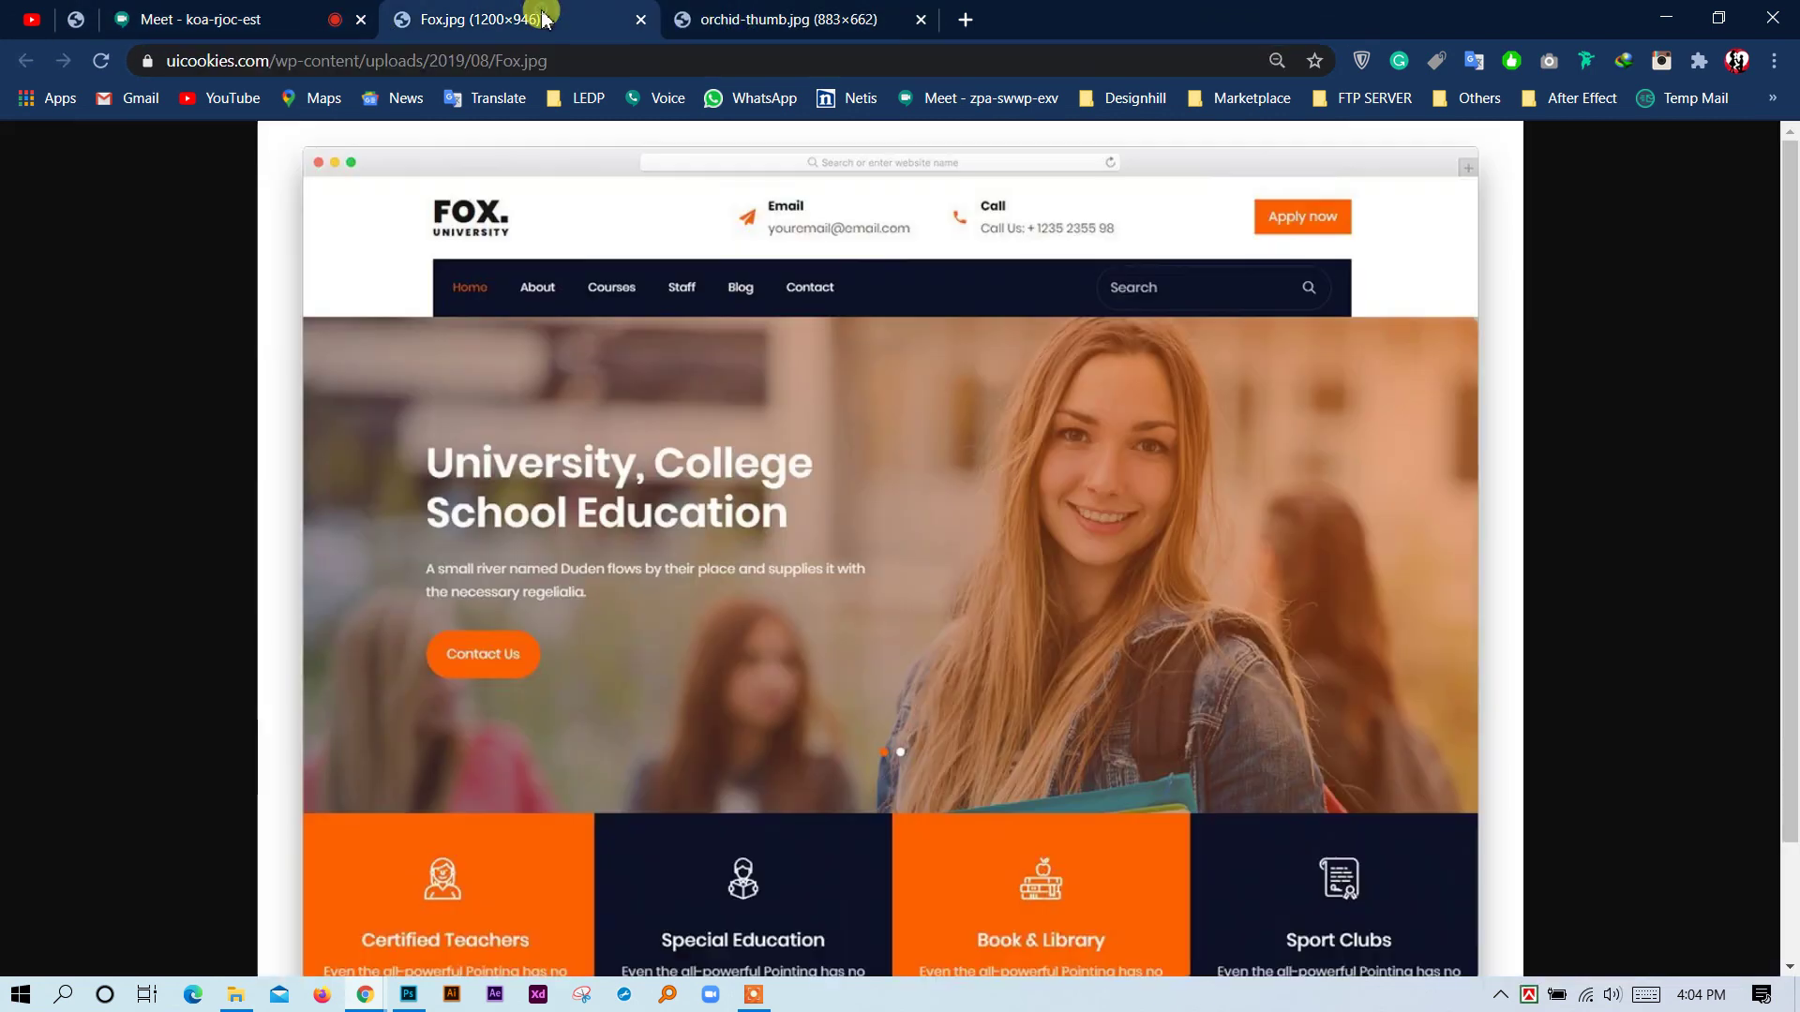
pyautogui.click(755, 19)
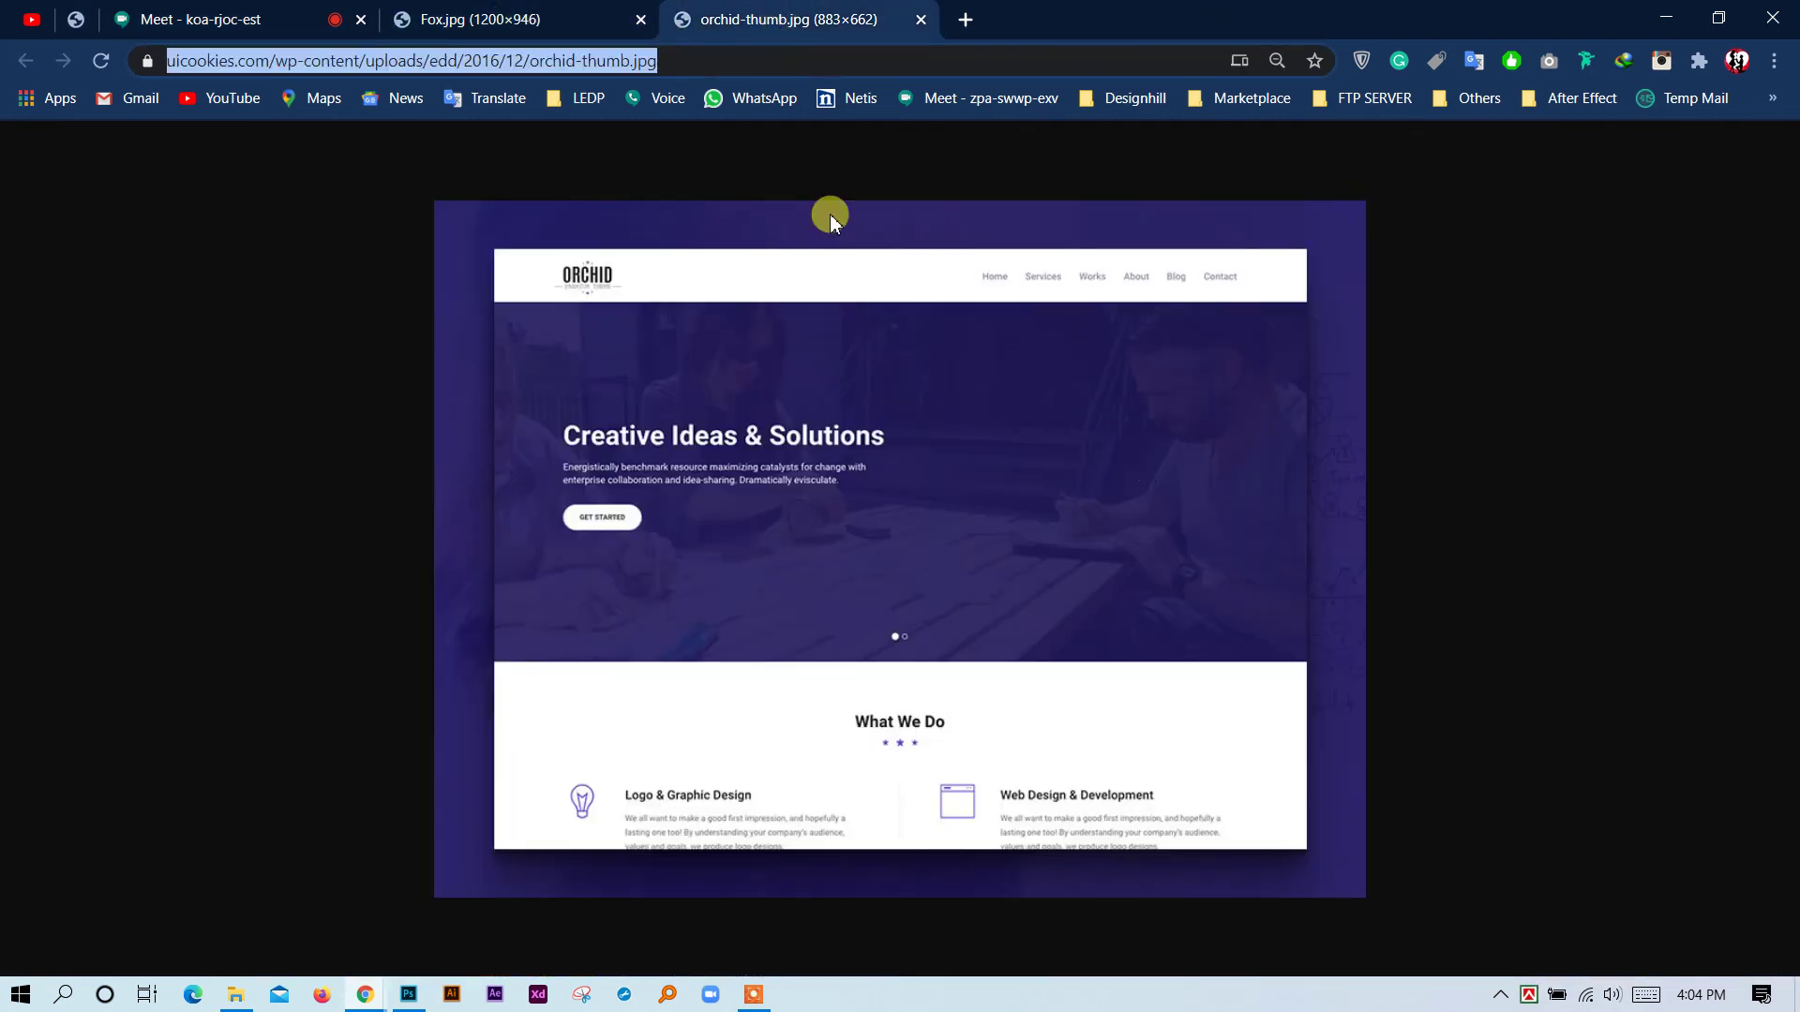
# Copy the two posted orchid-thumb.jpg links from the Google Meet chat.
pyautogui.click(345, 26)
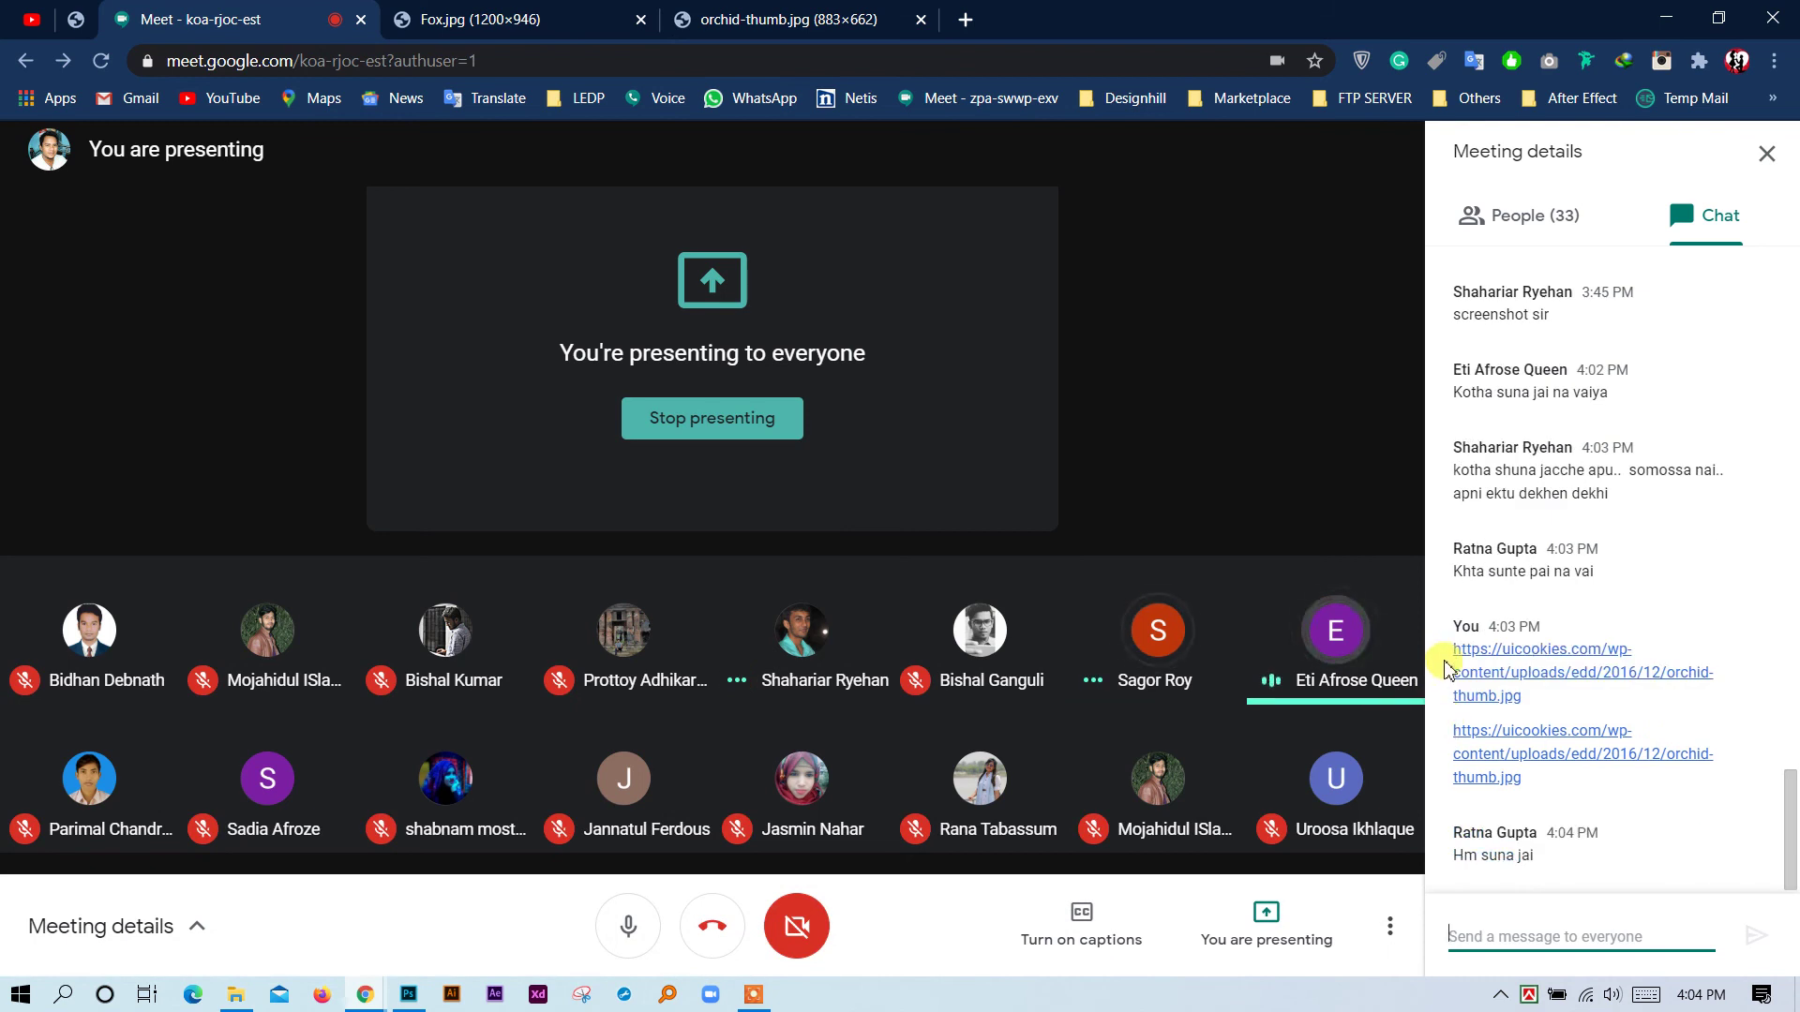
pyautogui.moveTo(1448, 649); pyautogui.dragTo(1668, 786)
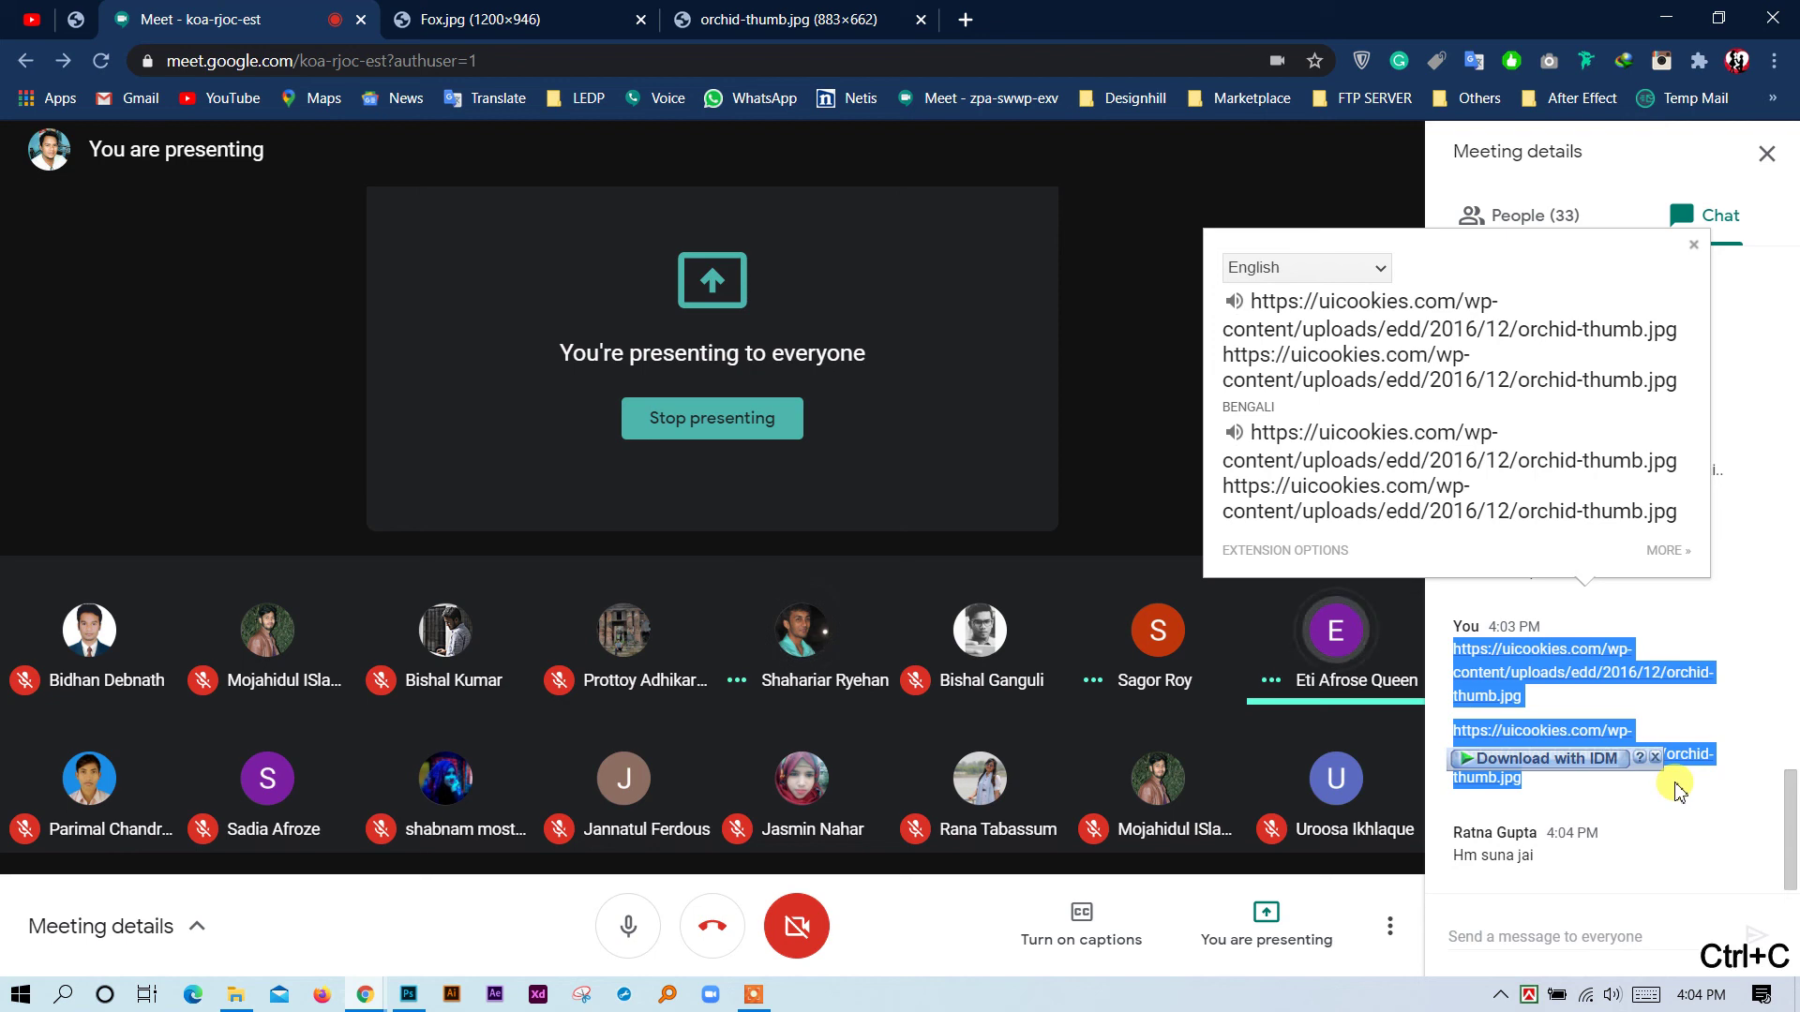
pyautogui.click(1735, 626)
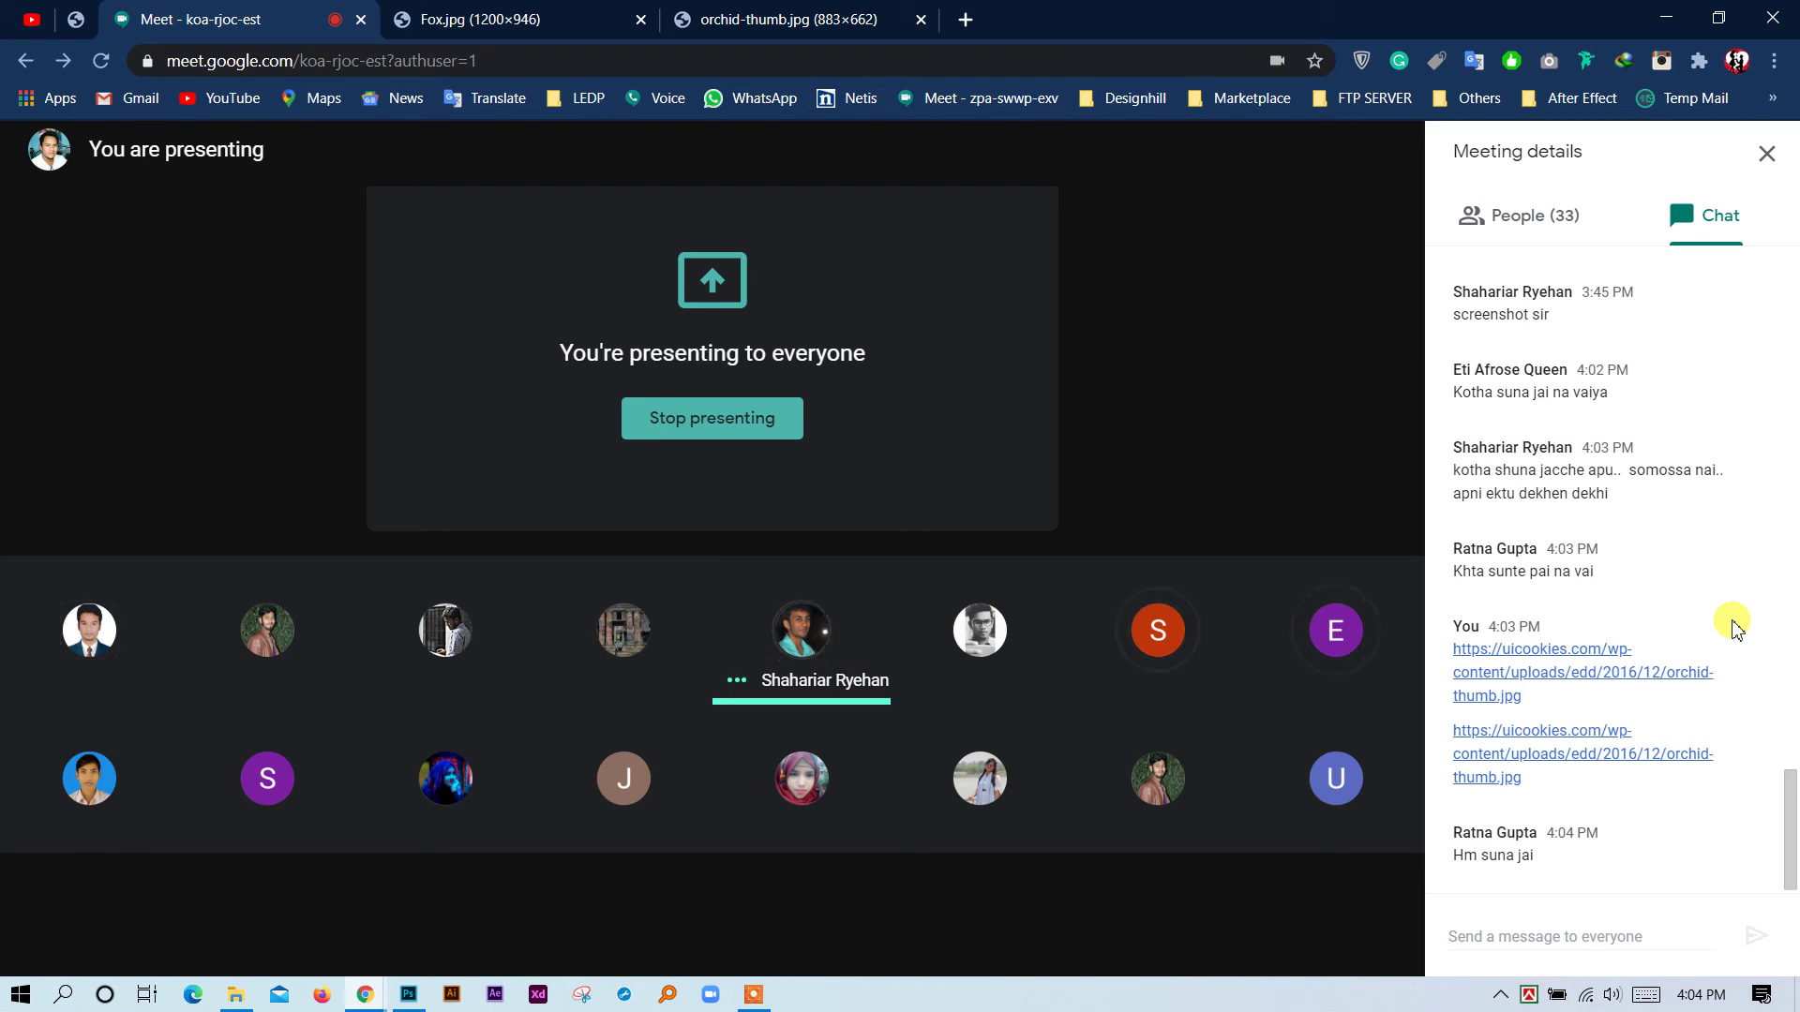
# Review the Orchid image and the lower part of the Fox University image, then return to the chat links.
pyautogui.click(754, 19)
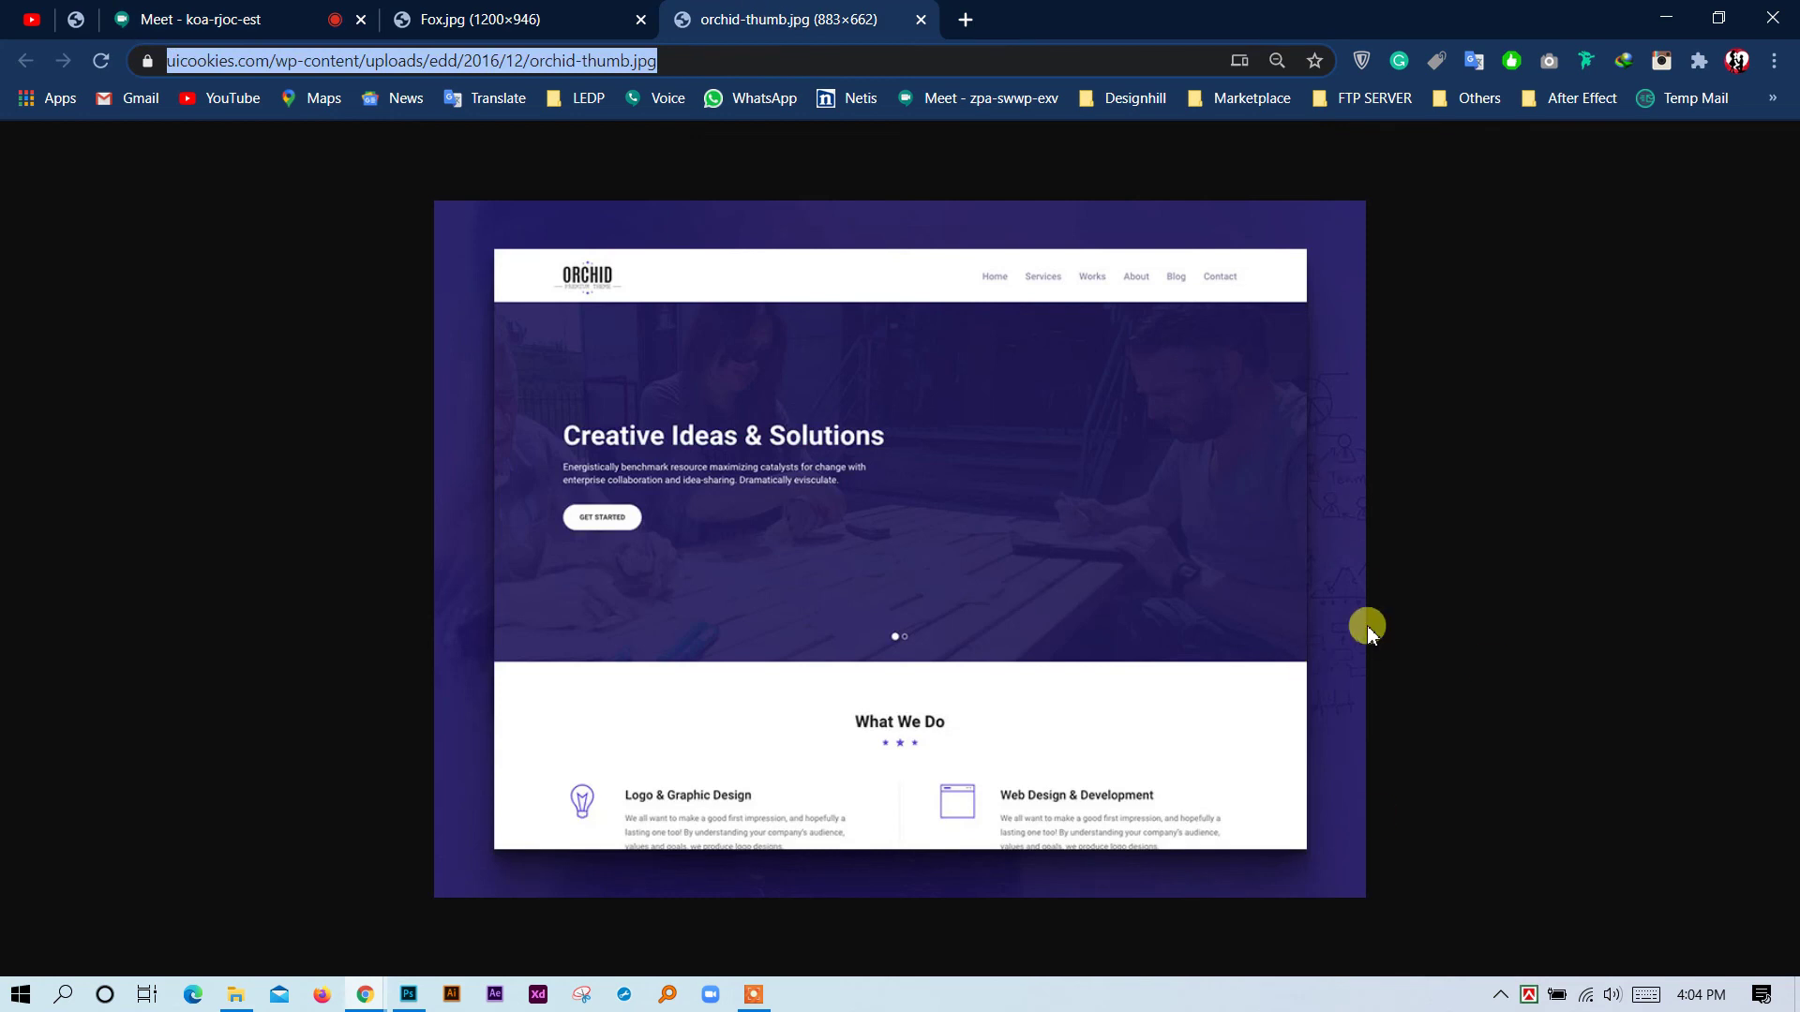
pyautogui.click(557, 19)
pyautogui.scroll(-3, 498, 342)
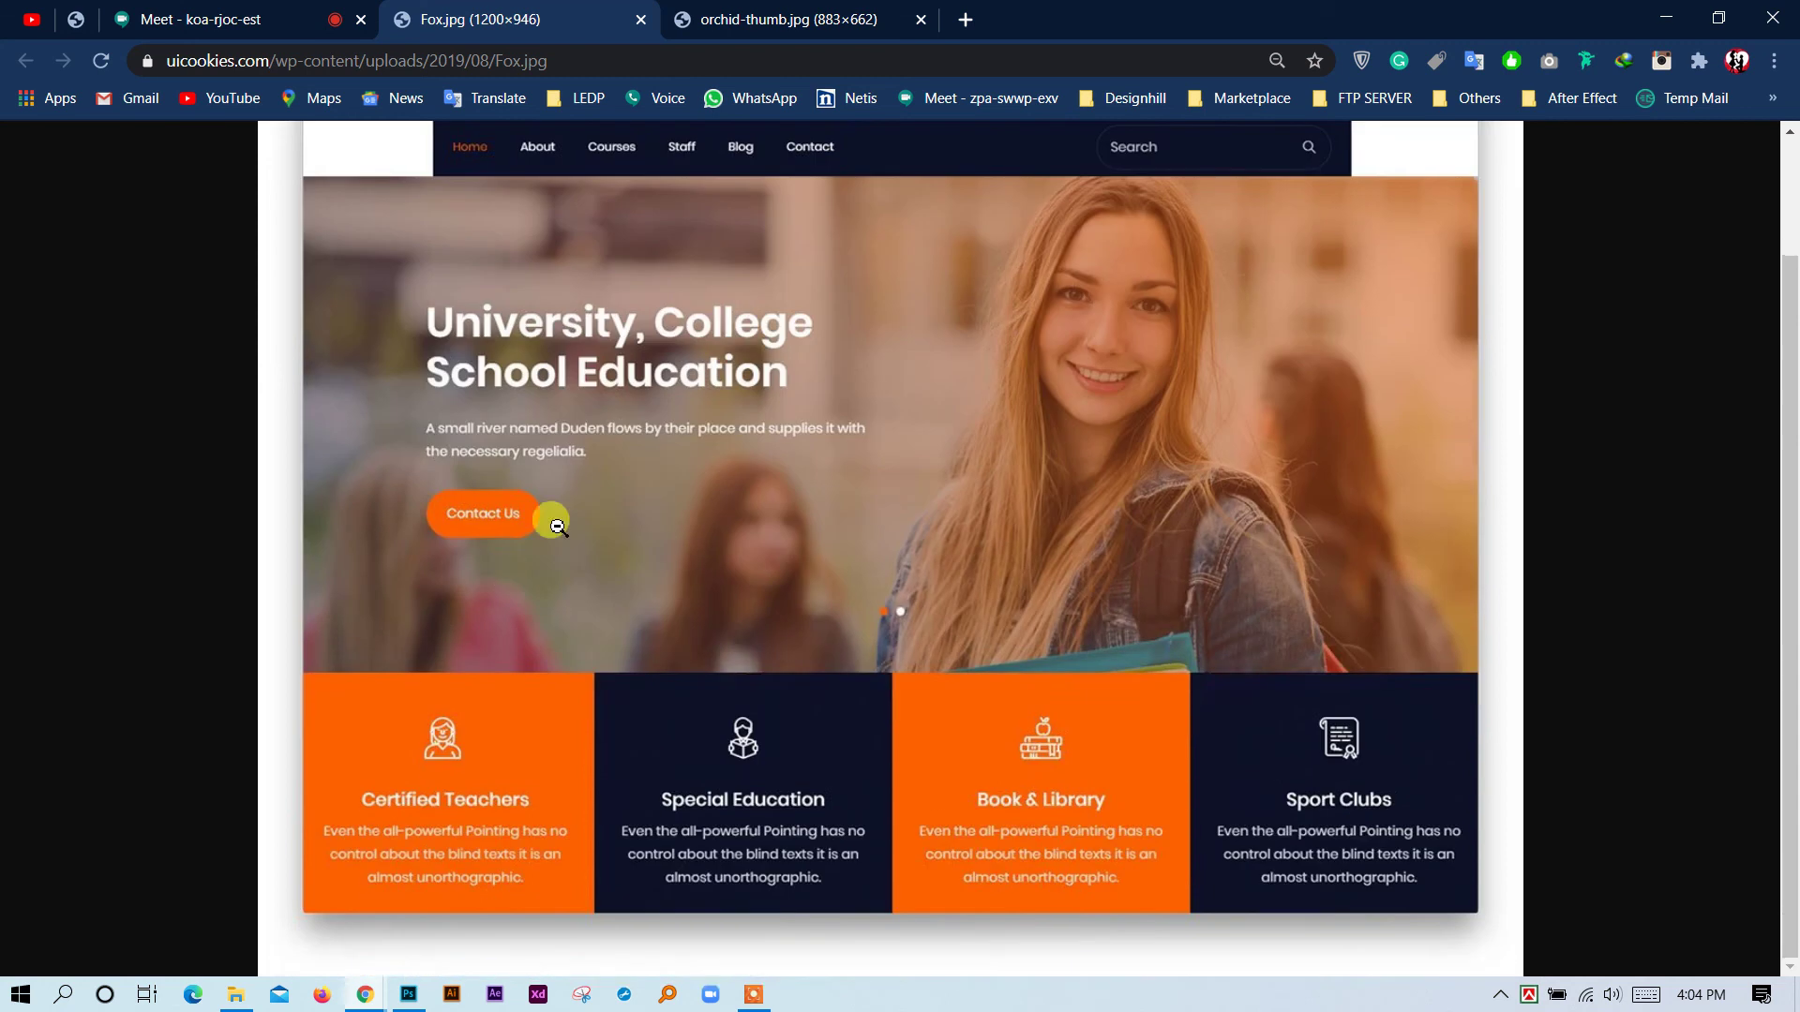
pyautogui.click(812, 16)
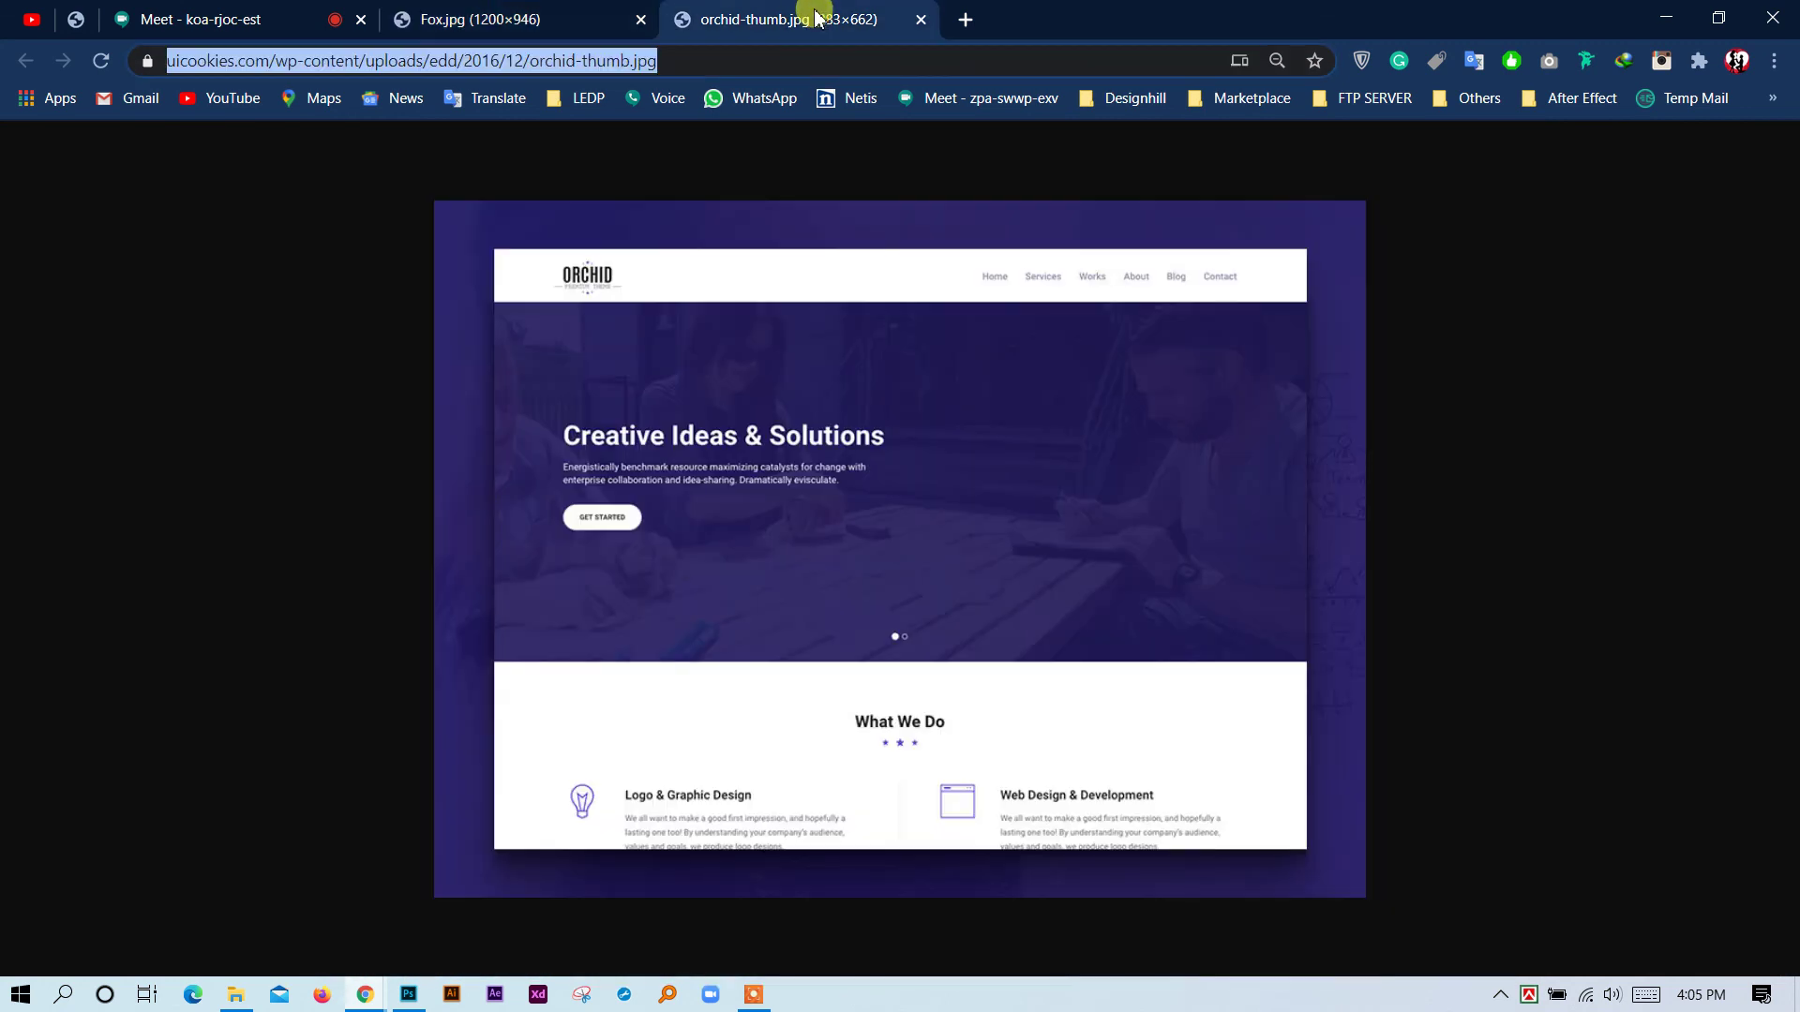
pyautogui.click(197, 18)
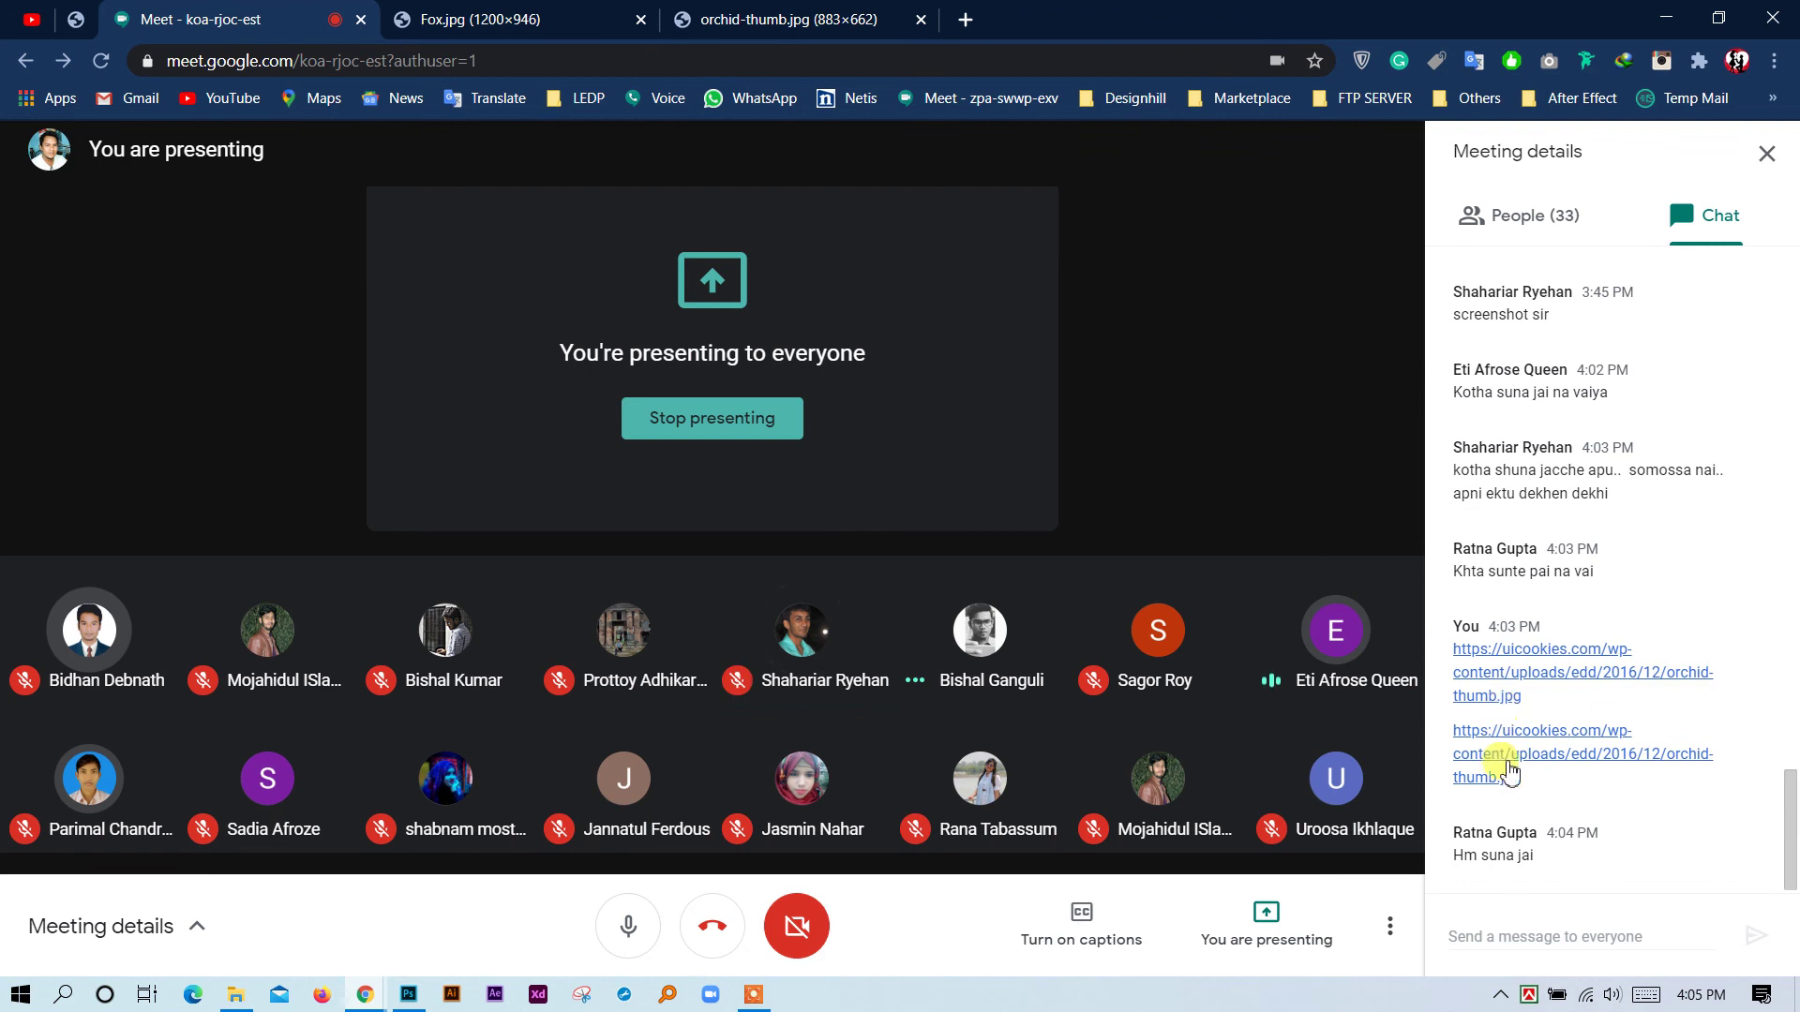
# Copy the address of the Fox.jpg image and send it to everyone in the Google Meet chat.
pyautogui.click(537, 21)
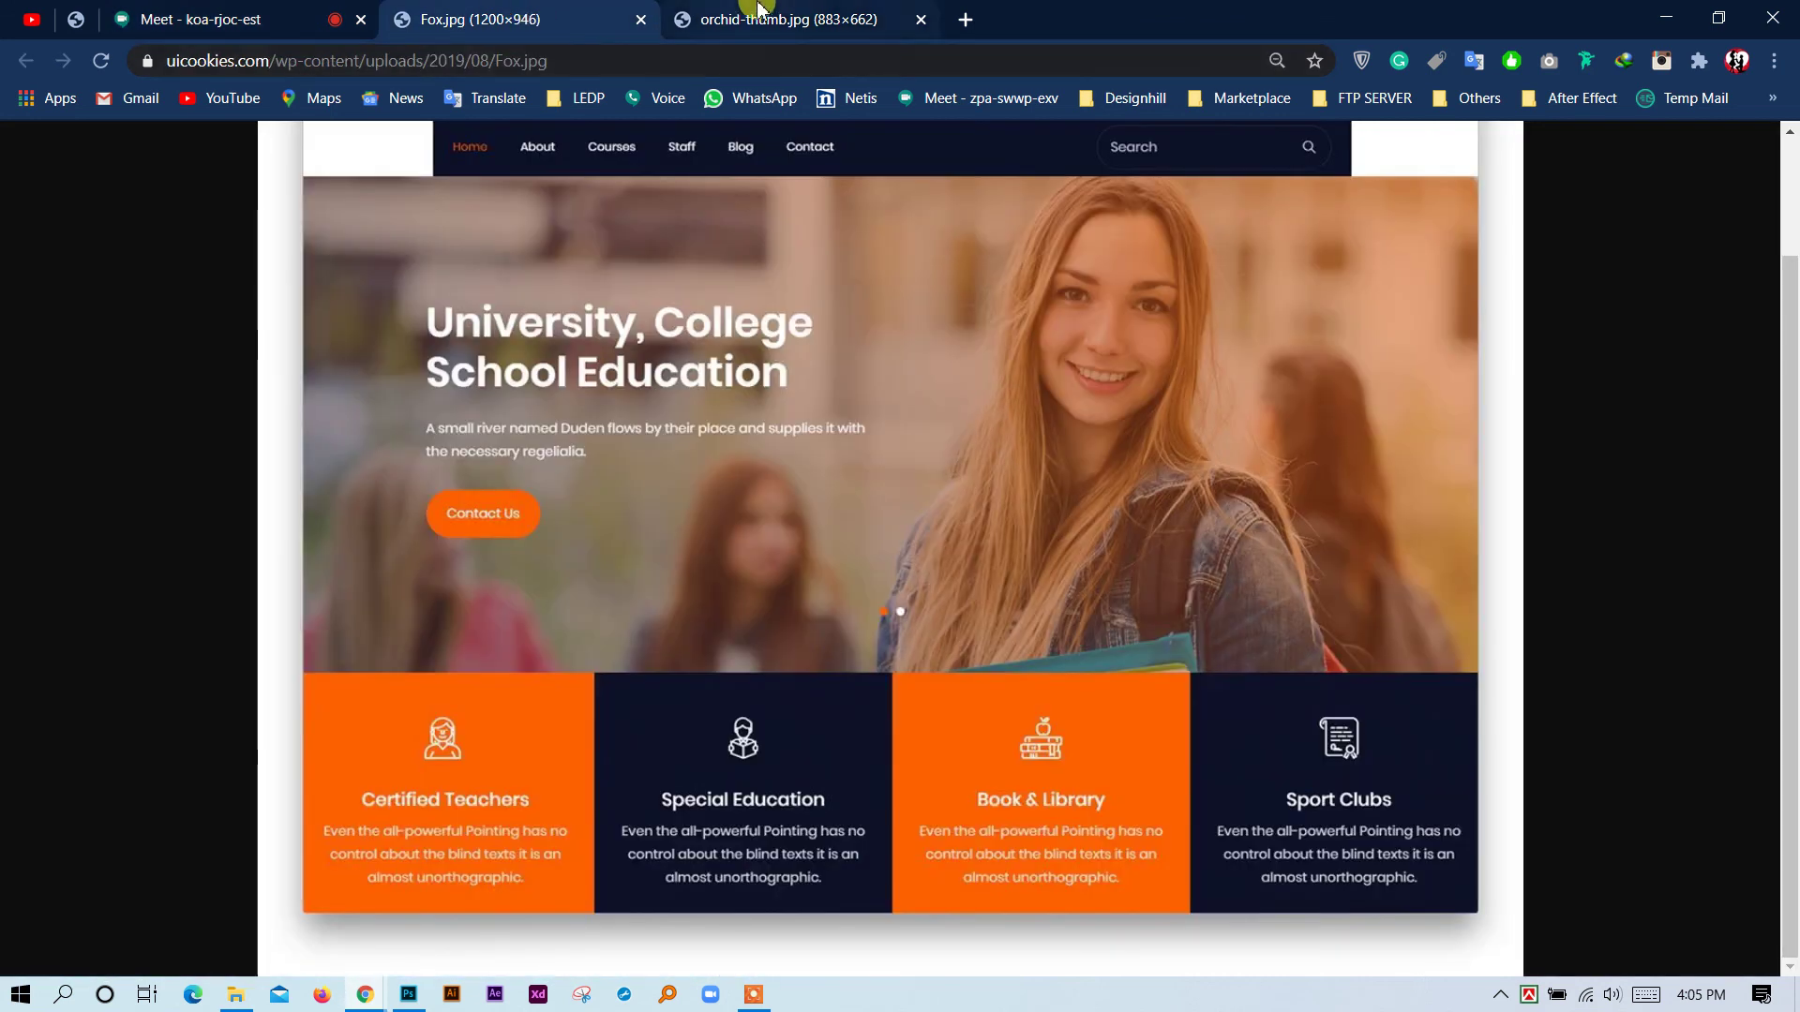
pyautogui.click(645, 56)
pyautogui.hotkey('ctrl', 'c')
pyautogui.rightClick(645, 56)
pyautogui.click(708, 217)
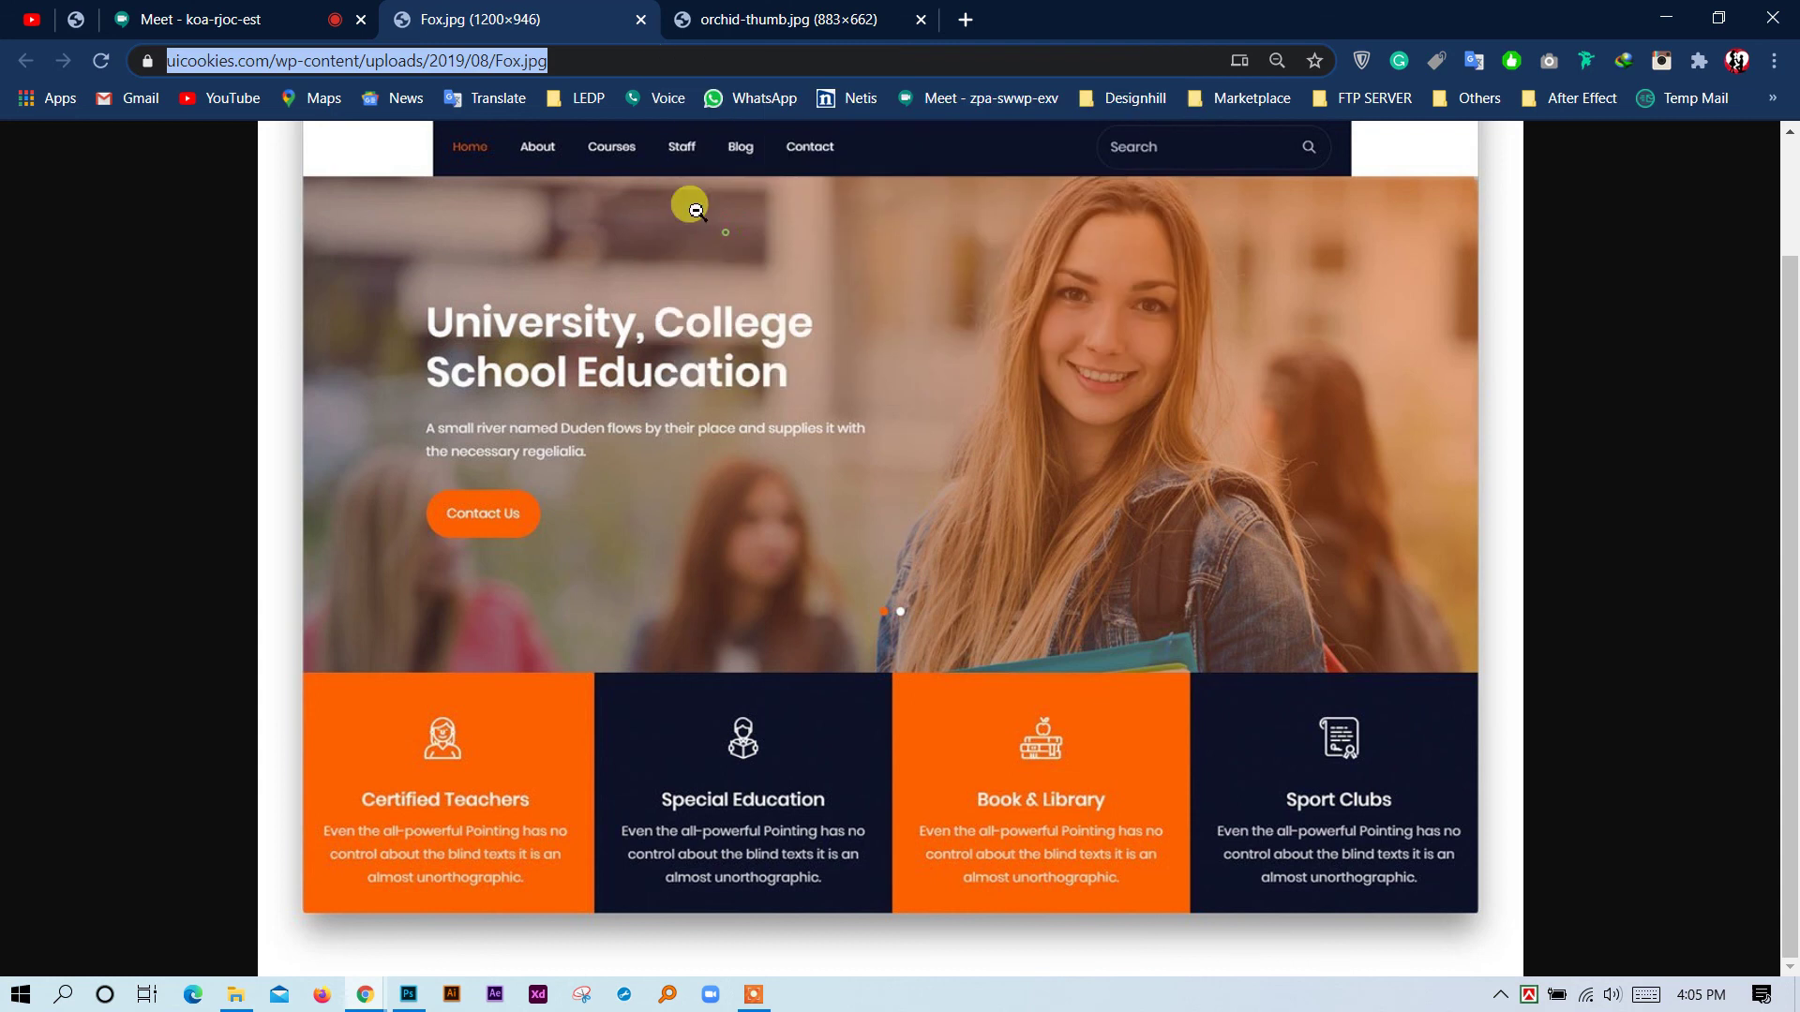
pyautogui.click(192, 19)
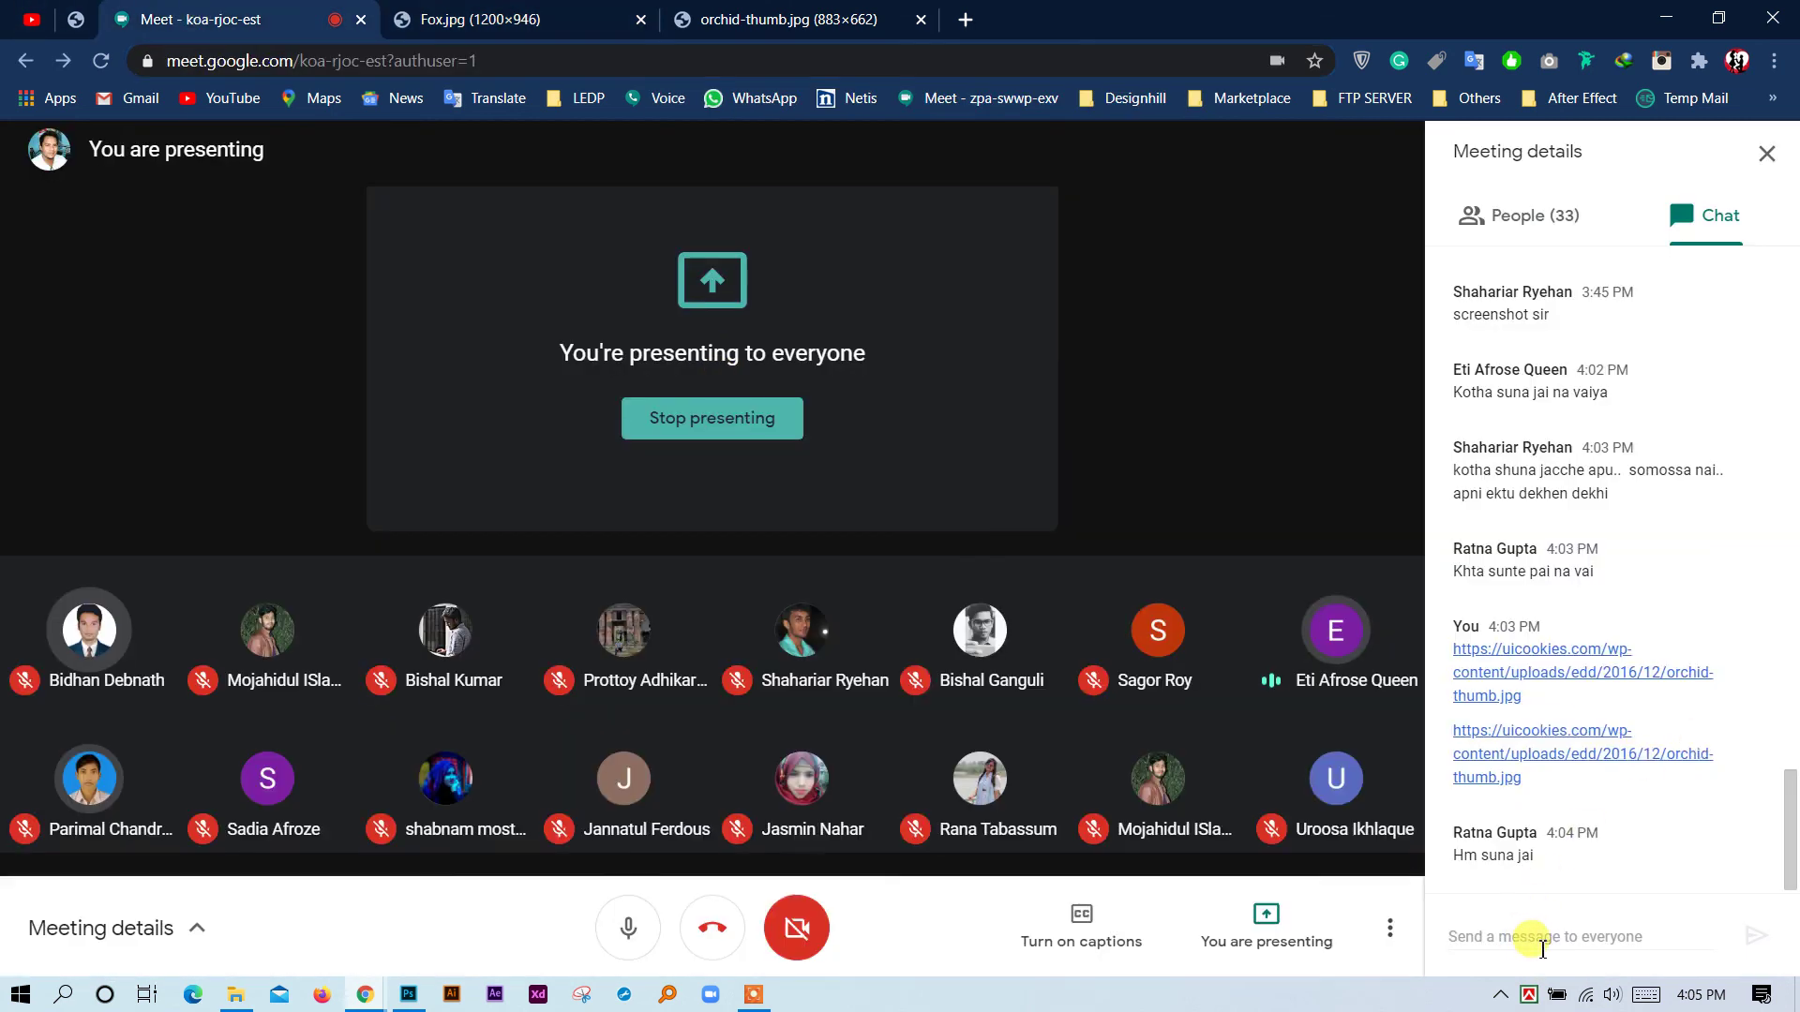
pyautogui.click(1543, 936)
pyautogui.hotkey('ctrl', 'v')
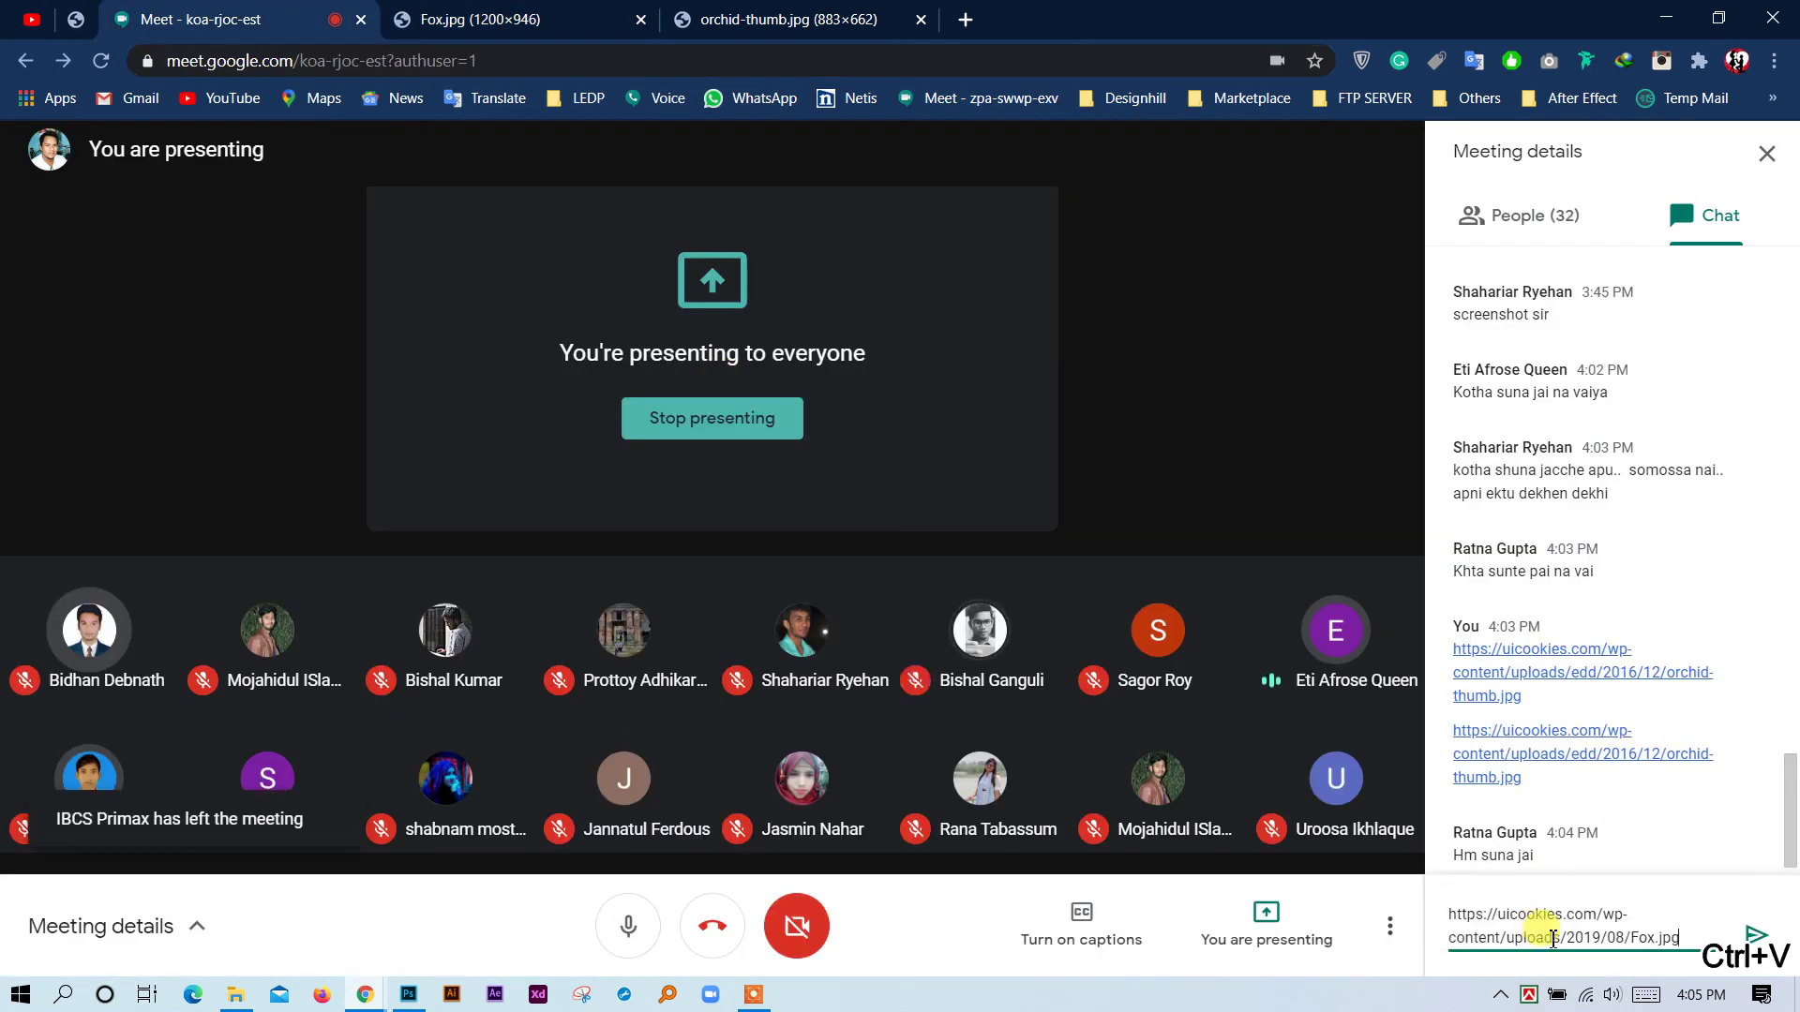
pyautogui.press('Return')
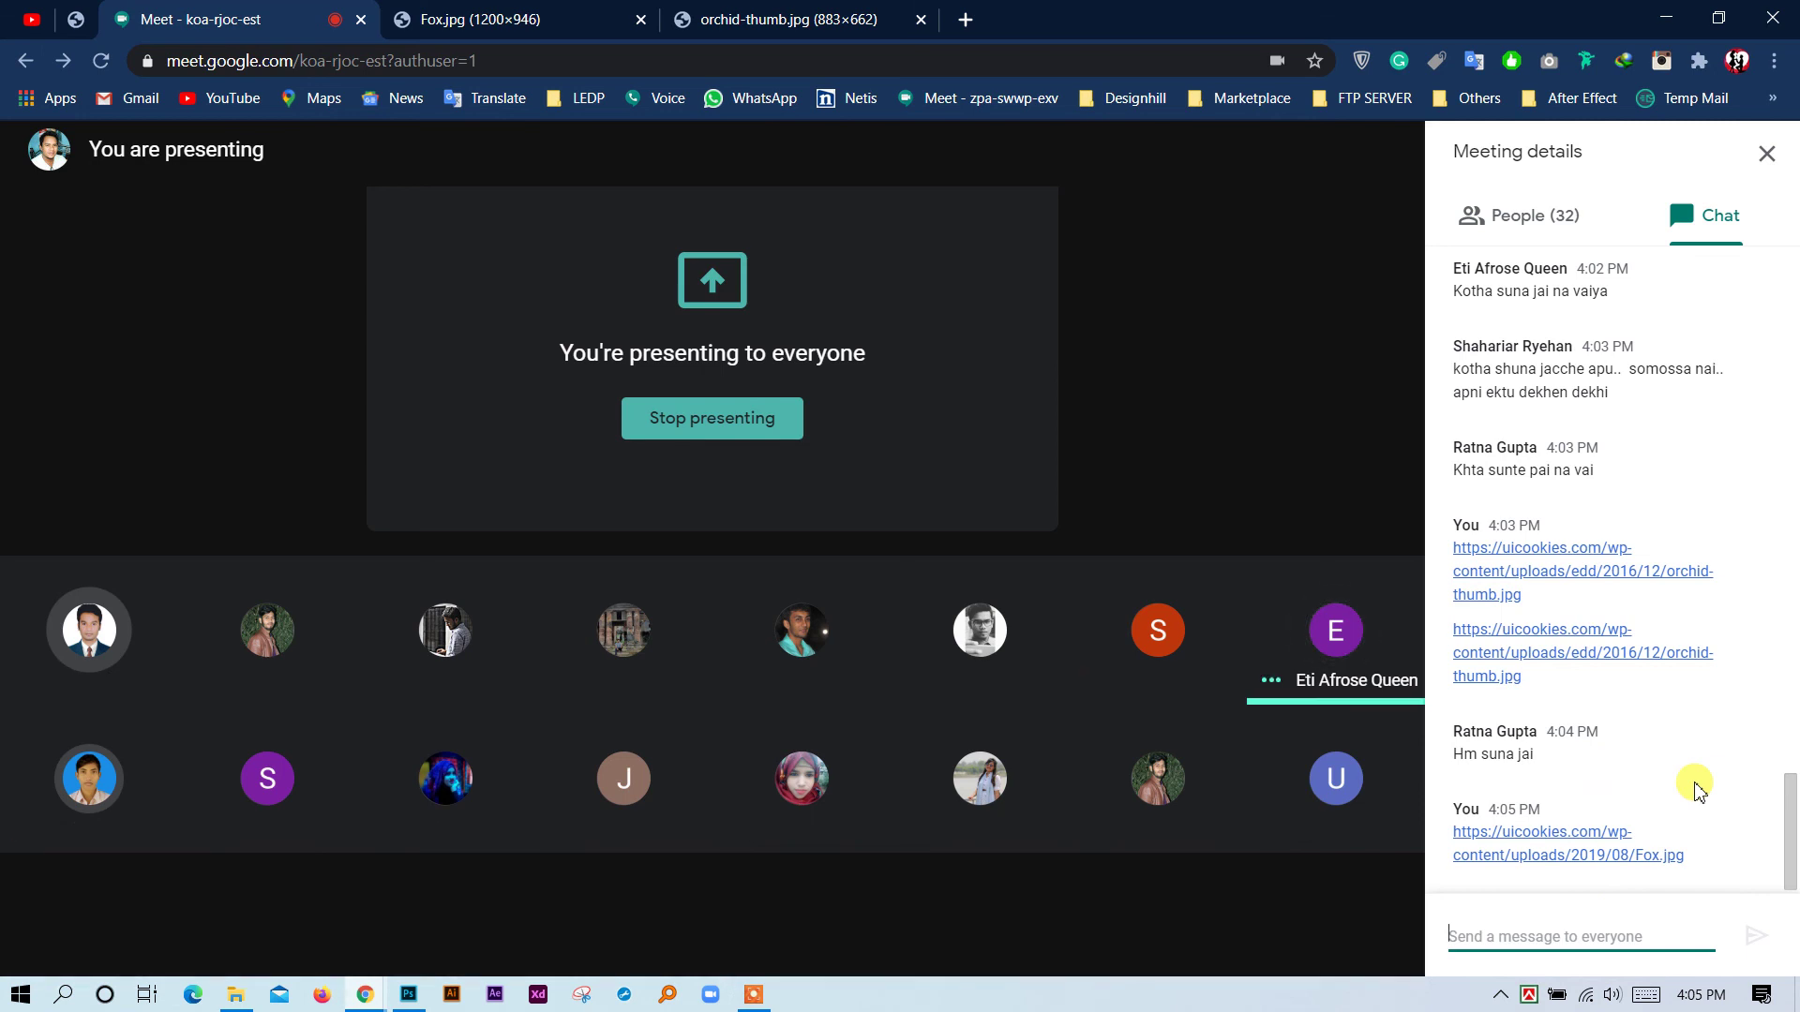
# Close the Fox.jpg and orchid-thumb.jpg image pages.
pyautogui.click(502, 11)
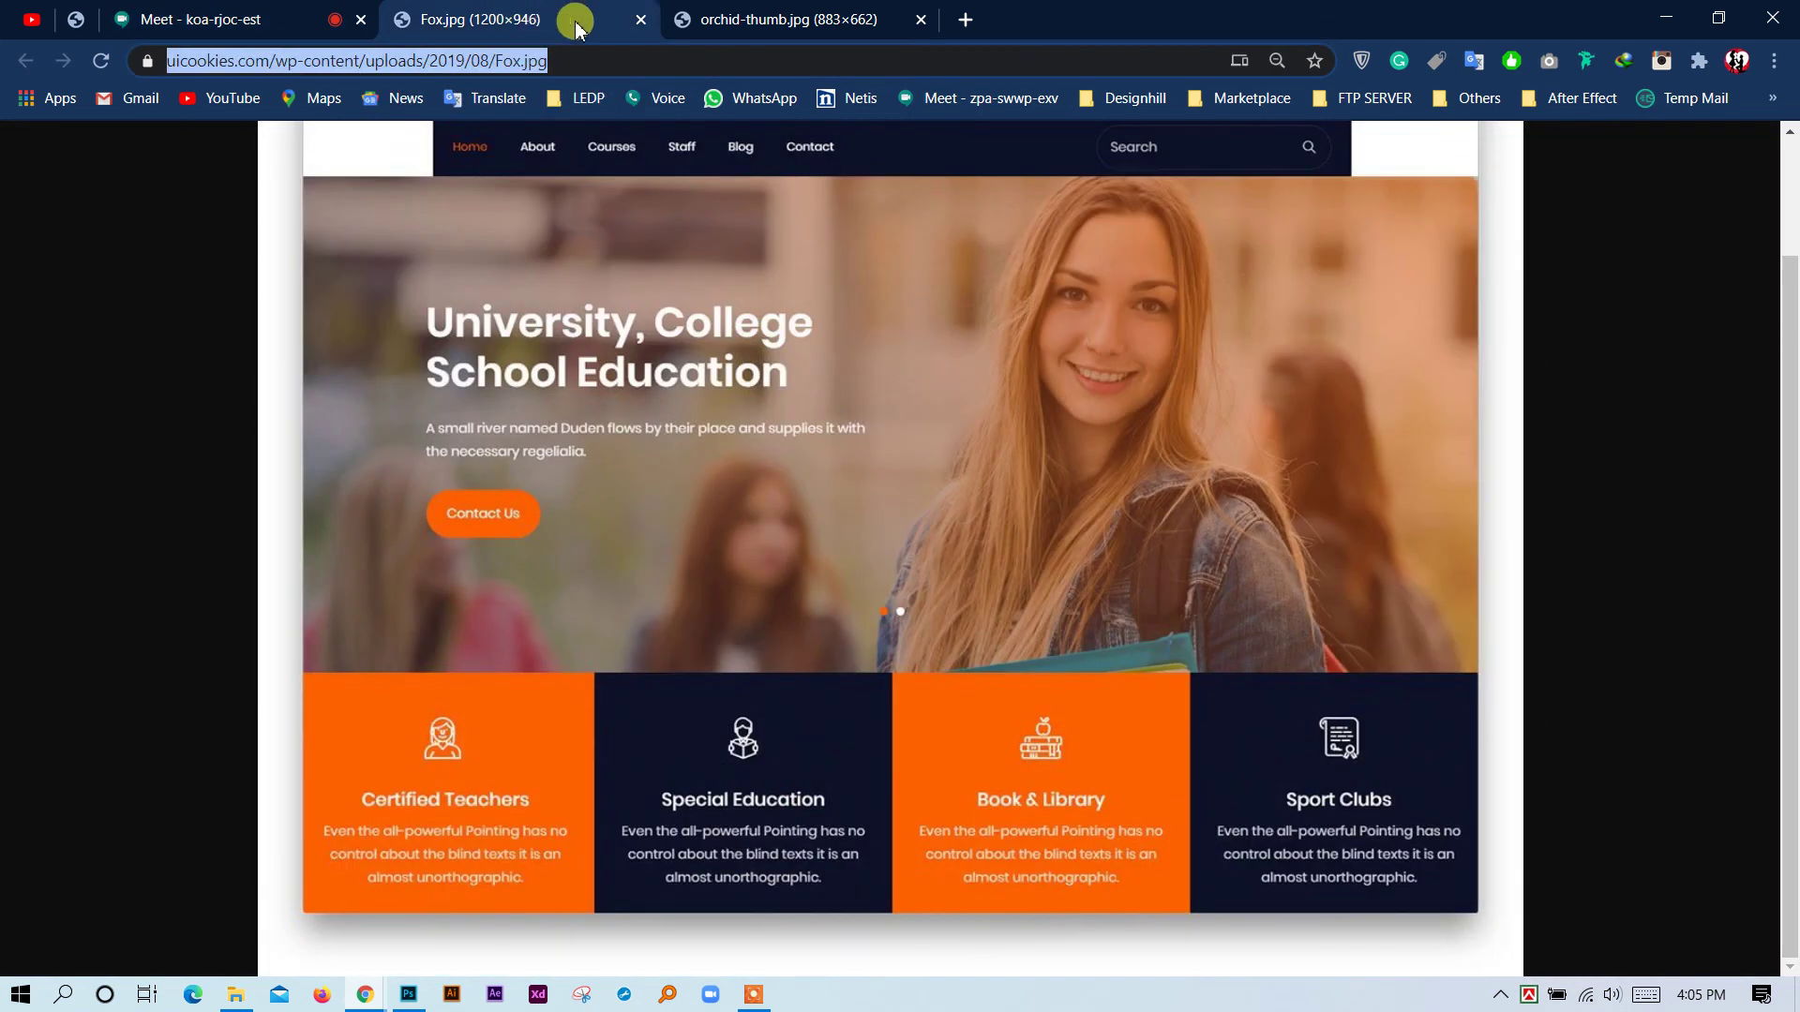
pyautogui.click(641, 19)
pyautogui.click(642, 20)
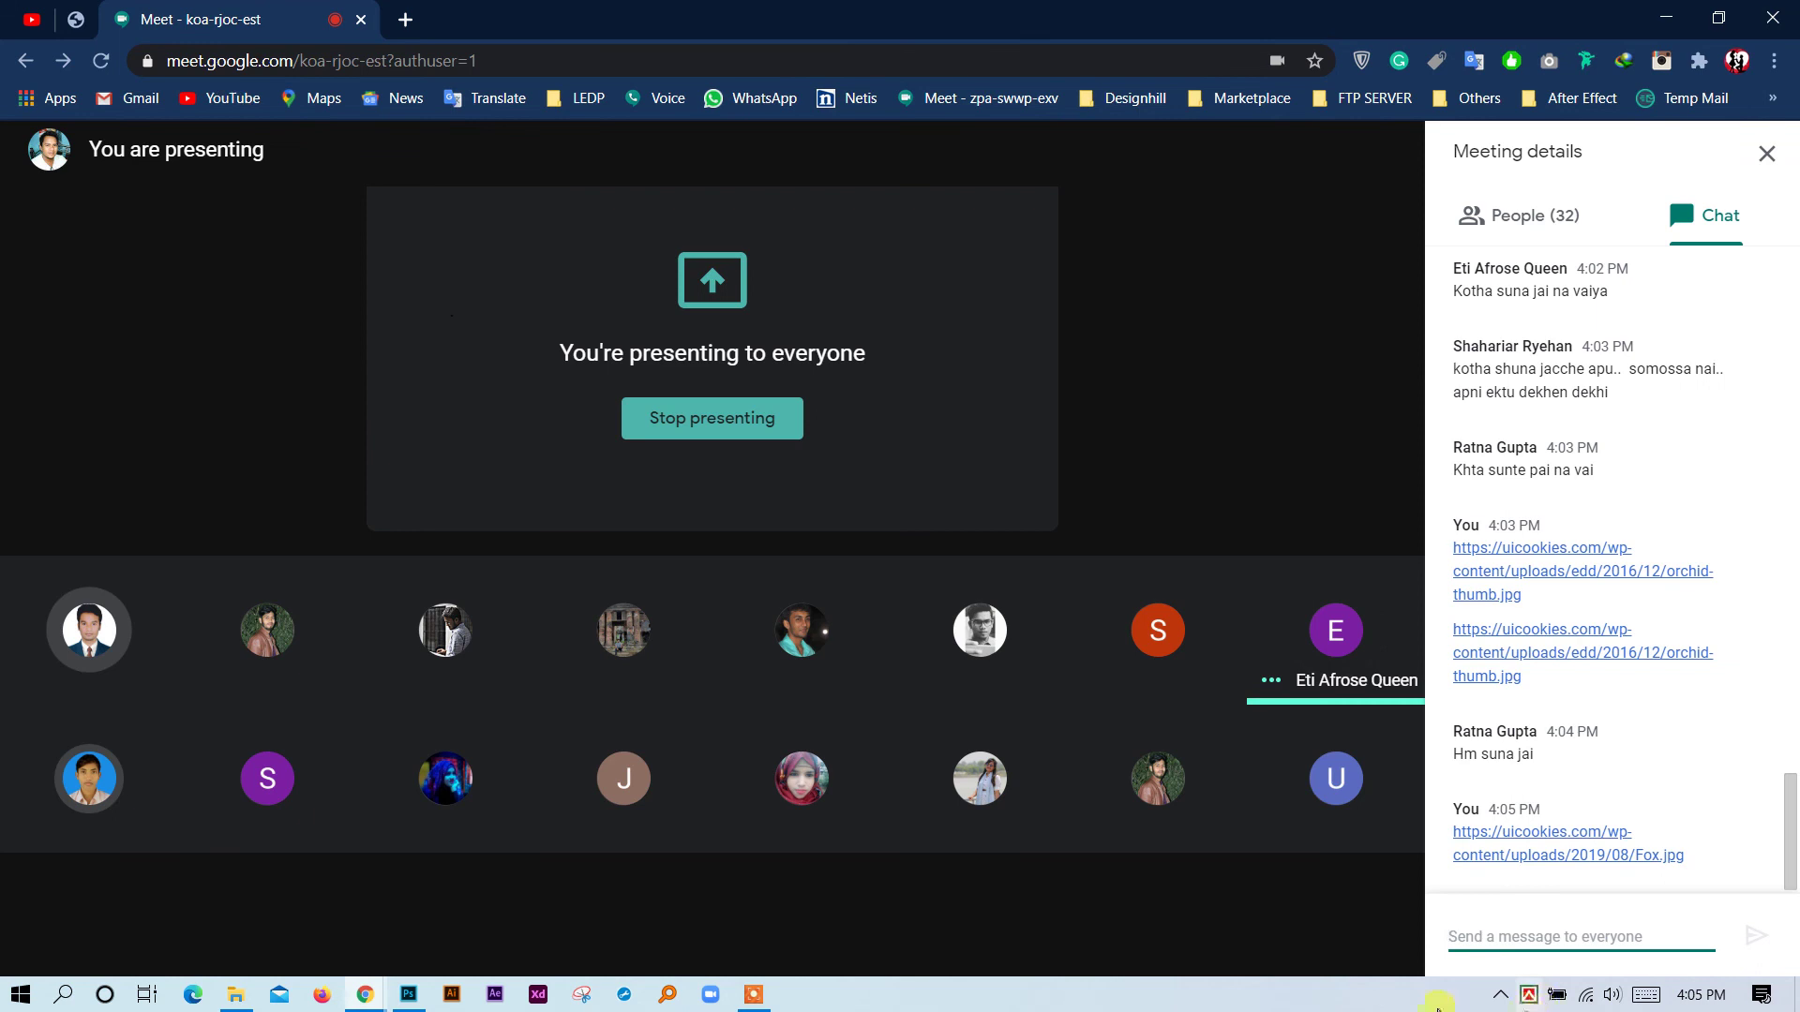
# Open Internet Download Manager and inspect the contents of the downloaded 12-columns.zip archive.
pyautogui.click(1500, 996)
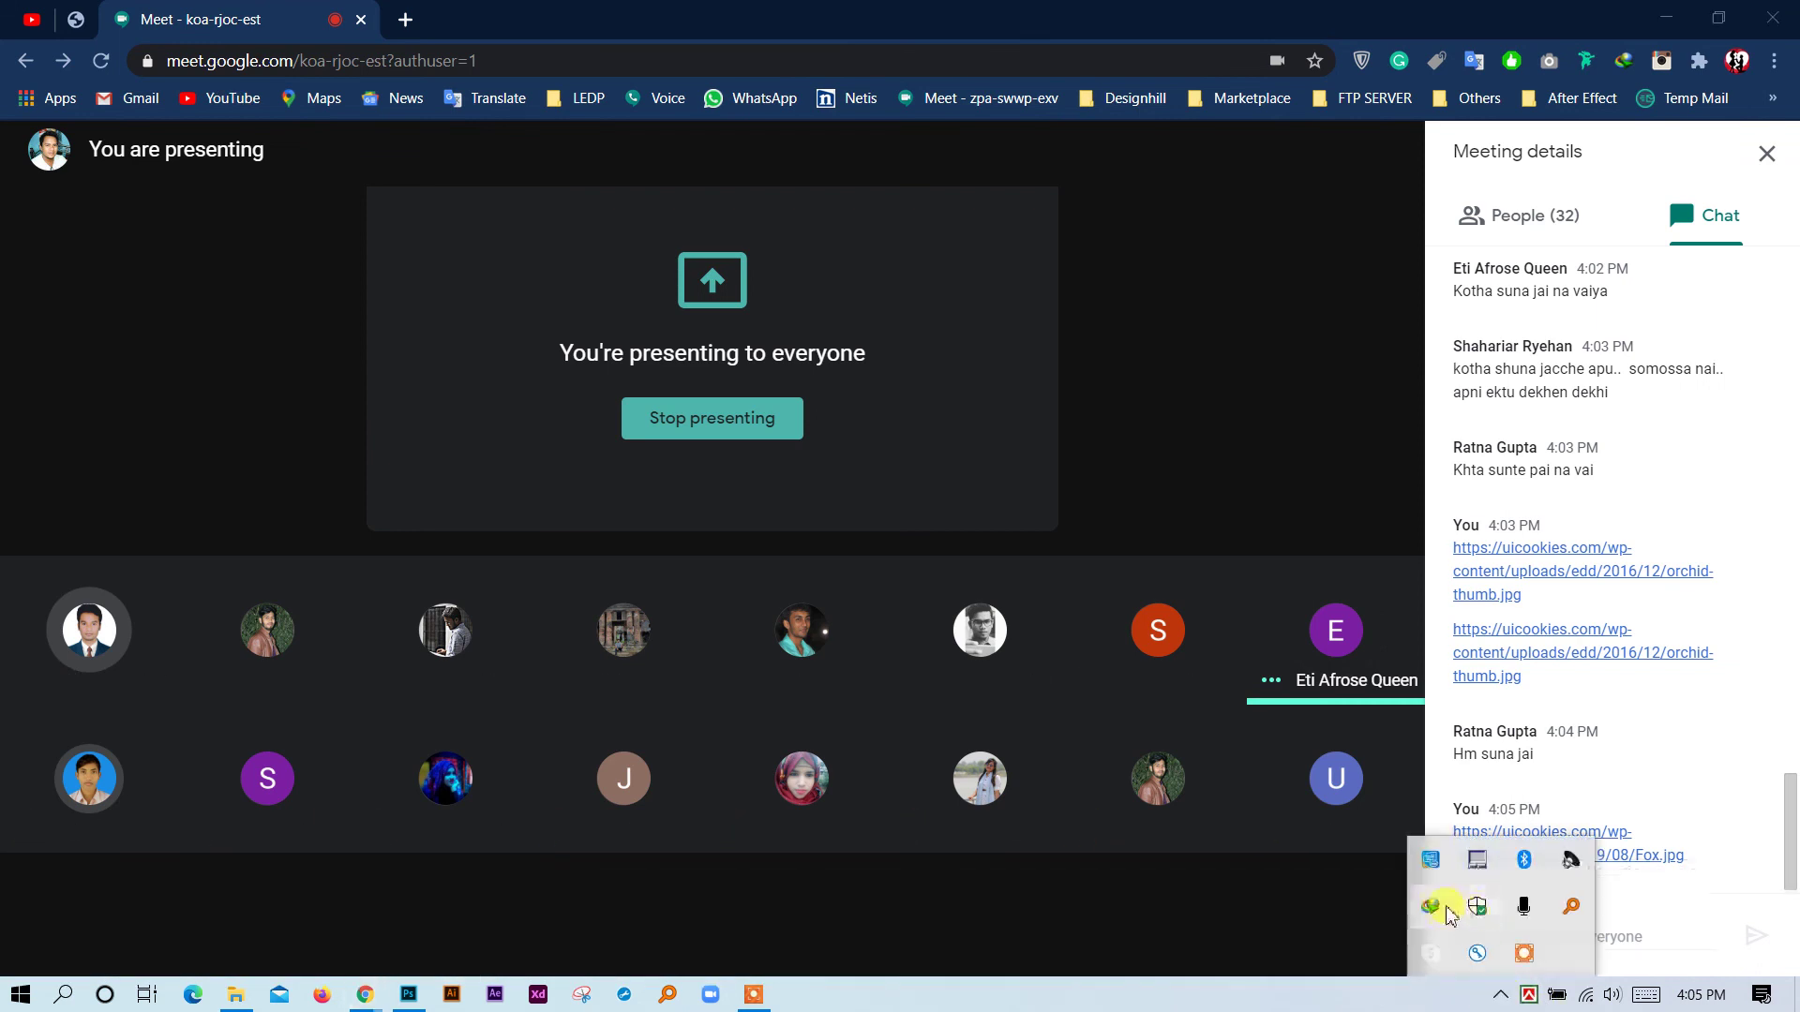
pyautogui.doubleClick(1479, 906)
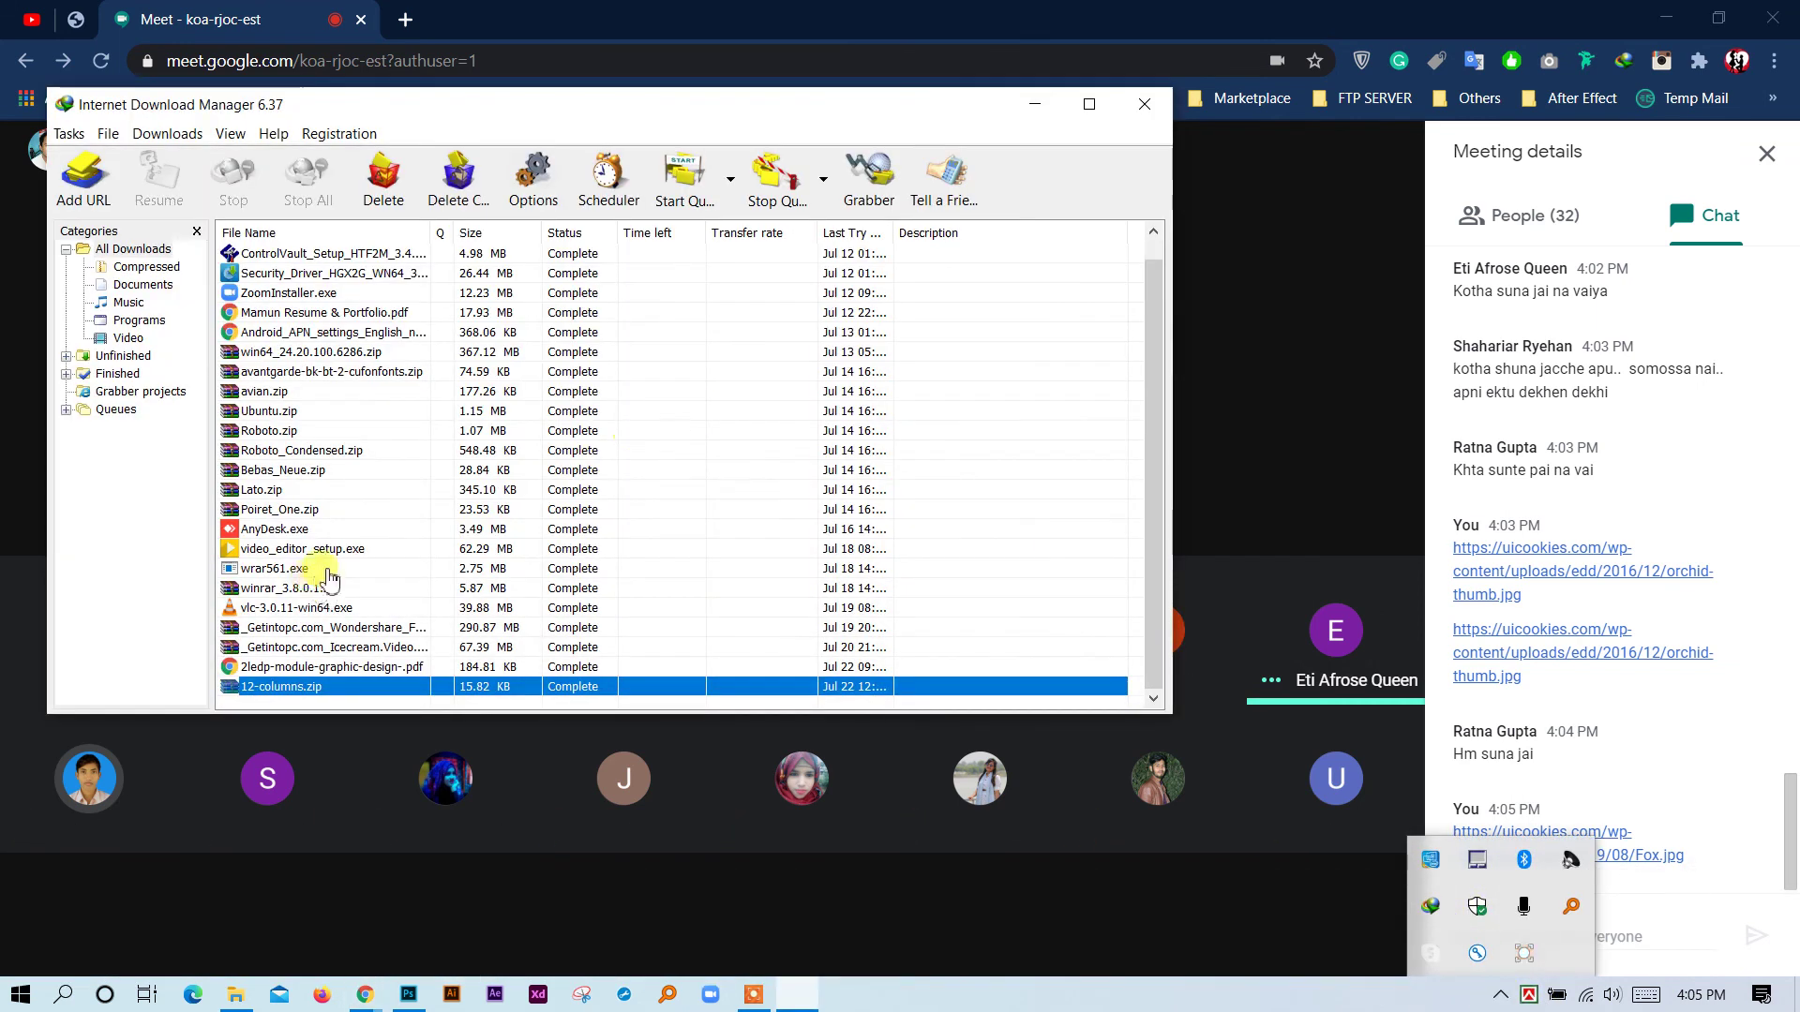
pyautogui.rightClick(326, 689)
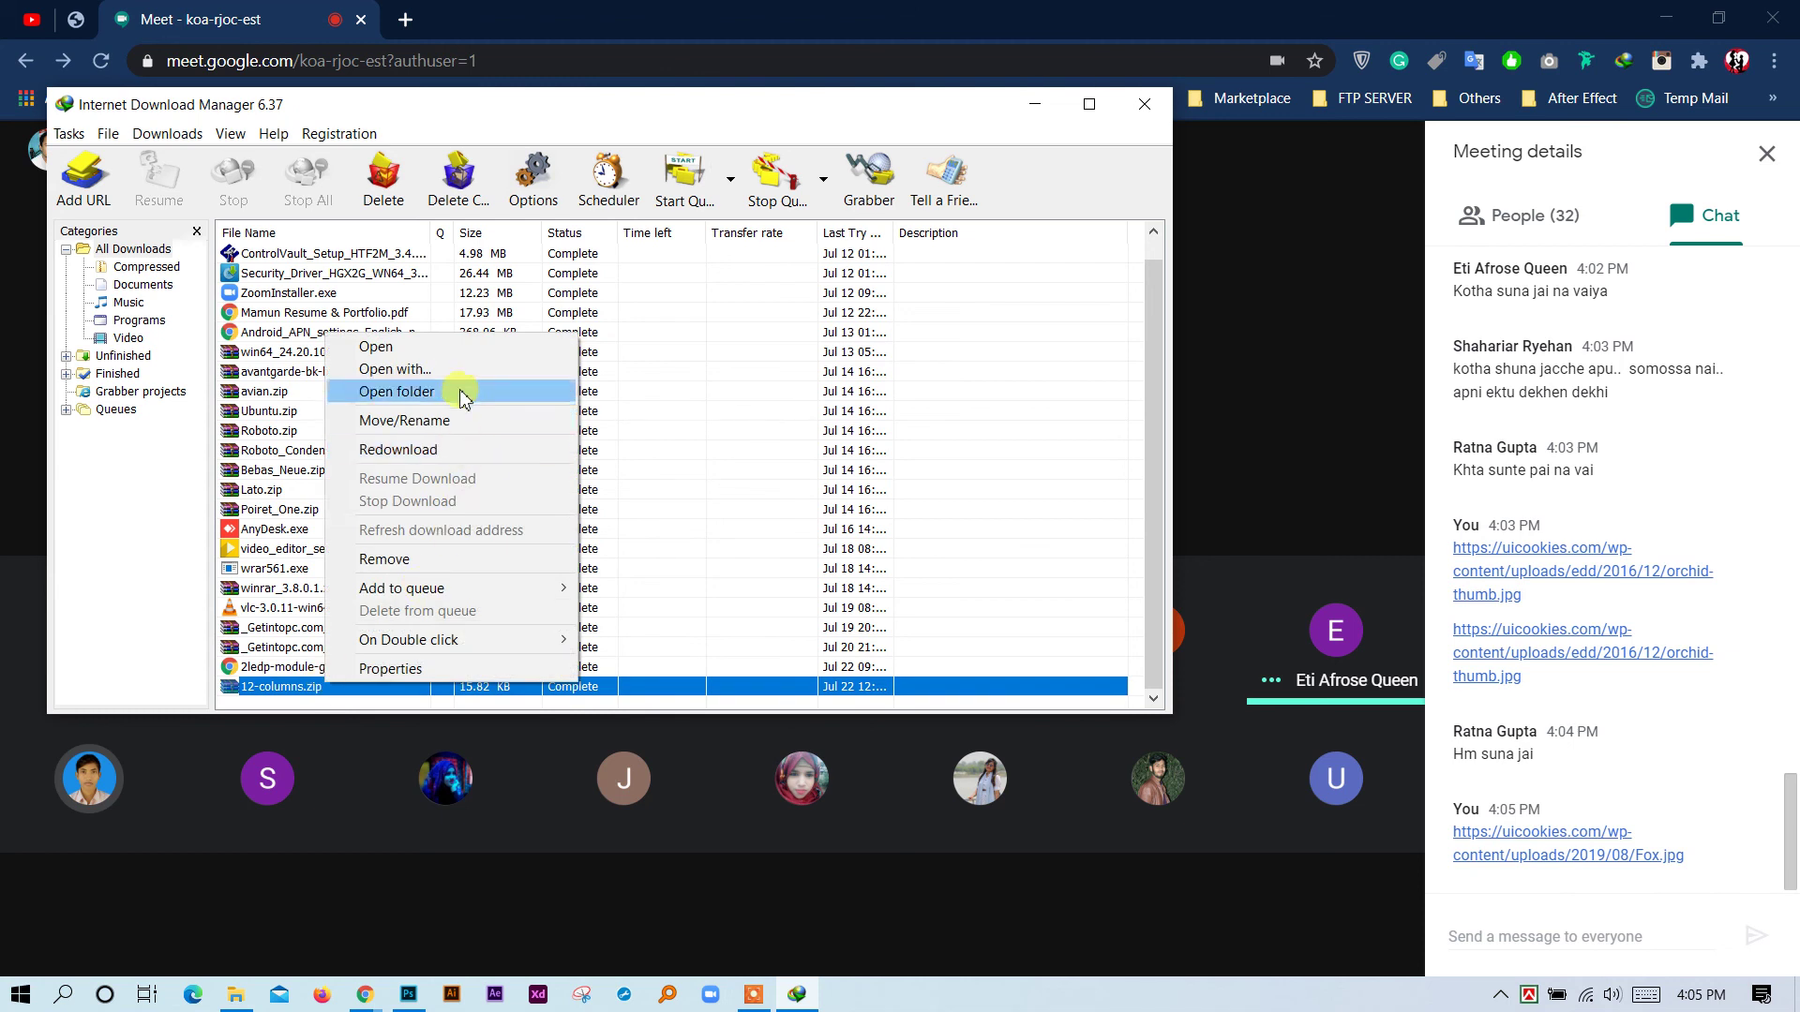
pyautogui.click(430, 349)
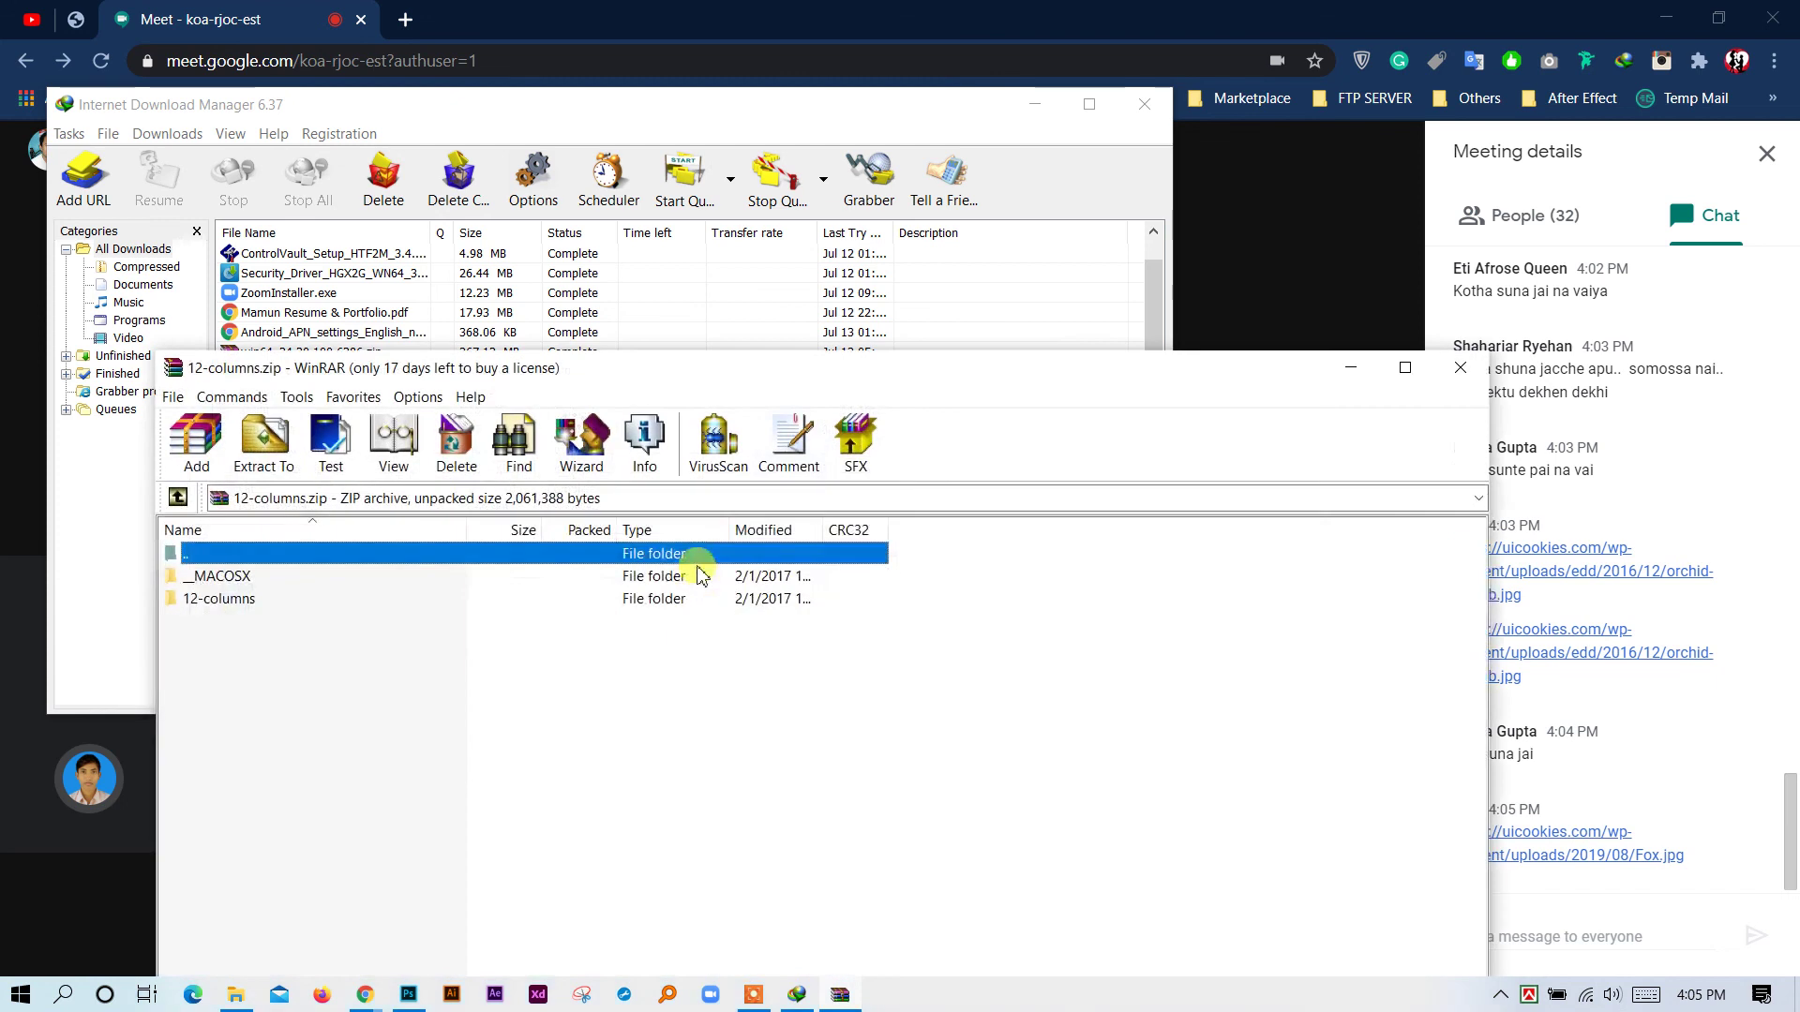
pyautogui.click(1440, 376)
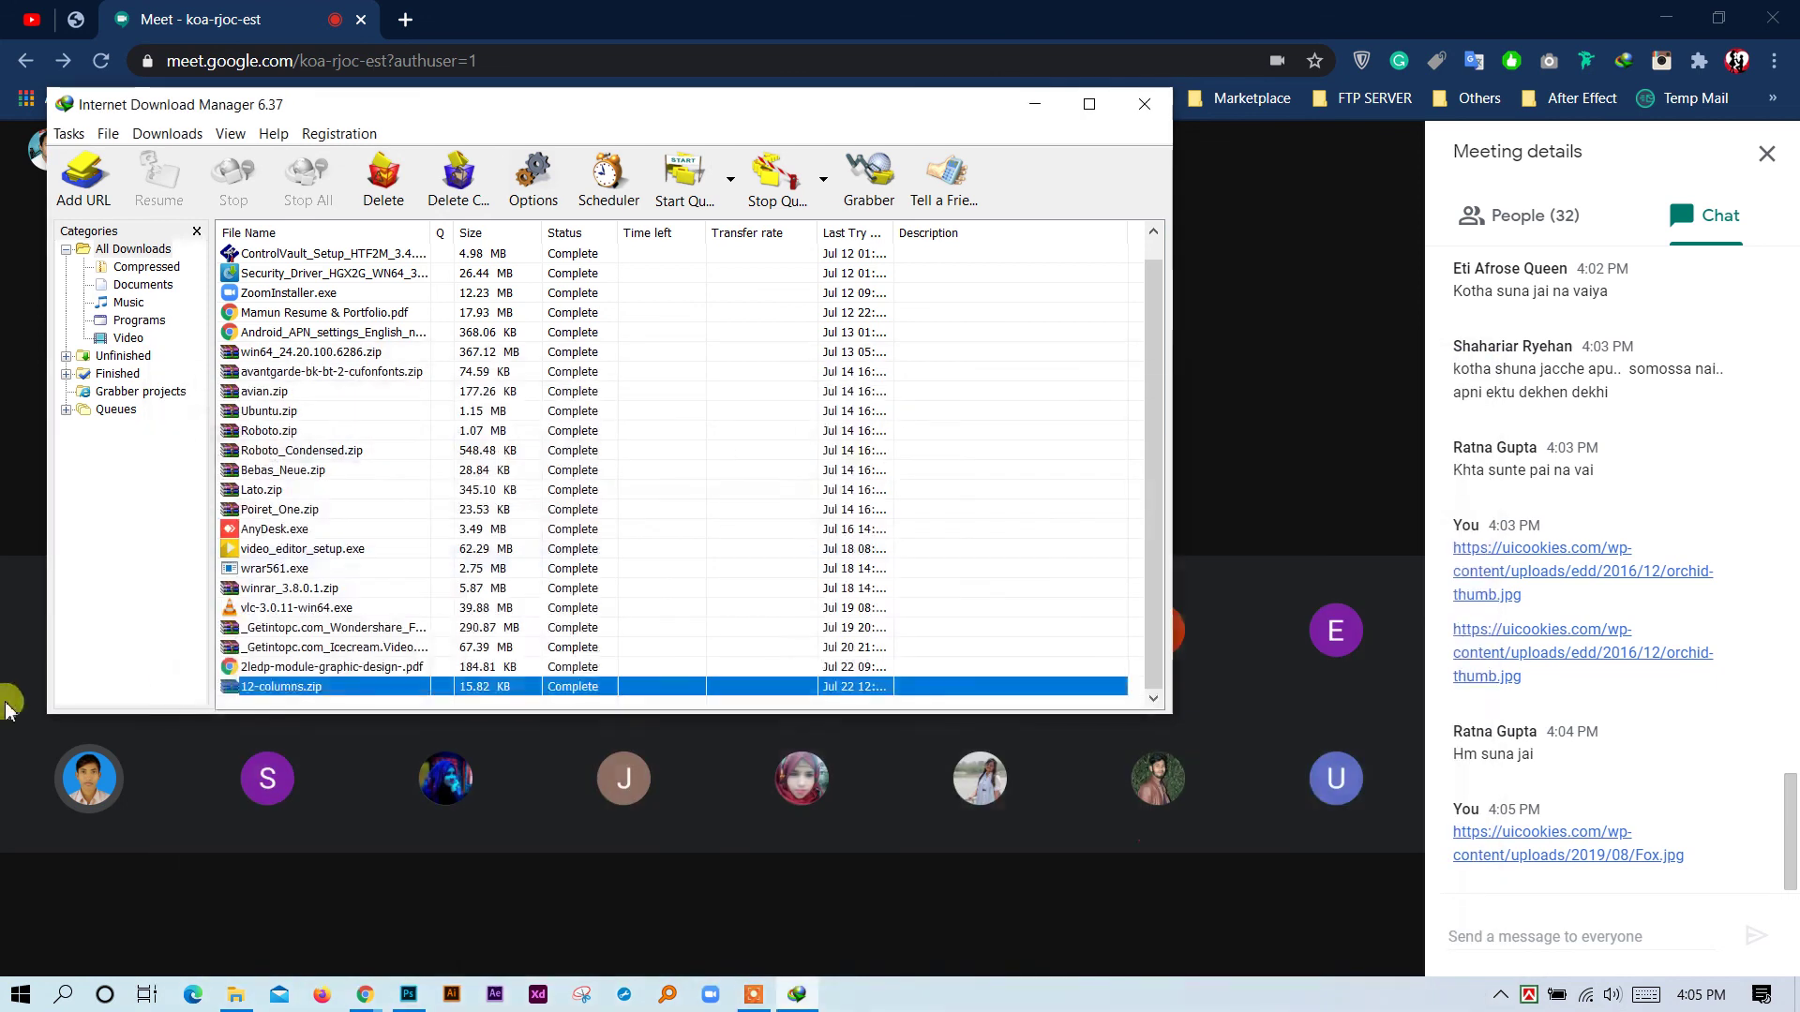
# Copy the download address of 12-columns.zip from its file properties and close Internet Download Manager.
pyautogui.doubleClick(301, 686)
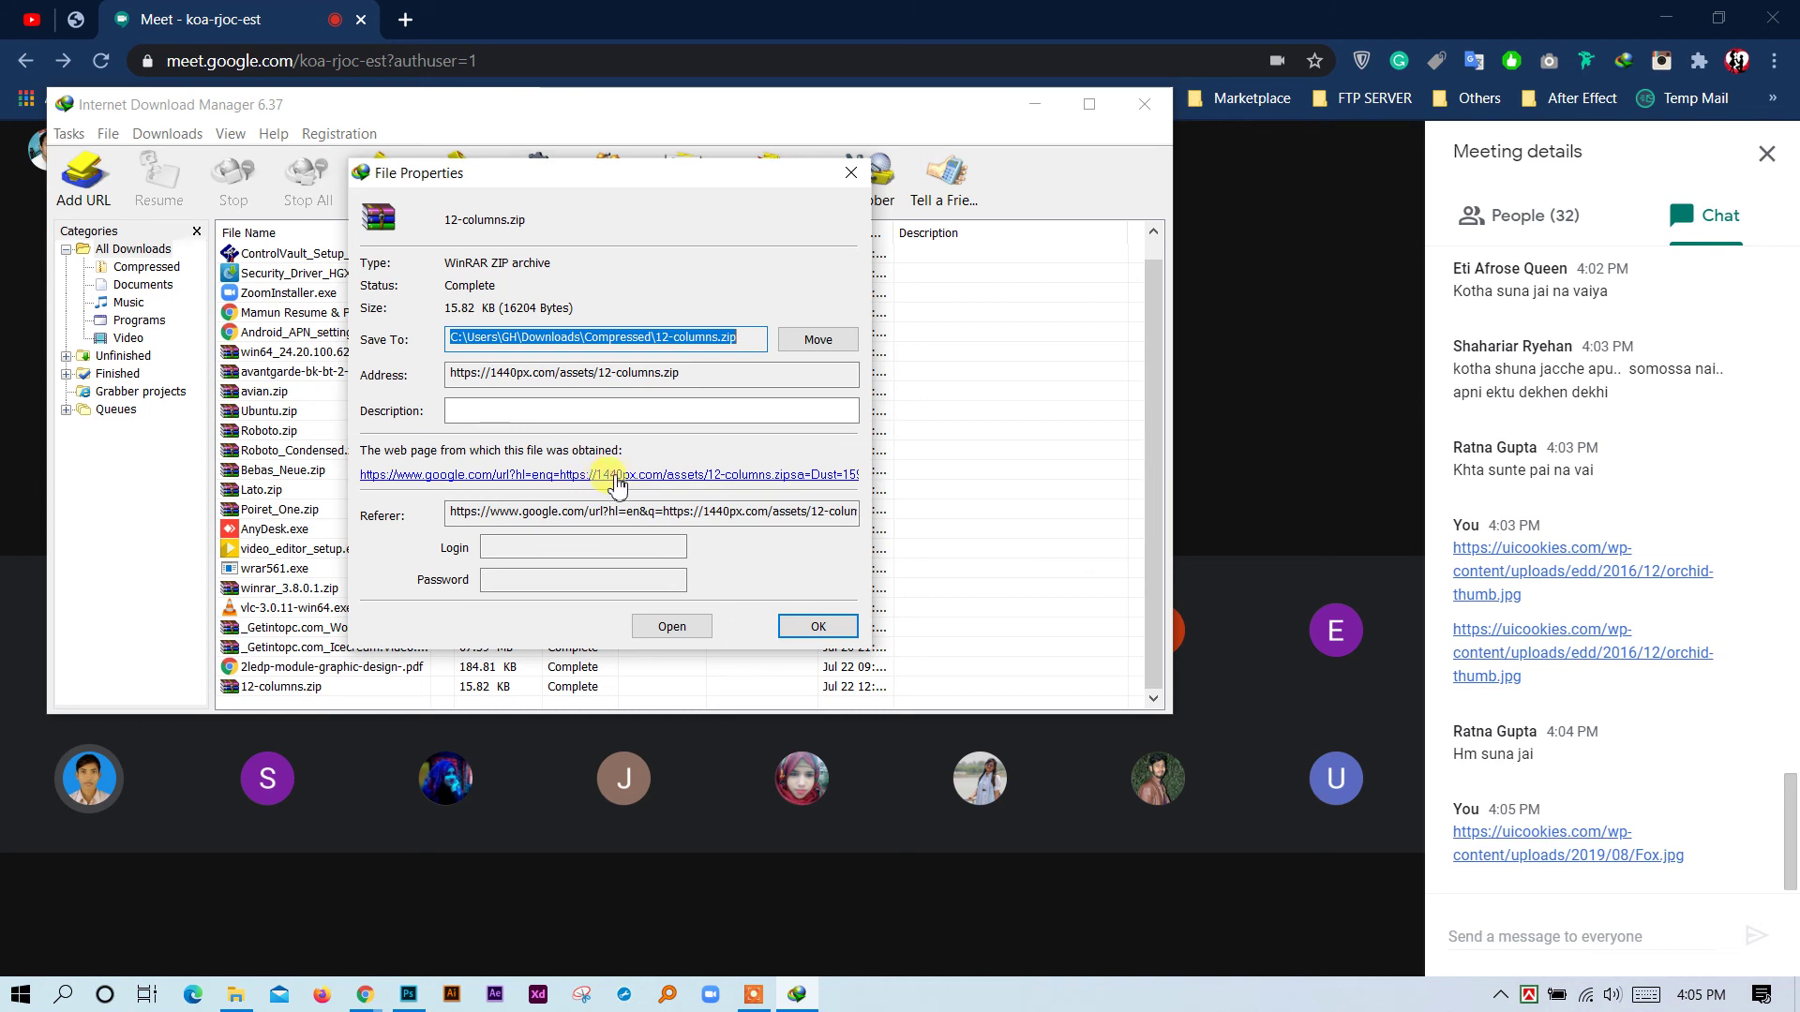
pyautogui.moveTo(682, 372); pyautogui.dragTo(433, 365)
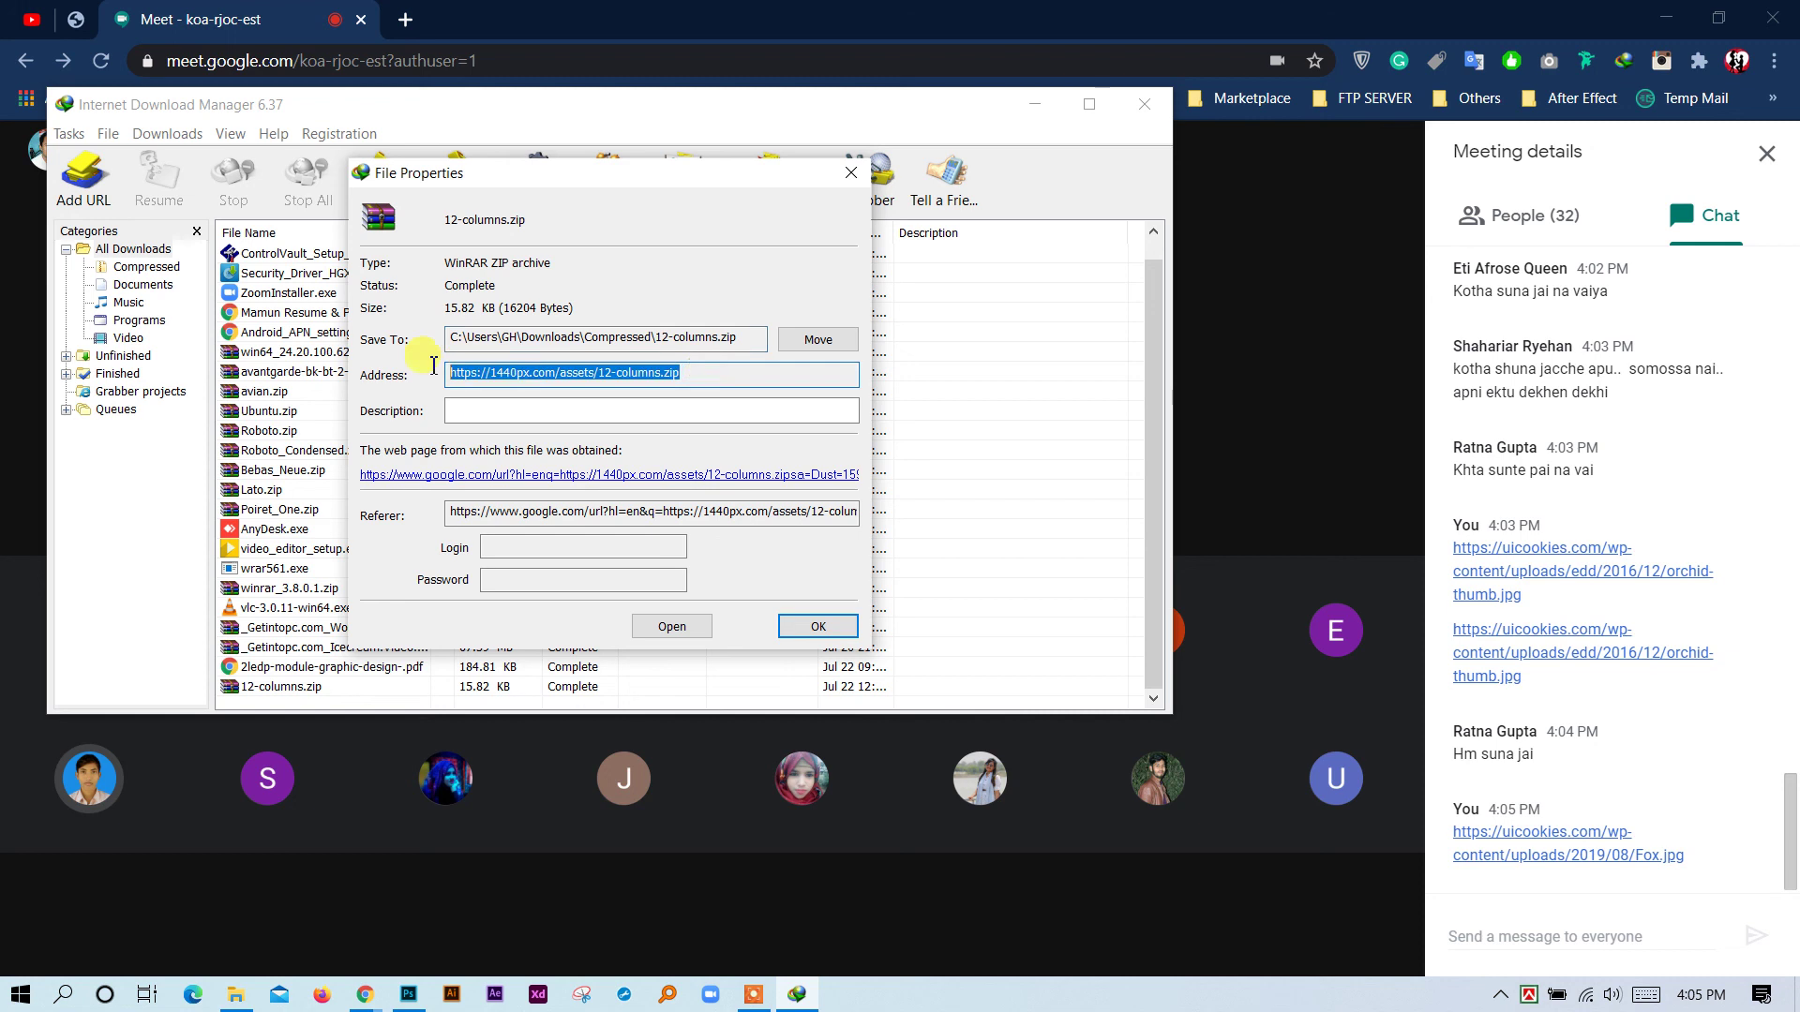
pyautogui.rightClick(514, 380)
pyautogui.click(634, 439)
pyautogui.click(860, 187)
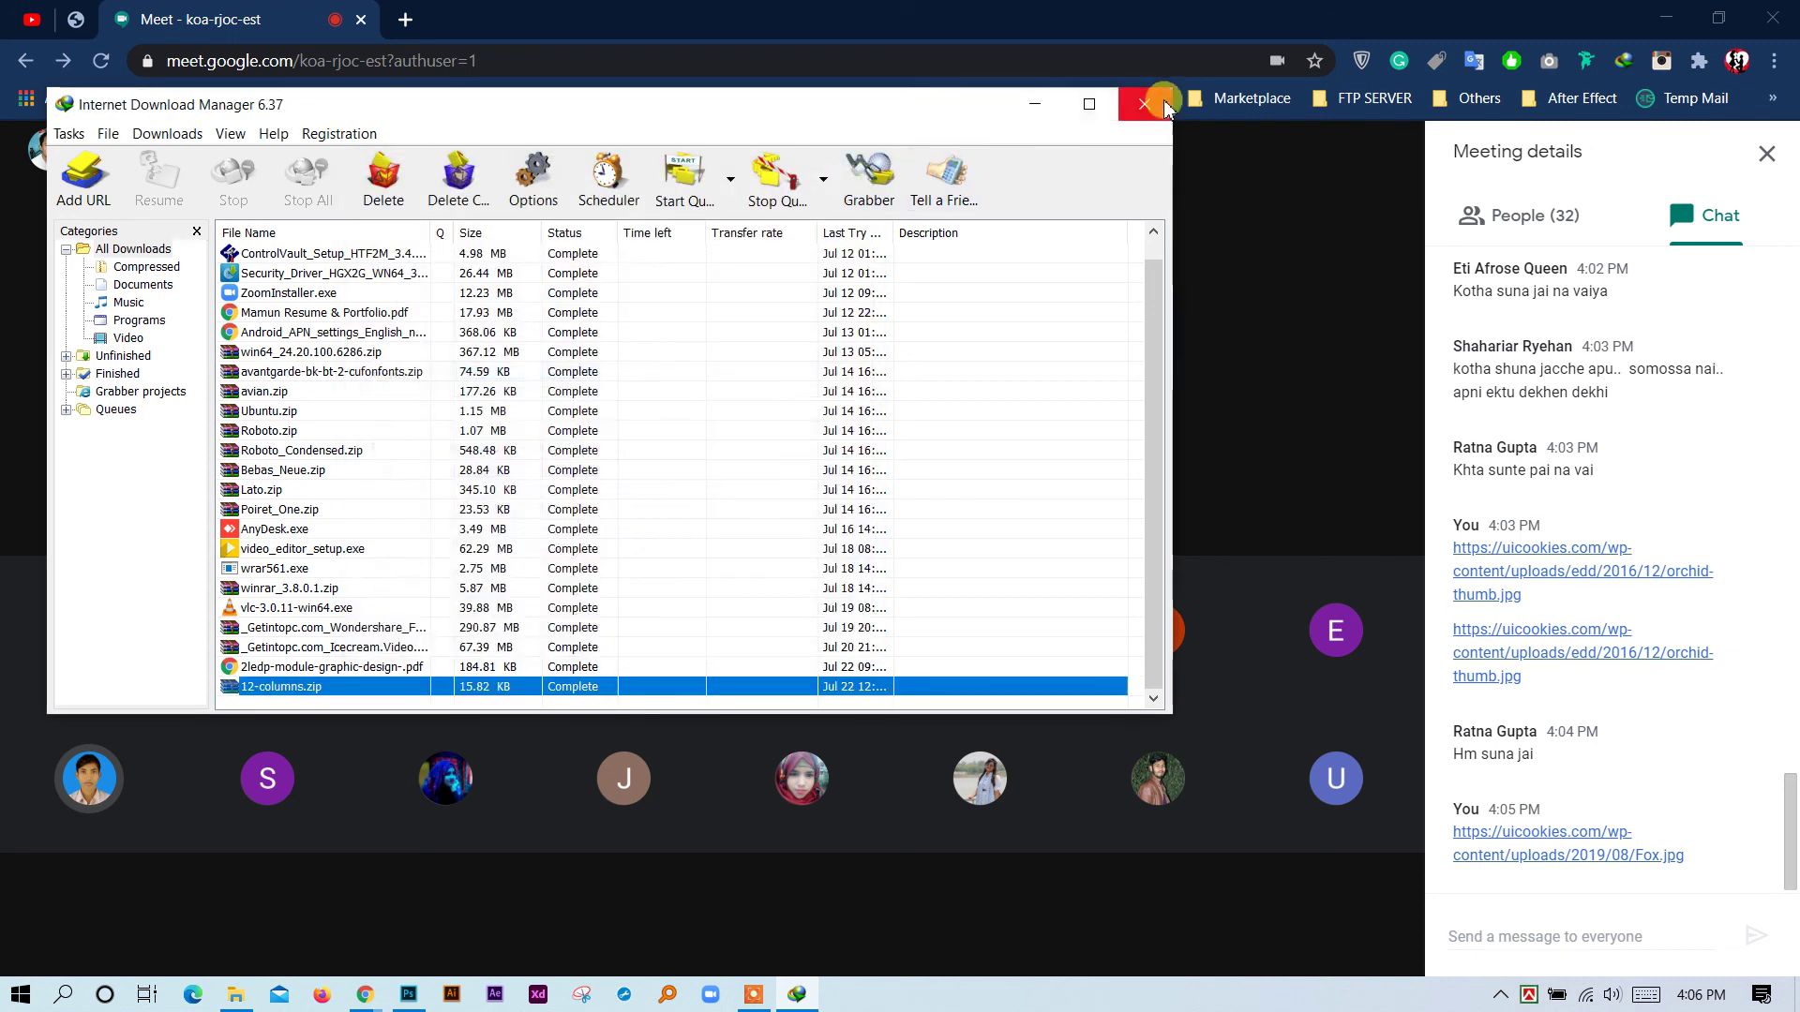
pyautogui.click(1145, 104)
pyautogui.click(1631, 900)
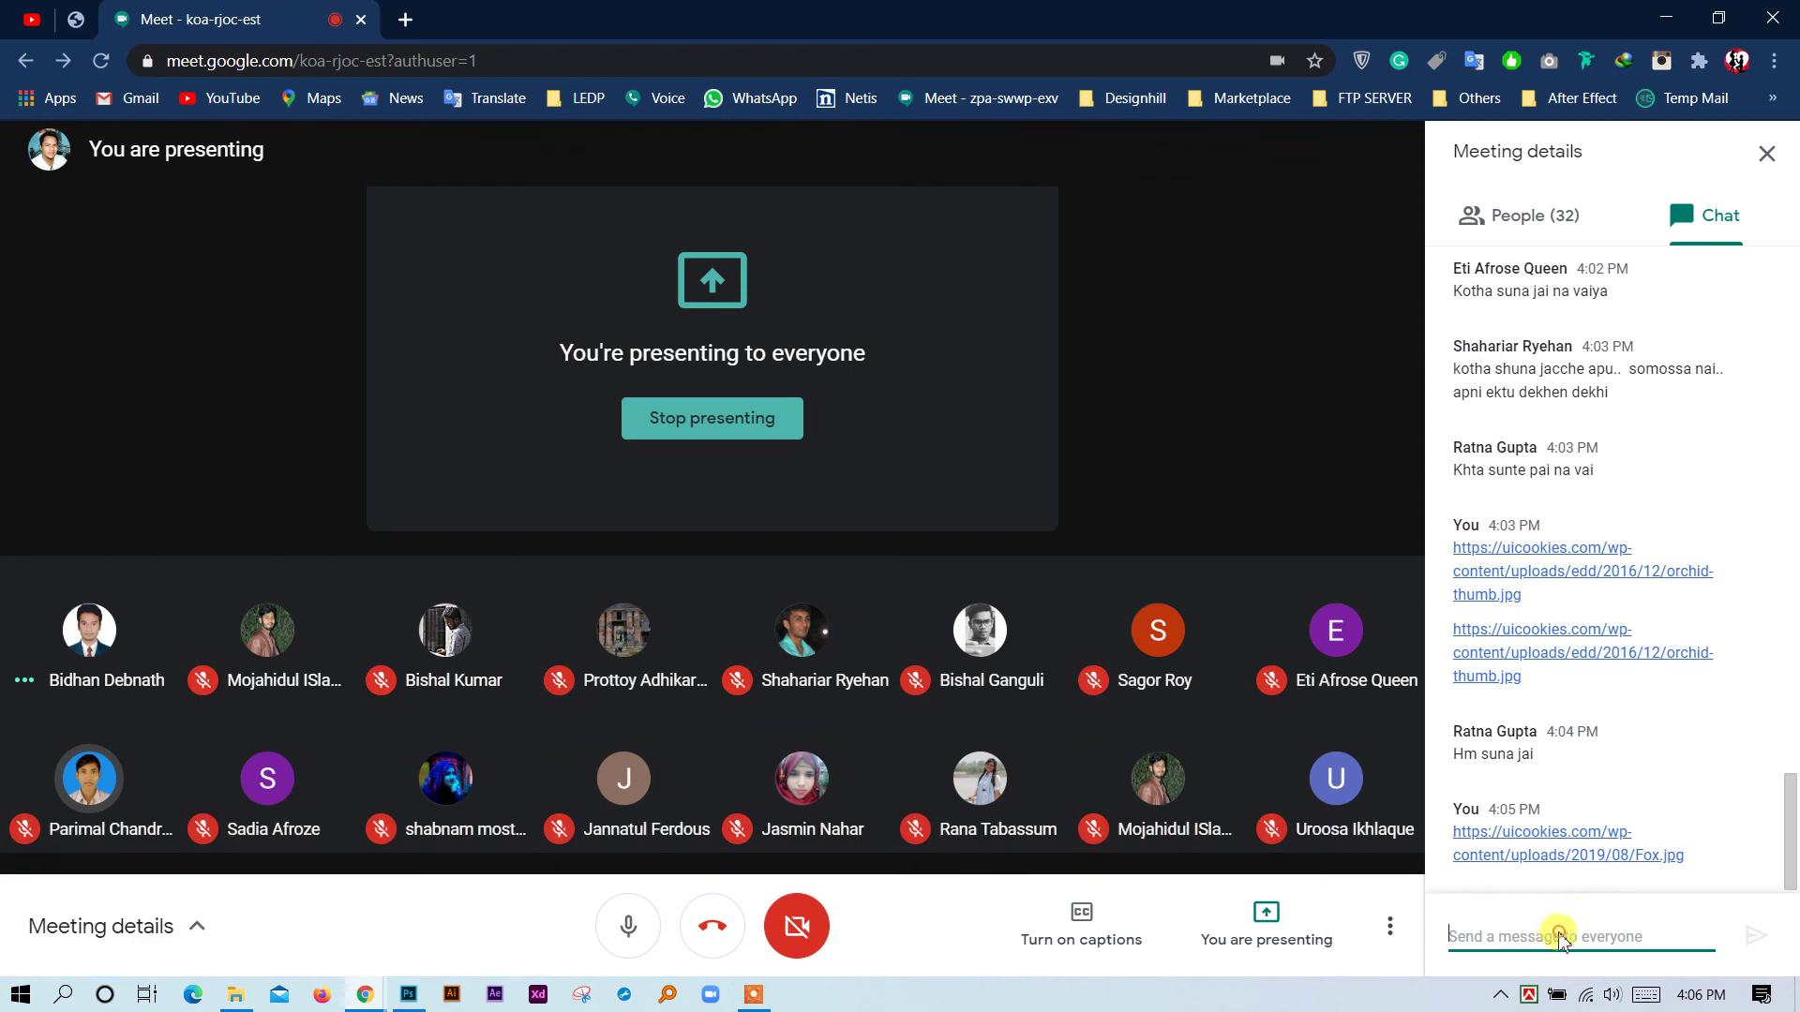
pyautogui.rightClick(1561, 935)
pyautogui.click(1631, 688)
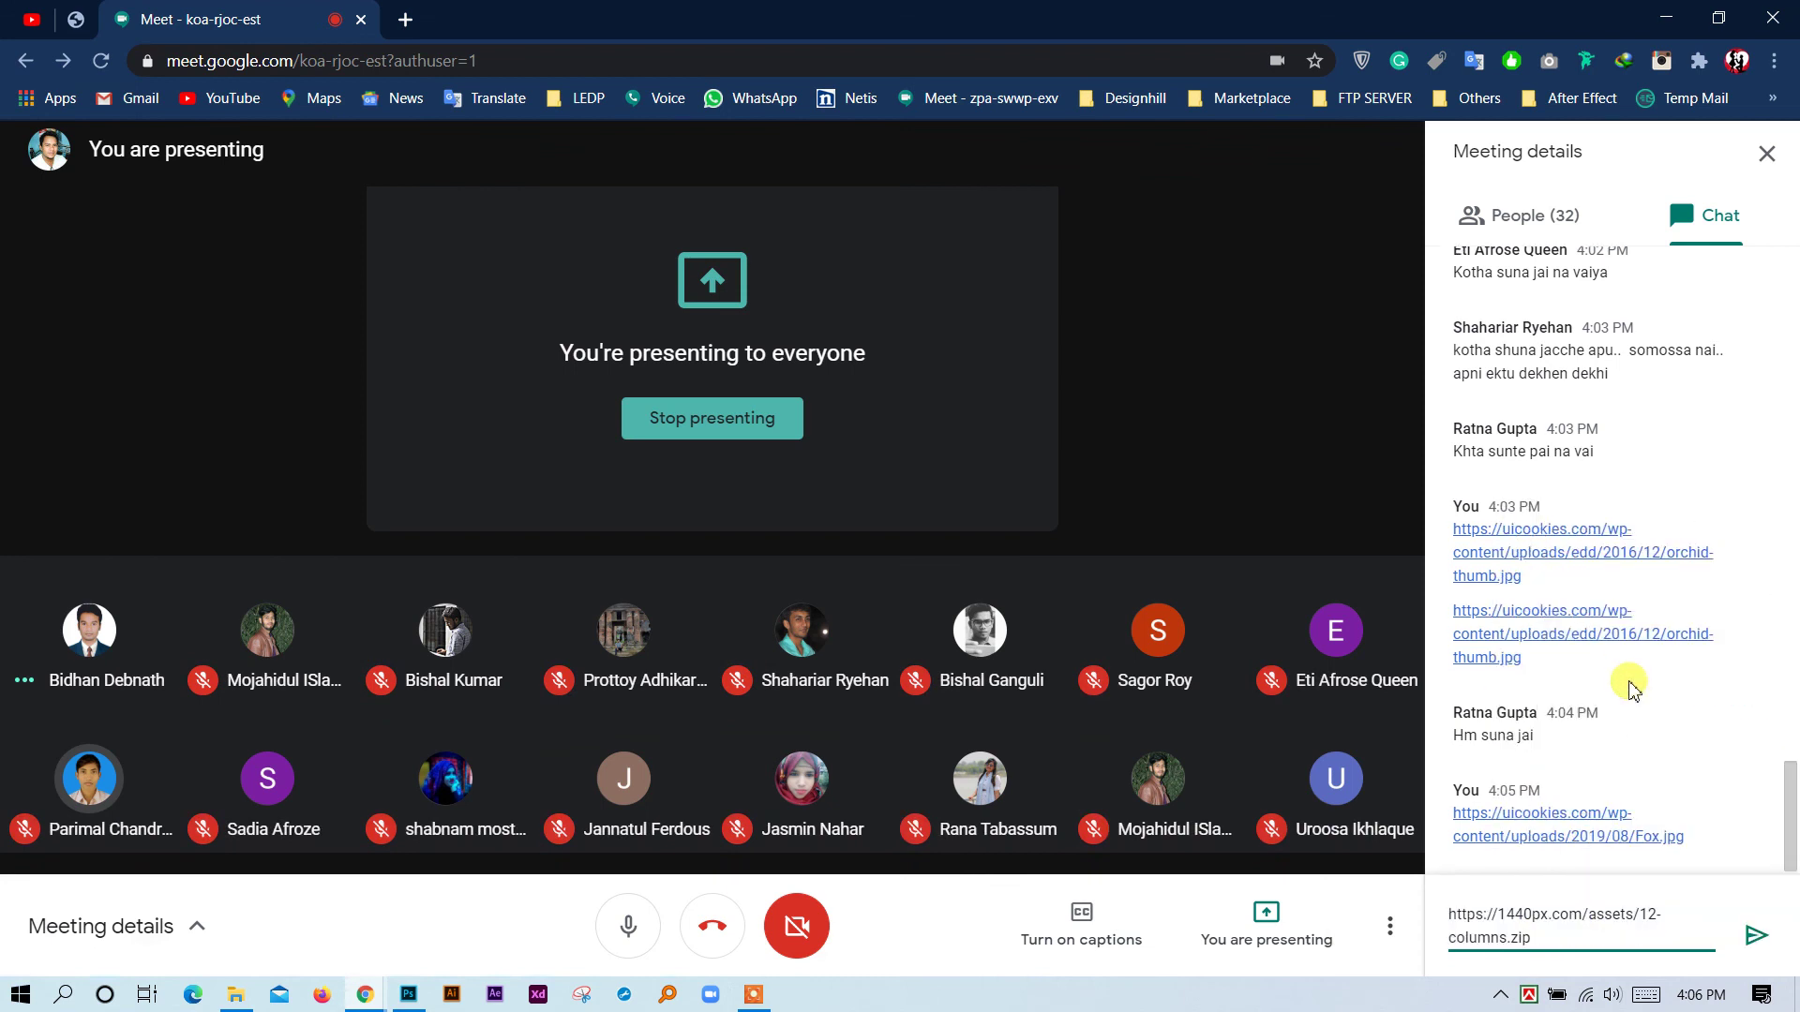
pyautogui.press('Return')
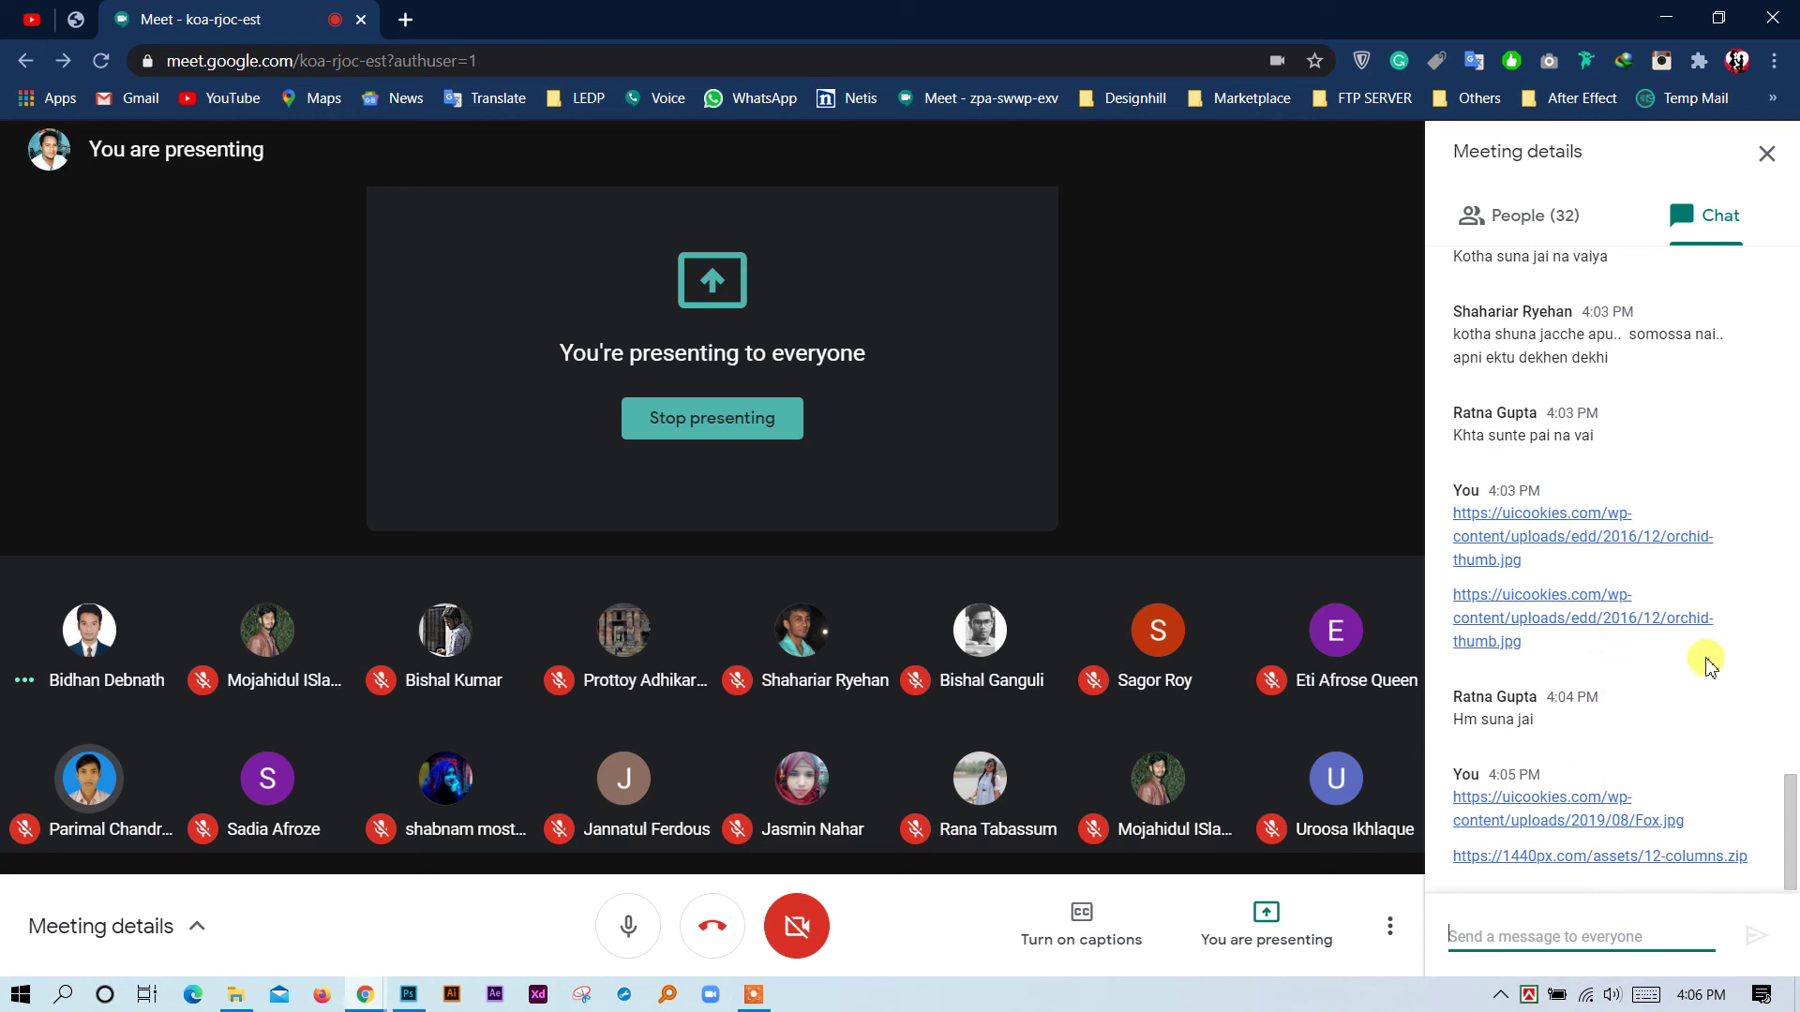
# Copy the second orchid-thumb.jpg link from the chat and send it again below the 12-columns.zip link.
pyautogui.click(1552, 656)
pyautogui.moveTo(1503, 631); pyautogui.dragTo(1460, 598)
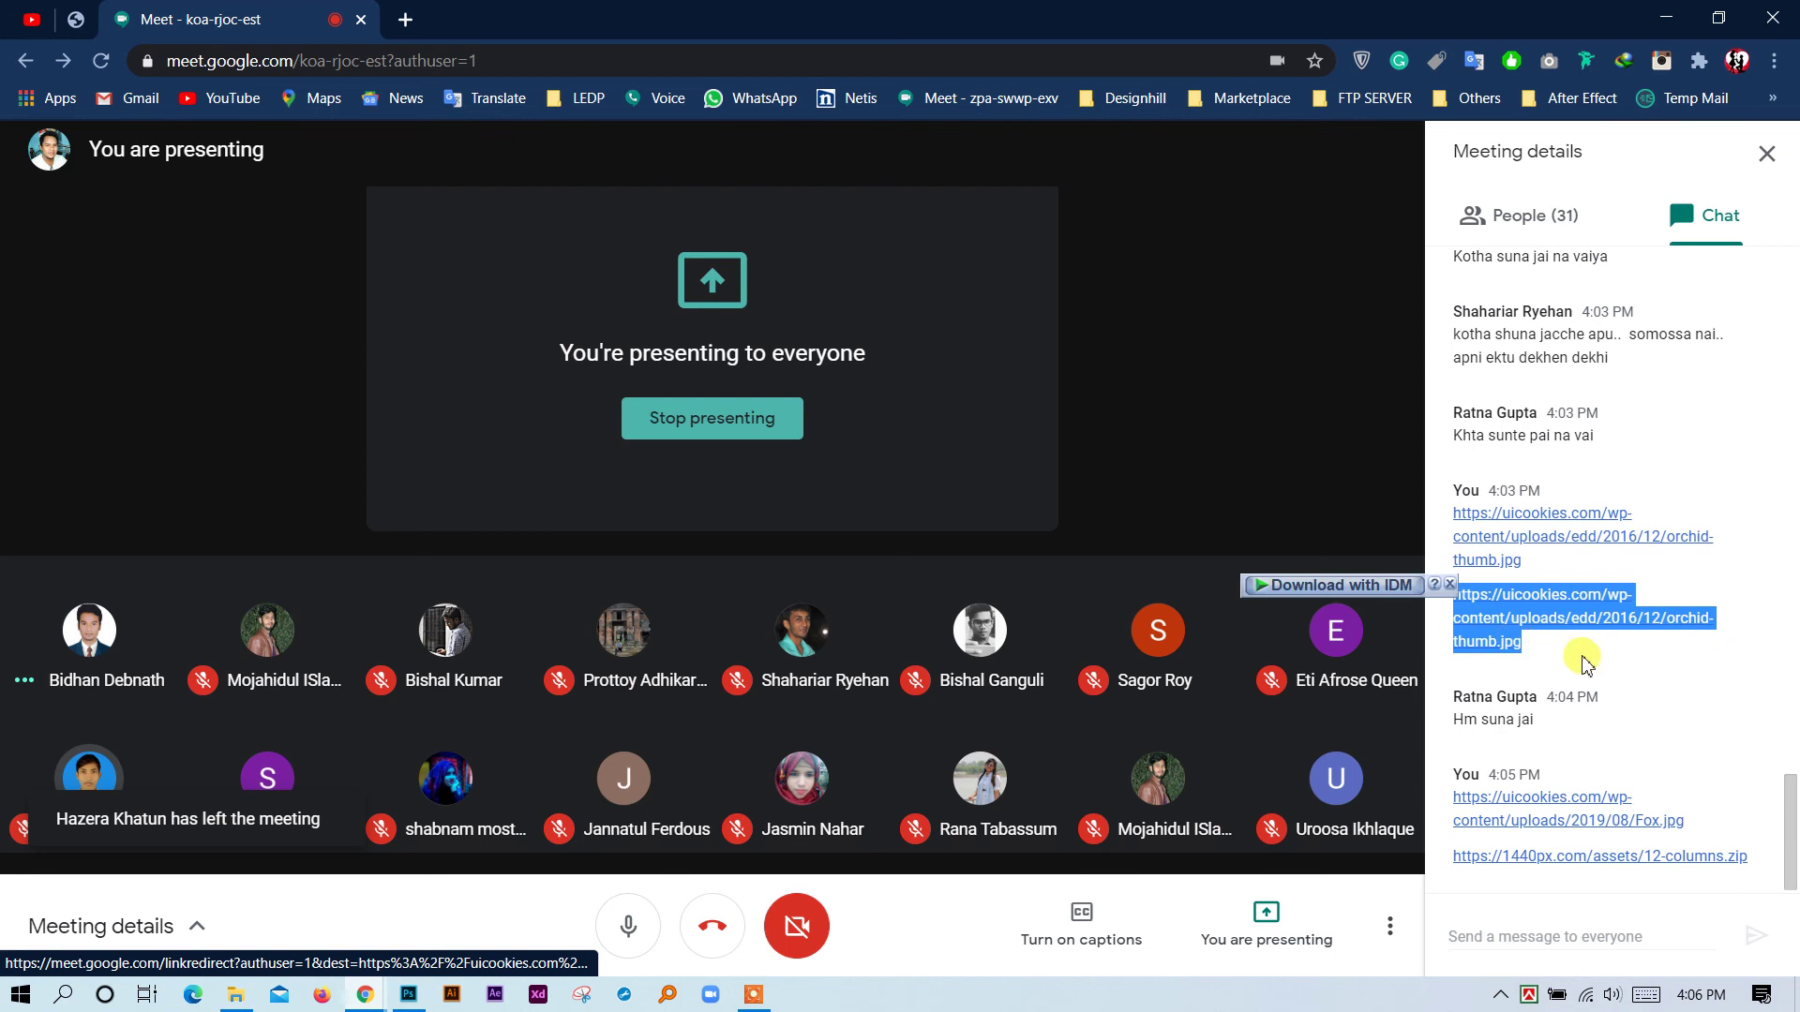
pyautogui.hotkey('ctrl', 'c')
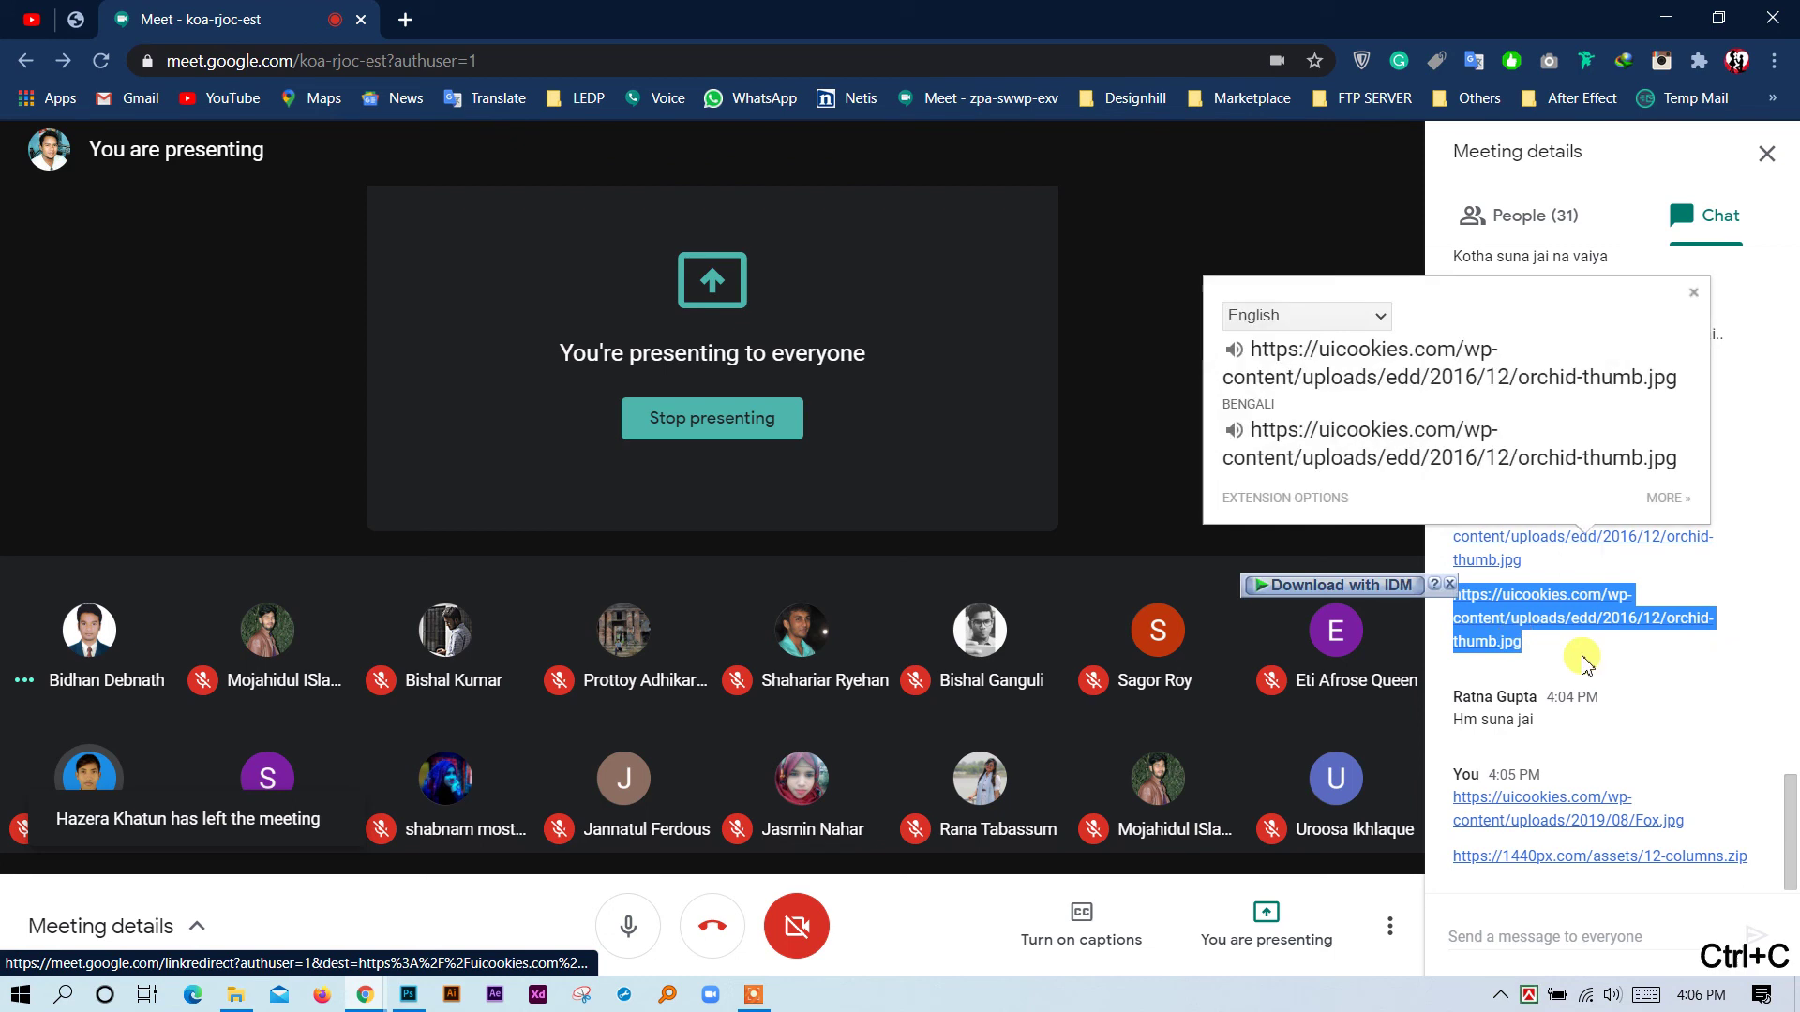
pyautogui.click(1585, 937)
pyautogui.hotkey('ctrl', 'v')
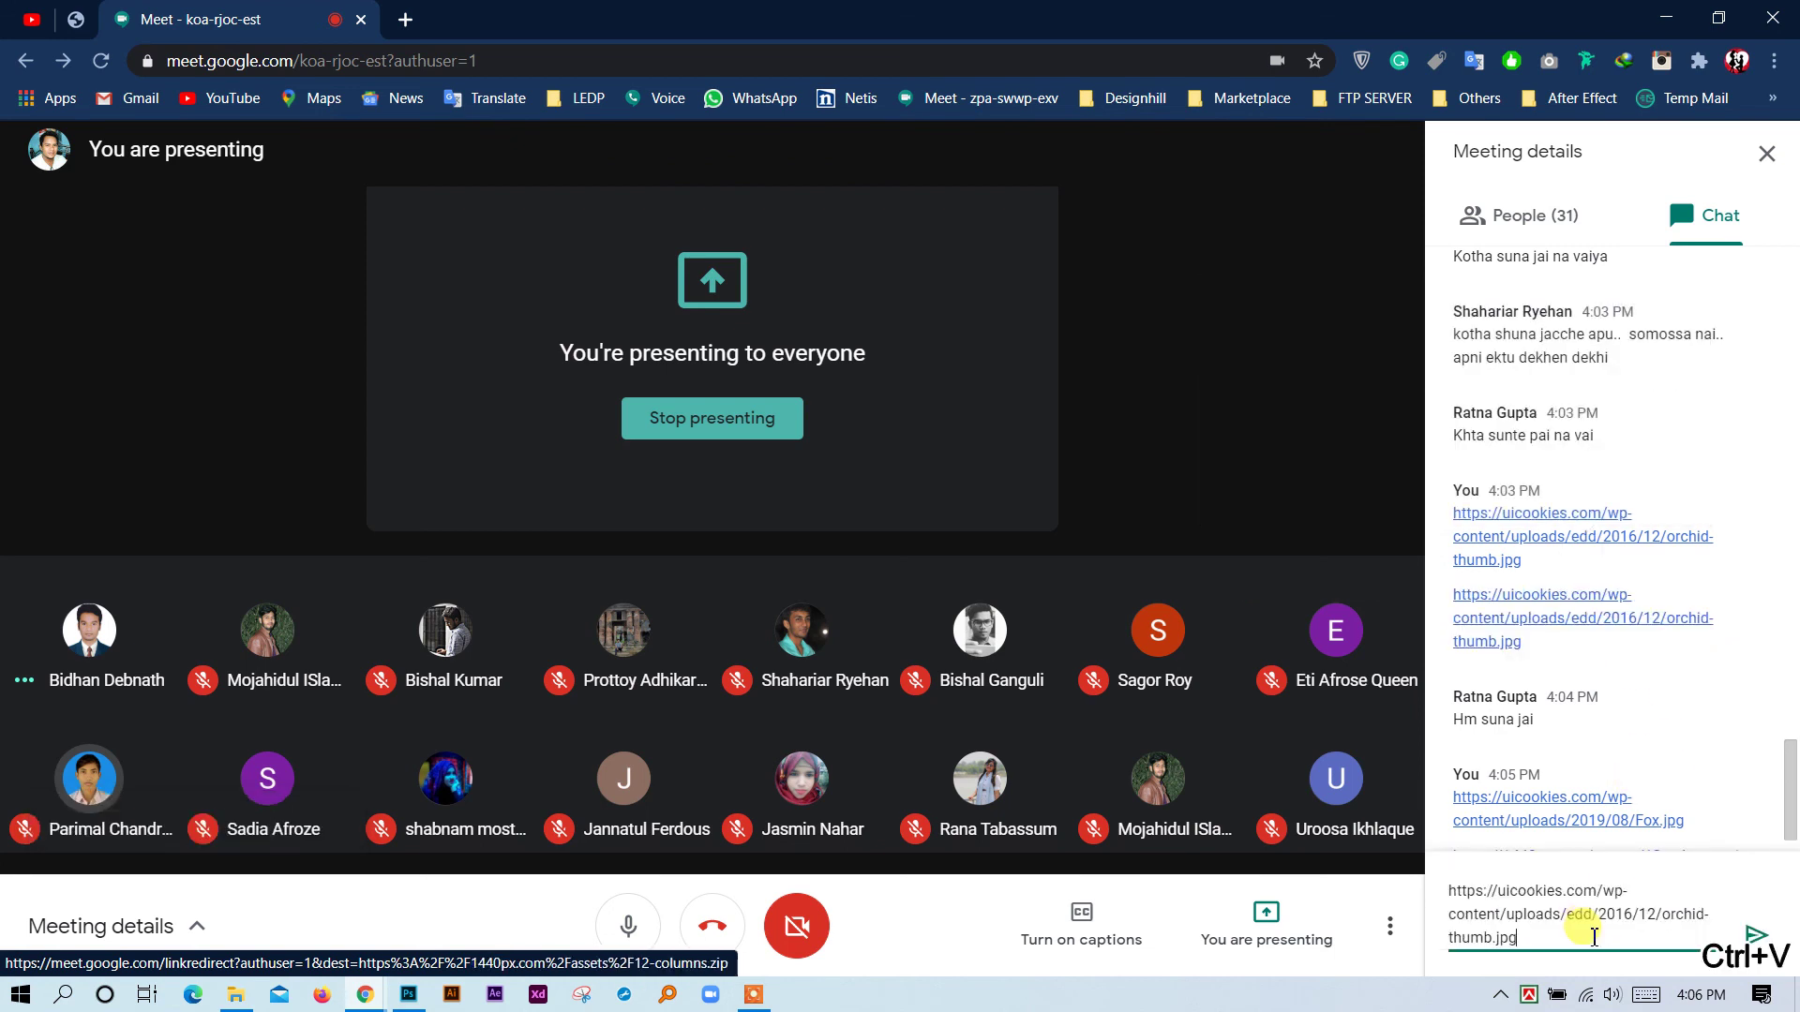
pyautogui.press('Return')
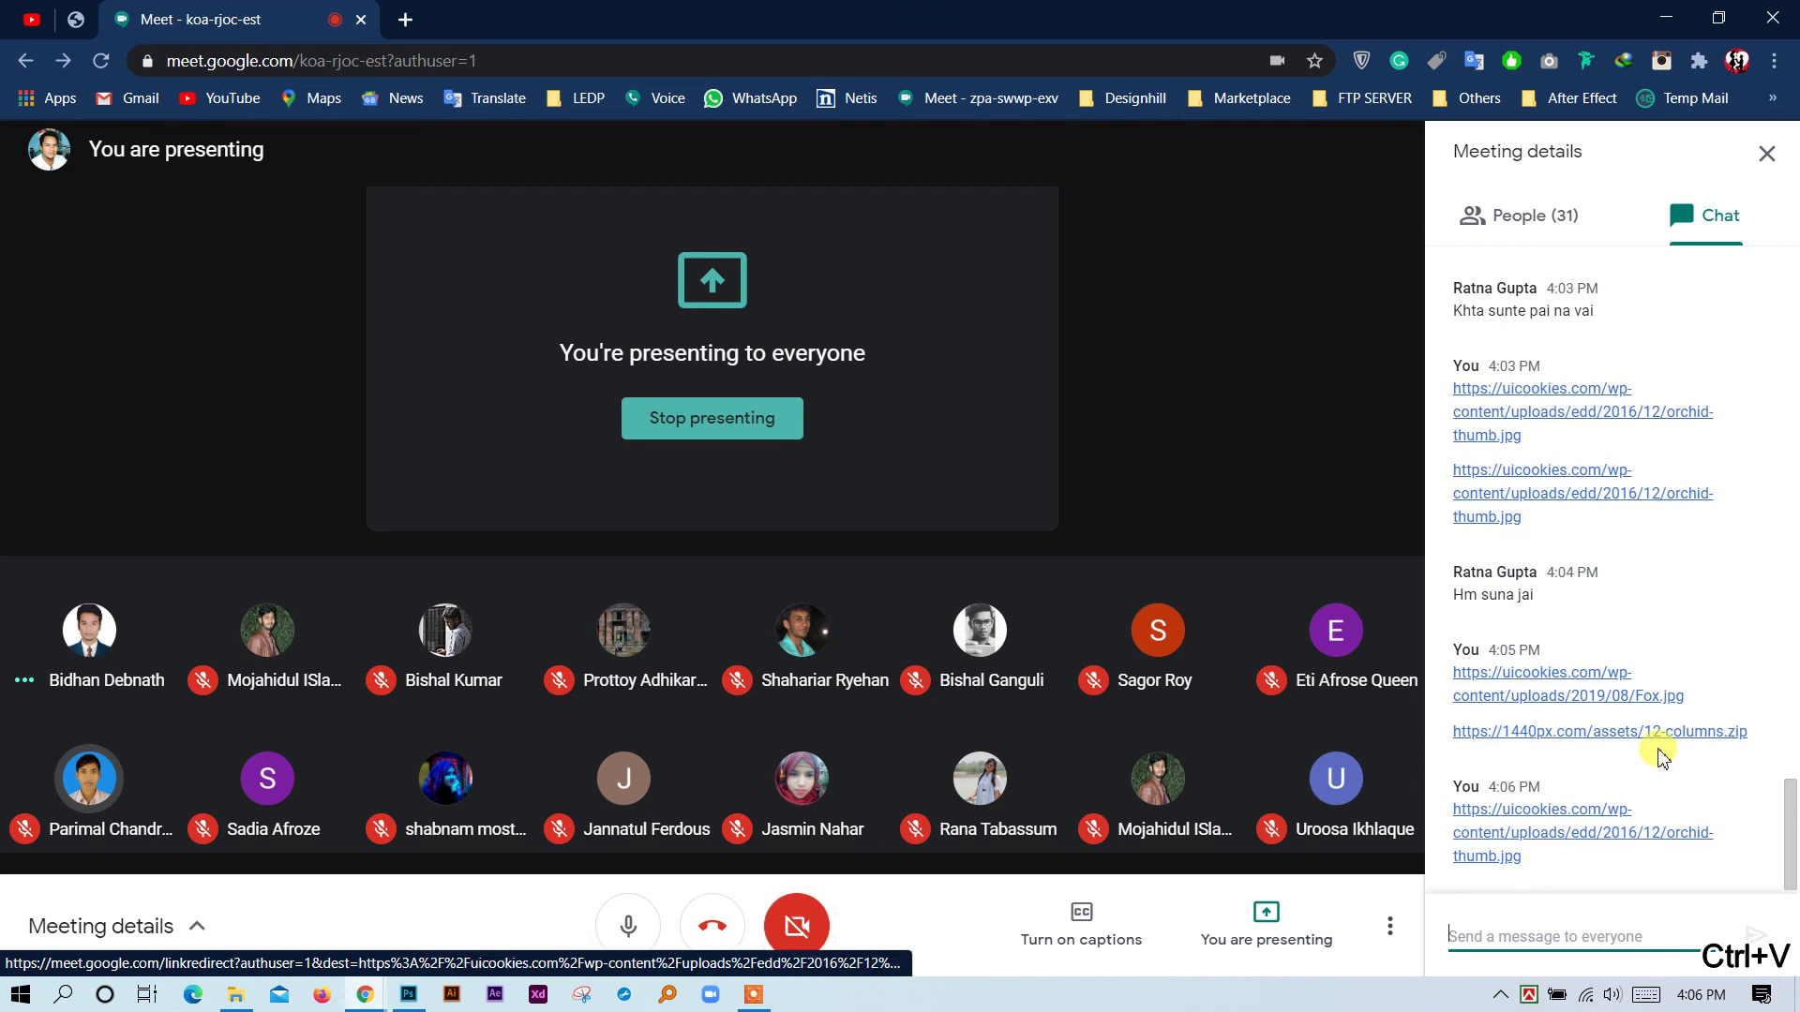
# Copy the chat messages containing the Fox.jpg, 12-columns.zip and latest orchid-thumb.jpg links.
pyautogui.moveTo(1573, 870); pyautogui.dragTo(1441, 672)
pyautogui.click(1737, 834)
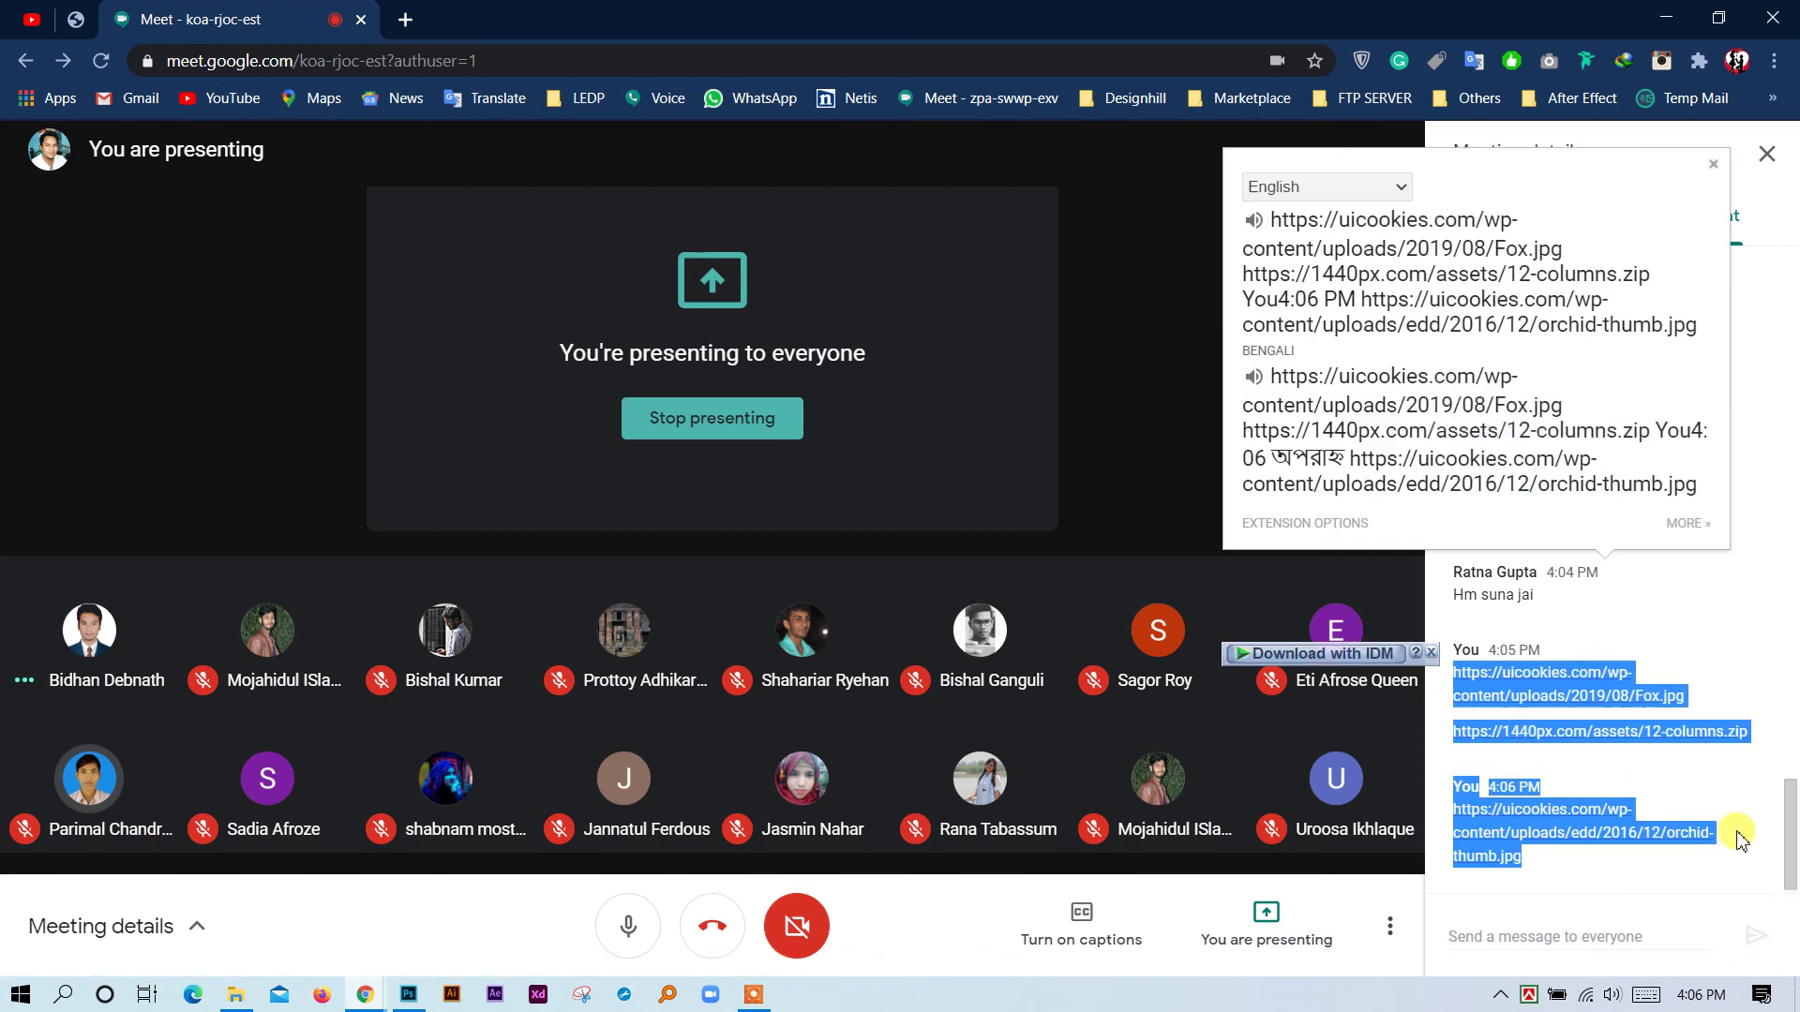
pyautogui.hotkey('ctrl', 'c')
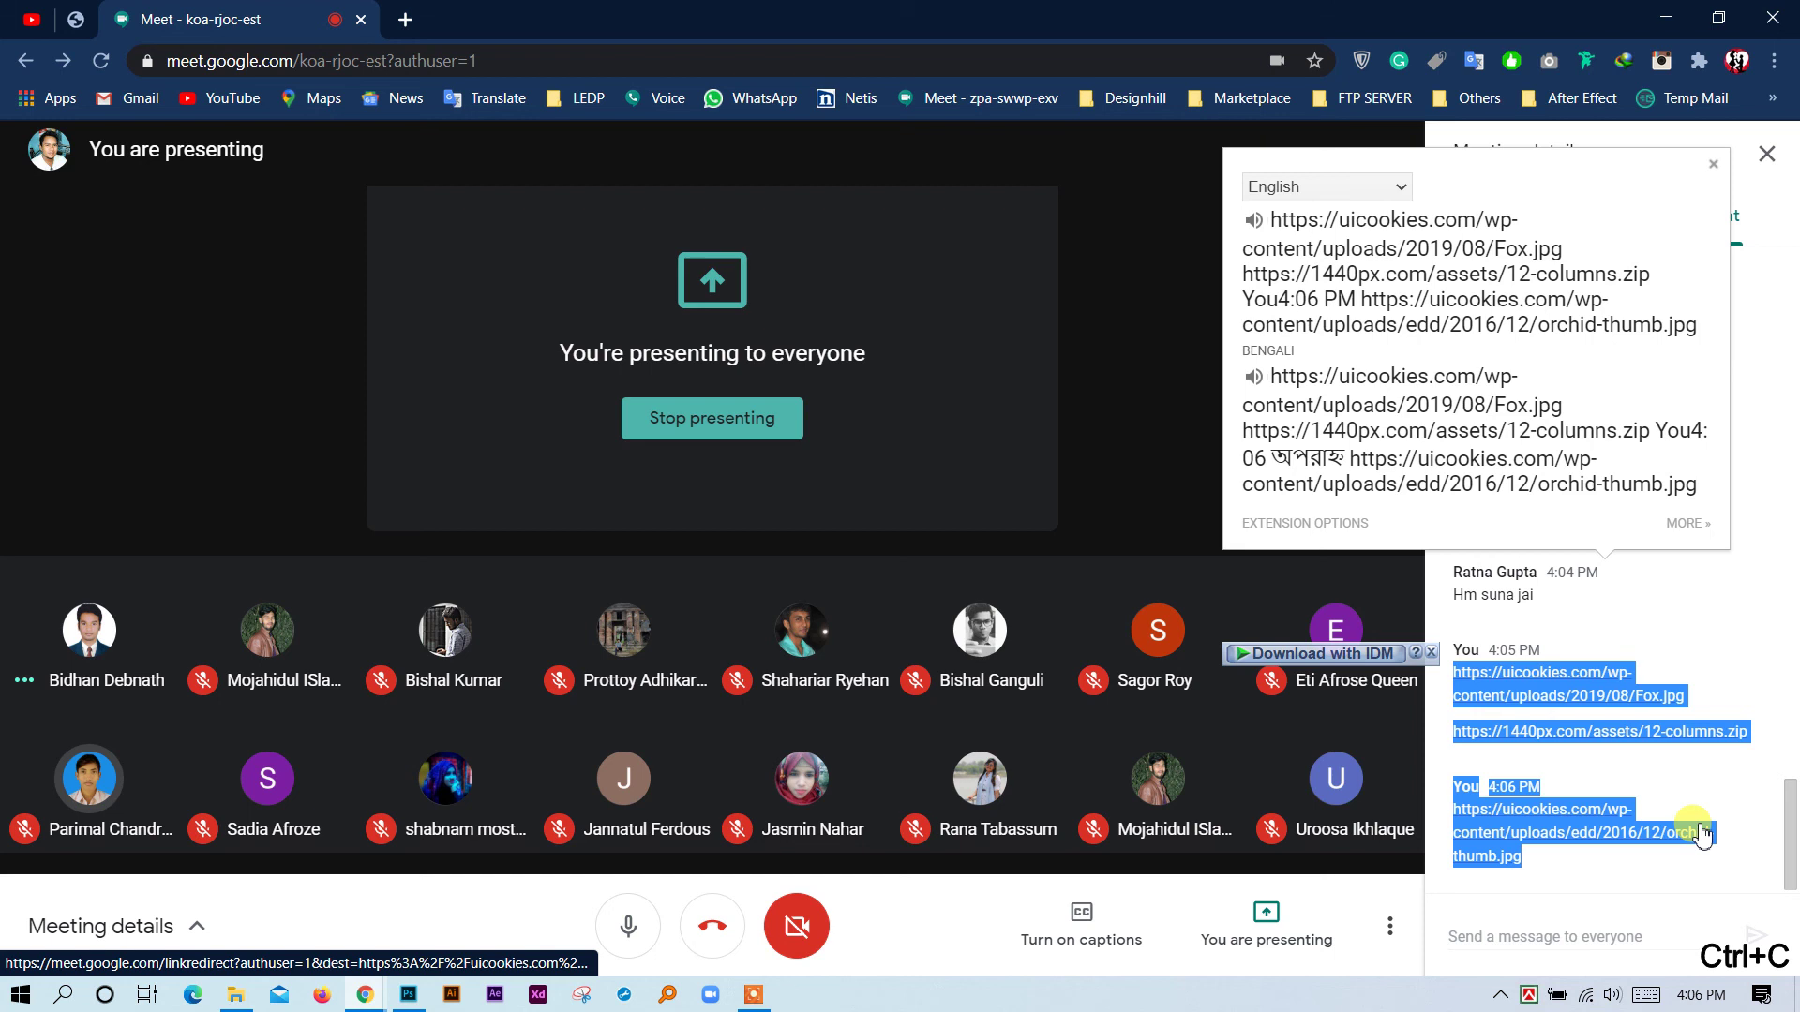
pyautogui.click(1760, 668)
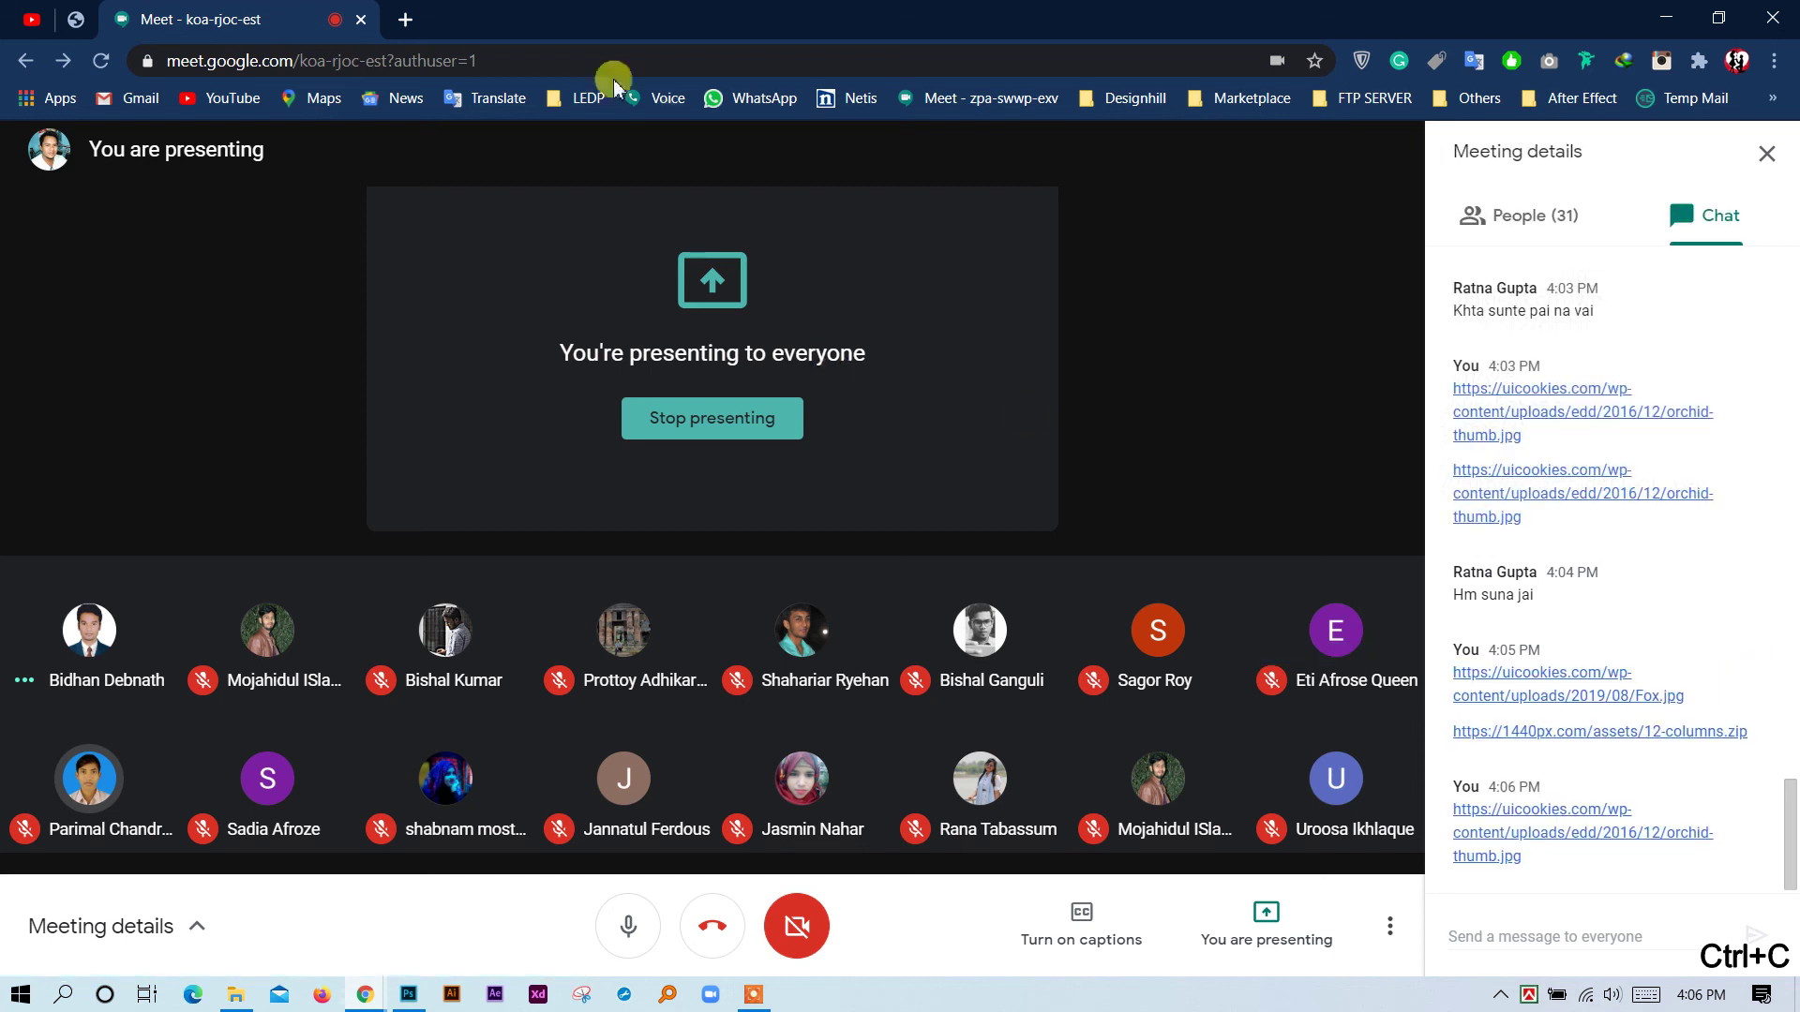
# Open the Batch 07 class in Google Classroom and paste the copied chat links into a new class announcement.
pyautogui.click(403, 20)
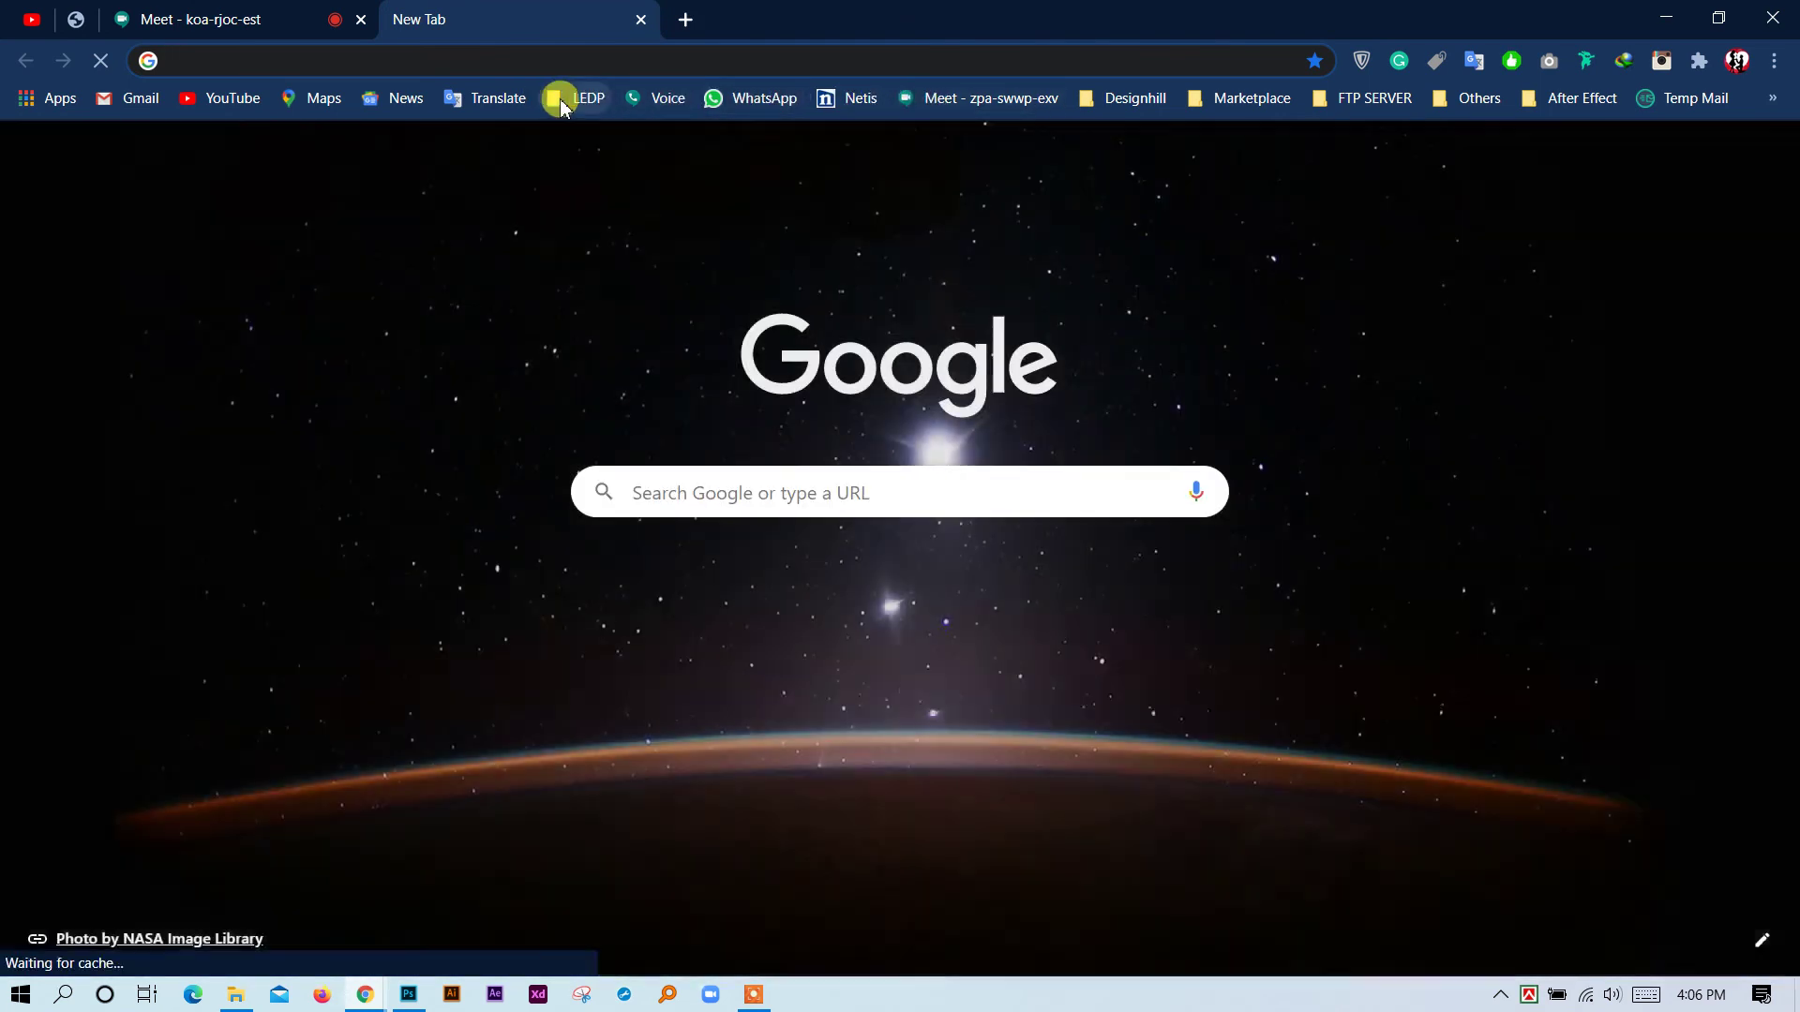
pyautogui.click(558, 97)
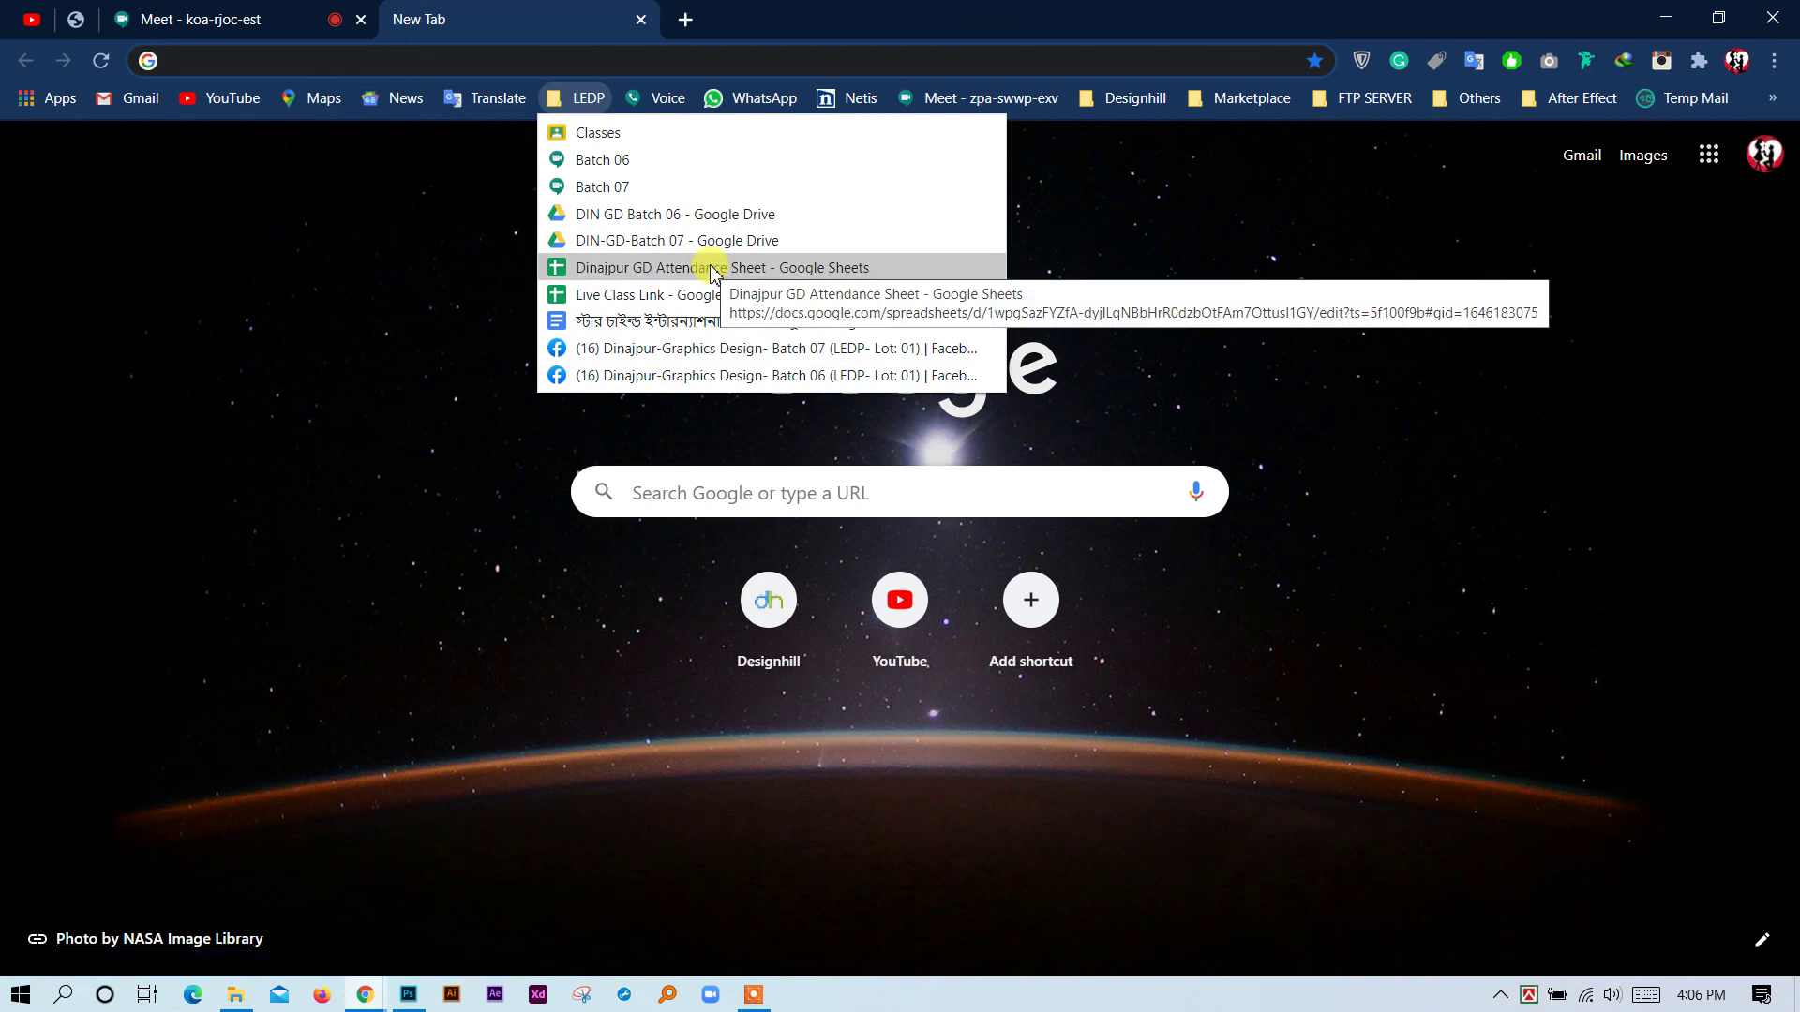
pyautogui.click(600, 133)
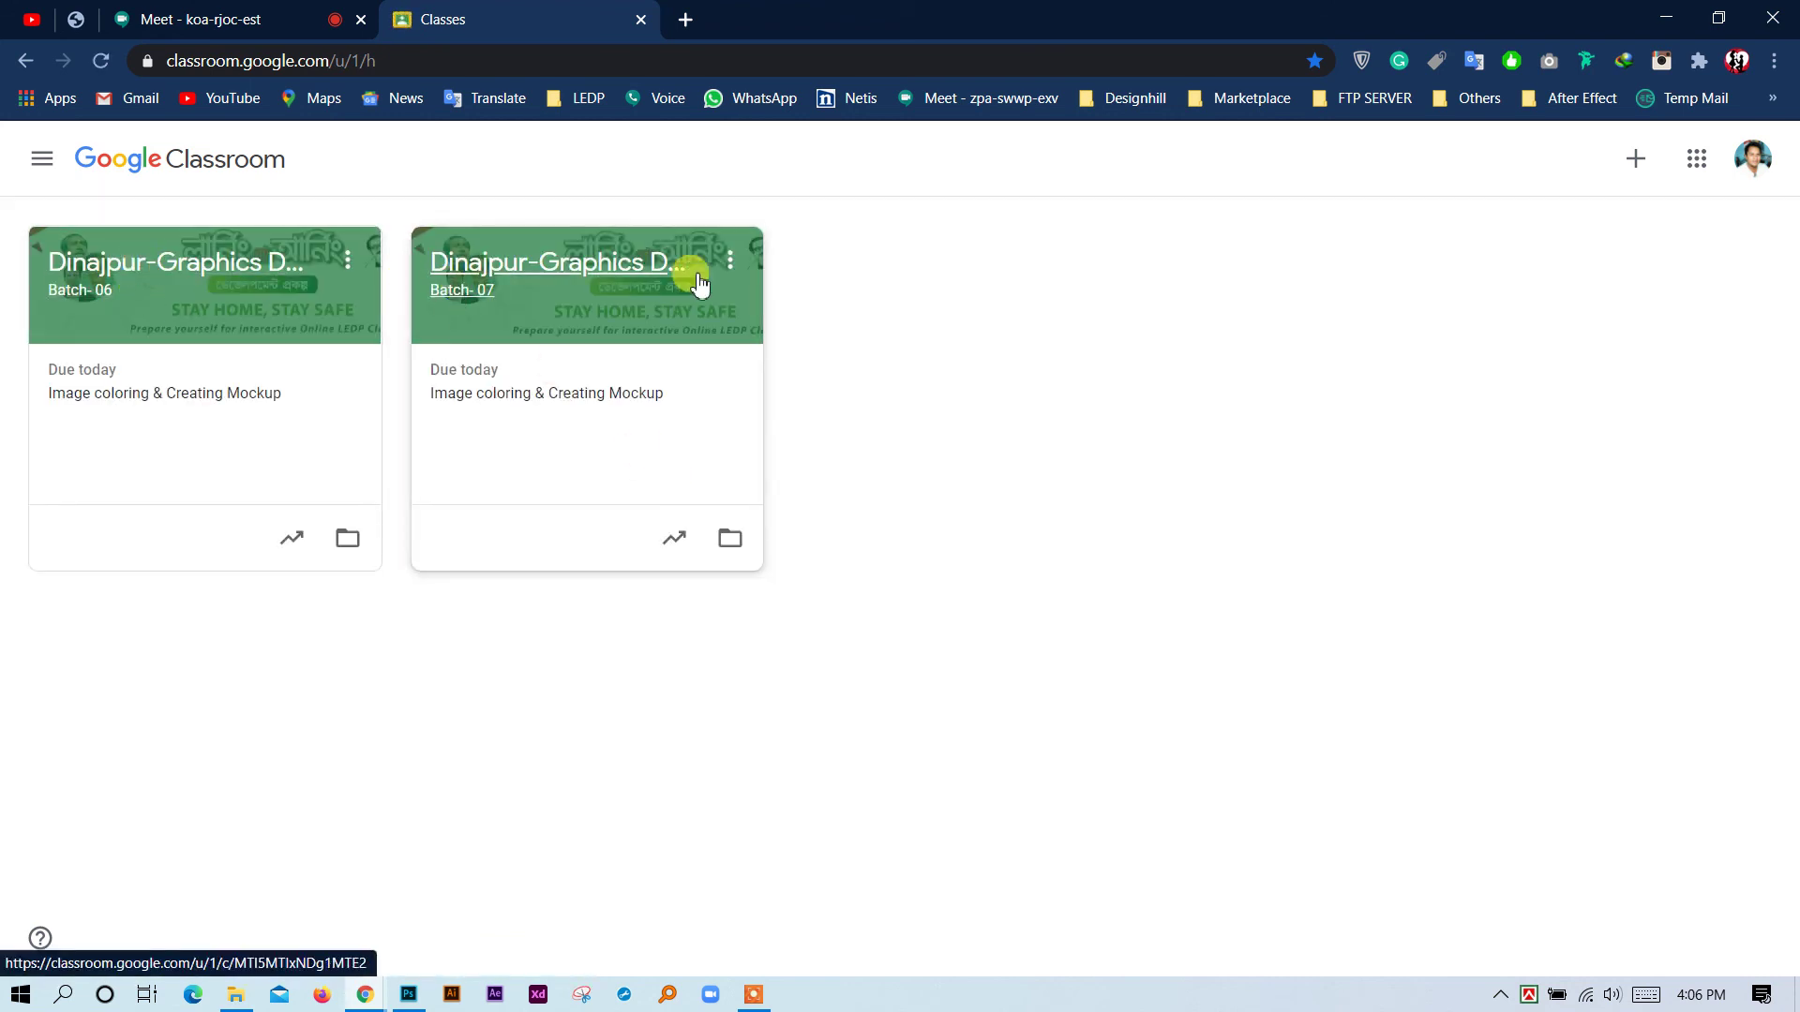
pyautogui.click(556, 280)
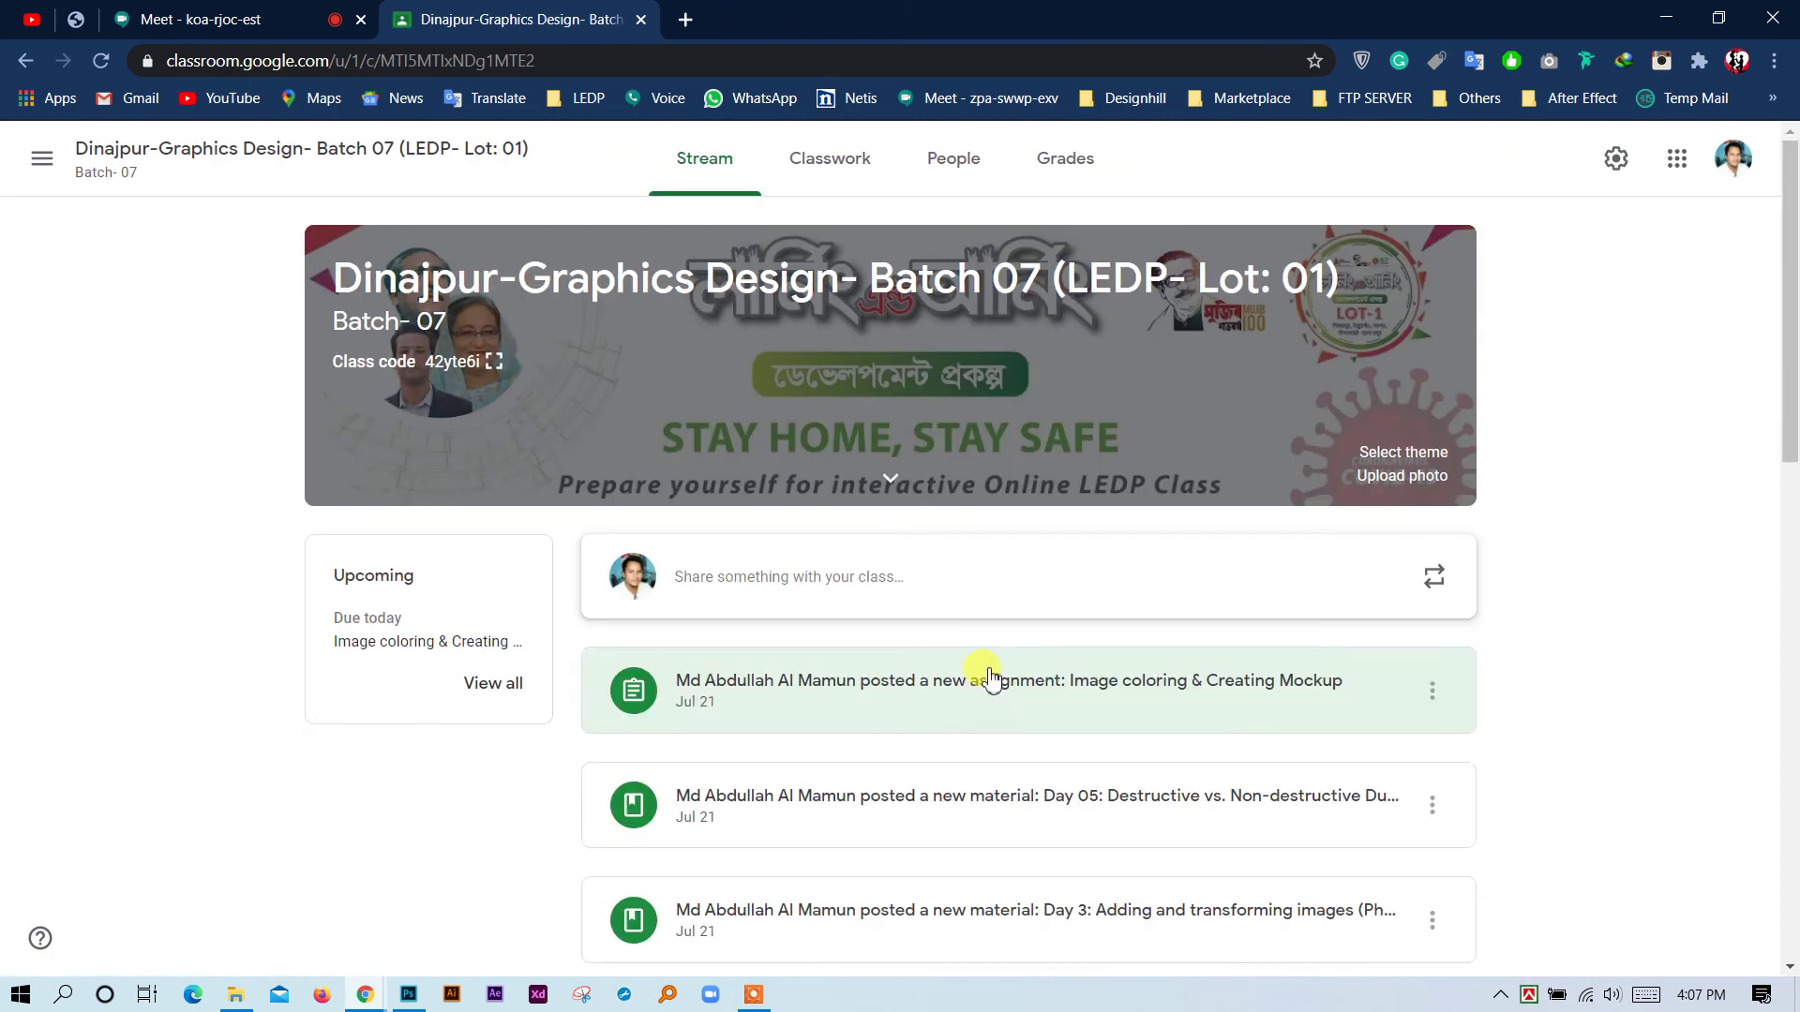
pyautogui.click(950, 585)
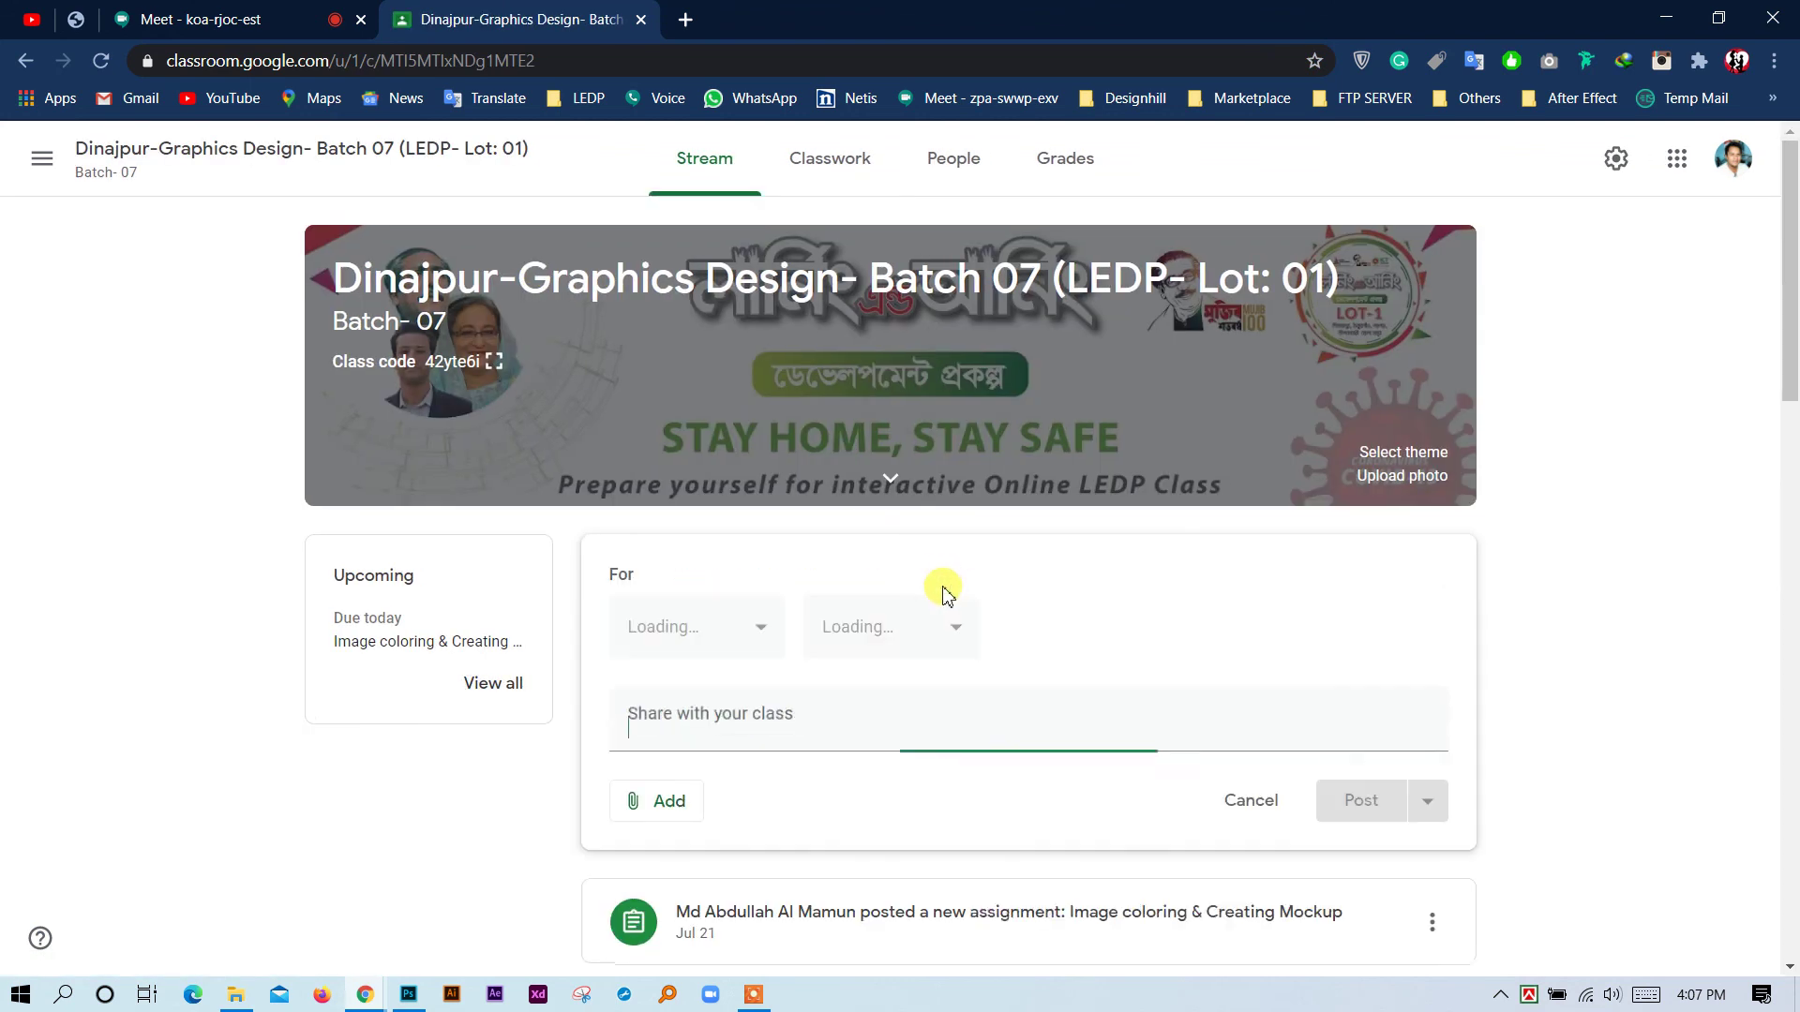
pyautogui.hotkey('ctrl', 'v')
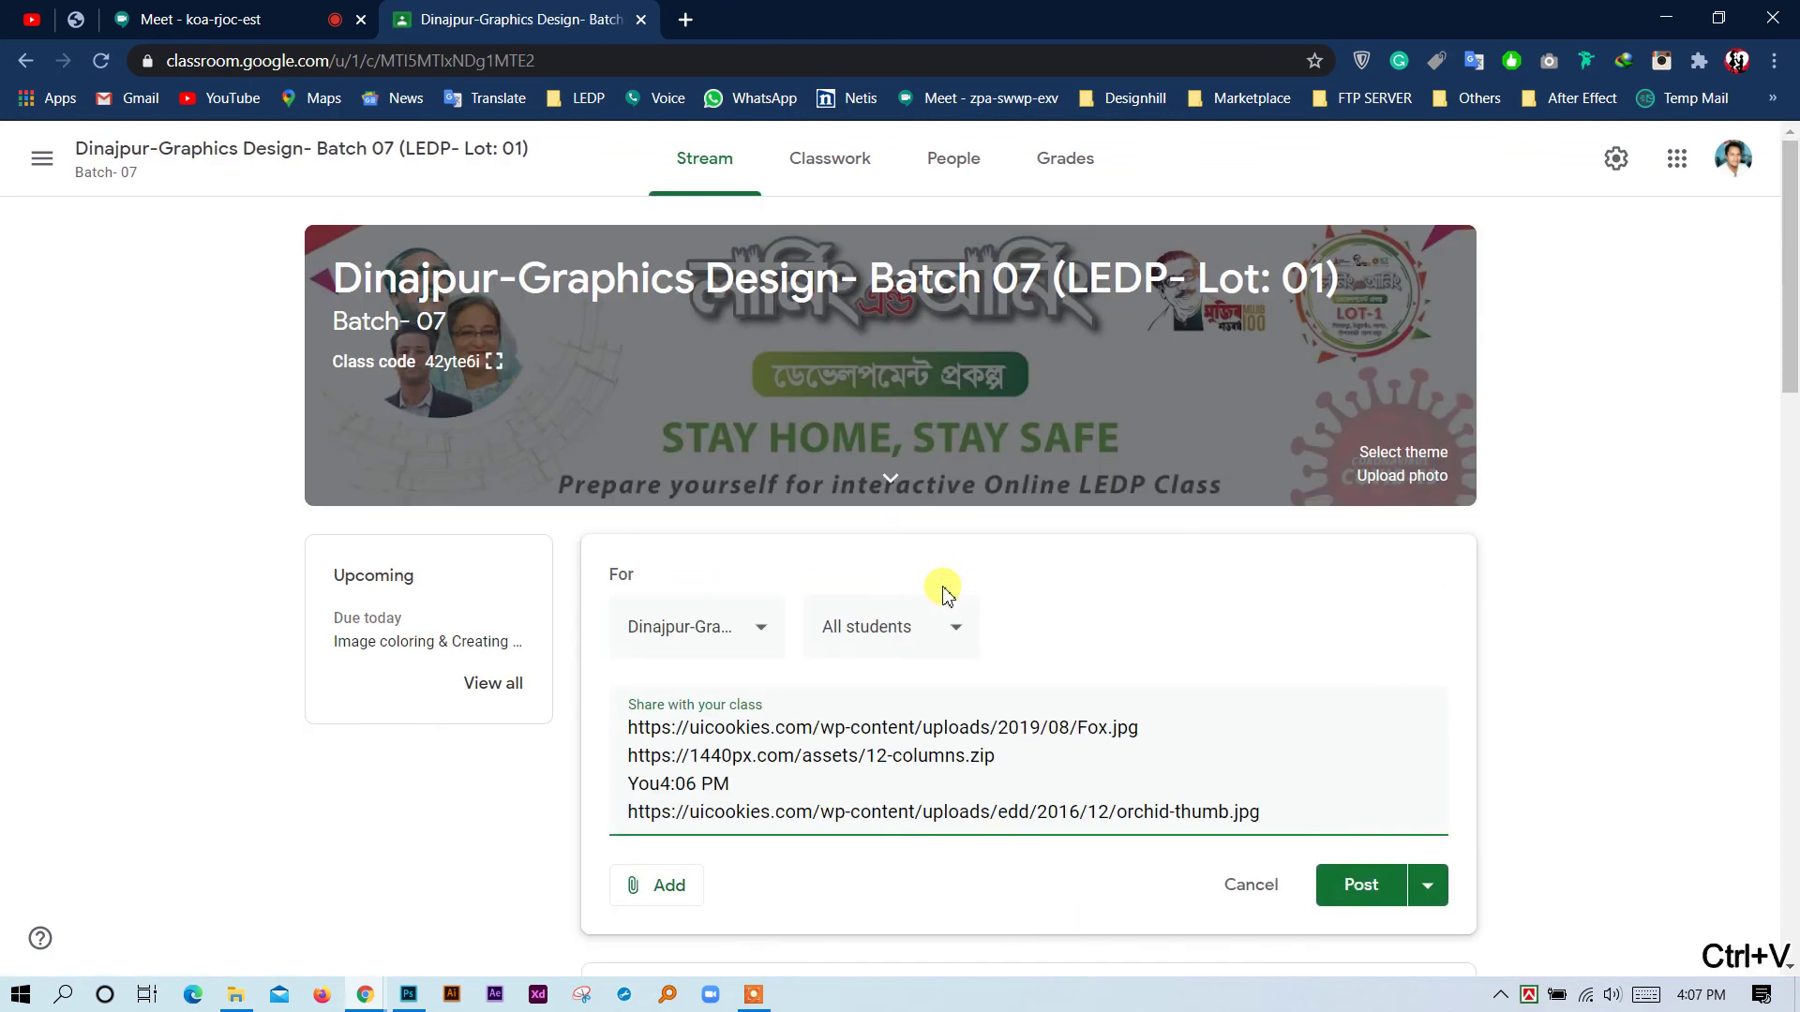
pyautogui.tripleClick(843, 767)
pyautogui.hotkey('ctrl', 'x')
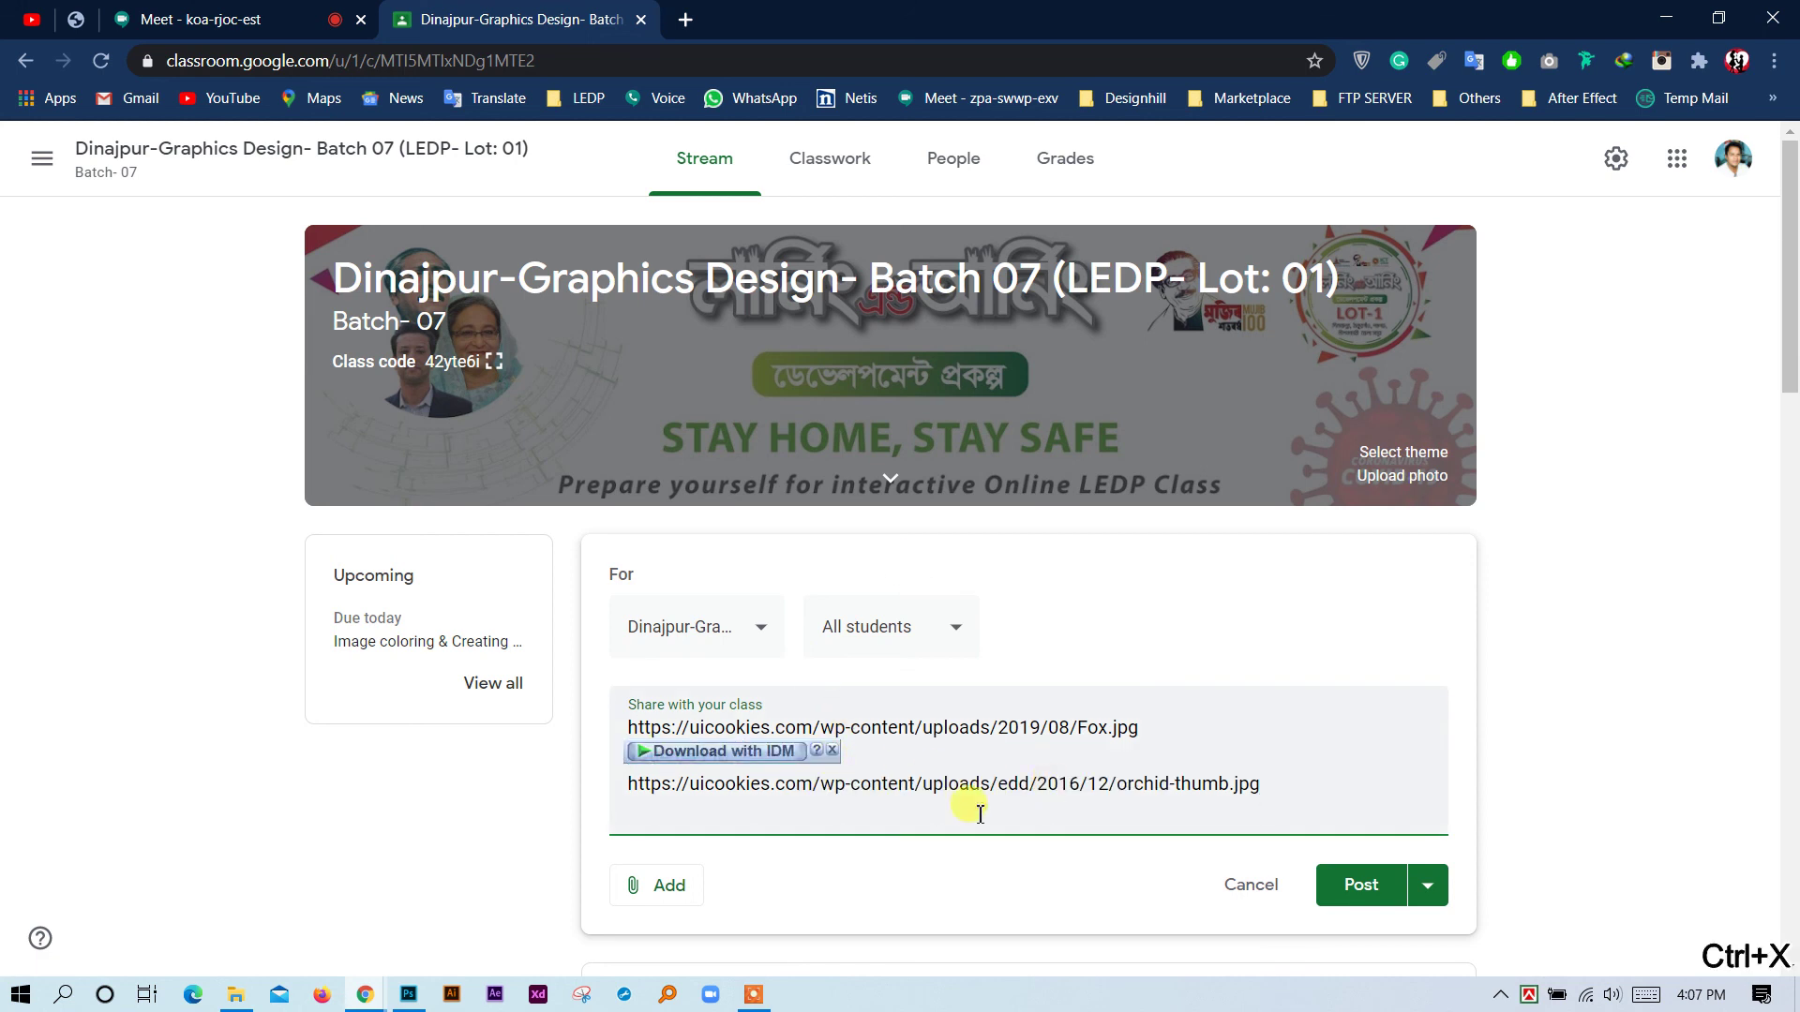
pyautogui.press('Return')
pyautogui.hotkey('ctrl', 'v')
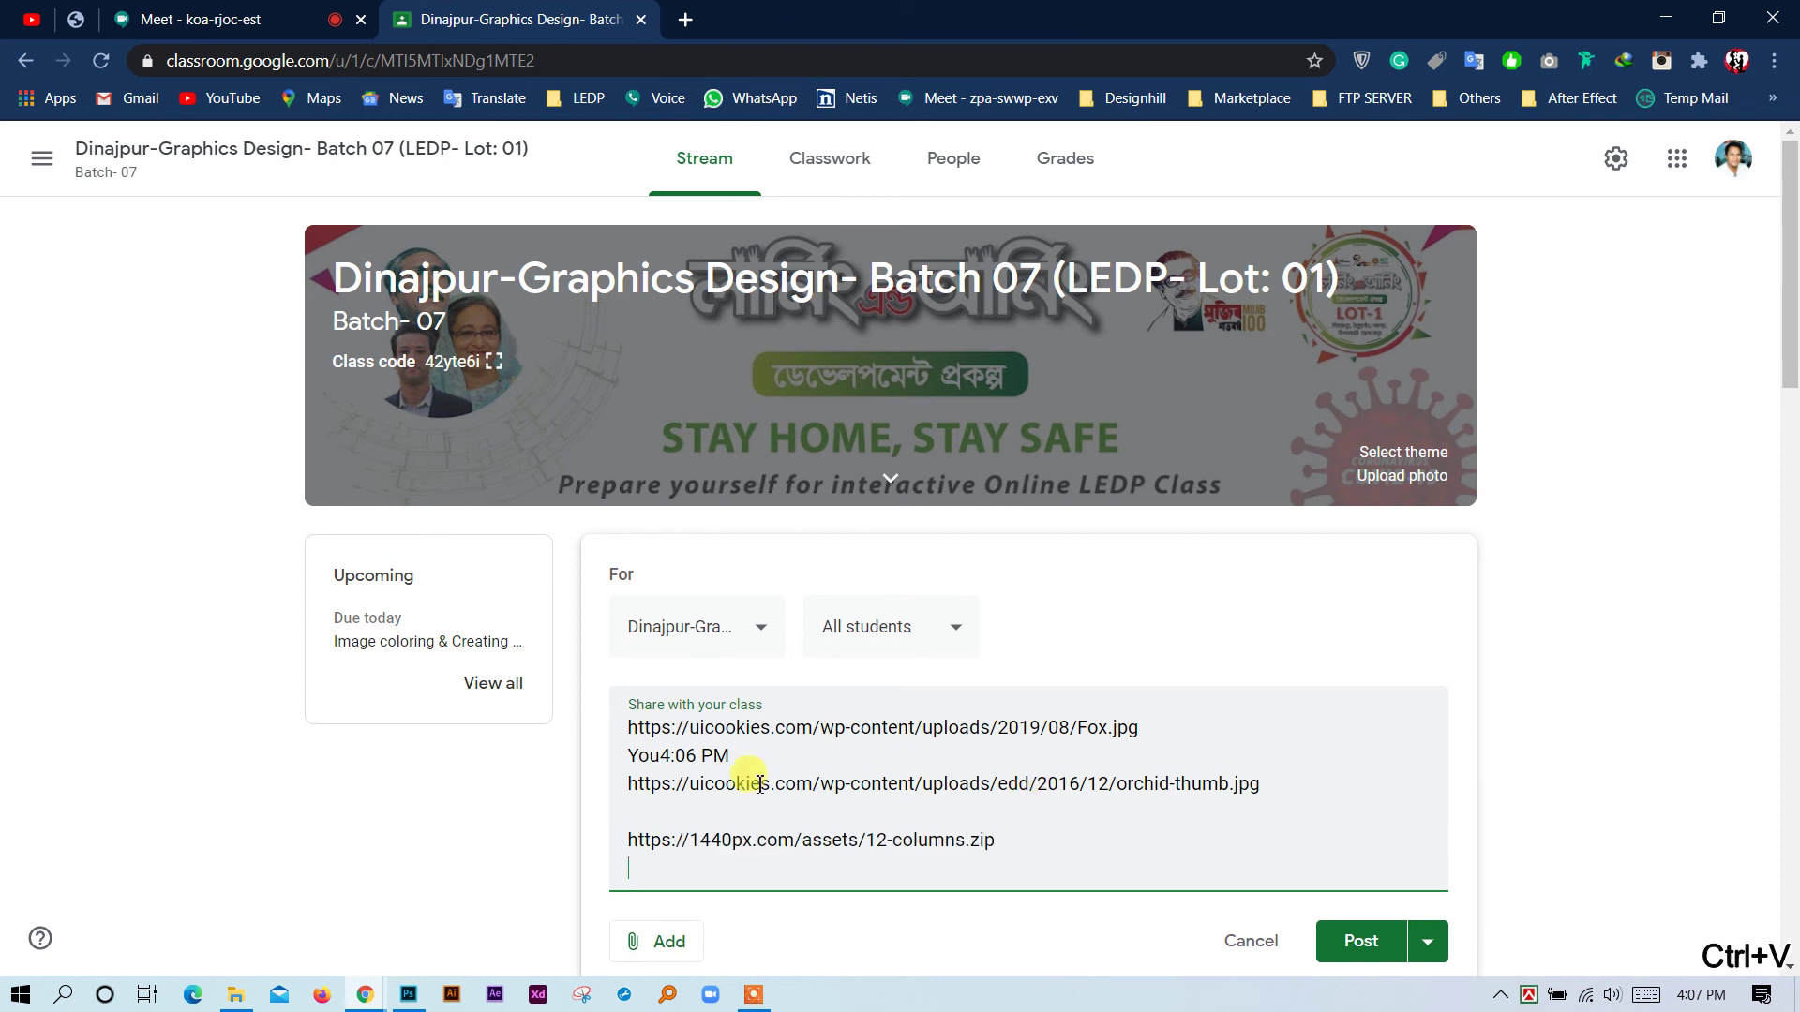
pyautogui.press('BackSpace')
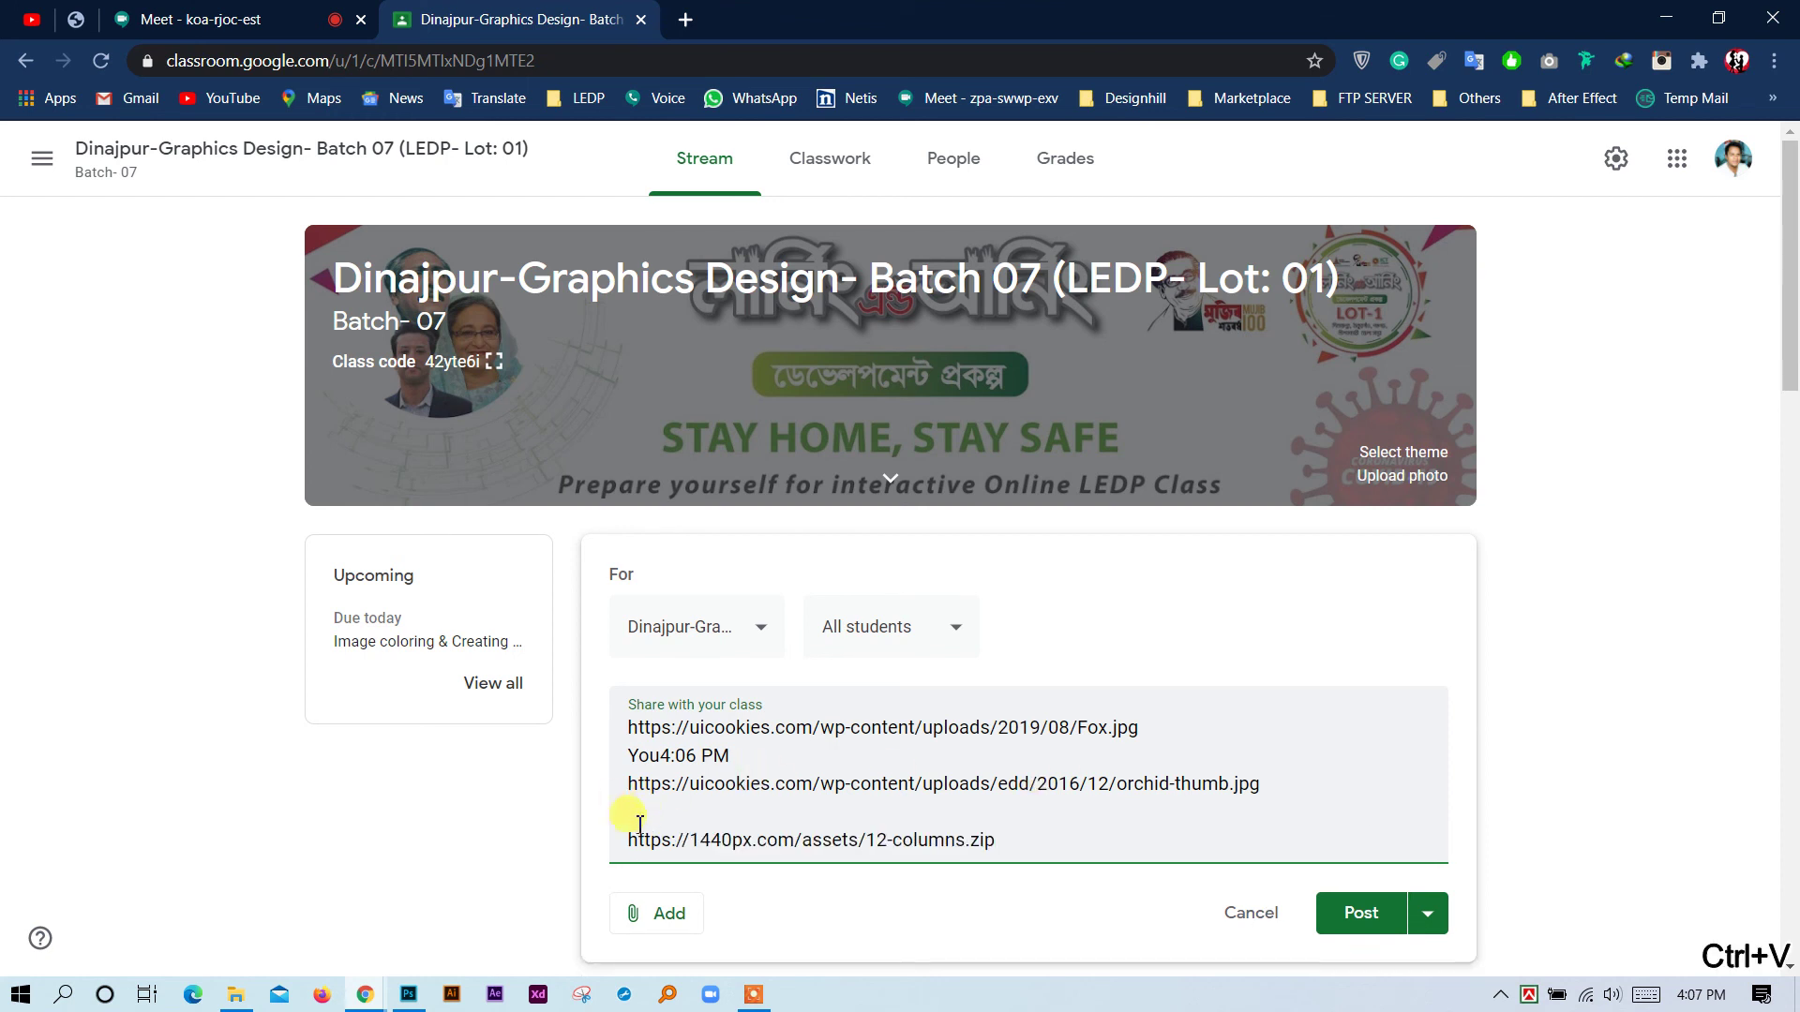
pyautogui.press('Return')
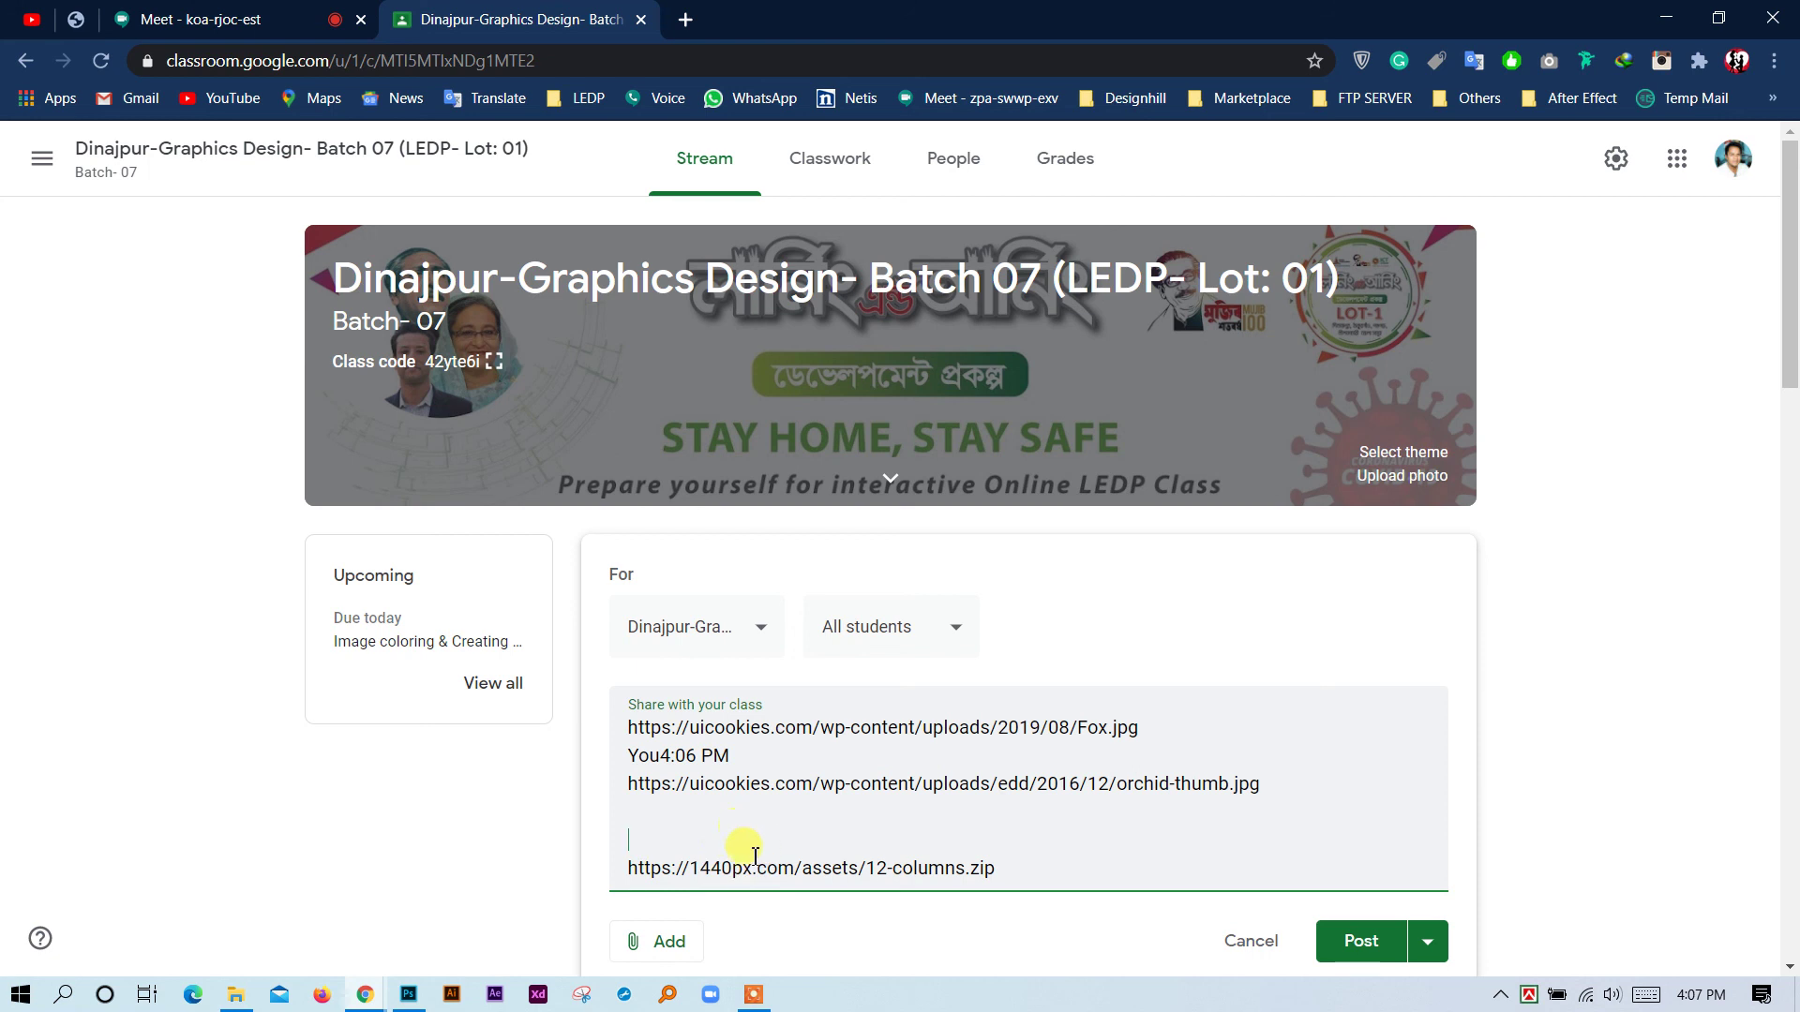
pyautogui.keyDown('shift'); pyautogui.click(620, 870); pyautogui.keyUp('shift')
pyautogui.rightClick(713, 870)
pyautogui.click(964, 630)
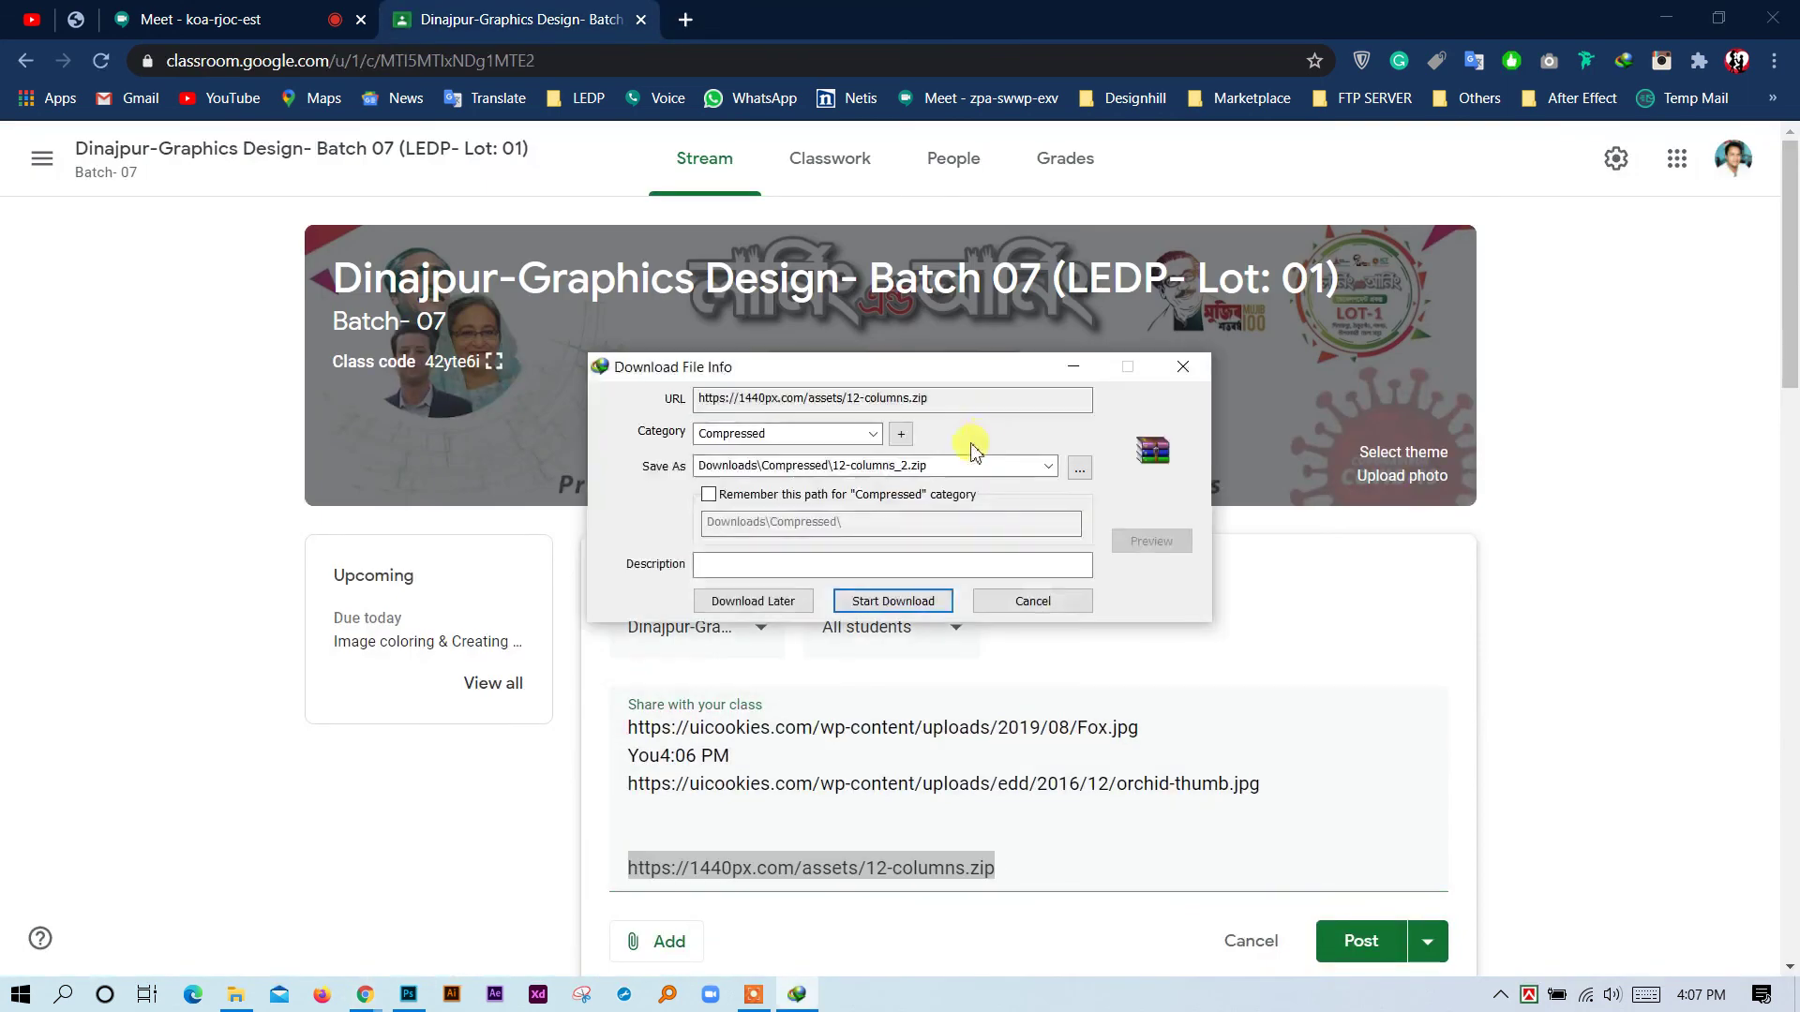
pyautogui.click(1085, 603)
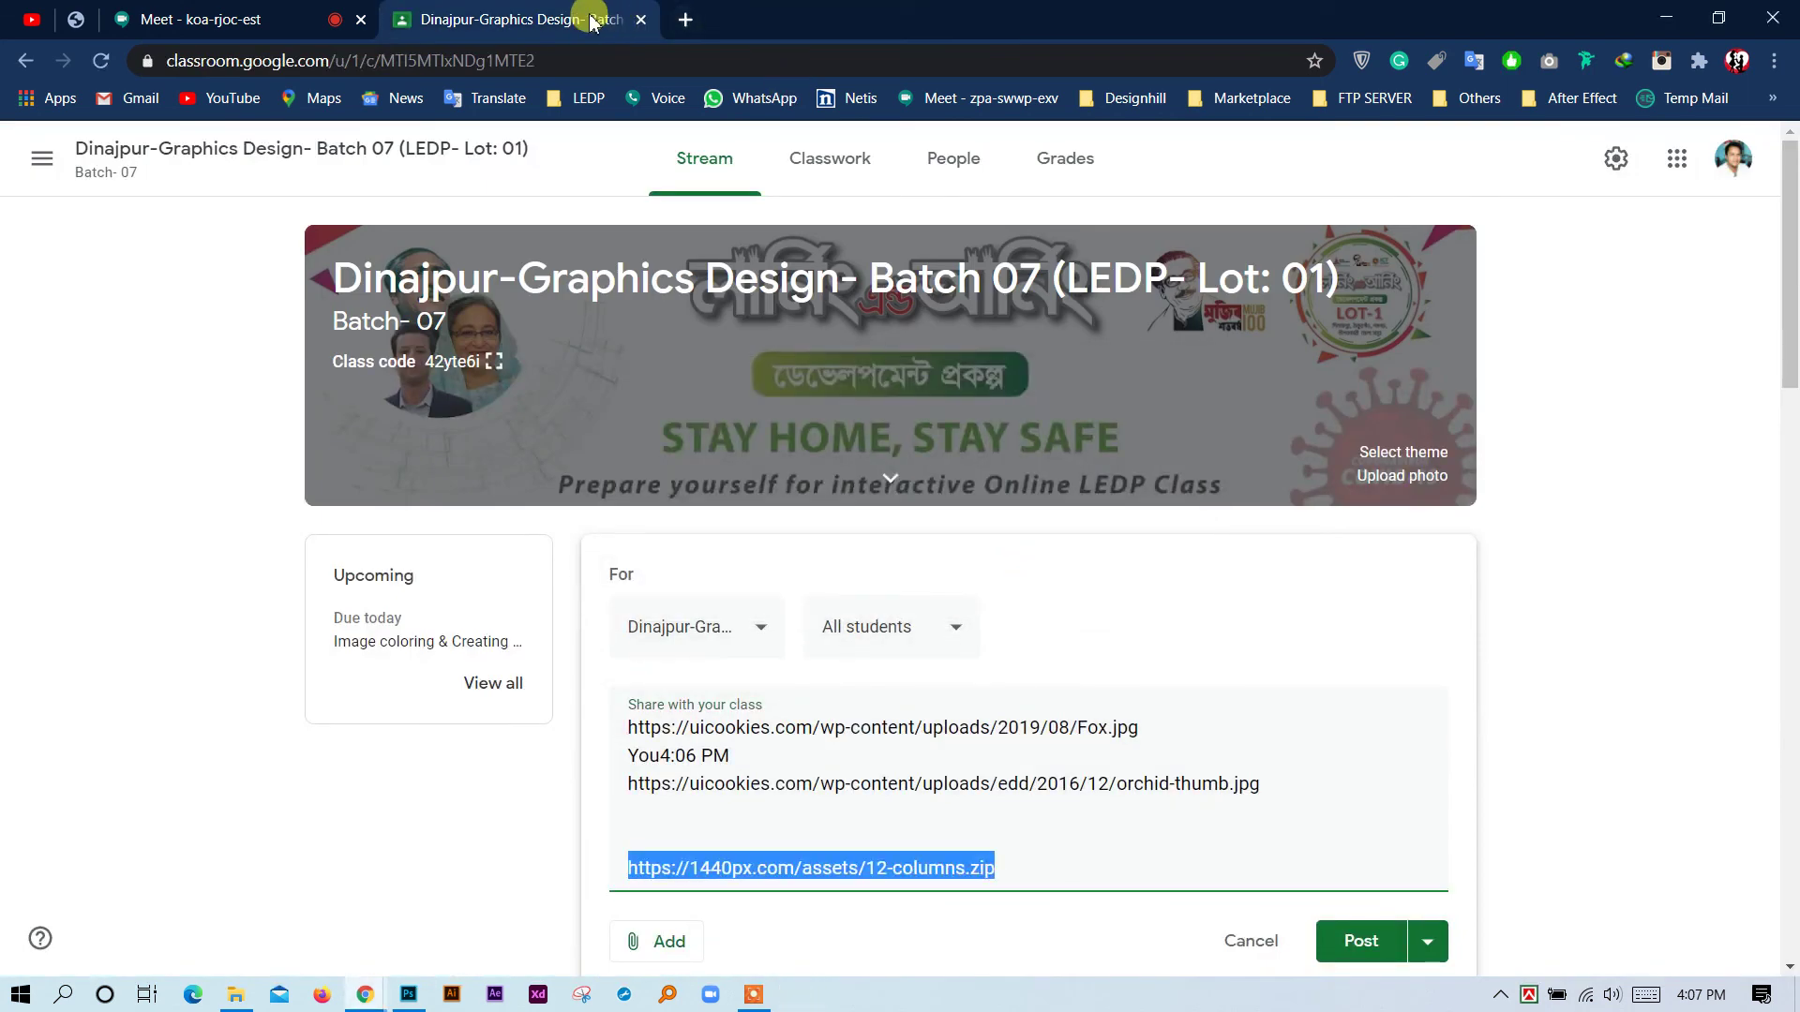
# Add the heading "1440 Grid" with a line of equals signs beneath it above the 12-columns.zip link.
pyautogui.scroll(-1, 1017, 819)
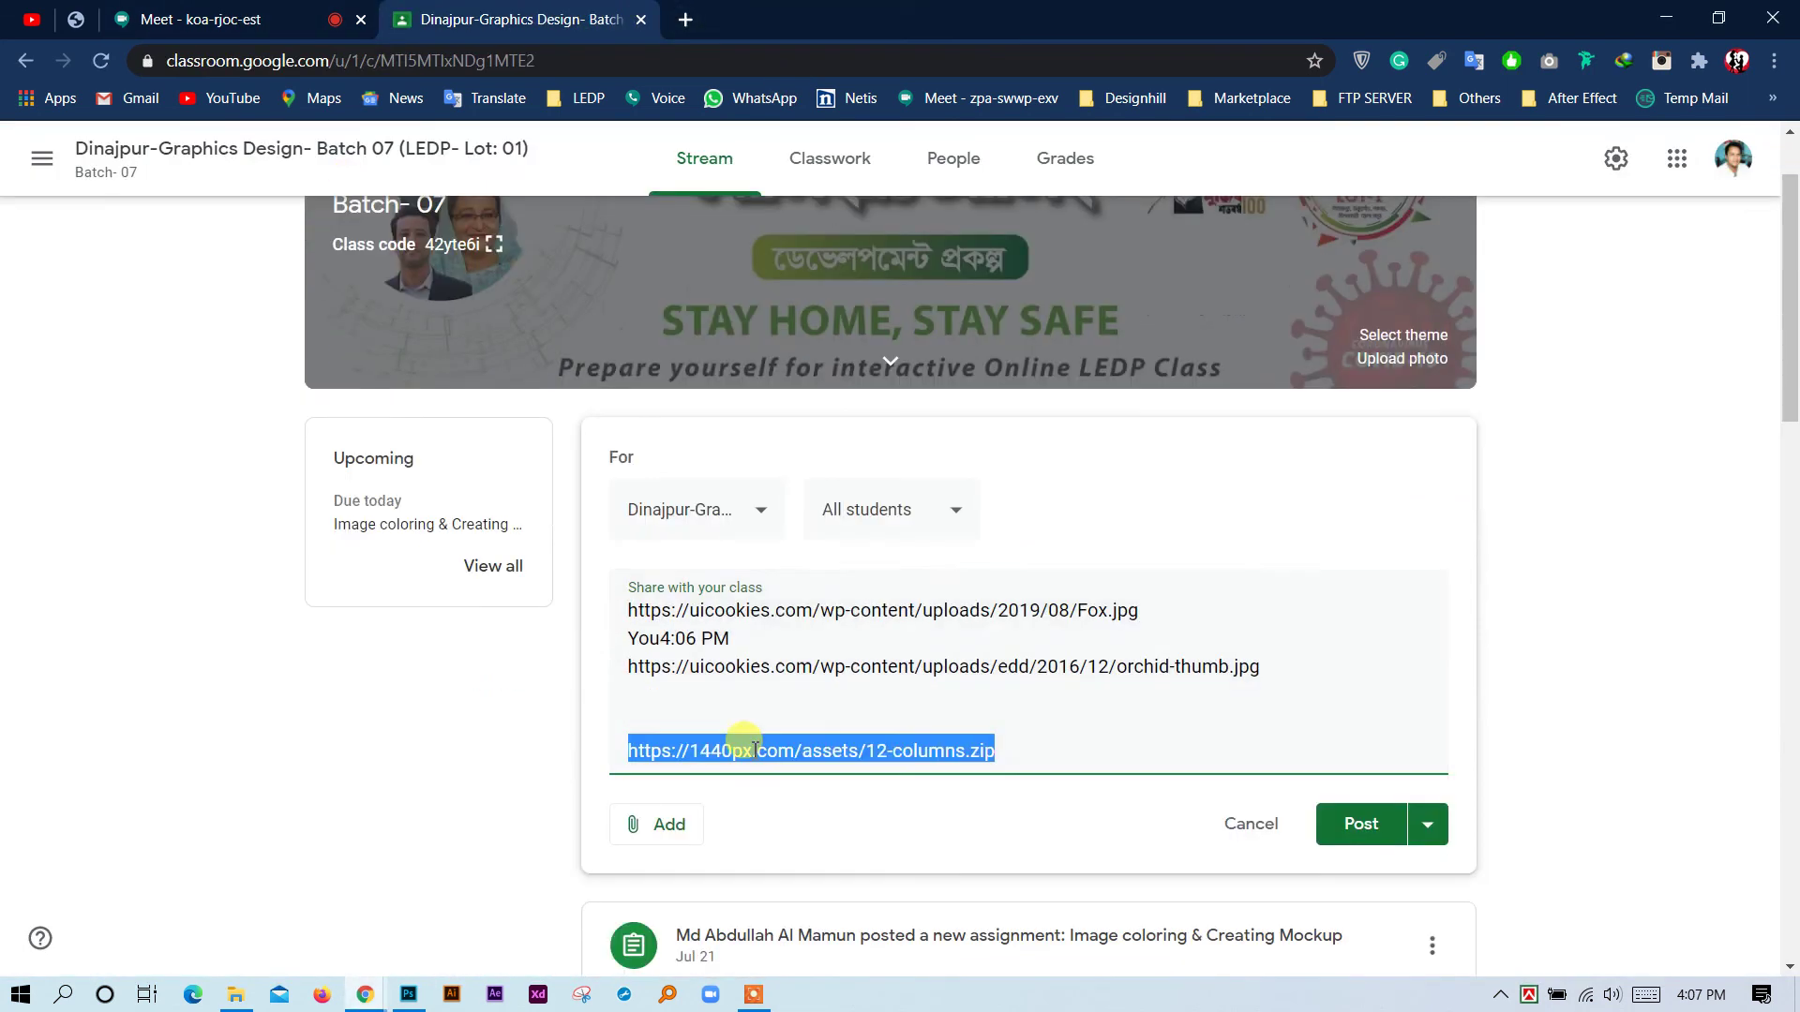
pyautogui.click(656, 727)
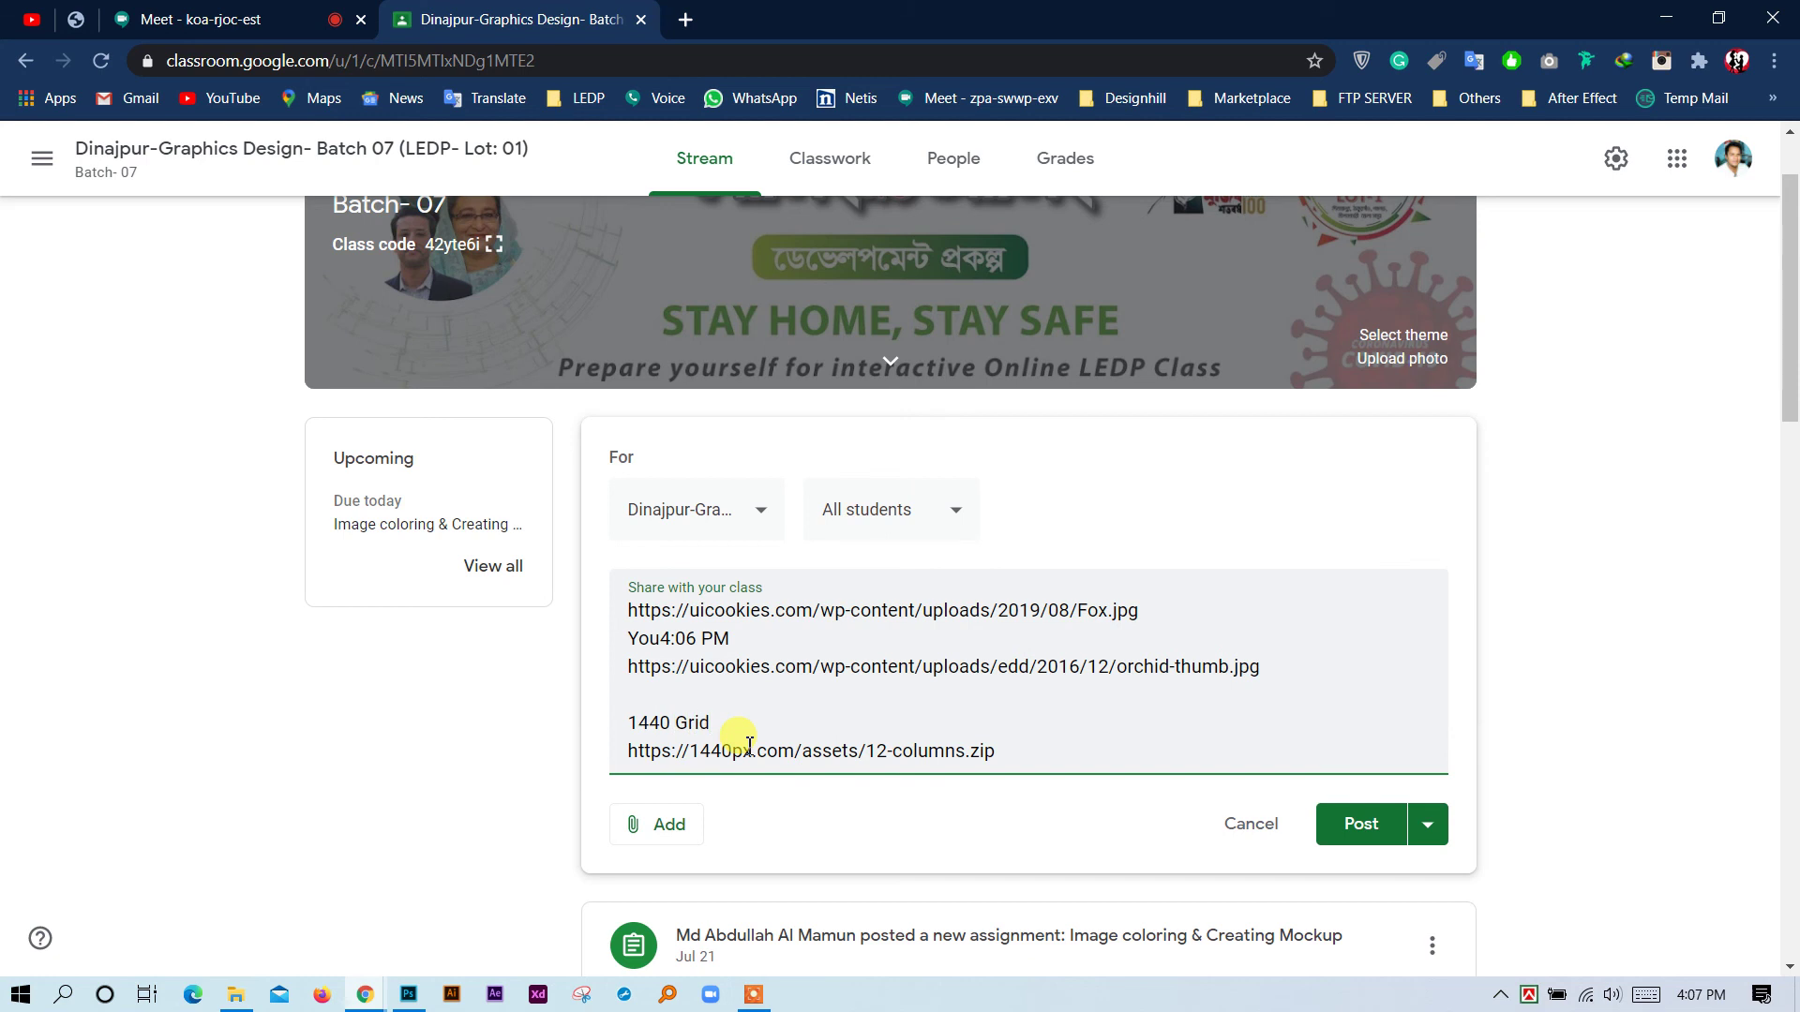
pyautogui.press('Return')
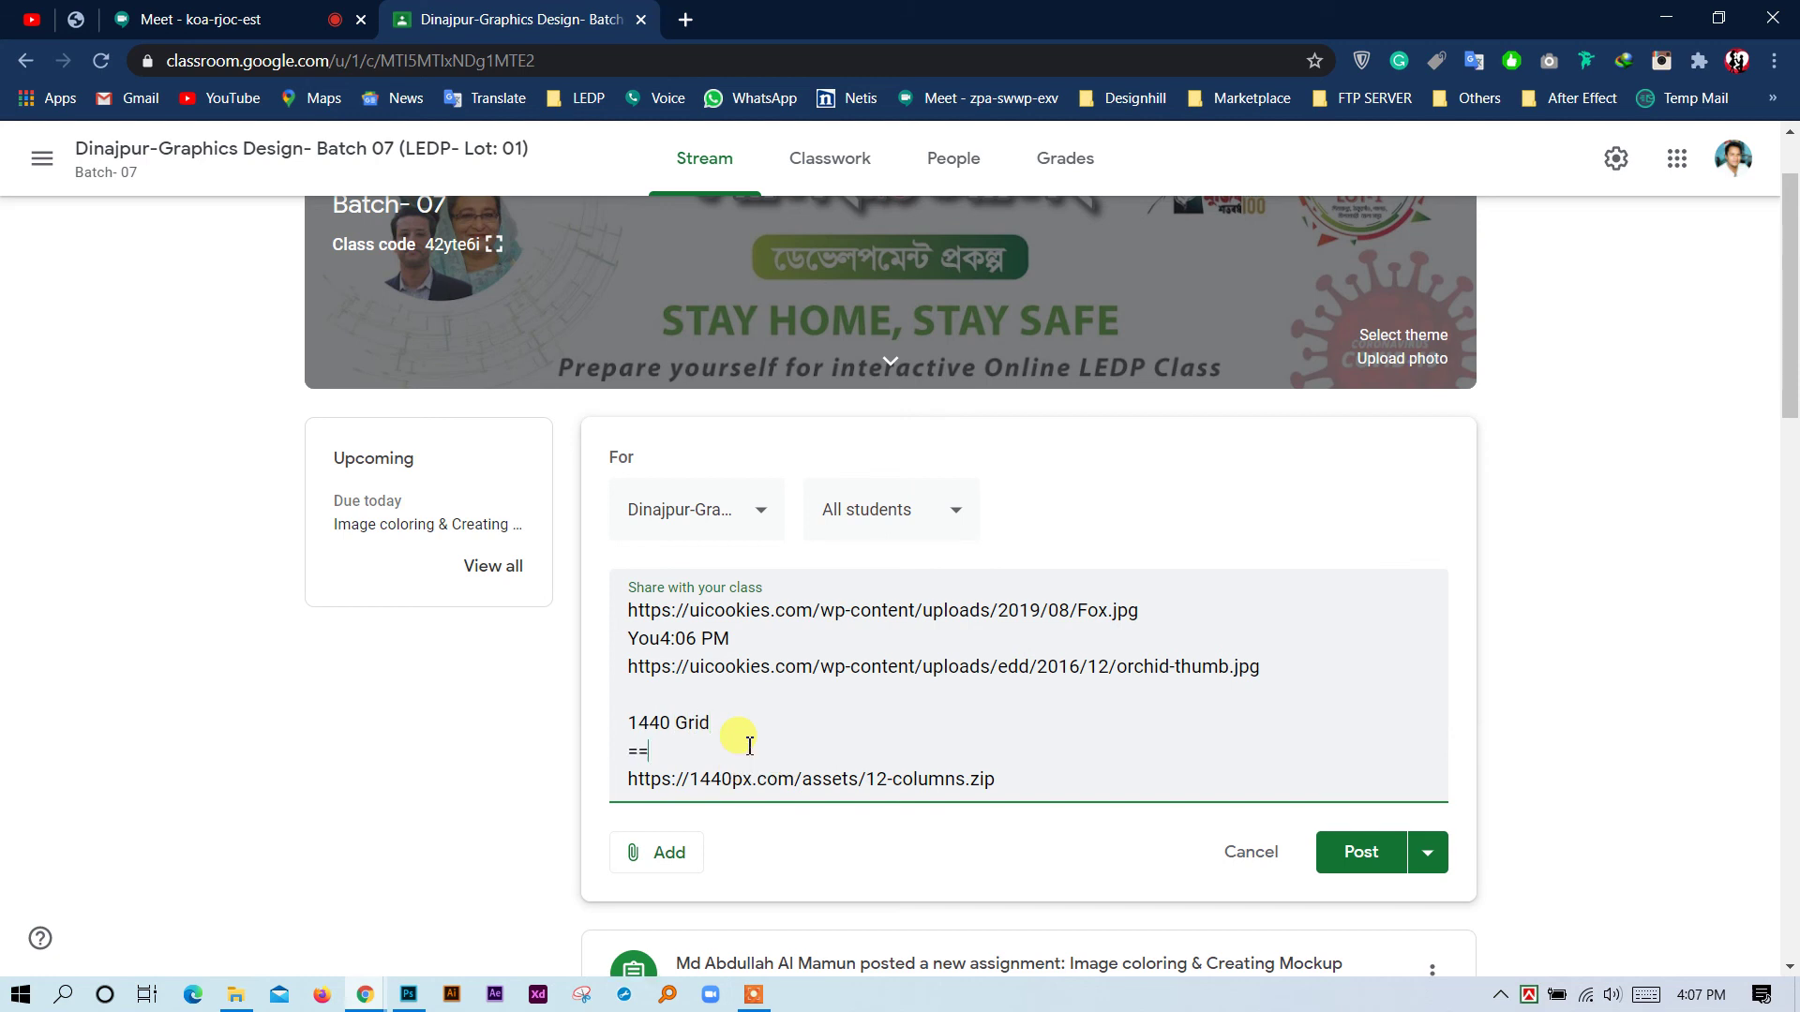
pyautogui.write('===================================')
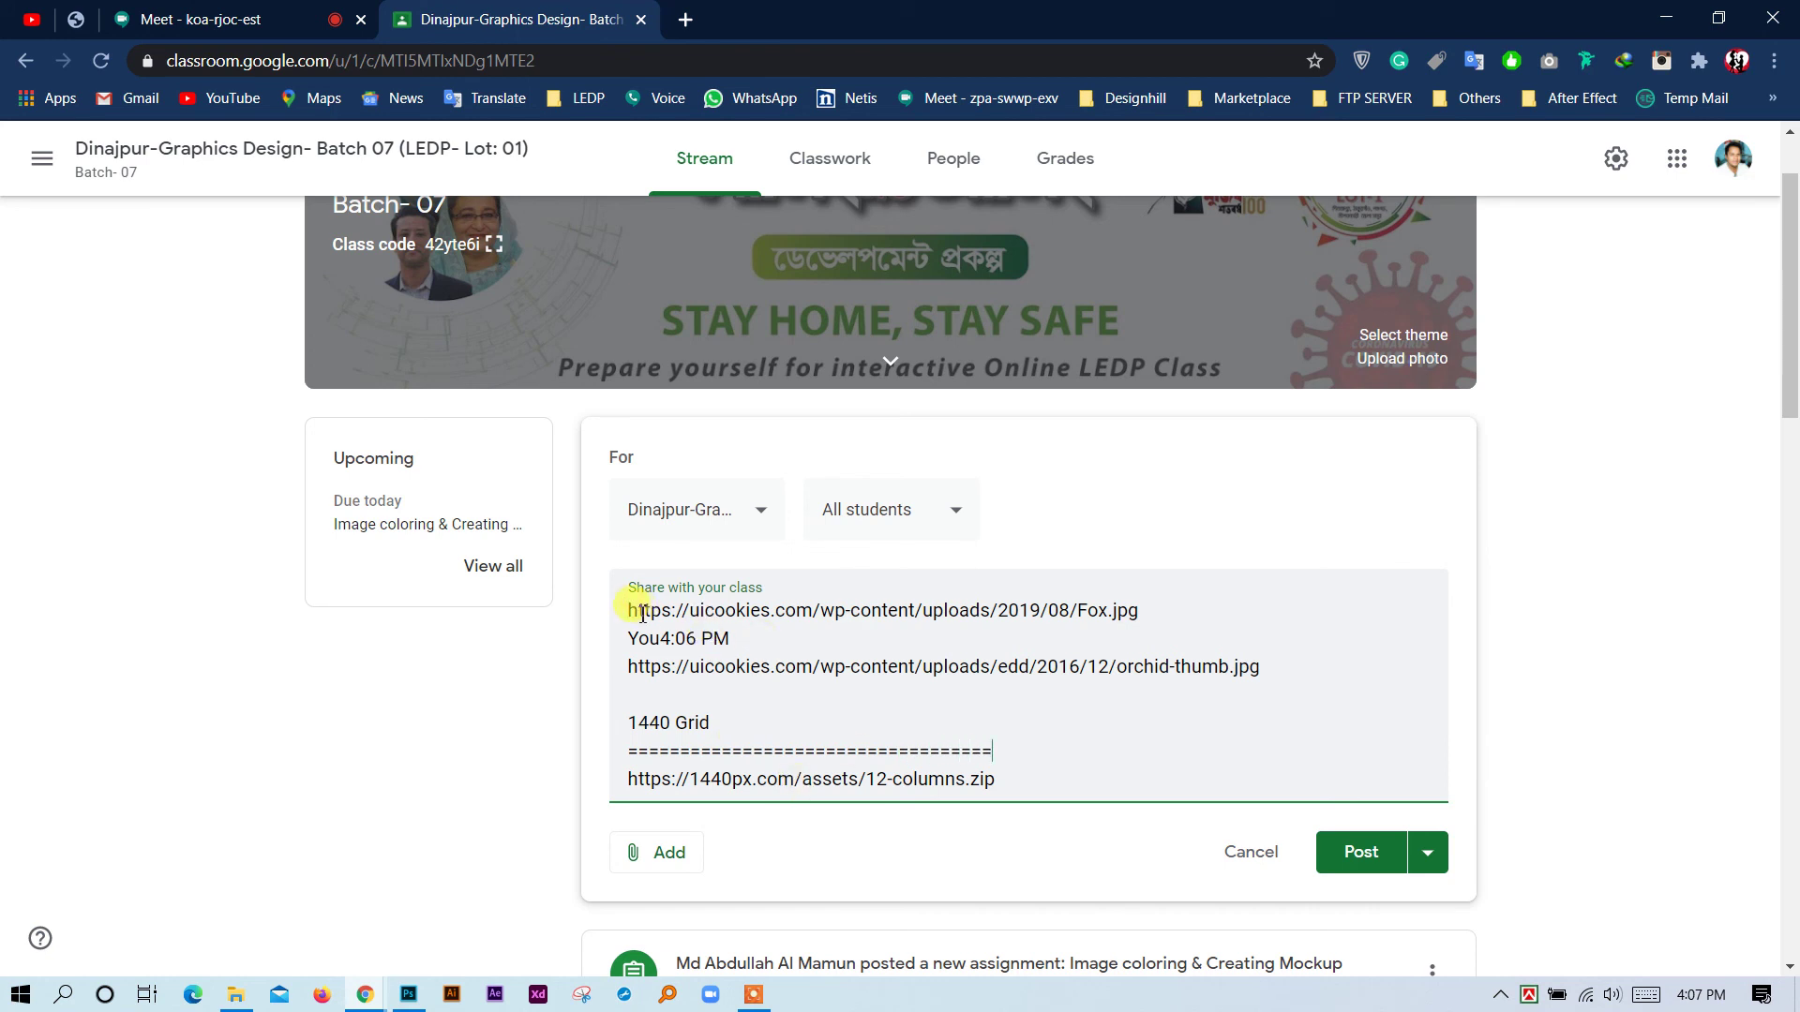
# Add the heading "Practice Image:" with a line of equals signs beneath it above the Fox.jpg link.
pyautogui.press('Return')
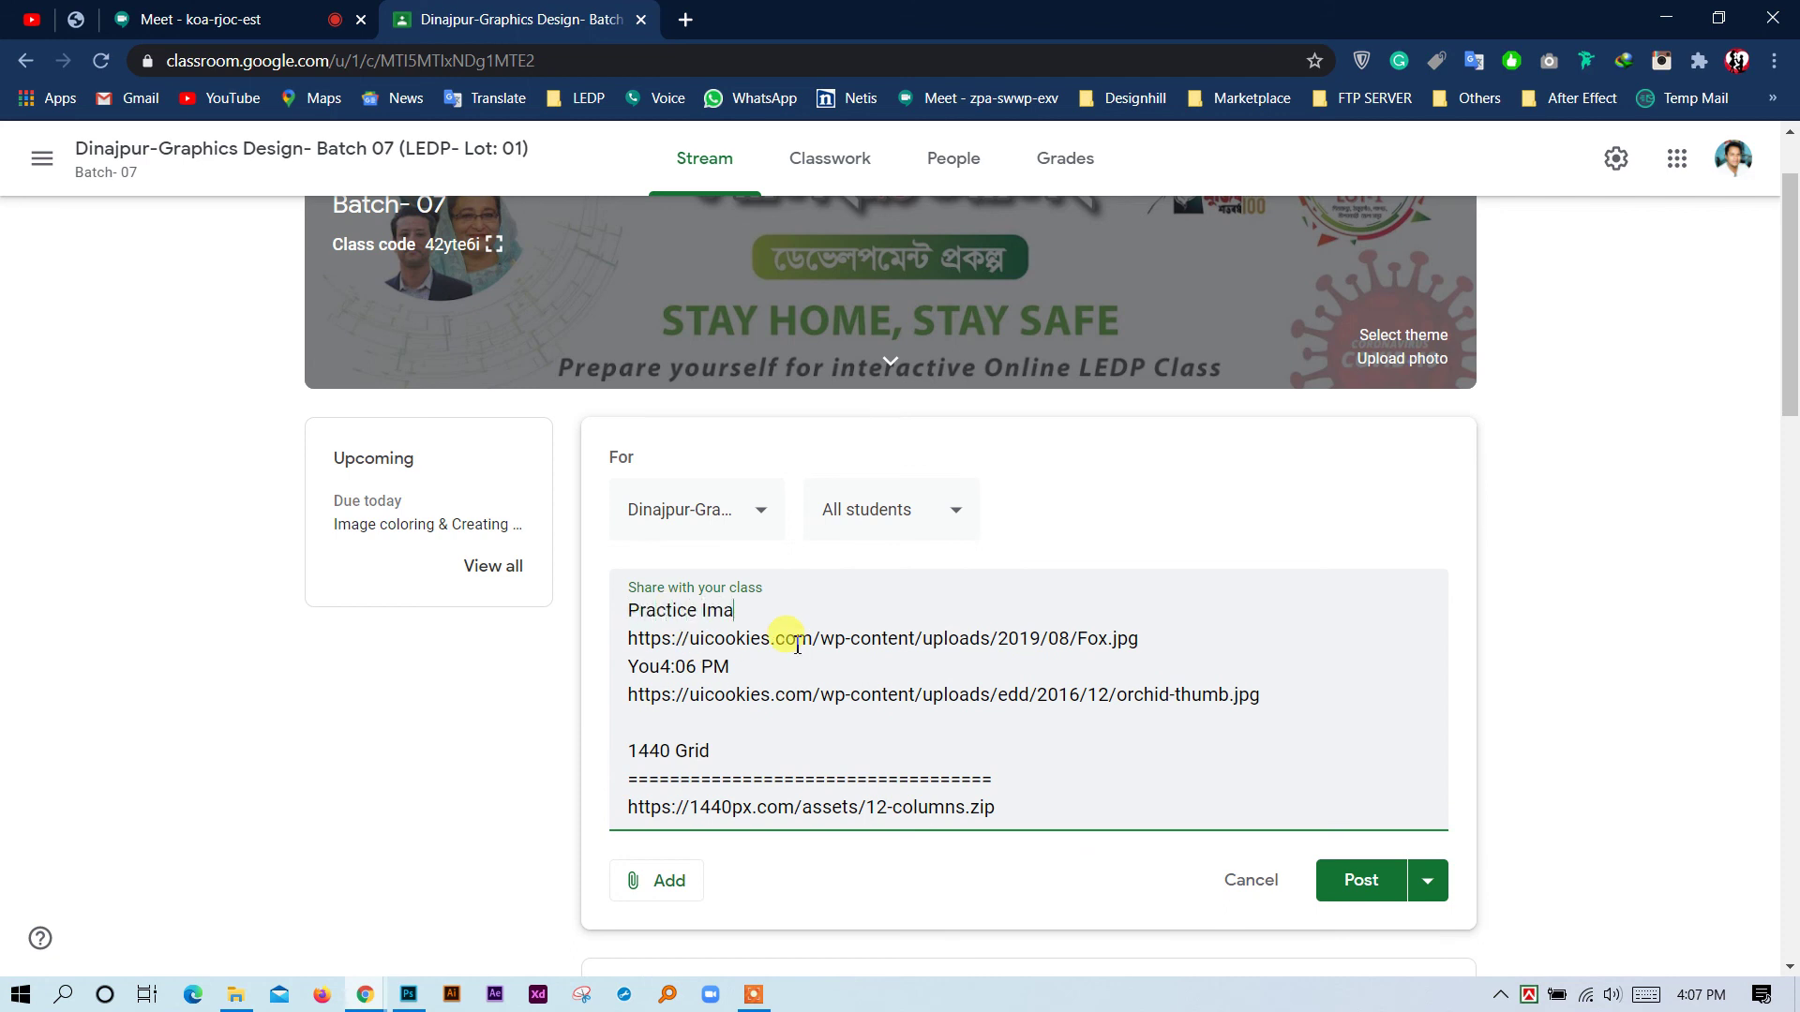
pyautogui.press('Return')
pyautogui.write('==')
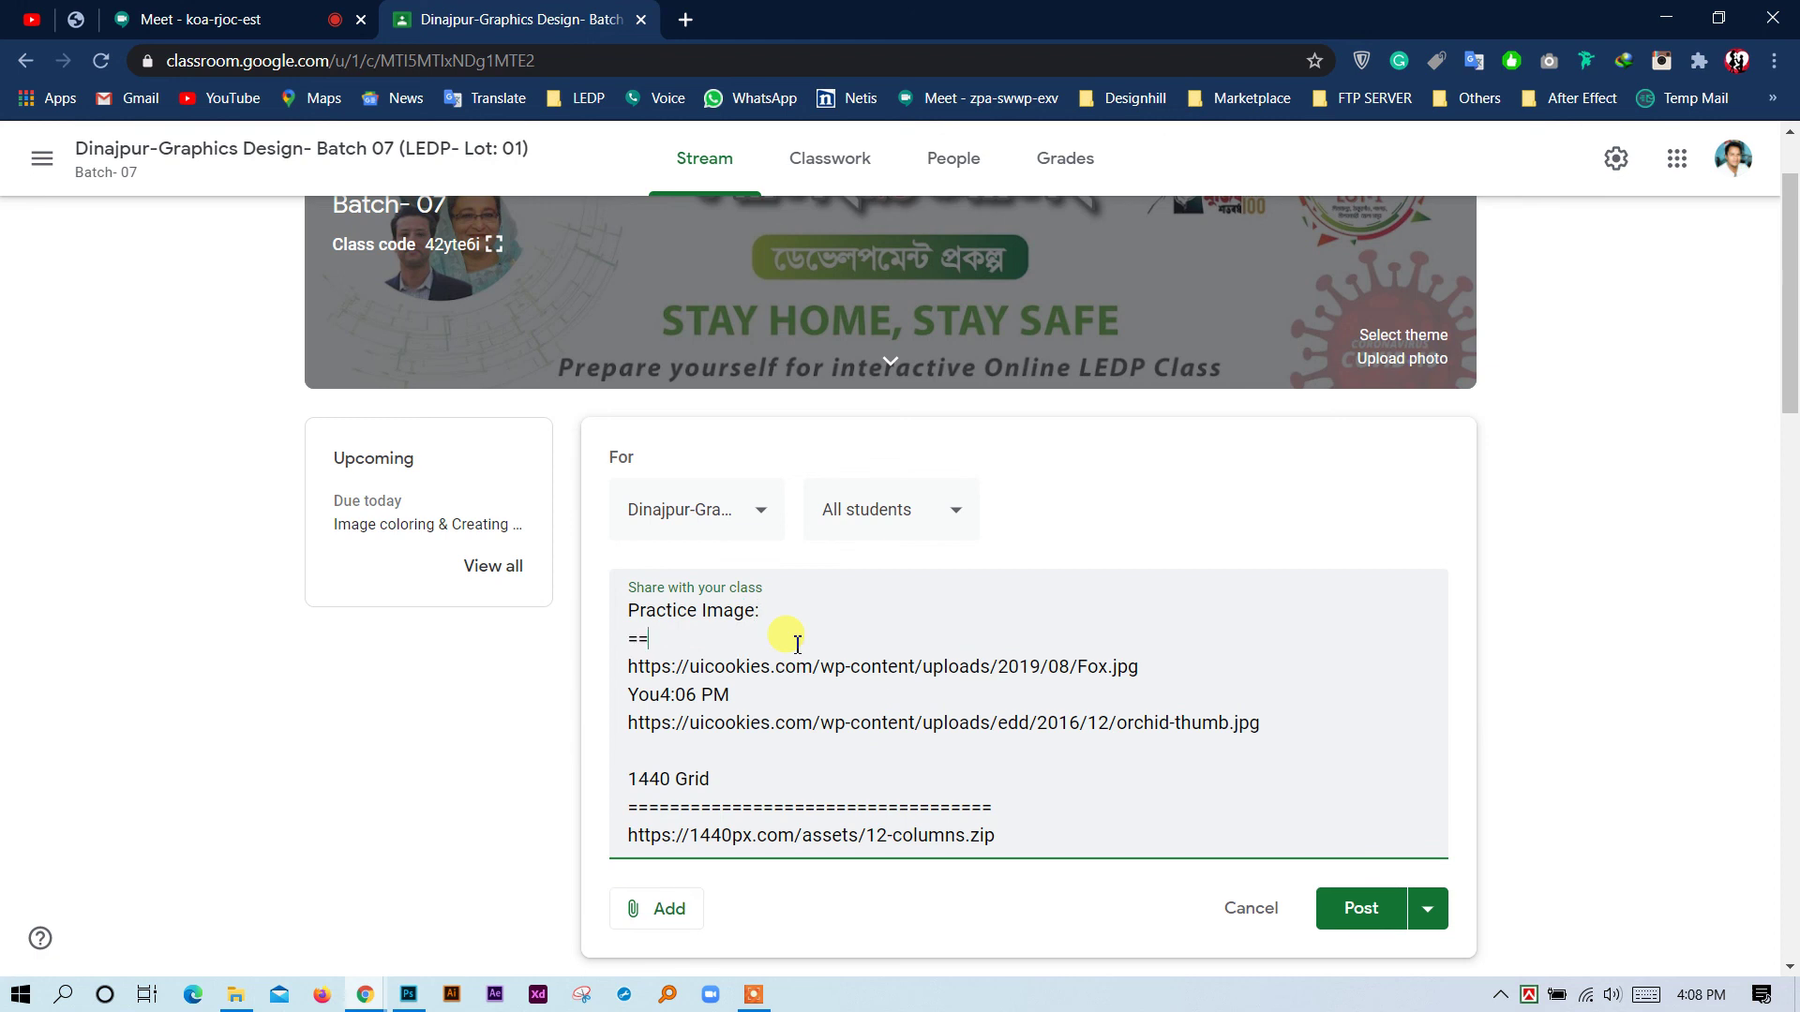
pyautogui.write('===================================')
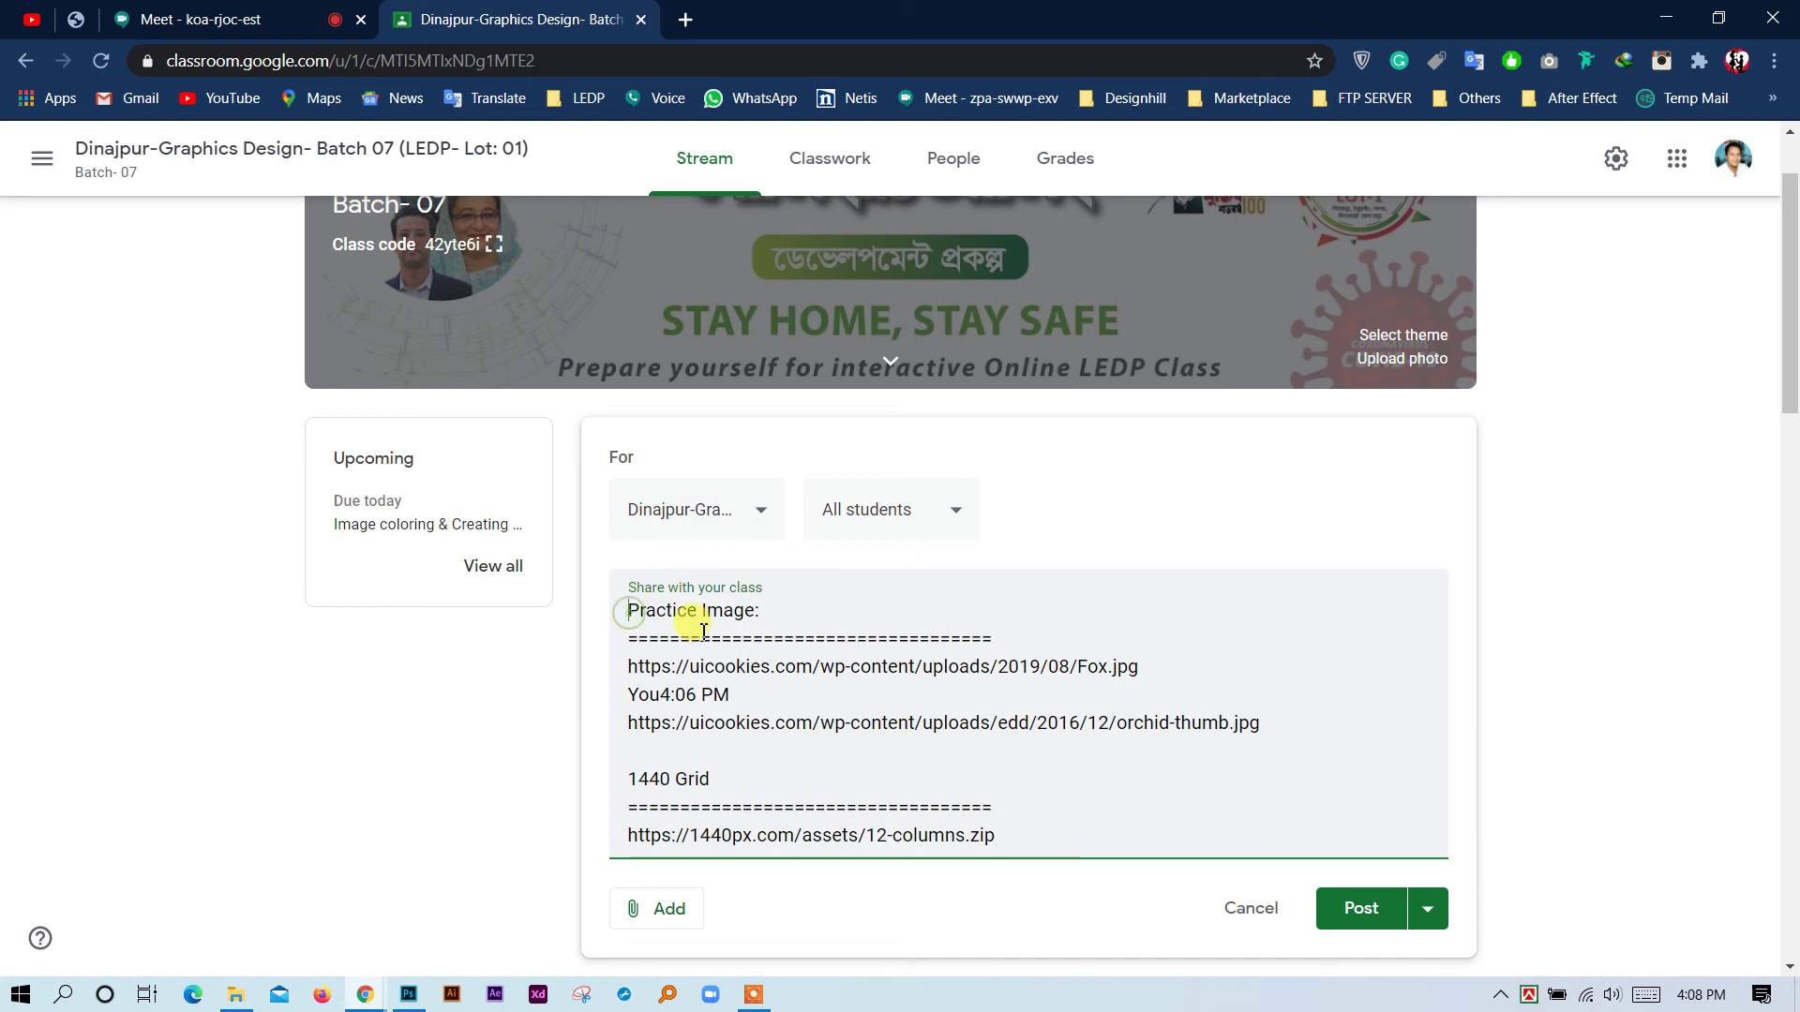
# Copy the complete text of the announcement.
pyautogui.moveTo(1022, 840); pyautogui.dragTo(463, 478)
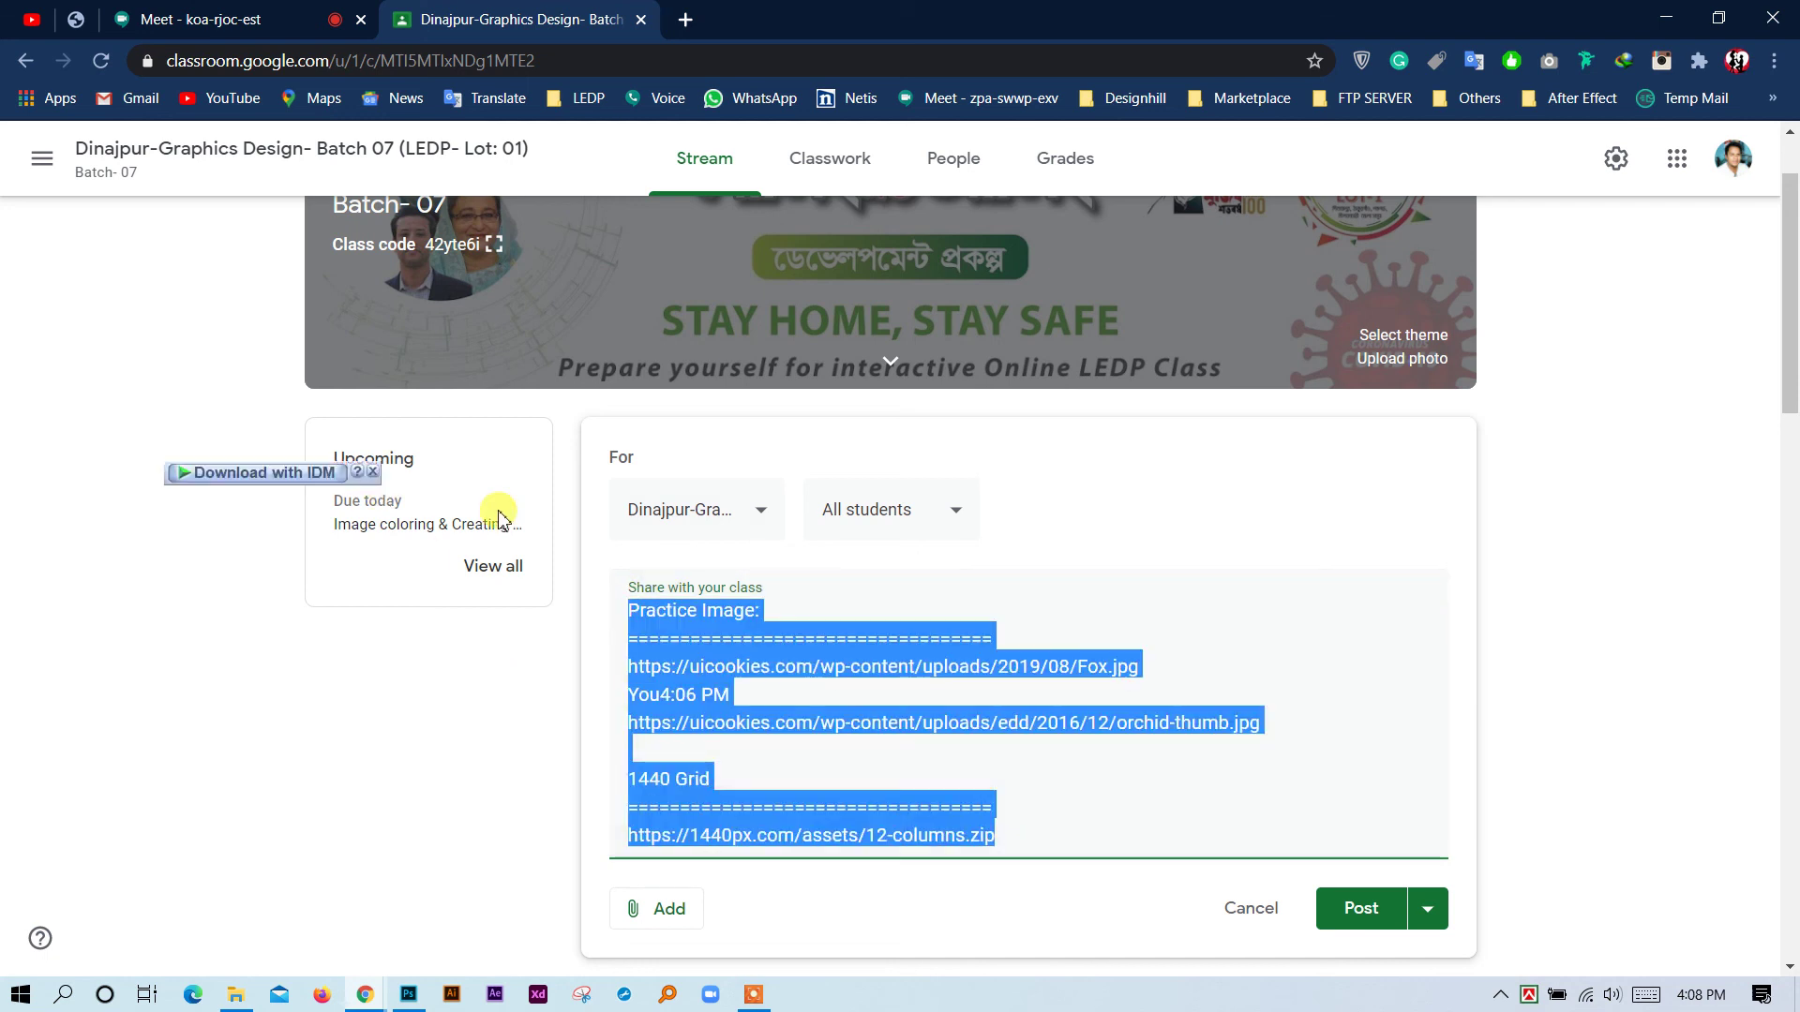
pyautogui.hotkey('ctrl', 'c')
pyautogui.click(1070, 780)
pyautogui.scroll(-3, 1065, 778)
pyautogui.click(669, 689)
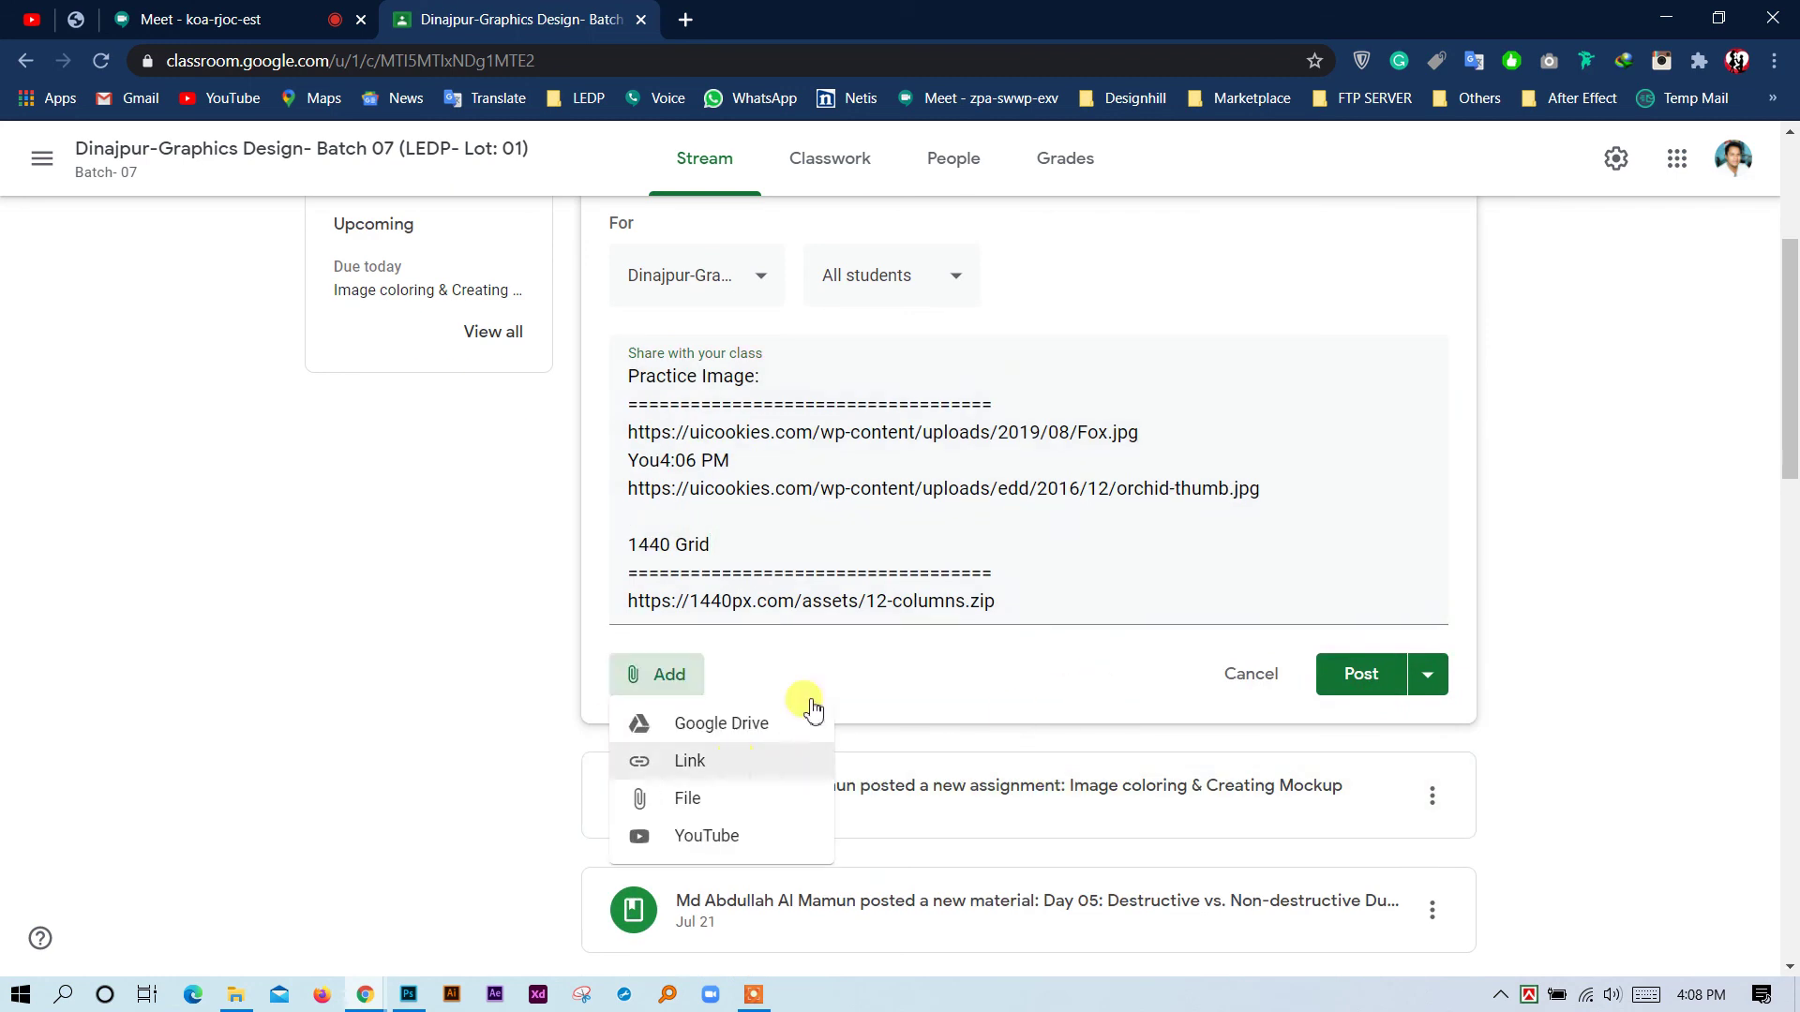
pyautogui.click(863, 592)
pyautogui.tripleClick(954, 605)
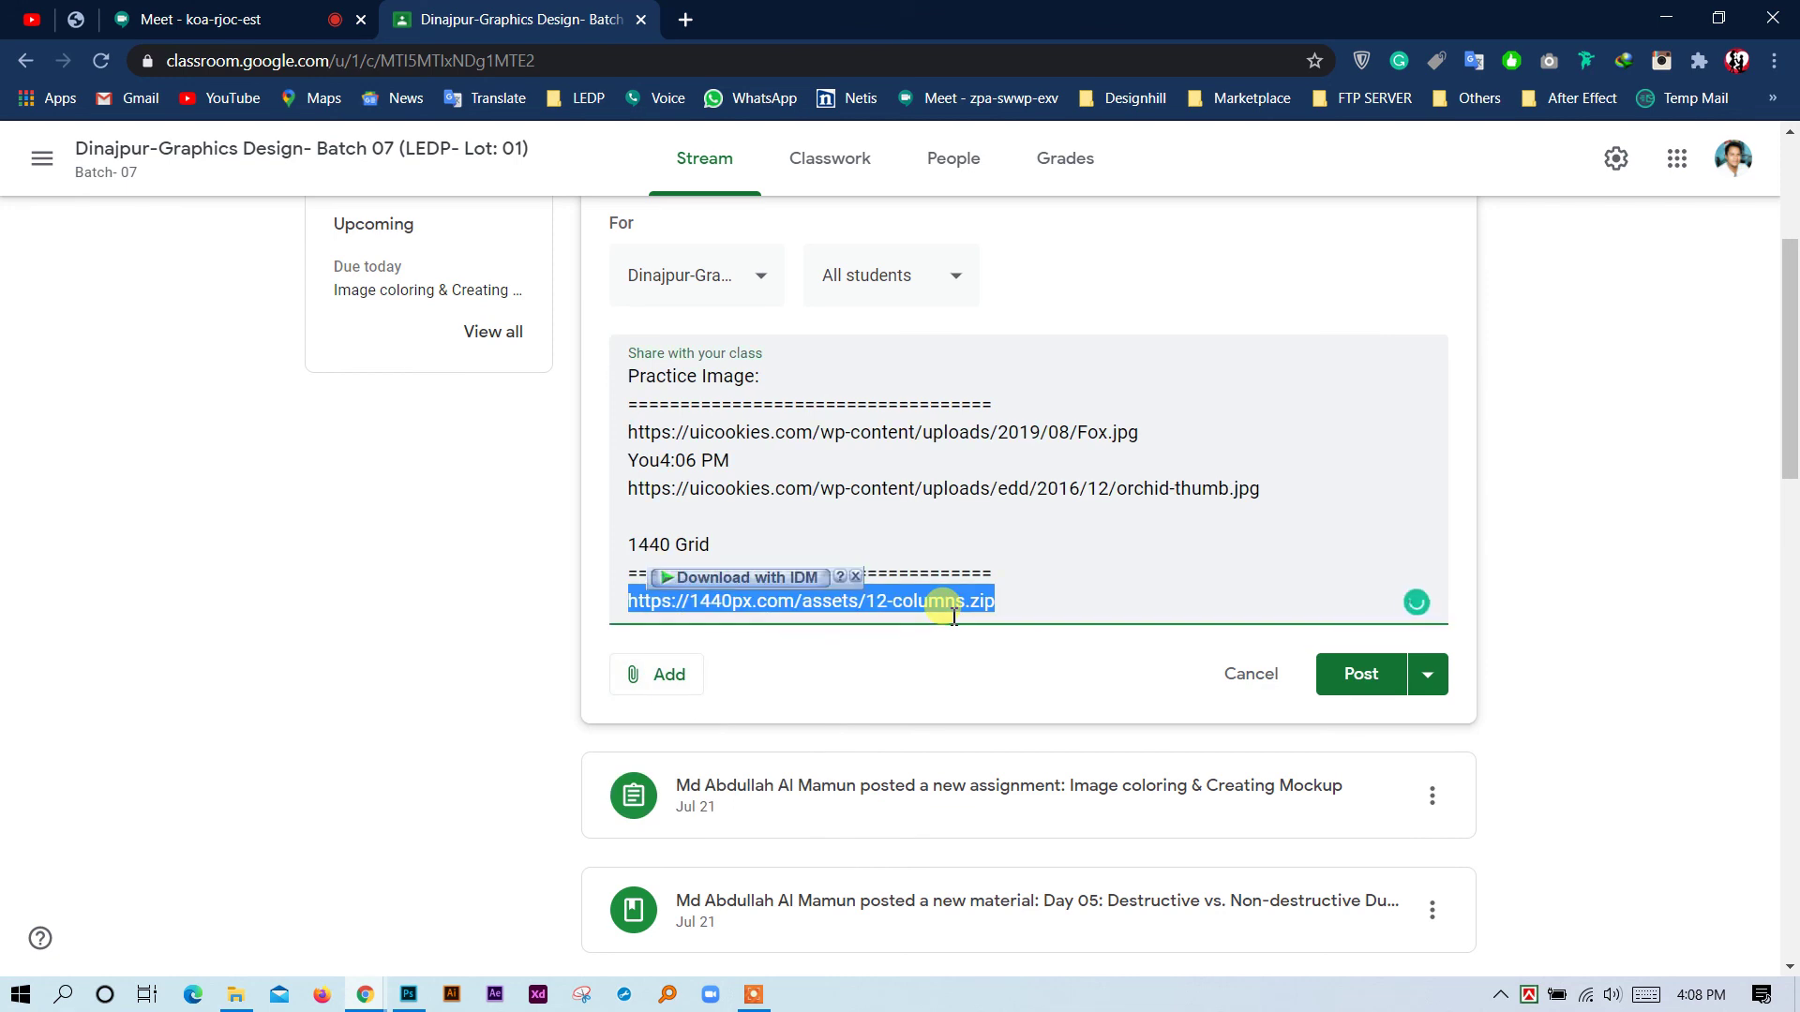
pyautogui.hotkey('ctrl', 'c')
pyautogui.click(655, 675)
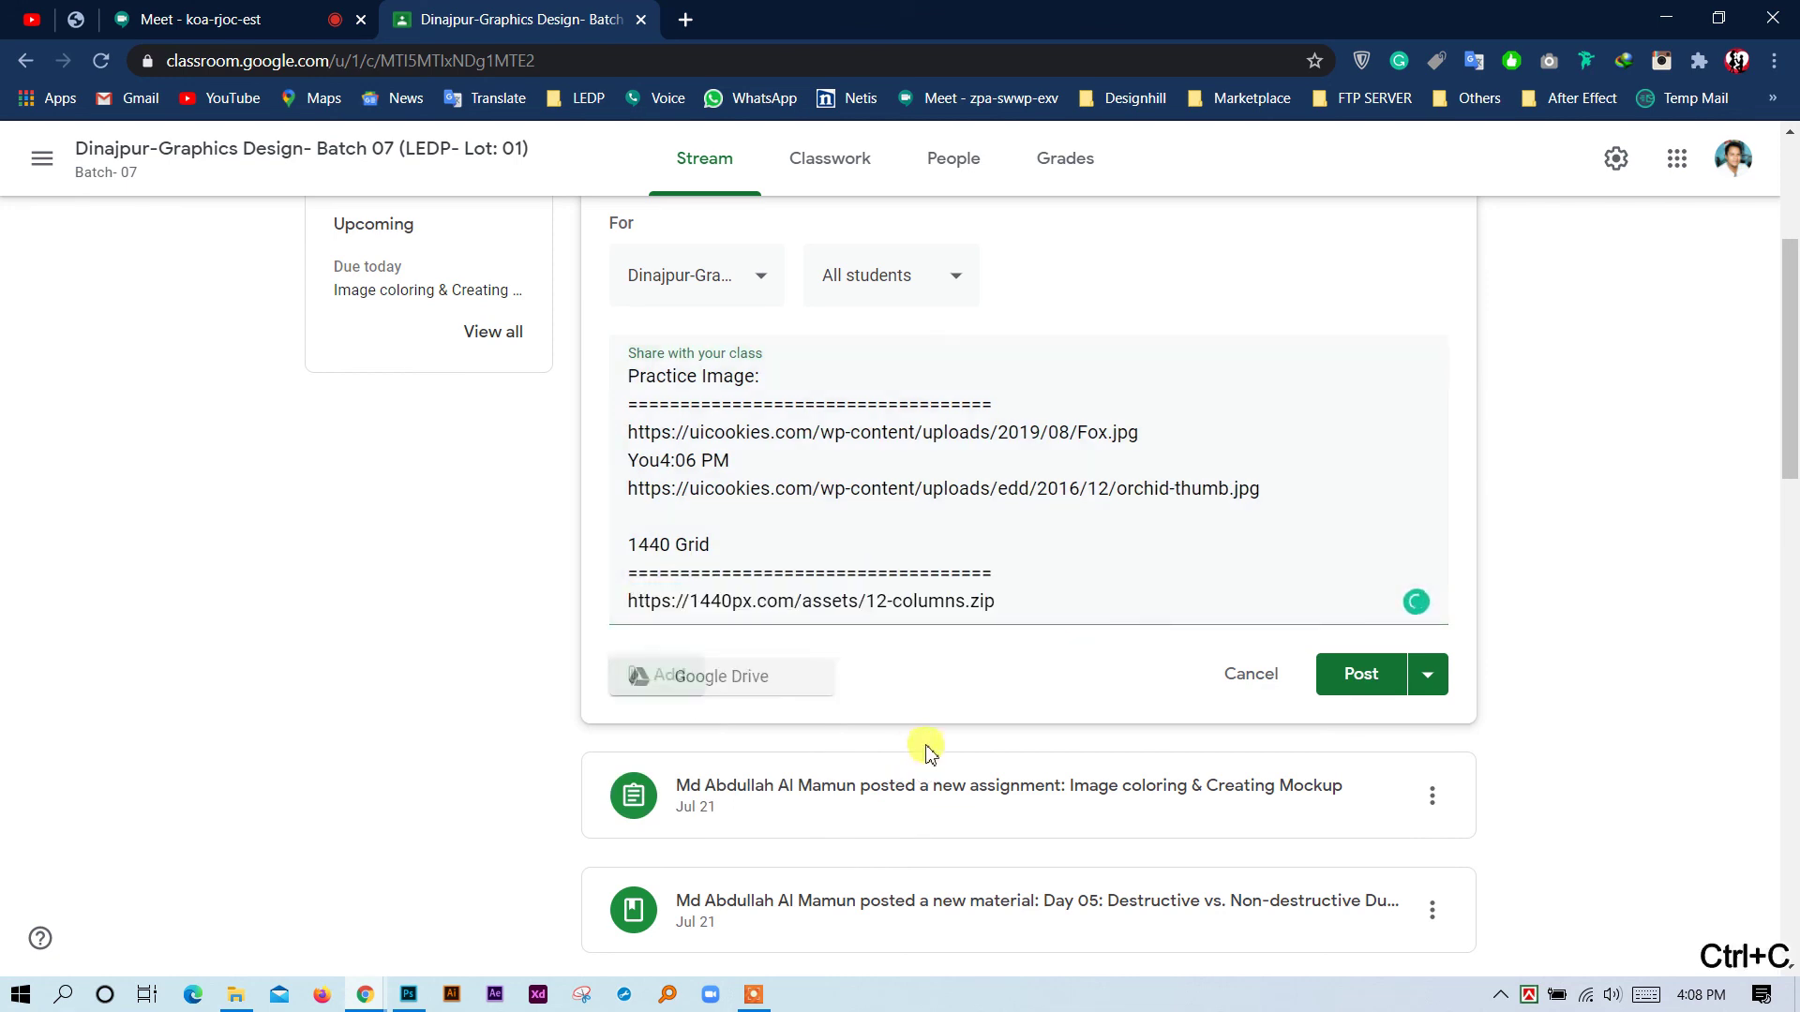
pyautogui.click(694, 761)
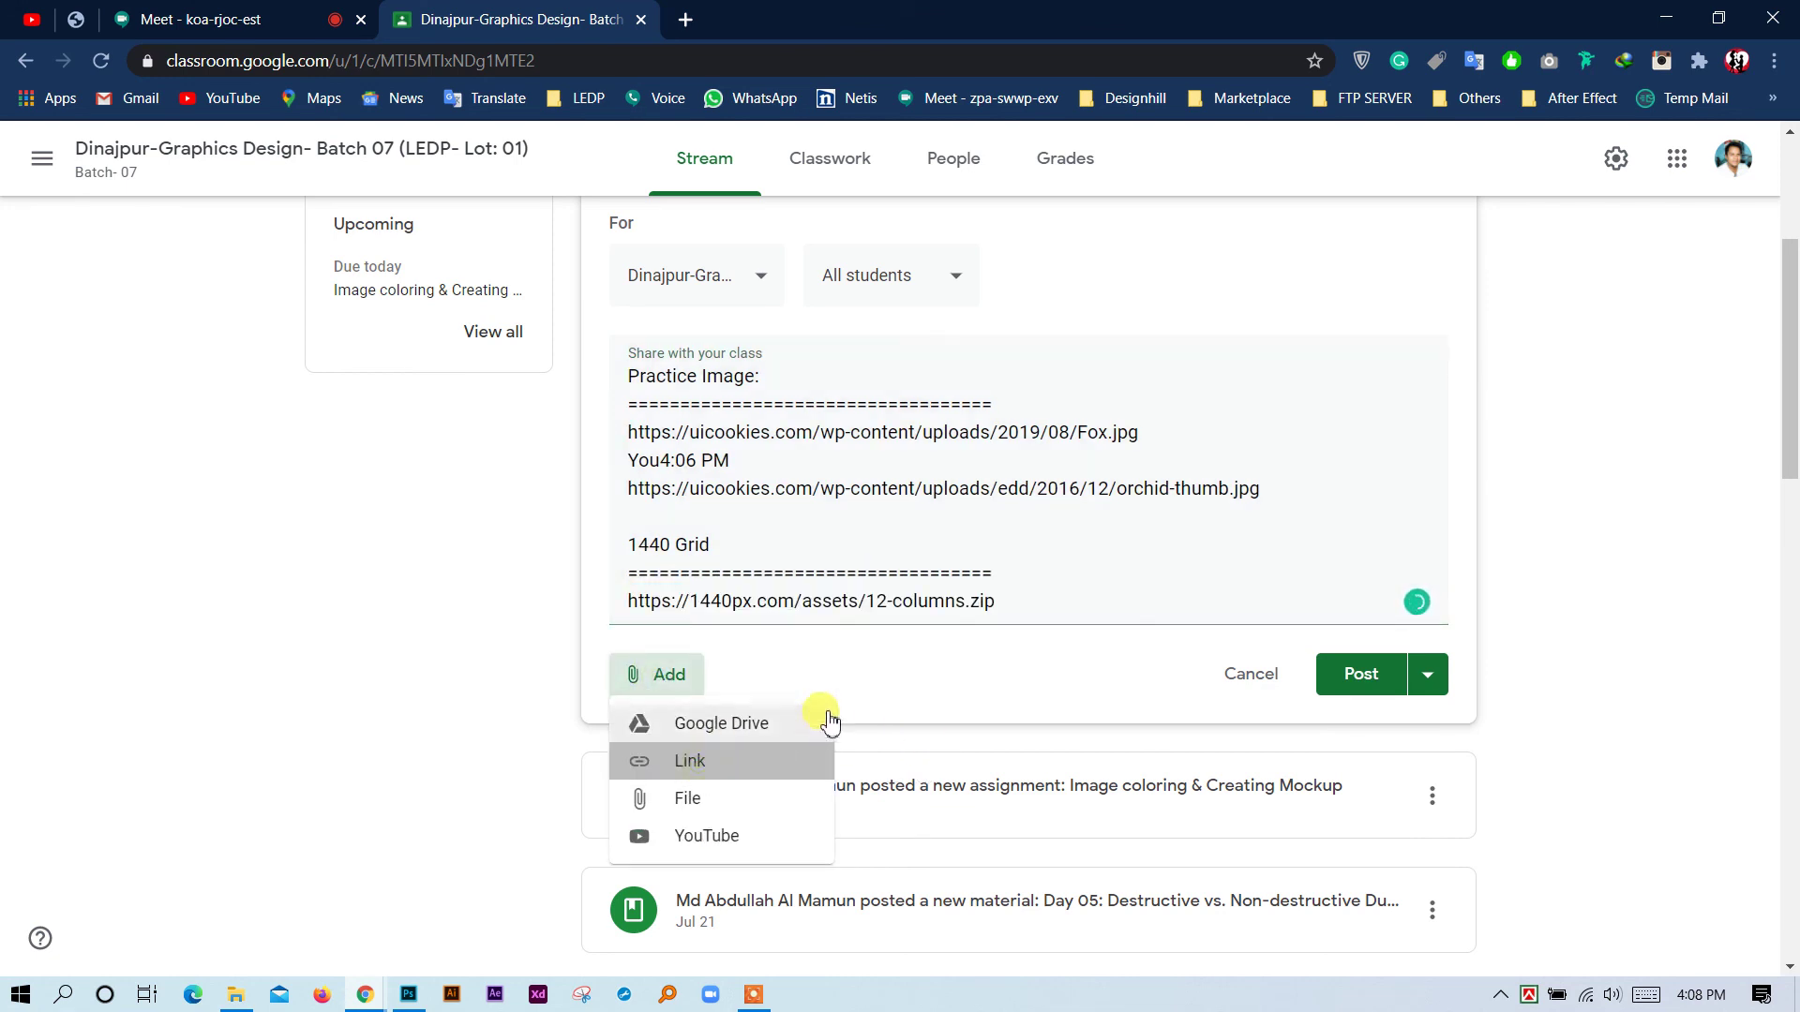
pyautogui.hotkey('ctrl', 'v')
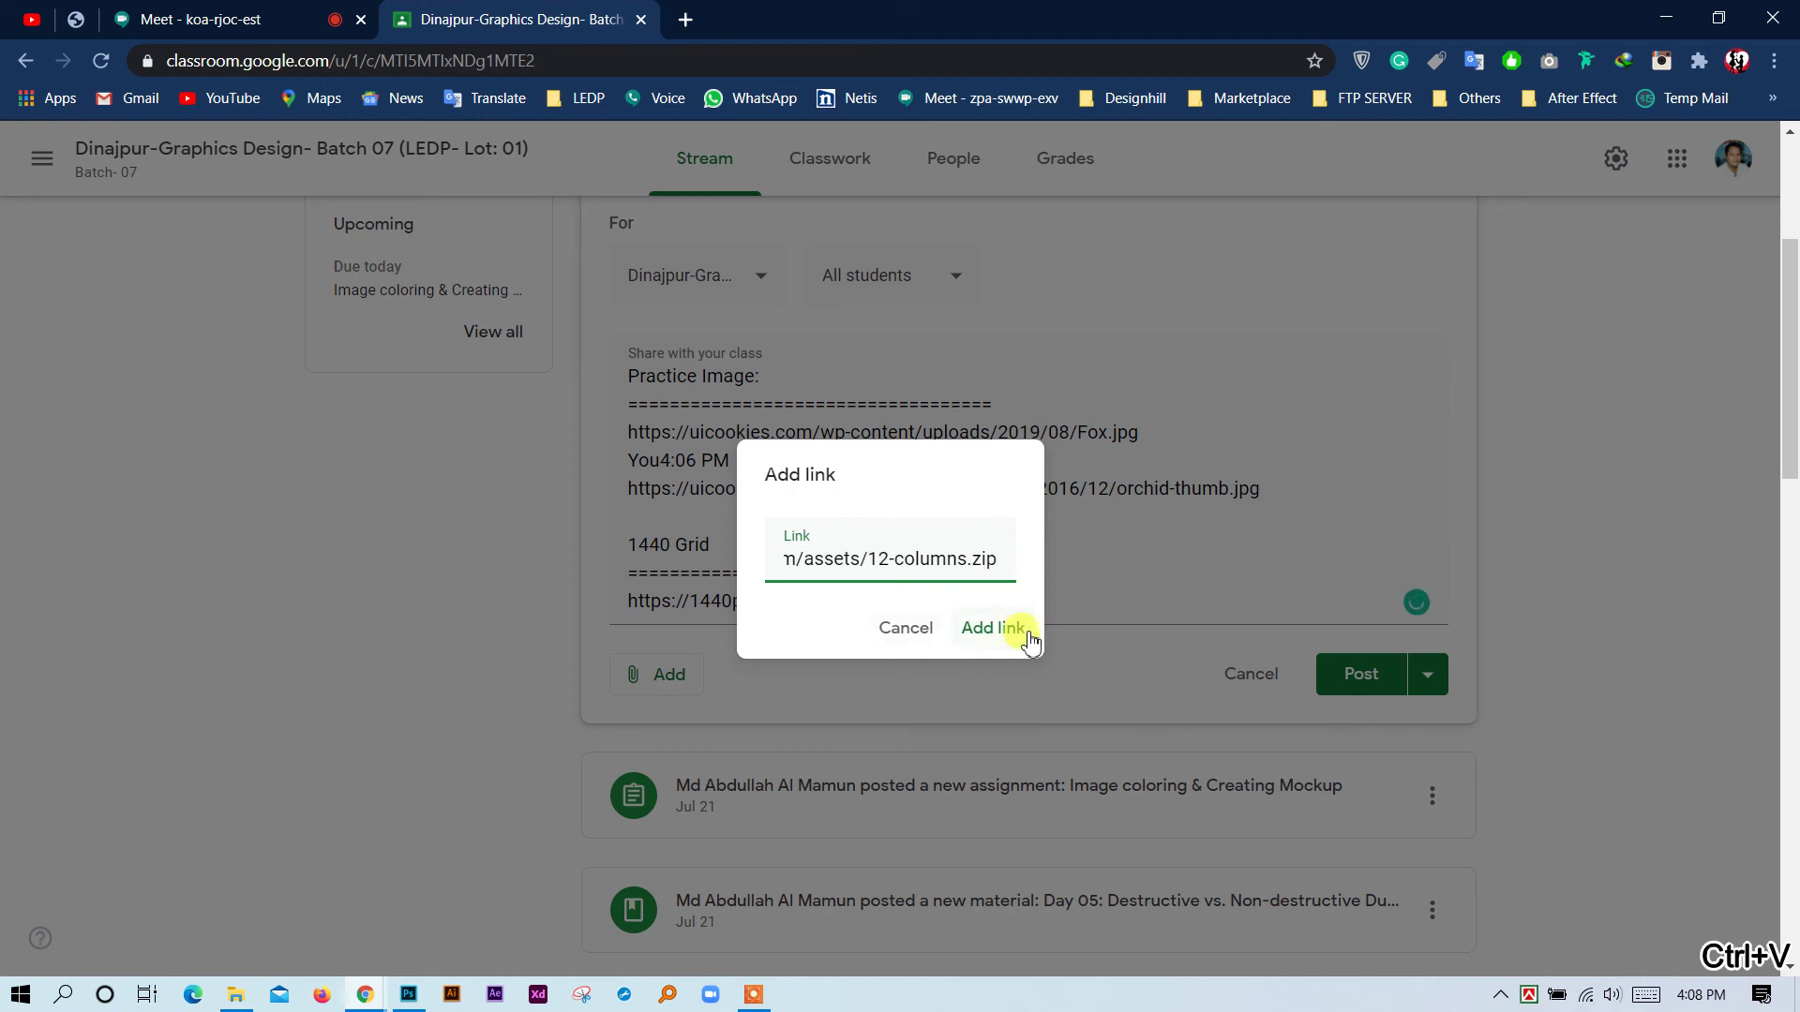
pyautogui.click(995, 629)
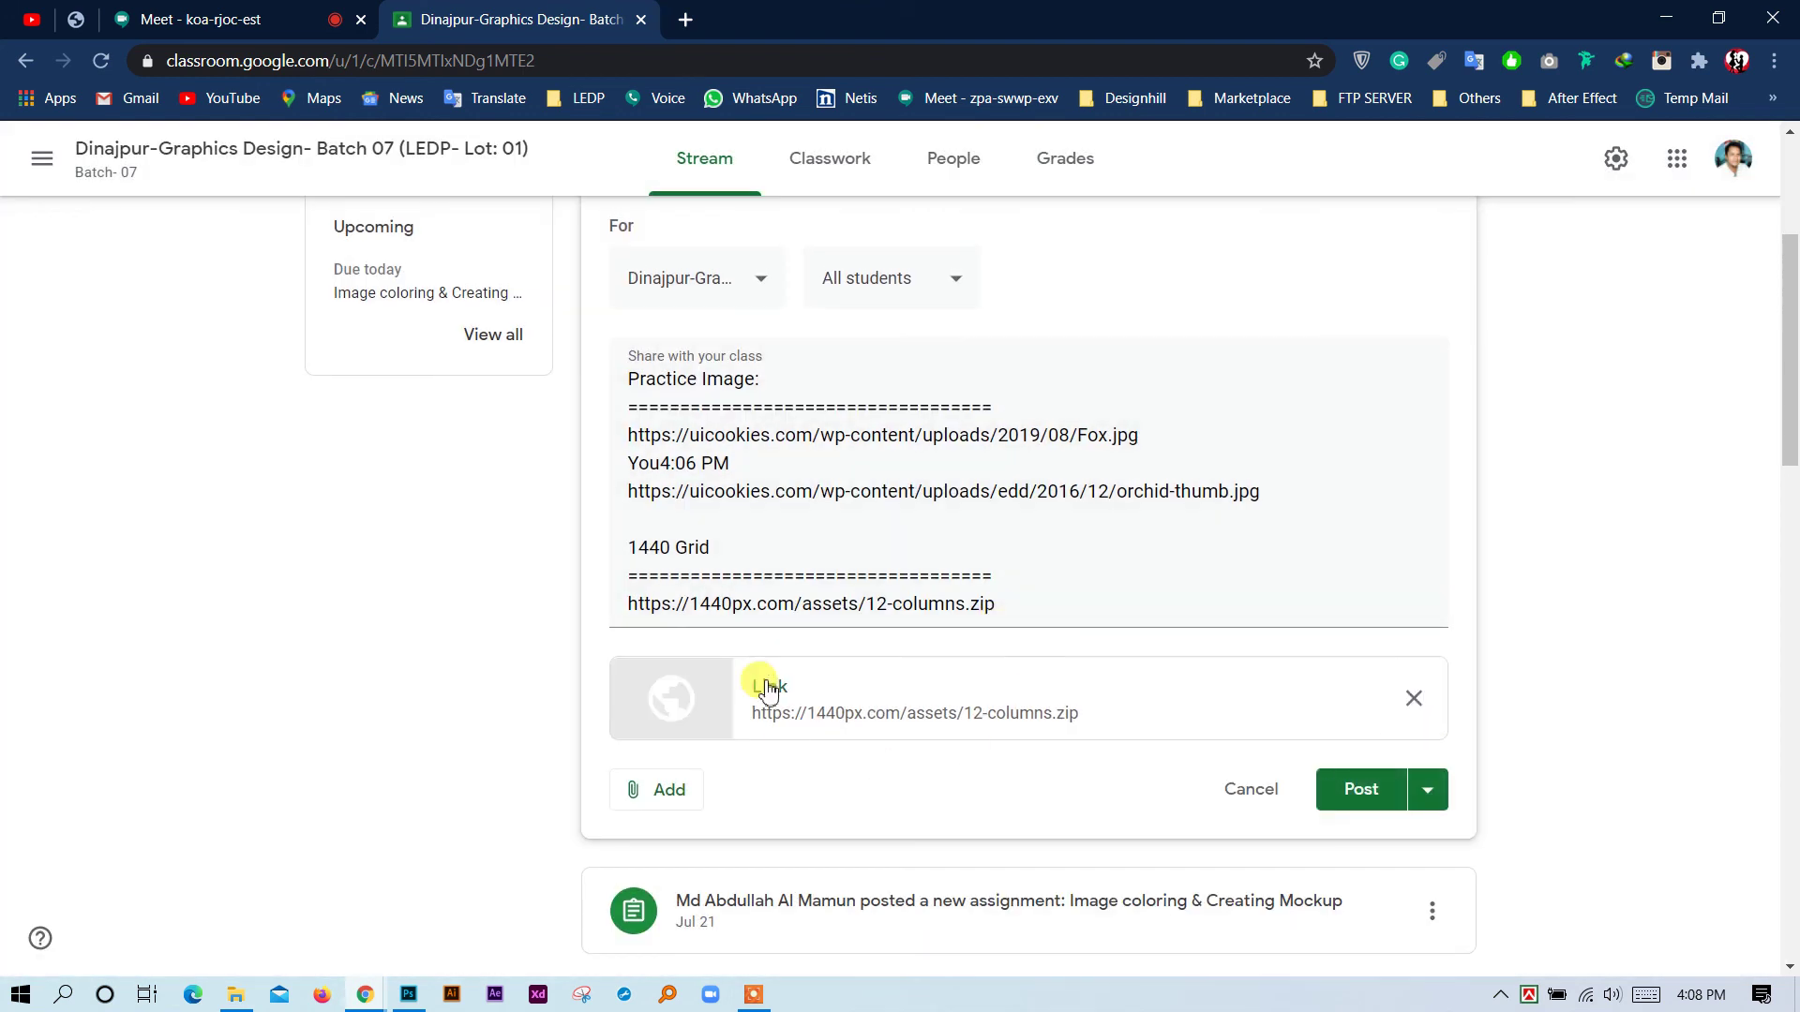
# Remove the 12-columns.zip link attachment from the announcement.
pyautogui.moveTo(1011, 611); pyautogui.dragTo(629, 536)
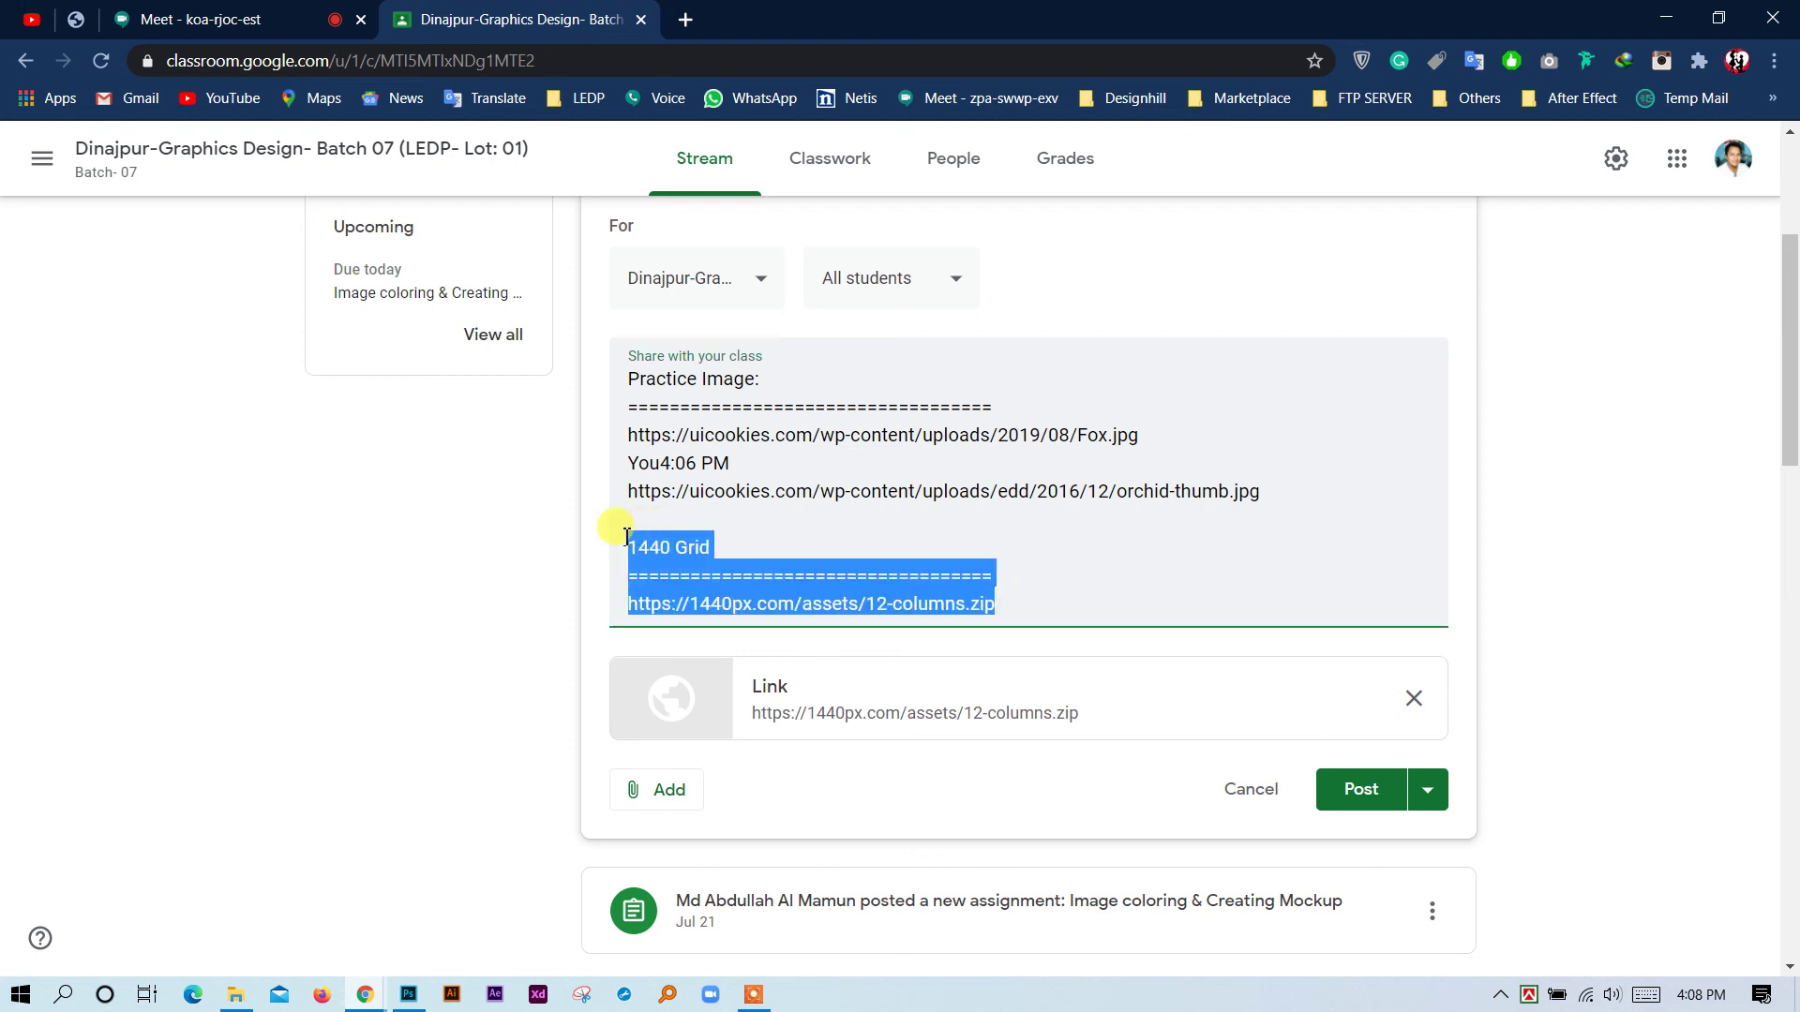
pyautogui.click(756, 553)
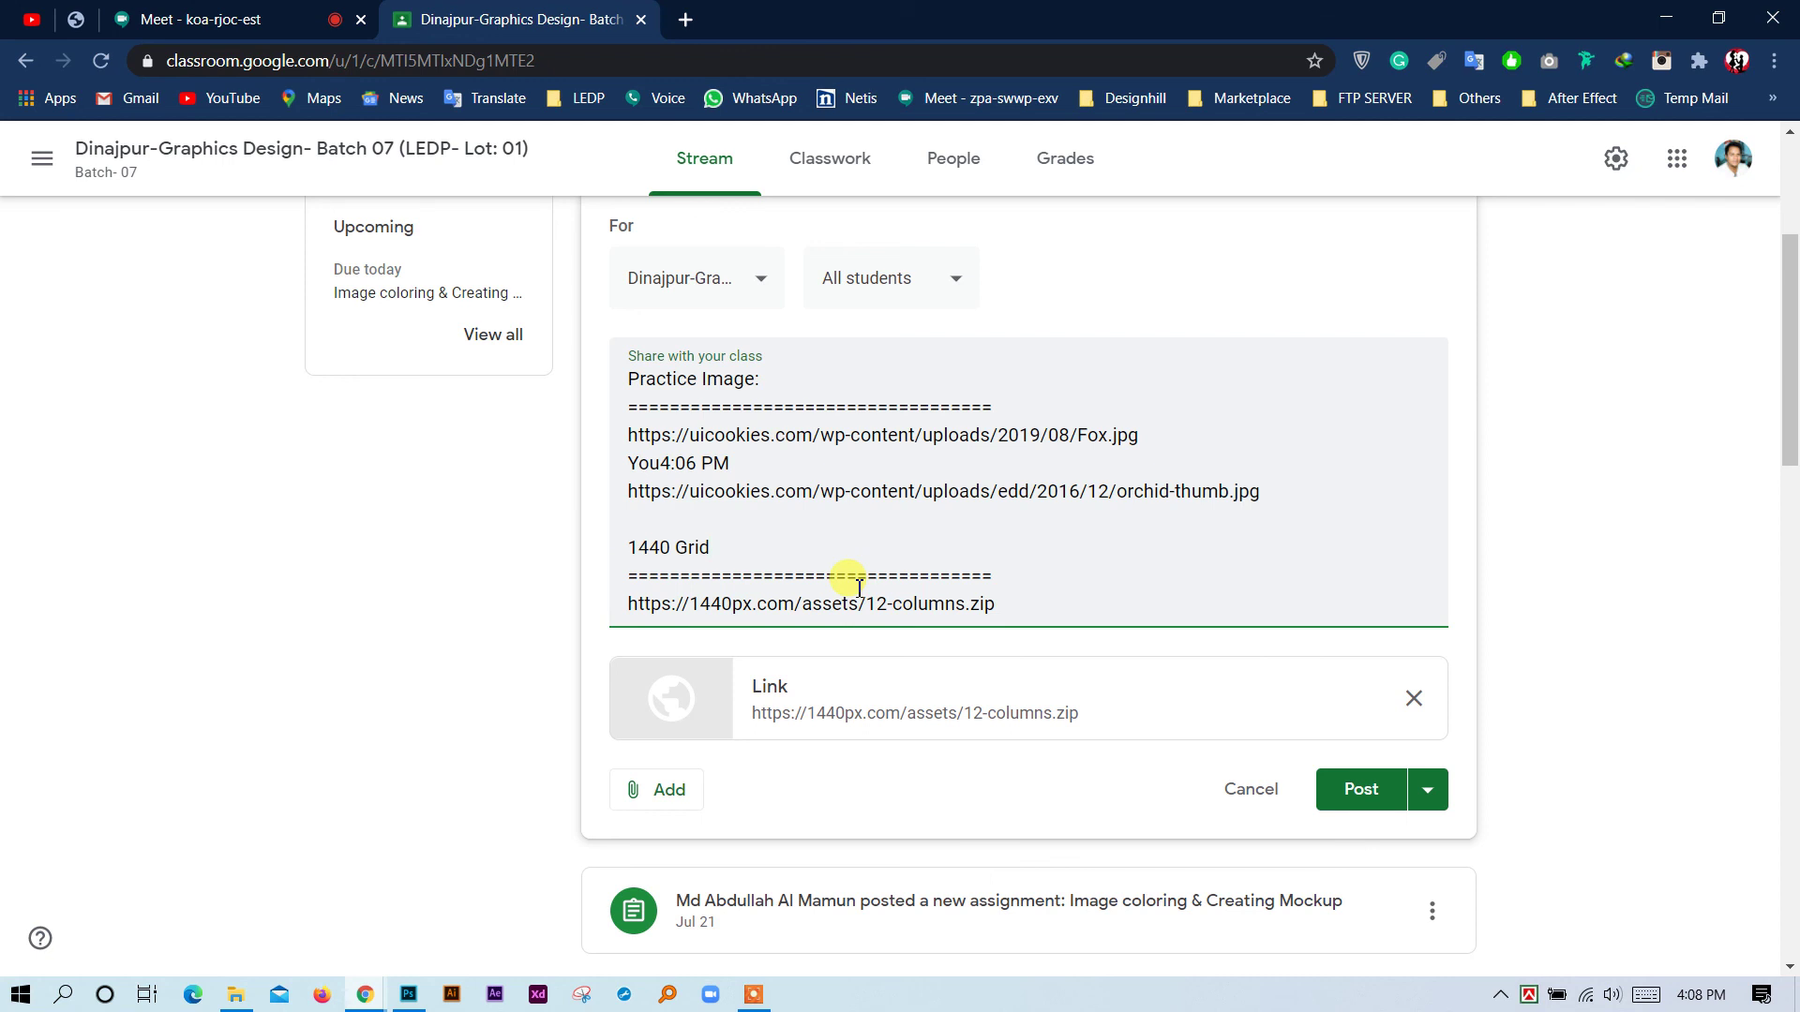
pyautogui.click(1414, 699)
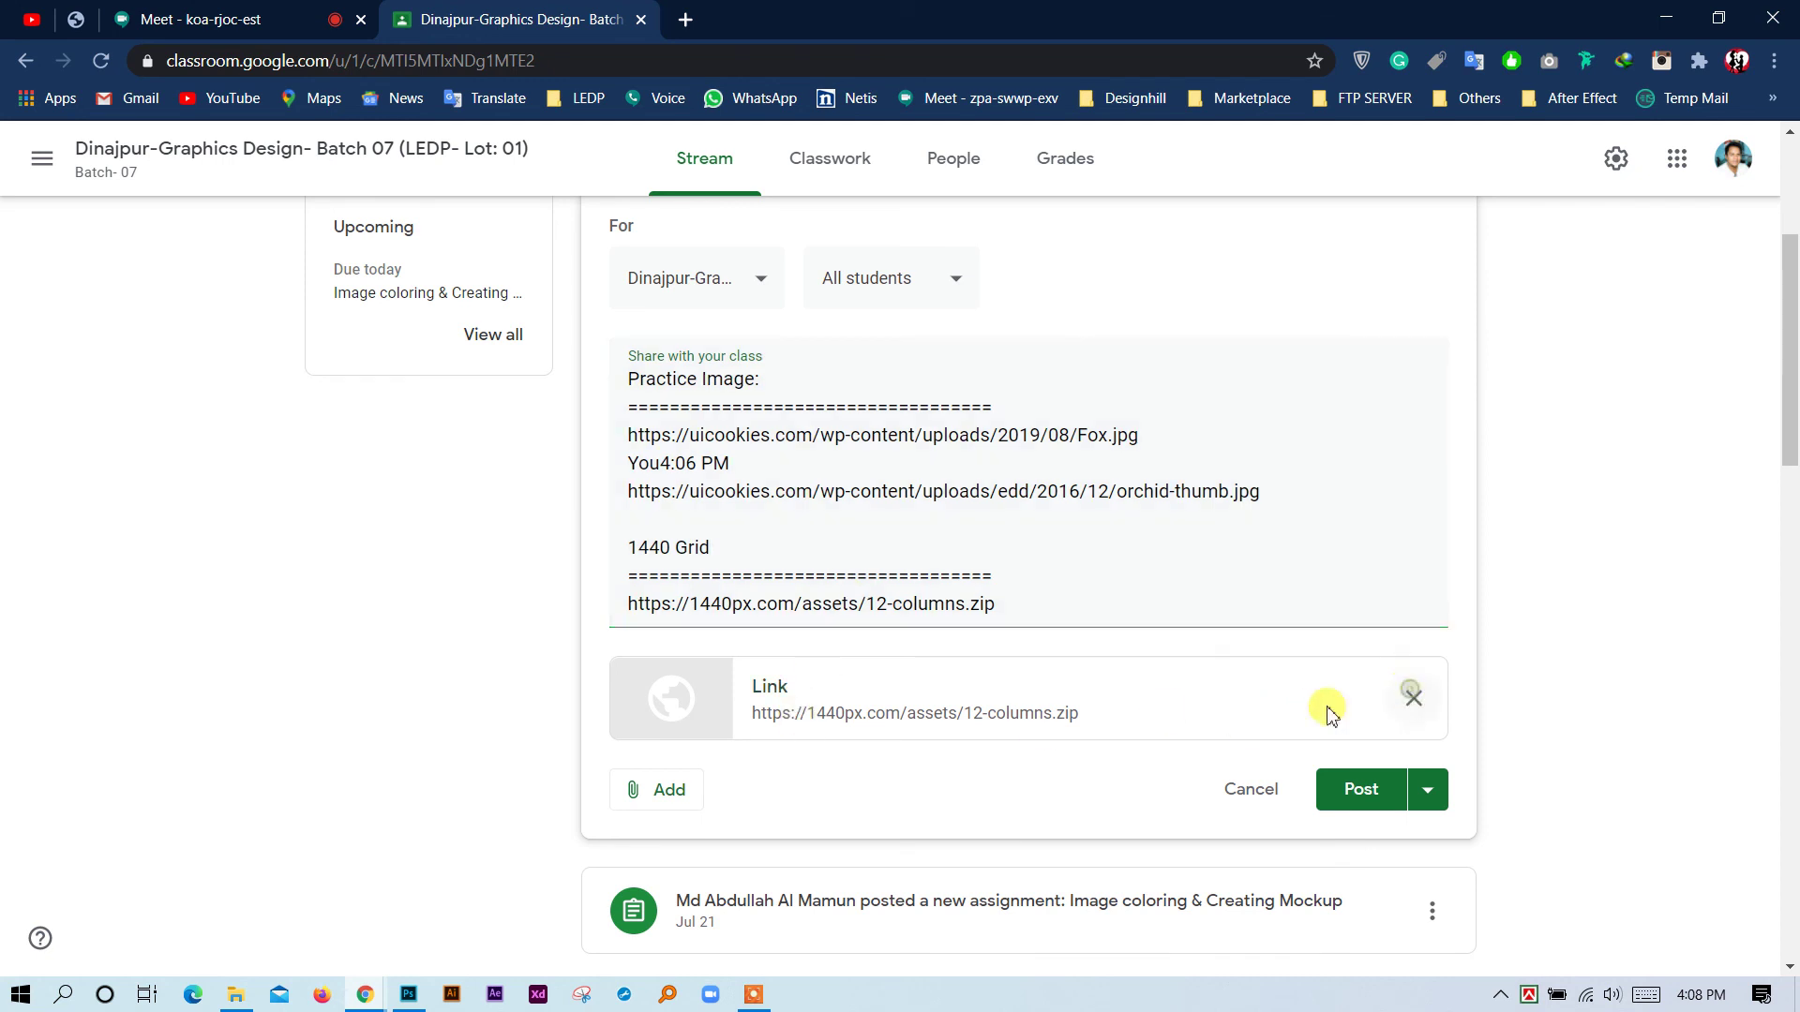
pyautogui.click(666, 690)
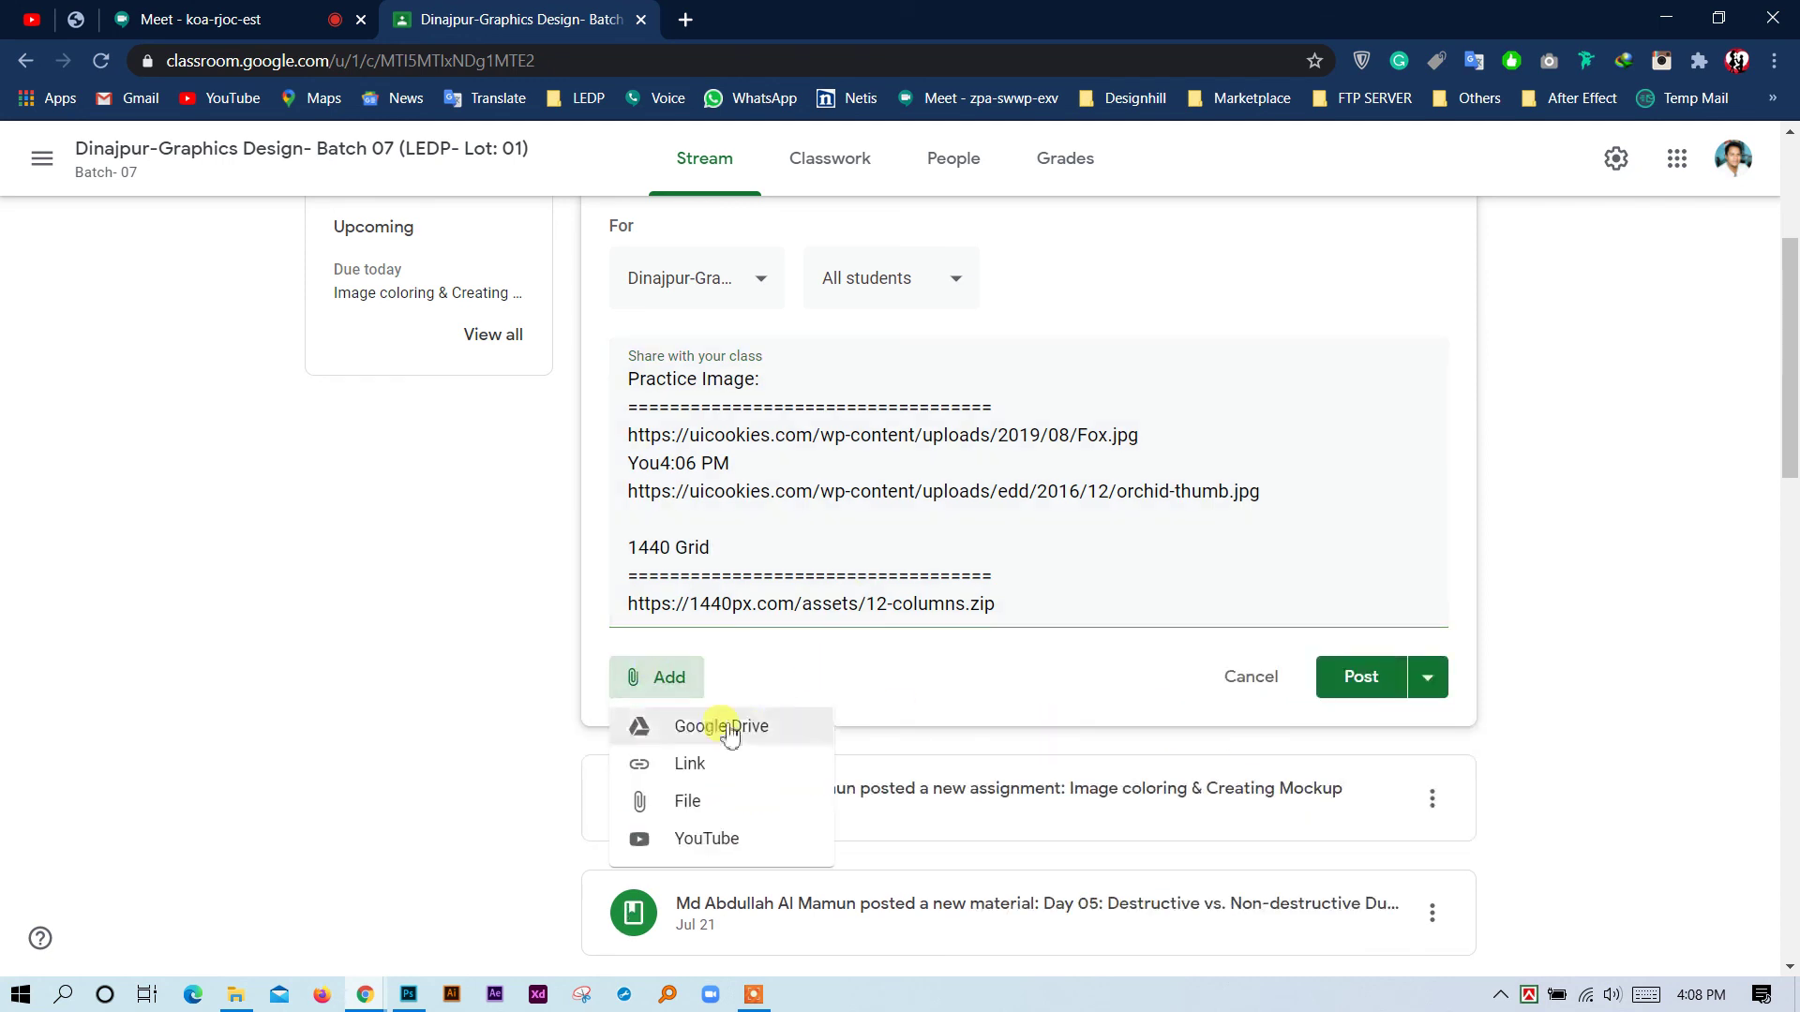
pyautogui.click(708, 806)
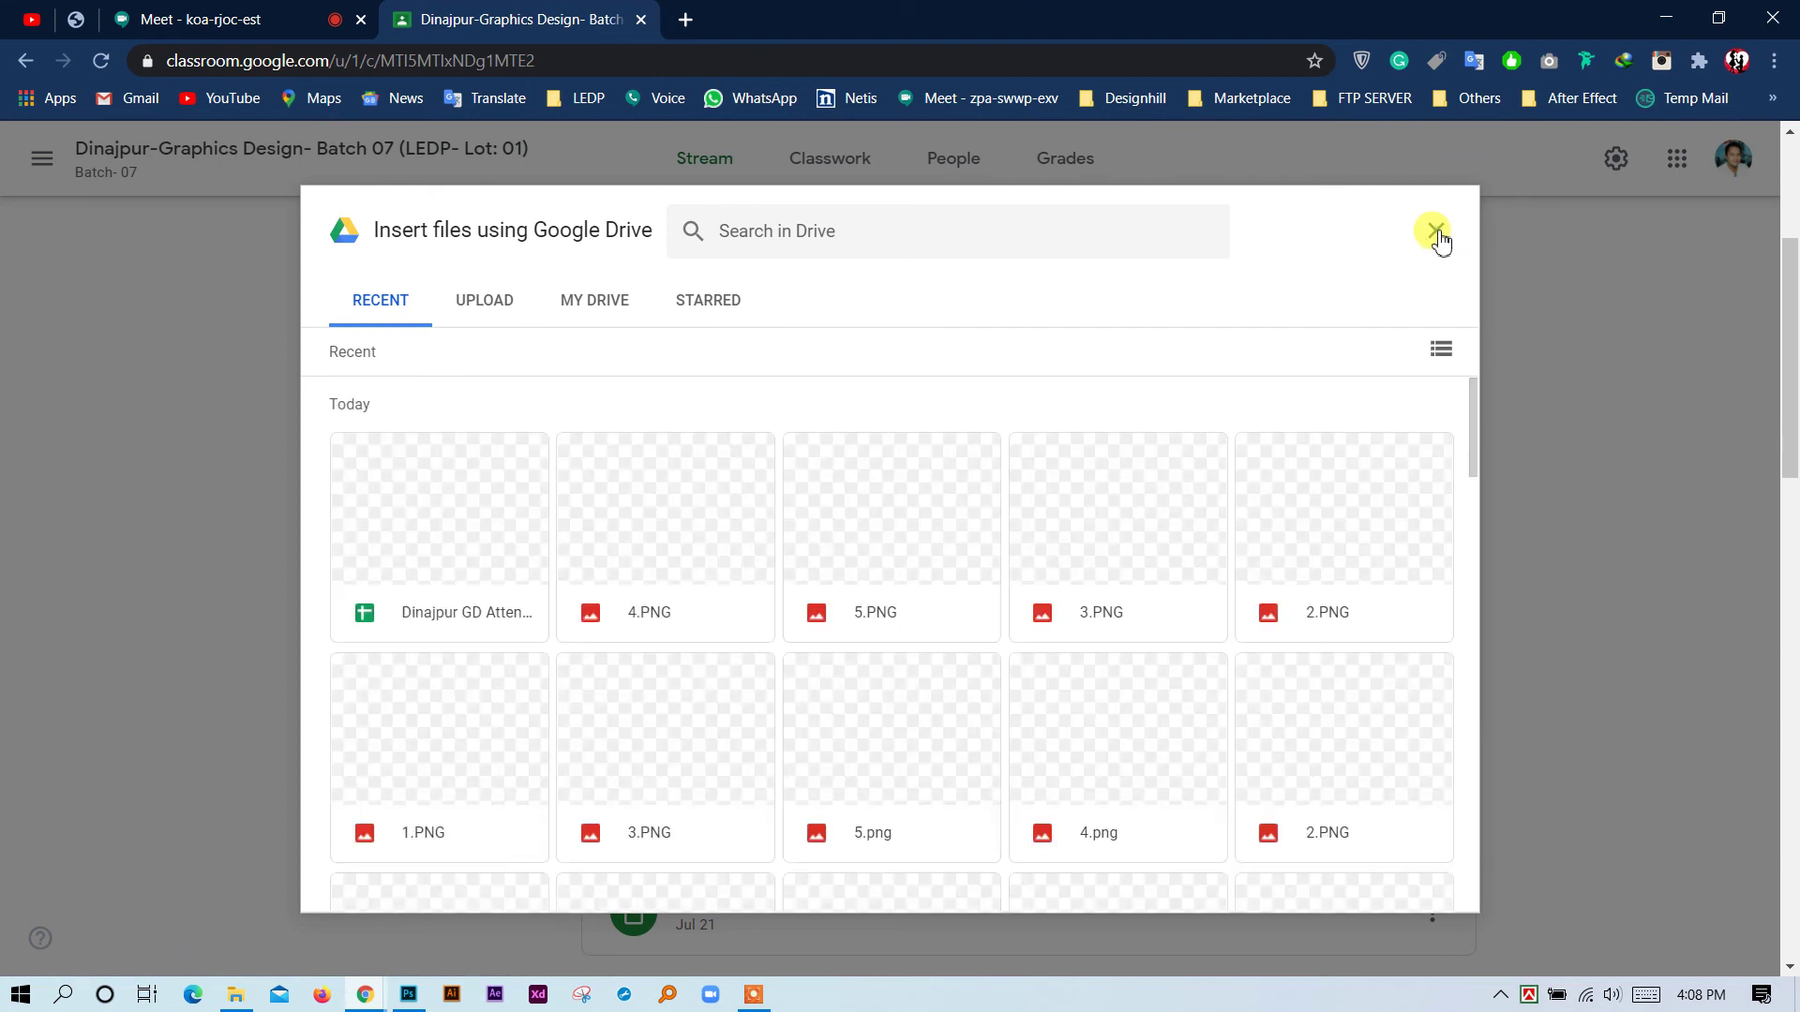
pyautogui.click(1435, 231)
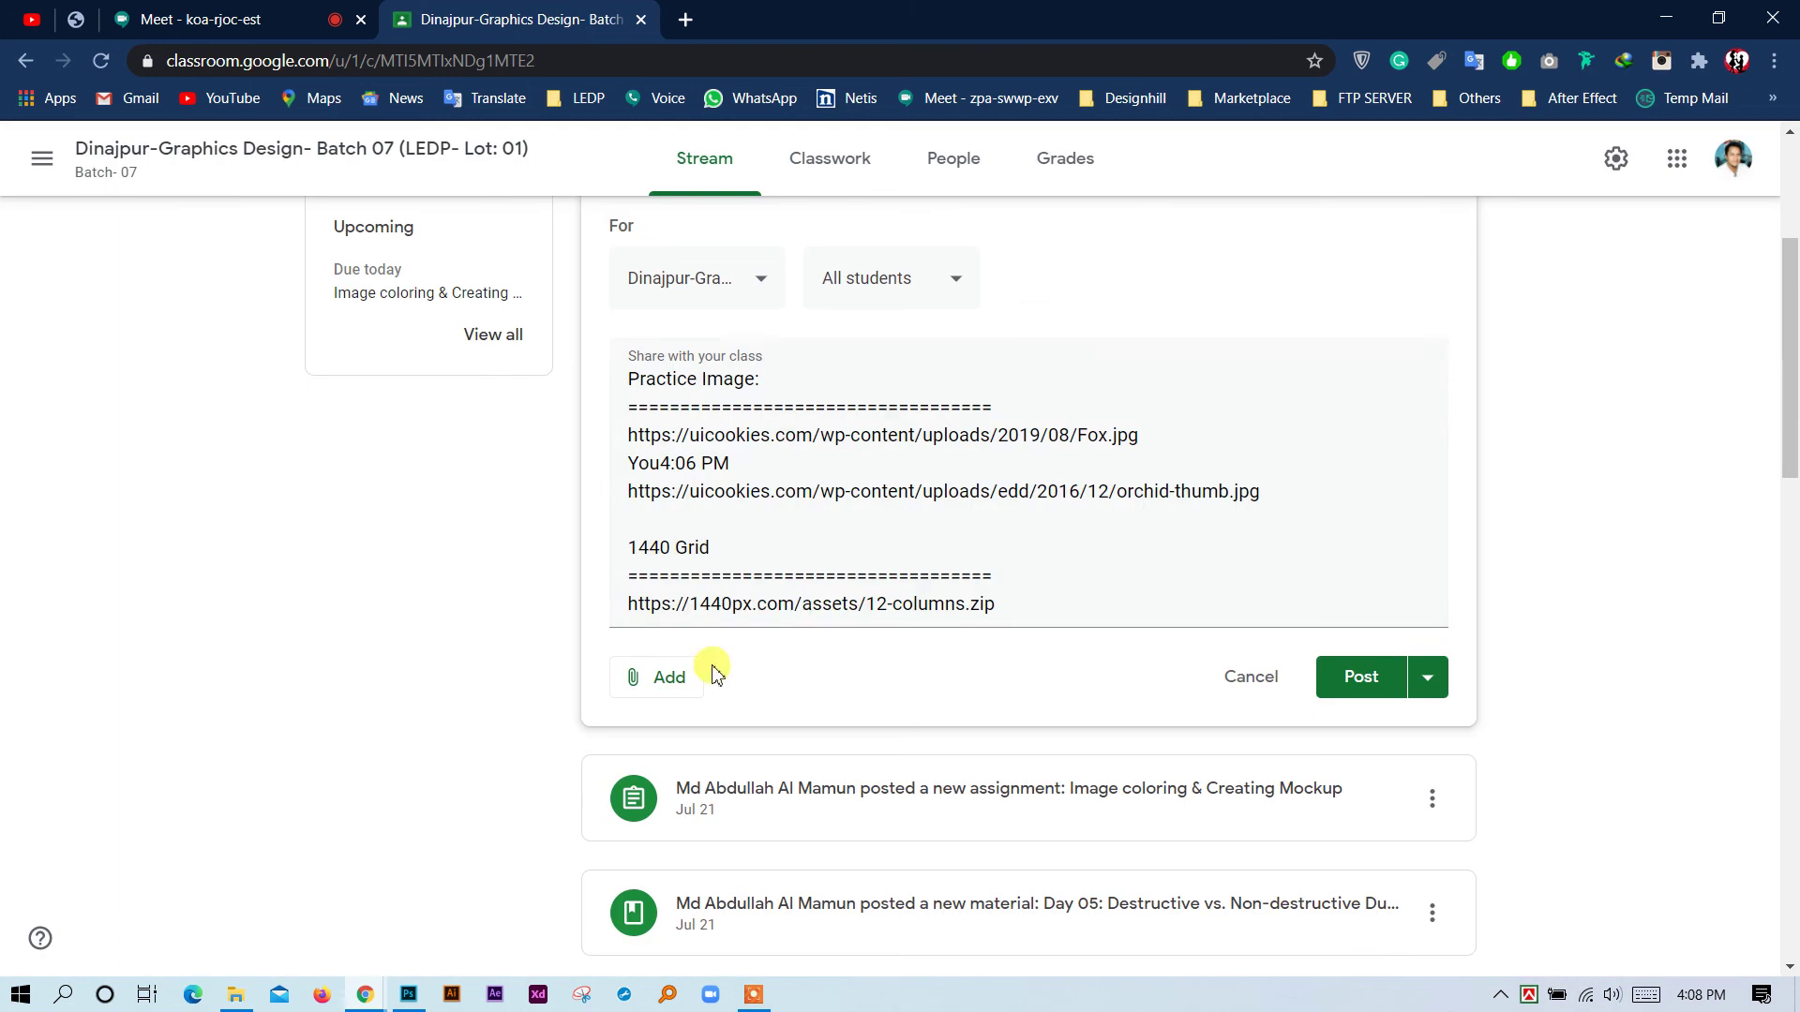
# Delete the 1440 Grid section with its 12-columns.zip link and the extra blank line from the announcement text.
pyautogui.moveTo(1025, 603); pyautogui.dragTo(628, 542)
pyautogui.press('BackSpace')
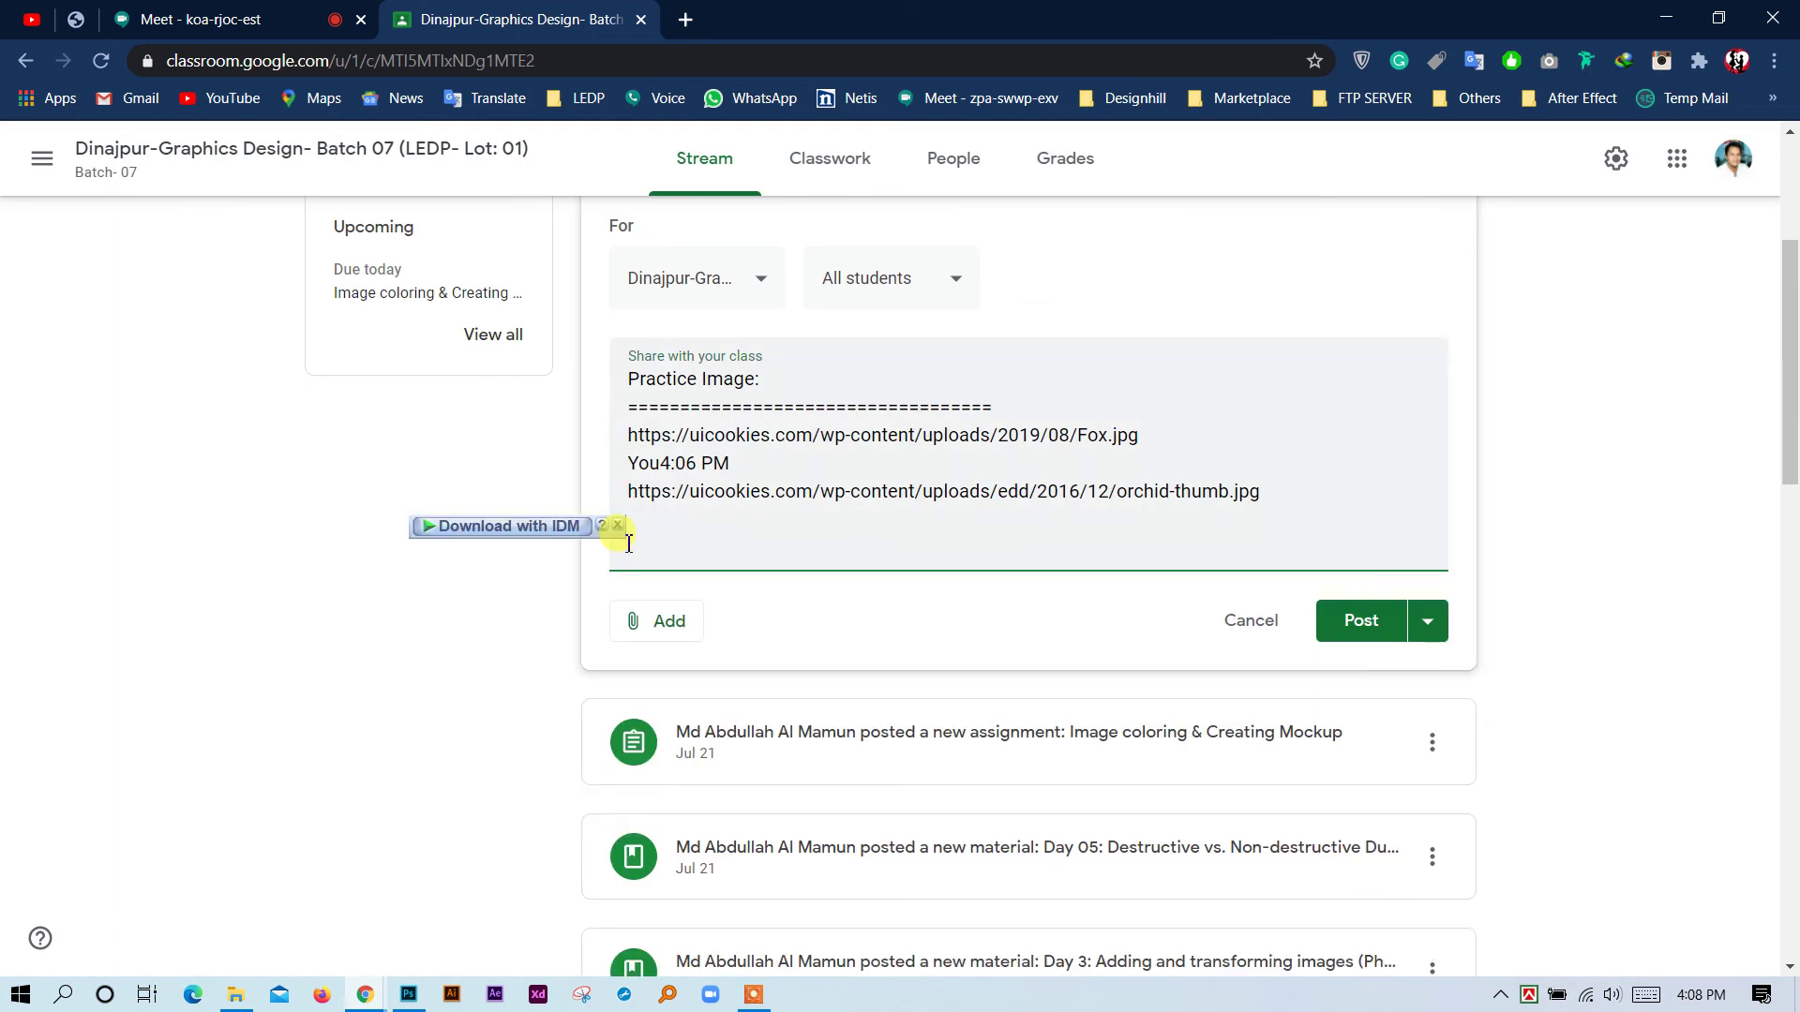
pyautogui.press('BackSpace')
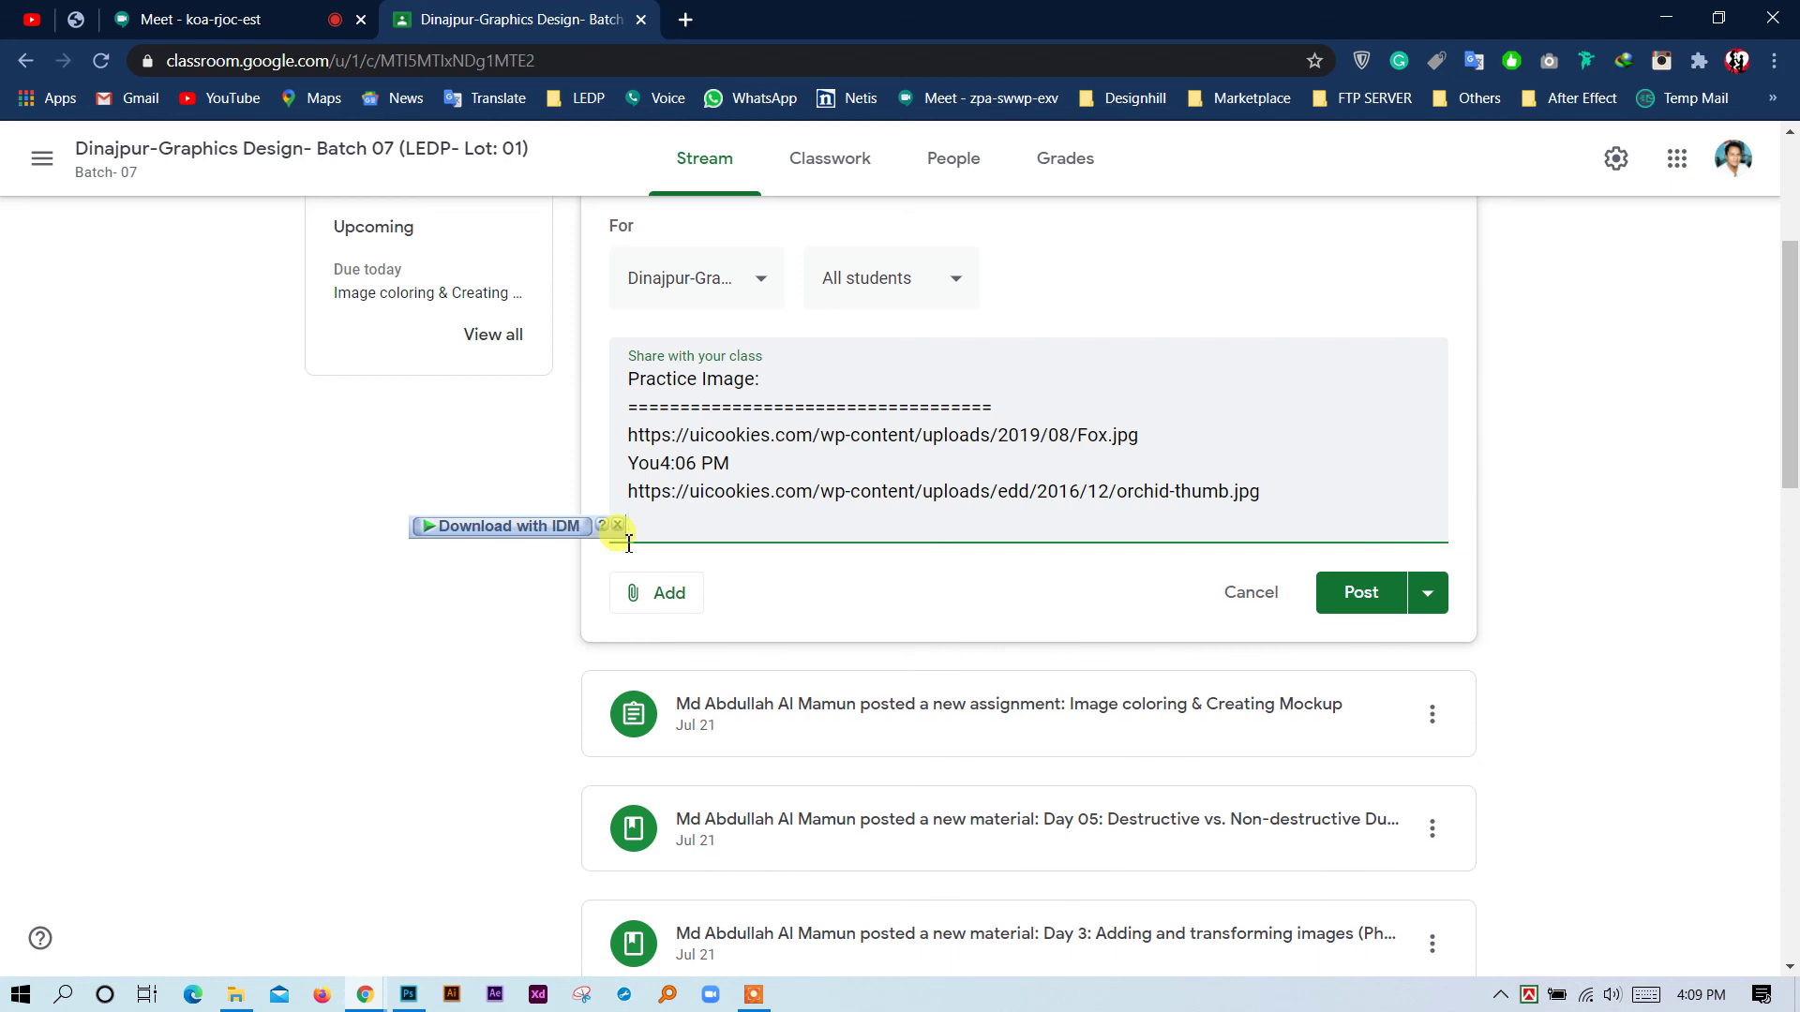
# Cut the orchid-thumb.jpg URL out of the announcement text and attach it to the post as a link.
pyautogui.doubleClick(699, 486)
pyautogui.tripleClick(699, 487)
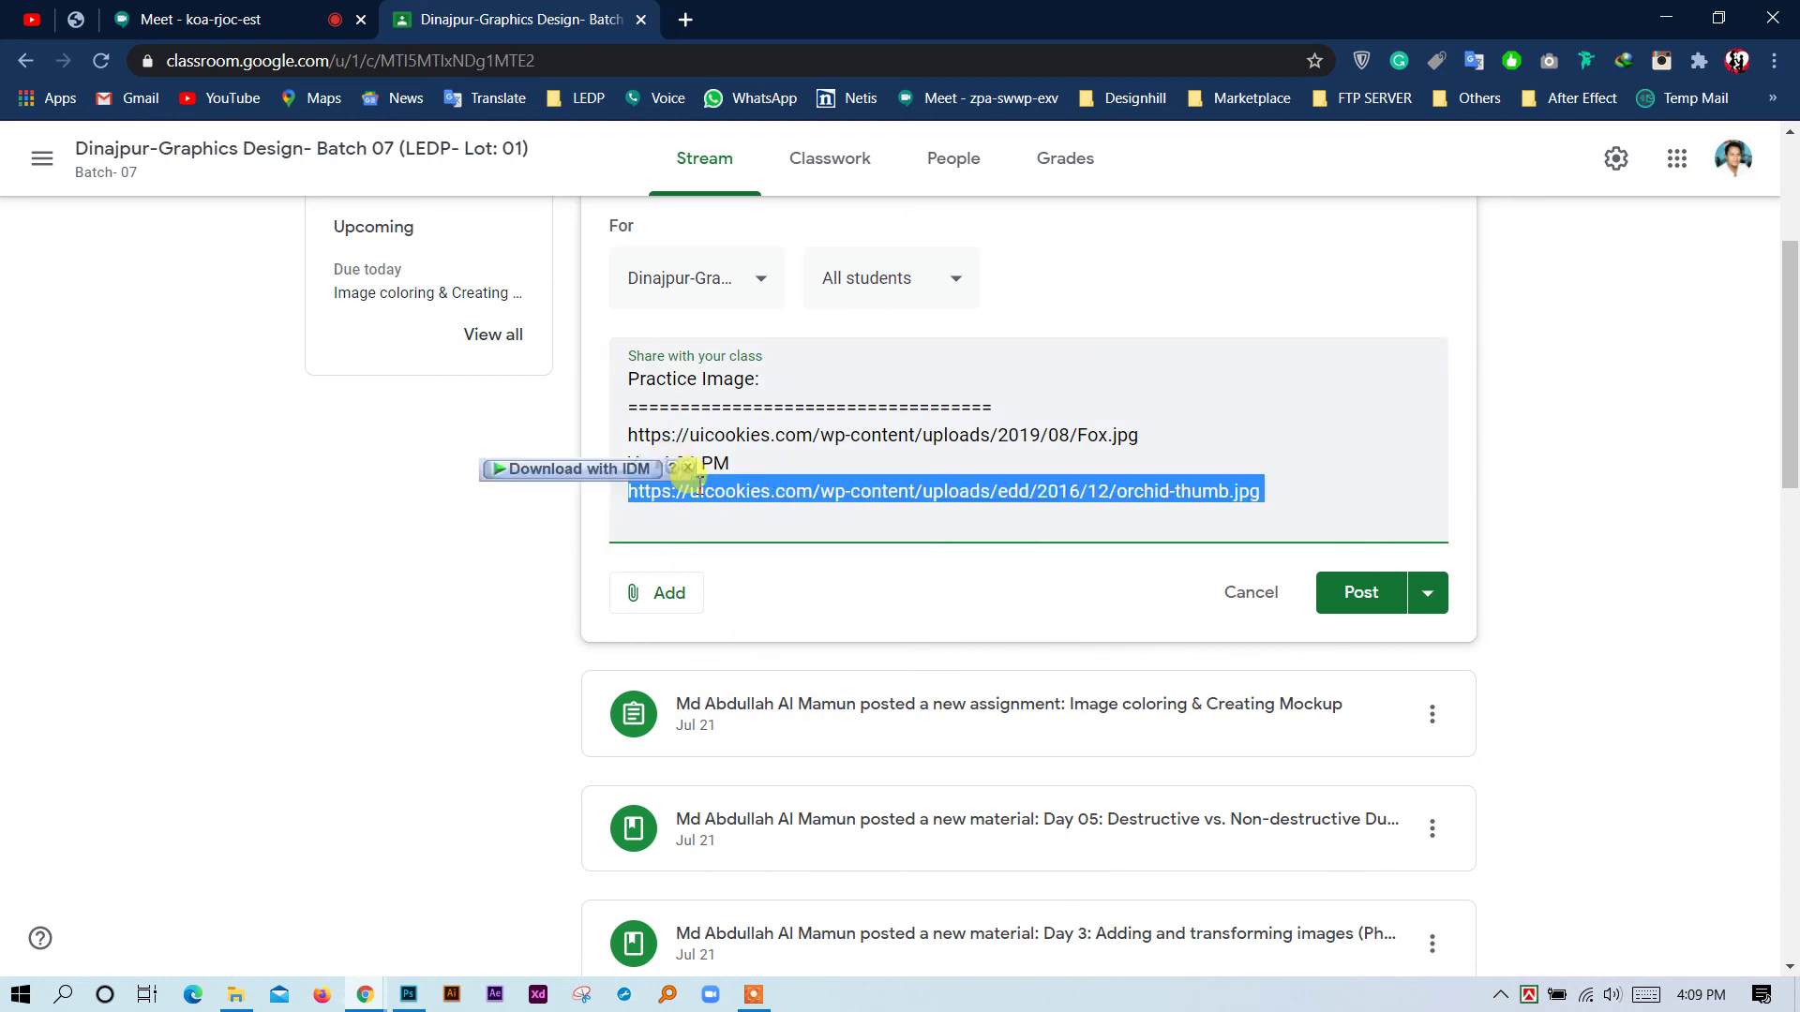
pyautogui.hotkey('ctrl', 'x')
pyautogui.click(654, 570)
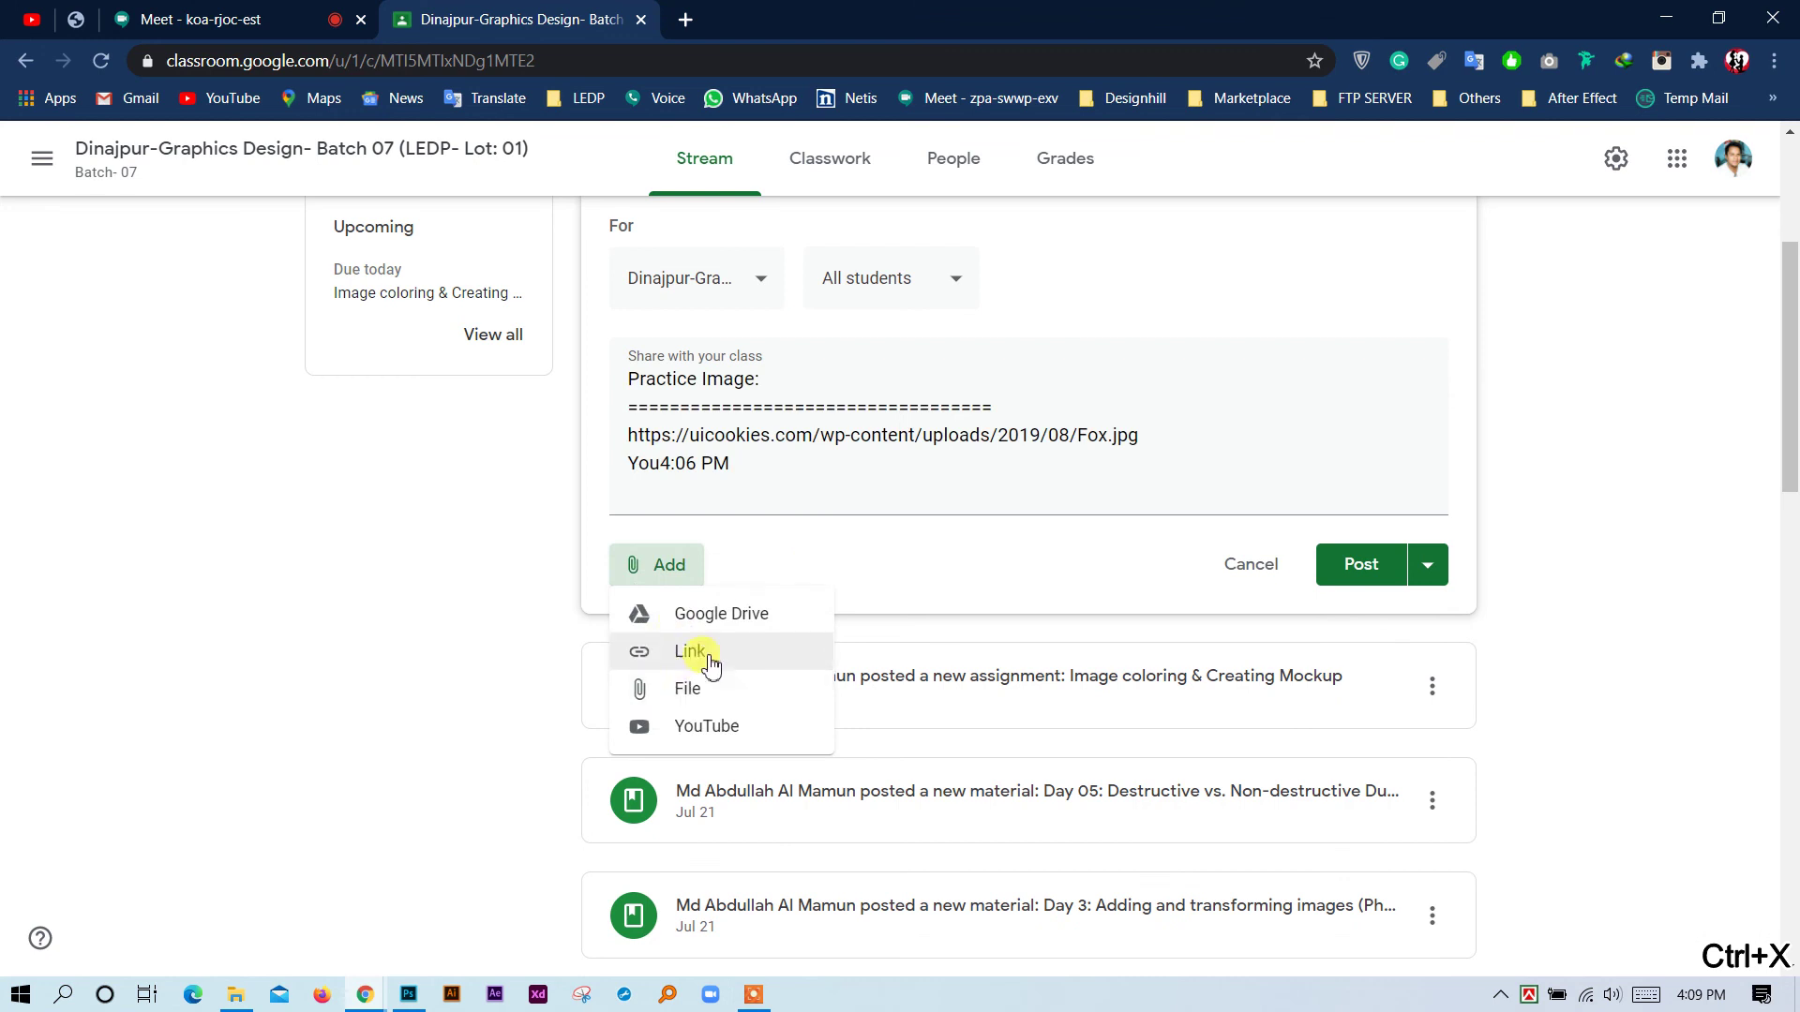
pyautogui.click(697, 699)
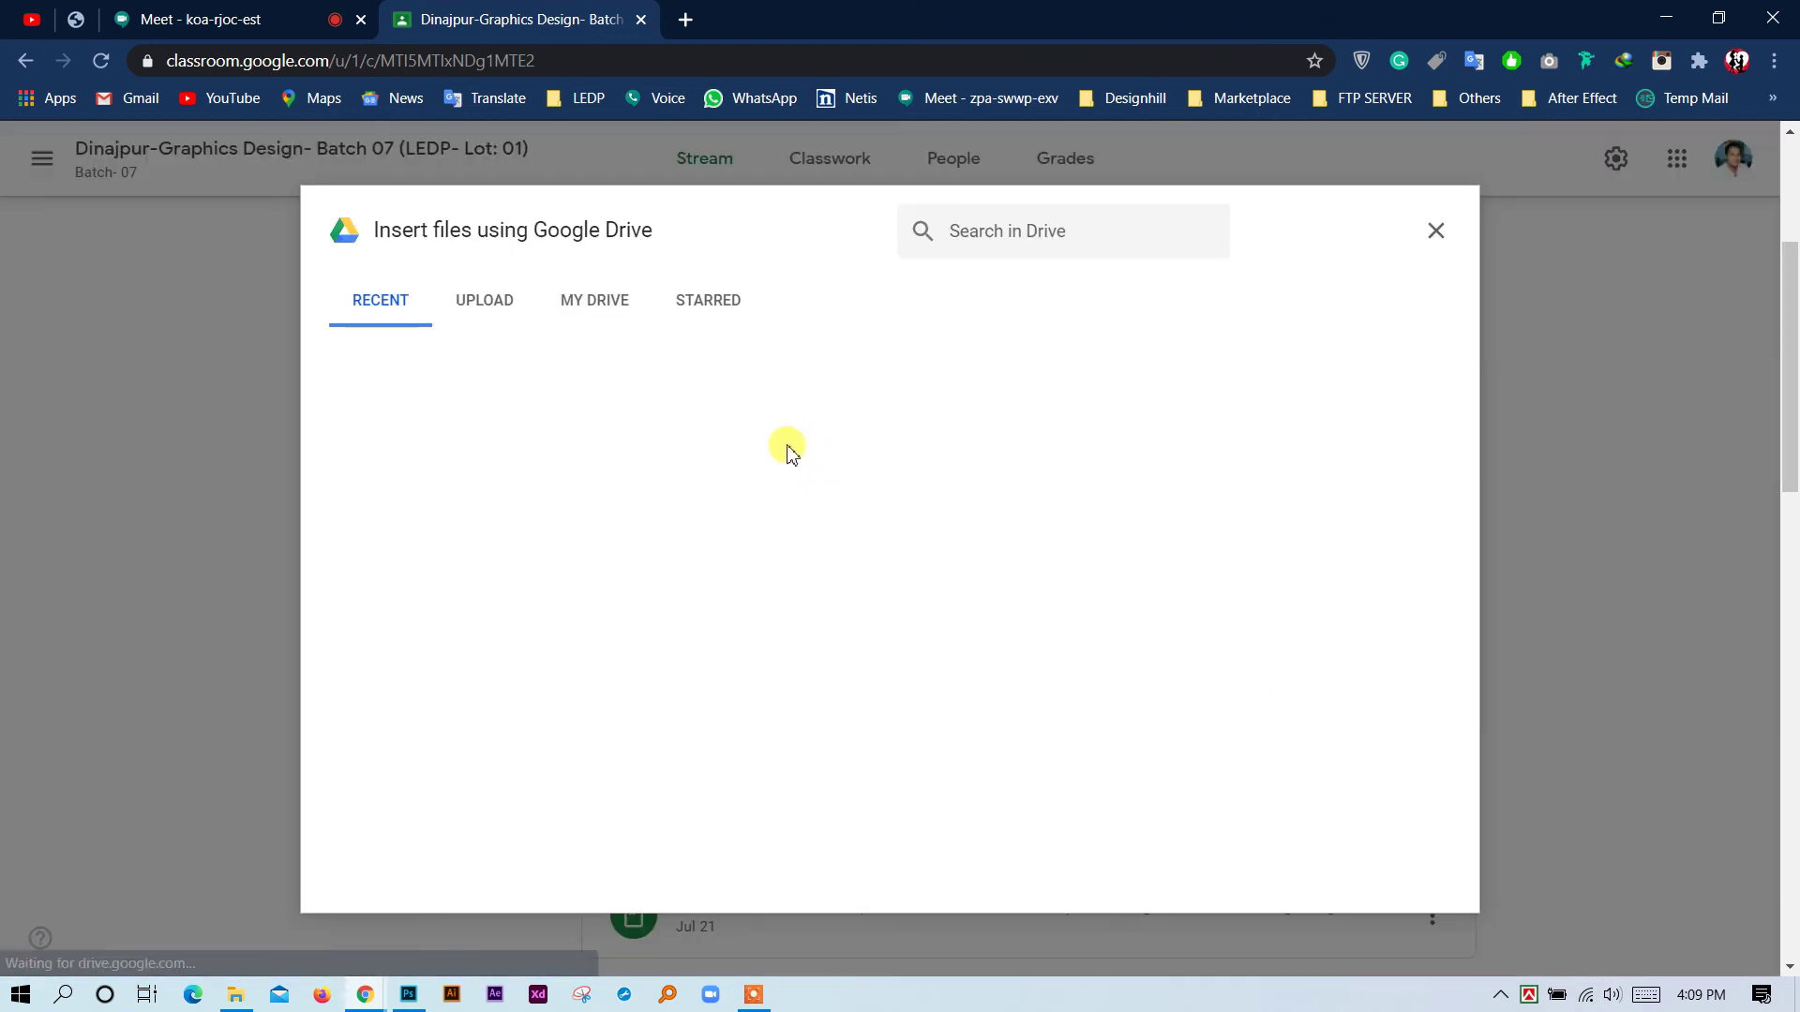
pyautogui.click(1434, 233)
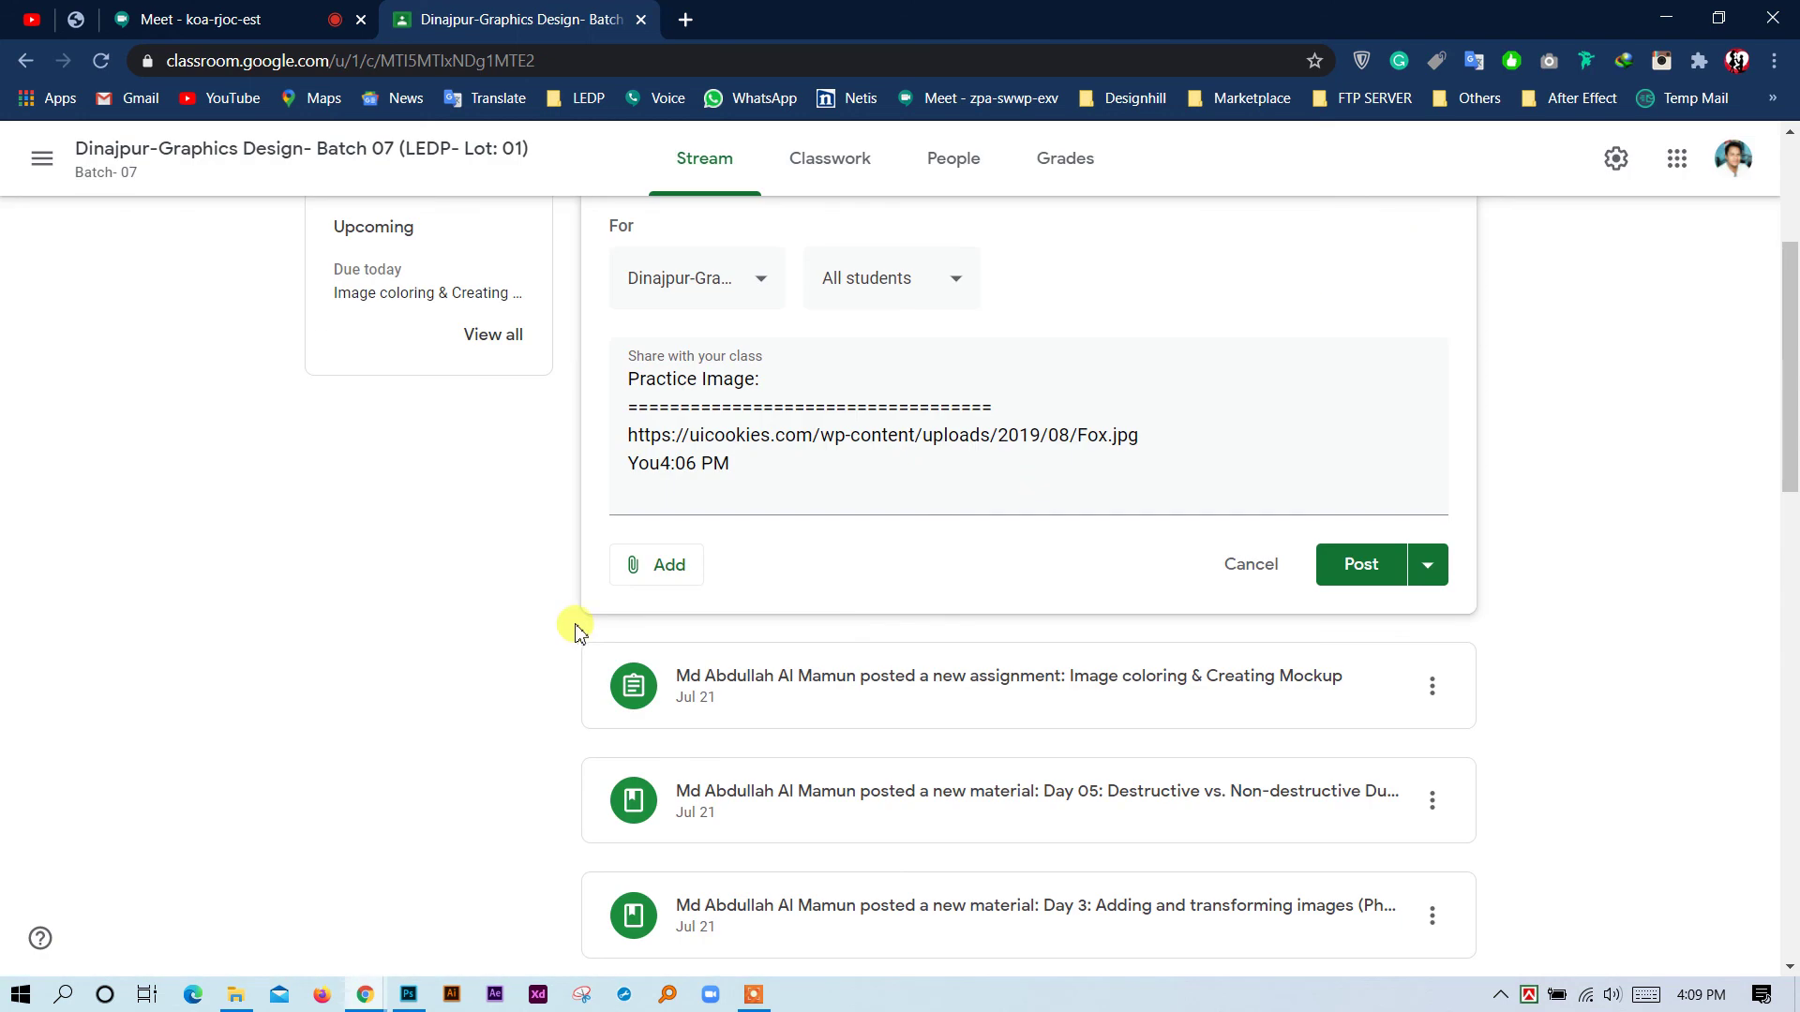
pyautogui.click(673, 578)
pyautogui.click(700, 661)
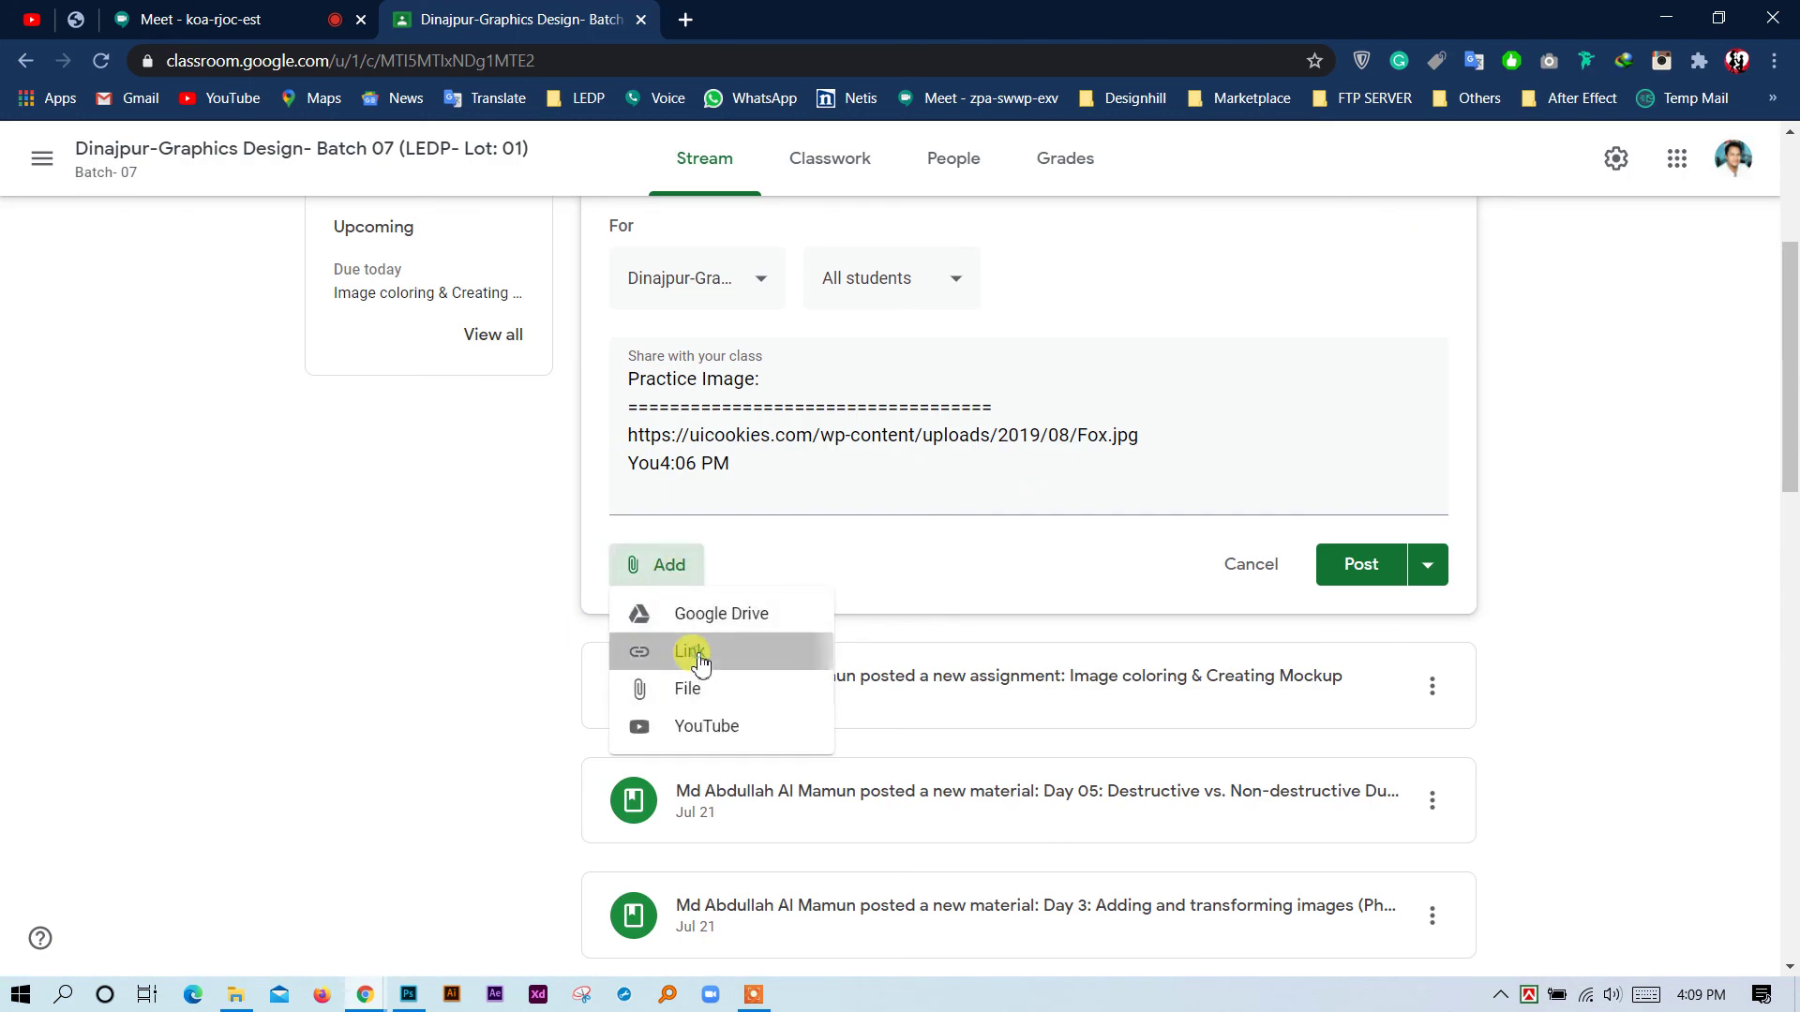
pyautogui.rightClick(846, 568)
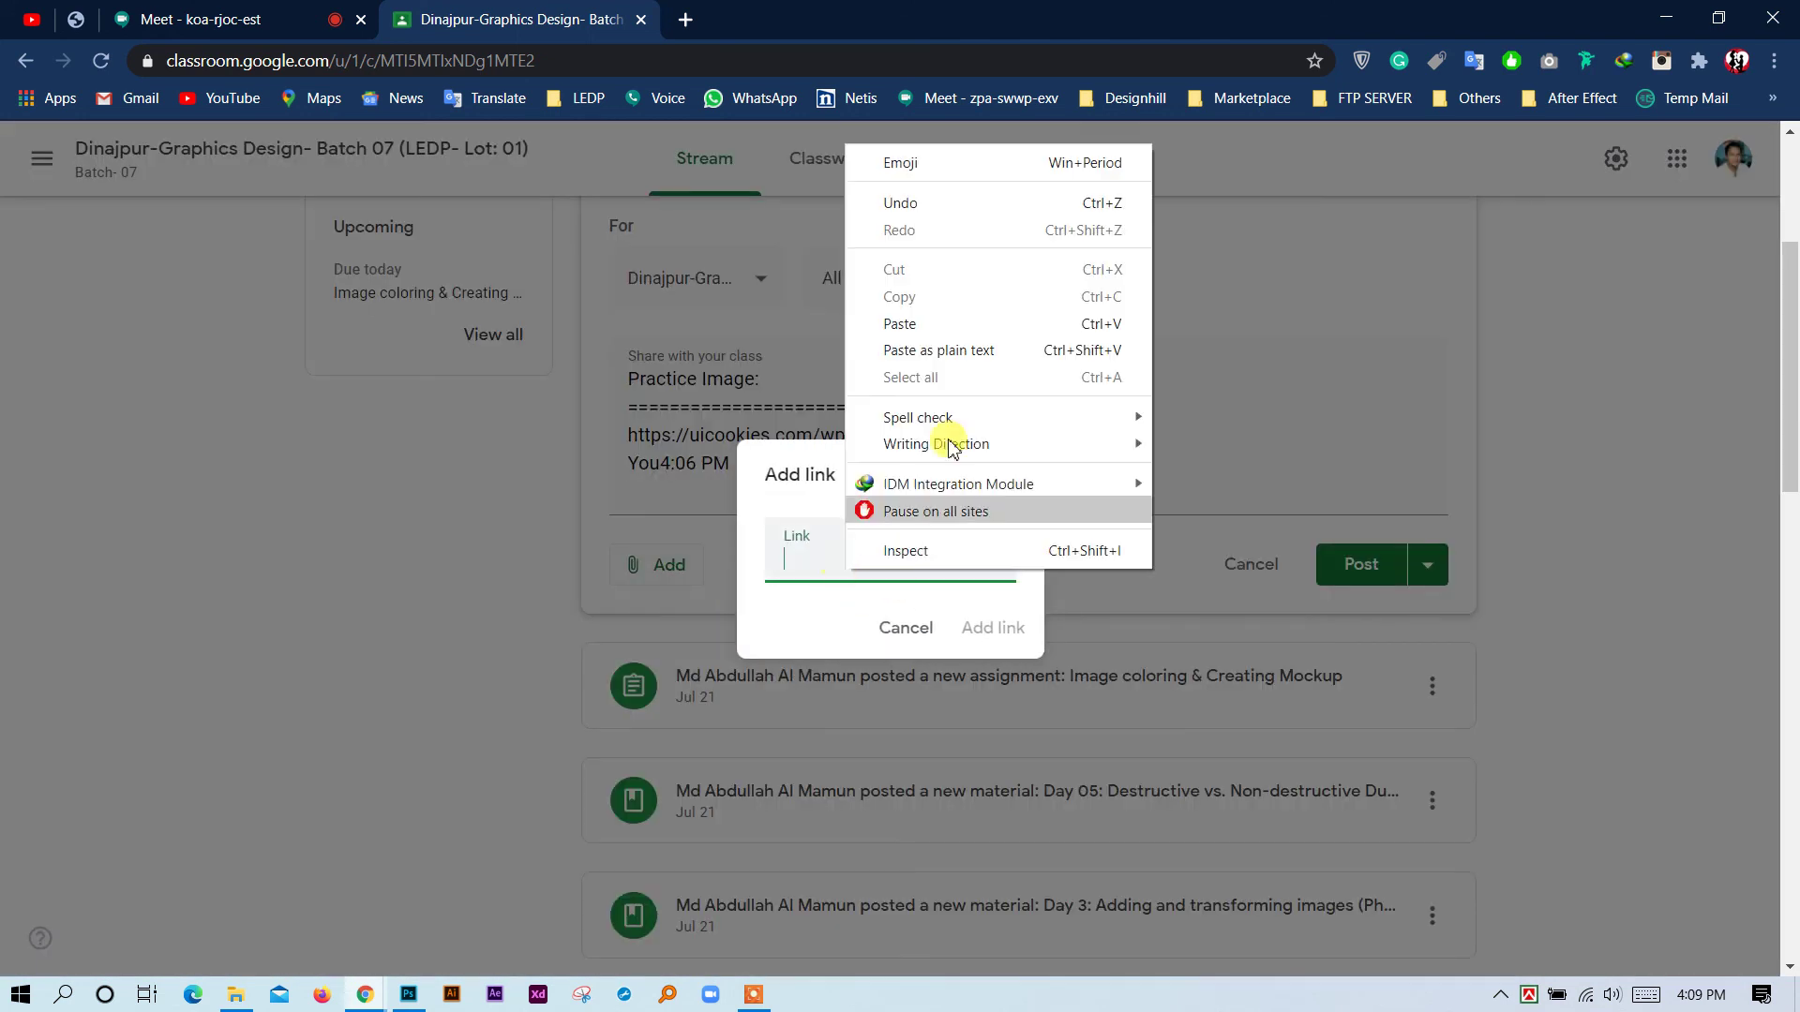
pyautogui.click(966, 323)
pyautogui.click(999, 637)
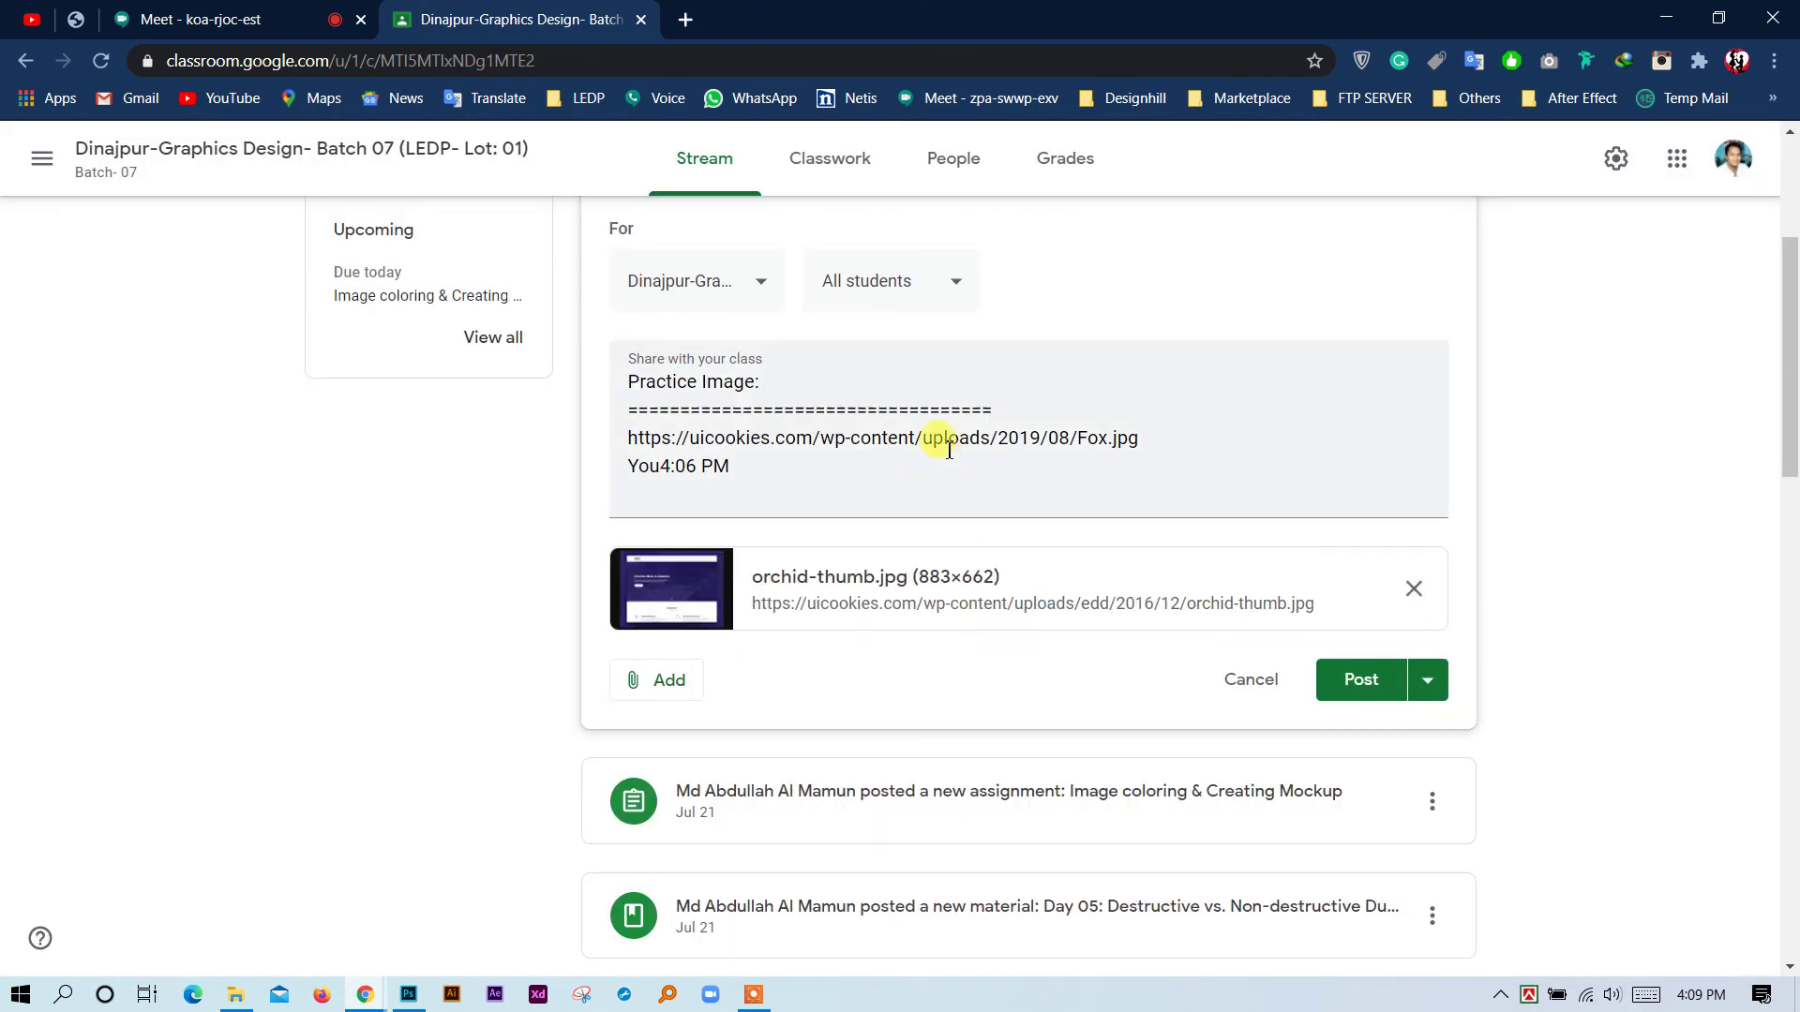
# Cut the Fox.jpg URL out of the announcement text and attach it to the post as a link.
pyautogui.tripleClick(904, 438)
pyautogui.hotkey('ctrl', 'c')
pyautogui.rightClick(908, 445)
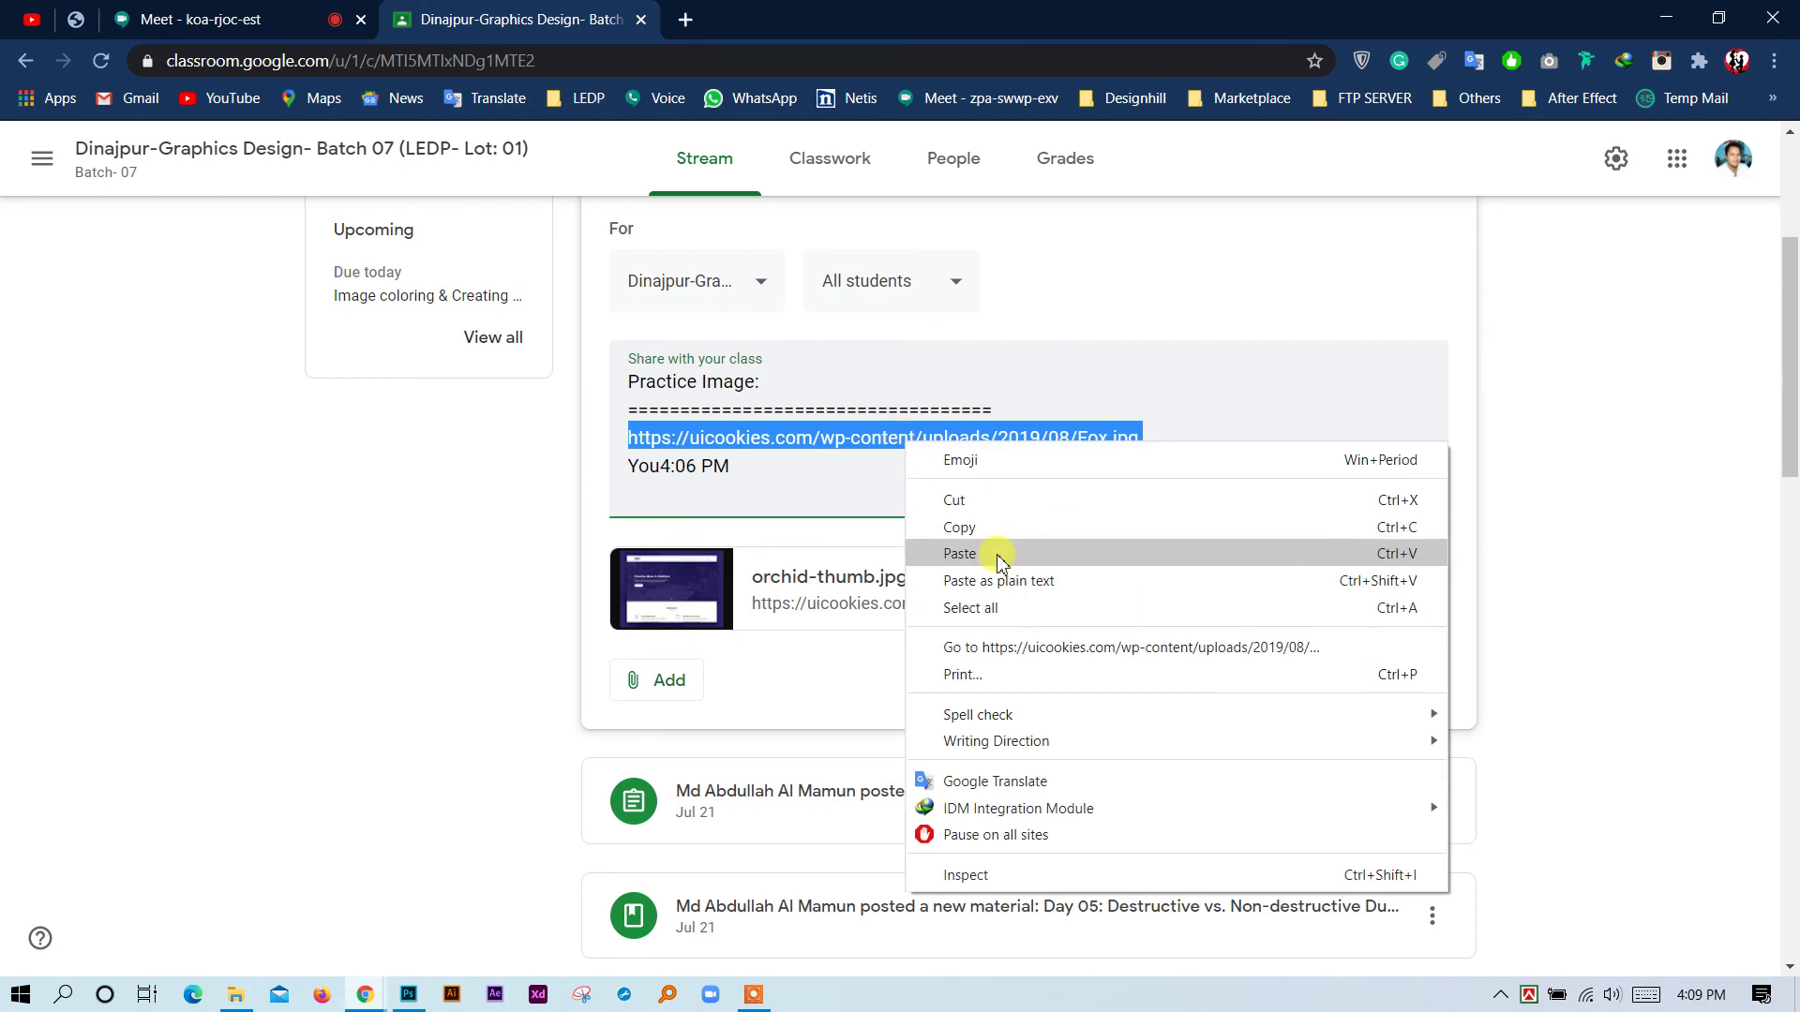
pyautogui.click(985, 500)
pyautogui.click(659, 651)
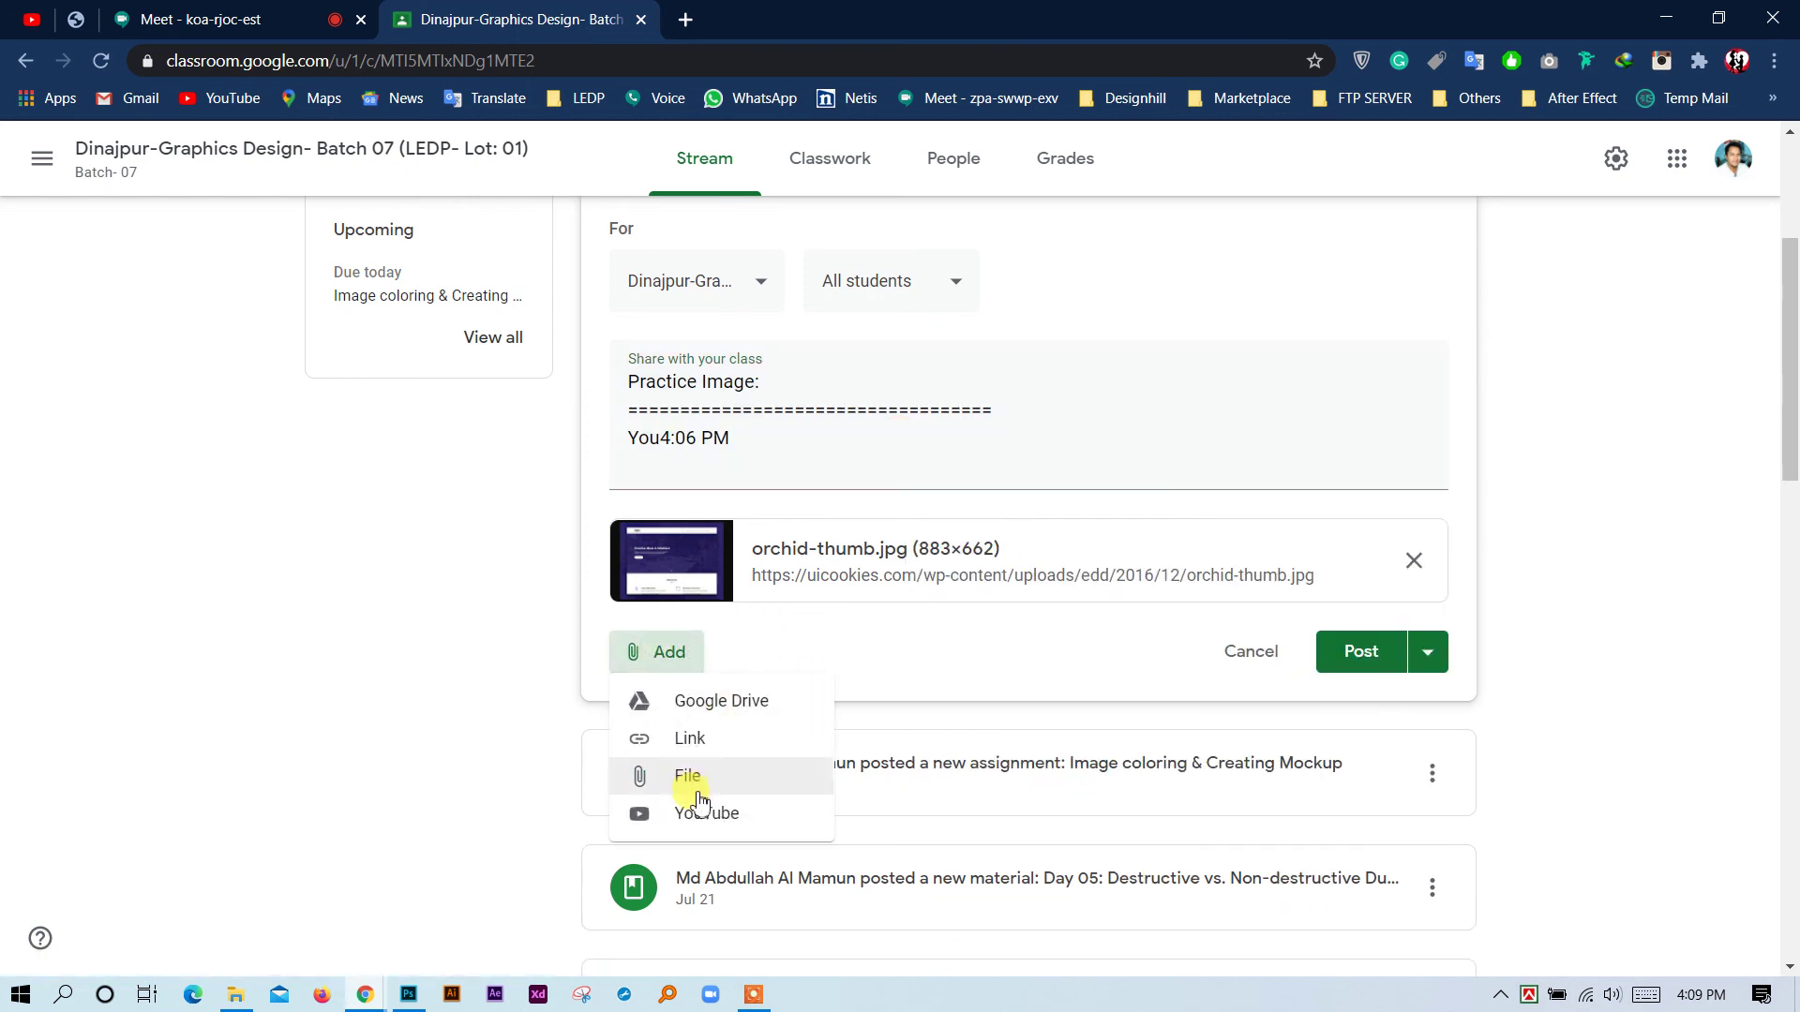
pyautogui.click(691, 739)
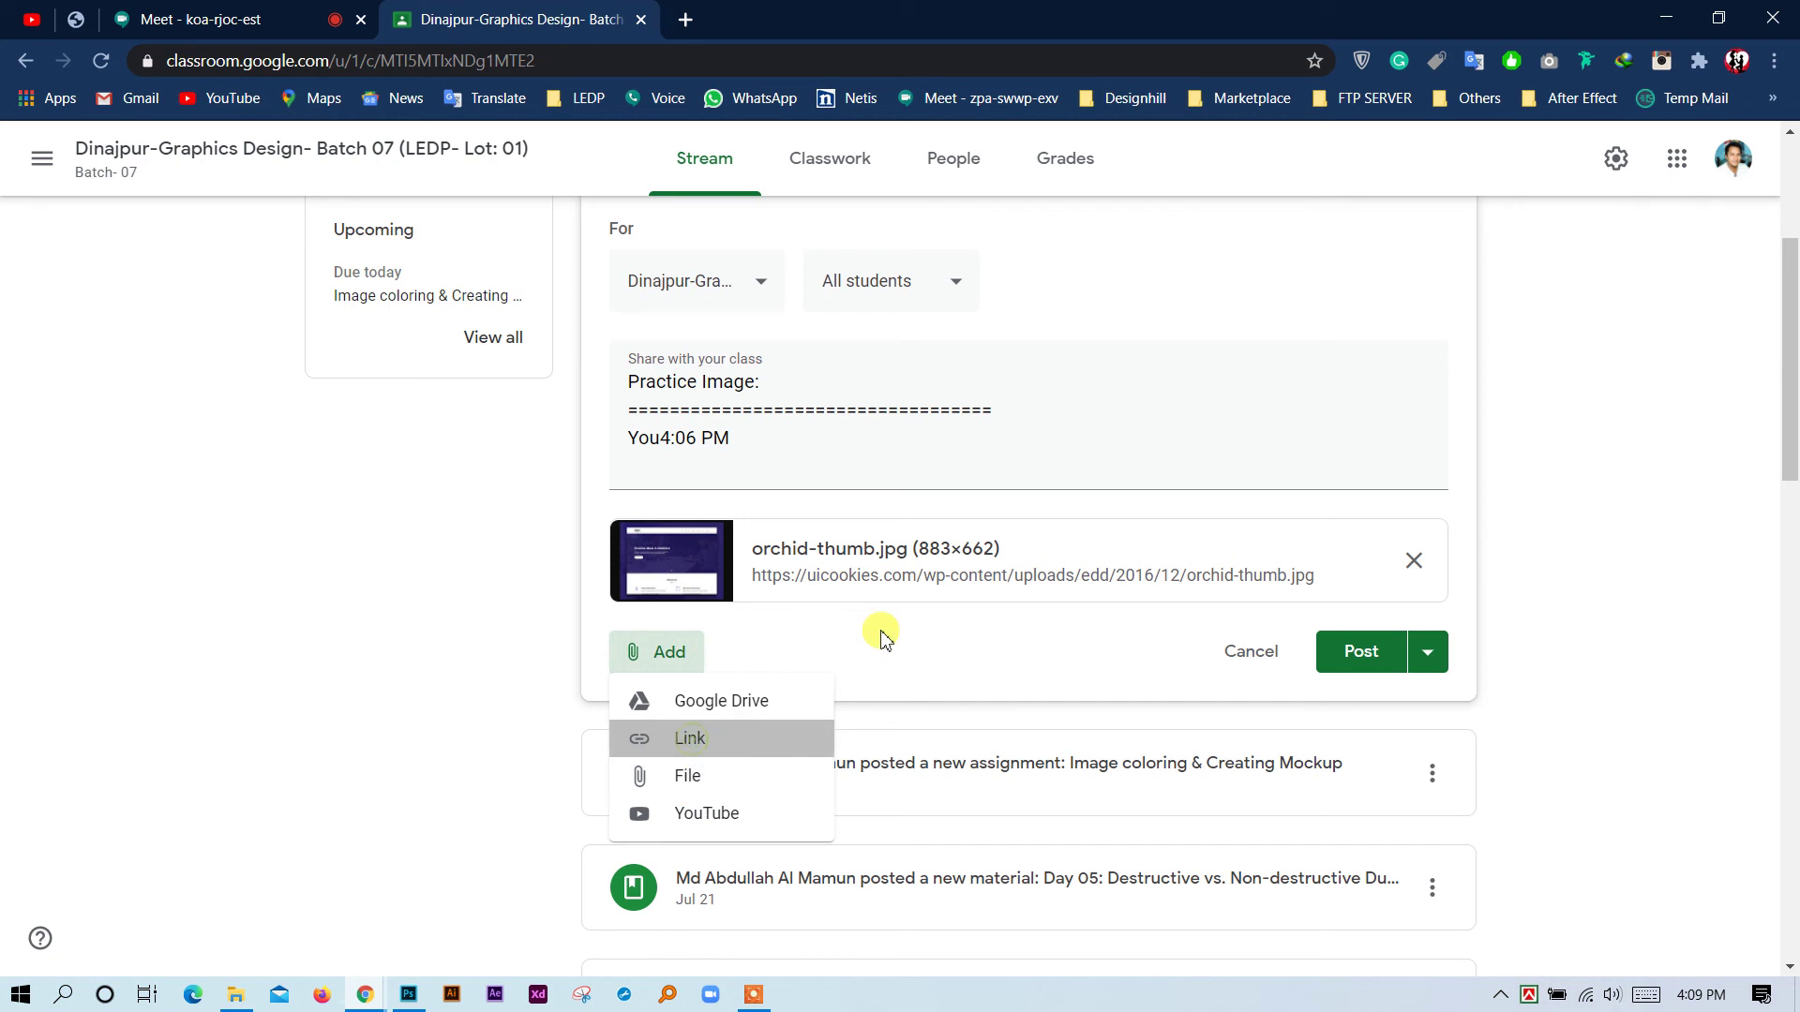
pyautogui.rightClick(859, 574)
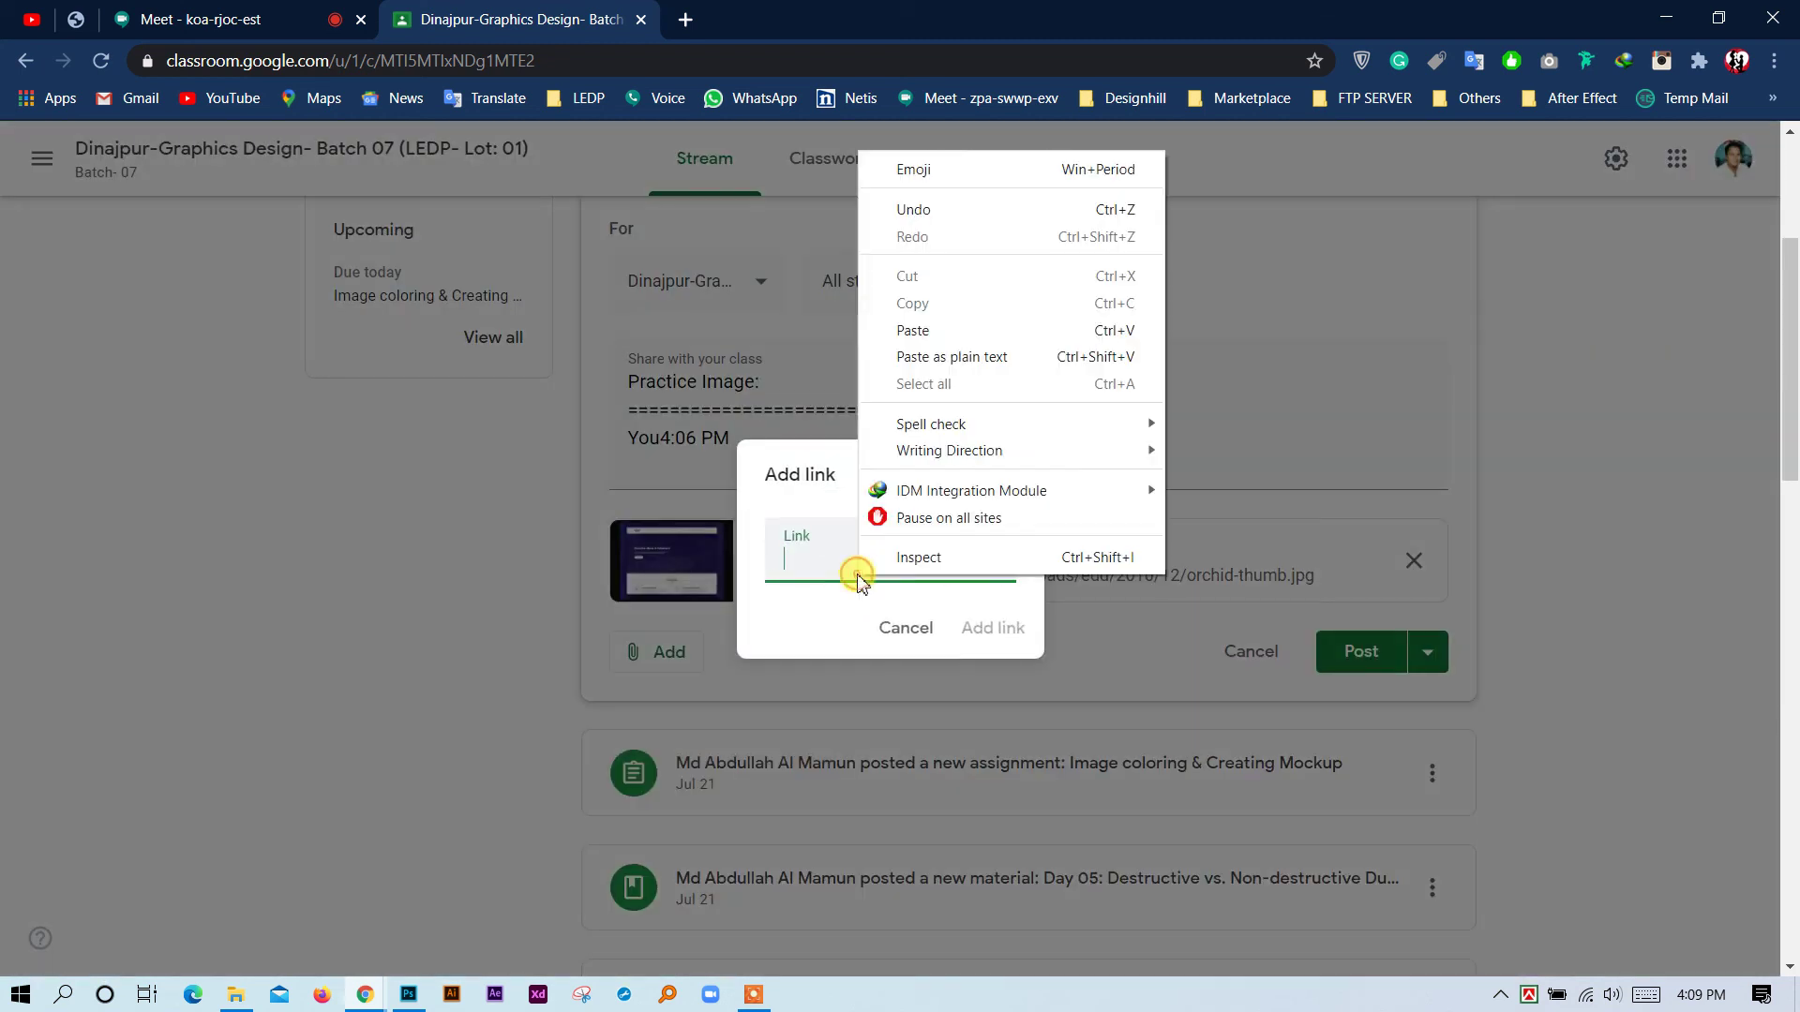
pyautogui.click(945, 330)
pyautogui.click(986, 627)
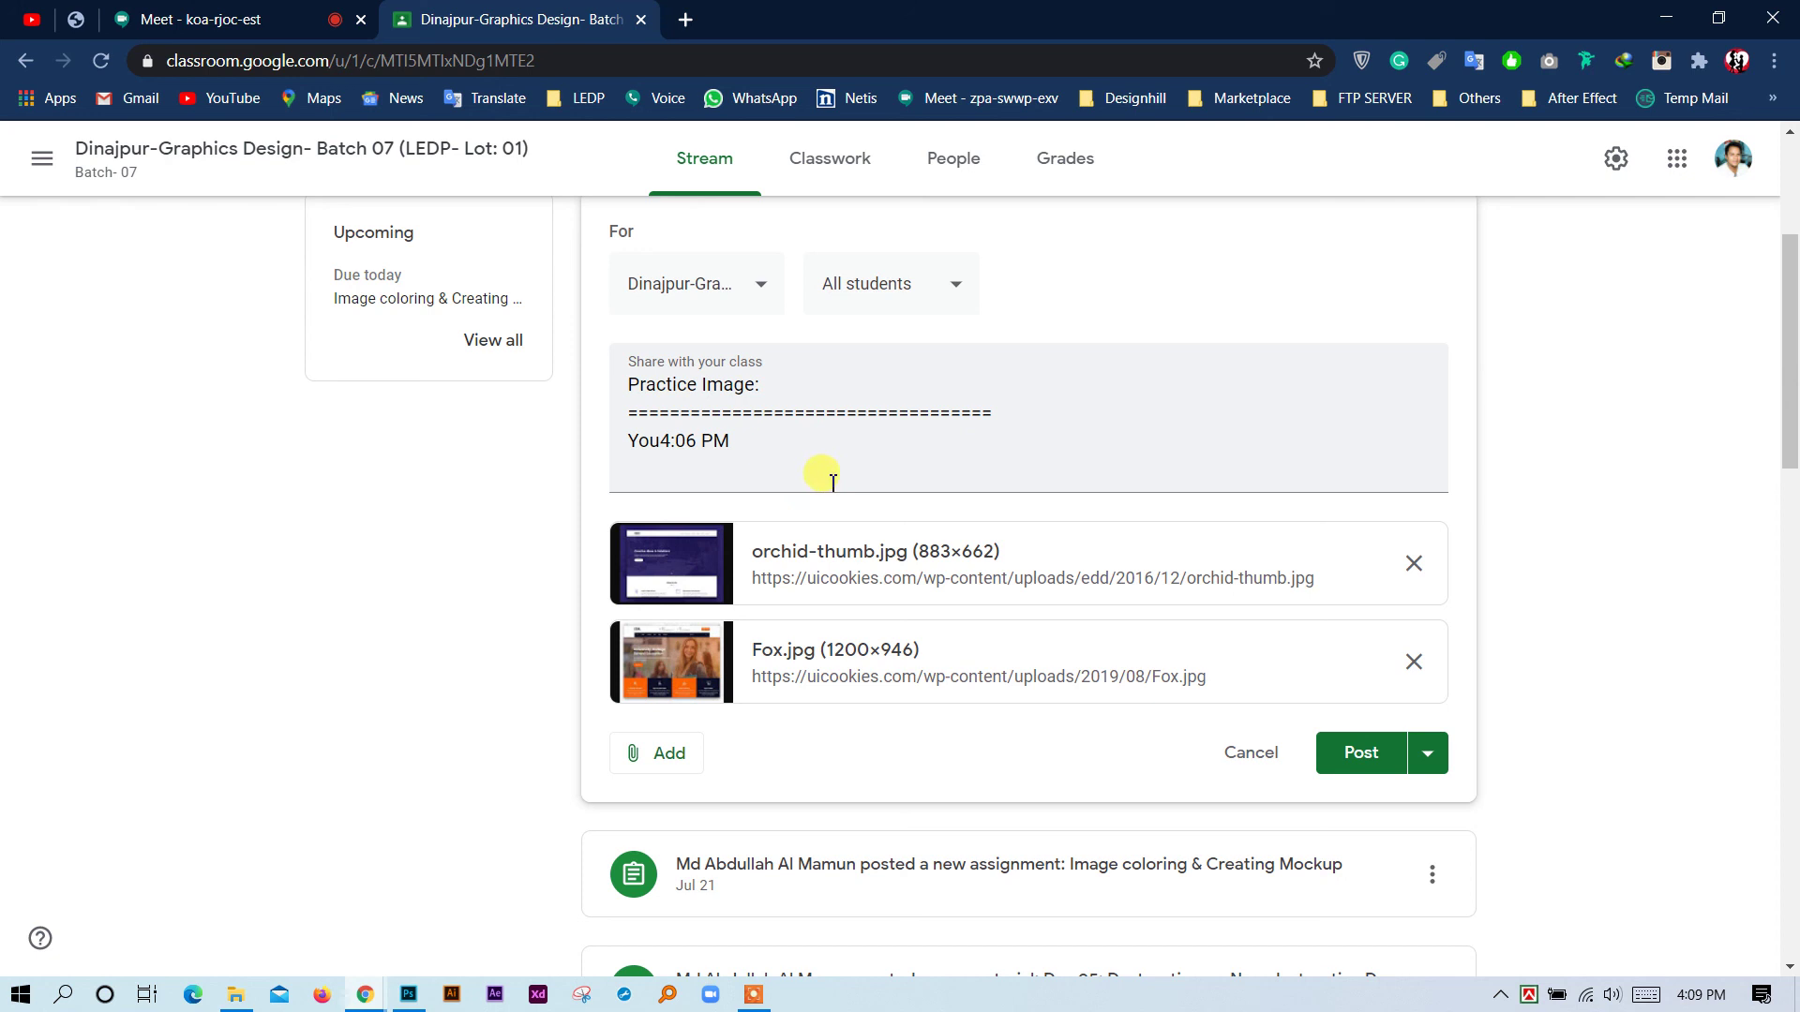
# Remove the separator and time lines from the announcement and change its text to "Practice Images & Grid".
pyautogui.moveTo(782, 456); pyautogui.dragTo(621, 374)
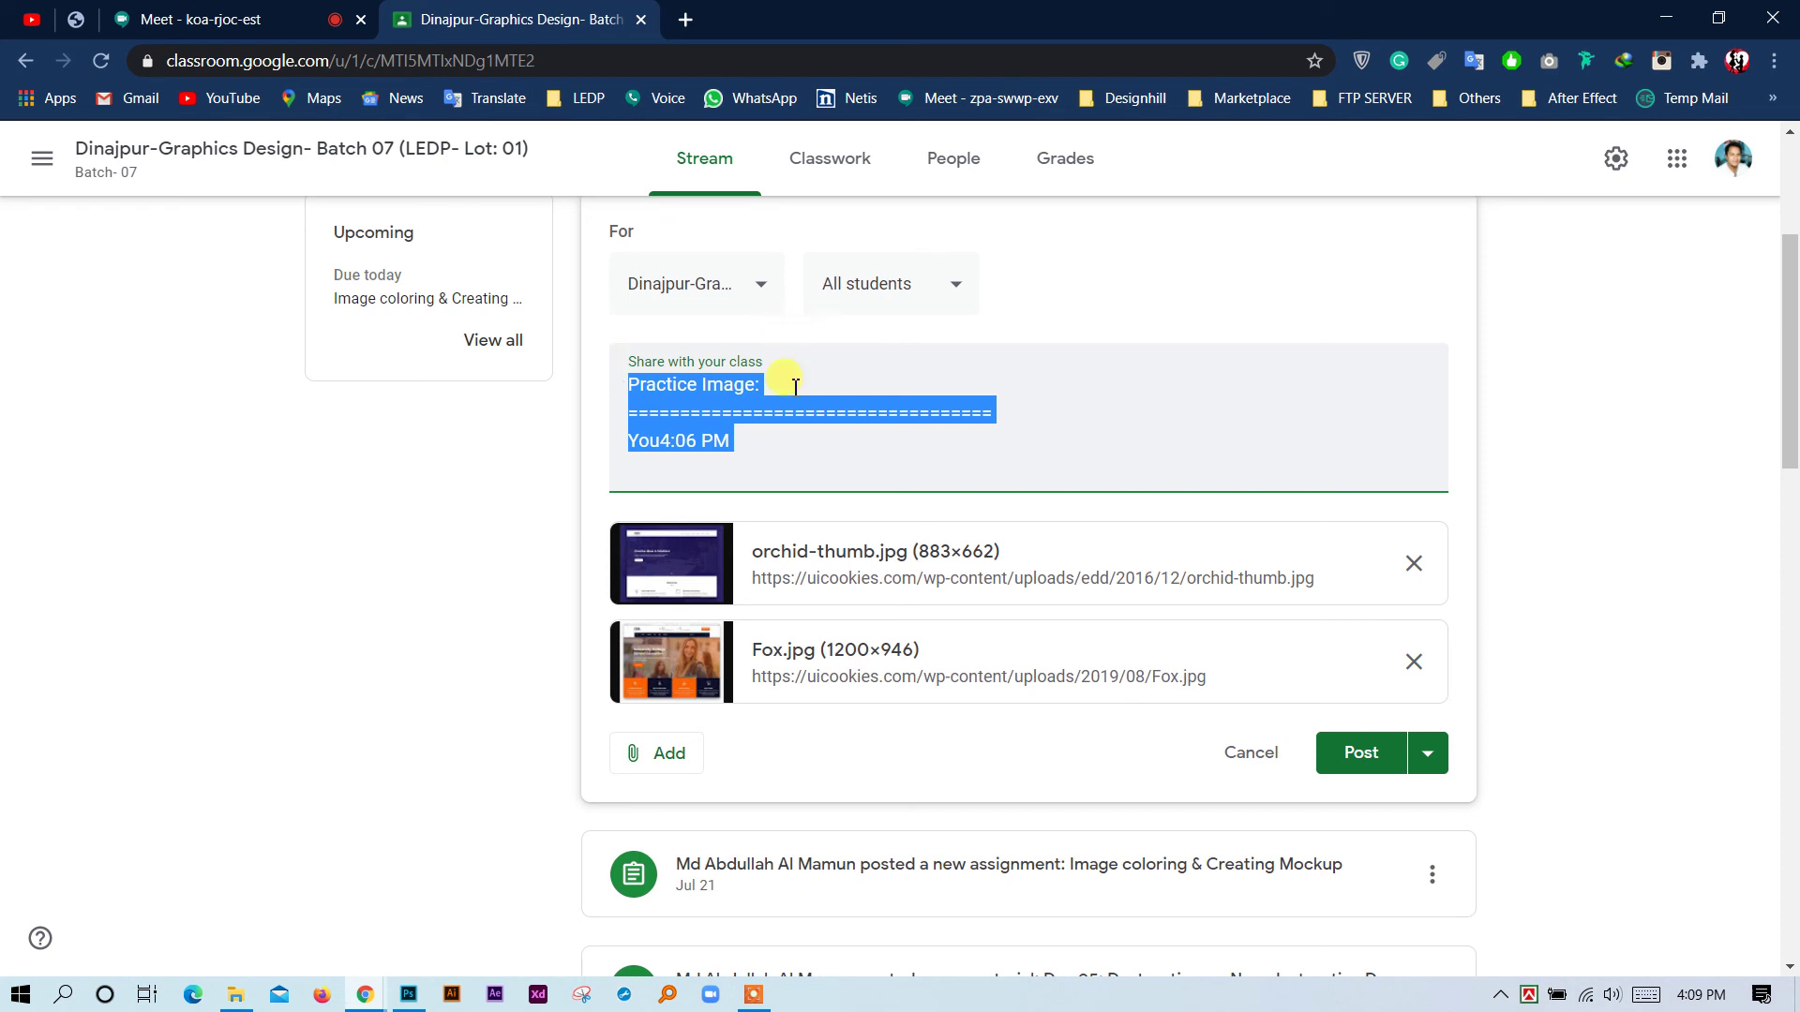
pyautogui.click(837, 459)
pyautogui.moveTo(743, 443); pyautogui.dragTo(768, 388)
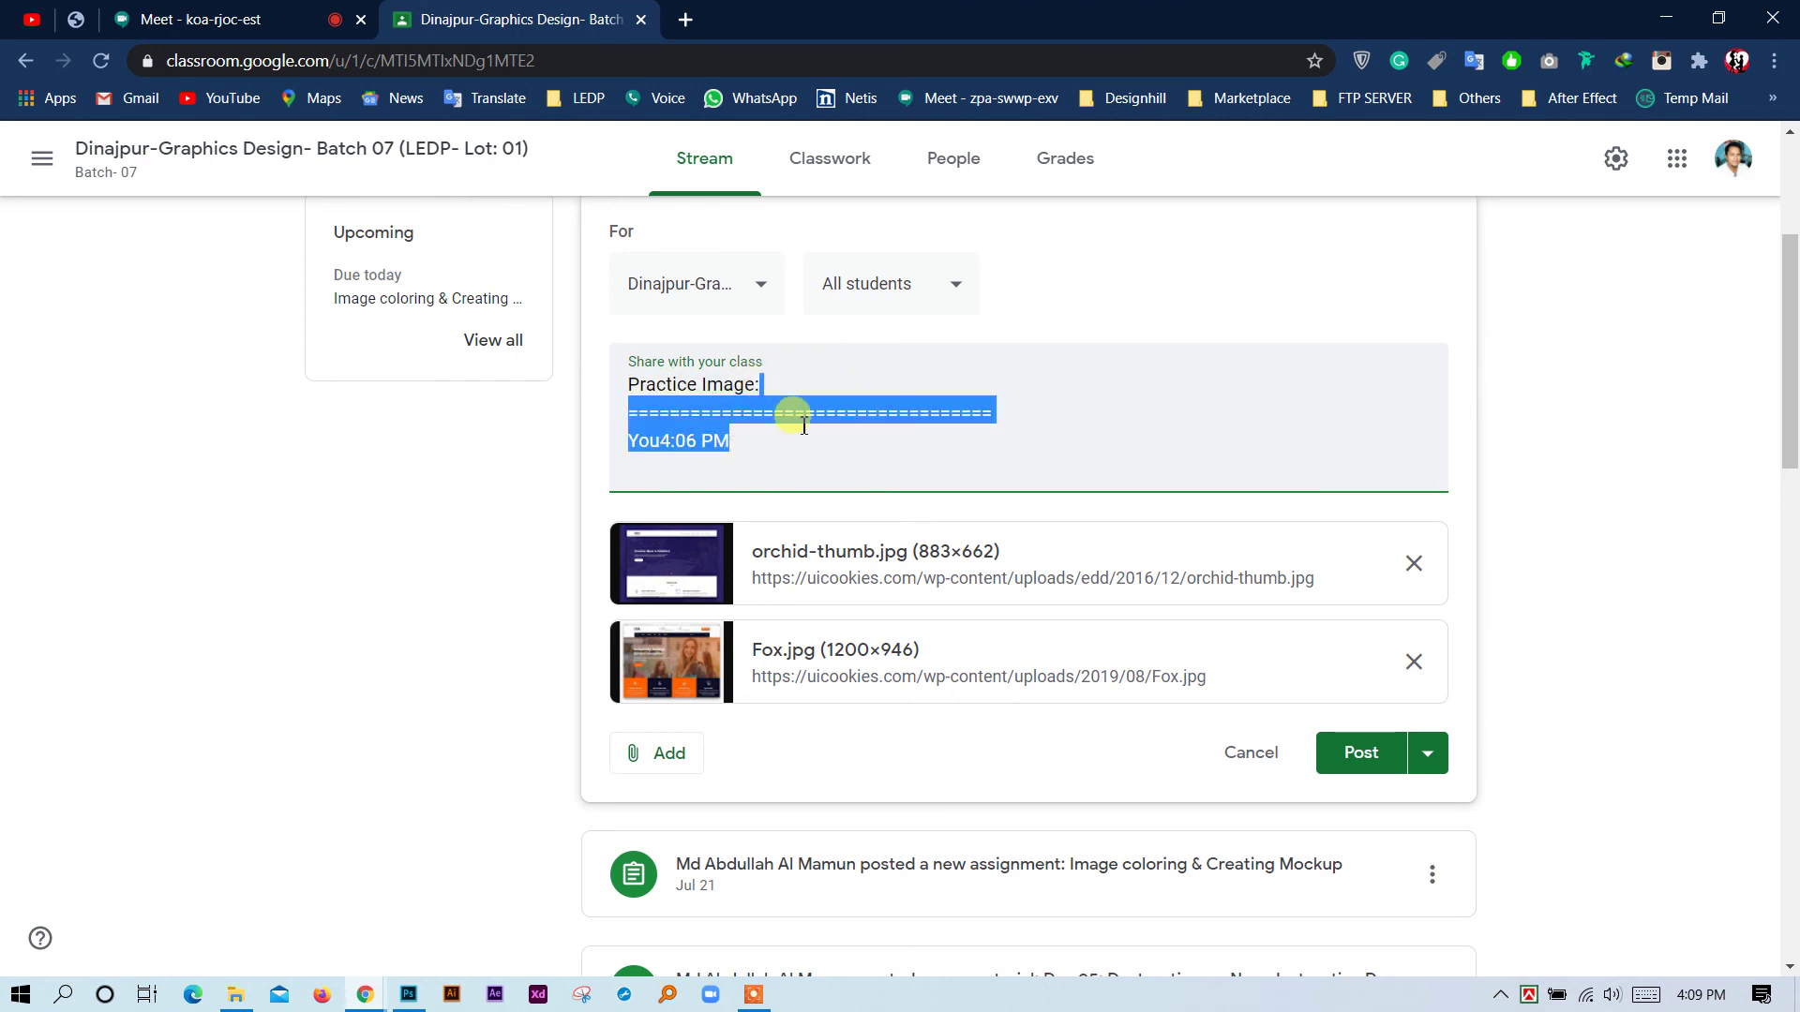
pyautogui.press('BackSpace')
pyautogui.press('BackSpace')
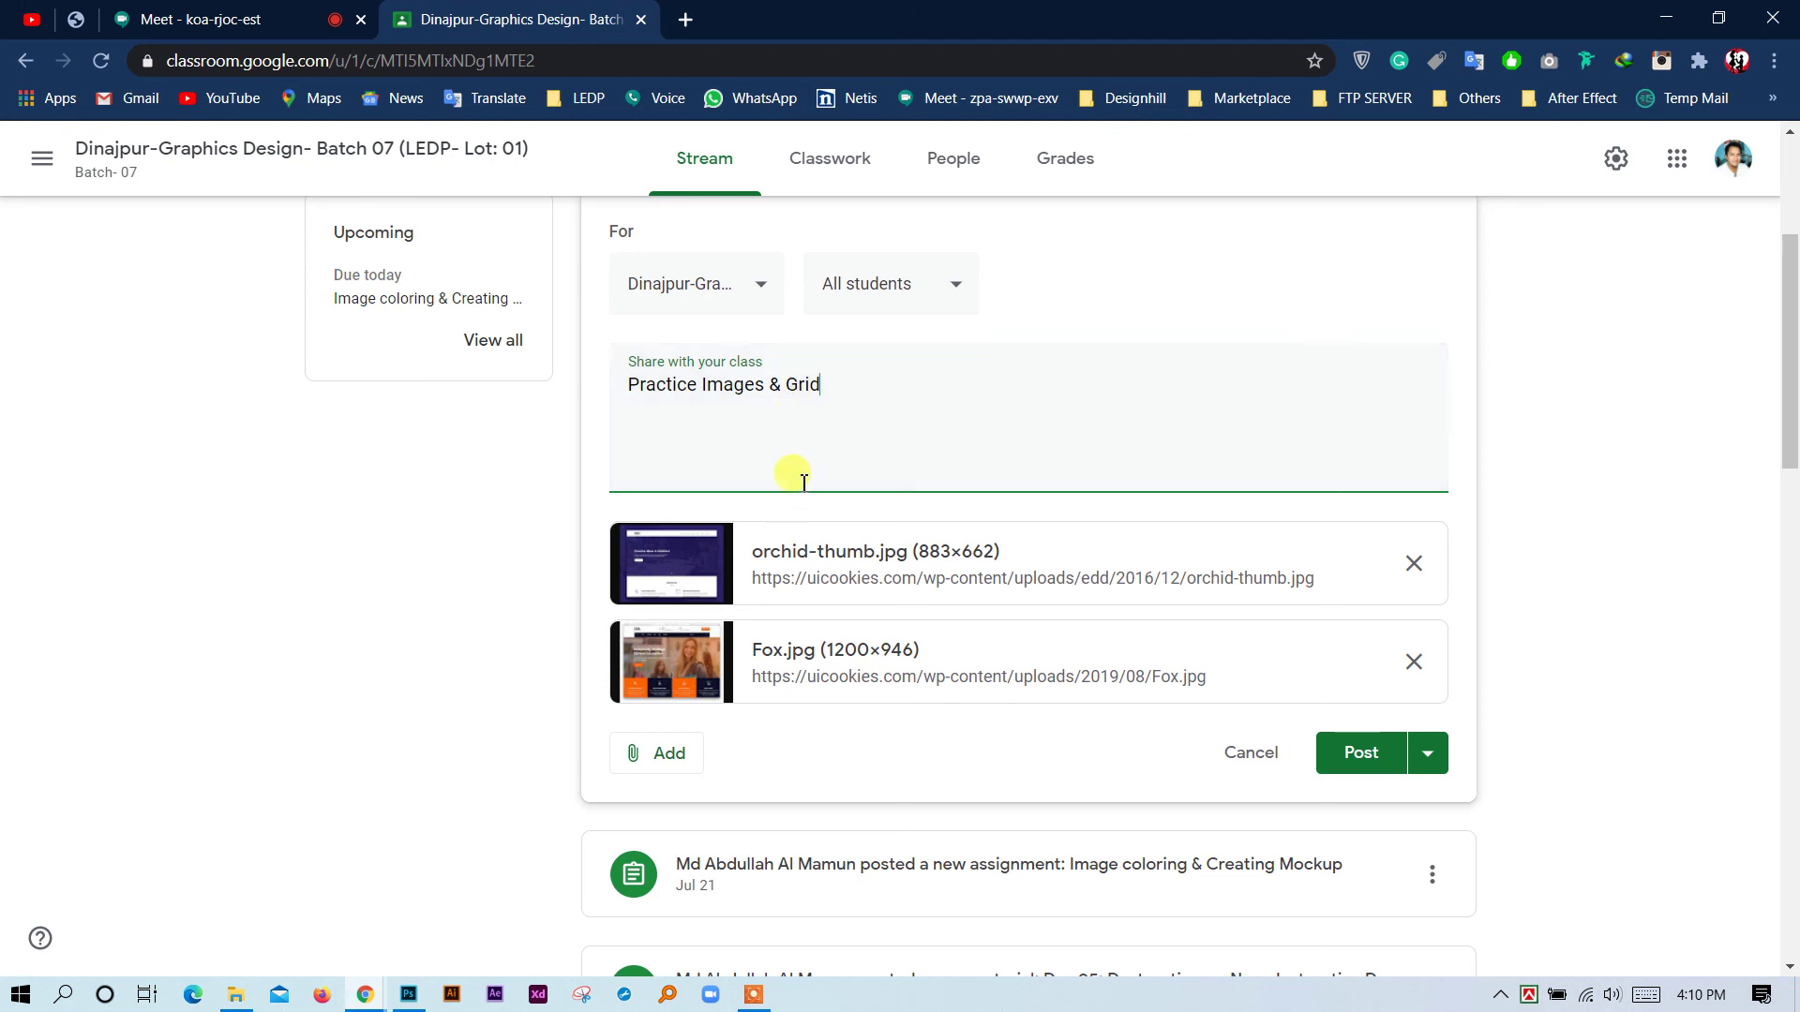
# Upload new.psd from the Desktop folder as a file attachment to the announcement.
pyautogui.click(673, 770)
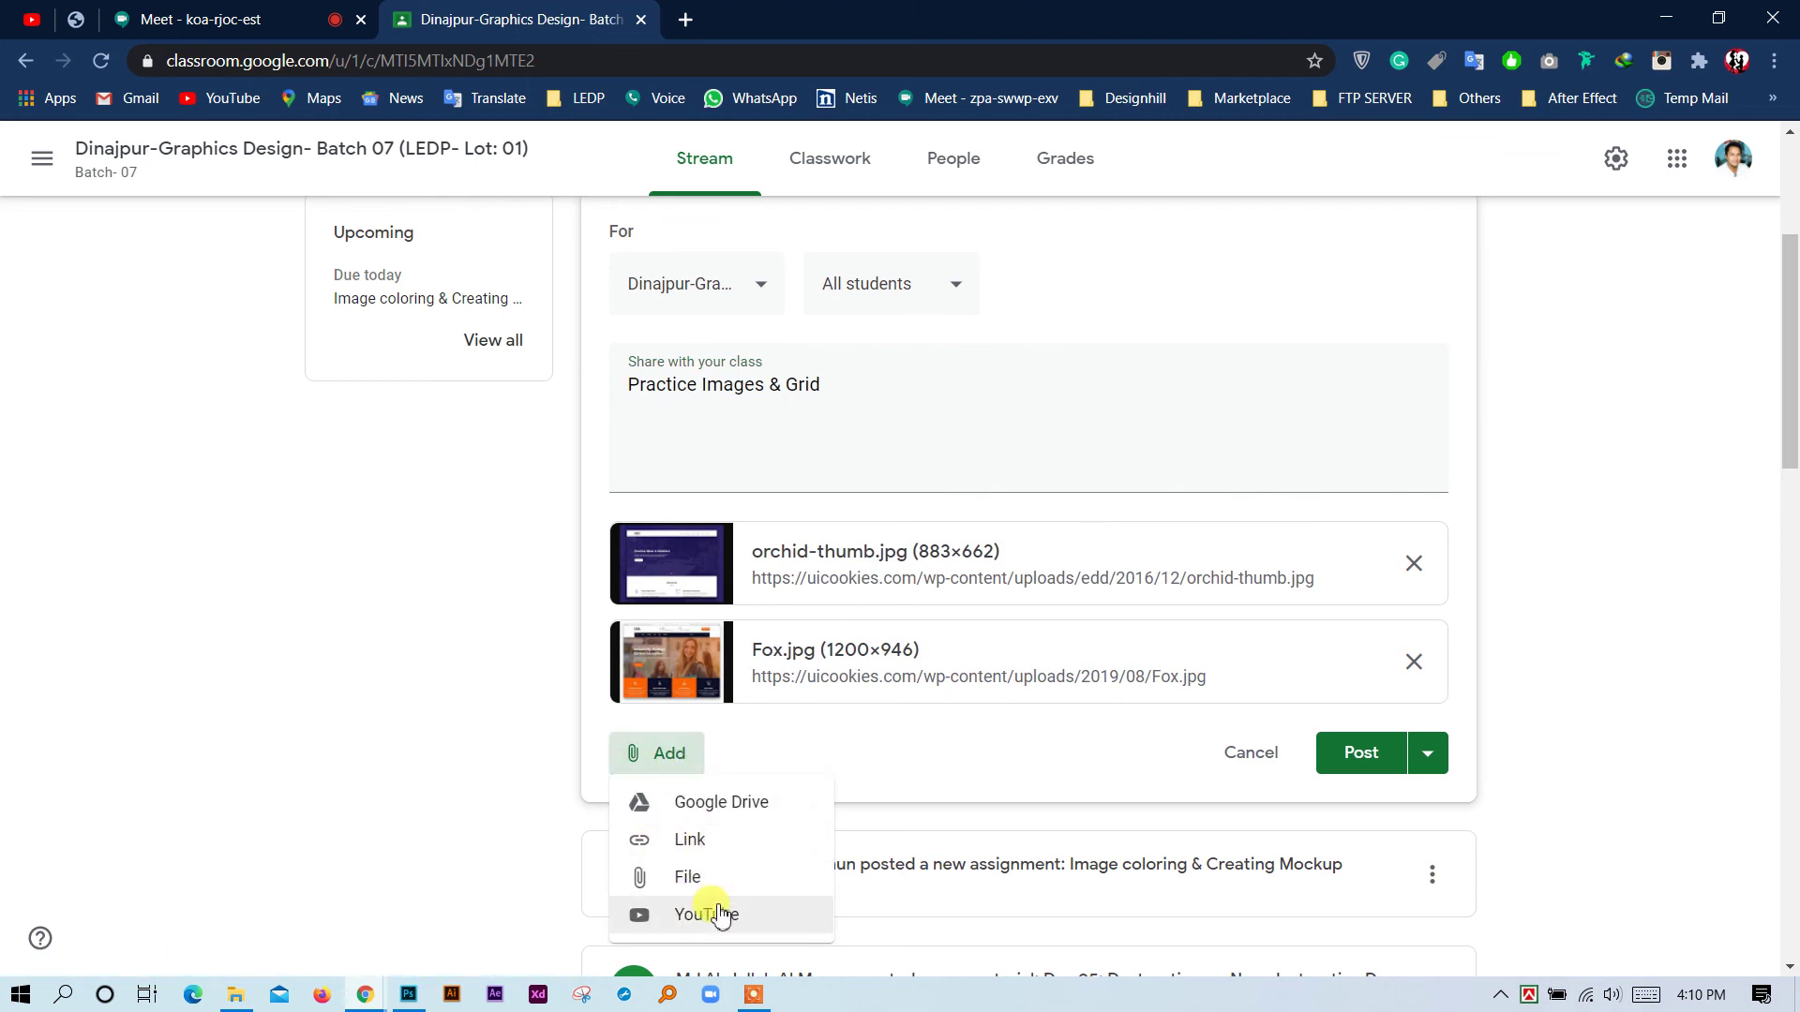
pyautogui.click(713, 888)
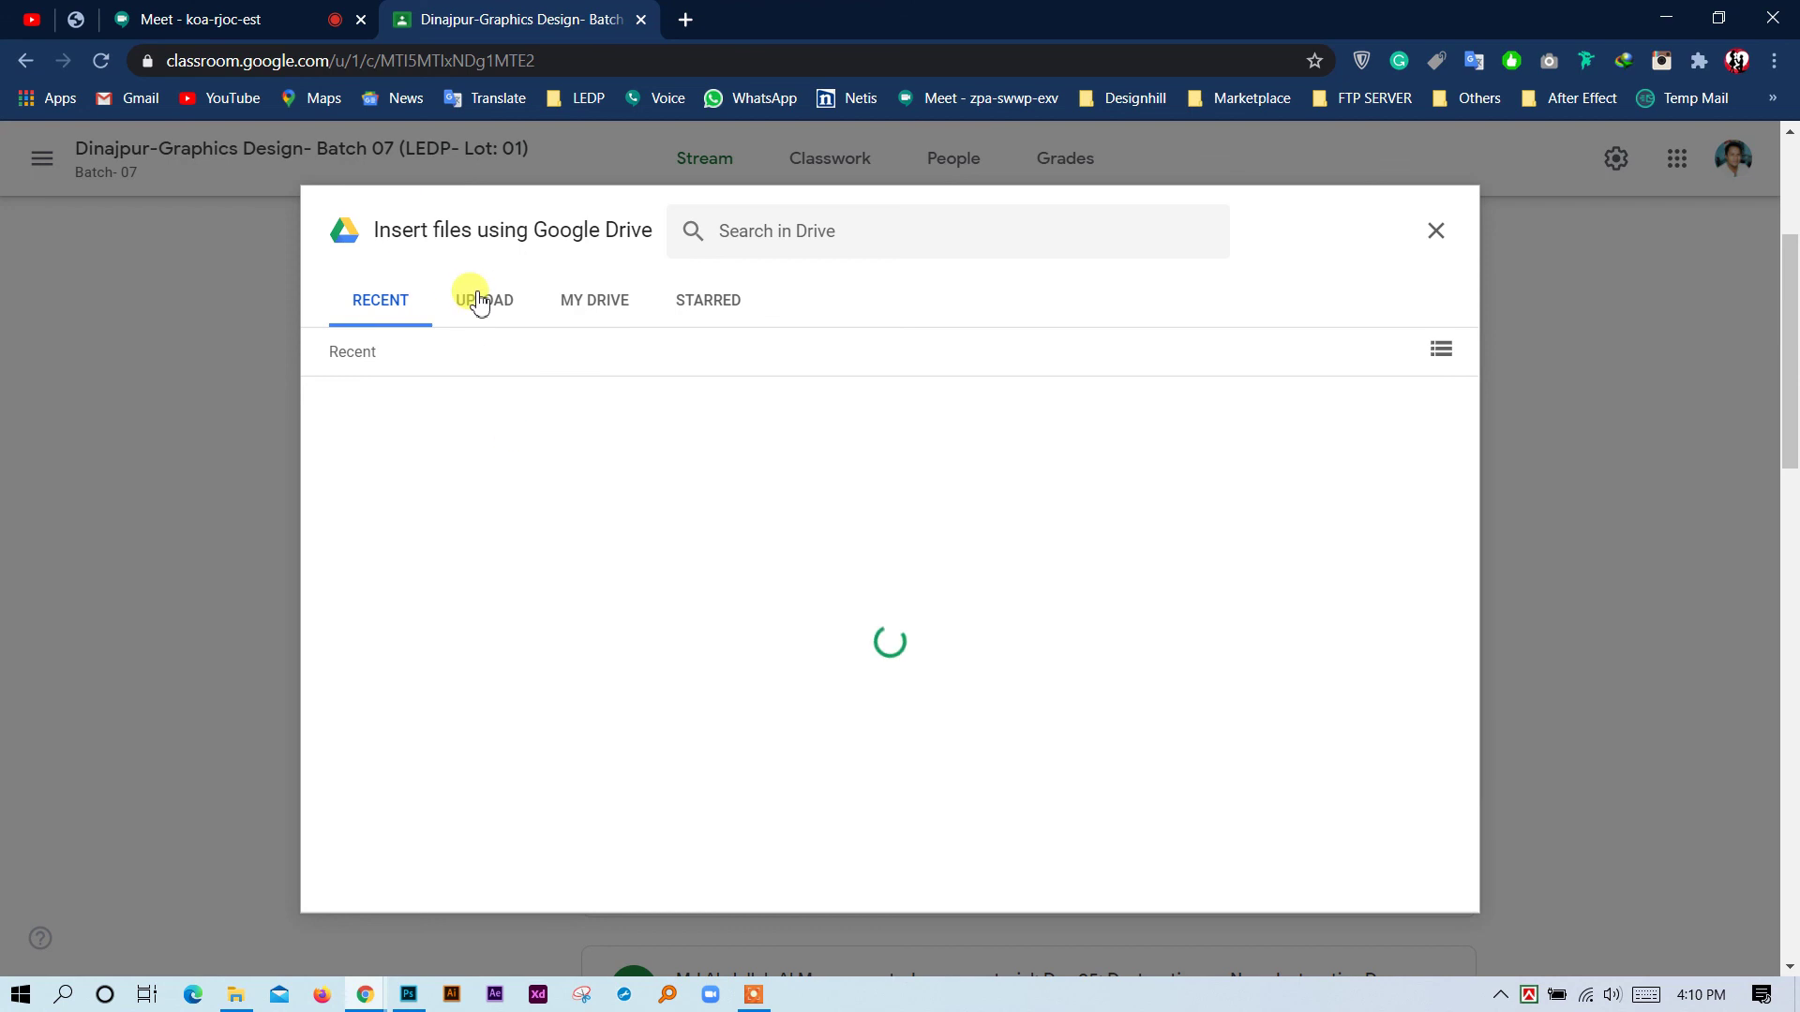
pyautogui.click(506, 321)
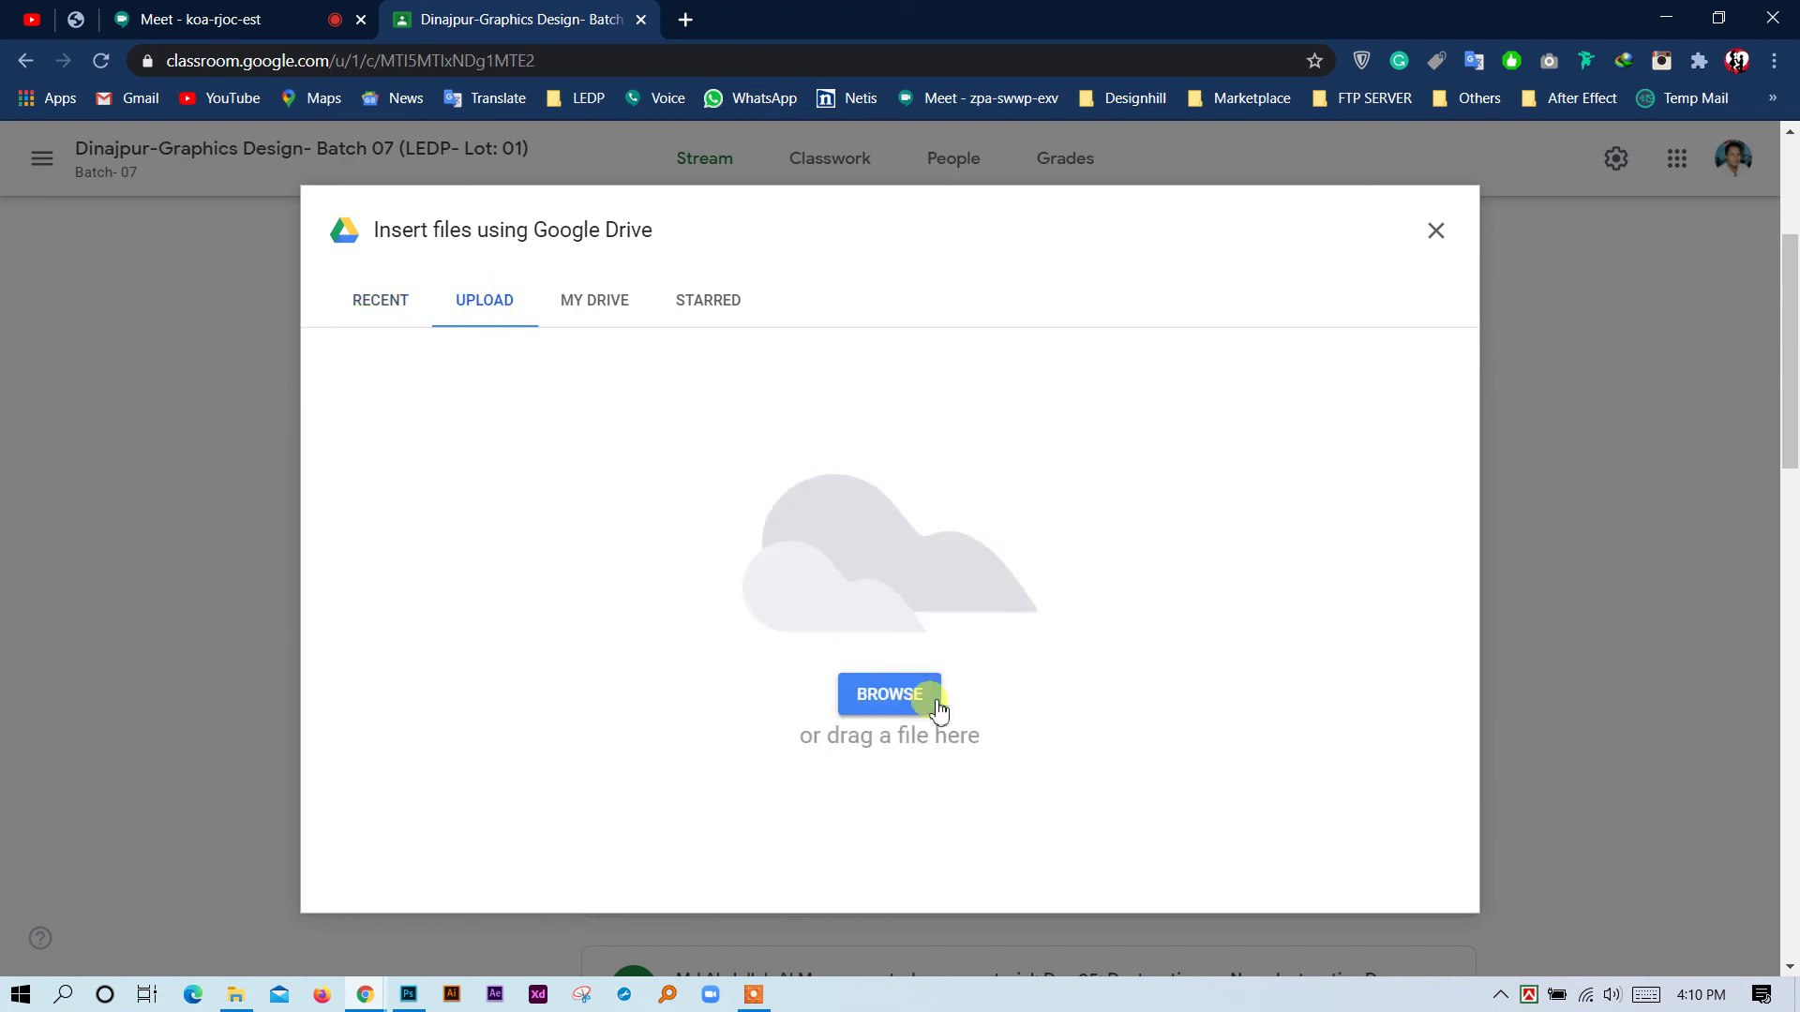
pyautogui.click(1155, 610)
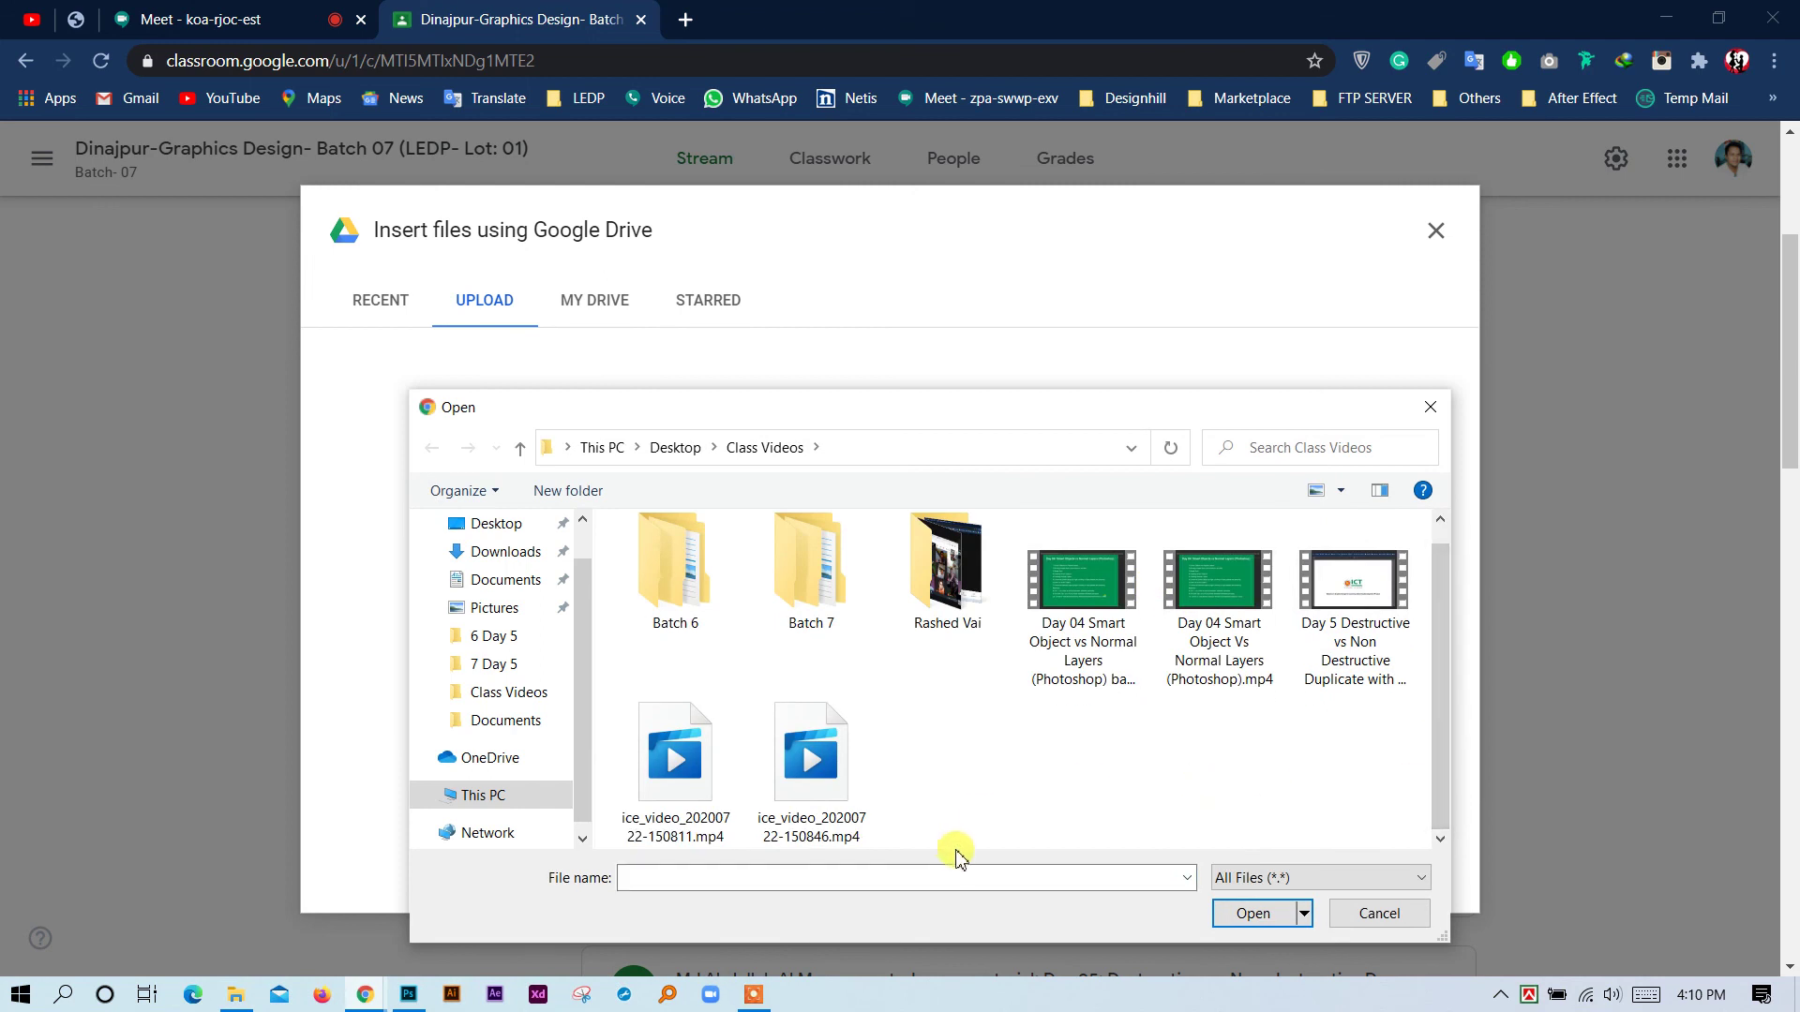
pyautogui.click(489, 524)
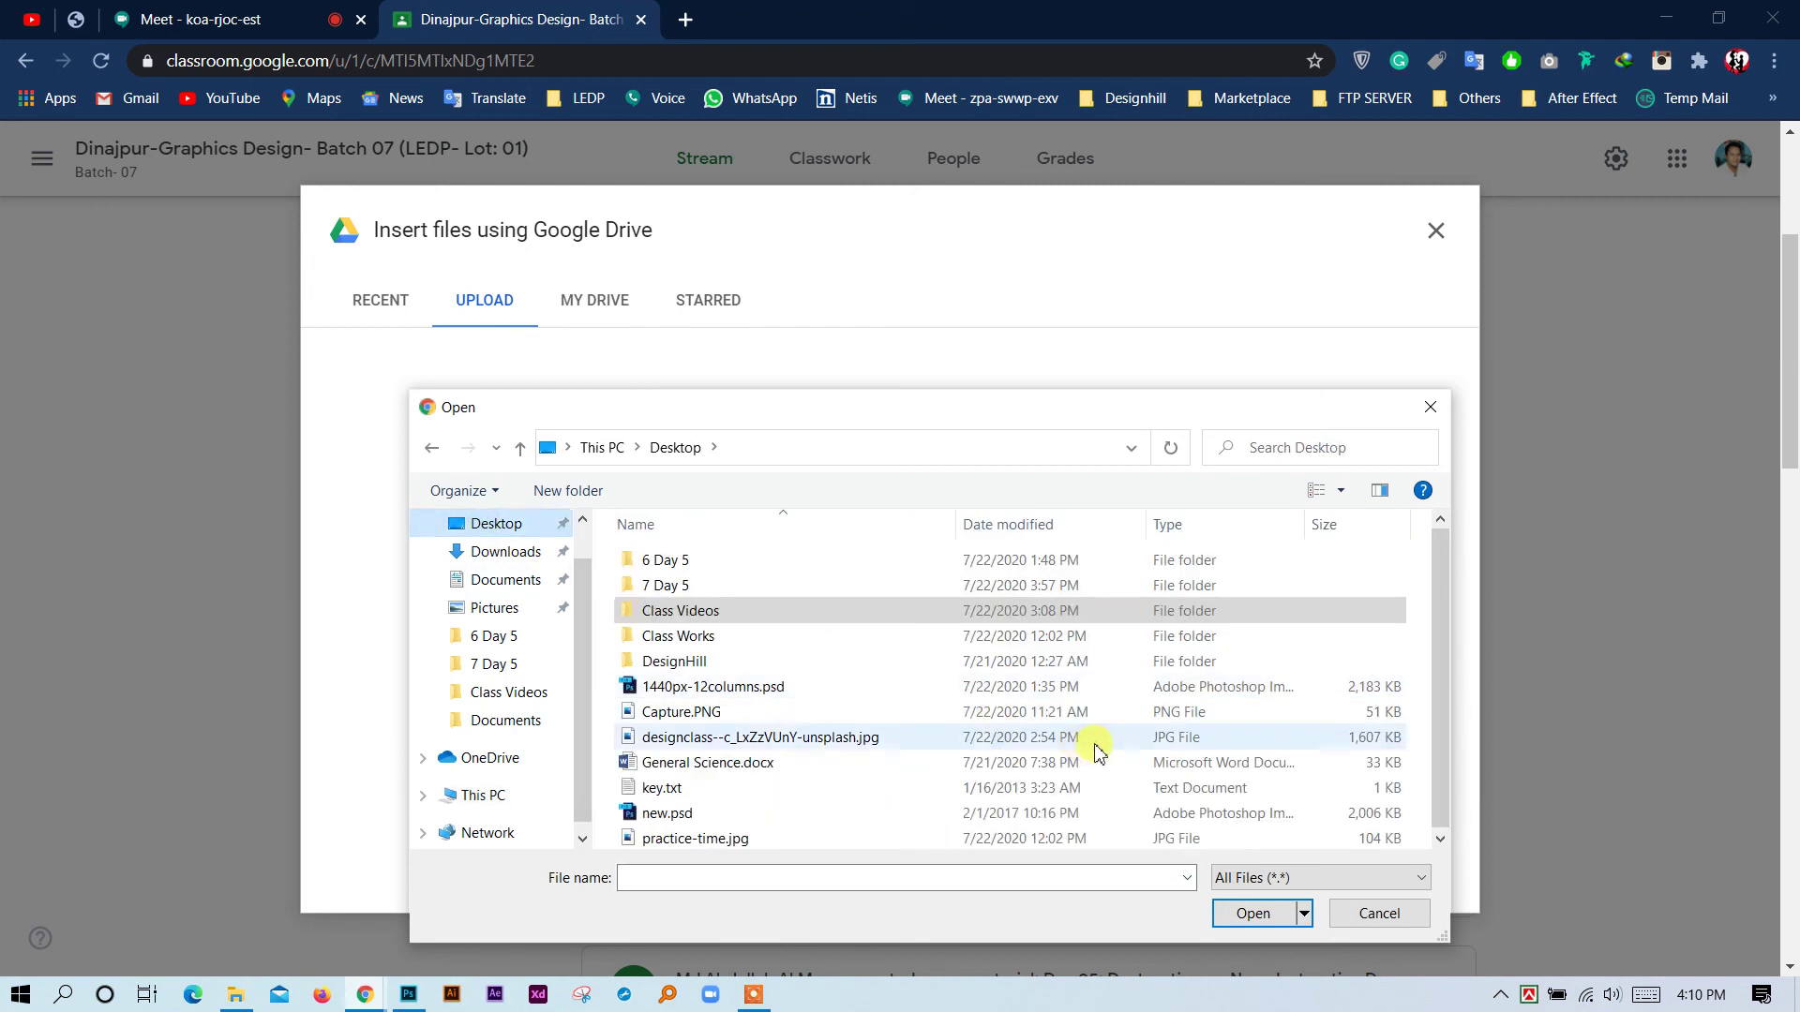
pyautogui.click(793, 692)
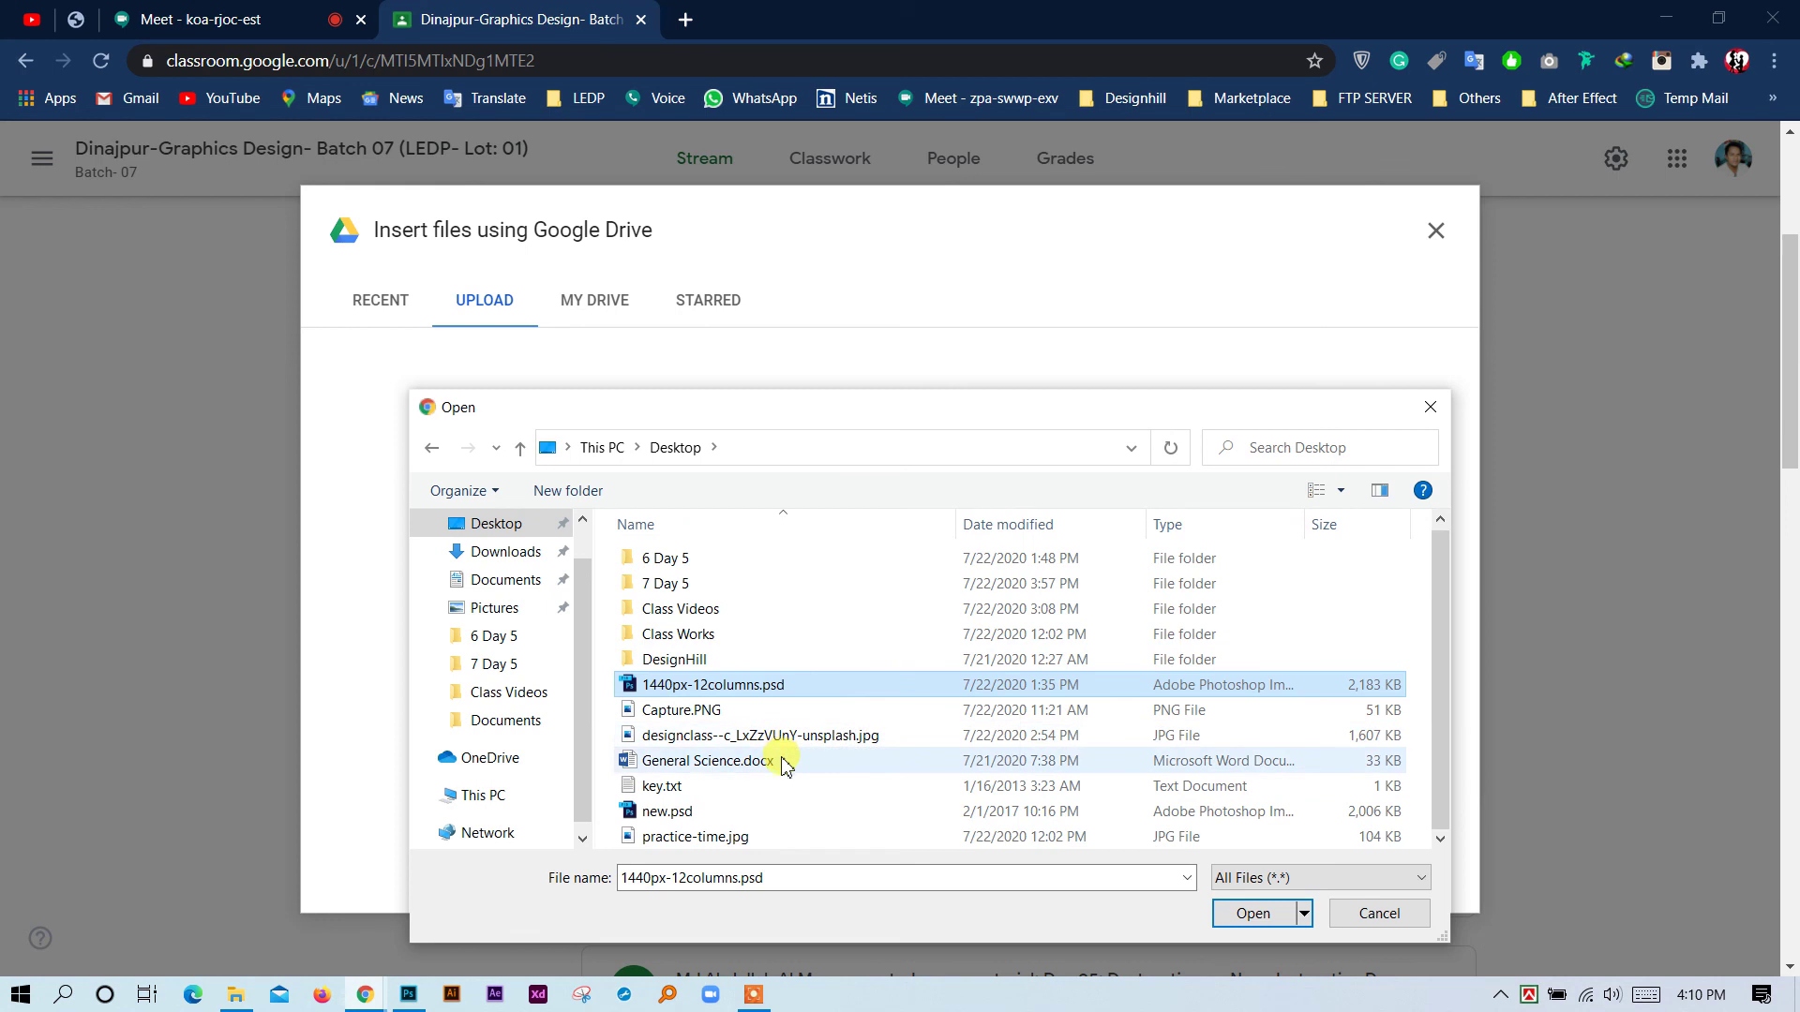
pyautogui.click(710, 816)
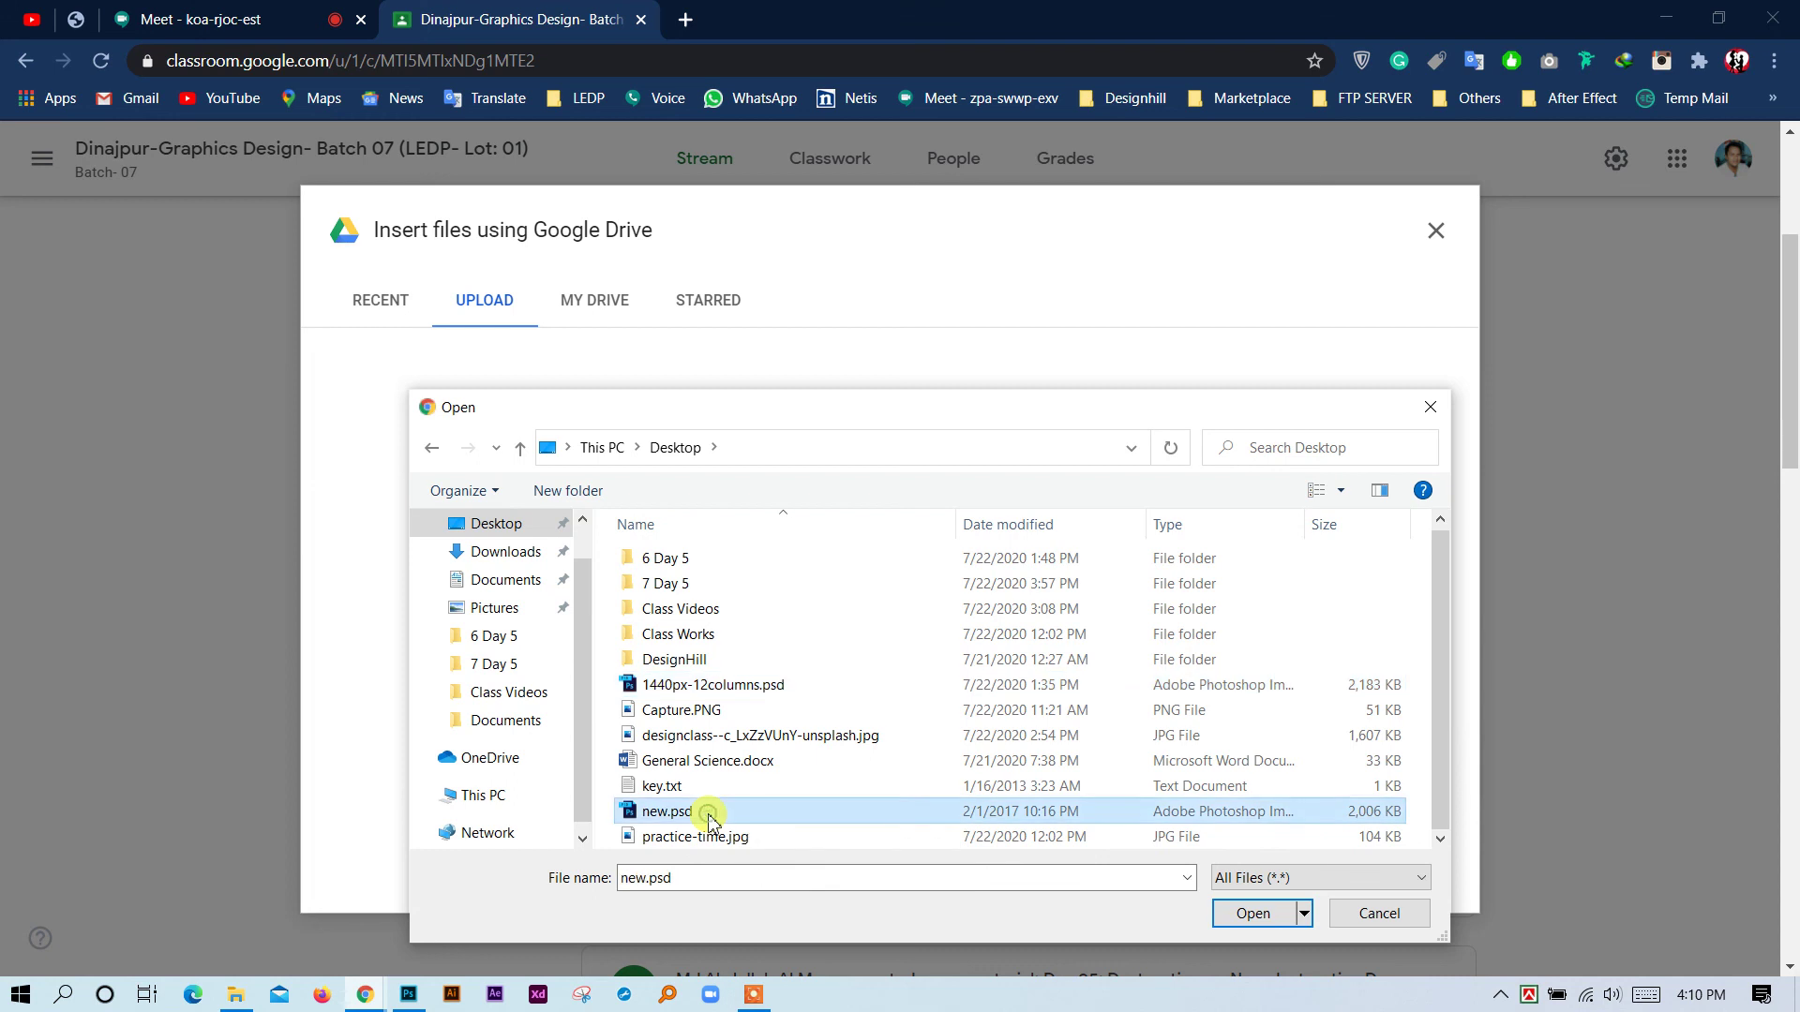
pyautogui.click(1255, 914)
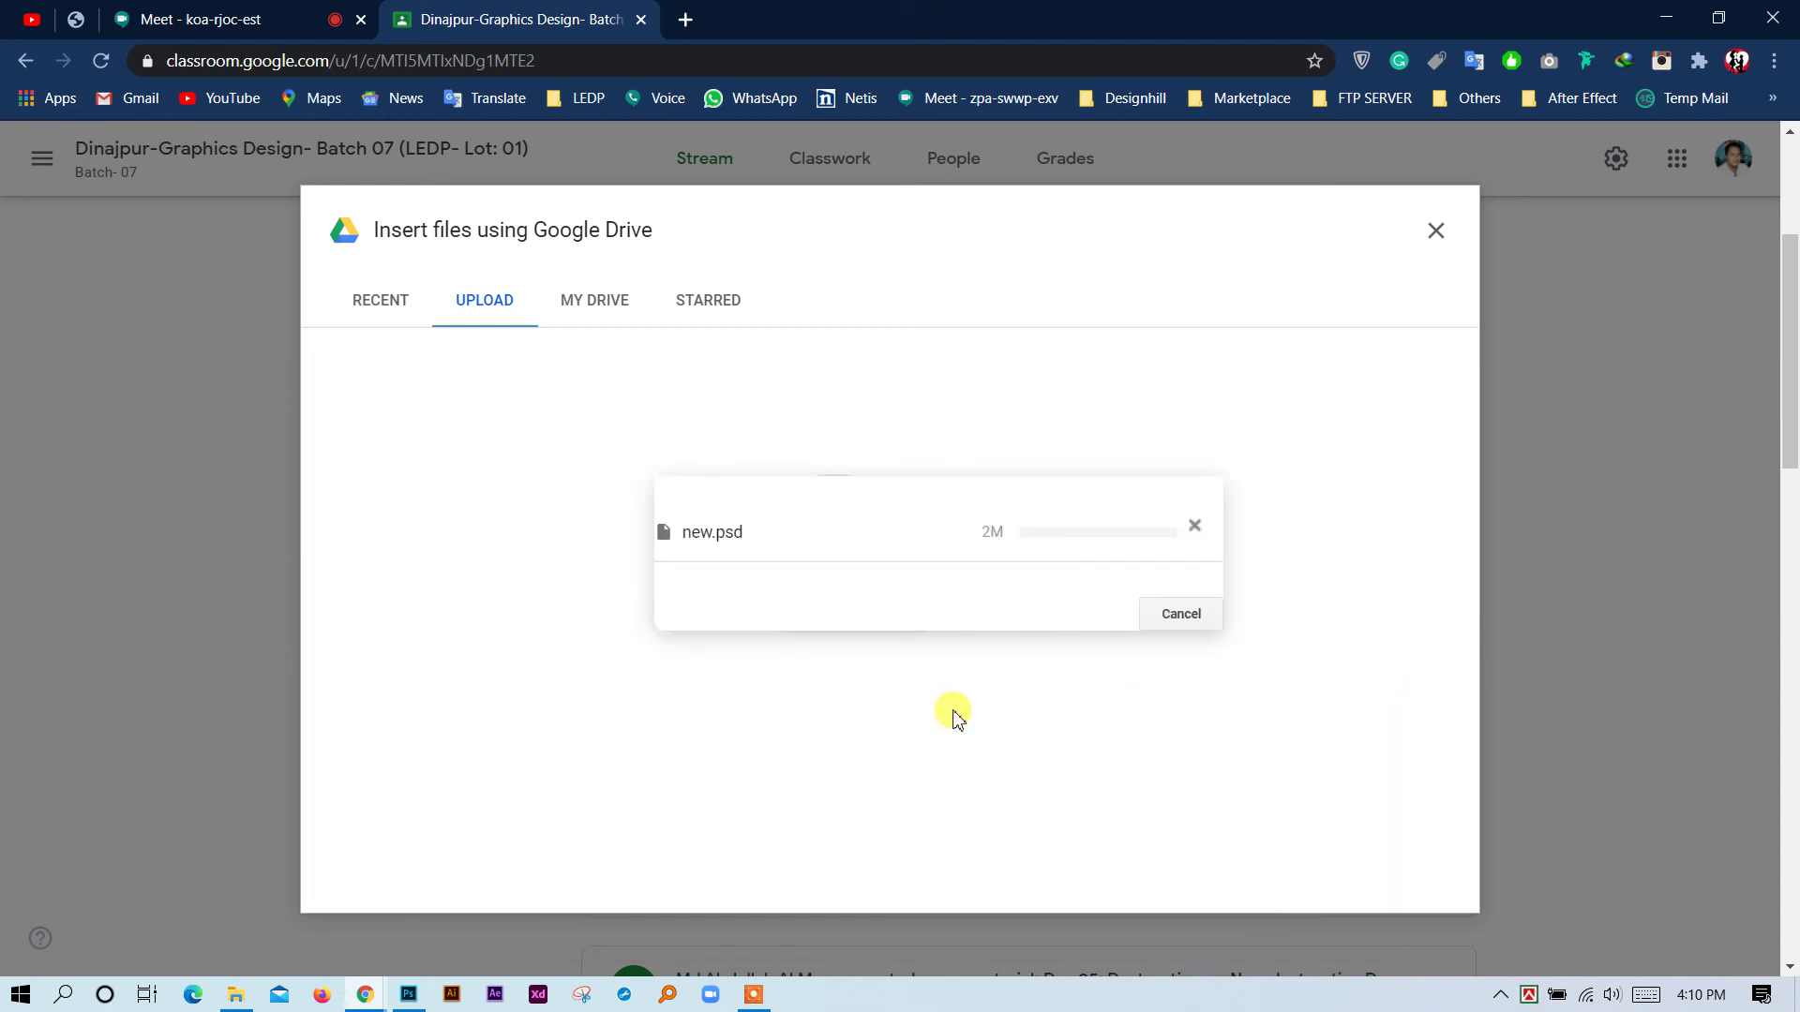
# Switch to Photoshop and close the Untitled-2 and Untitled-1 documents without saving.
pyautogui.click(405, 998)
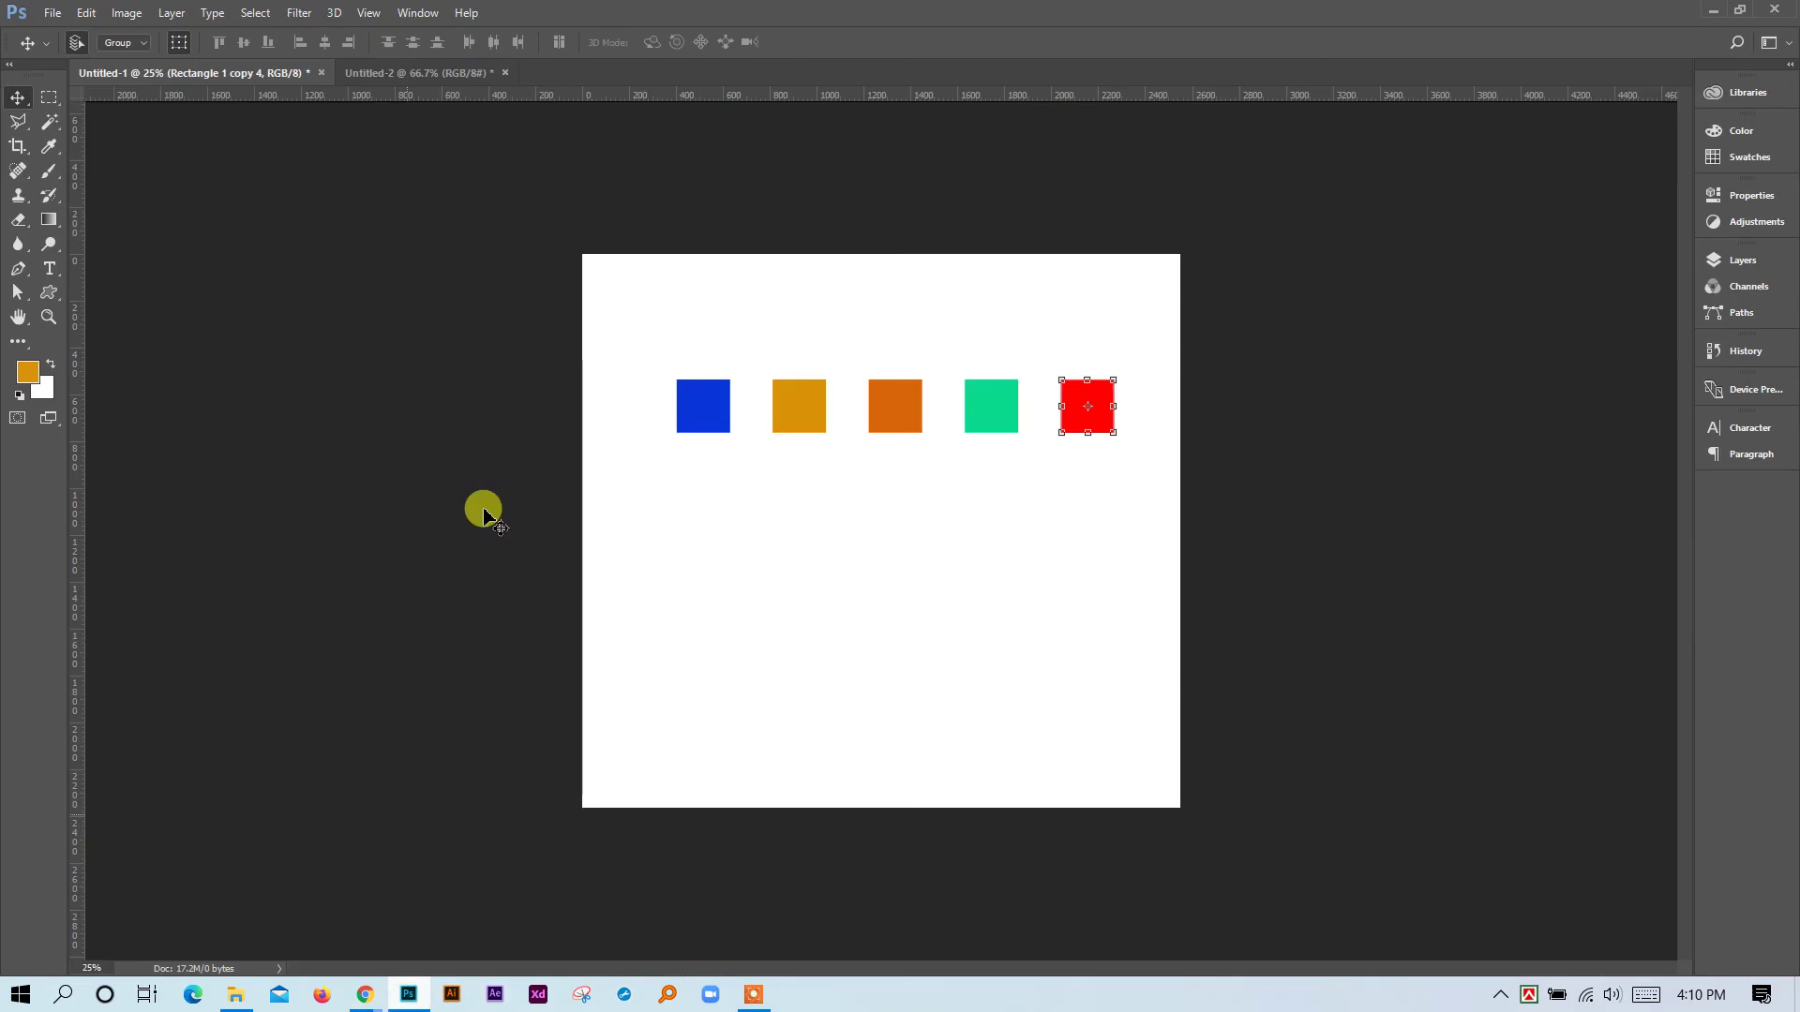
pyautogui.click(416, 73)
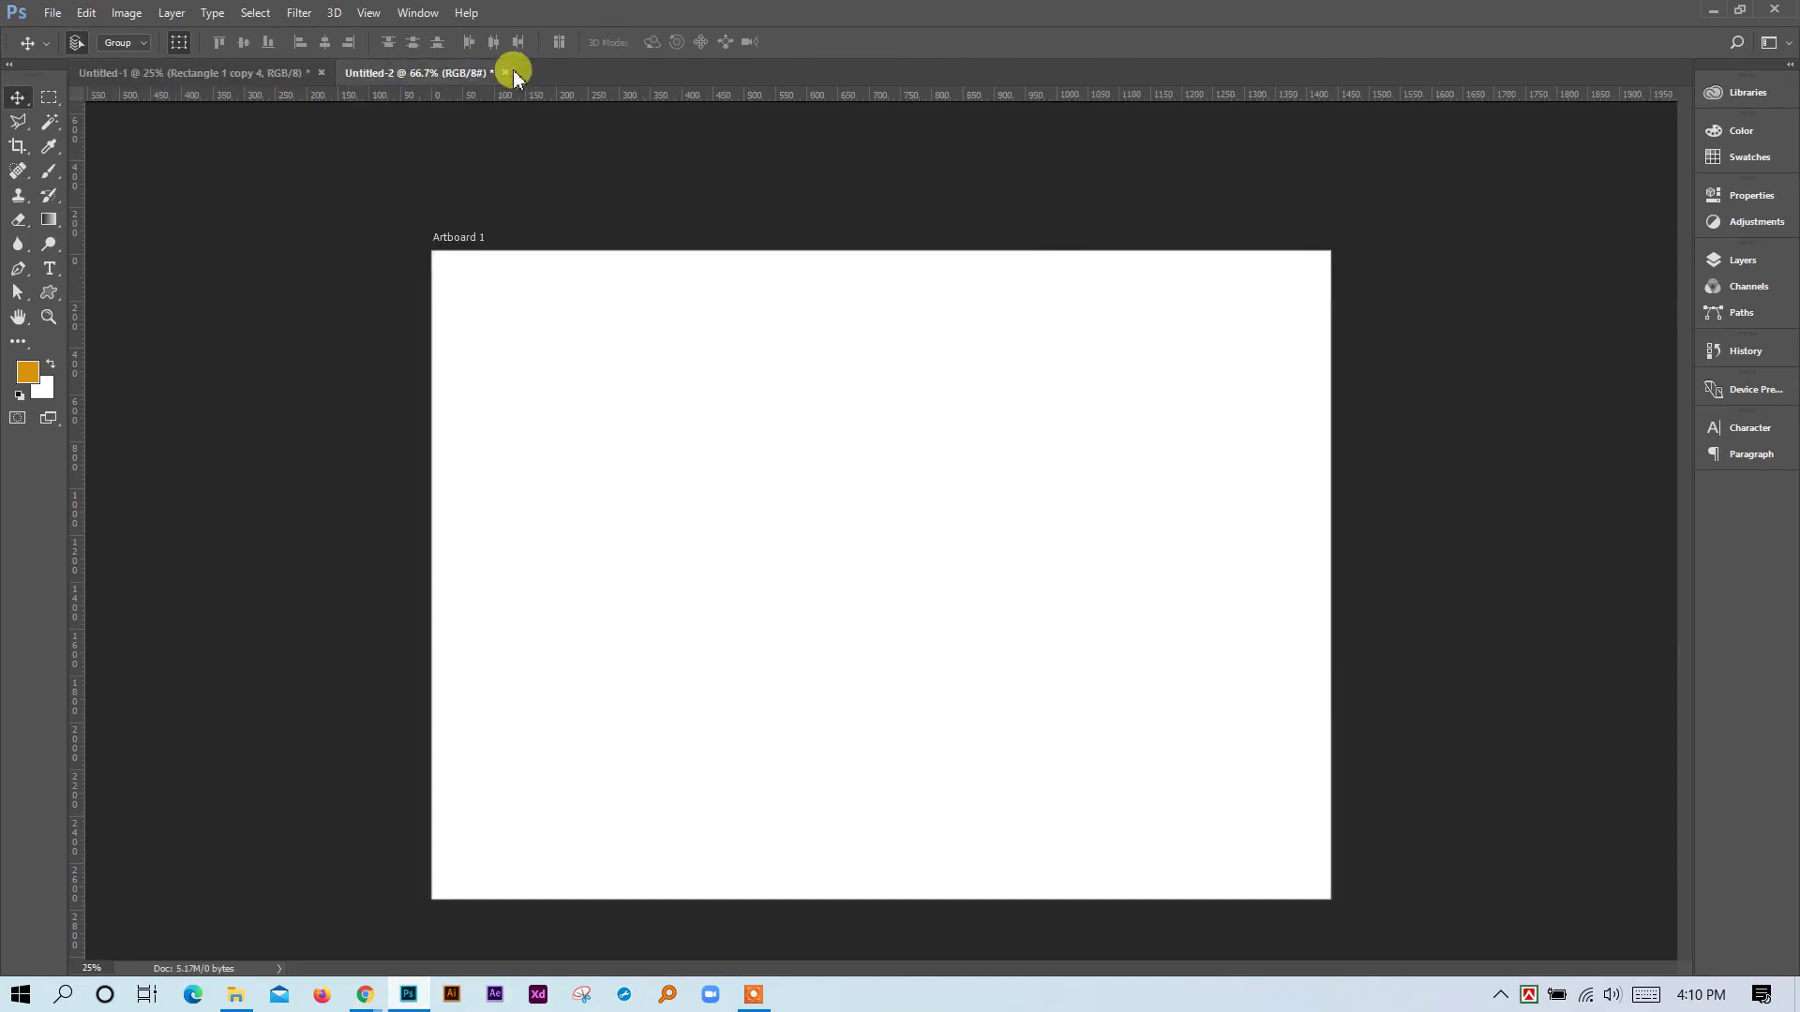
pyautogui.click(504, 72)
pyautogui.click(914, 385)
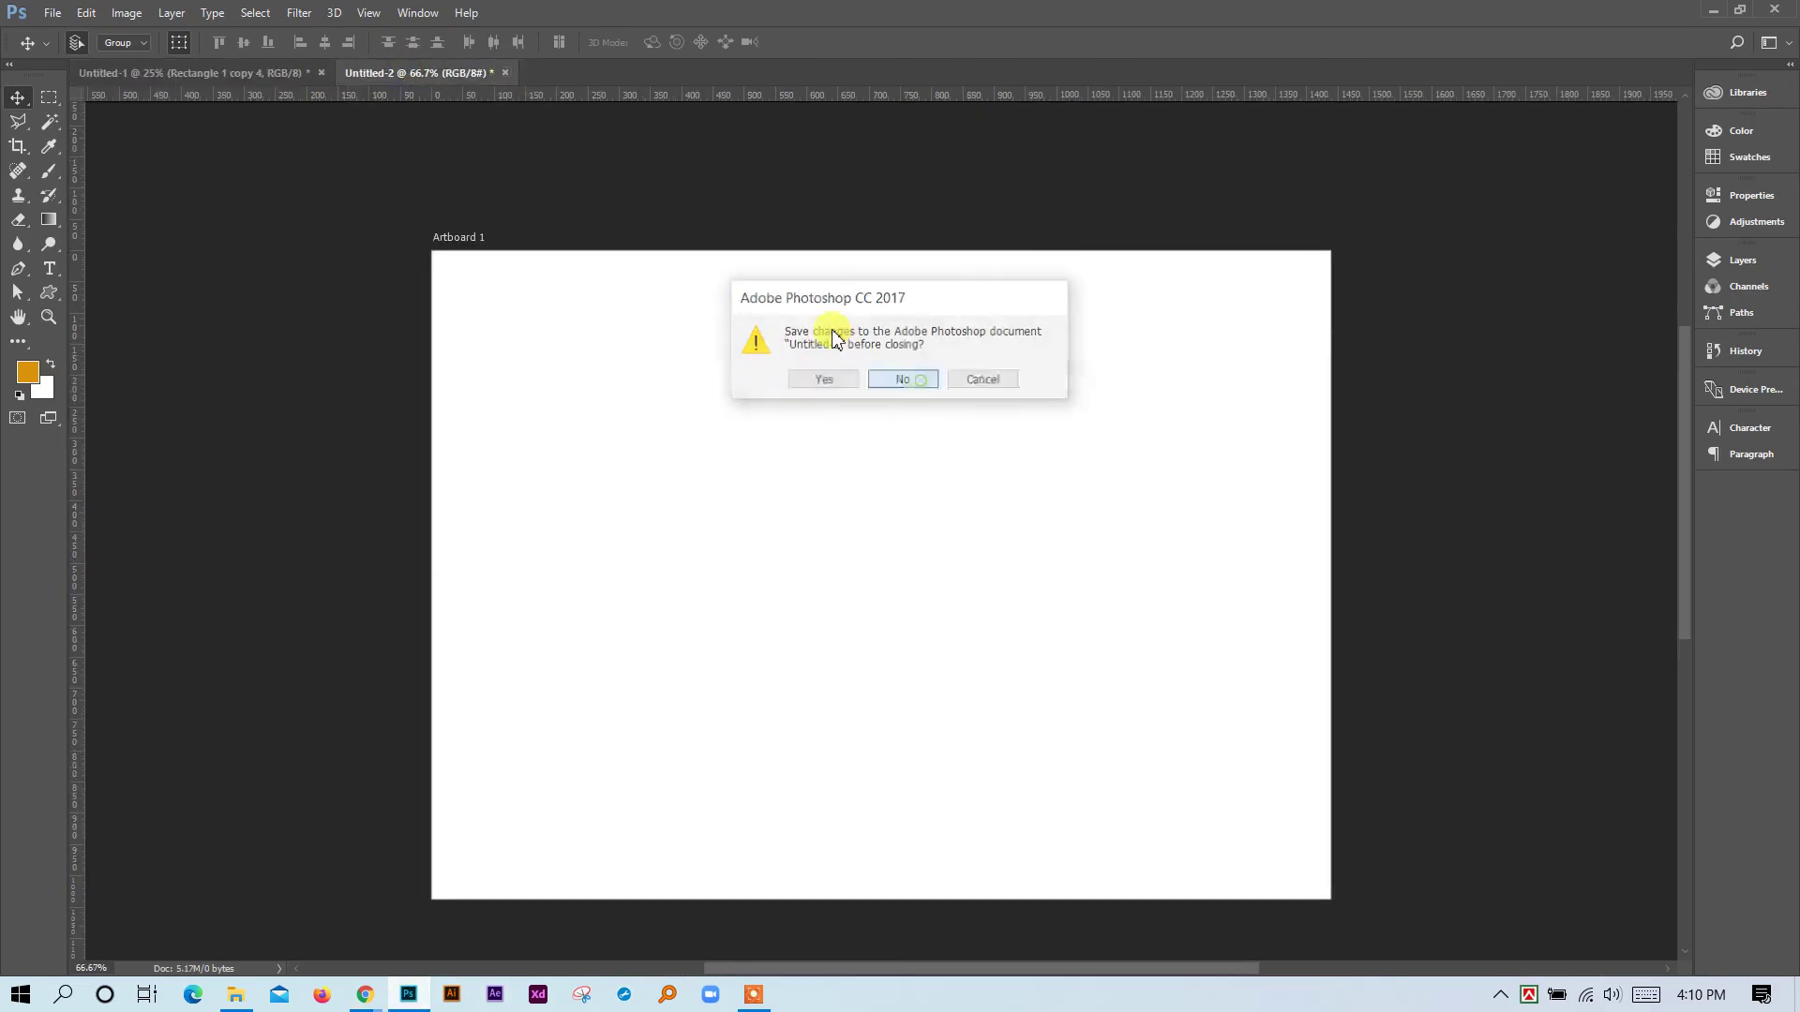
pyautogui.click(319, 72)
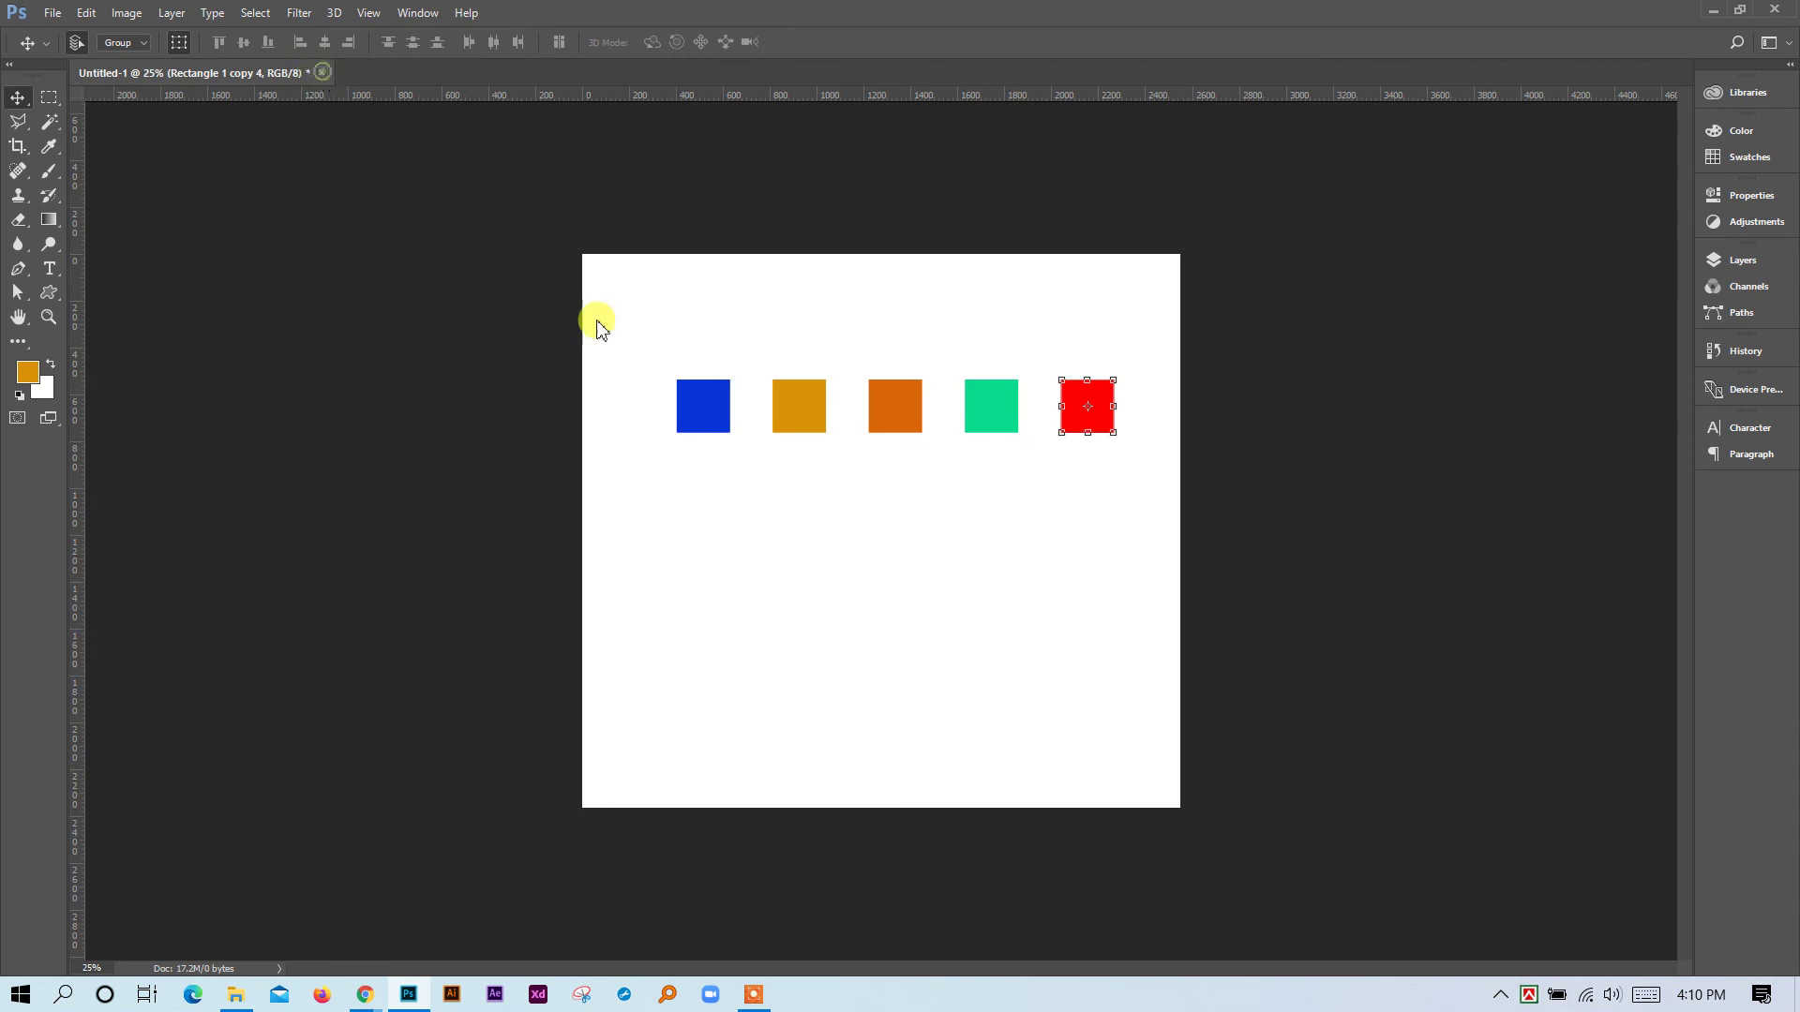
pyautogui.click(912, 382)
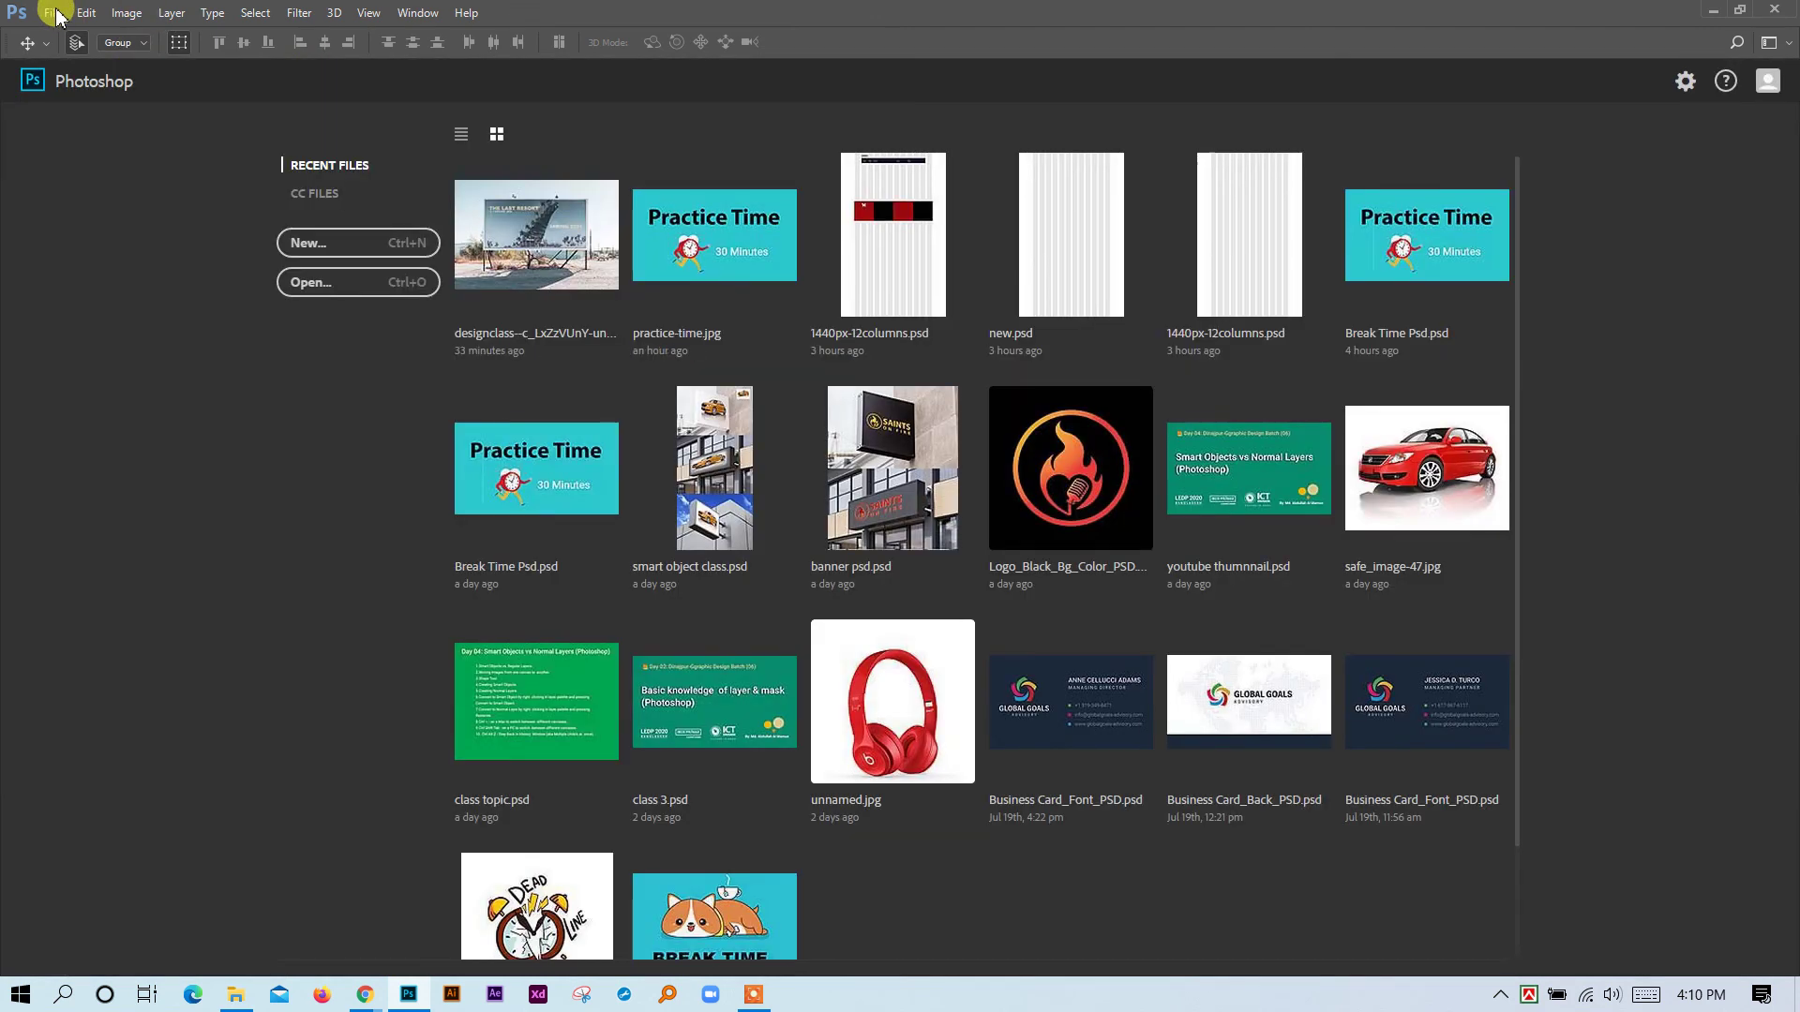
pyautogui.click(310, 281)
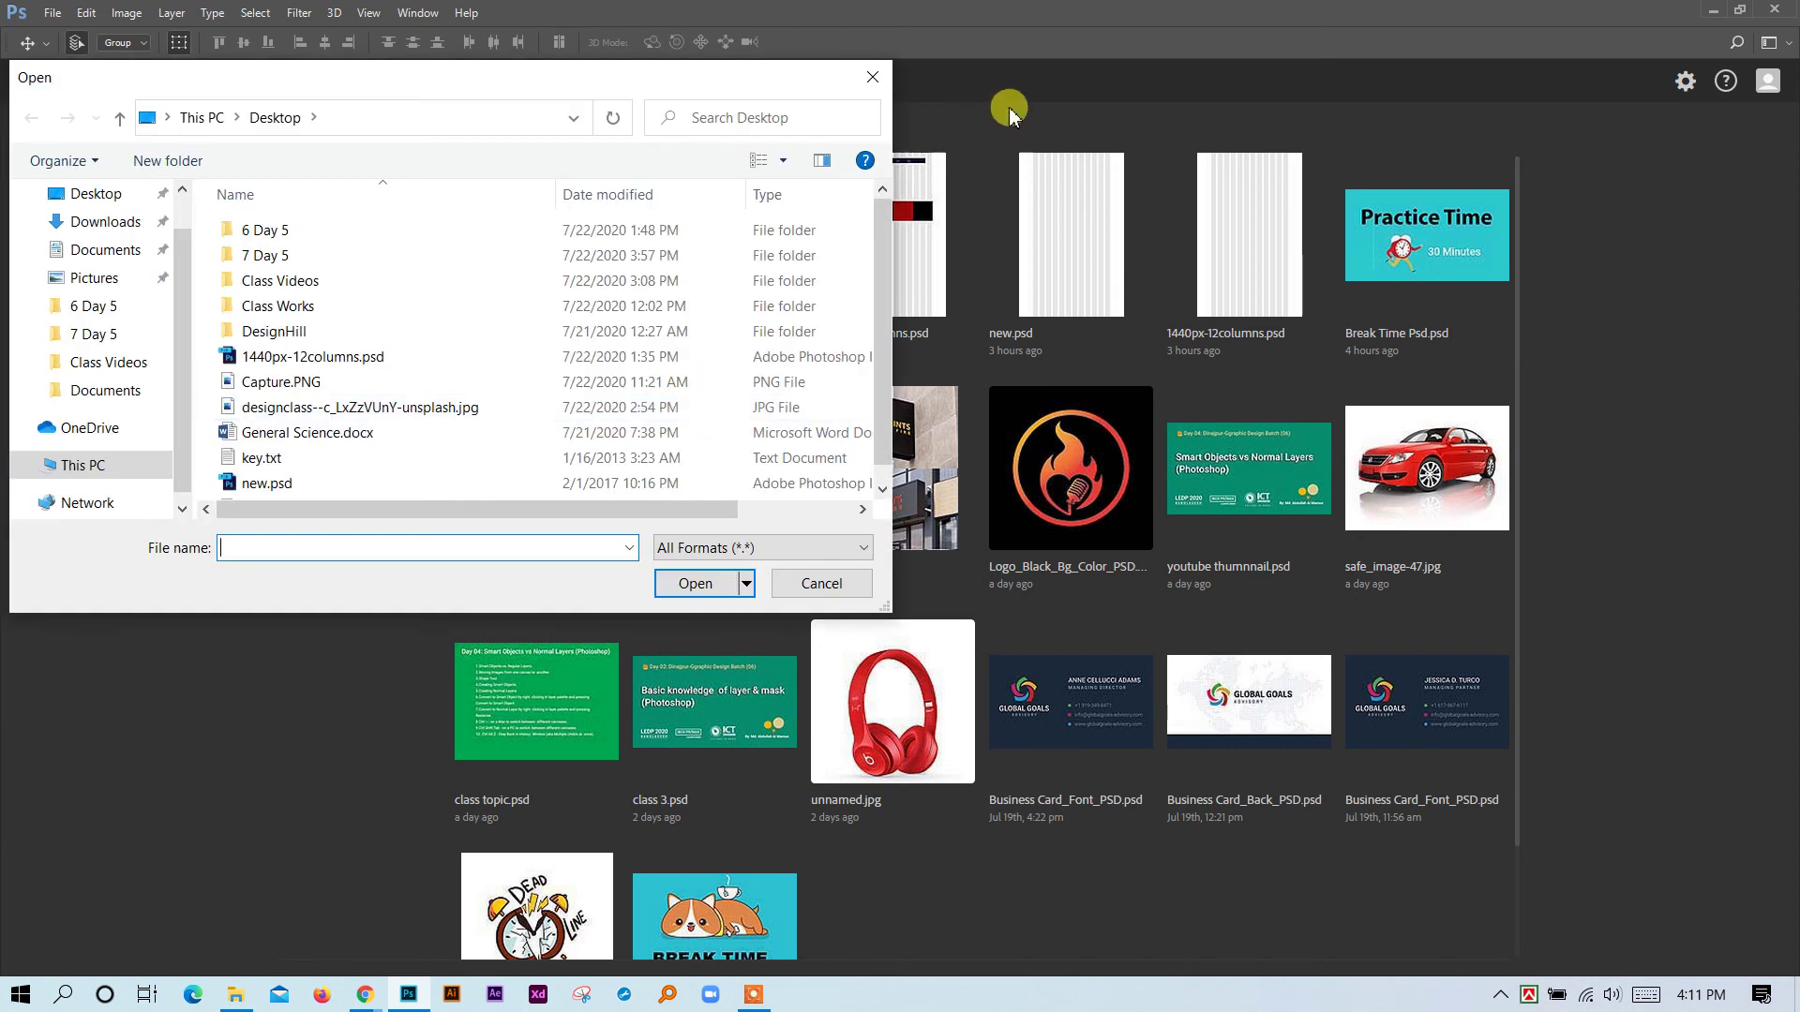
pyautogui.click(1153, 131)
pyautogui.click(821, 589)
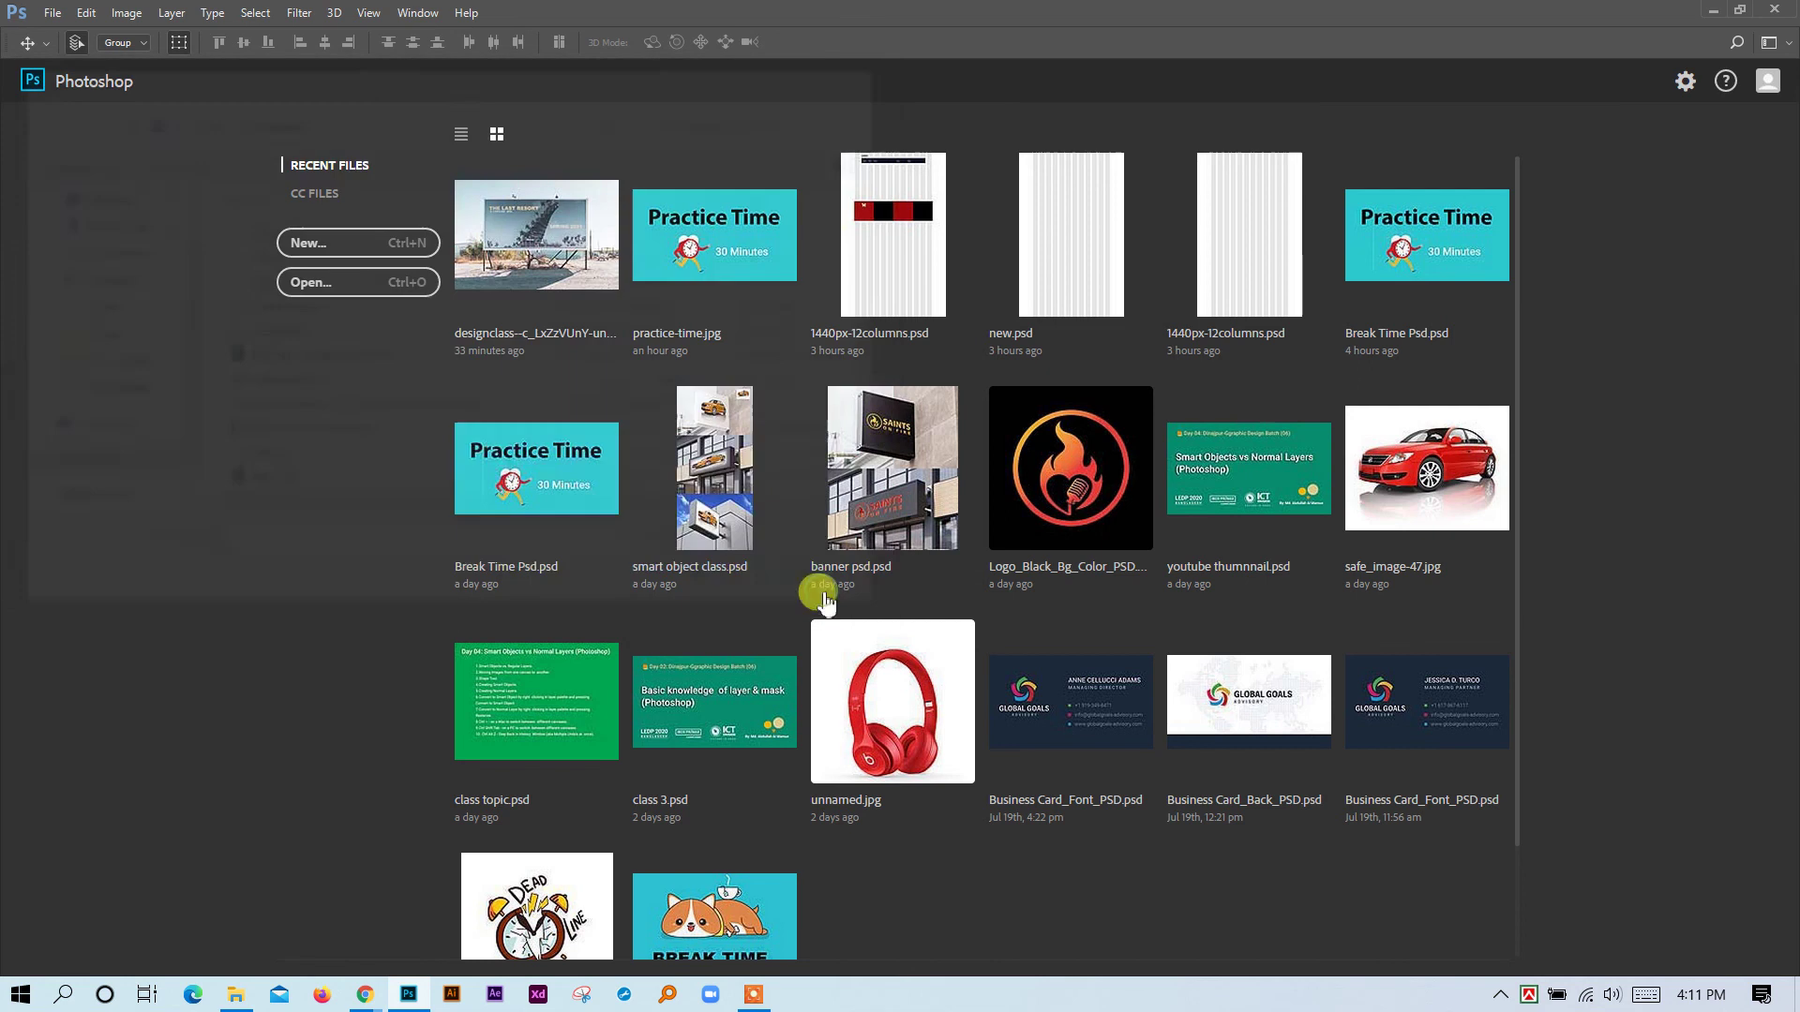
# Open the recent file 1440px-12columns.psd that contains the logo, navigation bar and coloured column blocks.
pyautogui.click(1252, 282)
pyautogui.click(1083, 588)
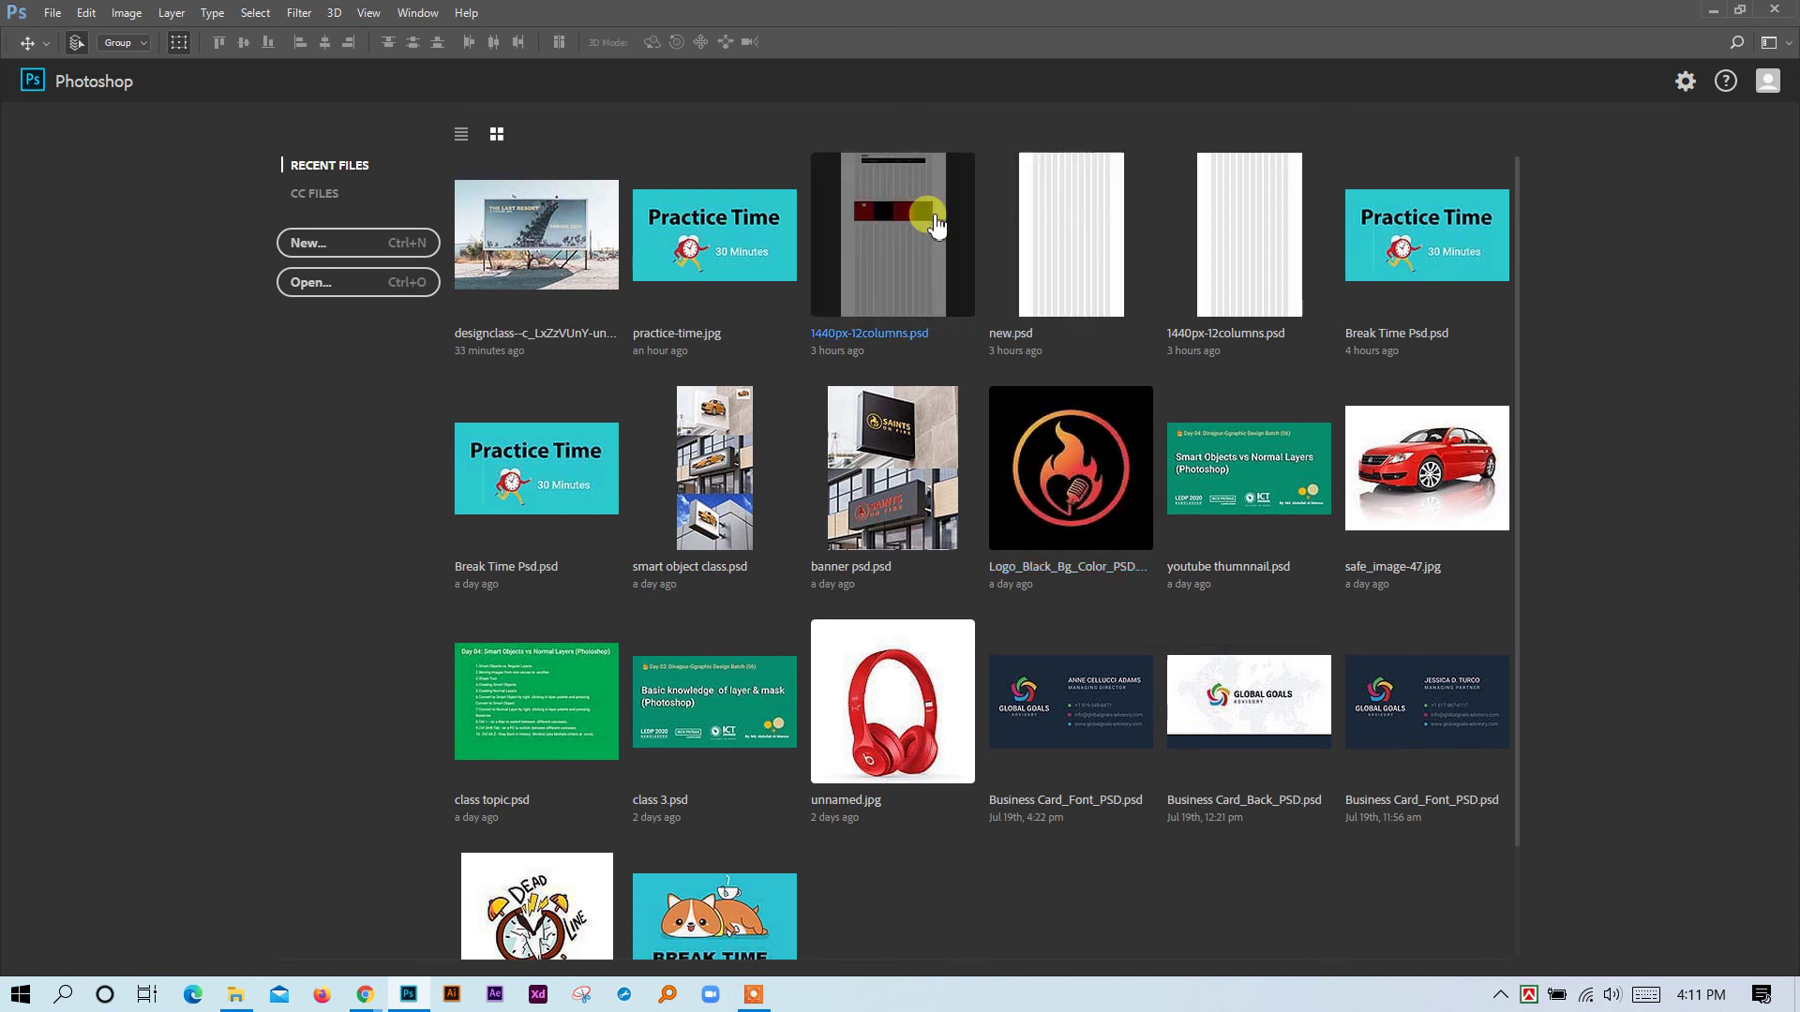
pyautogui.click(1038, 598)
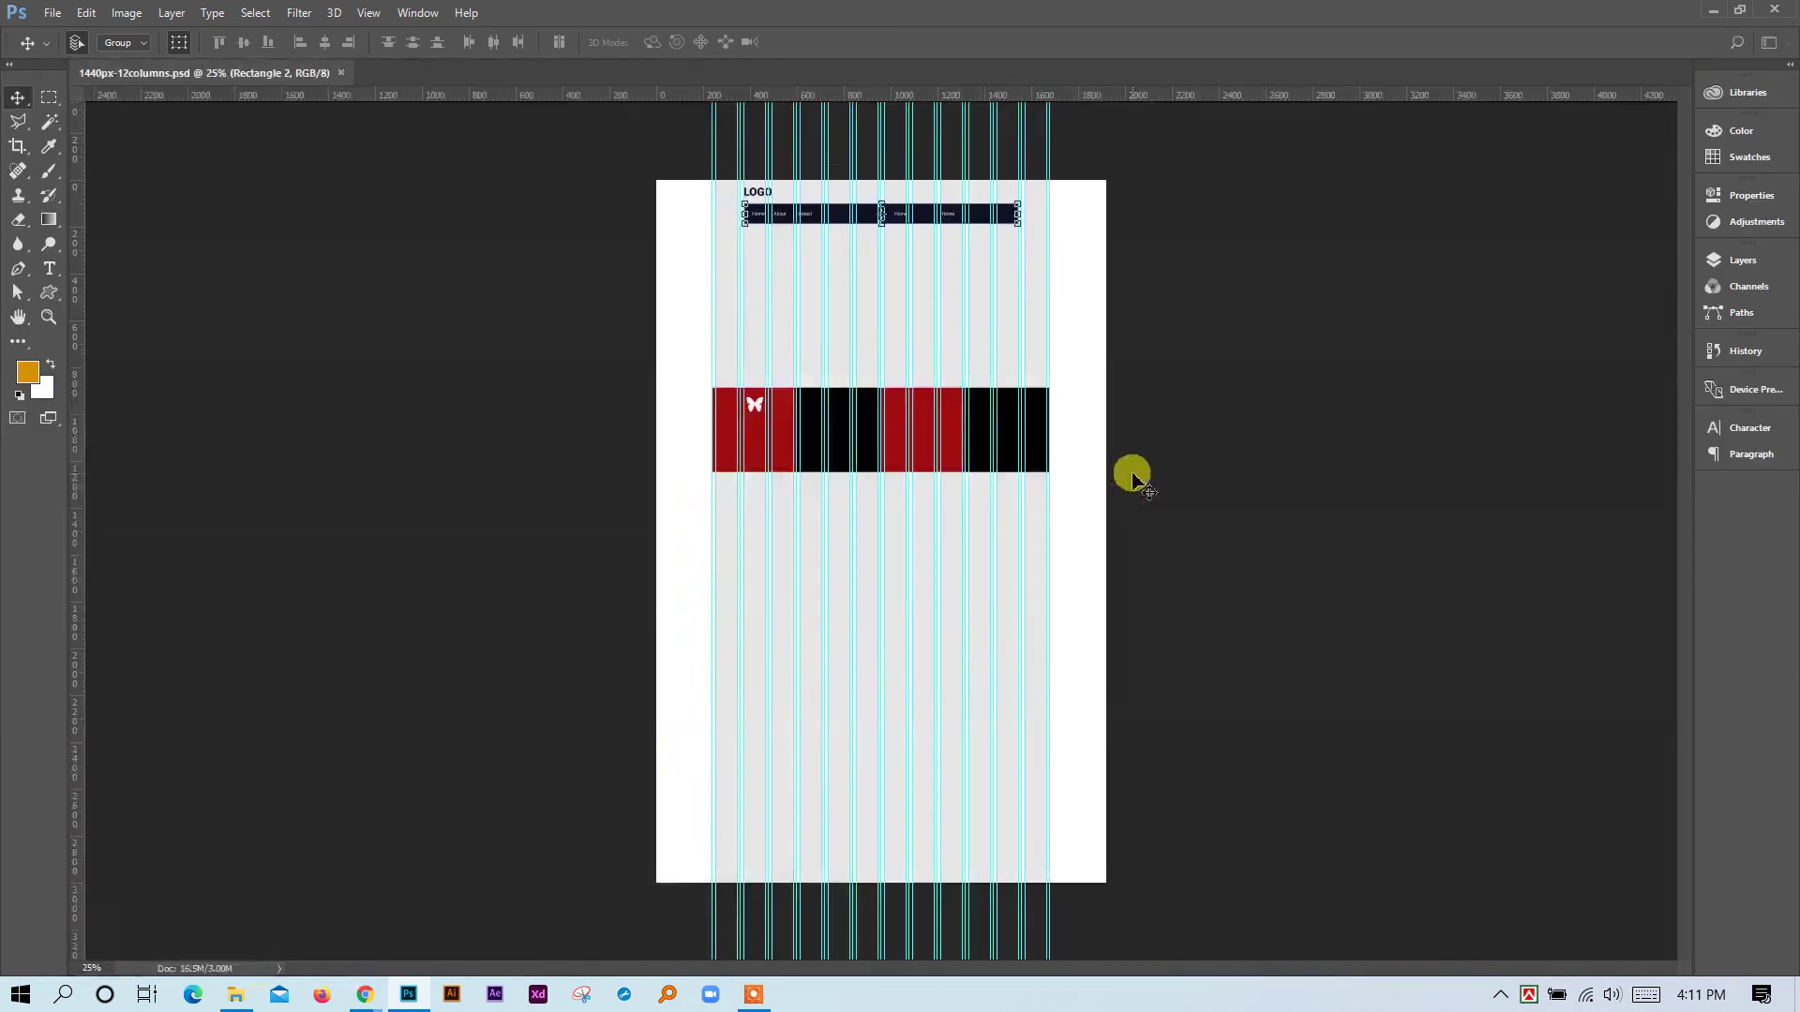
pyautogui.click(834, 678)
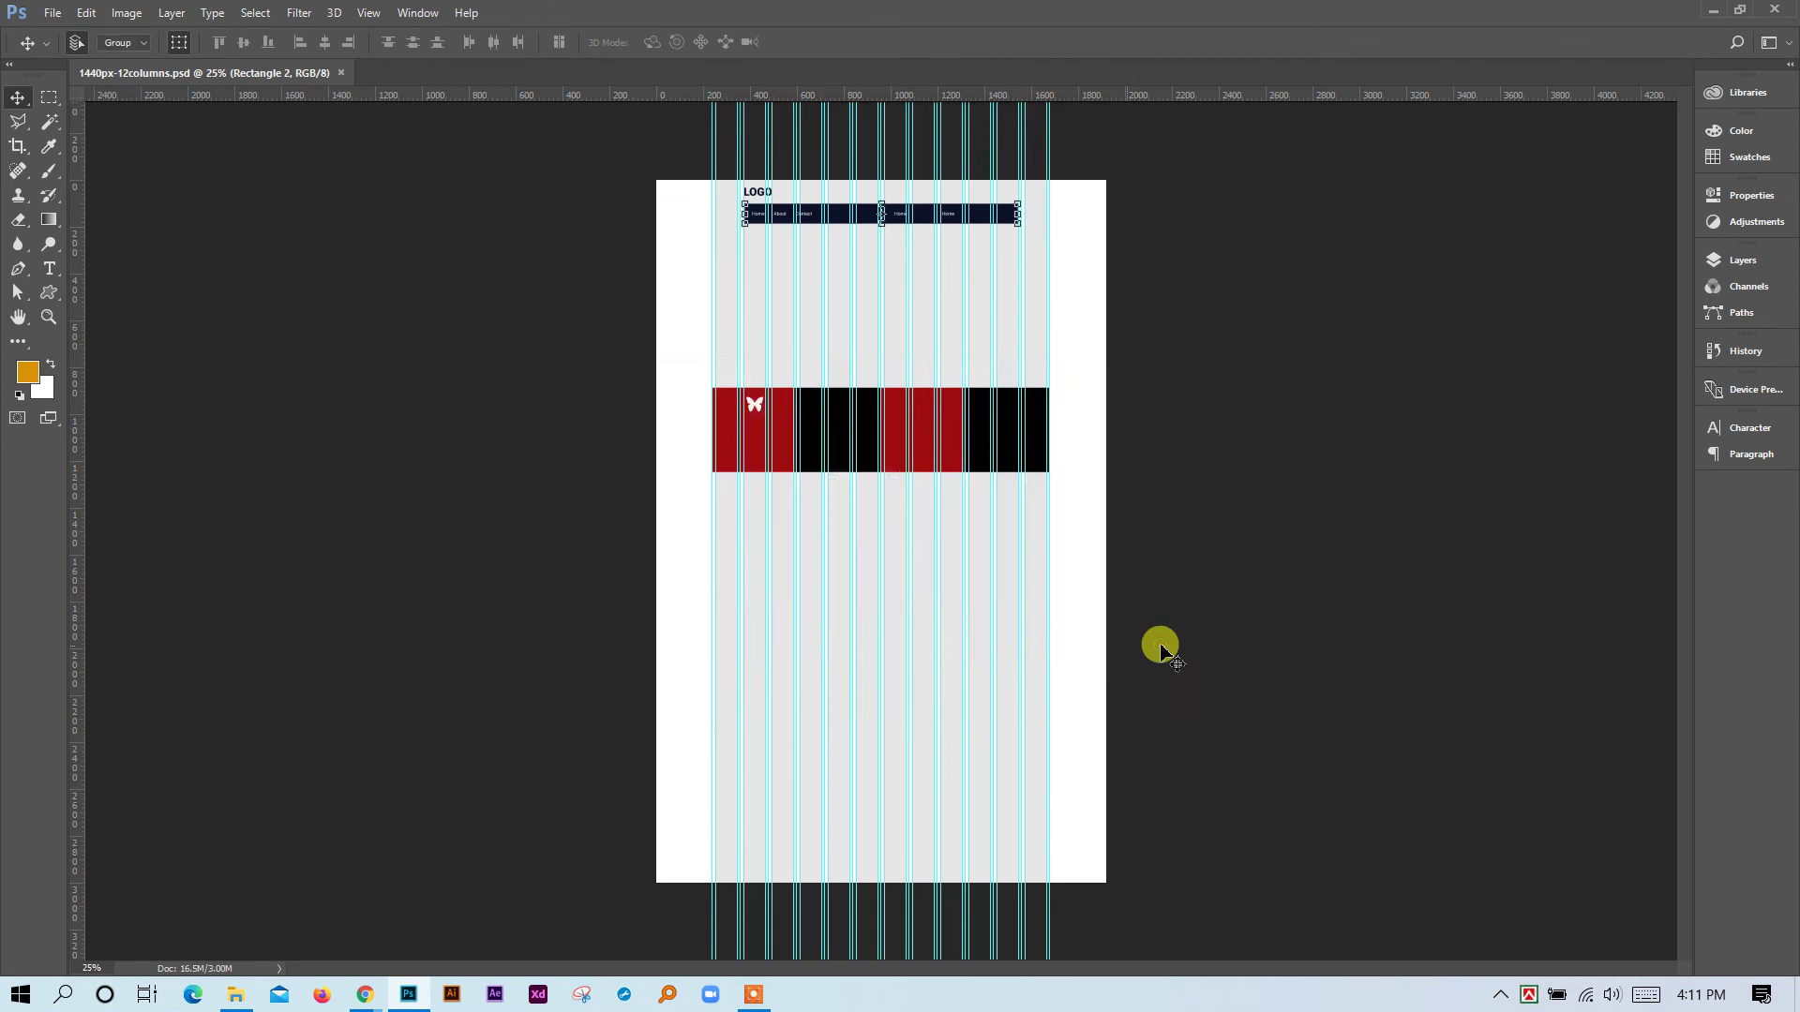
# Examine how the logo and navigation bar of the sample layout sit on the 12-column guides.
pyautogui.hotkey('ctrl', 'space')
pyautogui.click(872, 207)
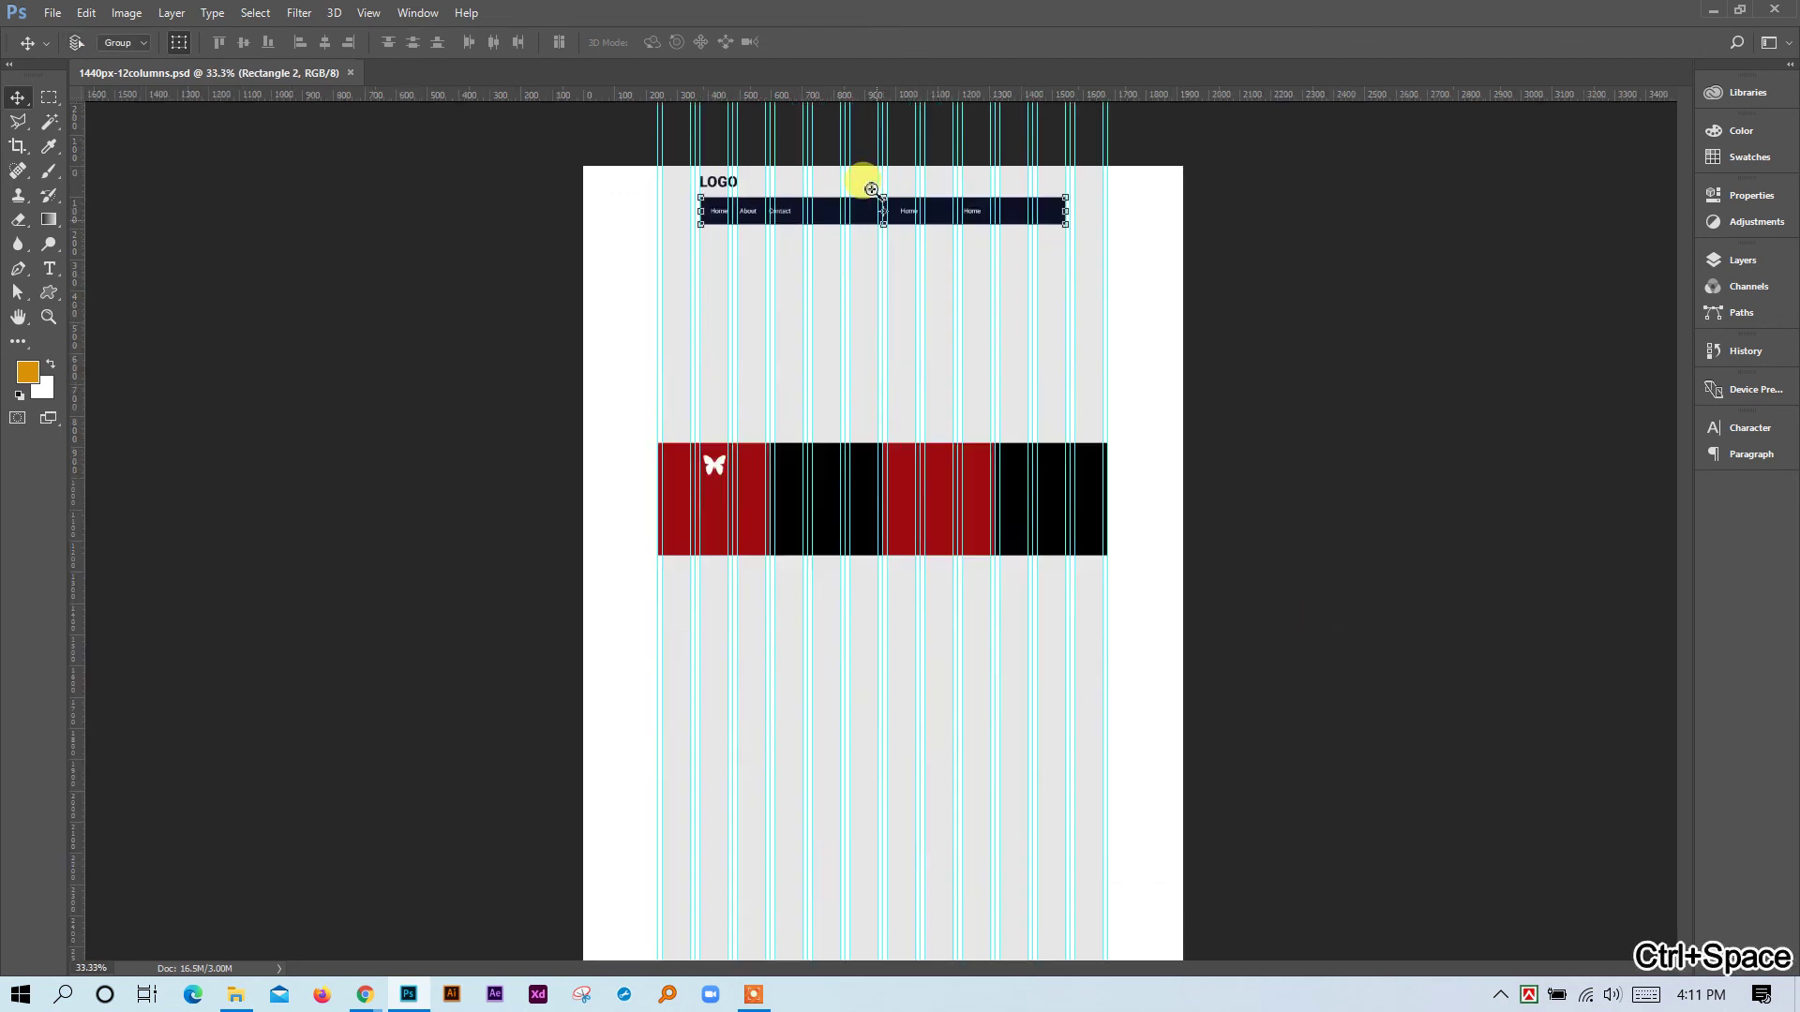
pyautogui.click(872, 189)
pyautogui.click(1490, 470)
pyautogui.scroll(1, 1568, 467)
pyautogui.scroll(1, 1567, 467)
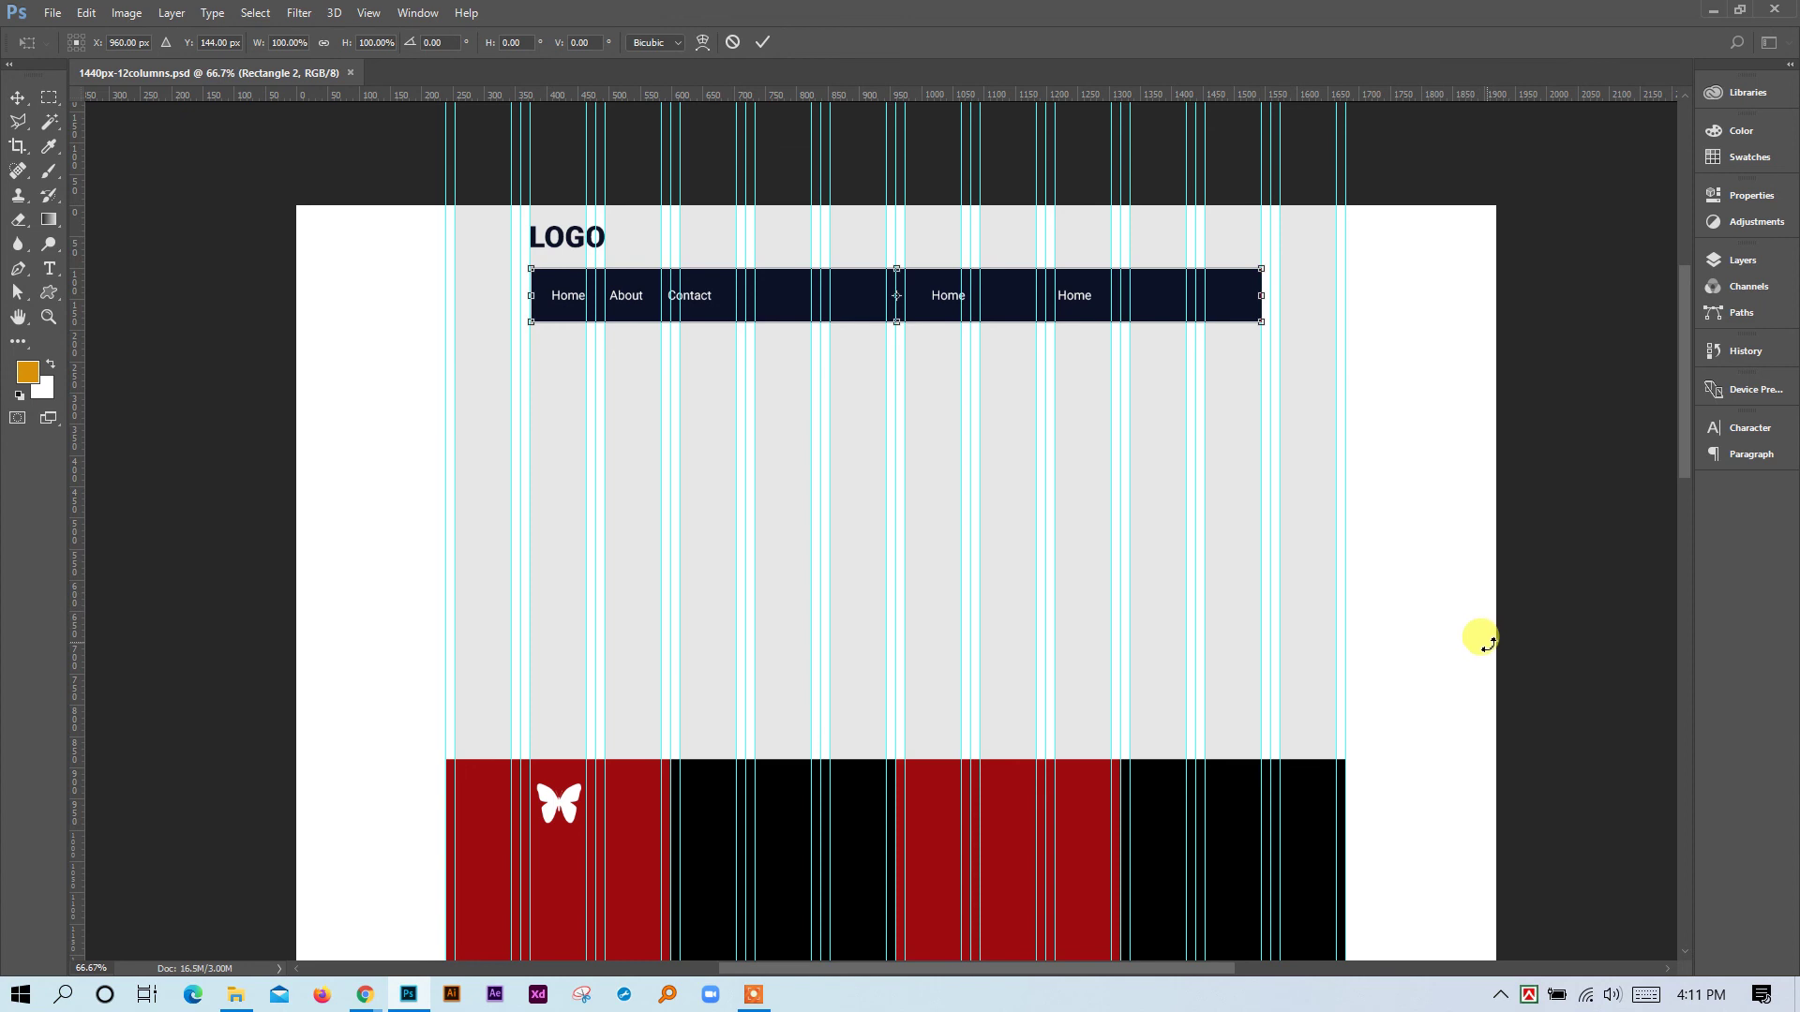
# Close the navigation bar's transform, then return to the Classroom announcement in Chrome and review its text and attachments.
pyautogui.press('Return')
pyautogui.click(1582, 454)
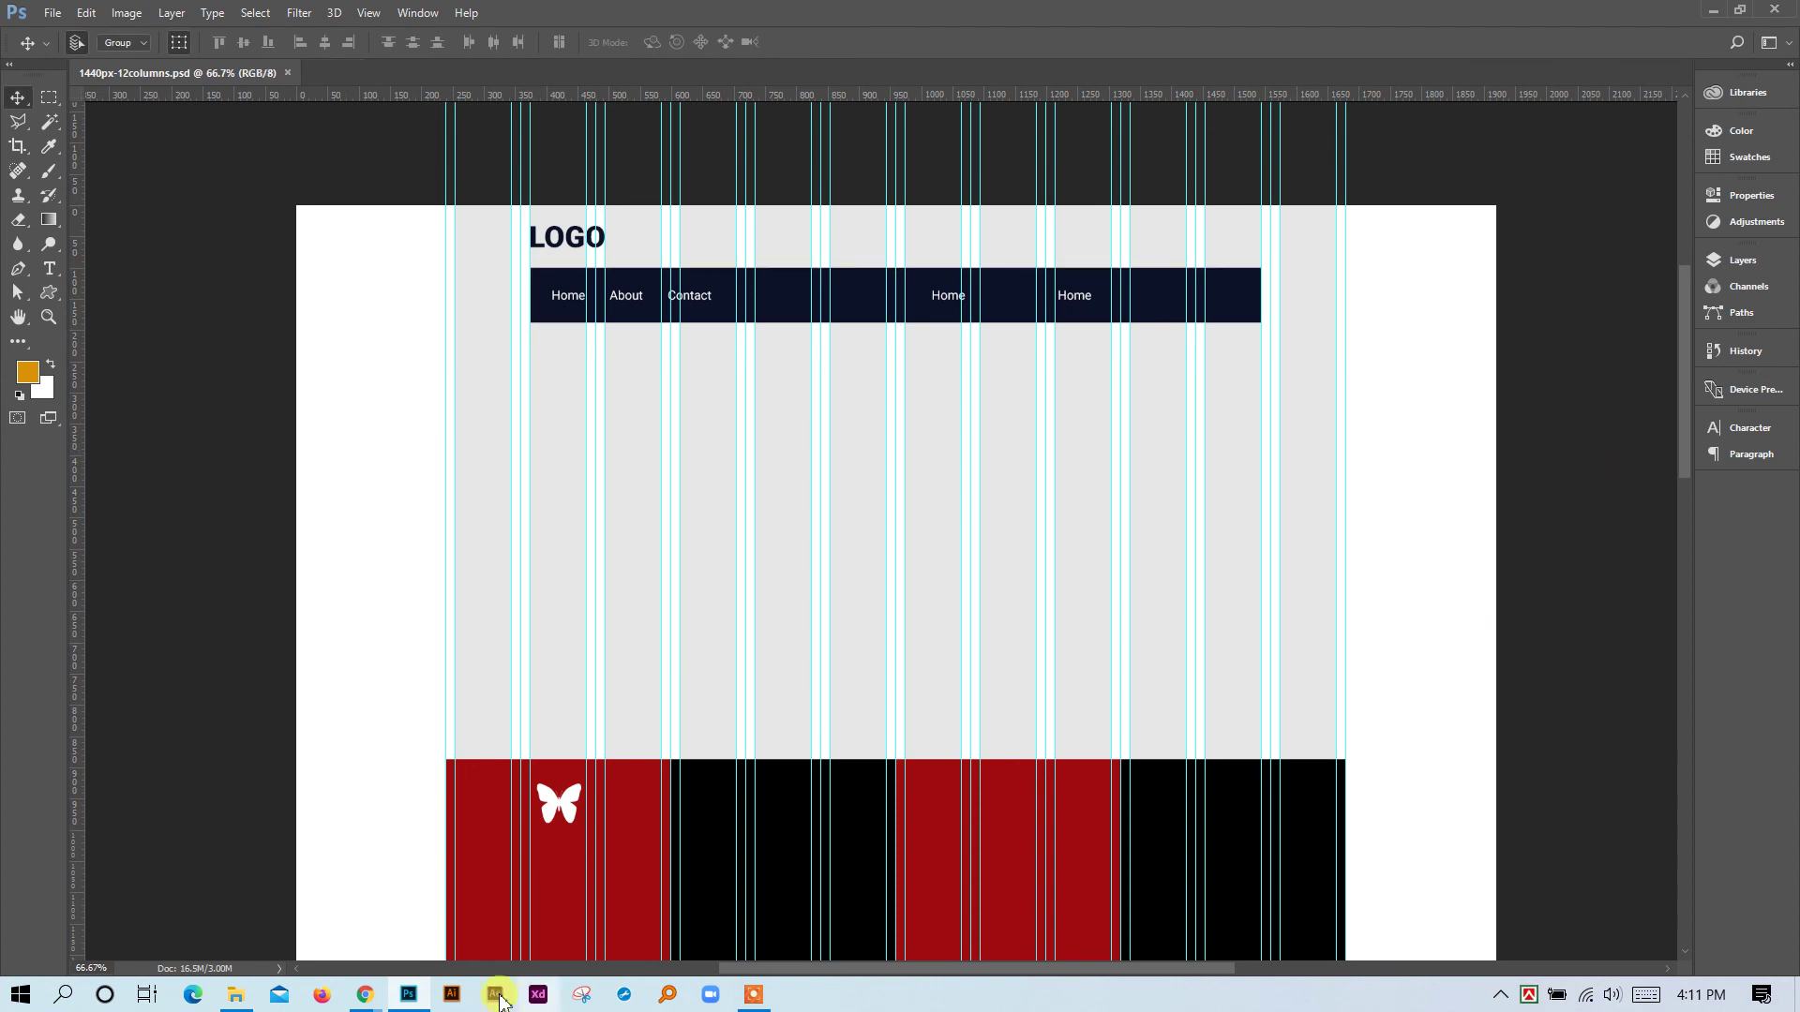
pyautogui.moveTo(365, 996)
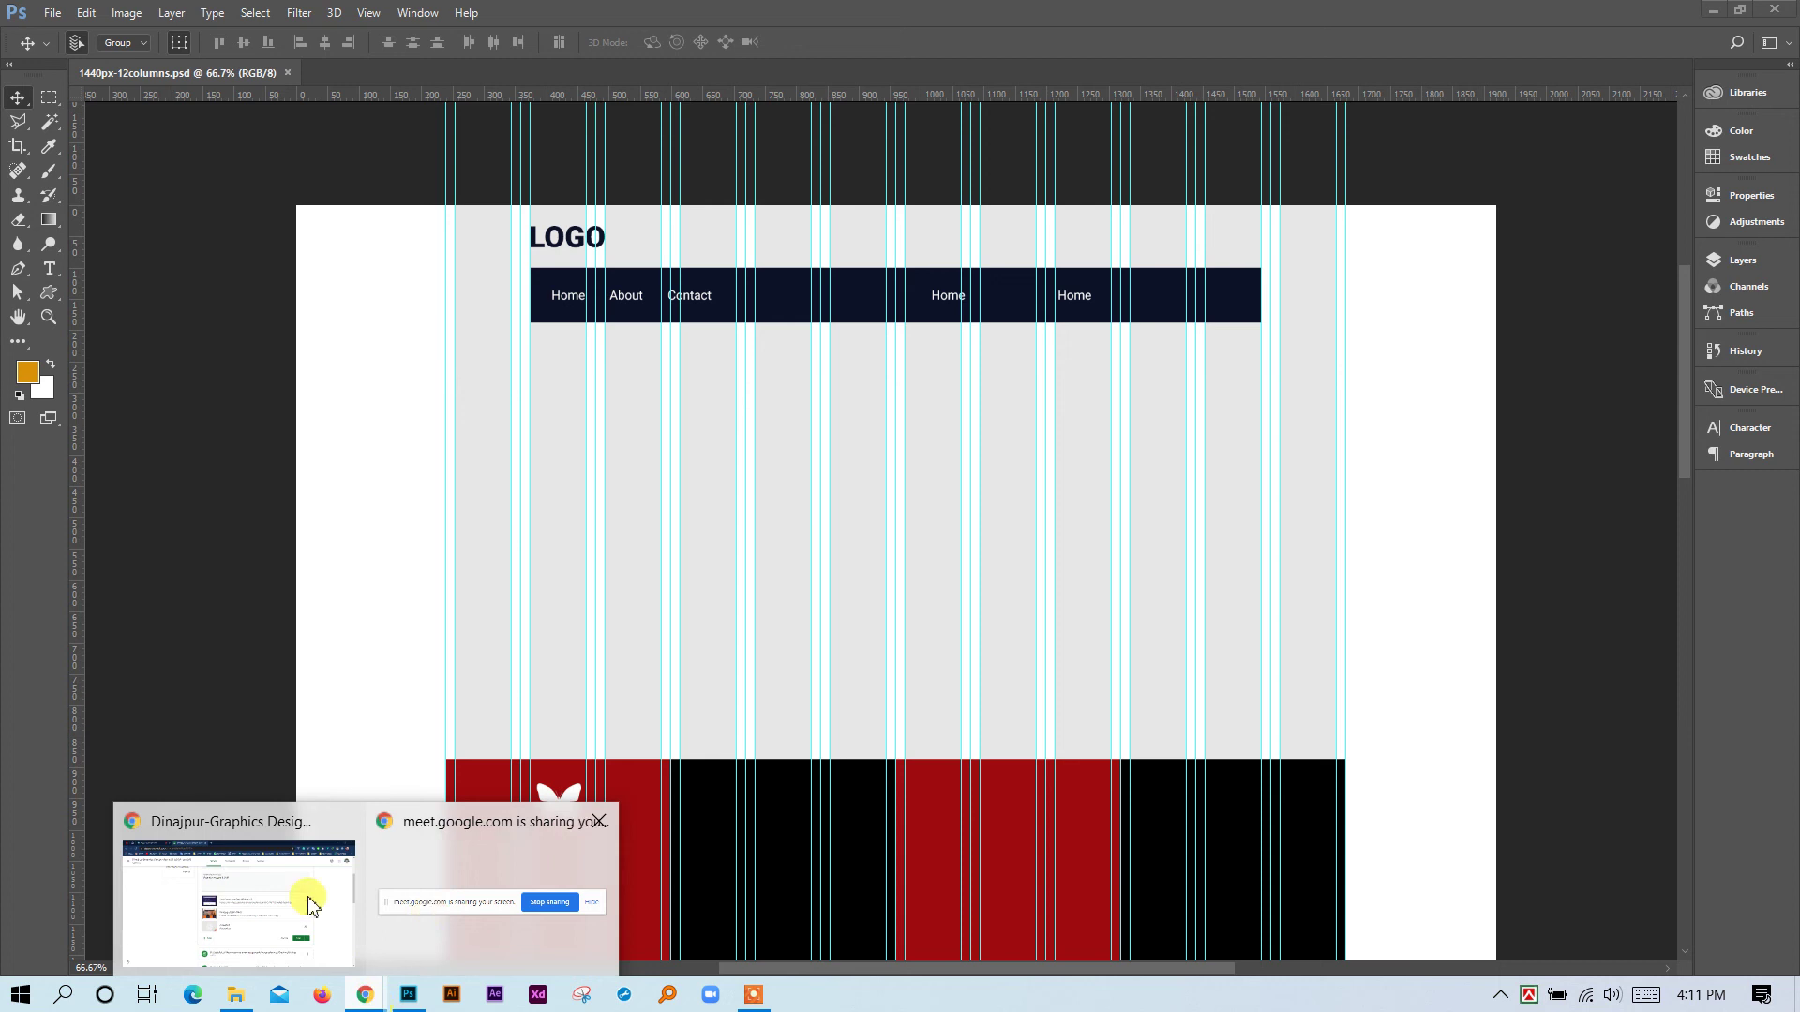
pyautogui.click(280, 896)
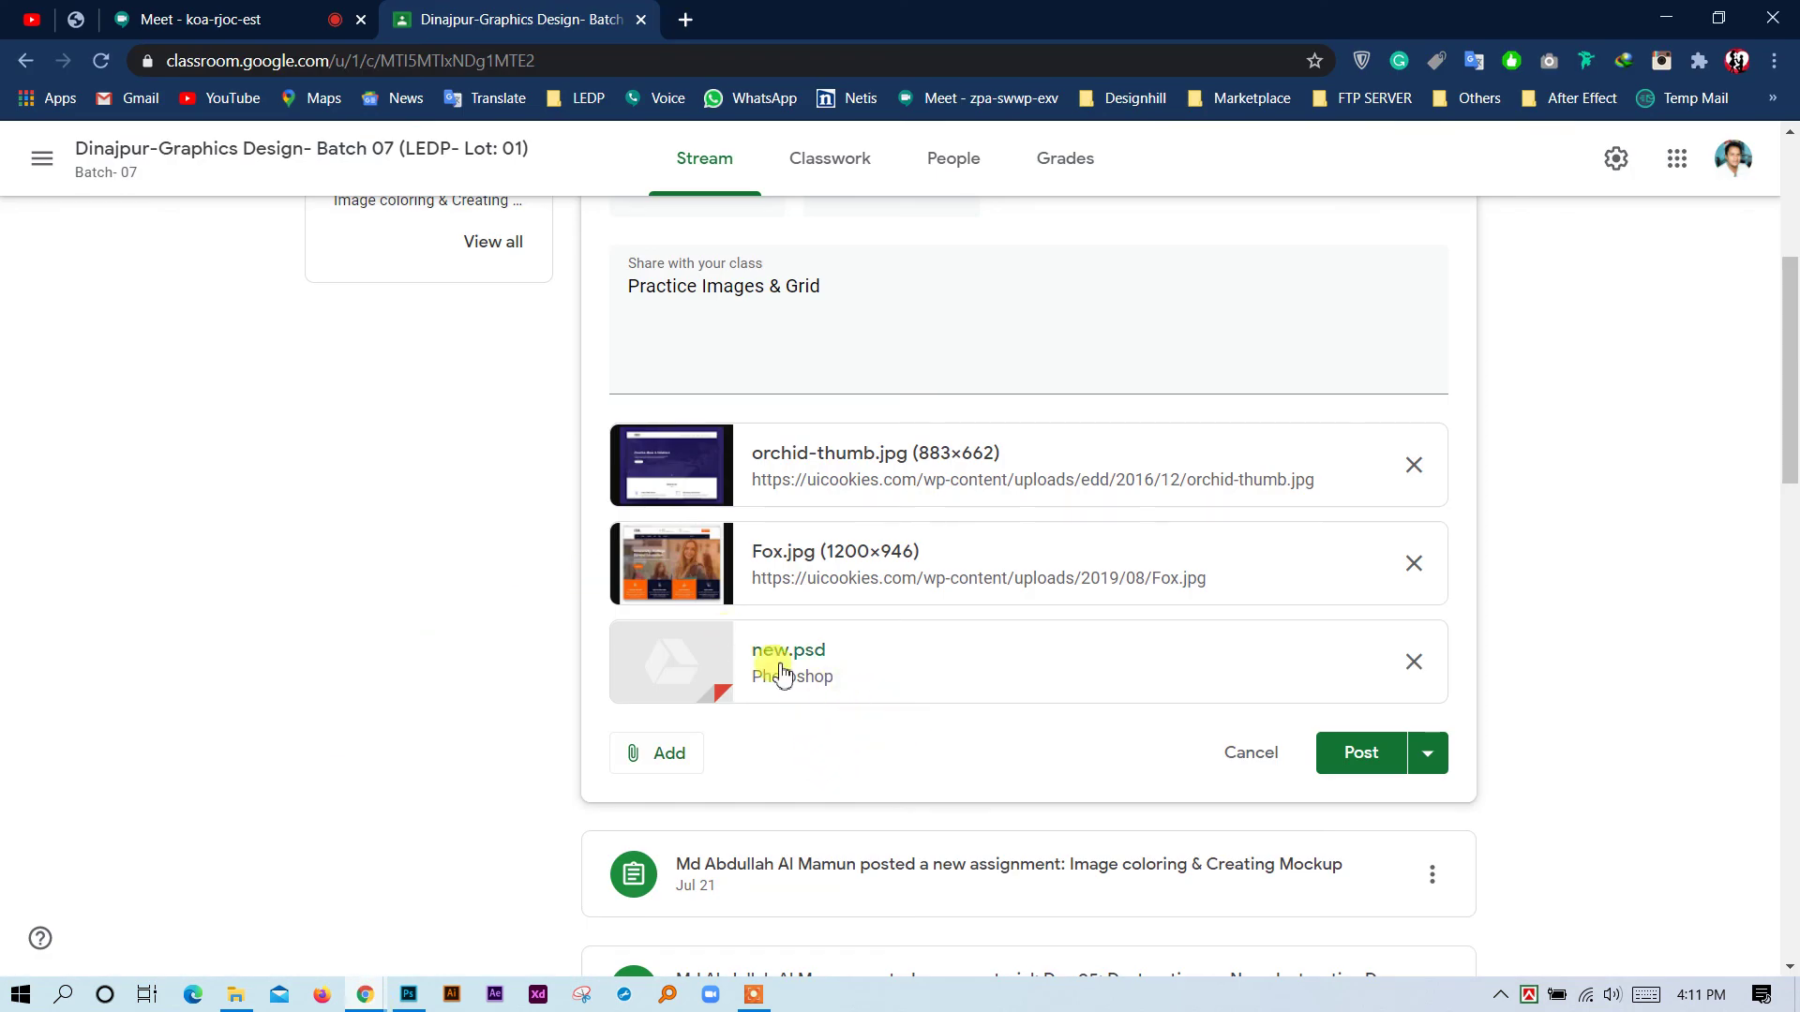
pyautogui.scroll(1, 863, 387)
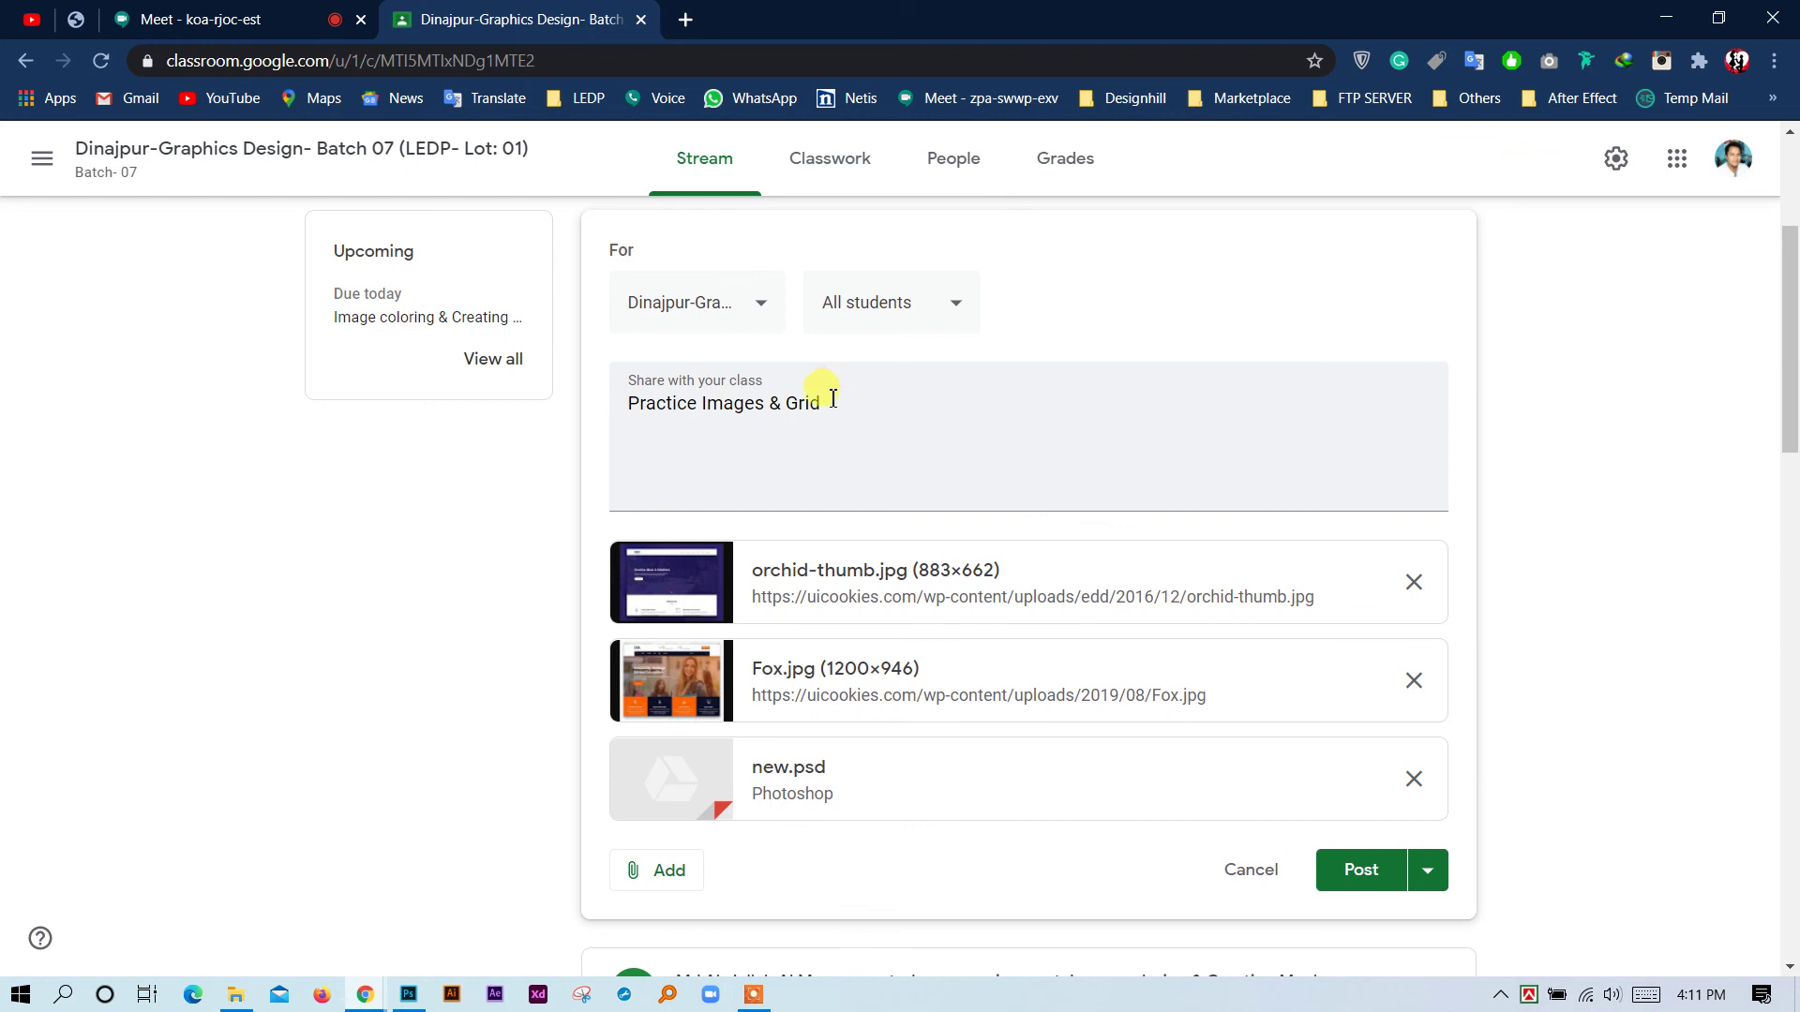
pyautogui.scroll(-1, 1369, 872)
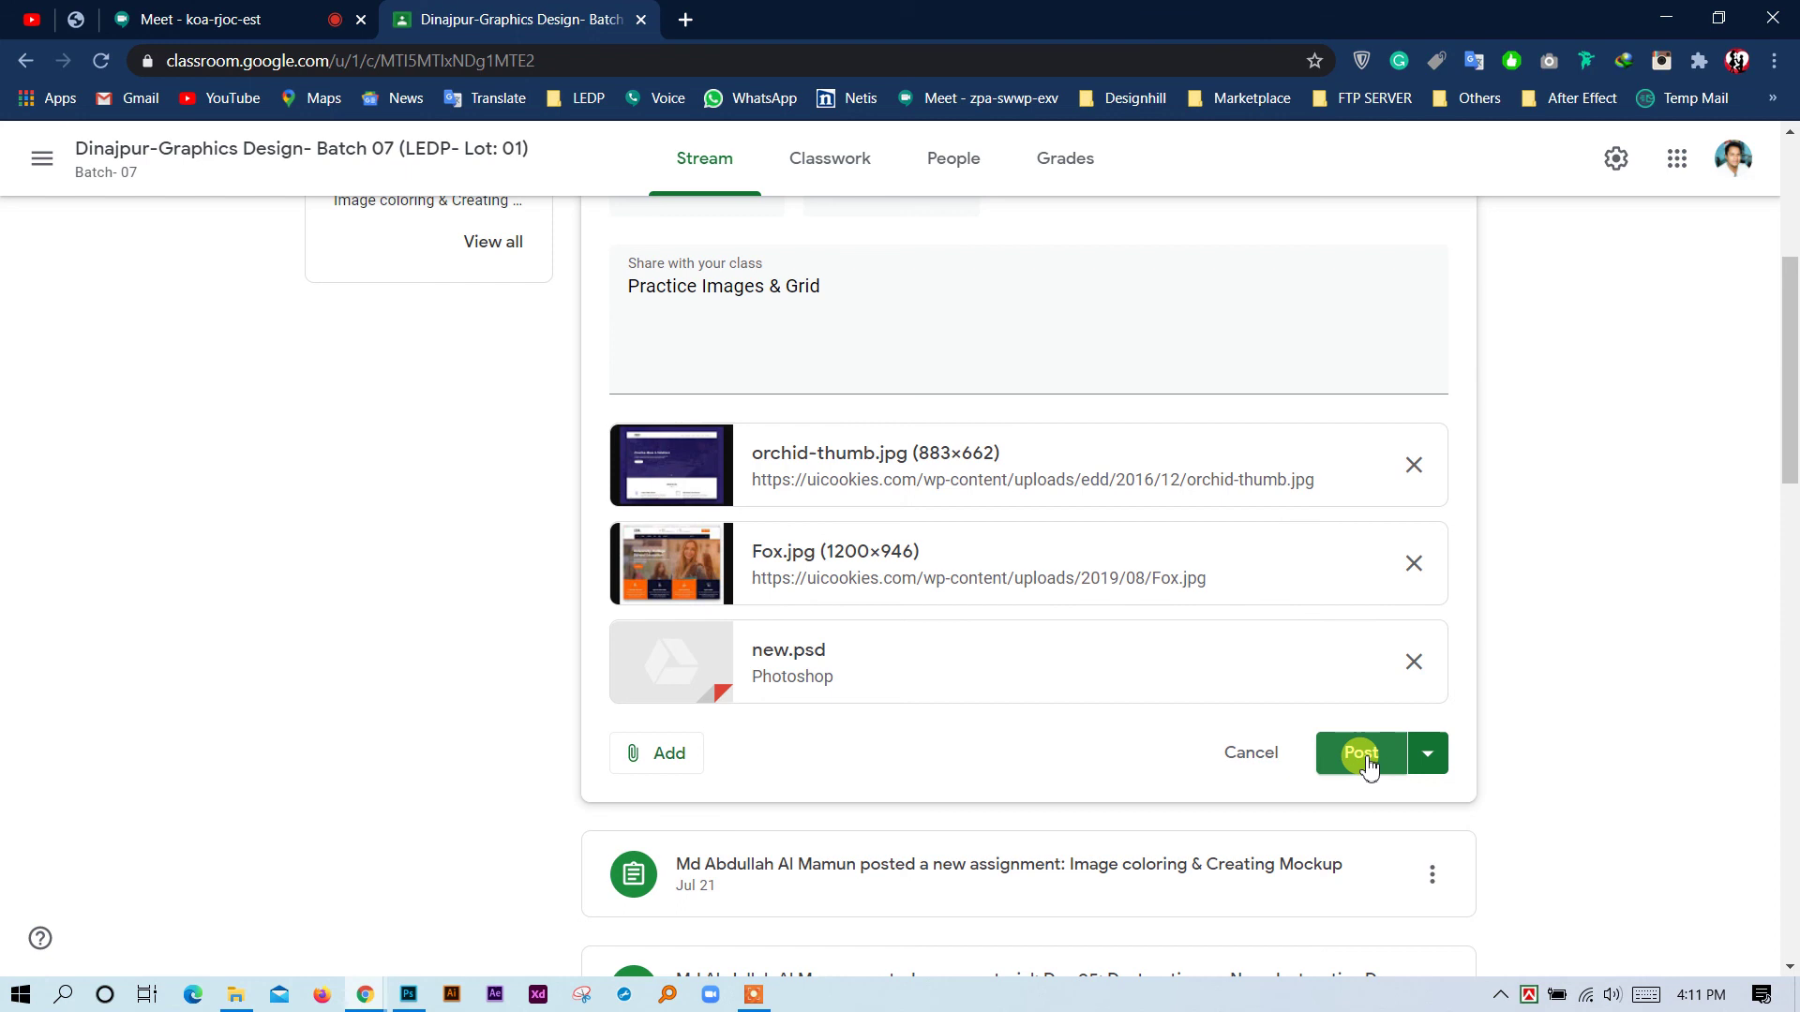
# Add the Batch- 06 class as a second recipient and post the Practice Images & Grid announcement.
pyautogui.scroll(2, 1188, 639)
pyautogui.click(774, 422)
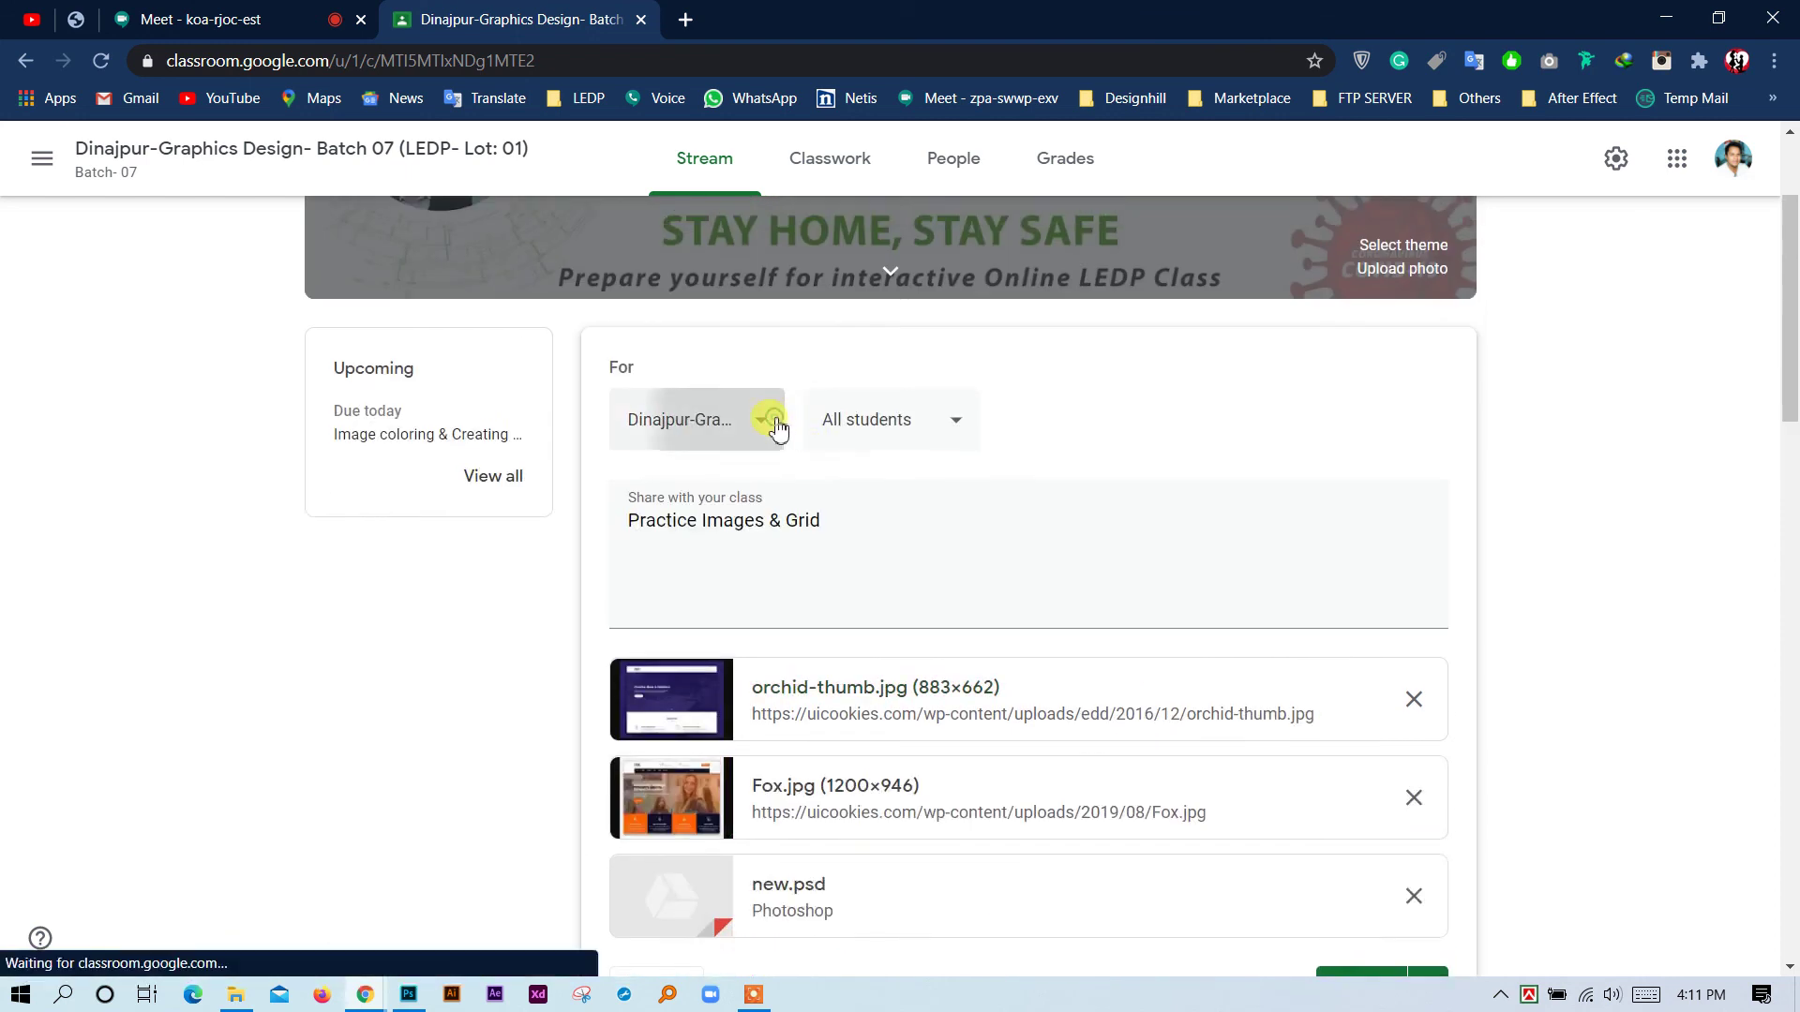
pyautogui.click(642, 560)
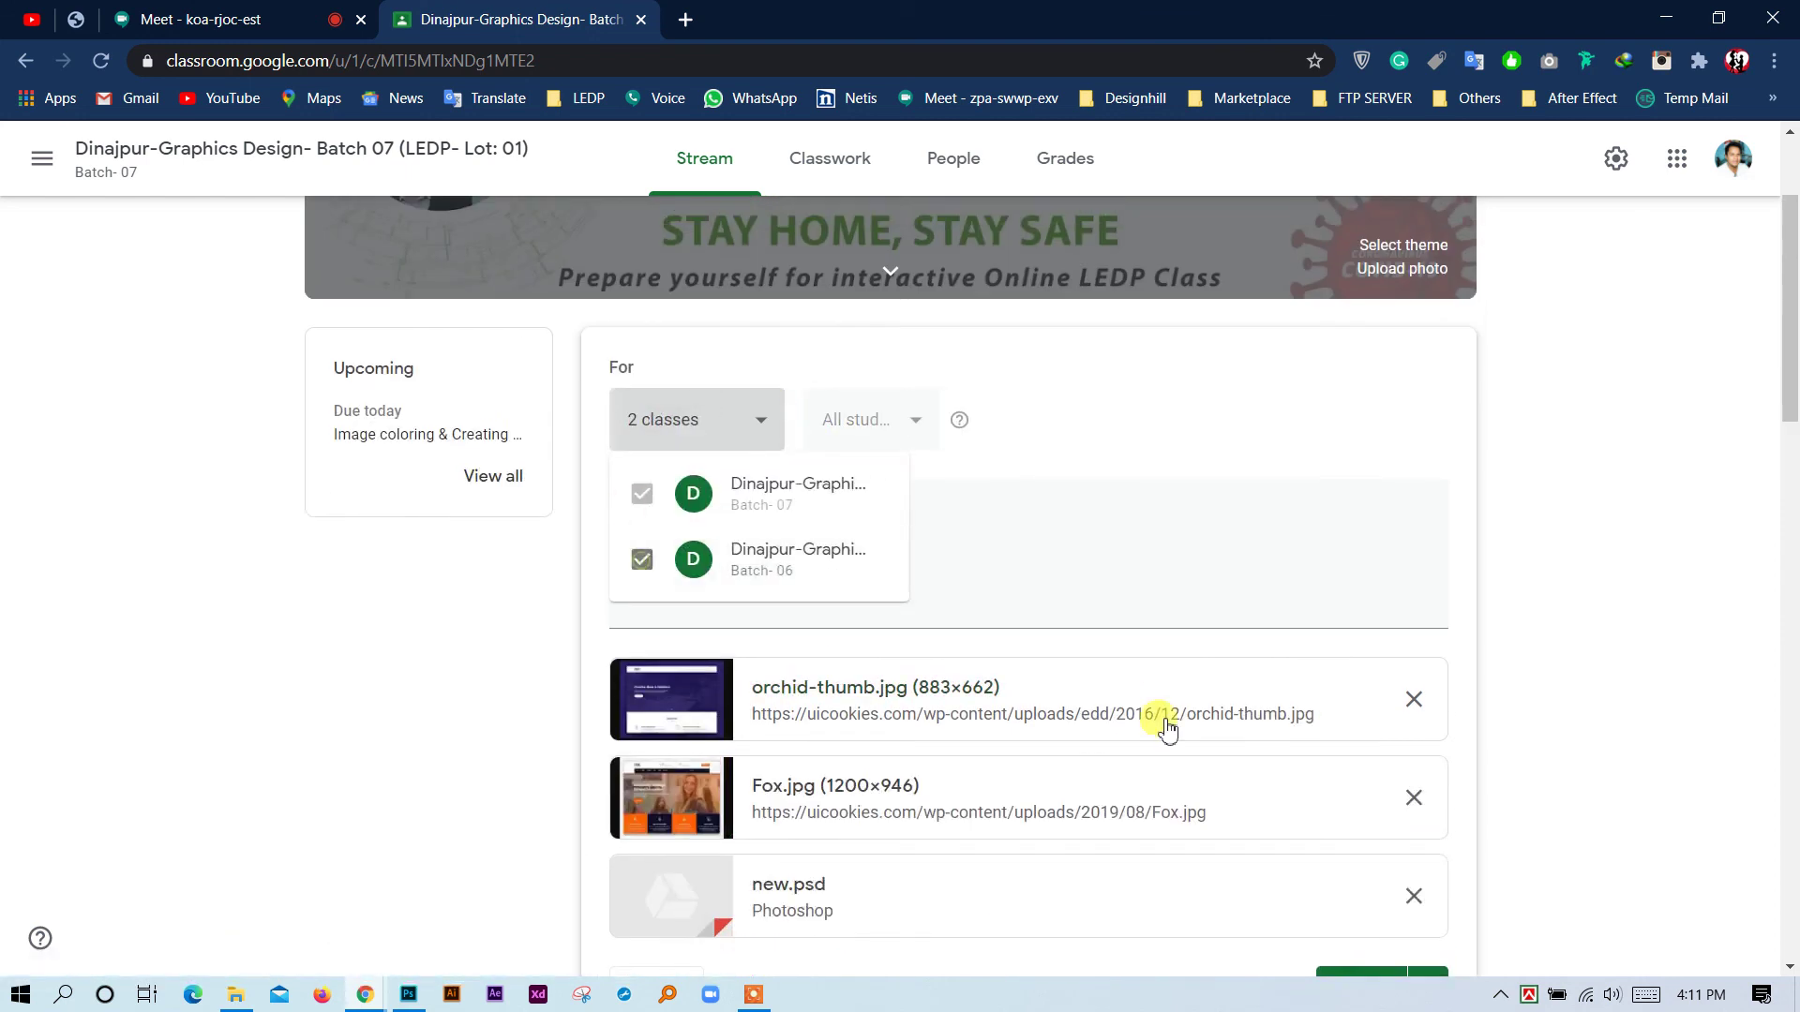
pyautogui.scroll(-2, 1362, 759)
pyautogui.click(1366, 752)
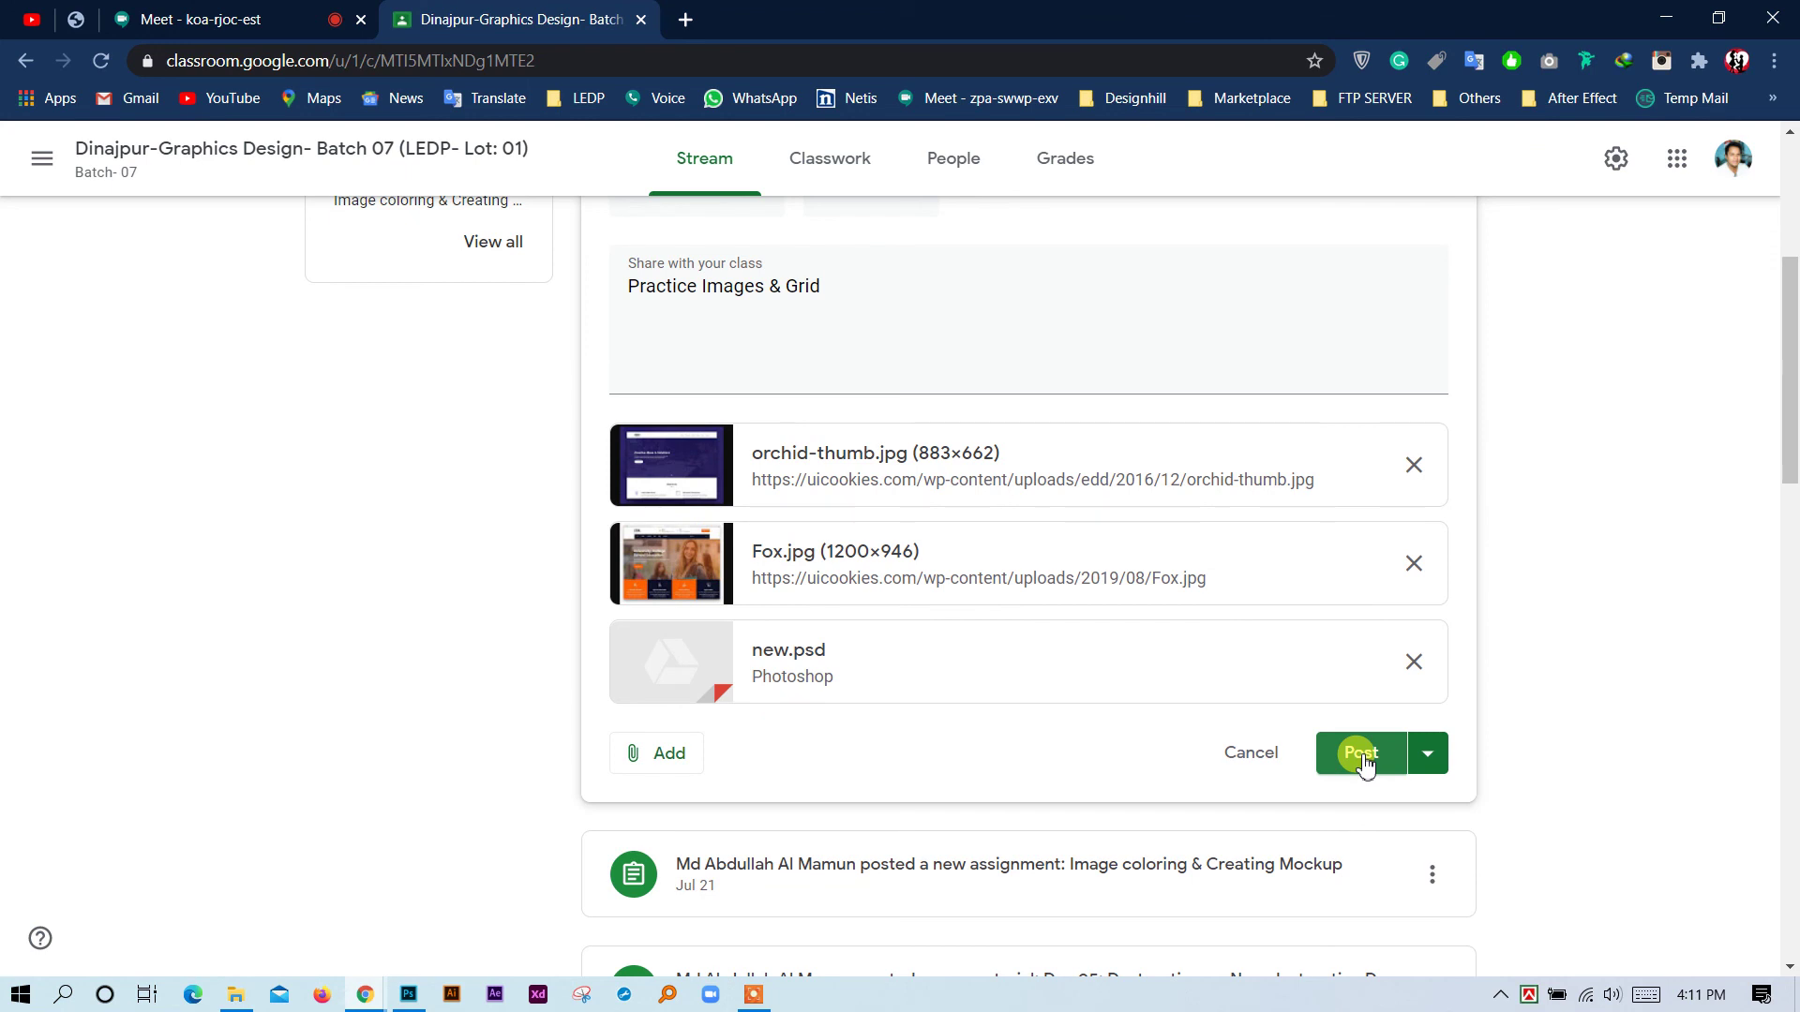
pyautogui.click(1341, 759)
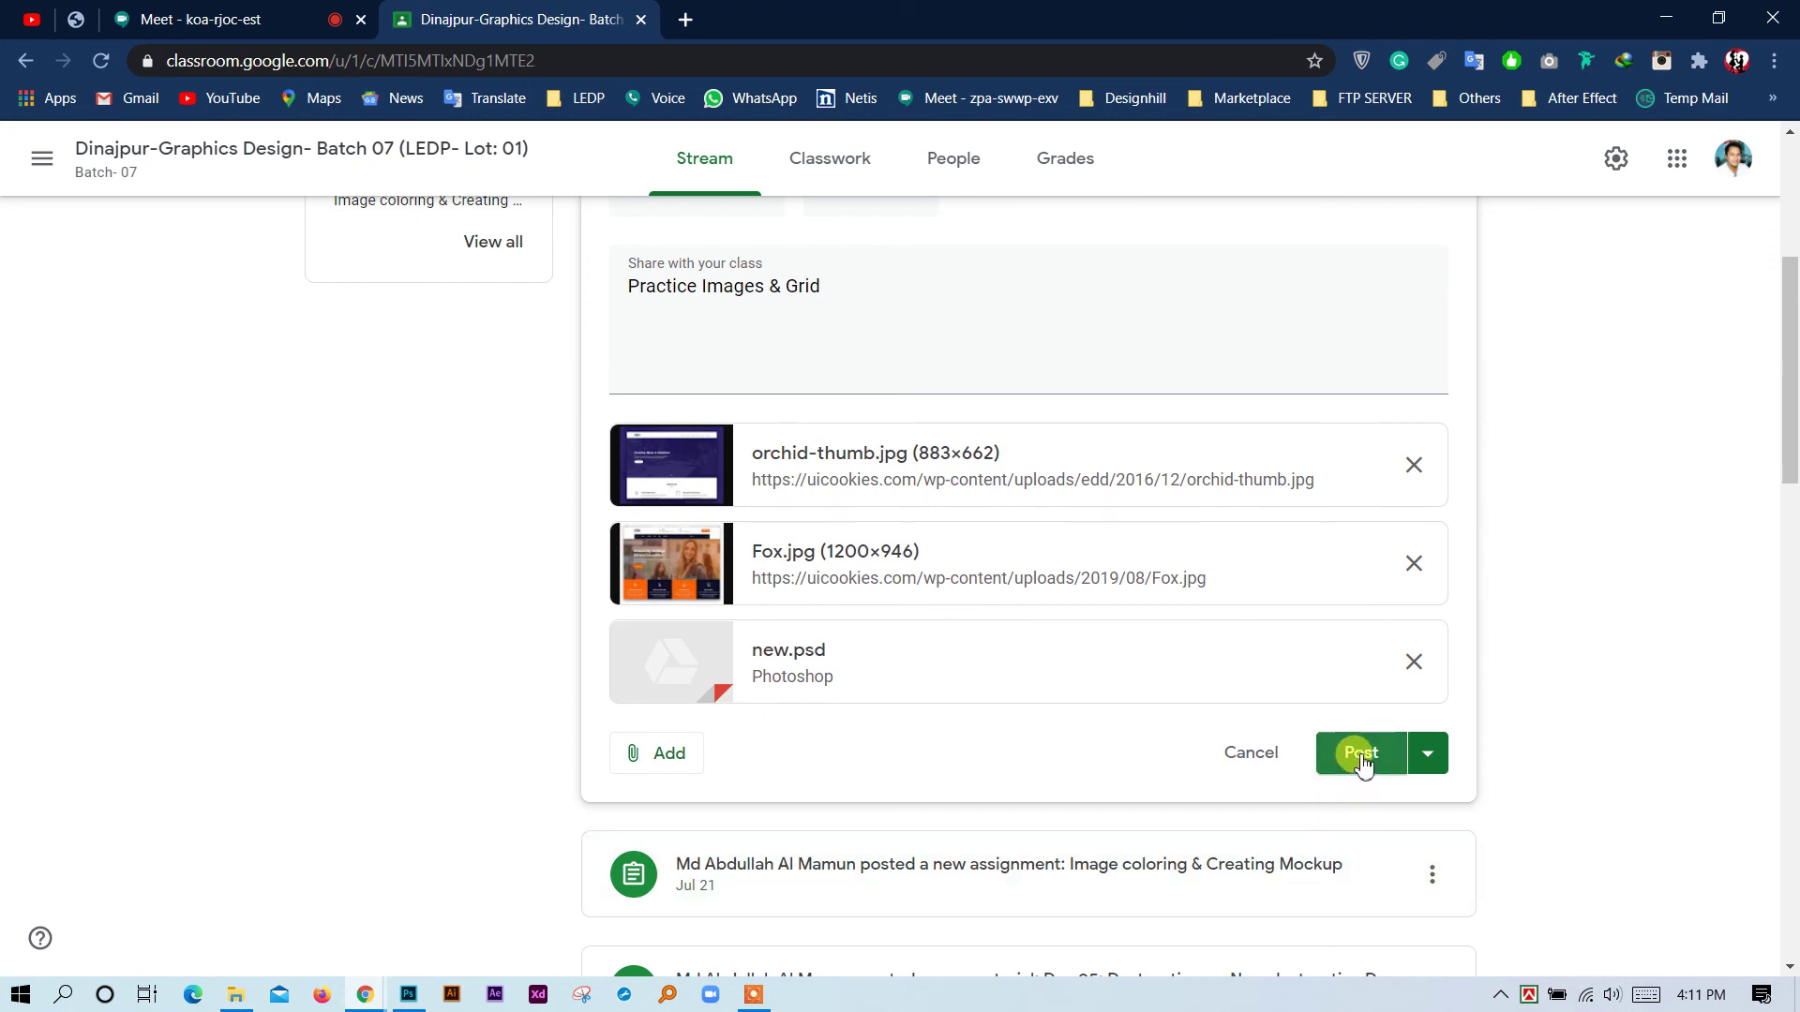
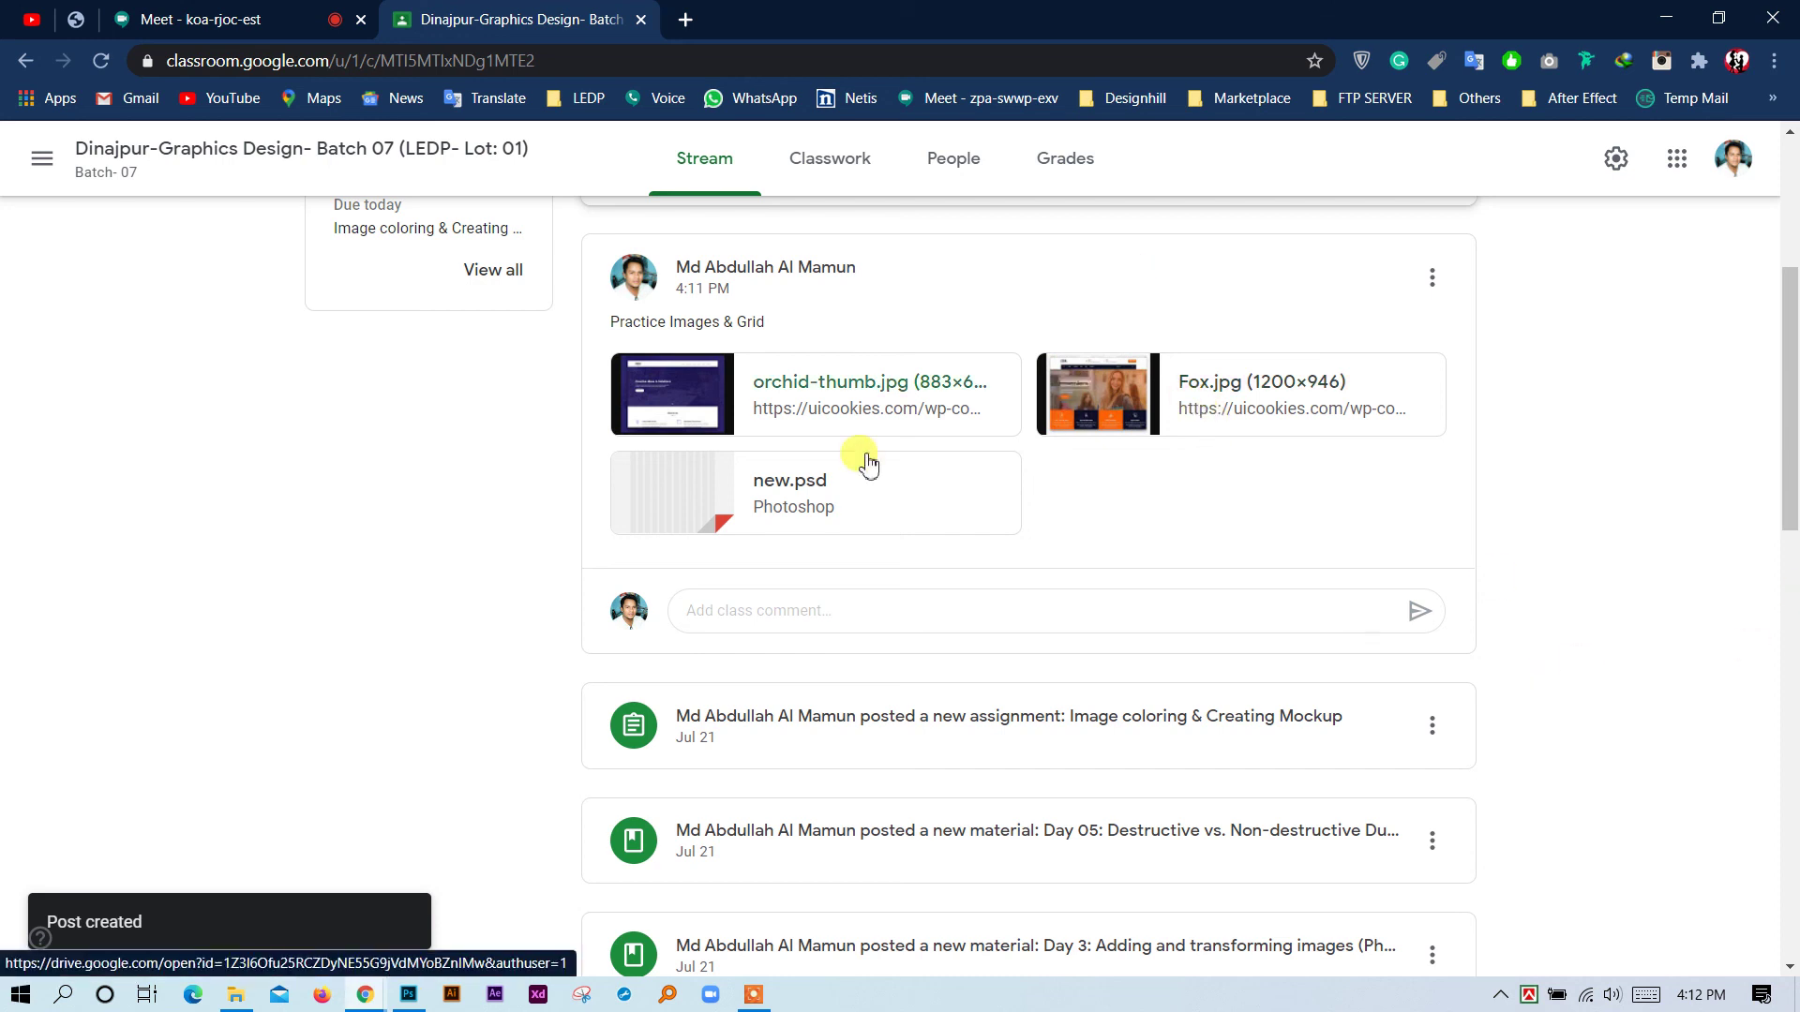
pyautogui.scroll(3, 486, 469)
pyautogui.scroll(2, 486, 468)
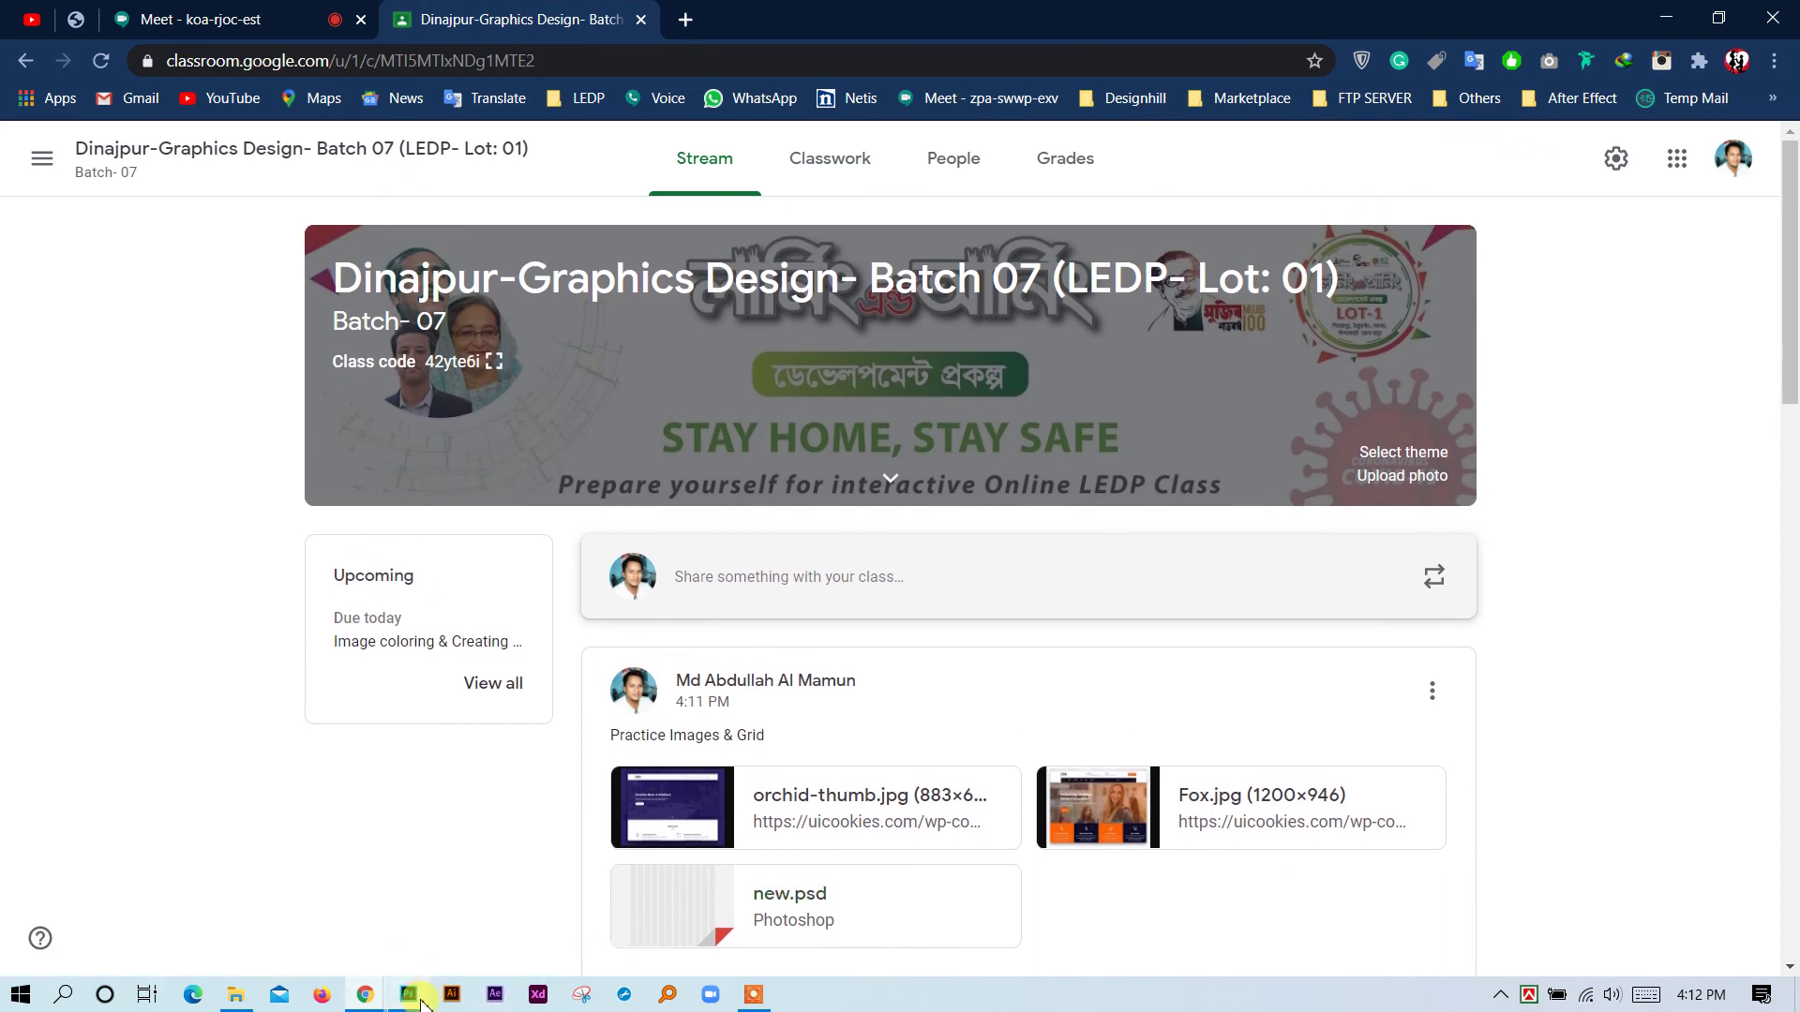
# Switch to Photoshop and marquee-select the first grid column and the full 12-column width, clearing the selection at the end.
pyautogui.click(408, 996)
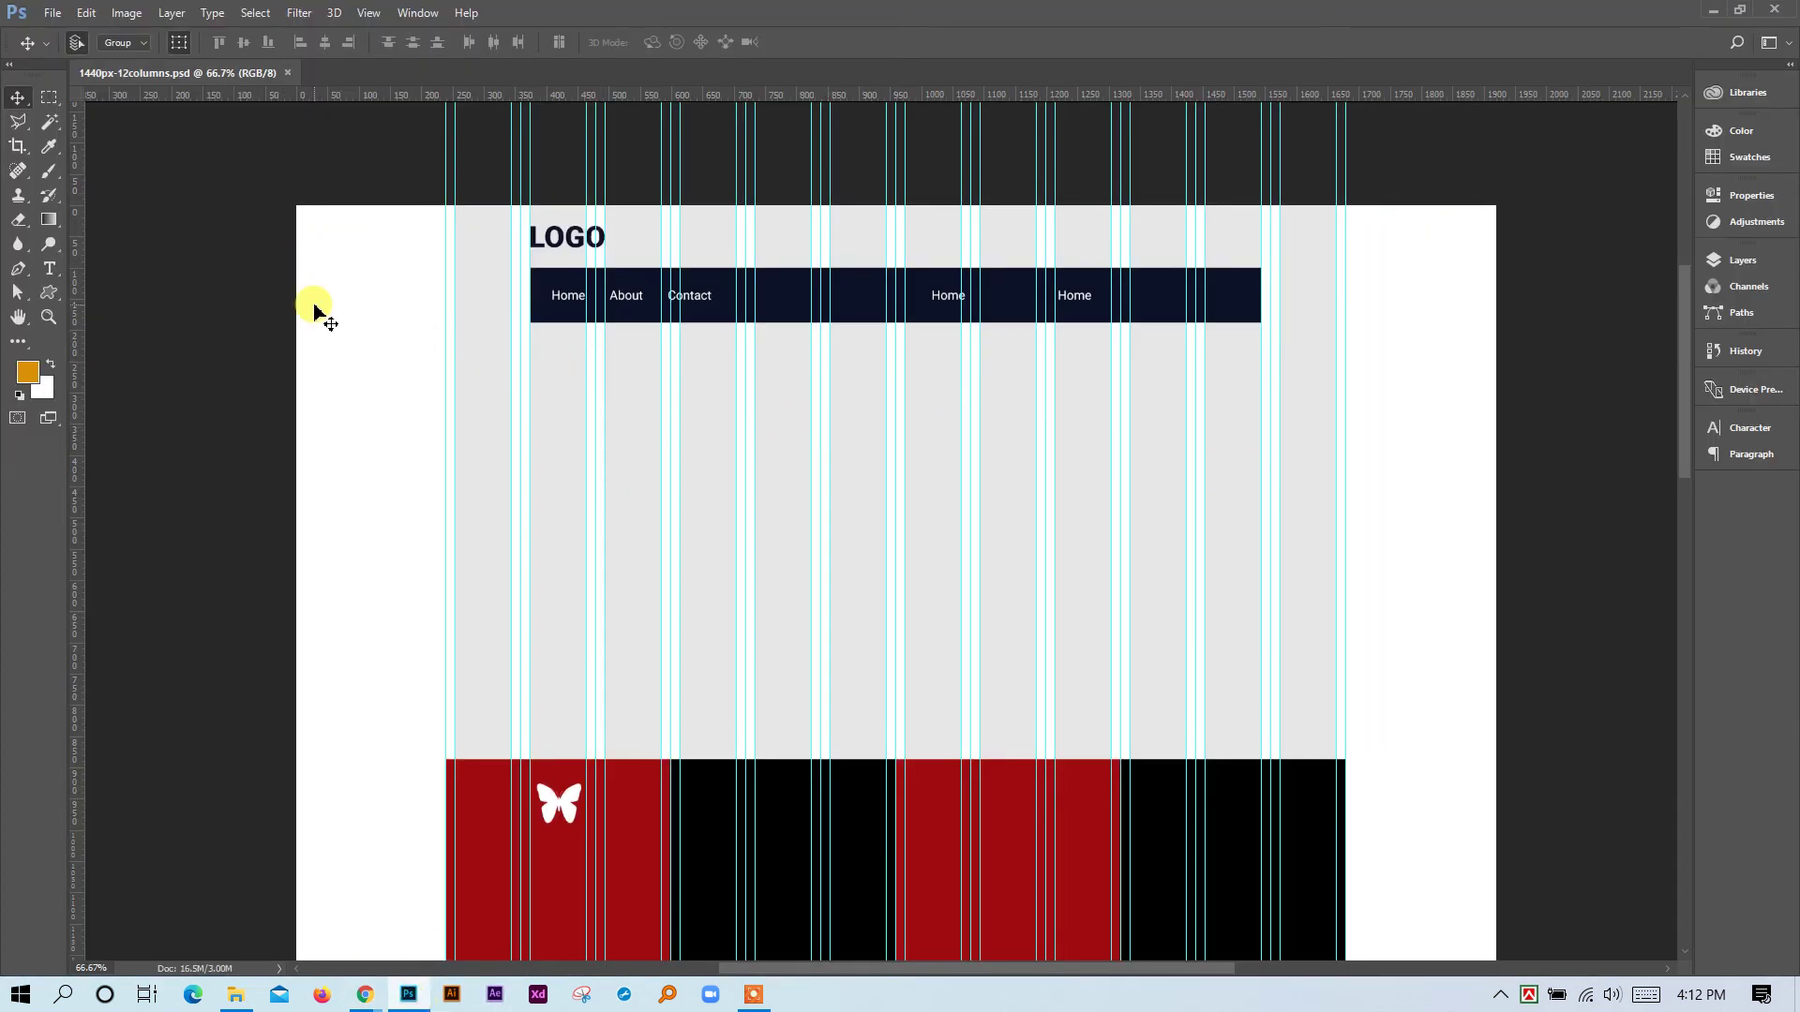
pyautogui.click(42, 97)
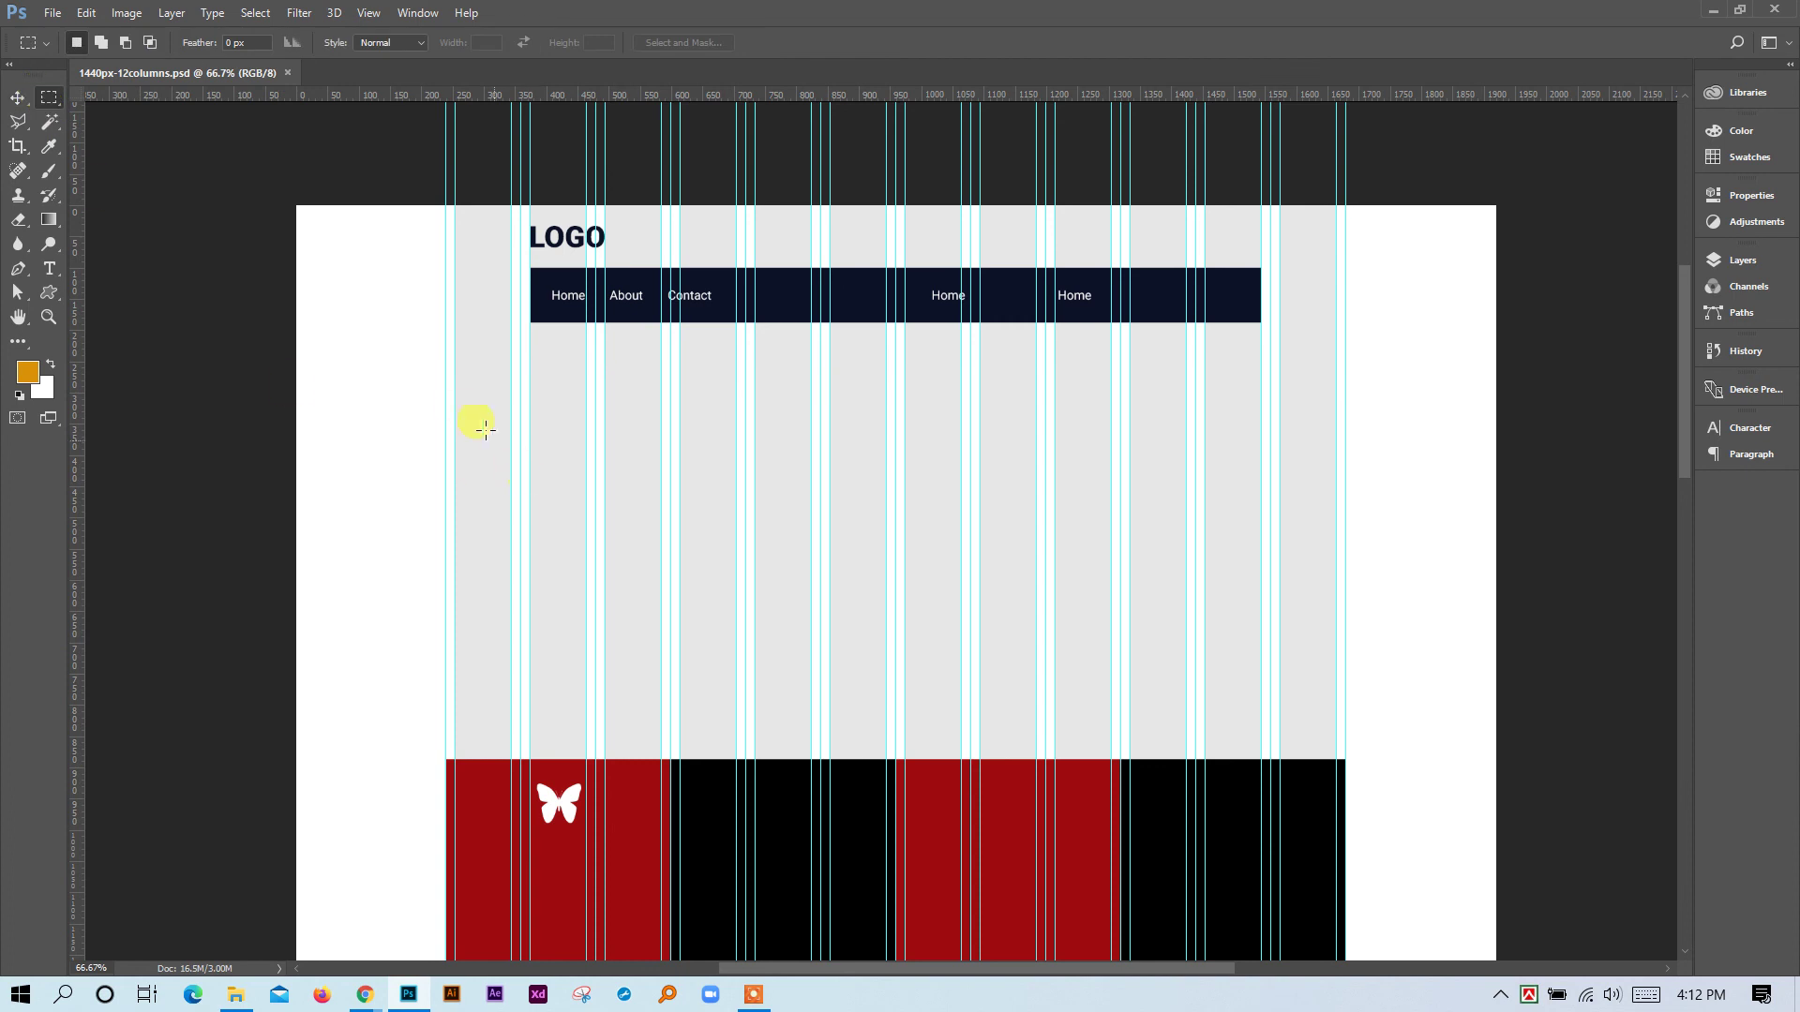
pyautogui.moveTo(455, 402); pyautogui.dragTo(511, 459)
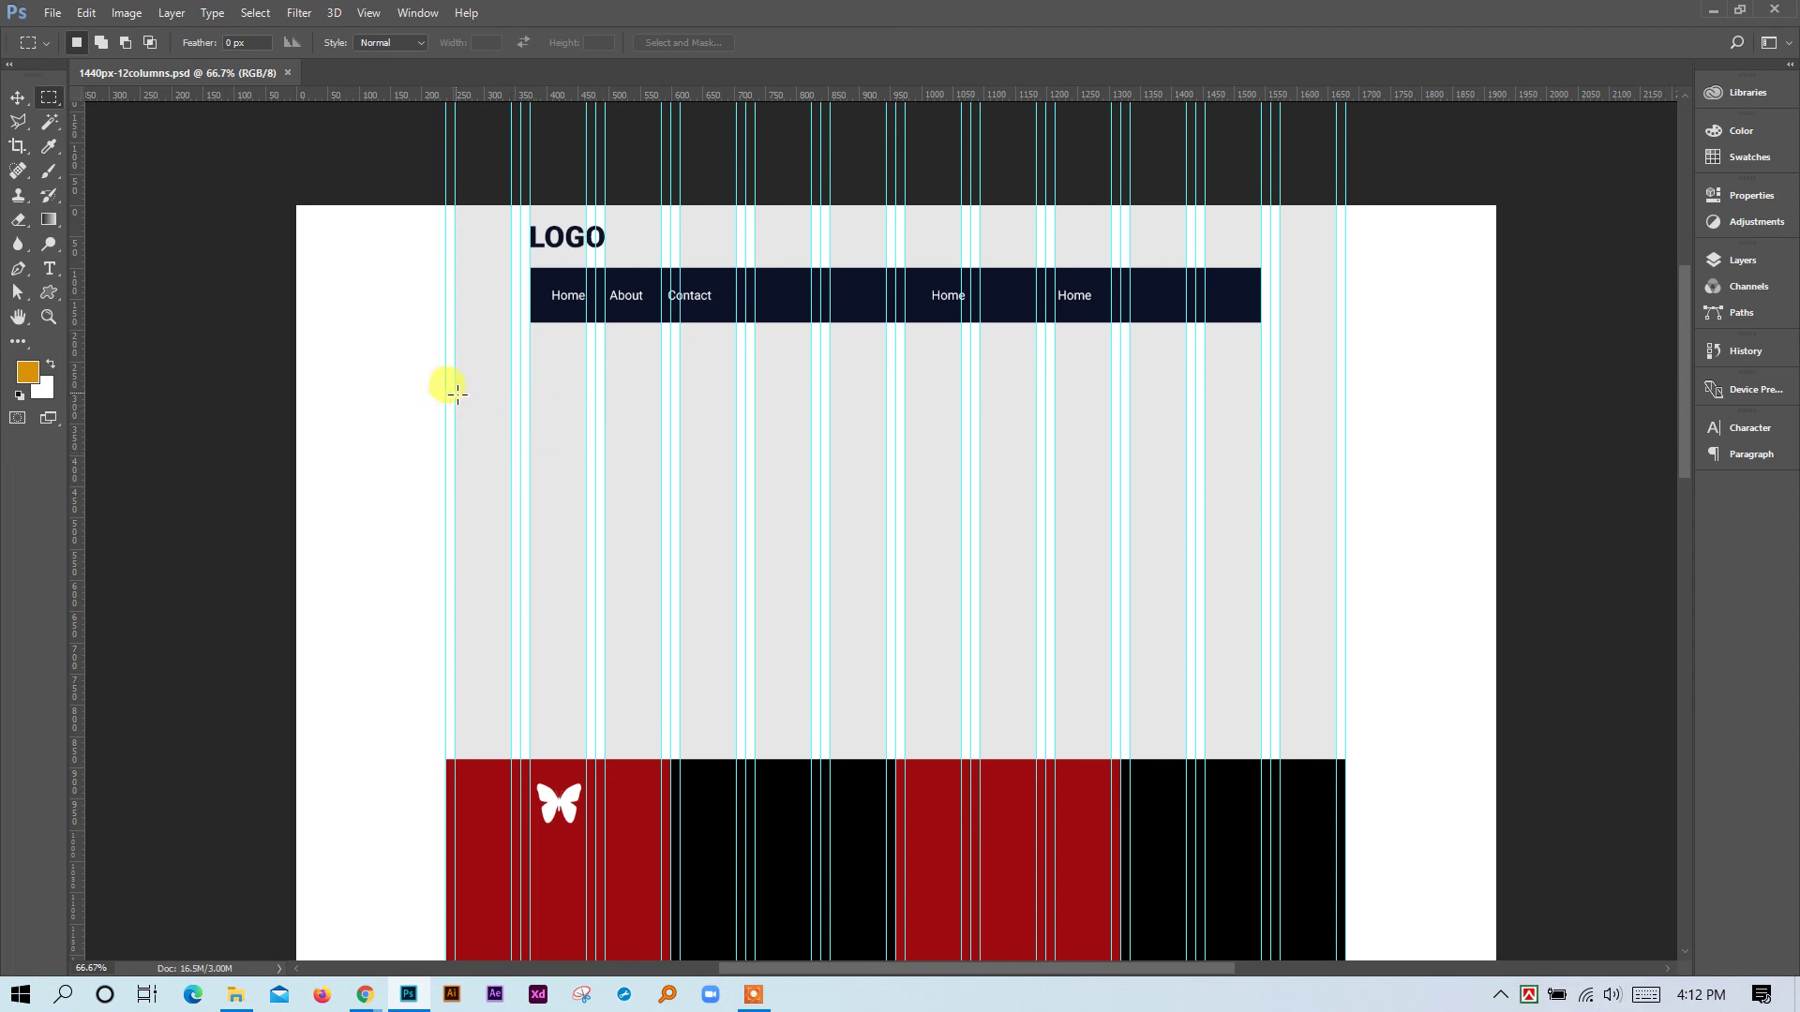
pyautogui.moveTo(446, 386); pyautogui.dragTo(1342, 596)
pyautogui.click(1400, 540)
pyautogui.scroll(2, 1388, 610)
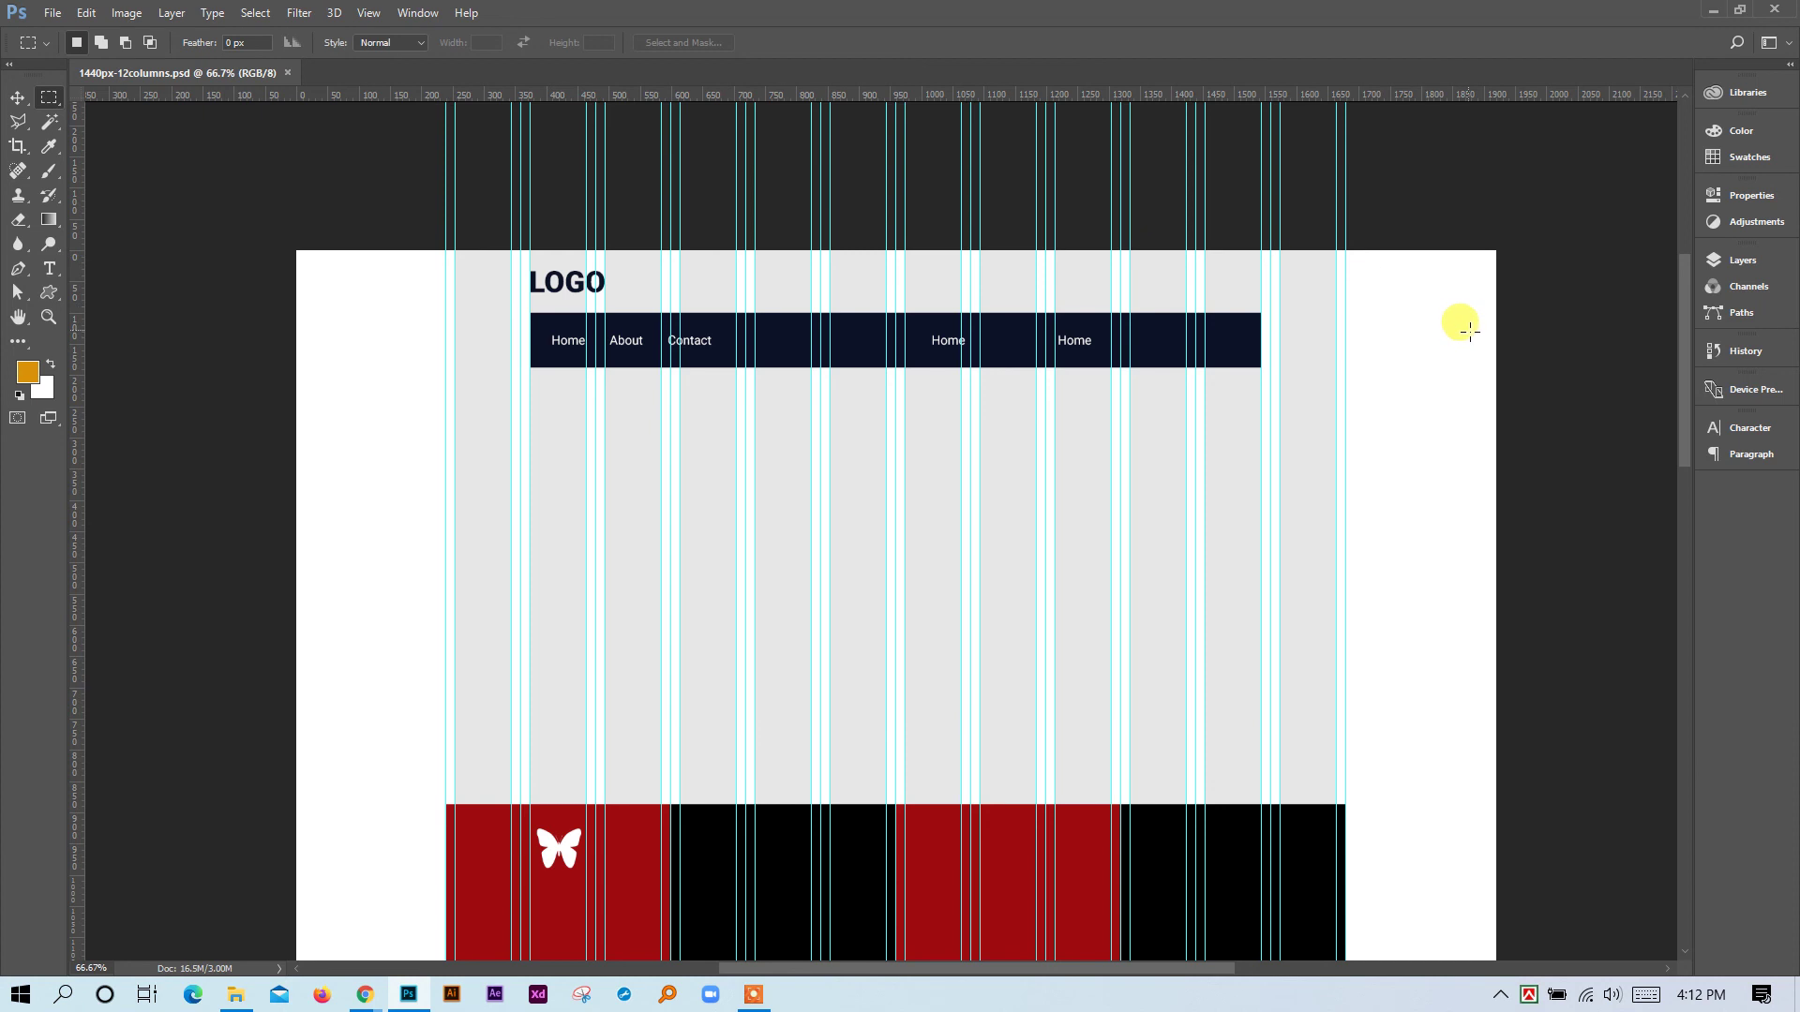
# Minimize Photoshop and Chrome and open new.psd from the desktop in Photoshop without creating a library.
pyautogui.rightClick(227, 74)
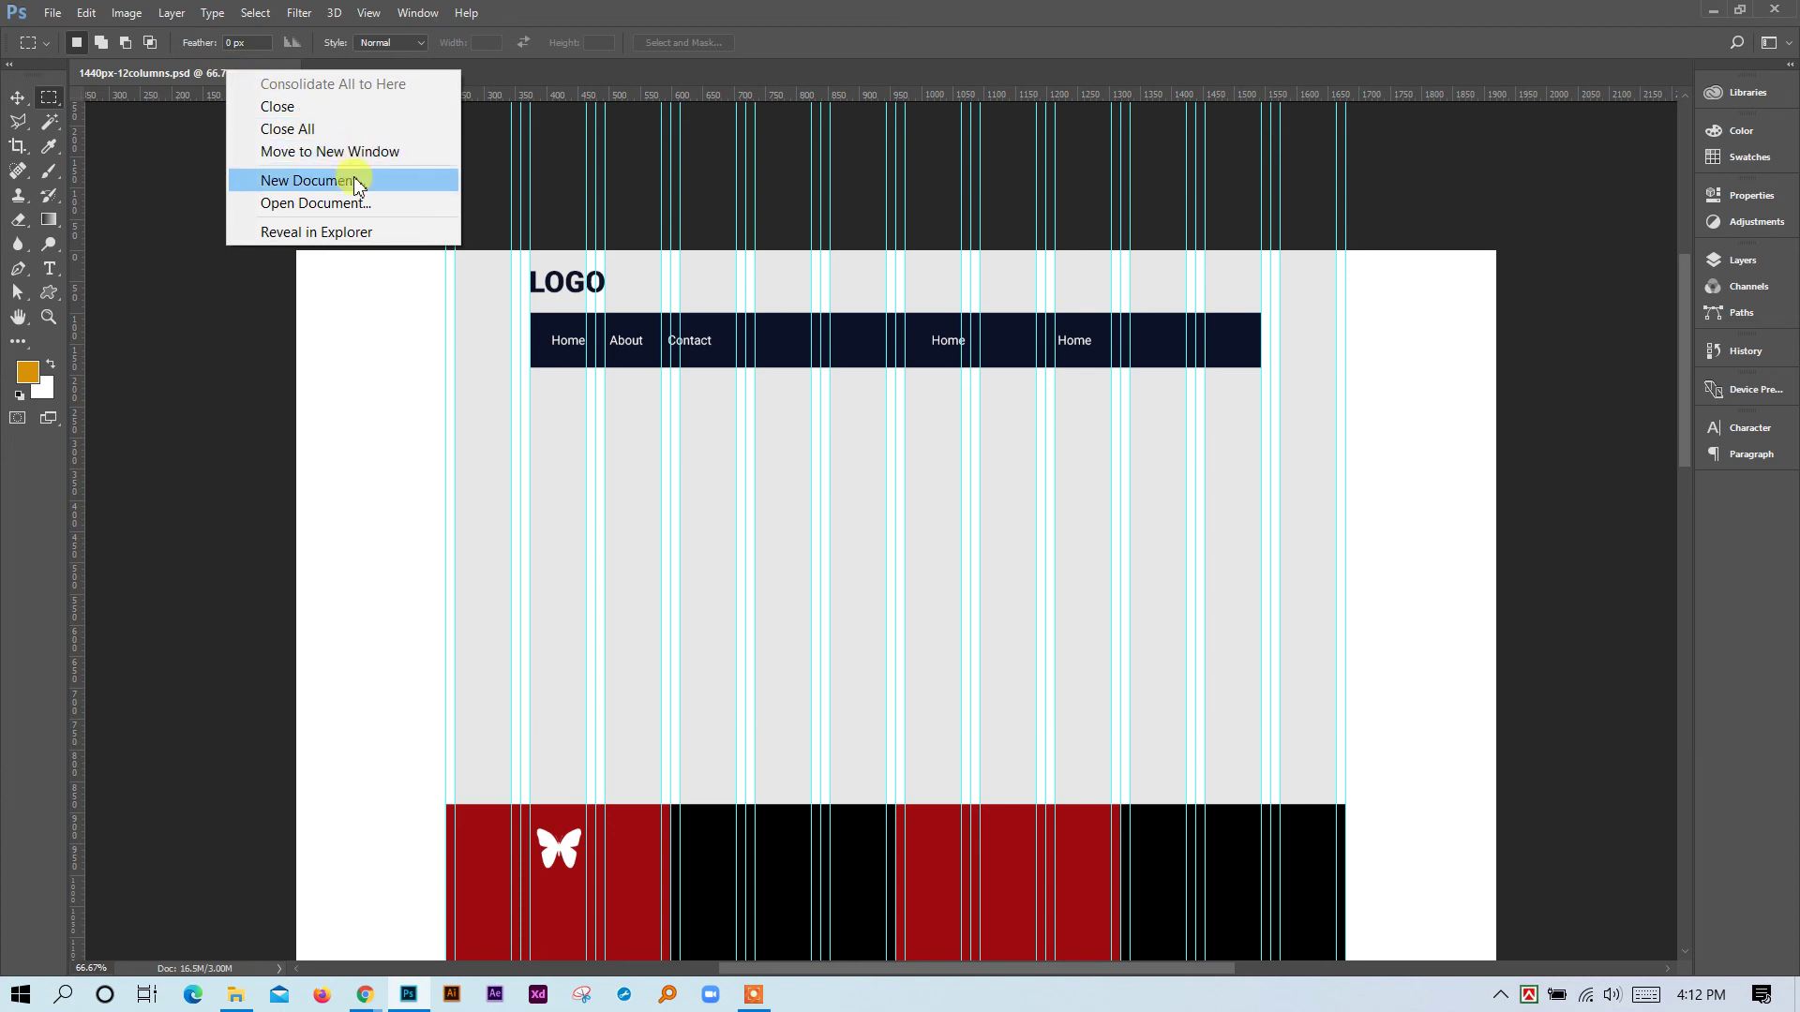
pyautogui.click(1016, 79)
pyautogui.click(1695, 23)
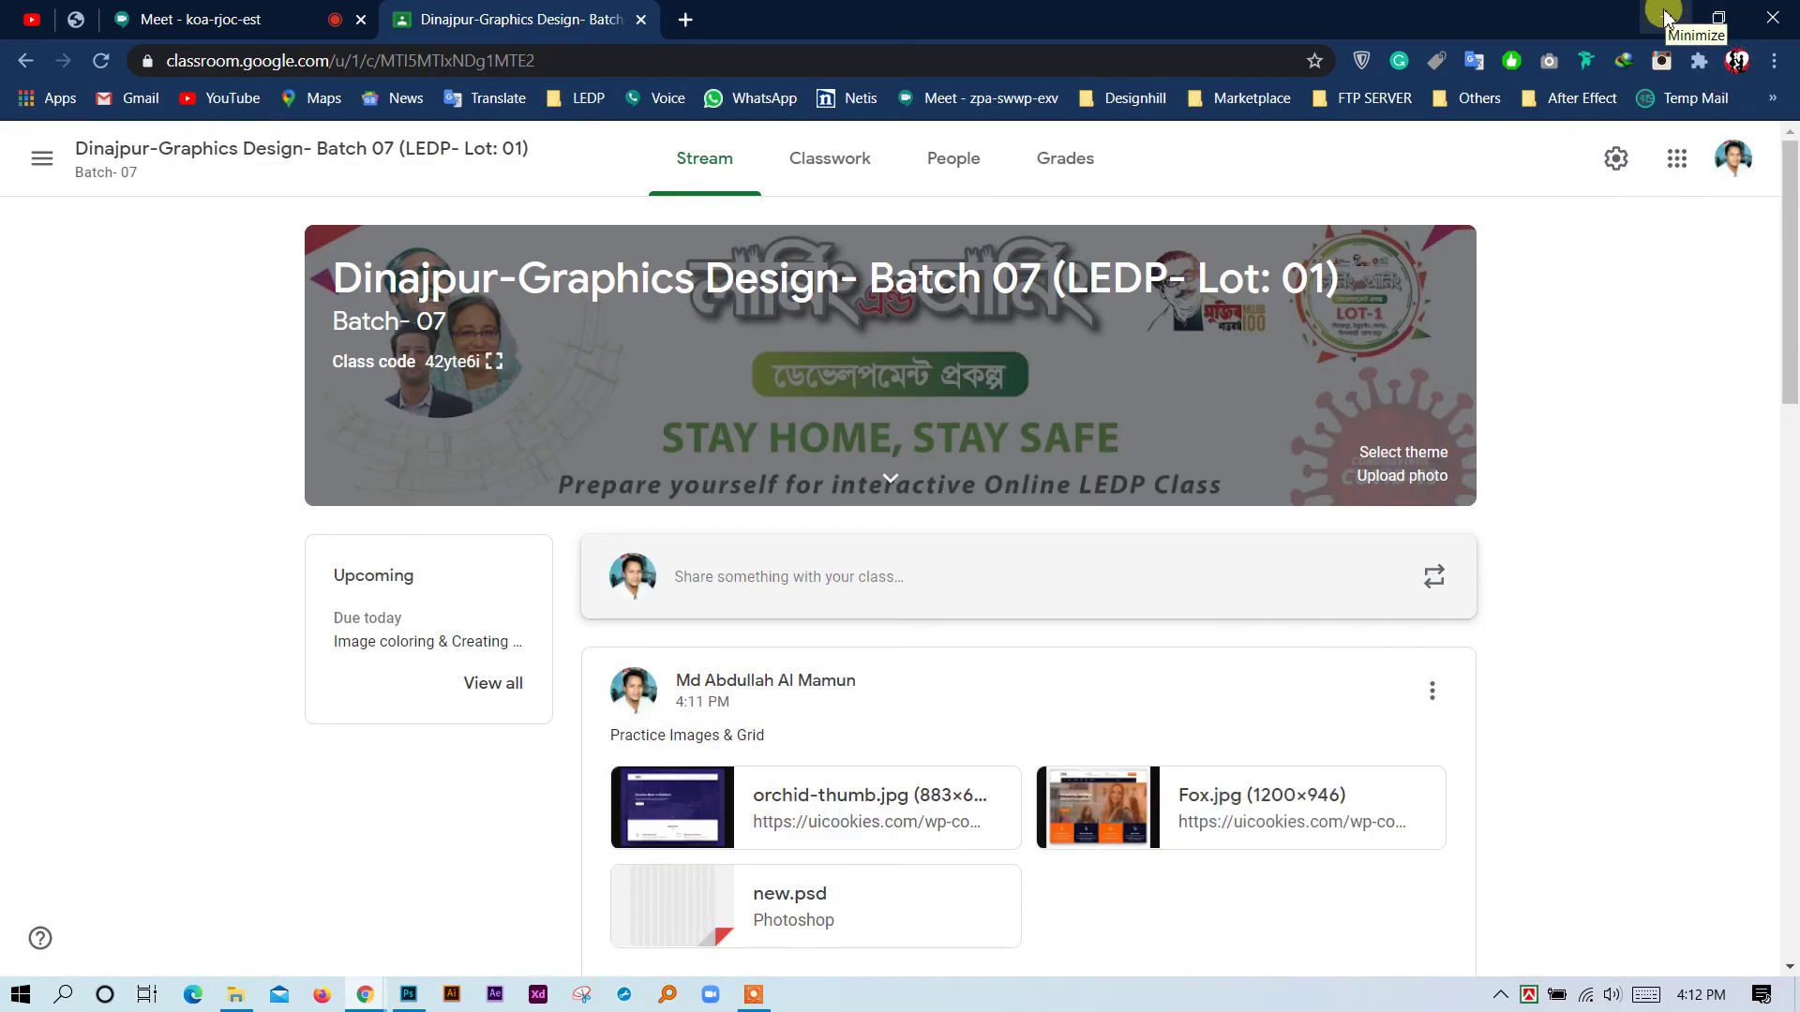
pyautogui.click(1664, 21)
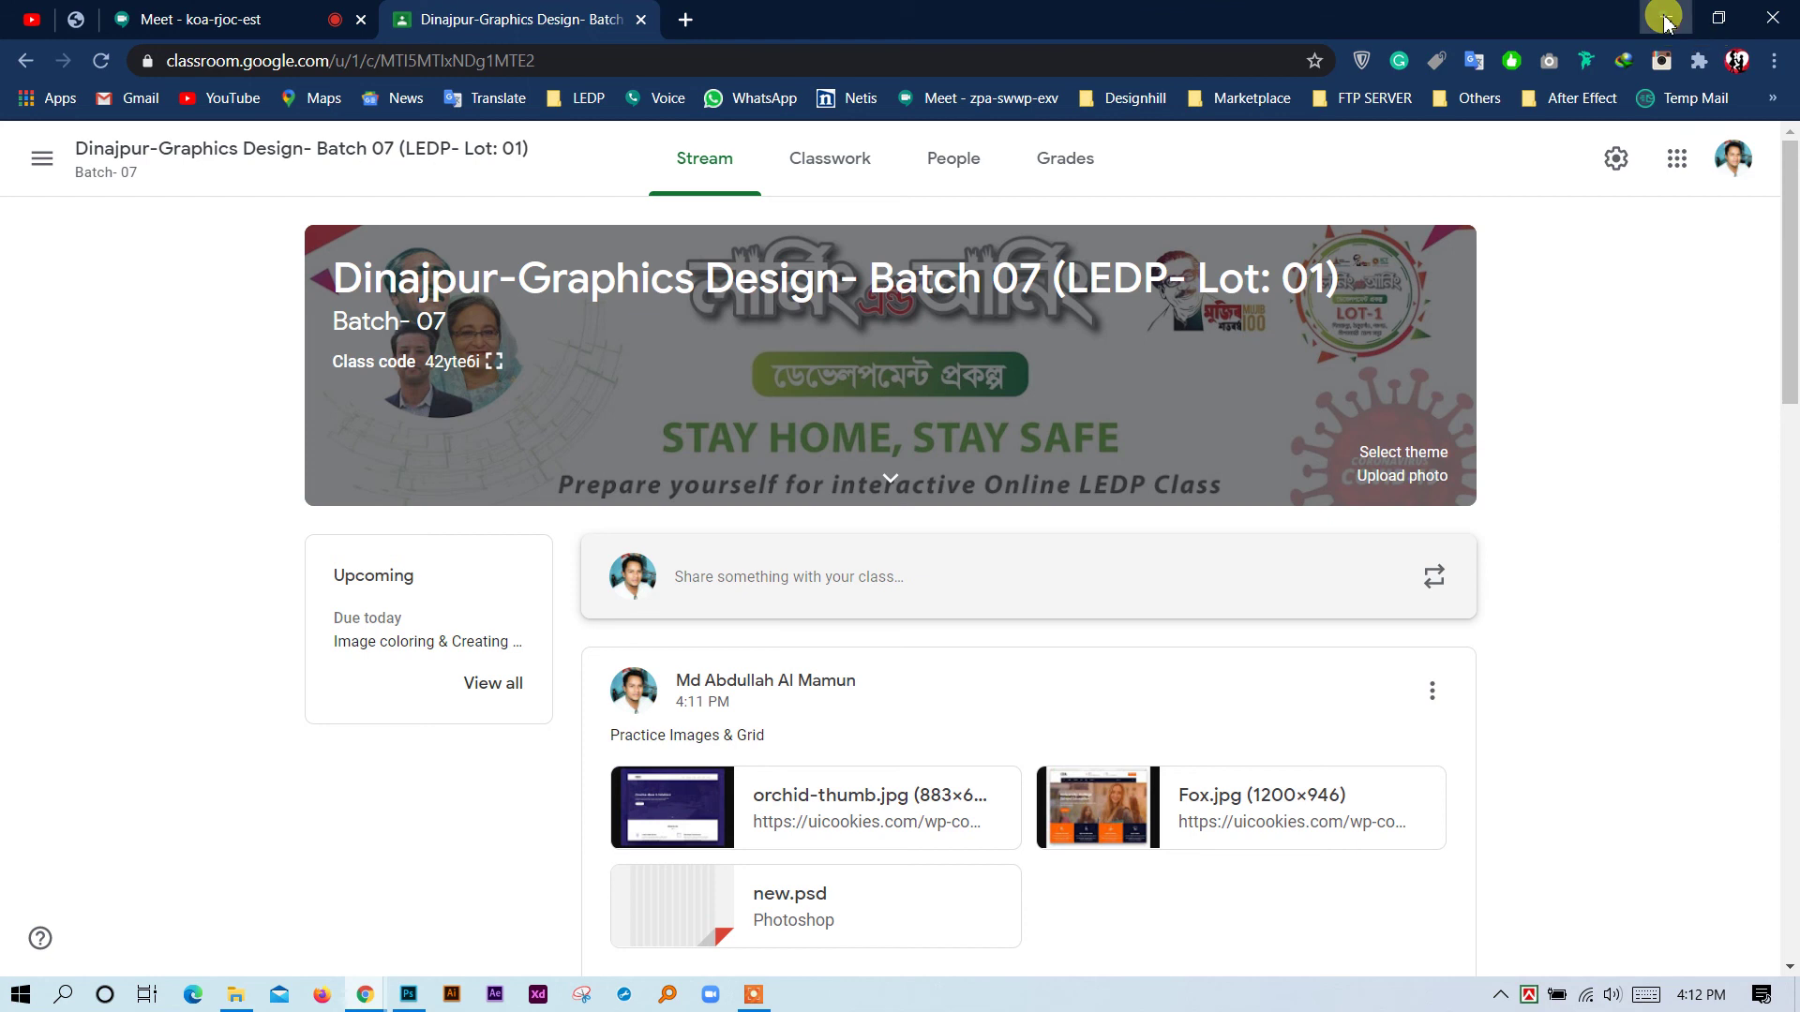
pyautogui.click(1594, 49)
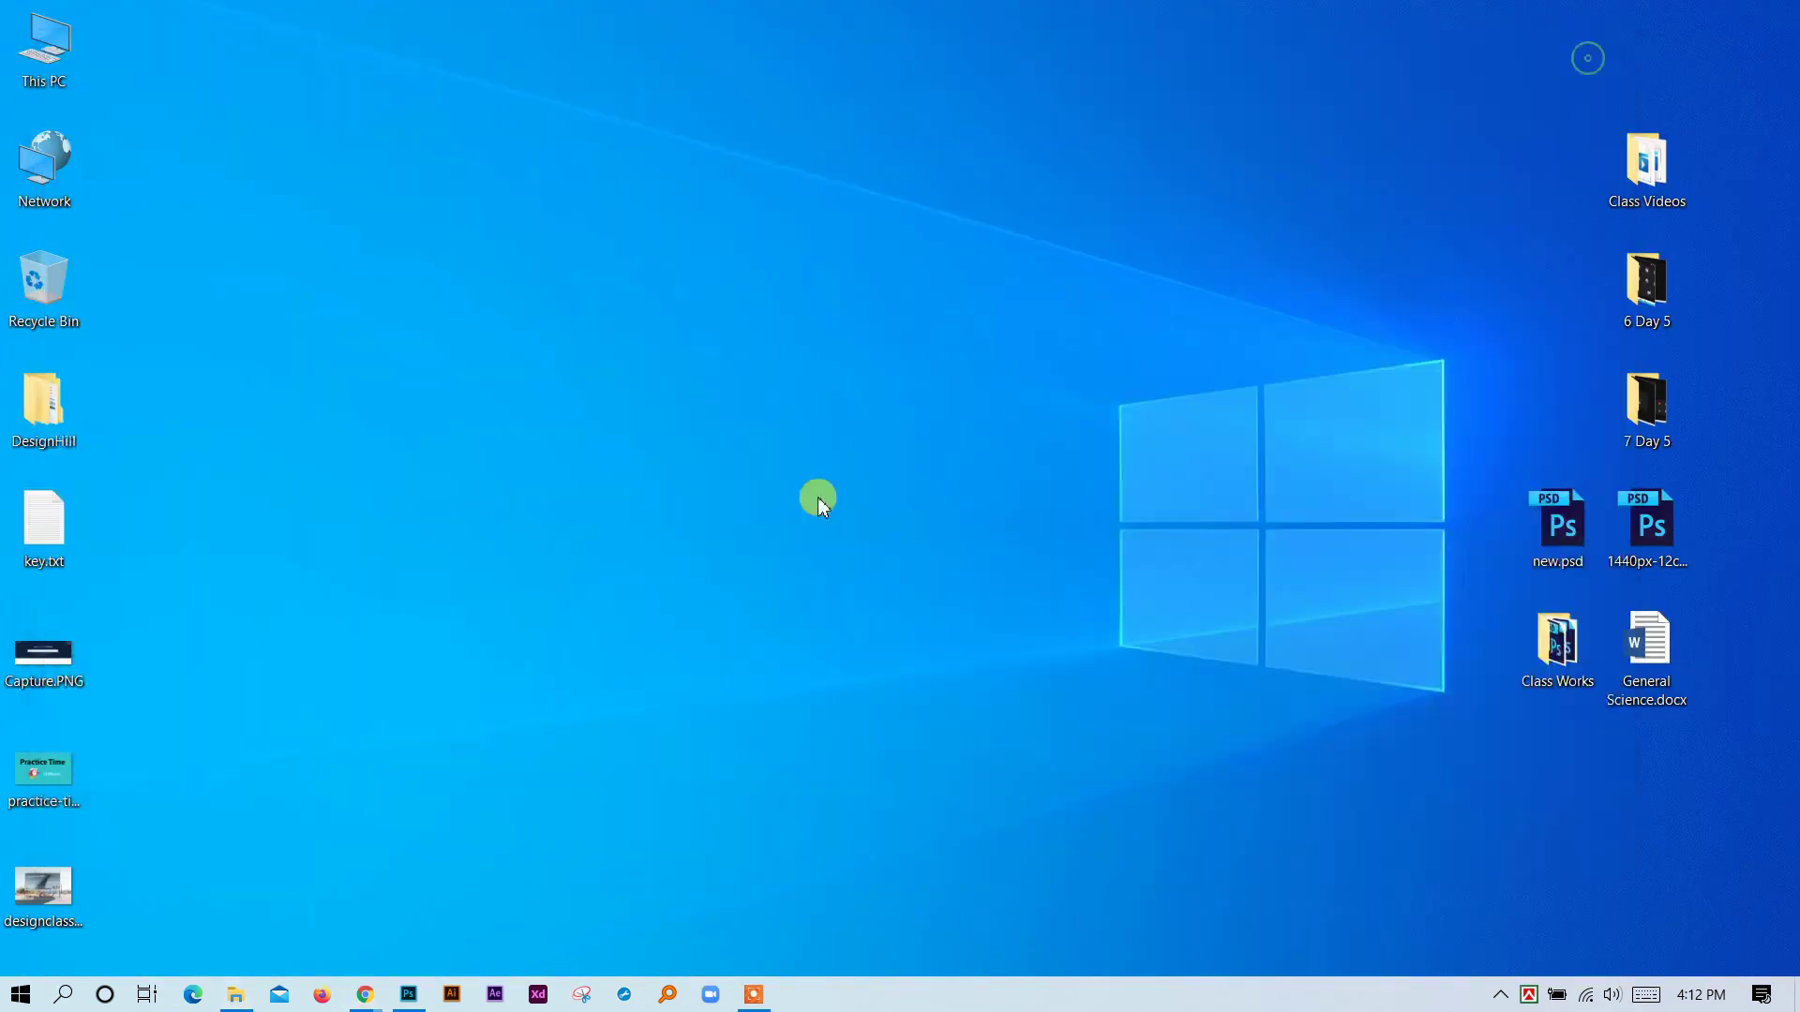
pyautogui.doubleClick(1560, 533)
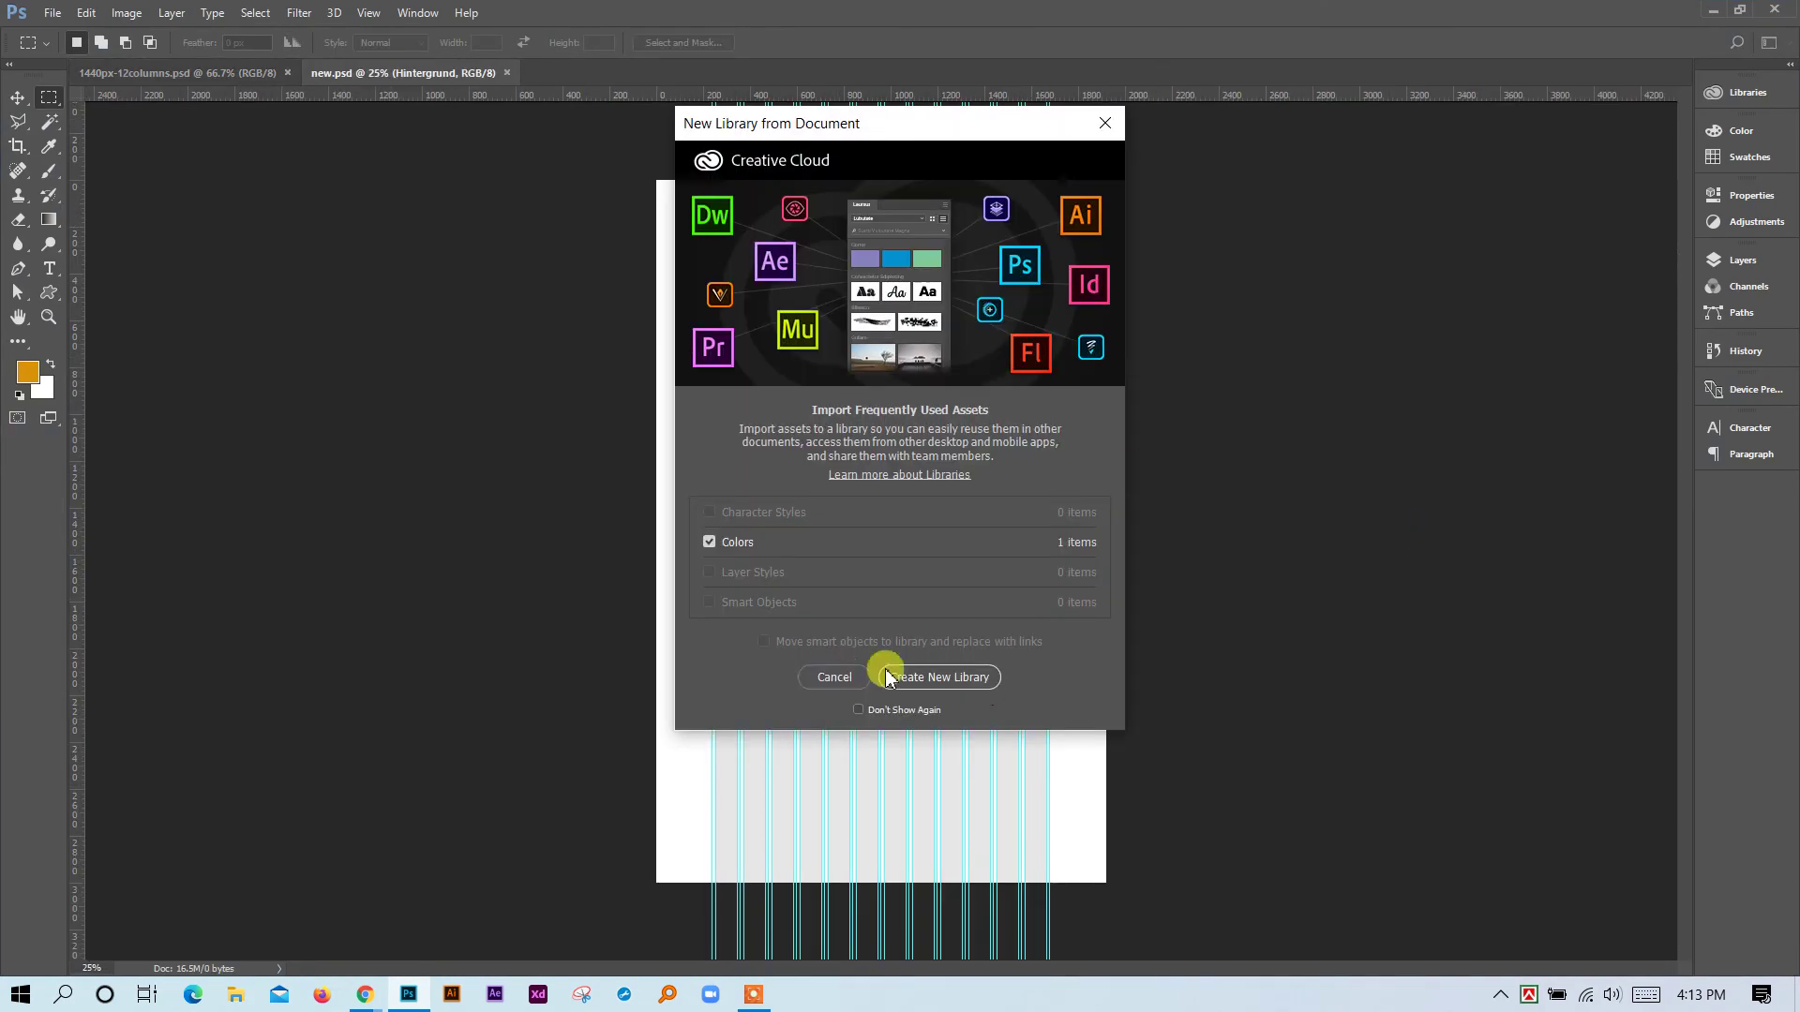
pyautogui.click(840, 675)
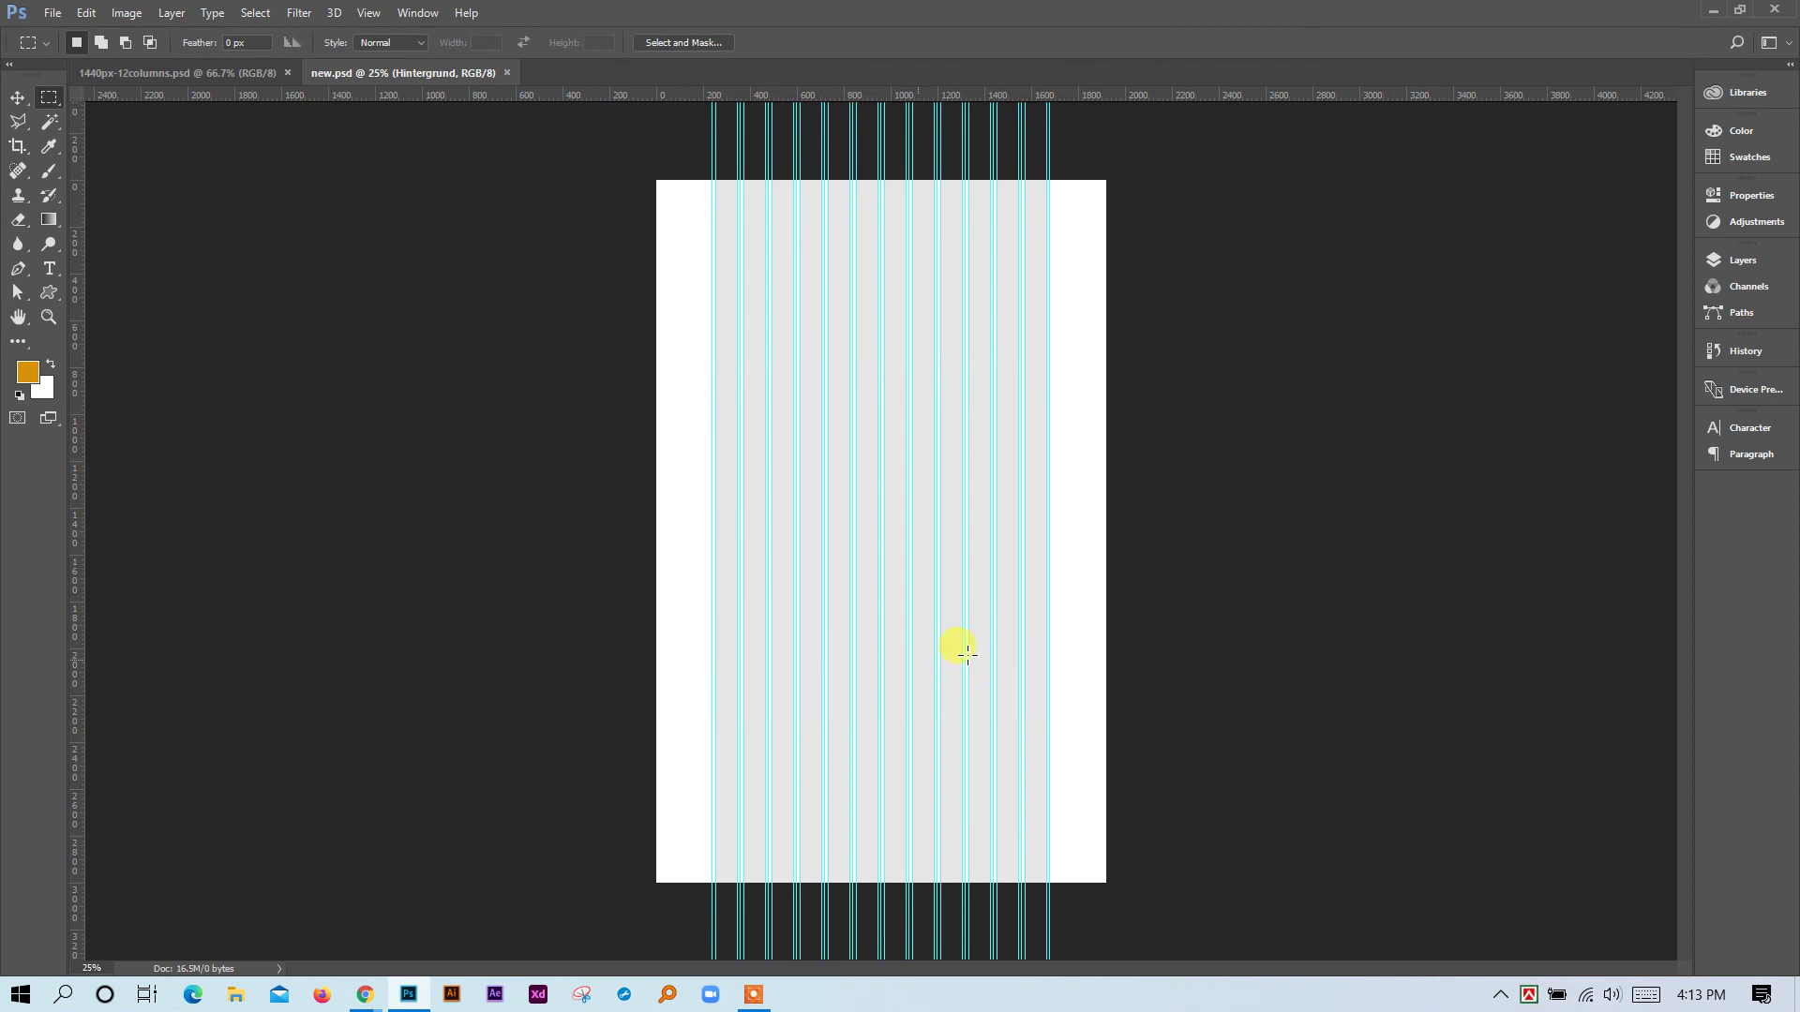
# Switch to the Google Meet call in Chrome and admit the participant waiting to join.
pyautogui.click(1718, 13)
pyautogui.click(1554, 557)
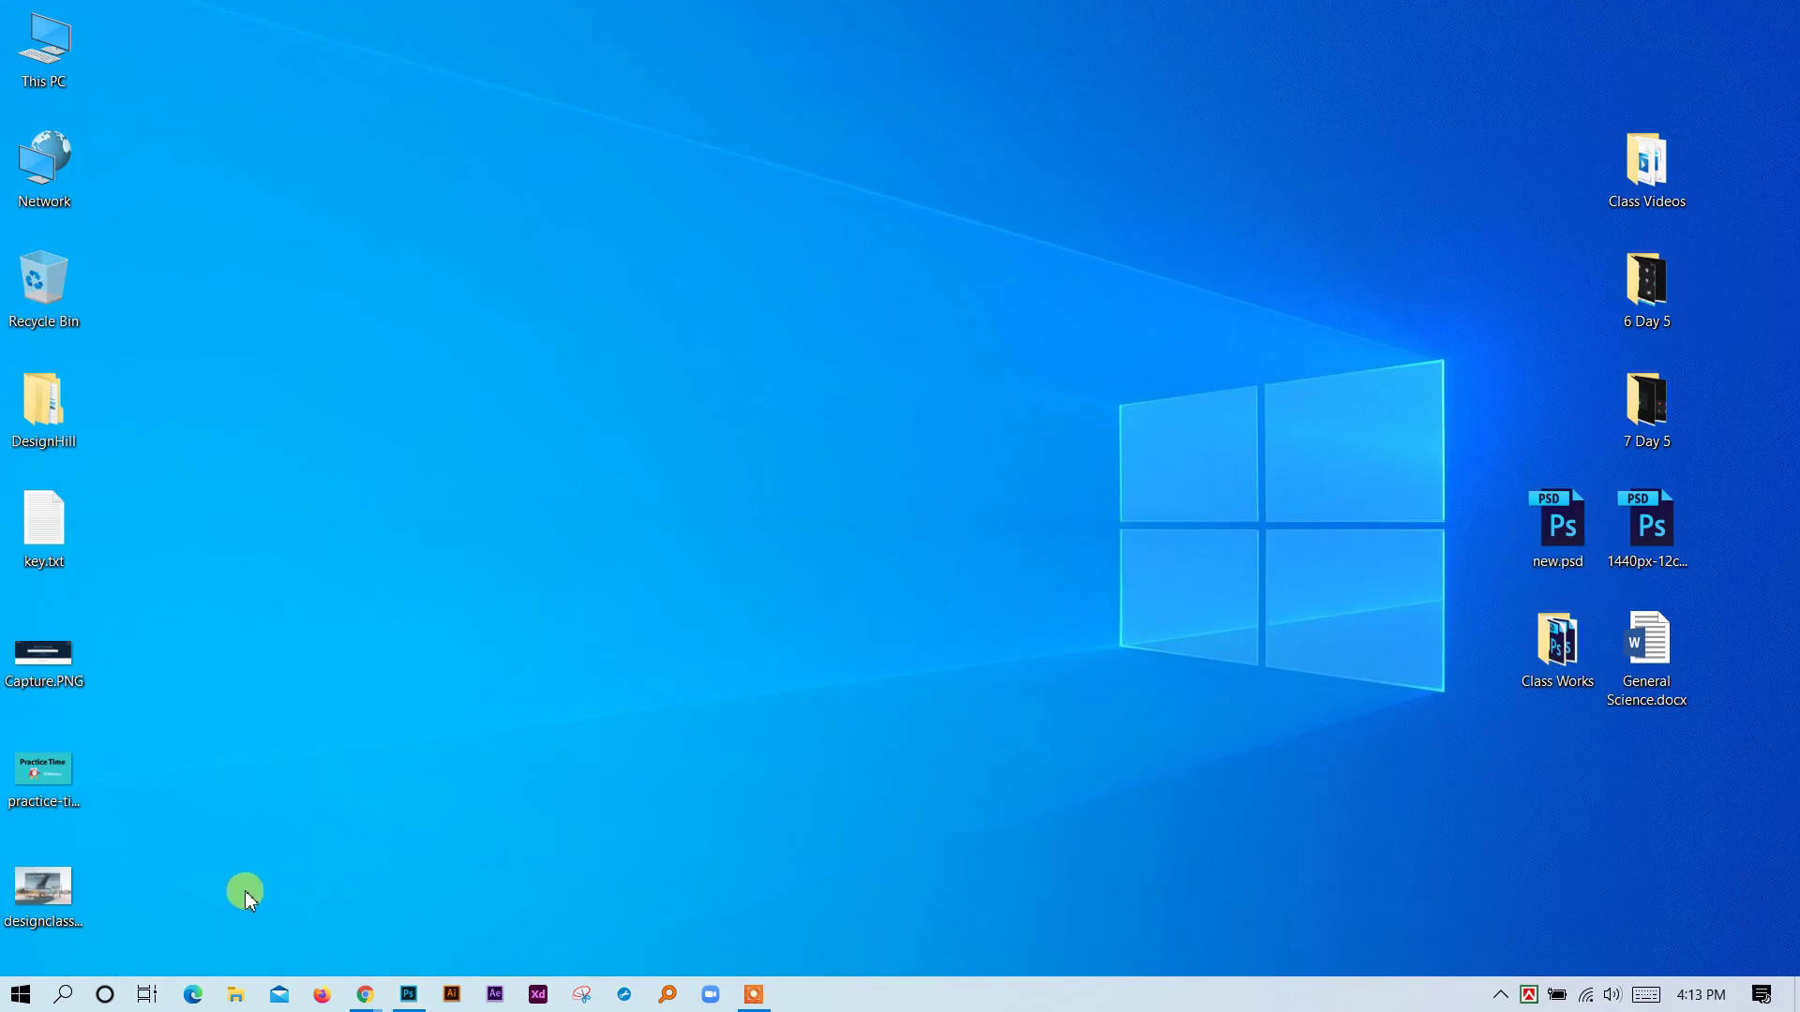
pyautogui.moveTo(363, 991)
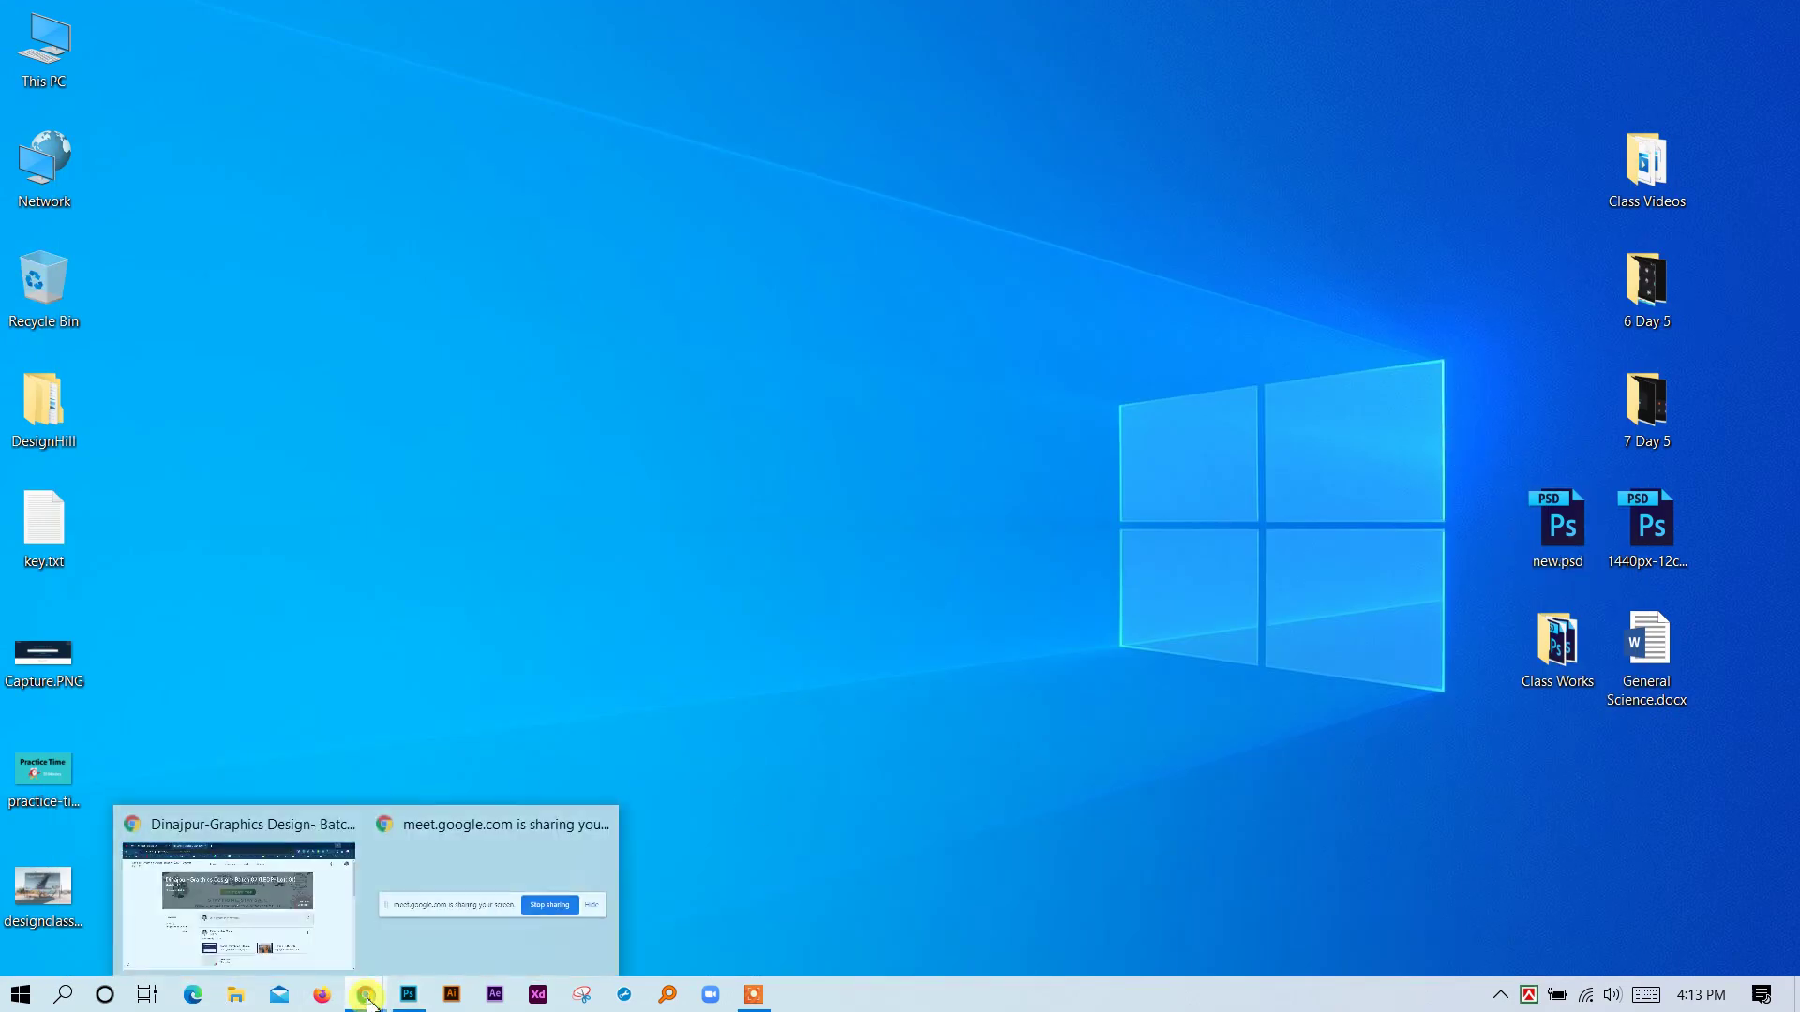
pyautogui.click(295, 909)
pyautogui.click(226, 17)
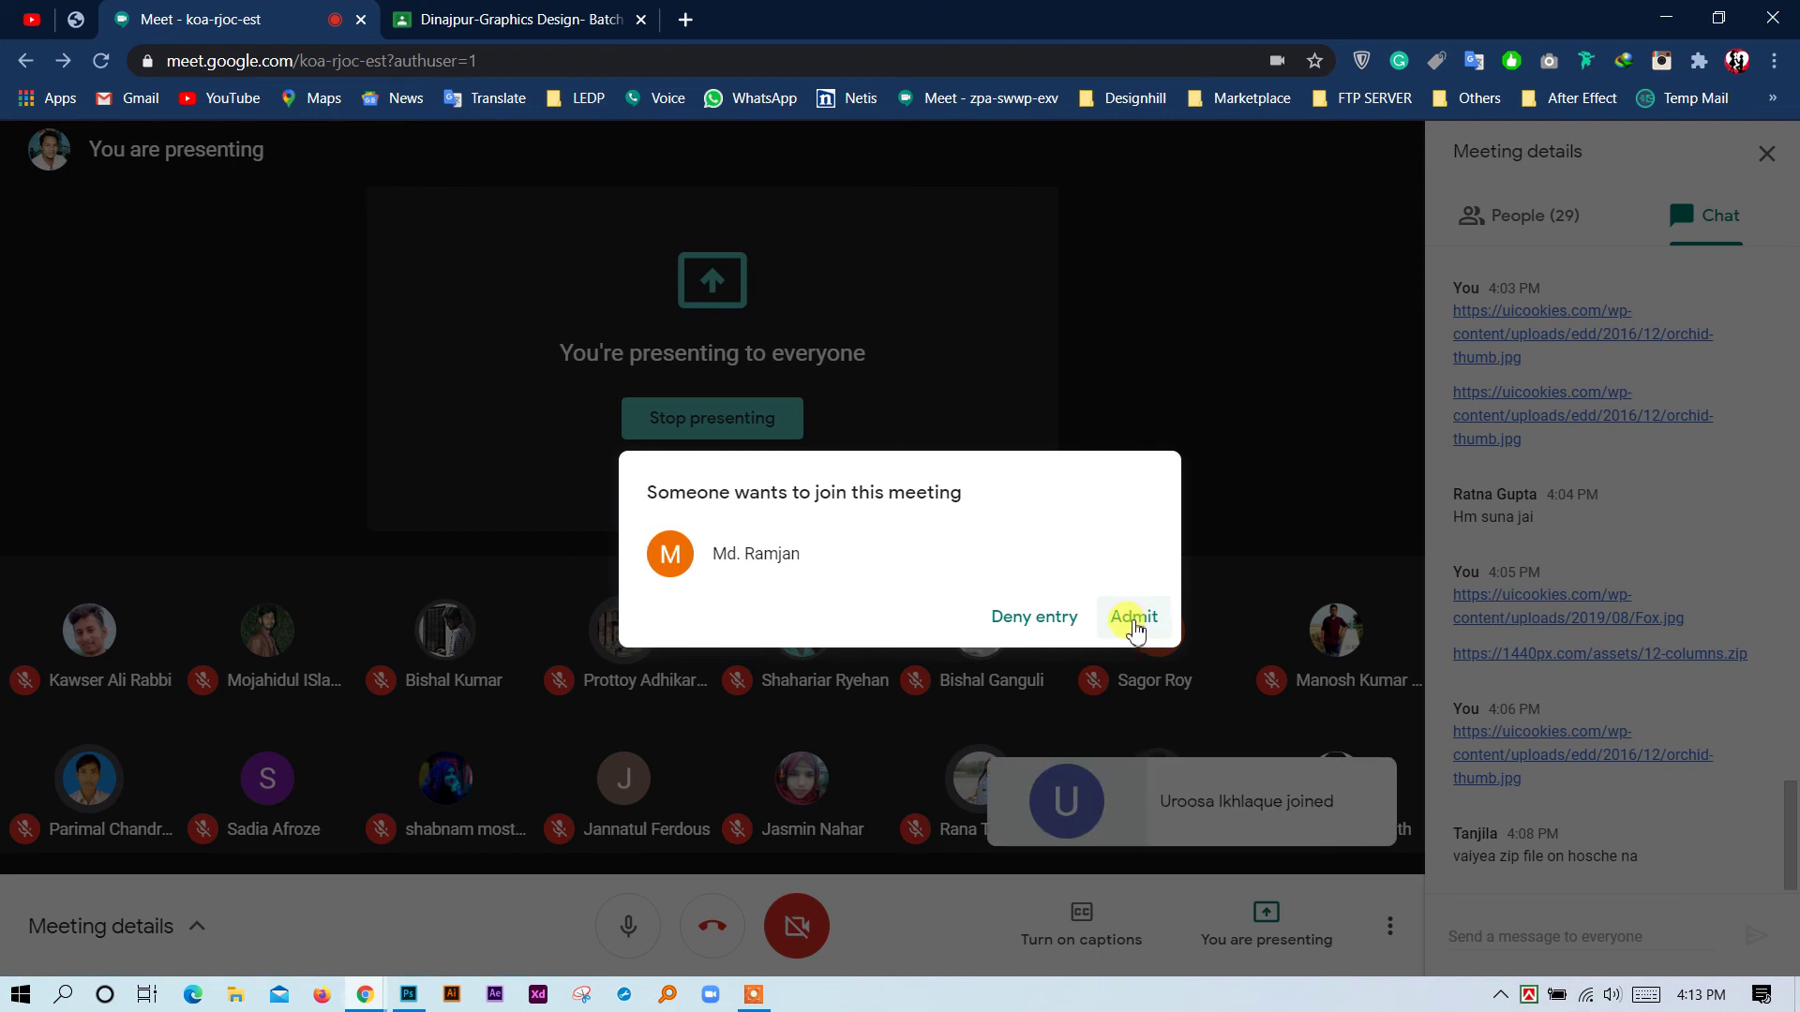
pyautogui.click(1134, 619)
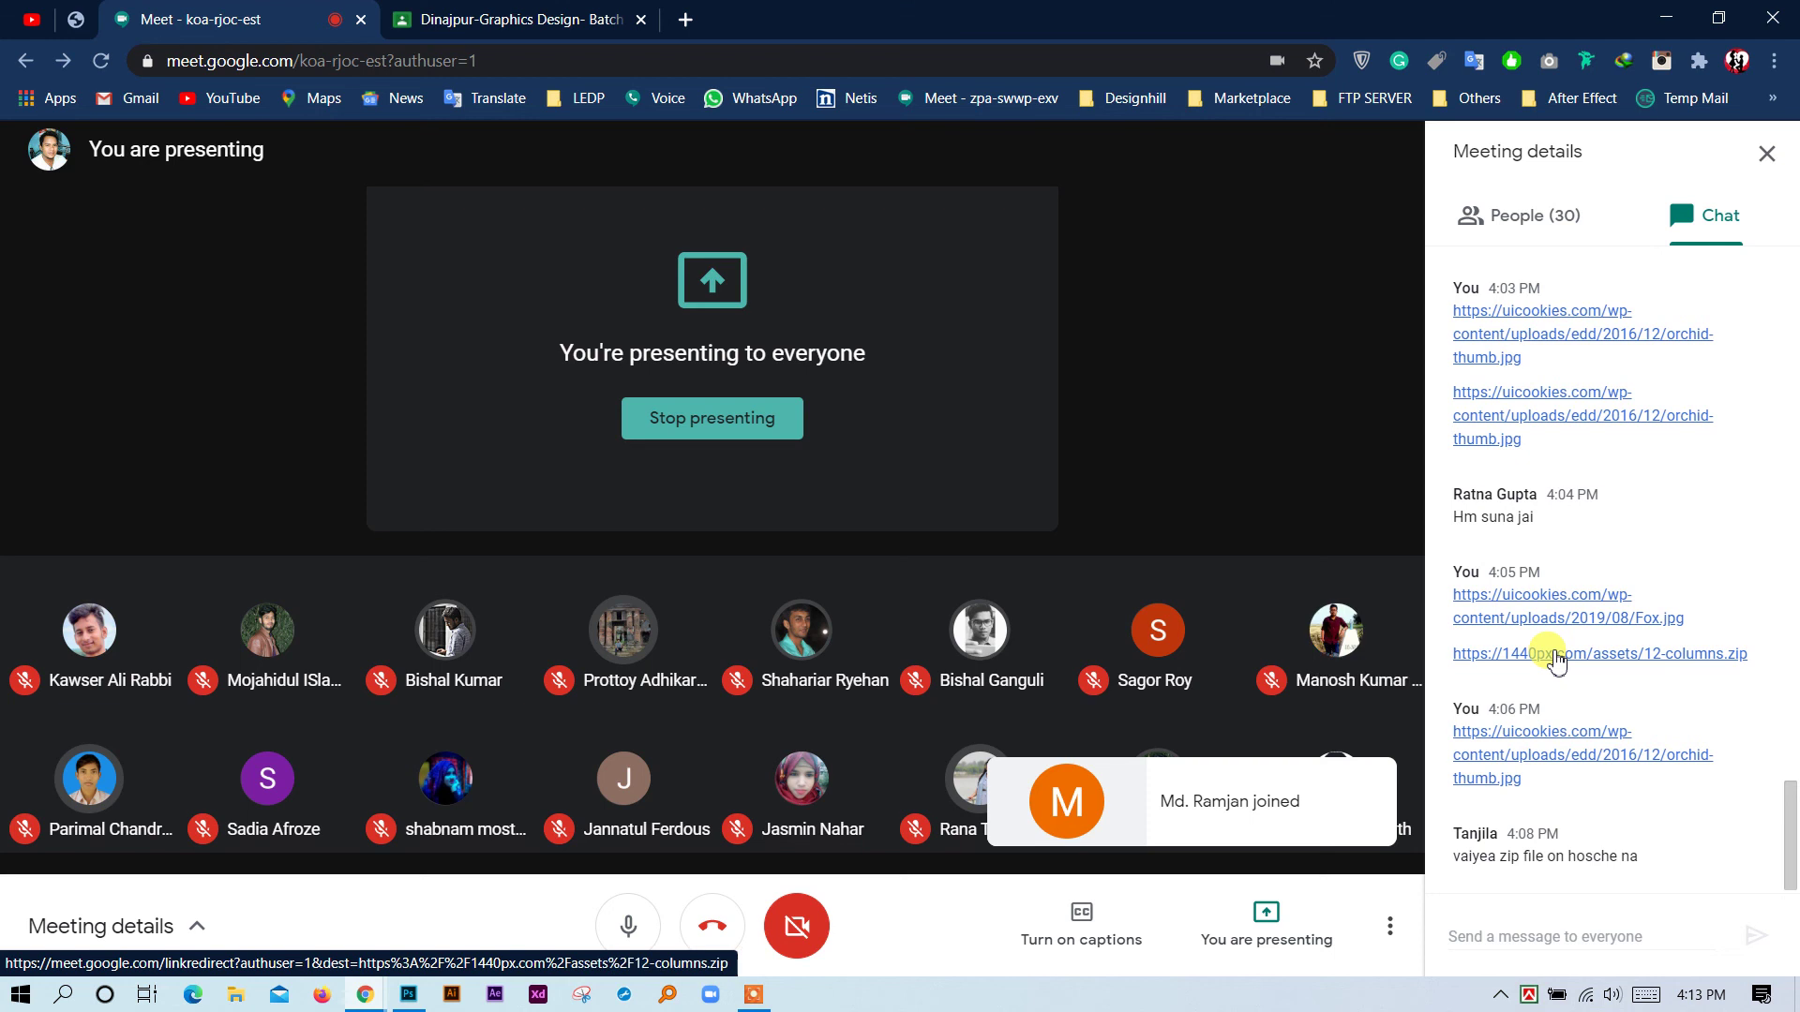
# Open the Fox.jpg and orchid-thumb.jpg links from the meeting chat in new browser tabs.
pyautogui.moveTo(1361, 638)
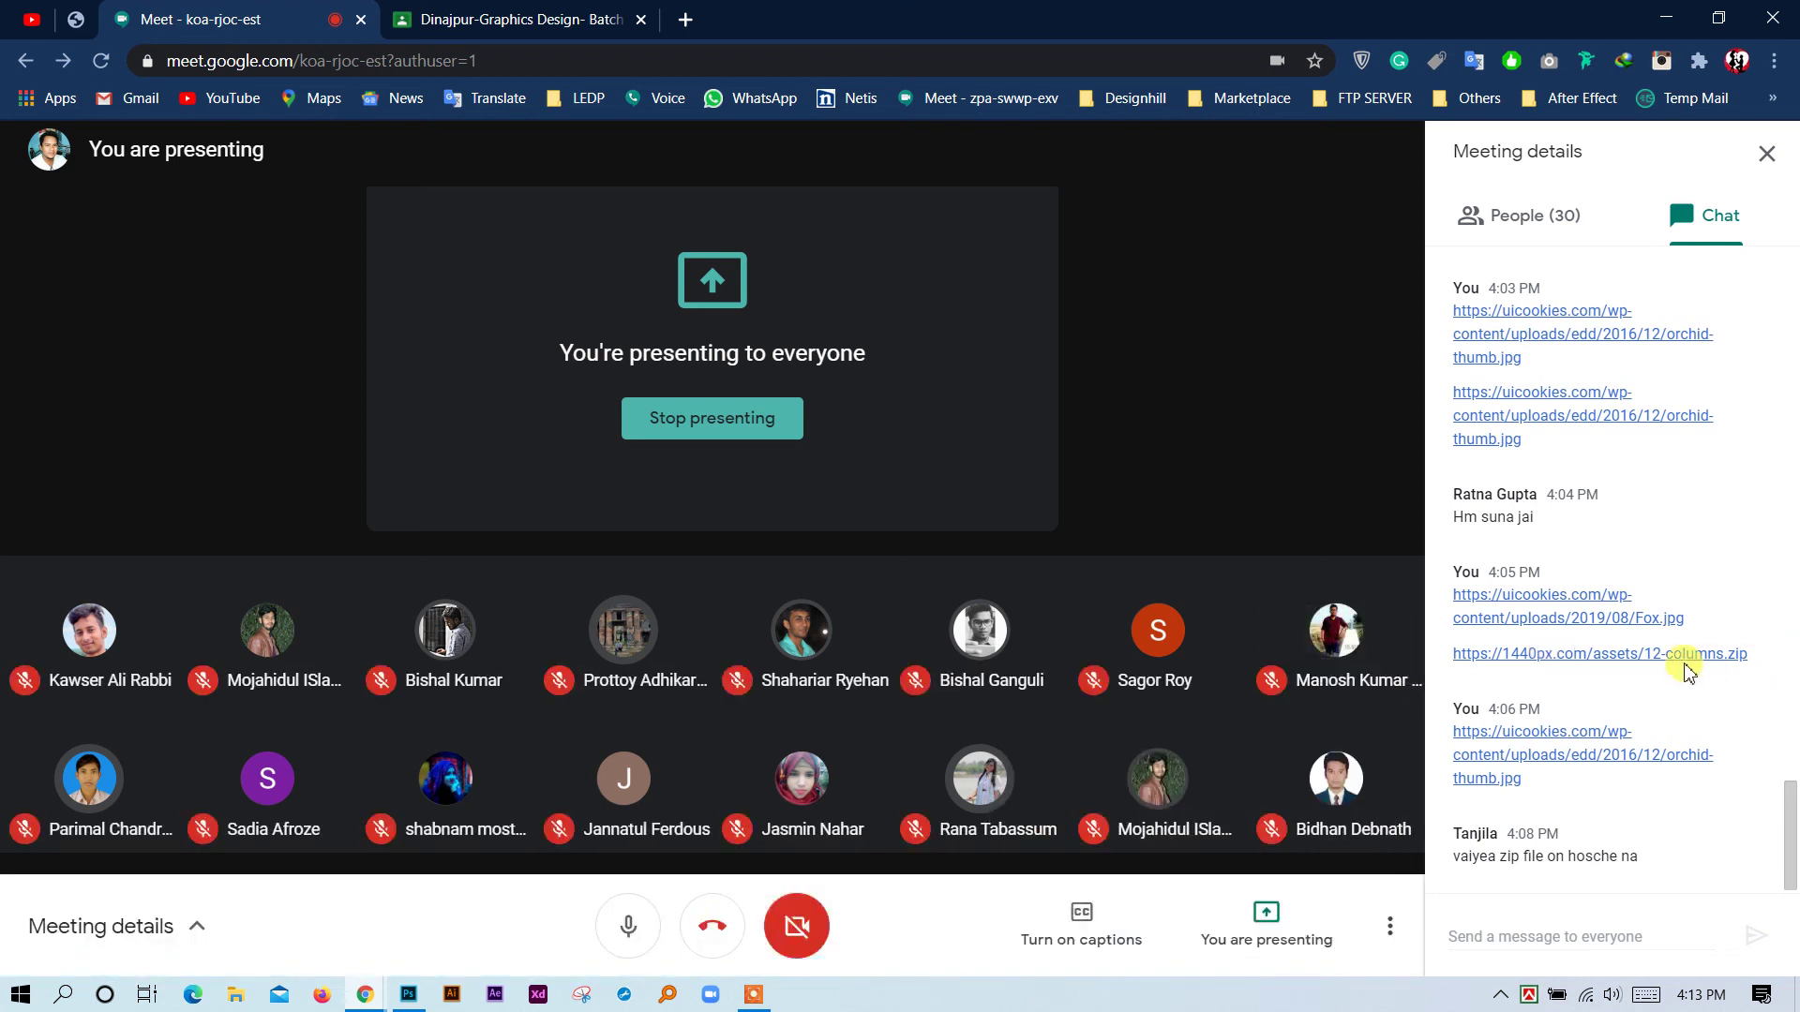
pyautogui.rightClick(1575, 624)
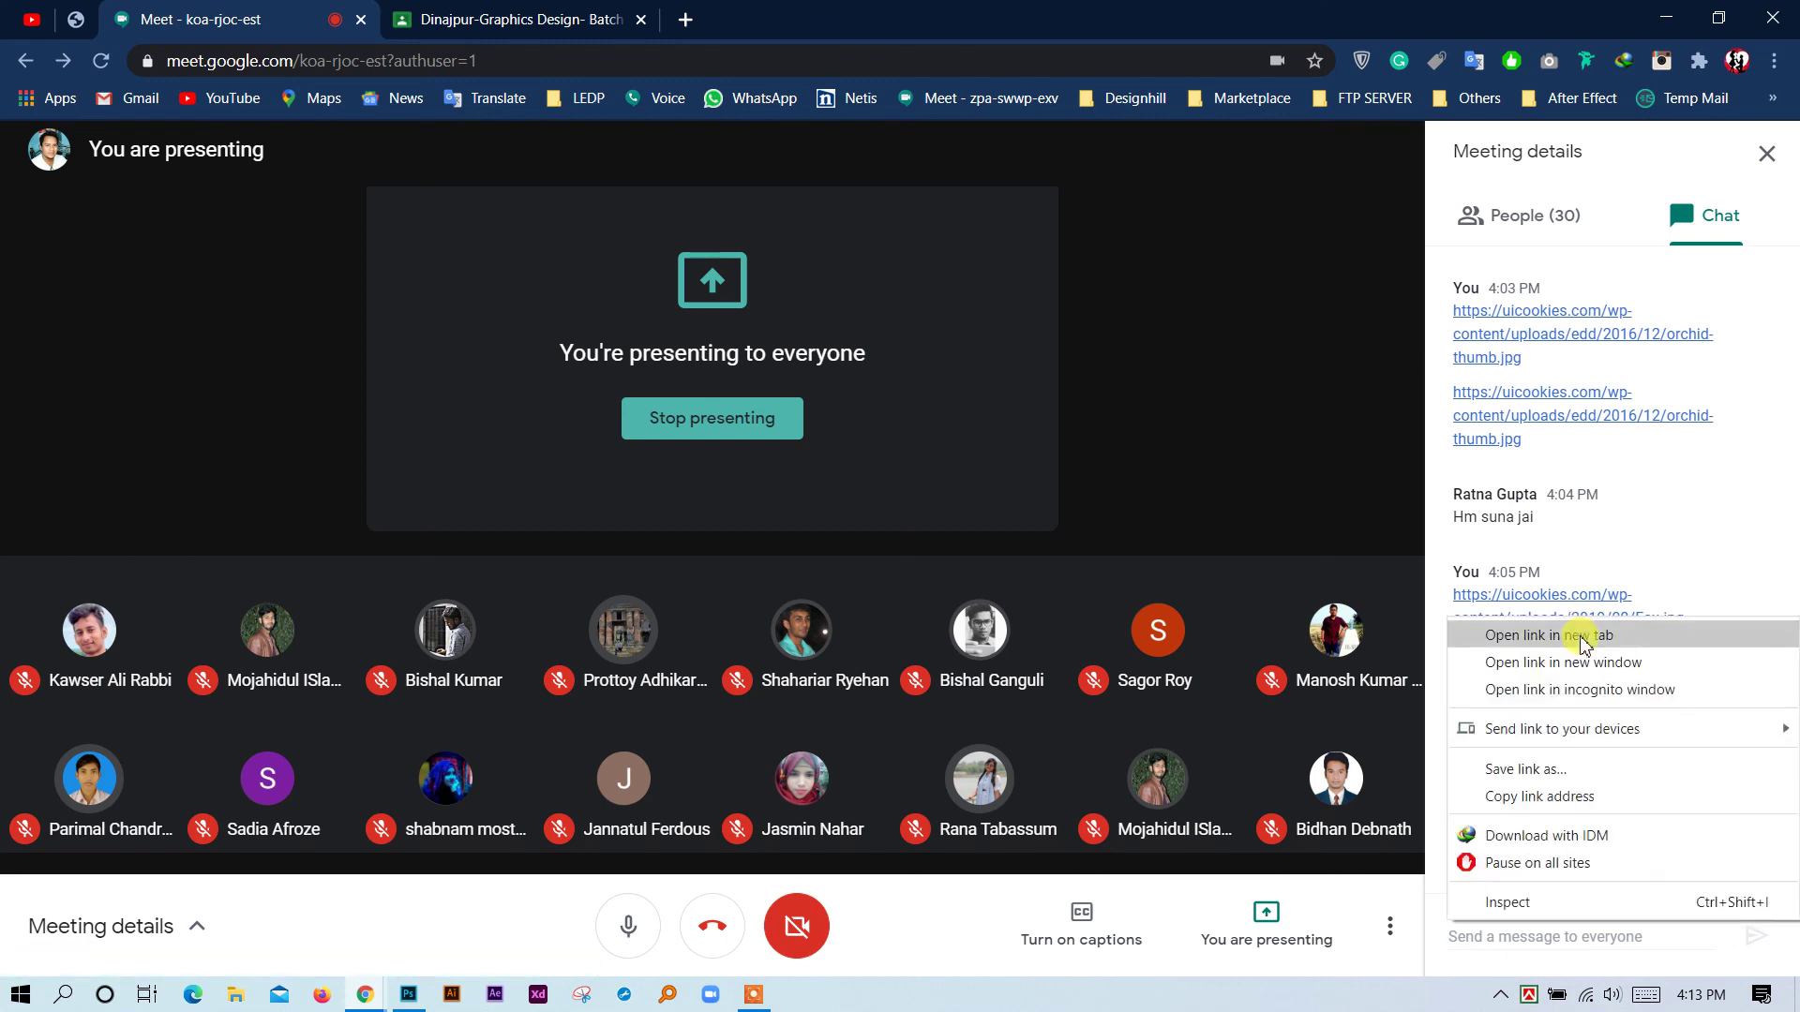
pyautogui.click(1578, 632)
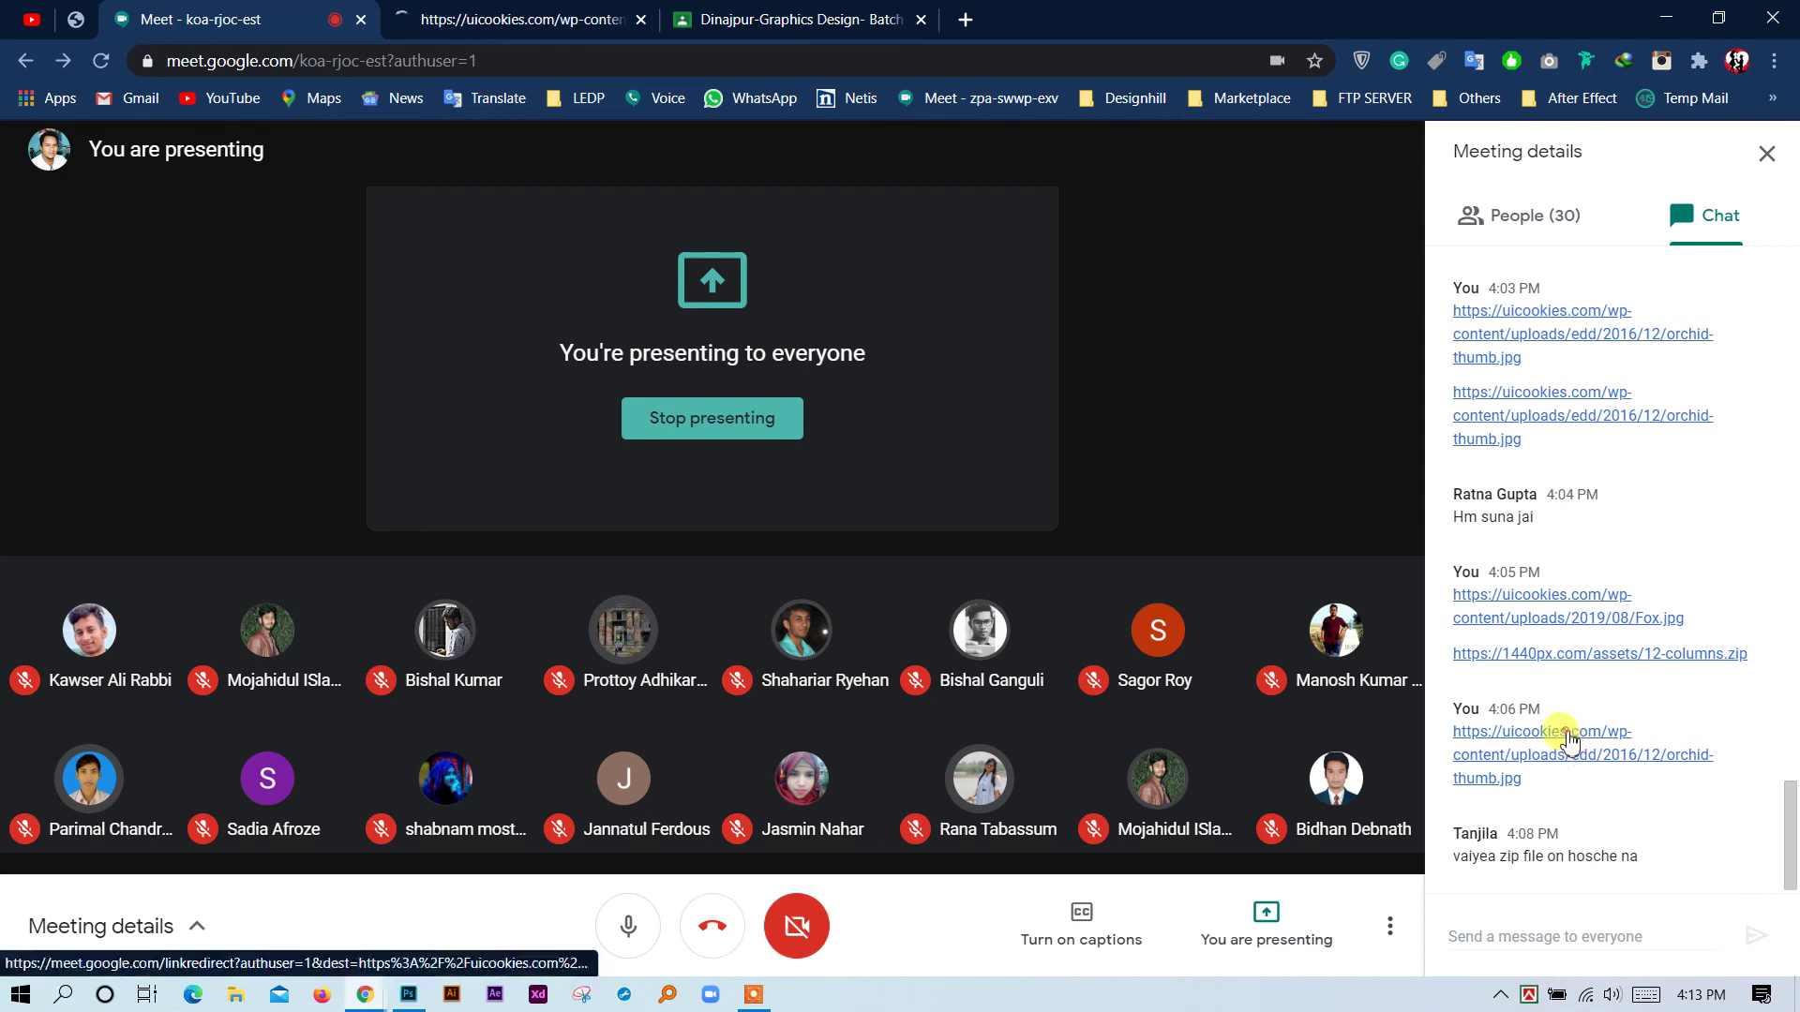
pyautogui.rightClick(1568, 743)
pyautogui.click(1547, 448)
# Copy the enlarged Fox.jpg image from its browser tab and paste it into new.psd in Photoshop.
pyautogui.click(525, 28)
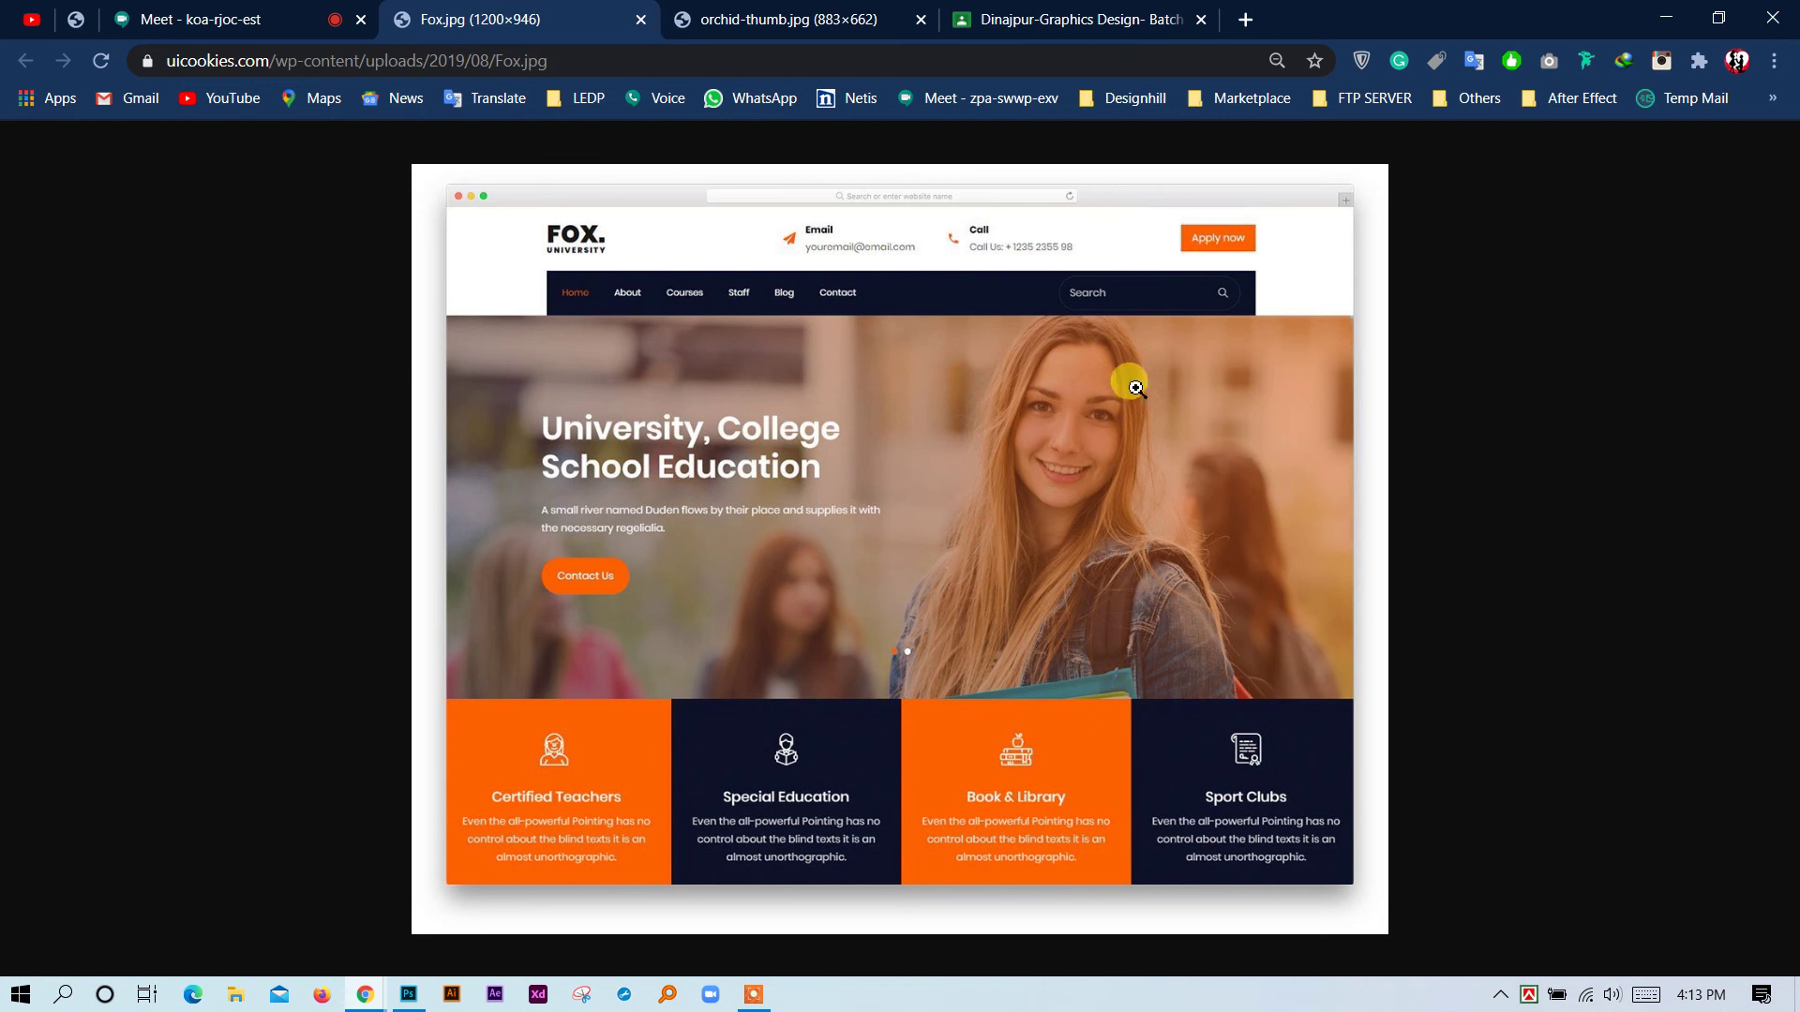
pyautogui.rightClick(556, 66)
pyautogui.click(650, 237)
pyautogui.click(643, 583)
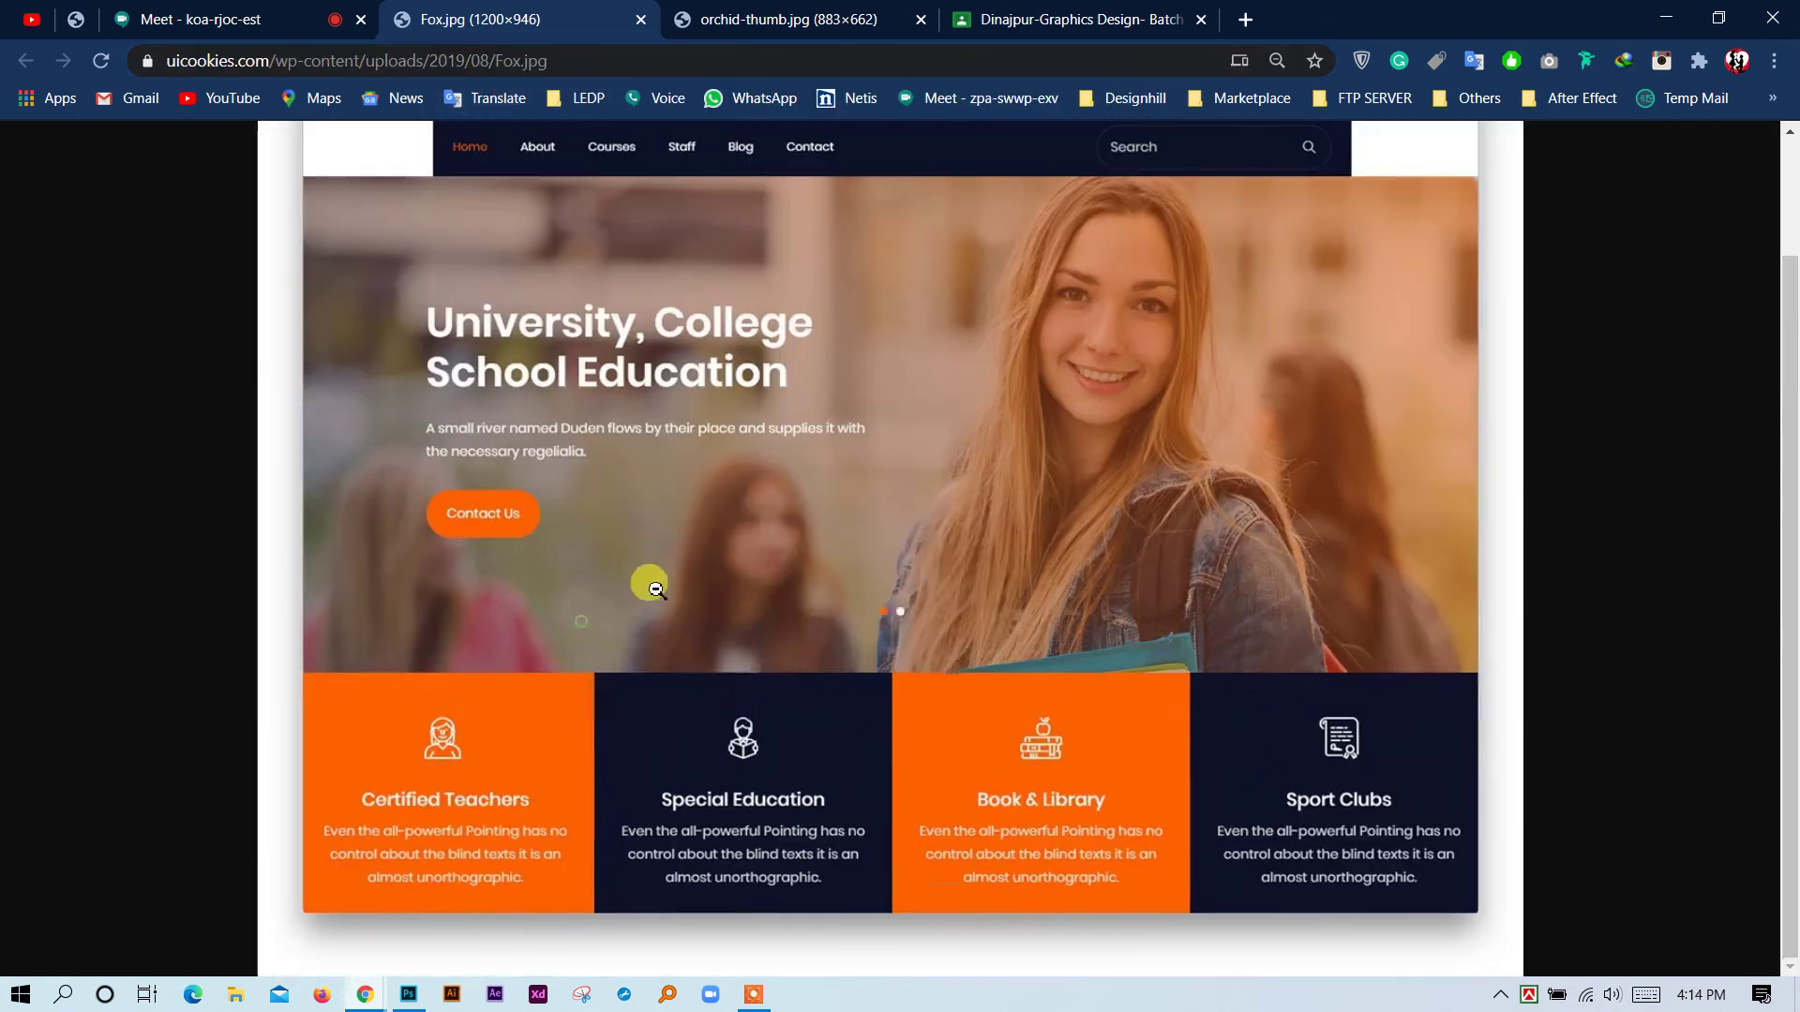
pyautogui.rightClick(732, 490)
pyautogui.click(799, 565)
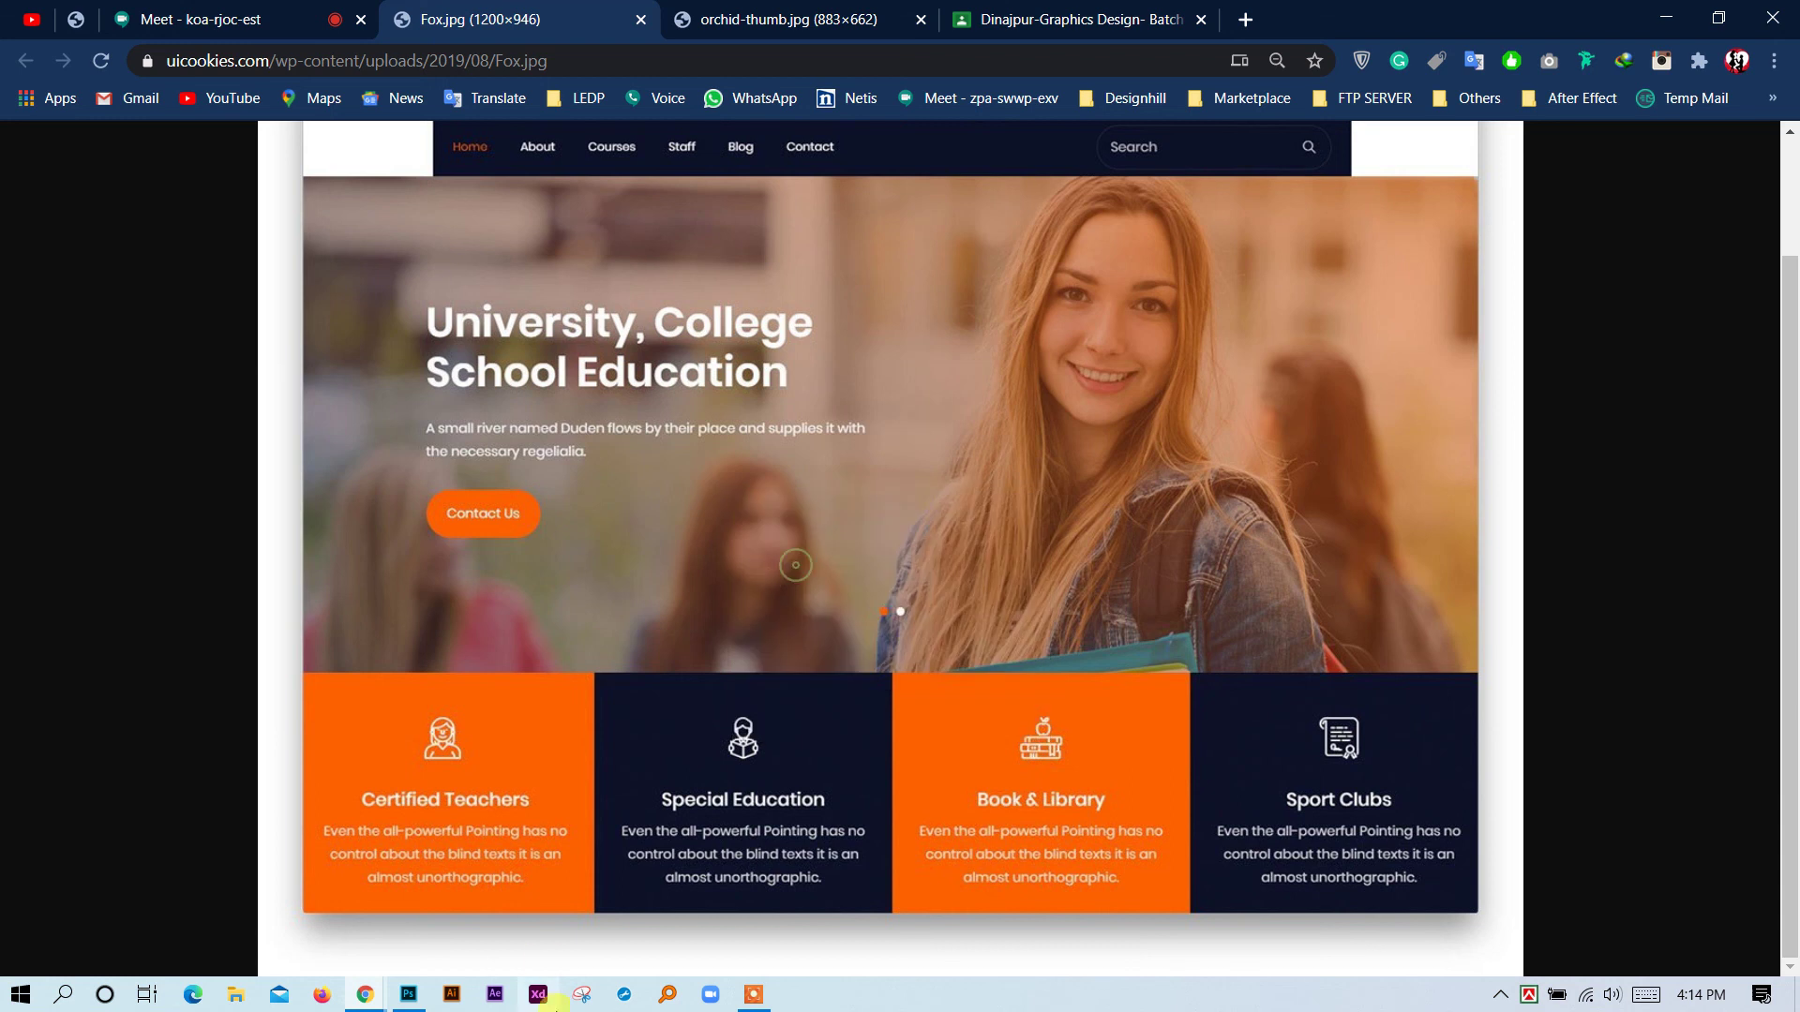
pyautogui.click(408, 994)
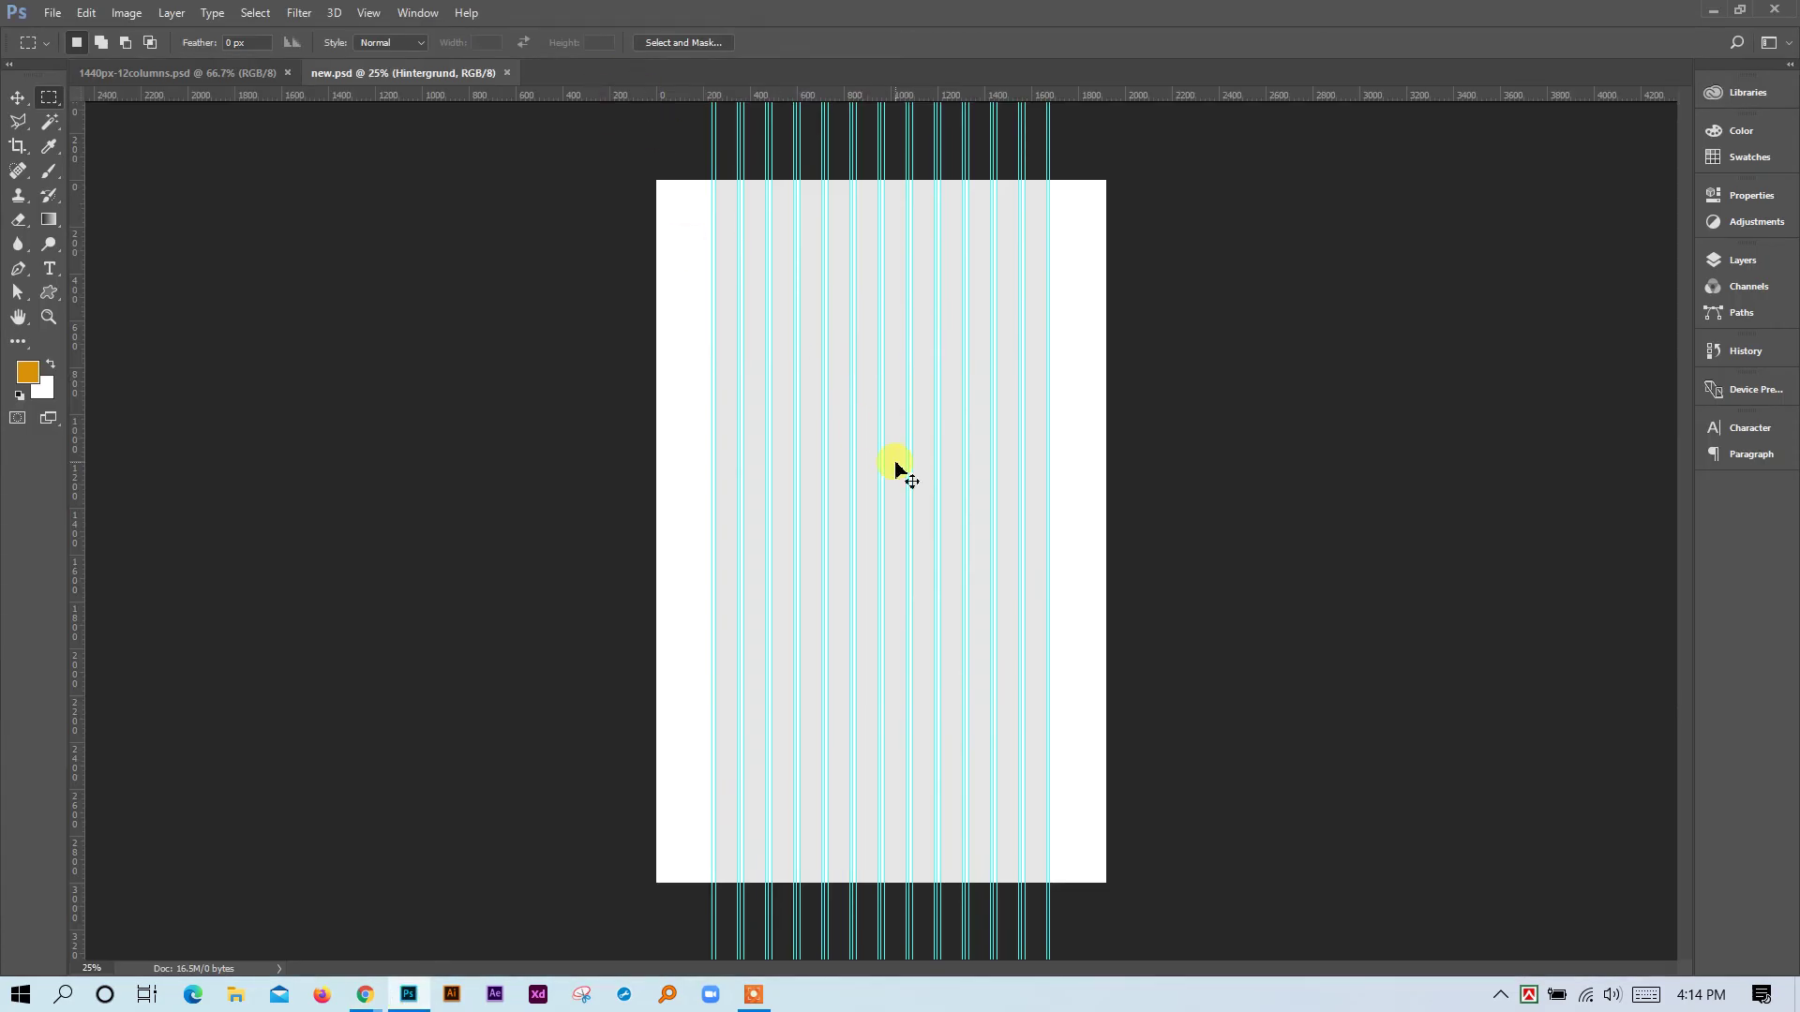
pyautogui.hotkey('ctrl', 'v')
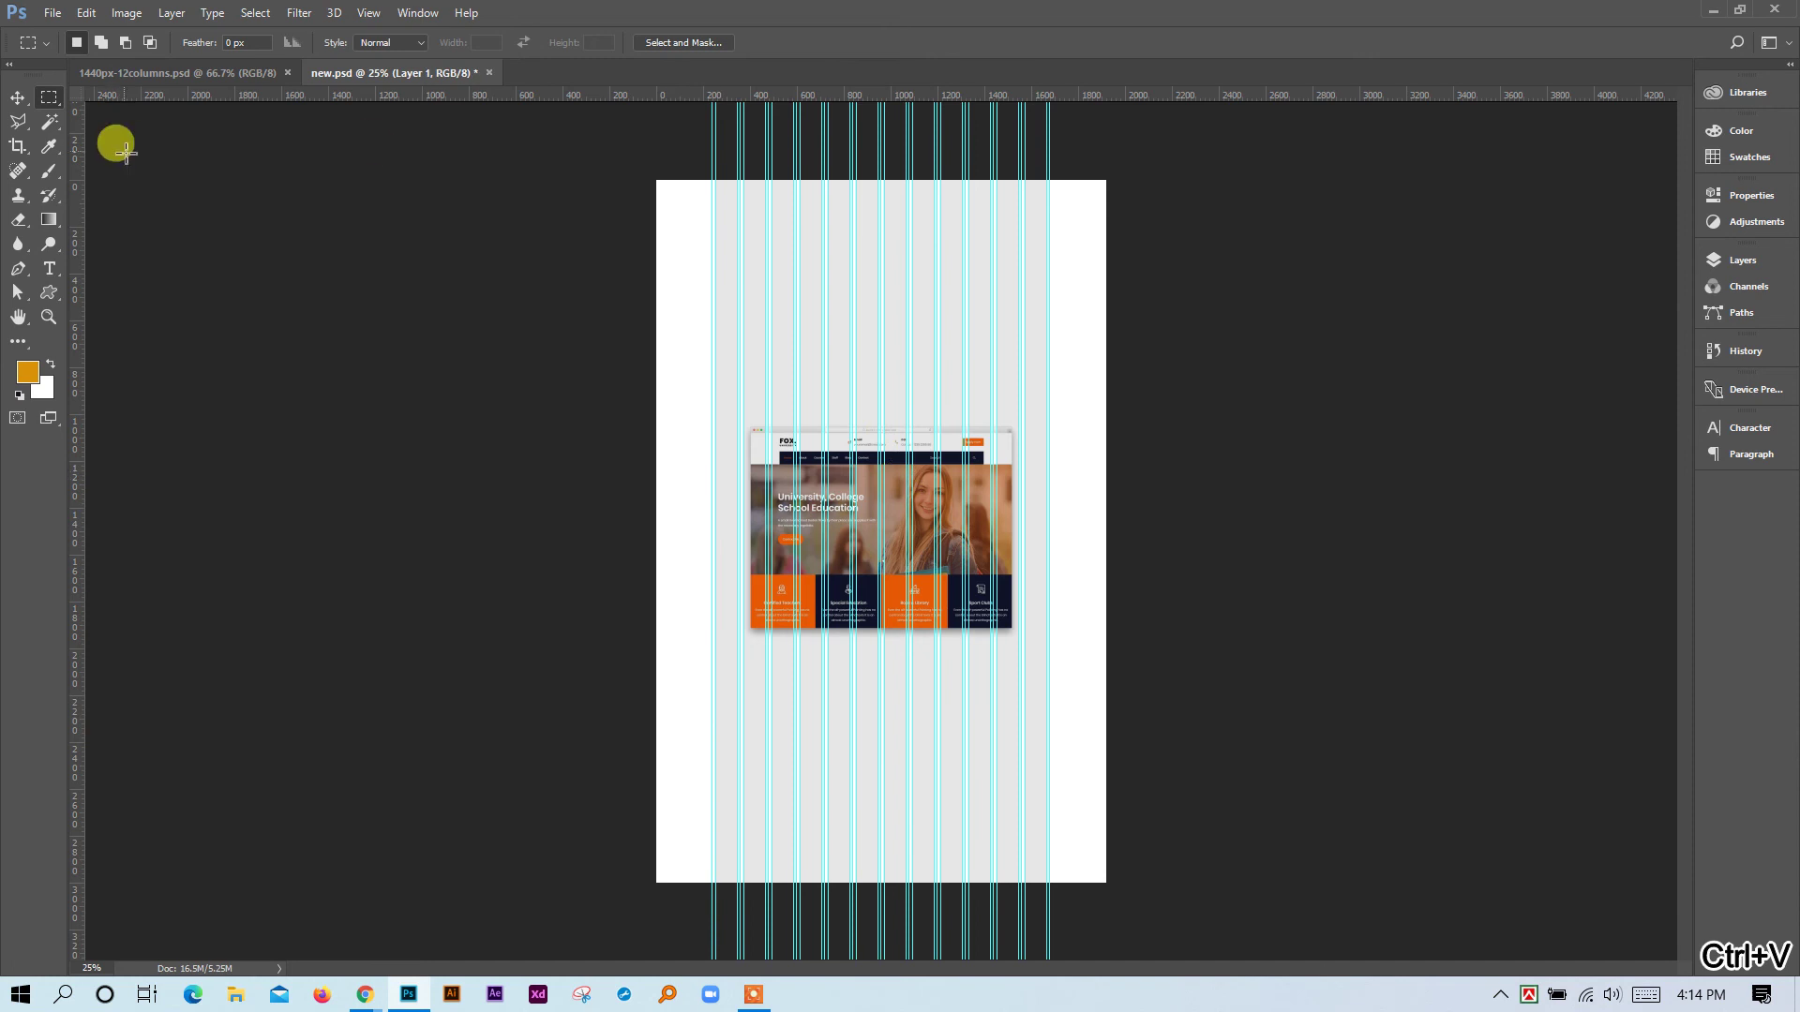
# Scale the pasted Fox image proportionally to about 128% to span the grid columns and move it up near the canvas's upper edge.
pyautogui.click(22, 99)
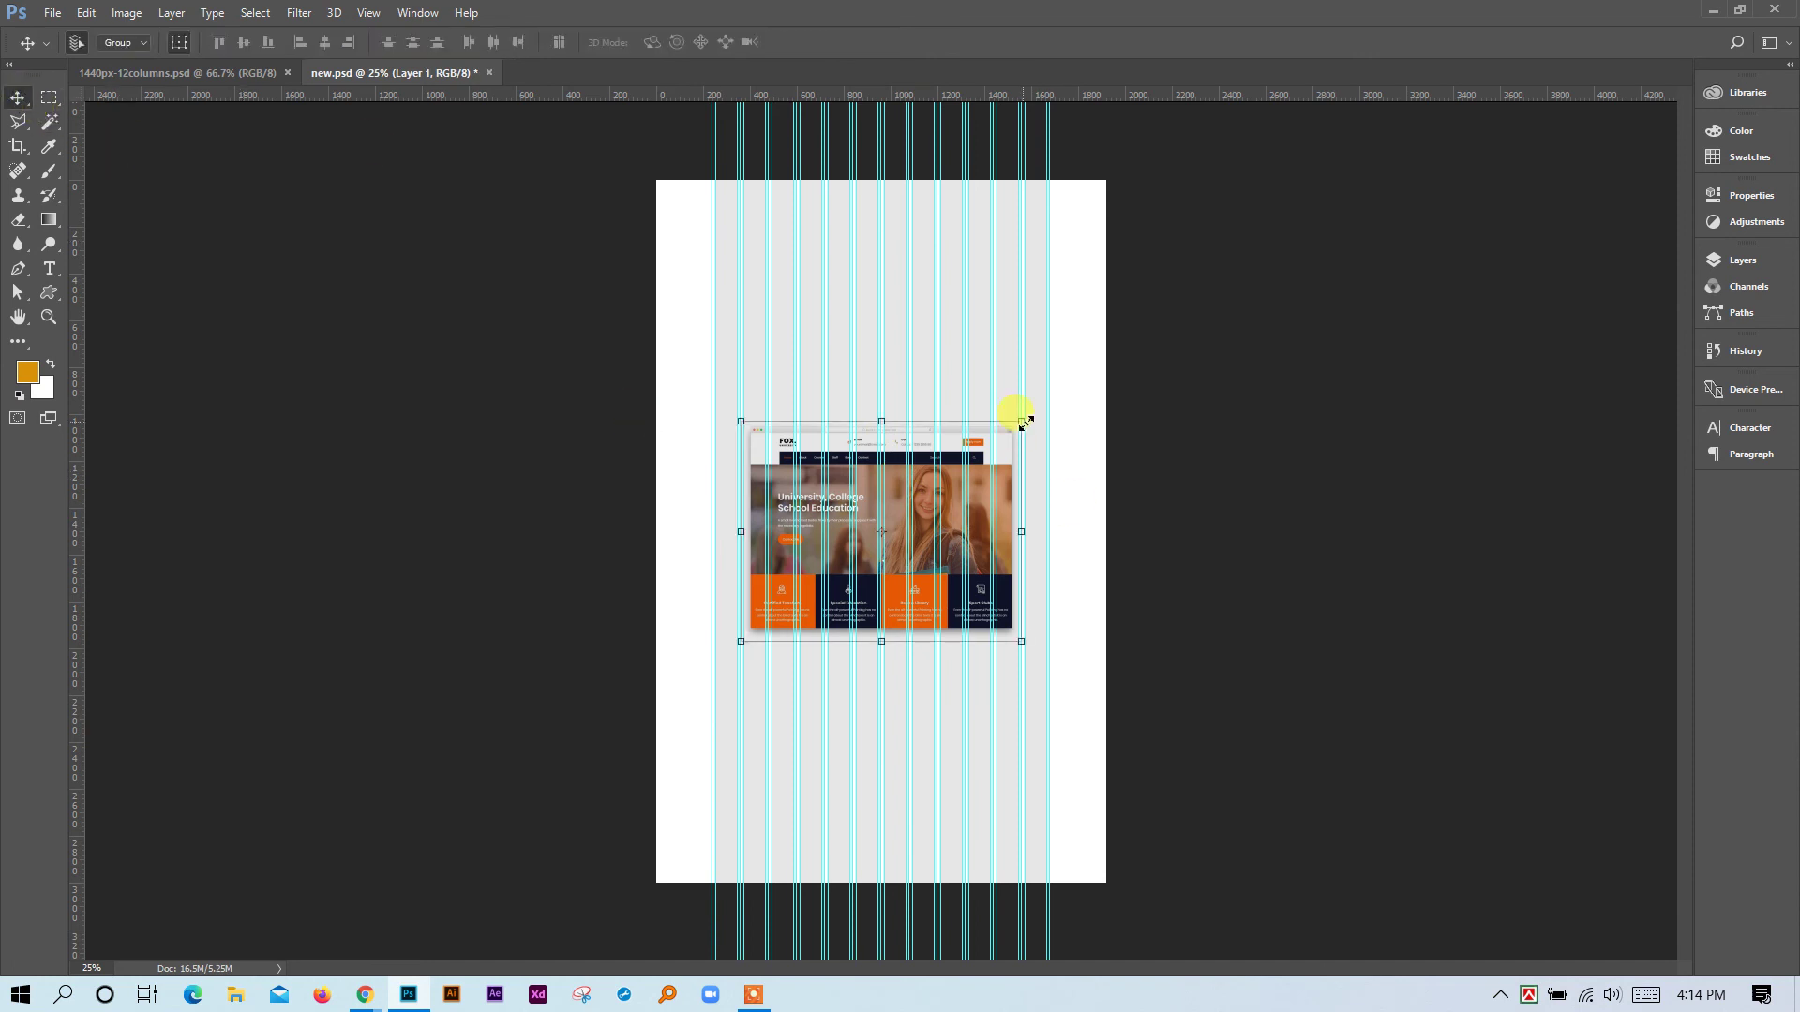
pyautogui.click(1025, 421)
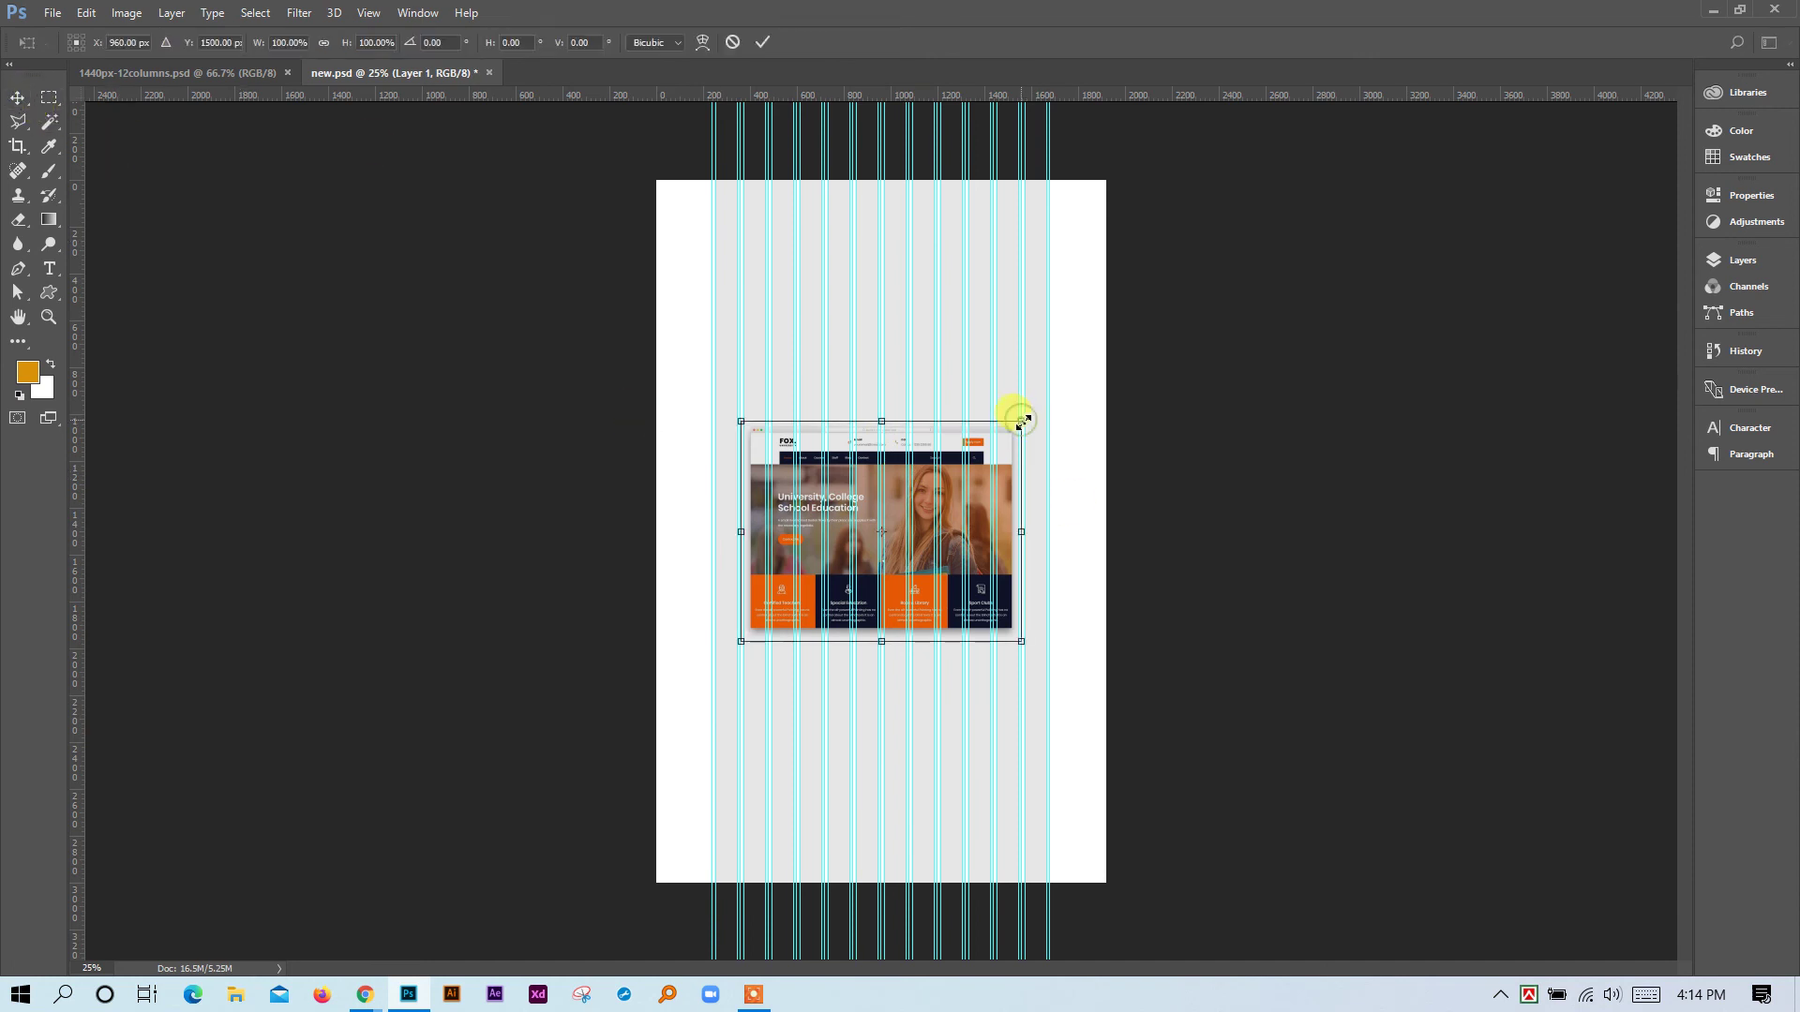
pyautogui.moveTo(1036, 410); pyautogui.dragTo(1062, 387)
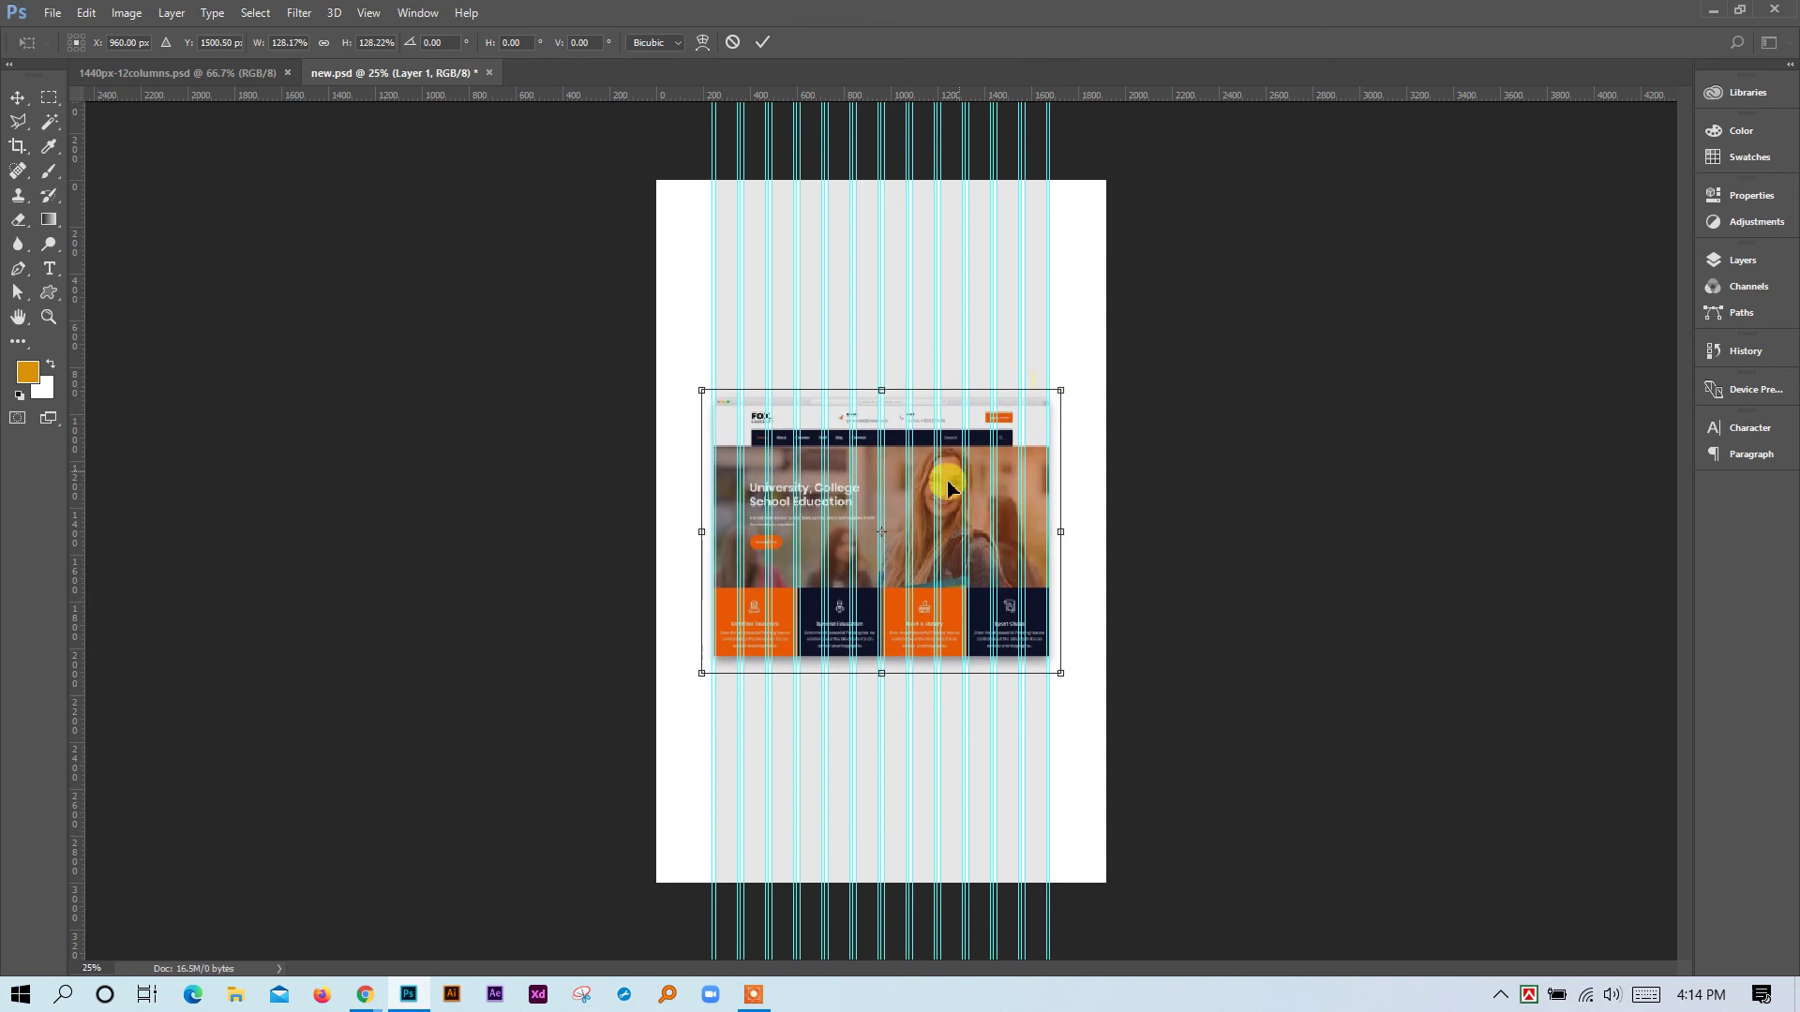
pyautogui.keyDown('ctrl'); pyautogui.click(894, 411); pyautogui.keyUp('ctrl')
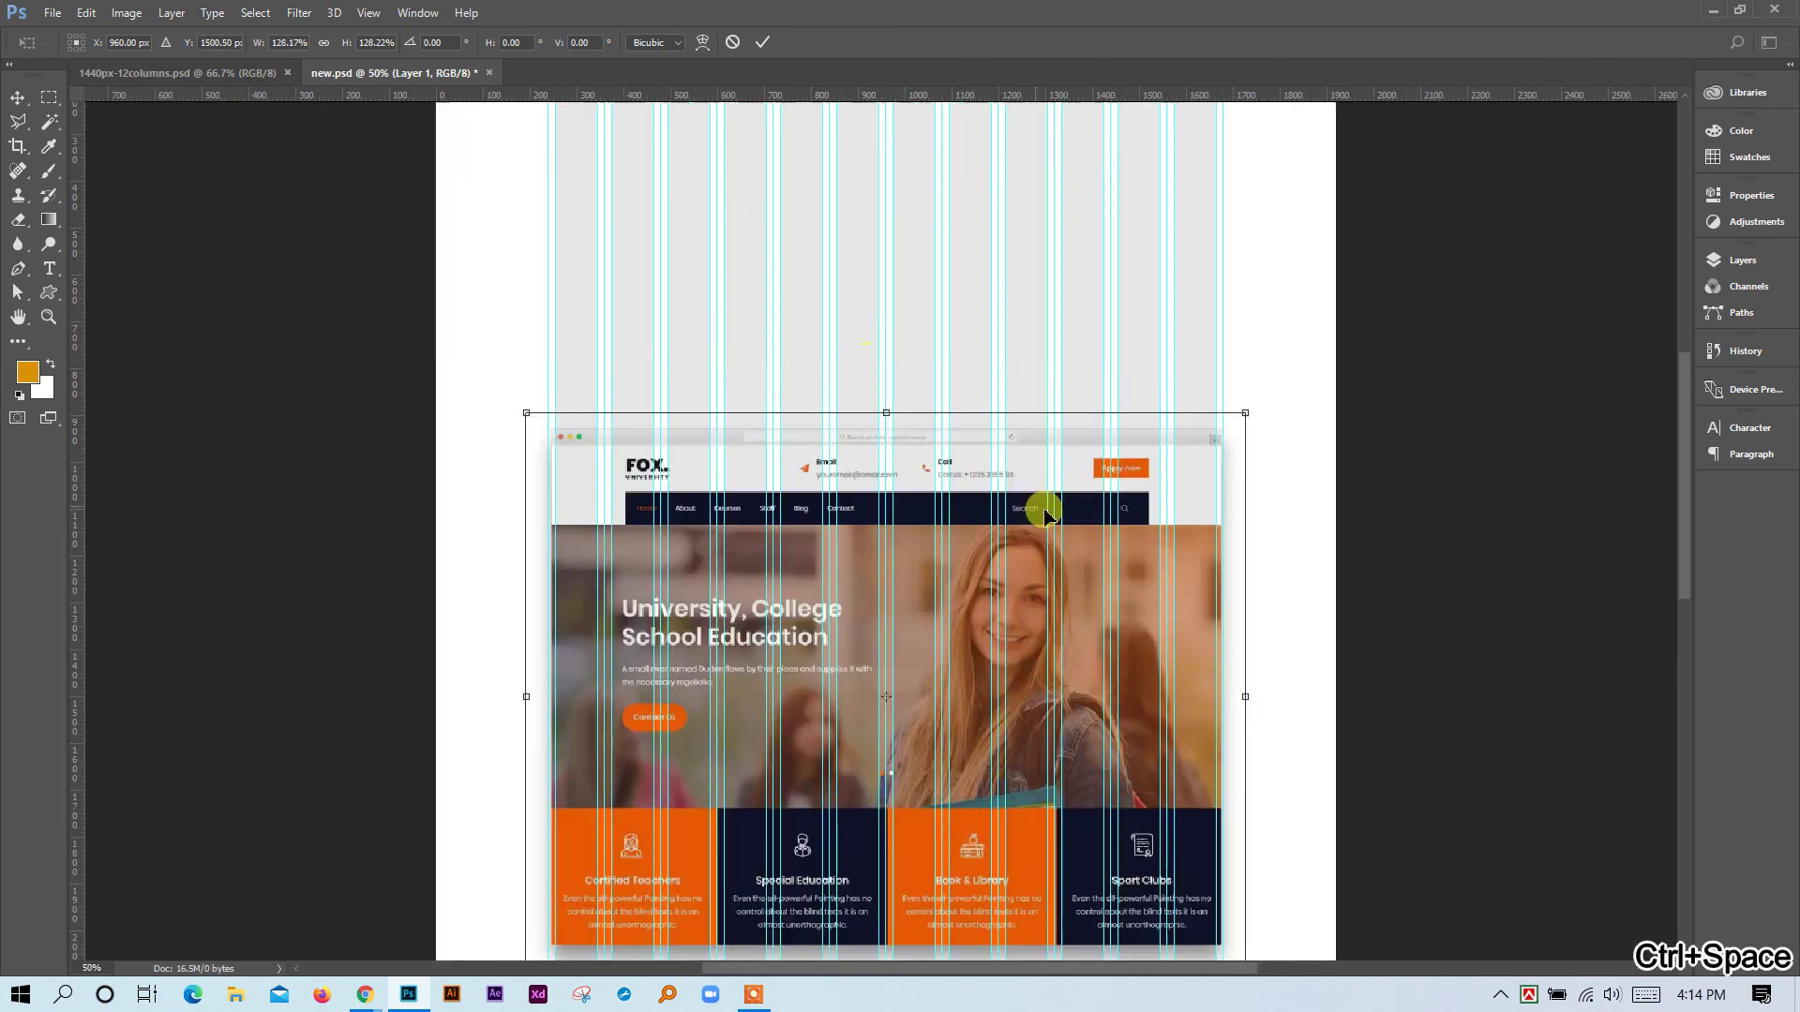
pyautogui.moveTo(1031, 548); pyautogui.dragTo(1000, 190)
pyautogui.scroll(3, 1013, 450)
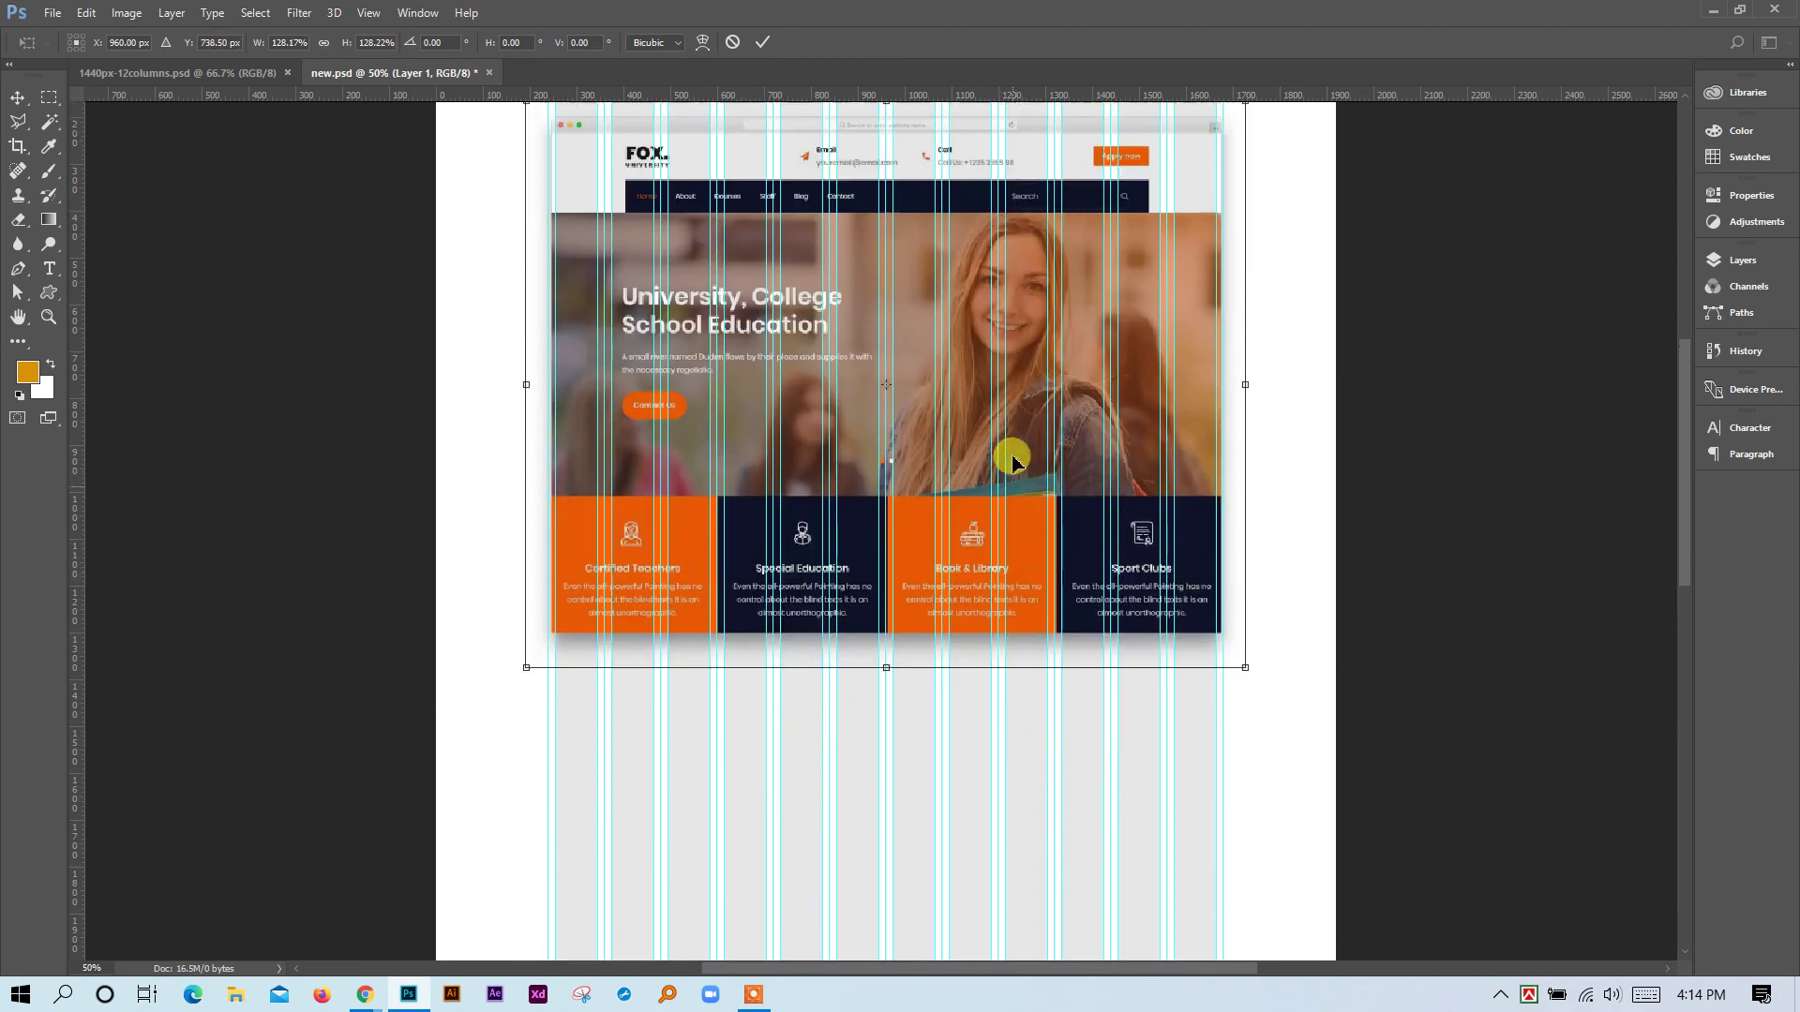
pyautogui.scroll(4, 1012, 459)
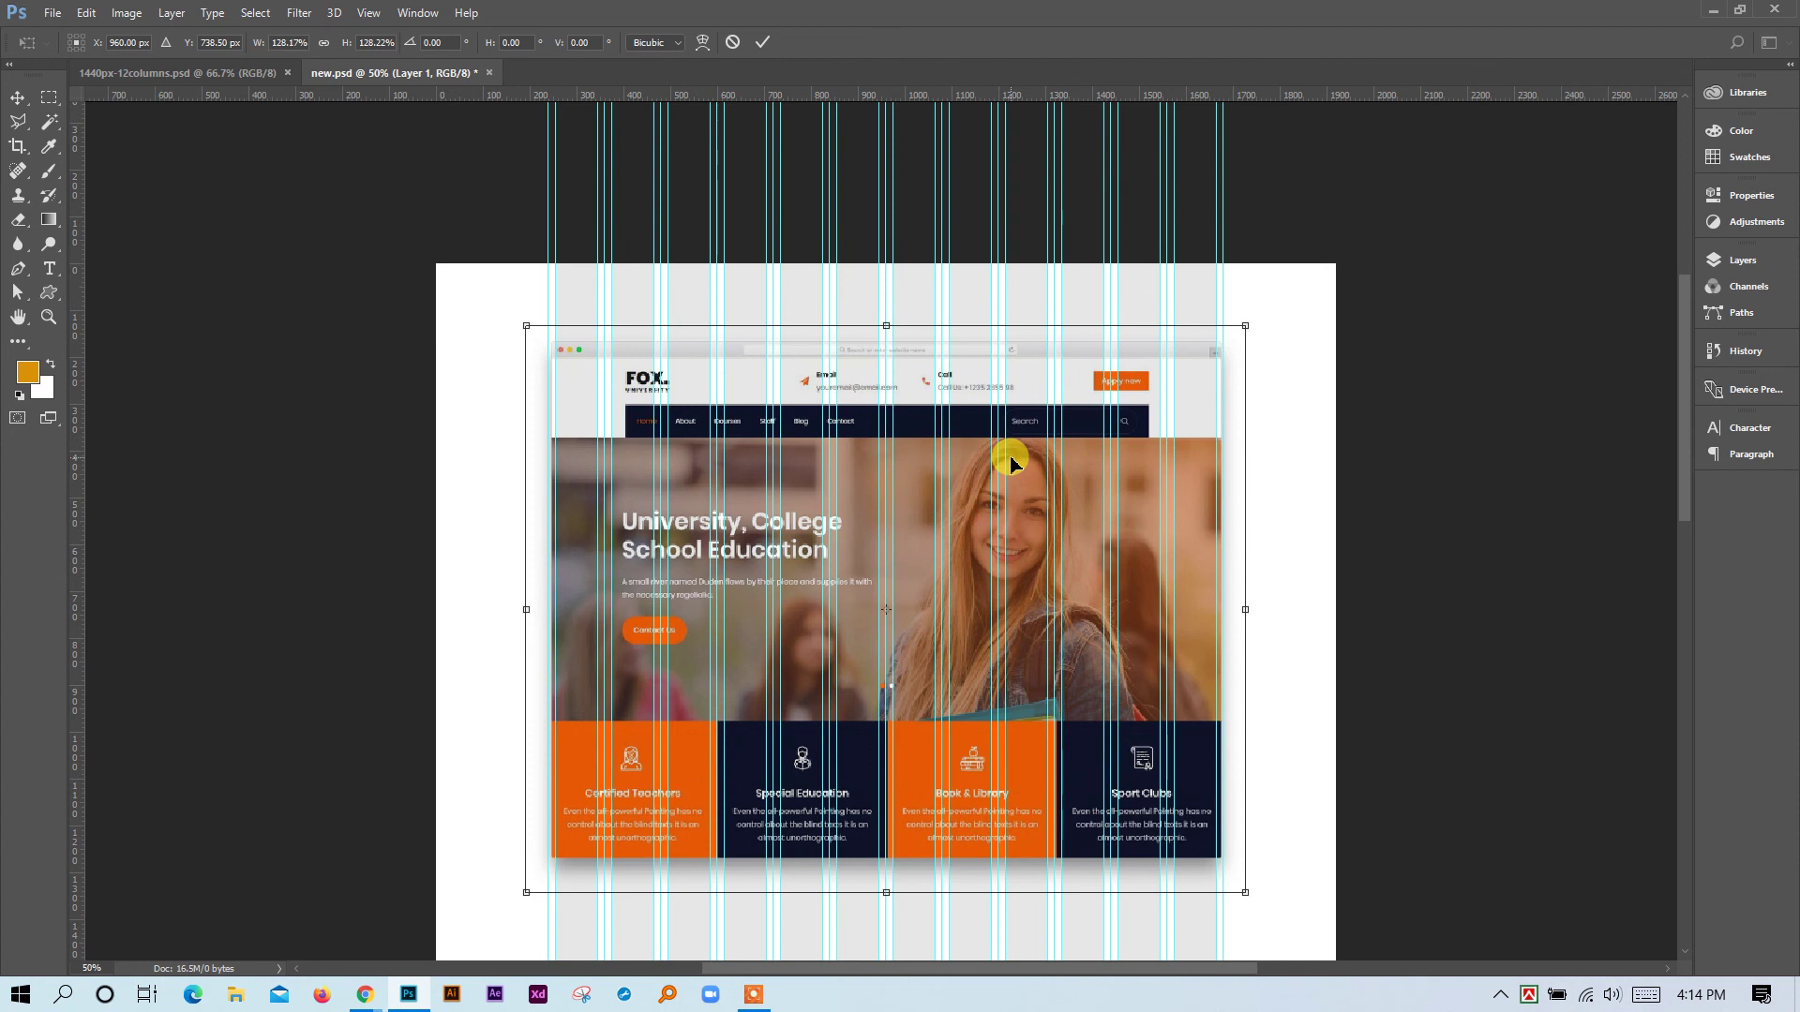
pyautogui.press('Return')
# Hide the Grid group to view the Fox image without the column overlay, keeping Layer 1 shown.
pyautogui.click(1723, 277)
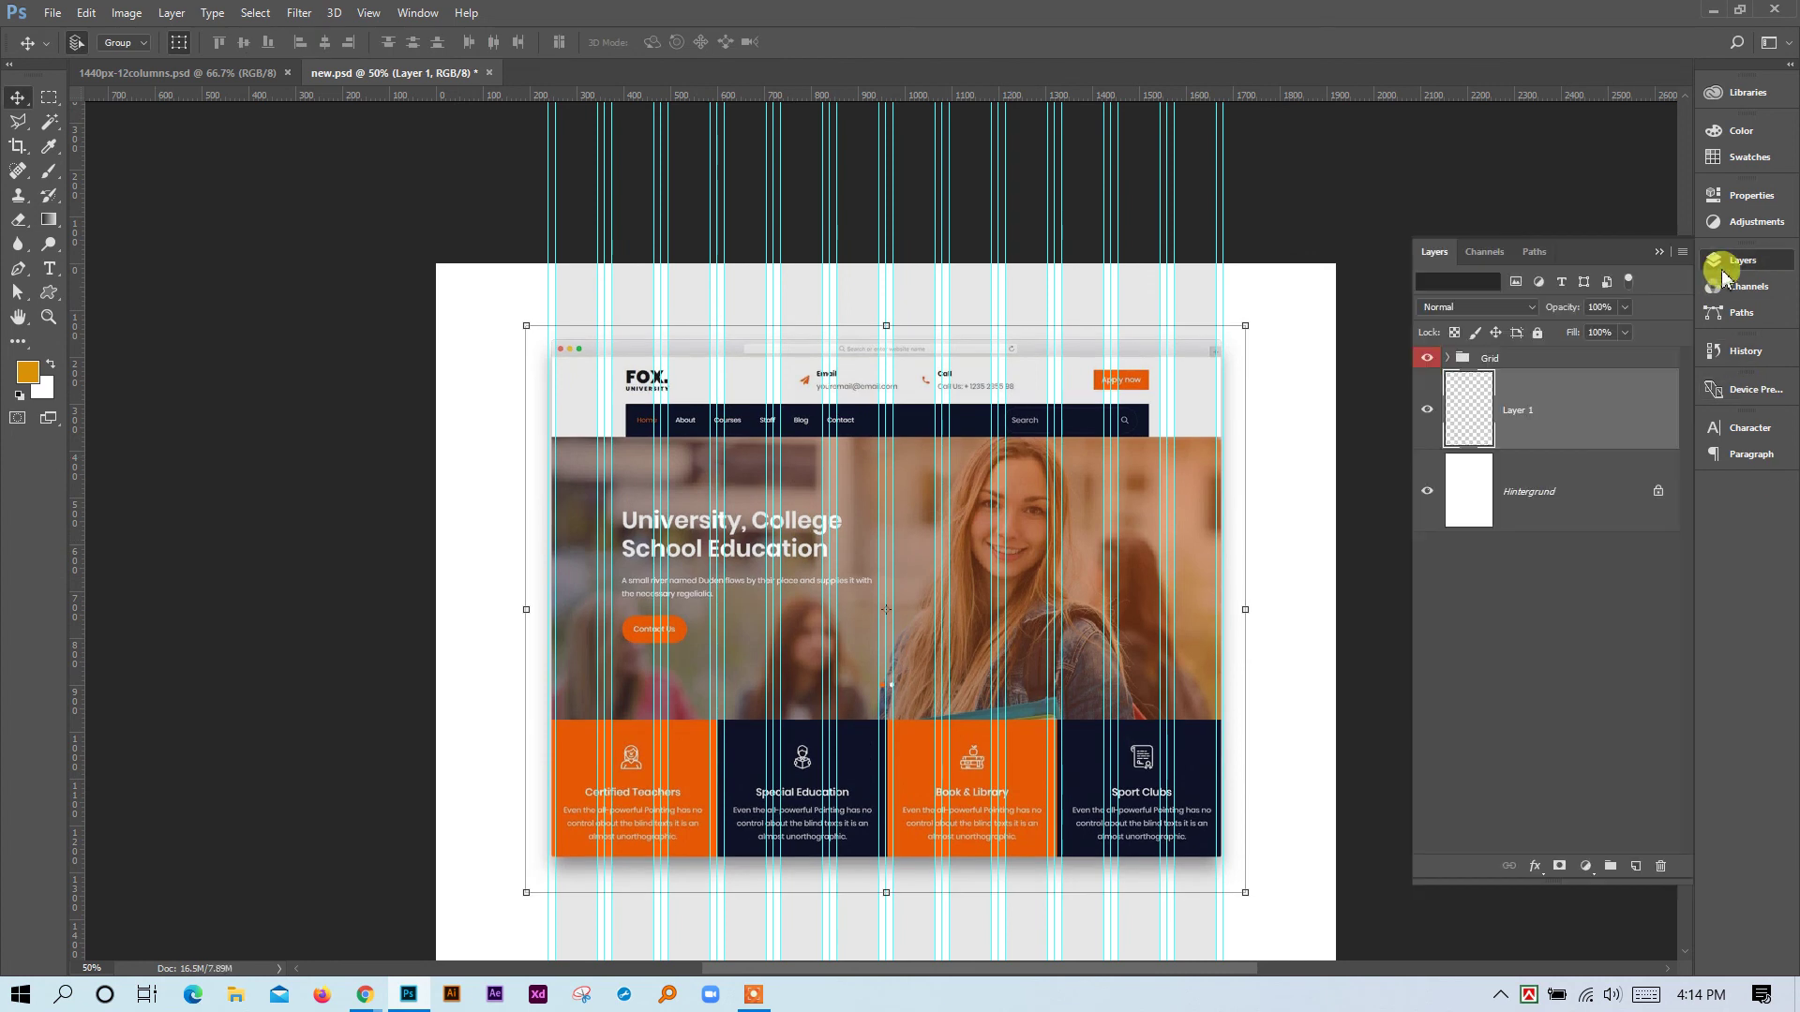
pyautogui.click(1425, 358)
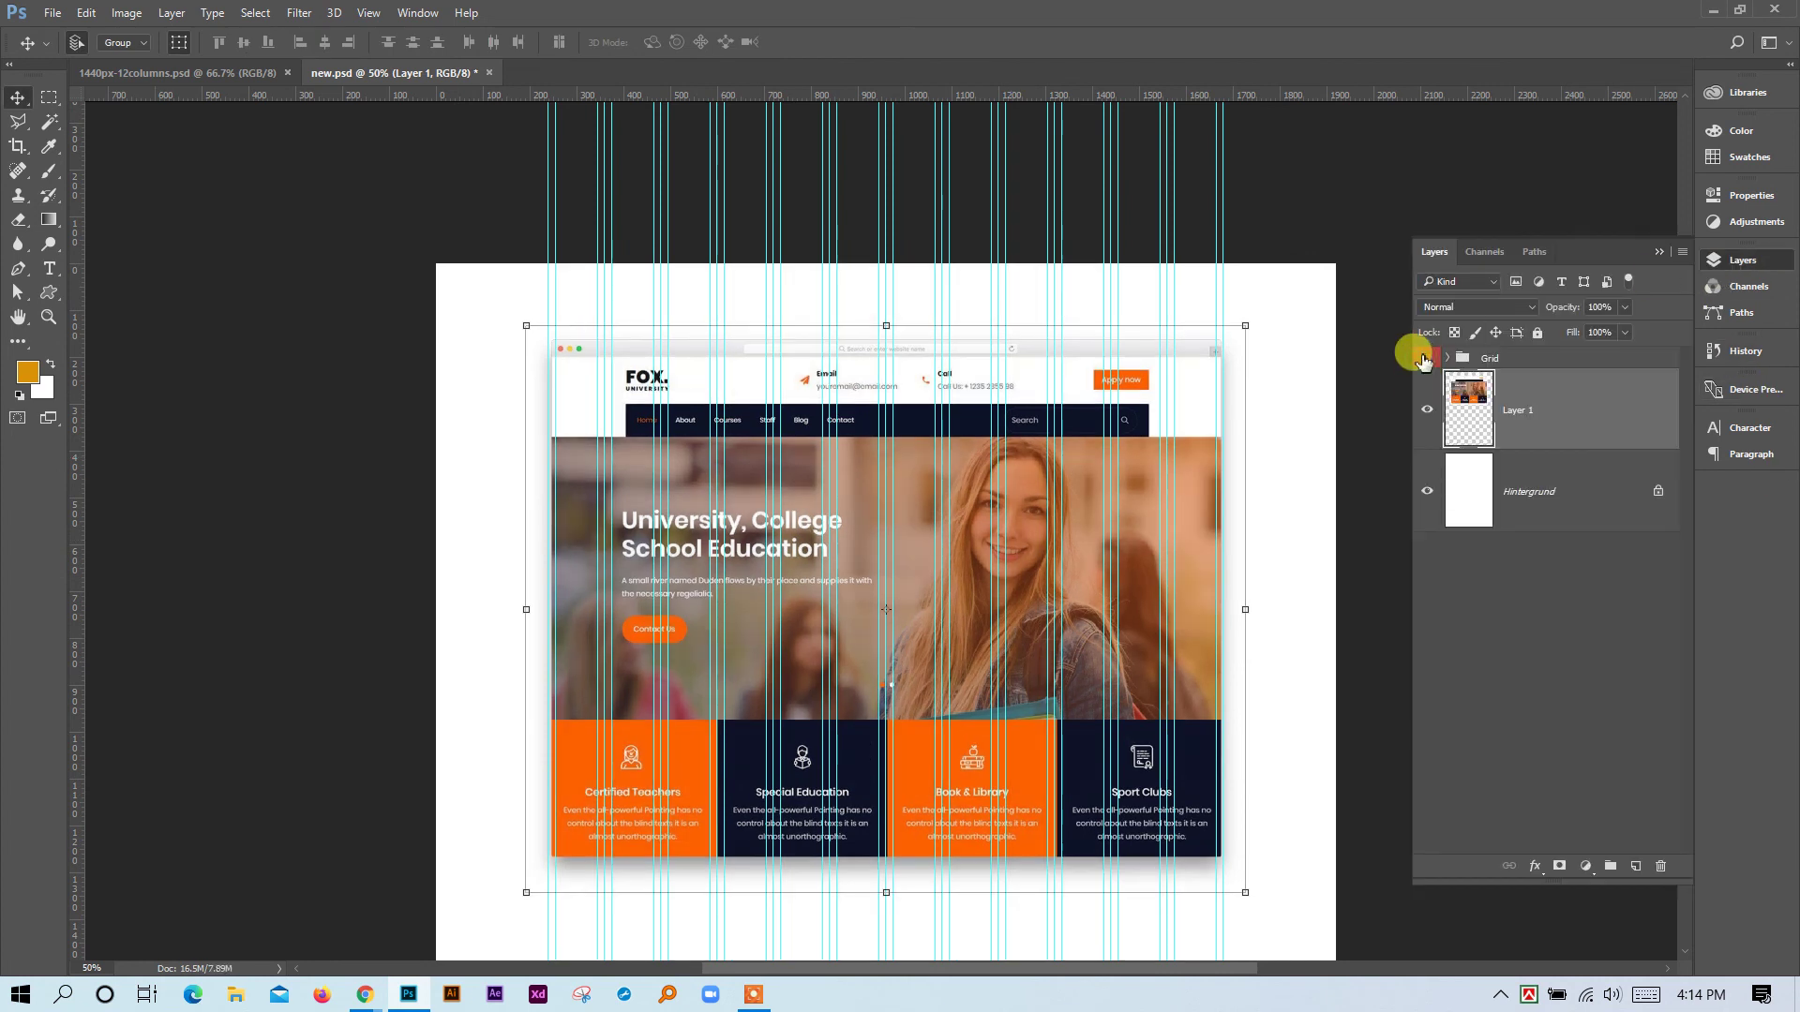
pyautogui.click(1426, 410)
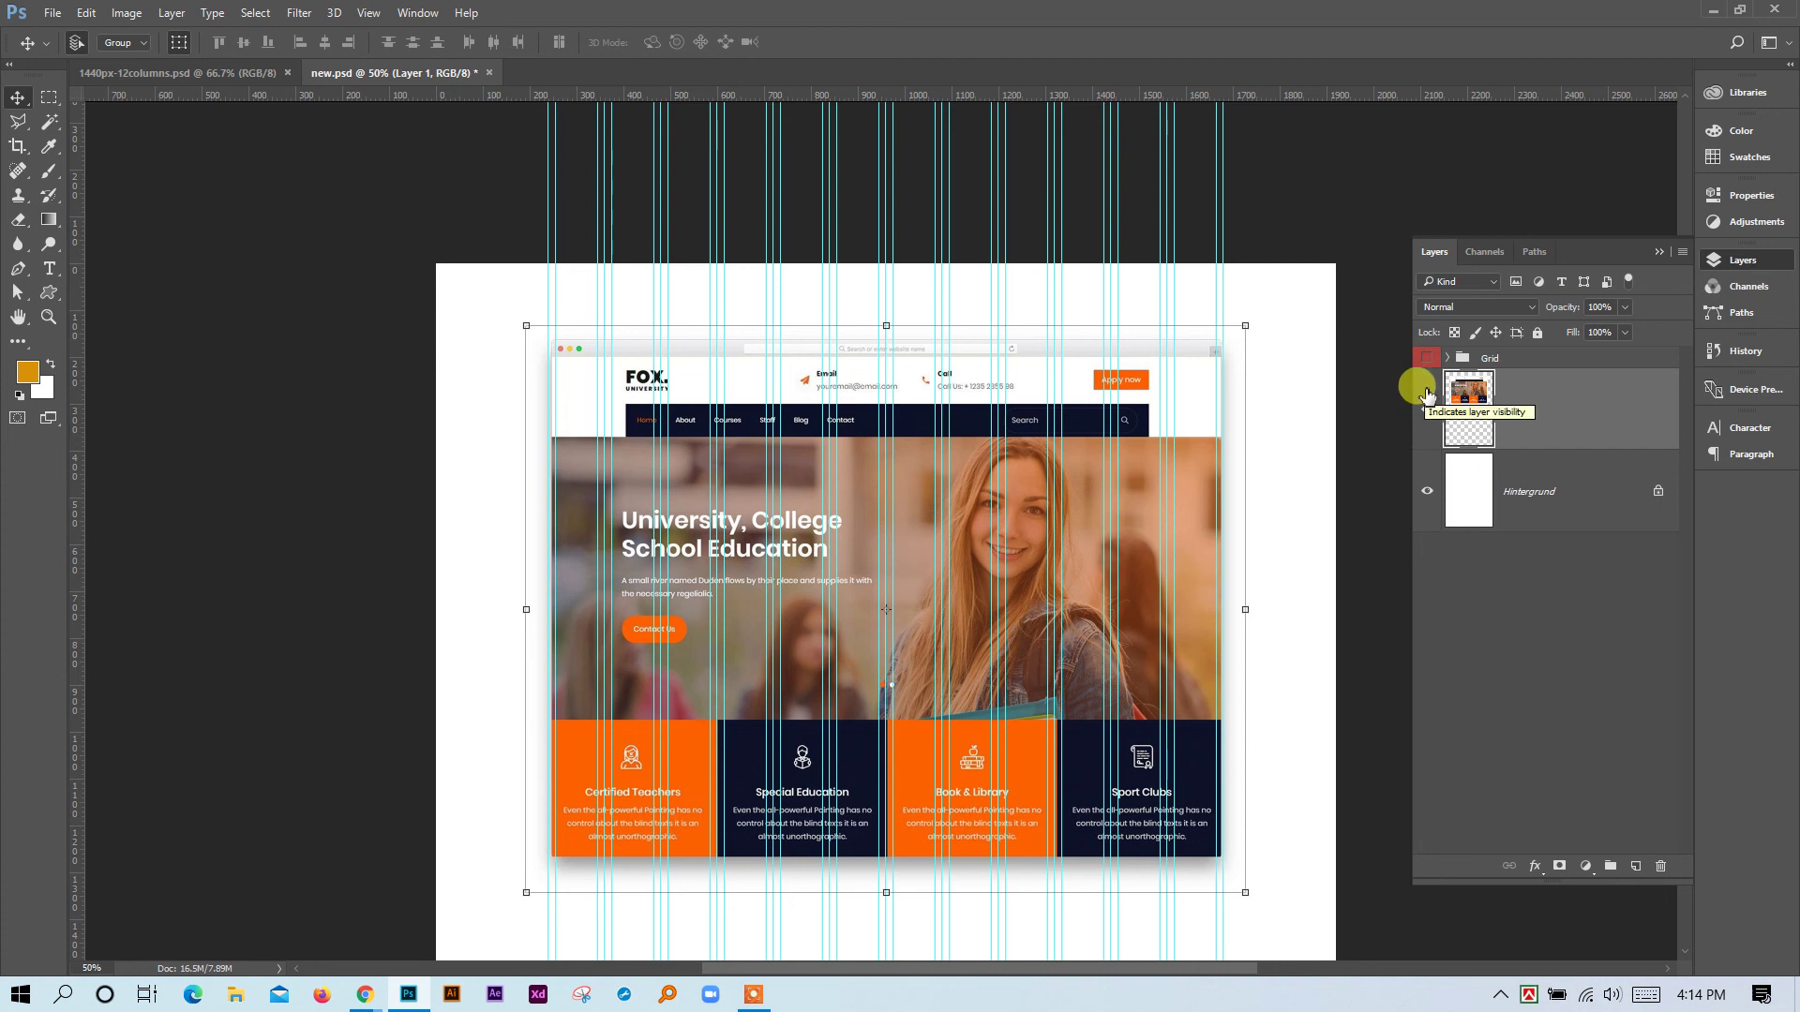
pyautogui.click(1426, 394)
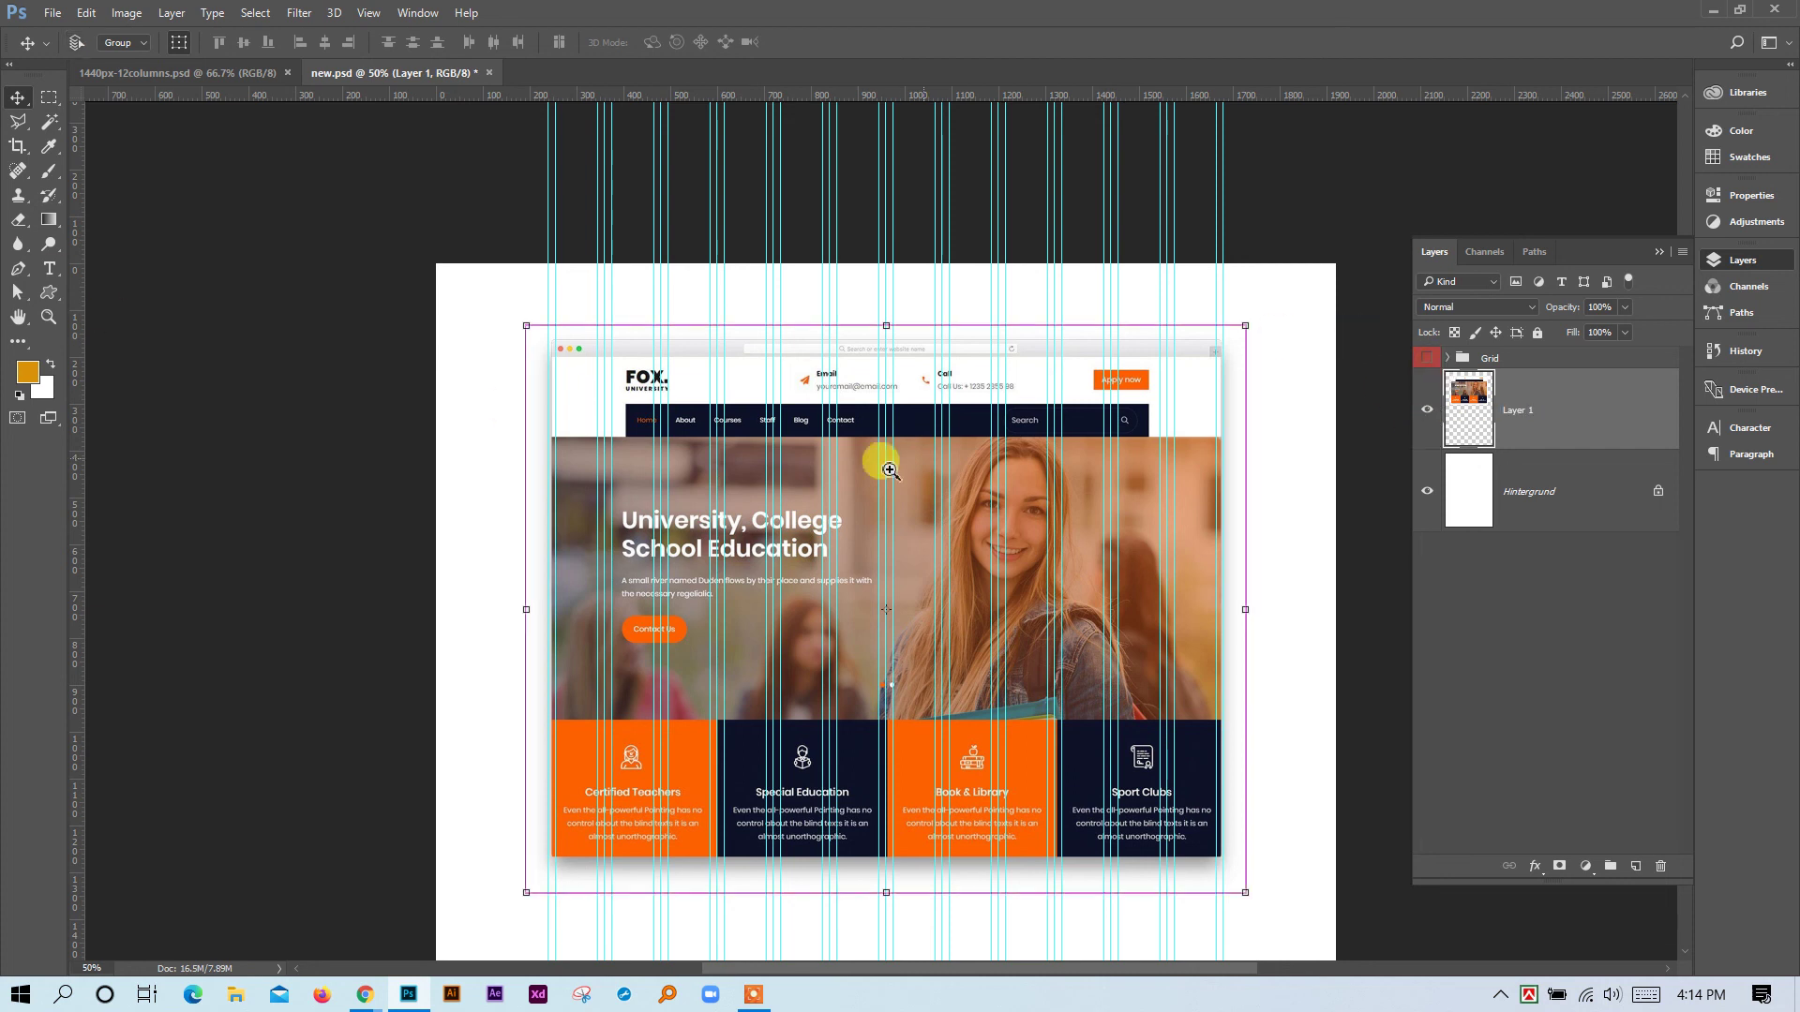
pyautogui.keyDown('ctrl'); pyautogui.click(796, 471); pyautogui.keyUp('ctrl')
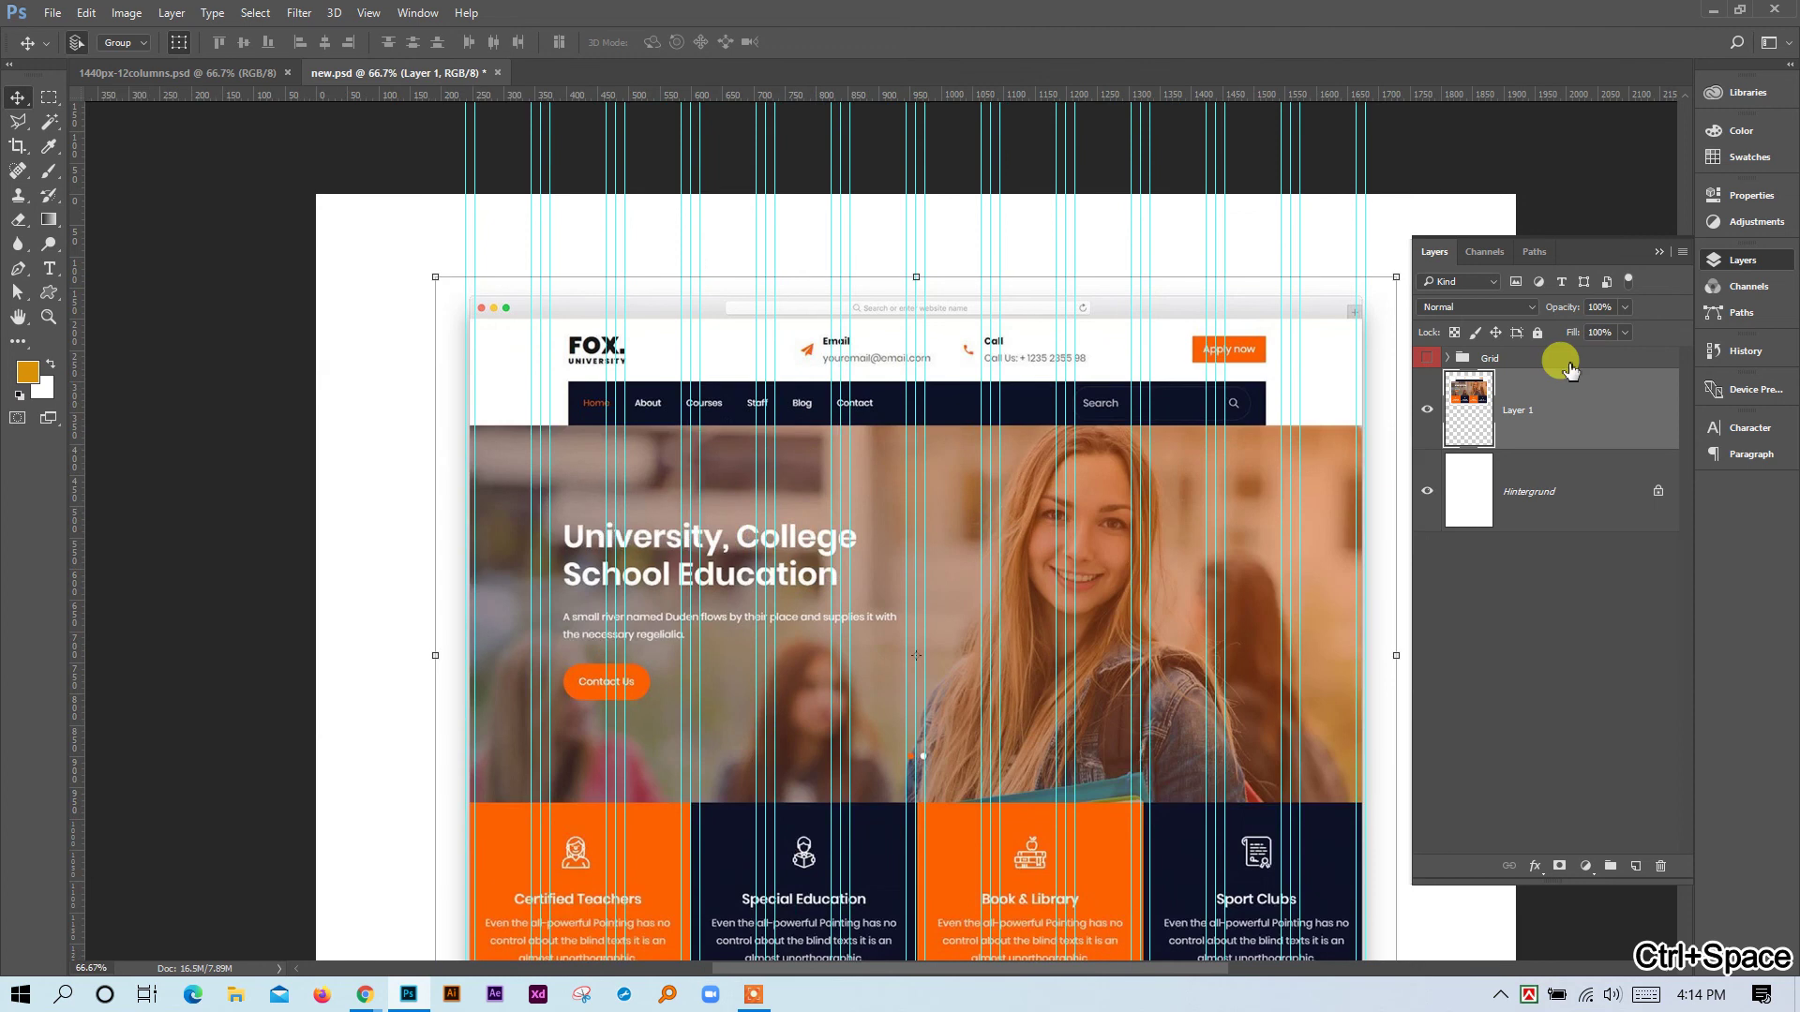
# Lock the Grid group and leave it hidden.
pyautogui.click(1570, 367)
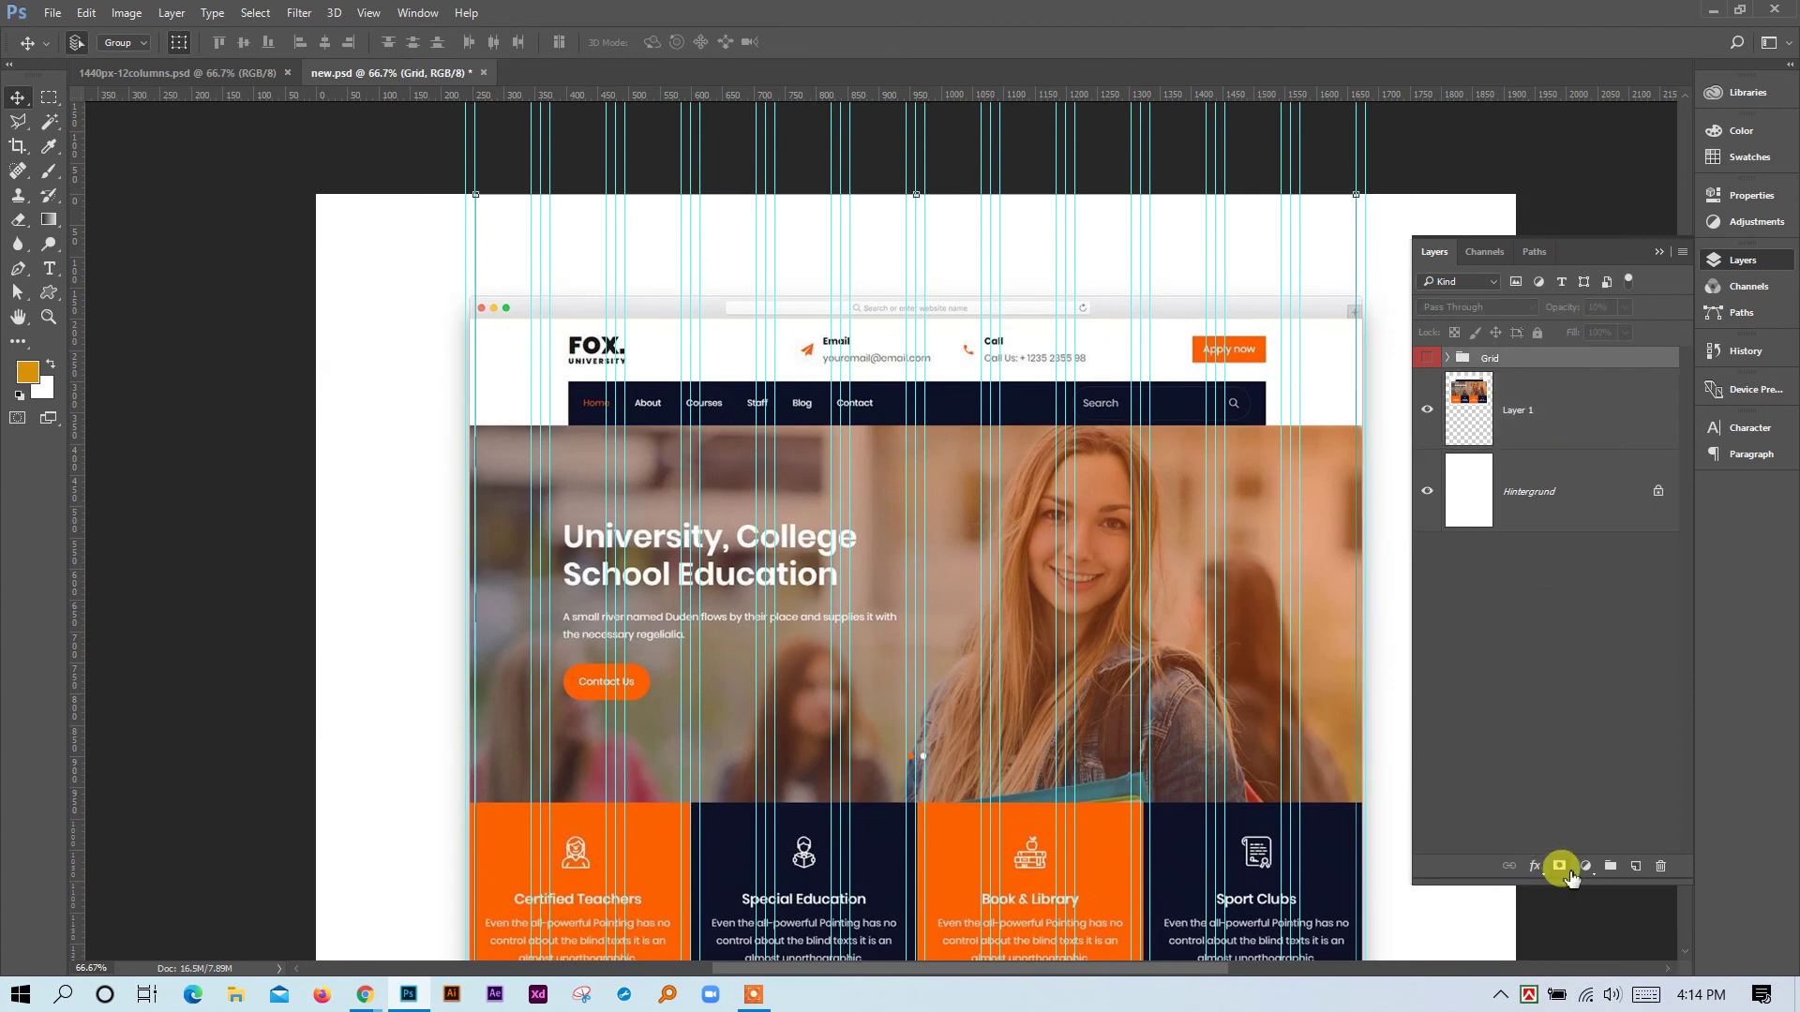
pyautogui.click(1427, 358)
pyautogui.click(1538, 333)
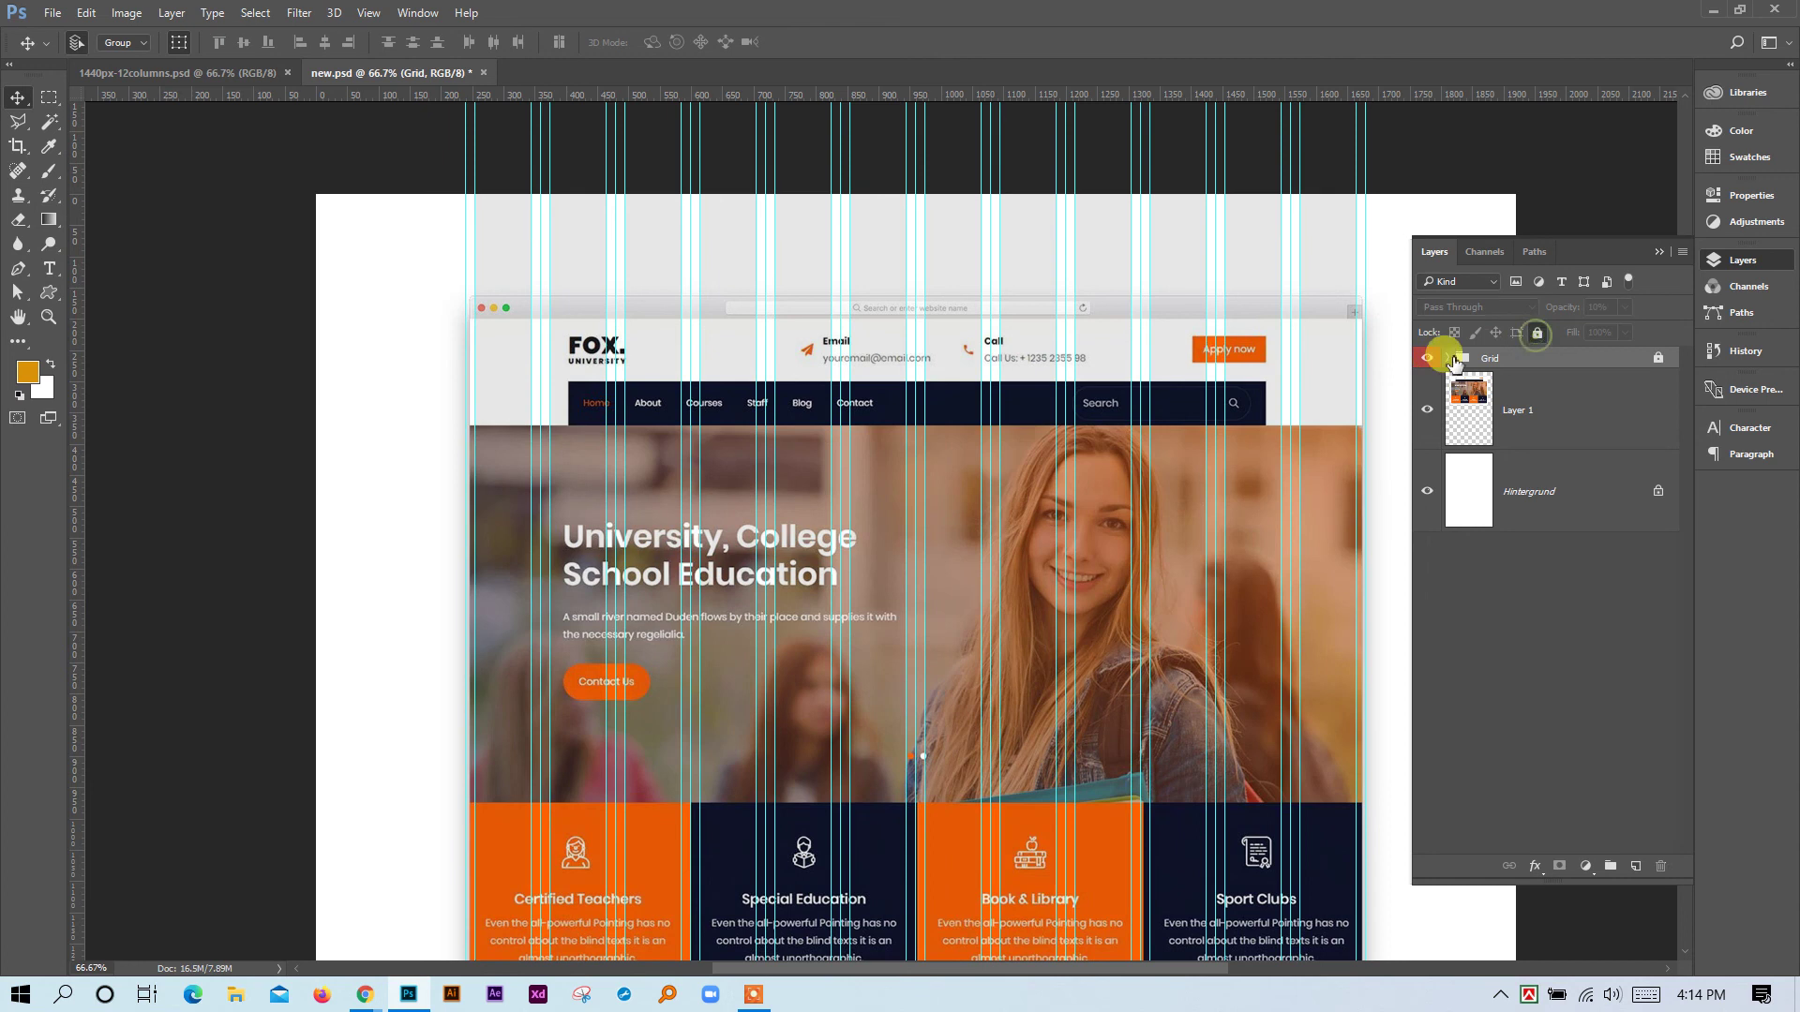
pyautogui.click(1428, 360)
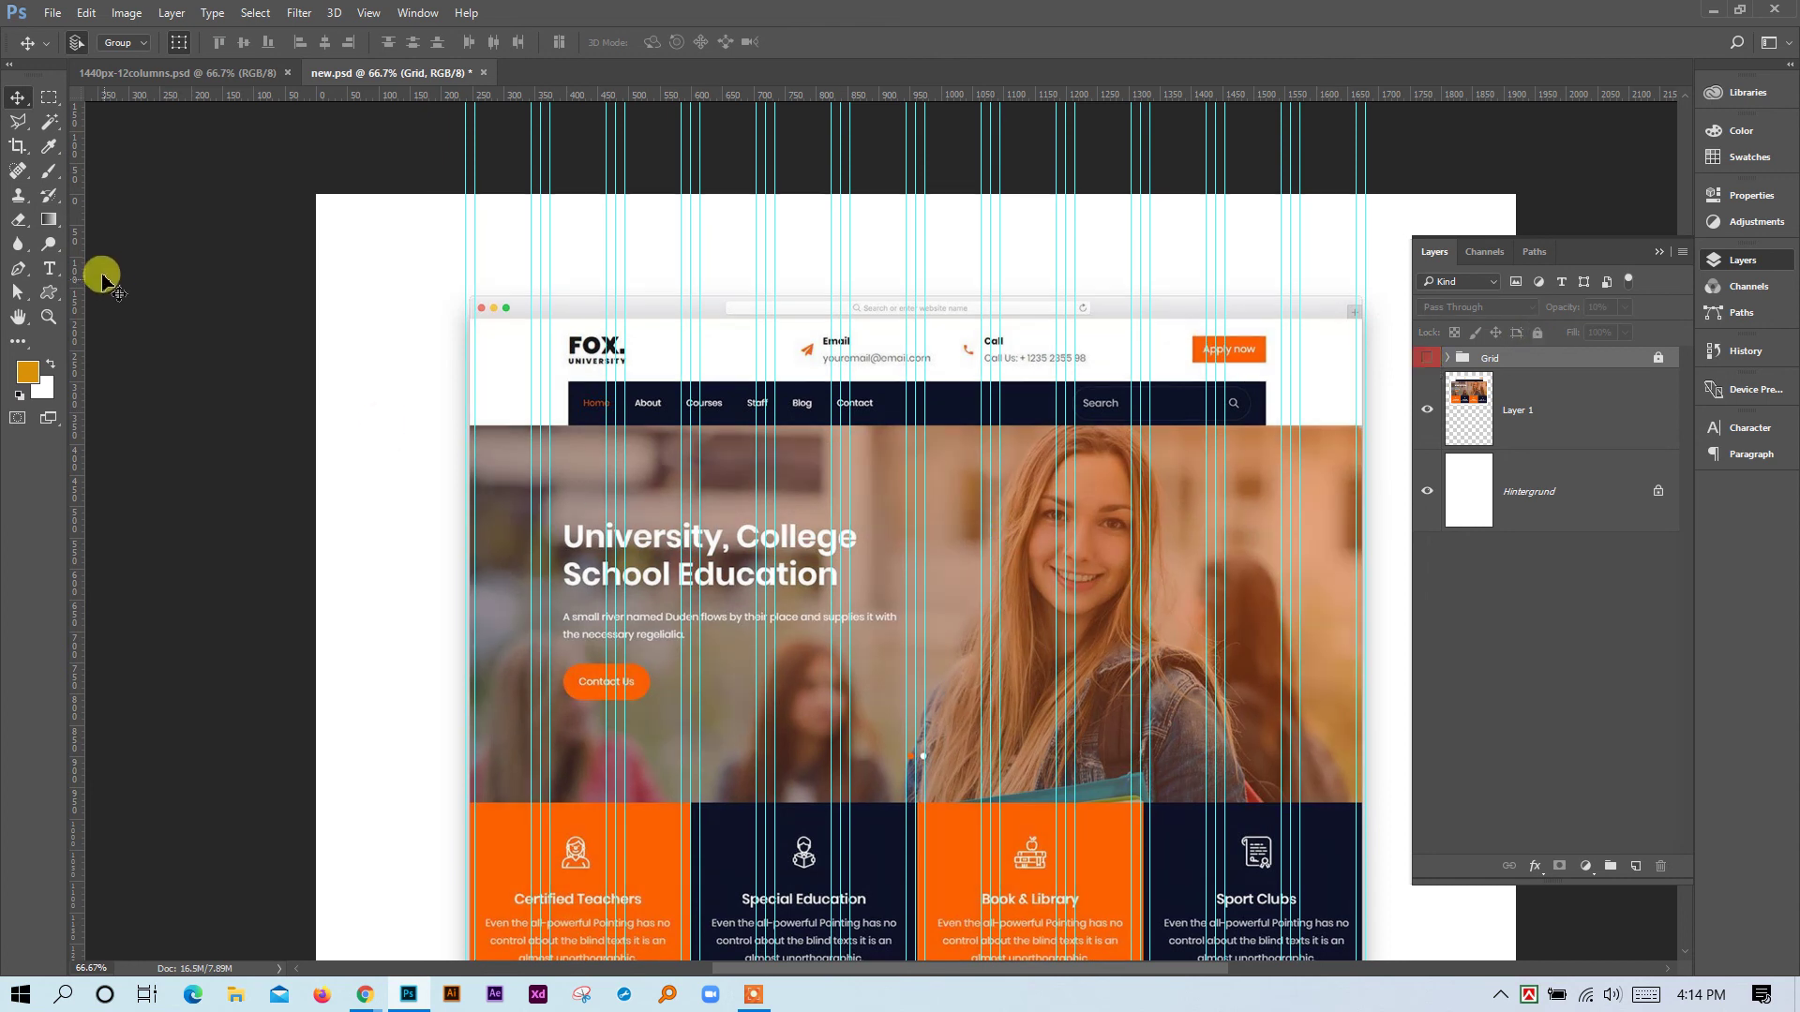
# Hide the guides, marquee-select the website page inside the browser frame, and cut it from Layer 1.
pyautogui.click(47, 97)
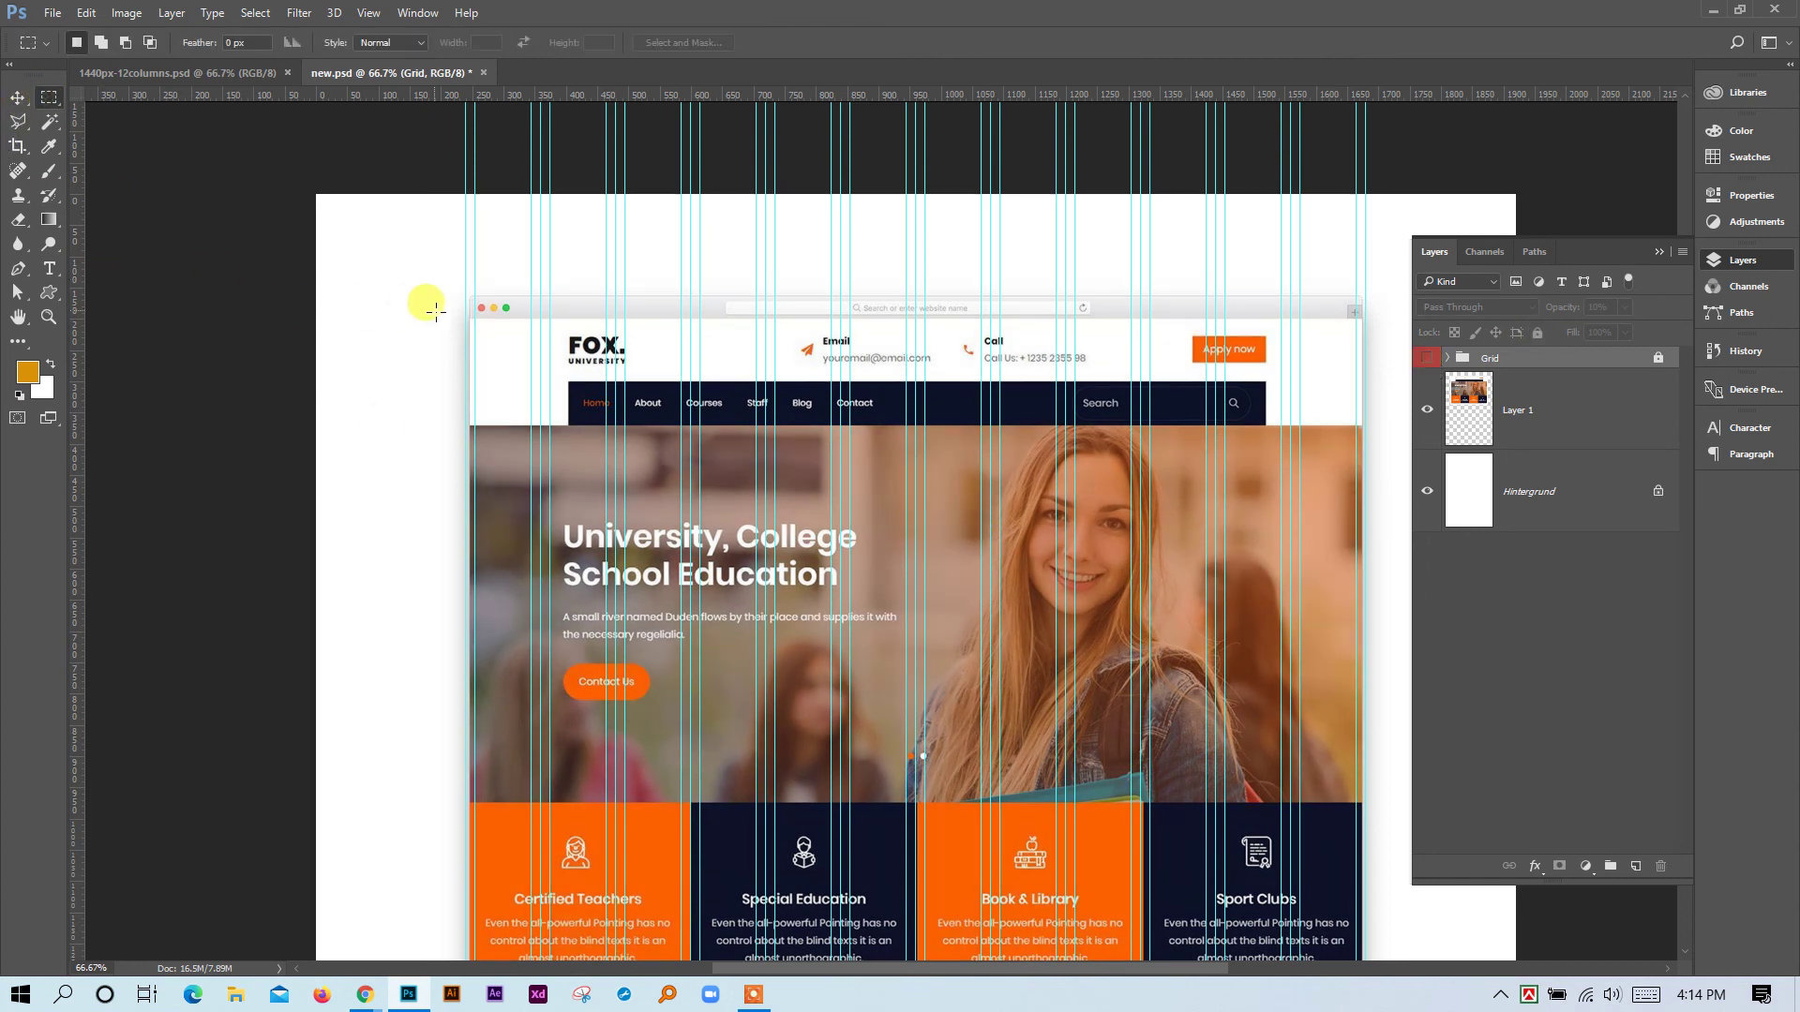
pyautogui.moveTo(472, 321); pyautogui.dragTo(875, 800)
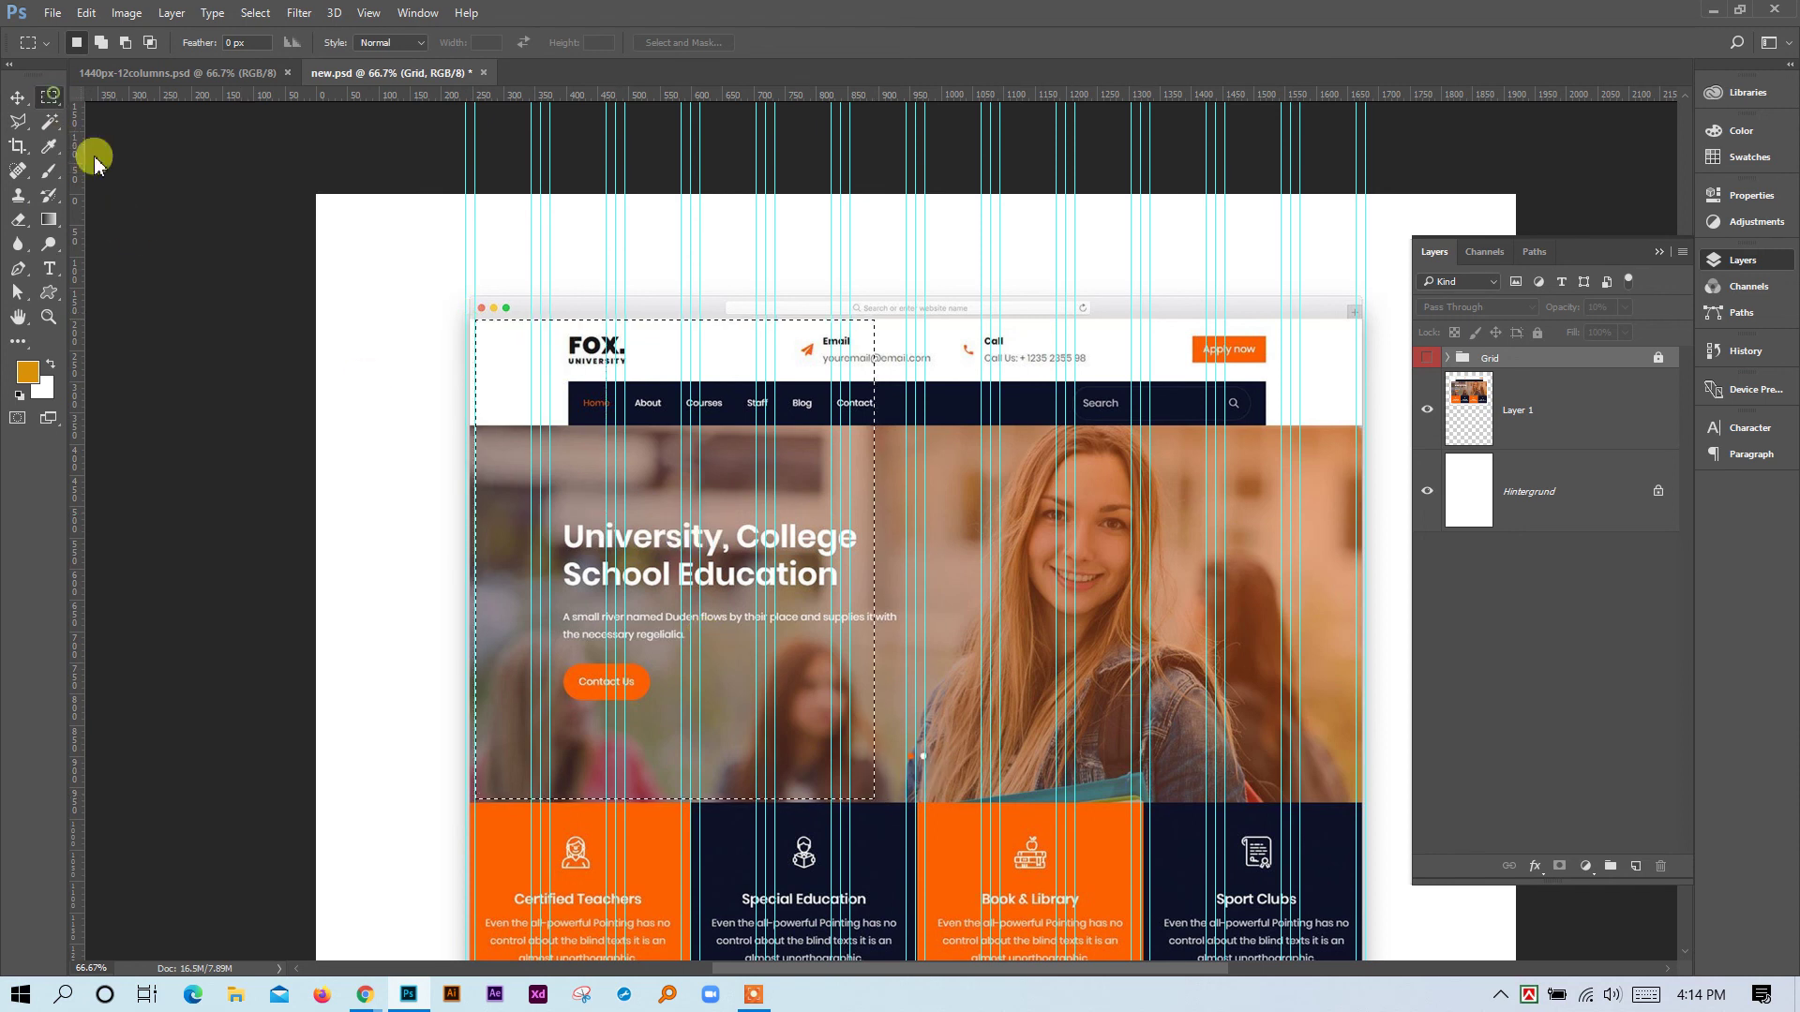
pyautogui.hotkey('ctrl', 'd')
pyautogui.hotkey('ctrl', ';')
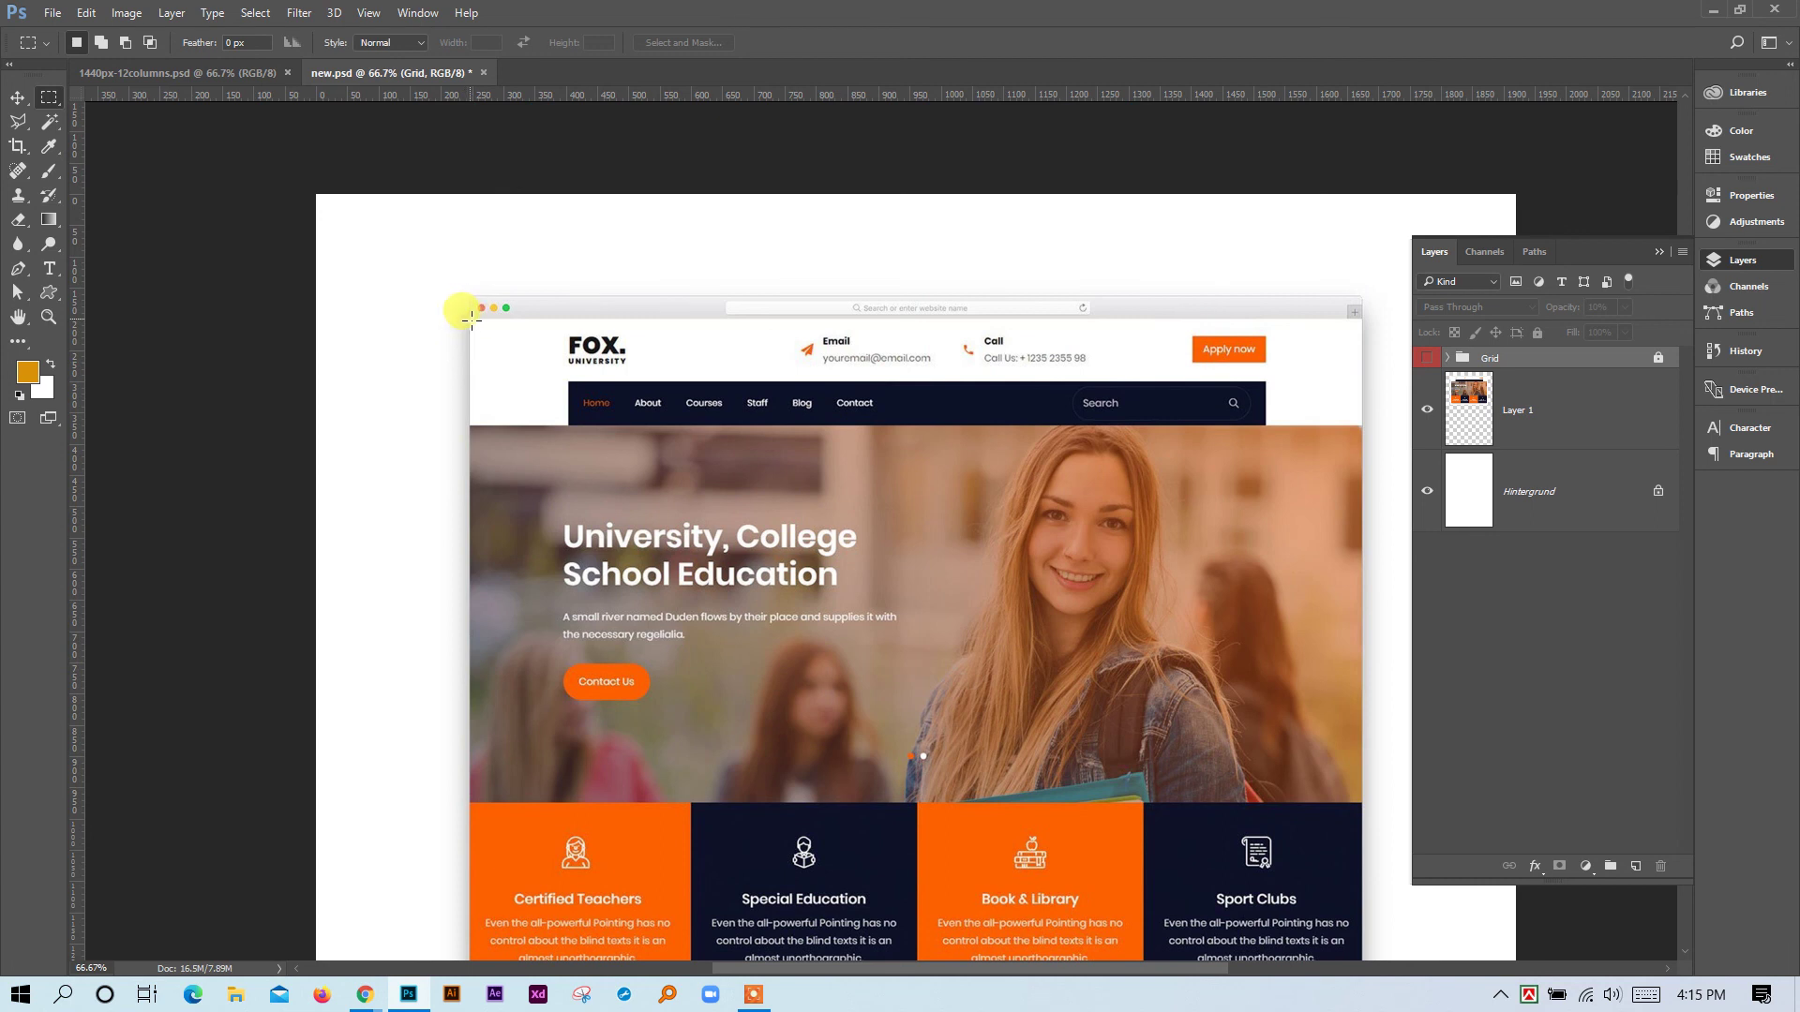
pyautogui.moveTo(469, 318); pyautogui.dragTo(1363, 864)
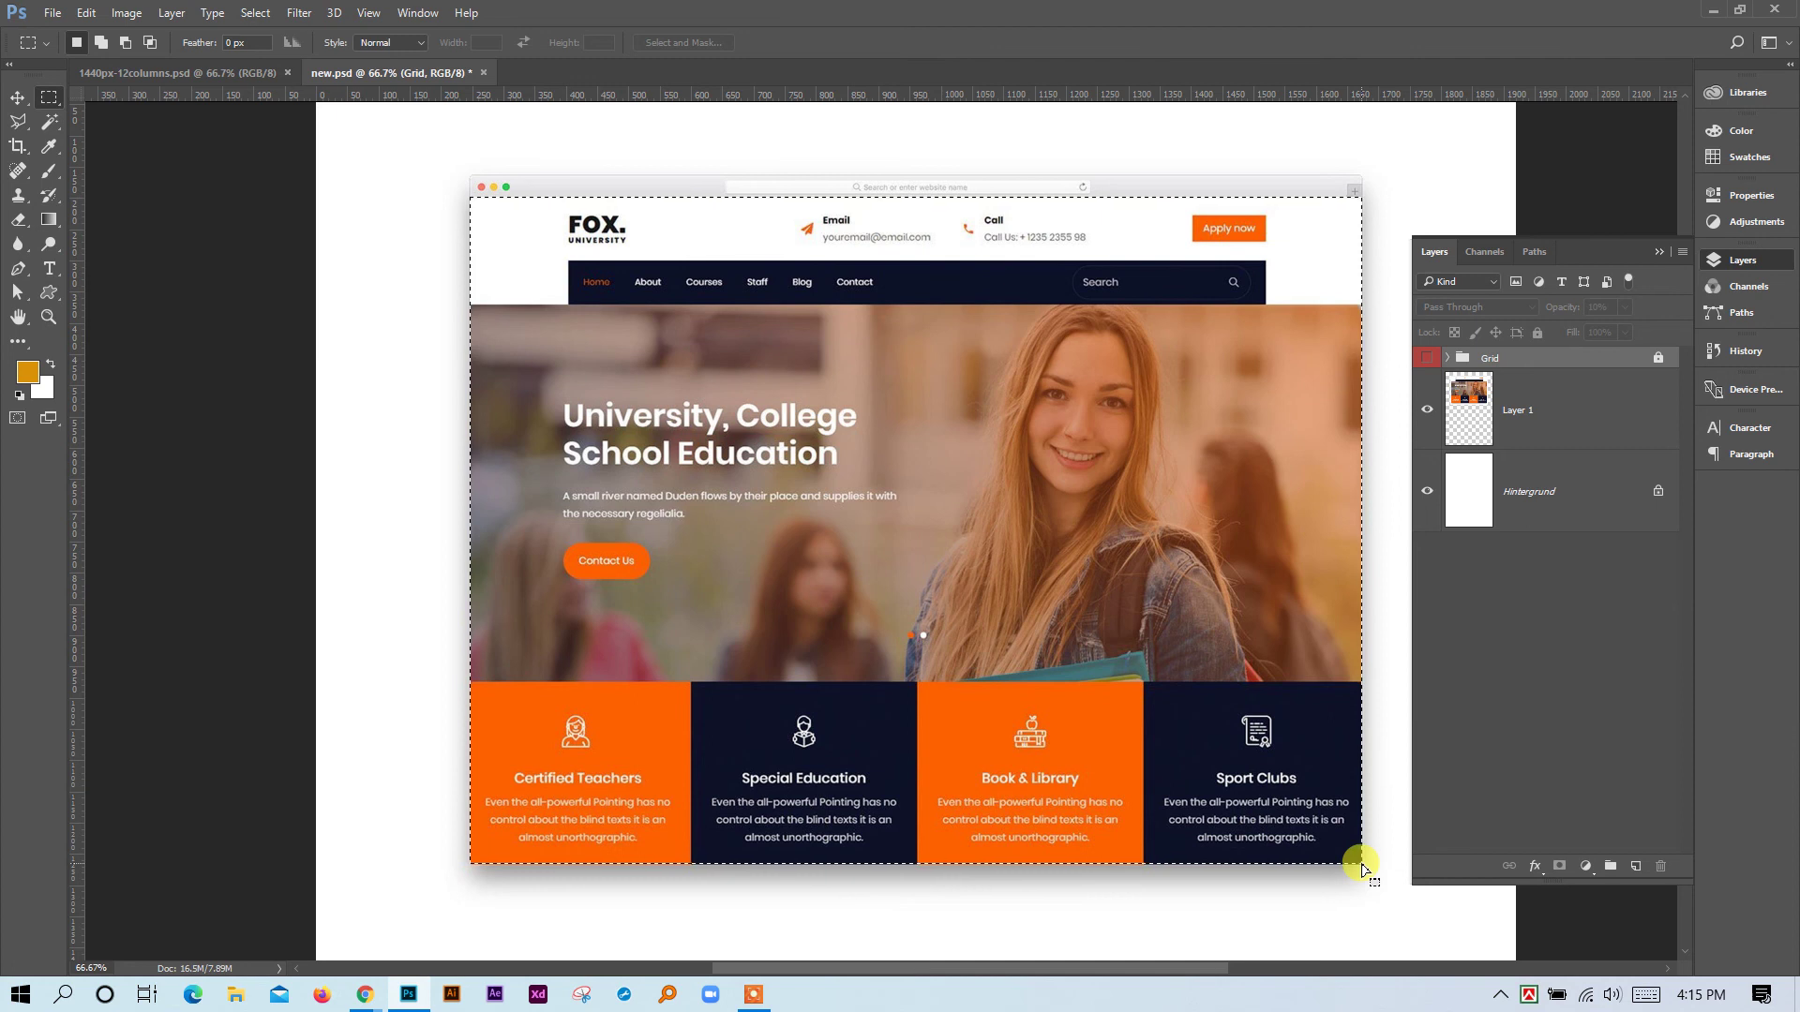
pyautogui.click(1484, 409)
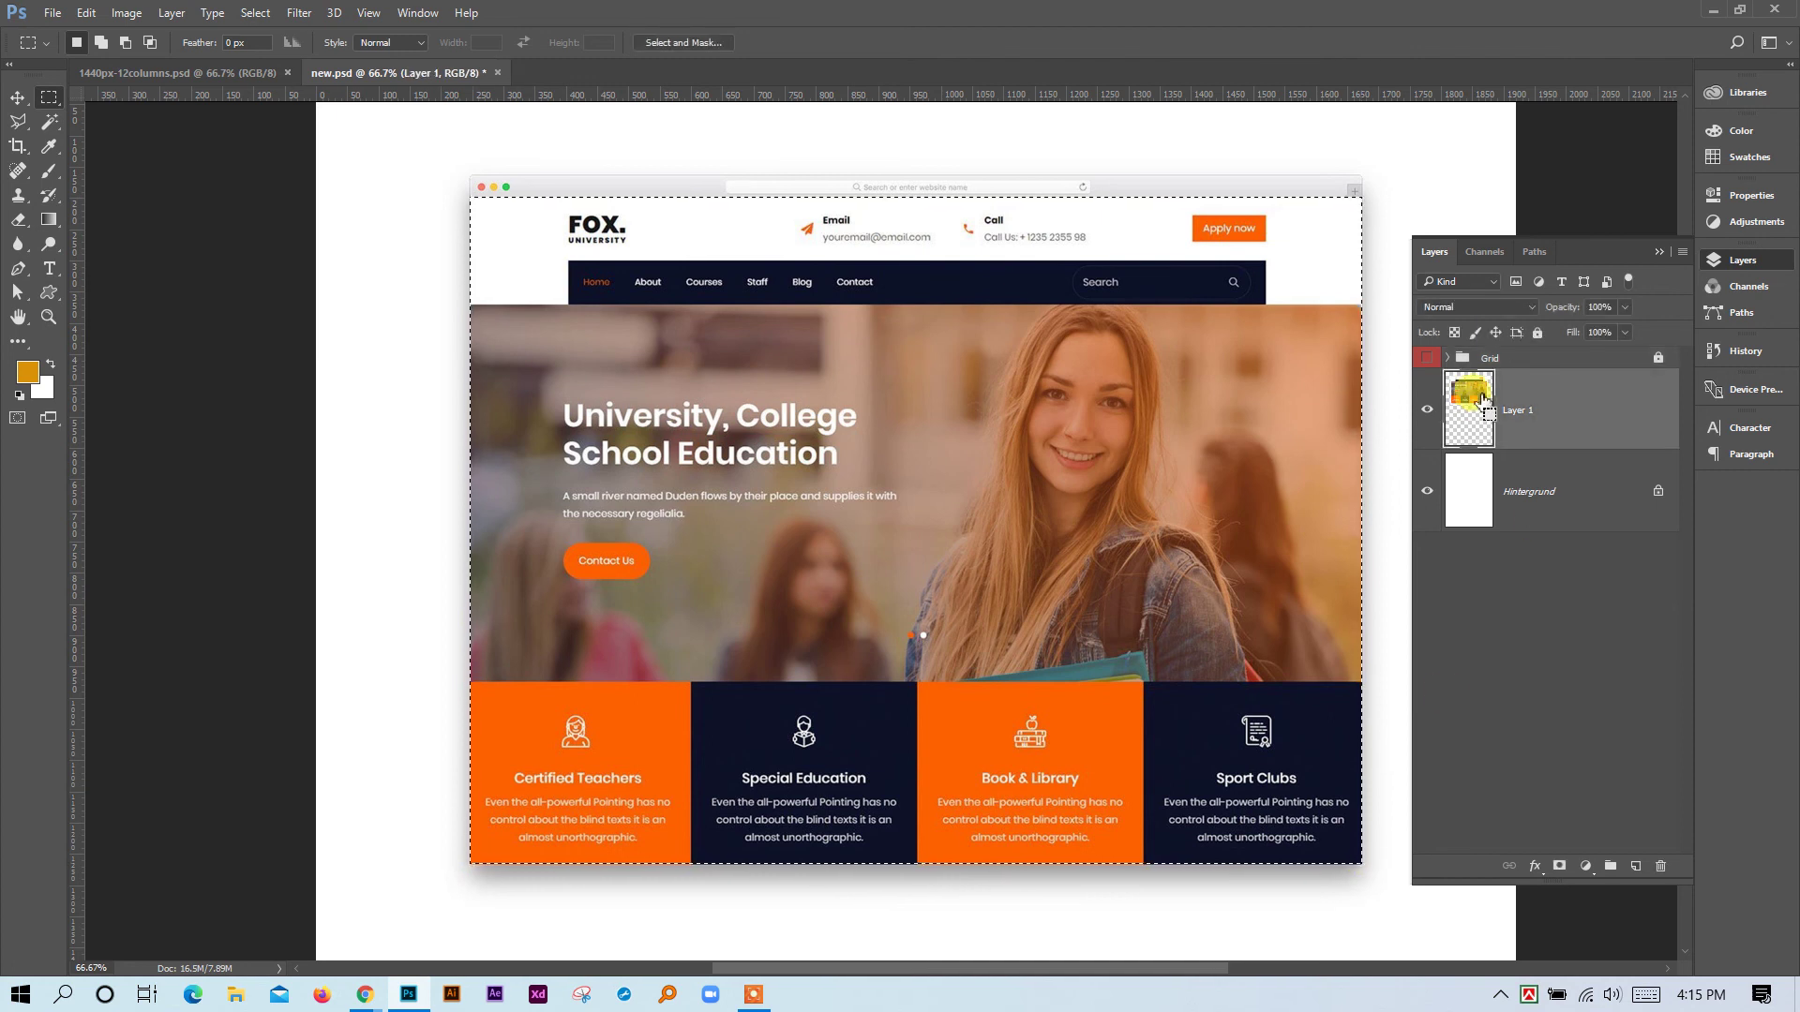
pyautogui.hotkey('ctrl', 'x')
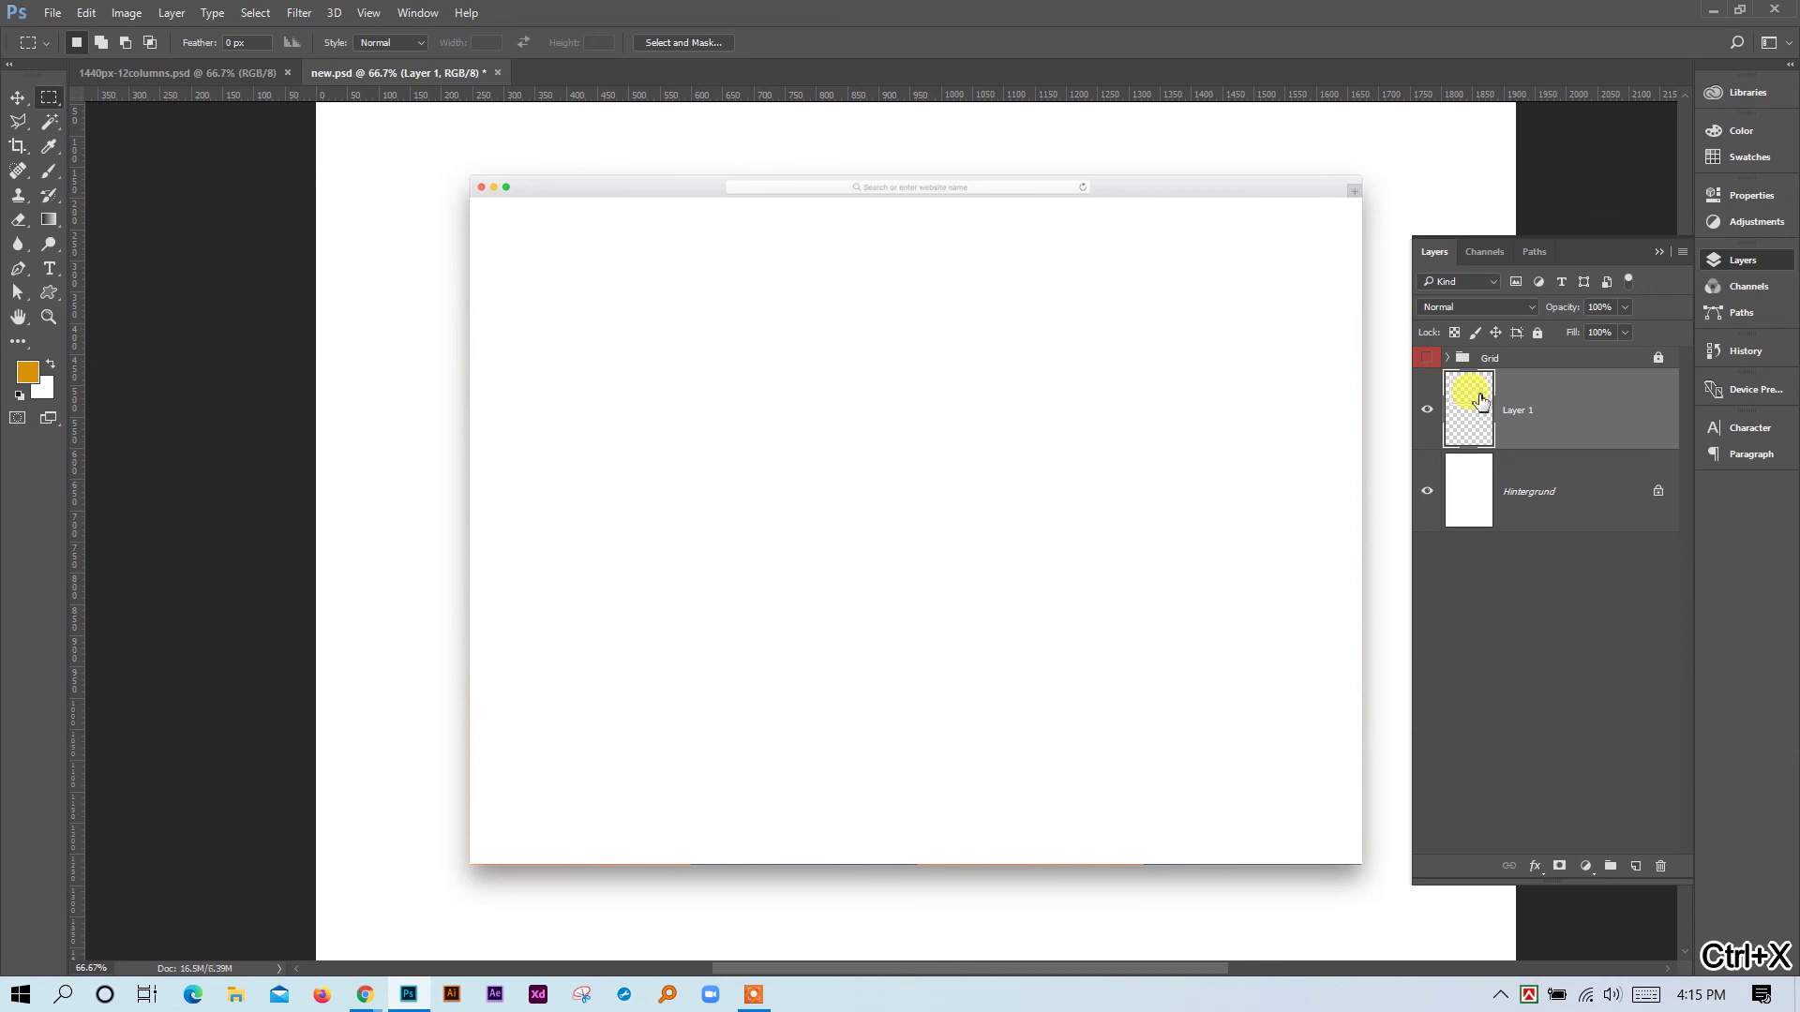
# Delete Layer 1 with the leftover browser frame and paste the cut website page as a new layer.
pyautogui.click(1661, 866)
pyautogui.click(827, 379)
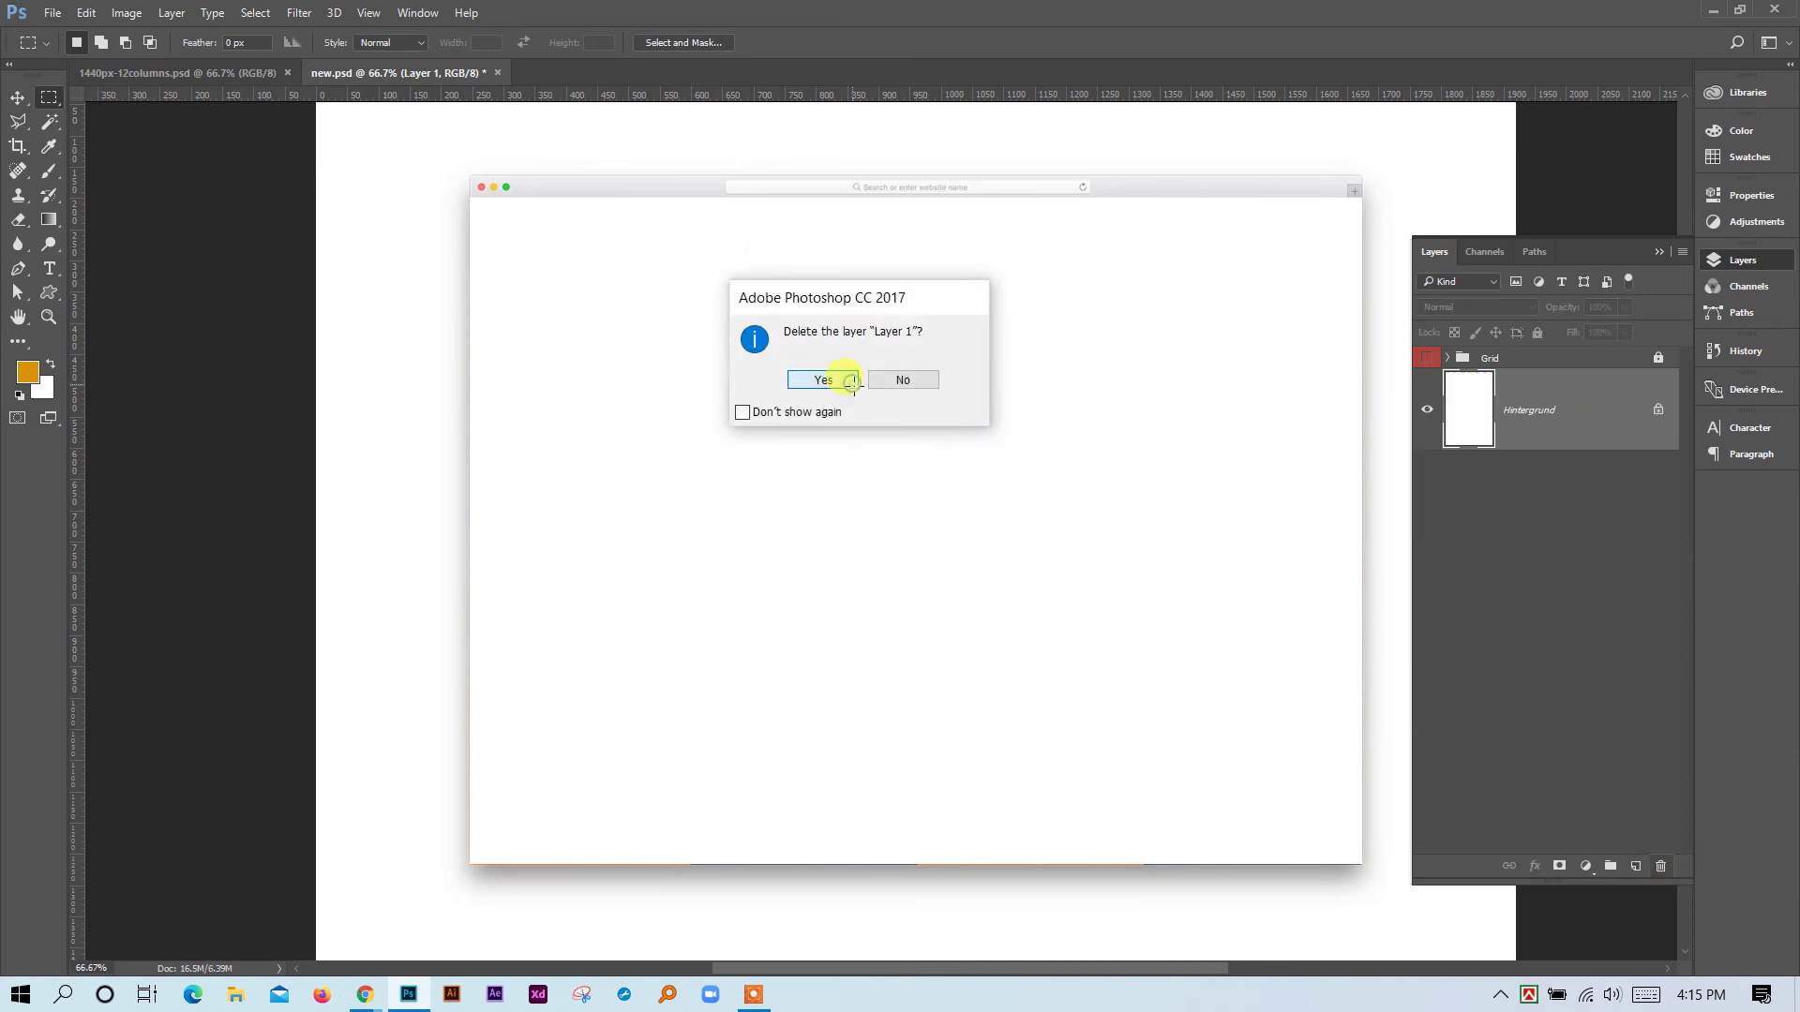
pyautogui.scroll(1, 911, 434)
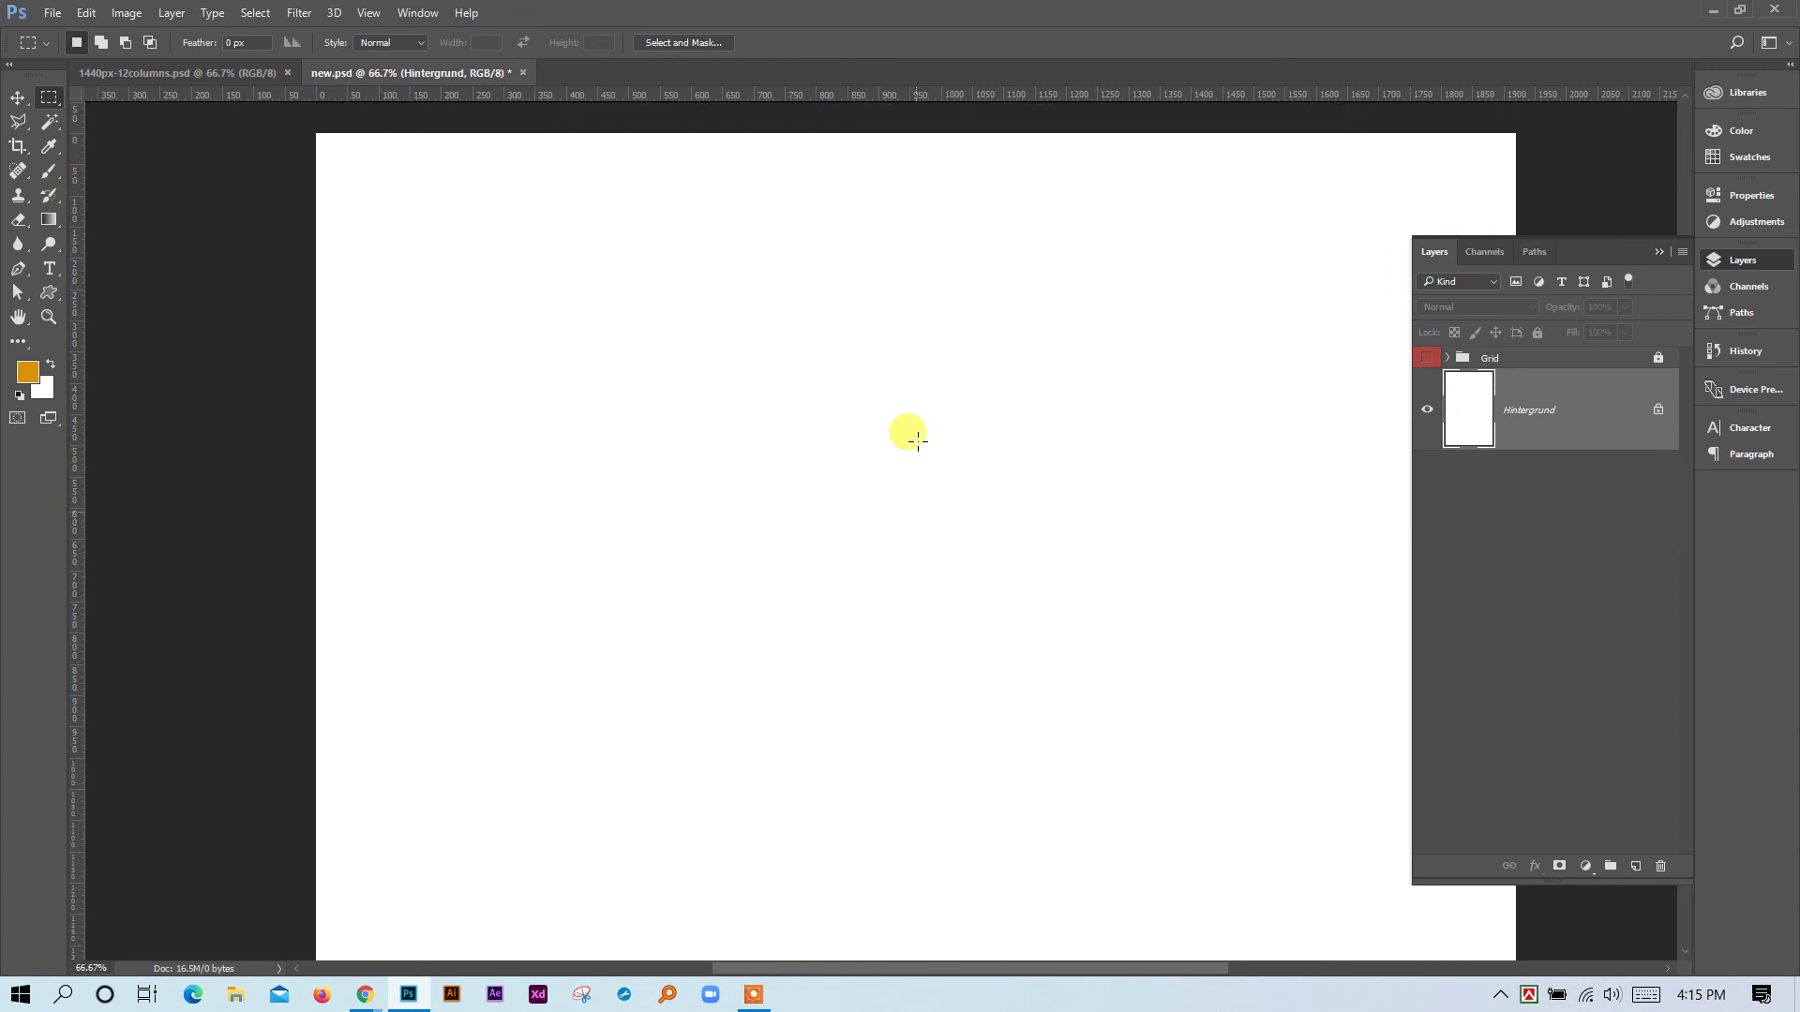
pyautogui.hotkey('ctrl', 'v')
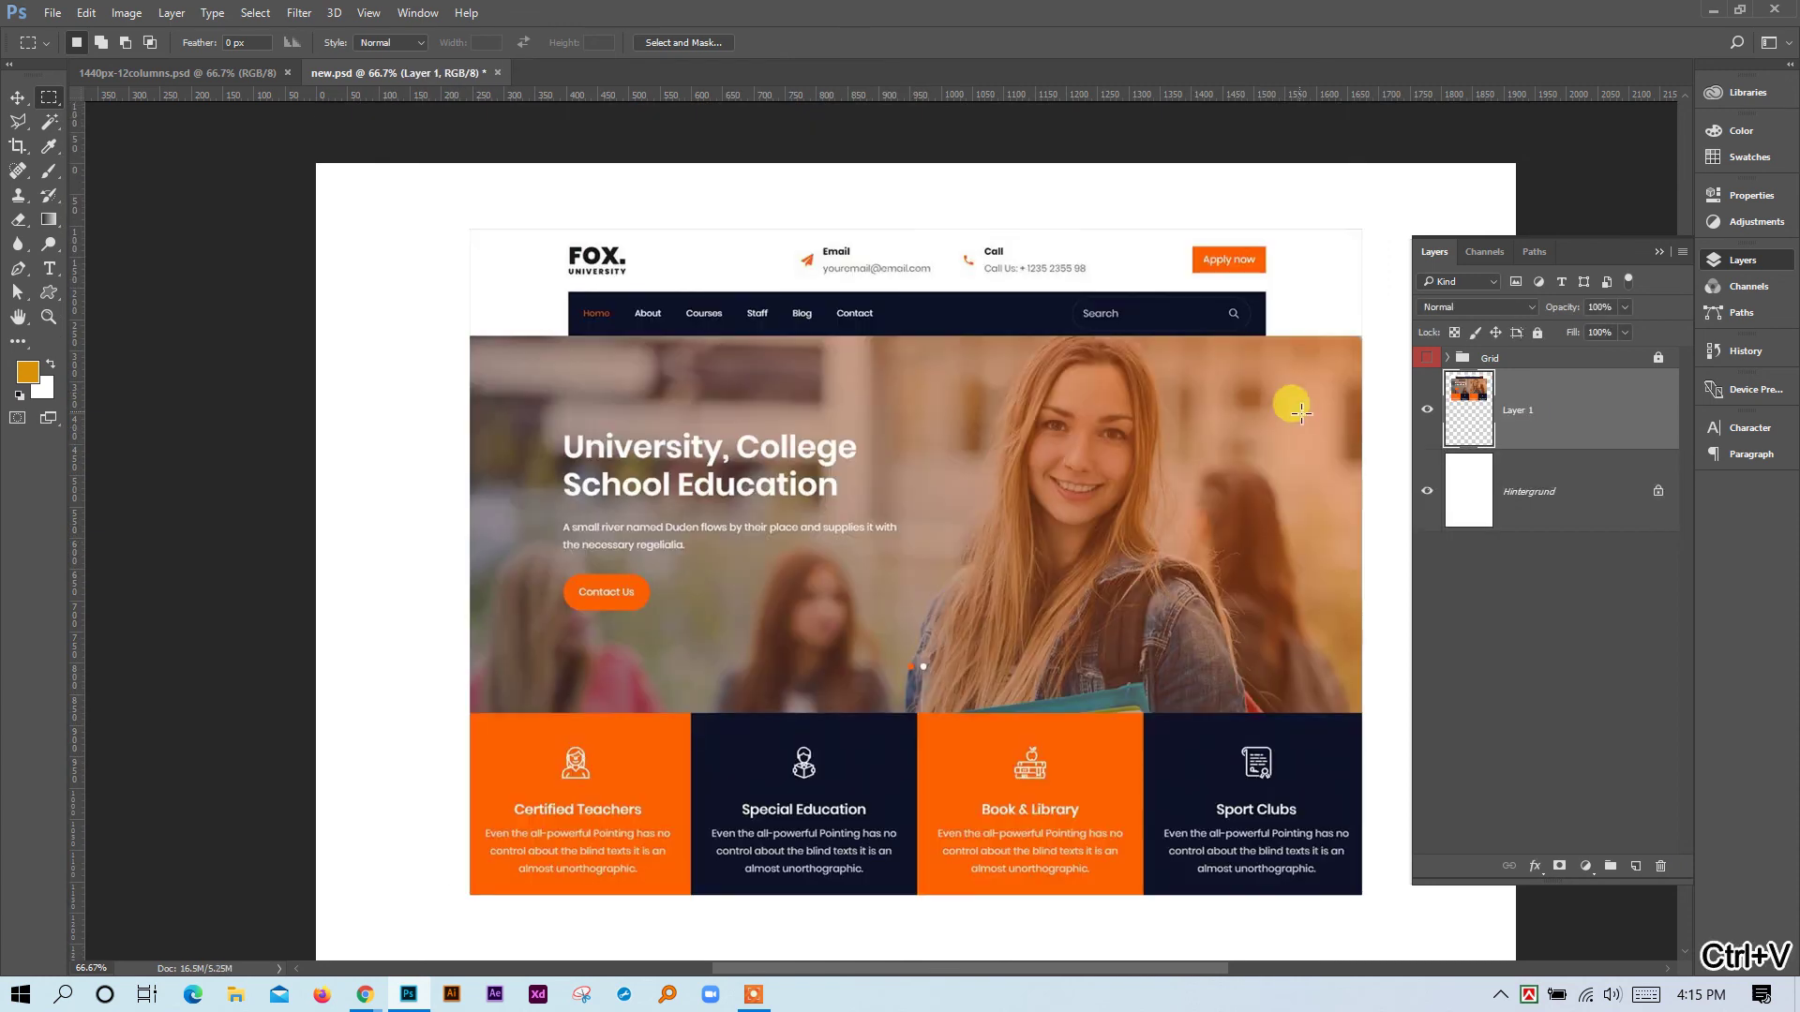
# Show the Grid group and guides again and bring the website image layer to the front, above the Grid group.
pyautogui.click(1427, 358)
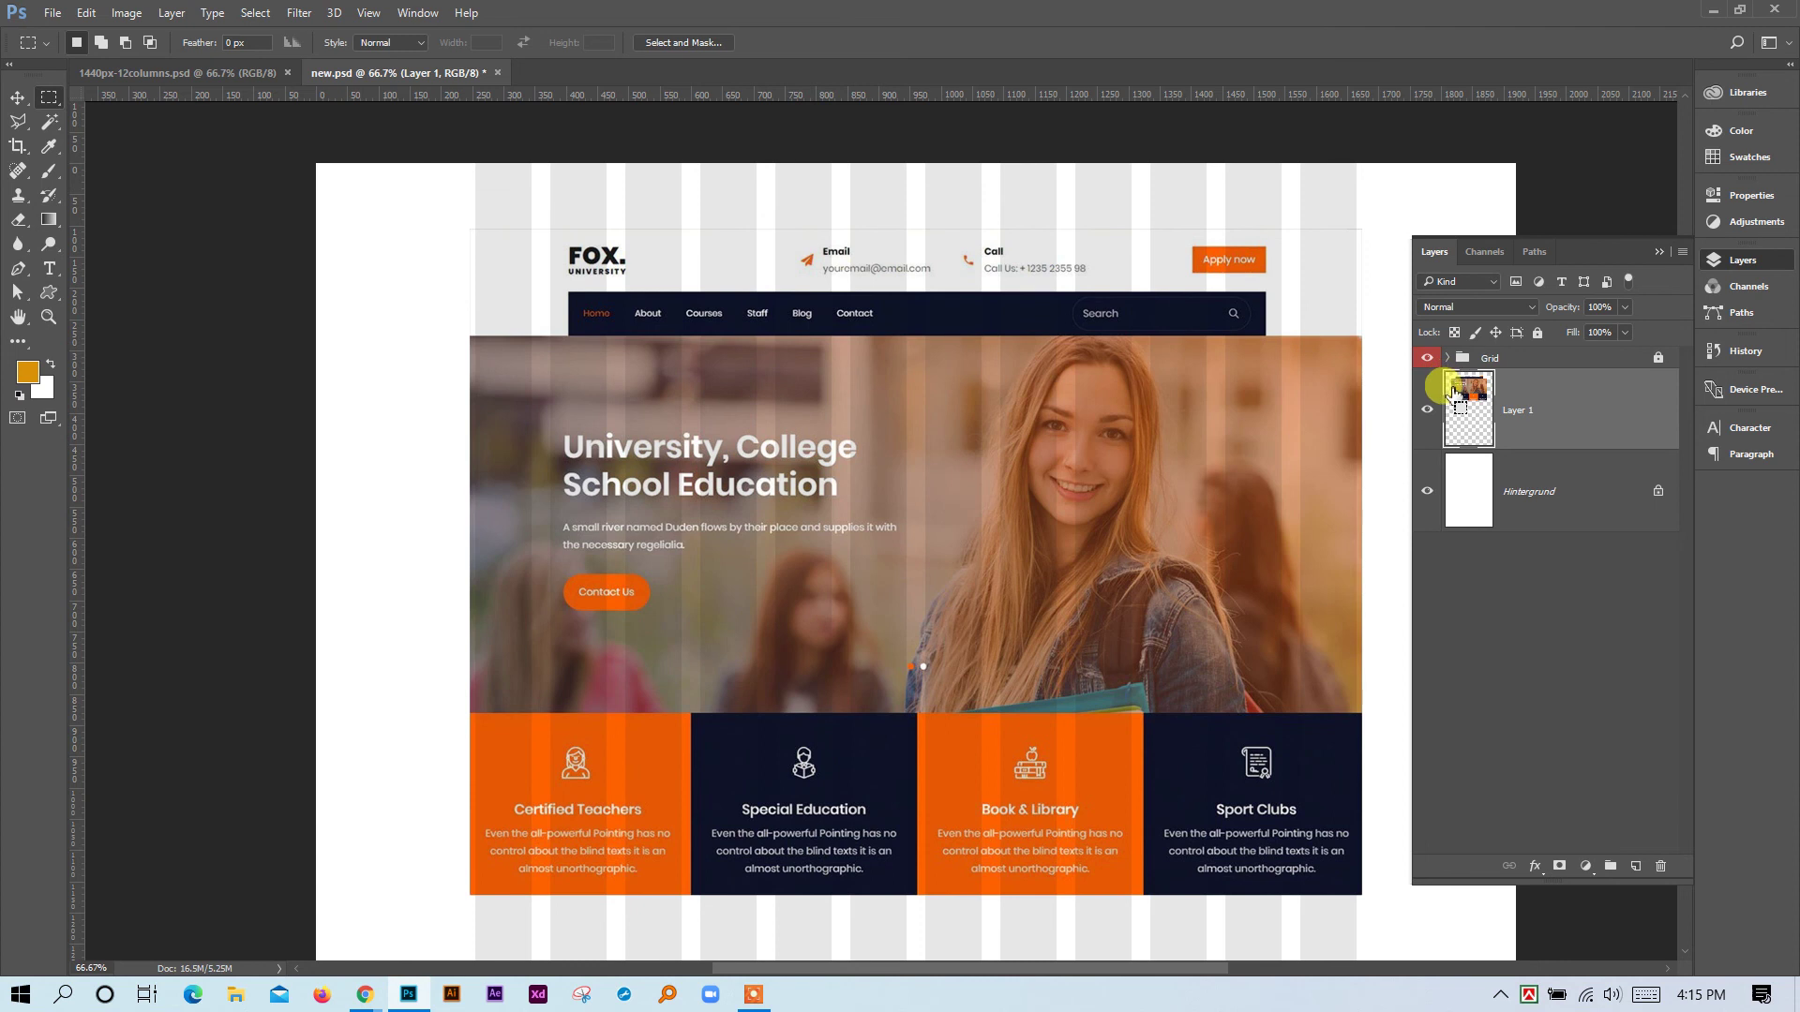
pyautogui.hotkey('ctrl', ';')
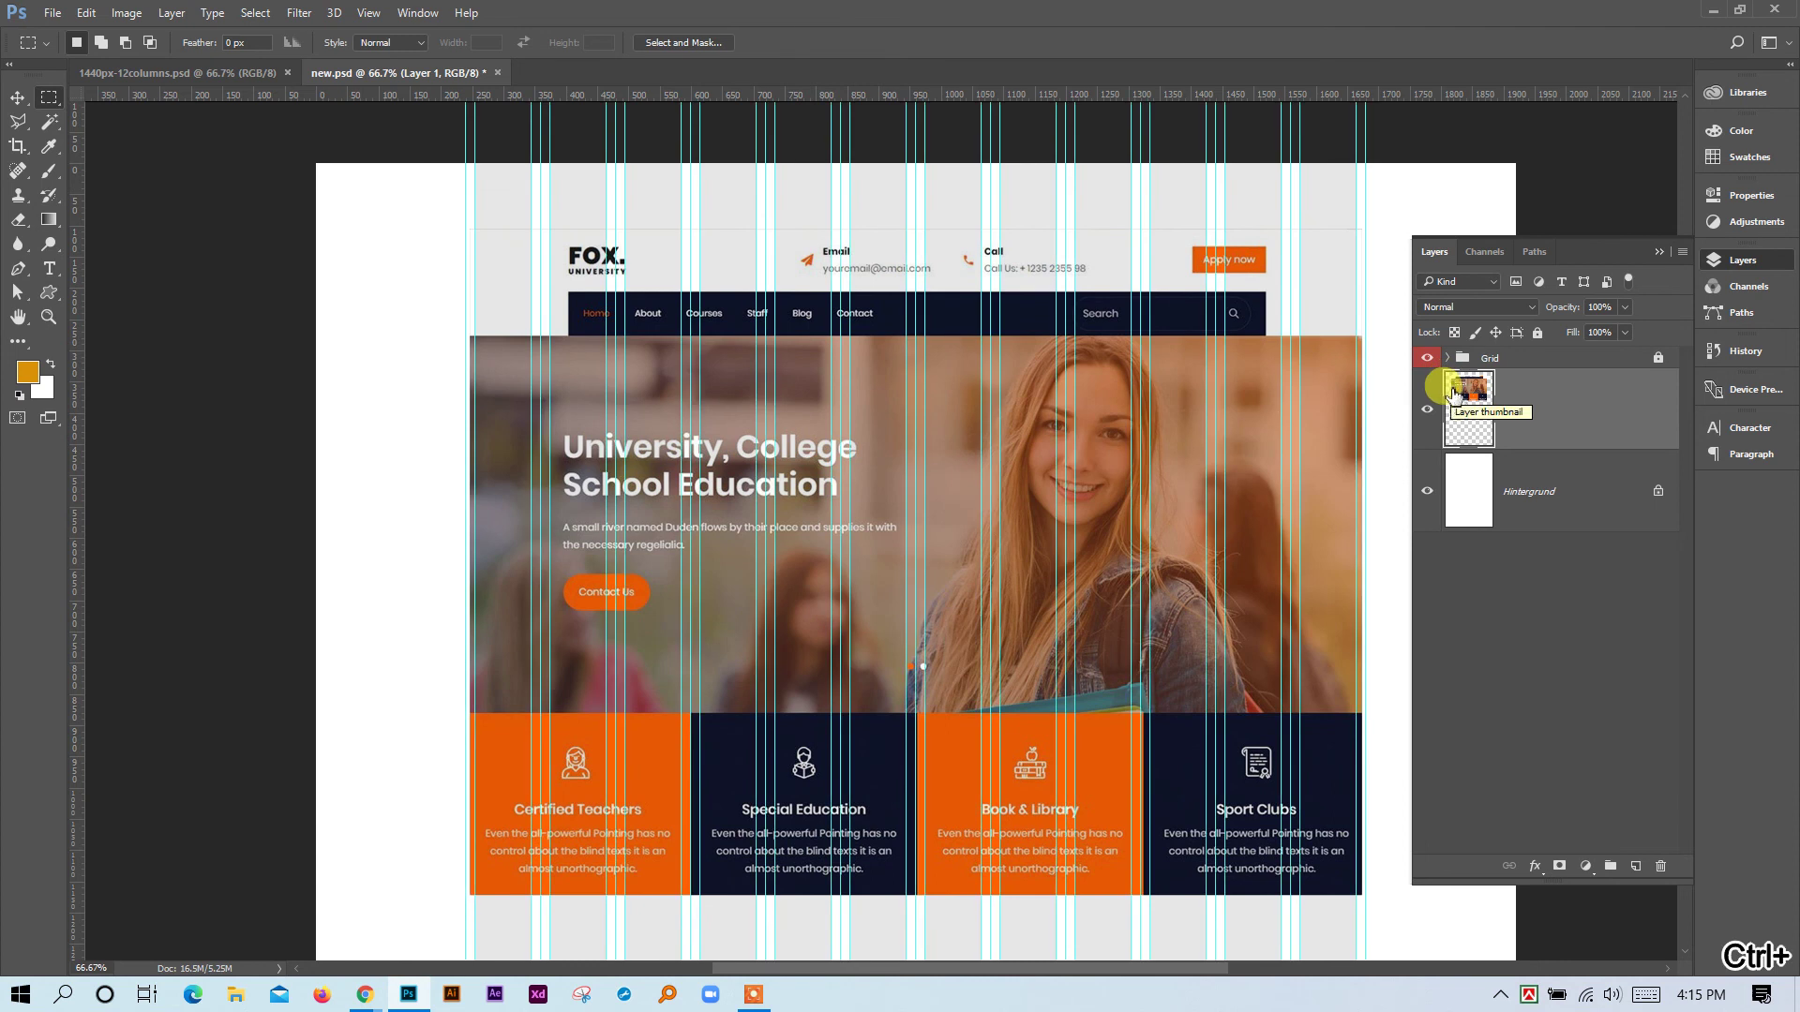
pyautogui.click(17, 97)
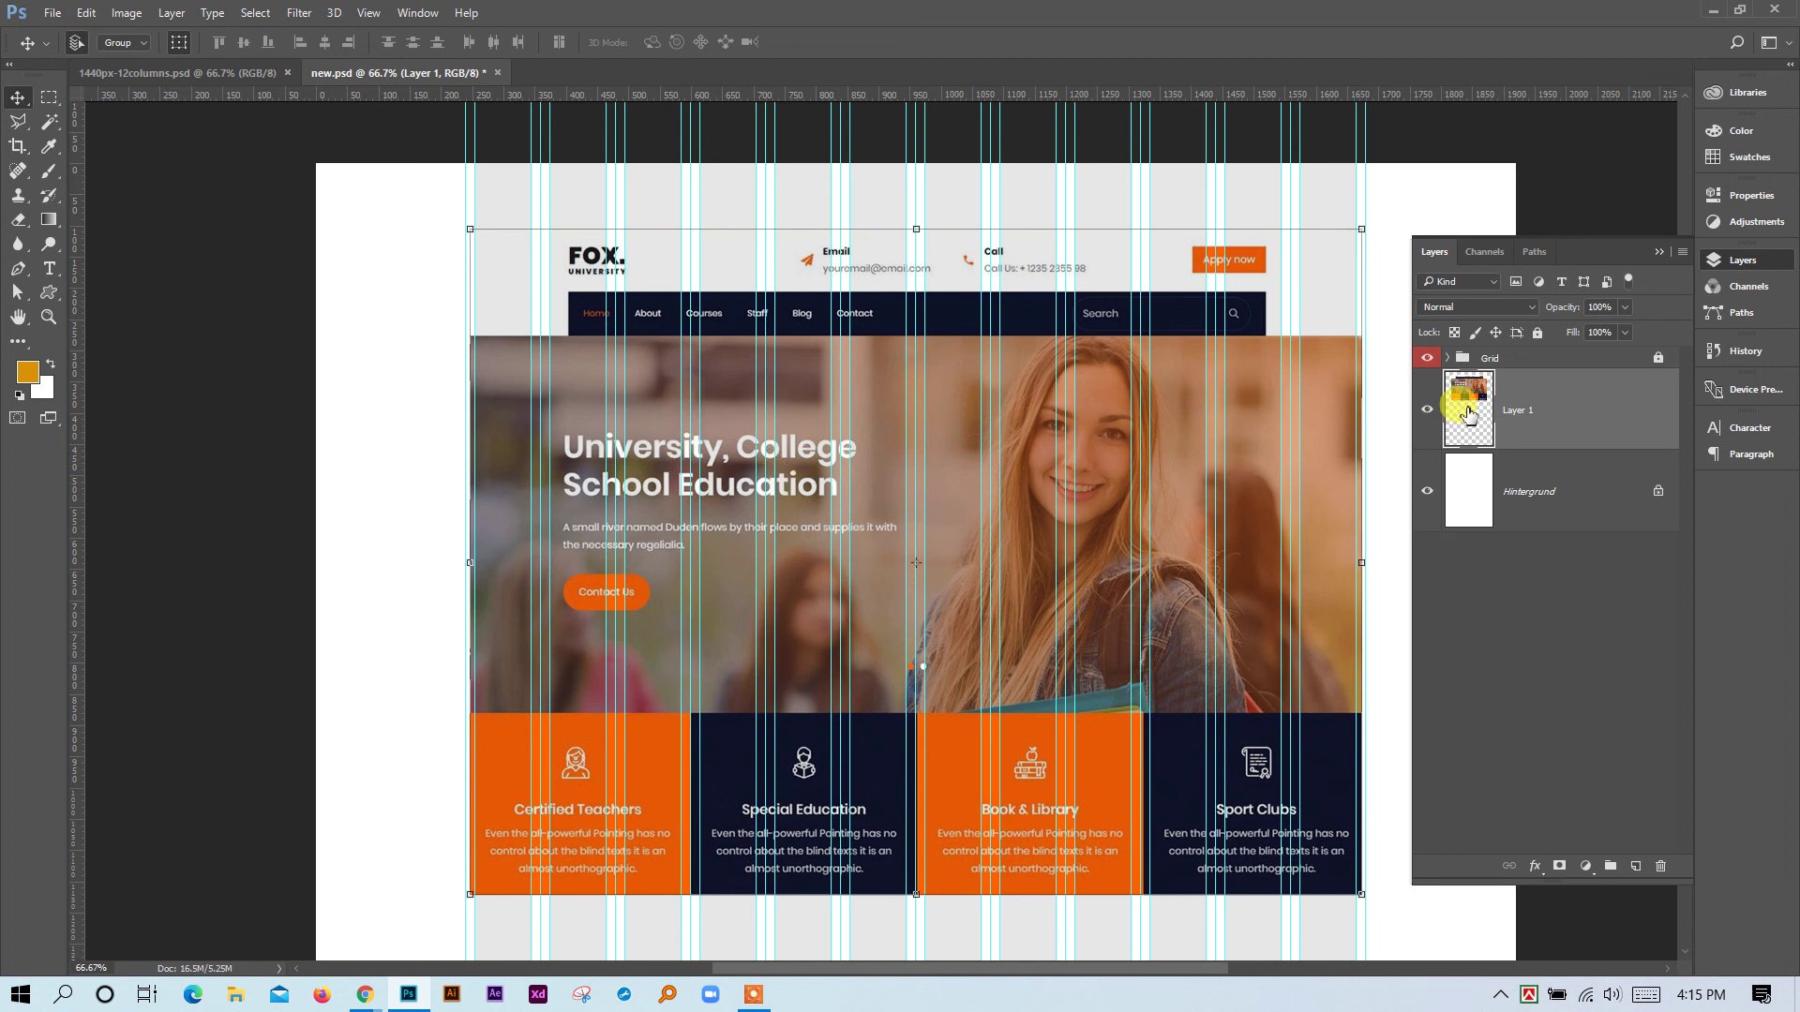
pyautogui.hotkey('ctrl', 'shift', ']')
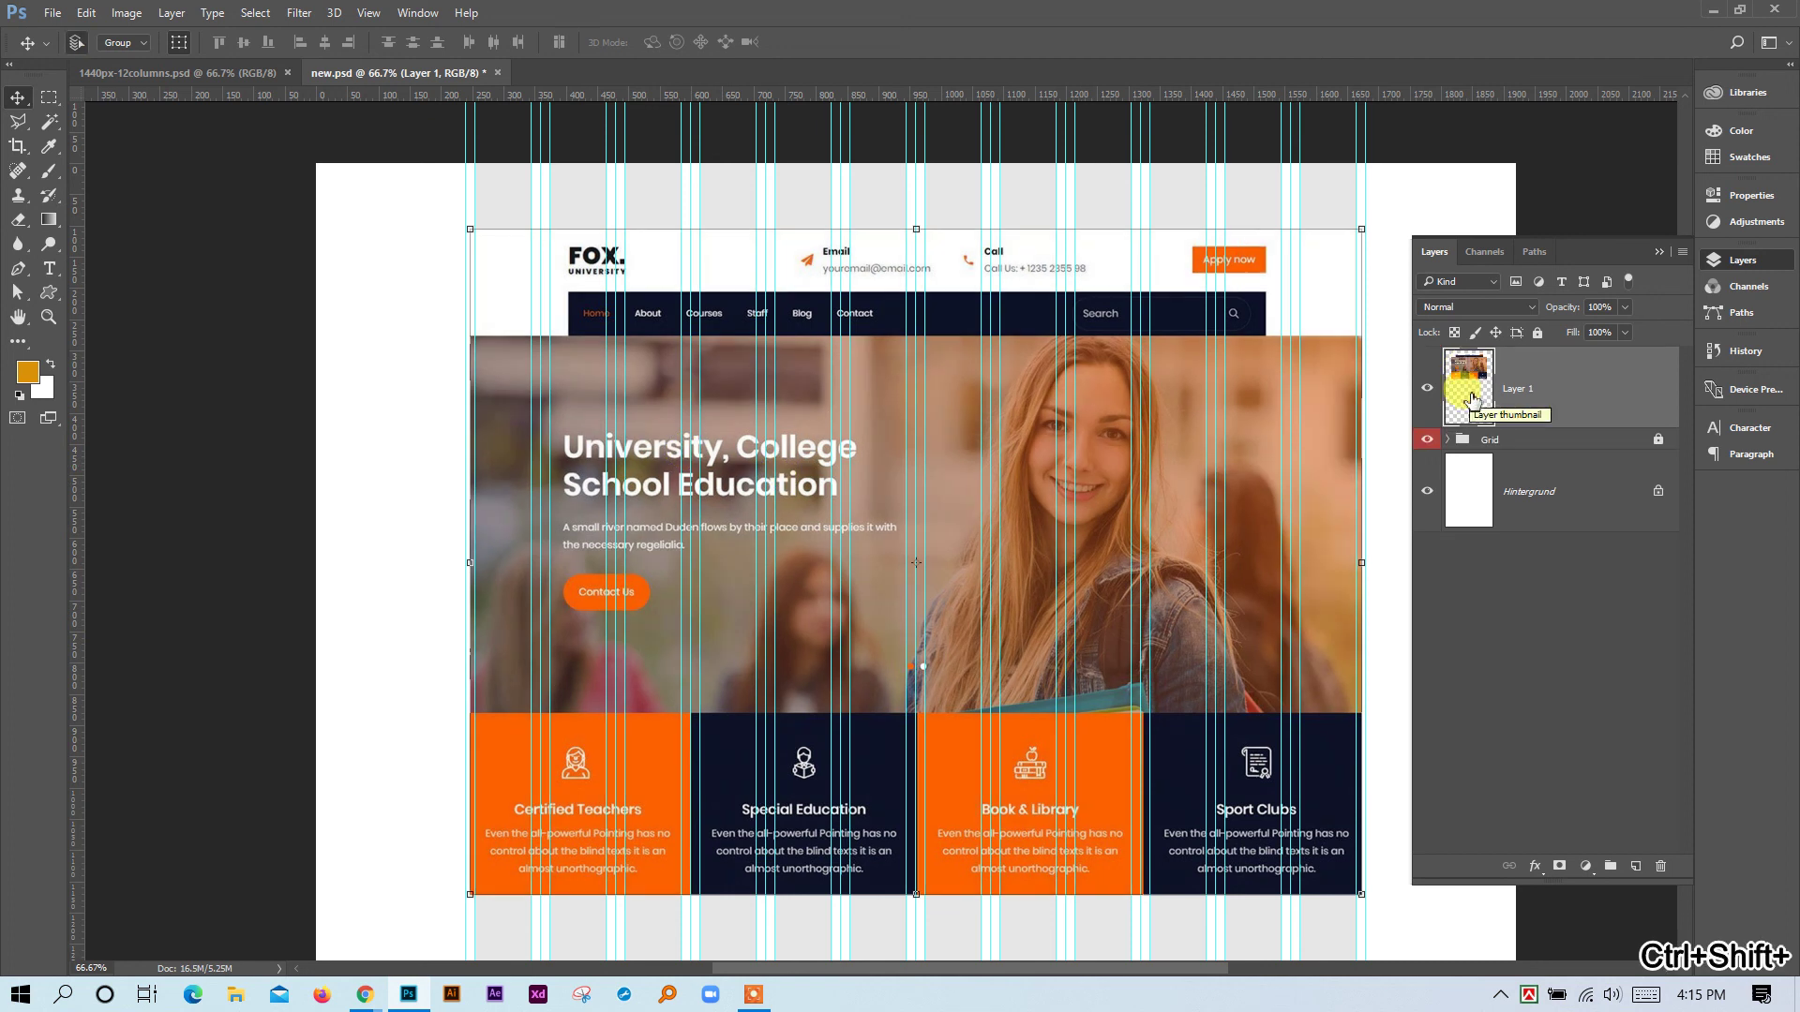
# Move the website image flush with the canvas's upper edge and scale it to about 101% to reach the outer grid guides.
pyautogui.moveTo(516, 338); pyautogui.dragTo(512, 276)
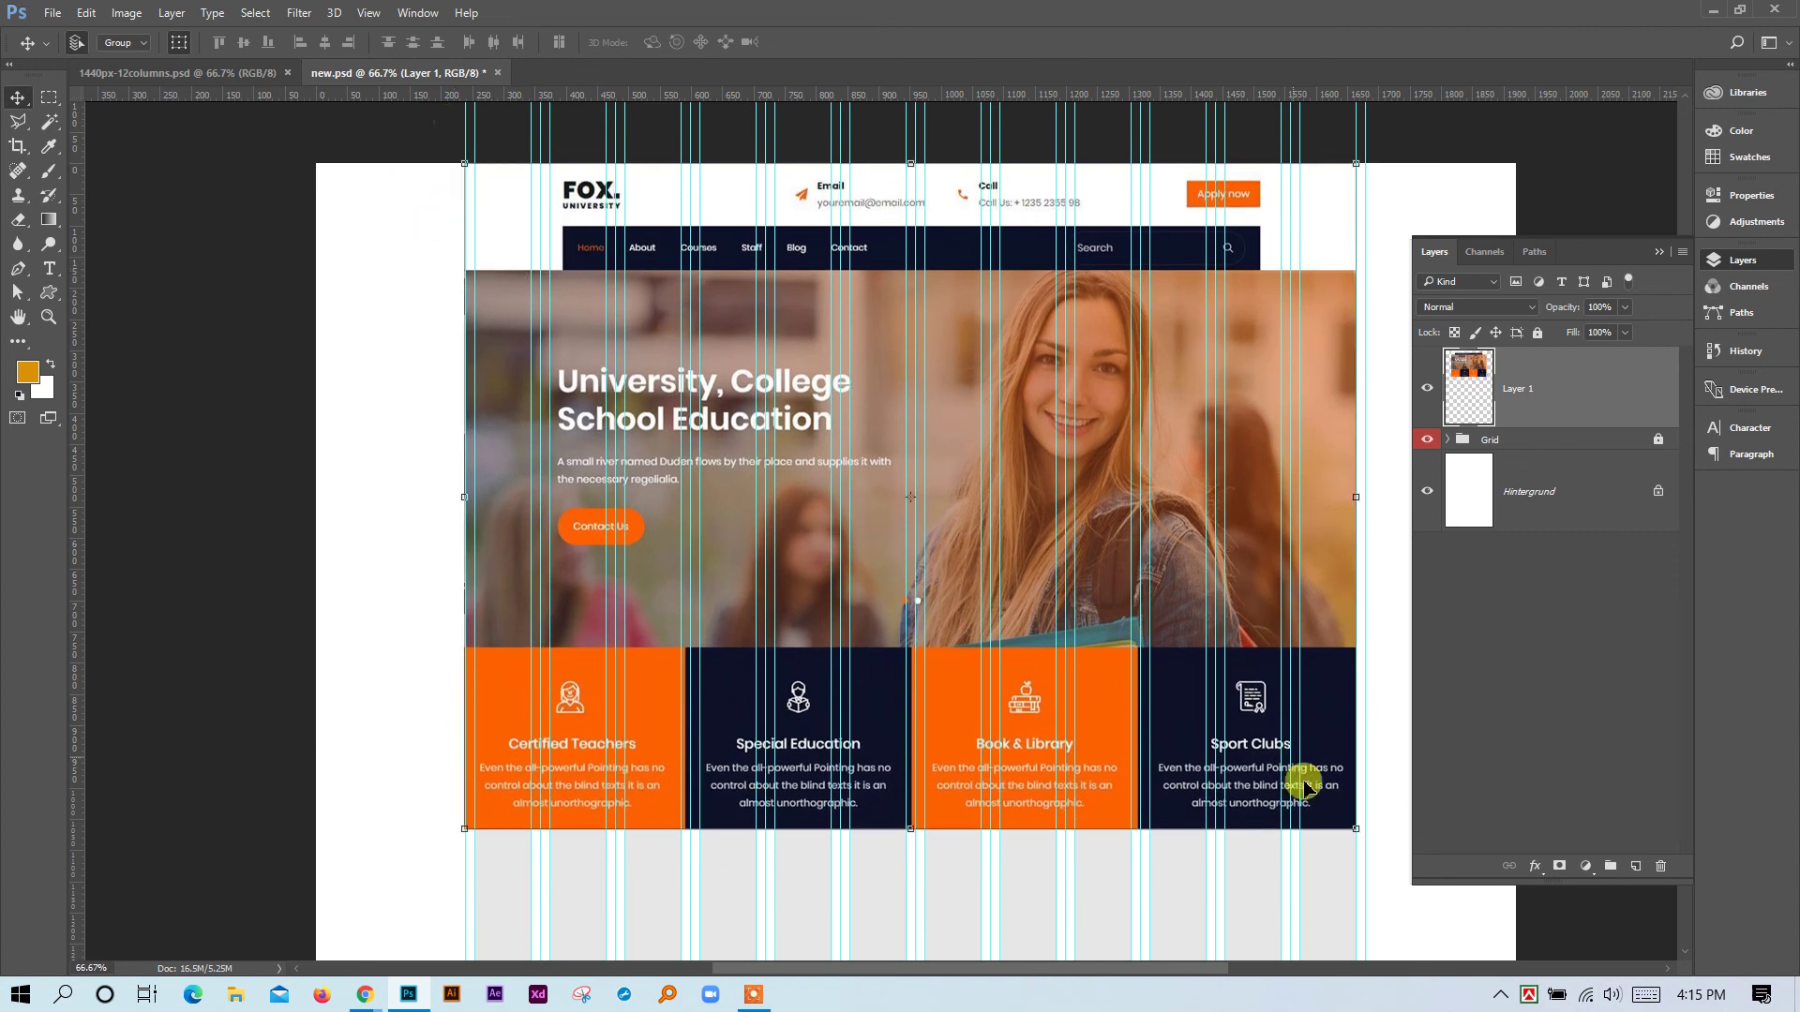
pyautogui.moveTo(1356, 829); pyautogui.dragTo(1365, 838)
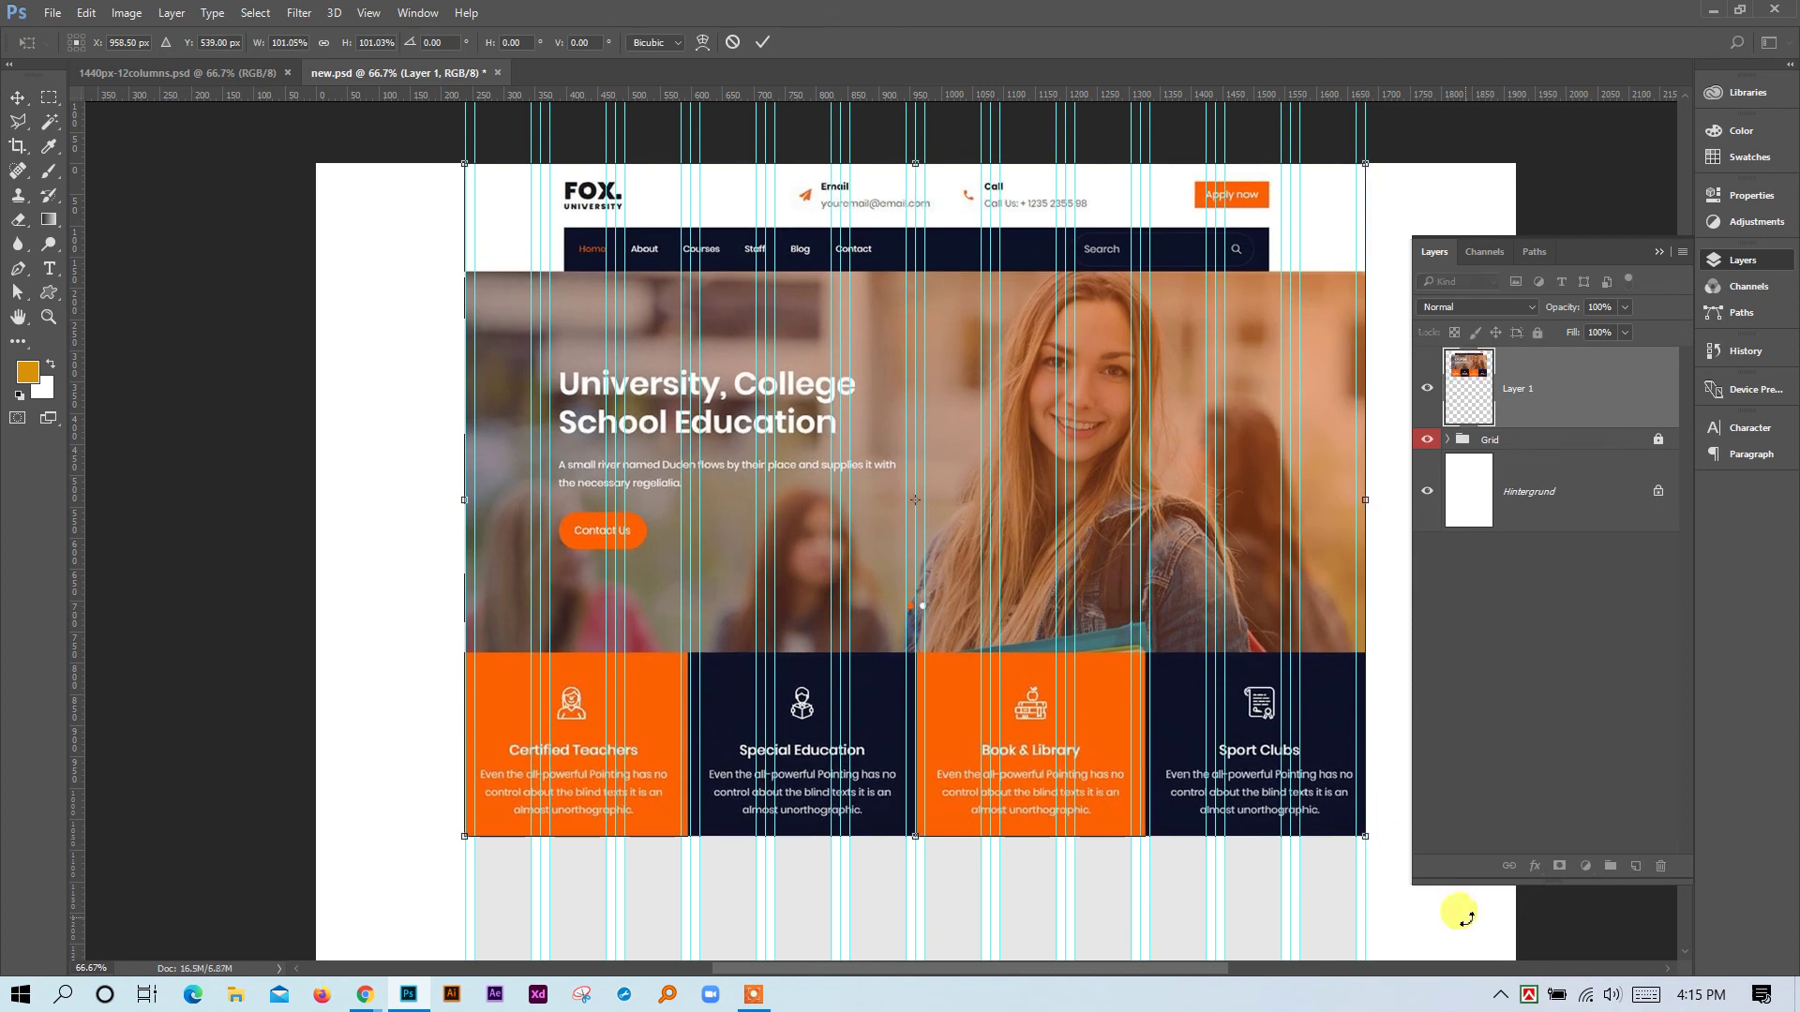
pyautogui.press('Return')
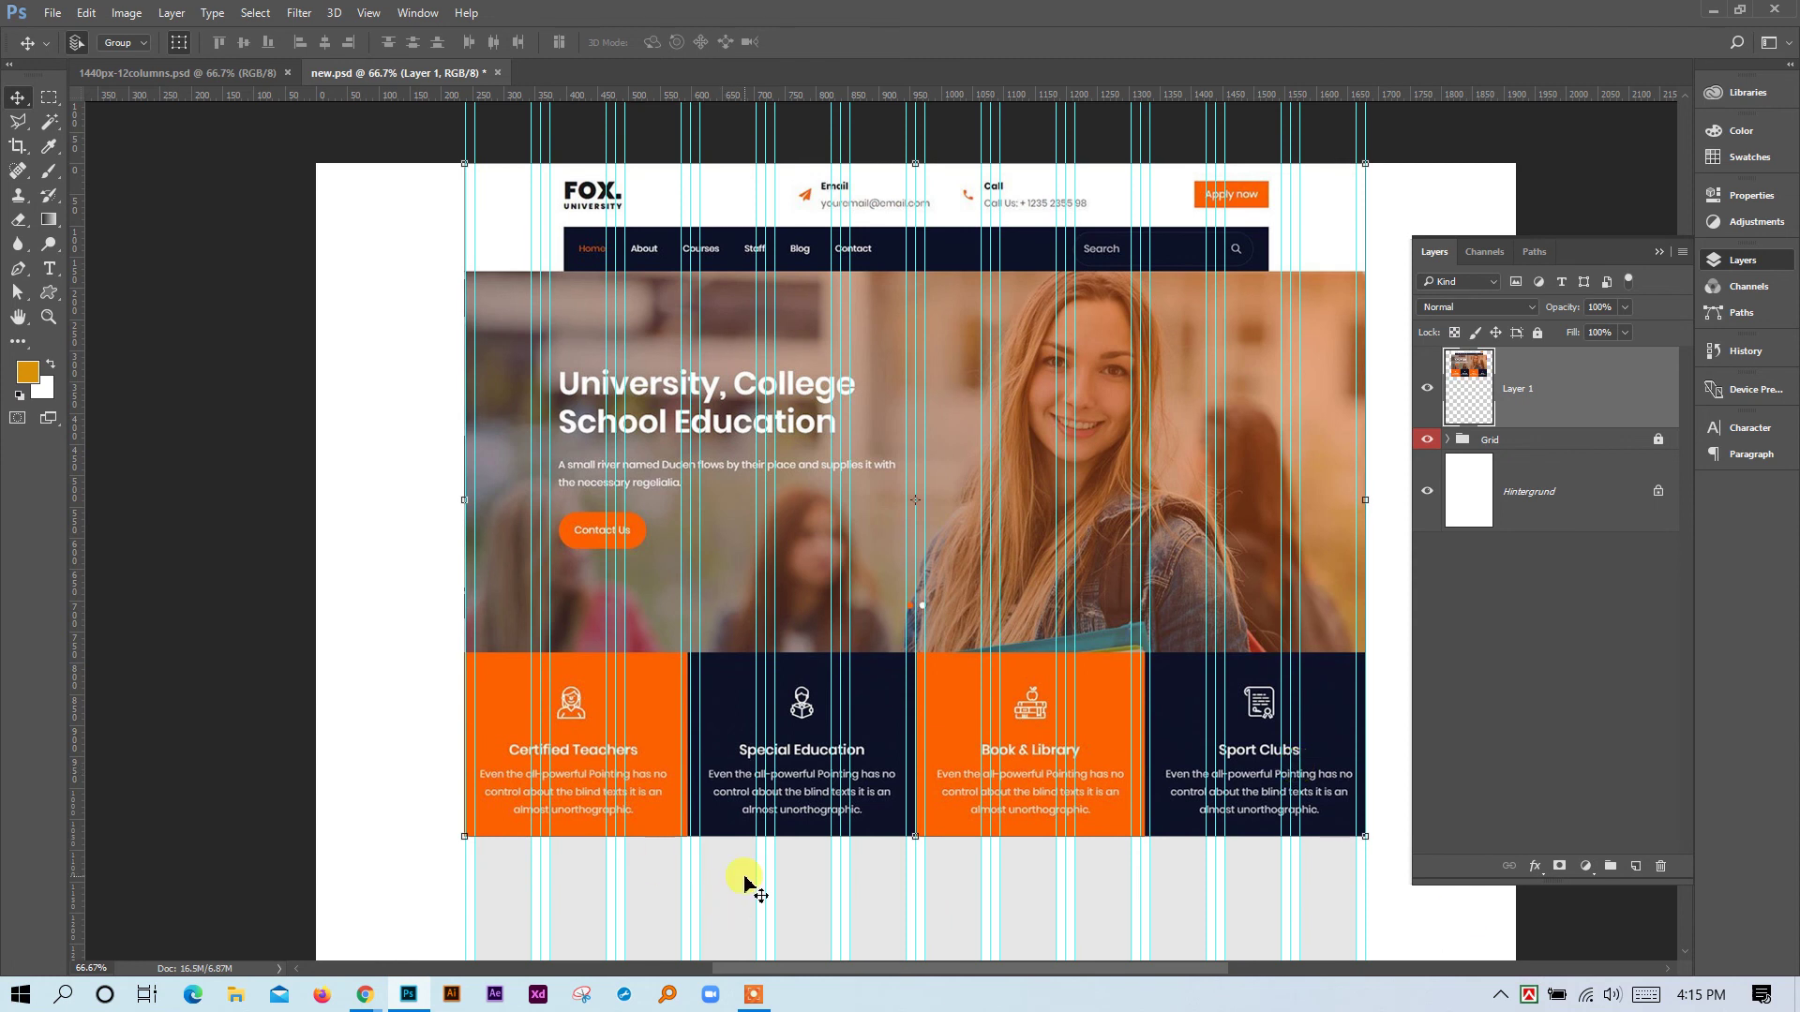
pyautogui.scroll(1, 745, 881)
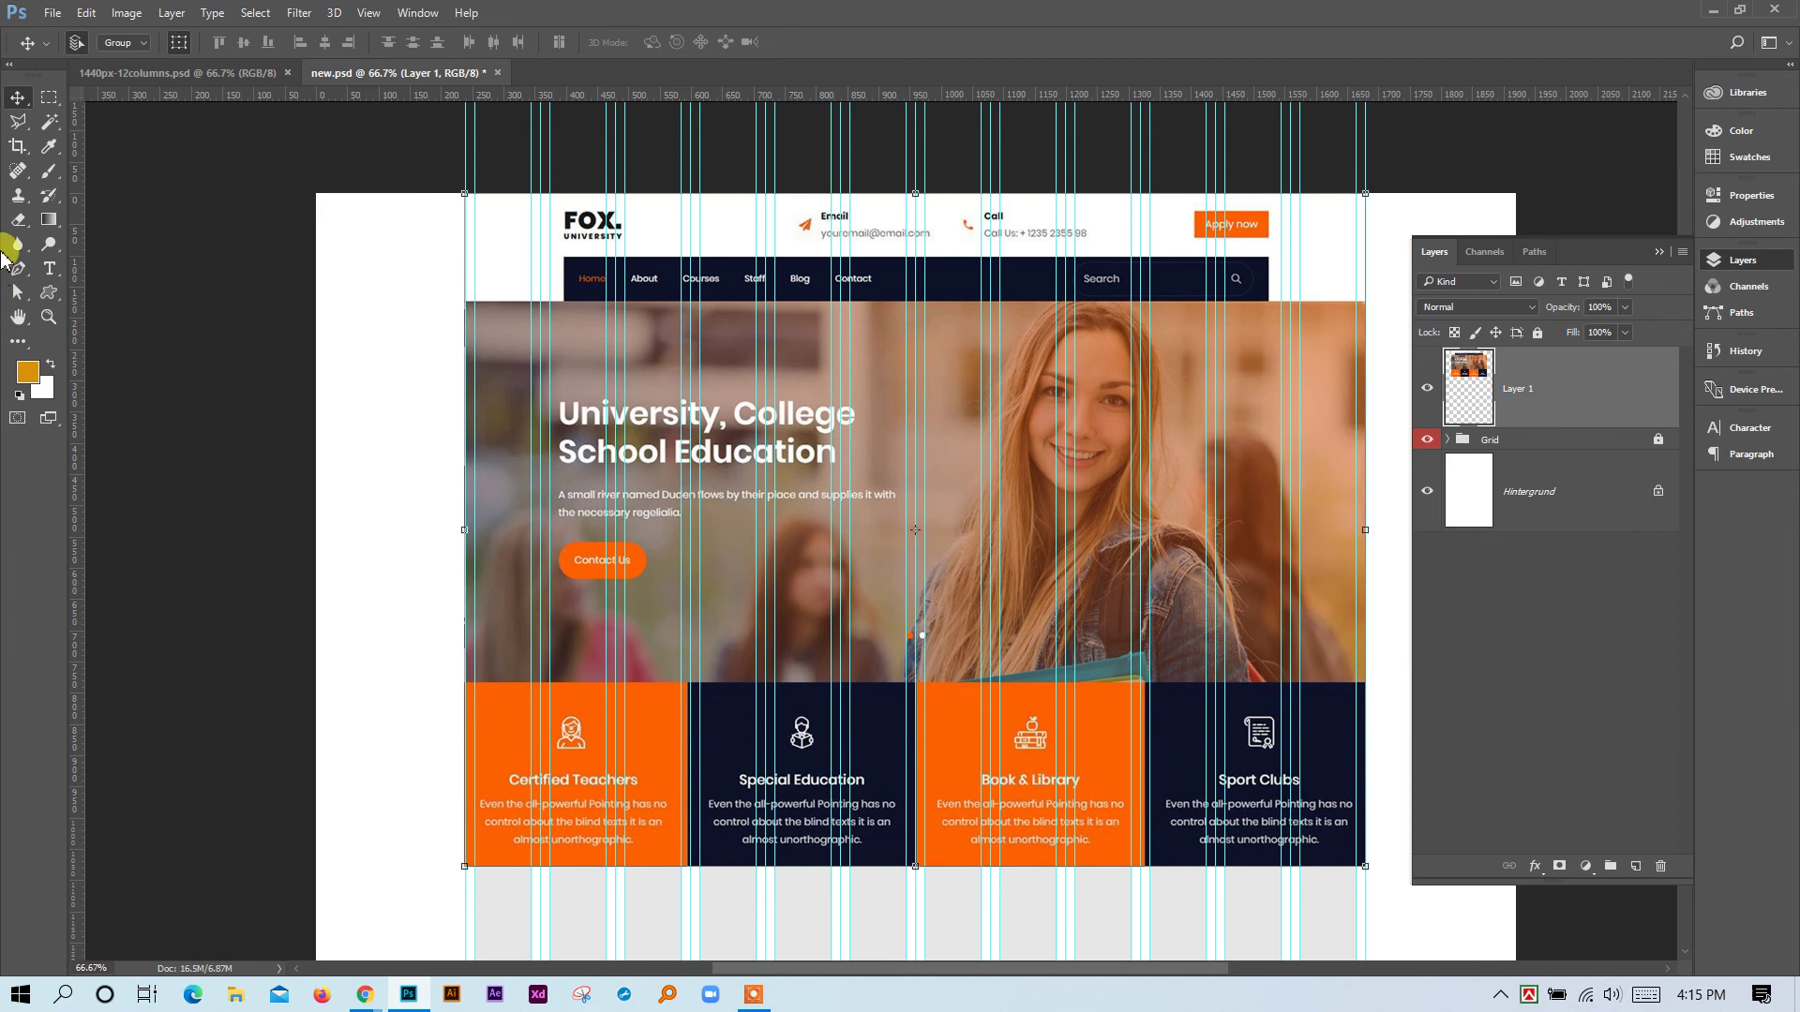
# Outline the navigation bar and its Staff item with temporary rectangular marquees to examine how they sit on the grid columns.
pyautogui.click(48, 97)
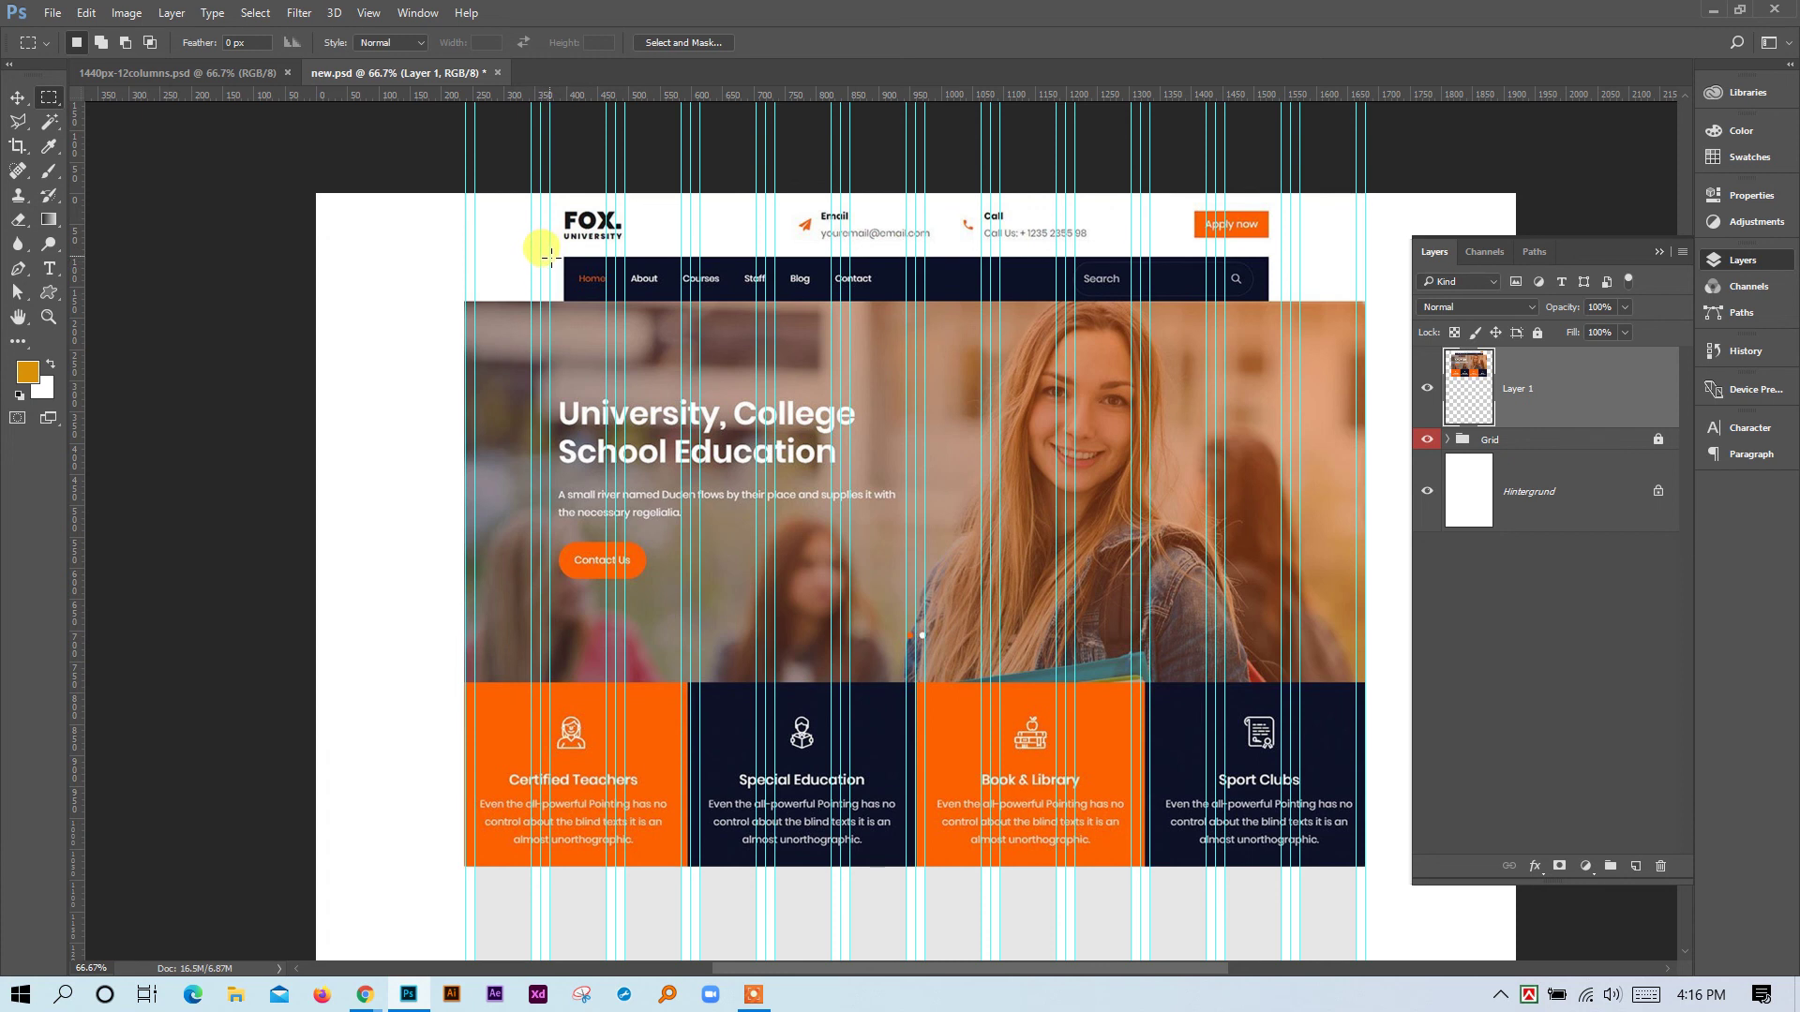
pyautogui.moveTo(550, 255); pyautogui.dragTo(1280, 303)
pyautogui.moveTo(1281, 302); pyautogui.dragTo(1281, 302)
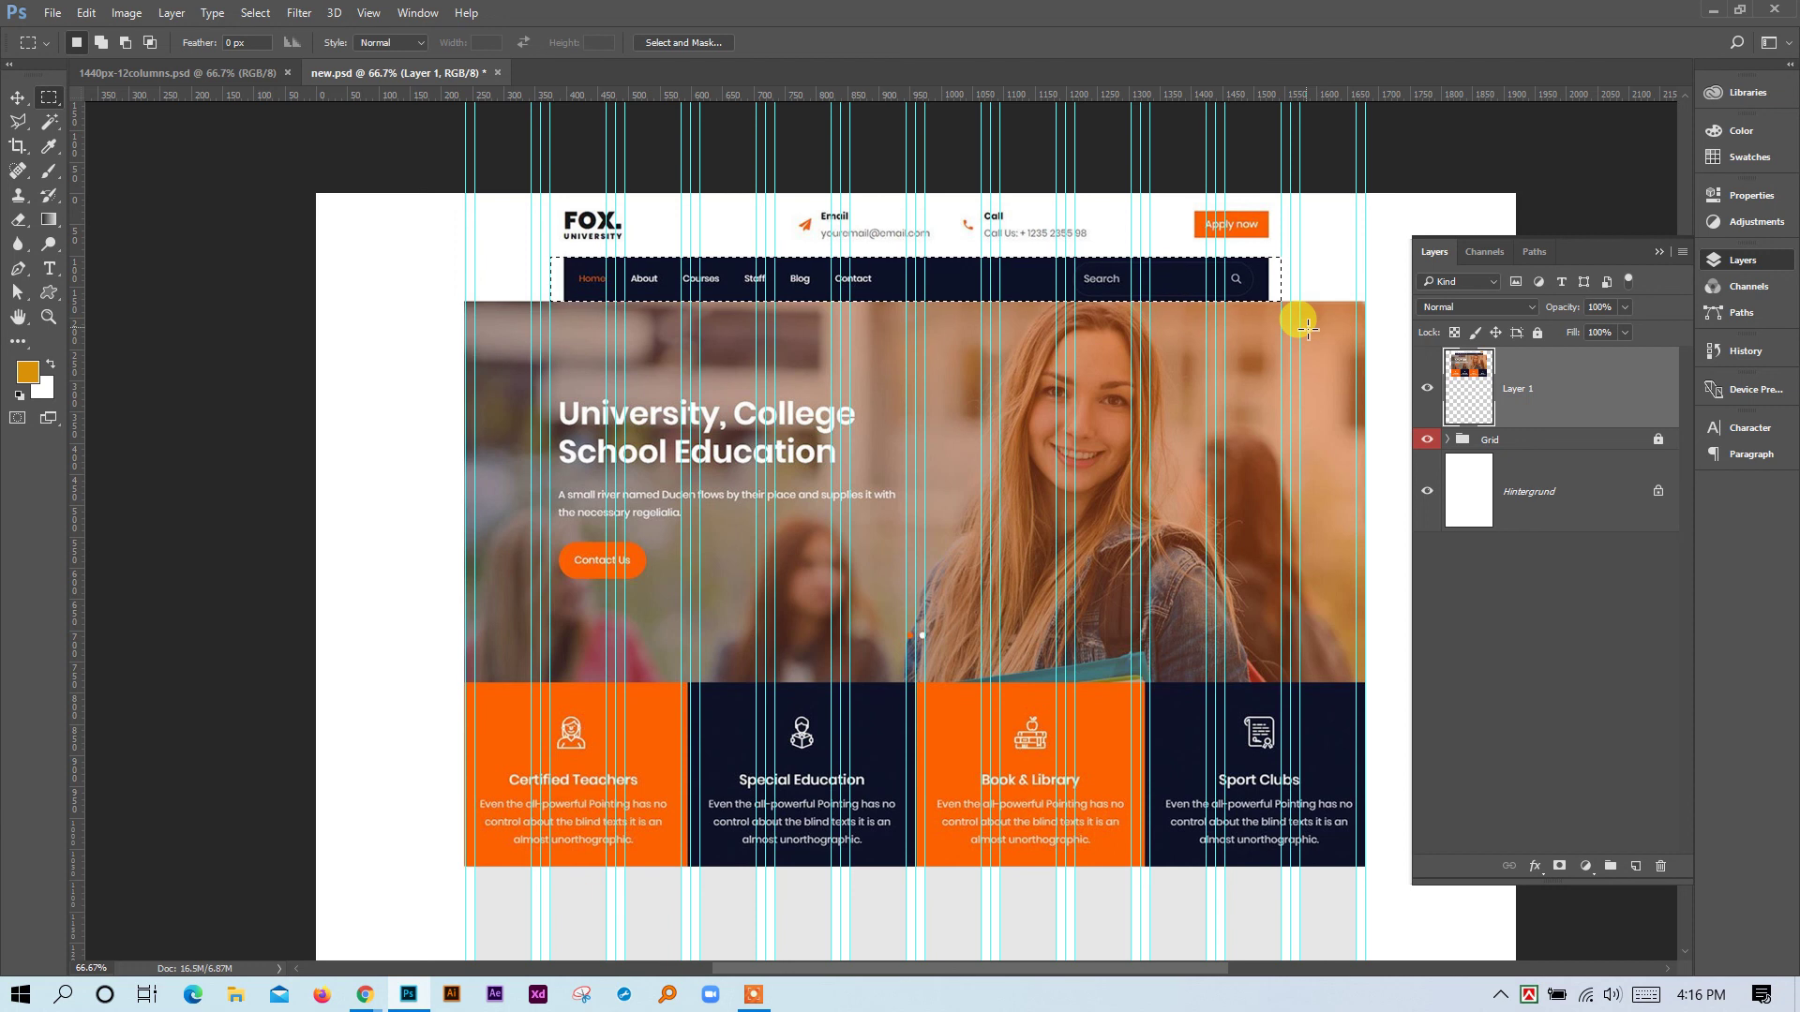
pyautogui.click(760, 225)
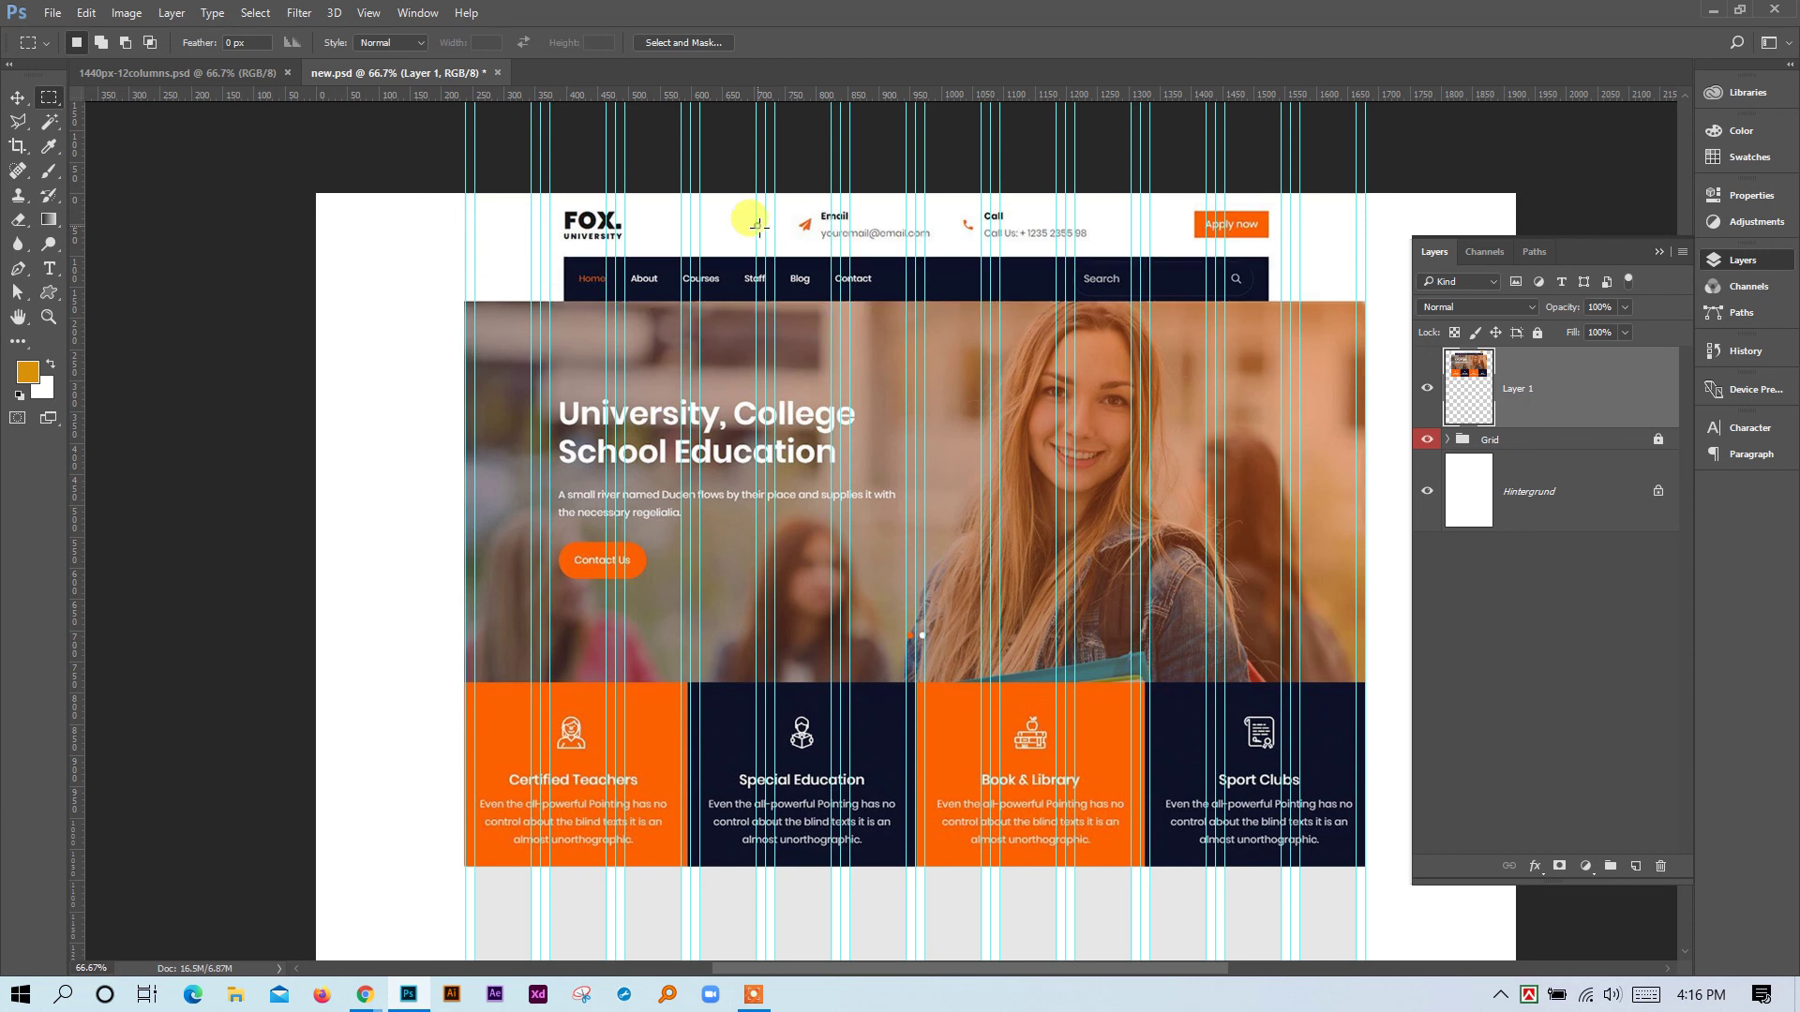
pyautogui.moveTo(730, 259); pyautogui.dragTo(756, 298)
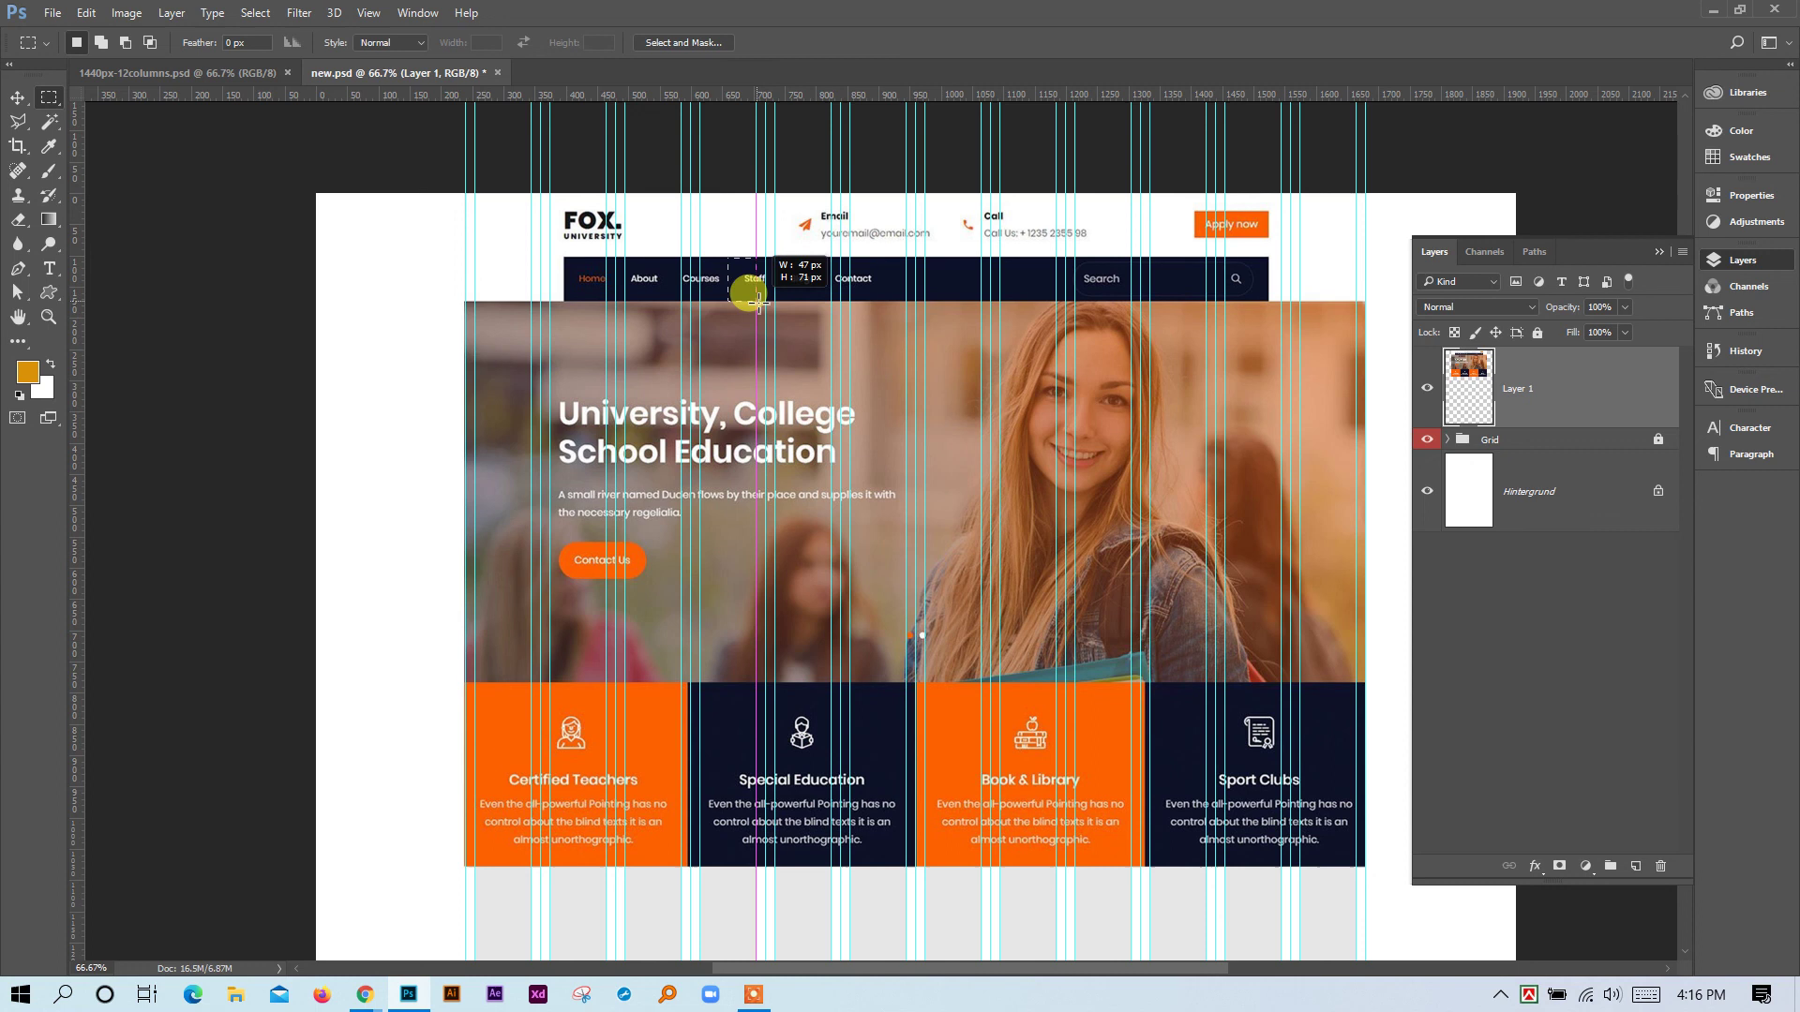
pyautogui.moveTo(760, 301); pyautogui.dragTo(757, 300)
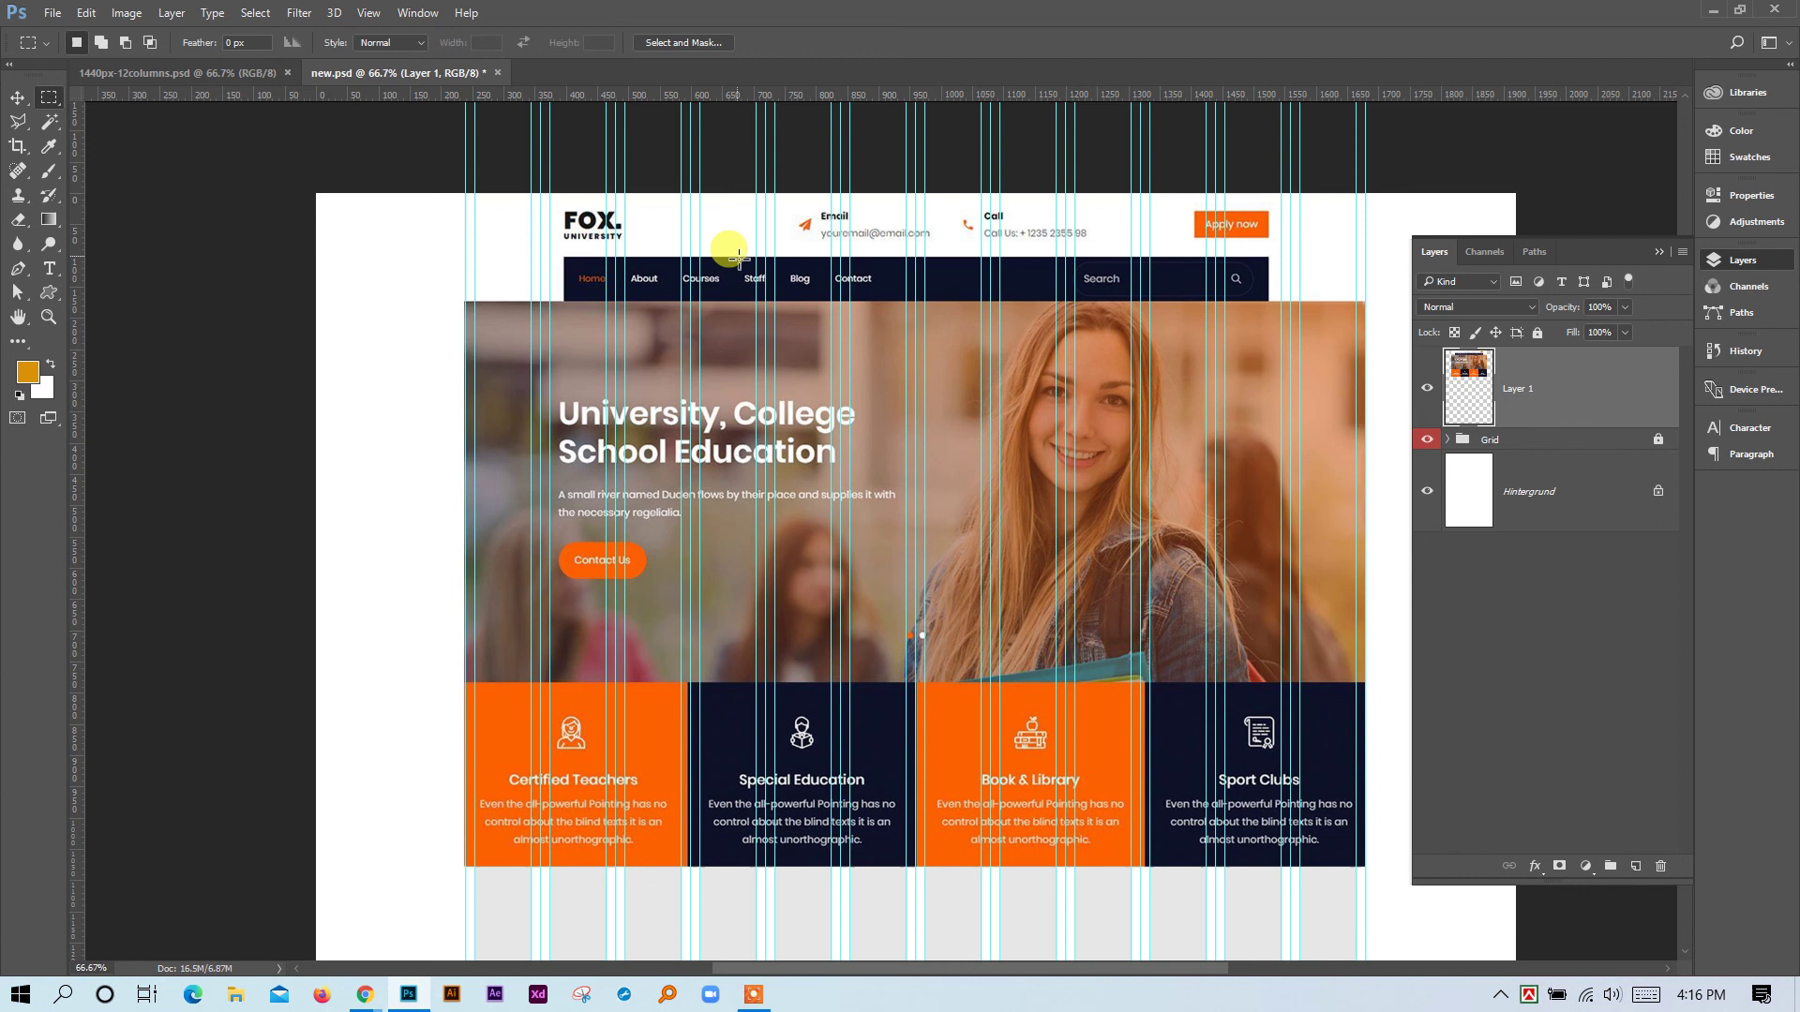
pyautogui.moveTo(701, 187); pyautogui.dragTo(679, 145)
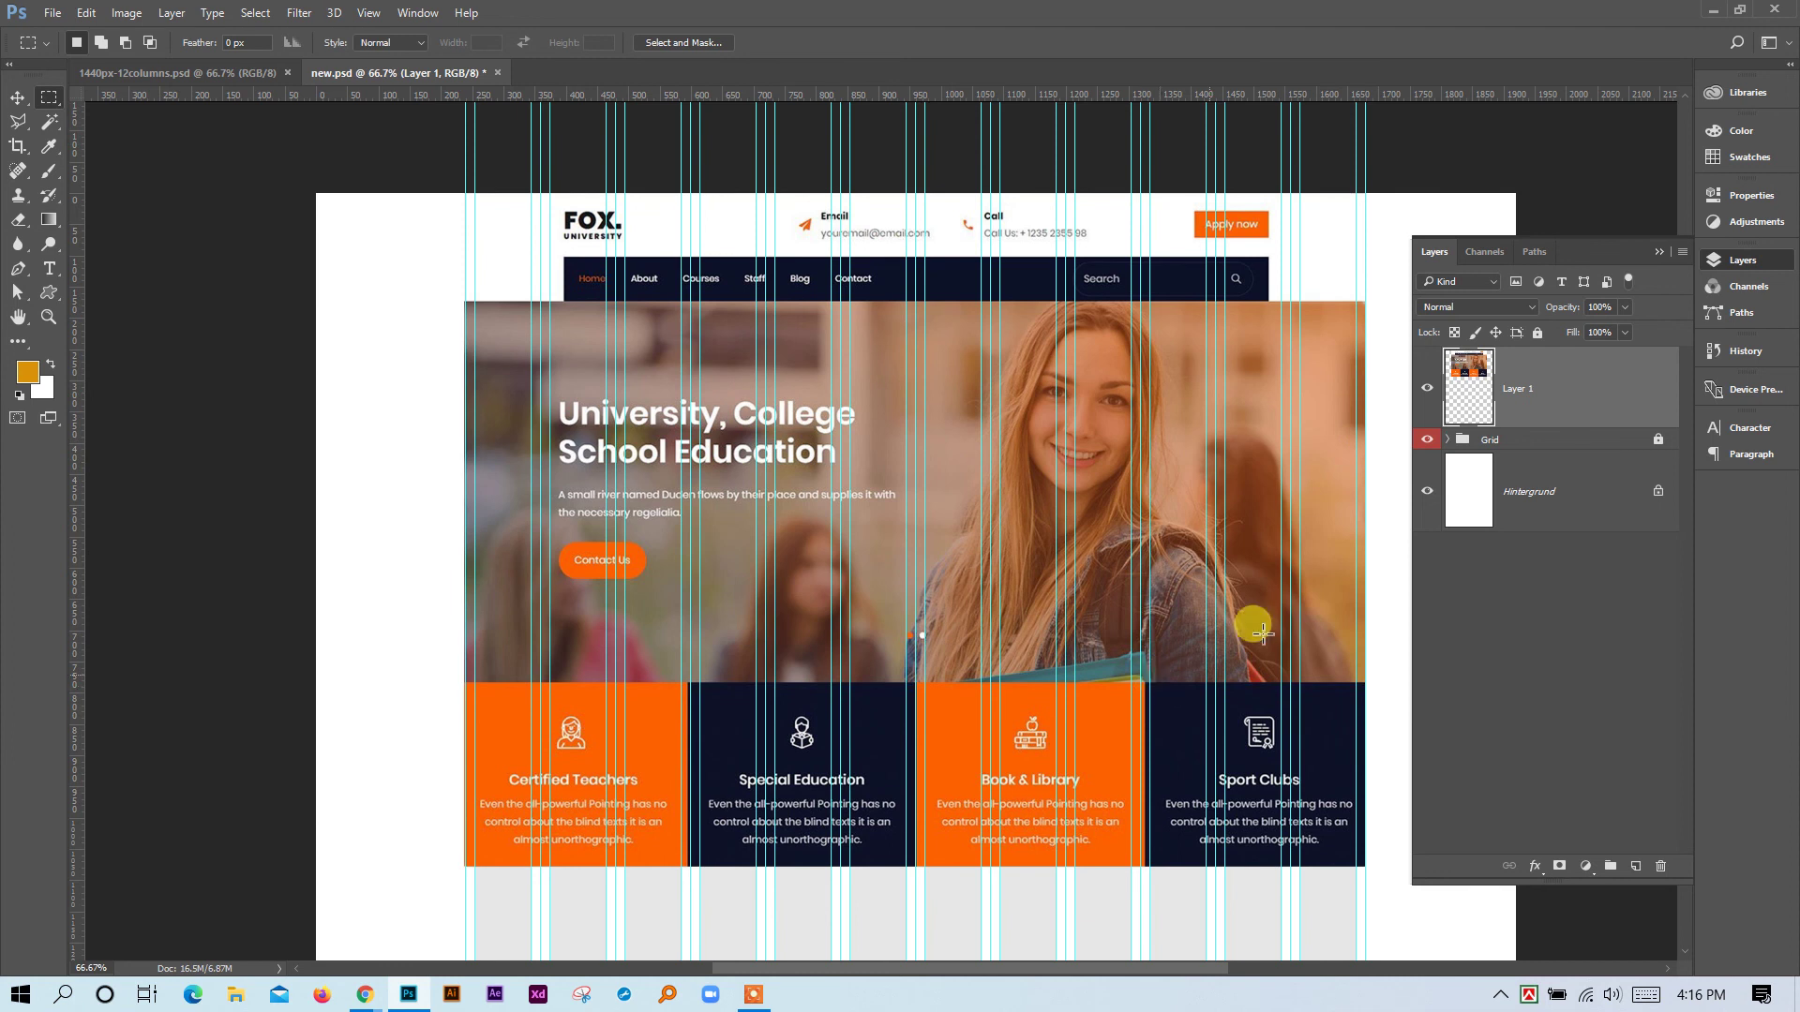
# Collapse the Layers panel and outline parts of the hero banner with temporary marquees to examine its alignment with the columns.
pyautogui.click(1659, 251)
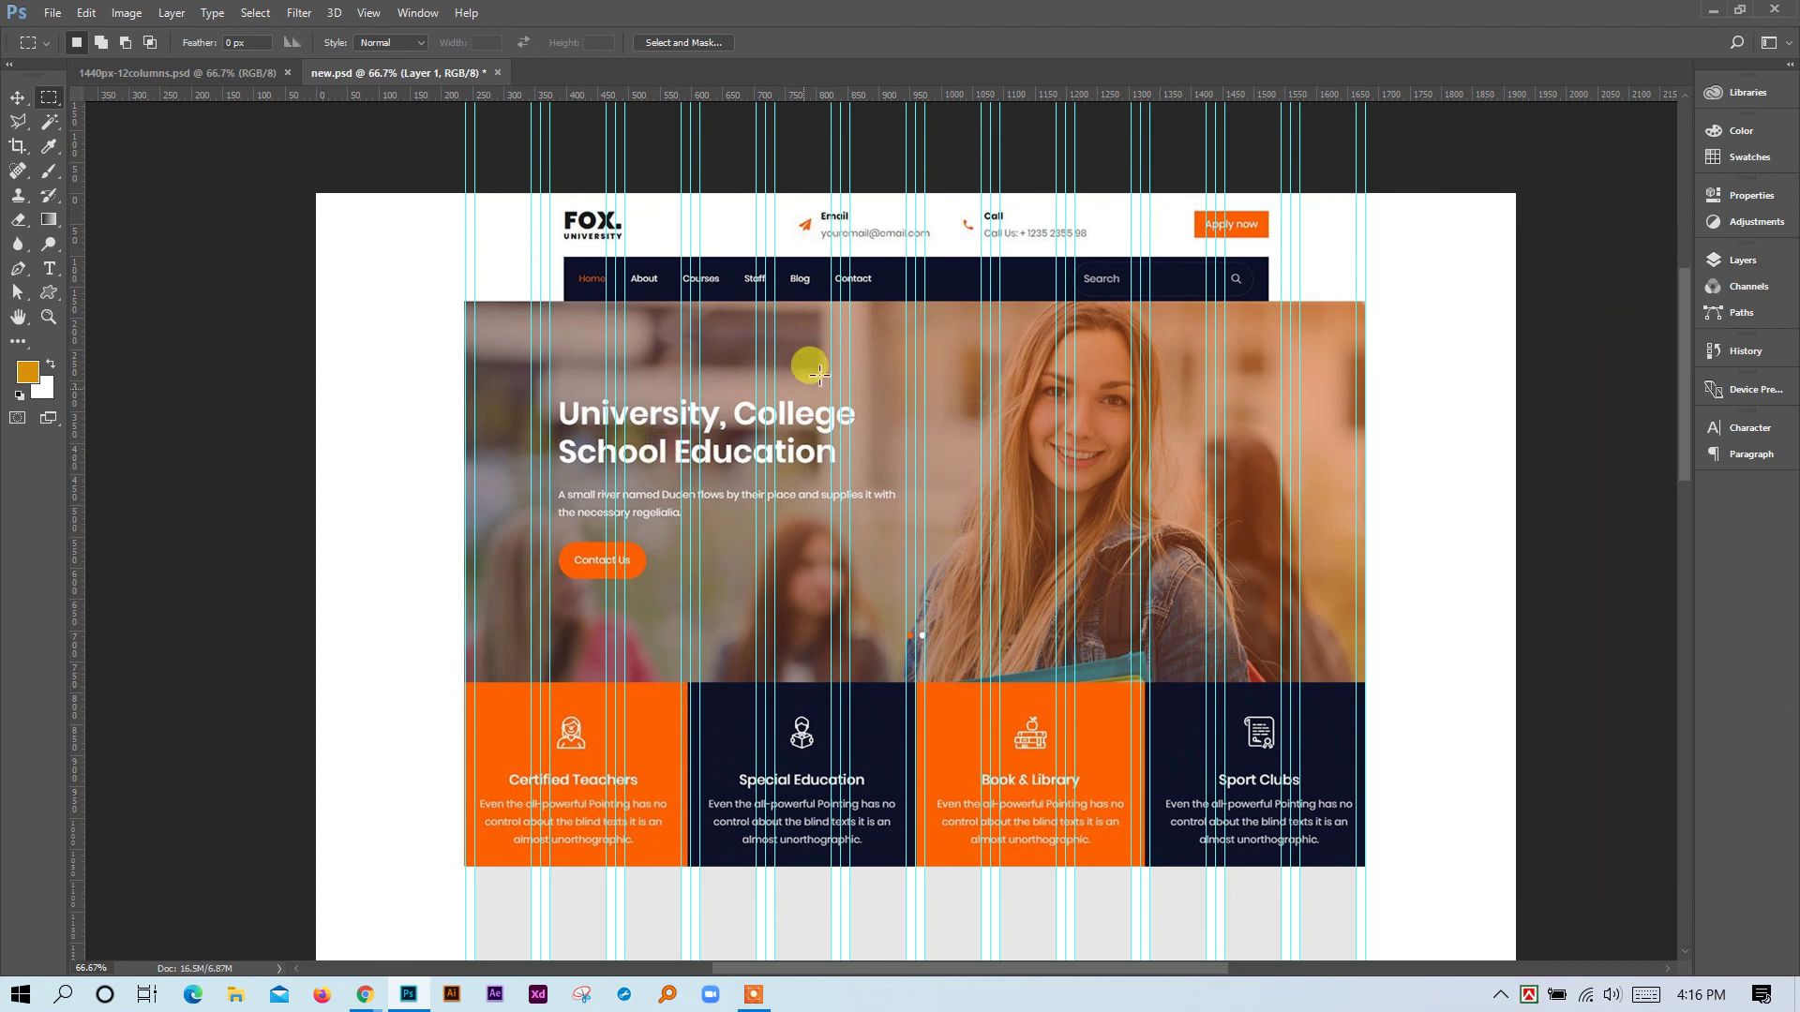
pyautogui.moveTo(864, 302); pyautogui.dragTo(1113, 685)
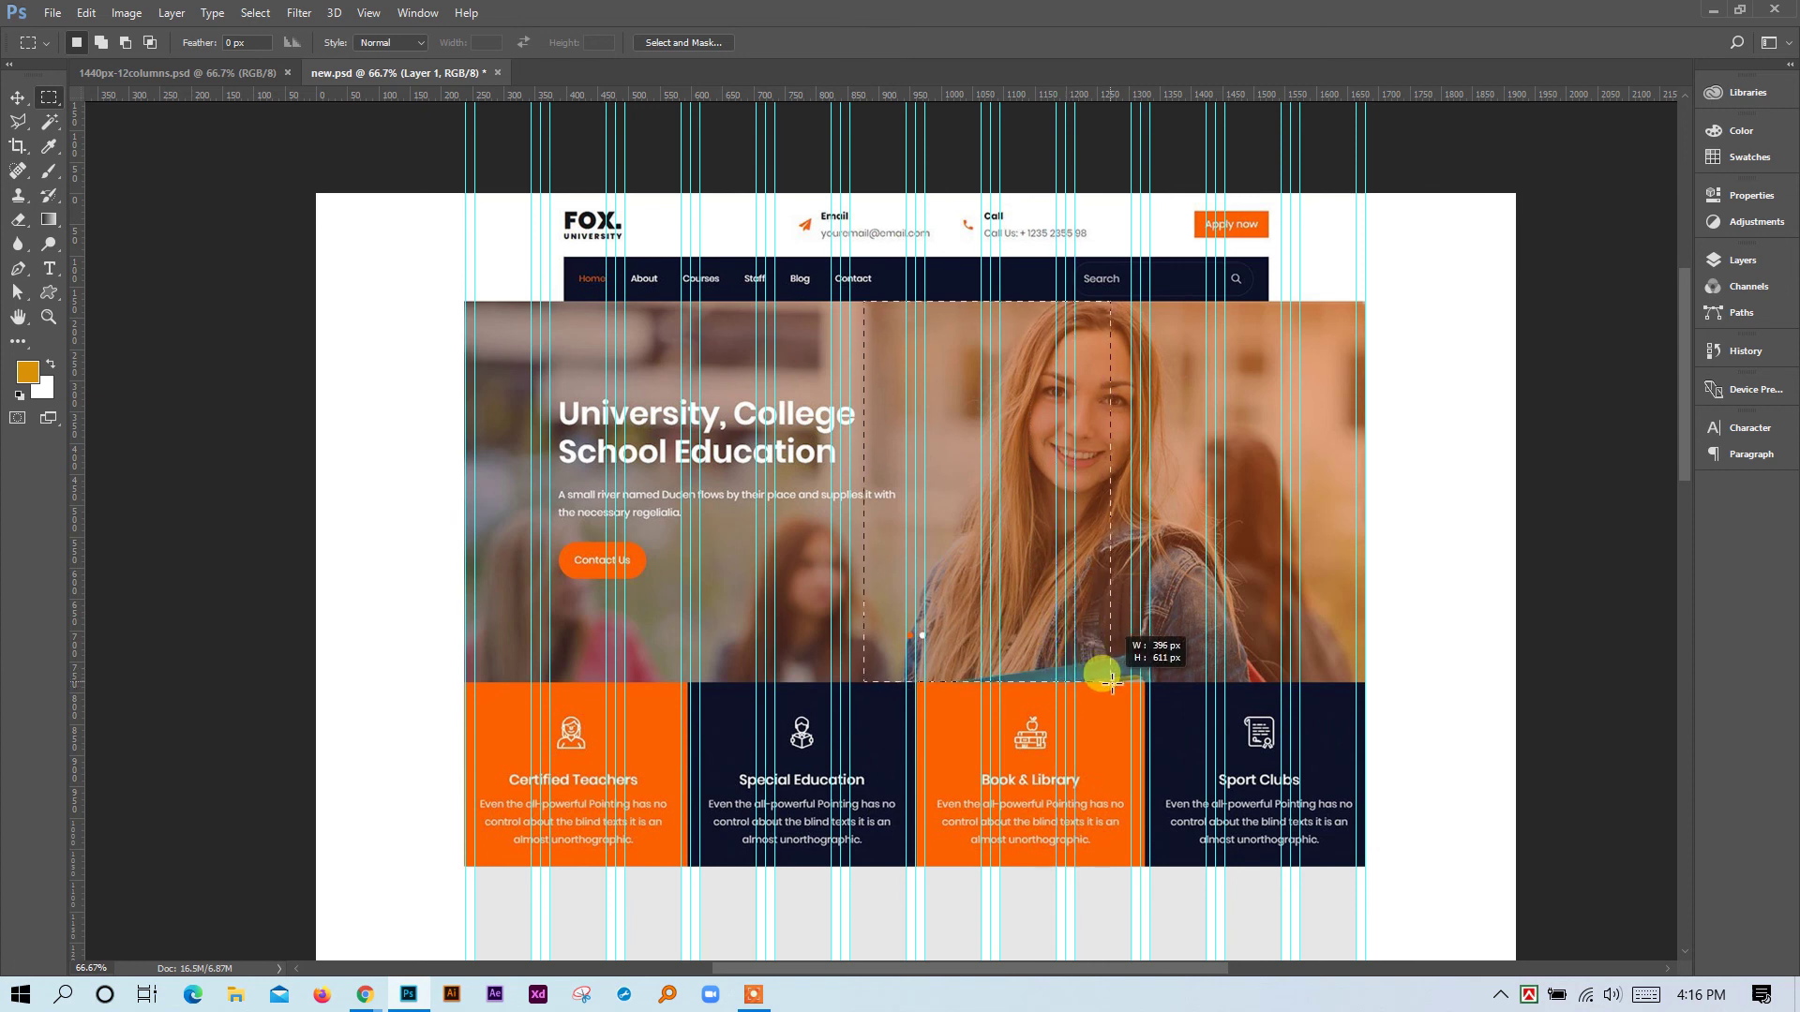
pyautogui.moveTo(1112, 684); pyautogui.dragTo(1111, 684)
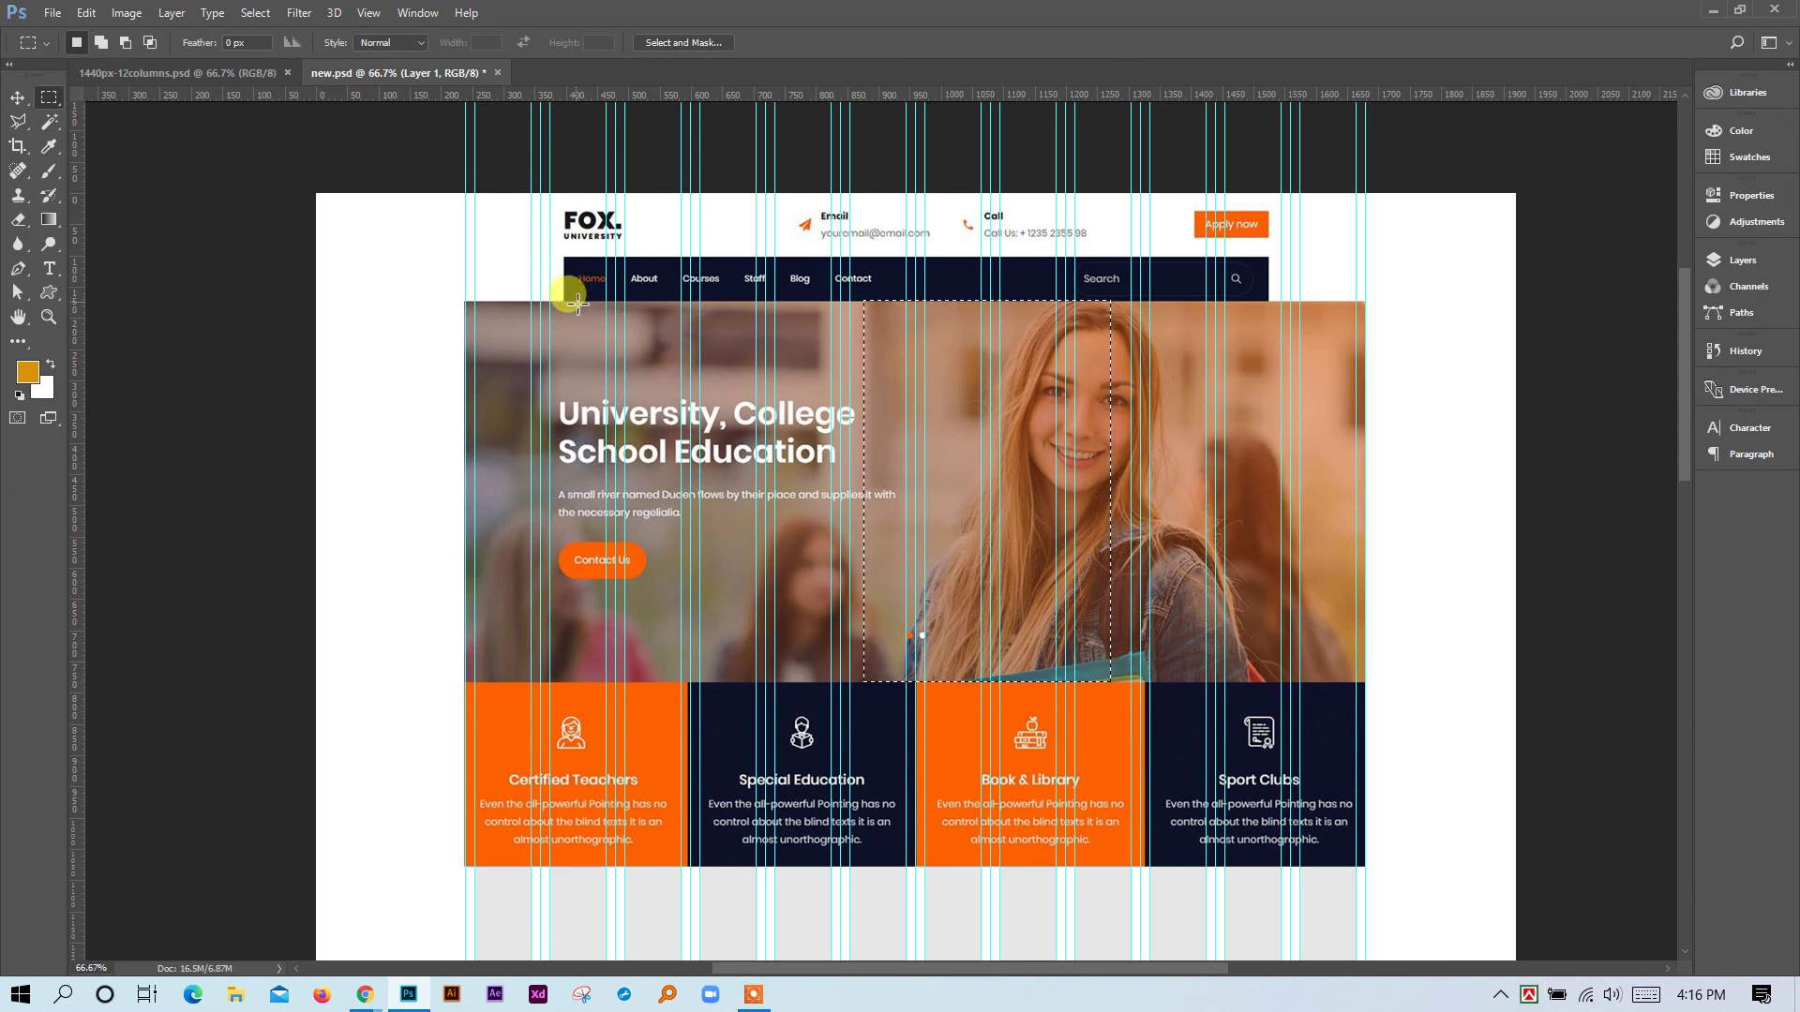
pyautogui.moveTo(577, 302); pyautogui.dragTo(892, 681)
pyautogui.click(1026, 504)
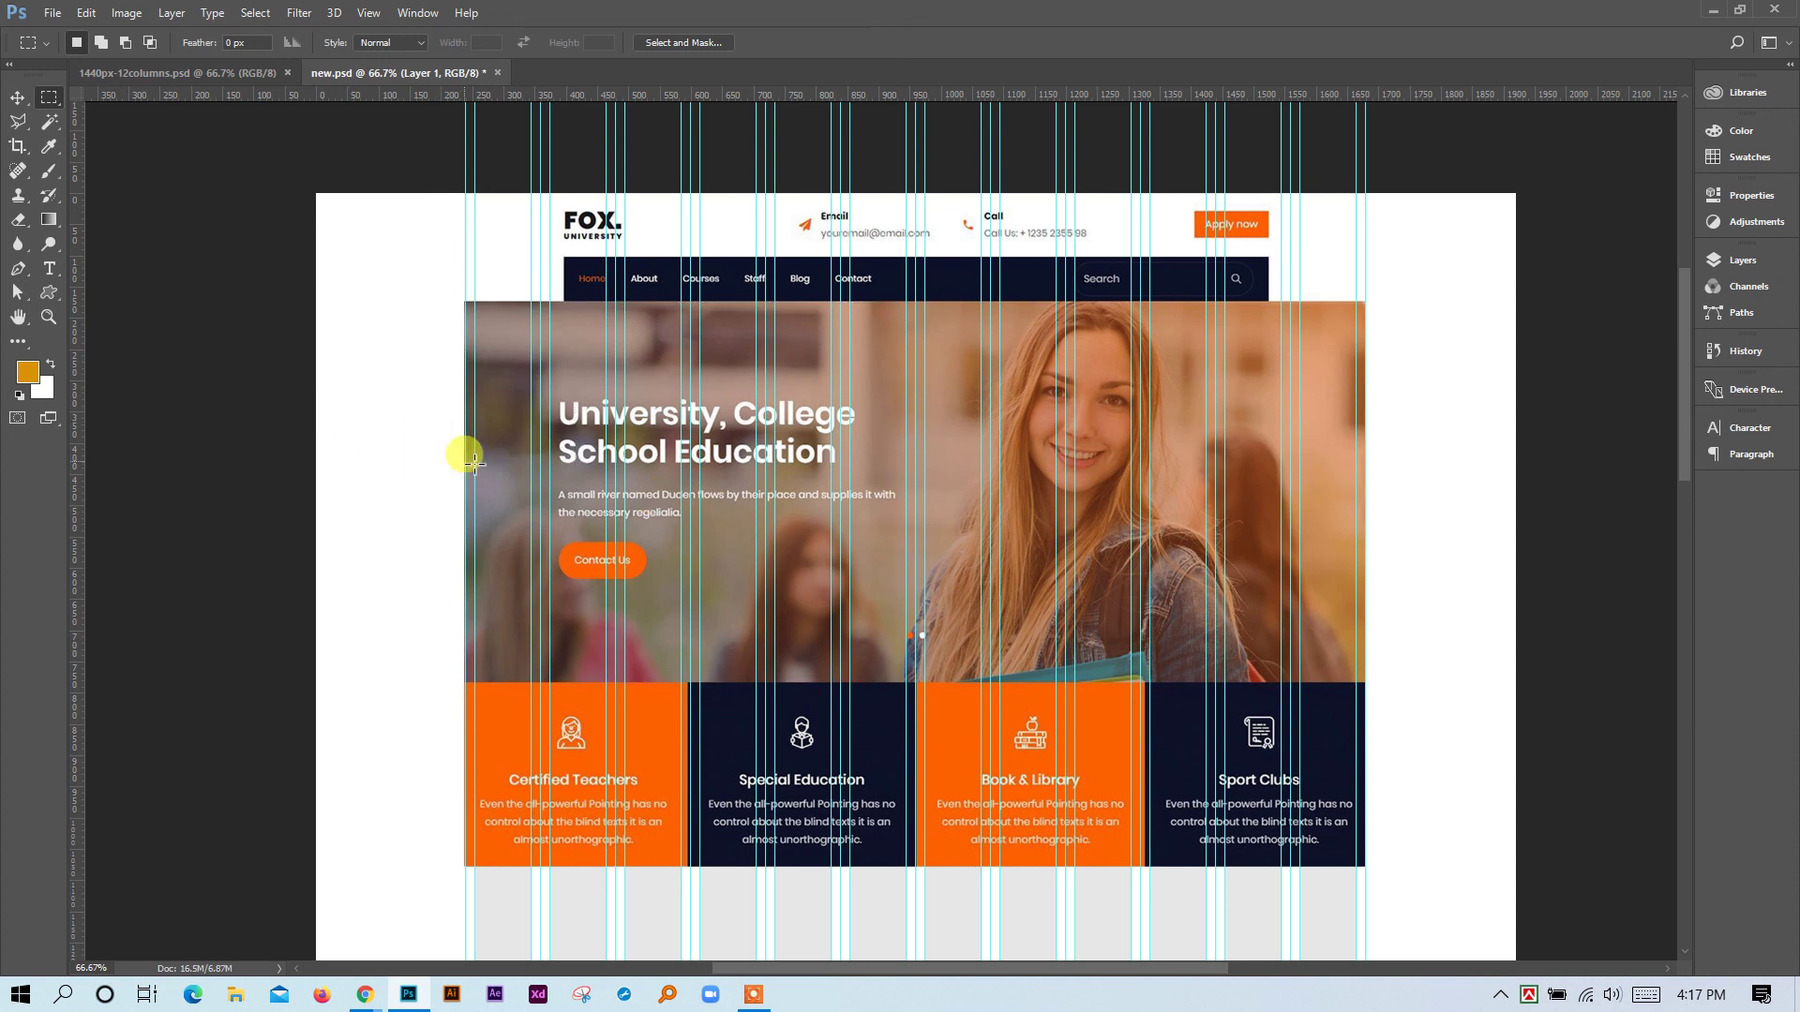
pyautogui.moveTo(477, 458); pyautogui.dragTo(623, 522)
pyautogui.click(623, 523)
pyautogui.scroll(1, 398, 575)
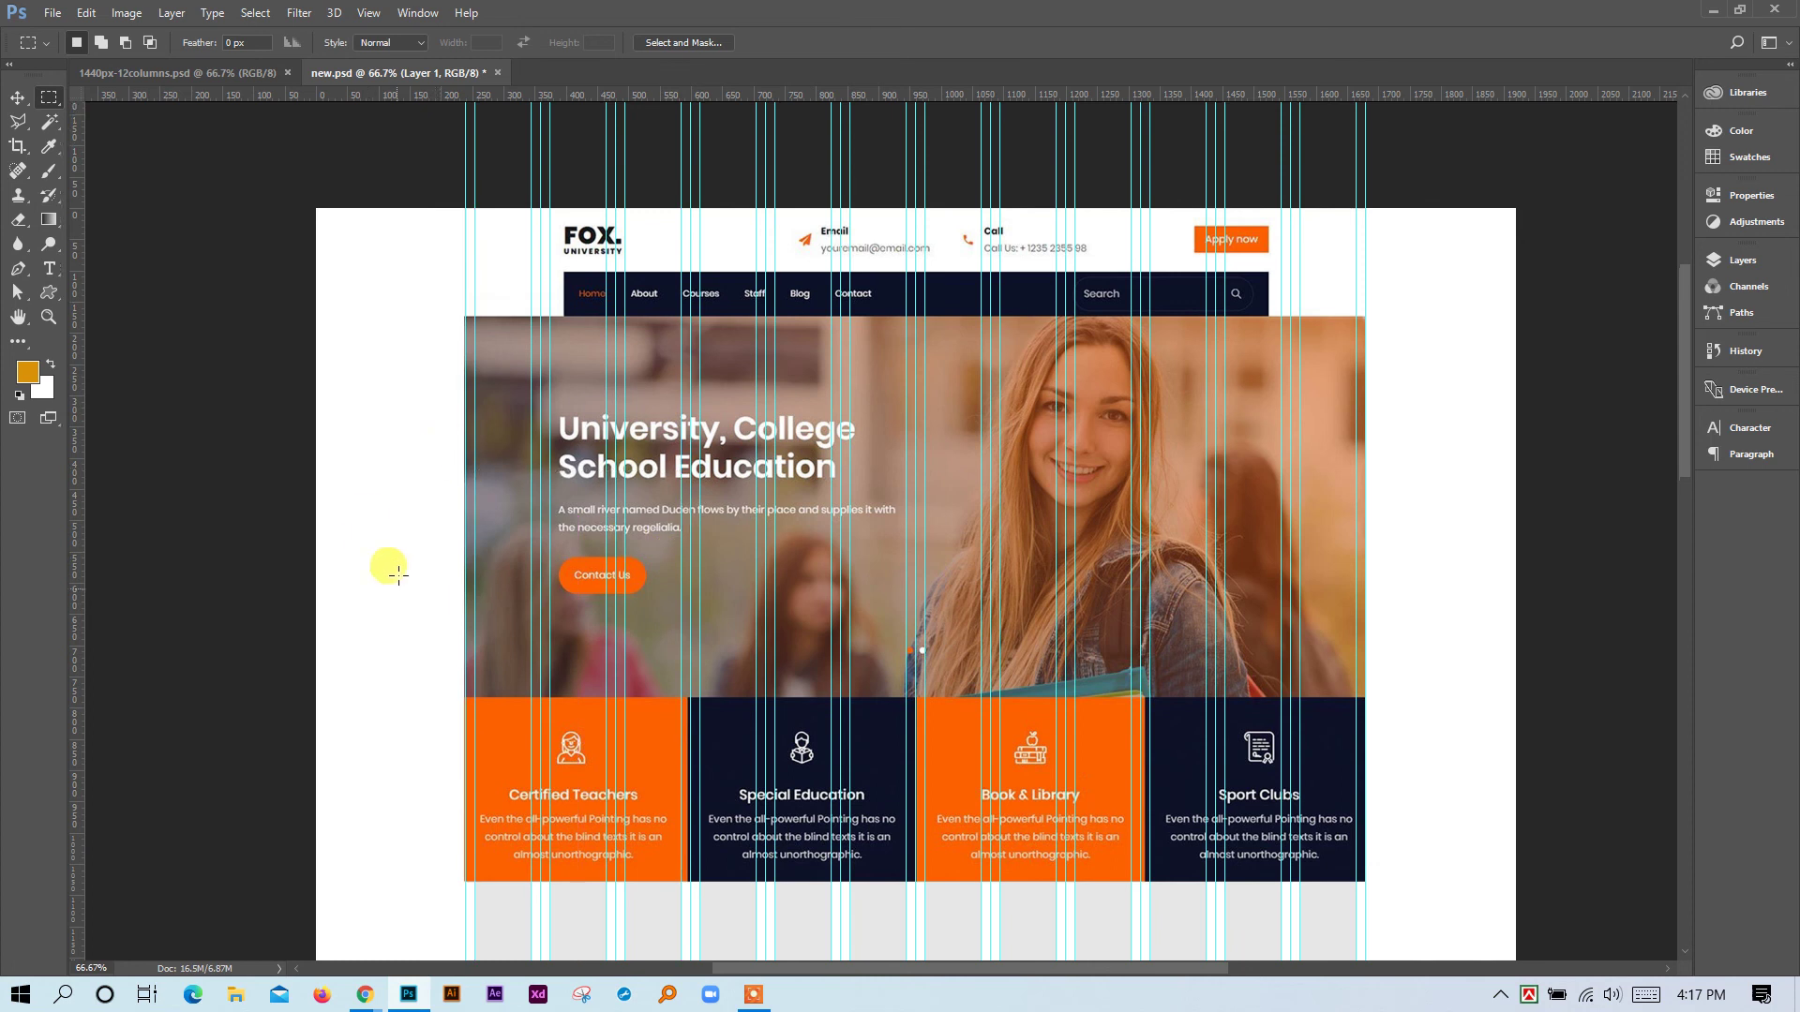
pyautogui.scroll(2, 399, 575)
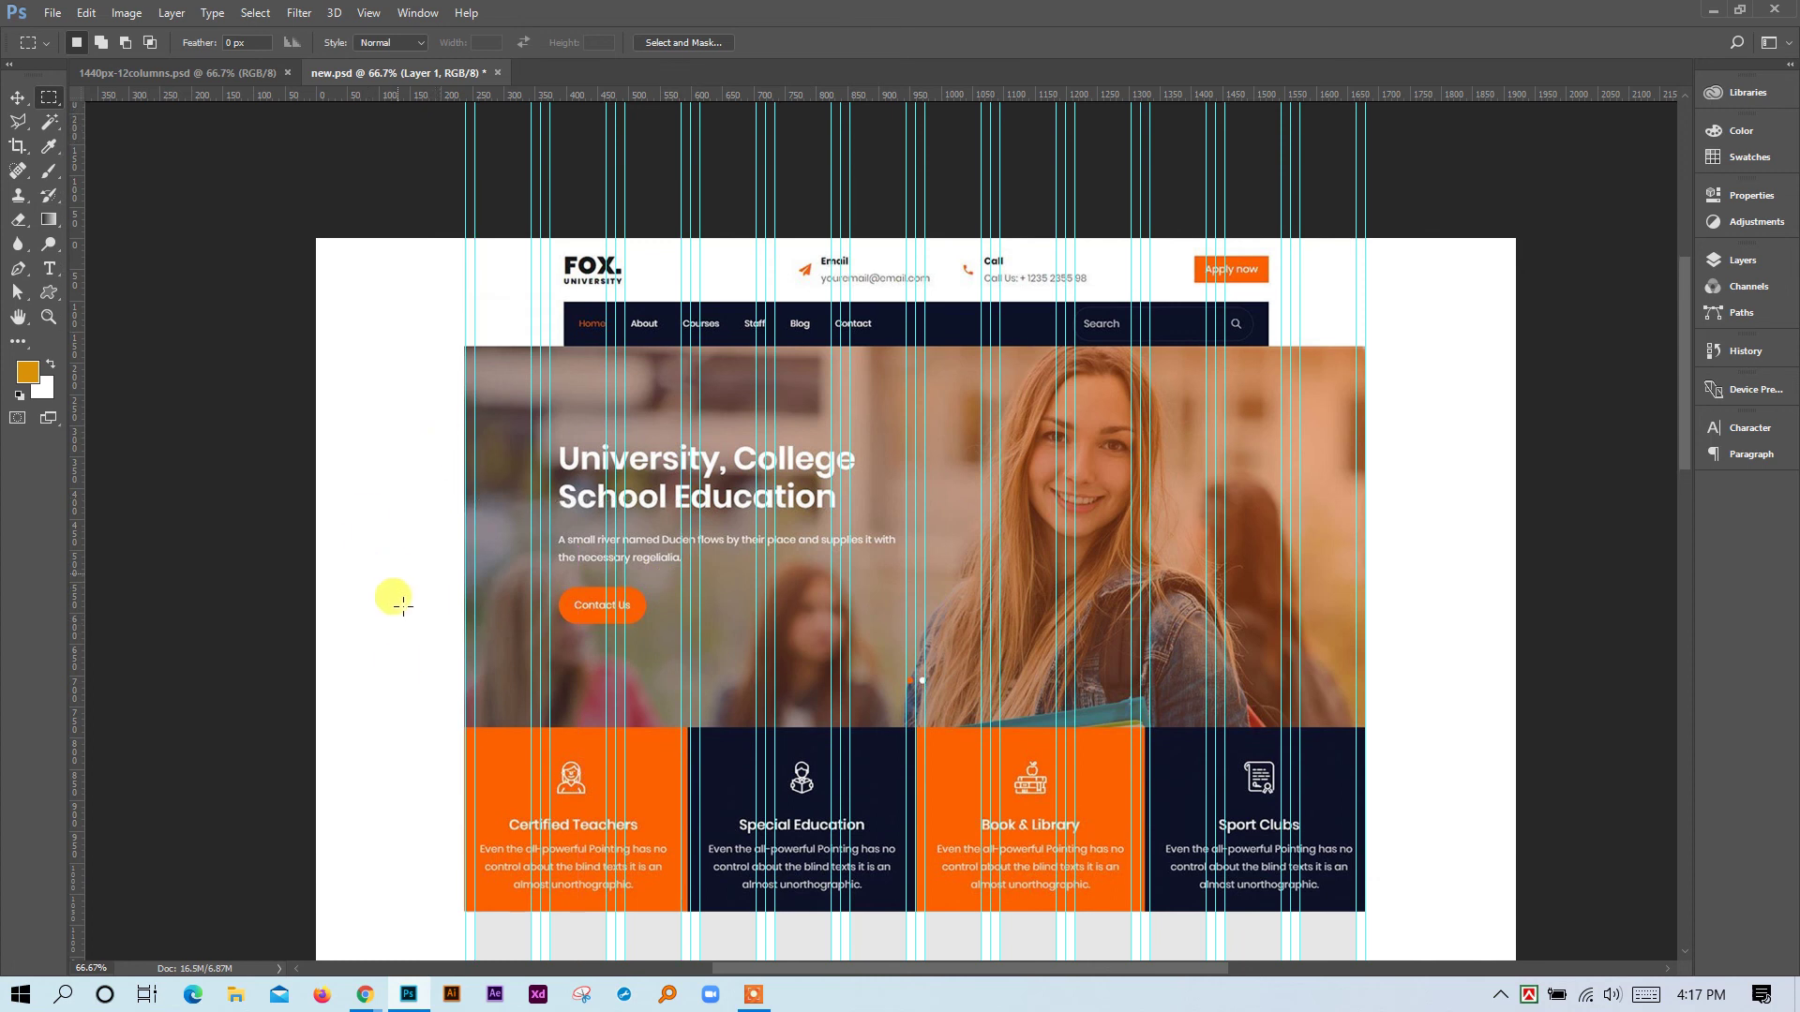
pyautogui.scroll(-3, 403, 656)
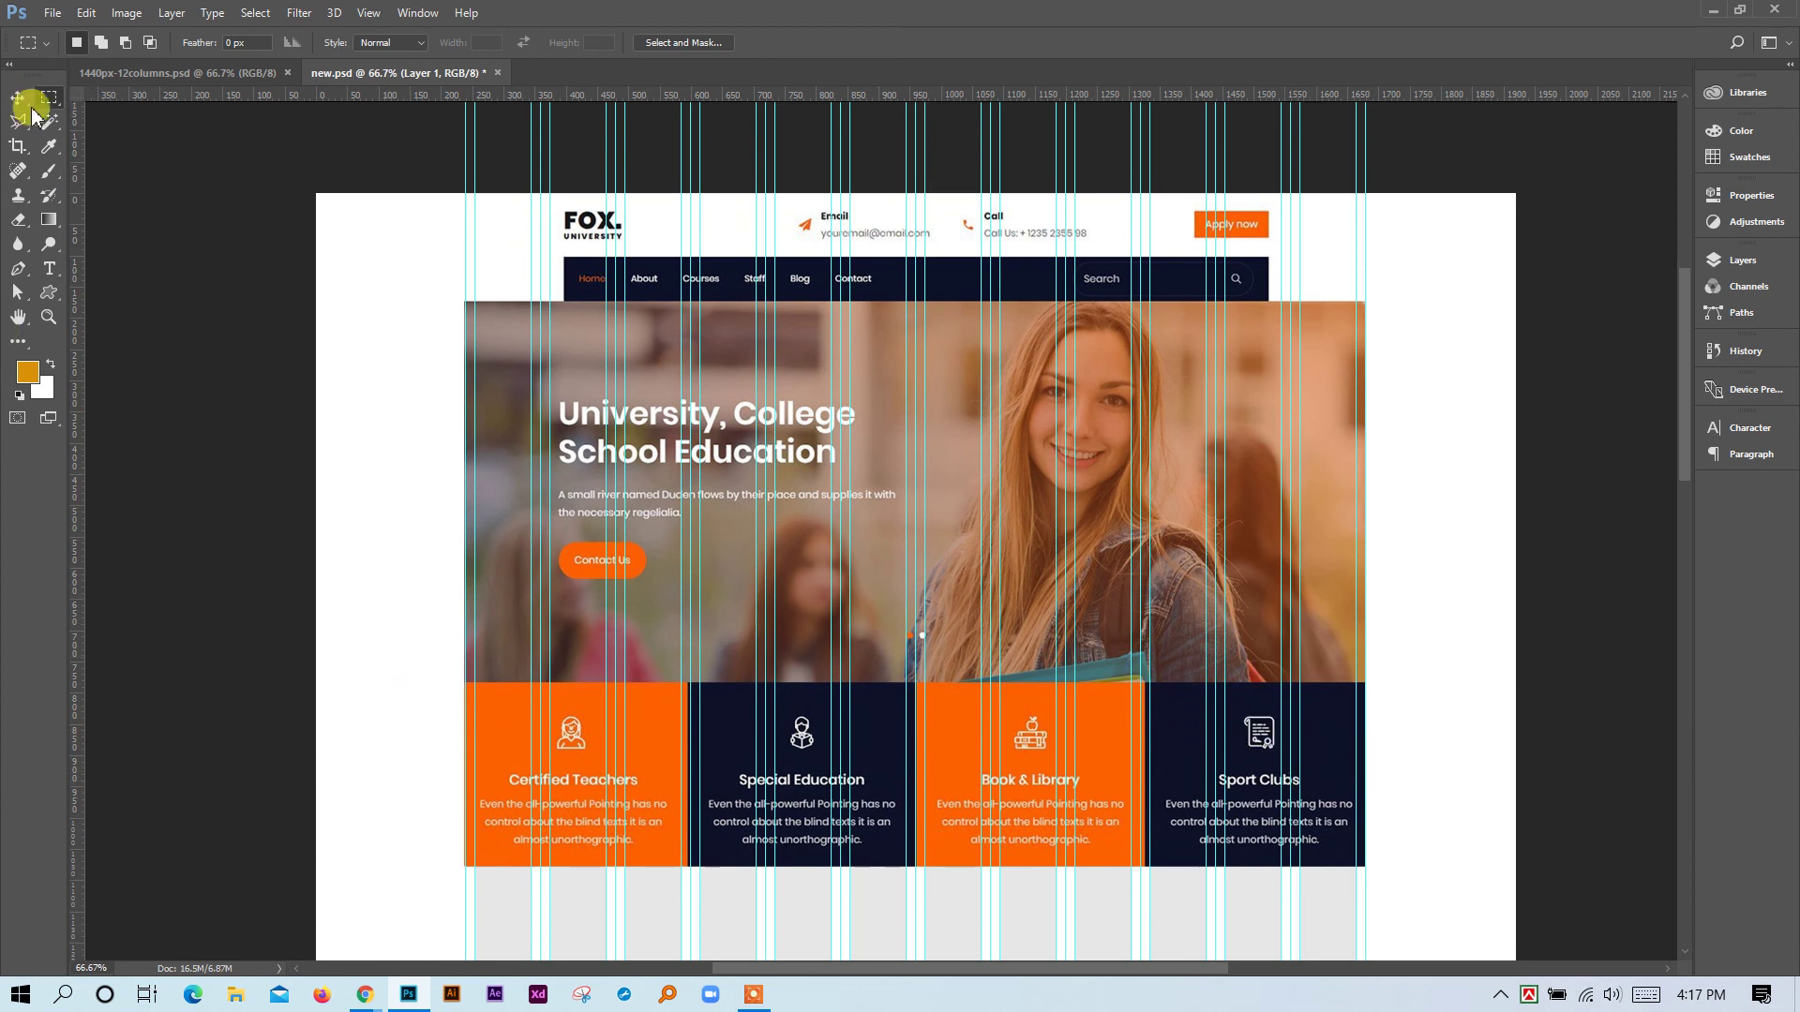
# Draw a filled 360 × 296 px rectangle over the Certified Teachers box, spanning the first three grid columns.
pyautogui.click(50, 225)
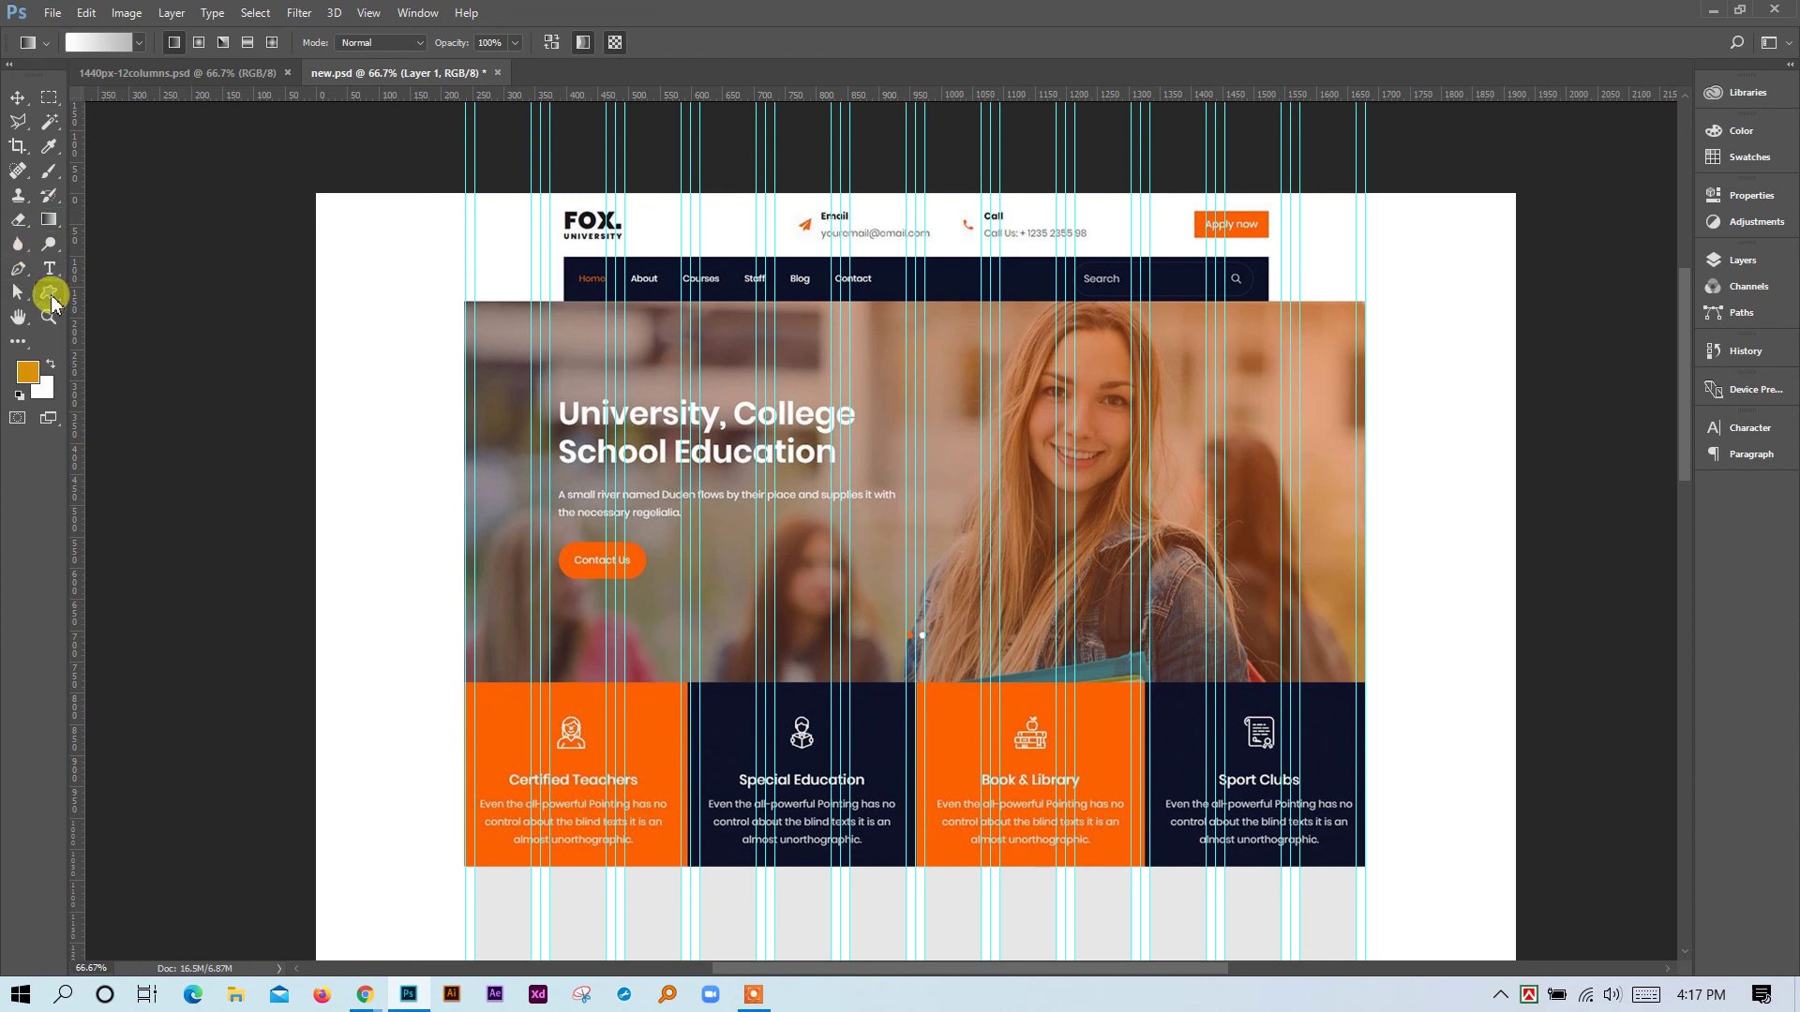
pyautogui.rightClick(50, 298)
pyautogui.click(107, 294)
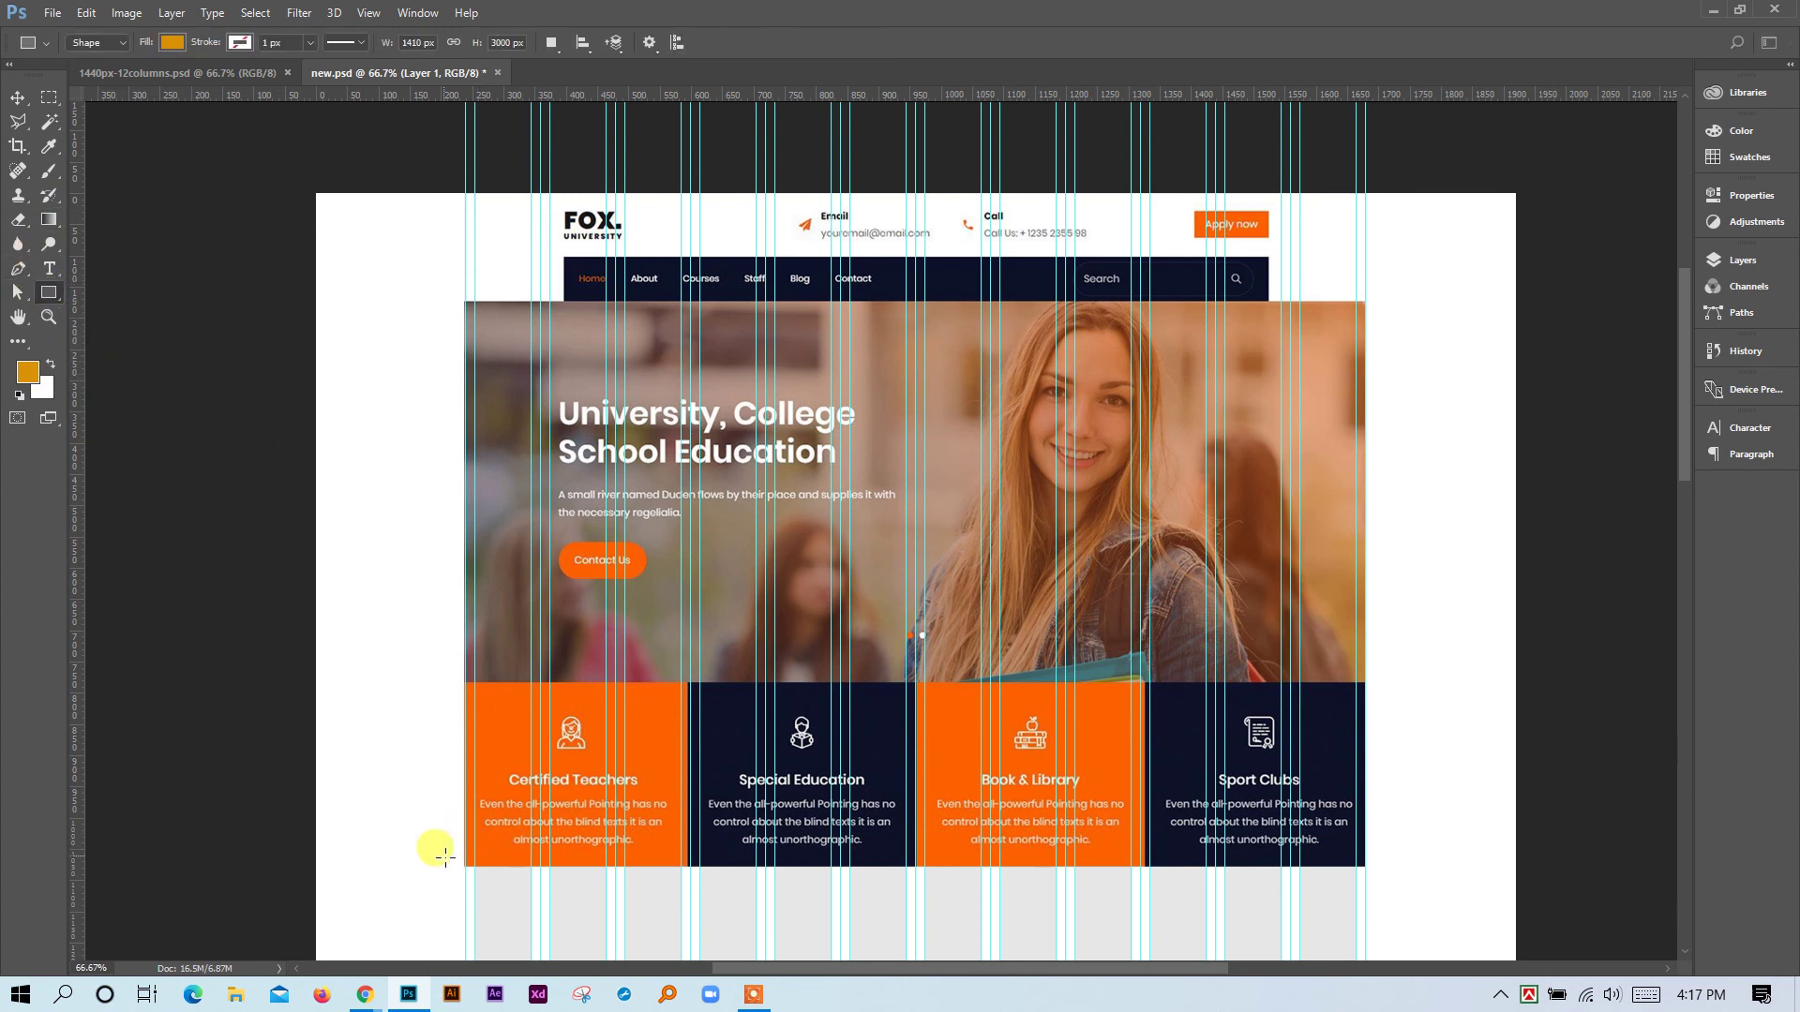
pyautogui.moveTo(466, 864); pyautogui.dragTo(693, 682)
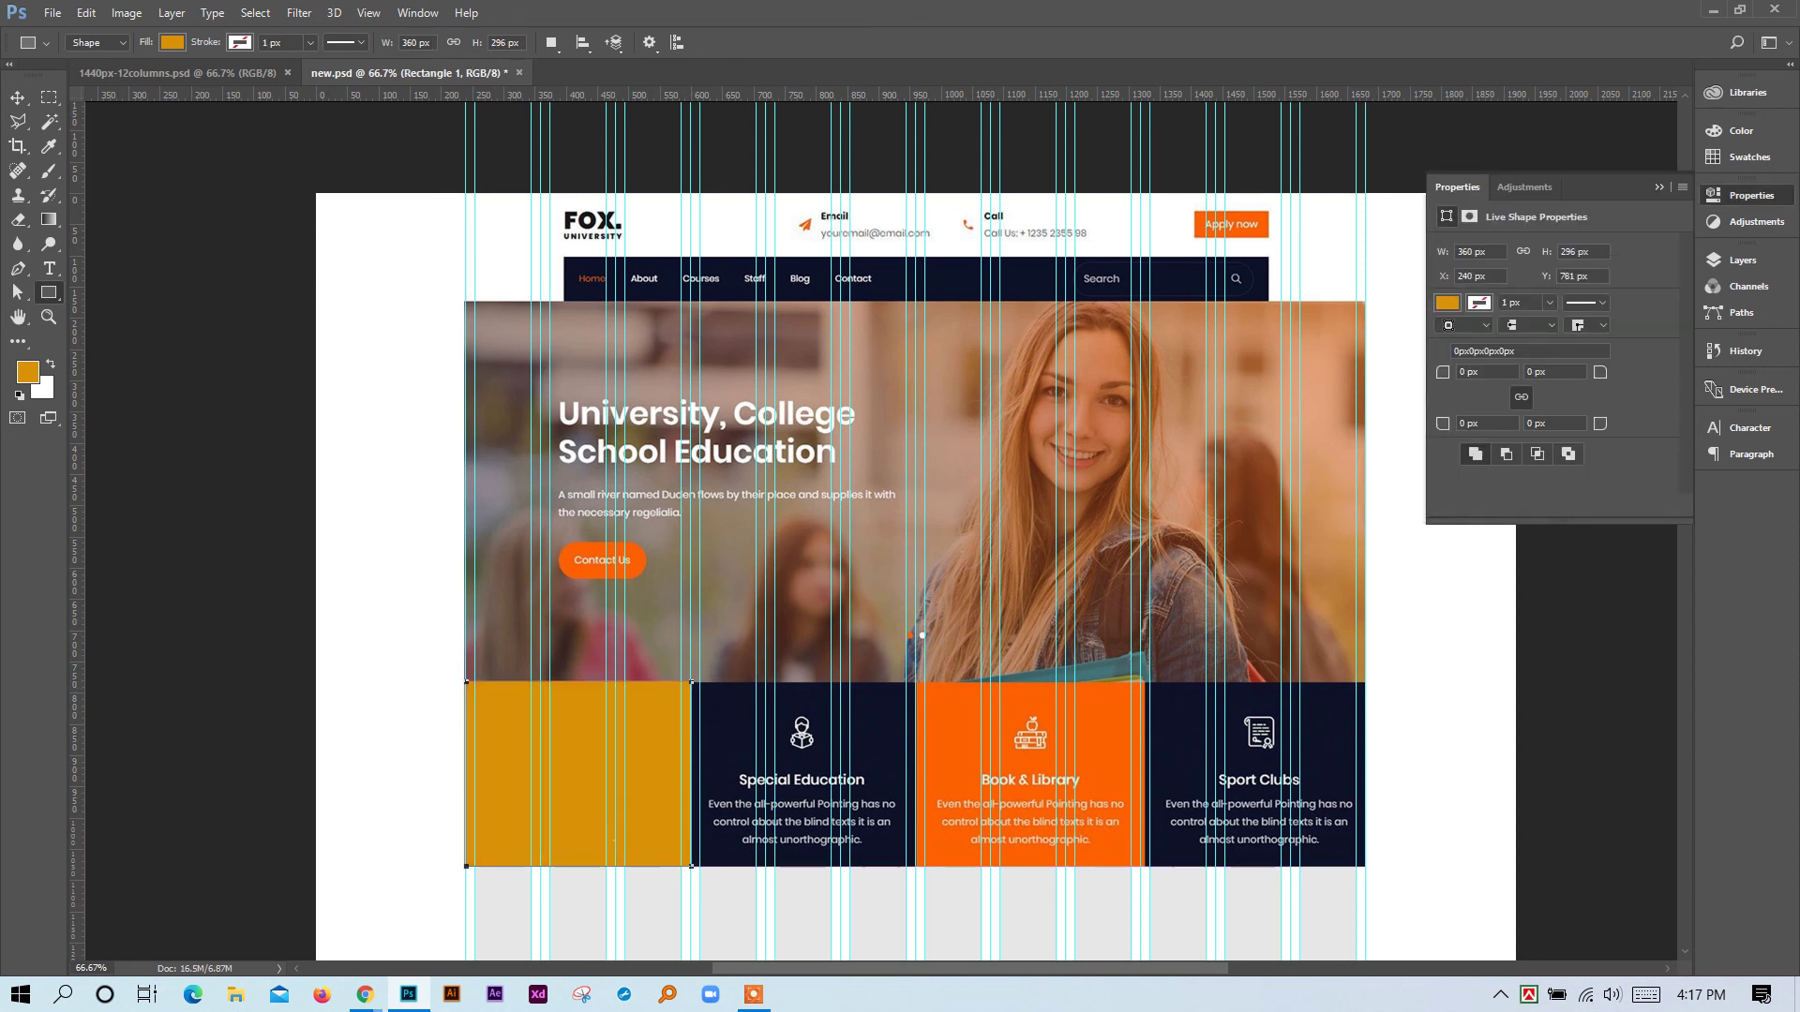
pyautogui.click(18, 99)
pyautogui.click(309, 811)
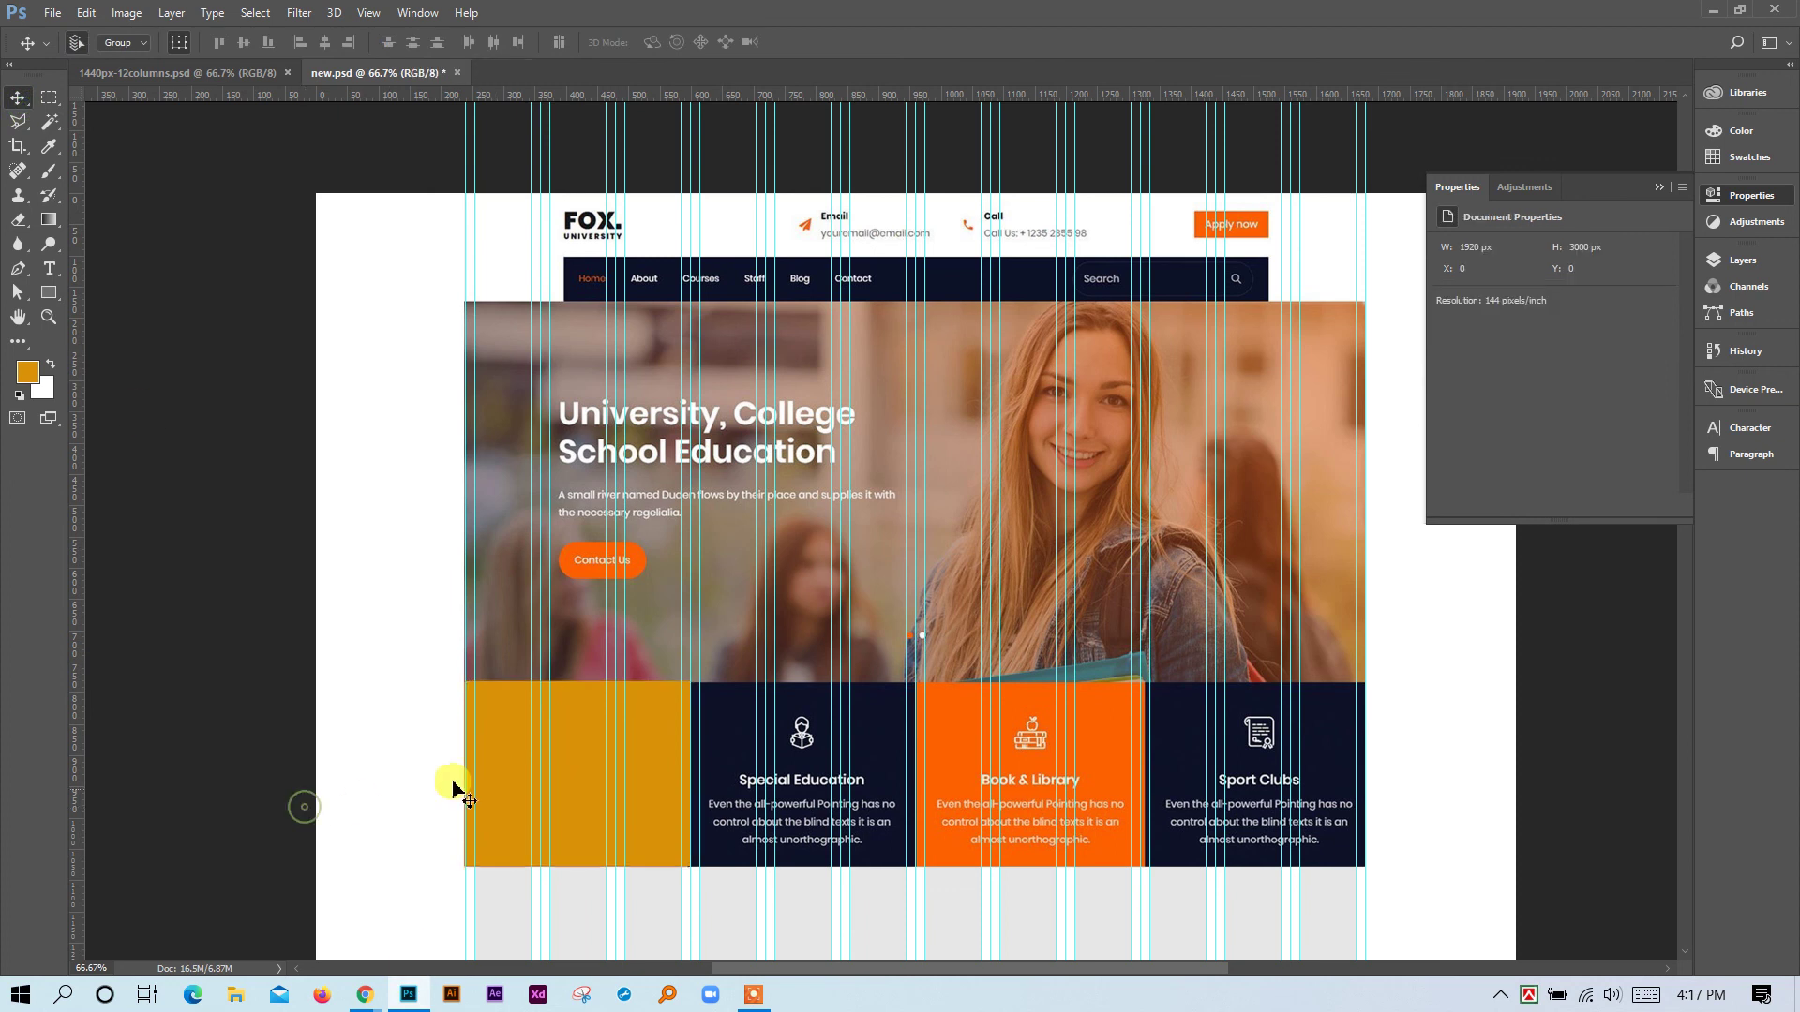
# Move the website image straight down to about Y 1188 px, clear of the orange rectangle.
pyautogui.click(1046, 477)
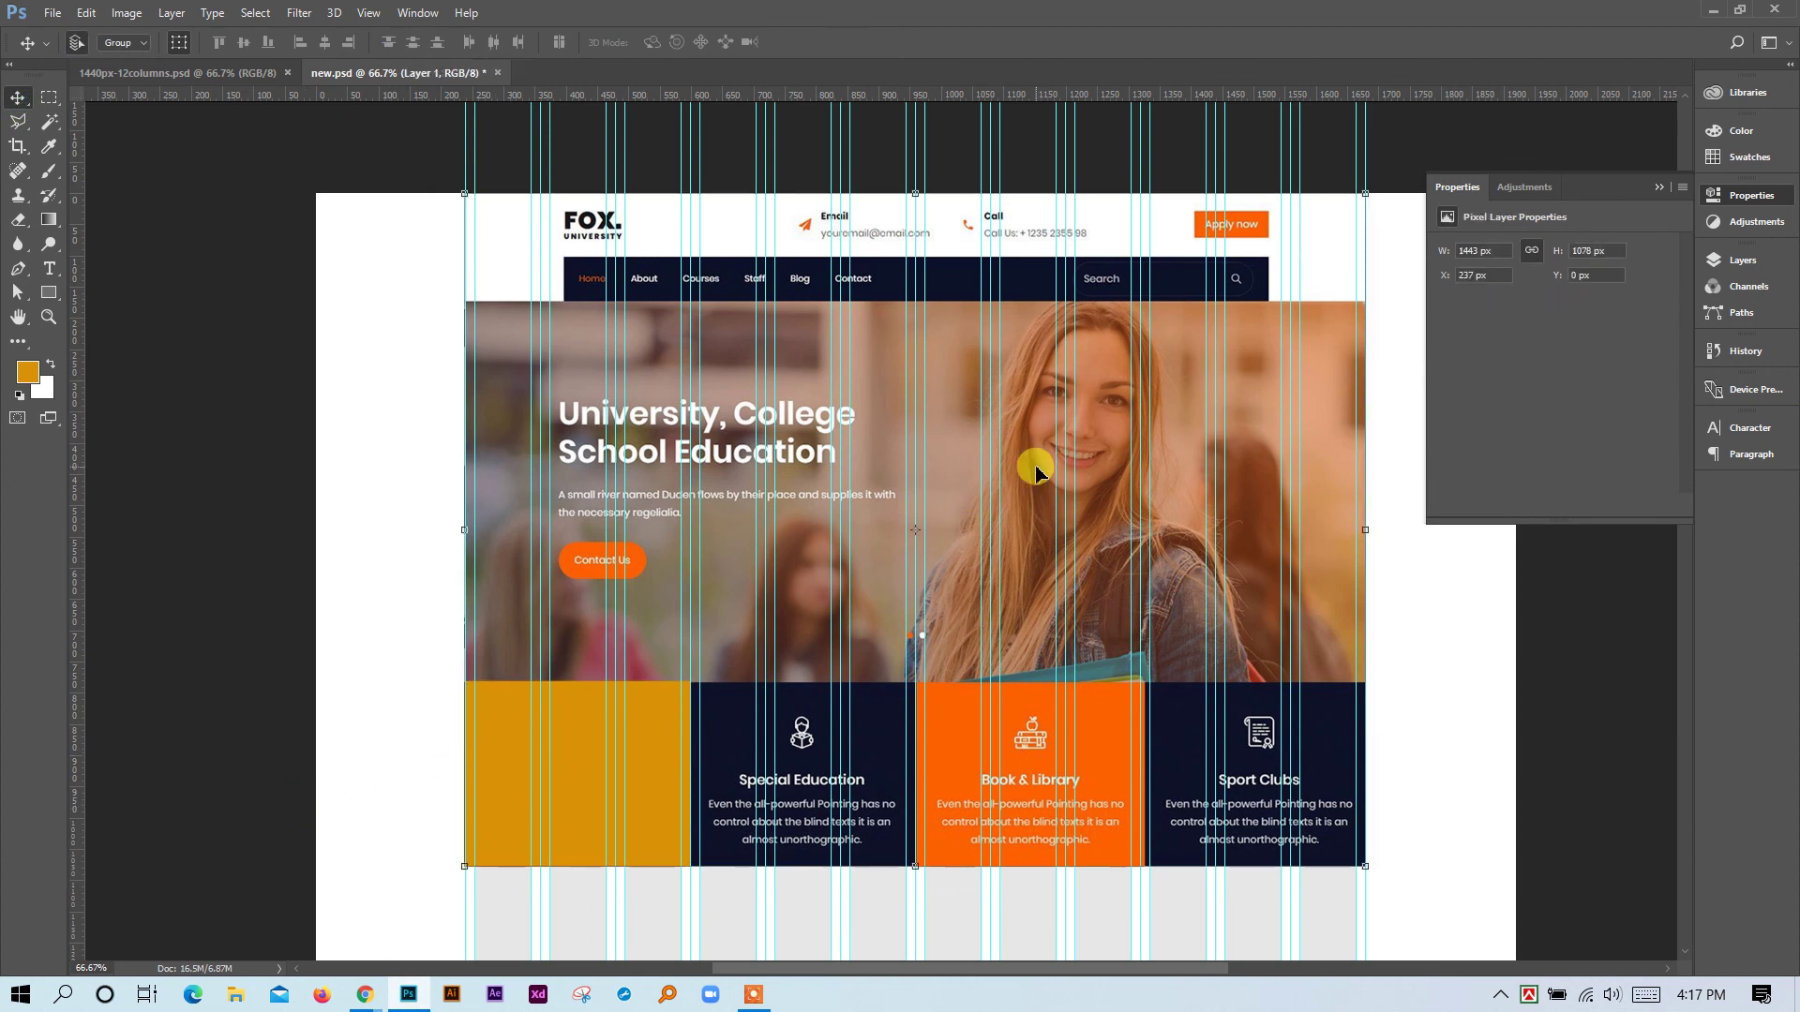
pyautogui.hotkey('ctrl', '-')
pyautogui.hotkey('ctrl', '-')
pyautogui.hotkey('ctrl', '-')
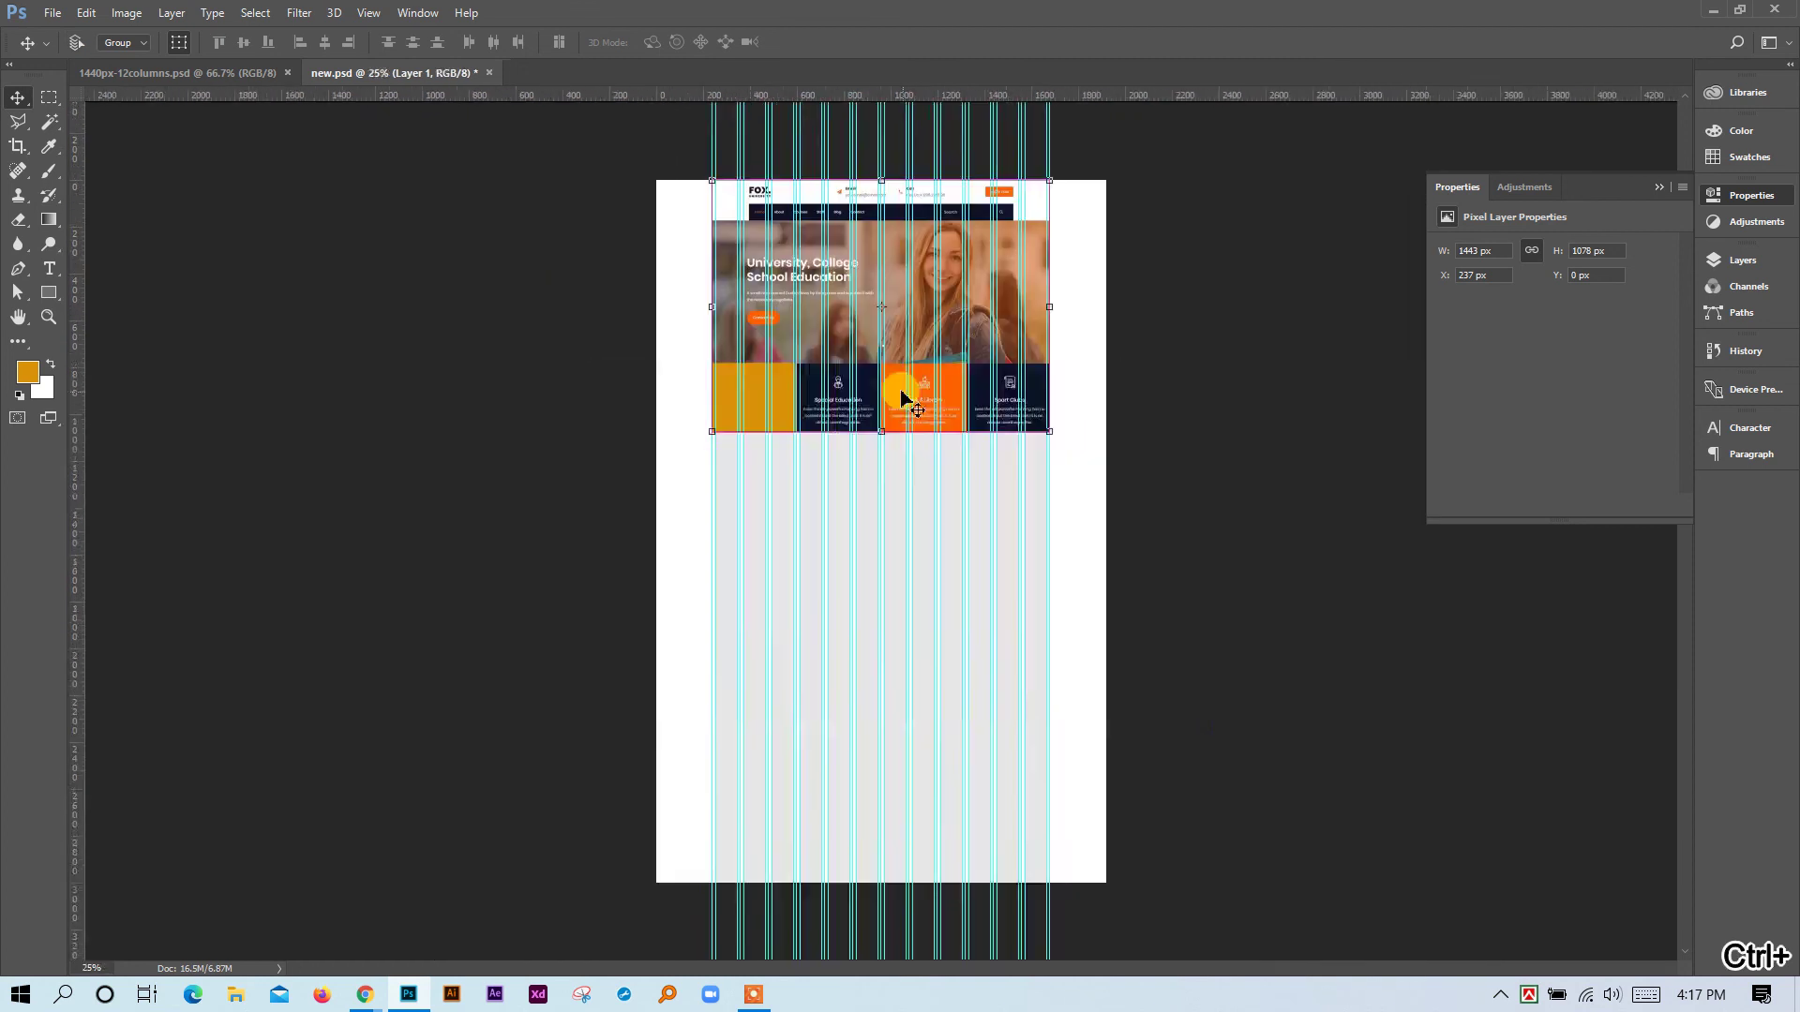
pyautogui.moveTo(868, 269); pyautogui.dragTo(848, 547)
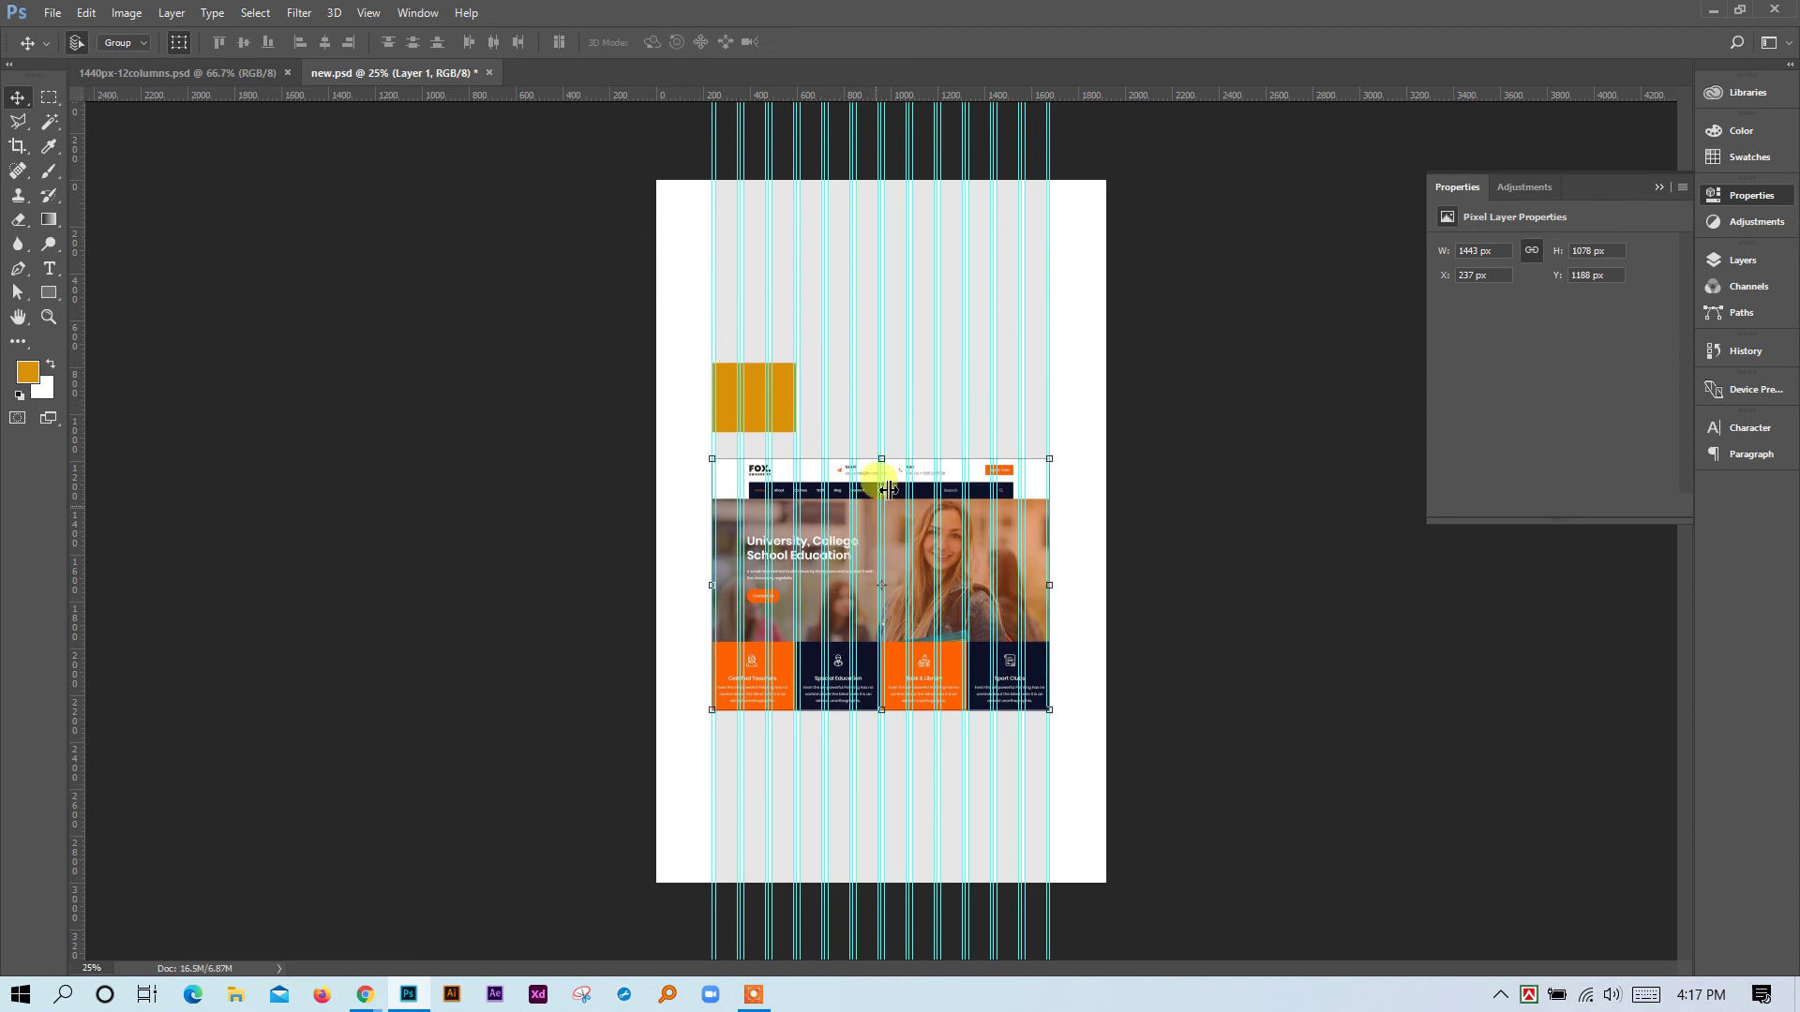
pyautogui.keyDown('ctrl'); pyautogui.click(892, 353); pyautogui.keyUp('ctrl')
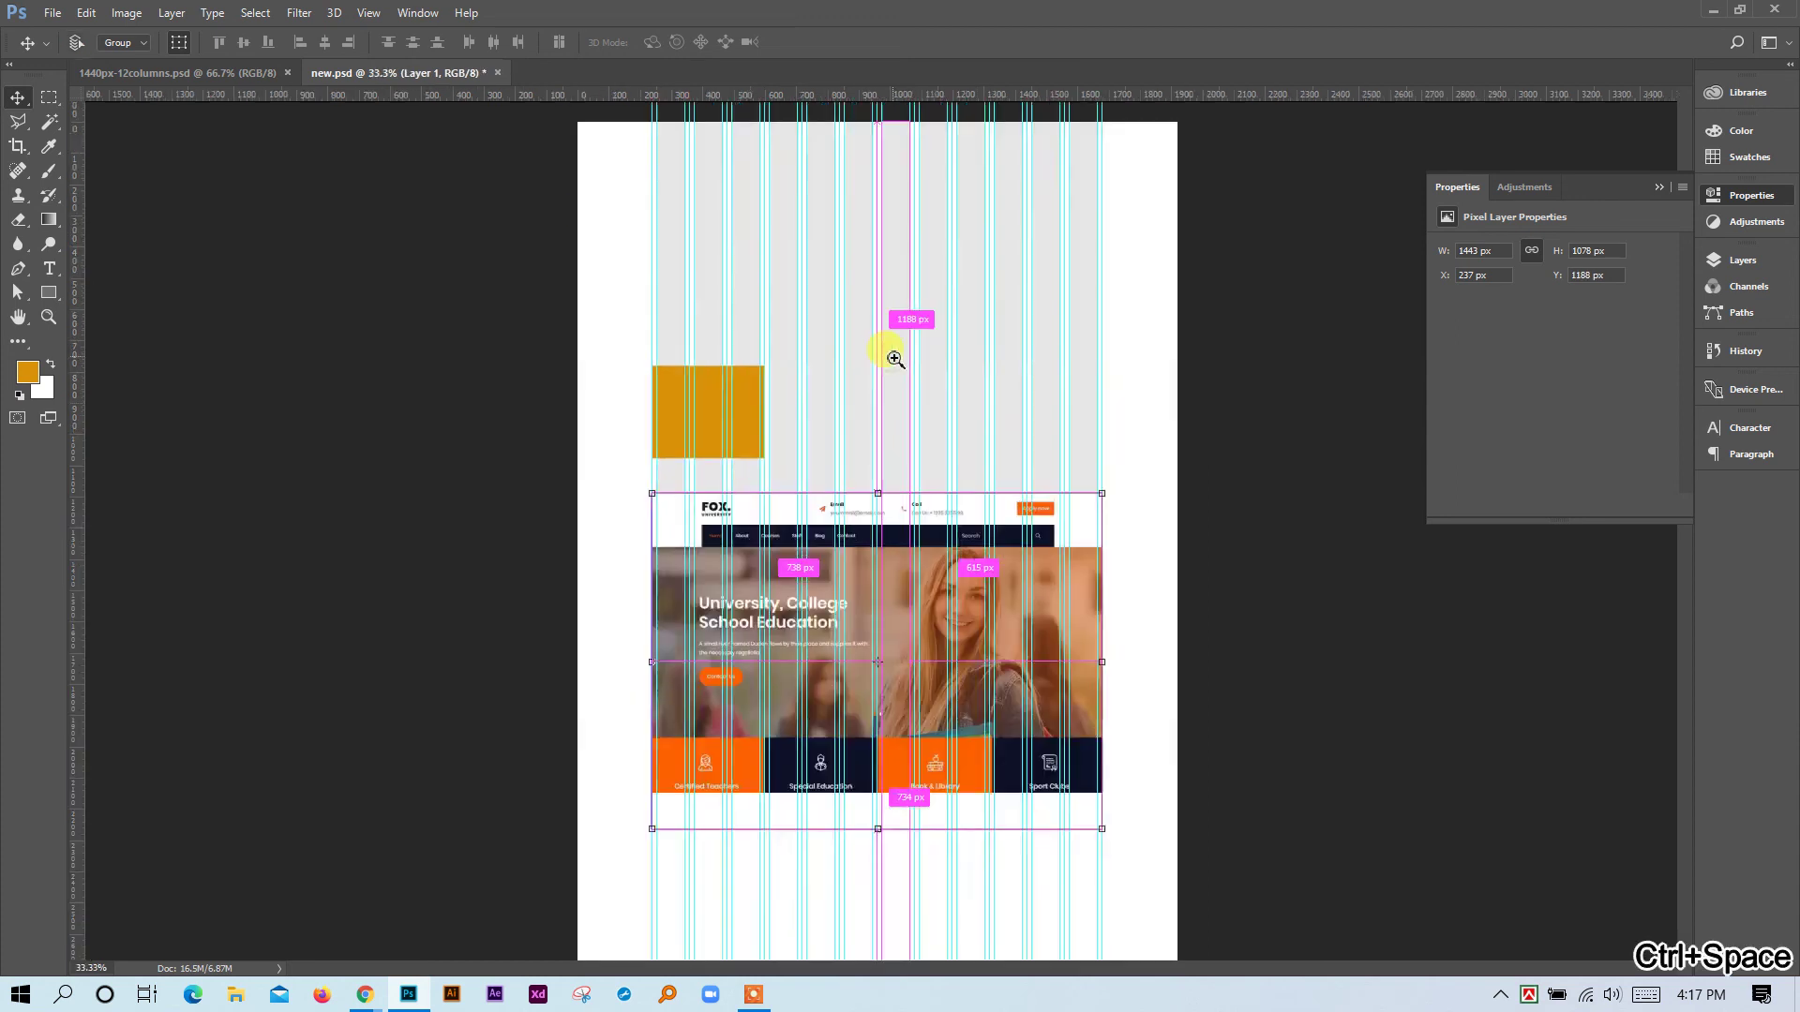
pyautogui.keyDown('ctrl'); pyautogui.click(860, 348); pyautogui.keyUp('ctrl')
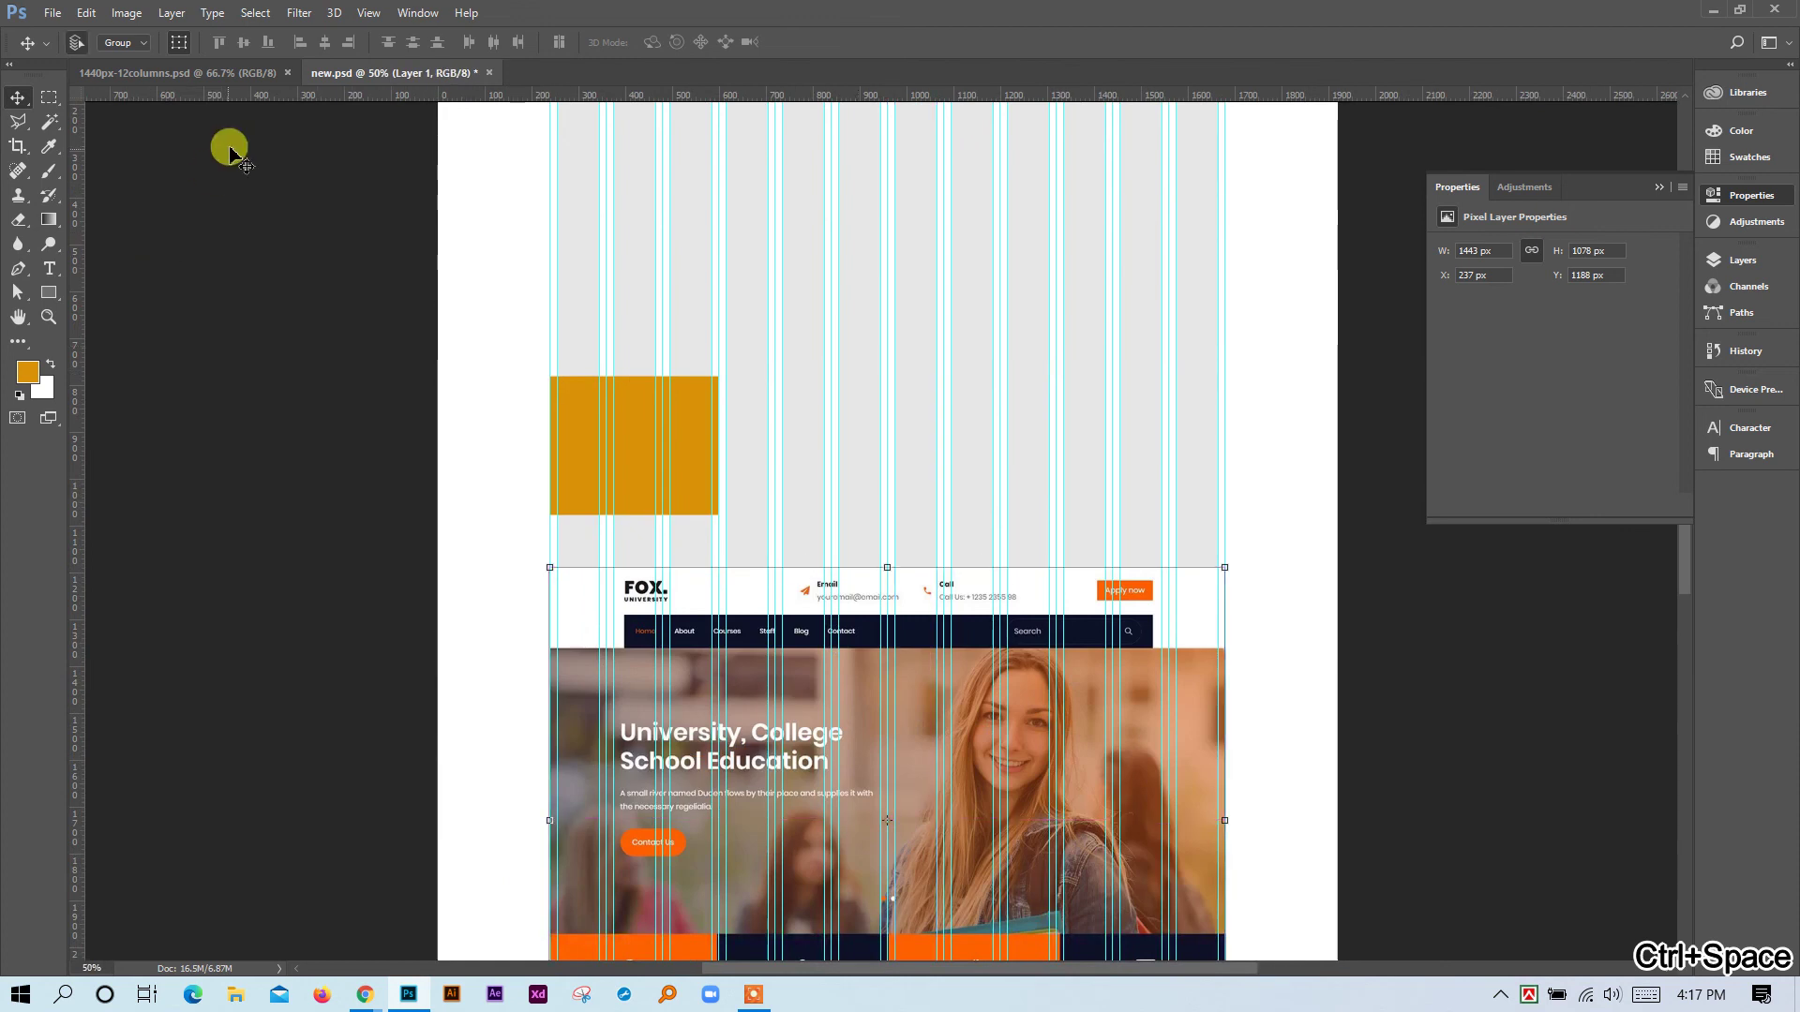
# Copy the website image layer from new.psd into 1440px-12columns.psd, and close new.psd without saving.
pyautogui.click(212, 75)
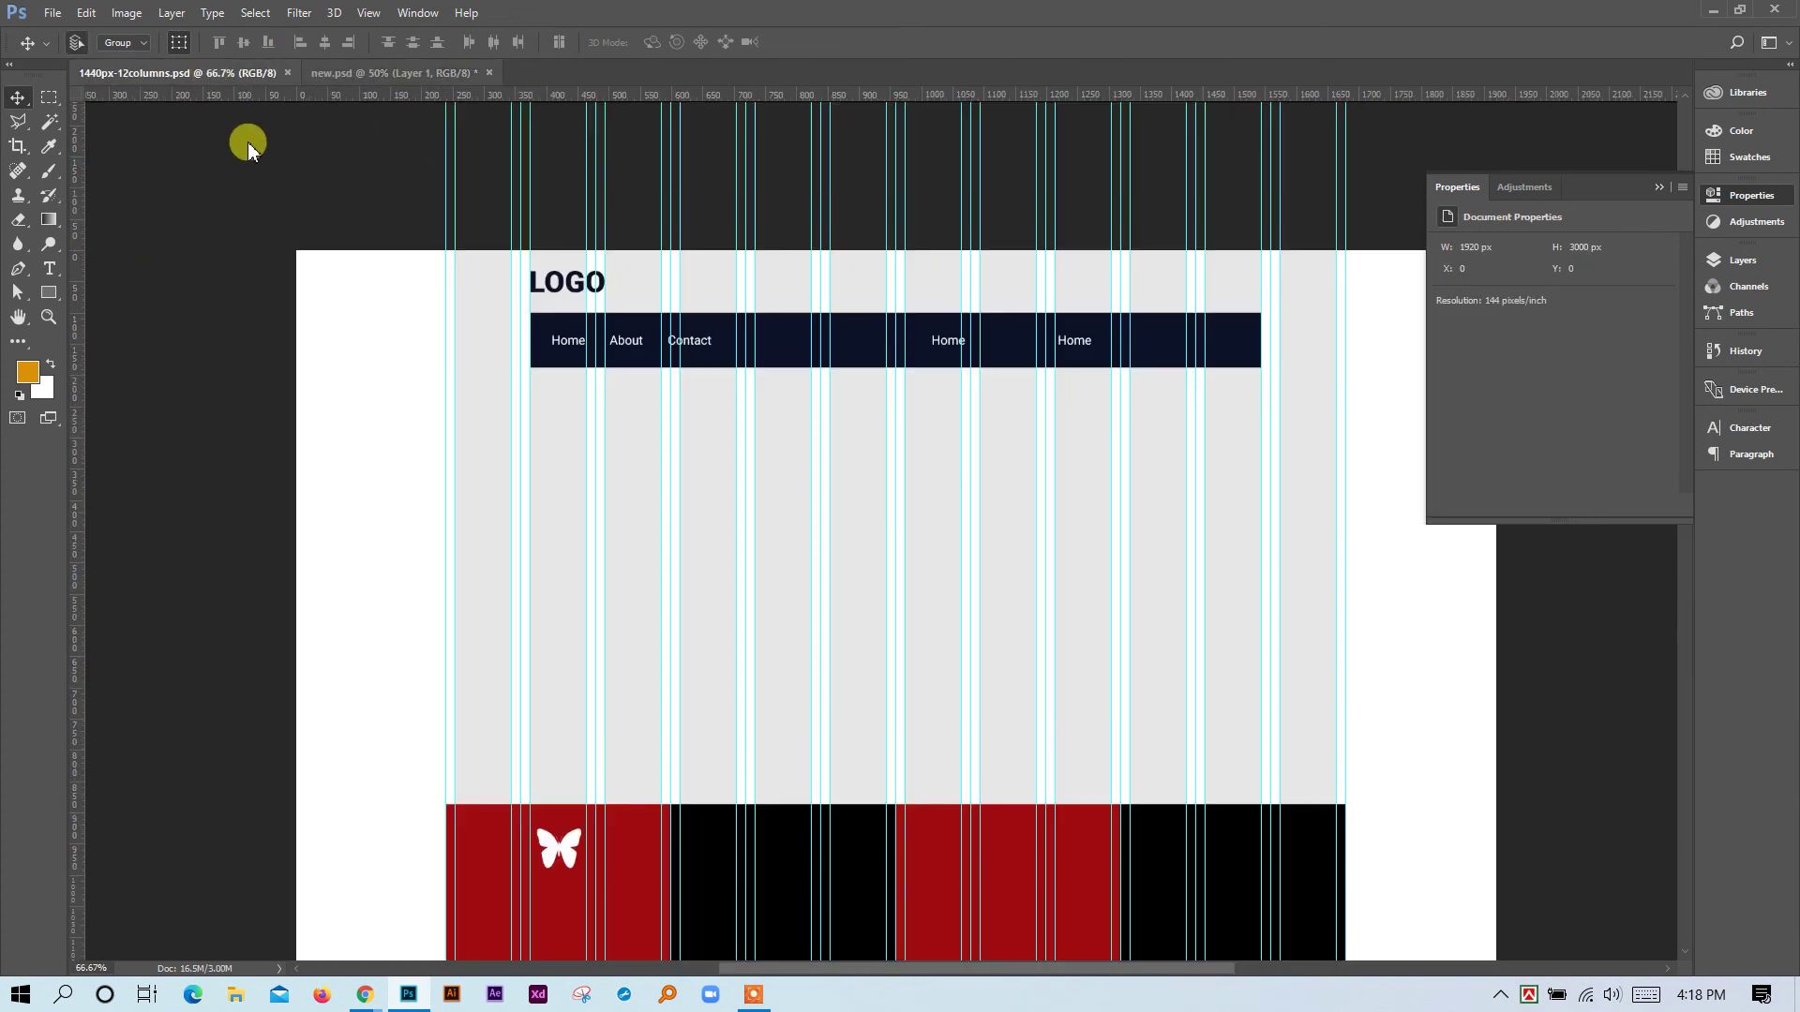
pyautogui.hotkey('ctrl', 'Tab')
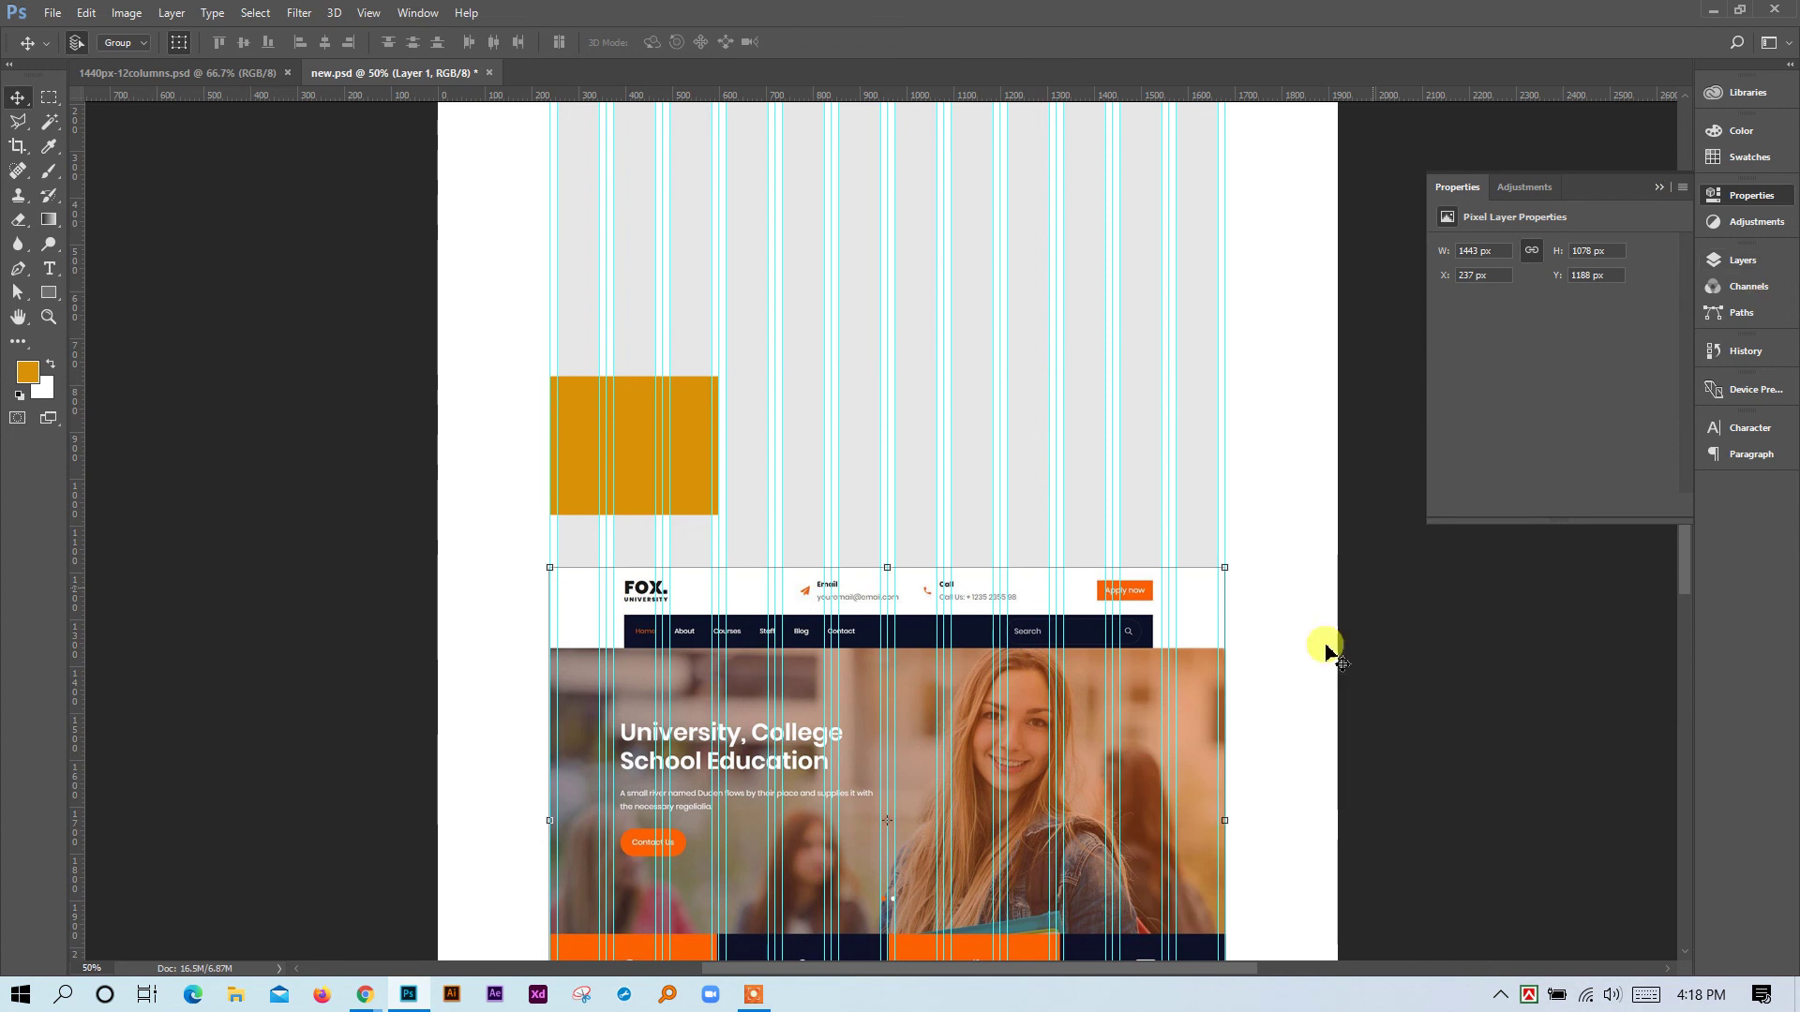
pyautogui.moveTo(1145, 666); pyautogui.dragTo(1033, 744)
pyautogui.click(454, 75)
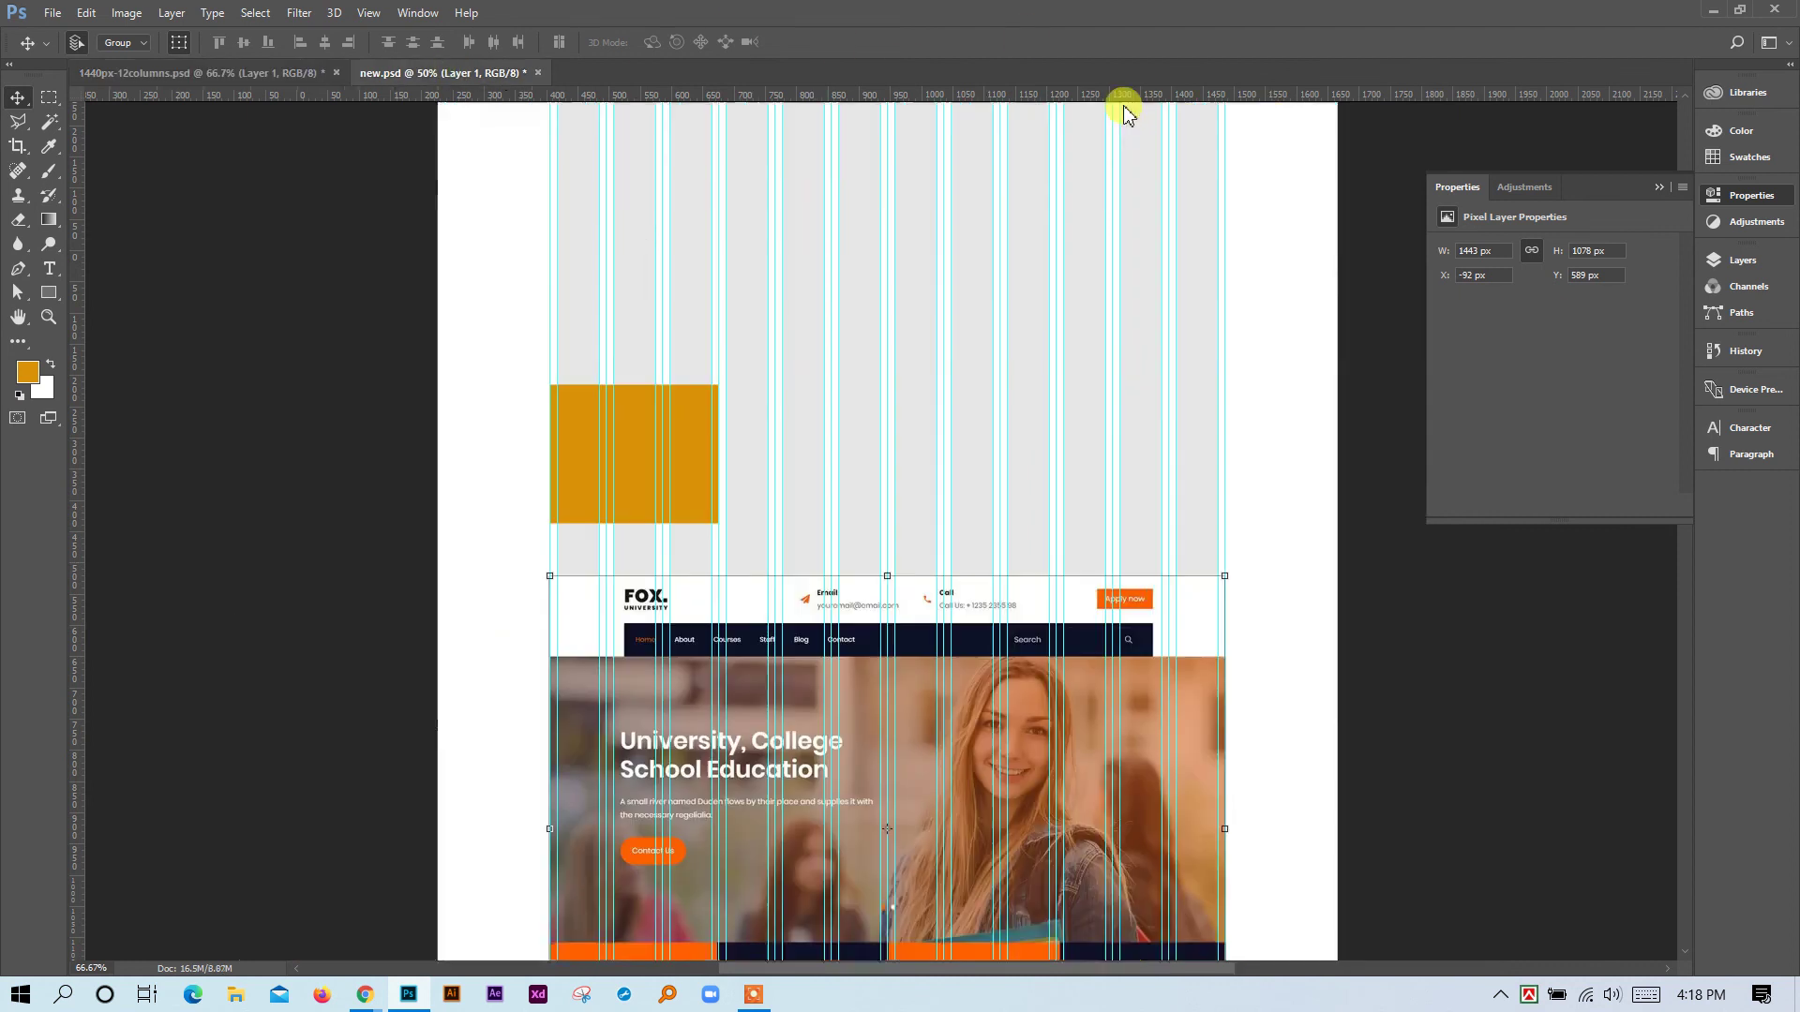
pyautogui.click(538, 75)
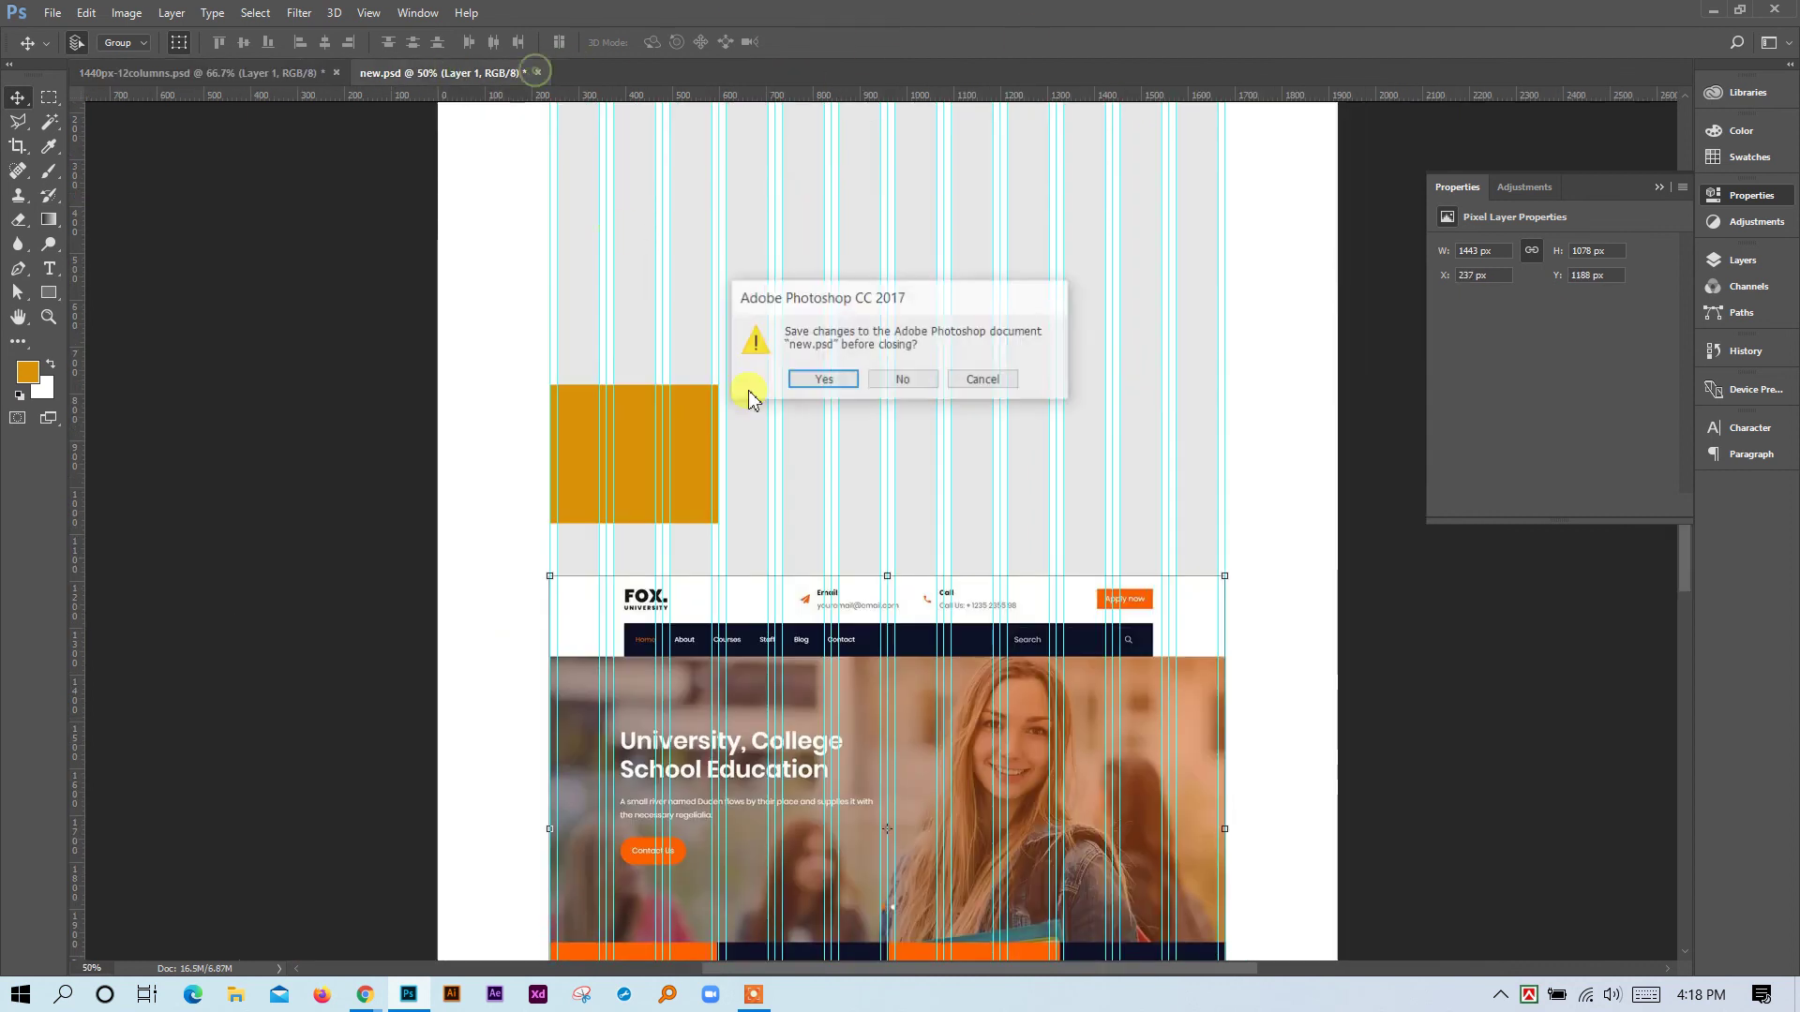
pyautogui.click(907, 381)
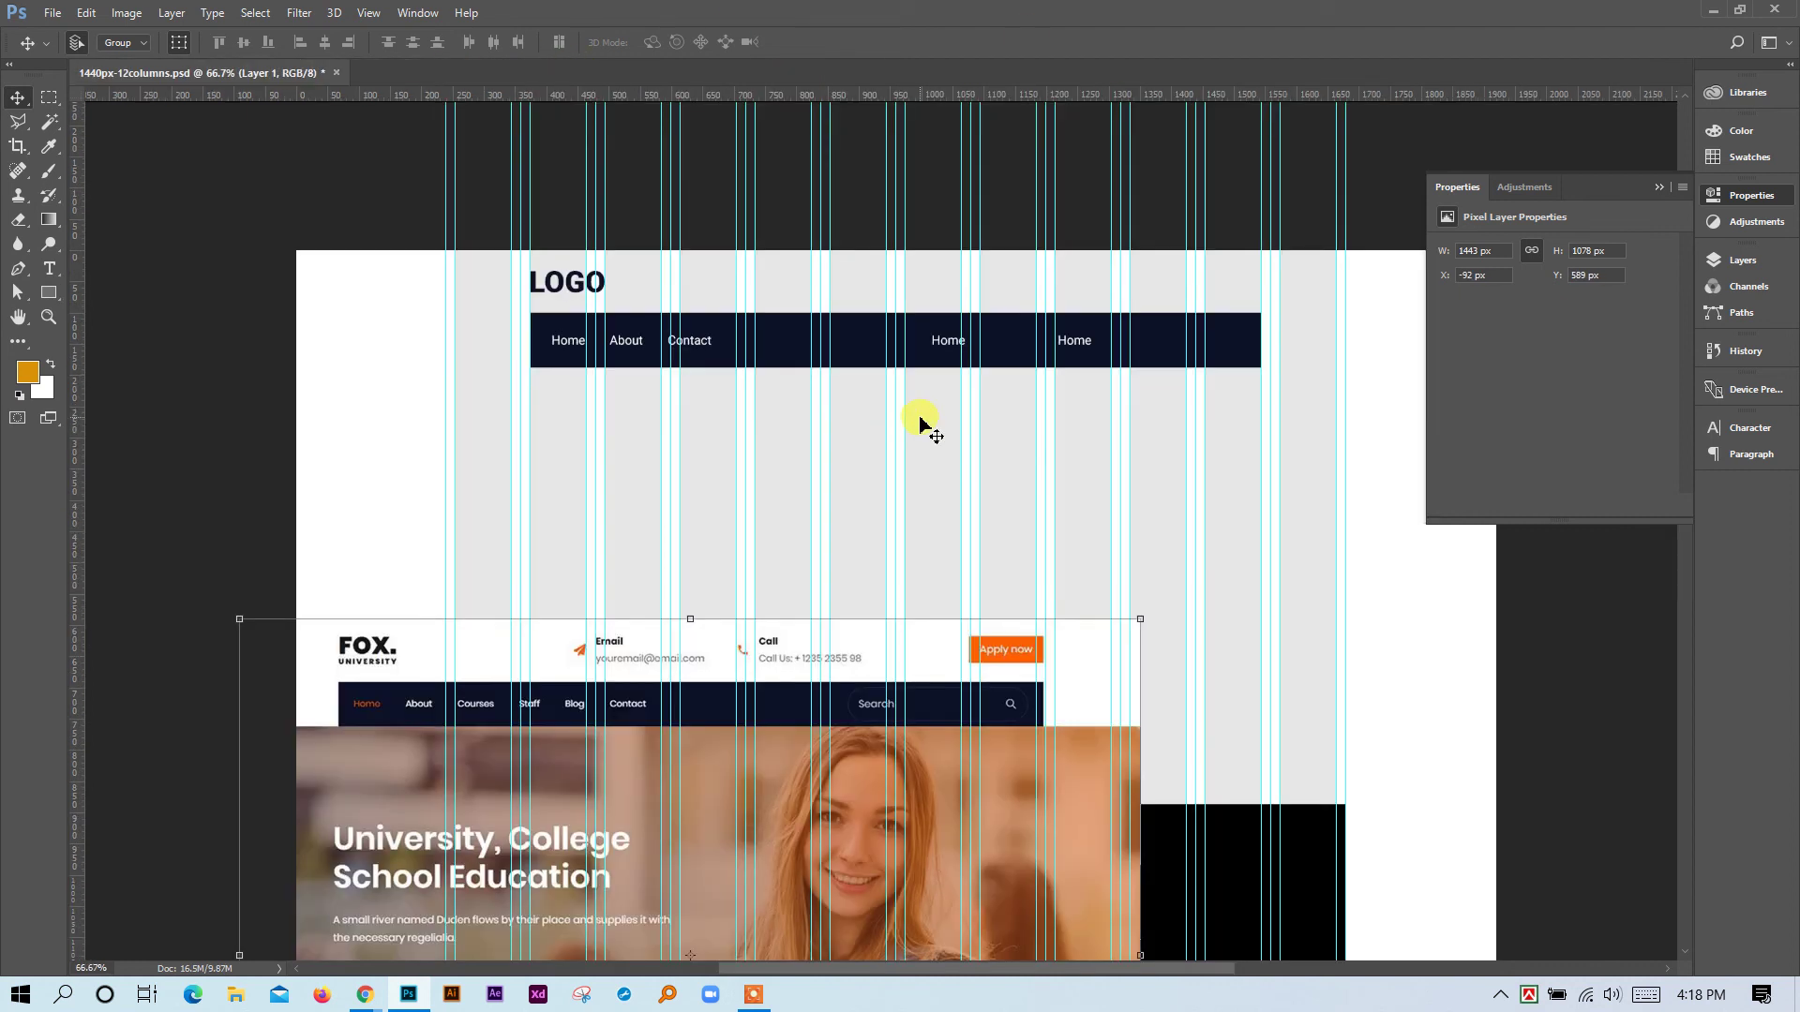
# Place the website image below the red and black boxes at about Y 1345 px and centre it horizontally on the canvas.
pyautogui.hotkey('ctrl', '-')
pyautogui.hotkey('ctrl', '-')
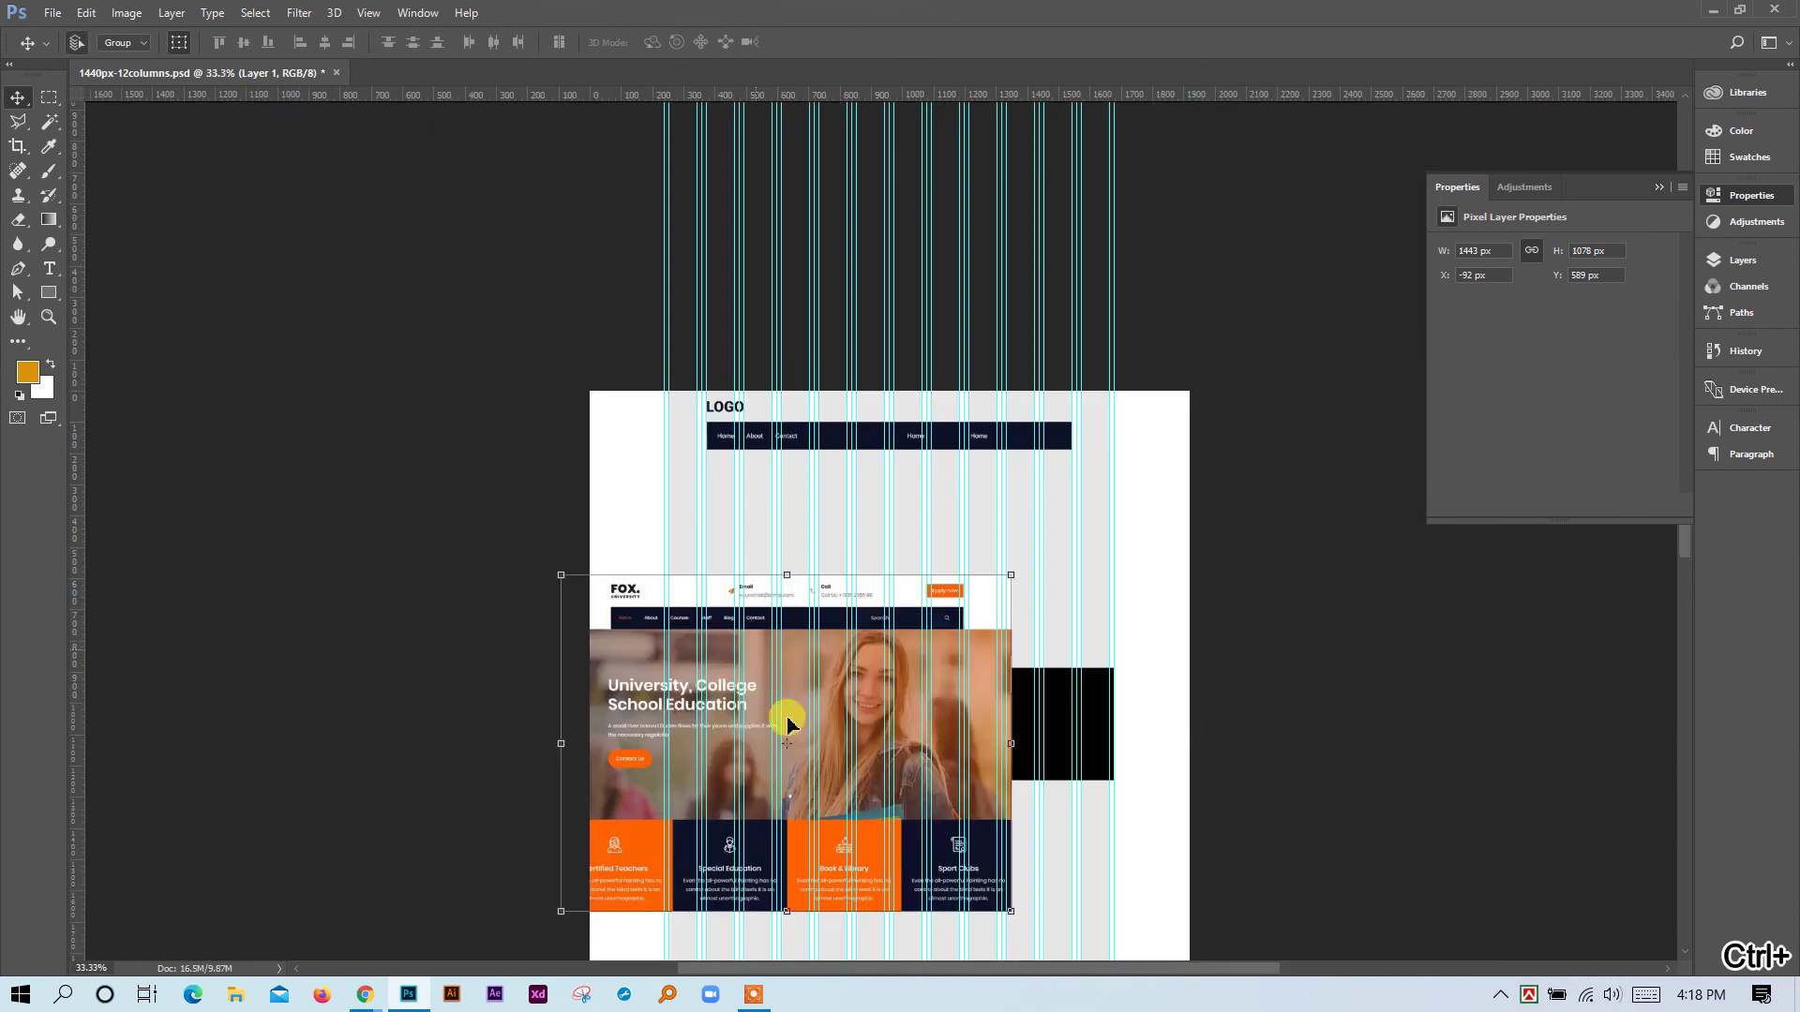
pyautogui.scroll(-4, 926, 773)
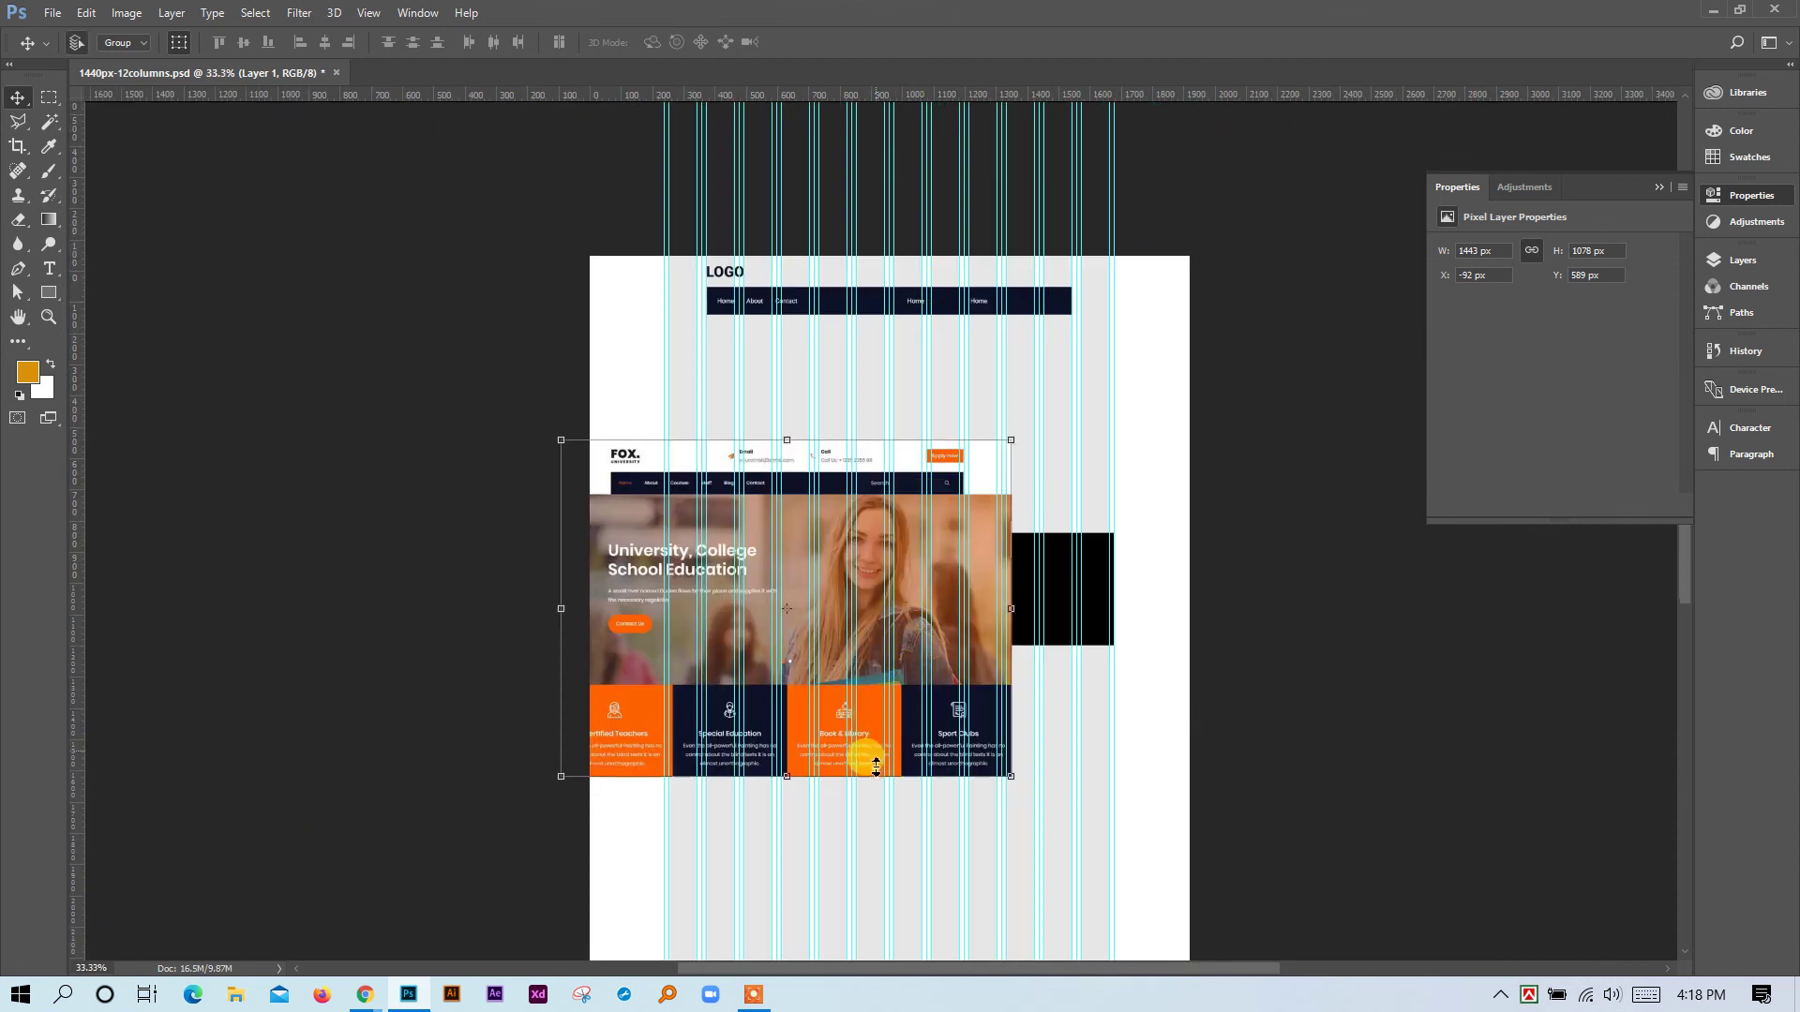
pyautogui.moveTo(875, 714); pyautogui.dragTo(973, 952)
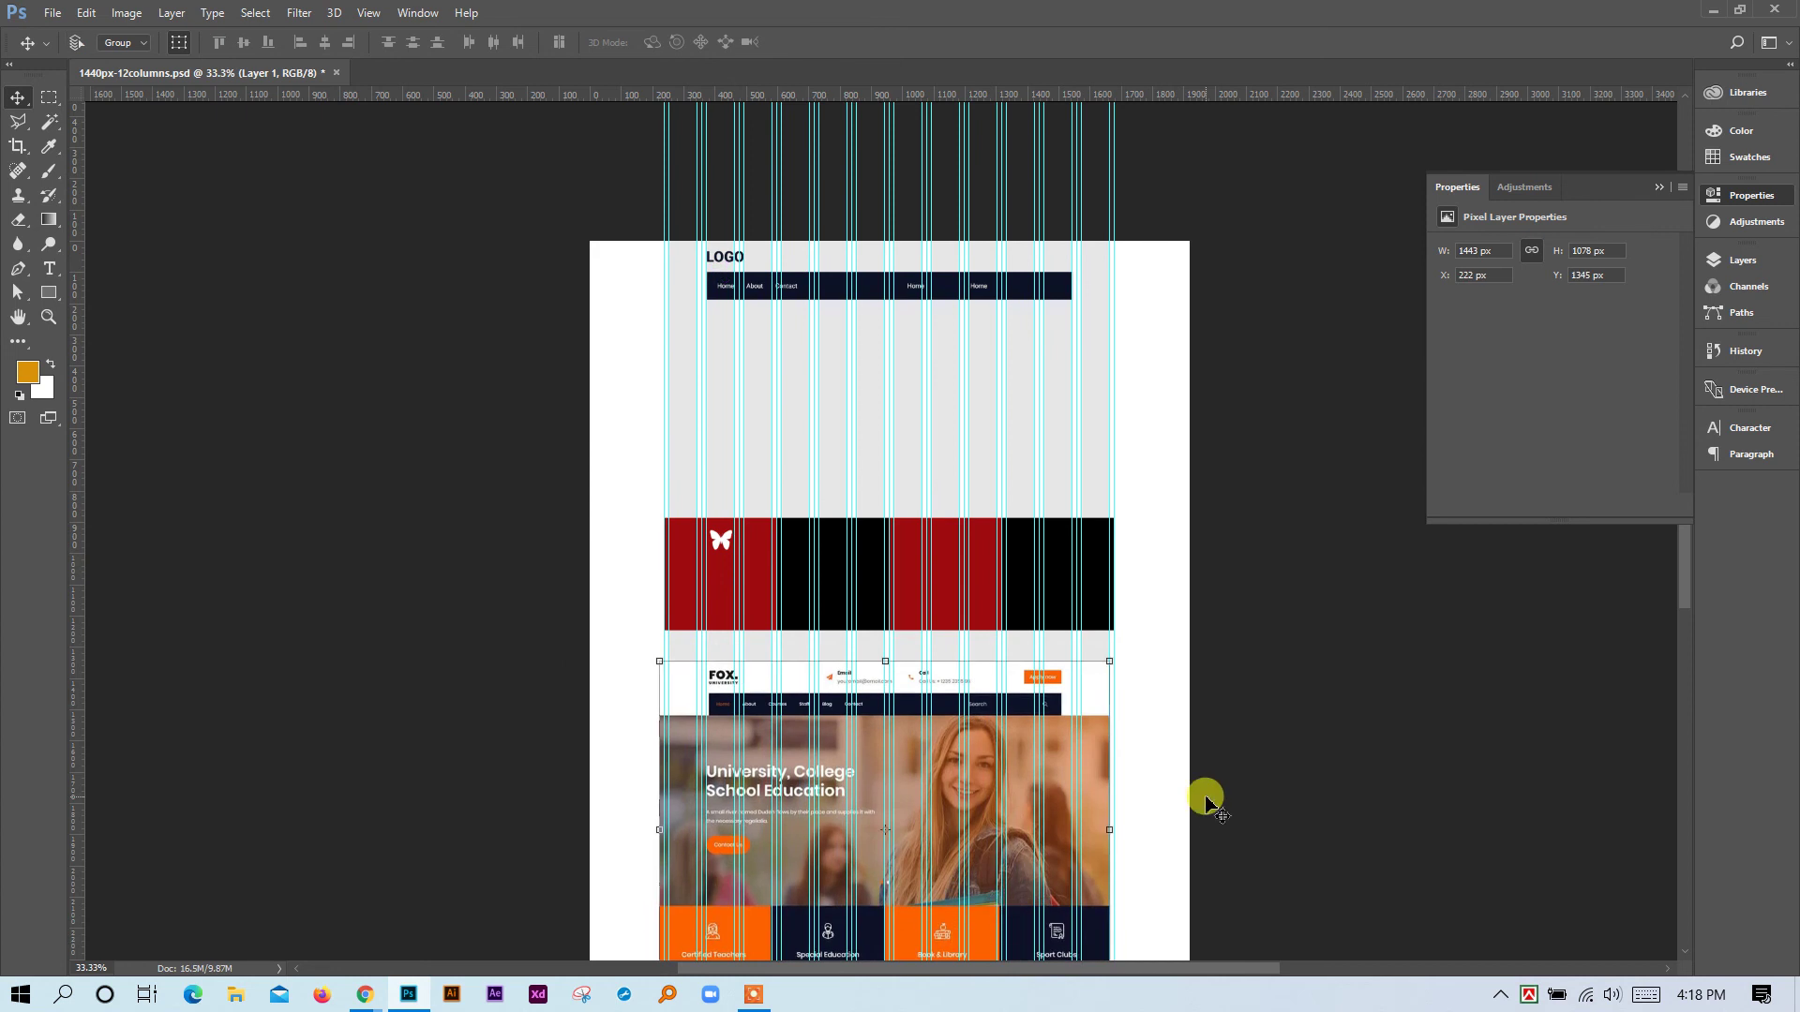
pyautogui.hotkey('ctrl', 'a')
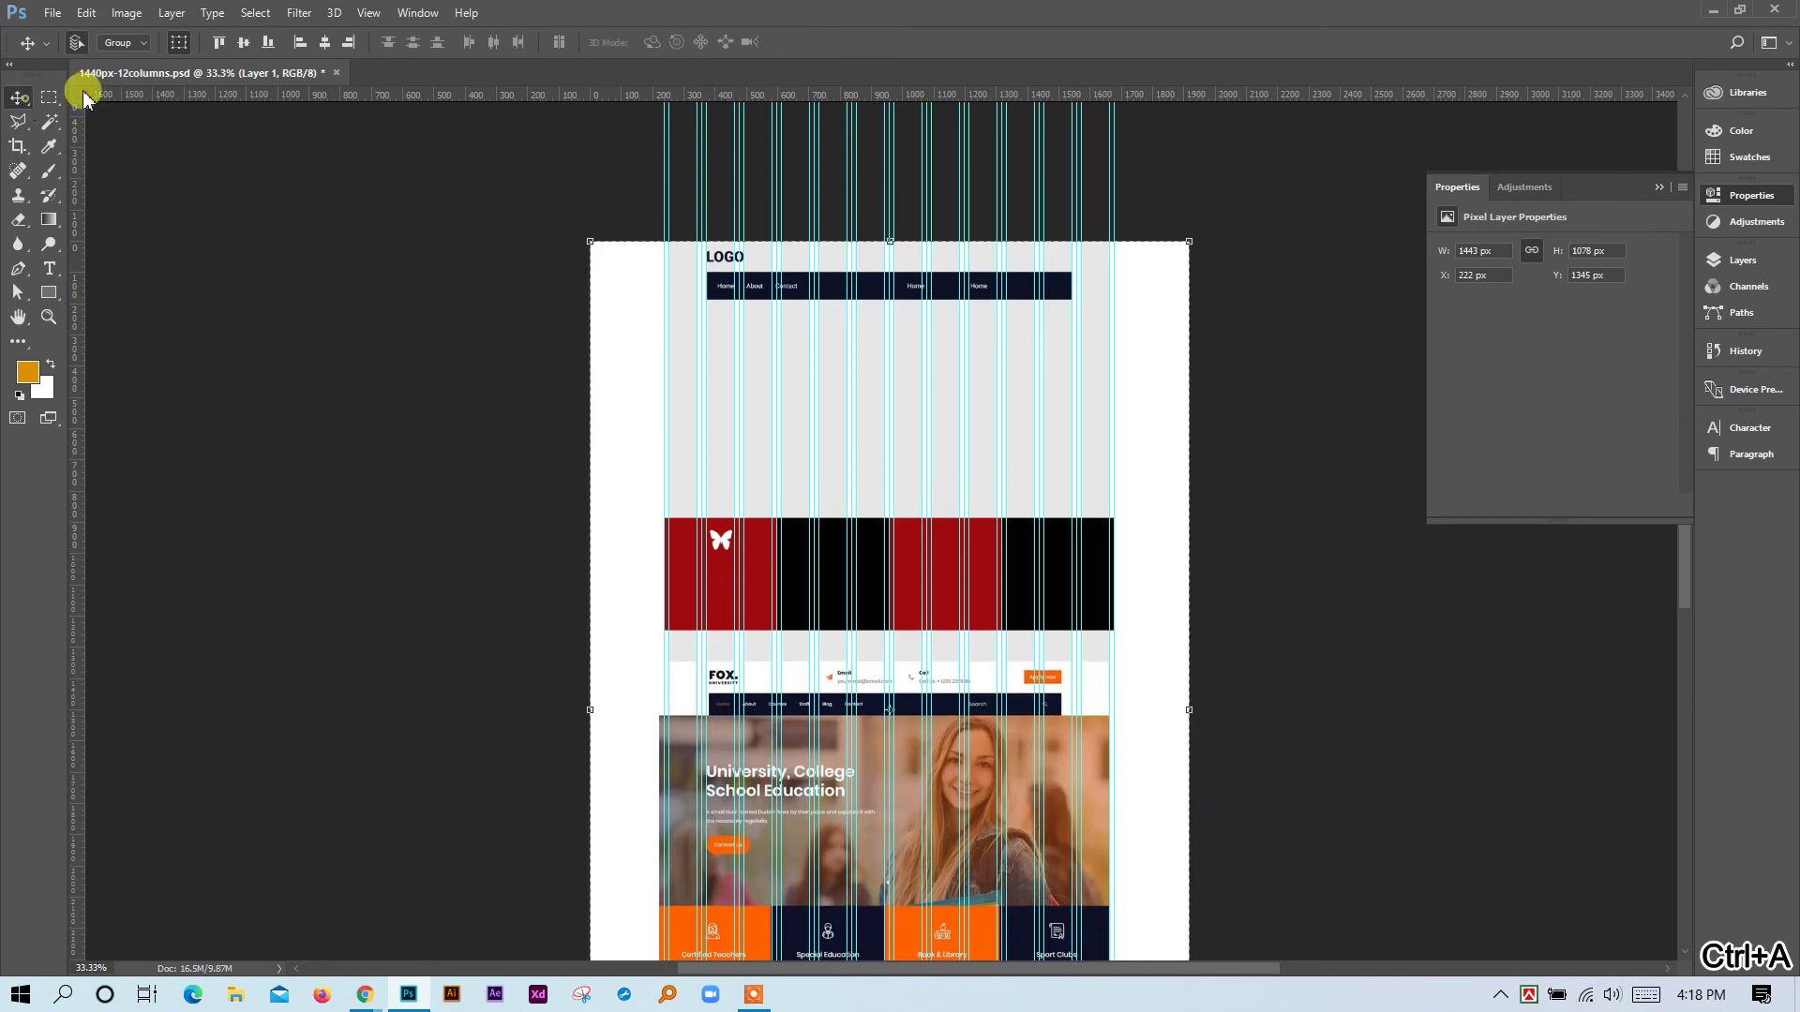
pyautogui.click(323, 43)
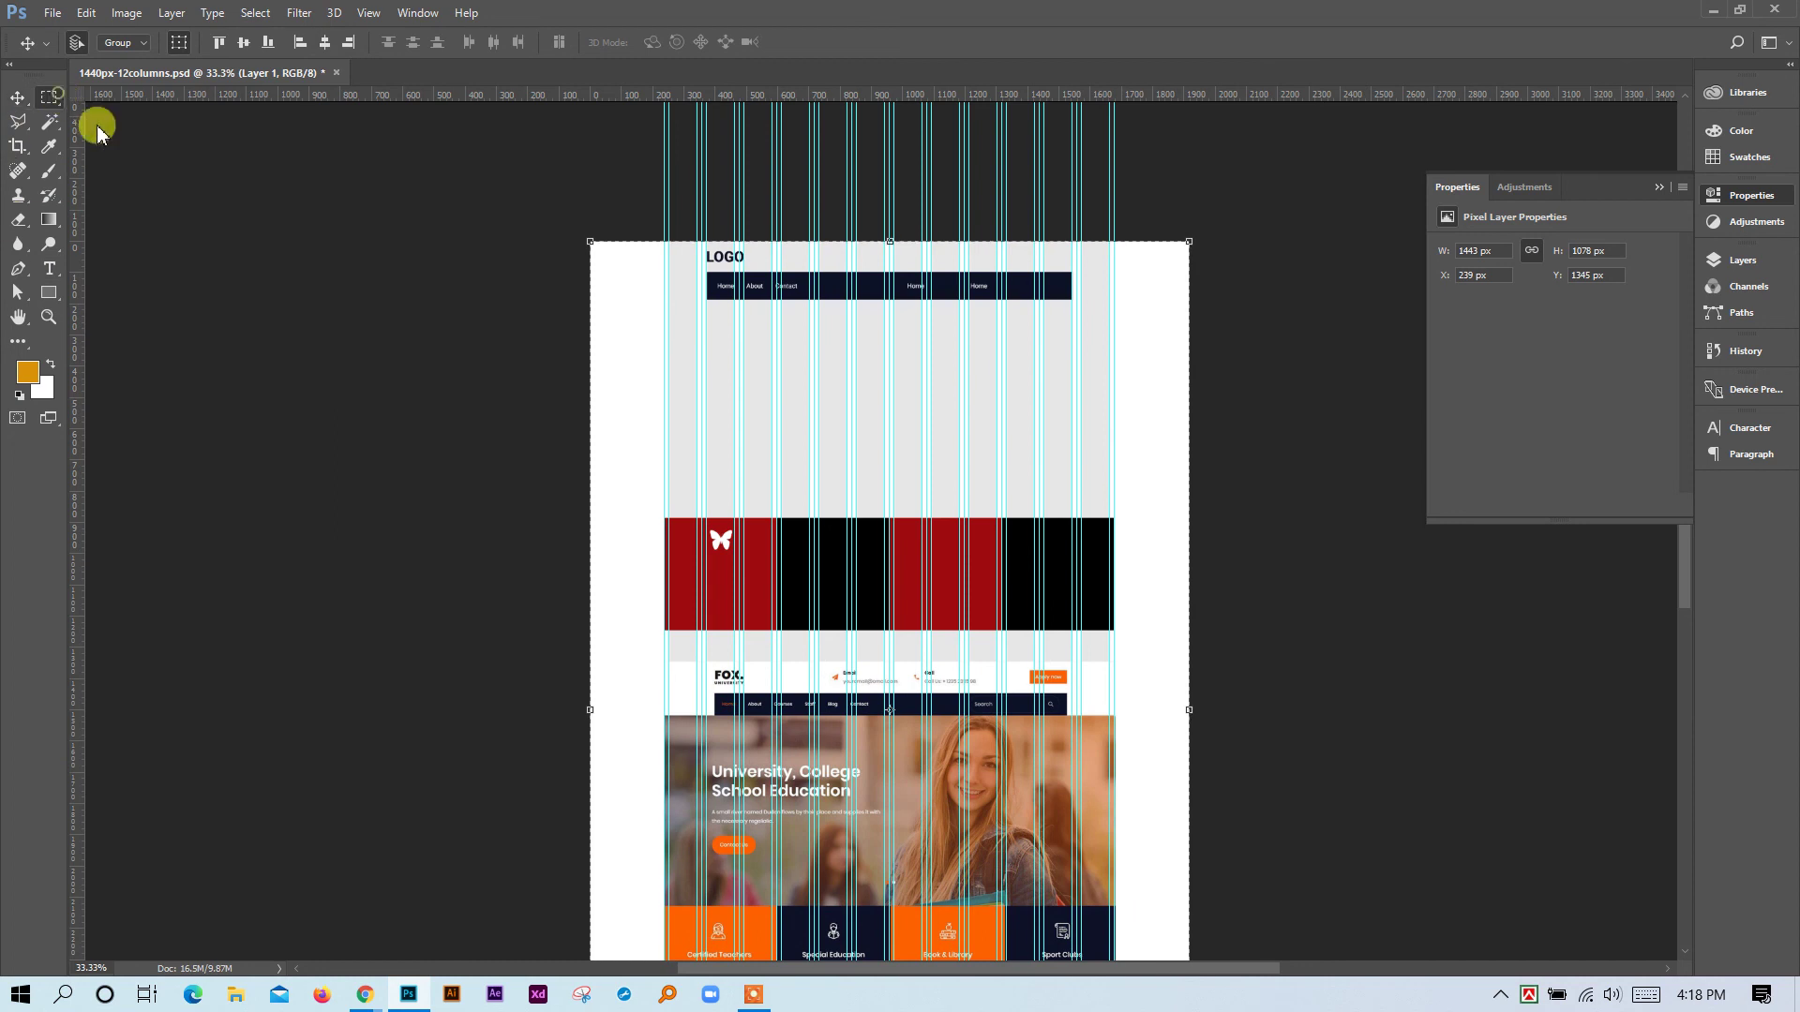
# Marquee-select a small, nearly square area spanning the second grid column in the empty space above the first red box.
pyautogui.press('m')
pyautogui.scroll(2, 1008, 721)
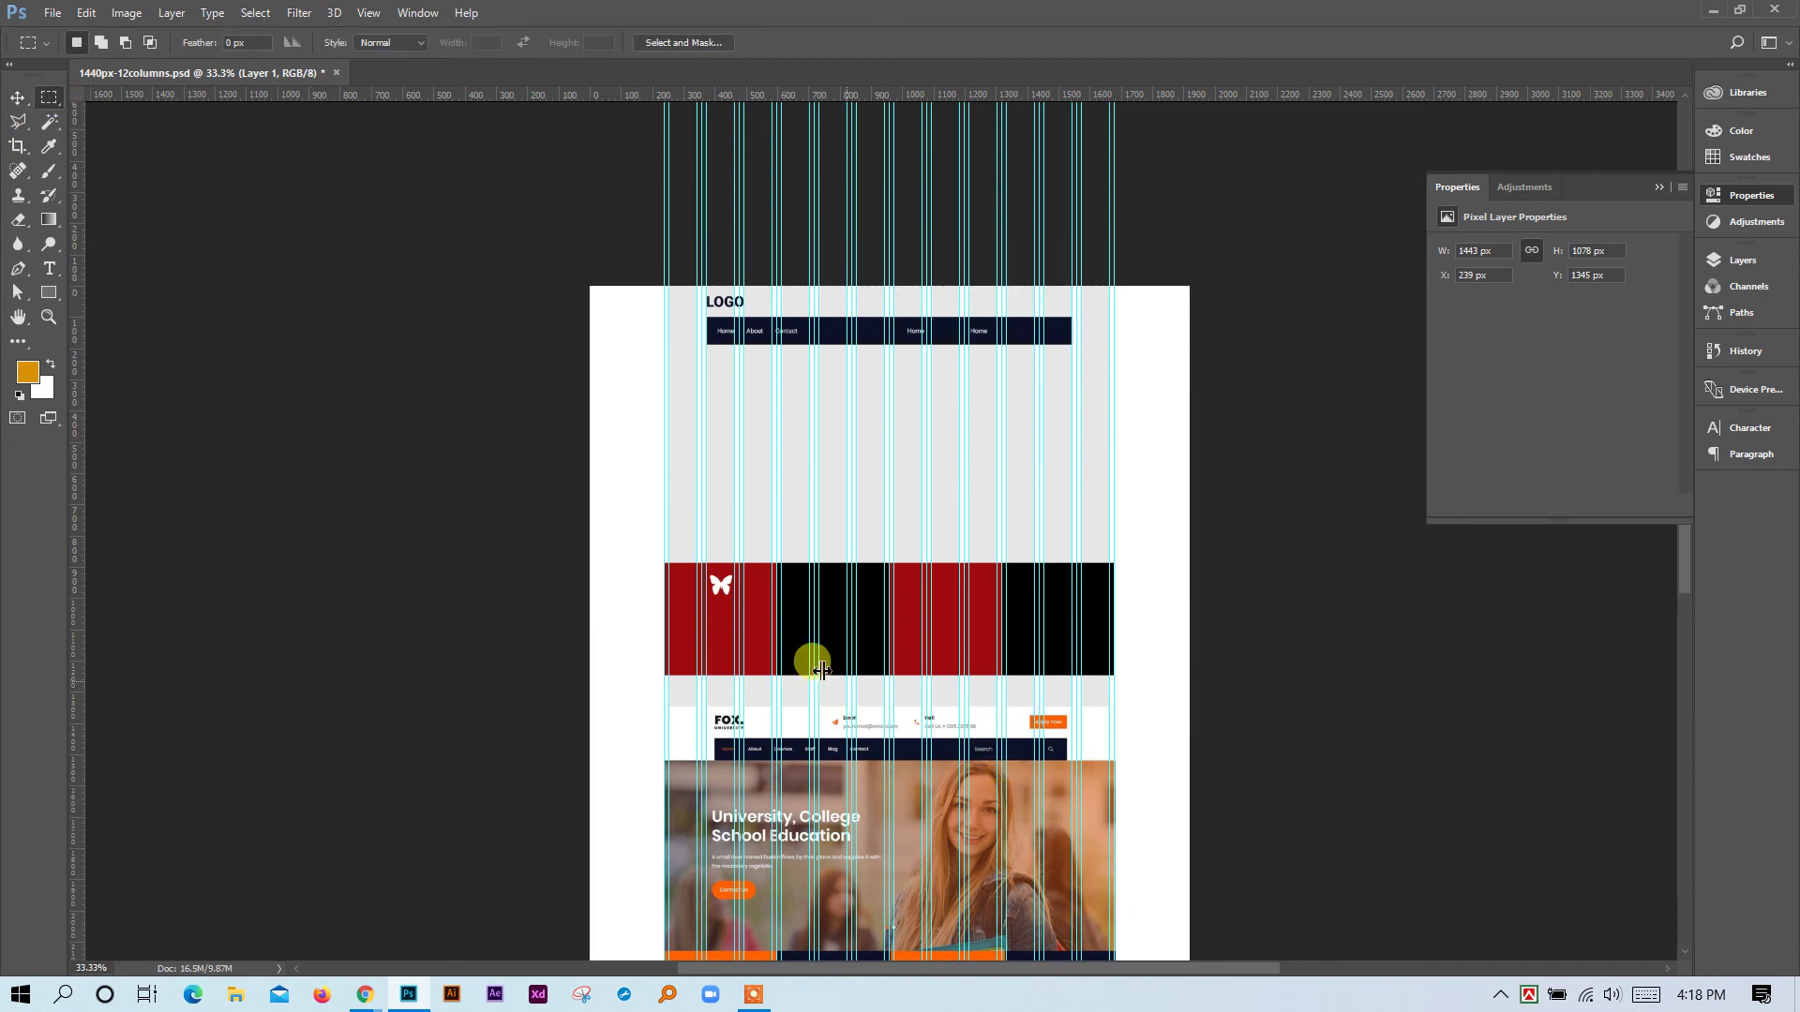
pyautogui.keyDown('ctrl'); pyautogui.click(815, 600); pyautogui.keyUp('ctrl')
pyautogui.keyDown('ctrl'); pyautogui.click(694, 574); pyautogui.keyUp('ctrl')
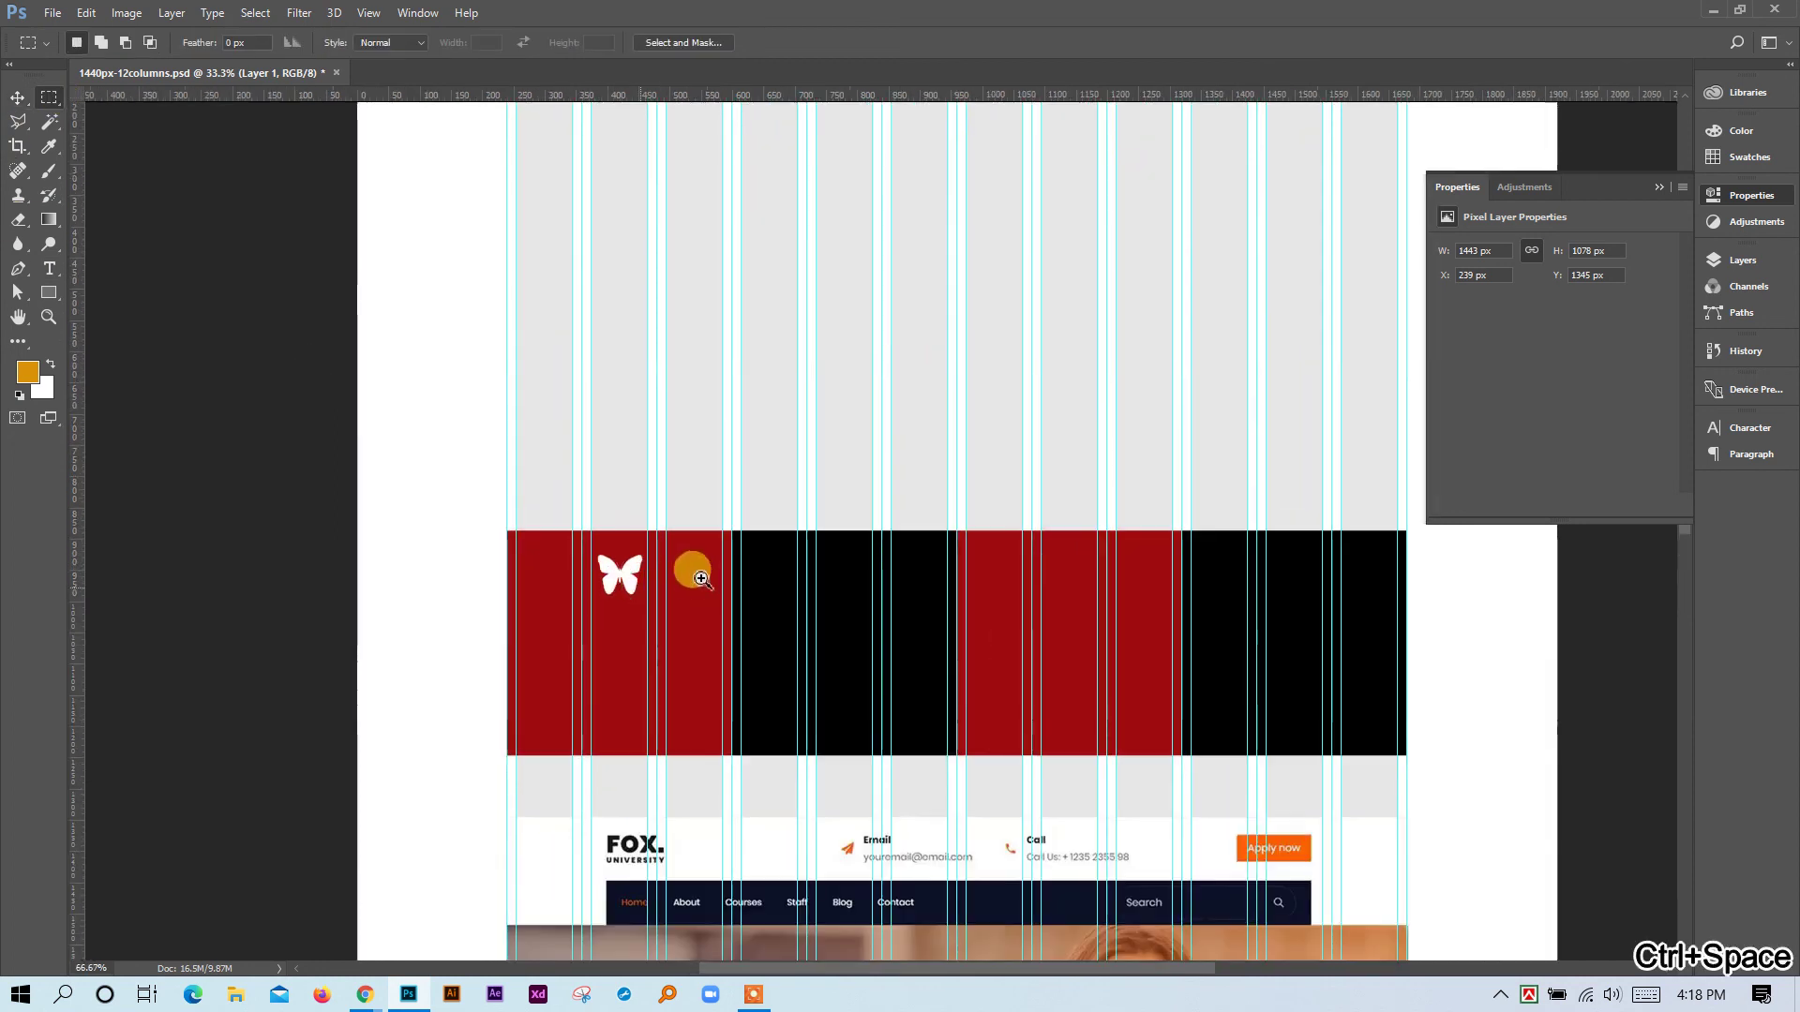
pyautogui.keyDown('ctrl'); pyautogui.click(702, 578); pyautogui.keyUp('ctrl')
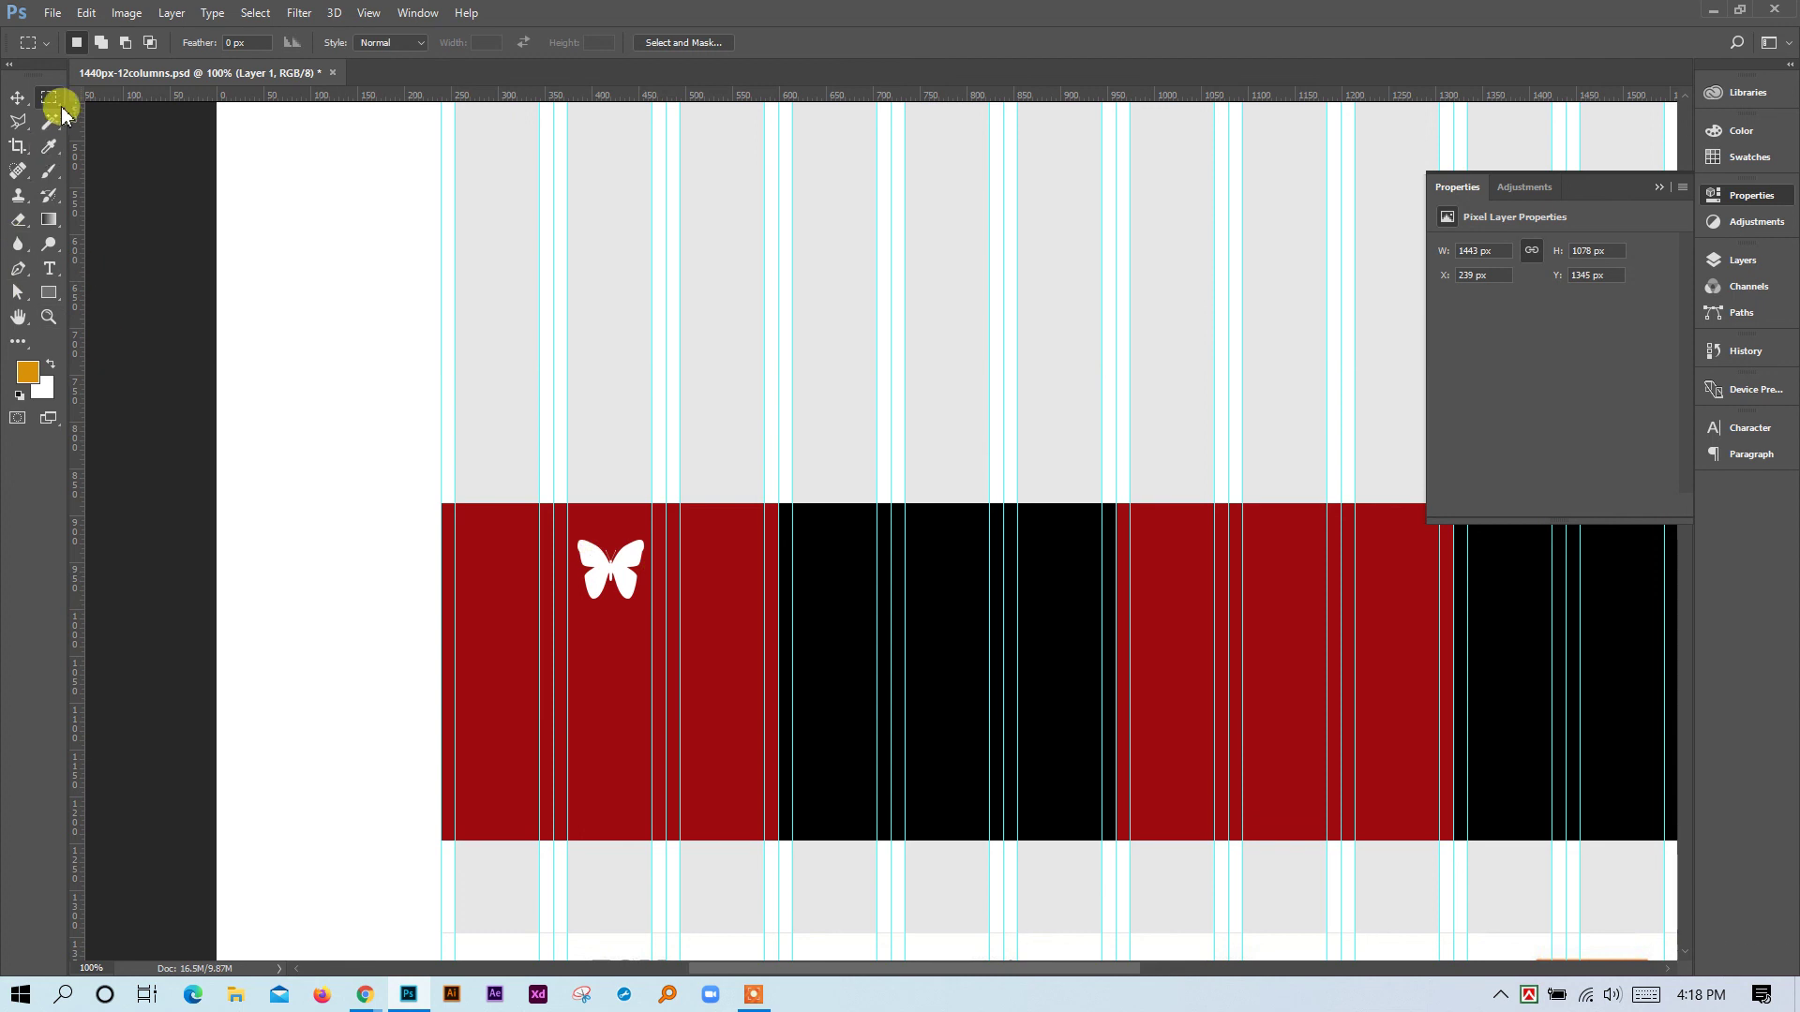
pyautogui.moveTo(569, 220); pyautogui.dragTo(655, 312)
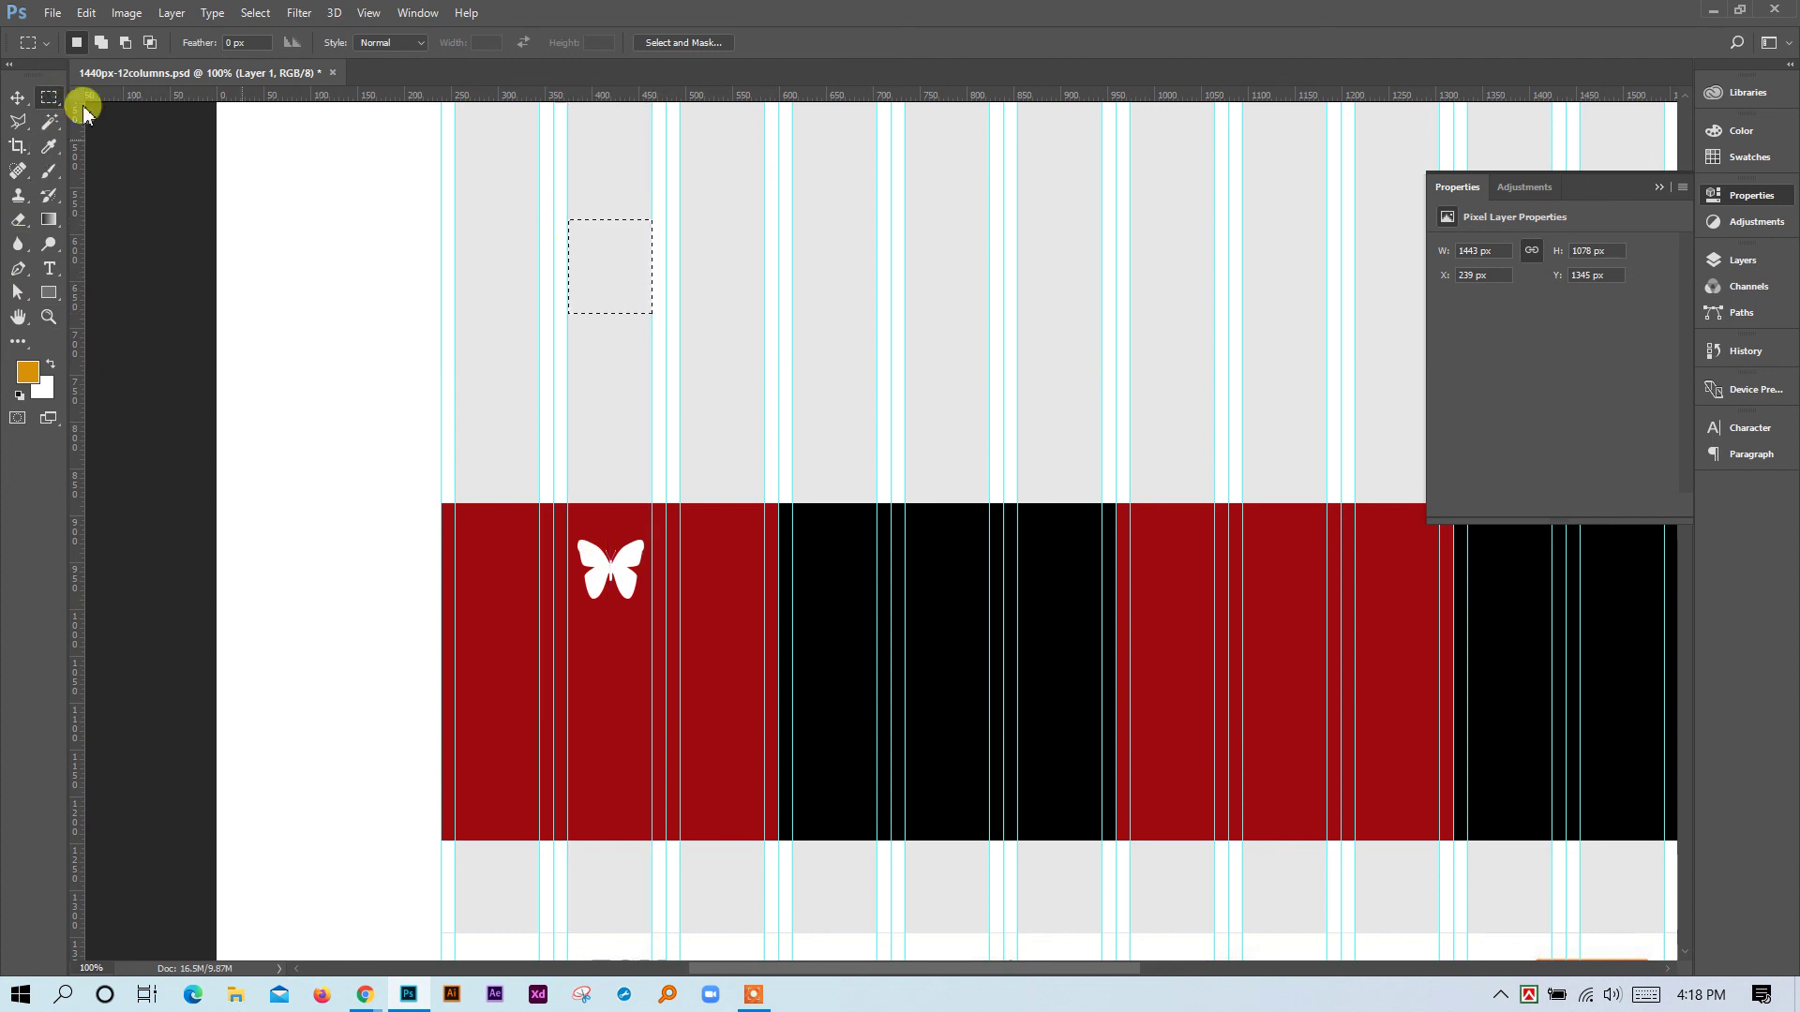
# Centre the white butterfly vertically and horizontally within the marquee selection above the first red box.
pyautogui.click(16, 99)
pyautogui.click(619, 577)
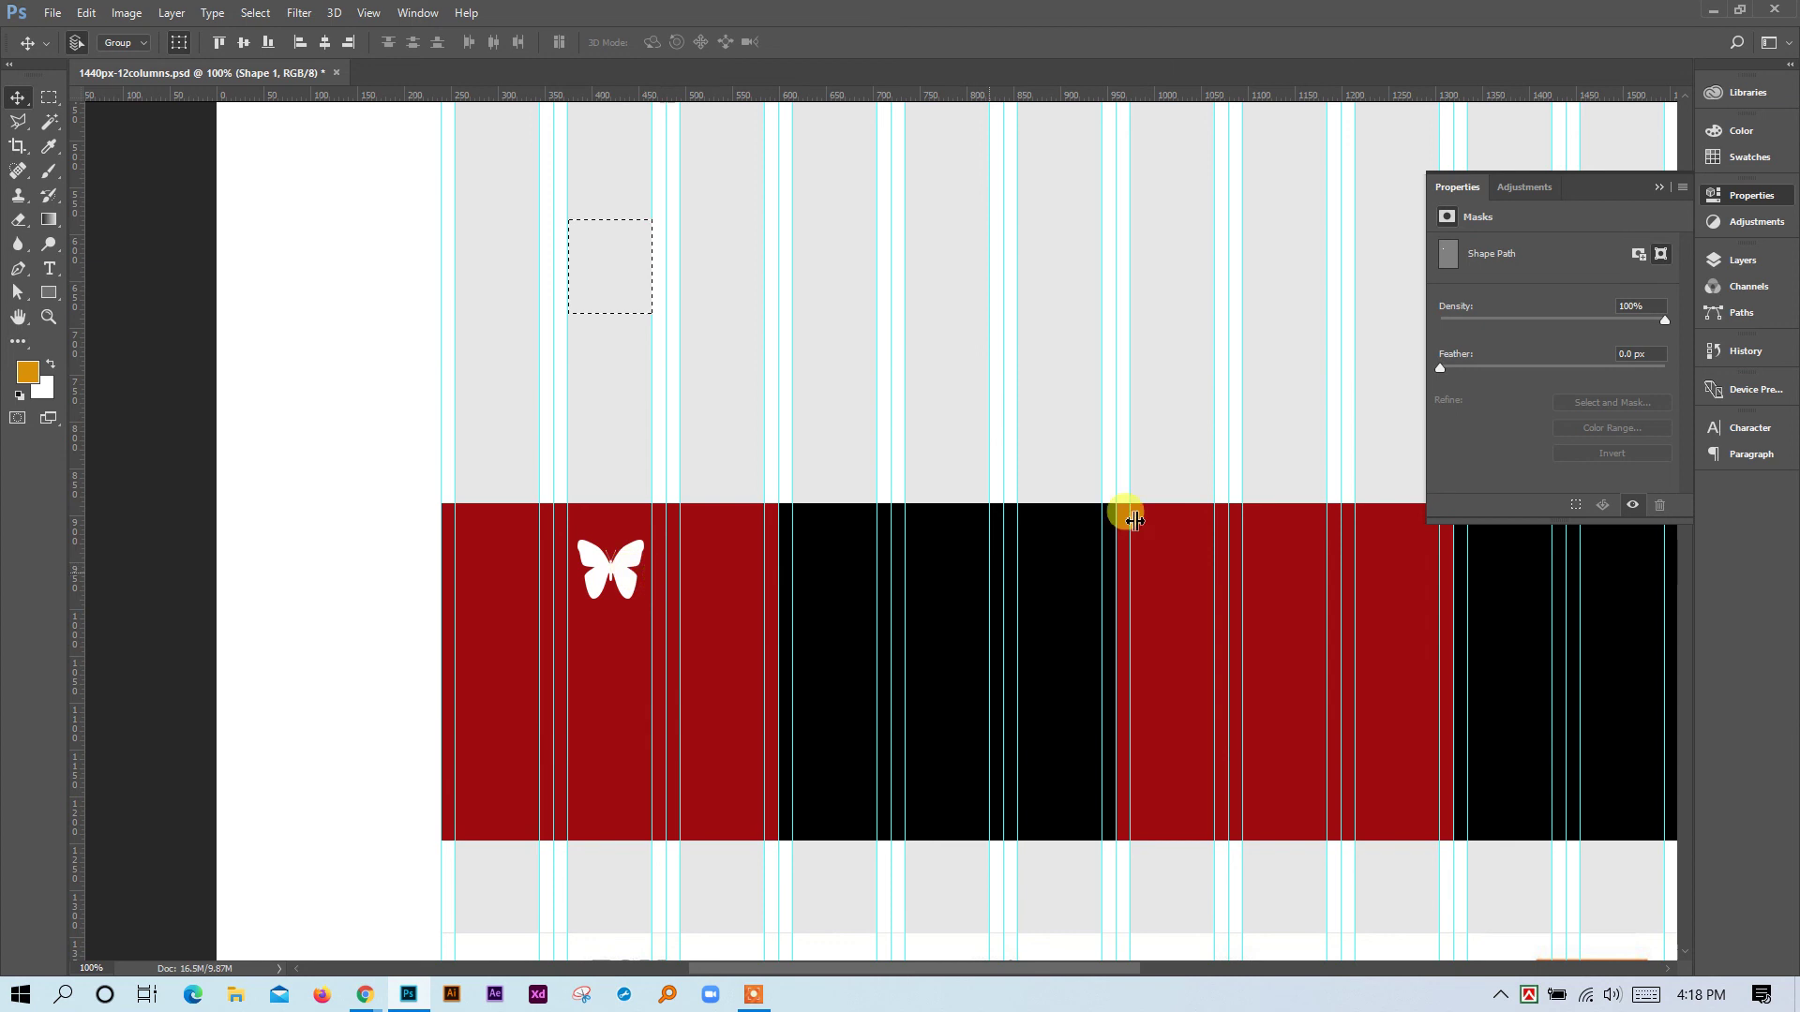
pyautogui.click(1740, 267)
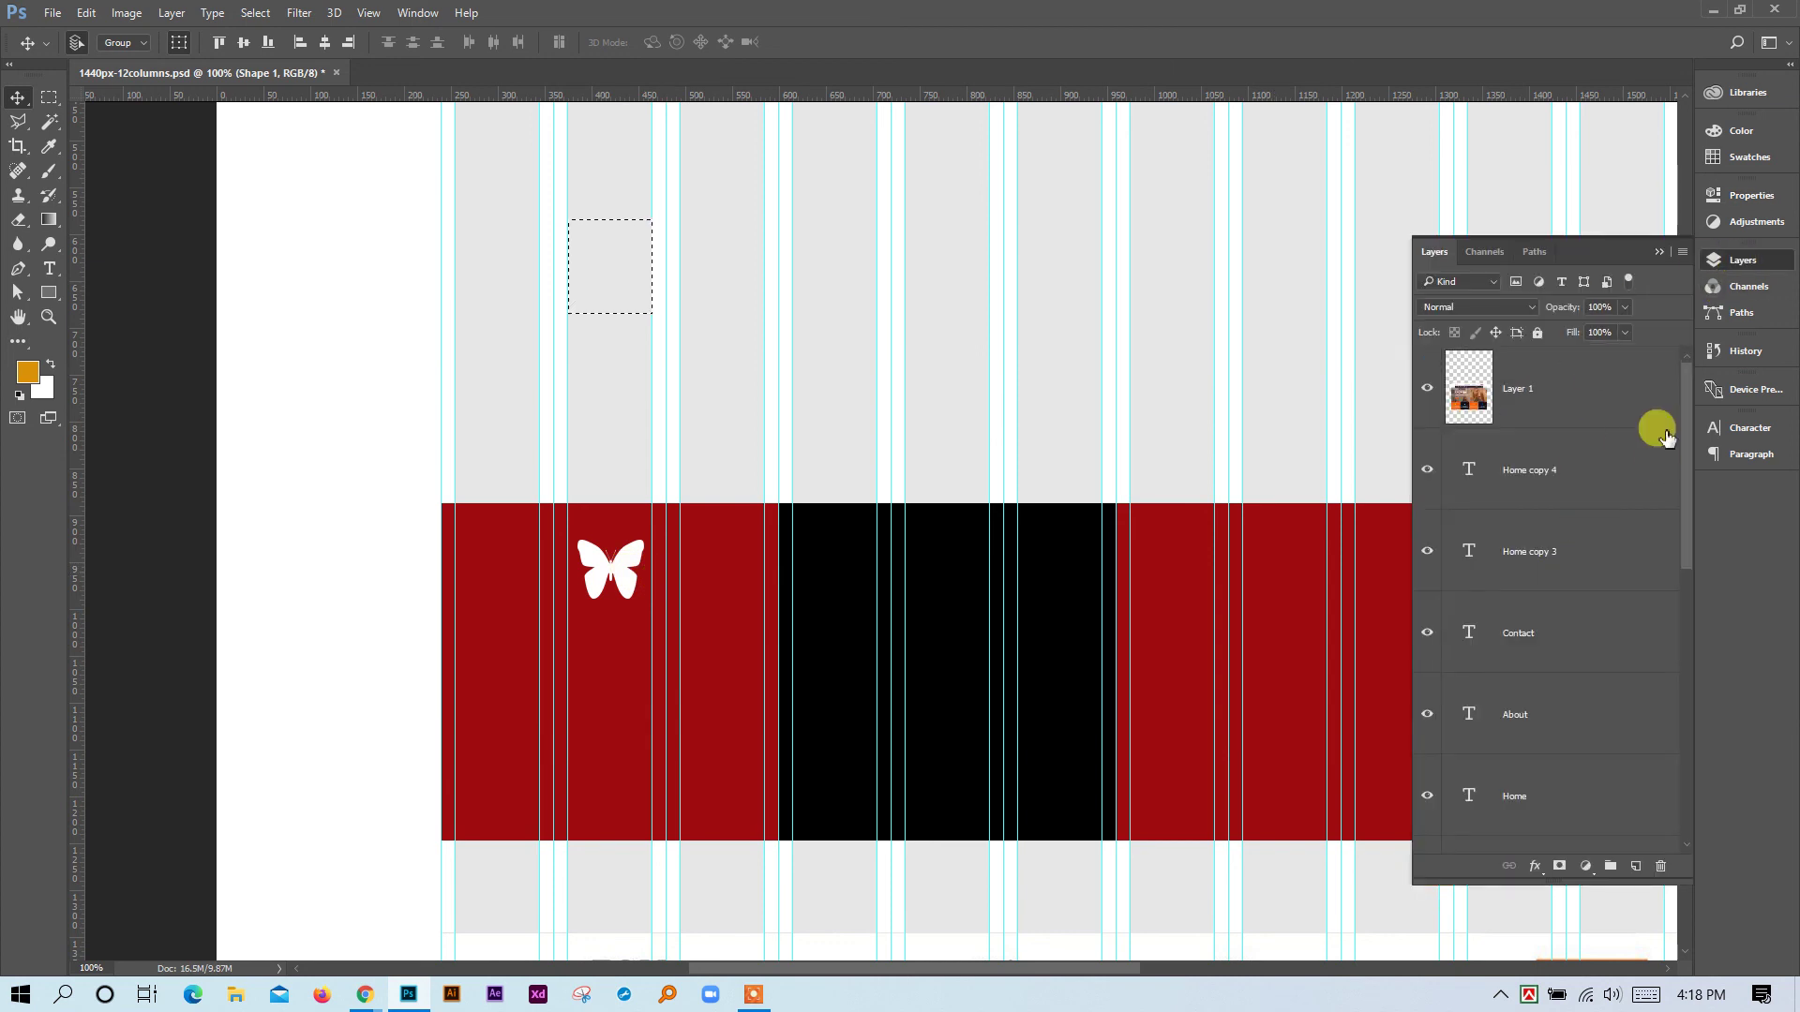
pyautogui.click(218, 43)
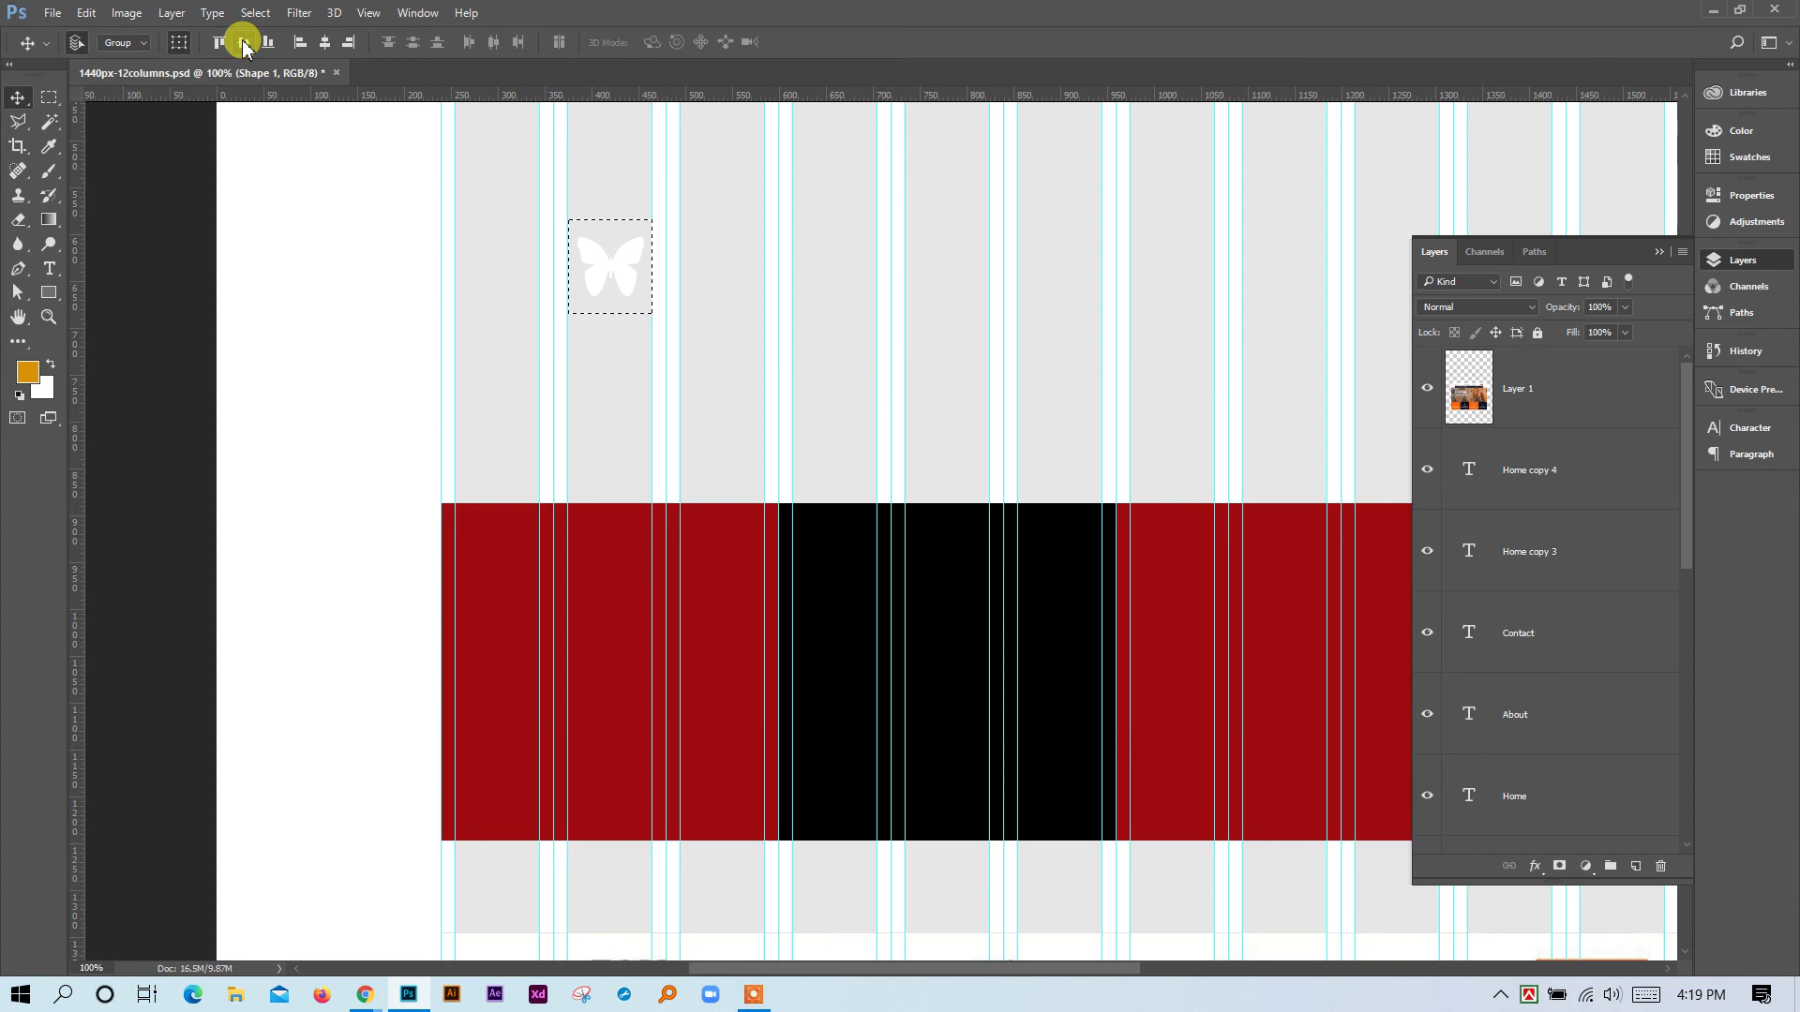
pyautogui.click(323, 45)
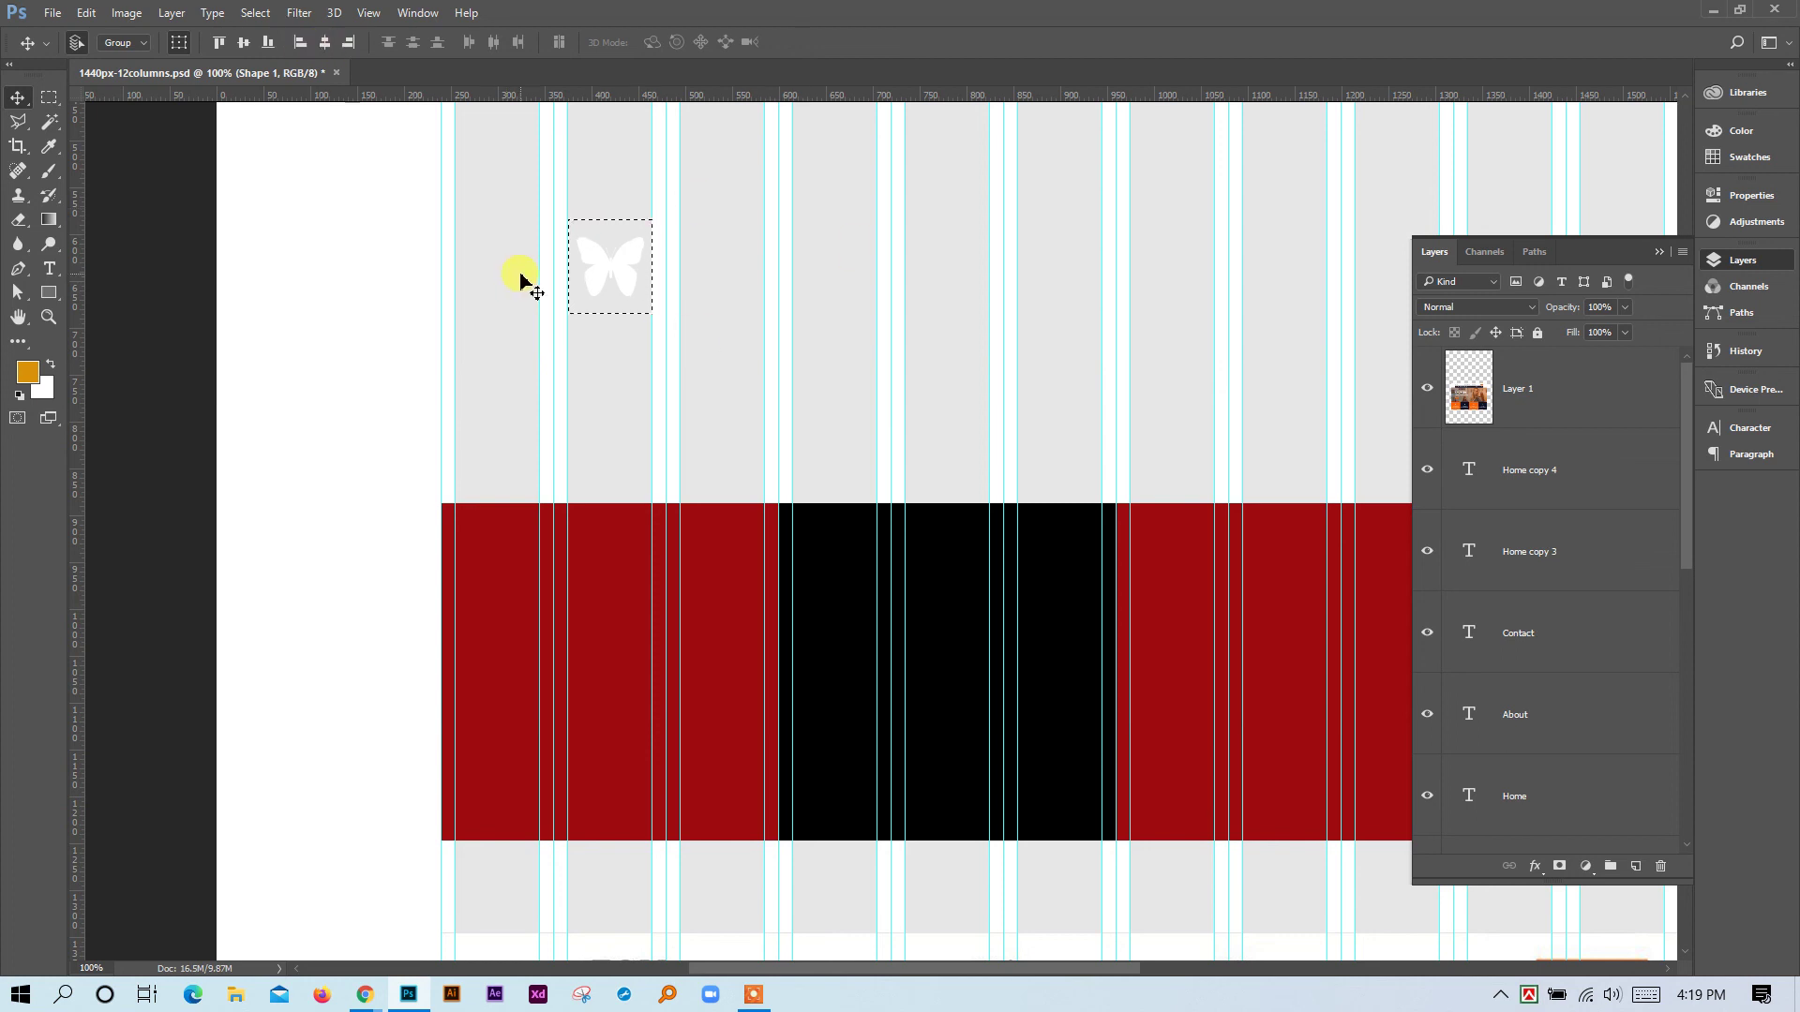
pyautogui.click(50, 98)
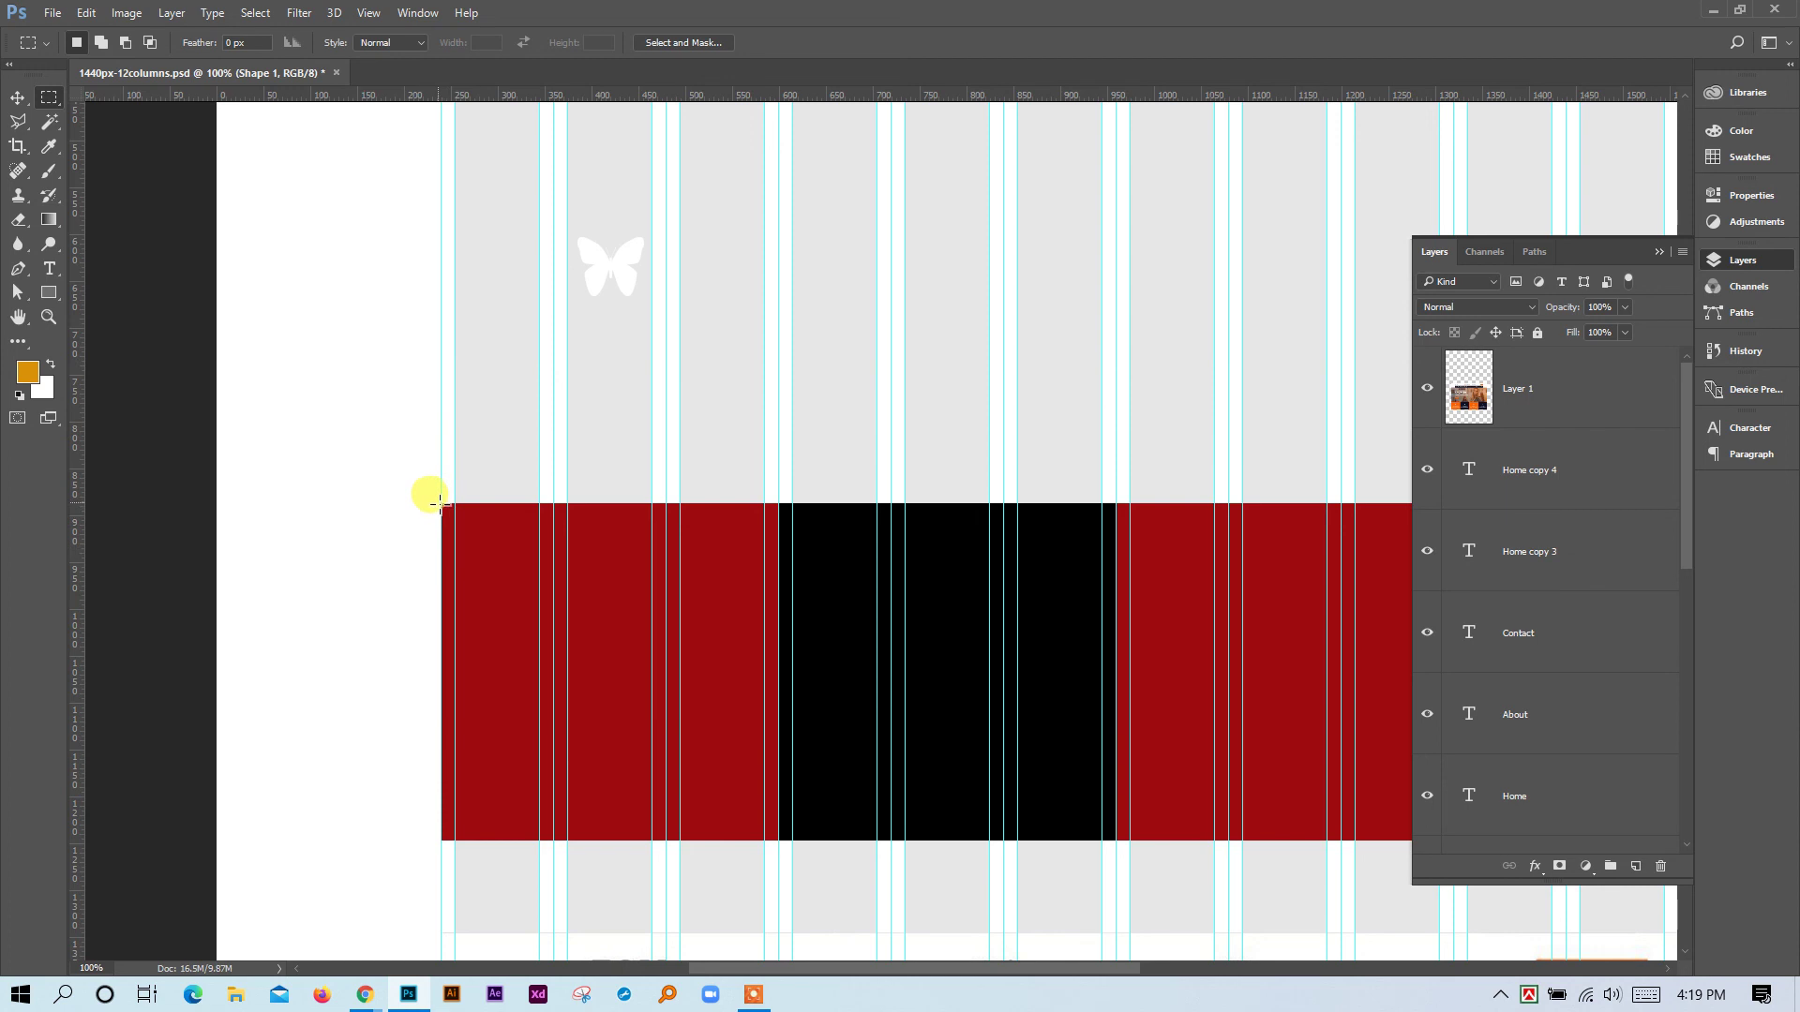
pyautogui.moveTo(442, 504); pyautogui.dragTo(778, 841)
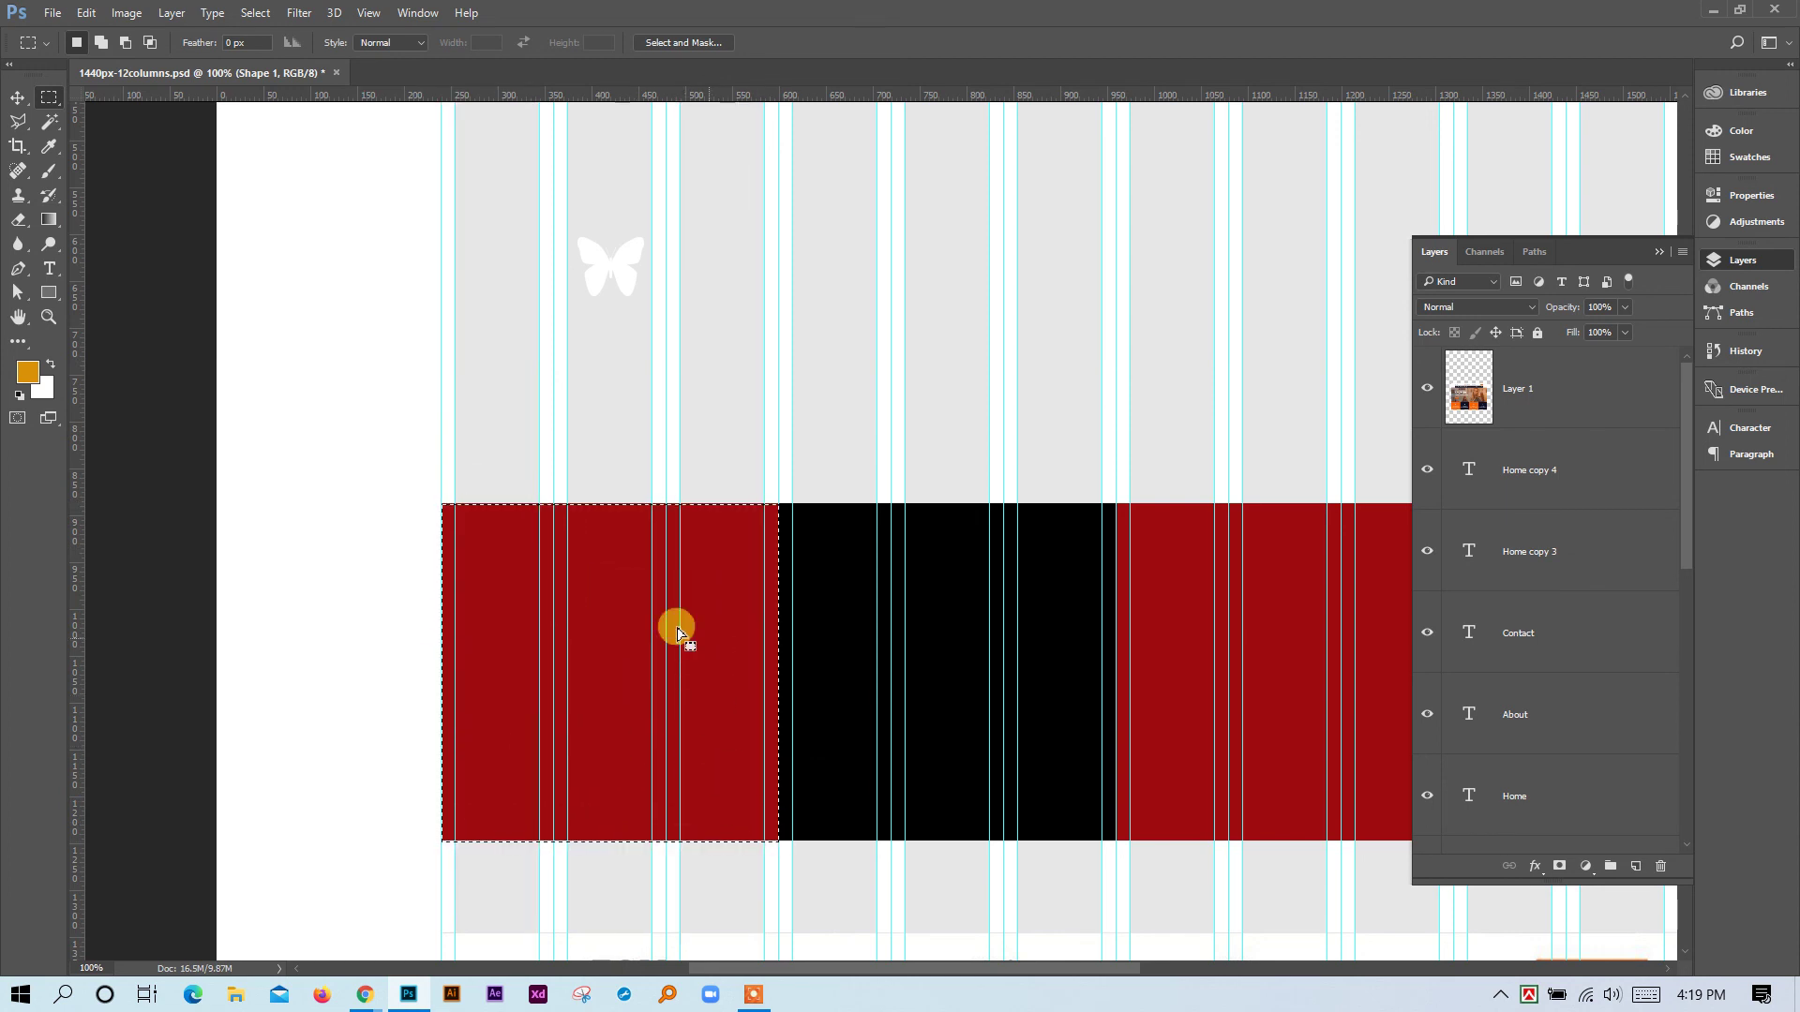
pyautogui.click(375, 528)
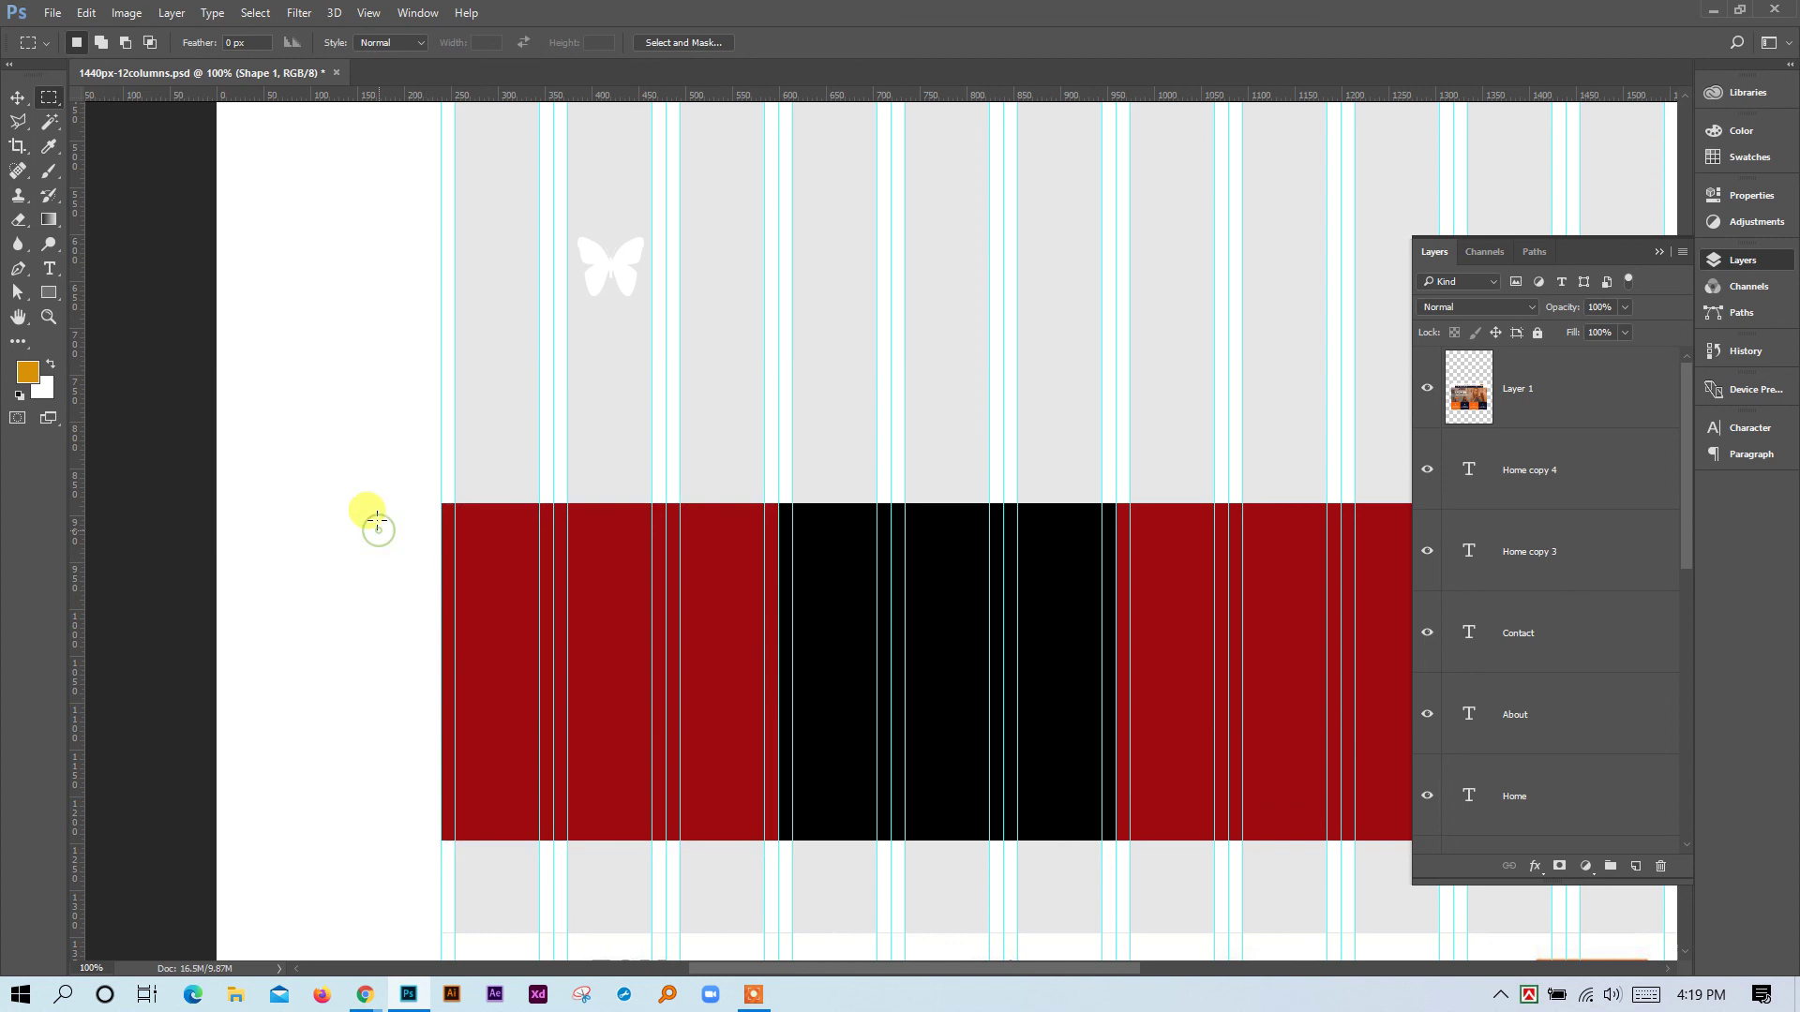
# Select the first red box's layer (Rectangle 1 copy) and load its outline as a selection.
pyautogui.click(23, 99)
pyautogui.click(582, 560)
pyautogui.click(611, 611)
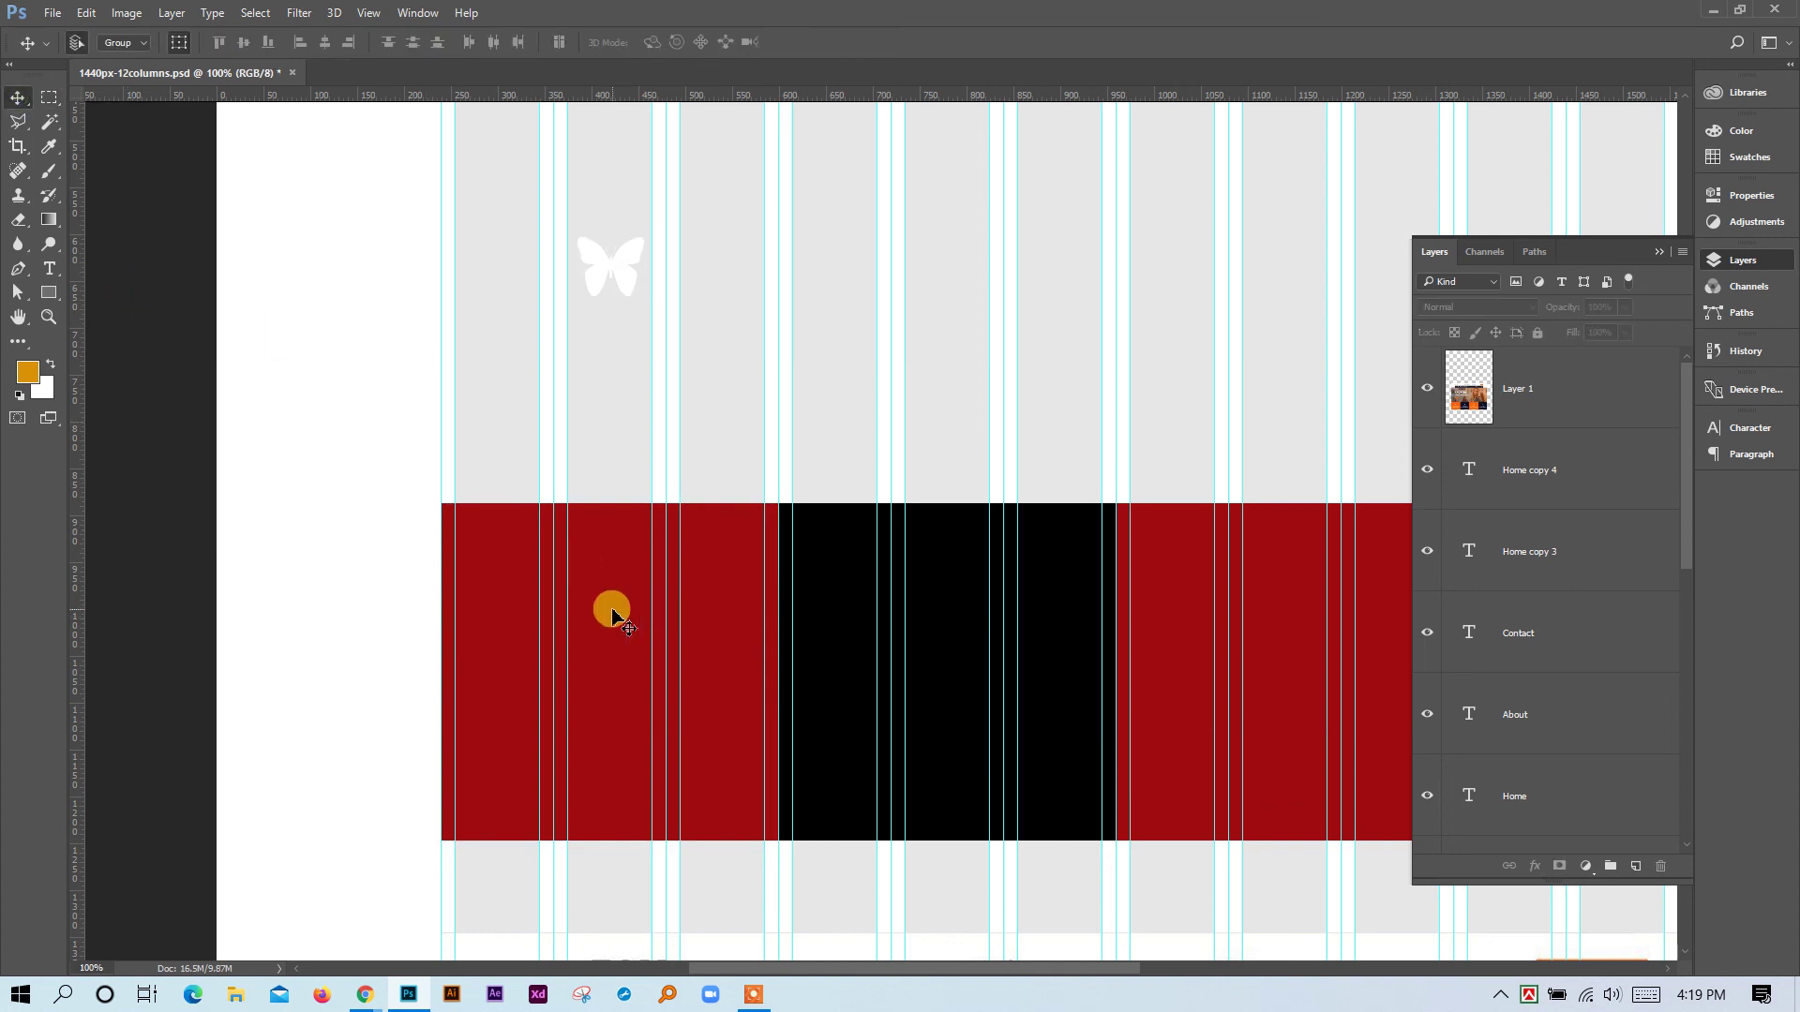
pyautogui.click(611, 612)
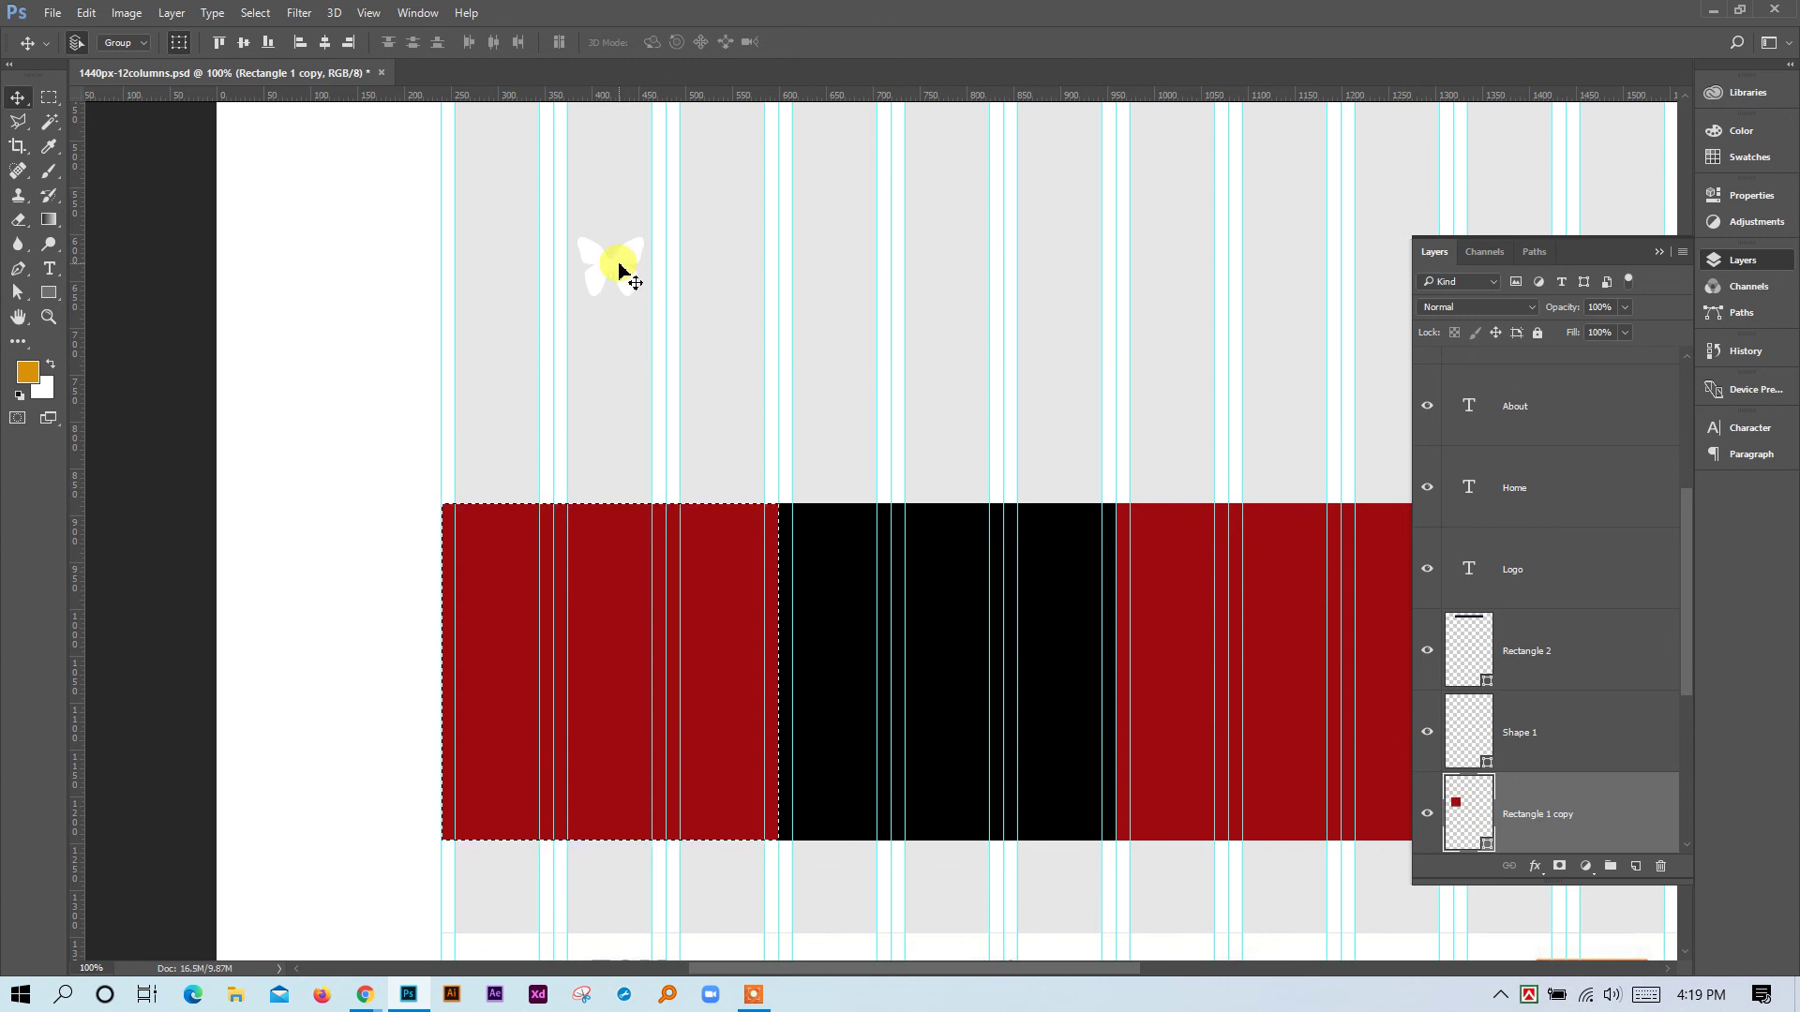
# Centre the butterfly vertically and horizontally within the first red box's selection, and deselect.
pyautogui.click(618, 272)
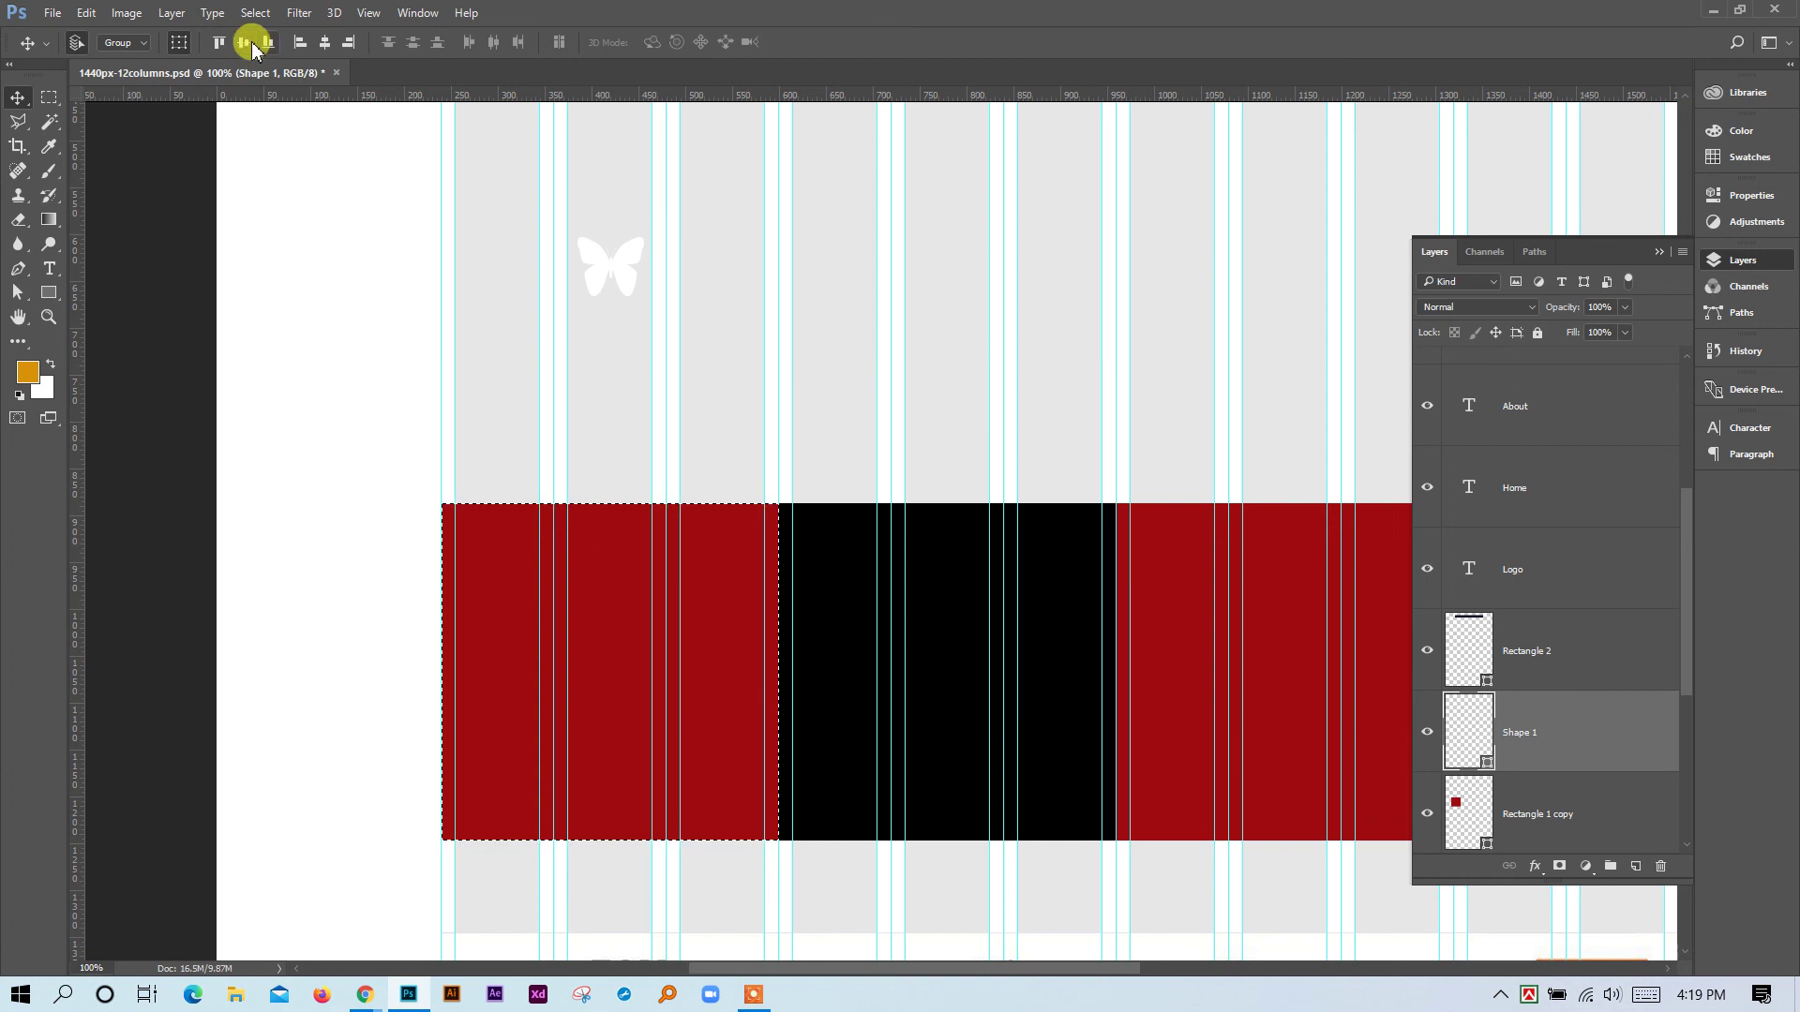
pyautogui.click(326, 46)
pyautogui.click(49, 96)
pyautogui.click(132, 194)
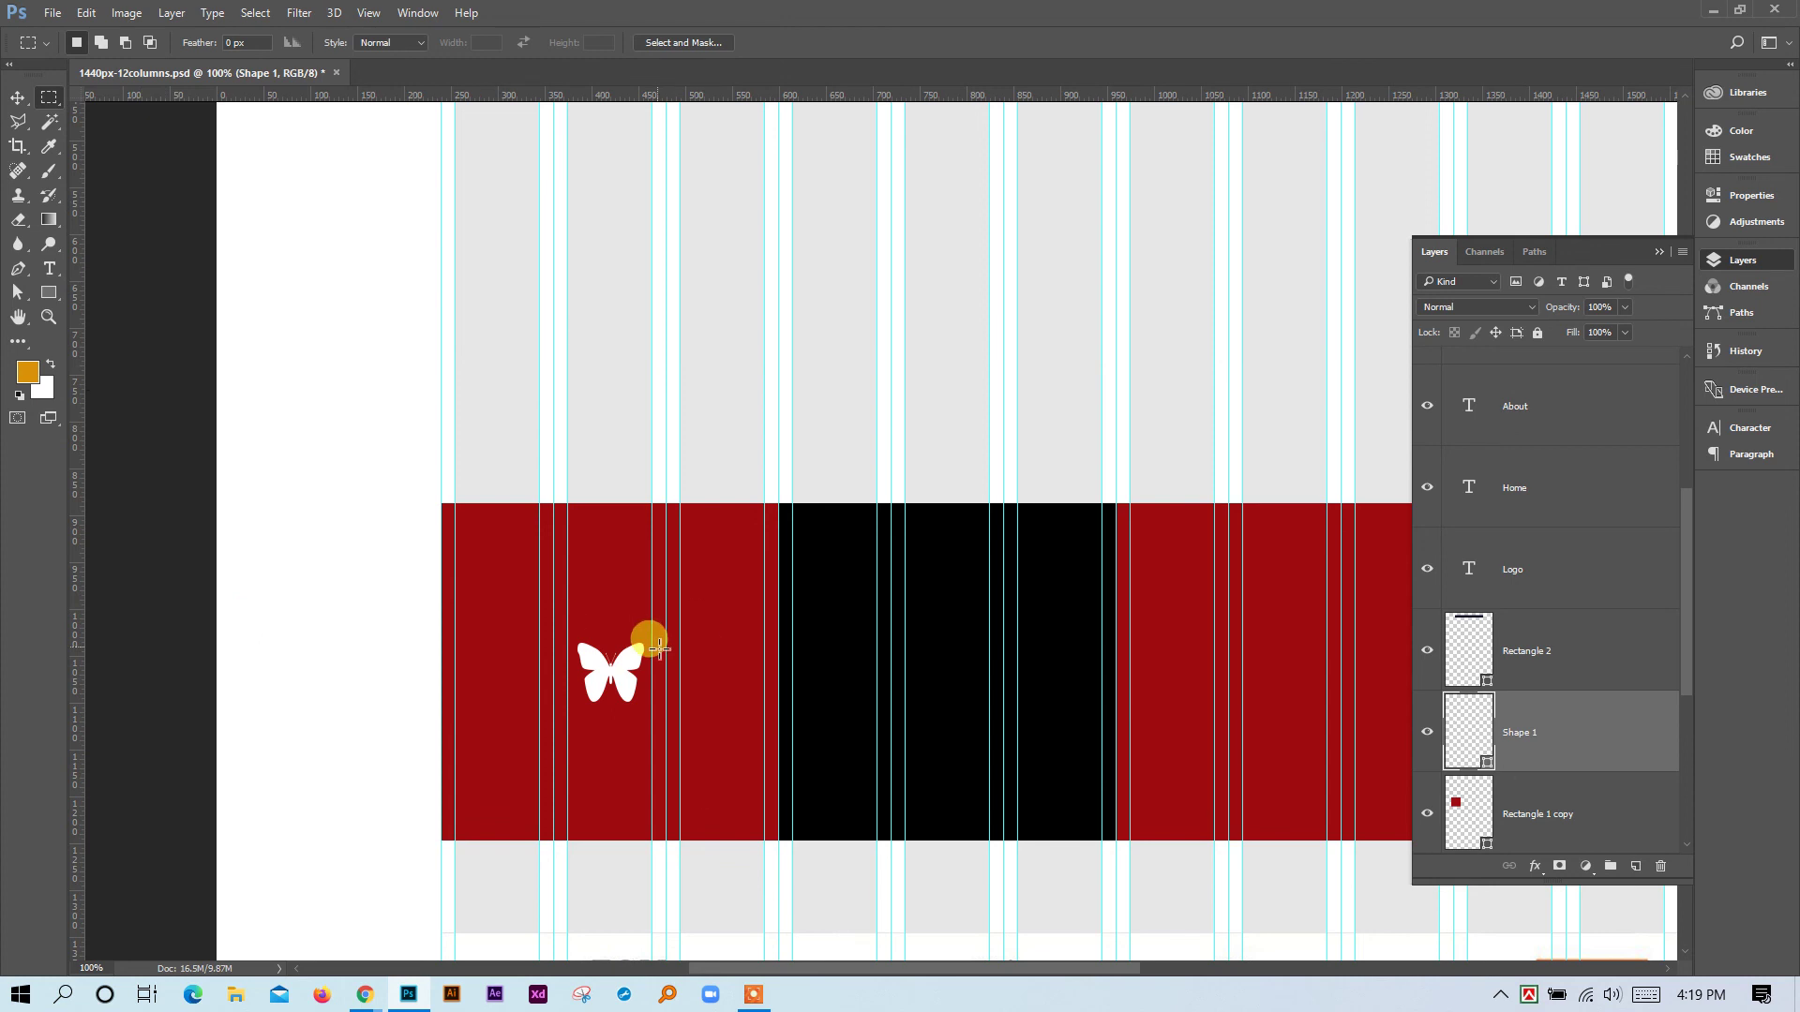
pyautogui.click(18, 96)
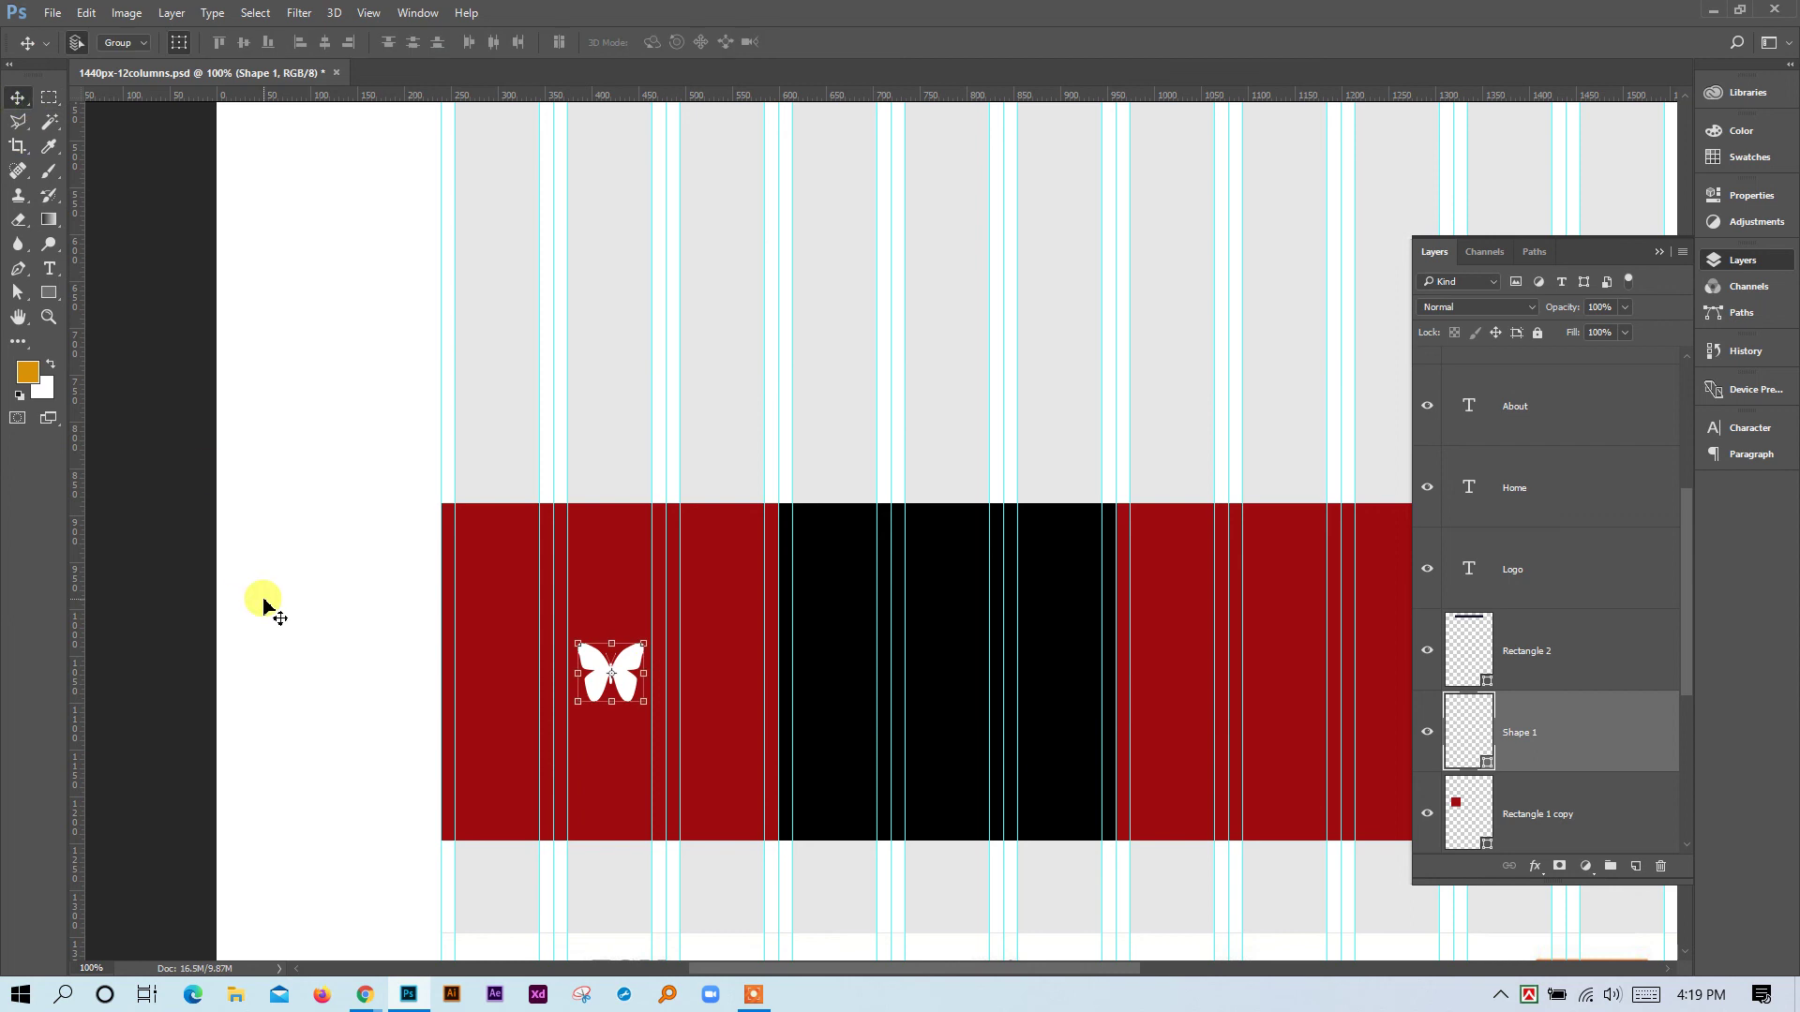
pyautogui.click(1658, 251)
# Draw a 1130 × 74 px rectangle shape over the navigation bar of the Fox website image.
pyautogui.scroll(2, 1570, 471)
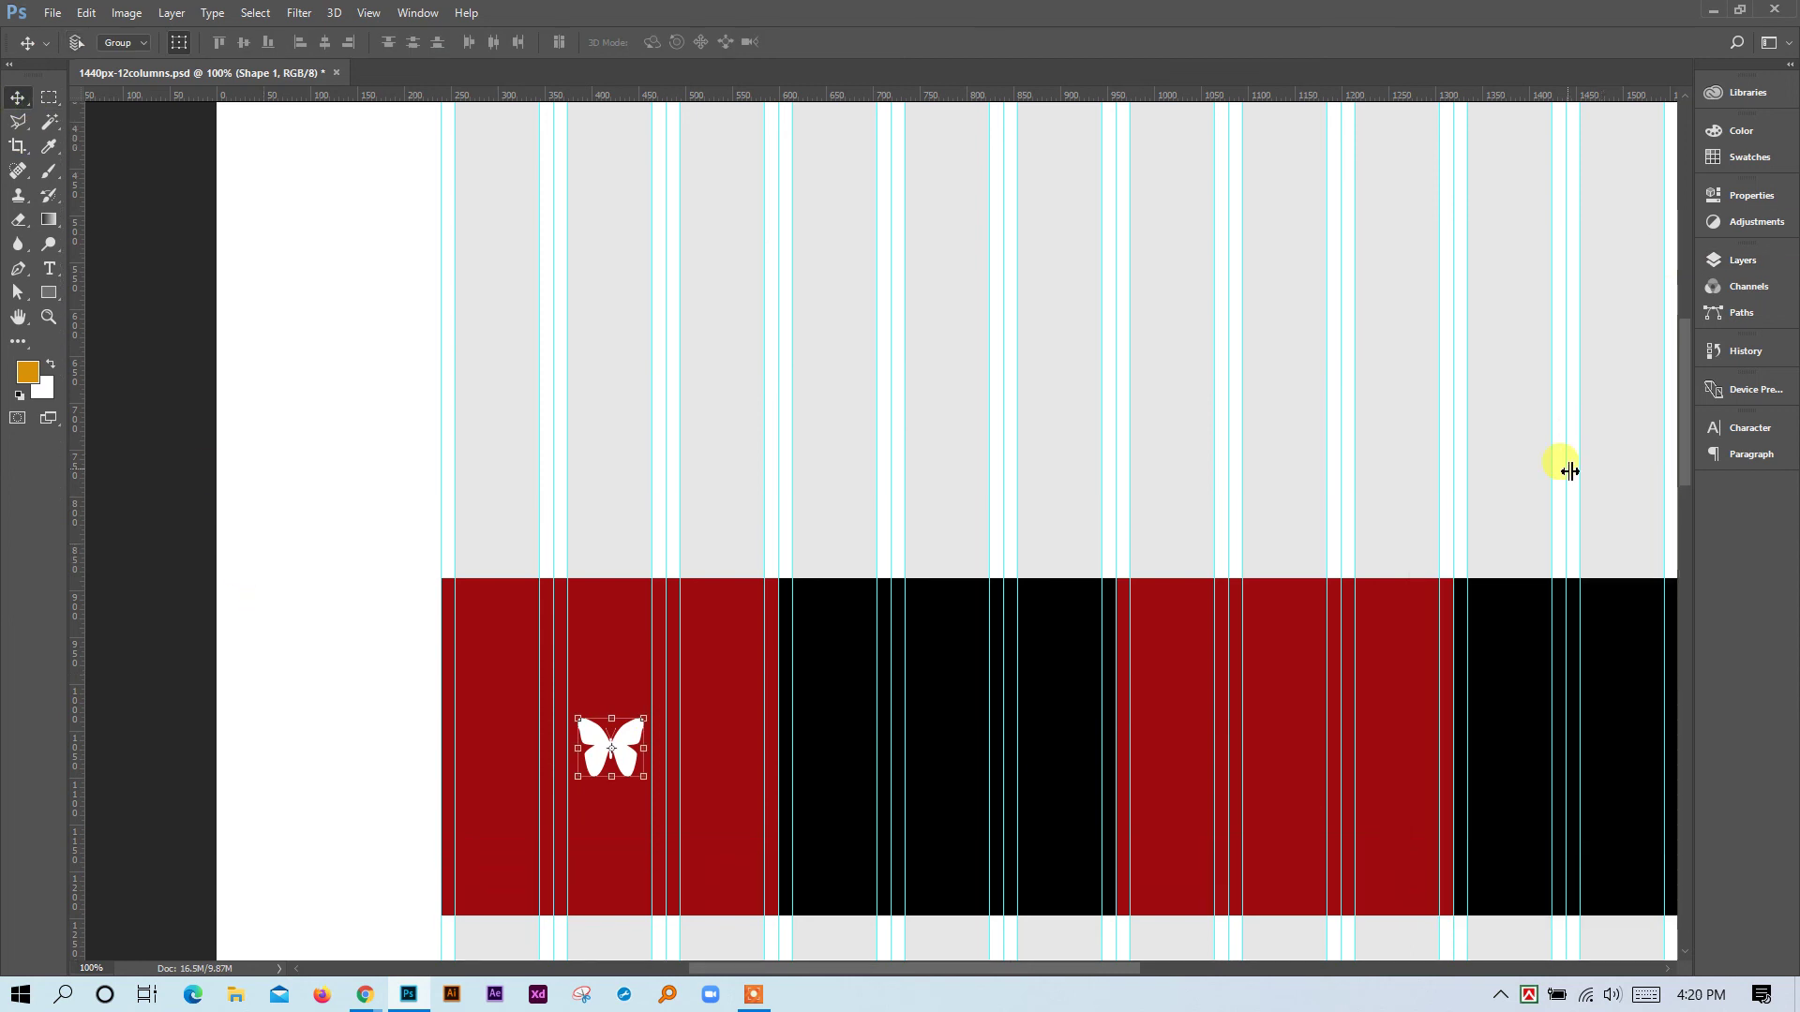
pyautogui.hotkey('ctrl', '-')
pyautogui.hotkey('ctrl', '-')
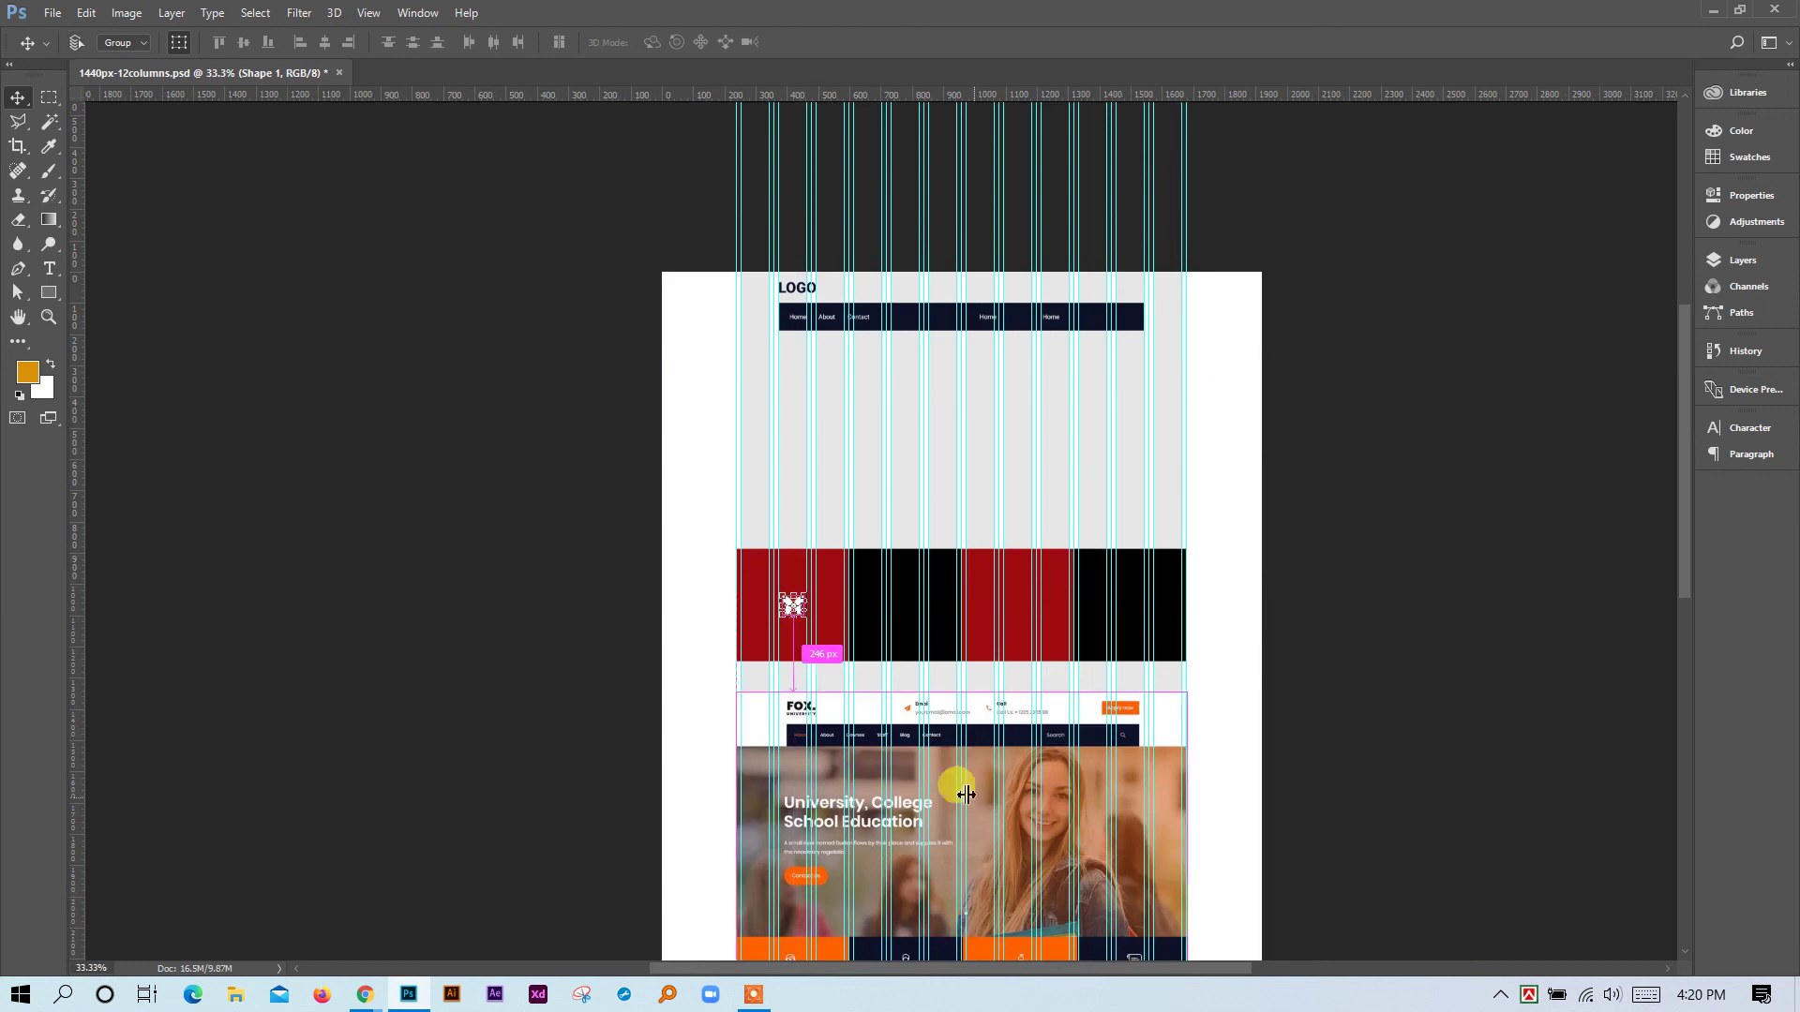
pyautogui.keyDown('ctrl'); pyautogui.click(886, 710); pyautogui.keyUp('ctrl')
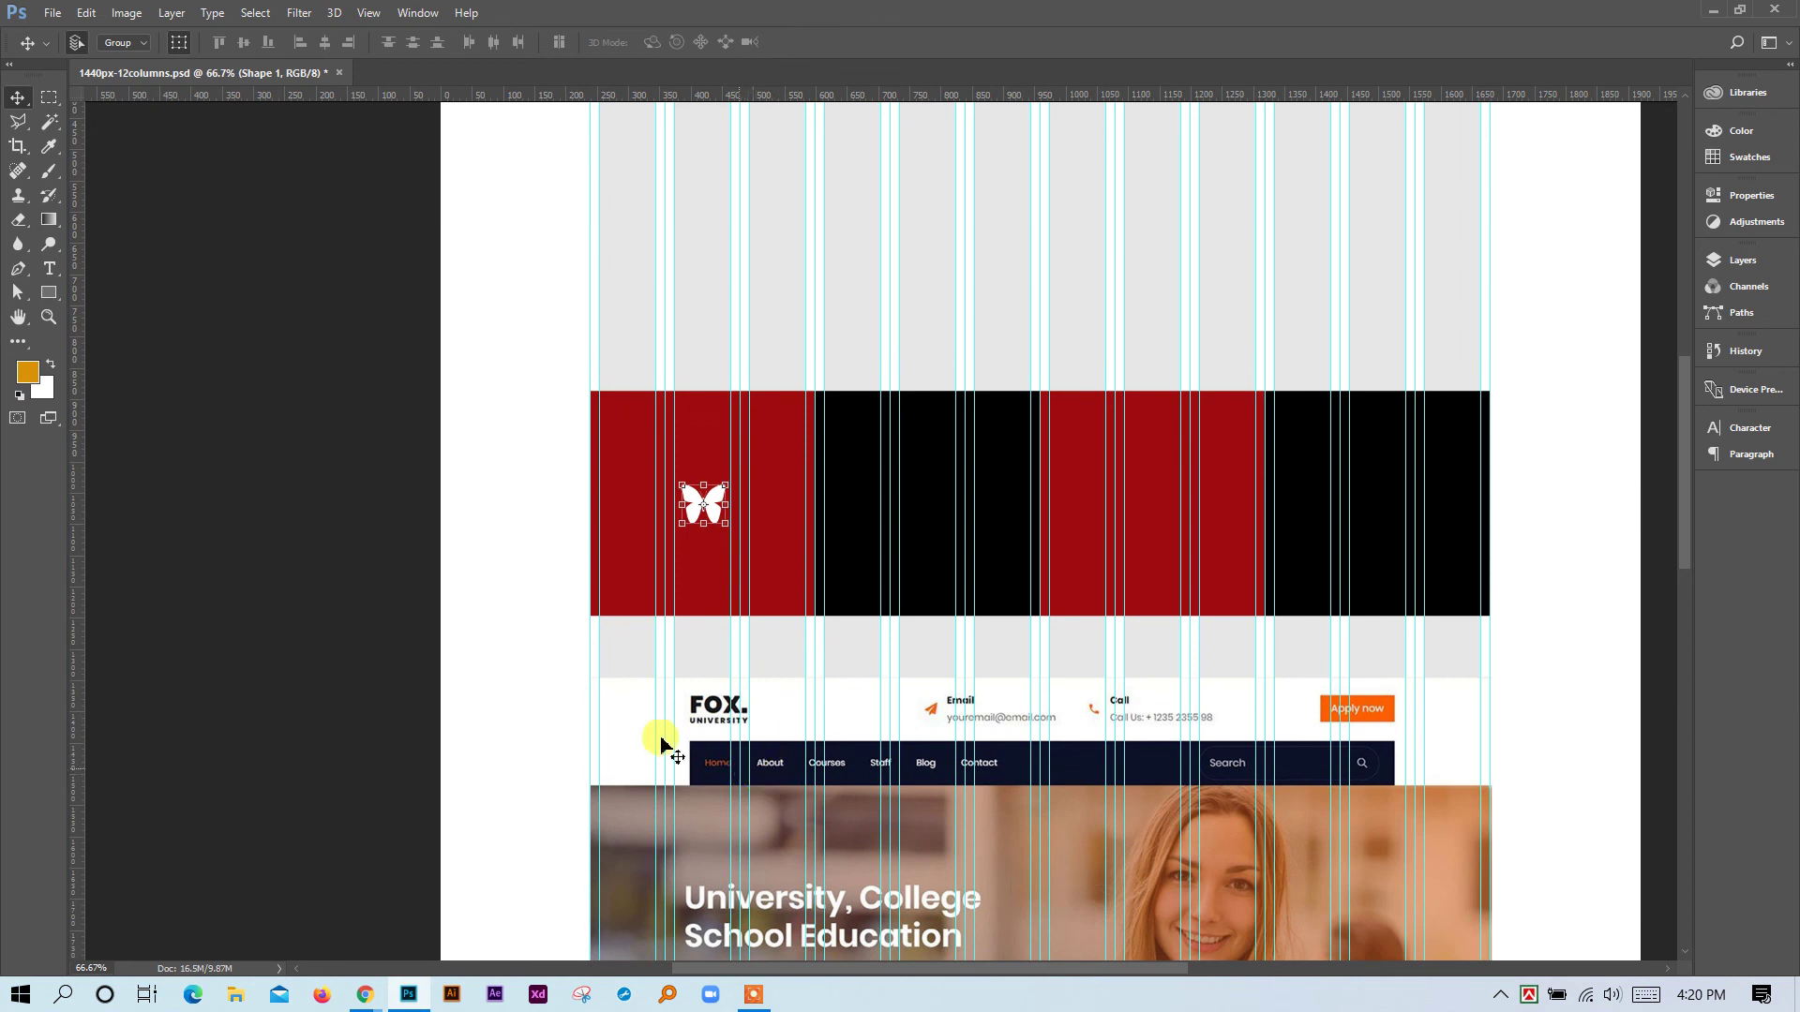
pyautogui.click(51, 292)
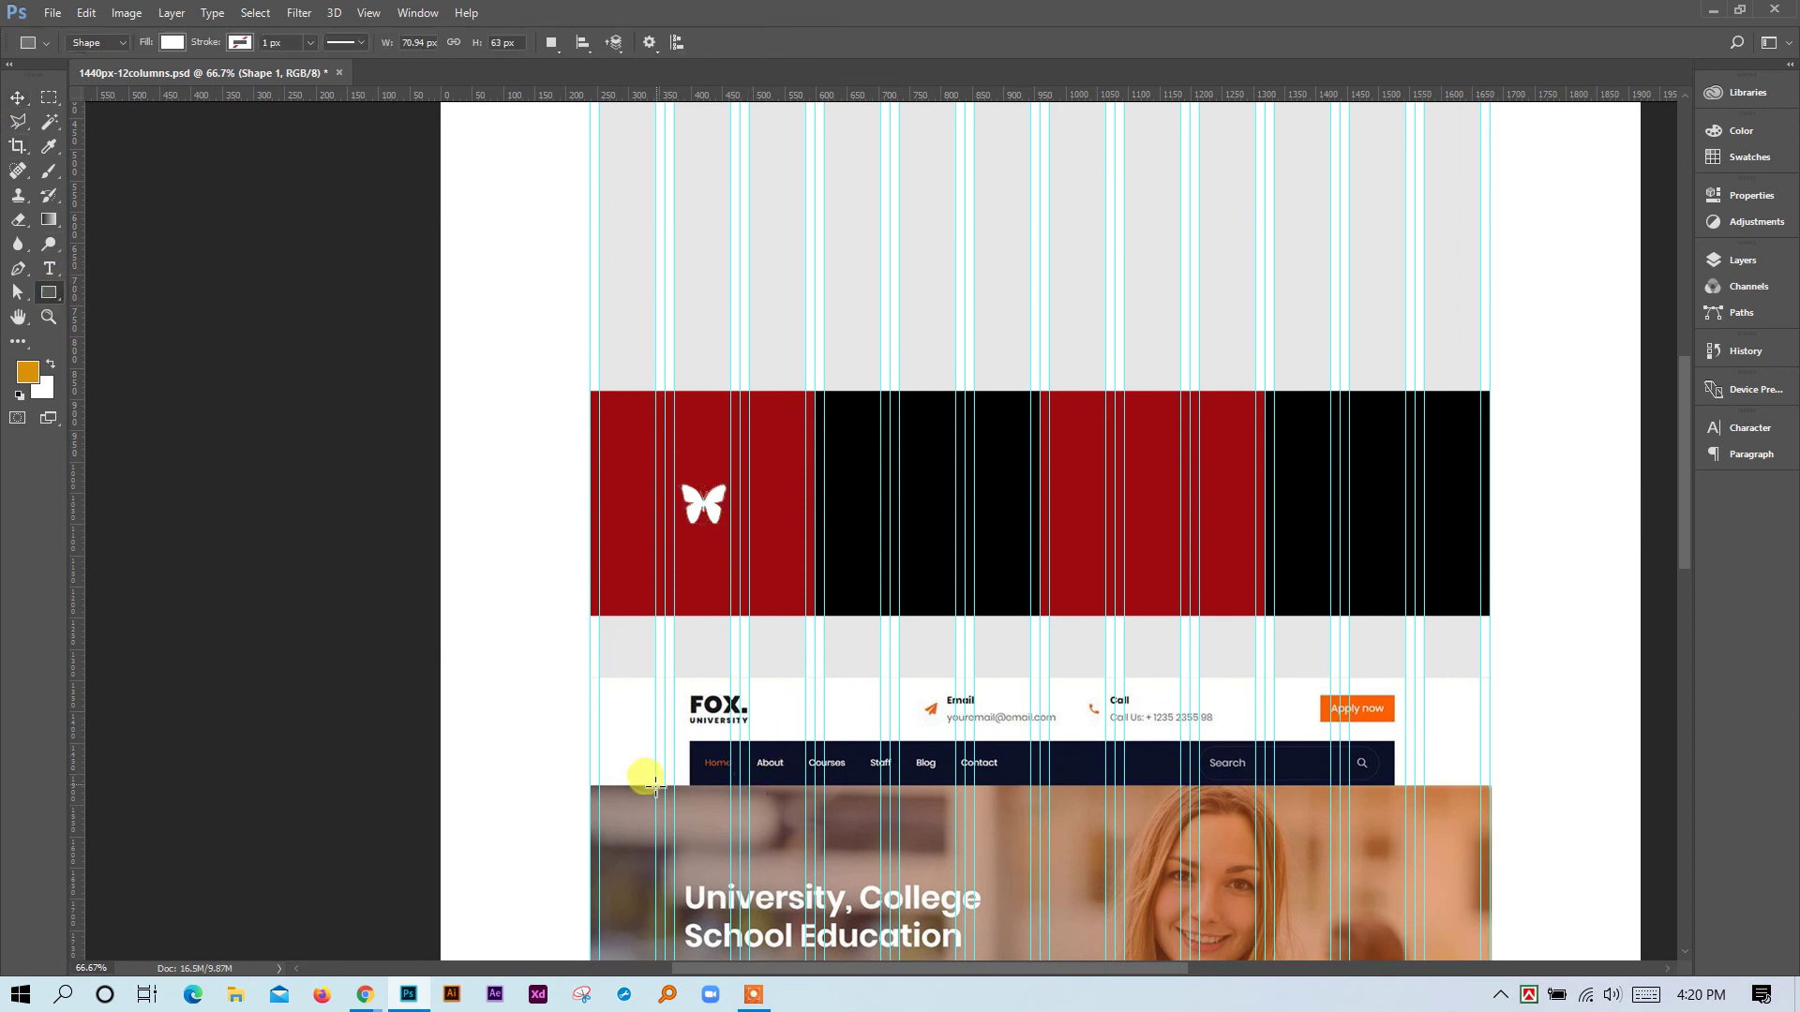
pyautogui.moveTo(689, 741); pyautogui.dragTo(1396, 786)
pyautogui.scroll(-2, 905, 804)
pyautogui.scroll(-4, 914, 808)
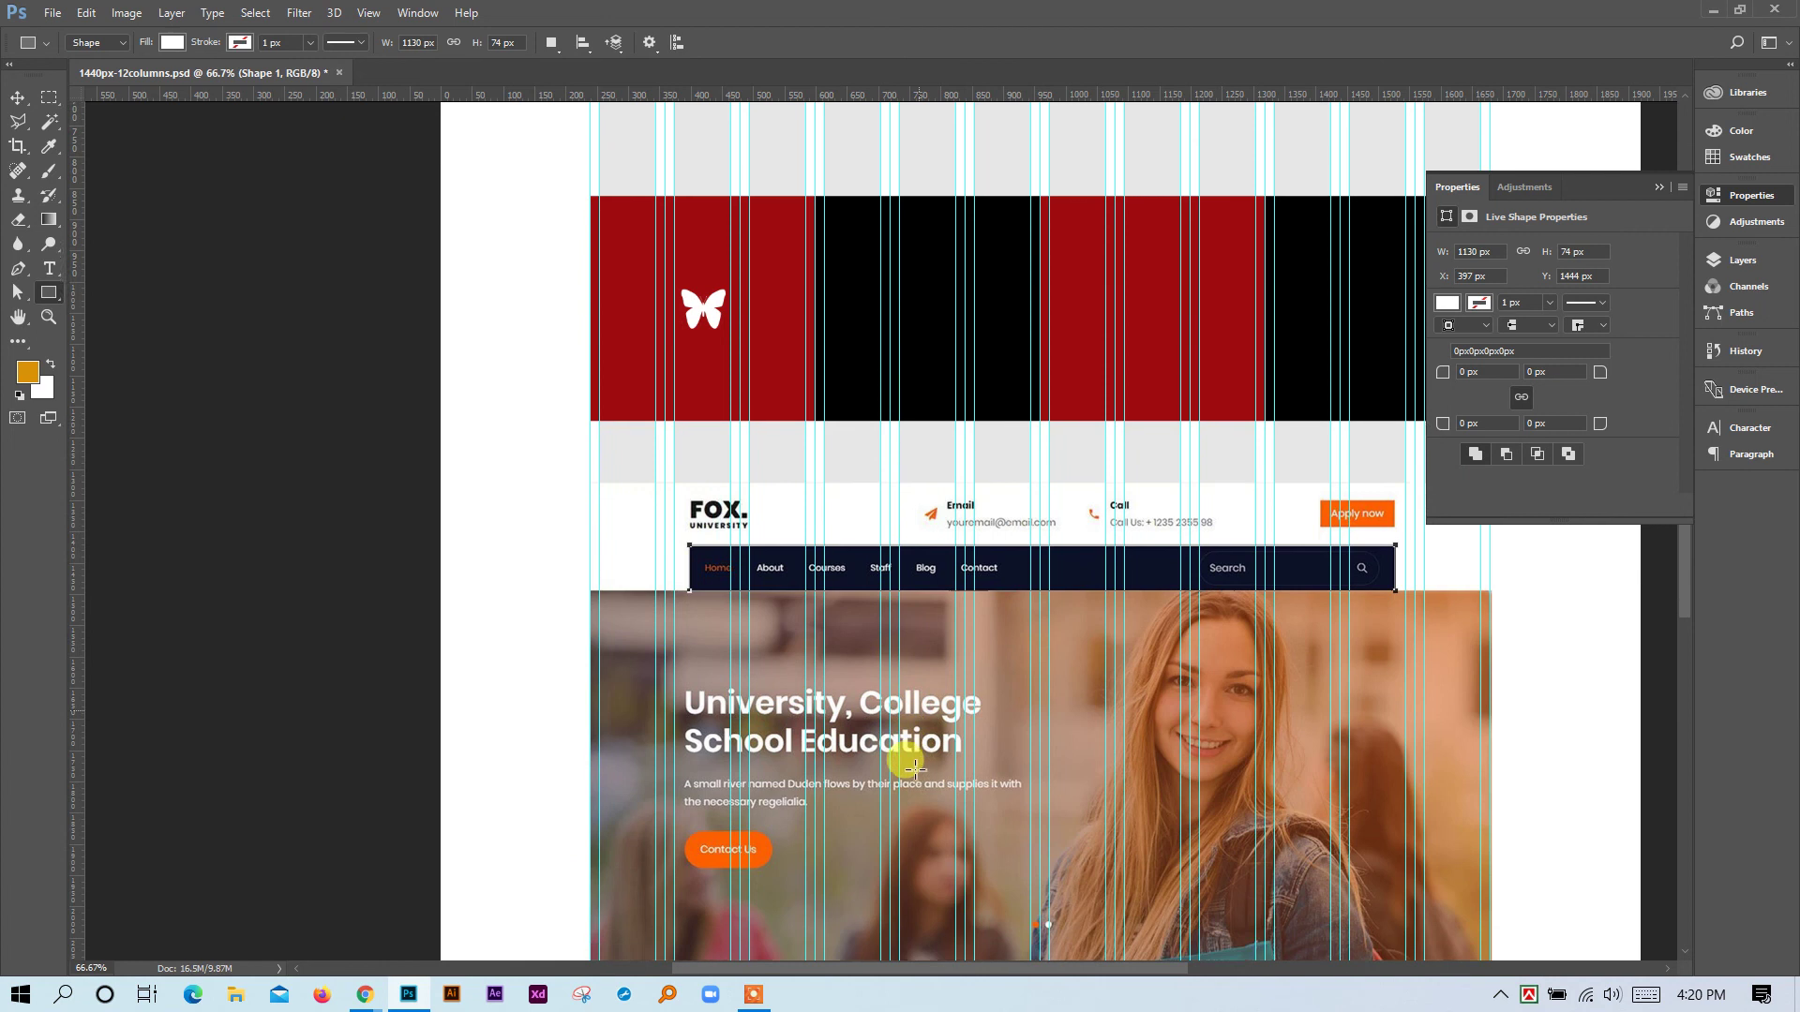
pyautogui.scroll(-4, 909, 761)
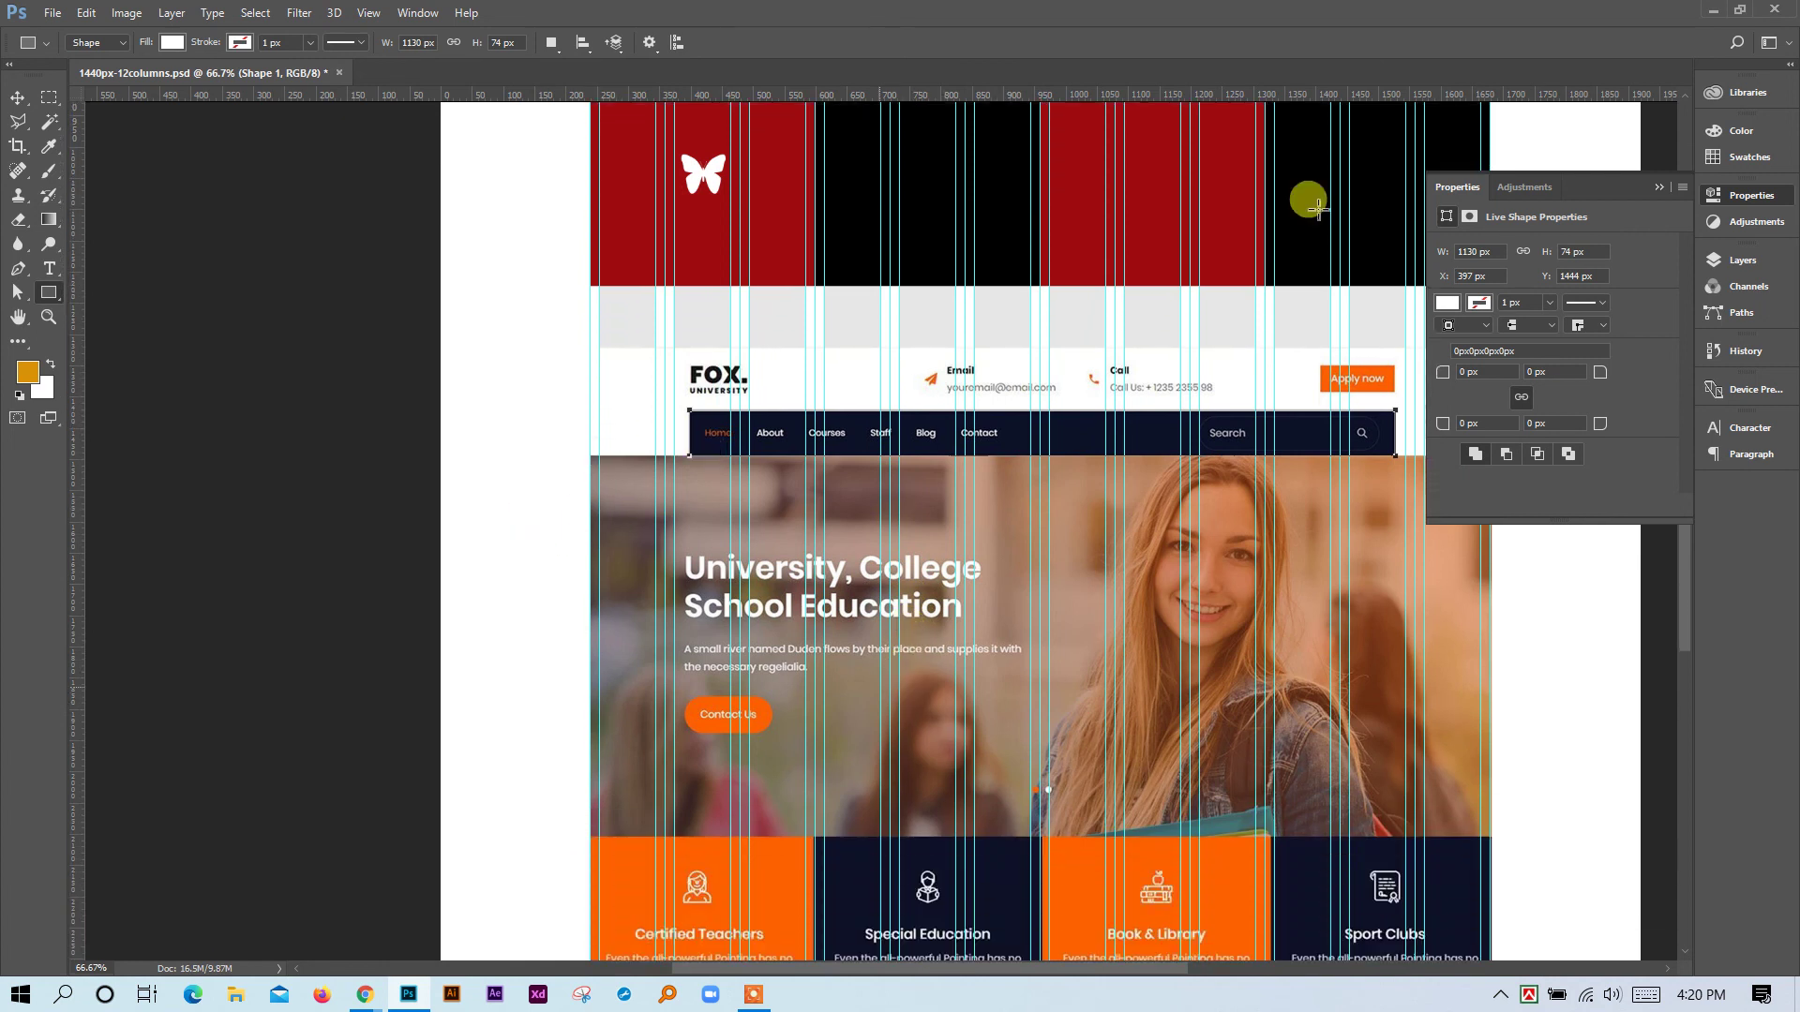
pyautogui.scroll(-3, 1317, 207)
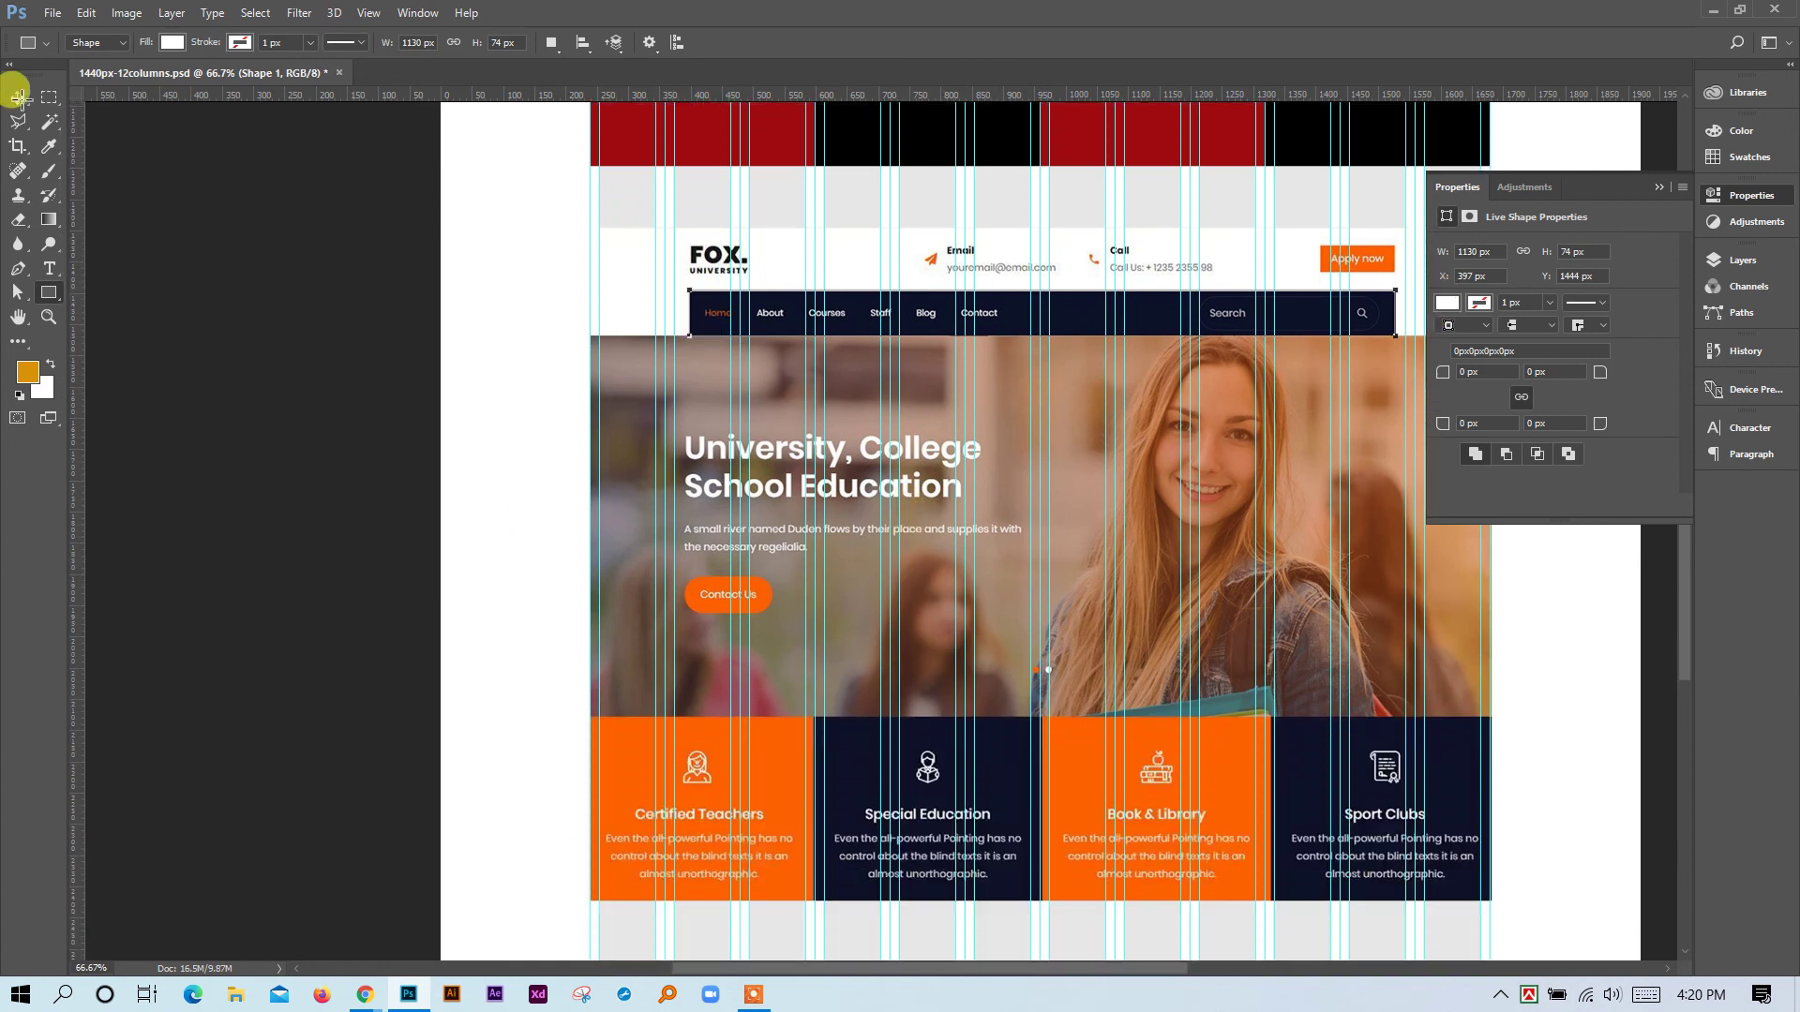
pyautogui.scroll(-4, 17, 94)
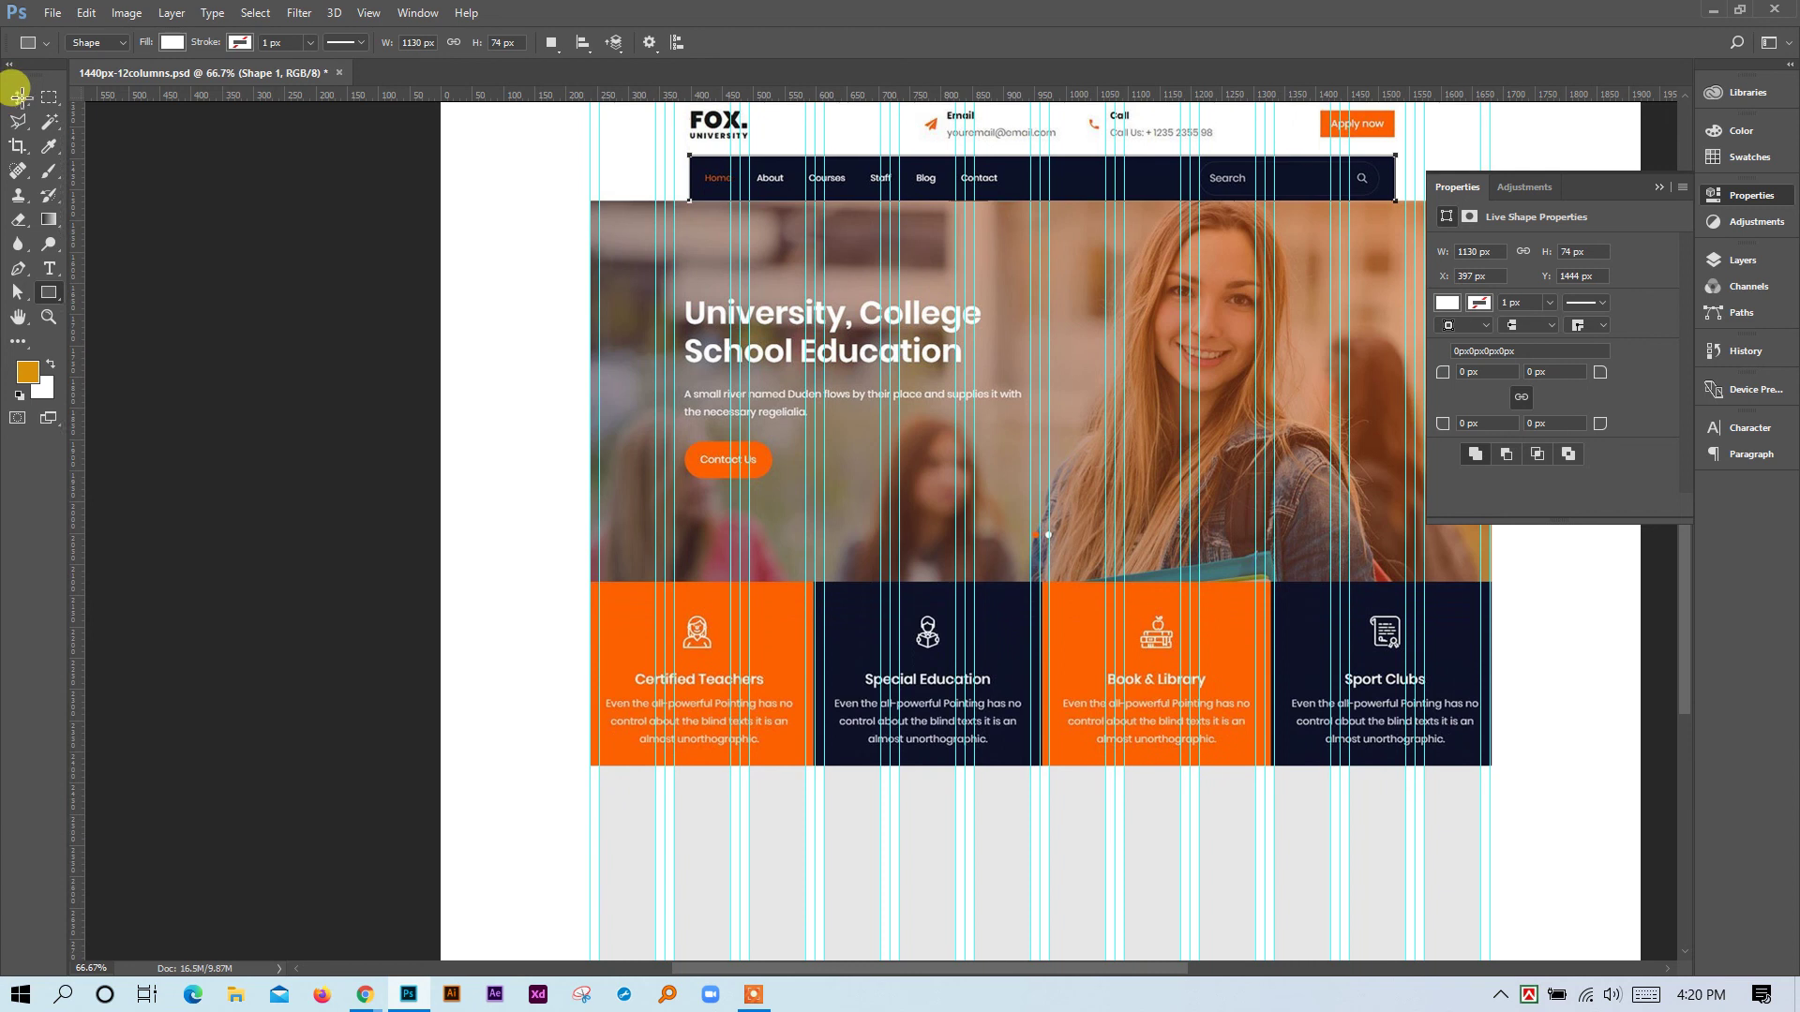
# Bring the new navigation bar rectangle to the front, above the website image.
pyautogui.click(17, 96)
pyautogui.scroll(1, 965, 249)
pyautogui.scroll(2, 1069, 244)
pyautogui.hotkey('ctrl', 'shift', ']')
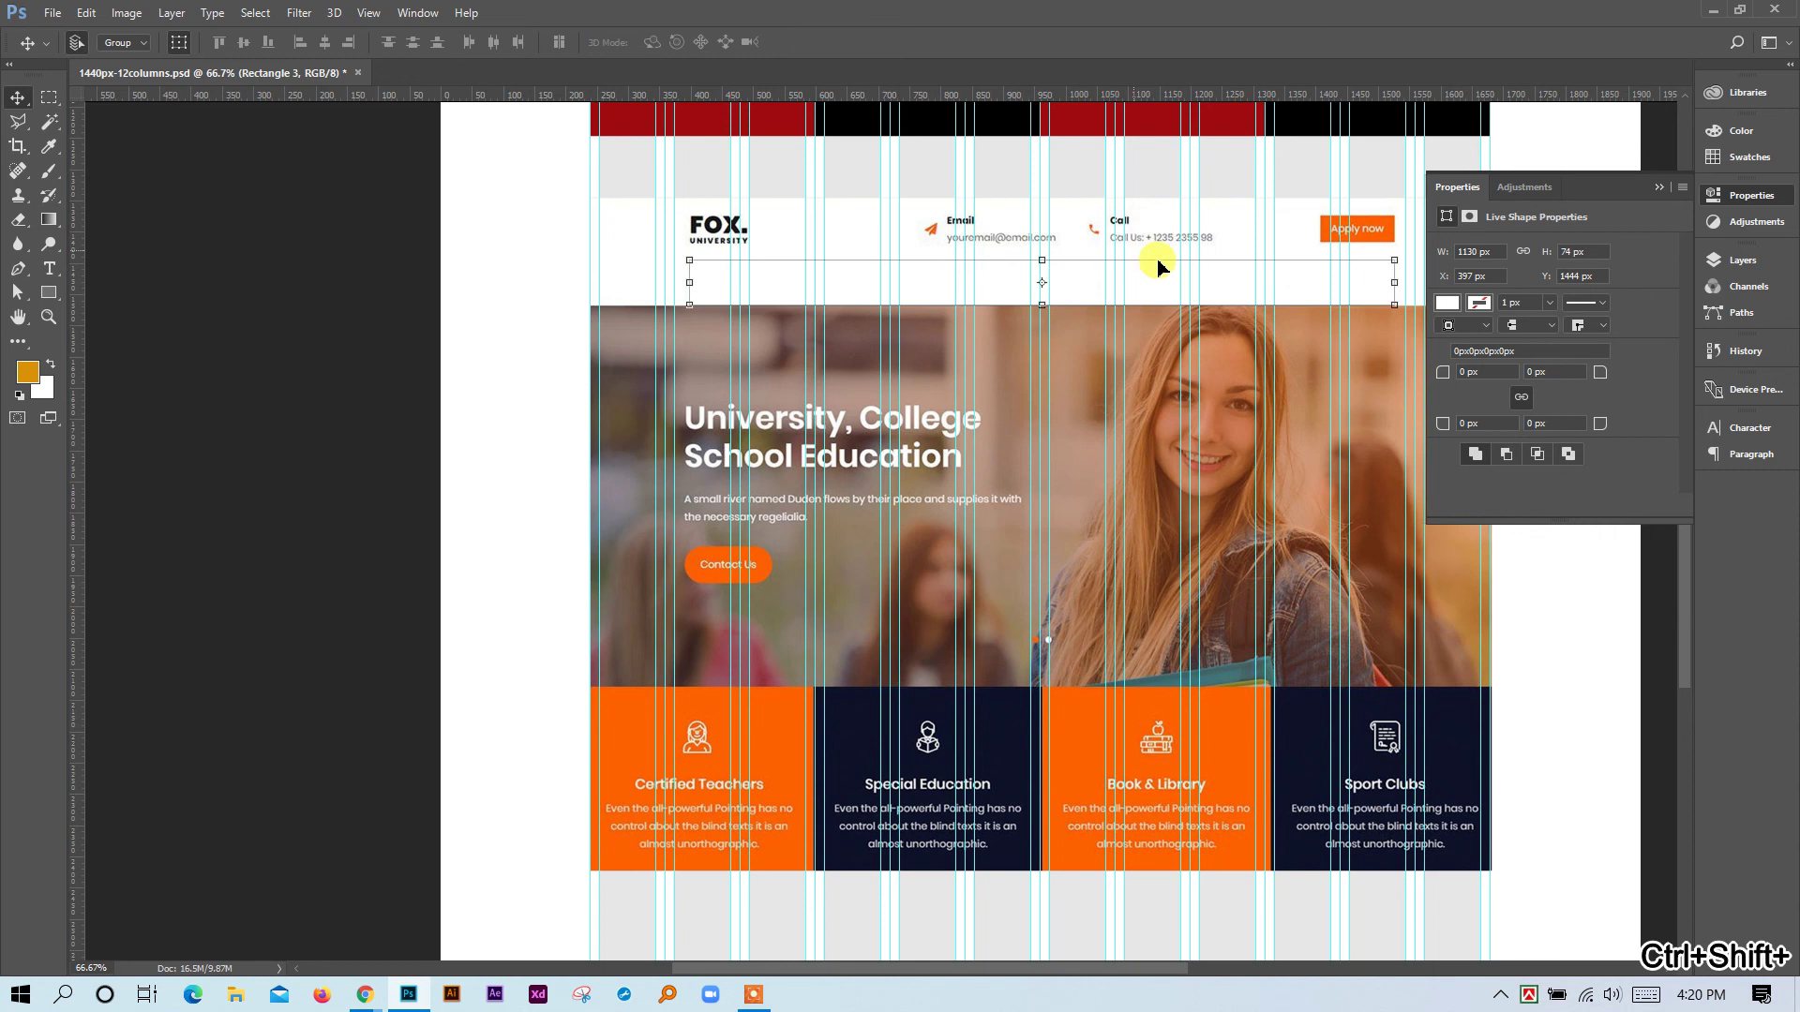
# Fill the navigation bar rectangle with the dark navy sampled from the website image.
pyautogui.click(1448, 302)
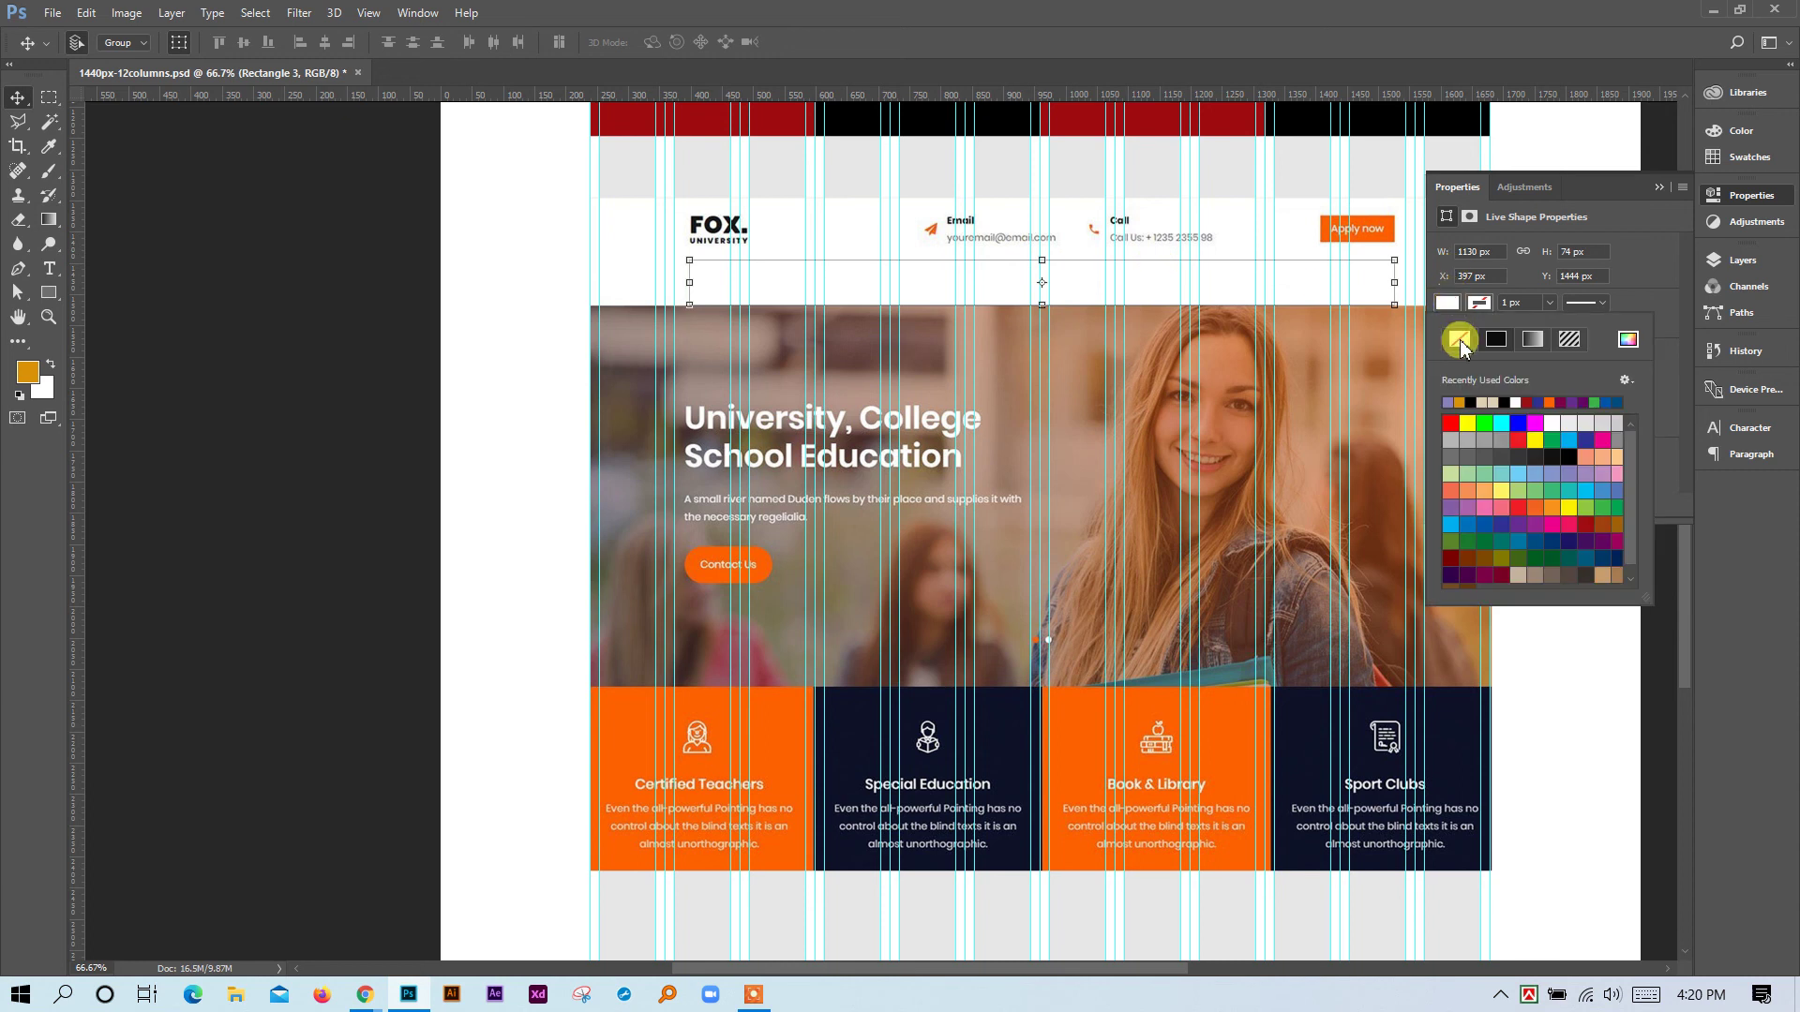
pyautogui.click(1460, 341)
pyautogui.click(1629, 340)
pyautogui.click(1170, 270)
pyautogui.click(1115, 251)
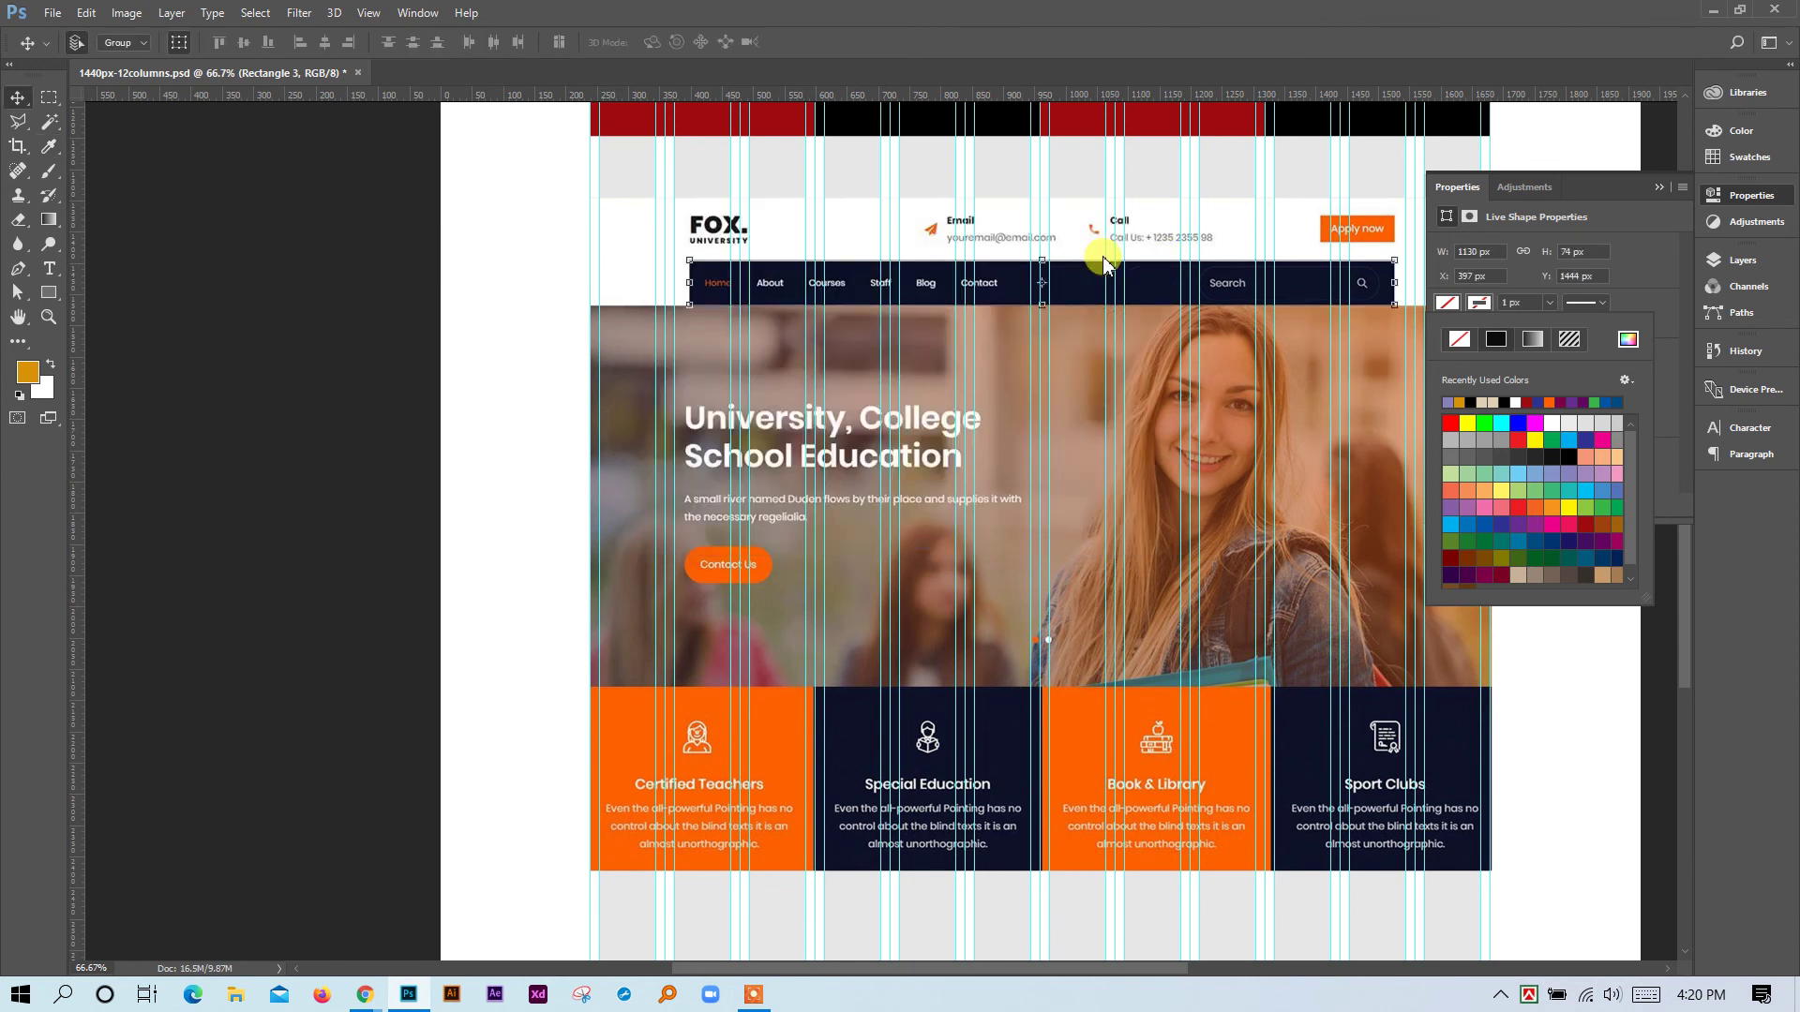
pyautogui.click(1391, 241)
pyautogui.click(1658, 187)
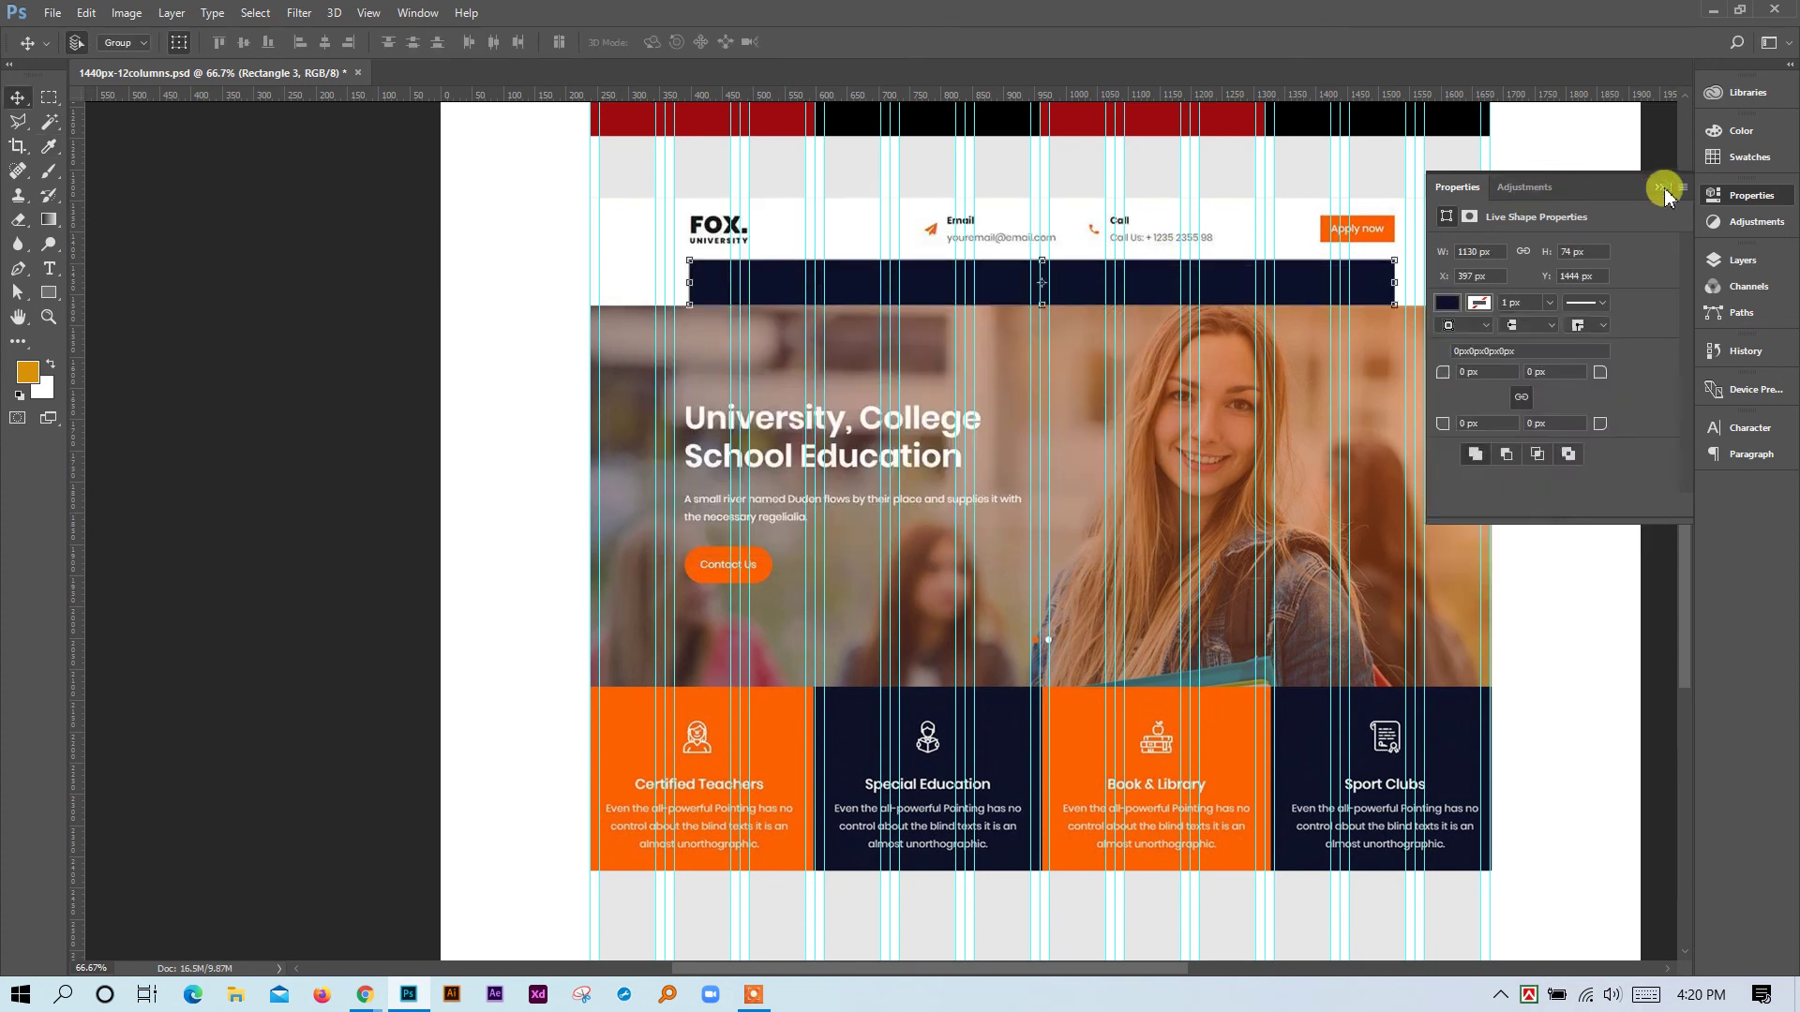
pyautogui.click(1658, 186)
# Draw a 1440 × 610 px rectangle over the hero photo, from the navigation bar's lower edge to the four feature boxes.
pyautogui.click(48, 97)
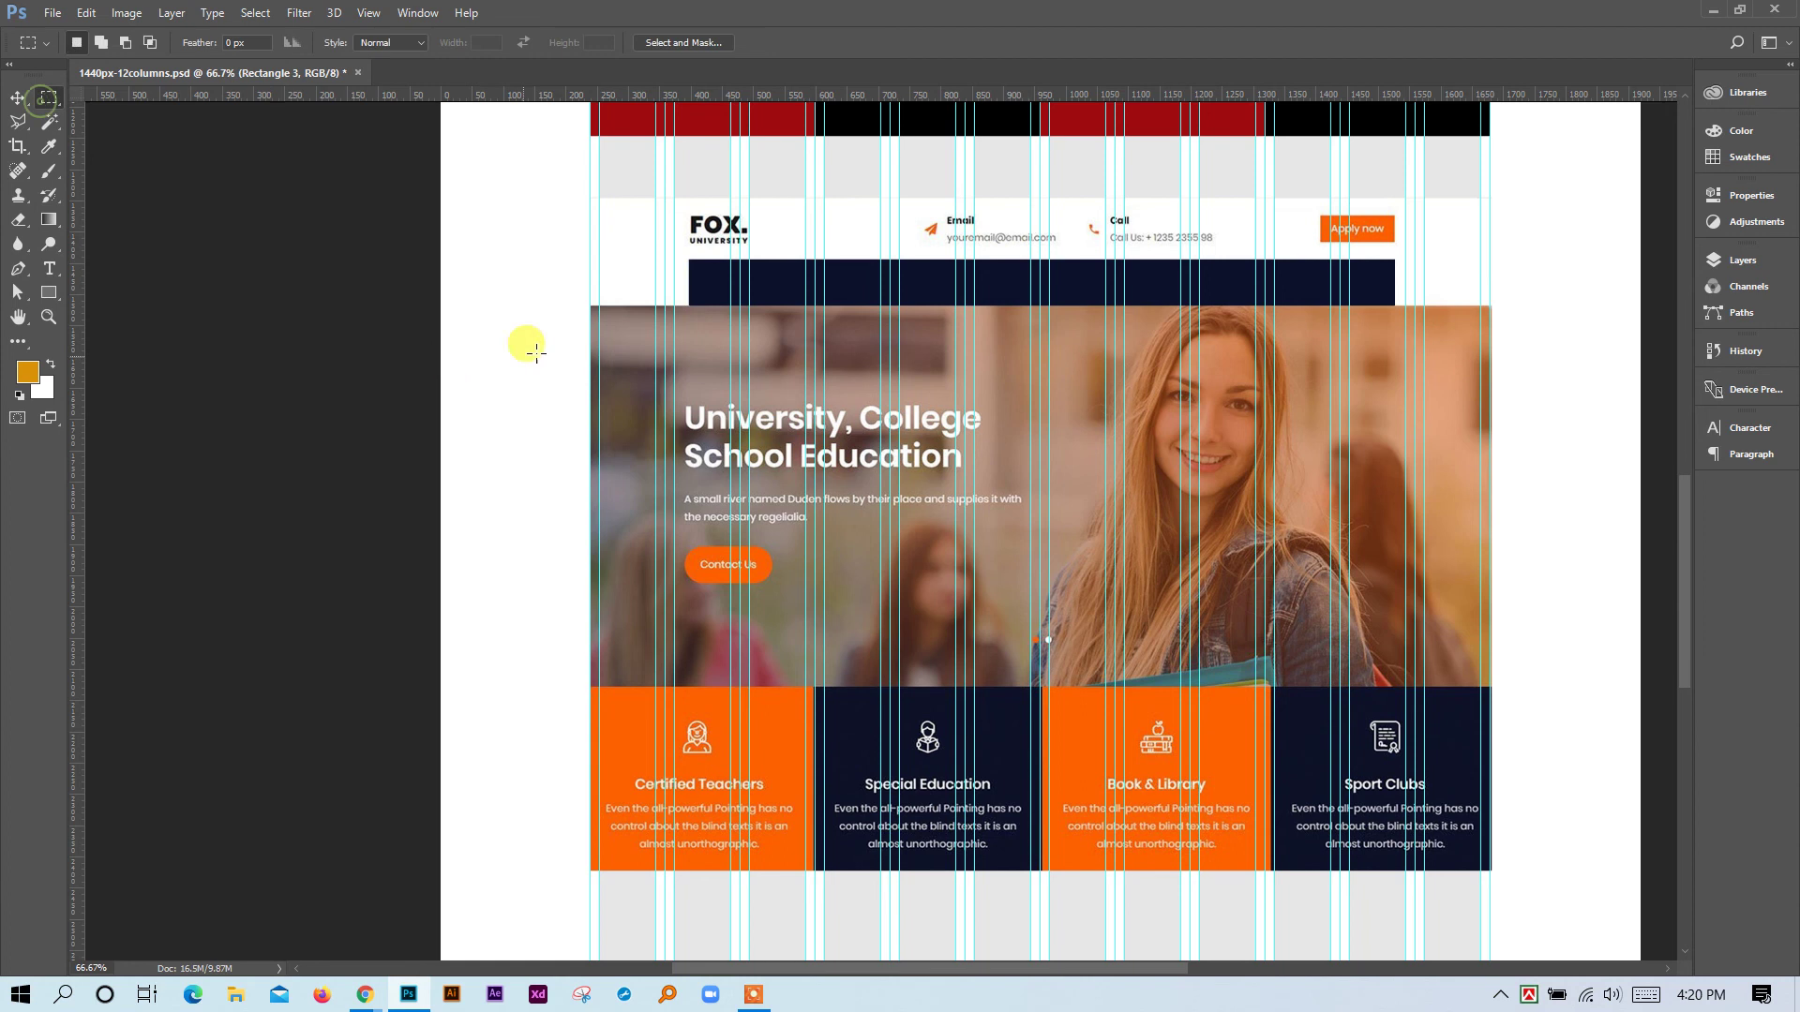
pyautogui.click(49, 292)
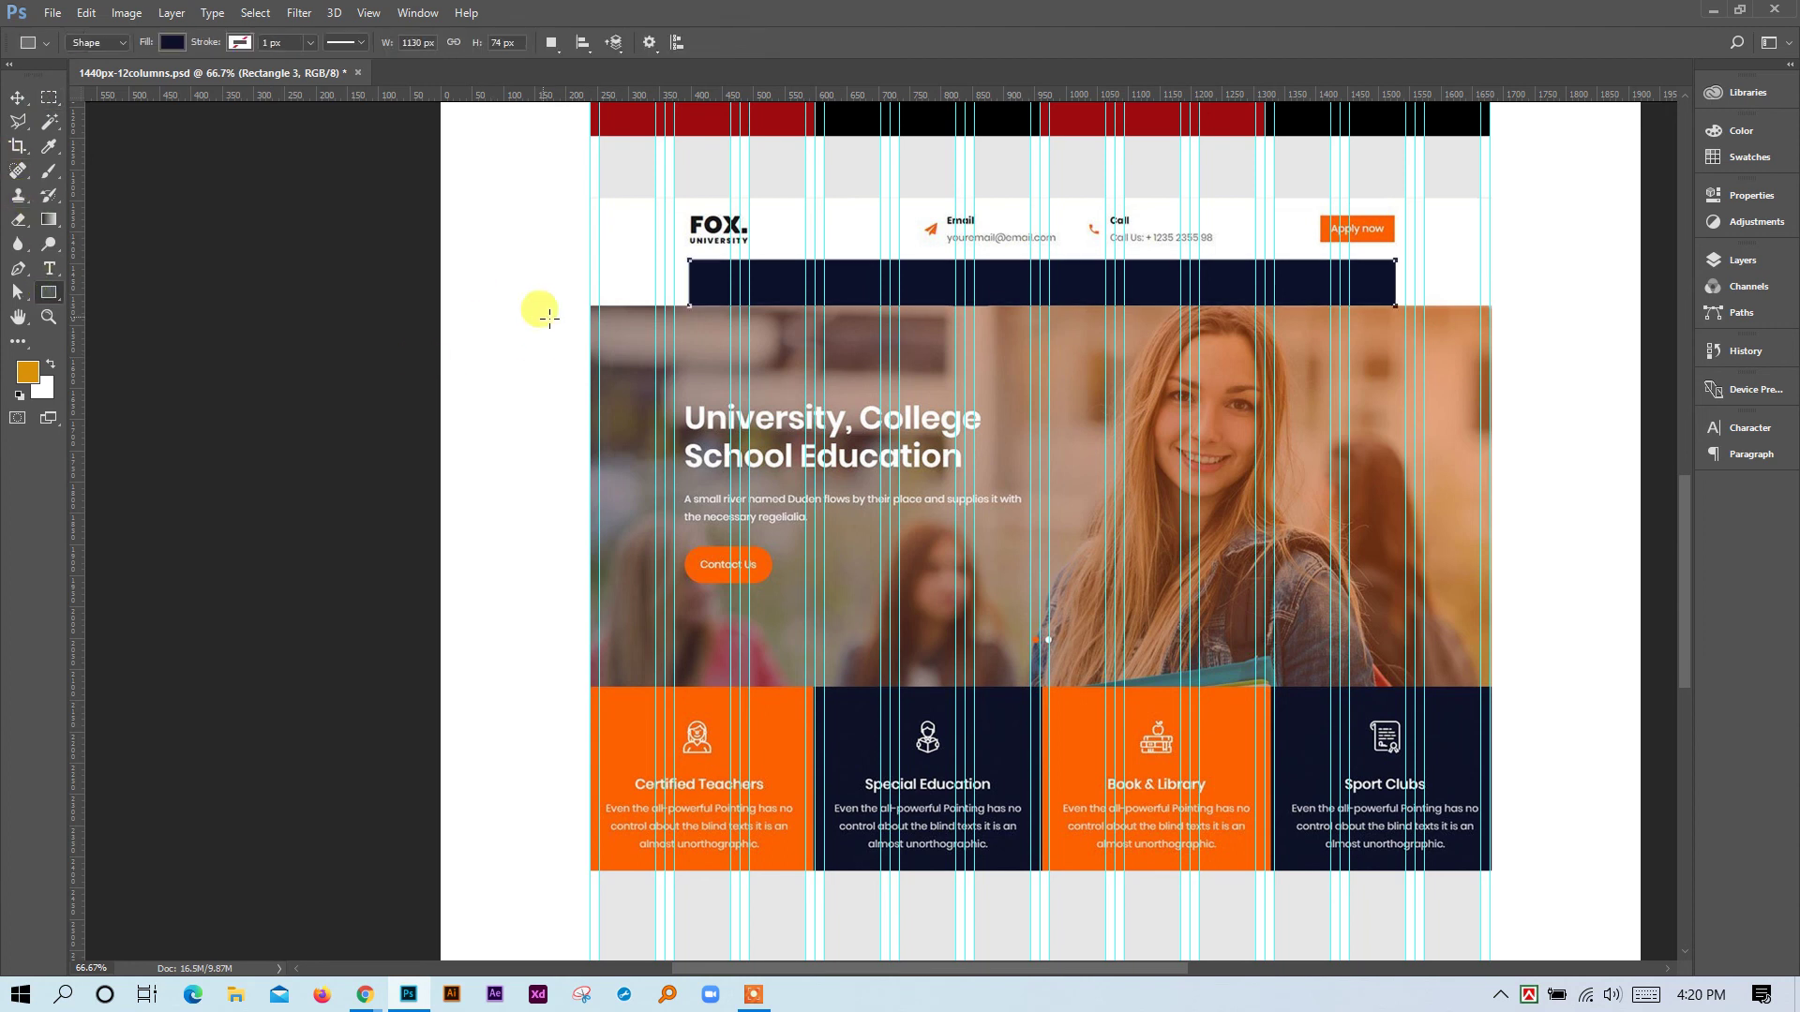
pyautogui.moveTo(587, 305); pyautogui.dragTo(1491, 686)
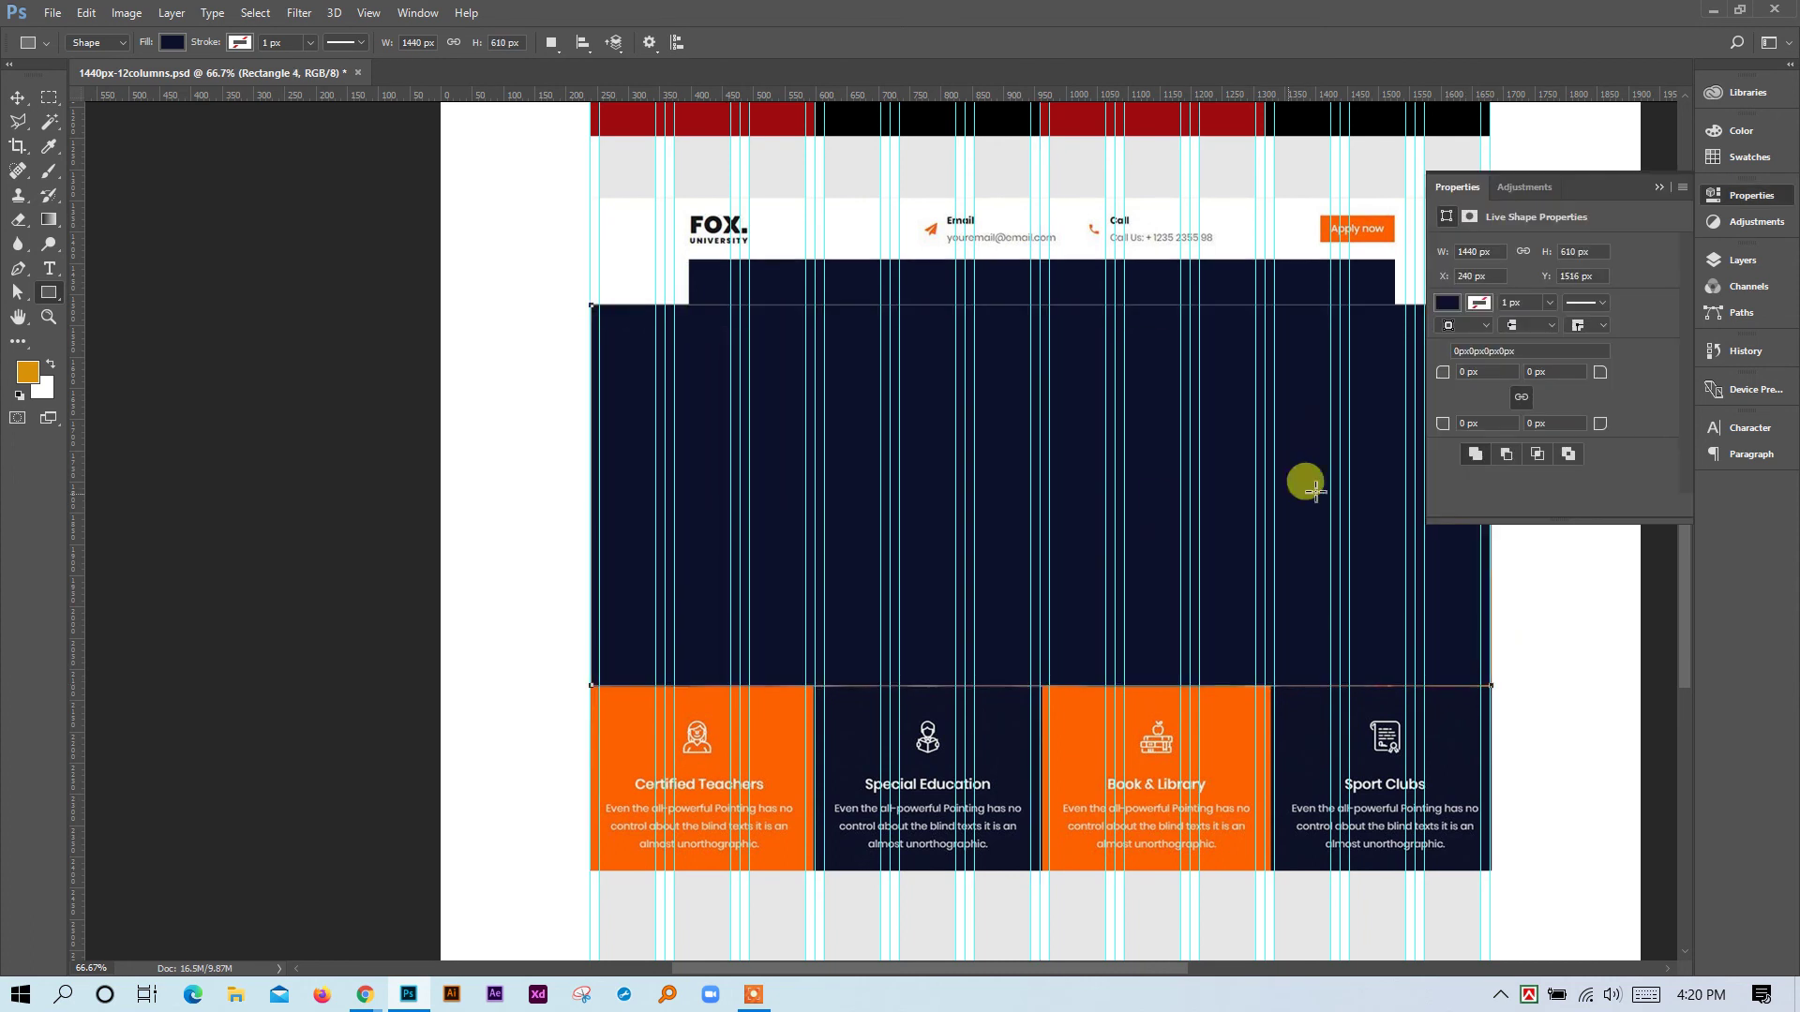
# Fill the hero rectangle with the light brown #cd9572 sampled from the hero photo.
pyautogui.click(1447, 303)
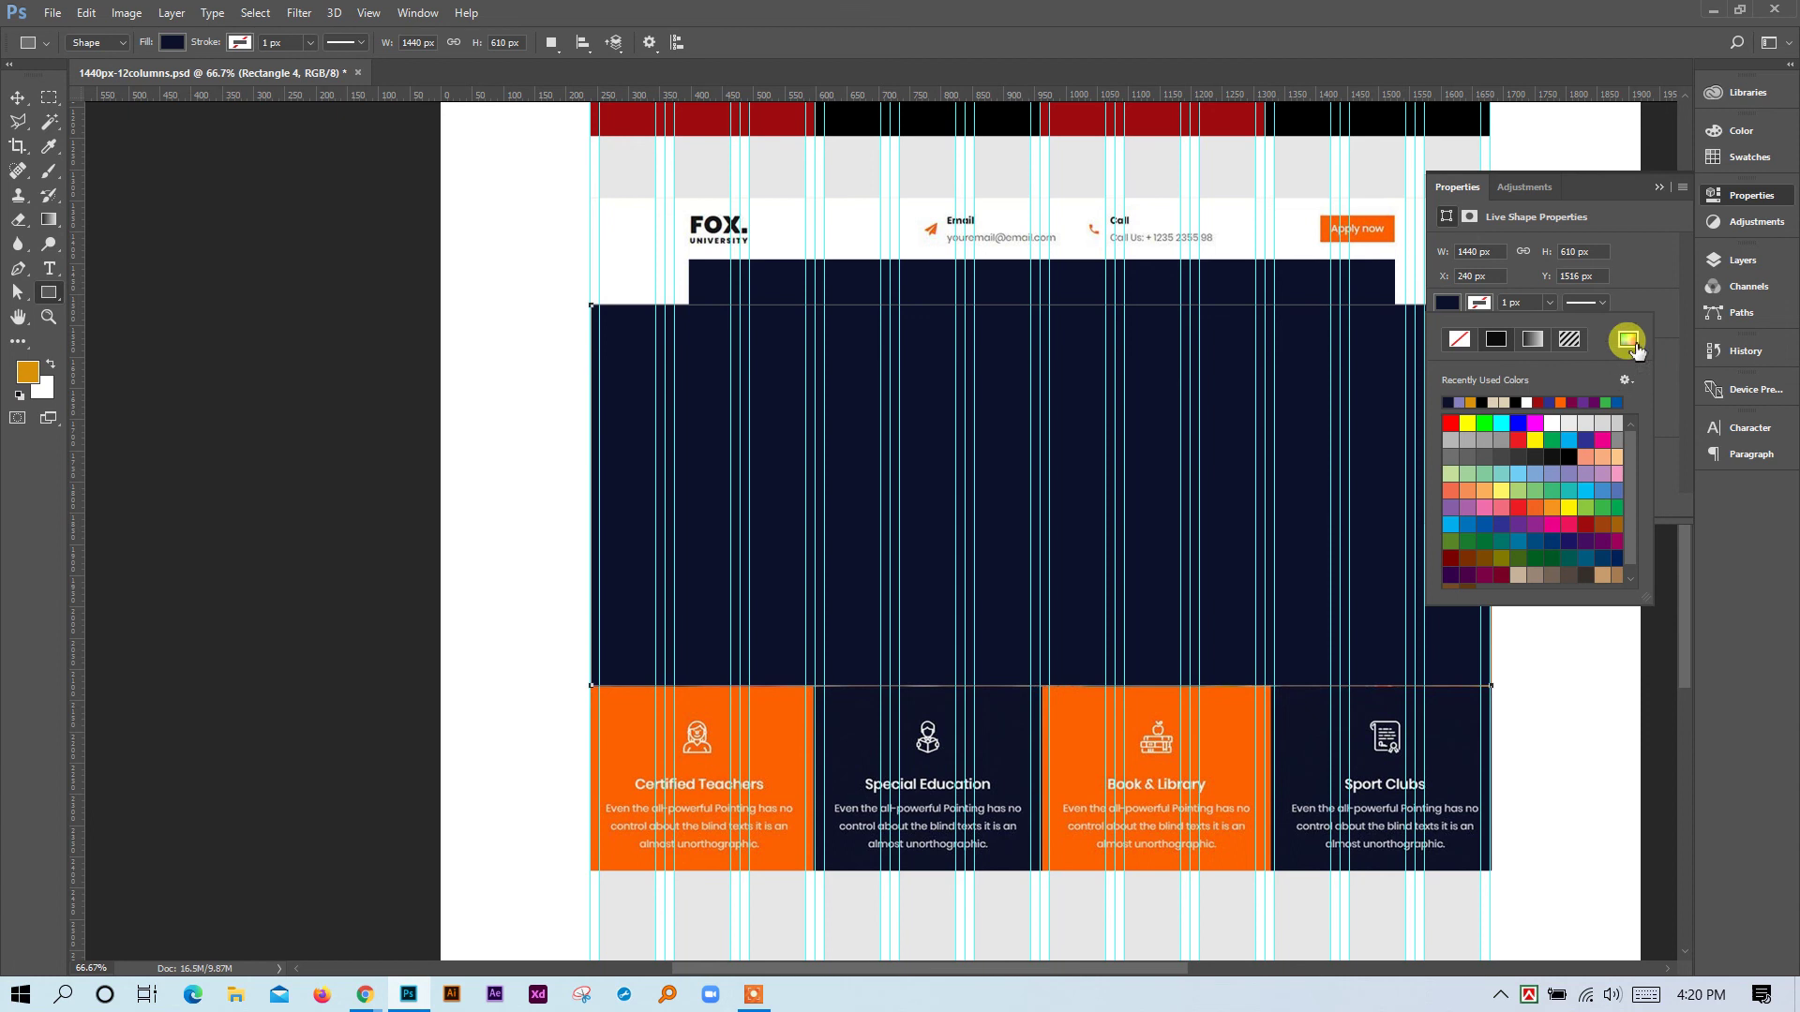
pyautogui.click(1460, 339)
pyautogui.click(1628, 340)
pyautogui.click(1317, 449)
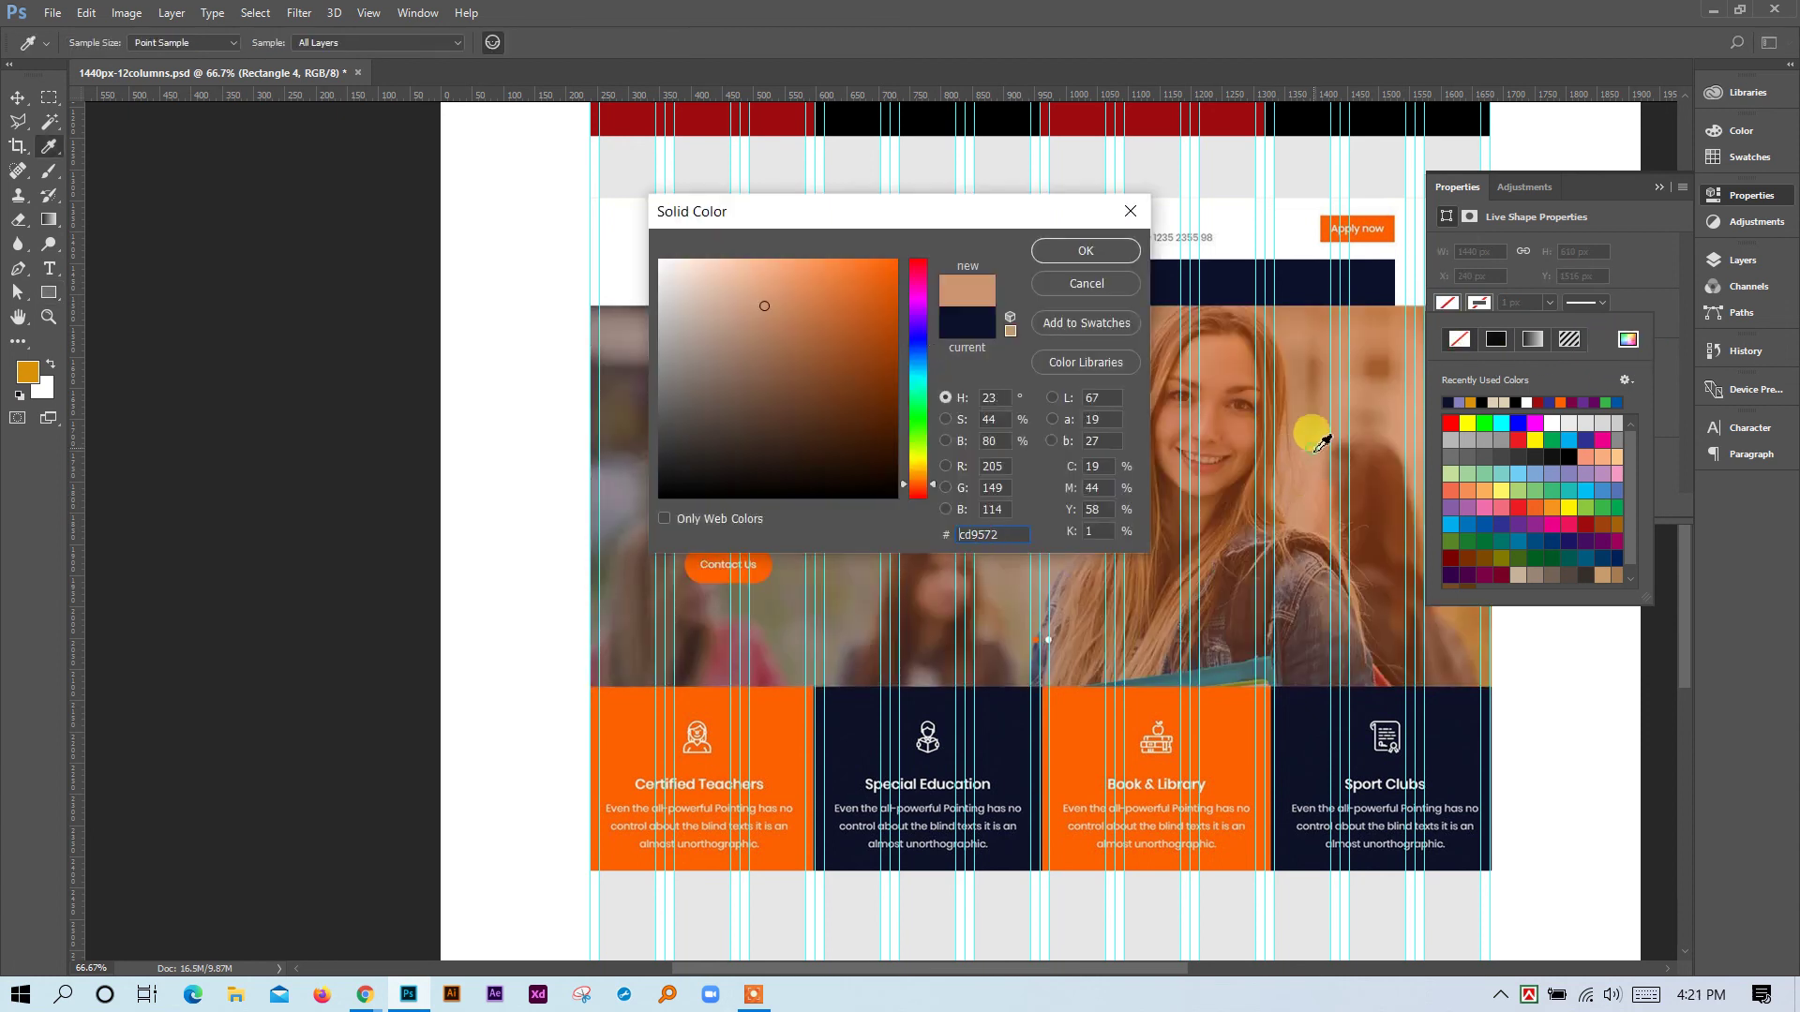
pyautogui.click(1086, 250)
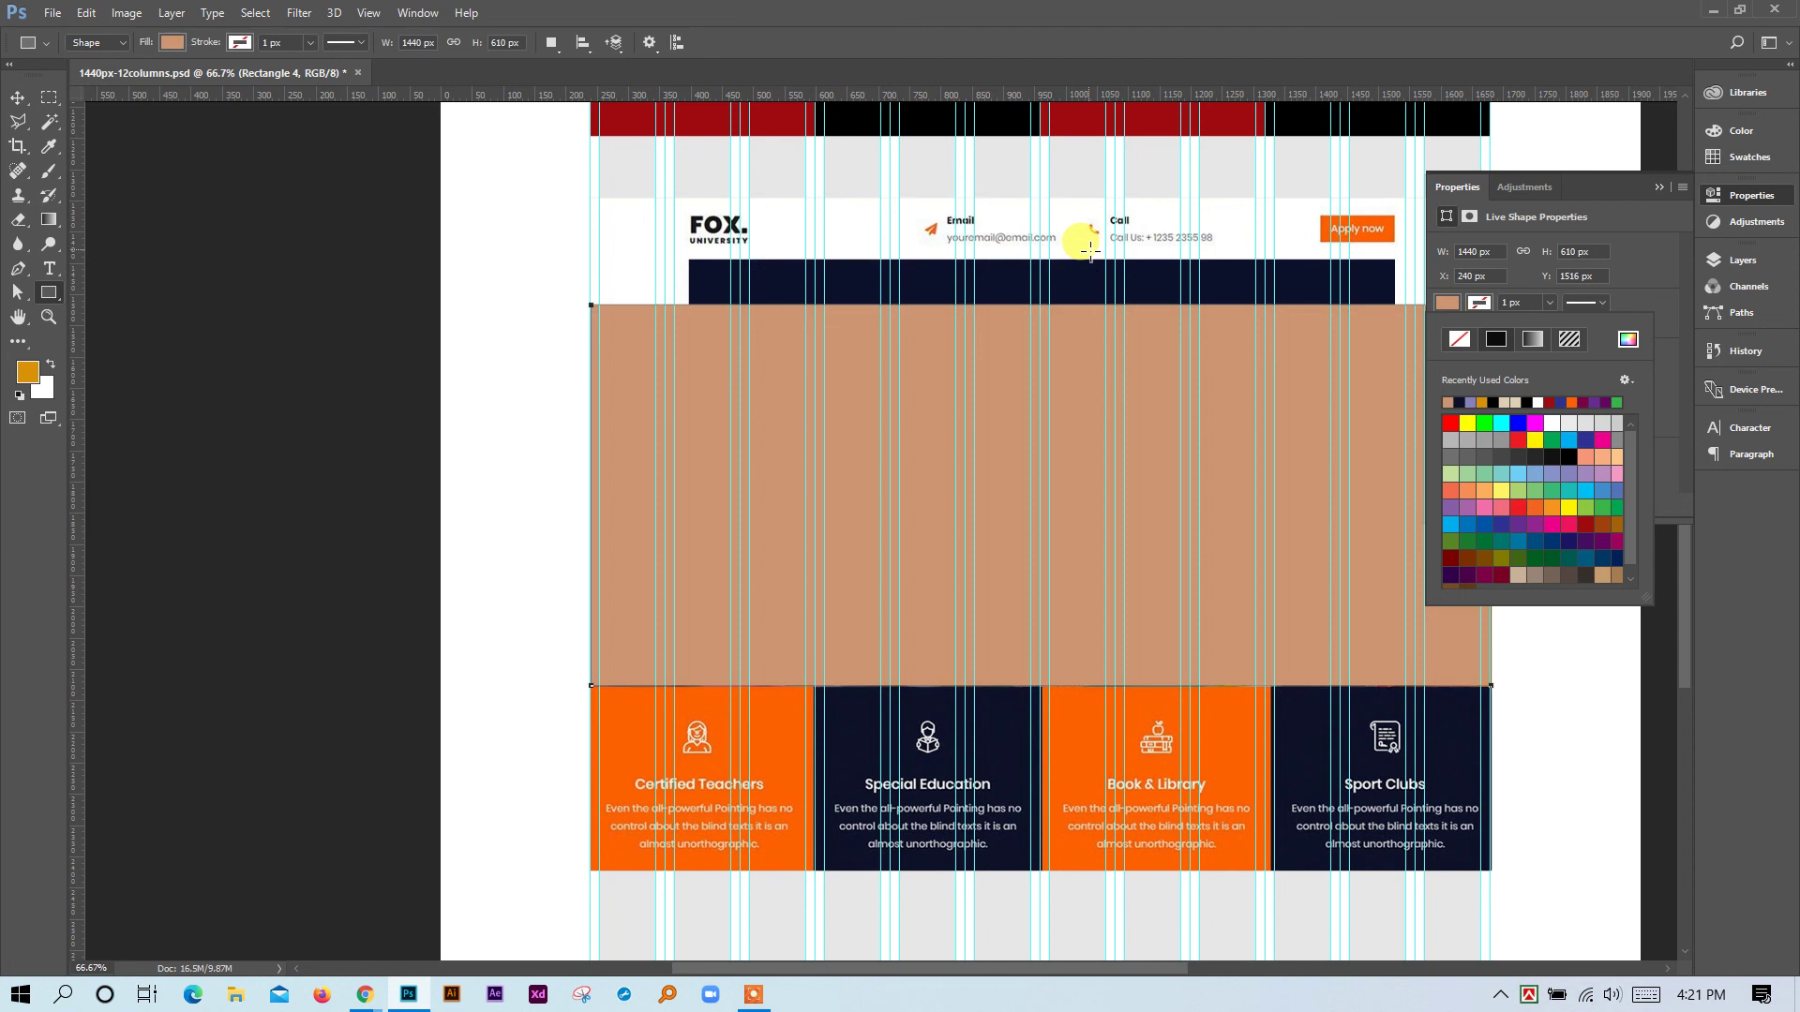
pyautogui.click(1658, 187)
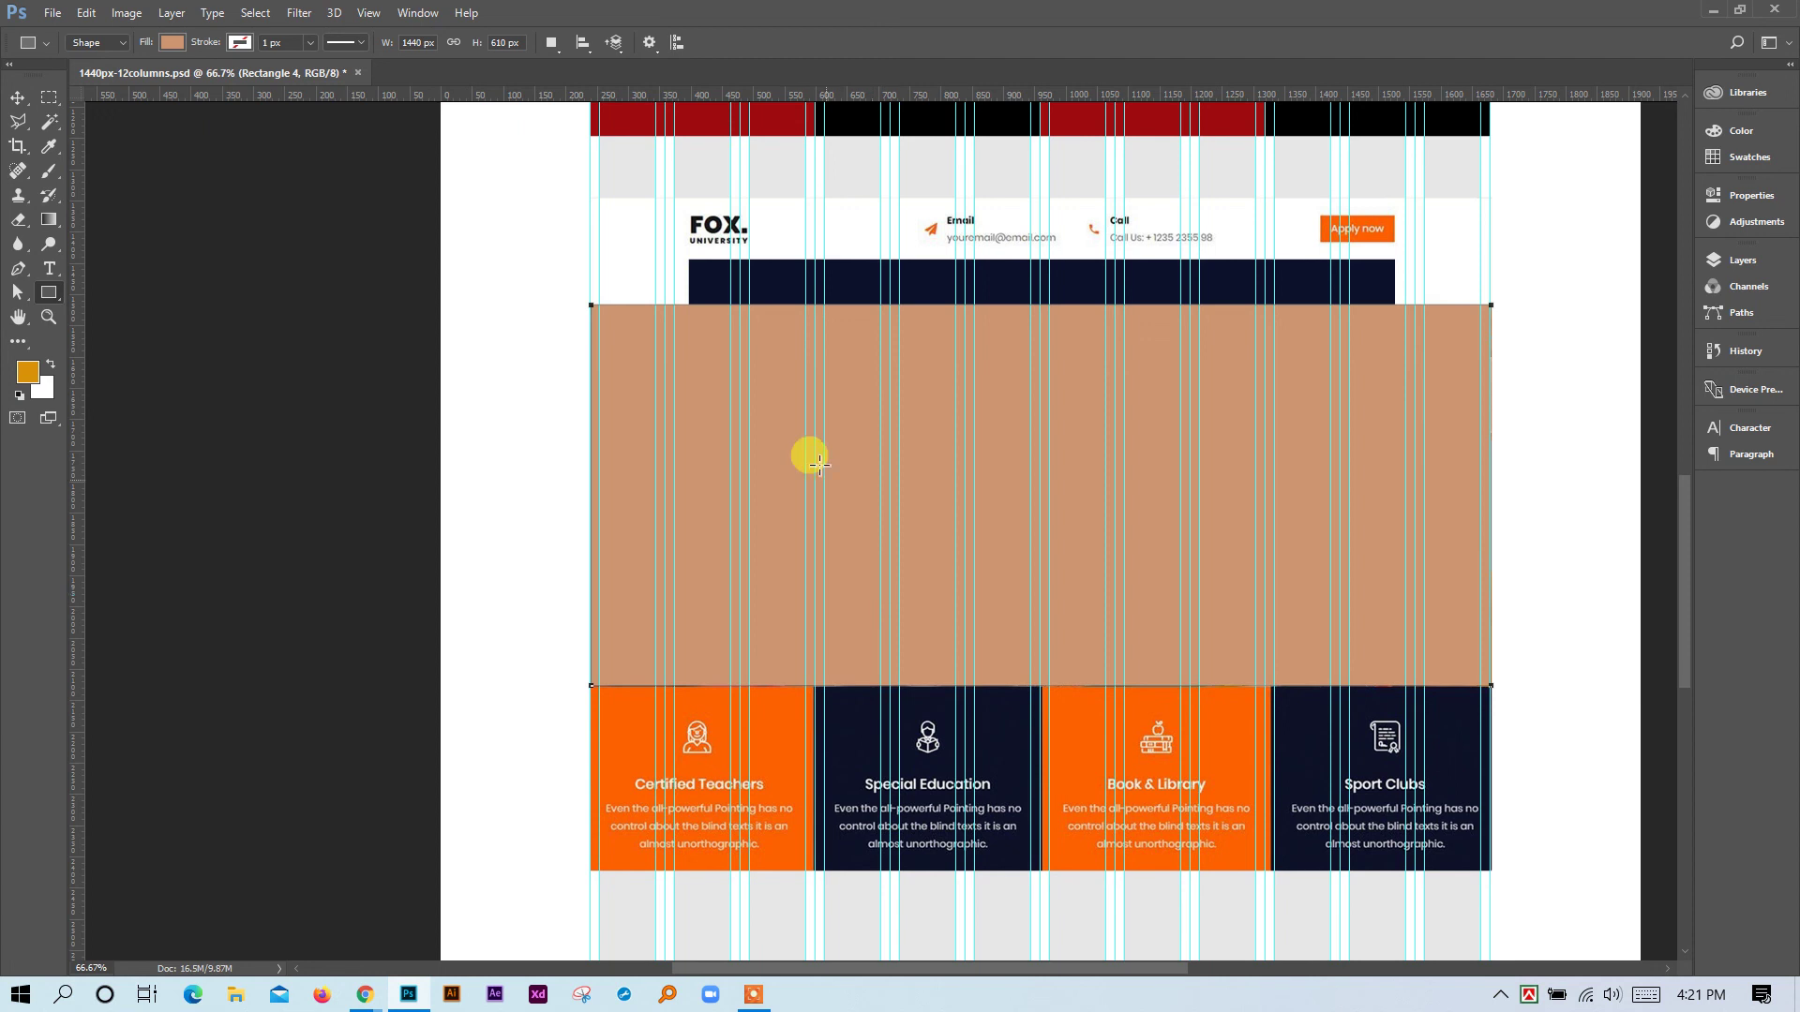
# Delete the navy navigation bar rectangle and the light brown hero rectangle covering the website image.
pyautogui.click(17, 97)
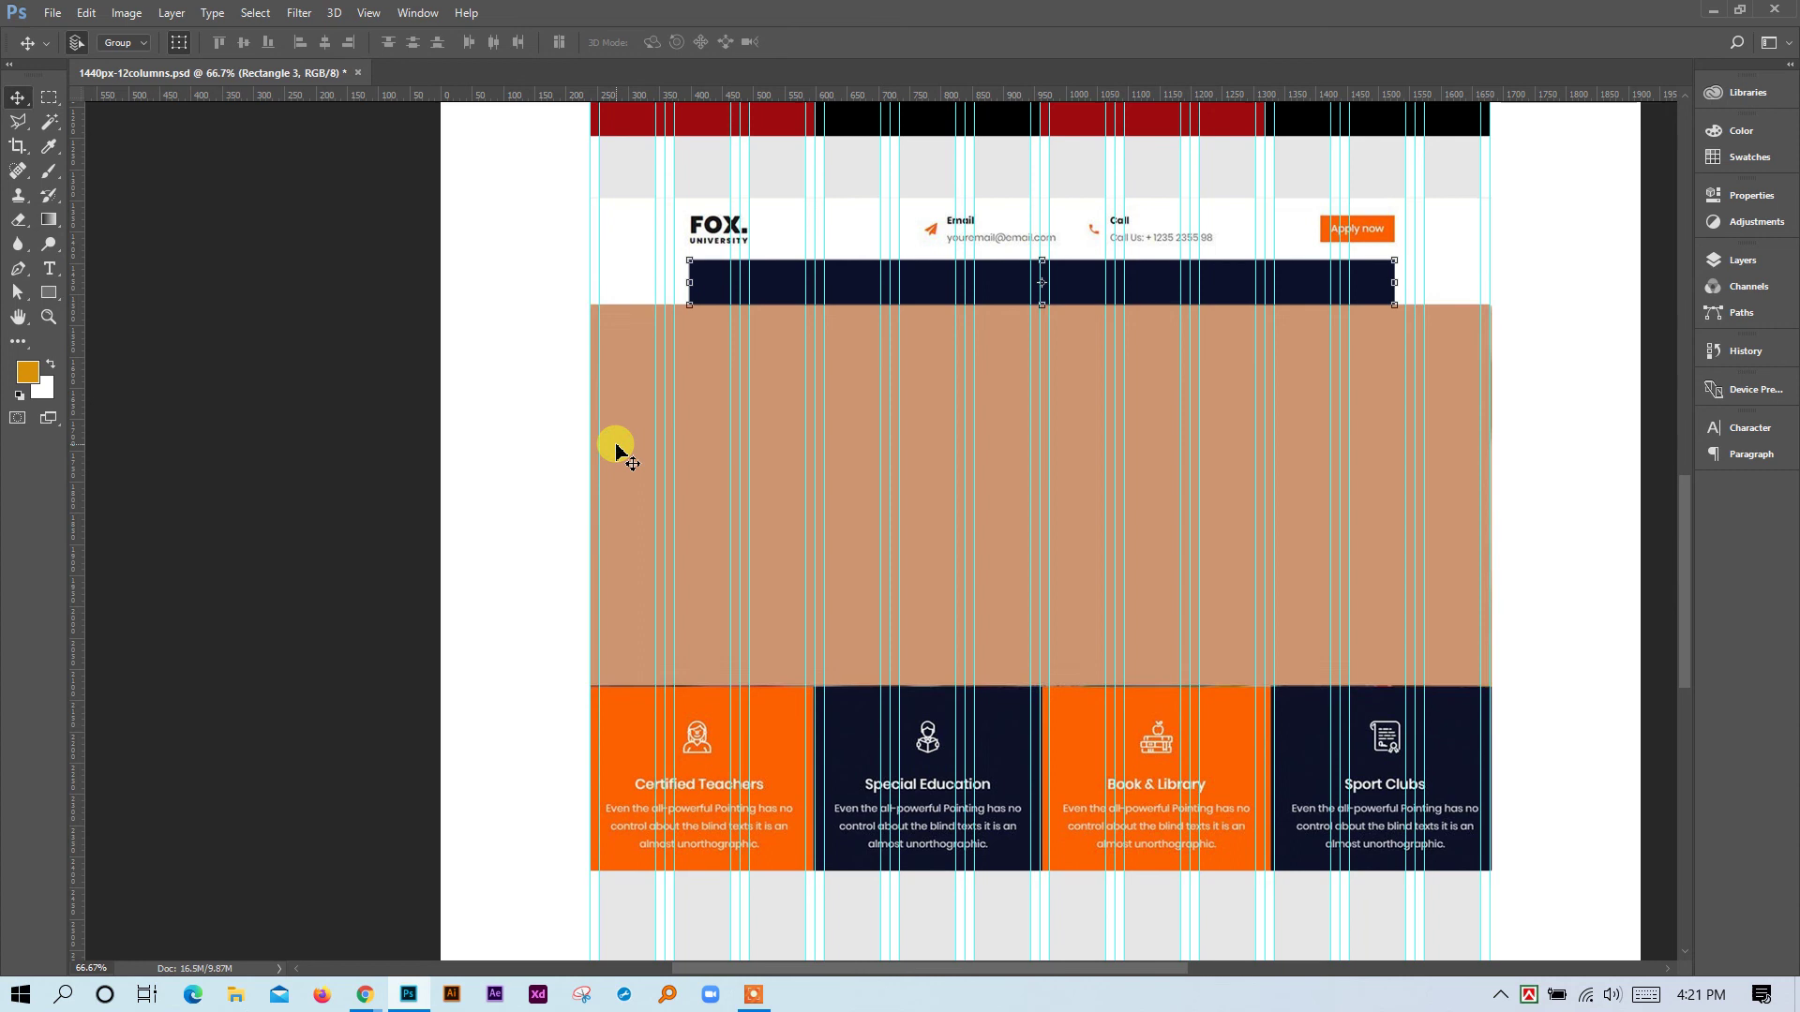
pyautogui.press('3')
pyautogui.click(1011, 291)
pyautogui.press('Delete')
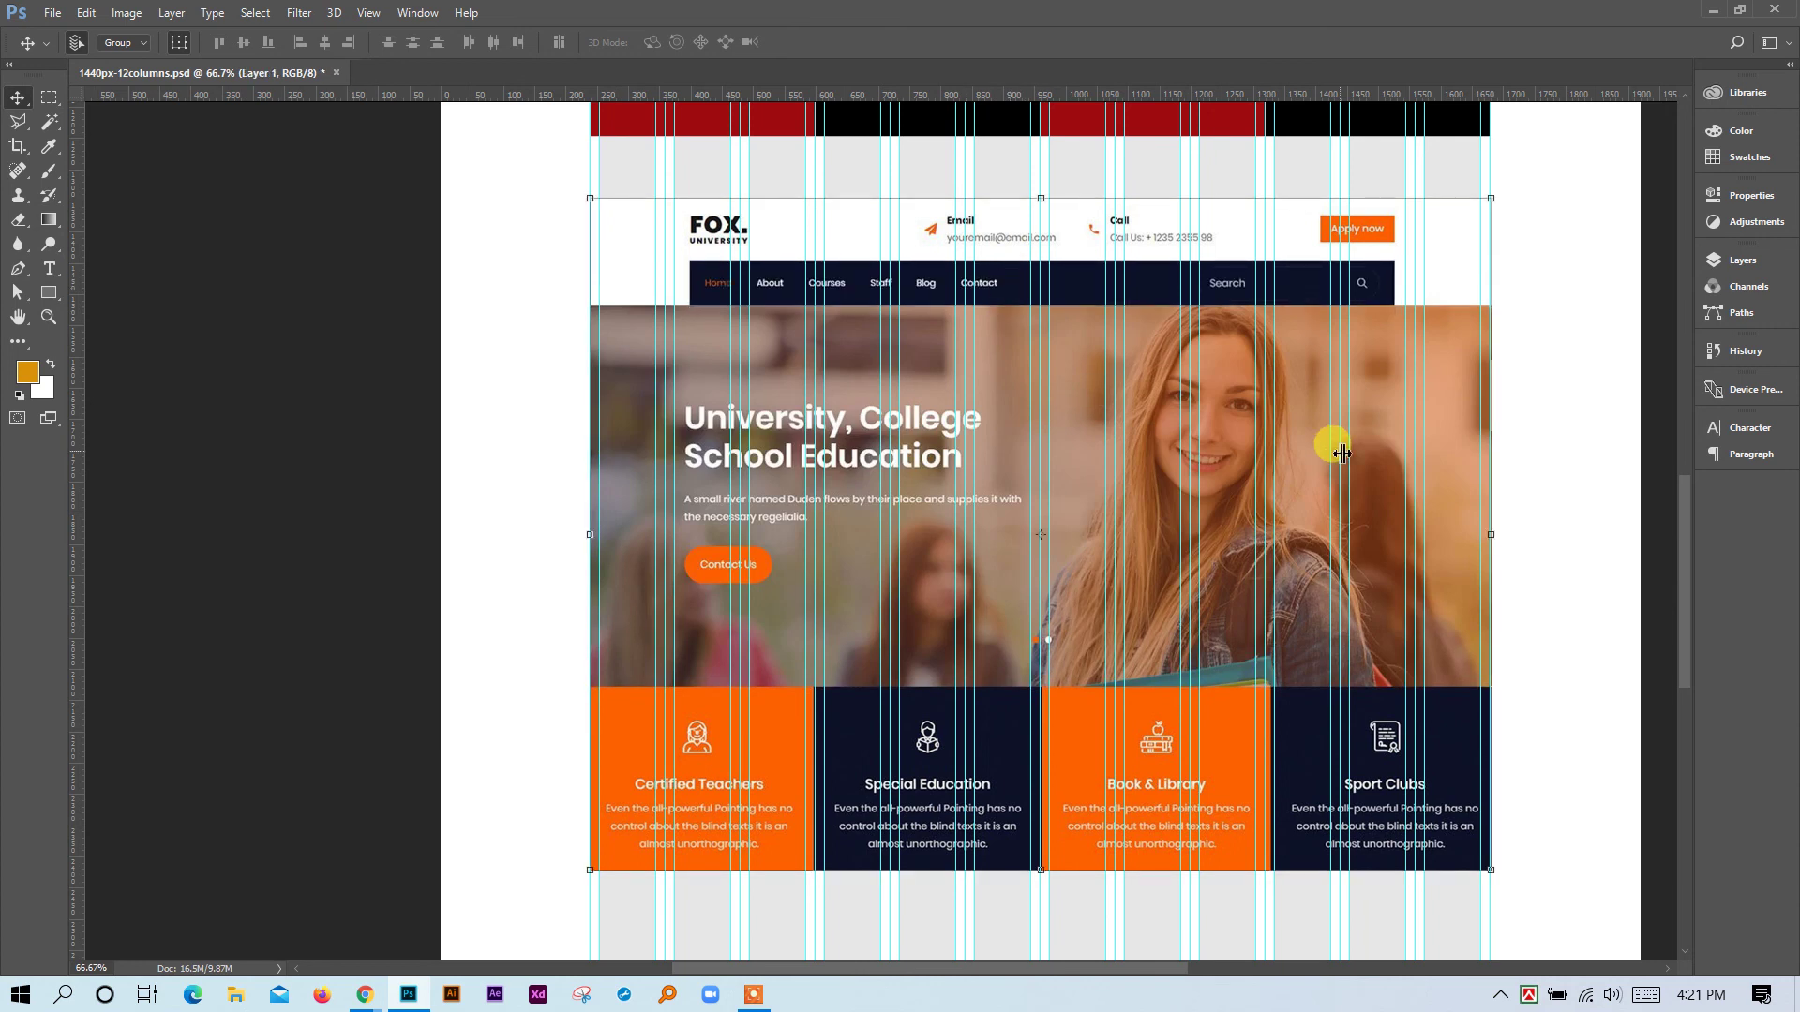
# Move the navy navigation bar rectangle below the LOGO text up to the canvas's upper edge.
pyautogui.scroll(5, 1342, 454)
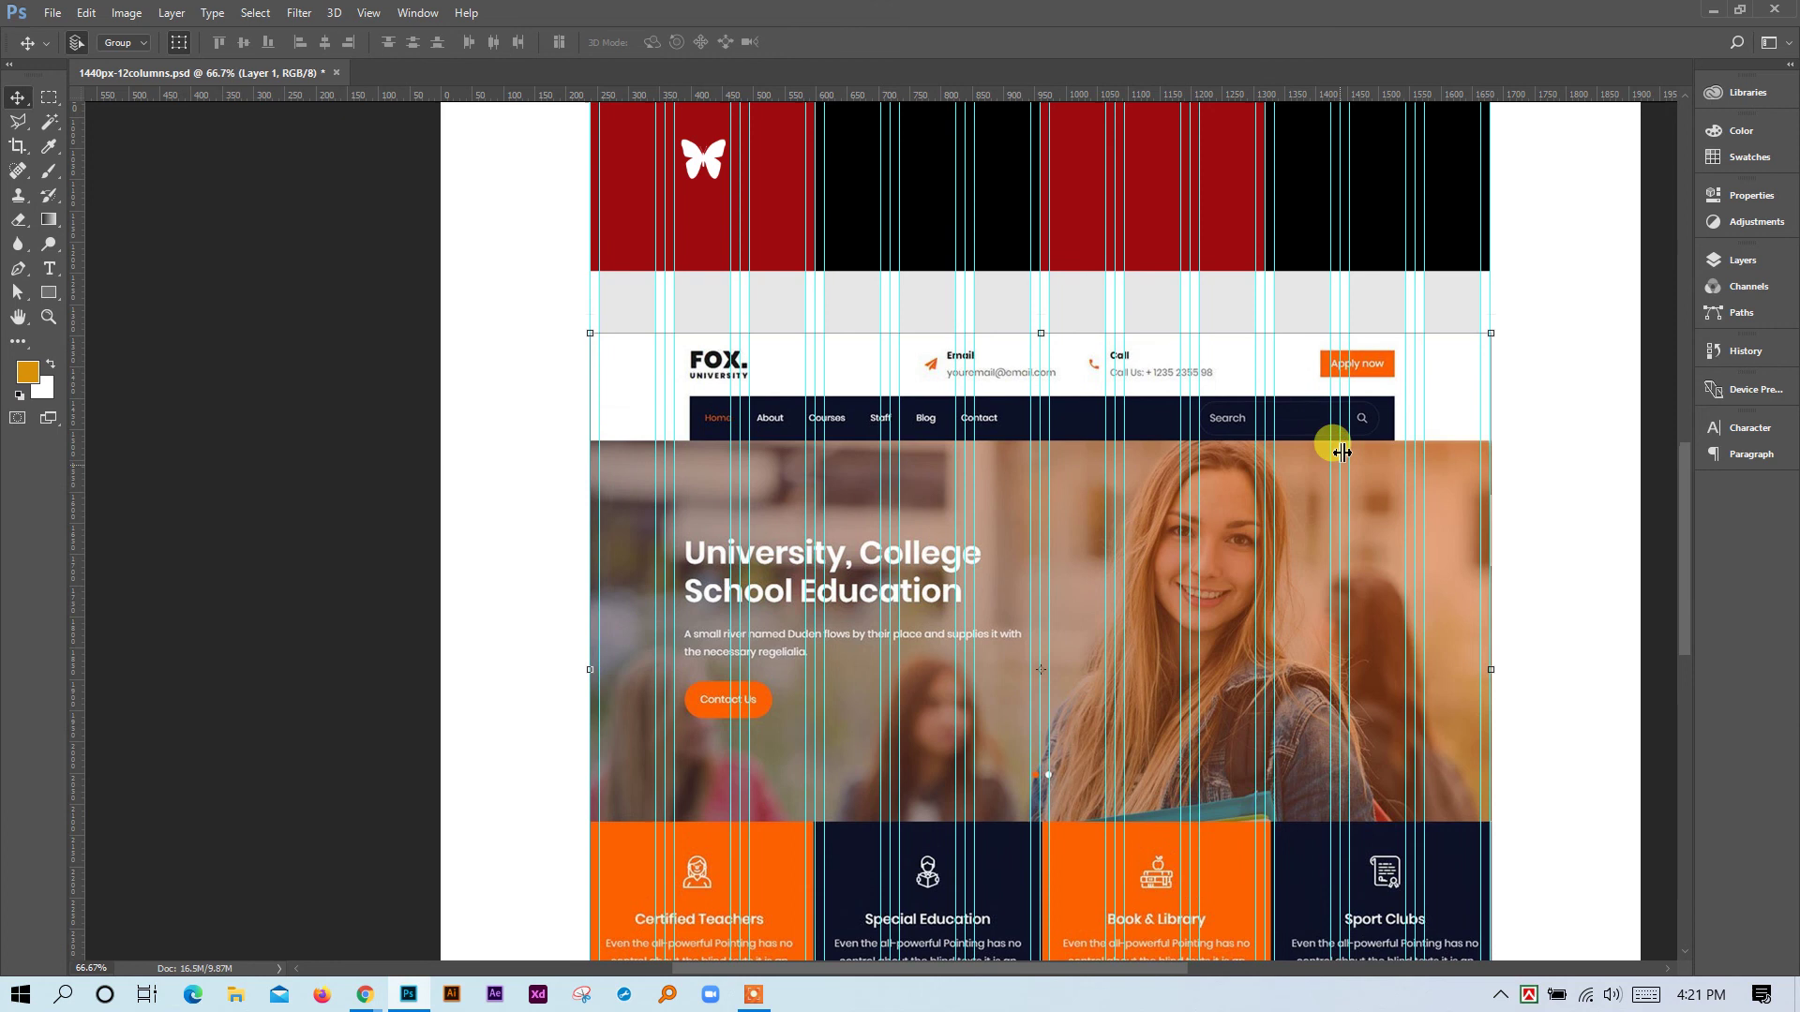
pyautogui.scroll(1, 1342, 453)
pyautogui.scroll(4, 1342, 453)
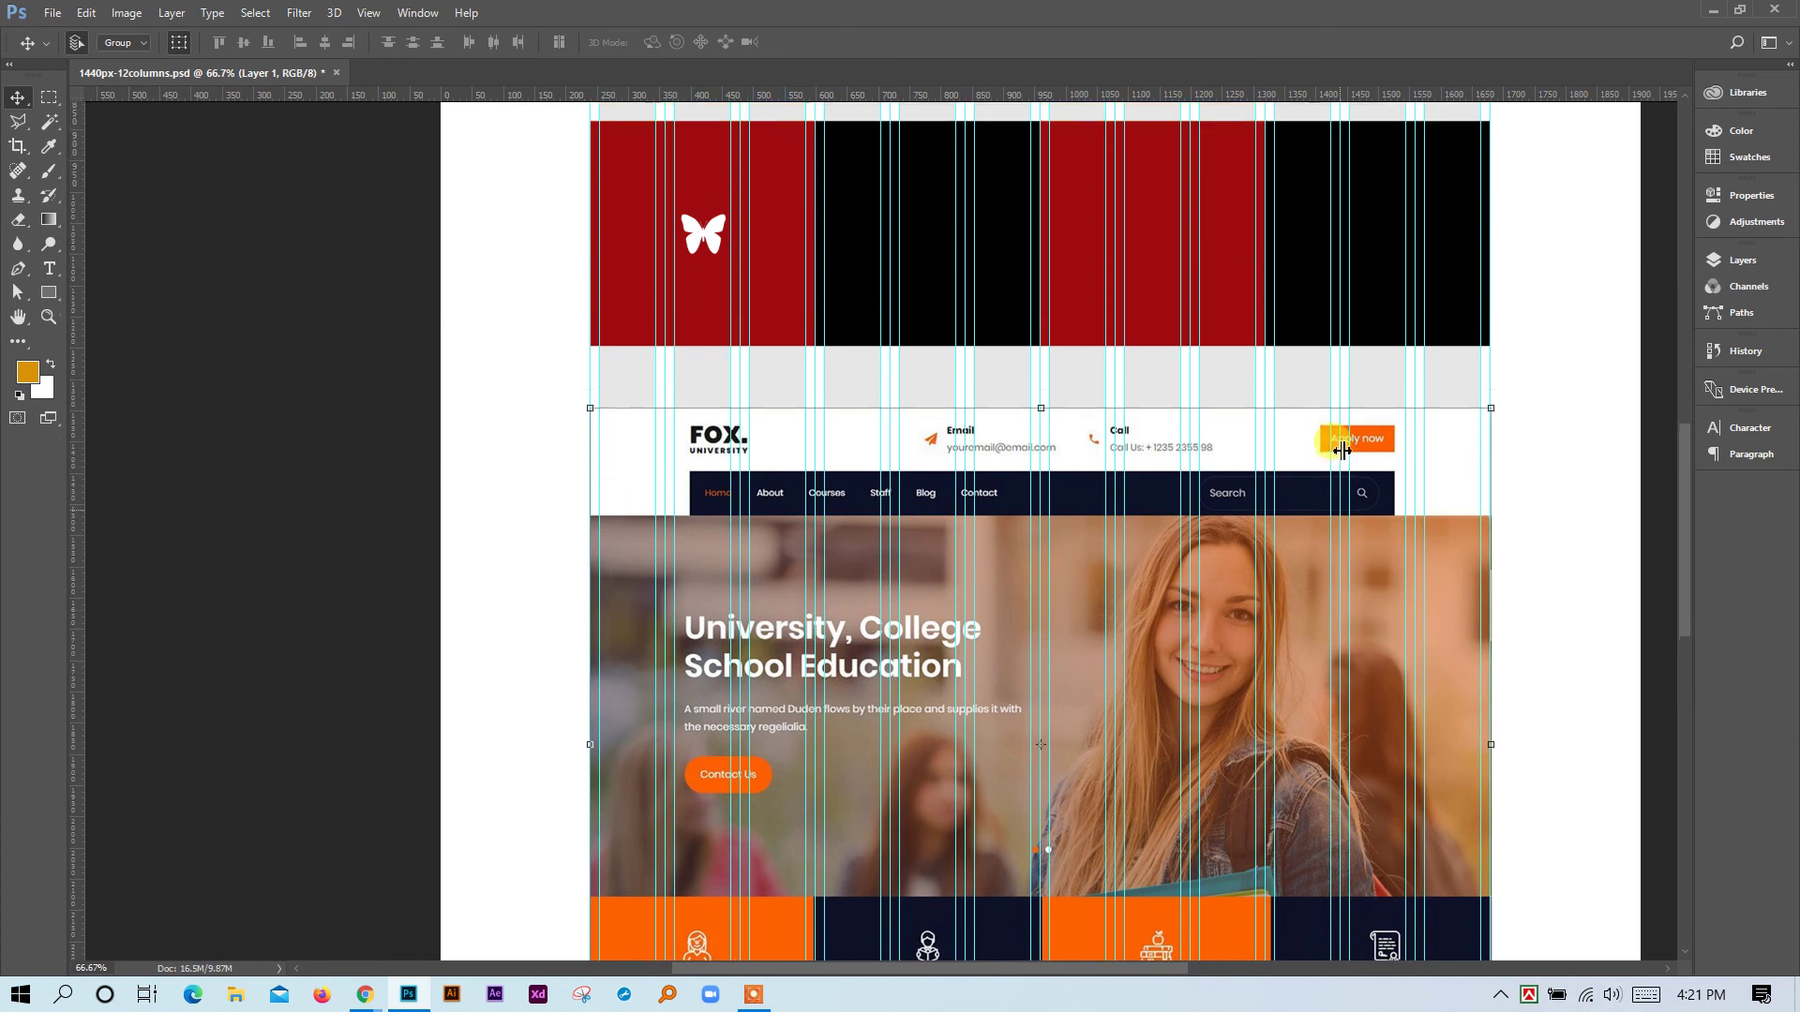
pyautogui.scroll(5, 1688, 480)
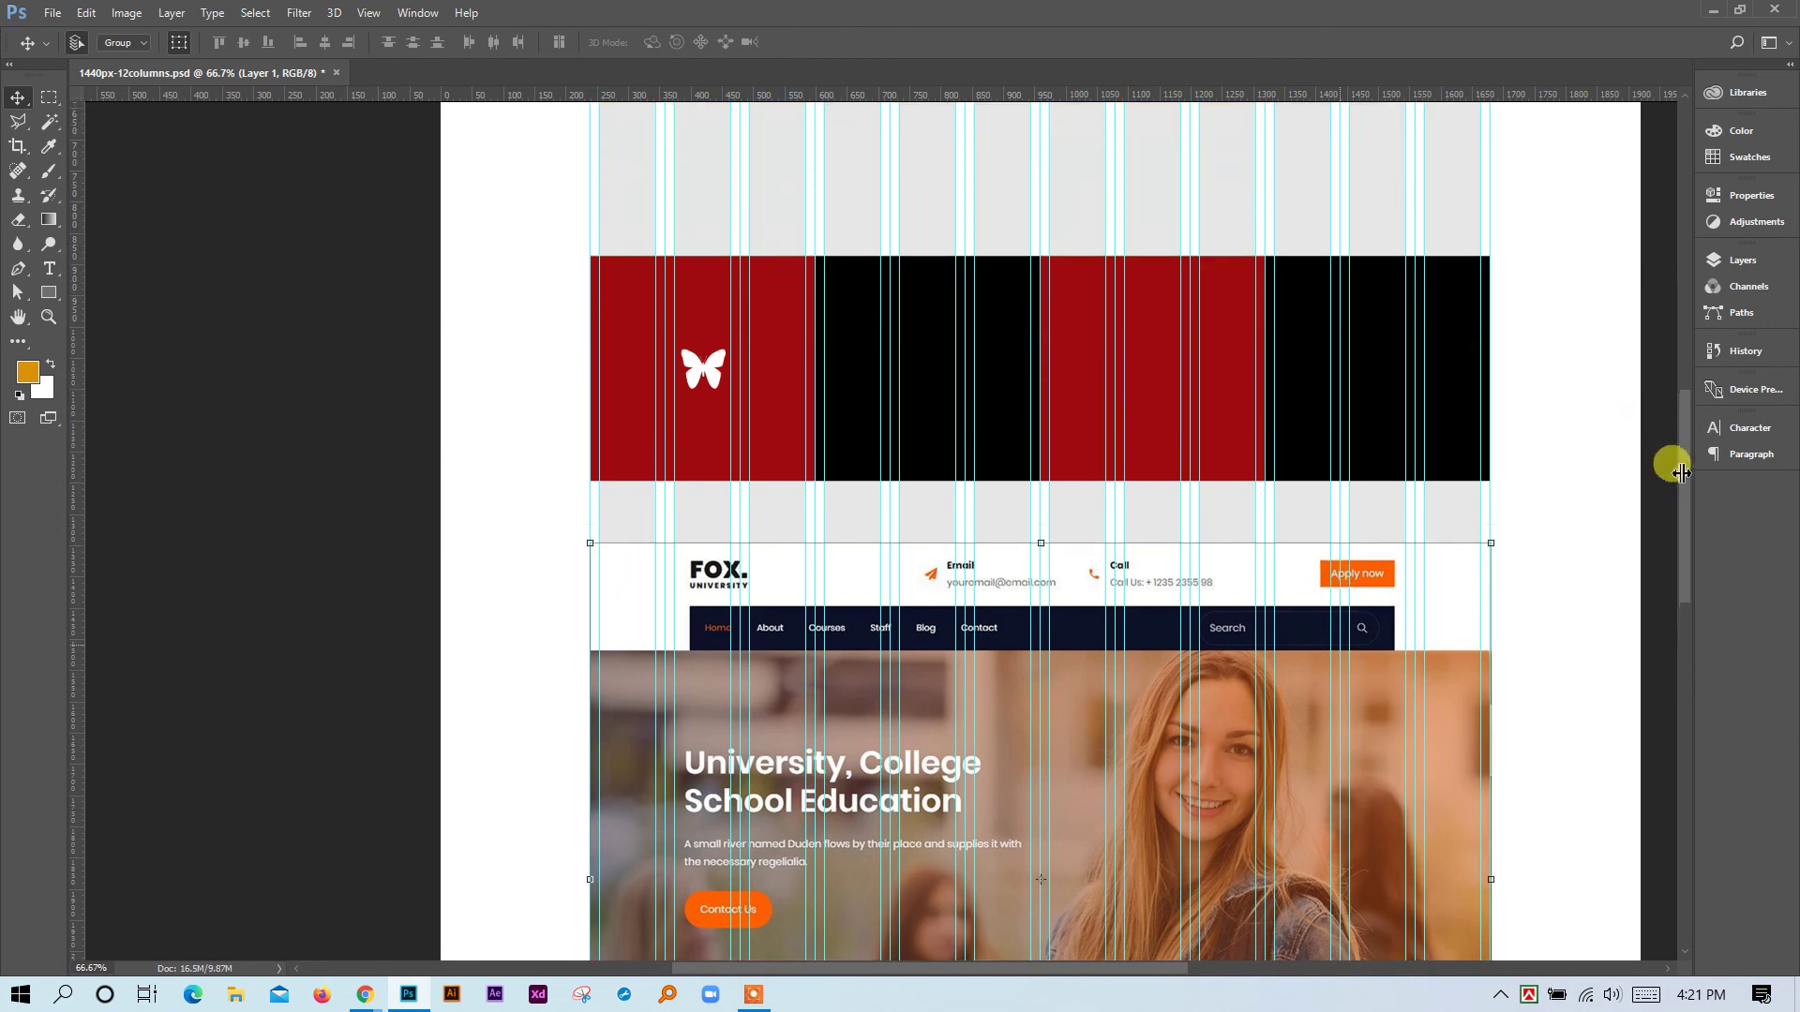
pyautogui.moveTo(1685, 476); pyautogui.dragTo(1695, 367)
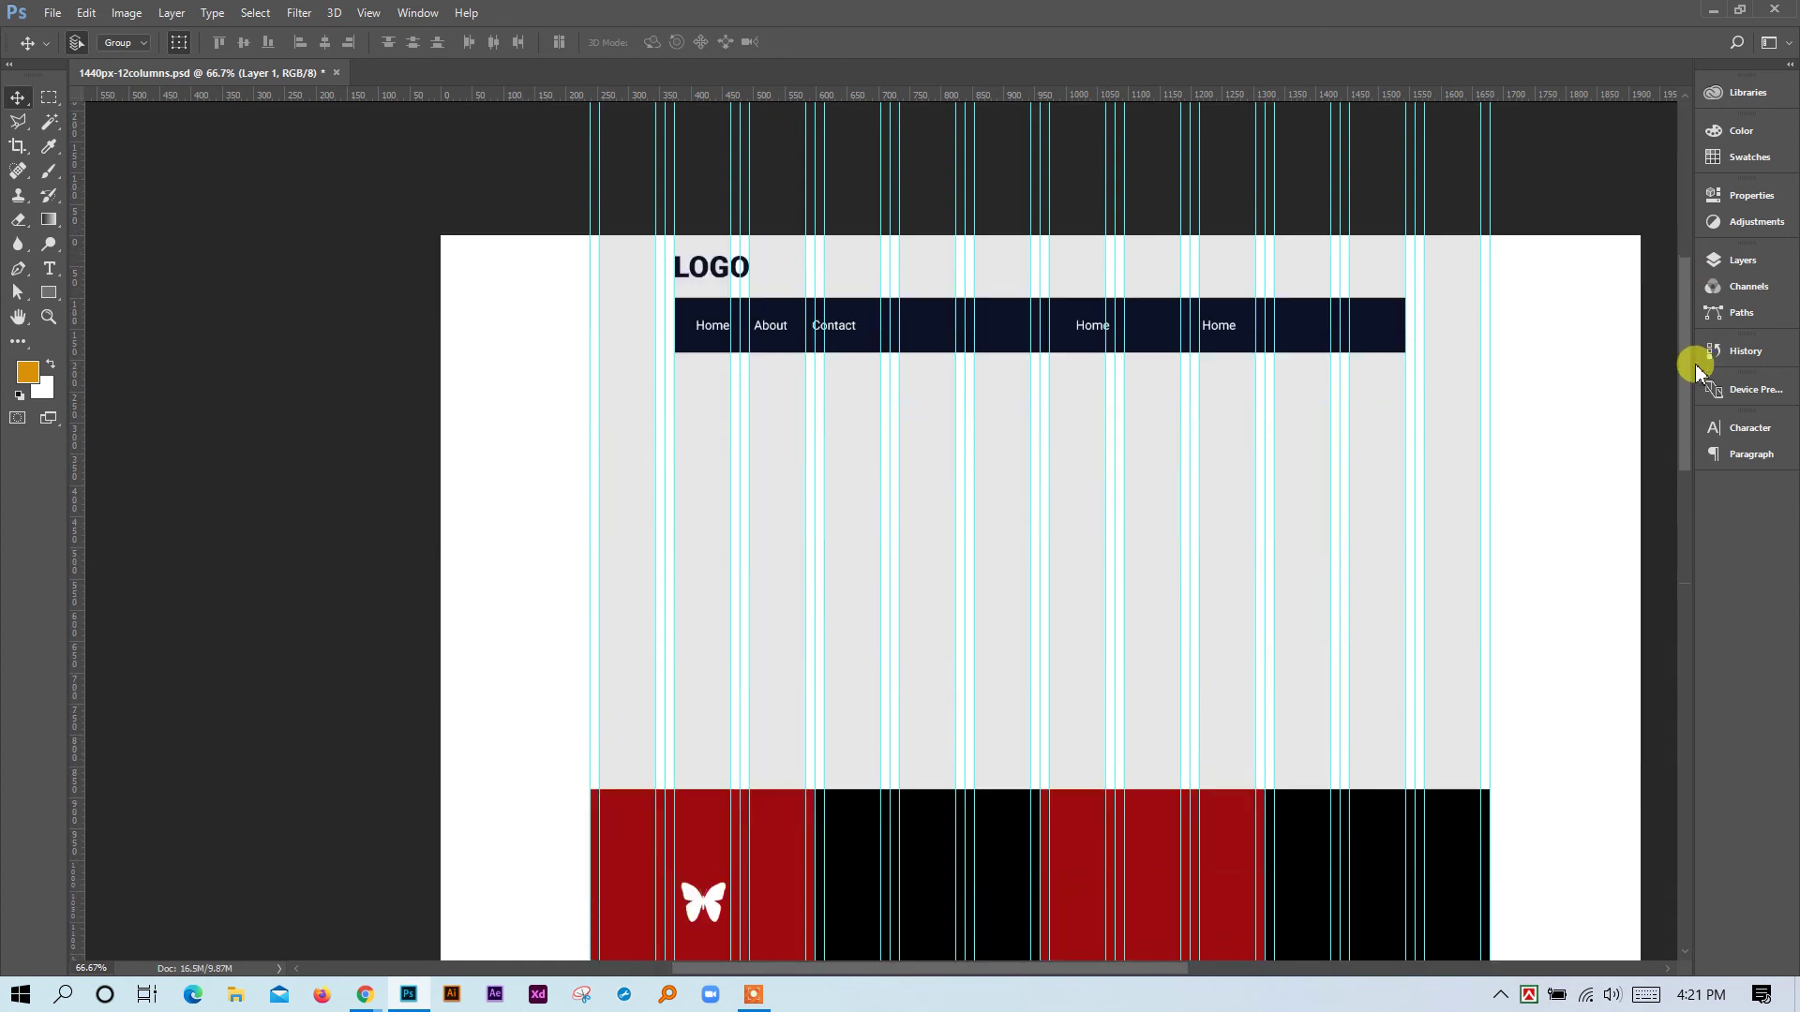
pyautogui.click(1385, 310)
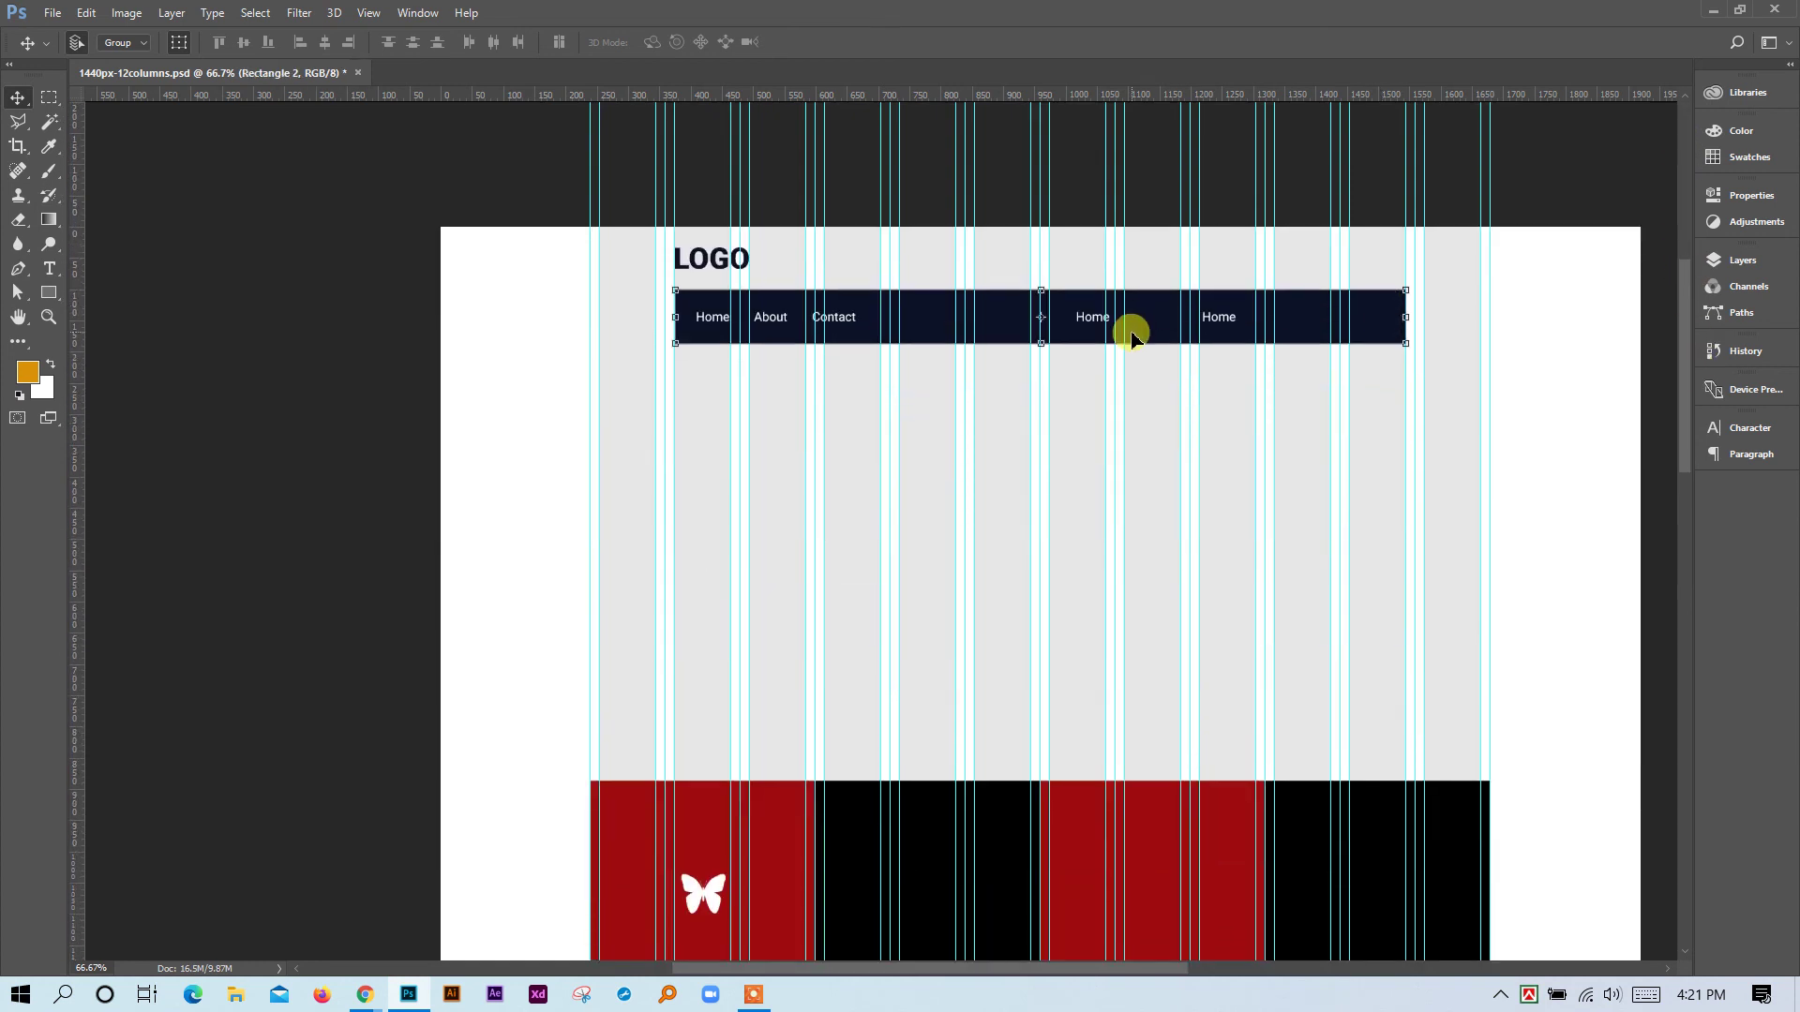
pyautogui.click(925, 297)
pyautogui.moveTo(926, 298); pyautogui.dragTo(930, 231)
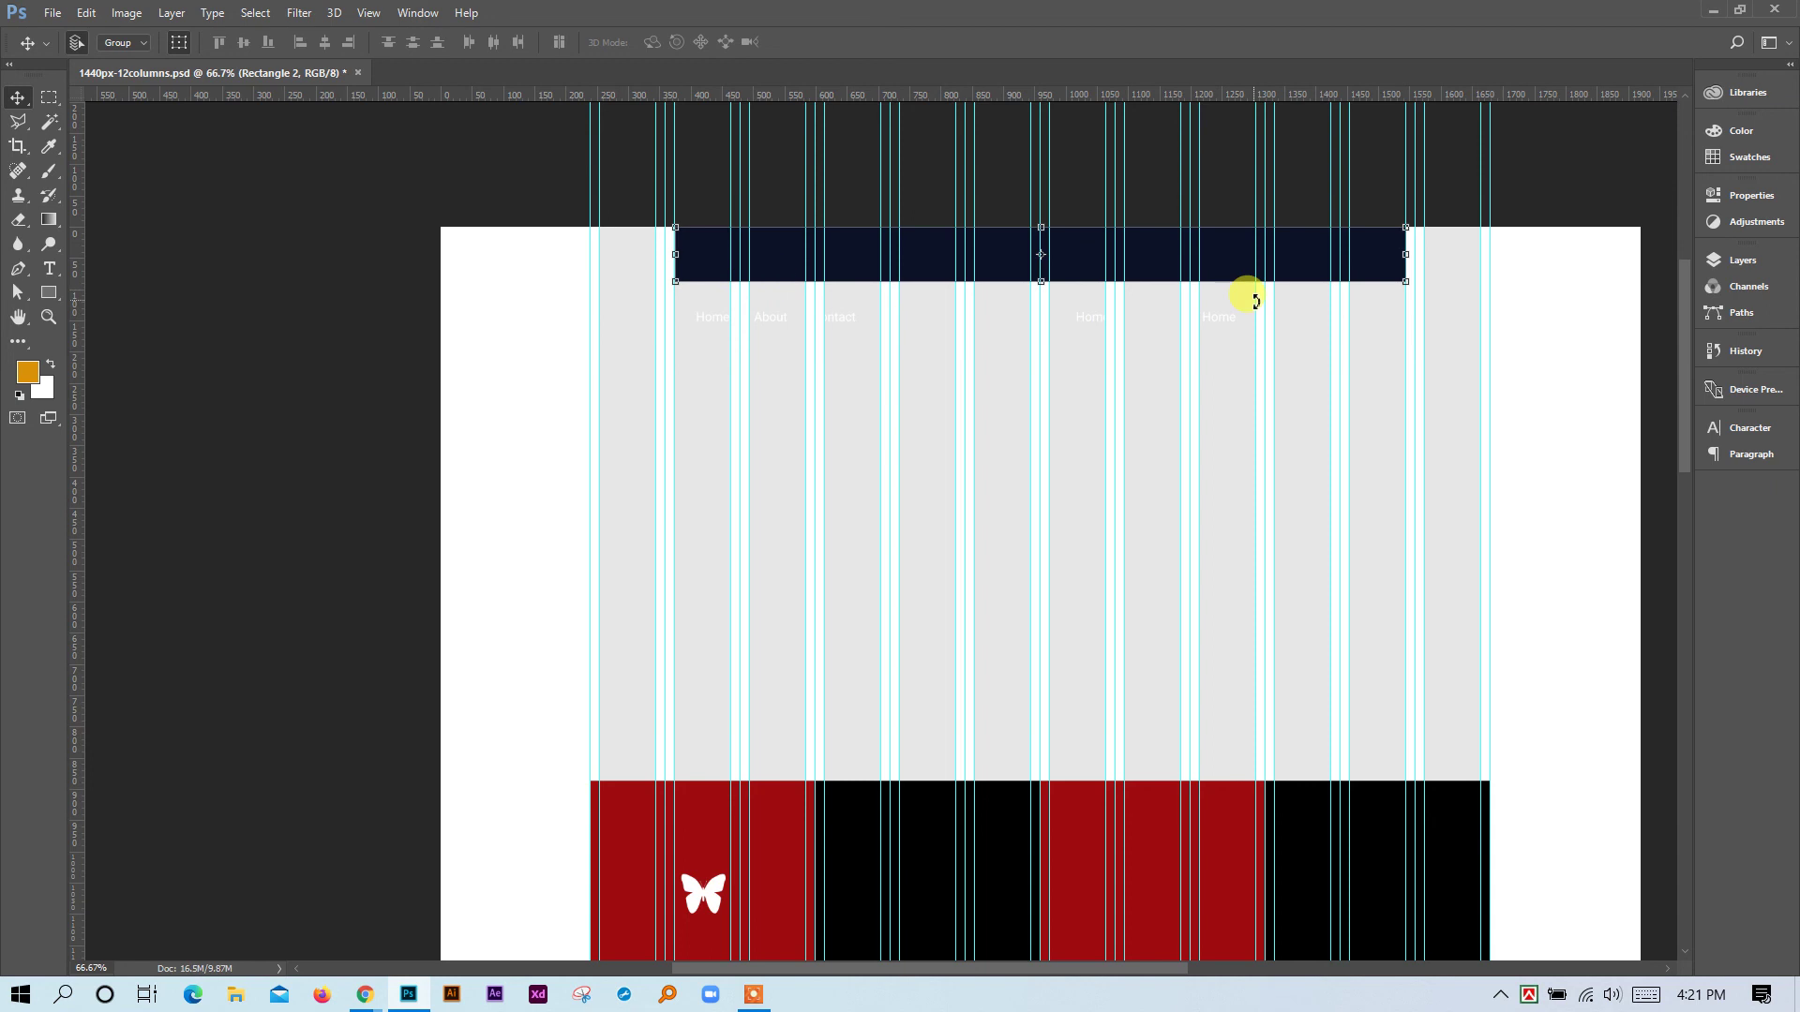
# Nudge the navigation bar rectangle 30 px down in 10 px steps and bring it back to the canvas edge.
pyautogui.hotkey('shift', 'Down')
pyautogui.hotkey('shift', 'Down')
pyautogui.hotkey('shift', 'Down')
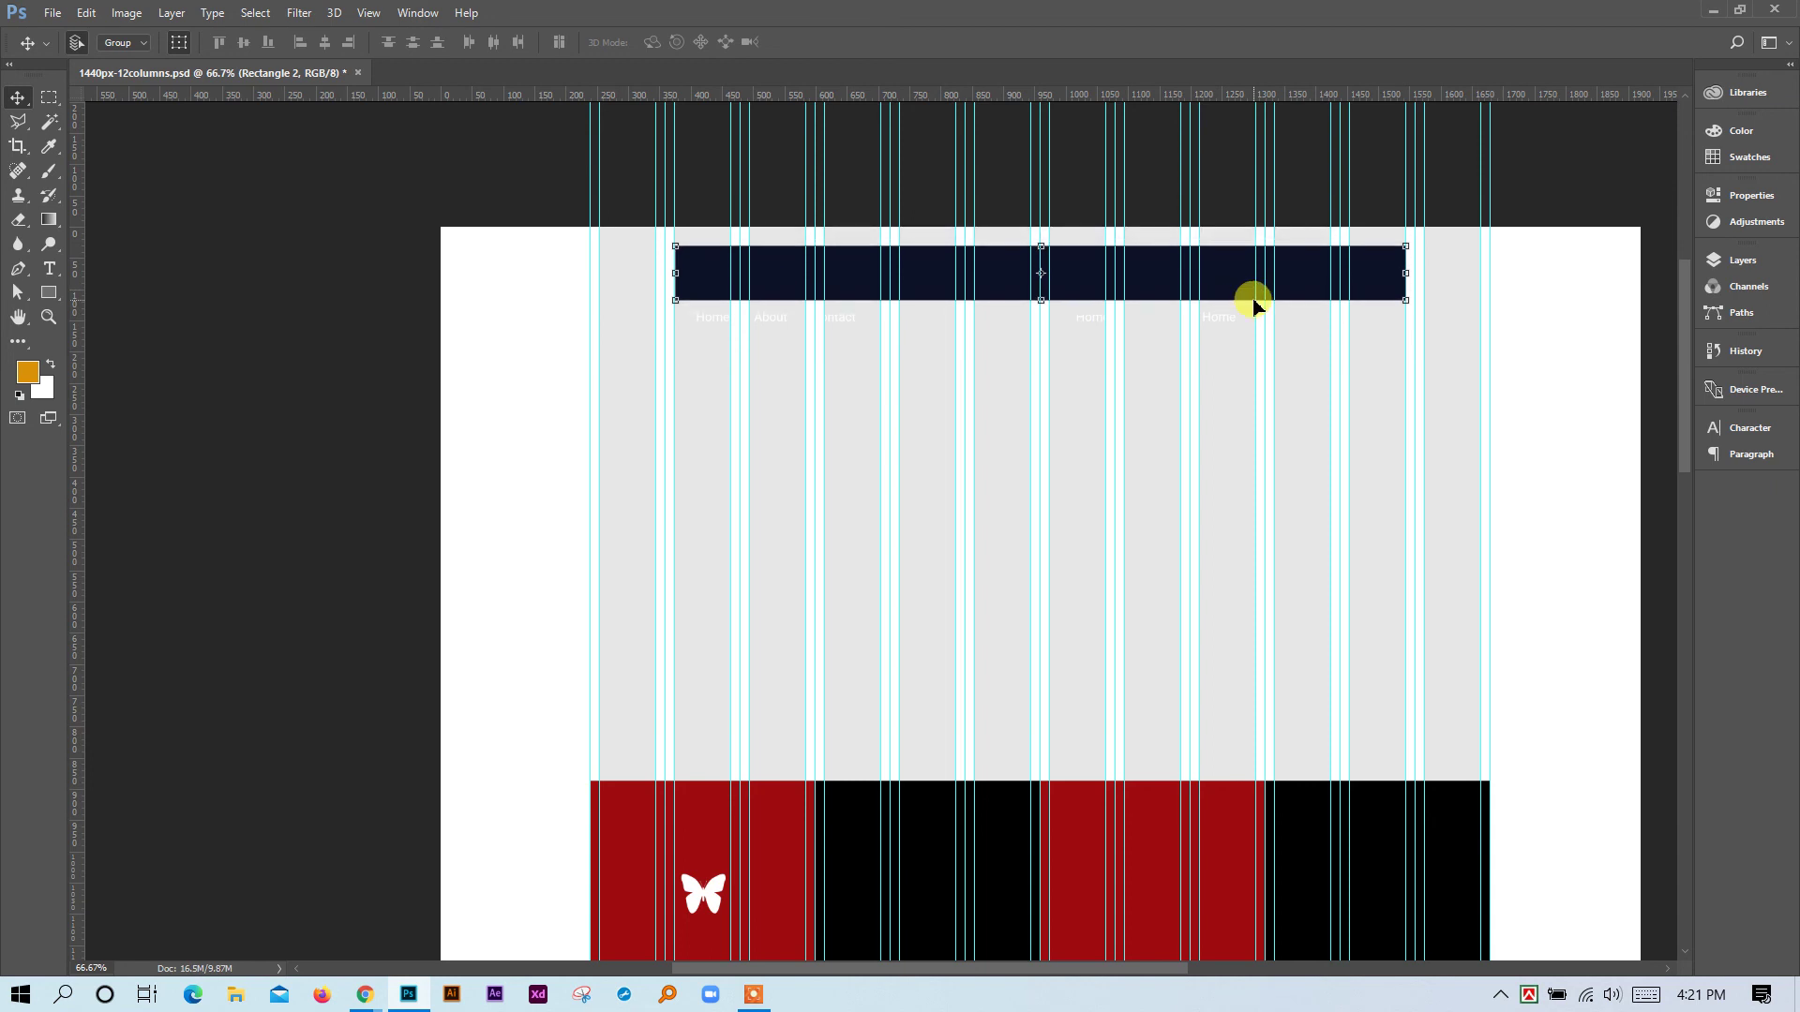
pyautogui.hotkey('shift', 'Up')
pyautogui.hotkey('shift', 'Up')
pyautogui.hotkey('shift', 'Up')
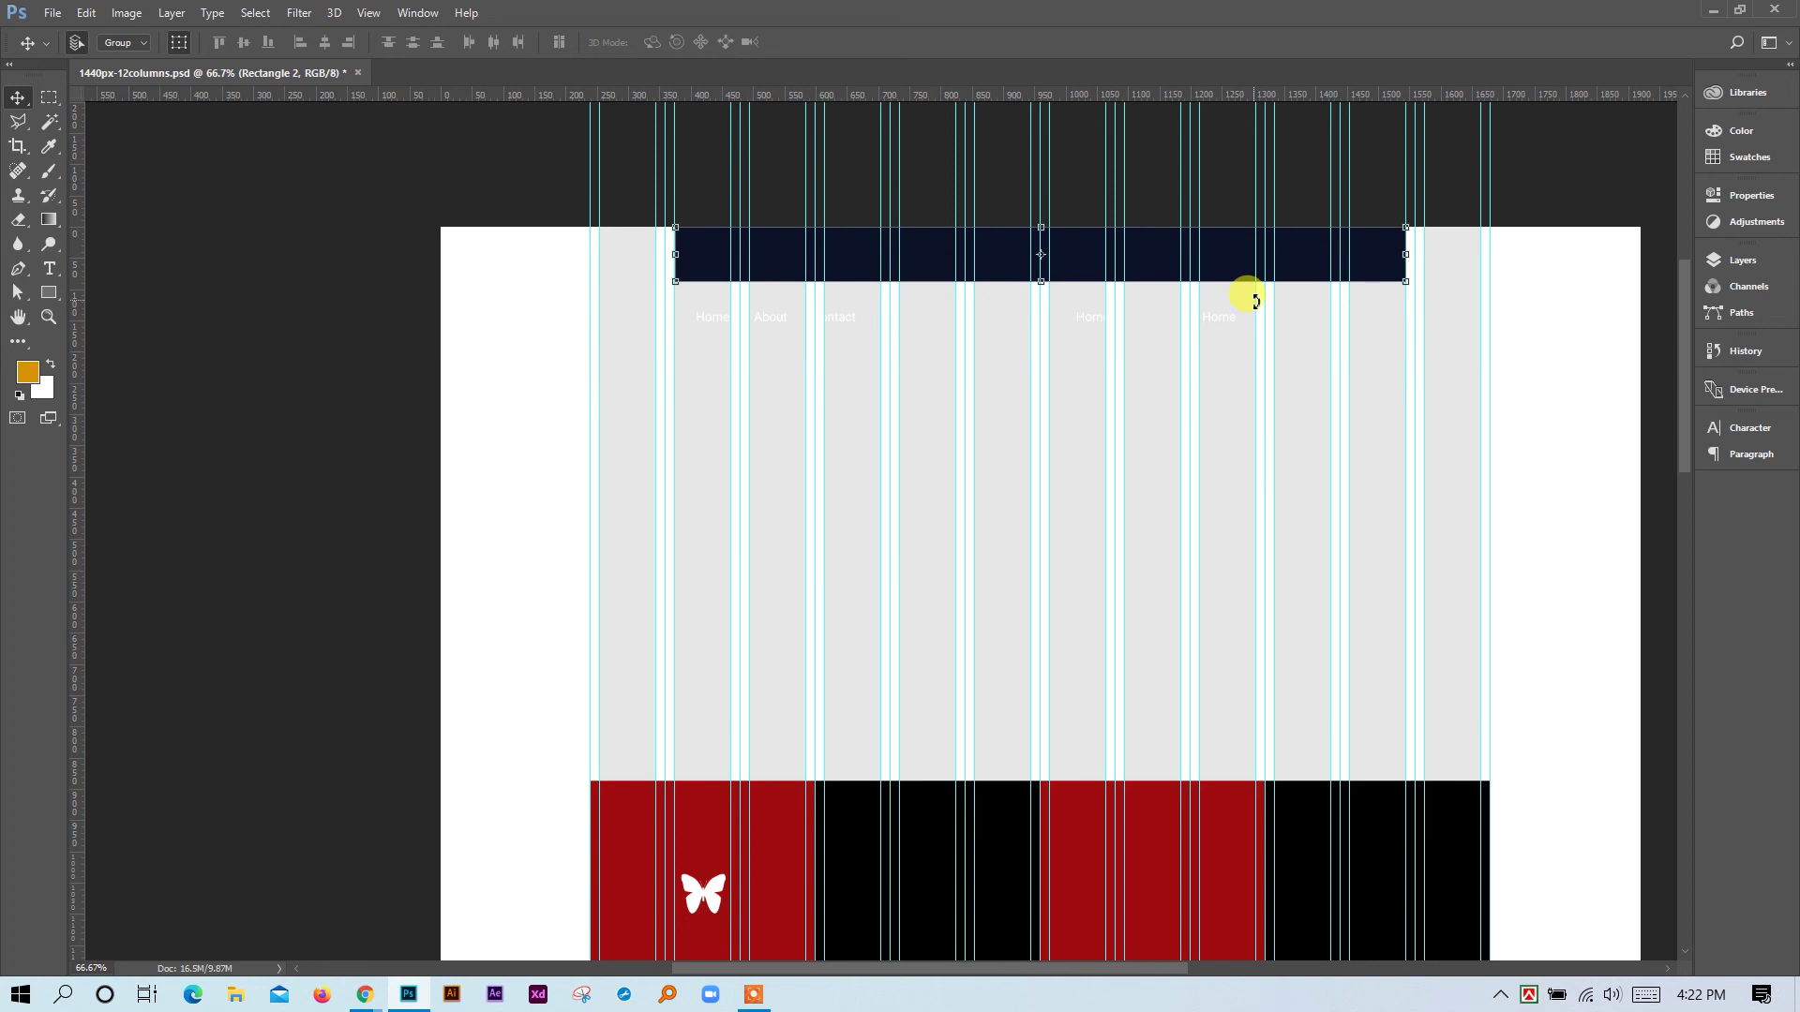
# Move the navigation bar rectangle 100 px down from the canvas edge in ten 10 px steps, behind its menu labels.
pyautogui.hotkey('shift', 'Down')
pyautogui.hotkey('shift', 'Down')
pyautogui.hotkey('shift', 'Down')
pyautogui.hotkey('shift', 'Down')
pyautogui.hotkey('shift', 'Down')
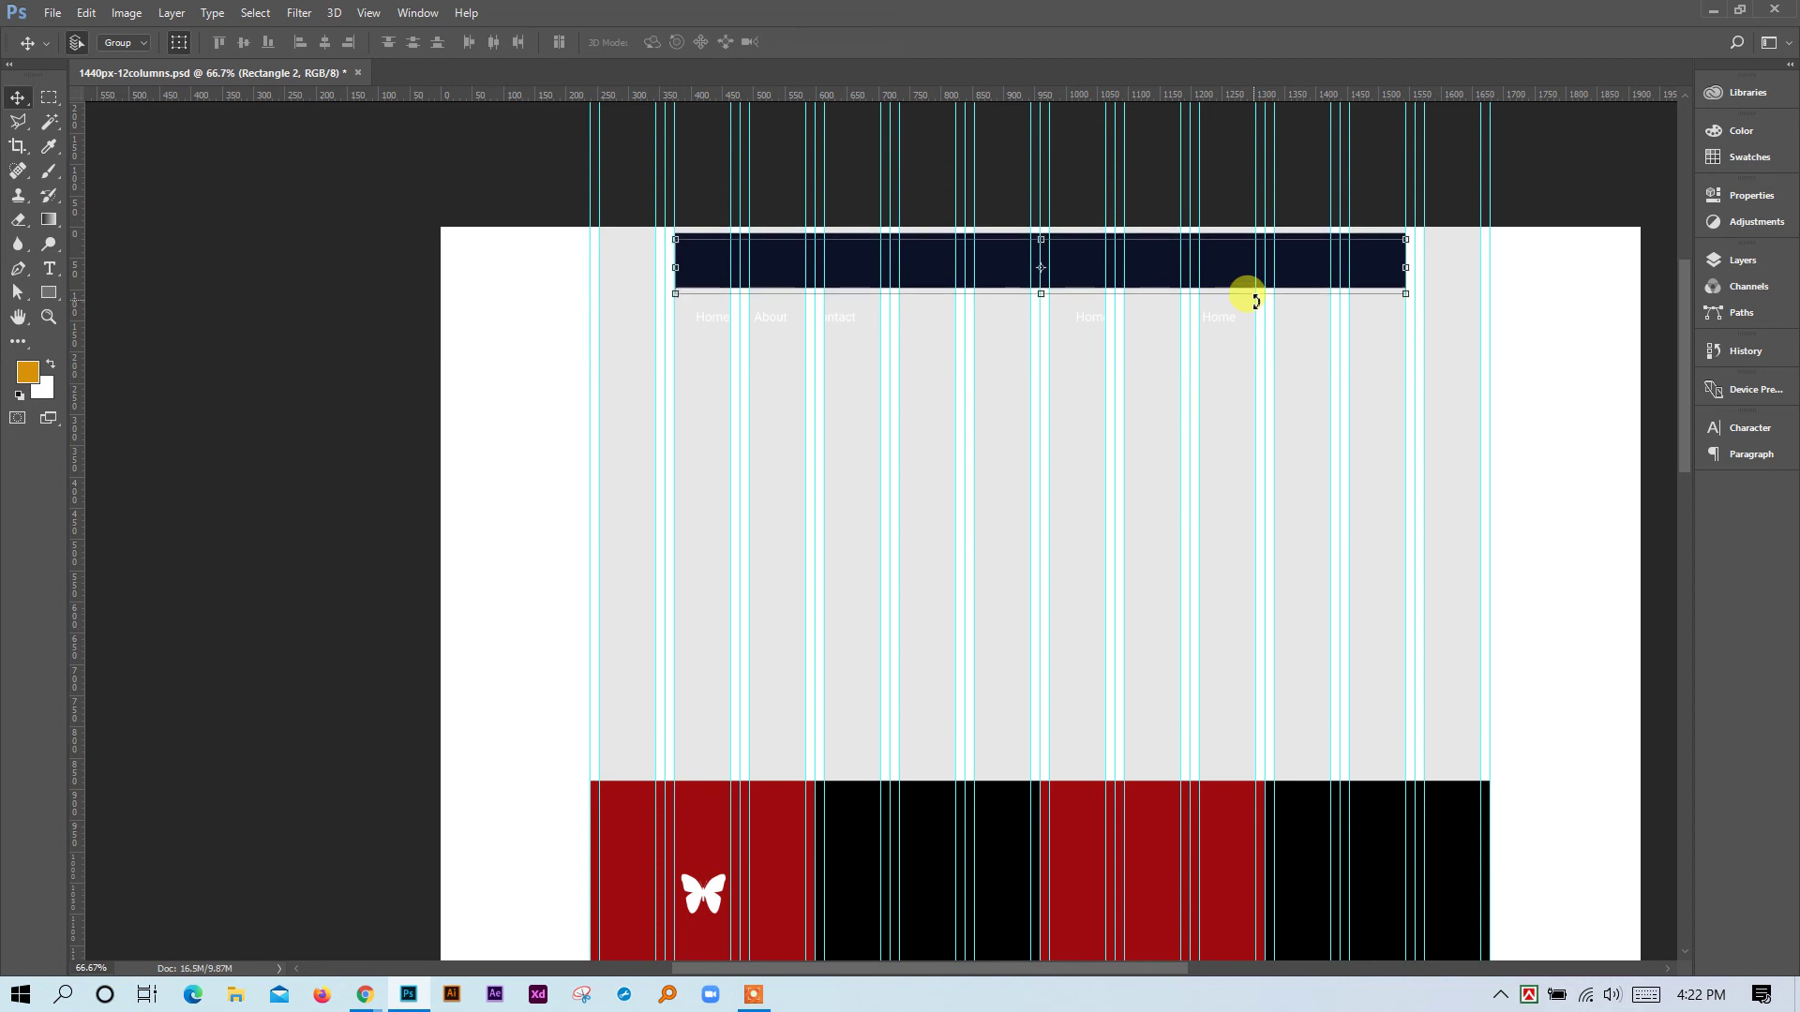
pyautogui.hotkey('shift', 'Down')
pyautogui.hotkey('shift', 'Down')
pyautogui.hotkey('shift', 'Down')
pyautogui.hotkey('shift', 'Down')
pyautogui.hotkey('shift', 'Down')
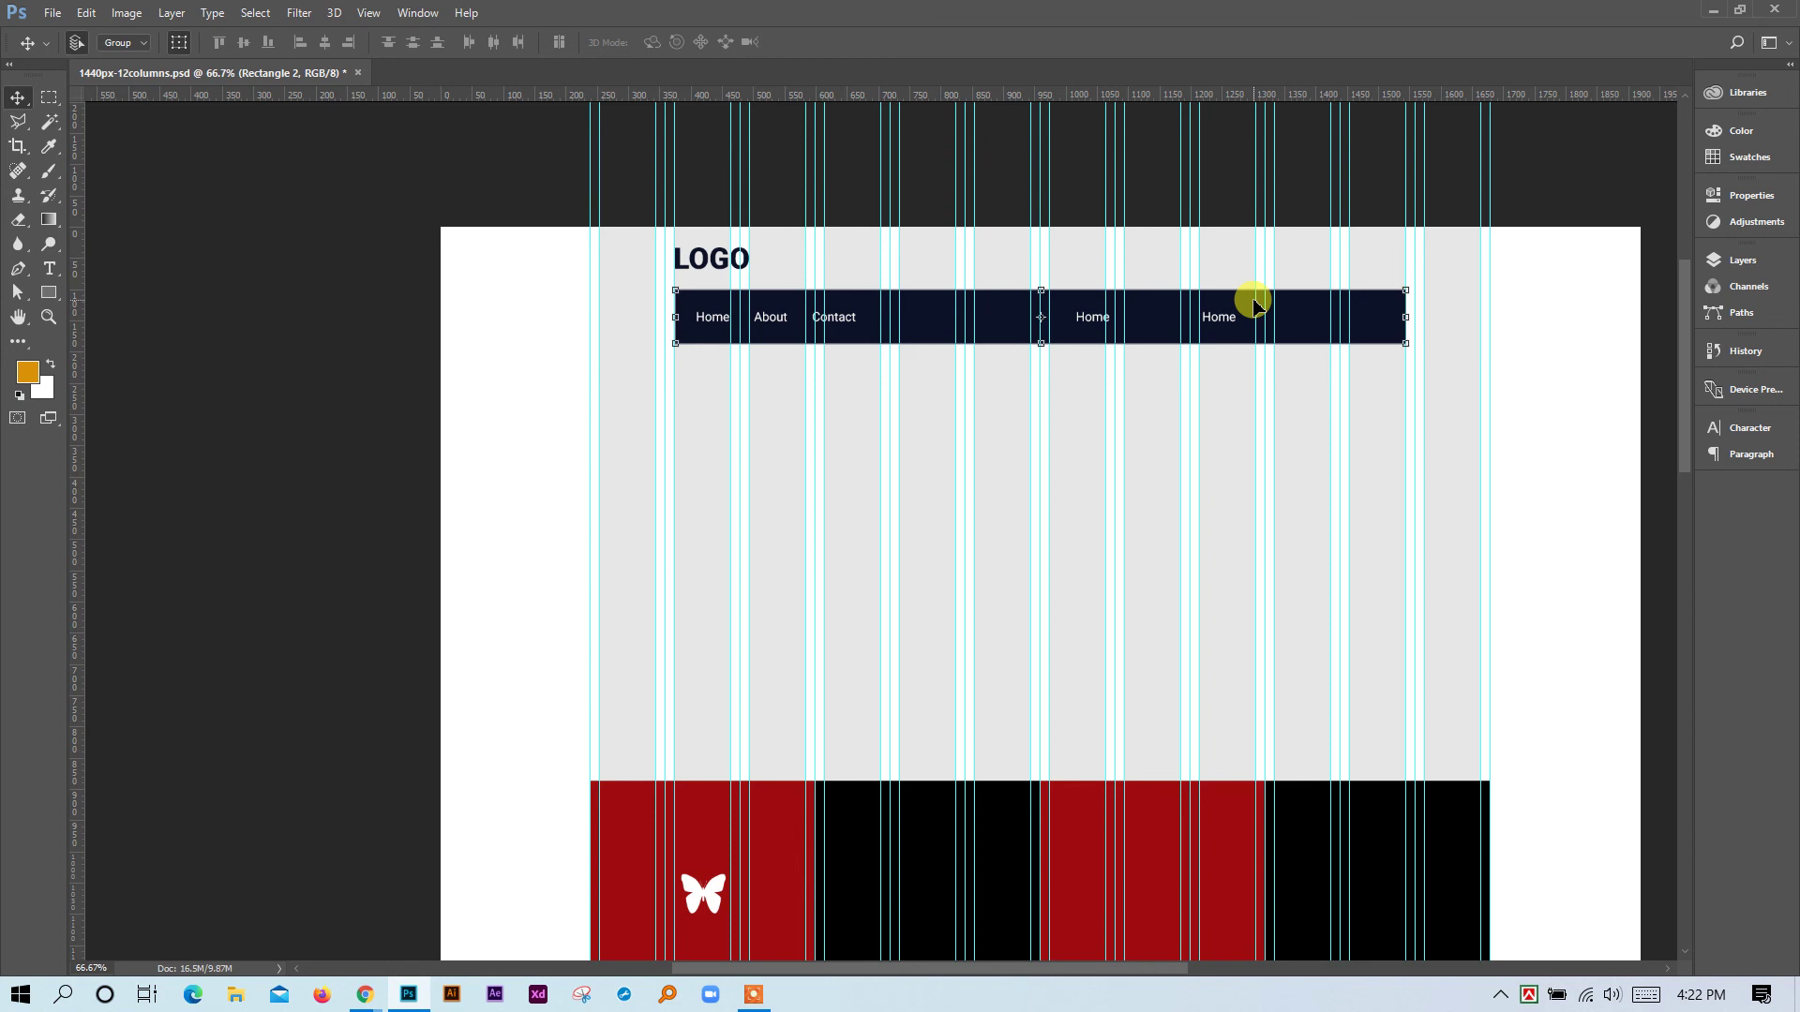
# Draw a rectangle about 1170 × 342 px directly beneath the navigation bar, matching its width.
pyautogui.click(49, 98)
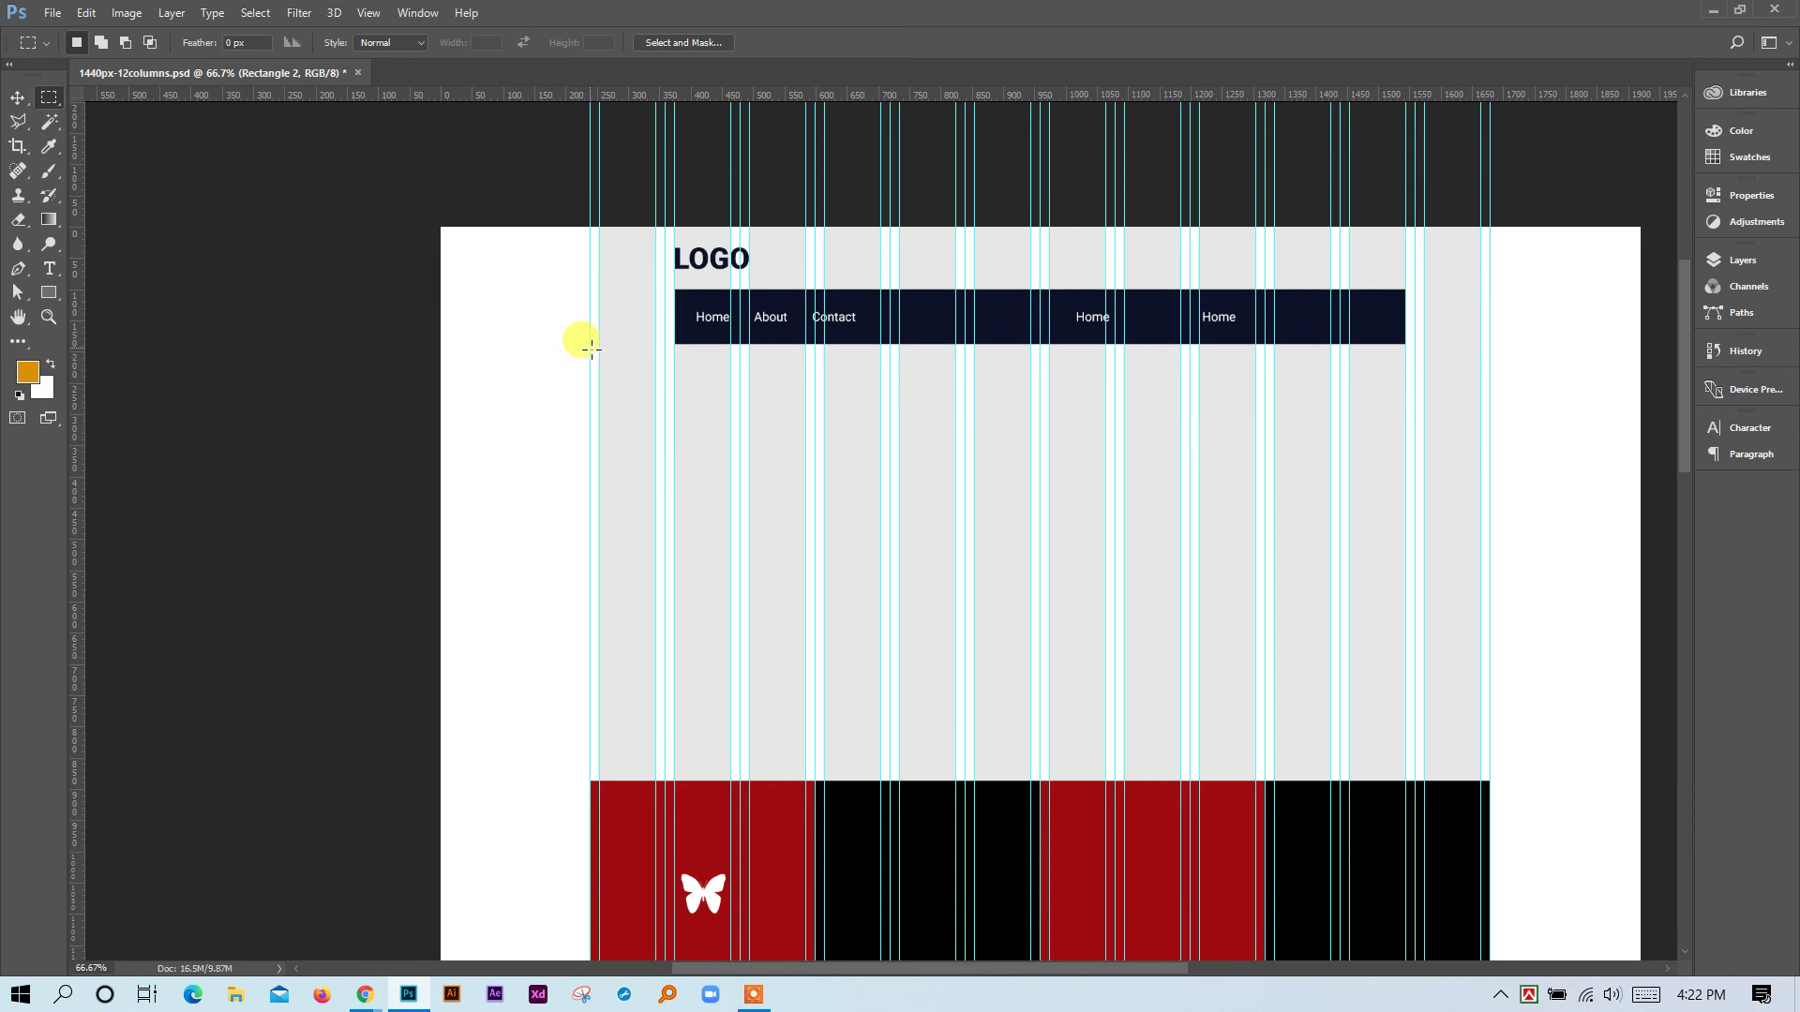
pyautogui.click(49, 292)
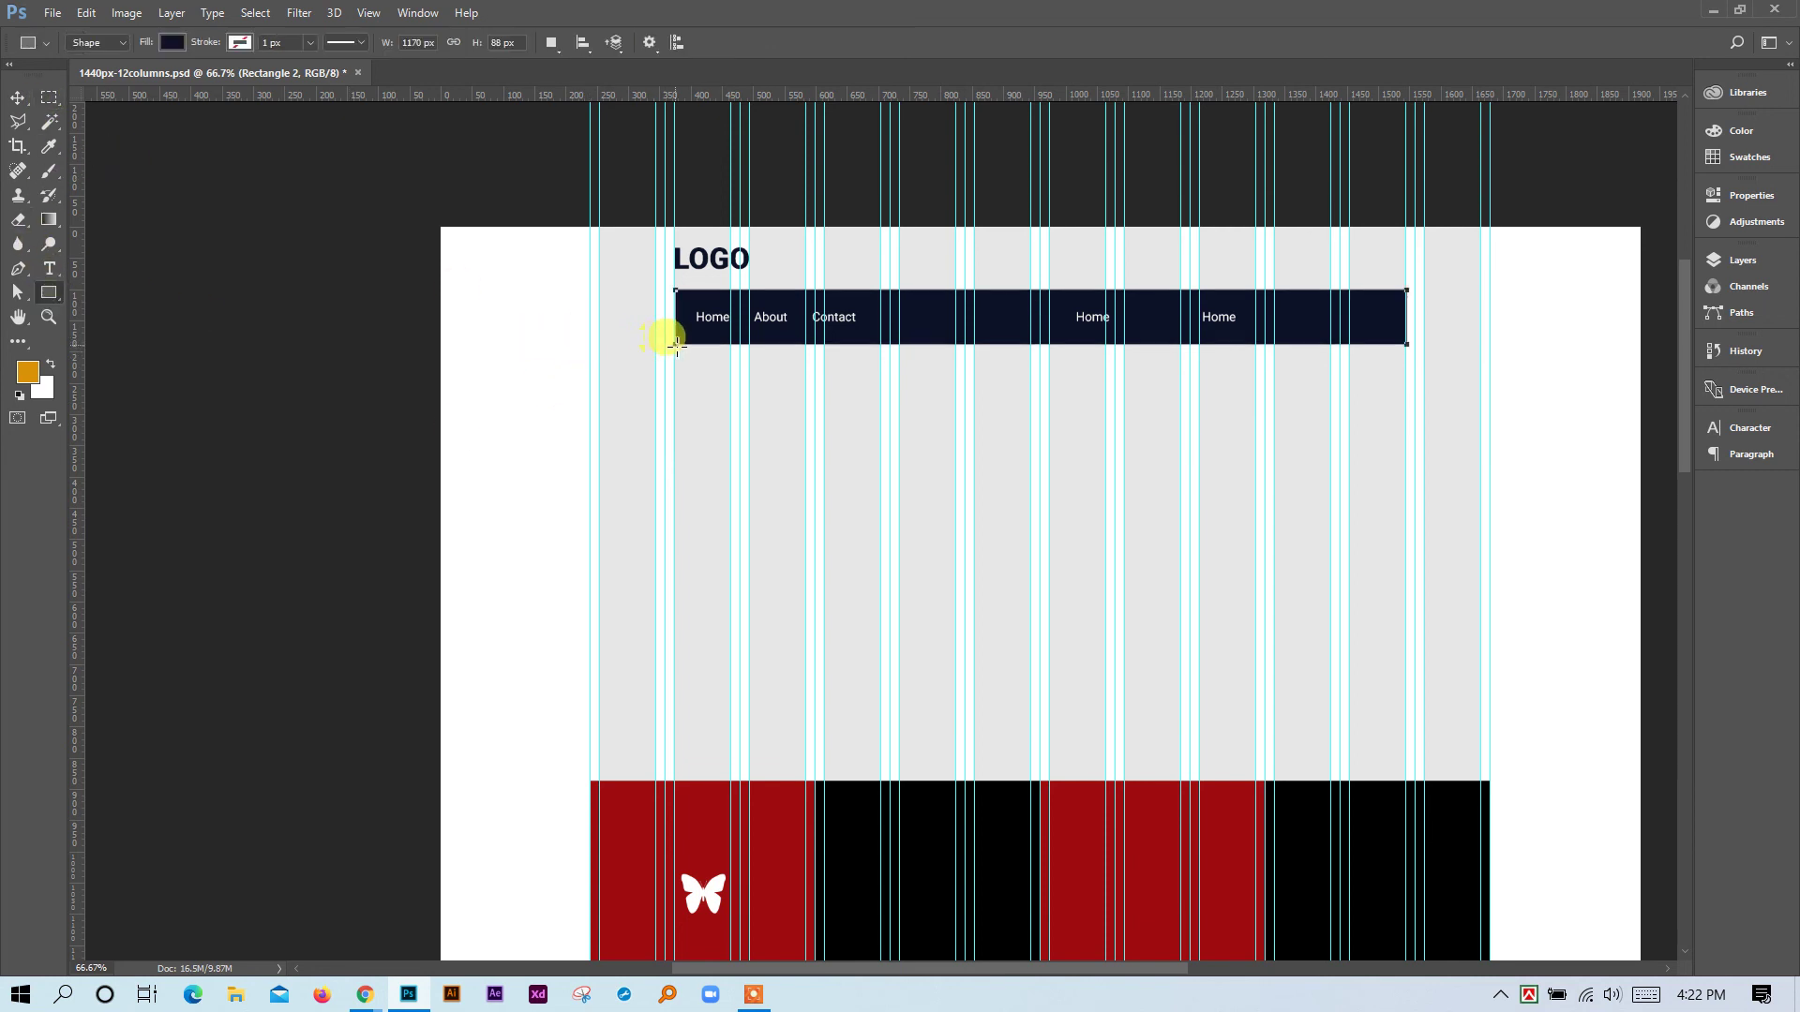
pyautogui.moveTo(675, 344); pyautogui.dragTo(1403, 559)
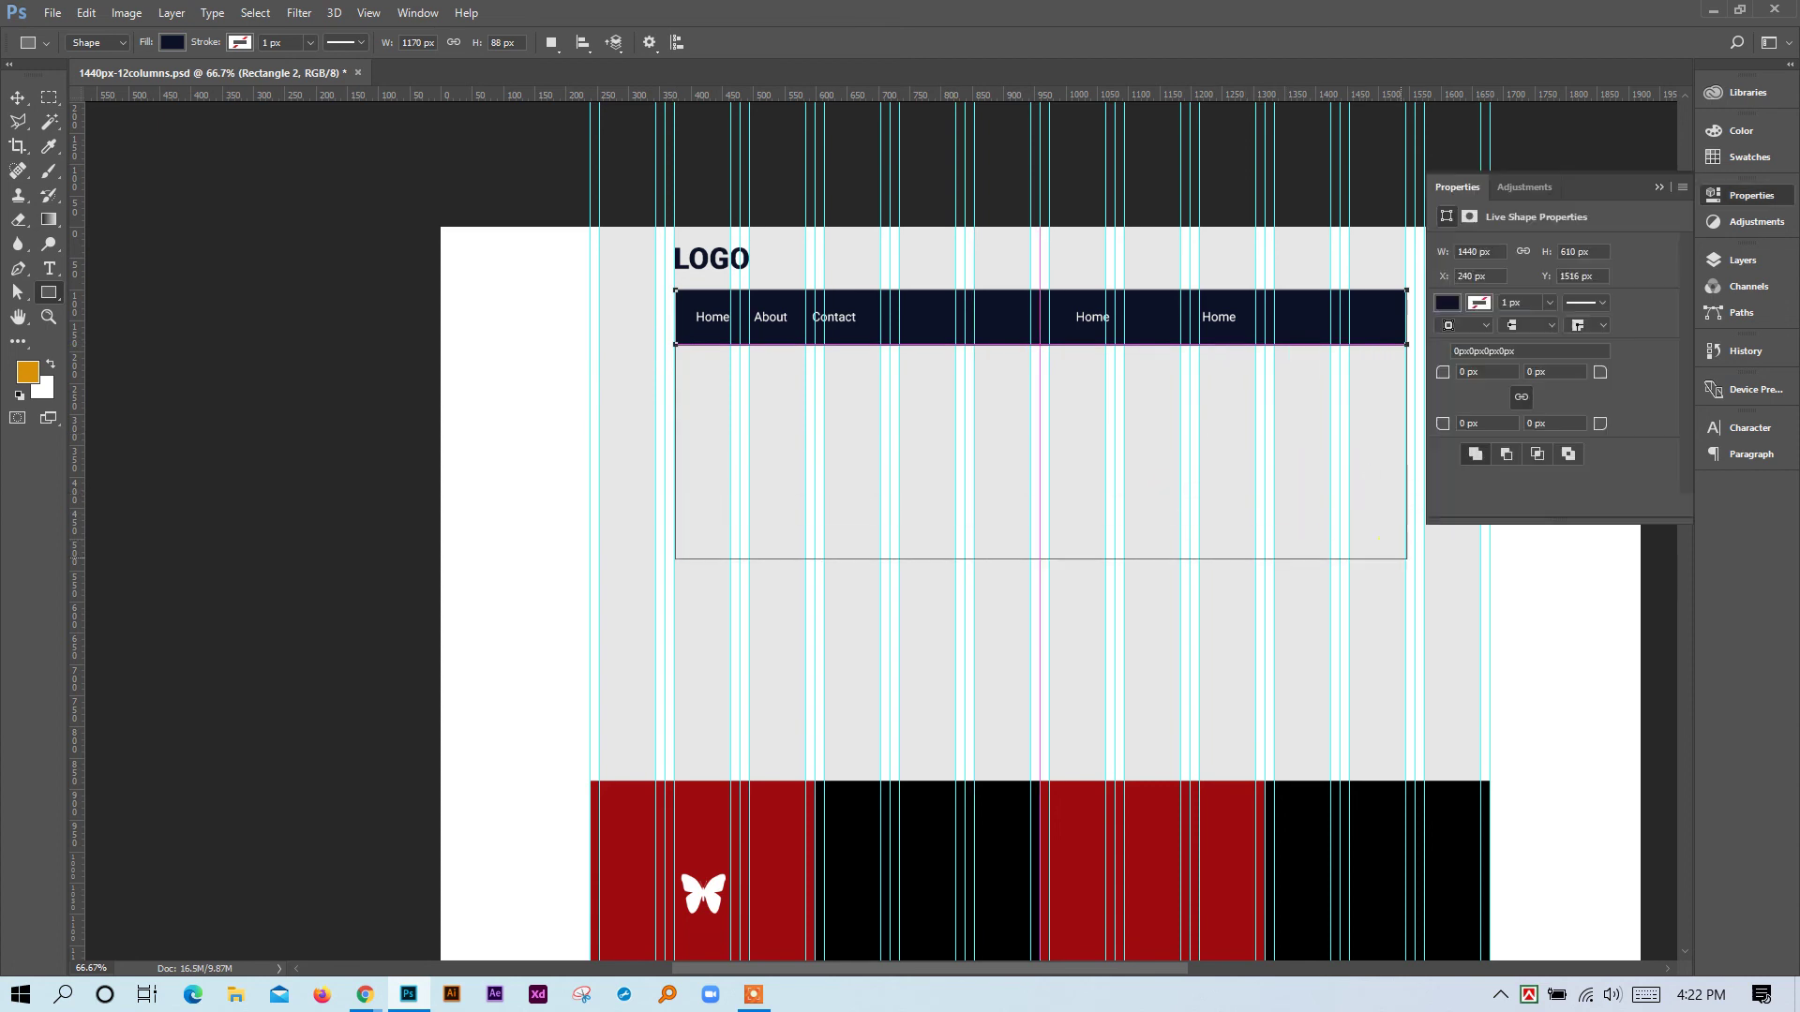
pyautogui.click(1658, 187)
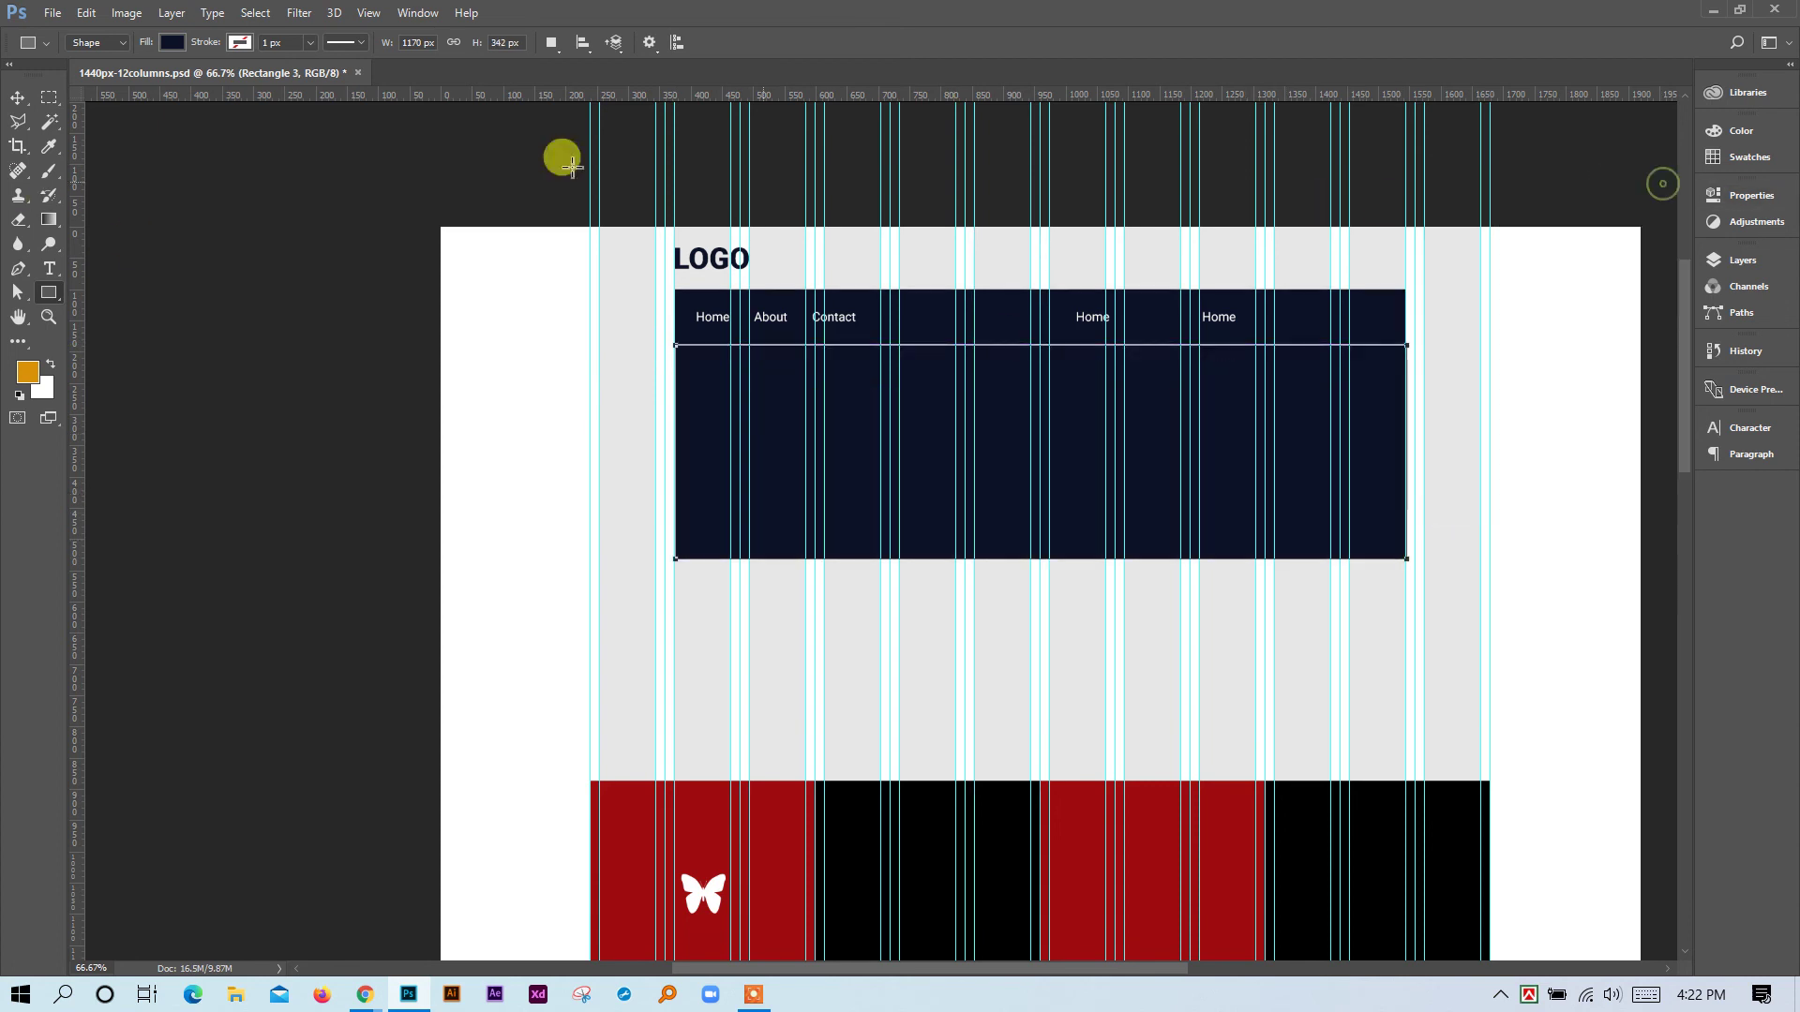
# Stretch the new rectangle's two sides outward to the outermost guides of the 12-column grid.
pyautogui.click(17, 97)
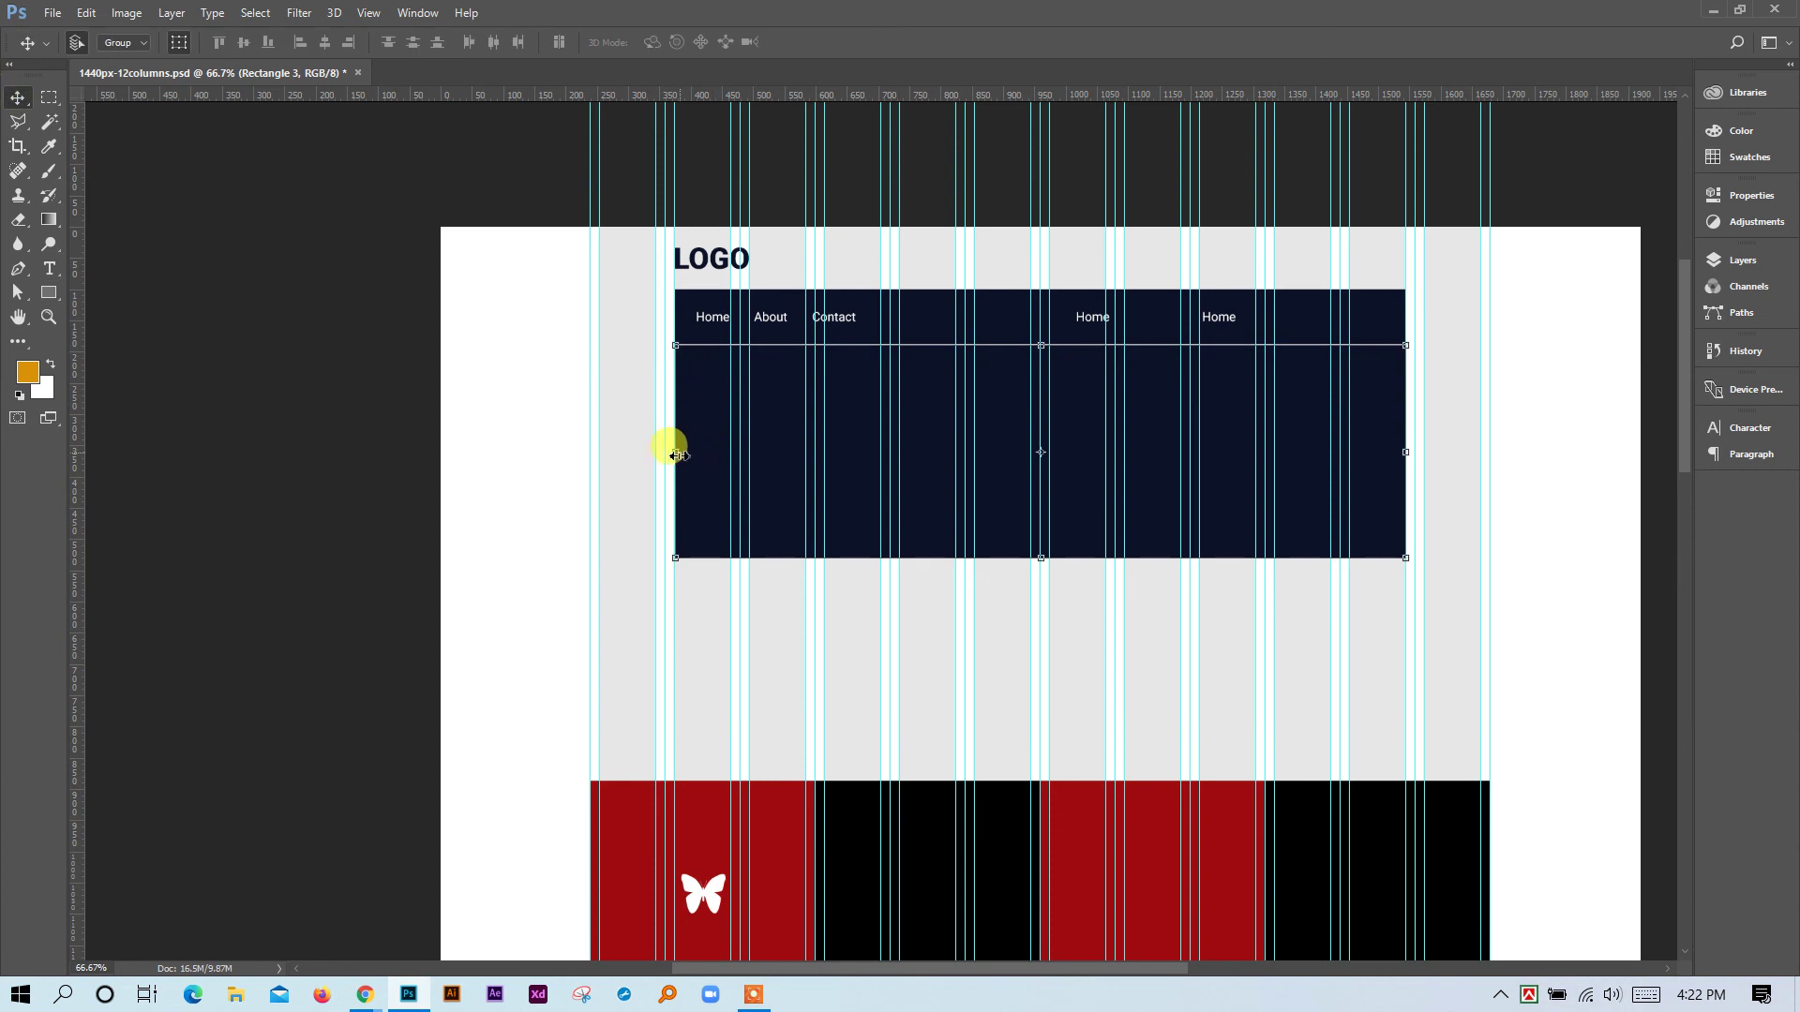
pyautogui.moveTo(676, 456); pyautogui.dragTo(591, 455)
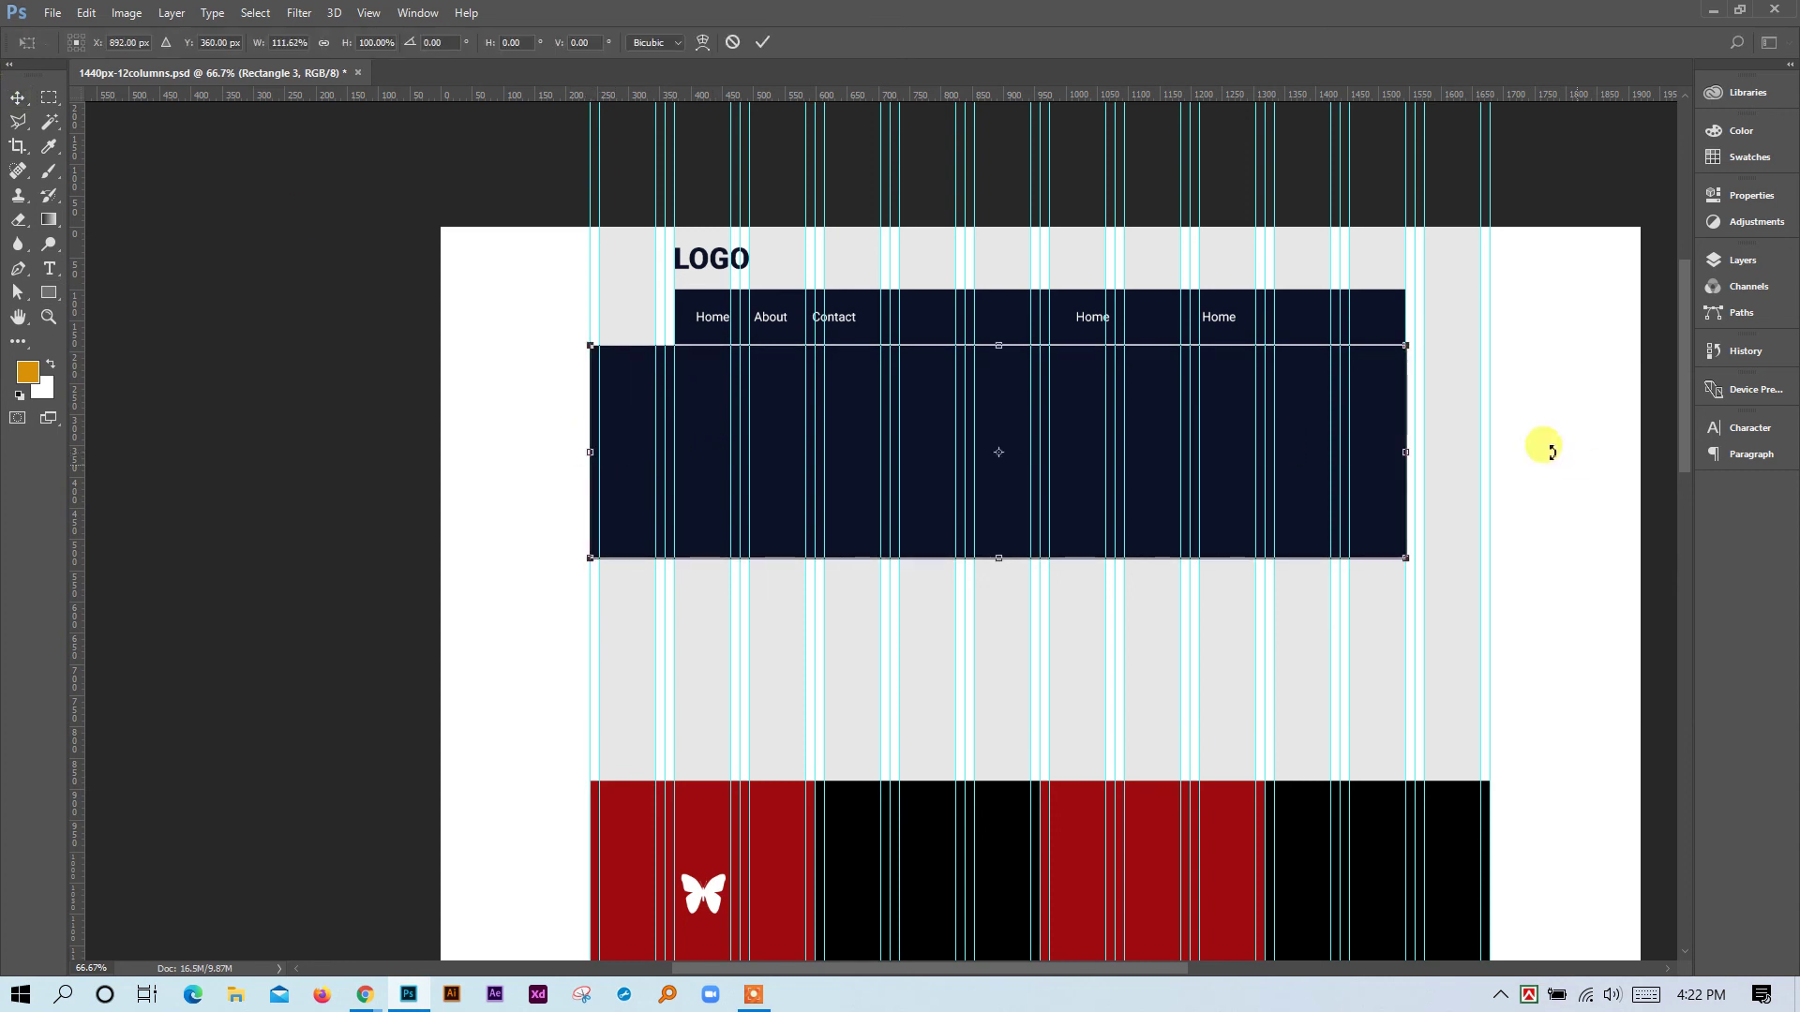
pyautogui.moveTo(1408, 458); pyautogui.dragTo(1491, 463)
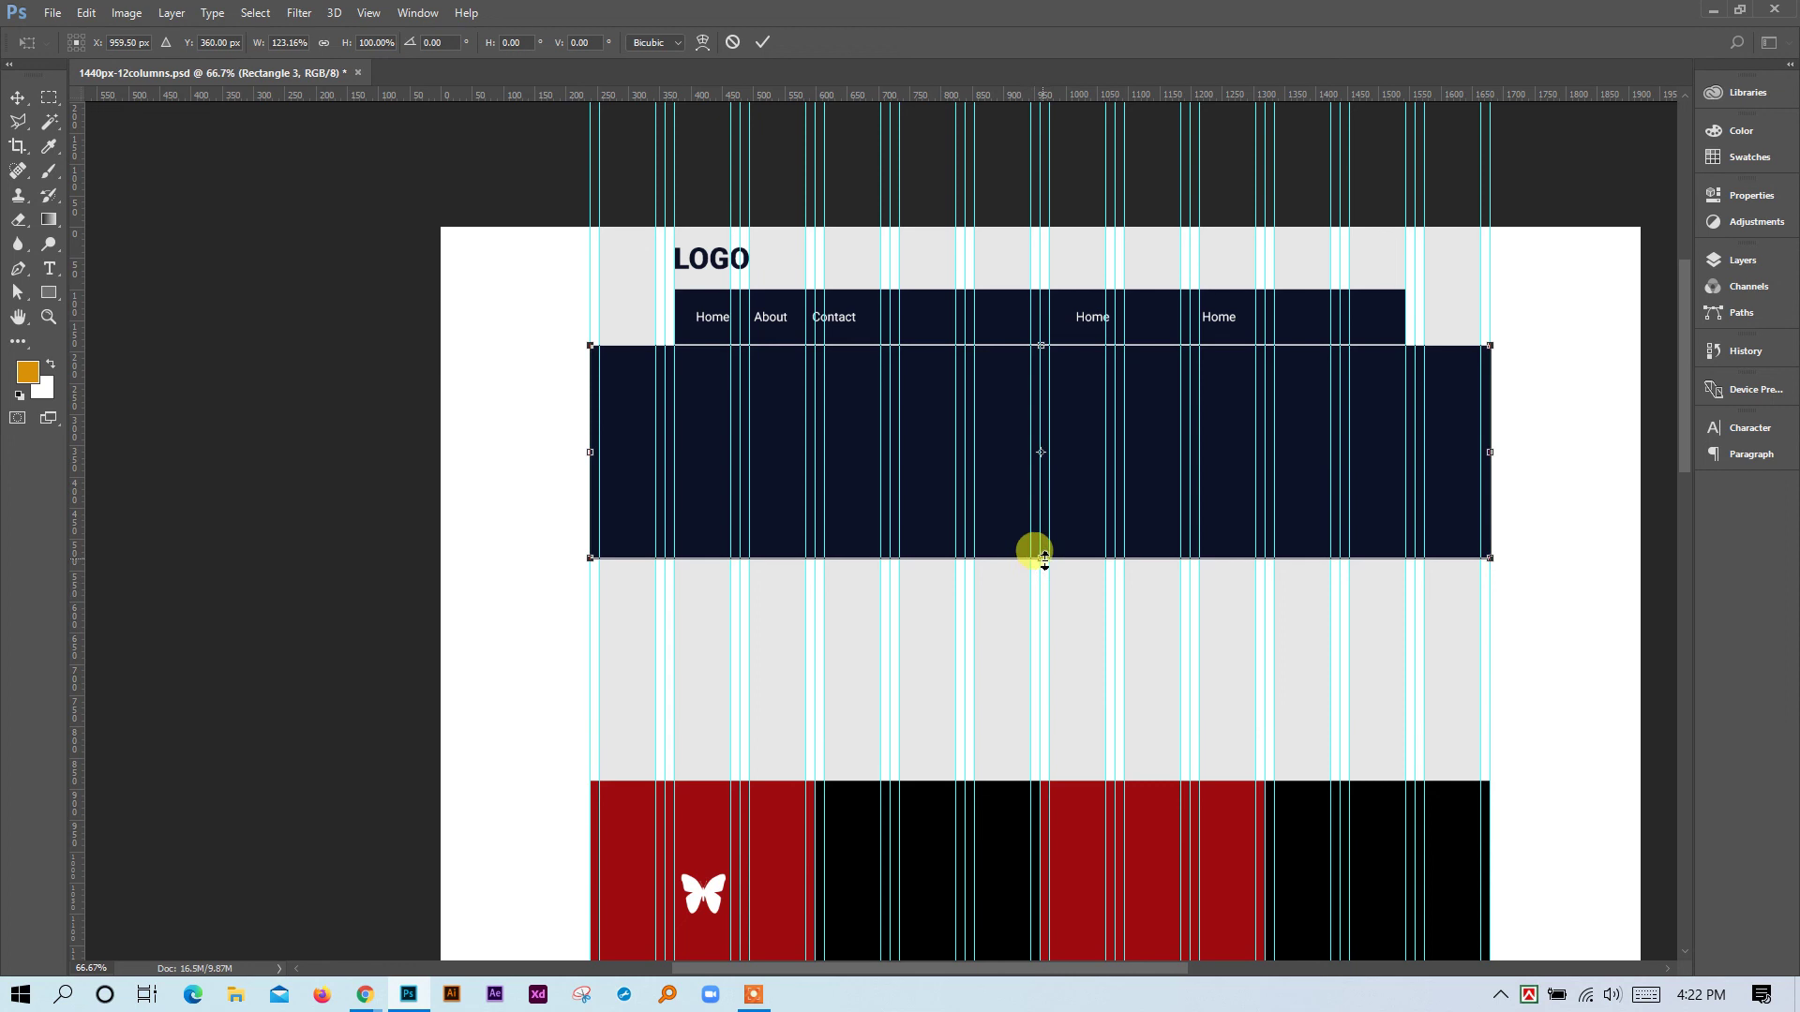
pyautogui.press('Return')
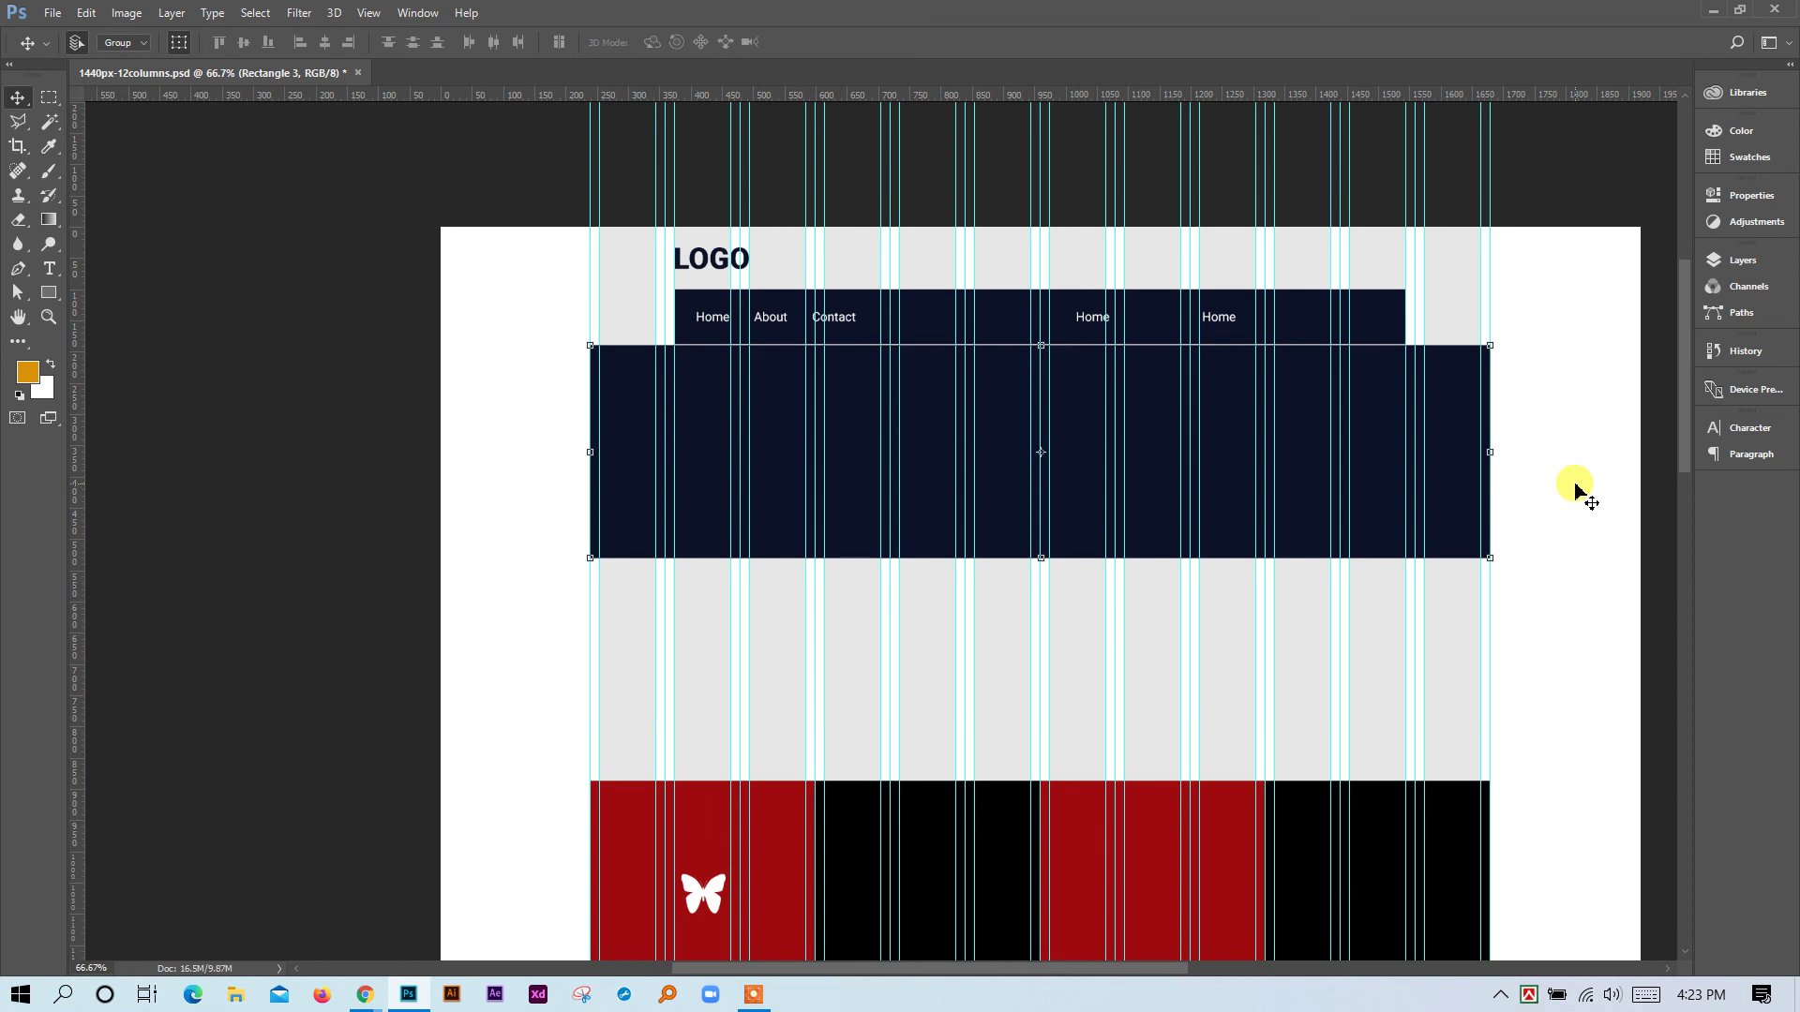
# Move the wide rectangle 100 px down from the navigation bar's lower edge in ten 10 px steps.
pyautogui.hotkey('shift', 'Down')
pyautogui.hotkey('shift', 'Down')
pyautogui.hotkey('shift', 'Down')
pyautogui.hotkey('shift', 'Down')
pyautogui.hotkey('shift', 'Down')
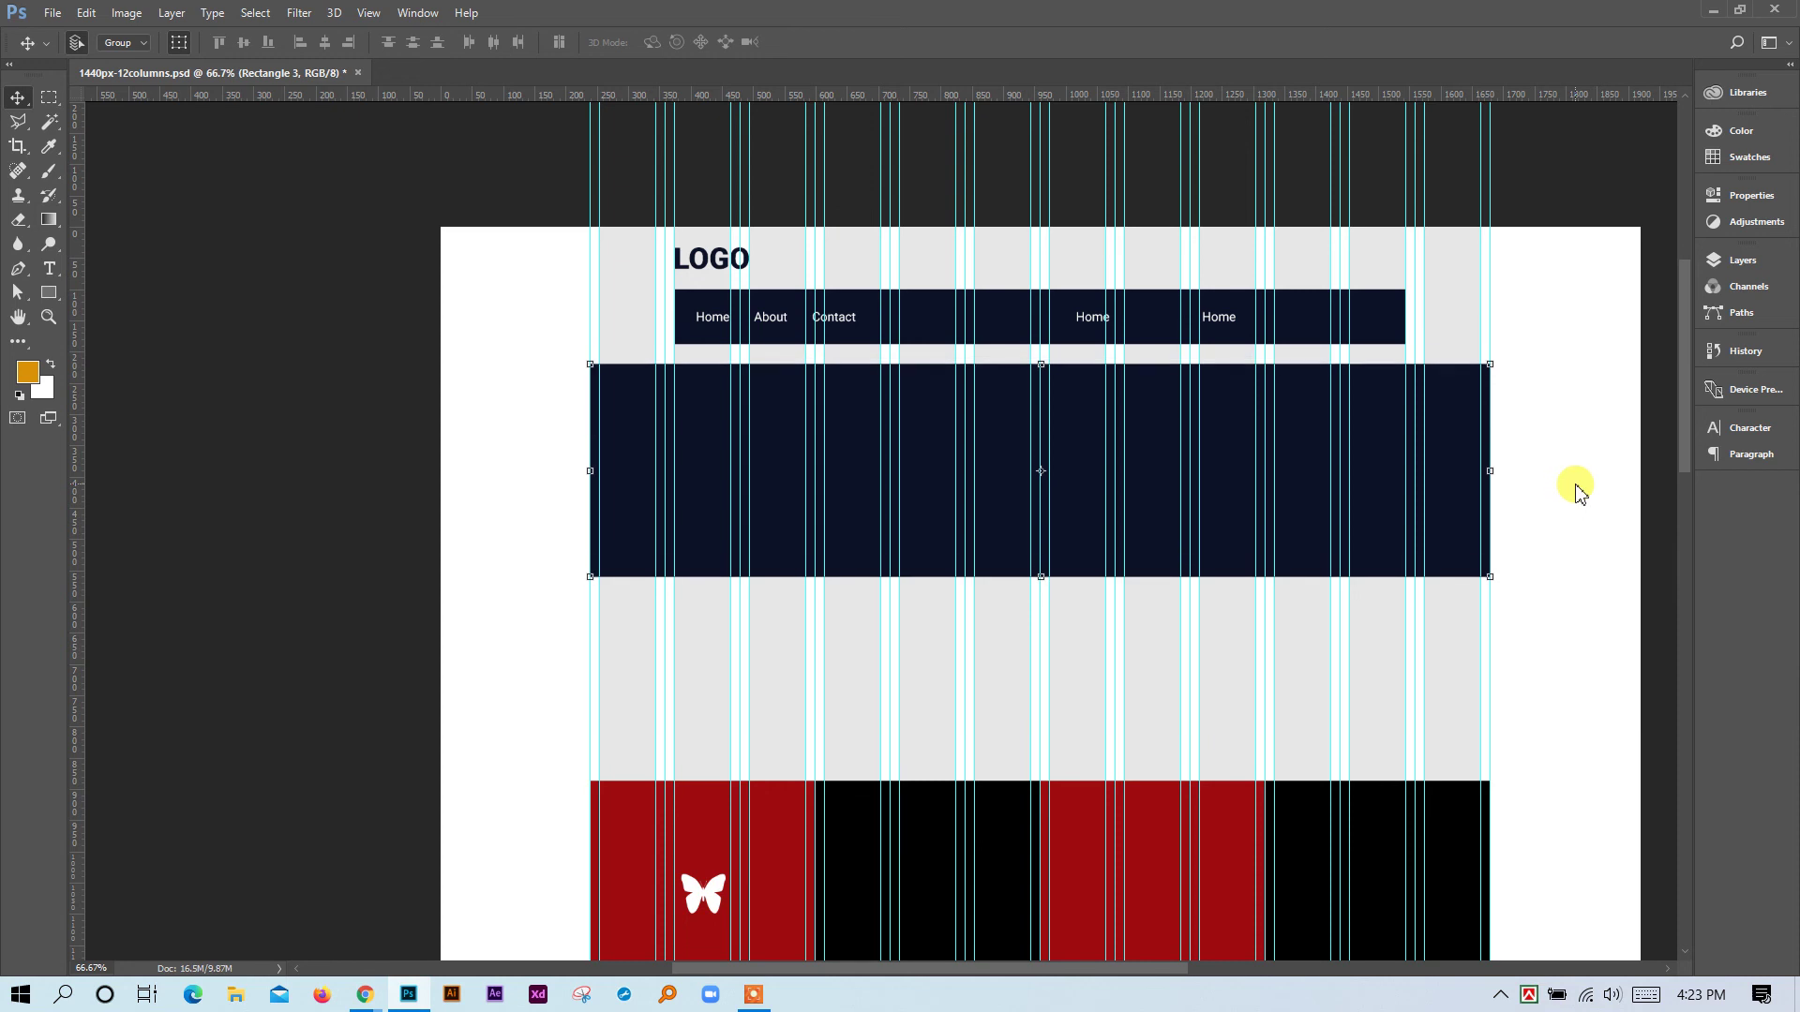
pyautogui.hotkey('shift', 'Down')
pyautogui.hotkey('shift', 'Down')
pyautogui.hotkey('shift', 'Down')
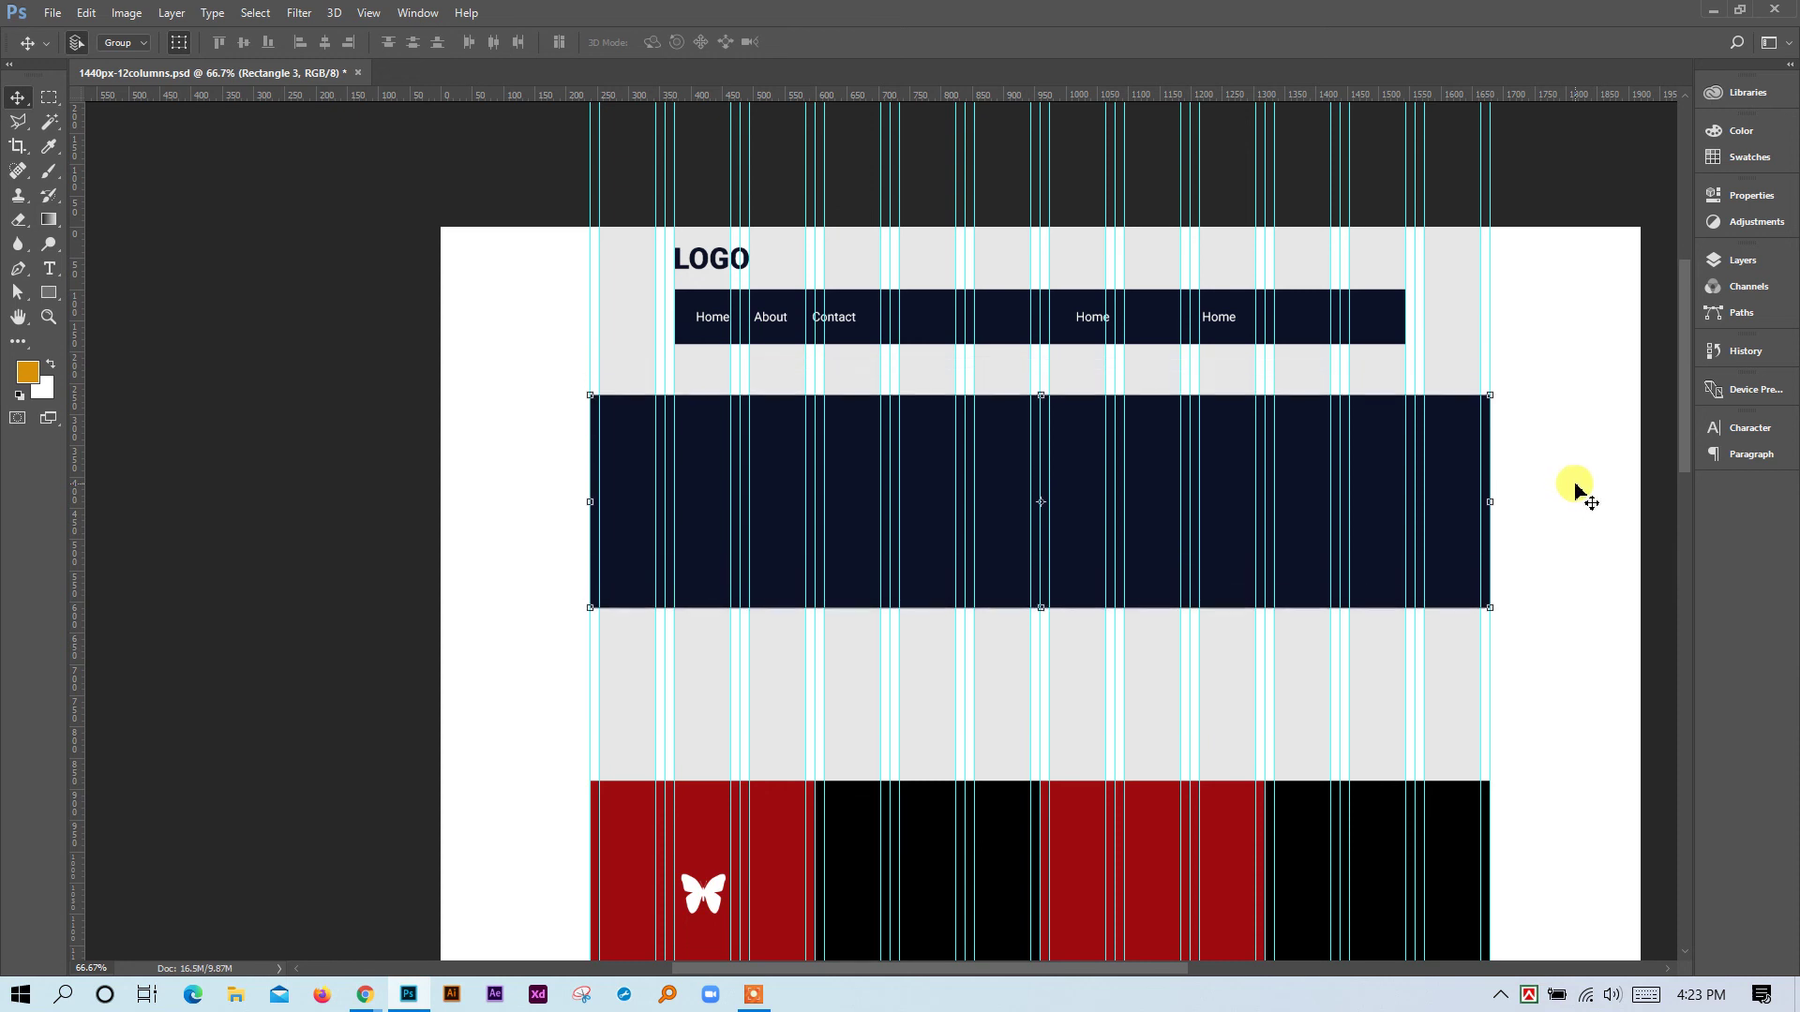
pyautogui.hotkey('shift', 'Down')
pyautogui.hotkey('shift', 'Down')
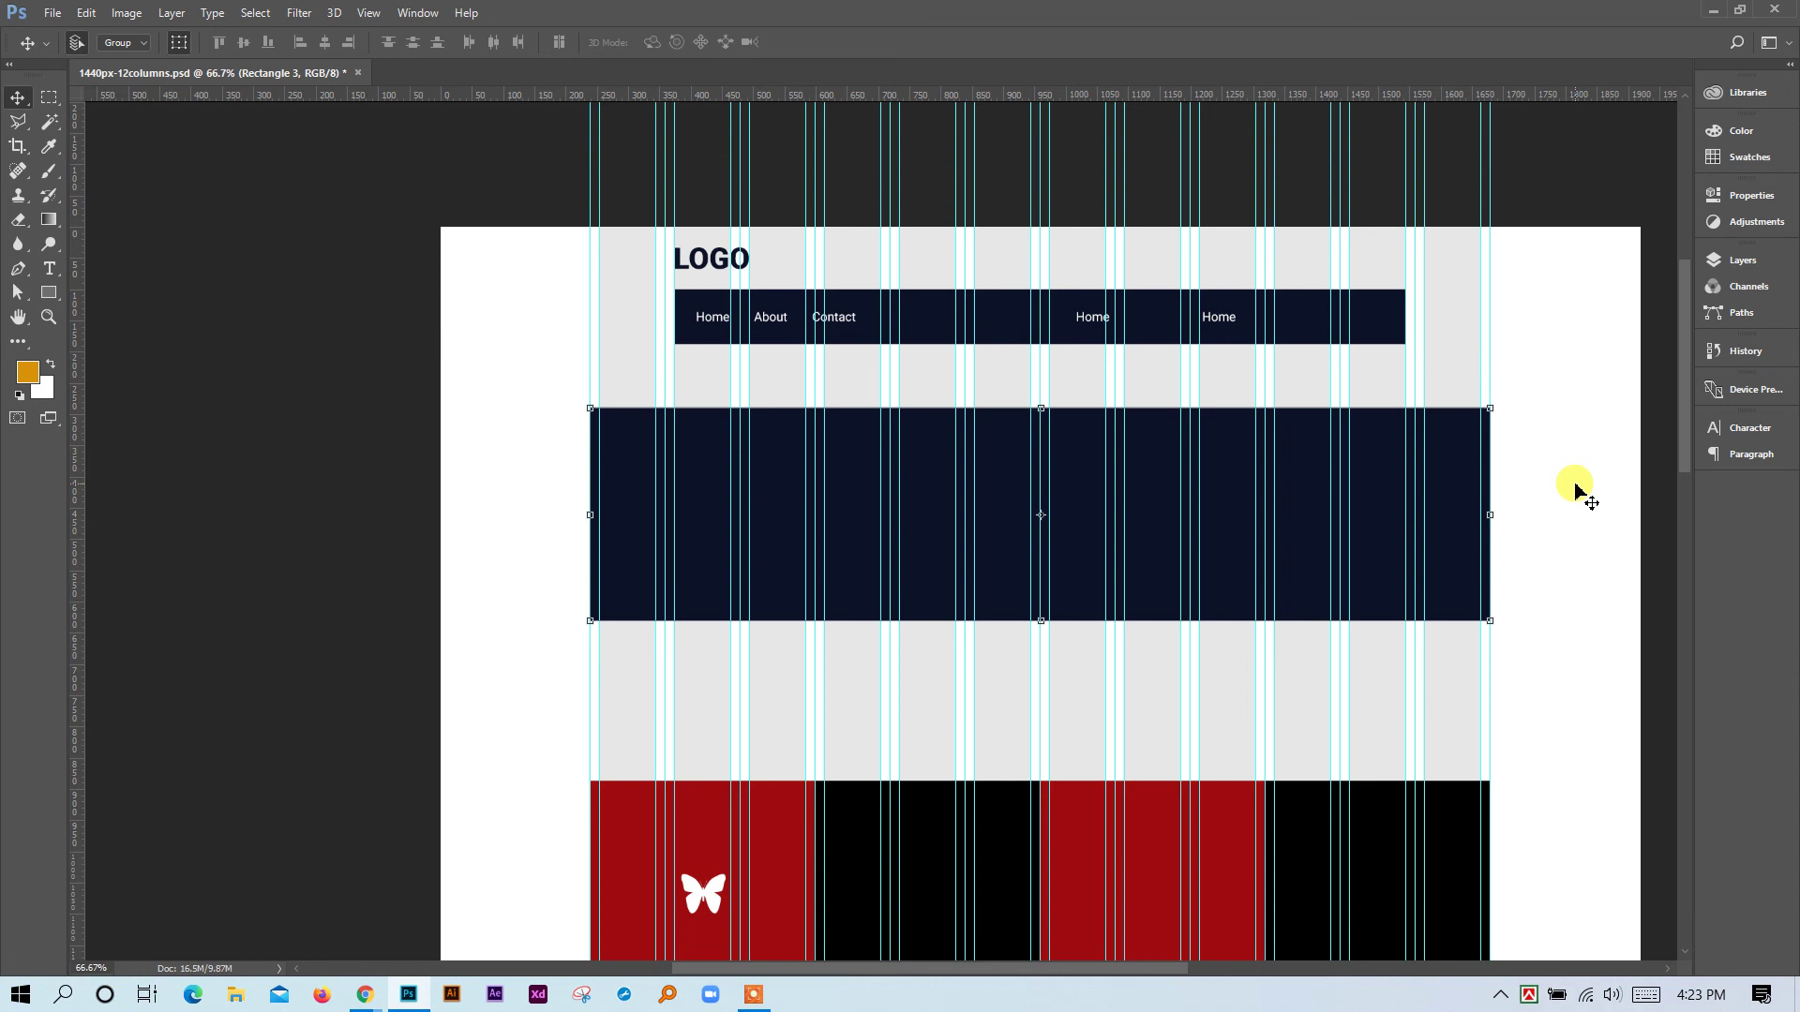
# Nudge the wide rectangle about 450 px further down, over the red and black boxes, and delete it.
pyautogui.hotkey('shift', 'Down')
pyautogui.hotkey('shift', 'Down')
pyautogui.hotkey('shift', 'Down')
pyautogui.hotkey('shift', 'Down')
pyautogui.hotkey('shift', 'Down')
pyautogui.hotkey('shift', 'Down')
pyautogui.hotkey('shift', 'Down')
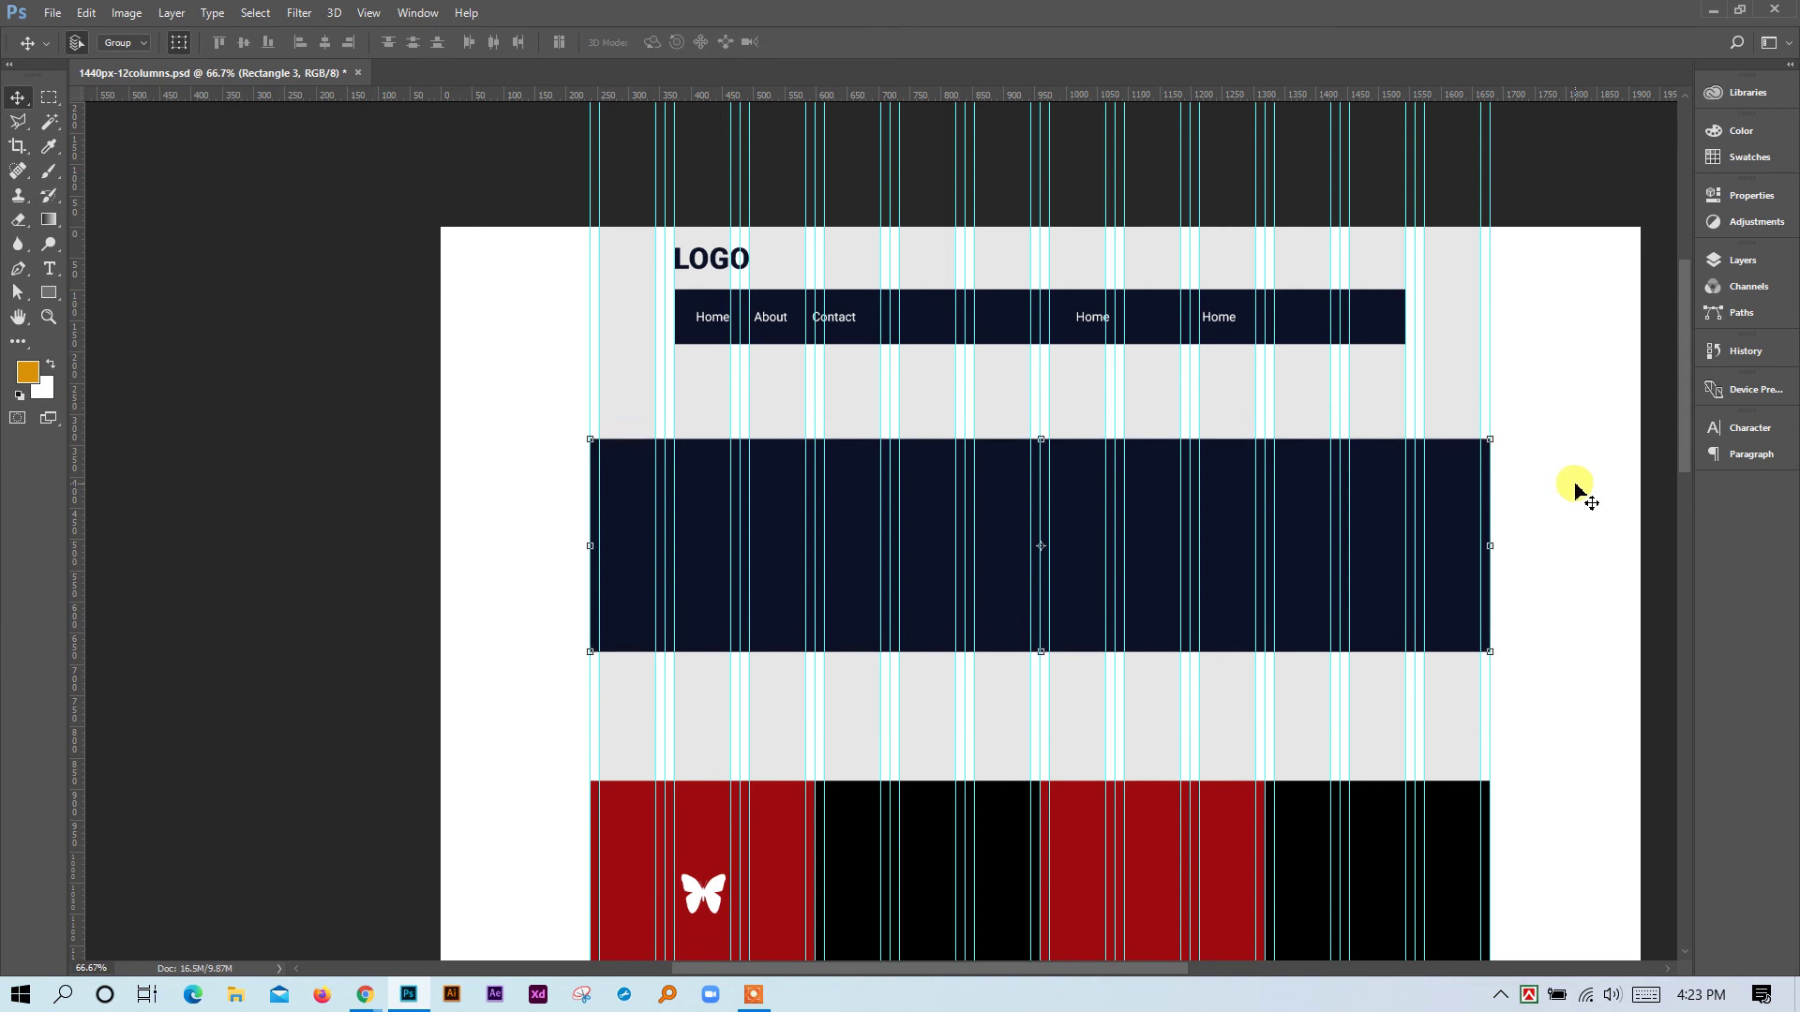
pyautogui.hotkey('shift', 'Down')
pyautogui.hotkey('shift', 'Down')
pyautogui.hotkey('shift', 'Down')
pyautogui.hotkey('shift', 'Down')
pyautogui.hotkey('shift', 'Down')
pyautogui.hotkey('shift', 'Down')
pyautogui.hotkey('shift', 'Down')
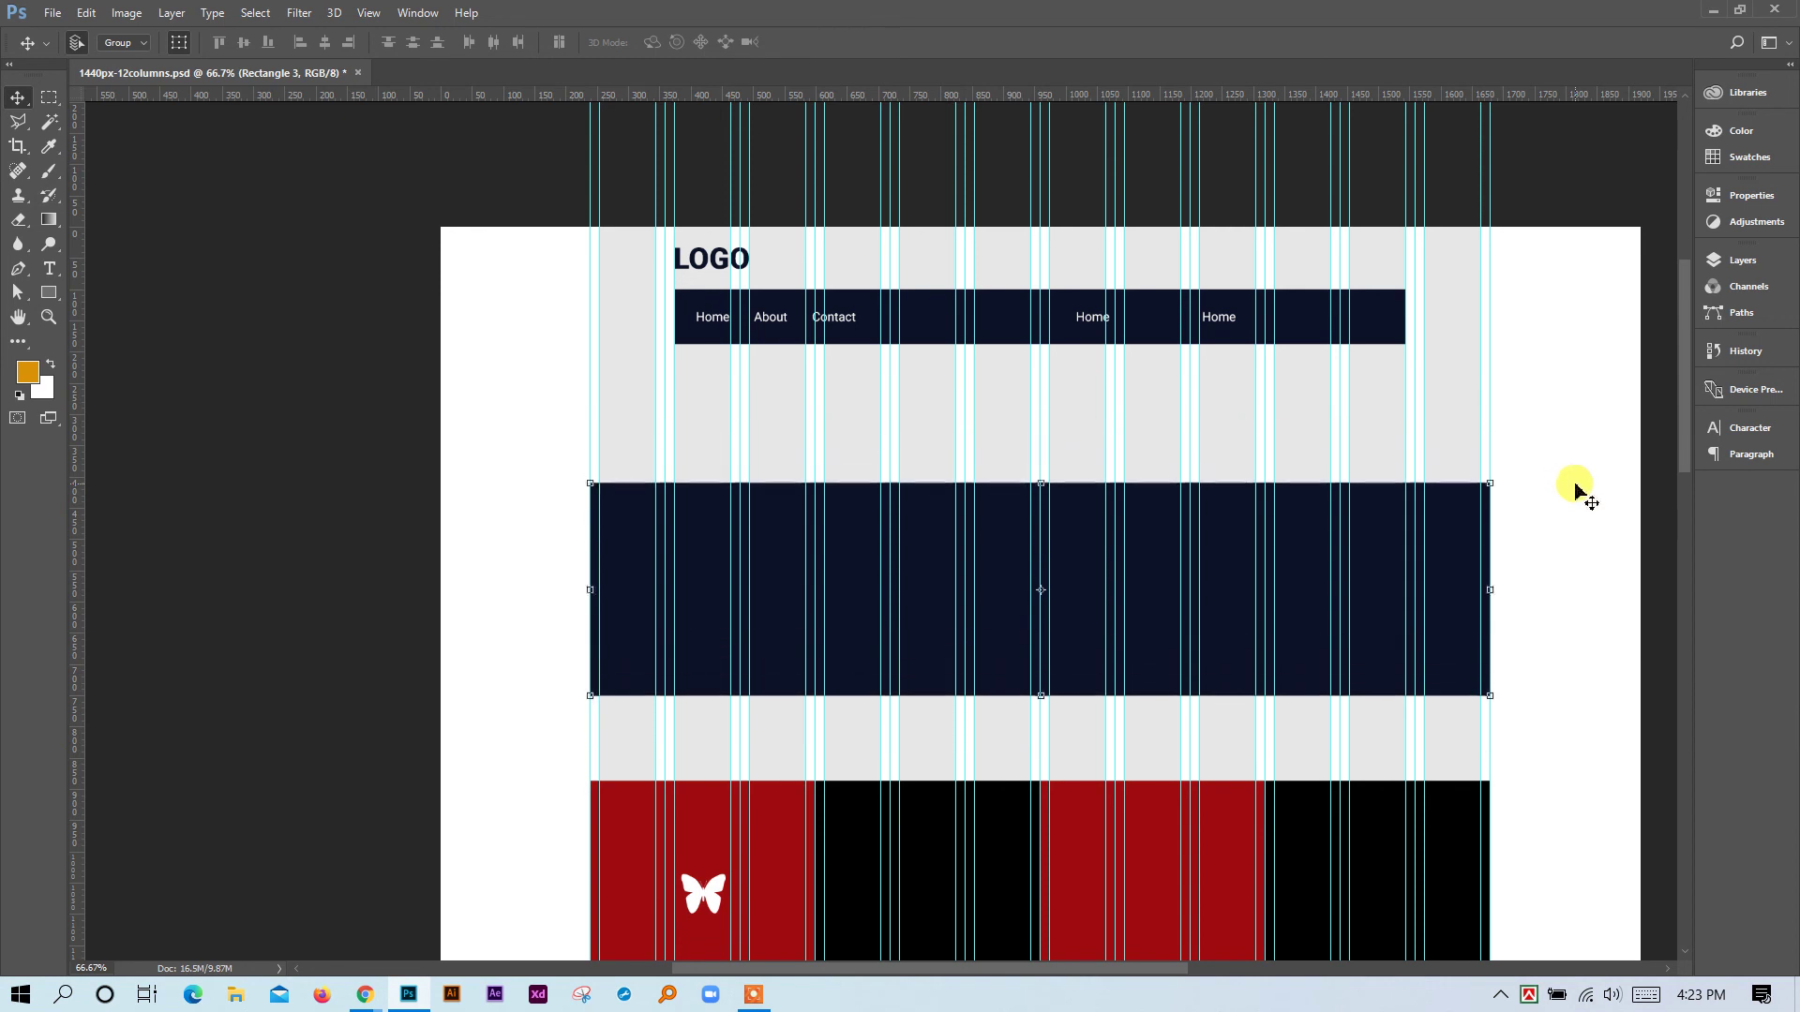
pyautogui.hotkey('shift', 'Down')
pyautogui.hotkey('shift', 'Down')
pyautogui.hotkey('shift', 'Down')
pyautogui.hotkey('shift', 'Down')
pyautogui.hotkey('shift', 'Down')
pyautogui.hotkey('shift', 'Down')
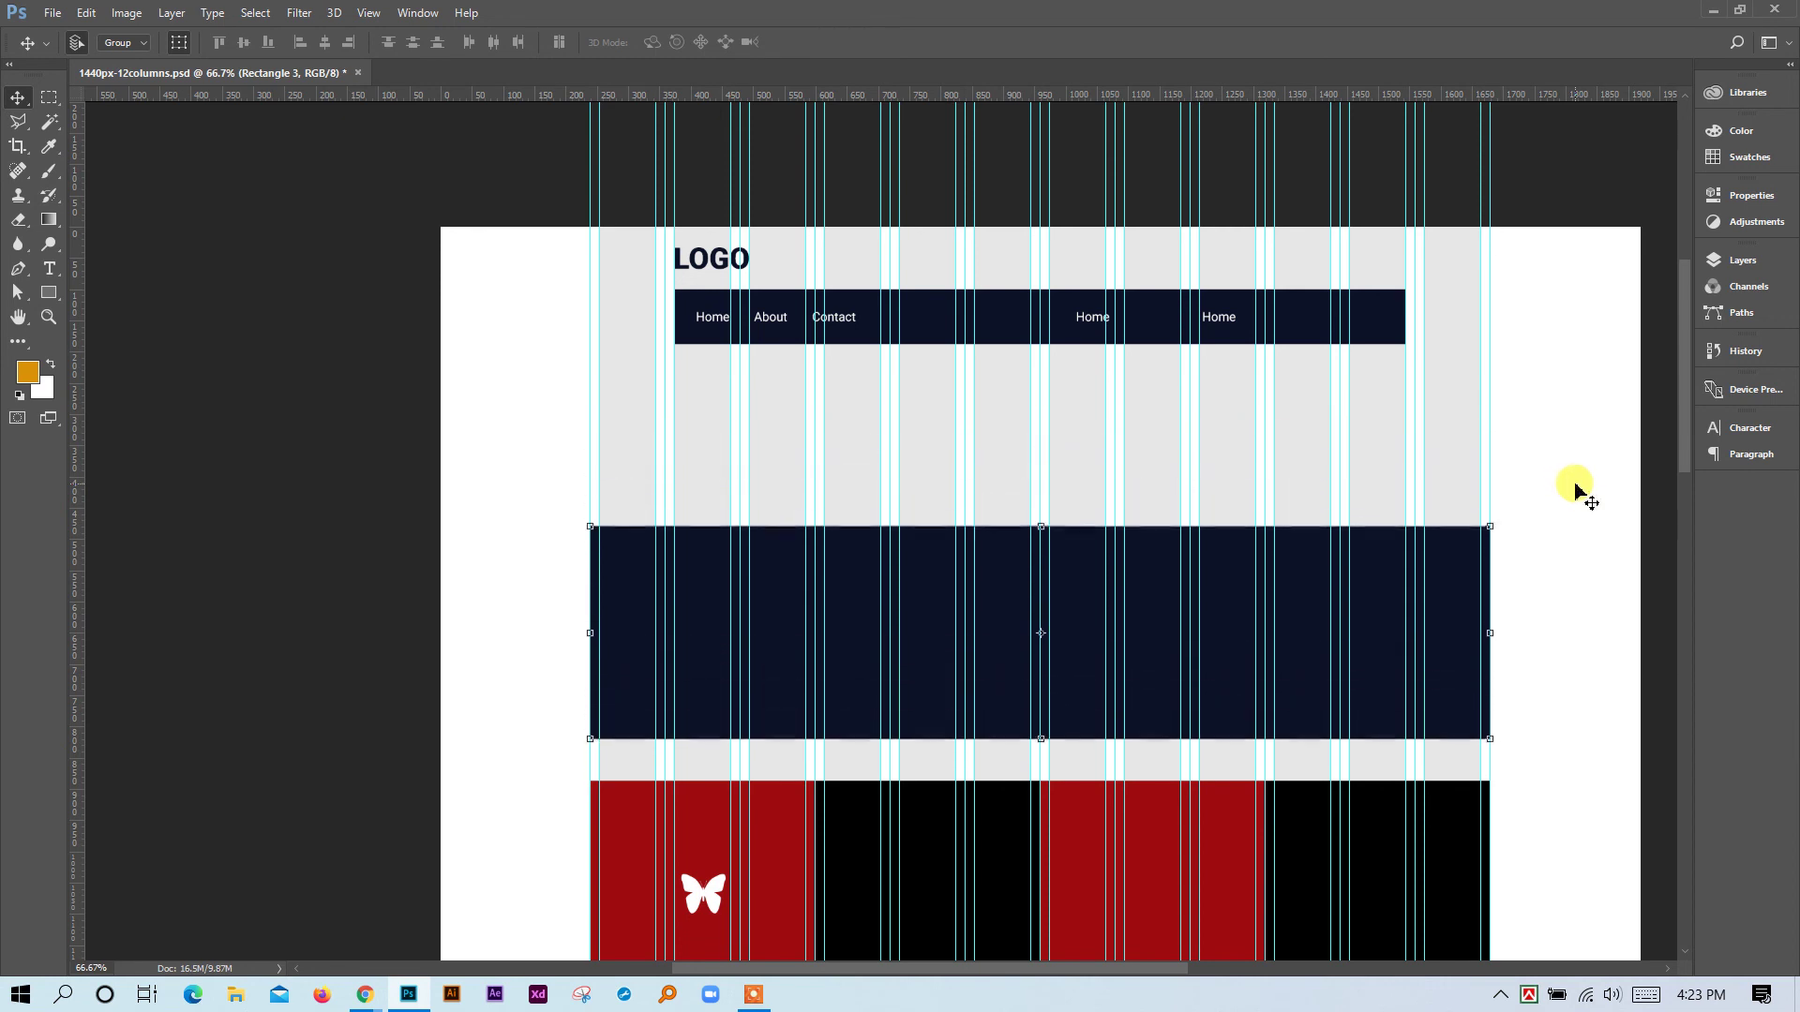
pyautogui.hotkey('shift', 'Down')
pyautogui.hotkey('shift', 'Down')
pyautogui.hotkey('shift', 'Down')
pyautogui.hotkey('shift', 'Down')
pyautogui.hotkey('shift', 'Down')
pyautogui.hotkey('shift', 'Down')
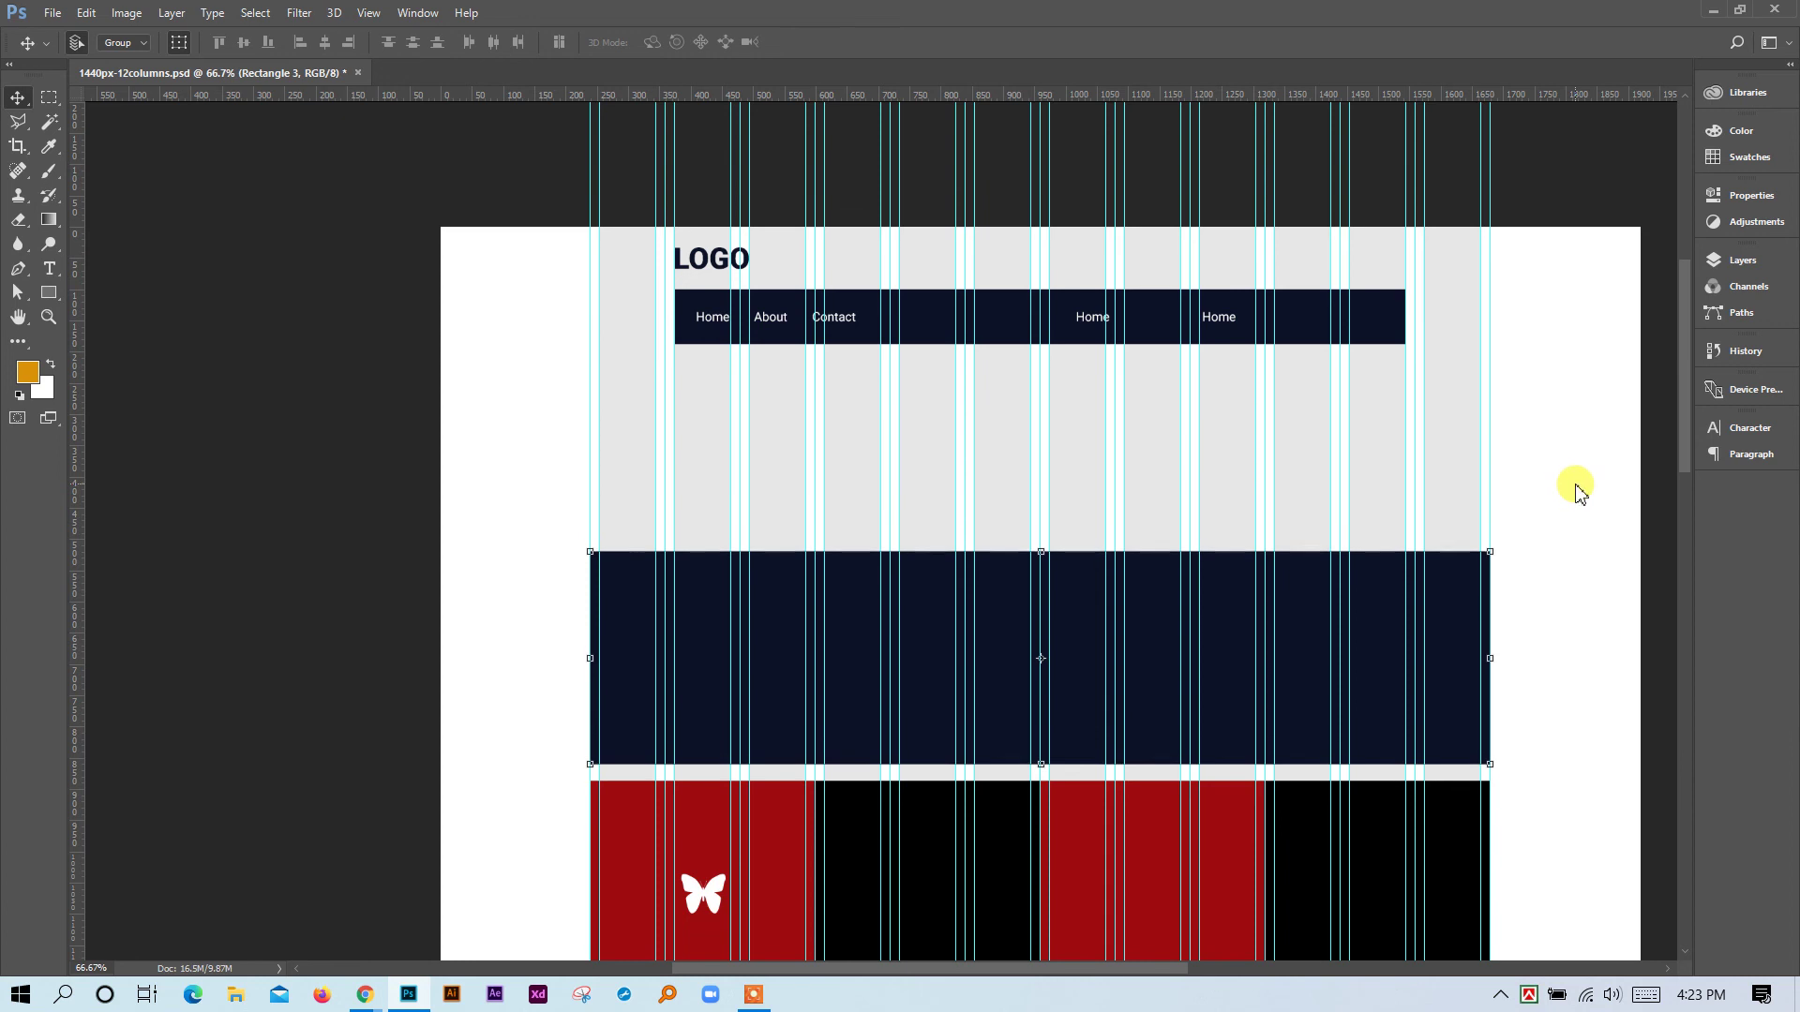
pyautogui.hotkey('shift', 'Down')
pyautogui.hotkey('shift', 'Down')
pyautogui.hotkey('shift', 'Down')
pyautogui.hotkey('shift', 'Down')
pyautogui.hotkey('shift', 'Down')
pyautogui.hotkey('shift', 'Down')
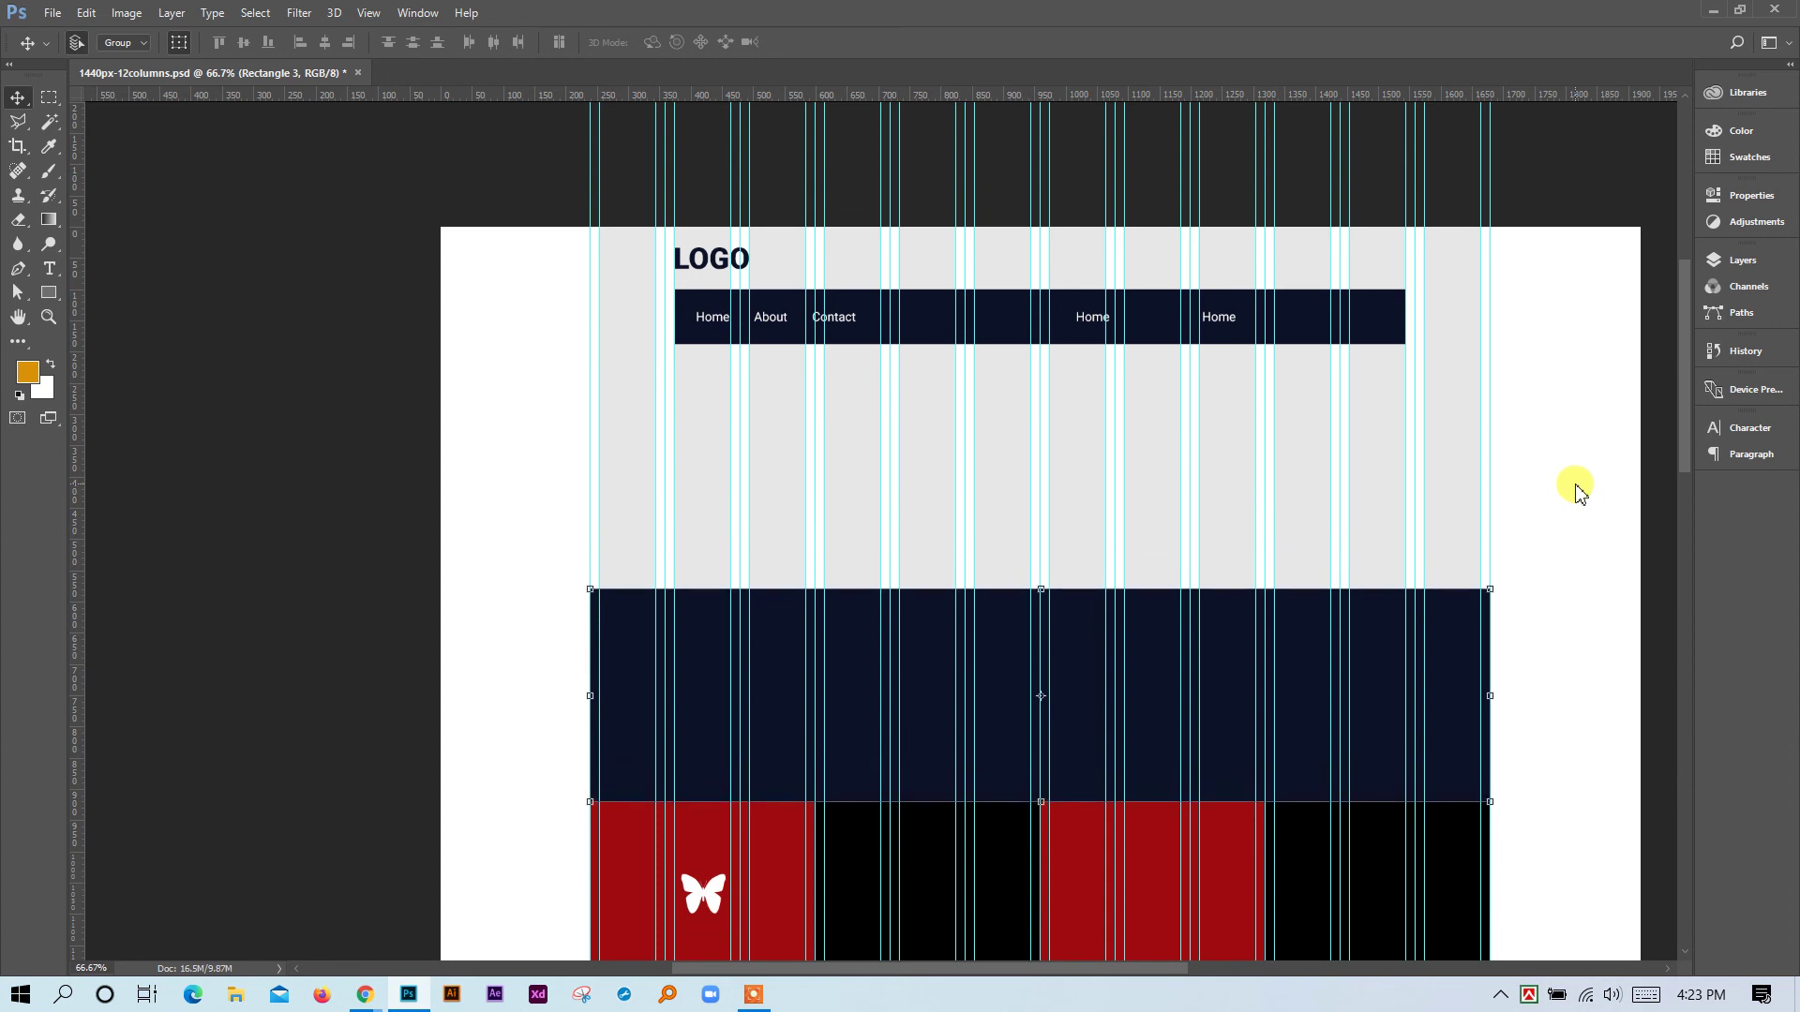
pyautogui.hotkey('shift', 'Down')
pyautogui.hotkey('shift', 'Down')
pyautogui.hotkey('shift', 'Down')
pyautogui.hotkey('shift', 'Down')
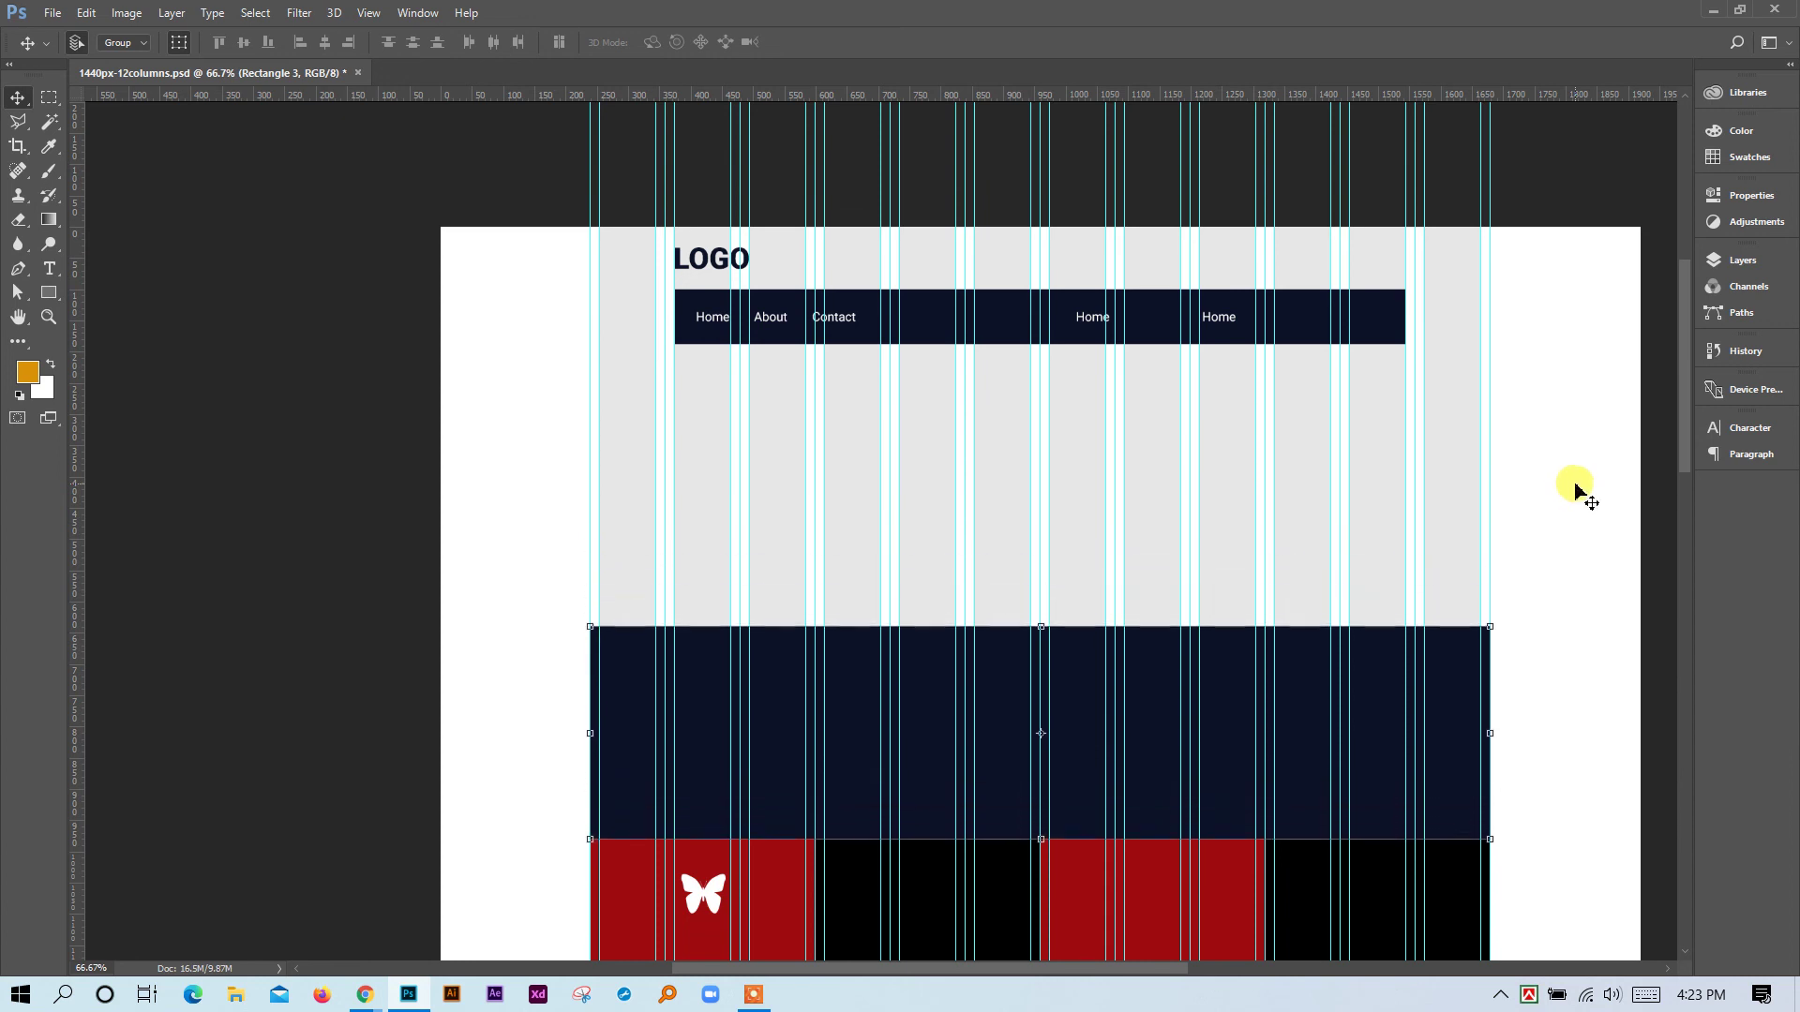
pyautogui.hotkey('shift', 'Down')
pyautogui.hotkey('shift', 'Down')
pyautogui.hotkey('shift', 'Down')
pyautogui.hotkey('shift', 'Down')
pyautogui.hotkey('shift', 'Down')
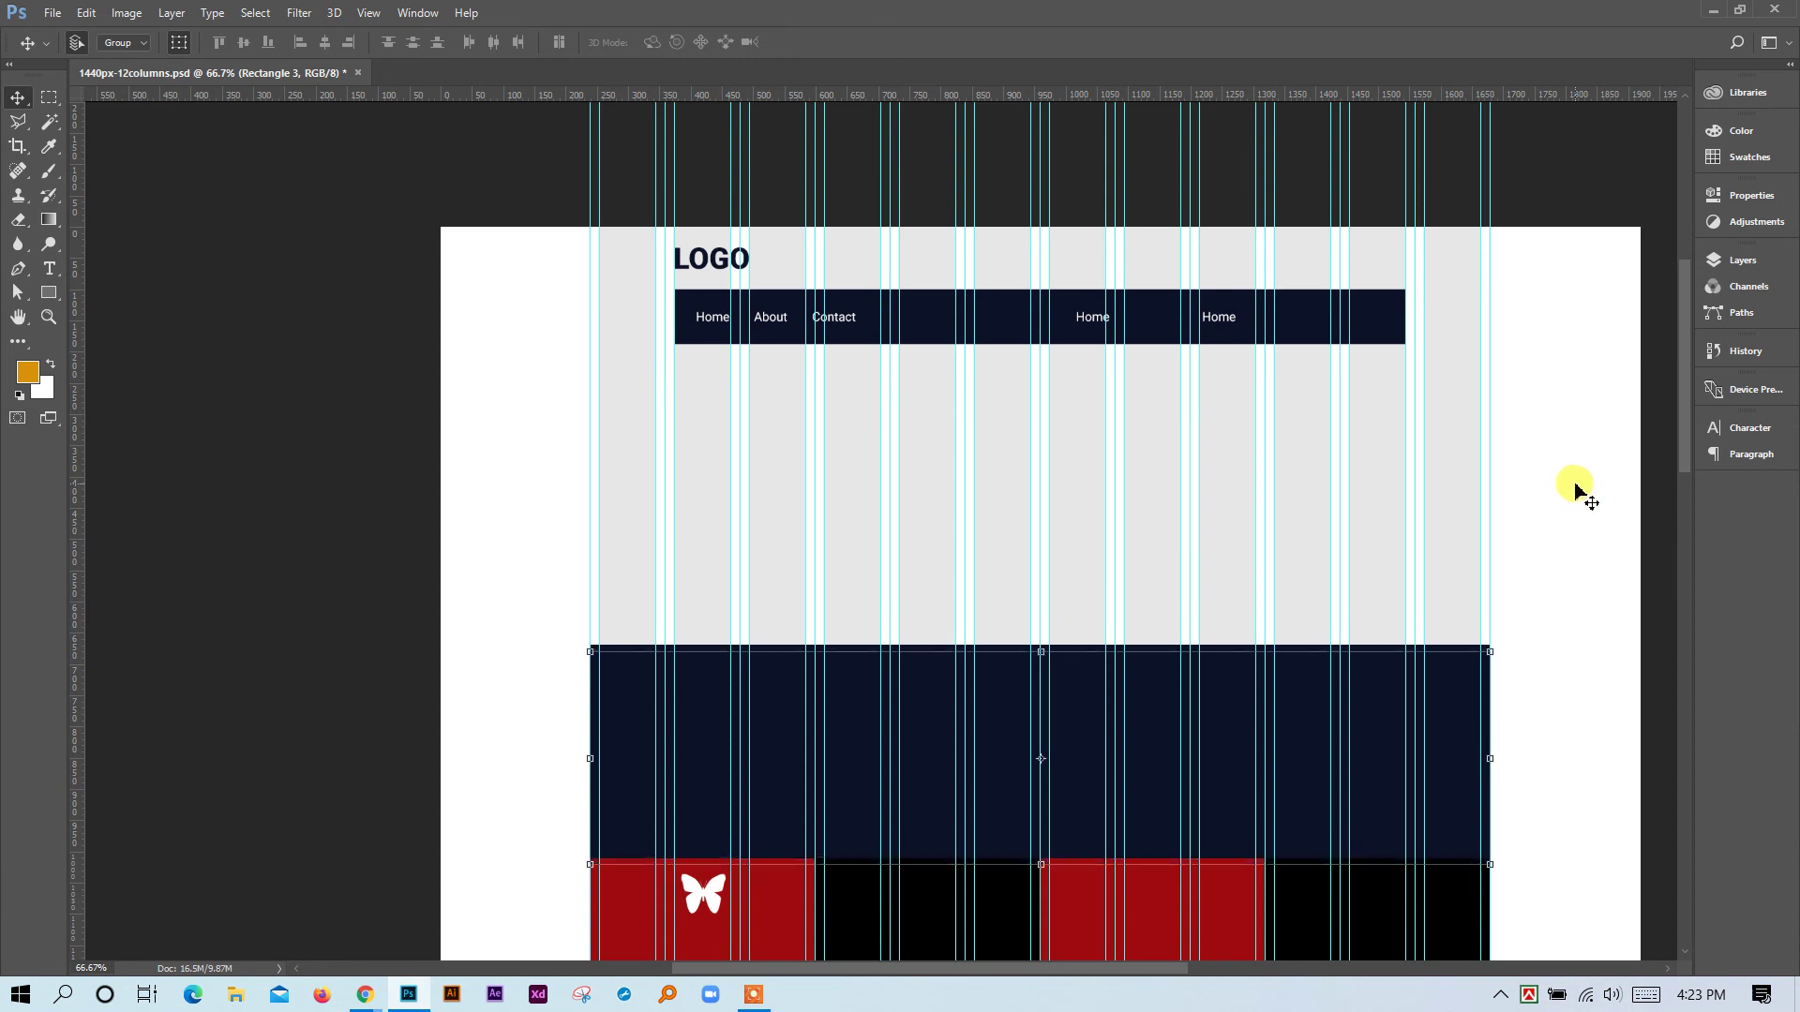
pyautogui.hotkey('shift', 'Down')
pyautogui.hotkey('shift', 'Down')
pyautogui.hotkey('shift', 'Down')
pyautogui.hotkey('shift', 'Down')
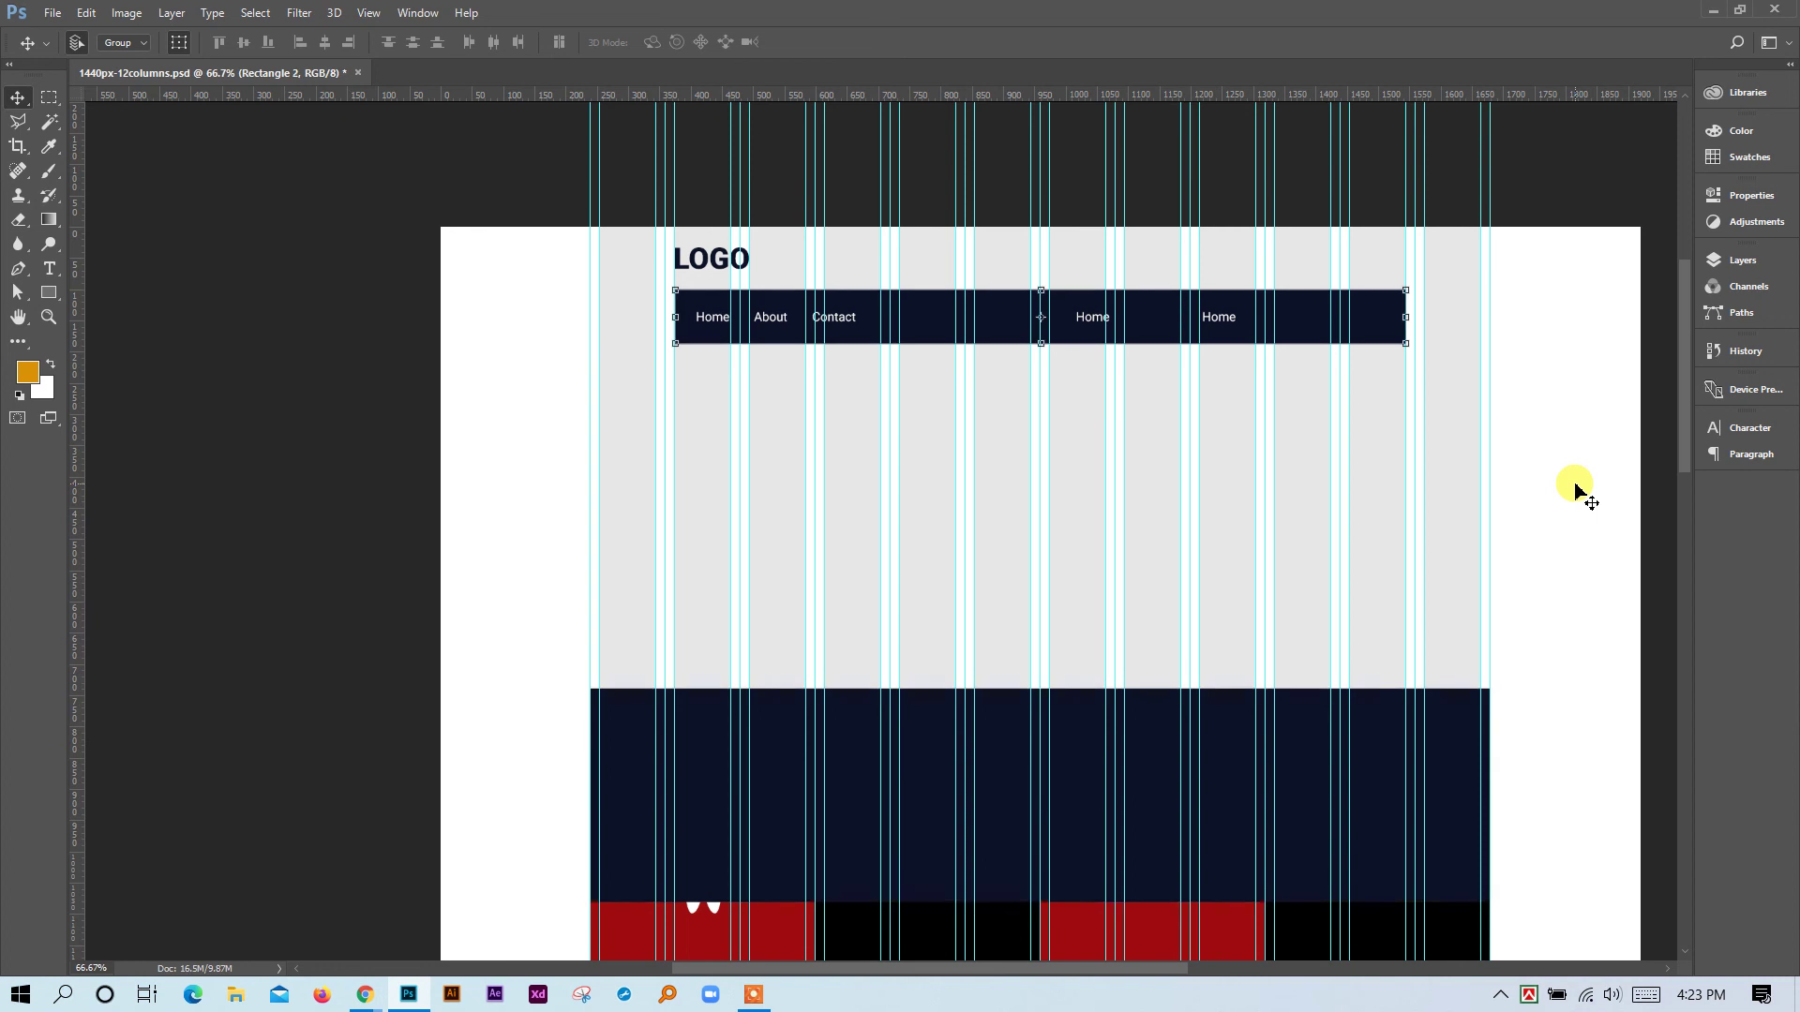
pyautogui.press('Delete')
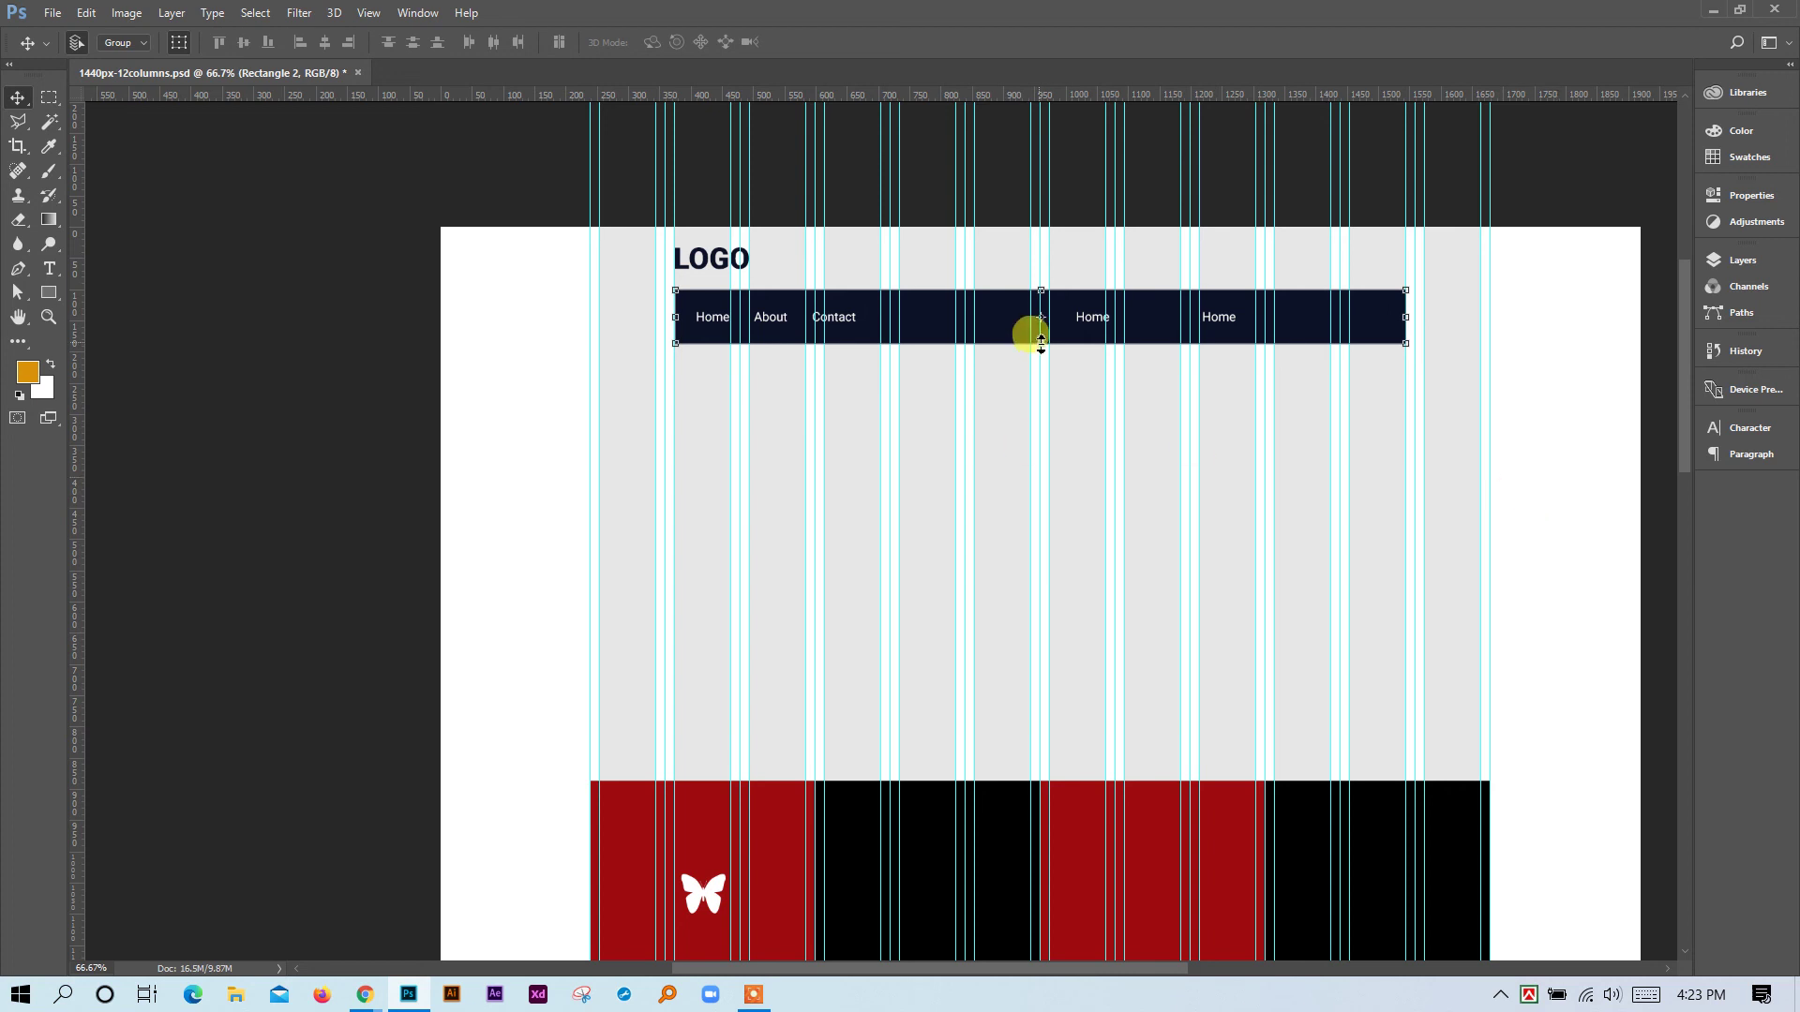
# Create a 1440 × 610 px rectangle below the navigation bar.
pyautogui.click(49, 293)
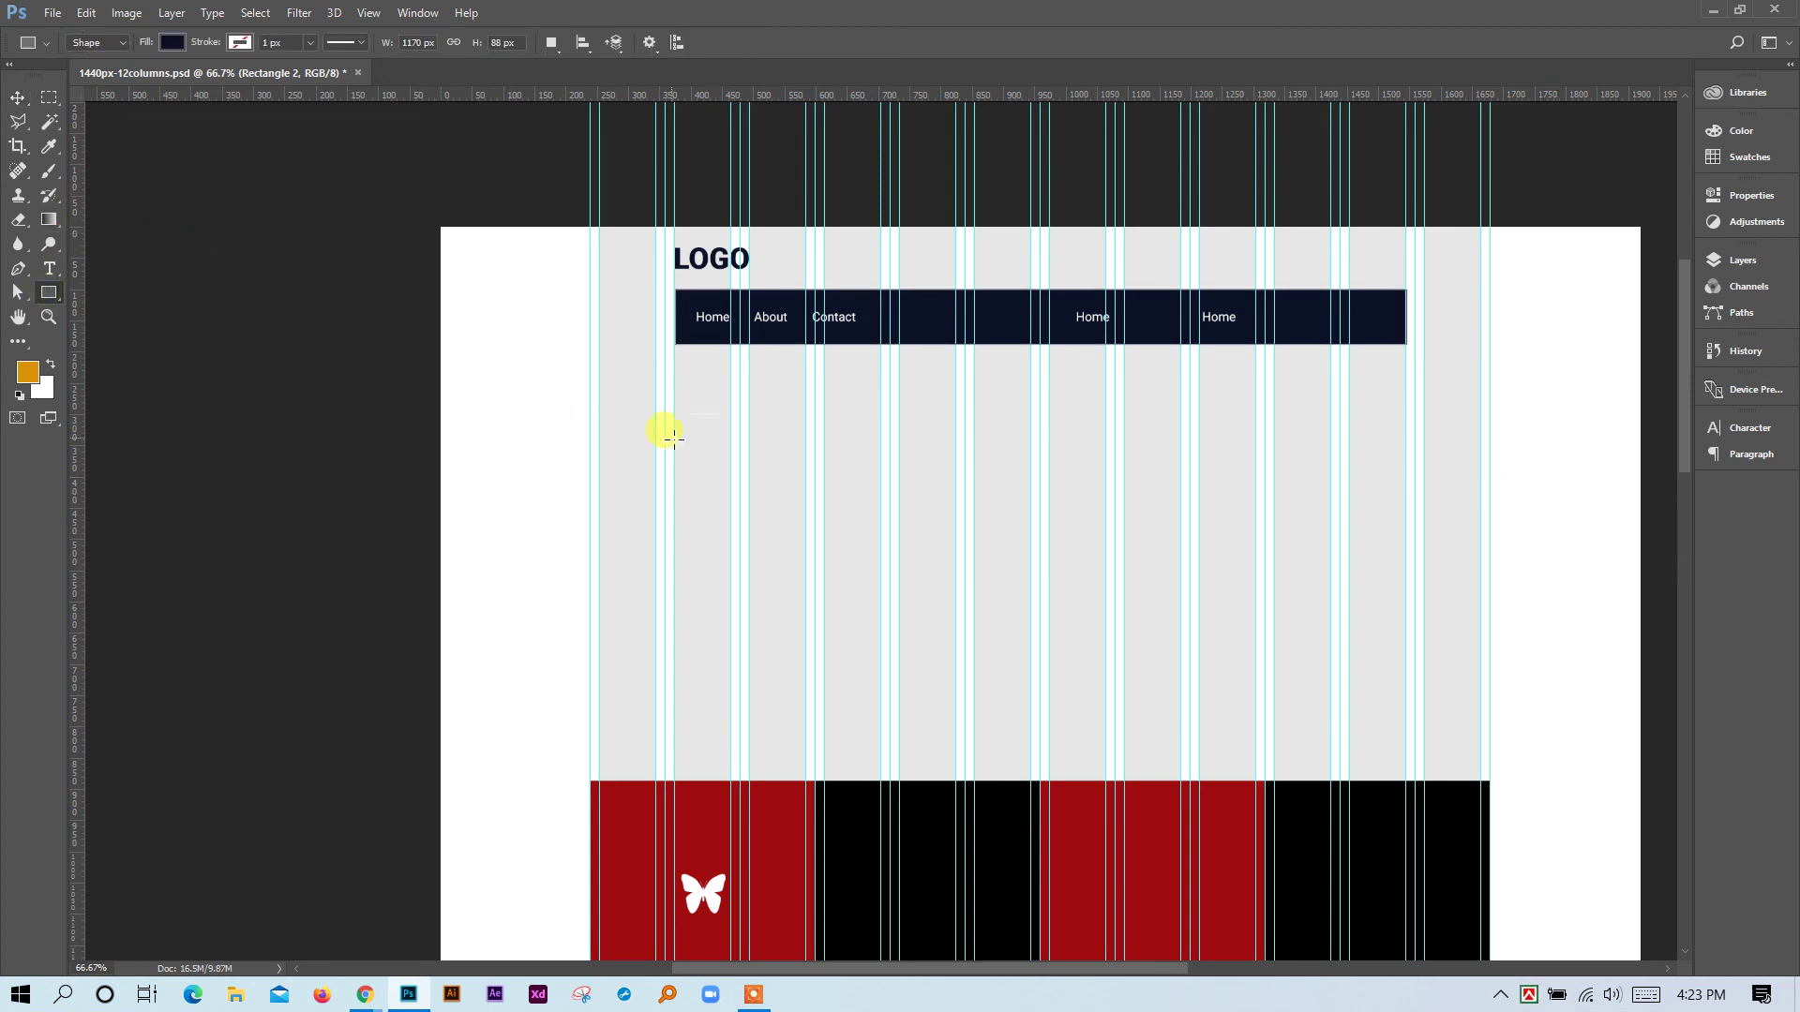
pyautogui.click(783, 473)
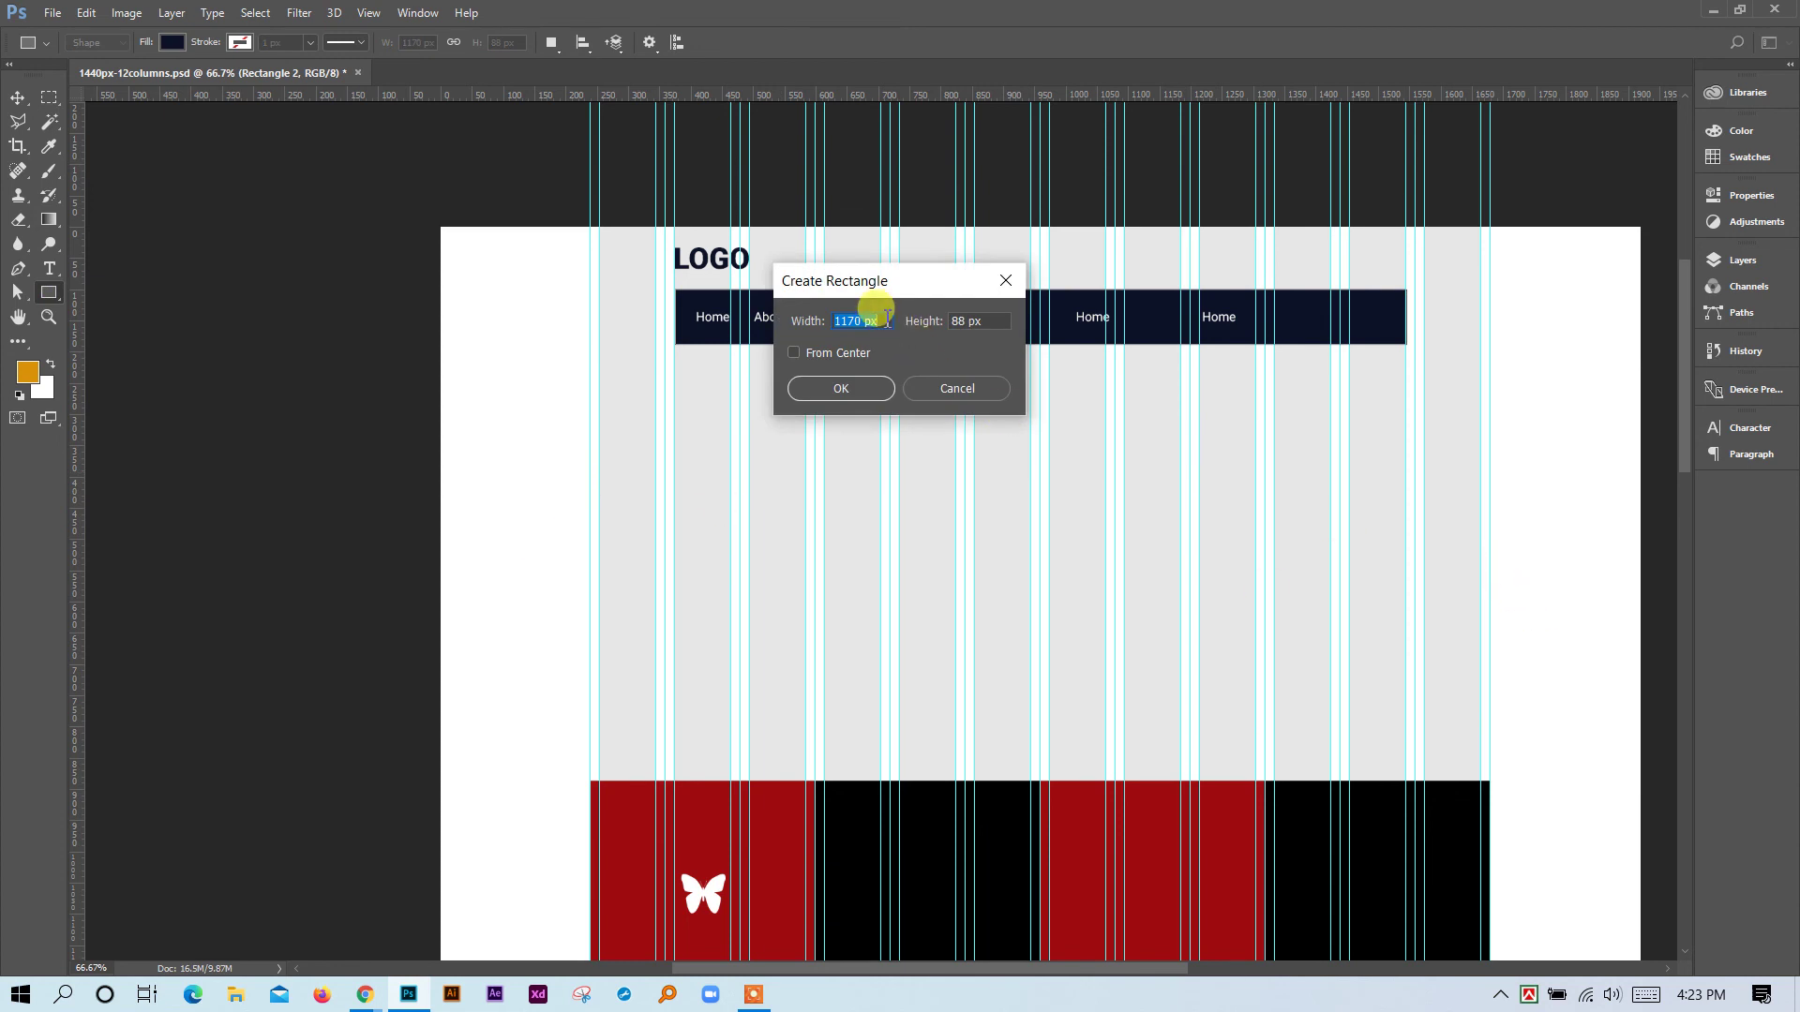
pyautogui.write('1')
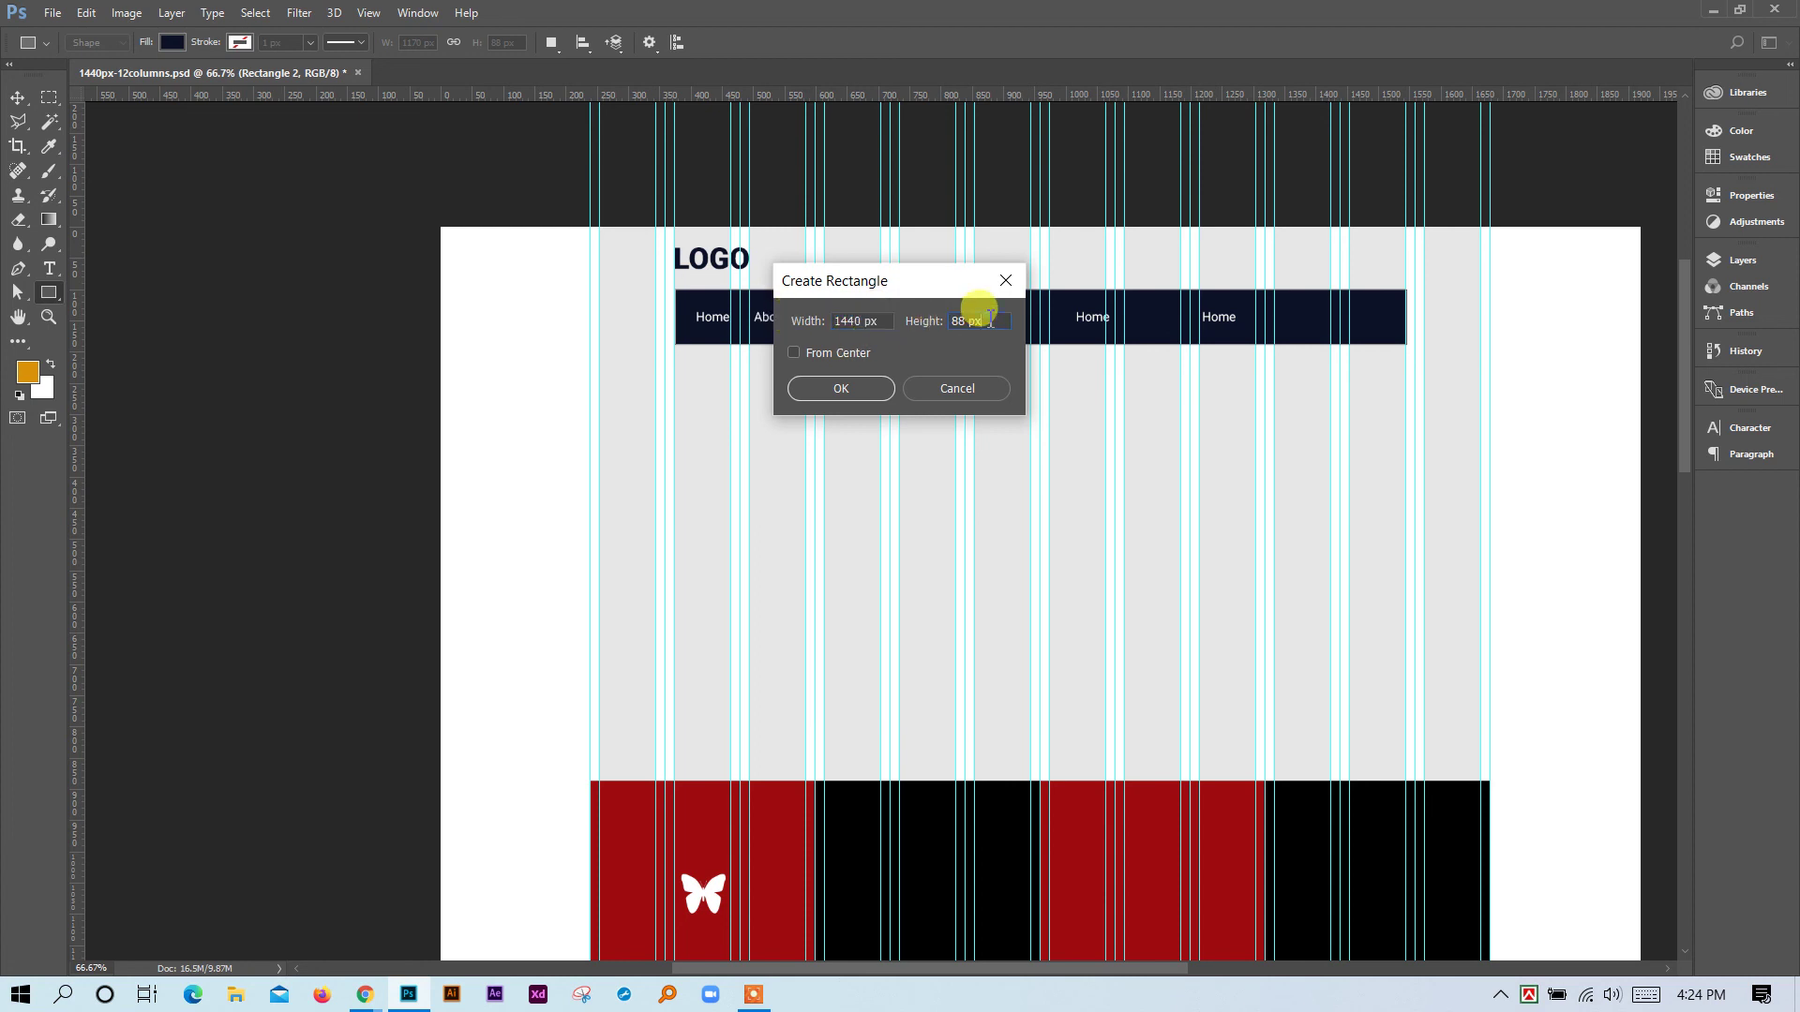
pyautogui.moveTo(996, 317); pyautogui.dragTo(884, 316)
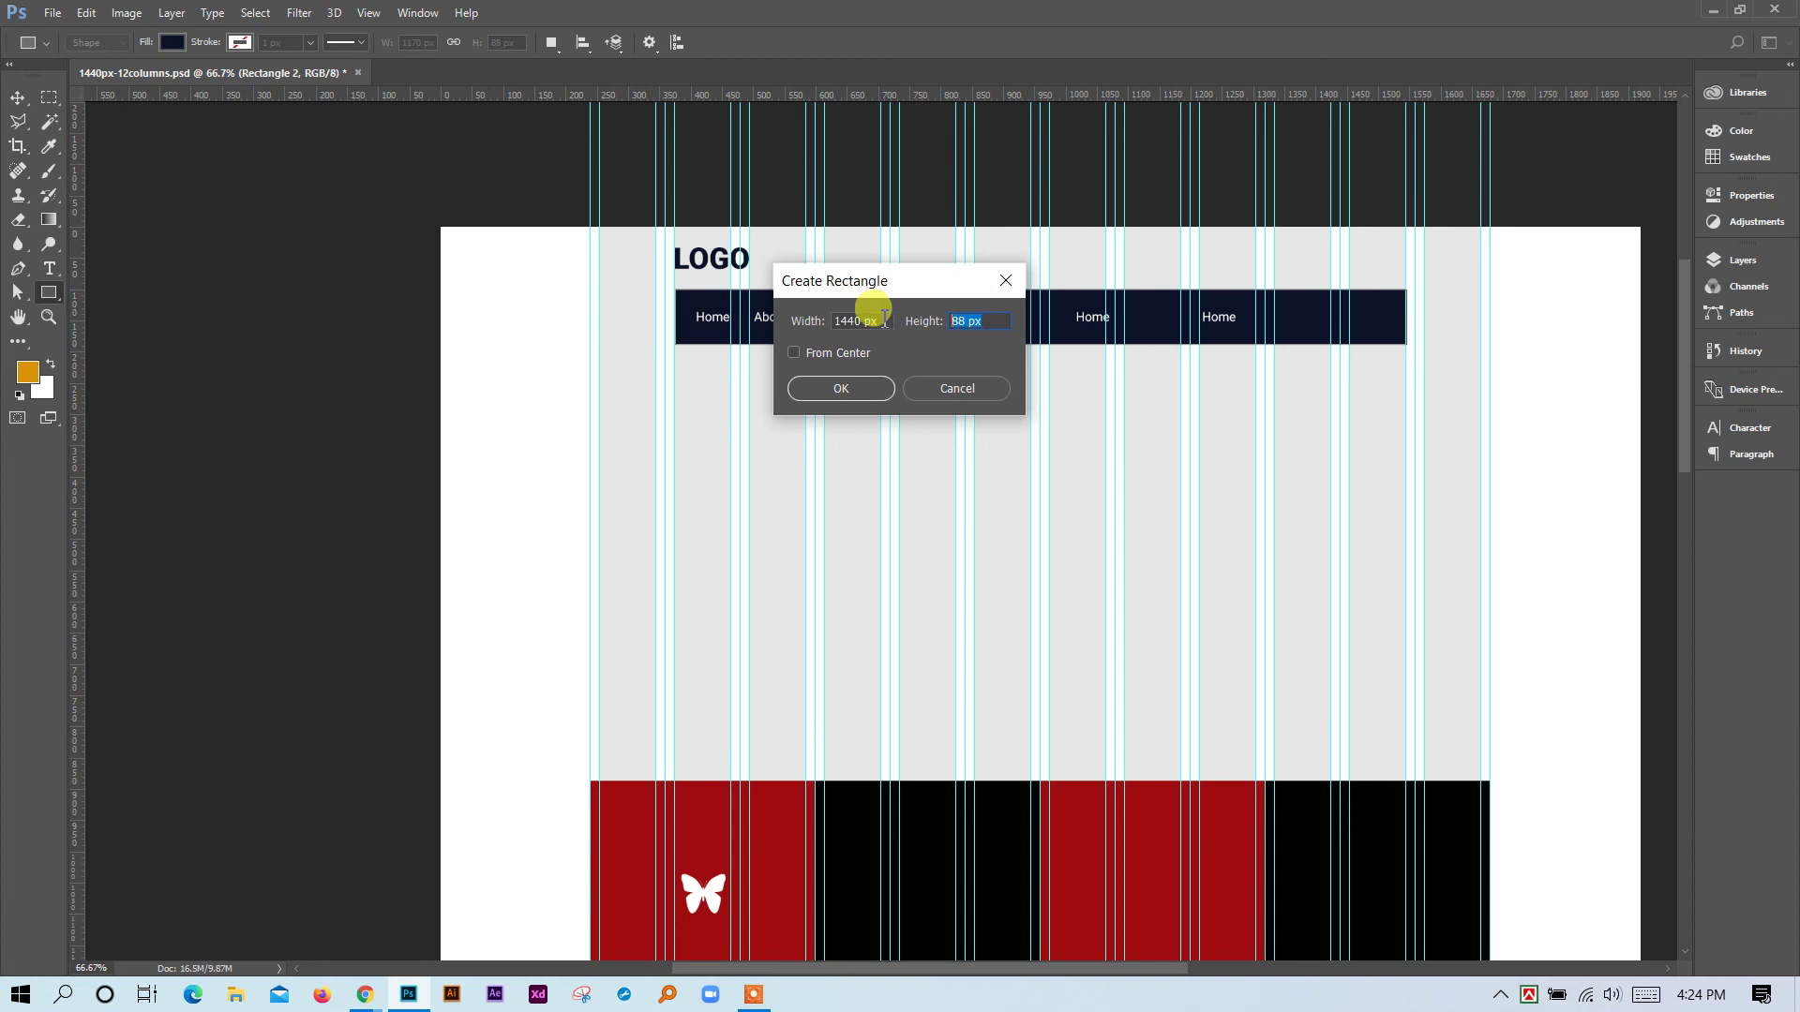
pyautogui.write('610')
pyautogui.click(852, 389)
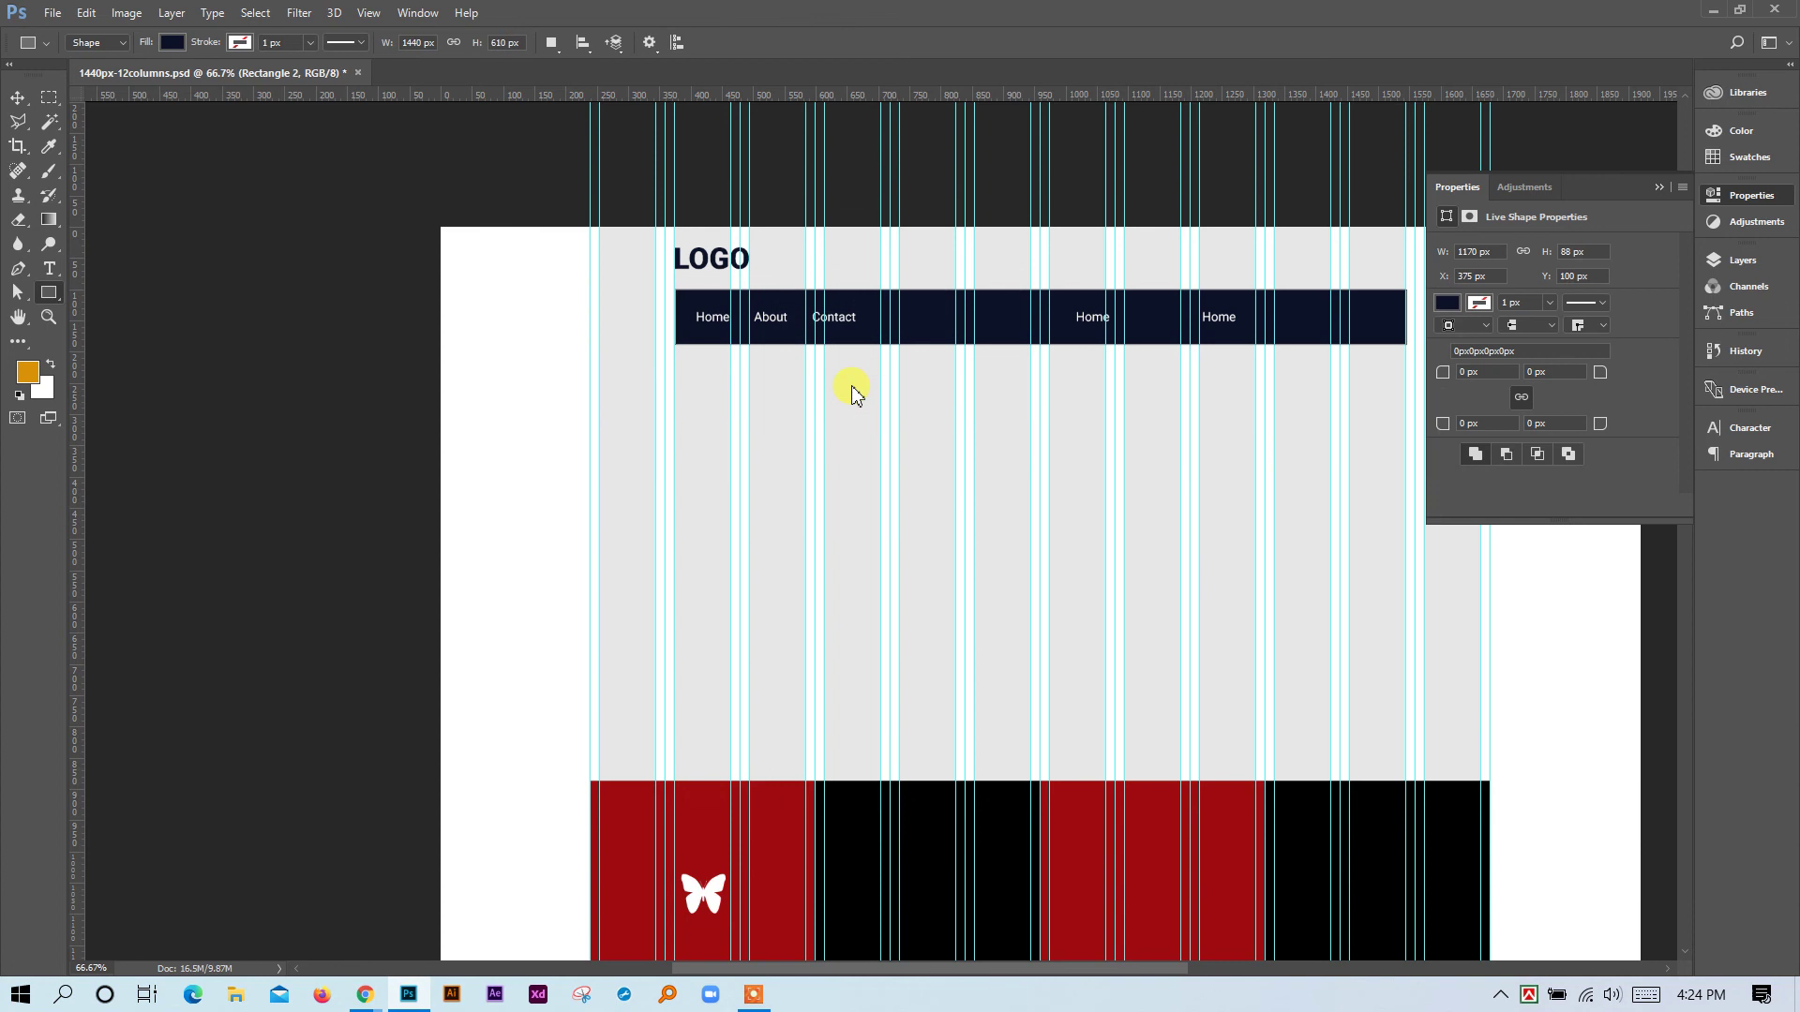
# Move the new rectangle roughly below the navigation bar, to about X 297 px and Y 356 px.
pyautogui.click(19, 99)
pyautogui.moveTo(1478, 659); pyautogui.dragTo(1364, 577)
pyautogui.click(48, 293)
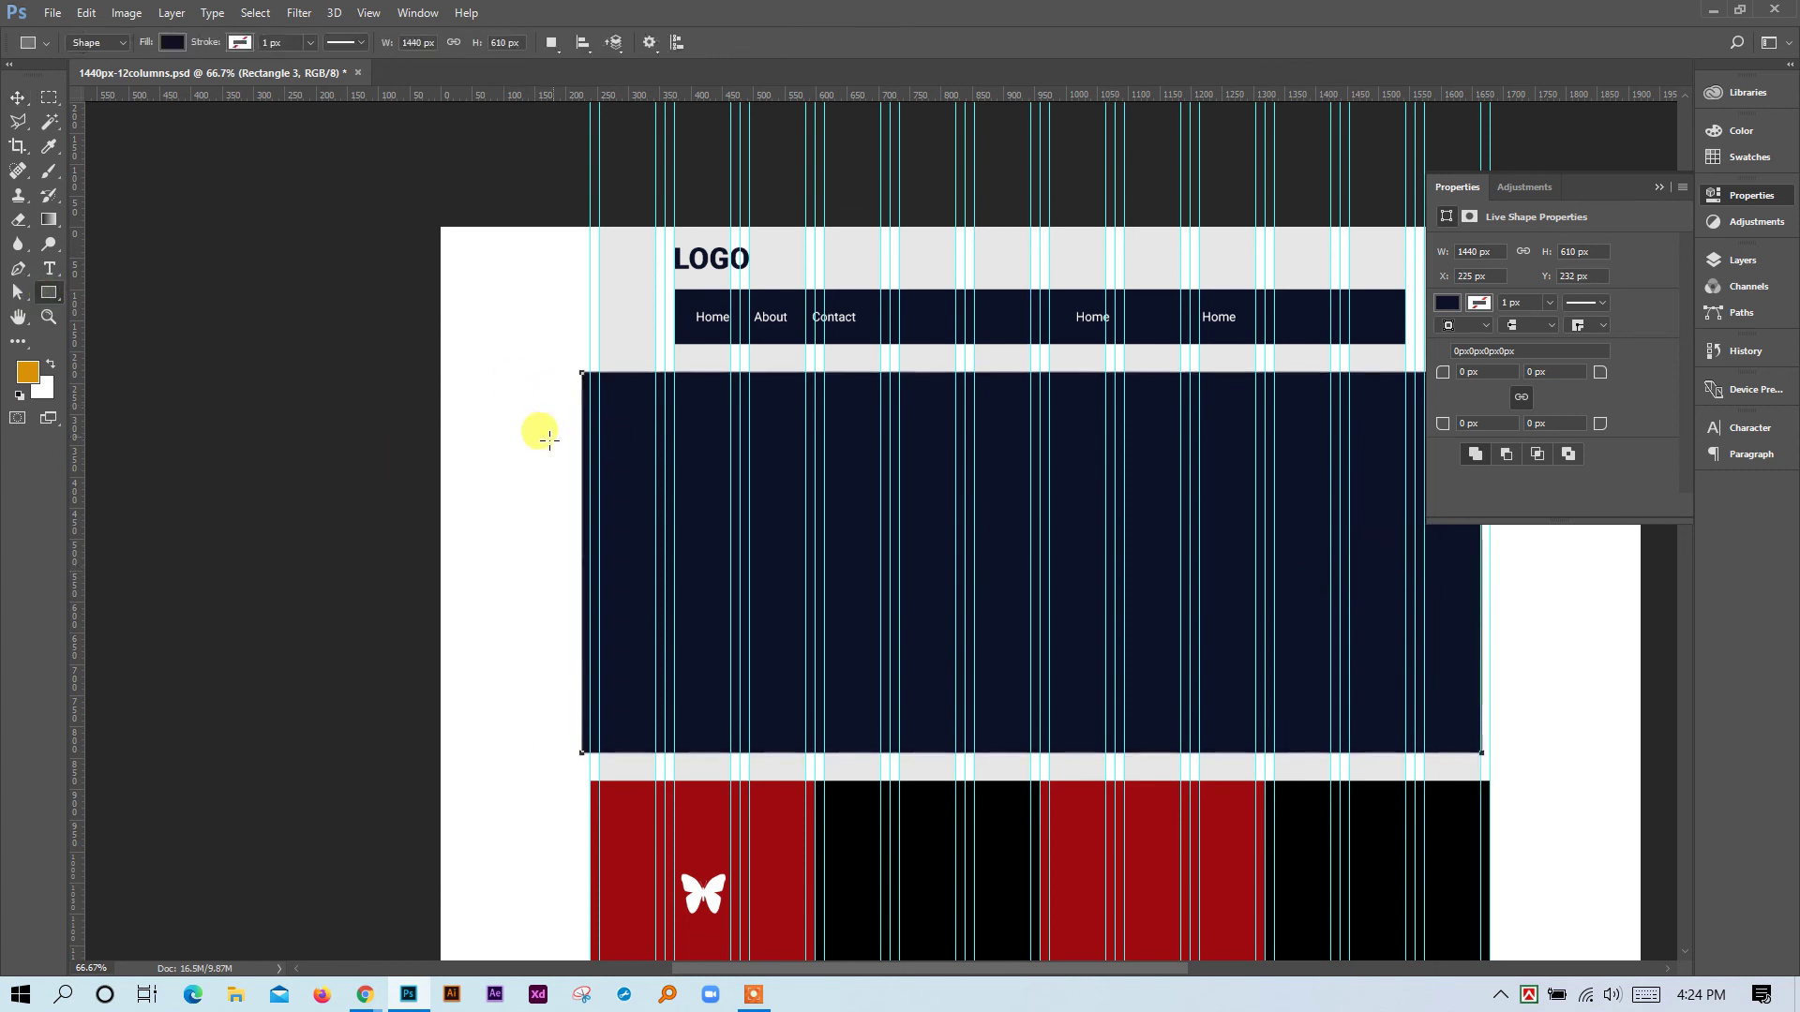
pyautogui.click(18, 97)
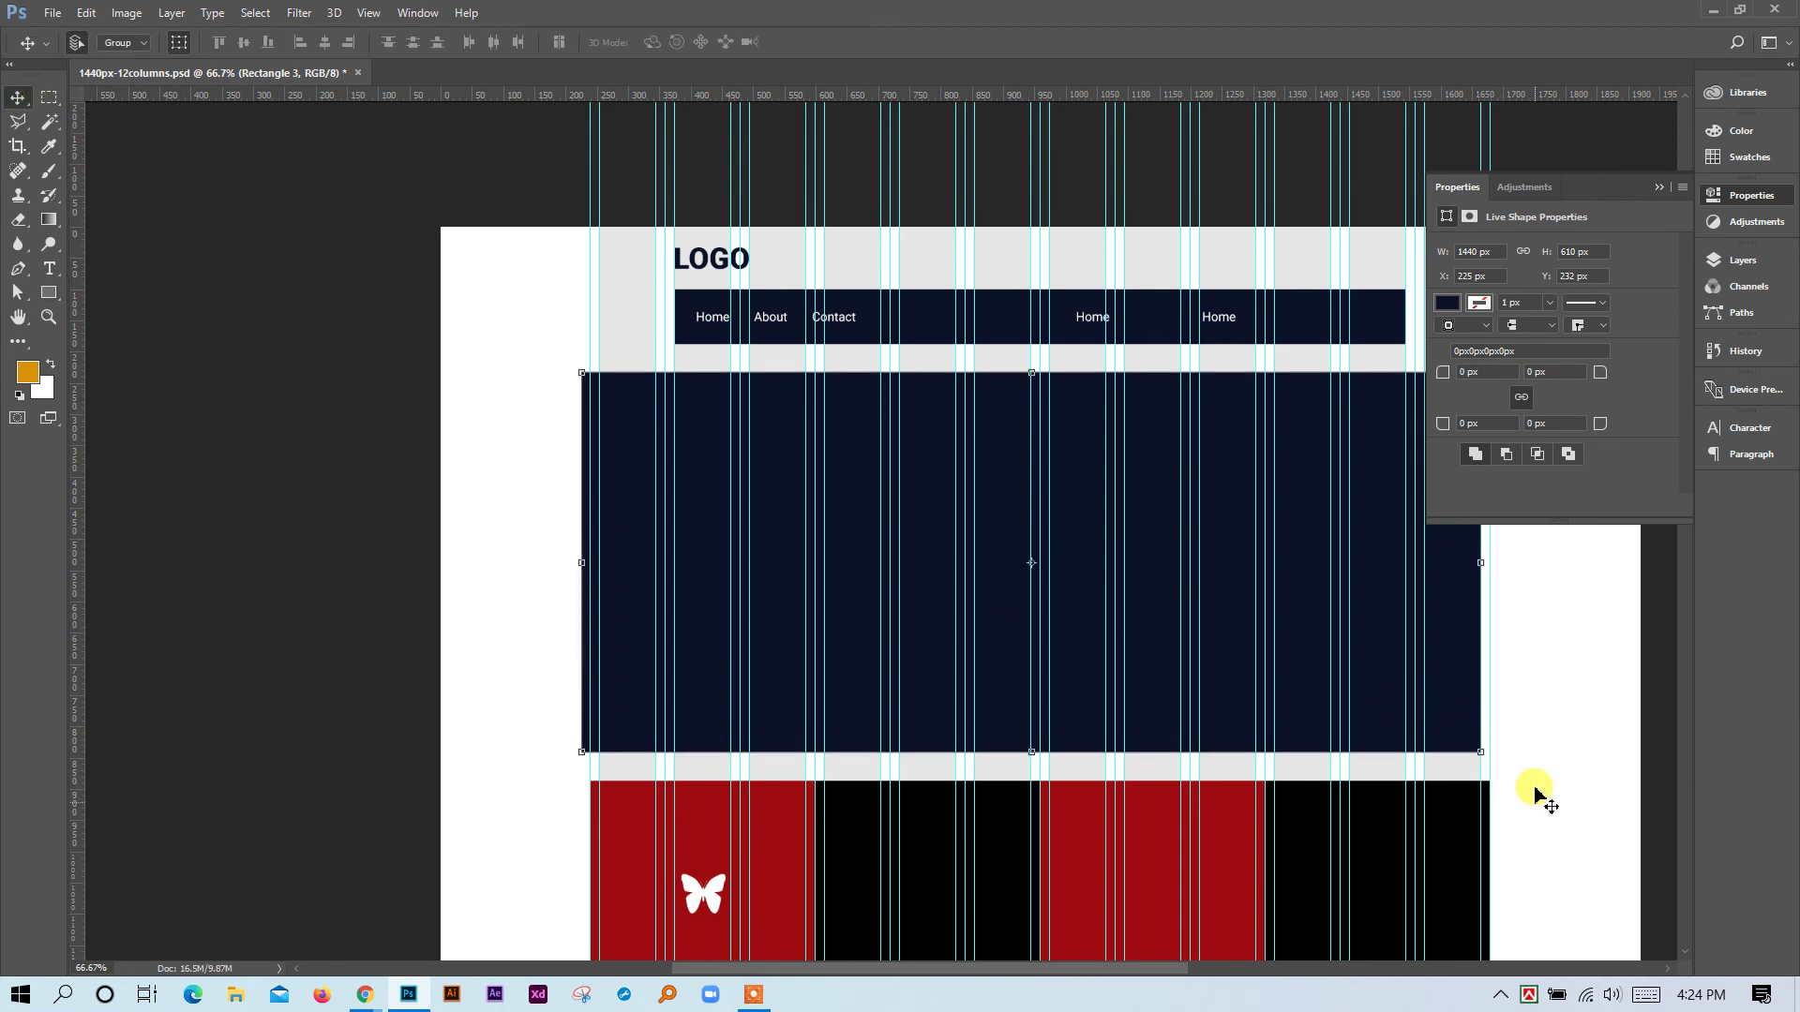
pyautogui.scroll(4, 1500, 778)
pyautogui.scroll(2, 1446, 755)
pyautogui.moveTo(1447, 755); pyautogui.dragTo(1484, 837)
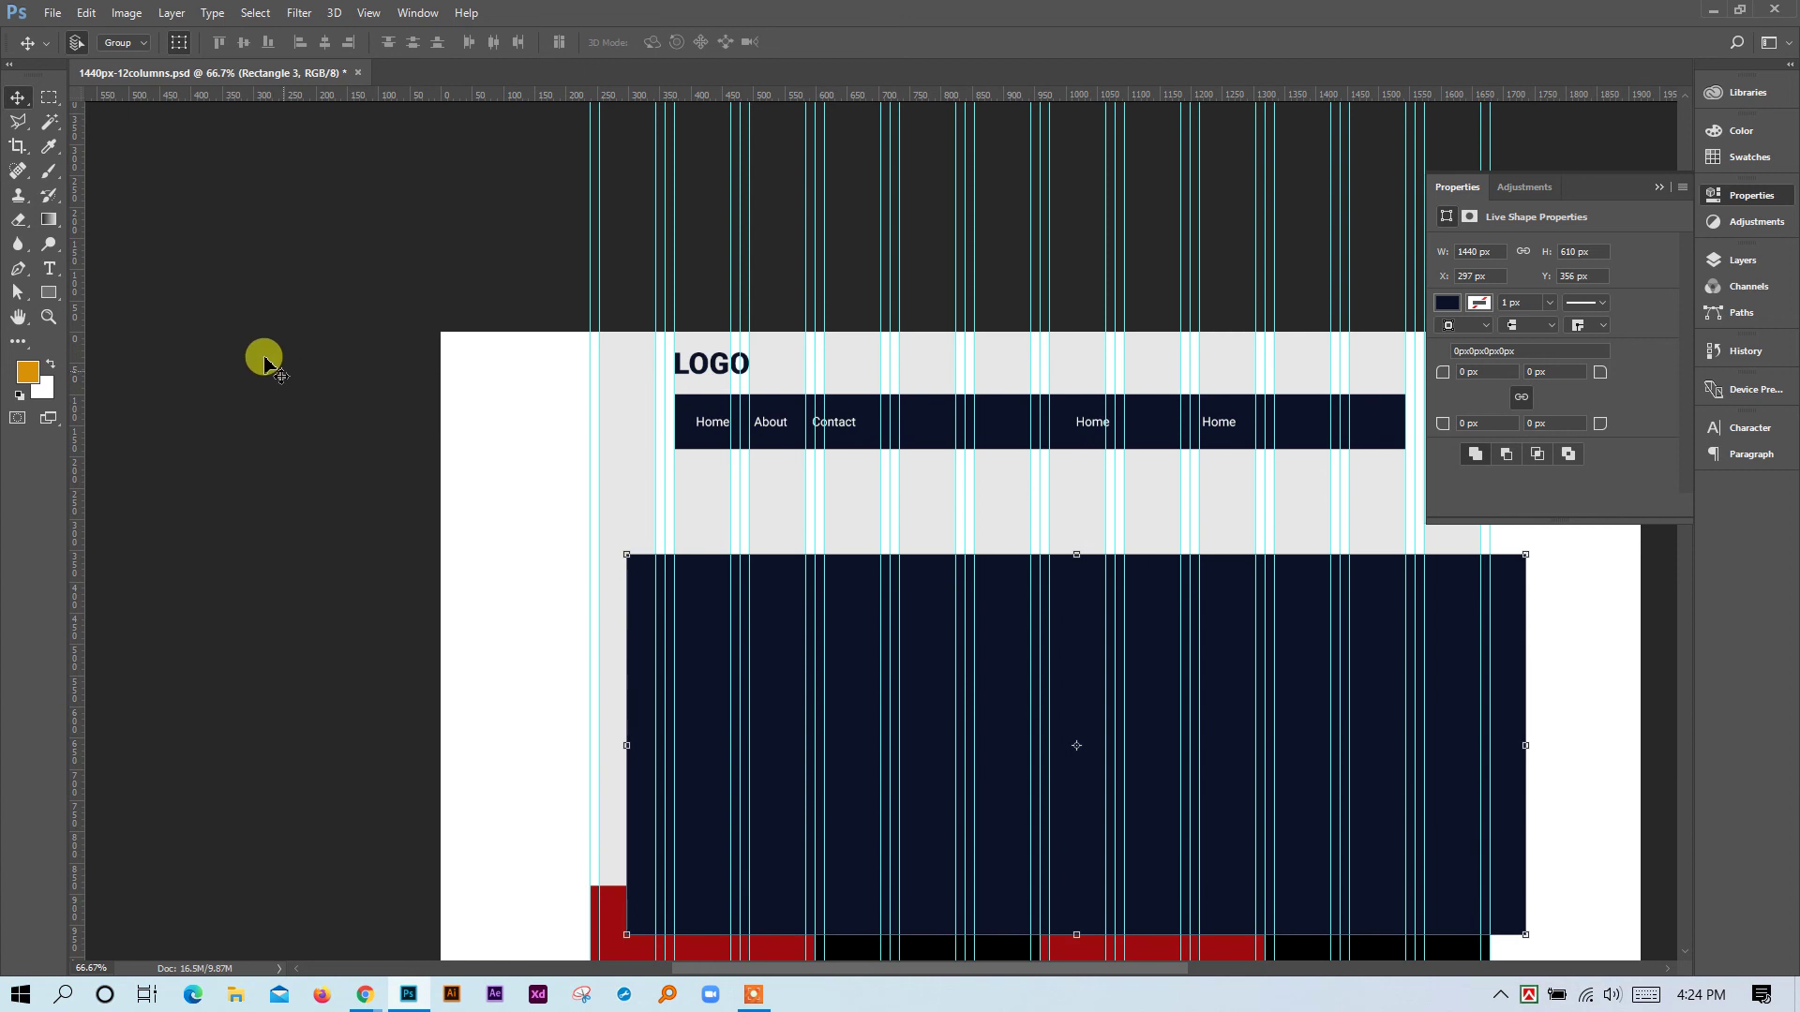
# Align the rectangle to a marquee selection spanning the grid's outermost guides, centring it vertically, and clear the selection.
pyautogui.click(49, 97)
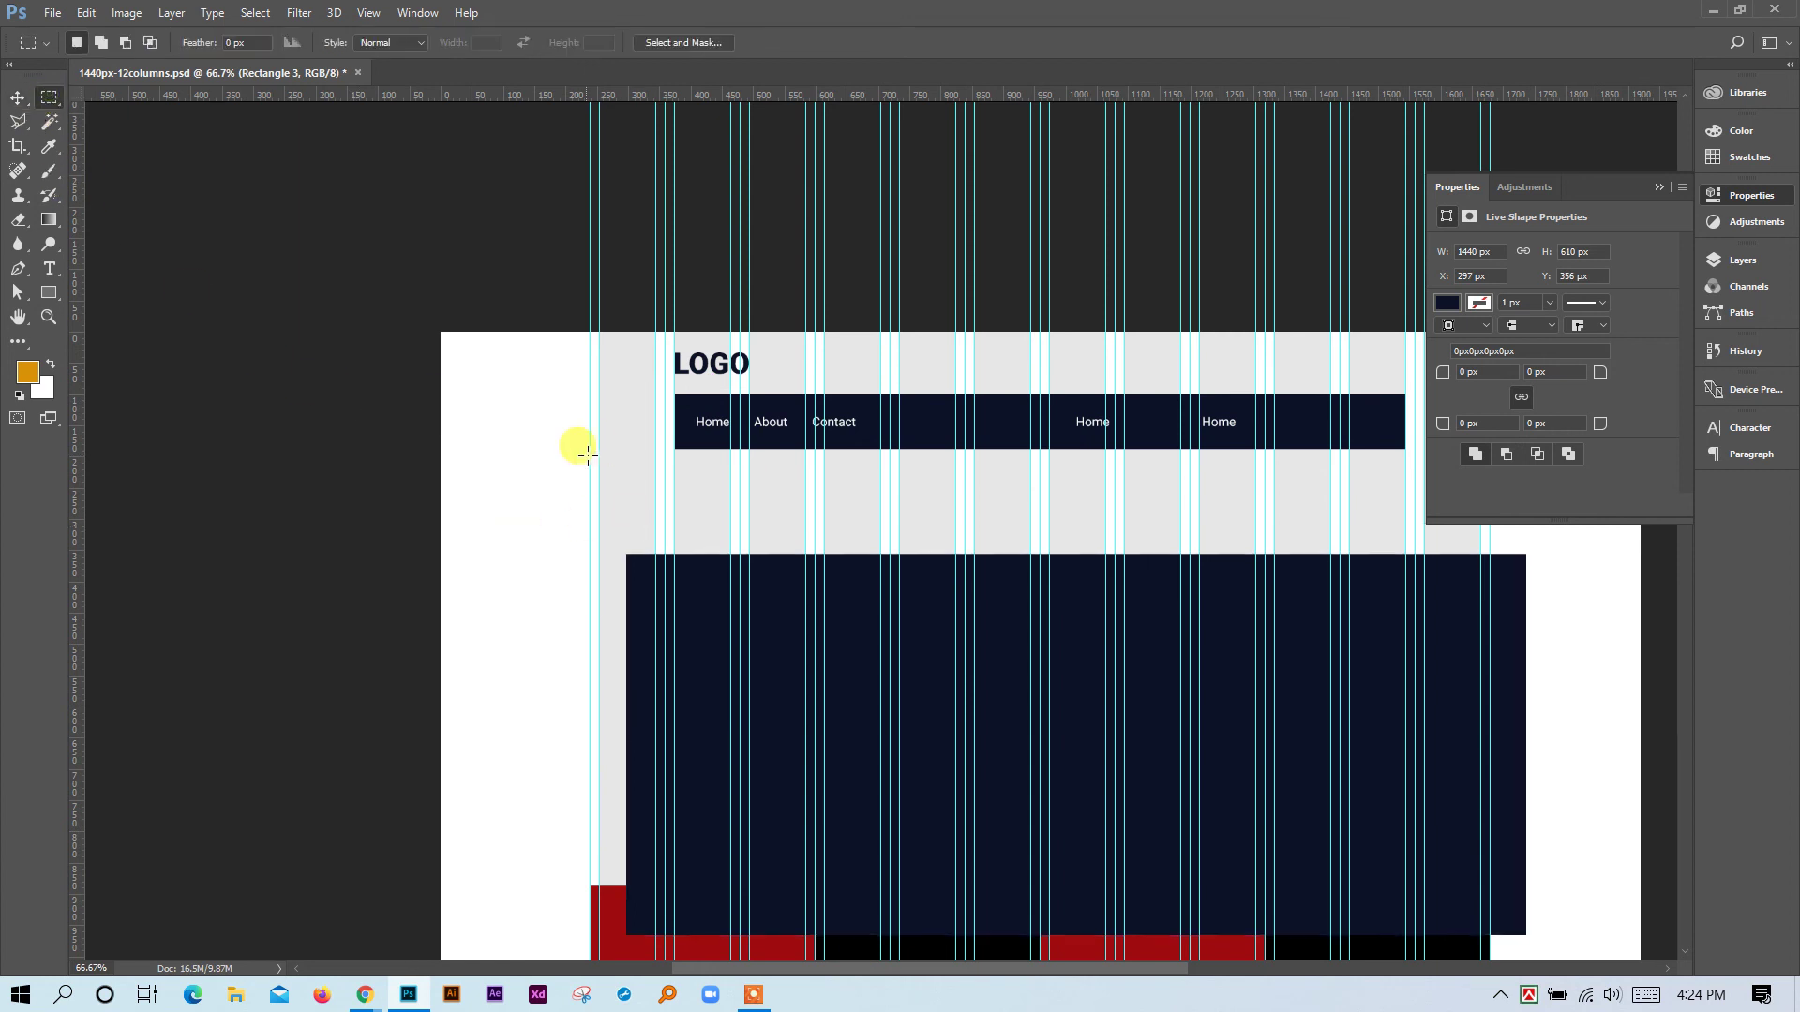
pyautogui.moveTo(590, 454); pyautogui.dragTo(1479, 902)
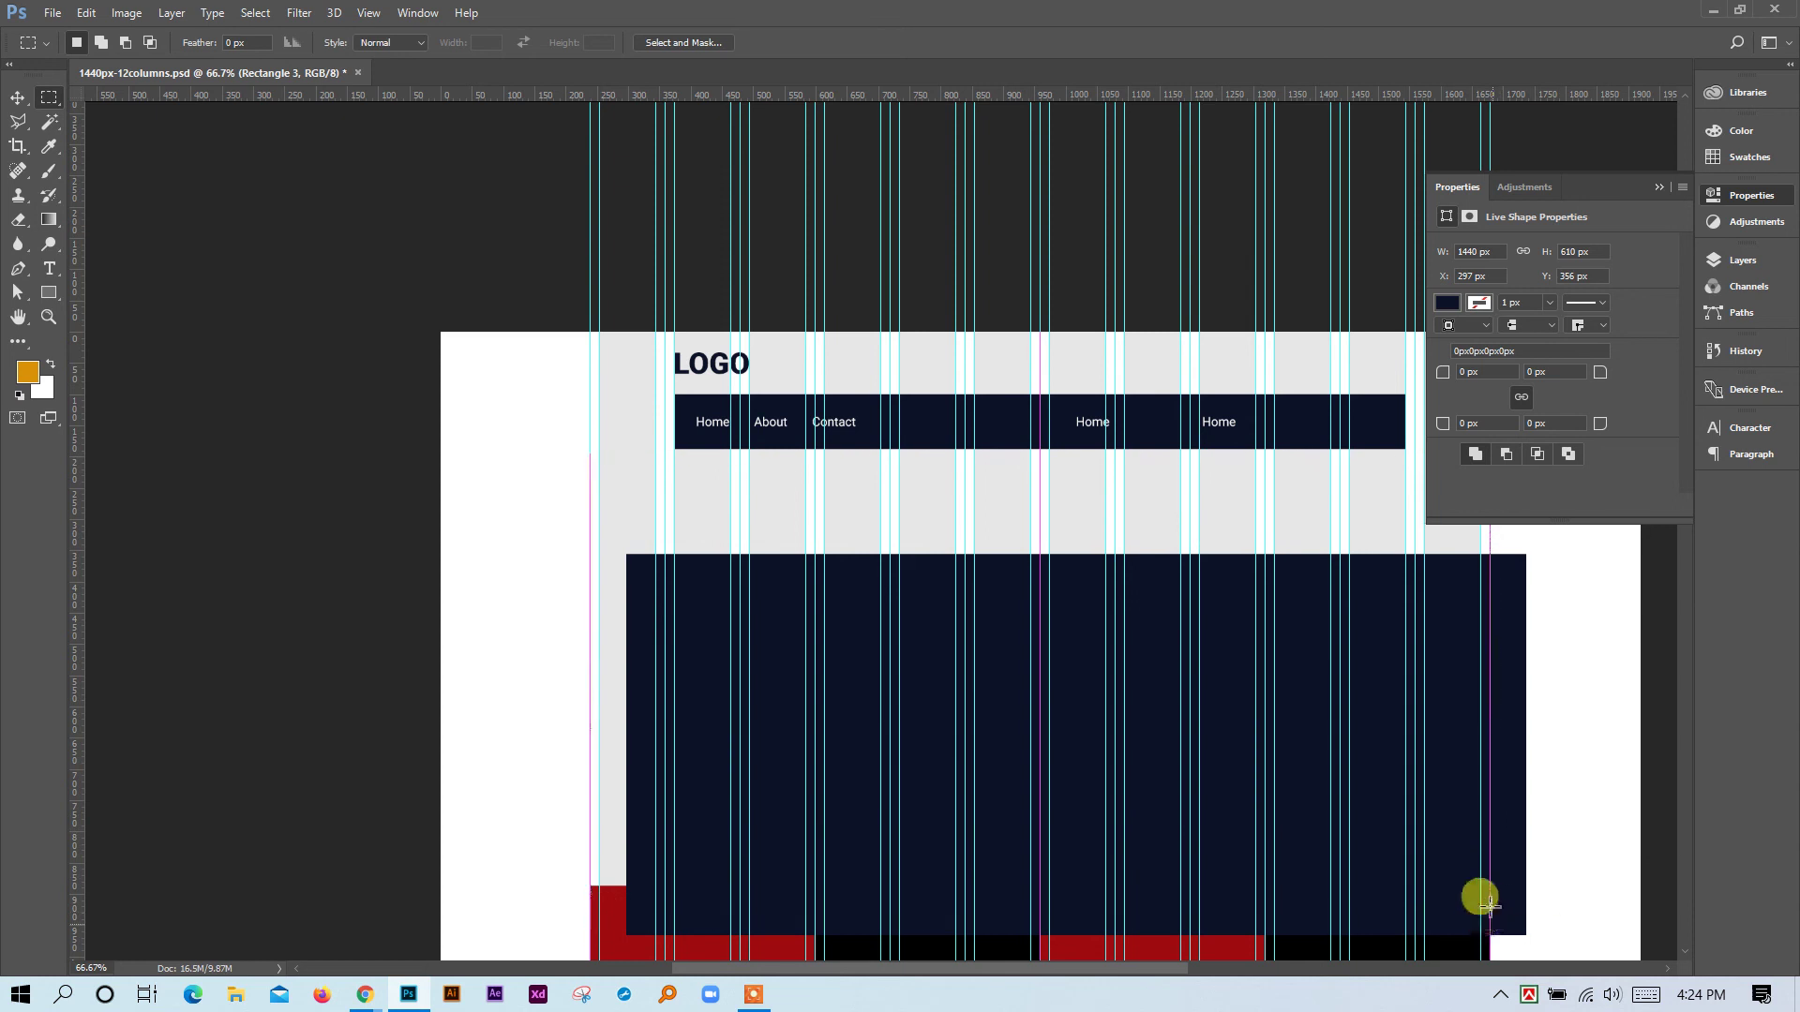
pyautogui.click(18, 97)
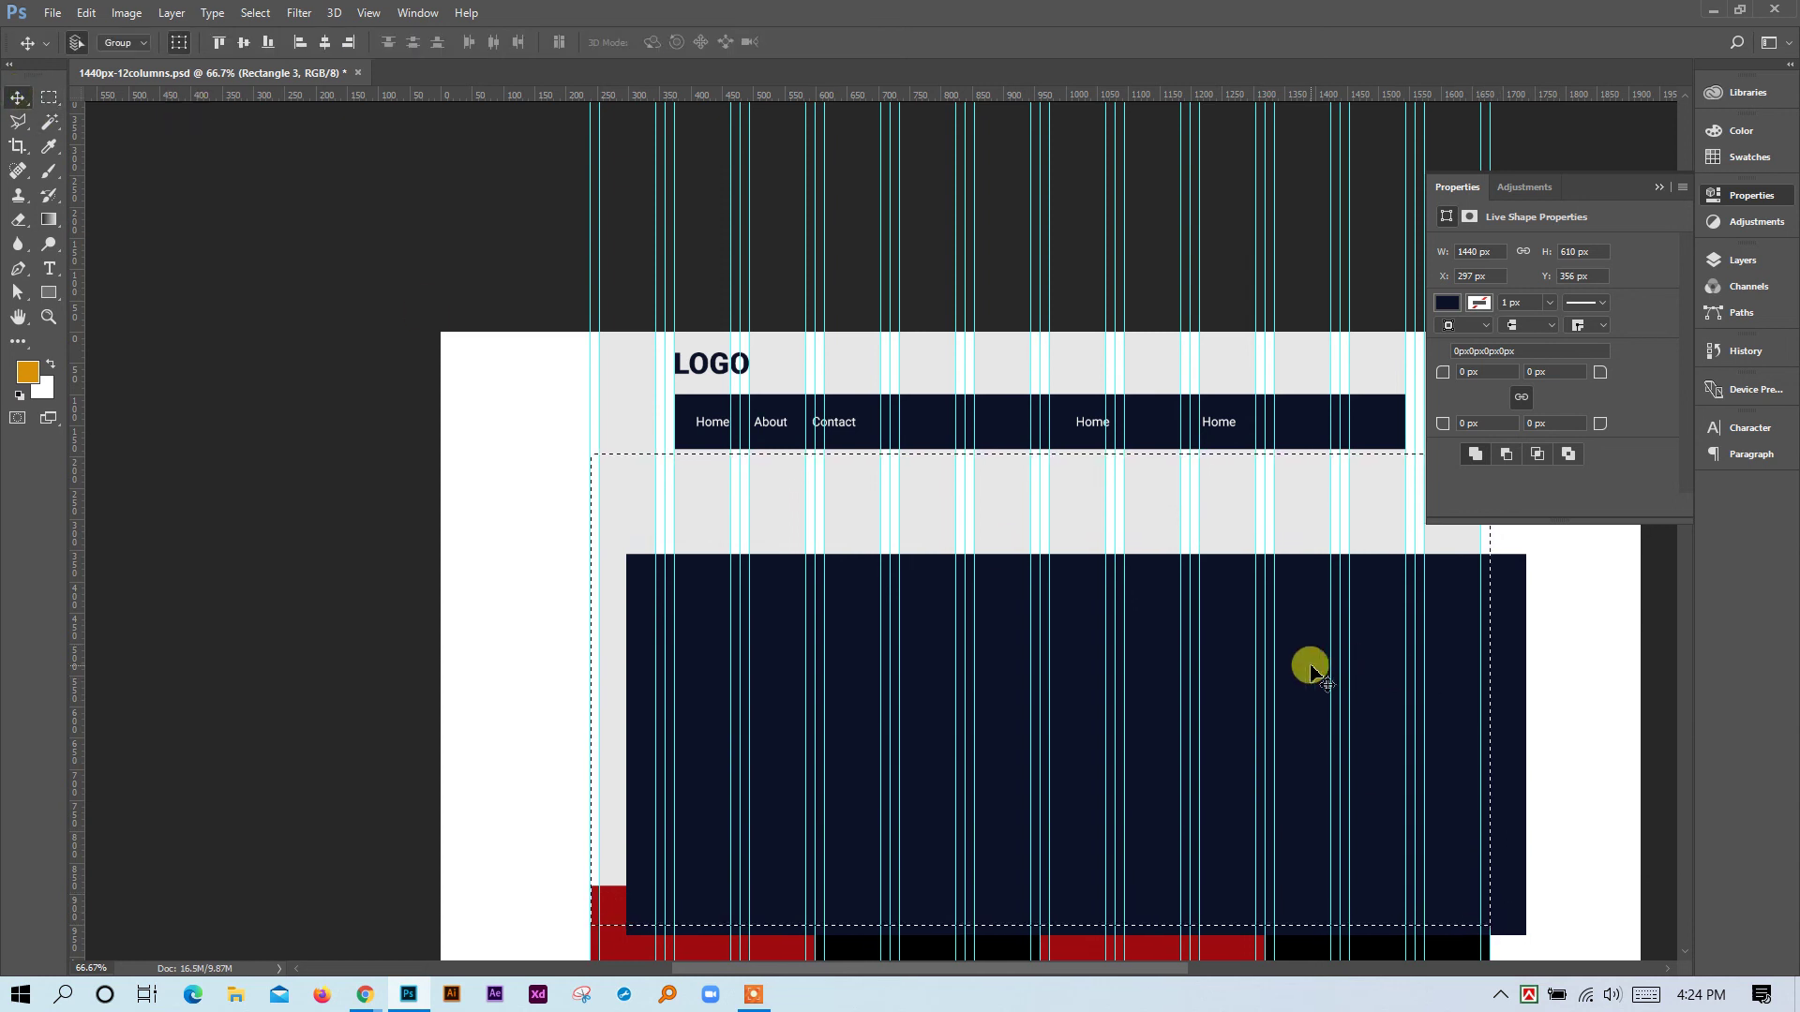
pyautogui.click(245, 42)
pyautogui.click(300, 43)
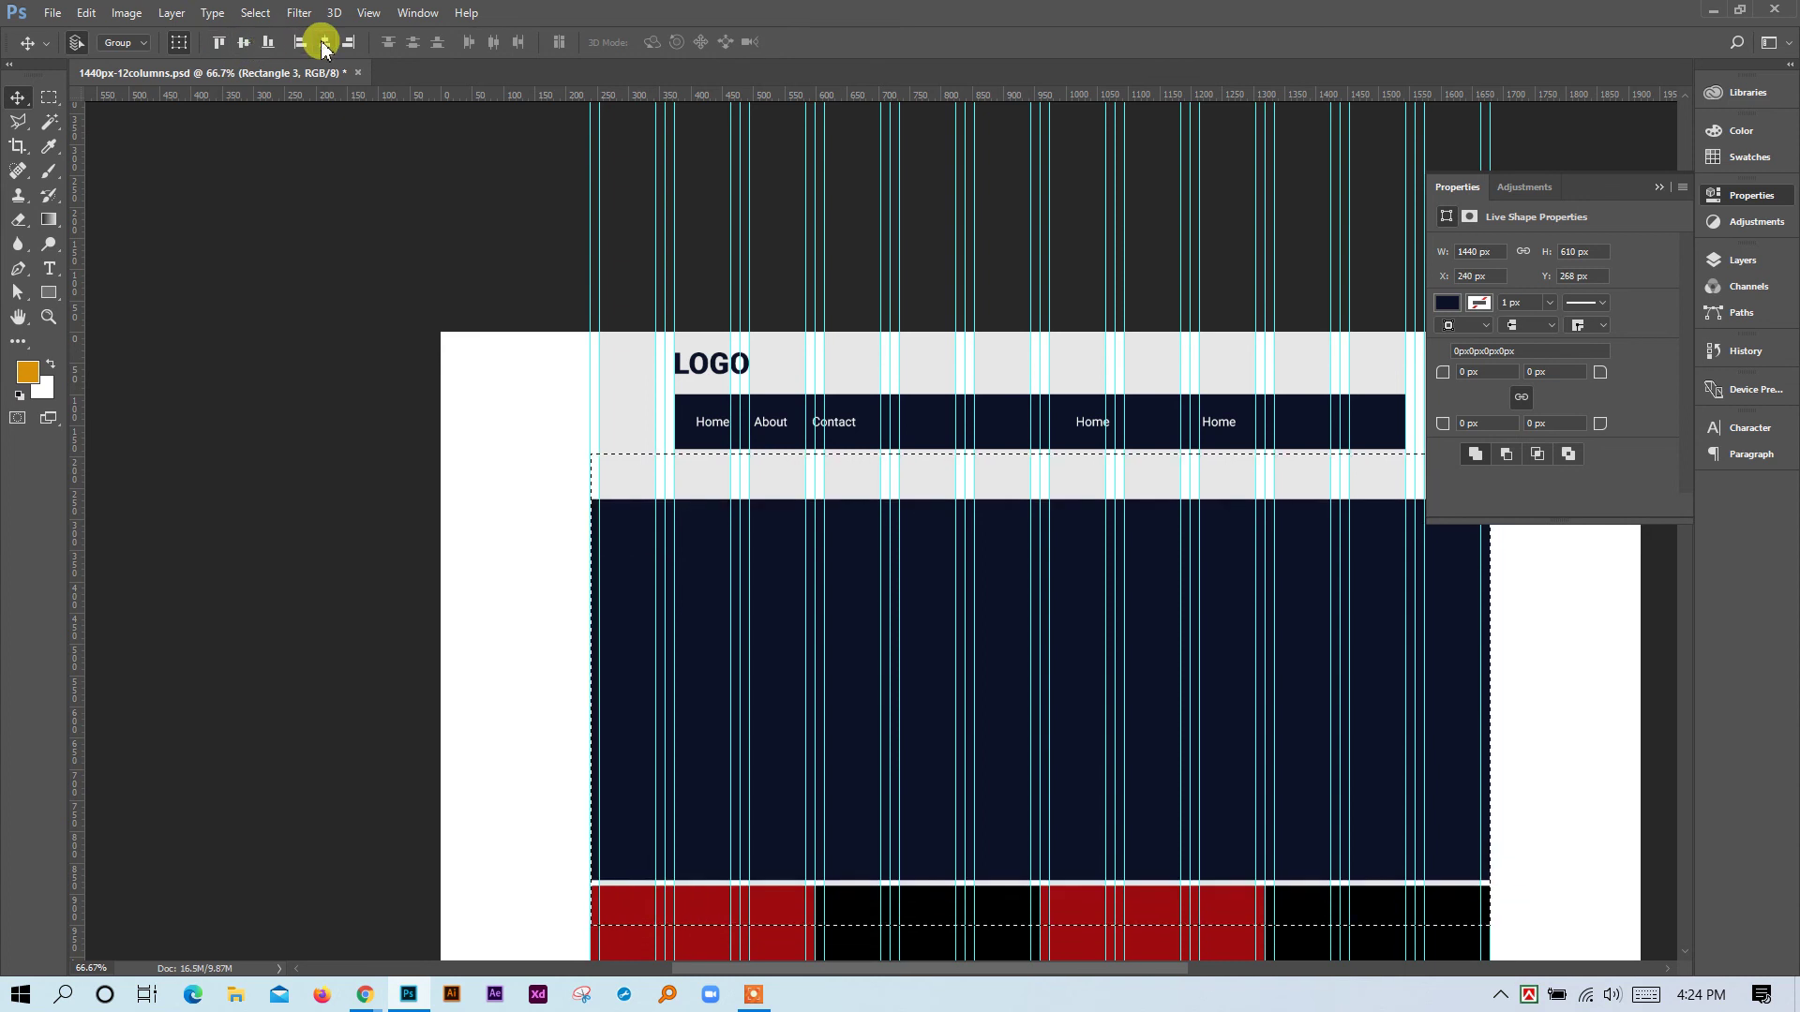
pyautogui.click(51, 99)
pyautogui.click(362, 394)
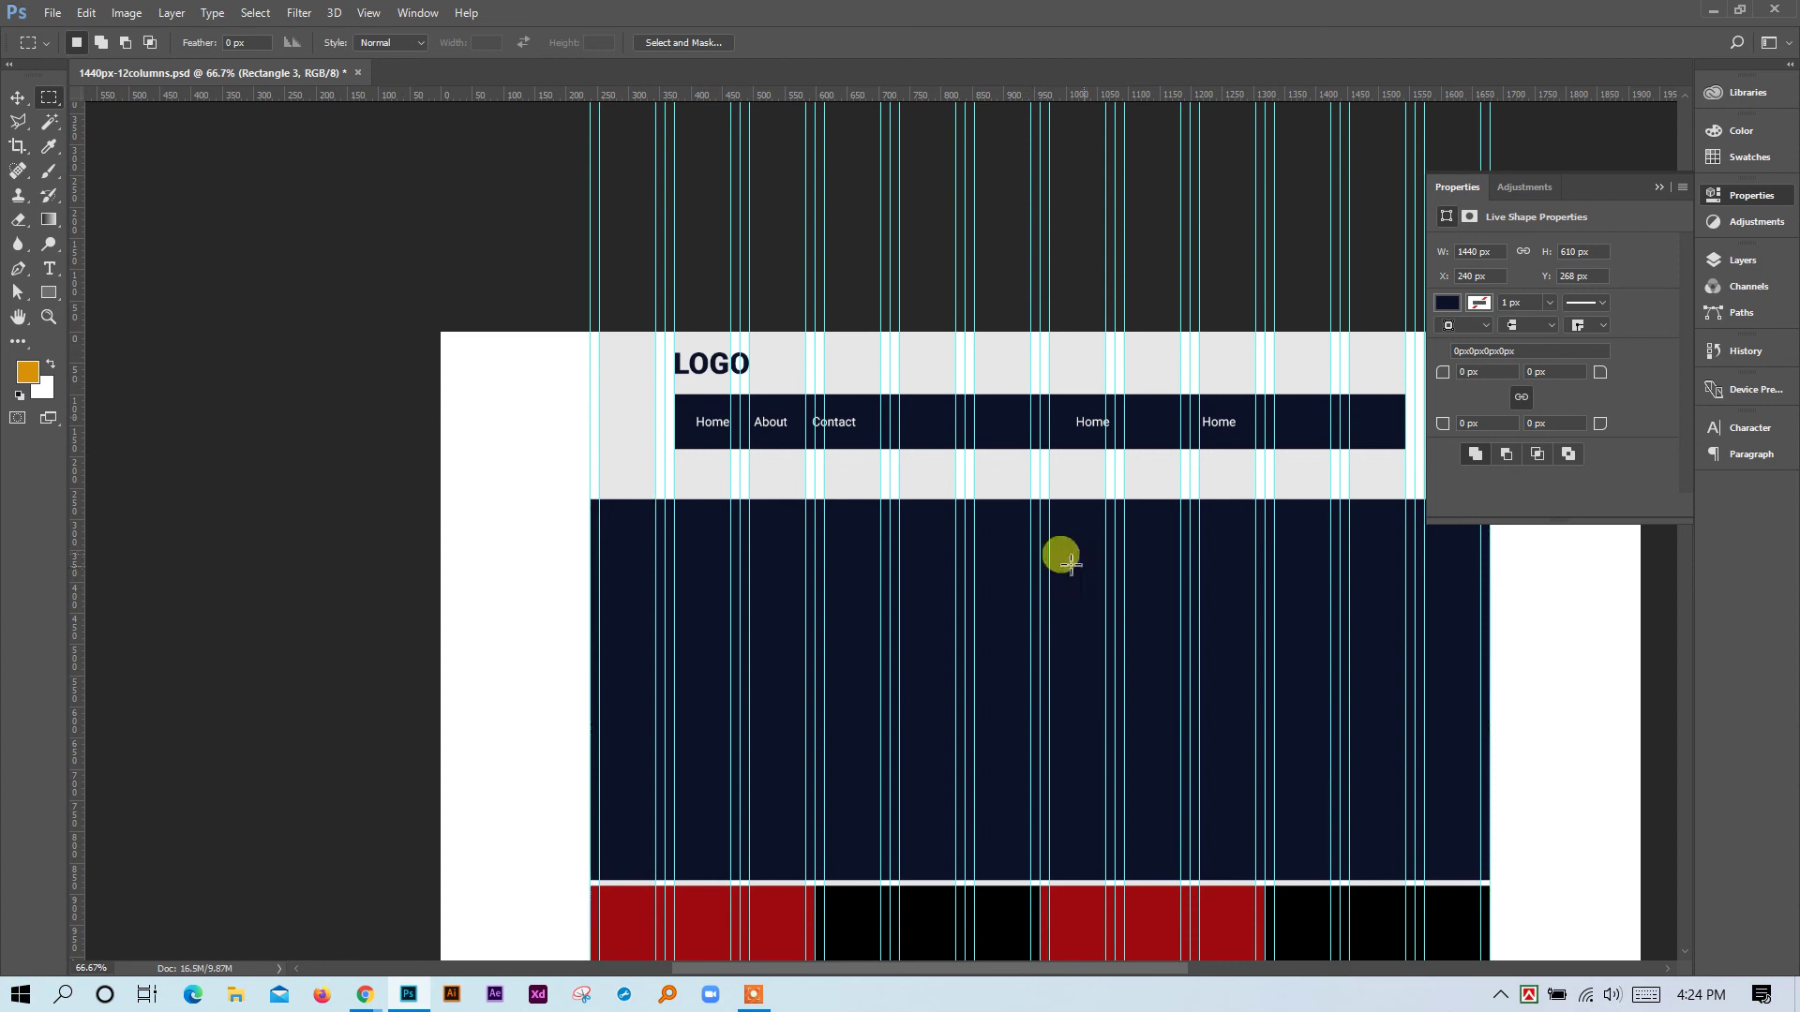
# Move the wide rectangle straight up 80 px so it meets the navigation bar's lower edge.
pyautogui.click(17, 96)
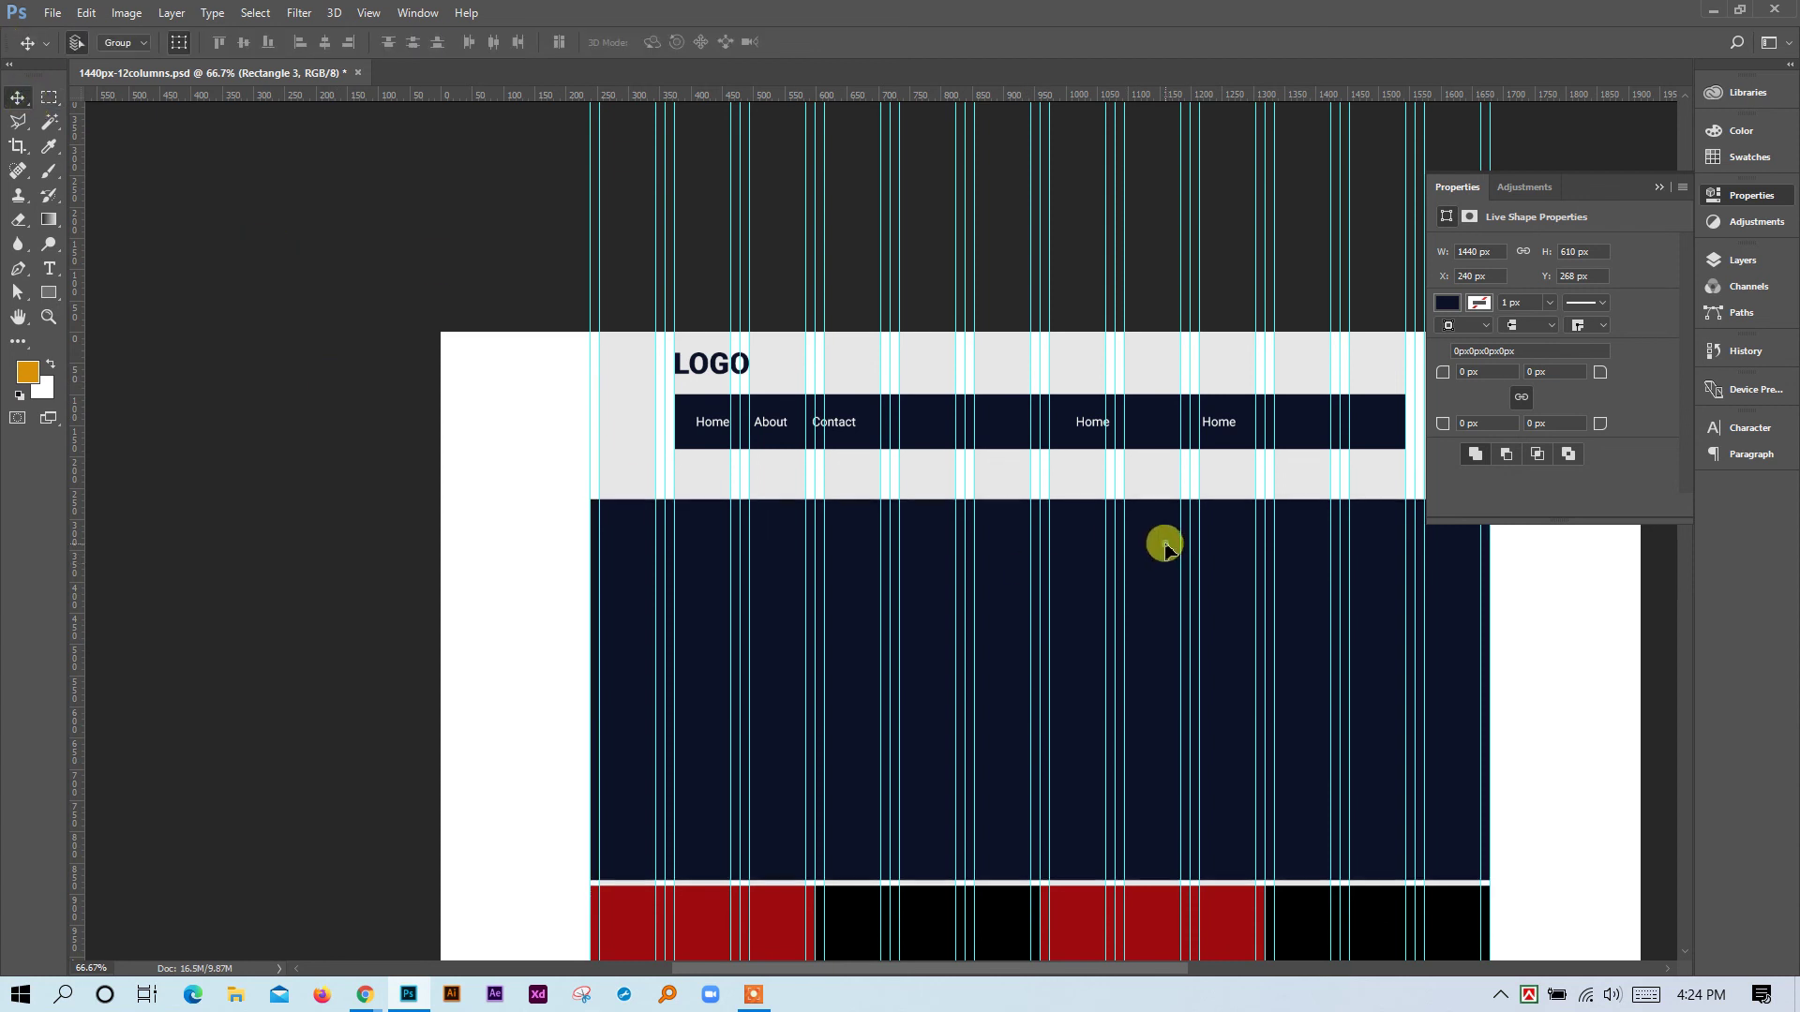
pyautogui.moveTo(1160, 560); pyautogui.dragTo(1159, 528)
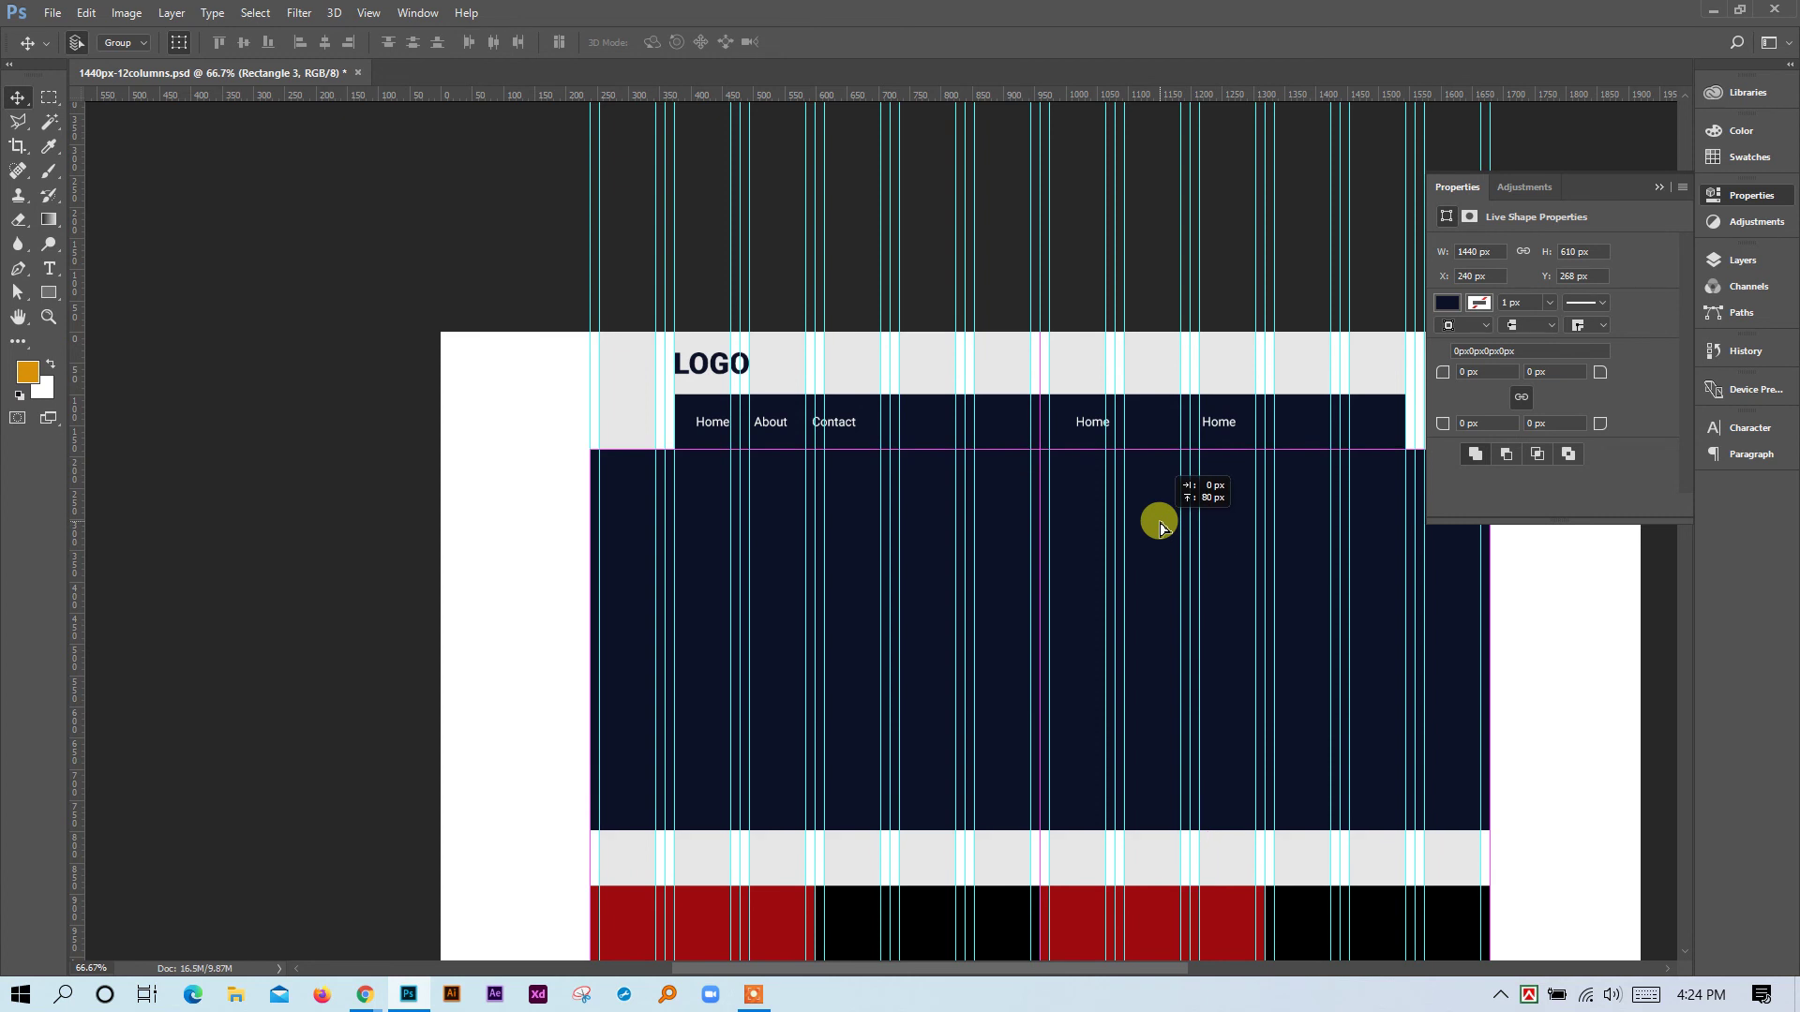
pyautogui.moveTo(1160, 528); pyautogui.dragTo(1159, 525)
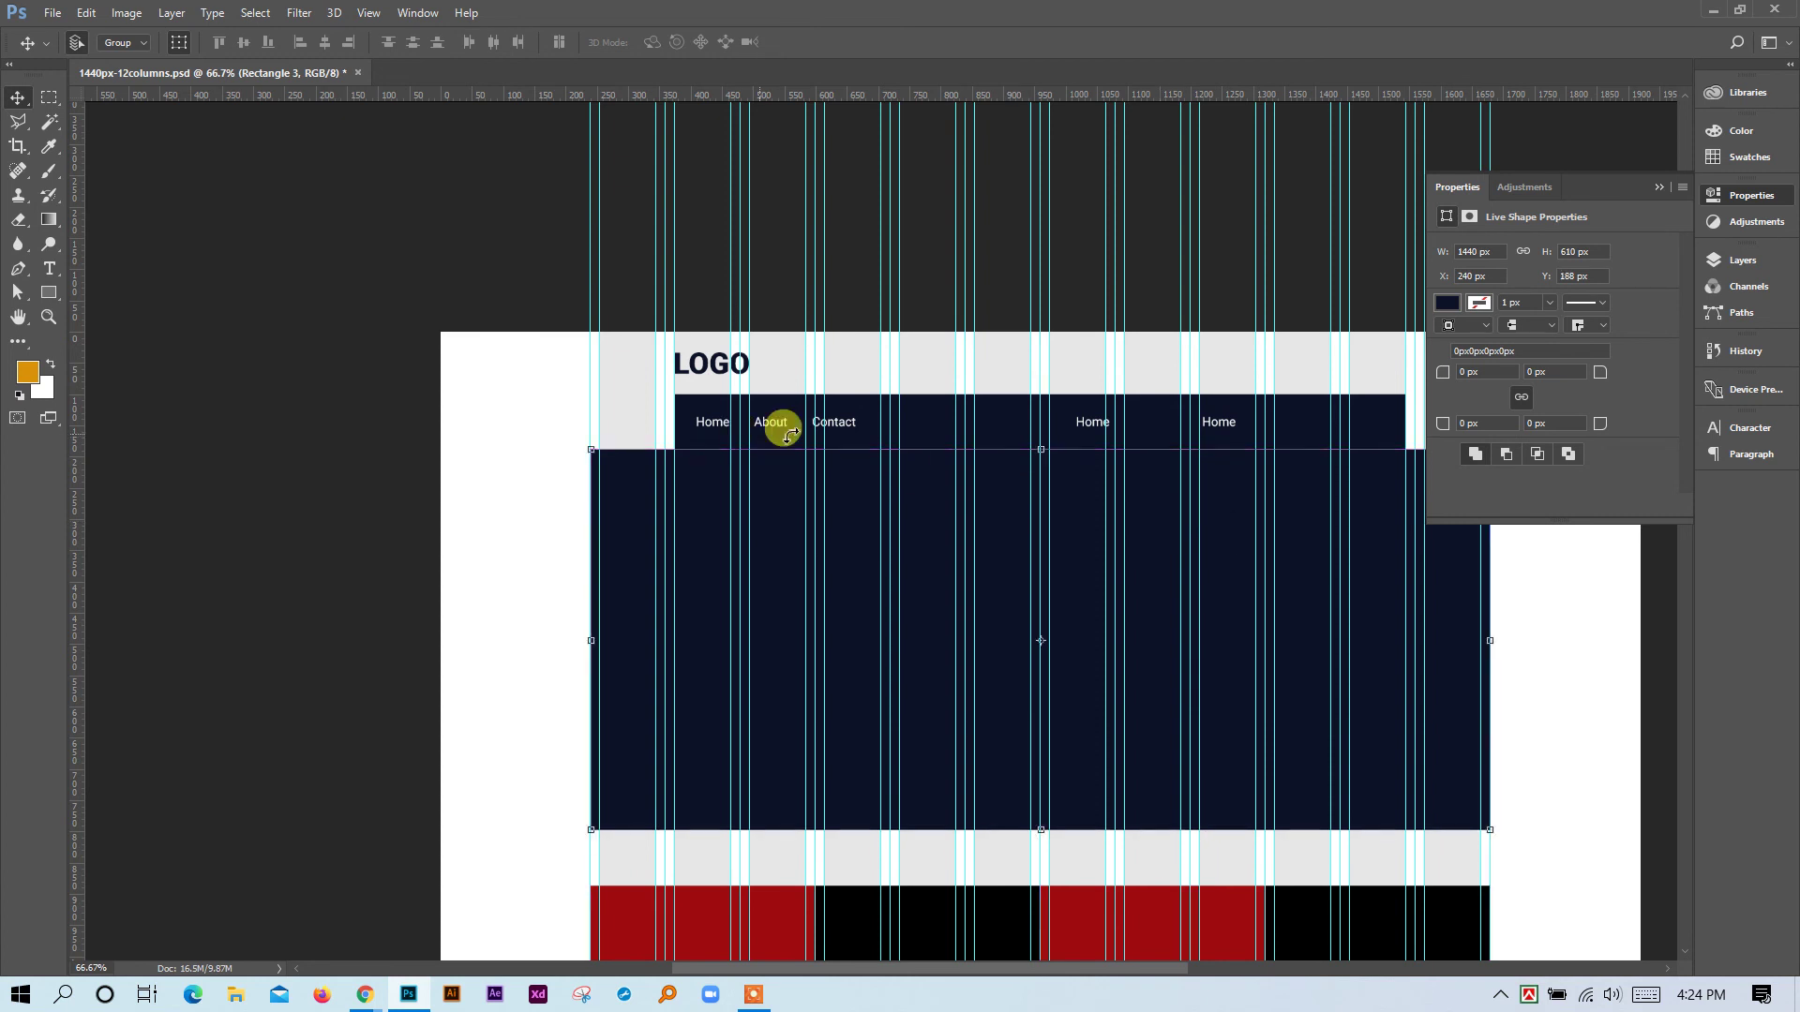
# Change the wide rectangle's fill to a light tan swatch and deselect it.
pyautogui.click(1234, 615)
pyautogui.click(29, 375)
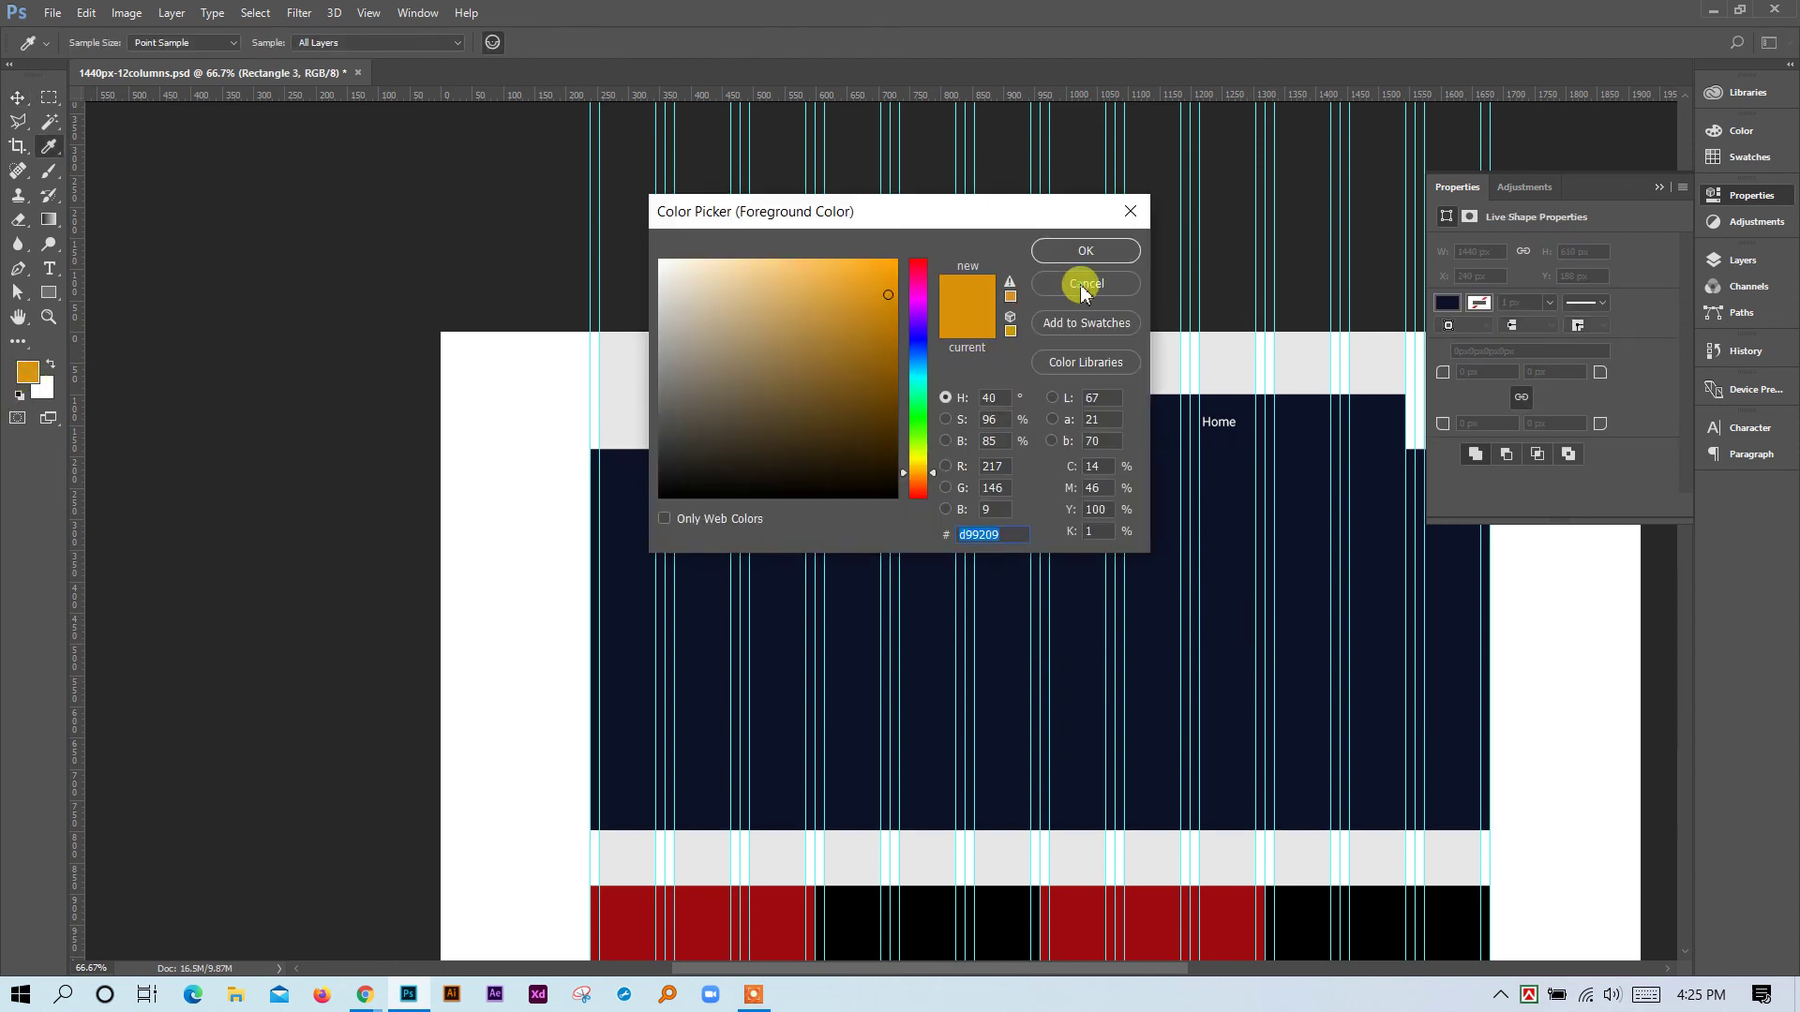
pyautogui.click(1085, 283)
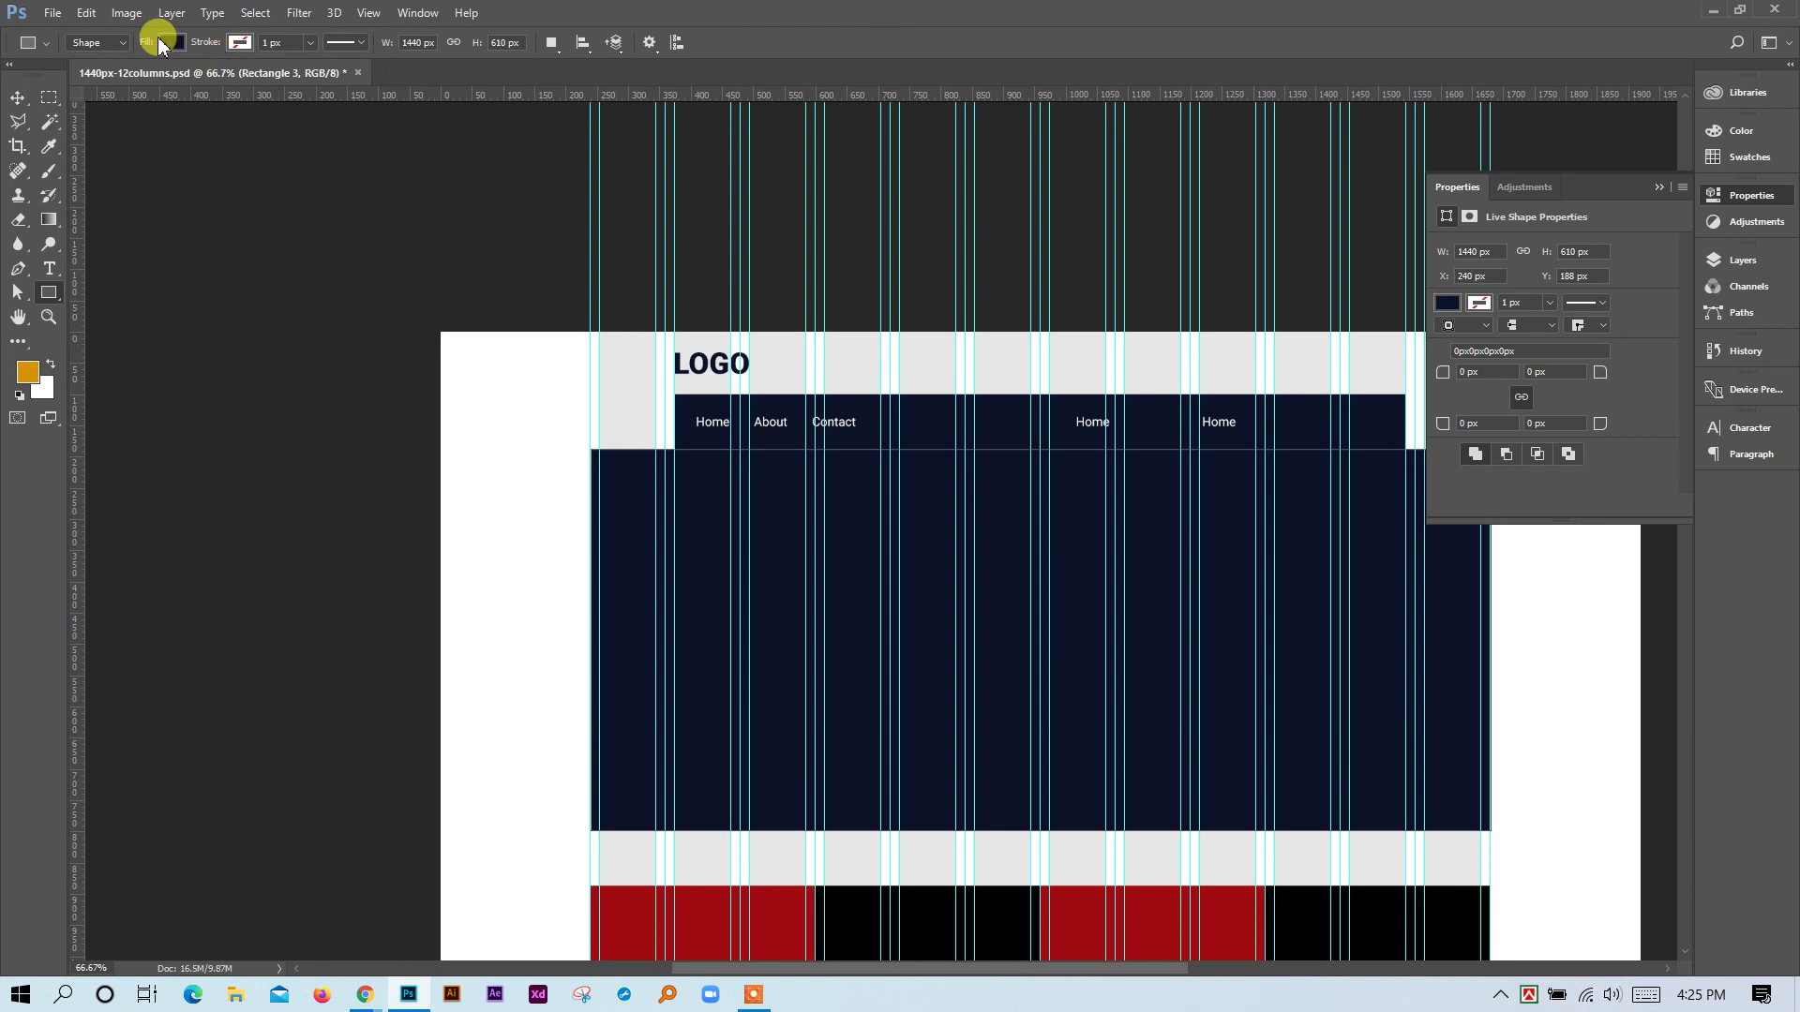
pyautogui.click(159, 43)
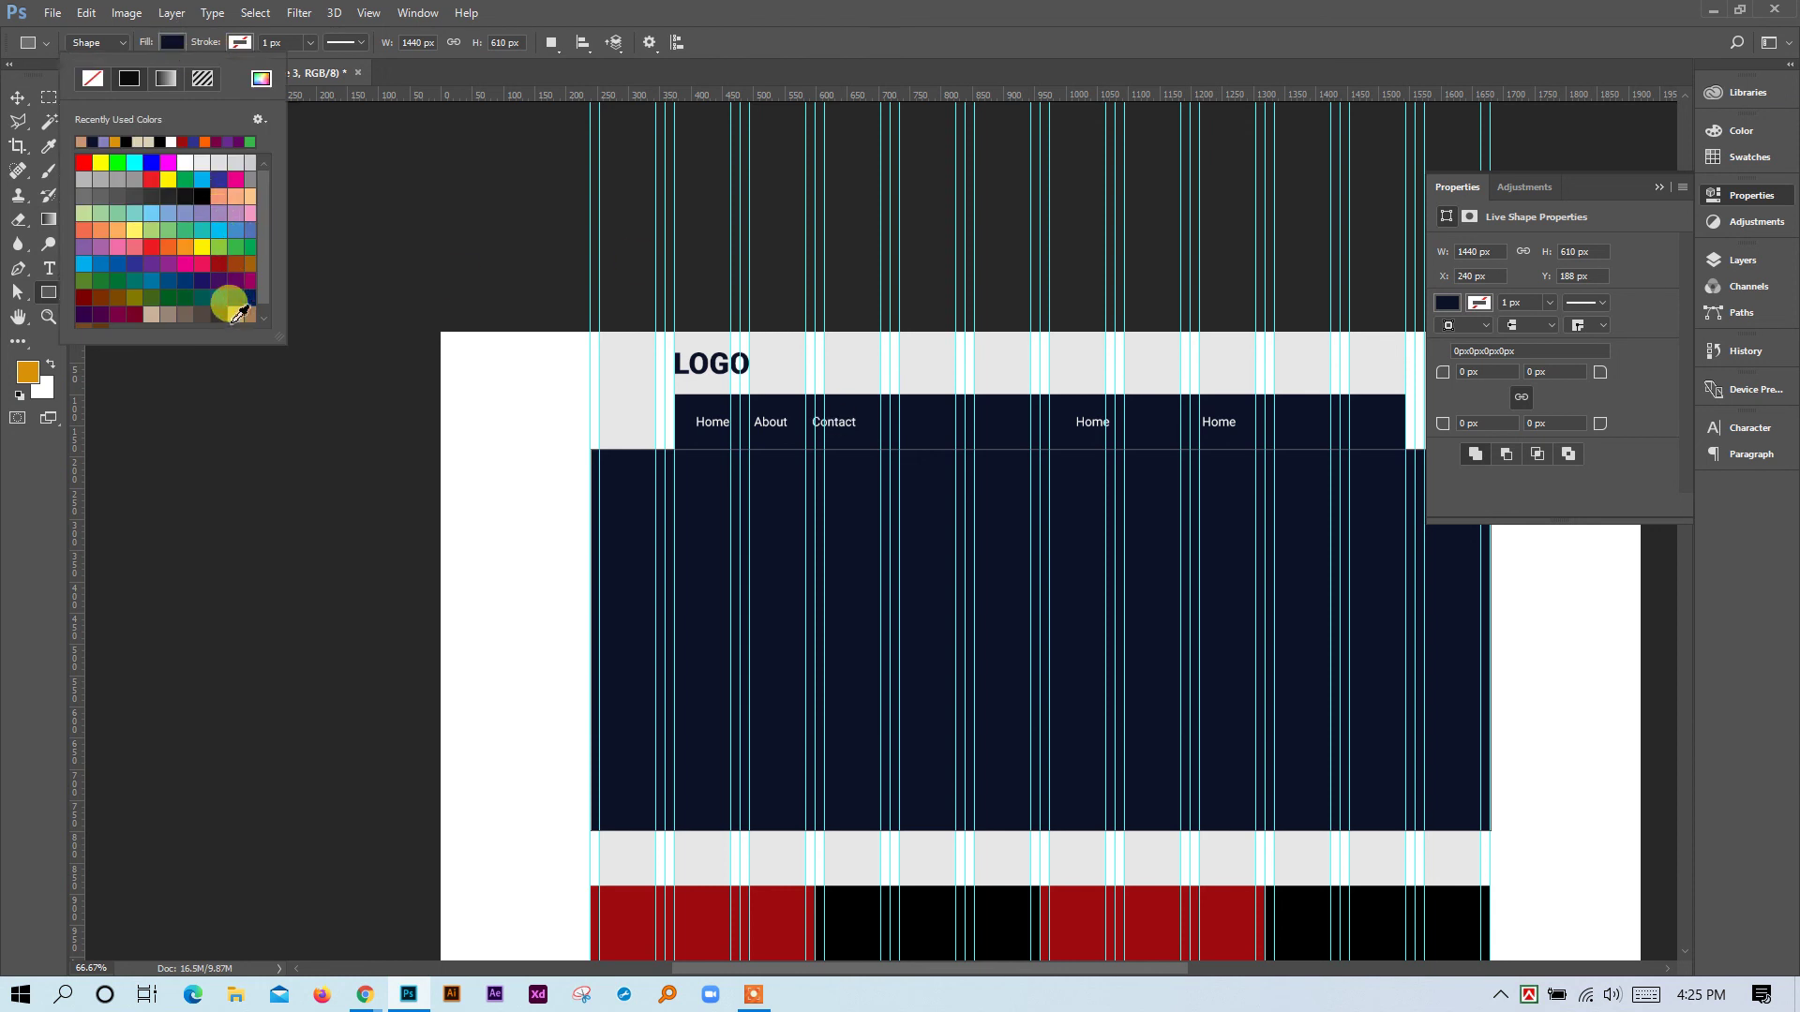
pyautogui.click(151, 314)
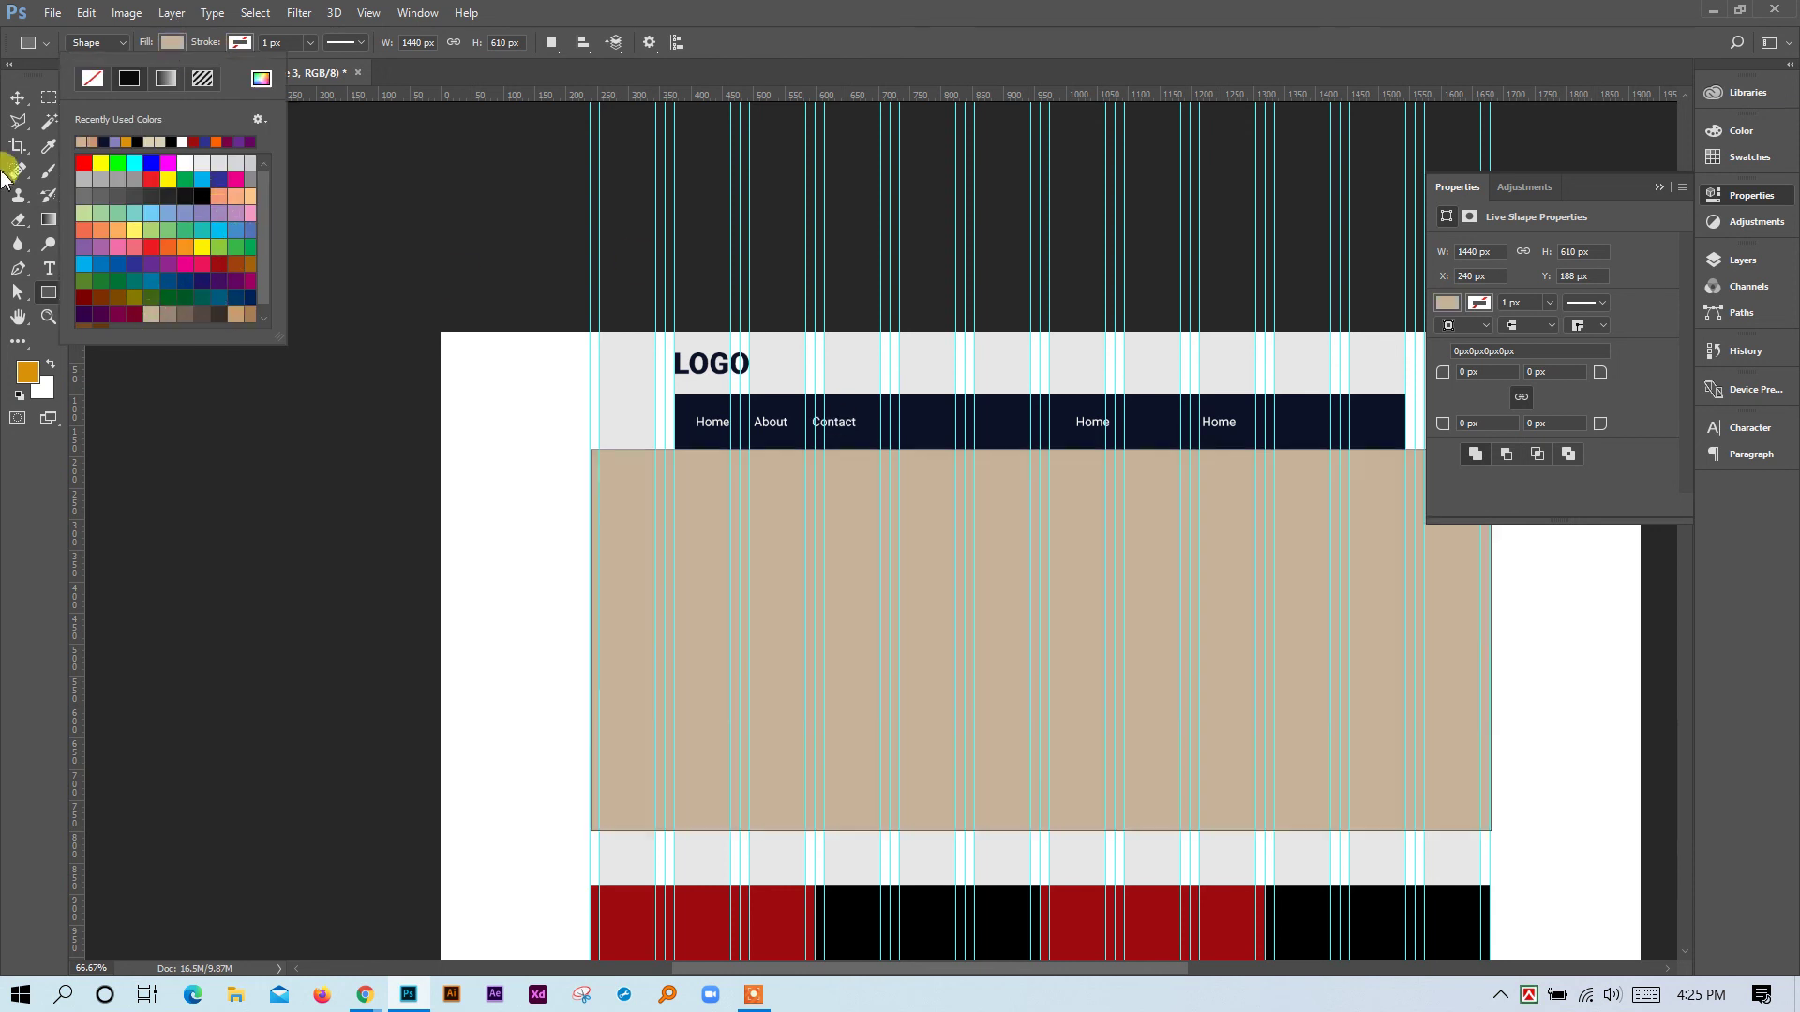
pyautogui.click(16, 99)
pyautogui.click(383, 564)
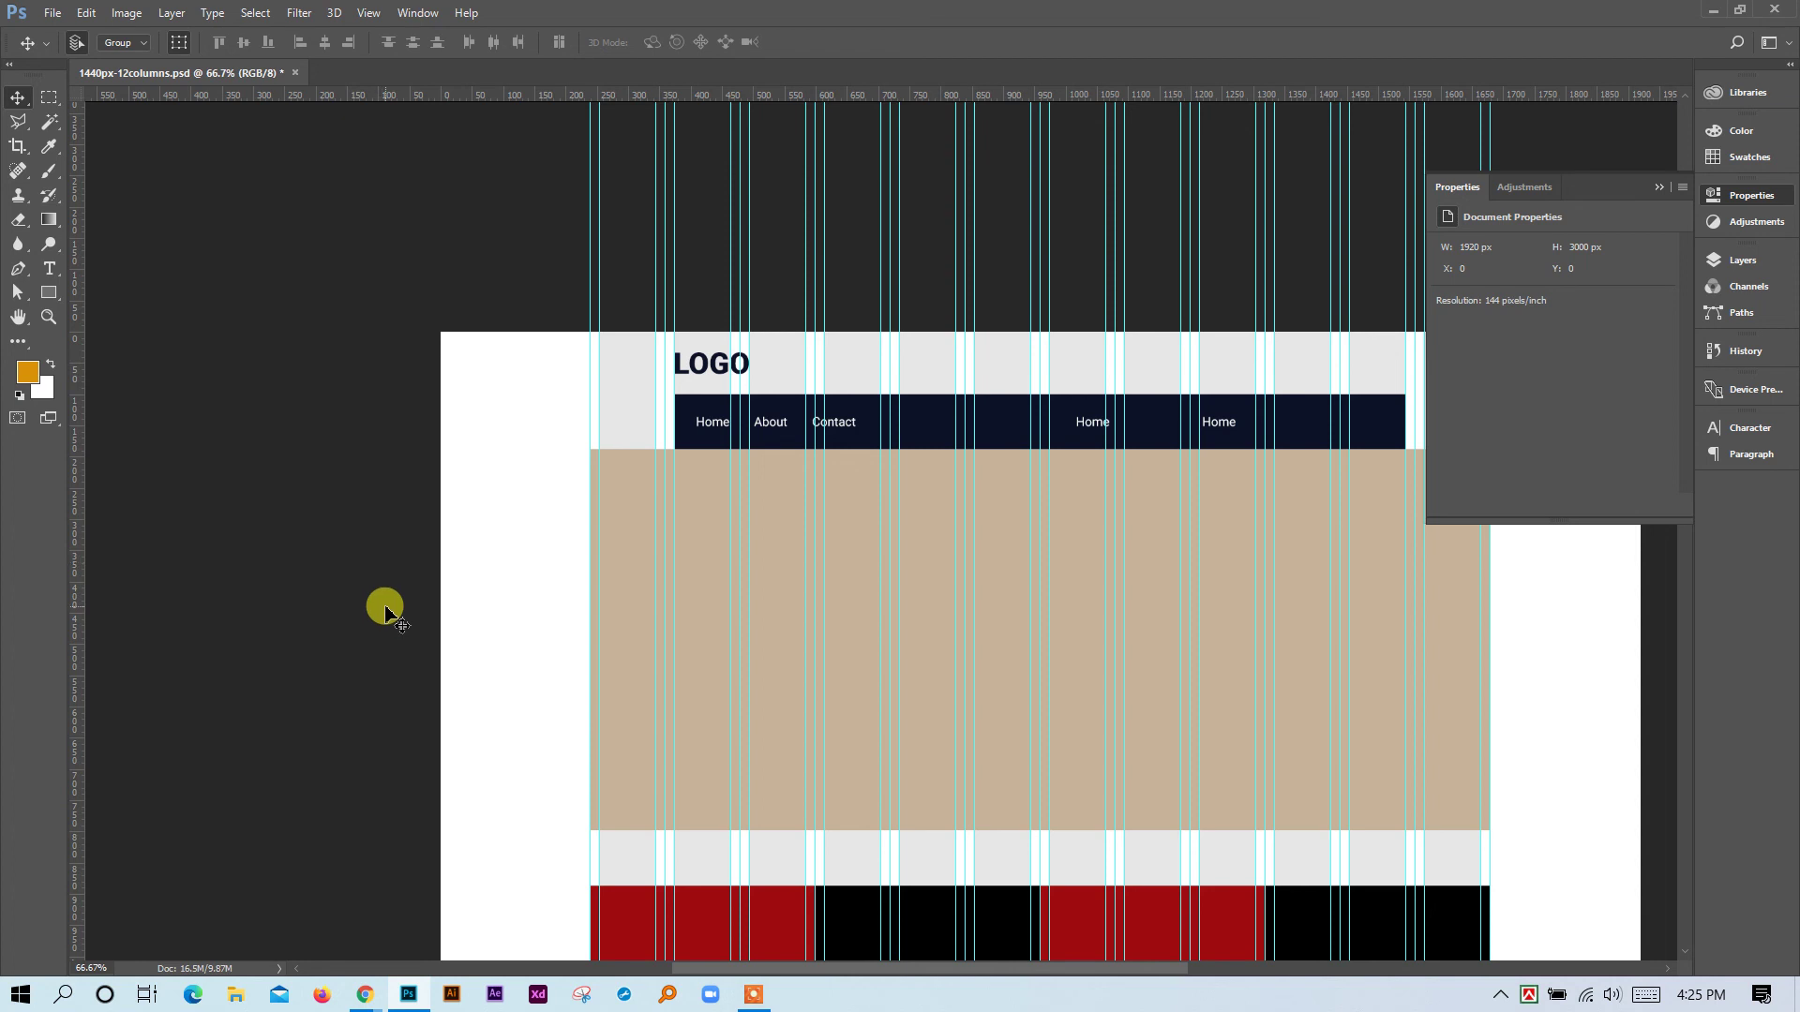
# Check the tan hero rectangle's placement against the navigation bar, the column guides and the red and black boxes.
pyautogui.hotkey('ctrl', '-')
pyautogui.hotkey('ctrl', '-')
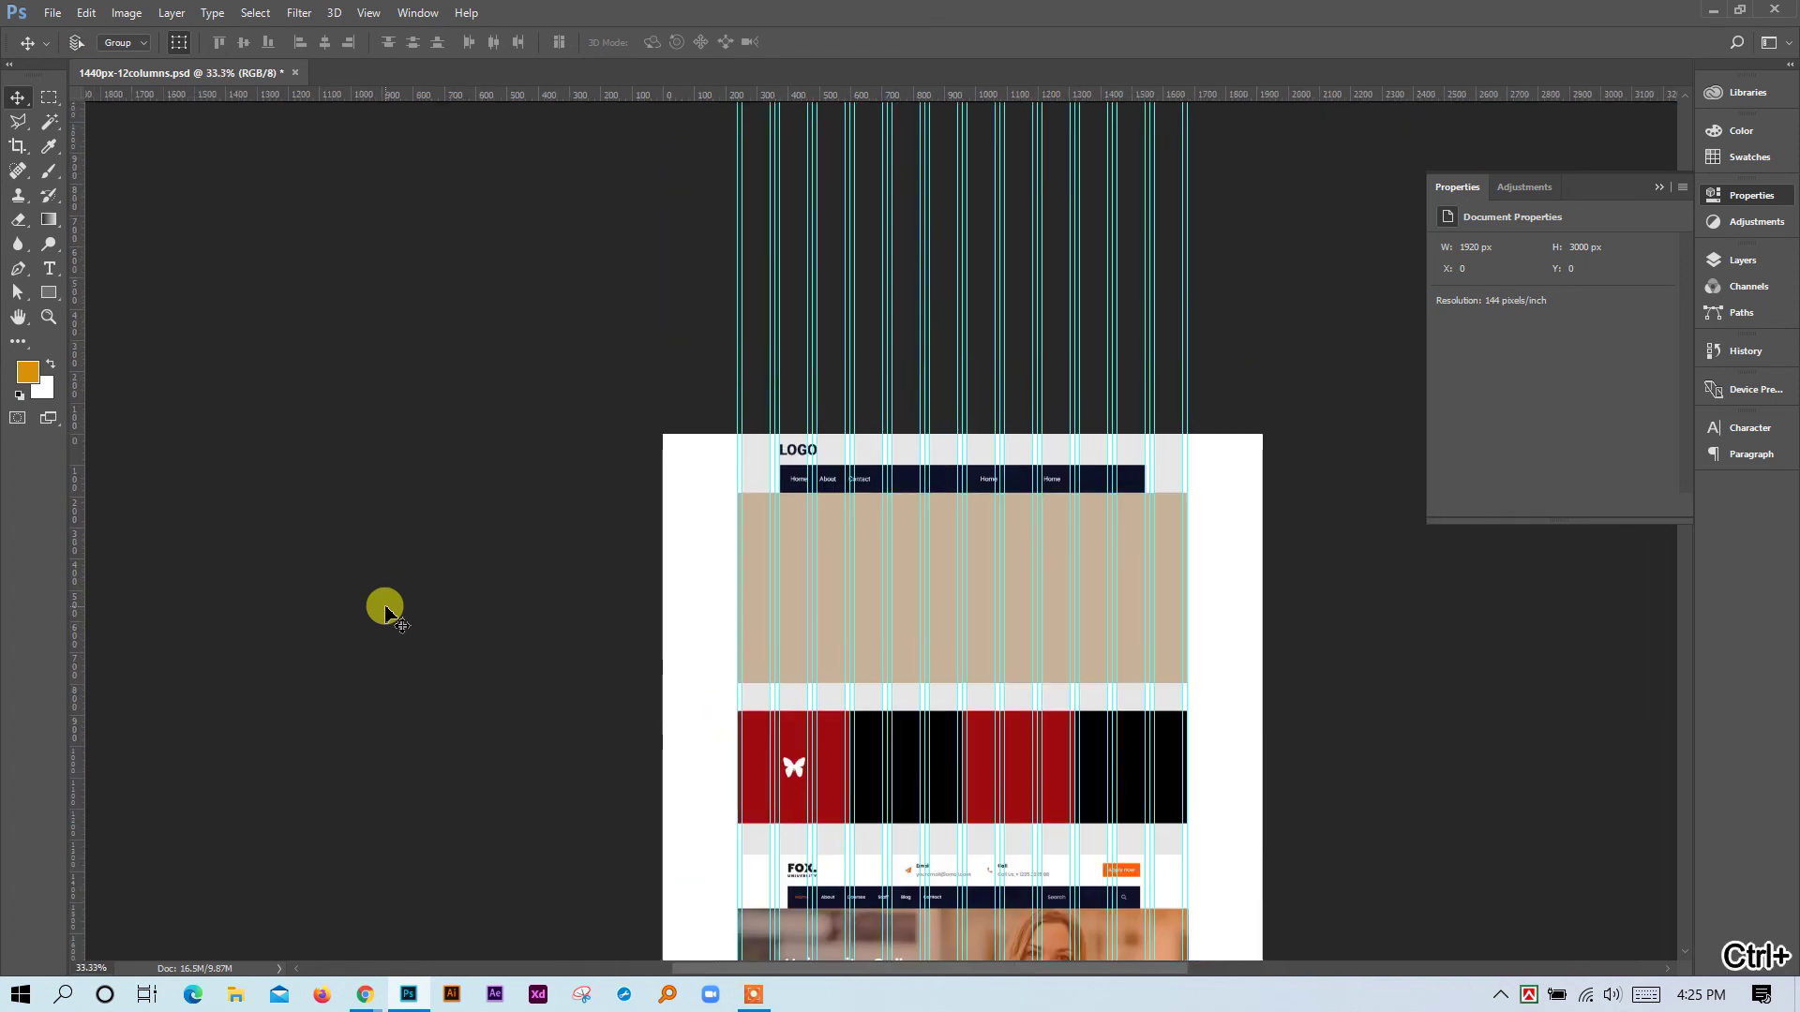
pyautogui.hotkey('ctrl', 'space')
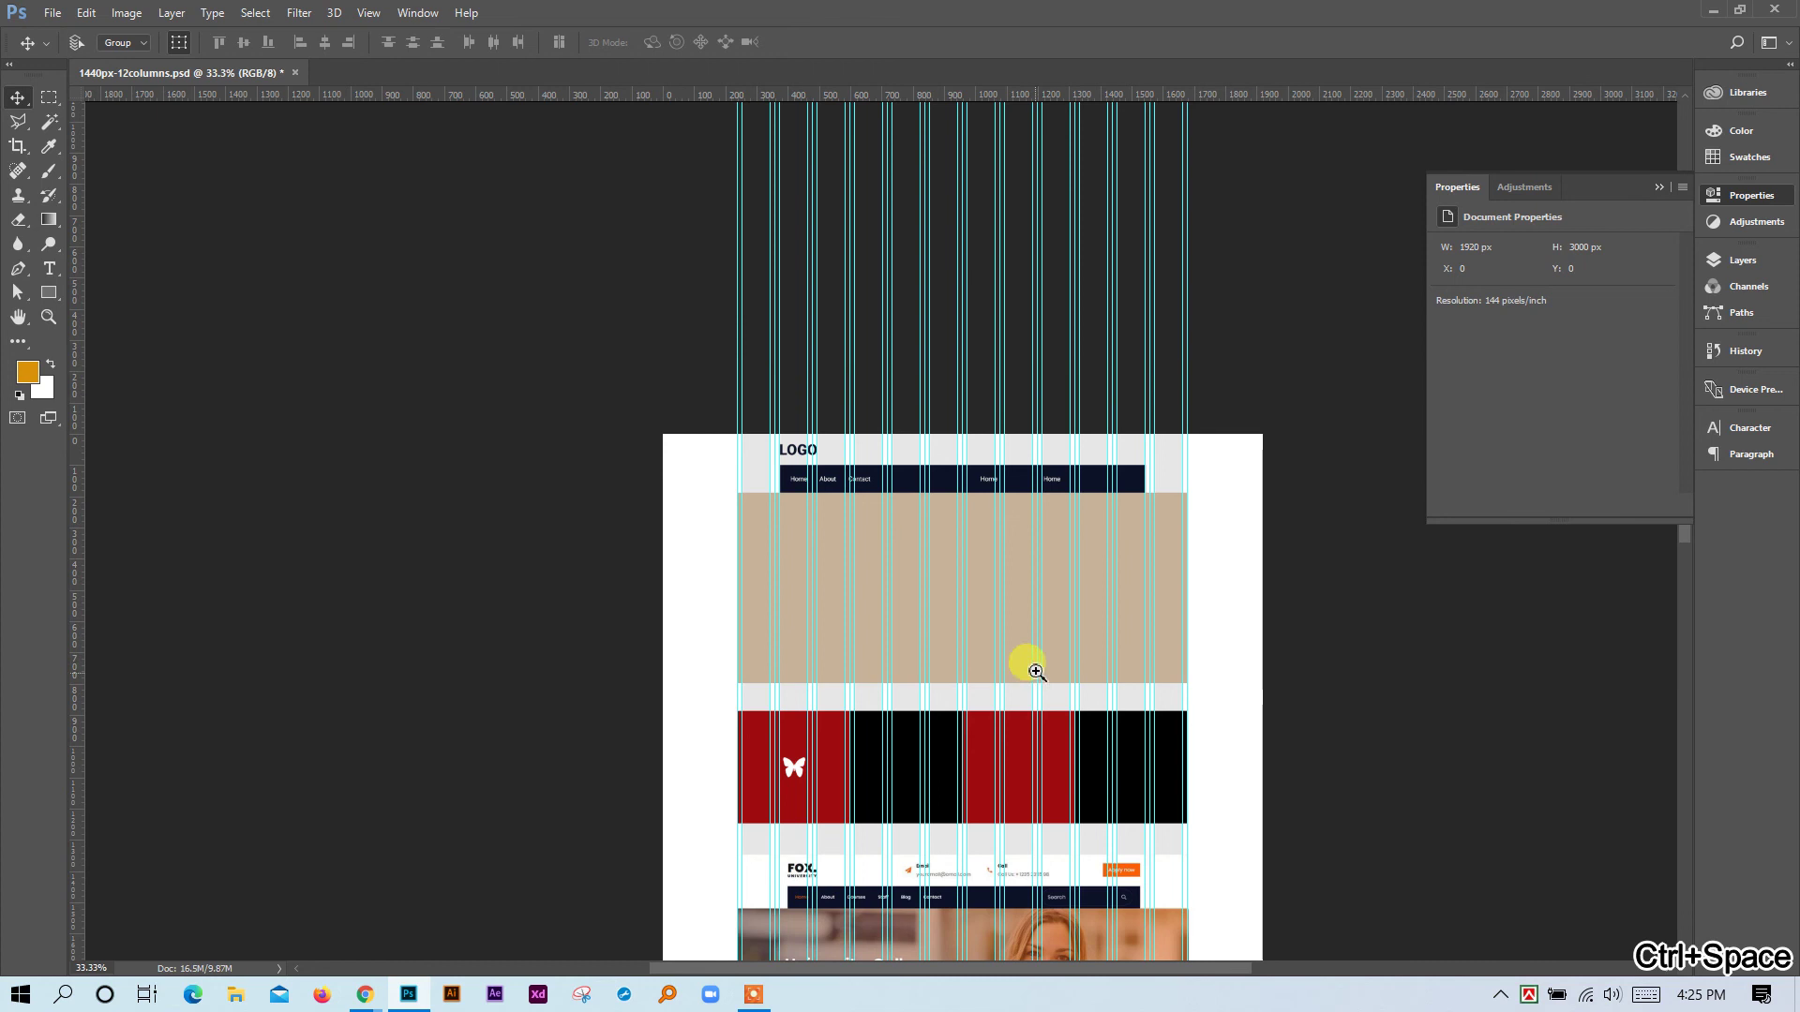
pyautogui.keyDown('ctrl'); pyautogui.click(993, 598); pyautogui.keyUp('ctrl')
pyautogui.click(1037, 511)
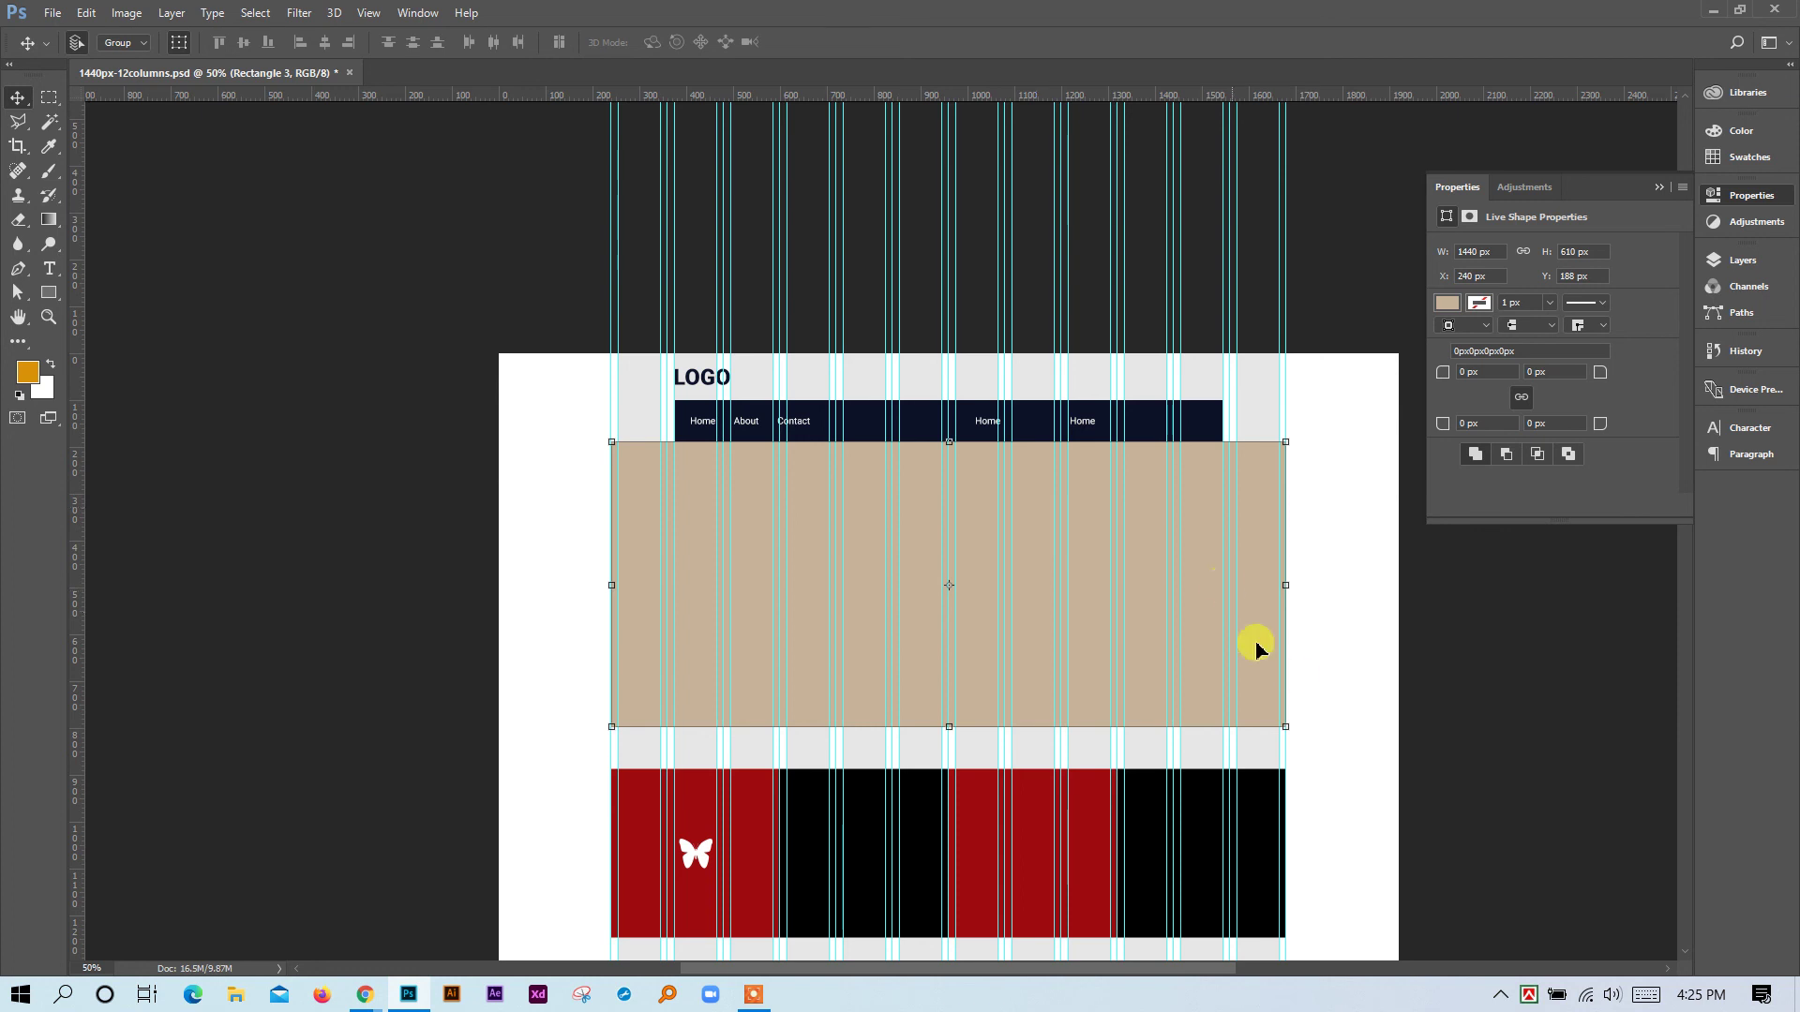
pyautogui.click(1451, 767)
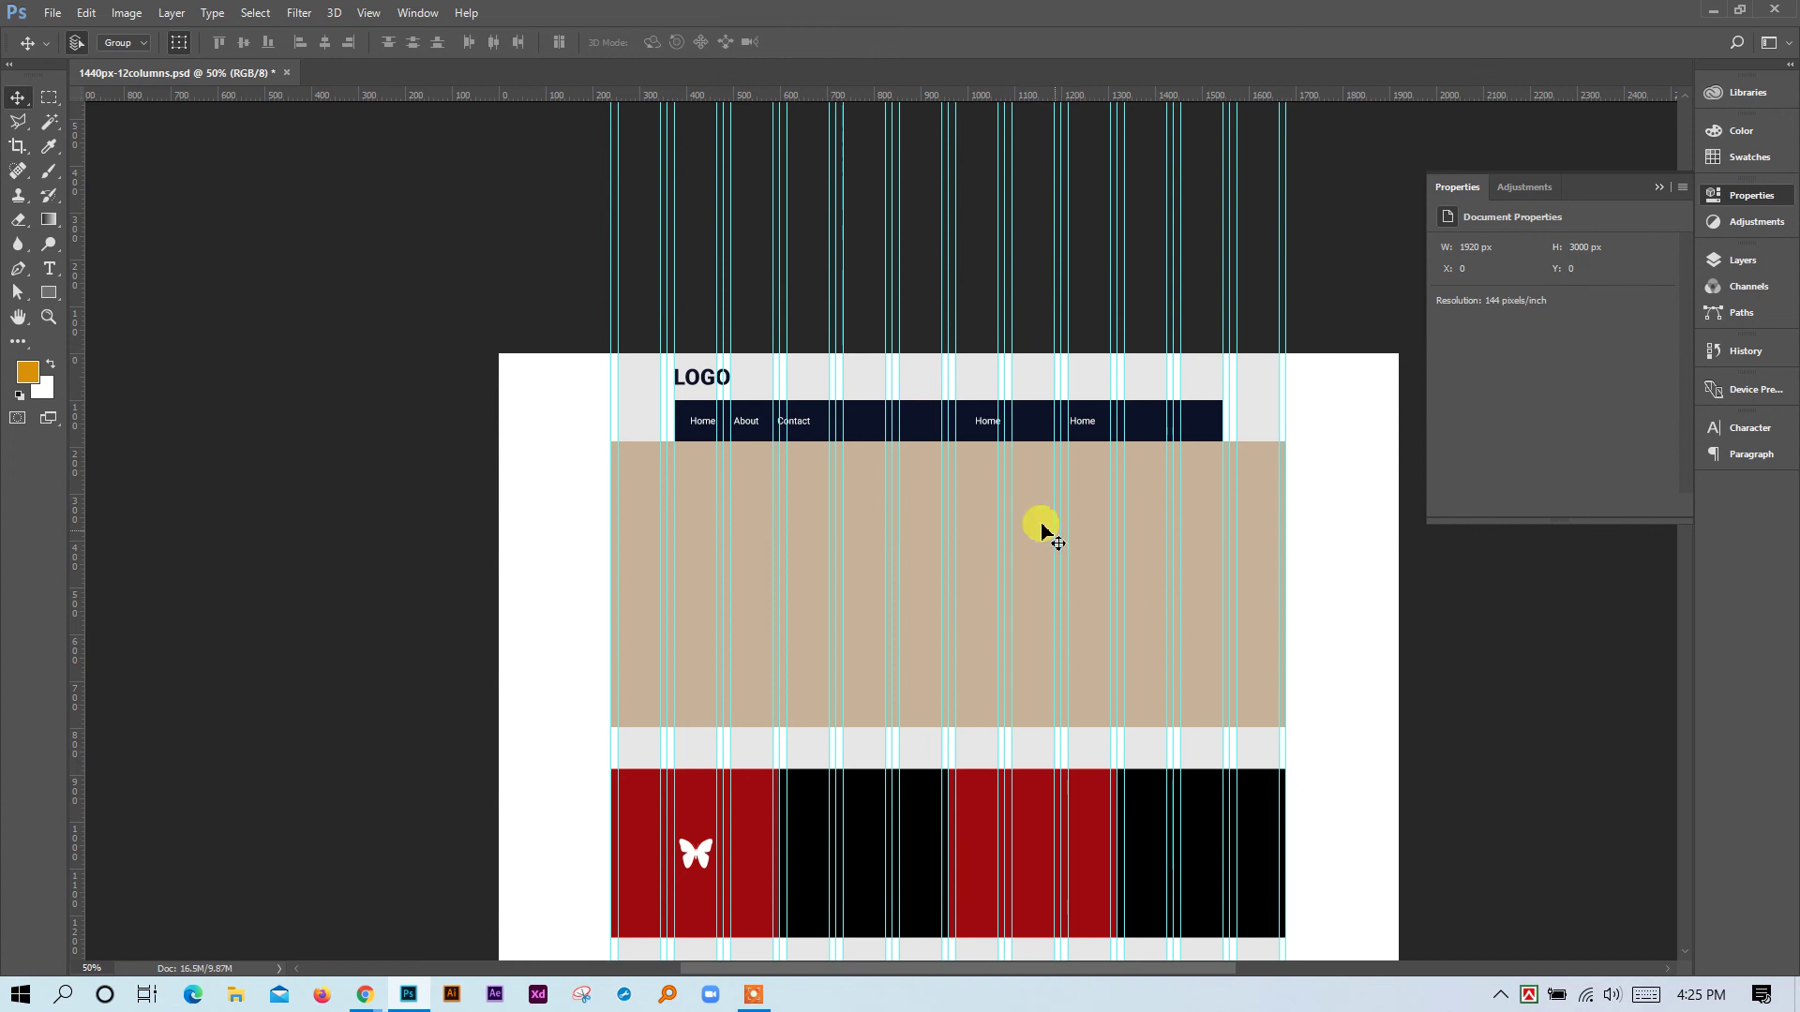
pyautogui.click(1032, 522)
pyautogui.click(1337, 585)
pyautogui.click(48, 293)
pyautogui.click(523, 619)
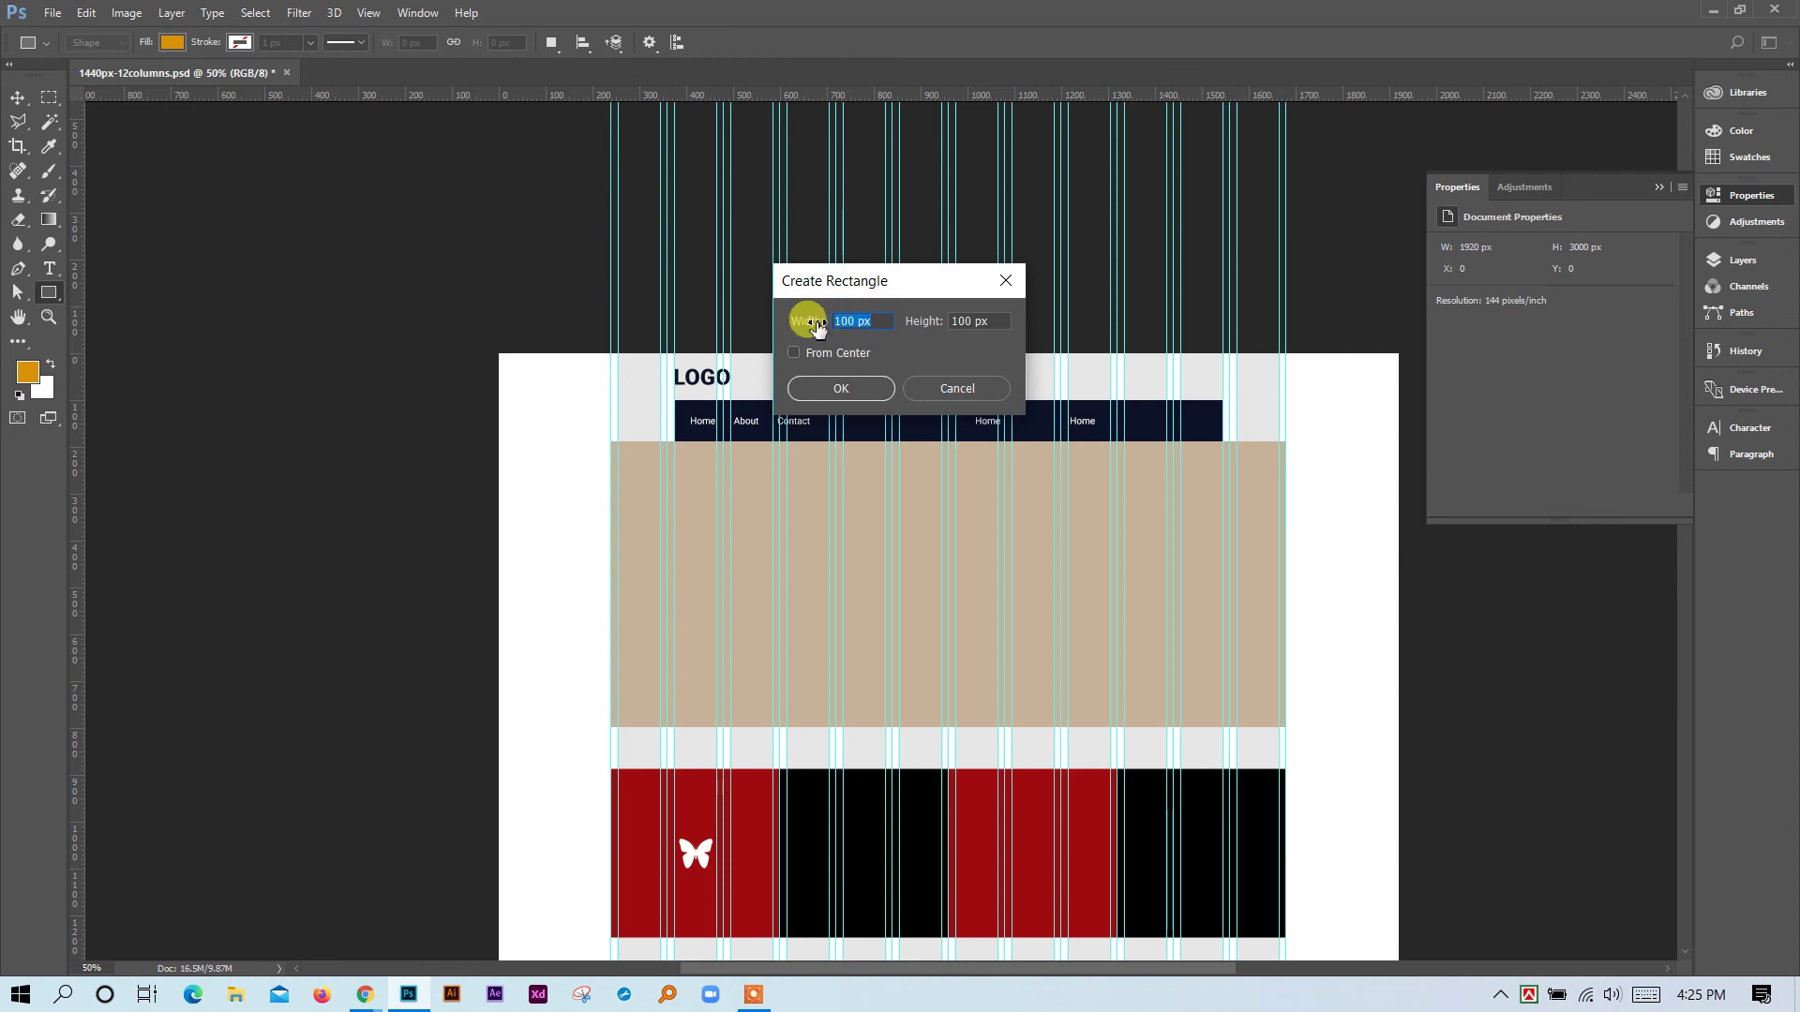
pyautogui.click(975, 390)
# Examine the reference University website design further down the page, focusing on its hero section and heading text.
pyautogui.scroll(-5, 1298, 611)
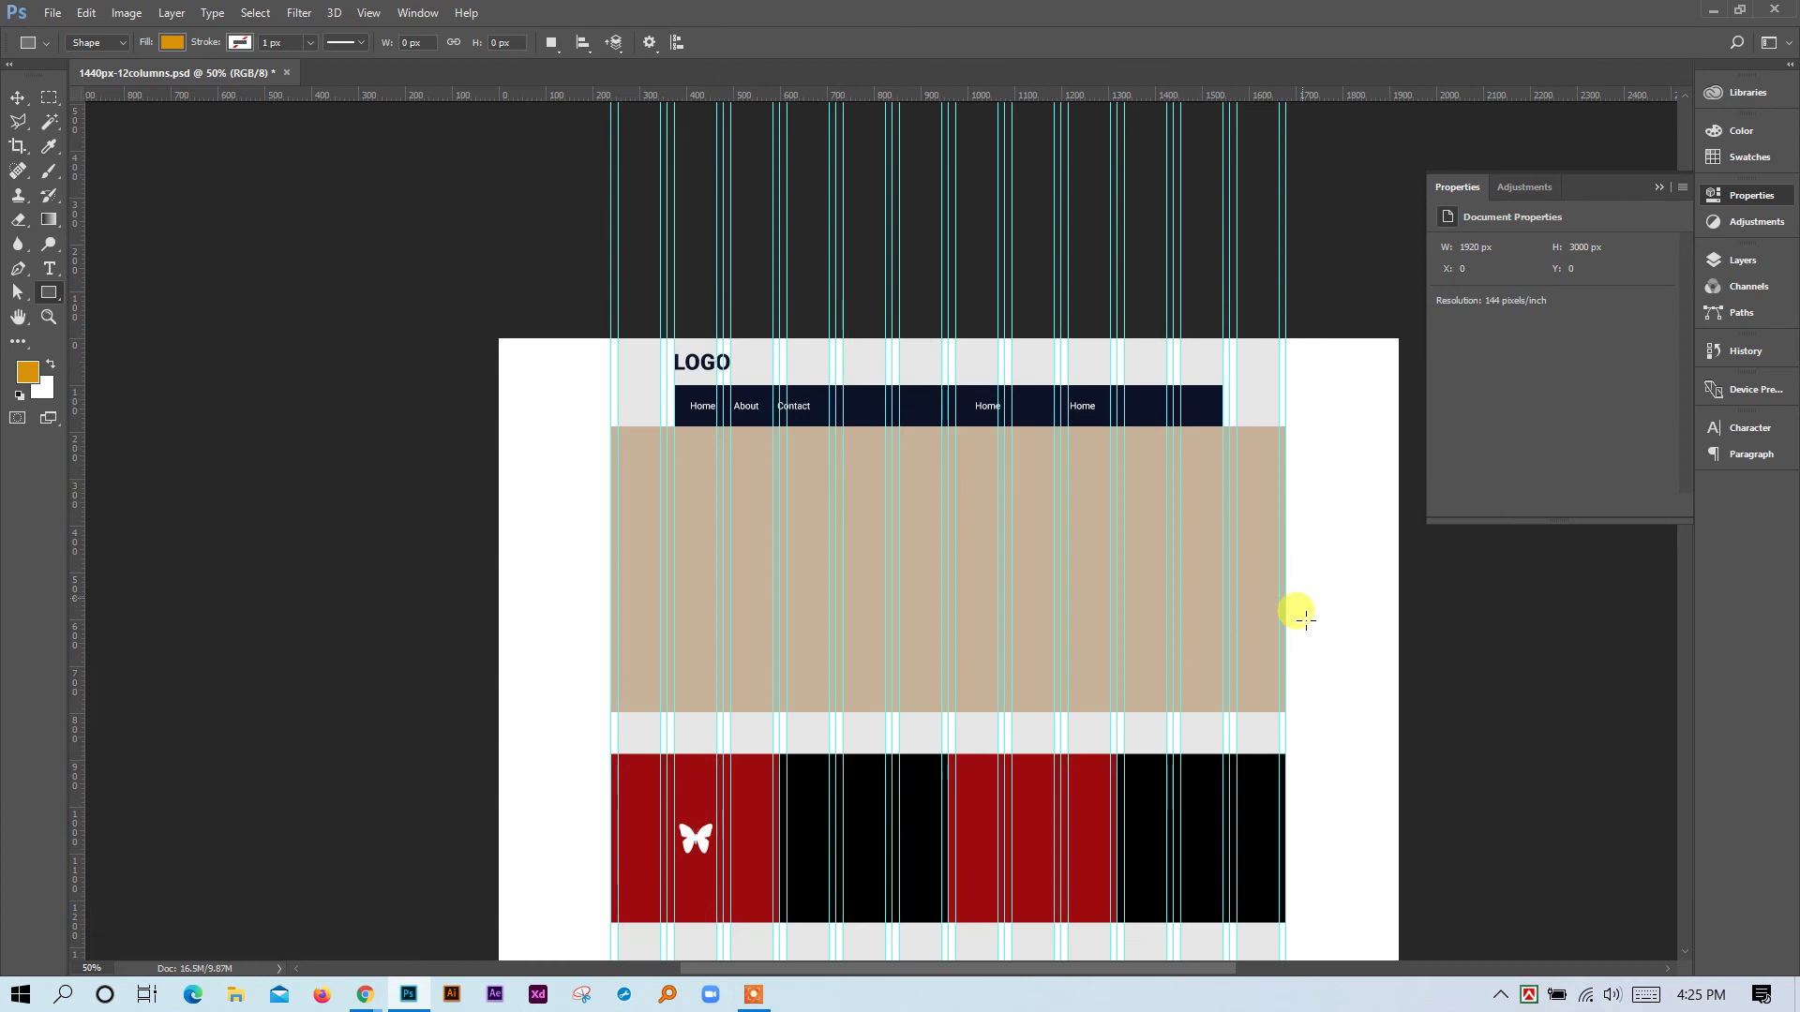
pyautogui.scroll(-5, 1322, 643)
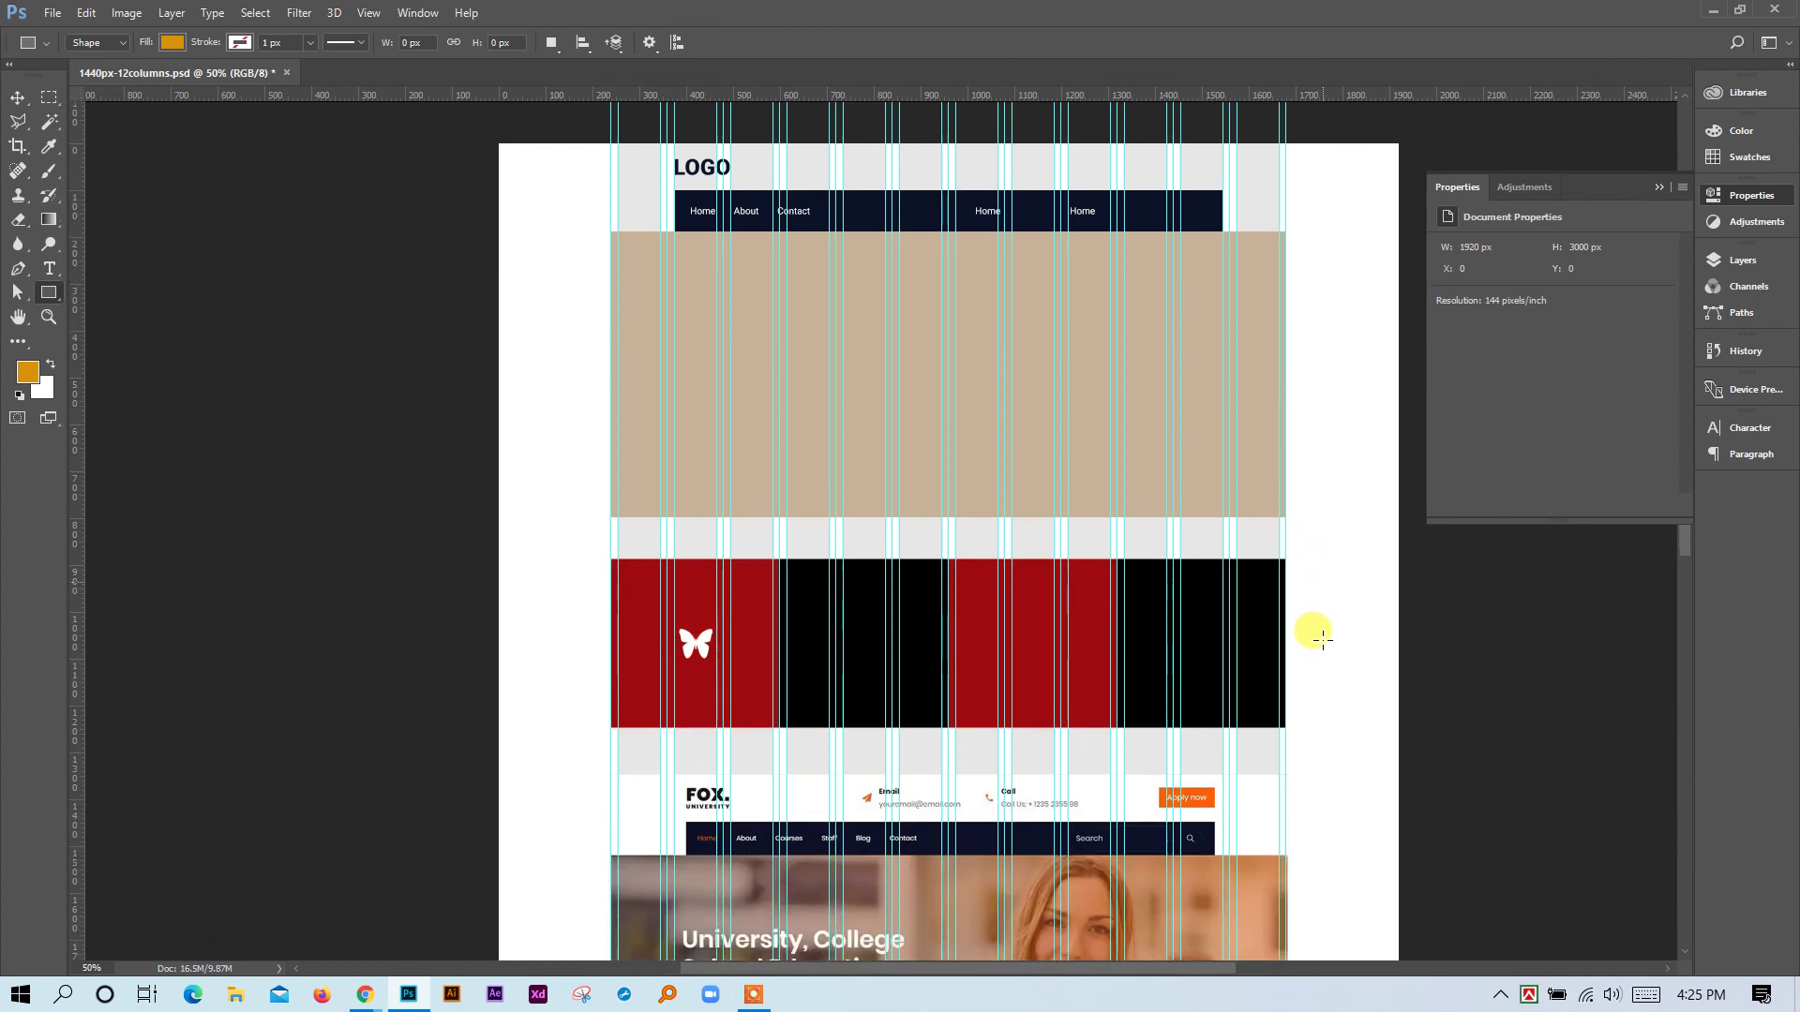
pyautogui.scroll(-5, 1314, 634)
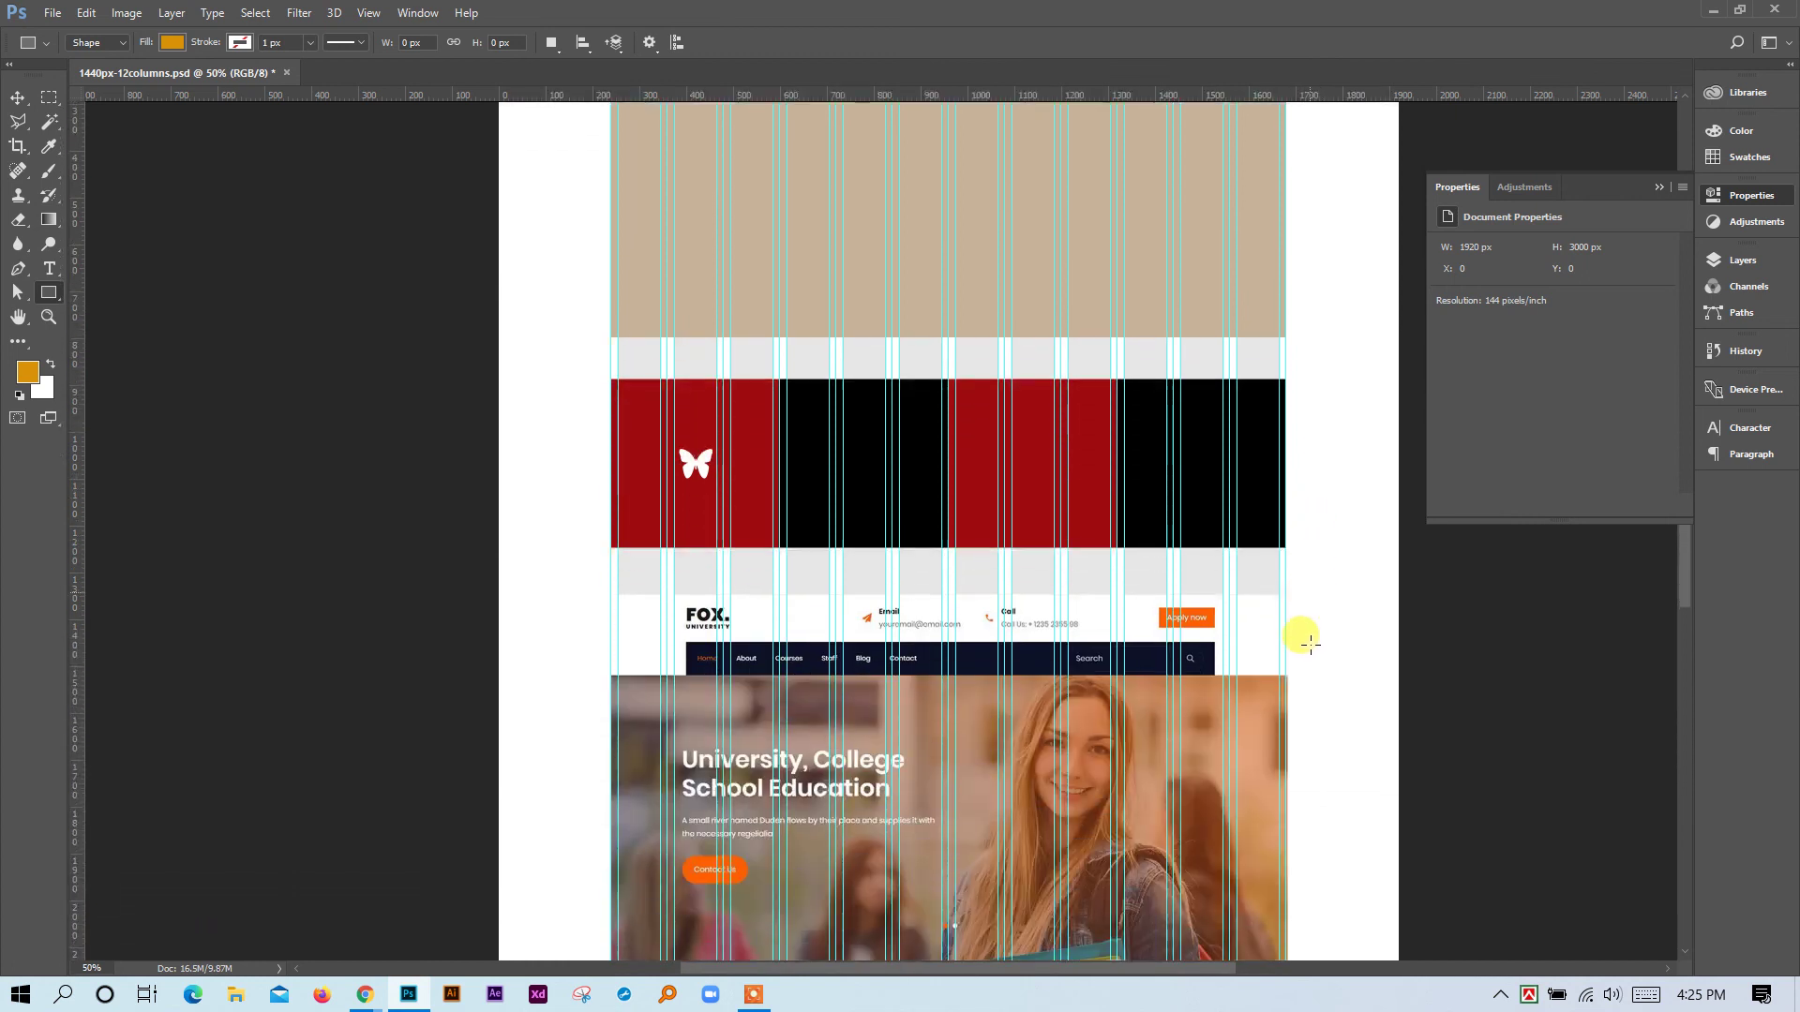
pyautogui.scroll(-5, 1292, 633)
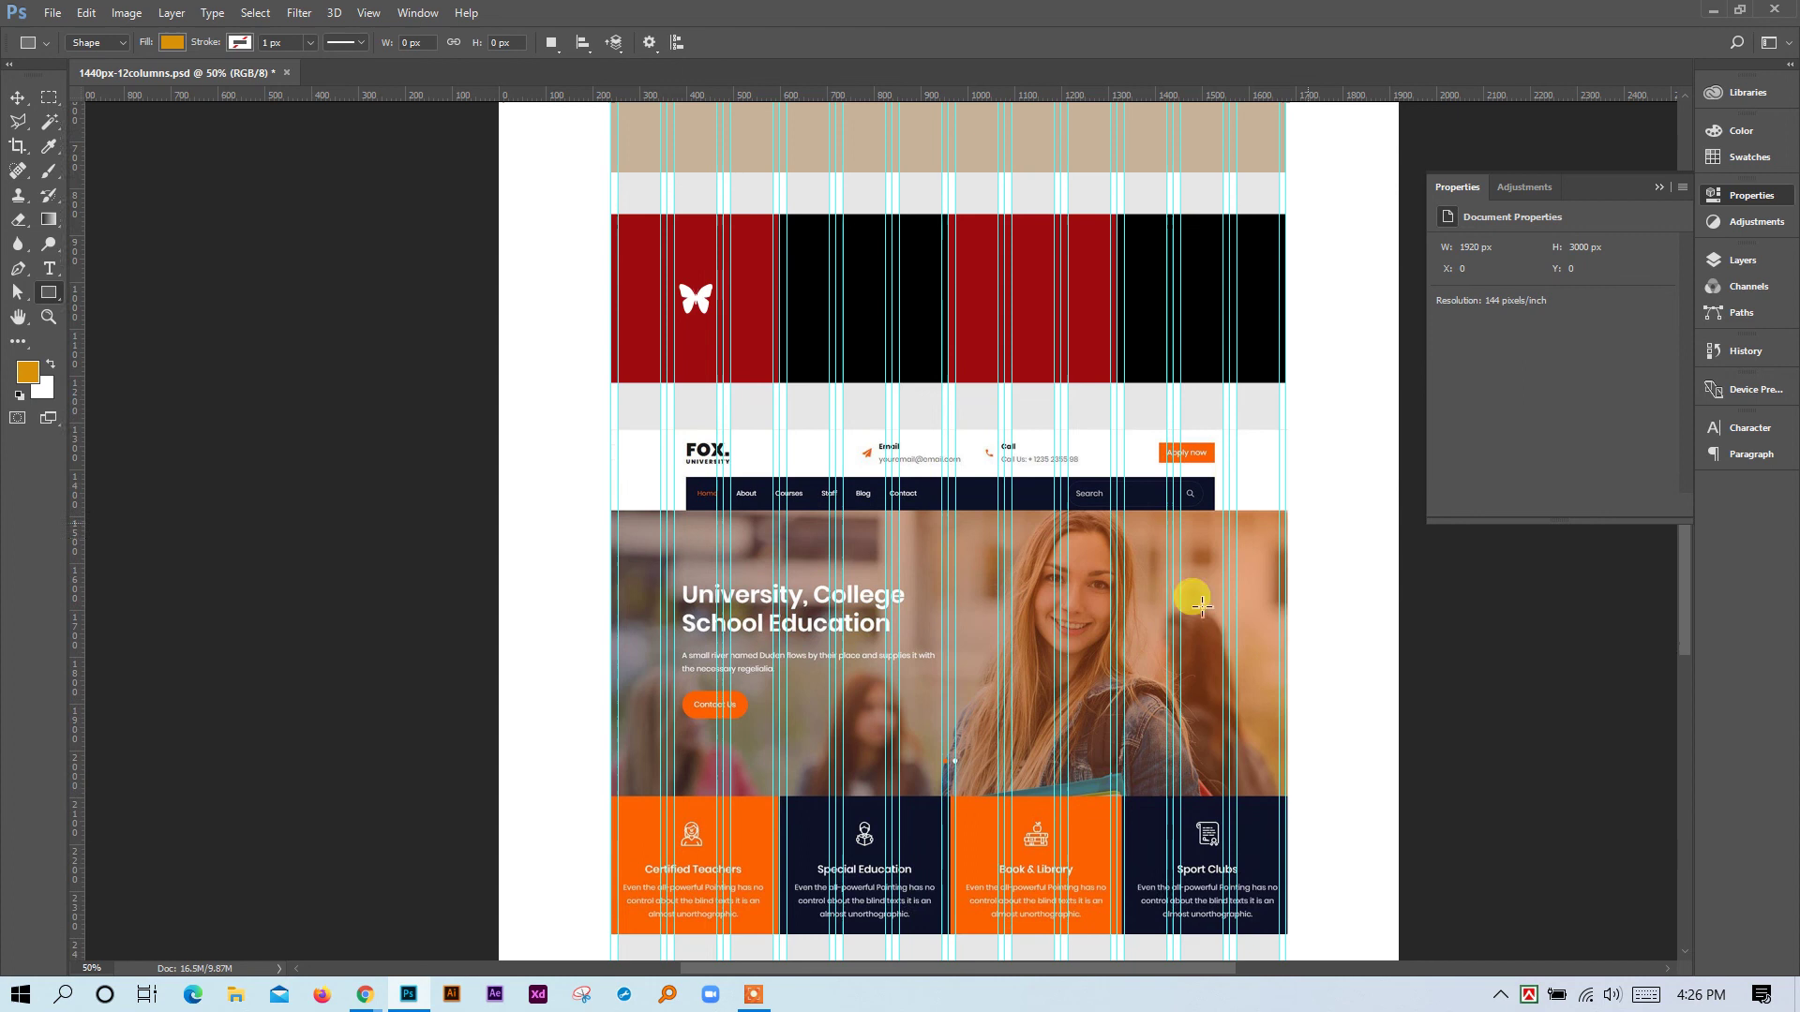
pyautogui.scroll(-4, 1045, 508)
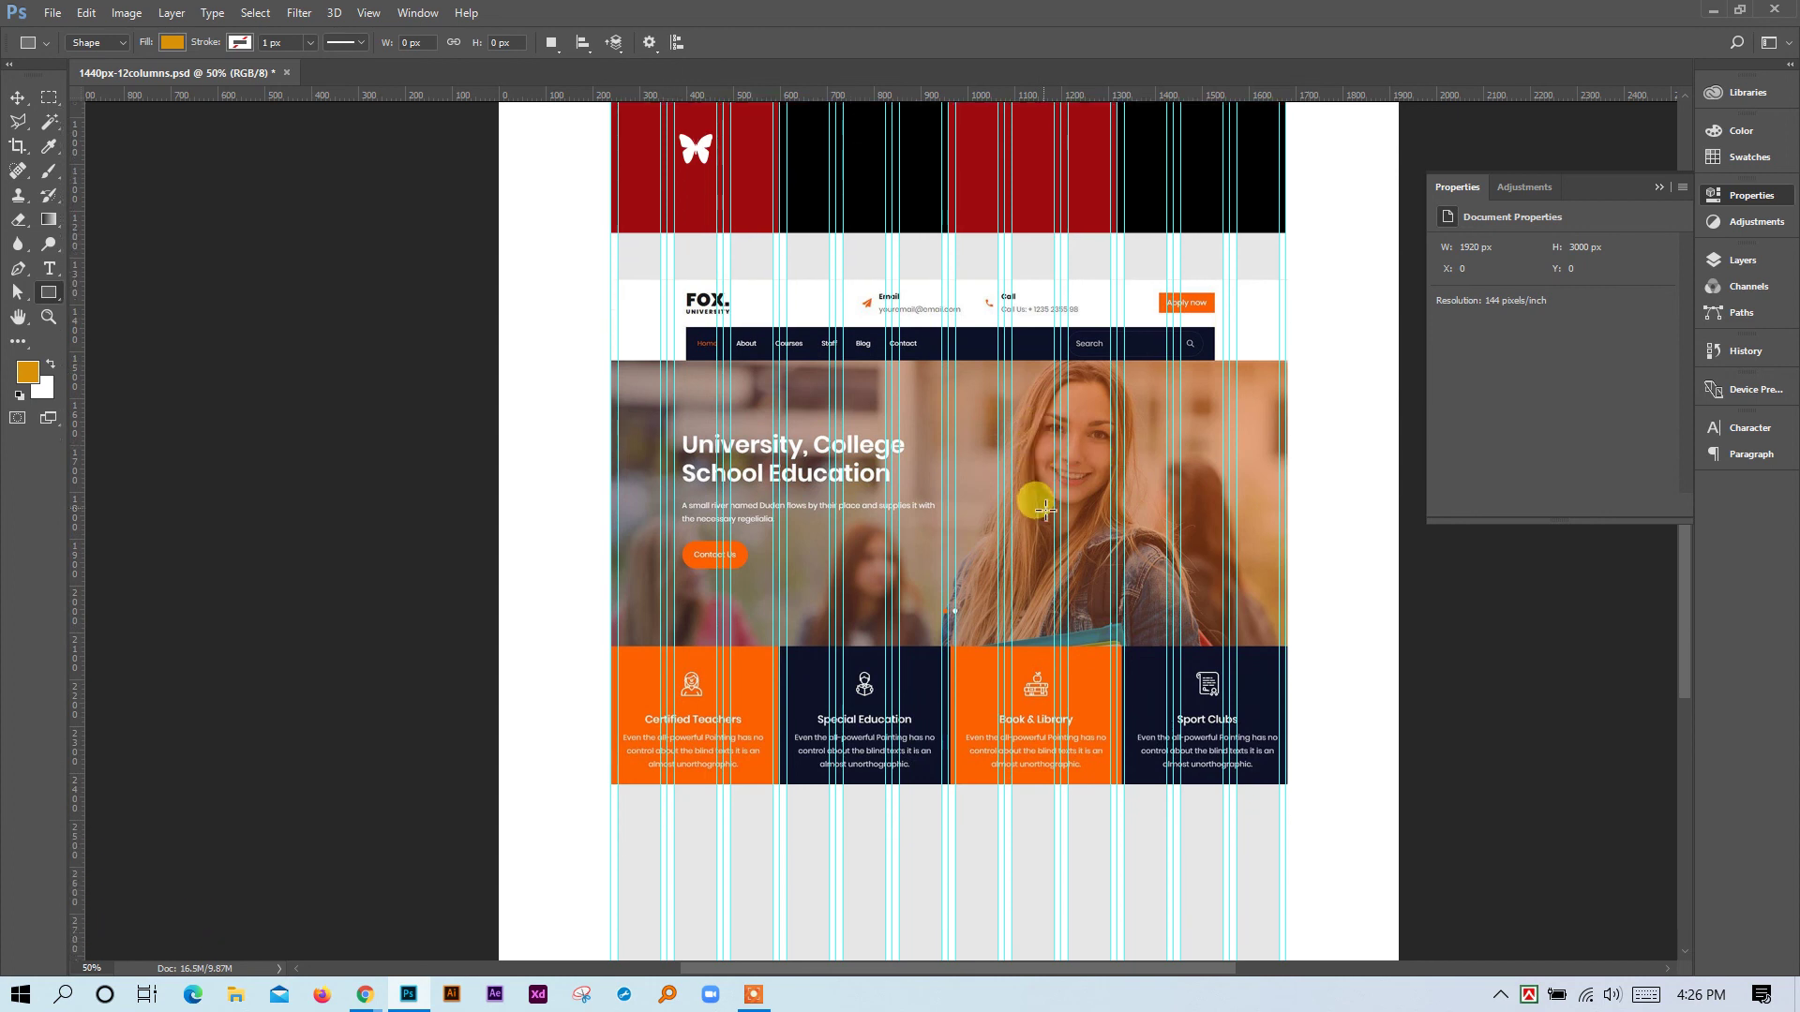
pyautogui.scroll(-1, 1046, 506)
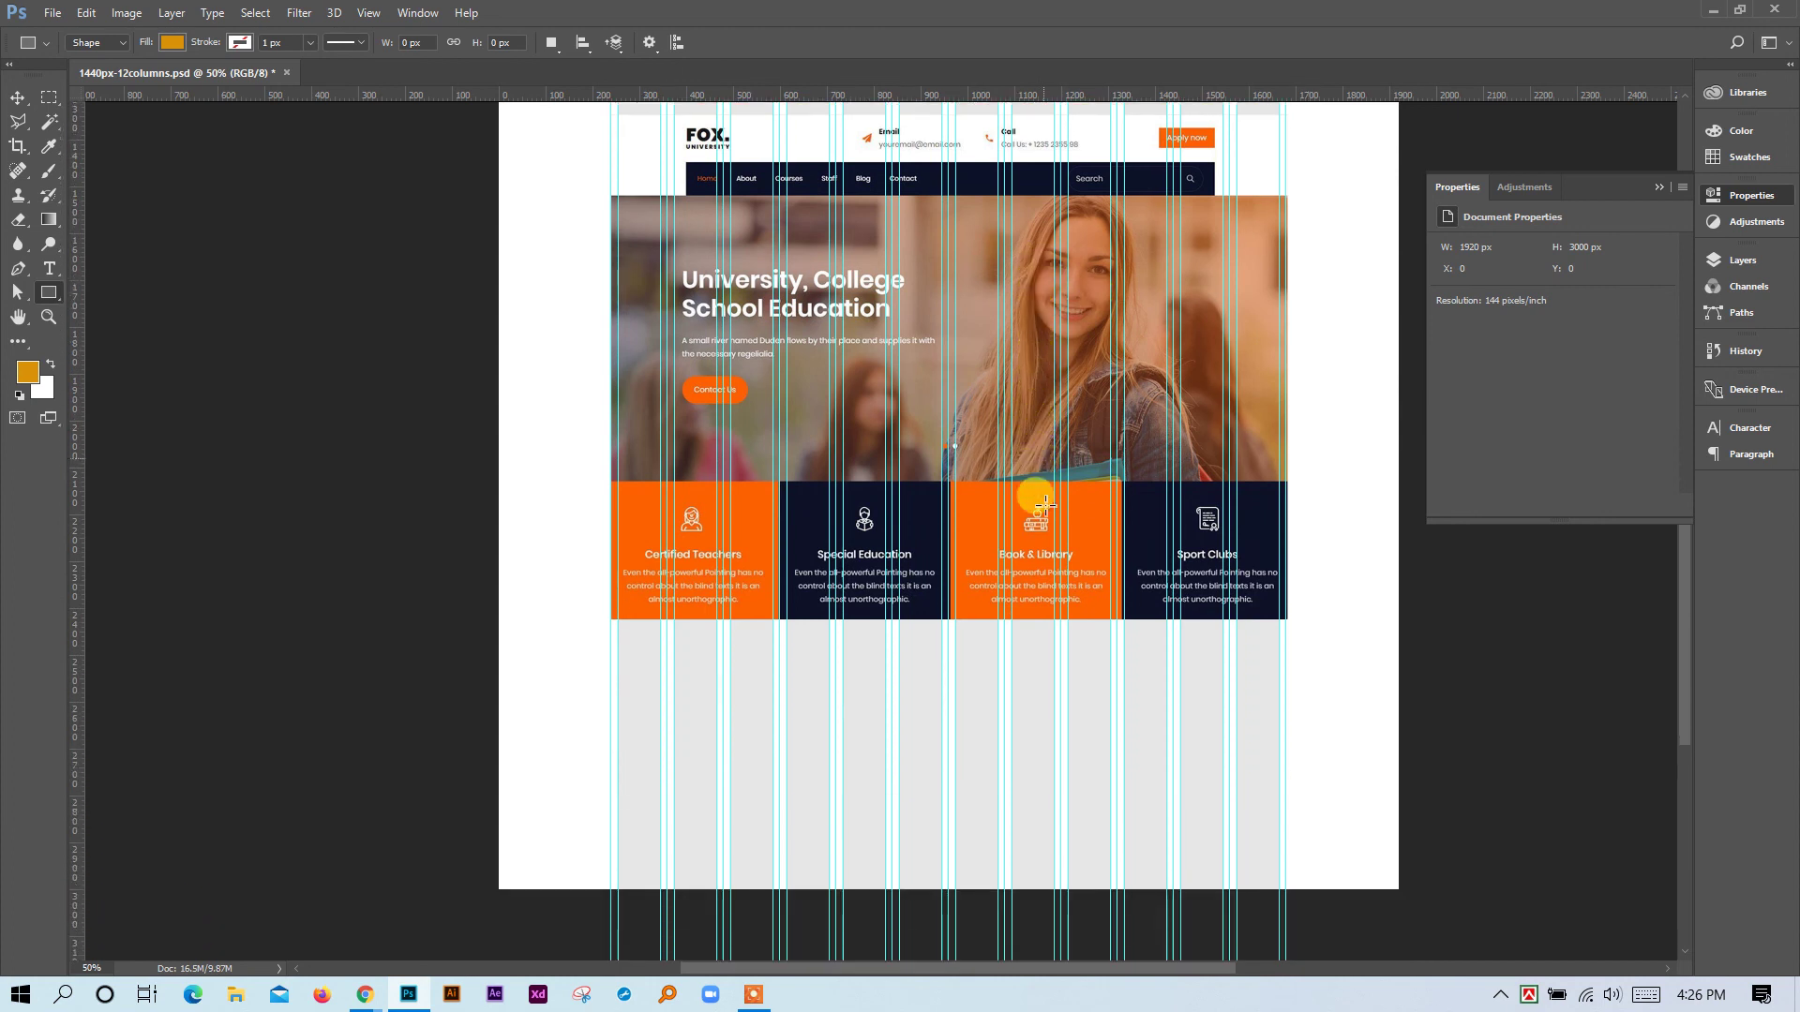
pyautogui.keyDown('ctrl'); pyautogui.click(856, 300); pyautogui.keyUp('ctrl')
pyautogui.keyDown('ctrl'); pyautogui.click(989, 324); pyautogui.keyUp('ctrl')
pyautogui.scroll(4, 996, 390)
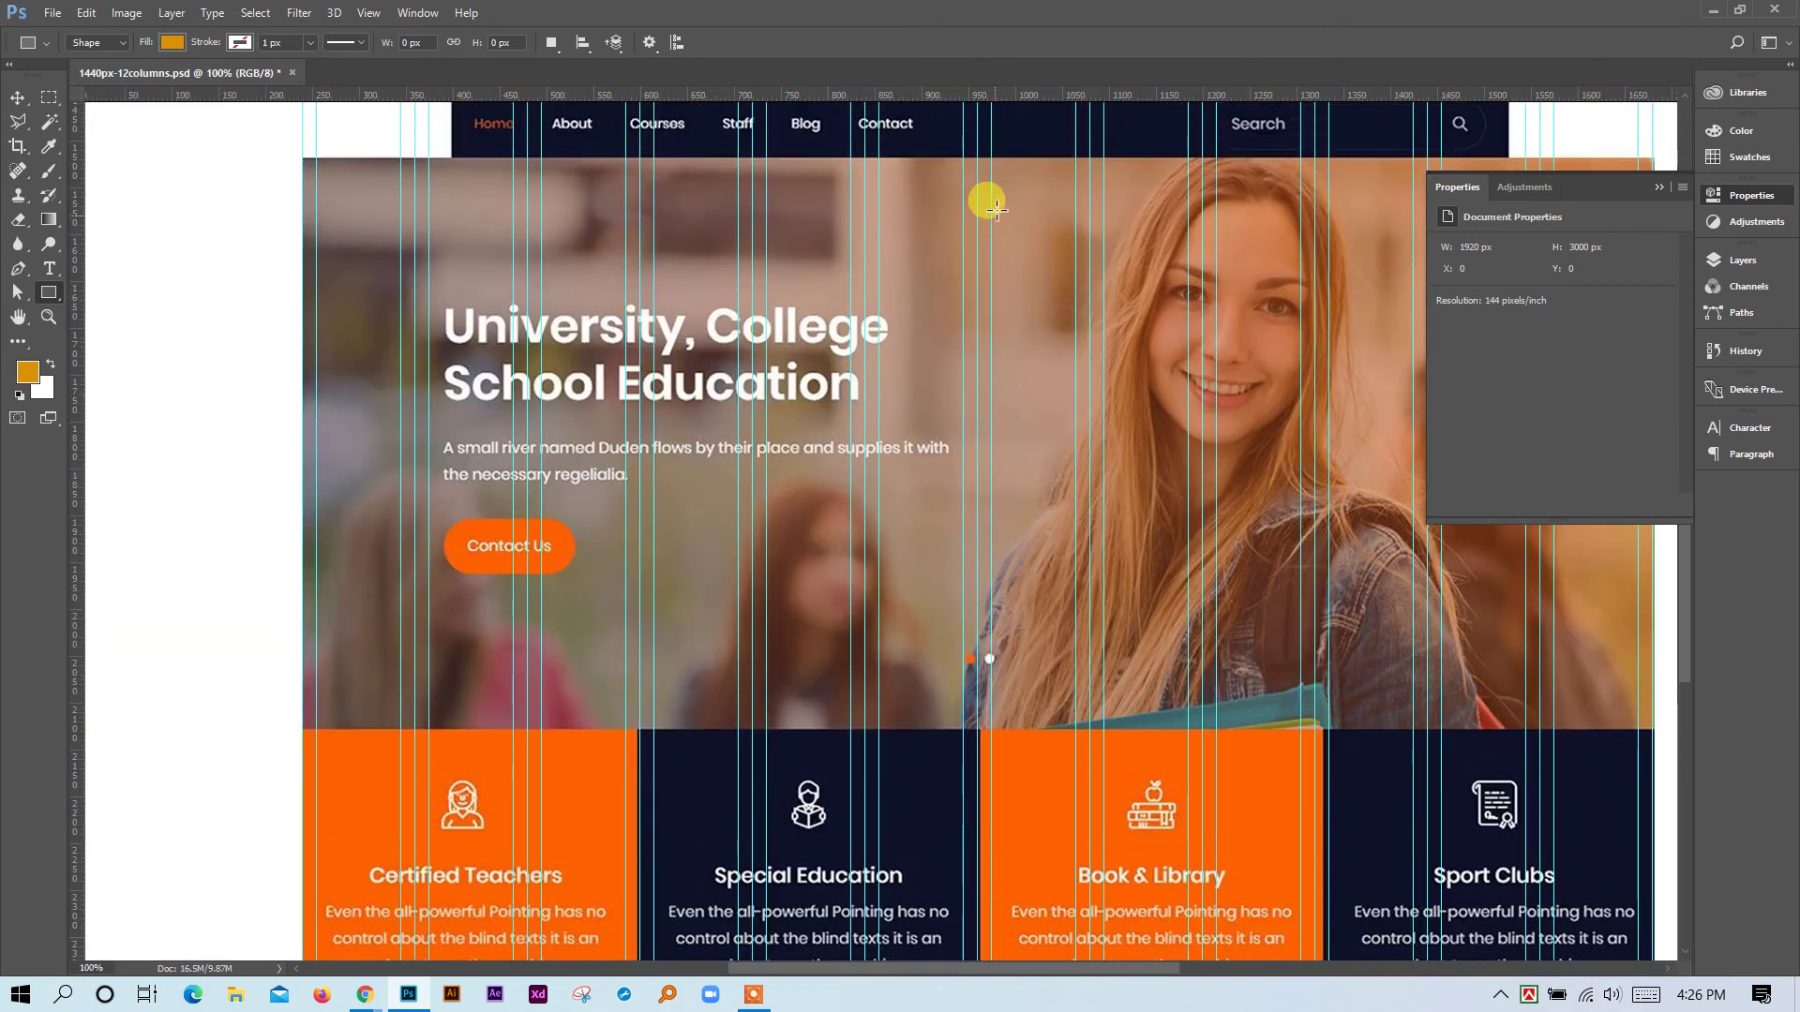